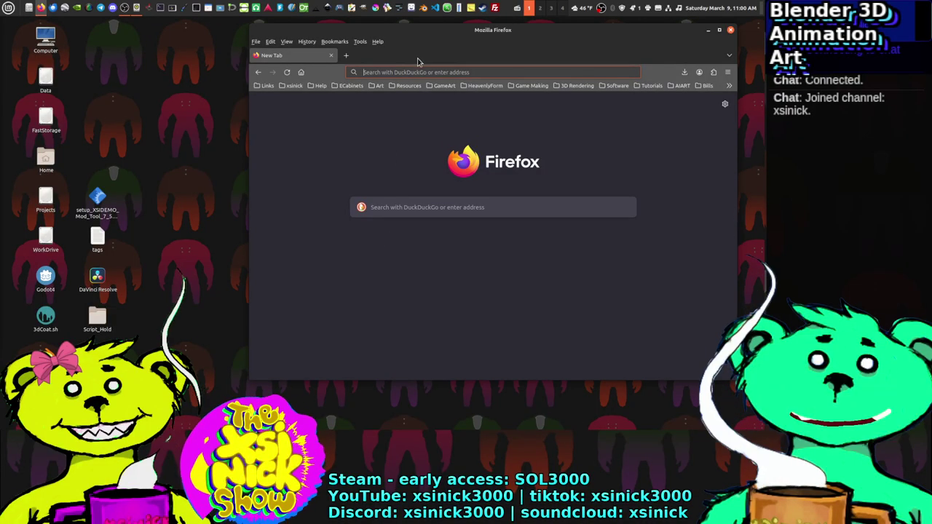
Step: Maximize Firefox and put the cursor in the DuckDuckGo search box on the new tab page
double_click(444, 32)
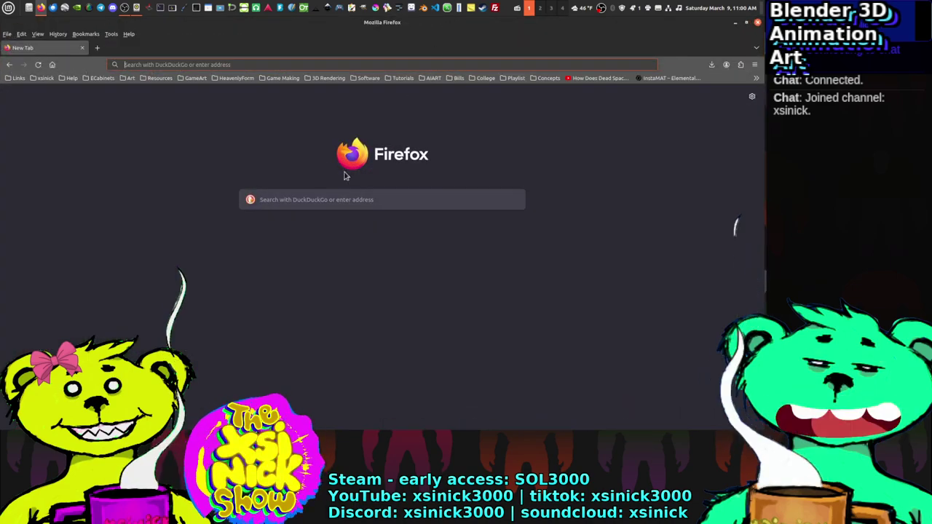
click(295, 199)
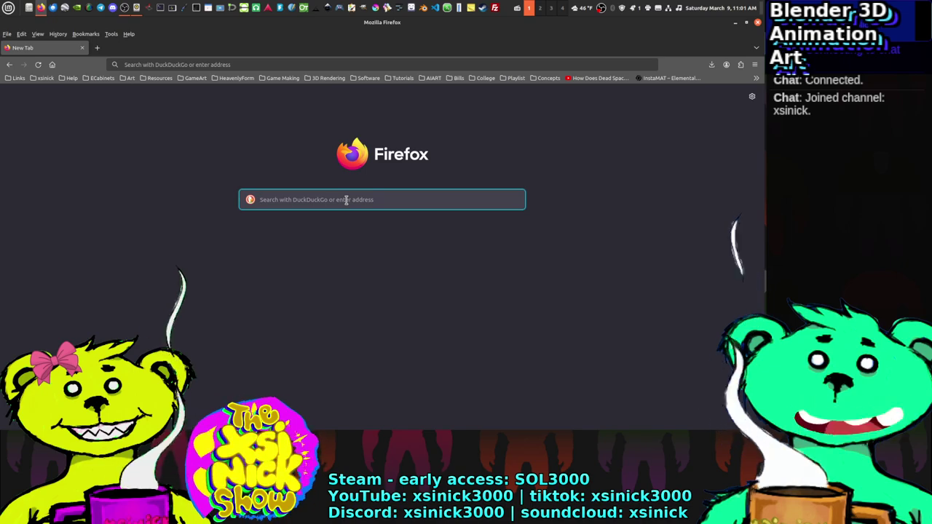
Step: Search DuckDuckGo for 'world of level design', then return to the query to fix a typo
text(WORLD)
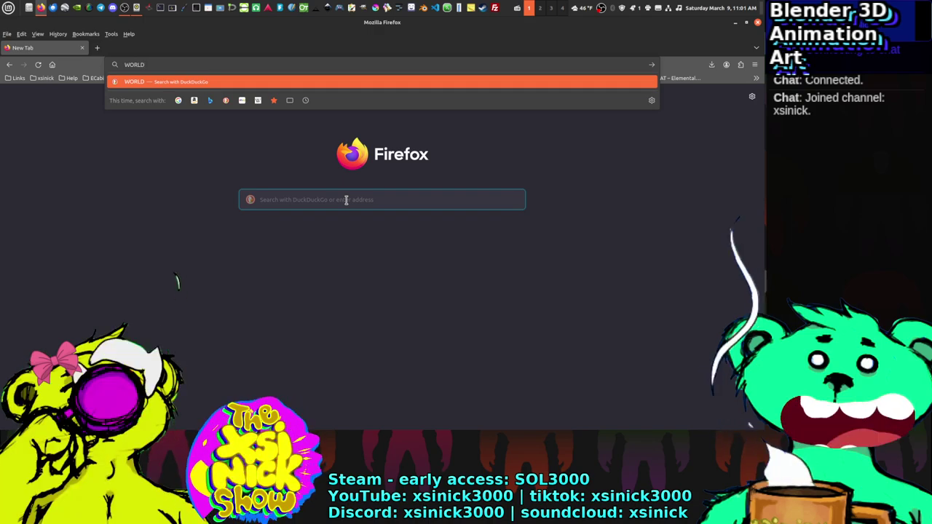
key(BackSpace)
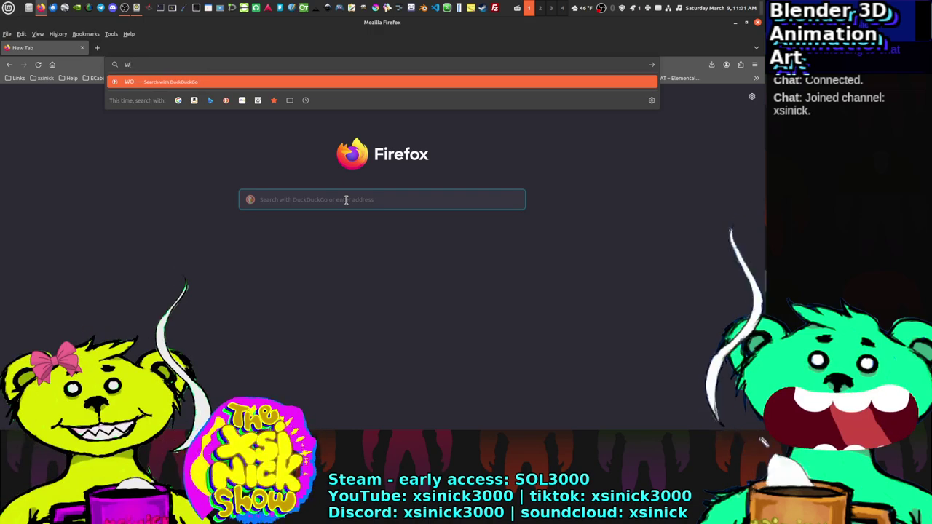
text(orld of le)
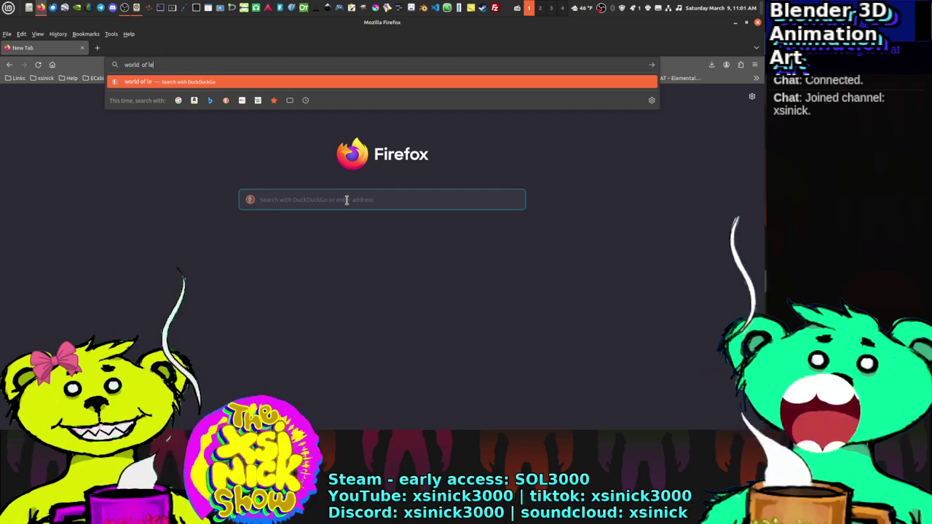
text(vvel desi)
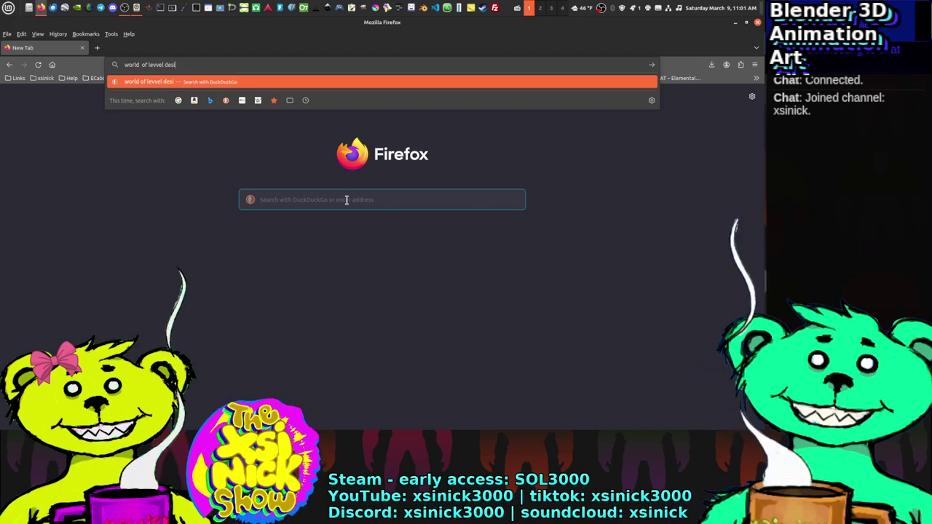
text(gn)
key(Return)
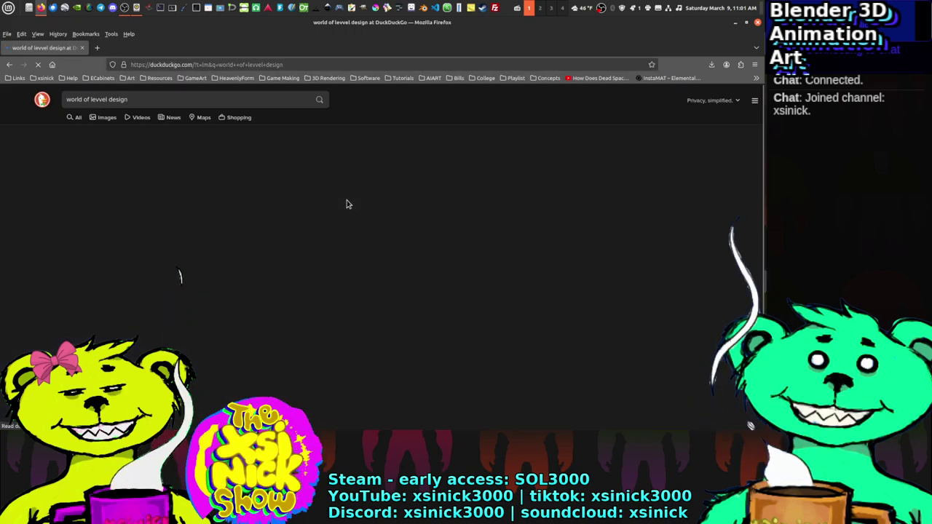
click(100, 99)
Step: Correct 'levvel' to 'level', rerun the search, and open the worldofleveldesign.com result
key(BackSpace)
key(Return)
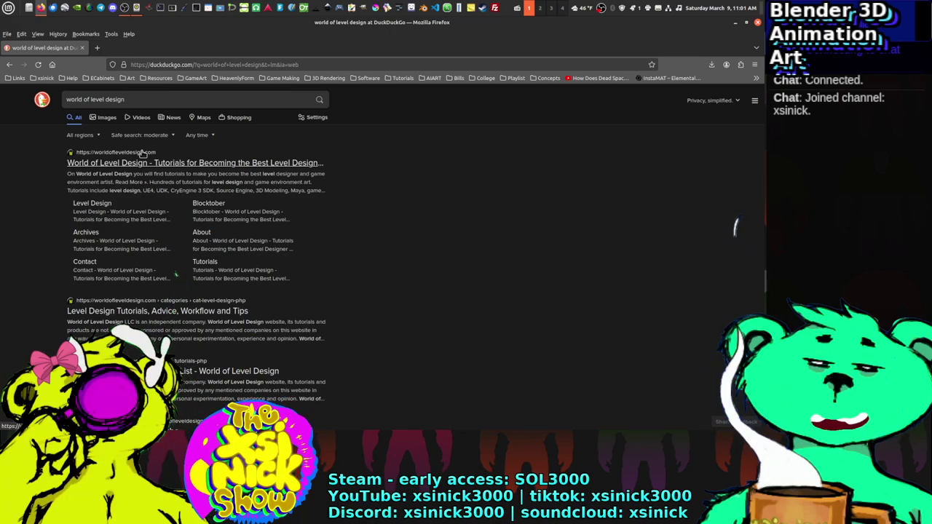
click(126, 153)
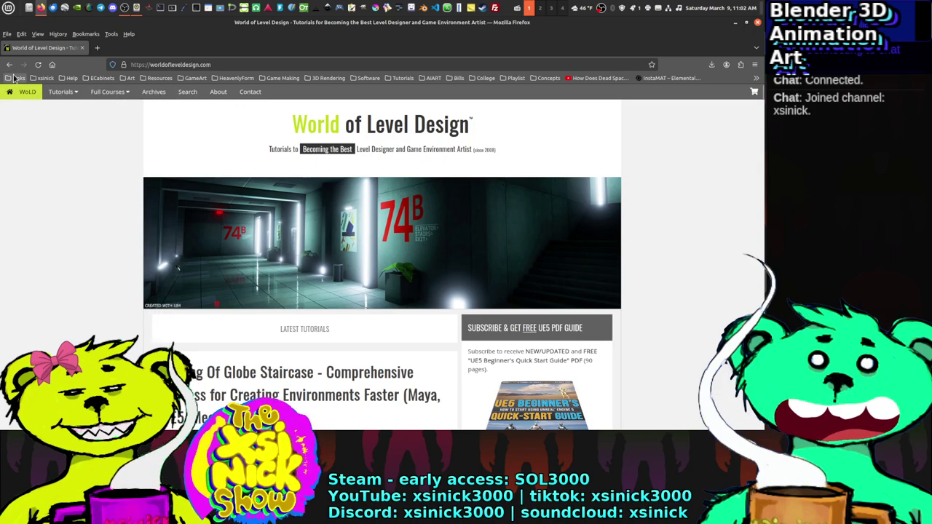
Step: Look through the xsinick, Resources and Links bookmark folders, then bookmark the World of Level Design home page
click(44, 78)
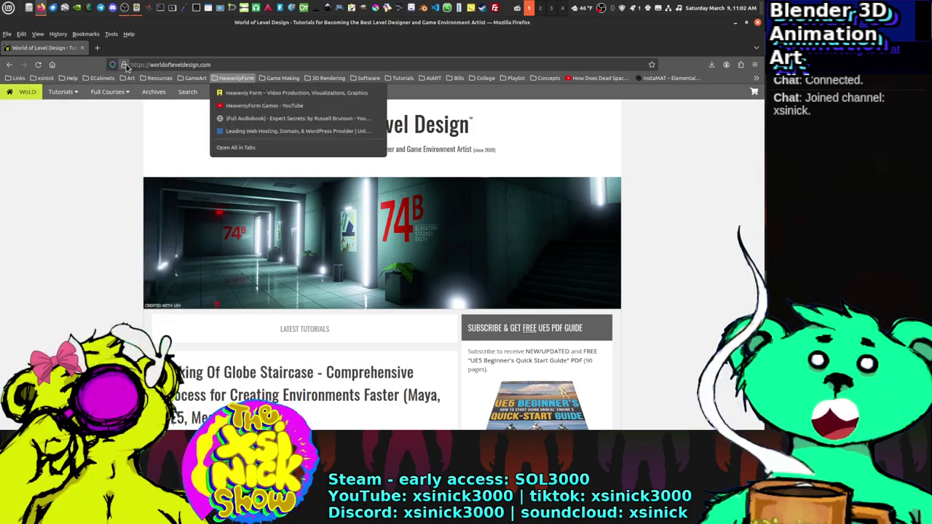
click(158, 78)
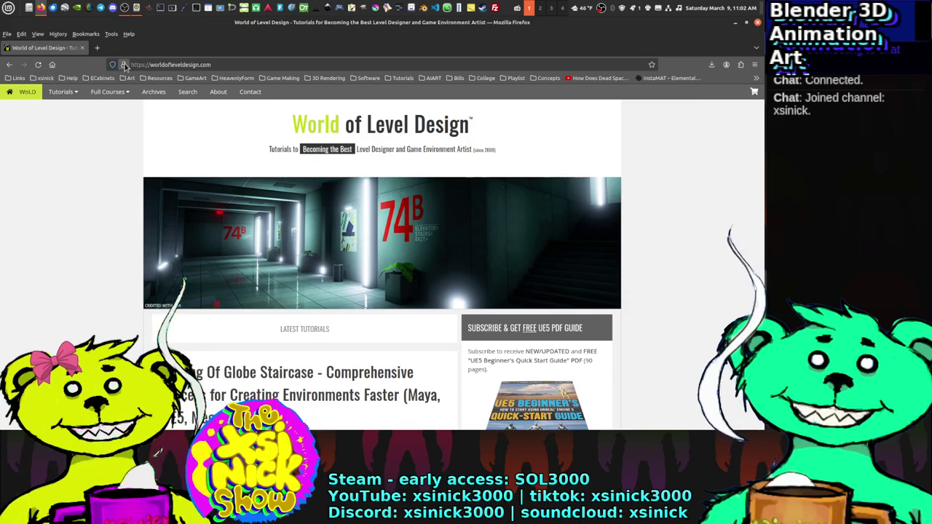
click(19, 78)
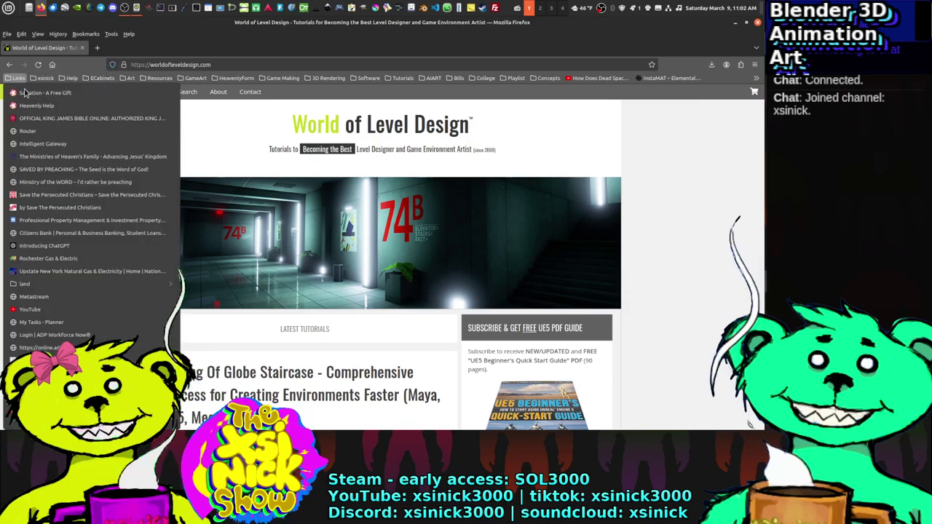
mouse_move(195, 78)
click(284, 42)
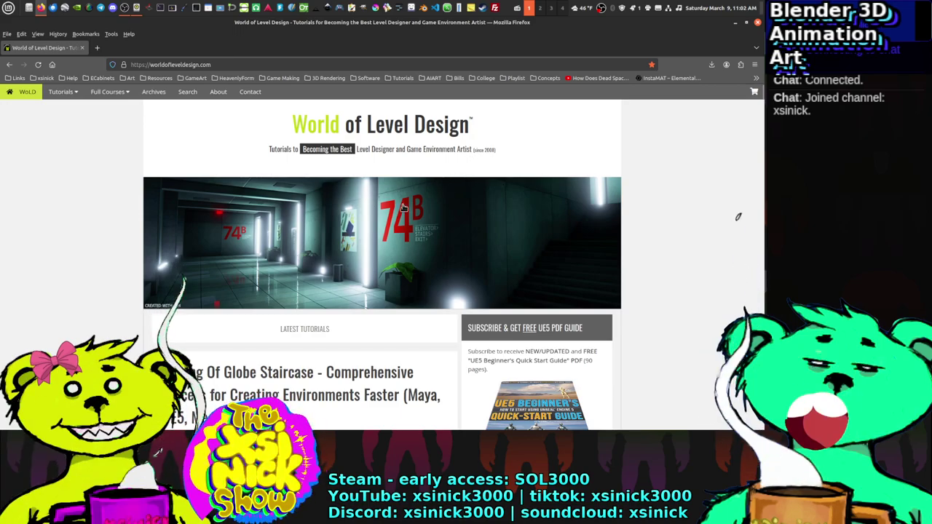
Step: Scroll the latest tutorials past the UE5 posts down to 'Designing Single Player Combat Areas'
scroll(400, 211, down, 5)
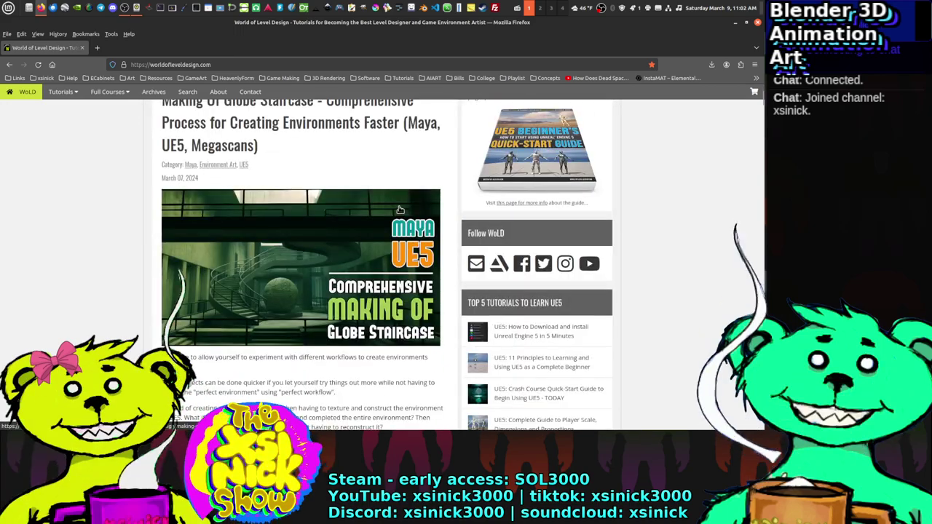
scroll(399, 210, down, 2)
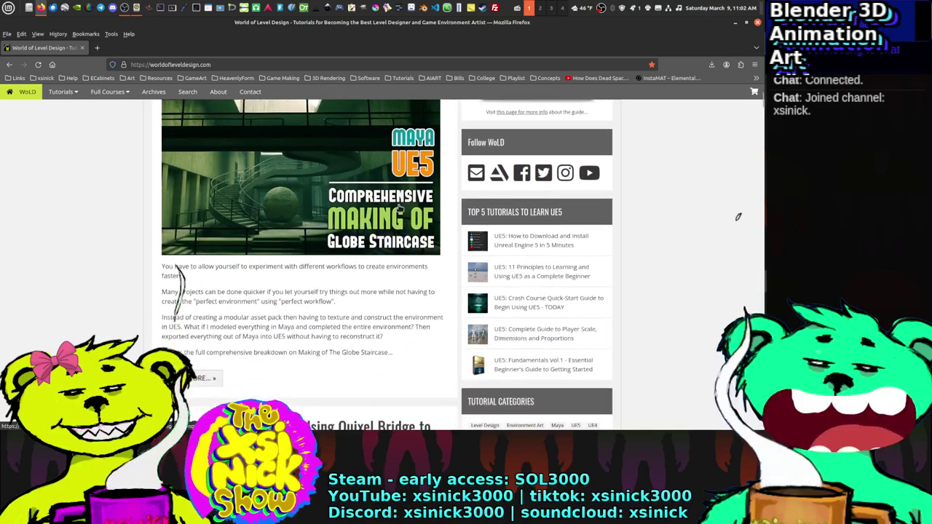
scroll(399, 208, down, 4)
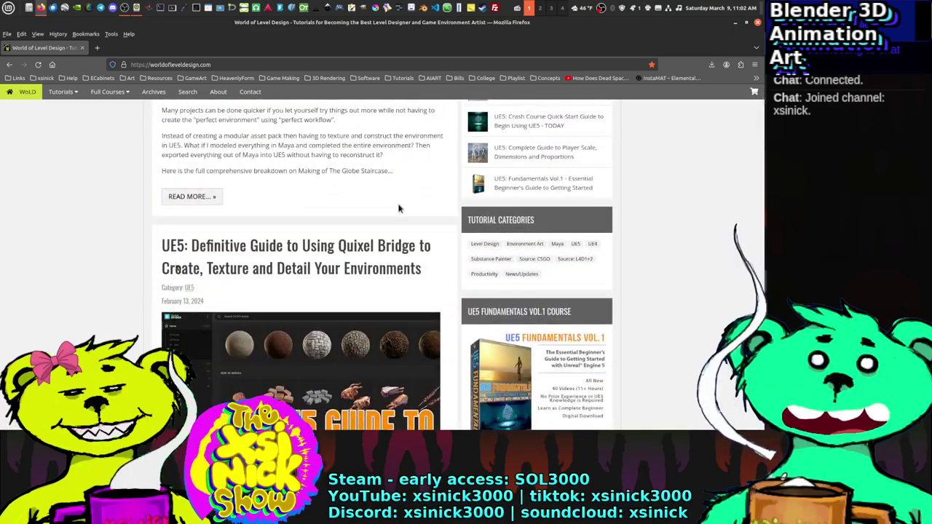
scroll(399, 209, down, 6)
scroll(399, 209, down, 5)
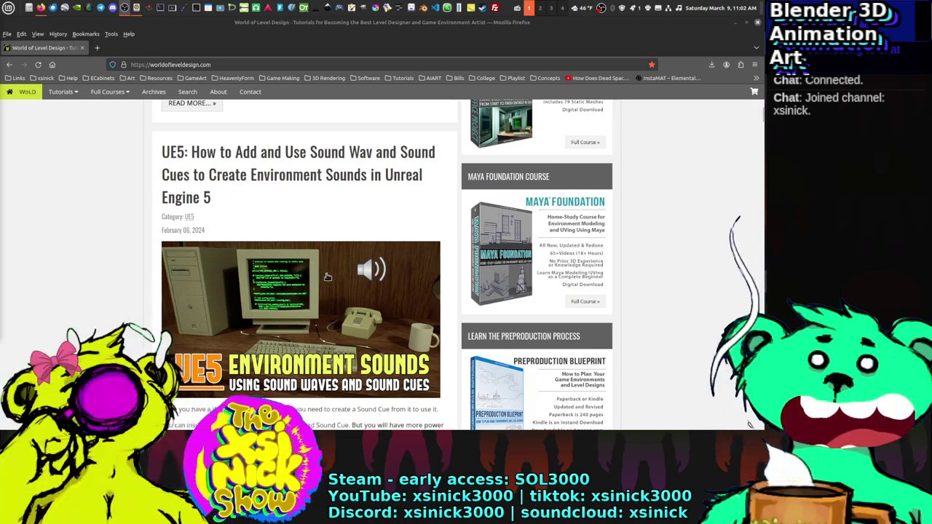
scroll(310, 264, down, 5)
scroll(311, 261, down, 3)
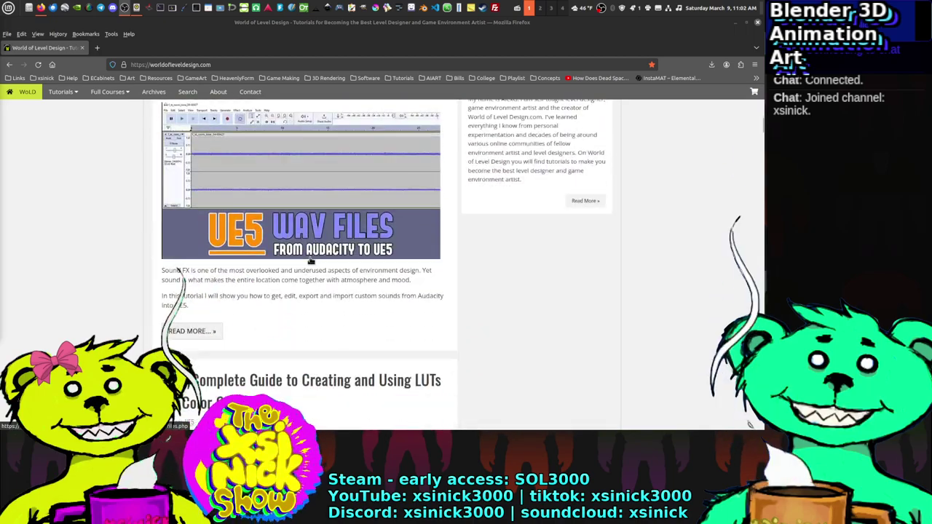
scroll(305, 260, up, 10)
scroll(302, 258, down, 5)
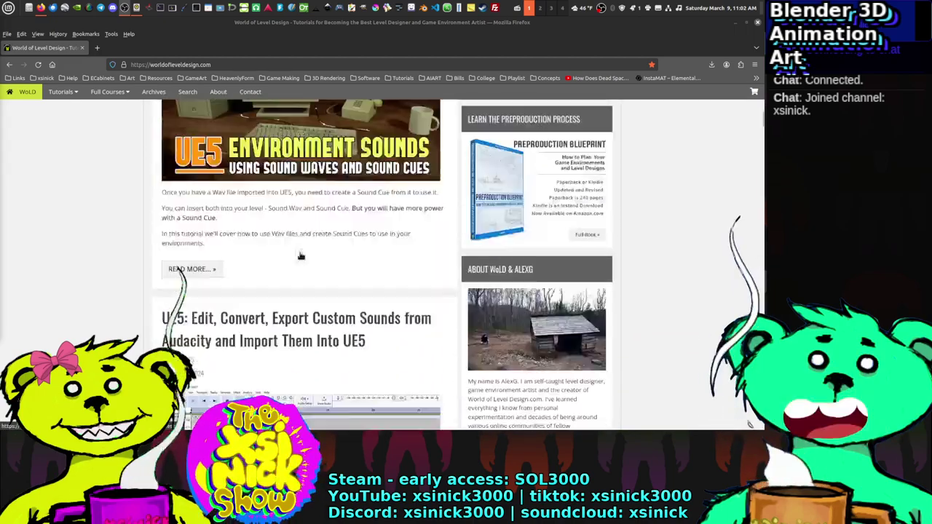
scroll(299, 256, up, 2)
scroll(299, 256, up, 1)
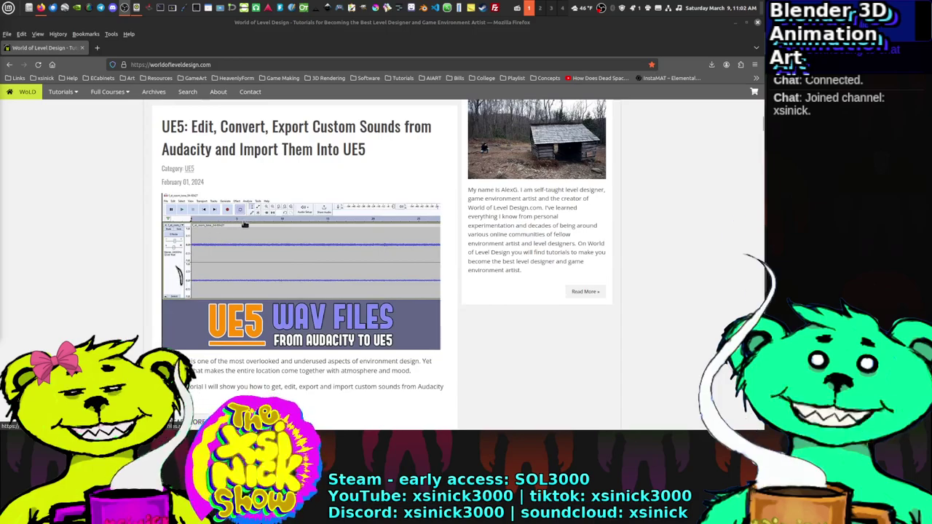
scroll(287, 304, down, 10)
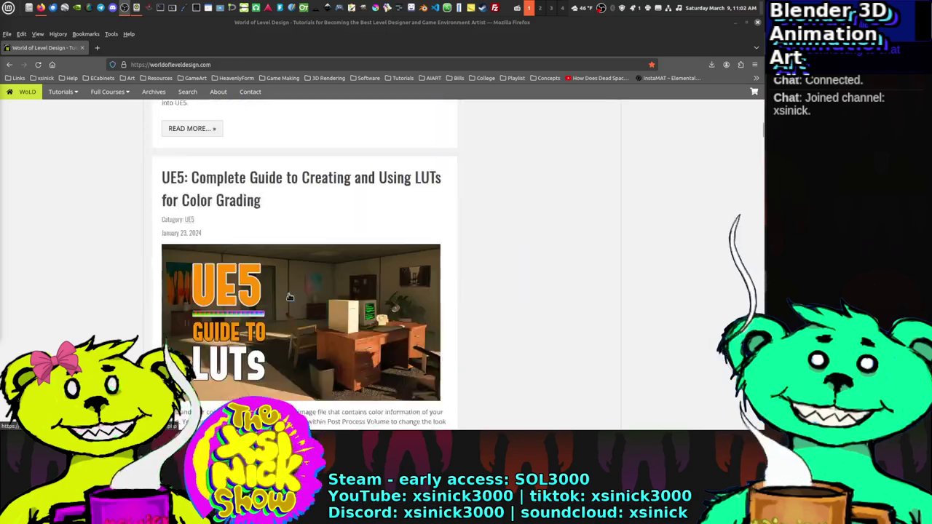
scroll(288, 290, down, 15)
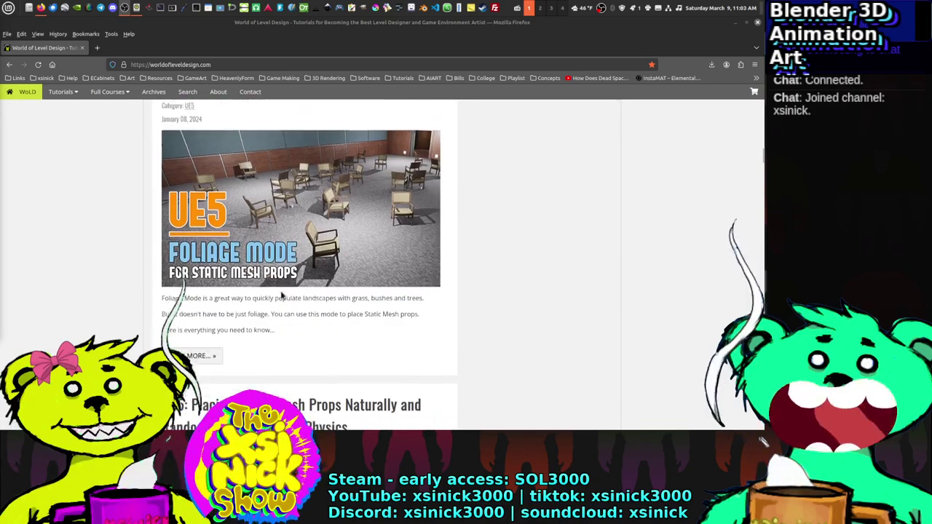
scroll(282, 289, down, 12)
scroll(280, 290, down, 5)
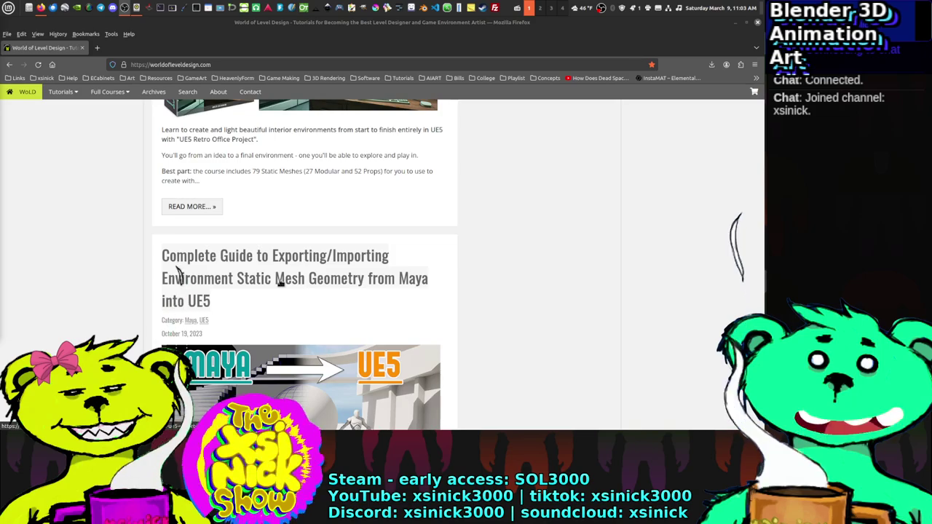
scroll(288, 303, up, 1)
scroll(287, 303, down, 6)
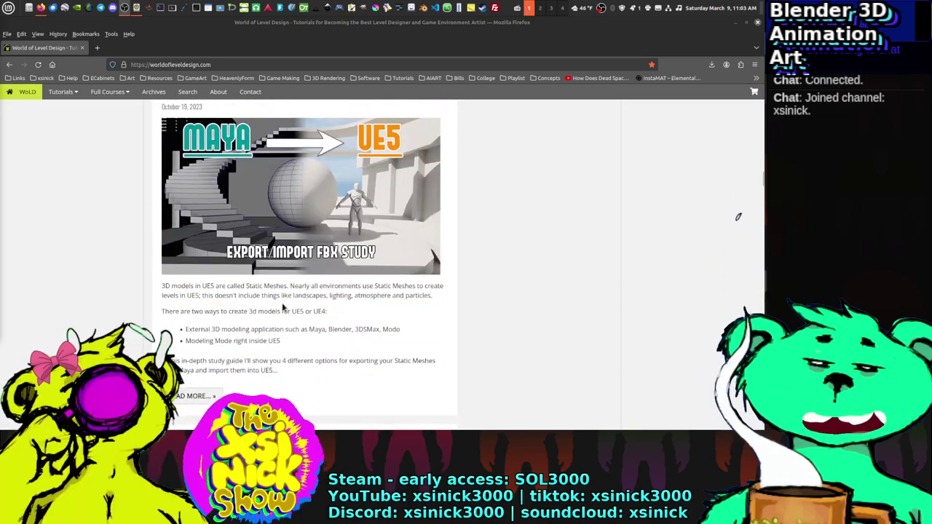
scroll(284, 314, down, 2)
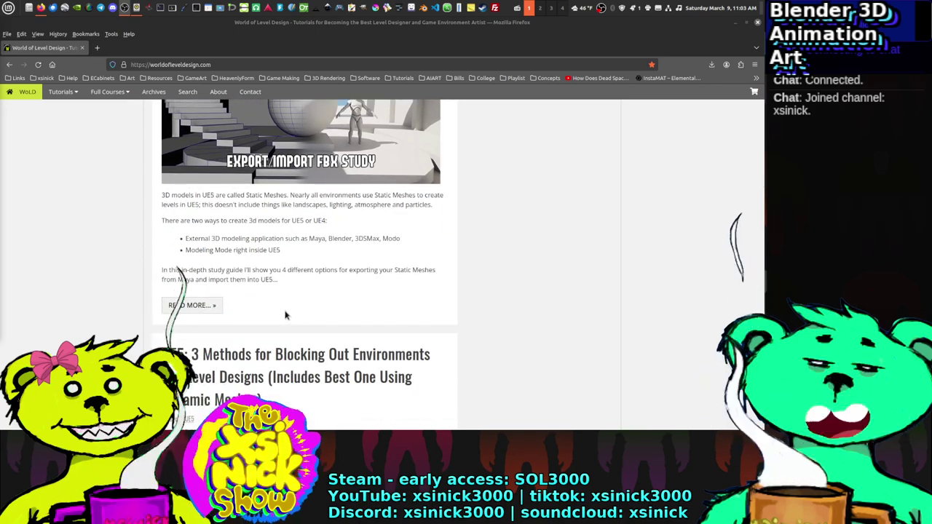
scroll(286, 314, down, 3)
scroll(287, 318, down, 5)
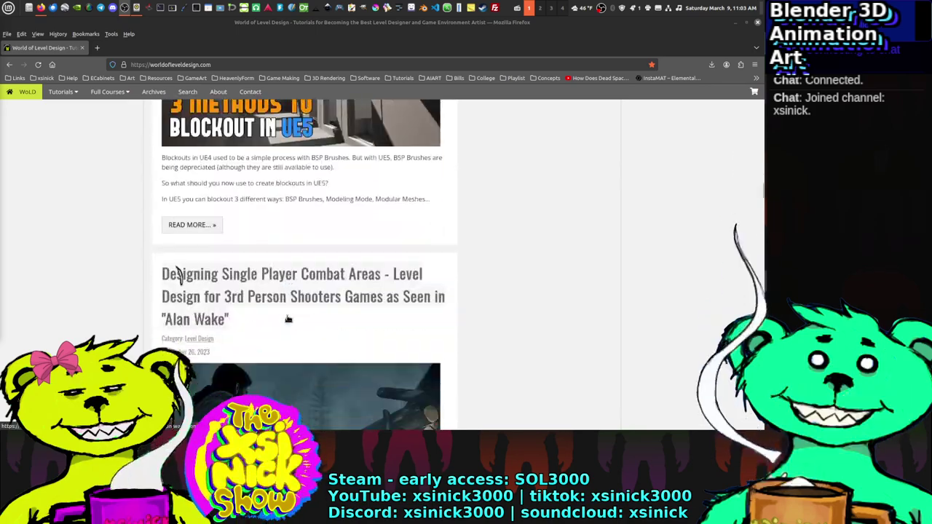
scroll(286, 316, down, 3)
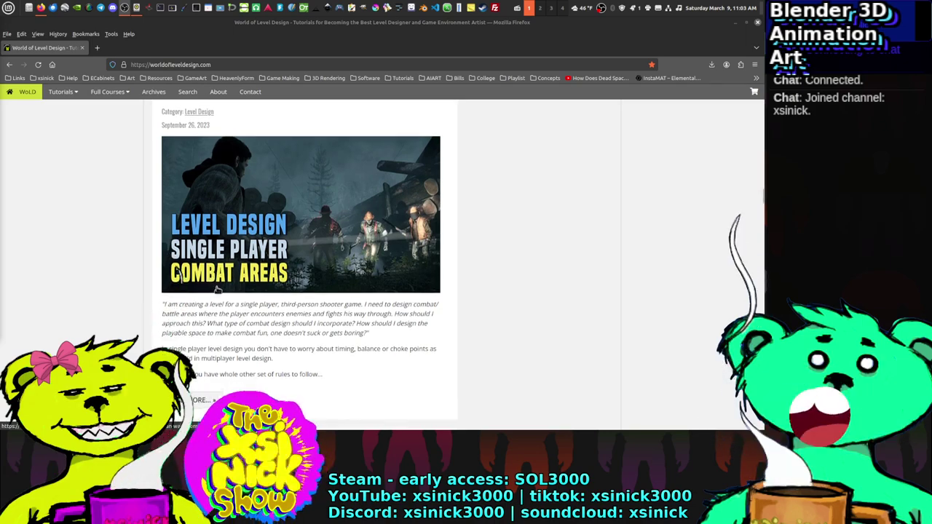
scroll(213, 292, down, 1)
Step: Open the 'Designing Single Player Combat Areas' article and read down to '1. Run and Gun'
click(202, 358)
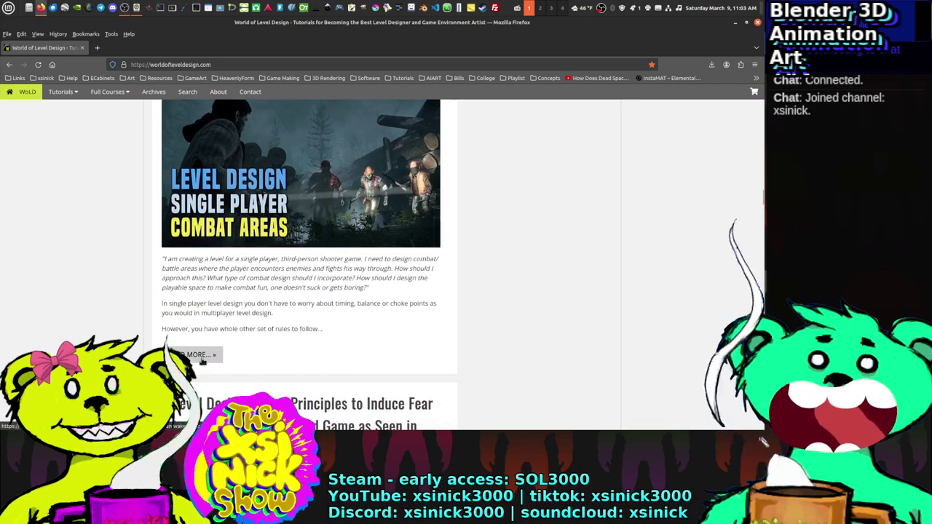
scroll(219, 250, down, 3)
scroll(221, 252, up, 3)
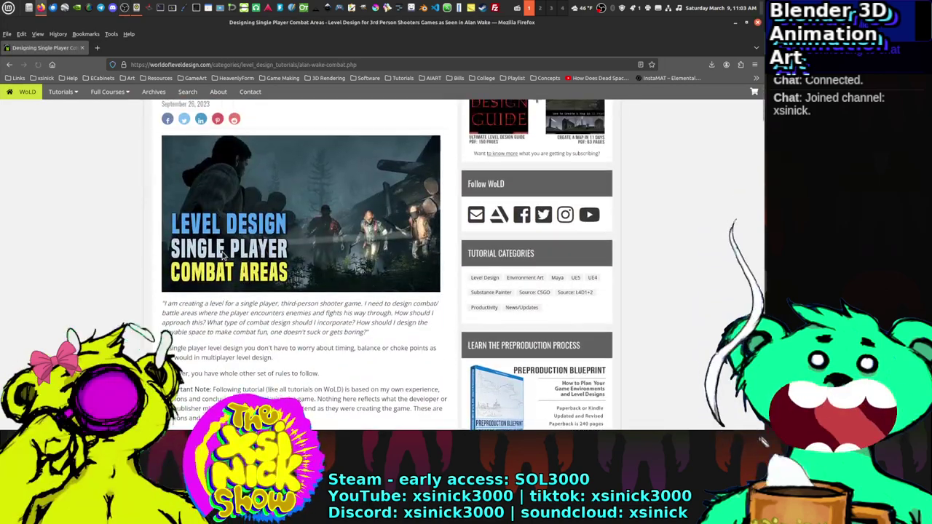
scroll(225, 252, down, 1)
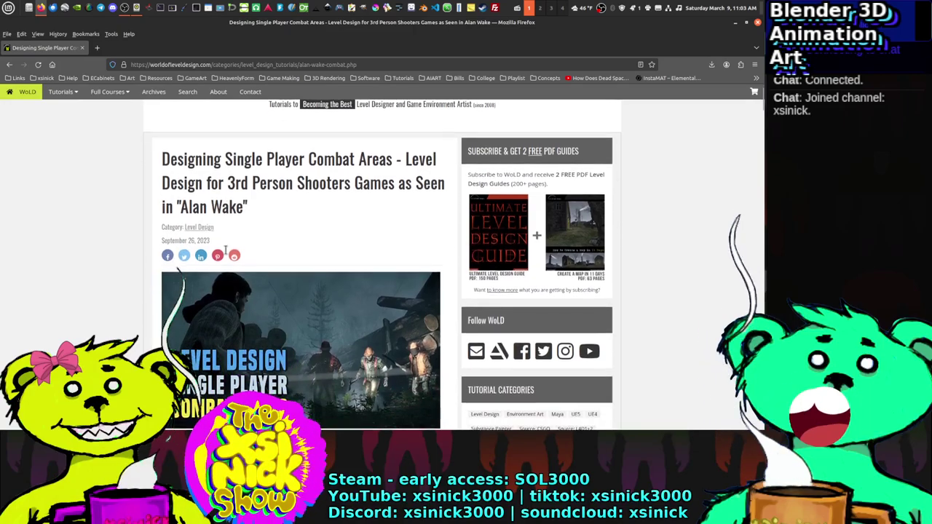
scroll(226, 255, down, 1)
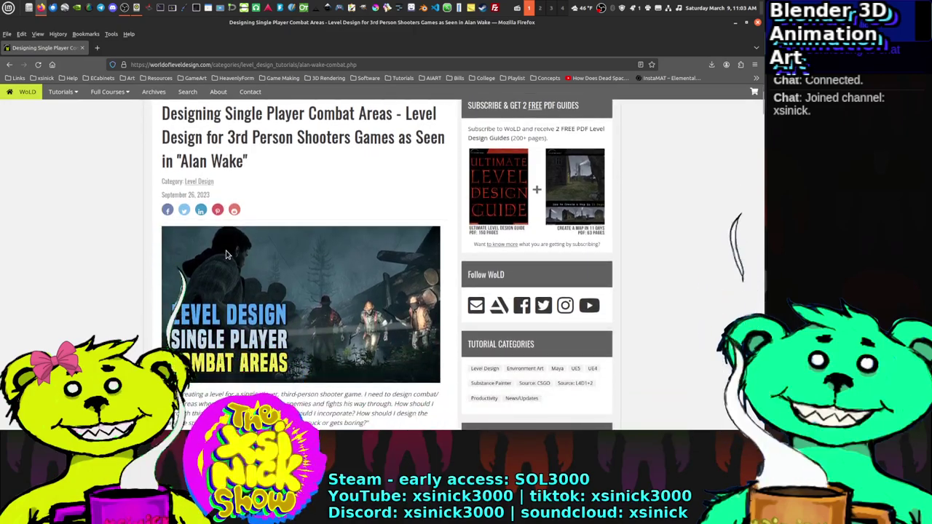
scroll(226, 252, down, 5)
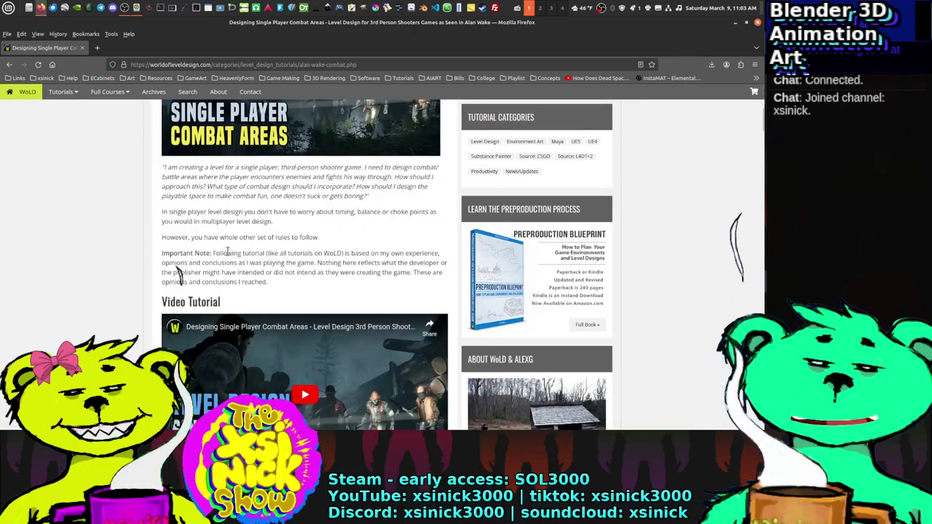
scroll(222, 232, down, 6)
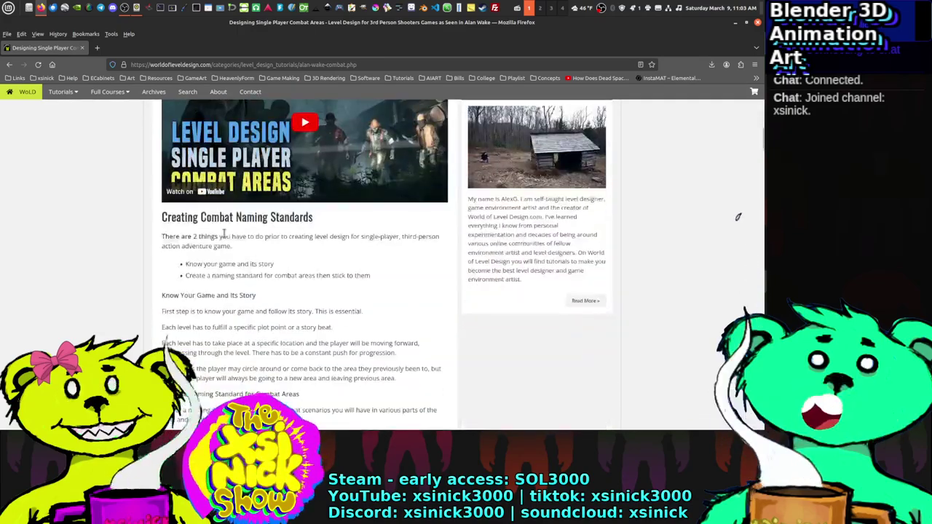
scroll(225, 238, down, 4)
scroll(225, 237, up, 2)
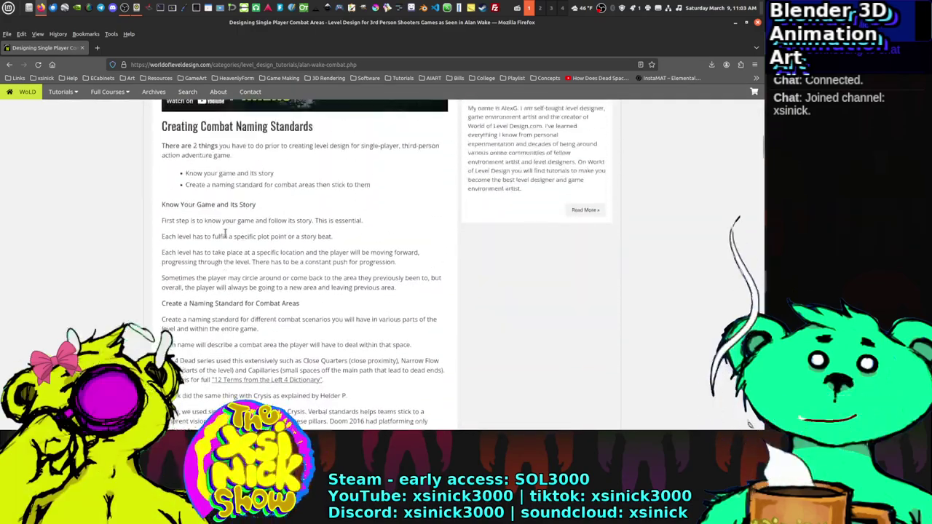
scroll(233, 233, up, 1)
scroll(233, 234, down, 10)
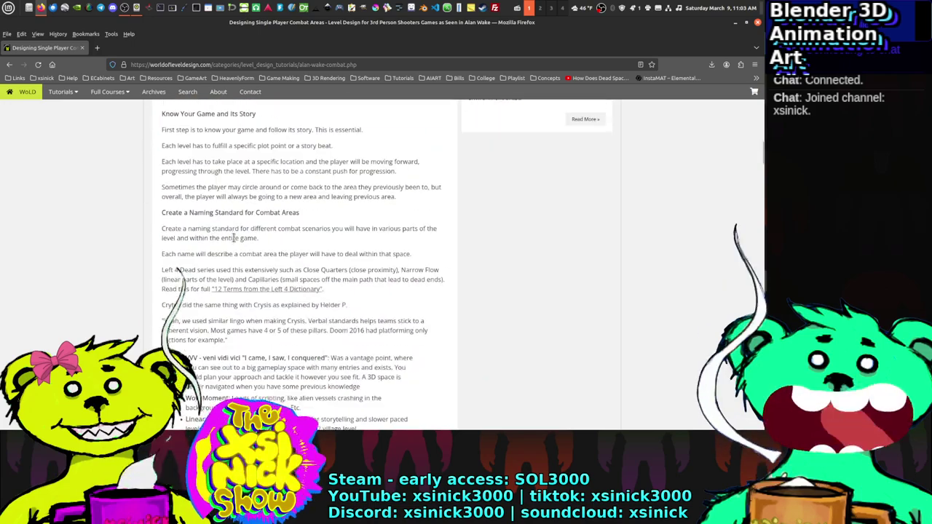
scroll(233, 243, down, 5)
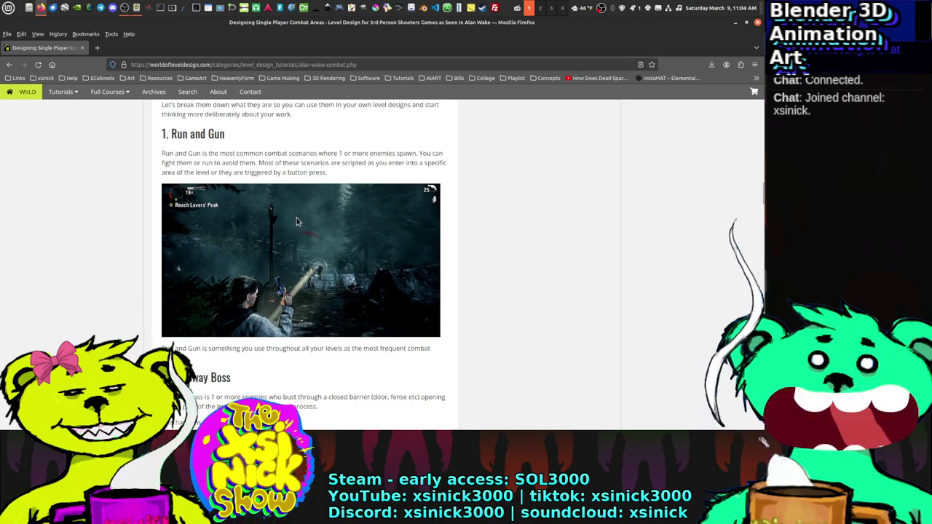
Step: Scroll to the '2. Gateway Boss' heading, briefly selecting and then deselecting its text
scroll(288, 249, down, 3)
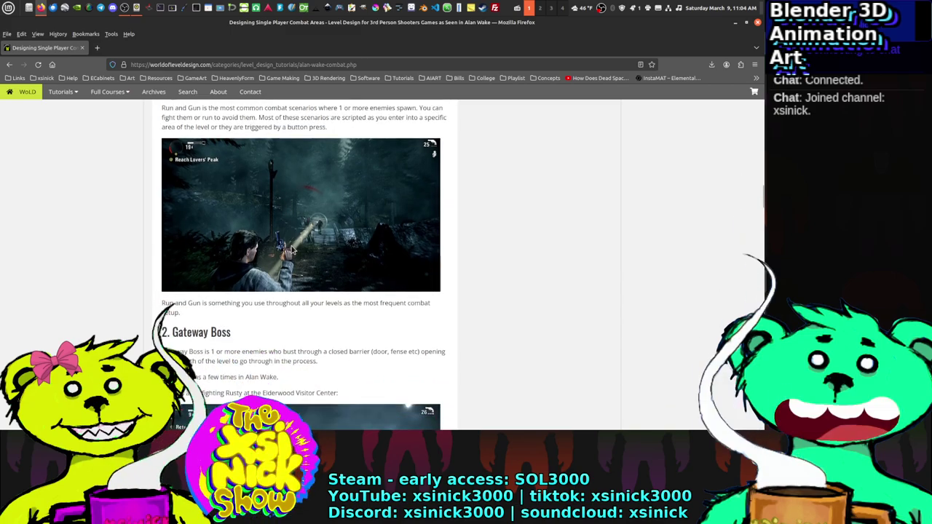
scroll(208, 239, down, 3)
scroll(265, 250, up, 3)
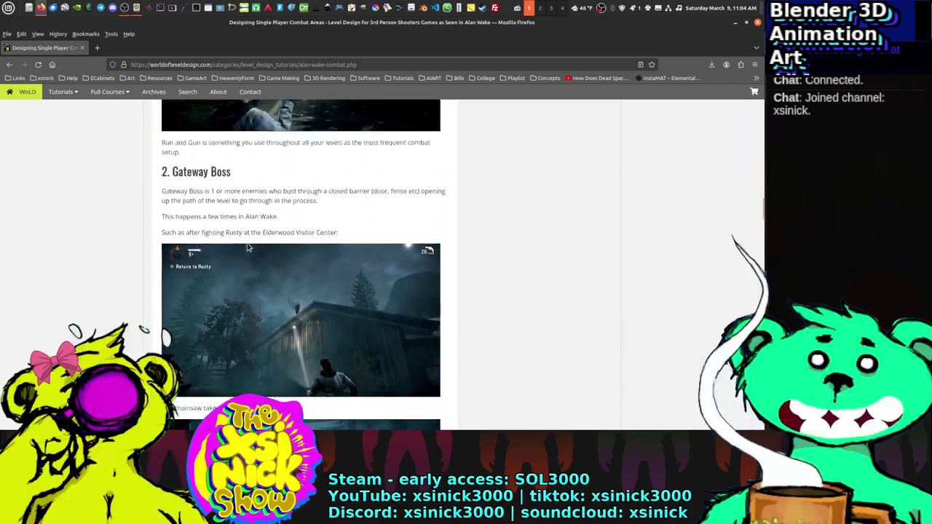
triple_click(265, 249)
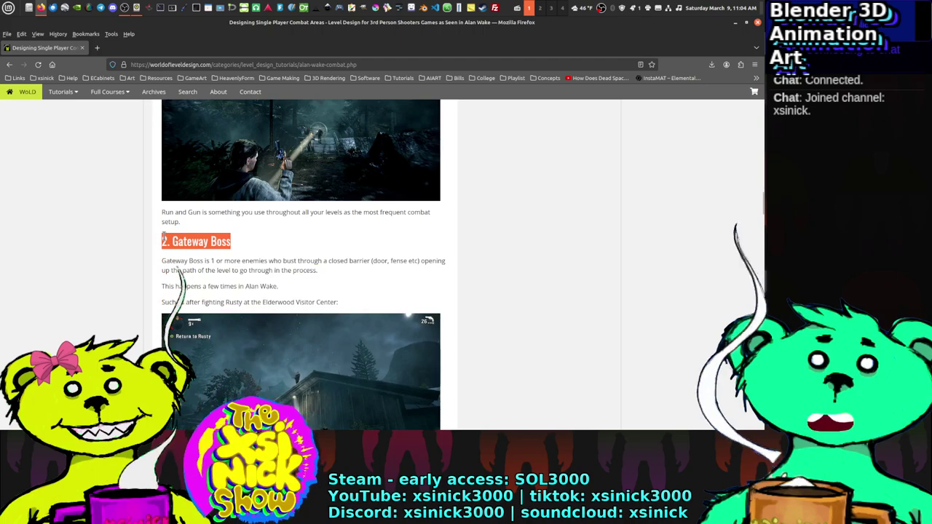
click(245, 248)
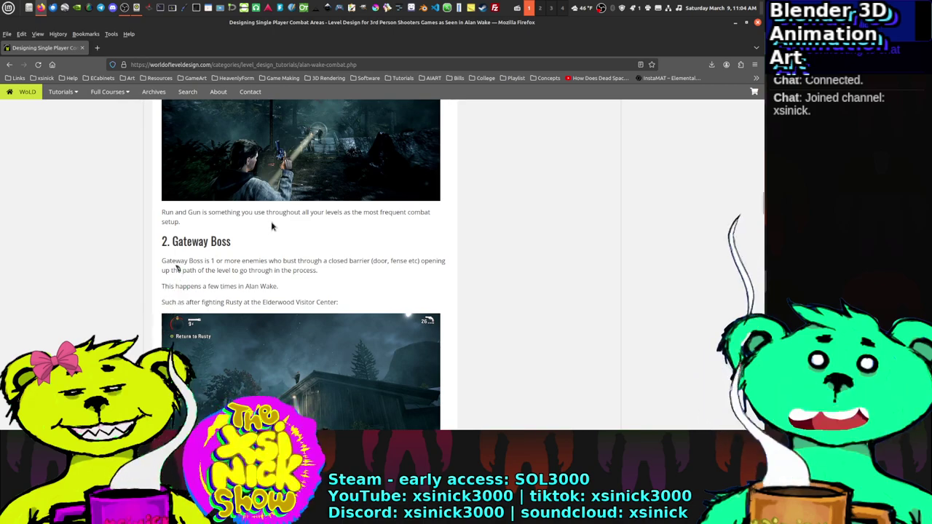
Step: Read on past the Assaults section down to '4. Survive and Thrive'
scroll(275, 275, down, 3)
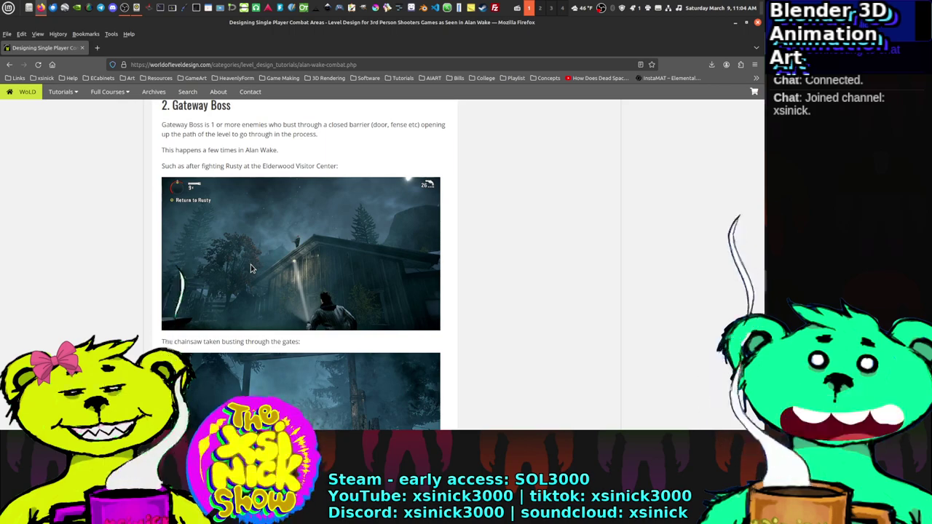
scroll(247, 255, down, 3)
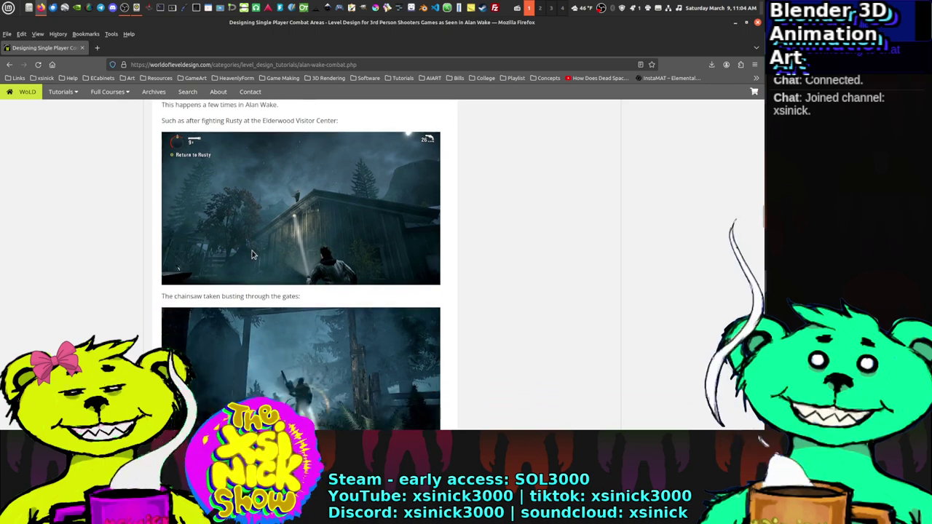
scroll(245, 254, down, 3)
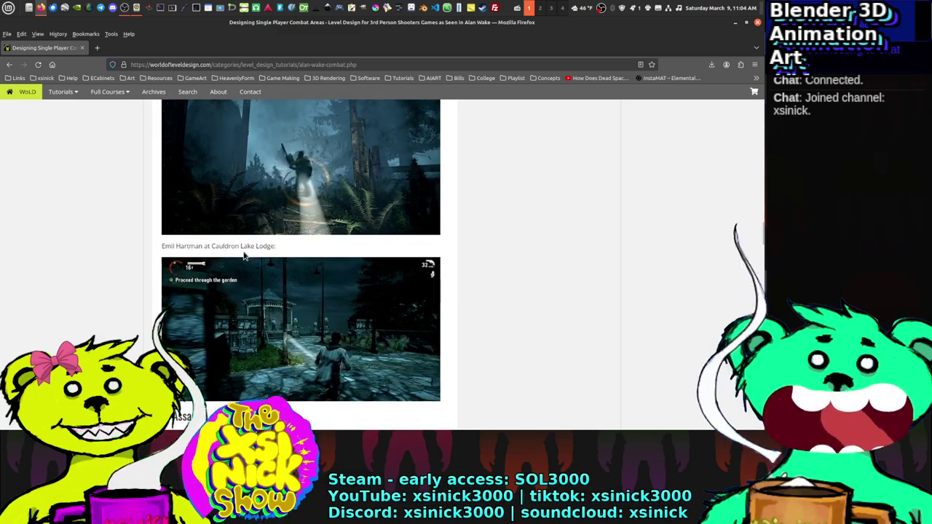
scroll(241, 251, up, 4)
scroll(239, 254, down, 4)
scroll(237, 257, up, 1)
scroll(237, 256, down, 6)
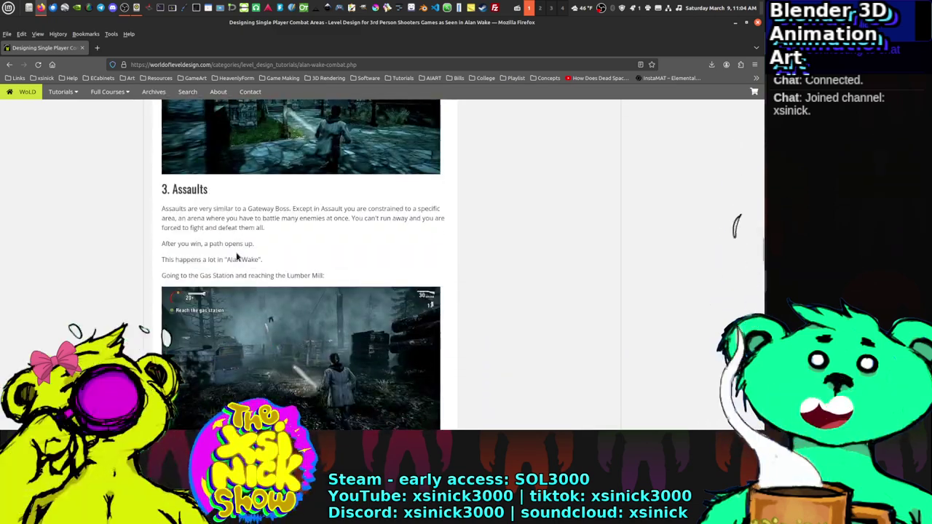
scroll(175, 218, up, 1)
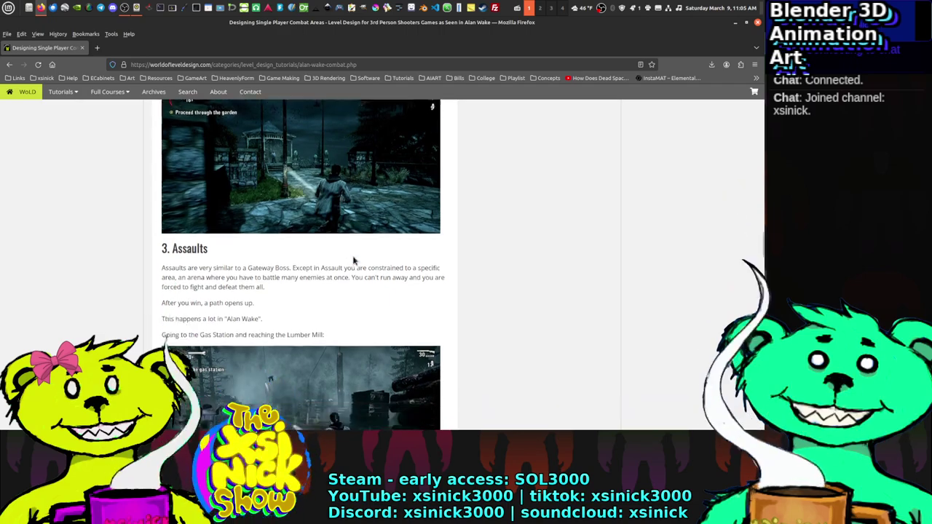
scroll(354, 262, down, 3)
scroll(356, 251, up, 1)
scroll(356, 251, down, 2)
scroll(357, 256, down, 10)
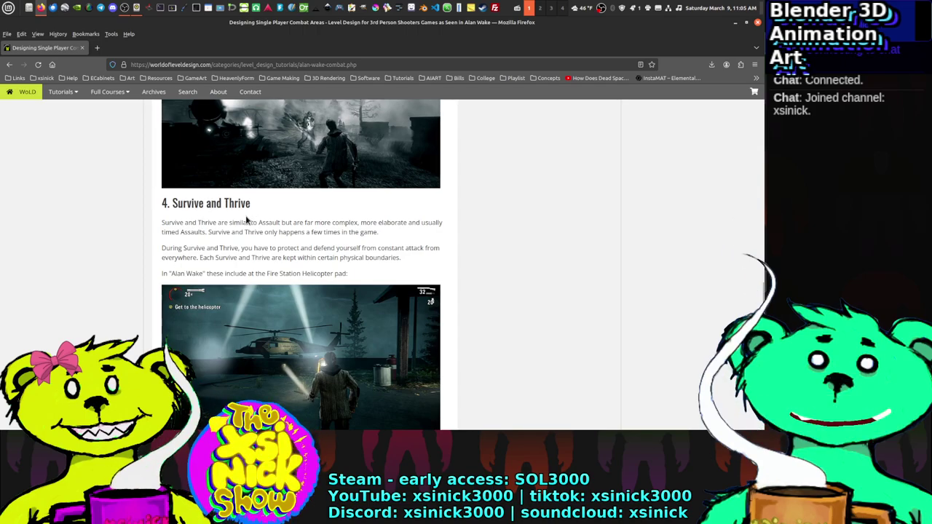
Step: Scroll past the VIPs, Vehicle Manslaughter and Key Takeaways sections to 'Support World of Level Design'
scroll(248, 222, down, 5)
scroll(246, 222, up, 1)
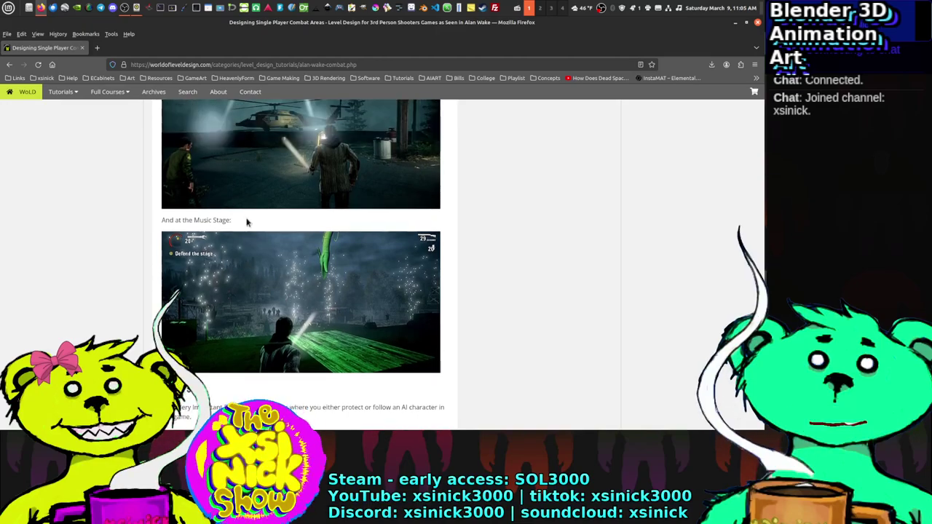
scroll(246, 223, down, 4)
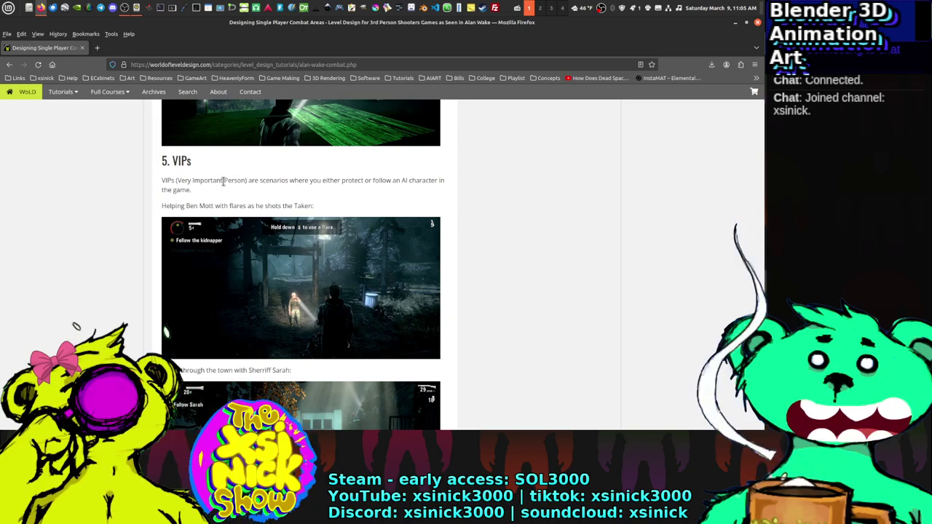
scroll(240, 194, down, 5)
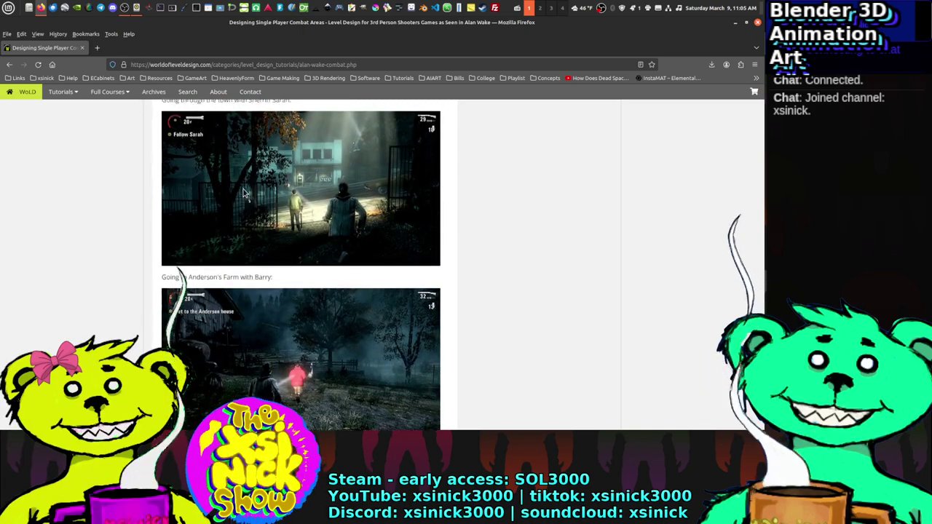
scroll(325, 202, up, 4)
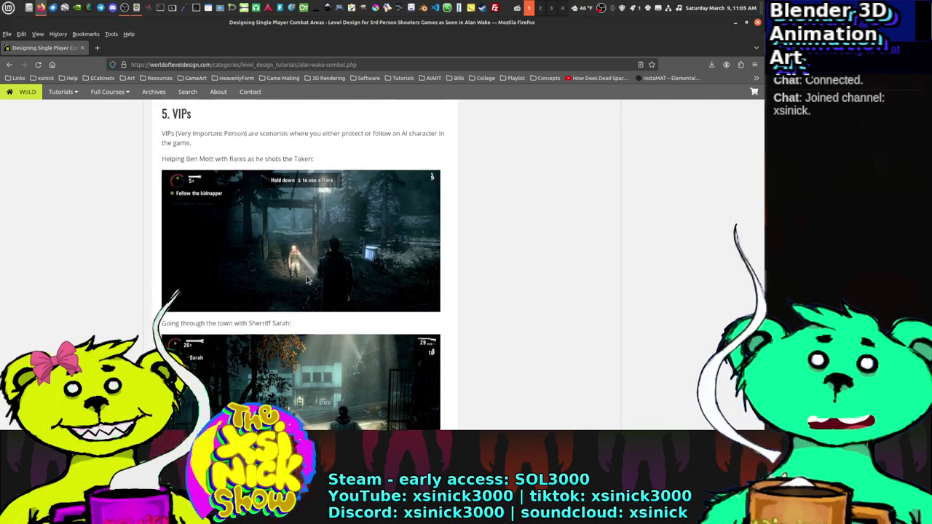
scroll(306, 279, down, 2)
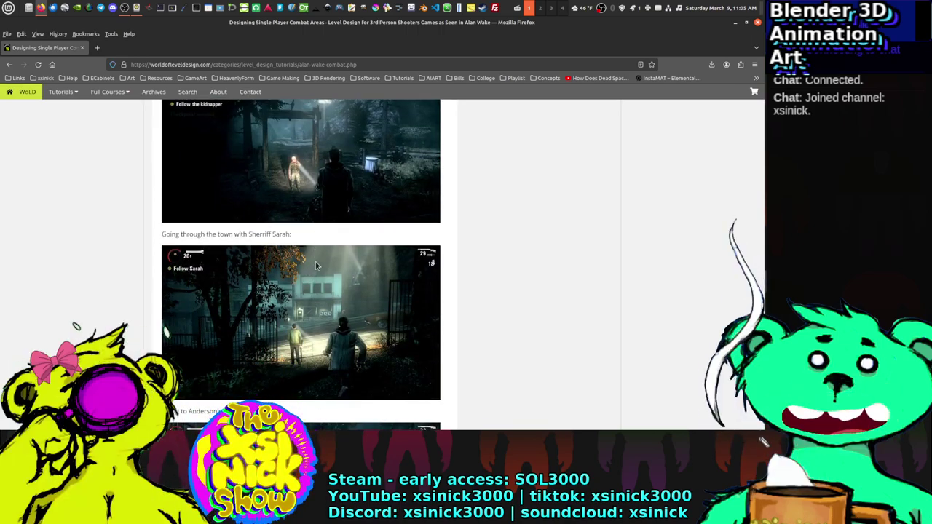
scroll(315, 263, down, 5)
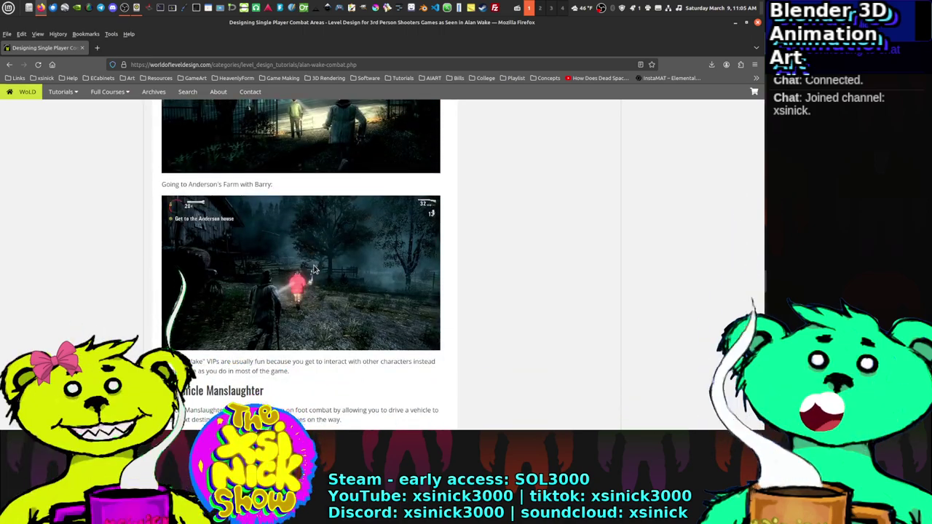
scroll(310, 268, down, 2)
scroll(305, 268, down, 3)
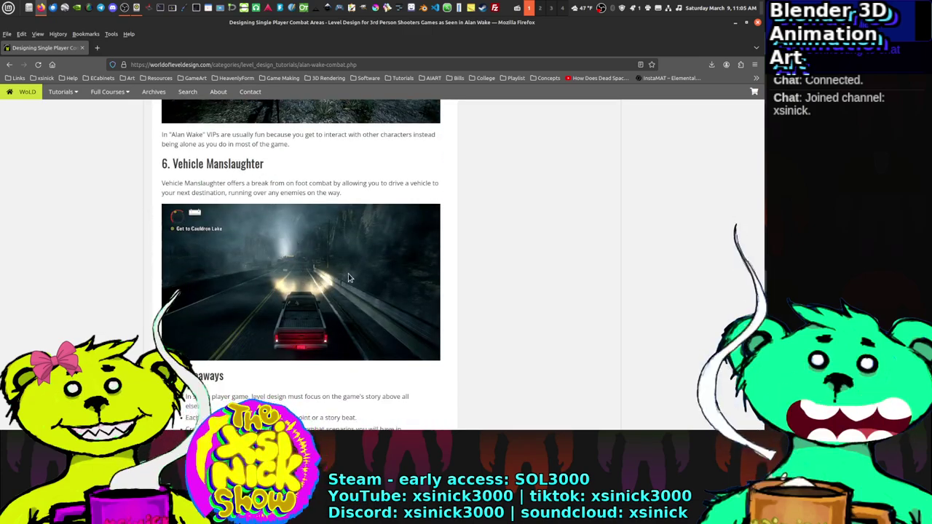
scroll(353, 280, down, 8)
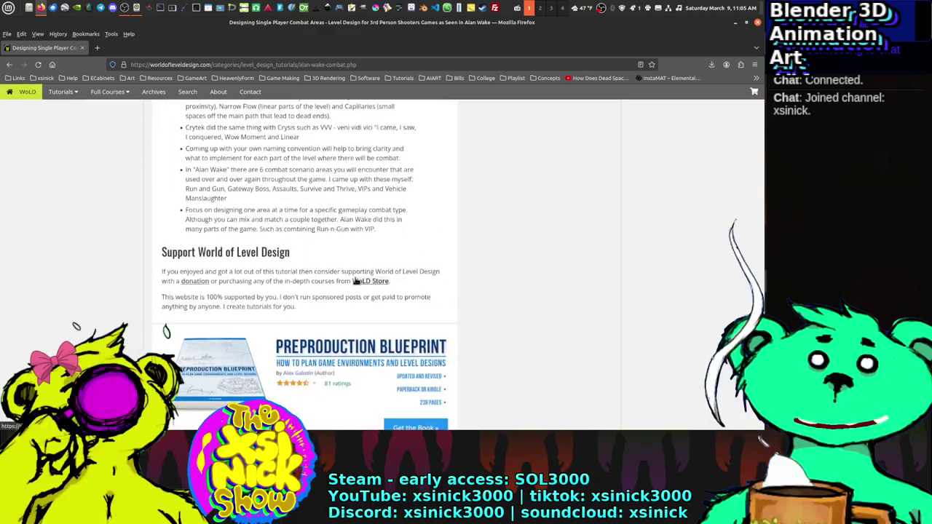
Step: Scroll to the article footer and back up to the 'Going through the town with Sheriff Sarah' screenshots
scroll(356, 282, down, 1)
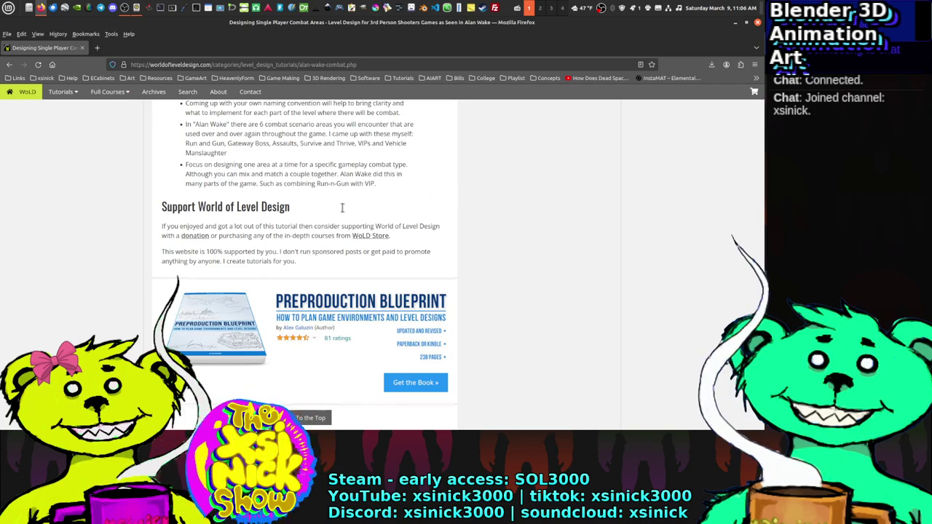
scroll(342, 208, down, 1)
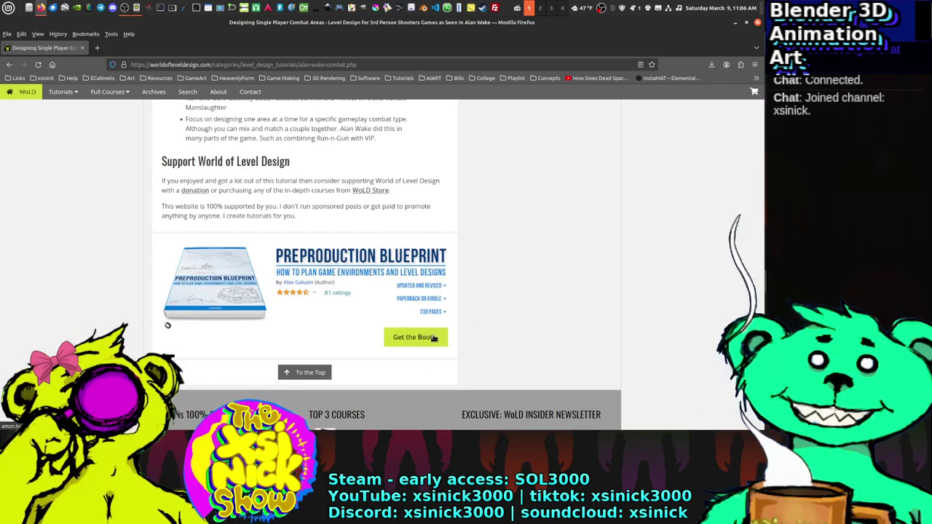
scroll(542, 277, down, 4)
scroll(538, 278, up, 3)
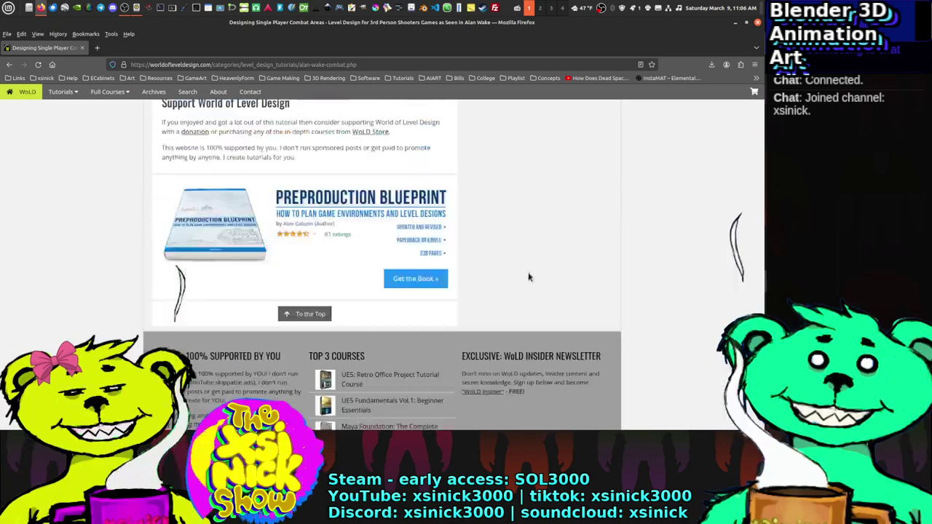
scroll(510, 278, up, 8)
scroll(503, 251, down, 5)
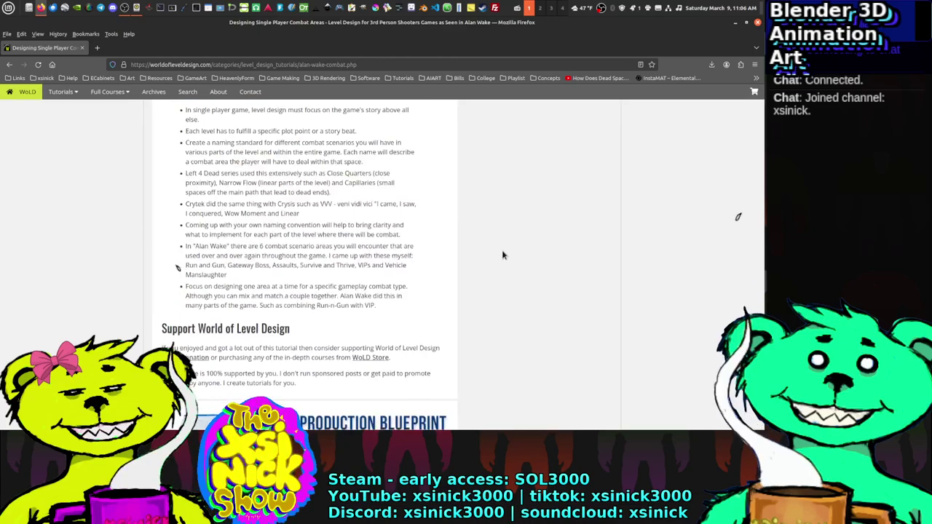
scroll(502, 255, down, 5)
scroll(501, 258, up, 2)
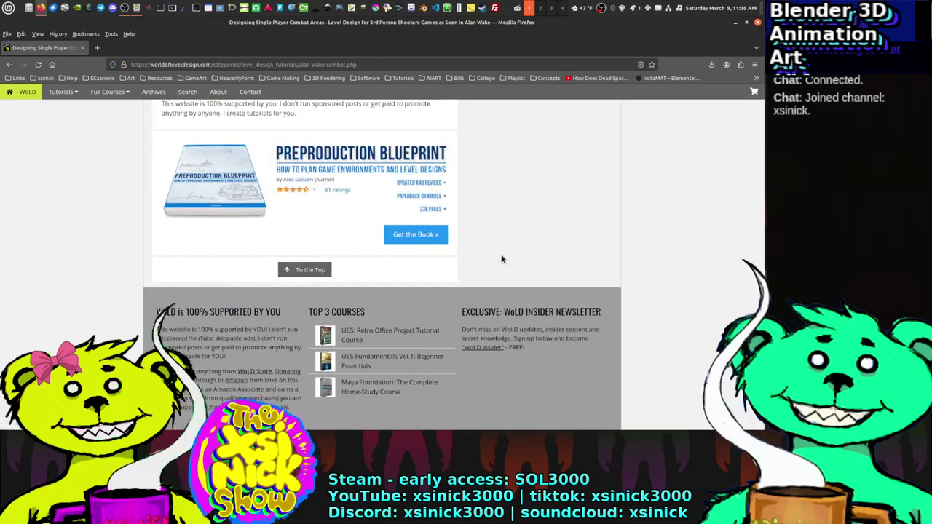
scroll(501, 259, down, 2)
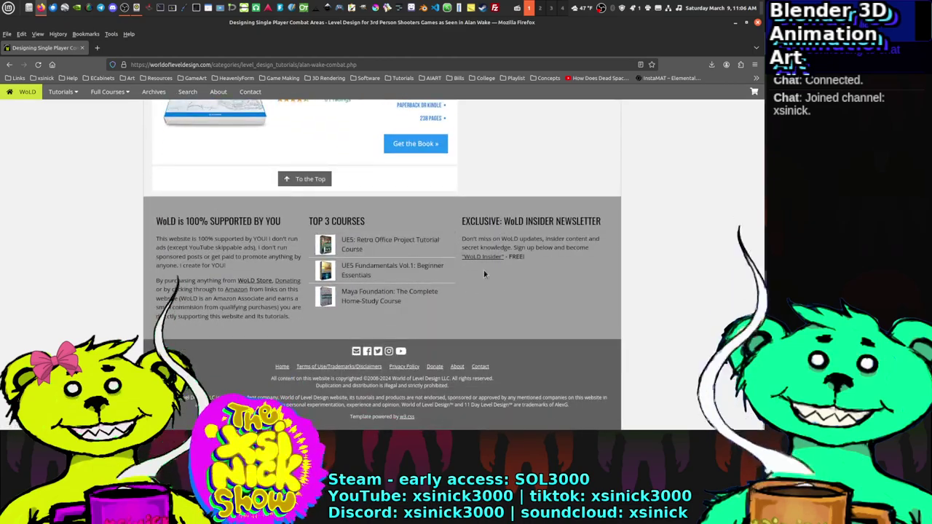
scroll(451, 247, up, 6)
scroll(177, 182, up, 10)
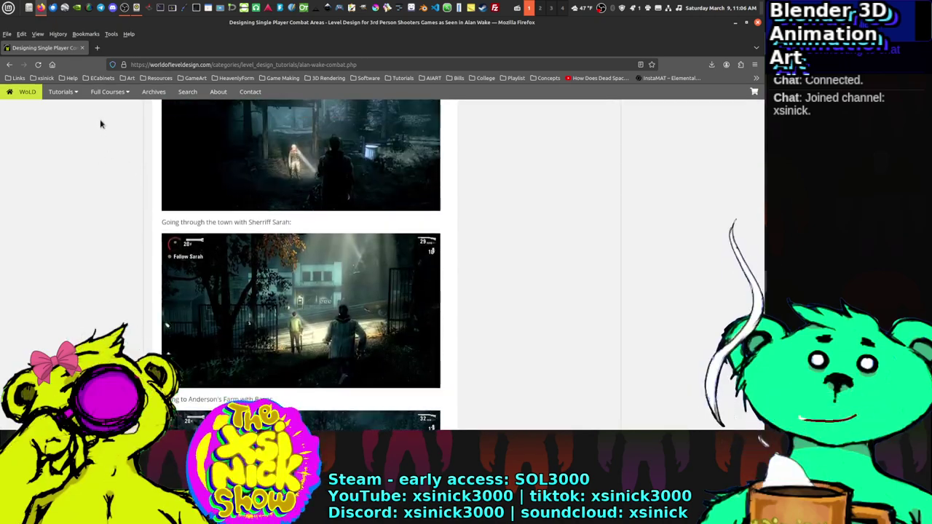
Step: Open Level Design from the Tutorials menu and scroll through the 'Tutorial List: Level Design' page
mouse_move(93, 100)
mouse_move(61, 93)
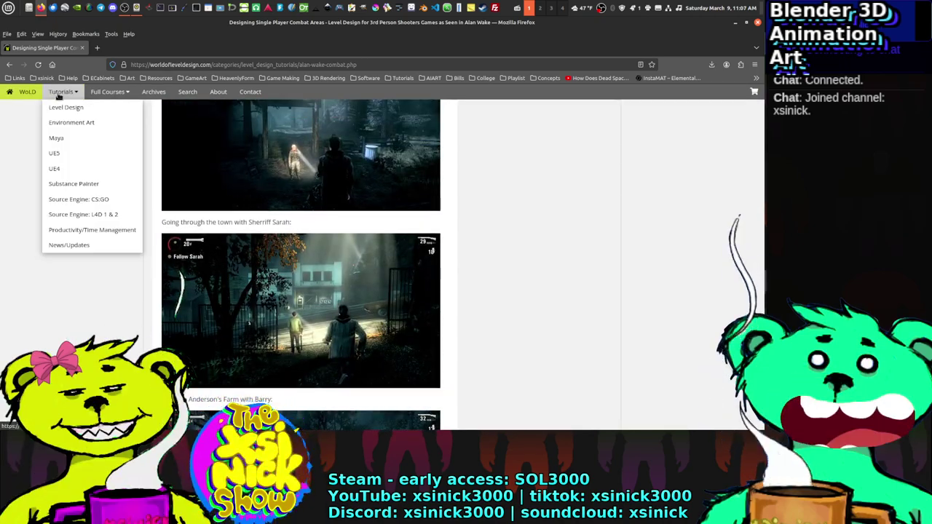
click(71, 110)
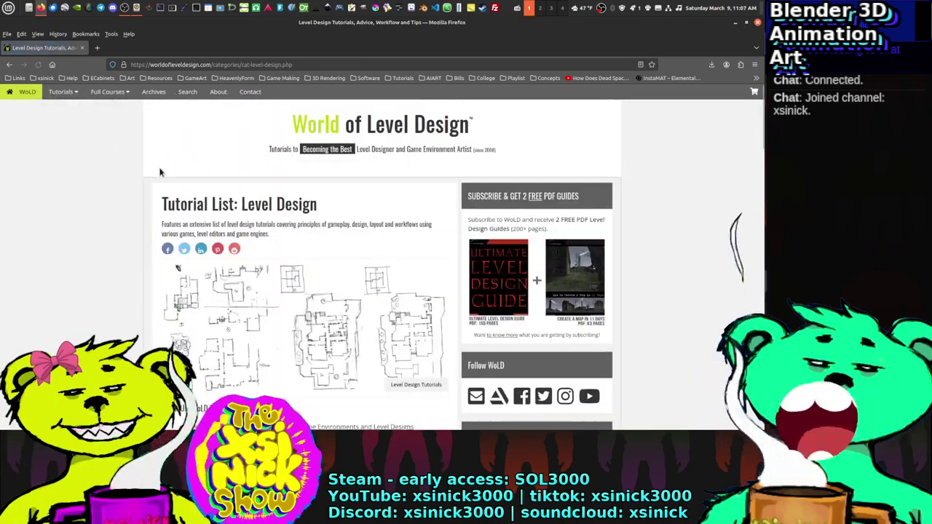
scroll(340, 277, down, 4)
scroll(340, 278, up, 3)
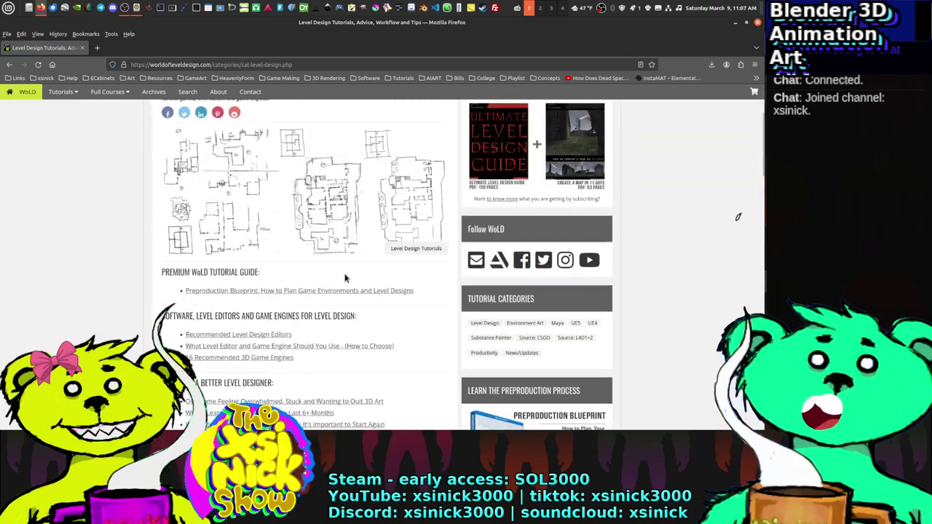
scroll(347, 277, up, 3)
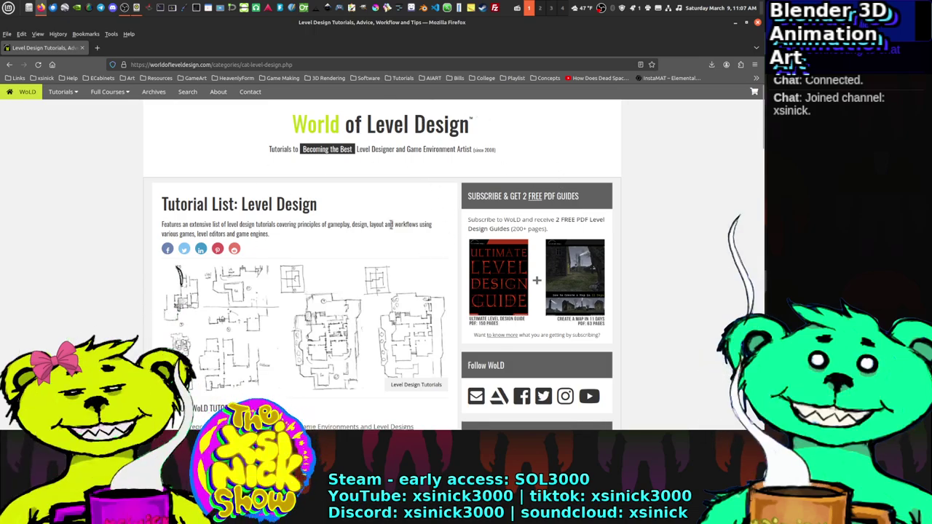
scroll(466, 277, down, 4)
scroll(437, 236, up, 1)
scroll(445, 231, down, 5)
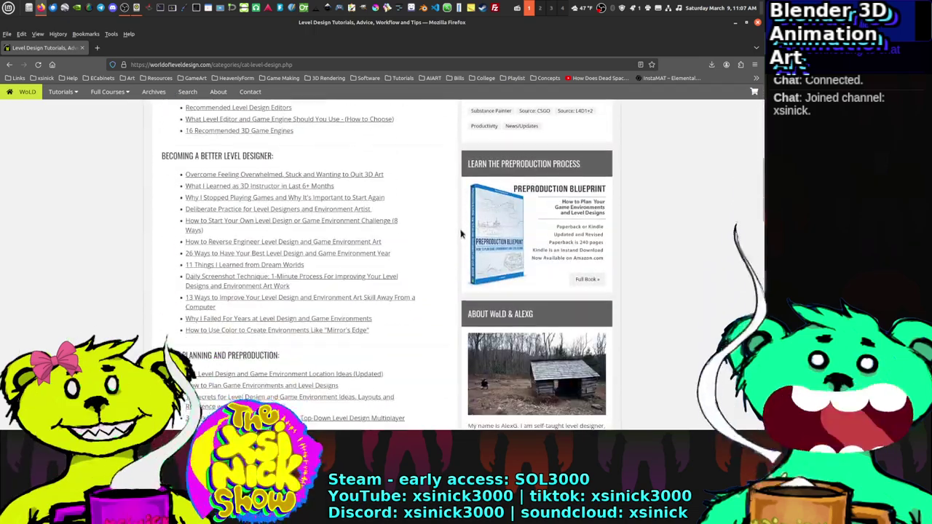
scroll(452, 225, up, 3)
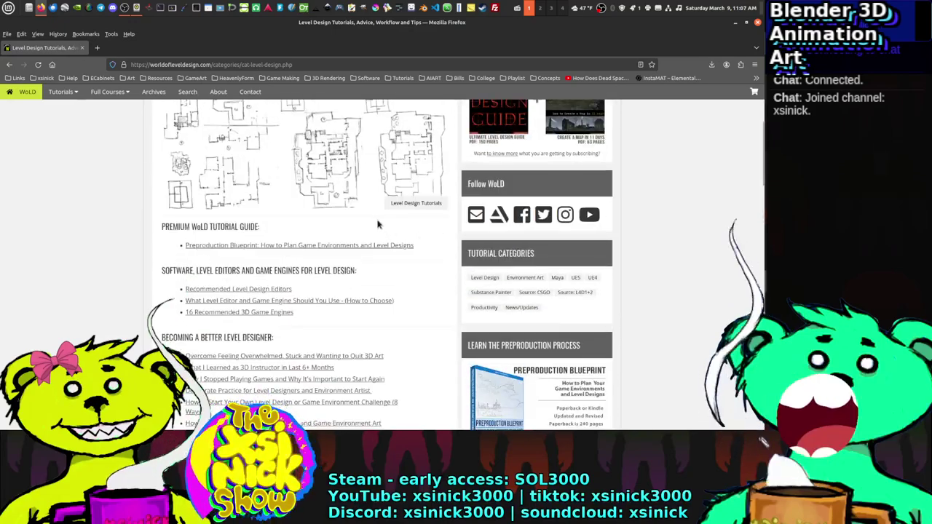
scroll(353, 226, up, 3)
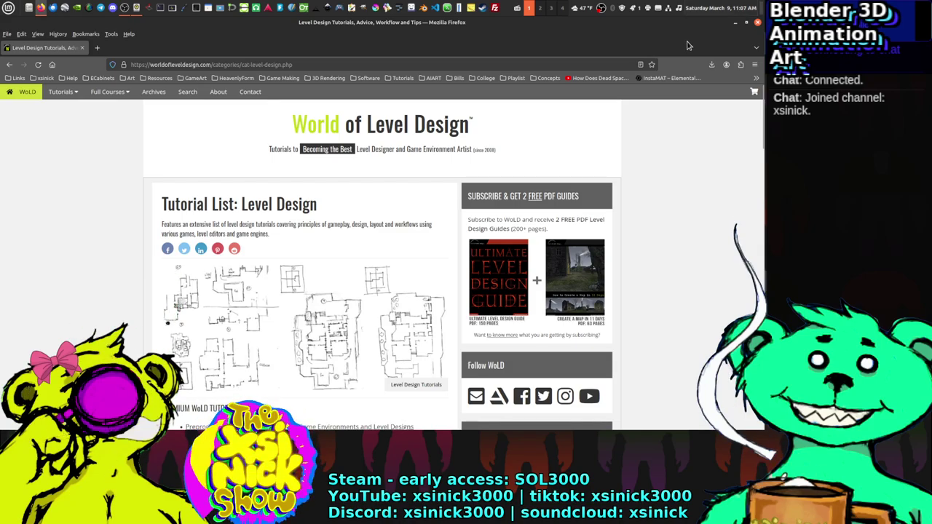
Step: Close Firefox and start Blender 3.6.5 from a terminal to reach its splash screen
click(758, 24)
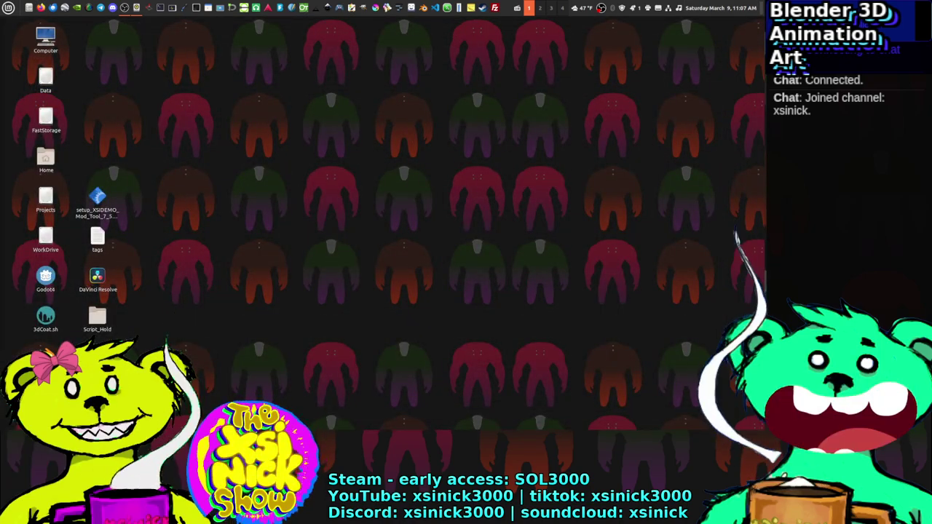
key(ctrl+alt+t)
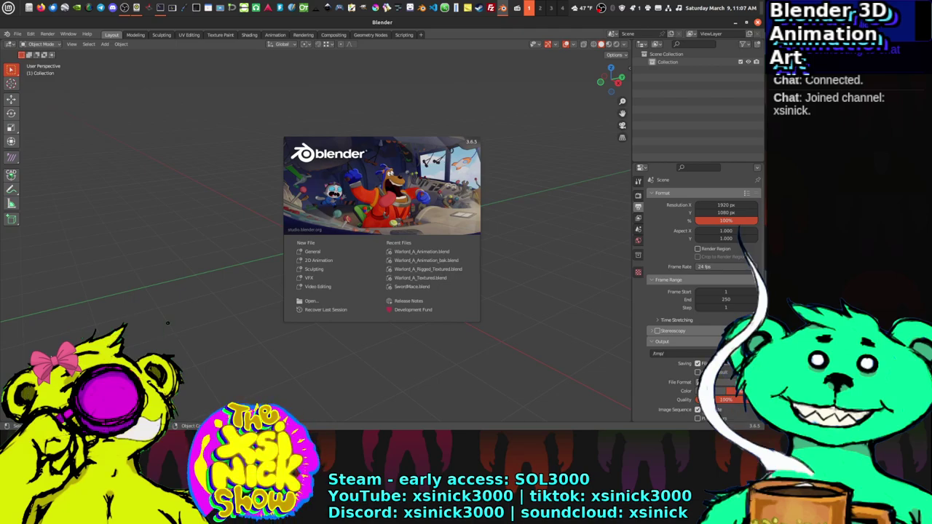
Step: Open Warlord_A_Animation.blend and scrub the Warlord_A_Attack2_120 swing from frame 17 to 71
click(415, 252)
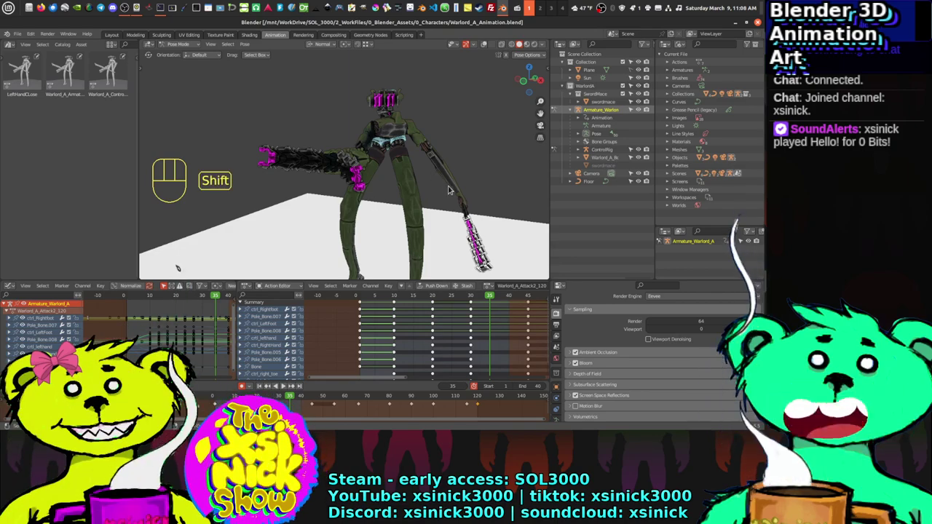
drag(389, 297, 525, 310)
shift+middle_drag(435, 180, 412, 191)
drag(524, 296, 536, 297)
middle_drag(537, 297, 409, 297)
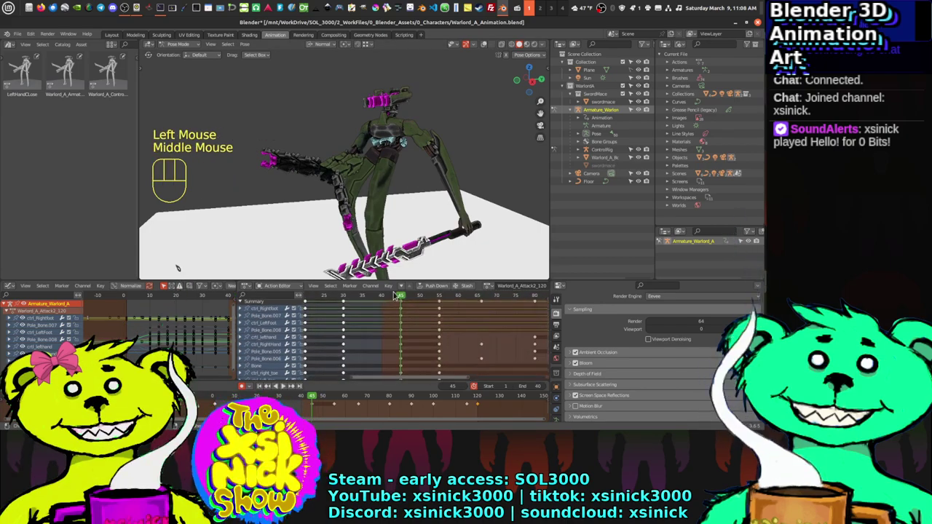
click(400, 296)
drag(415, 295, 352, 295)
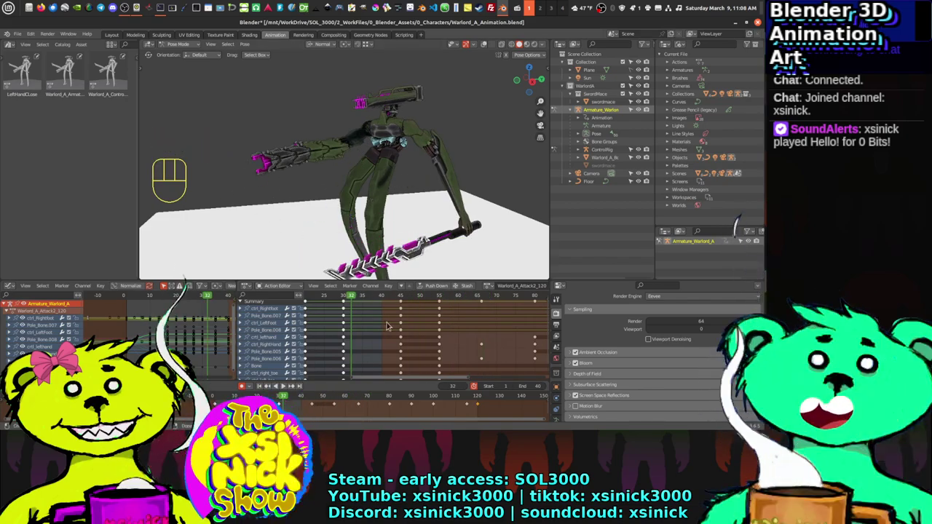
Step: Raise the To Do note, select its attack_3 entry, and close the main Notes window
click(458, 7)
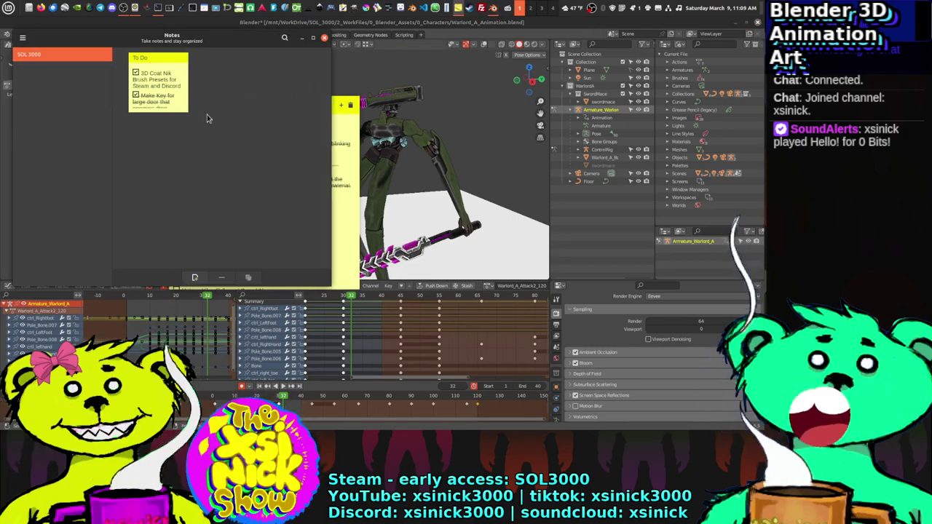
click(338, 204)
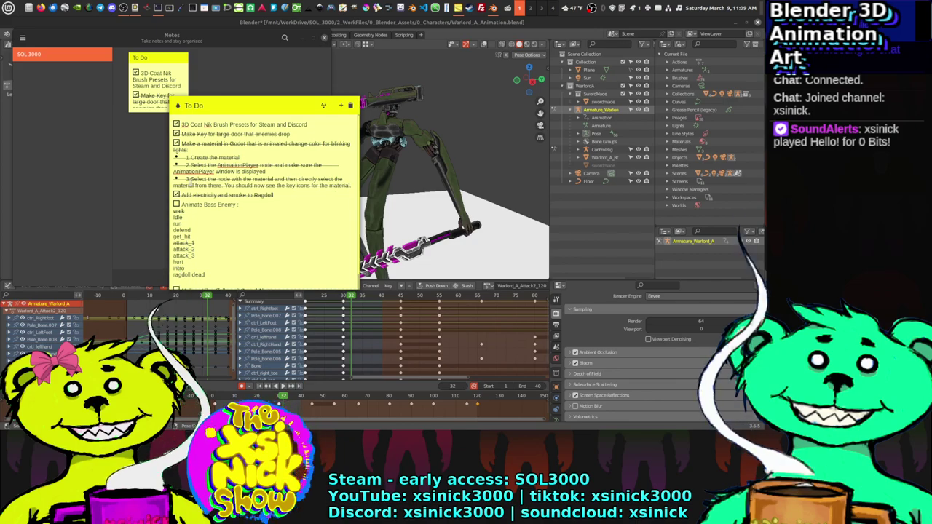
double_click(184, 255)
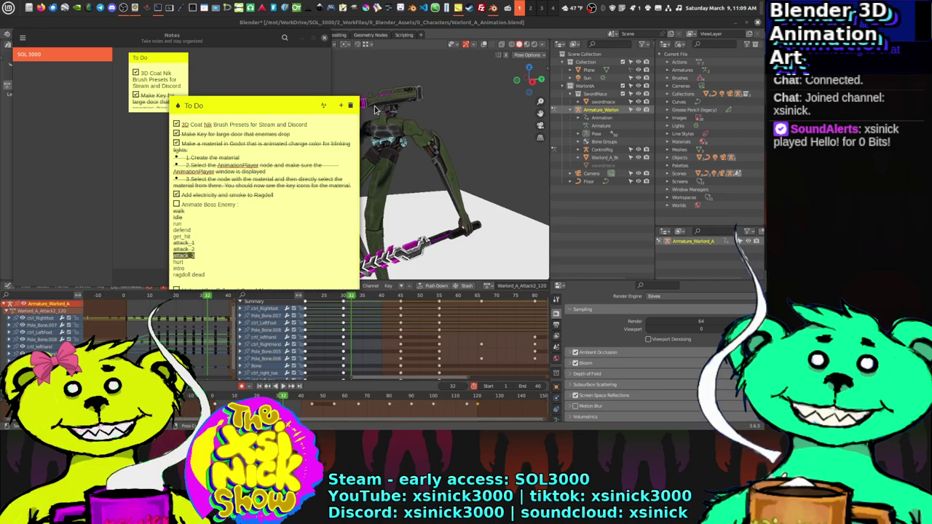
click(324, 38)
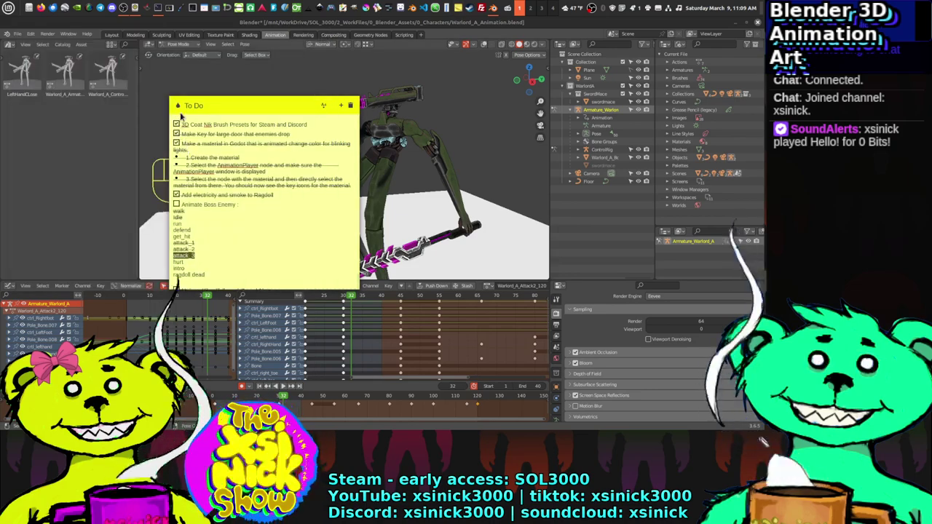
Step: Hide the note and clear the Action Editor's preview range so playback runs to frame 120
click(620, 7)
middle_drag(351, 156, 355, 170)
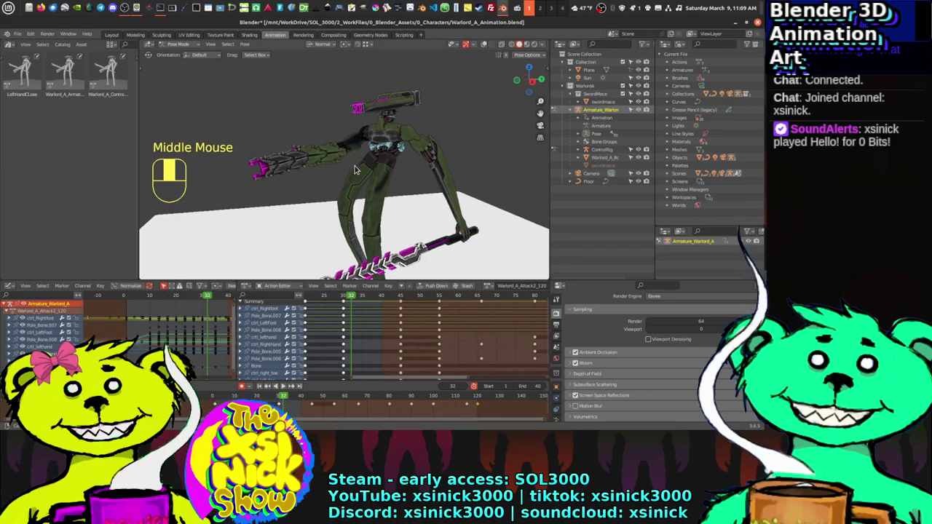
click(314, 286)
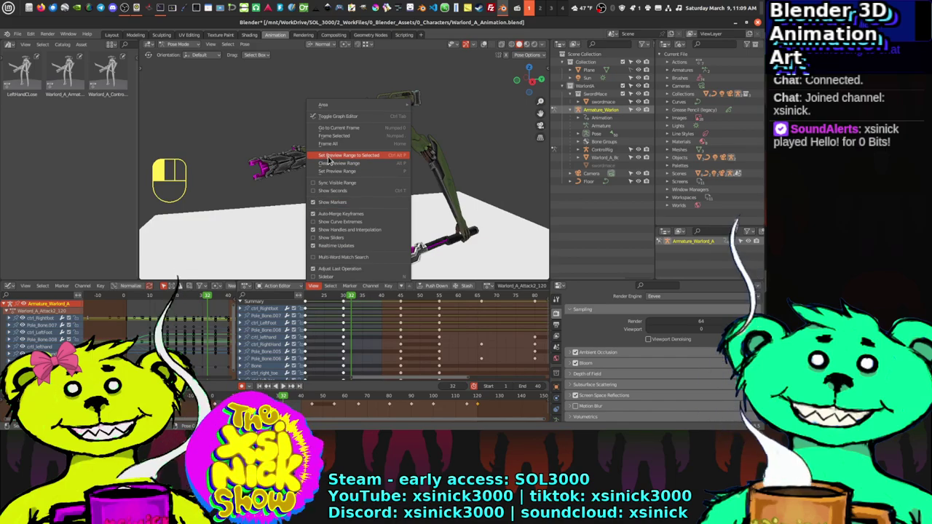
click(327, 163)
middle_drag(354, 327, 392, 330)
middle_drag(169, 225, 396, 122)
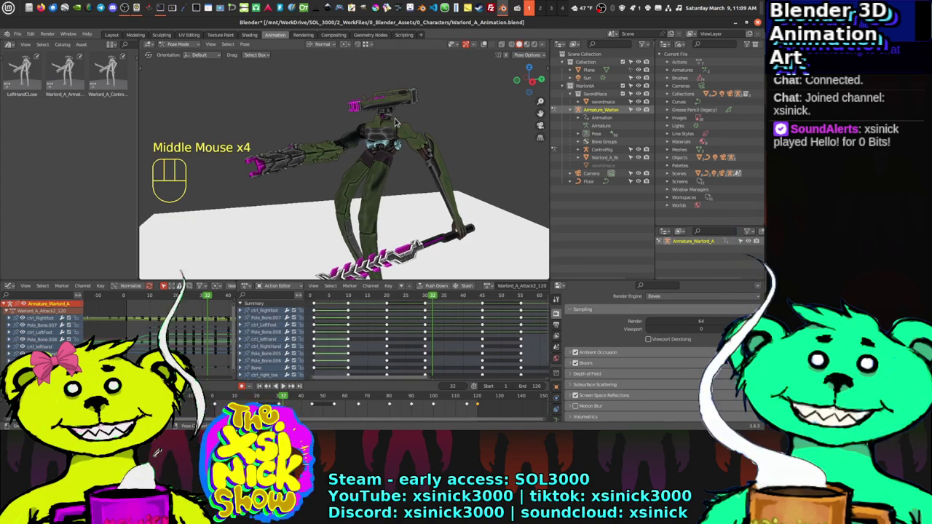
Step: Show the rig's bones with viewport overlays, return to frame 1, and enlarge the animation editors
shift+click(480, 45)
shift+middle_drag(319, 145, 373, 136)
scroll(373, 137, down, 2)
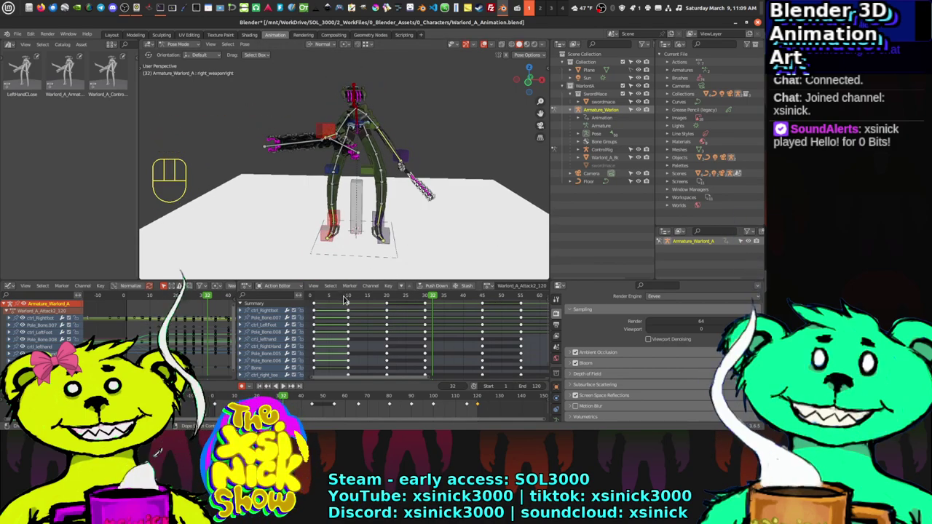
click(313, 296)
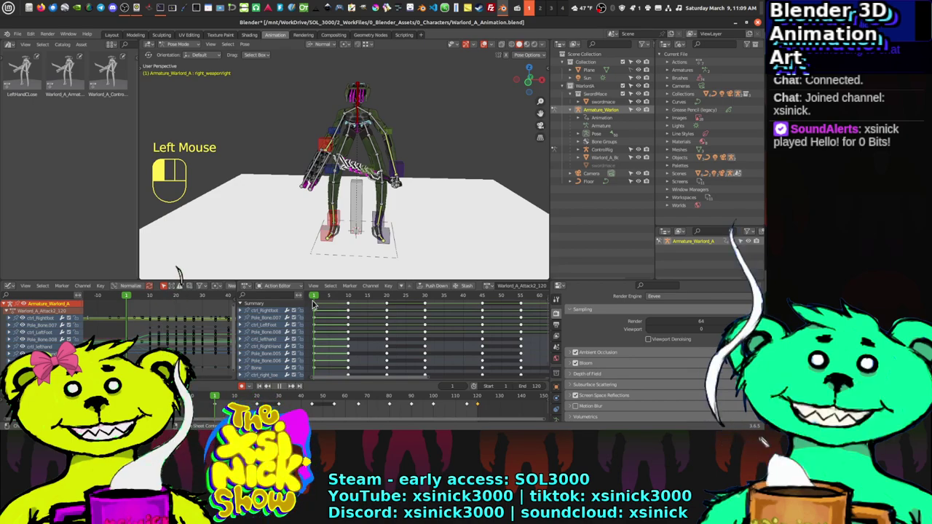
shift+middle_drag(342, 189, 369, 173)
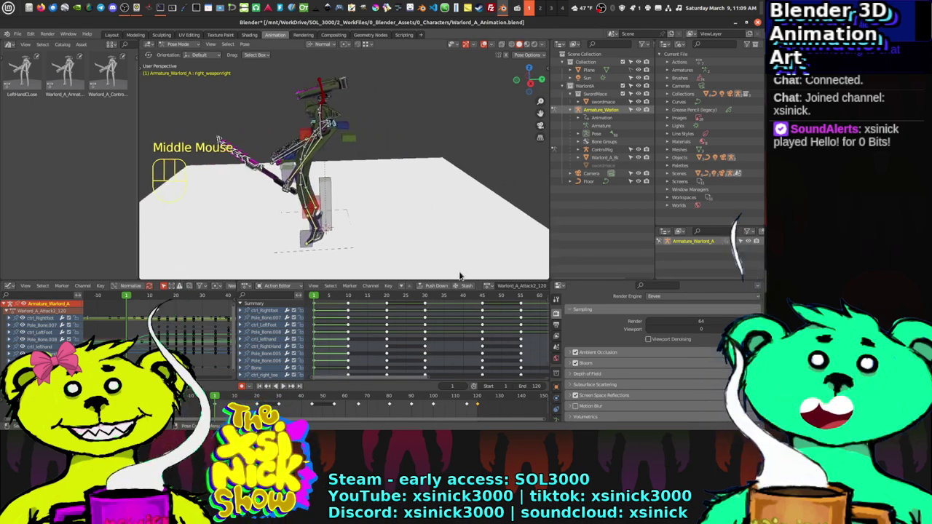
drag(428, 281, 428, 256)
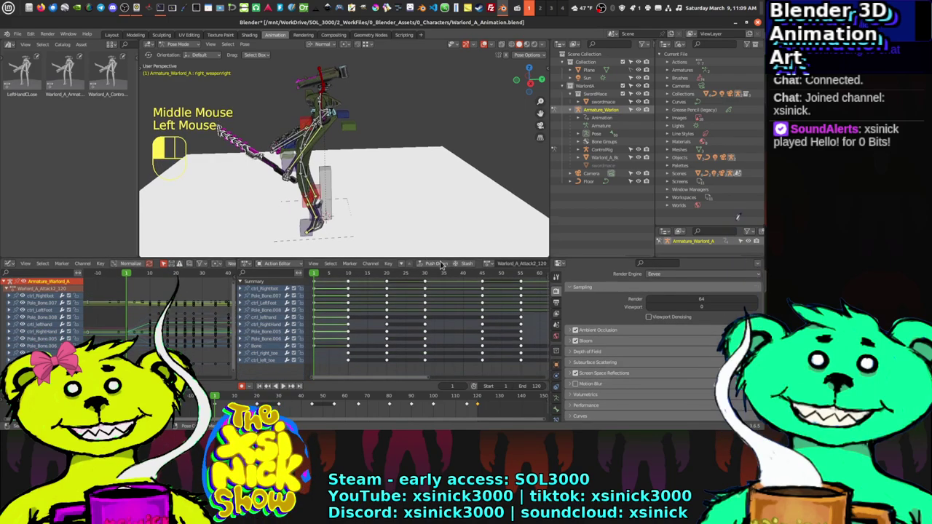
Step: Edit the action name field, appending 3_120 so it reads Warlord_A_Attack3_120
middle_drag(441, 264, 371, 265)
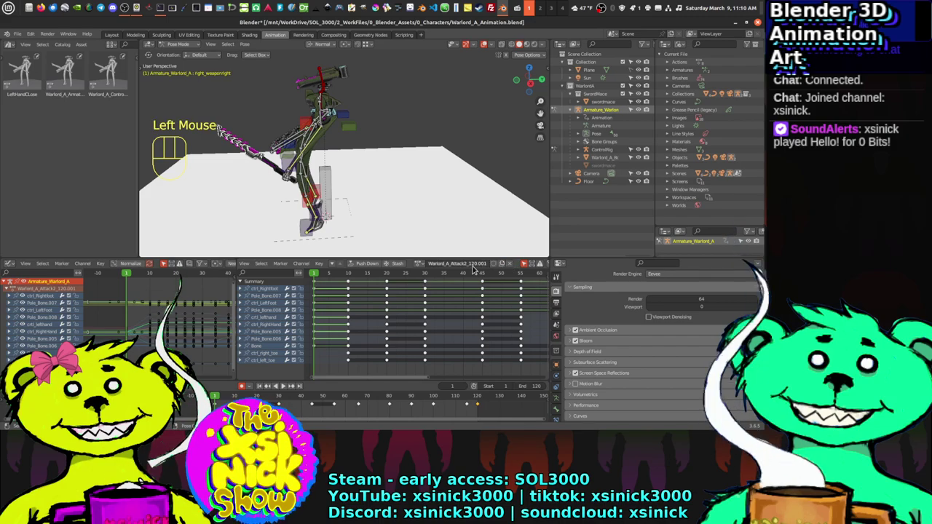
key(BackSpace)
key(BackSpace)
key(BackSpace)
key(BackSpace)
key(BackSpace)
key(BackSpace)
key(BackSpace)
key(BackSpace)
key(BackSpace)
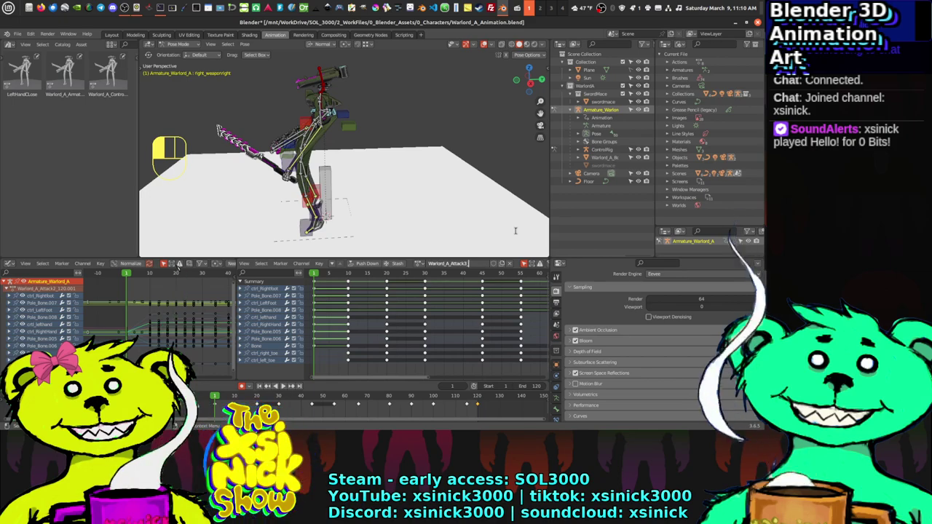
text(3)
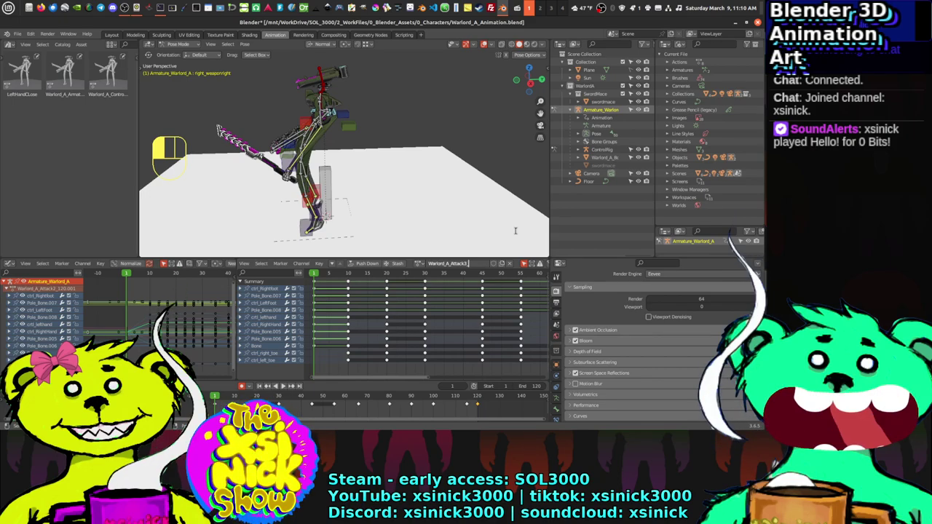
text(_120)
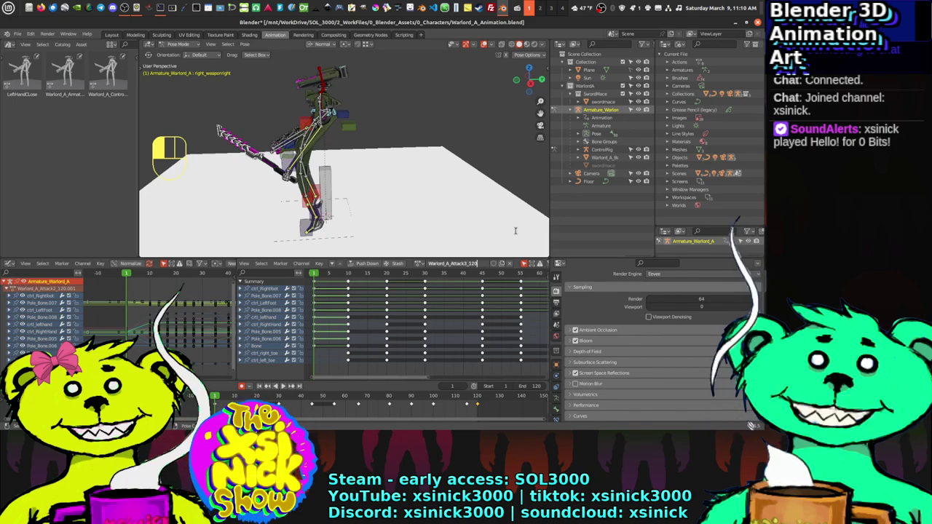
key(Return)
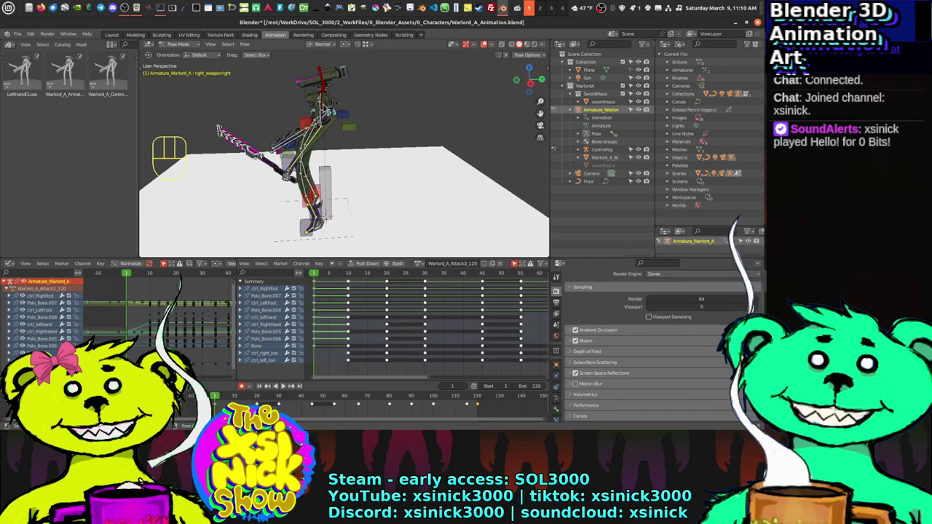
shift+middle_drag(364, 146, 386, 131)
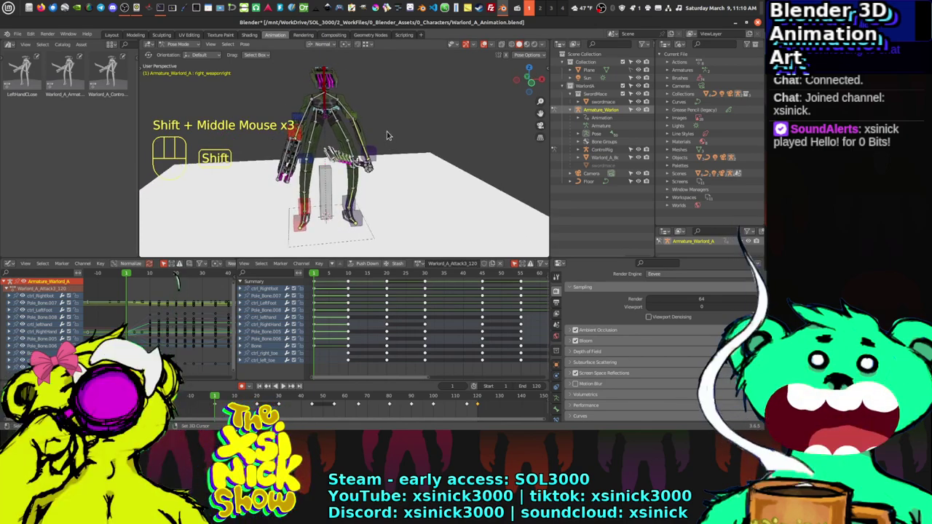
click(550, 70)
click(548, 70)
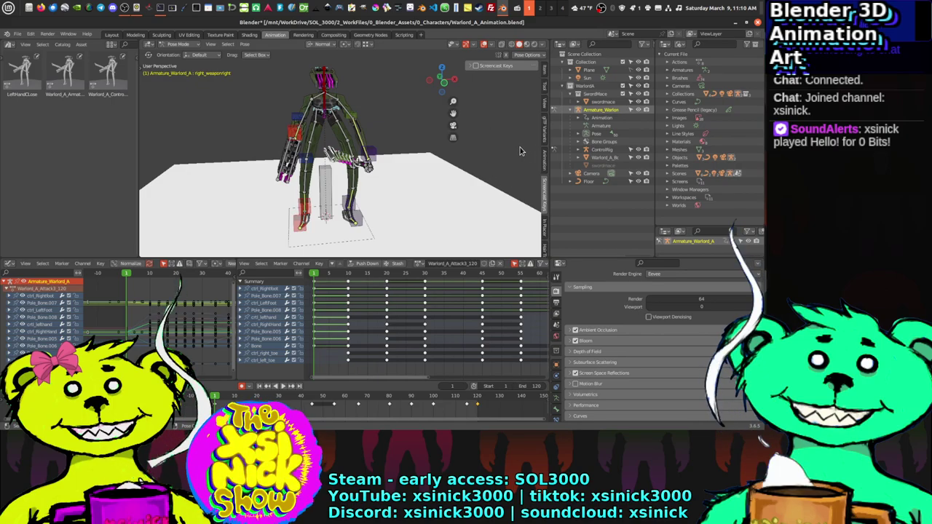
key(n)
middle_drag(436, 148, 406, 152)
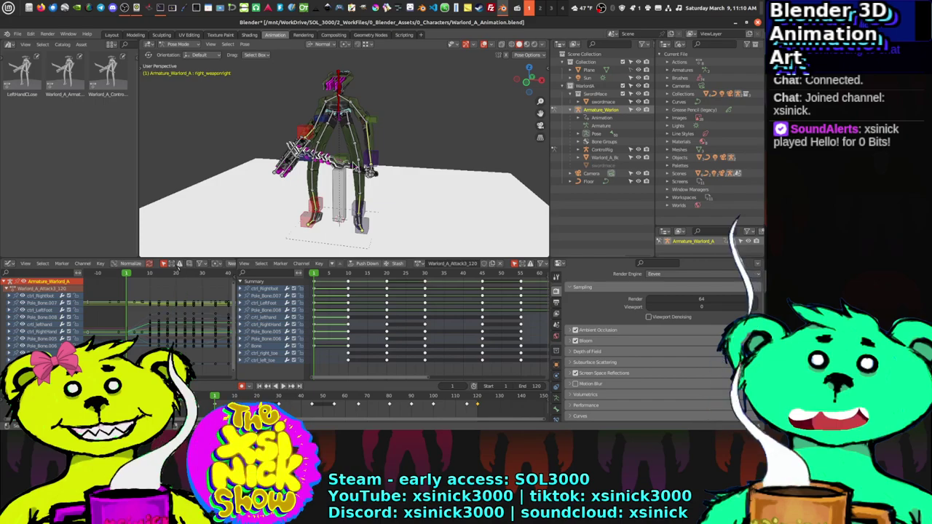
middle_drag(265, 243, 345, 187)
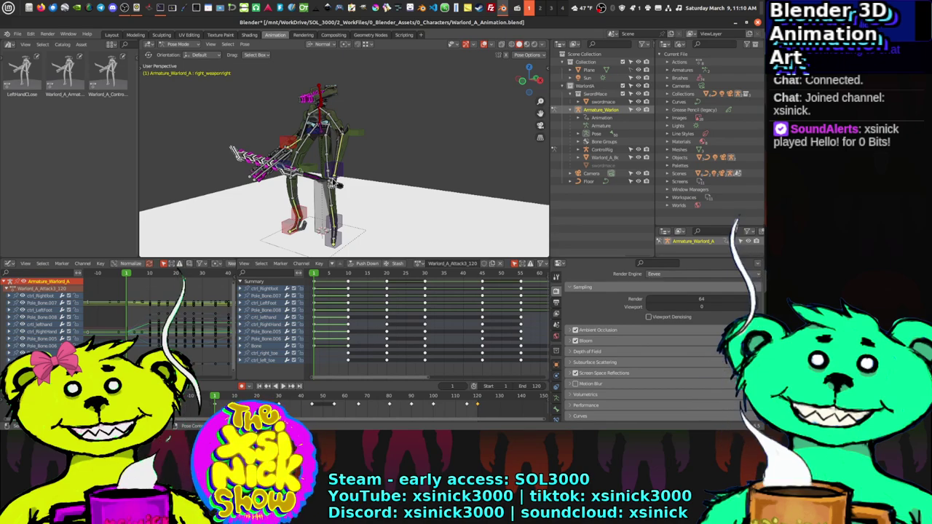
middle_drag(314, 176, 386, 227)
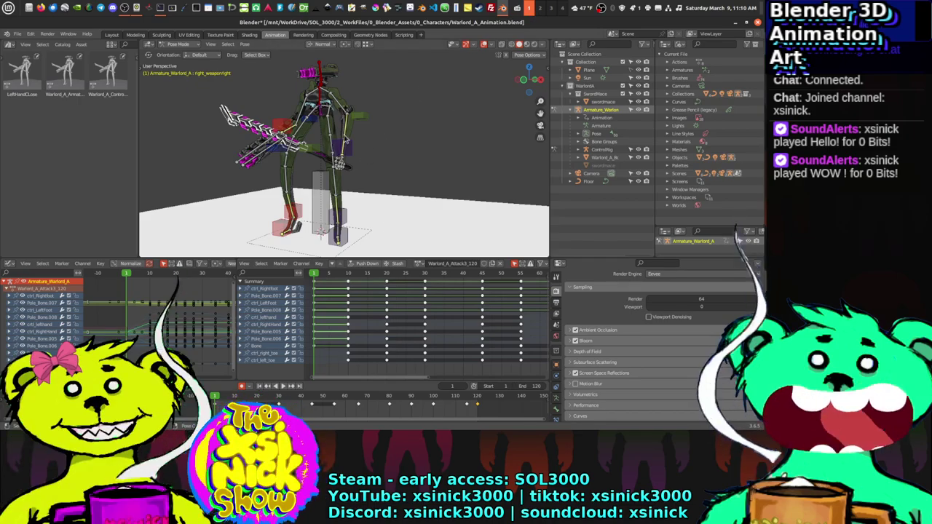
middle_drag(297, 170, 428, 180)
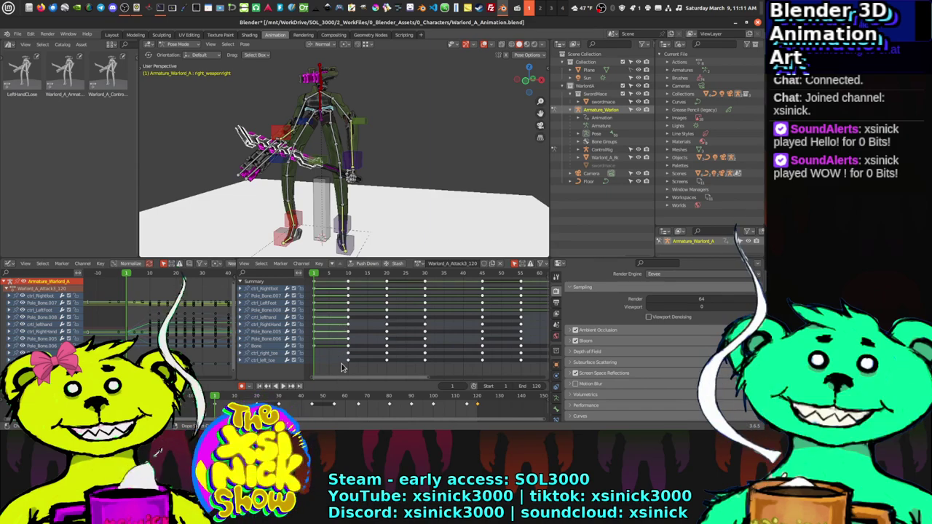
Step: Join the Graph Editor into the Action Editor and zoom out to show frames -10 to 200
ctrl+scroll(386, 339, right, 3)
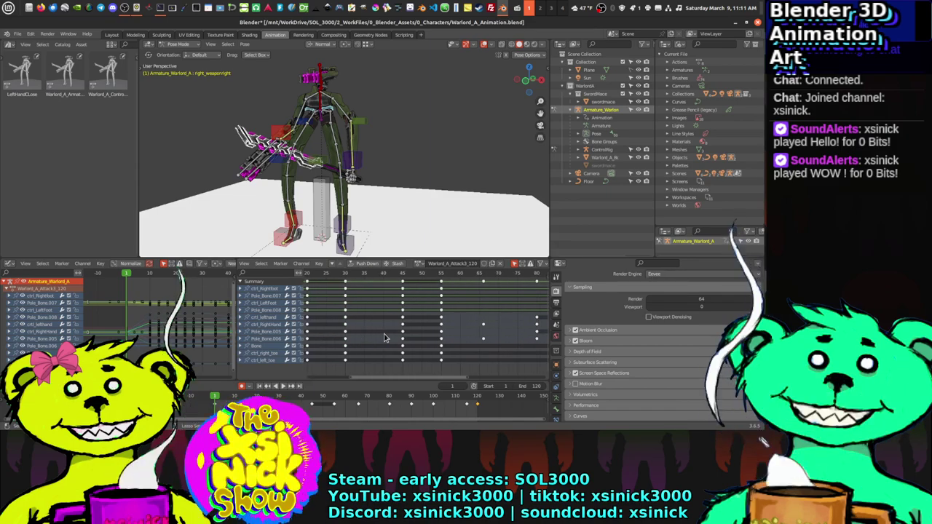
ctrl+scroll(386, 337, right, 3)
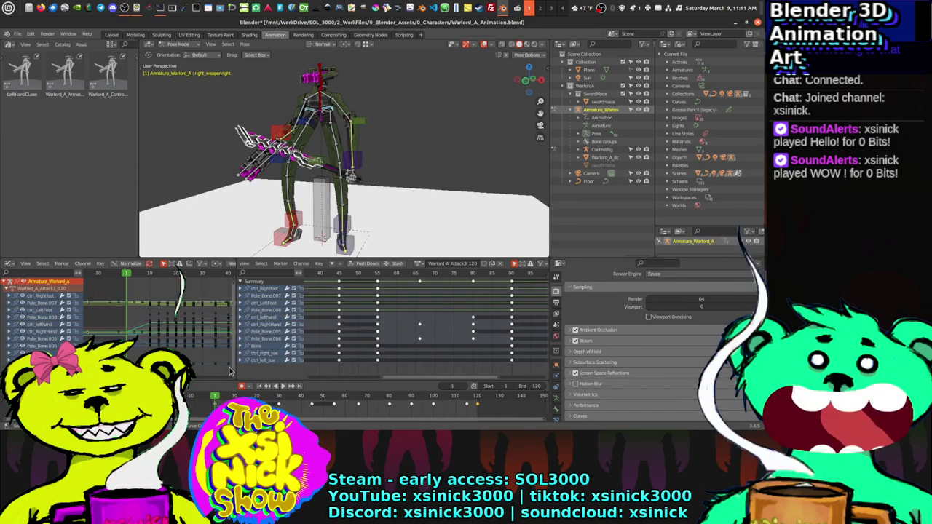
click(326, 334)
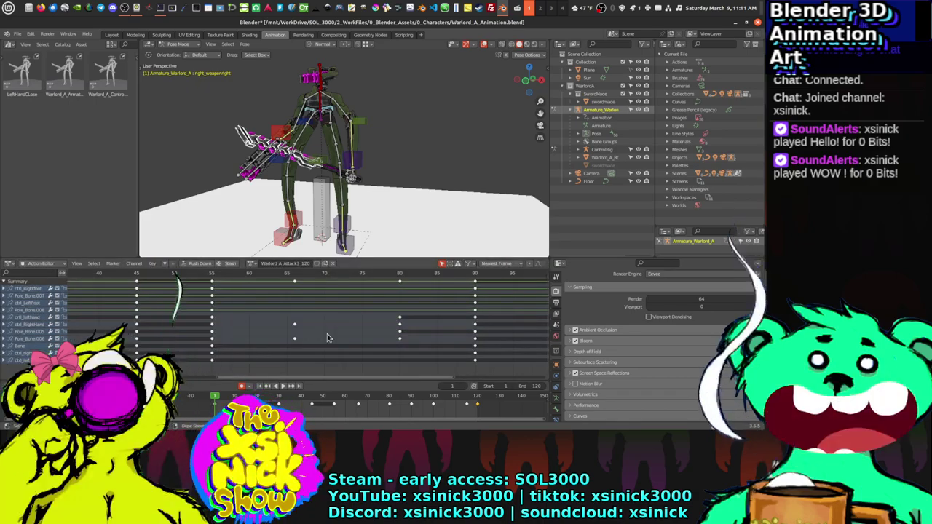
scroll(328, 333, up, 2)
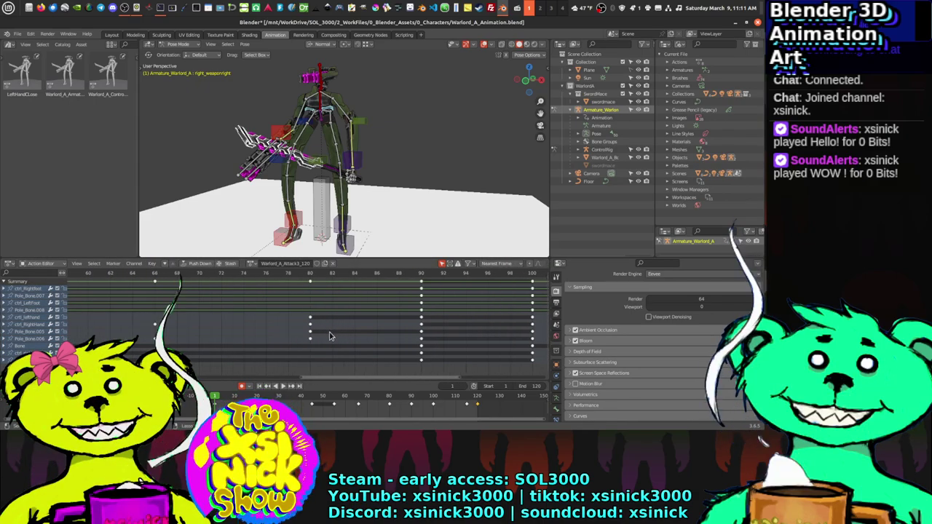
ctrl+scroll(330, 331, right, 3)
scroll(330, 332, up, 1)
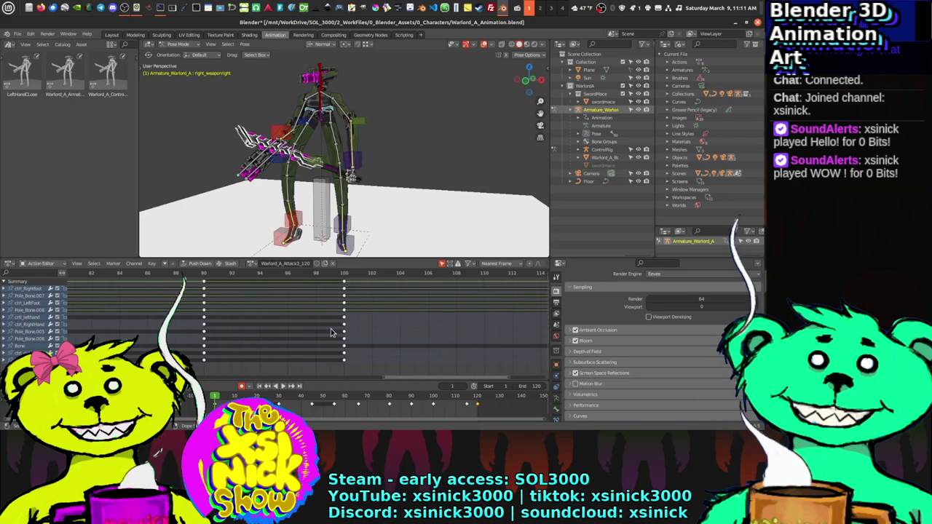
ctrl+scroll(331, 333, right, 2)
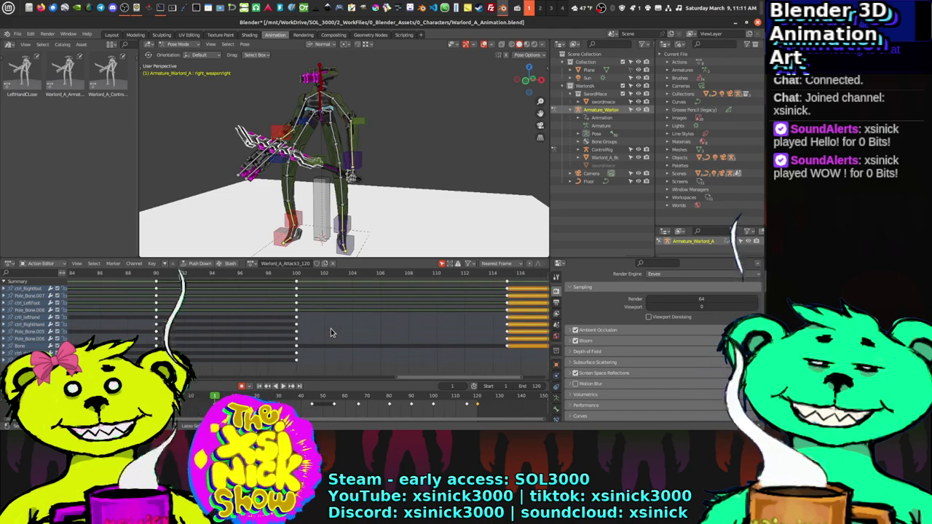
scroll(330, 333, up, 2)
ctrl+scroll(335, 330, right, 2)
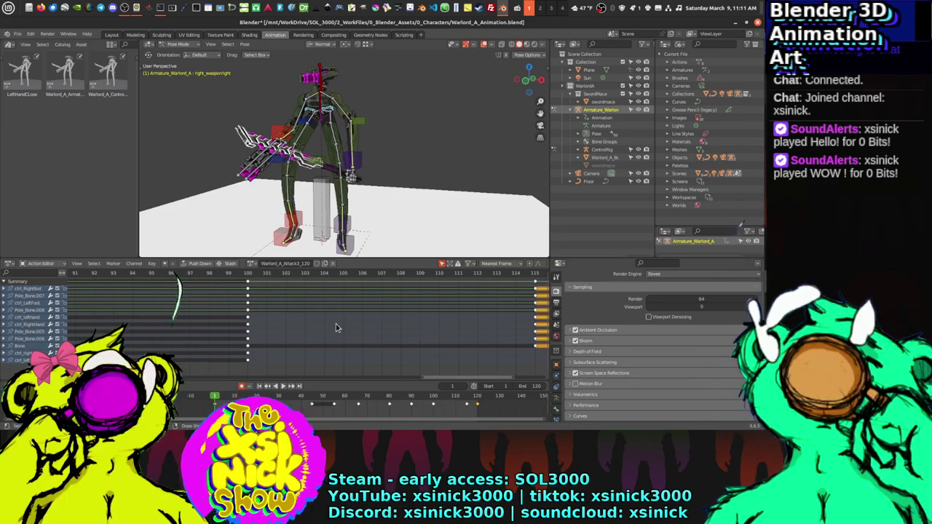
scroll(336, 326, down, 5)
scroll(336, 327, down, 7)
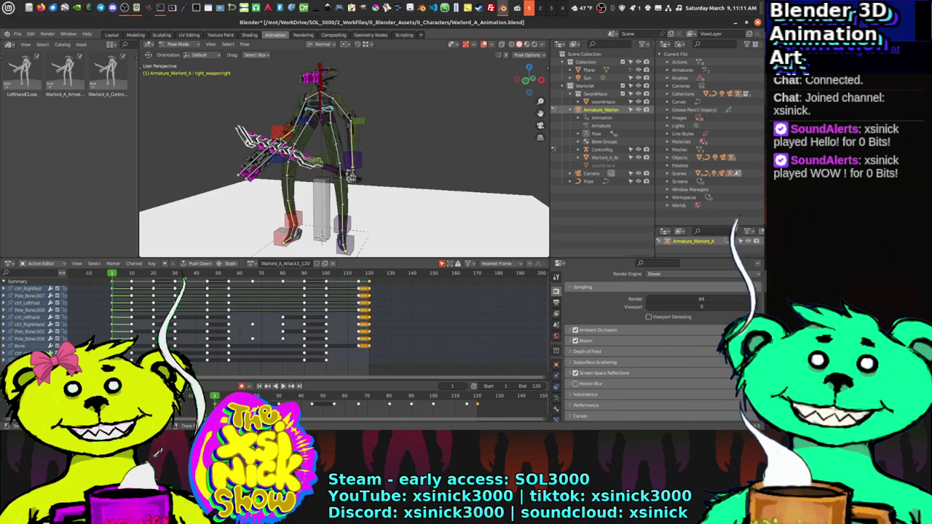
Step: Delete all armature keys, then assign Warlord_A_Attack3_120 to the ControlRig and delete its keys
key(a)
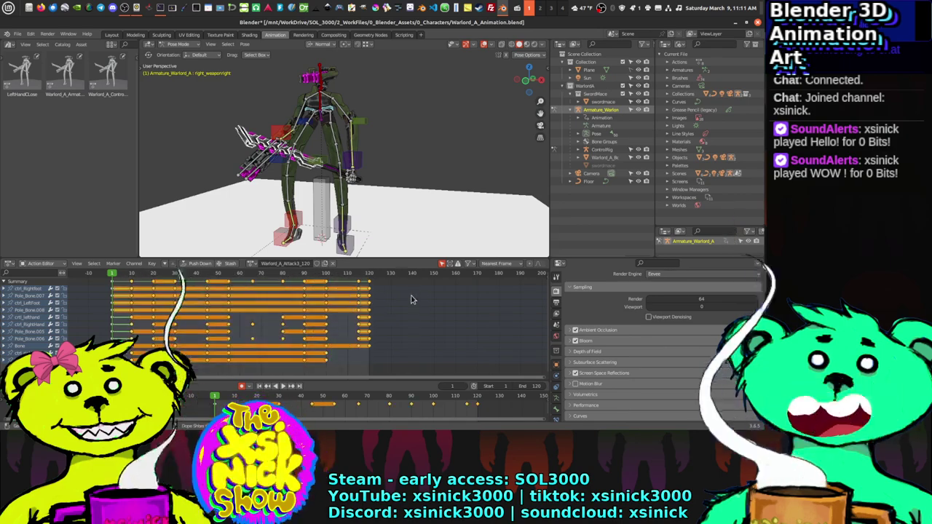
key(Delete)
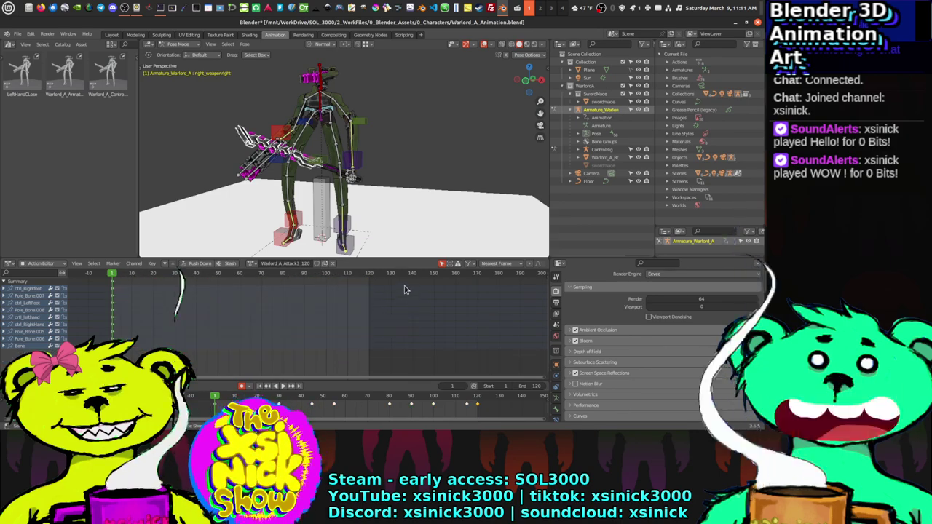
click(600, 150)
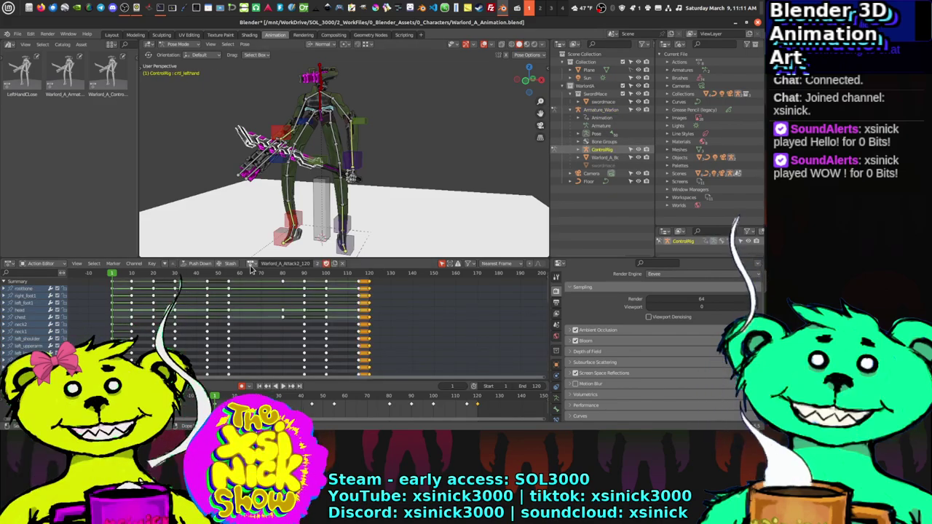
click(250, 264)
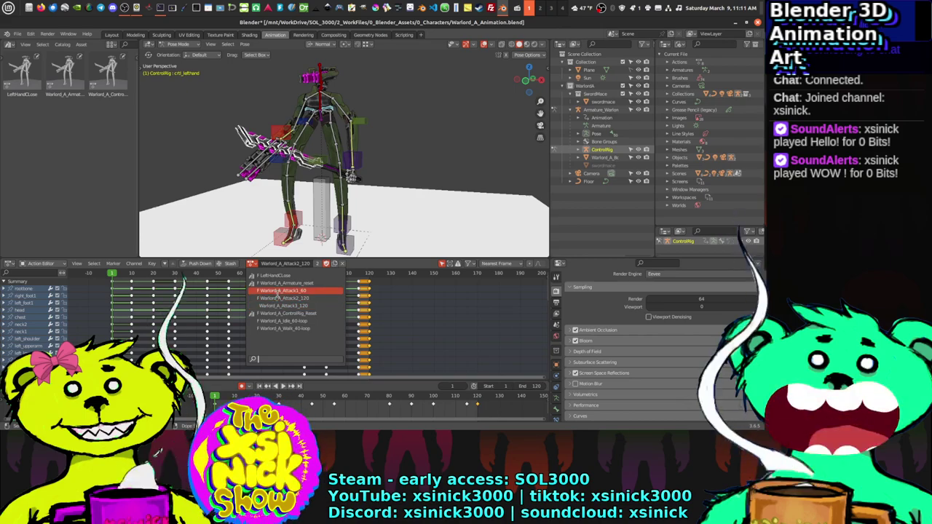
click(291, 305)
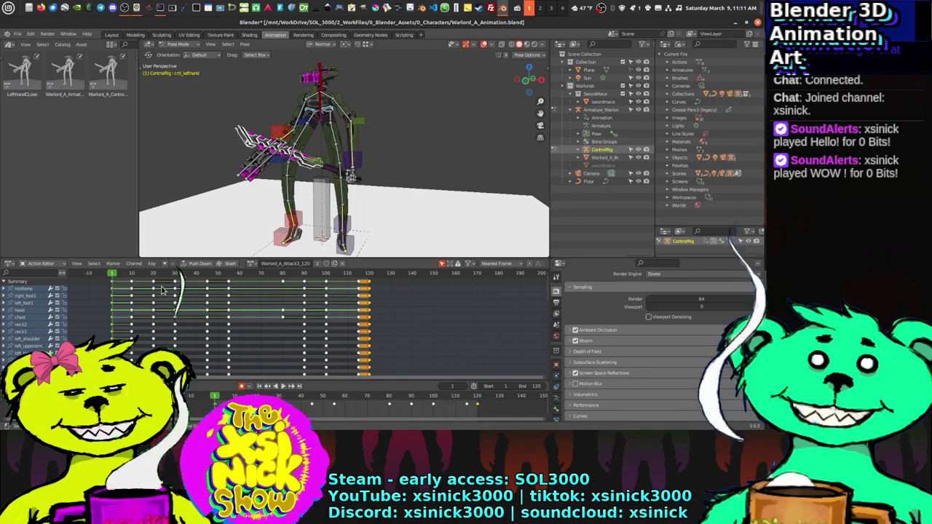
drag(128, 282, 415, 337)
key(Delete)
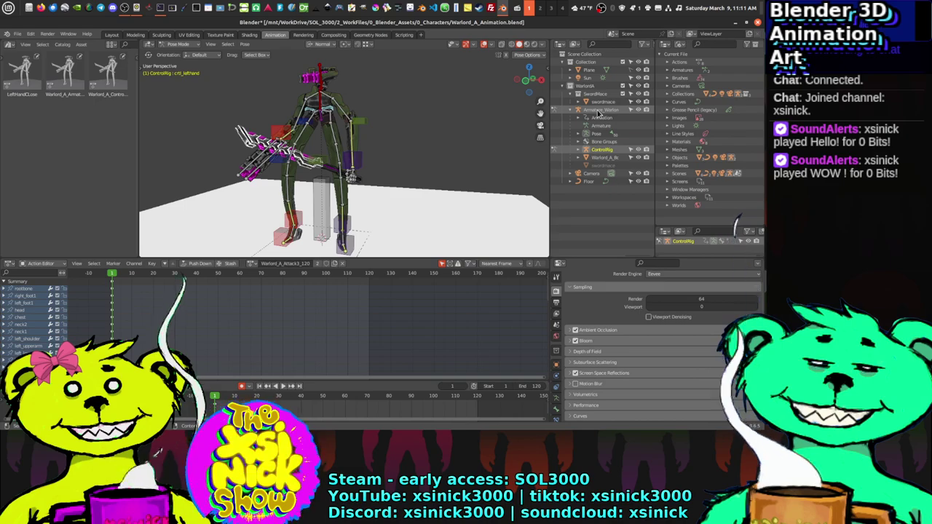
Step: Delete the remaining keyframes on both Armature_Warlord and the ControlRig
click(598, 110)
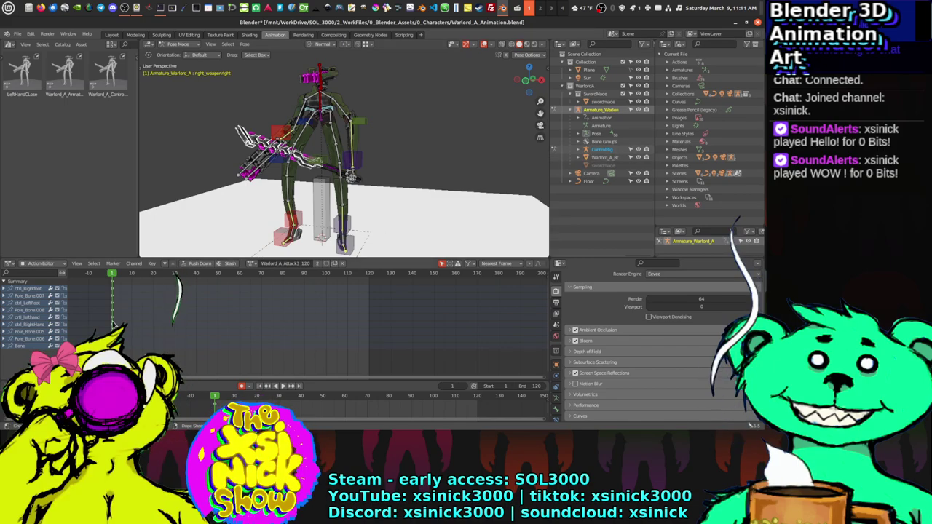
drag(98, 350, 142, 273)
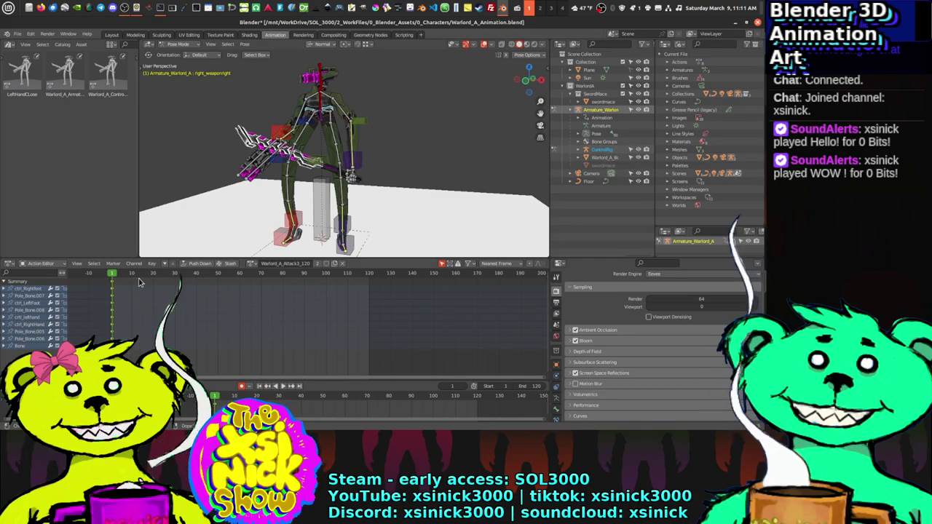
key(Delete)
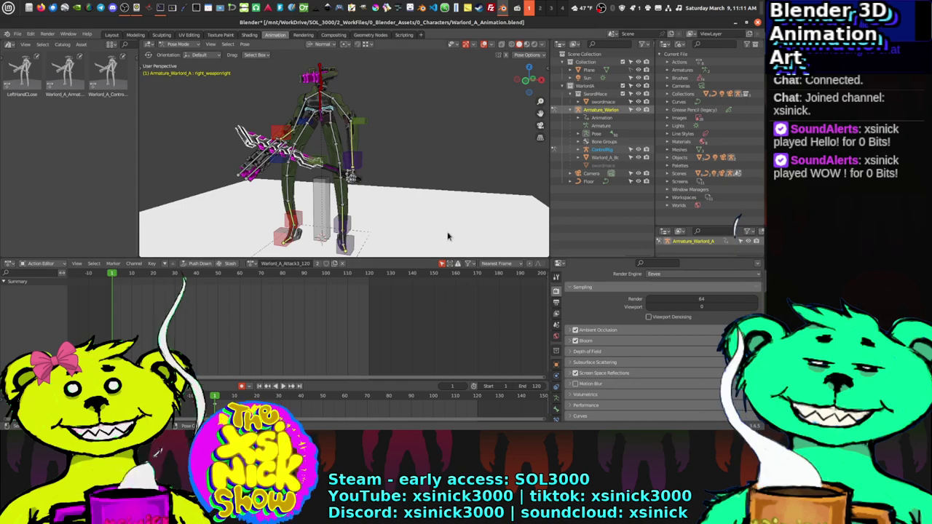
click(600, 150)
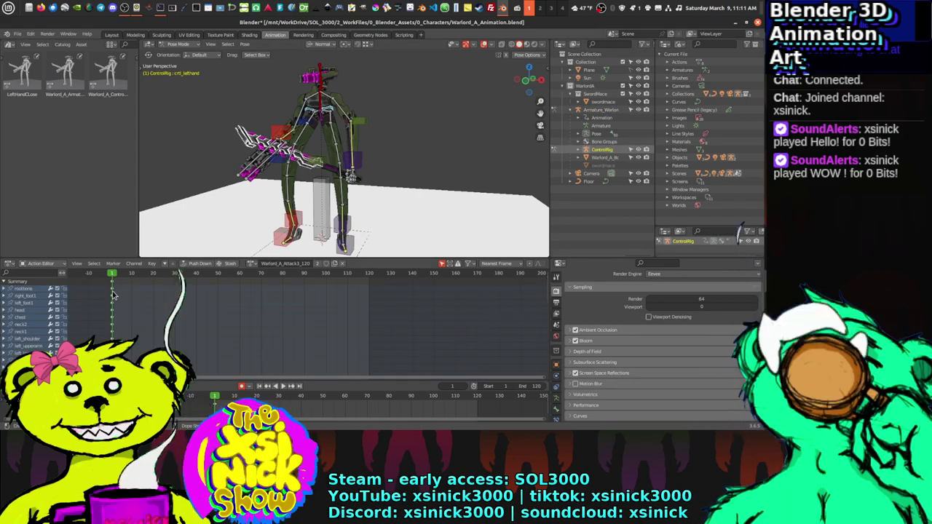
drag(160, 313, 161, 311)
key(Delete)
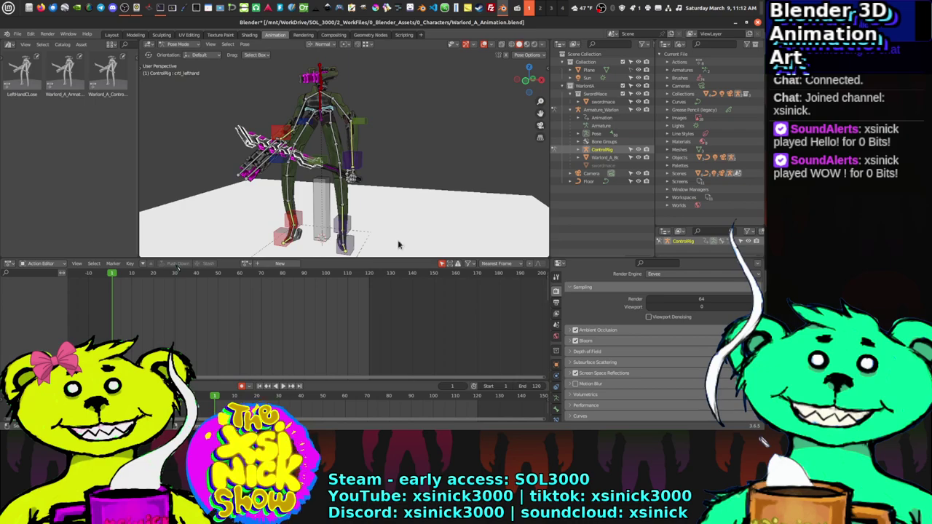
Step: Make Armature_Warlord the active object so the editor shows Warlord_A_Attack3_120
click(602, 110)
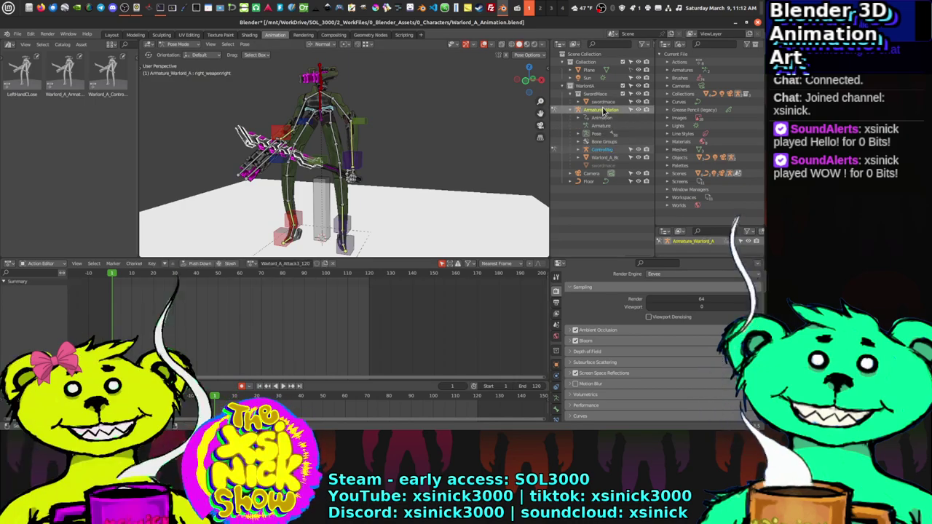
click(601, 150)
click(601, 110)
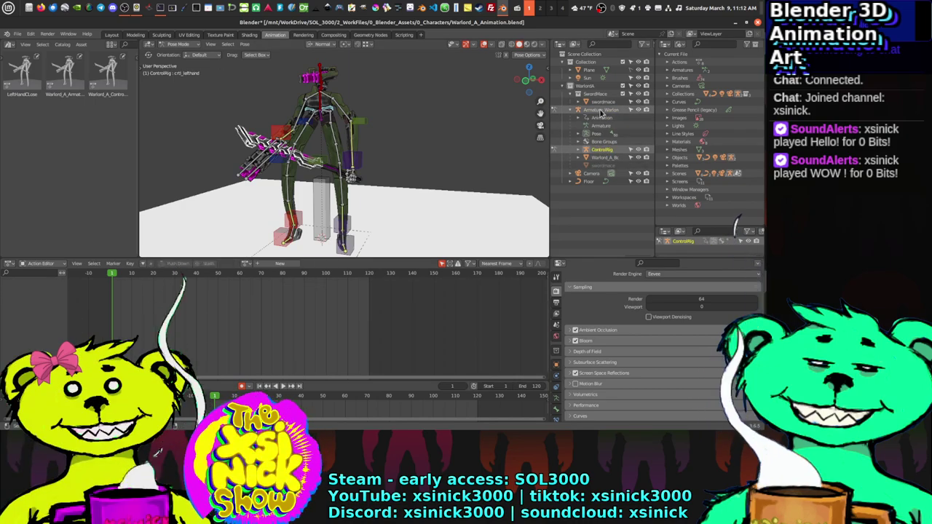
middle_drag(408, 175, 444, 179)
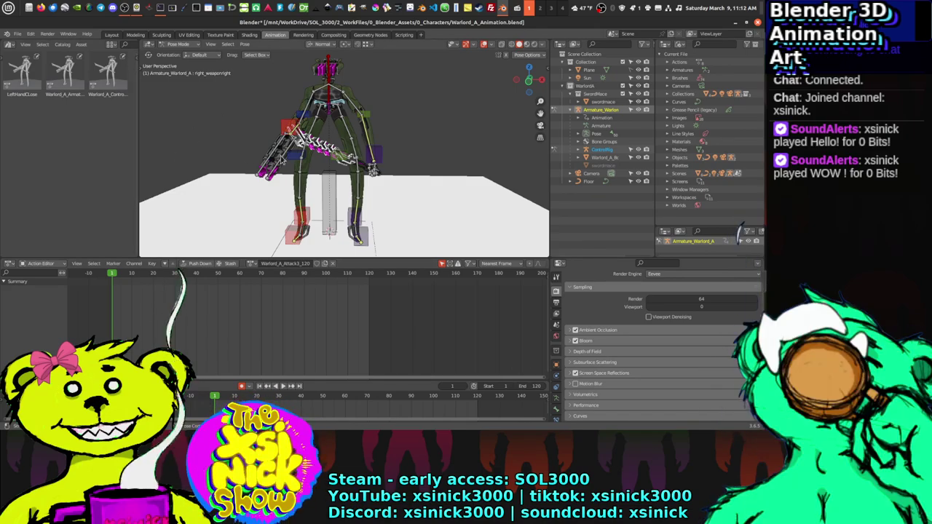
middle_drag(342, 152, 396, 161)
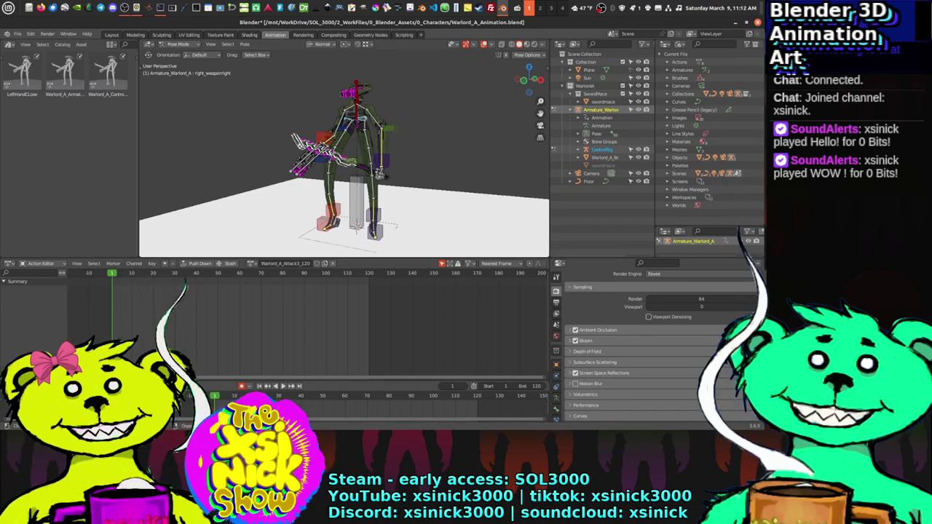
ctrl+scroll(328, 404, right, 5)
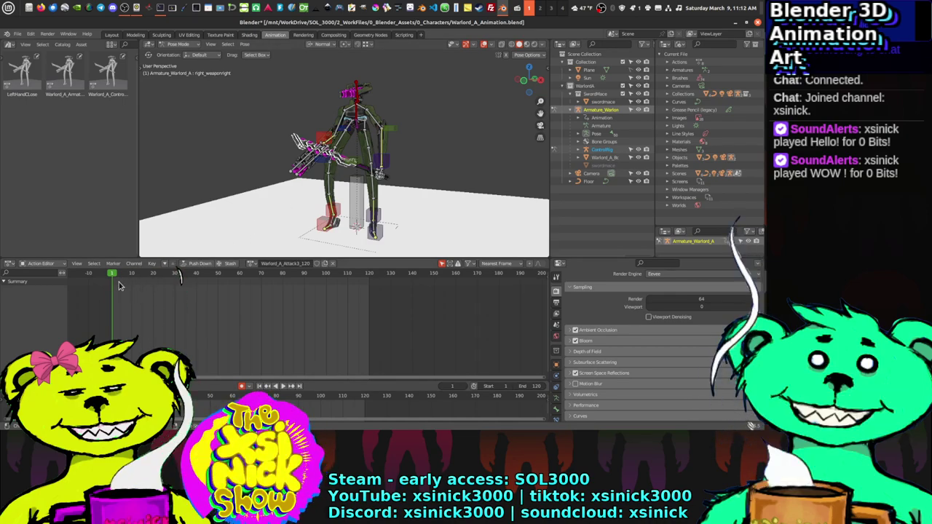
Step: Select all Warlord bones at frame 1 and insert Location & Rotation keys on them
ctrl+scroll(149, 291, left, 5)
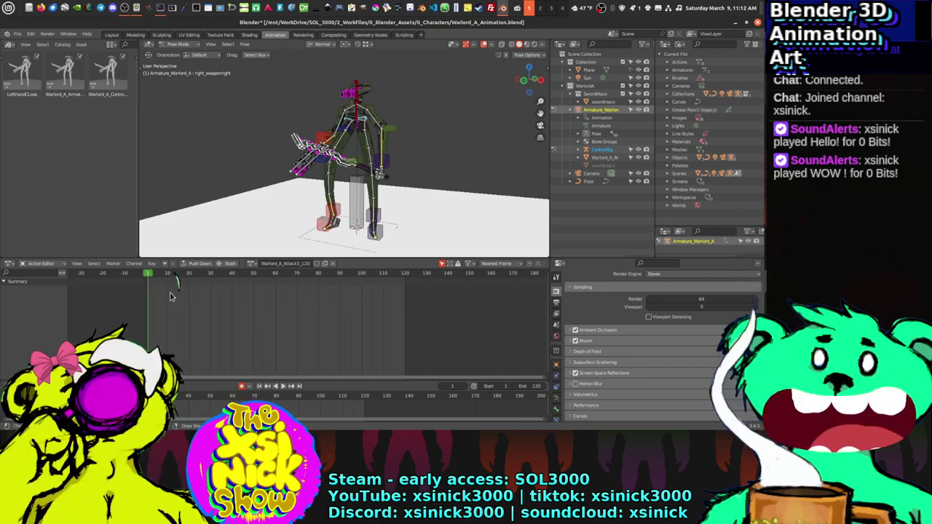
ctrl+scroll(263, 311, left, 3)
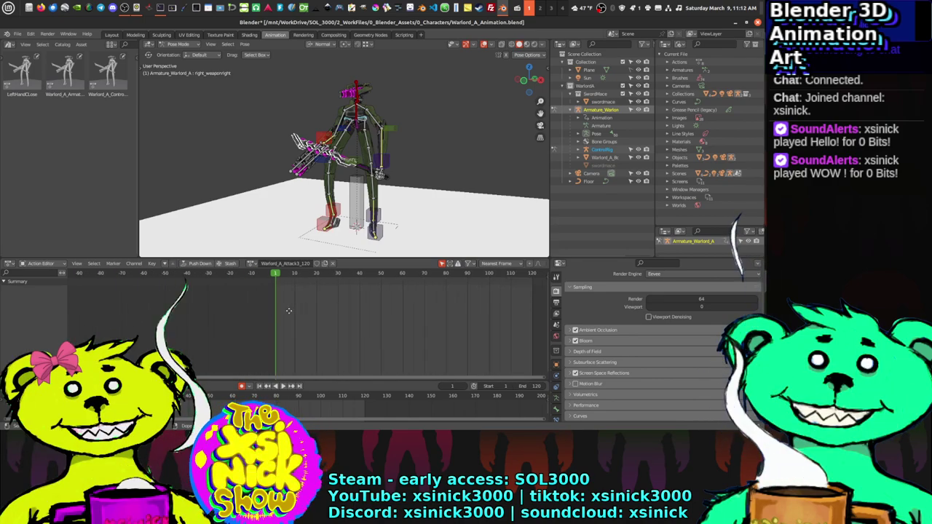
ctrl+scroll(240, 311, right, 2)
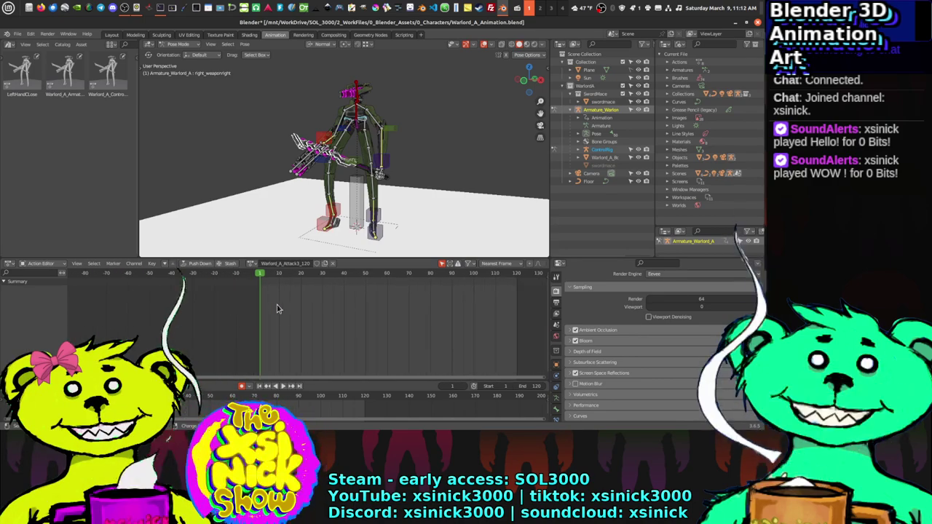
scroll(286, 307, up, 3)
middle_drag(284, 306, 143, 306)
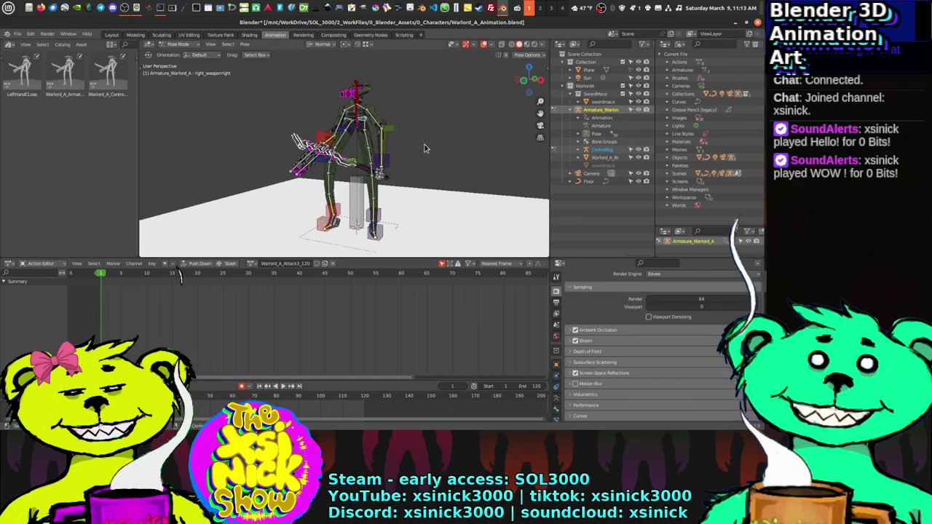
middle_drag(408, 133, 392, 147)
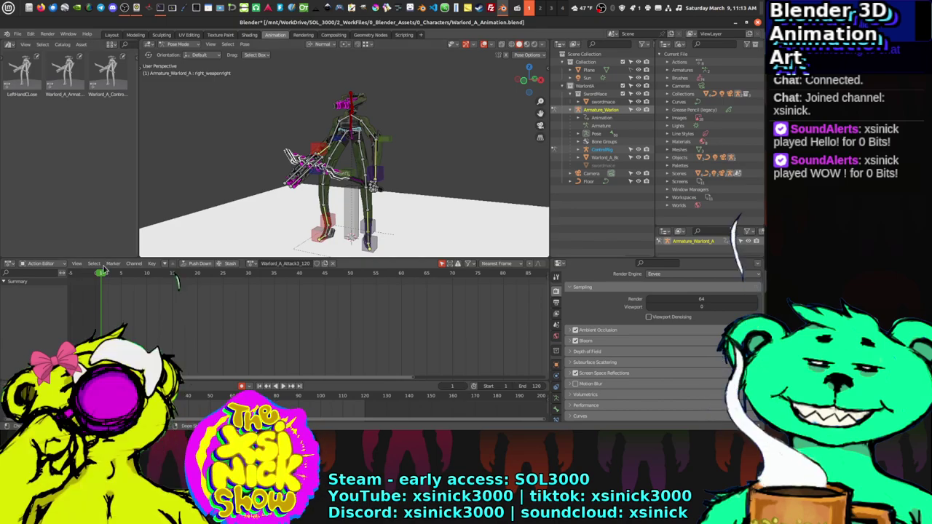
key(a)
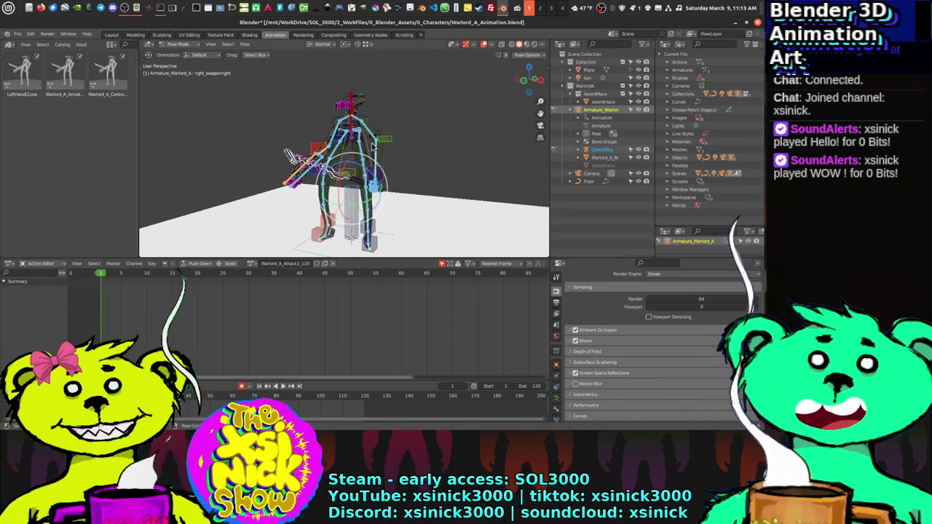
key(i)
middle_drag(372, 146, 363, 145)
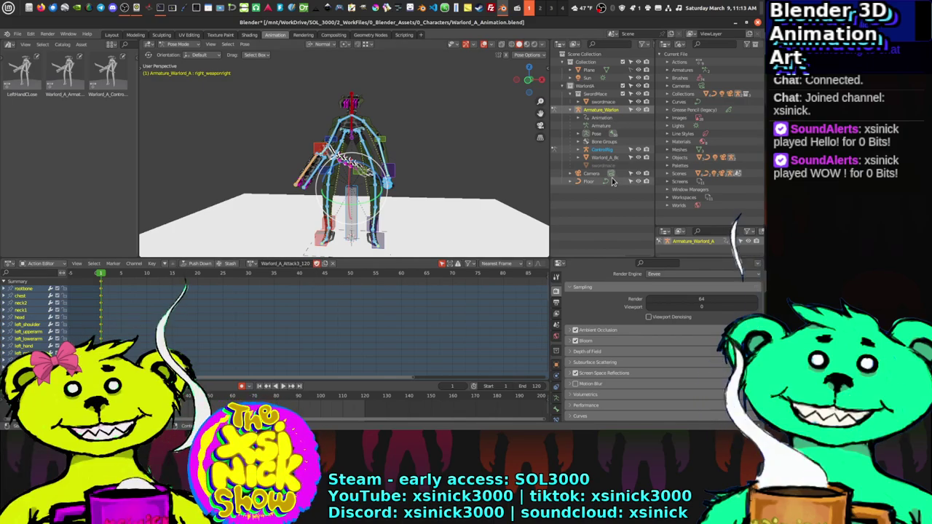
Step: On the ControlRig, unlink ControlRigAction and assign Warlord_A_Attack3_120 instead
click(603, 150)
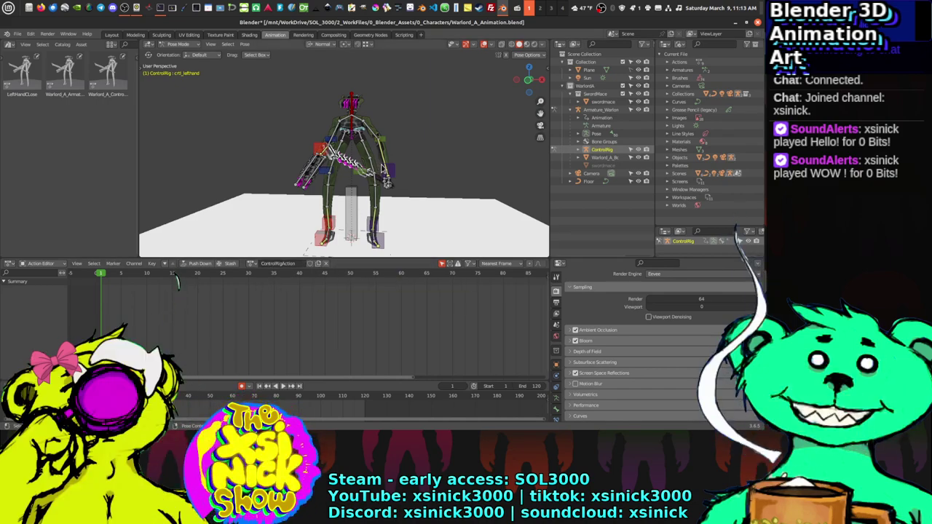
key(a)
click(329, 268)
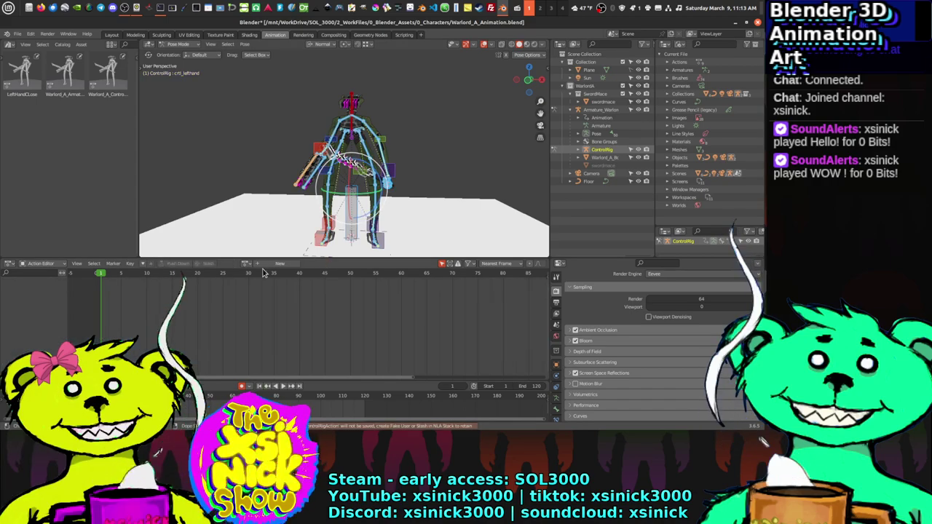
click(246, 264)
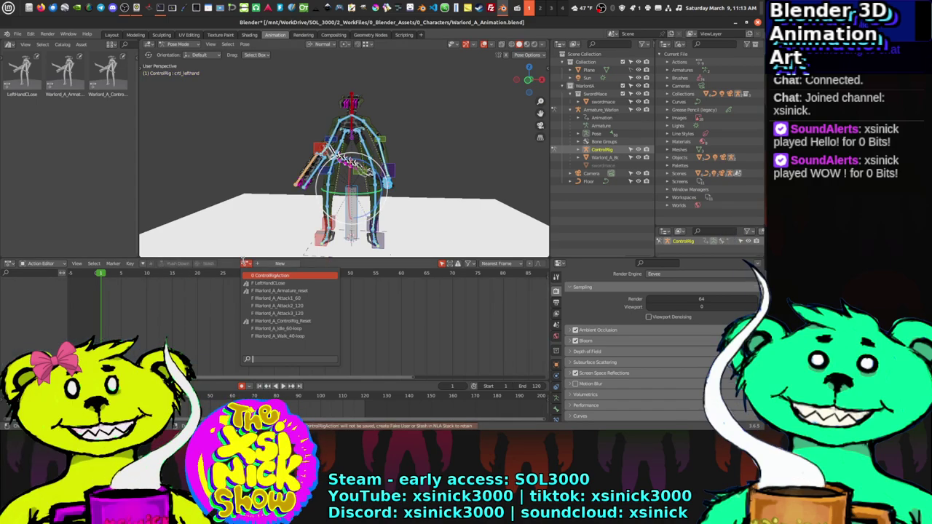
click(288, 314)
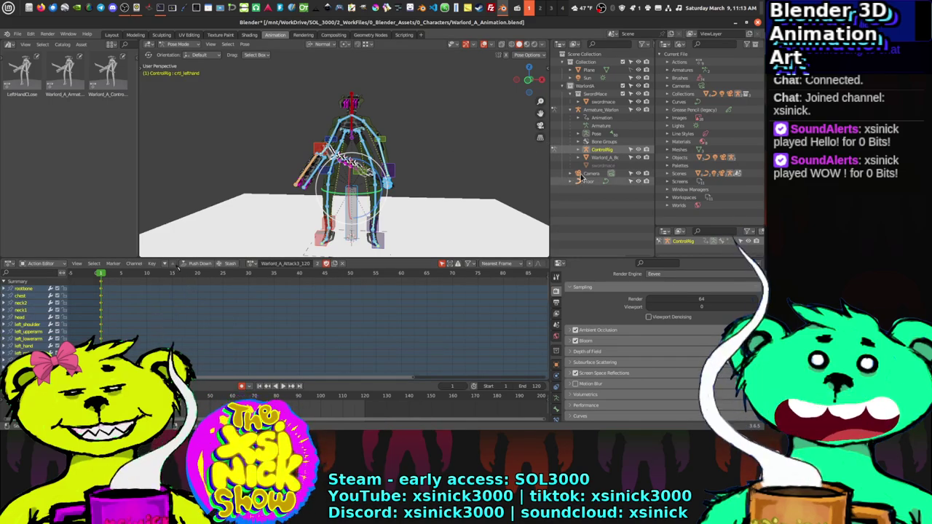
Step: Reselect Armature_Warlord as the active object and select all of its bones
click(599, 110)
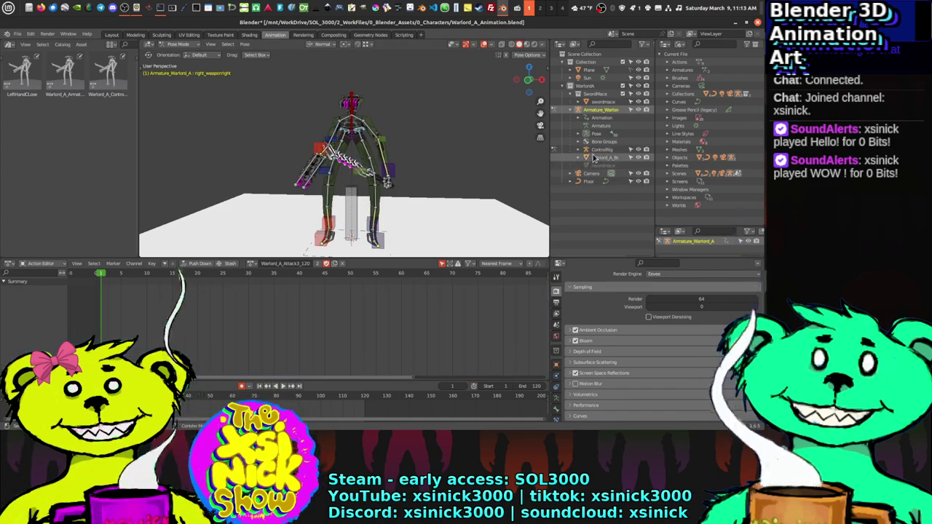
click(599, 150)
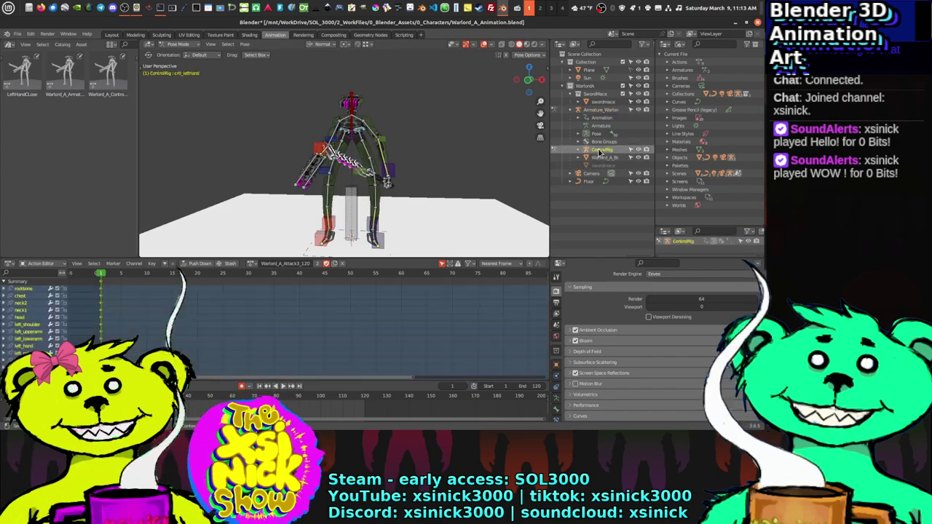
click(598, 110)
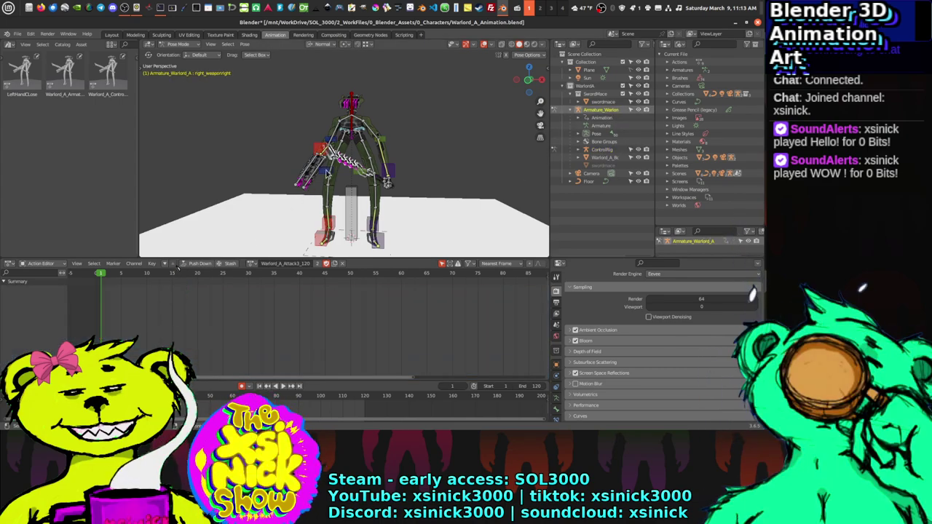
key(a)
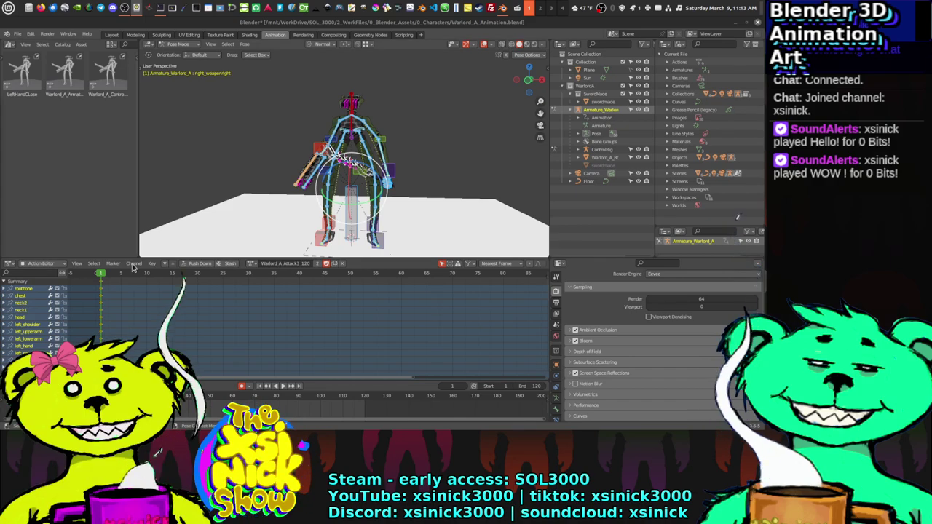
Step: Raise the ctrl_lefthand control upward toward the Warlord's head at frame 1
middle_drag(290, 183, 294, 169)
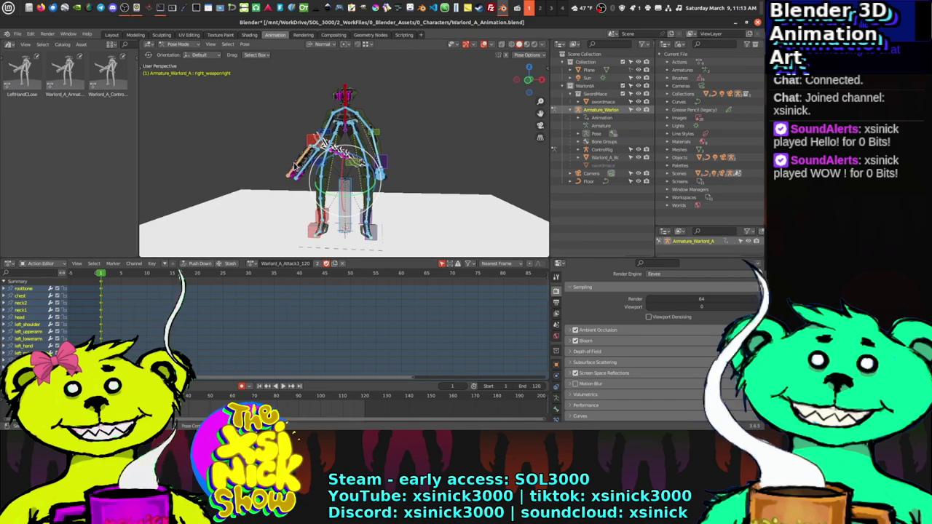
middle_drag(386, 164, 419, 195)
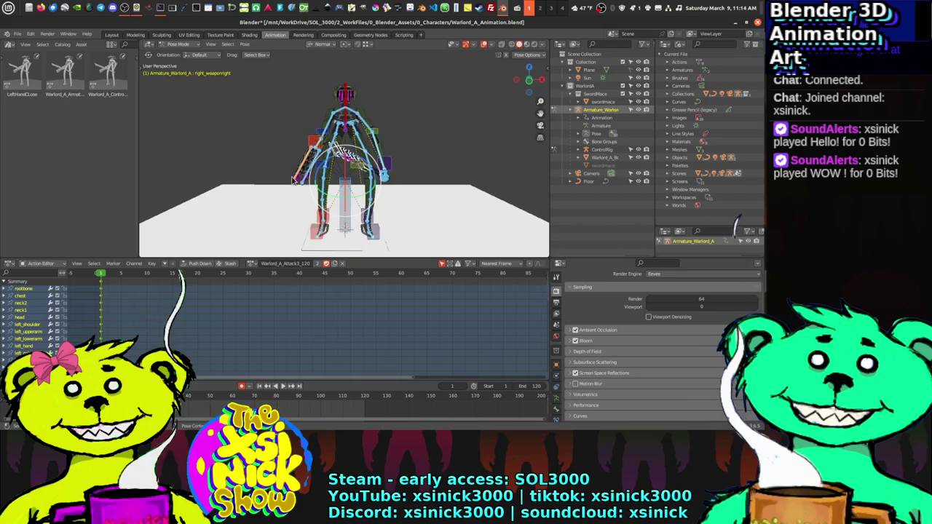
middle_drag(293, 180, 405, 182)
click(406, 182)
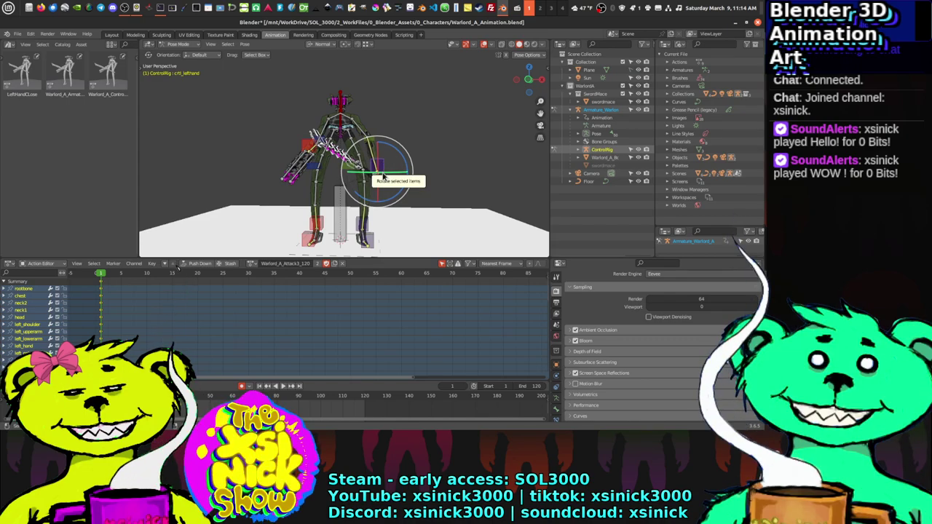
key(g)
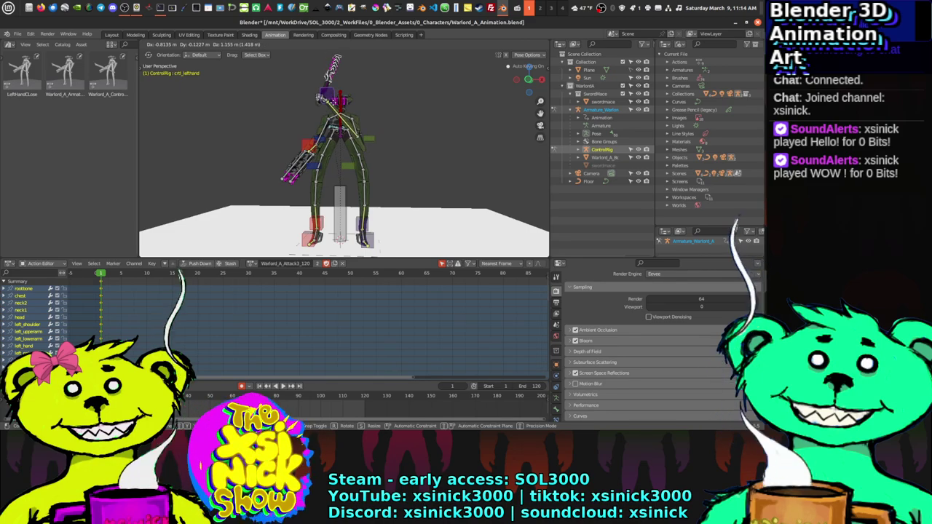
click(330, 109)
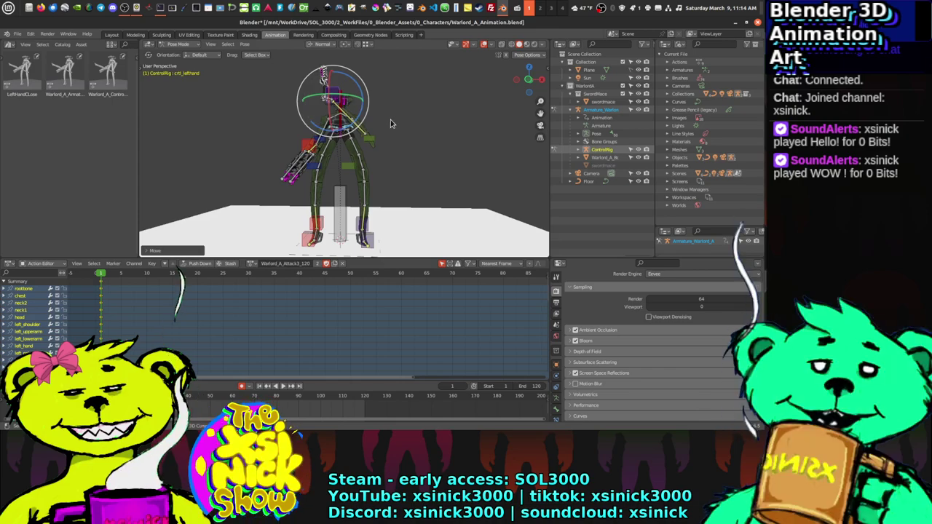
middle_drag(329, 109, 310, 145)
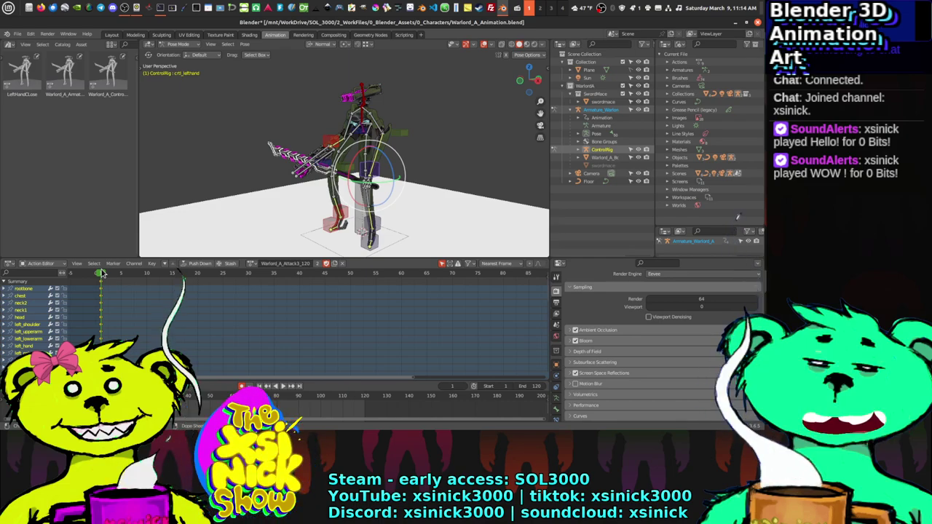
Step: Advance to frame 5 and raise the left-hand and ctrl_RightHand controls
drag(101, 273, 105, 273)
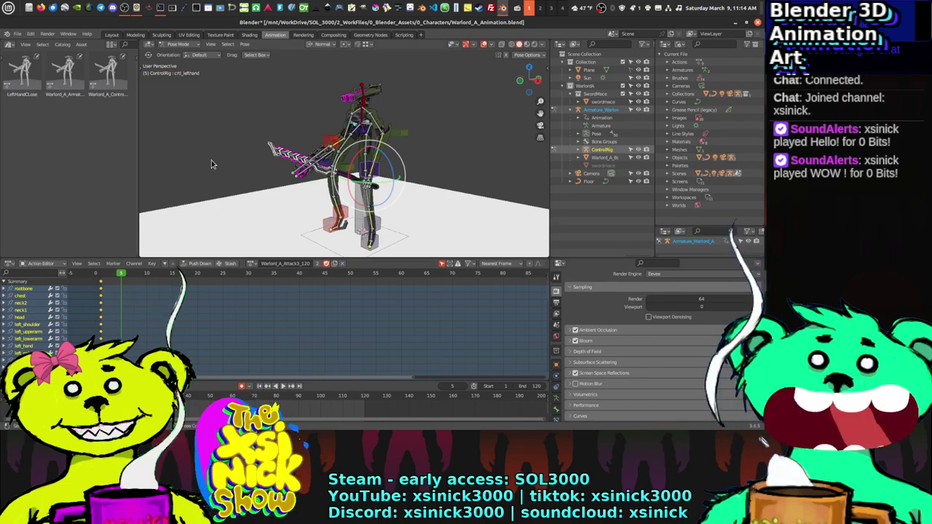
middle_drag(212, 164, 370, 166)
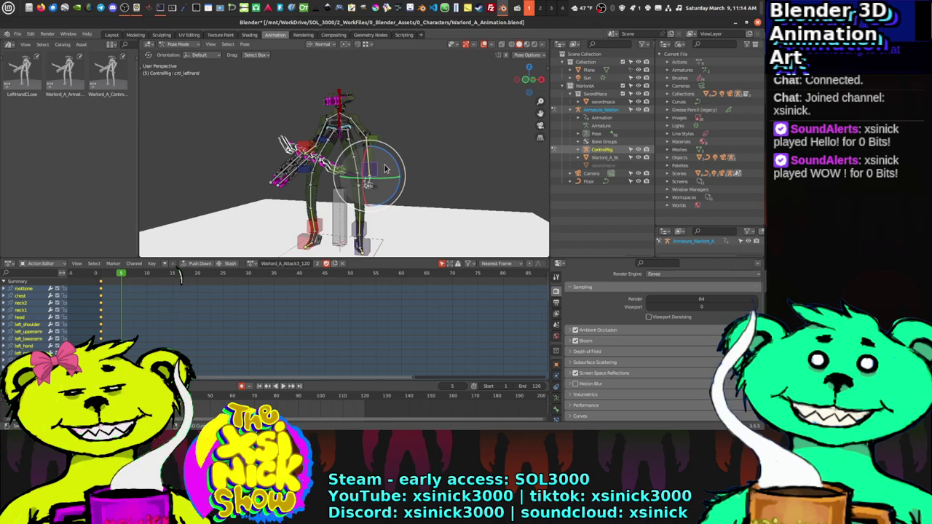
key(g)
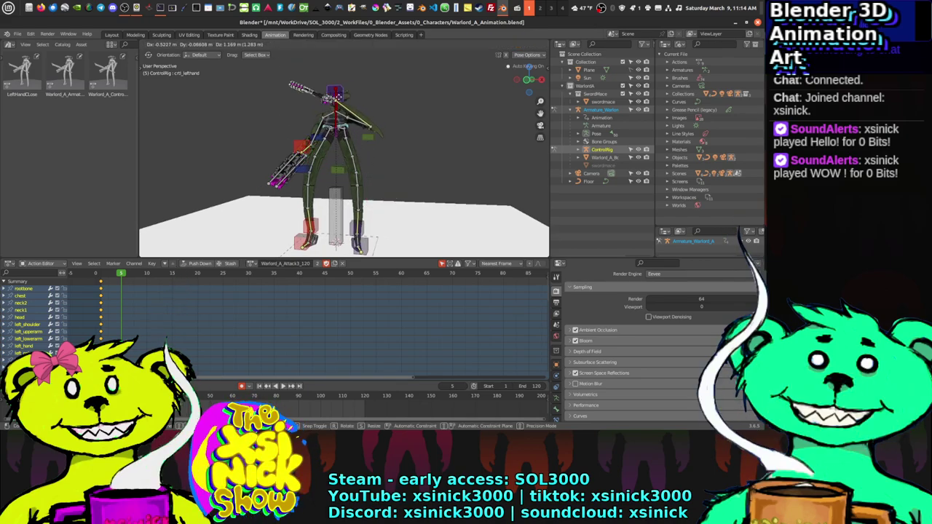
key(Return)
mouse_move(343, 153)
middle_down()
mouse_move(374, 149)
mouse_move(342, 150)
middle_up()
click(289, 153)
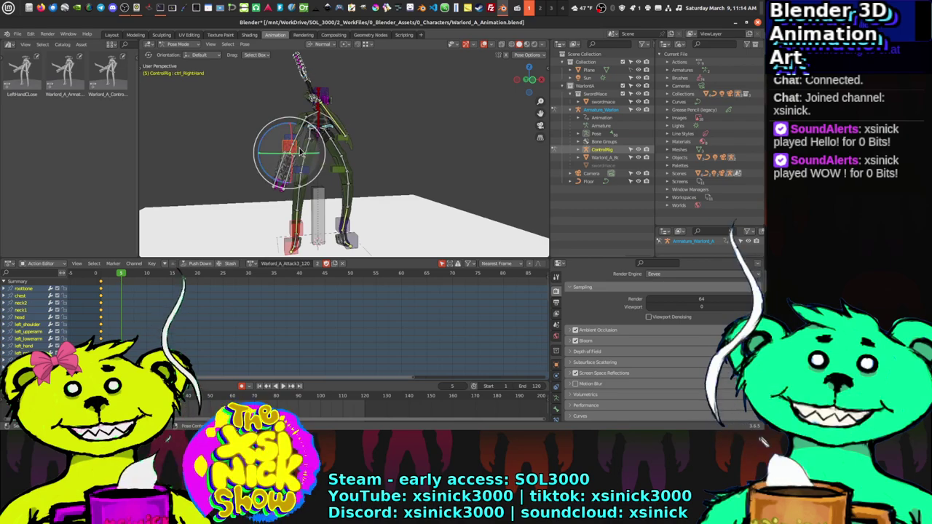
key(g)
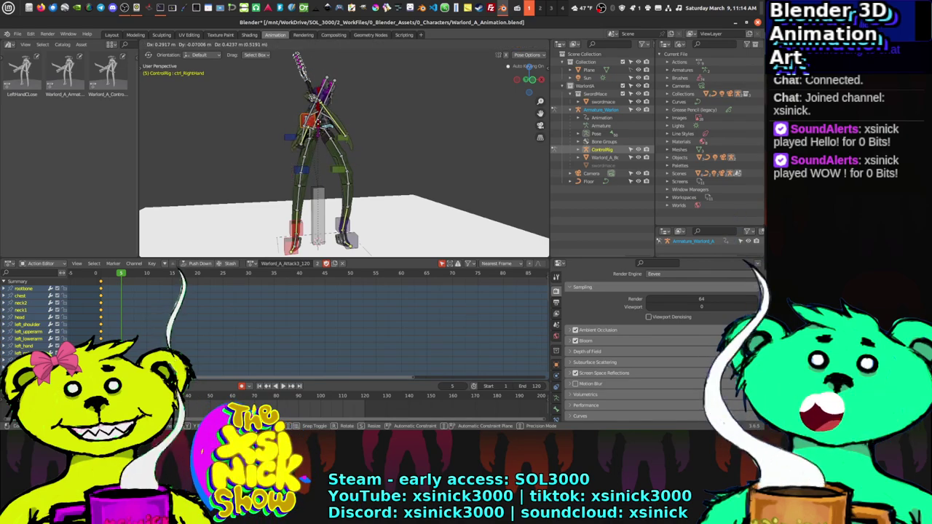
key(Return)
Step: Reposition the Pole_Bone.005 and Pole_Bone.006 arm pole targets
mouse_move(364, 150)
middle_down()
mouse_move(420, 149)
mouse_move(317, 138)
mouse_move(396, 137)
mouse_move(347, 119)
mouse_move(388, 143)
mouse_move(369, 146)
middle_up()
click(370, 145)
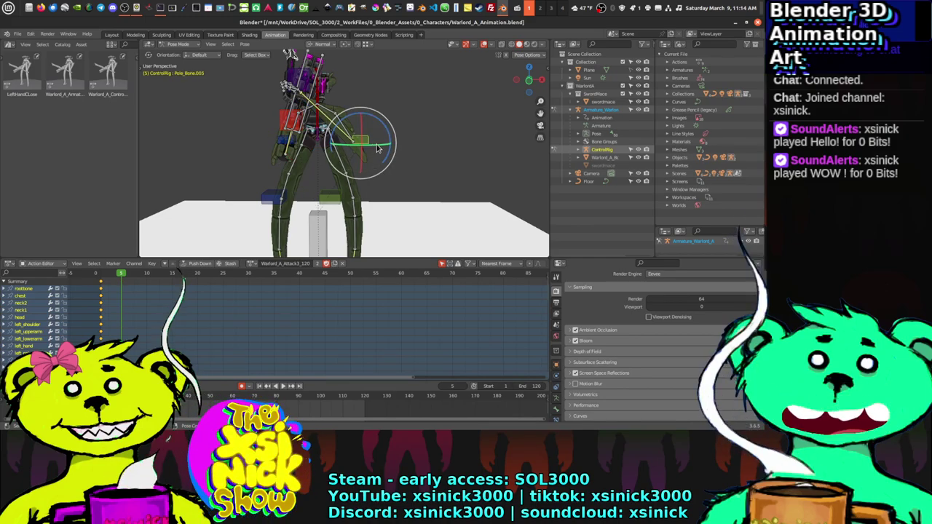
key(g)
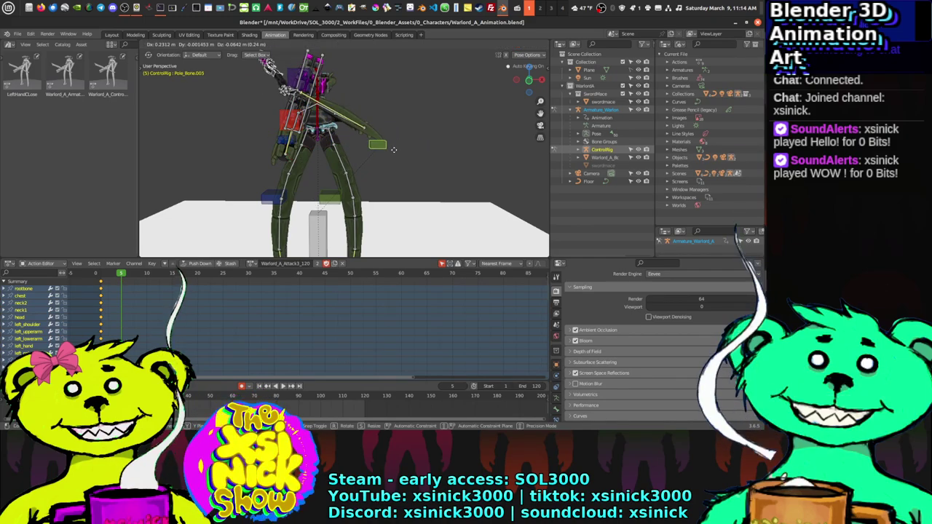
click(394, 148)
middle_drag(282, 124, 262, 153)
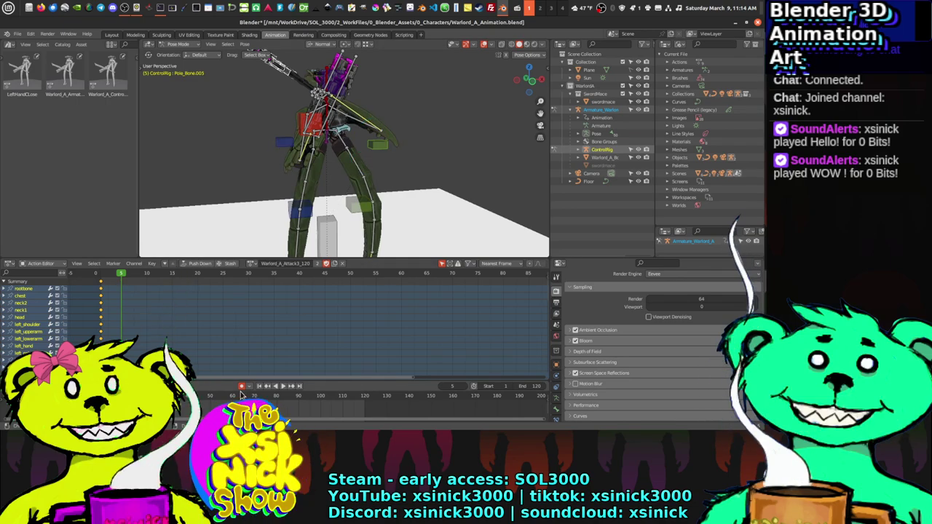
middle_drag(277, 167, 290, 139)
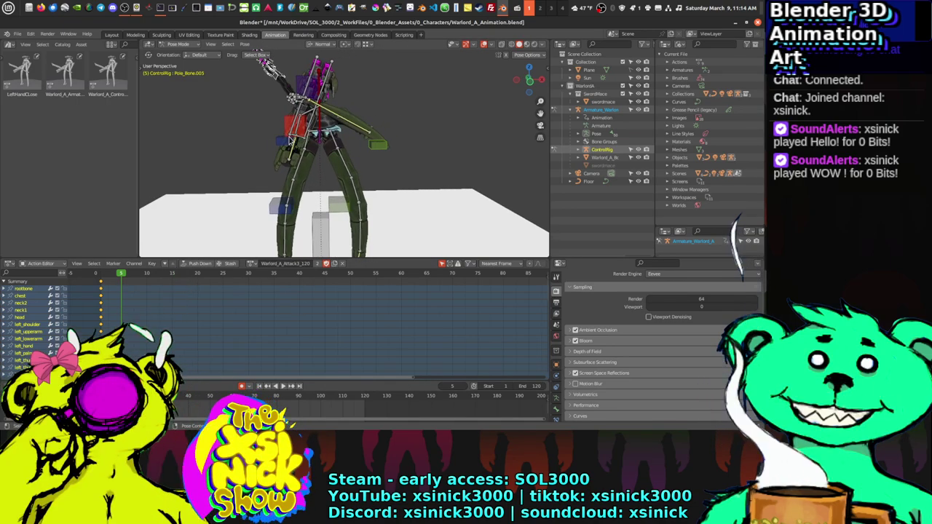
click(283, 142)
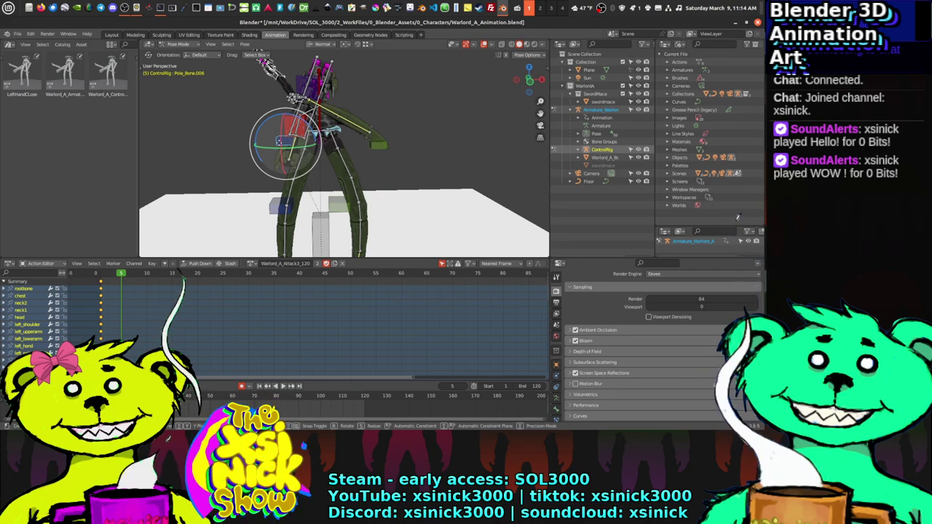
key(g)
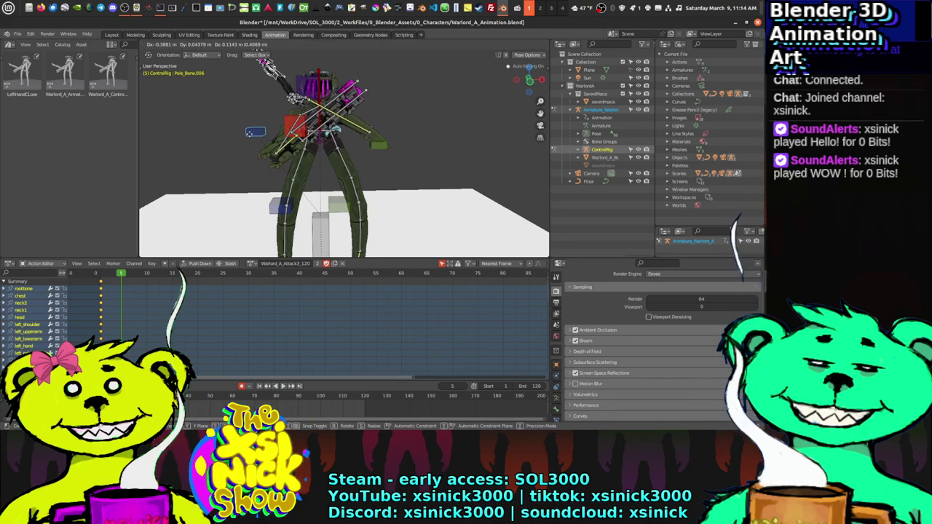
click(254, 132)
Step: Move ctrl_RightHand up-left and readjust Pole_Bone.006
middle_drag(323, 145, 417, 144)
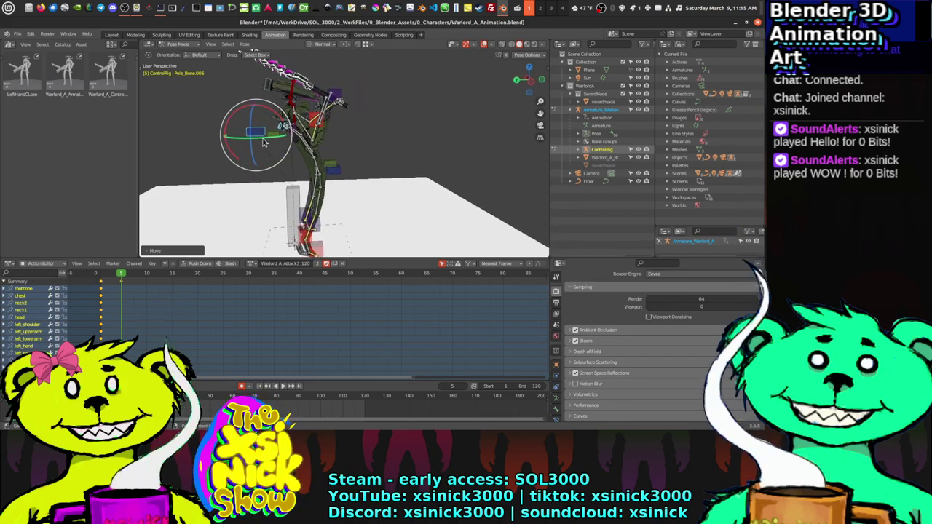
middle_drag(264, 143, 326, 148)
click(337, 128)
key(g)
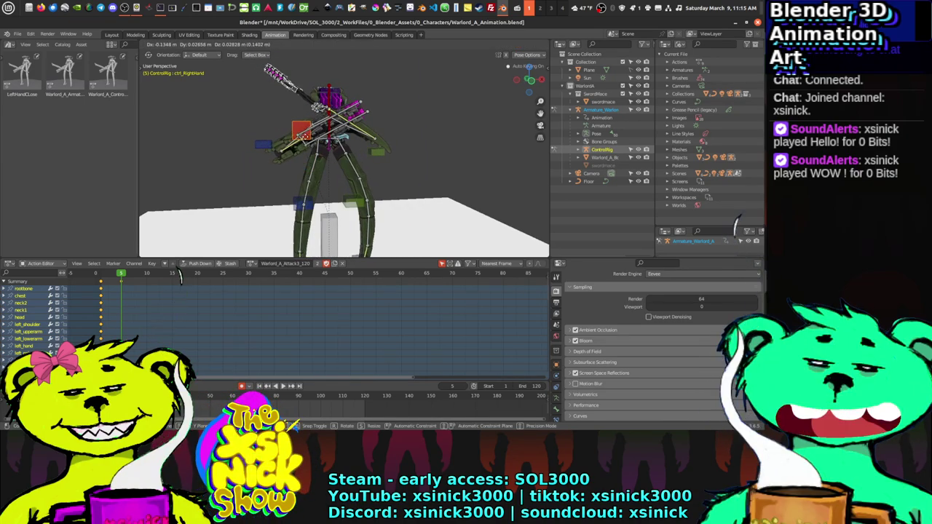
click(178, 268)
click(262, 144)
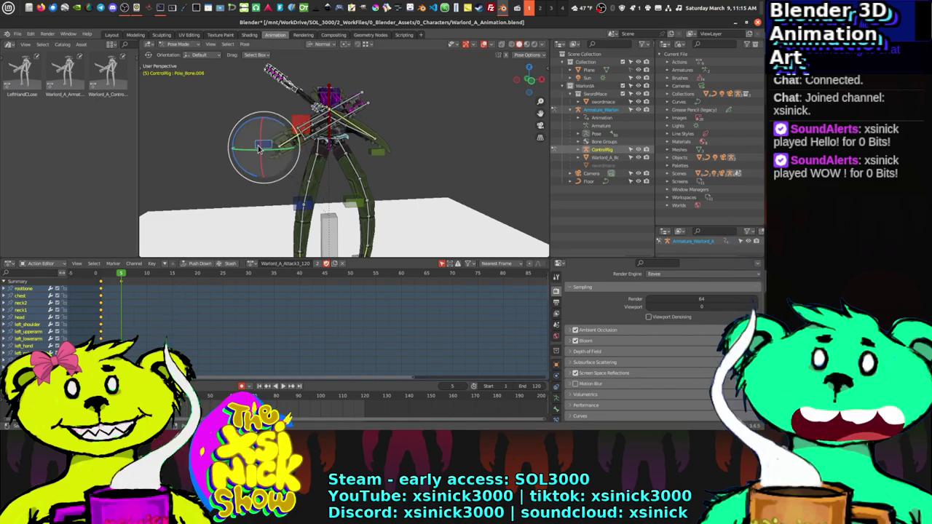
key(g)
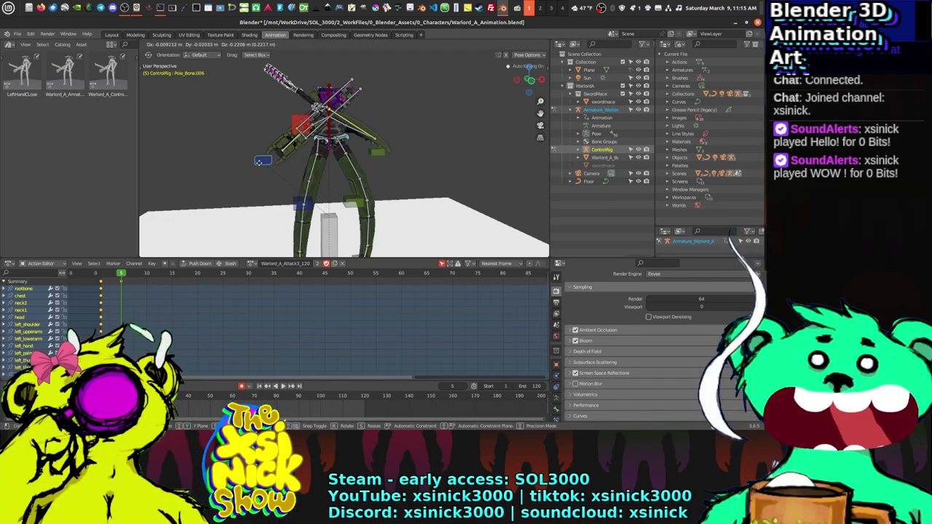
click(258, 149)
middle_drag(259, 150, 299, 148)
Step: Lift the ctrl_RightHand control higher
click(298, 148)
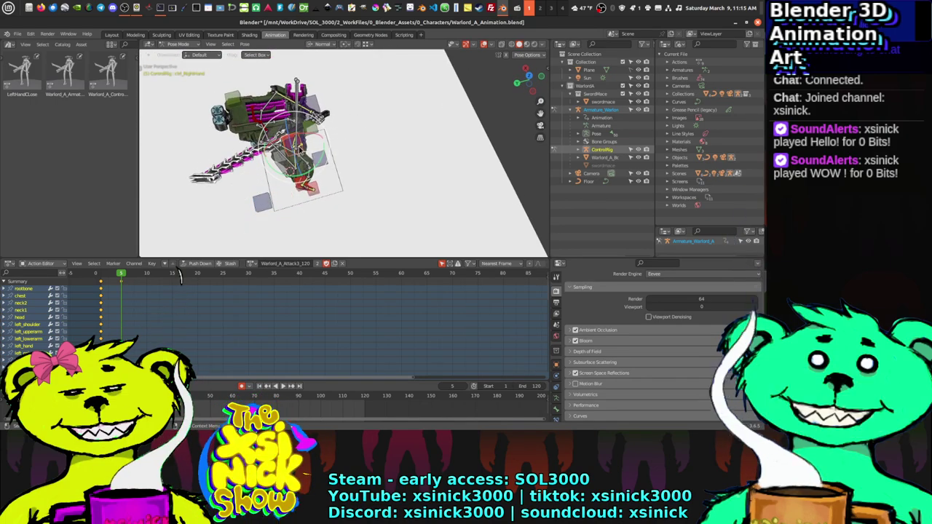
key(g)
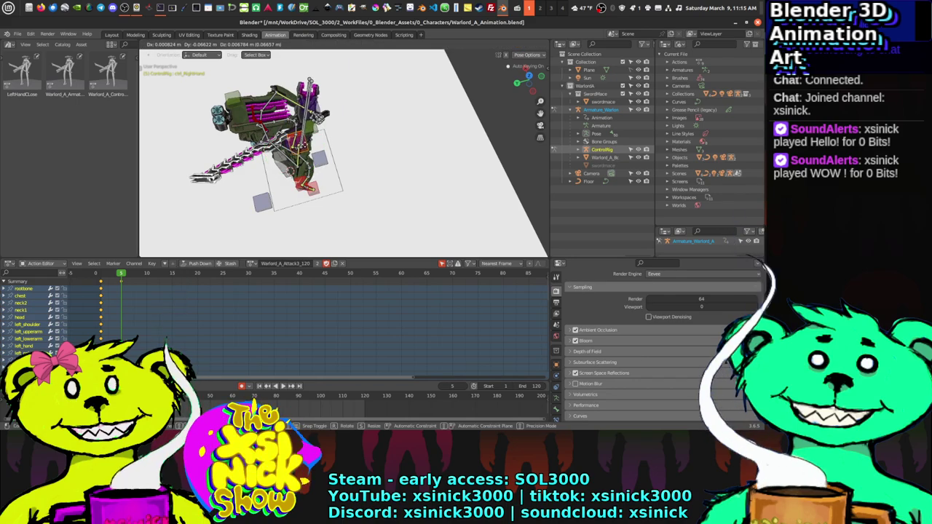
click(310, 80)
middle_drag(311, 80, 275, 124)
Step: Move ctrl_lefthand twice to hold the sword high overhead, then select the rootbone
click(268, 119)
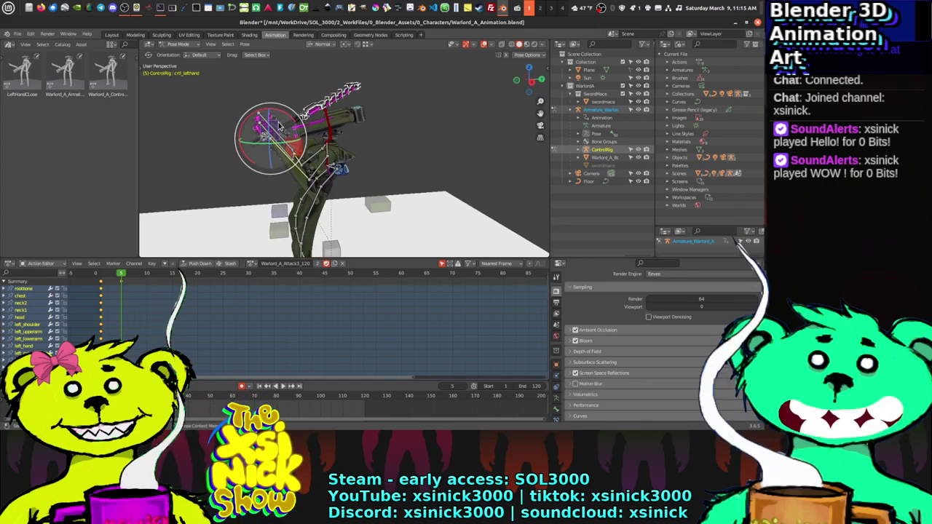
key(g)
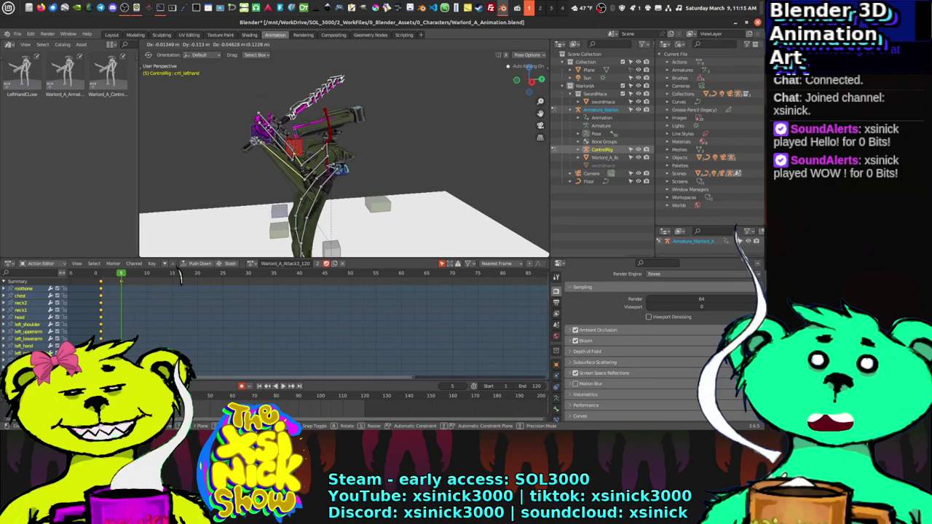
click(250, 143)
middle_drag(249, 143, 357, 133)
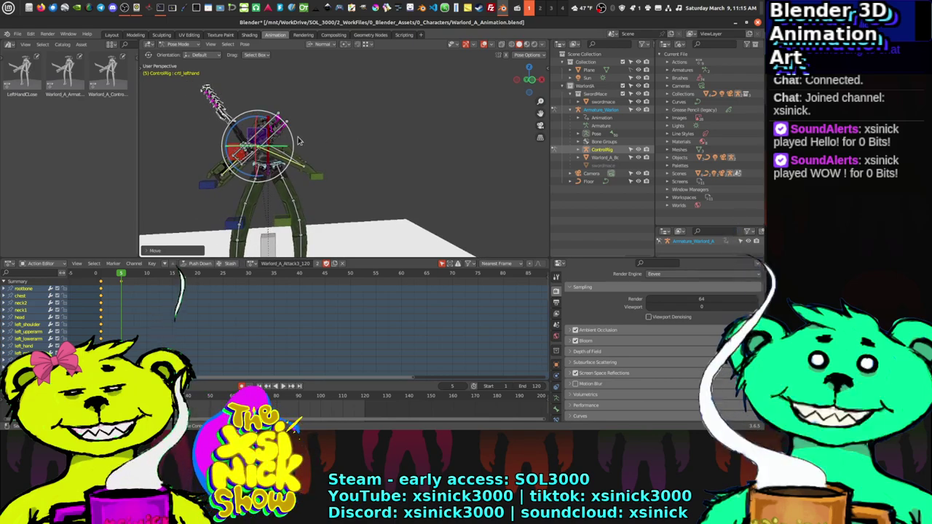
key(g)
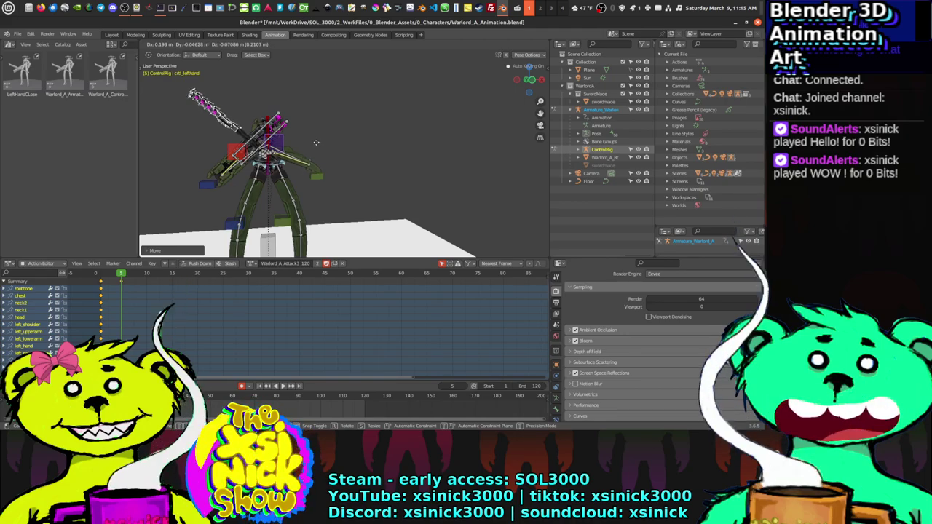
click(316, 144)
mouse_move(309, 143)
middle_down()
mouse_move(357, 150)
mouse_move(225, 149)
mouse_move(314, 154)
mouse_move(305, 133)
mouse_move(343, 133)
mouse_move(316, 133)
middle_up()
click(302, 136)
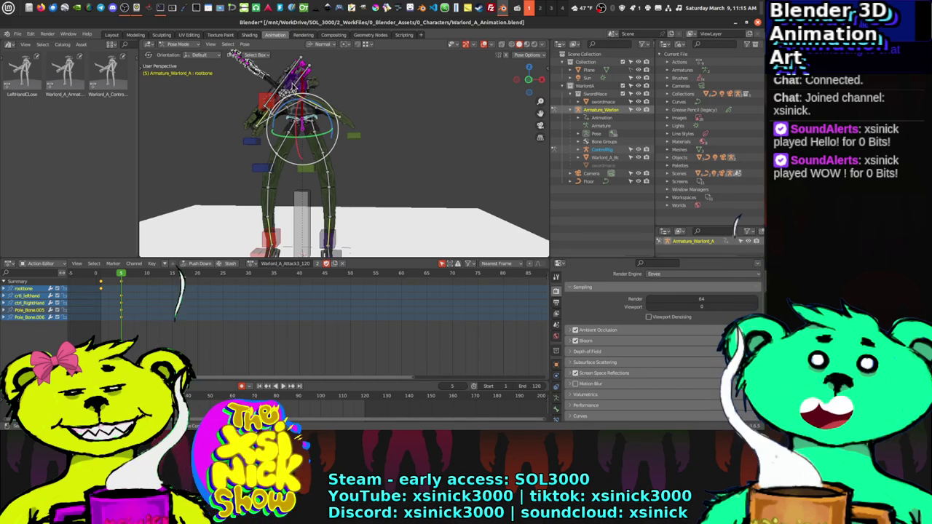
Step: Move the rootbone vertically along the Z axis
click(250, 146)
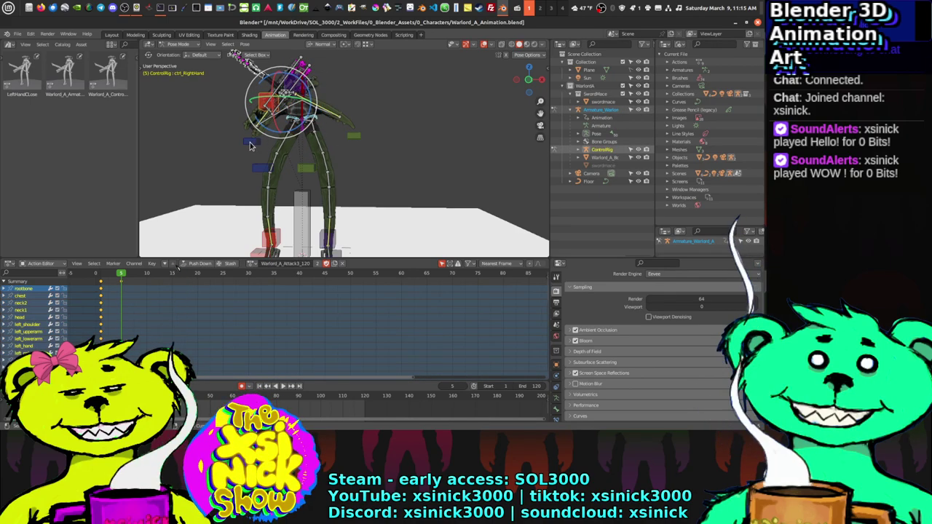
click(249, 145)
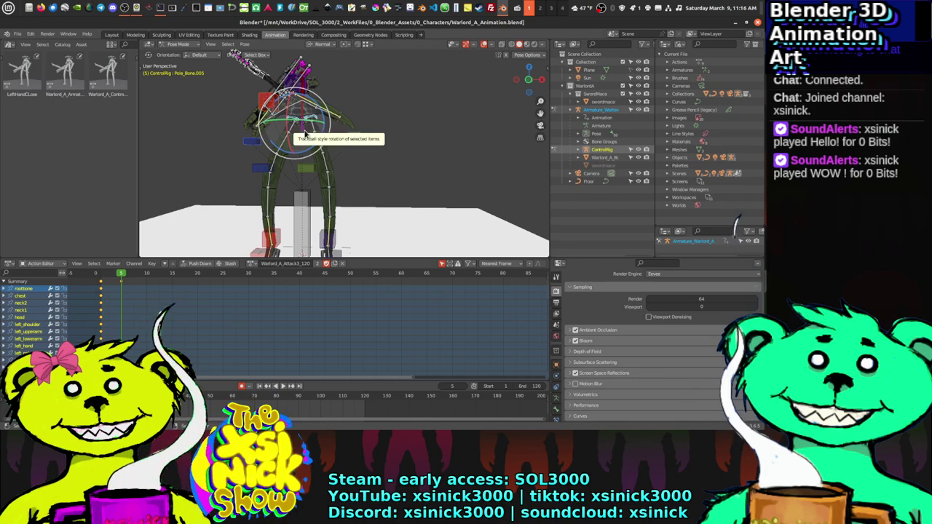
click(342, 149)
middle_drag(393, 145, 366, 136)
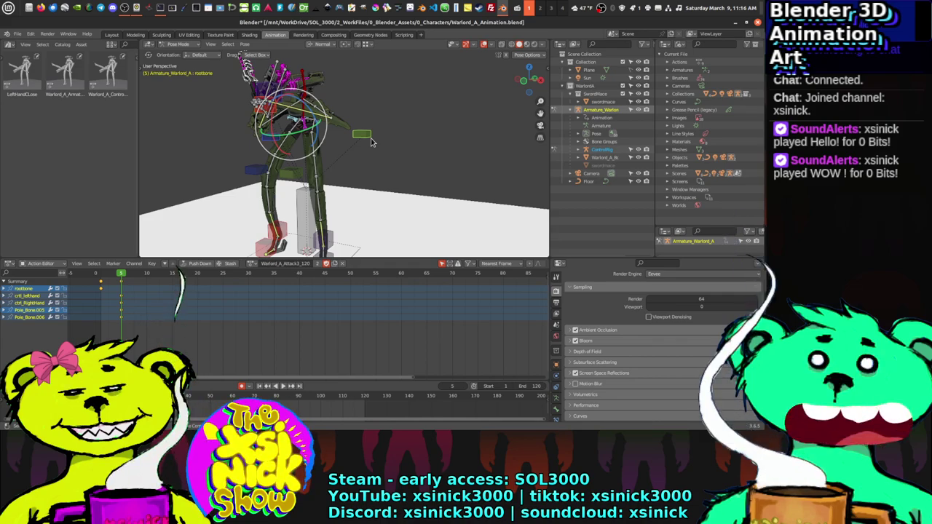
middle_drag(361, 135, 318, 136)
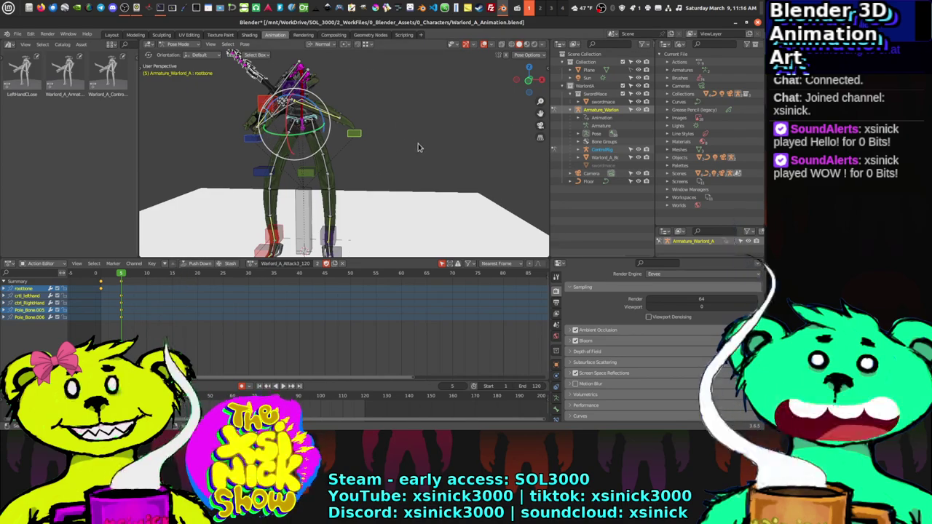
middle_drag(418, 144, 346, 122)
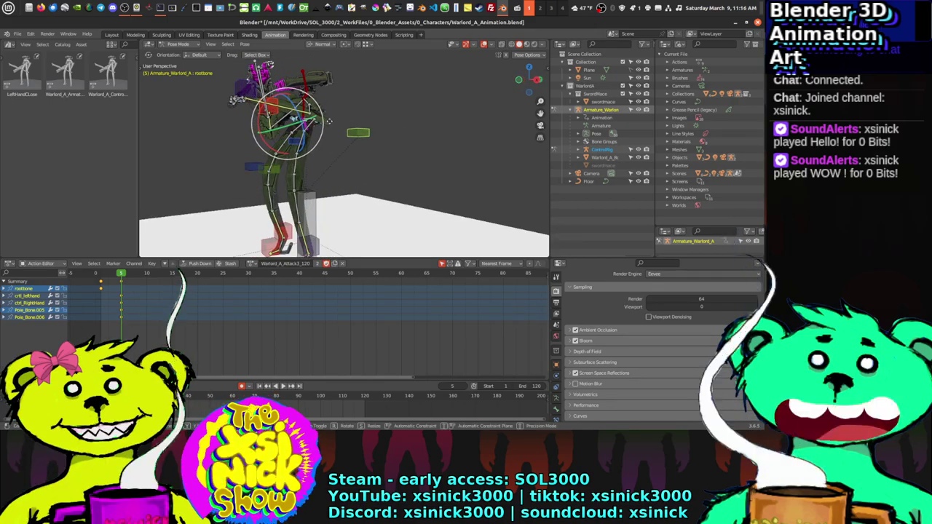
key(g)
key(z)
key(z)
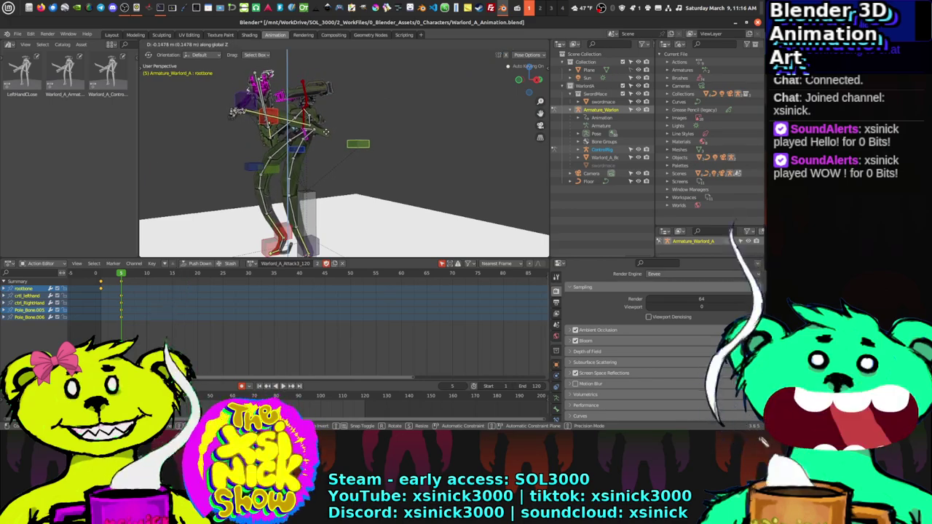
key(Return)
mouse_move(320, 160)
middle_down()
mouse_move(379, 162)
mouse_move(335, 155)
mouse_move(314, 166)
middle_up()
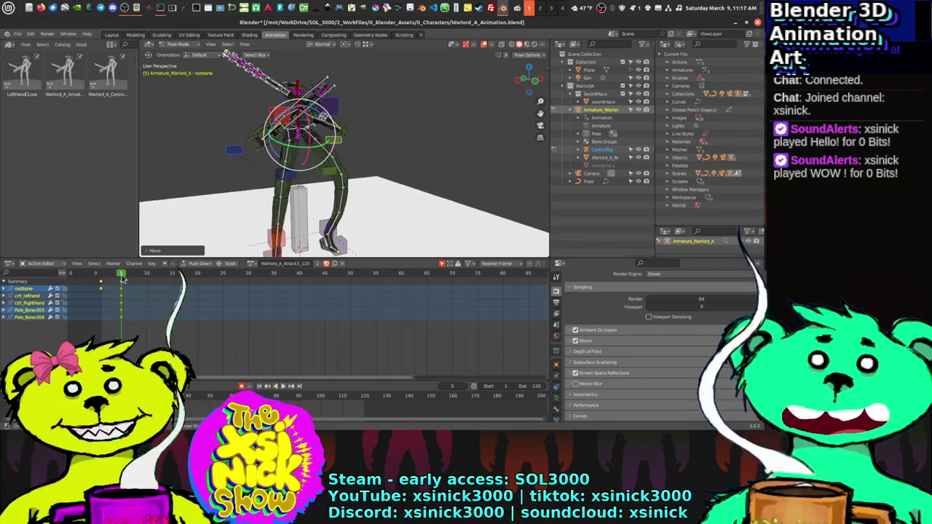
Step: Pose ctrl_RightHand at frame 5, then return to frame 1
drag(121, 277, 103, 281)
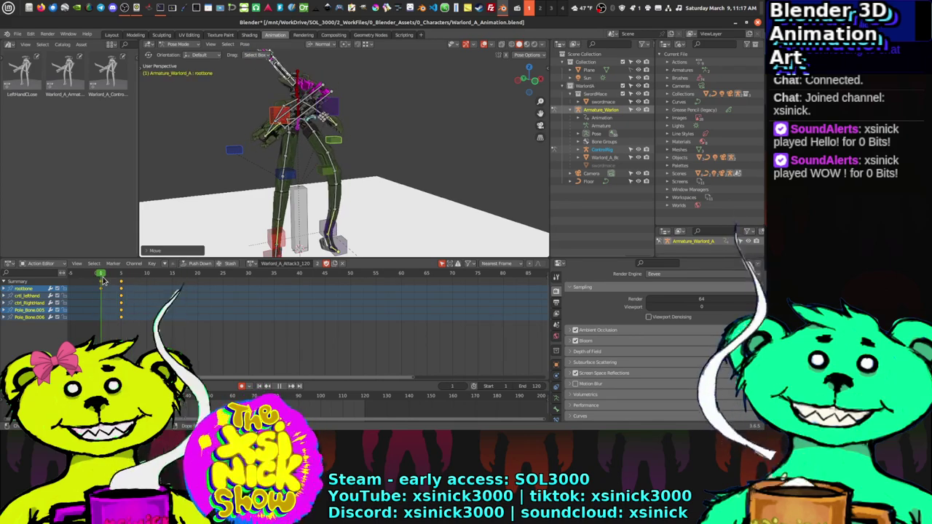
middle_drag(320, 182, 347, 141)
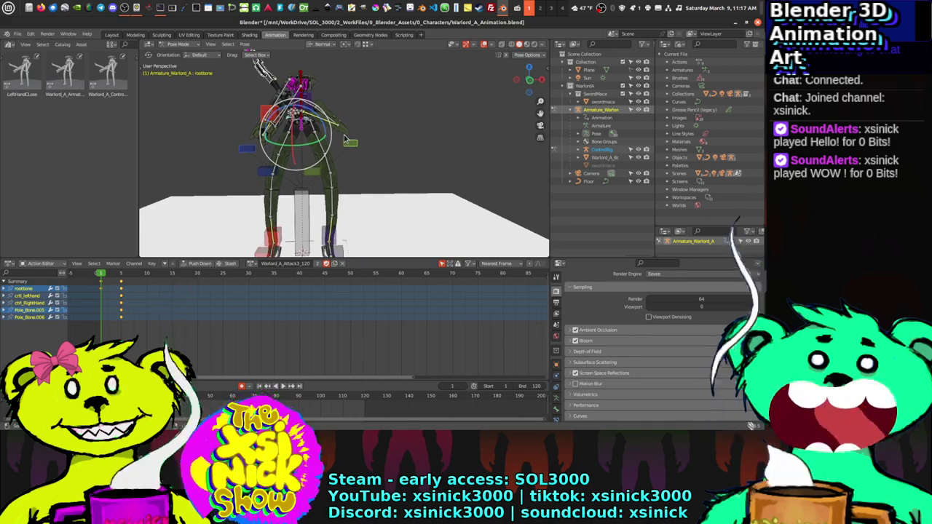
key(Up)
click(343, 134)
click(343, 134)
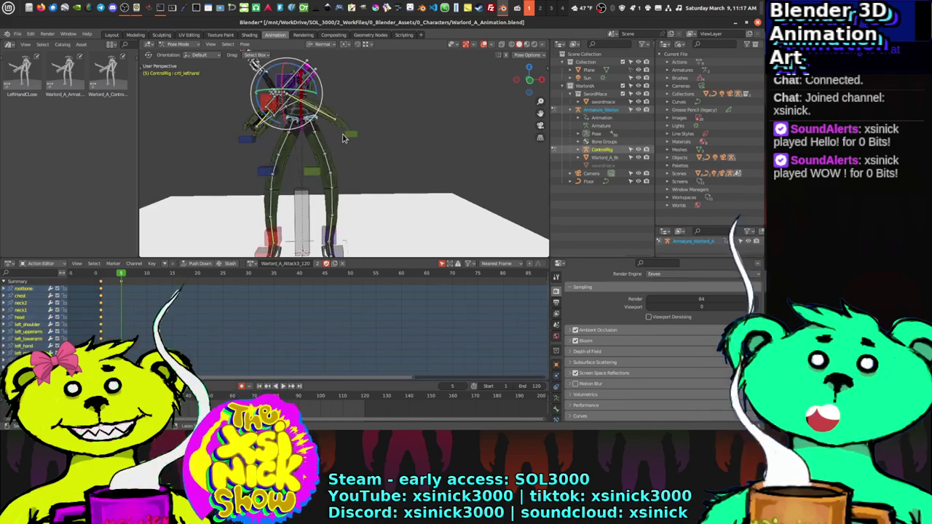
key(g)
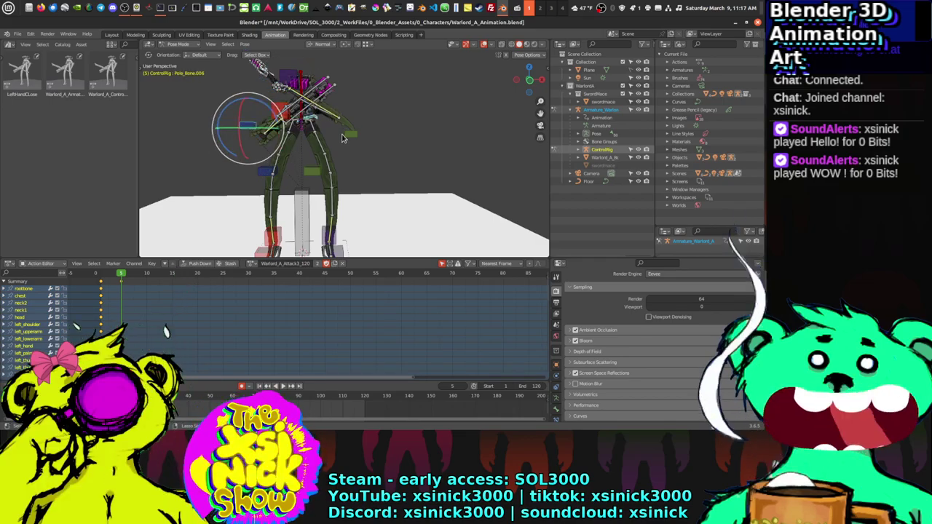
click(343, 138)
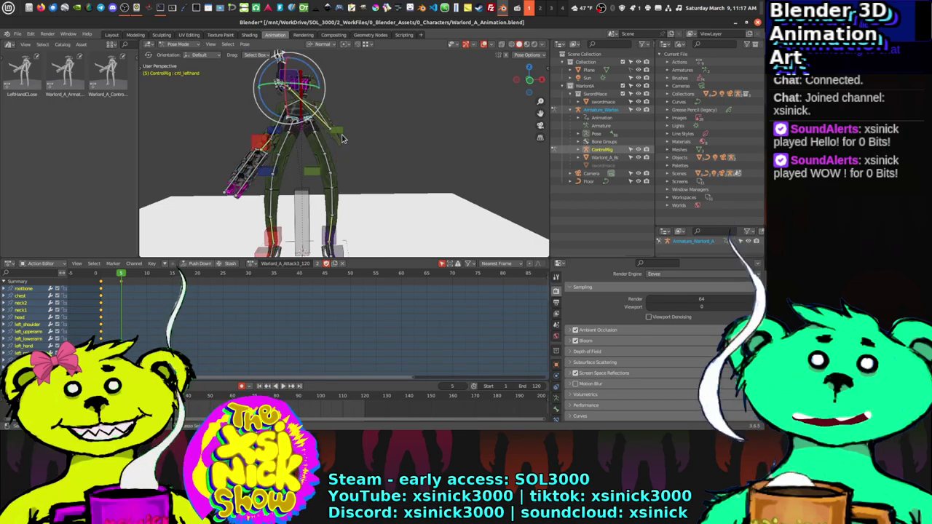
click(343, 135)
key(Down)
middle_drag(342, 137, 335, 155)
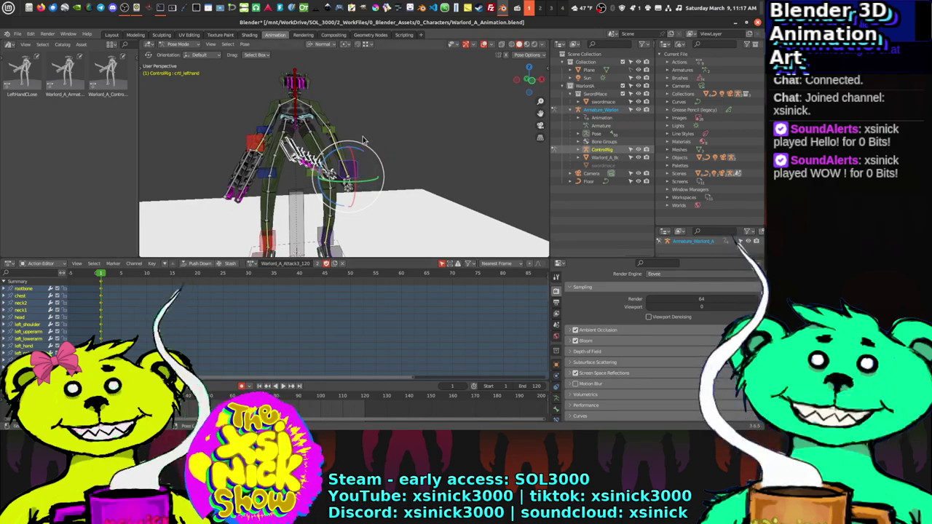
Step: Select all bones, reset their location and rotation, and key Location & Rotation
key(a)
key(alt+r)
key(alt+g)
key(i)
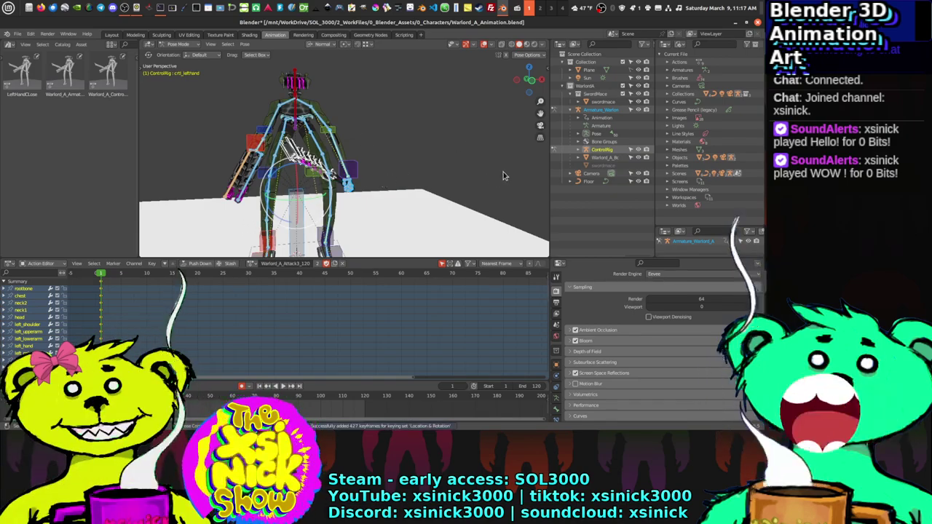
Step: Make ControlRig the active object in the Outliner after viewing Armature_Warlord's channels
click(601, 151)
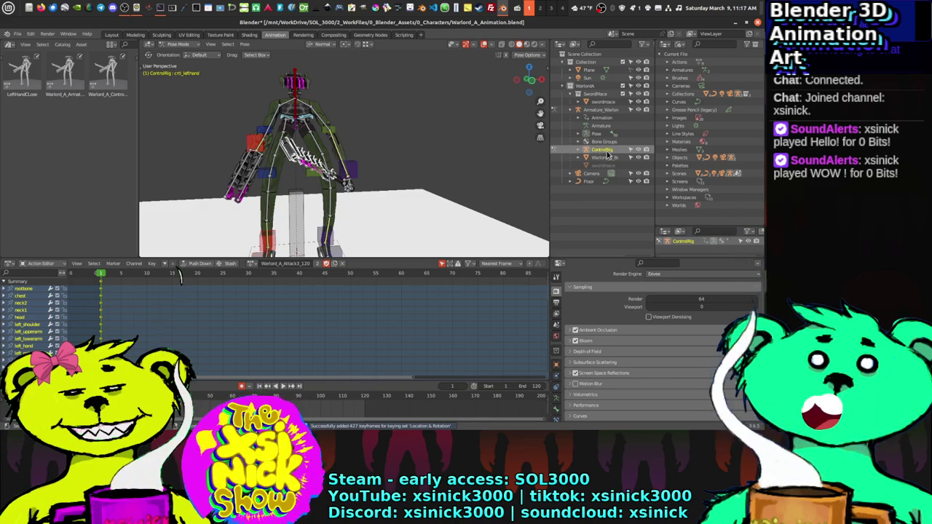
click(603, 110)
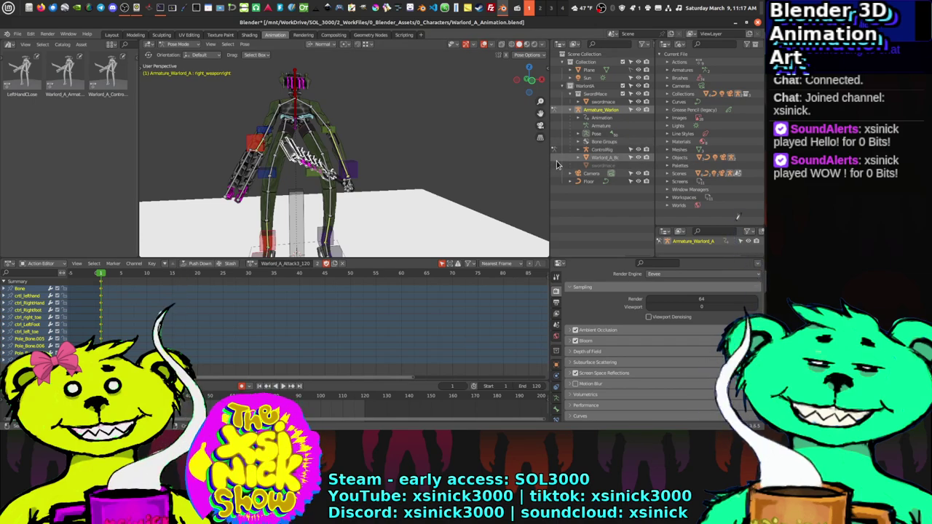
click(602, 149)
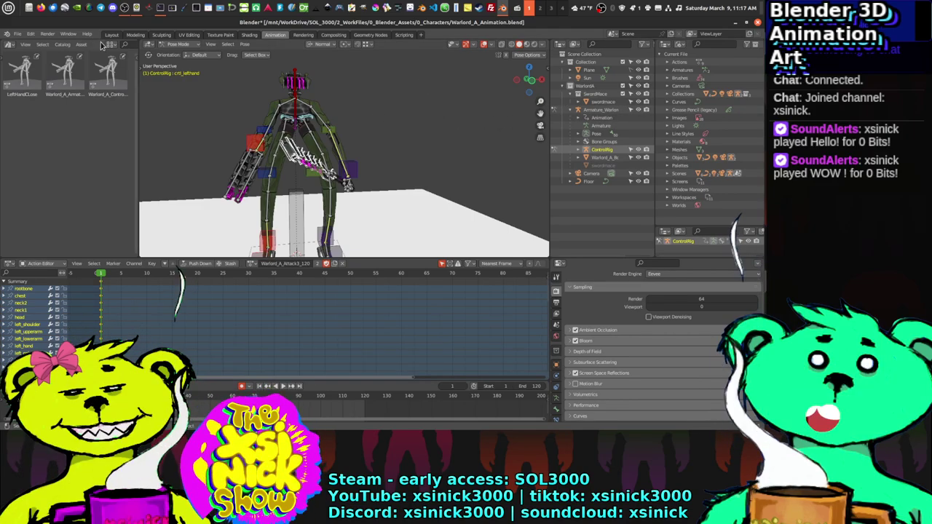
click(10, 8)
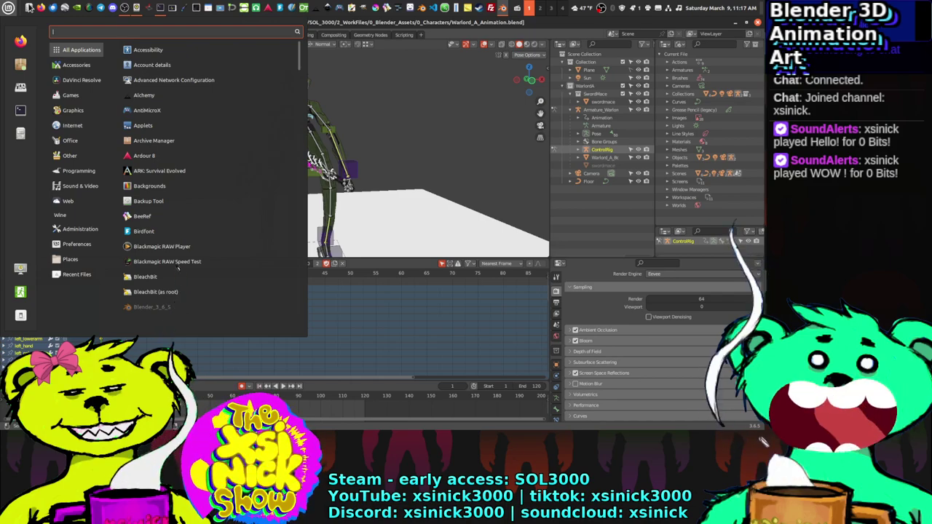
Step: Search the applications menu for 'on screen', then dismiss the search
text(on scree)
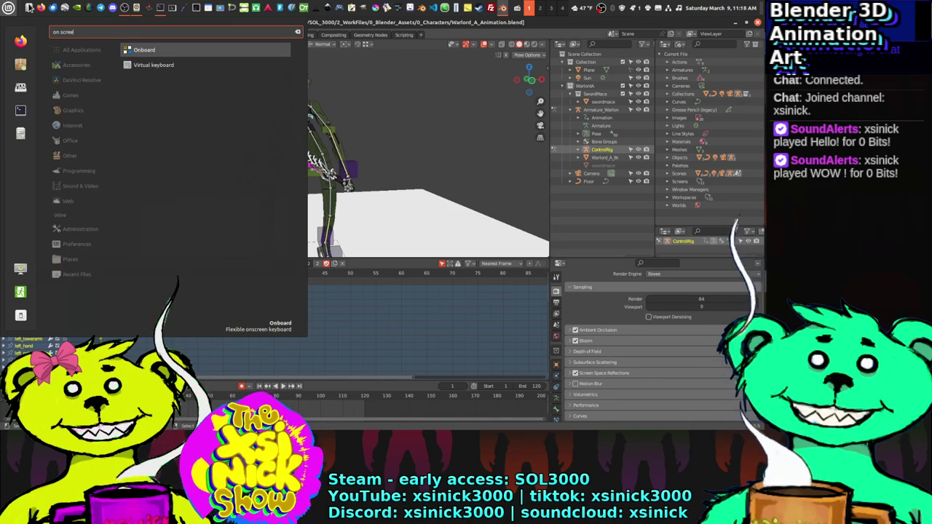
text(n)
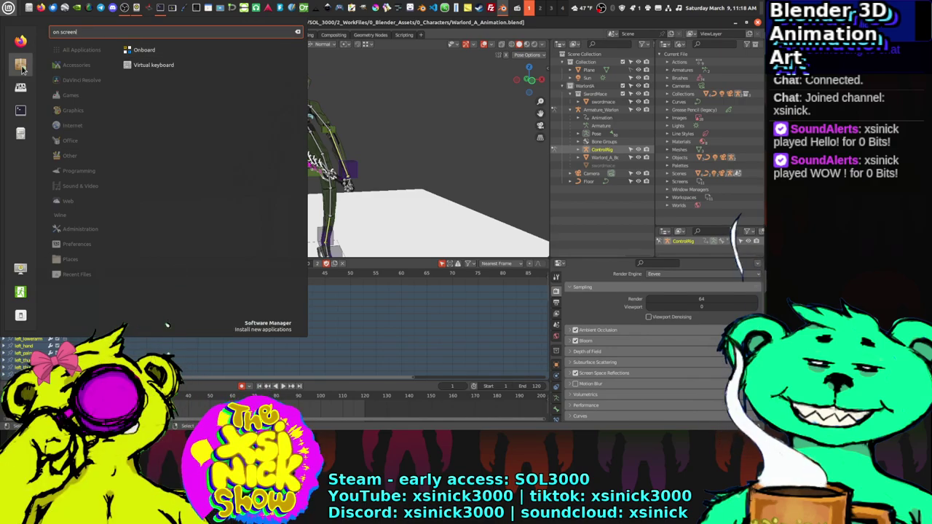
key(Return)
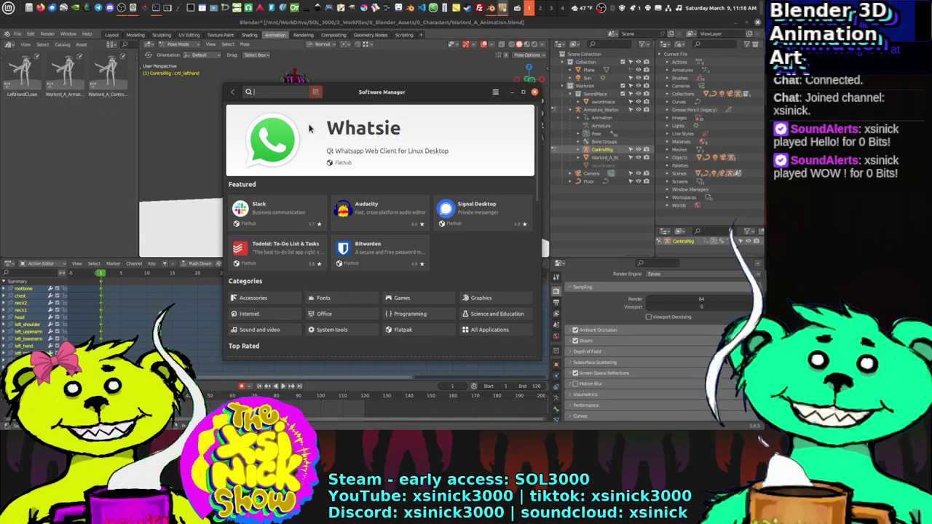
Step: Search Software Manager for 'on screen' and 'drawing', settling on 'drawing'
text(on s)
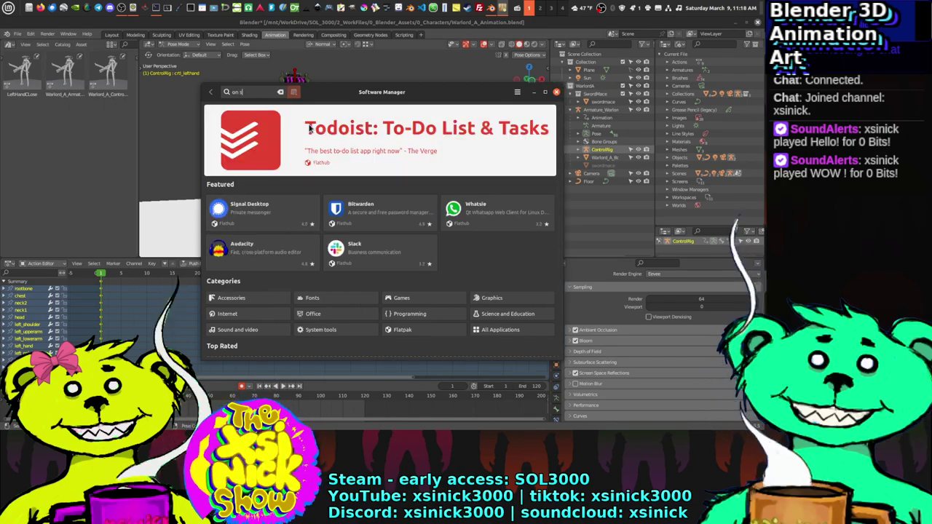
text(cre)
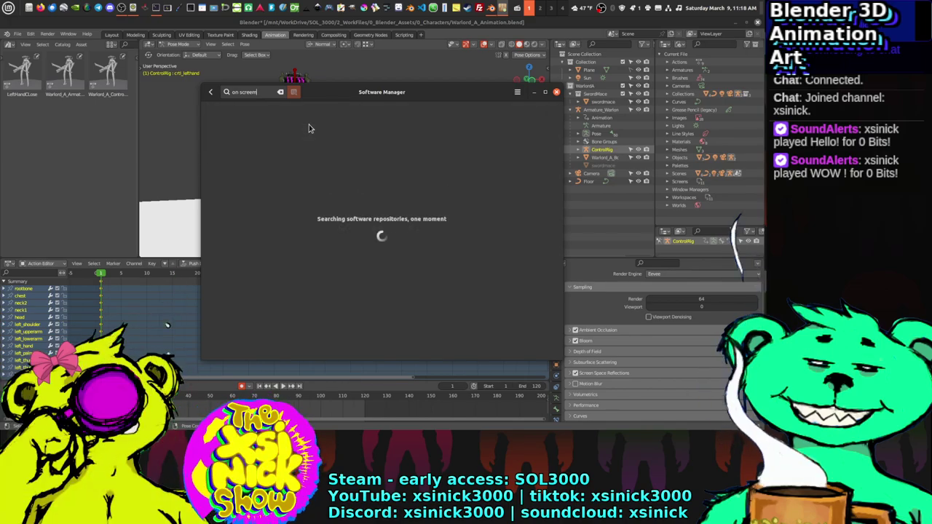
text(en)
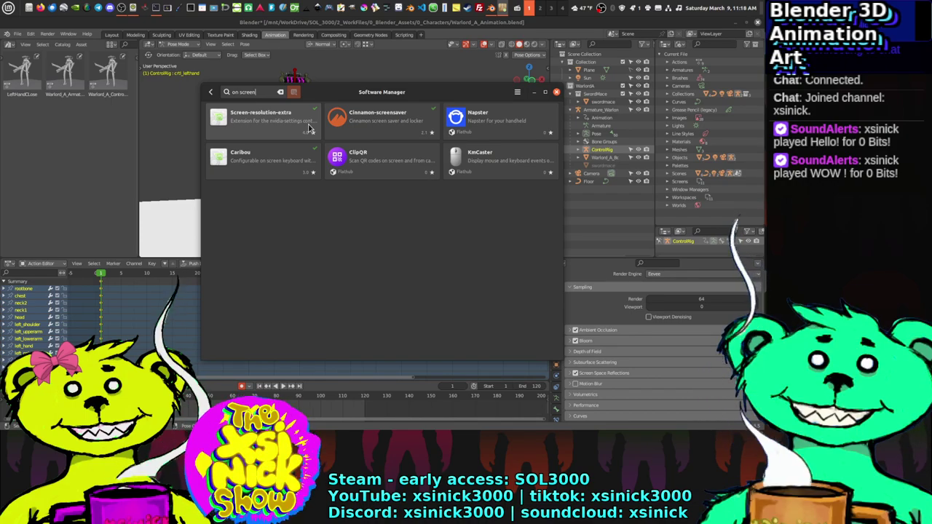
text(drawing)
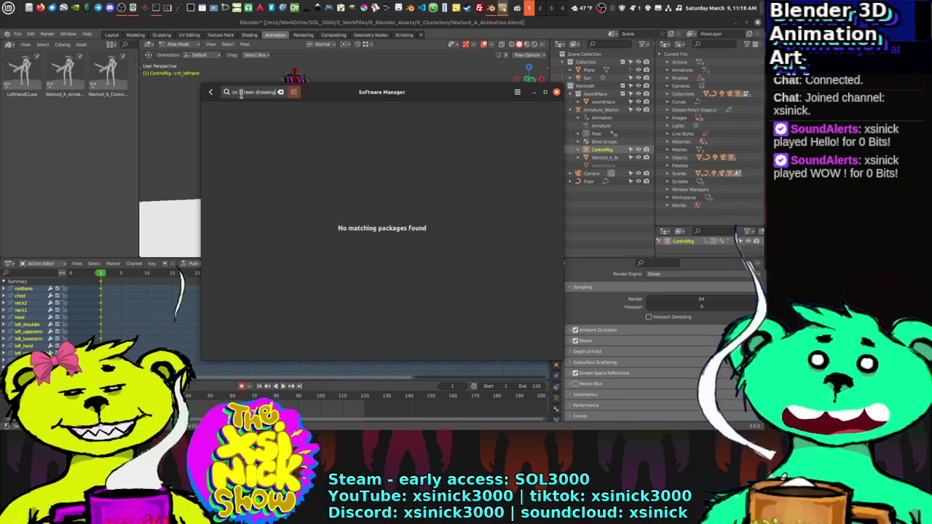
key(ctrl+a)
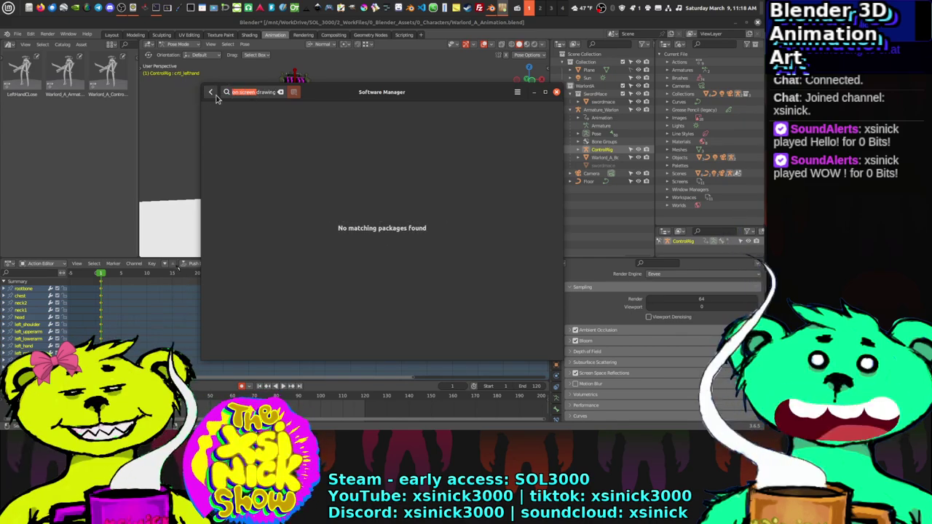
key(BackSpace)
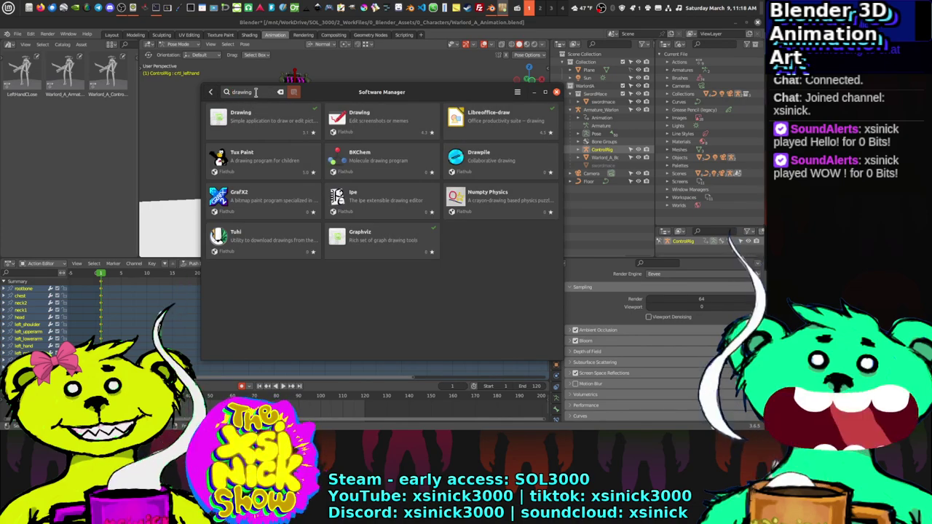
key(ctrl+v)
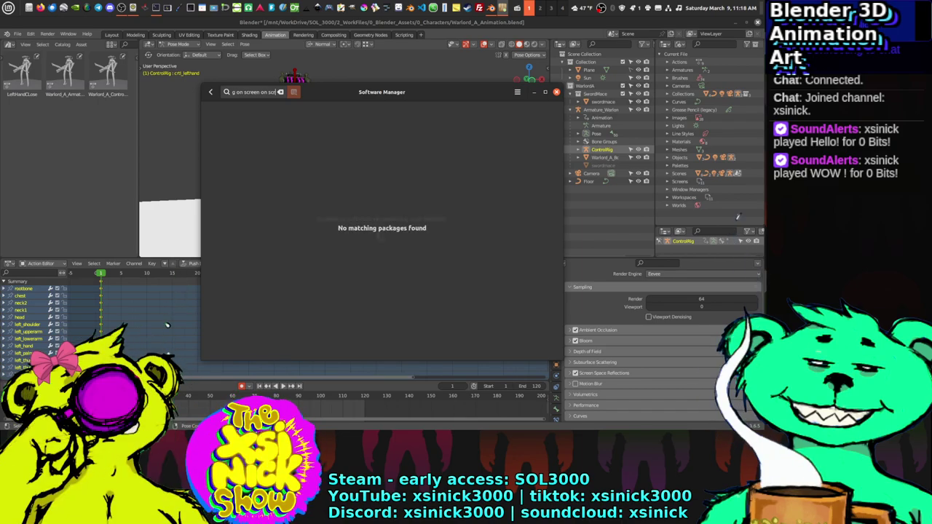
key(BackSpace)
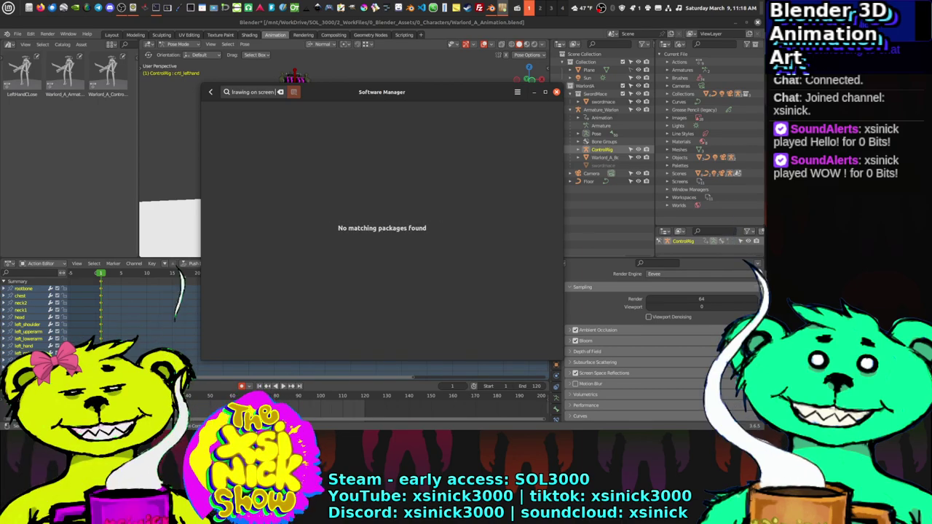
key(BackSpace)
key(BackSpace)
key(ctrl+BackSpace)
key(ctrl+BackSpace)
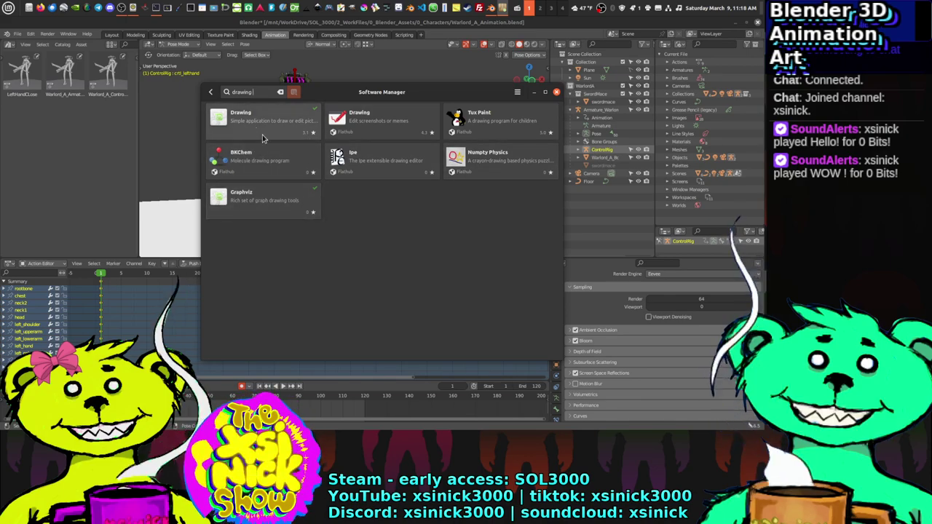
Step: Close Software Manager and launch Drawing from the applications menu
click(557, 94)
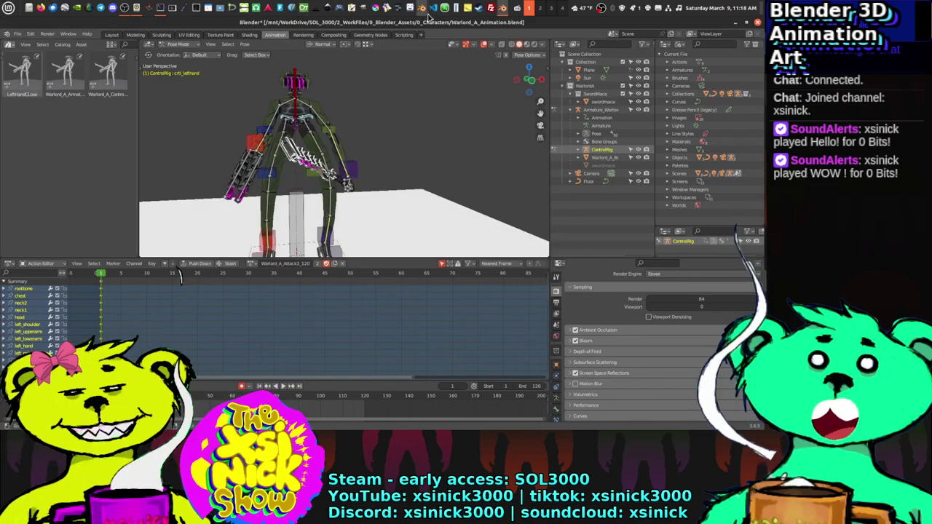
click(9, 9)
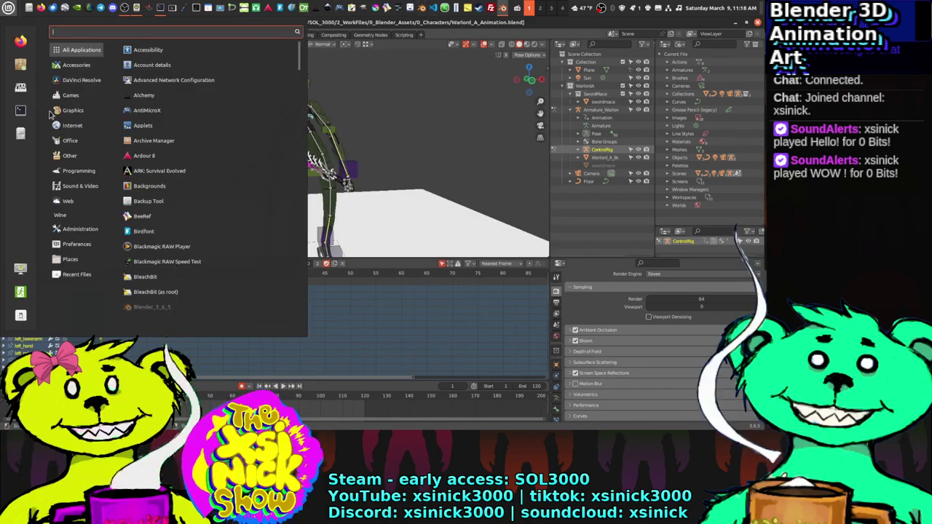
mouse_move(72, 110)
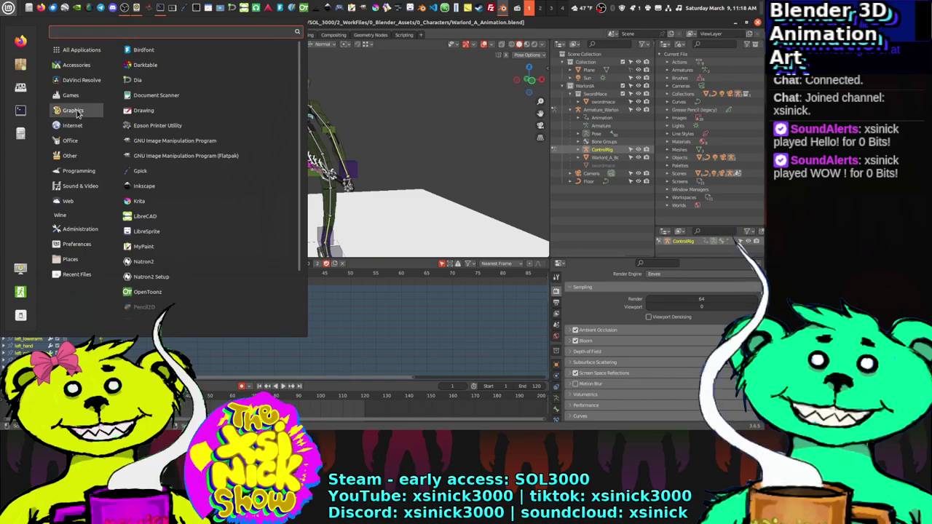
click(143, 111)
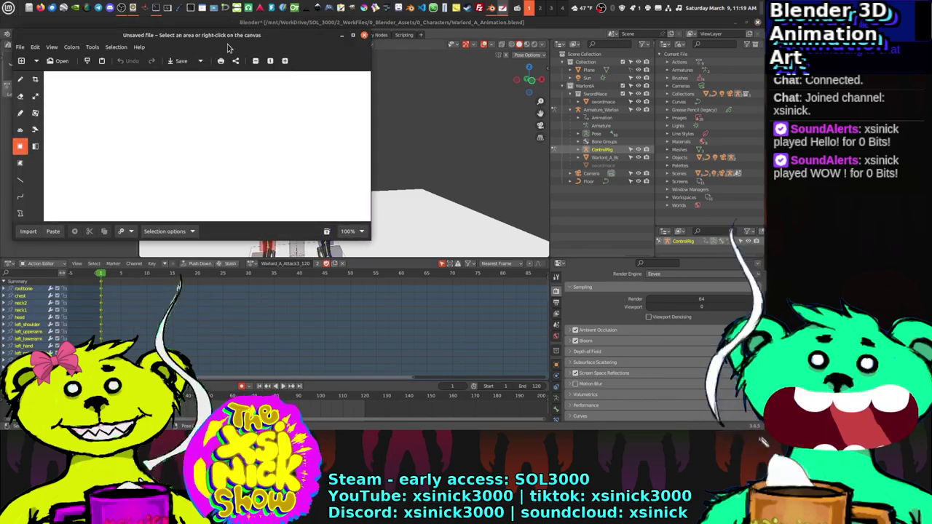
Step: Enlarge the Drawing window and draw red straight lines outlining a rectangle
drag(231, 41, 403, 46)
drag(547, 239, 585, 375)
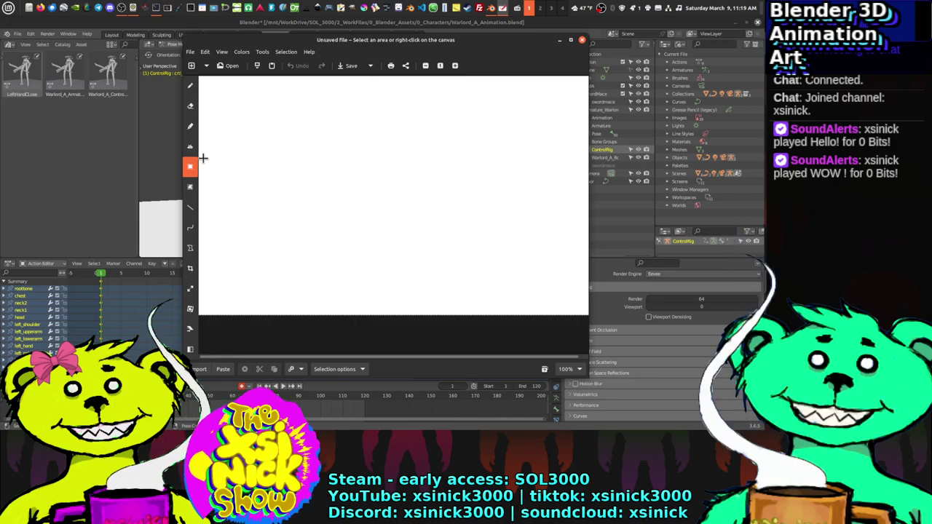
click(191, 209)
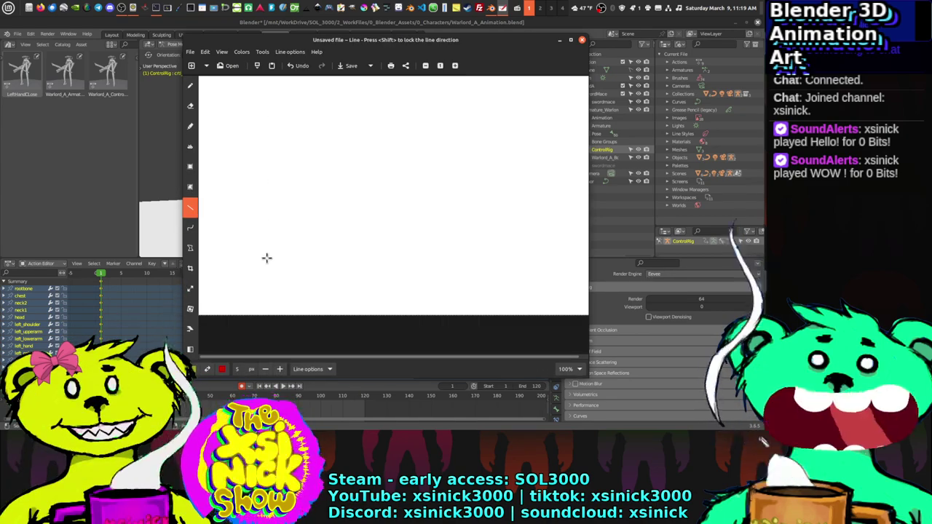
drag(271, 175, 271, 176)
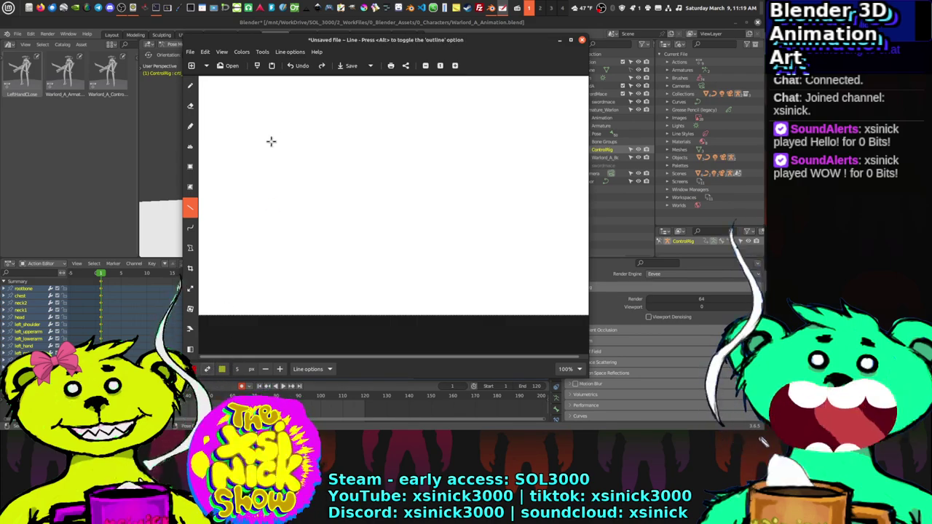
mouse_move(270, 175)
mouse_down()
mouse_move(389, 180)
mouse_move(391, 153)
mouse_up()
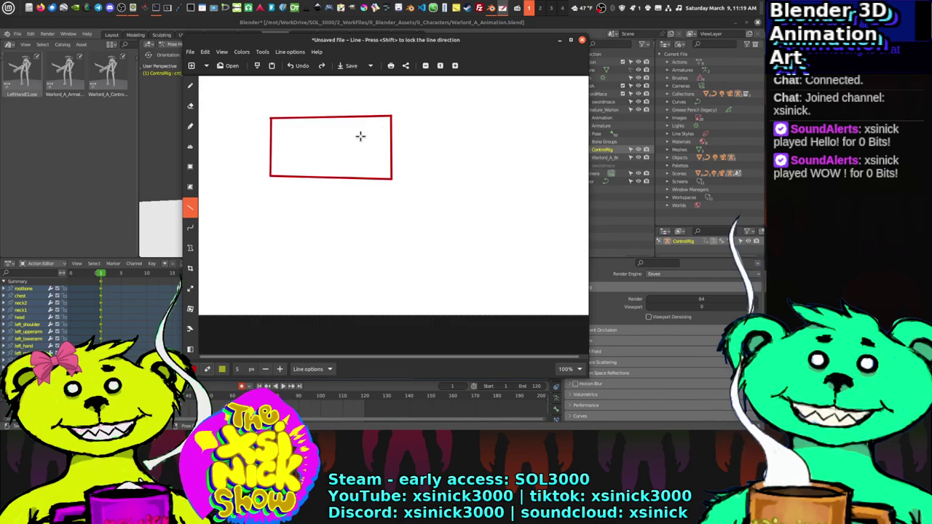
Step: Shift the Drawing window to reveal Blender's outliner and pick the Pencil tool
mouse_move(386, 39)
mouse_down()
mouse_move(607, 78)
mouse_move(582, 81)
mouse_up()
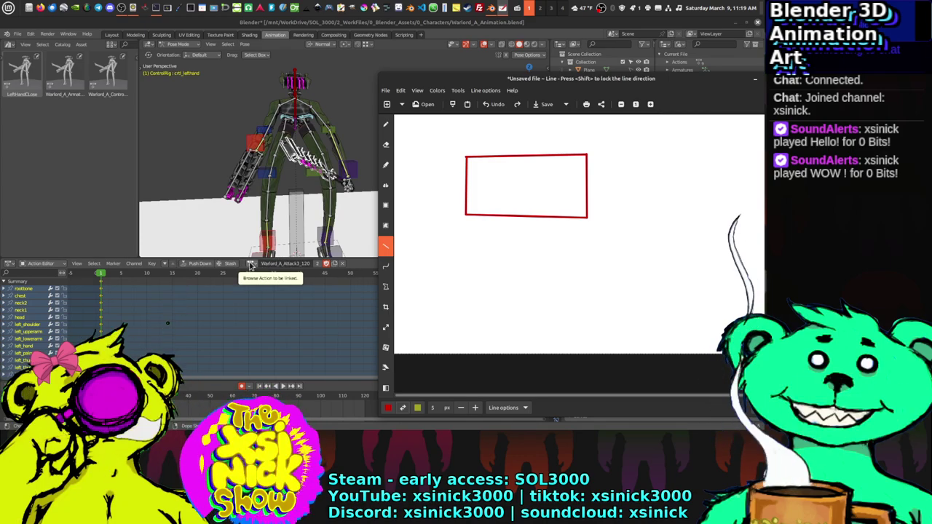
drag(522, 86, 401, 79)
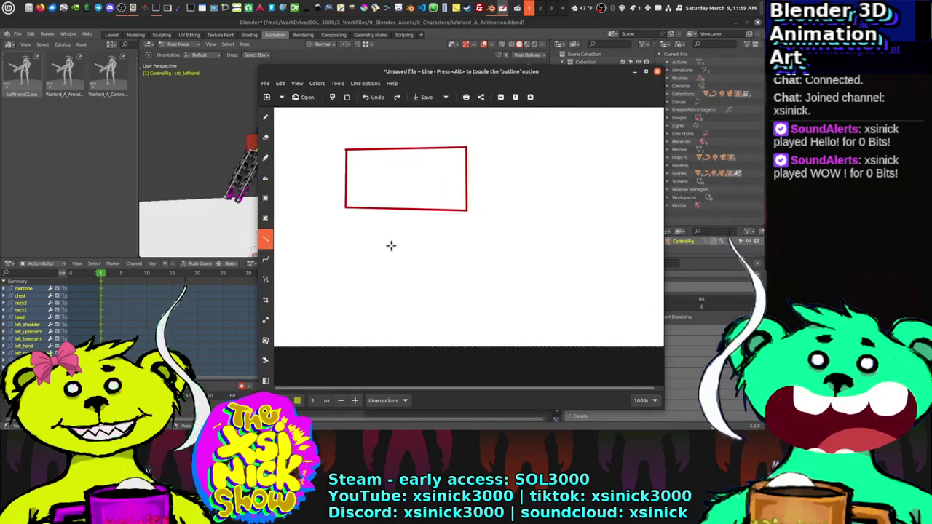
click(266, 118)
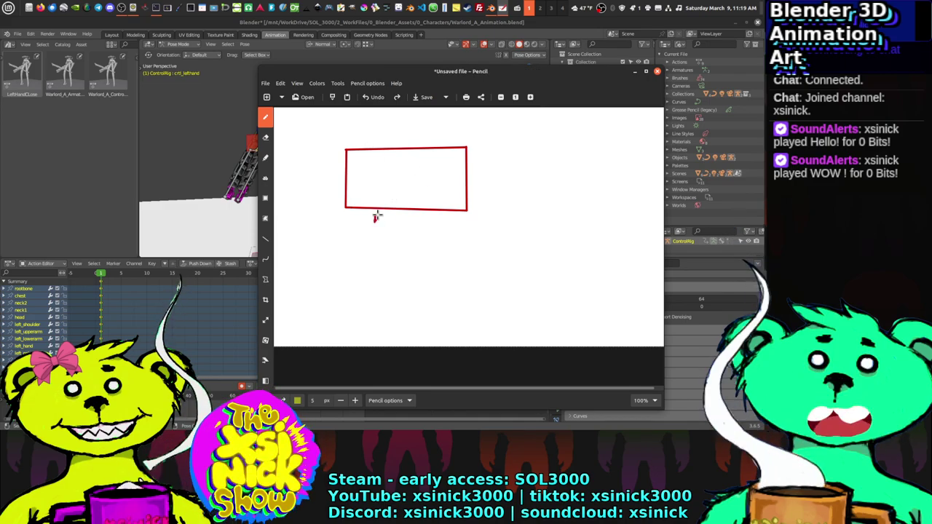
Step: Handwrite 'ACTION' below the box and 'Key Frames' inside it
drag(376, 217, 402, 224)
mouse_move(408, 216)
mouse_down()
mouse_move(409, 229)
mouse_move(435, 228)
mouse_up()
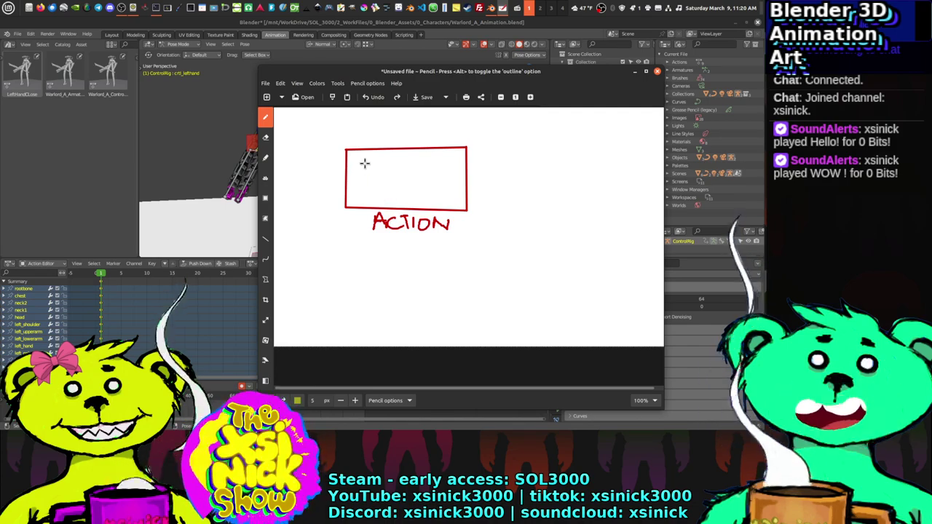
mouse_move(372, 166)
mouse_down()
mouse_move(401, 166)
mouse_move(385, 182)
mouse_up()
drag(378, 188, 422, 192)
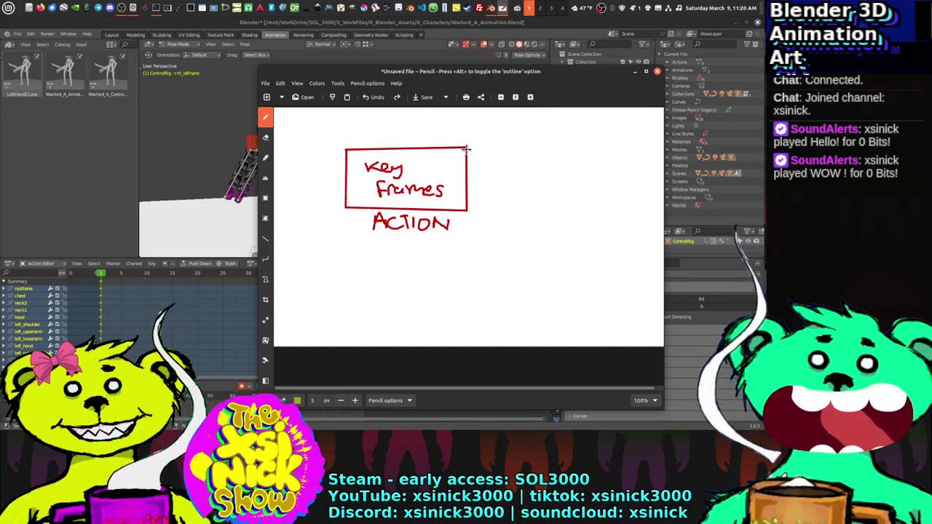
Step: Add a 'name' leader line off the corner, underline ACTION, and return to Blender
drag(467, 148, 487, 139)
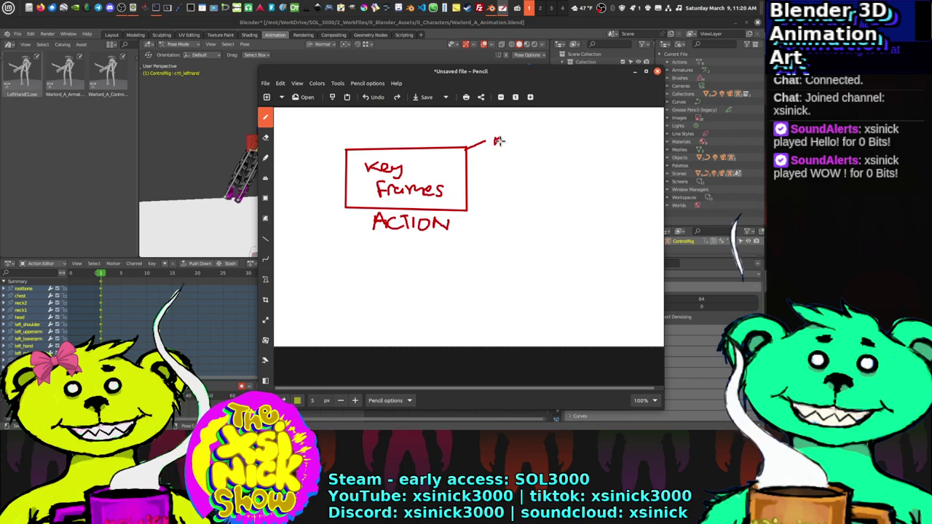
mouse_move(507, 141)
mouse_down()
mouse_move(542, 137)
mouse_move(539, 144)
mouse_up()
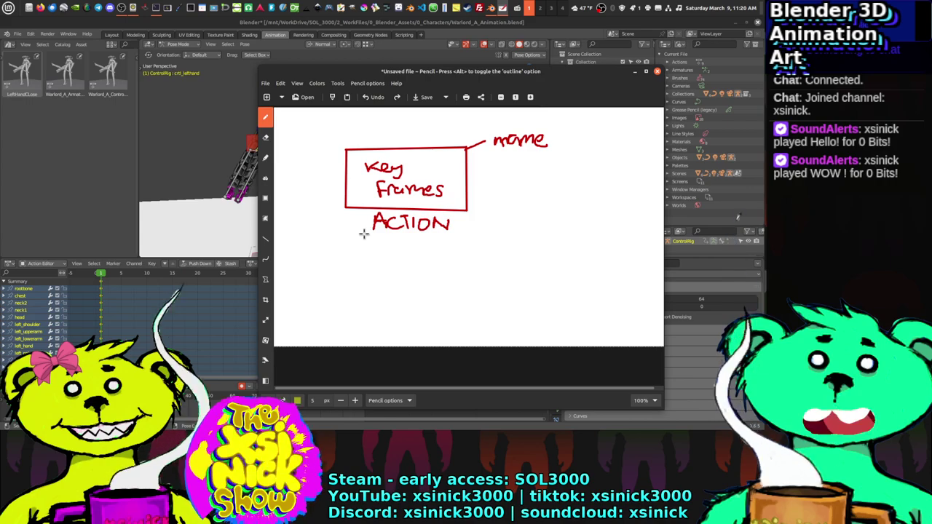
drag(364, 234, 438, 234)
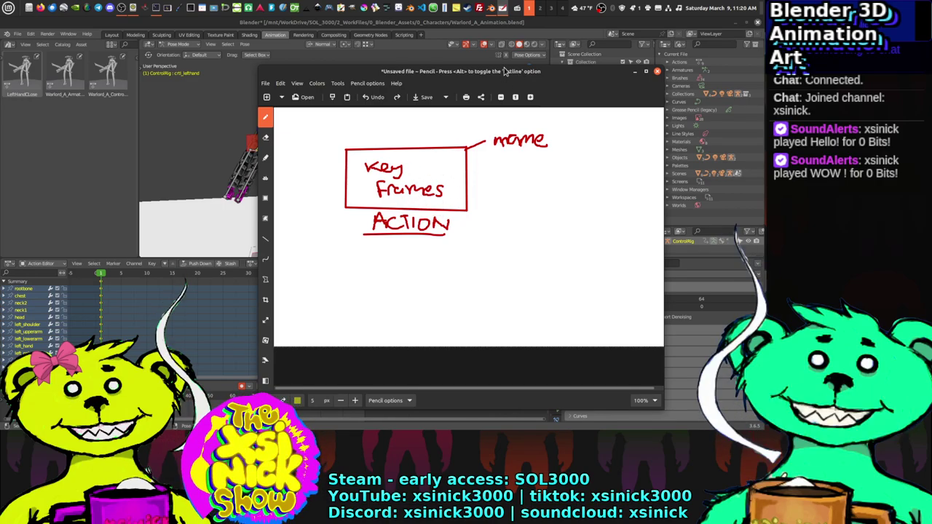
key(alt+Tab)
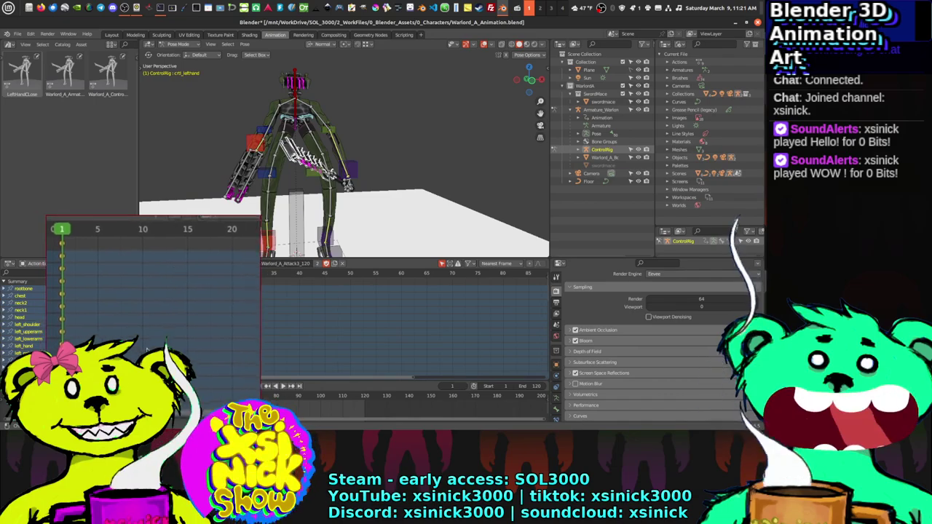
key(super)
key(Escape)
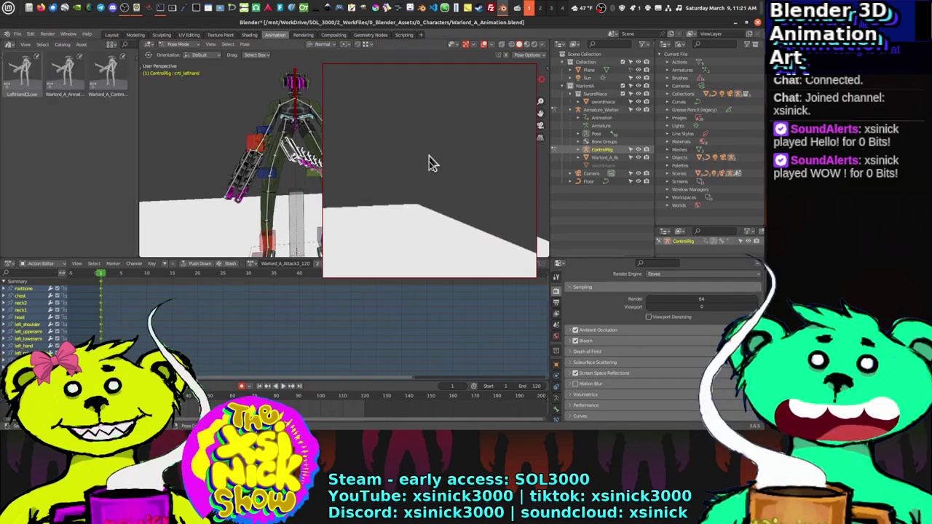
key(Up)
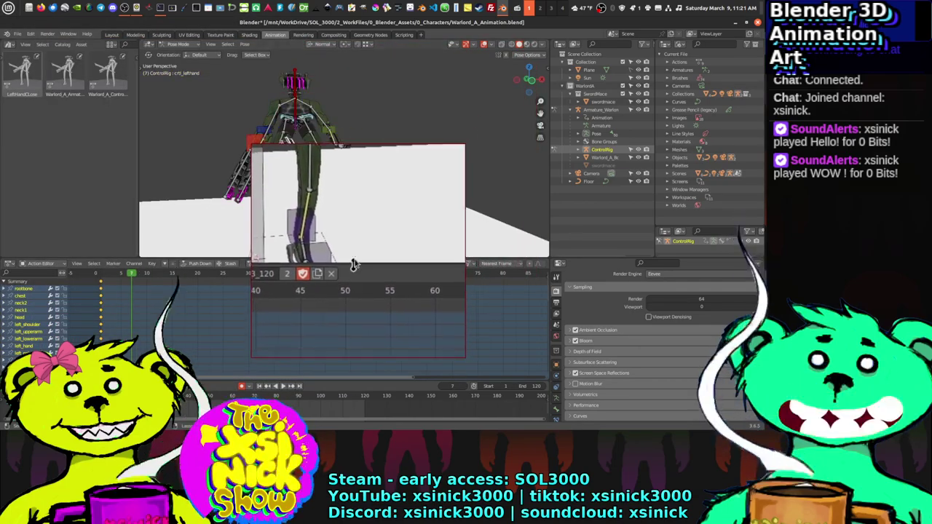
key(Down)
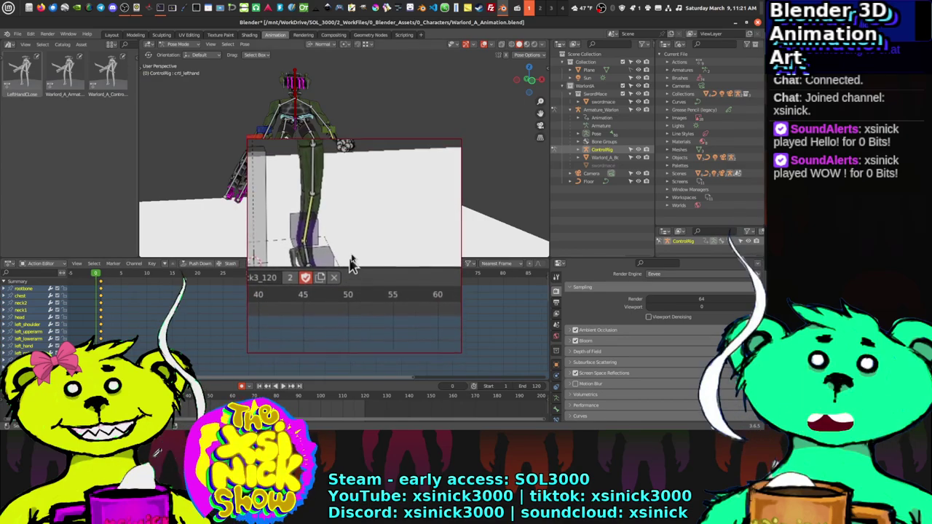
key(super+minus)
key(super+minus)
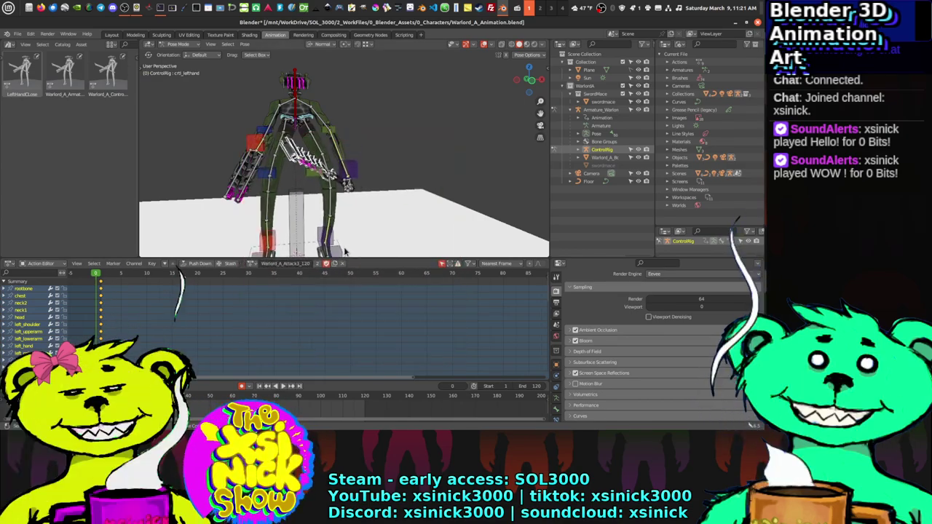
key(super)
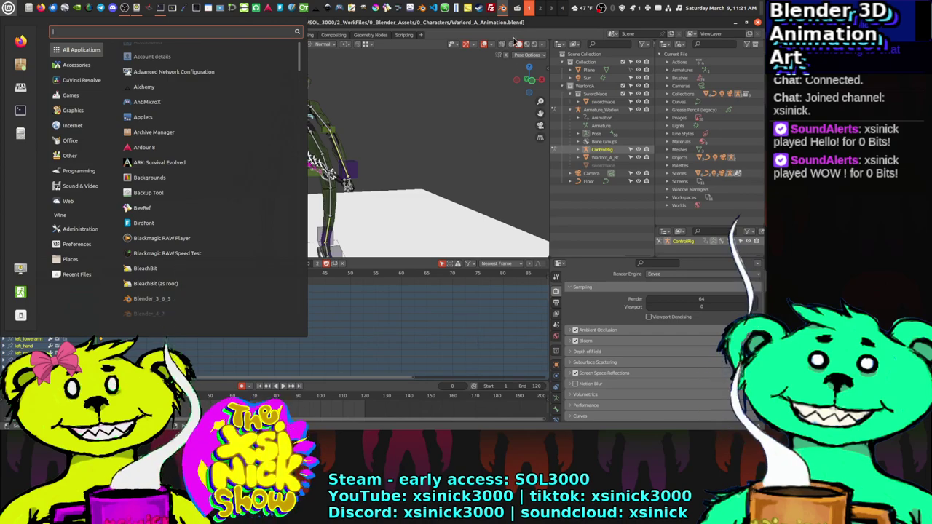
key(Escape)
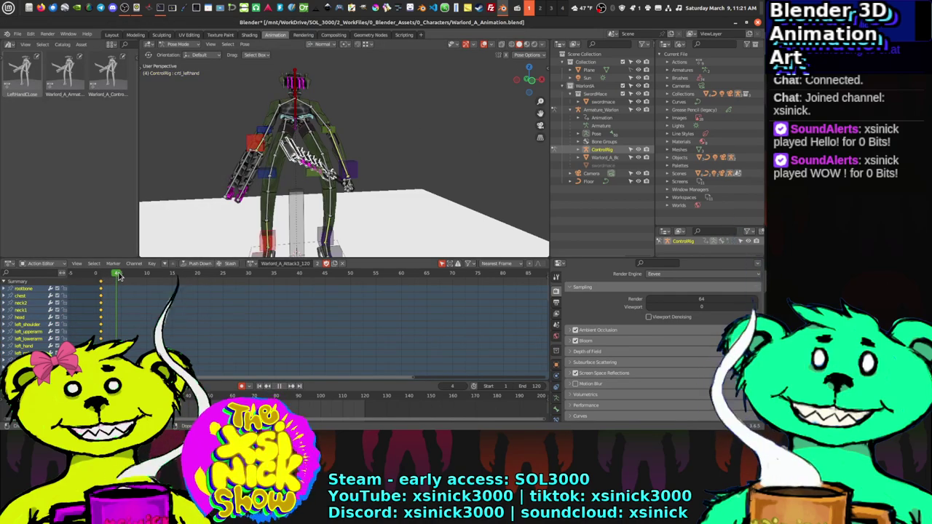
Step: Select all ControlRig bones and key 427 Location & Rotation channels at frame 1
middle_drag(356, 194, 370, 193)
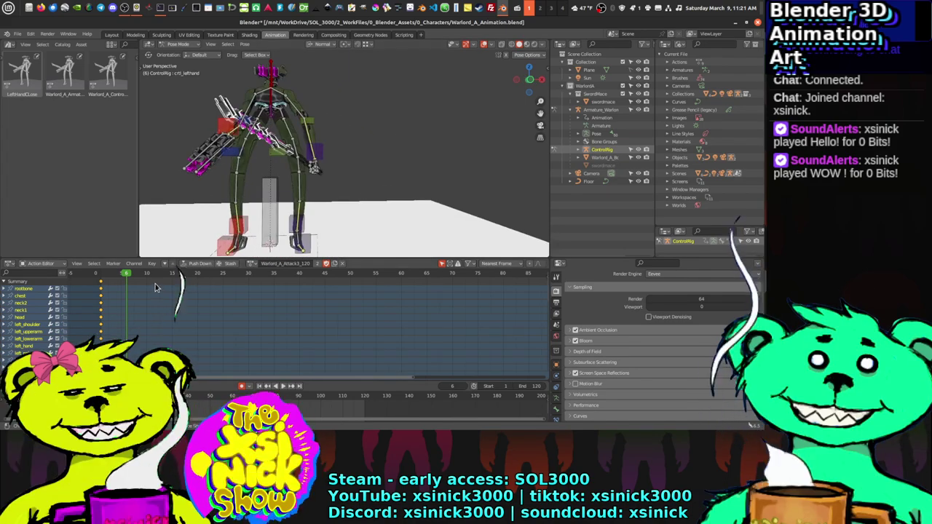
middle_drag(268, 210, 307, 186)
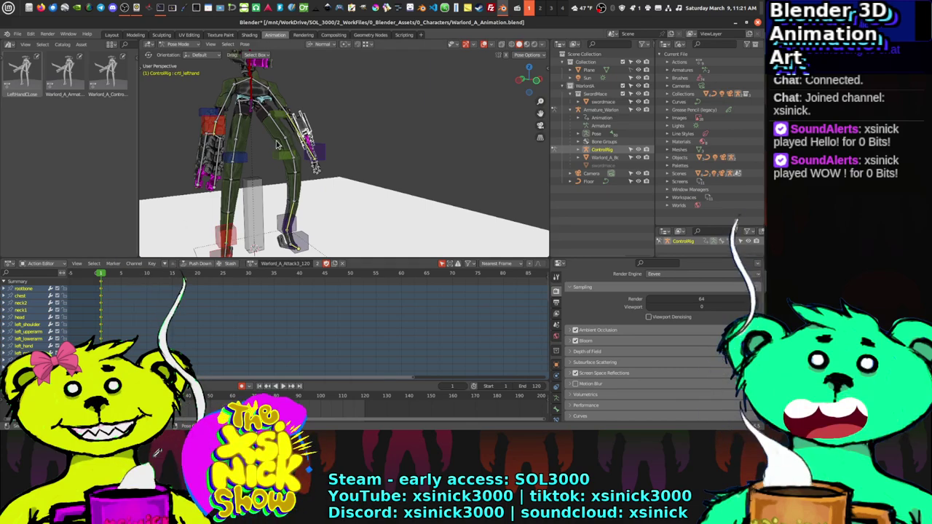
scroll(277, 144, down, 5)
key(a)
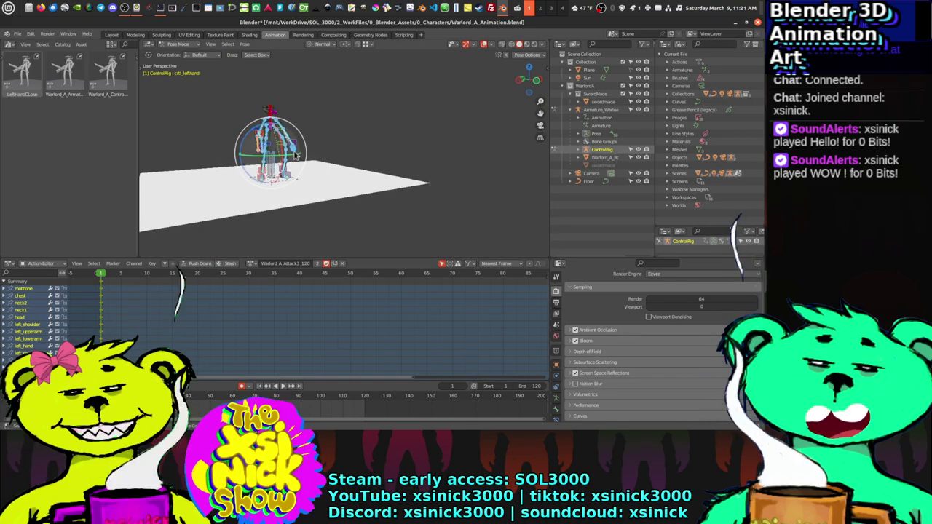
scroll(321, 174, up, 5)
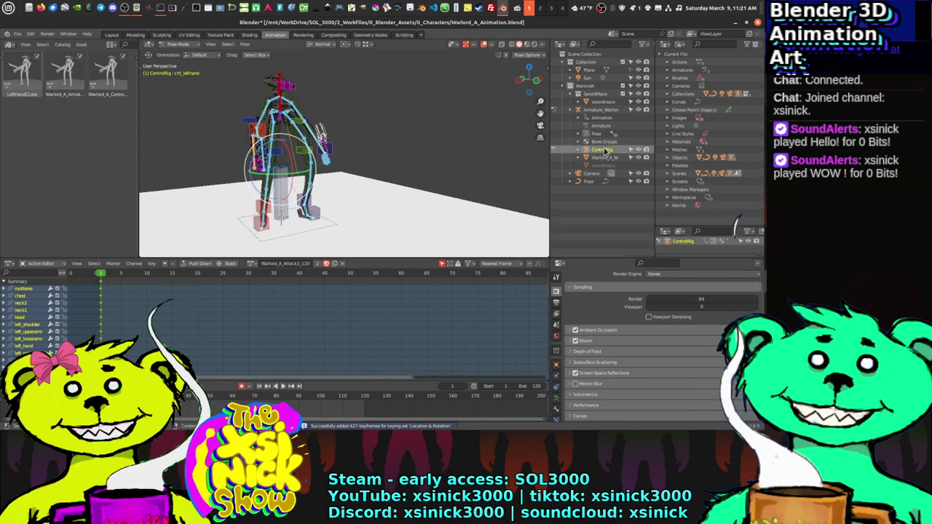
click(603, 154)
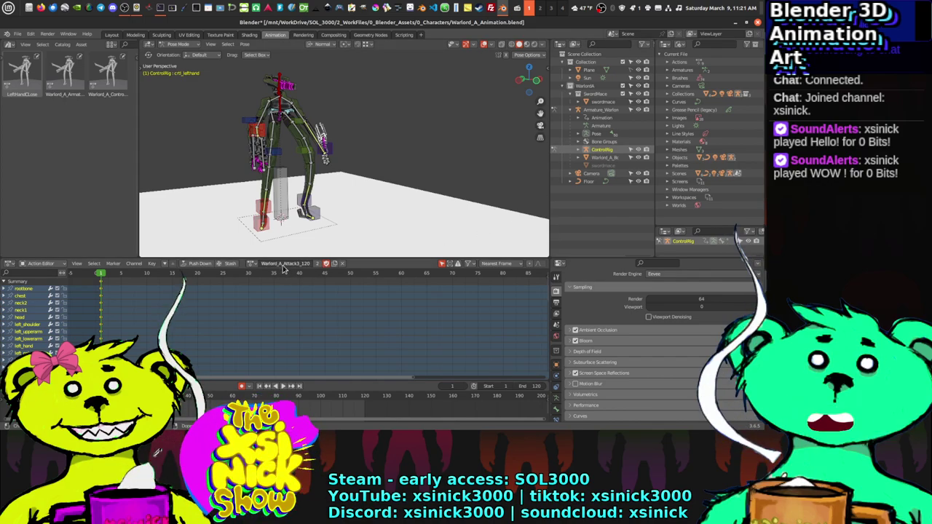
Step: Make Armature_Warlord_A active, preview its attack animation, and return to frame 1
click(601, 111)
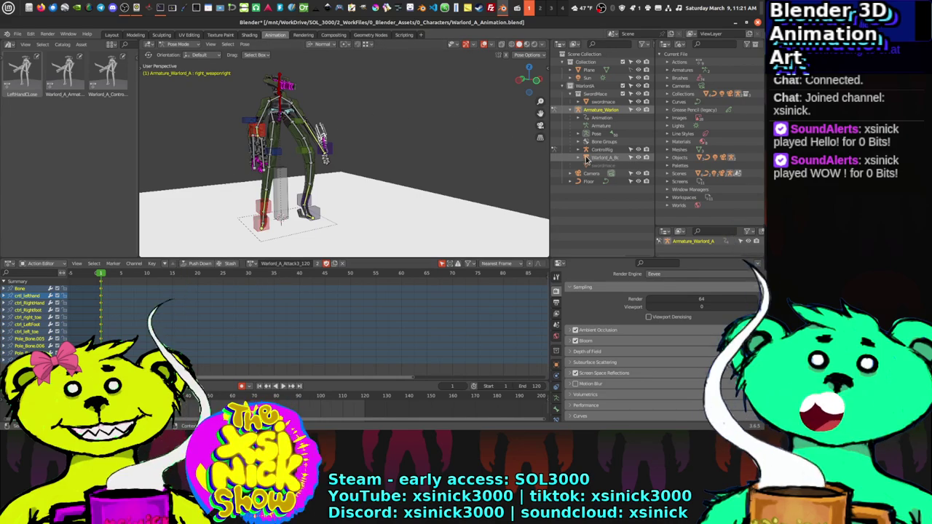
middle_drag(509, 153, 403, 161)
key(space)
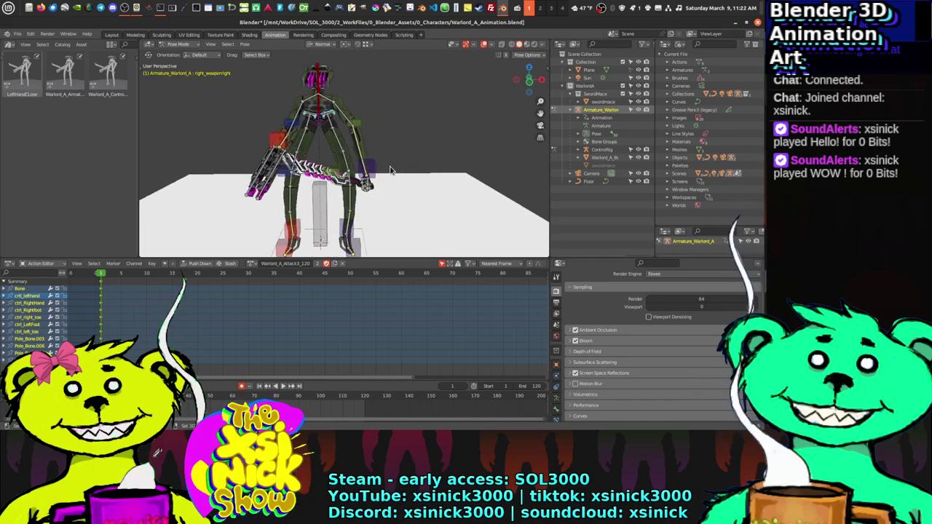
key(Escape)
Step: Move ctrl_lefthand up and to the left and rotate it into a raised position
click(372, 173)
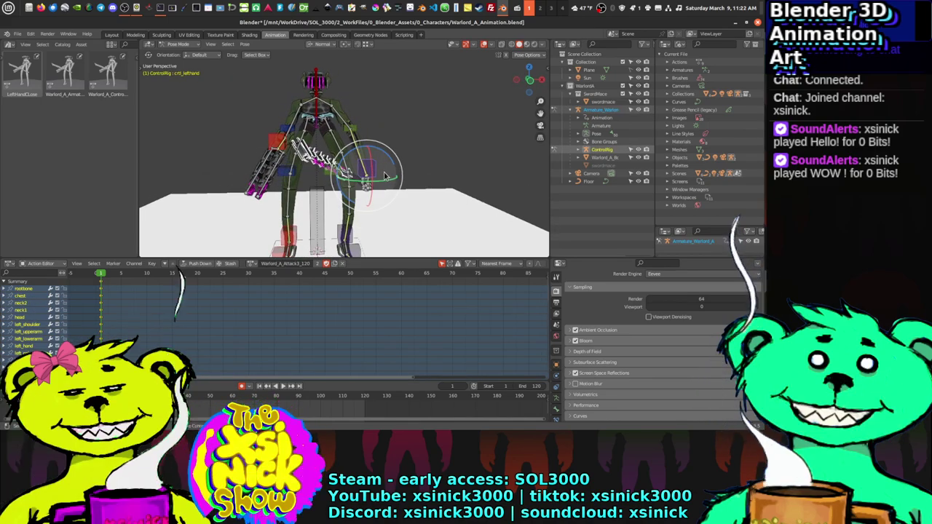
key(g)
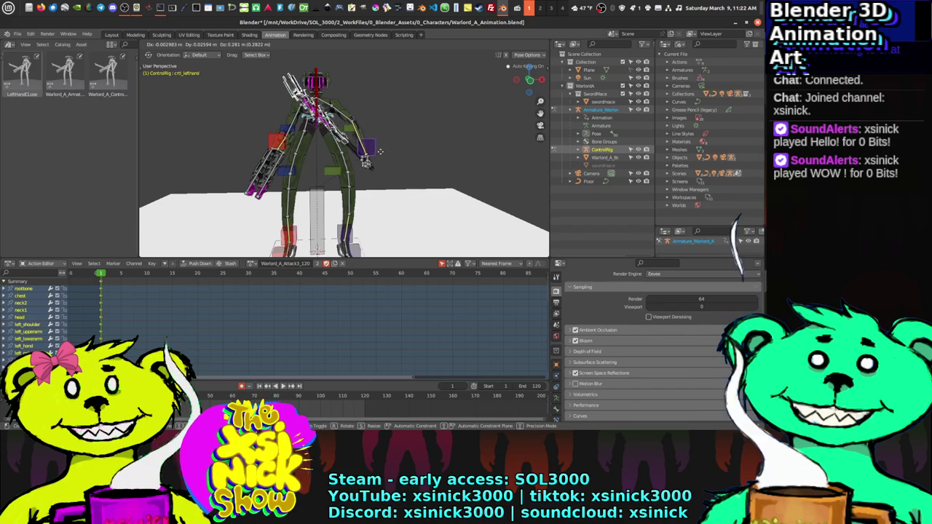
click(386, 169)
key(g)
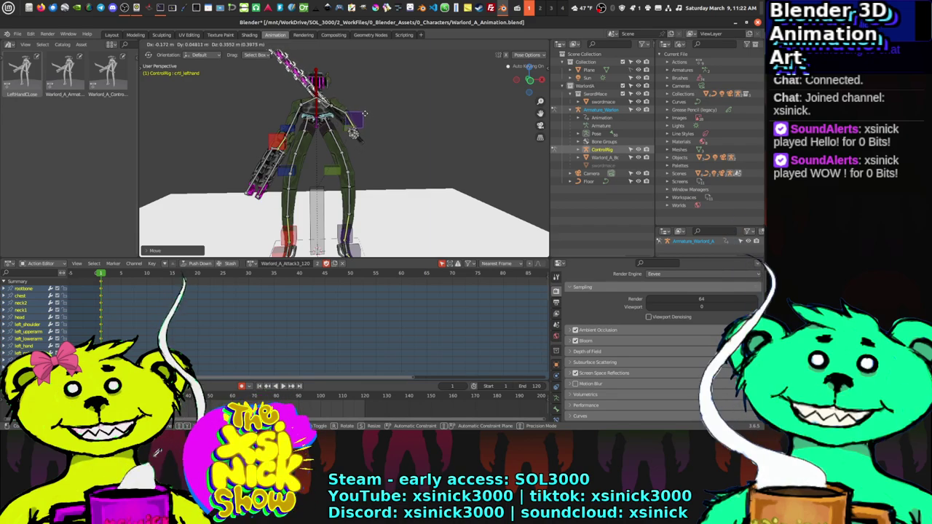
click(359, 110)
key(shift+space)
key(r)
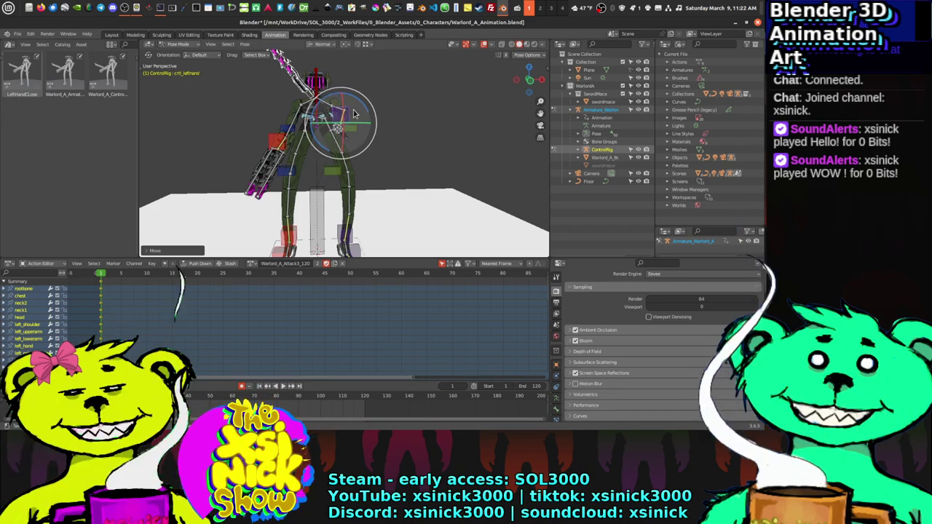
middle_drag(356, 124, 335, 128)
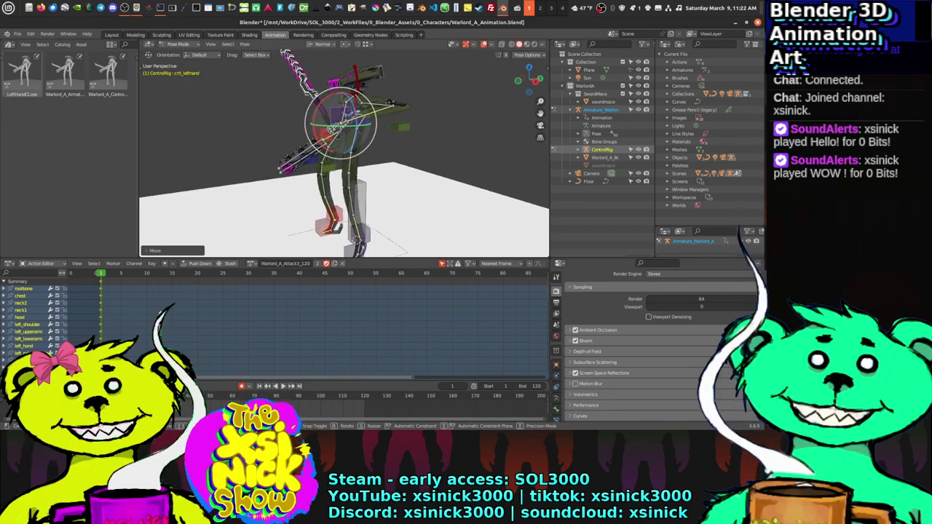
Step: Refine the left-hand and left-arm control positions, checking them from front and side views
key(g)
click(337, 130)
middle_drag(337, 129, 339, 133)
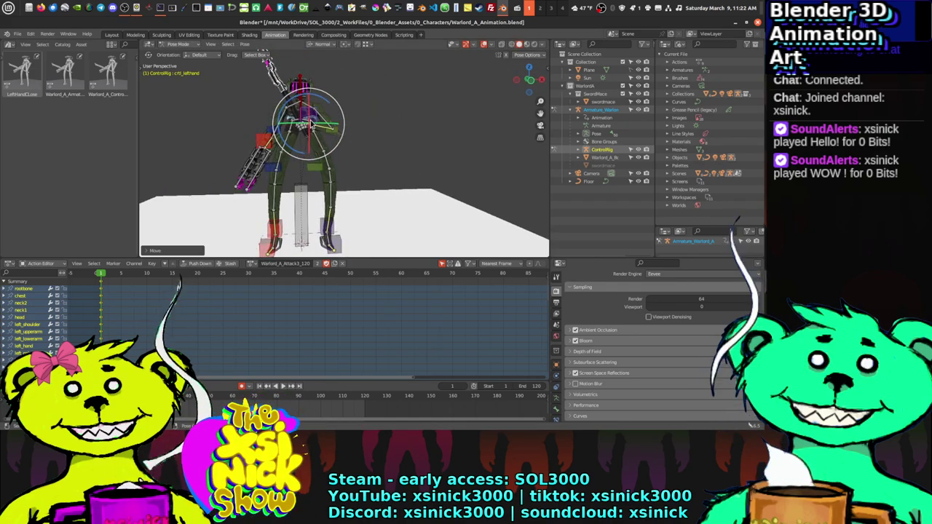
key(g)
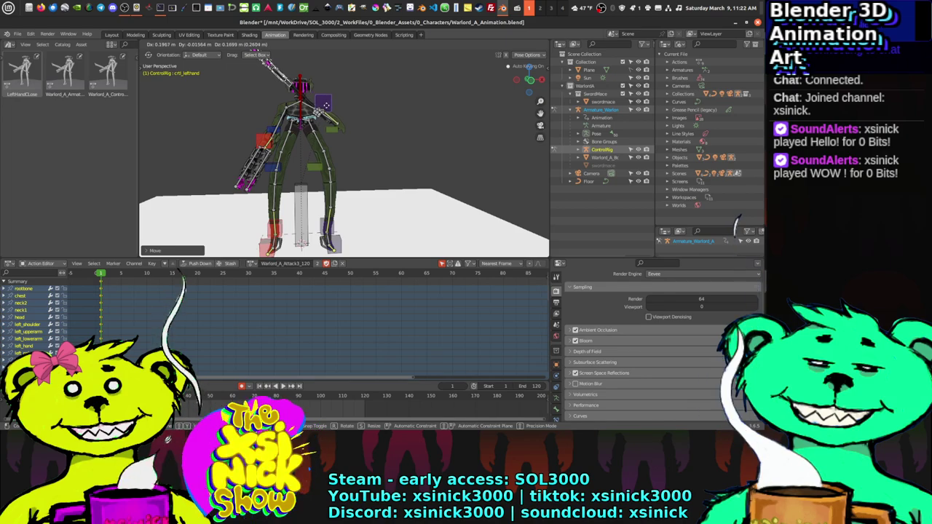
click(323, 106)
click(271, 148)
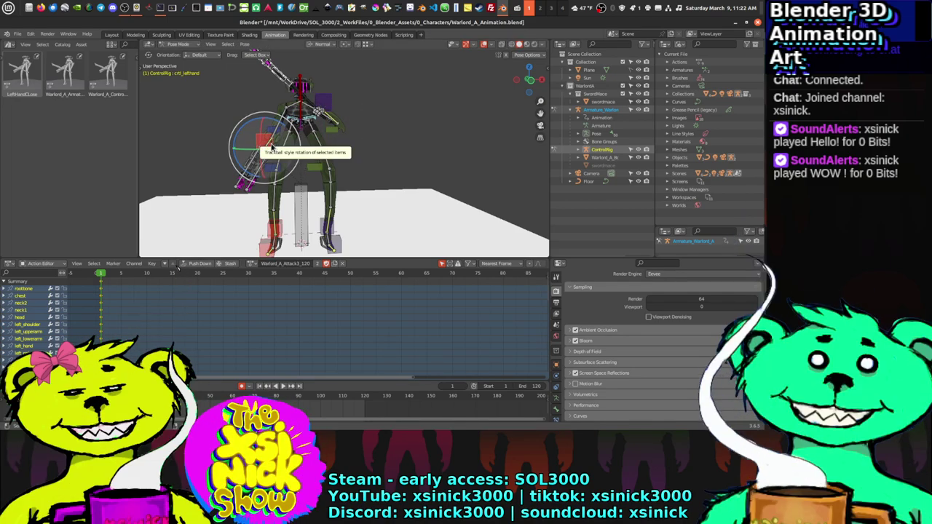
key(g)
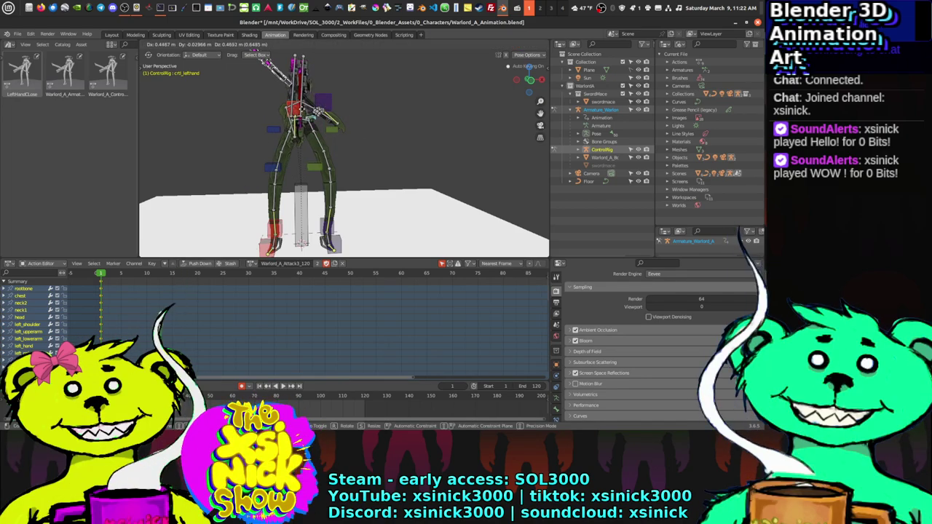
key(Return)
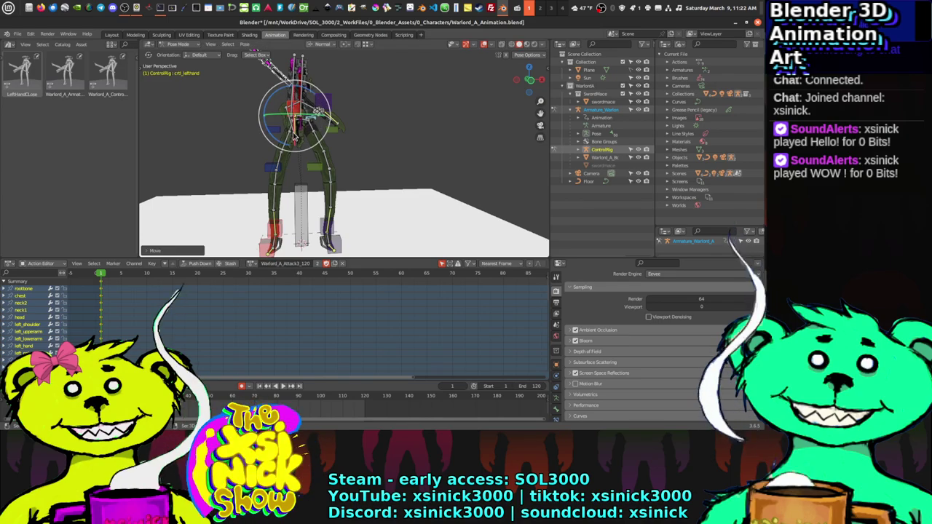
middle_drag(350, 134, 394, 143)
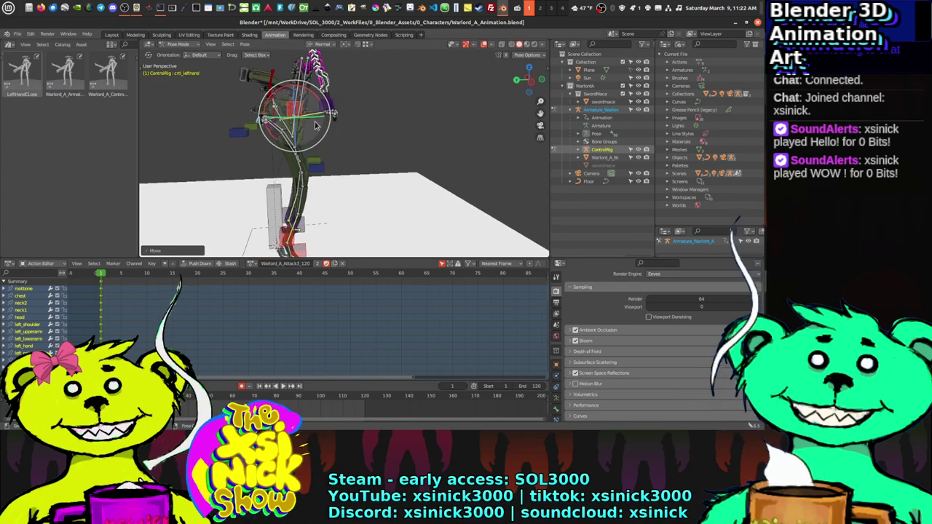
key(g)
key(Return)
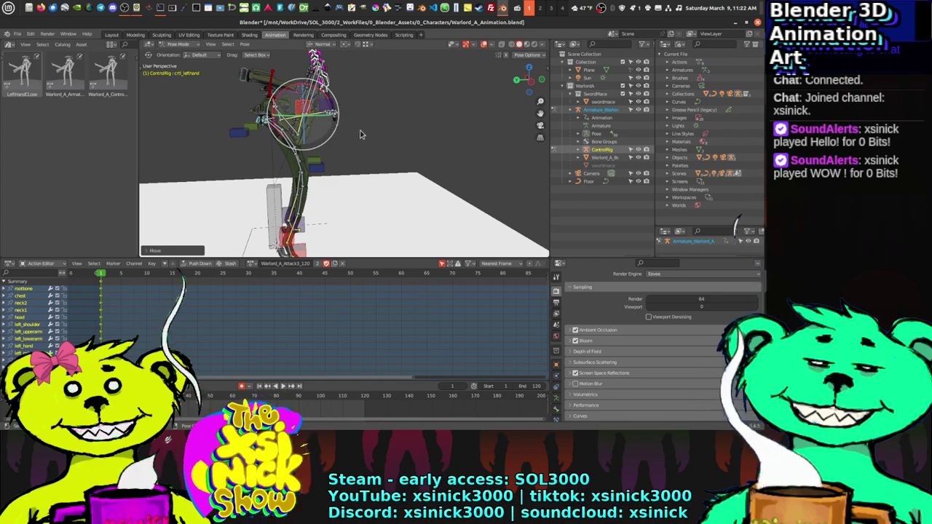
Step: Reposition the Pole_Bone.006 knee target, then lower it further
middle_drag(323, 121, 284, 135)
click(284, 134)
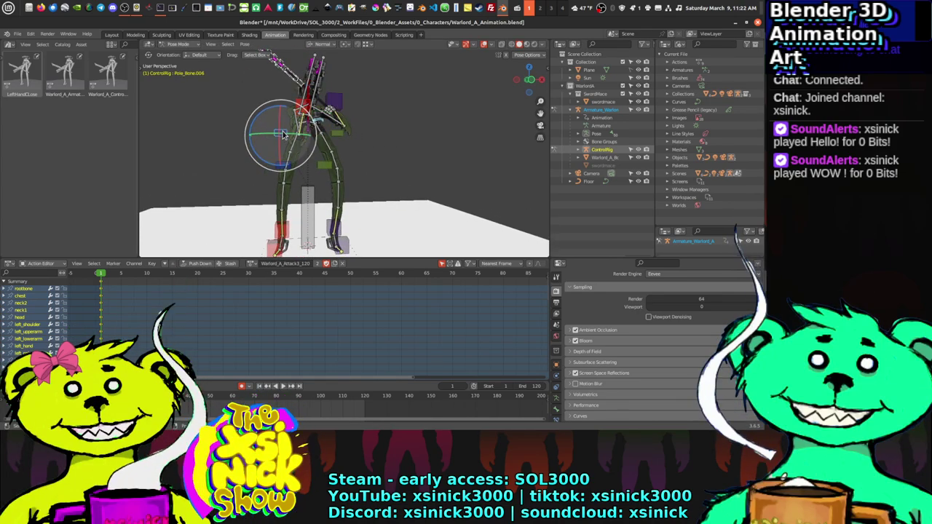
key(g)
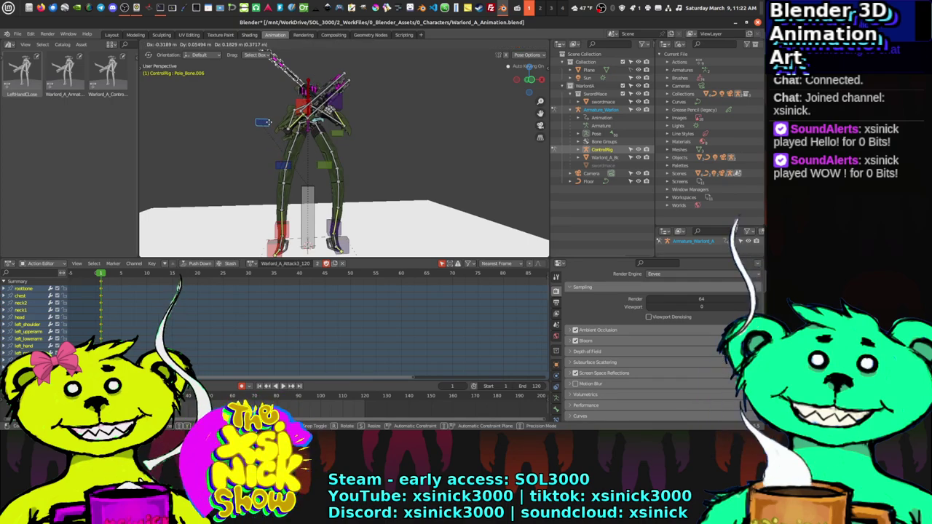
click(264, 121)
click(298, 102)
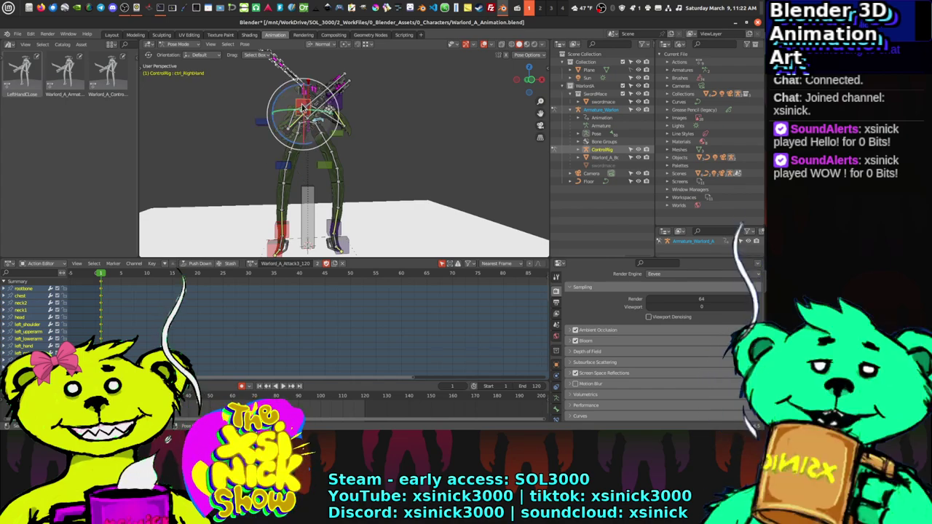
key(g)
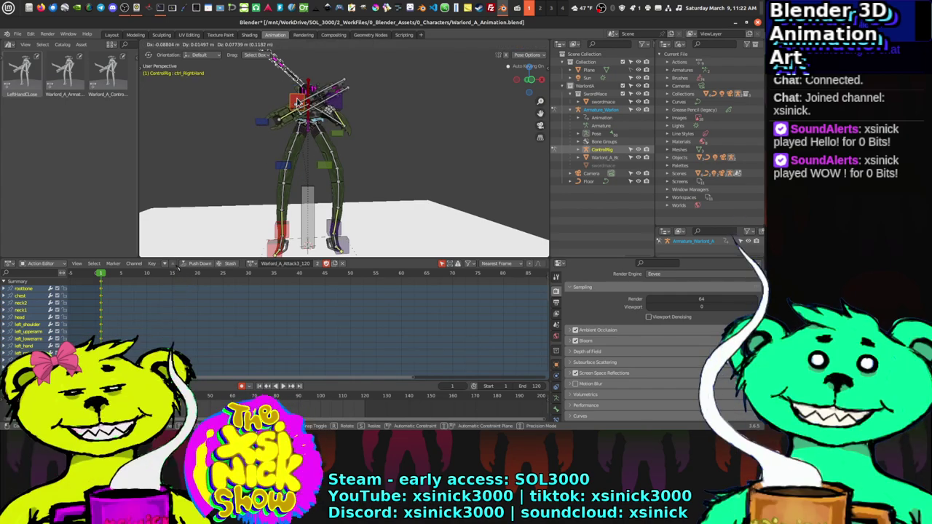
key(Escape)
click(258, 125)
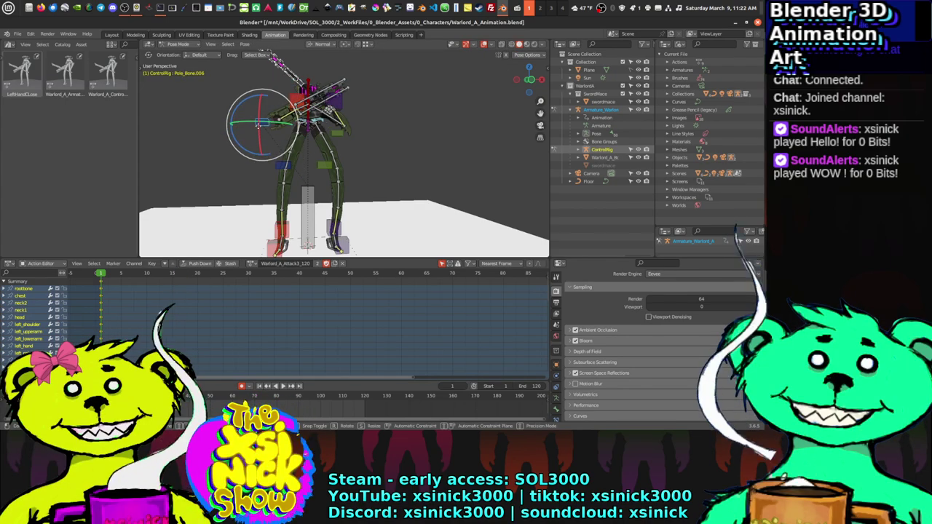
key(g)
click(259, 149)
Step: Adjust the right-hand control, rotate the left hand to swing the sword down-right, and step forward a frame
middle_drag(258, 149, 303, 108)
click(303, 108)
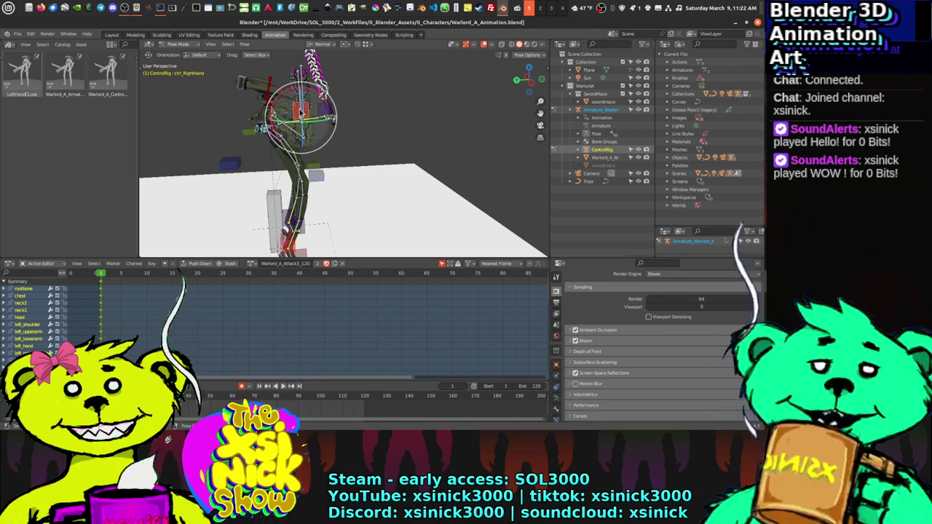
key(g)
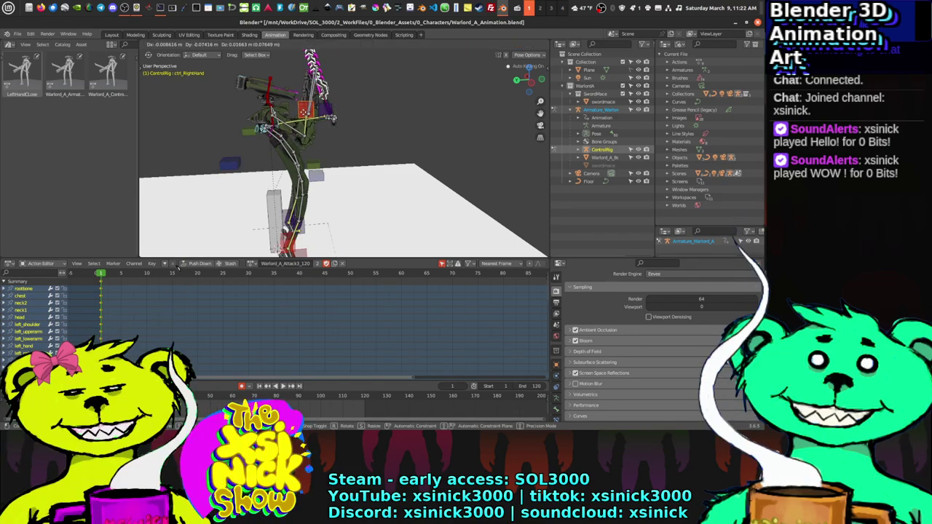
click(303, 109)
middle_drag(303, 109, 354, 146)
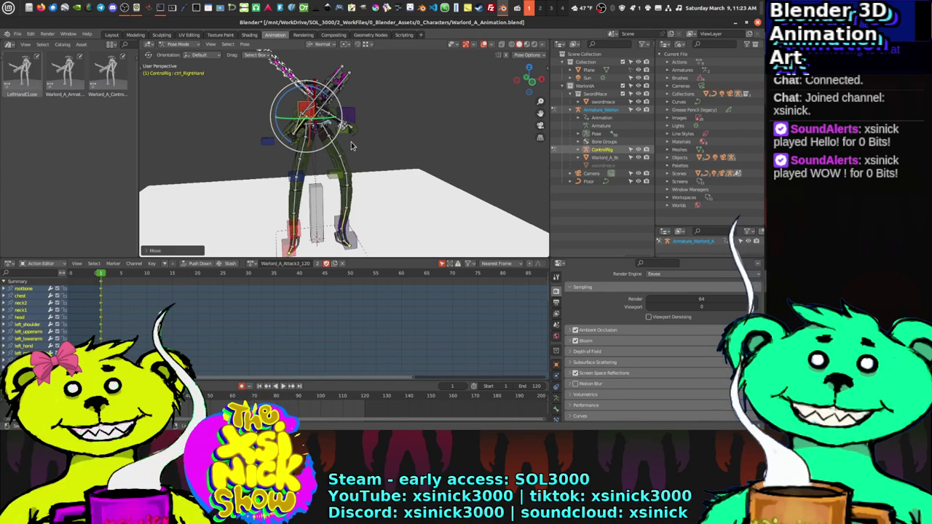
click(351, 145)
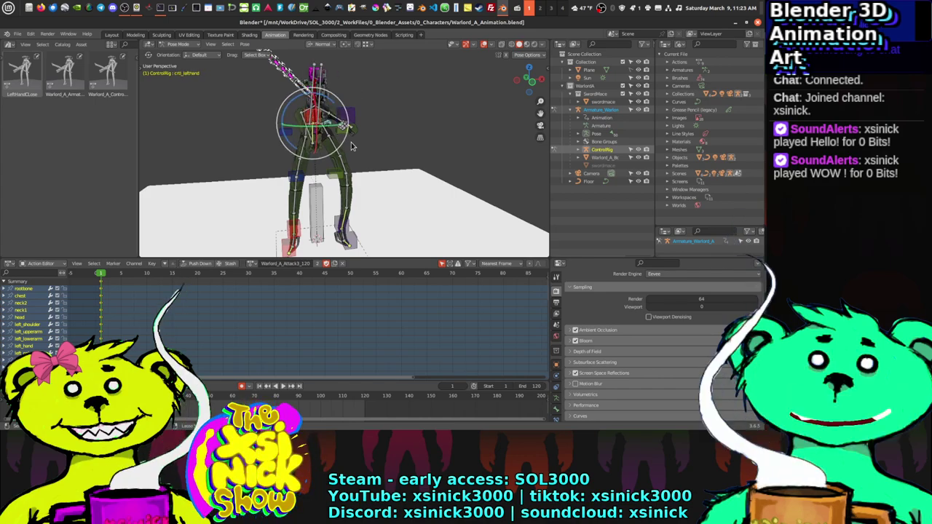
drag(351, 146, 316, 171)
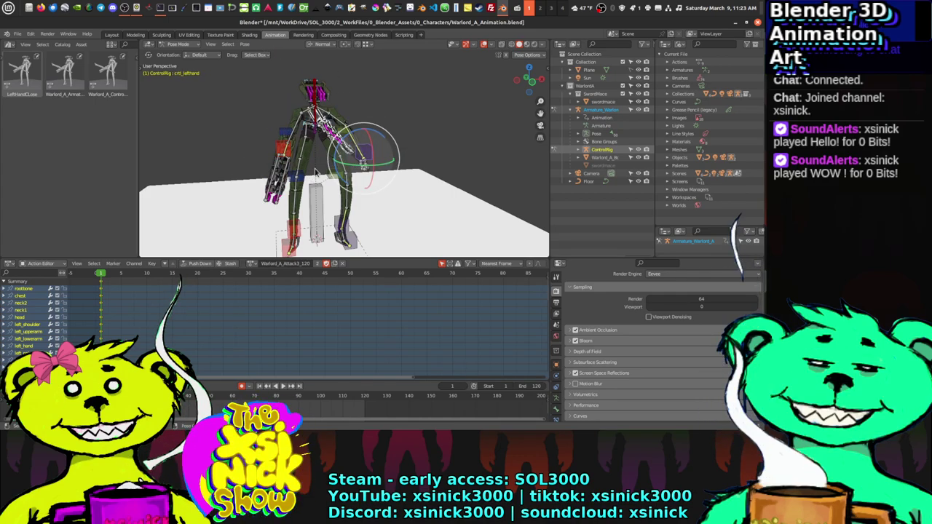
middle_drag(316, 171, 359, 170)
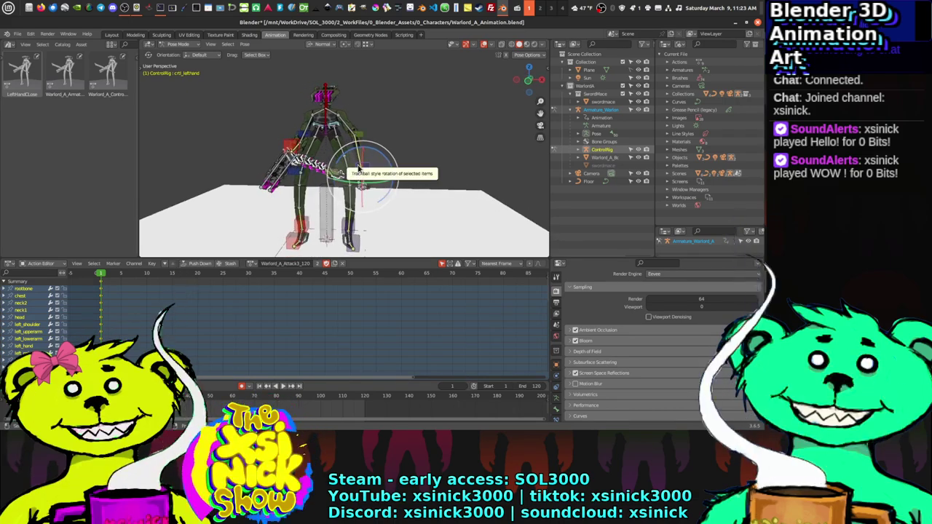
key(Right)
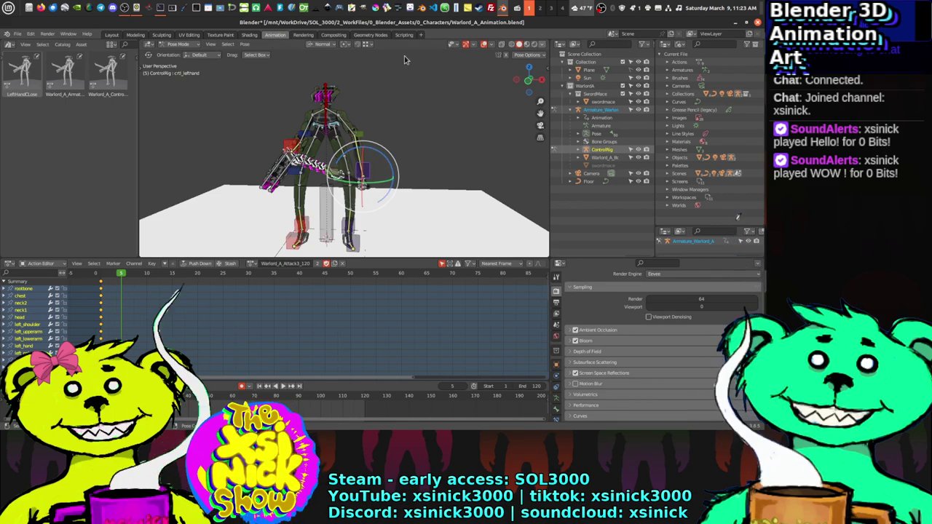
Step: Raise the left-hand control and sword, then reposition the right-hand control
middle_drag(359, 169, 374, 179)
key(g)
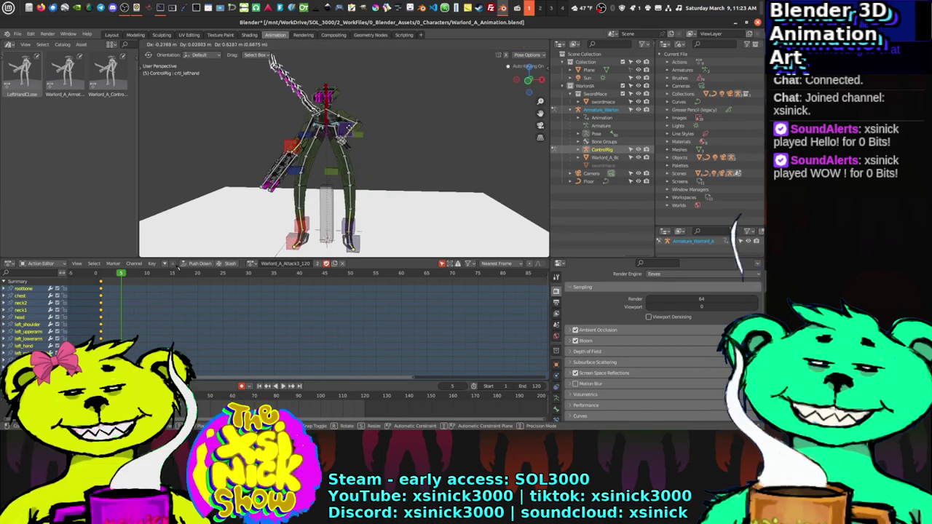
click(349, 120)
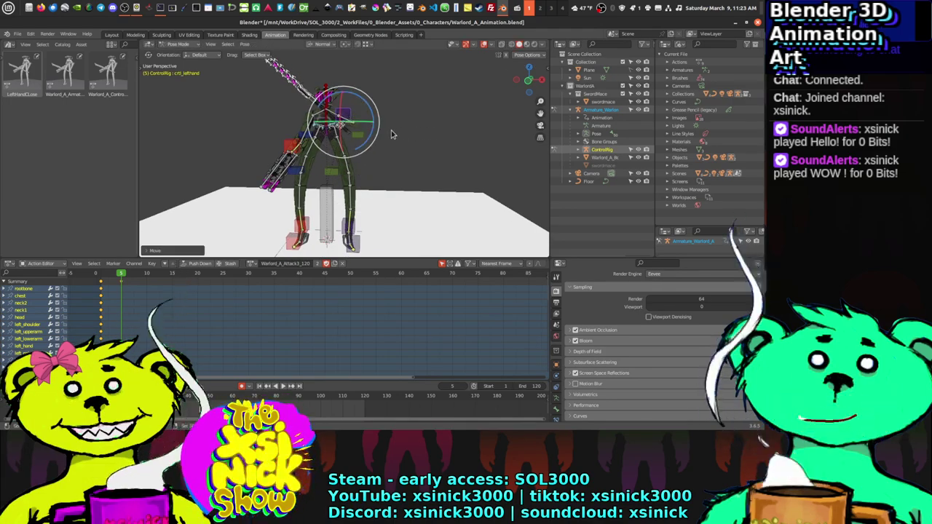
middle_drag(349, 120, 348, 126)
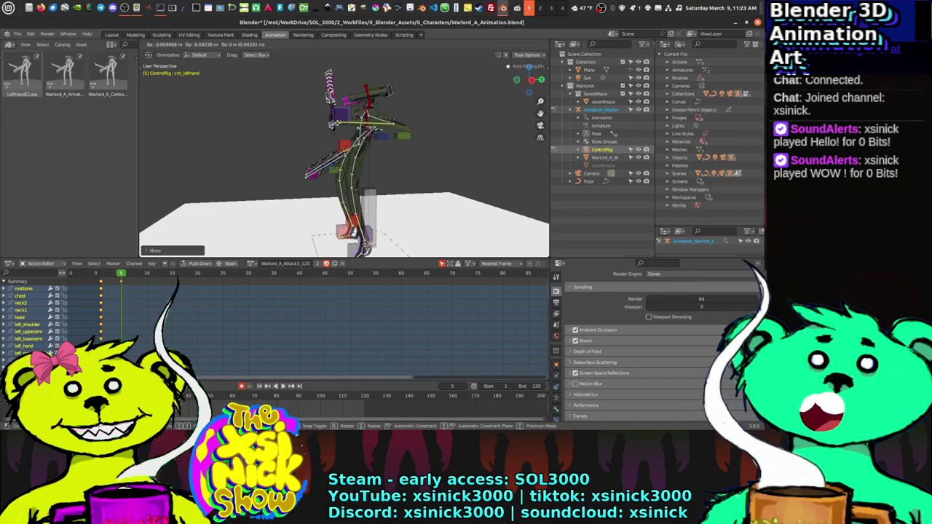
middle_drag(347, 126, 459, 145)
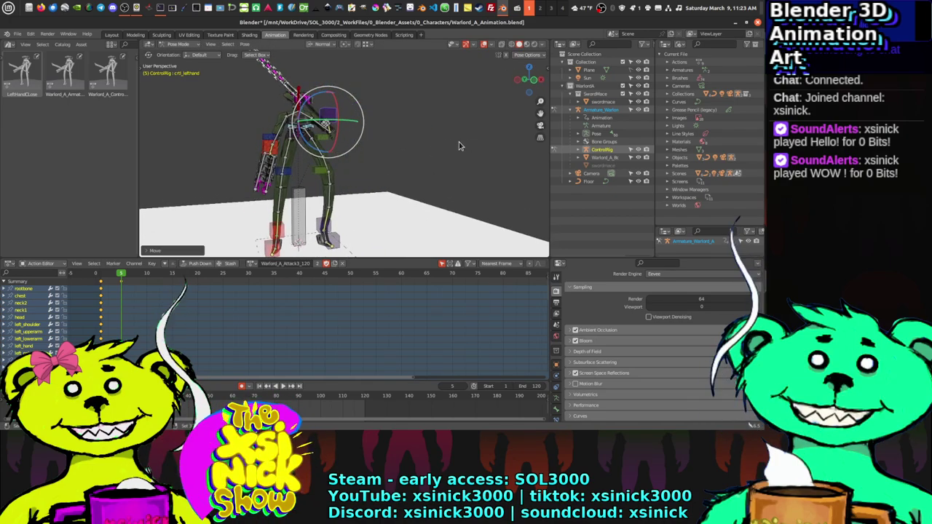
key(g)
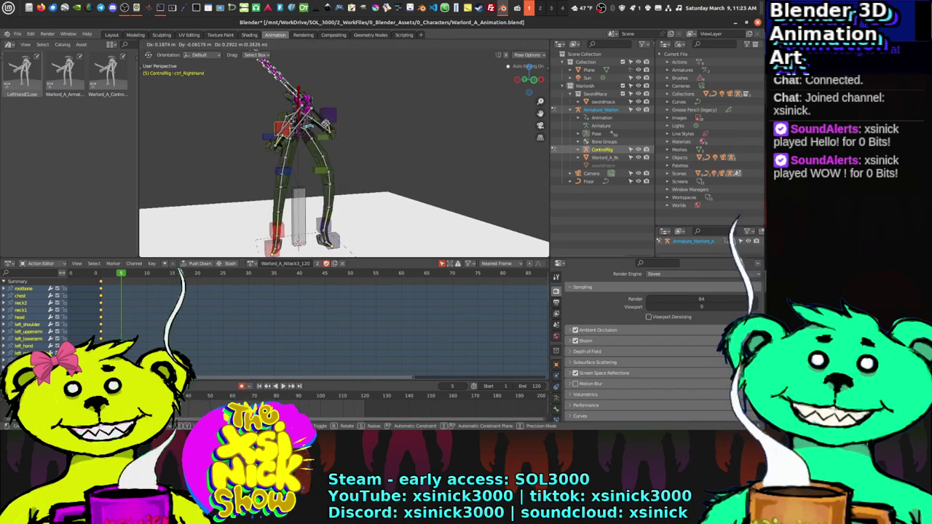
key(Return)
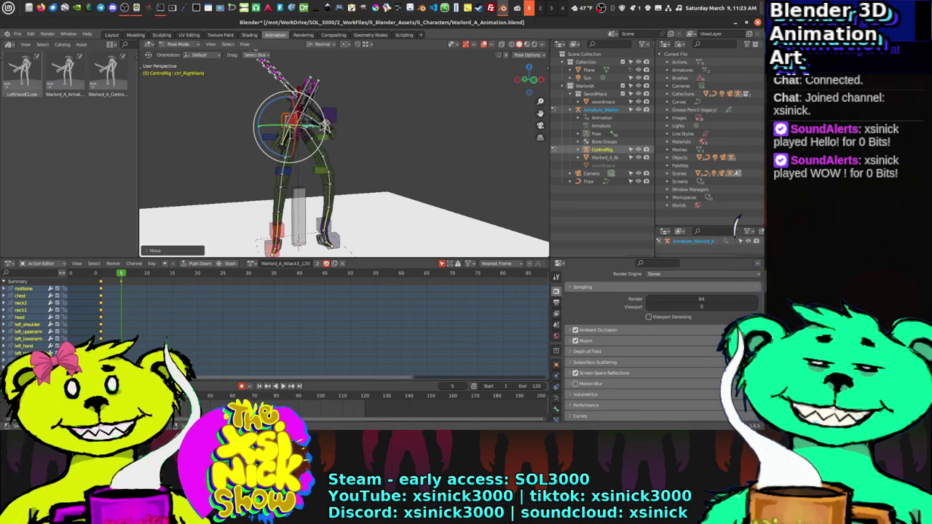
middle_drag(459, 146, 415, 138)
mouse_move(320, 130)
middle_down()
mouse_move(312, 140)
mouse_move(323, 138)
middle_up()
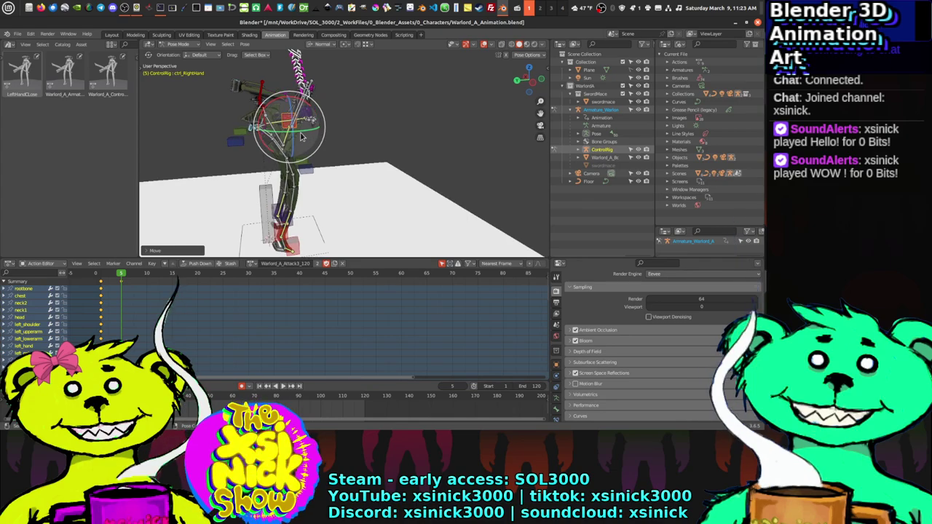
Step: Move the Pole_Bone.004 knee target and adjust the hand control's position
click(237, 146)
key(g)
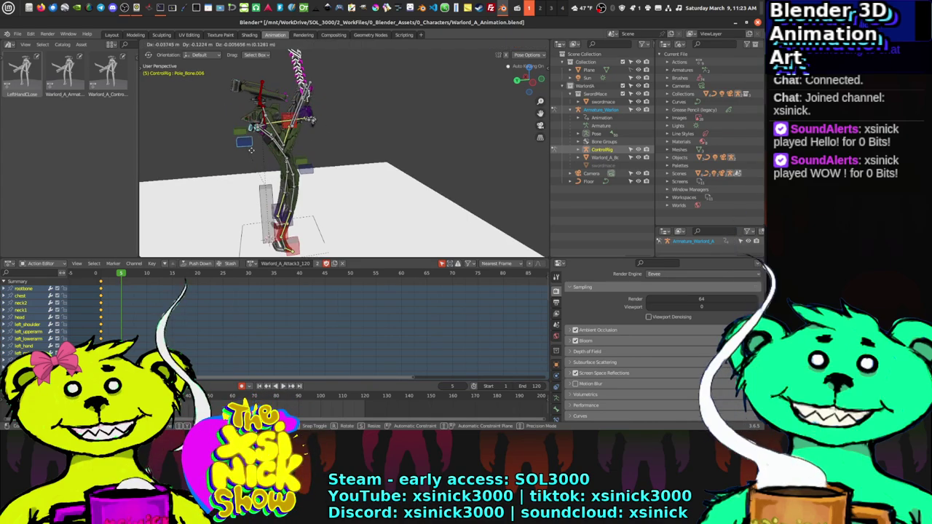
click(277, 142)
middle_drag(276, 142, 339, 137)
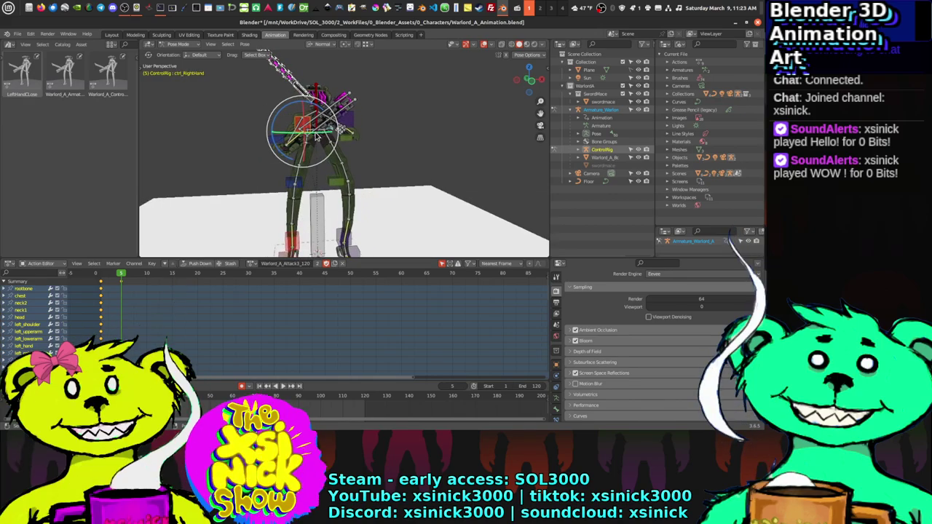
key(g)
click(334, 101)
middle_drag(335, 101, 271, 129)
click(180, 276)
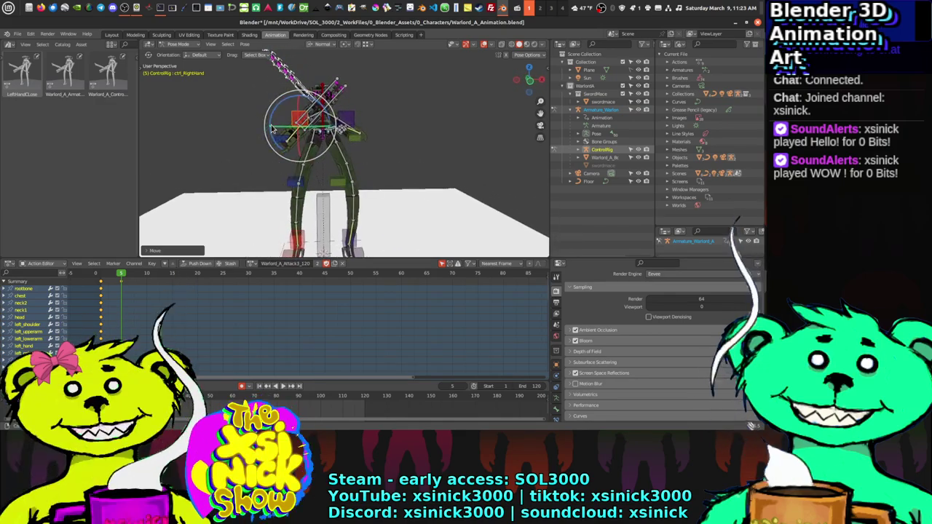
Step: Shift the left-hand control to finish the raised diagonal sword pose
click(346, 119)
key(g)
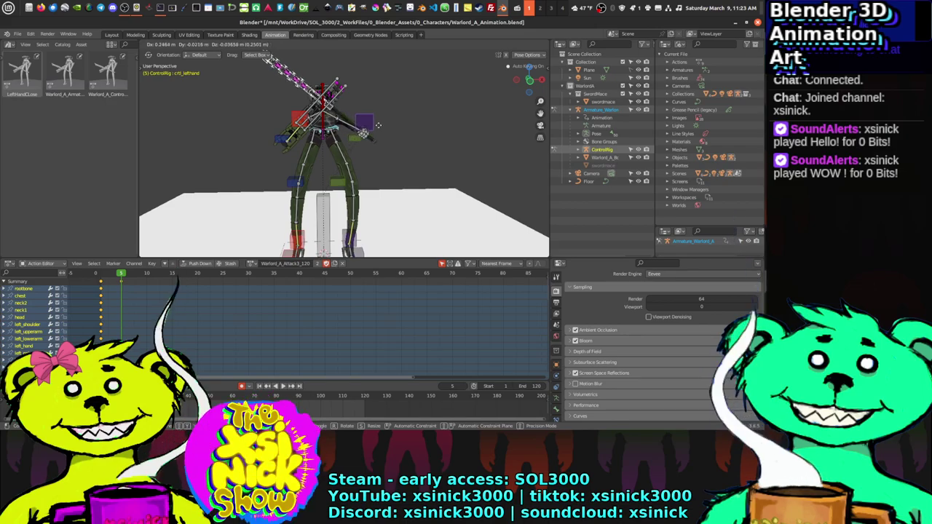
click(377, 125)
middle_drag(377, 125, 336, 160)
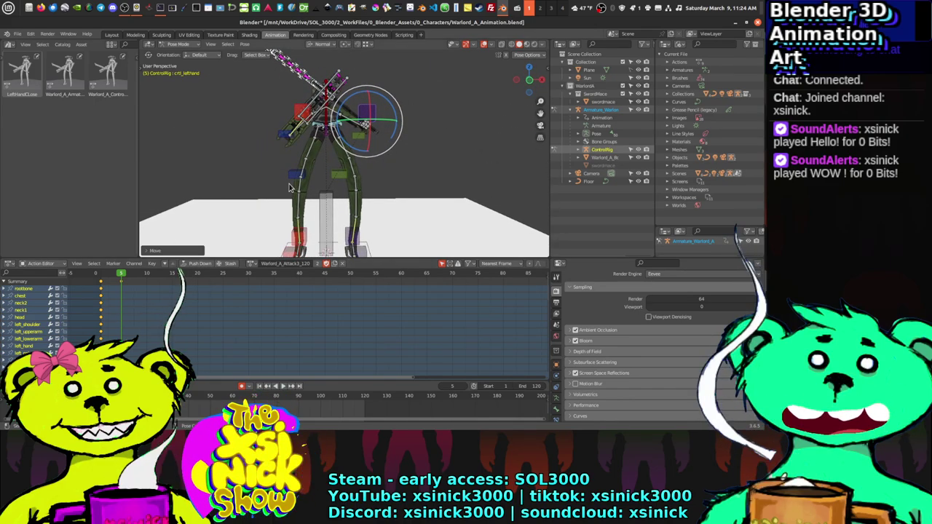
Step: Key Location & Rotation on all bones and scrub frames 2–4 to preview the motion
key(a)
key(i)
click(340, 168)
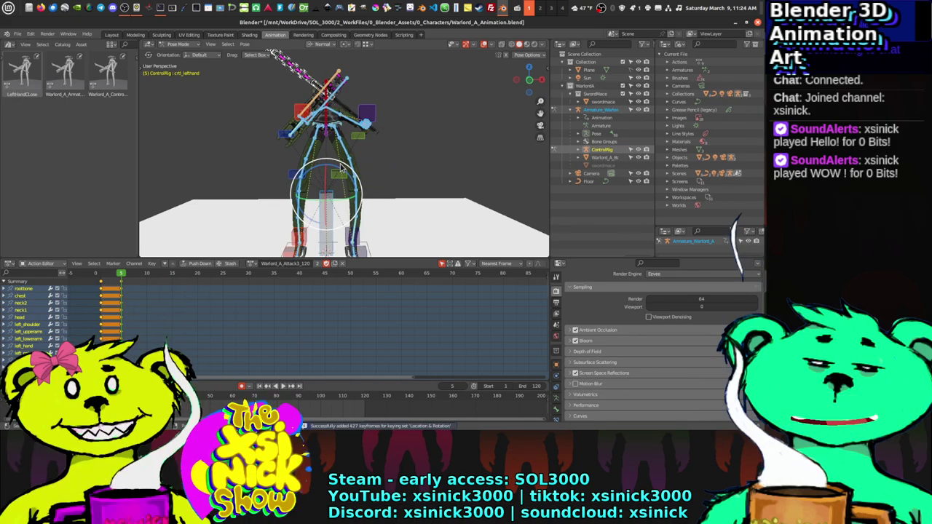
click(105, 275)
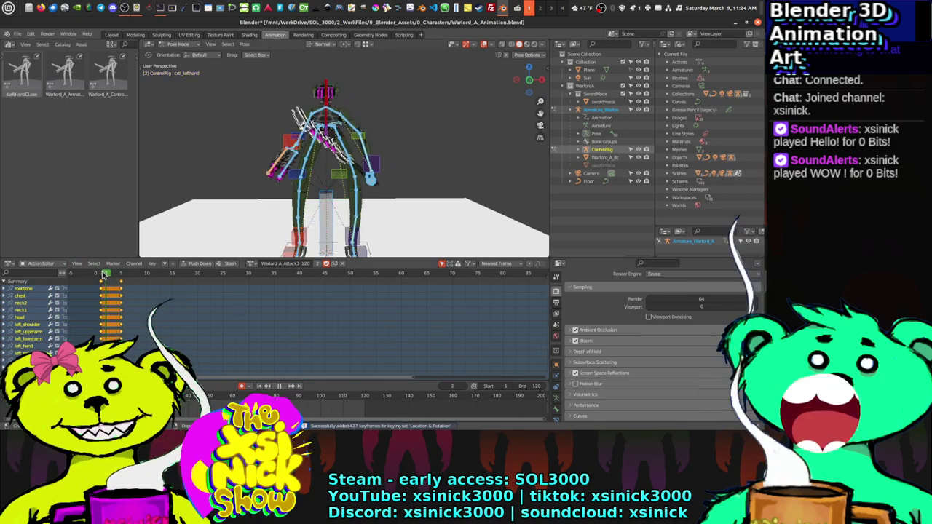
mouse_move(104, 274)
mouse_down()
mouse_move(95, 275)
mouse_move(121, 275)
mouse_up()
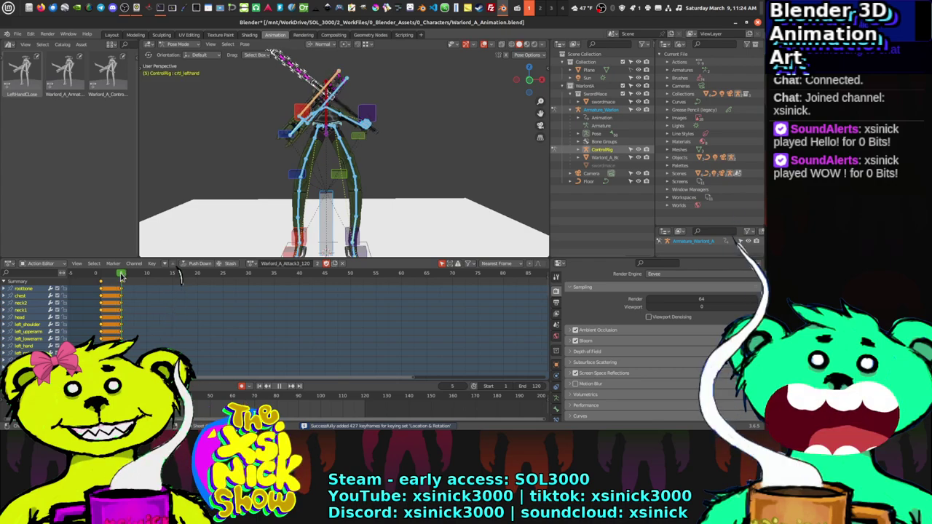
Step: Raise the Pole_Bone.006 knee target along the global Z axis
click(326, 134)
middle_drag(326, 135, 270, 127)
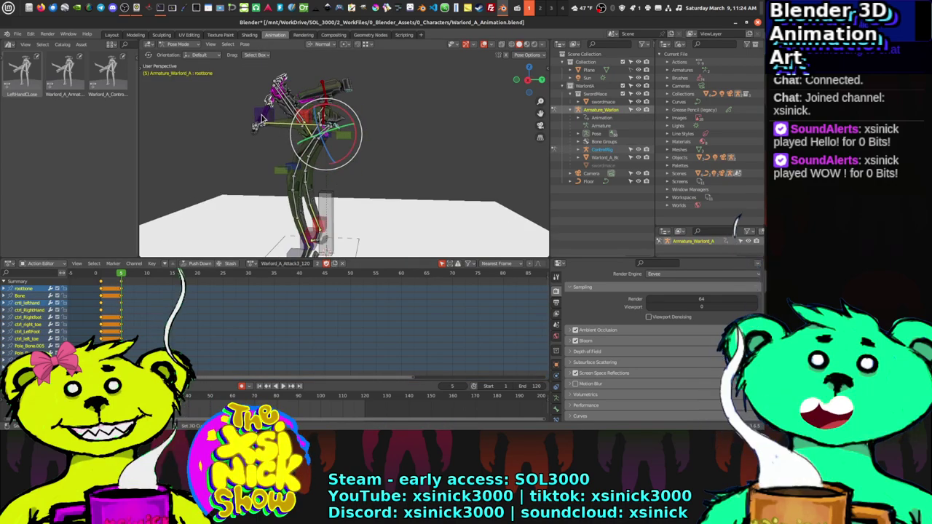
click(333, 137)
middle_drag(337, 145, 383, 144)
middle_drag(244, 136, 295, 164)
click(296, 164)
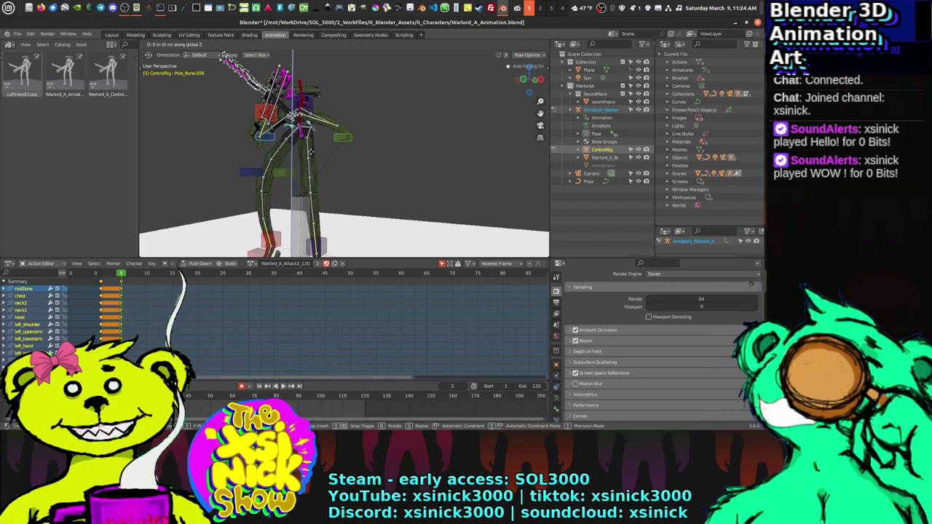
key(z)
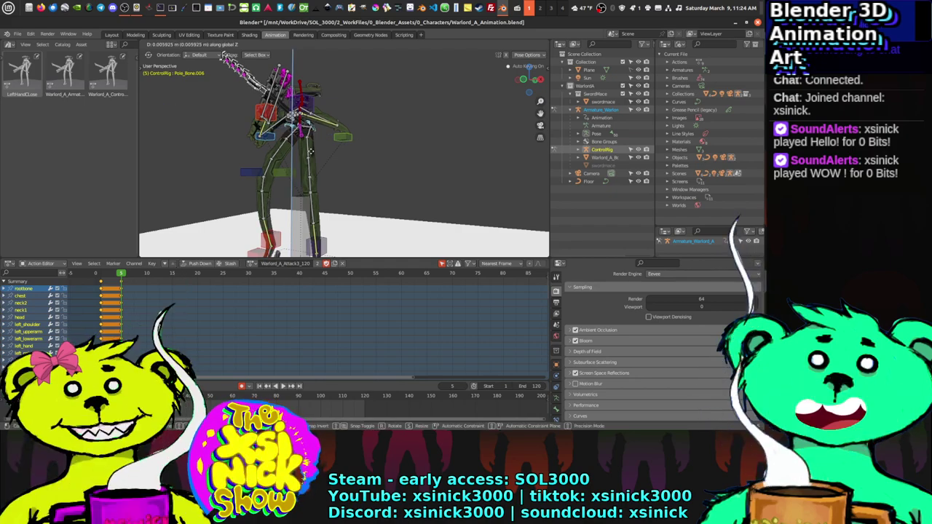
click(310, 166)
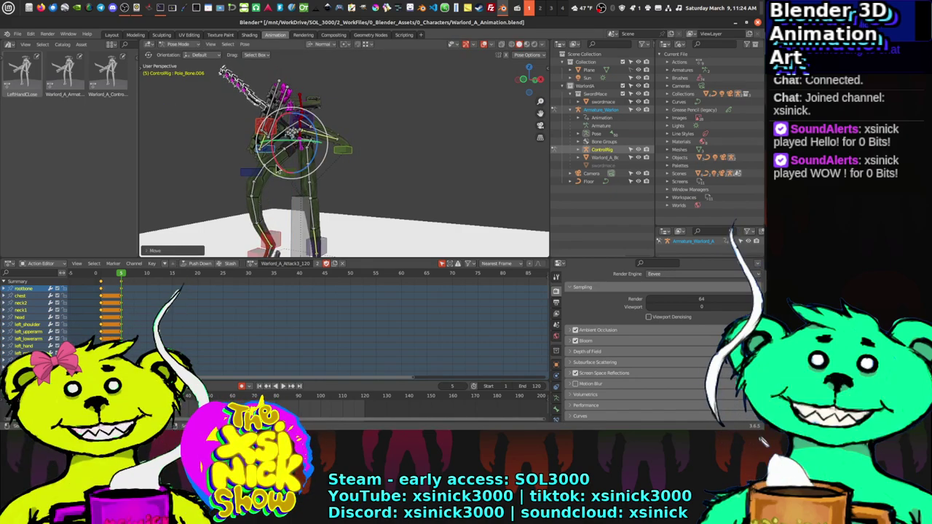
middle_drag(309, 166, 263, 195)
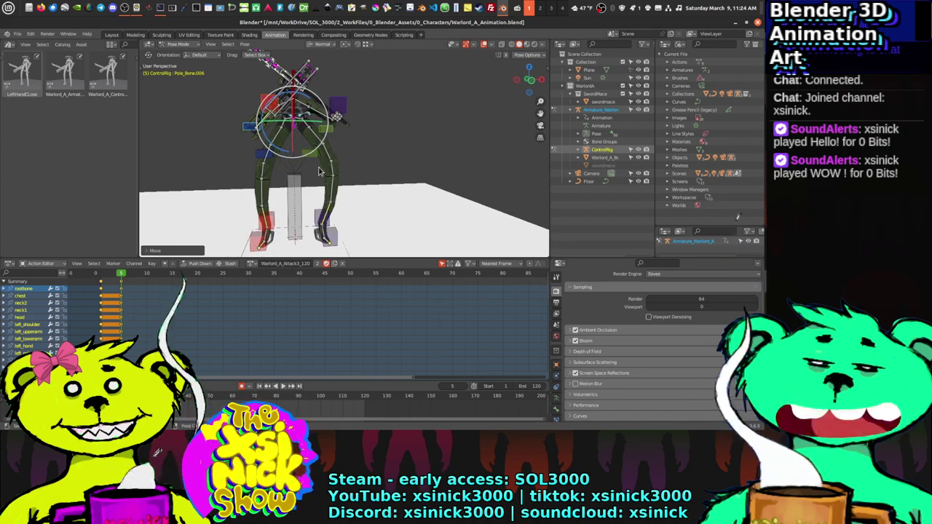
Step: Select all bones, preview the action to about frame 10, save Warlord_A_Animation.blend, and open Firefox
key(a)
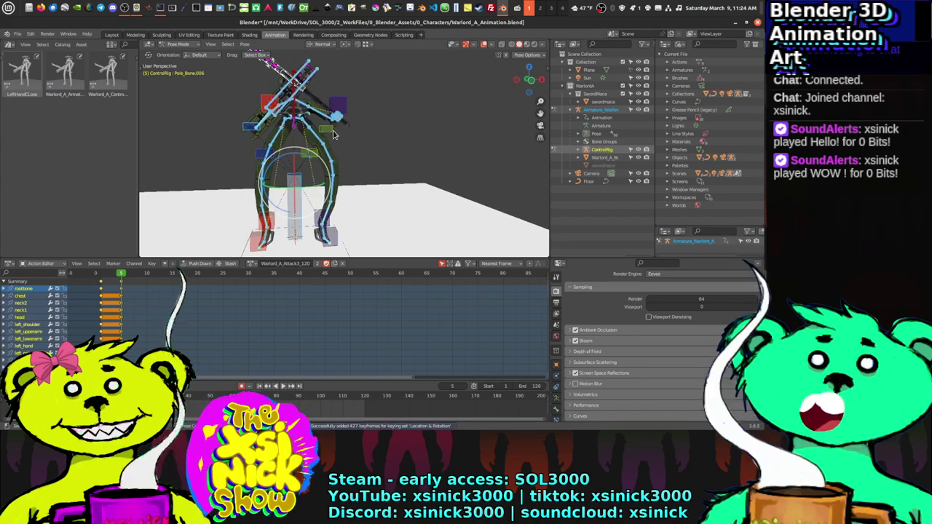
key(space)
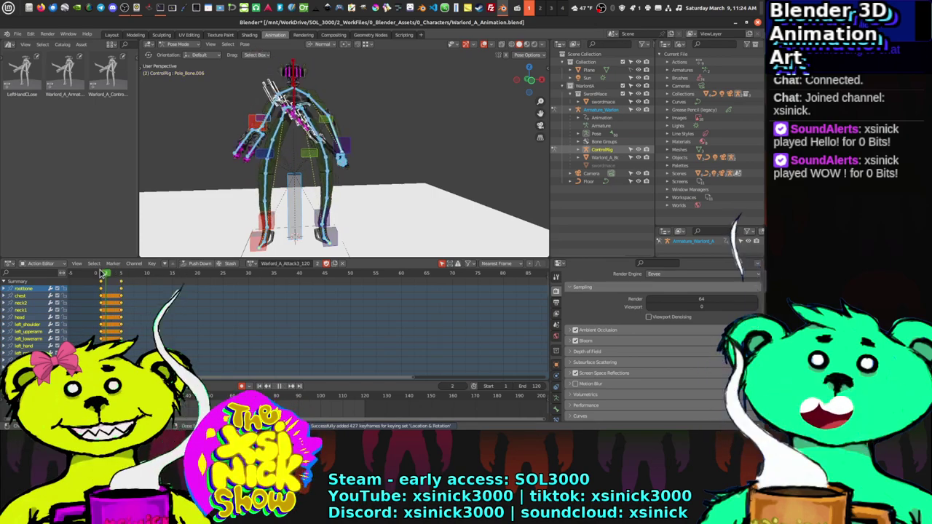
drag(110, 273, 144, 274)
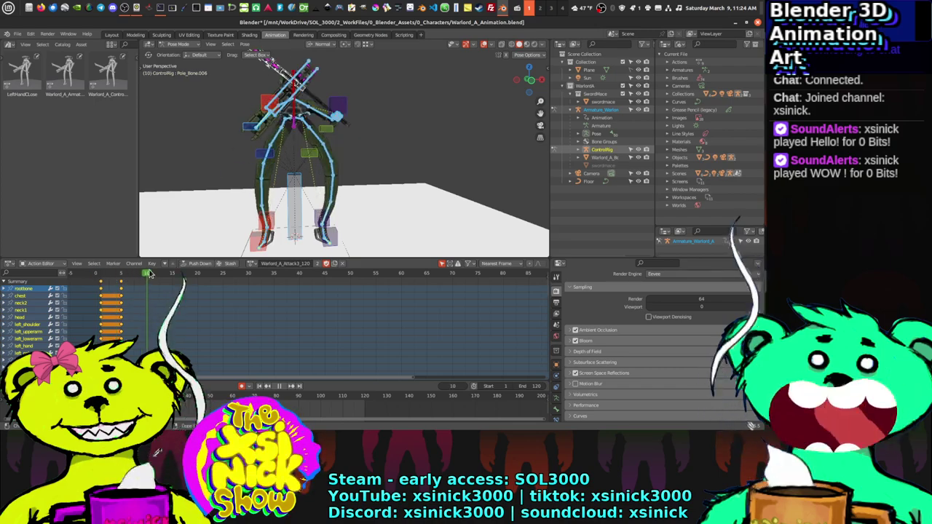
key(c)
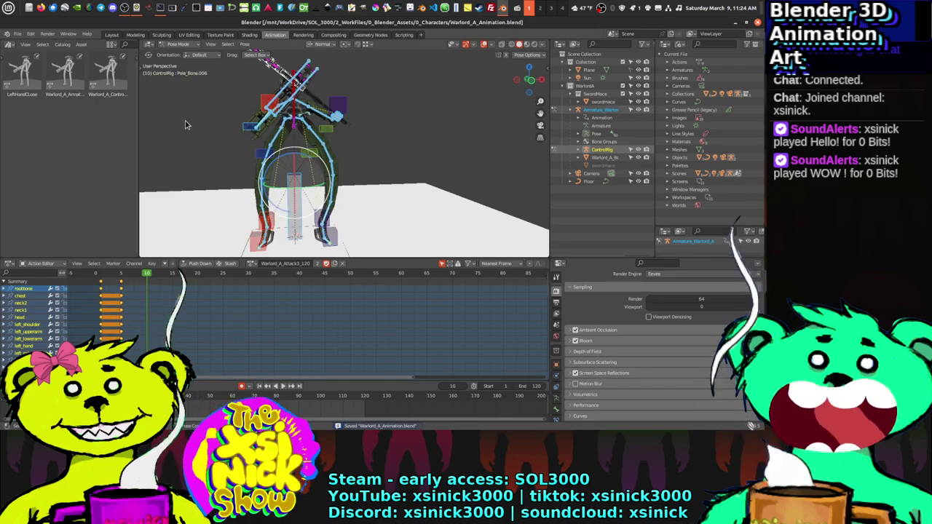
click(42, 6)
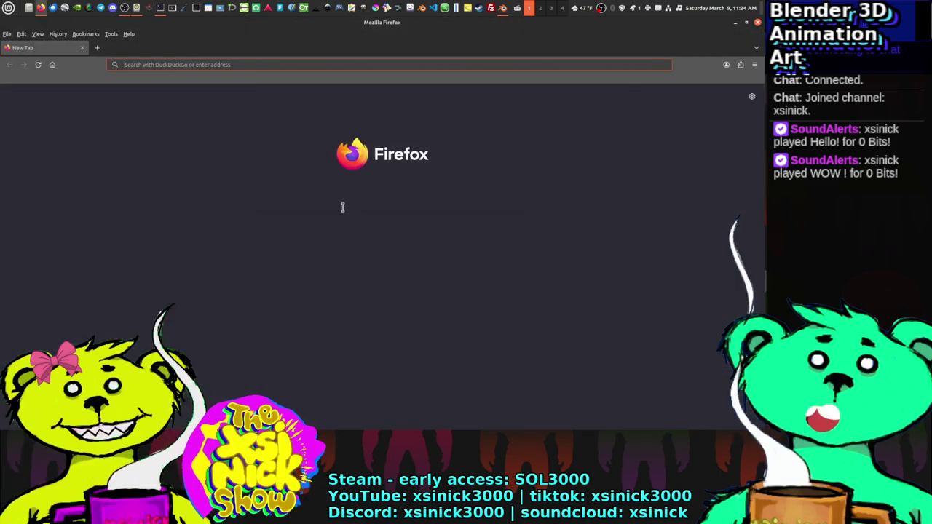
Step: Search DuckDuckGo for 'blender object selection sets' and scroll through the results
click(319, 203)
text(b)
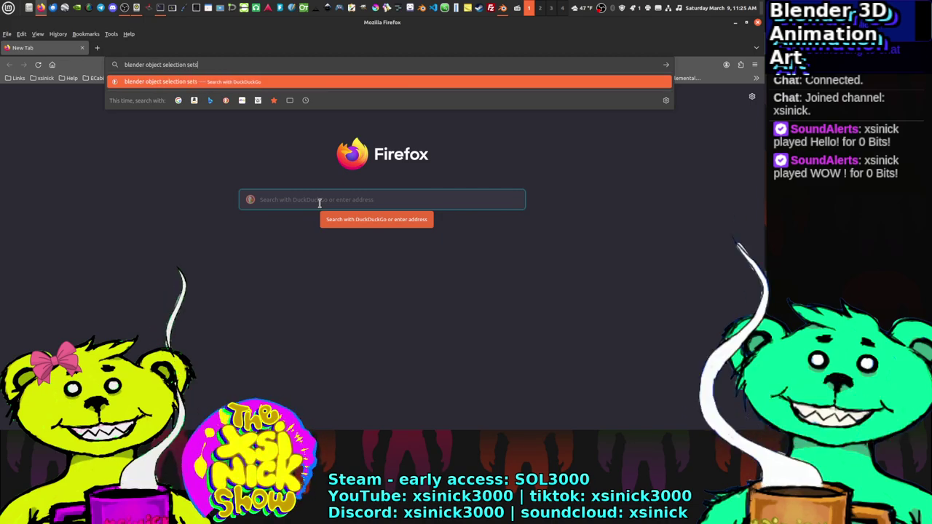
text(lender object selection sets)
key(Return)
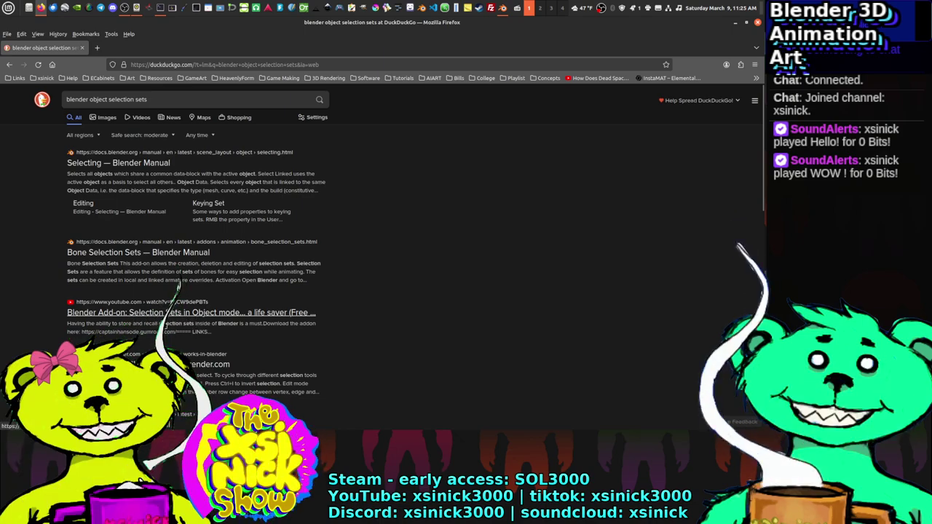
scroll(166, 315, down, 1)
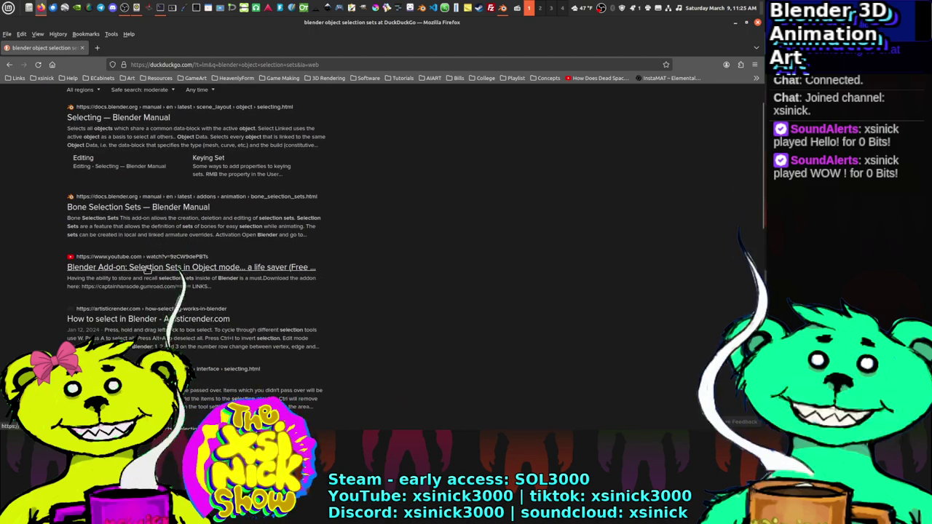
scroll(168, 270, down, 3)
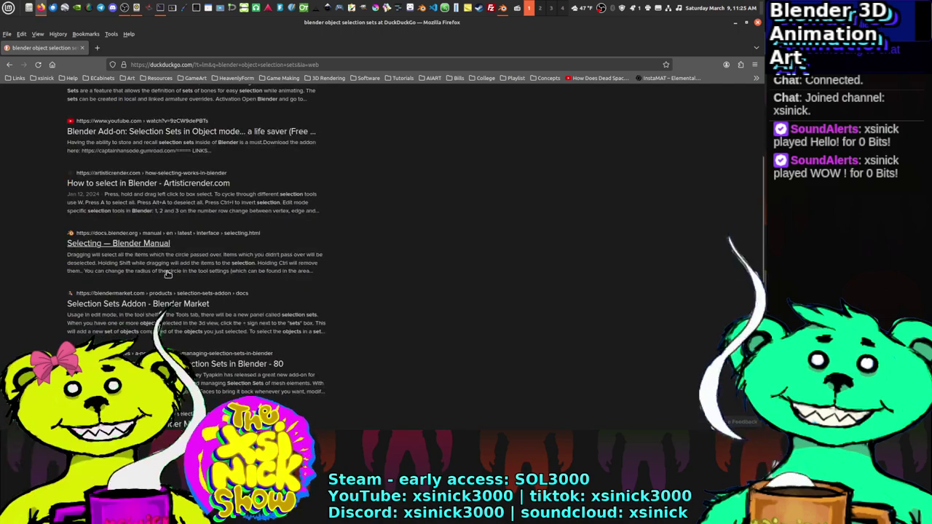
scroll(169, 271, up, 3)
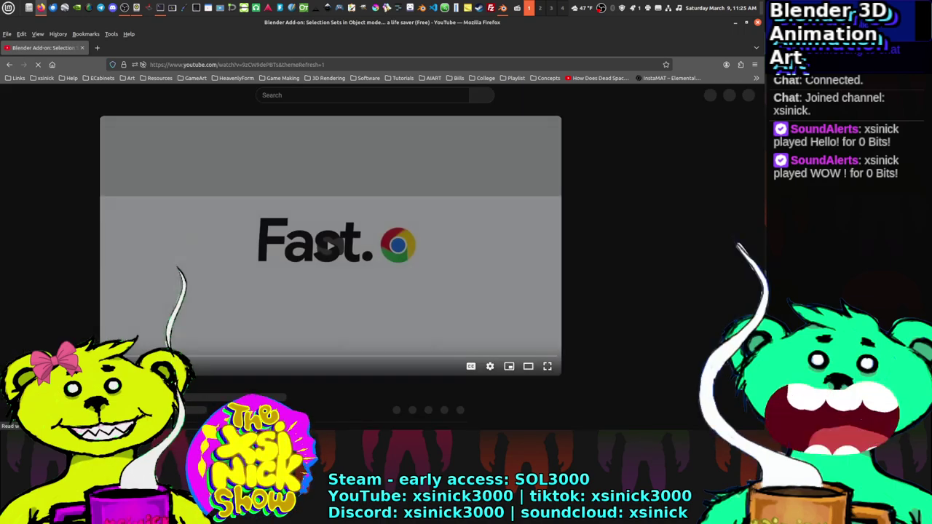
Step: Return to the DuckDuckGo results and paste the author's Gumroad store link into the address bar
click(7, 66)
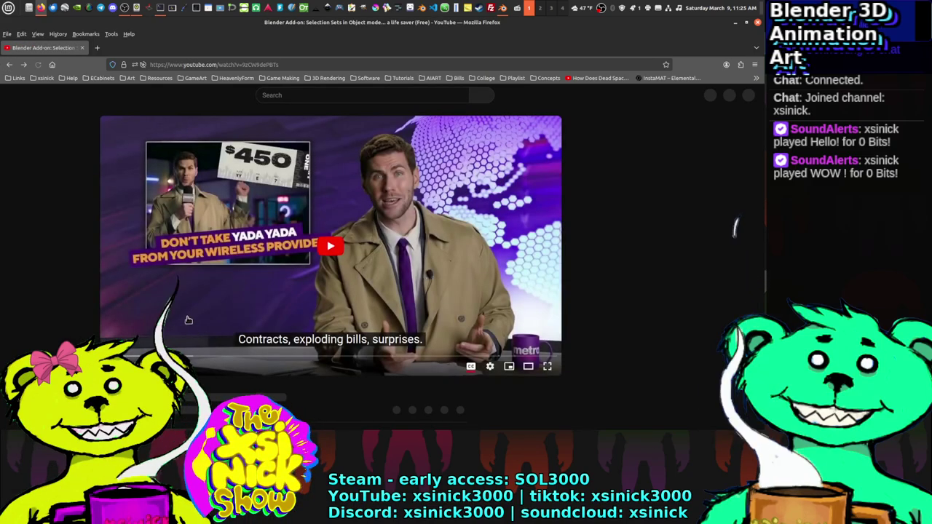
click(8, 66)
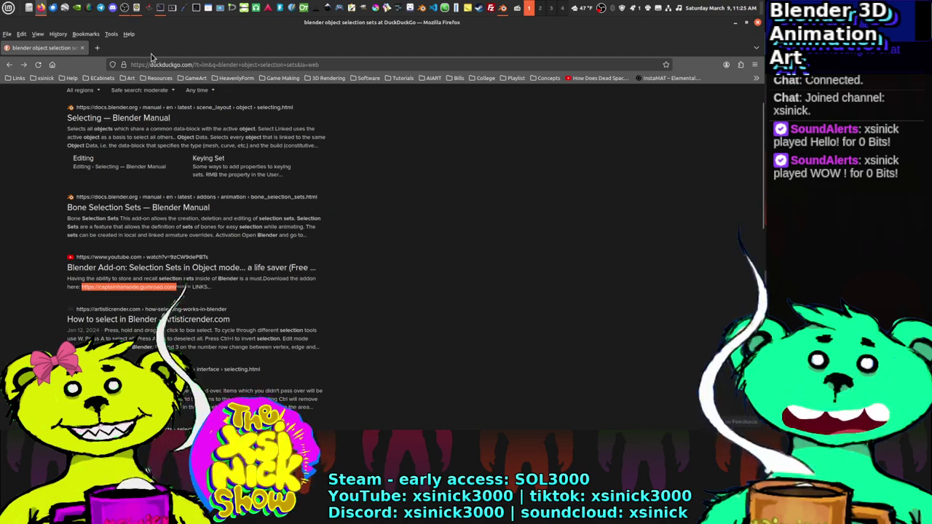
click(199, 64)
text(https://captainhansode.gumroad.com)
key(Return)
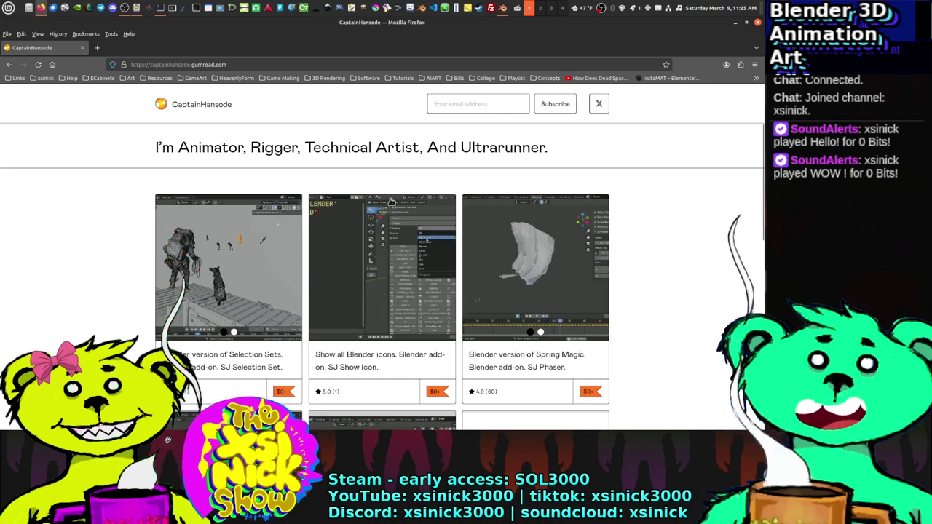
Step: Scroll through the store's Blender add-on products
scroll(391, 201, down, 1)
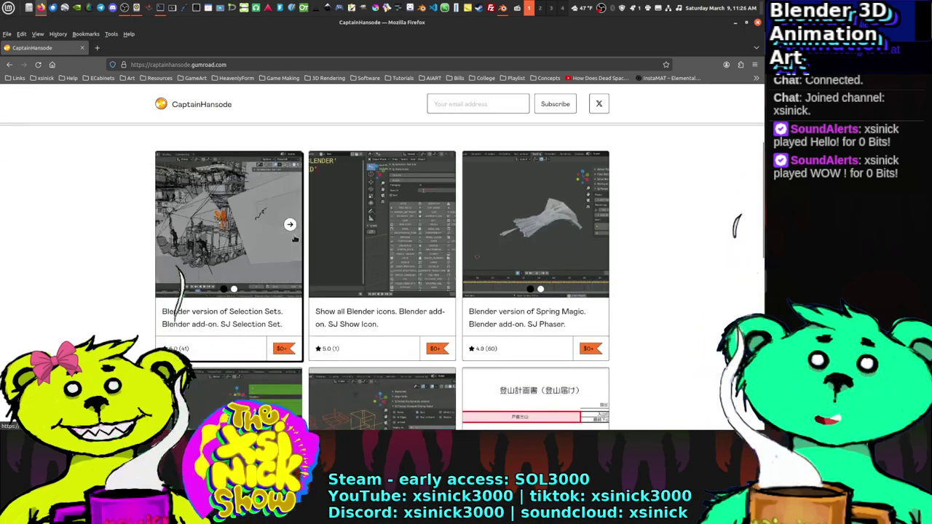
scroll(265, 264, up, 1)
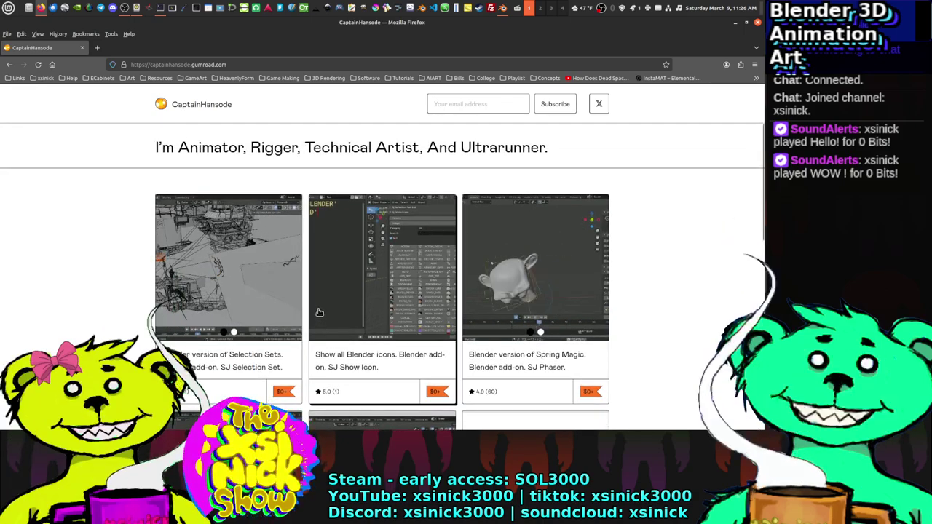
scroll(298, 317, down, 2)
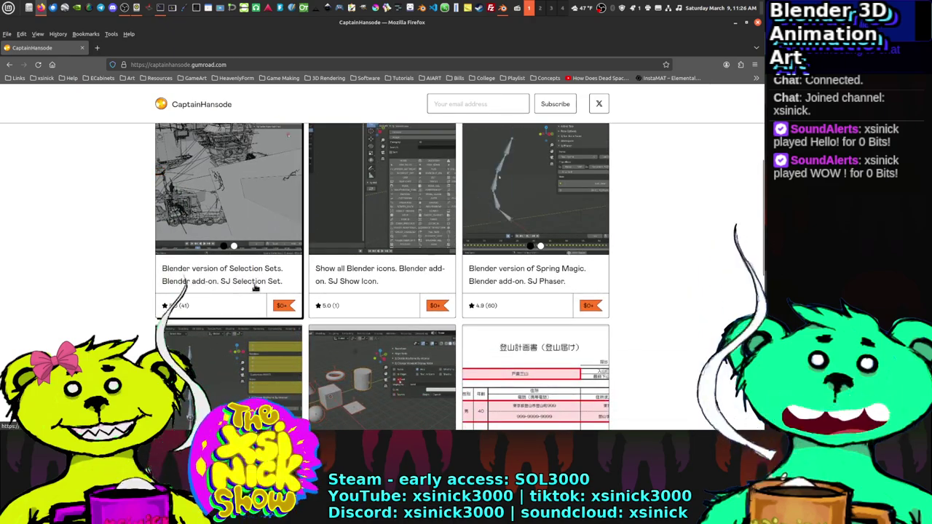
scroll(174, 143, up, 2)
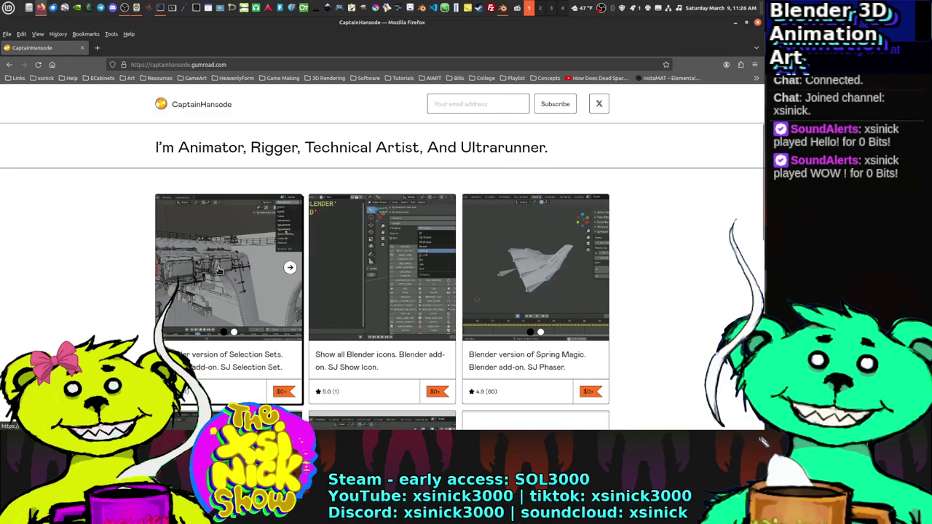
scroll(218, 271, down, 2)
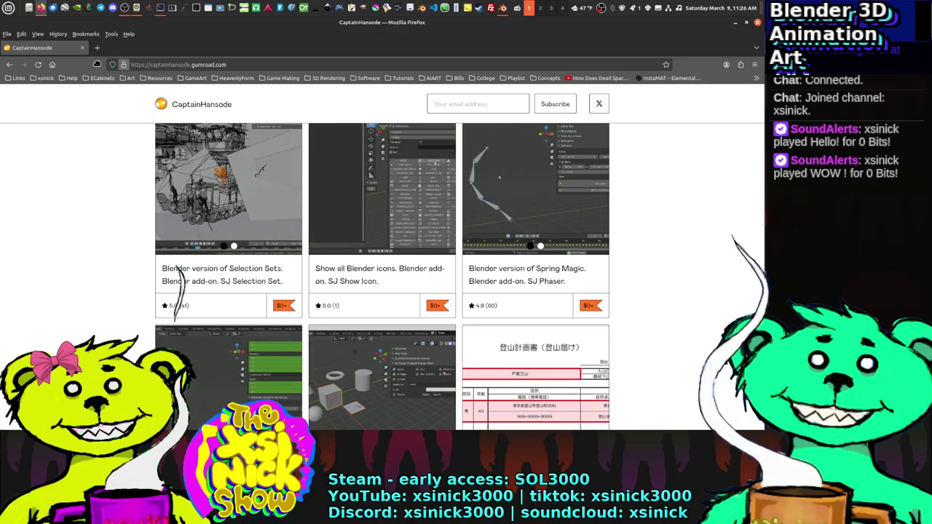
Step: Bookmark the Gumroad store page into the Resources bookmarks-toolbar folder
click(14, 78)
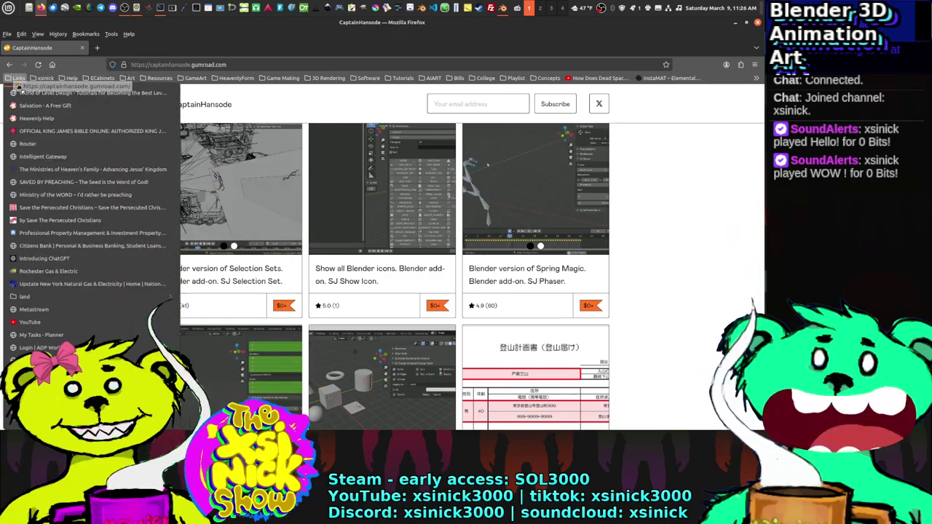
click(156, 78)
click(156, 78)
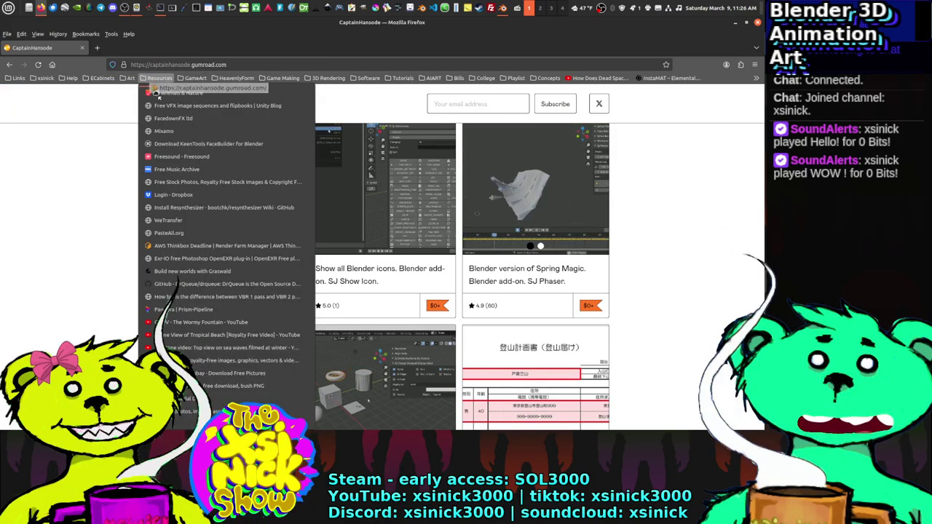
drag(162, 123, 161, 124)
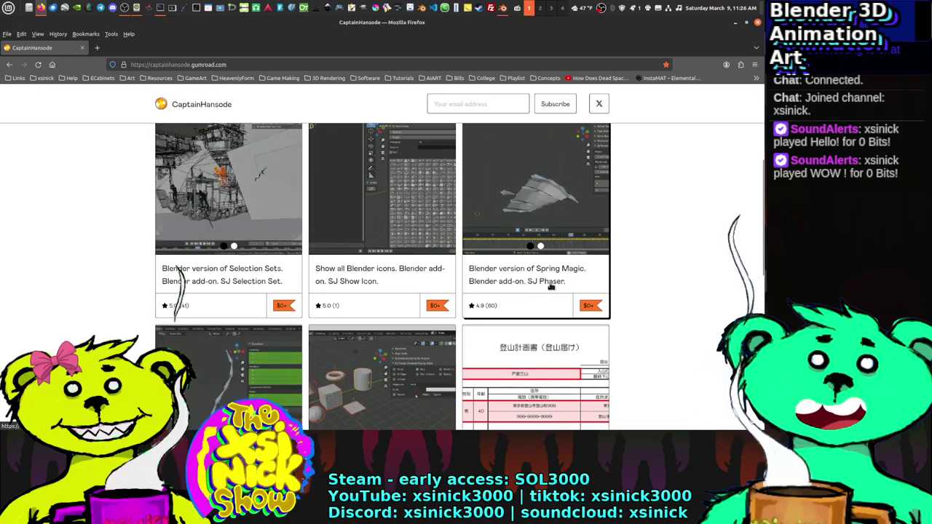
mouse_move(536, 198)
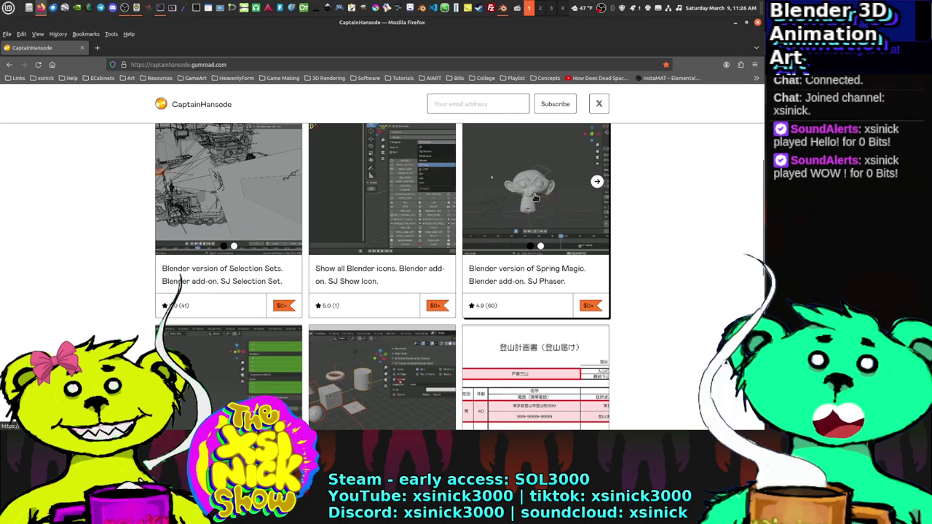
scroll(286, 244, down, 3)
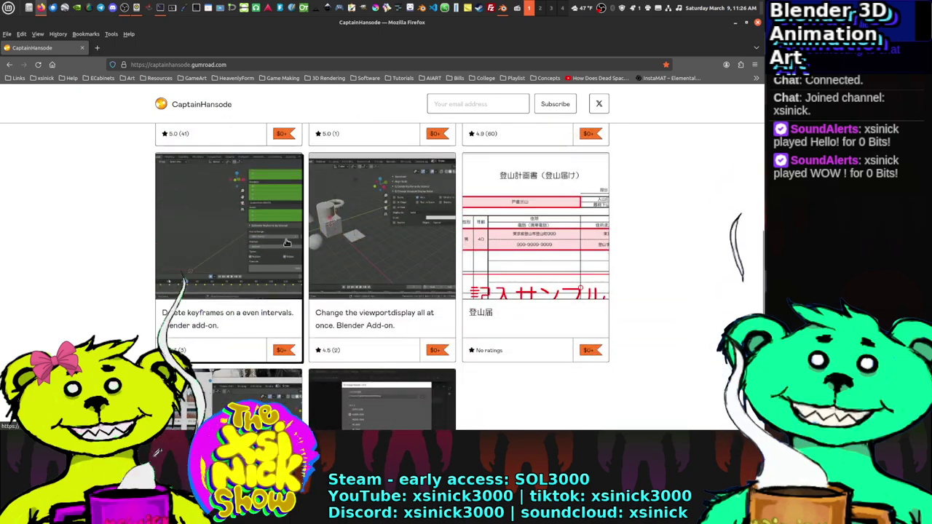
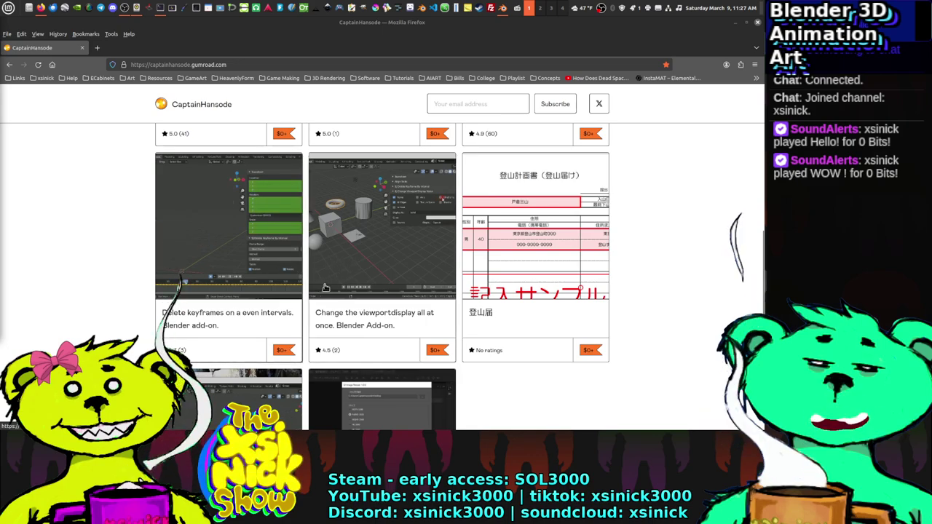
Step: Open the Selection Sets add-on's product page from the Gumroad listing
scroll(277, 300, down, 3)
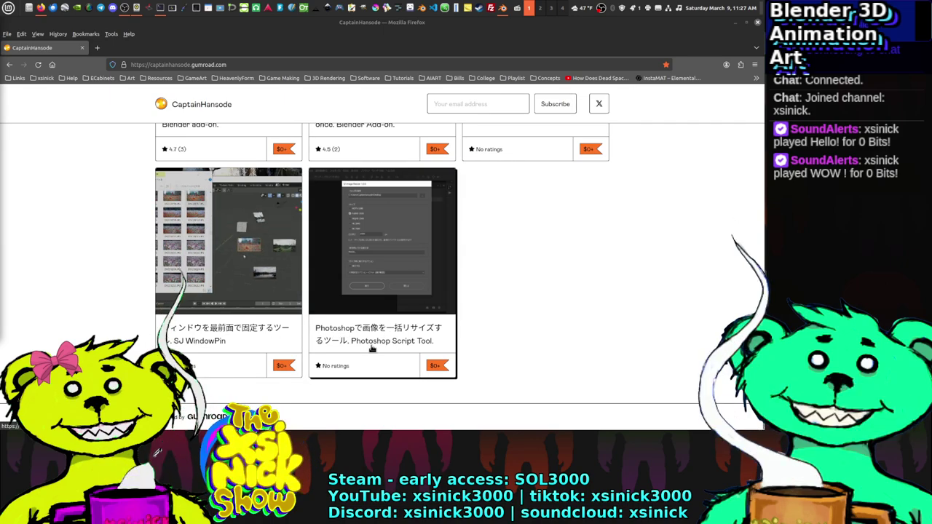
scroll(371, 346, up, 3)
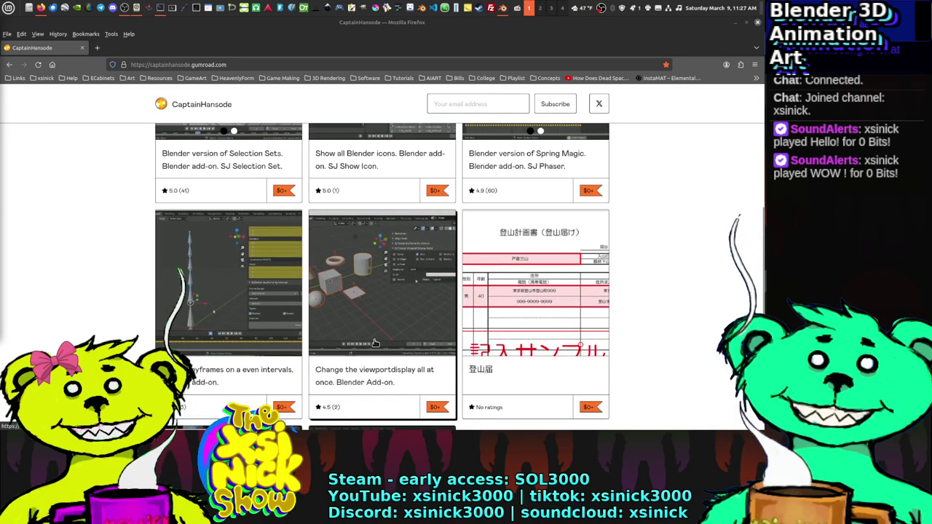
scroll(374, 343, down, 3)
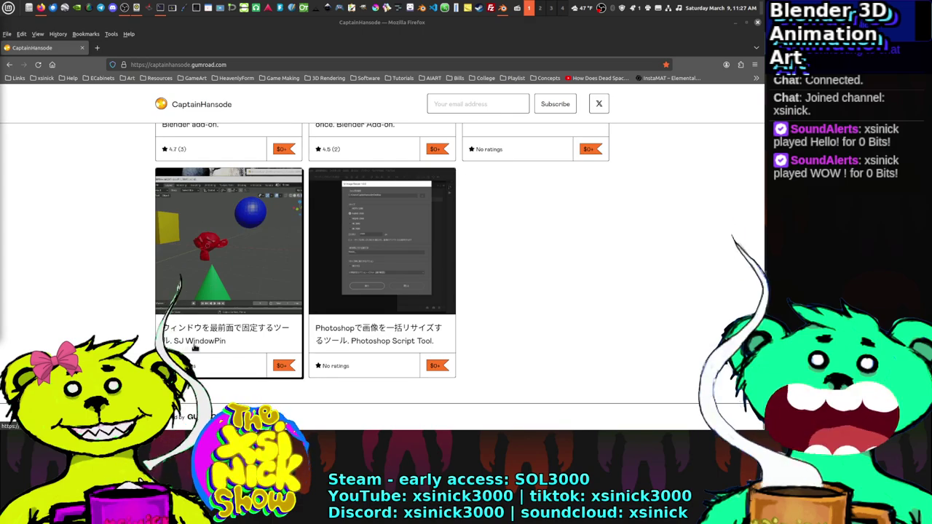
scroll(328, 342, up, 5)
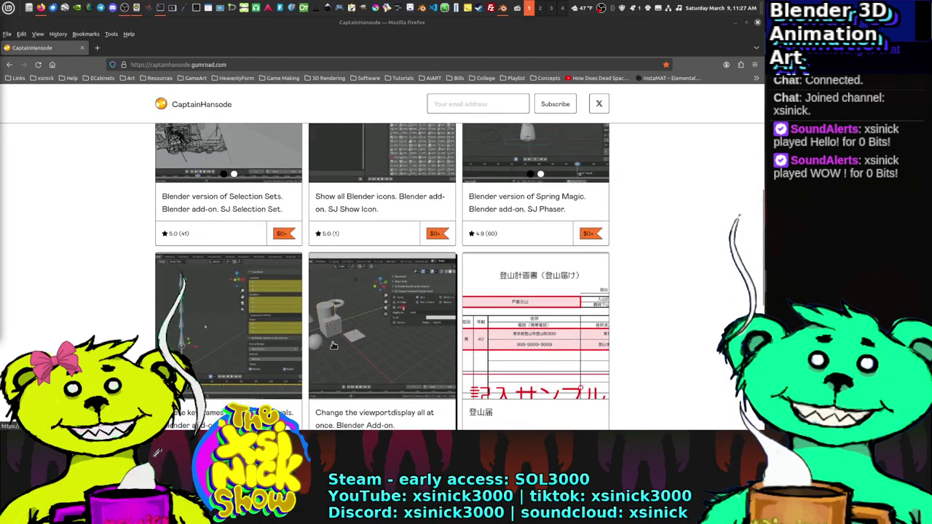
scroll(333, 346, up, 2)
click(248, 204)
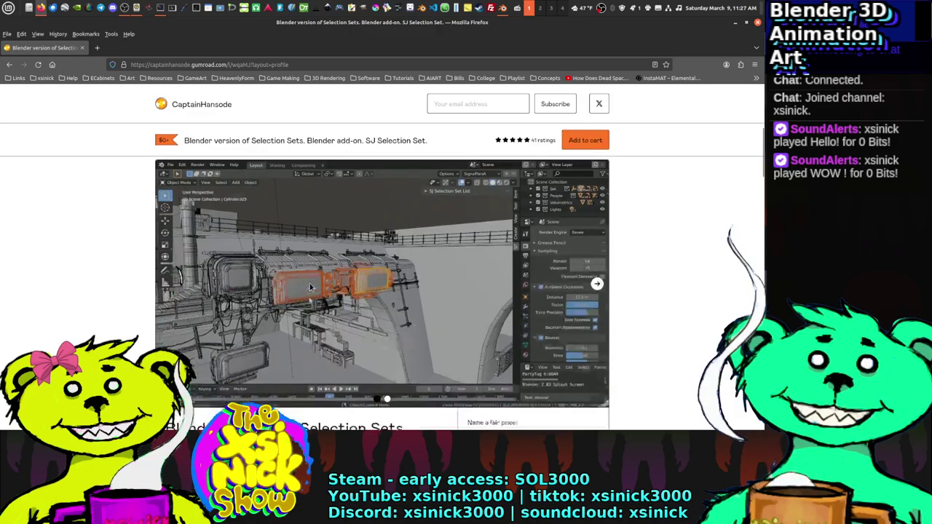
Step: Review the SJ Selection Set page: 0+ fair price, rated 5.0 from 41 ratings
scroll(309, 286, down, 1)
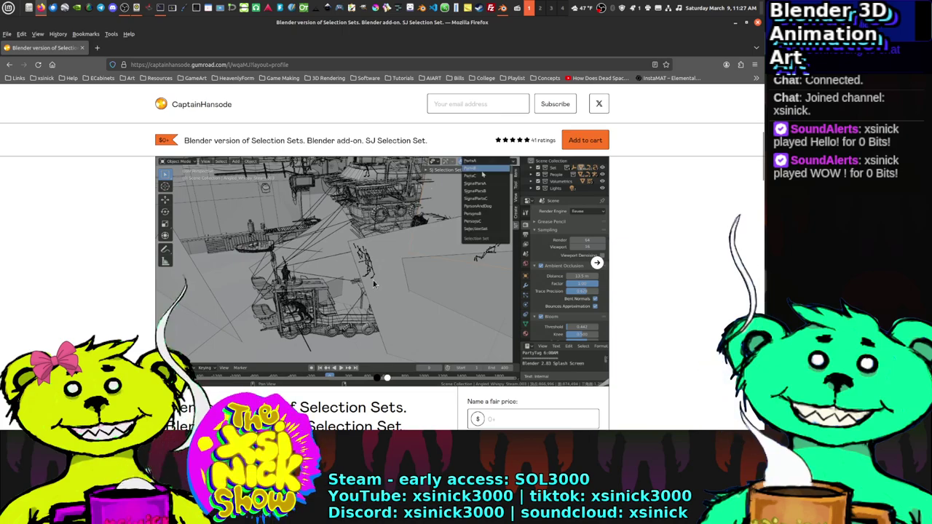
scroll(374, 284, down, 1)
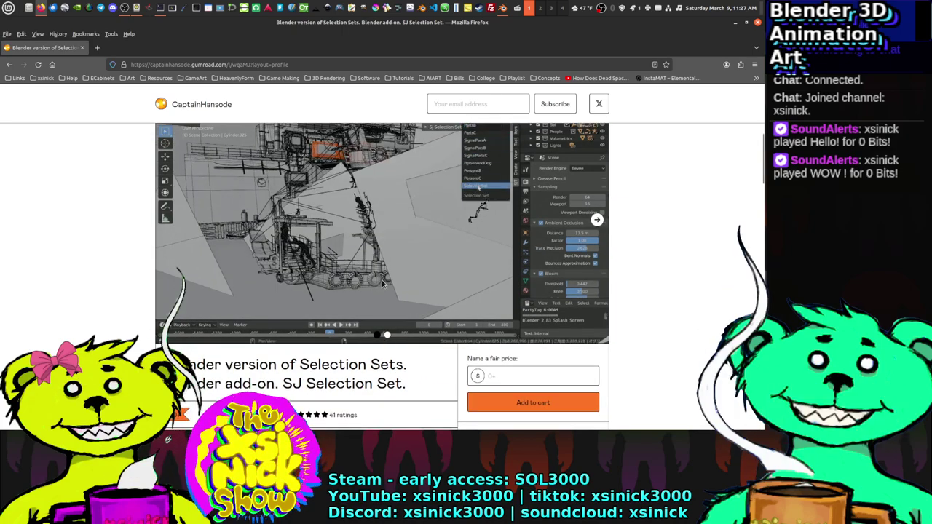
scroll(382, 282, up, 1)
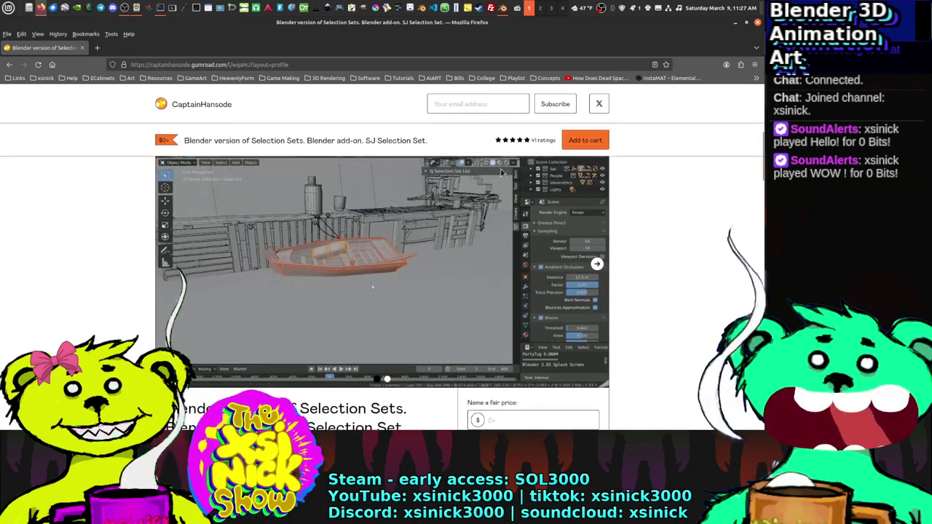
scroll(510, 176, up, 1)
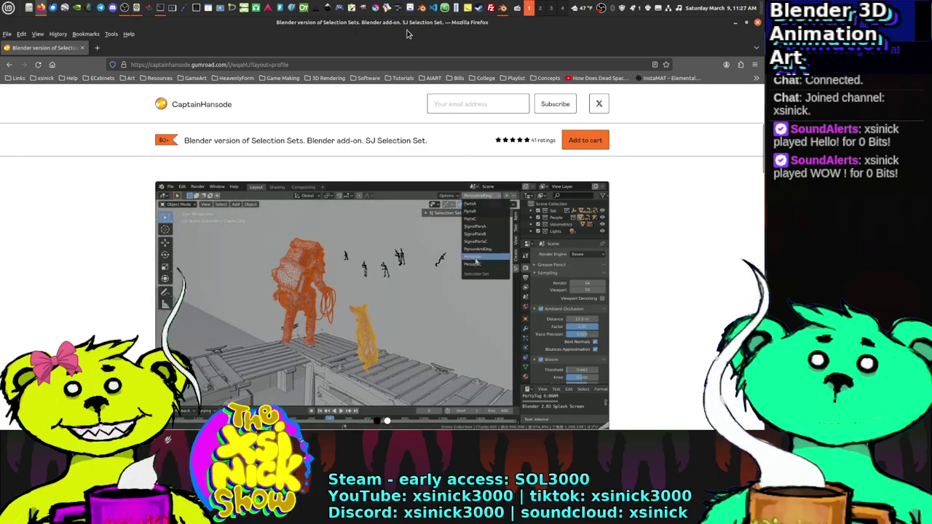
Step: Briefly restore Firefox to glimpse Blender, then maximize it again and recheck the page
drag(405, 24, 361, 128)
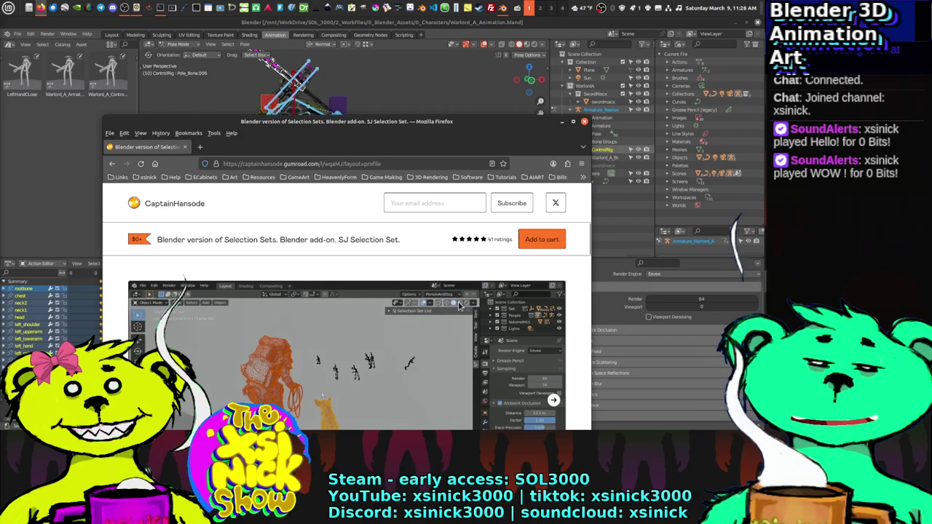
double_click(394, 125)
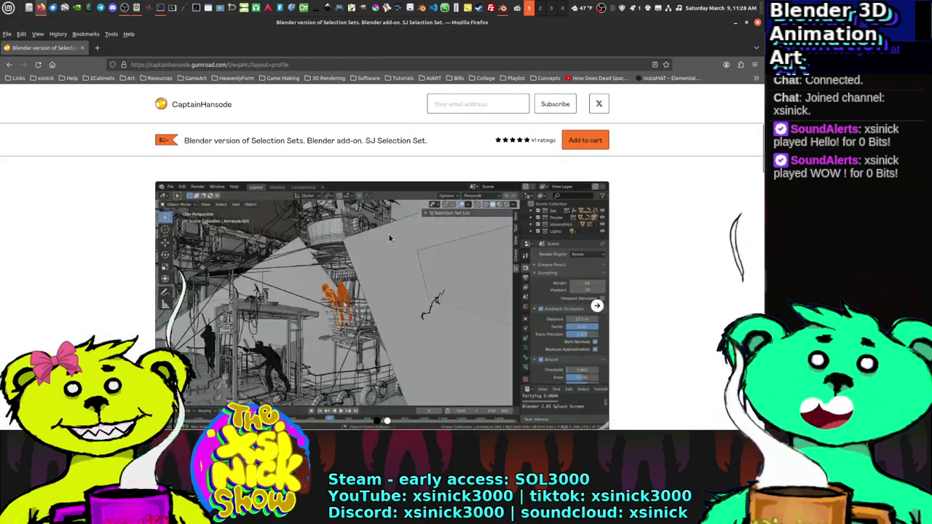
scroll(390, 238, down, 5)
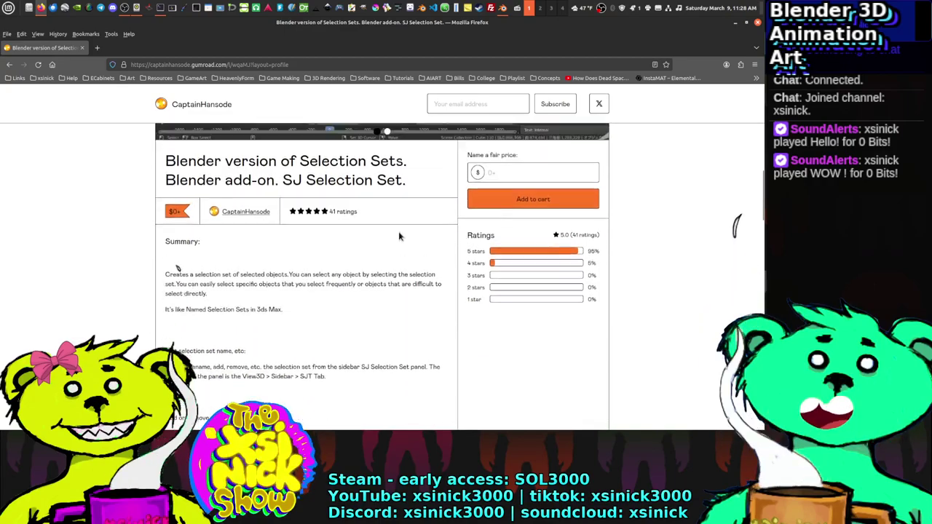
scroll(398, 236, up, 1)
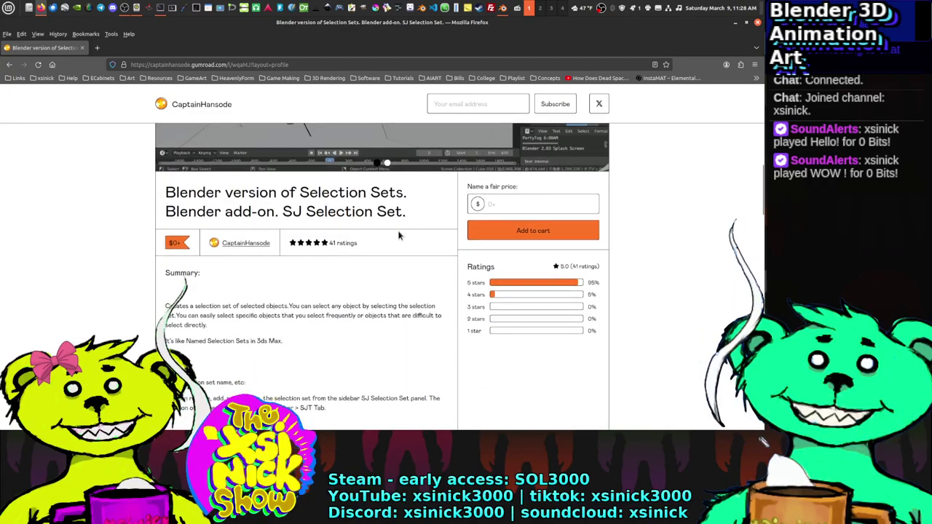
Step: Add the free Selection Sets add-on to the cart at US$0 and return to checkout
click(499, 227)
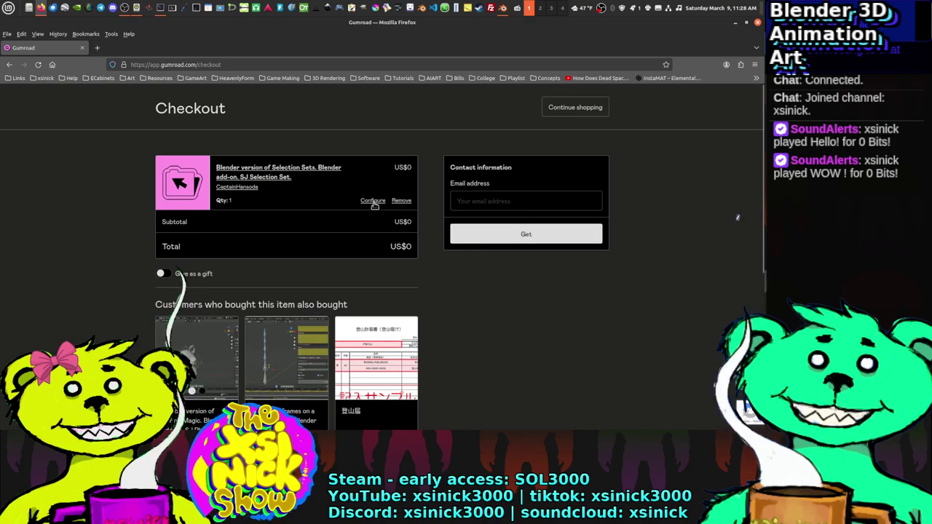
click(266, 173)
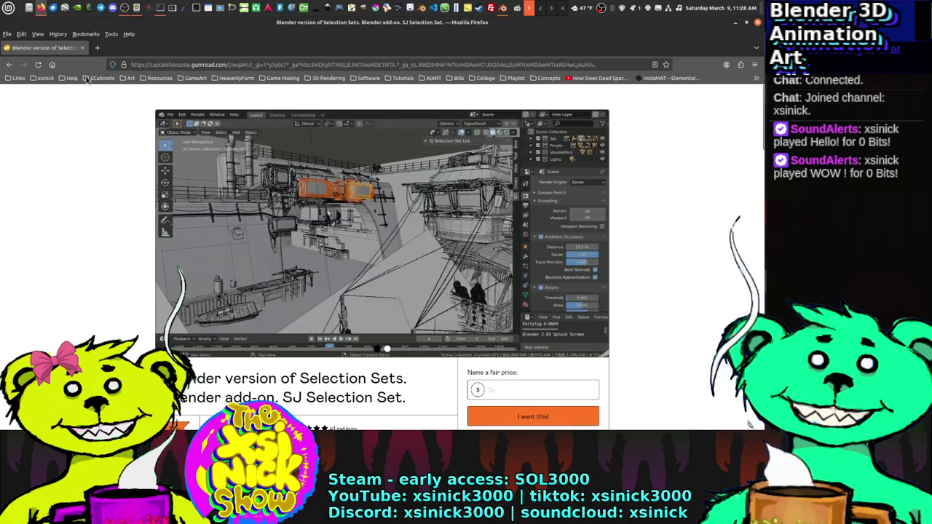
key(alt+Left)
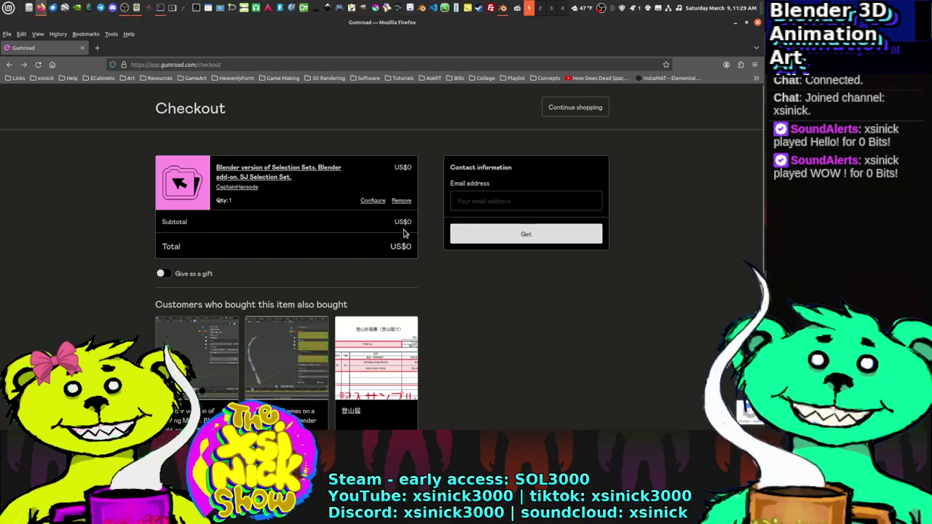
Step: Move Firefox aside to reveal Blender with Warlord_A_Animation.blend loaded
scroll(401, 233, down, 2)
scroll(416, 245, up, 2)
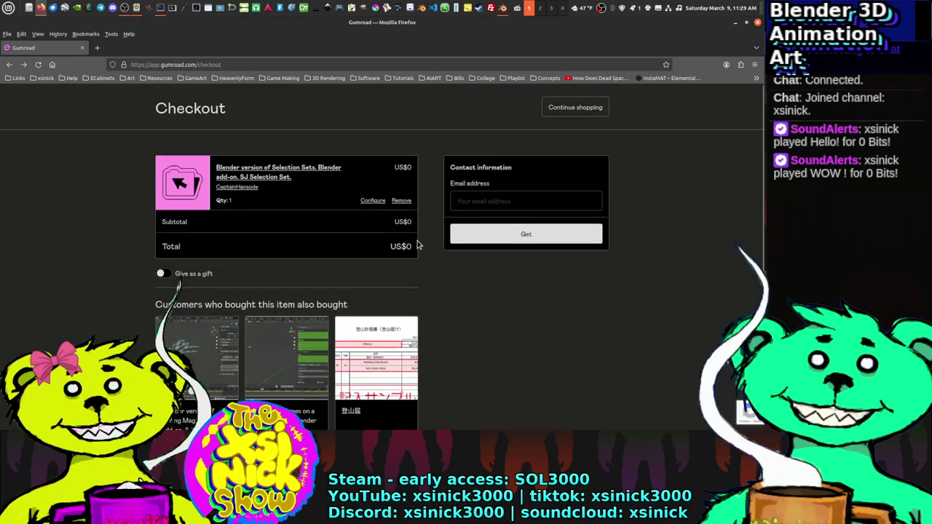
scroll(419, 246, down, 5)
scroll(418, 246, up, 3)
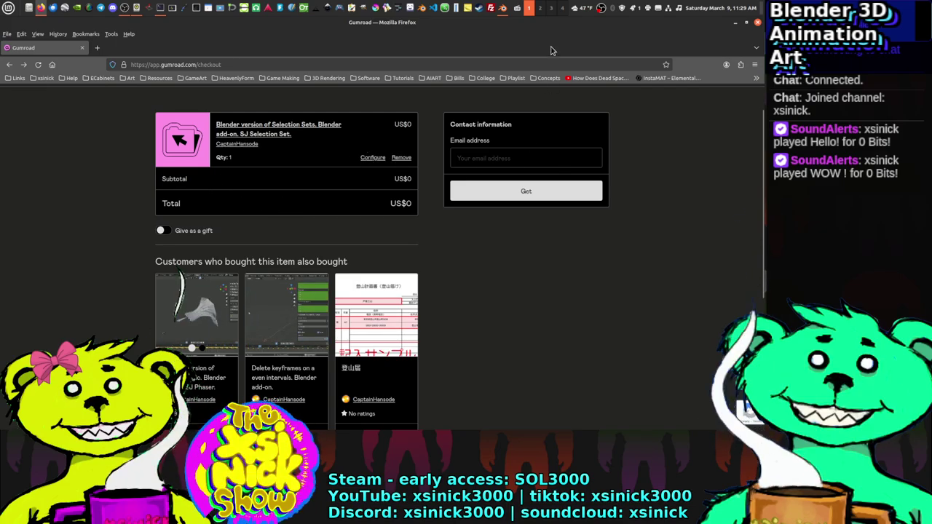
drag(552, 50, 881, 47)
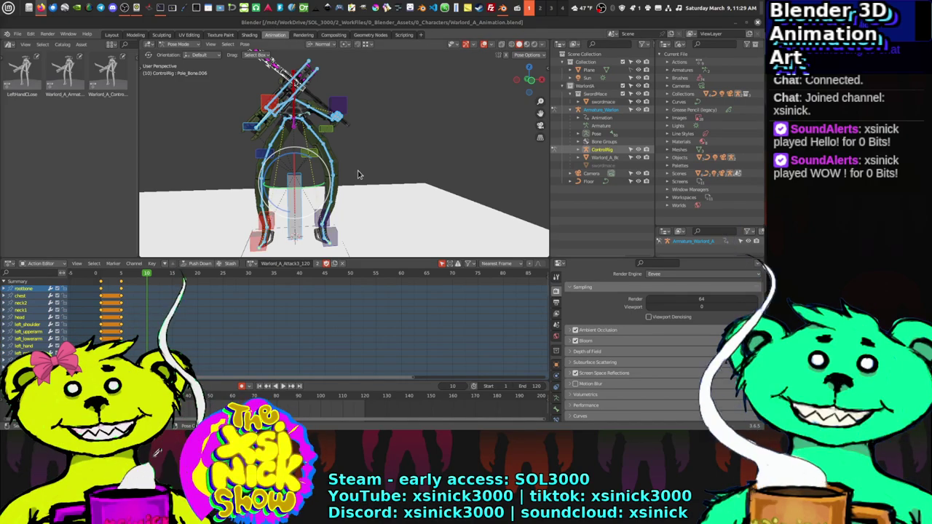
Step: Undo the recent Warlord_A pose tweaks, show the Armature data properties, and rotate a bone
key(ctrl+z)
key(ctrl+z)
key(ctrl+z)
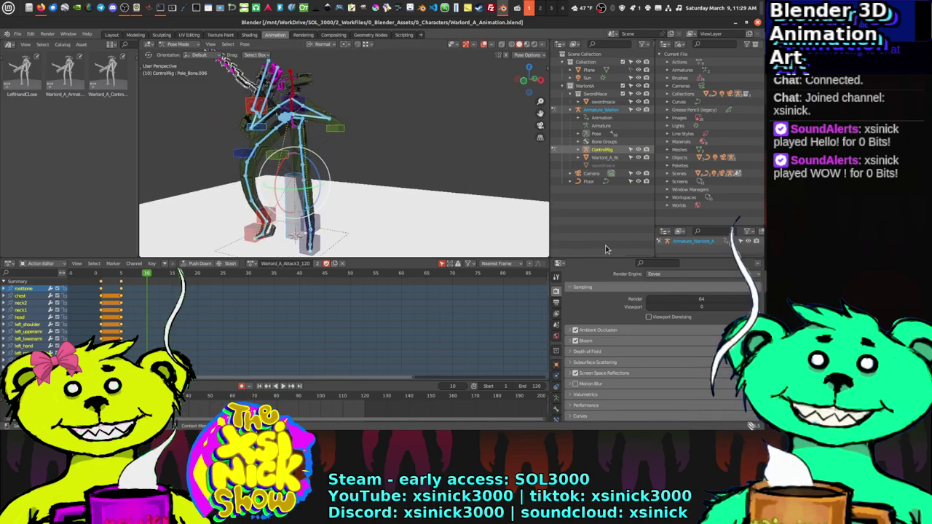
drag(599, 254, 598, 249)
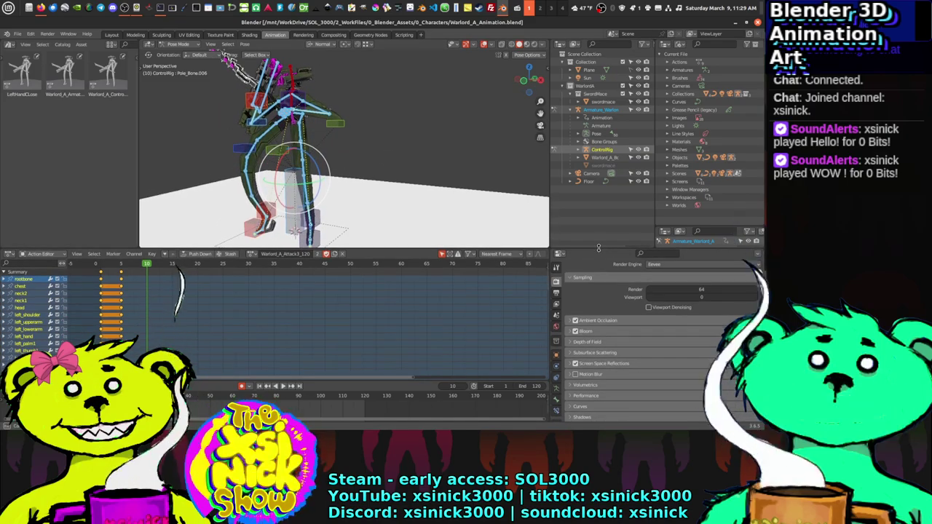
click(557, 379)
scroll(624, 358, down, 4)
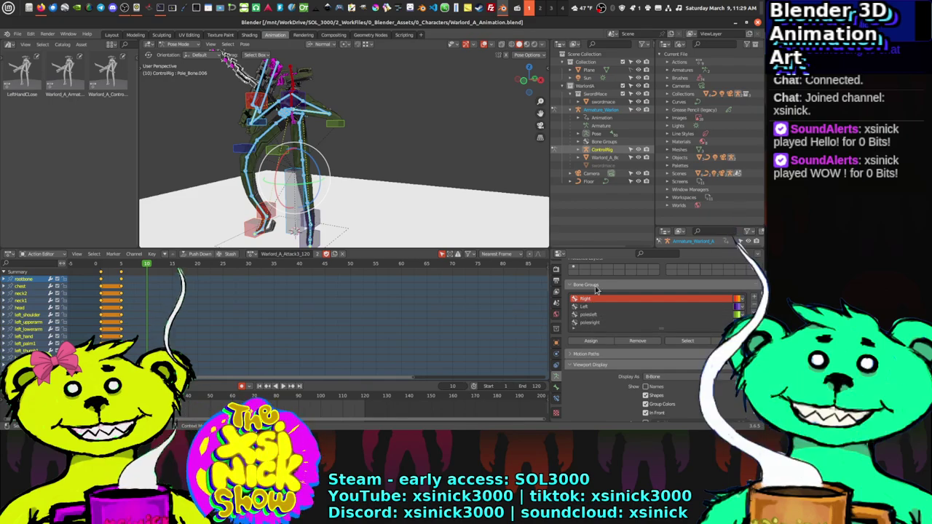
drag(324, 166, 374, 177)
middle_drag(374, 177, 386, 177)
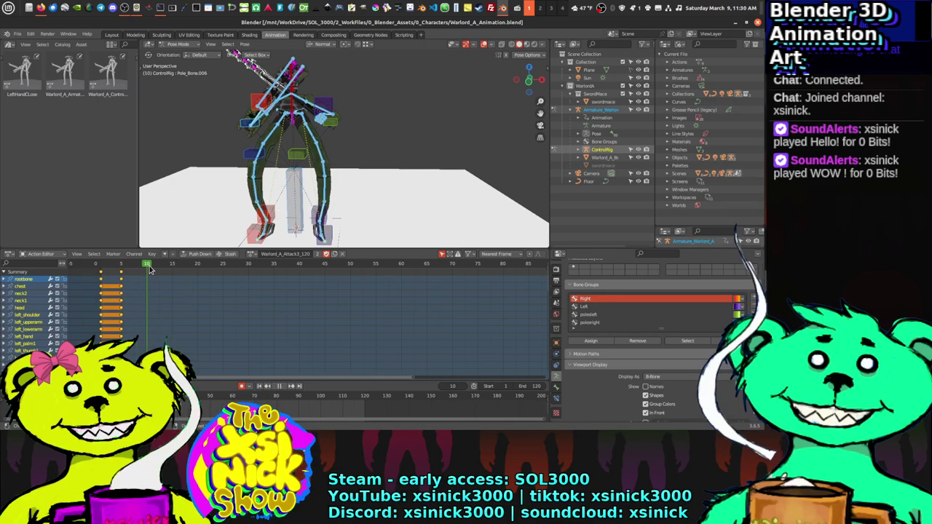
Step: Move the selected attack keyframes 5 frames later to frame 10, then select the waist bone
click(150, 269)
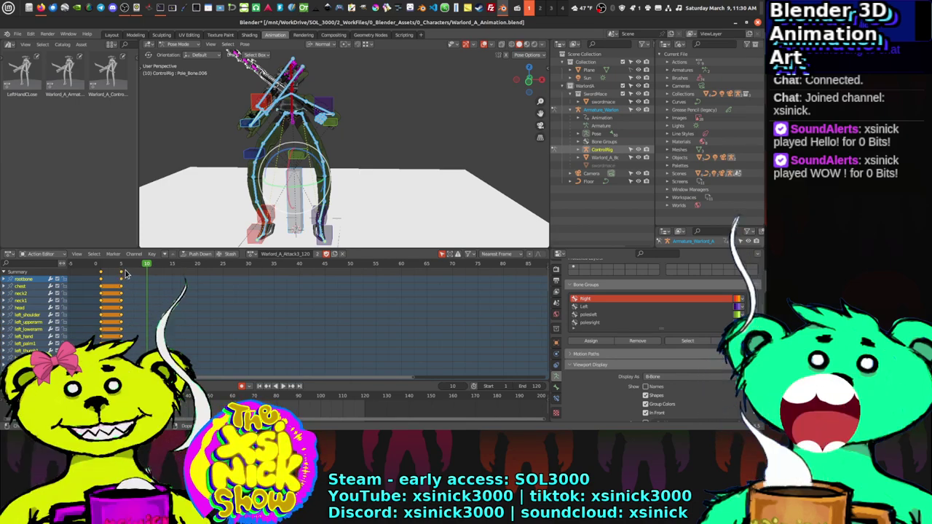
drag(125, 273, 139, 274)
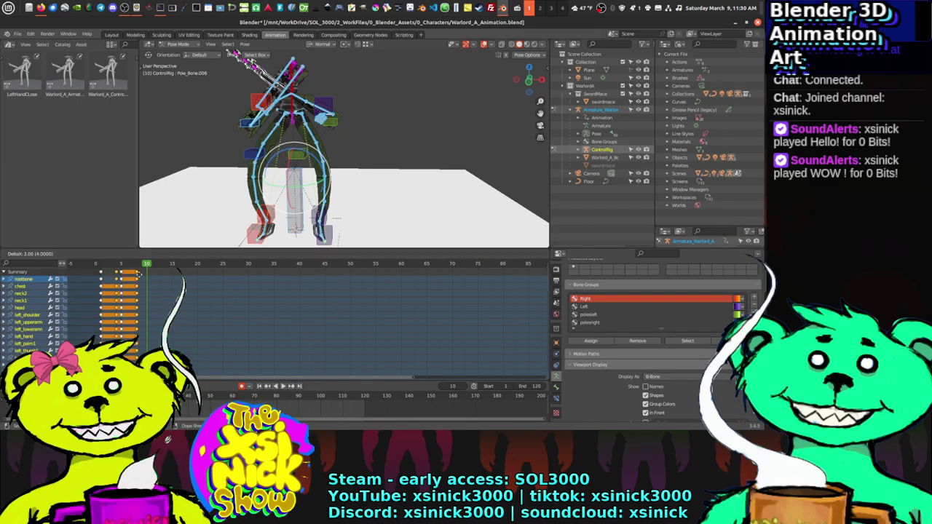
right_click(138, 273)
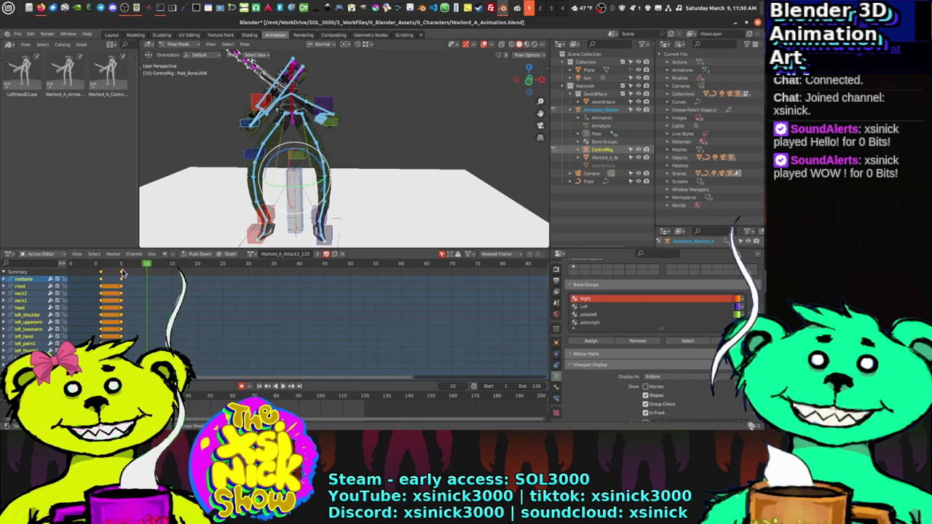
drag(124, 282, 129, 279)
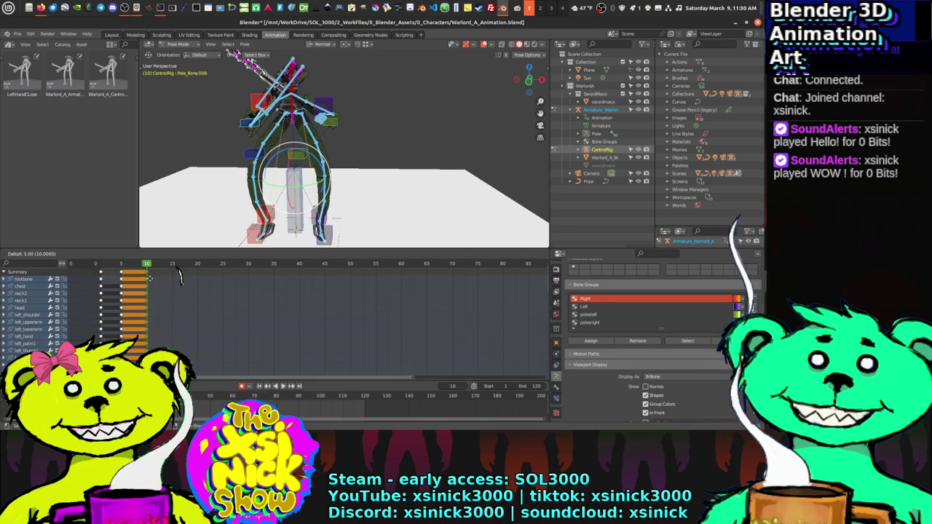
click(149, 279)
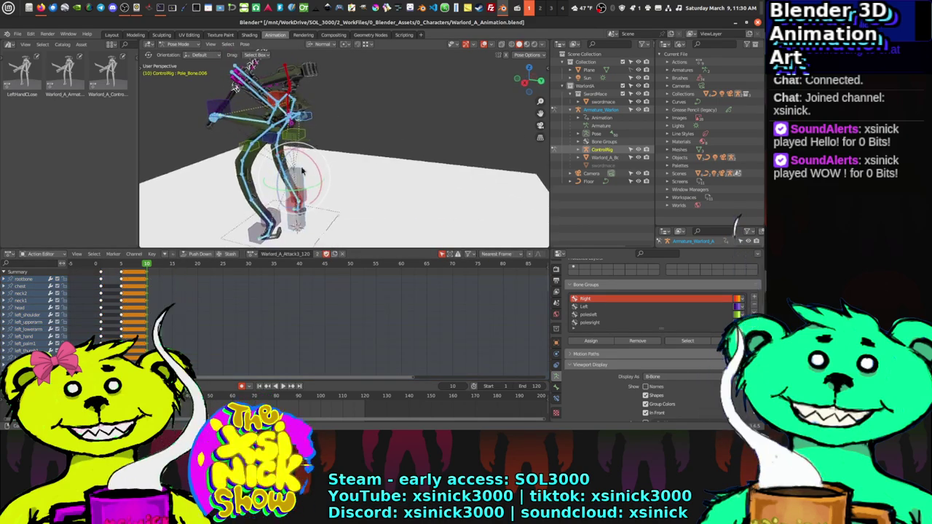
middle_drag(302, 170, 387, 149)
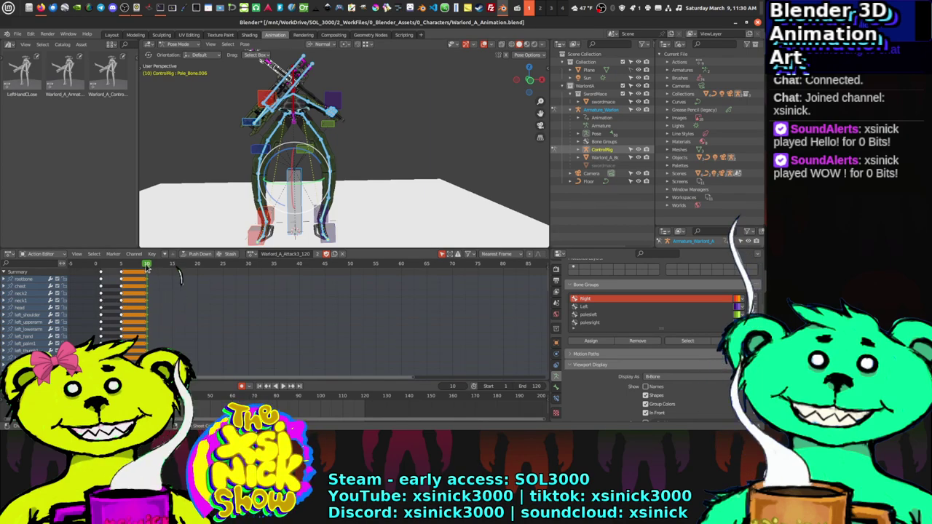
click(297, 109)
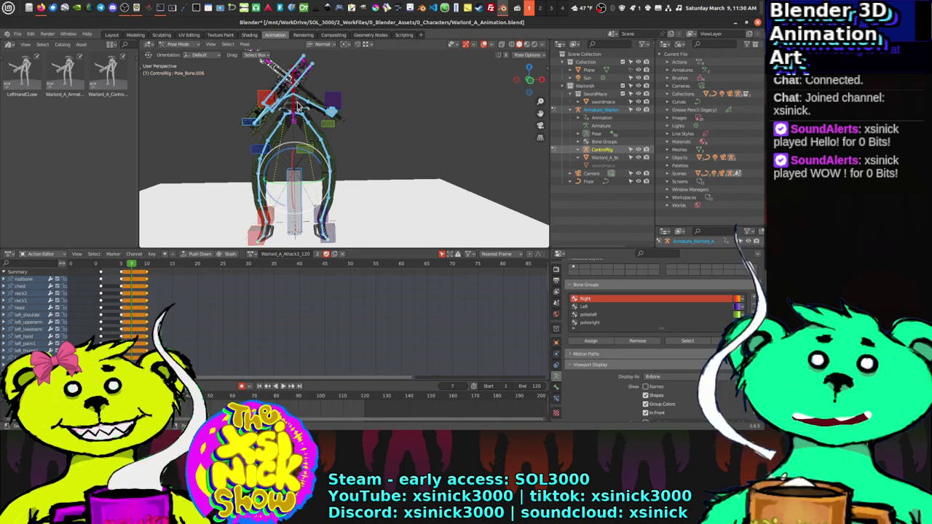
Step: Twist the chest bone about -7.7 degrees for a stronger attack pose
click(297, 108)
middle_drag(297, 107, 323, 119)
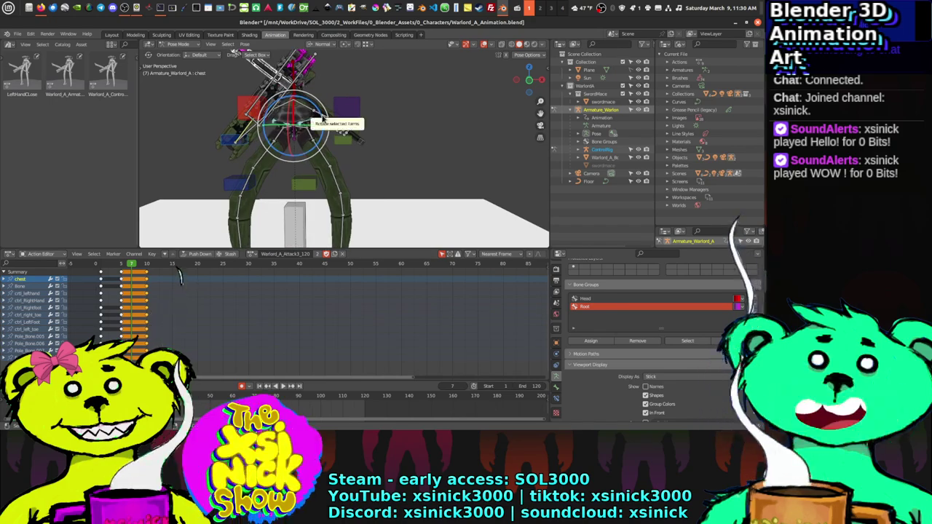
drag(323, 118, 341, 130)
middle_drag(320, 135, 382, 122)
click(272, 126)
click(236, 69)
click(297, 135)
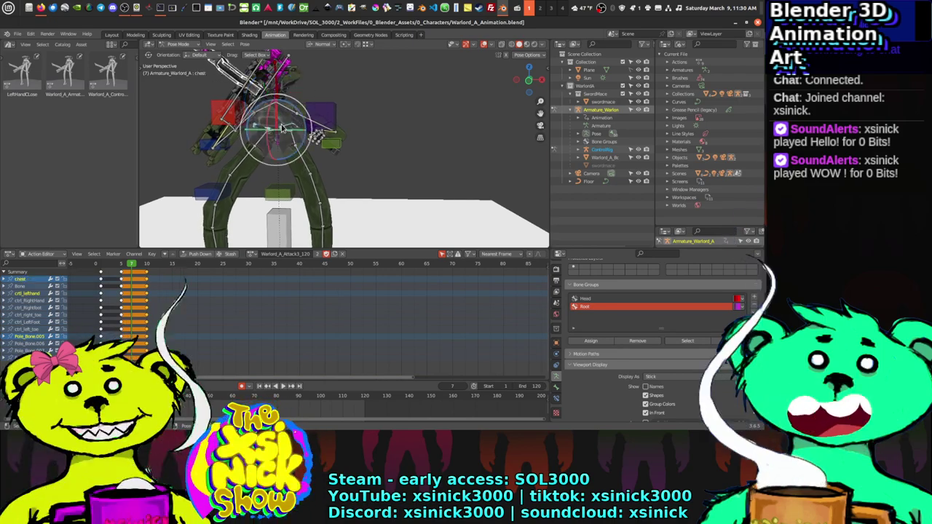
drag(306, 123, 314, 135)
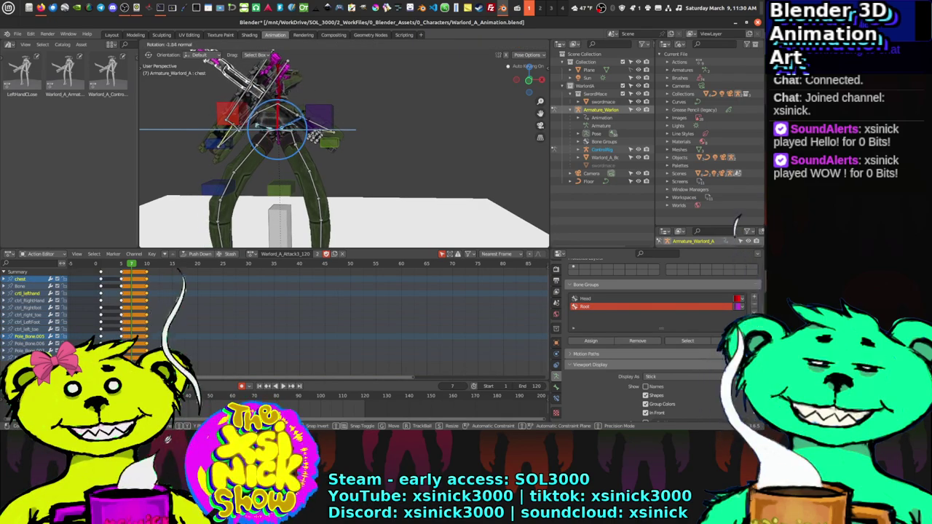
key(Escape)
Step: Rotate a control rig bone to adjust the attack pose
middle_drag(219, 131, 162, 137)
click(238, 110)
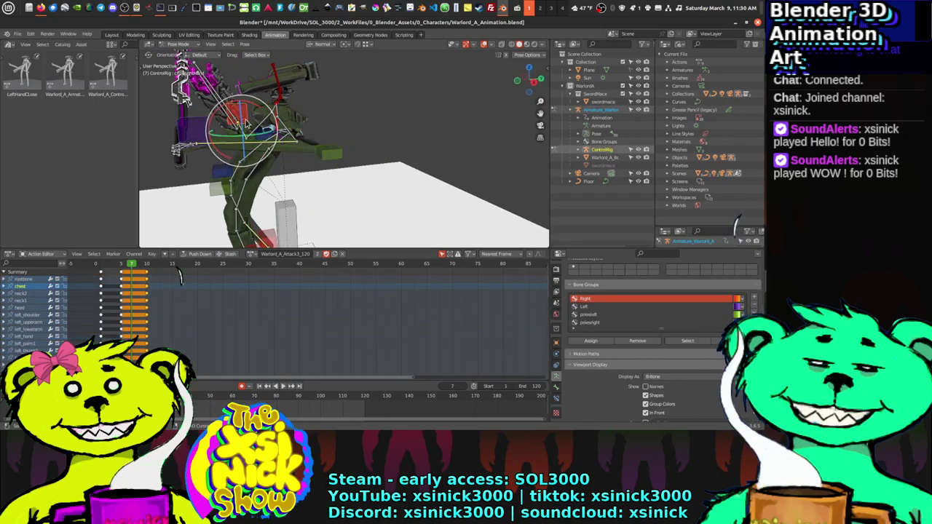
mouse_move(284, 152)
middle_down()
mouse_move(326, 145)
mouse_move(281, 135)
middle_up()
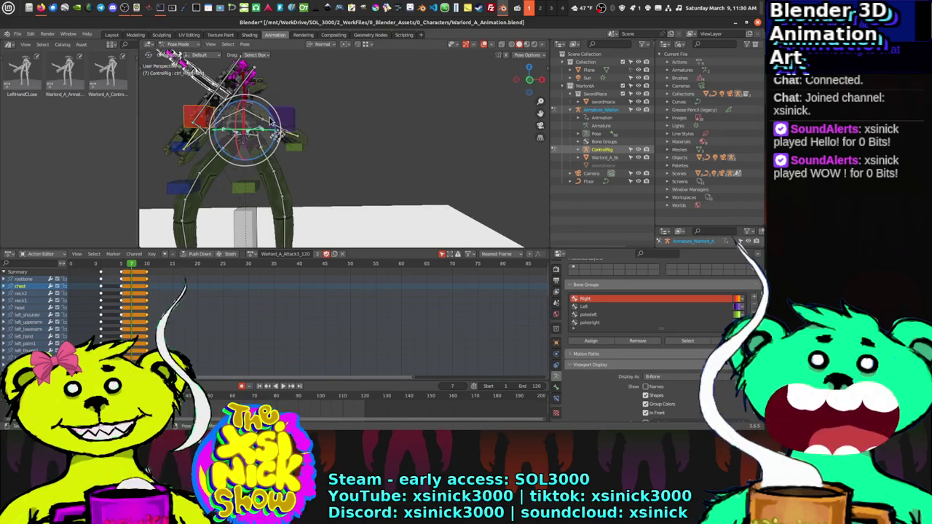
key(r)
click(276, 125)
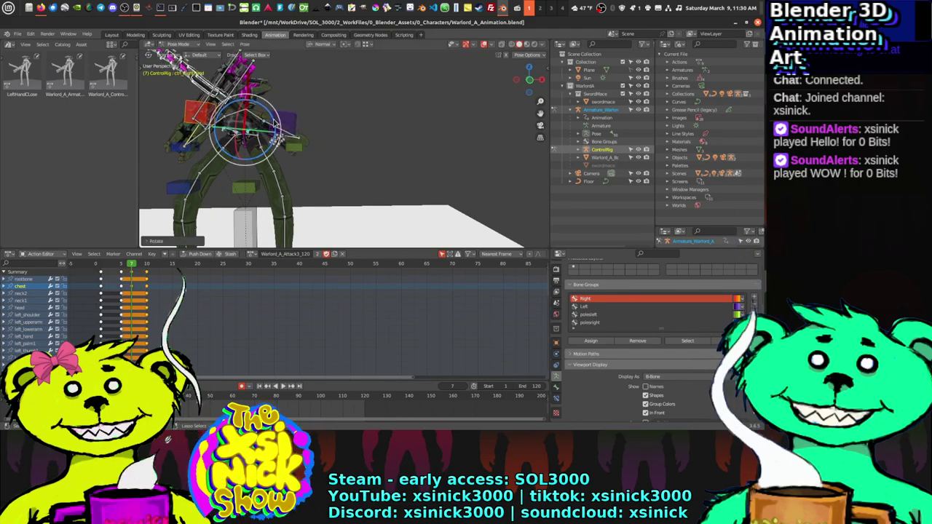
Step: Rotate the knee pole bone and key the pose
middle_drag(179, 150, 181, 151)
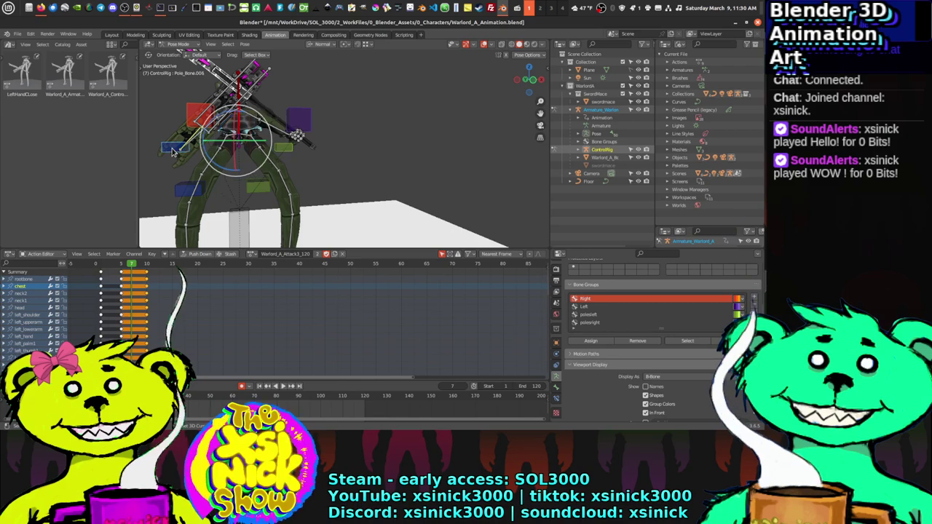
middle_drag(284, 177, 266, 172)
middle_drag(128, 318, 200, 318)
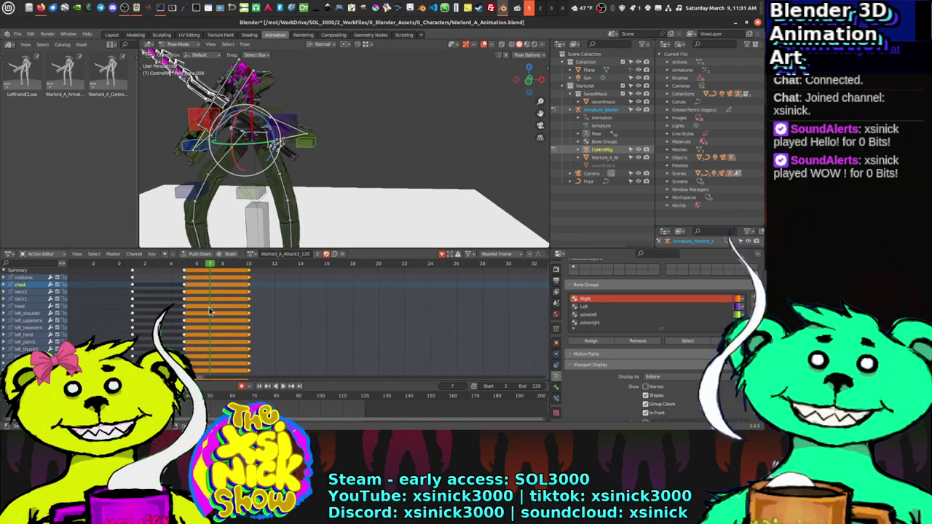
scroll(216, 277, up, 5)
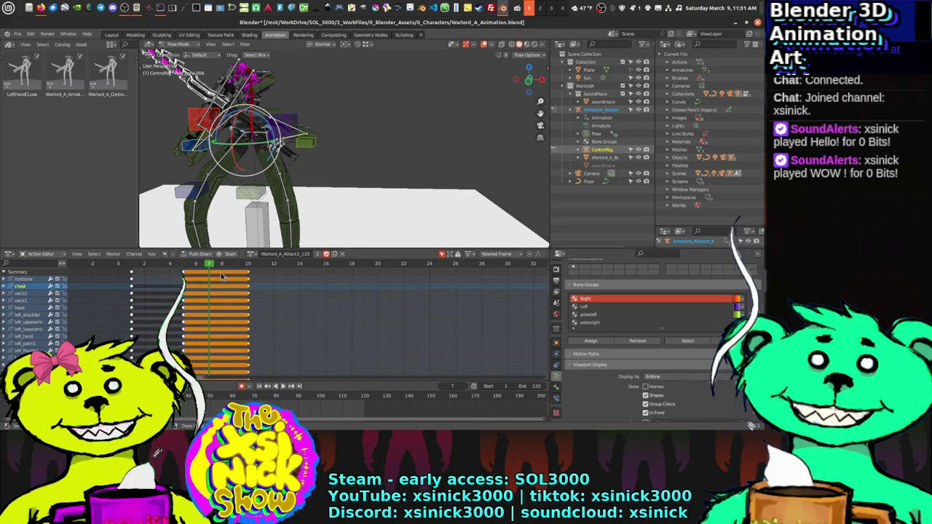
middle_drag(306, 135, 268, 133)
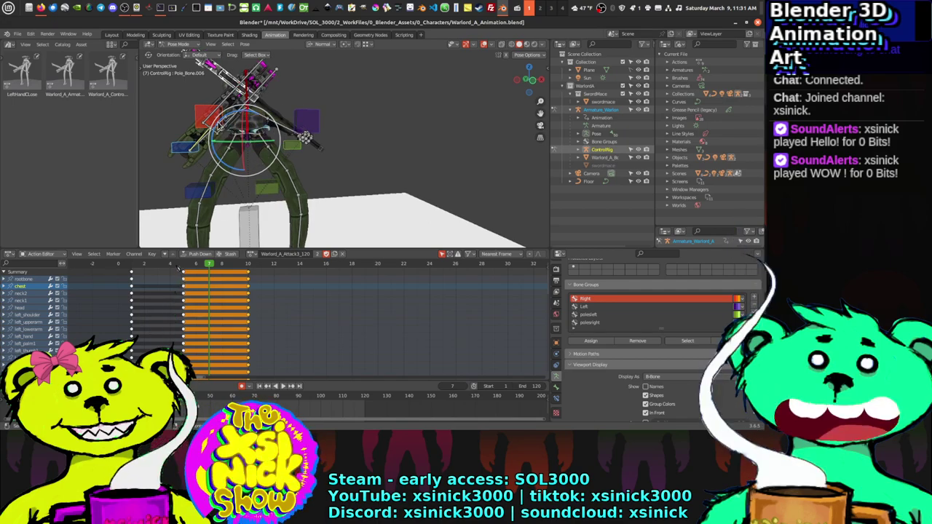
key(r)
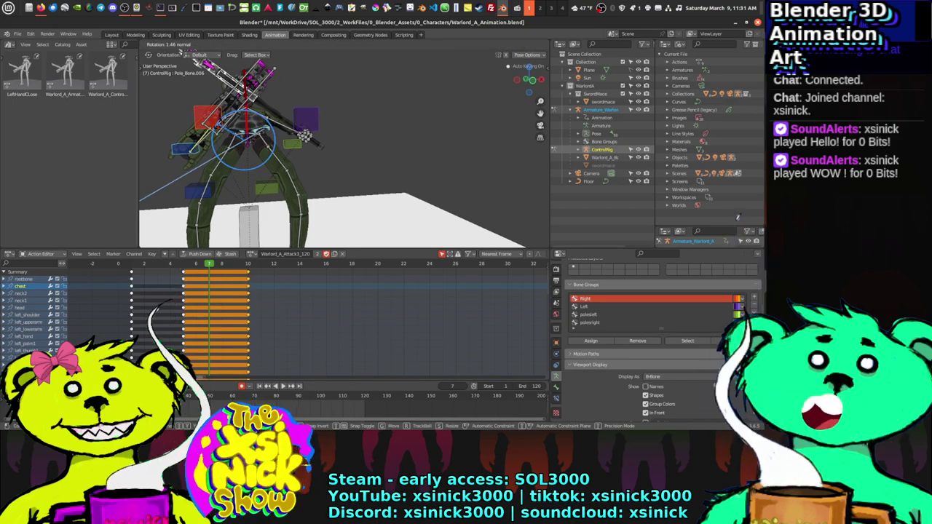
click(179, 54)
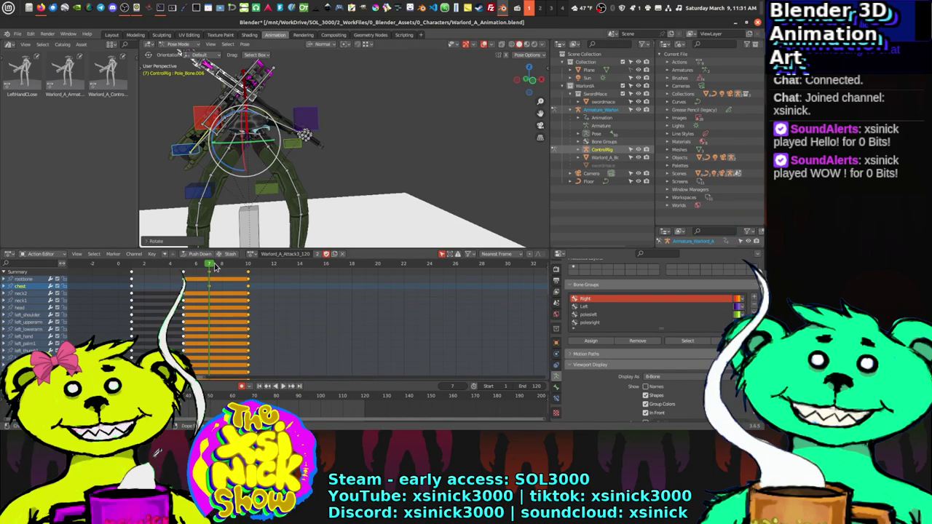
Step: At frame 9, rotate the pole bone again and preview the animation
drag(215, 268, 235, 268)
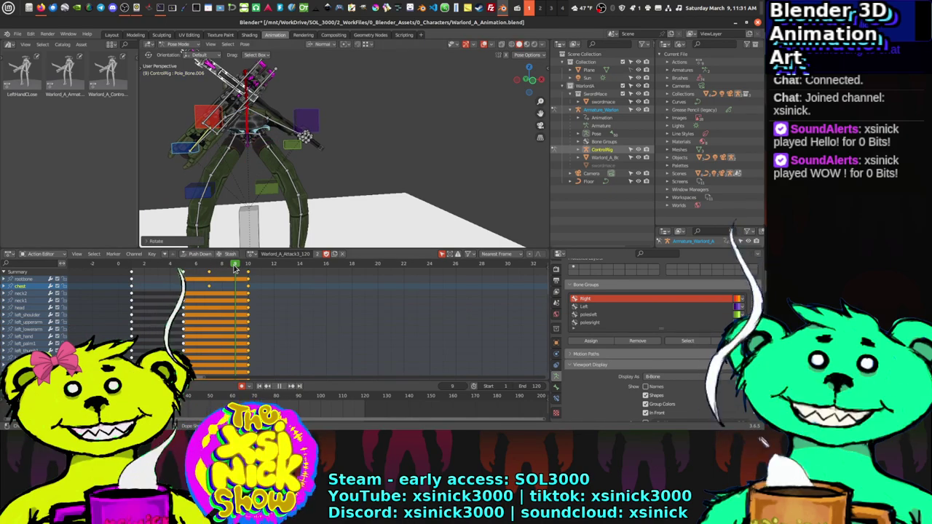
key(r)
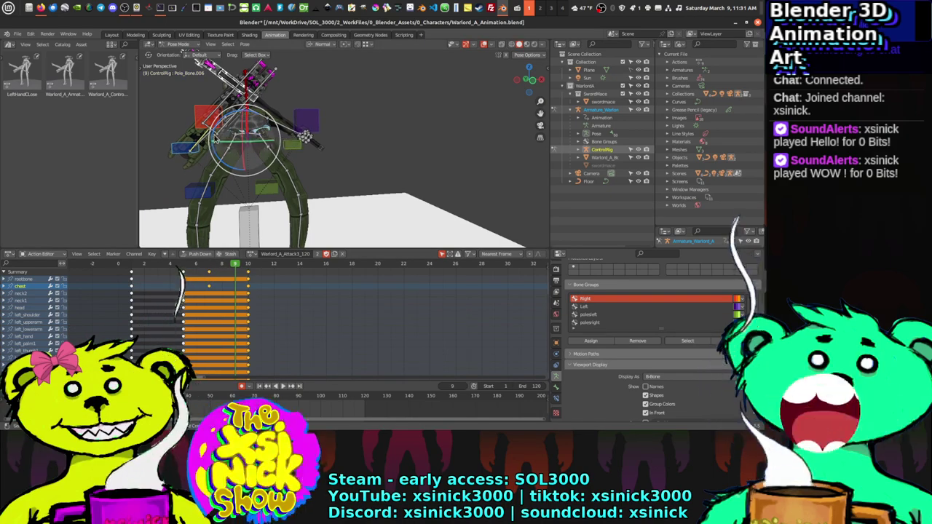
click(178, 268)
key(space)
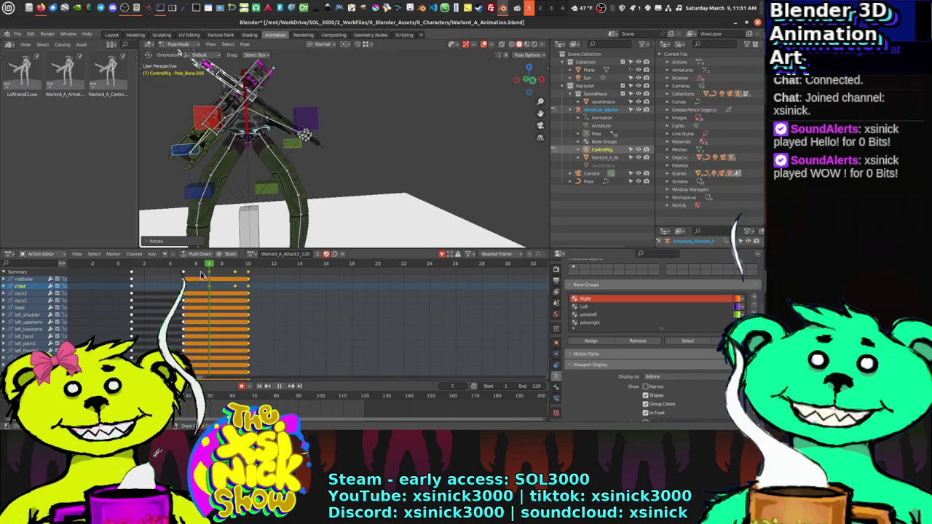
key(space)
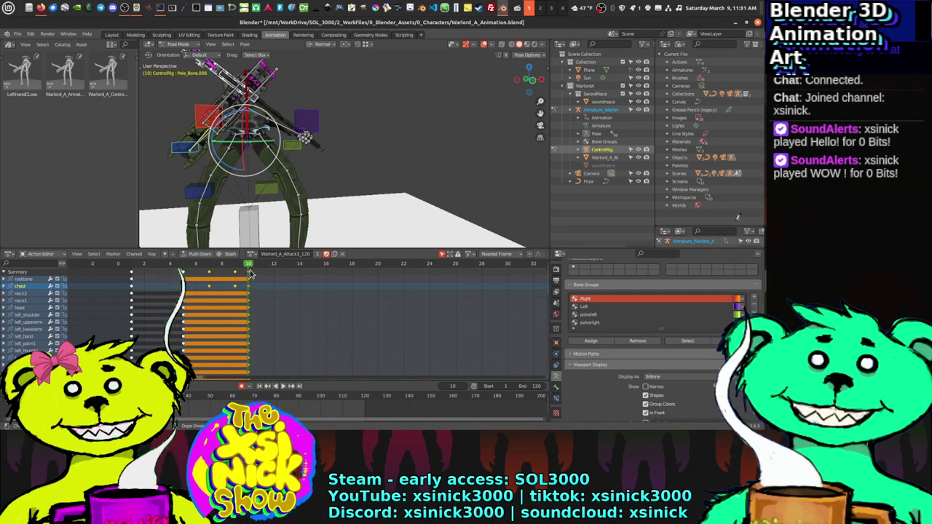
Step: Move the frame-10 keyframes to frame 14 and play back the retimed action
key(g)
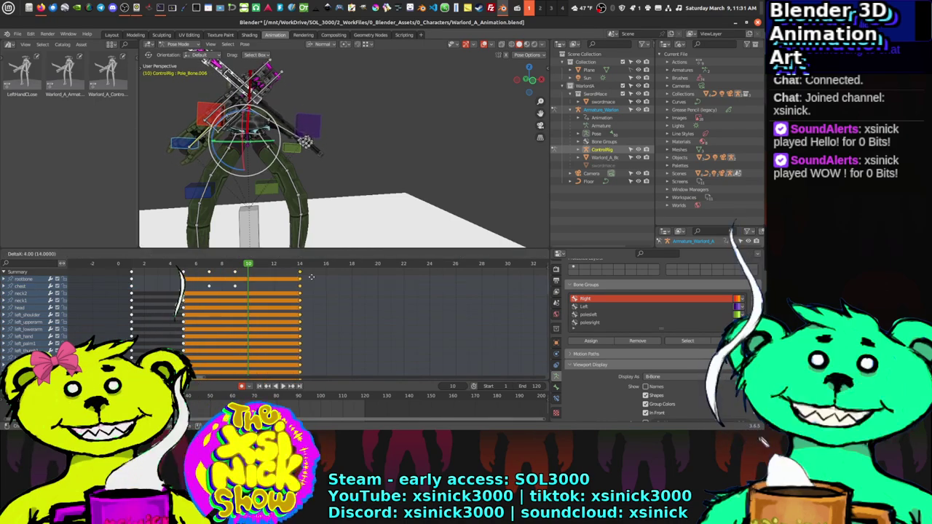
click(324, 276)
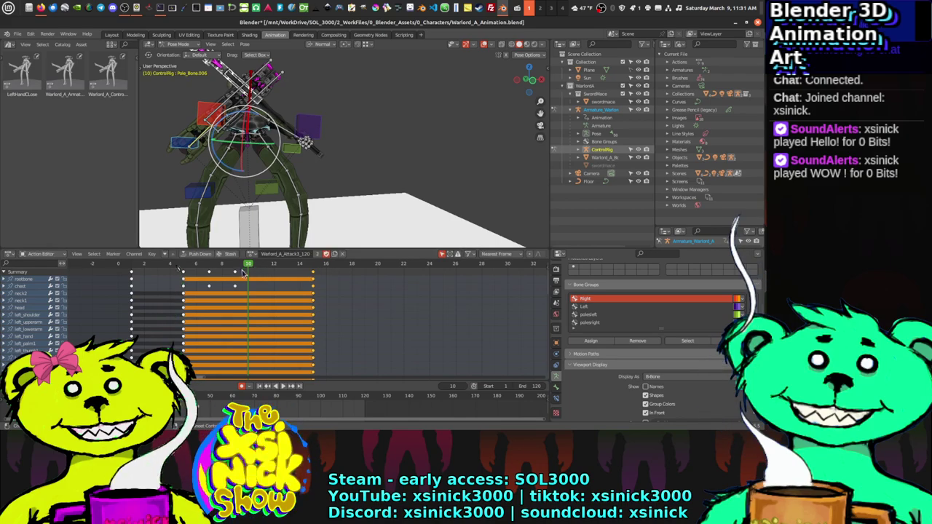
key(space)
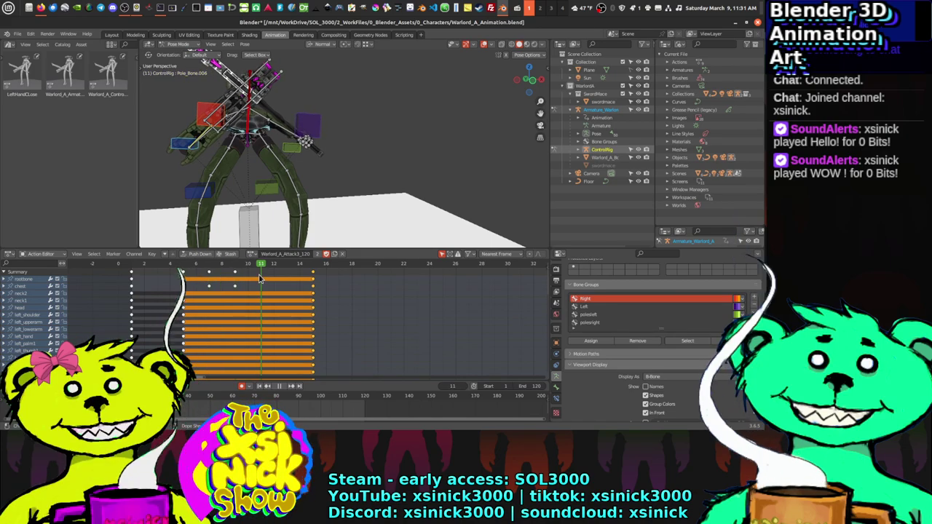
key(space)
Step: Shift the chosen keyframes 4 frames later, from frame 9 to 13, and replay
click(209, 272)
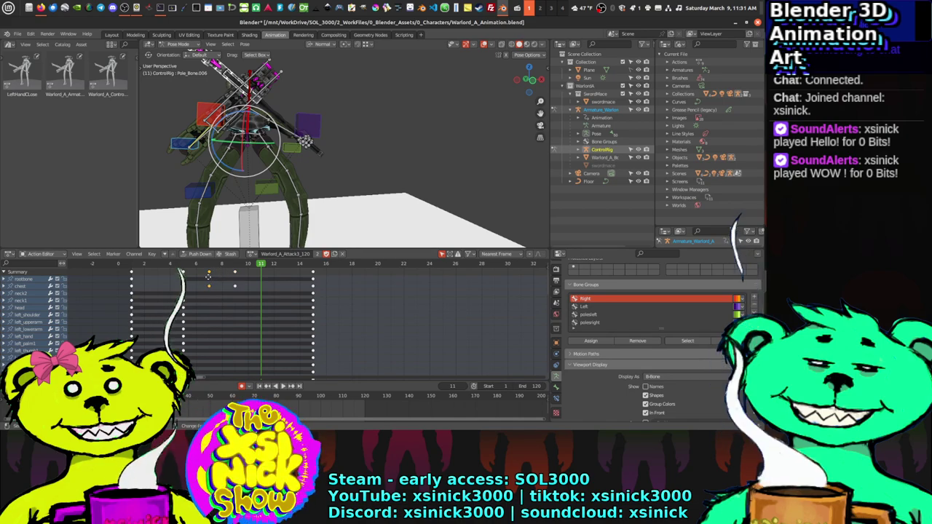
key(g)
click(261, 282)
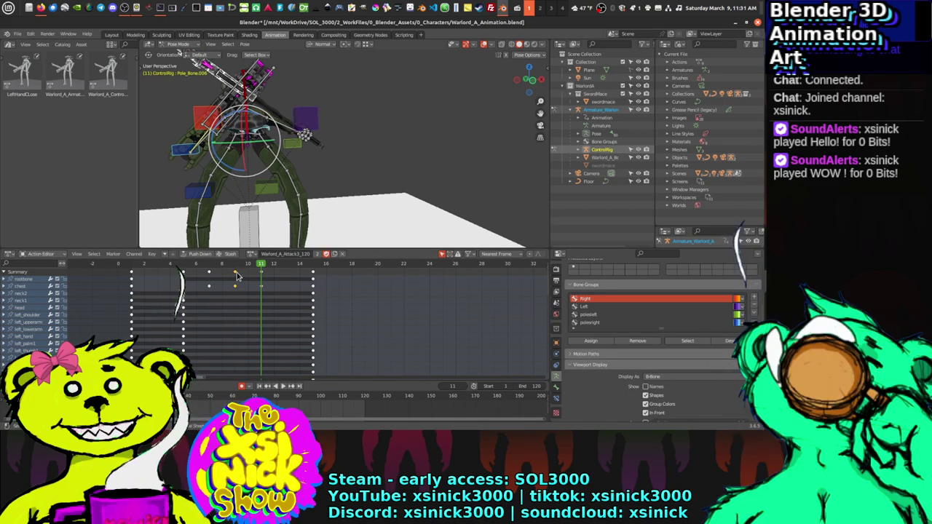
key(g)
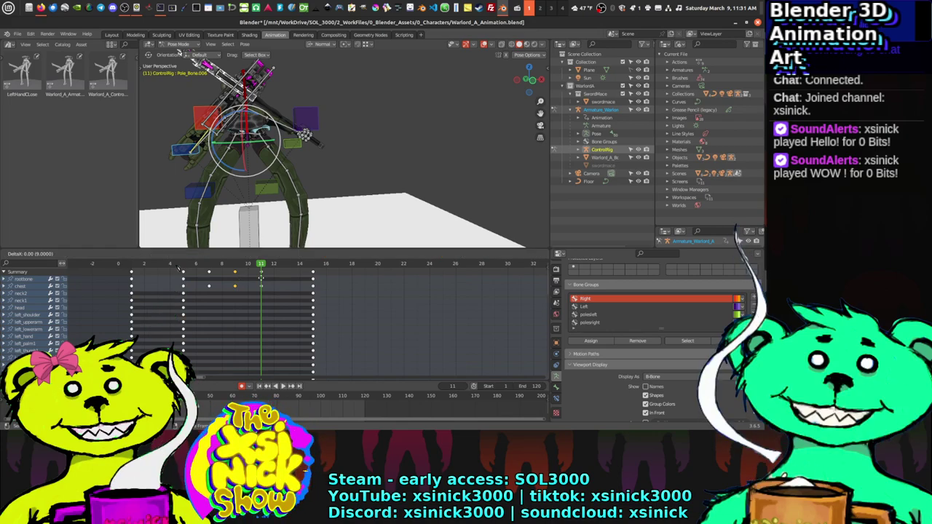
click(287, 280)
key(space)
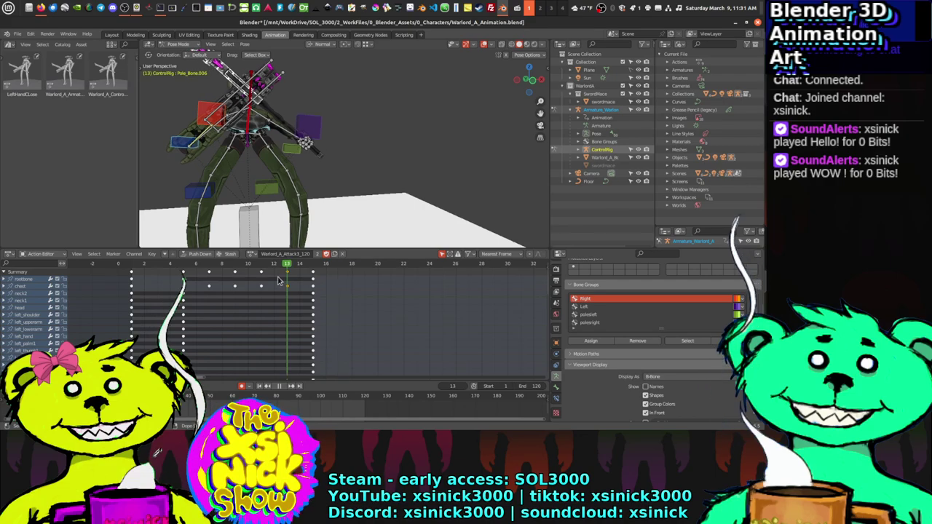
Step: Replay the attack, stop at frame 9, and adjust the pole bone's rotation
key(space)
middle_drag(321, 145, 299, 126)
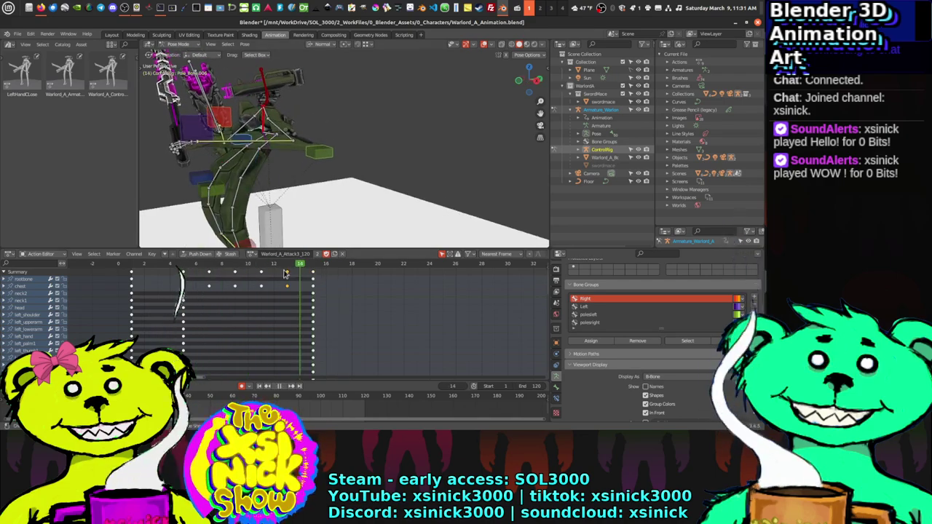
key(space)
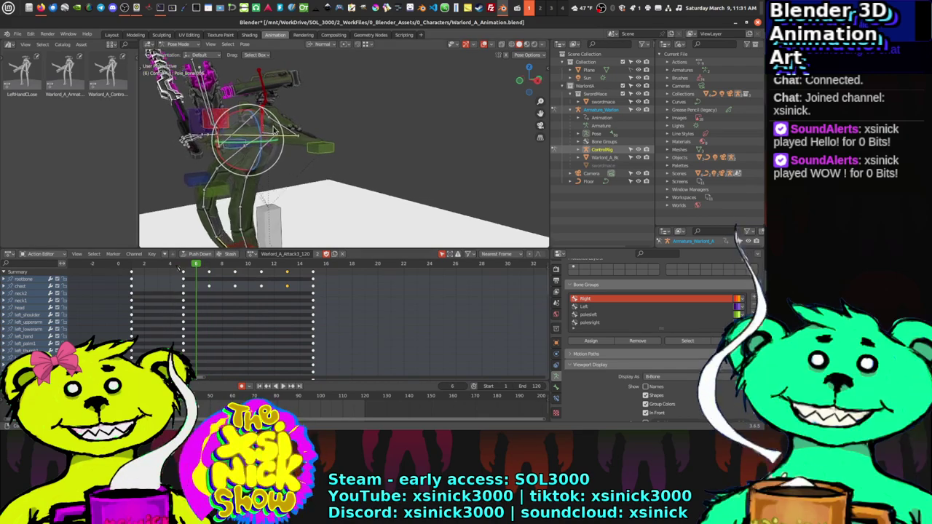
key(space)
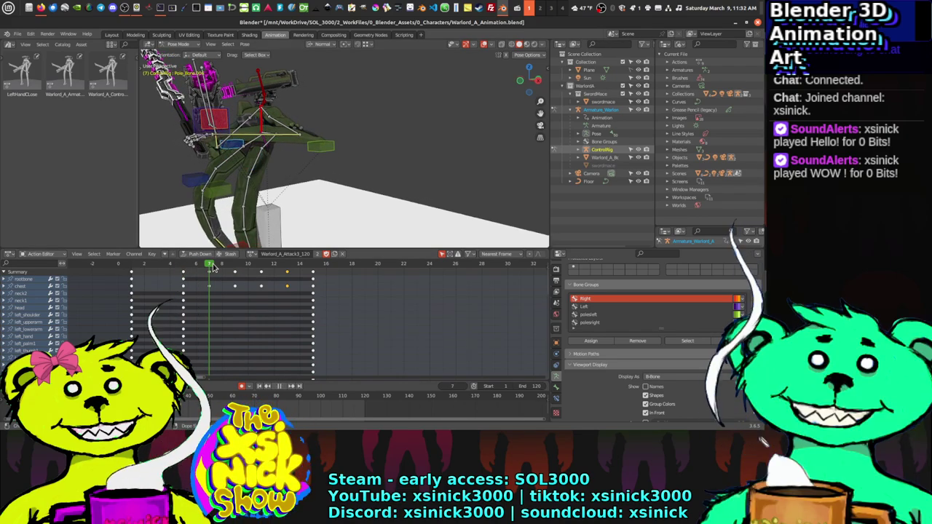
key(space)
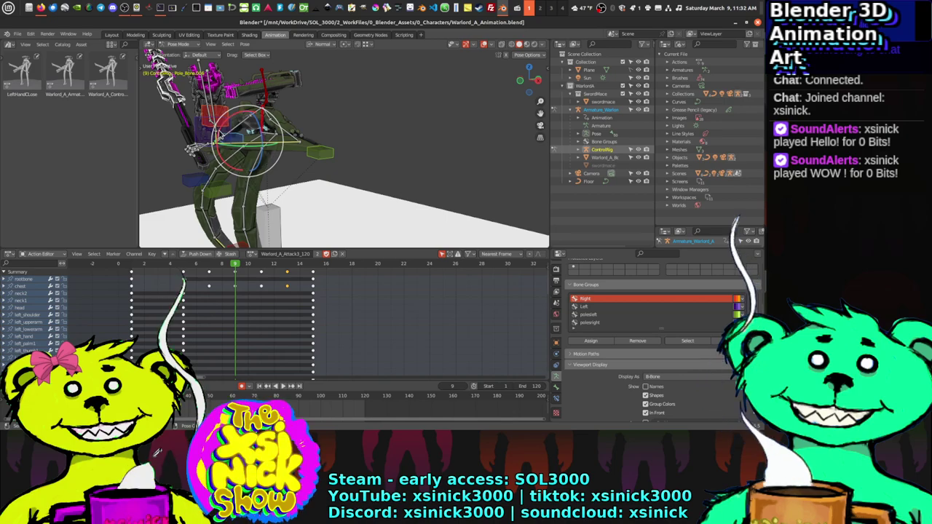
mouse_move(218, 131)
mouse_down()
mouse_move(241, 109)
mouse_move(226, 135)
mouse_up()
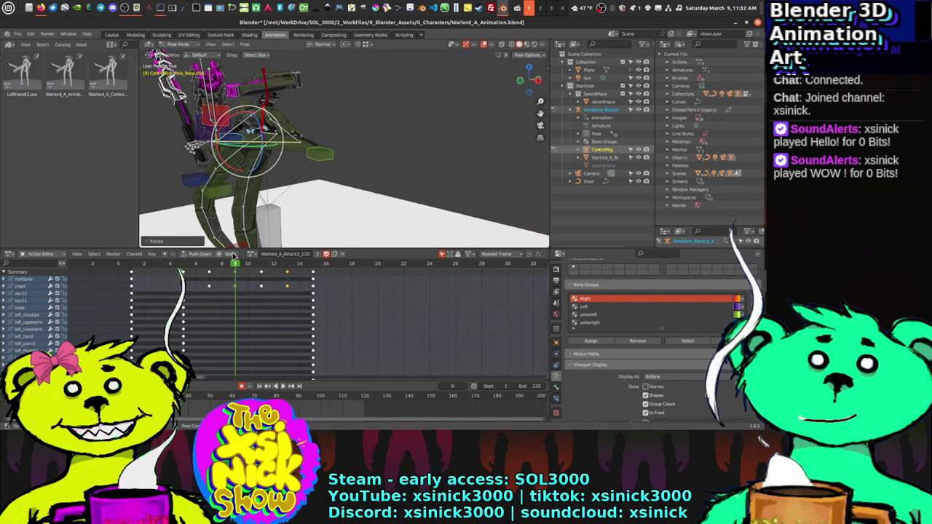
Step: At frame 11, rotate the arm bones into a new pose, then scrub to check the motion
drag(248, 264, 289, 264)
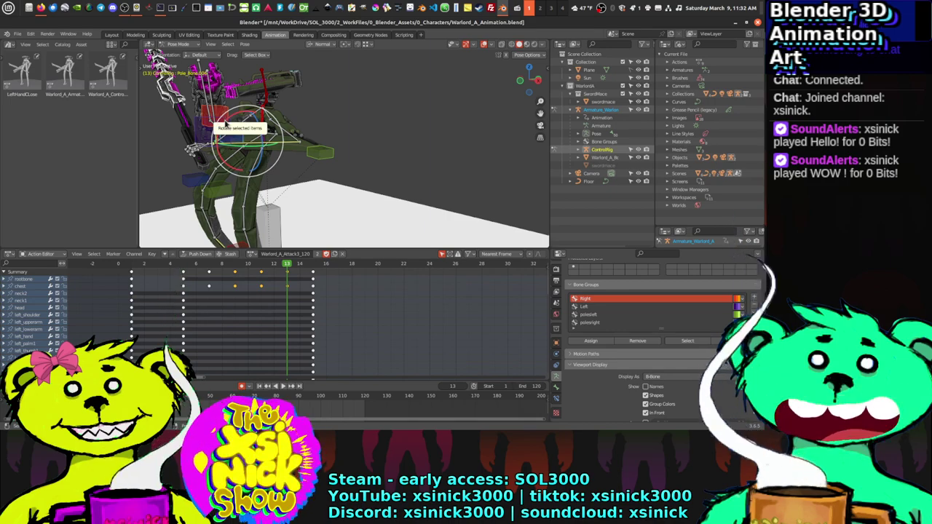
drag(226, 124, 216, 114)
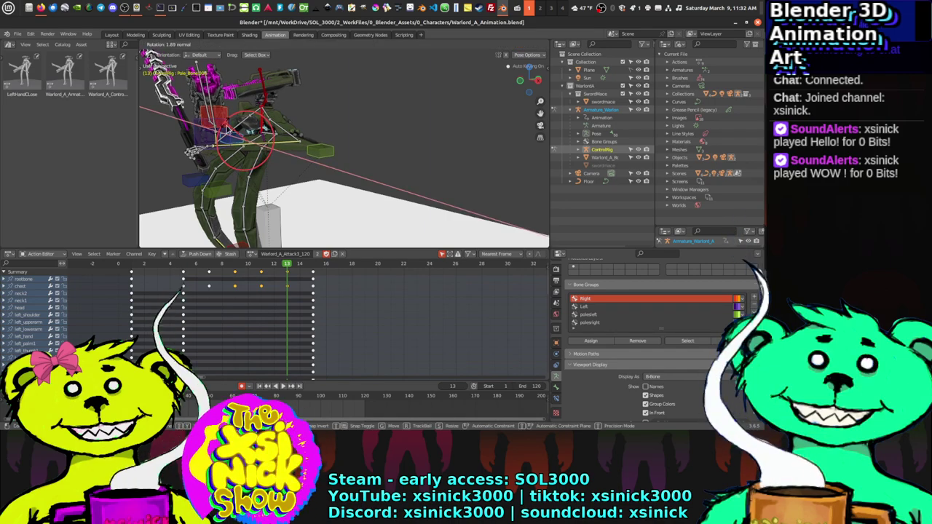
drag(273, 265, 225, 271)
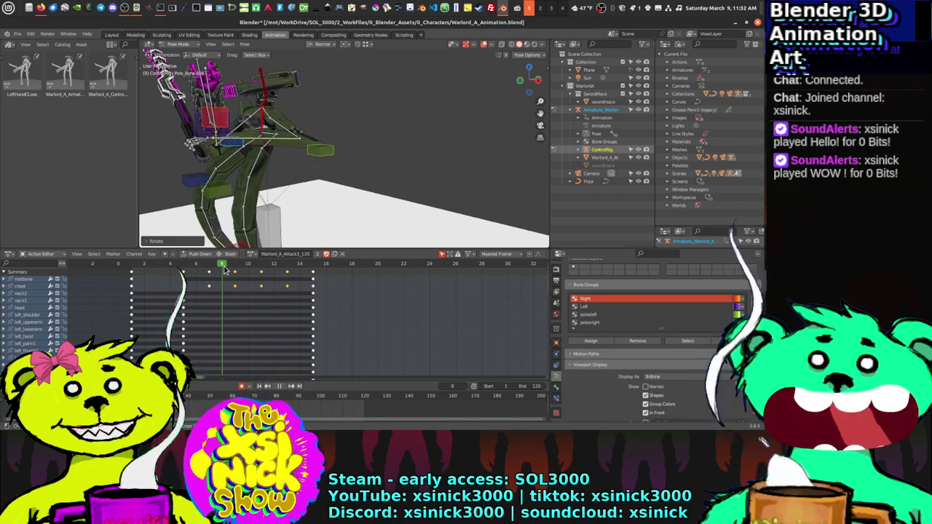
key(Left)
key(Left)
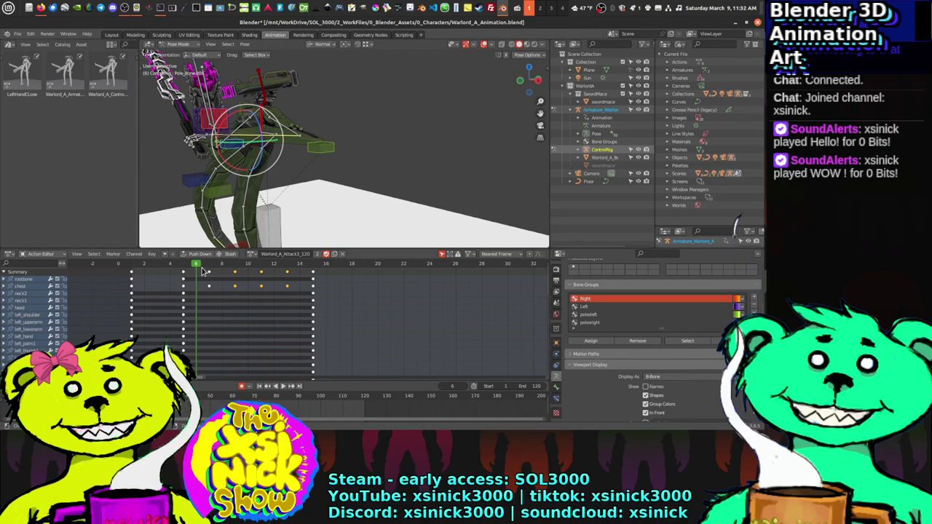
drag(245, 271, 287, 268)
middle_drag(291, 175, 287, 211)
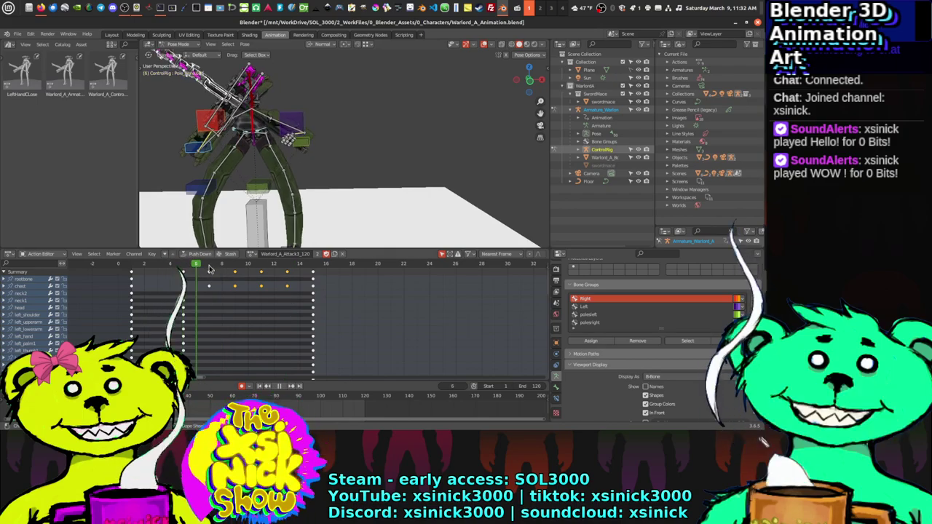
Step: Scrub the attack action between frames 6 and 17, then play it back from about frame 5
key(Left)
key(Left)
key(Left)
key(Left)
key(Left)
drag(187, 269, 341, 277)
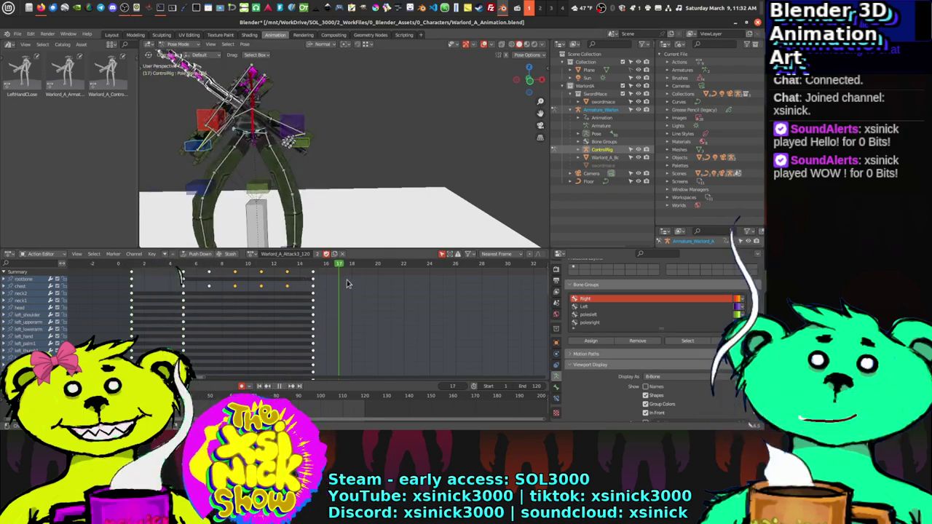
drag(280, 282, 204, 276)
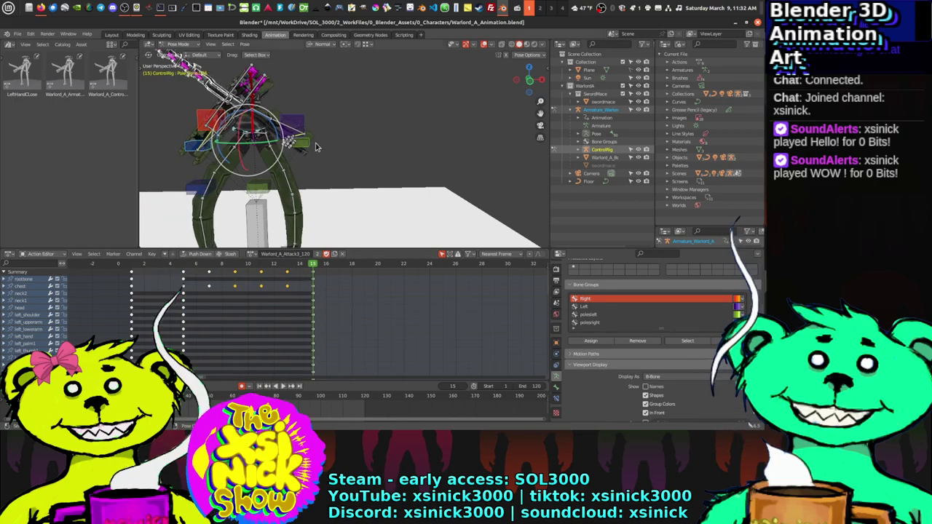
key(space)
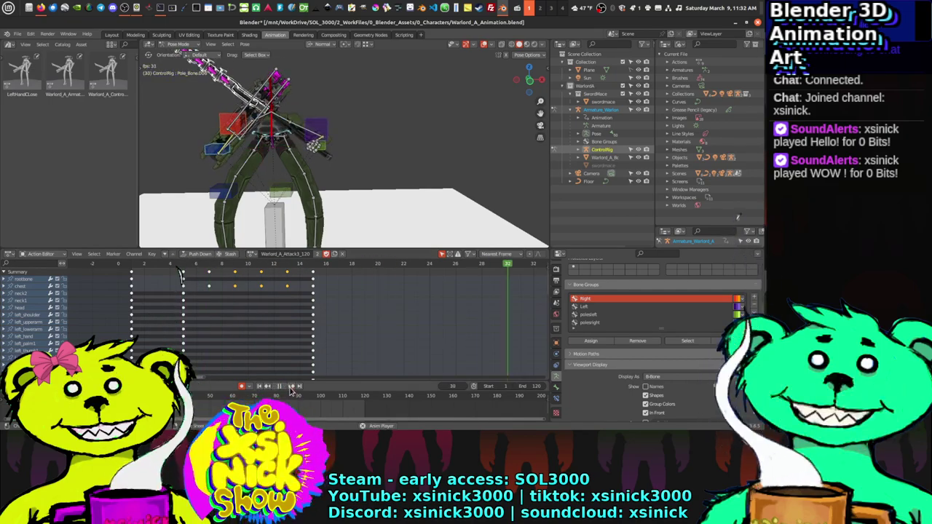
click(183, 268)
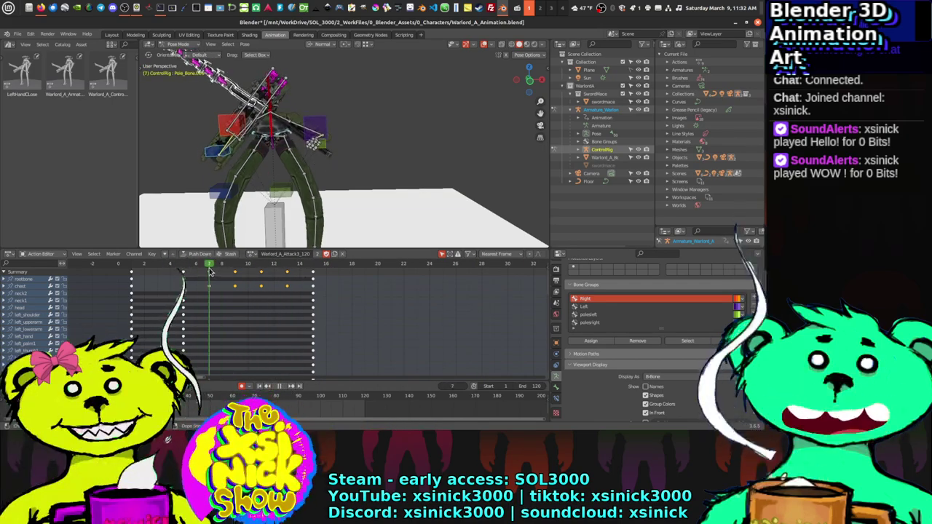
key(space)
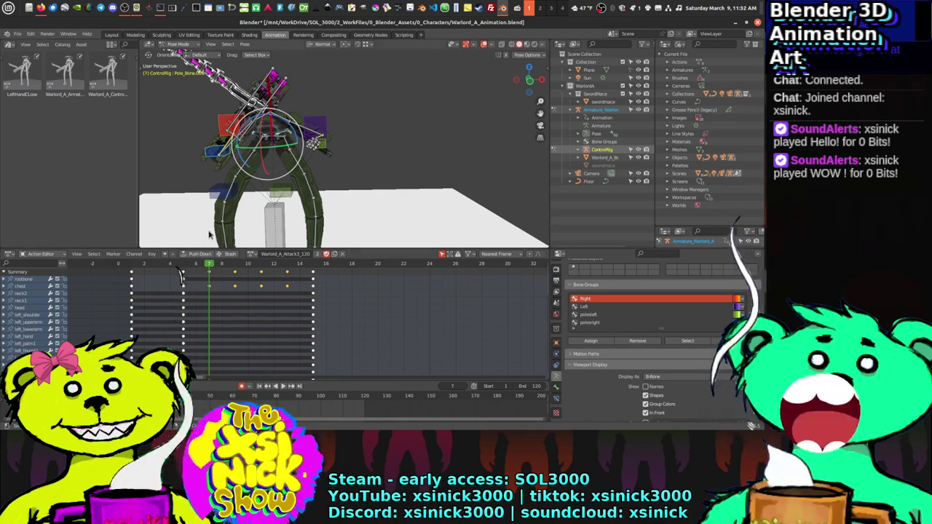
mouse_move(376, 109)
middle_down()
mouse_move(411, 113)
mouse_move(380, 106)
middle_up()
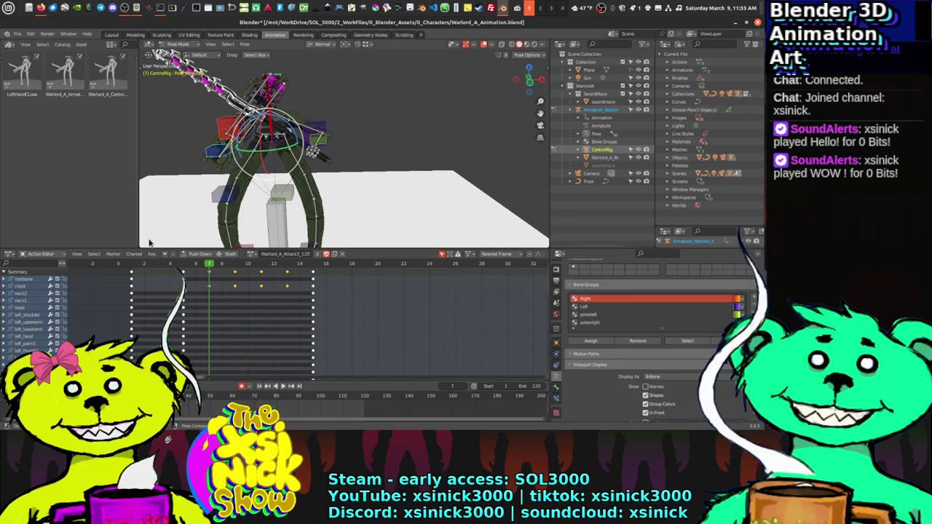
Step: Switch the lower editor to Nonlinear Animation and frame the action strip
click(10, 254)
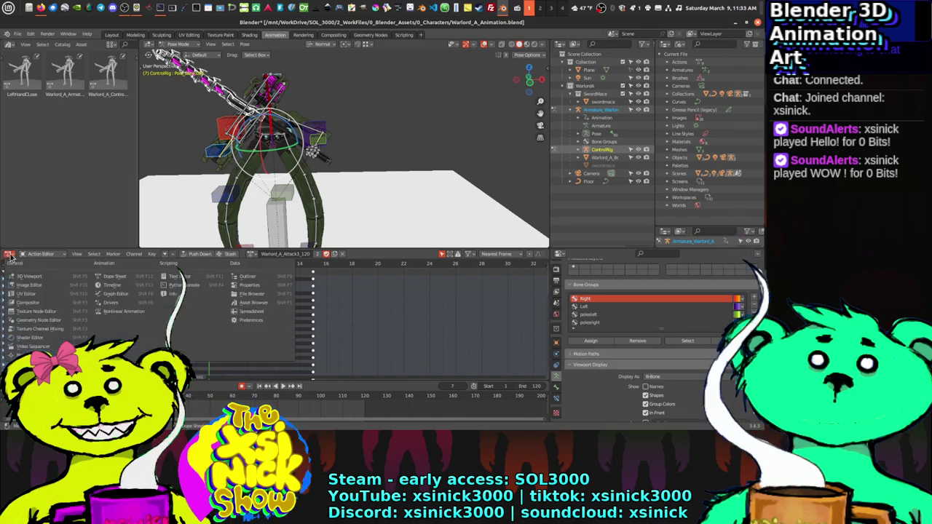
click(10, 256)
click(12, 256)
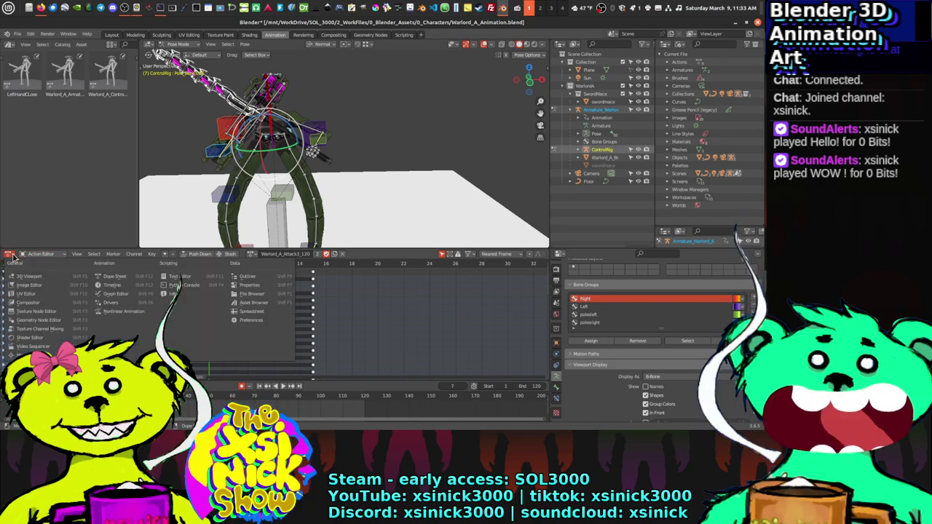
click(134, 313)
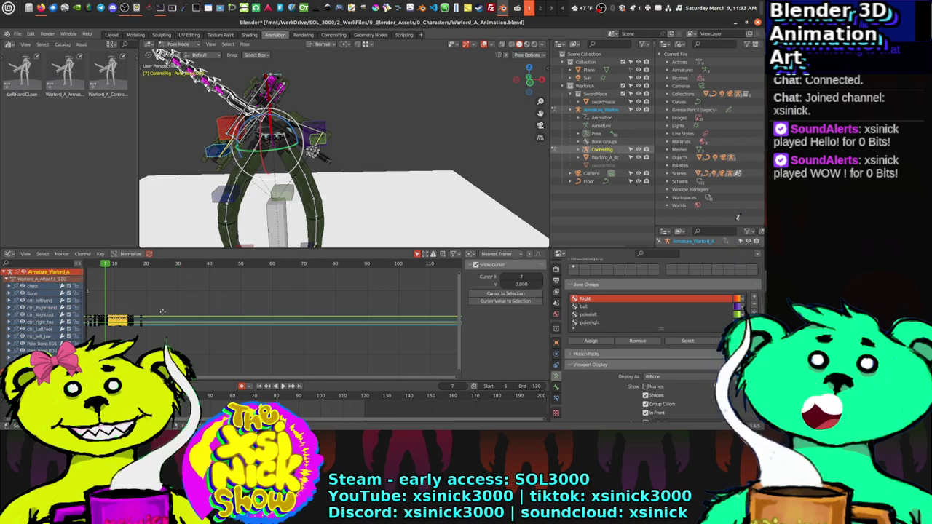
middle_drag(163, 312, 136, 314)
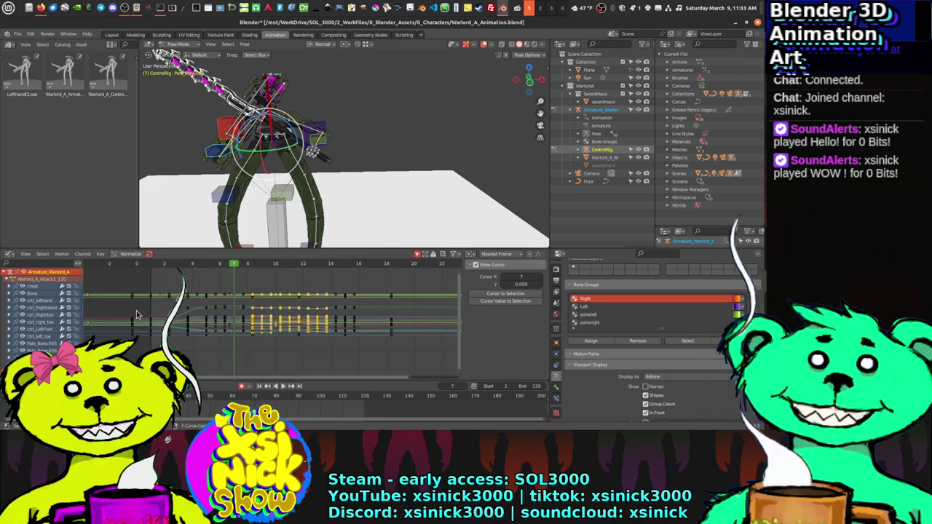
Step: Open the editor's Select menu, then its View menu
click(42, 255)
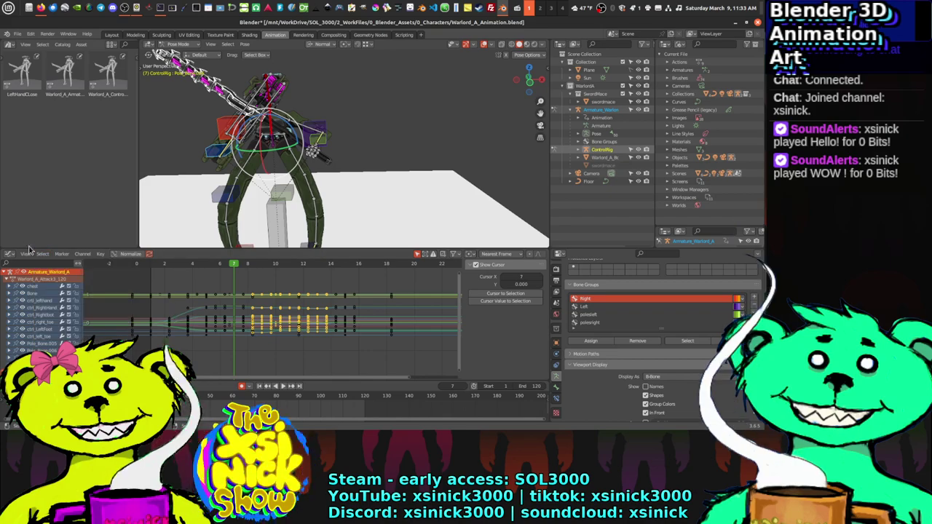
click(23, 254)
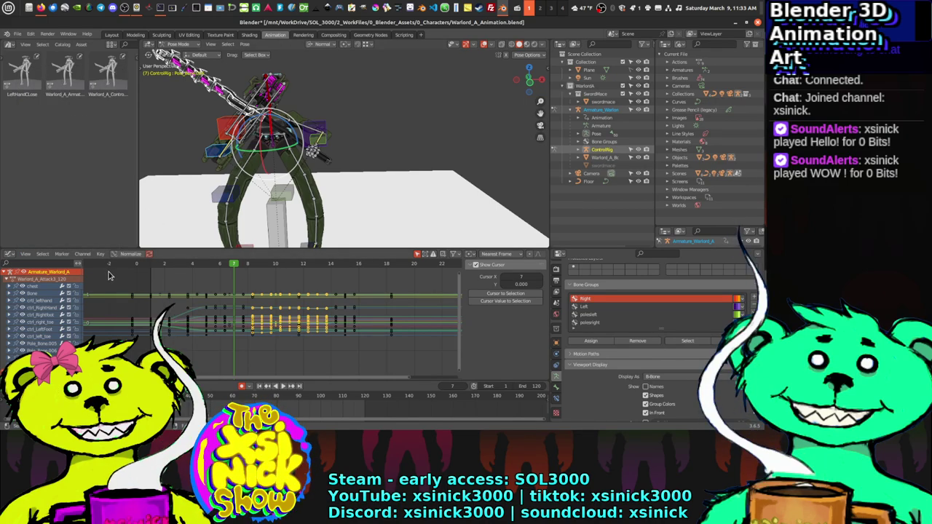
click(29, 255)
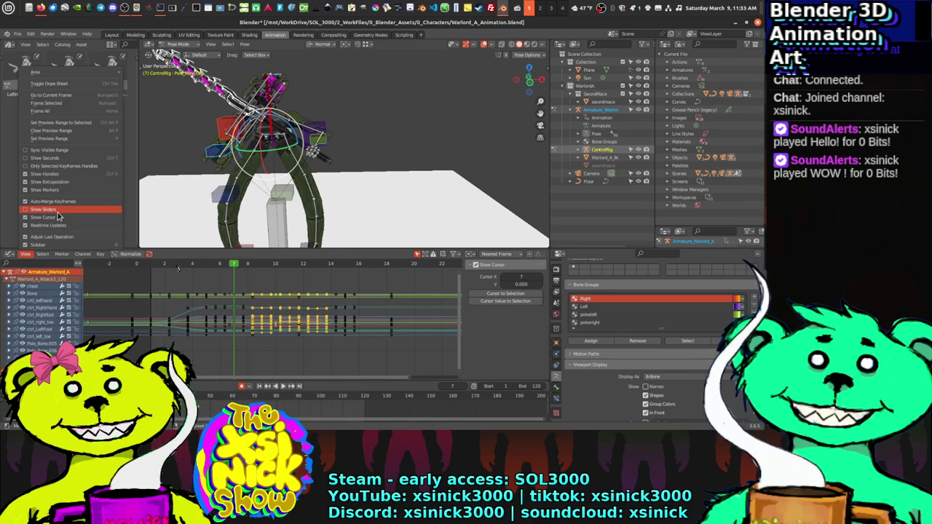
Step: Enable Only Selected Keyframes Handles in the Graph Editor and deselect all keyframes
click(51, 167)
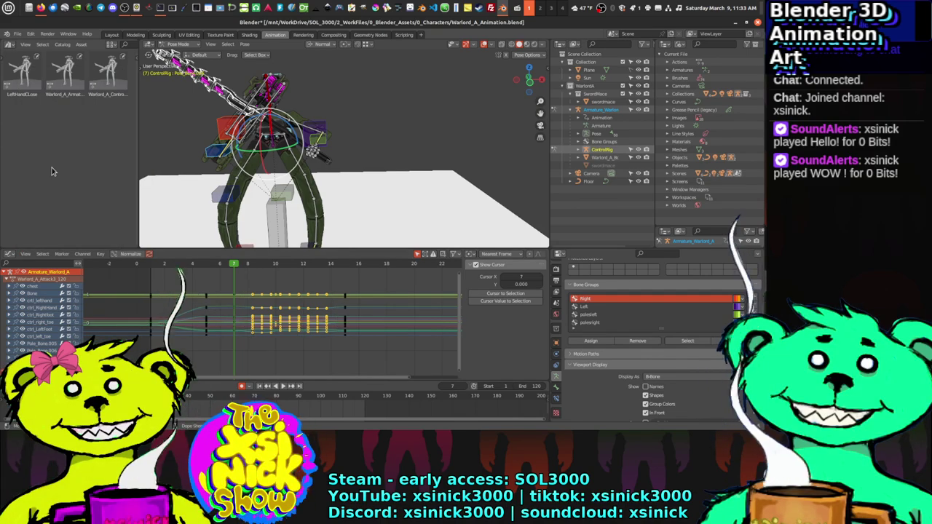
middle_drag(347, 286, 295, 312)
click(306, 309)
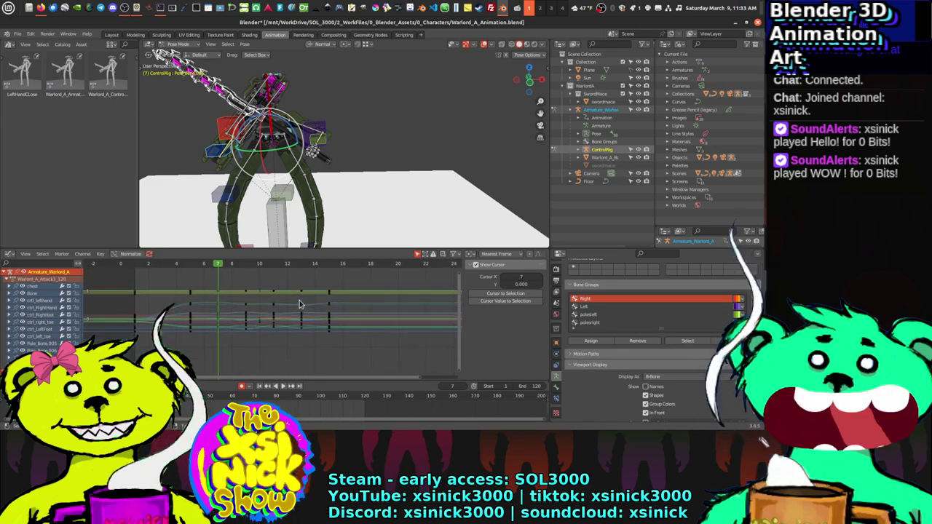
scroll(265, 335, up, 4)
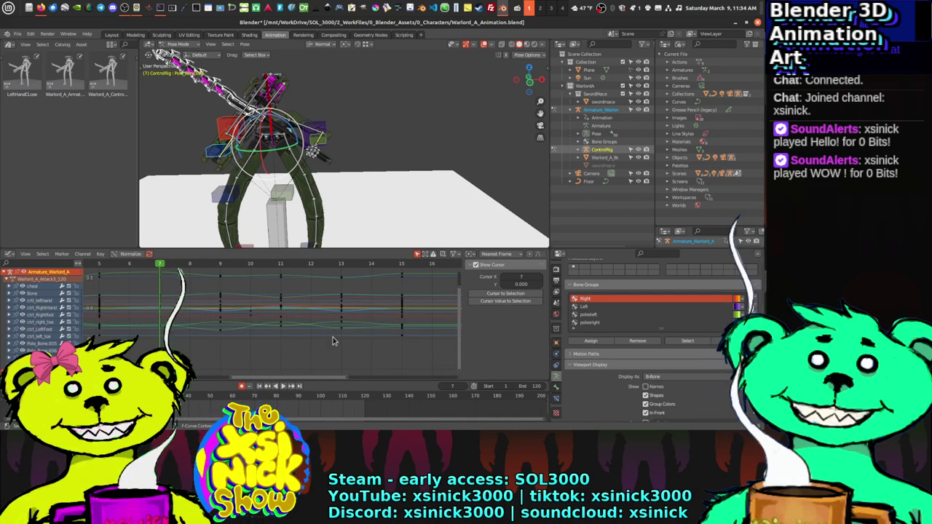
middle_drag(204, 327, 235, 334)
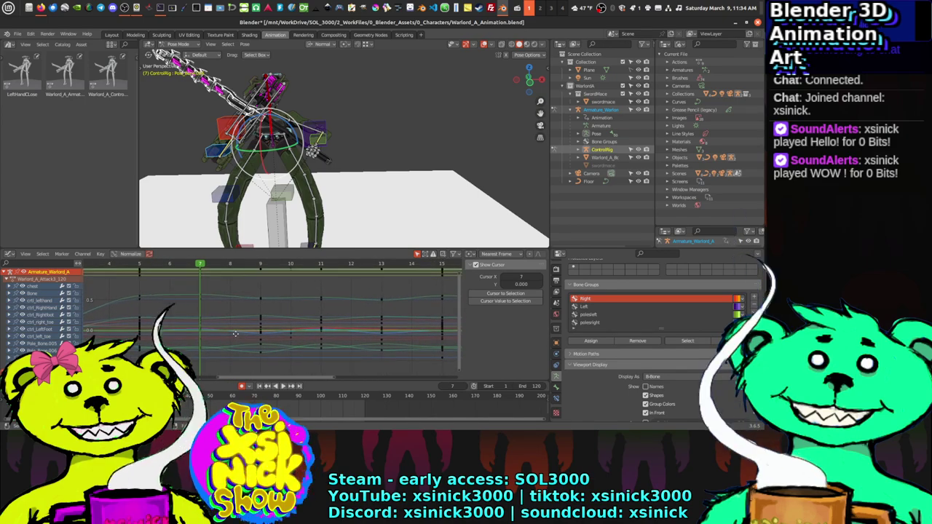
Step: Play the attack animation from several angles, stopping at frame 15
middle_drag(291, 182, 315, 149)
key(space)
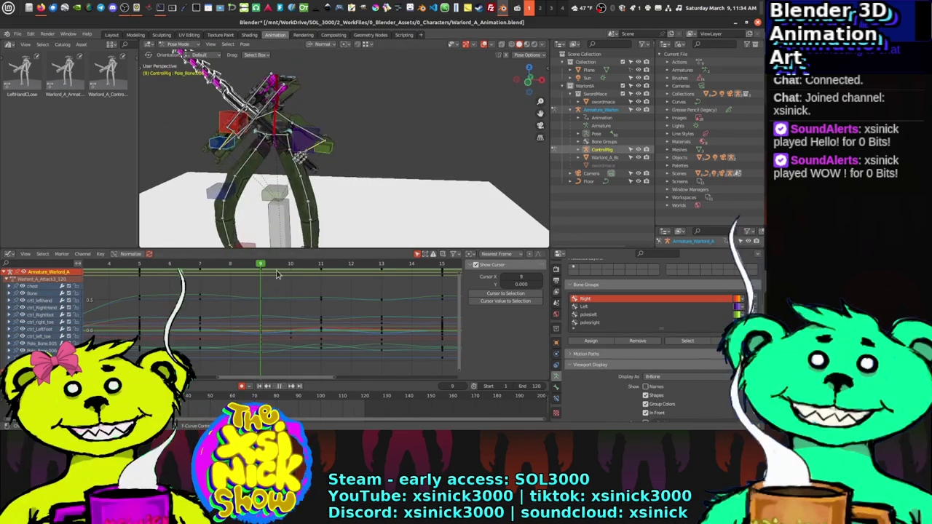
key(Escape)
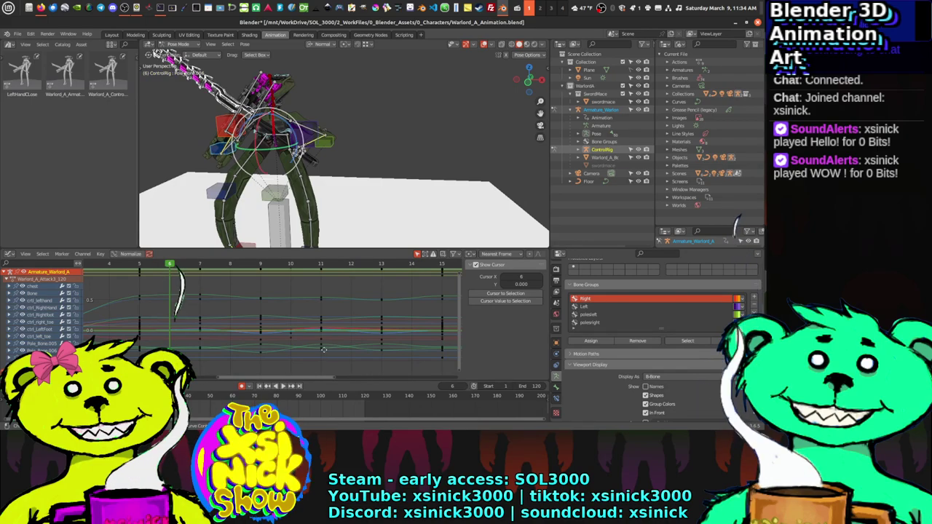
middle_drag(346, 350, 325, 349)
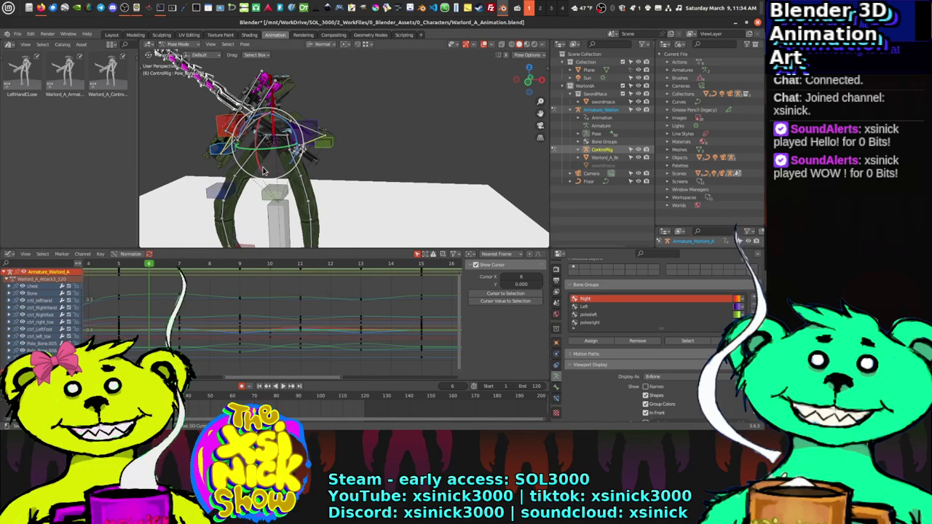
middle_drag(213, 174, 262, 167)
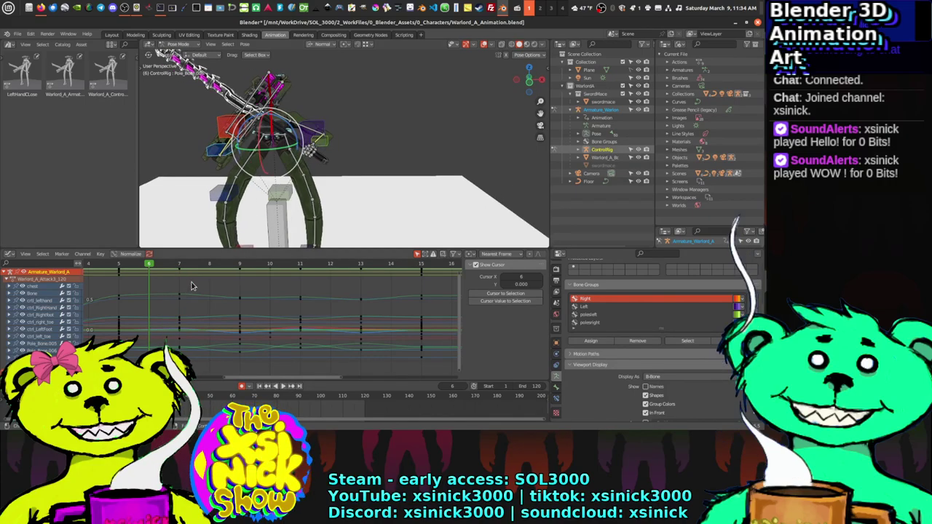
key(space)
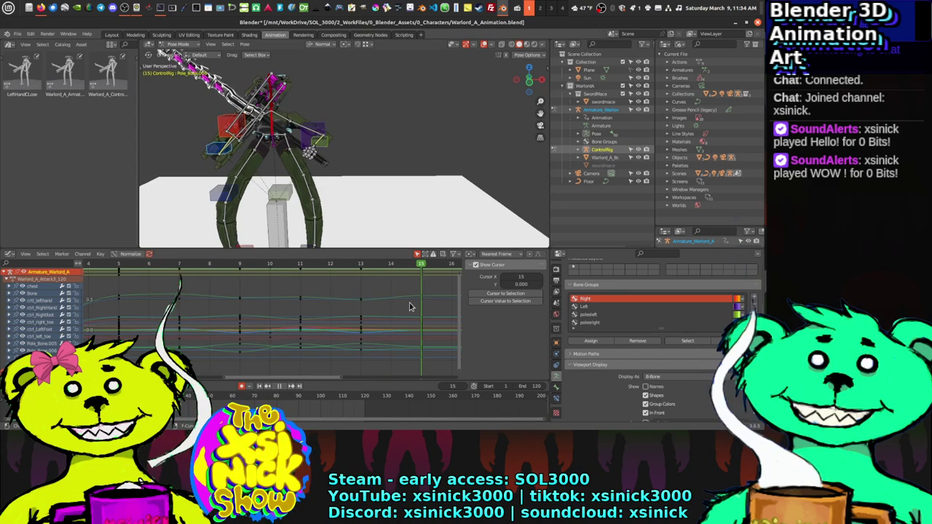
key(space)
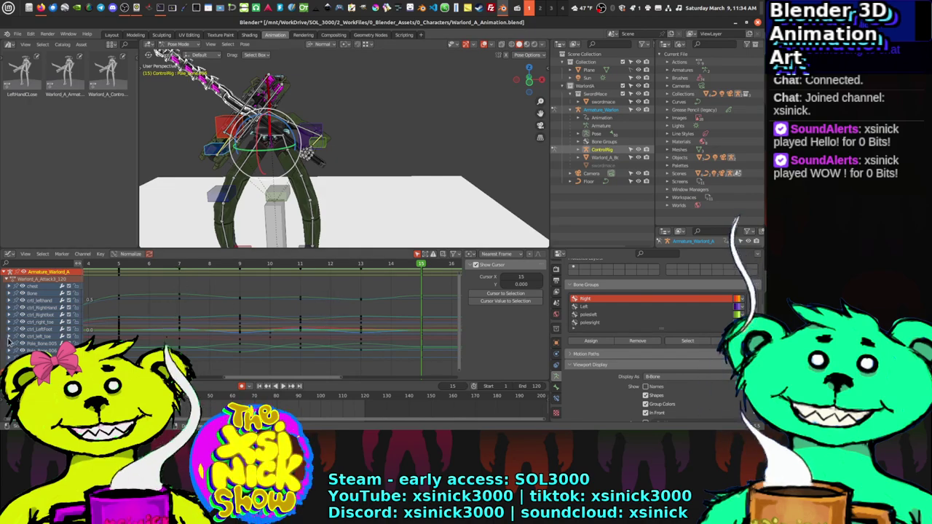
Step: Orbit to a front view of the rig, replay the animation, and reopen the View menu
scroll(22, 331, down, 5)
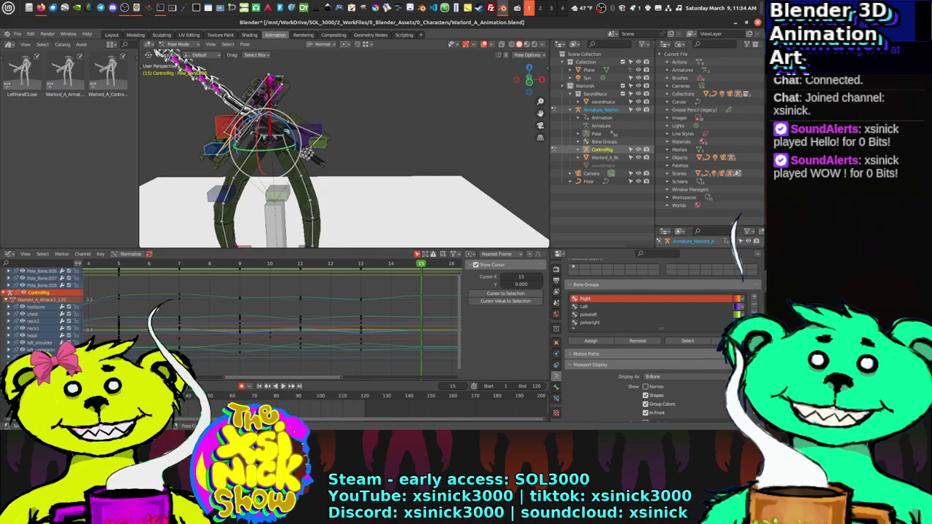
middle_drag(339, 155, 331, 135)
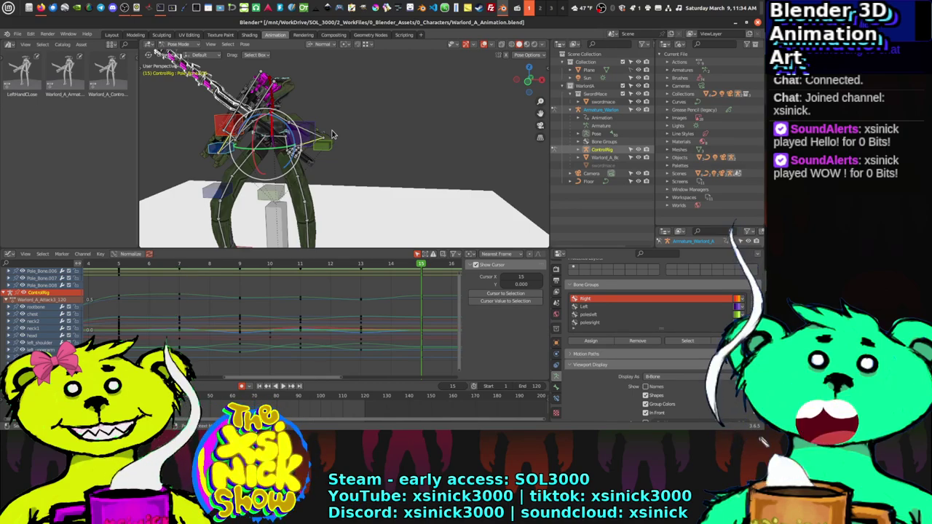
middle_drag(331, 135, 320, 242)
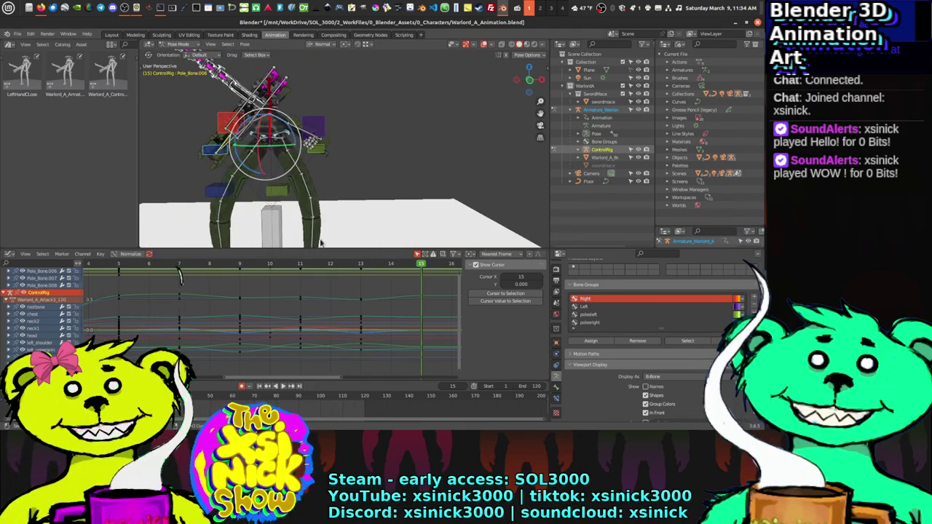
key(space)
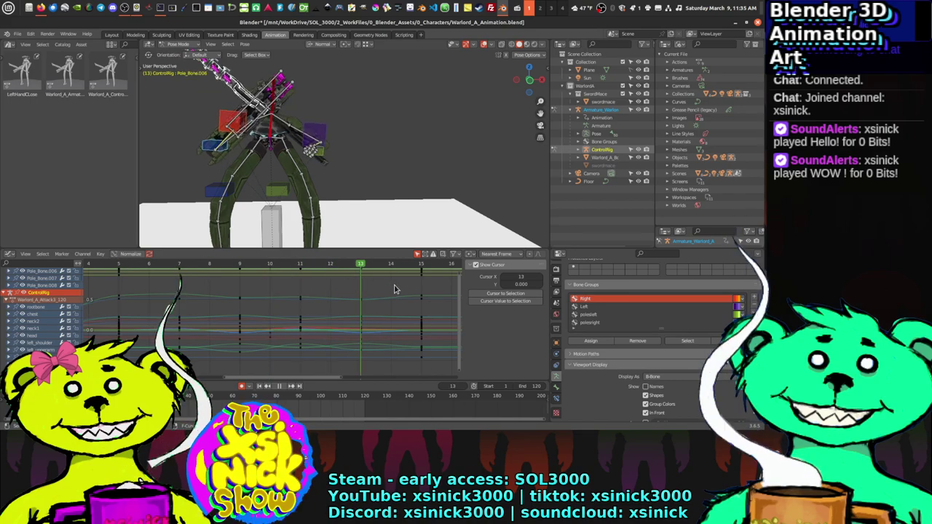
click(25, 254)
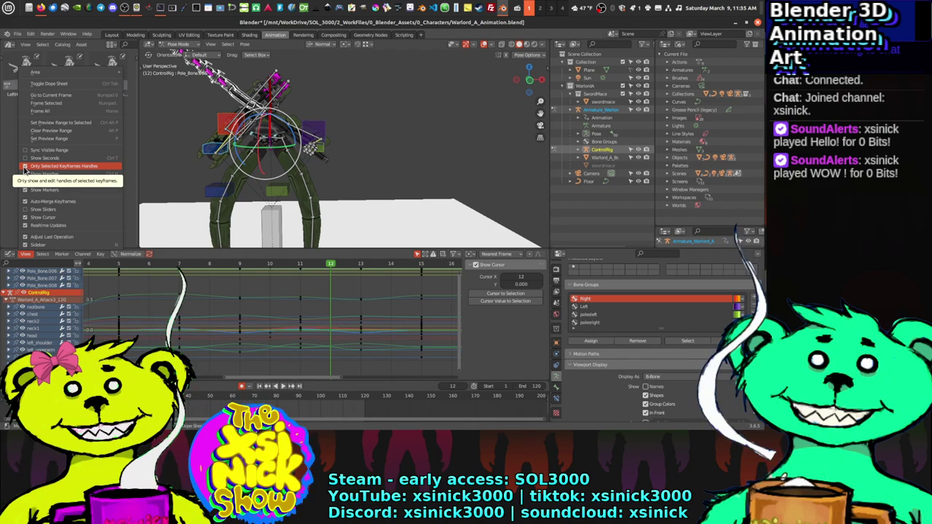
Step: Show handles only for selected keyframes and scrub the animation back to frame 5
click(25, 168)
click(43, 255)
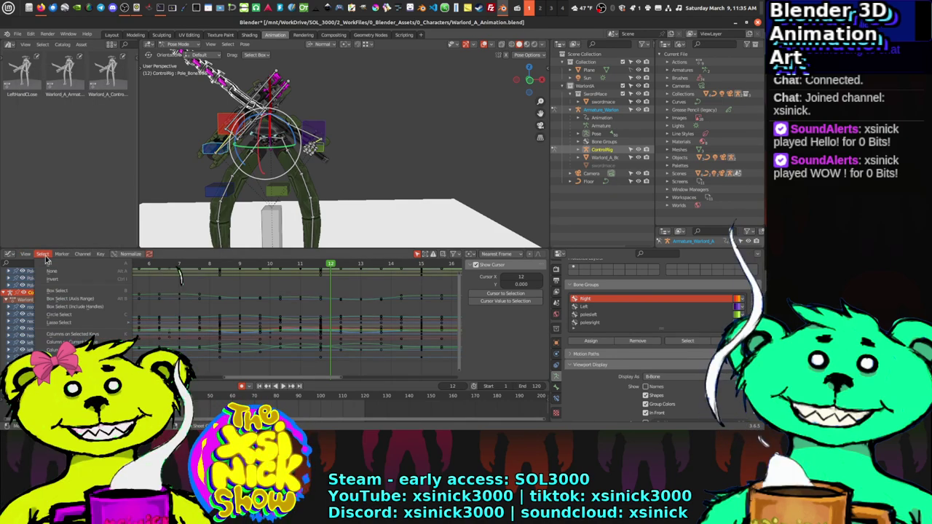
drag(282, 265, 119, 265)
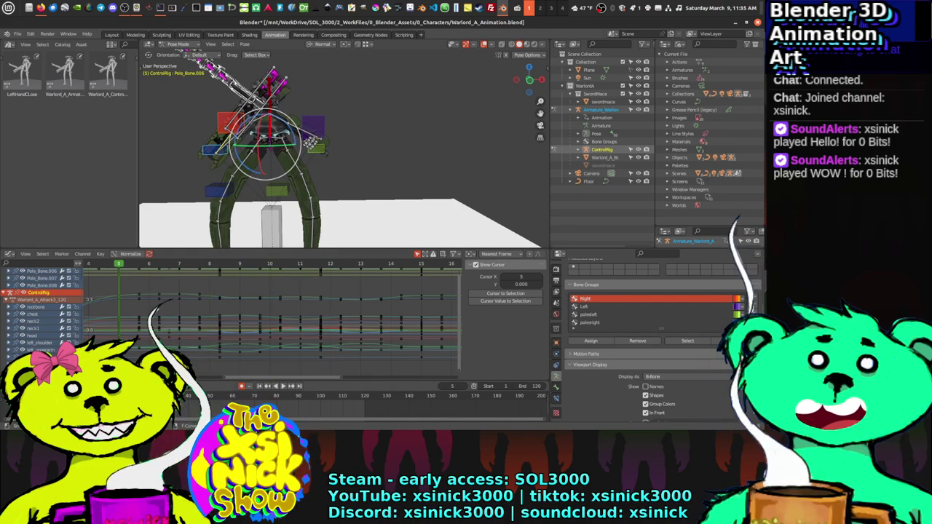
Step: Play the attack animation from frame 0, then bring up the Graph Editor's editor-type list
key(shift+Left)
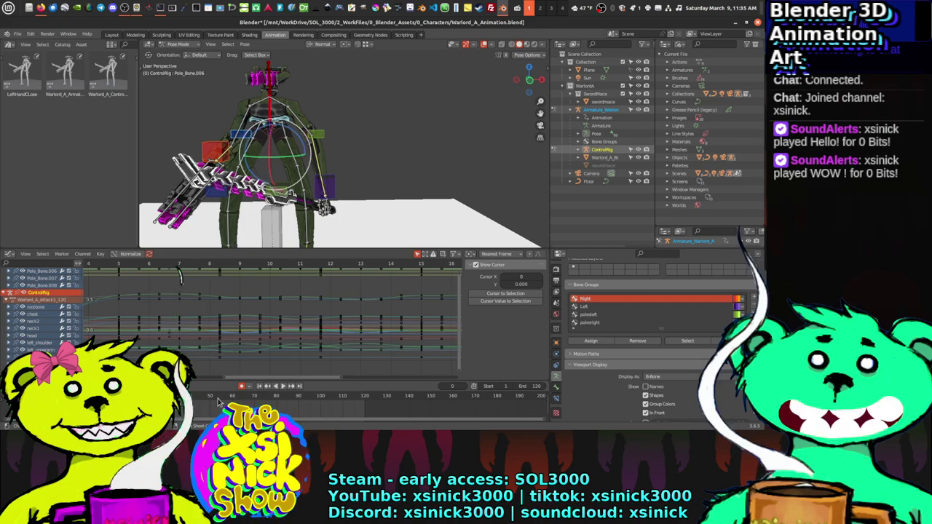
click(278, 388)
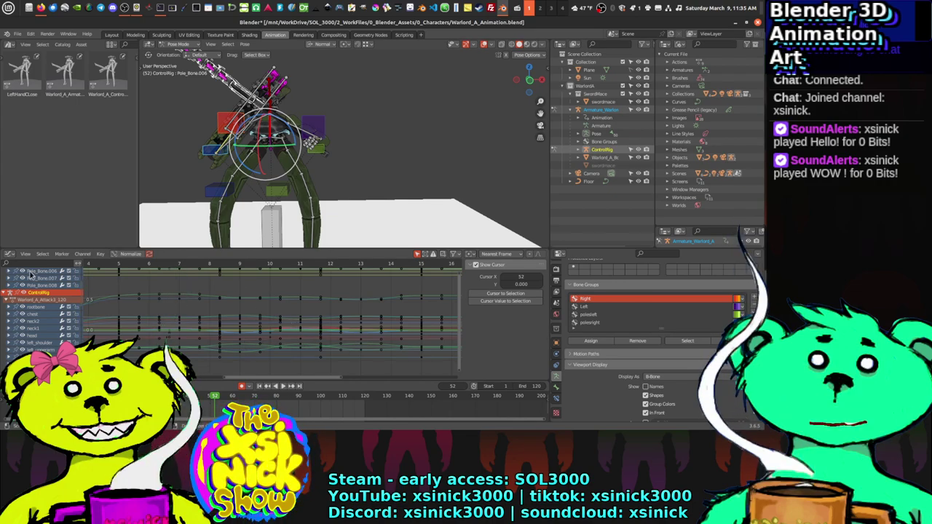
click(11, 256)
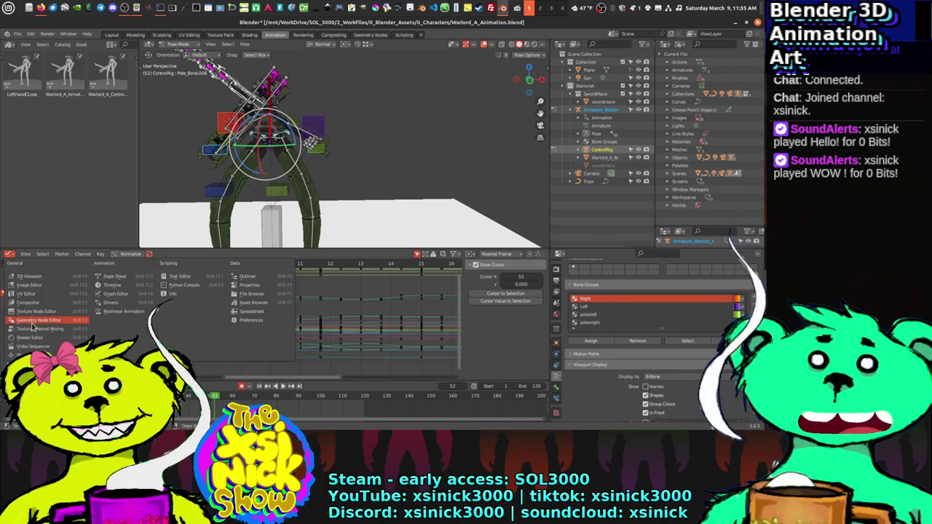
Step: Switch the lower editor to the Dope Sheet Action Editor and scrub from frame 5 to frame 9
click(114, 277)
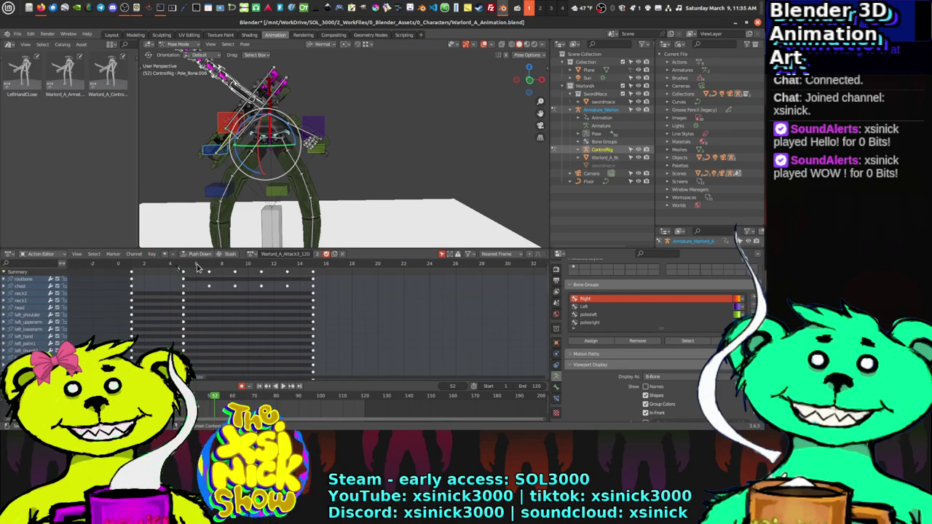
drag(197, 268, 211, 290)
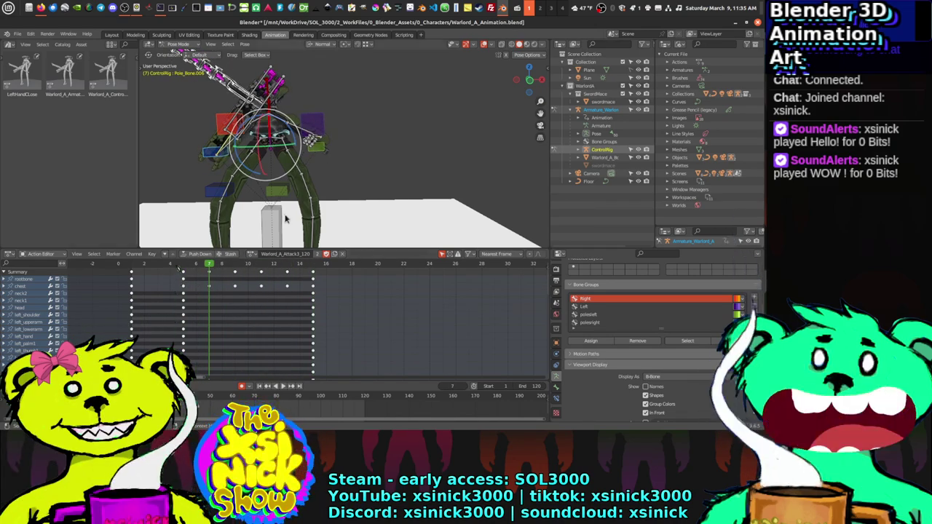
middle_drag(403, 143, 374, 148)
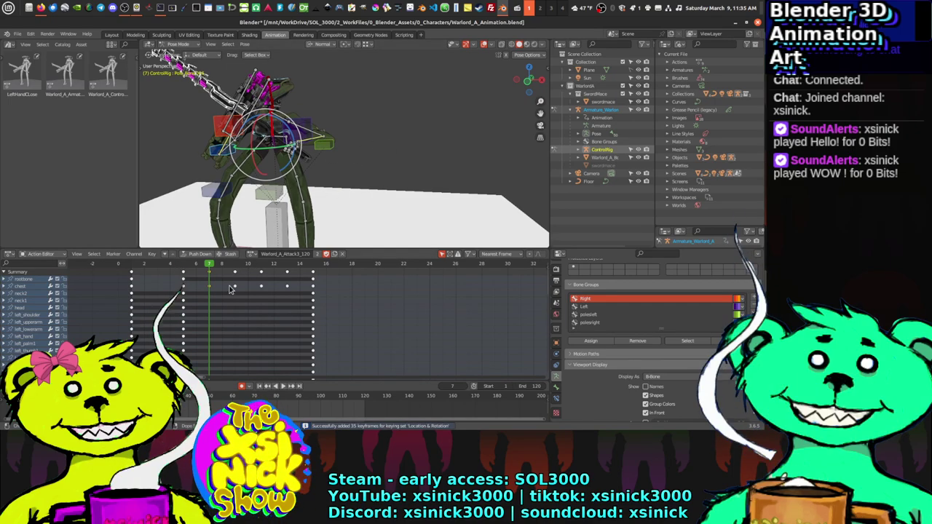
drag(208, 268, 236, 268)
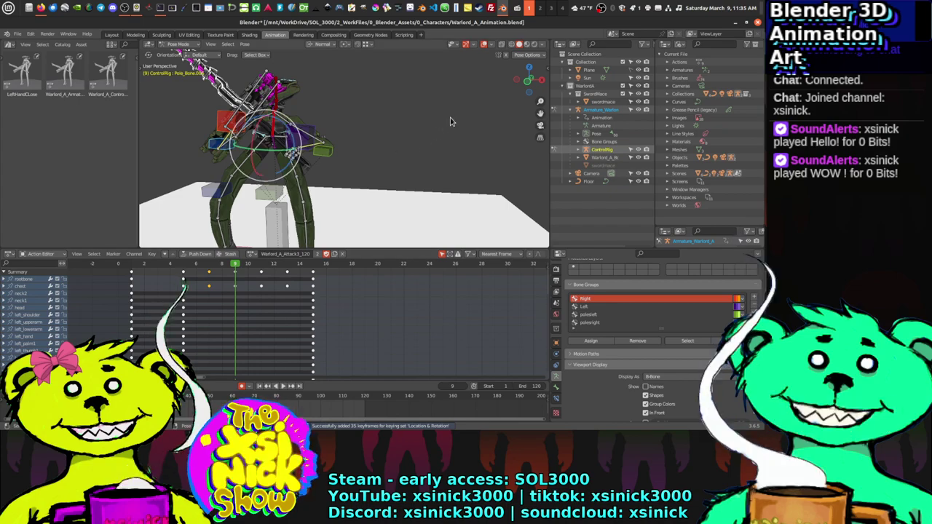
middle_drag(416, 126, 358, 148)
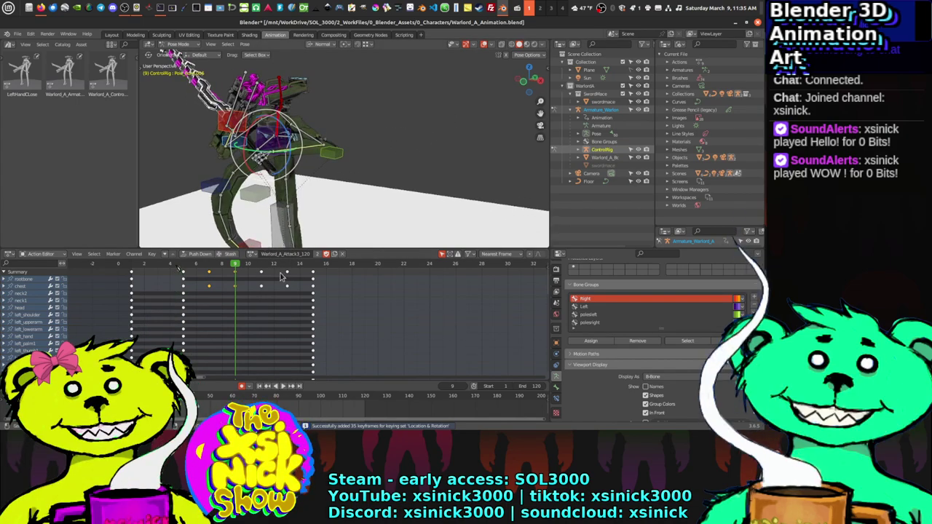
Step: Insert Location & Rotation keyframes for the rig at frame 11, then move to frame 13
drag(255, 265, 265, 267)
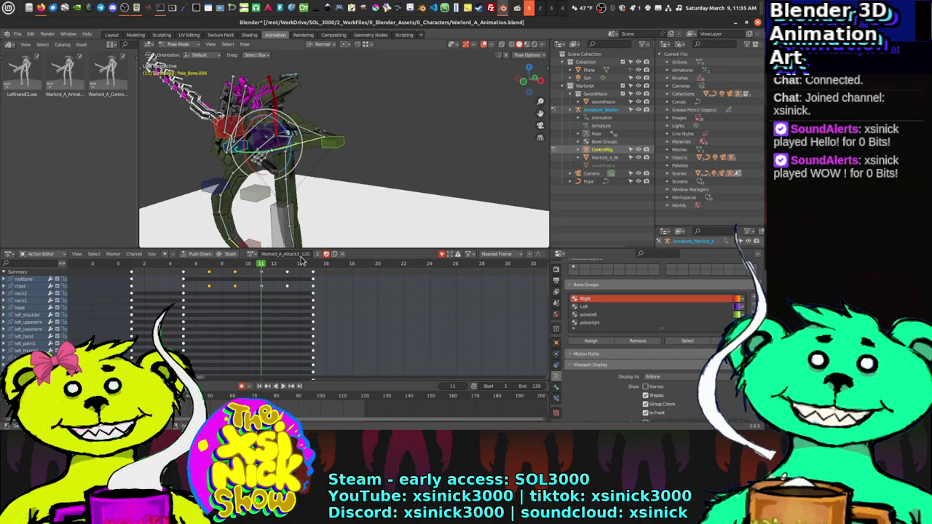
key(i)
click(296, 314)
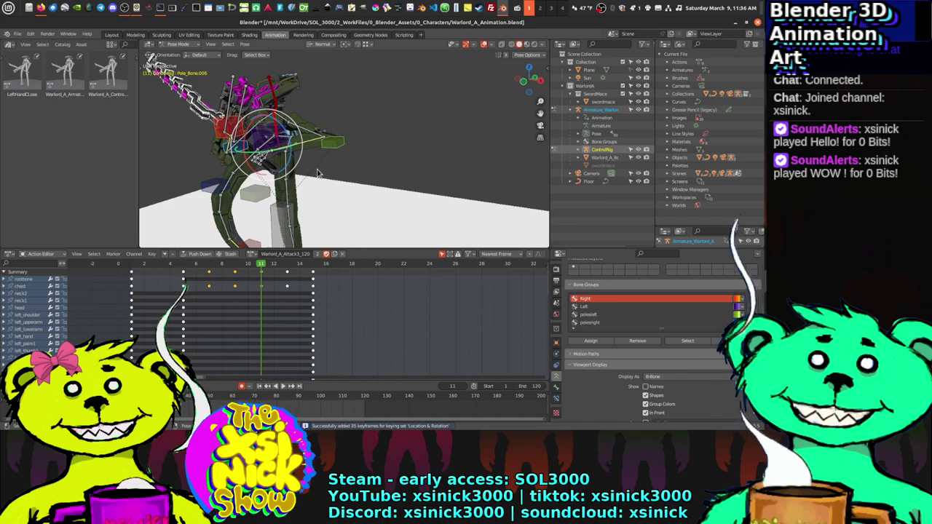
click(287, 266)
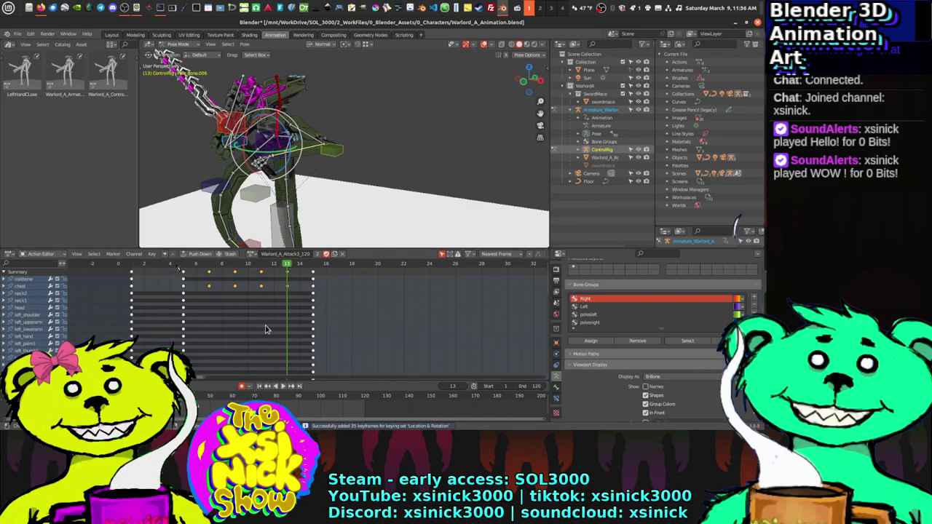
mouse_move(280, 244)
middle_down()
mouse_move(305, 222)
mouse_move(277, 233)
middle_up()
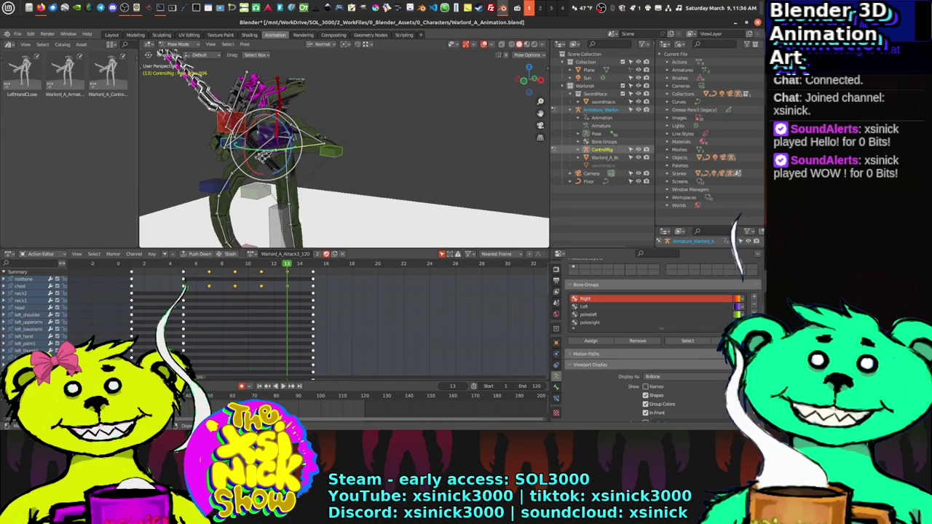
Step: Scroll down the channels and box-select the ctrl_lefthand keyframes
scroll(32, 284, down, 5)
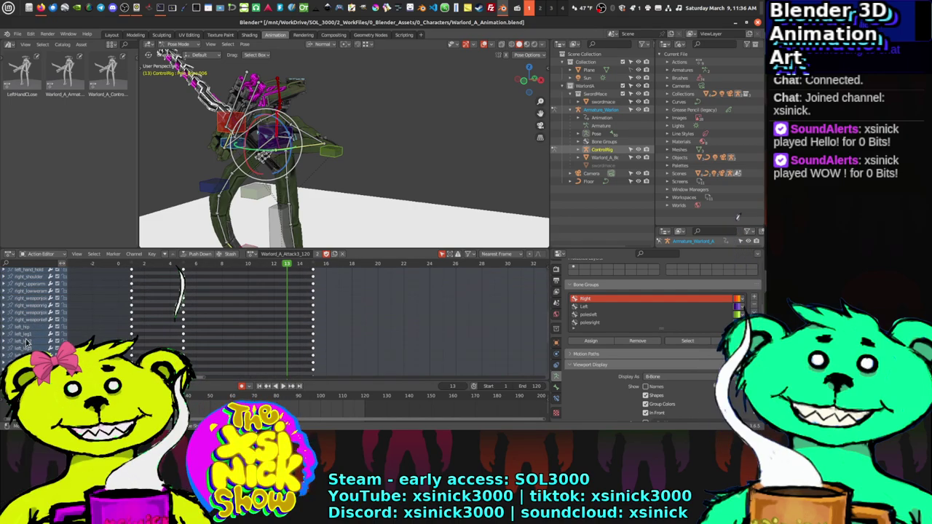
scroll(27, 342, down, 5)
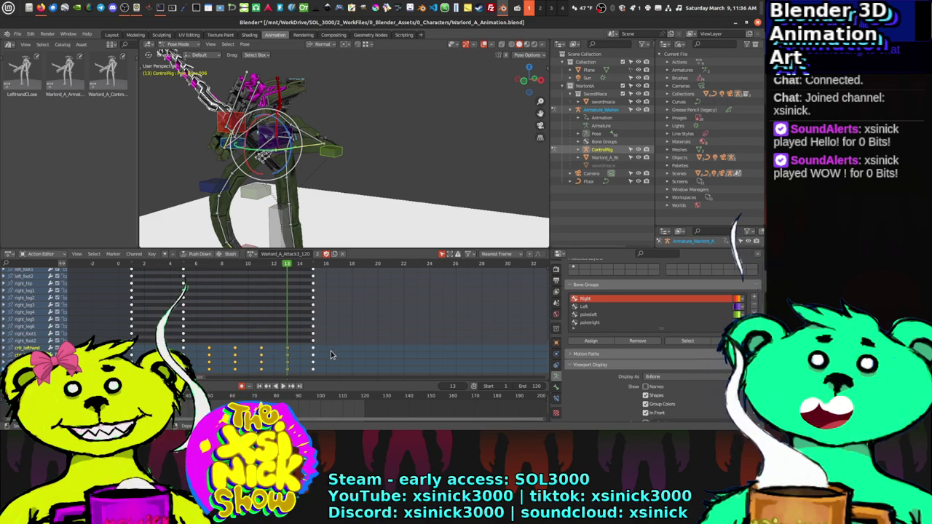
drag(337, 348, 203, 384)
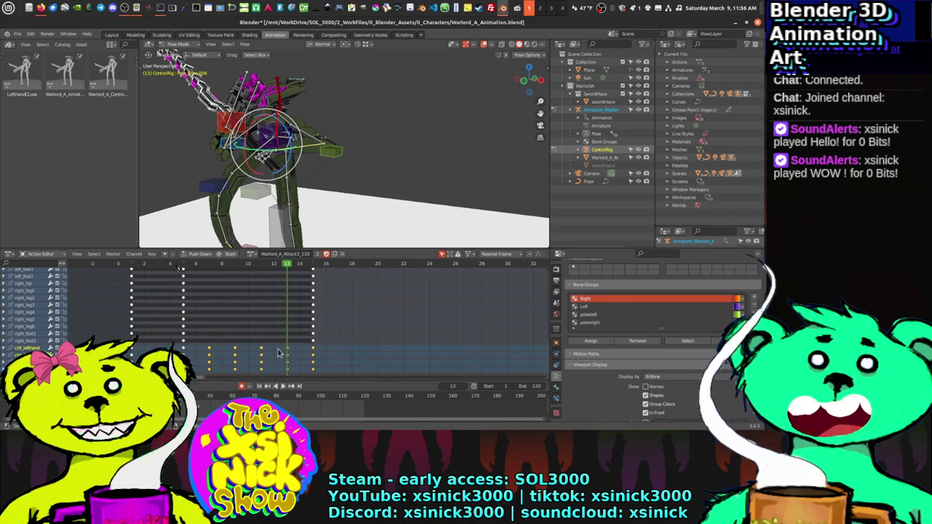
Step: Scroll back up and box-select all the rig's keys between frames 5 and 14
scroll(357, 311, up, 3)
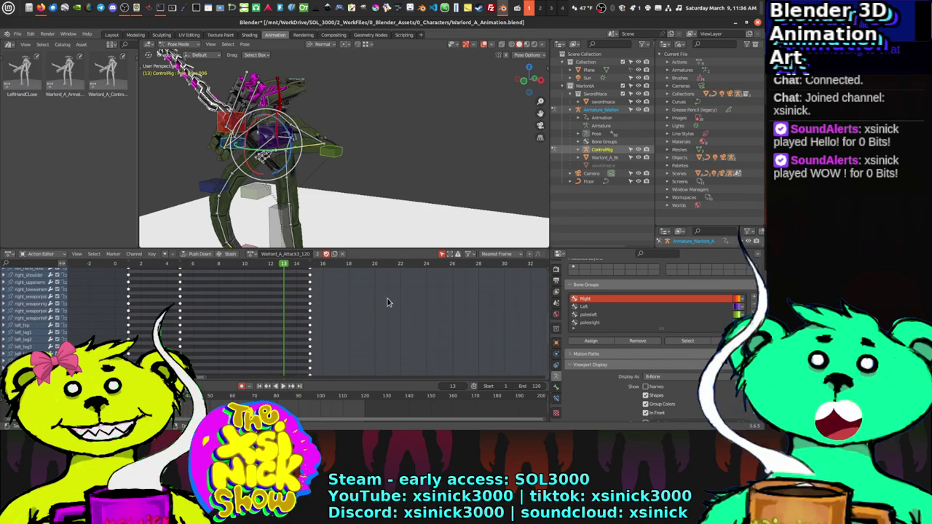
scroll(393, 320, up, 8)
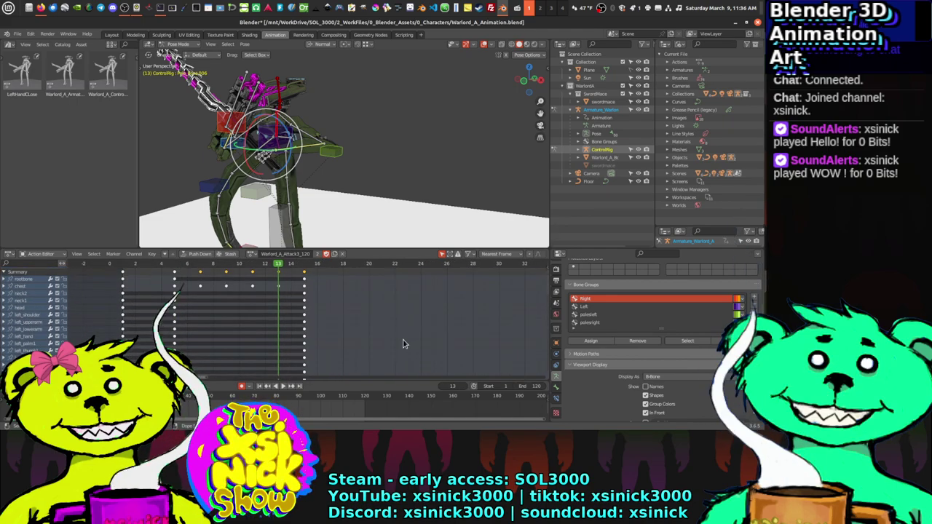
drag(318, 271, 195, 294)
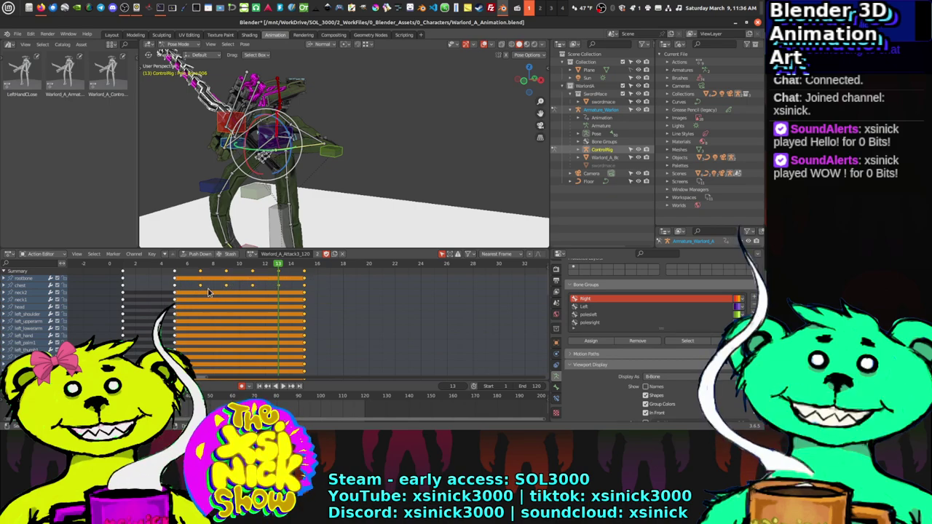
Step: Reselect only the chest row keys and the keys in the lower control rows
click(329, 288)
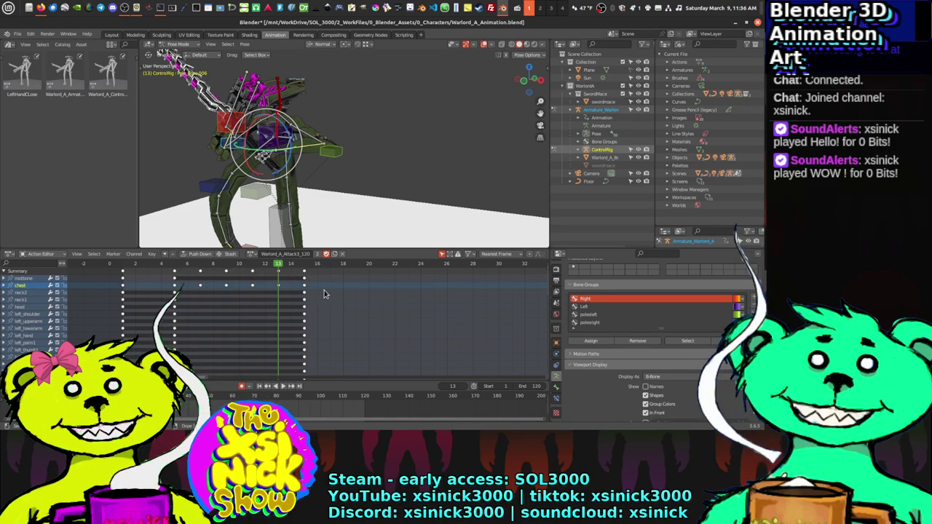
drag(195, 283, 206, 297)
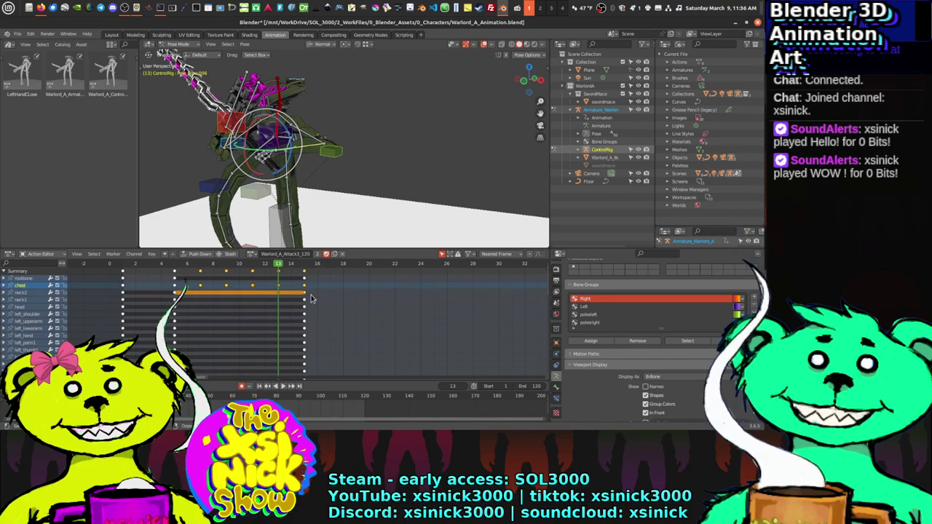
shift+scroll(320, 306, down, 6)
middle_drag(330, 295, 356, 307)
shift+scroll(377, 294, down, 4)
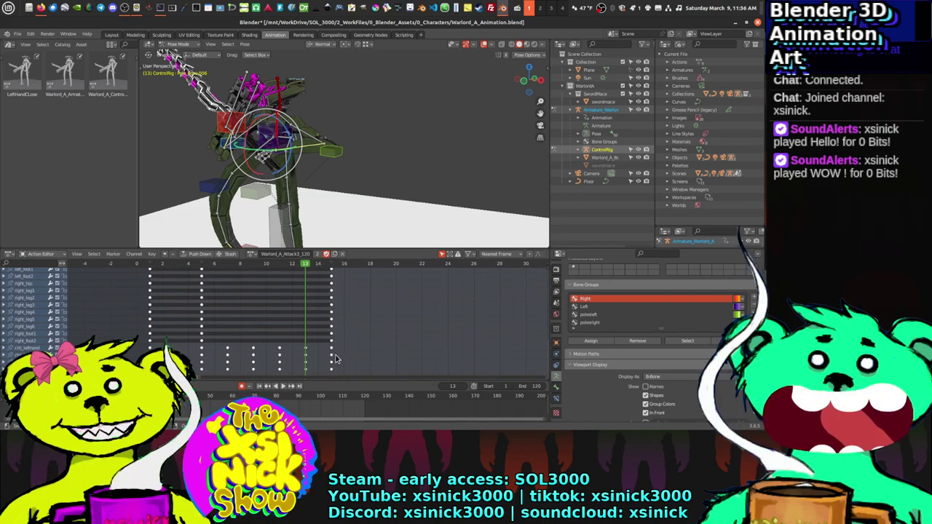
drag(340, 348, 222, 380)
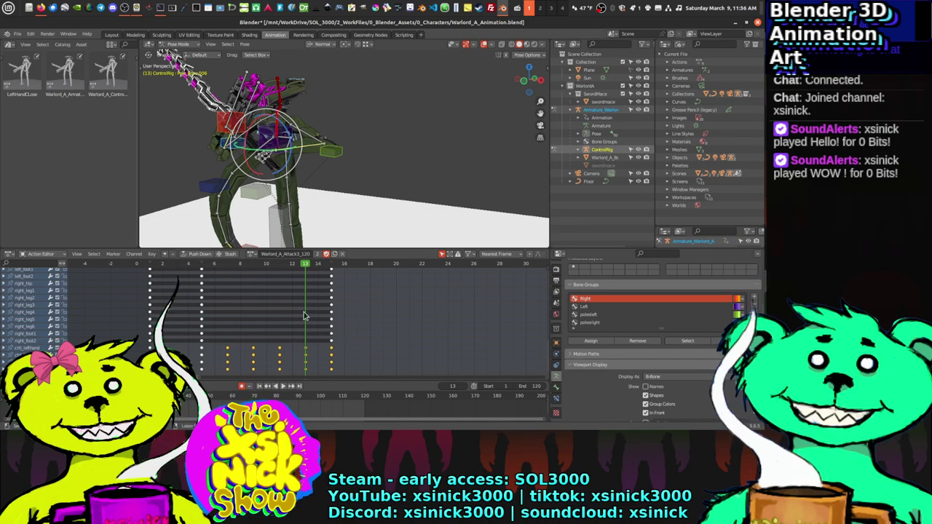
Step: Scrub the playhead forward to frame 17 and scroll the Action Editor view
drag(327, 267, 357, 266)
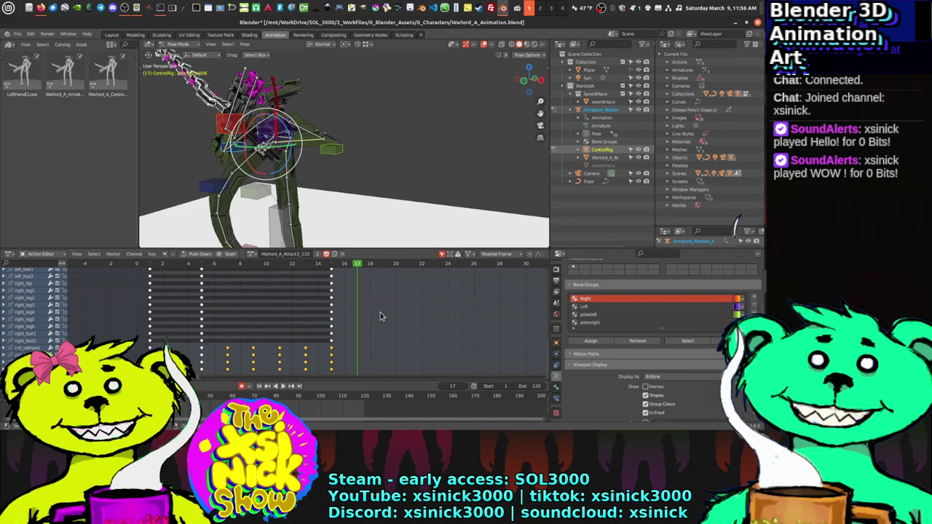
scroll(382, 317, up, 5)
ctrl+scroll(397, 333, right, 1)
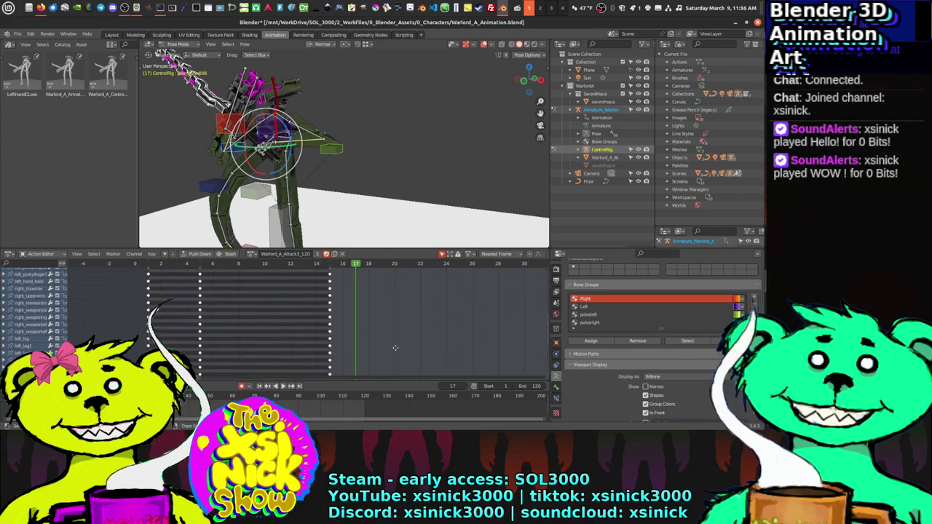
scroll(402, 339, up, 10)
ctrl+scroll(393, 331, right, 1)
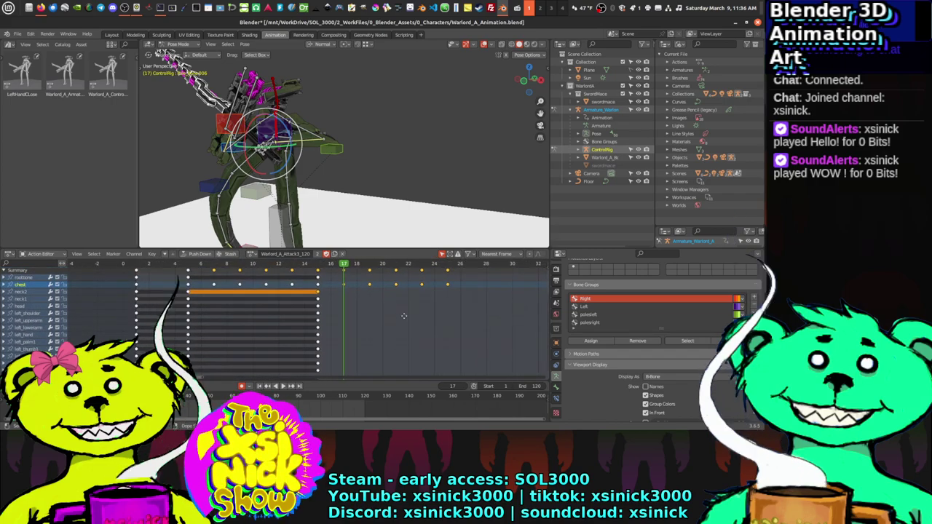
Step: Make ControlRig the active object and scroll through its Action Editor channels
click(611, 149)
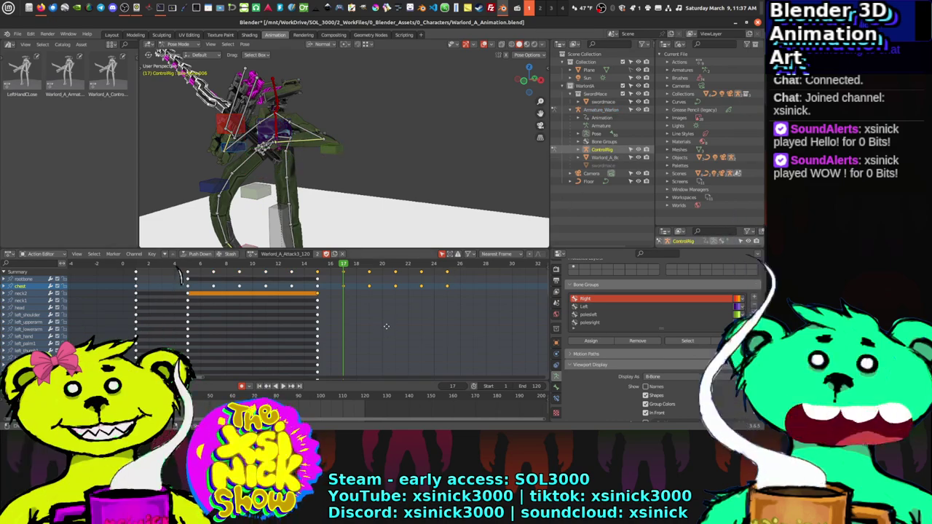
ctrl+scroll(381, 402, left, 1)
scroll(380, 371, down, 5)
ctrl+scroll(380, 376, right, 1)
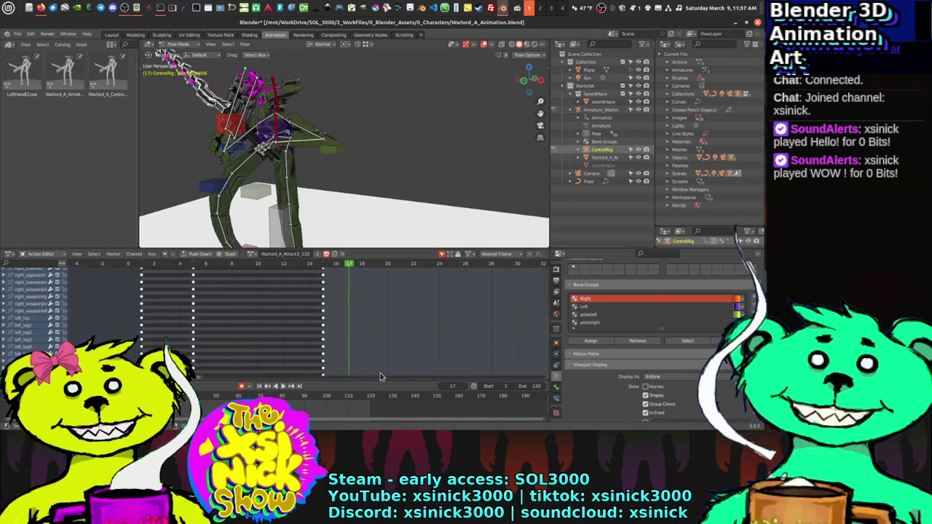
scroll(375, 360, down, 3)
ctrl+scroll(381, 374, left, 1)
ctrl+scroll(381, 378, right, 5)
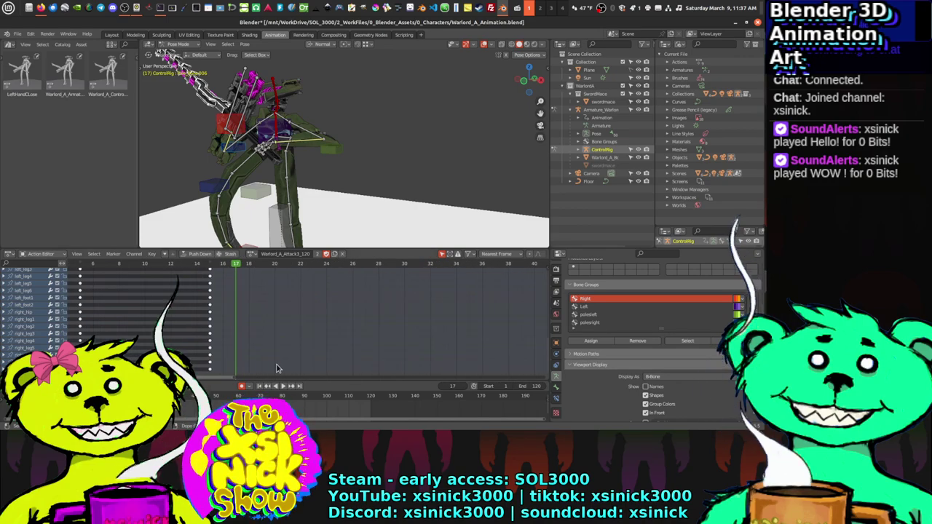
ctrl+scroll(328, 368, left, 5)
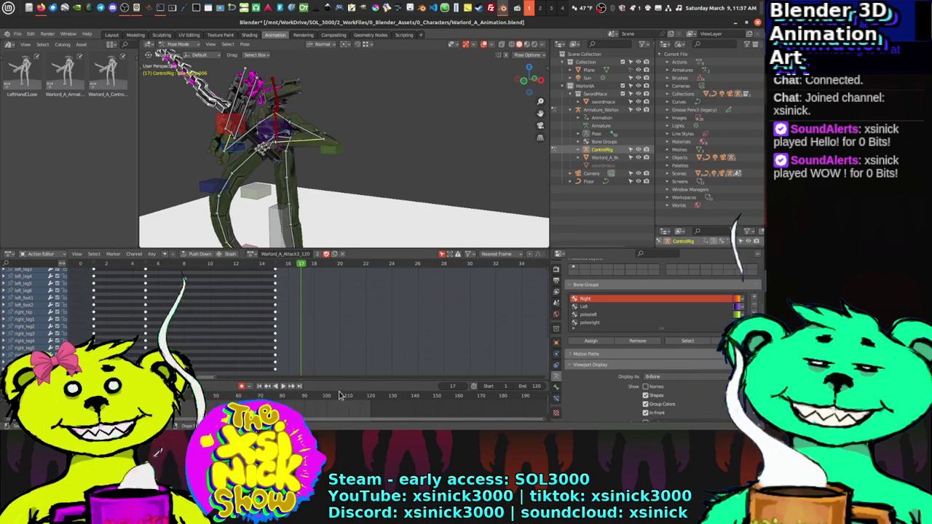
scroll(337, 274, up, 3)
scroll(339, 281, up, 5)
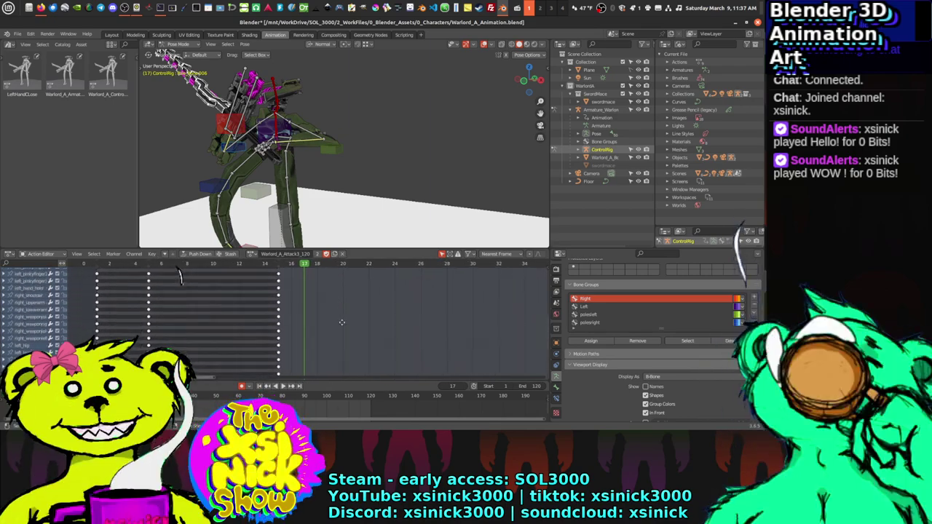
scroll(347, 289, up, 1)
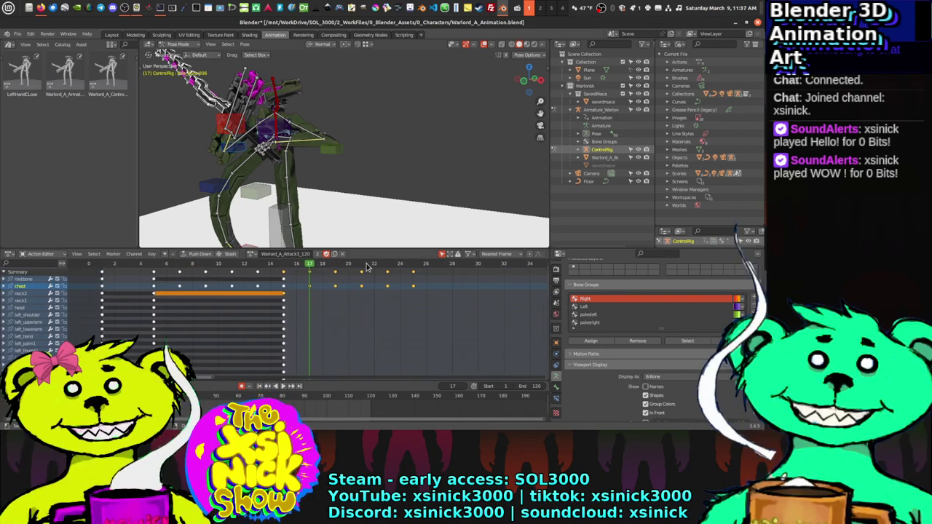
scroll(342, 324, down, 6)
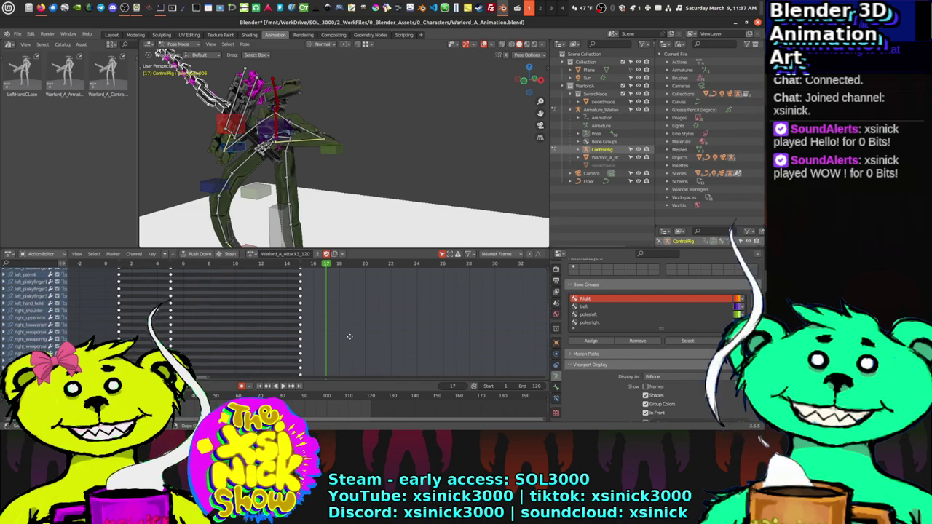
scroll(359, 323, down, 2)
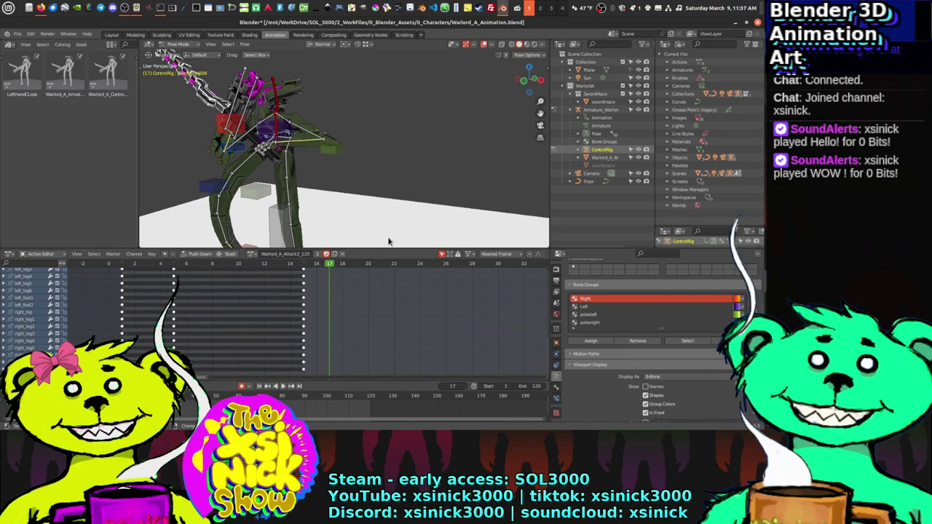
Step: Select the ctrl_lefthand and Pole_Bone.006 controls and paste keyframes for them
middle_drag(388, 242, 368, 156)
click(371, 157)
middle_drag(291, 126, 251, 132)
click(259, 128)
click(206, 164)
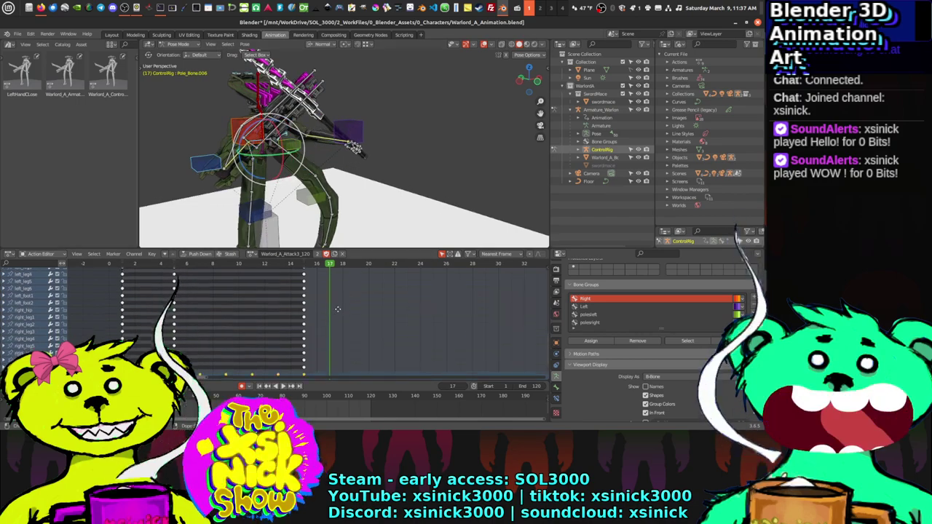
middle_drag(337, 310, 350, 290)
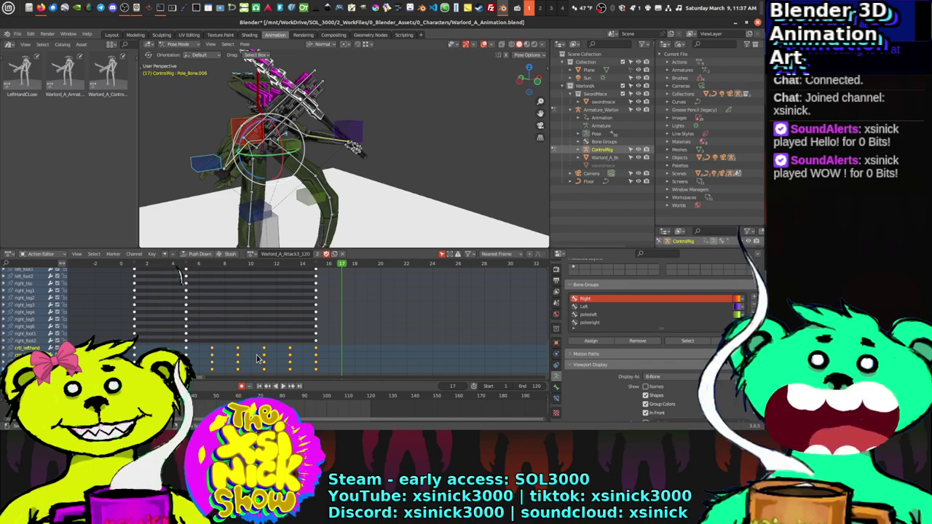
key(ctrl+v)
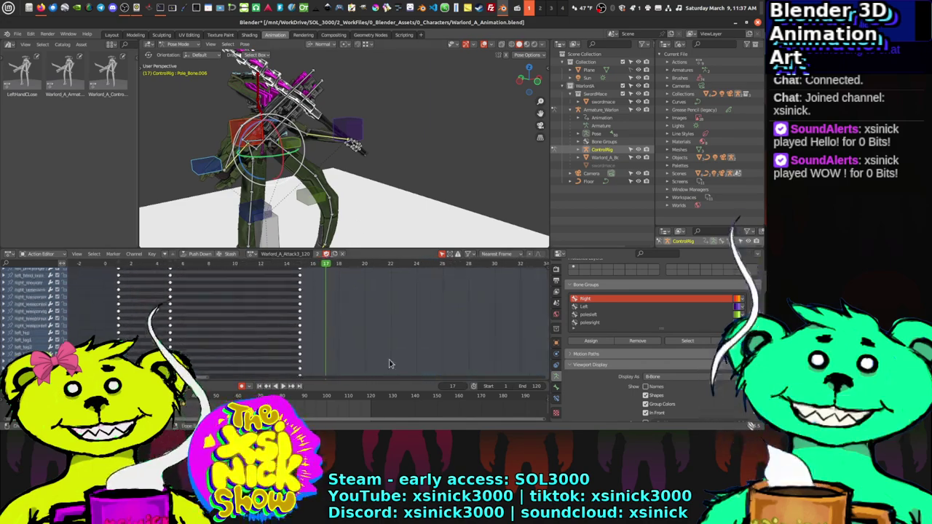
Step: Fit all the action's keys in view and jump to frame 25
key(Home)
middle_drag(414, 331, 397, 305)
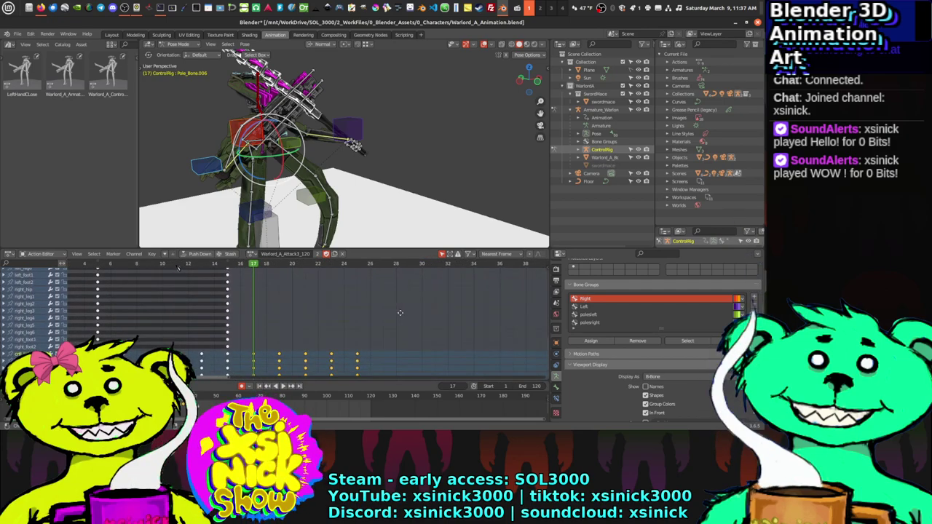
scroll(389, 335, down, 3)
scroll(386, 284, down, 2)
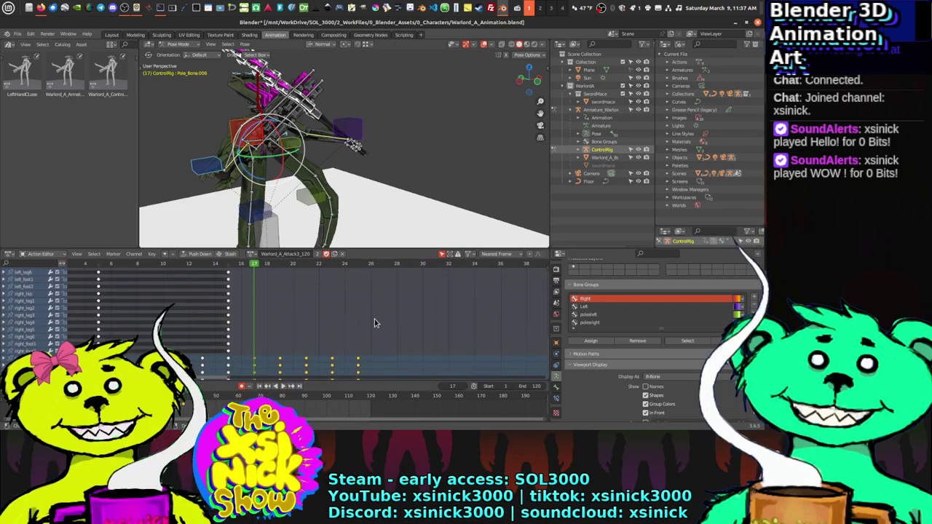
scroll(375, 306, down, 1)
click(360, 264)
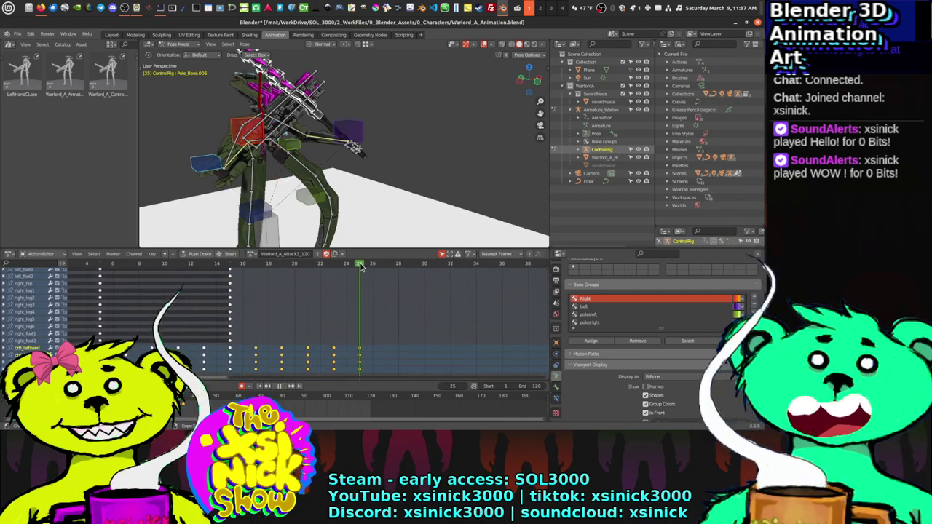
scroll(437, 345, up, 6)
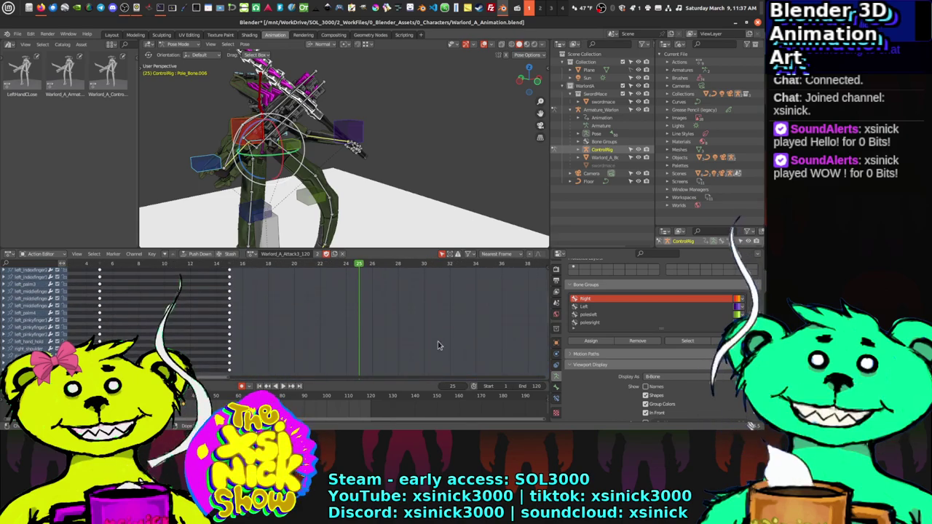
scroll(437, 345, up, 3)
scroll(414, 284, up, 3)
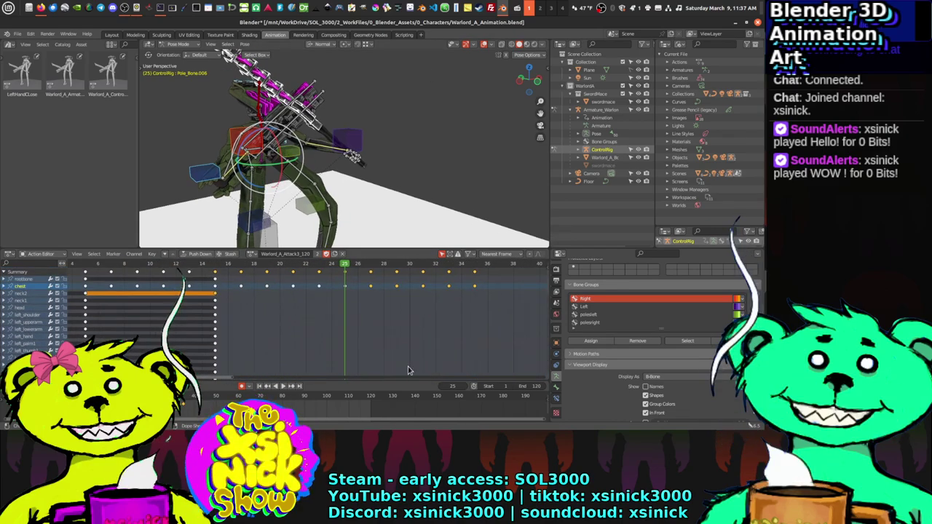
drag(359, 310, 512, 252)
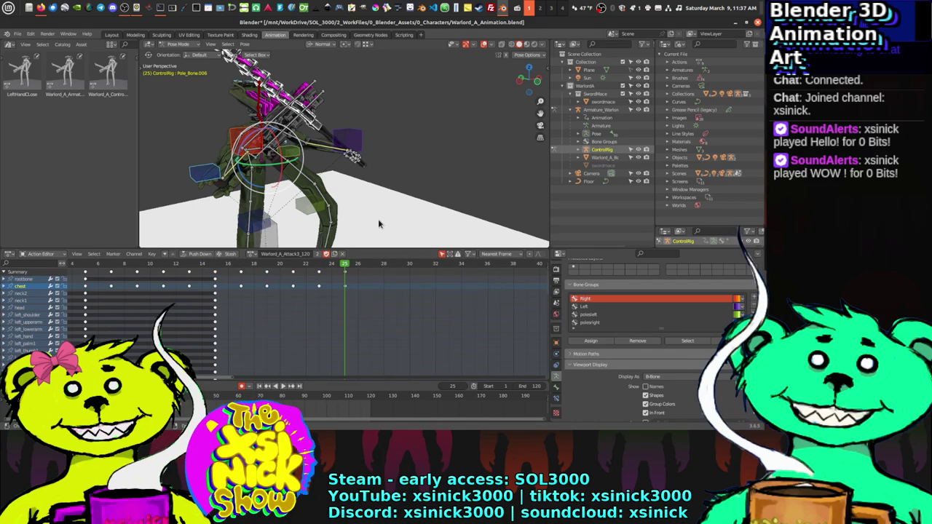
Step: Play the attack back, stop at frame 27, and select the Warlord armature's chest bone
key(space)
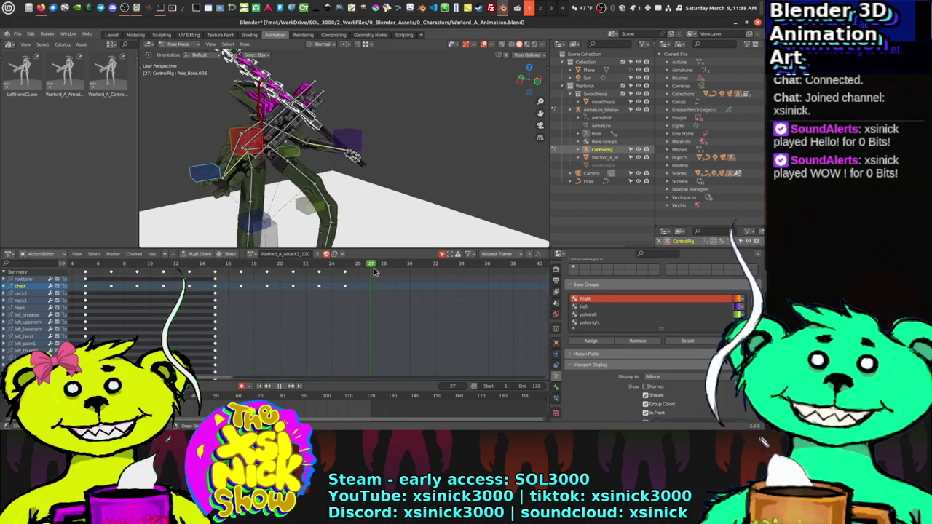
key(space)
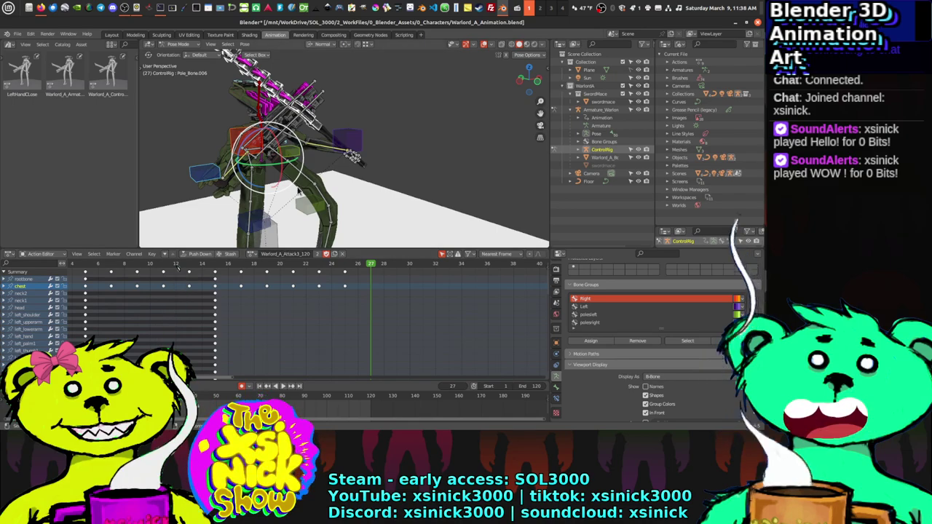
middle_drag(407, 142, 292, 140)
click(282, 142)
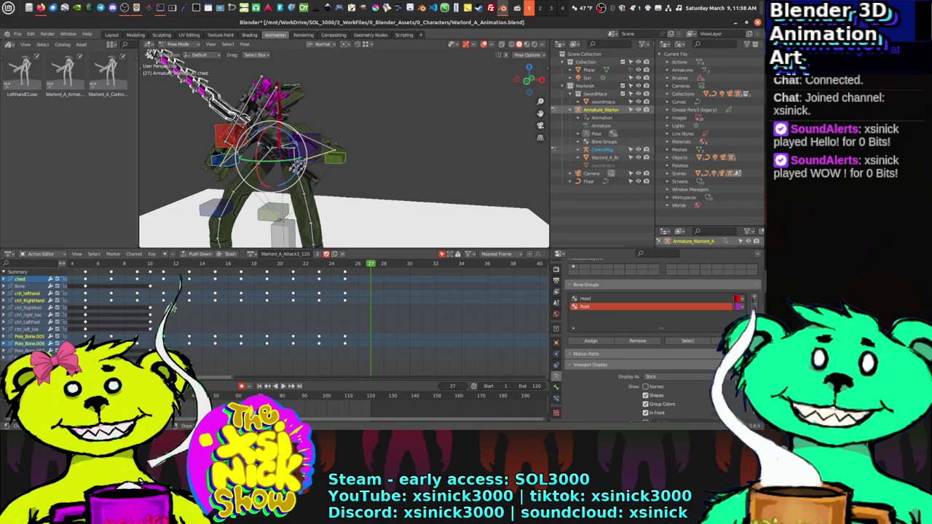
Step: Select every Warlord bone and move its key block later so it ends at frame 27
middle_drag(182, 327, 281, 335)
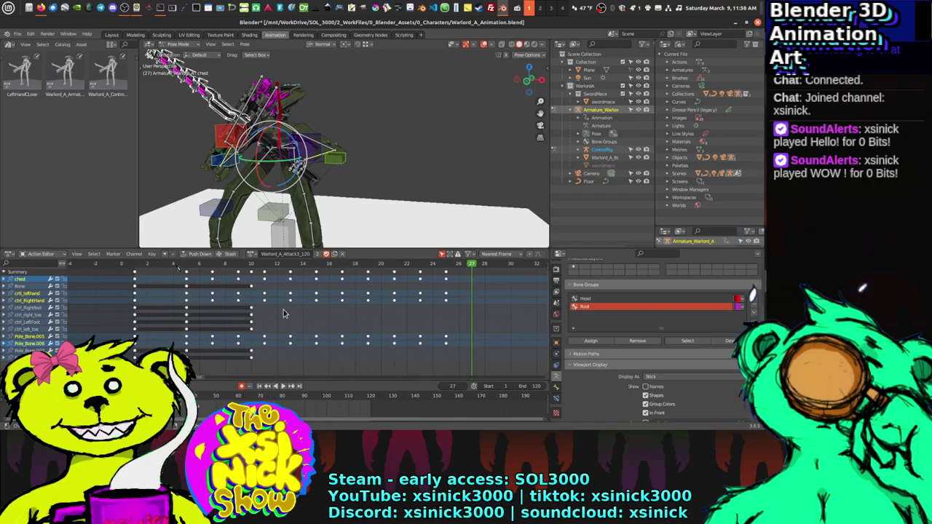
middle_drag(339, 137, 379, 117)
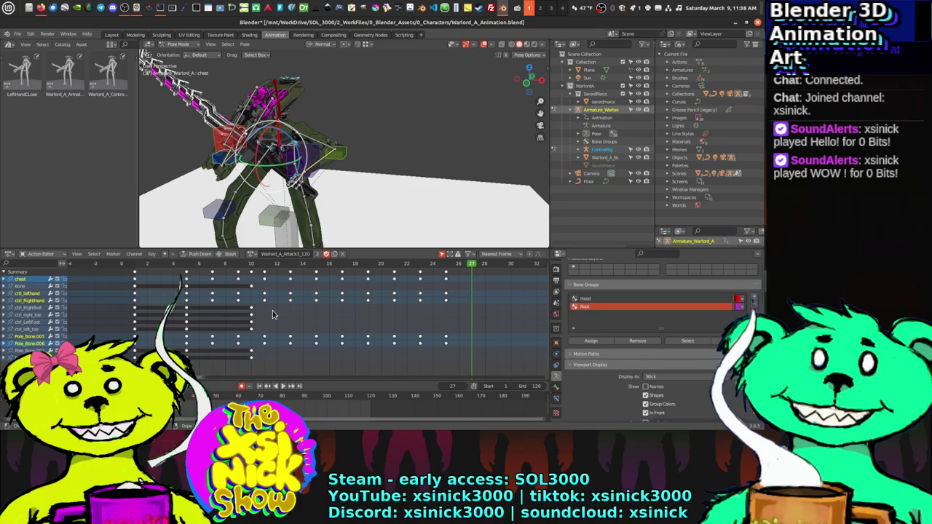
middle_drag(266, 133, 339, 136)
key(a)
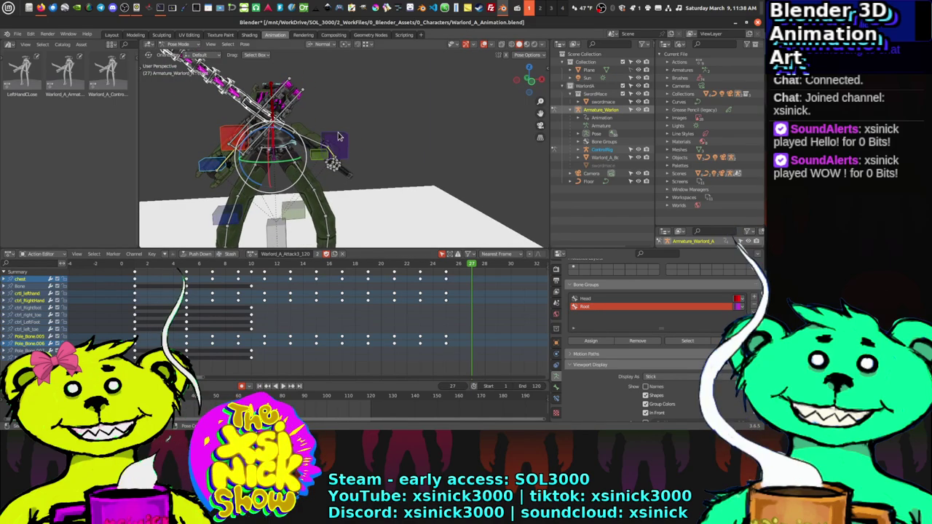
alt+click(316, 281)
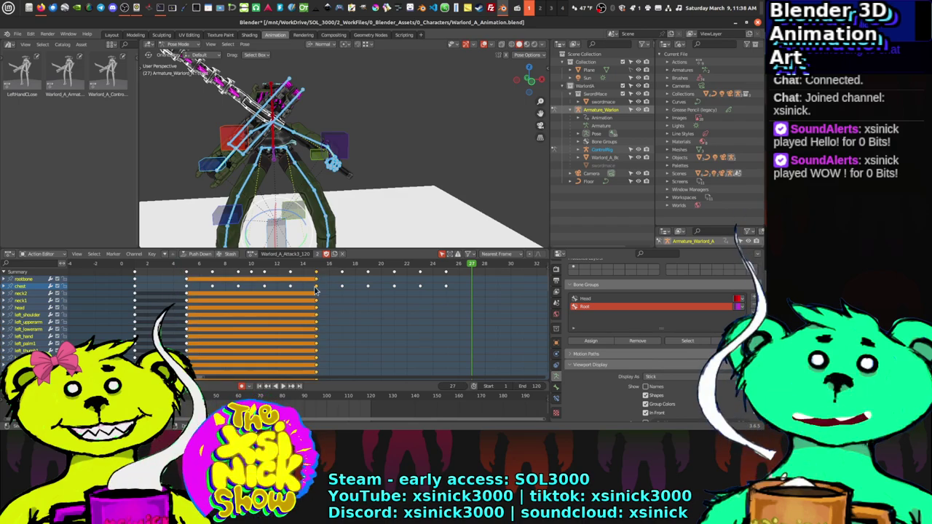
key(g)
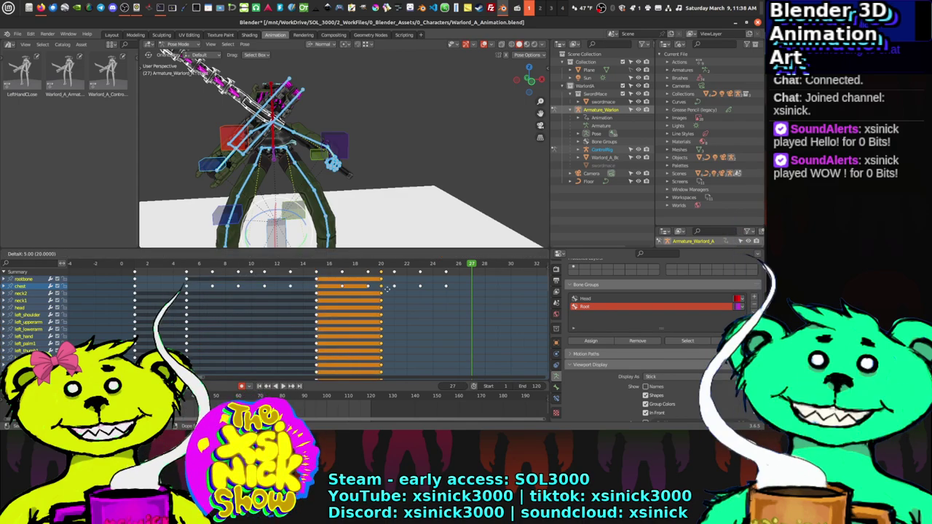
click(474, 271)
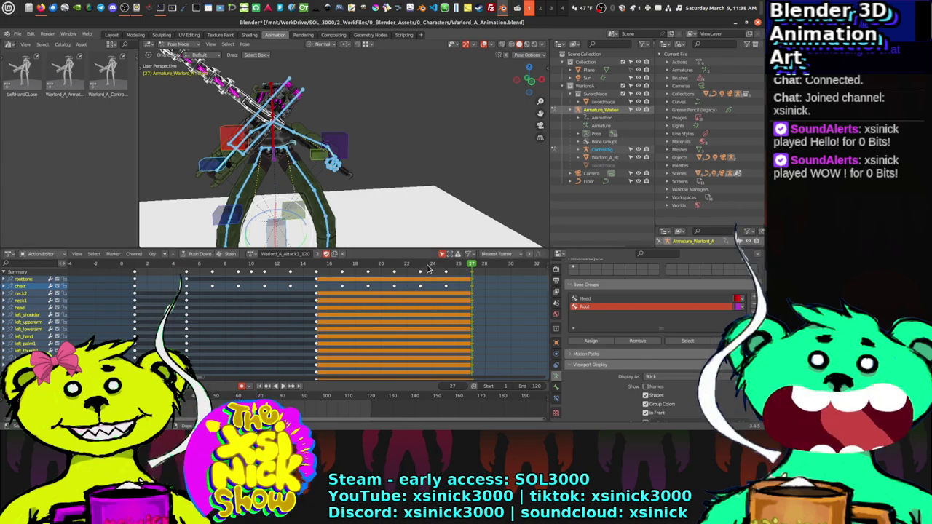
Step: Step between frames 25 and 27, then scrub back to frame 7
key(Left)
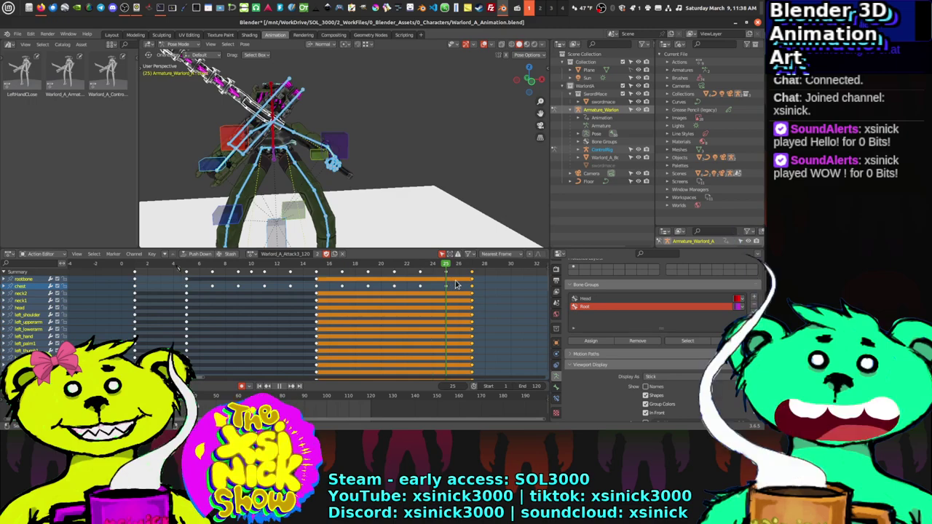
key(Right)
key(Right)
drag(463, 284, 213, 275)
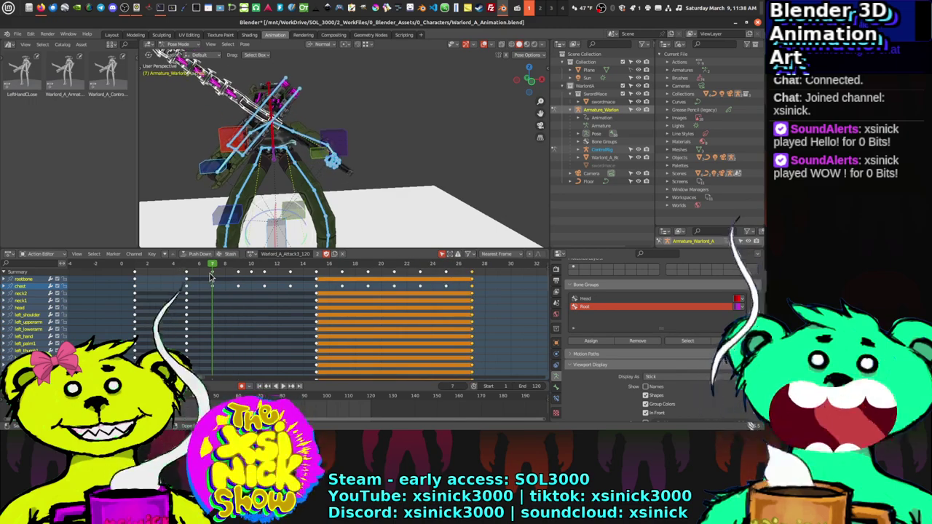
key(i)
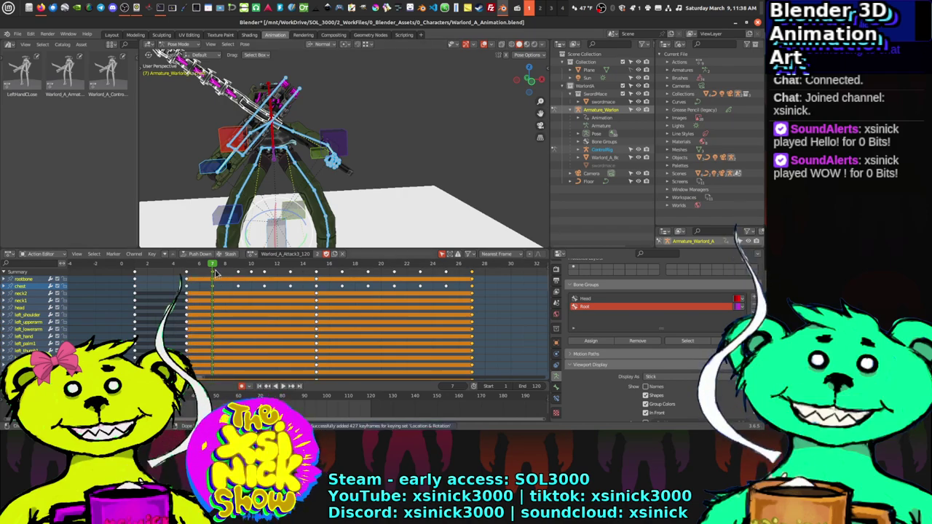
key(Right)
key(Right)
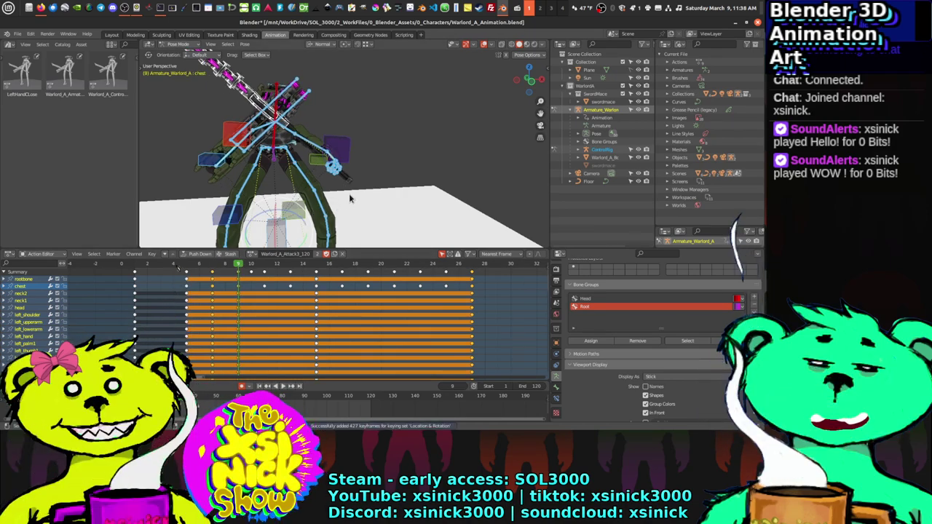
key(space)
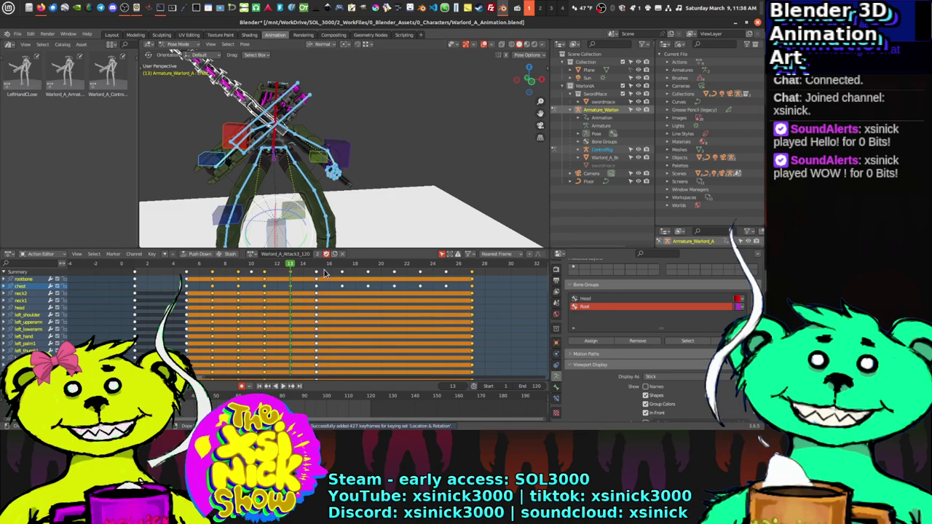
mouse_move(381, 264)
mouse_down()
mouse_move(363, 263)
mouse_move(394, 266)
mouse_up()
click(382, 264)
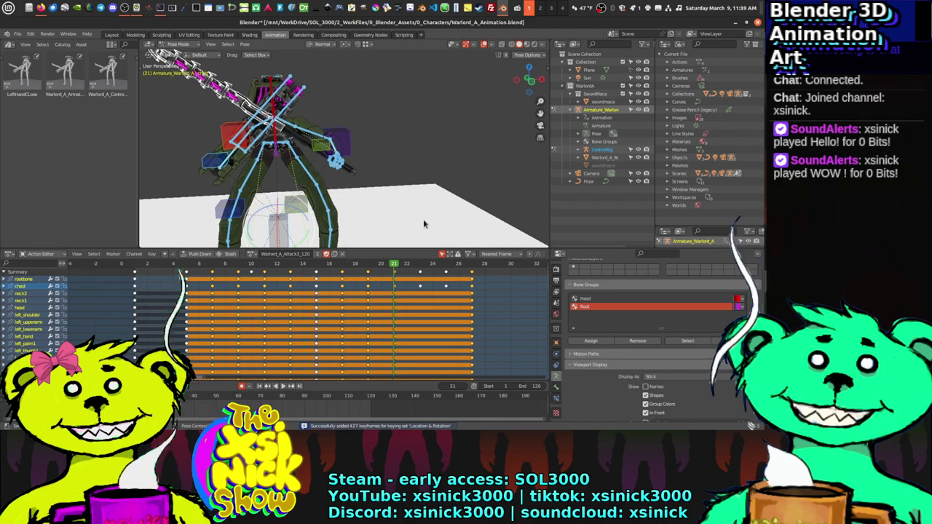
key(Right)
key(Right)
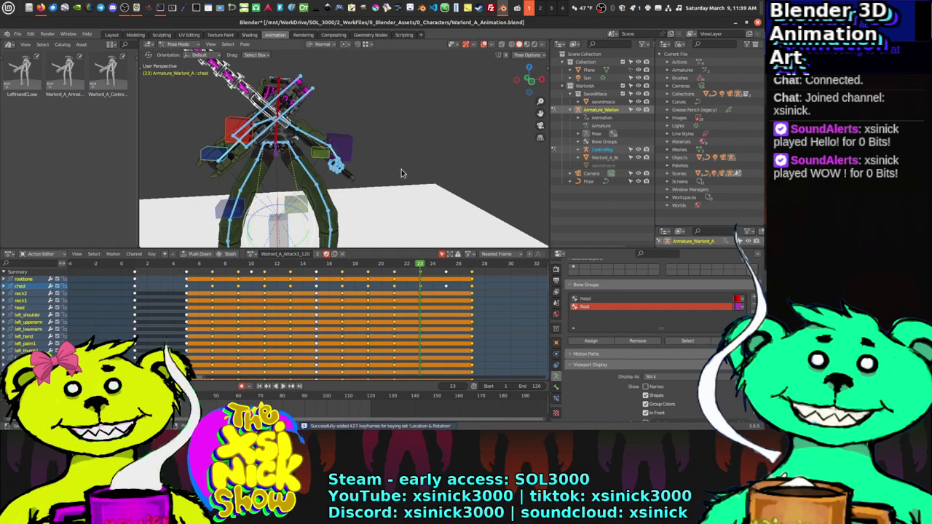
drag(422, 267, 445, 266)
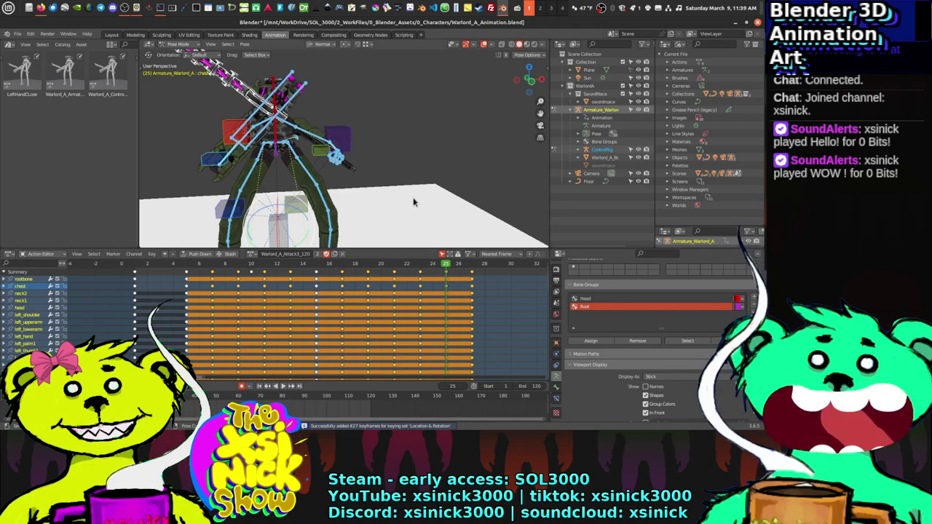
middle_drag(379, 190, 343, 226)
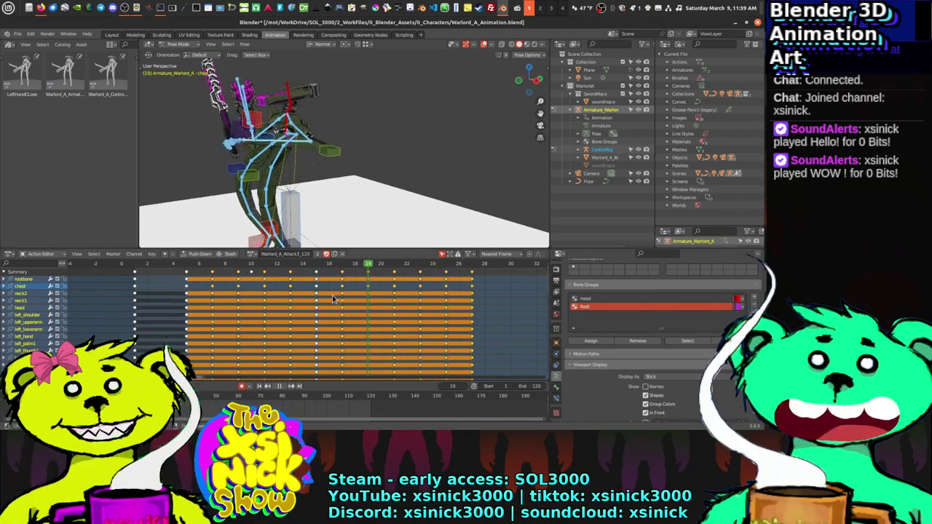
Step: Scrub back to frame 1 and play the attack animation, stopping and resuming playback
drag(195, 298, 134, 304)
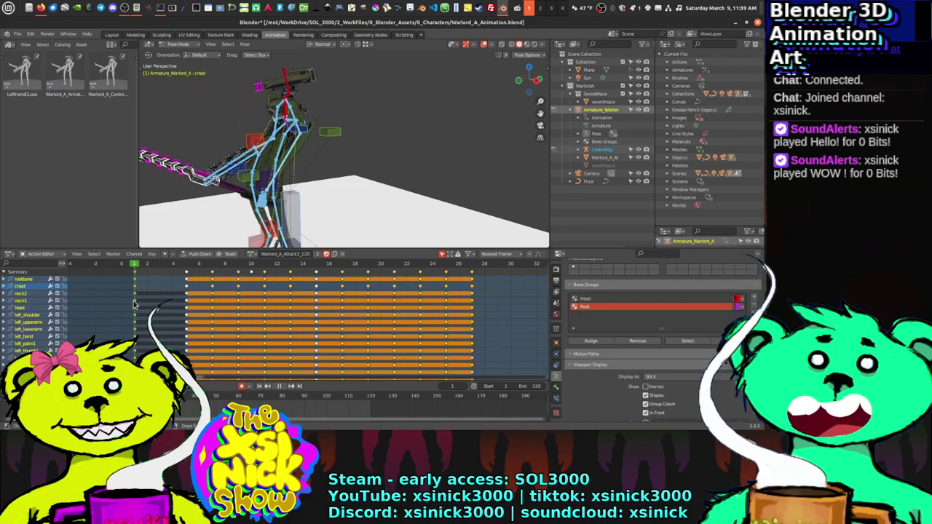
middle_drag(273, 169, 306, 247)
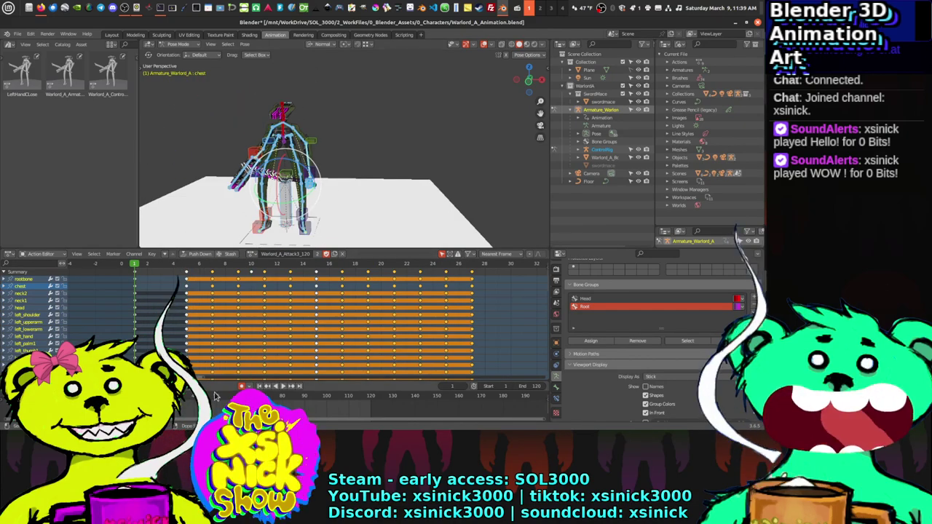
click(279, 386)
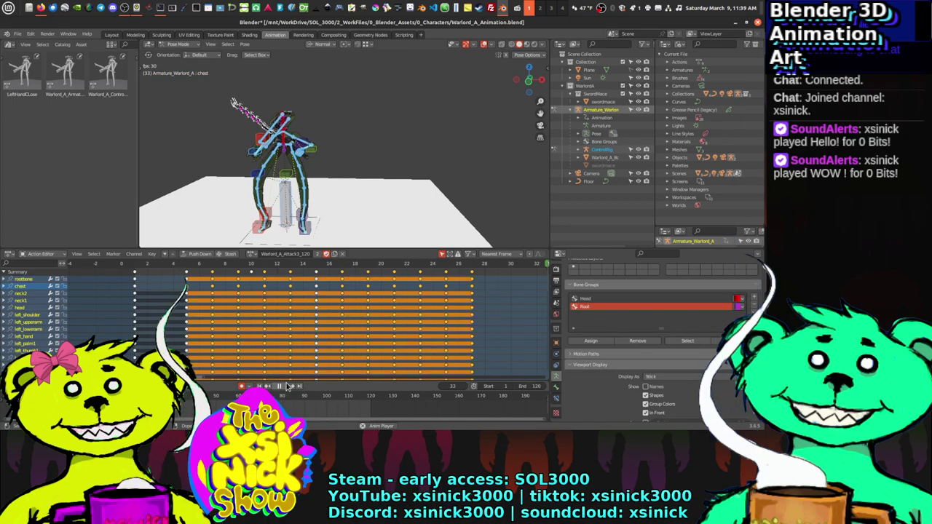
click(281, 387)
key(space)
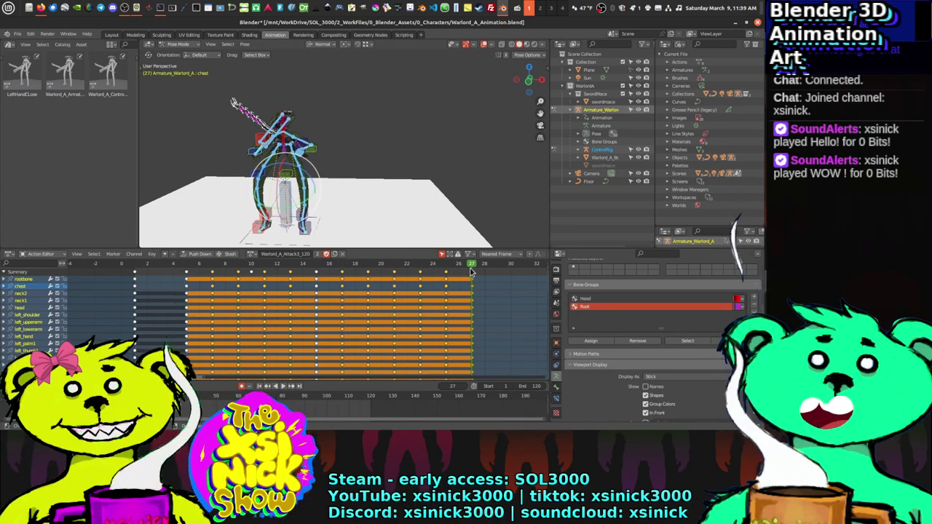
middle_drag(315, 157, 395, 195)
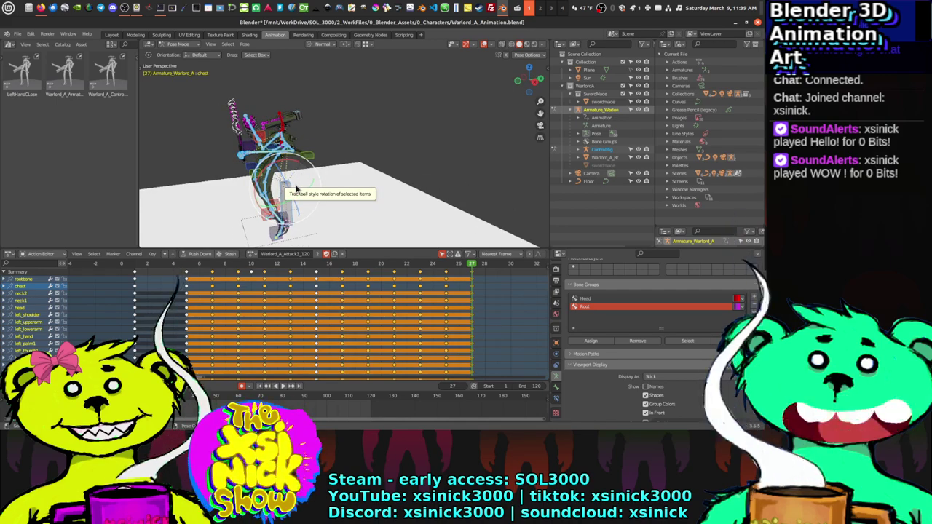
Step: Set the current frame to 30 and select the root bone instead of the chest
ctrl+scroll(345, 331, right, 5)
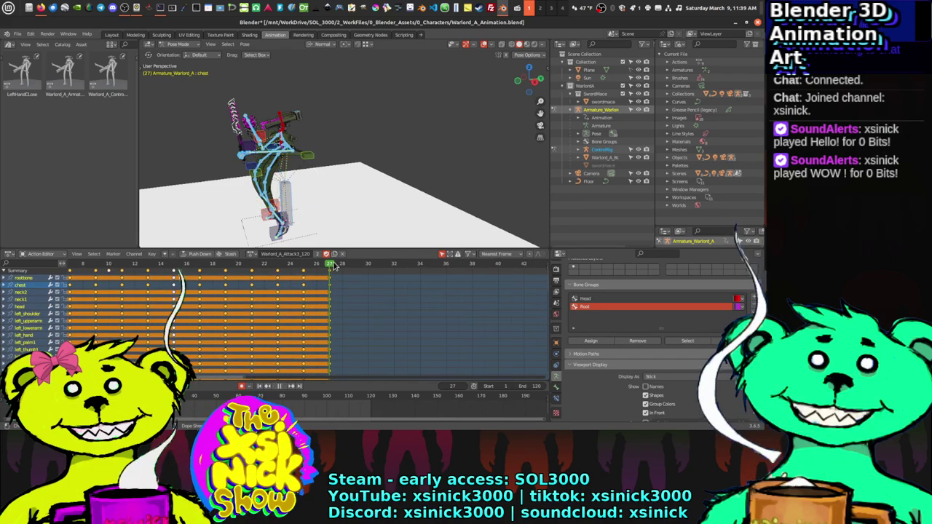
drag(333, 267, 372, 275)
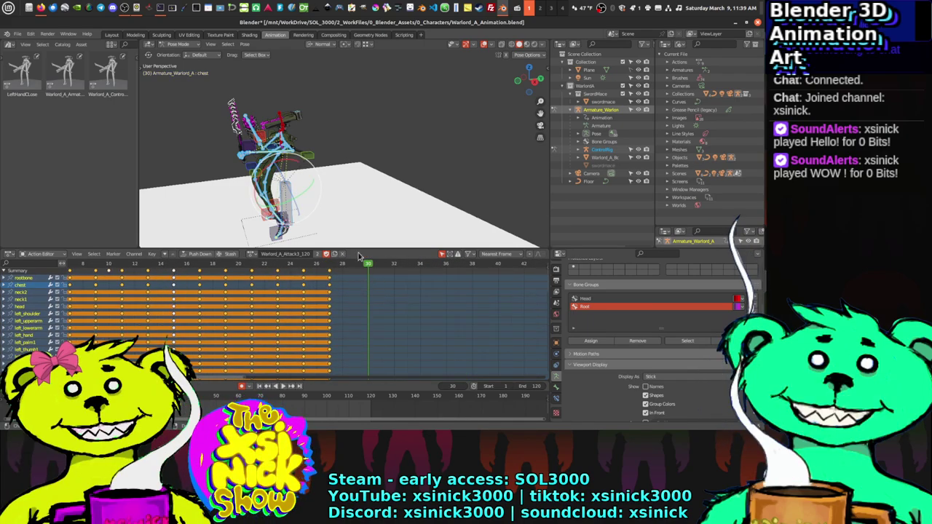
mouse_move(332, 166)
middle_down()
mouse_move(329, 135)
mouse_move(316, 134)
mouse_move(341, 140)
mouse_move(350, 125)
mouse_move(342, 167)
middle_up()
scroll(329, 132, up, 3)
click(332, 134)
click(342, 172)
Step: Move the root bone into a new stance at frame 30, after cancelling two earlier attempts
middle_drag(410, 156, 359, 160)
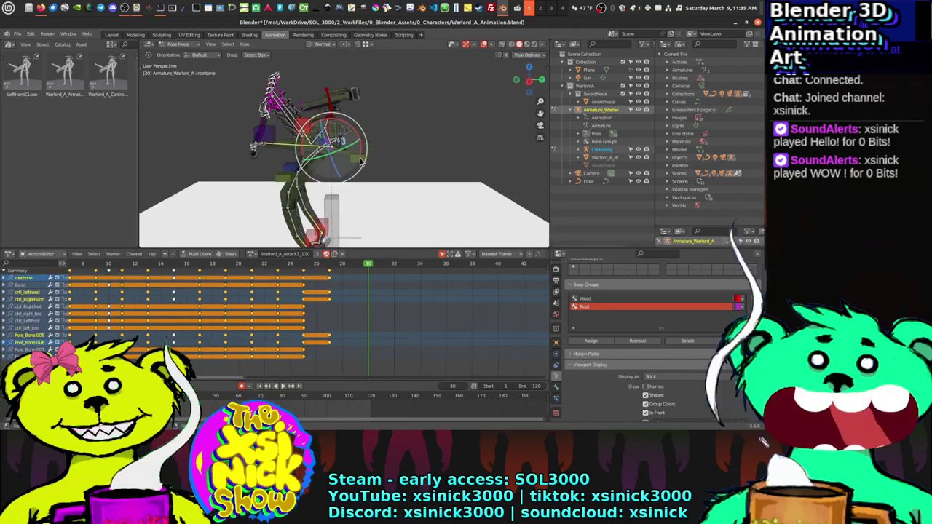
key(g)
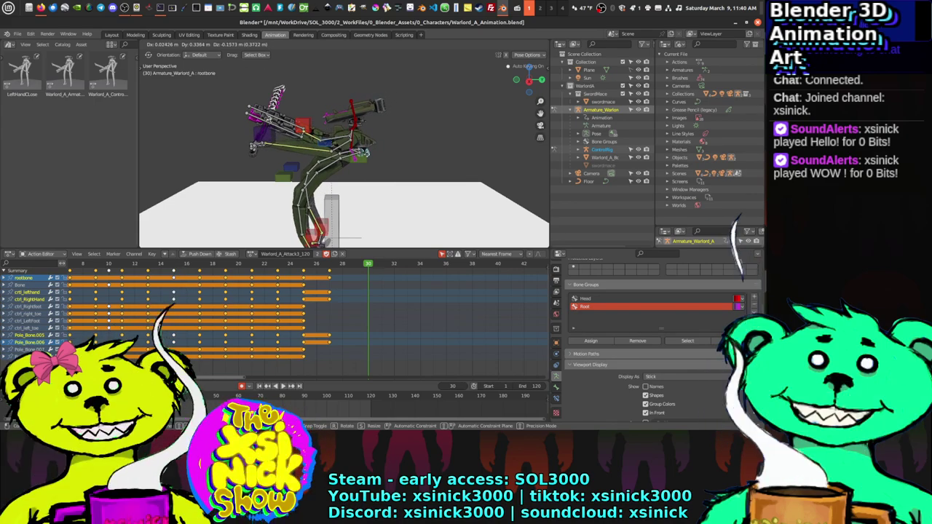
key(Escape)
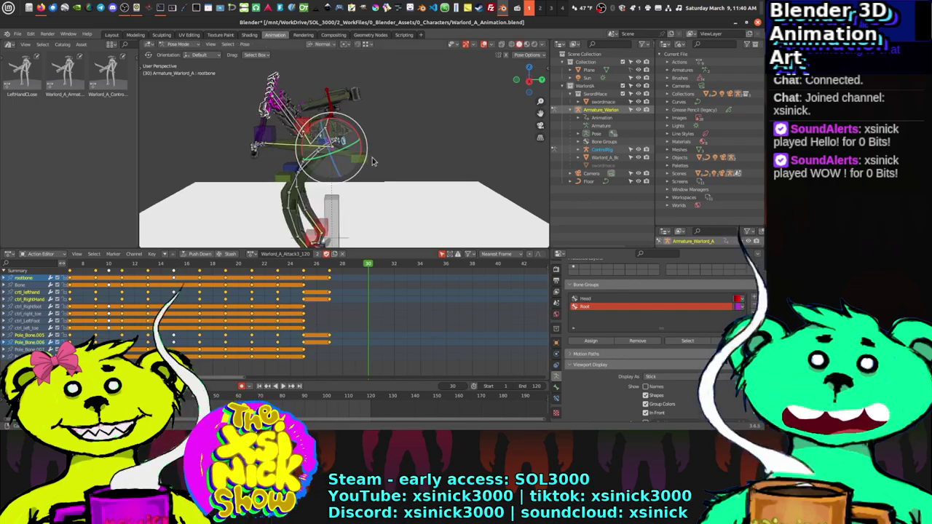
middle_drag(439, 166, 368, 163)
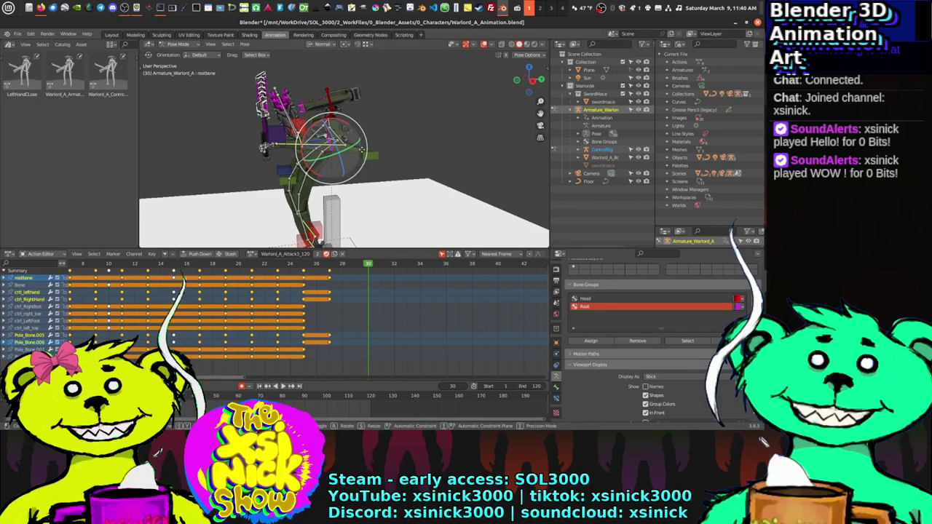
key(g)
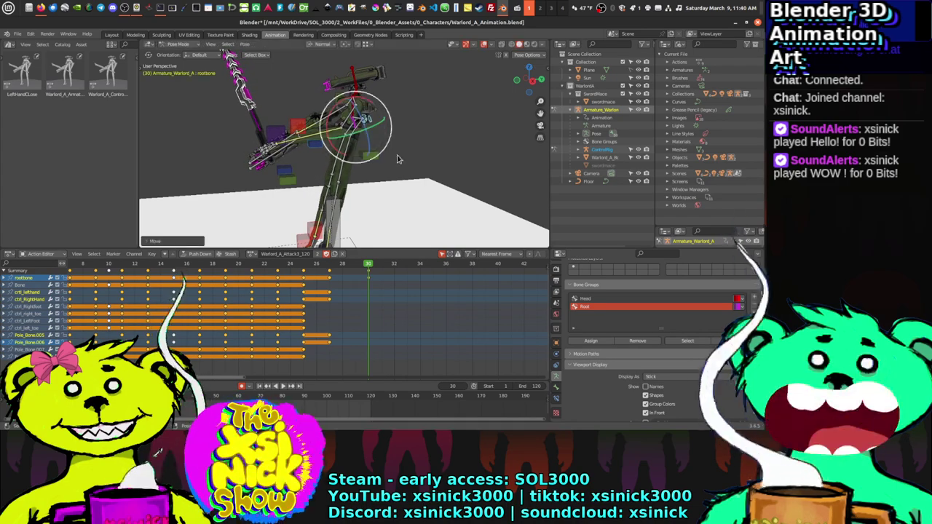
key(Escape)
middle_drag(331, 180, 349, 171)
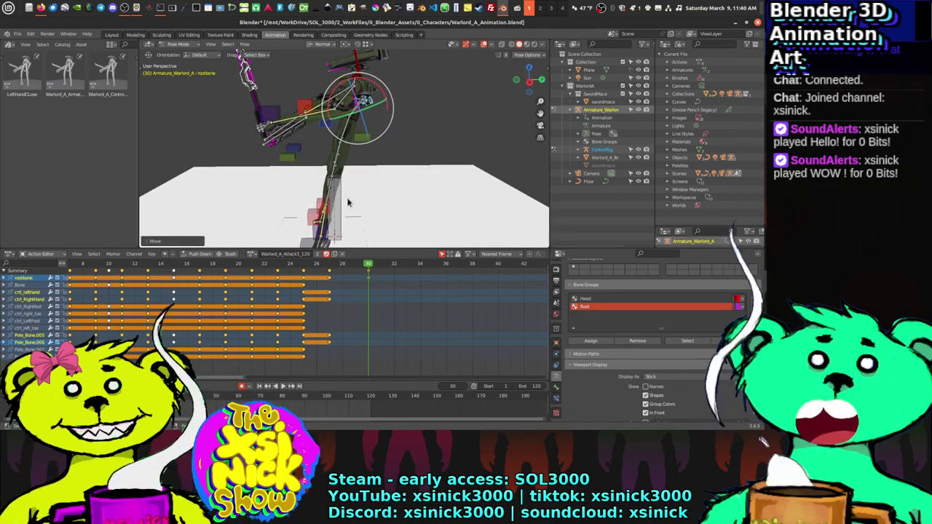
middle_drag(348, 203, 351, 163)
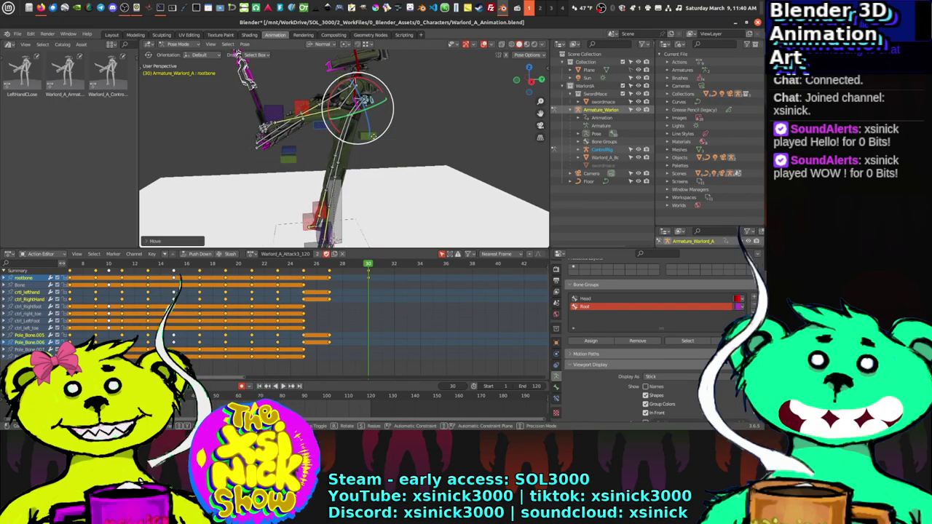
key(g)
click(373, 145)
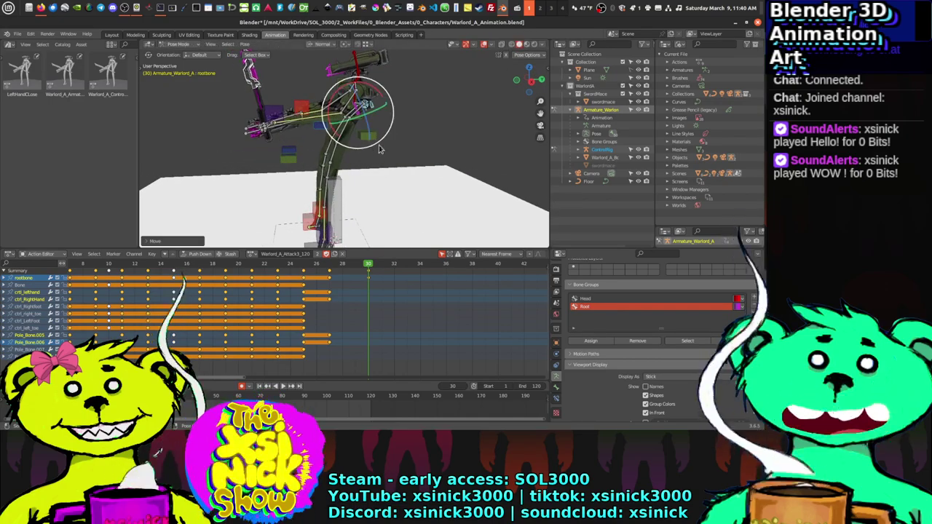
mouse_move(379, 145)
middle_down()
mouse_move(402, 158)
mouse_move(362, 155)
mouse_move(404, 148)
mouse_move(390, 147)
middle_up()
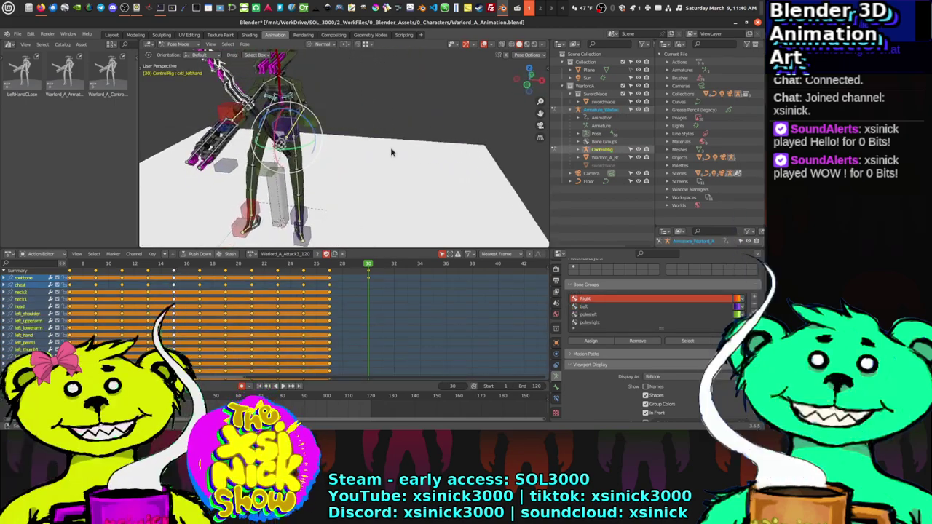
Step: Move the left-hand control and the knee pole bone Pole_Bone.005 to new positions
middle_drag(334, 146, 311, 135)
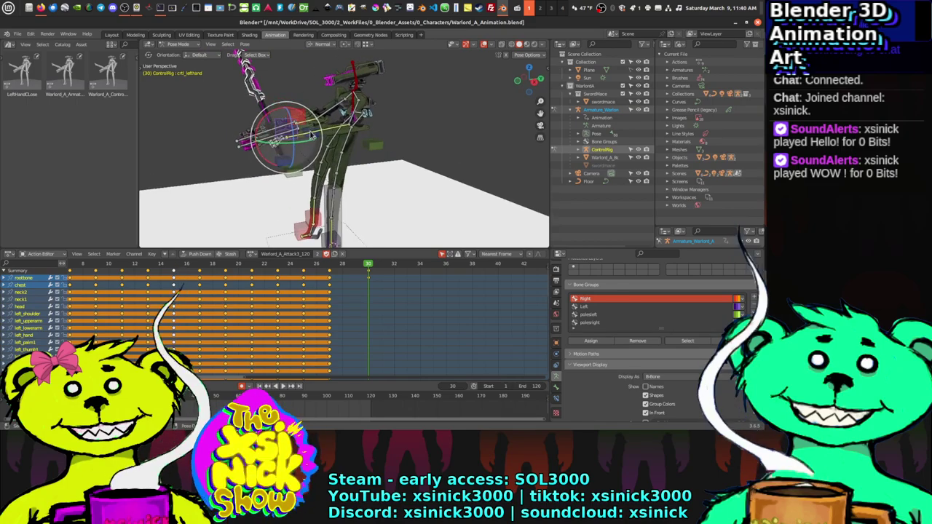
key(g)
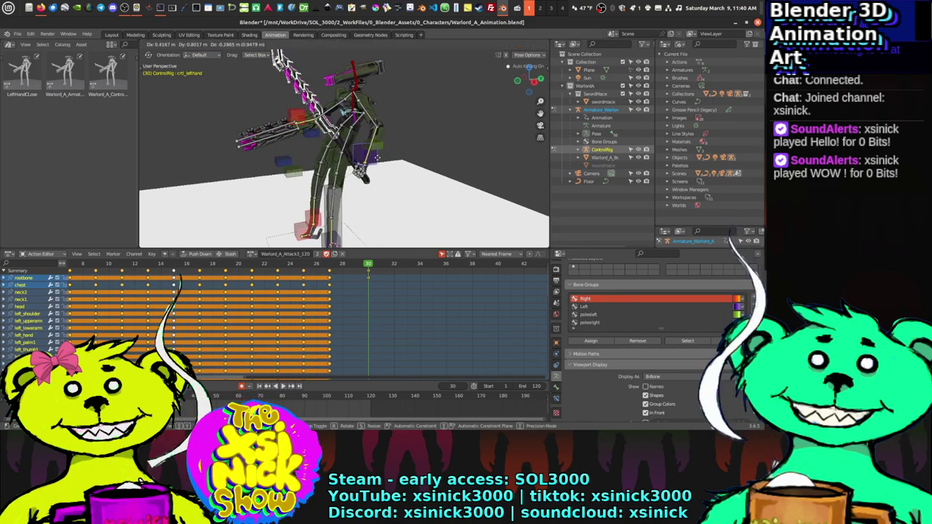
click(378, 160)
click(377, 161)
mouse_move(378, 160)
middle_down()
mouse_move(408, 154)
mouse_move(369, 172)
middle_up()
key(g)
click(415, 145)
Step: Move the left-hand control further to extend the arm, then check the pose
click(378, 172)
key(g)
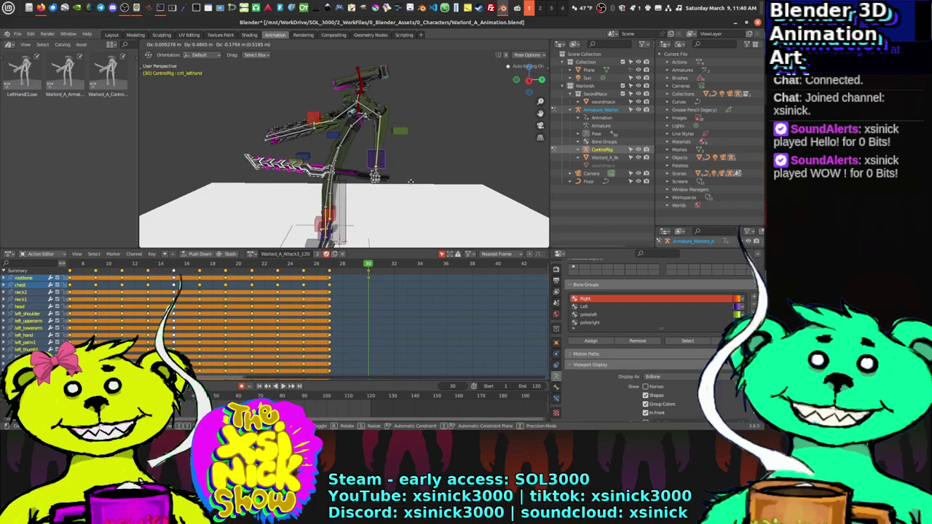
click(412, 178)
middle_drag(412, 178, 479, 147)
middle_drag(423, 160, 240, 158)
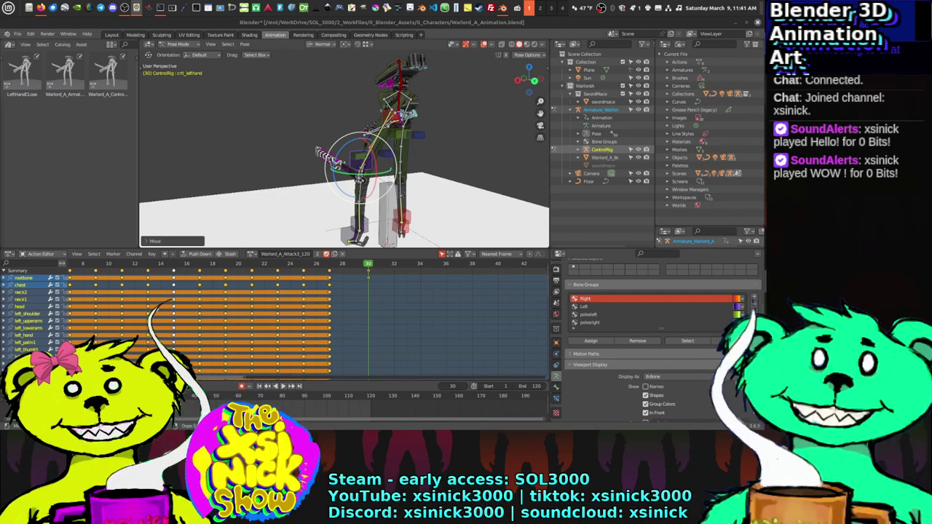
middle_drag(403, 195, 313, 142)
Step: Switch to the mirrored right-hand control with Ctrl+Shift+M and move it and its knee pole
key(ctrl+shift+m)
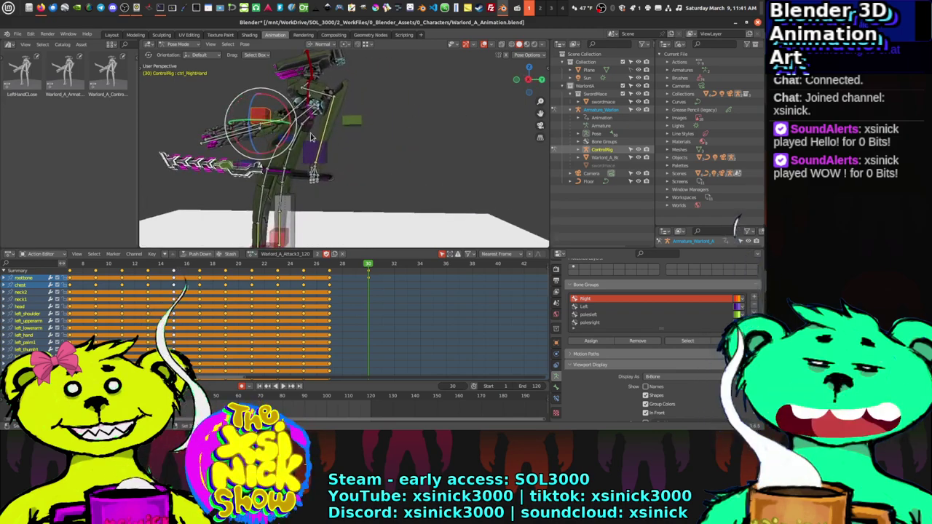
key(g)
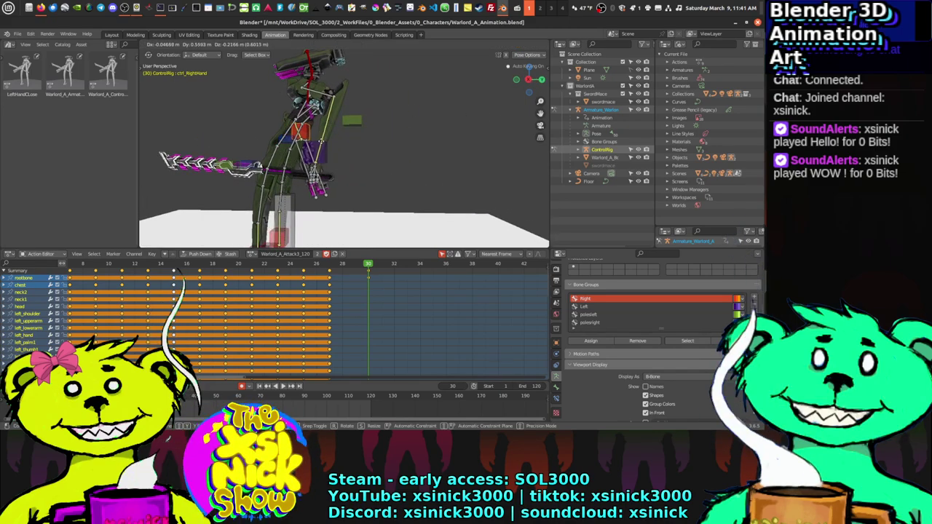
click(303, 142)
middle_drag(303, 142, 344, 142)
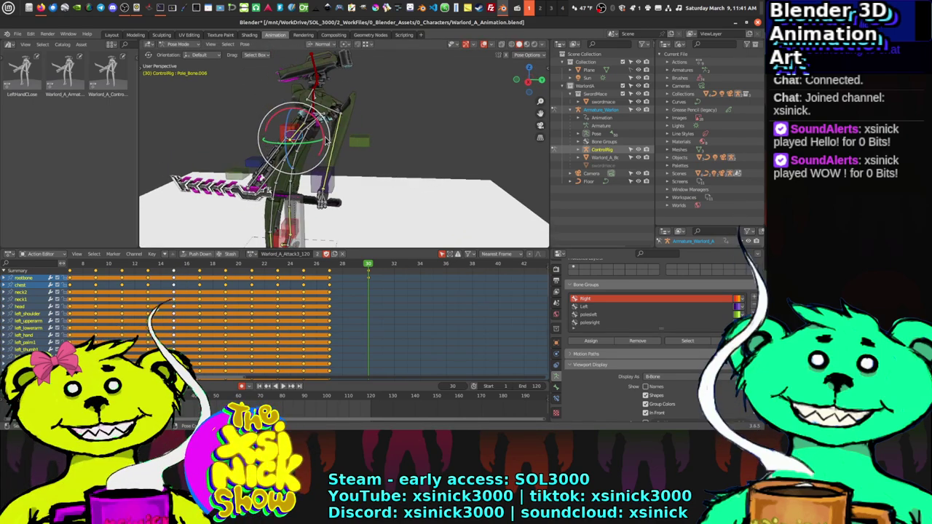
key(g)
click(399, 130)
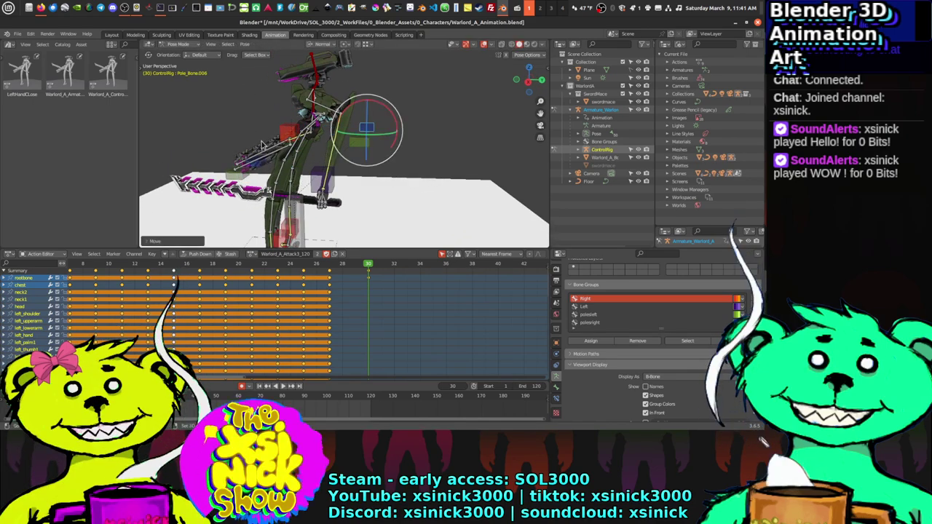
mouse_move(399, 130)
middle_down()
mouse_move(420, 153)
mouse_move(444, 156)
mouse_move(407, 146)
middle_up()
Step: Reposition the right-hand control, redoing the move once
click(433, 154)
key(g)
click(422, 149)
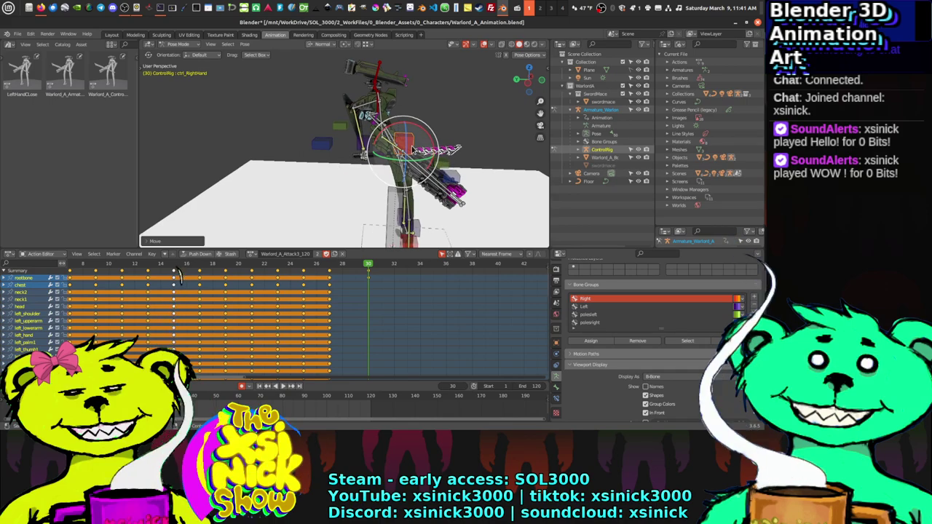
key(g)
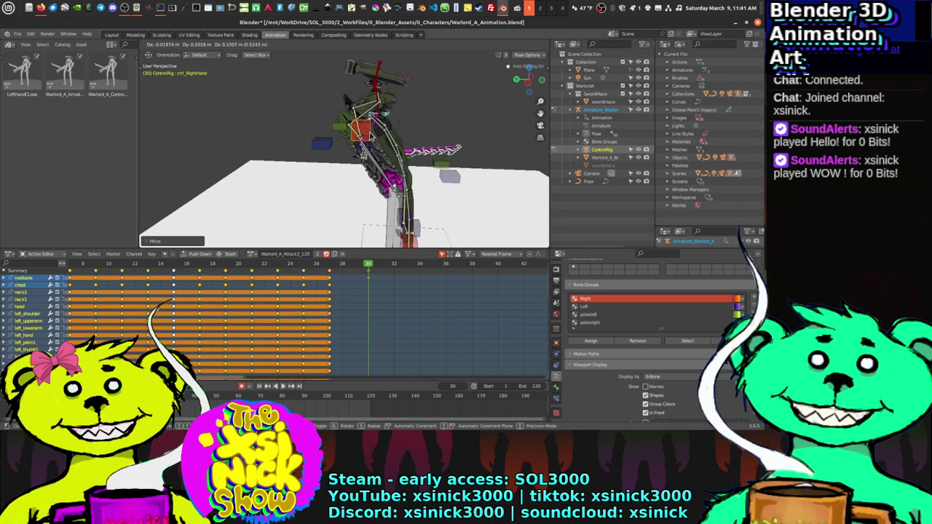
click(433, 152)
middle_drag(433, 151, 226, 175)
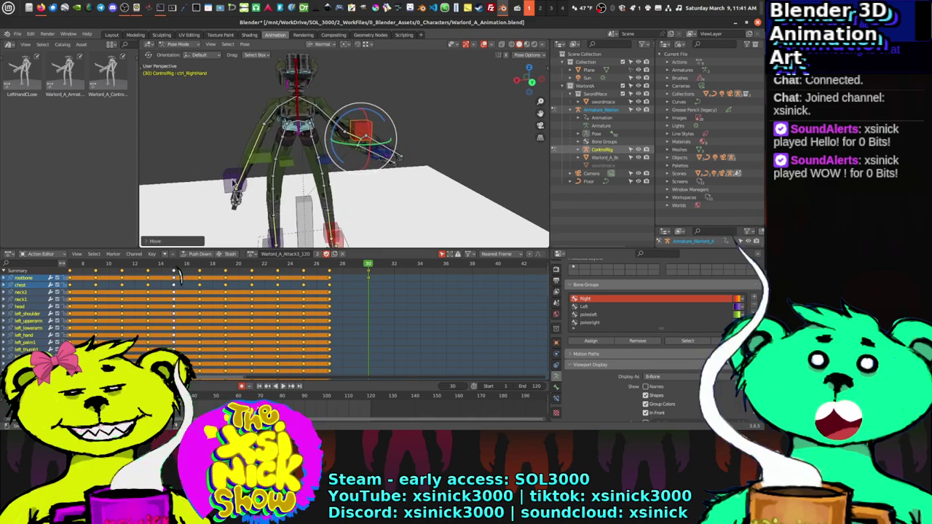
Step: Adjust the left-hand control's position again from a front view
click(233, 182)
key(g)
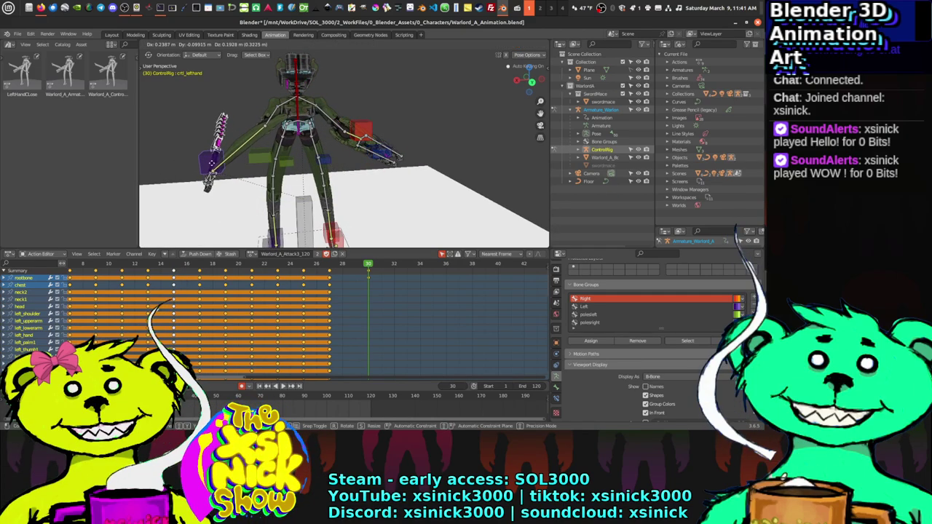
click(203, 156)
middle_drag(203, 156, 301, 195)
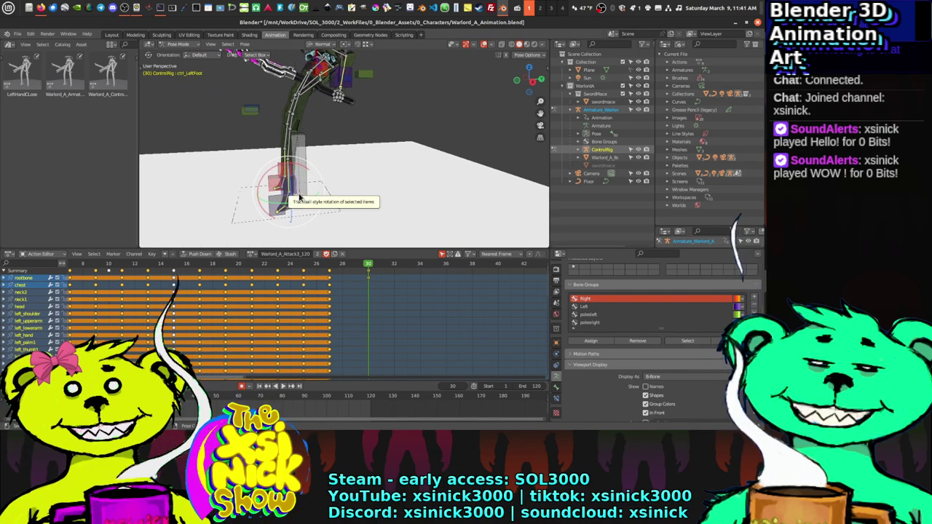
Step: Move the left foot control, check the legs in Right Ortho view, and undo the move
key(g)
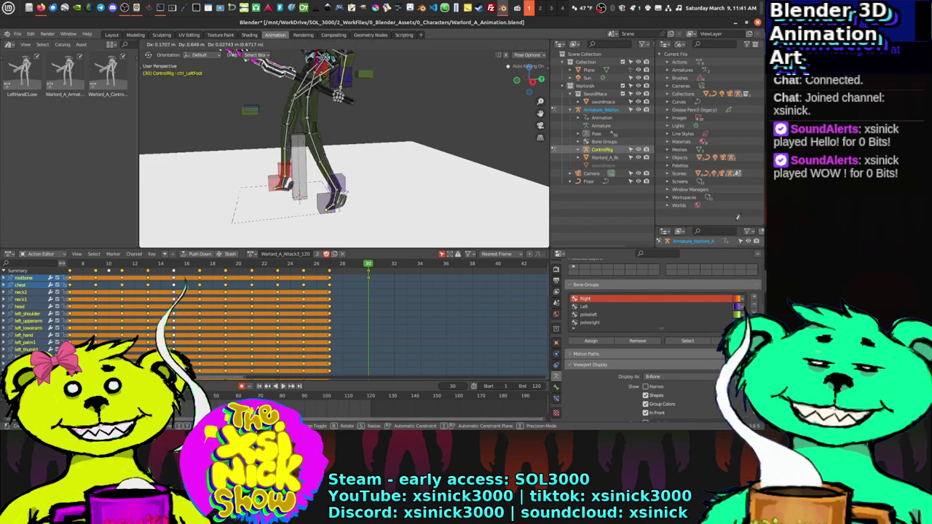
click(331, 208)
middle_drag(332, 207, 327, 189)
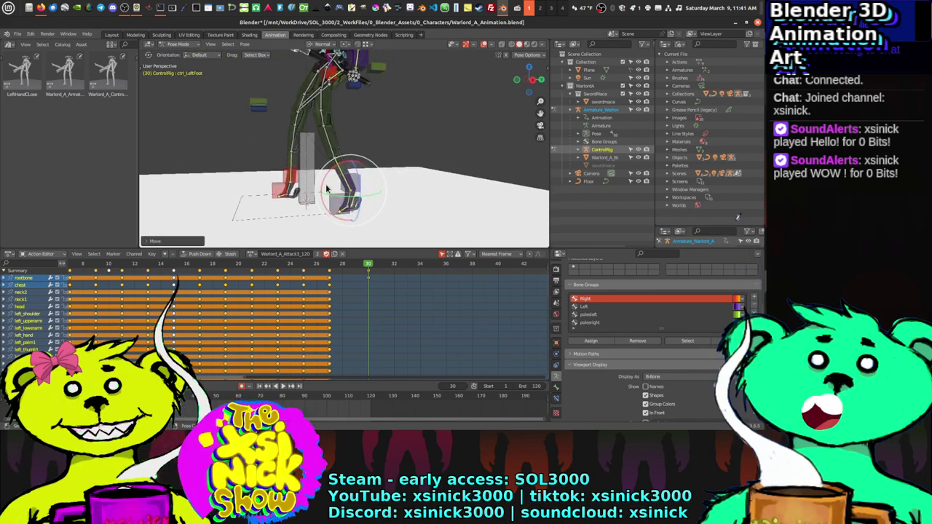
mouse_move(317, 149)
middle_down()
mouse_move(308, 147)
mouse_move(315, 154)
mouse_move(390, 141)
mouse_move(314, 143)
middle_up()
key(KP_3)
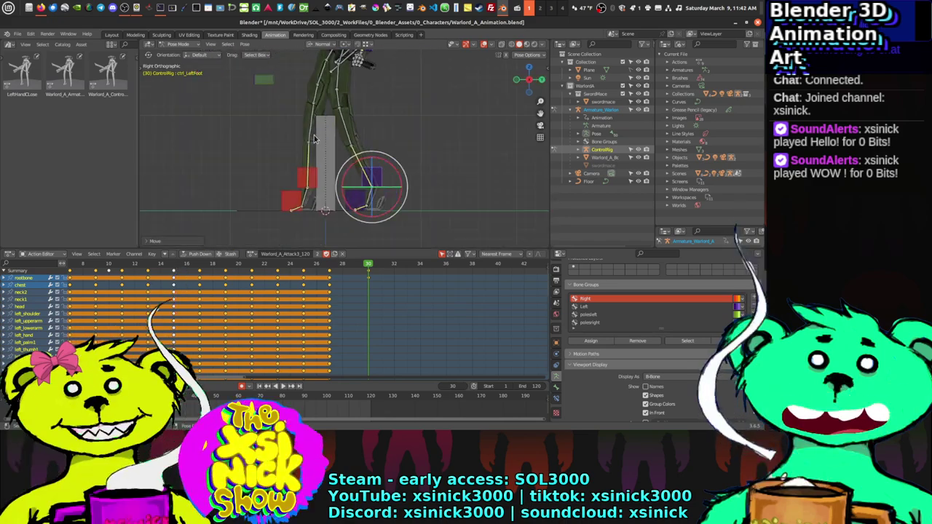
key(ctrl+z)
key(ctrl+z)
key(ctrl+z)
key(ctrl+z)
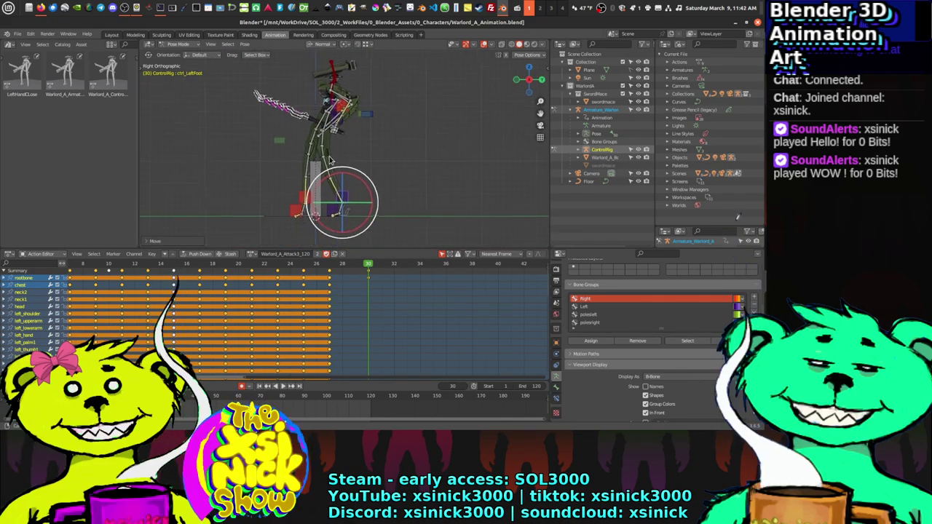
key(ctrl+z)
Step: Reposition the foot control from the side view and frame it
key(g)
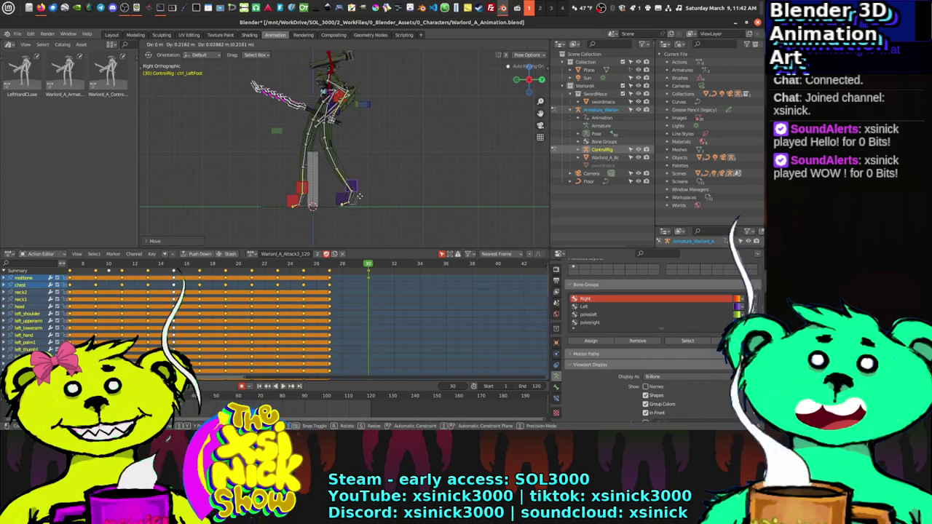
click(359, 197)
key(KP_Decimal)
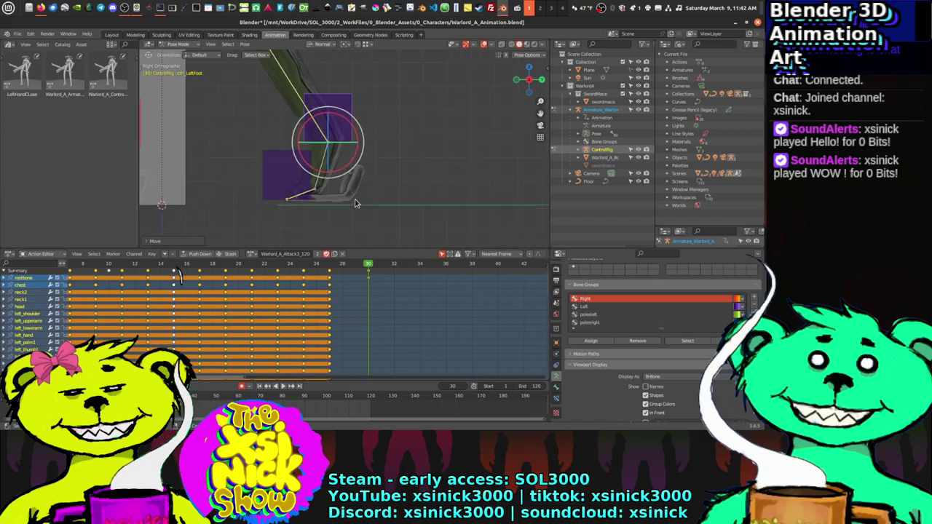
scroll(340, 164, down, 5)
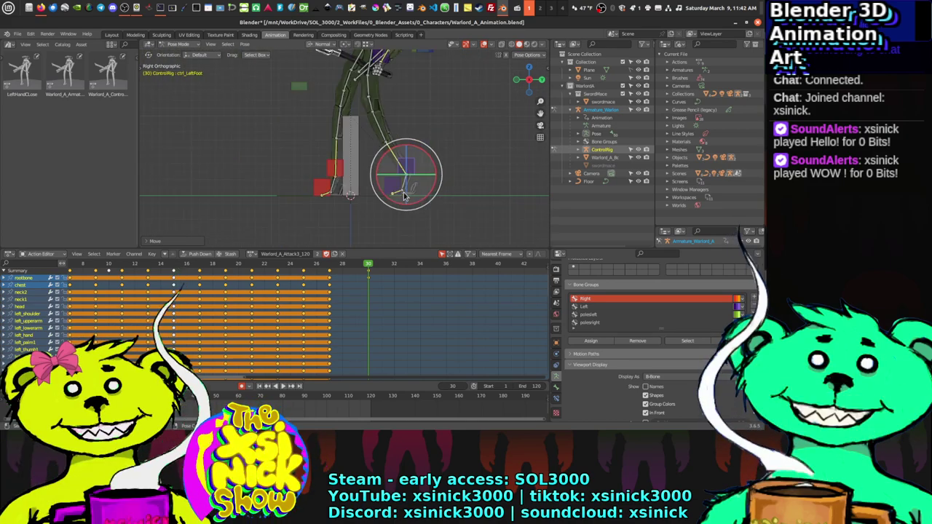
scroll(367, 177, up, 2)
Step: Re-plant ctrl_RightFoot and then ctrl_LeftFoot in the new stance
click(328, 165)
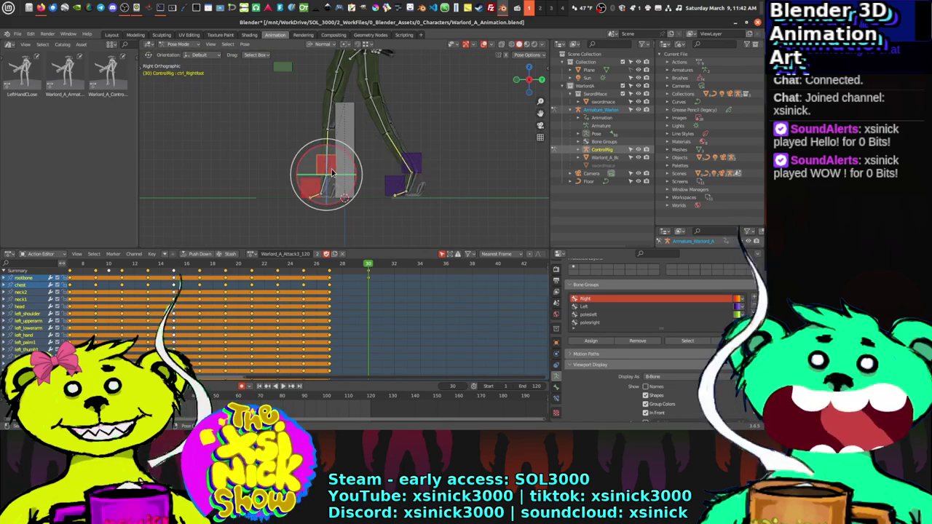
key(g)
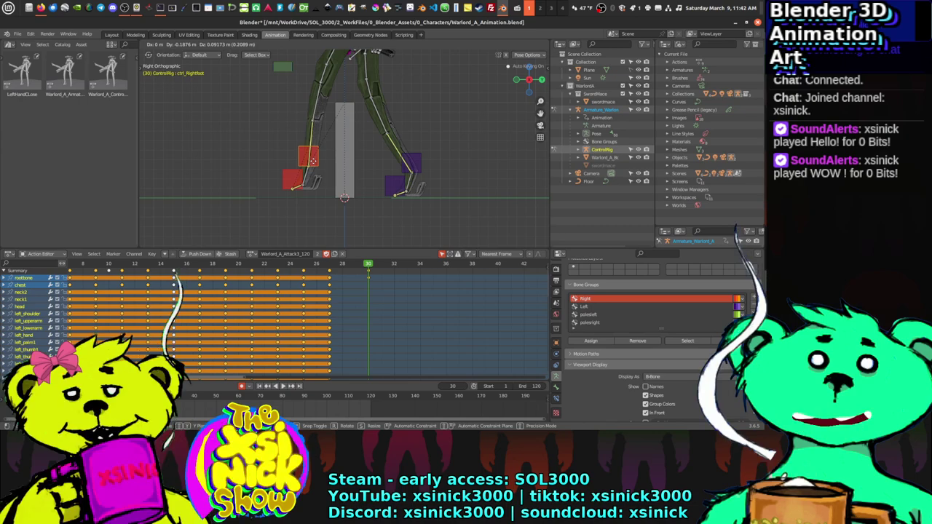
click(313, 164)
click(419, 172)
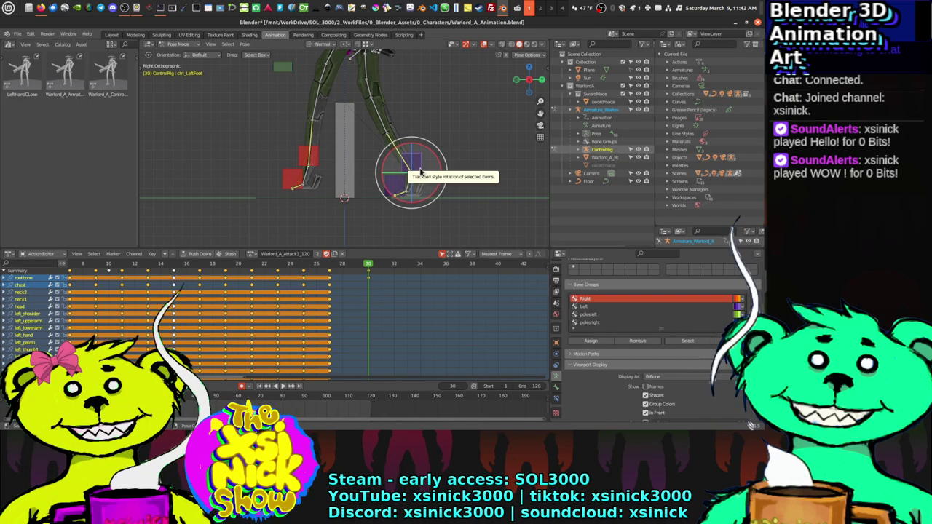
key(g)
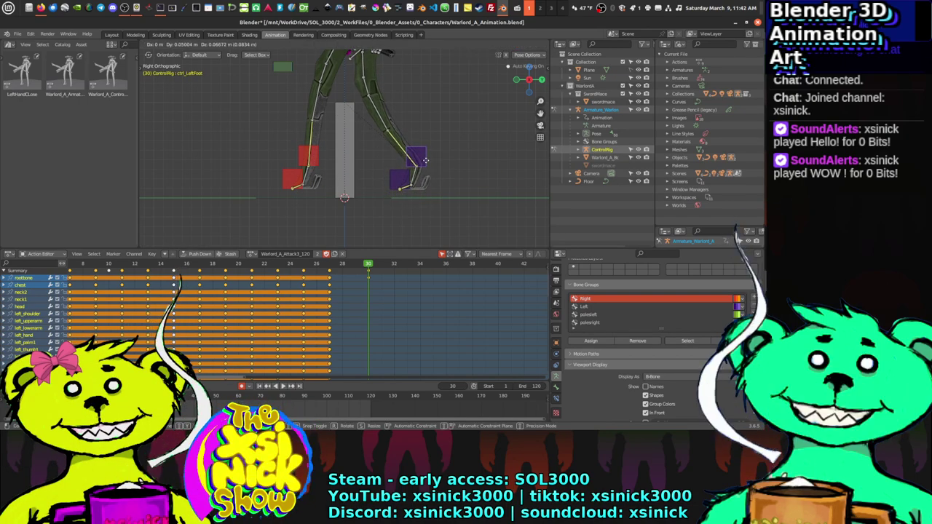
click(425, 160)
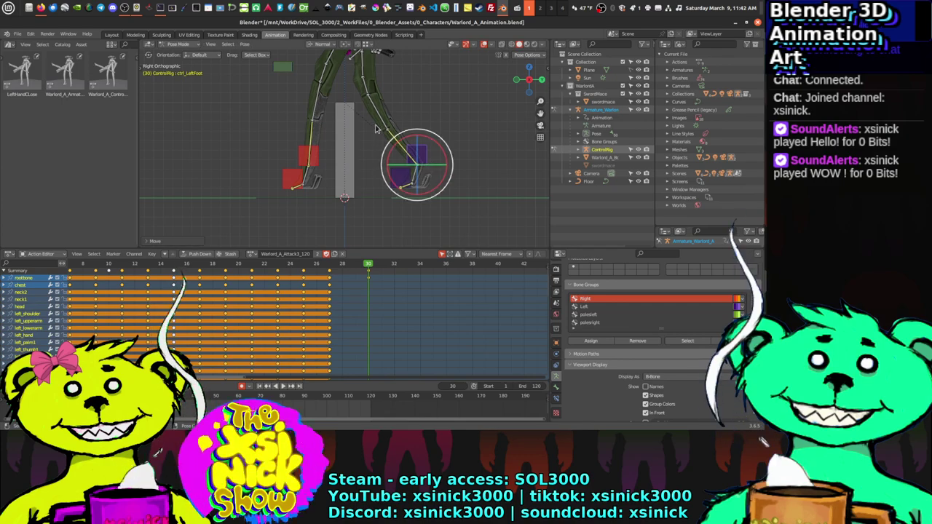
middle_drag(424, 159, 373, 64)
Step: Select all Armature_Warlord_A bones and lower them about 0.095 m along Z
click(600, 109)
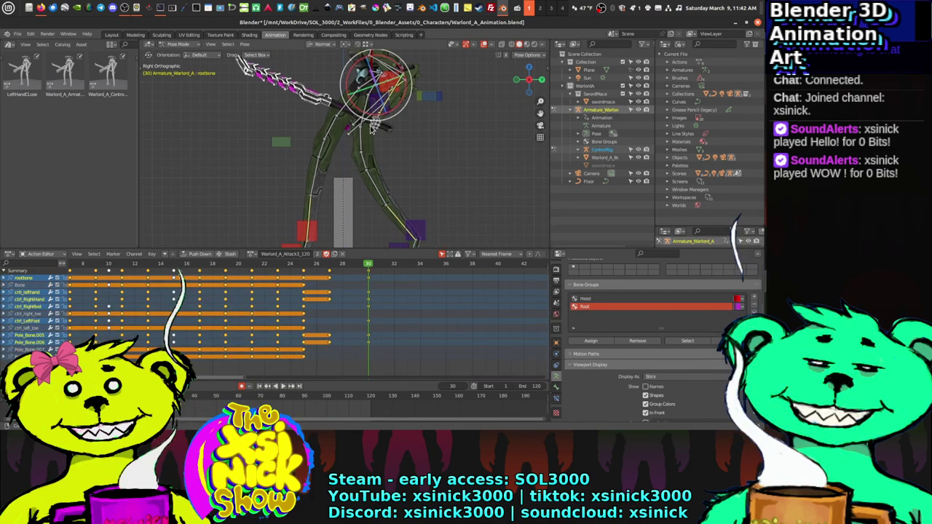
shift+middle_drag(379, 109, 367, 78)
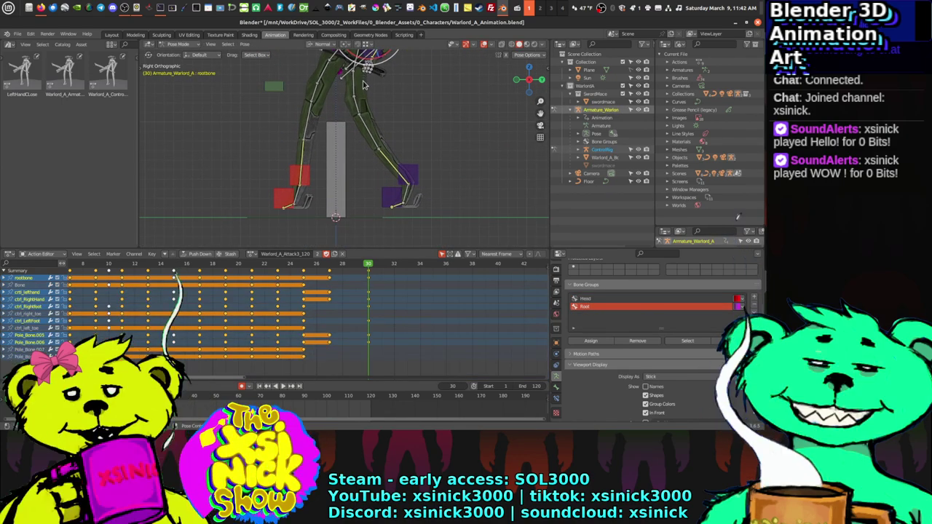
shift+middle_drag(390, 163, 357, 168)
key(a)
key(KP_Decimal)
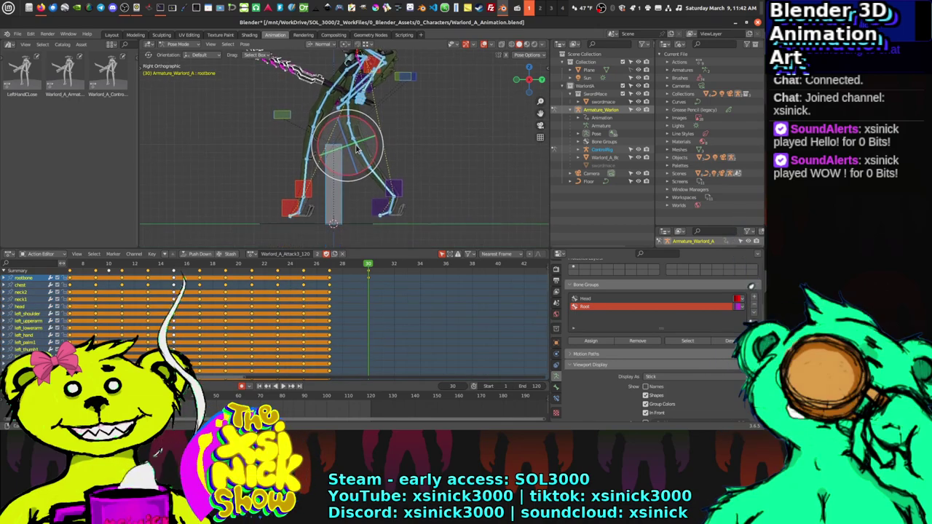
key(g)
key(g)
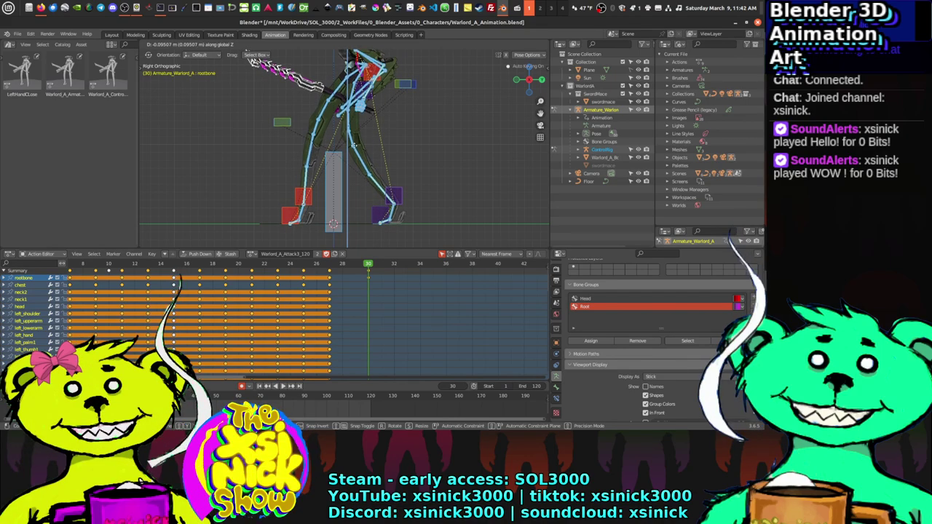
click(176, 269)
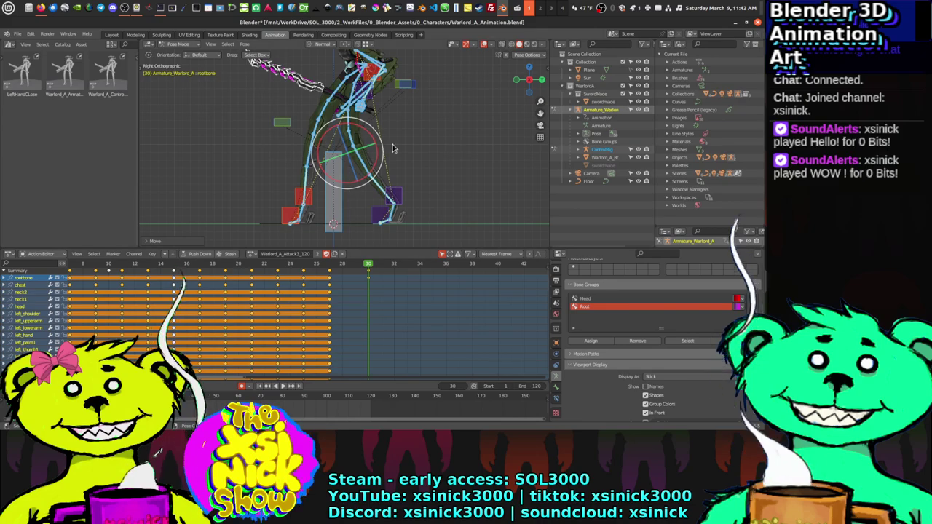
Step: Tilt the neck2 and head bones about 4.5 degrees each
mouse_move(391, 148)
middle_down()
mouse_move(394, 138)
mouse_move(491, 137)
mouse_move(444, 134)
mouse_move(466, 146)
mouse_move(437, 149)
mouse_move(457, 163)
mouse_move(415, 149)
mouse_move(404, 161)
middle_up()
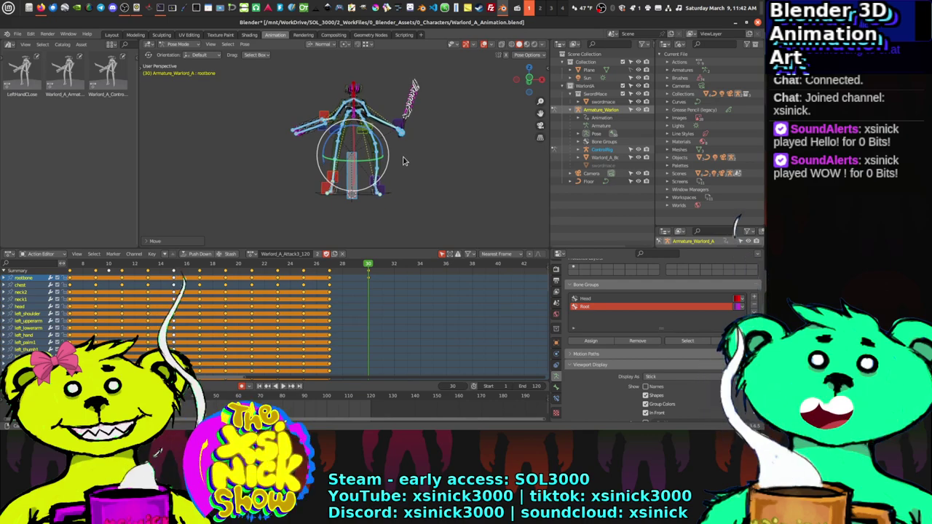
middle_drag(375, 120, 380, 93)
click(382, 90)
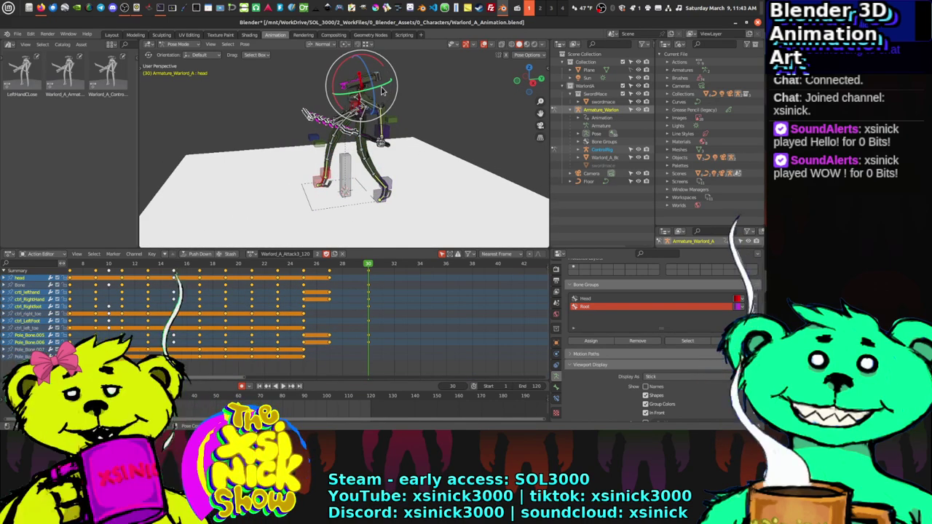
key(KP_3)
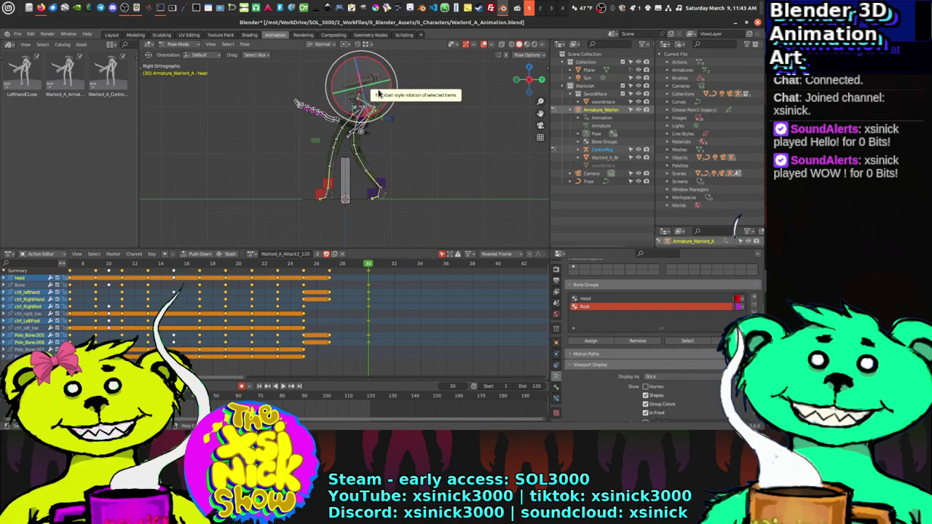
drag(378, 93, 357, 78)
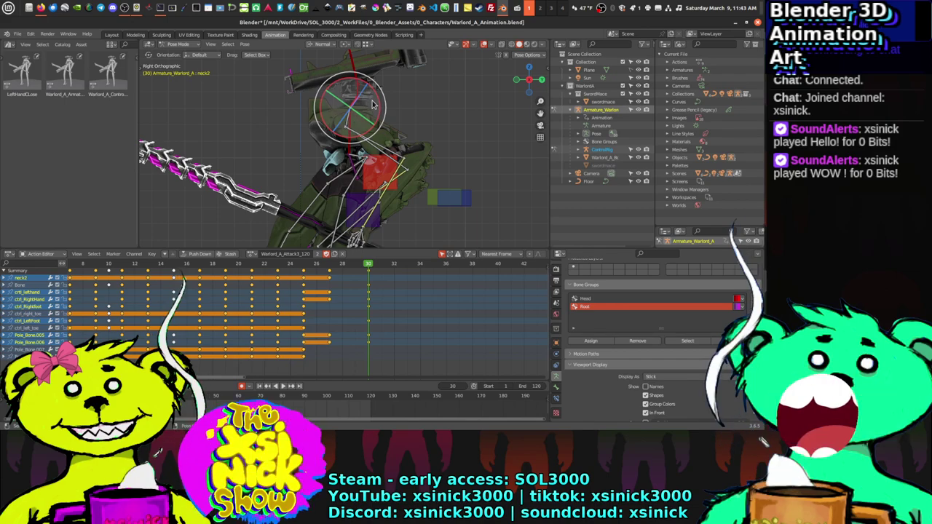
mouse_move(357, 79)
mouse_down()
mouse_move(362, 73)
mouse_move(366, 92)
mouse_up()
click(349, 65)
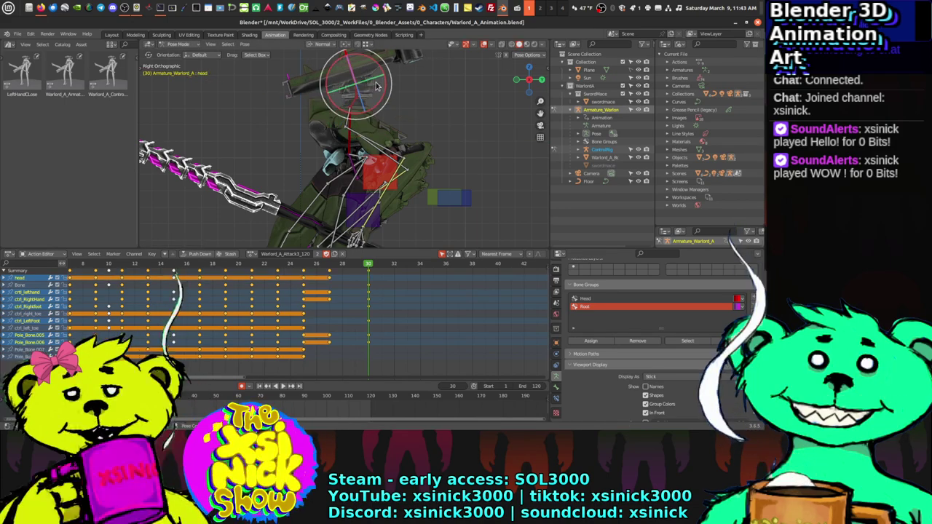
drag(349, 56, 347, 53)
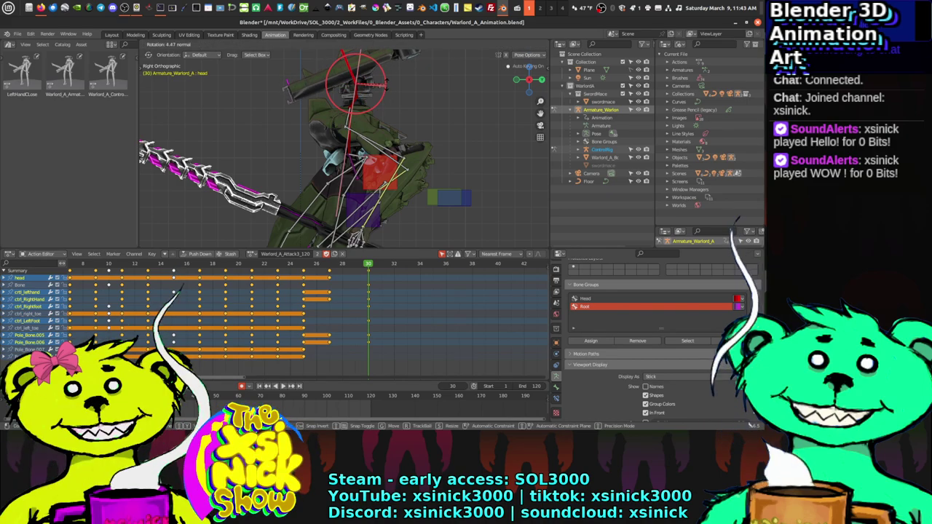
drag(386, 86, 395, 137)
drag(373, 107, 358, 114)
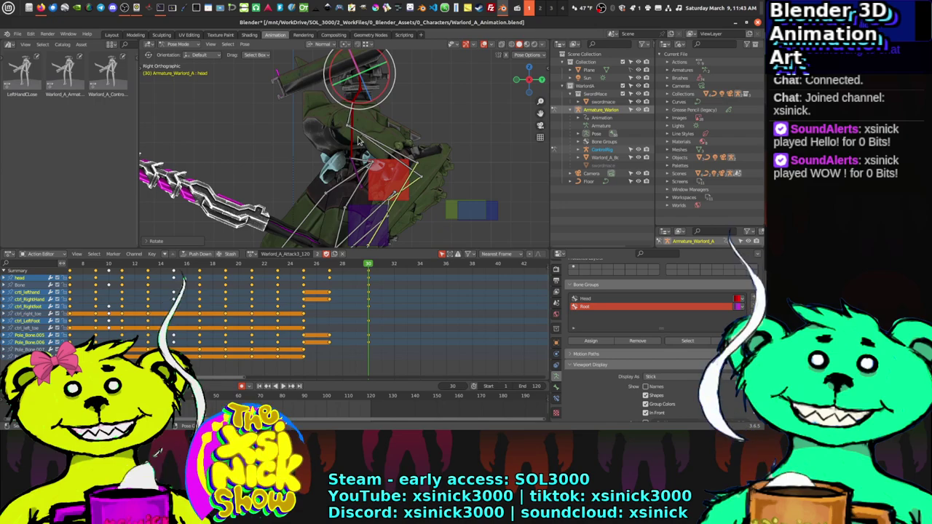
scroll(355, 169, down, 8)
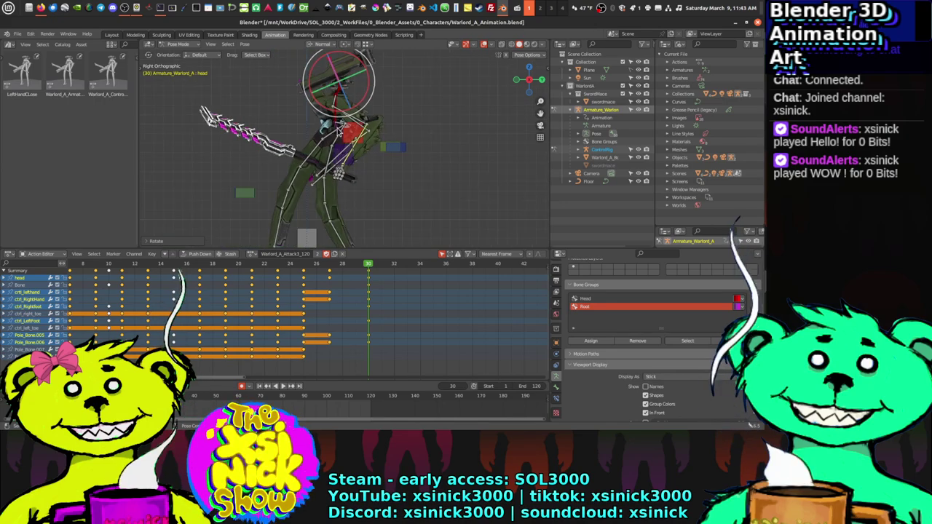
scroll(350, 146, up, 4)
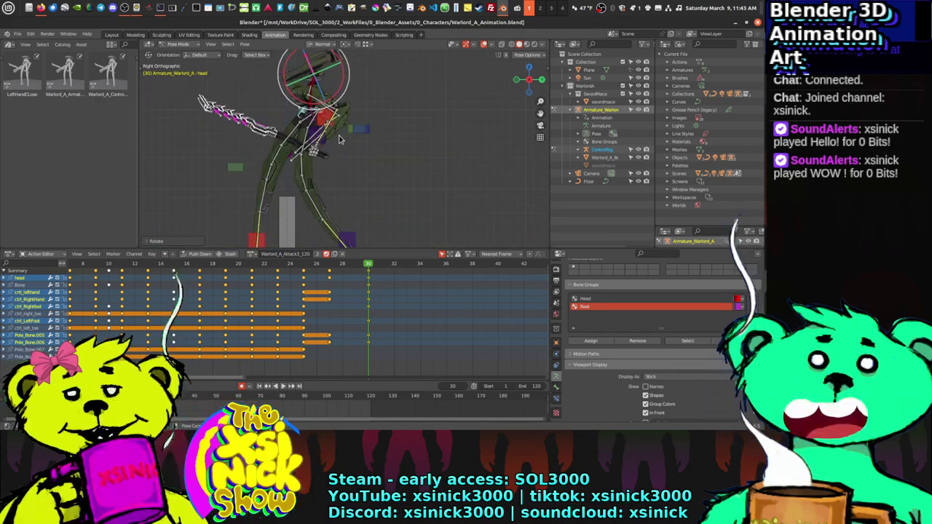
Step: Move the knee pole bone Pole_Bone.006 to a new position
click(367, 133)
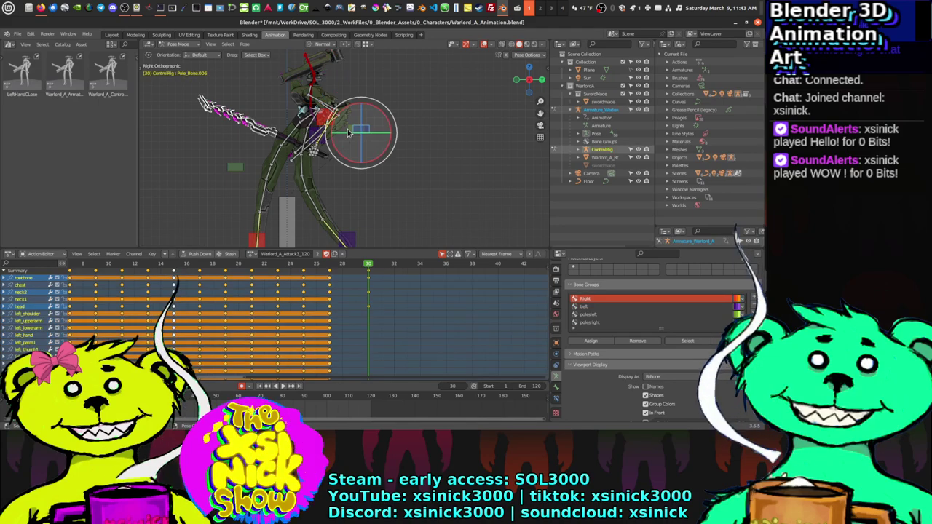
shift+middle_drag(295, 76, 311, 93)
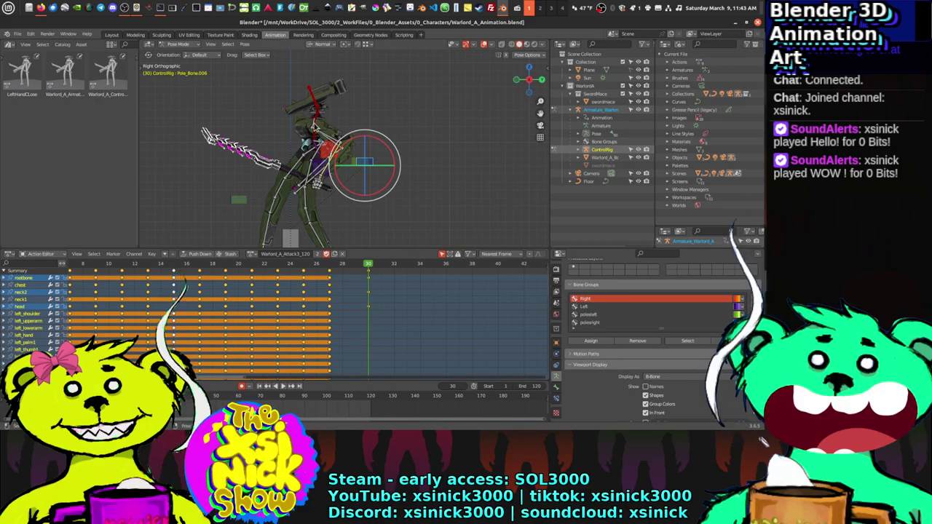
scroll(362, 155, up, 2)
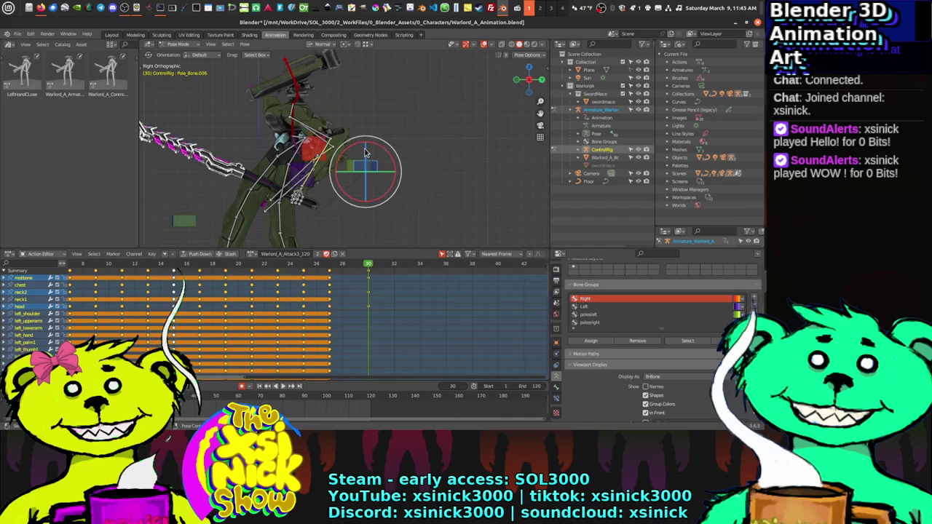
key(g)
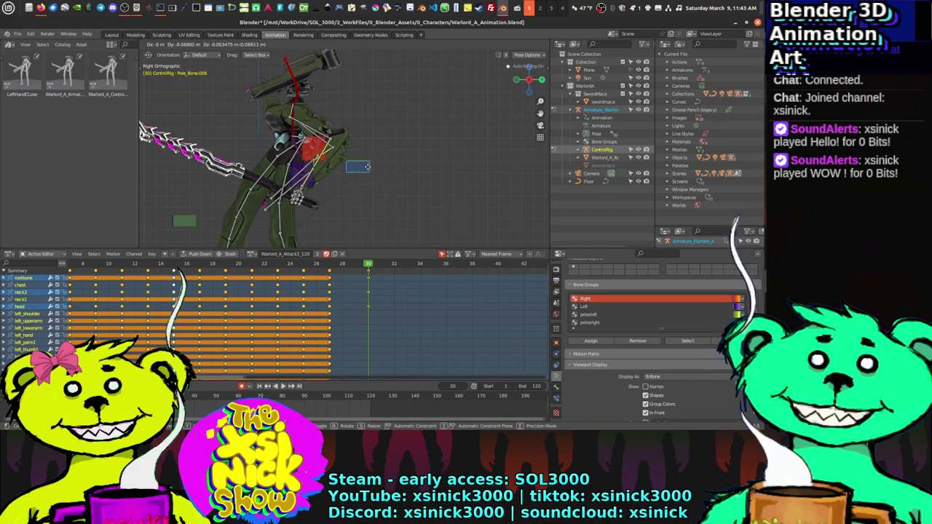
click(367, 166)
scroll(361, 155, down, 3)
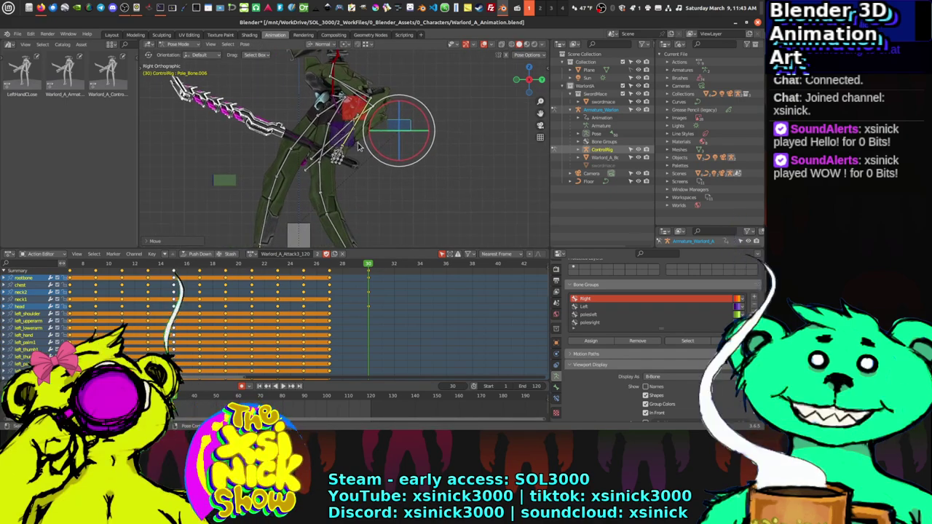
scroll(357, 150, up, 2)
scroll(335, 153, down, 3)
scroll(308, 160, up, 2)
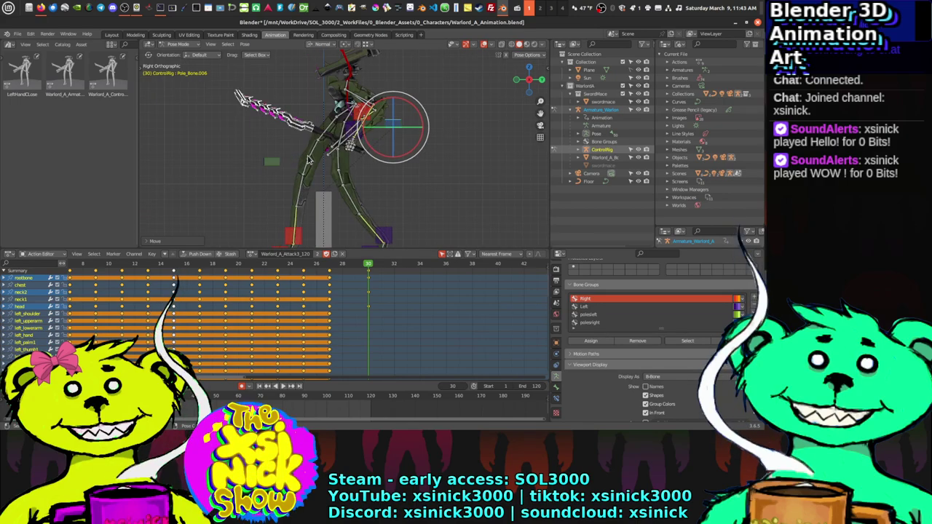
Step: Hide and unhide the pole bone, then move it closer to the knee
mouse_move(308, 177)
middle_down()
mouse_move(360, 188)
mouse_move(309, 159)
middle_up()
key(h)
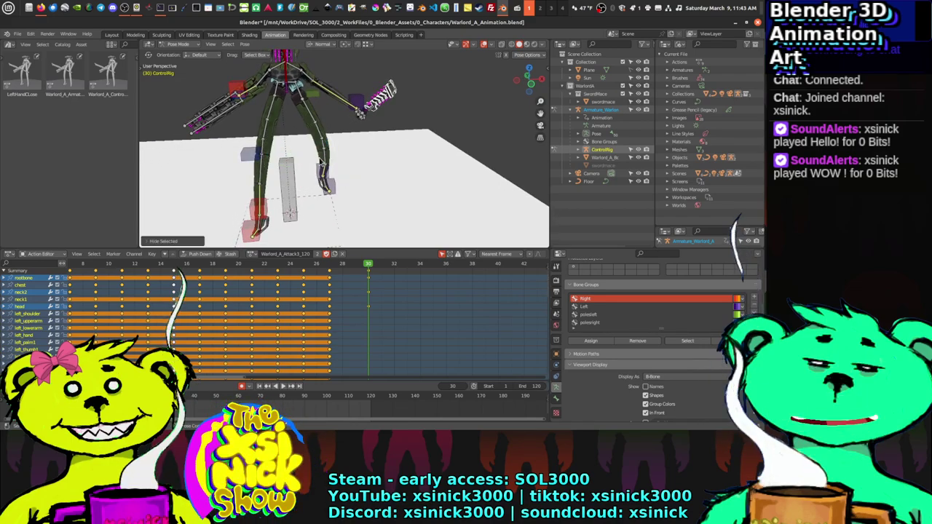
key(alt+h)
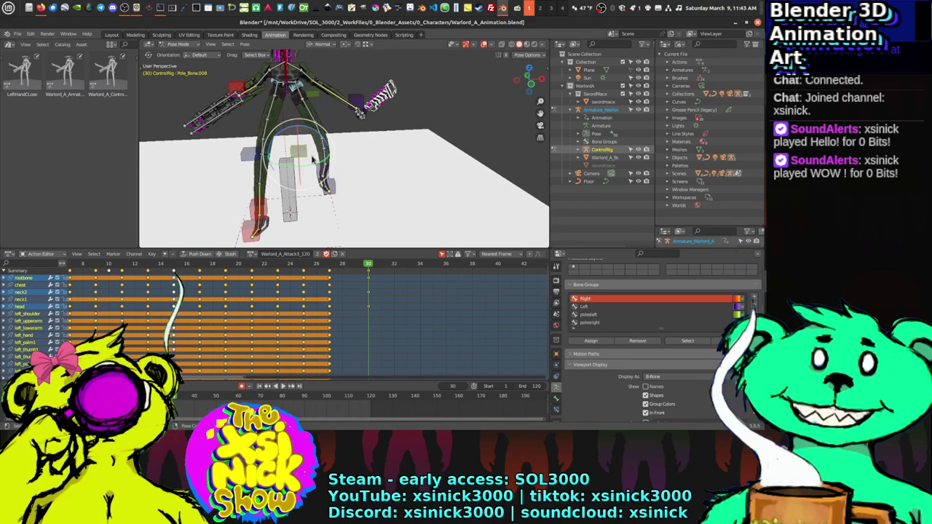
key(g)
click(235, 167)
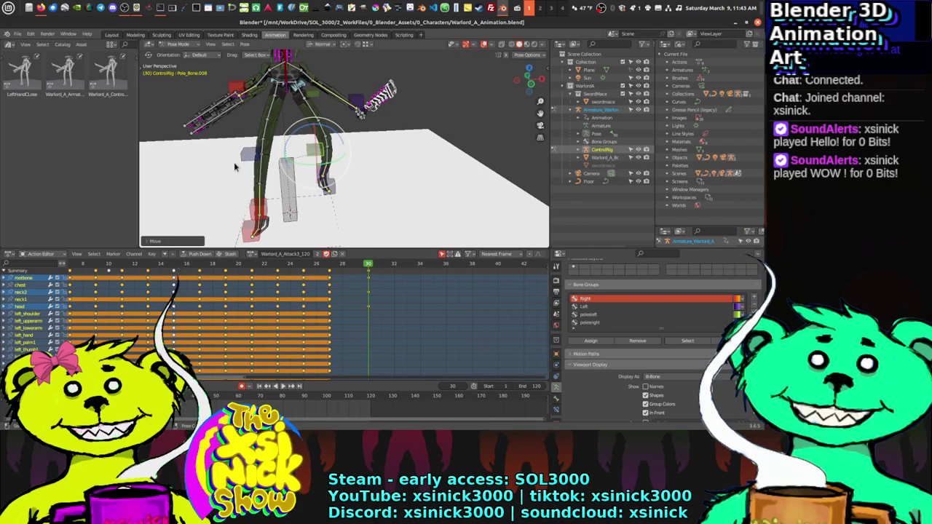
Step: Move Pole_Bone.007 to adjust the other leg's bend
click(249, 157)
key(g)
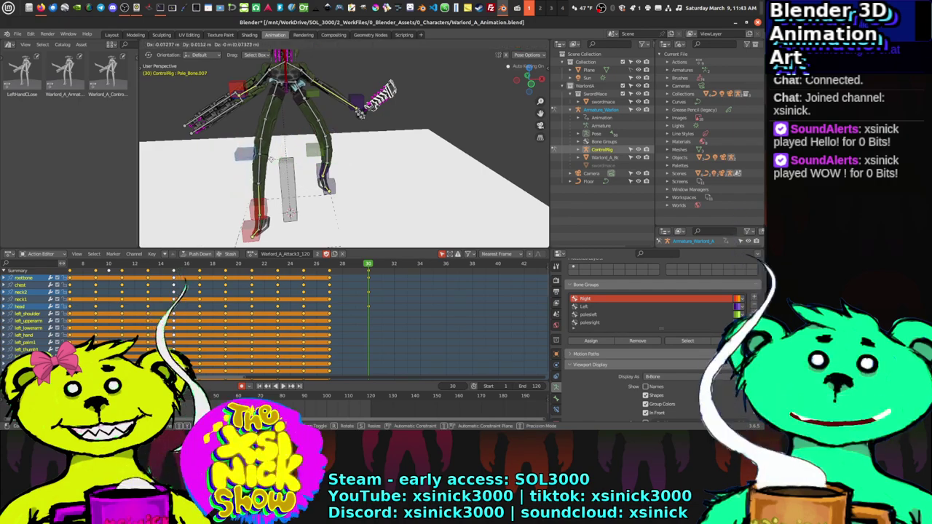
click(335, 157)
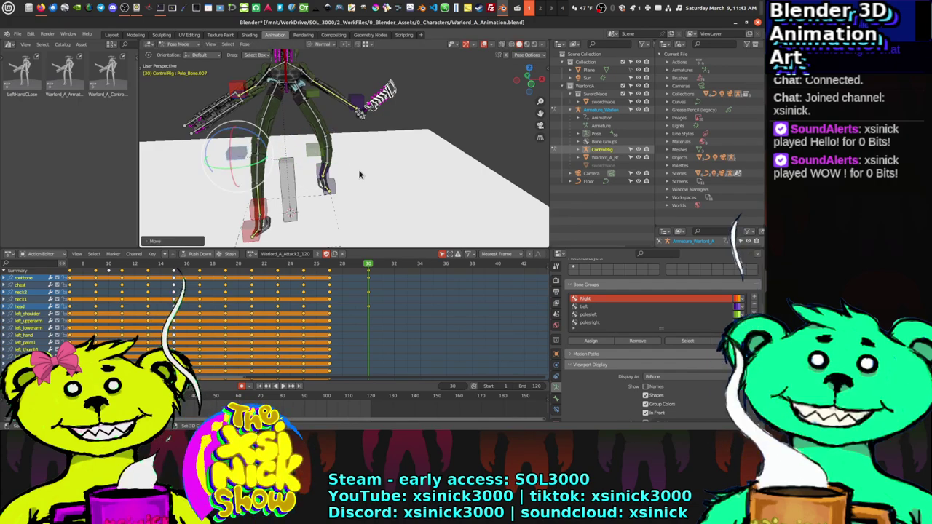
middle_drag(335, 156, 306, 126)
Step: Move the ctrl_RightHand control up and to the left
click(306, 126)
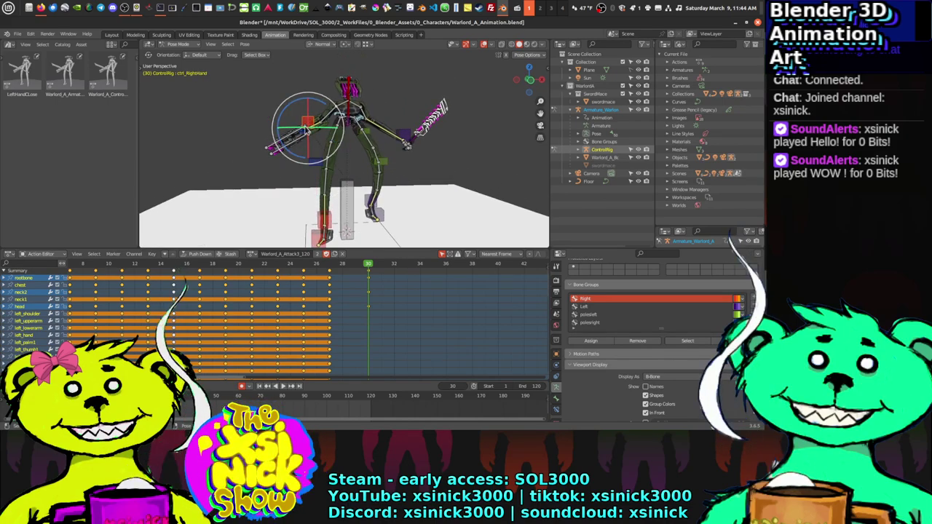
key(g)
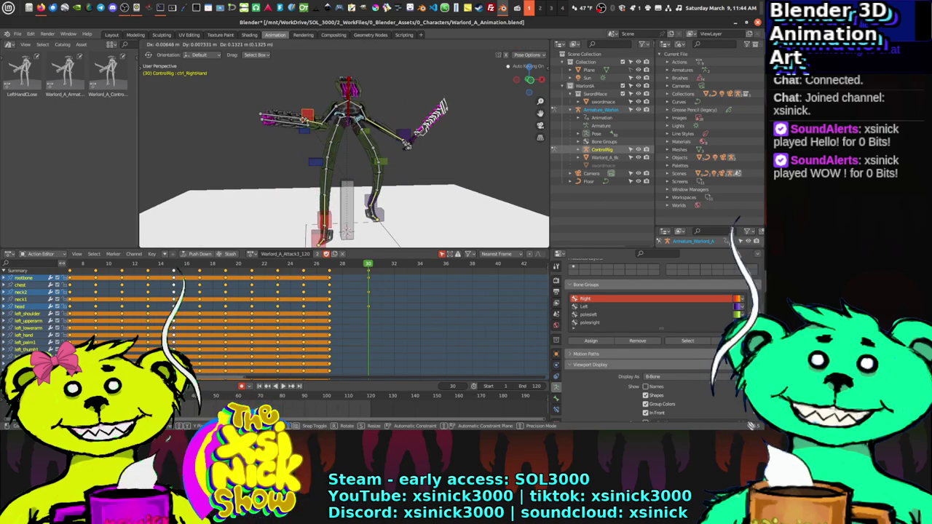
click(341, 137)
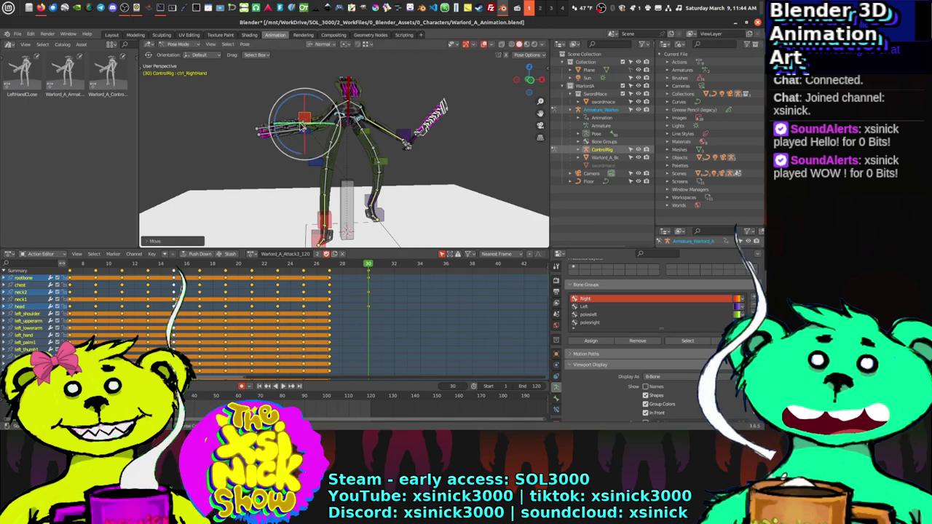
Step: In Top view, shift Pole_Bone.008 beside the right arm up and outward
middle_drag(349, 142, 253, 150)
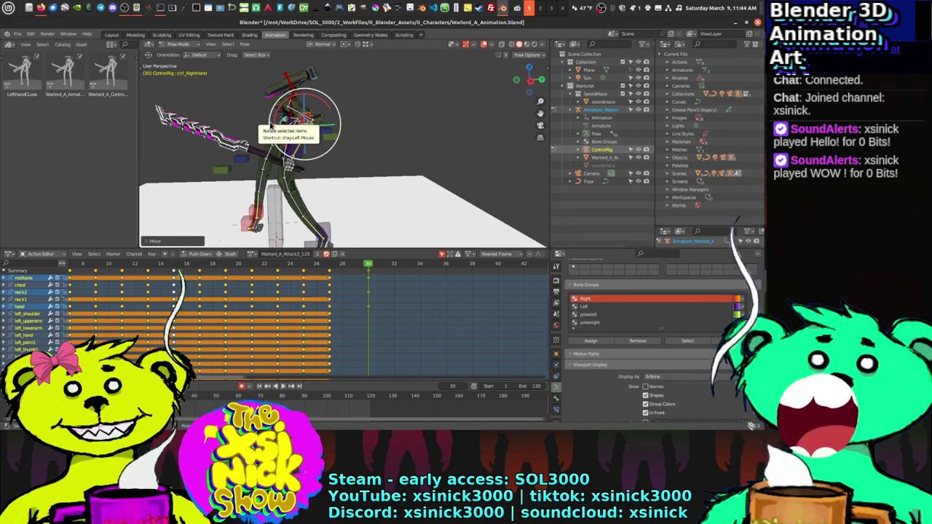
middle_drag(365, 141, 320, 128)
key(KP_7)
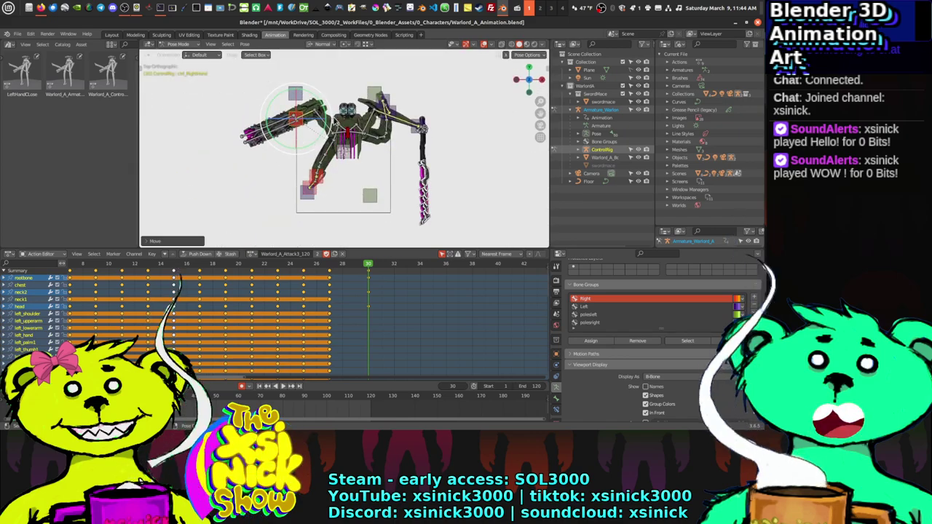
middle_drag(311, 137, 325, 86)
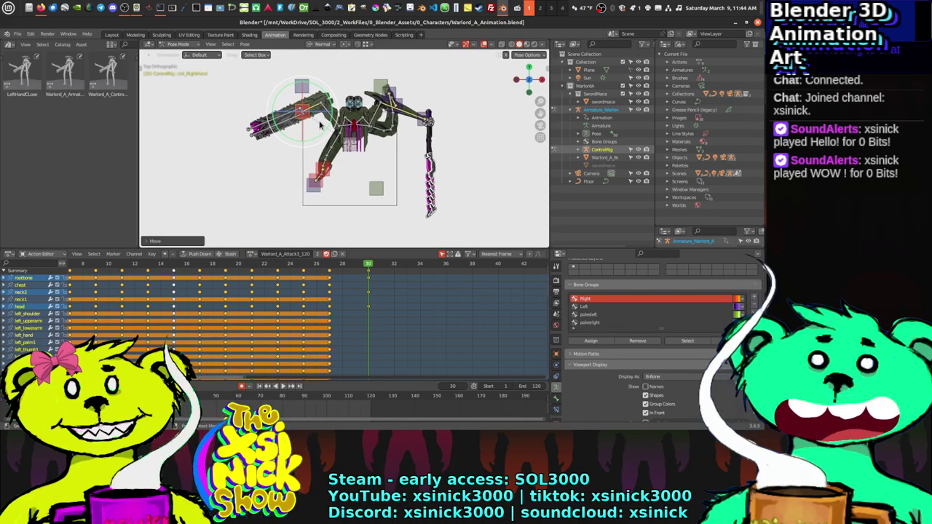
click(306, 85)
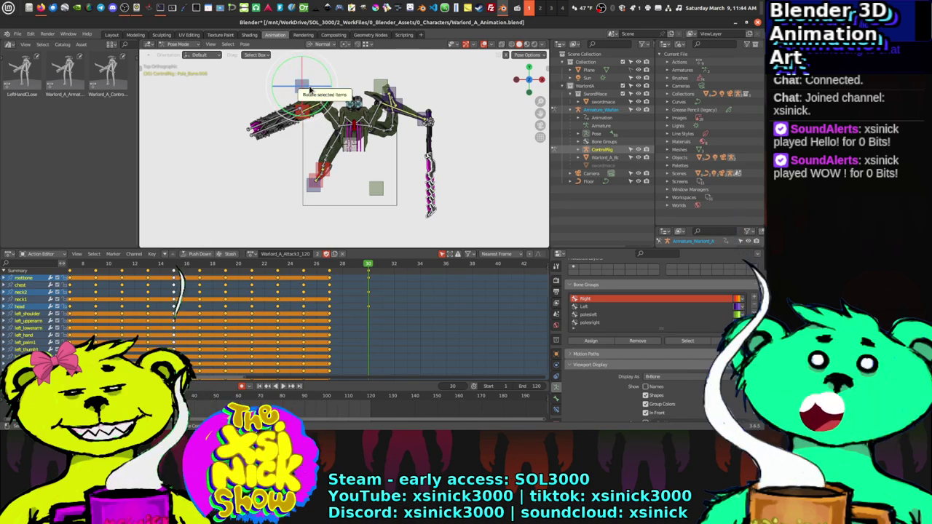
key(g)
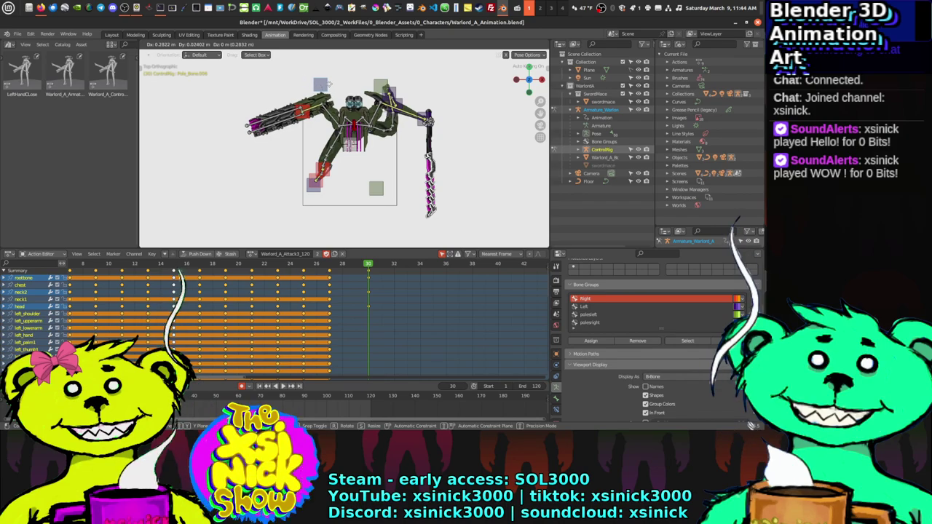
click(330, 86)
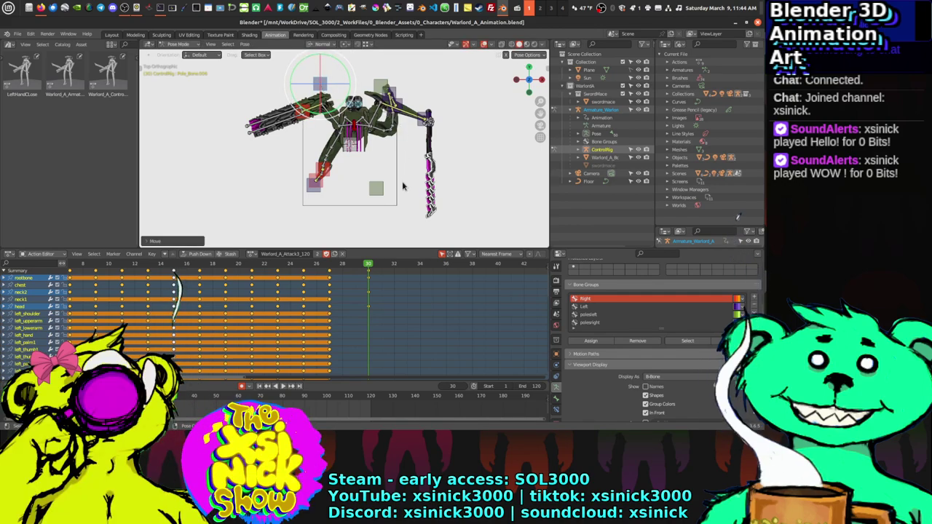
scroll(345, 142, up, 5)
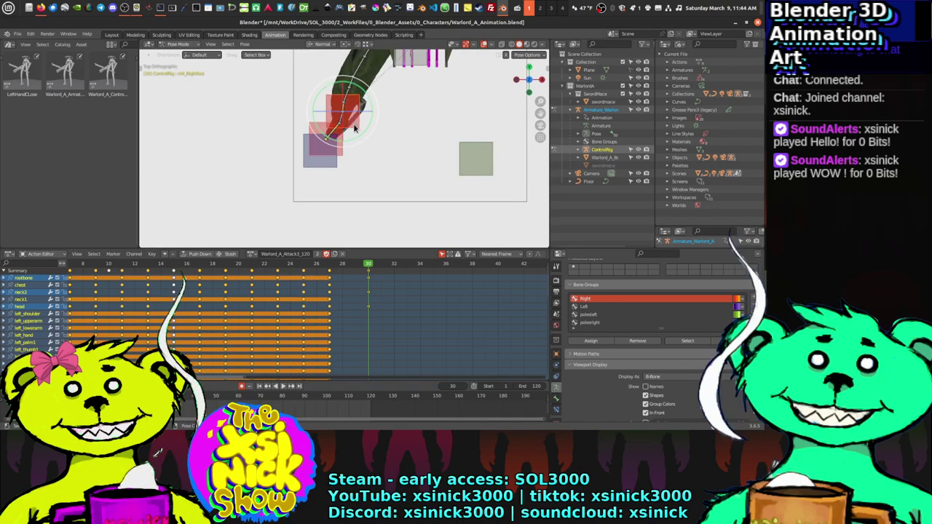
Step: Move the ctrl_right_toe control to re-pose the right foot
middle_drag(355, 128, 431, 121)
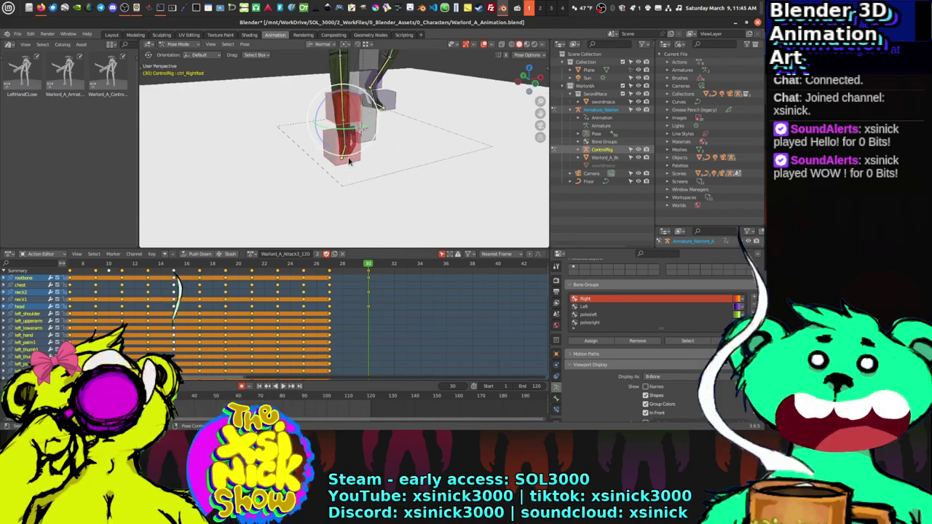
click(348, 162)
key(g)
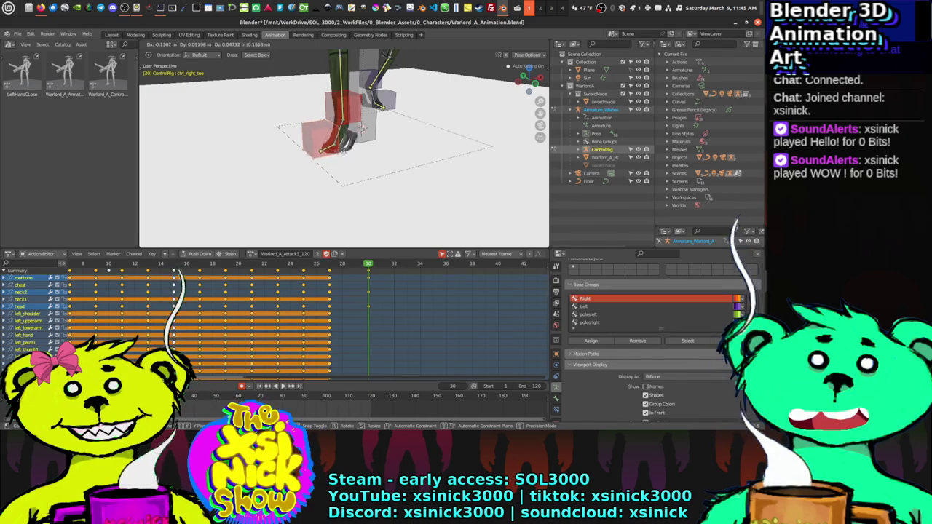
click(357, 139)
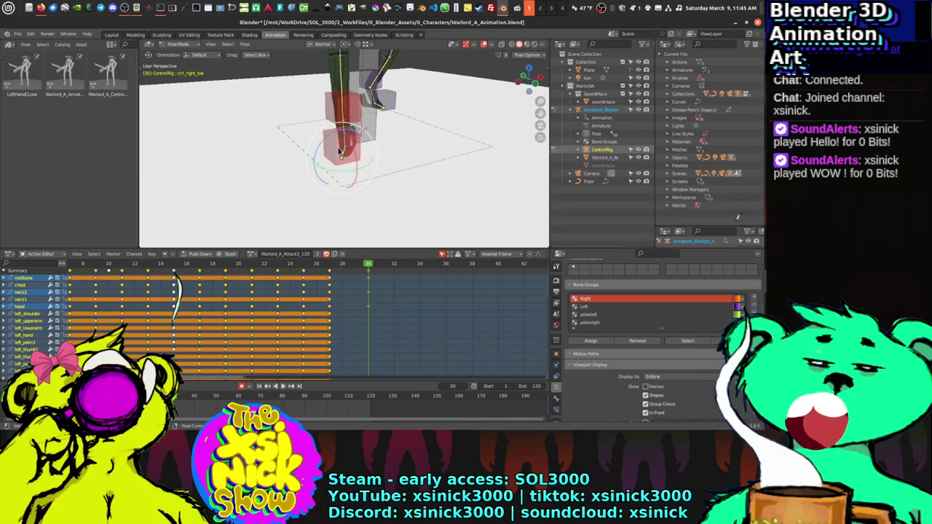
mouse_move(357, 138)
middle_down()
mouse_move(319, 151)
mouse_move(362, 143)
middle_up()
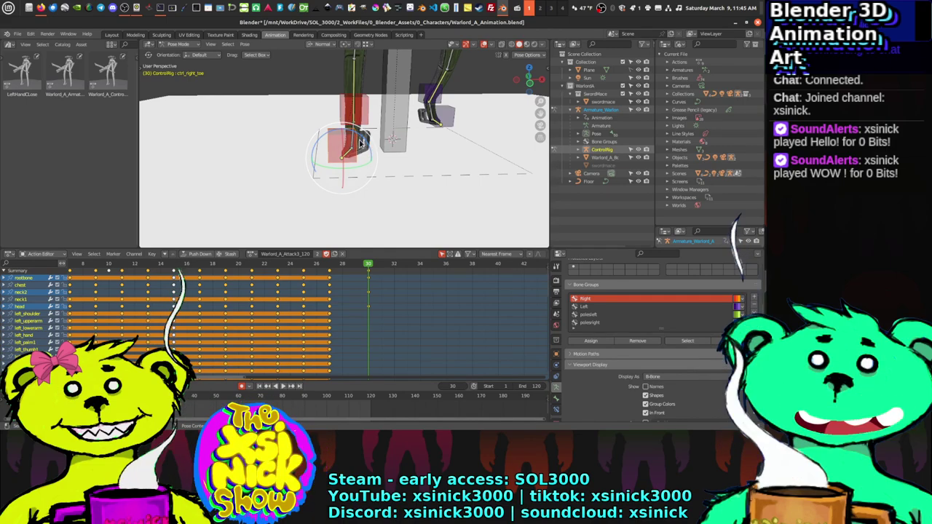
middle_drag(377, 148, 291, 134)
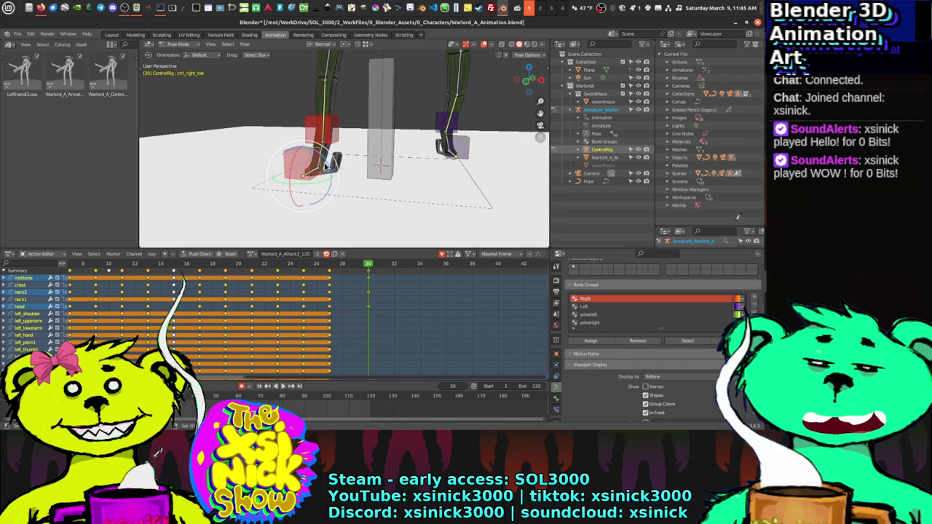
middle_drag(368, 156, 333, 150)
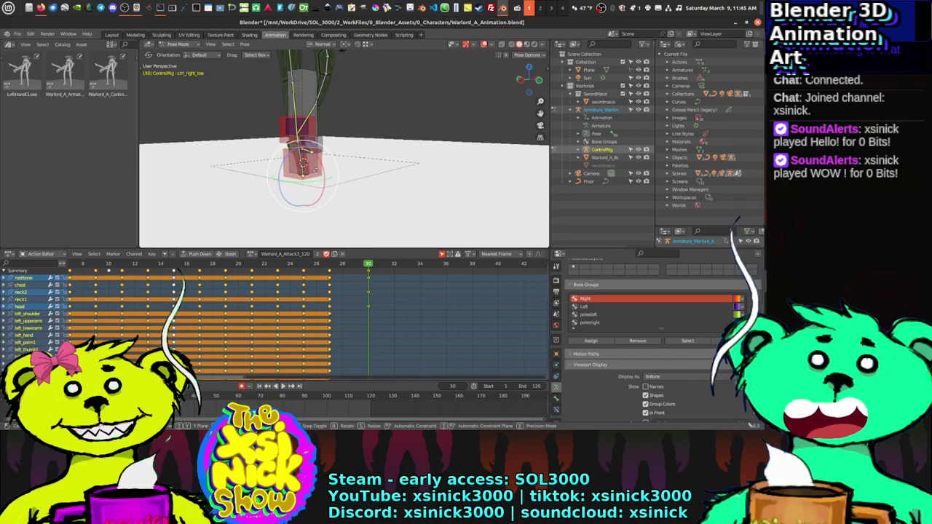
Step: Adjust ctrl_right_toe further, then select ctrl_Rightfoot and right_foot1
key(g)
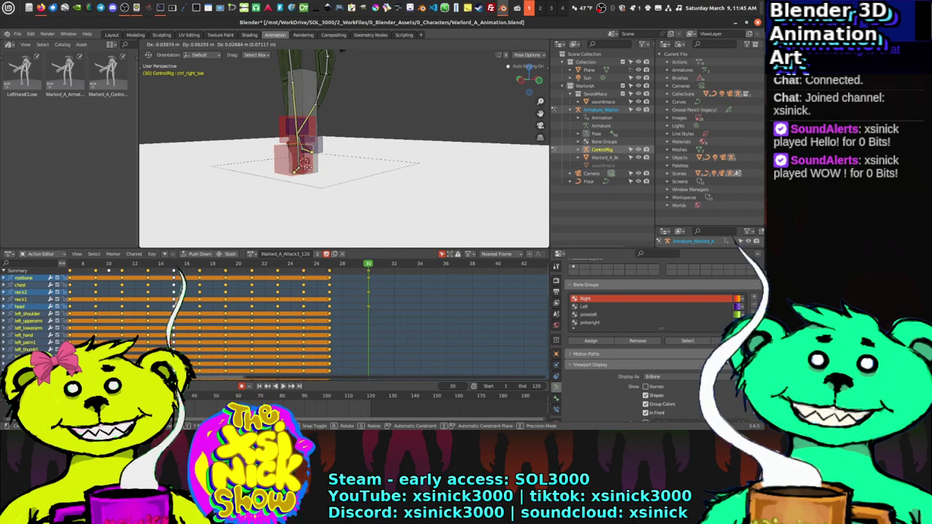
click(308, 166)
mouse_move(312, 166)
middle_down()
mouse_move(219, 171)
mouse_move(312, 168)
middle_up()
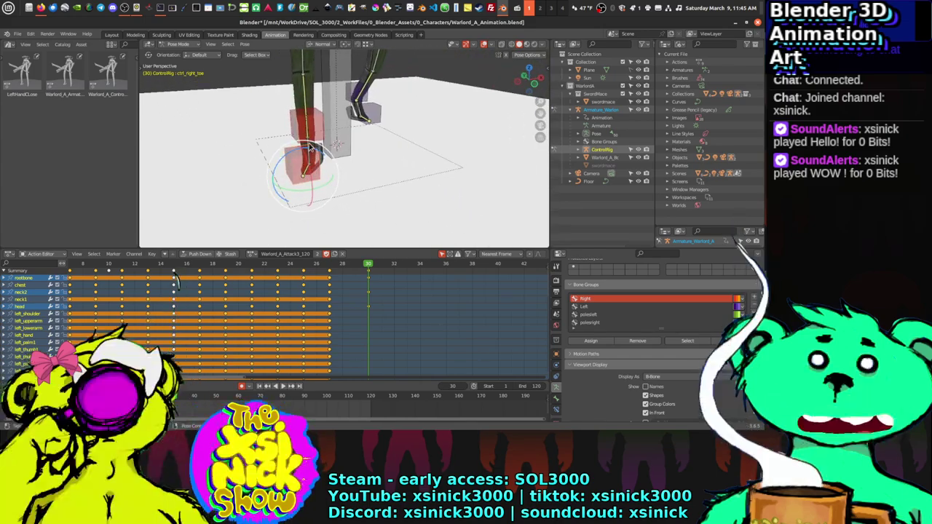
click(310, 152)
scroll(306, 150, up, 2)
scroll(308, 144, up, 2)
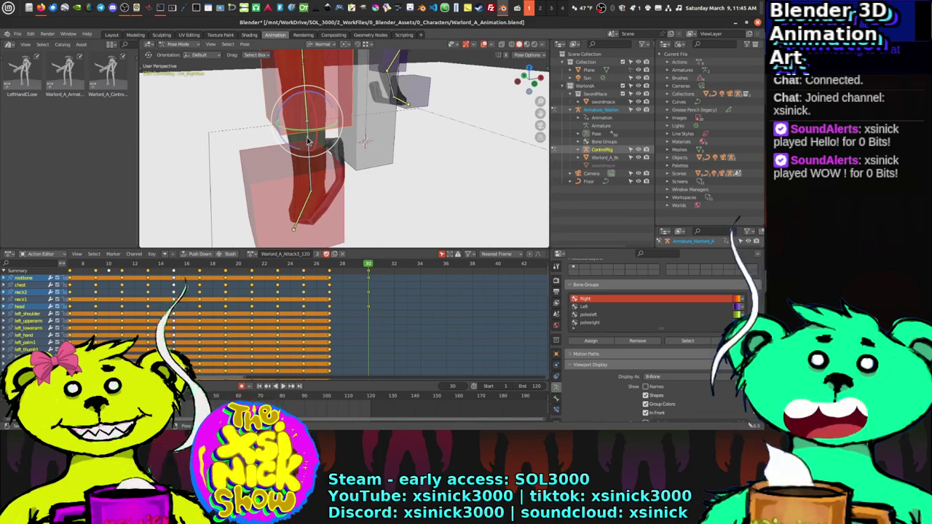
click(307, 140)
Step: Tilt the right foot bone about 8 degrees and rotate left_foot1 with the gizmo
middle_drag(337, 157, 348, 148)
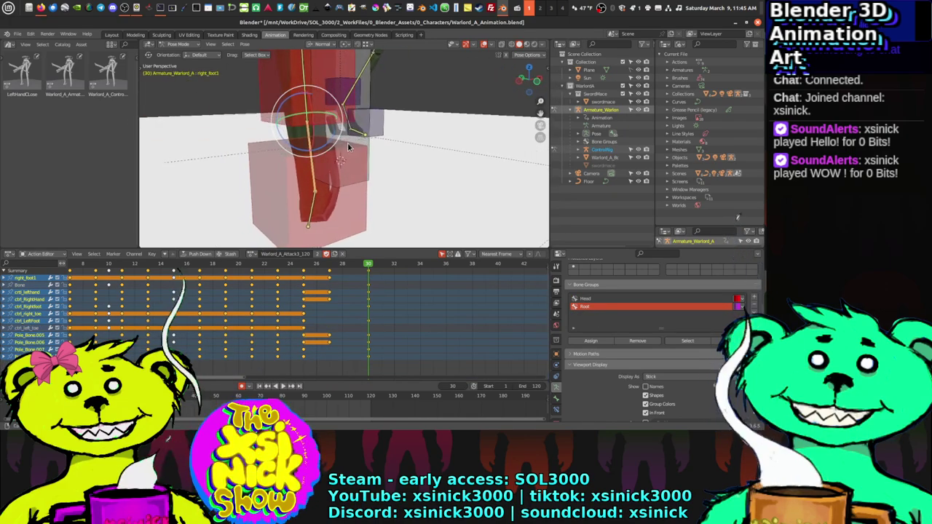
drag(336, 131, 326, 152)
middle_drag(326, 151, 424, 159)
click(390, 150)
click(390, 149)
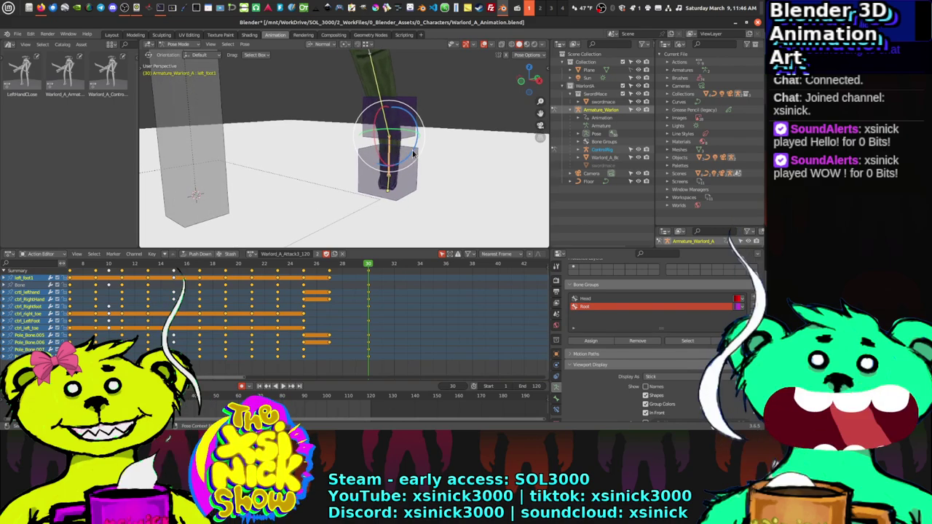
drag(413, 153, 414, 135)
middle_drag(414, 135, 380, 151)
Step: Zoom out and orbit around the armature to review the pose
scroll(372, 149, down, 5)
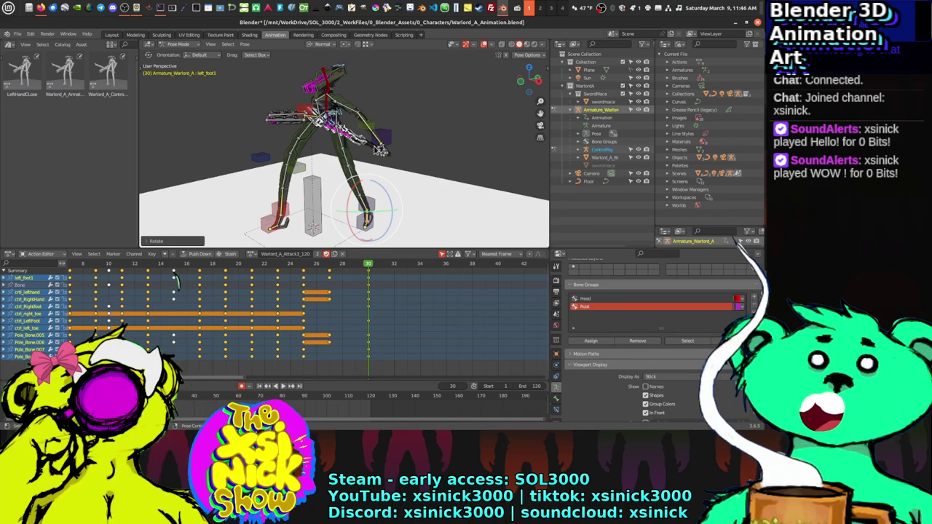
middle_drag(394, 158, 441, 131)
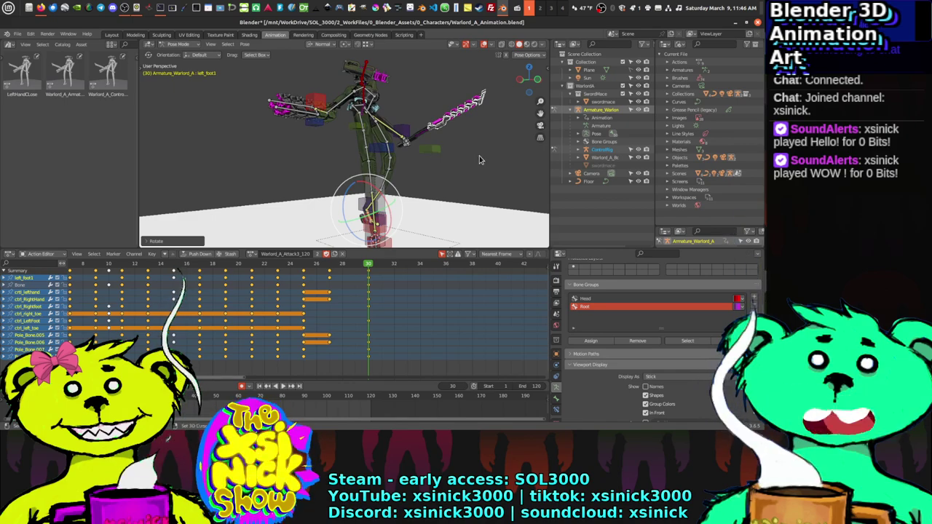
middle_drag(479, 159, 400, 159)
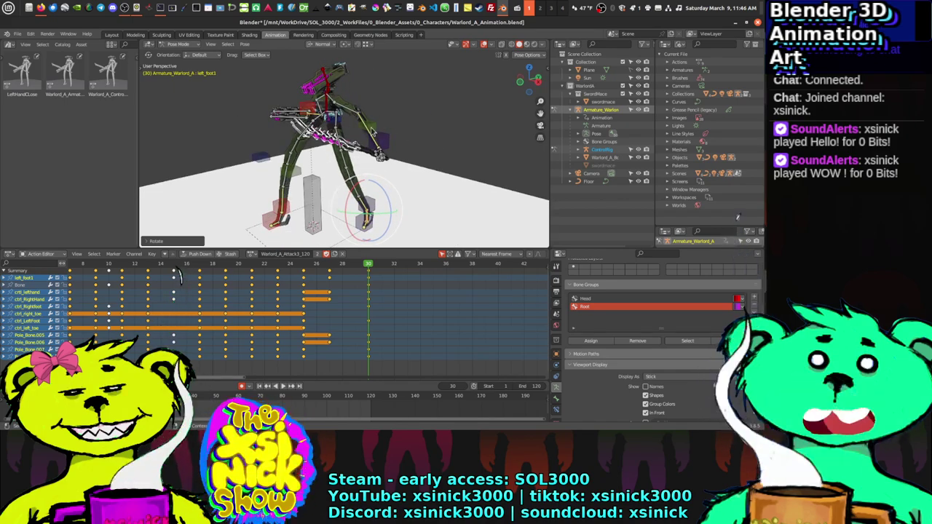
middle_drag(375, 135, 428, 148)
middle_drag(417, 154, 379, 140)
Step: Key location and rotation for all bones at frame 30, then scrub to check poses
key(a)
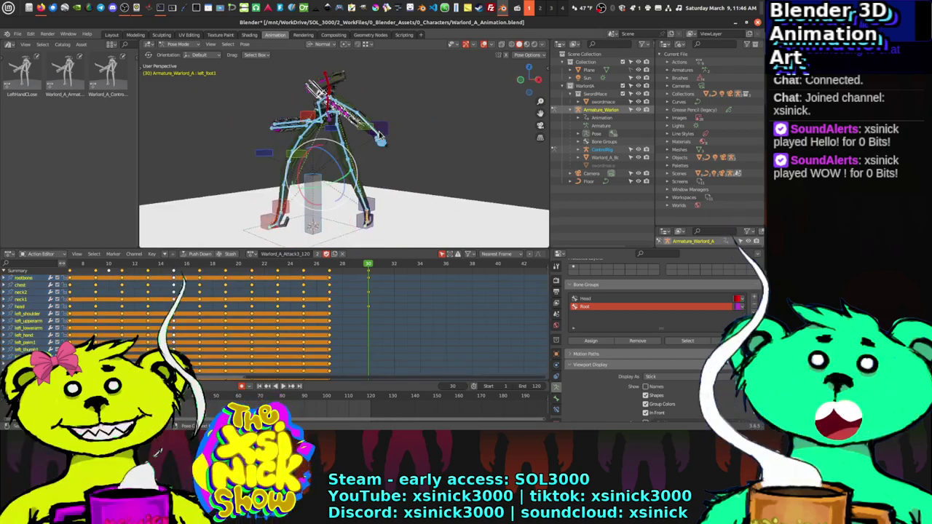
key(i)
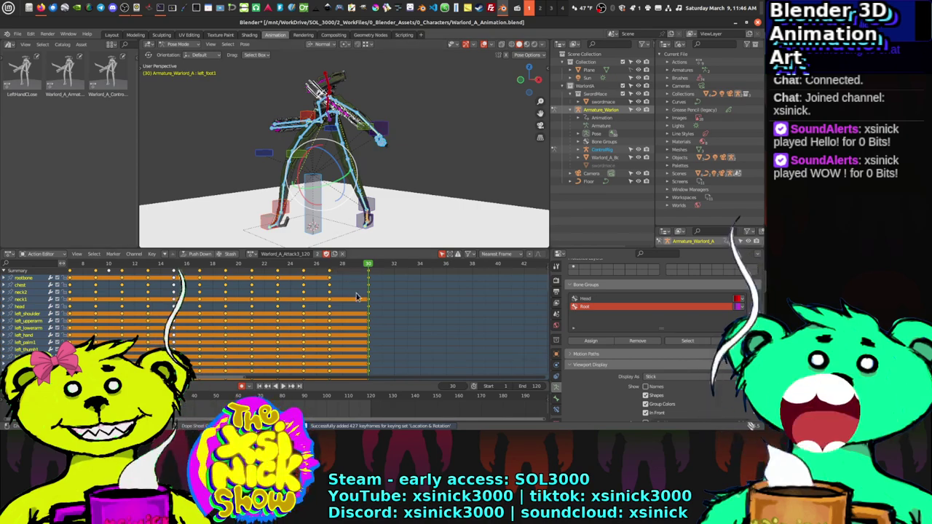
drag(366, 268, 96, 267)
mouse_move(364, 167)
middle_down()
mouse_move(405, 164)
mouse_move(386, 149)
mouse_move(364, 175)
middle_up()
middle_drag(133, 351, 234, 351)
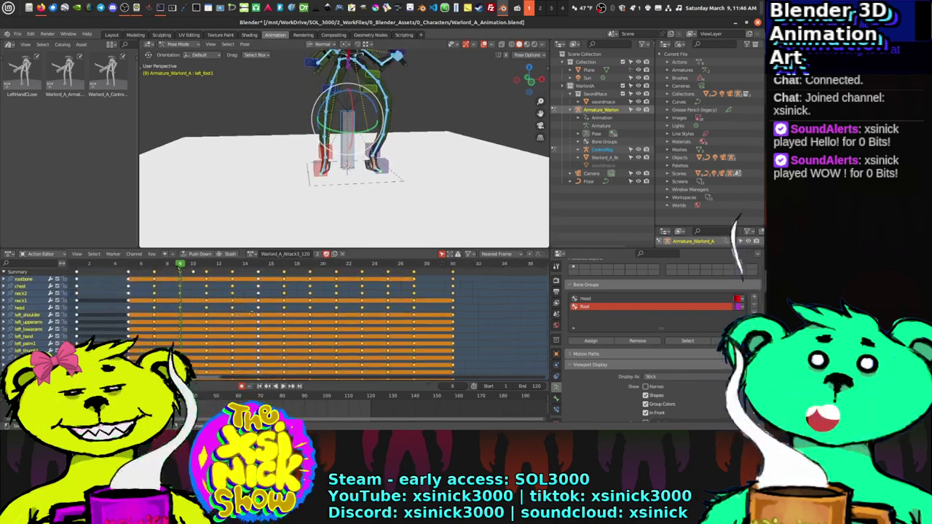
scroll(320, 124, down, 4)
scroll(321, 124, up, 5)
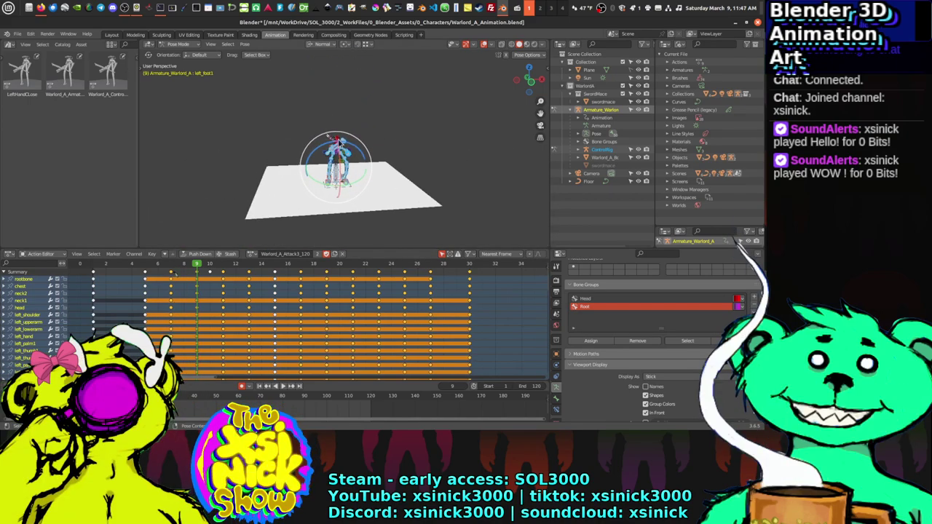
middle_drag(353, 182, 337, 195)
Step: Play the attack animation from the start and review it from several angles
drag(199, 266, 92, 274)
key(space)
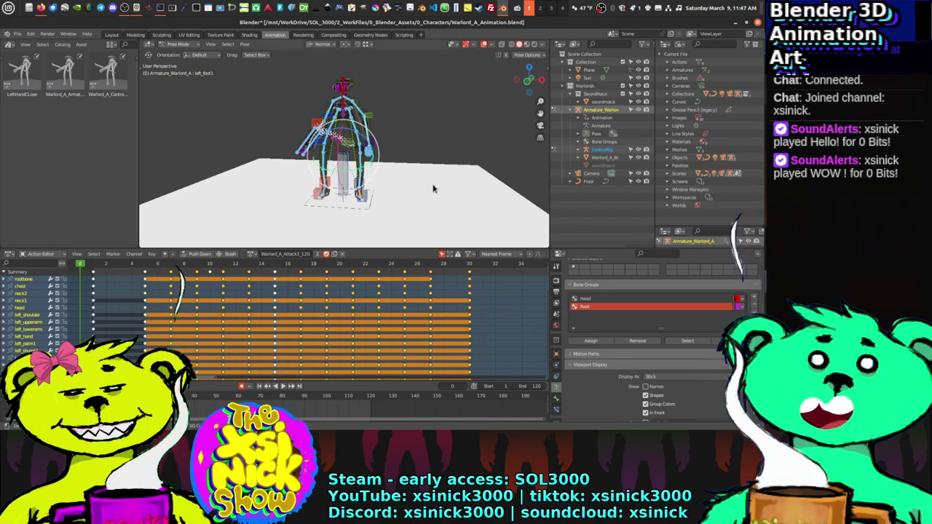
middle_drag(432, 189, 375, 202)
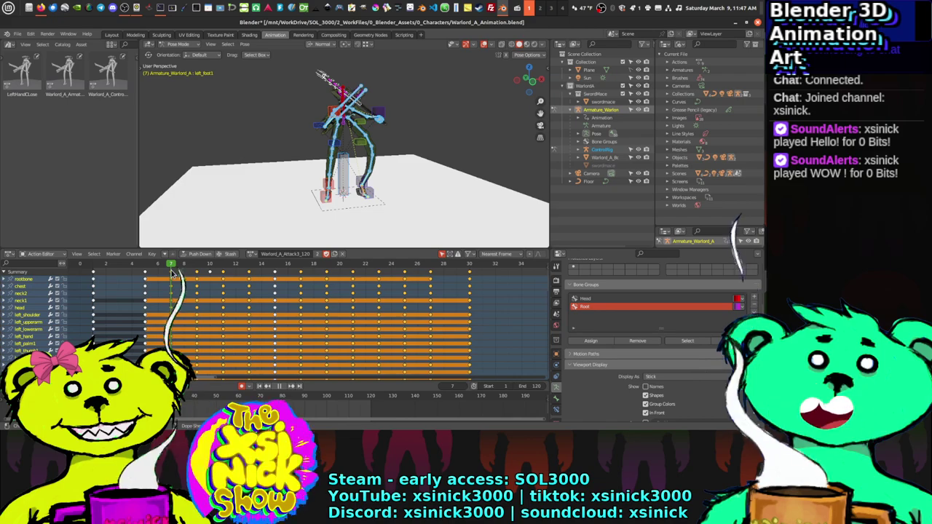
middle_drag(343, 167, 348, 156)
key(r)
key(r)
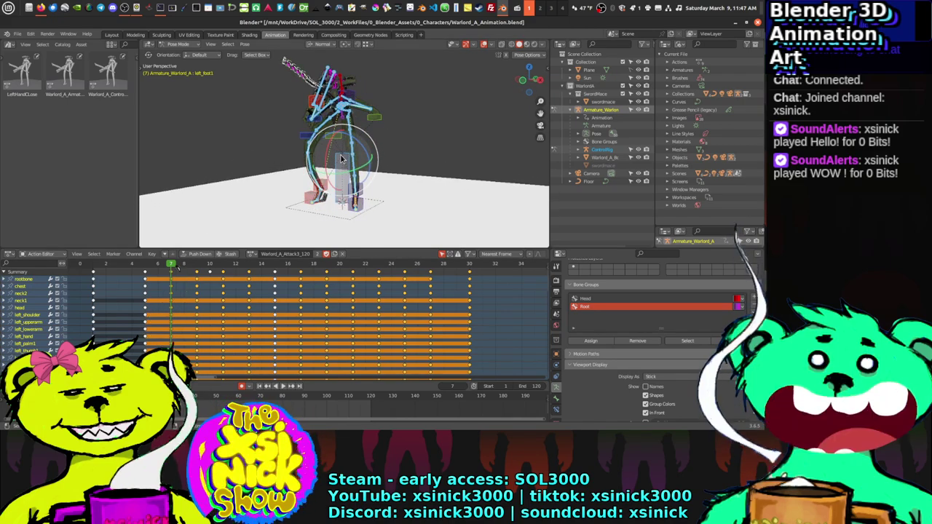
click(342, 158)
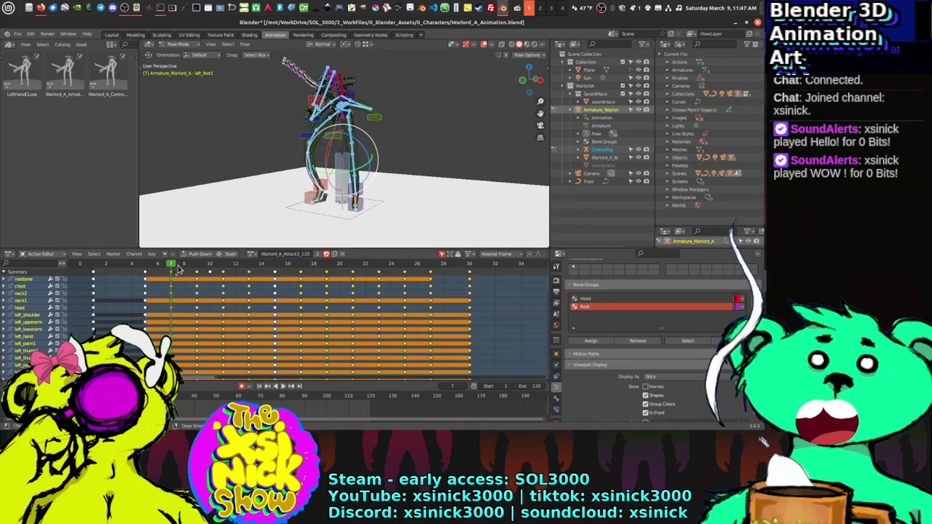
Step: Jump to frame 5 and select the left foot control
click(146, 264)
middle_drag(247, 177, 344, 209)
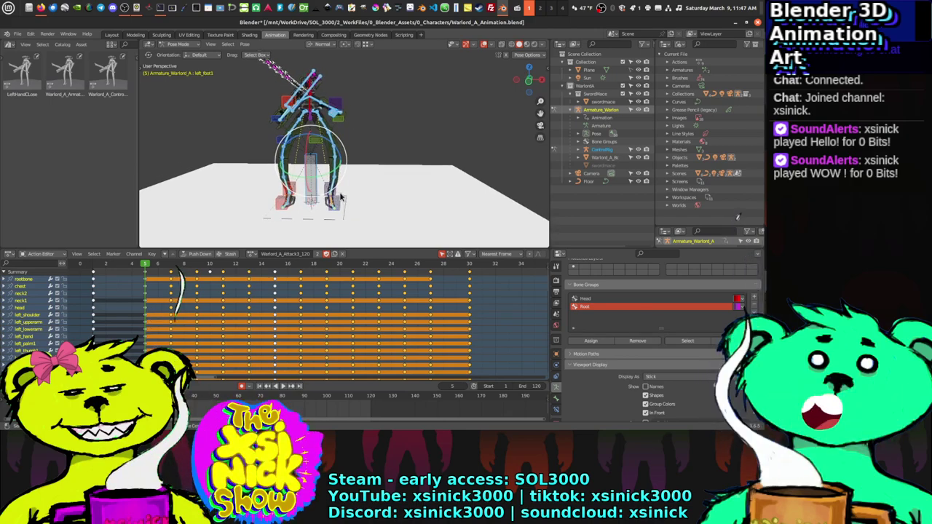
click(336, 196)
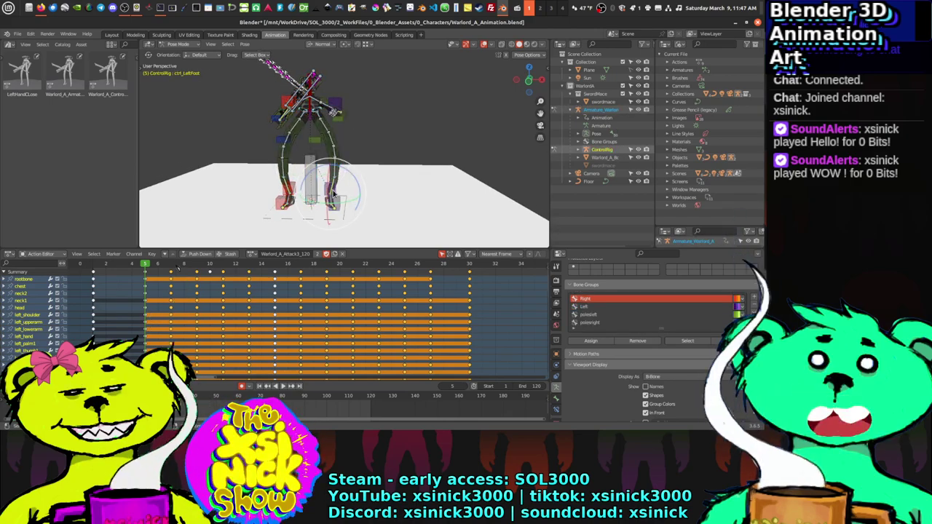
Step: Start moving the left foot control, then cancel and reorient the view
key(g)
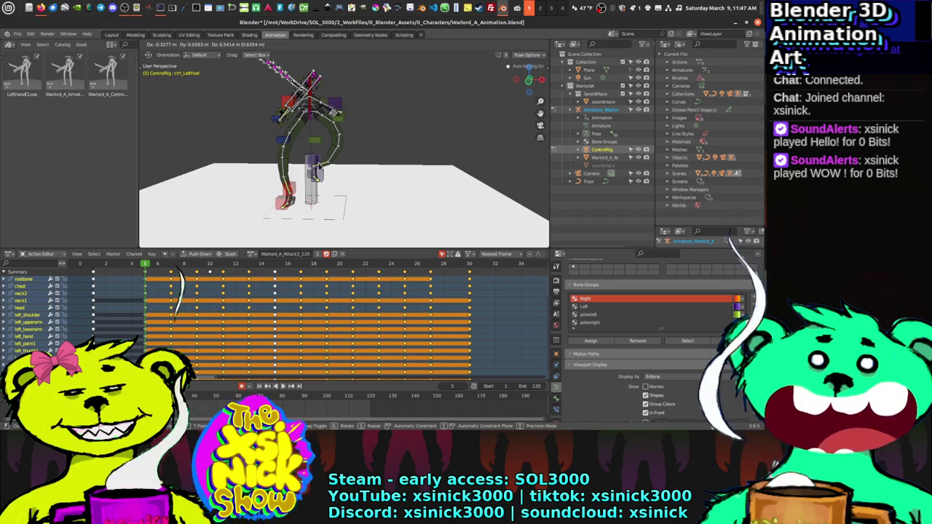
key(Escape)
middle_drag(354, 195, 352, 176)
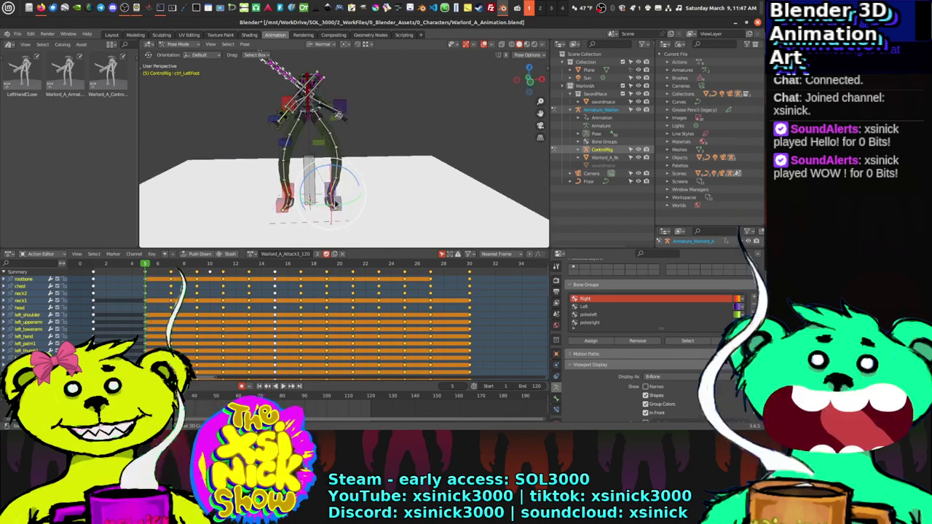
key(r)
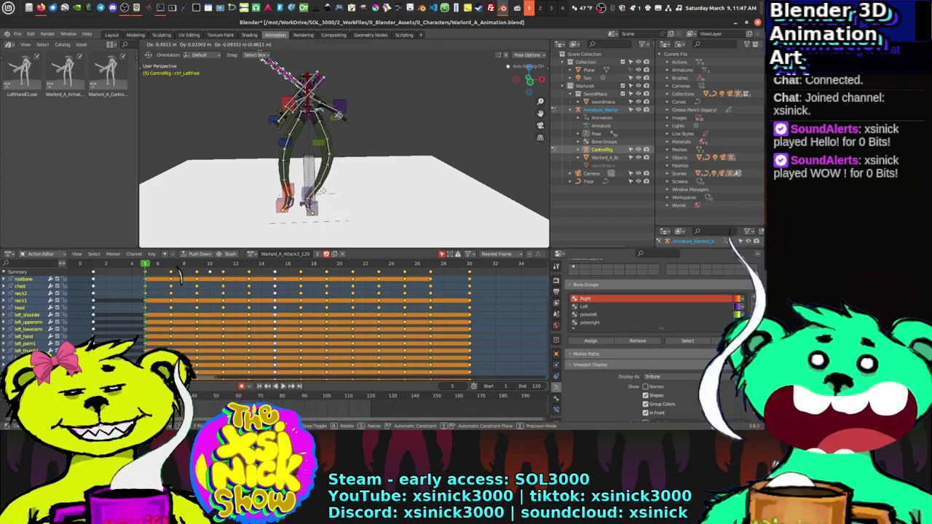
key(Escape)
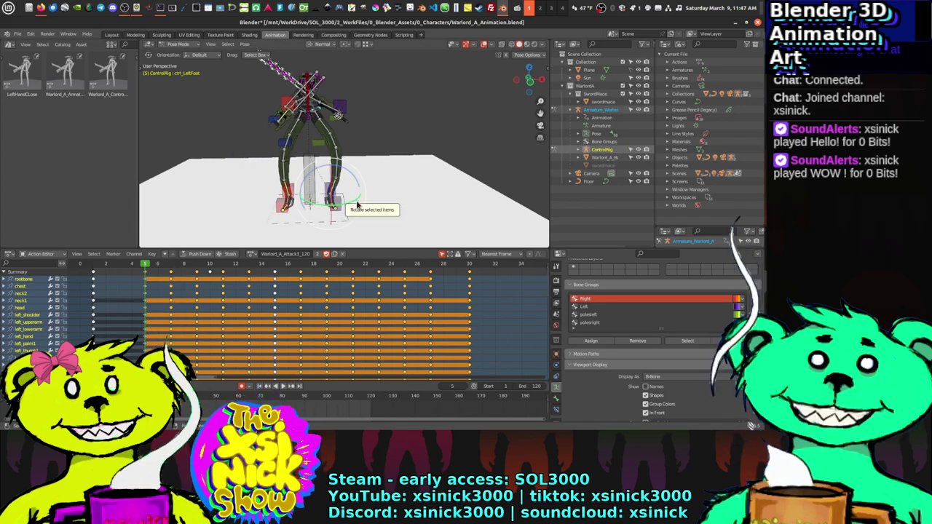
Step: Move both foot controls with Shift+Z height locks, then switch to Front Orthographic
key(g)
key(shift+z)
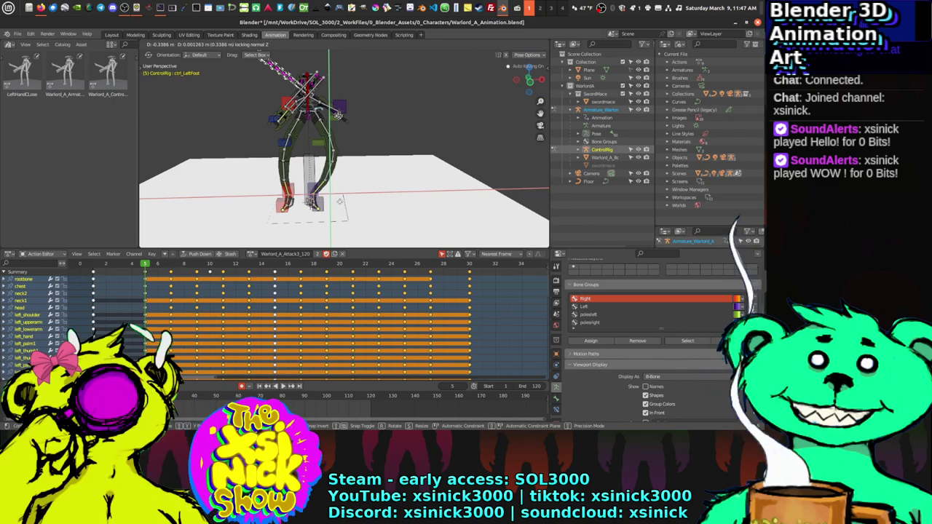
key(shift+z)
key(shift+z)
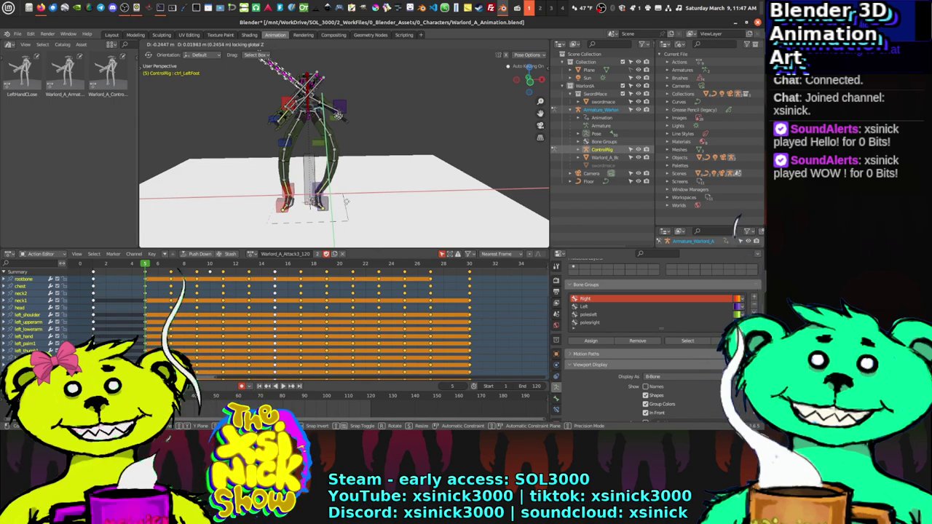
click(347, 201)
middle_drag(347, 202, 288, 206)
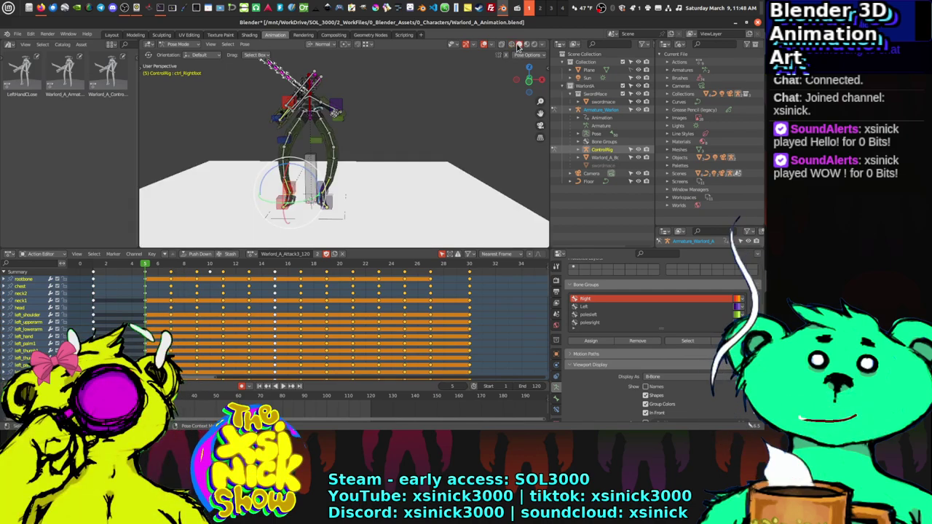
key(g)
key(shift+z)
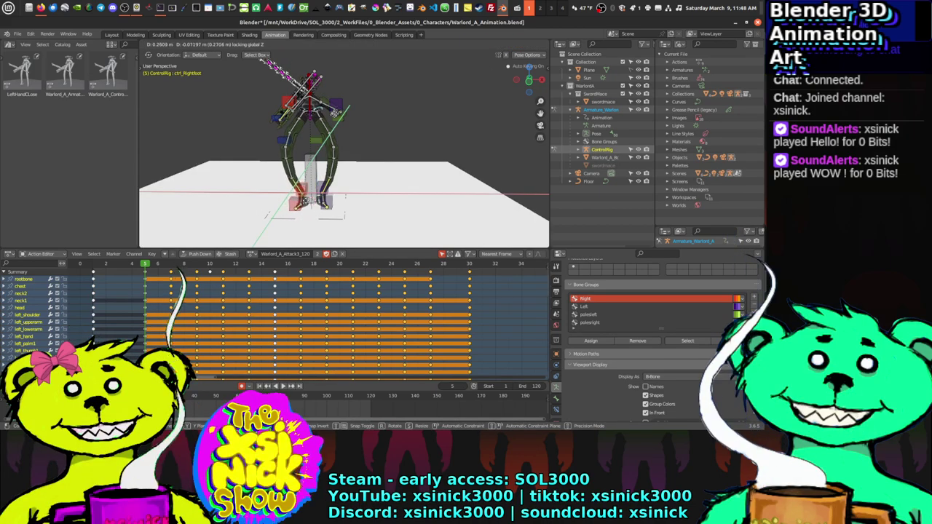
click(304, 204)
key(KP_1)
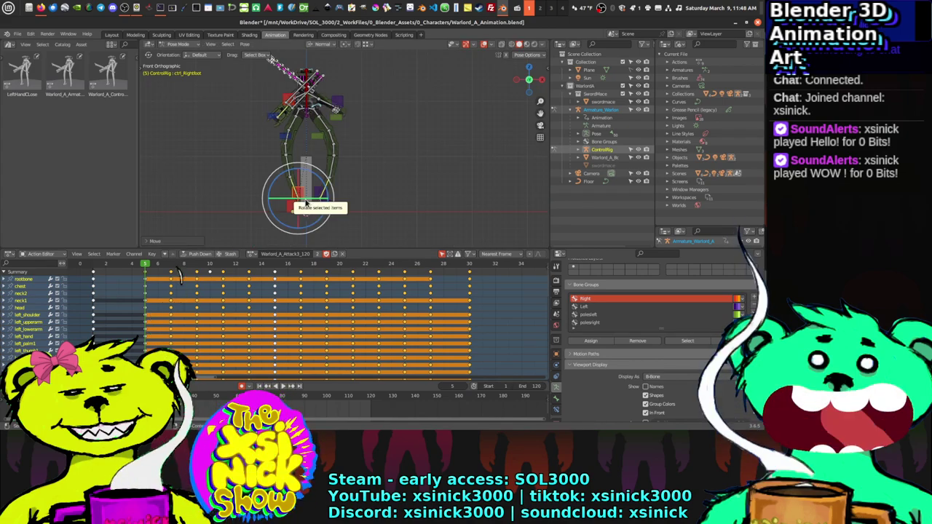
Step: Frame the feet and move the right foot control to a new position at frame 5
scroll(312, 204, up, 5)
shift+middle_drag(316, 204, 325, 176)
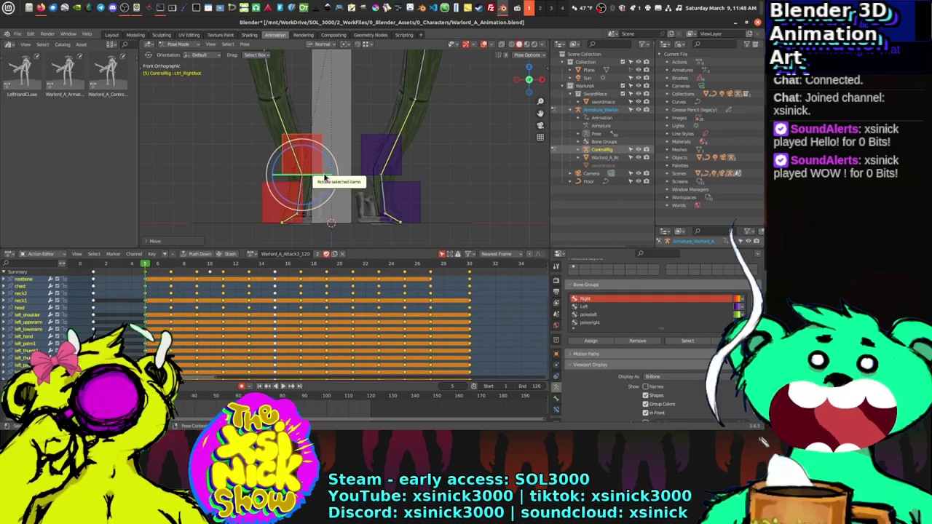
key(g)
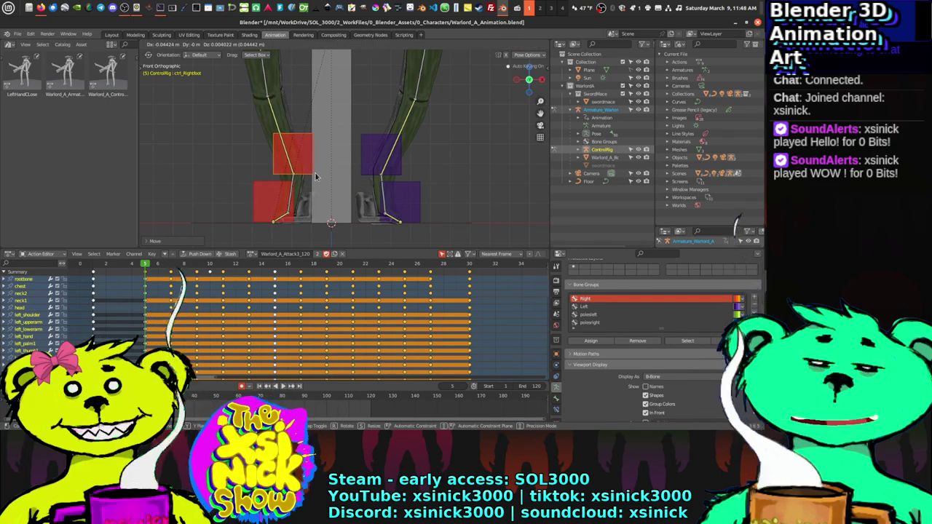
click(316, 176)
Step: Move the left foot control to a new position at frame 5
shift+middle_drag(316, 176, 305, 200)
click(370, 188)
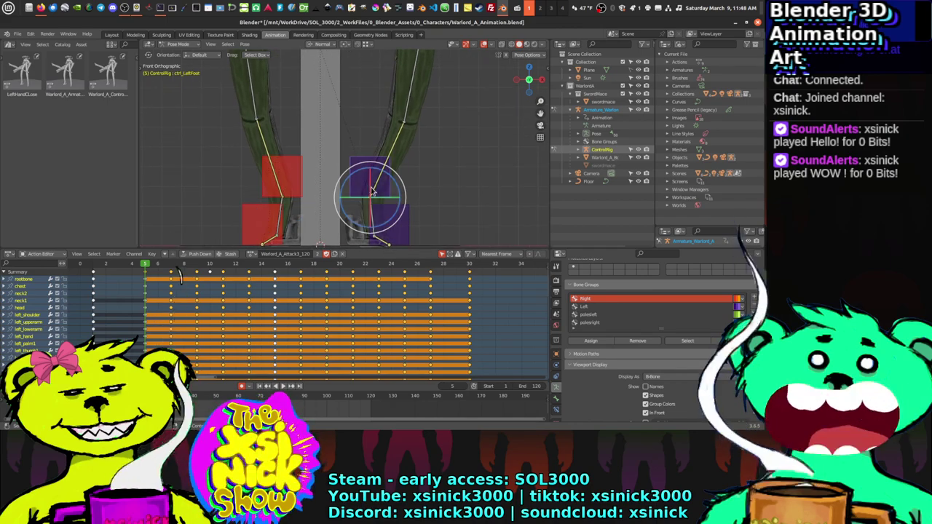
scroll(372, 191, down, 2)
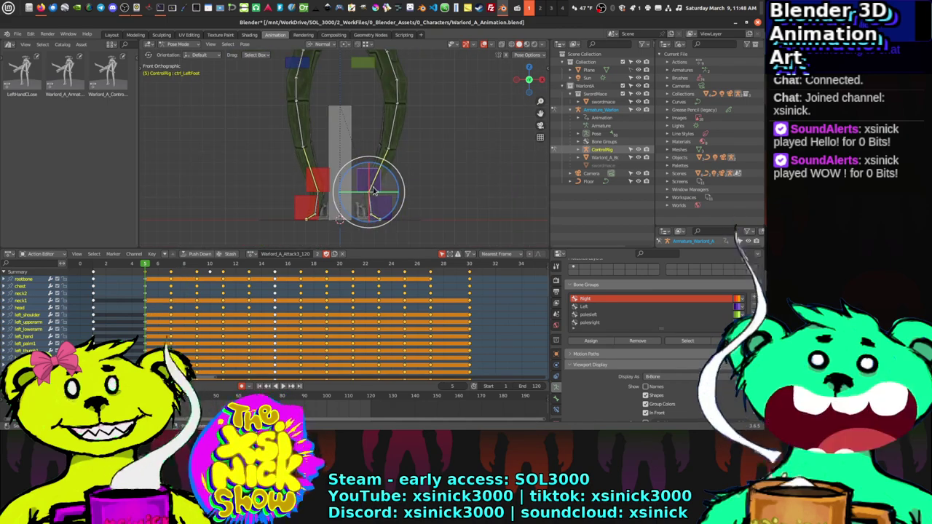
key(g)
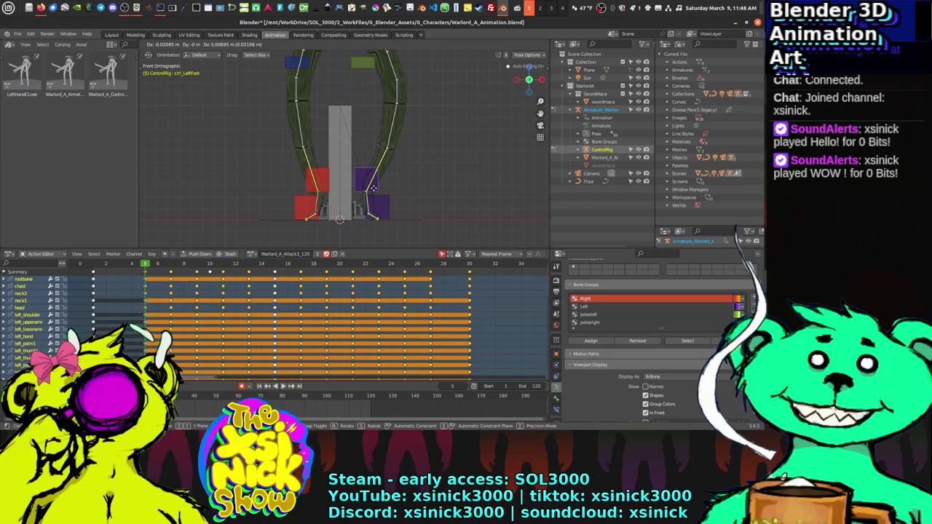
click(373, 188)
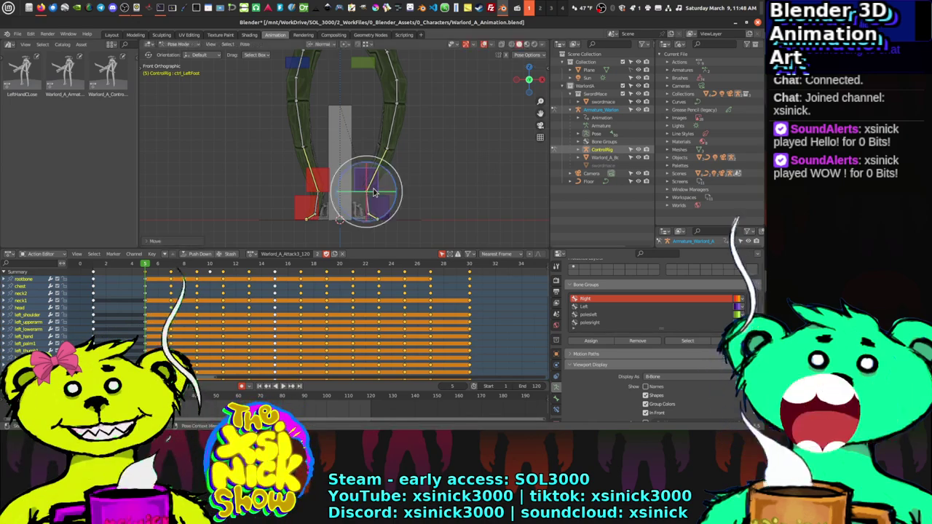
Step: Reposition the knee pole bones Pole_Bone.008 and Pole_Bone.007
shift+scroll(379, 153, up, 3)
click(366, 130)
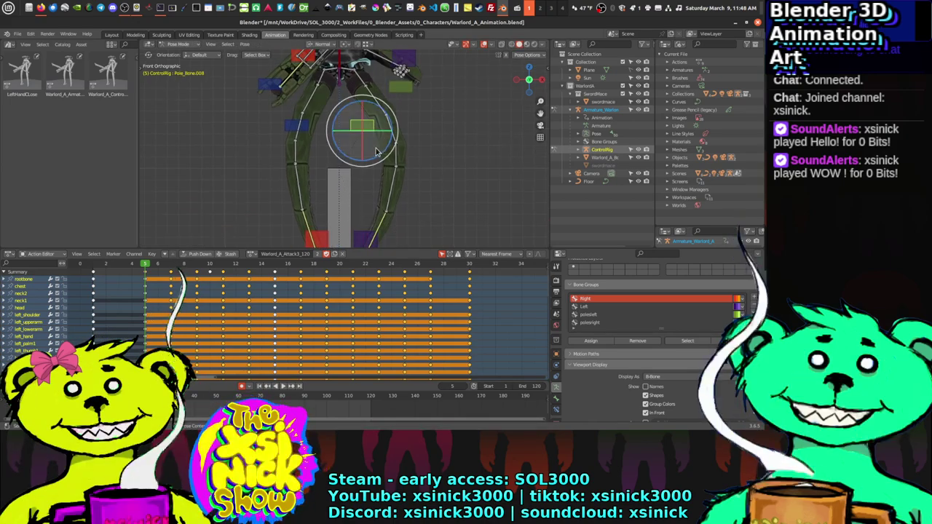
key(g)
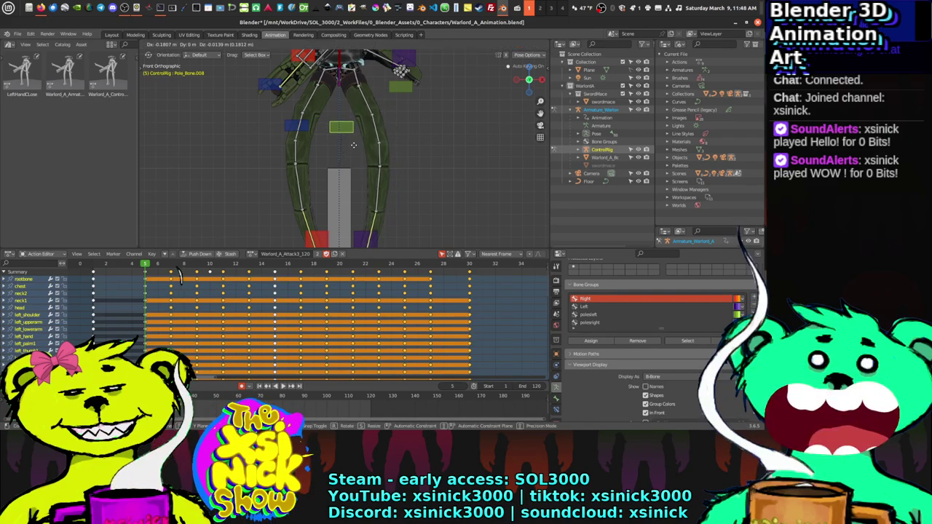
click(352, 148)
click(296, 128)
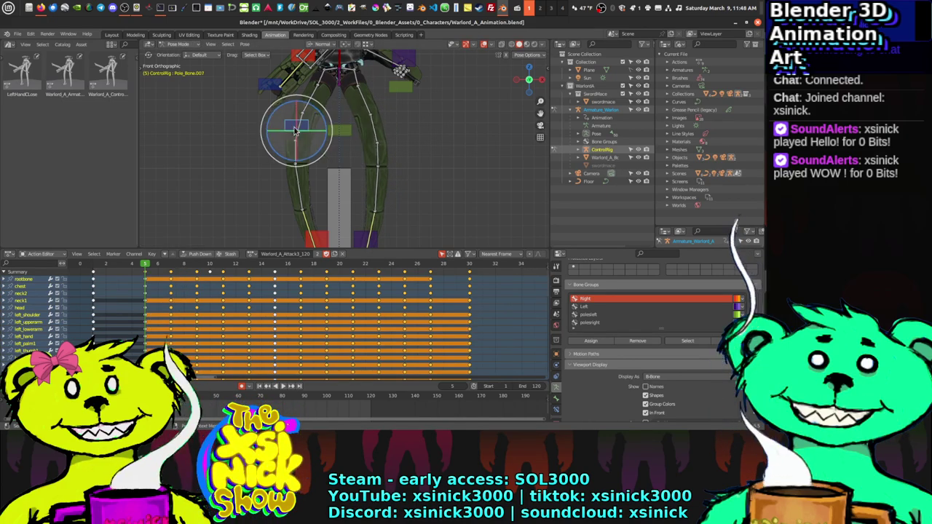
key(g)
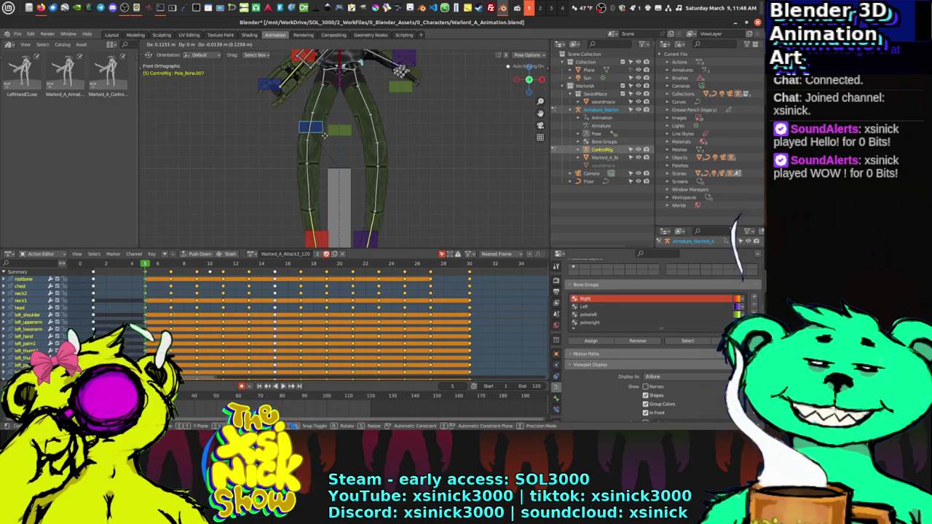
click(326, 134)
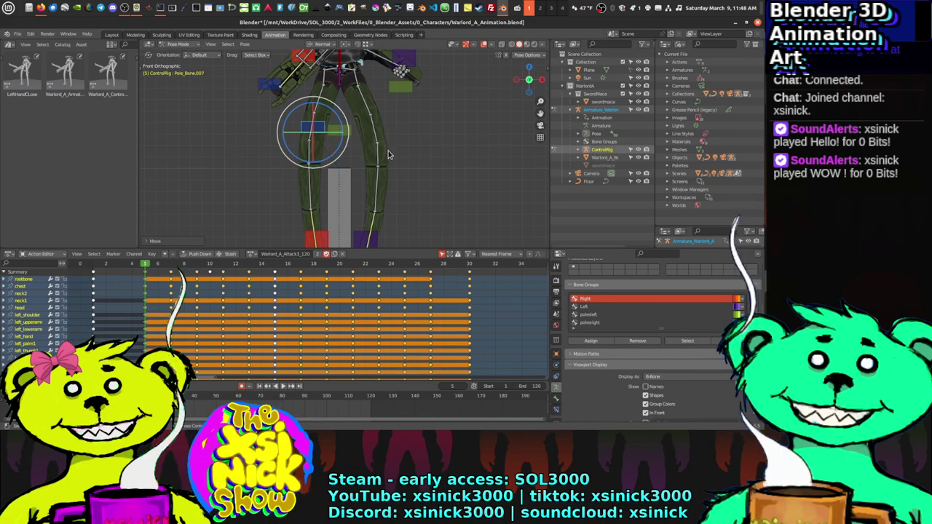
Step: Orbit around the legs and reselect Pole_Bone.008 and the right and left foot controls
middle_drag(388, 154, 405, 131)
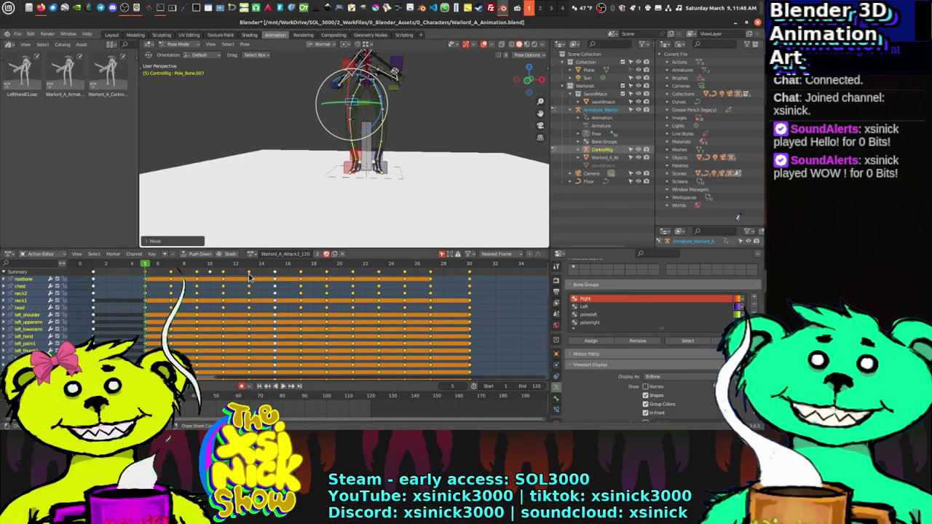
middle_drag(399, 126, 377, 149)
click(351, 94)
click(377, 149)
click(384, 159)
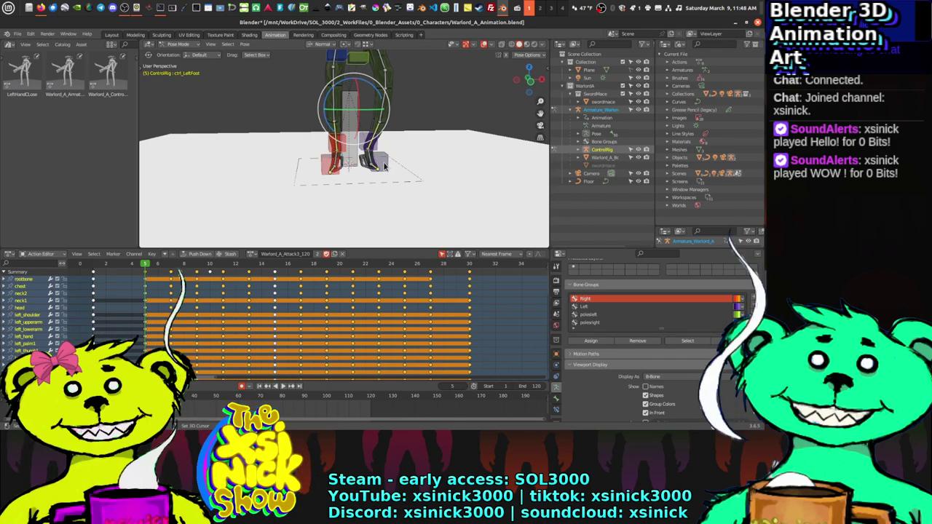
middle_drag(393, 162, 289, 210)
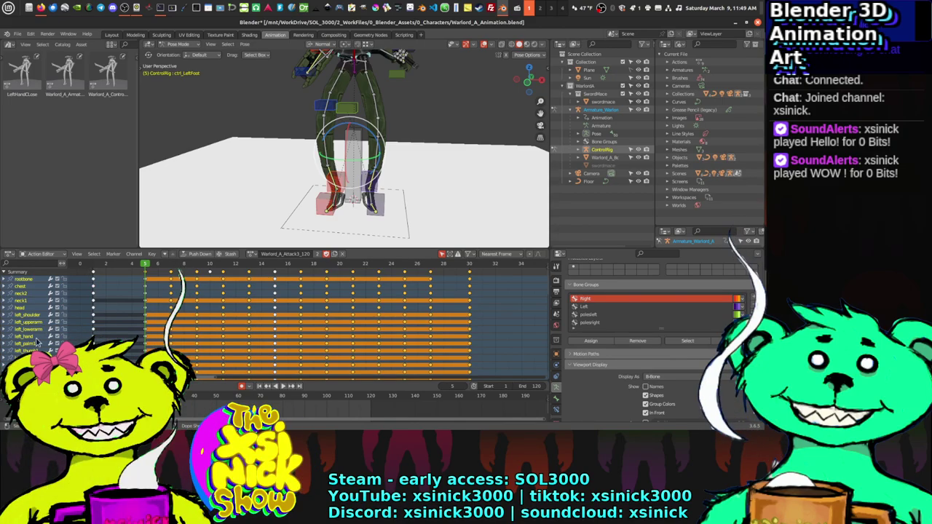
scroll(79, 334, down, 5)
scroll(47, 279, down, 6)
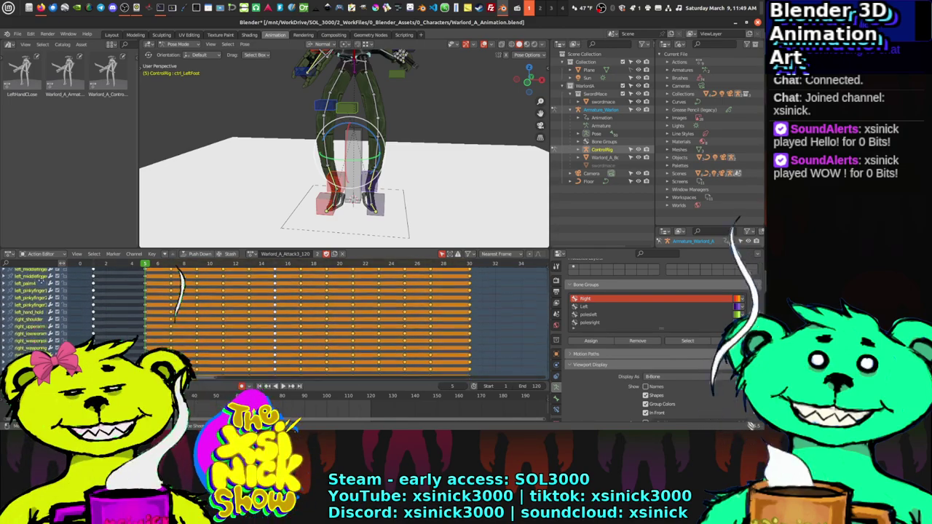
scroll(46, 313, down, 3)
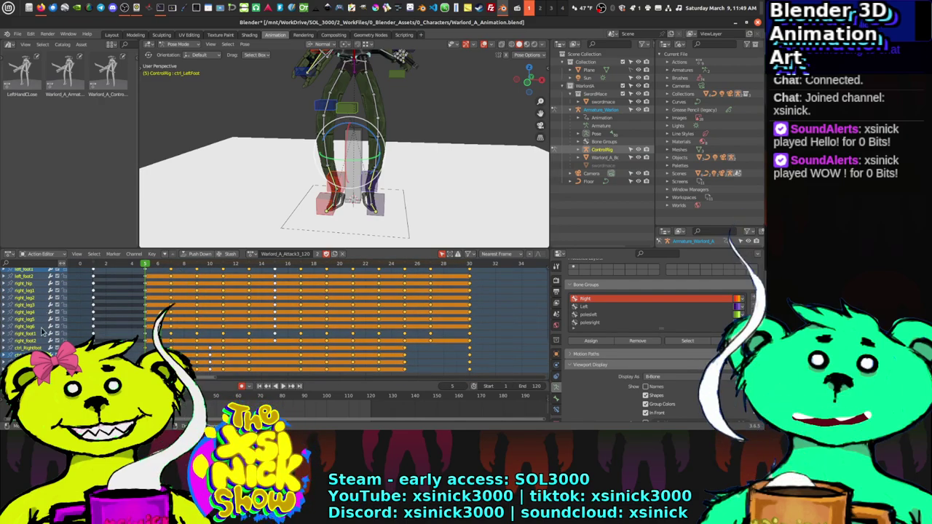
scroll(44, 310, up, 1)
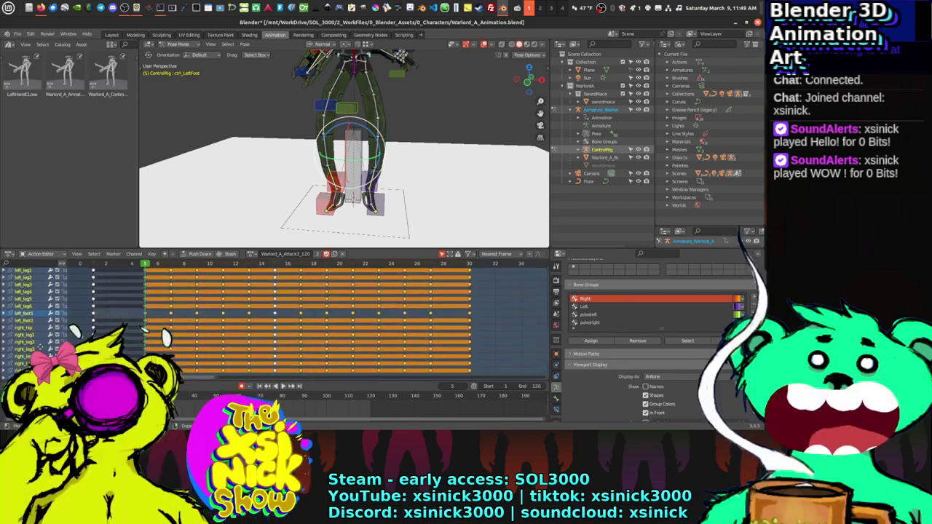
scroll(54, 320, up, 2)
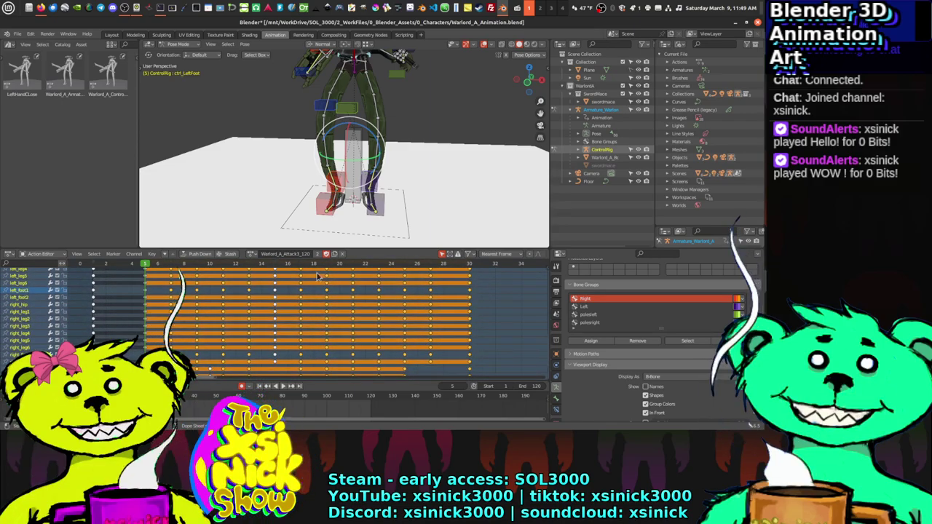
click(469, 254)
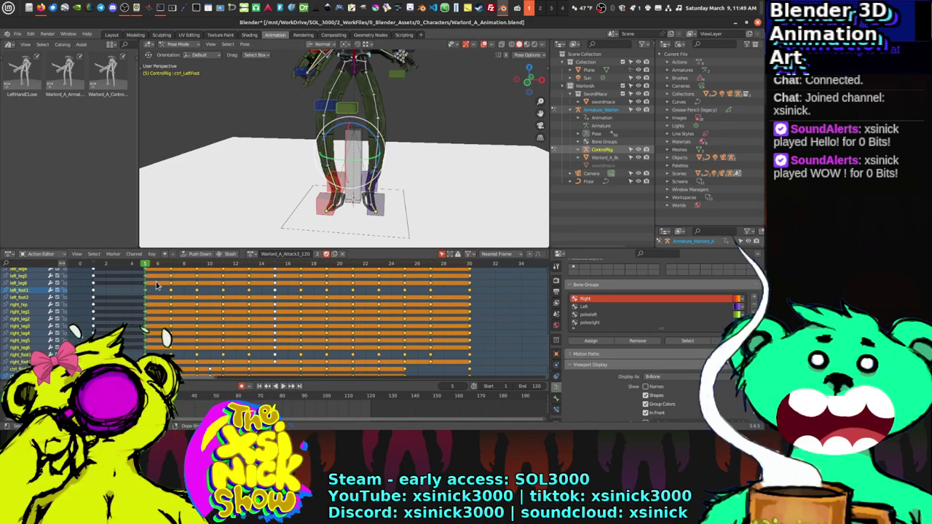
click(469, 255)
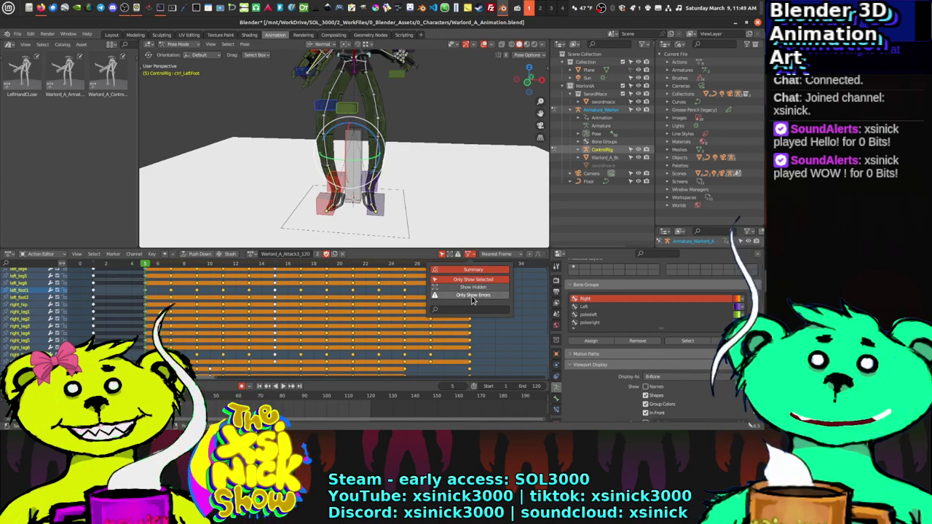
scroll(485, 272, down, 1)
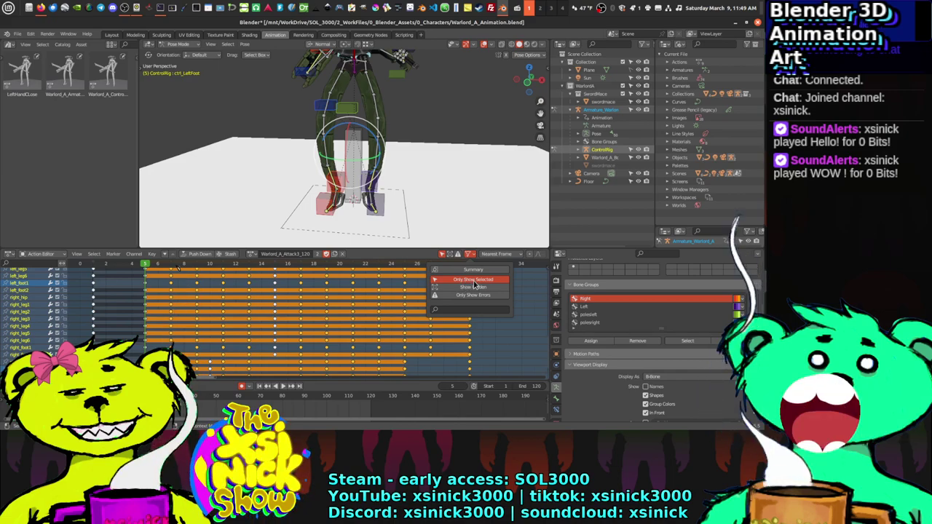
click(460, 251)
click(468, 255)
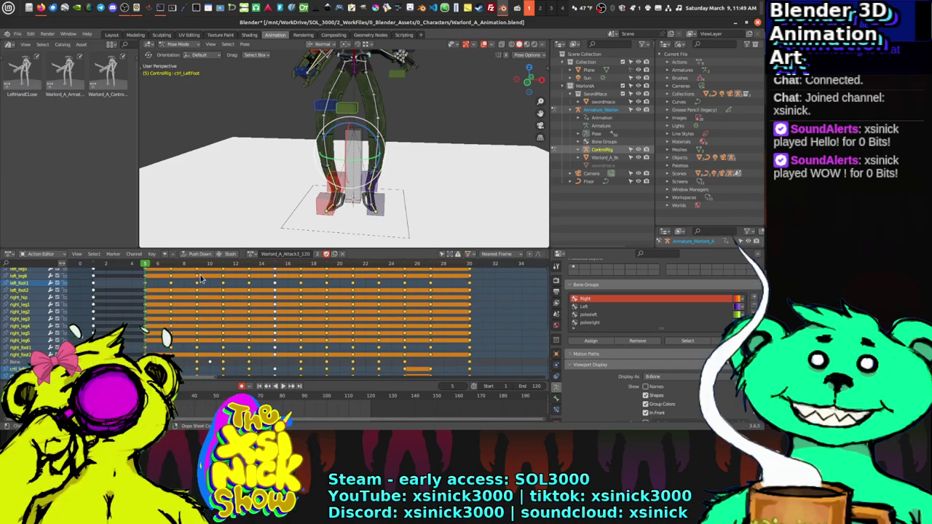
click(475, 257)
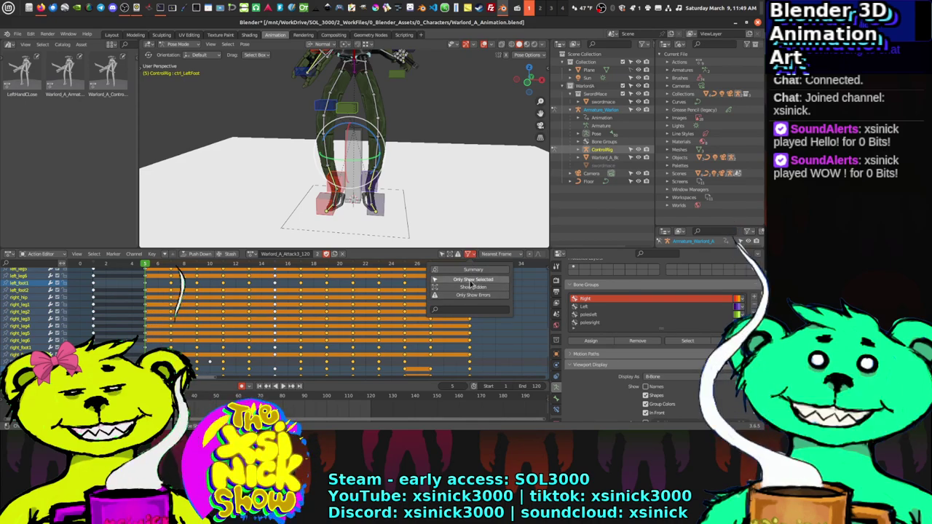
click(458, 285)
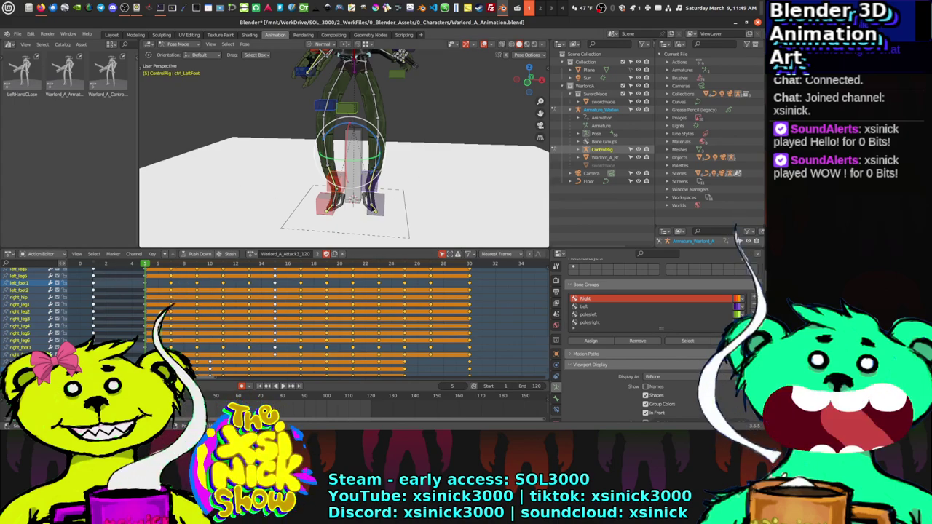
click(471, 256)
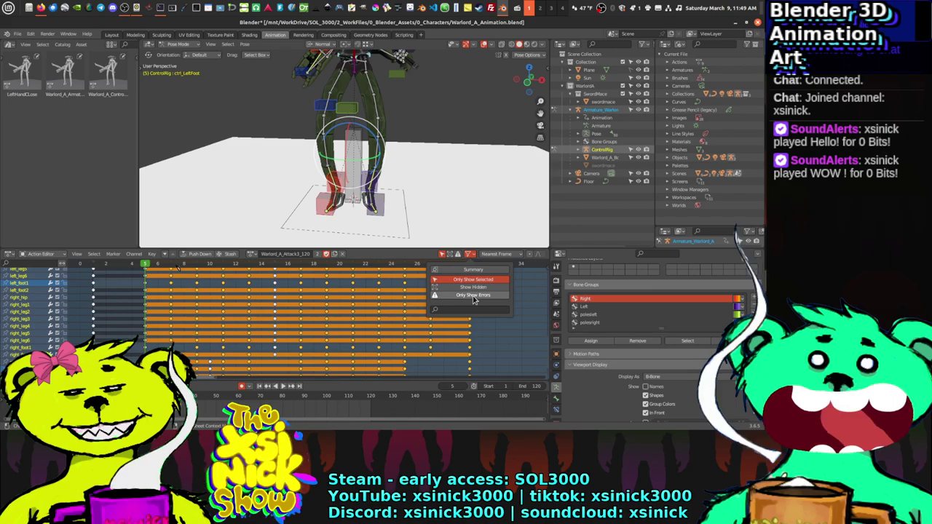
click(477, 271)
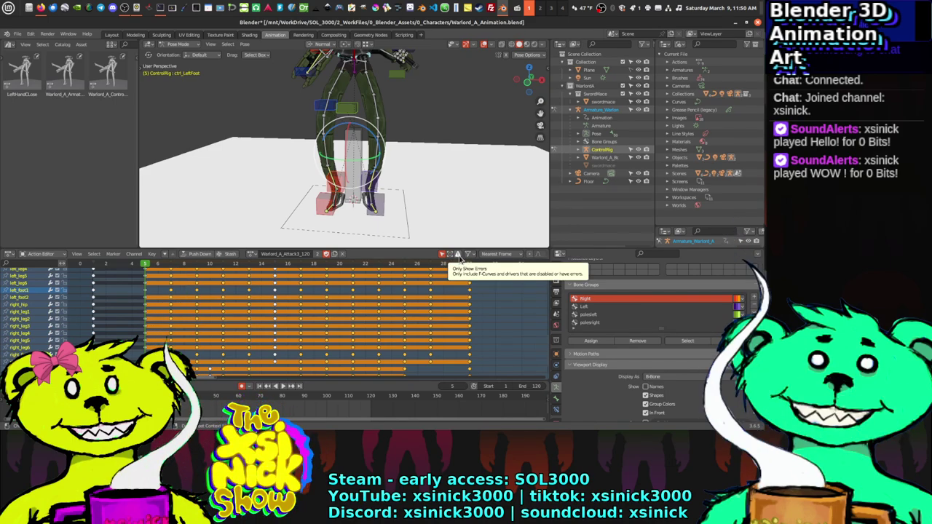
click(458, 255)
click(458, 255)
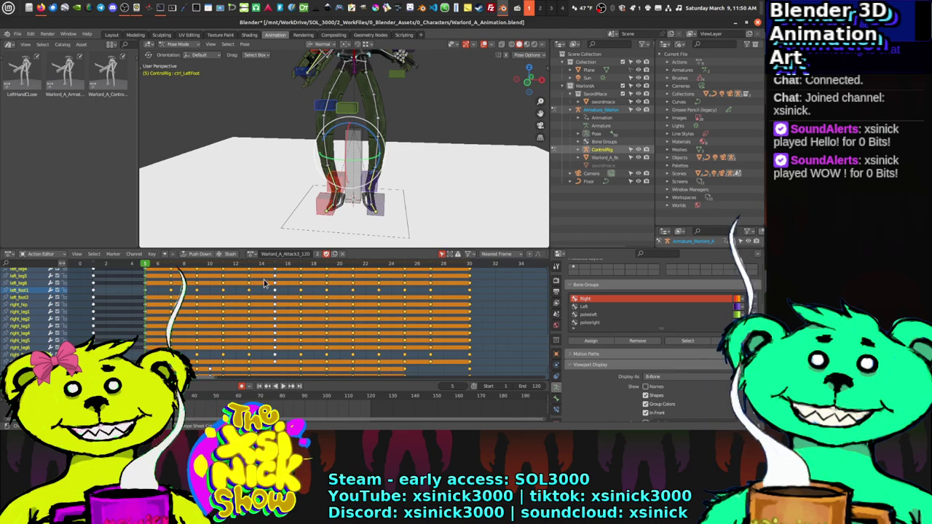
middle_drag(113, 324, 161, 323)
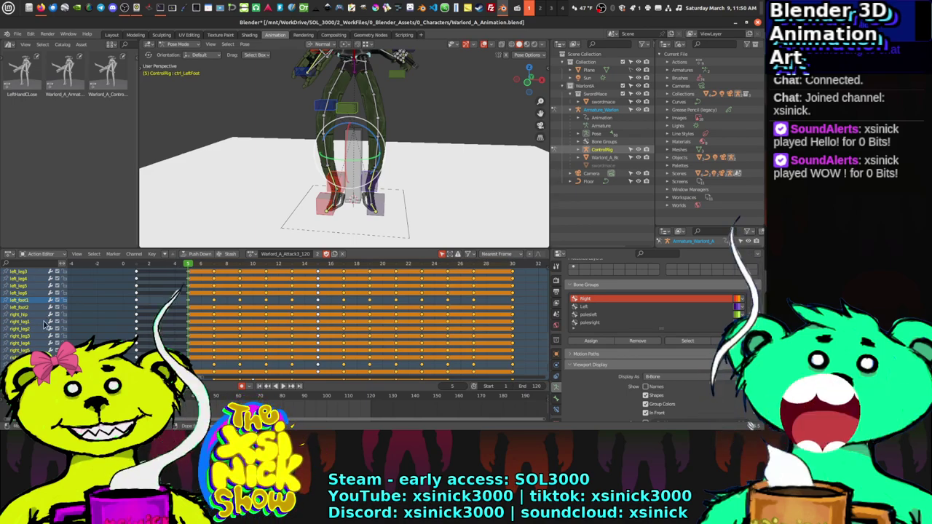
scroll(88, 320, up, 1)
scroll(45, 295, down, 5)
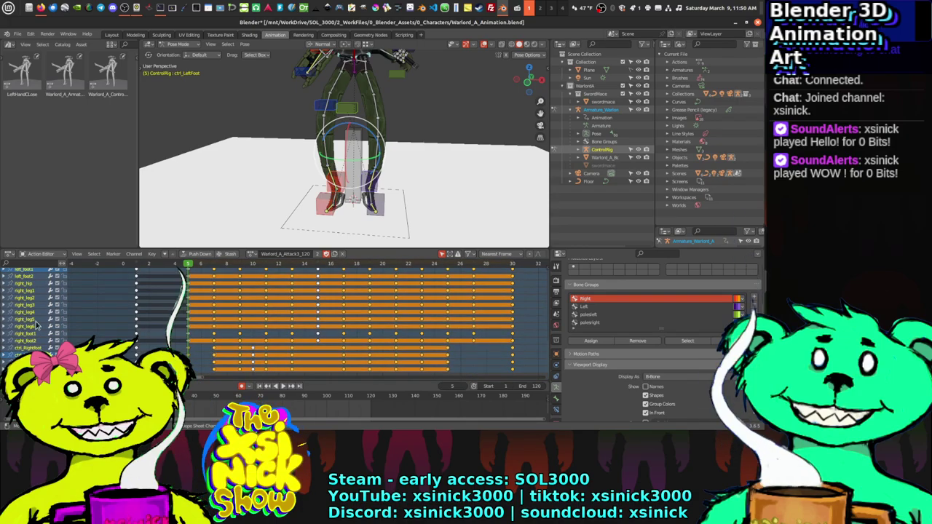
scroll(29, 320, up, 1)
scroll(50, 300, down, 10)
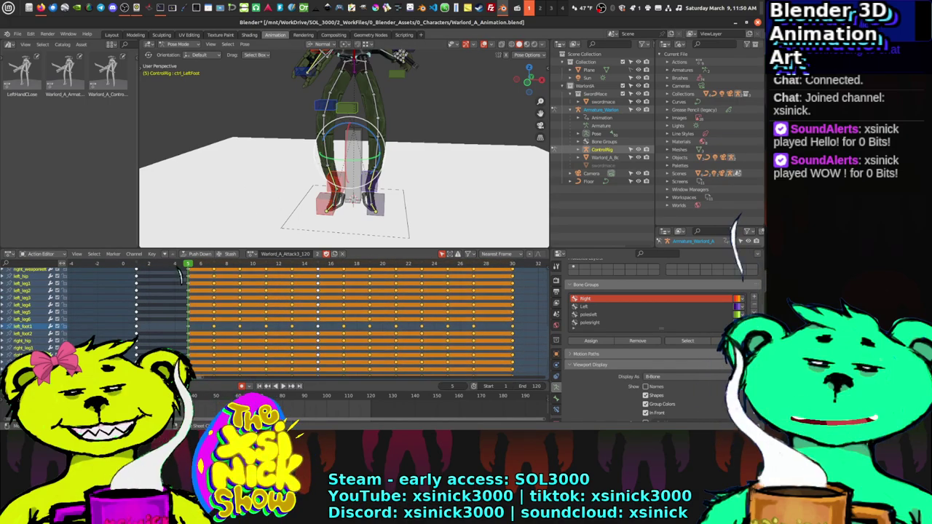
scroll(38, 315, up, 15)
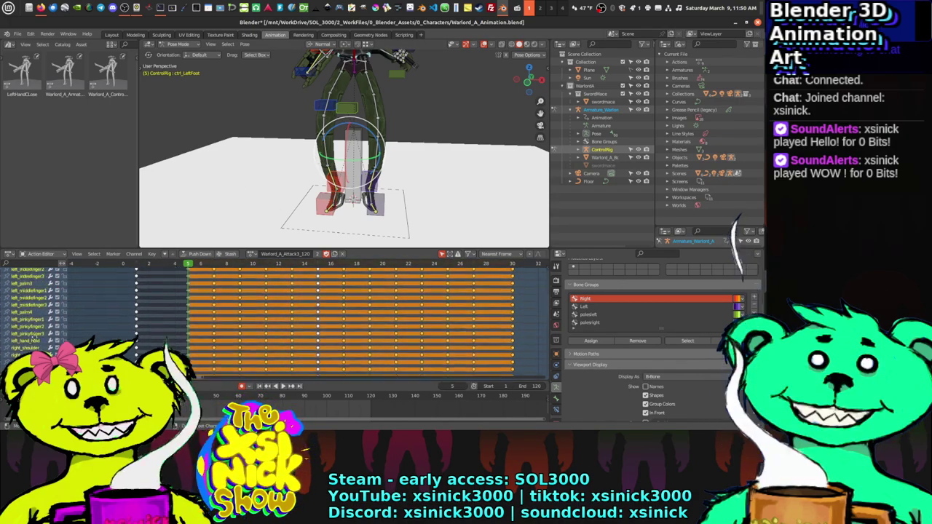
scroll(38, 314, down, 12)
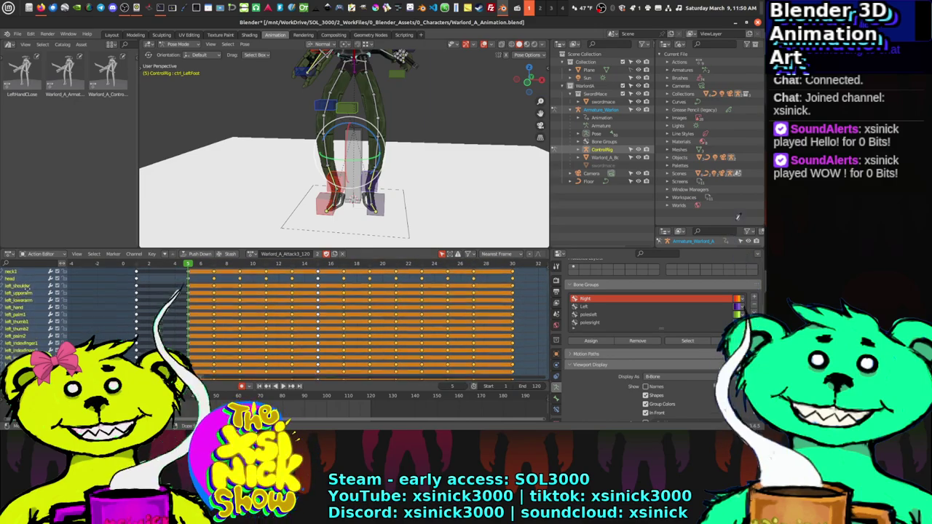
scroll(48, 292, down, 5)
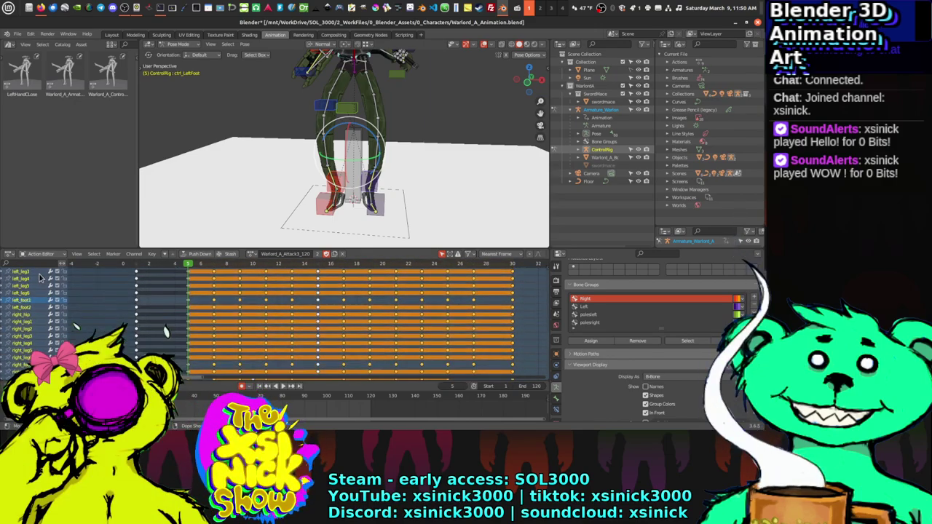
scroll(48, 291, down, 4)
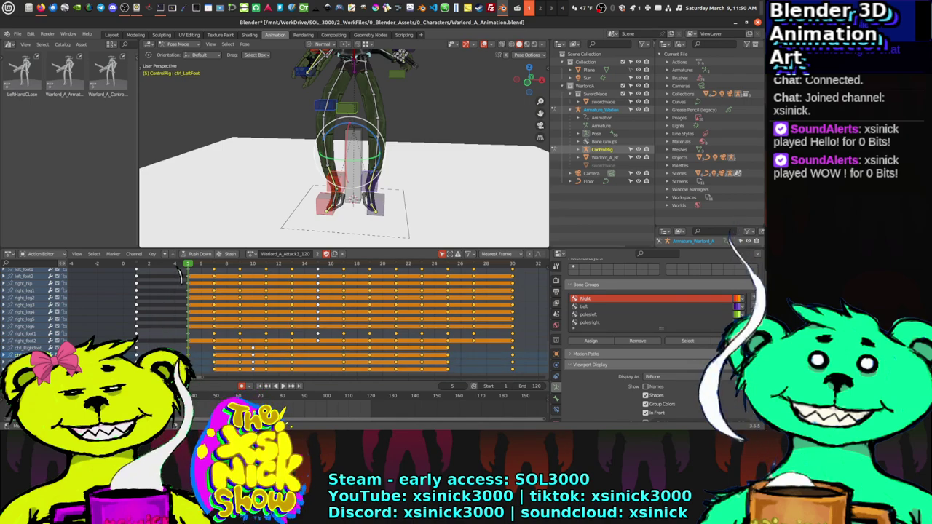
scroll(33, 342, up, 8)
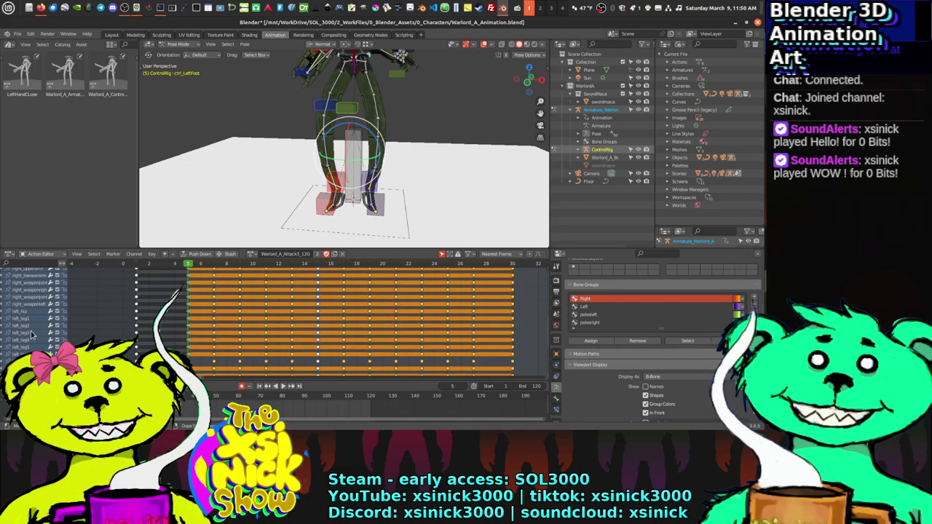
scroll(32, 335, down, 5)
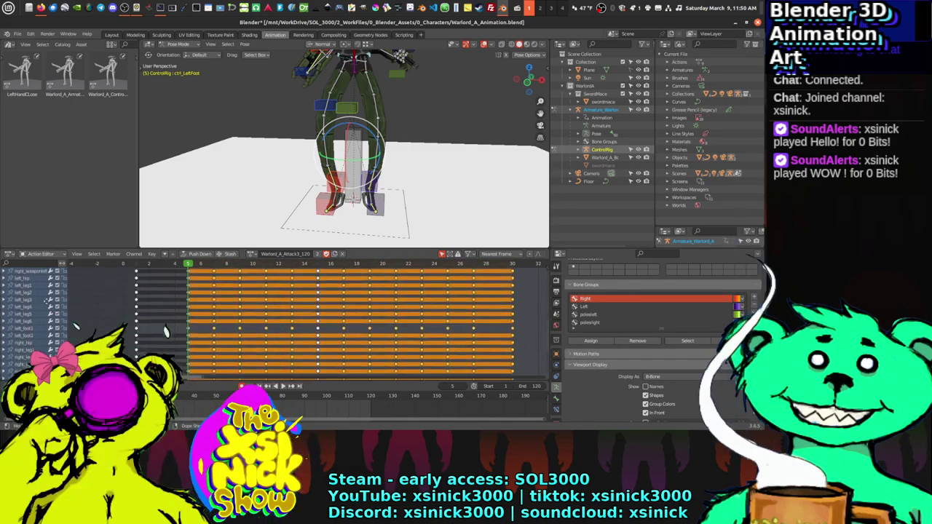
scroll(44, 303, down, 4)
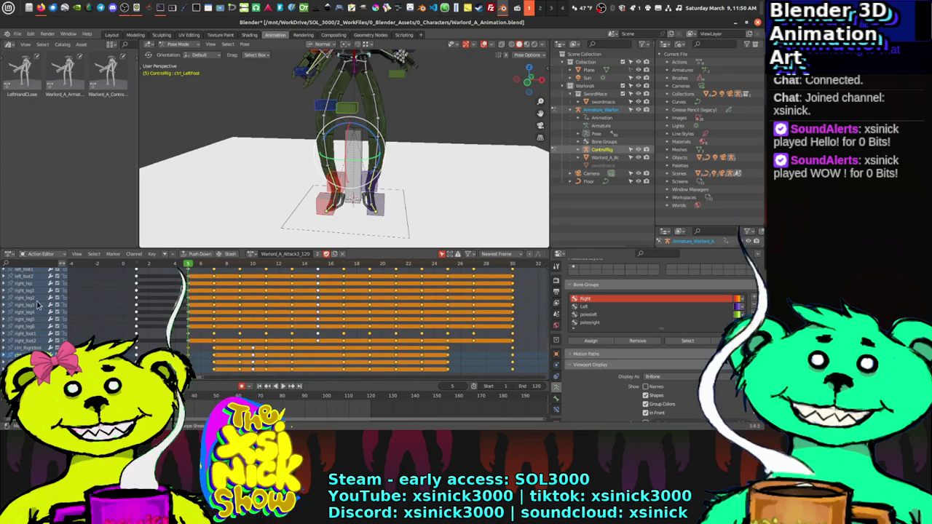
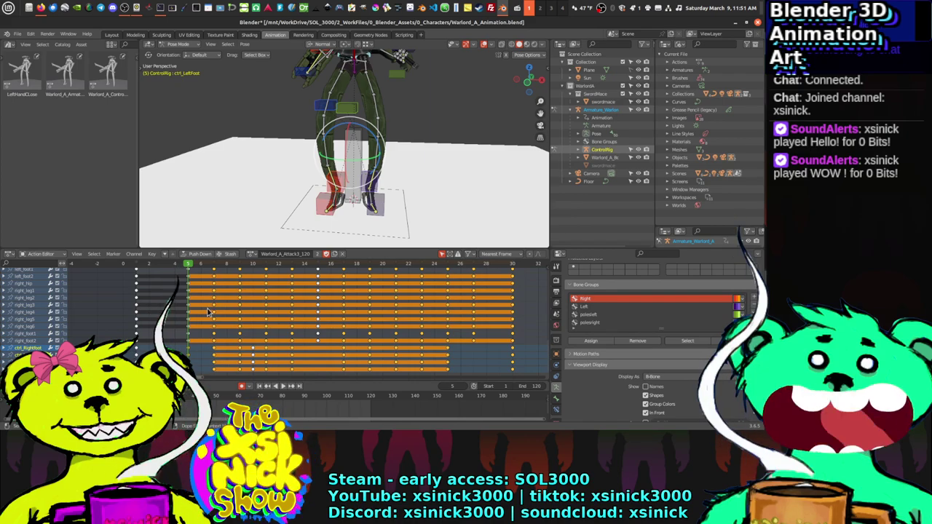
Step: Deselect all keyframes in the Warlord_A_Attack3_120 action
middle_drag(207, 312, 184, 337)
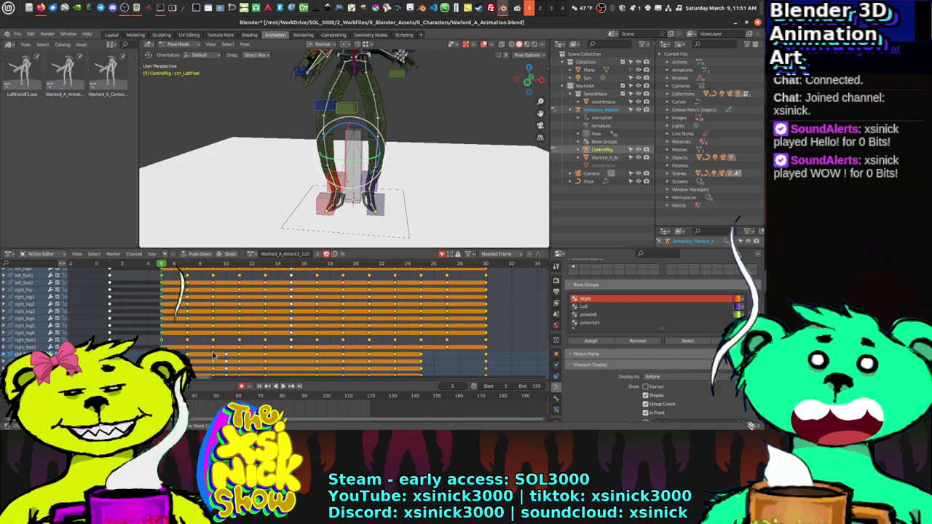
click(472, 254)
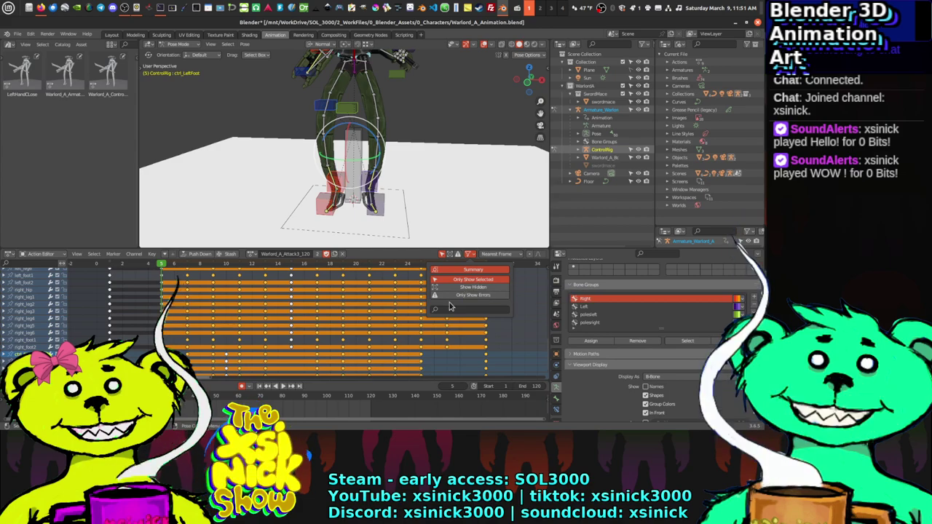
click(511, 354)
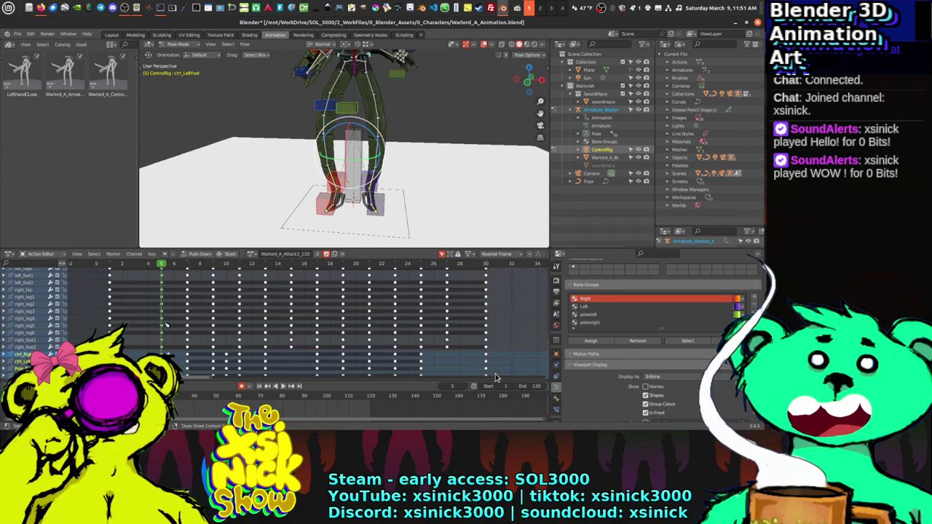
Step: Orbit the rig and look over the channel Filter and Auto Snap options
middle_drag(66, 336, 76, 330)
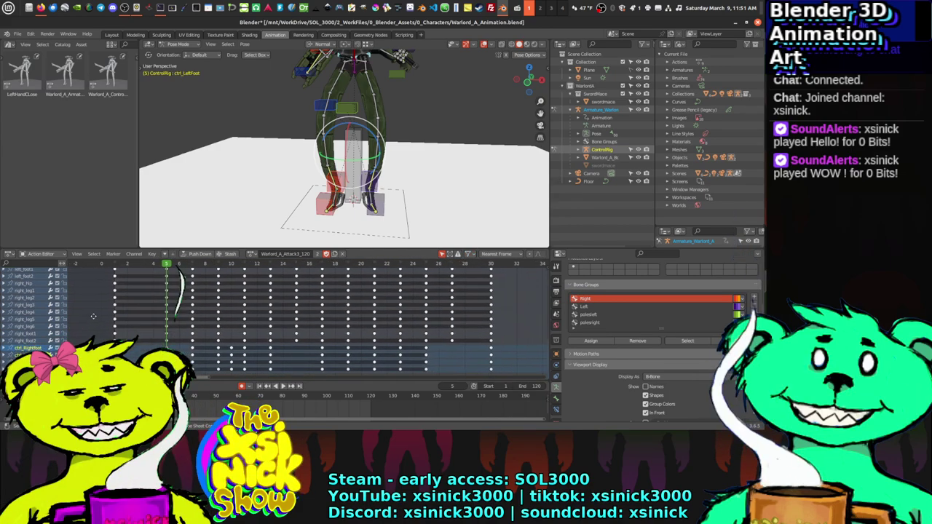
scroll(29, 306, up, 5)
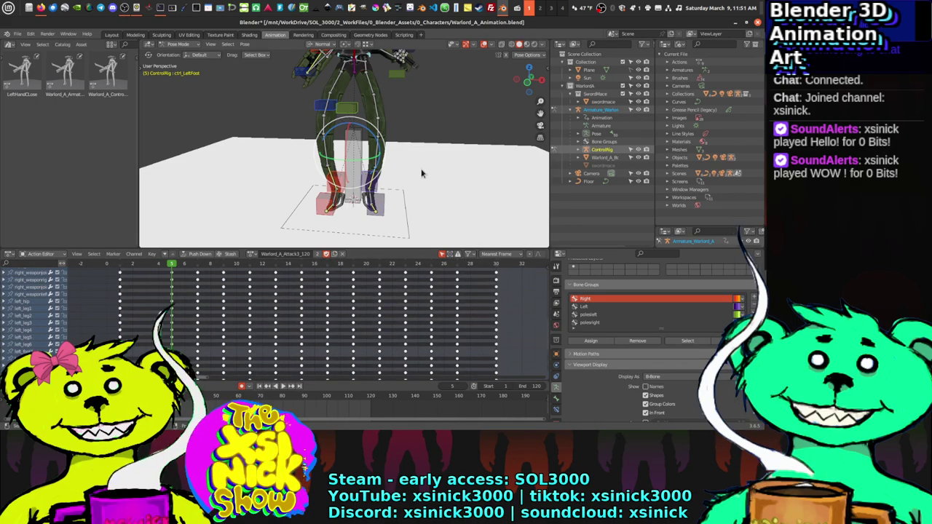
middle_drag(425, 172, 738, 216)
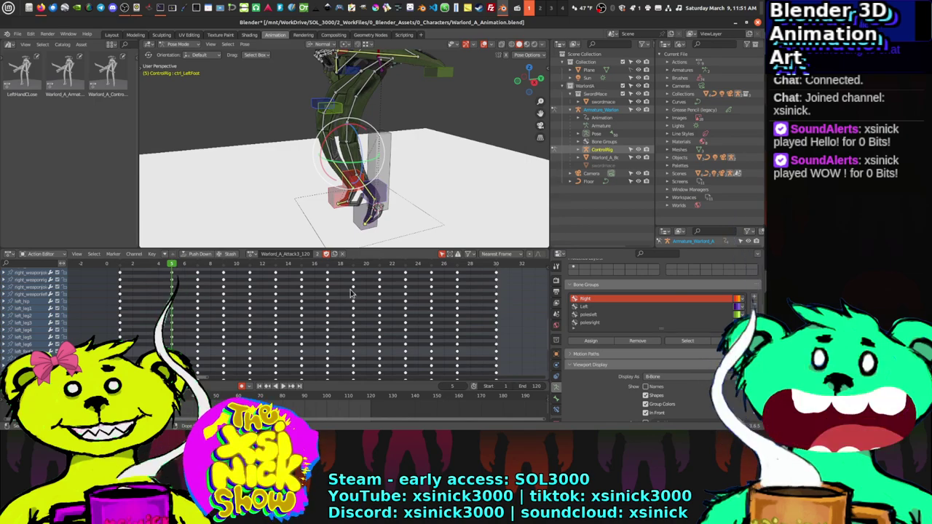
click(470, 254)
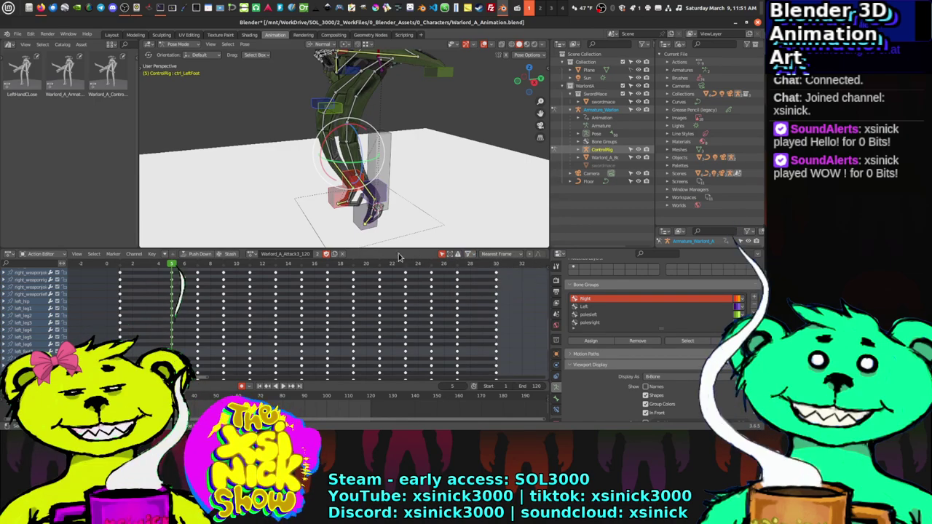
click(502, 254)
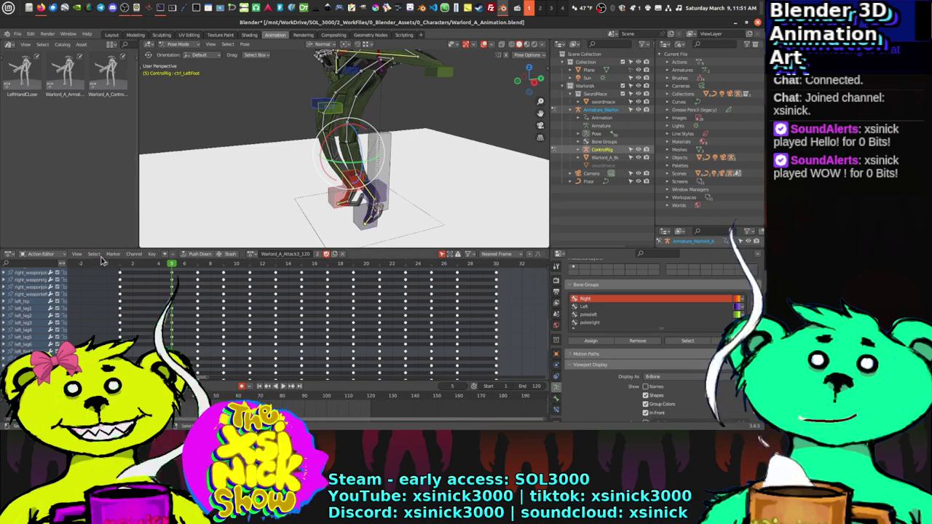
Step: Box-select the ctrl_RightFoot keyframes from frame 6 to frame 26 in the Dope Sheet
click(76, 254)
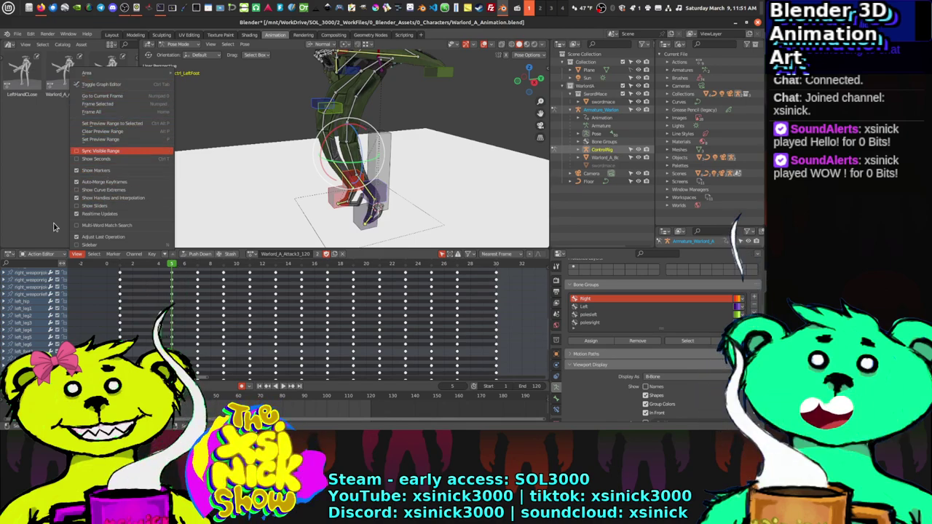
middle_drag(306, 335, 312, 252)
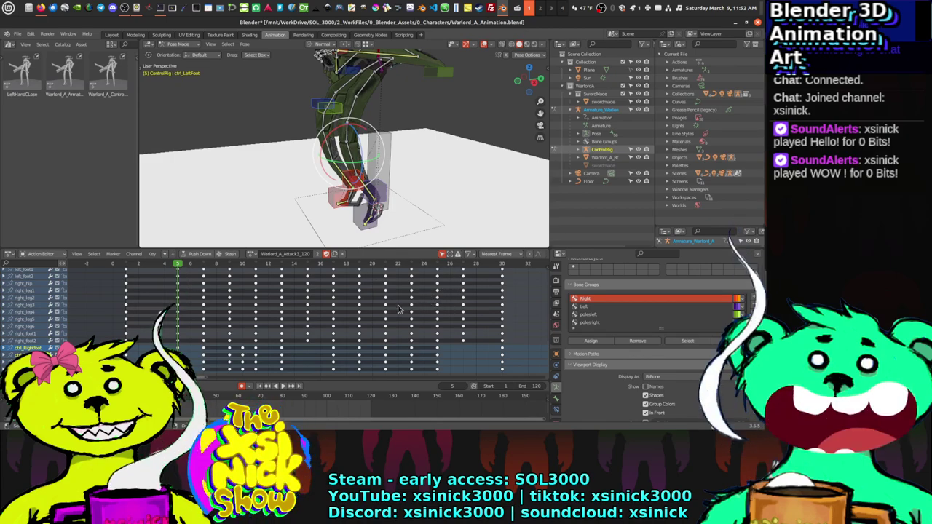
middle_drag(269, 341, 257, 321)
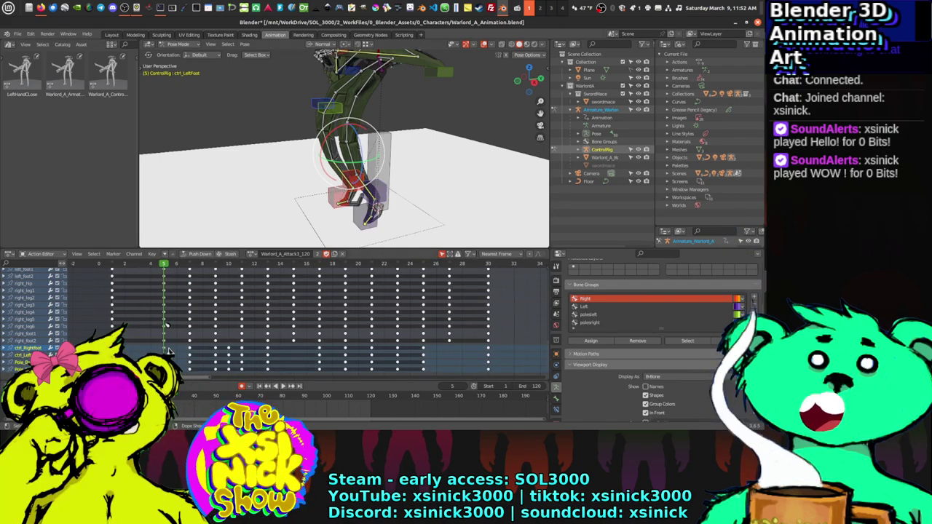
drag(181, 343, 431, 373)
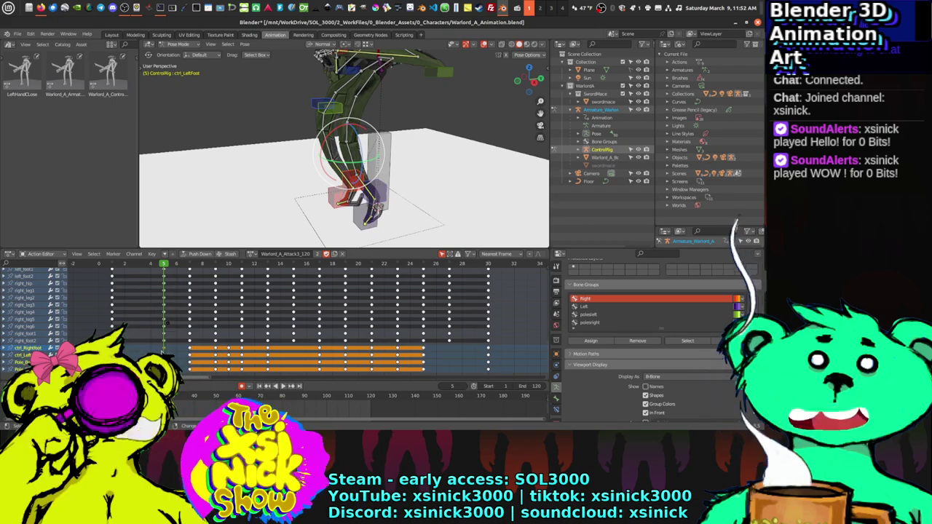
Step: Slide the selected foot keyframes later and play the animation to check the timing
key(g)
click(189, 352)
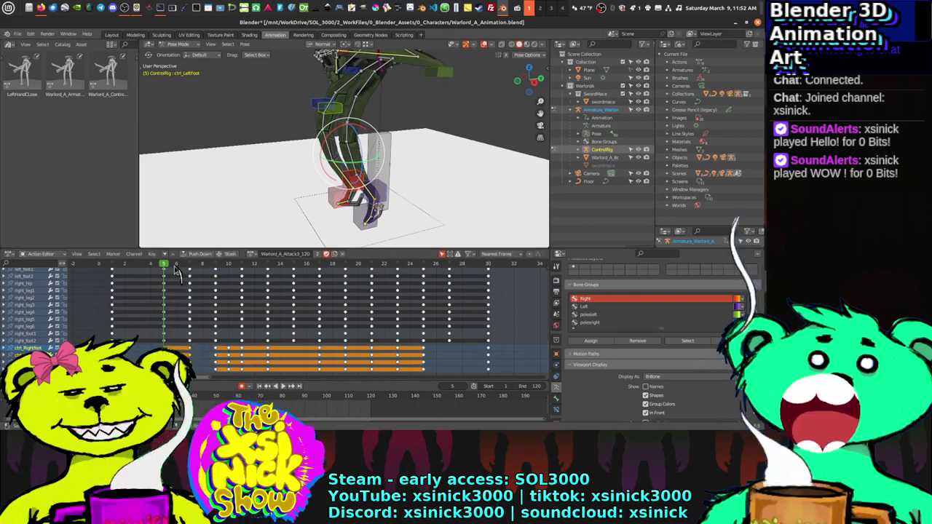
key(space)
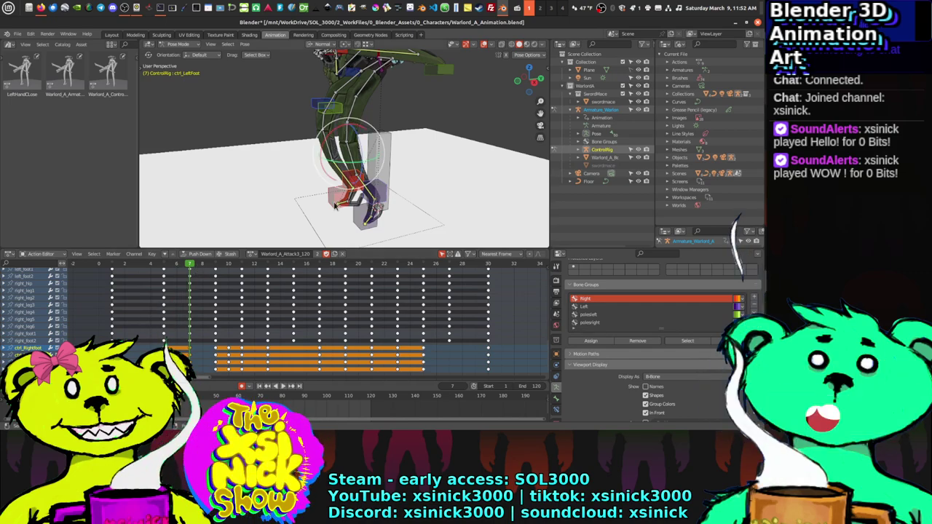
key(space)
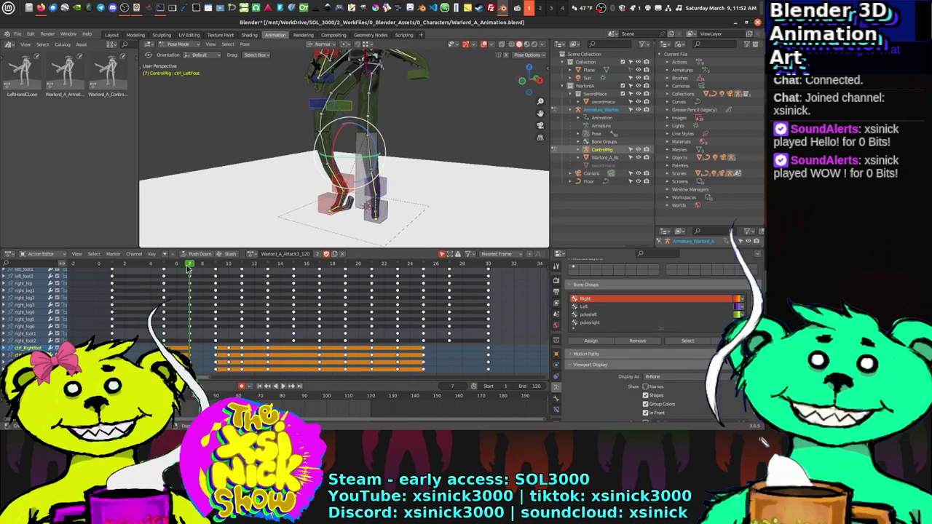
key(space)
key(space)
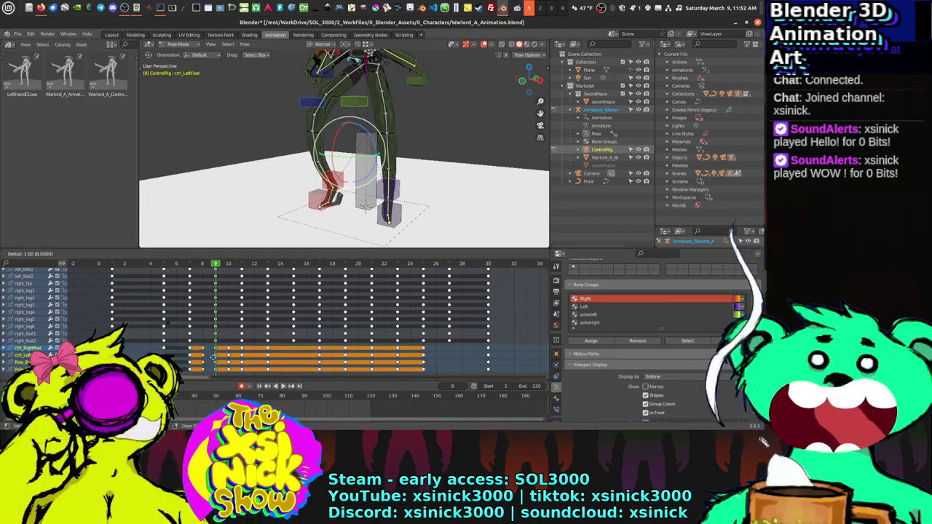
Step: Shift the foot keys two frames later, paste frame 8's foot pose at frame 10, then offset one frame
drag(191, 362, 217, 358)
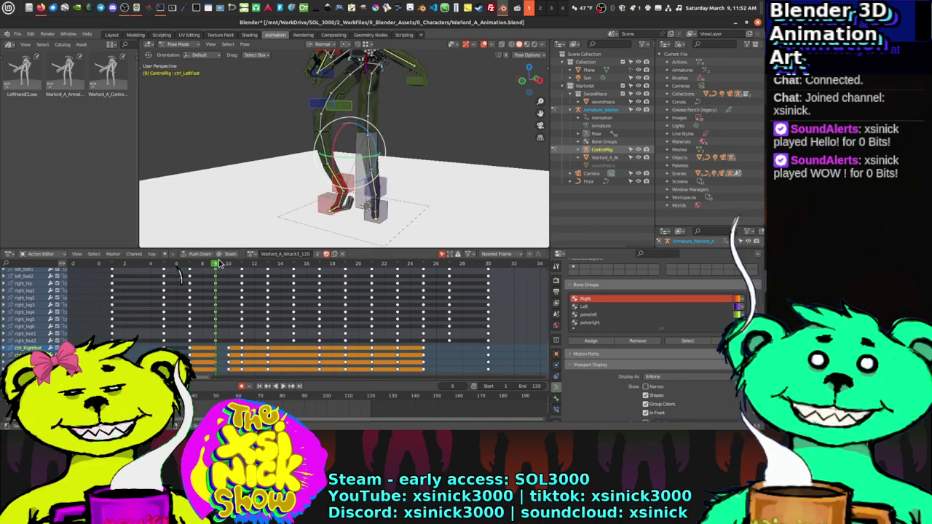
key(Right)
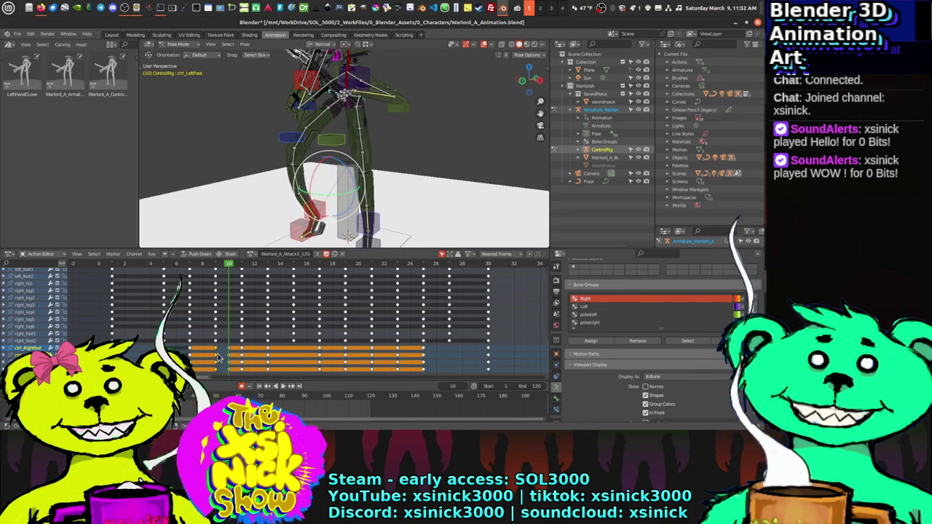
key(ctrl+v)
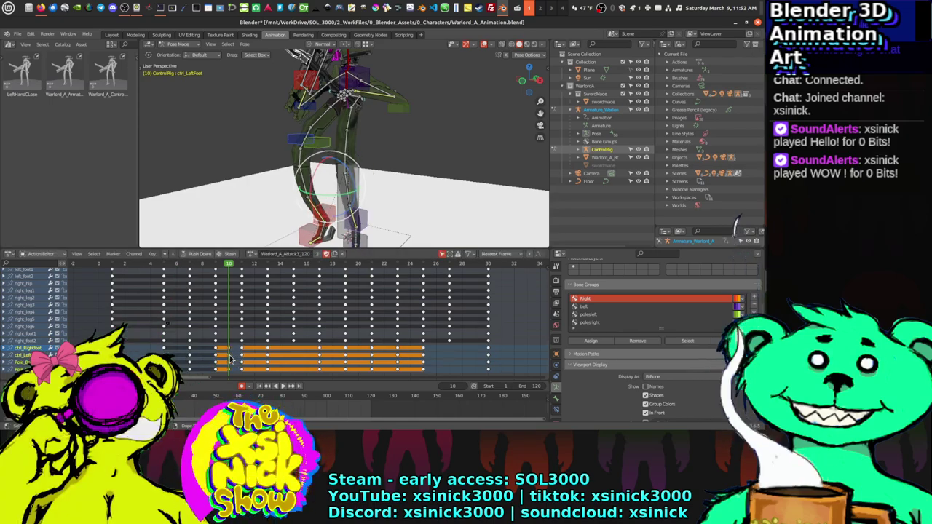
key(g)
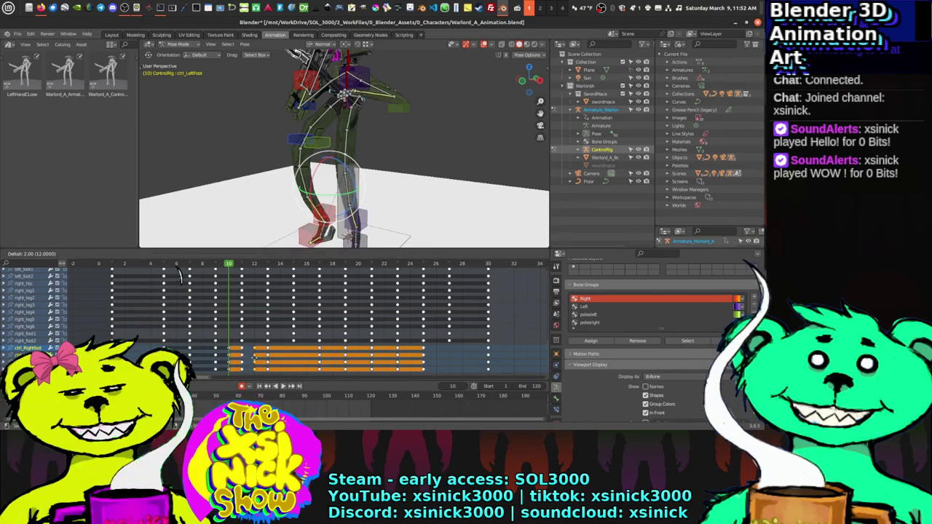
click(239, 359)
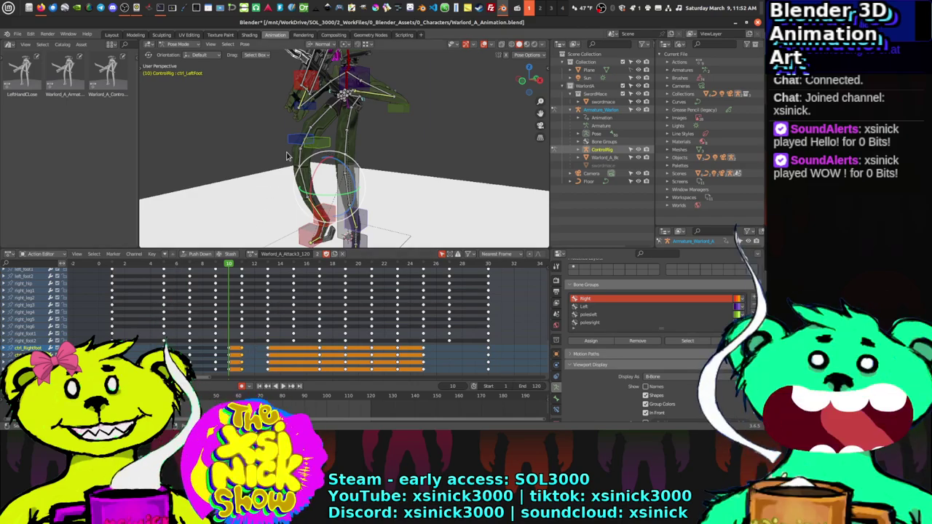
Step: Review the step from a side view, scrubbing to frames 25, 20 and 6, and pick the root bone
middle_drag(352, 162, 313, 179)
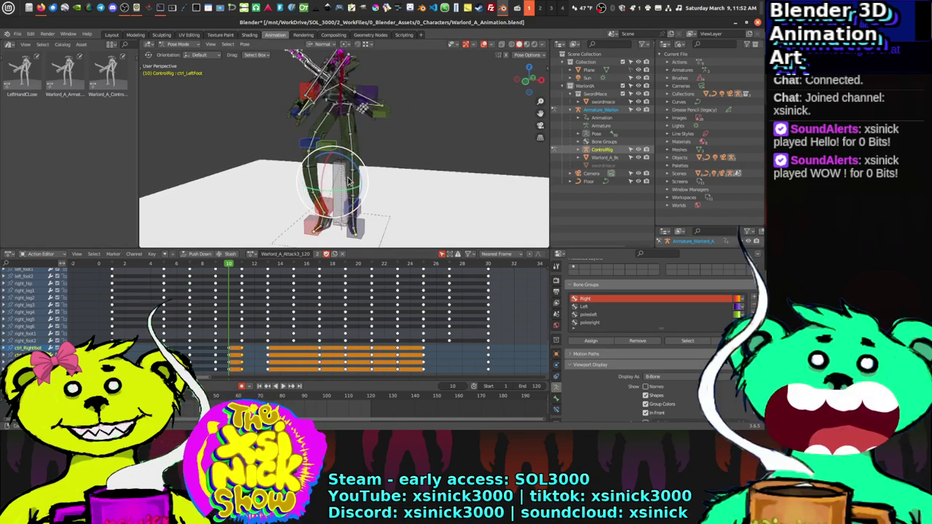
key(space)
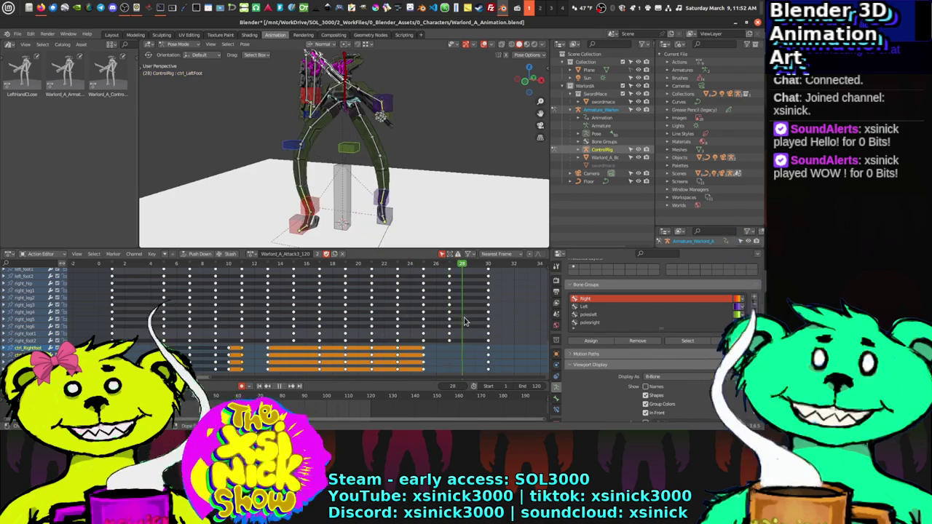
drag(454, 321, 418, 358)
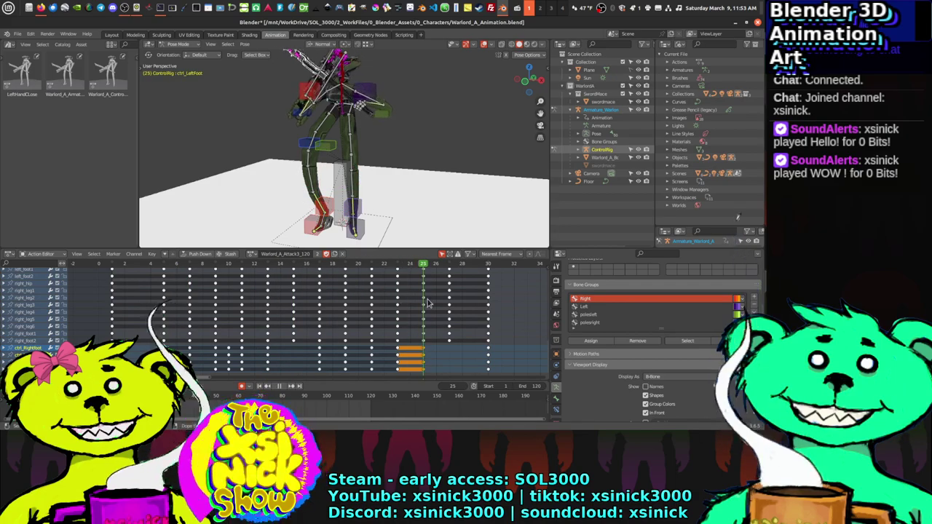
key(space)
key(space)
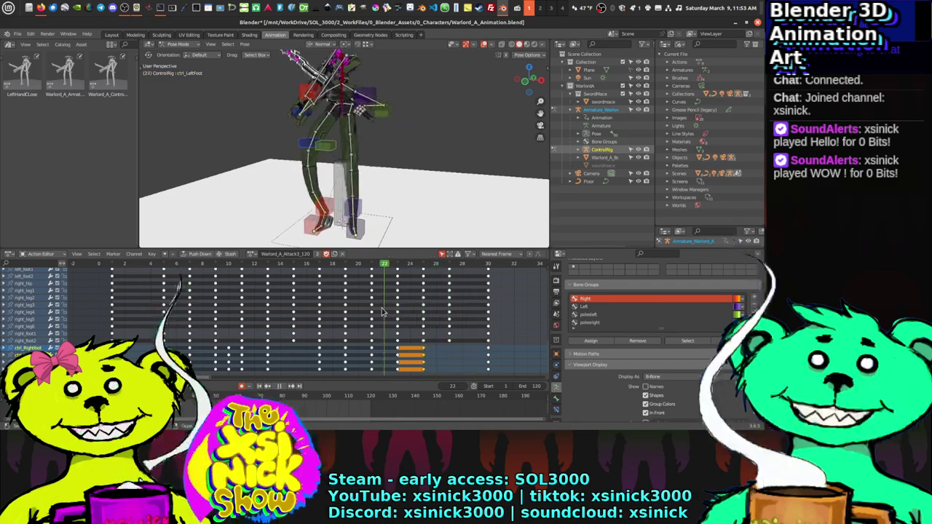
drag(433, 318, 356, 329)
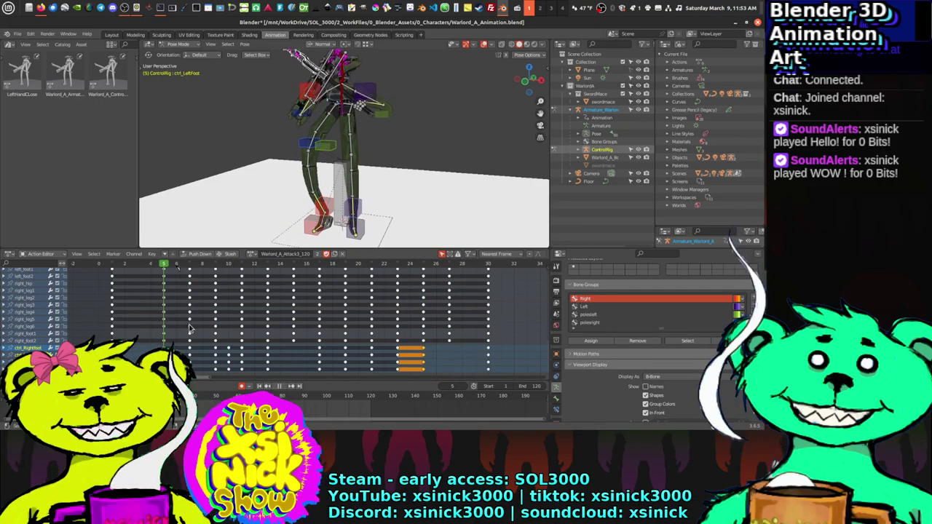
key(Right)
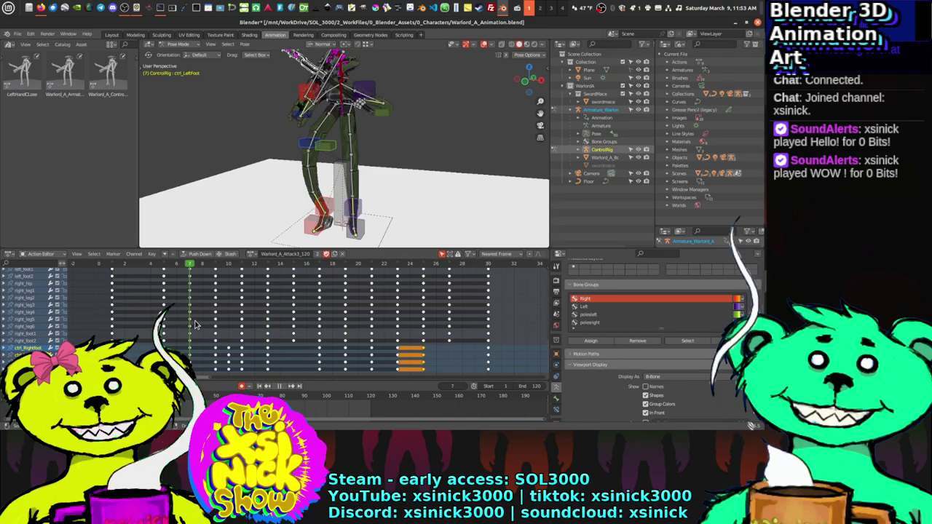
mouse_move(195, 324)
mouse_down()
mouse_move(163, 325)
mouse_move(190, 322)
mouse_up()
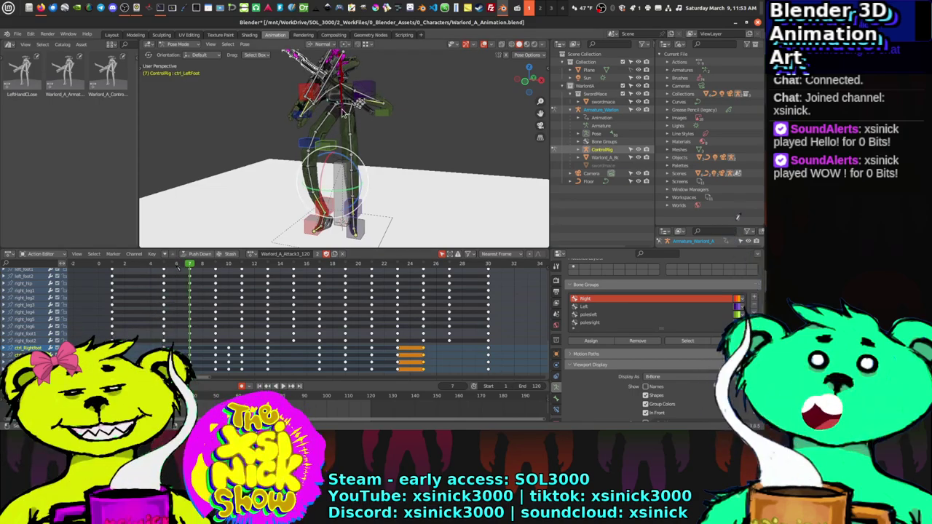
click(375, 142)
Step: Show all bone channels, then leave only the root bone selected
middle_drag(375, 142, 357, 121)
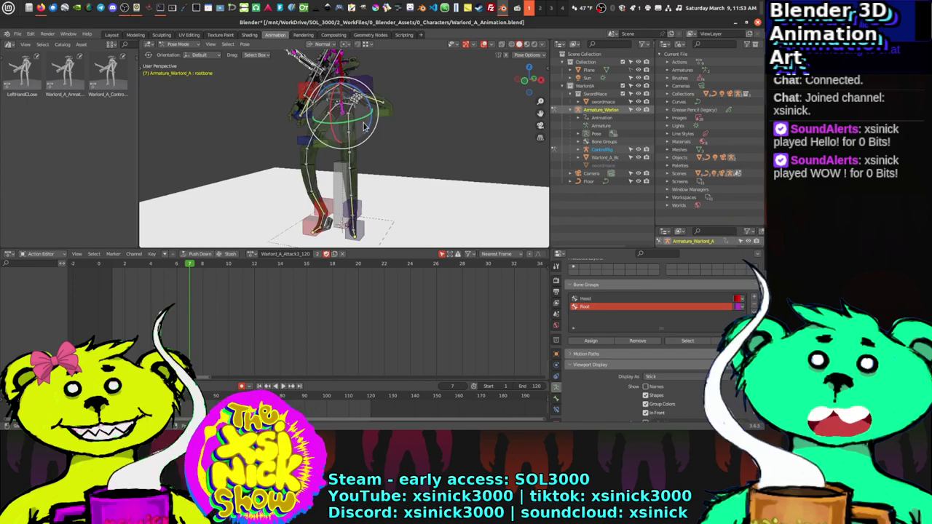
key(g)
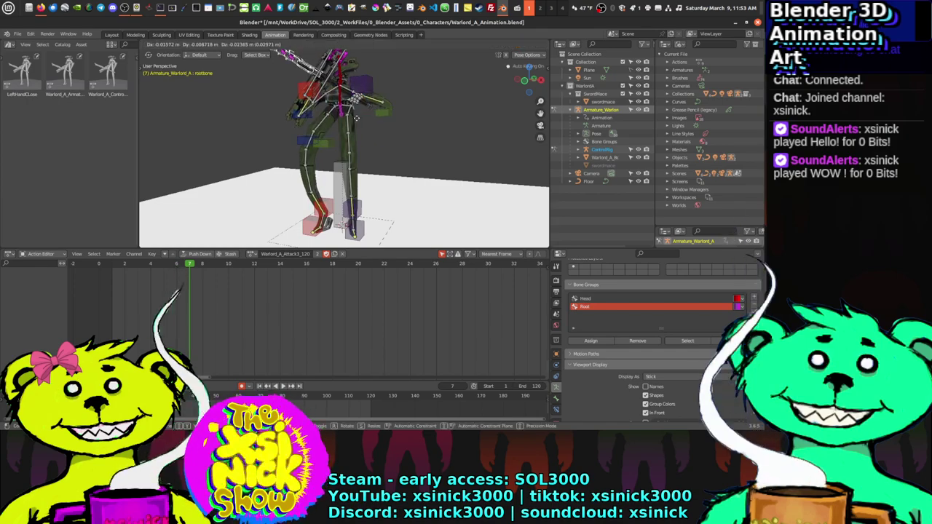
right_click(367, 126)
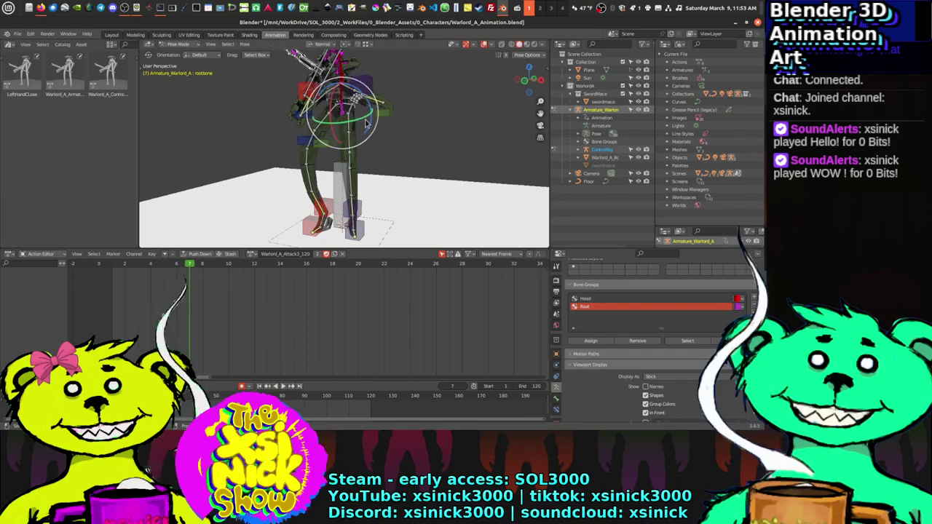
key(a)
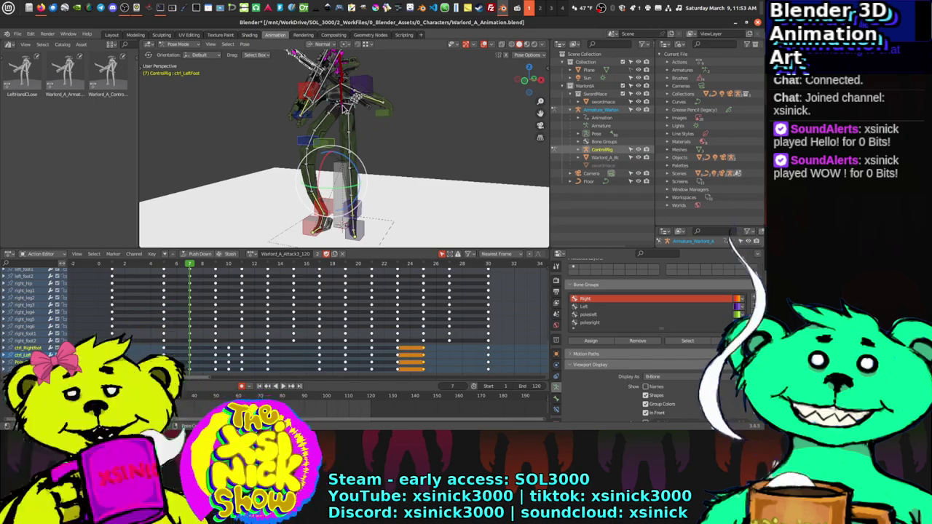
click(344, 107)
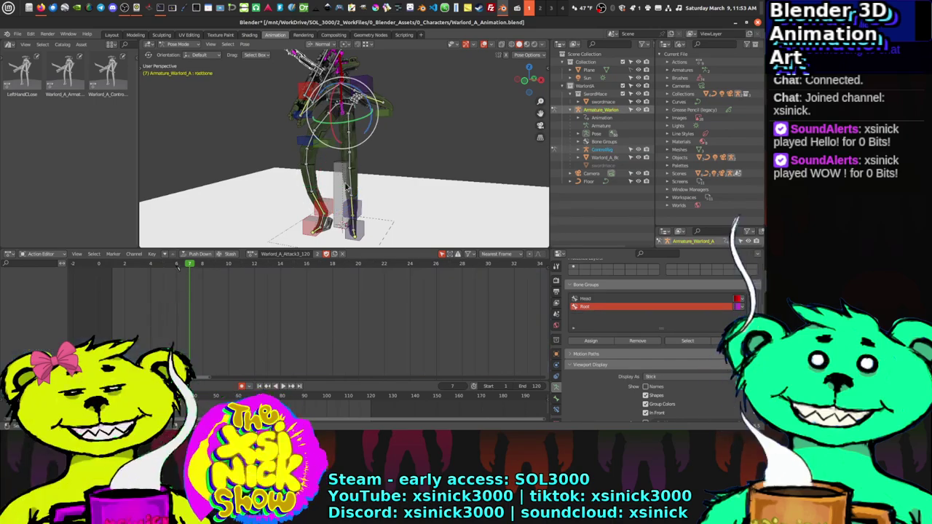
key(a)
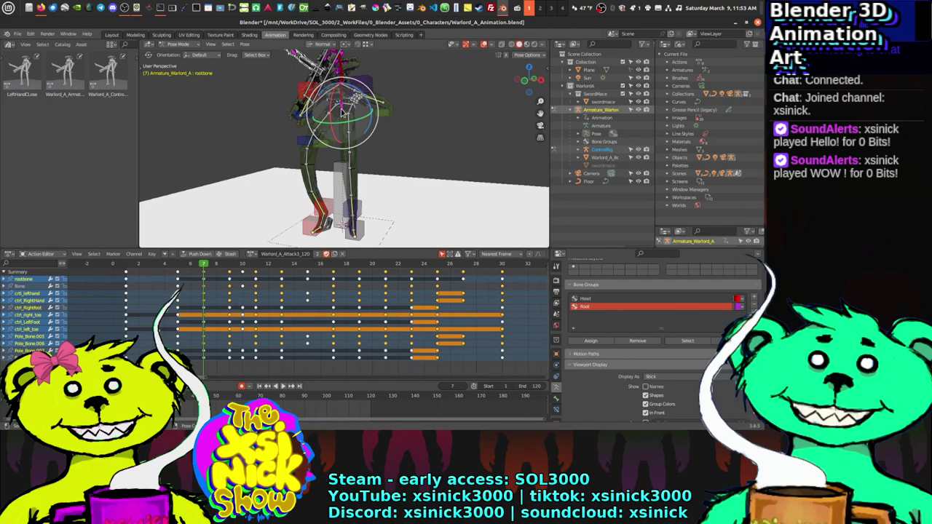
shift+click(343, 113)
shift+click(345, 114)
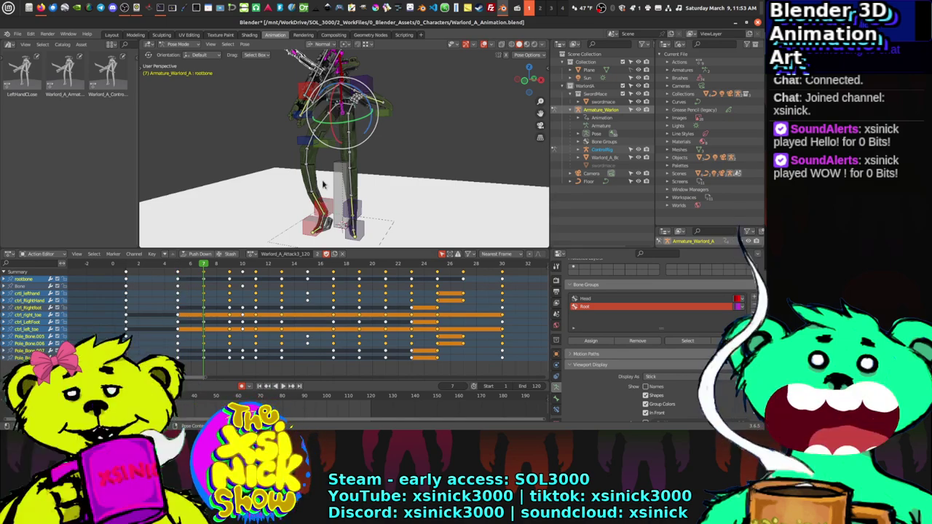
Step: Lean the root bone and move it along Z to key the frame 7 pose
drag(345, 116, 341, 145)
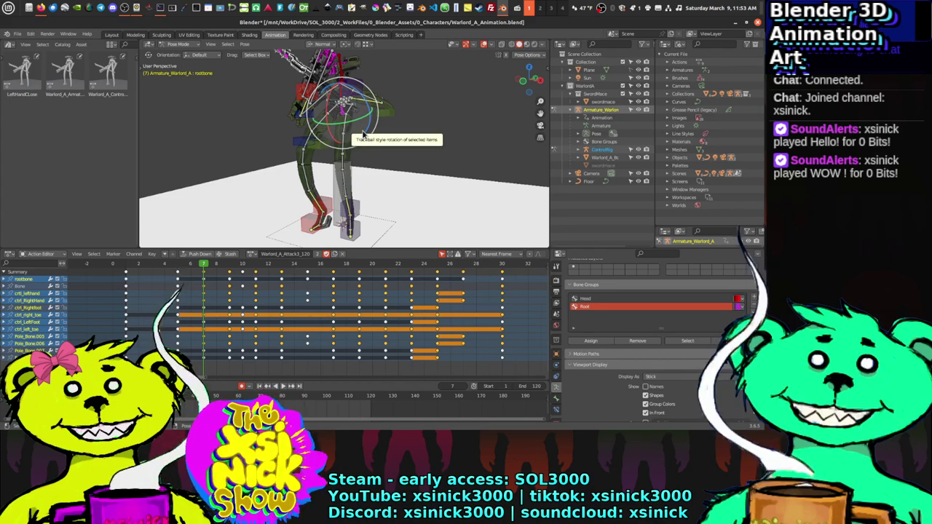
key(g)
key(z)
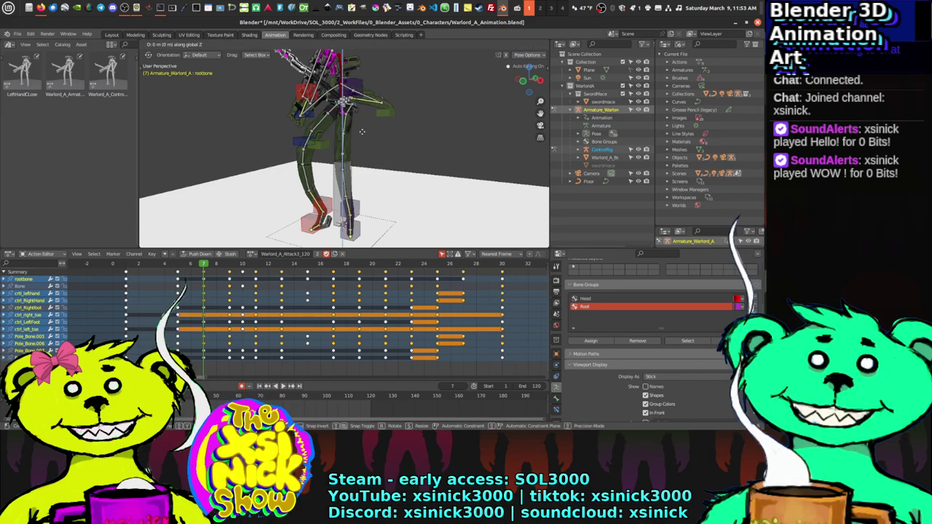
click(362, 131)
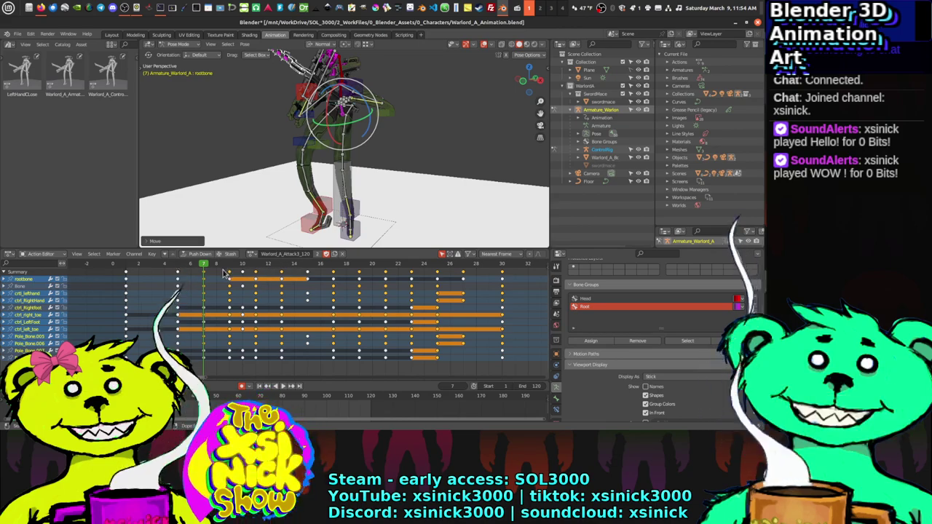
Step: Tilt and reposition the root bone at frames 9, 11 and 13
drag(210, 268, 231, 267)
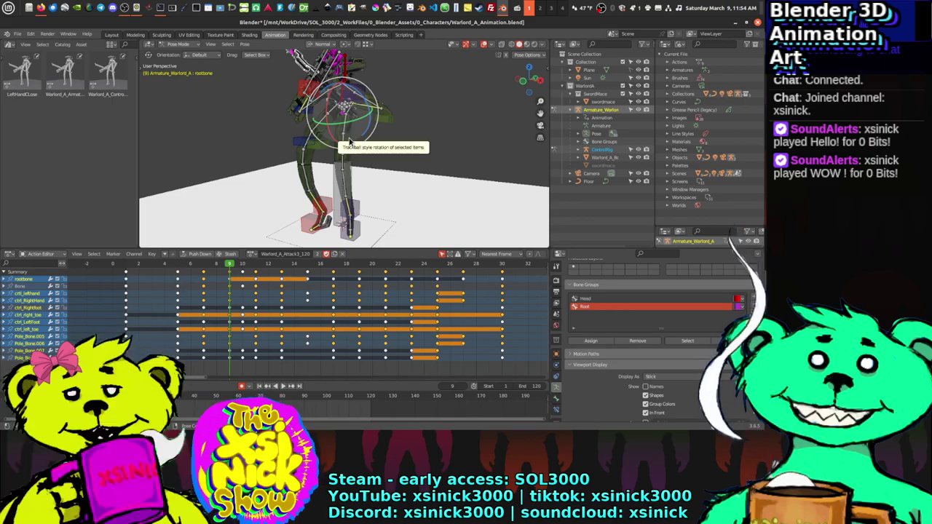
mouse_move(353, 133)
mouse_down()
mouse_move(347, 121)
mouse_move(364, 124)
mouse_up()
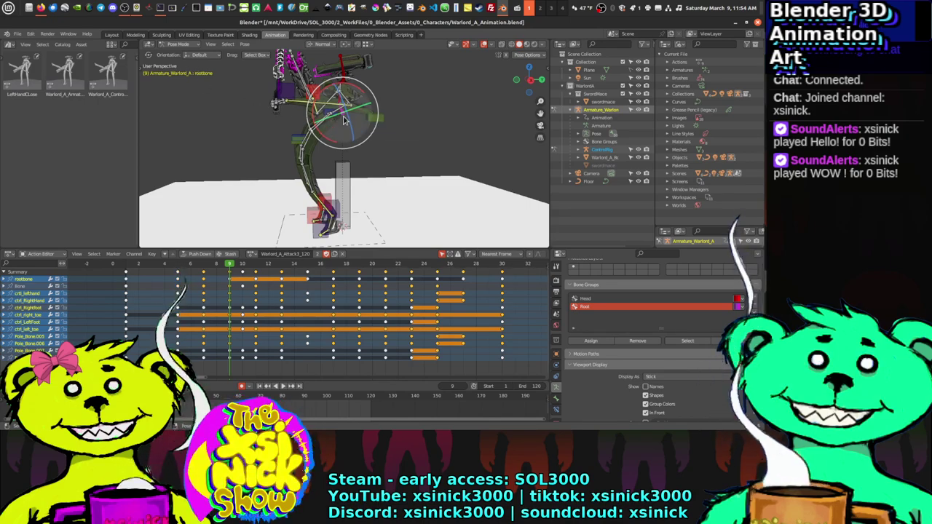
key(g)
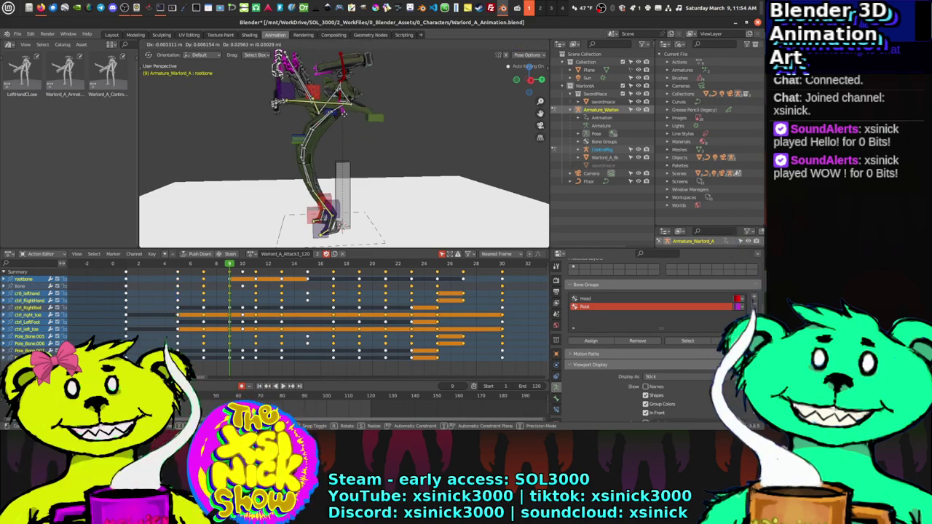
click(256, 262)
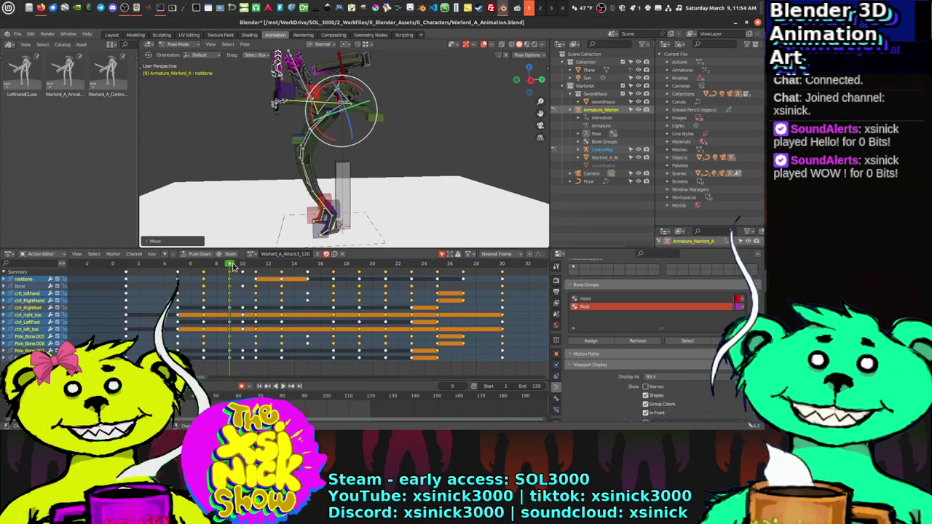
drag(233, 267, 255, 263)
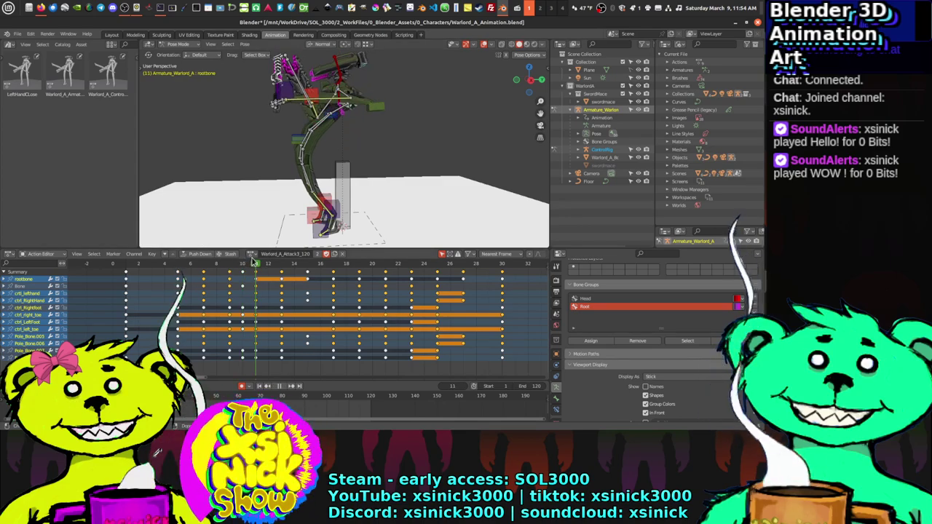
key(g)
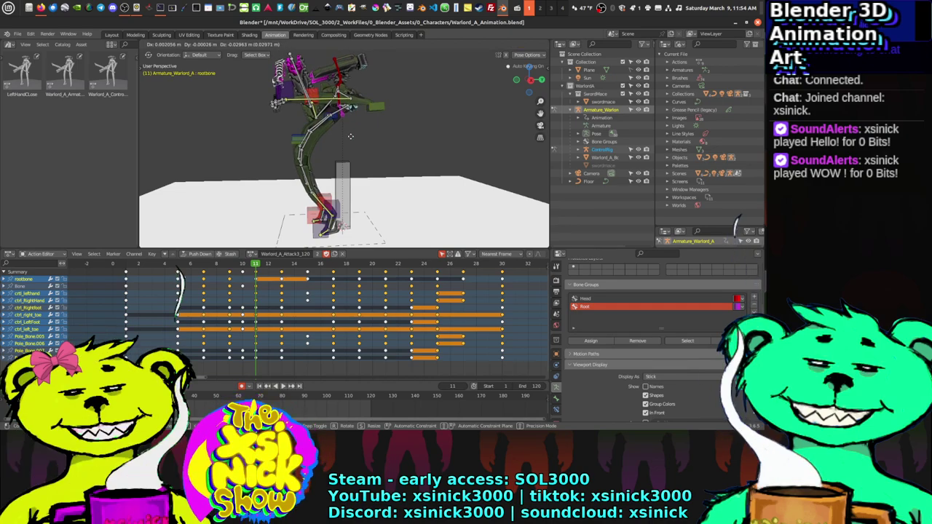
click(353, 139)
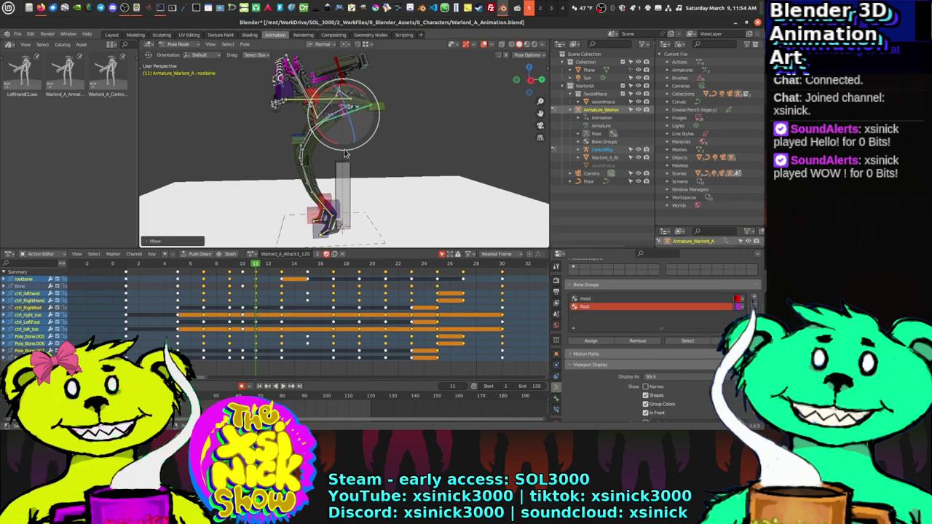
drag(262, 266, 282, 267)
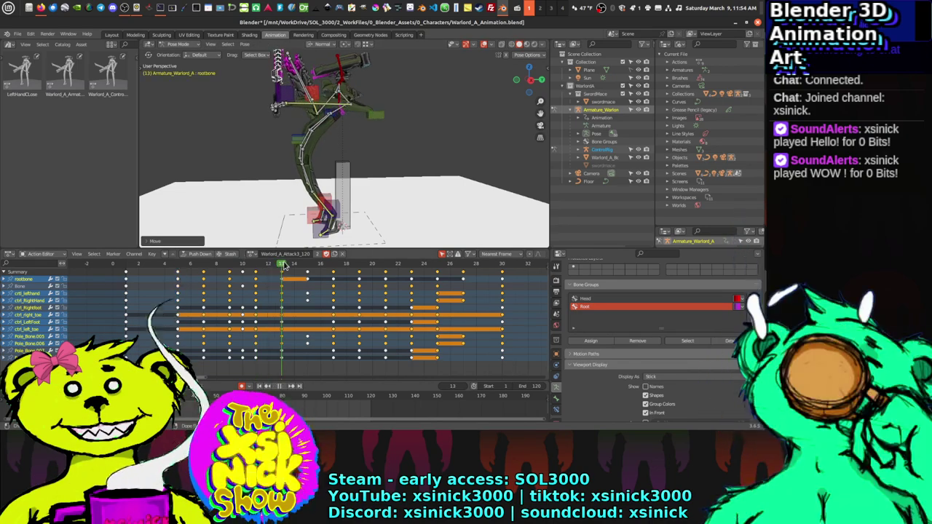
key(g)
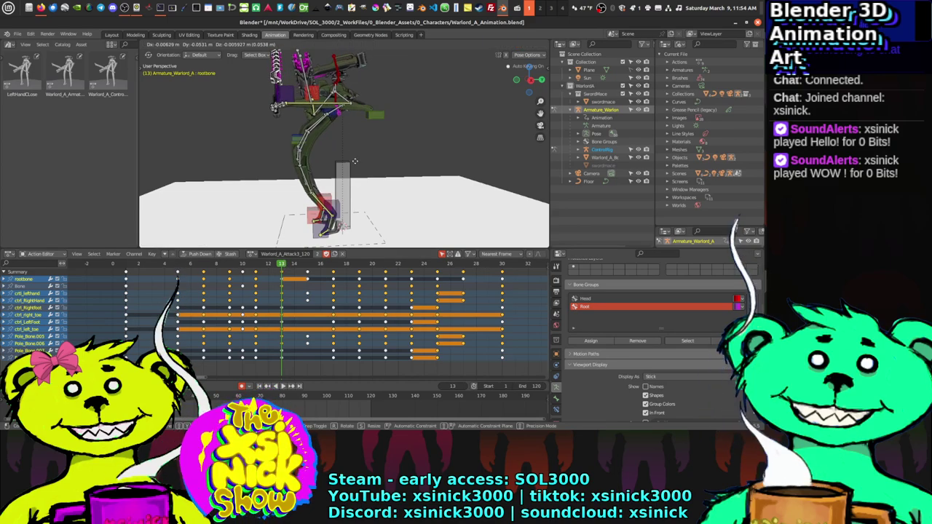
click(357, 159)
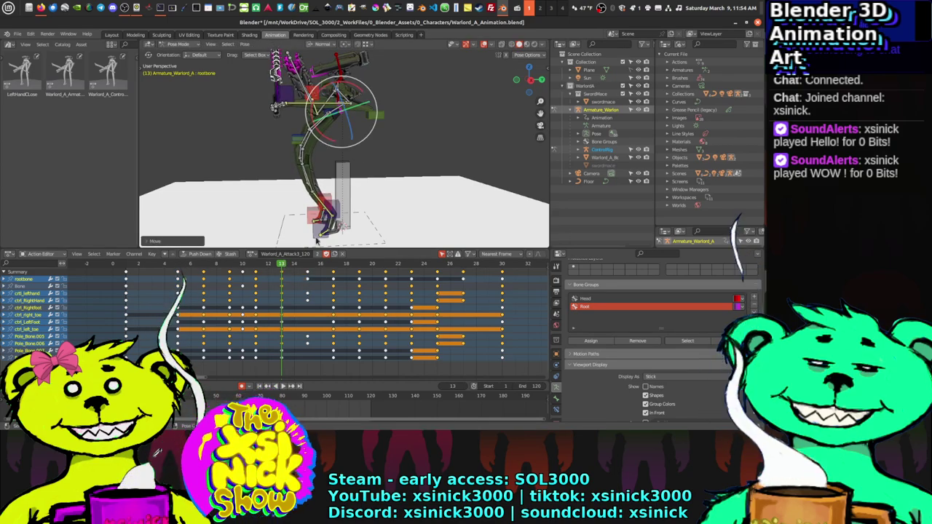
Step: Move the root bone at frames 15, 17 and 19
drag(289, 267, 308, 267)
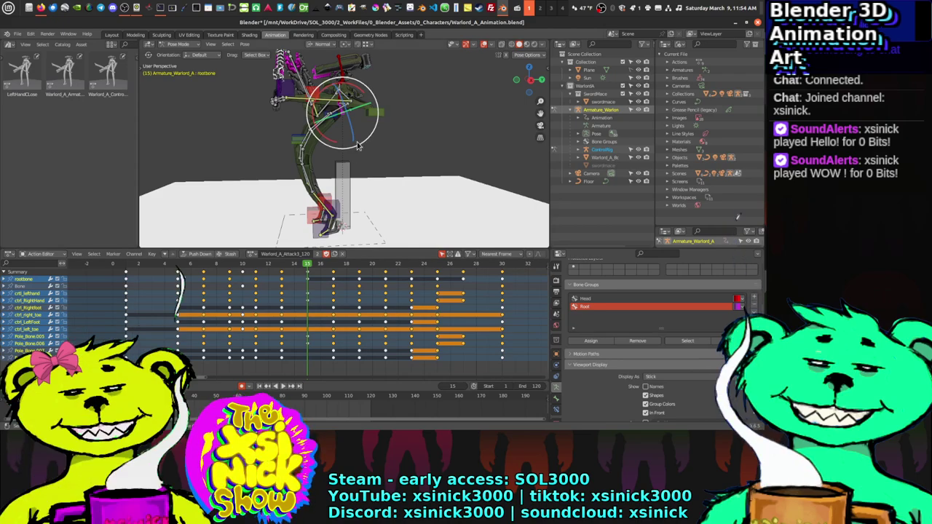
key(g)
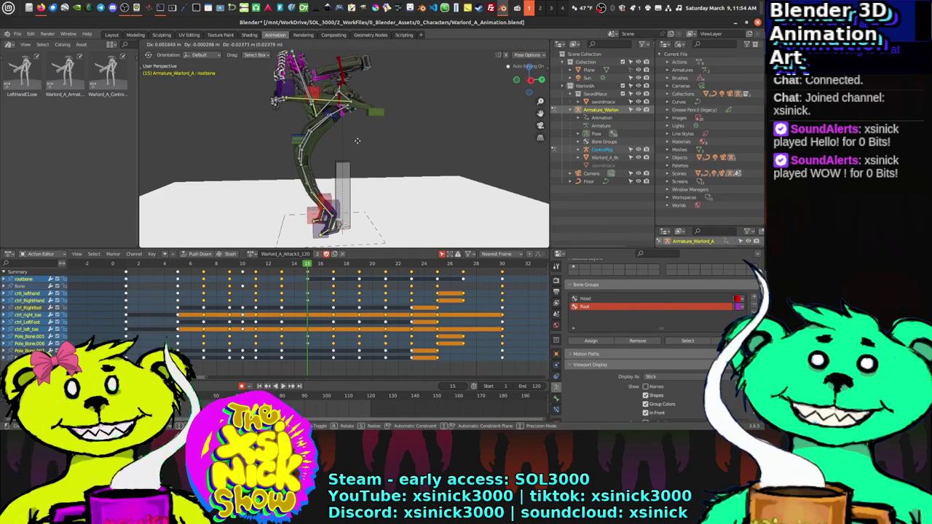
click(356, 142)
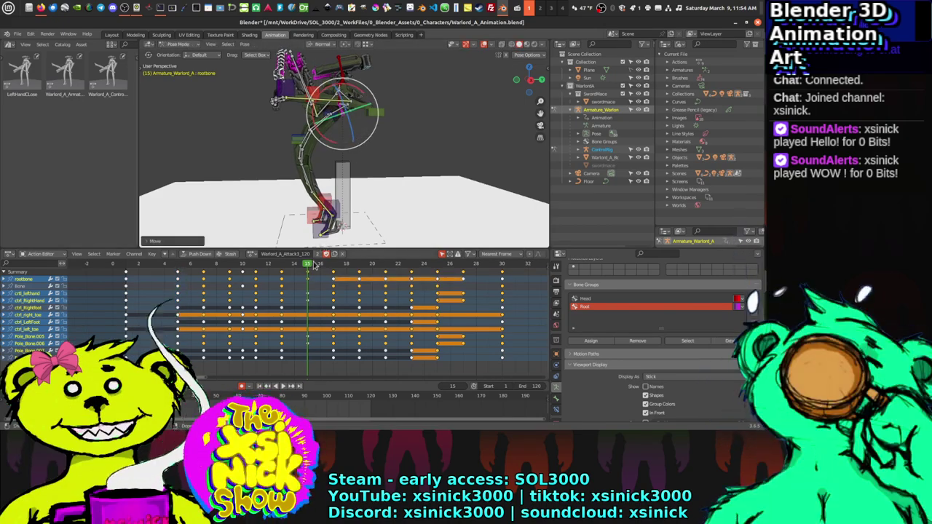
drag(307, 264, 333, 264)
key(g)
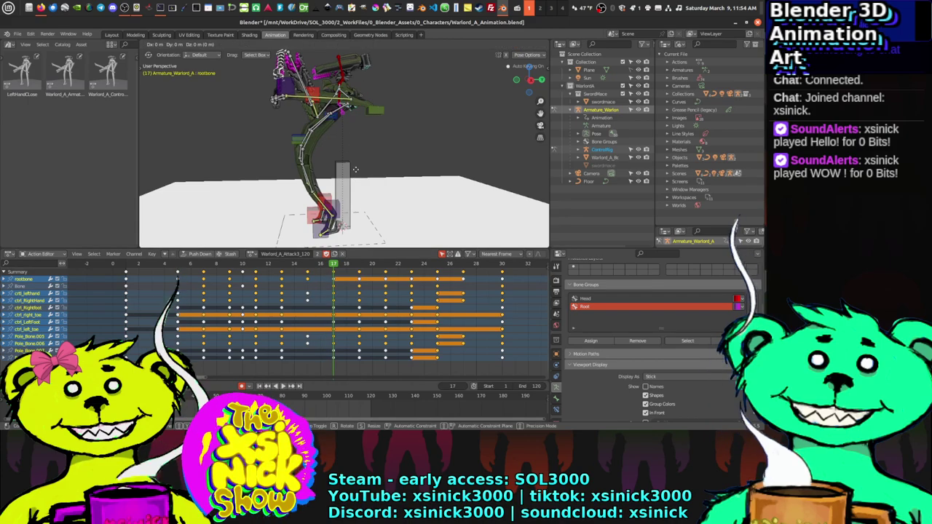
click(356, 173)
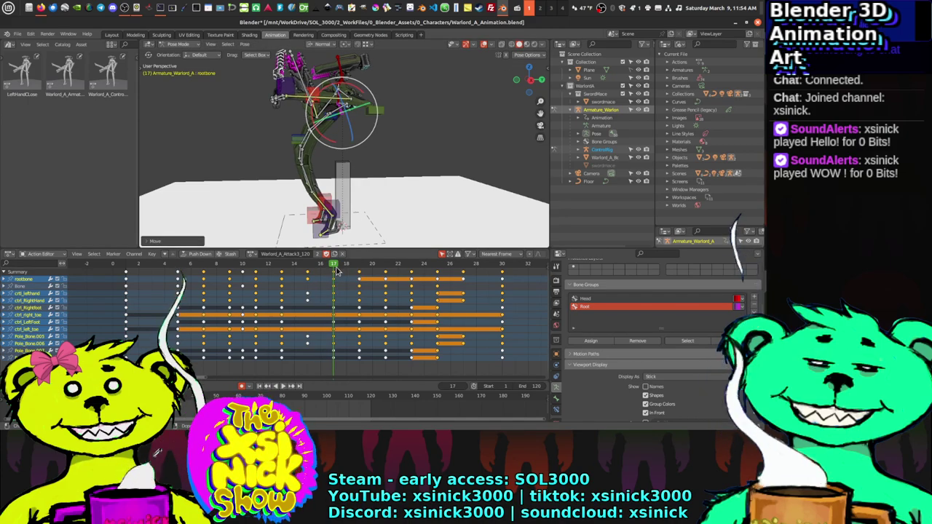
drag(337, 271, 359, 265)
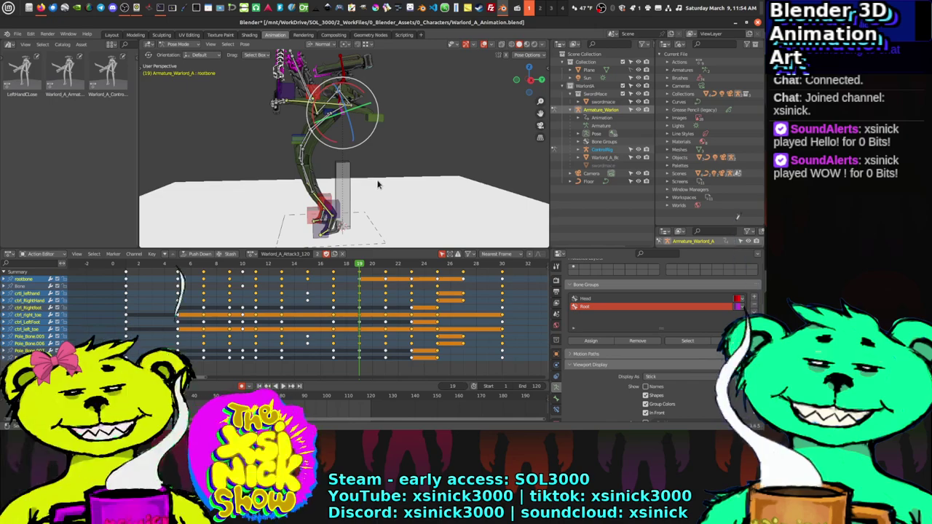
key(g)
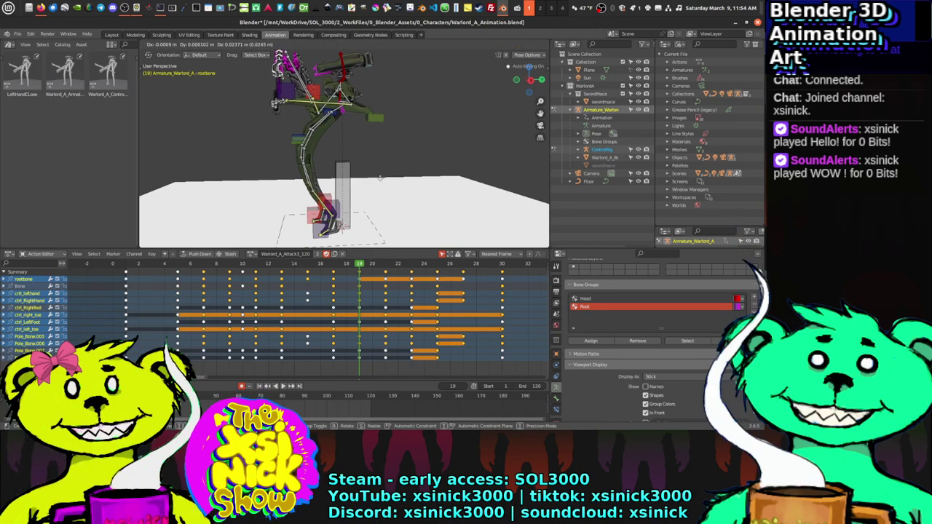
click(379, 180)
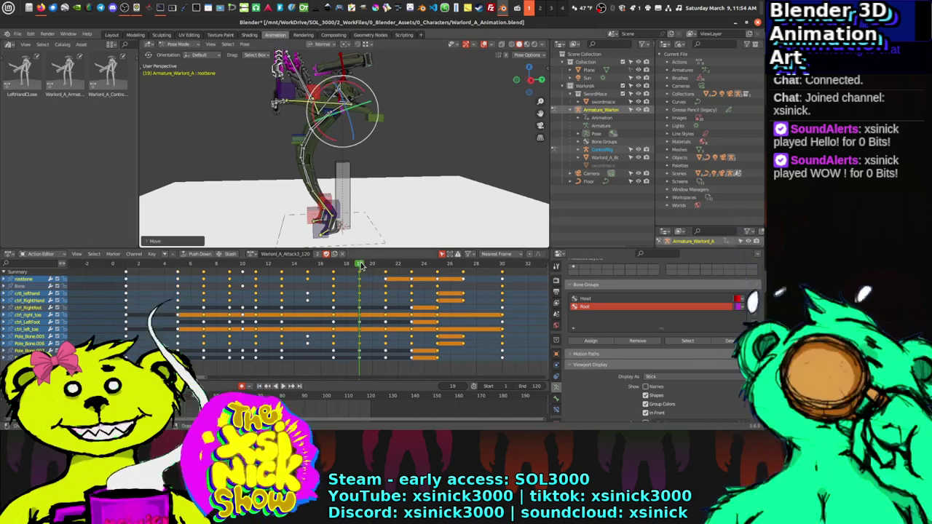
Step: Move the root bone at frames 21, 23 and 25, then scrub to frame 27
click(385, 265)
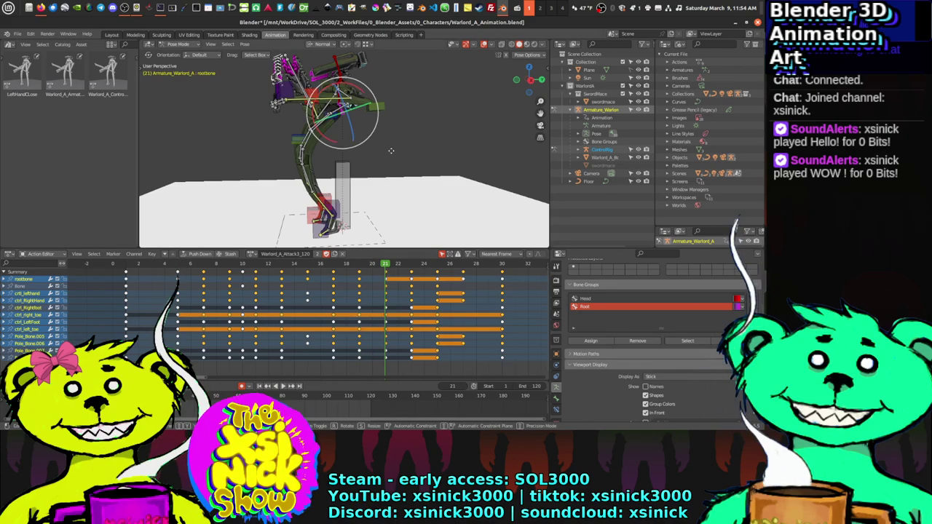
key(g)
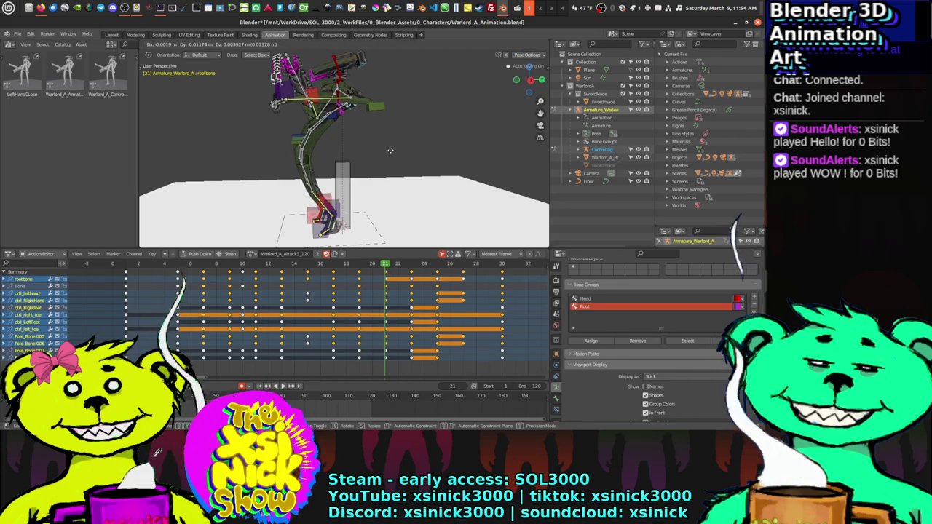
click(391, 153)
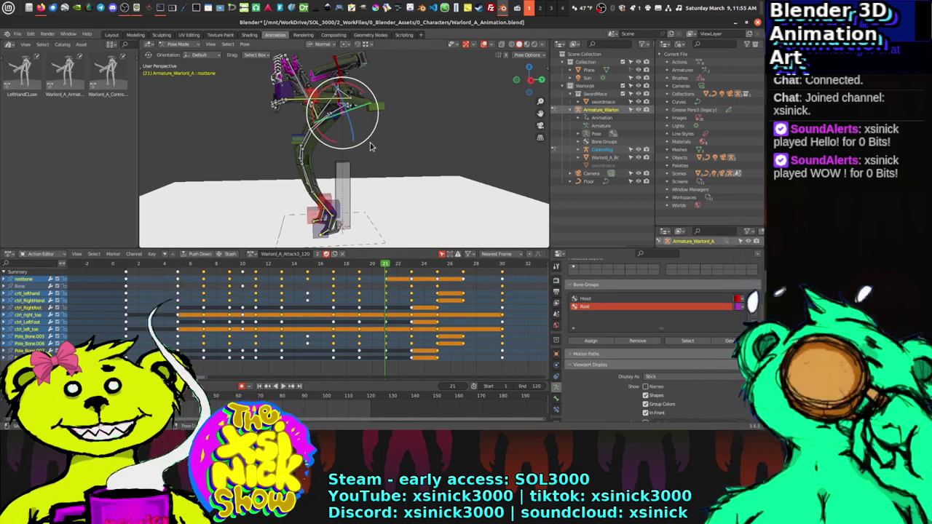
key(g)
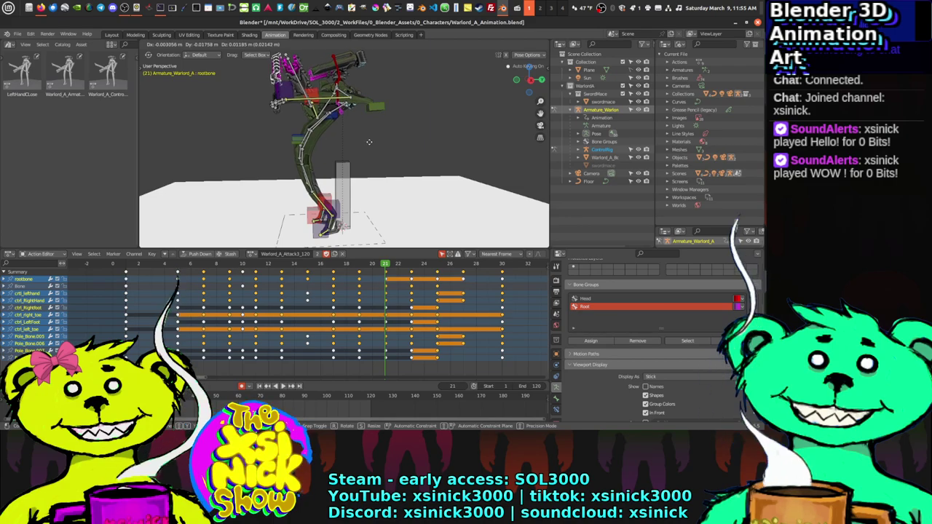
click(371, 145)
drag(389, 269, 412, 268)
key(g)
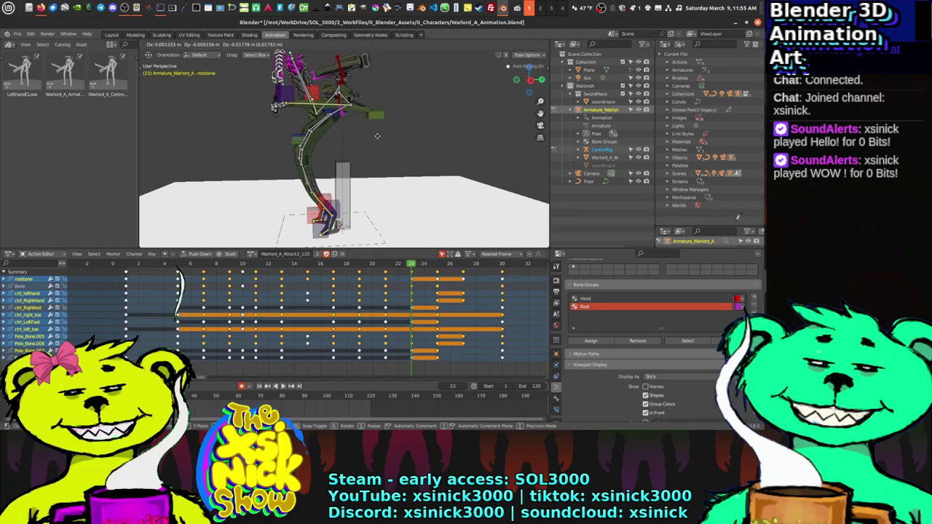
click(377, 136)
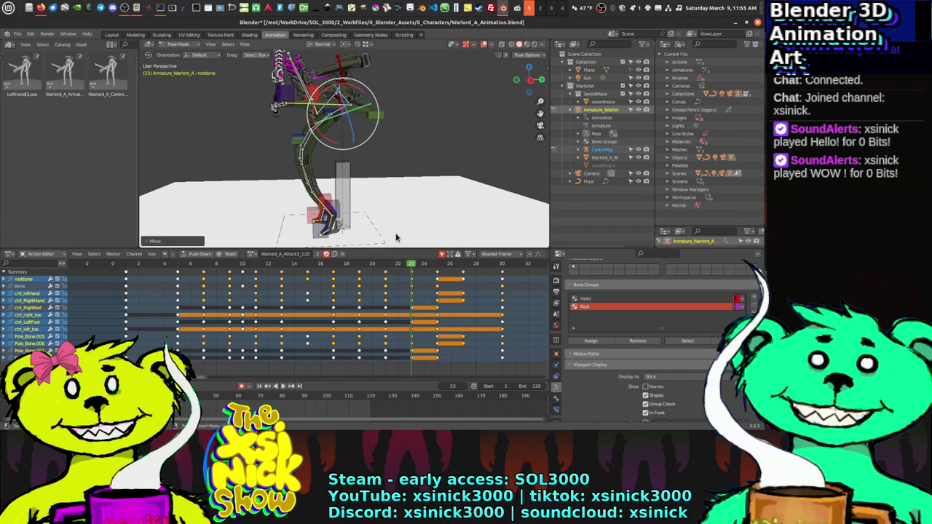
drag(412, 264, 437, 264)
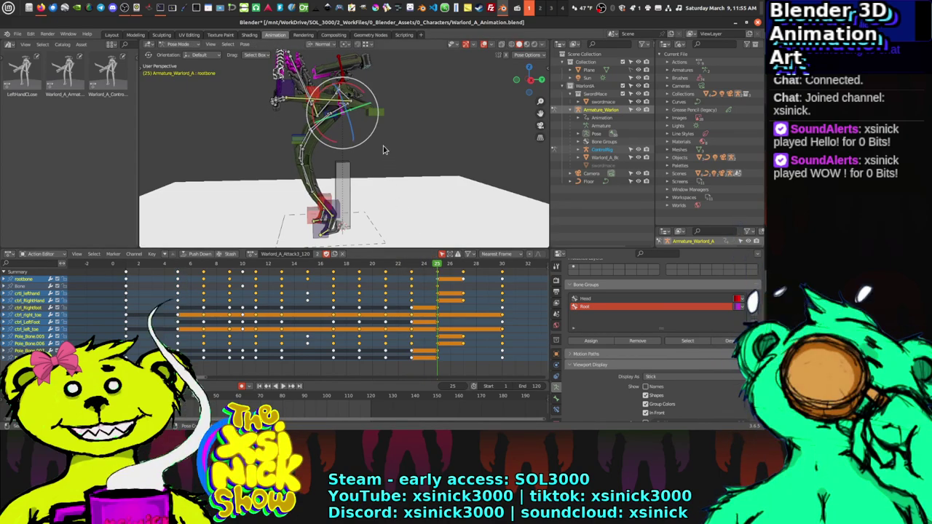
key(g)
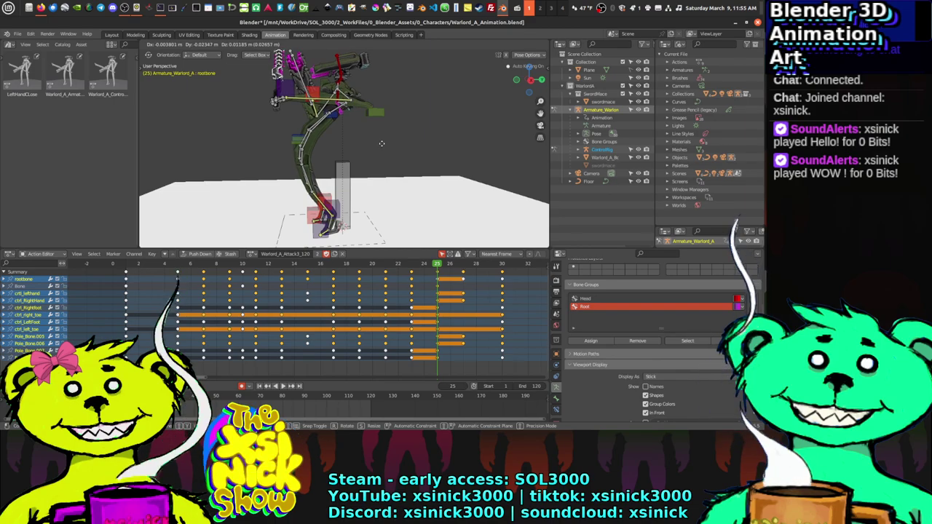
click(384, 153)
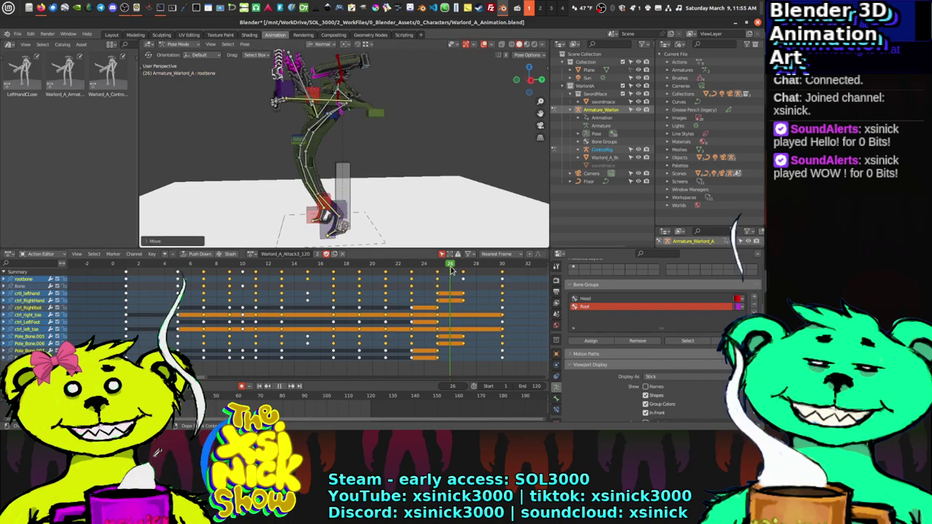
drag(439, 269, 346, 269)
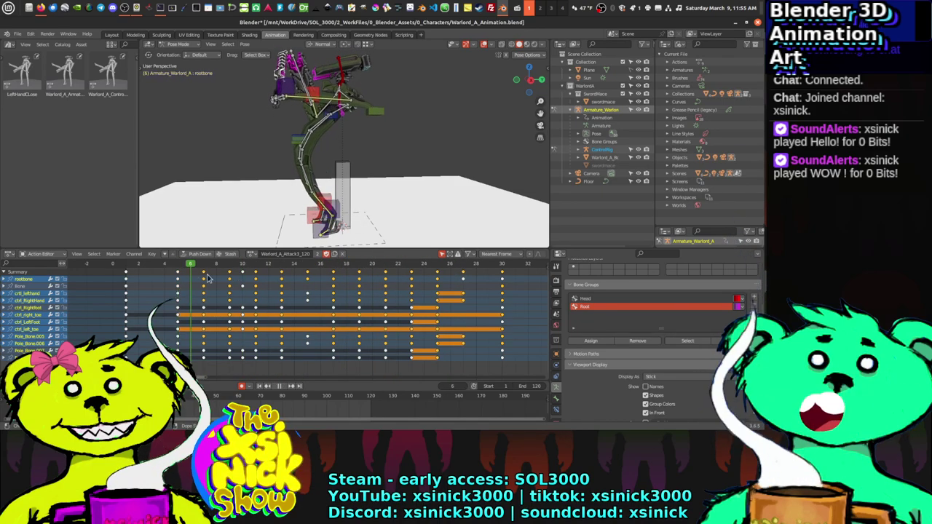
middle_drag(346, 211, 314, 219)
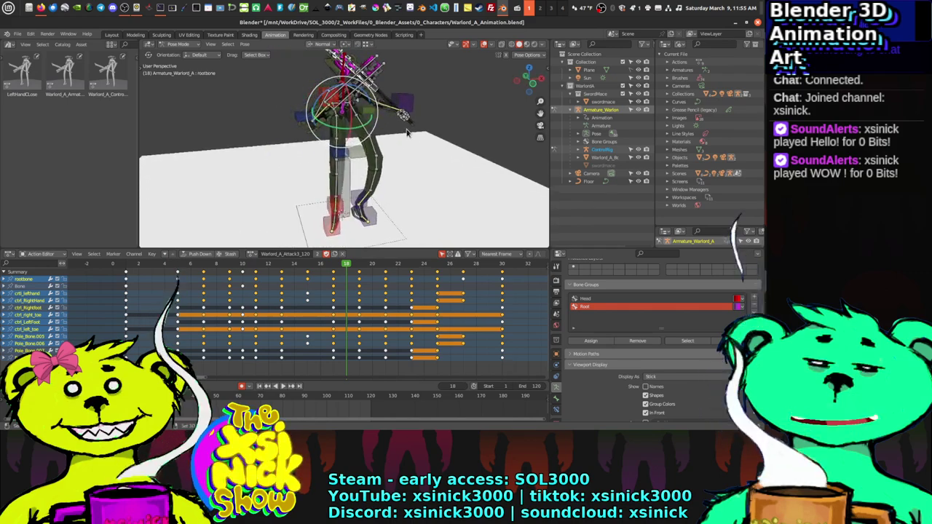
key(space)
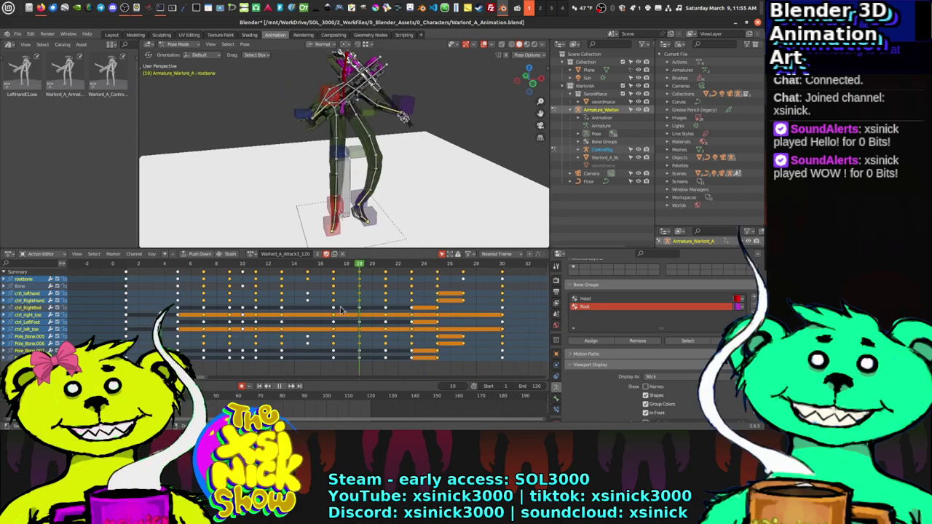
key(space)
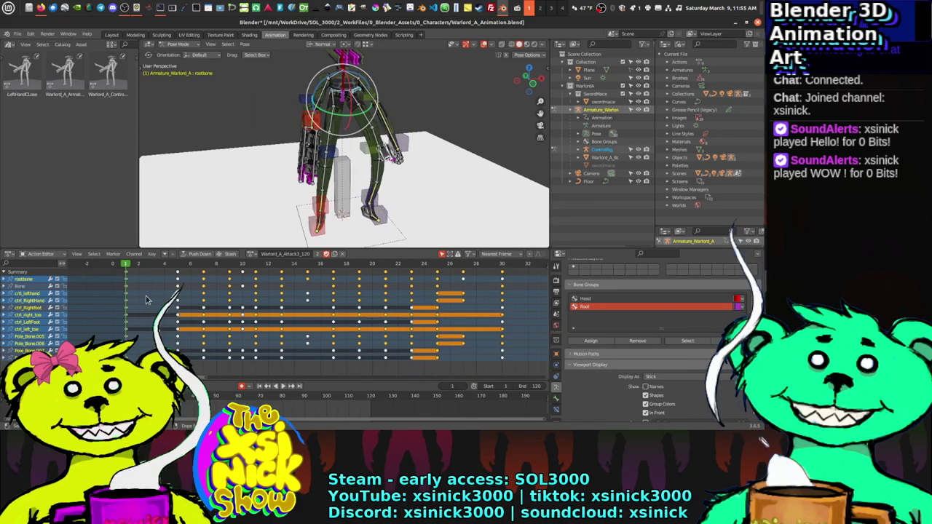
click(283, 386)
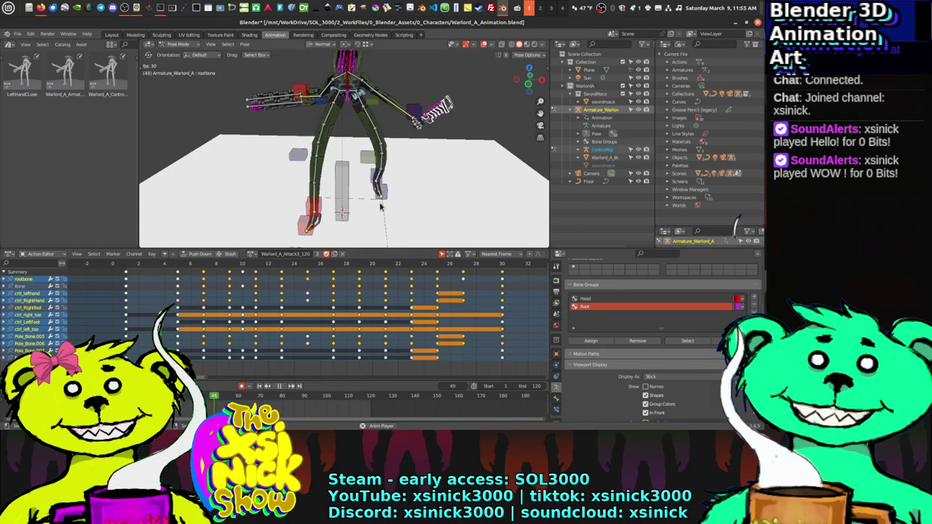
scroll(355, 192, down, 3)
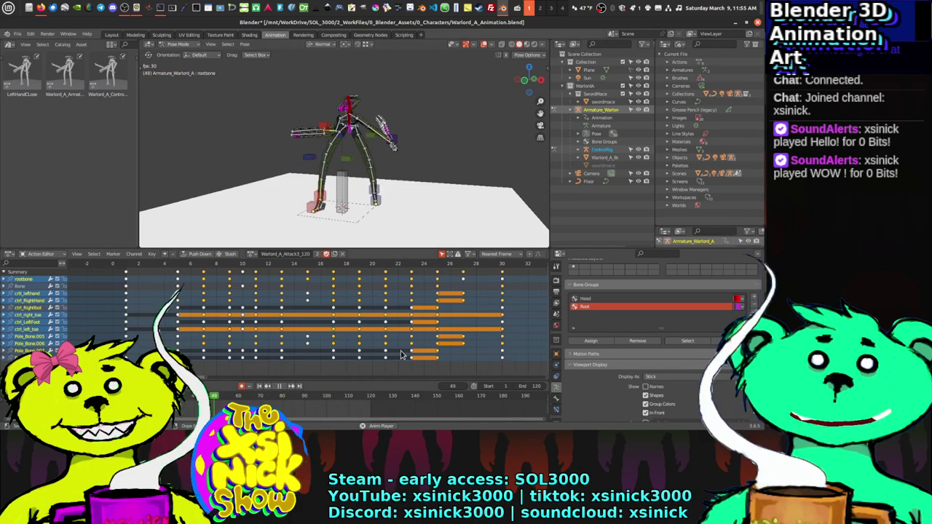
click(279, 386)
scroll(379, 277, down, 2)
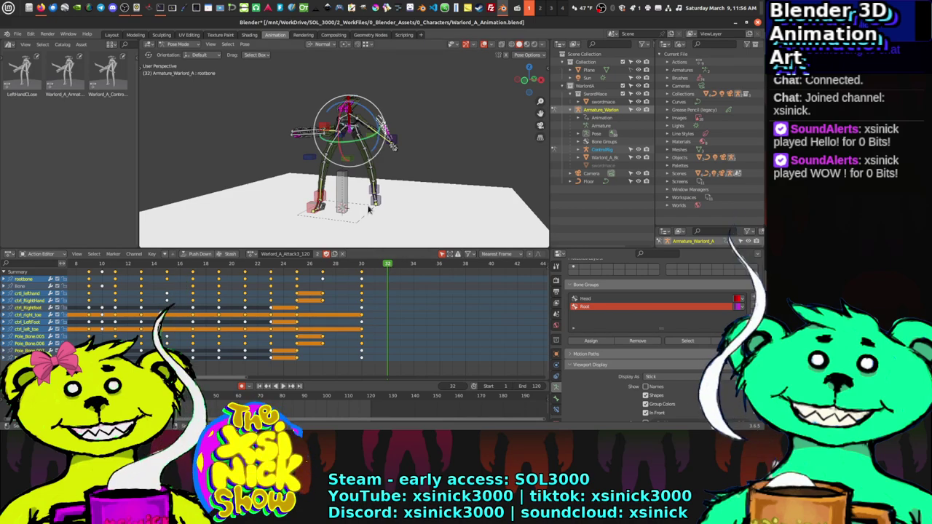
Step: Move the root bone forward at frame 32 for the lunge and orbit to check it
drag(348, 131, 348, 147)
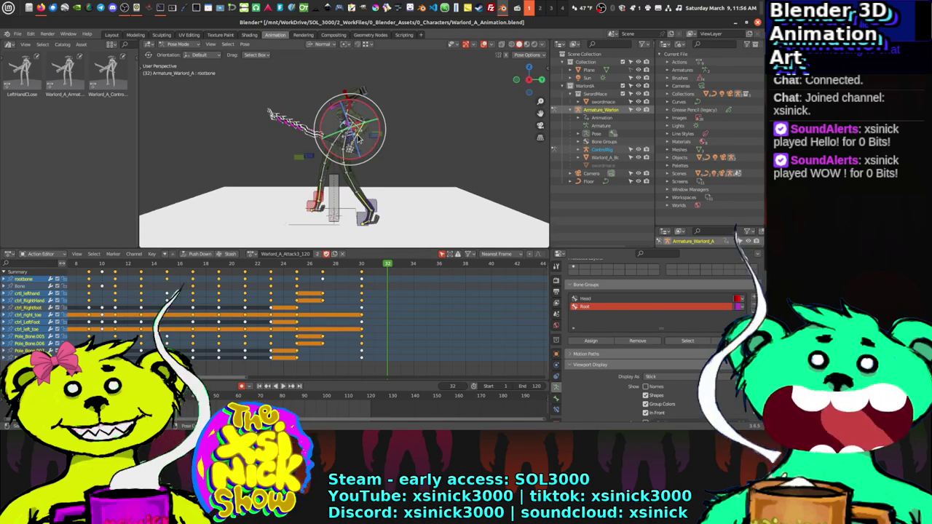
key(g)
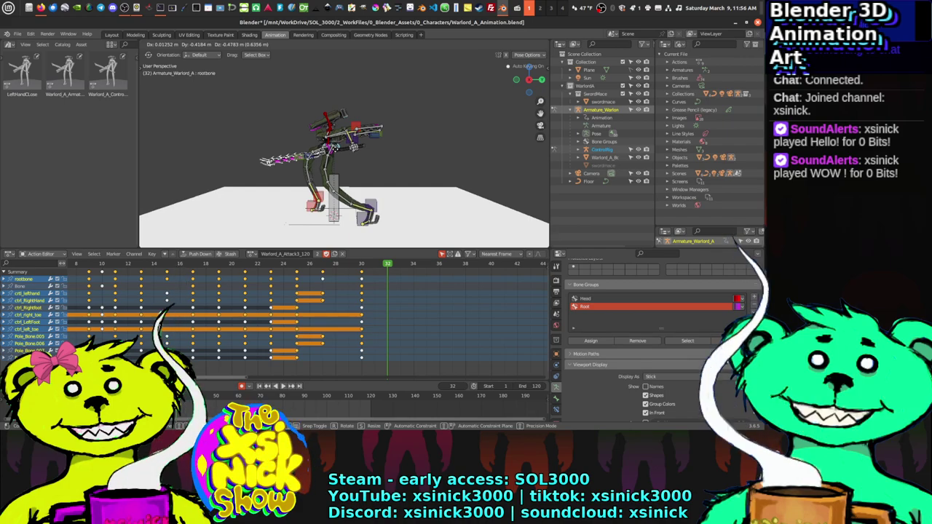
key(Return)
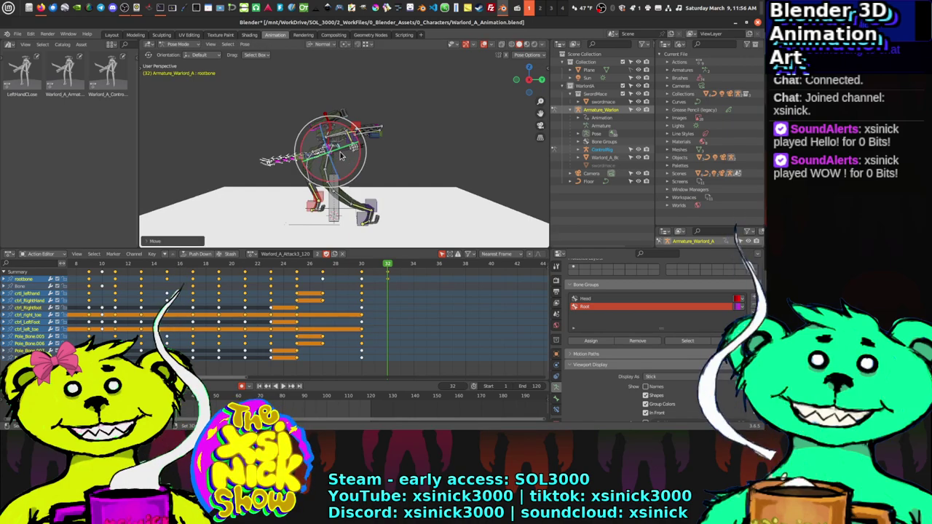
middle_drag(364, 160, 328, 148)
Step: Reposition the ctrl_RightHand control and its Pole_Bone.006 pole target
click(343, 150)
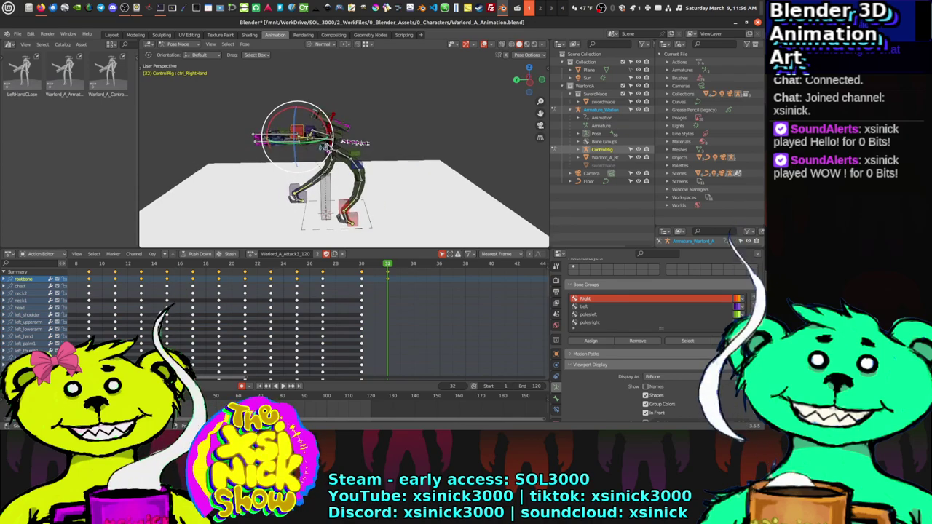
key(g)
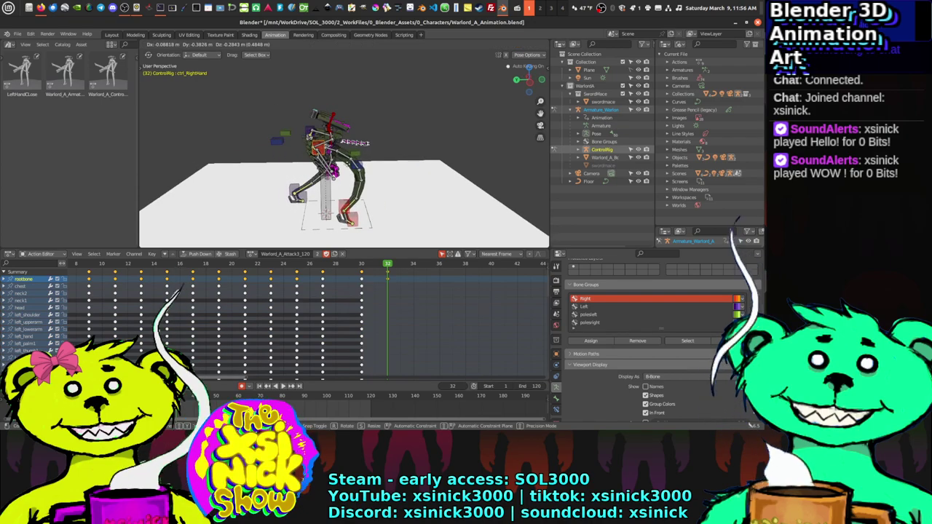
click(356, 143)
middle_drag(387, 178, 290, 149)
click(300, 153)
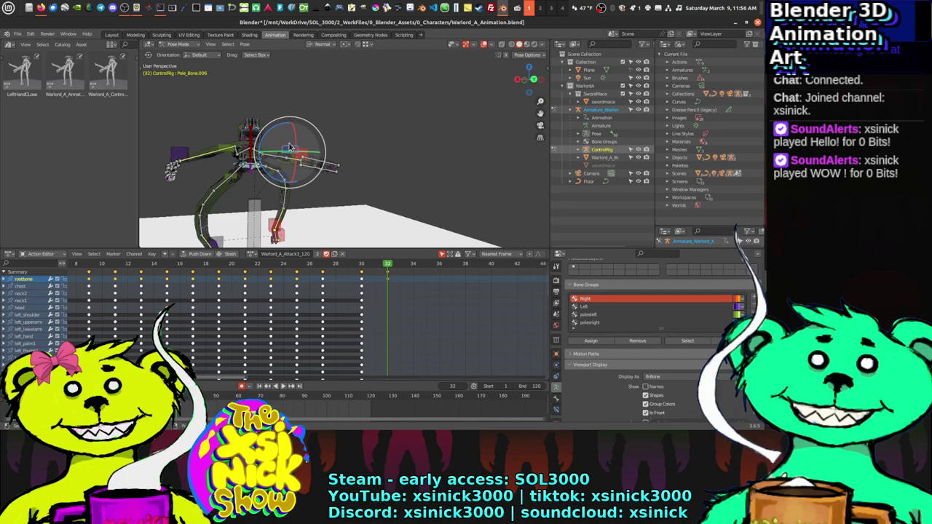
click(326, 121)
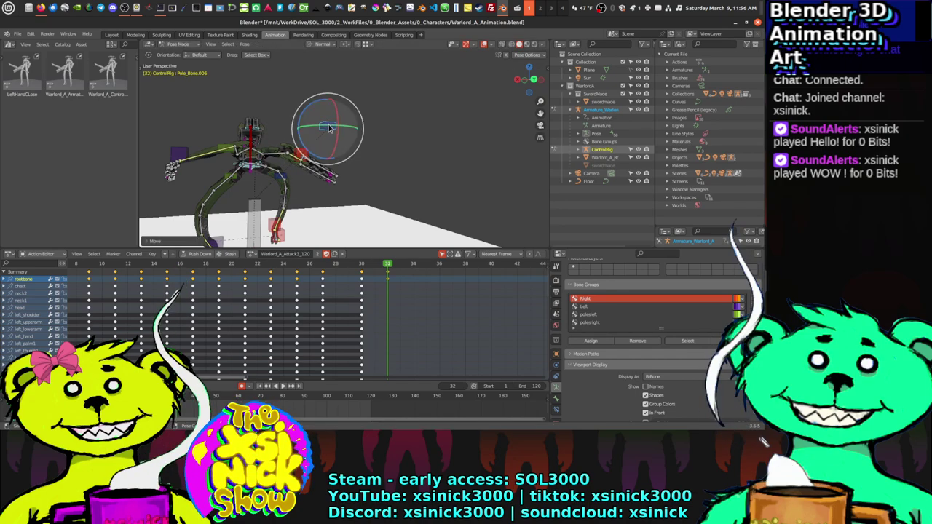
middle_drag(327, 120, 347, 160)
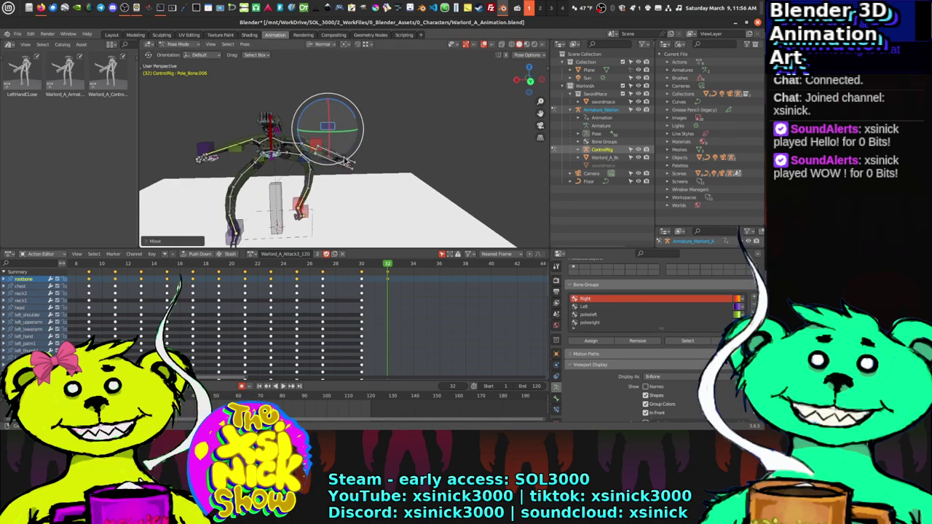
click(318, 149)
key(g)
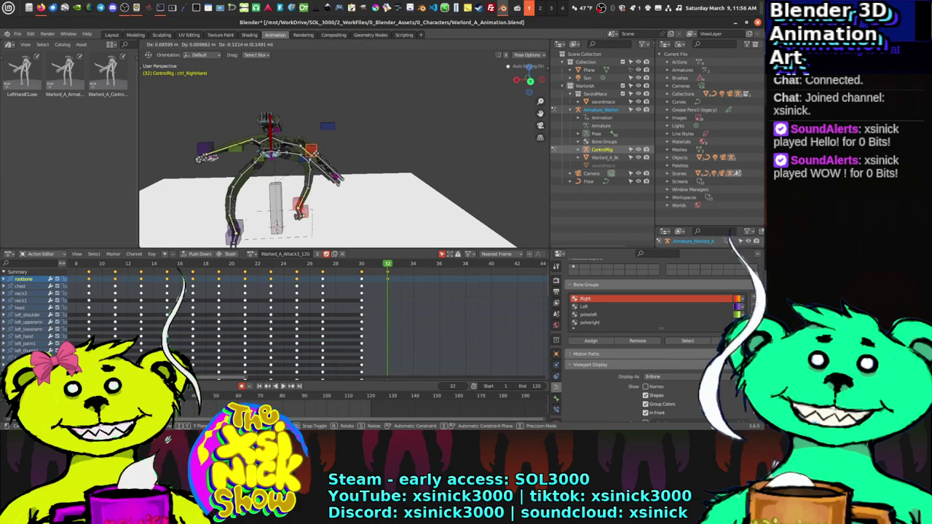
click(207, 155)
Step: Move the ctrl_lefthand control and the Pole_Bone.005 pole target
middle_drag(208, 155, 390, 166)
click(402, 150)
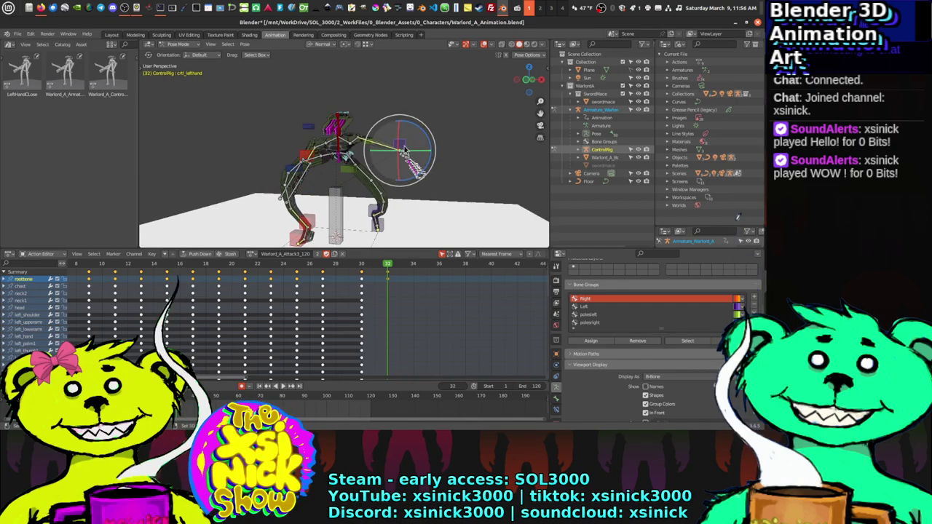
key(g)
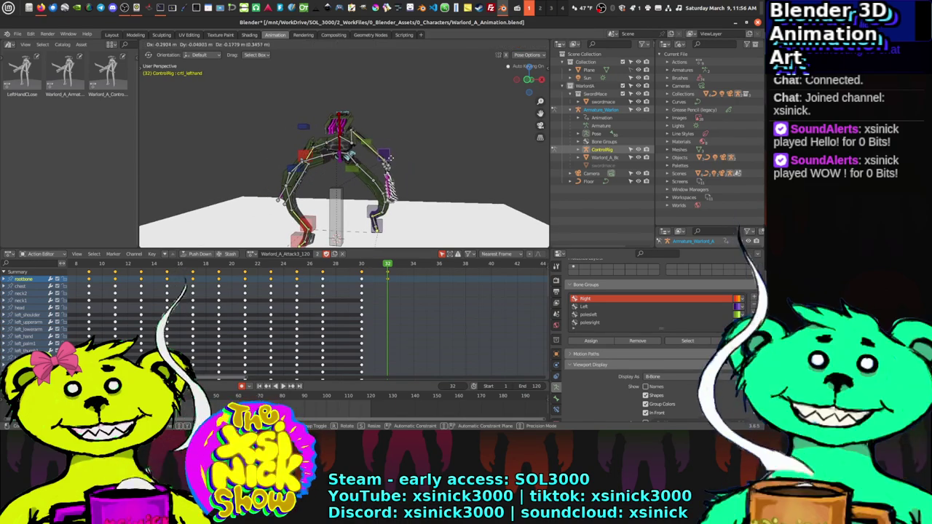
click(397, 169)
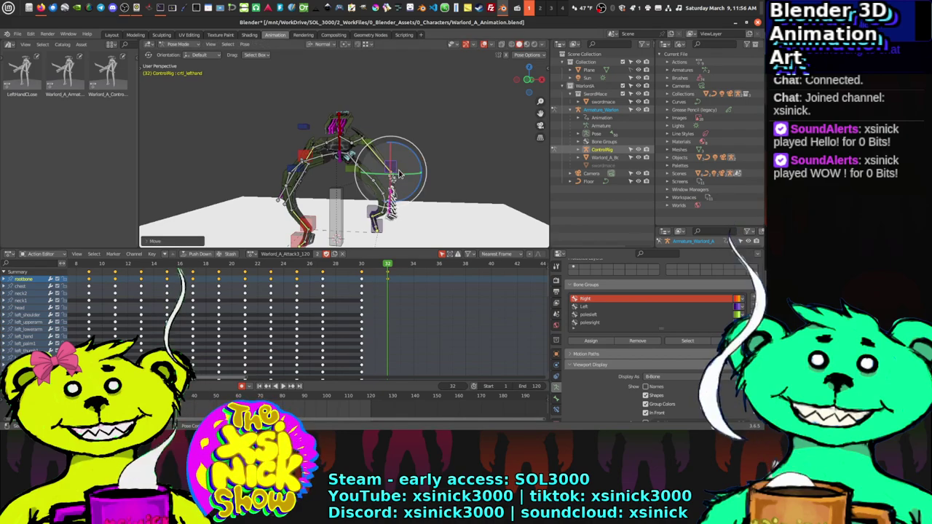
middle_drag(397, 169, 420, 180)
key(g)
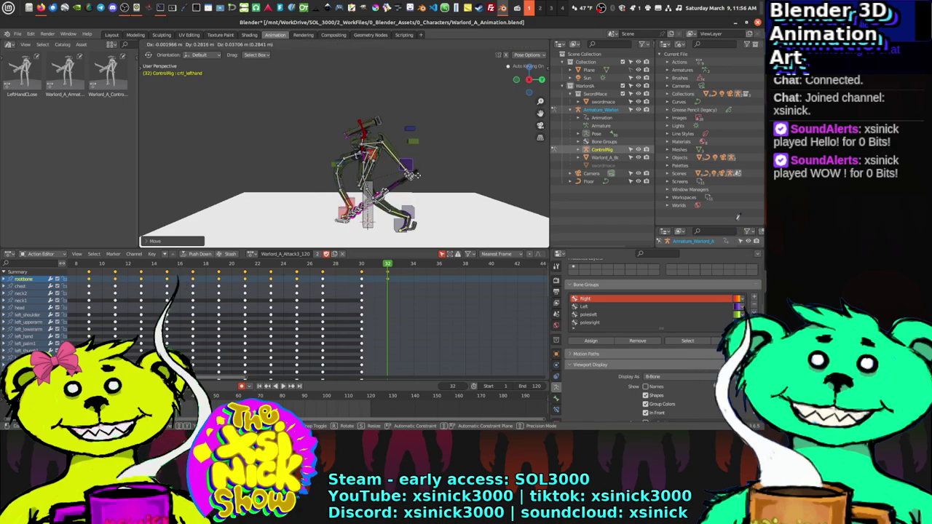
middle_drag(412, 180, 398, 151)
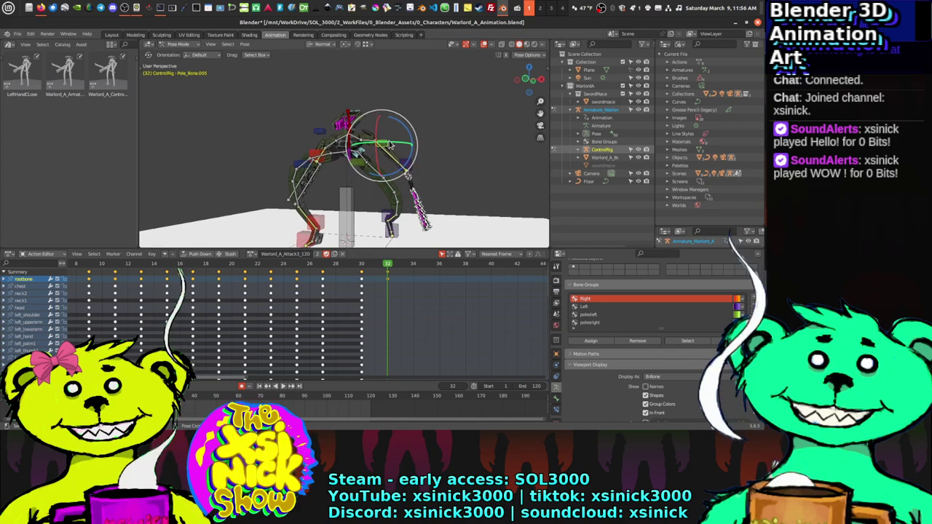
key(g)
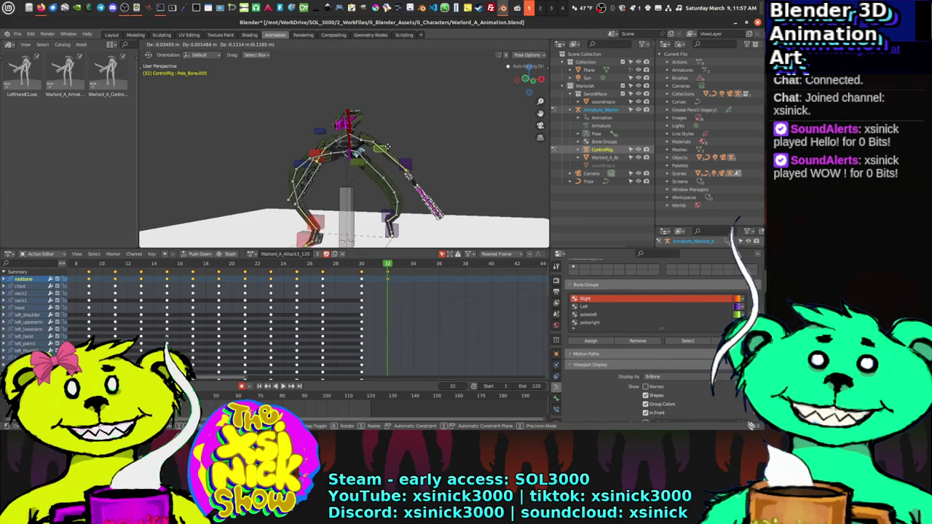
click(386, 148)
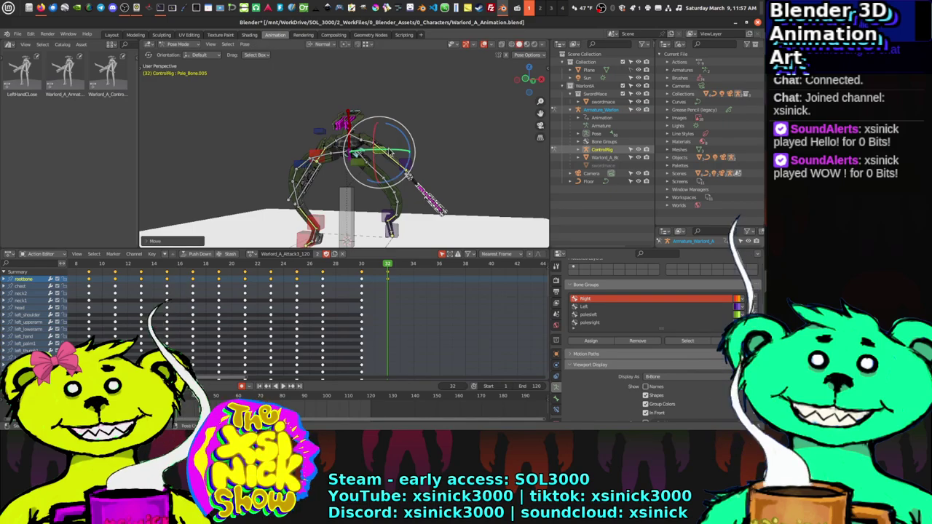
middle_drag(386, 150, 371, 170)
scroll(371, 167, up, 2)
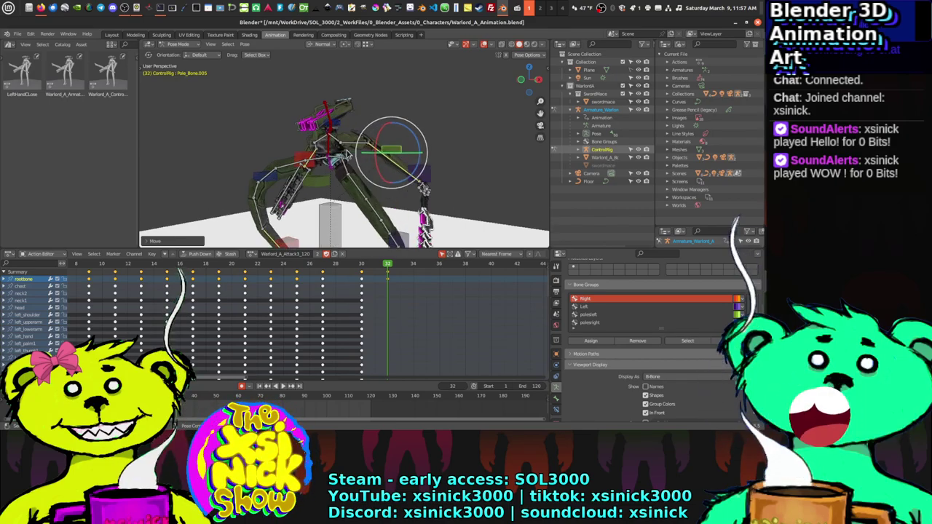
Step: Rotate the chest about 12.77° on X, then rotate neck2 to tilt the head
click(327, 157)
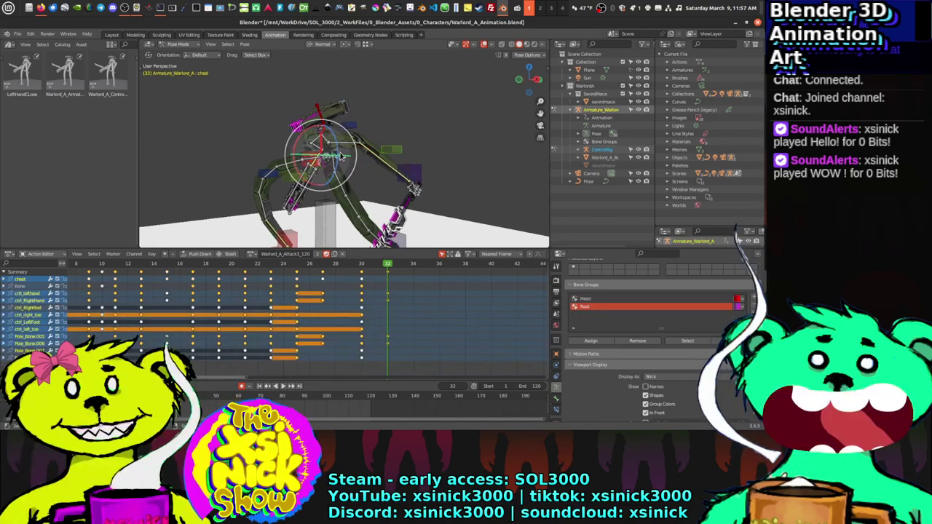
middle_drag(327, 157, 357, 155)
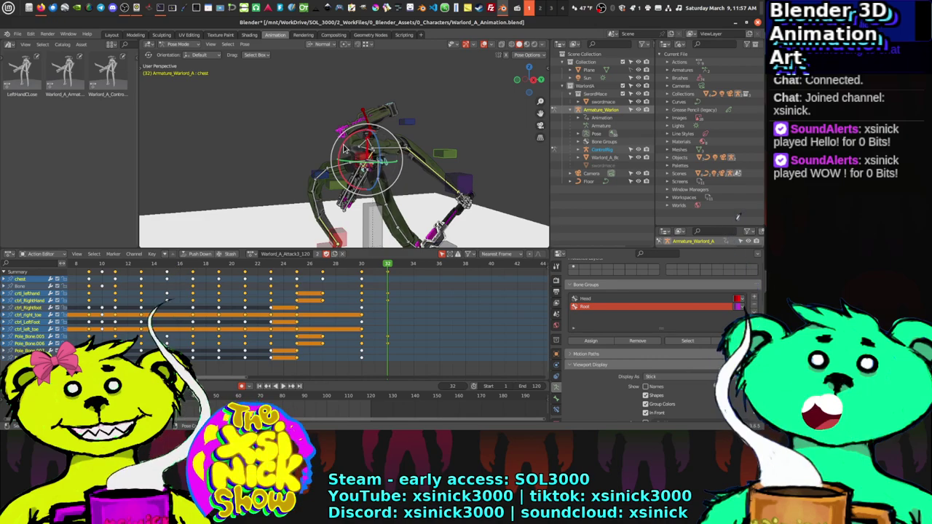
key(r)
key(x)
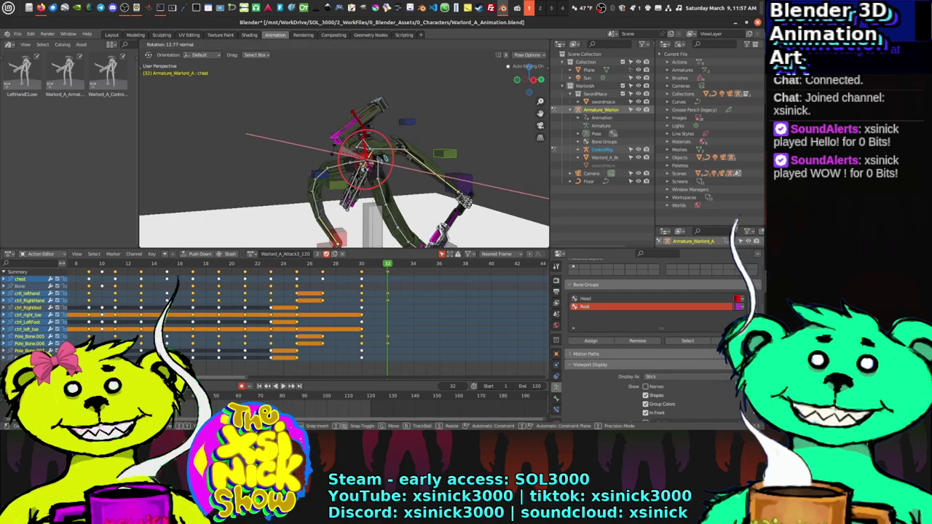
click(355, 149)
middle_drag(356, 149, 379, 150)
click(389, 146)
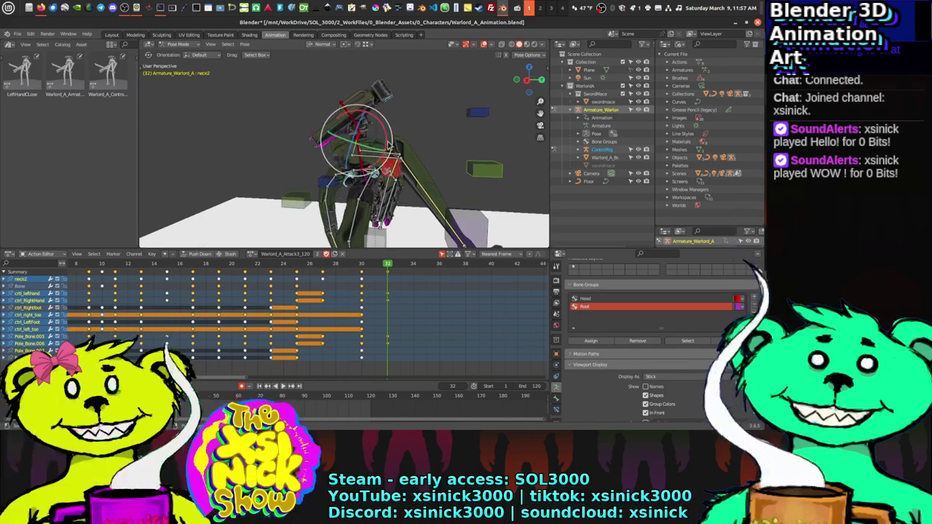
mouse_move(385, 144)
mouse_down()
mouse_move(364, 131)
mouse_move(394, 131)
mouse_up()
middle_drag(393, 131, 357, 230)
Step: Move the right foot control twice with a Shift+Z lock so it keeps its height
click(357, 230)
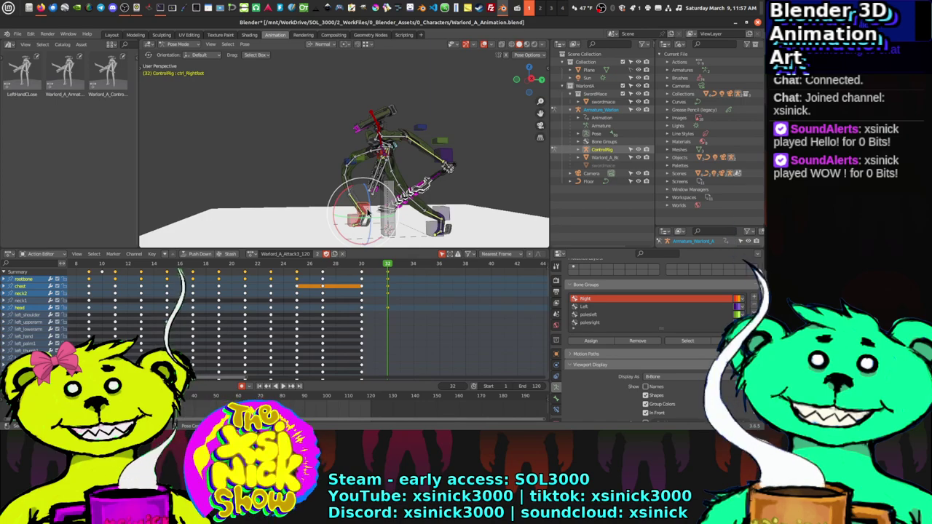
key(g)
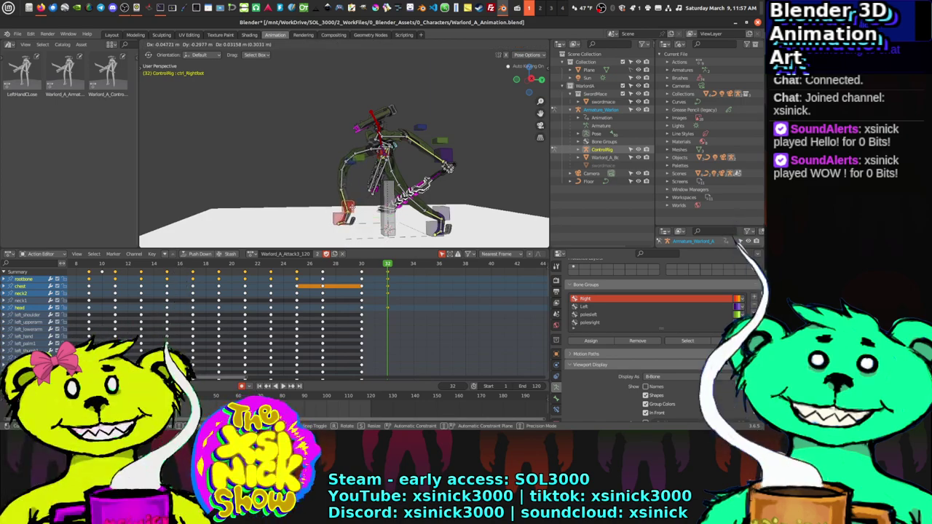
key(shift+z)
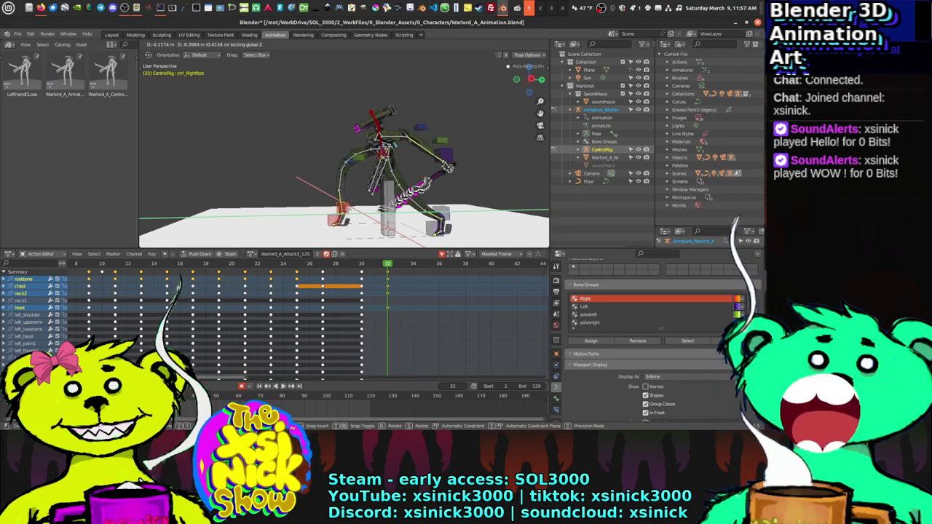
click(348, 212)
mouse_move(348, 213)
middle_down()
mouse_move(466, 210)
mouse_move(357, 213)
middle_up()
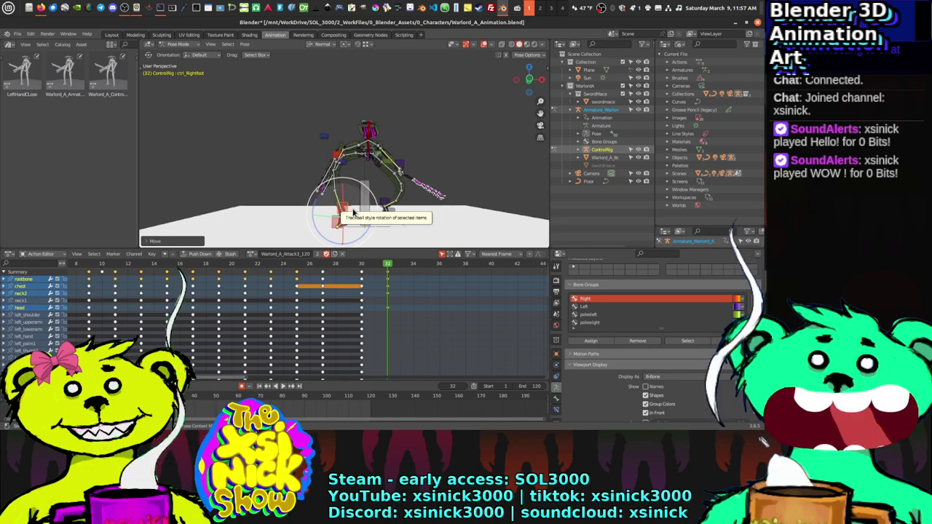
key(g)
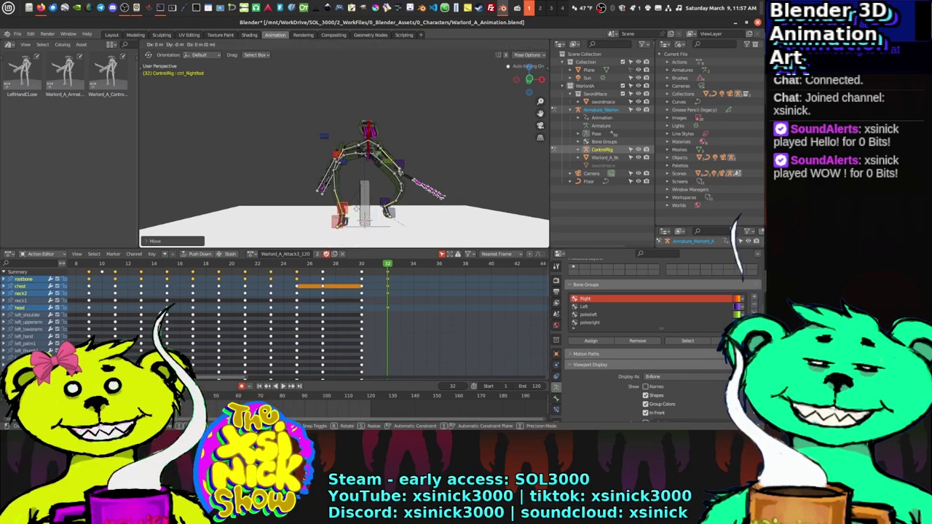
key(shift+z)
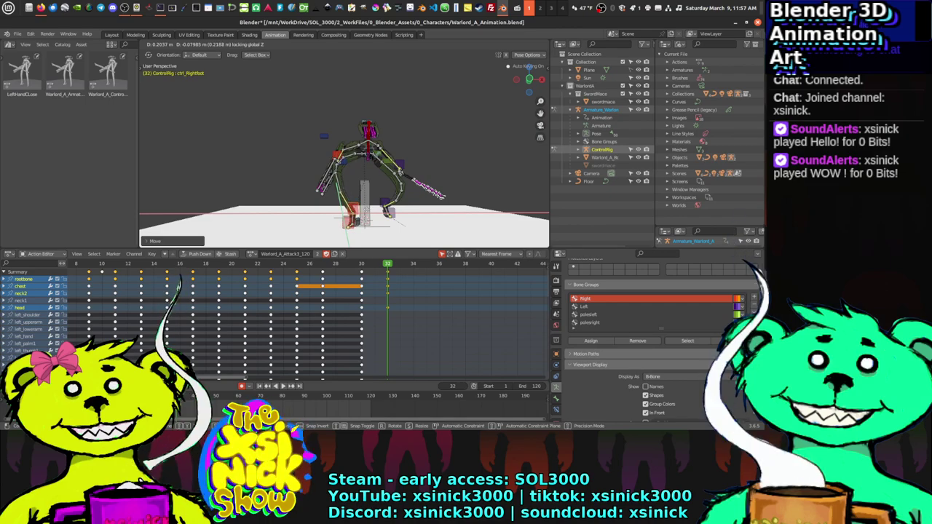
click(367, 215)
mouse_move(367, 215)
middle_down()
mouse_move(403, 220)
mouse_move(384, 218)
middle_up()
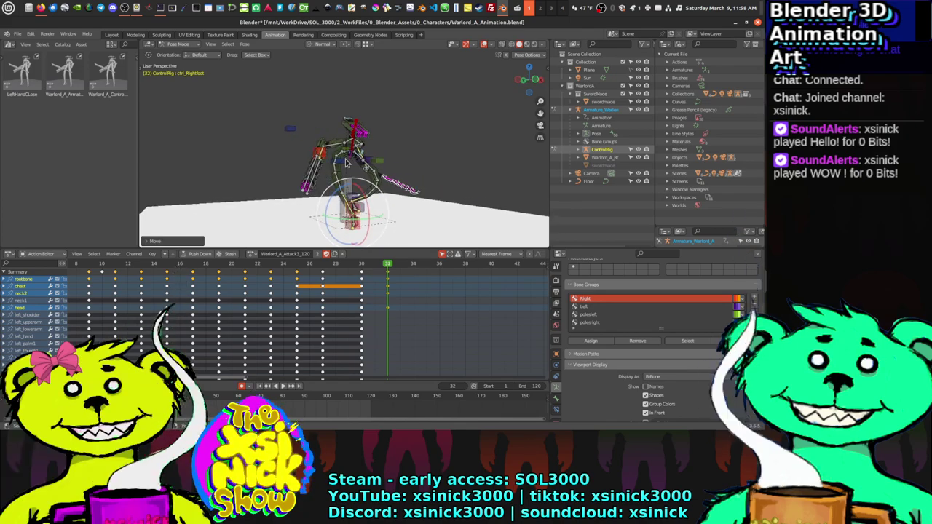
Step: Reposition the Pole_Bone.007 arm pole target
click(353, 175)
key(g)
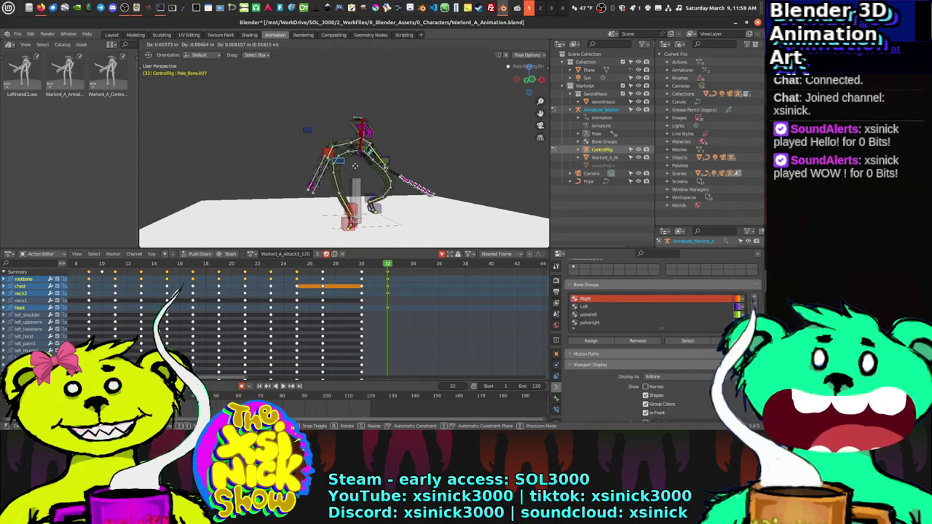
click(365, 166)
mouse_move(366, 166)
middle_down()
mouse_move(371, 182)
mouse_move(459, 182)
mouse_move(285, 179)
mouse_move(430, 205)
mouse_move(326, 198)
mouse_move(421, 208)
mouse_move(377, 157)
middle_up()
Step: Rotate the chest bone slightly at frame 32
click(357, 128)
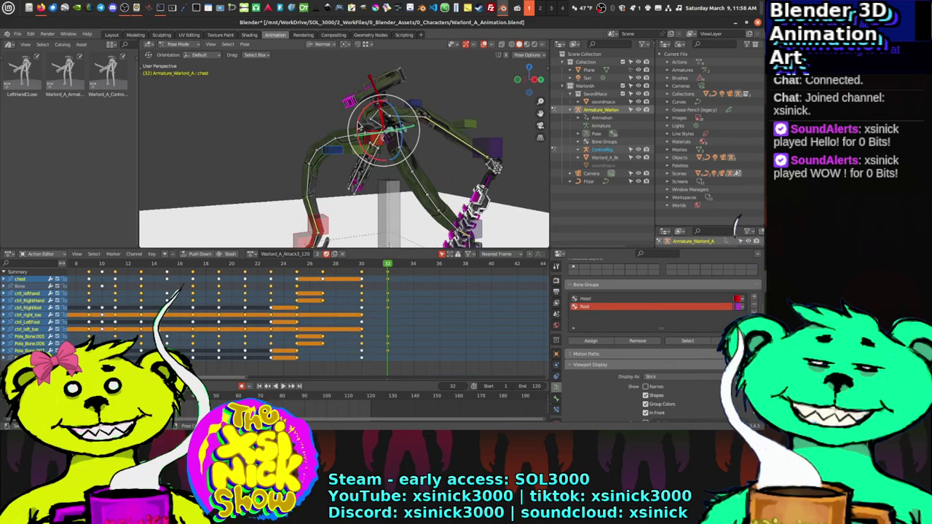
drag(356, 128, 359, 130)
click(360, 130)
middle_drag(359, 130, 415, 130)
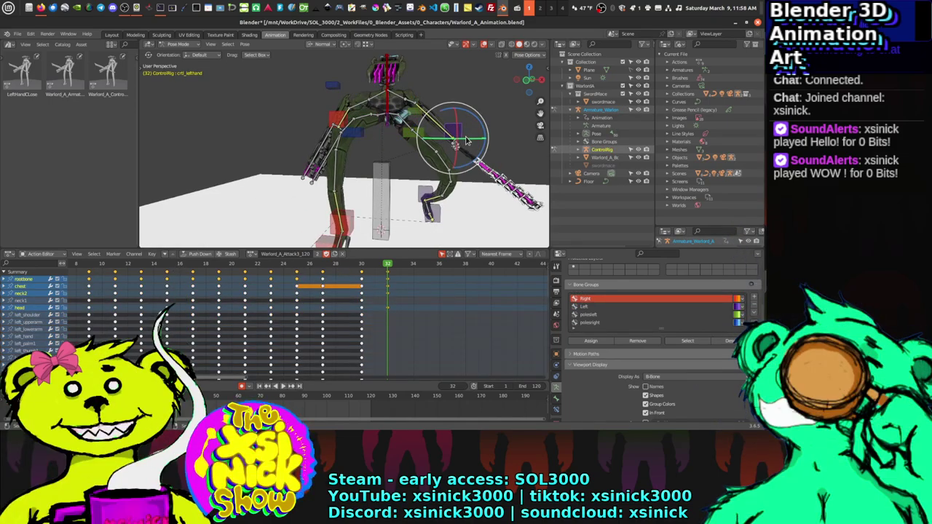
Step: In front ortho view, move ctrl_lefthand and Pole_Bone.005 to lower the sword arm
key(KP_3)
click(477, 126)
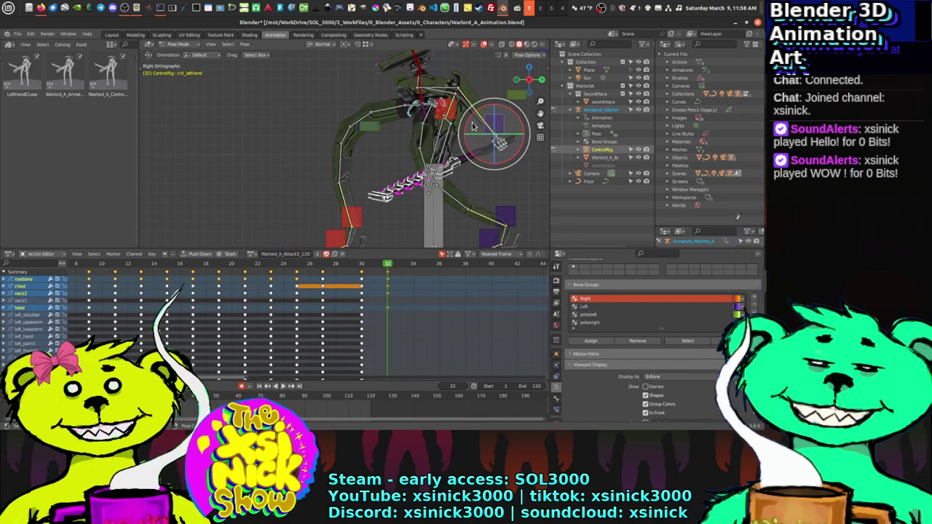
key(KP_1)
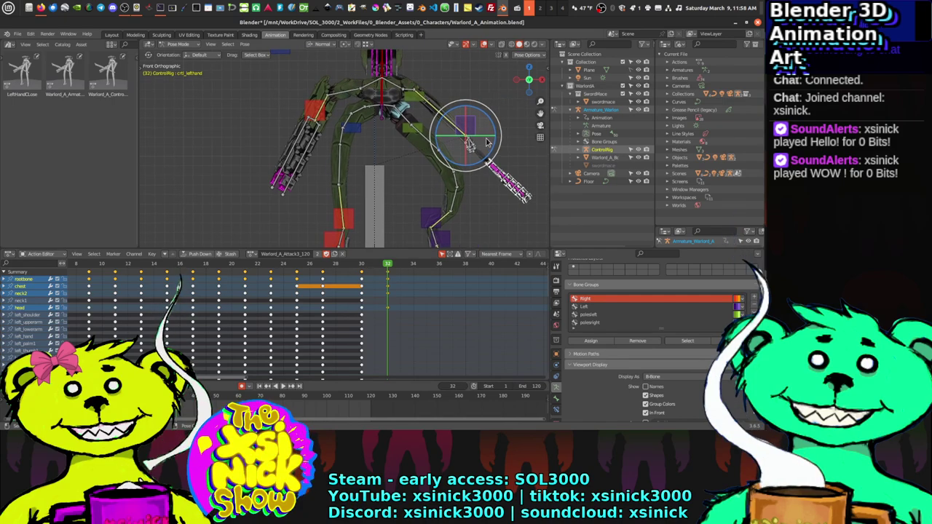
key(g)
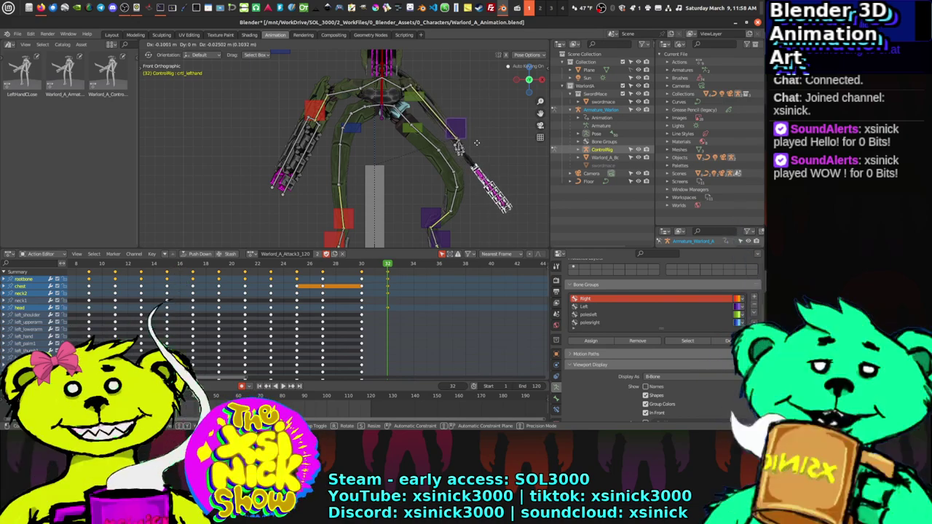
click(477, 147)
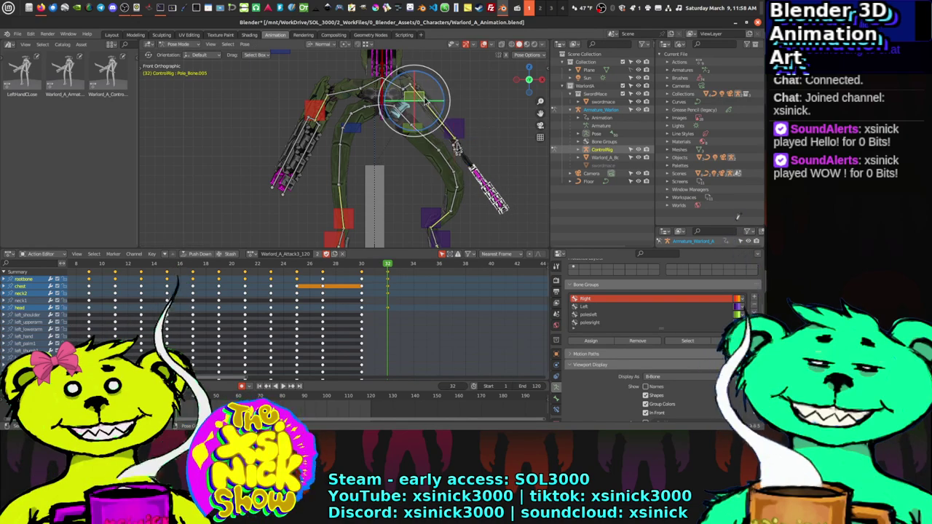
key(g)
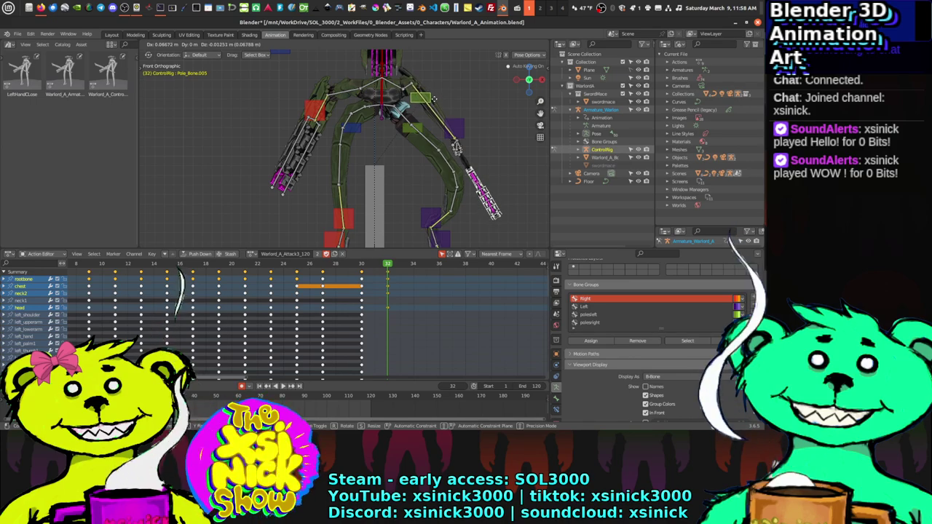
click(435, 99)
click(466, 144)
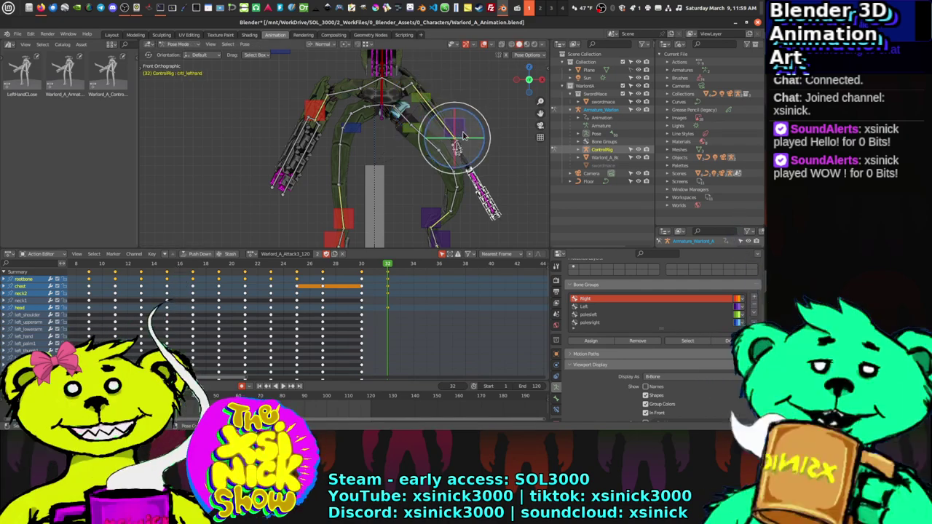
key(g)
click(440, 140)
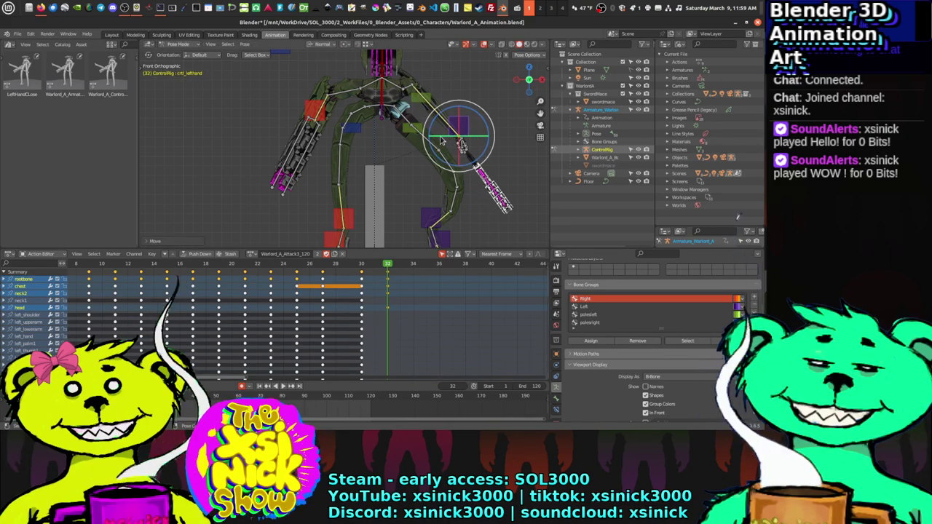
shift+middle_drag(393, 158, 373, 137)
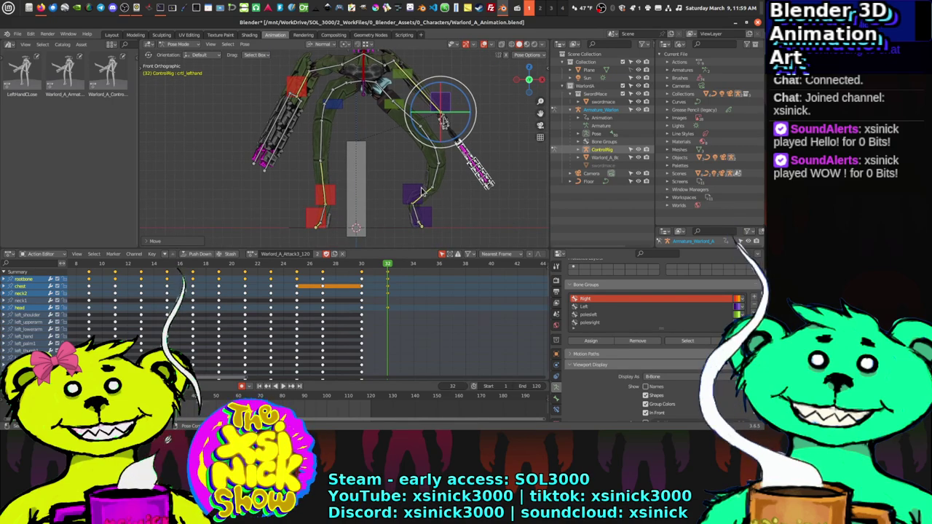
middle_drag(449, 183, 362, 182)
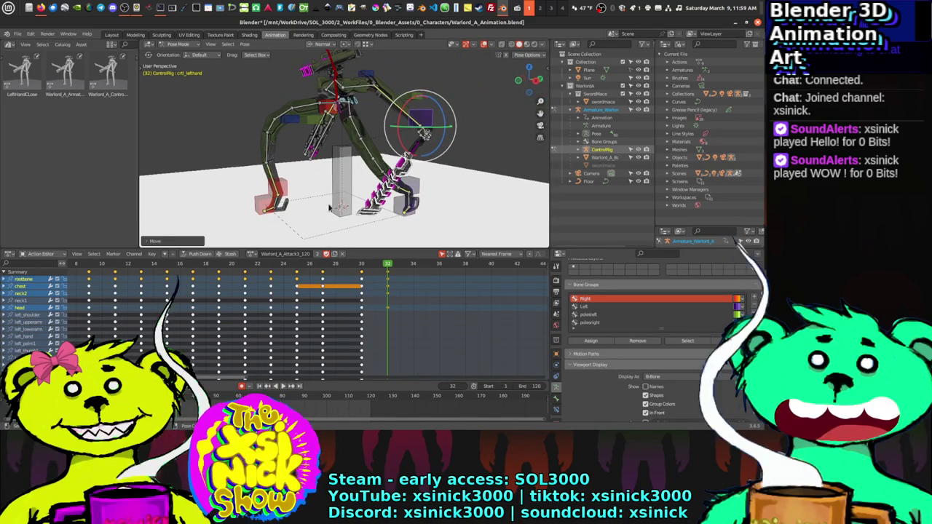
Step: Key every rig bone at frame 32, then scrub frames 30–31 to check the pose
key(a)
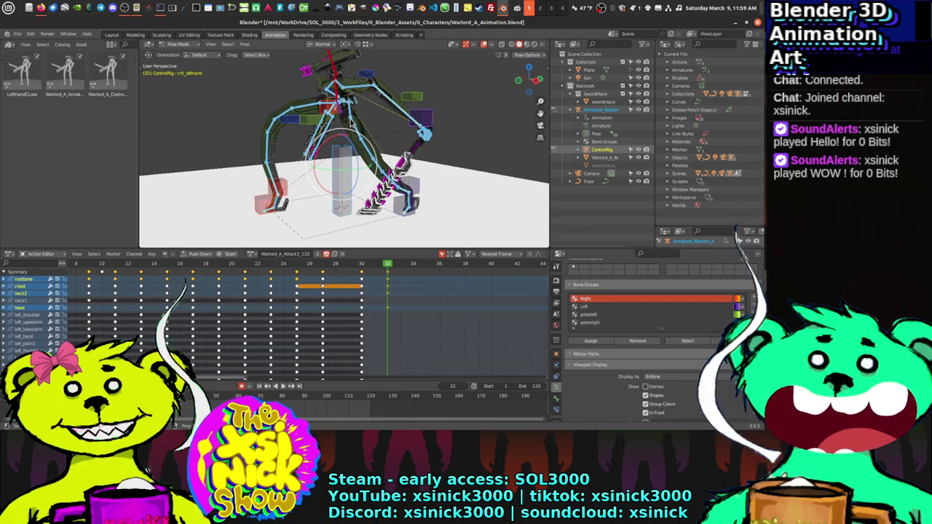
key(i)
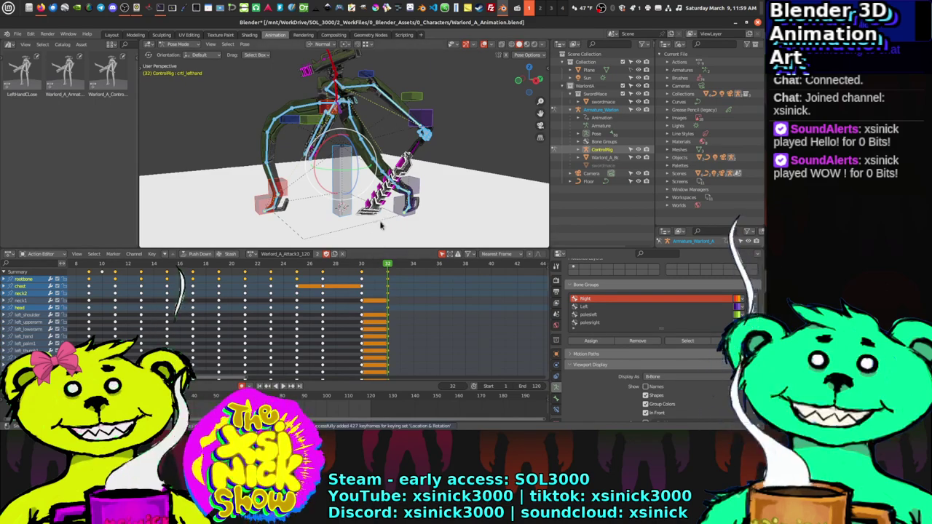
drag(386, 268, 348, 273)
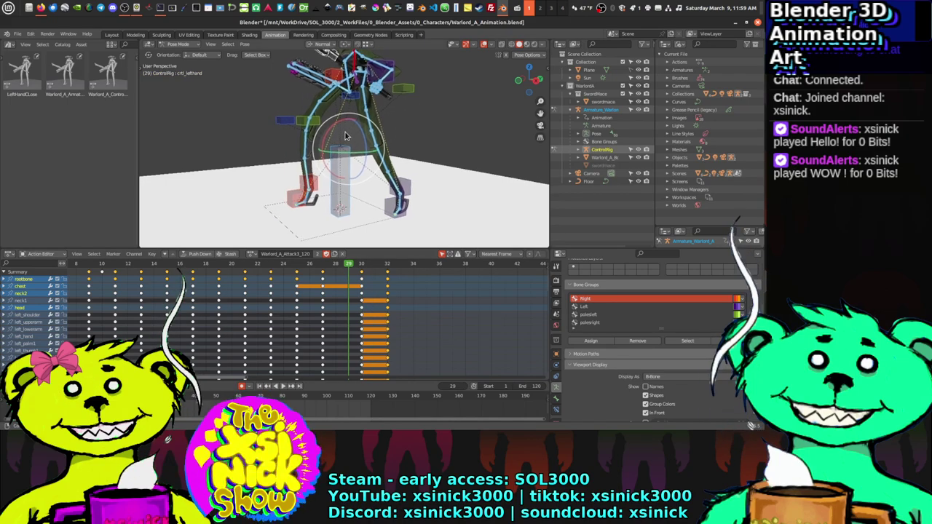
middle_drag(350, 148, 375, 155)
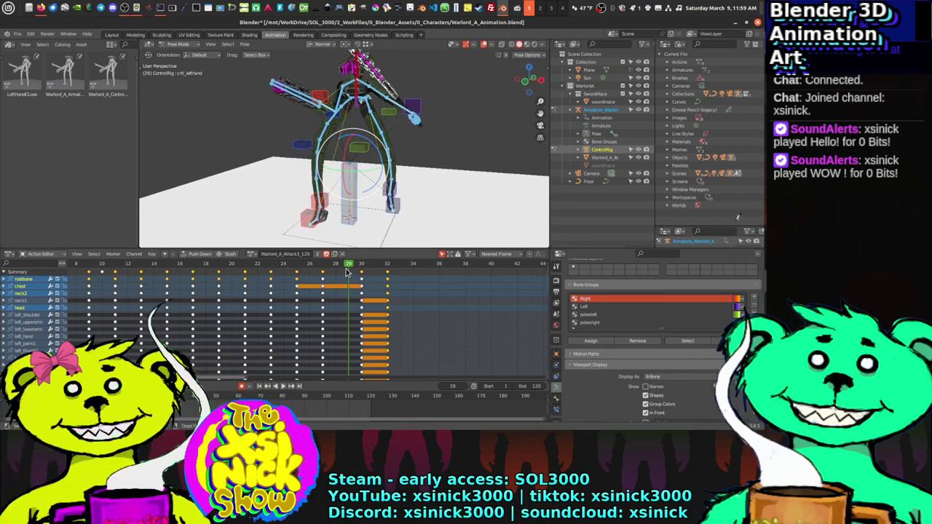
click(362, 266)
drag(362, 266, 393, 292)
Step: Preview the attack motion, scrubbing between frames 31 and 32 around the new keys
key(space)
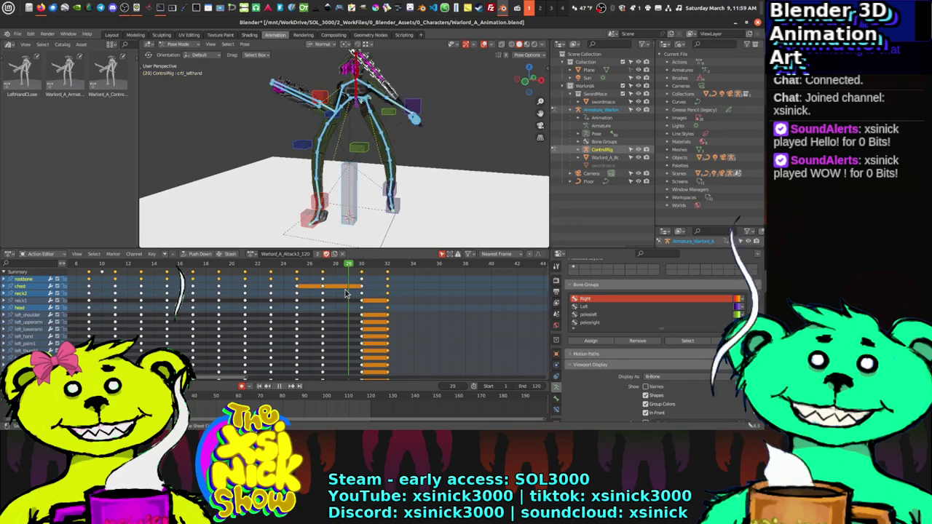
key(Escape)
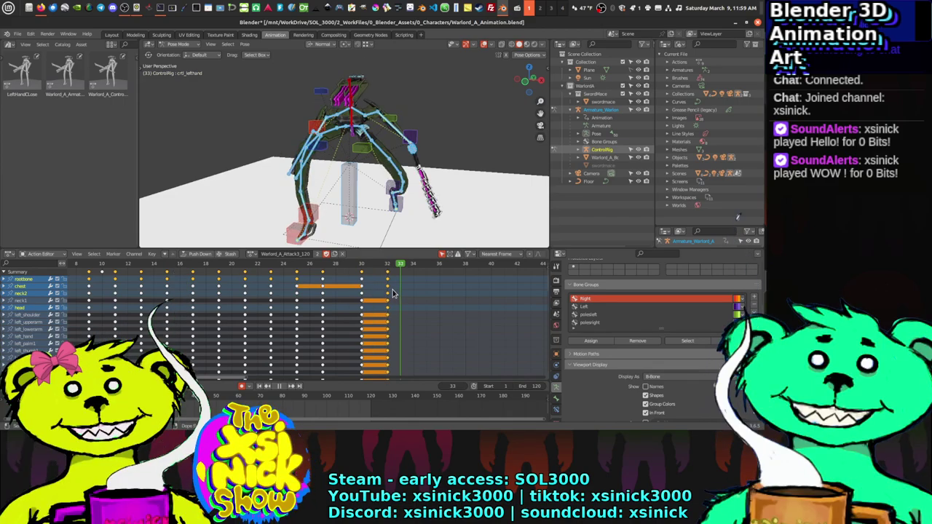
drag(399, 293, 375, 295)
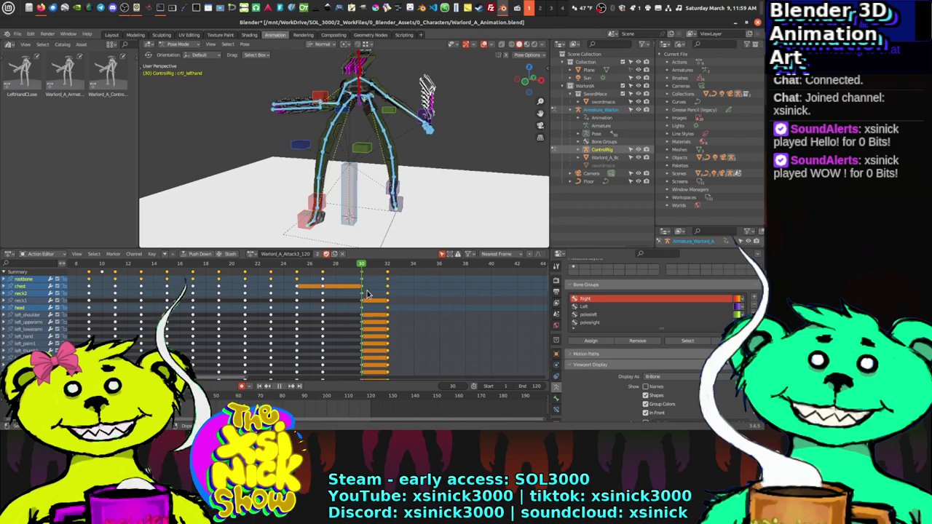
drag(367, 294, 390, 293)
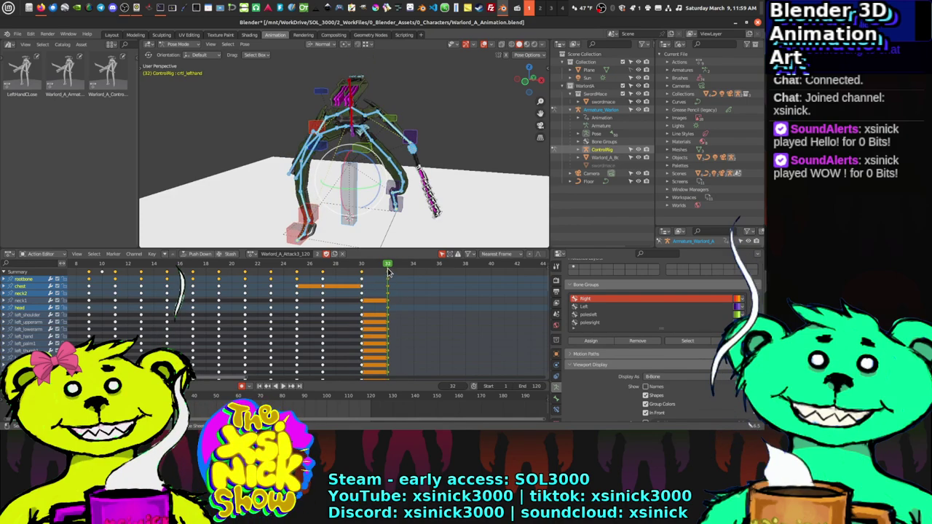
key(space)
Step: Select ctrl_lefthand at frame 30 and try sliding the closing hold keys later, undoing it
click(279, 387)
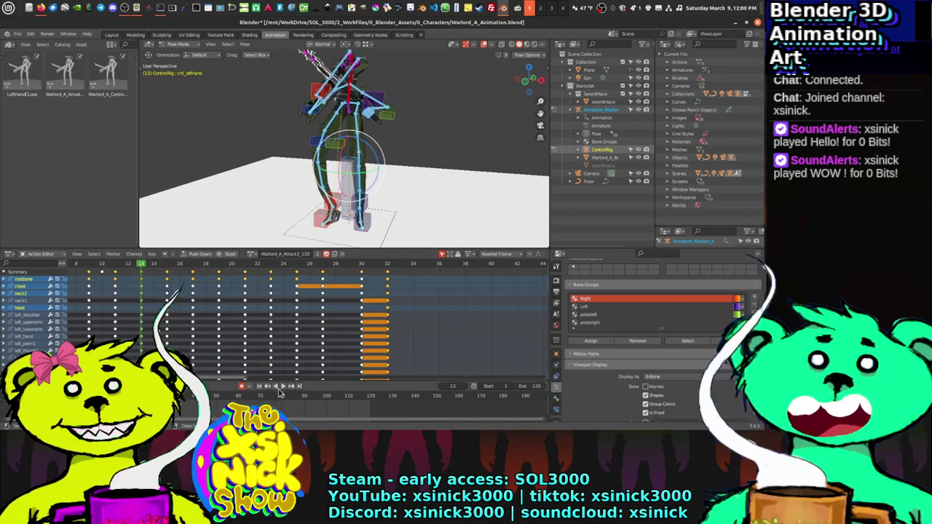
click(286, 389)
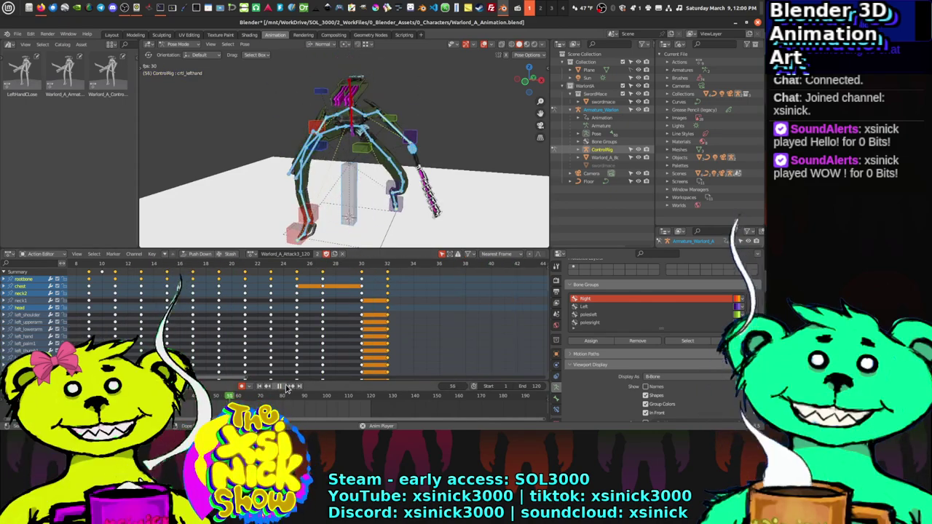
click(360, 266)
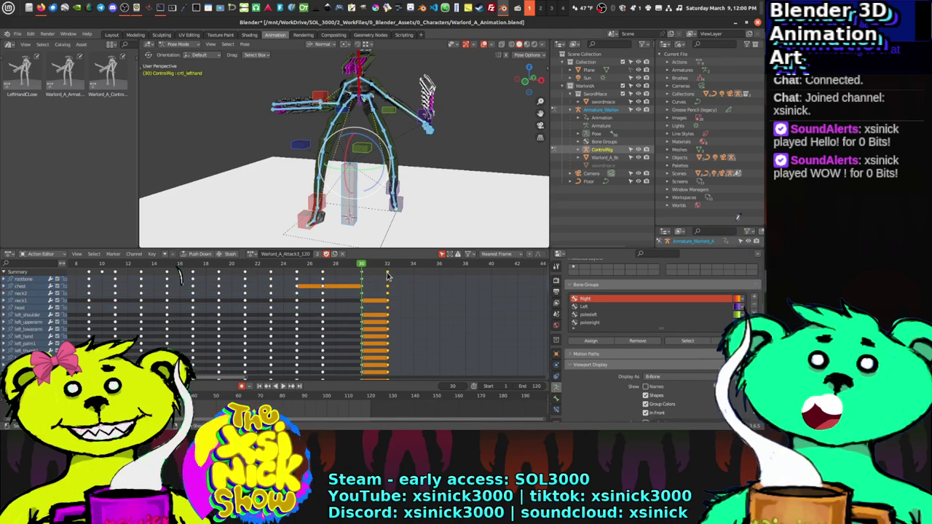
click(386, 154)
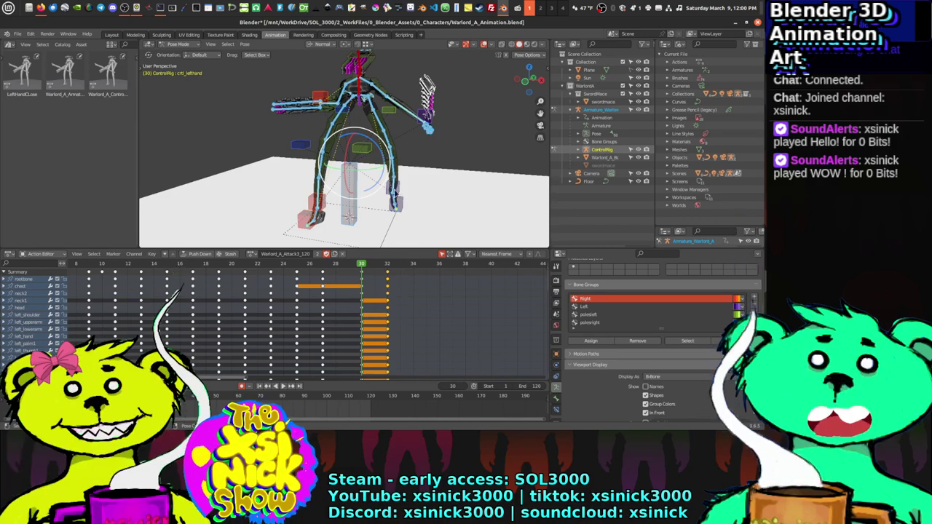
drag(388, 275, 414, 276)
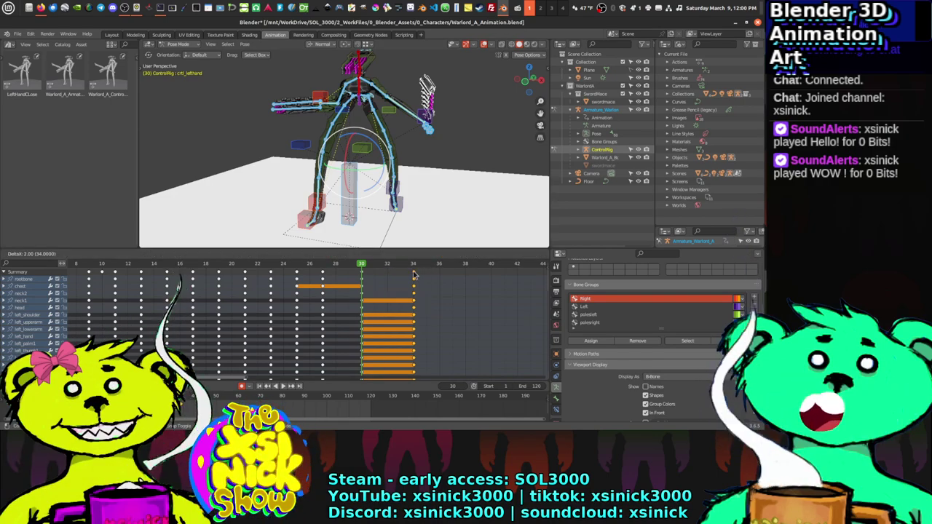
key(ctrl+z)
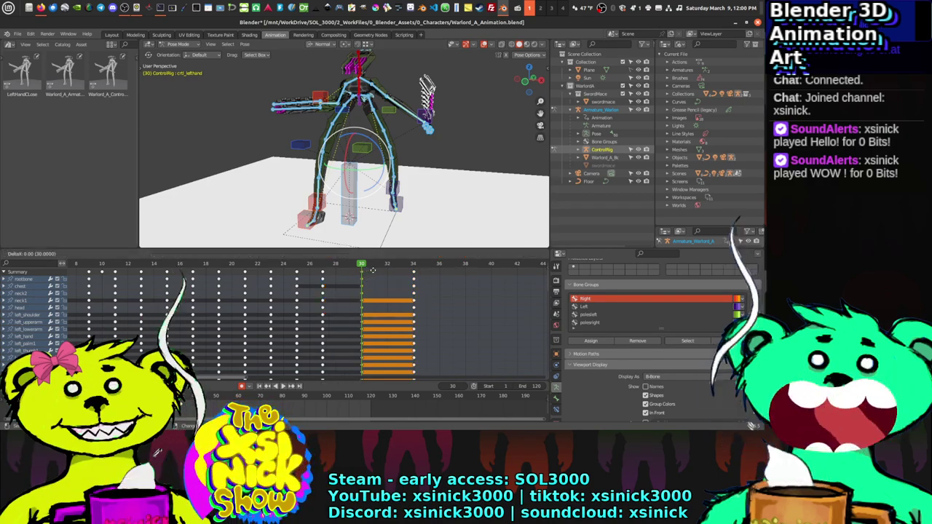
click(349, 266)
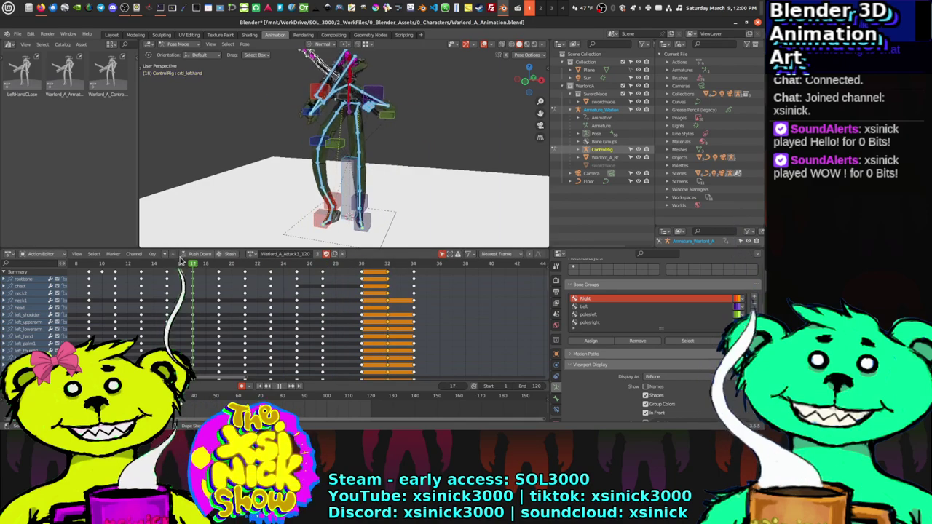
Step: Preview the attack from frame 26, then move the end keys two frames later to 36
key(space)
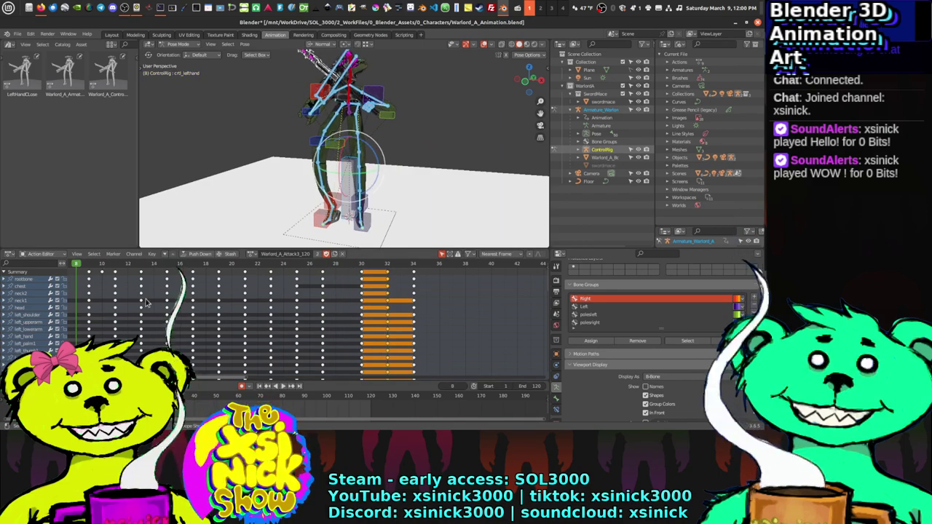
click(284, 386)
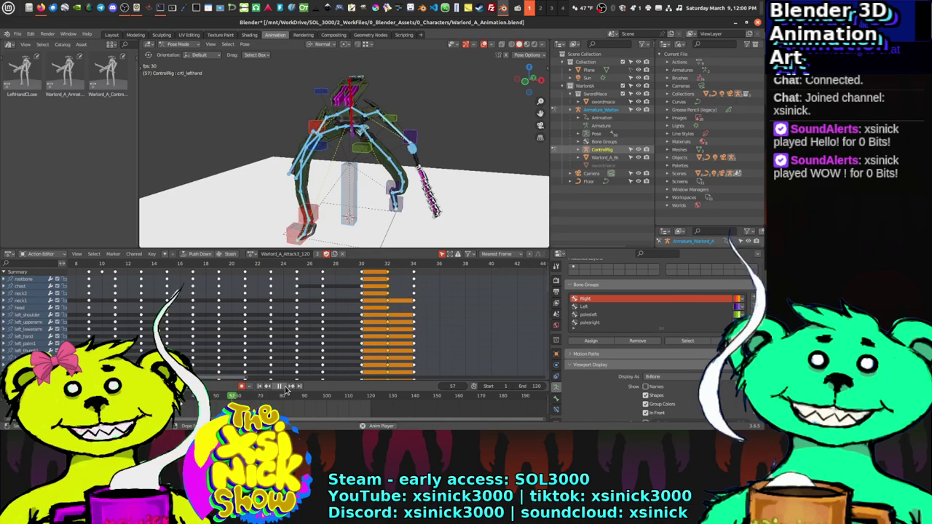
click(280, 386)
click(310, 266)
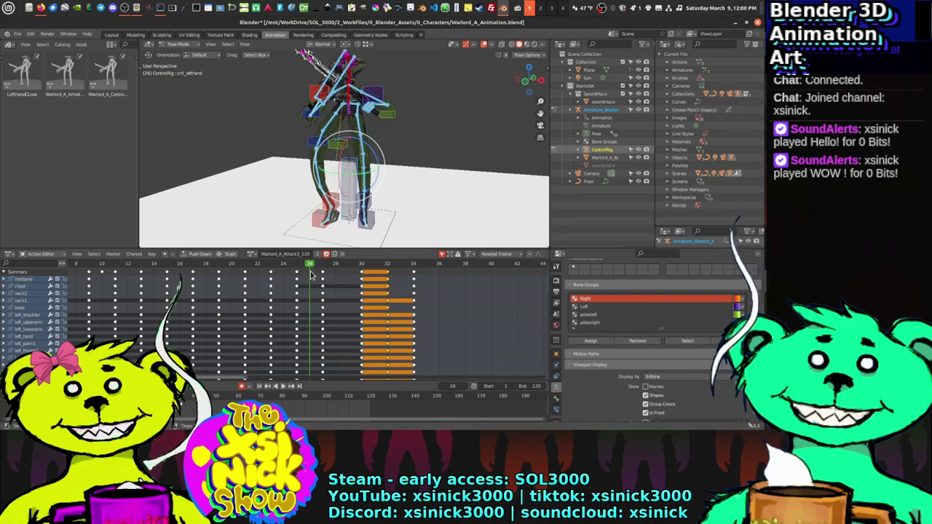
click(282, 387)
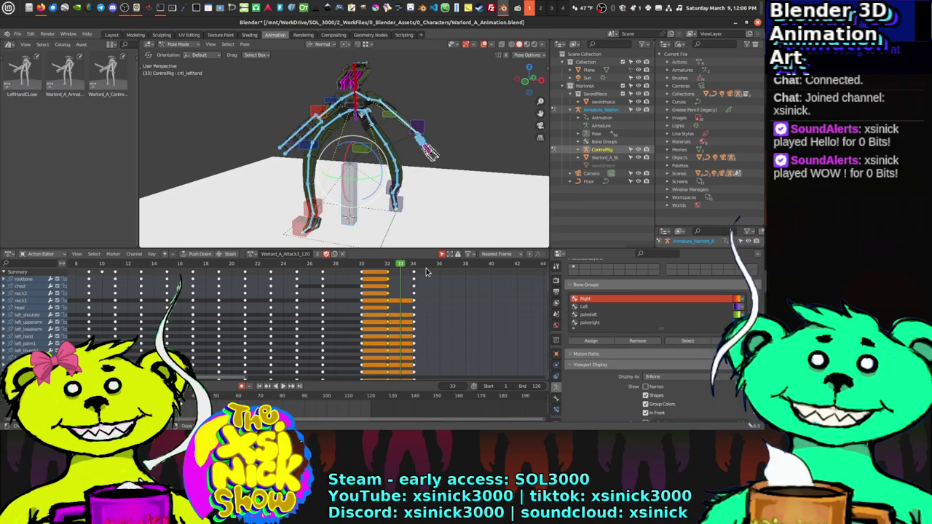
key(Escape)
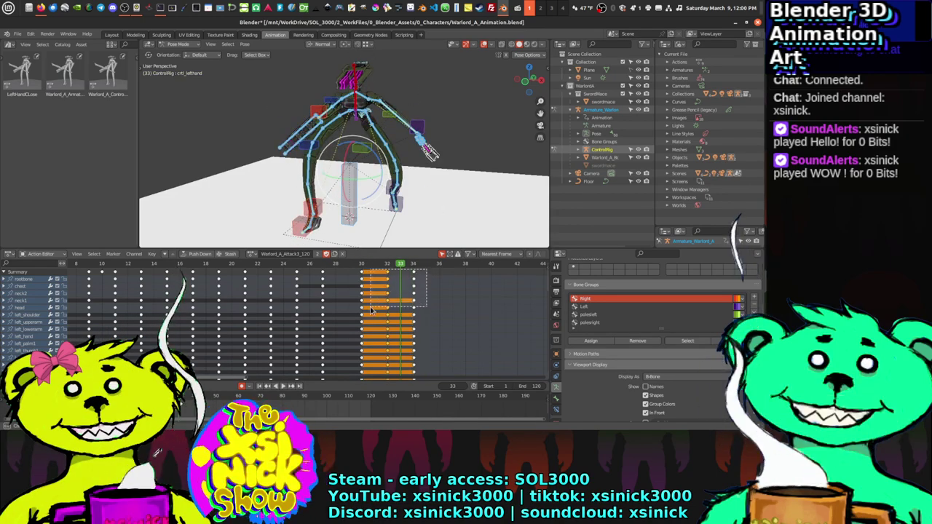
key(g)
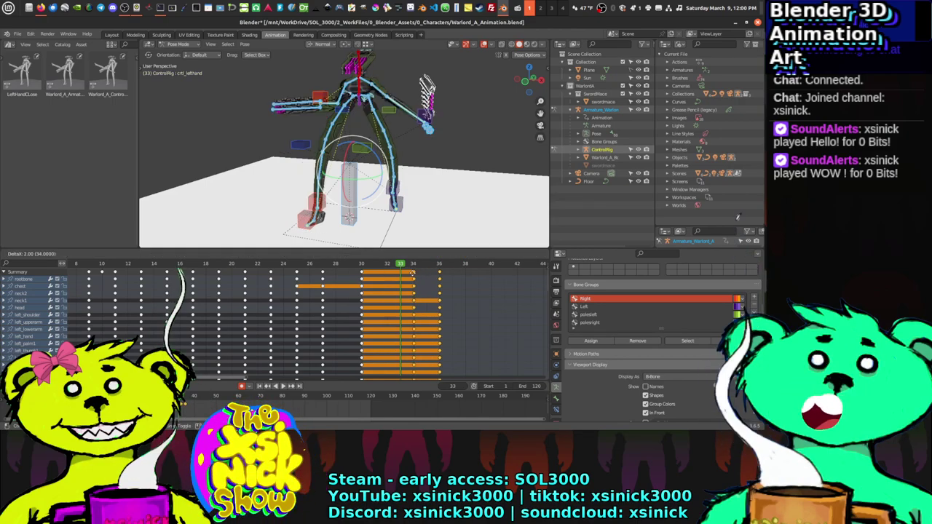
click(414, 275)
key(space)
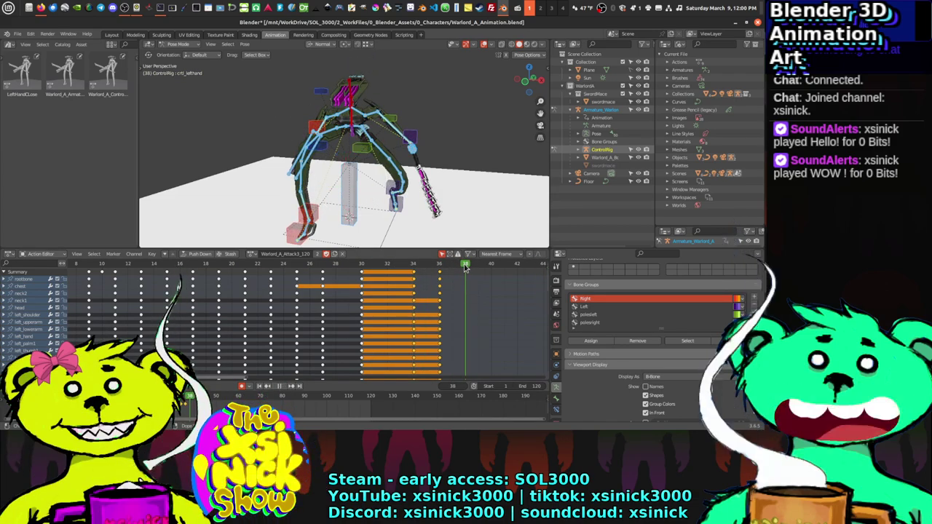
Step: Key the head bone at frame 38, then rotate it about -74 degrees at frame 40
click(349, 83)
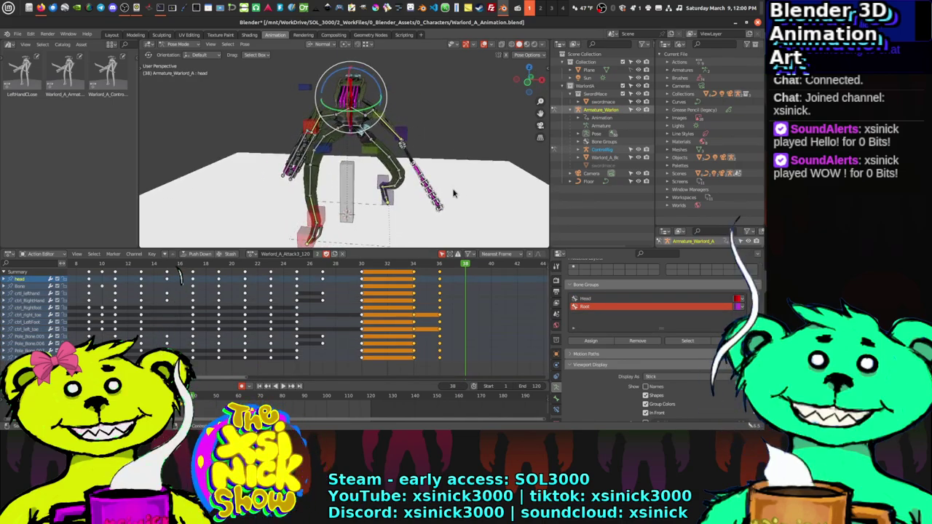
ctrl+scroll(378, 306, down, 3)
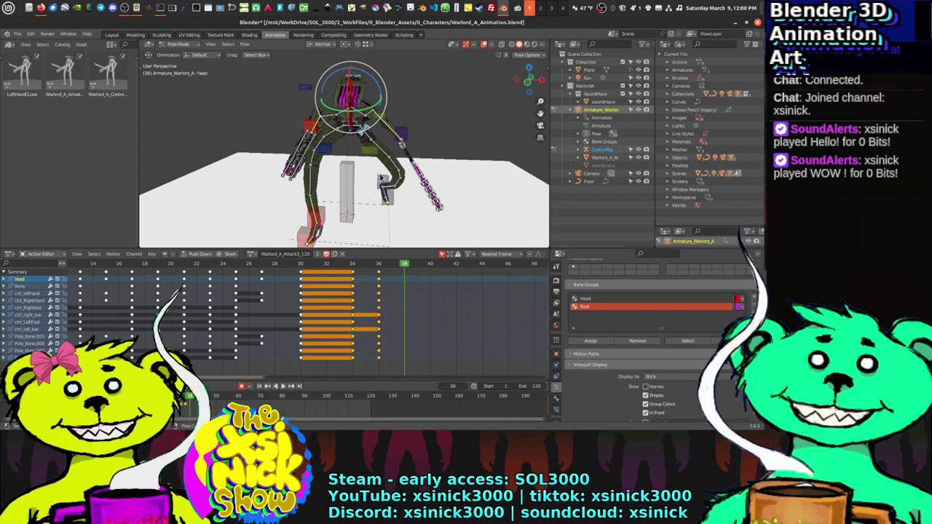
key(i)
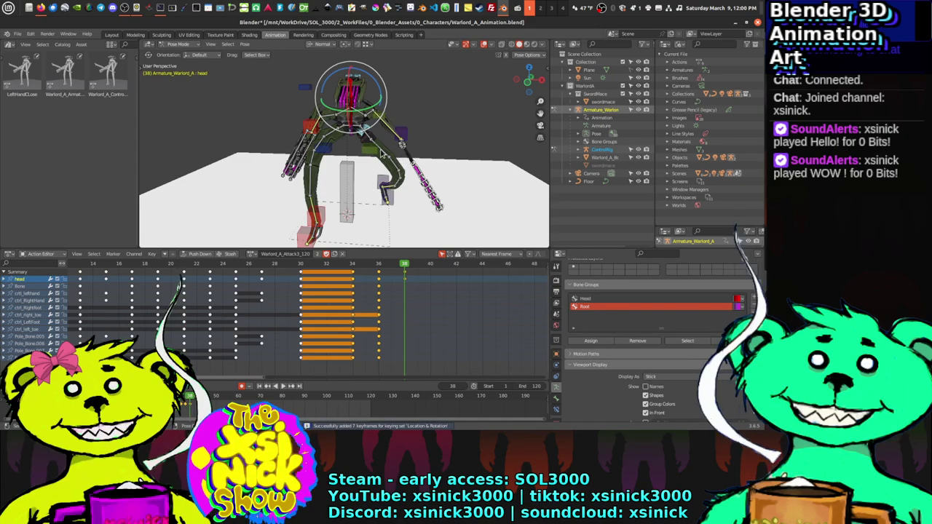
key(space)
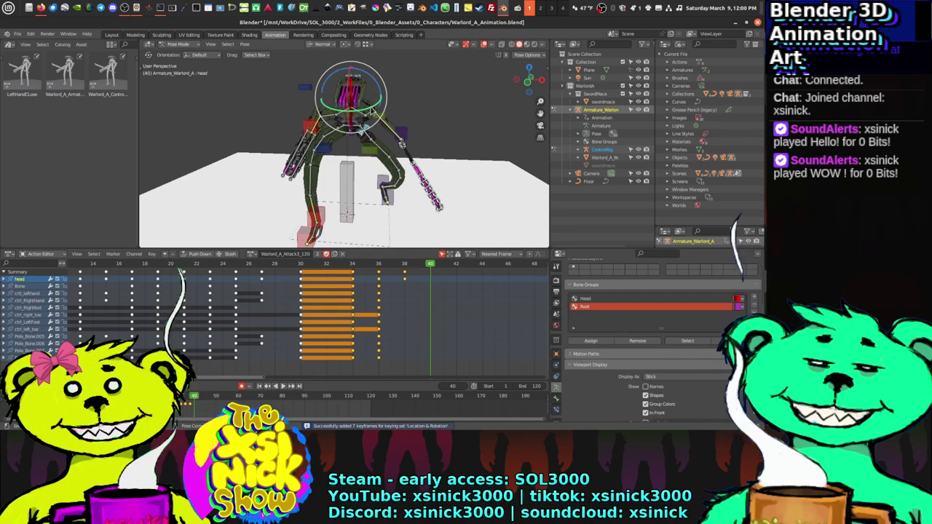
drag(371, 111, 374, 83)
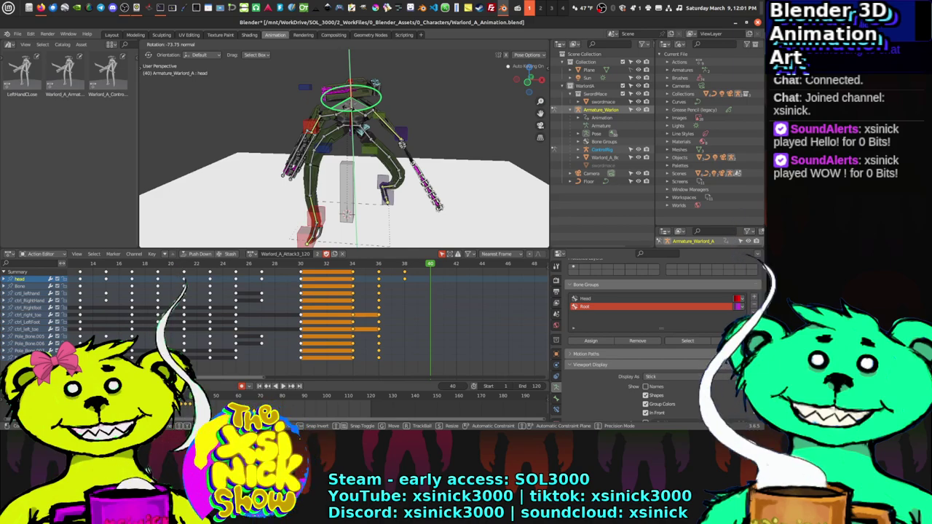
drag(373, 83, 373, 83)
middle_drag(373, 83, 427, 107)
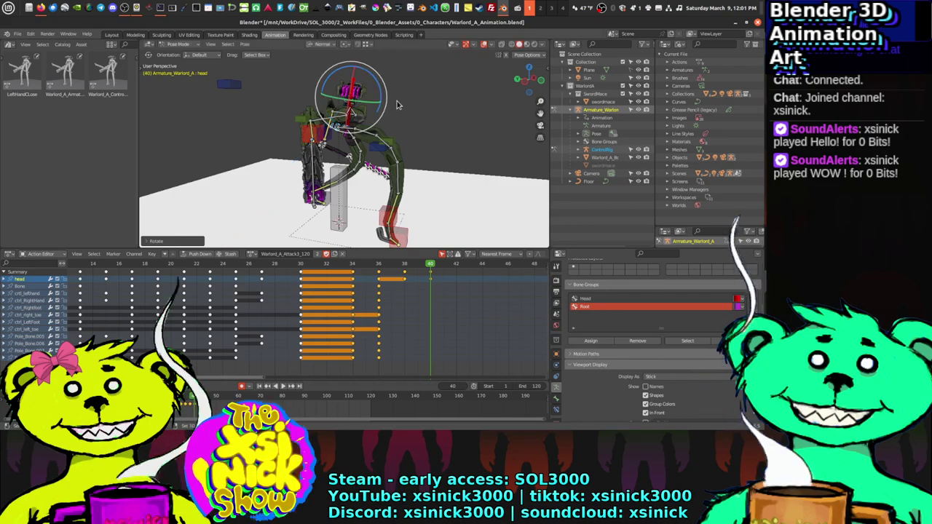
middle_drag(396, 106, 313, 104)
Step: Fine-tune the head rotation around Z and save Warlord_A_Animation.blend
key(r)
key(z)
key(z)
click(177, 267)
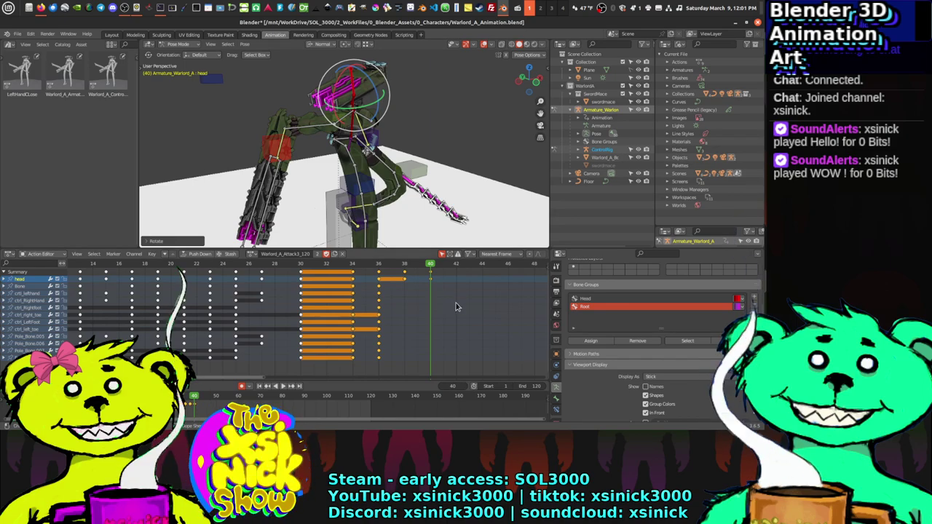
middle_drag(369, 147, 410, 144)
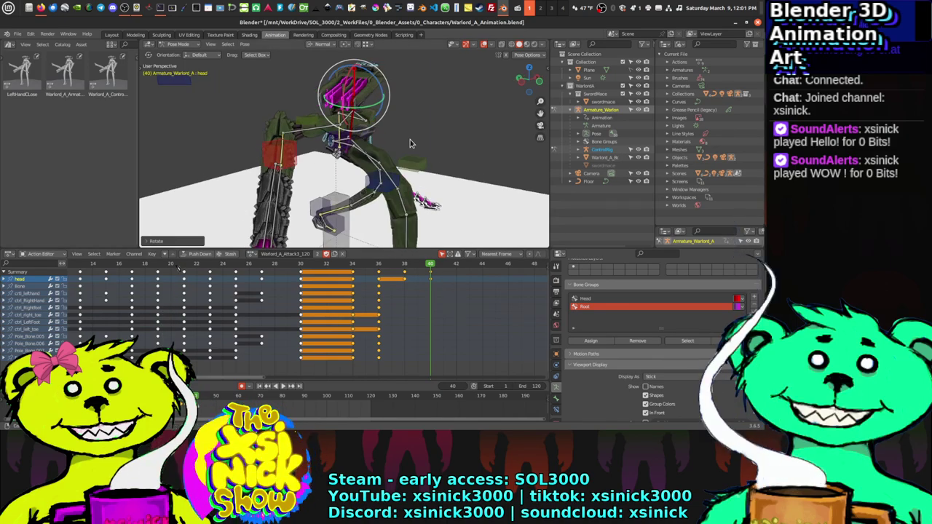
key(ctrl+s)
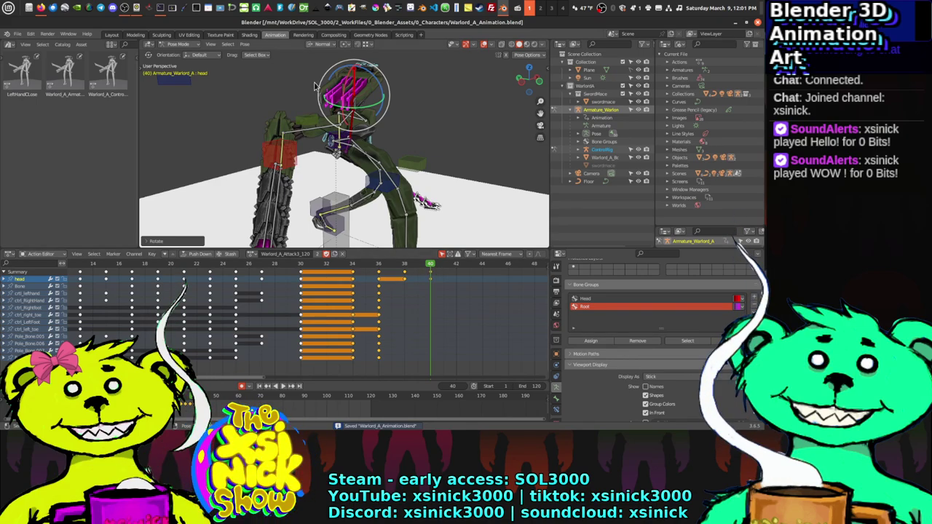
Step: Frame the whole armature in Layout, then jump the timeline back to frame 1
click(111, 34)
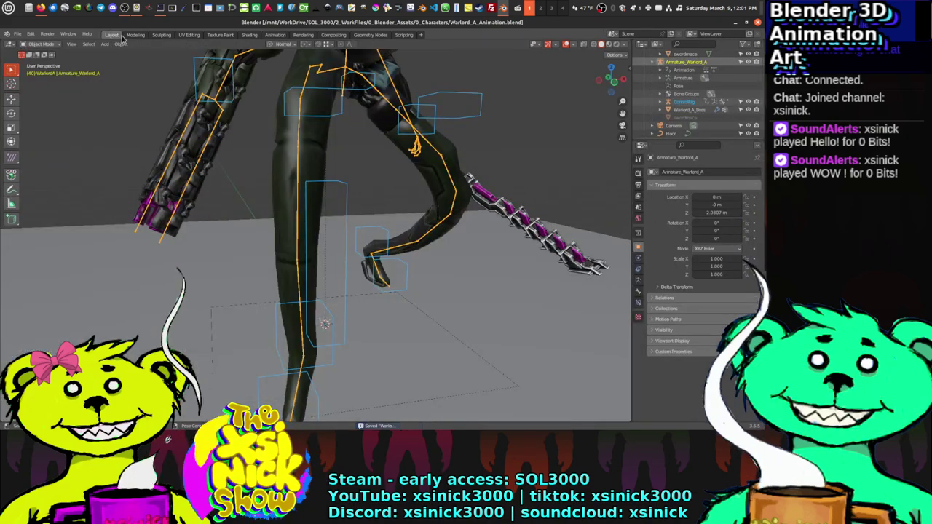
key(KP_Decimal)
middle_drag(275, 153, 288, 122)
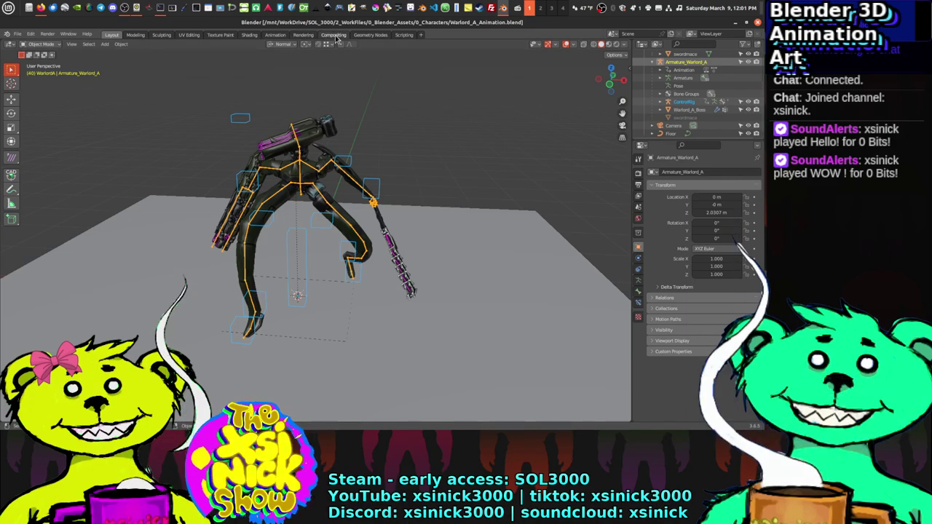
click(274, 34)
ctrl+scroll(137, 300, left, 5)
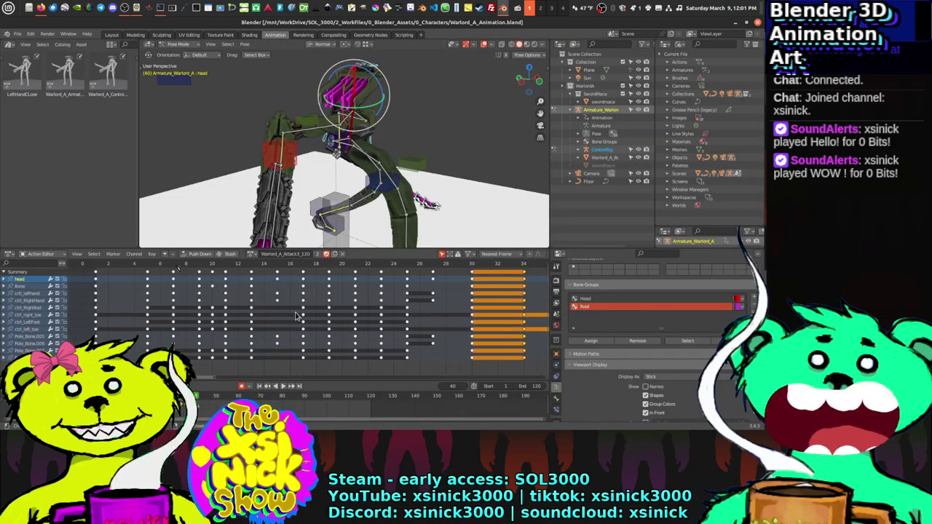
key(shift+Left)
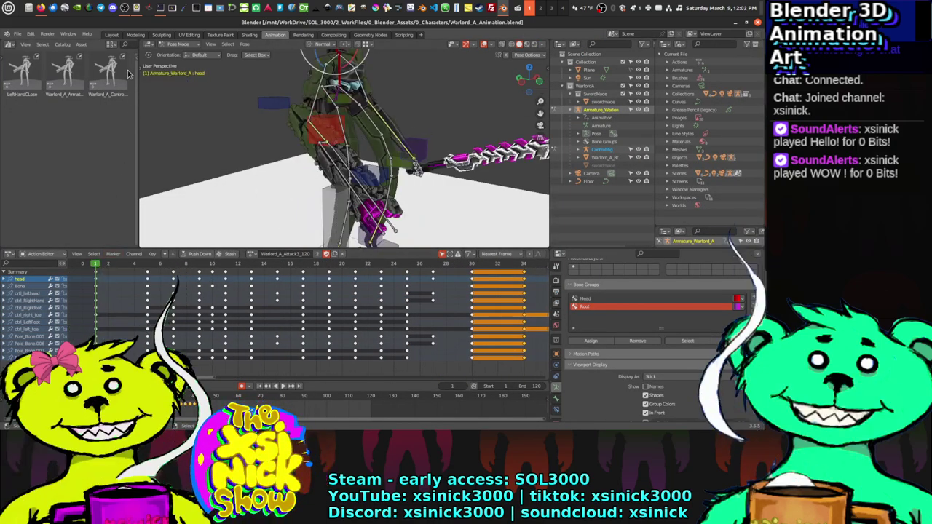
Step: Put the armature in Pose Mode from the right-side view and snap the 3D cursor to the head bone
click(111, 34)
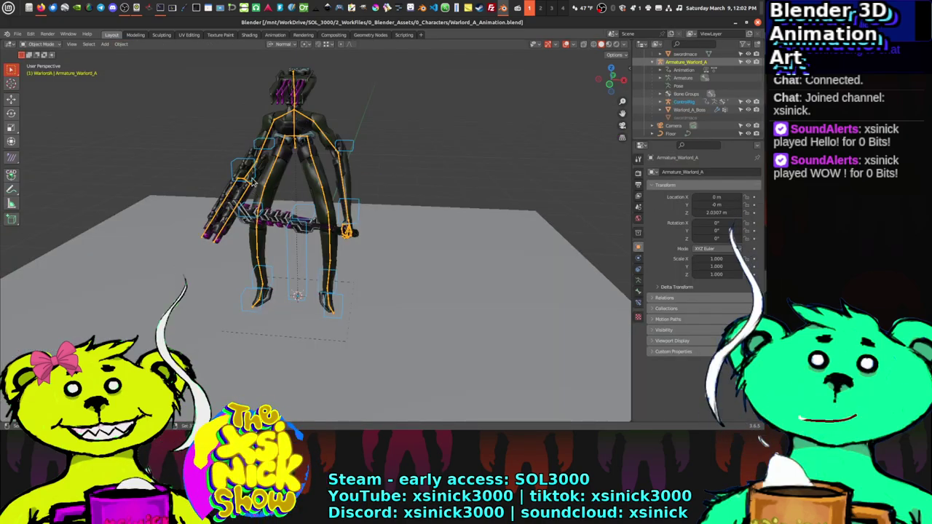
middle_drag(251, 182, 328, 149)
key(KP_1)
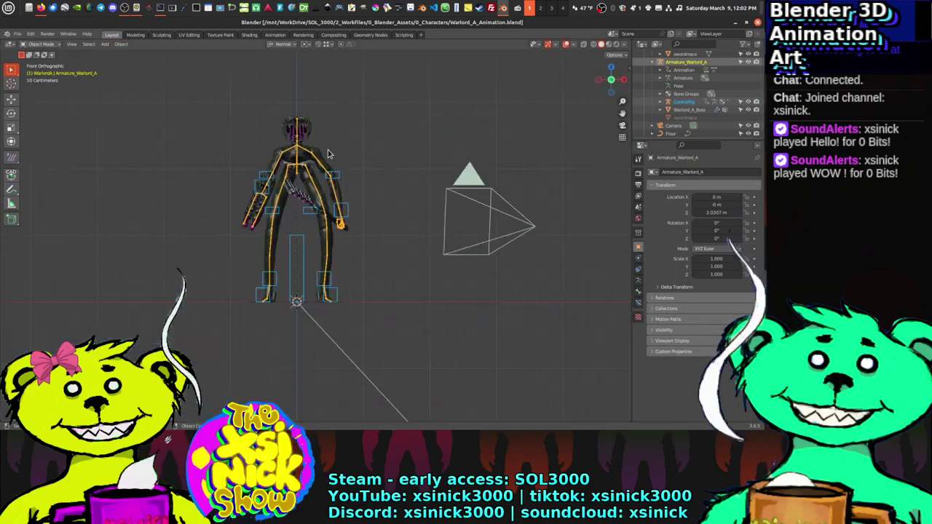
key(KP_3)
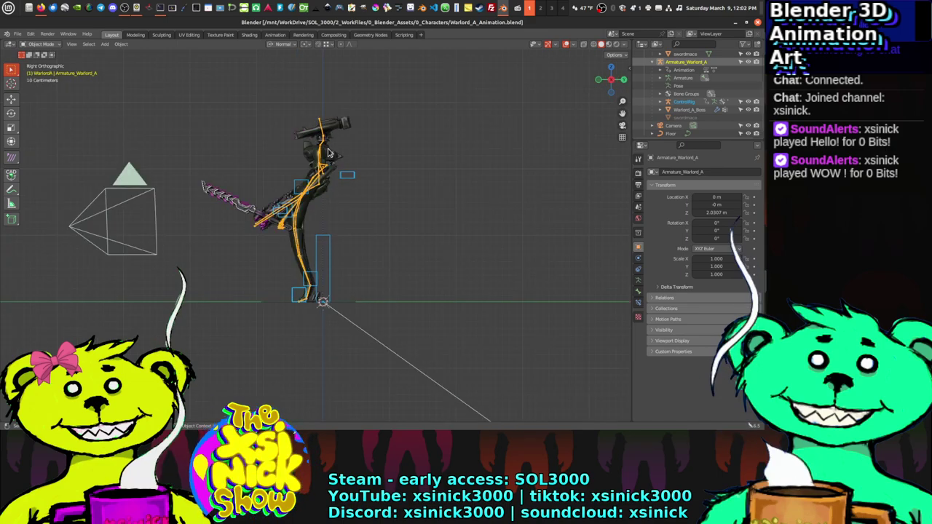
scroll(335, 148, up, 6)
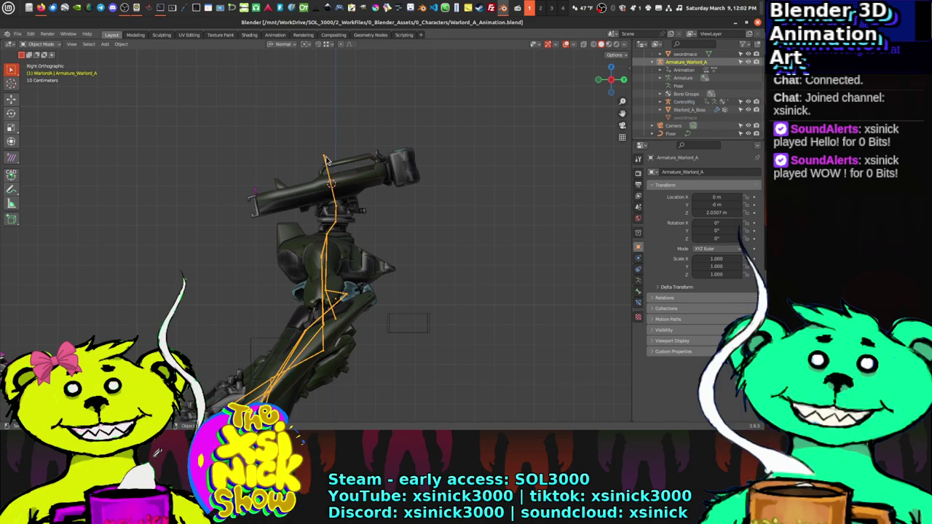
key(ctrl+Tab)
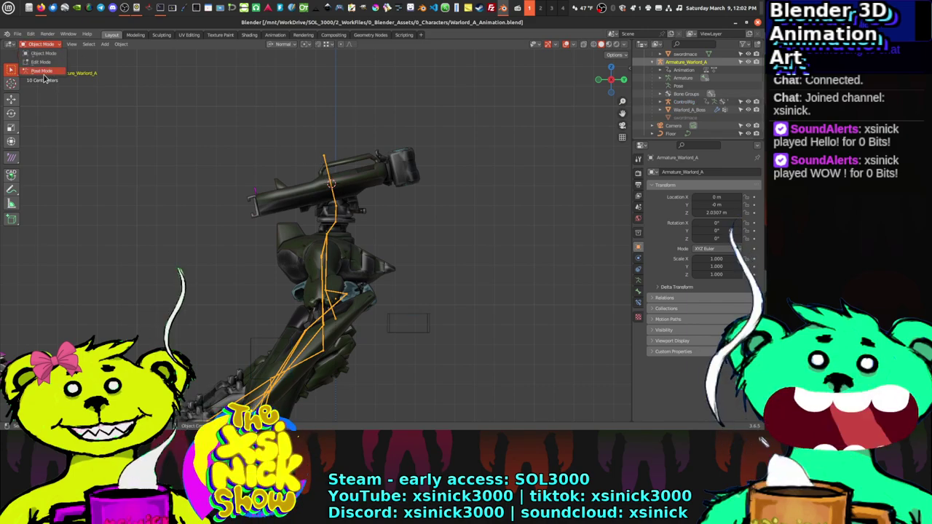
click(320, 171)
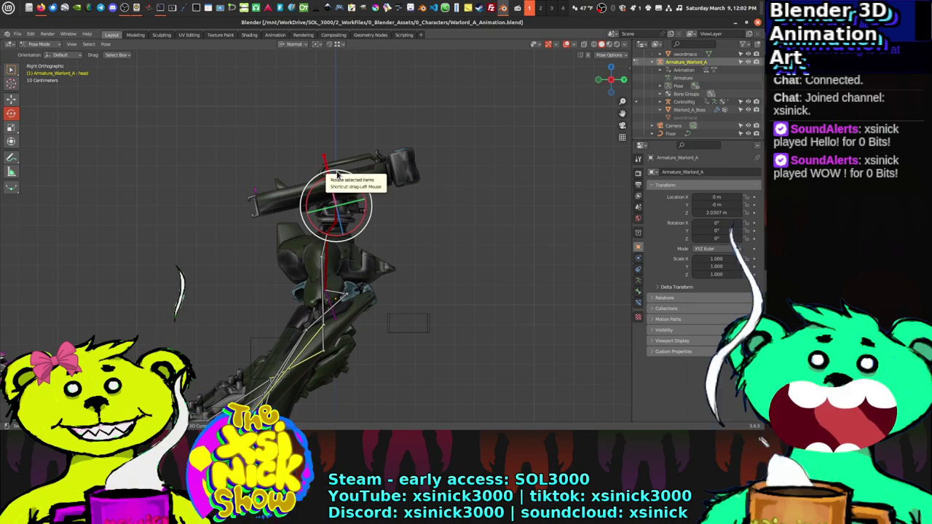
key(shift+s)
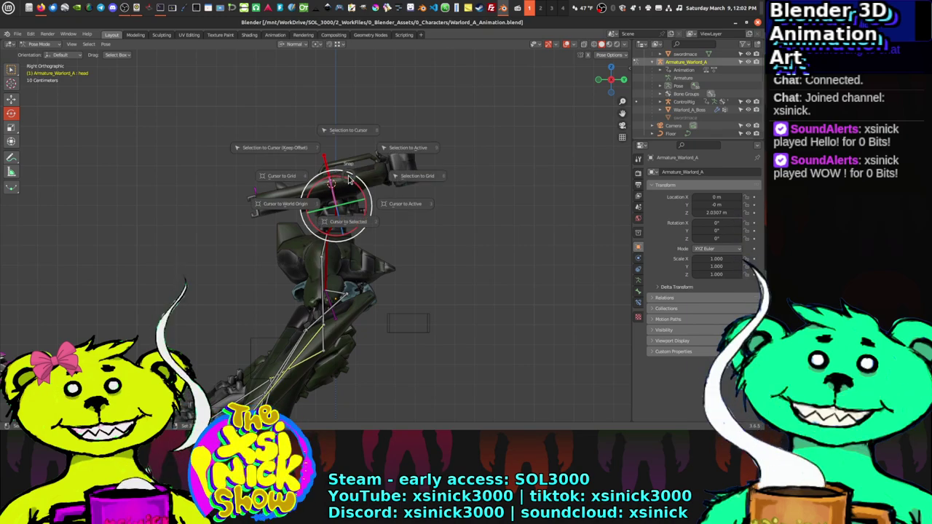
click(344, 225)
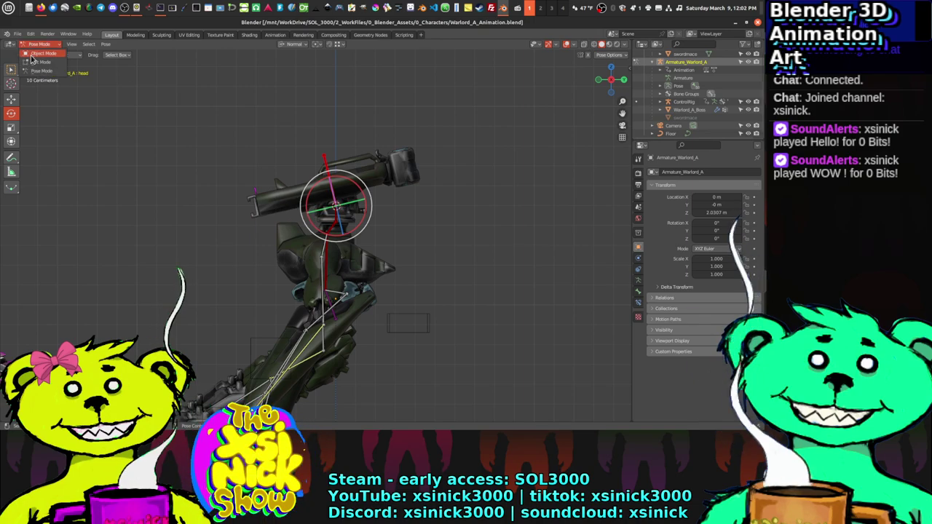
Step: In Object Mode add a Cube mesh at the head cursor and begin scaling it toward 0.030
click(33, 54)
key(shift+a)
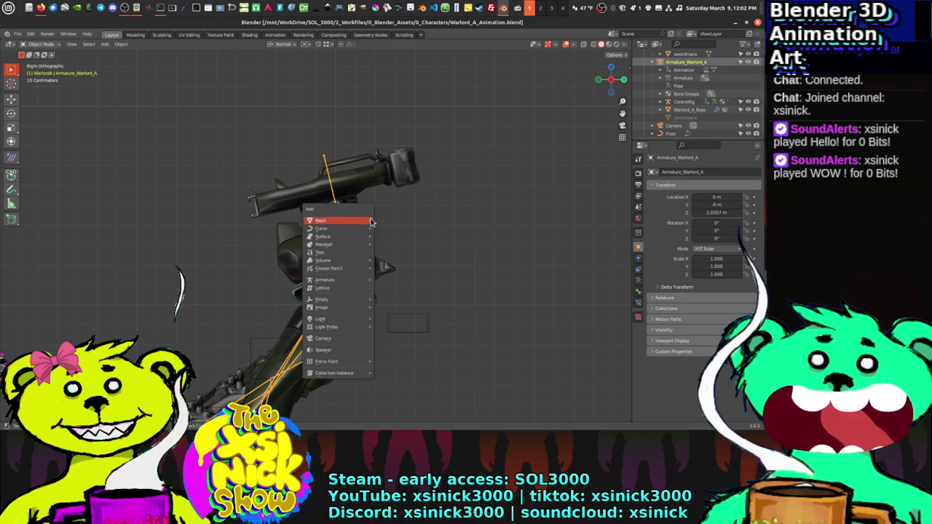
mouse_move(348, 234)
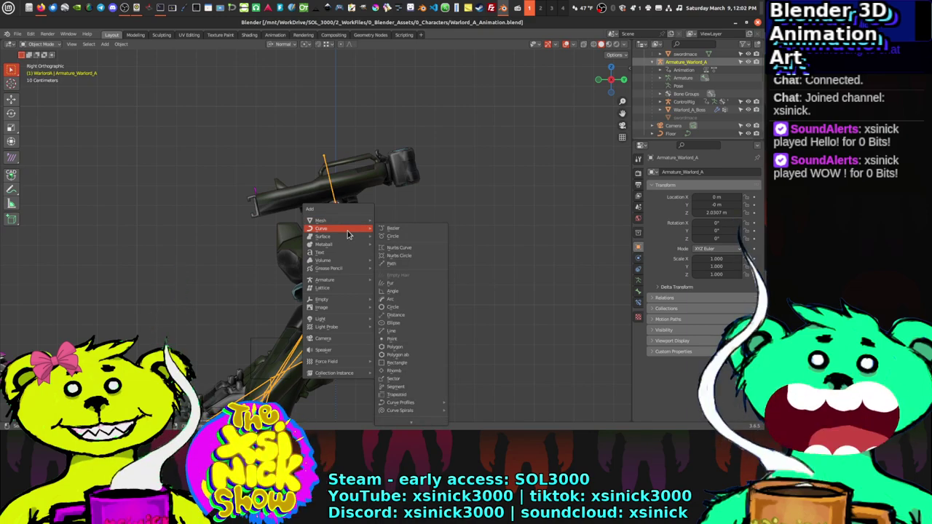
mouse_move(323, 220)
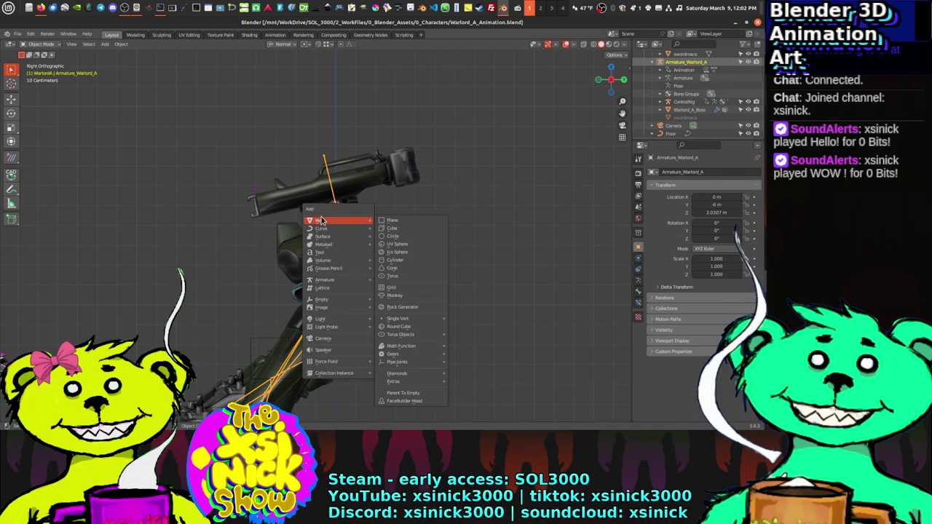
click(390, 229)
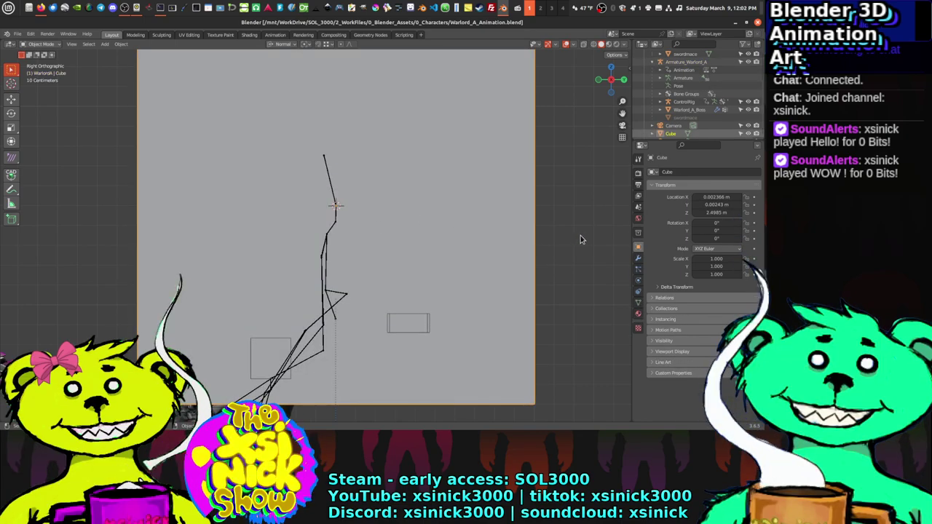
key(s)
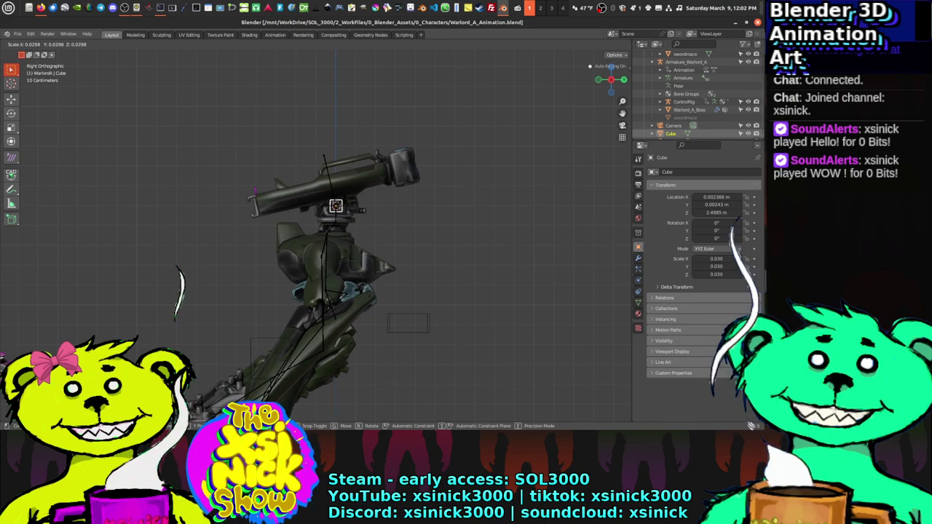
Step: Confirm the cube's 0.030 scale, enter Edit Mode and switch to face selection
click(336, 206)
key(Tab)
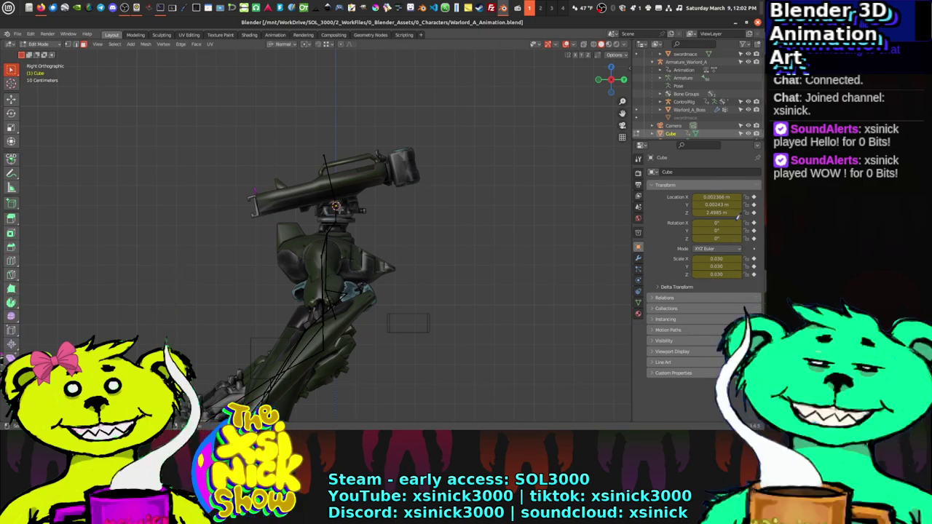
mouse_move(180, 271)
middle_down()
mouse_move(211, 263)
mouse_move(175, 271)
middle_up()
key(KP_Divide)
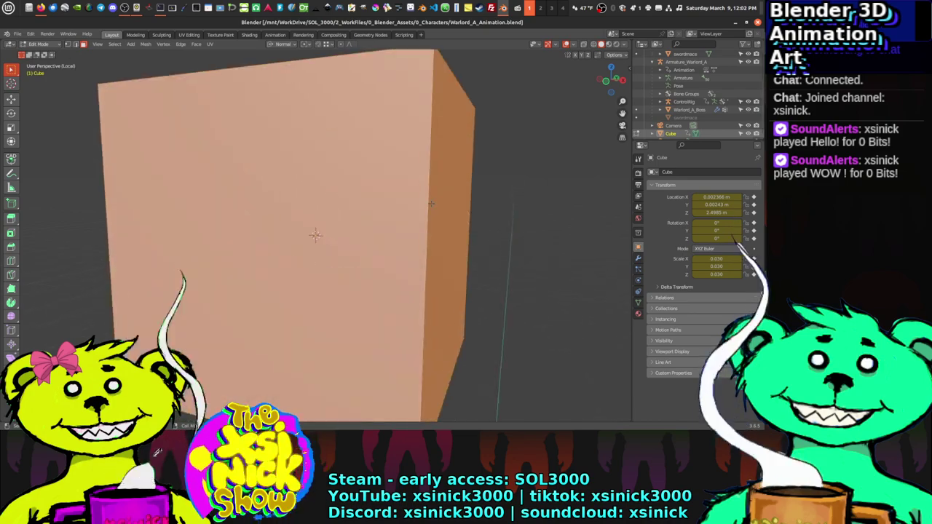
key(ctrl+Tab)
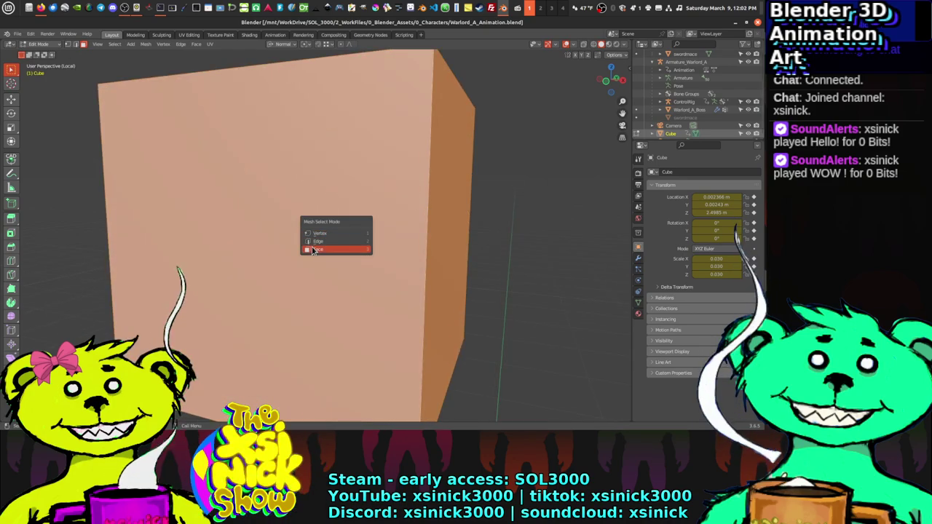
click(331, 249)
key(KP_3)
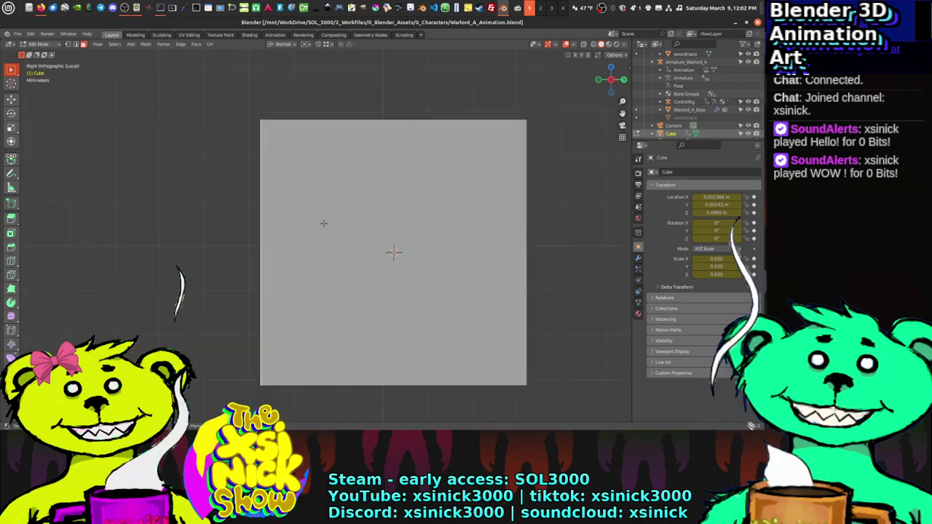
key(KP_Divide)
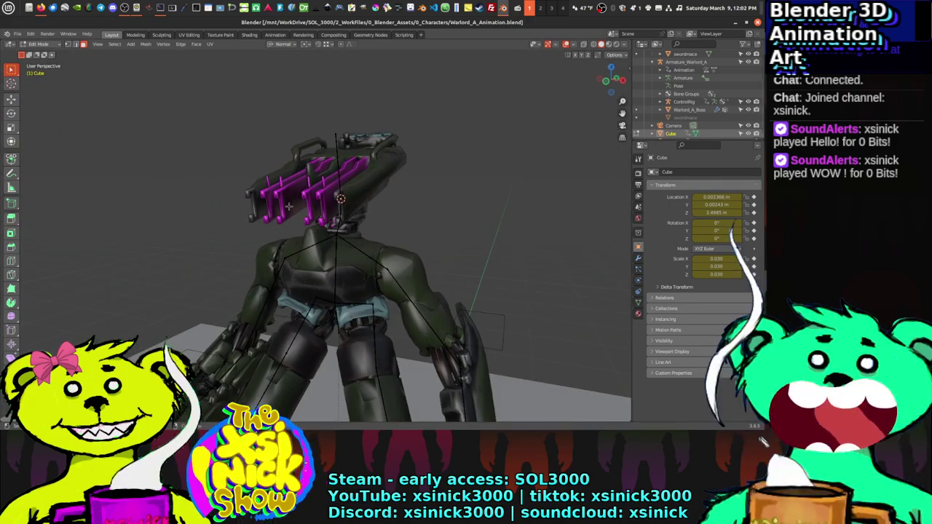
middle_drag(323, 224, 288, 206)
key(KP_3)
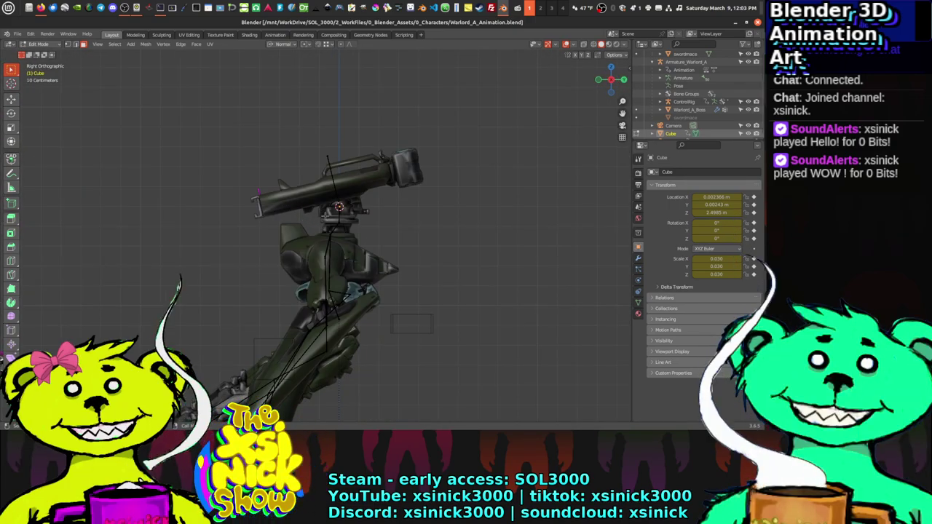
Step: Pull the end face out twice along normal Z into a long beam, then thin it with Alt+S
key(g)
key(x)
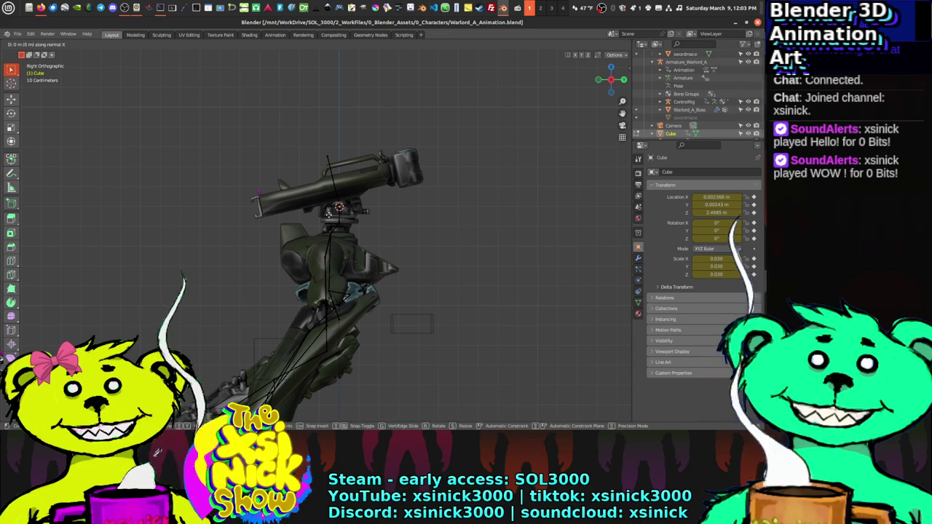
key(y)
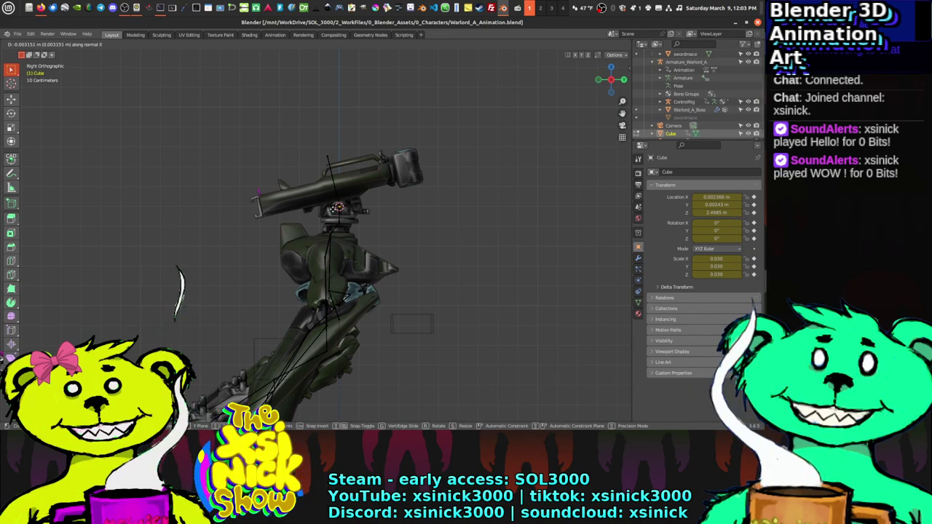
key(z)
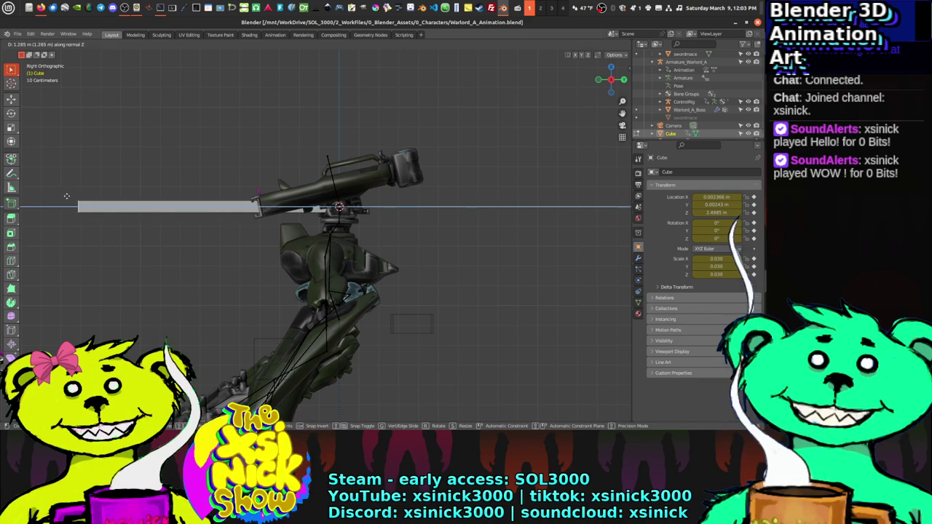
click(42, 199)
shift+middle_drag(7, 278, 177, 268)
scroll(319, 199, down, 4)
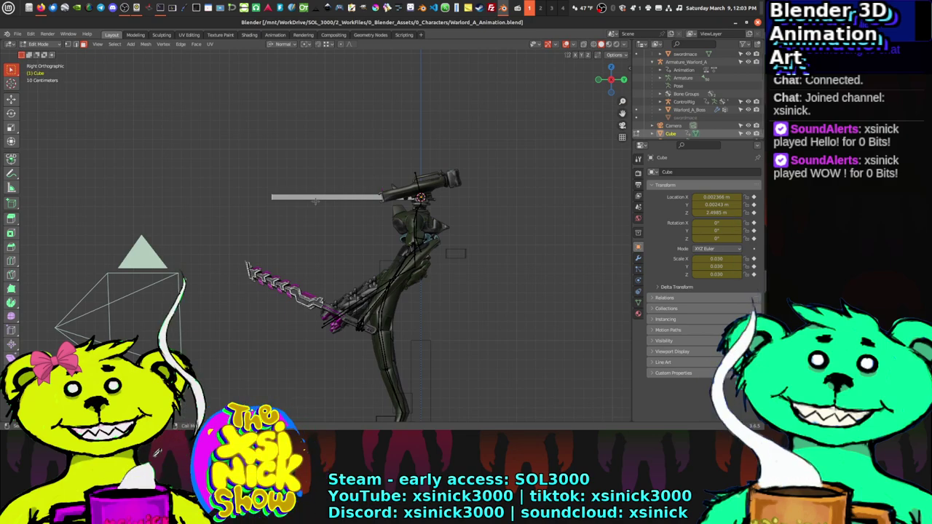
key(g)
key(z)
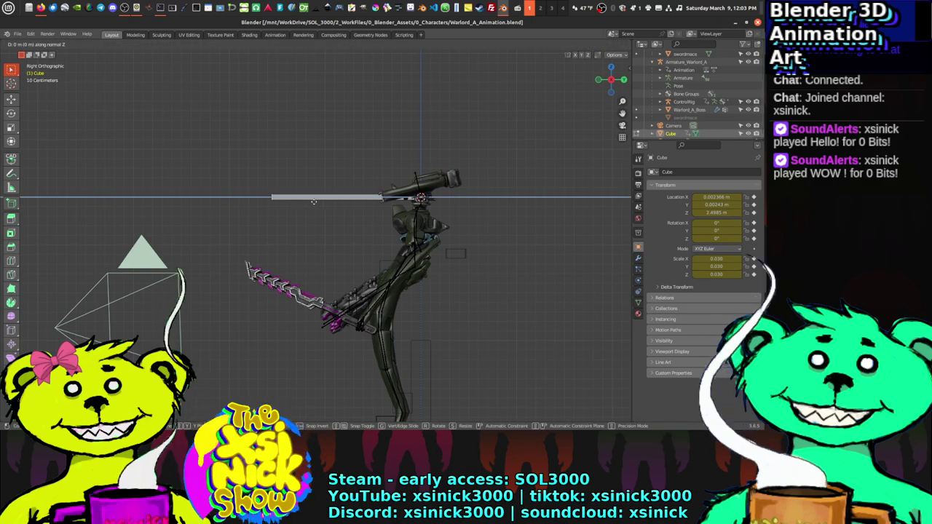
click(49, 192)
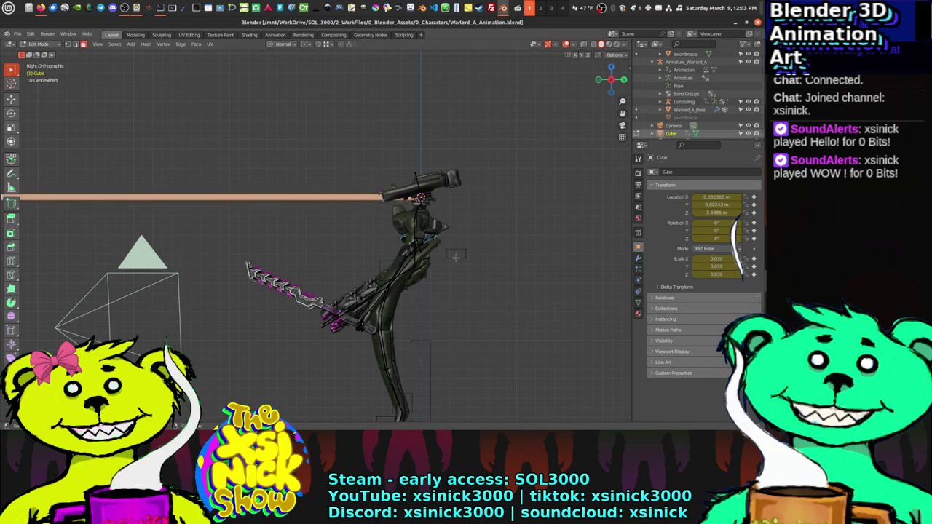
key(alt+s)
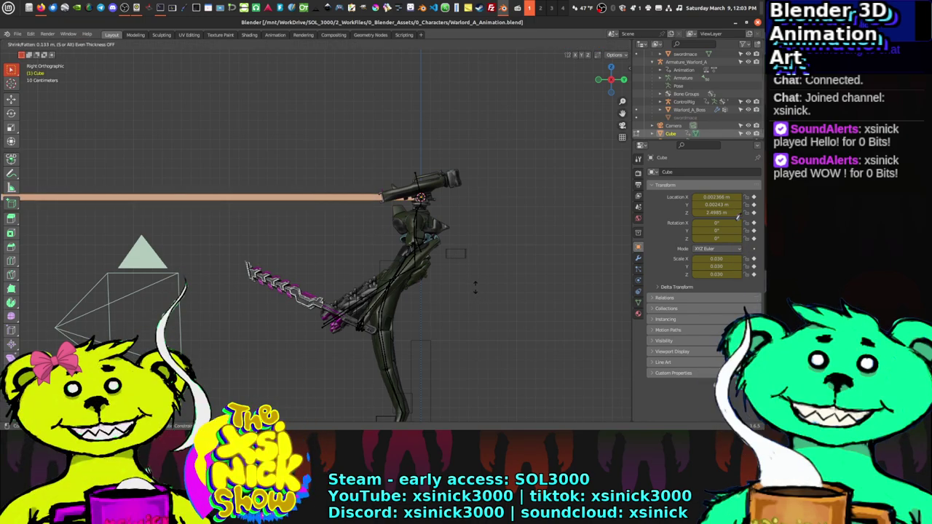
click(499, 370)
middle_drag(498, 370, 169, 275)
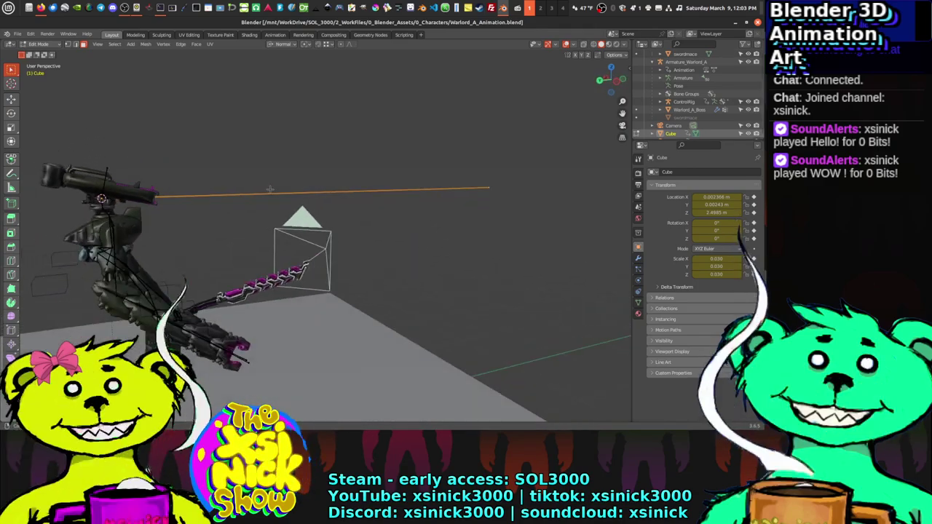
Step: Tilt the beam 13.625° on X and nudge it along Z to the head cannon
key(Tab)
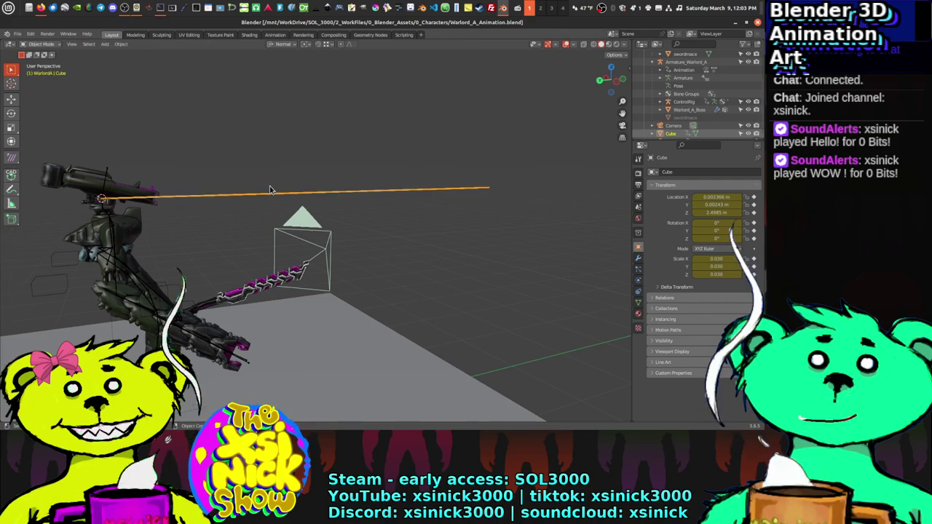
middle_drag(270, 187, 198, 170)
key(KP_3)
scroll(297, 191, up, 2)
scroll(300, 190, up, 3)
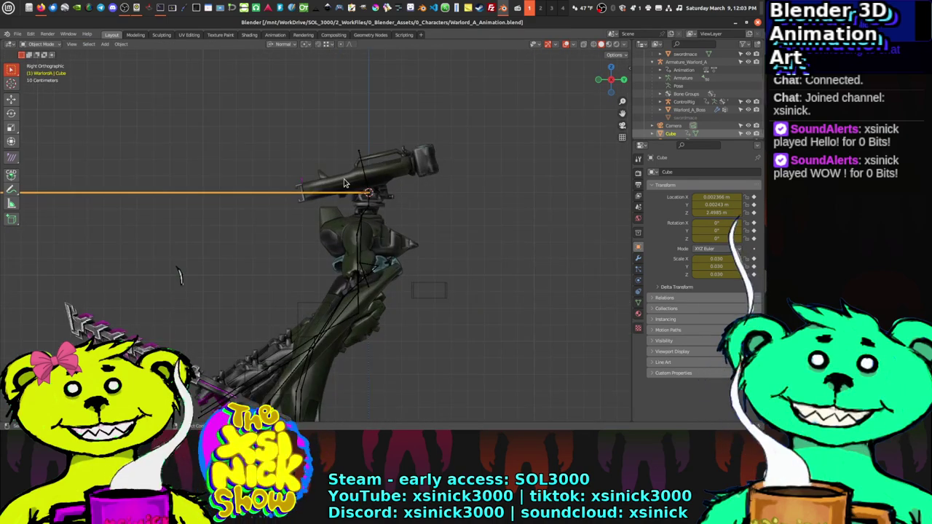
key(r)
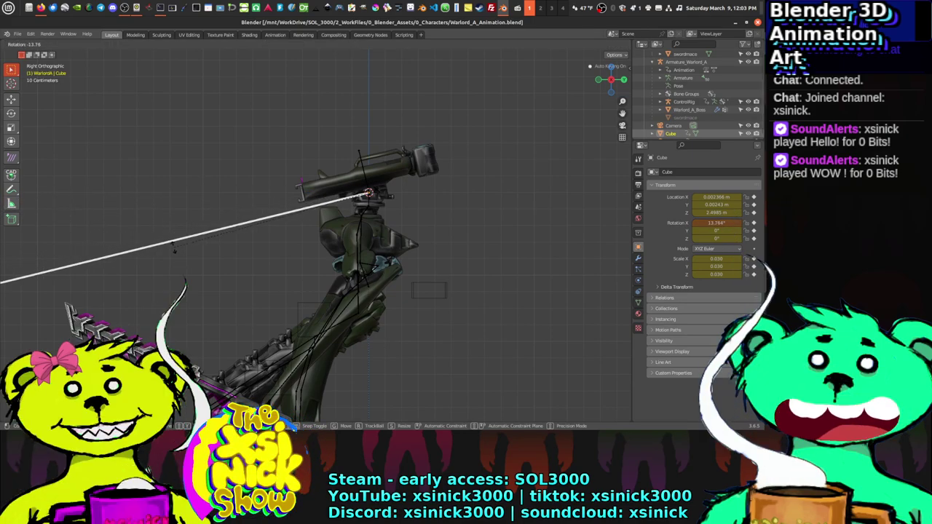
click(368, 195)
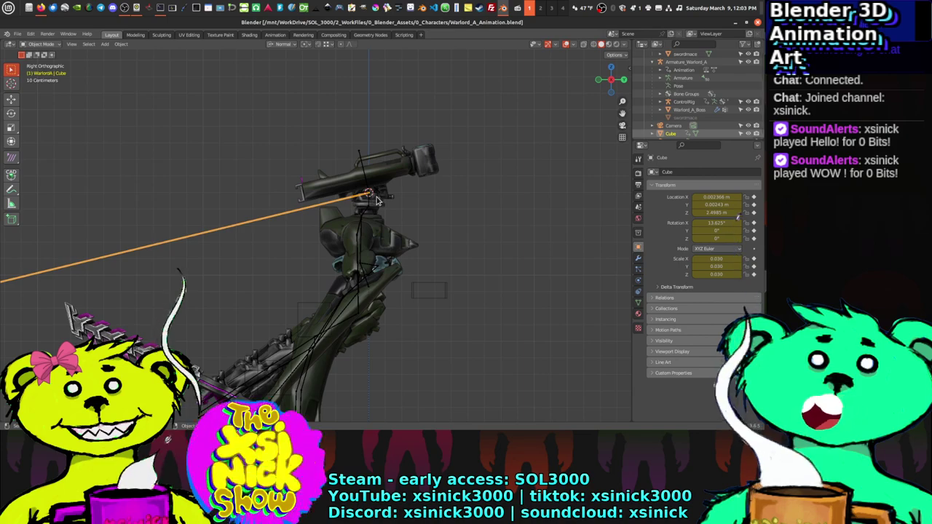
key(g)
key(z)
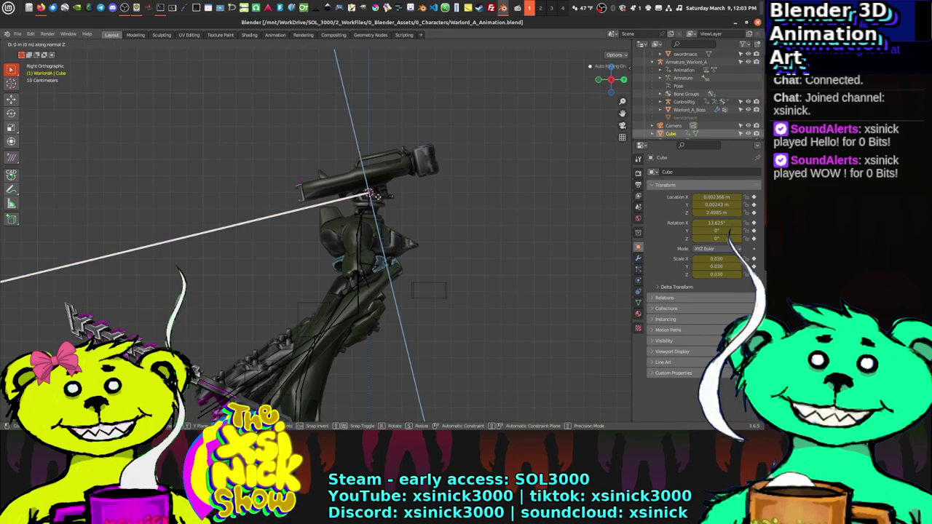
click(372, 181)
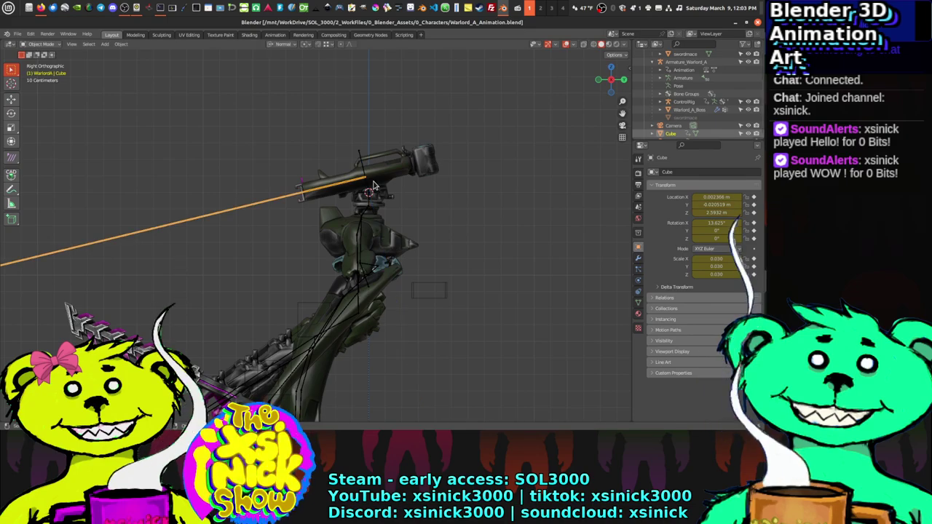
Step: Check the tilted beam in perspective and re-enter Edit Mode on it
middle_drag(373, 181, 262, 196)
scroll(262, 197, up, 5)
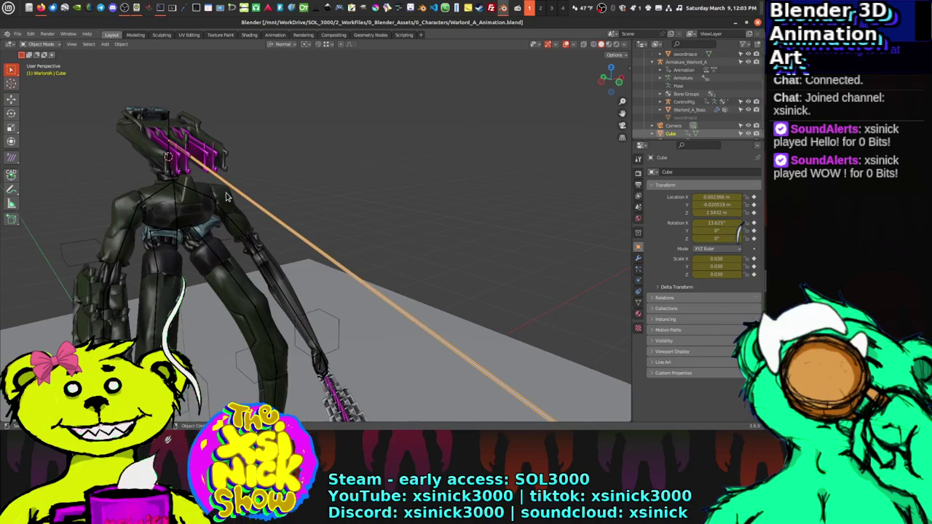
scroll(231, 187, down, 5)
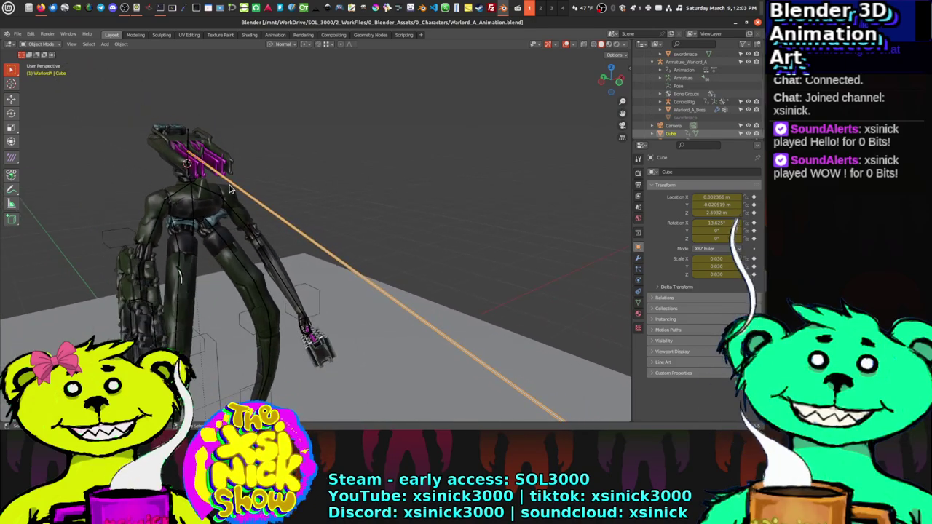
mouse_move(272, 193)
middle_down()
mouse_move(263, 195)
mouse_move(276, 201)
middle_up()
scroll(262, 195, down, 4)
scroll(259, 196, up, 2)
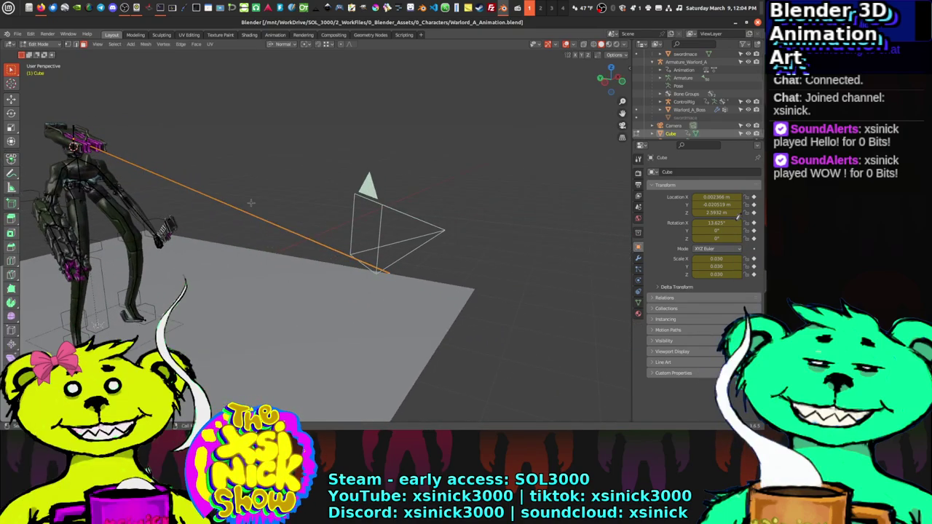
key(Tab)
scroll(201, 185, up, 2)
middle_drag(201, 185, 264, 178)
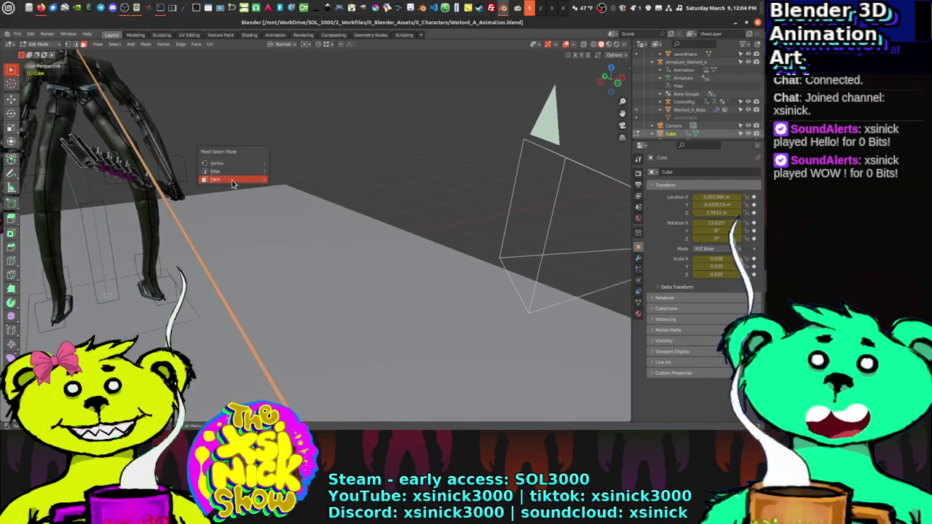
Step: In face select mode, collapse the beam's near end face to a point
middle_drag(213, 241, 267, 188)
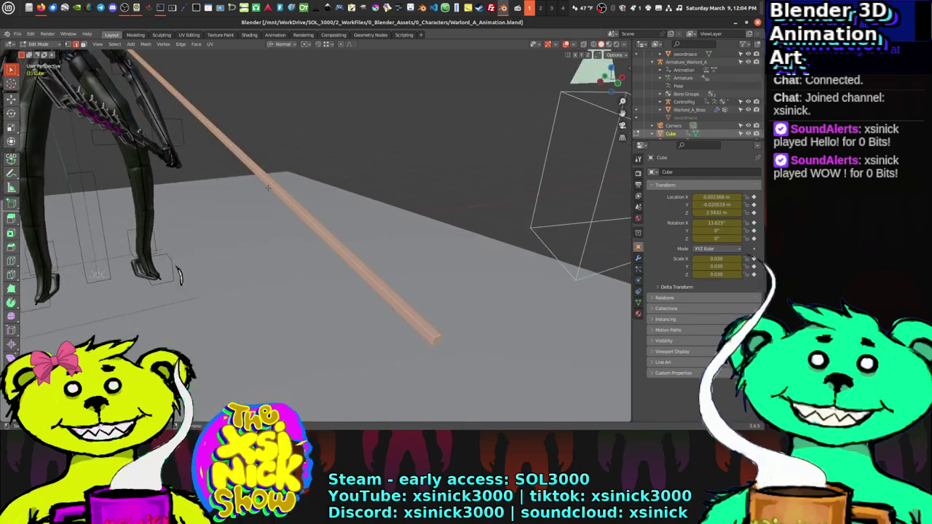
click(177, 268)
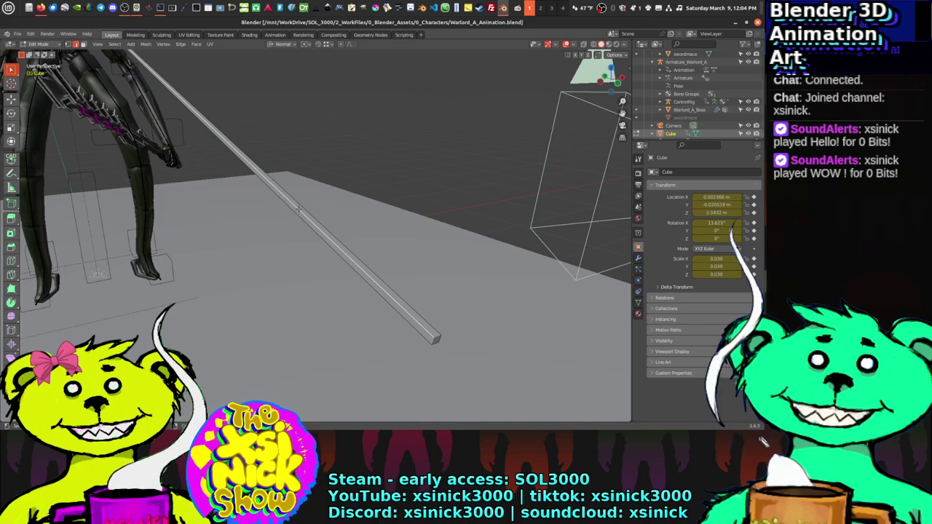
key(ctrl+Tab)
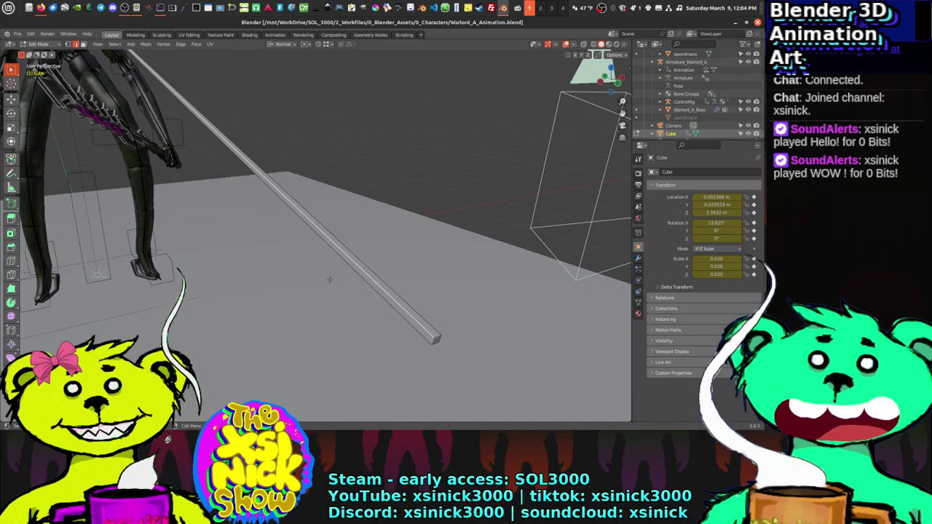
key(ctrl+Tab)
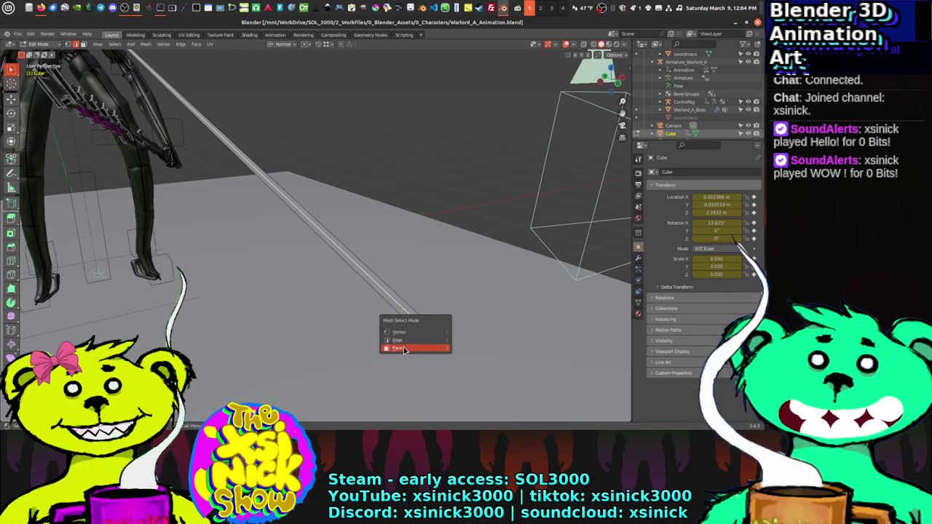
click(412, 347)
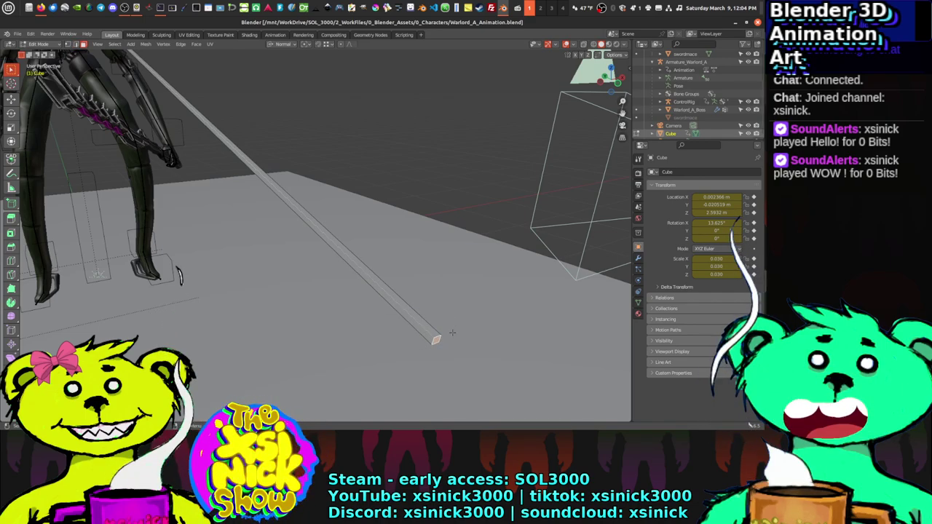
key(m)
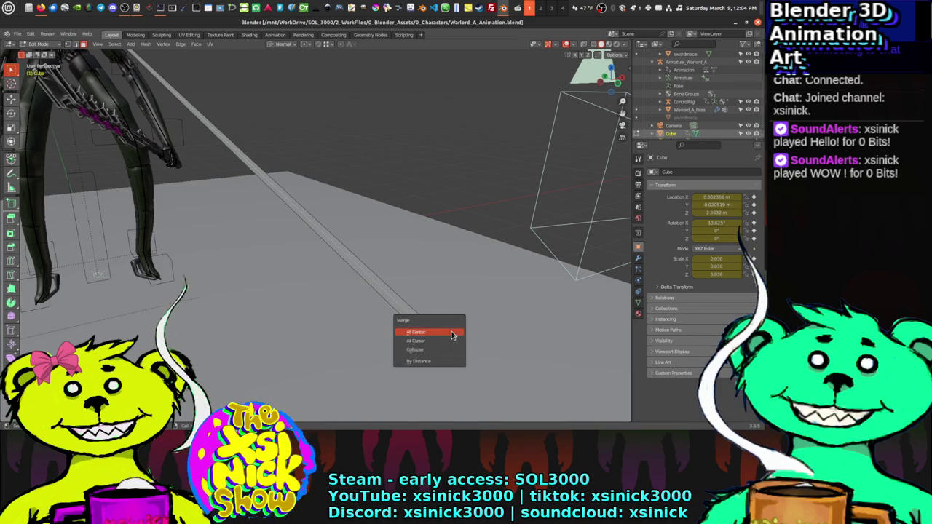
click(416, 350)
Step: In Local View, collapse the Cube's other end face into a line and return to Object Mode
middle_drag(421, 350, 242, 145)
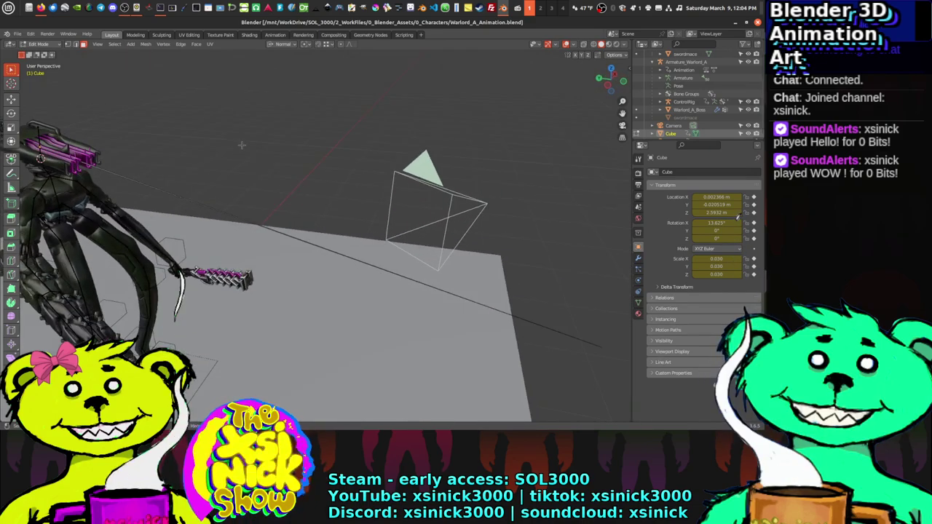
key(KP_Divide)
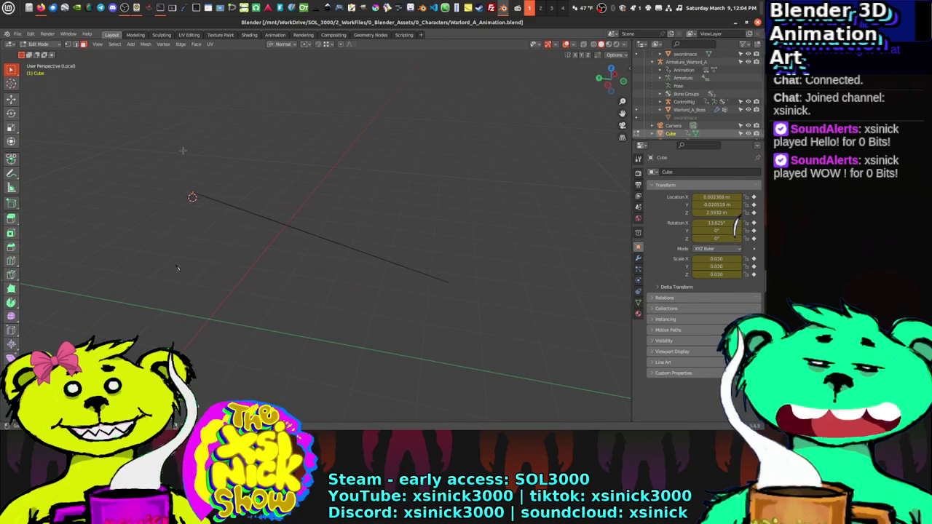
middle_drag(177, 268, 281, 230)
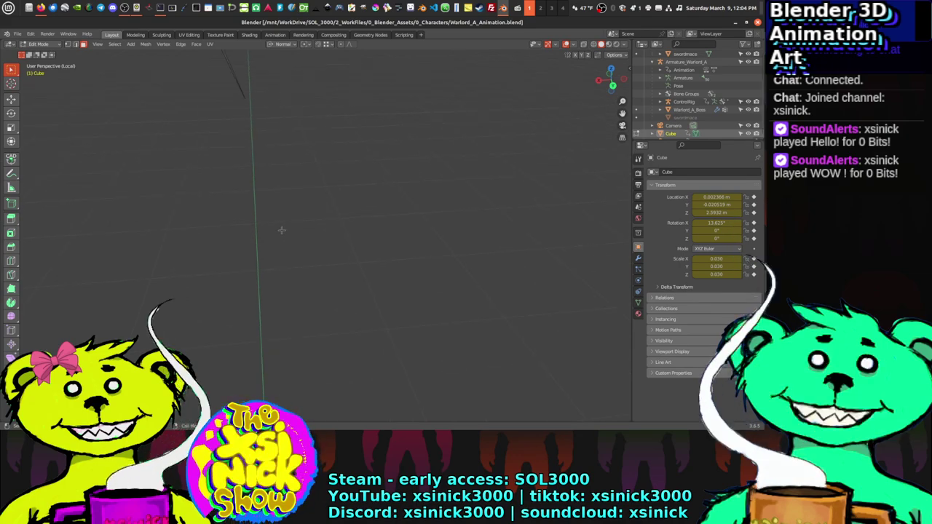
middle_drag(259, 200, 278, 179)
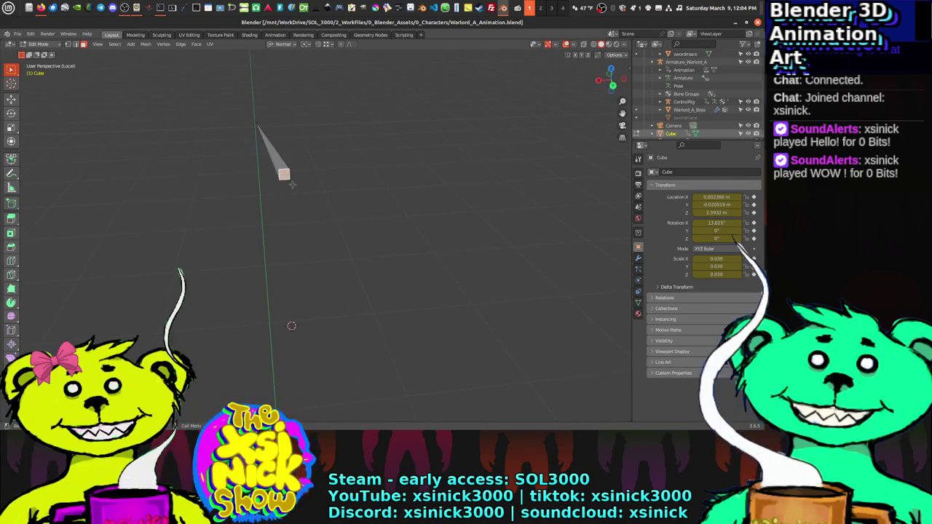
key(m)
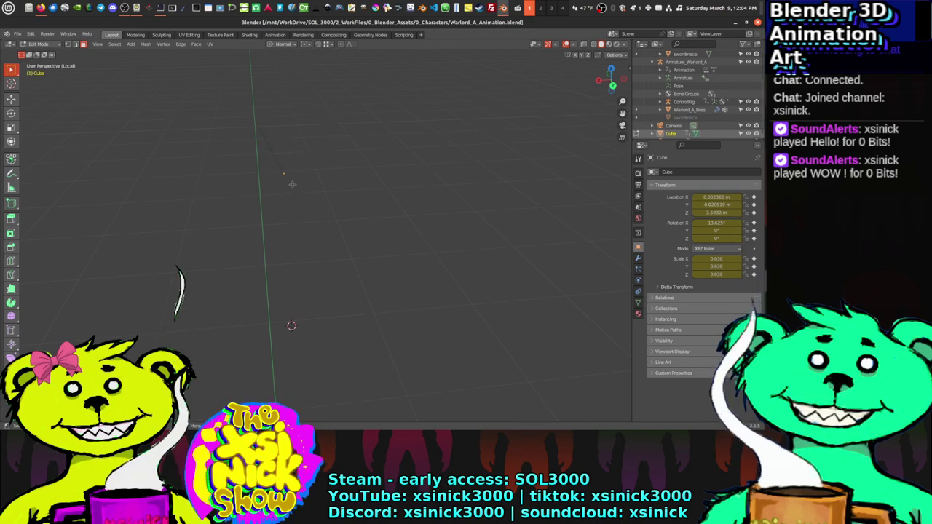
middle_drag(292, 185, 264, 188)
key(Tab)
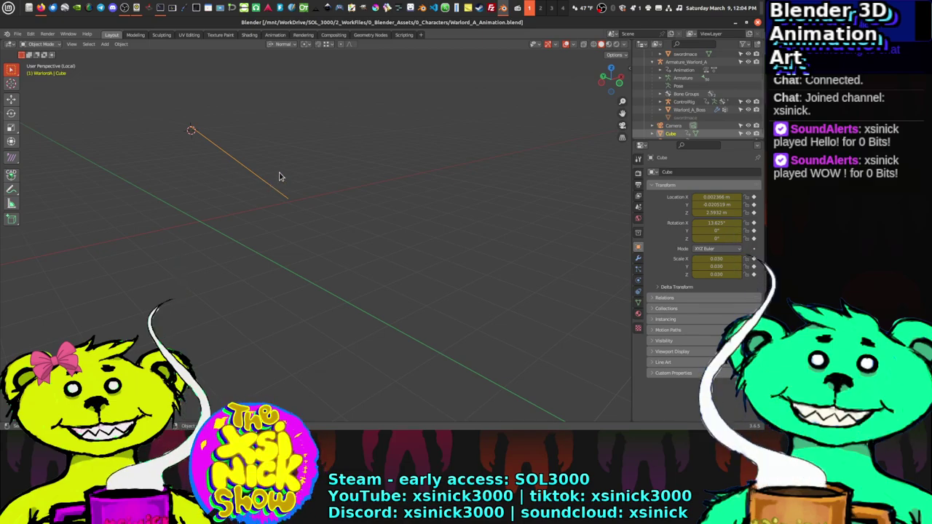
Step: Exit Local View and parent the Cube to Armature_Warlord_A with Ctrl+P > Bone
key(KP_Divide)
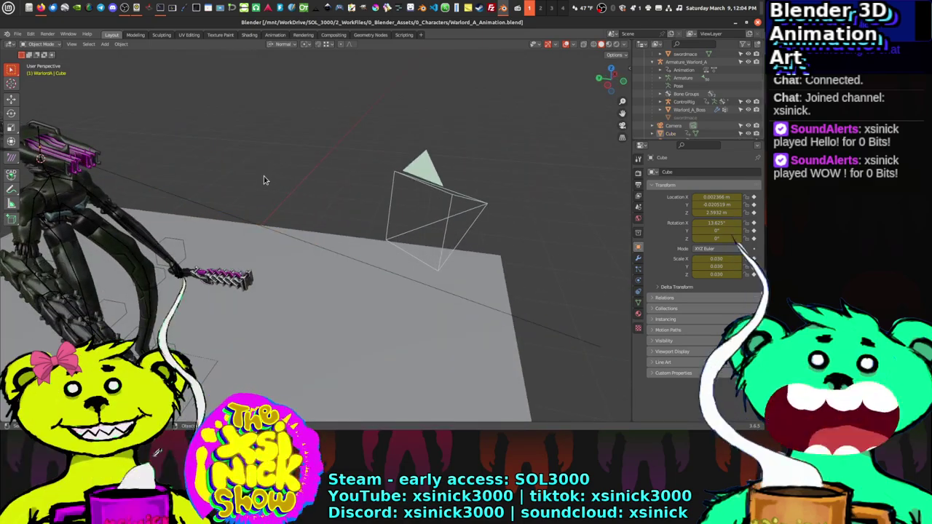
mouse_move(264, 180)
middle_down()
mouse_move(245, 166)
mouse_move(287, 158)
mouse_move(194, 160)
mouse_move(222, 172)
mouse_move(239, 163)
mouse_move(244, 175)
mouse_move(319, 203)
mouse_move(244, 175)
mouse_move(252, 171)
middle_up()
click(244, 181)
click(205, 147)
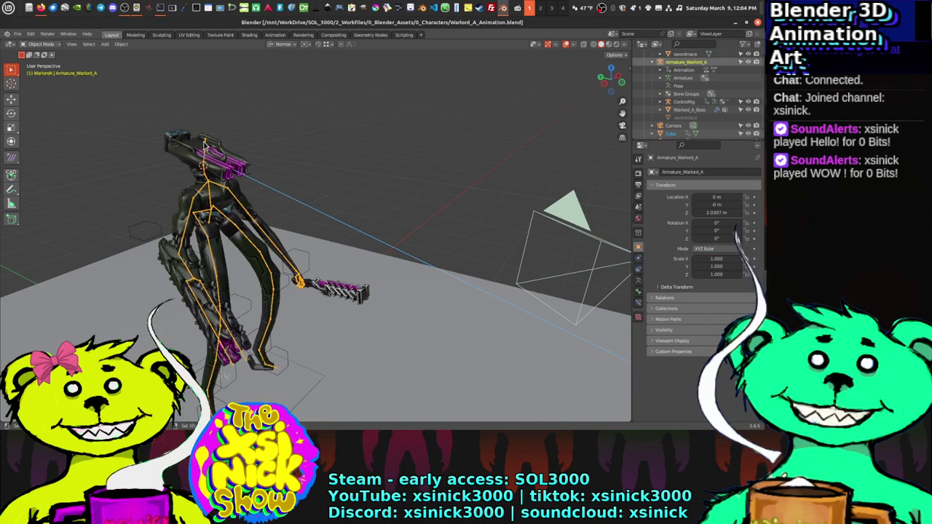
key(ctrl+p)
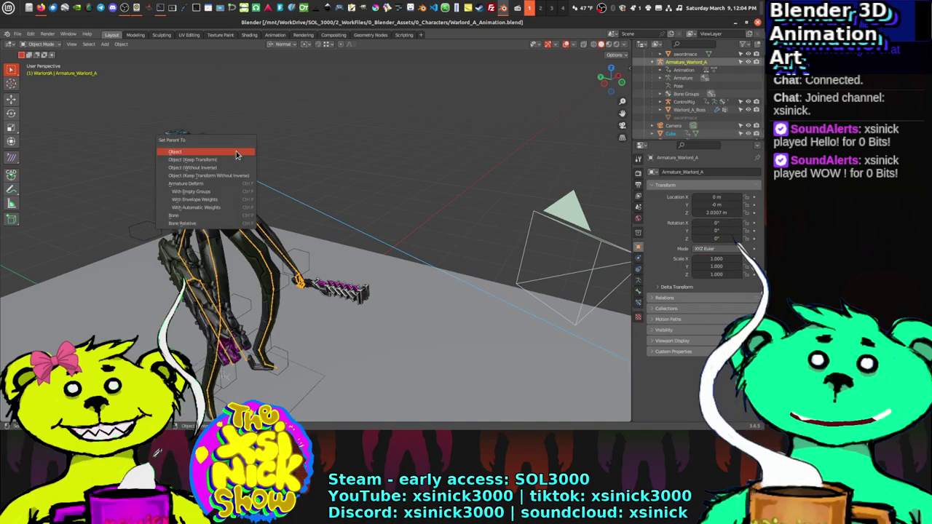
click(187, 217)
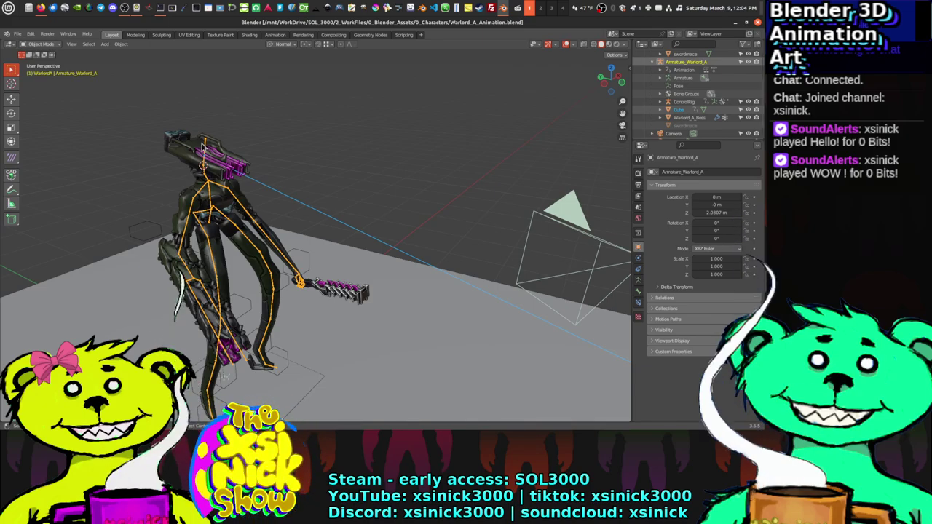
middle_drag(329, 213, 263, 212)
middle_drag(342, 207, 246, 235)
scroll(283, 229, down, 4)
Step: Move the laser line's edge along normal Z so it extends from the head, then leave Edit Mode
scroll(246, 236, up, 3)
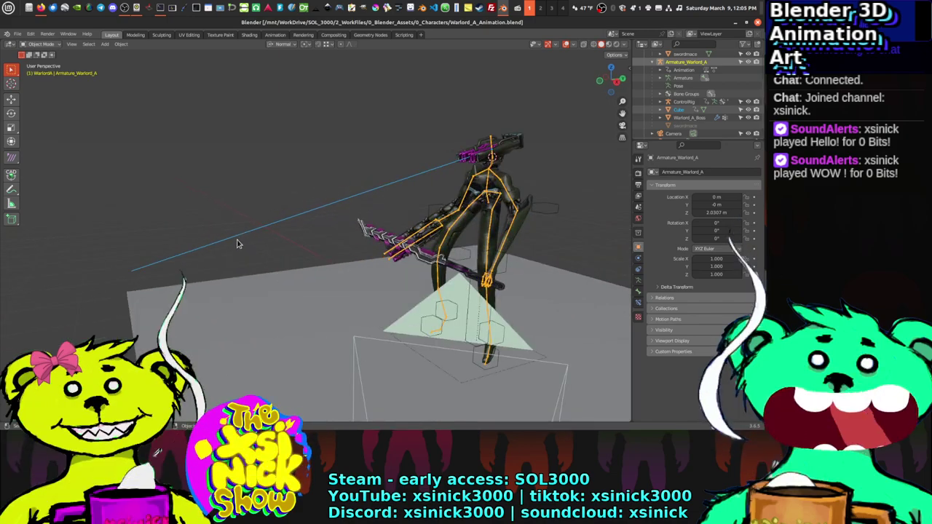
key(Tab)
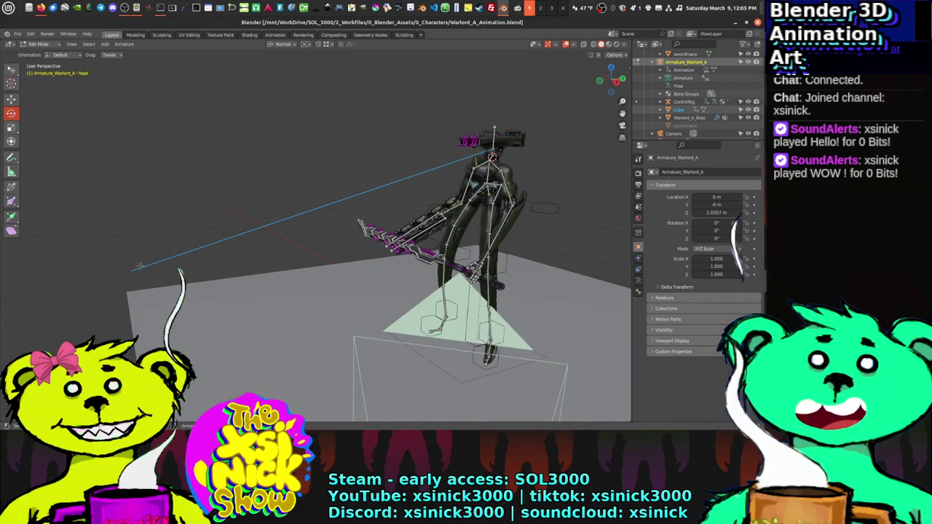
key(ctrl+z)
key(ctrl+z)
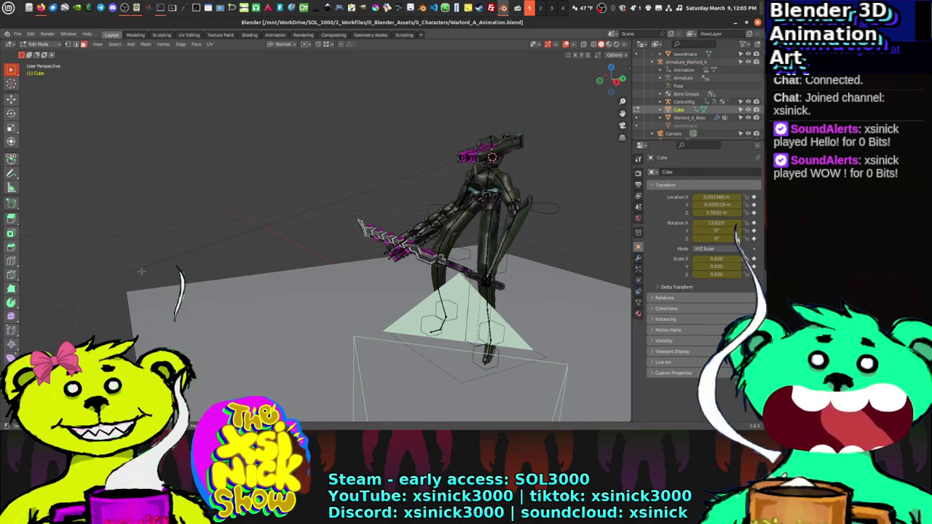
key(m)
click(127, 264)
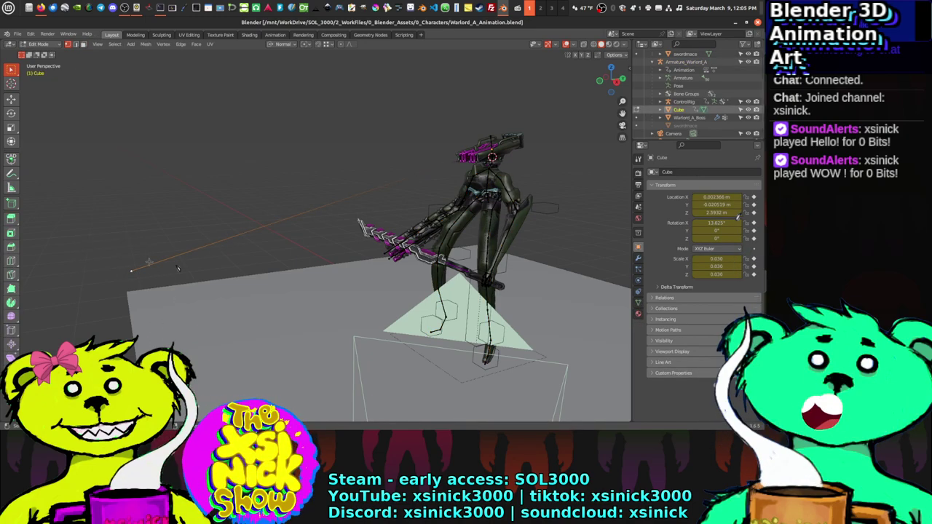
key(g)
key(z)
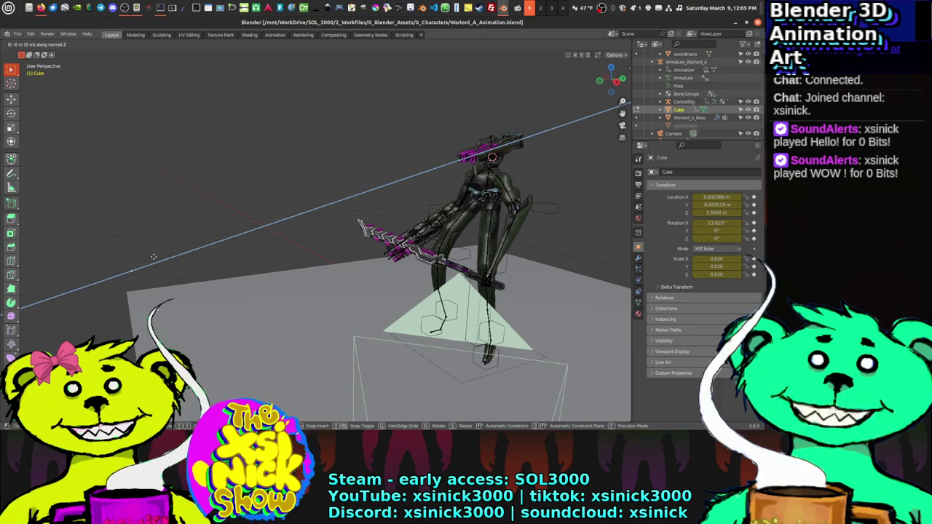
click(206, 287)
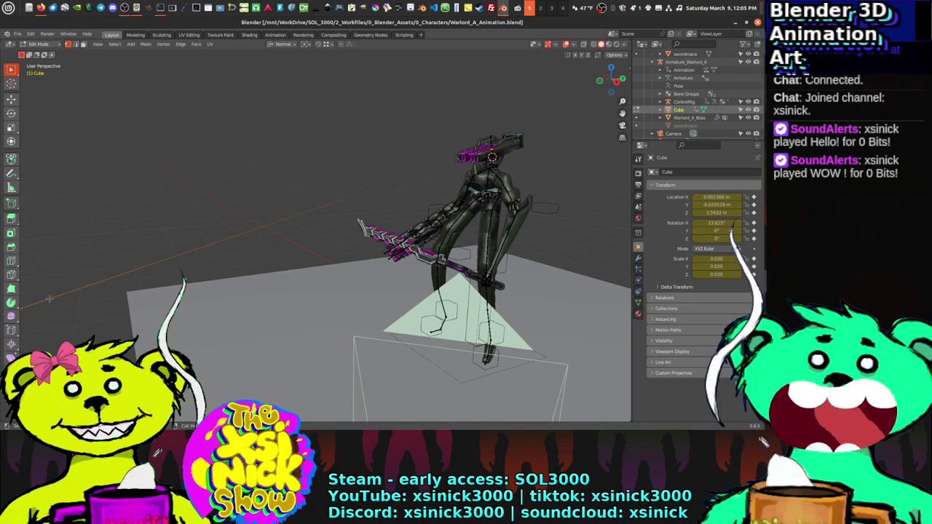
key(Tab)
scroll(206, 286, down, 5)
middle_drag(207, 287, 368, 275)
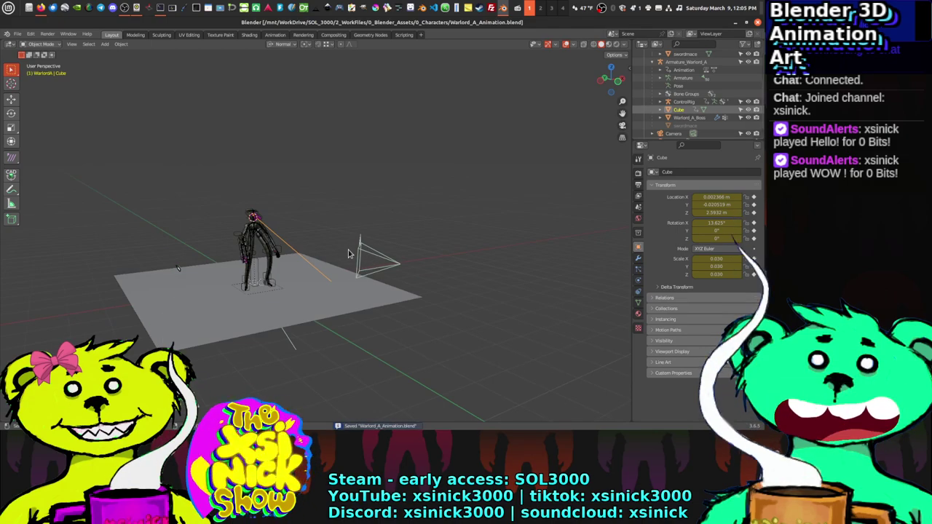
Step: In the Animation workspace, unlink CubeAction from the laser Cube so it has no action
middle_drag(348, 253, 292, 218)
click(275, 35)
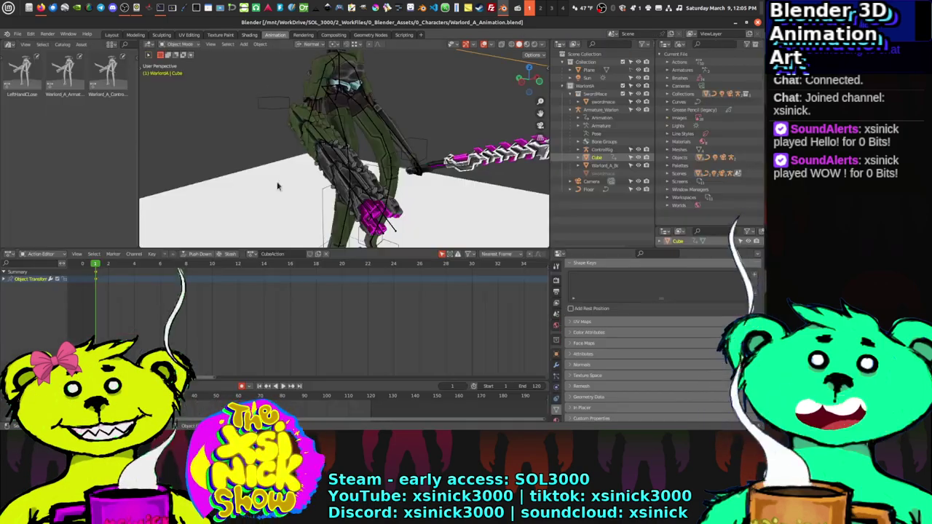
scroll(350, 138, down, 5)
middle_drag(350, 138, 315, 166)
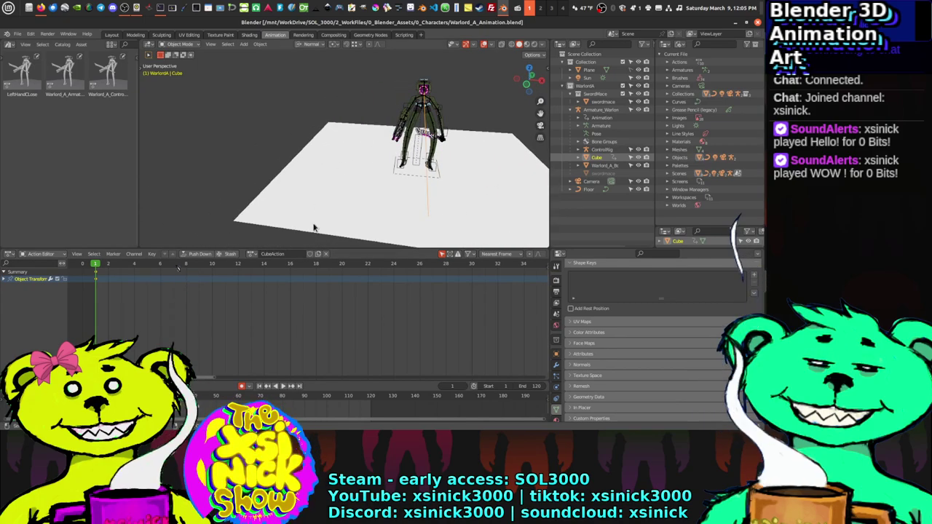
click(321, 254)
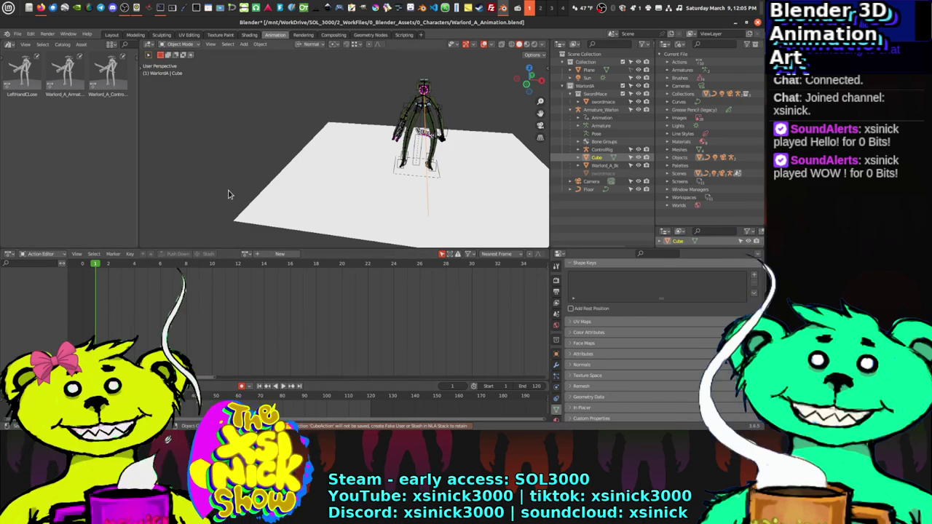
Step: Orbit back to the character and select the Warlord armature
middle_drag(228, 195, 256, 381)
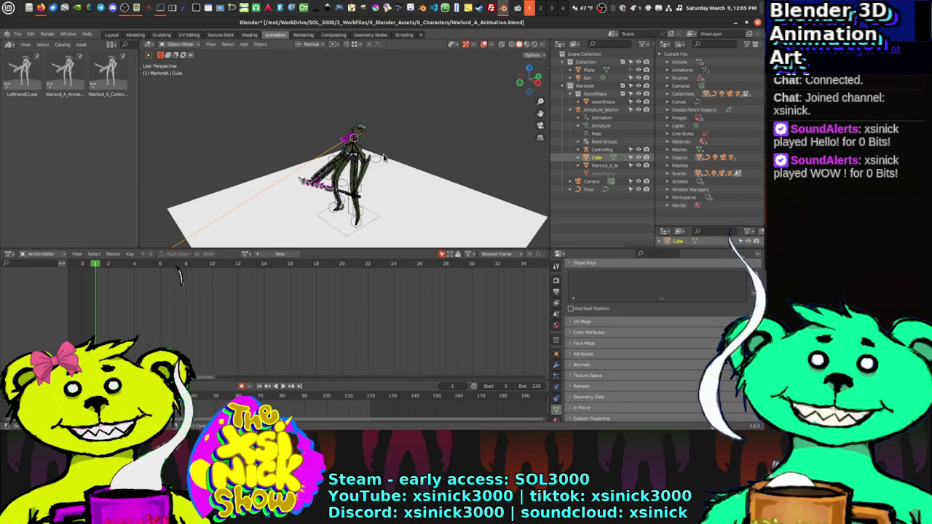
scroll(366, 148, up, 4)
scroll(366, 148, up, 2)
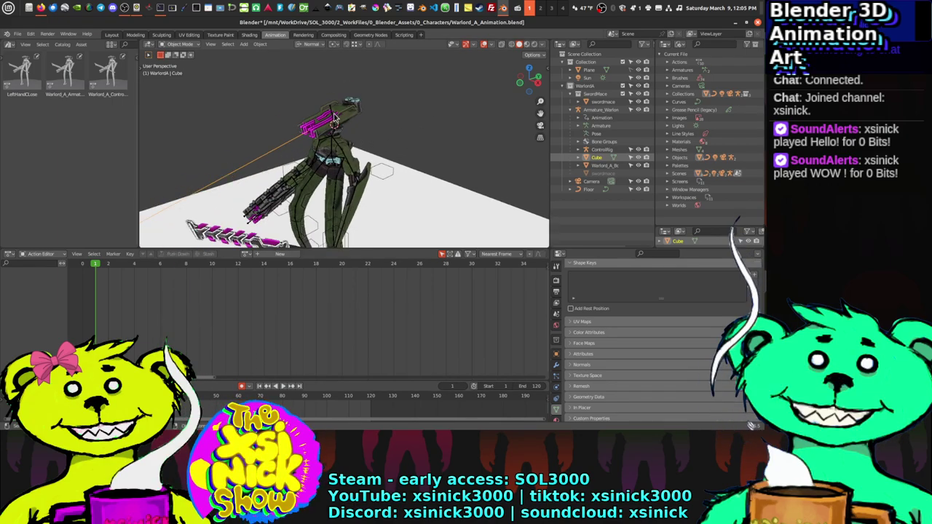
click(332, 116)
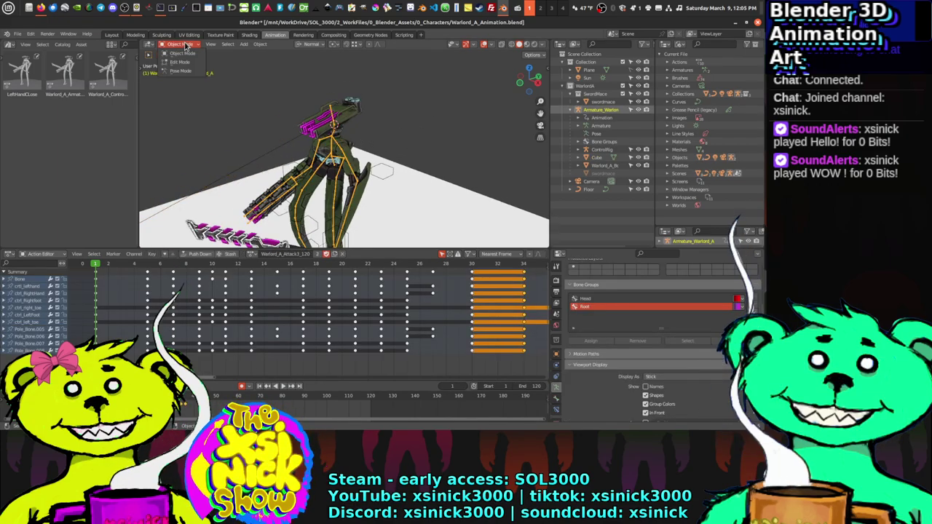
Step: Switch the armature to Pose Mode and play back the attack animation
click(181, 70)
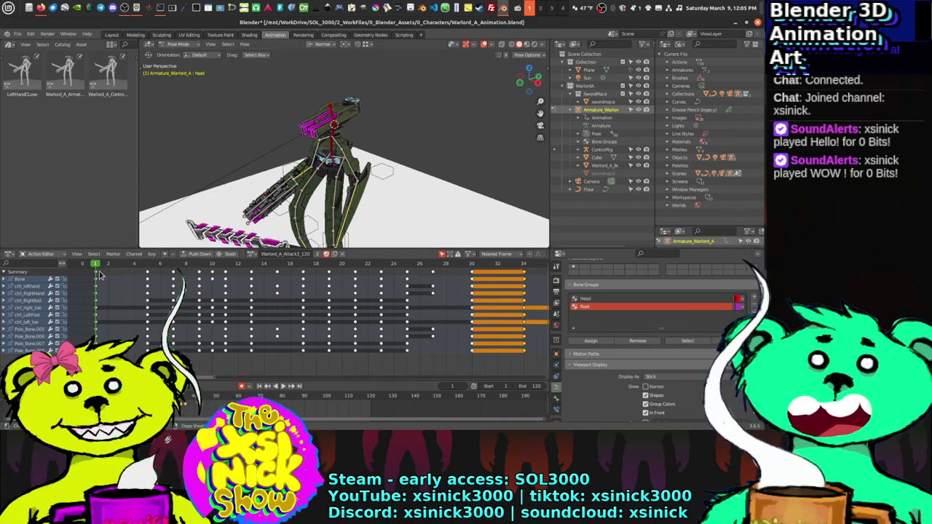
key(space)
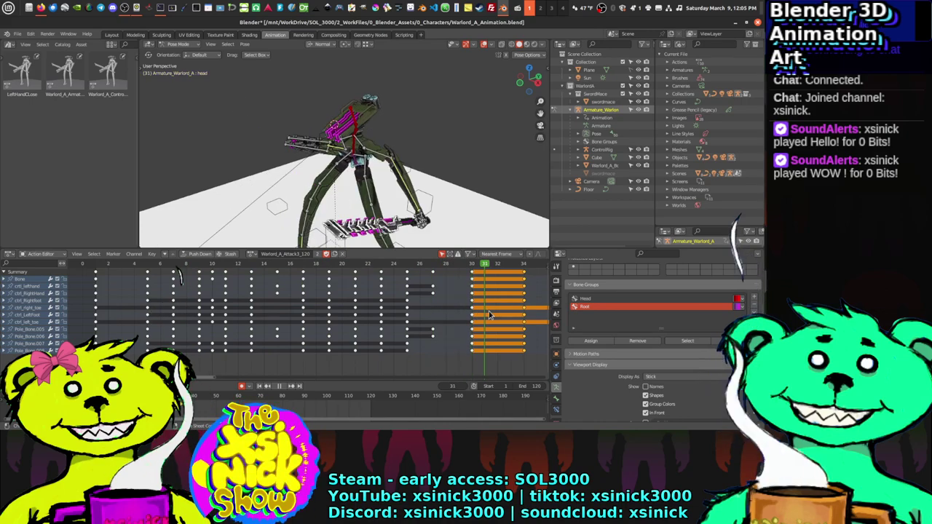
key(space)
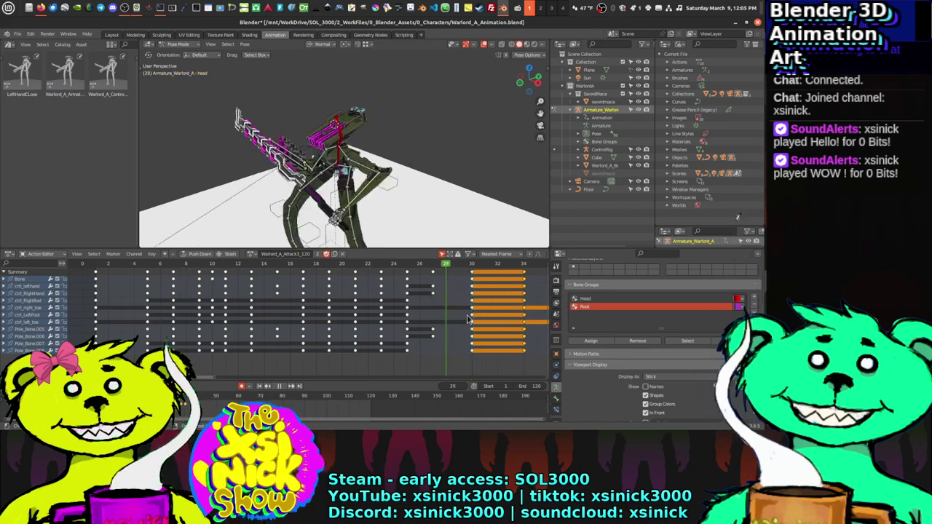
ctrl+scroll(376, 314, down, 5)
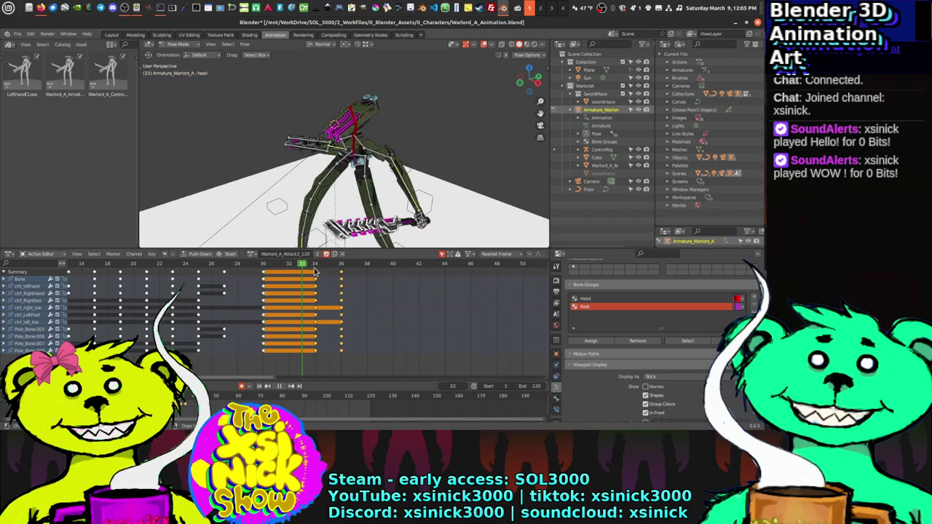
Step: Select the head bone and compare its pose at frames 36, 37, 40 and 38
drag(315, 271, 342, 281)
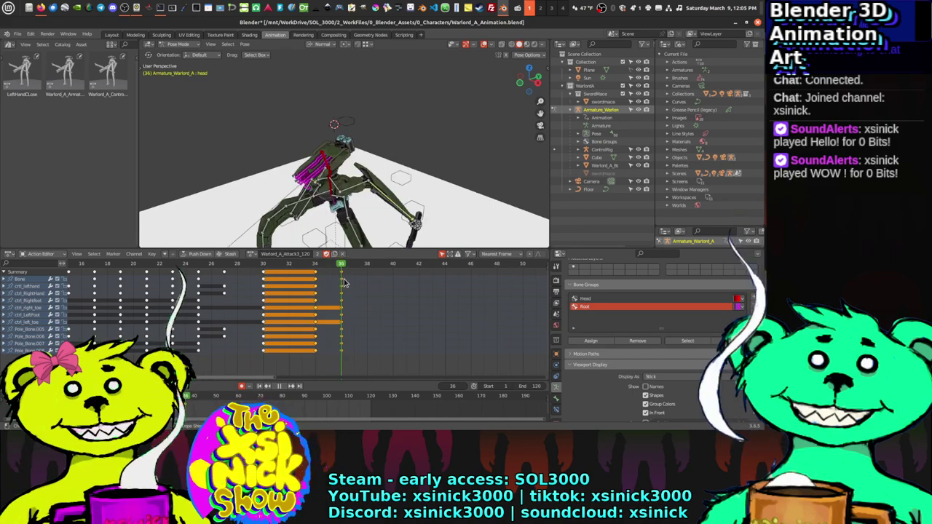
middle_drag(328, 182, 428, 142)
mouse_move(344, 277)
mouse_down()
mouse_move(316, 273)
mouse_move(351, 274)
mouse_up()
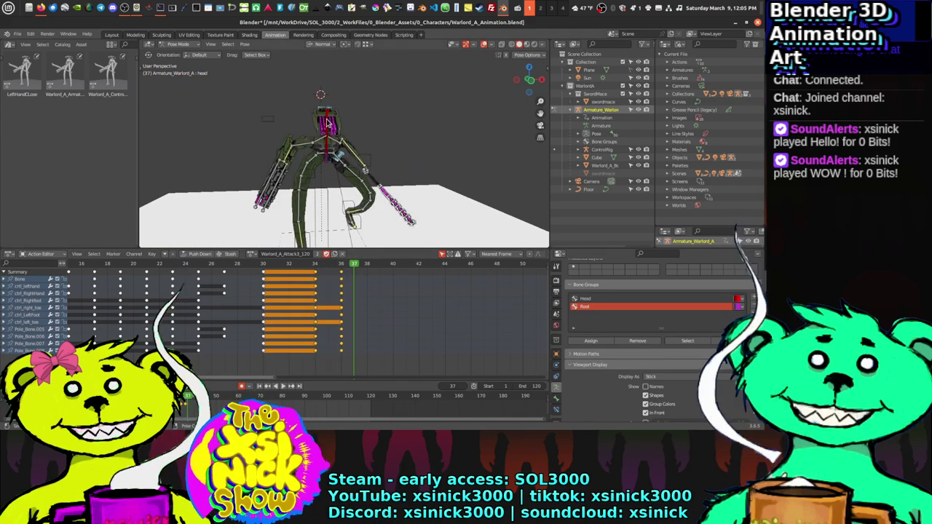
click(329, 123)
click(345, 269)
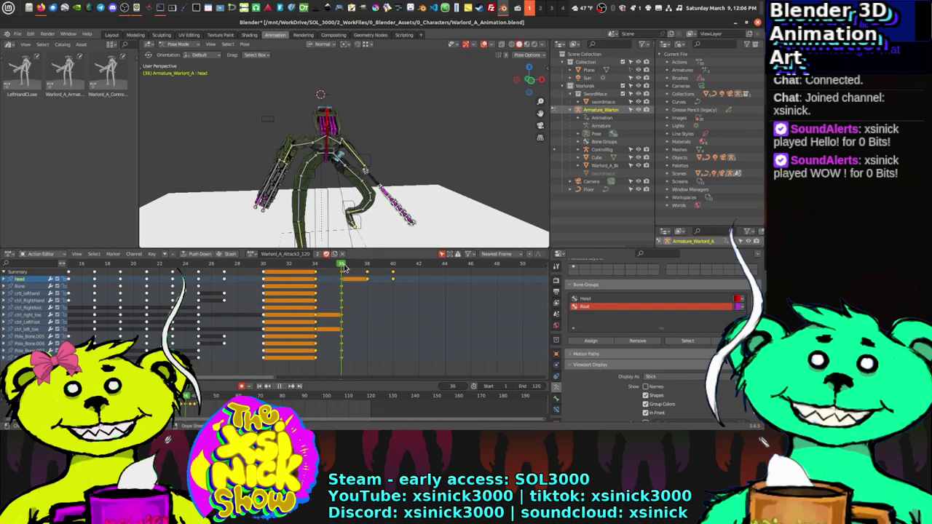
click(359, 270)
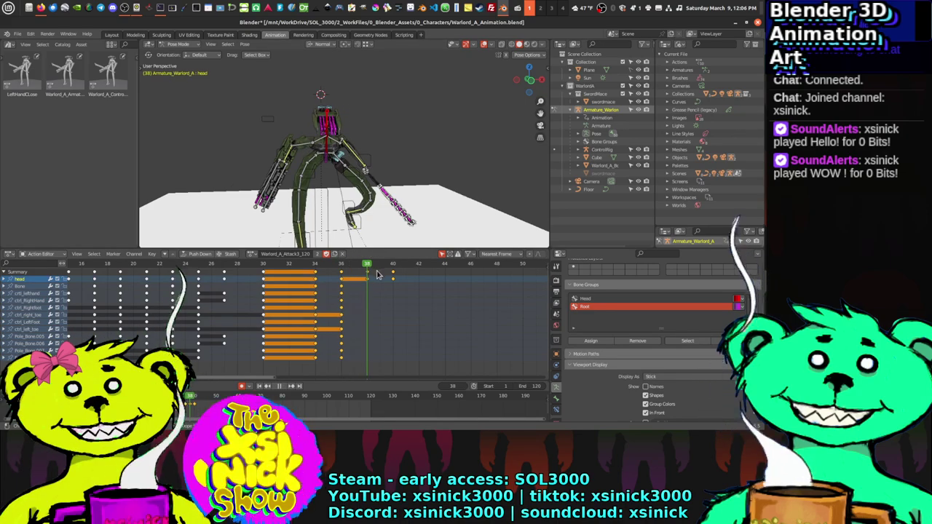
click(391, 277)
click(366, 279)
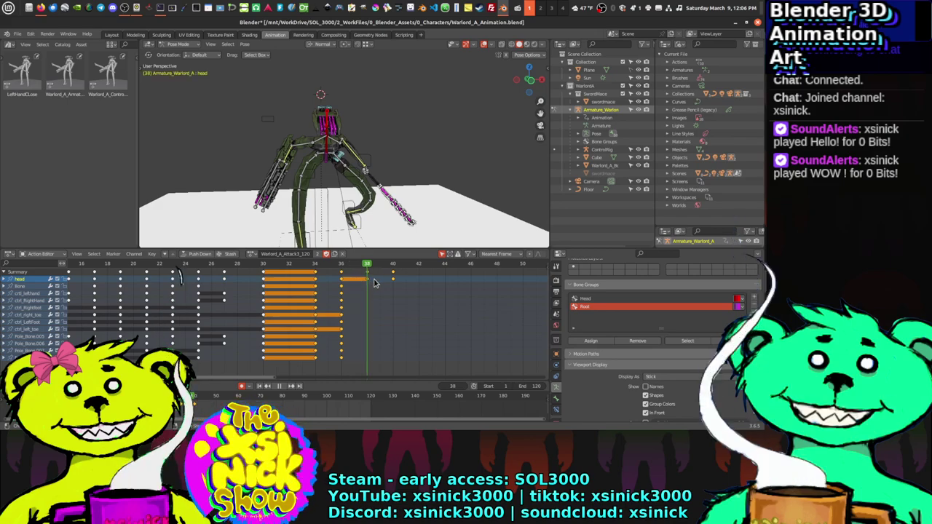
Step: Scrub around frames 39–40, cancel an accidental keyframe move, and clear the key selection
drag(374, 282, 394, 284)
key(r)
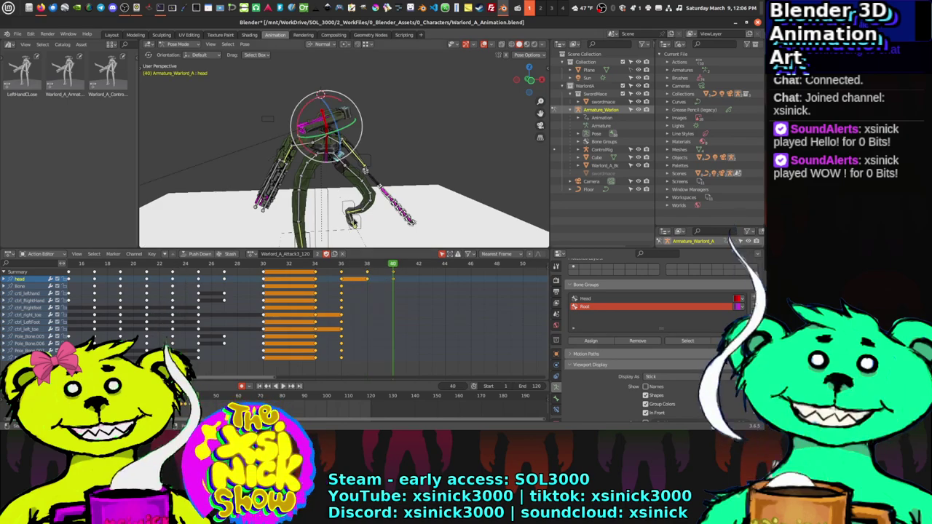
scroll(376, 210, down, 6)
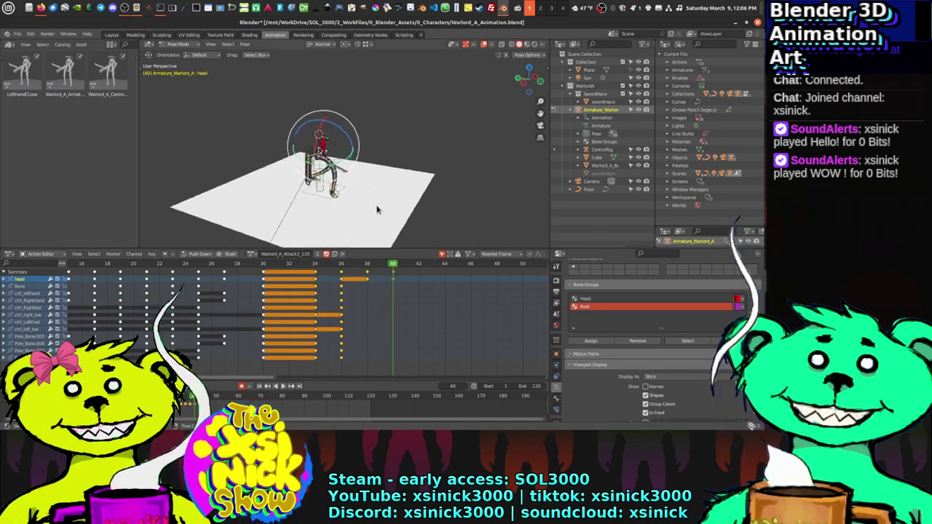
middle_drag(376, 210, 335, 230)
mouse_move(391, 264)
mouse_down()
mouse_move(379, 266)
mouse_move(392, 273)
mouse_up()
key(g)
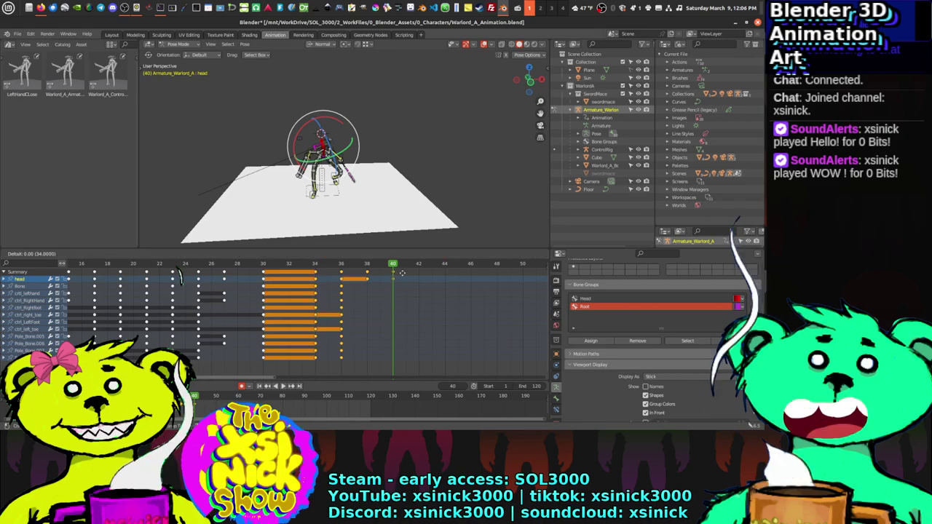
key(Escape)
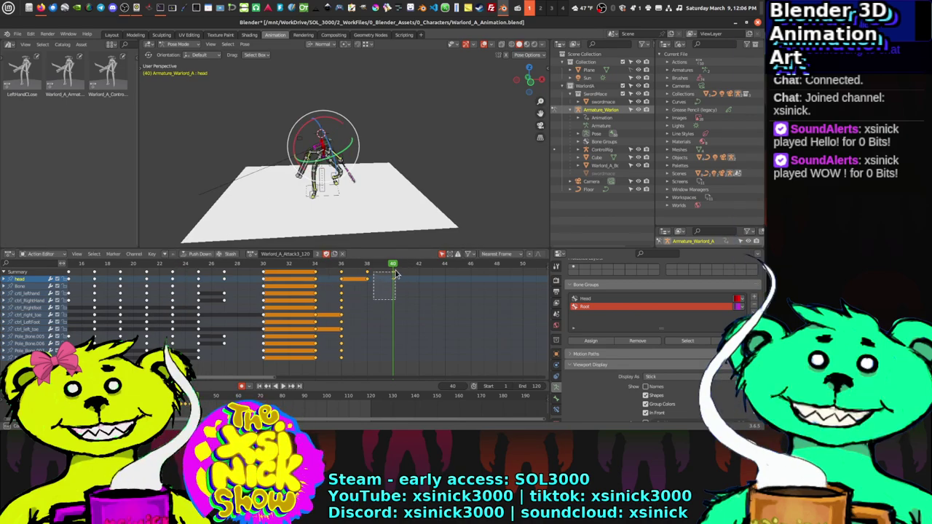
drag(395, 274, 469, 279)
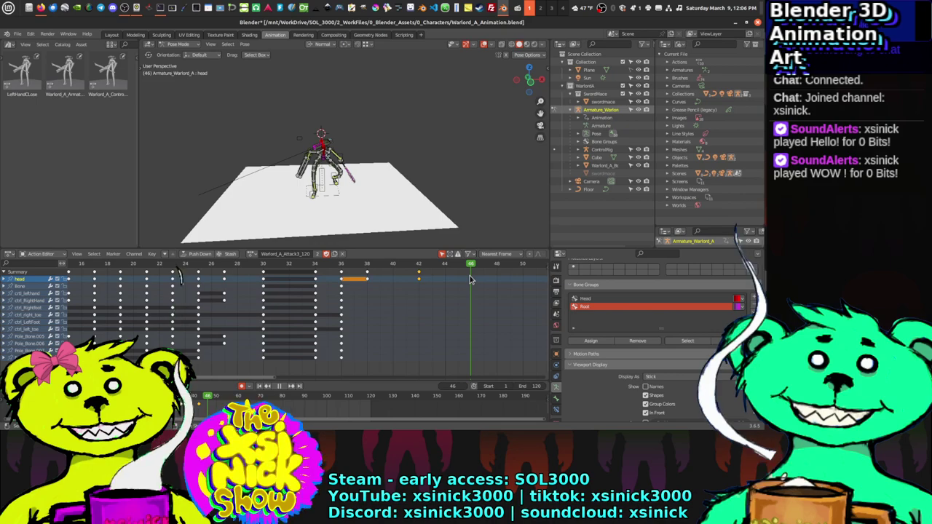
Step: Rotate the head bone about its axis, back the other way, then twist it slightly
key(r)
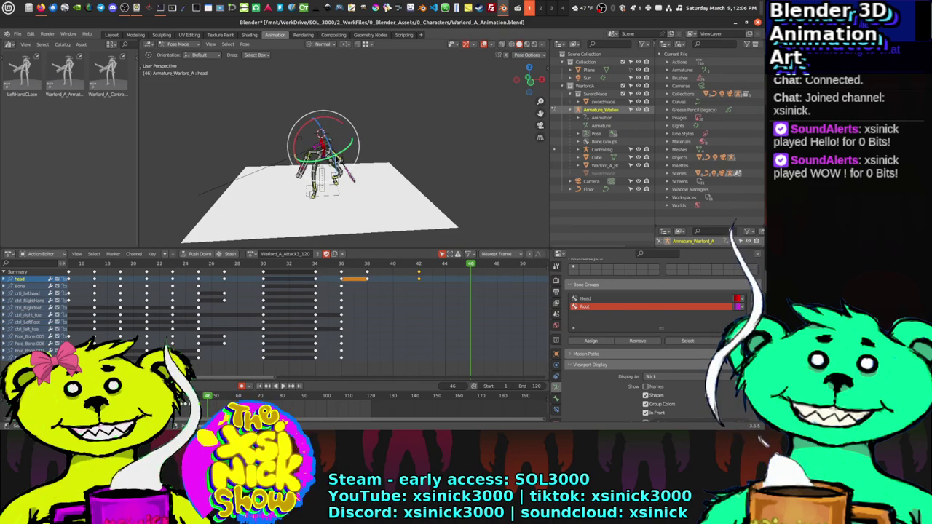
middle_drag(388, 164, 360, 161)
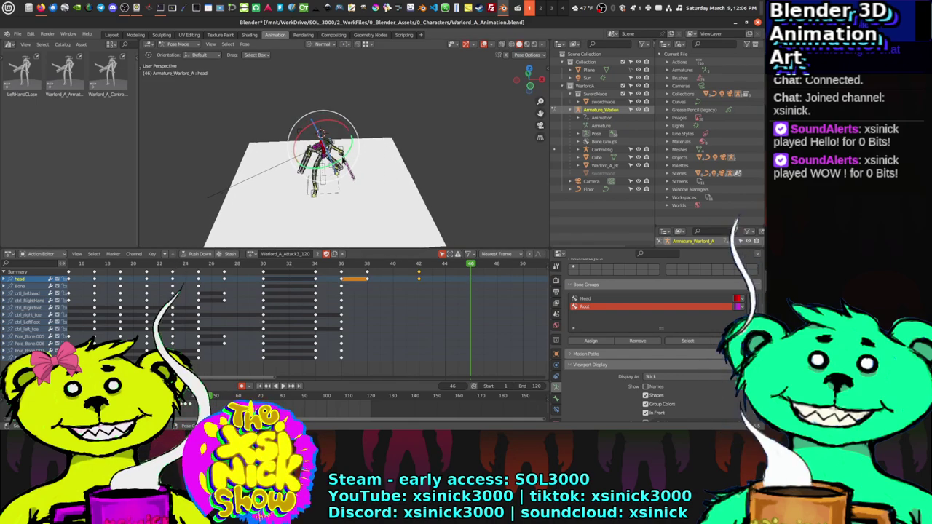
drag(343, 142, 352, 107)
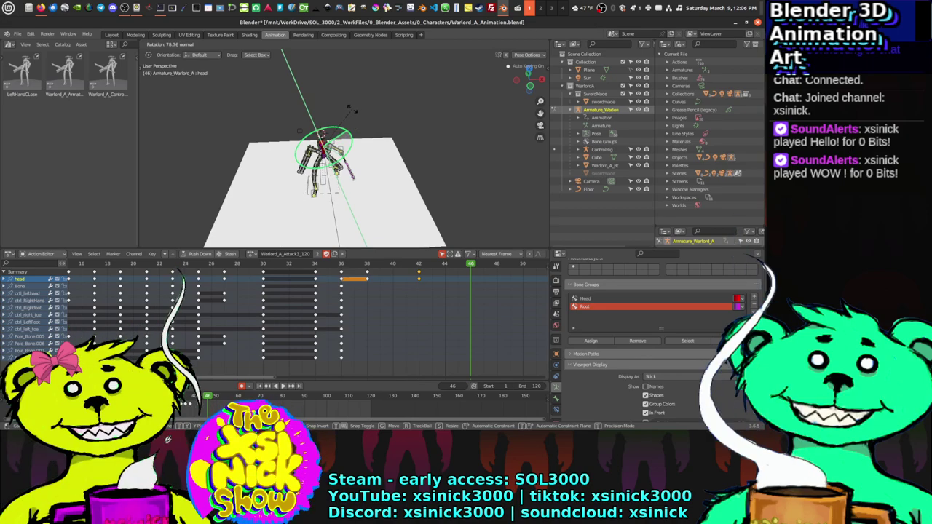
click(352, 109)
middle_drag(353, 124, 357, 150)
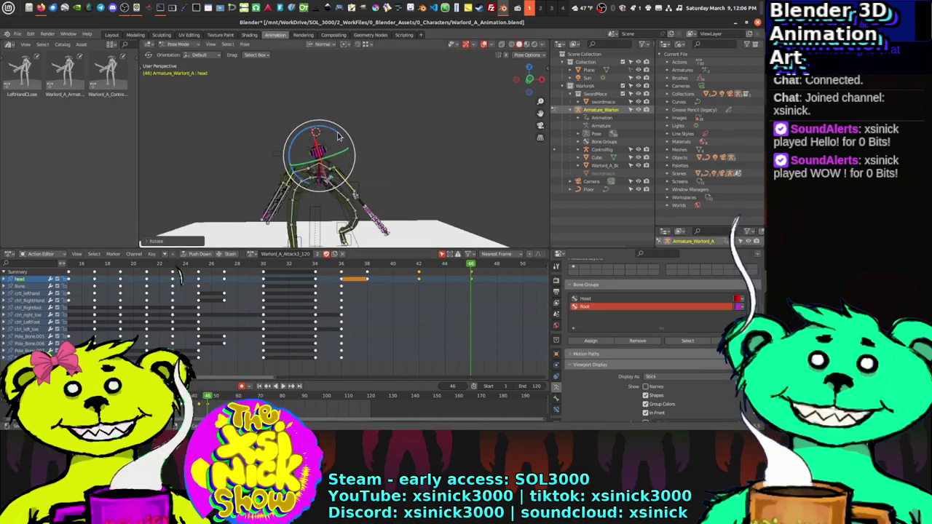
drag(337, 136, 338, 164)
middle_drag(338, 164, 356, 142)
drag(346, 140, 340, 135)
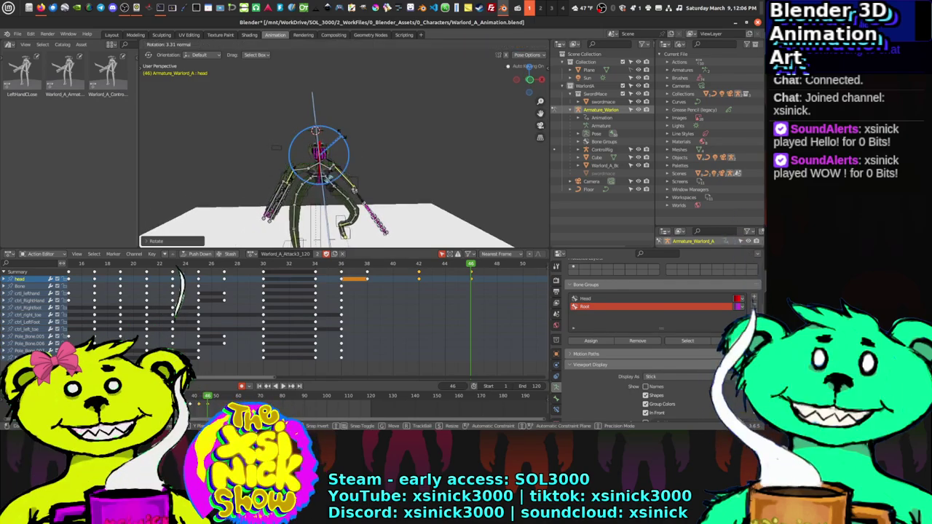
click(341, 135)
Step: Turn the head bone further so the rig bends forward and the head tips downward
middle_drag(340, 135, 318, 131)
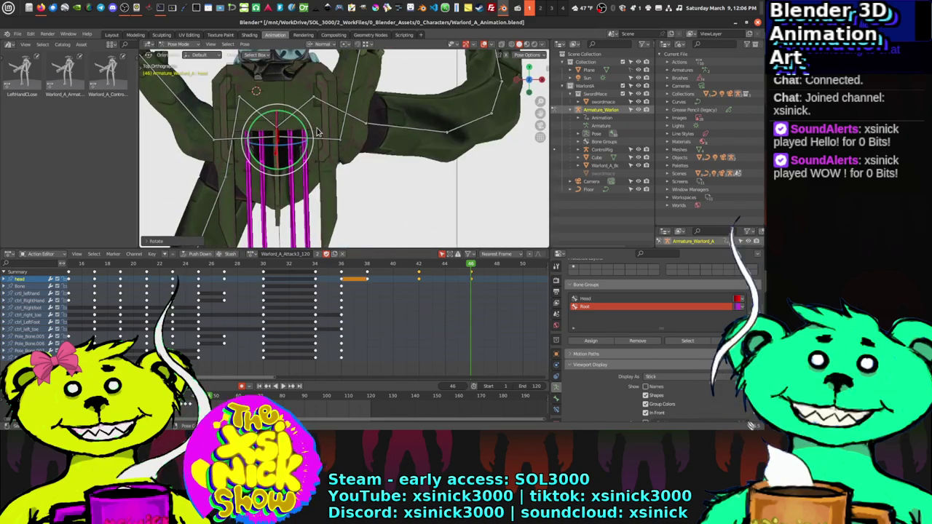
scroll(335, 153, down, 4)
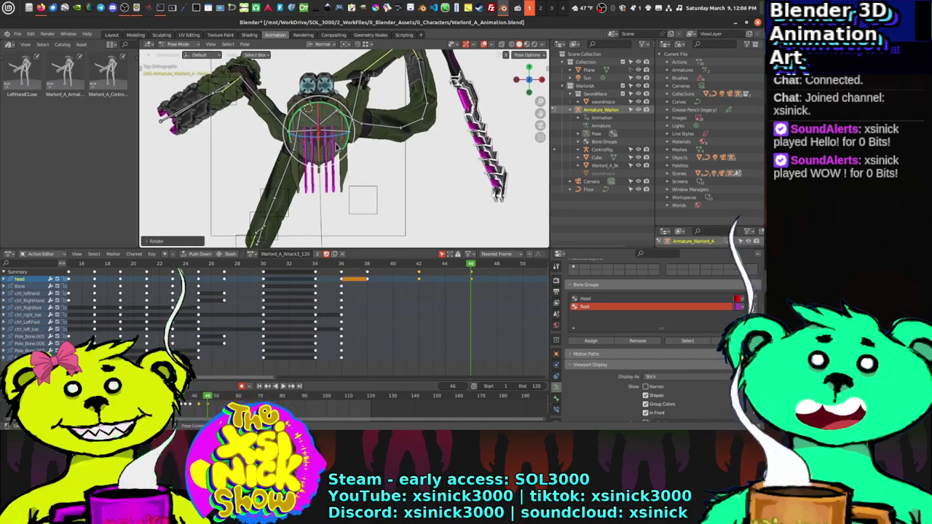
drag(350, 127, 345, 166)
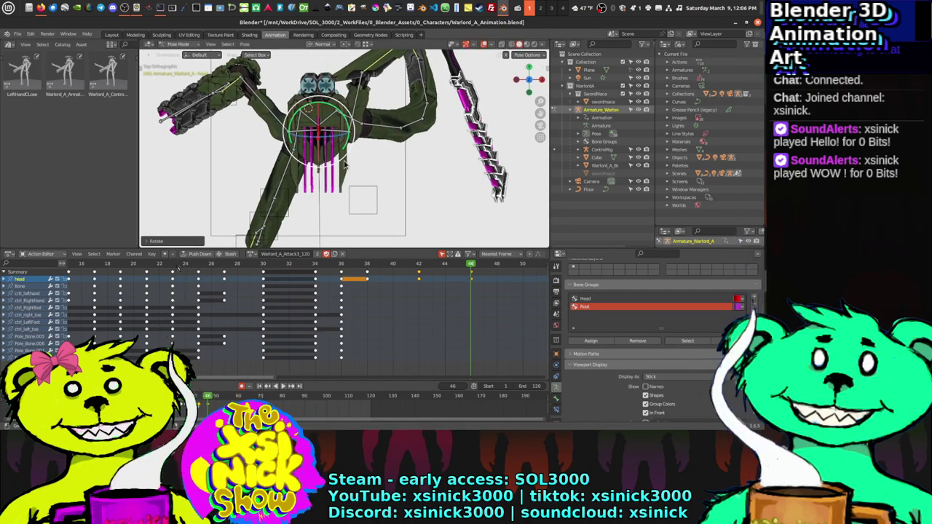
middle_drag(349, 169, 342, 135)
scroll(347, 131, up, 3)
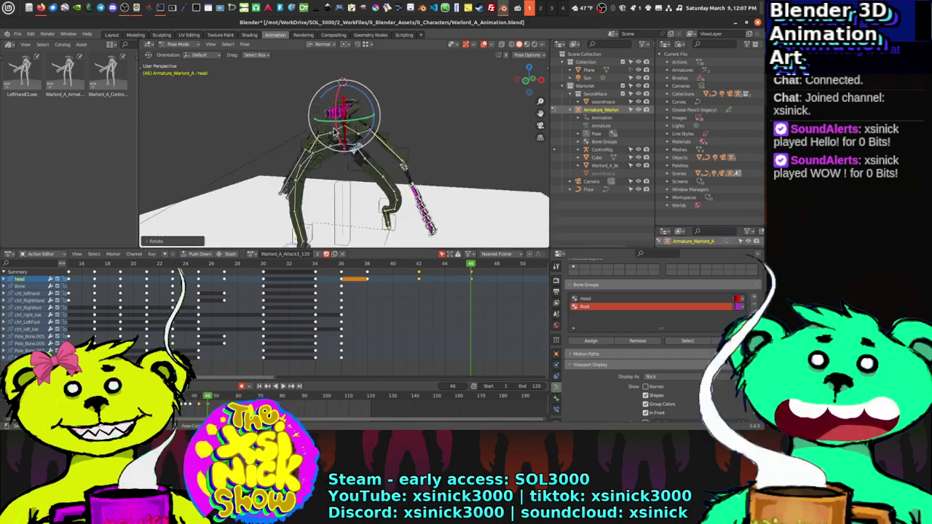
drag(336, 105, 286, 174)
middle_drag(286, 175, 401, 133)
scroll(371, 174, up, 6)
middle_drag(329, 122, 326, 136)
drag(321, 105, 331, 124)
middle_drag(332, 124, 313, 182)
scroll(292, 149, down, 3)
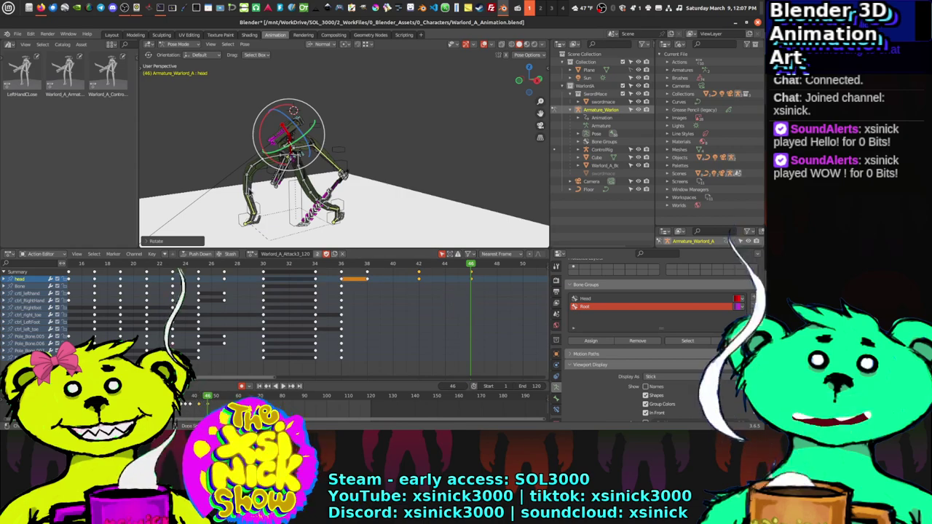
Step: Go to frame 42 and re-angle the head bone with a rotation
middle_drag(448, 295, 347, 290)
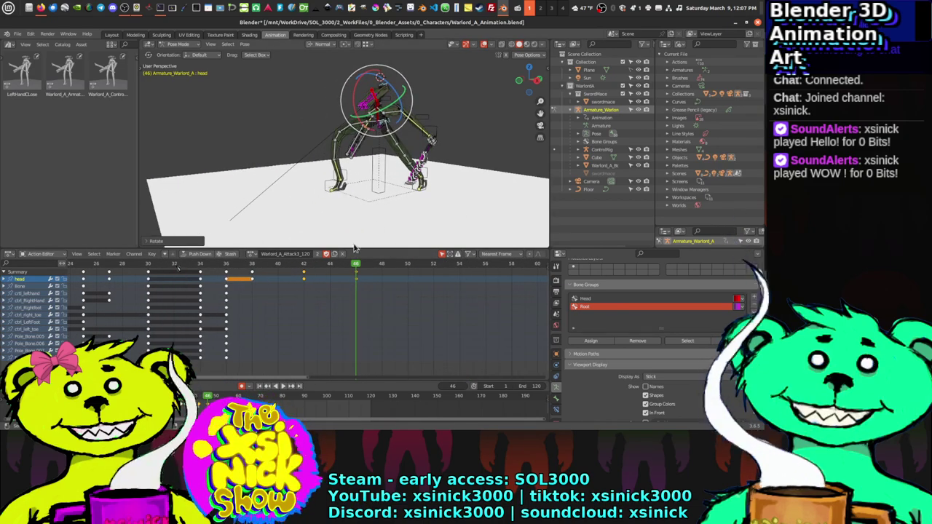
mouse_move(397, 209)
middle_down()
mouse_move(354, 197)
mouse_move(401, 211)
middle_up()
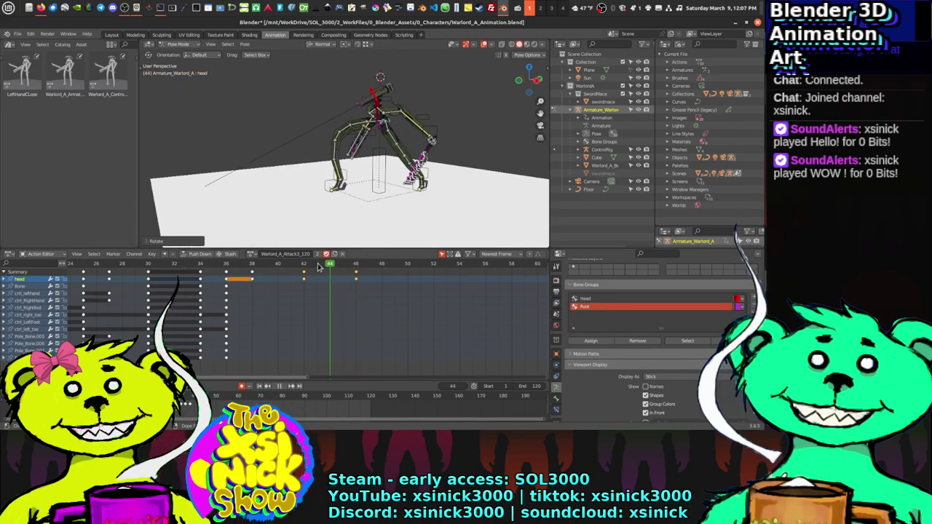
drag(318, 267, 306, 268)
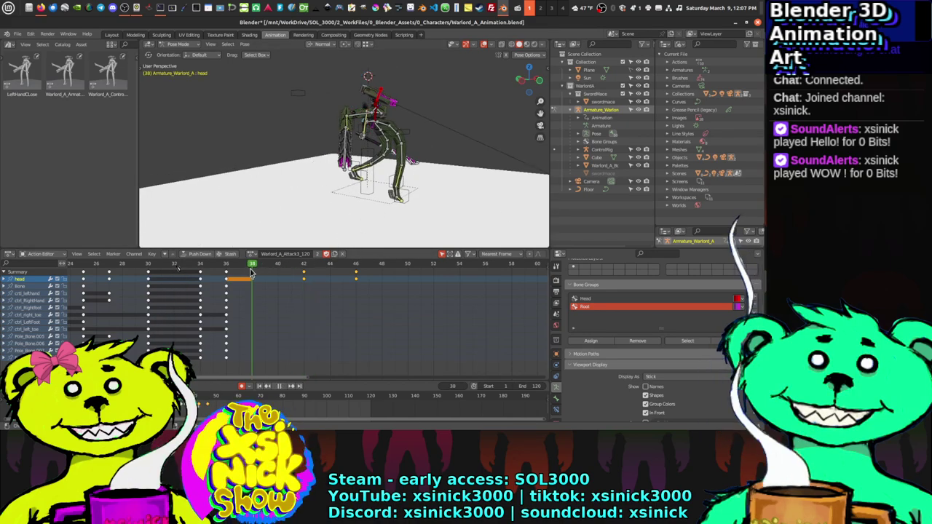
drag(258, 272, 305, 272)
middle_drag(313, 237, 307, 157)
scroll(378, 88, up, 3)
key(r)
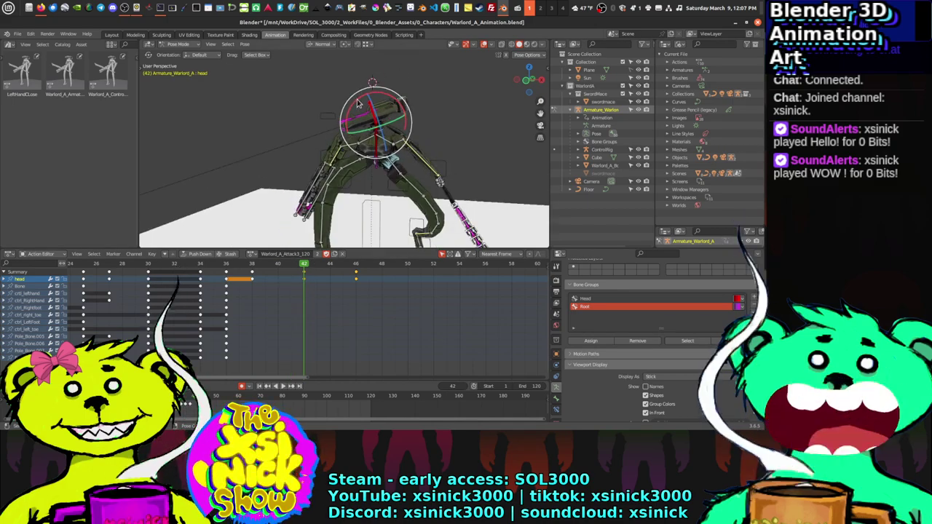
key(Return)
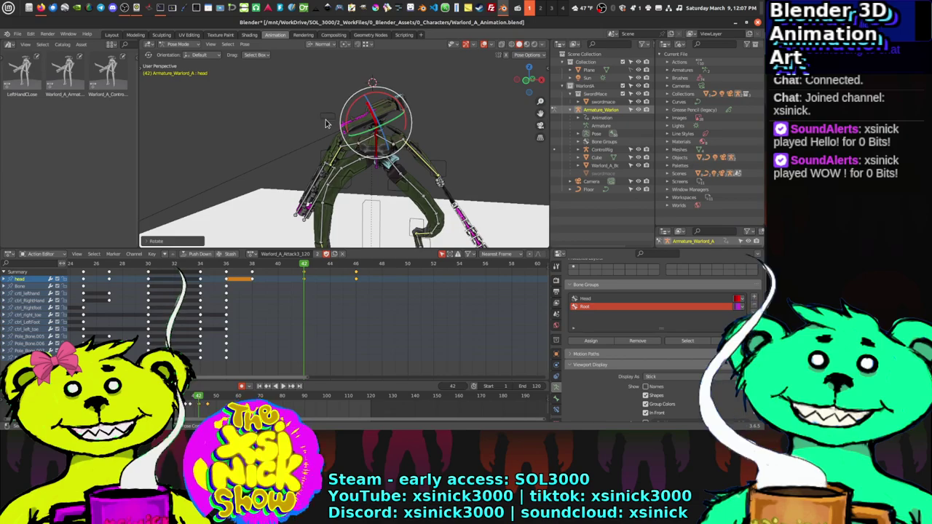
Step: Step through the frames after 42 up to frame 50 to check the head's motion
middle_drag(342, 160, 388, 249)
click(313, 263)
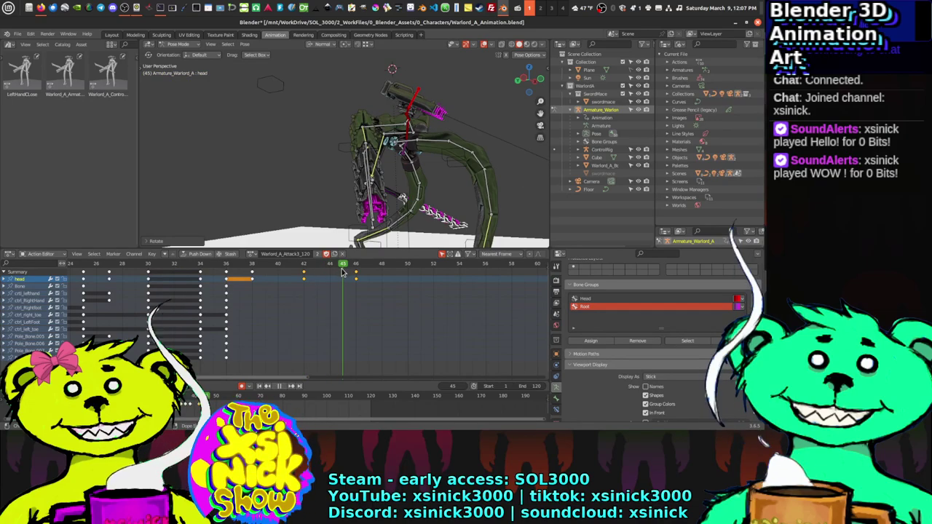
middle_drag(380, 242, 377, 162)
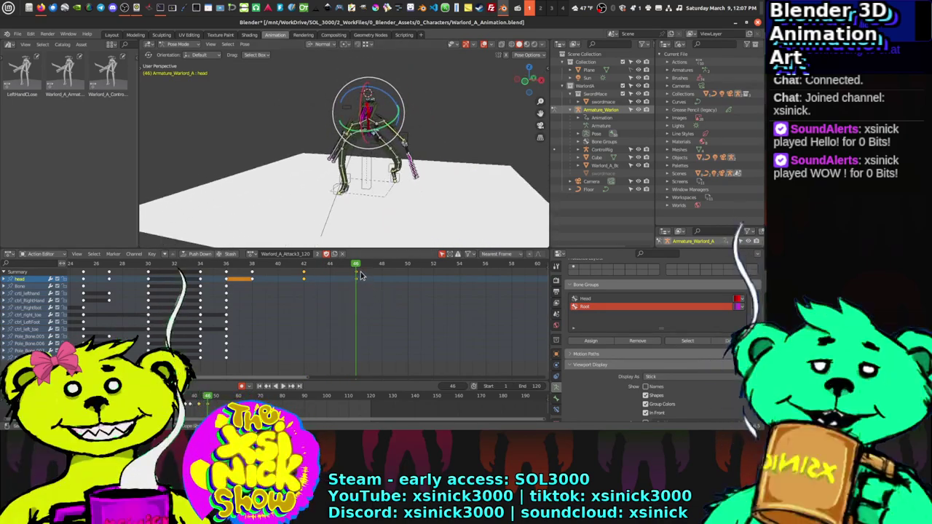
click(407, 268)
middle_drag(380, 168, 399, 146)
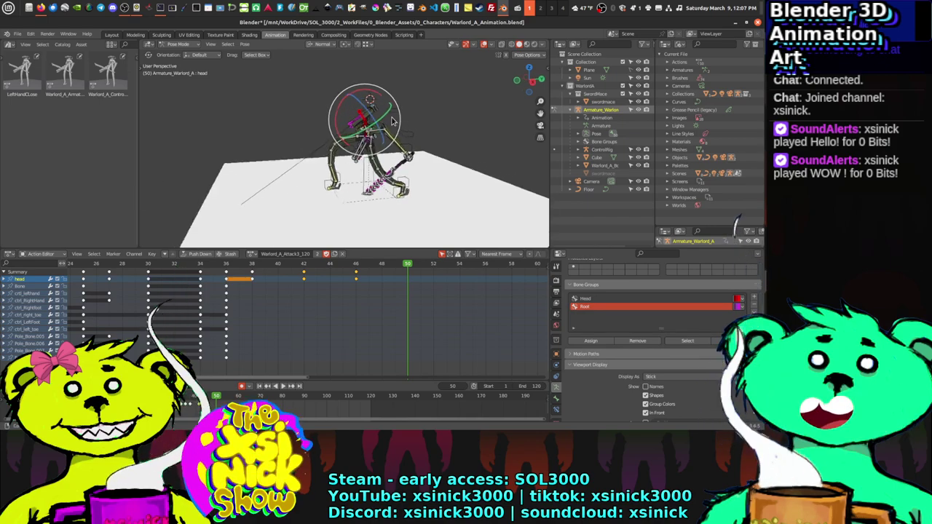
Step: Rotate the head bone at frame 50 several times, including a free trackball rotation
key(r)
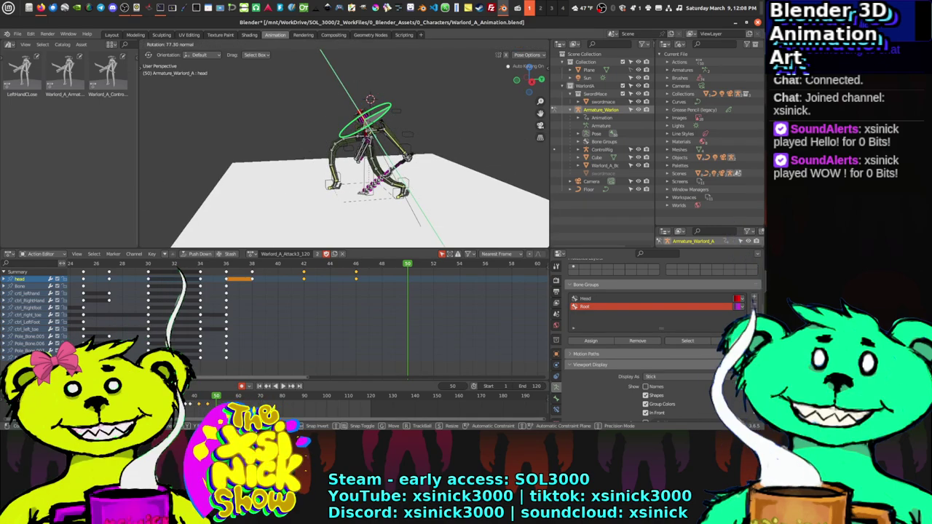
click(380, 128)
middle_drag(379, 128, 419, 148)
middle_drag(367, 117, 392, 116)
key(r)
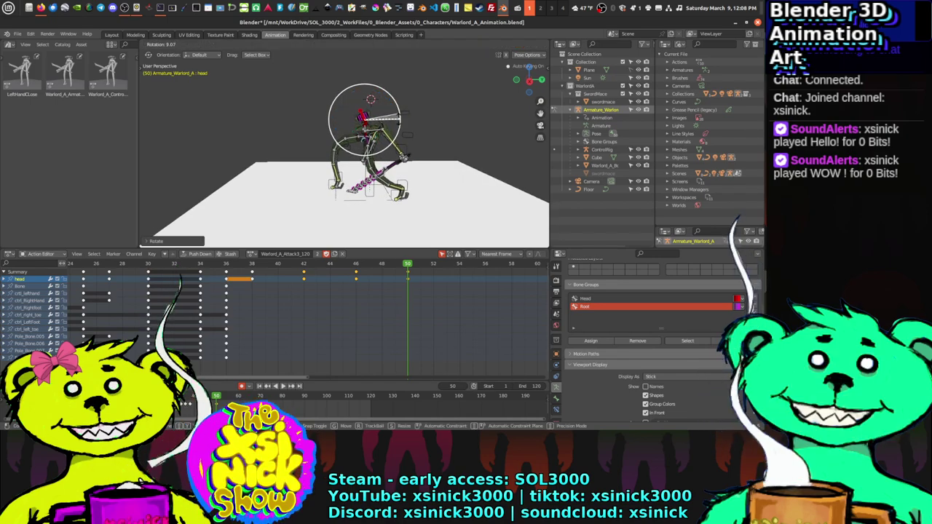
key(Return)
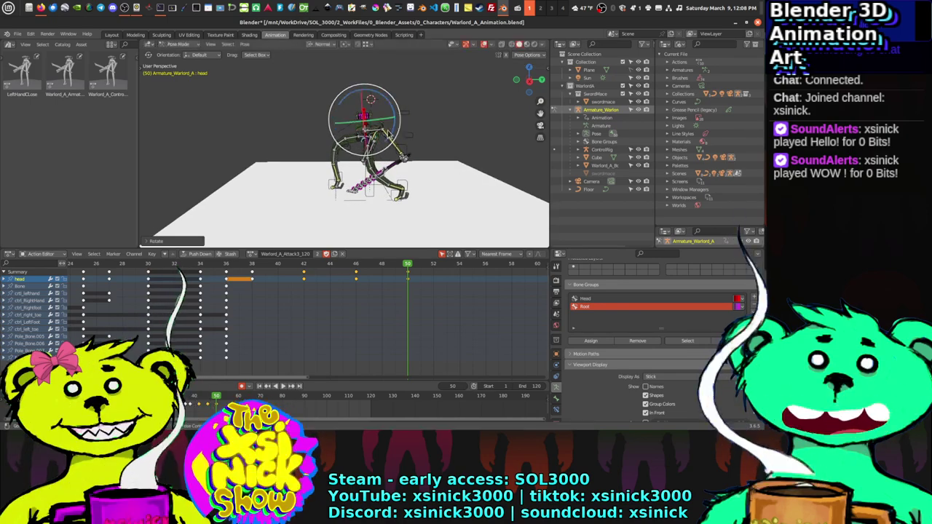
scroll(367, 146, up, 3)
key(r)
key(r)
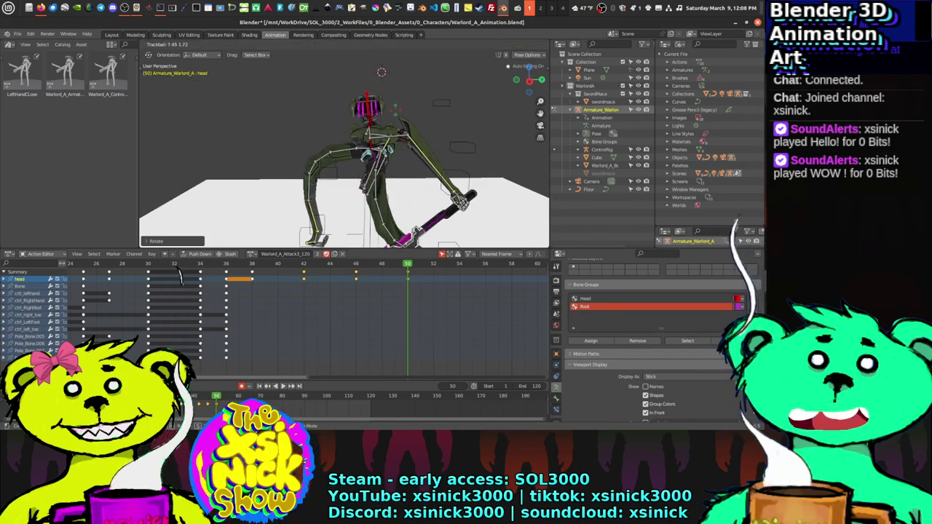
key(Return)
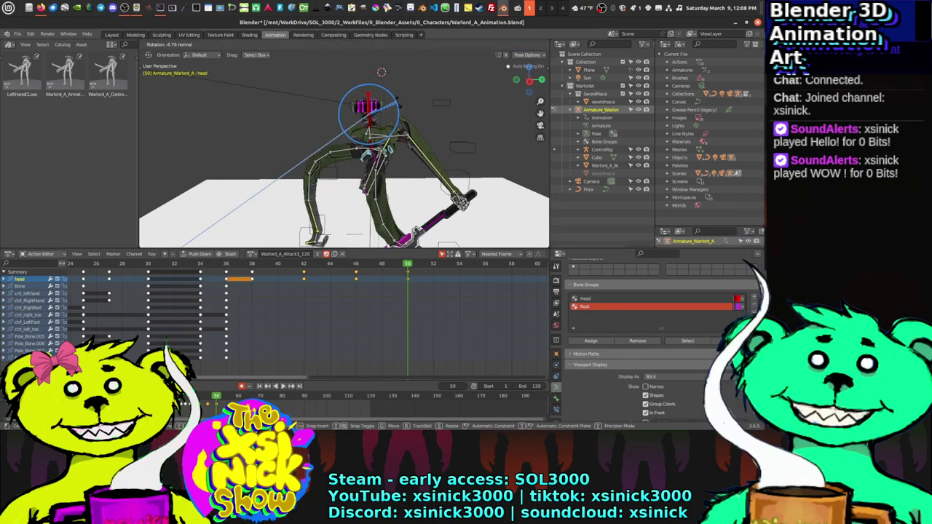
mouse_move(394, 107)
middle_down()
mouse_move(433, 113)
mouse_move(387, 109)
mouse_move(397, 104)
middle_up()
Step: Refine the head with another turn and a Y-axis rotation checked from the top view
drag(396, 102, 421, 124)
middle_drag(420, 124, 306, 124)
scroll(373, 146, up, 5)
key(KP_7)
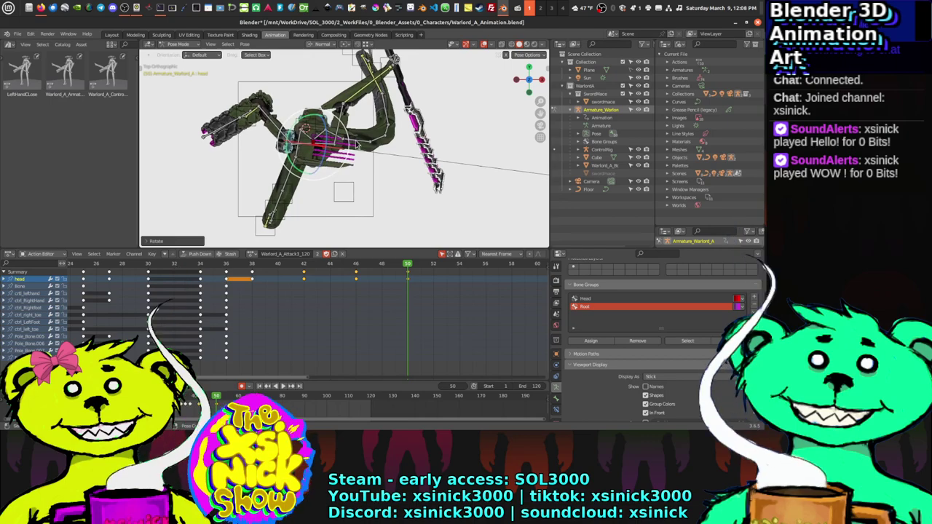
key(r)
key(y)
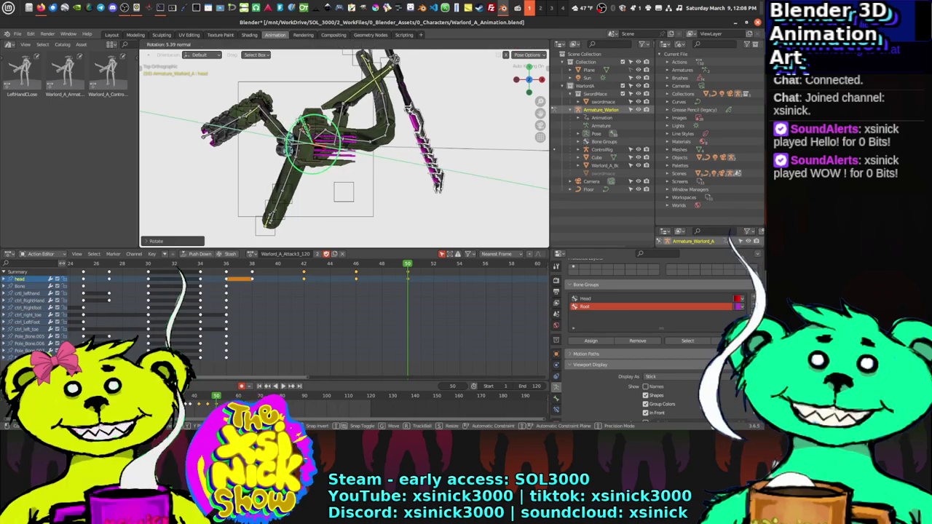
click(444, 191)
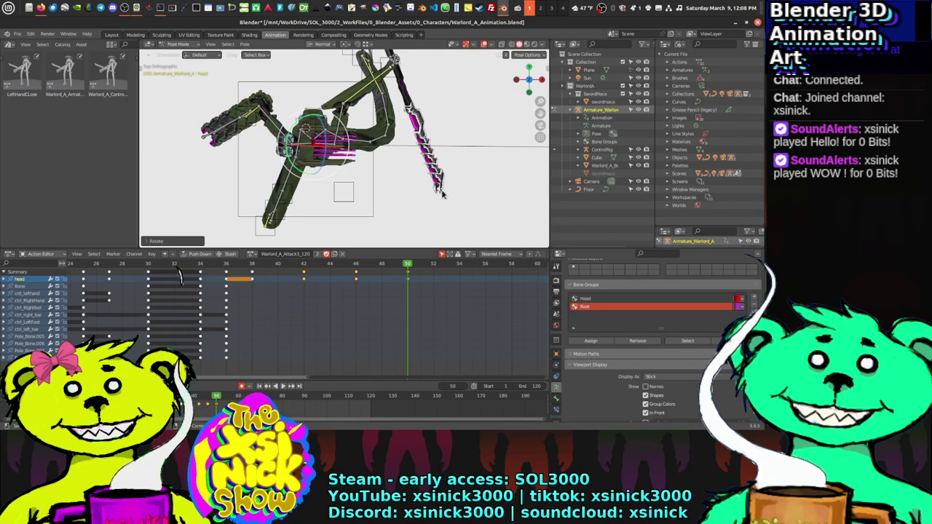
middle_drag(444, 193, 368, 88)
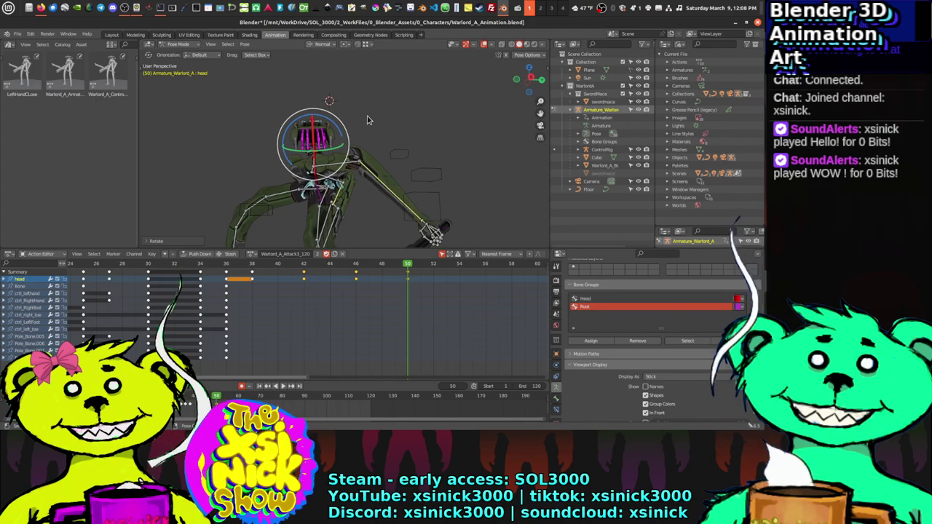
Step: Return to frame 42, view the rig from the left, and select the head control
key(KP_3)
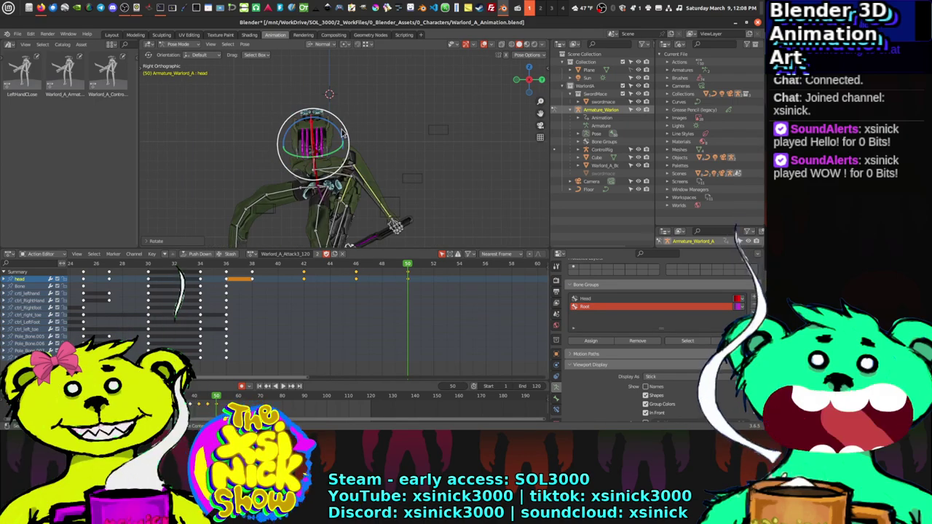
drag(343, 132, 344, 140)
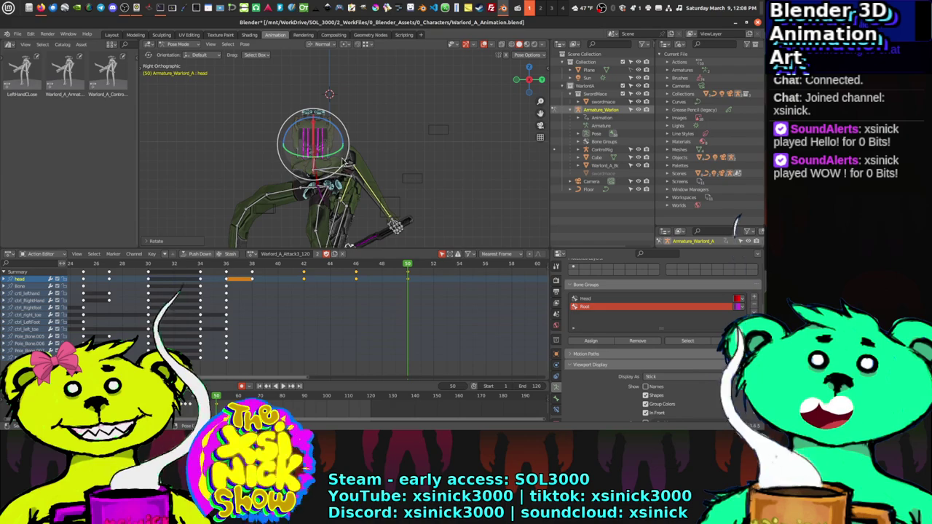
drag(379, 267, 309, 277)
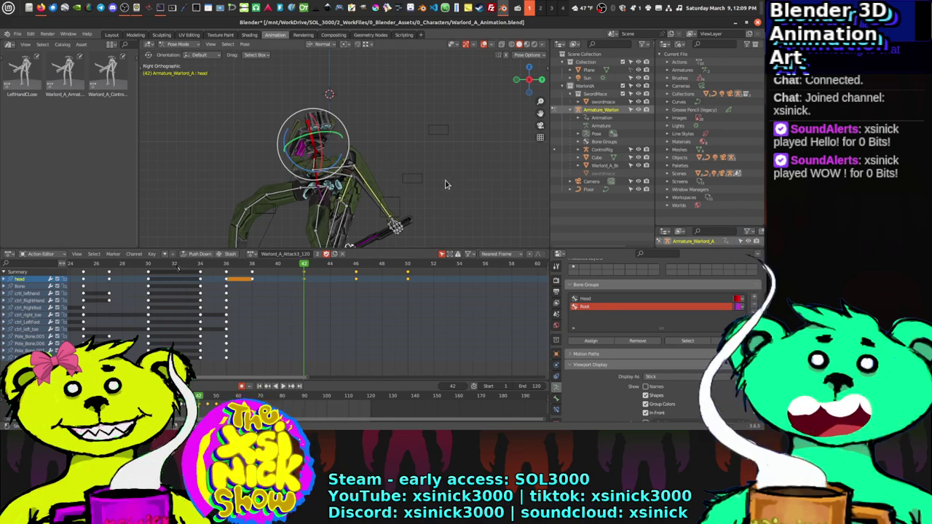
key(ctrl+KP_3)
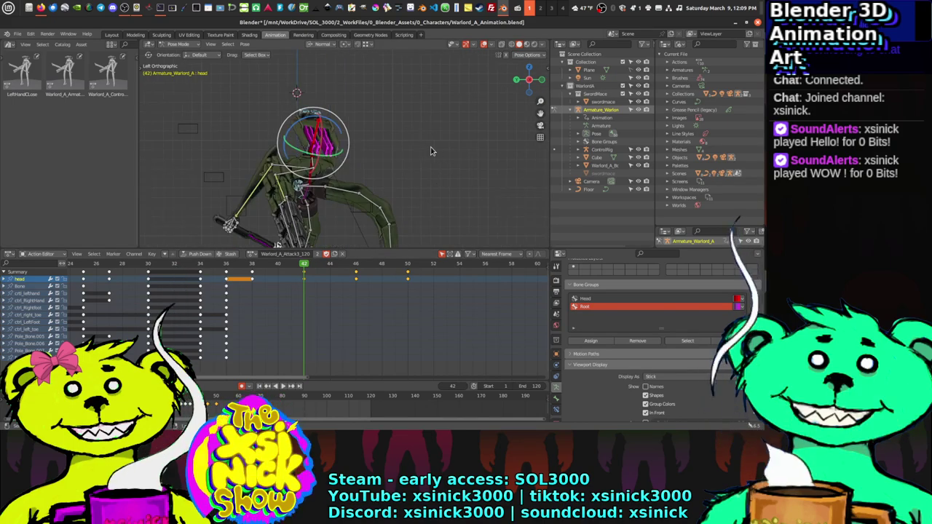
click(332, 137)
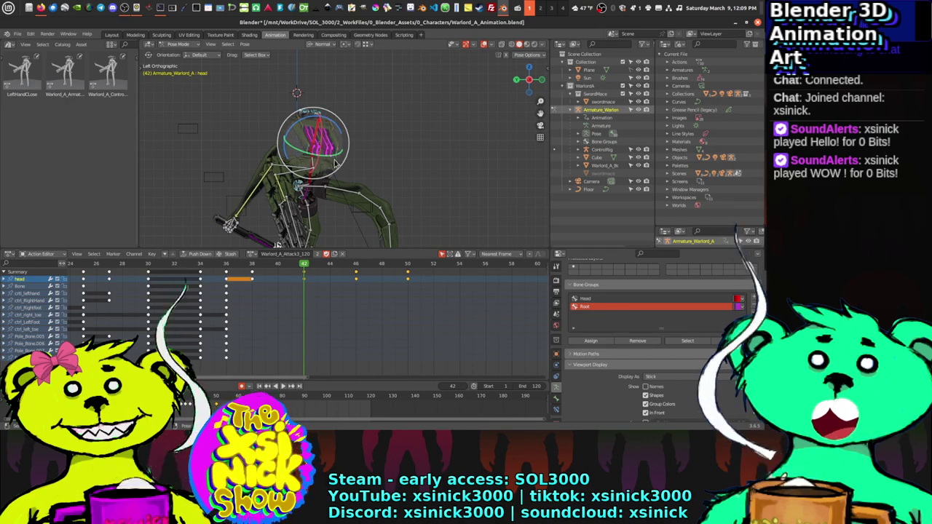
drag(335, 163, 338, 163)
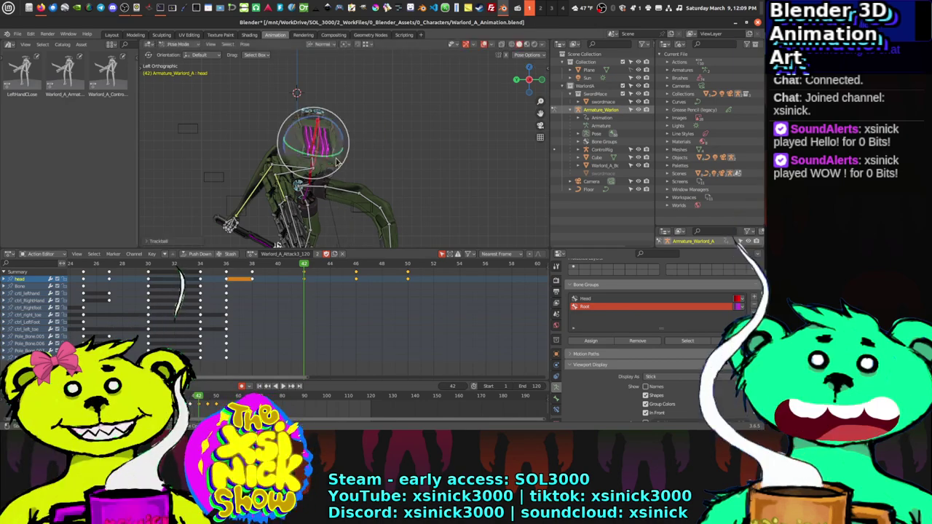
Step: Rotate the head control in small steps: Y axis, free, Y axis again, then Z axis
key(r)
key(y)
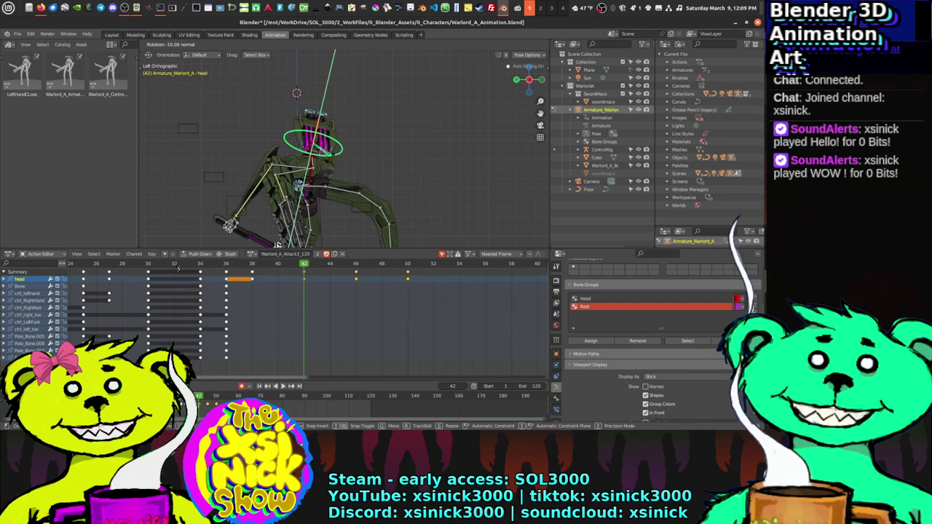
click(337, 132)
key(r)
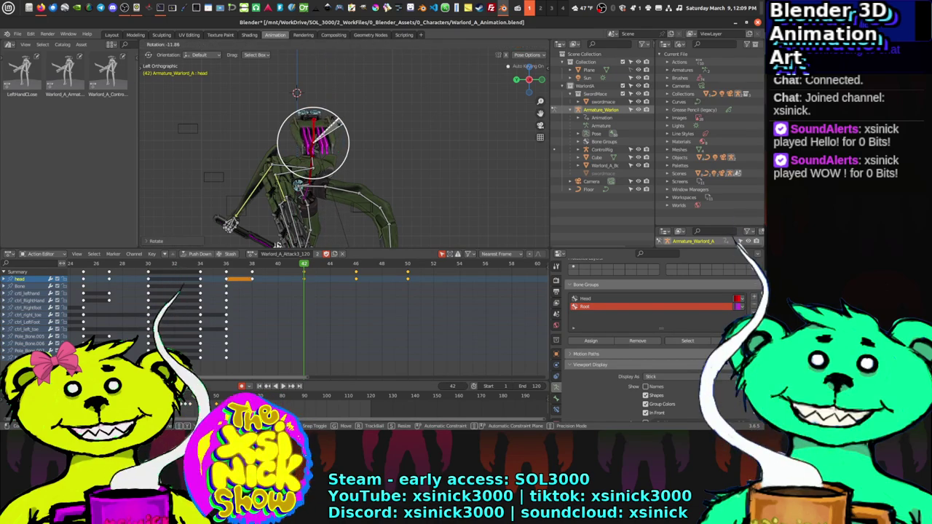
click(338, 126)
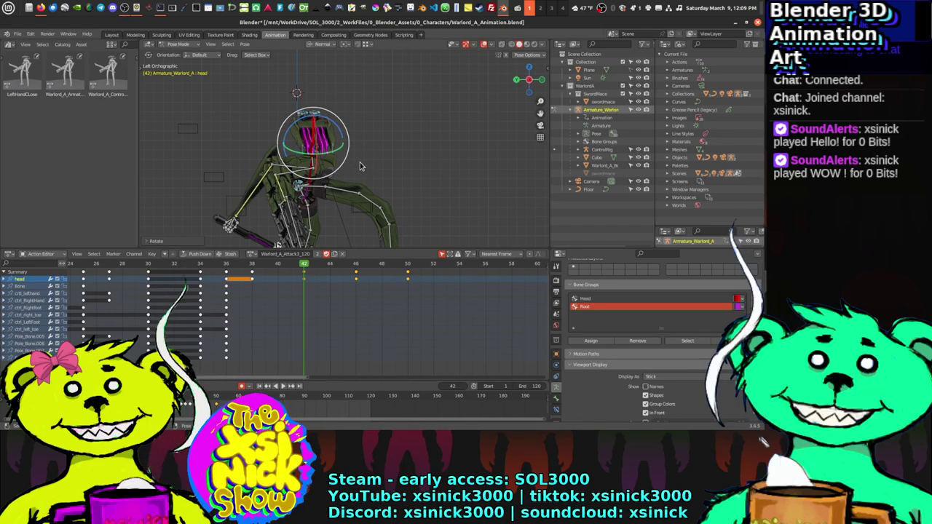
shift+middle_drag(360, 166, 364, 166)
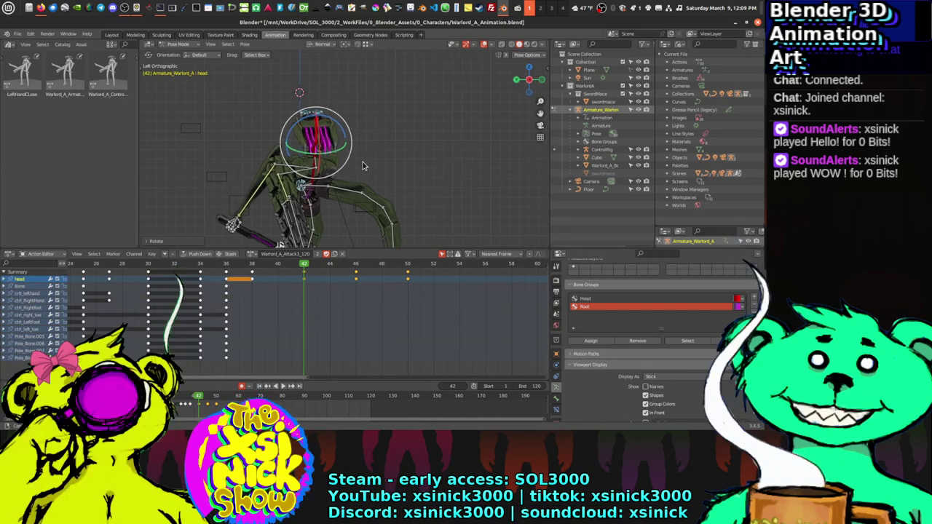
key(r)
key(y)
key(y)
click(340, 132)
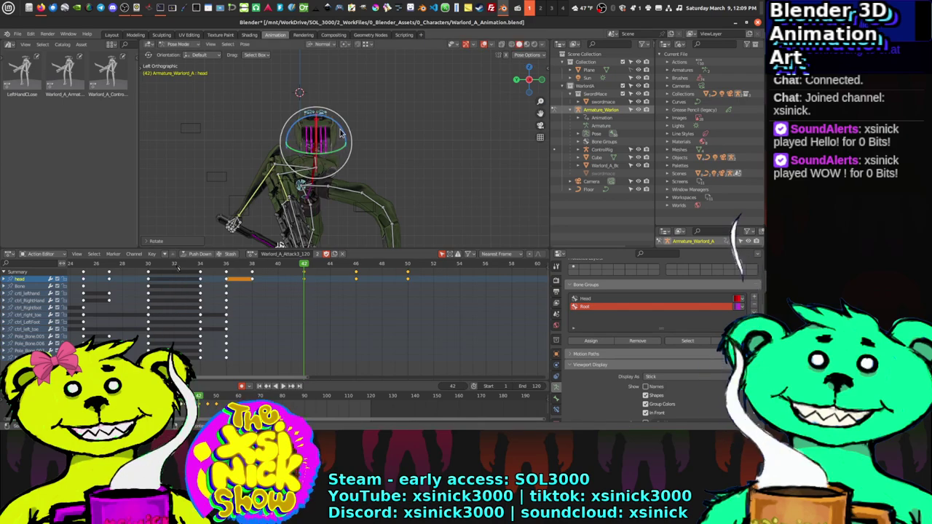
key(r)
key(z)
key(z)
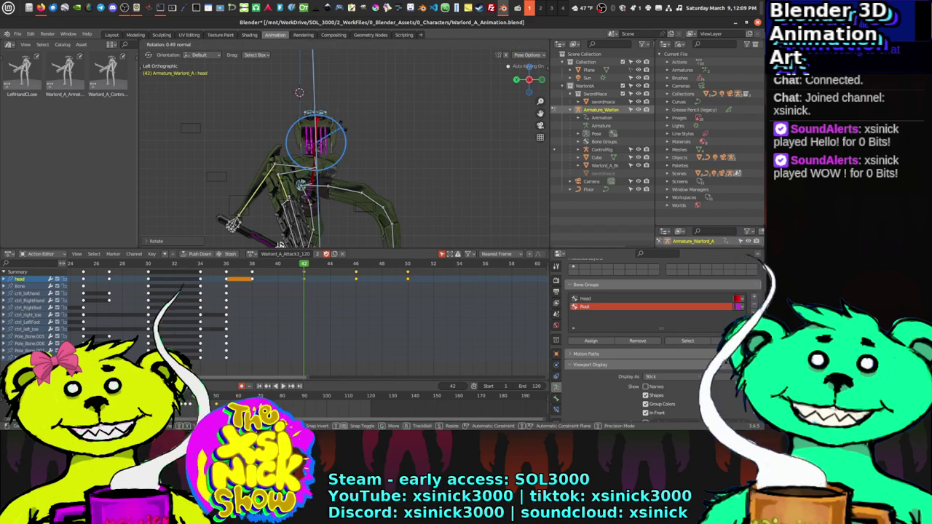
click(342, 129)
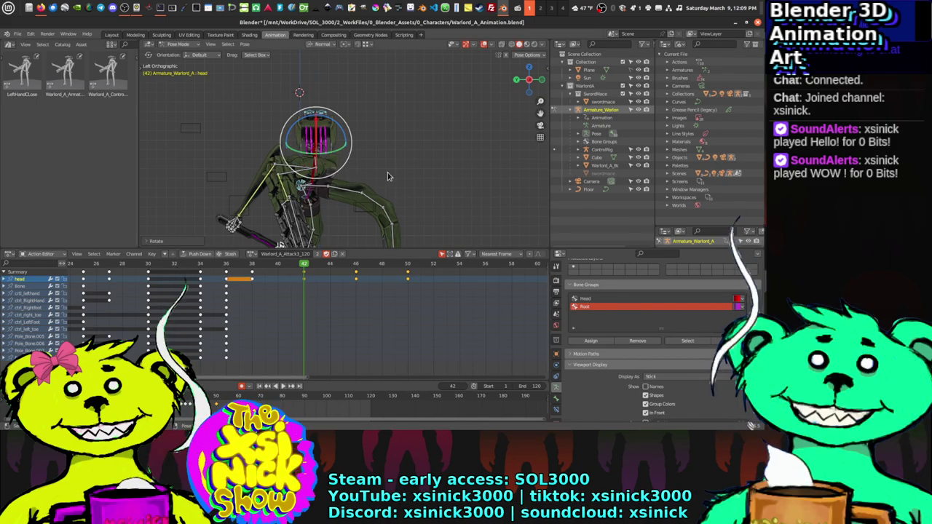
Step: Check the new head pose from the right and front views
key(KP_3)
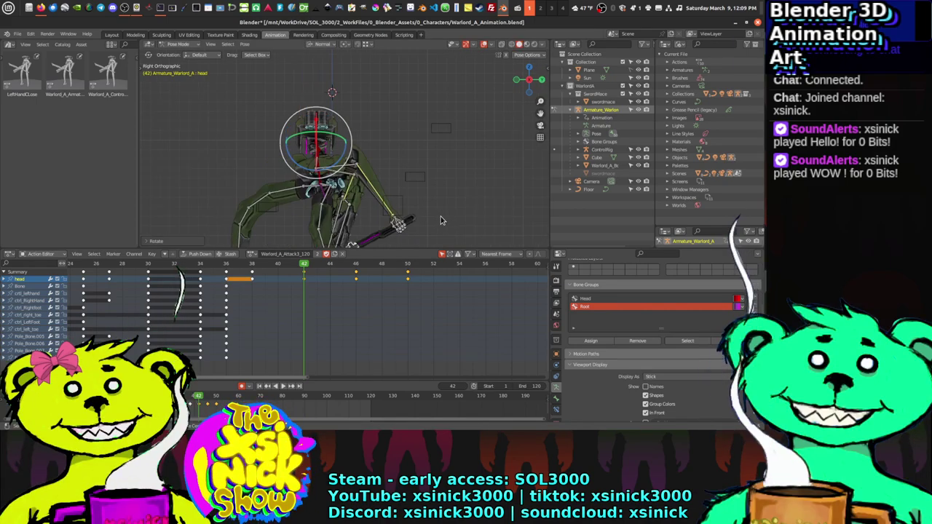
key(KP_1)
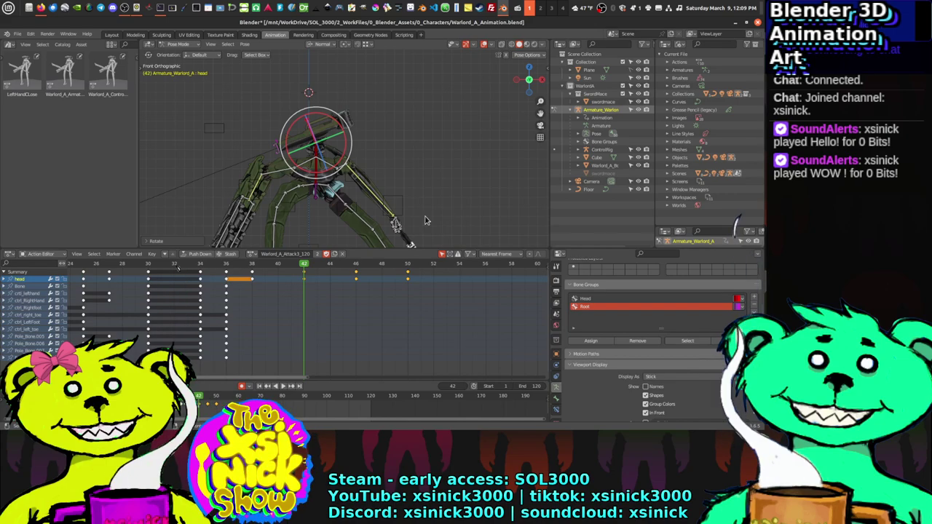
scroll(330, 156, down, 3)
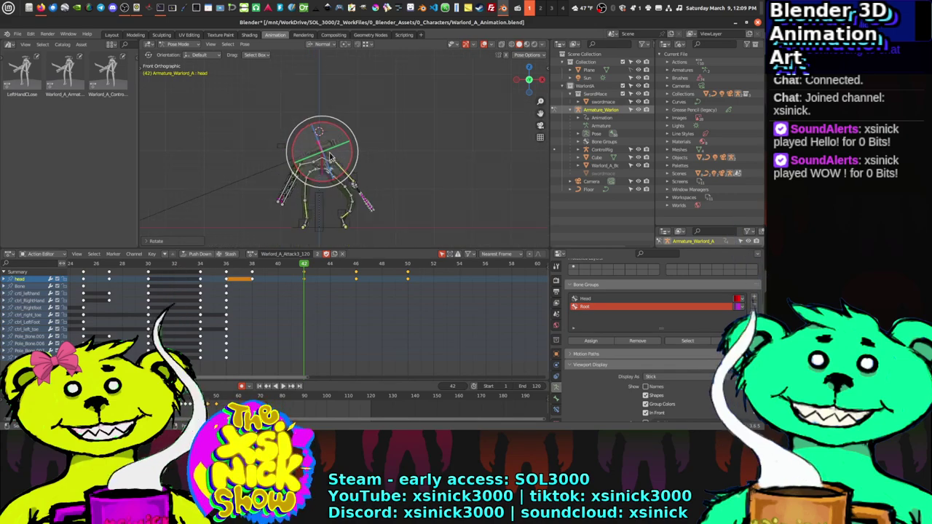
drag(328, 156, 313, 166)
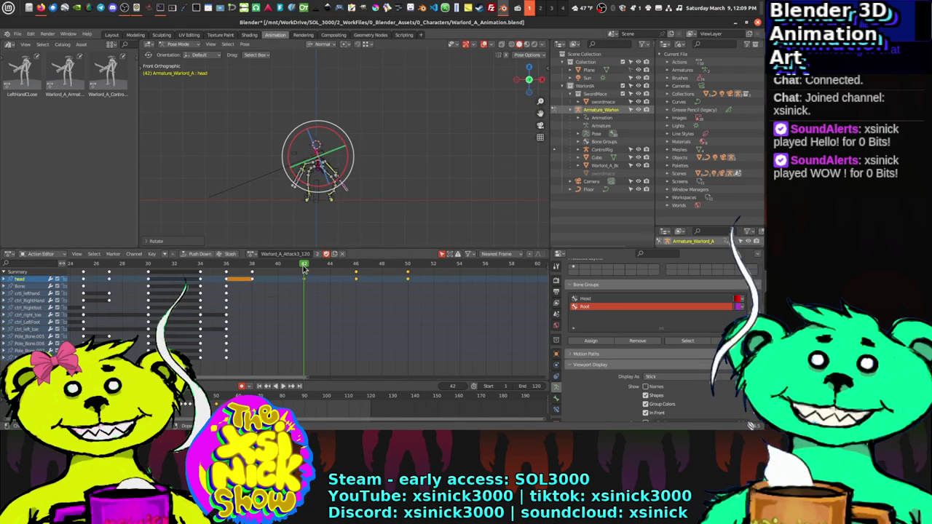
Step: Play the animation, stop near frame 40, then scrub from 41 toward 50 to watch the head
key(space)
click(274, 268)
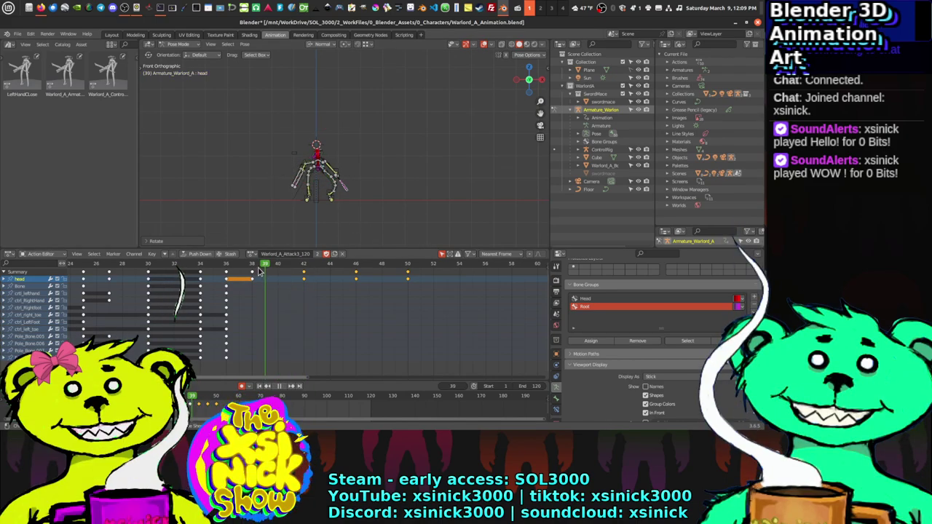
drag(253, 273, 290, 269)
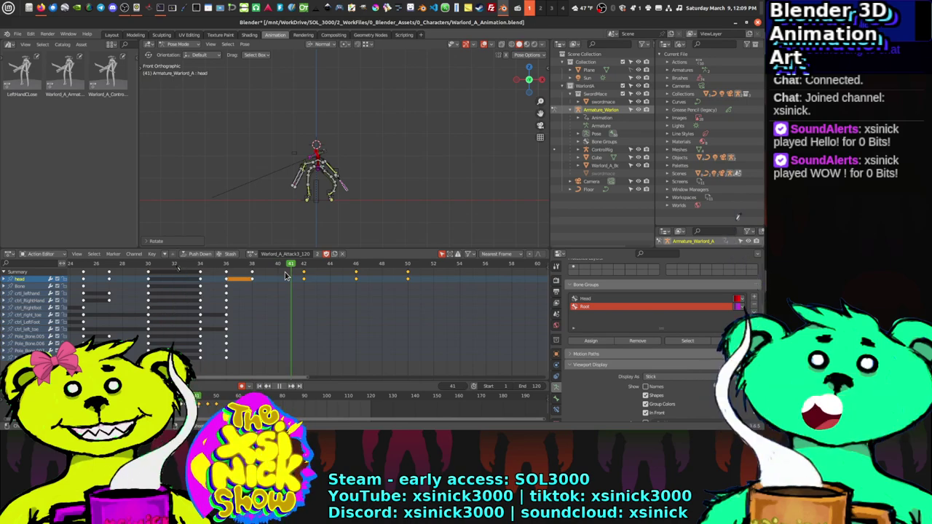
drag(289, 186, 228, 198)
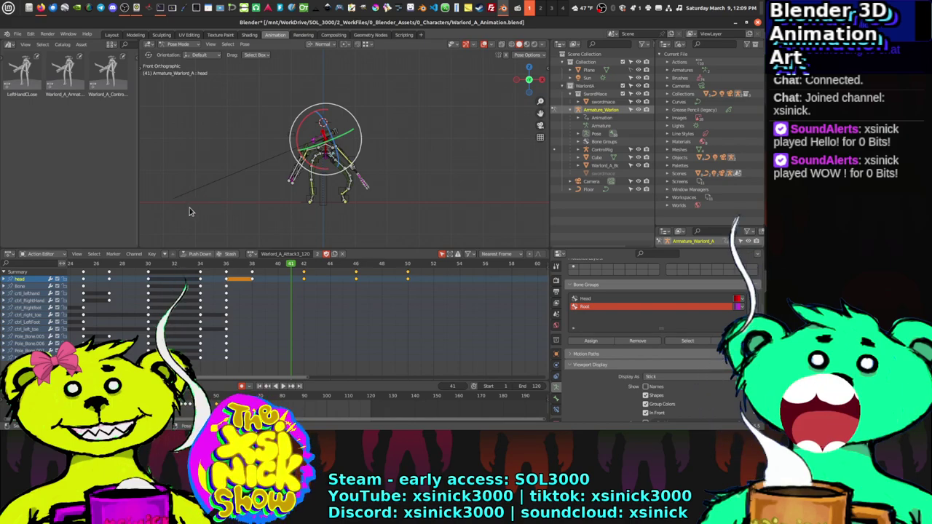
drag(294, 267, 325, 268)
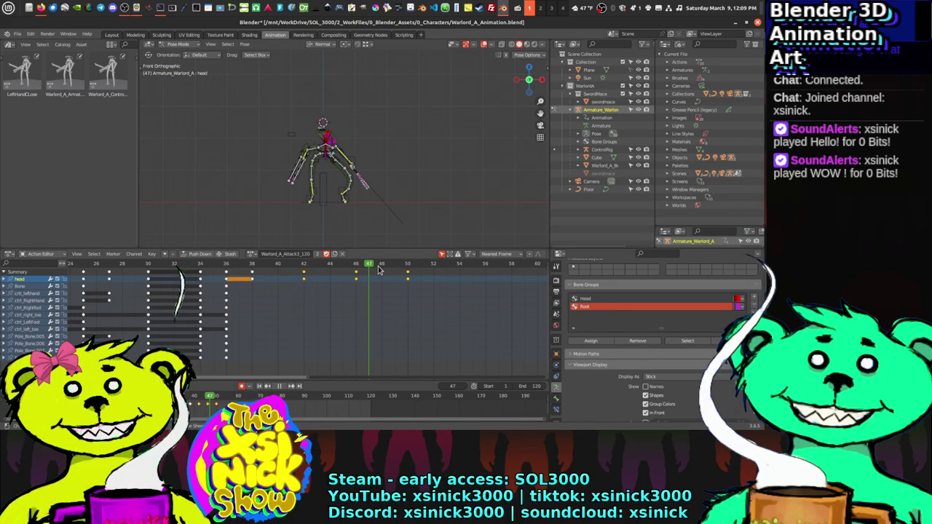
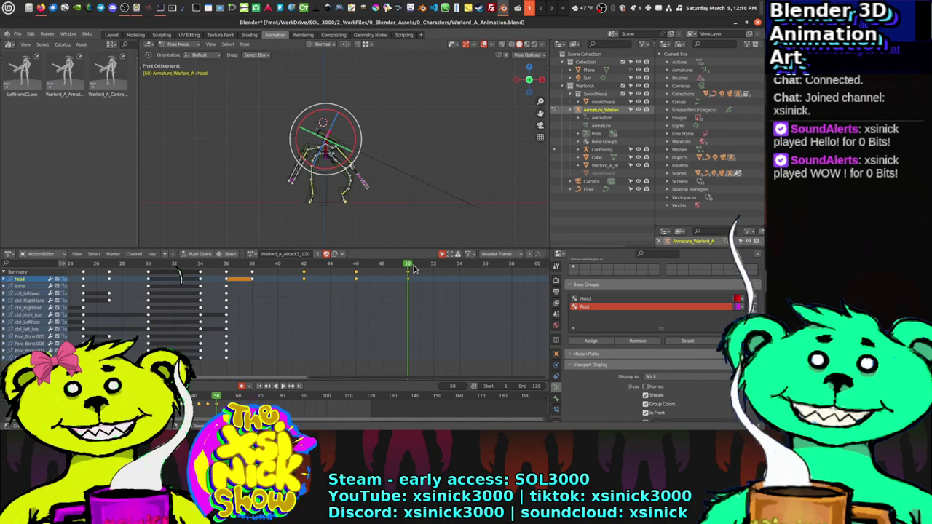
Step: Rotate the head bone about the X axis at frame 42
drag(413, 269, 253, 272)
key(Up)
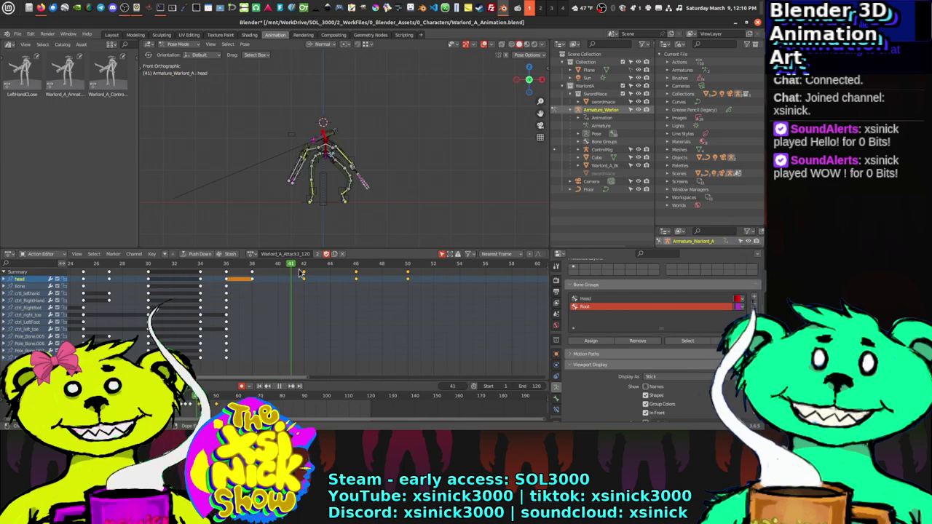
key(r)
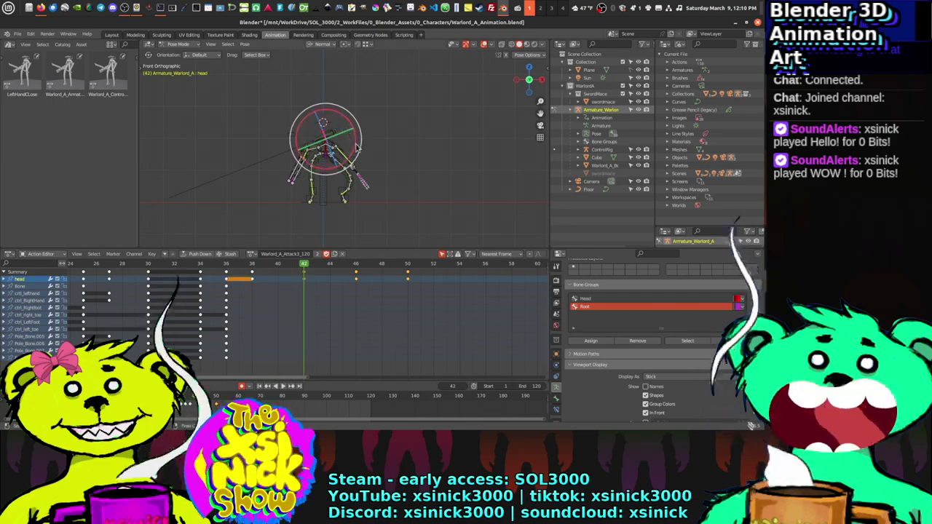
drag(342, 123, 353, 139)
key(r)
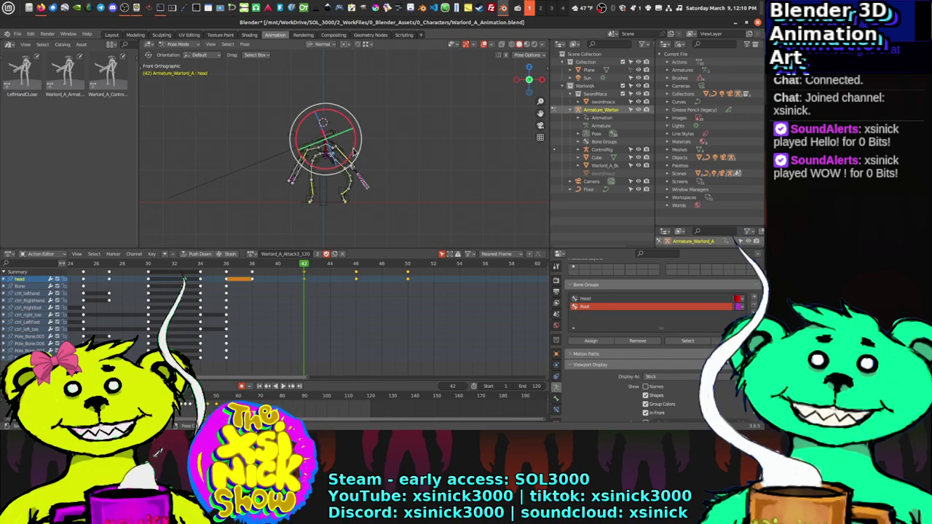
key(x)
key(x)
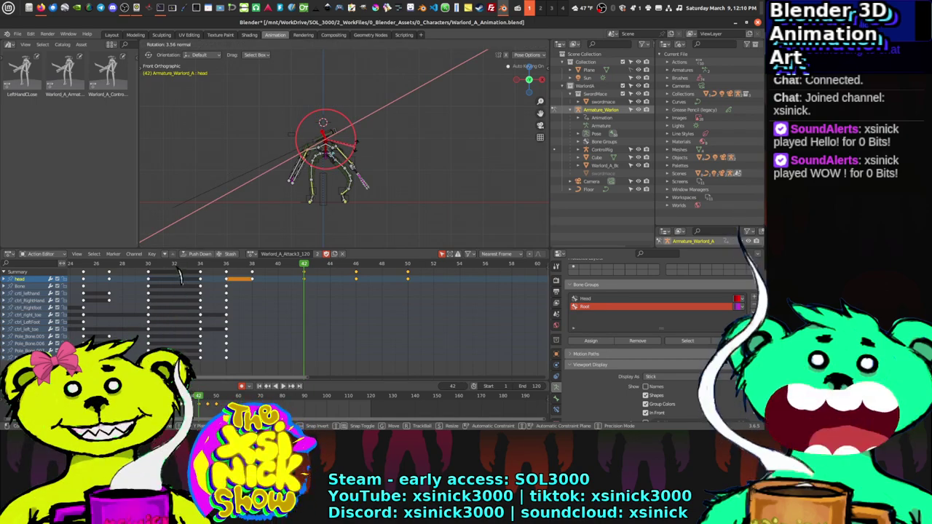
click(178, 269)
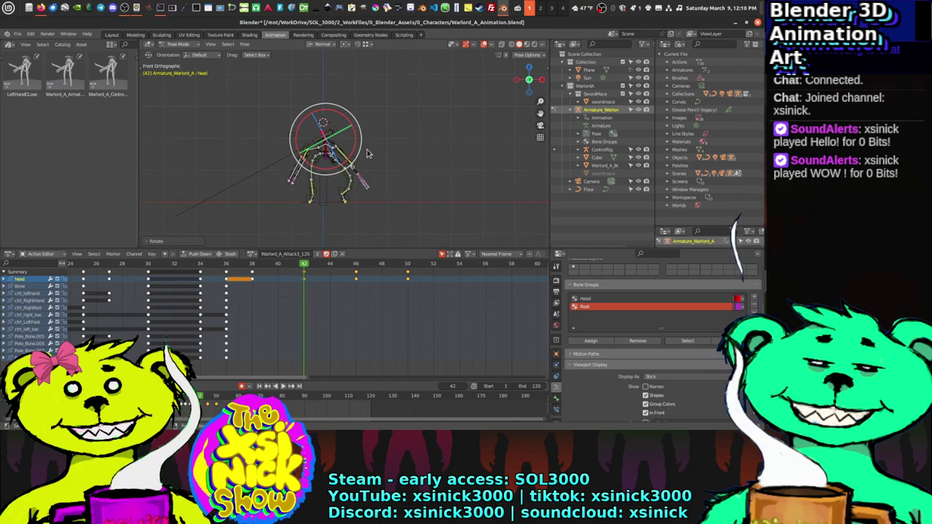
drag(357, 149, 739, 243)
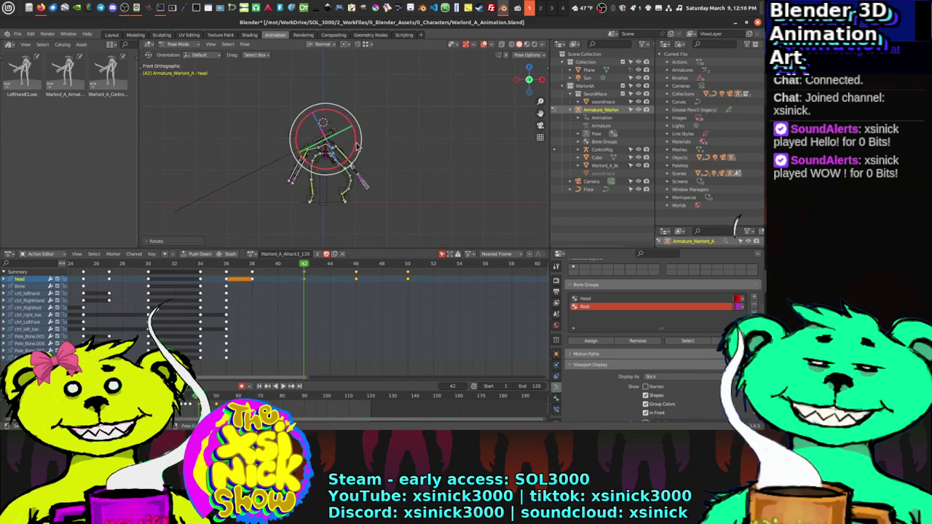
drag(357, 147, 358, 145)
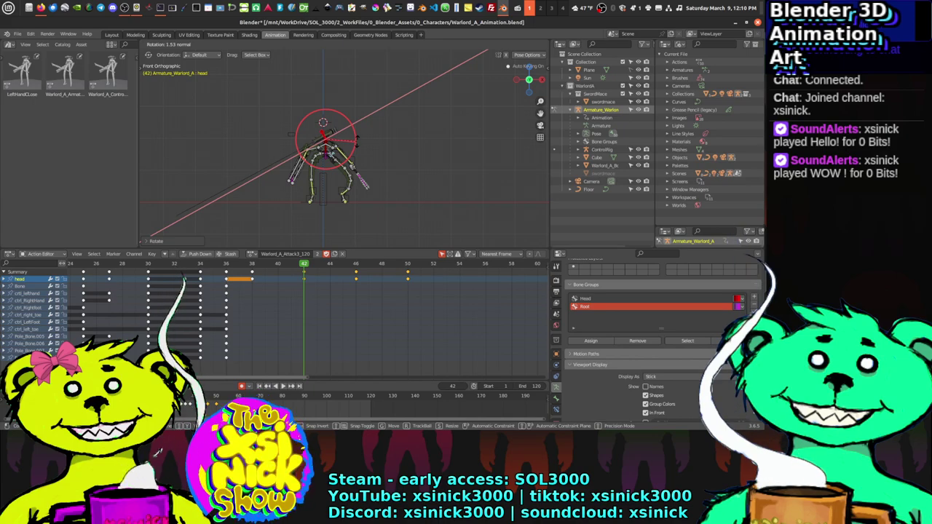
drag(357, 145, 309, 179)
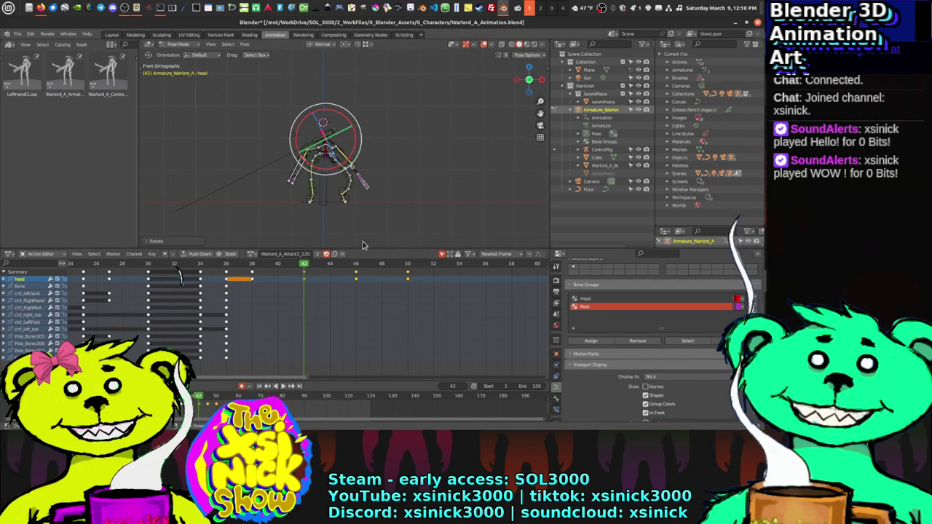
Step: Scrub through frames 38–43 to review the head motion around frame 42
drag(304, 268, 263, 270)
key(Left)
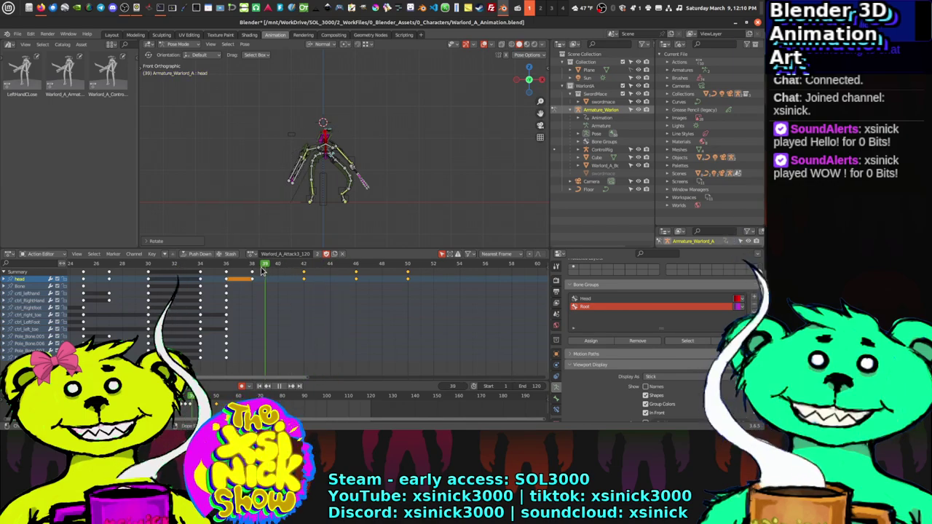
key(Right)
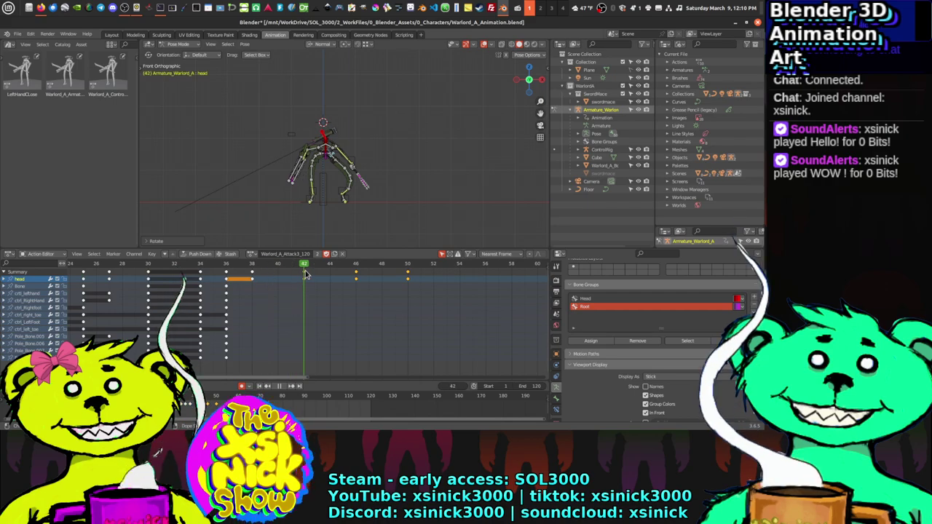
key(Right)
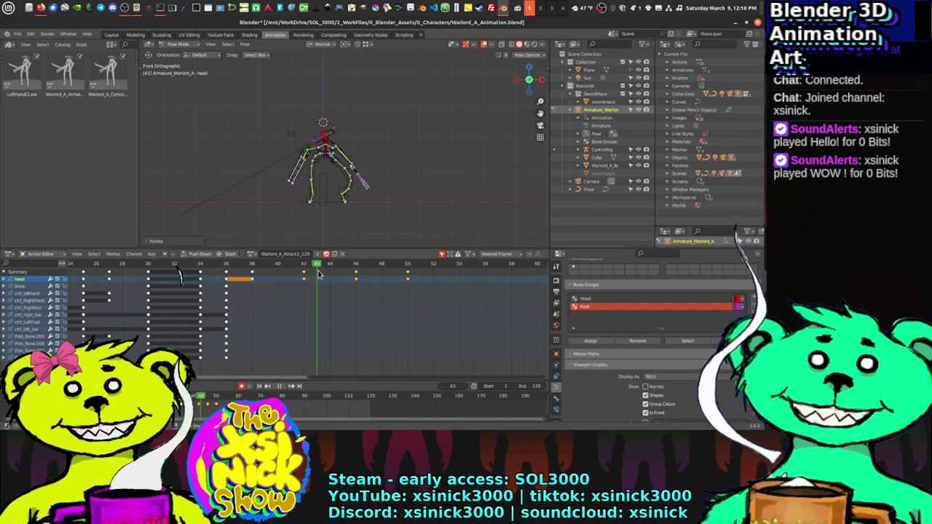
drag(323, 274, 407, 277)
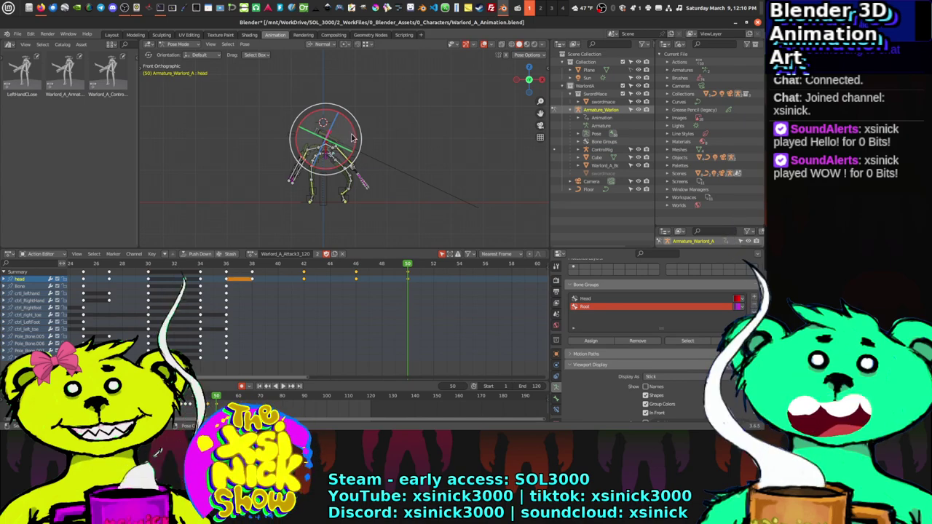
Step: Tilt the head bone slightly at frame 50 and view it from the side
drag(357, 144, 357, 142)
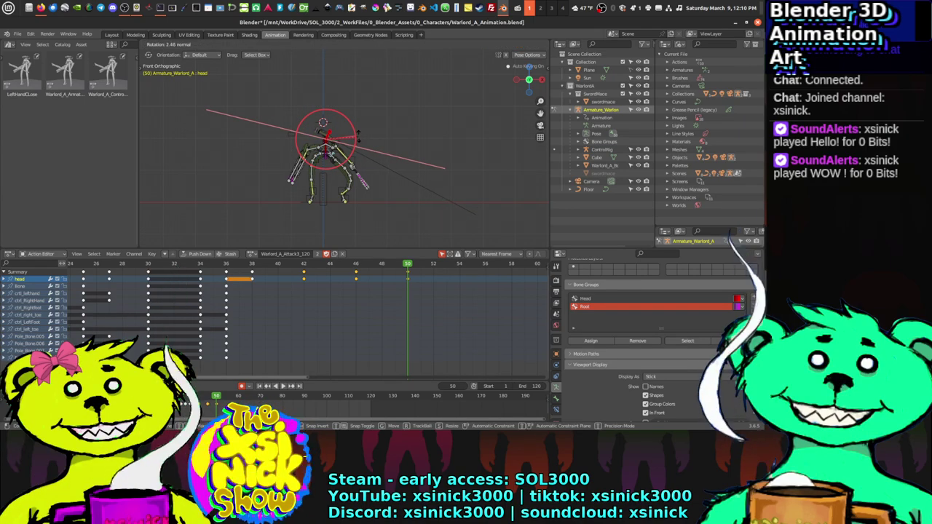
drag(357, 142, 358, 138)
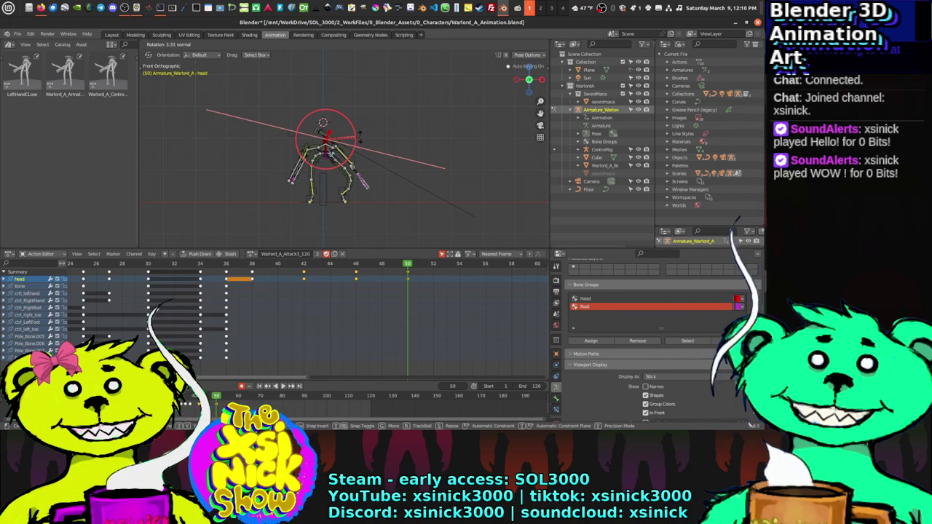
drag(357, 137, 357, 138)
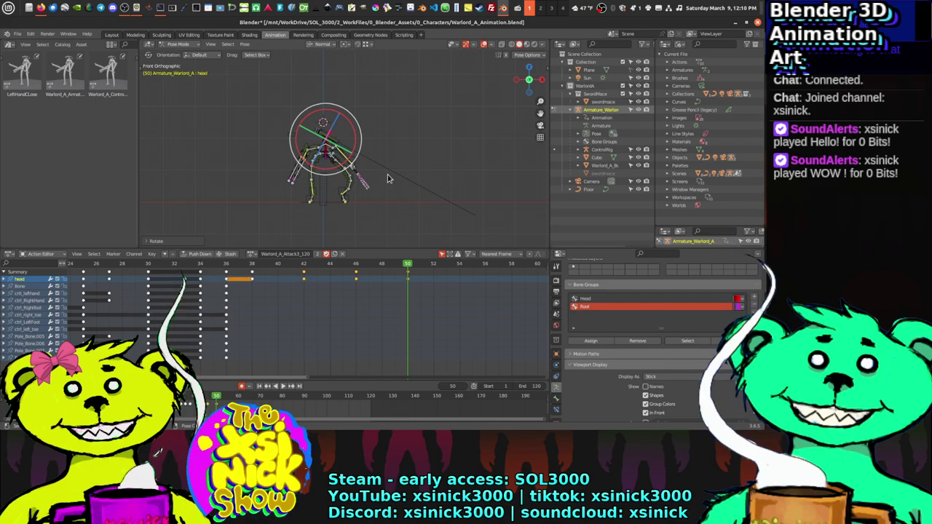
key(KP_3)
Step: From the opposite side view, play the attack and rotate the head at frame 46
scroll(341, 145, up, 2)
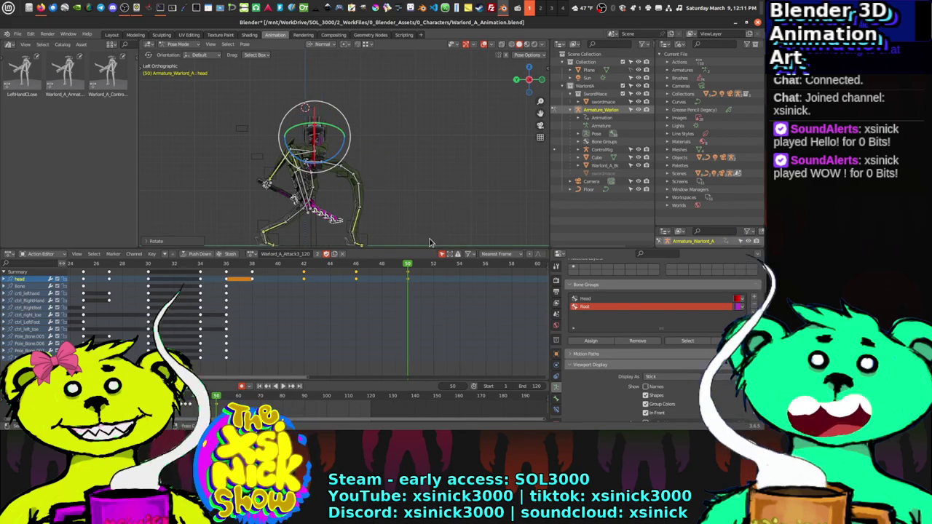
key(ctrl+KP_3)
key(space)
drag(404, 265, 304, 269)
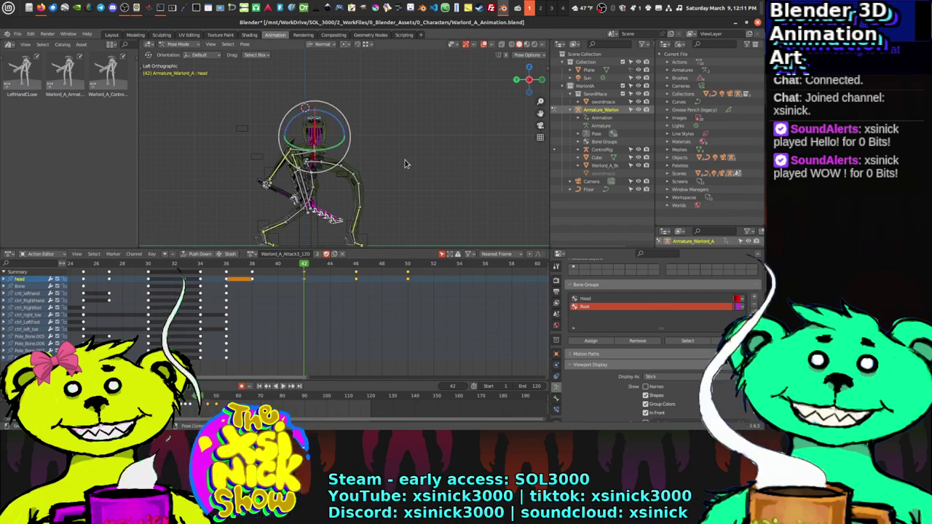
shift+middle_drag(373, 178, 380, 154)
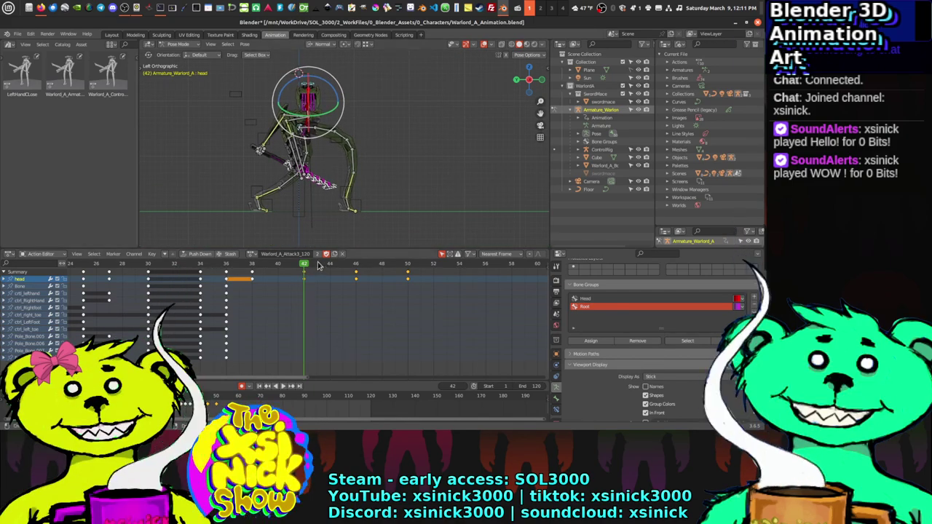
drag(319, 266, 355, 274)
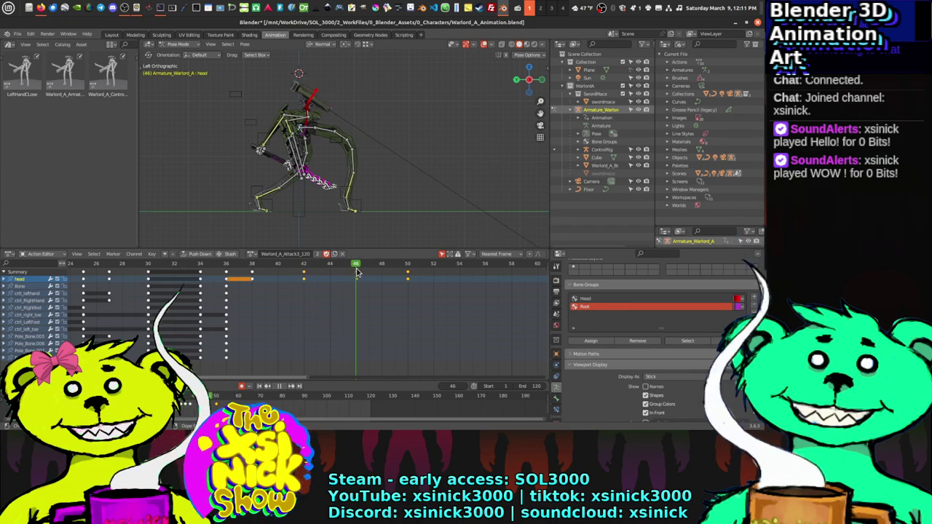
shift+middle_drag(374, 245, 349, 152)
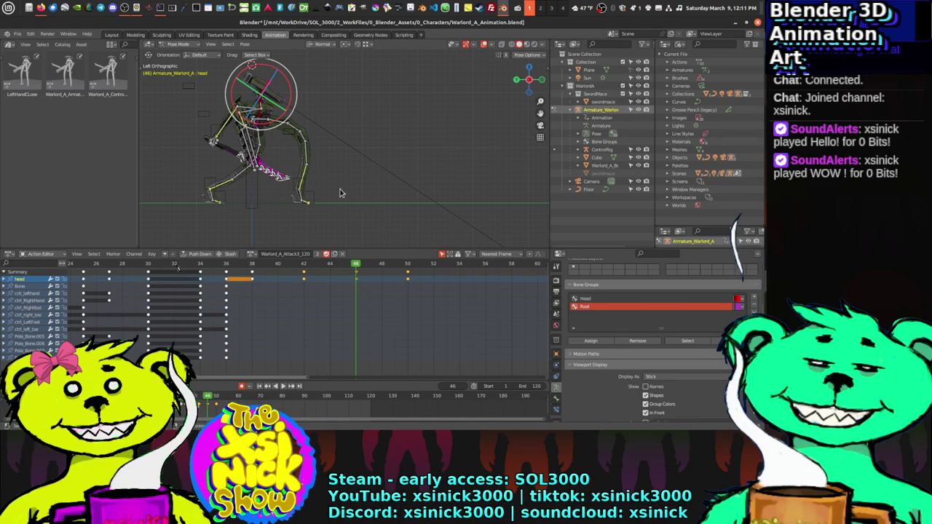
key(r)
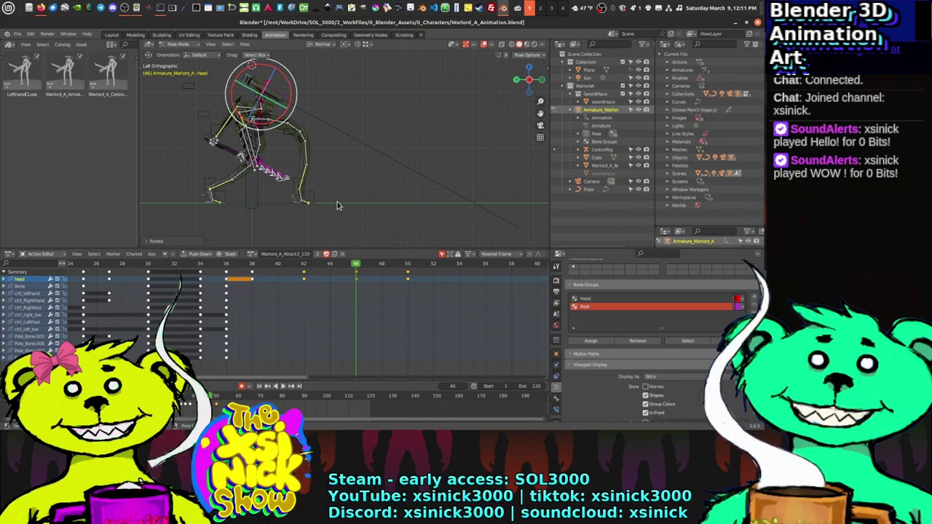
click(346, 266)
Step: Add an X-axis head rotation key at frame 38 and replay the attack
drag(347, 267, 253, 275)
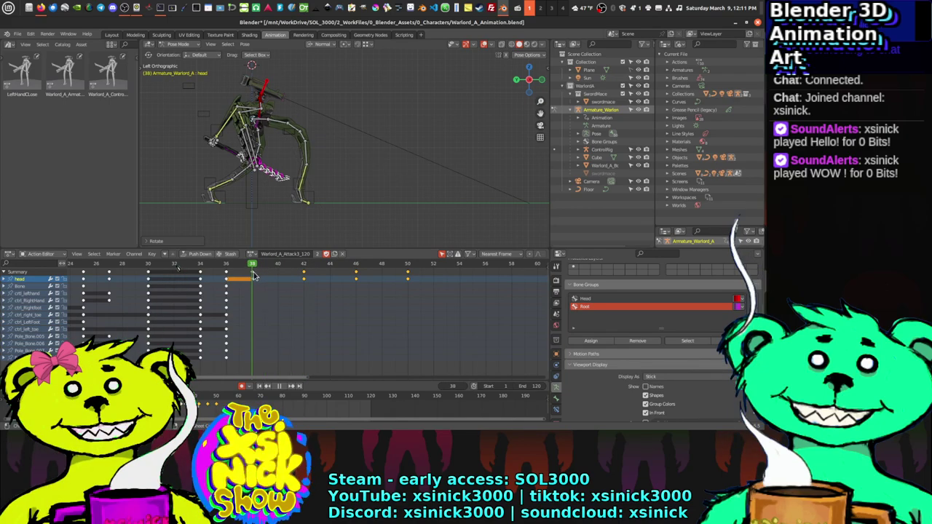
key(r)
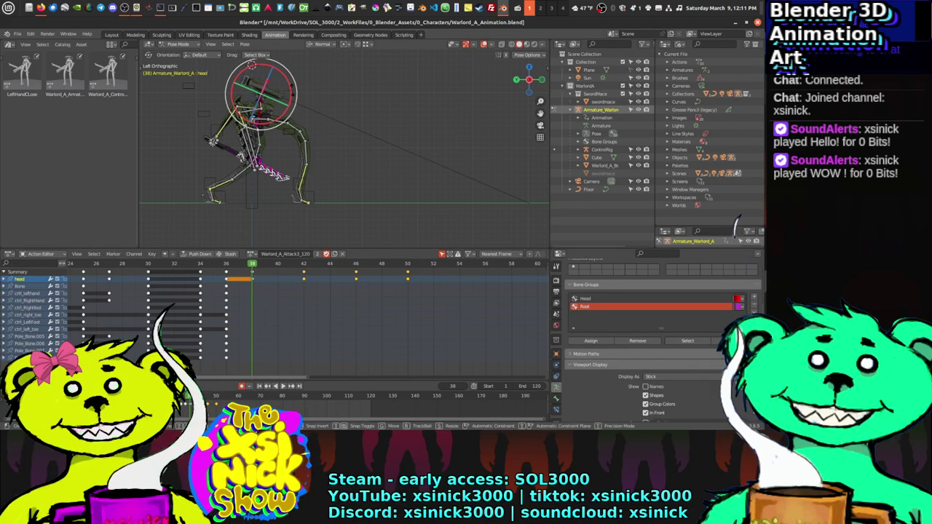
key(x)
key(x)
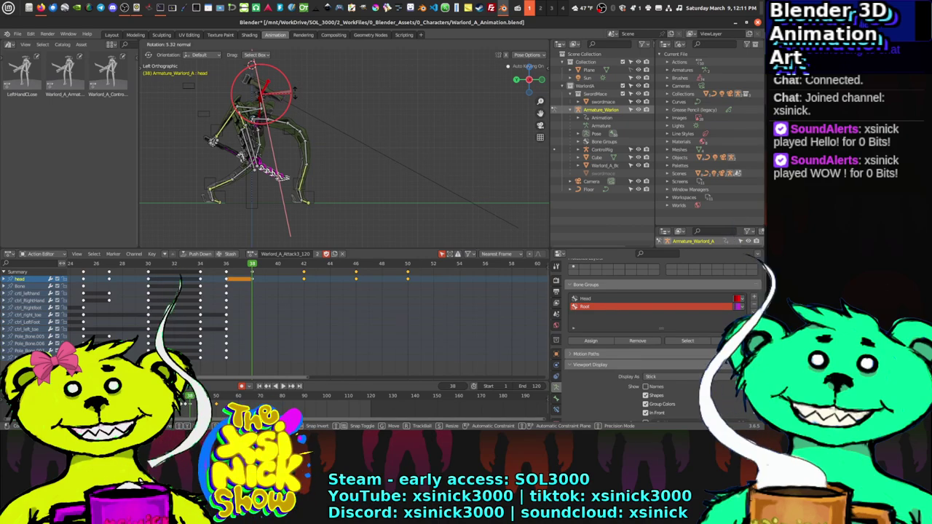
click(263, 268)
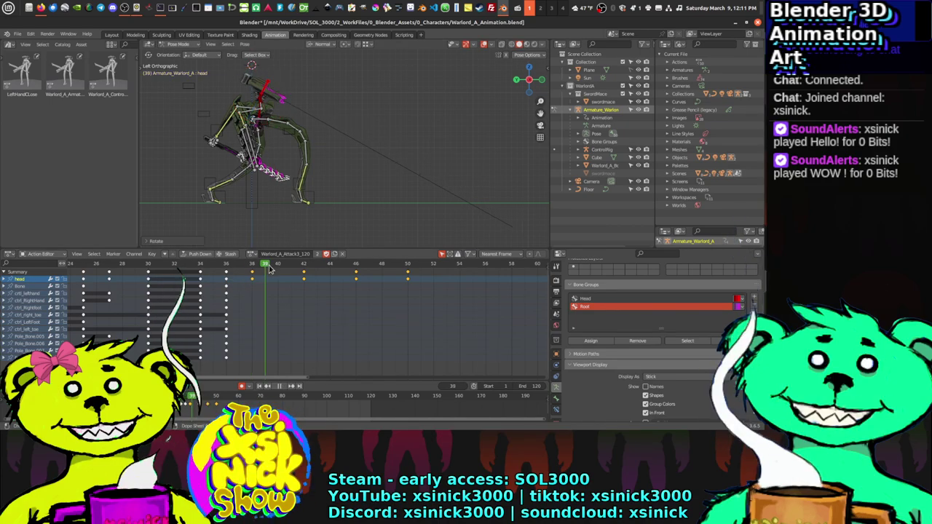
key(space)
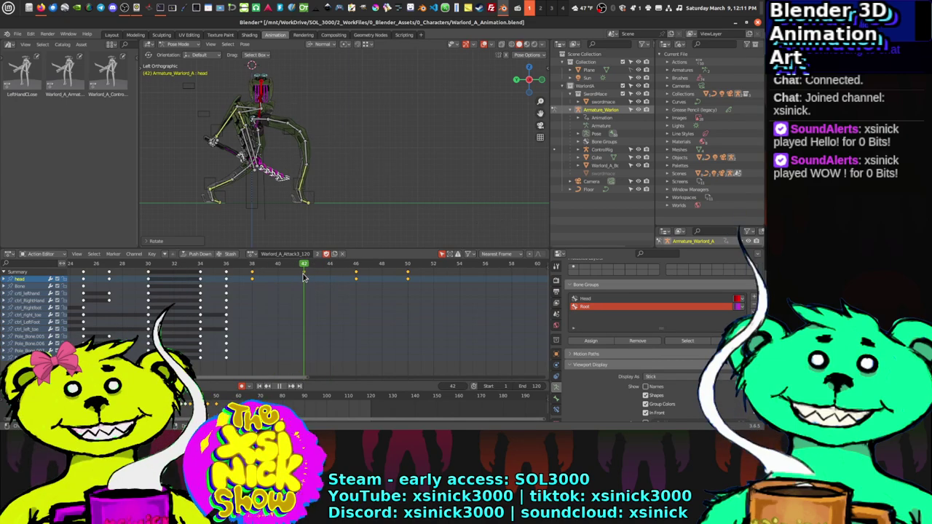
Step: Rotate the head bone slightly at frame 50, reframing the armature
drag(333, 280, 308, 282)
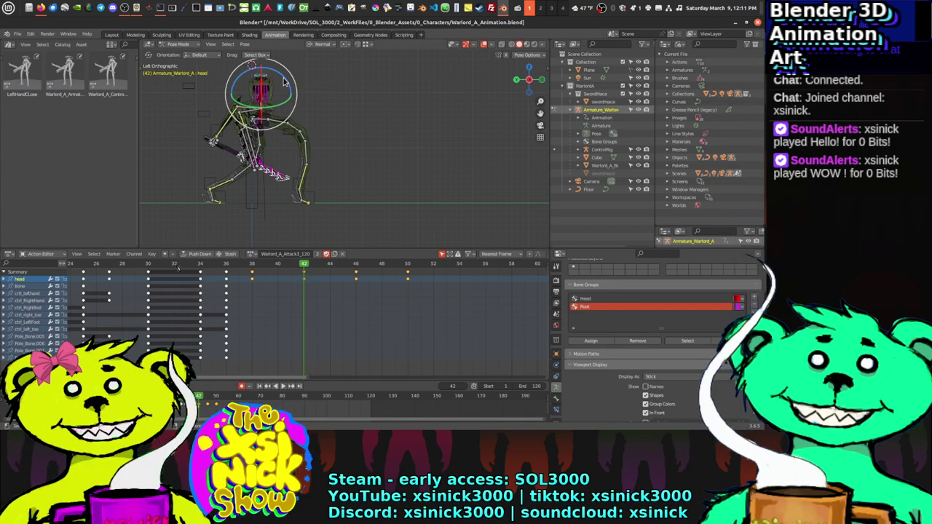
drag(284, 82, 287, 106)
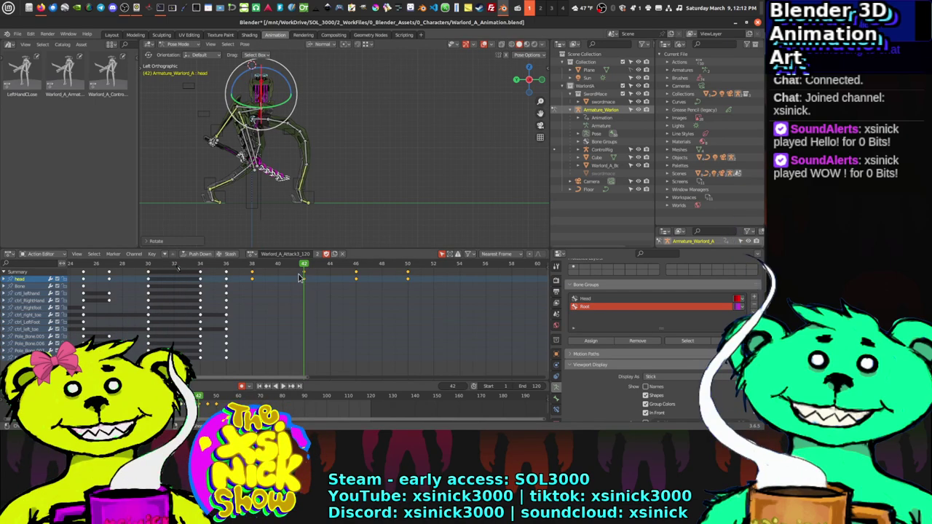
drag(303, 268, 348, 300)
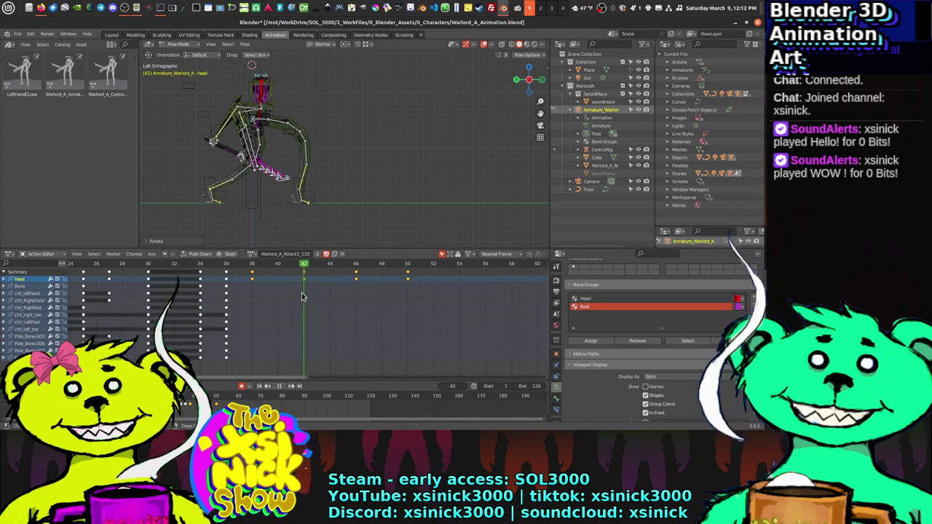
drag(303, 296, 411, 306)
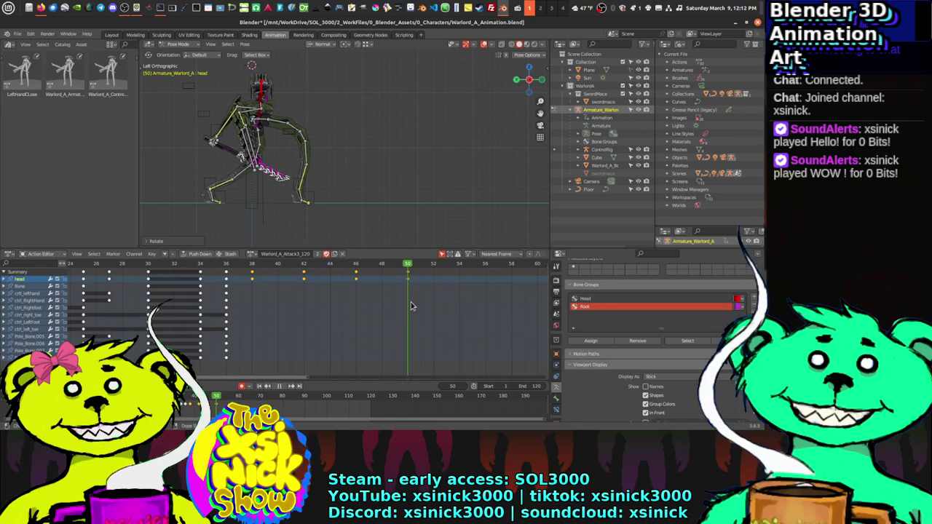
click(260, 91)
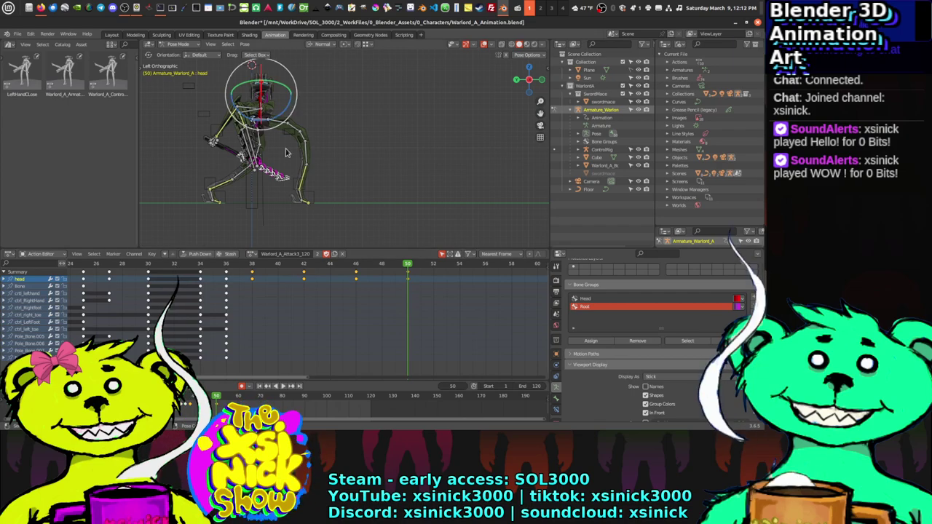
shift+middle_drag(281, 125, 316, 137)
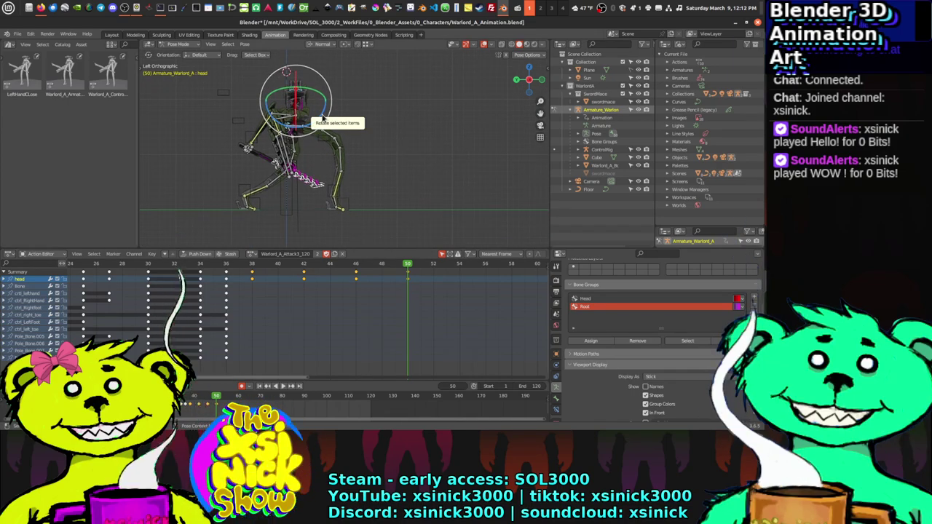
drag(322, 116, 323, 119)
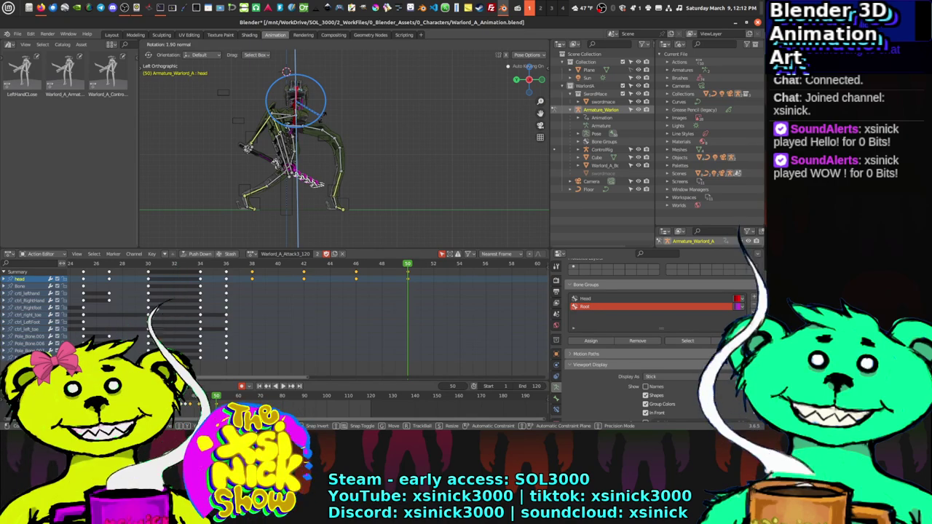
mouse_move(737, 222)
mouse_down()
mouse_move(738, 241)
mouse_move(739, 225)
mouse_up()
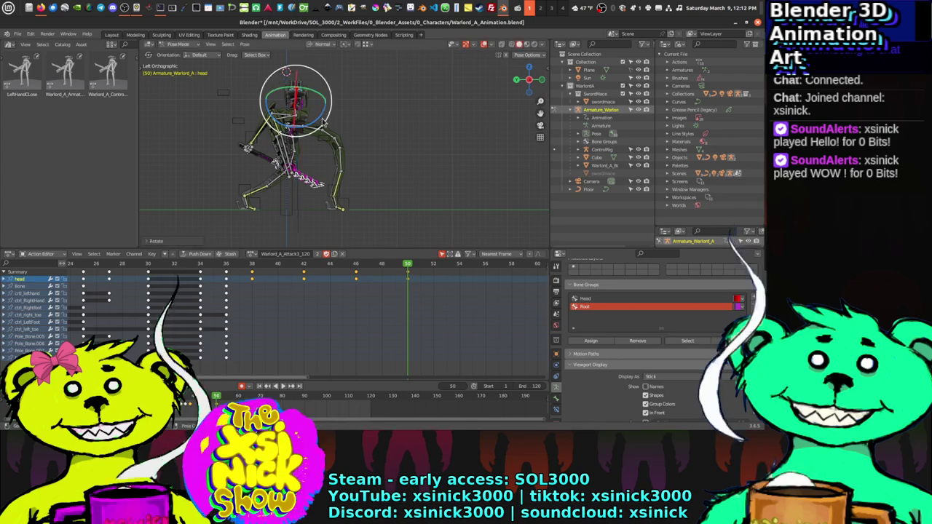
Step: Re-rotate the head bone at frame 42 and confirm the key
drag(409, 268, 305, 265)
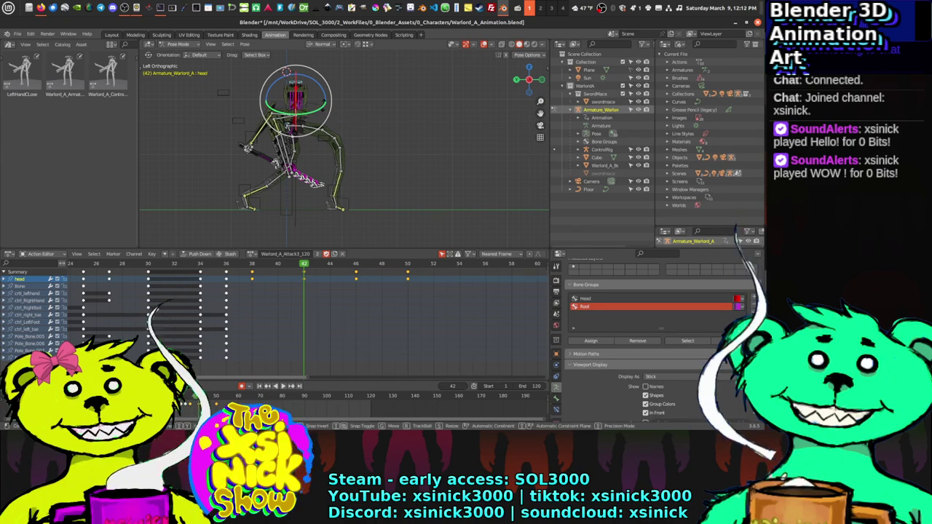
drag(325, 110, 334, 81)
key(shift+ctrl+space)
Step: Scrub and play frames 36–54 to review the head motion
drag(271, 270, 394, 271)
middle_drag(397, 219, 391, 172)
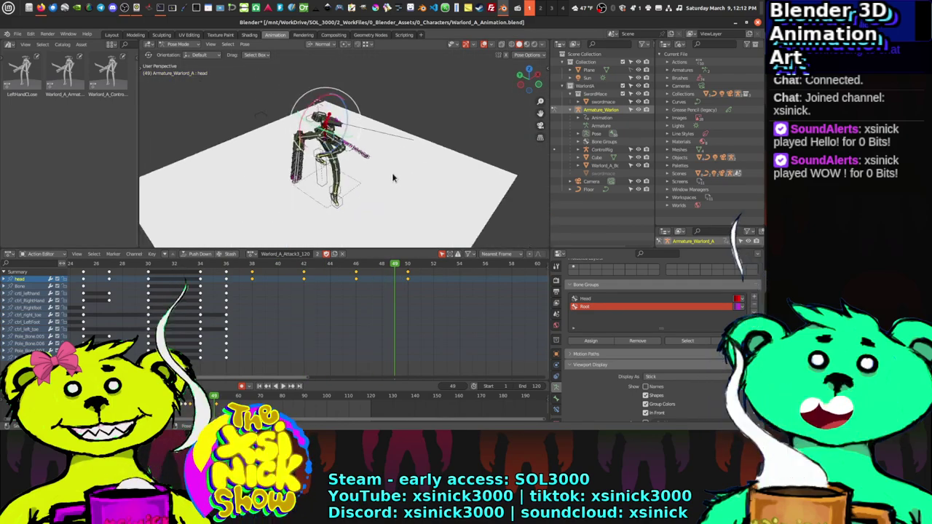
drag(377, 269, 317, 269)
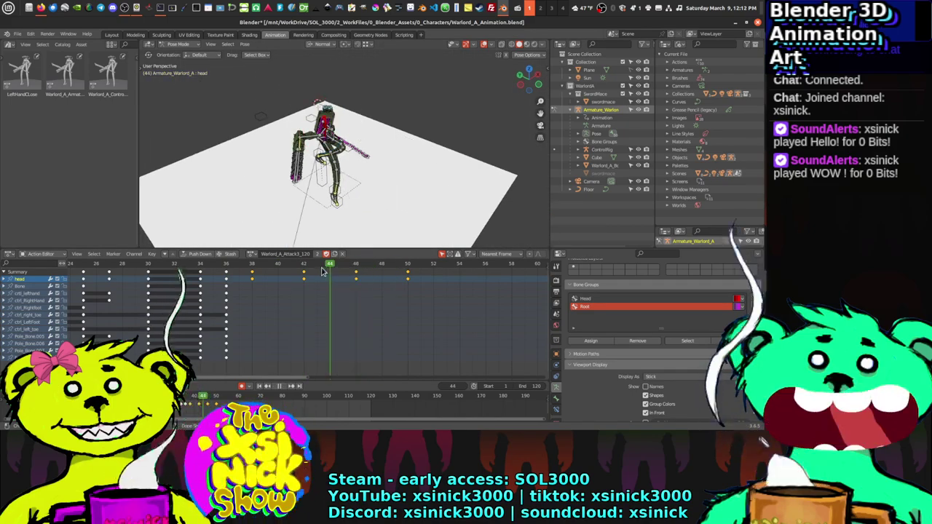
middle_drag(342, 175, 357, 166)
scroll(357, 167, down, 3)
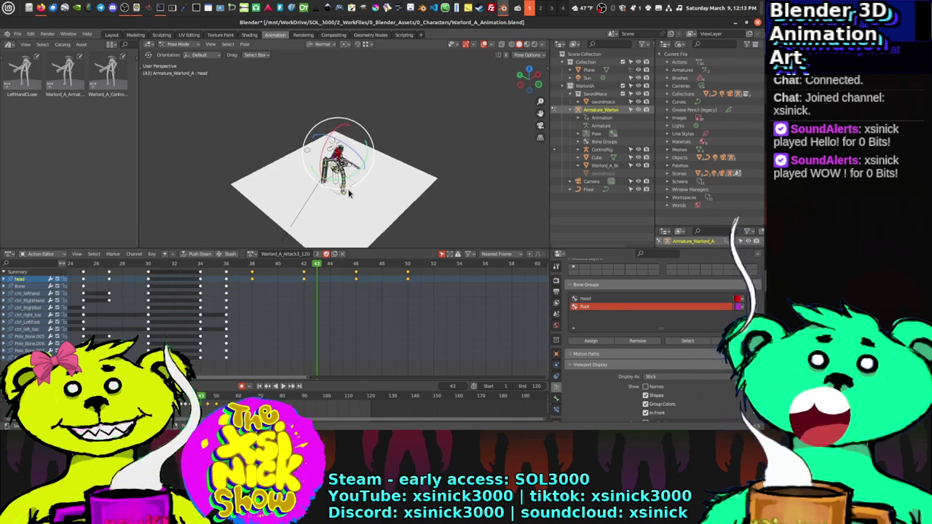
key(space)
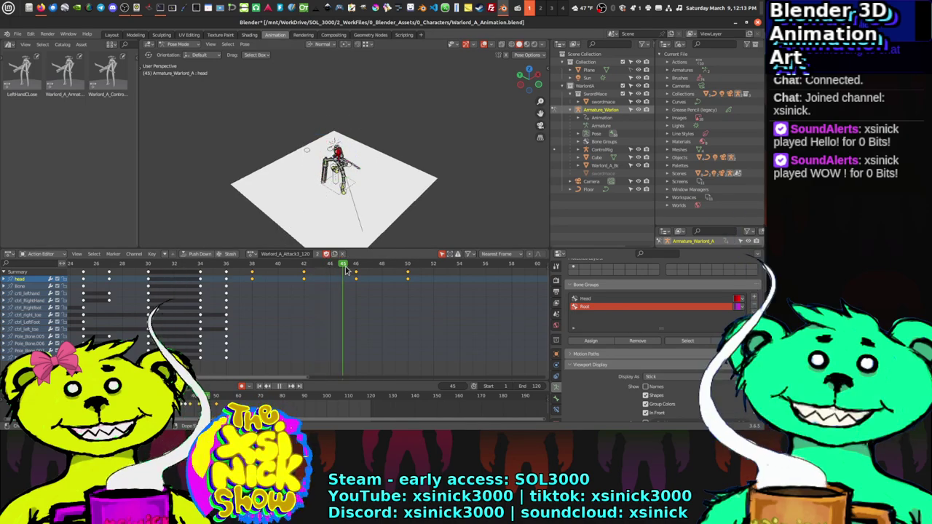
drag(345, 266, 301, 266)
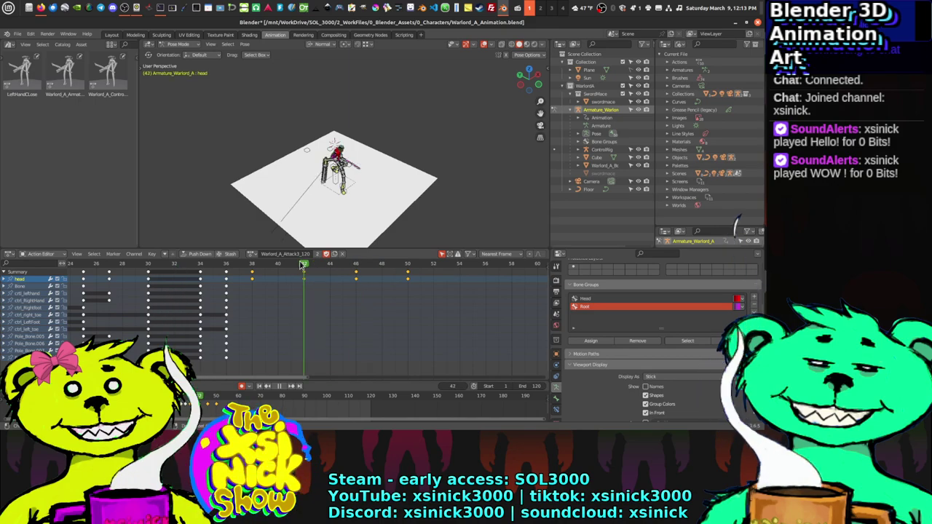
drag(368, 271, 394, 263)
drag(422, 262, 339, 262)
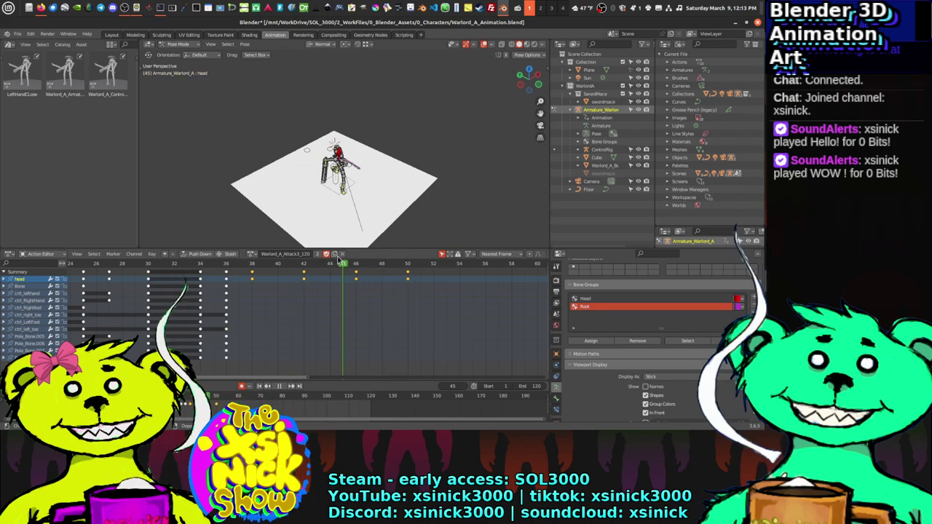
drag(273, 259, 418, 277)
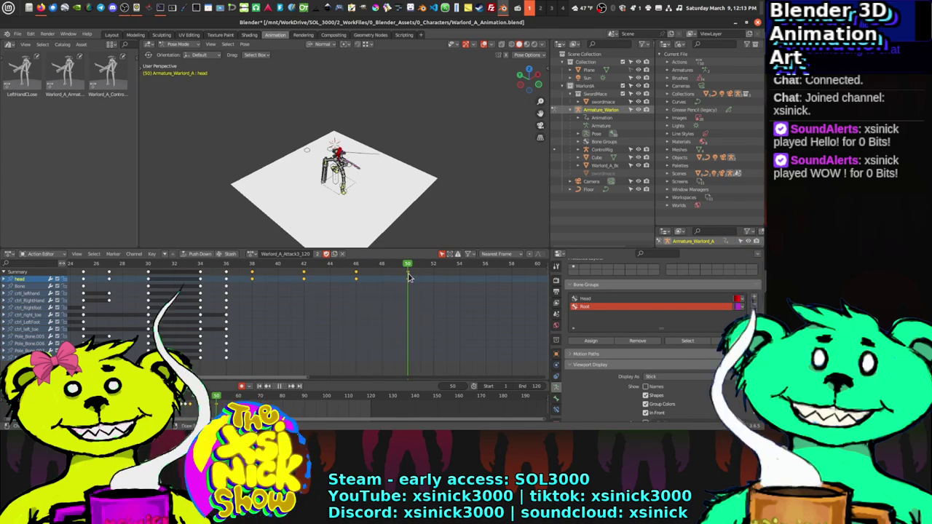
key(Right)
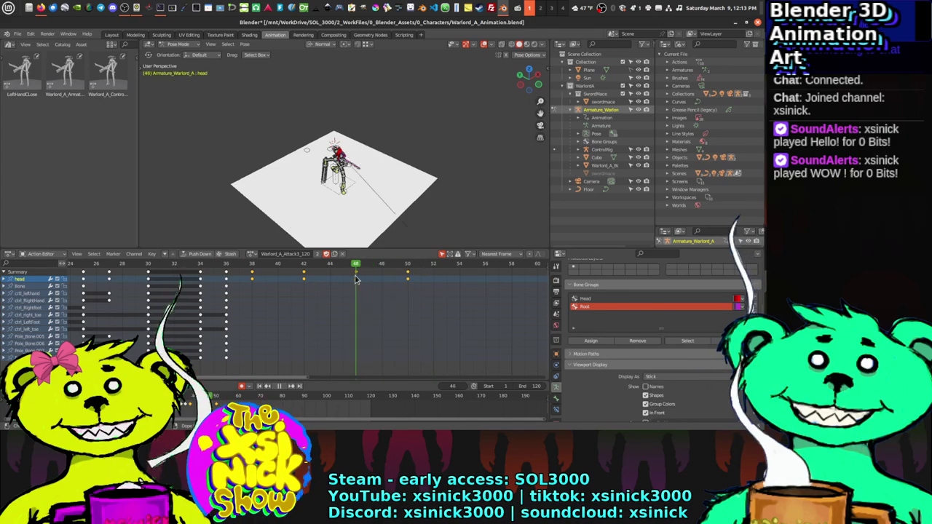
key(Right)
key(Right)
key(Right)
key(Right)
key(Right)
key(Right)
key(Right)
key(Right)
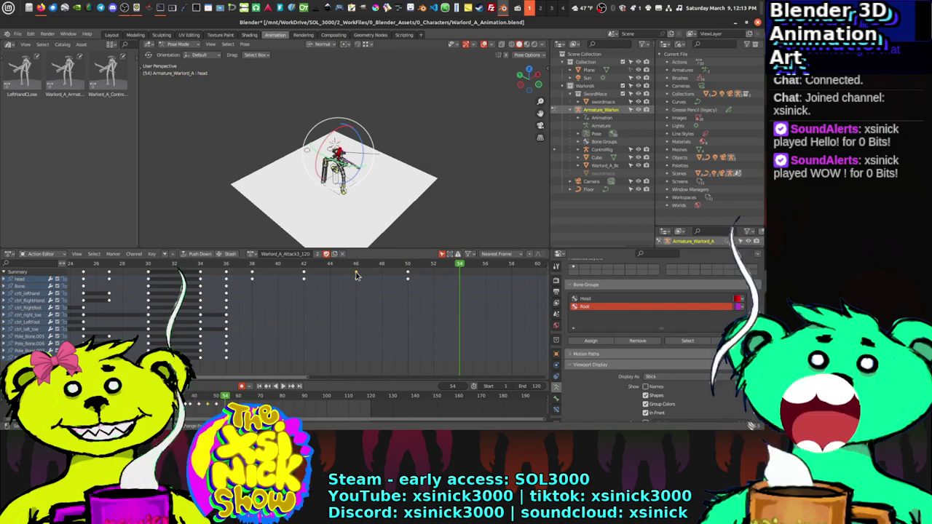
Step: Move the head's frame-46 key to frame 54 and check the pose through frame 58
drag(356, 275, 458, 275)
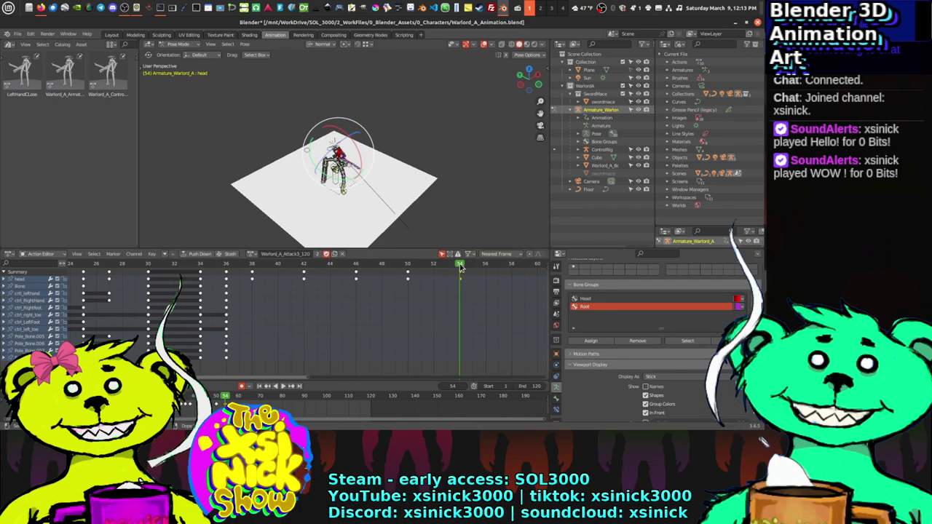
click(454, 269)
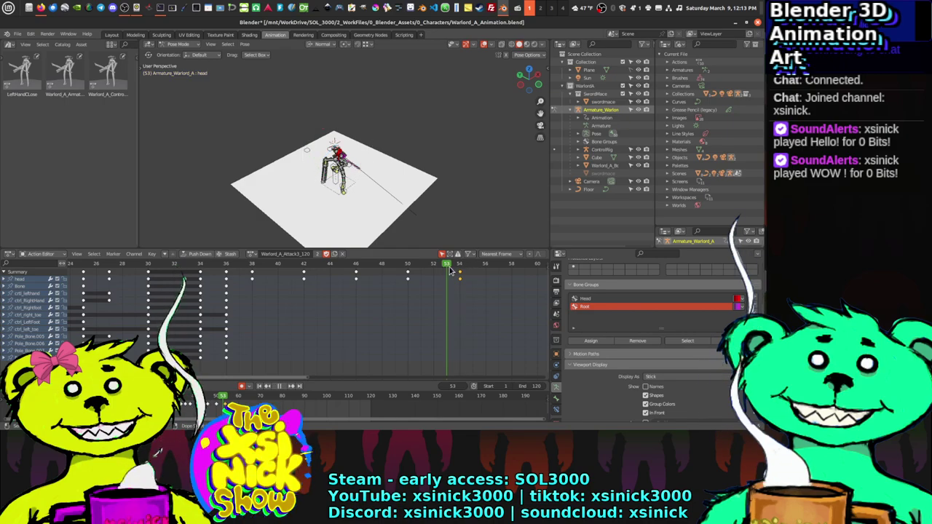
drag(450, 270, 379, 269)
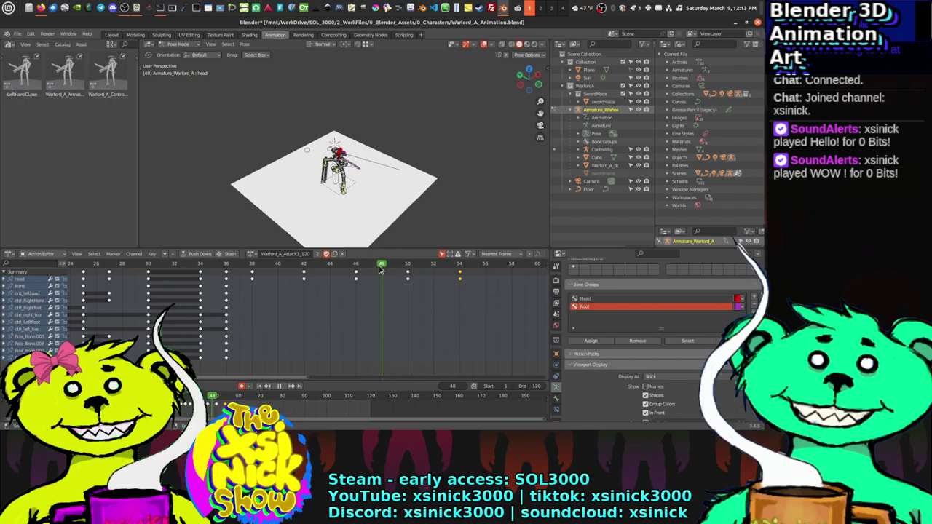
drag(317, 269, 460, 275)
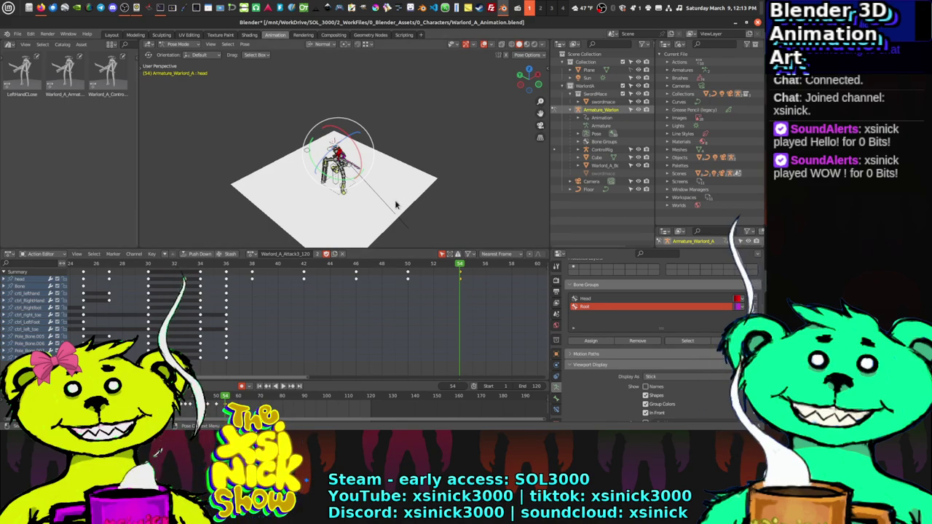
middle_drag(427, 216, 435, 172)
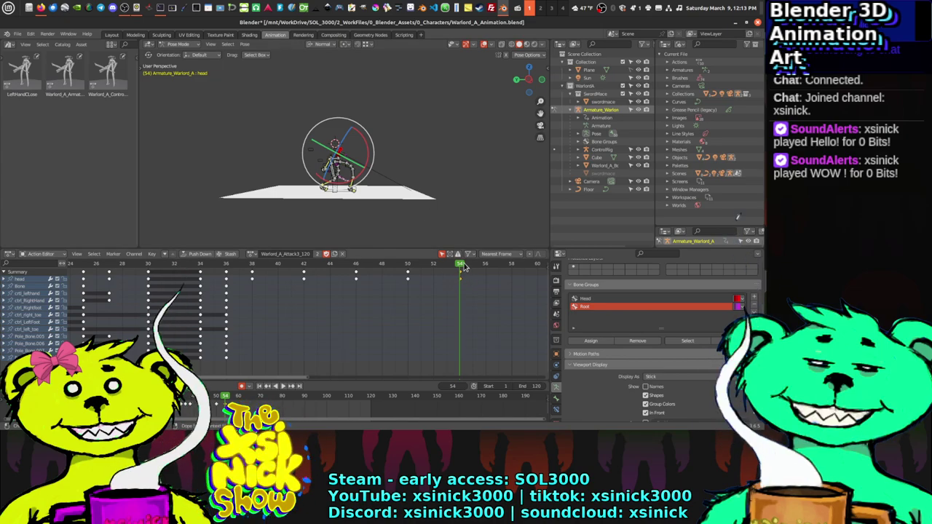
middle_drag(473, 285, 386, 293)
drag(377, 271, 425, 267)
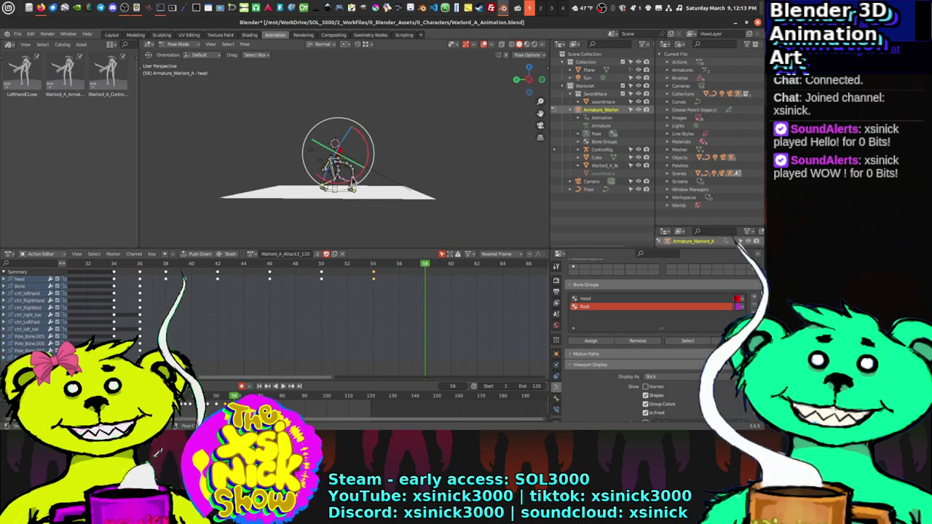
Step: Tilt the head about X at frame 58, checking front and side orthographic views
scroll(353, 178, up, 3)
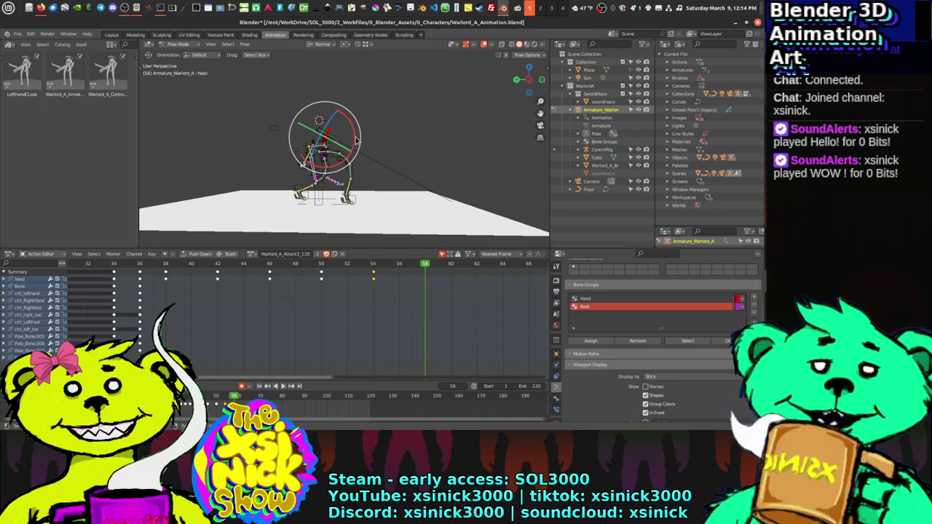
drag(356, 140, 354, 133)
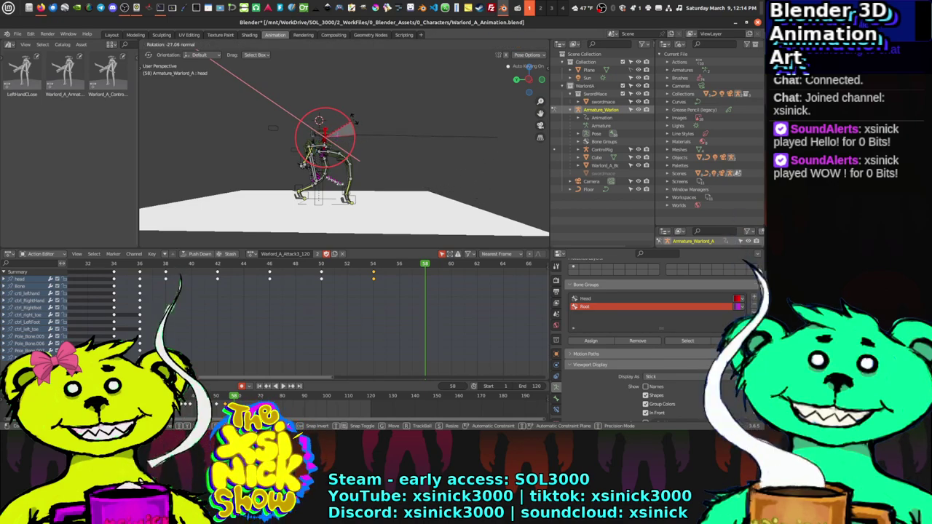
drag(353, 115, 352, 119)
key(KP_1)
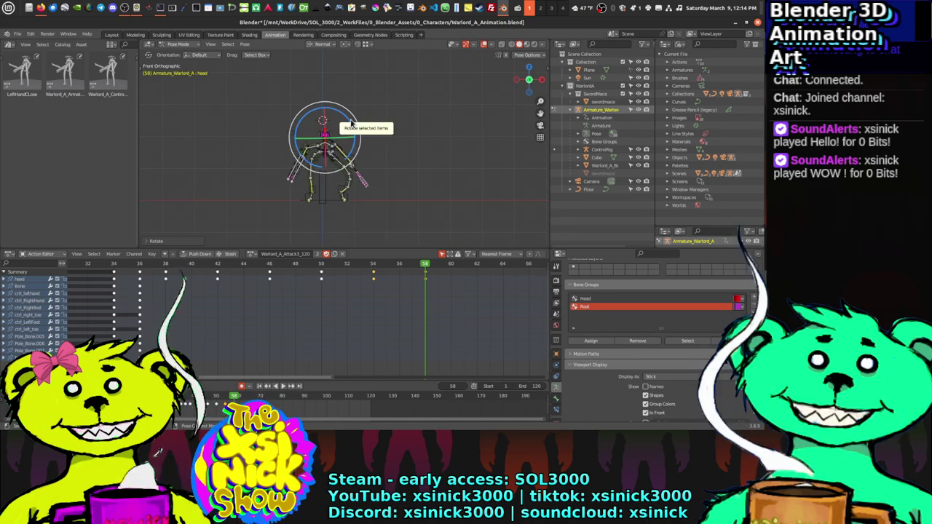
key(KP_3)
scroll(264, 152, up, 3)
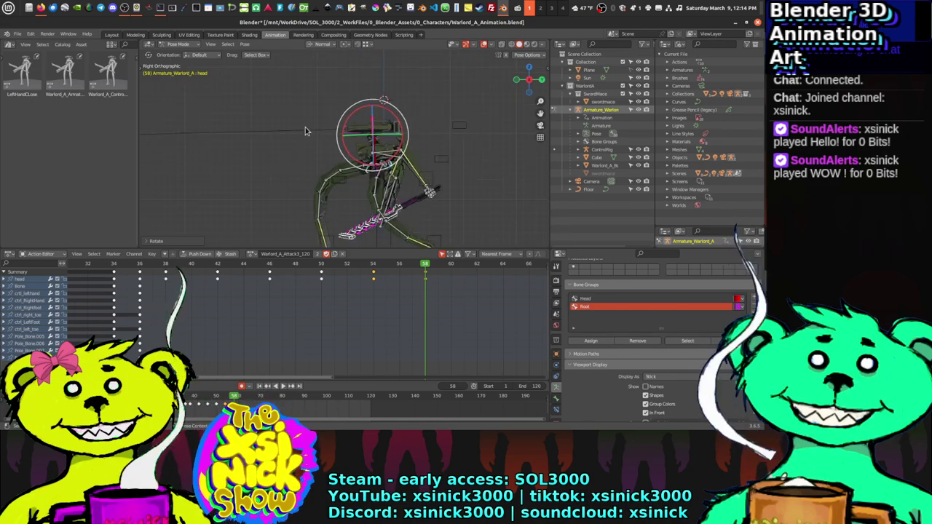
shift+middle_drag(389, 153, 453, 152)
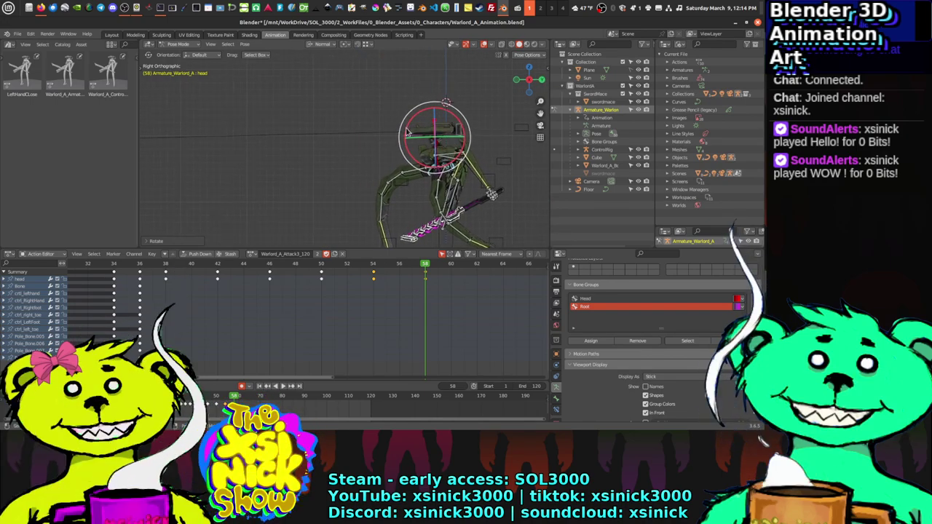
Step: Apply an X-axis-locked head rotation from the side view
key(r)
key(x)
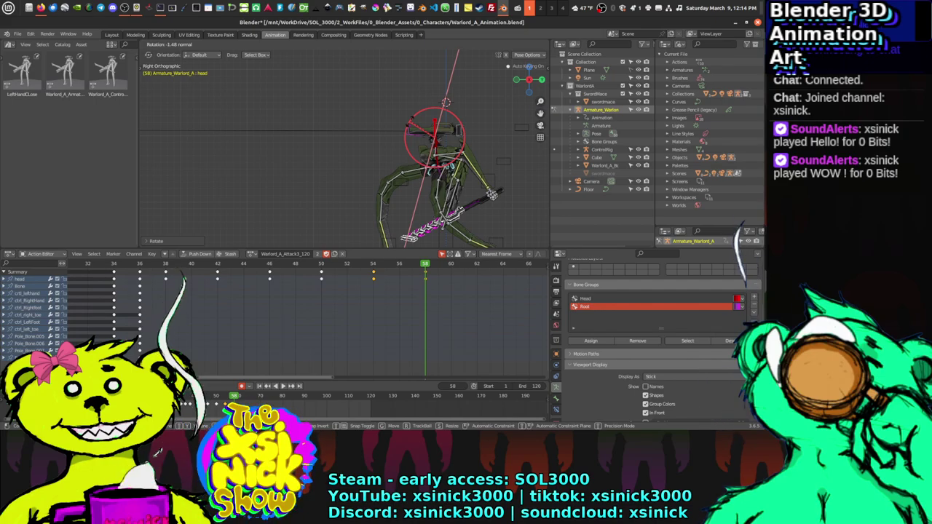
click(429, 143)
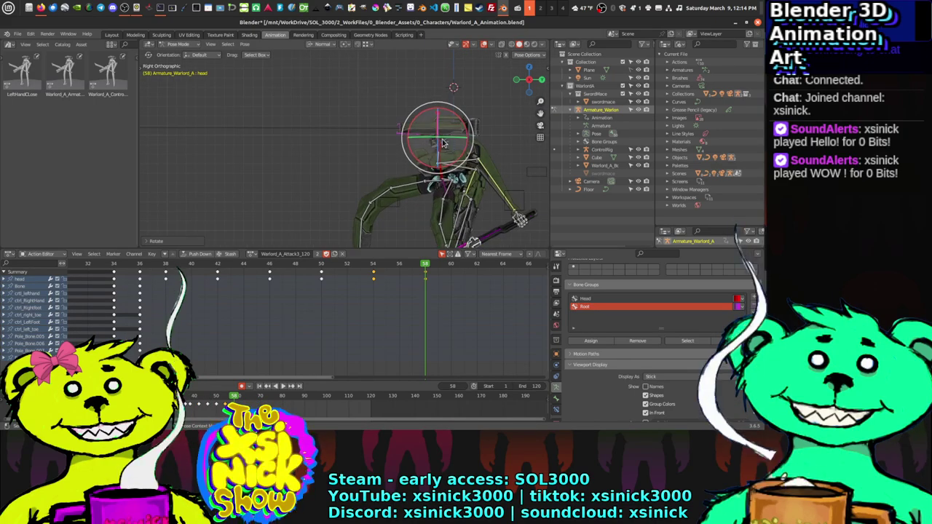
scroll(437, 139, up, 5)
drag(457, 129, 457, 128)
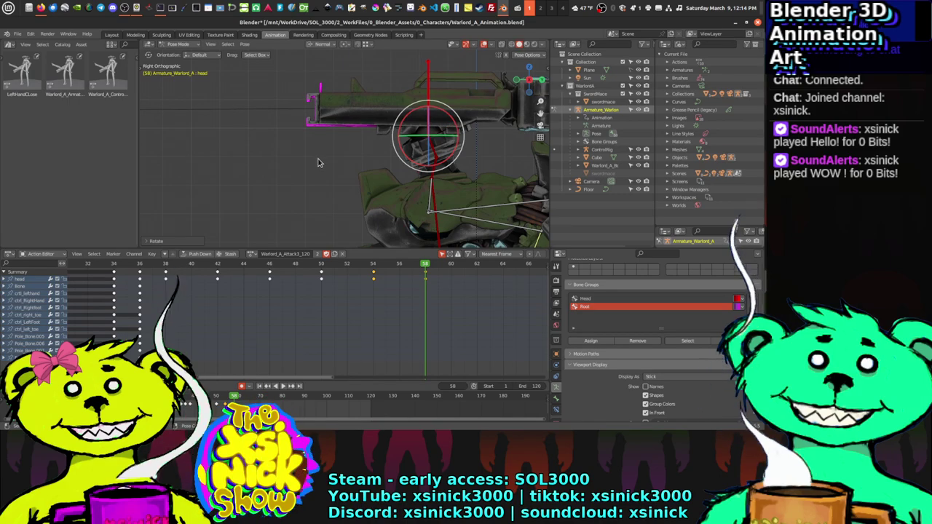
scroll(380, 169, down, 4)
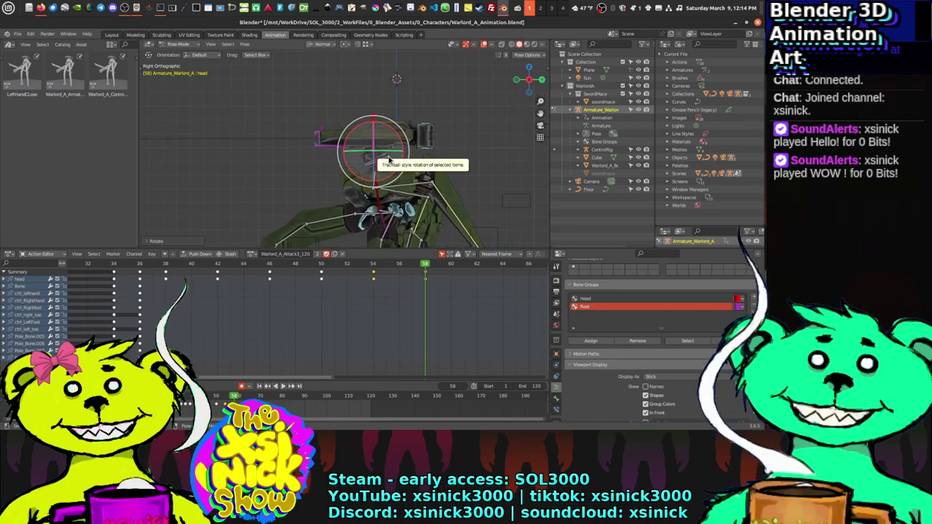
Step: From the front view, rotate the head about the Z axis and stop playback
key(KP_1)
scroll(380, 150, up, 2)
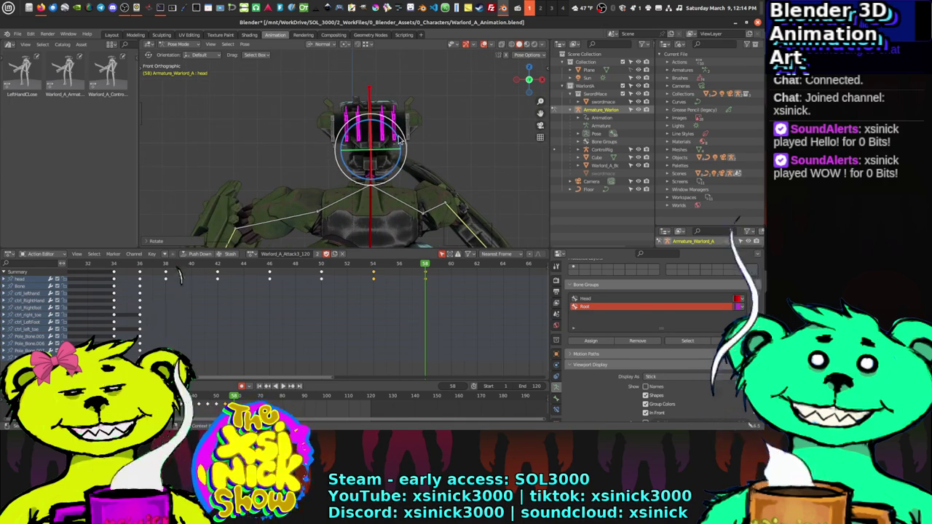
key(r)
key(z)
key(z)
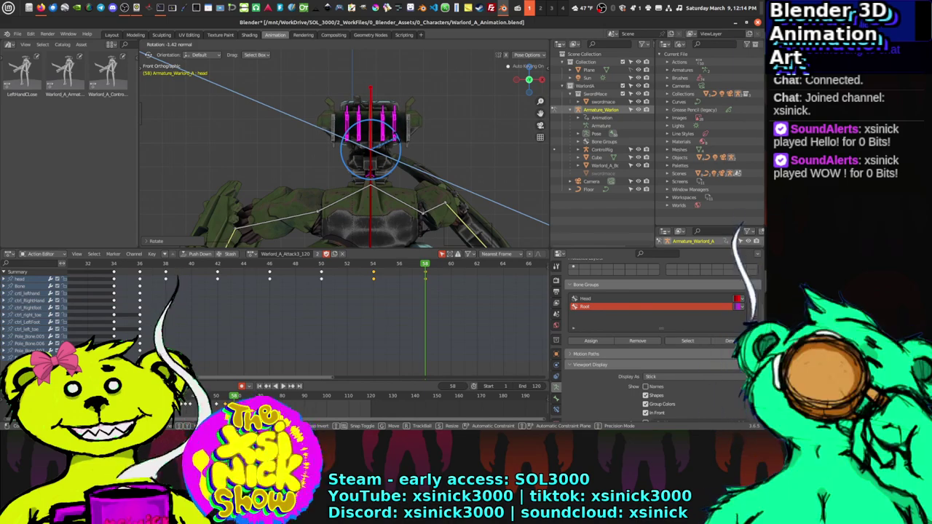
click(393, 176)
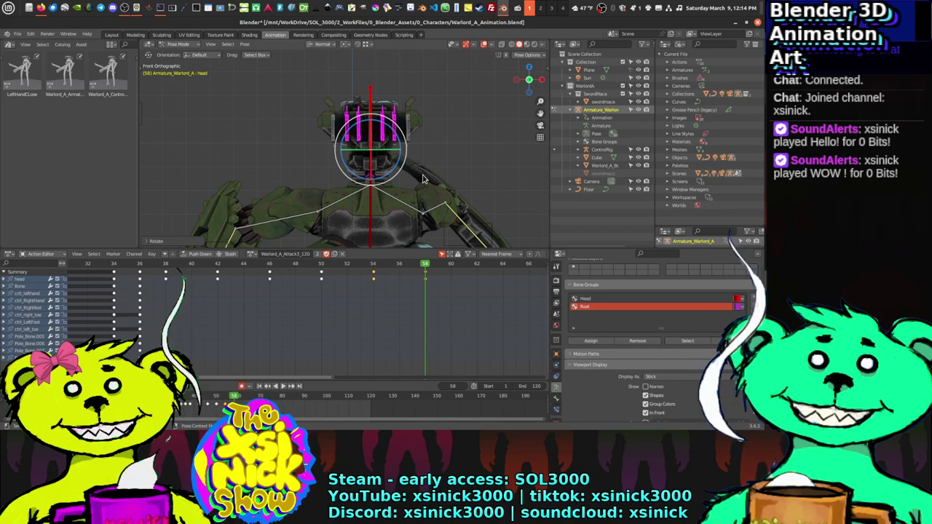
scroll(422, 179, down, 5)
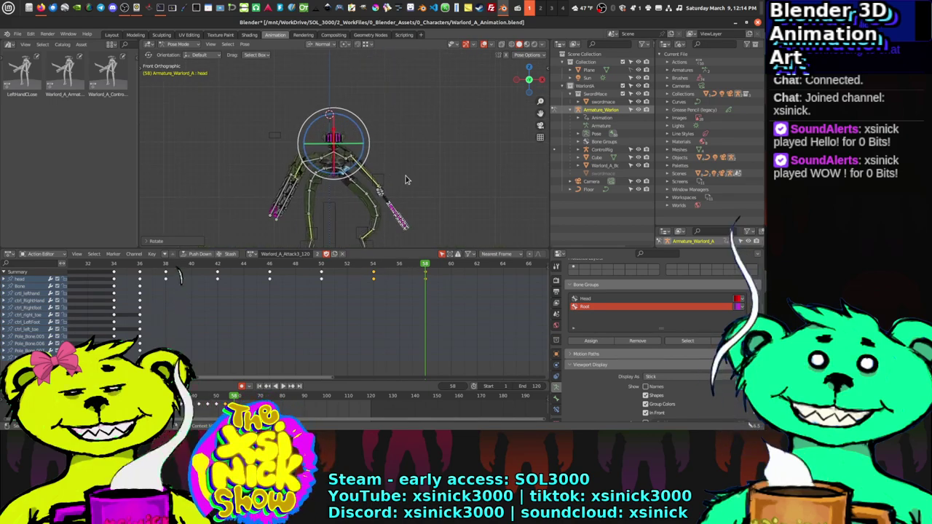
click(422, 266)
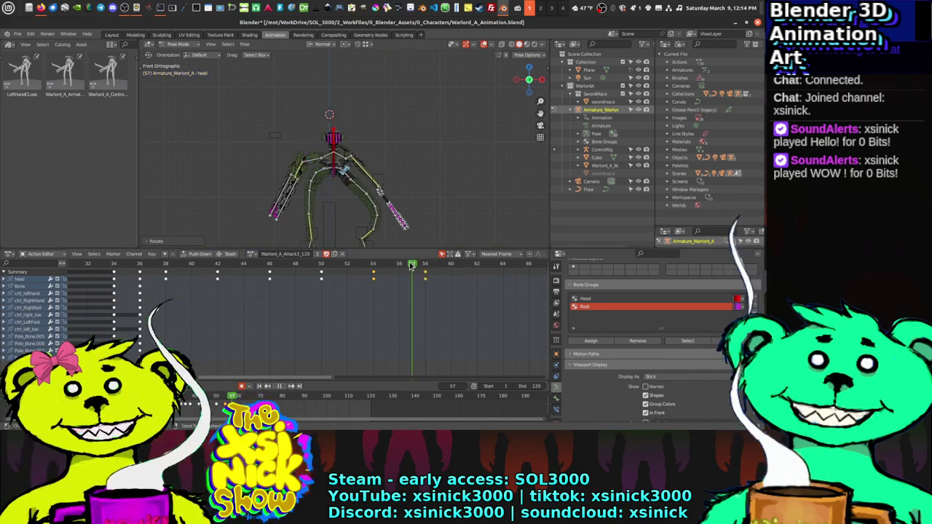
Step: Inspect frame 58 from a low perspective view of the warlord, then jump to frame 38
drag(412, 266, 425, 267)
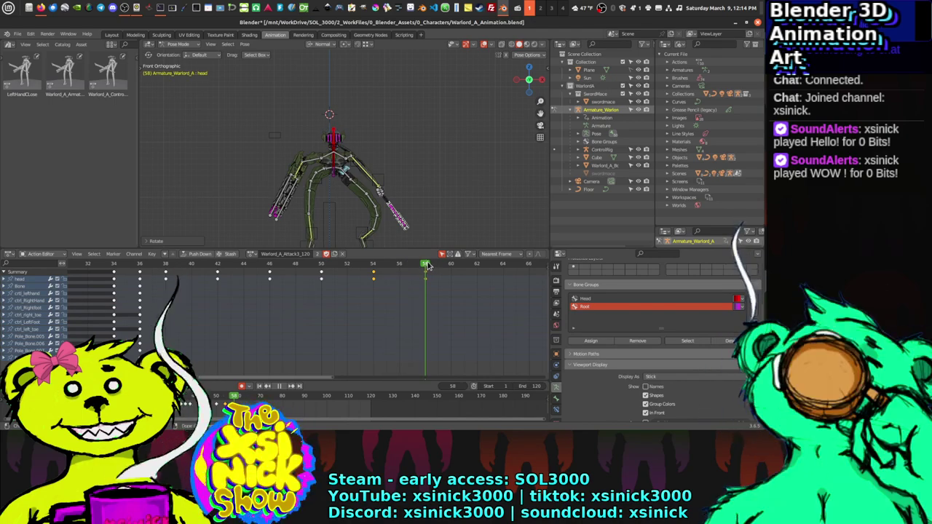
middle_drag(447, 176, 344, 185)
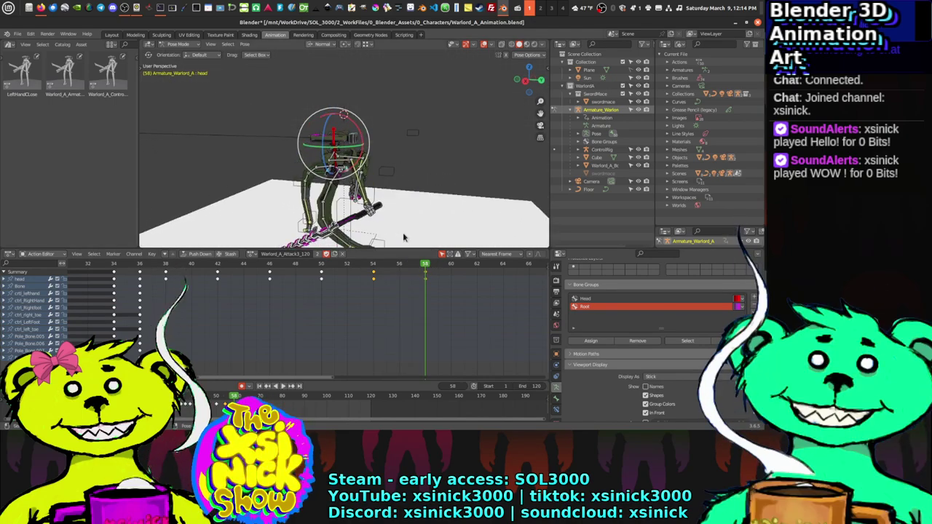
middle_drag(404, 238, 384, 153)
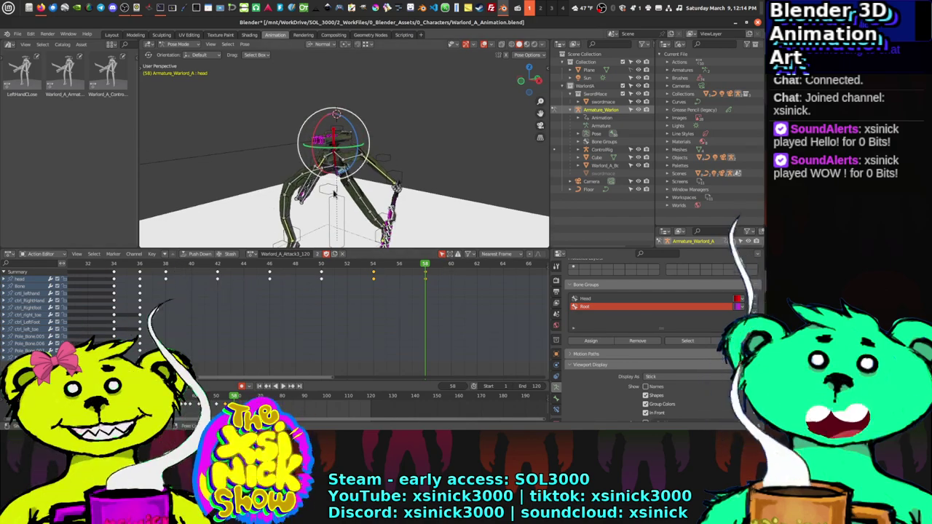
ctrl+scroll(182, 292, left, 8)
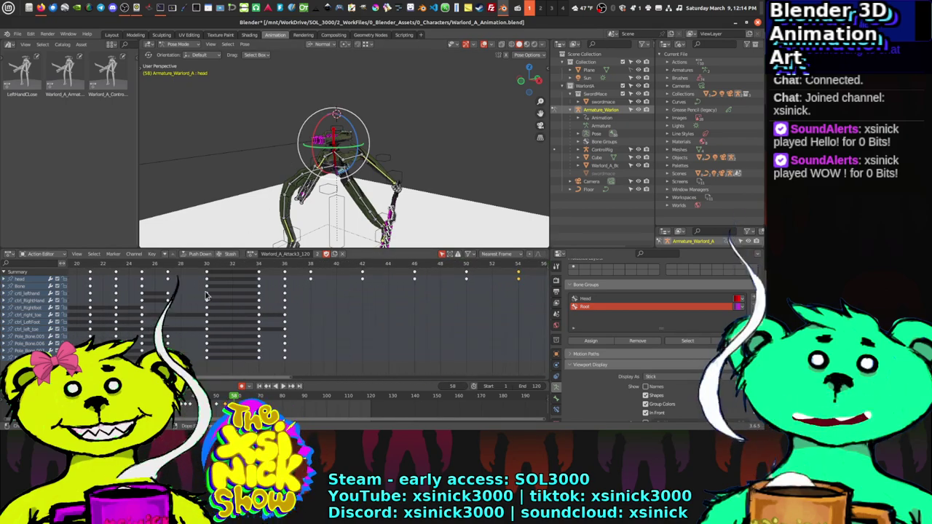
ctrl+scroll(258, 276, right, 7)
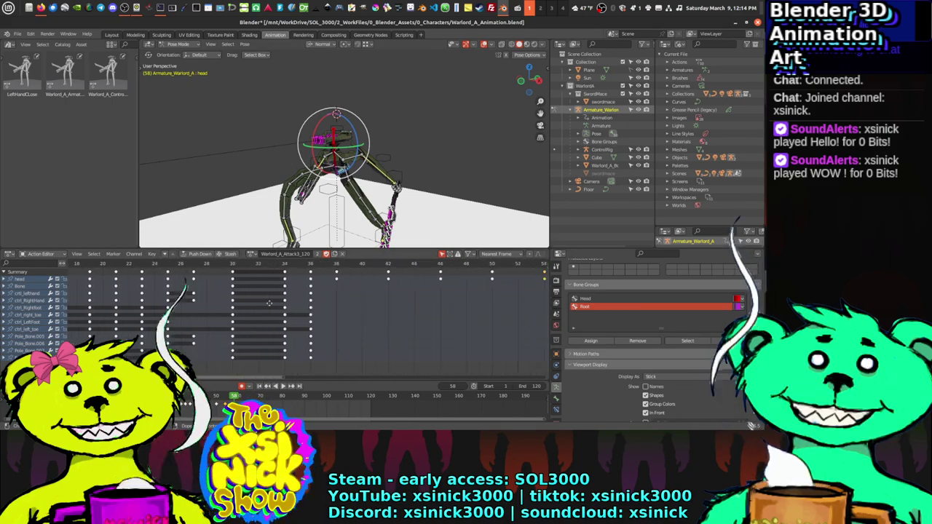
click(212, 264)
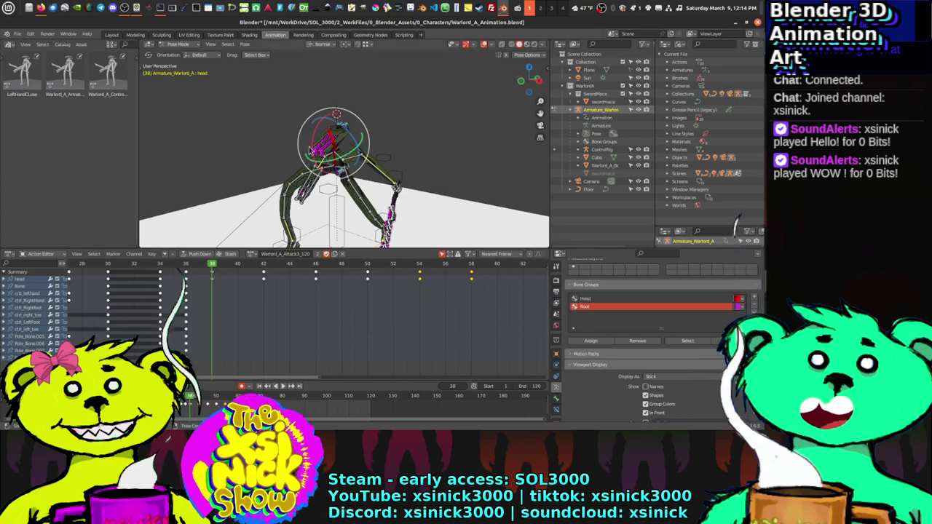
Step: Select all bones and key location and rotation at frames 38 and 42
key(a)
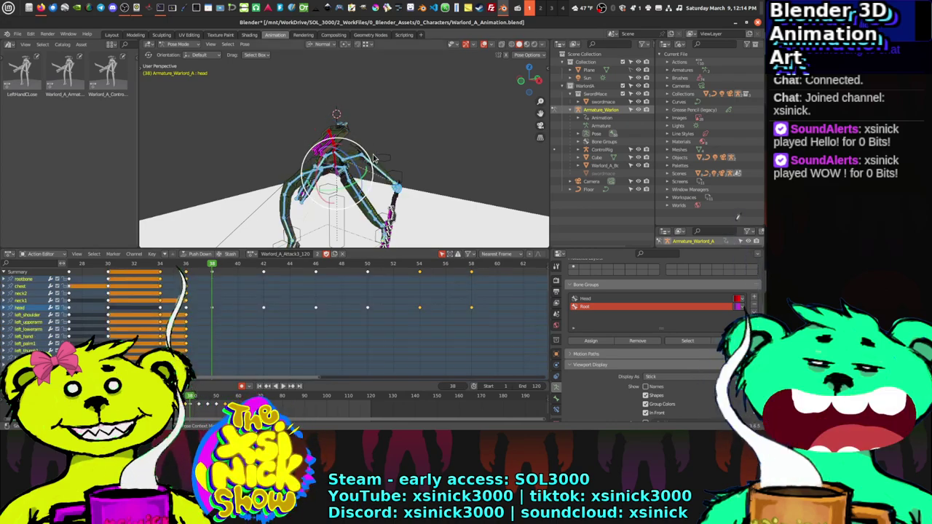
key(i)
click(382, 204)
click(265, 265)
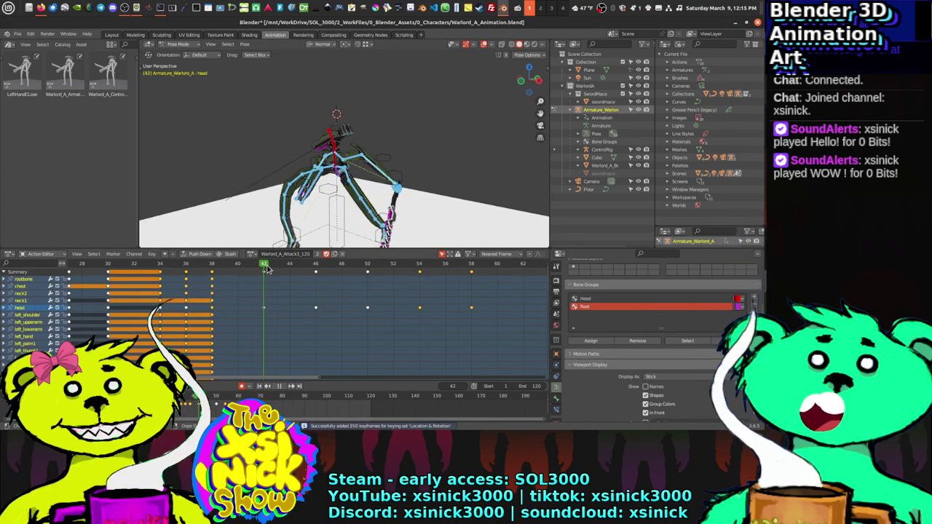
key(i)
click(399, 177)
Step: Key all bones' channels at frames 46, 50 and 58
click(315, 265)
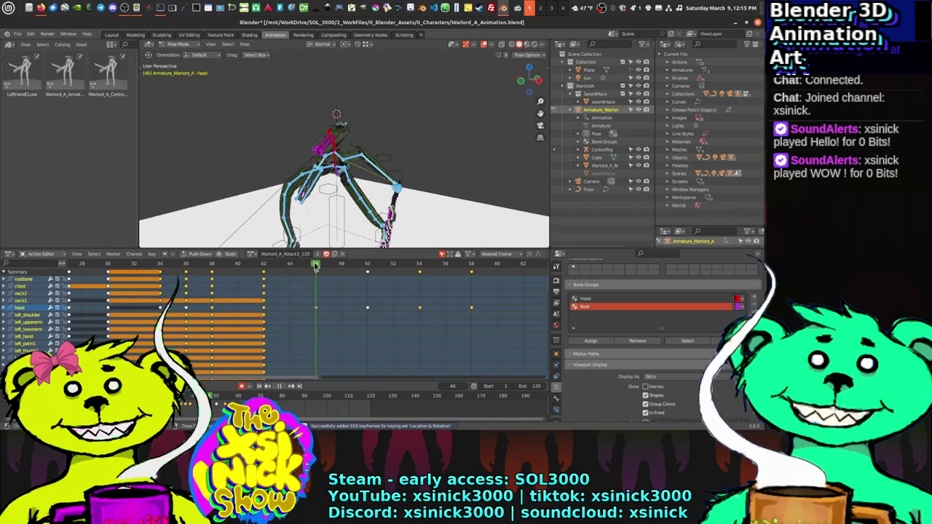
key(i)
click(316, 264)
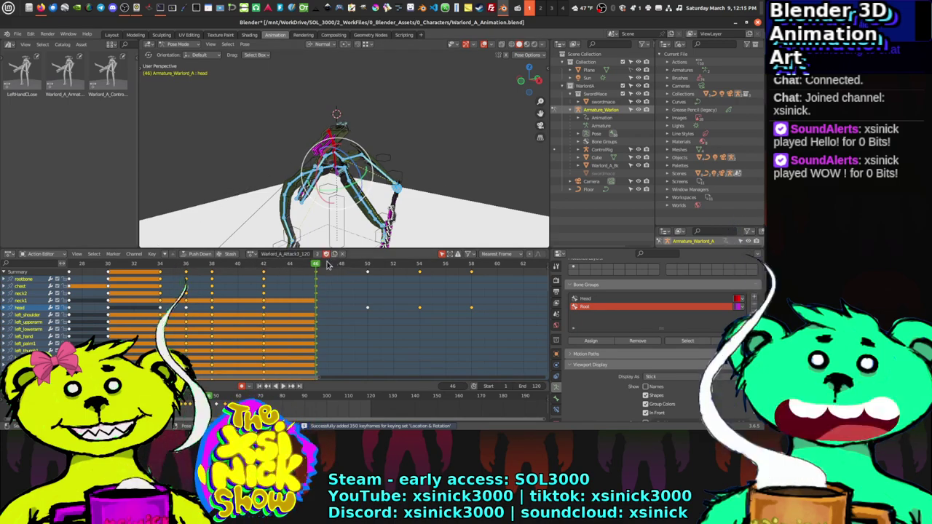
click(367, 265)
key(r)
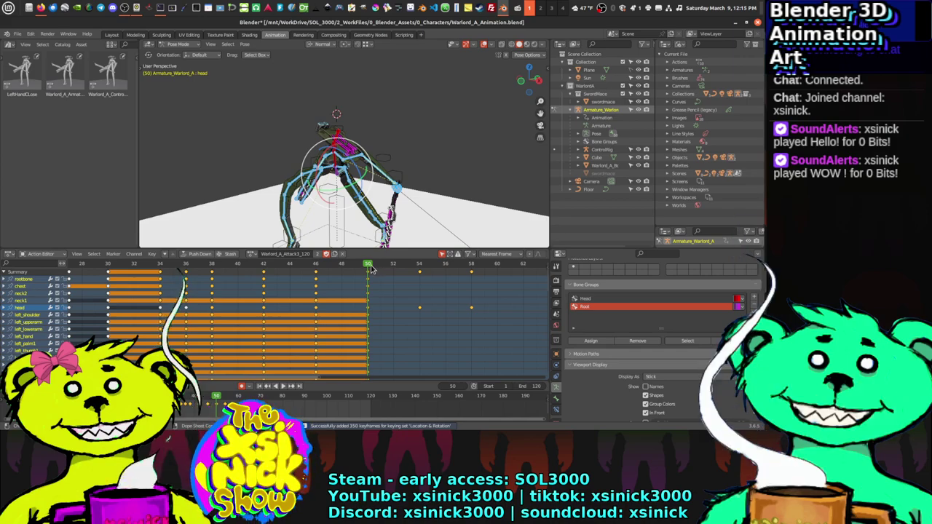
click(416, 267)
key(space)
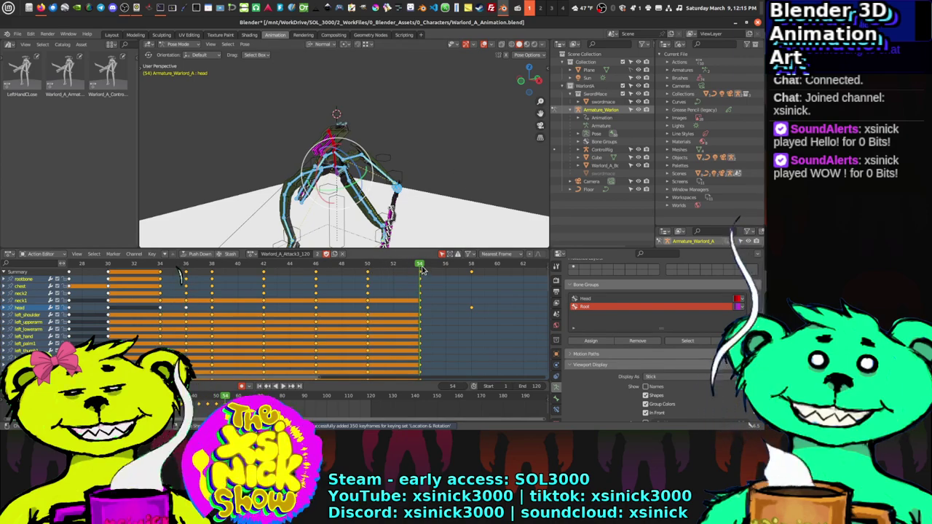
drag(420, 270, 469, 274)
key(i)
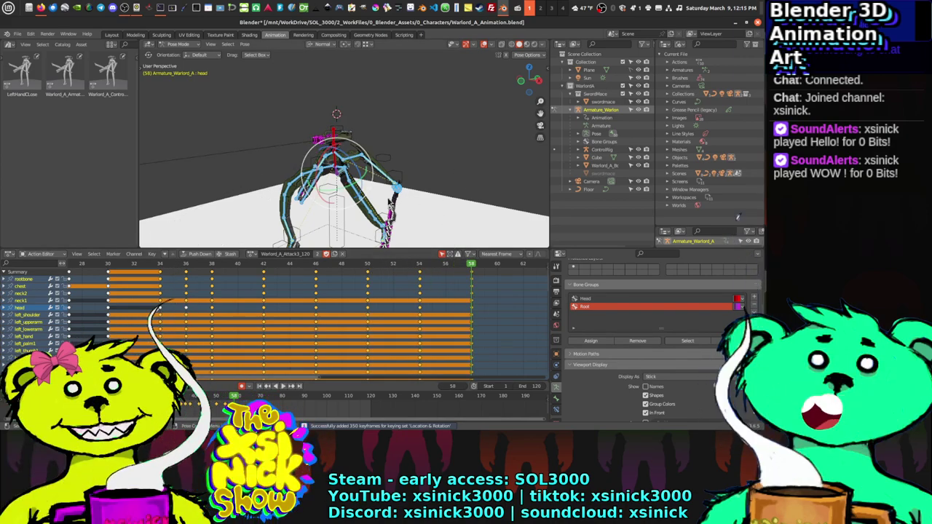
middle_drag(281, 118, 399, 110)
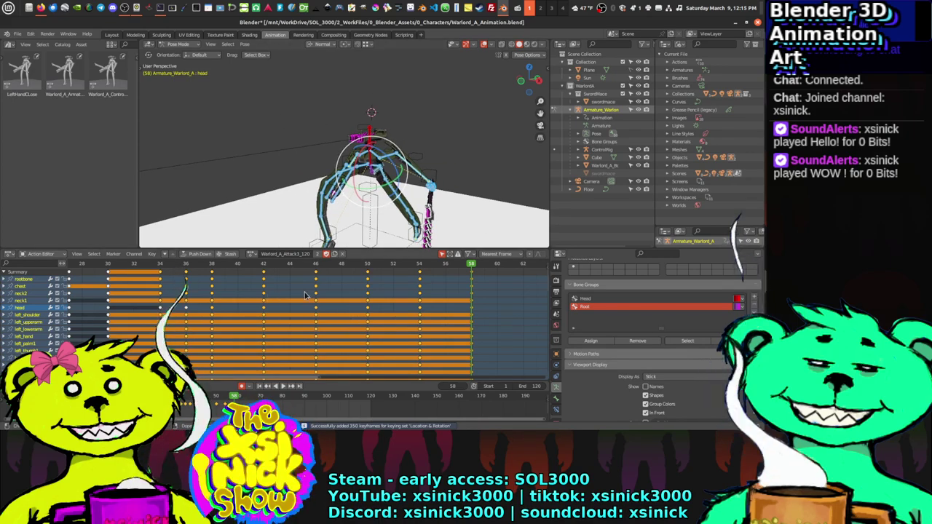
Step: Play the attack from frame 1, then stop playback
ctrl+scroll(306, 295, left, 8)
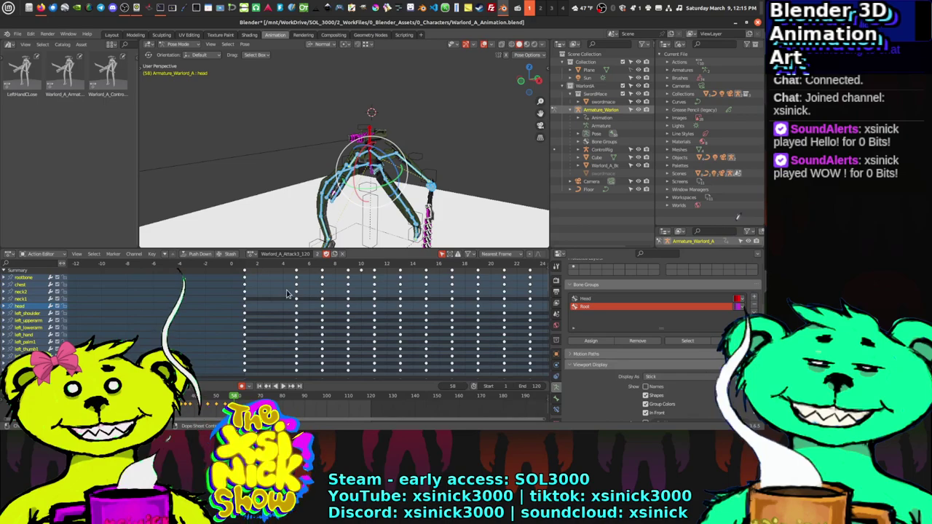
key(shift+Left)
key(space)
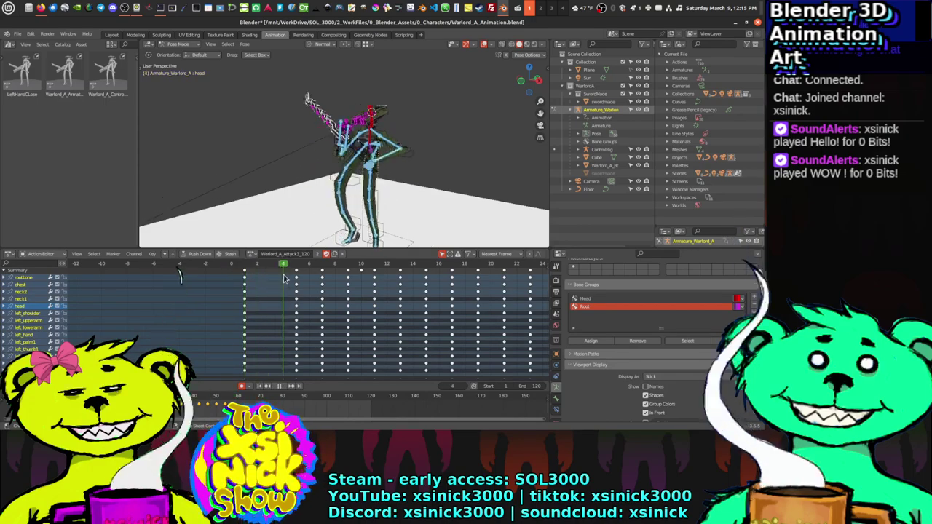
key(shift+Left)
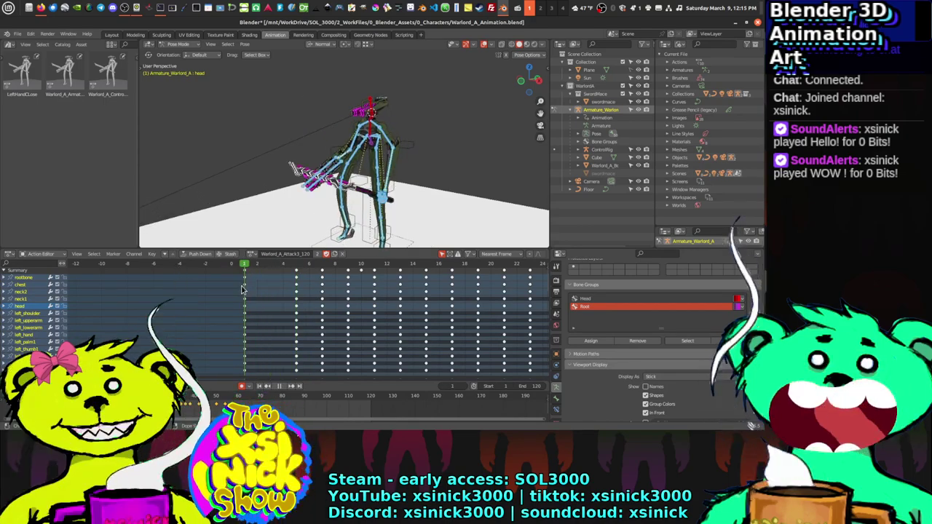
key(Escape)
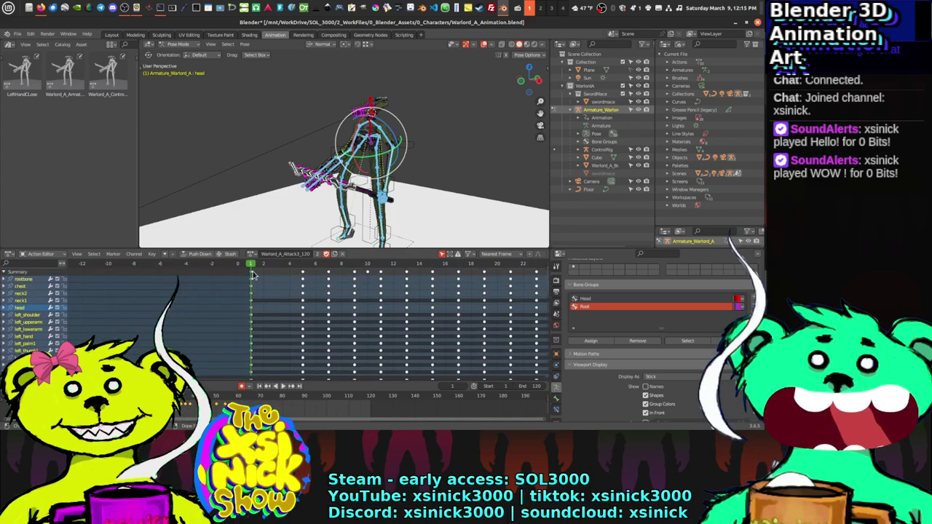
Step: Select the opening keys, fit all keys in view, and start moving them later
key(i)
ctrl+scroll(332, 305, right, 3)
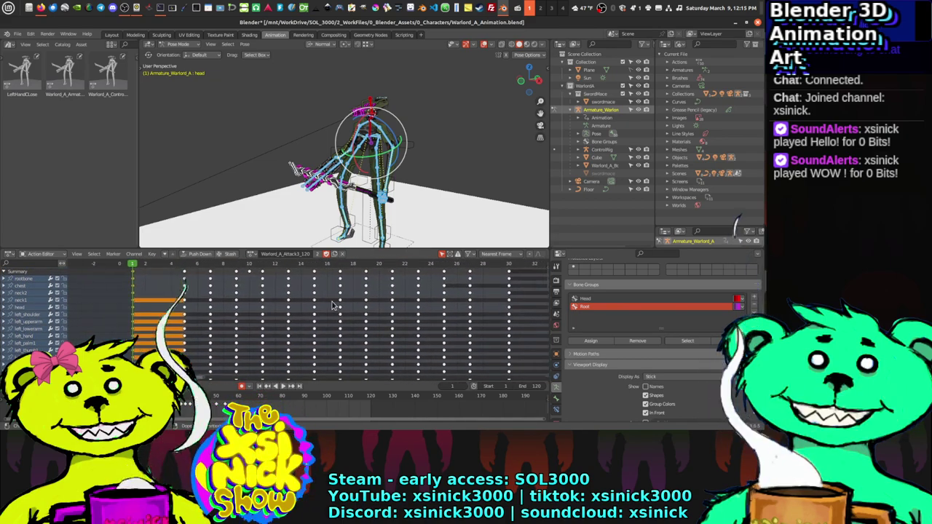
ctrl+scroll(347, 301, right, 2)
ctrl+scroll(353, 298, right, 3)
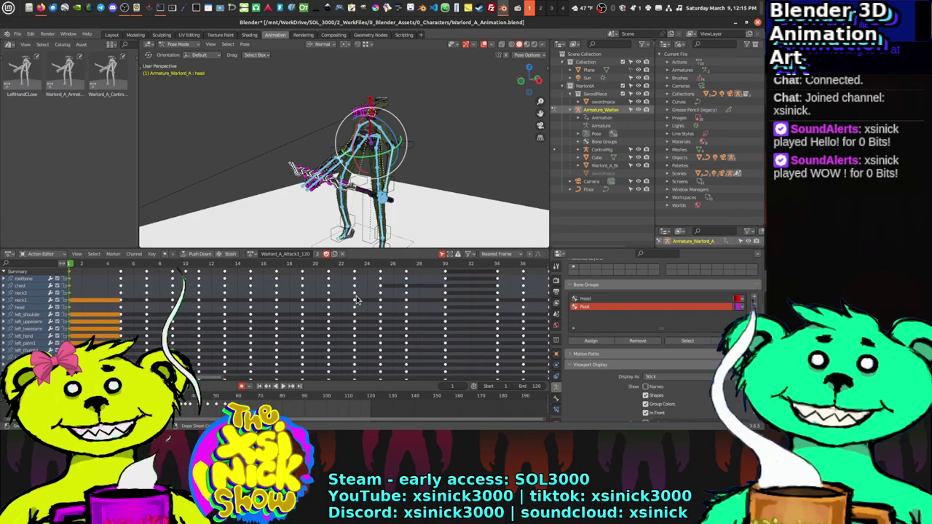
key(Right)
scroll(367, 294, down, 3)
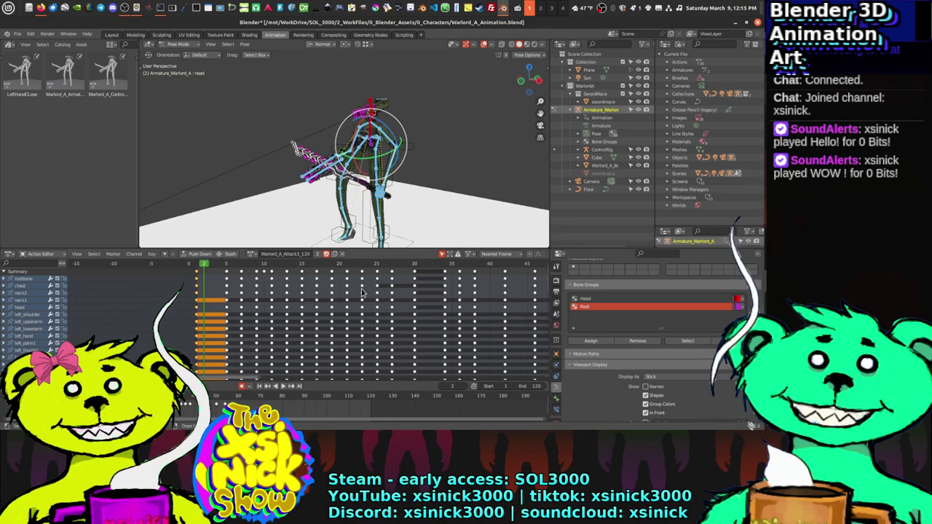
key(Home)
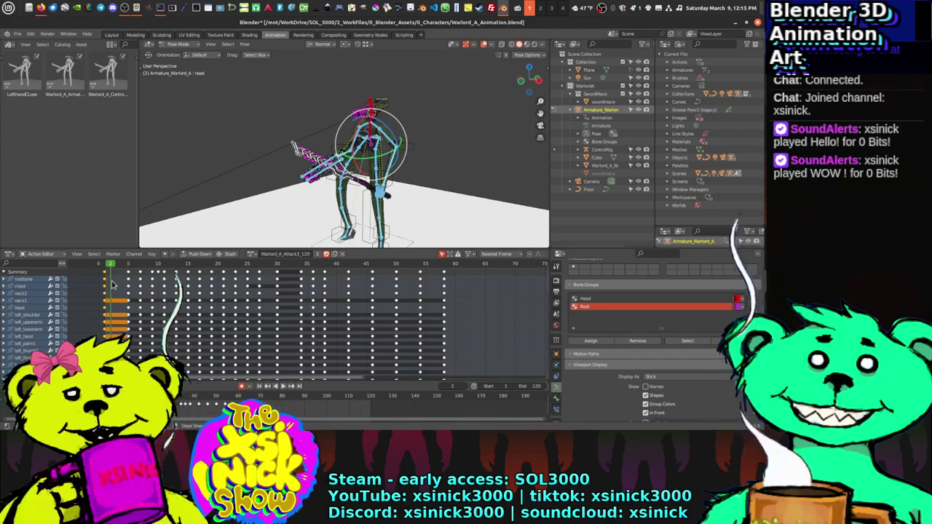
key(g)
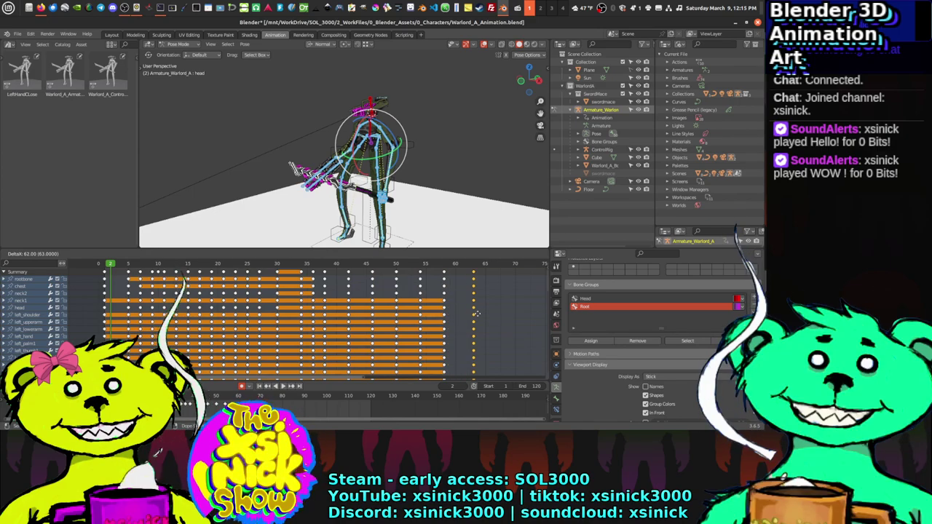
Step: Drop the opening keys at frame 65 and play the attack from frame 1 to review the ending
click(493, 310)
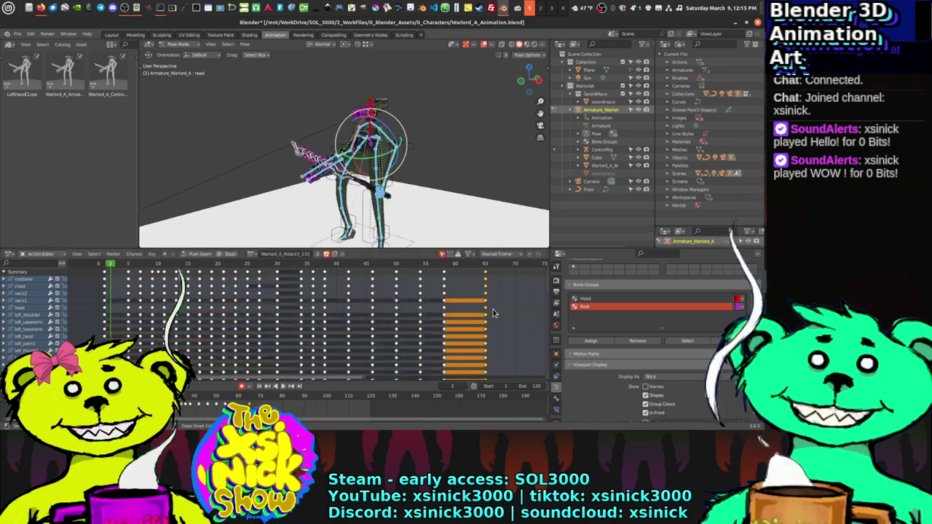
click(445, 265)
key(space)
drag(457, 269, 391, 268)
drag(276, 265, 104, 266)
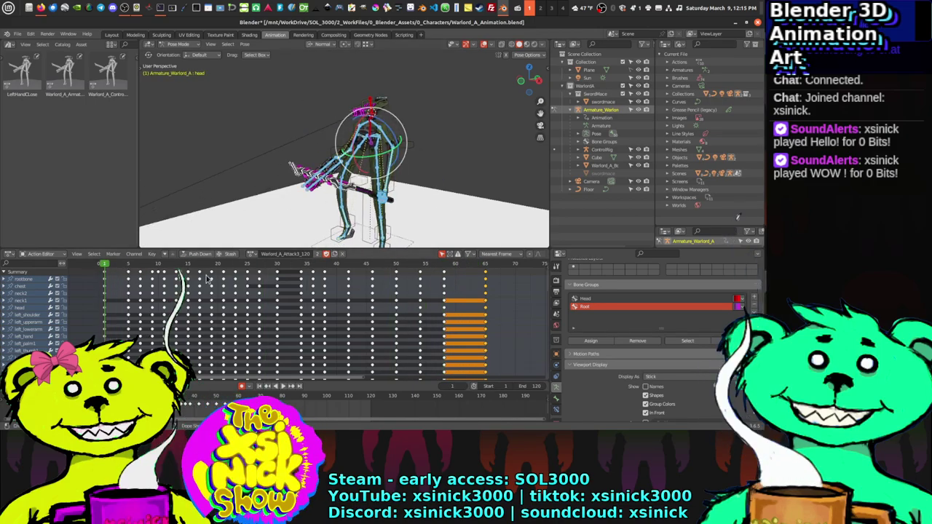
key(space)
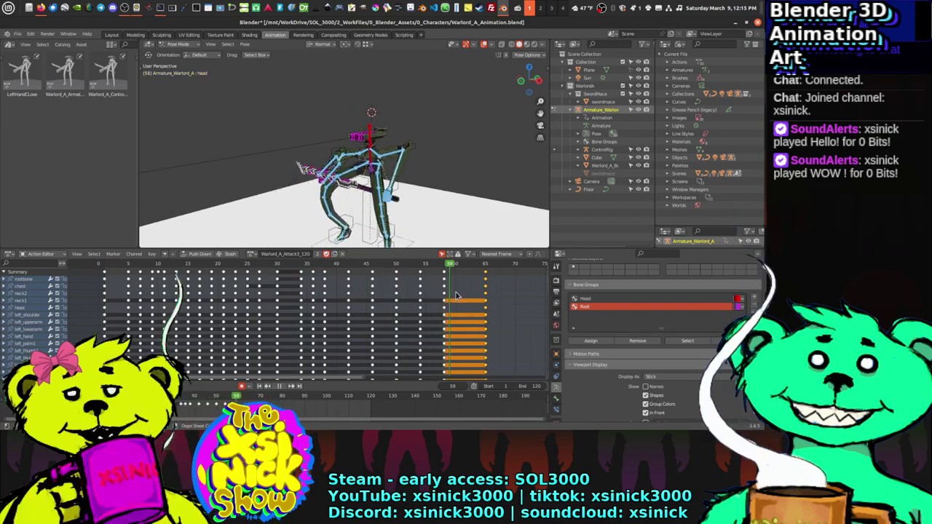
drag(473, 298, 99, 273)
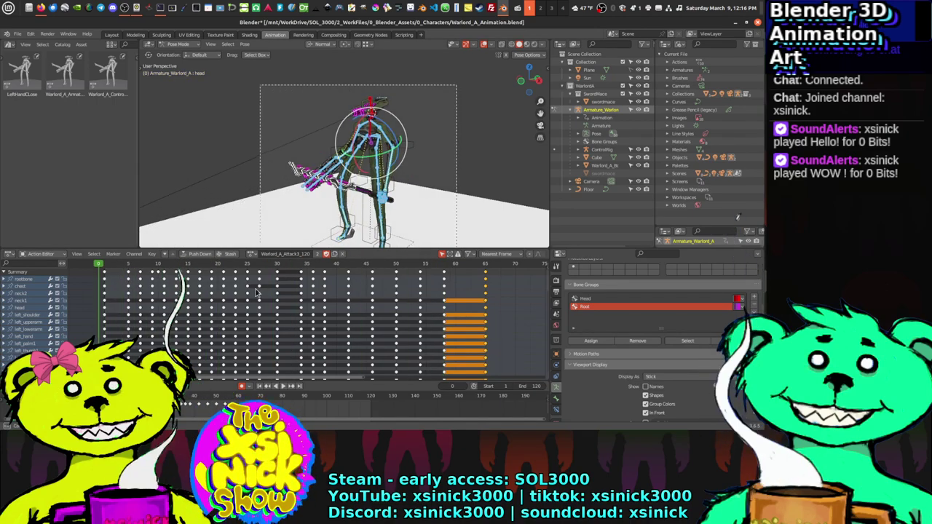
Step: Duplicate the frame-0 keys with Shift+D and place the copies at frame 65
key(a)
middle_drag(443, 191, 473, 182)
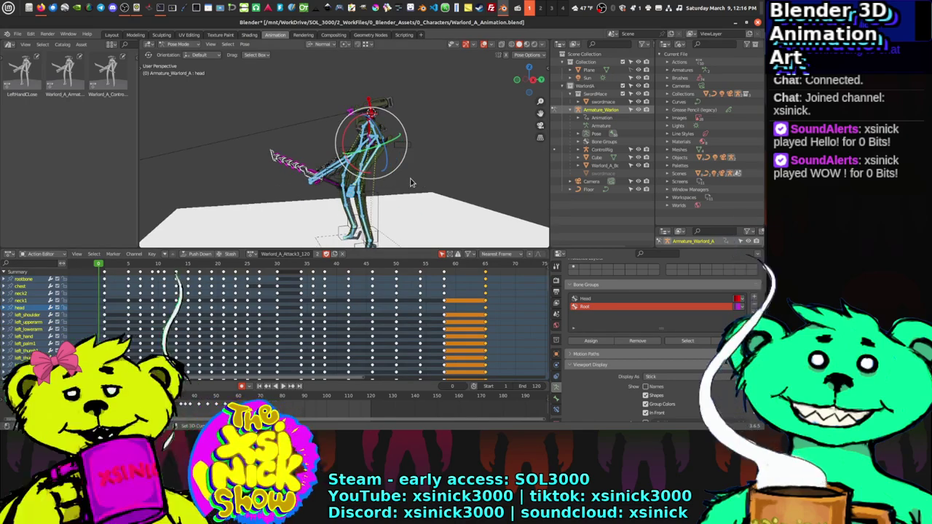
click(555, 151)
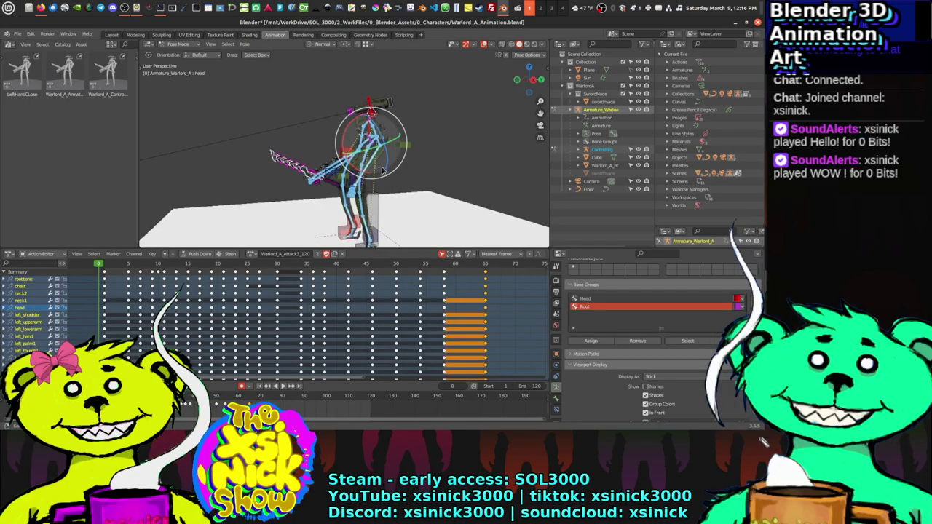
middle_drag(473, 189, 396, 251)
key(ctrl+z)
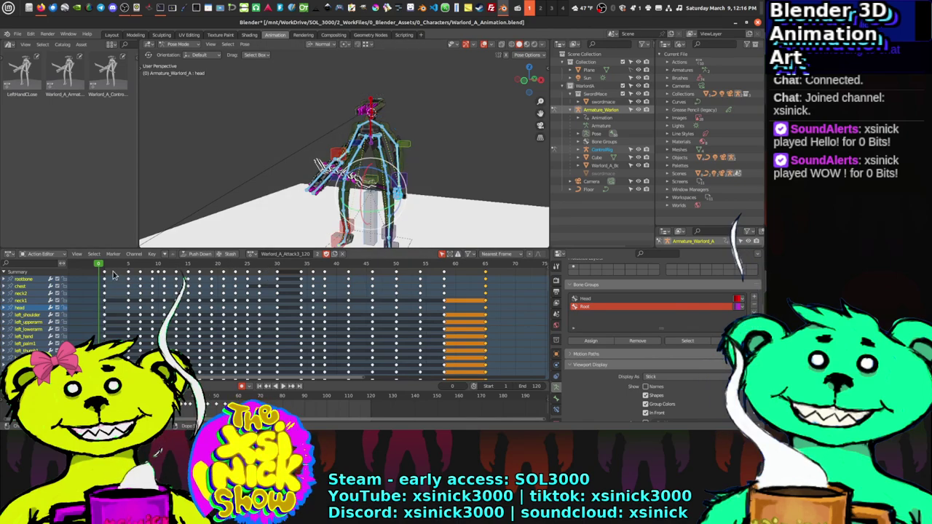
click(104, 274)
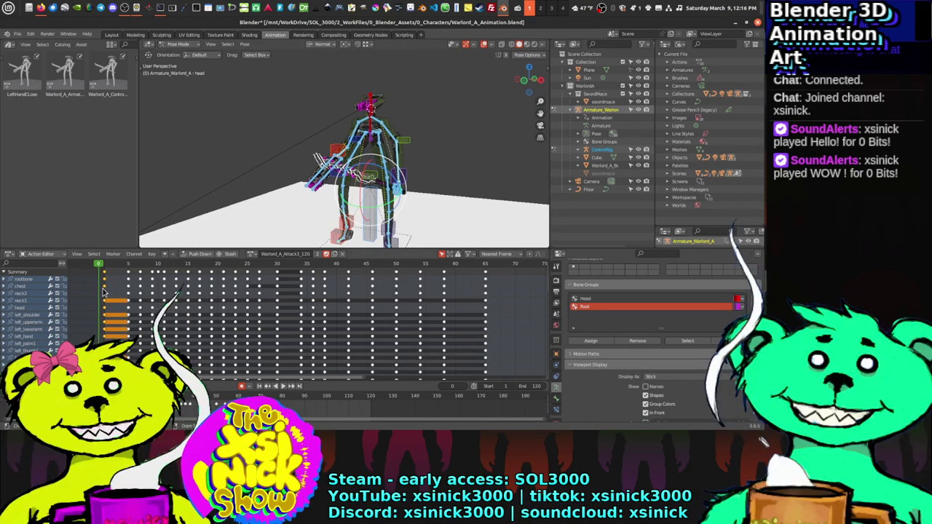
key(shift+d)
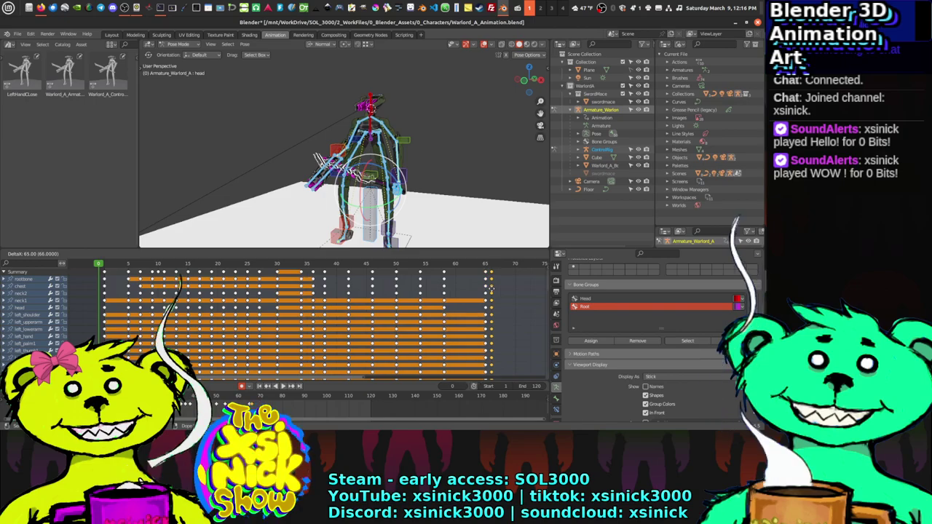
click(485, 289)
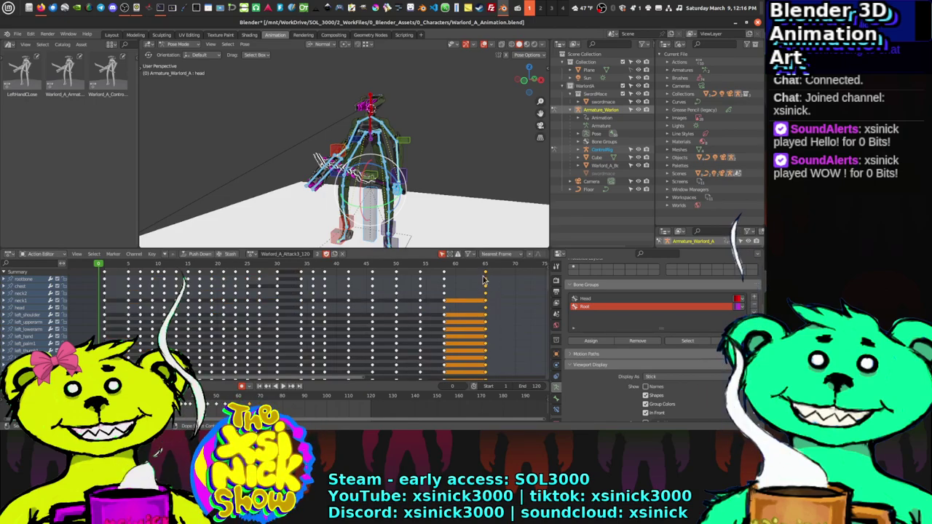
drag(460, 265, 484, 291)
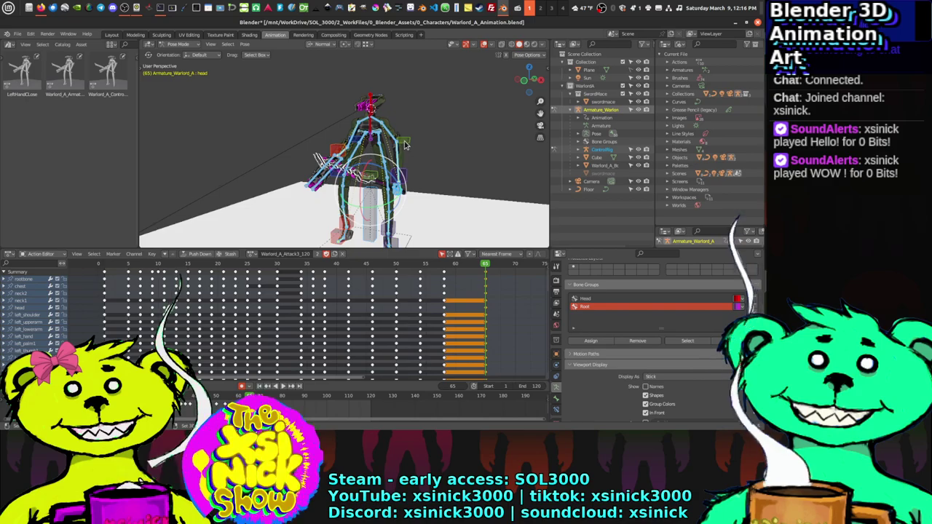
middle_drag(405, 145, 426, 149)
middle_drag(386, 136, 362, 134)
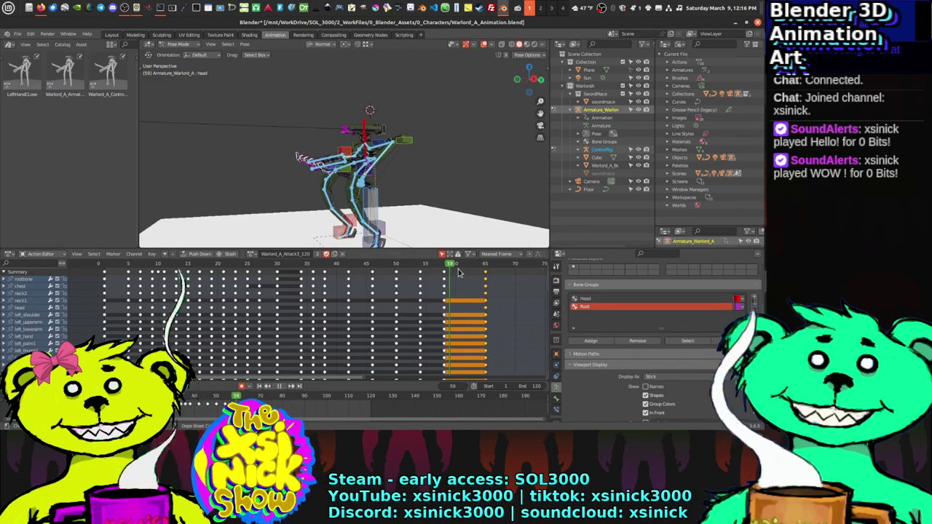
drag(472, 278, 491, 277)
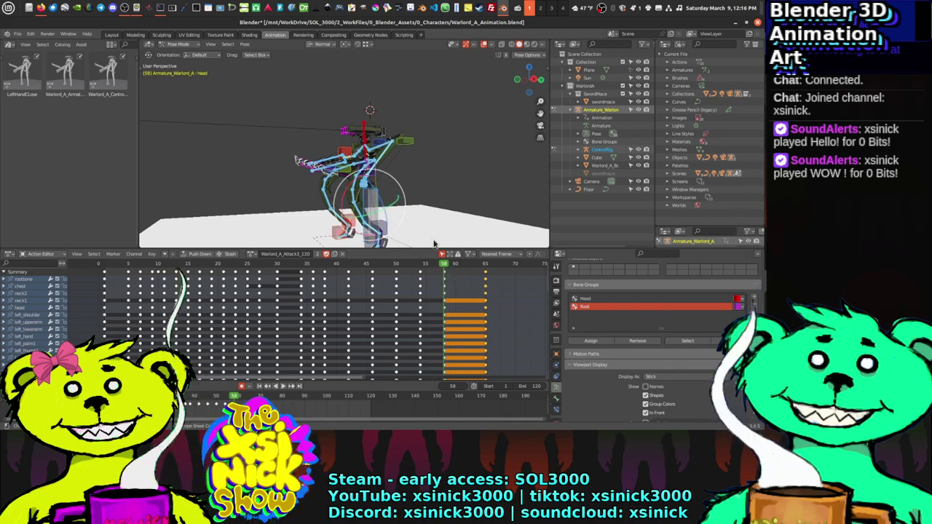
middle_drag(434, 244, 438, 177)
drag(442, 263, 396, 274)
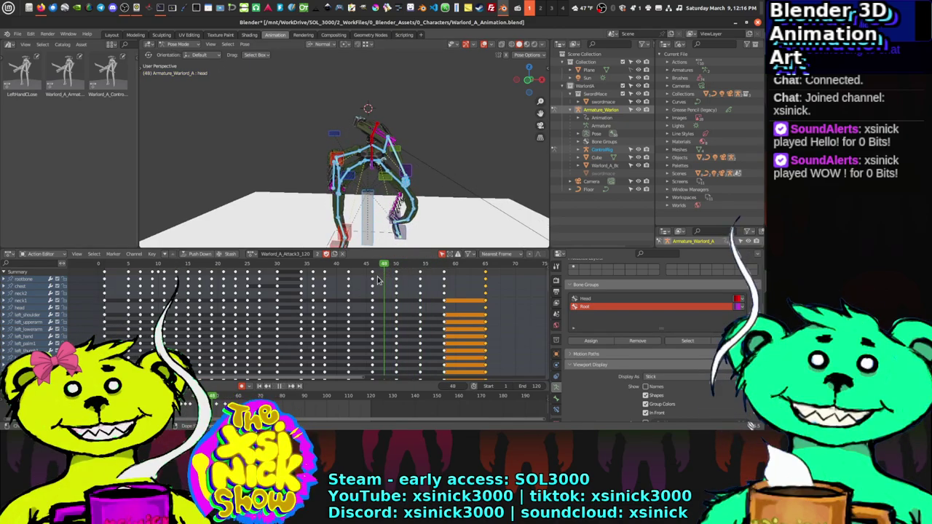
drag(332, 284, 323, 282)
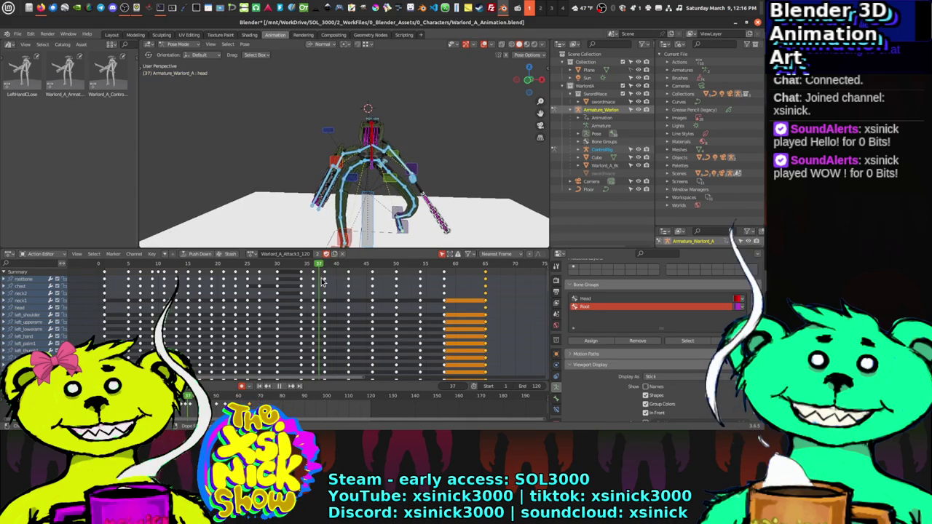
Step: Make the ControlRig the active armature and review its pose around frames 34–38
click(601, 149)
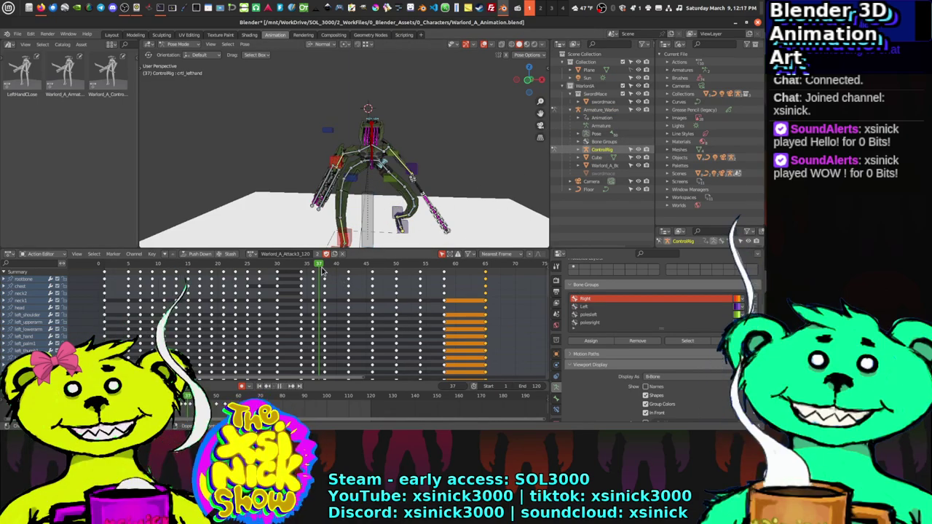
mouse_move(323, 271)
mouse_down()
mouse_move(298, 271)
mouse_move(344, 274)
mouse_move(327, 275)
mouse_up()
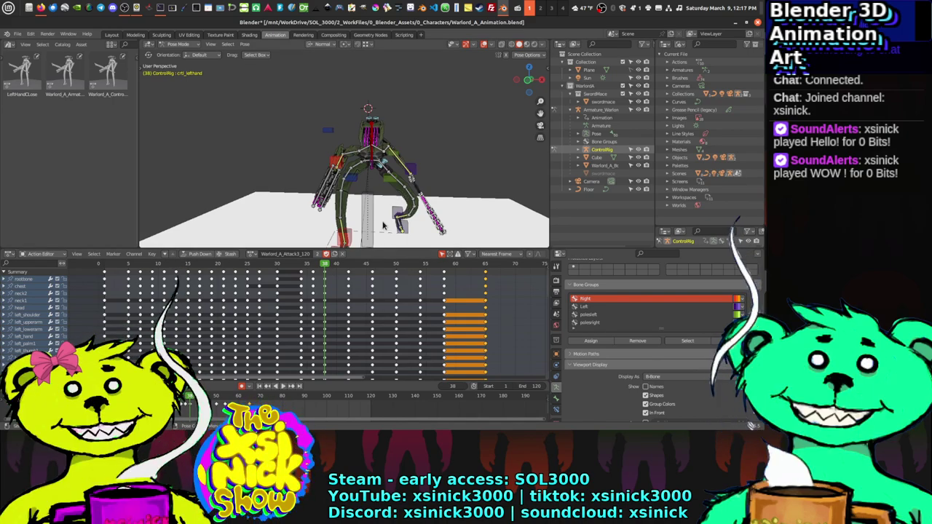
shift+middle_drag(383, 226, 394, 183)
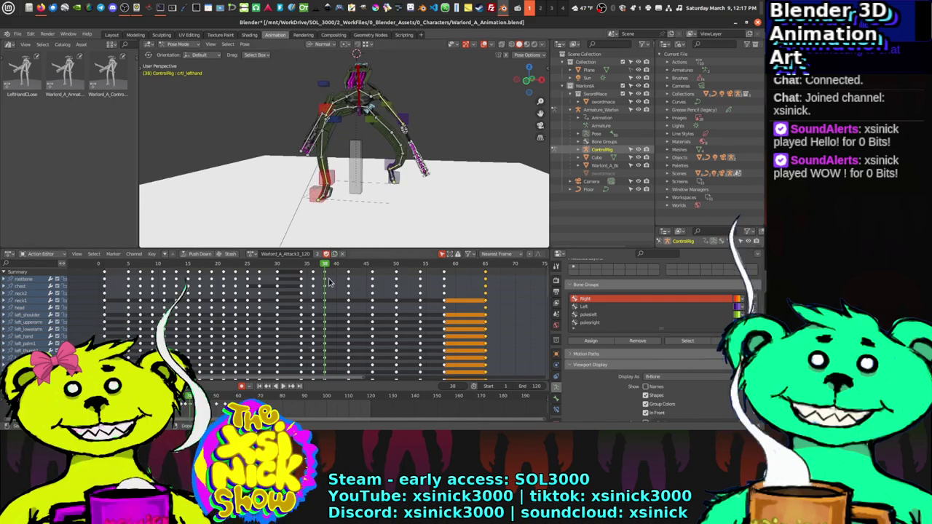
mouse_move(326, 269)
mouse_down()
mouse_move(302, 272)
mouse_move(336, 274)
mouse_move(325, 274)
mouse_up()
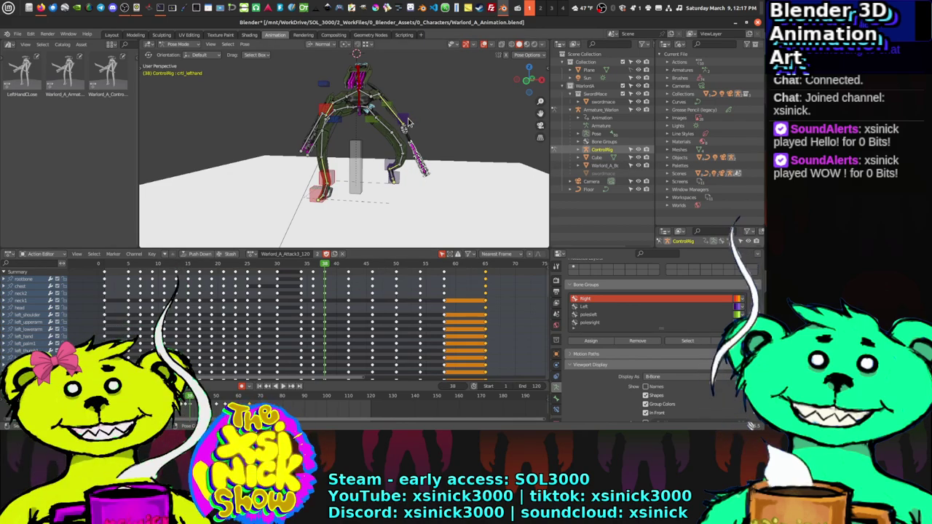
Step: Key location and rotation on all ControlRig bones at frame 38, then check frames 39–41
key(a)
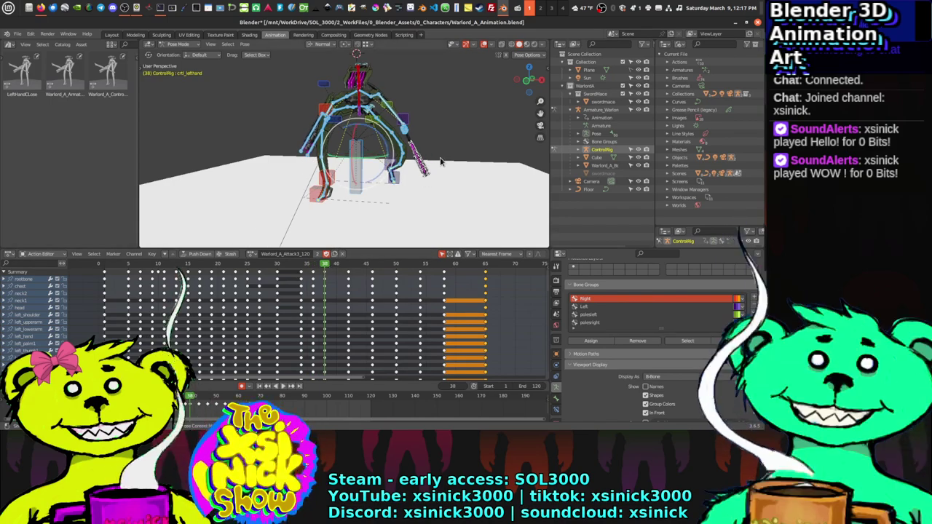
key(i)
click(332, 266)
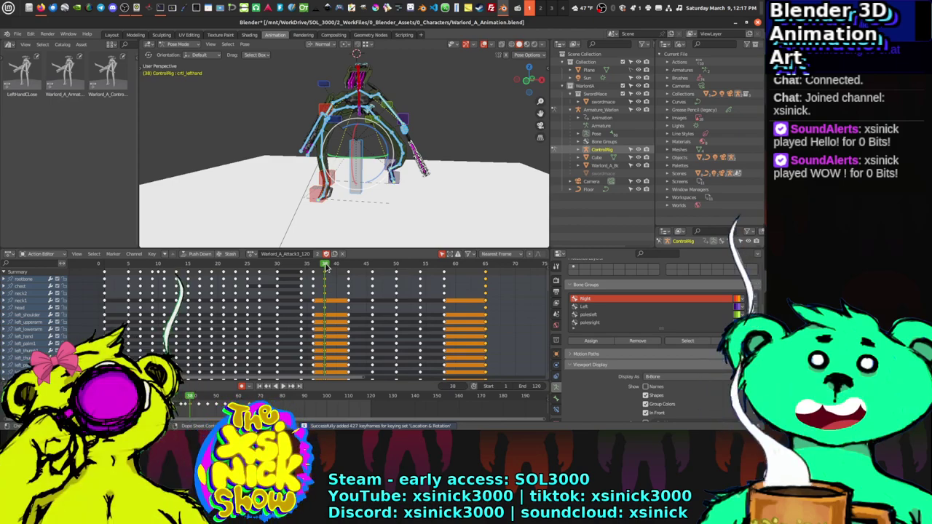
mouse_move(332, 268)
mouse_down()
mouse_move(384, 274)
mouse_move(348, 274)
mouse_up()
scroll(364, 298, down, 5)
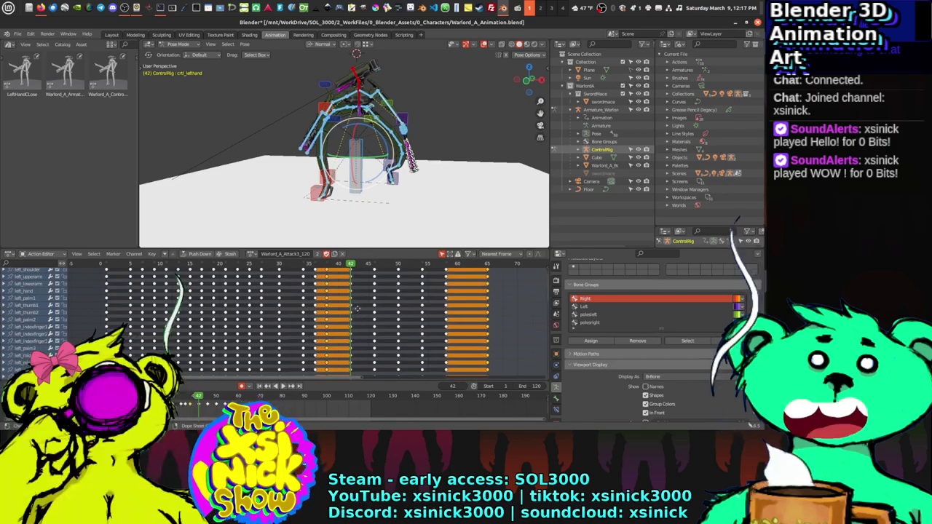
scroll(373, 302, down, 8)
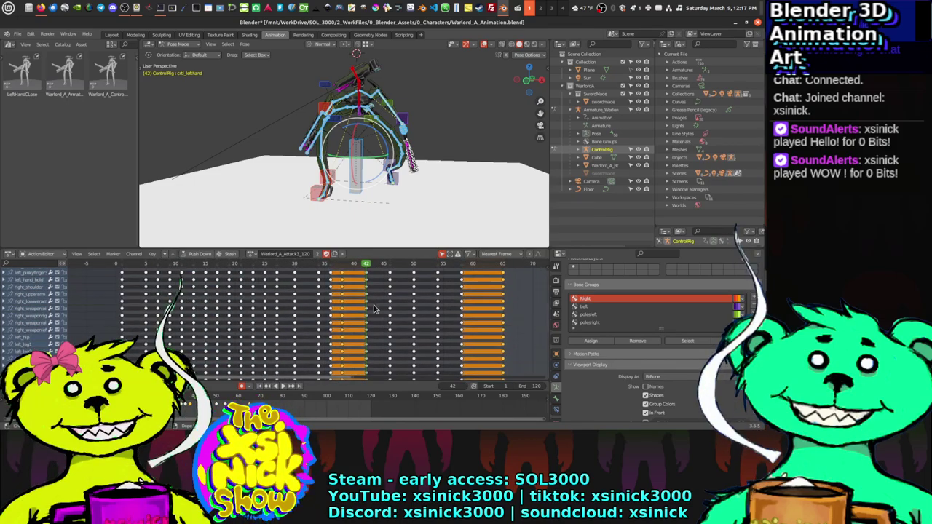
scroll(376, 297, down, 5)
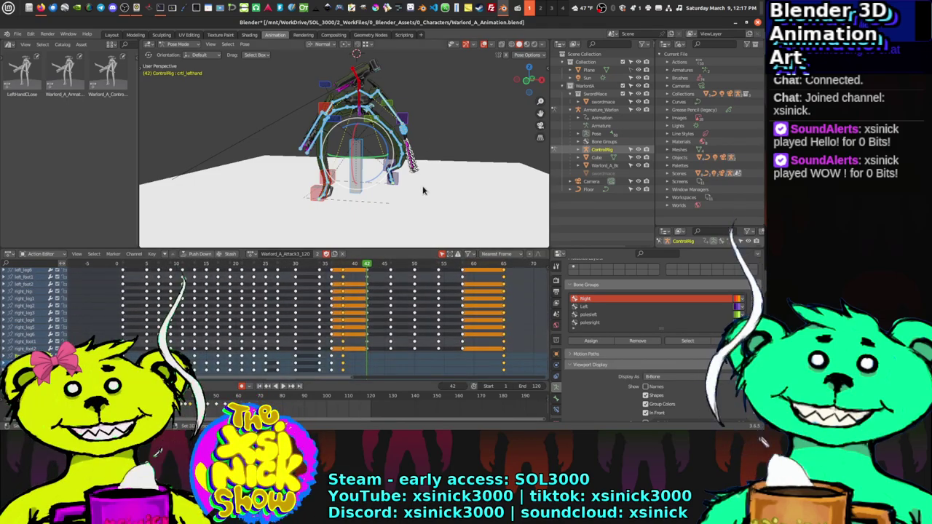
drag(423, 191, 397, 168)
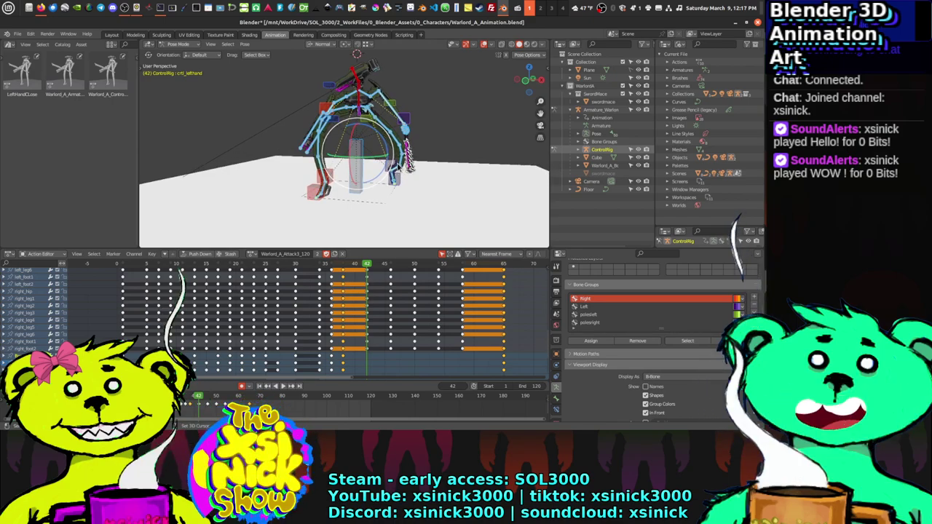
click(401, 183)
click(400, 184)
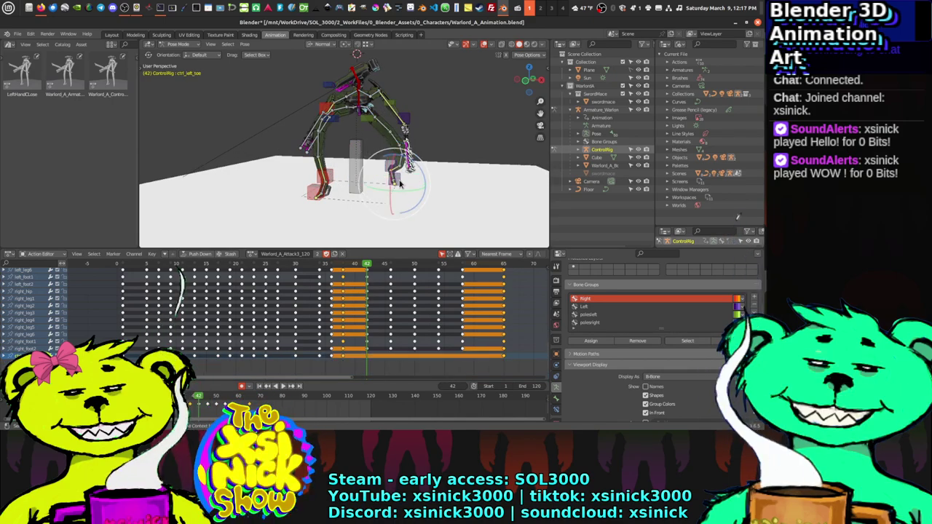
click(399, 184)
click(332, 189)
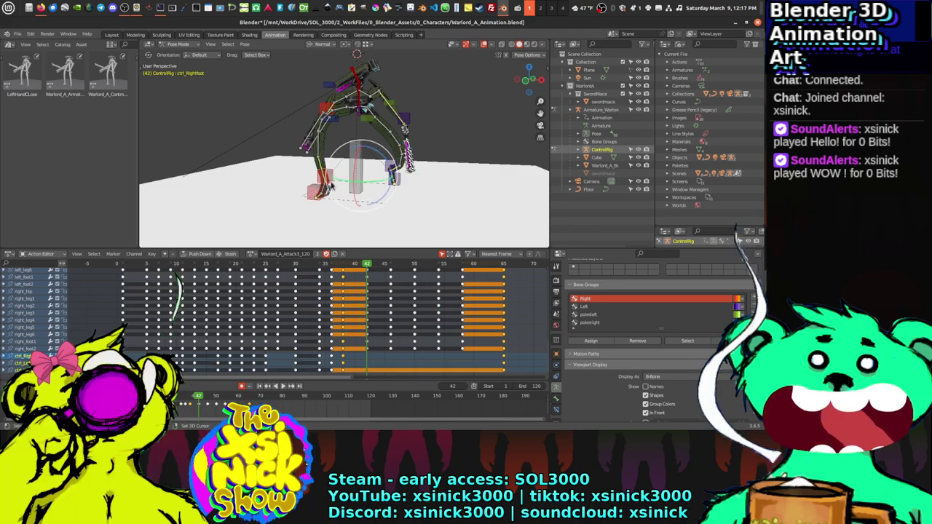
middle_drag(332, 190, 348, 162)
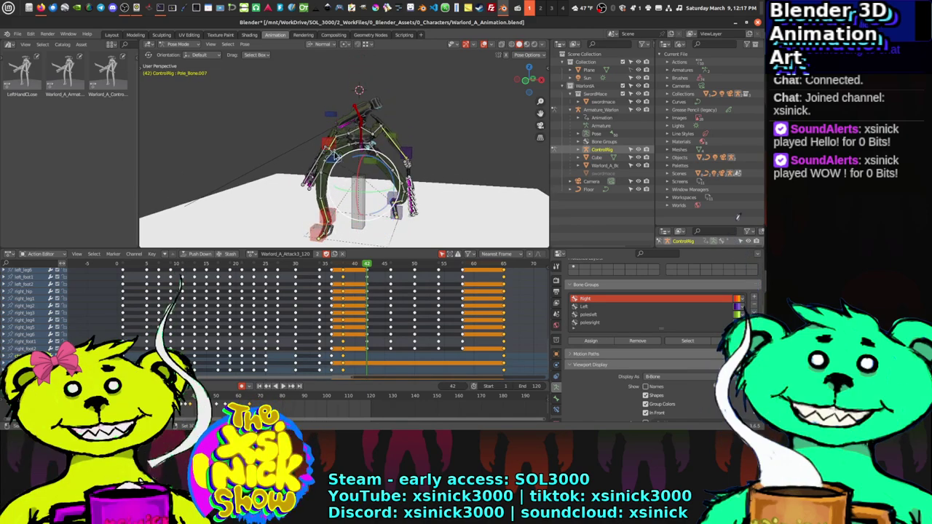
click(369, 167)
click(413, 150)
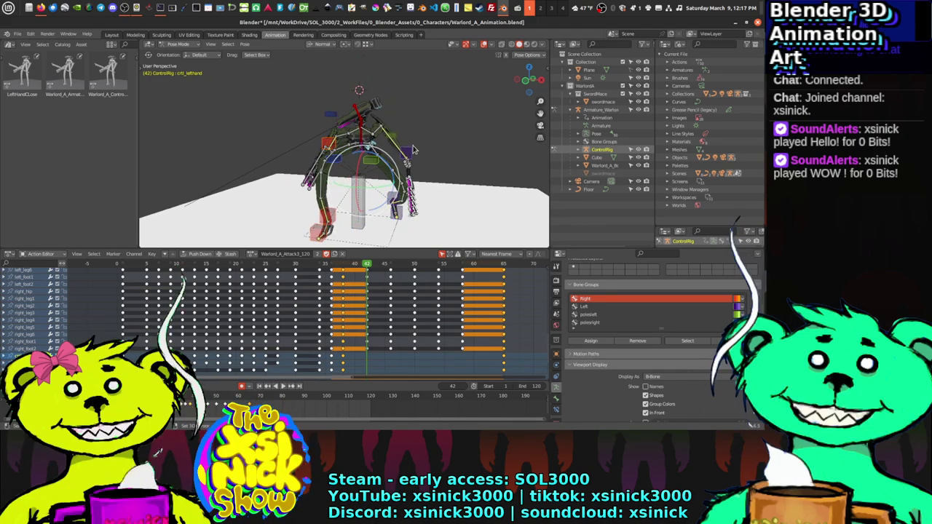
click(400, 136)
middle_drag(328, 115, 384, 284)
click(410, 169)
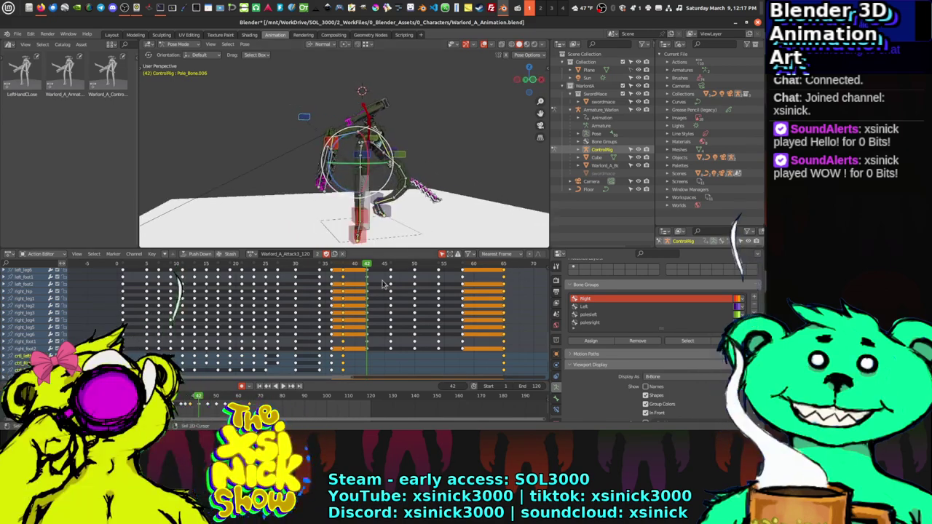
middle_drag(75, 308, 92, 295)
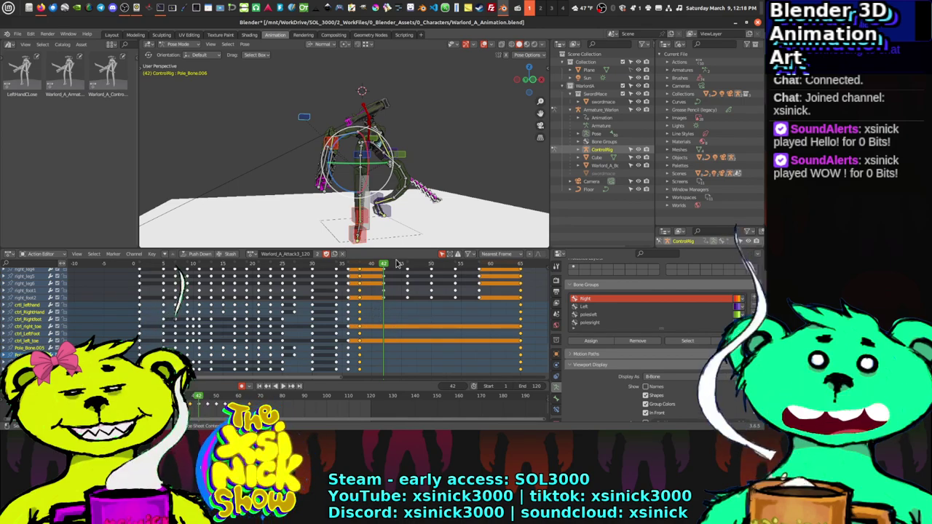
drag(373, 265, 362, 270)
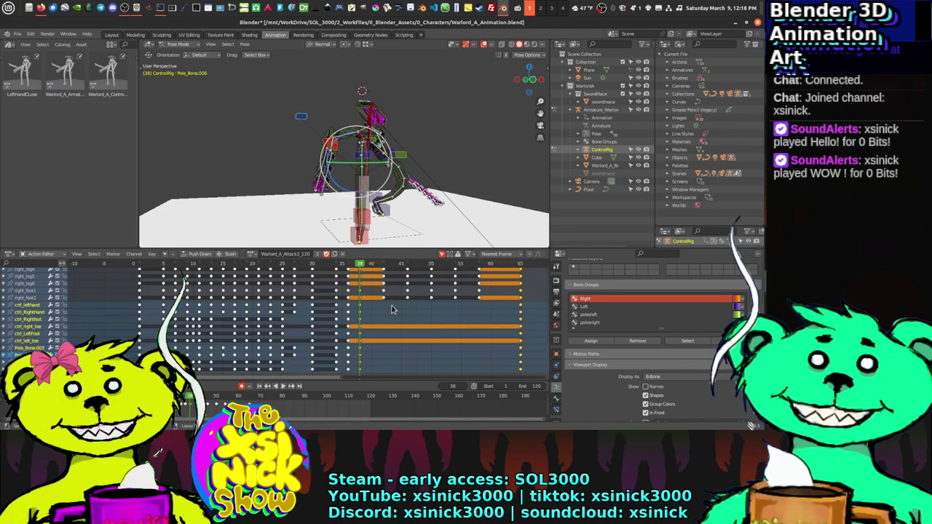
Step: Move the frame 38 keys in two control rows to about frame 58 and play
click(360, 309)
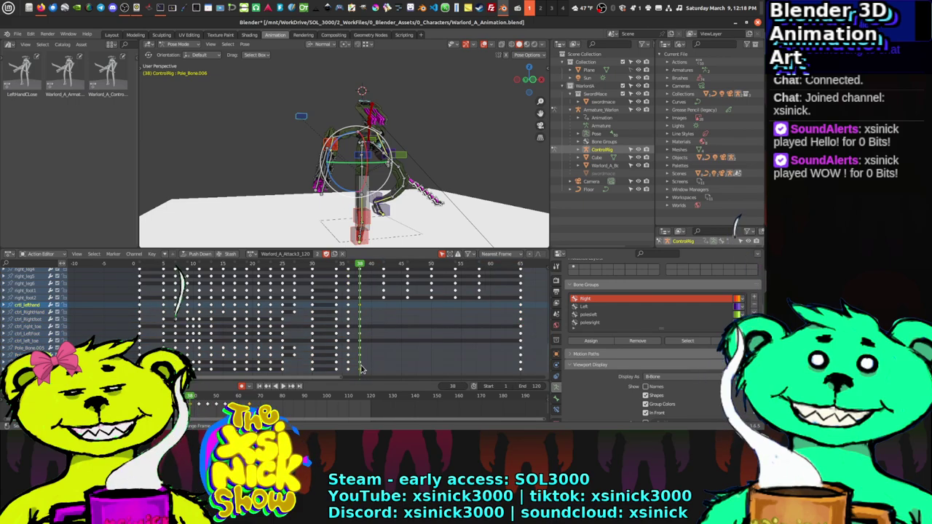
drag(360, 357, 364, 317)
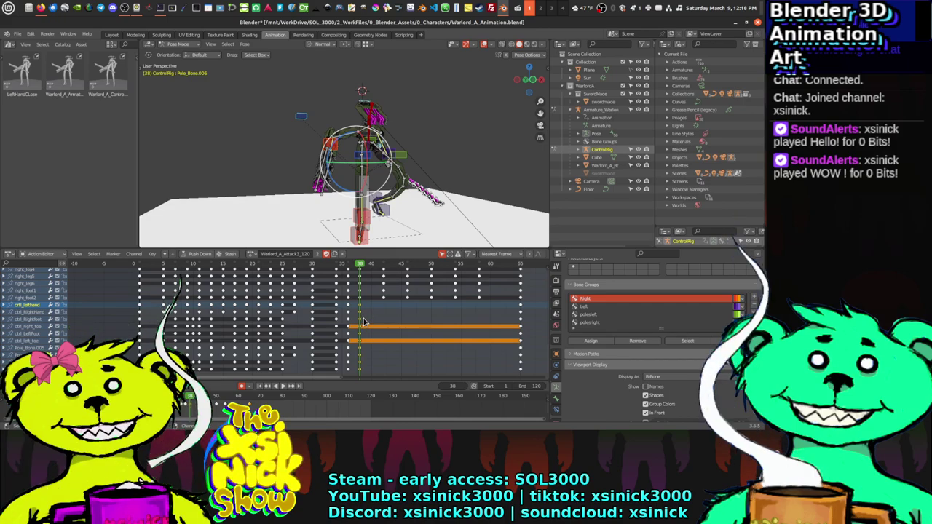
key(g)
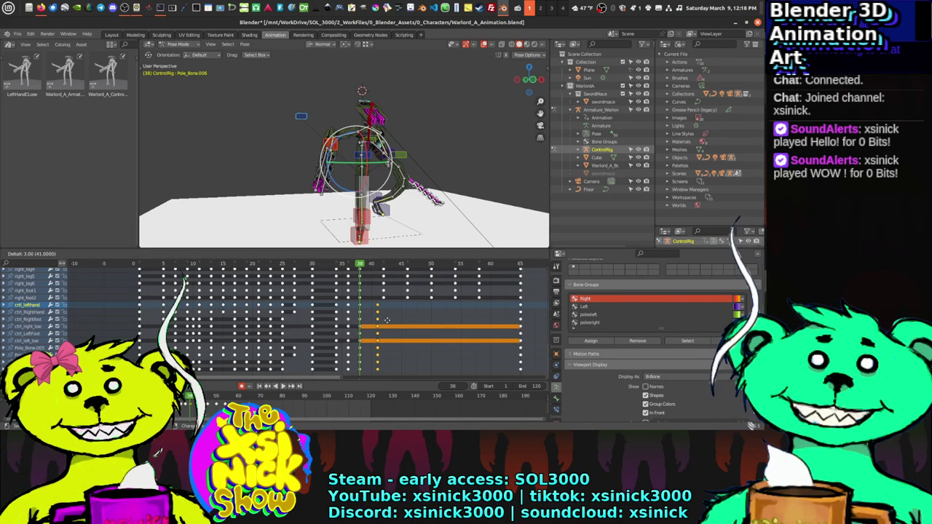
click(480, 324)
key(space)
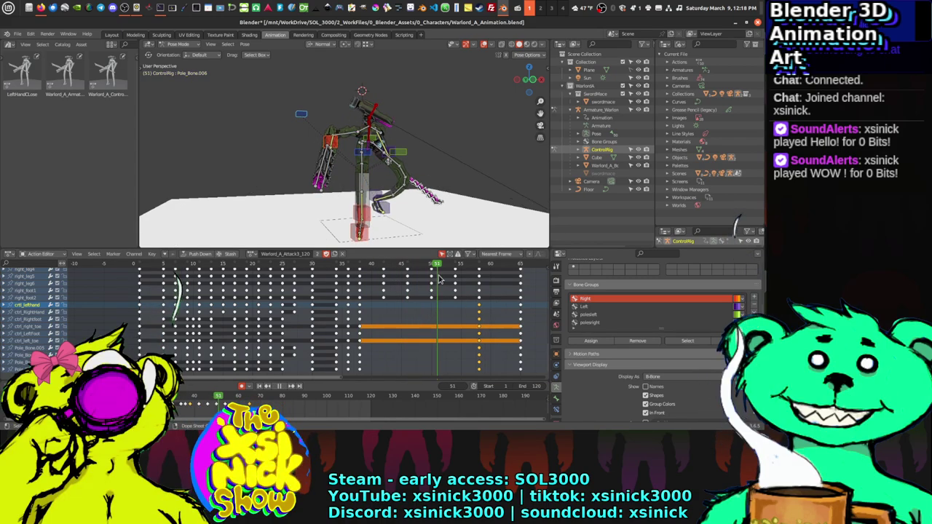
Step: Return to frame 38, undo the key move and replay the attack
drag(383, 278, 359, 277)
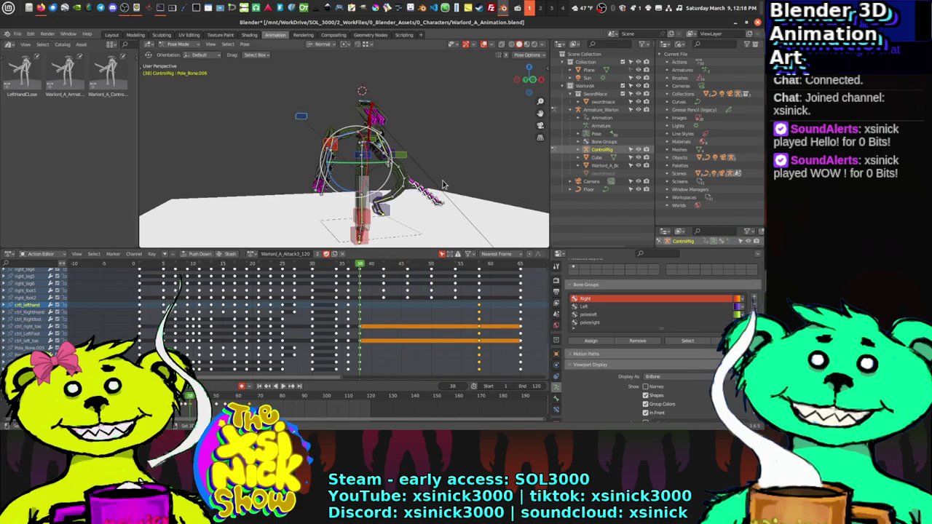
key(ctrl+z)
key(space)
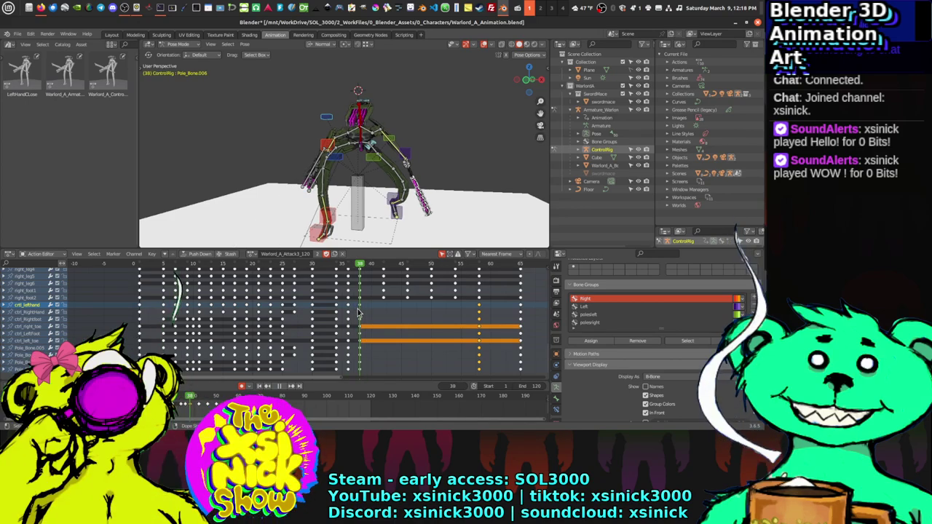
key(space)
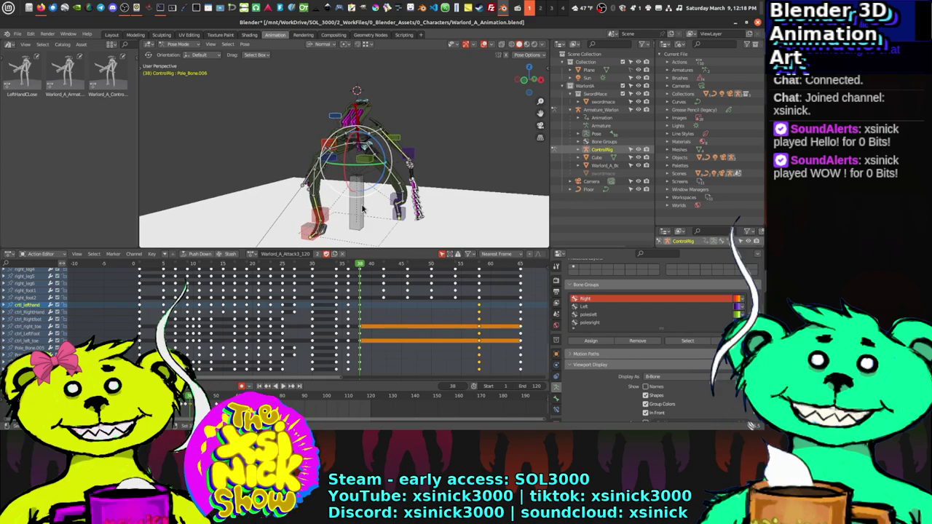
Step: Shift the key block 20 frames later to frame 58 and play it back
click(362, 209)
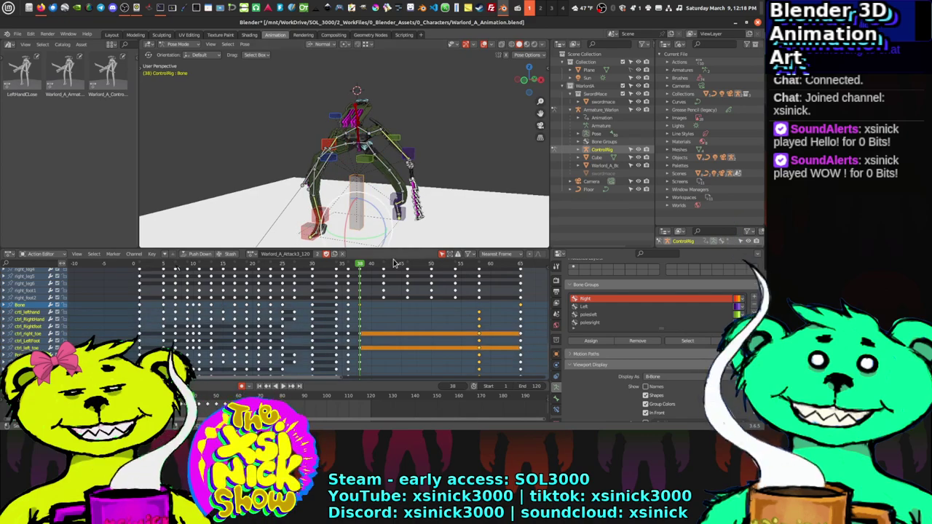
click(358, 309)
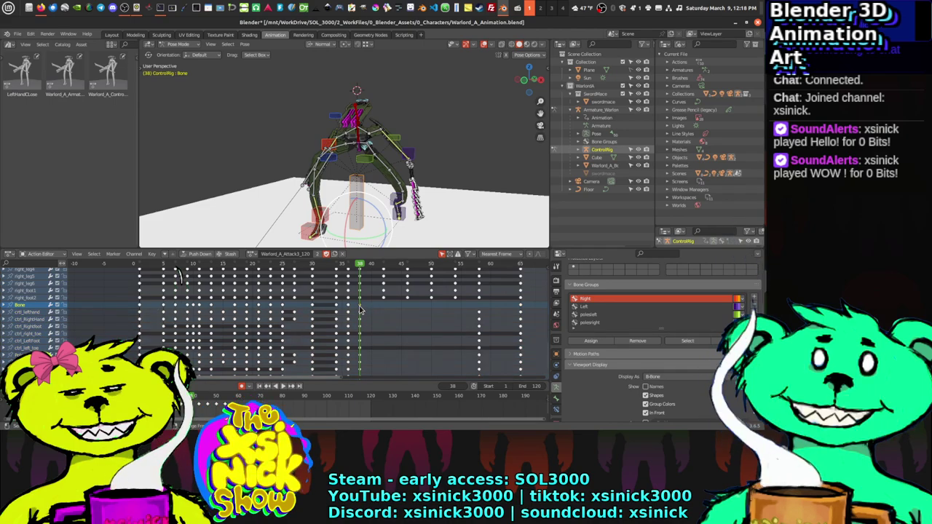
drag(358, 308, 378, 306)
drag(477, 306, 477, 305)
key(space)
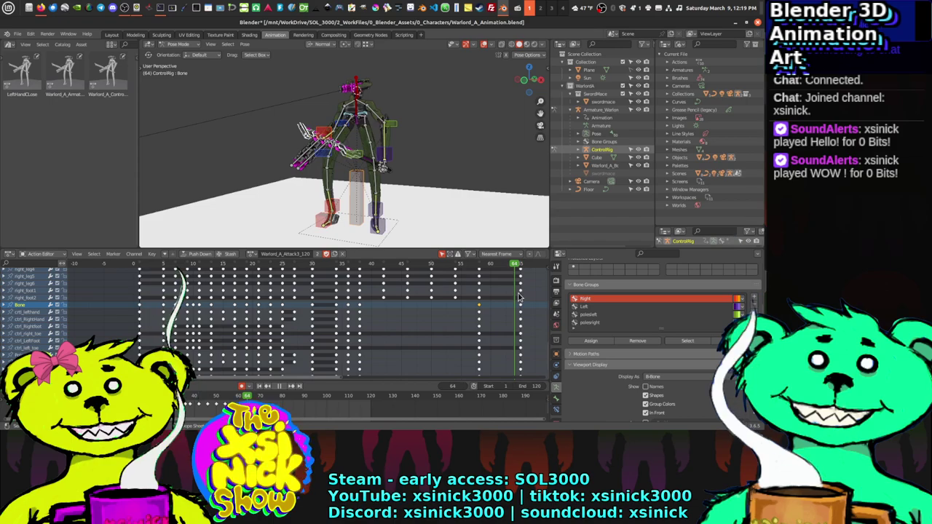
drag(523, 297, 497, 304)
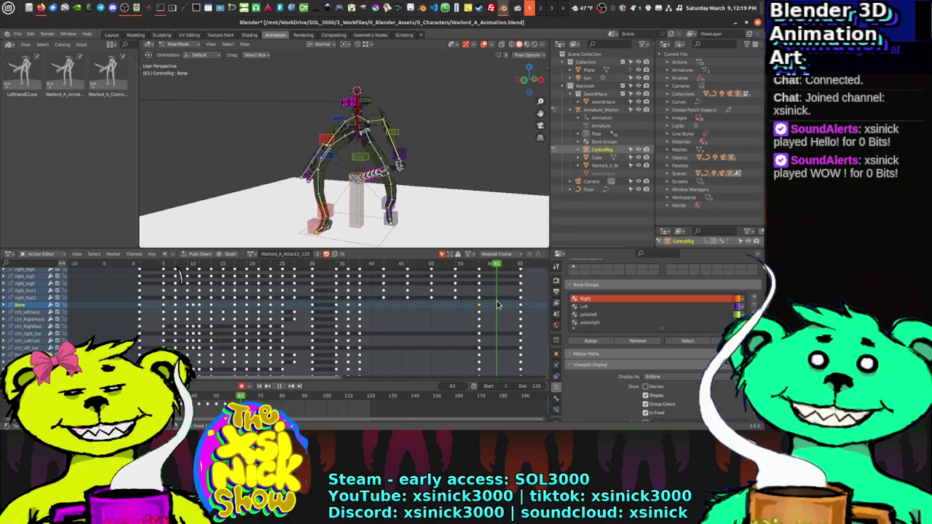
middle_drag(496, 304, 391, 287)
drag(391, 268, 399, 272)
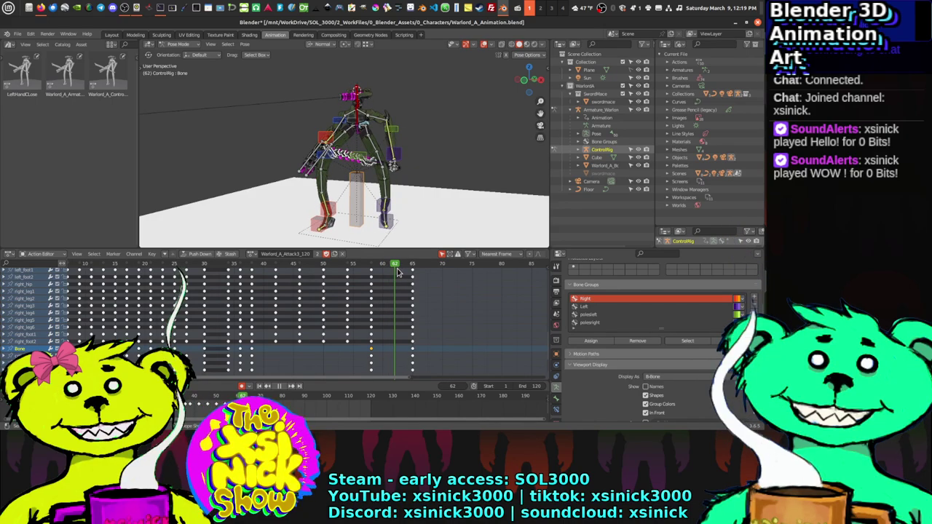
drag(394, 270, 385, 269)
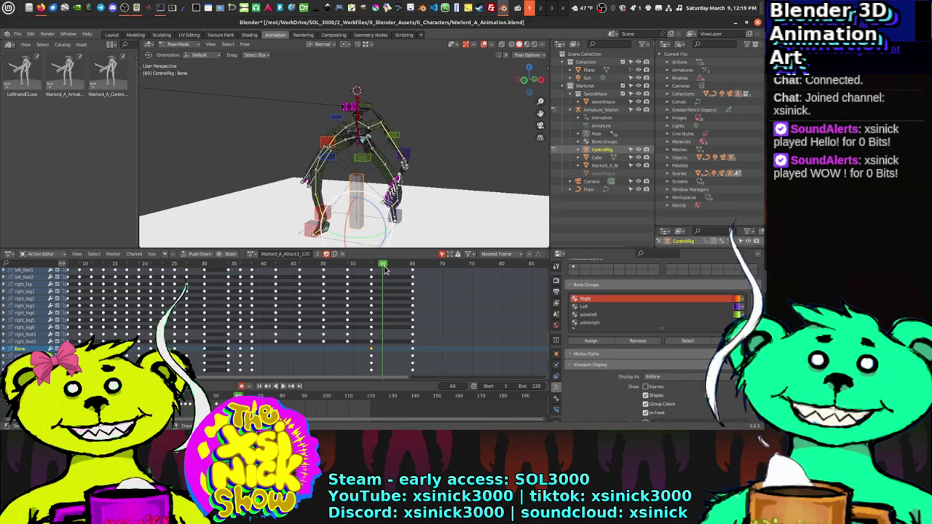
drag(385, 270, 397, 269)
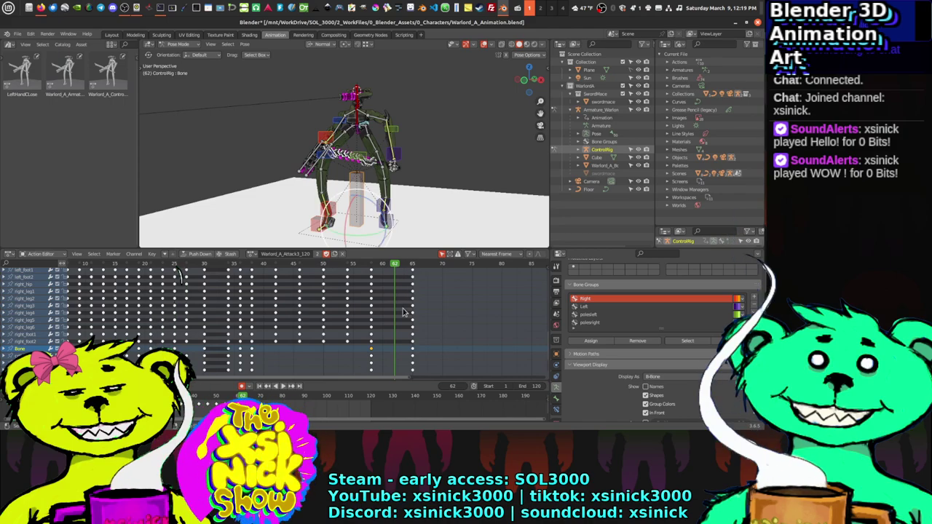
scroll(403, 313, down, 5)
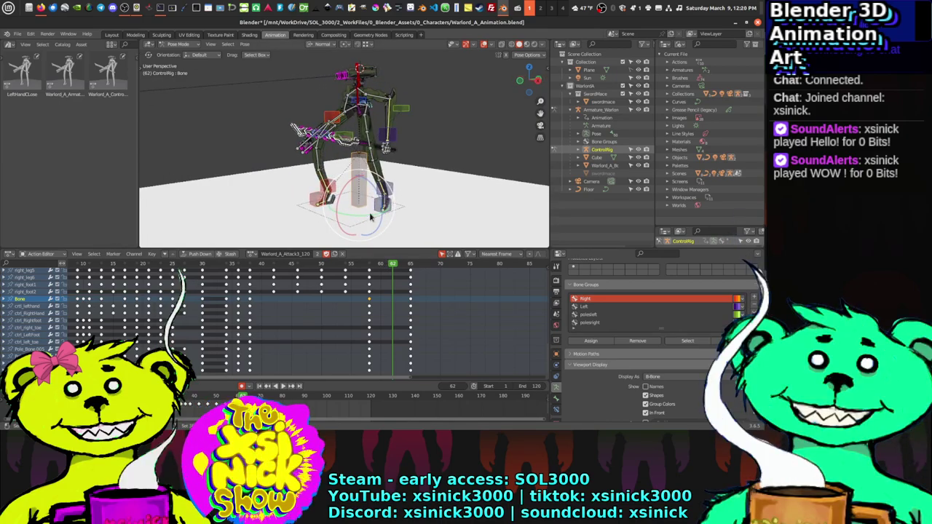
Step: Set the current frame to 58 and select the keys after it
drag(387, 267, 370, 270)
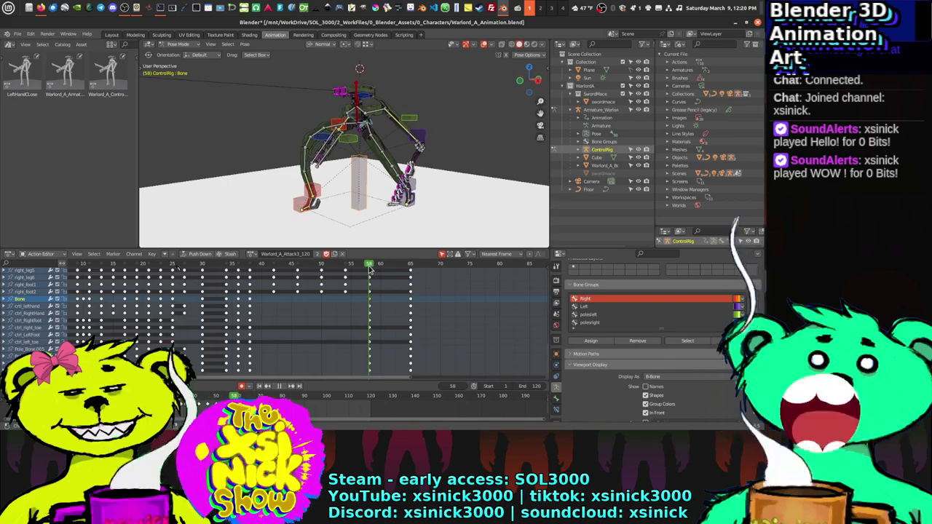
scroll(394, 306, up, 5)
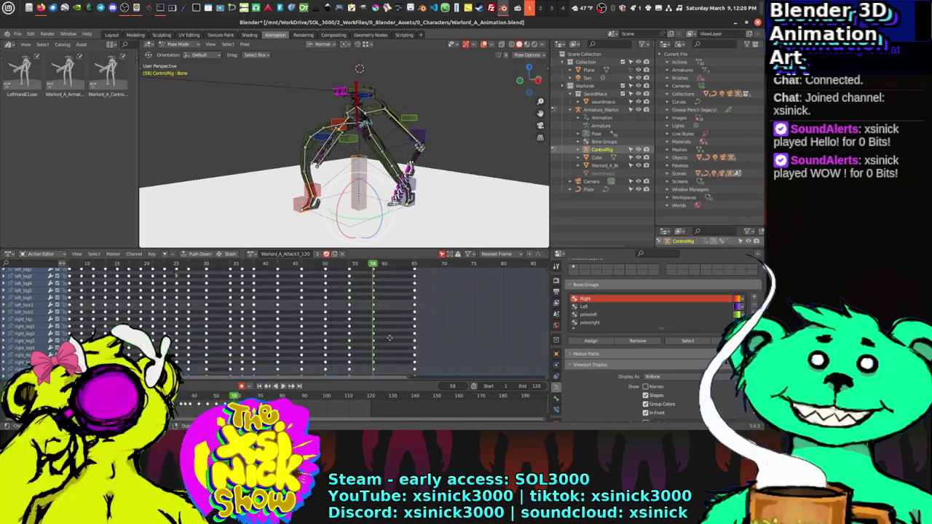
scroll(394, 313, down, 6)
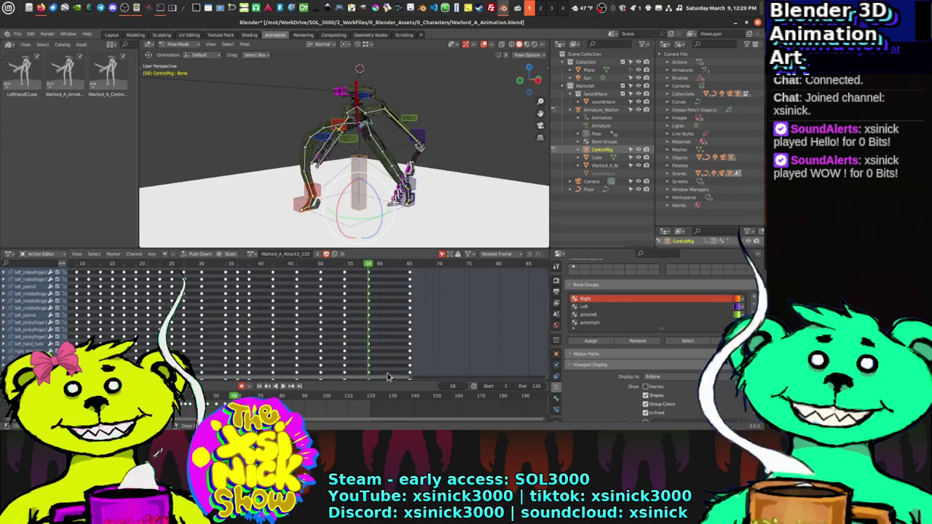
scroll(392, 346, up, 10)
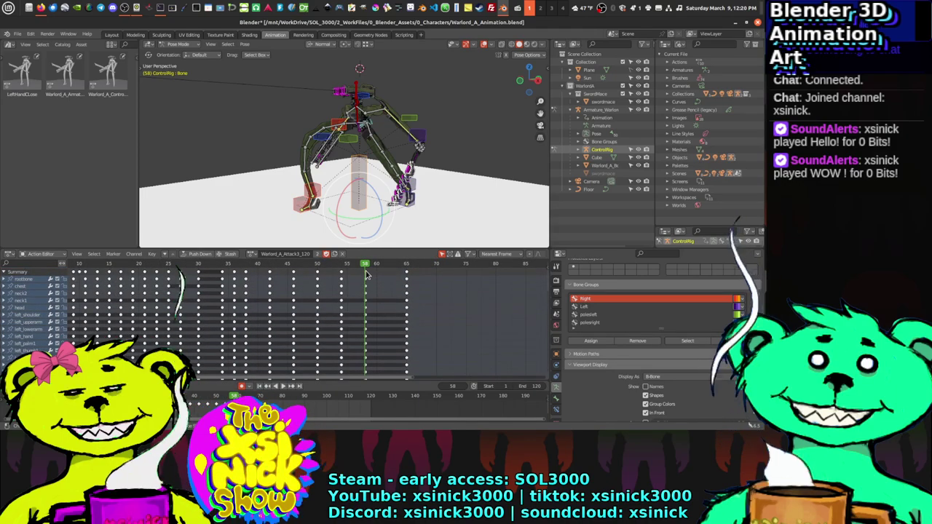
key(ctrl+v)
mouse_move(365, 265)
mouse_down()
mouse_move(342, 265)
mouse_move(393, 265)
mouse_move(365, 265)
mouse_up()
Step: Frame the rig's bones in the viewport and delay all keys from frame 58 by 4 frames
ctrl+scroll(404, 302, right, 1)
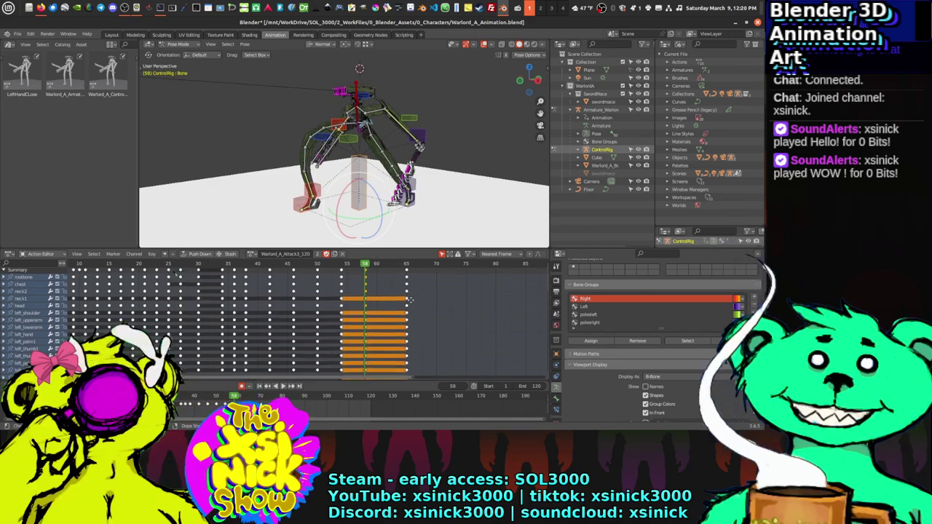
ctrl+scroll(406, 286, right, 3)
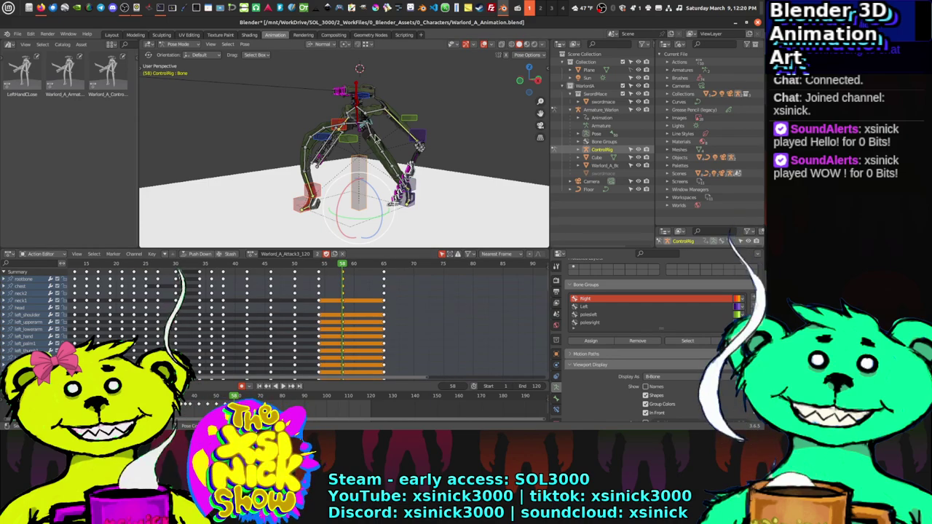
scroll(375, 137, down, 4)
drag(315, 82, 430, 176)
key(KP_Decimal)
middle_drag(368, 152, 370, 171)
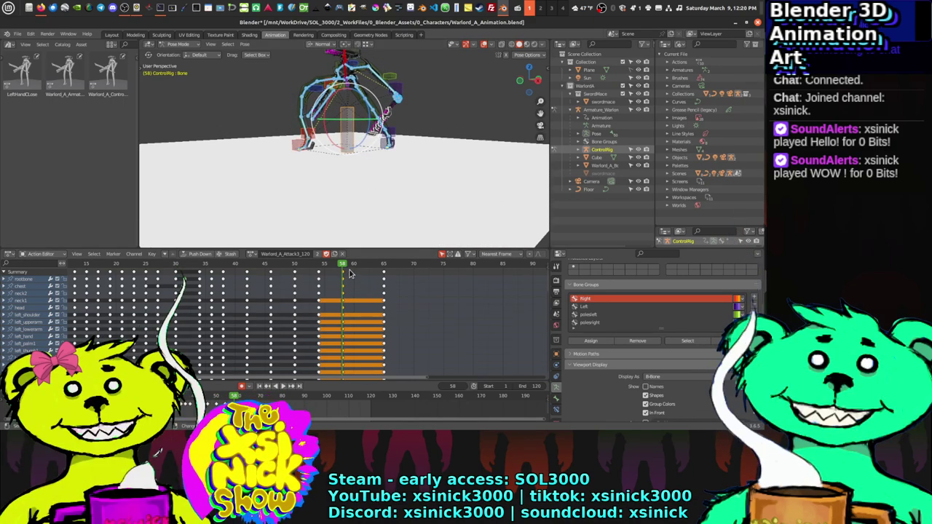
key(bracketright)
key(g)
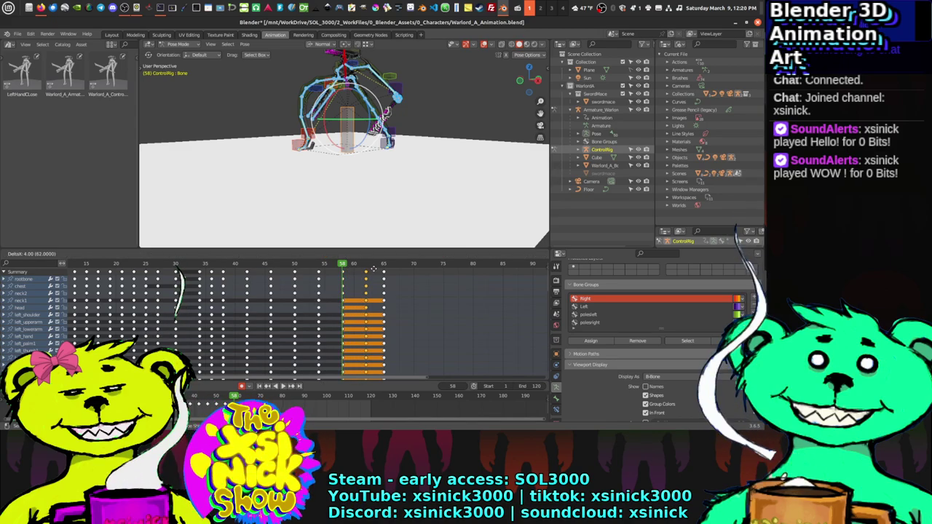
click(372, 269)
Step: Move the final key column from frame 66 to 70, then scrub back to frame 34
click(349, 266)
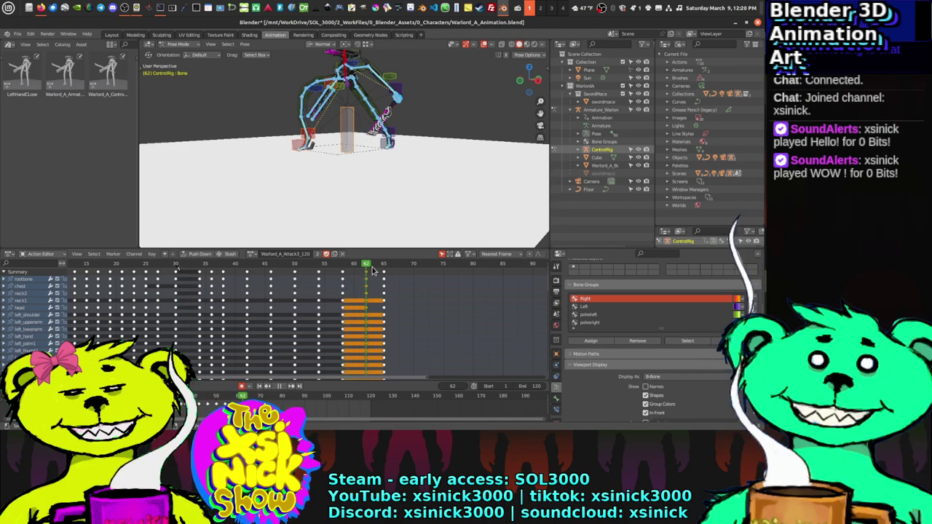
mouse_move(373, 271)
mouse_down()
mouse_move(353, 272)
mouse_move(389, 277)
mouse_up()
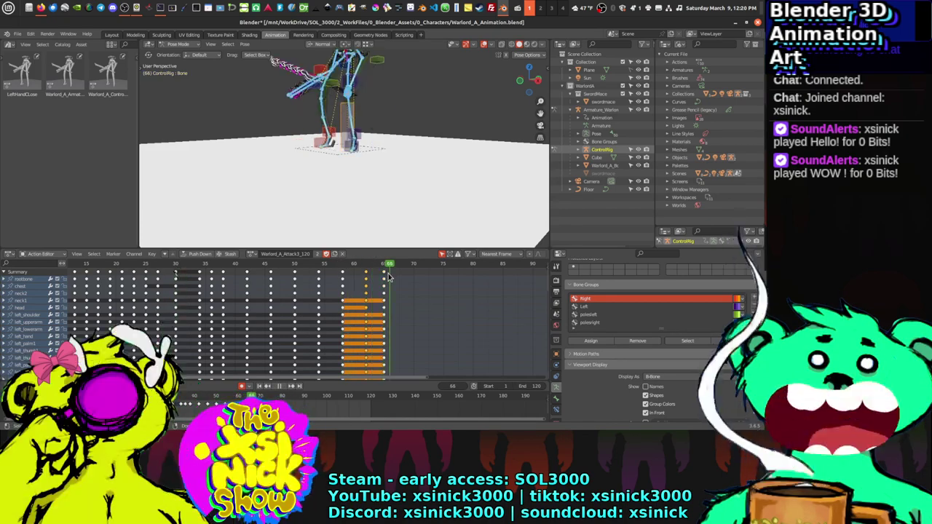
middle_drag(389, 277, 376, 275)
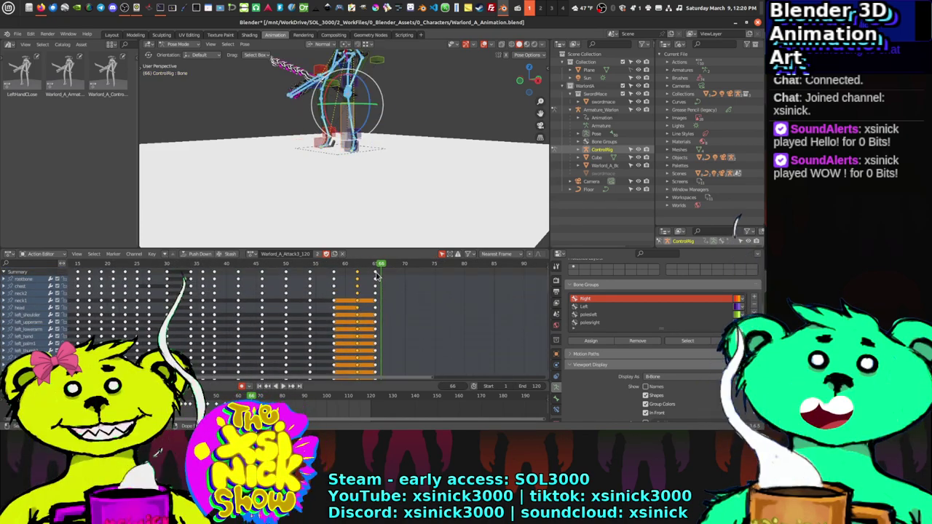
click(377, 275)
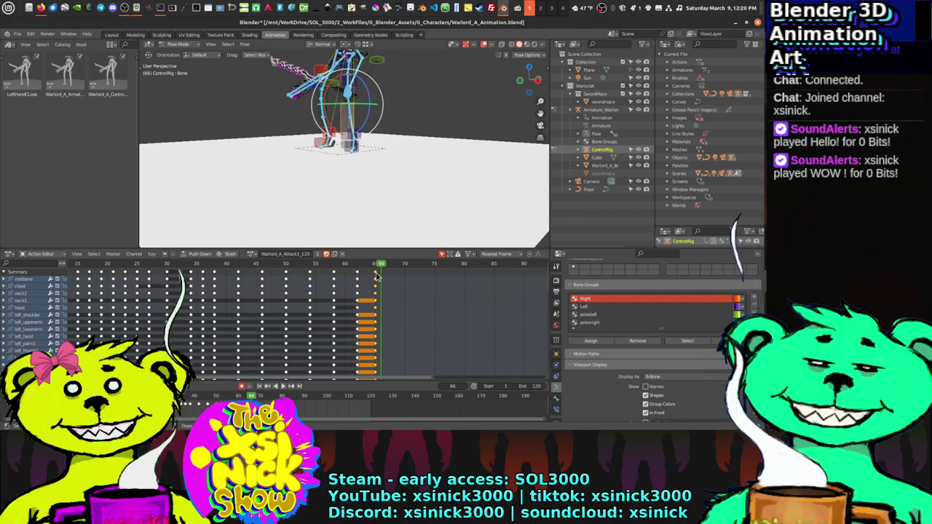
drag(376, 276, 308, 298)
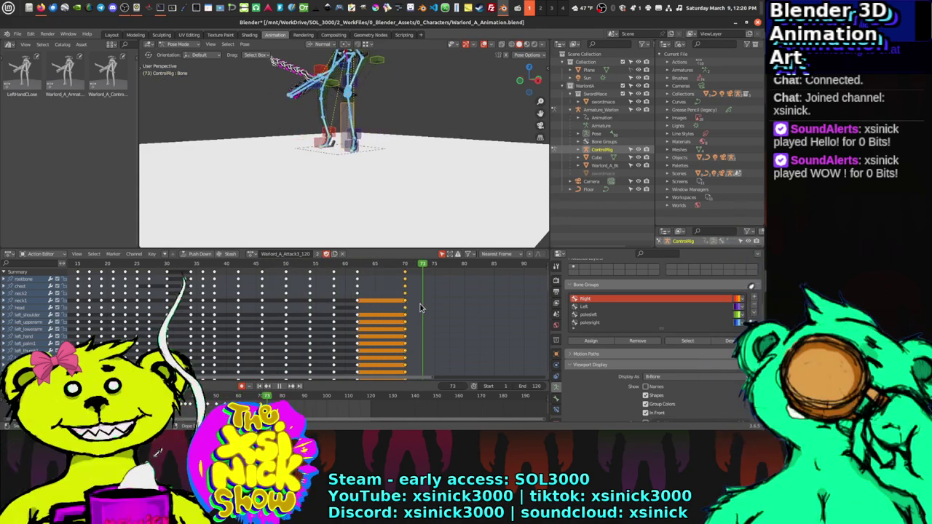
drag(235, 294, 185, 292)
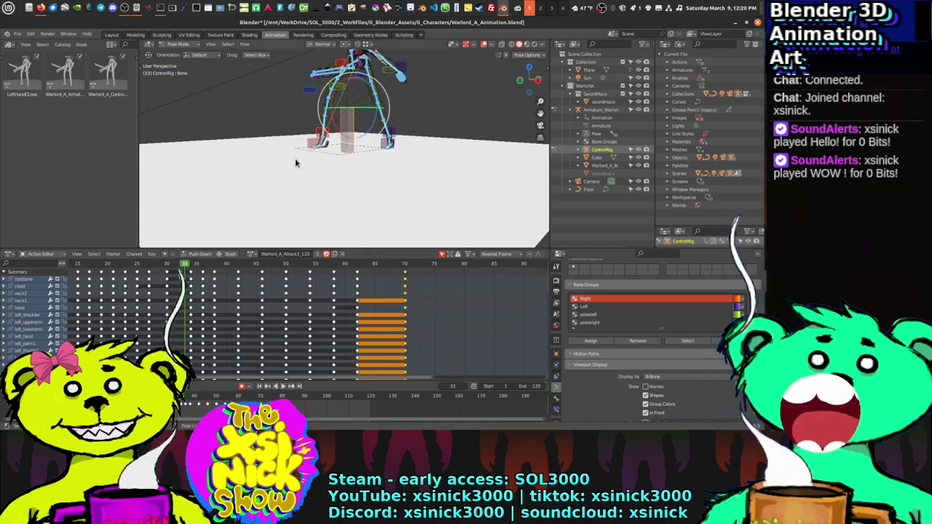
Step: Review the retimed attack from frame 33, return to frame 1 and save Warlord_A_Animation.blend
middle_drag(295, 162, 371, 166)
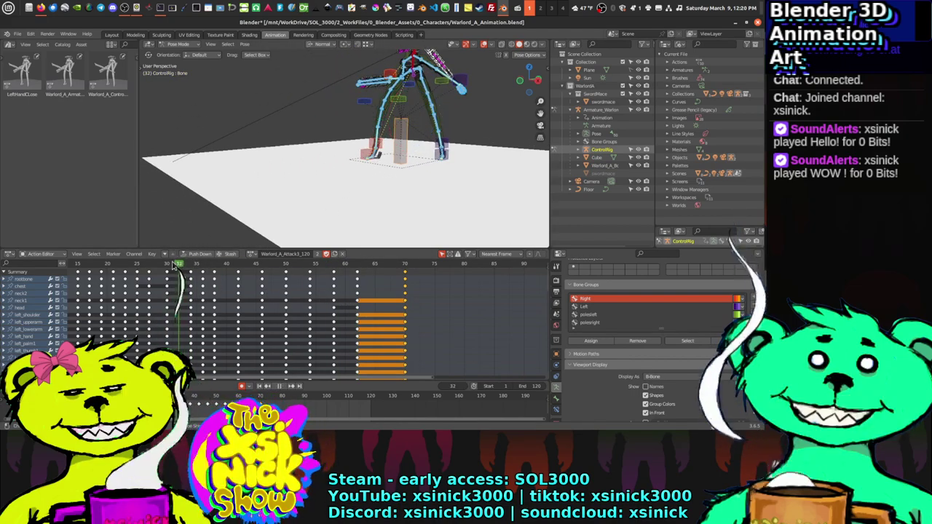
drag(175, 266, 197, 268)
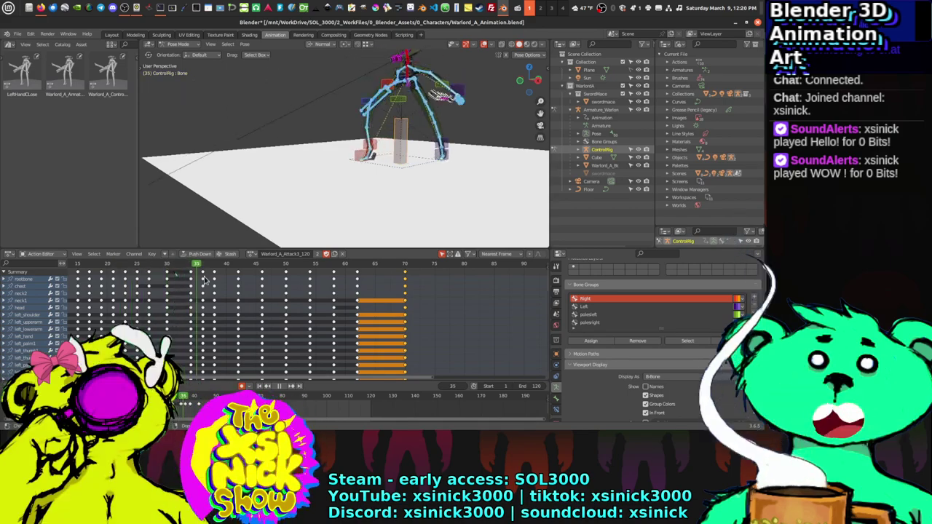
key(space)
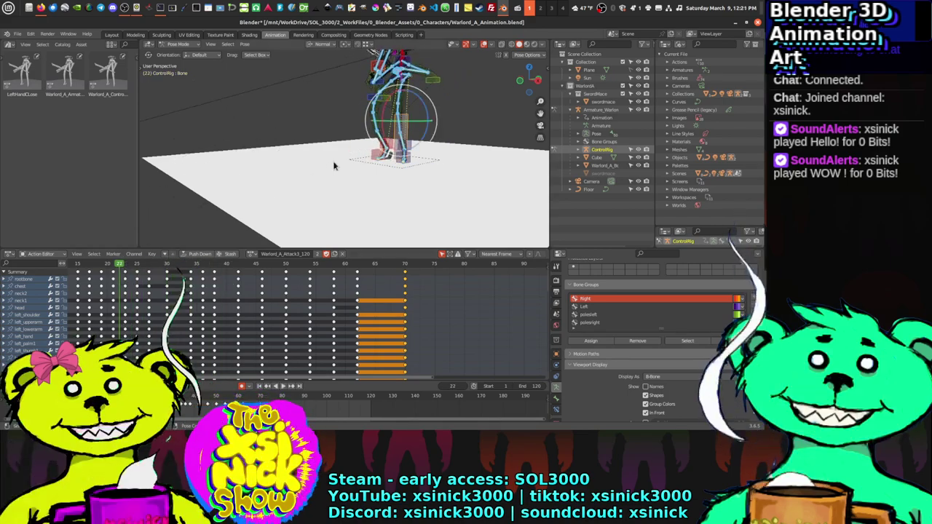
middle_drag(333, 166, 368, 170)
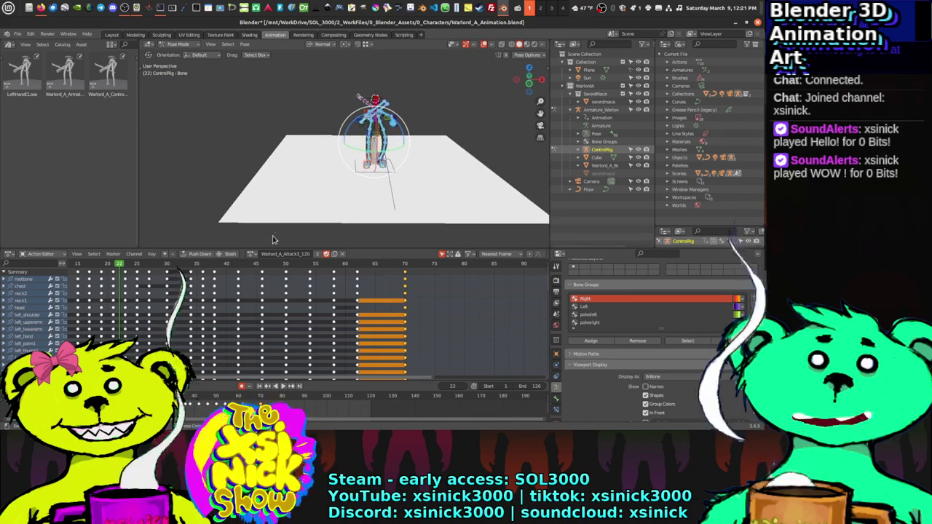
middle_drag(215, 307, 324, 307)
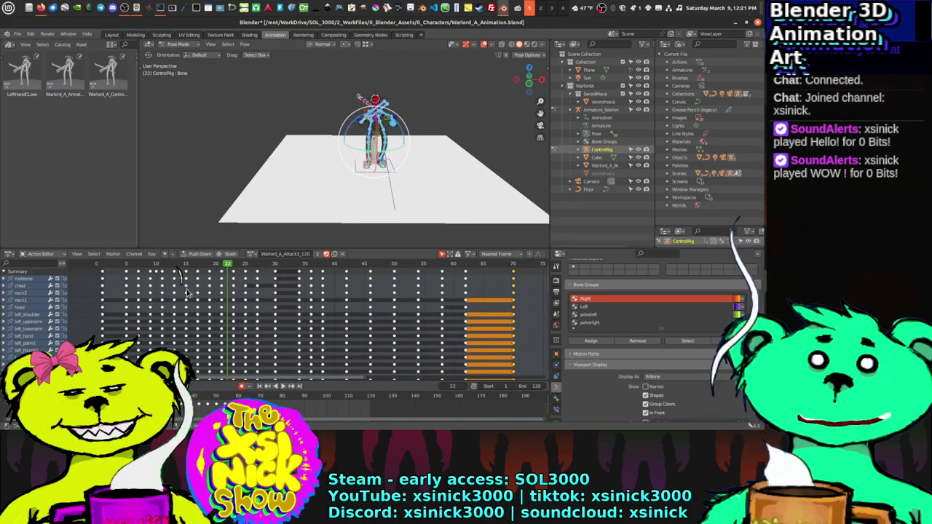
middle_drag(215, 277, 202, 276)
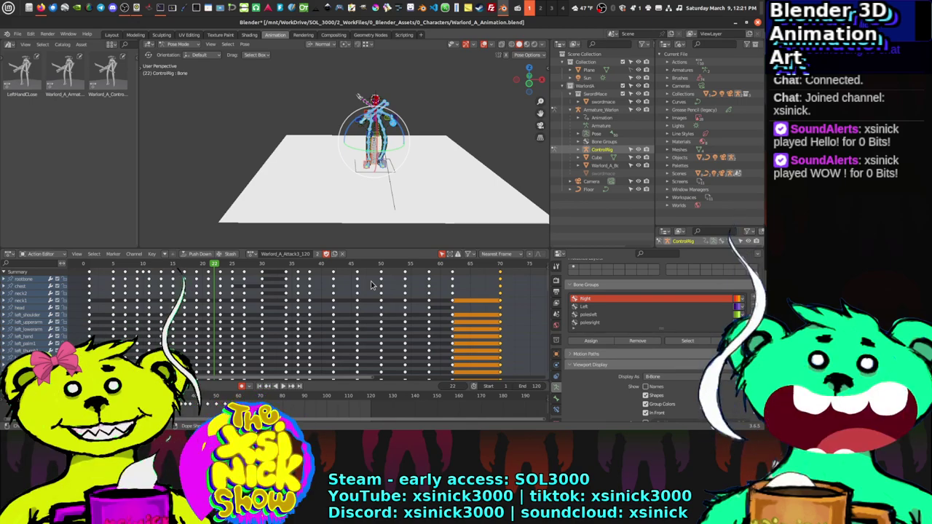
key(shift+ctrl+space)
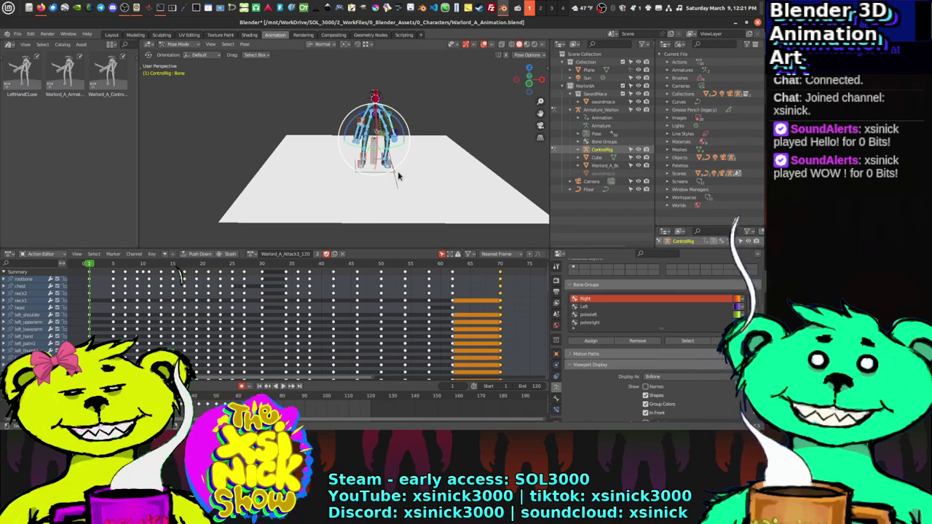
key(ctrl+s)
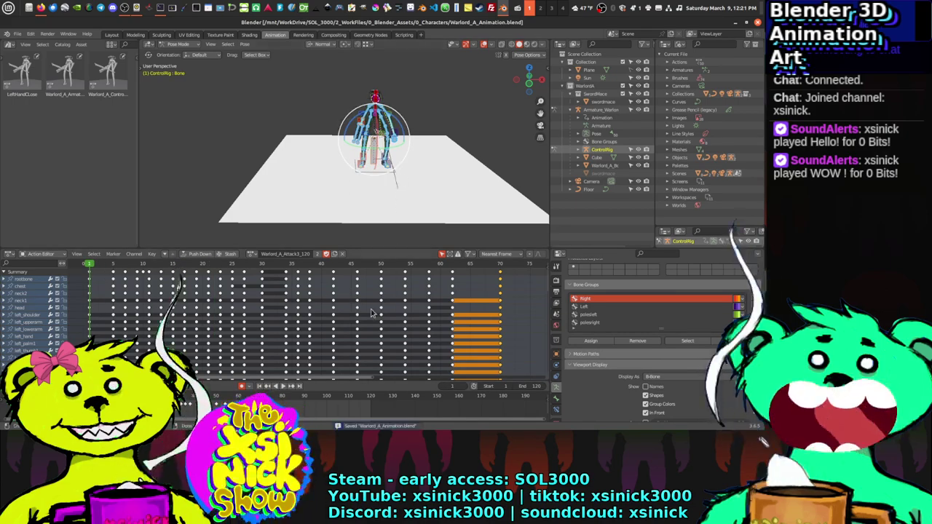
Step: Play the attack with bones hidden while orbiting, then stop and scrub back to about frame 5
click(284, 388)
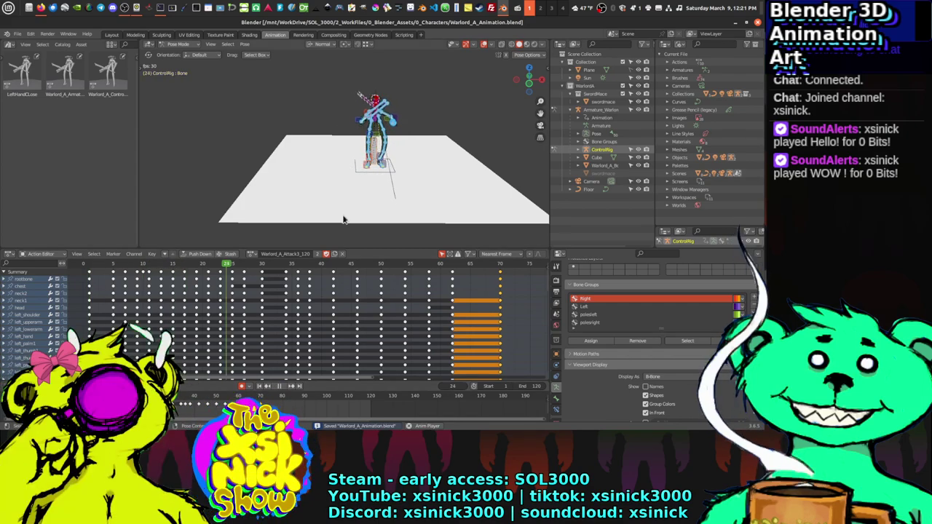
middle_drag(446, 173, 384, 173)
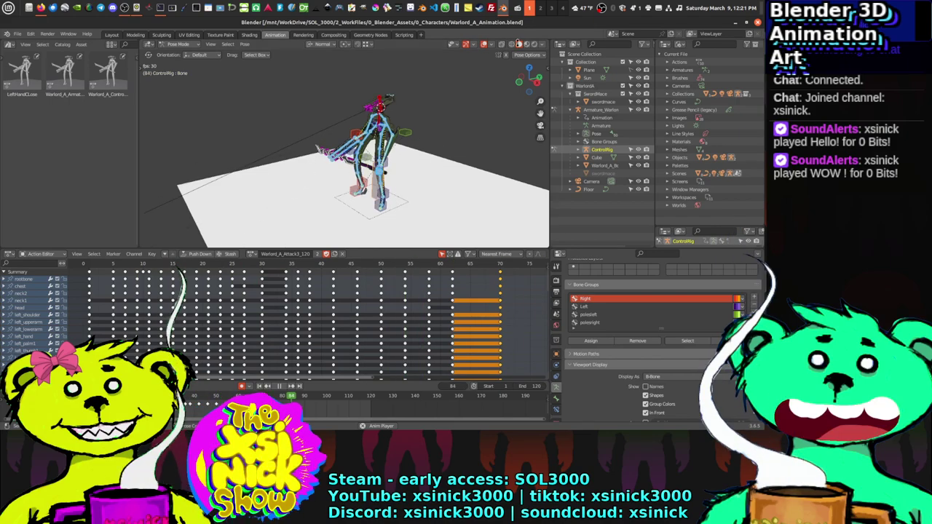
click(484, 45)
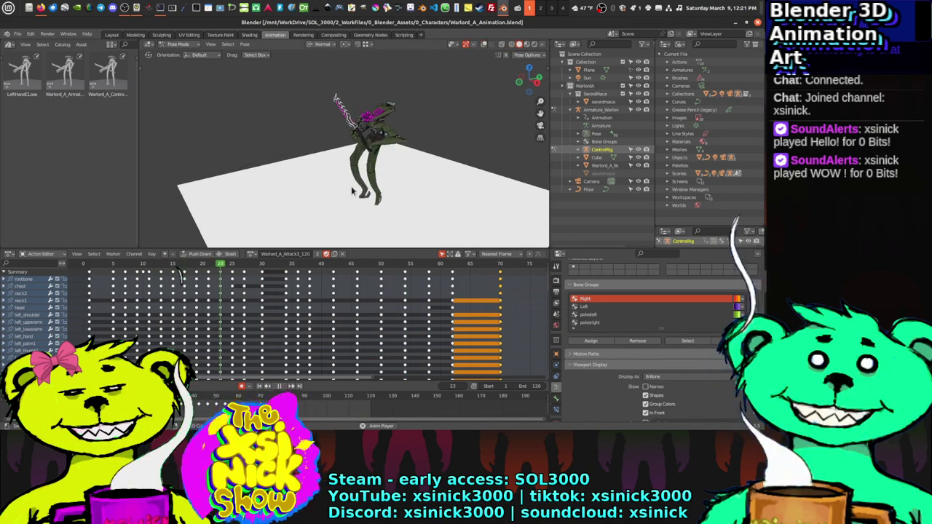
middle_drag(350, 186, 364, 184)
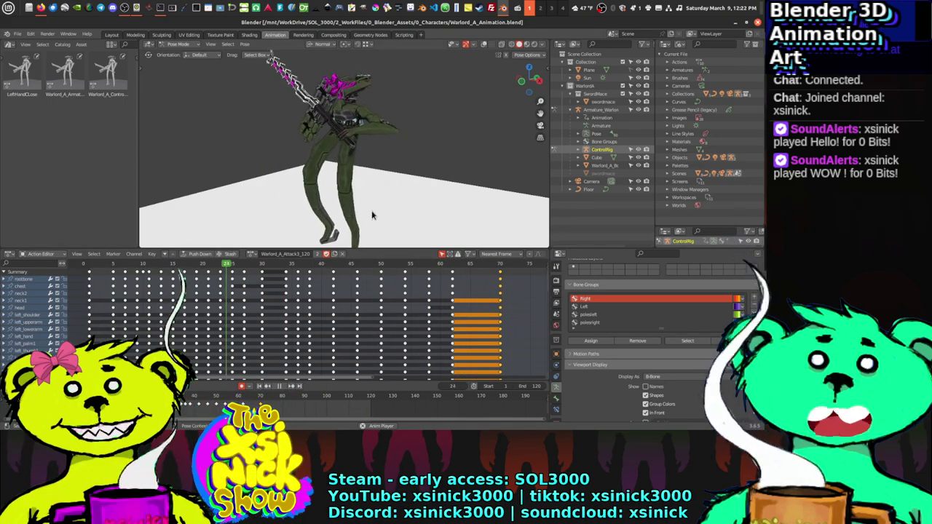
click(272, 386)
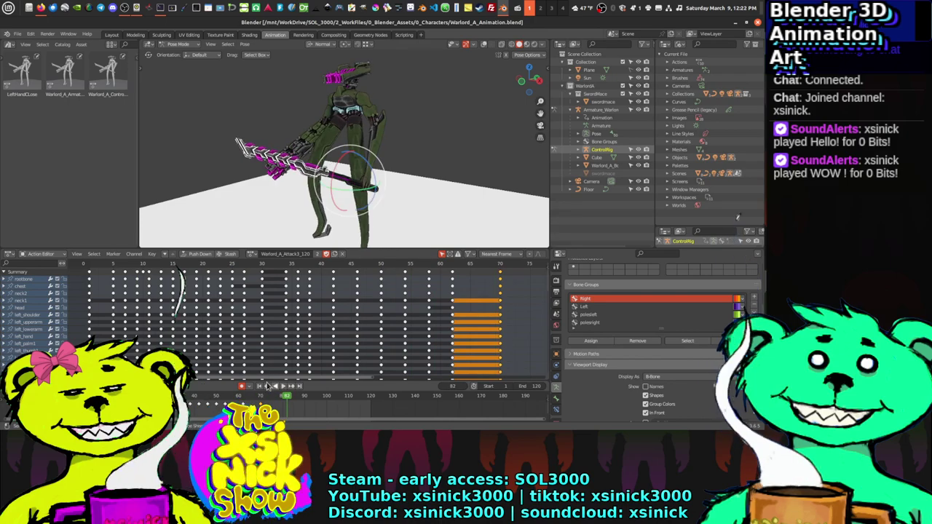
drag(86, 268, 245, 294)
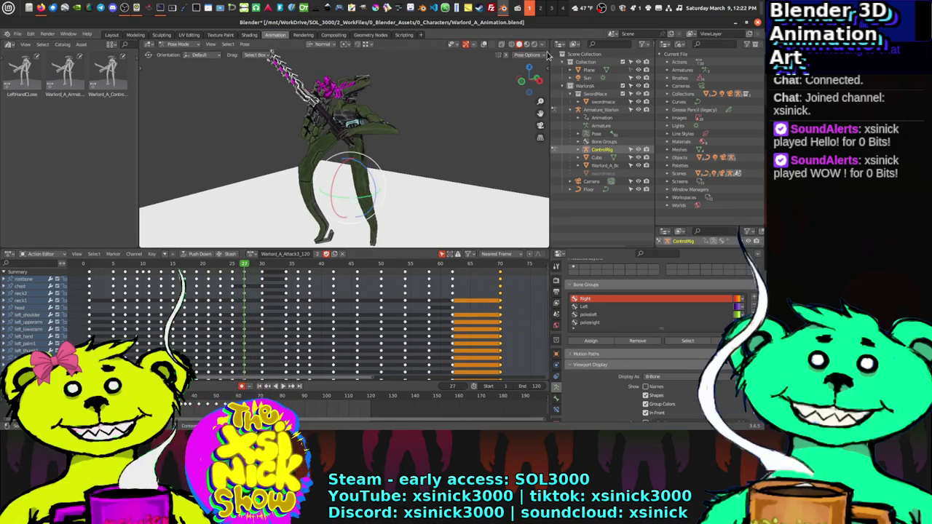
Step: Show the bones, replay the attack, stop at frame 27 and select the frame 27 keys
click(484, 45)
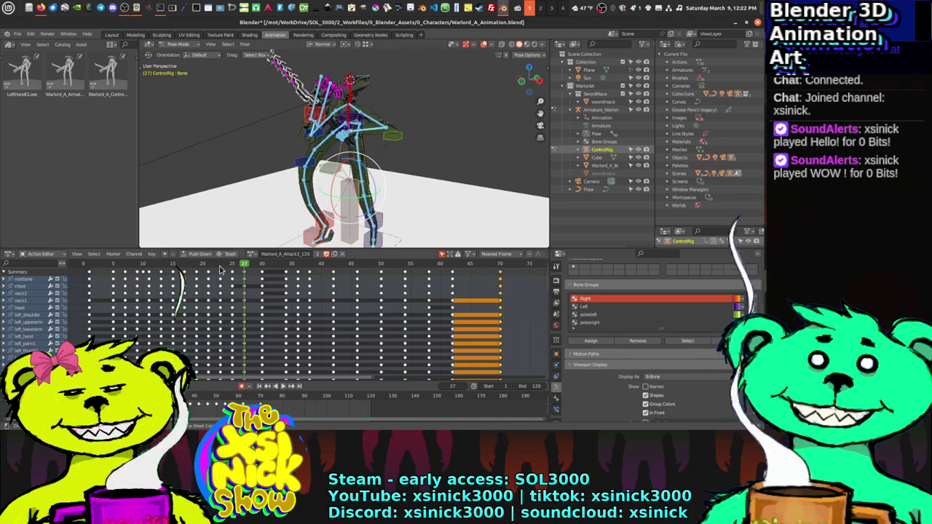
click(284, 388)
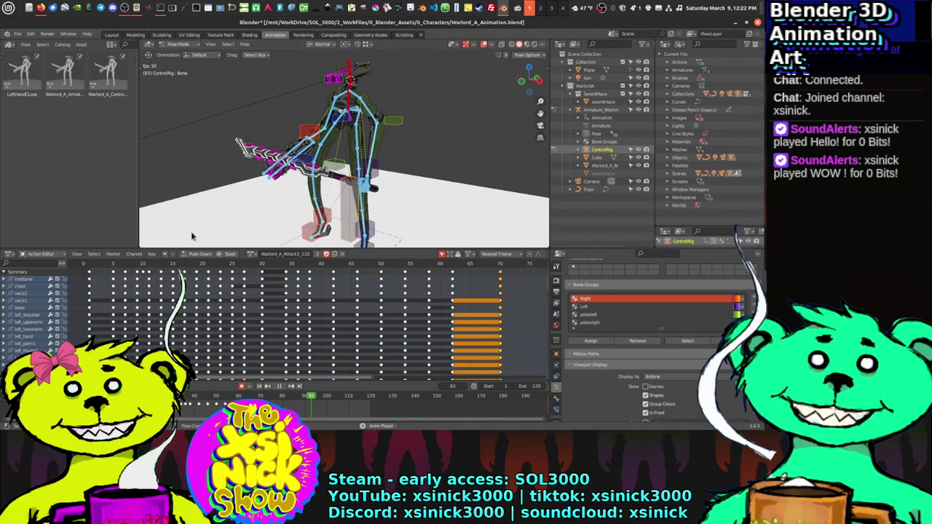
key(space)
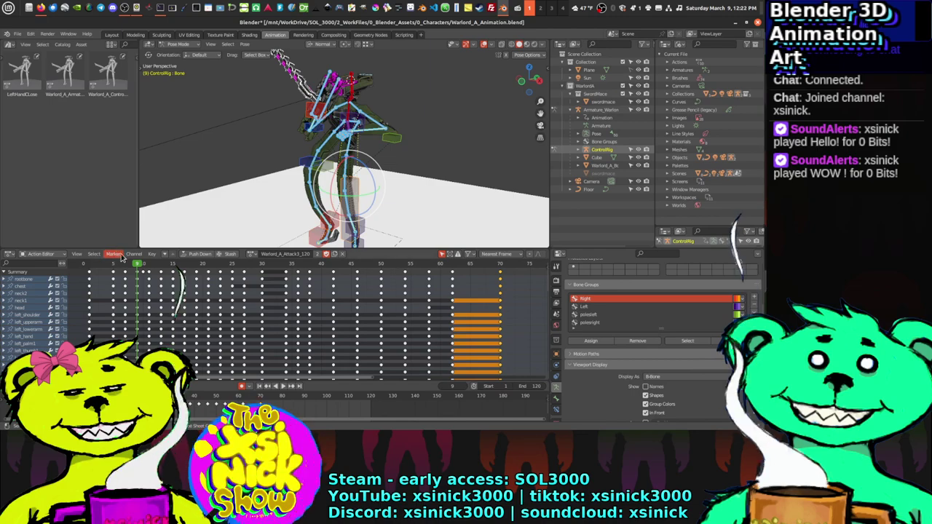
mouse_move(124, 268)
mouse_down()
mouse_move(89, 268)
mouse_move(267, 284)
mouse_move(113, 279)
mouse_up()
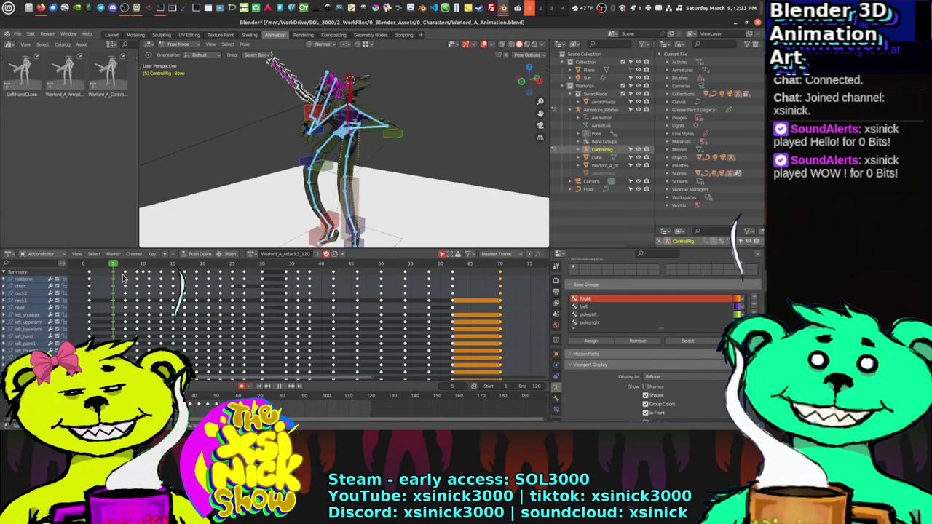
key(Right)
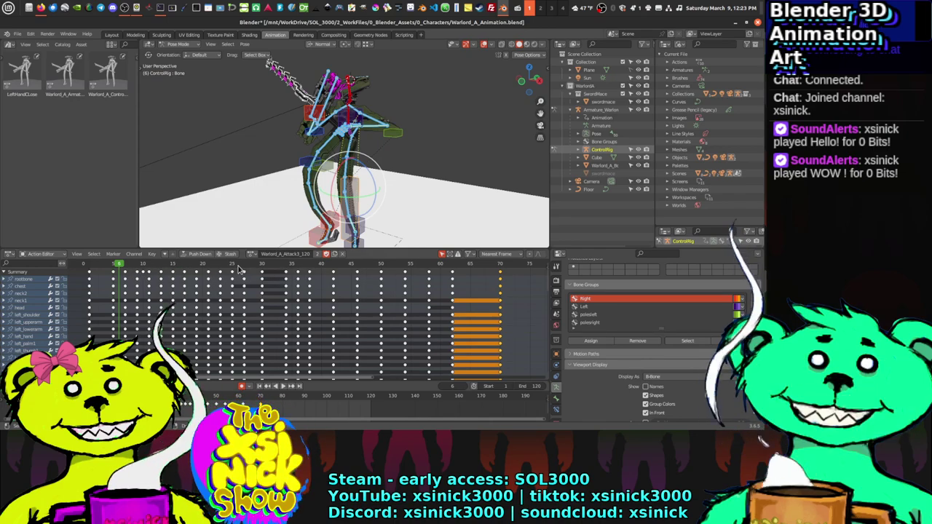
key(space)
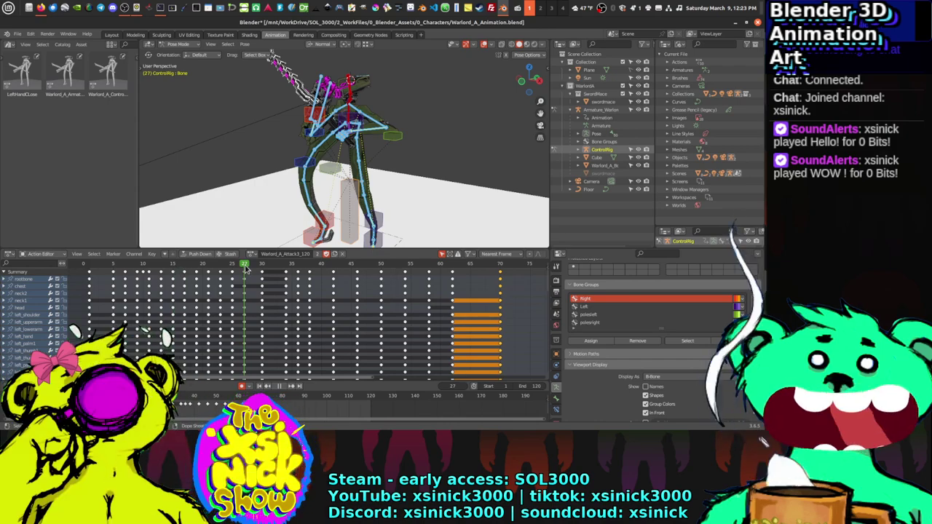
key(space)
click(244, 273)
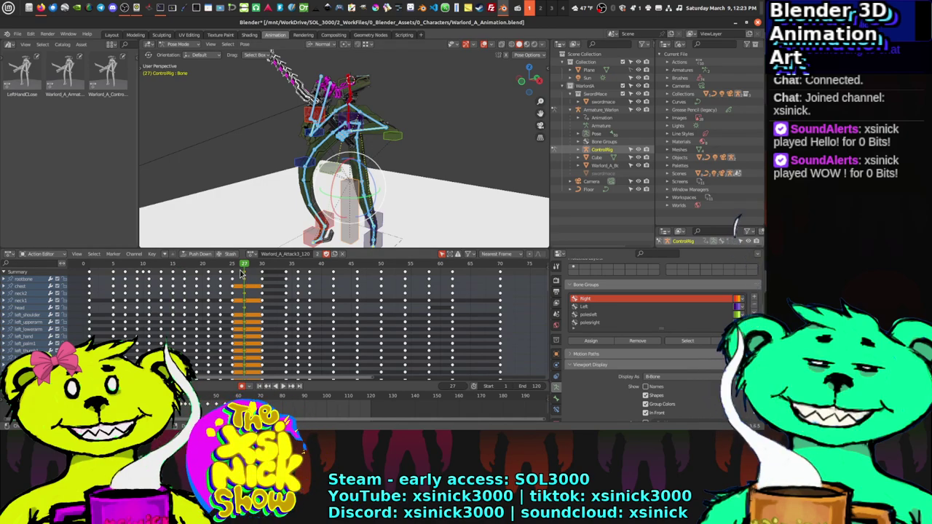
Step: Move the keys from frames 27–70 18 frames later
drag(241, 273, 522, 344)
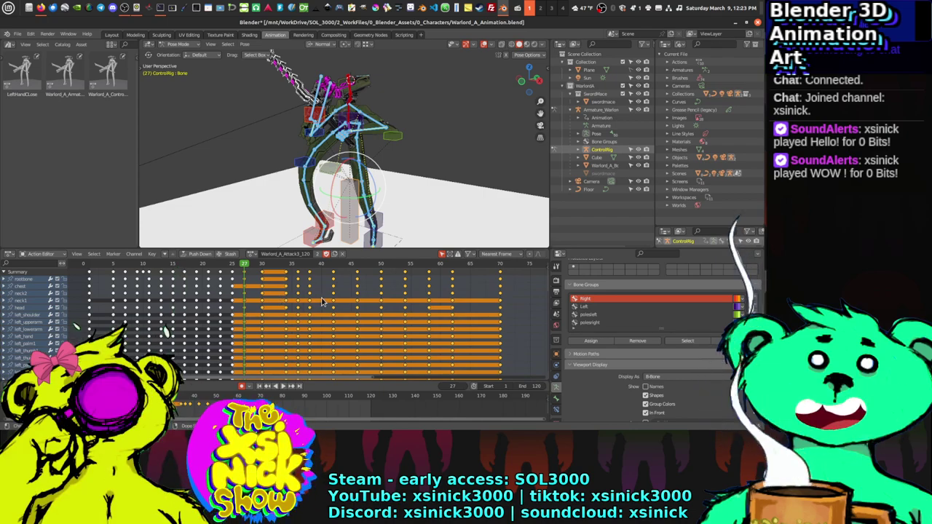
middle_drag(408, 309, 379, 309)
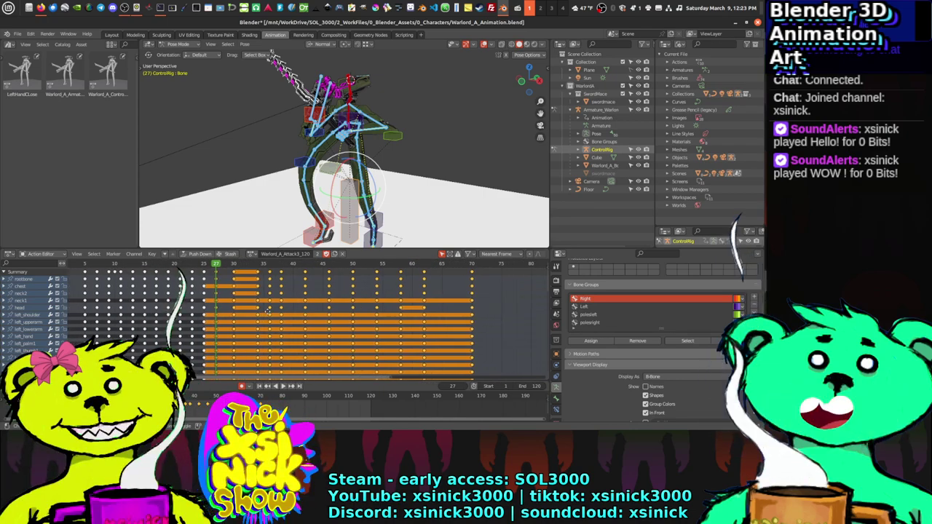
key(g)
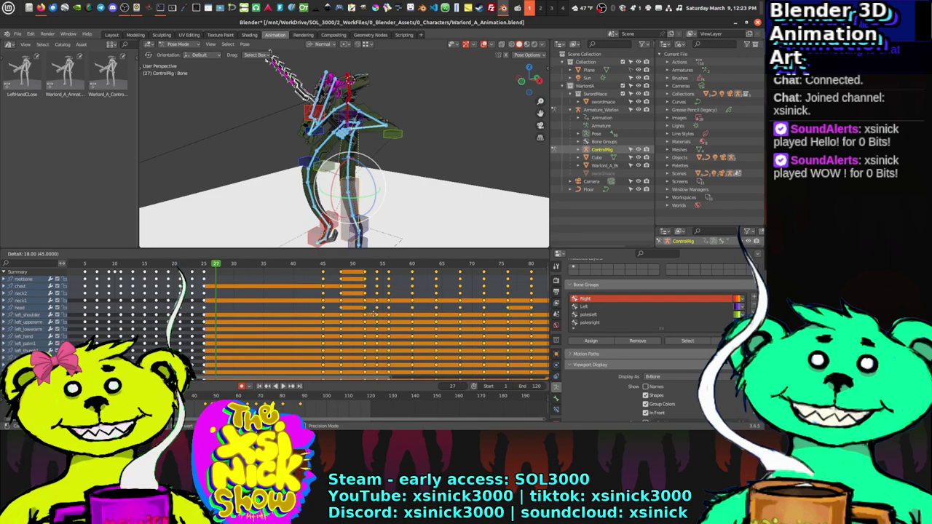
click(374, 311)
Step: Scale the frame 5–25 keys about 1.76× from frame 5, then jump to the first frame
ctrl+scroll(219, 291, up, 3)
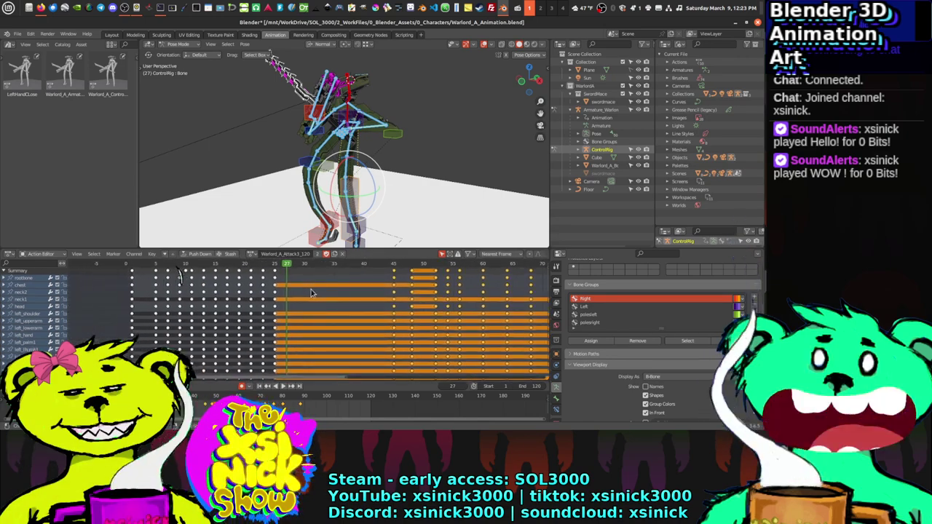
drag(185, 271, 155, 270)
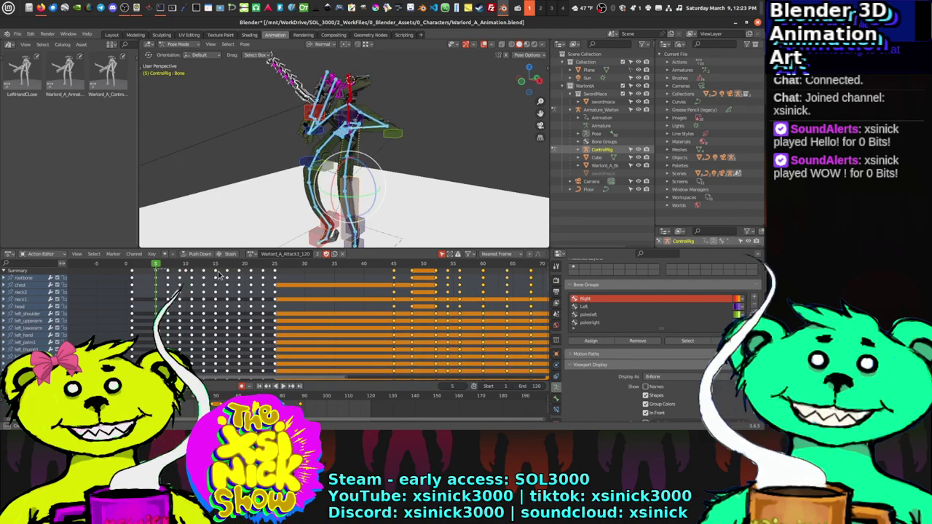
drag(217, 274, 304, 351)
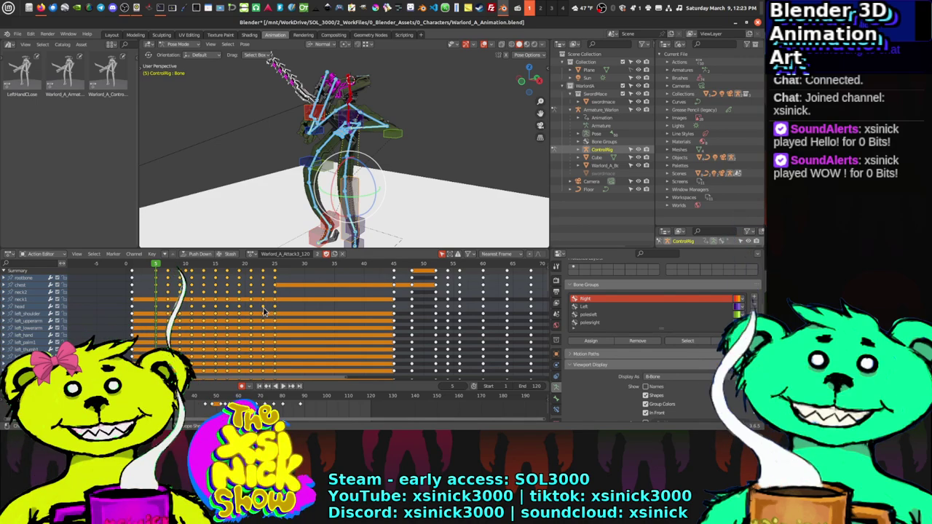
key(g)
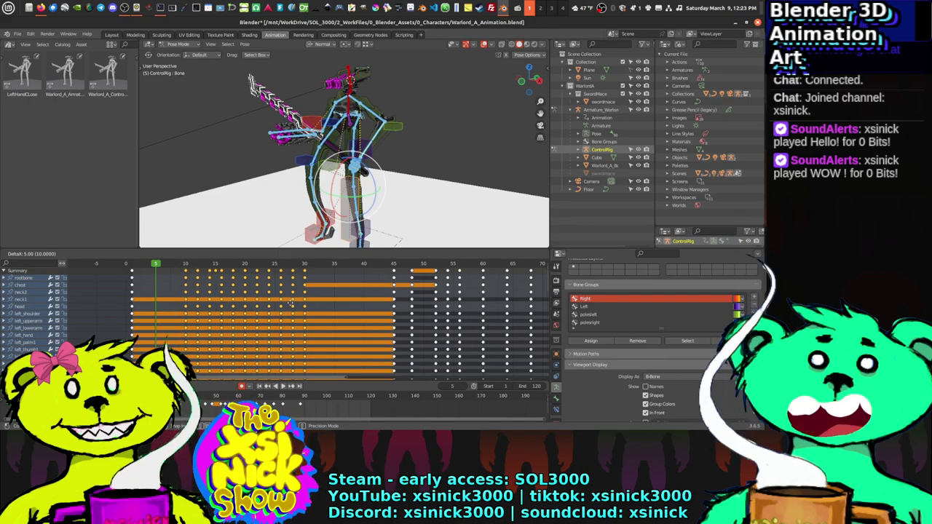
key(Escape)
key(s)
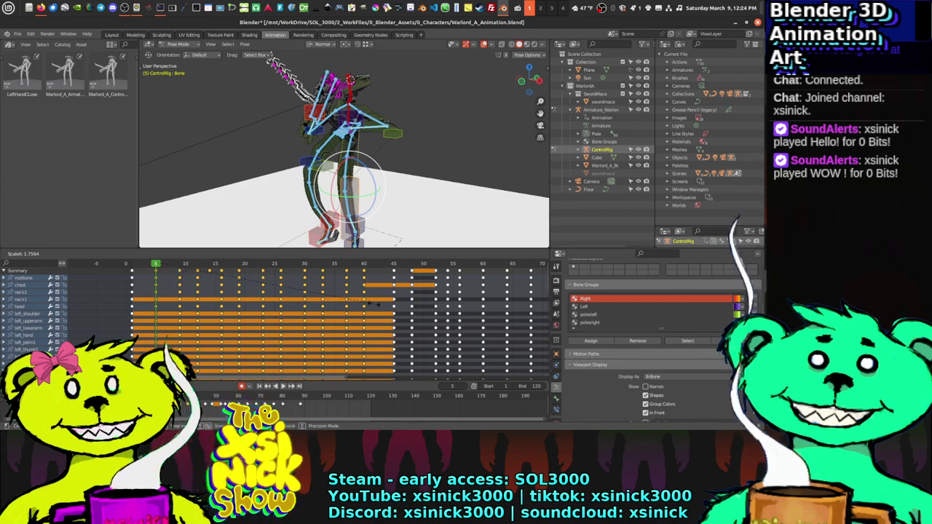
click(376, 306)
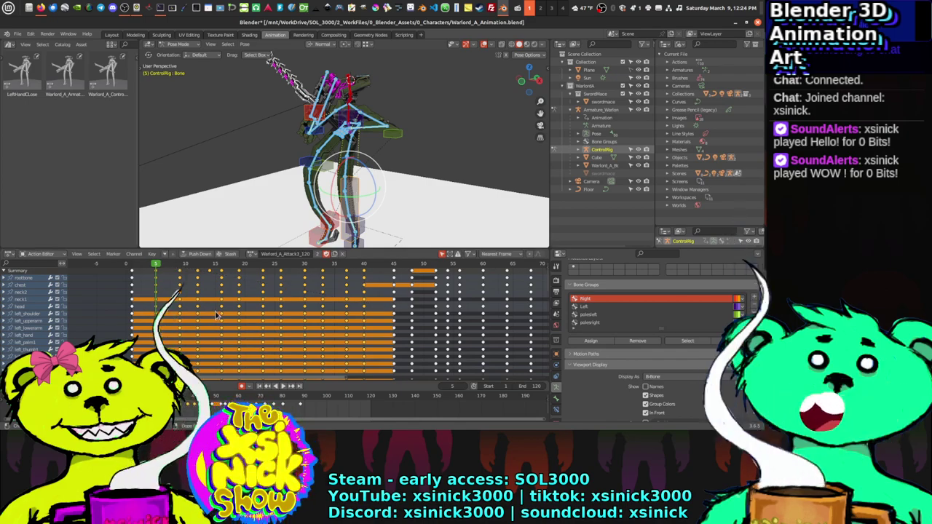
key(shift+Left)
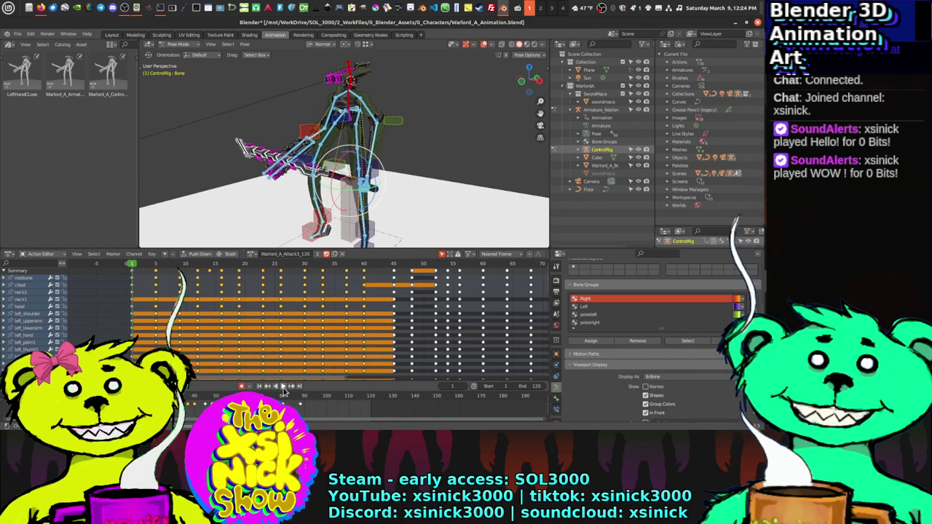
Step: Replay the attack, then halve the spacing of the selected keys from frame 5 (s0.5)
click(283, 390)
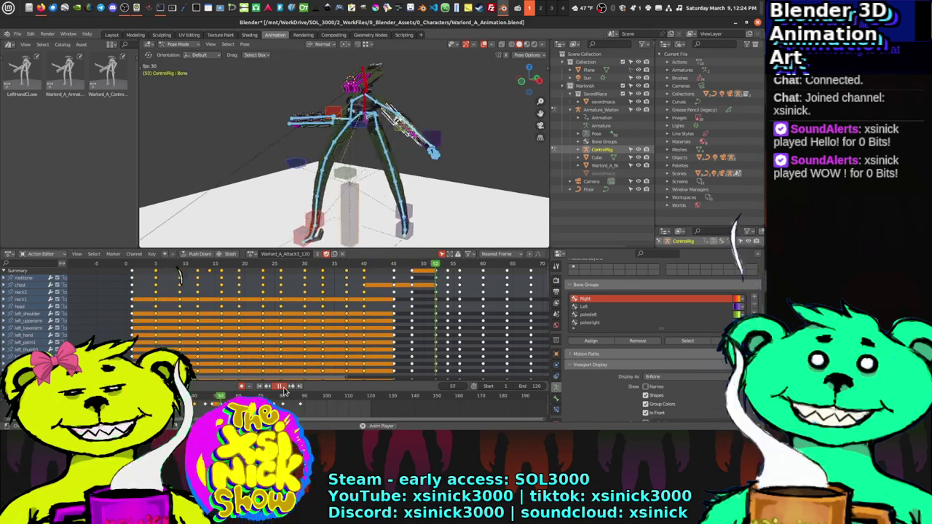
click(281, 387)
drag(165, 265, 131, 275)
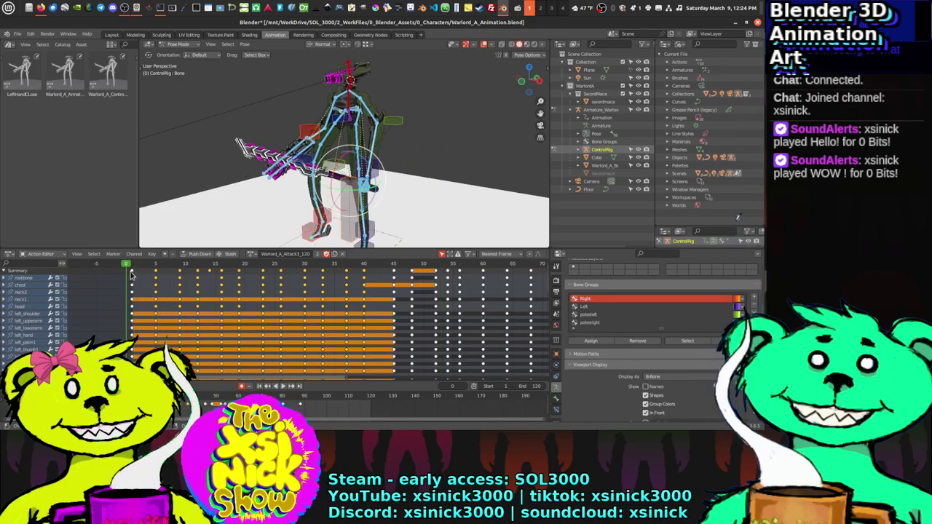
click(284, 387)
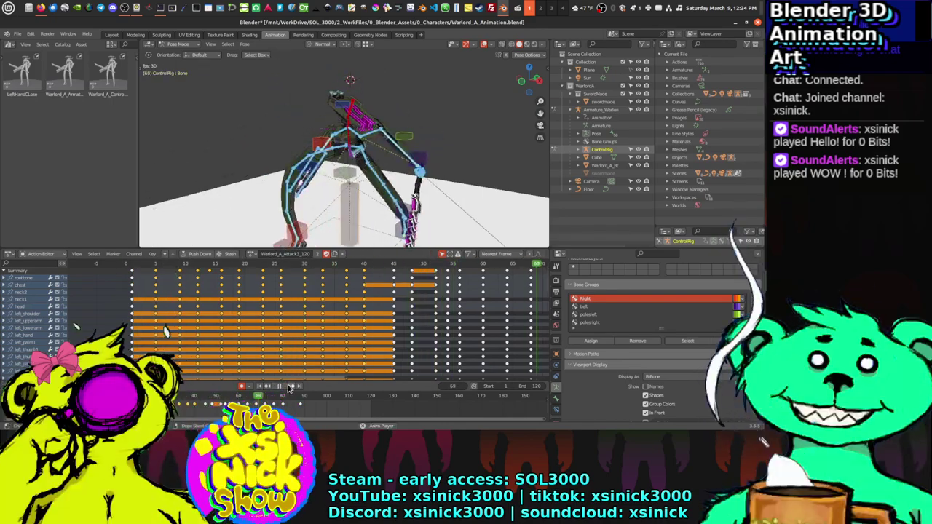
click(284, 388)
drag(186, 267, 155, 266)
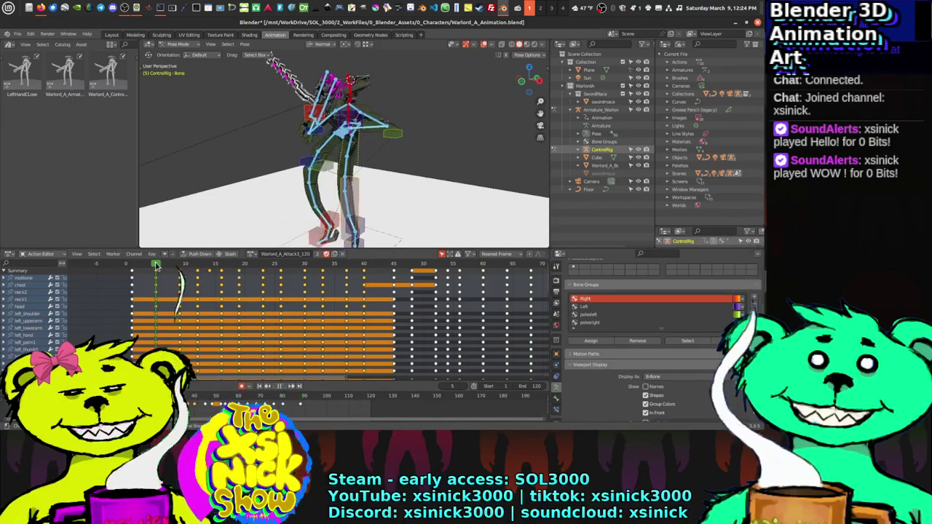
text(s0.5)
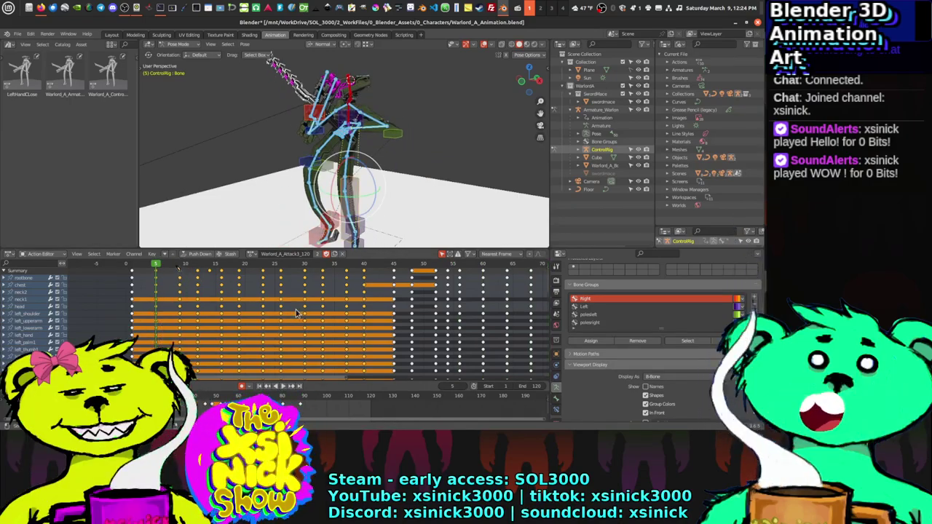
key(Return)
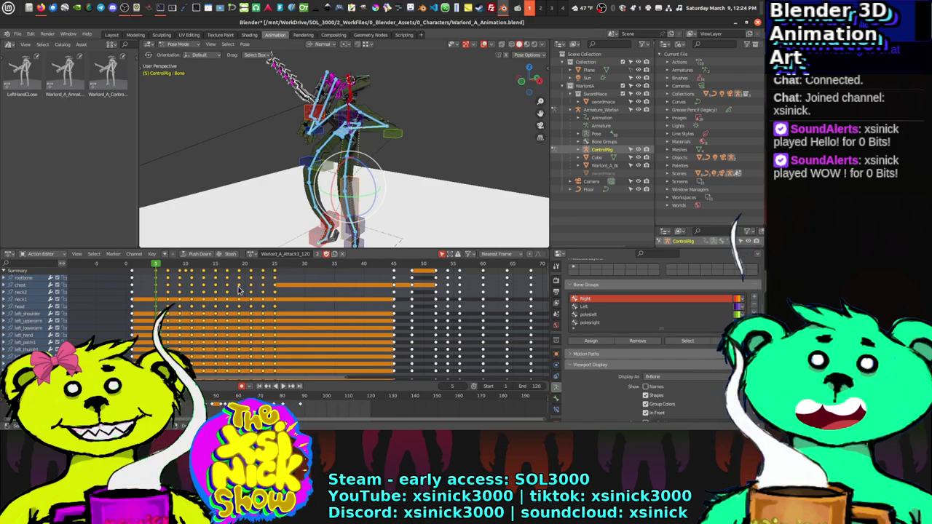
Step: Scrub through frames 7–25 and play from frame 17 to check the compressed keys
click(167, 267)
drag(169, 266, 274, 267)
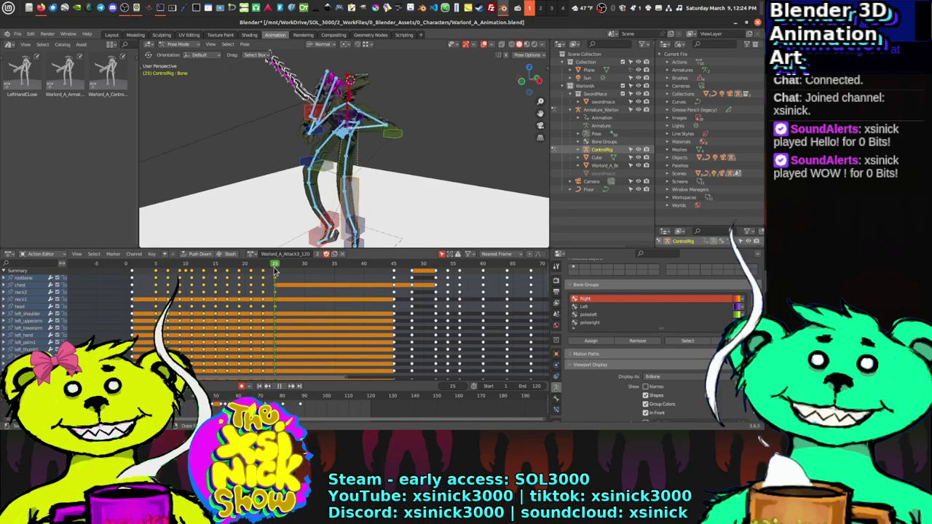
key(Left)
key(Left)
key(Left)
key(Left)
key(Left)
key(Left)
key(Left)
key(Left)
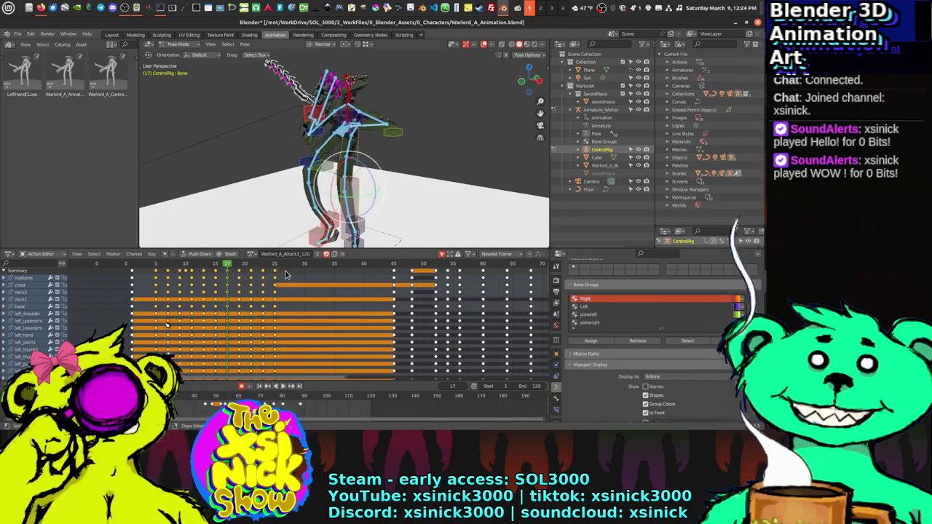
click(286, 275)
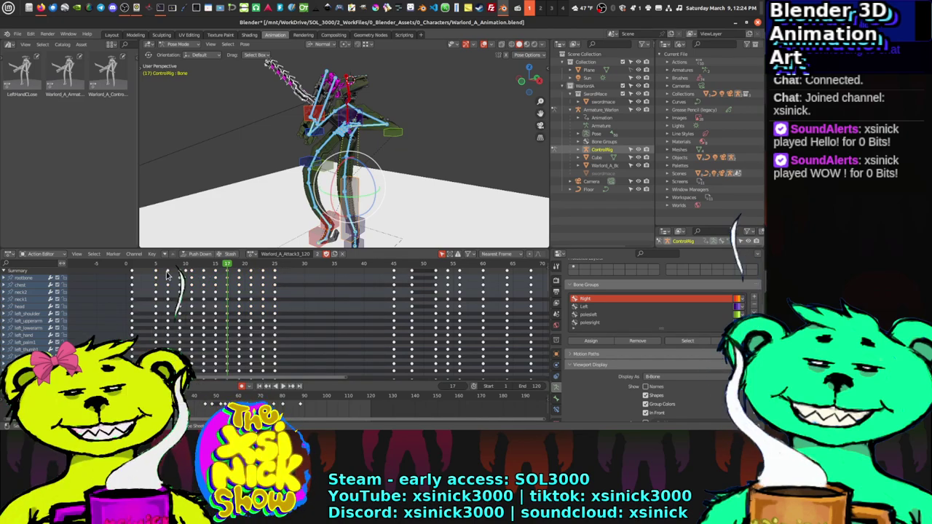
key(space)
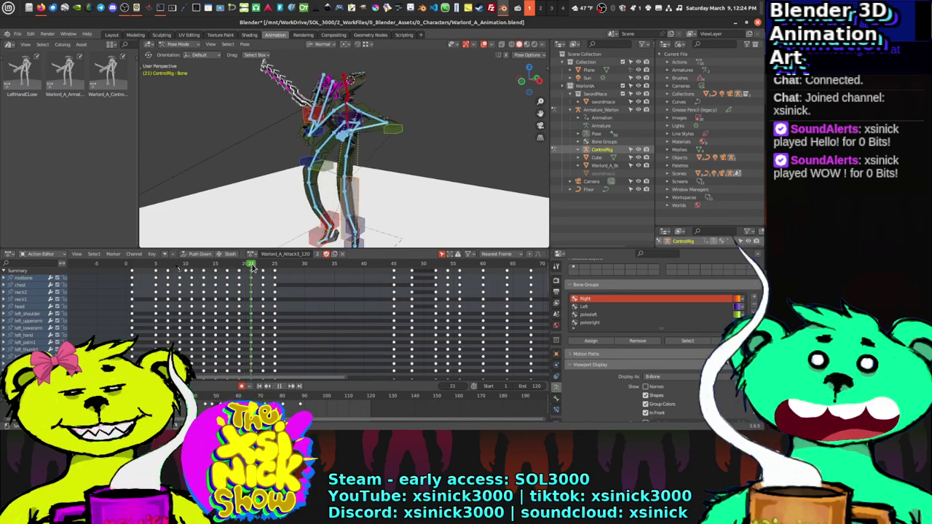
click(215, 268)
drag(215, 273, 243, 310)
key(space)
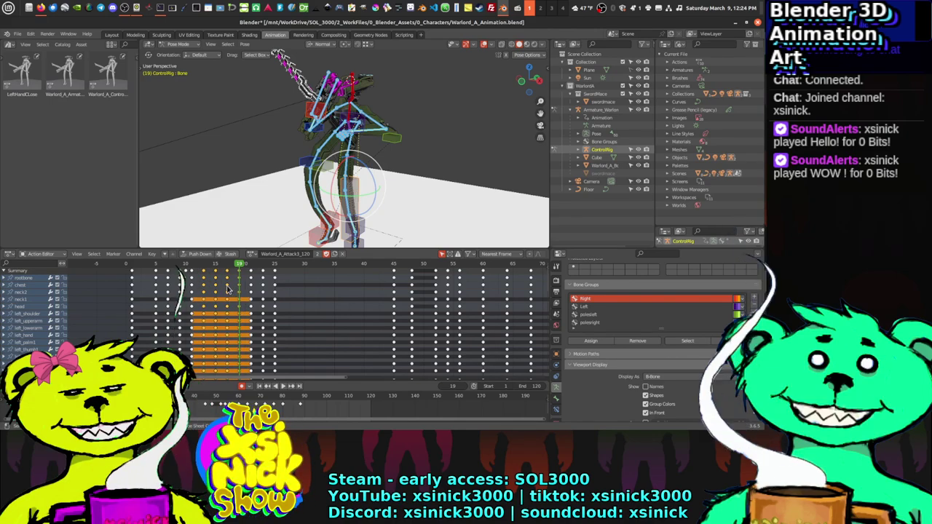
Step: Replay from about frame 13 and step to frame 25 to check the pose
click(204, 265)
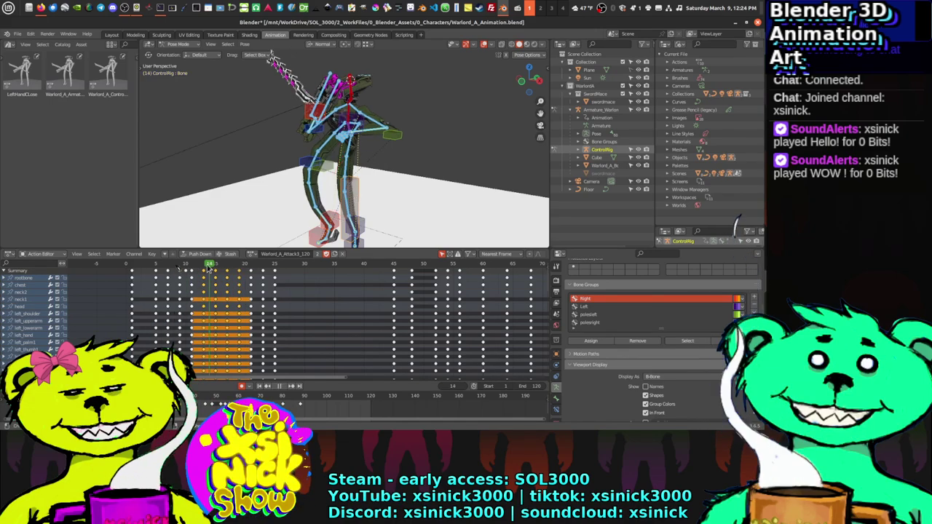
key(space)
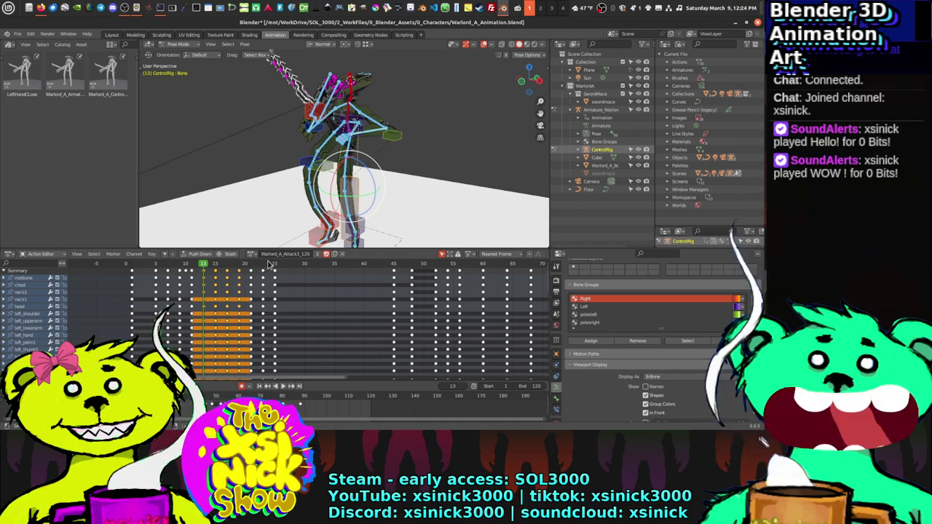
click(275, 265)
drag(276, 267, 266, 271)
key(Right)
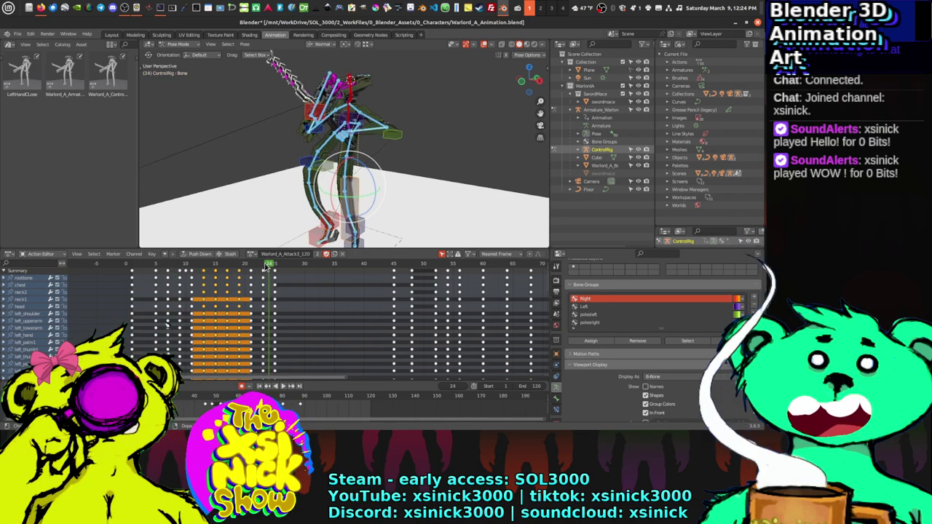
key(Right)
key(Right)
key(Right)
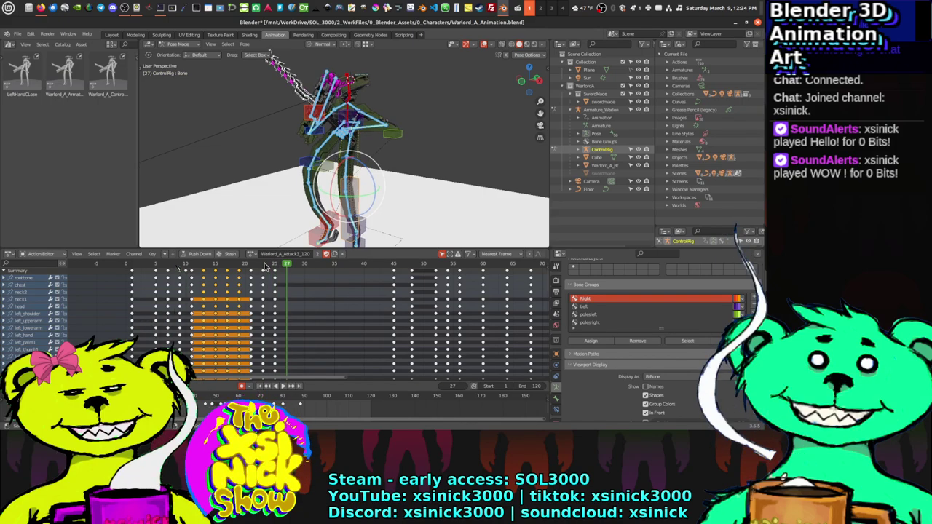
Step: Move the keys from frame 25 onward to start at frame 35, then return to the start
key(ctrl+v)
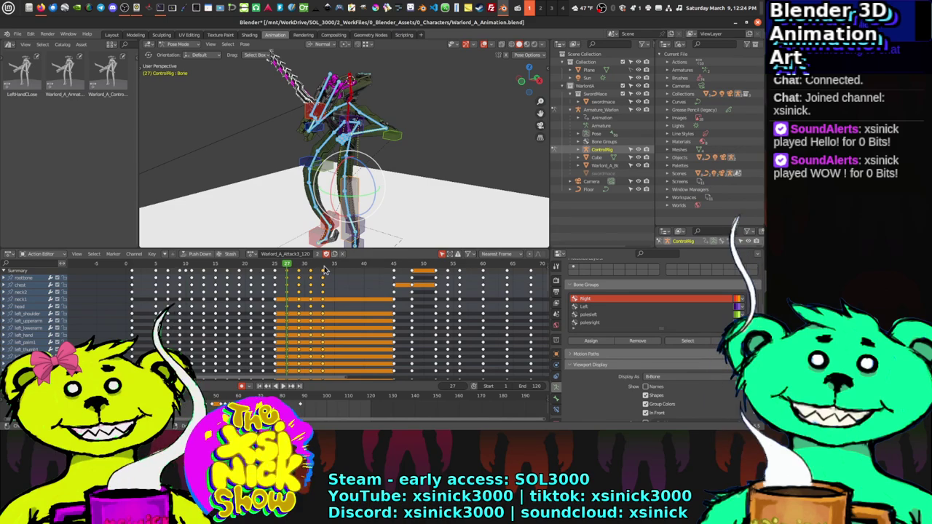
key(space)
key(space)
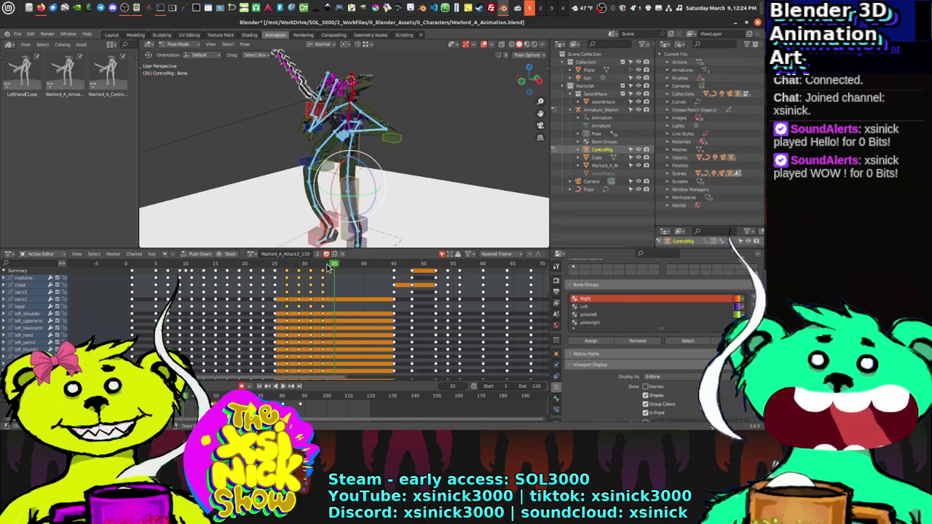
key(ctrl+z)
key(ctrl+v)
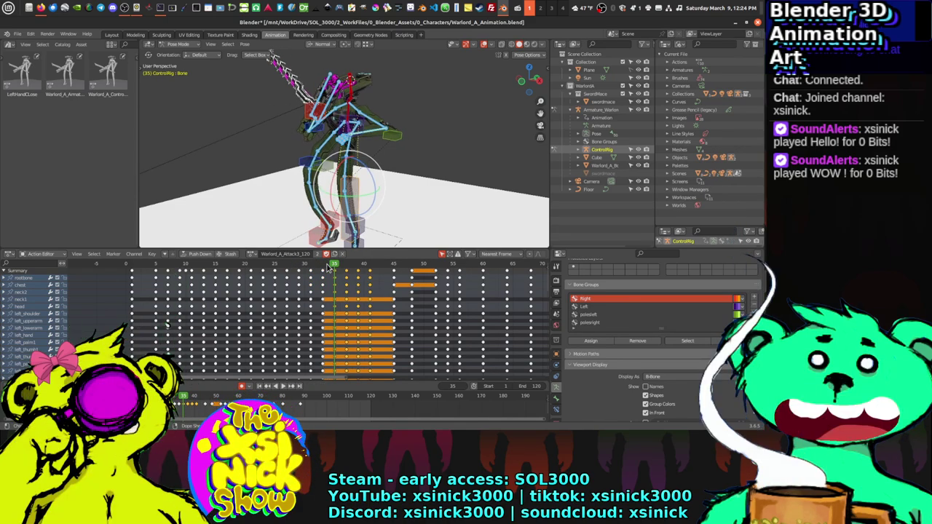
key(Left)
key(Left)
key(Left)
key(Left)
key(Left)
key(Left)
key(Left)
key(Left)
key(Left)
key(Left)
key(Left)
key(Left)
key(Left)
key(Left)
key(Left)
key(Left)
key(Left)
key(Left)
key(Left)
key(Left)
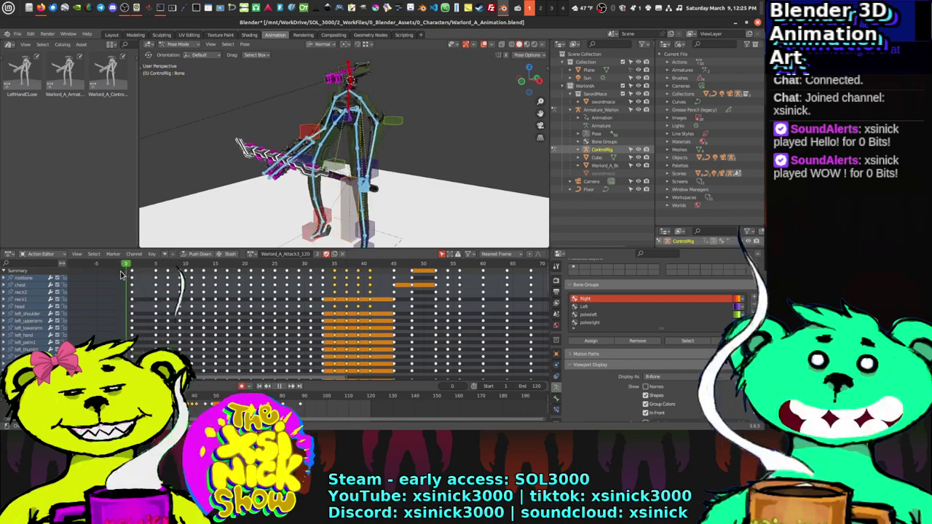
Step: Play the attack from near the beginning and stop playback
click(283, 387)
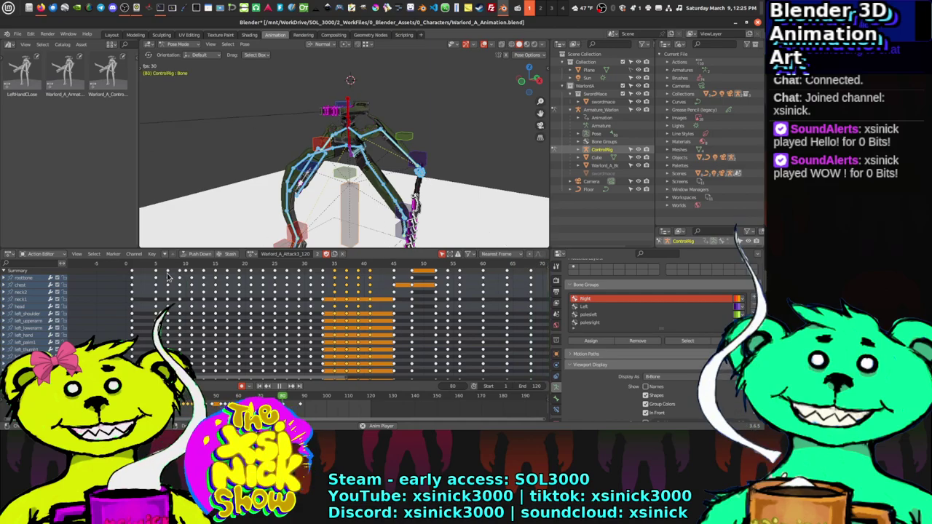
click(131, 266)
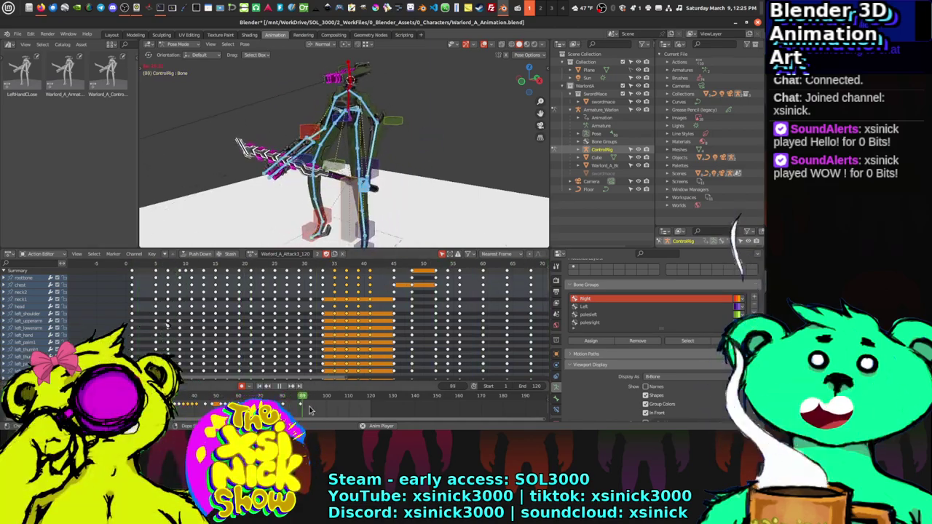
click(278, 386)
Step: Shift the keys from about frame 45 onward roughly 2 frames later, ending near frame 90
ctrl+scroll(346, 321, right, 4)
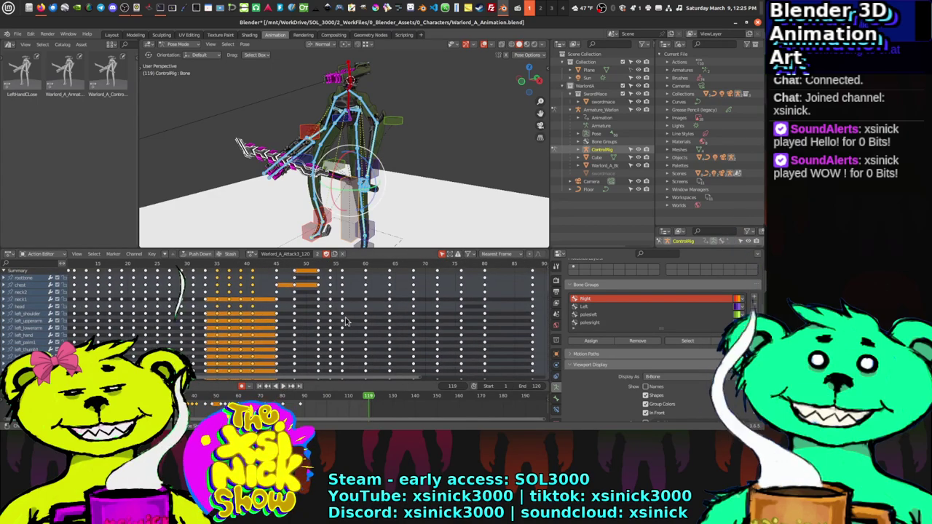
ctrl+scroll(335, 321, right, 5)
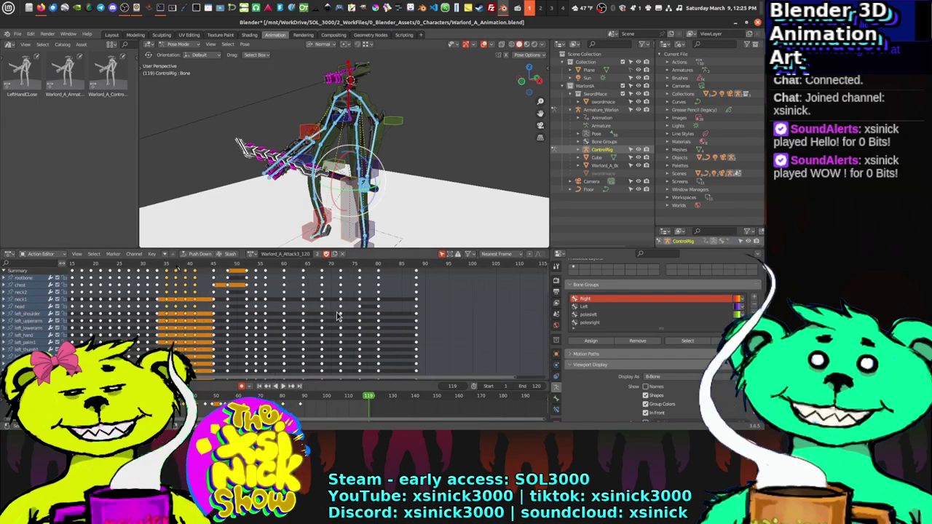
scroll(338, 316, down, 3)
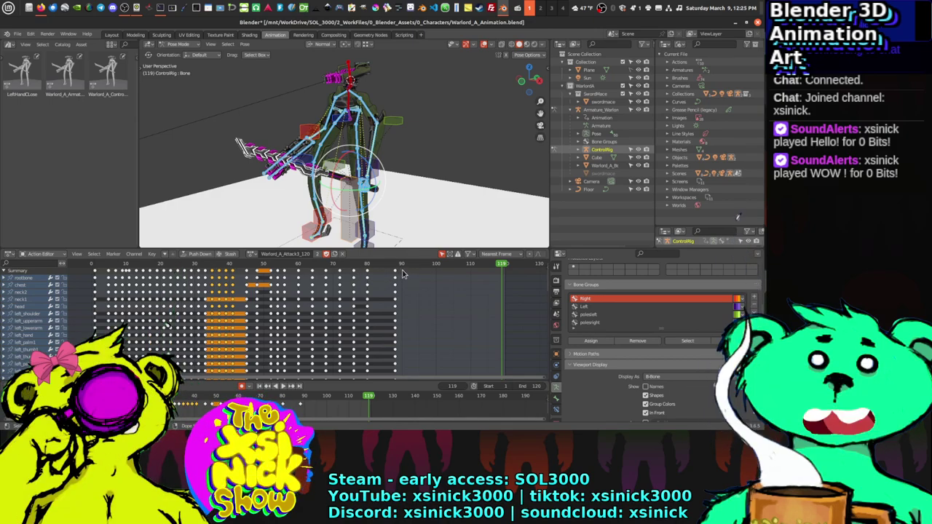
drag(409, 273, 239, 365)
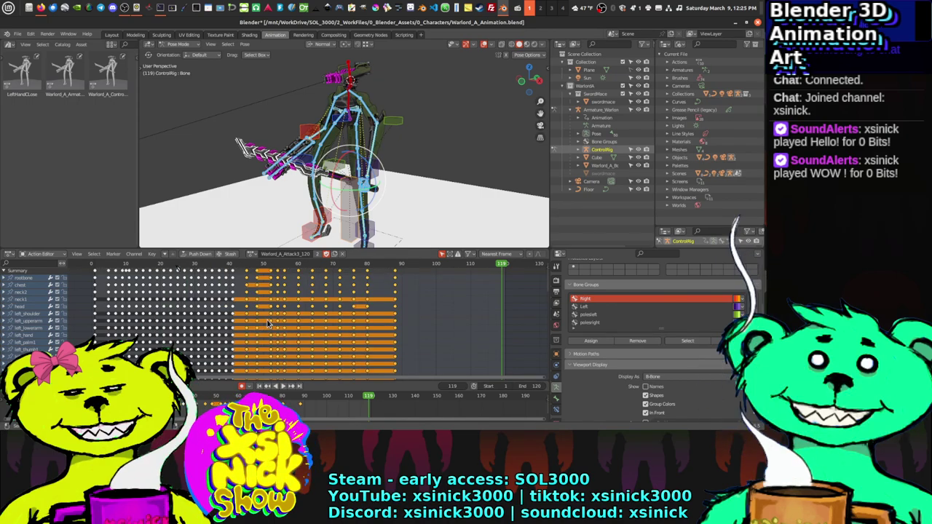
key(g)
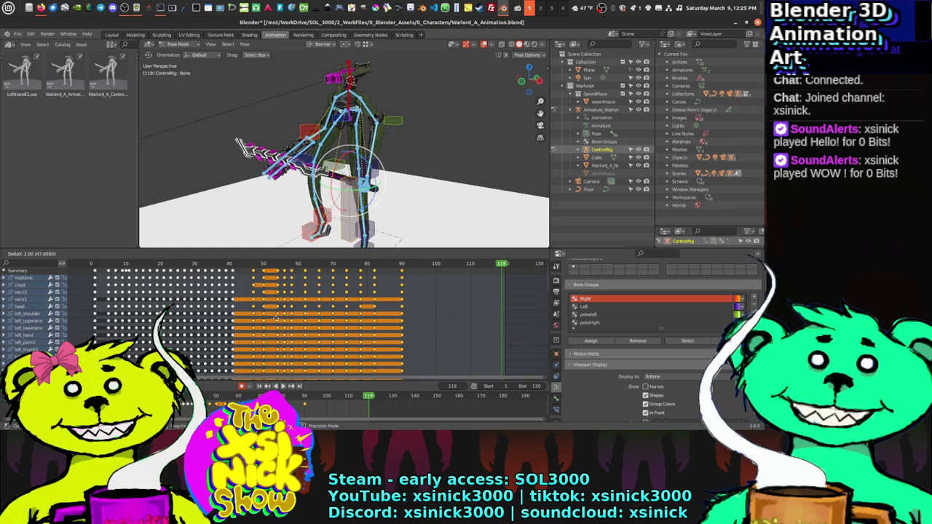
click(286, 321)
Step: Push the keys just before frame 42 eight frames later, to around frames 42–50
click(247, 279)
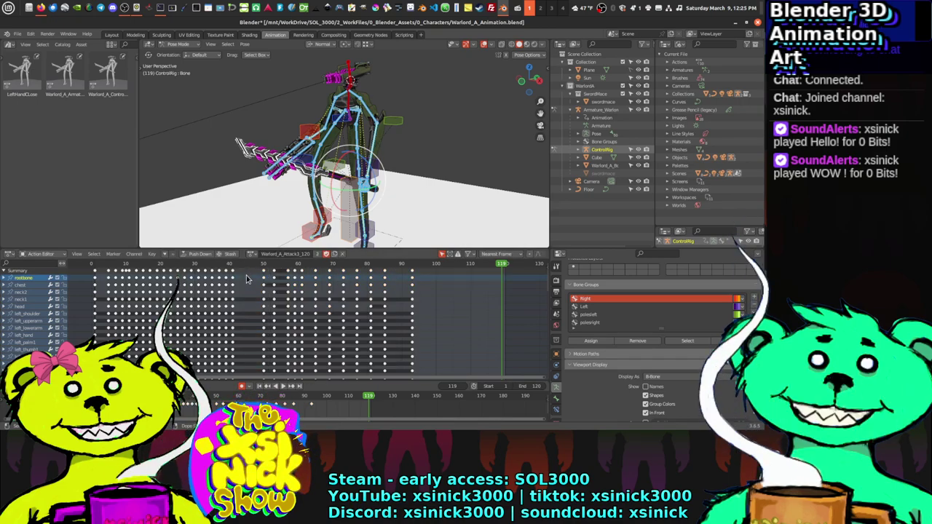
drag(216, 295, 225, 284)
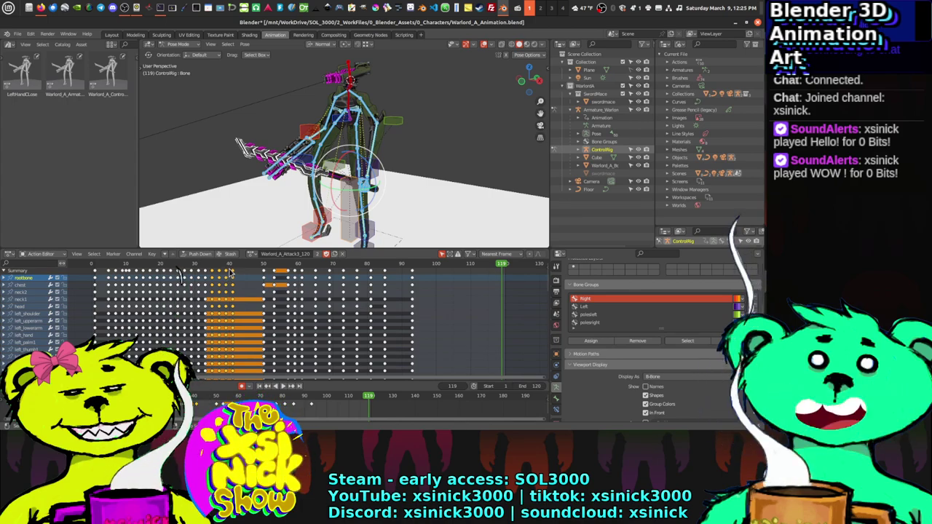
click(237, 267)
drag(227, 291, 251, 292)
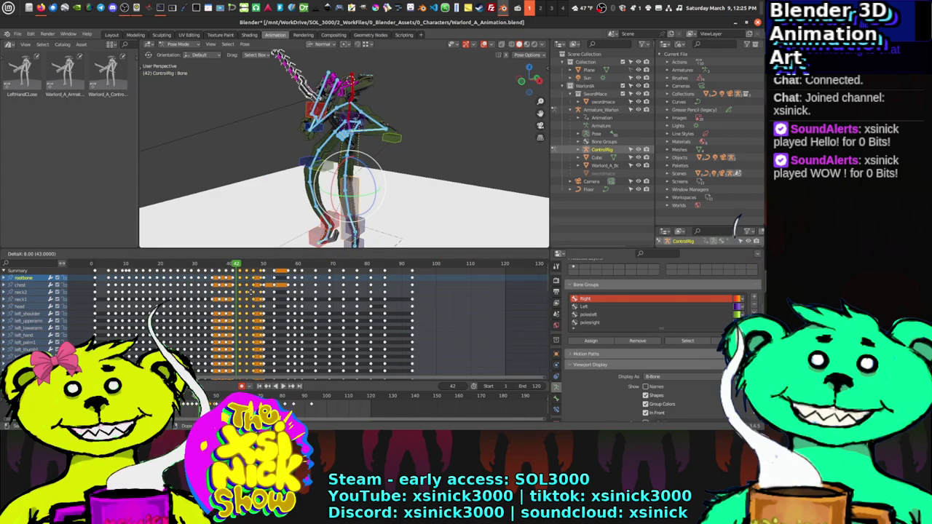
click(251, 293)
scroll(250, 291, up, 5)
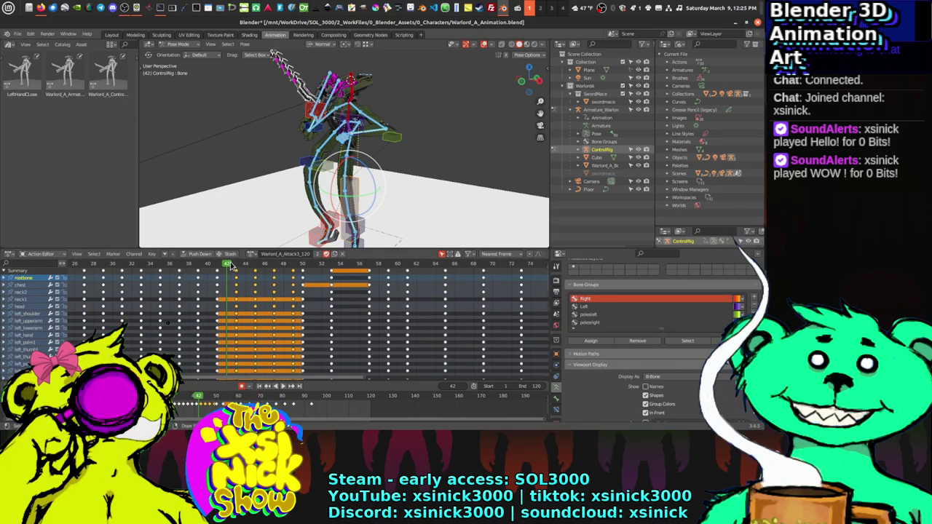
key(Right)
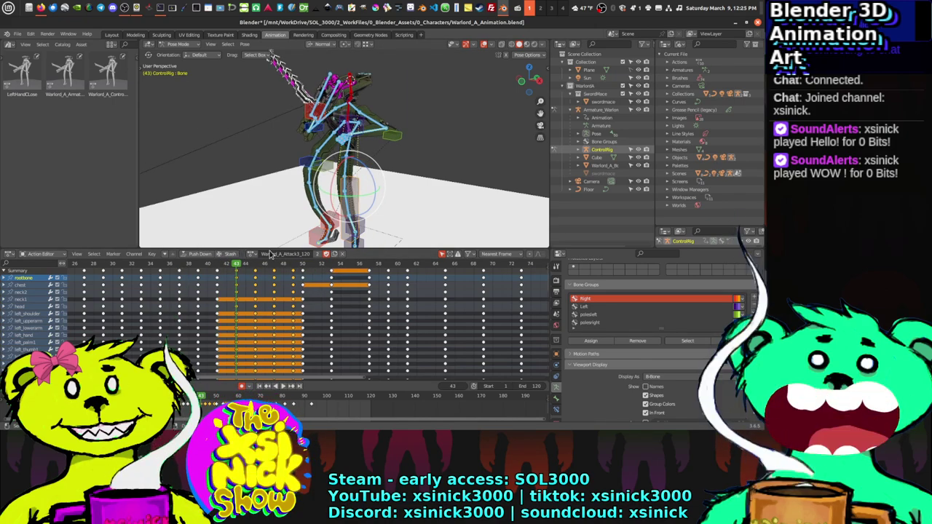
Step: Clear the key selection, briefly play the attack from frame 43, then stop it
click(512, 291)
key(space)
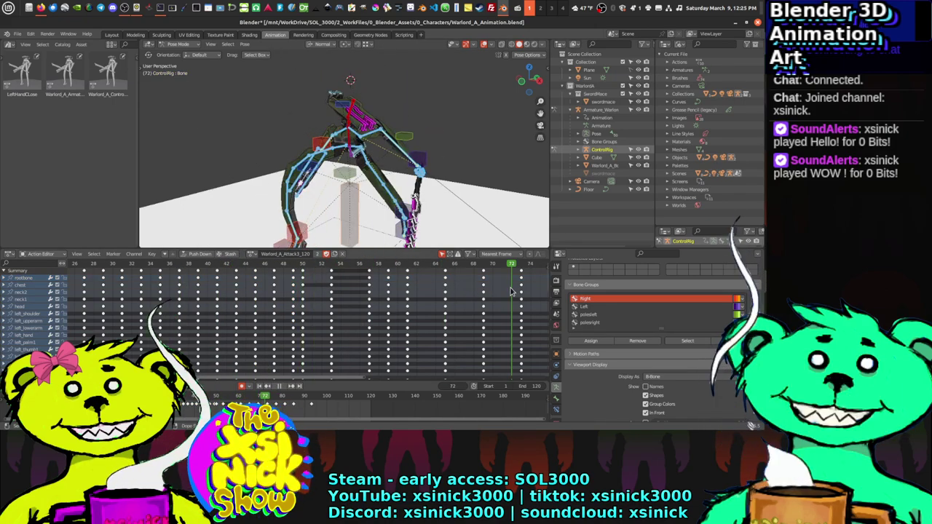
key(Escape)
middle_drag(302, 288, 227, 277)
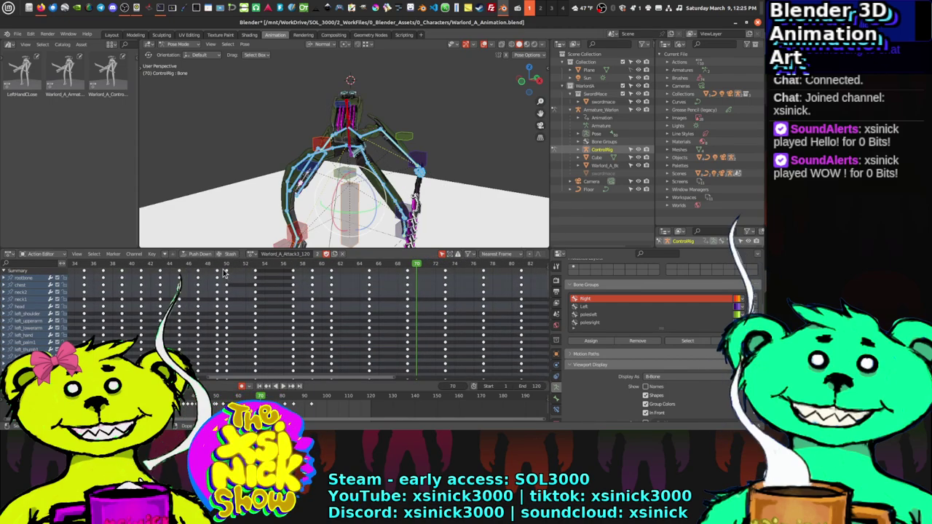
Step: Shift the keys from about frame 49 onward in all channels 2 frames later, then scrub to frame 13
drag(223, 270, 417, 326)
scroll(420, 322, down, 2)
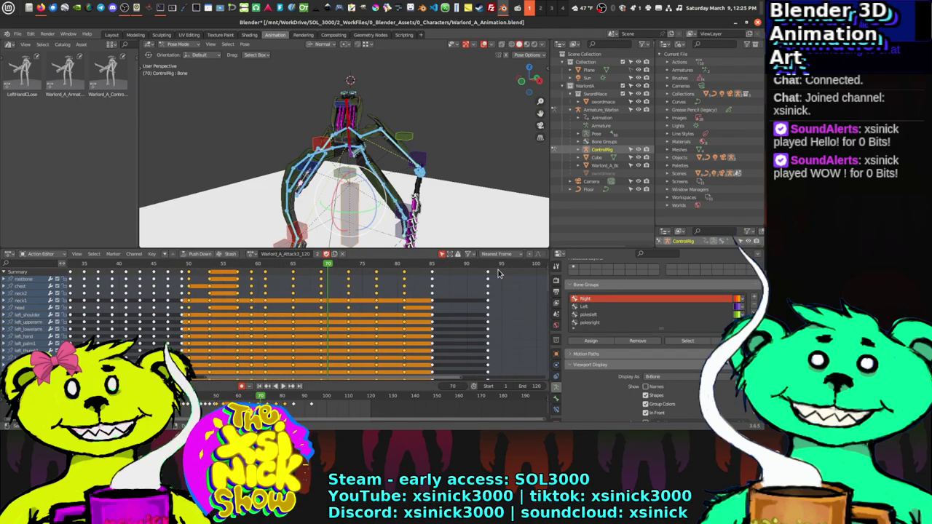
drag(499, 273, 190, 347)
key(g)
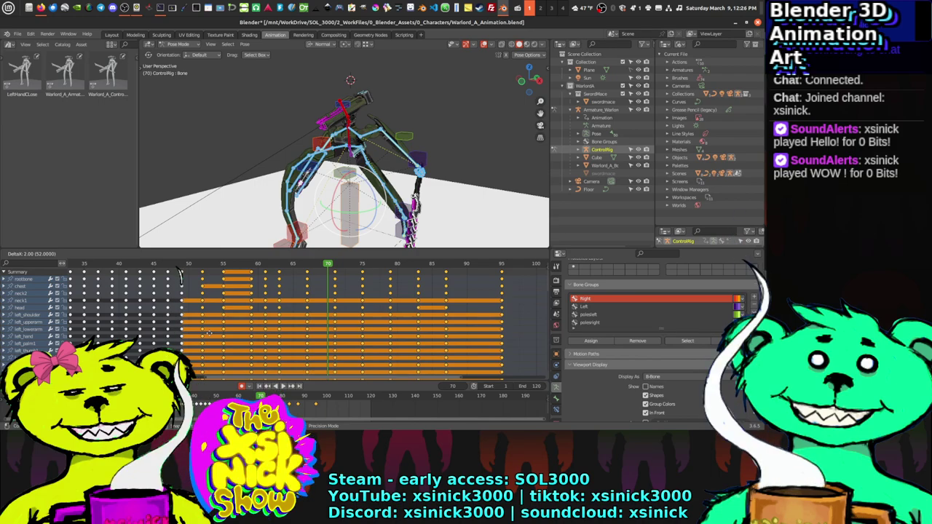
click(207, 328)
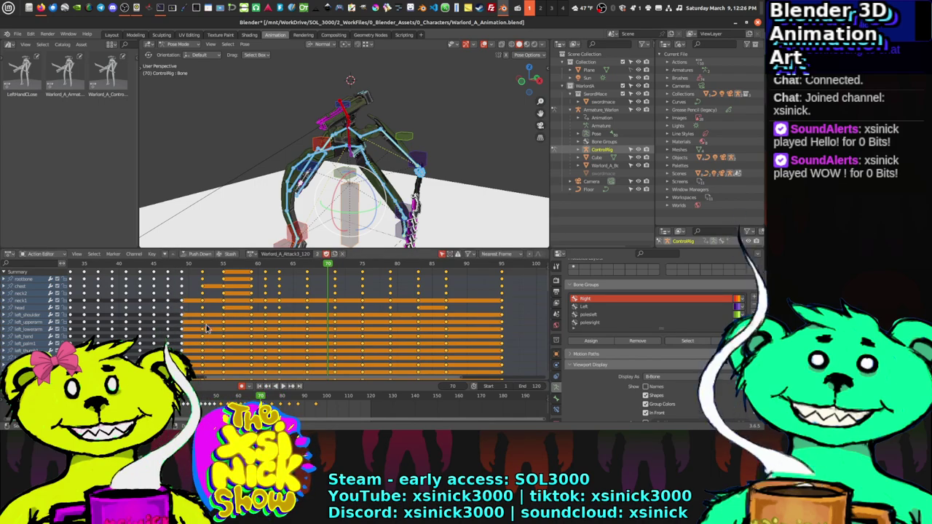
middle_drag(186, 280, 376, 288)
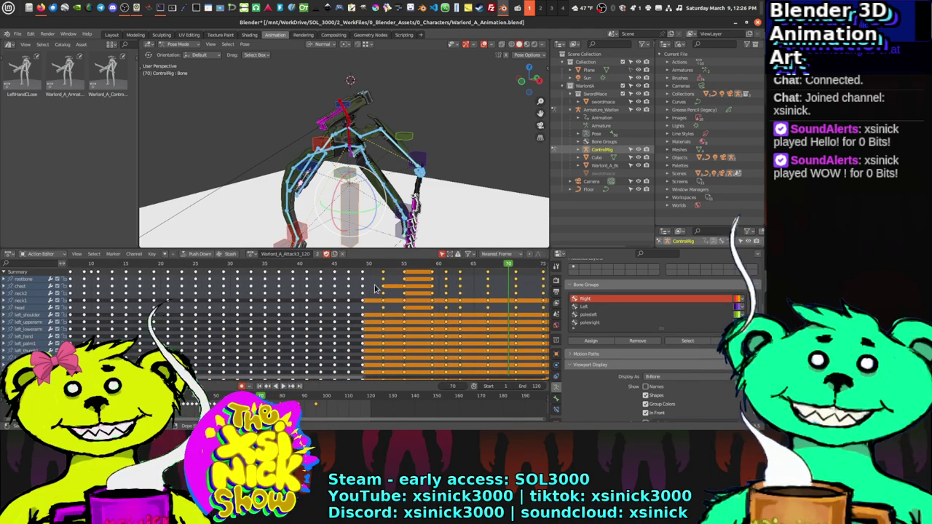
drag(369, 265, 113, 268)
key(F3)
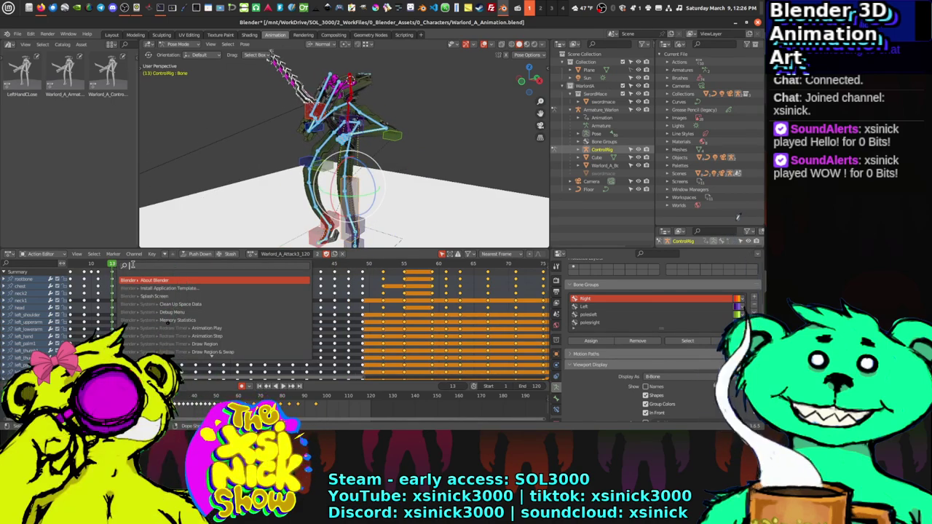
key(Escape)
key(F3)
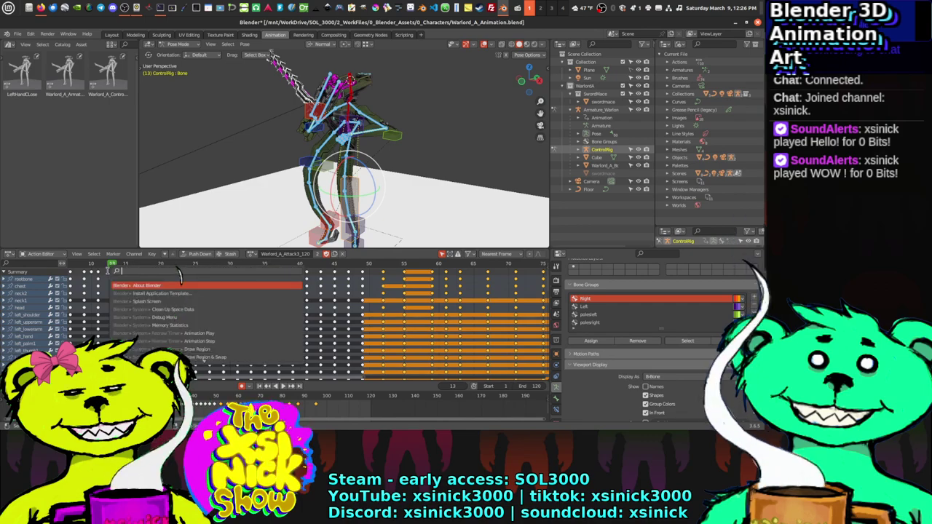
key(Escape)
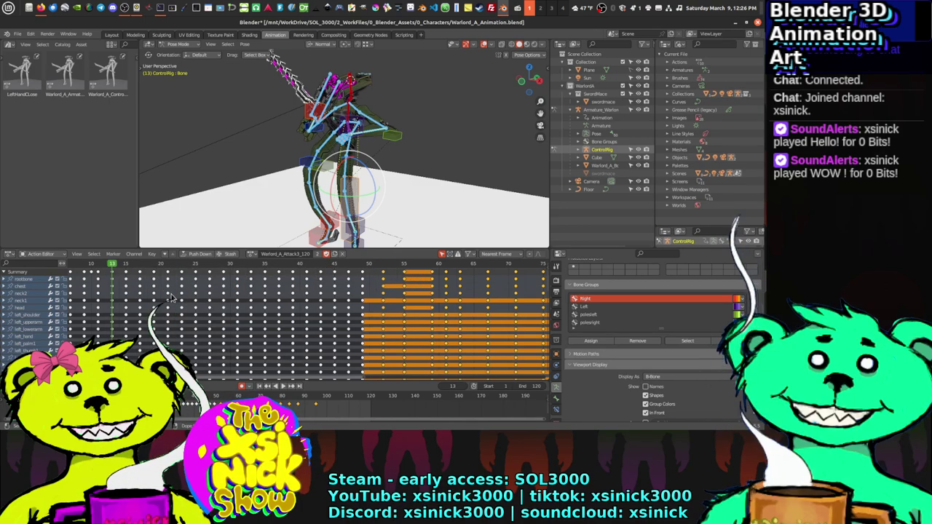
middle_drag(171, 297, 232, 294)
drag(159, 266, 132, 266)
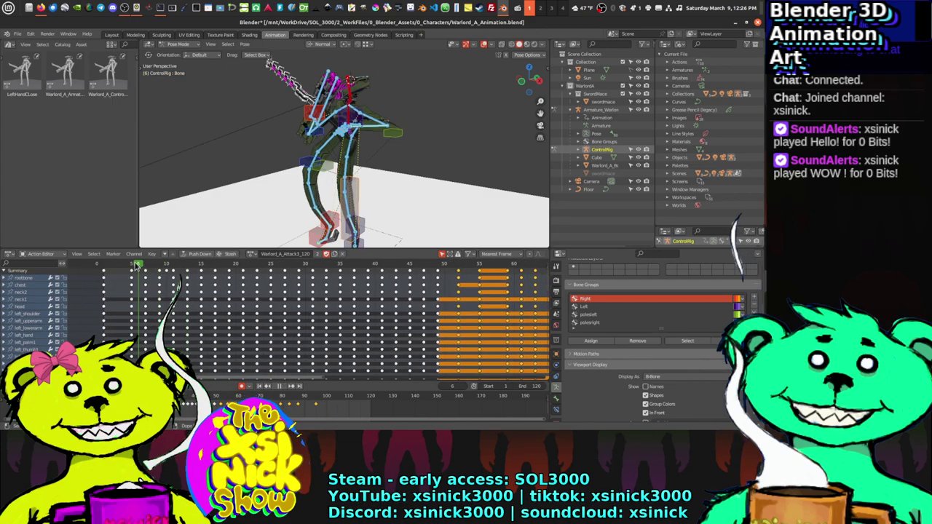
click(284, 387)
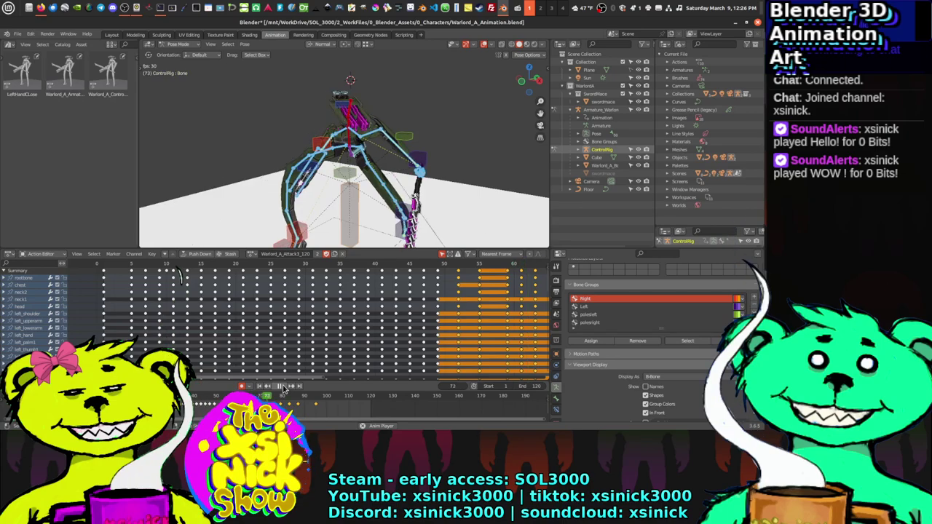
key(space)
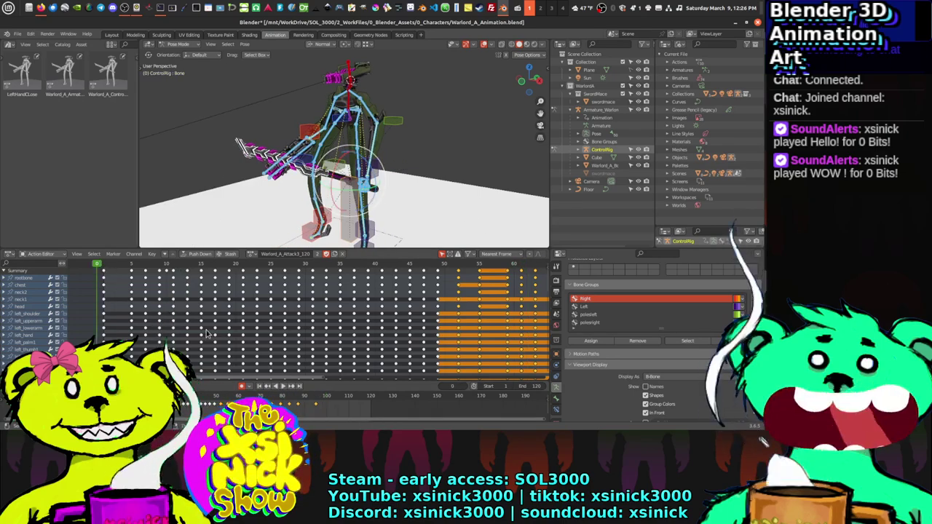
Step: Play the attack from the start, stop, scrub to frame 48, then jump to frame 5
click(260, 387)
click(284, 387)
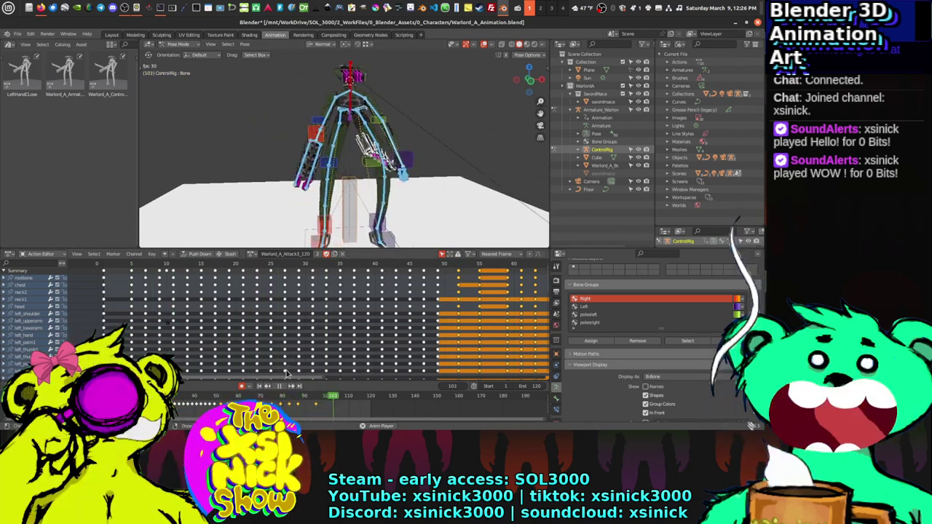
key(space)
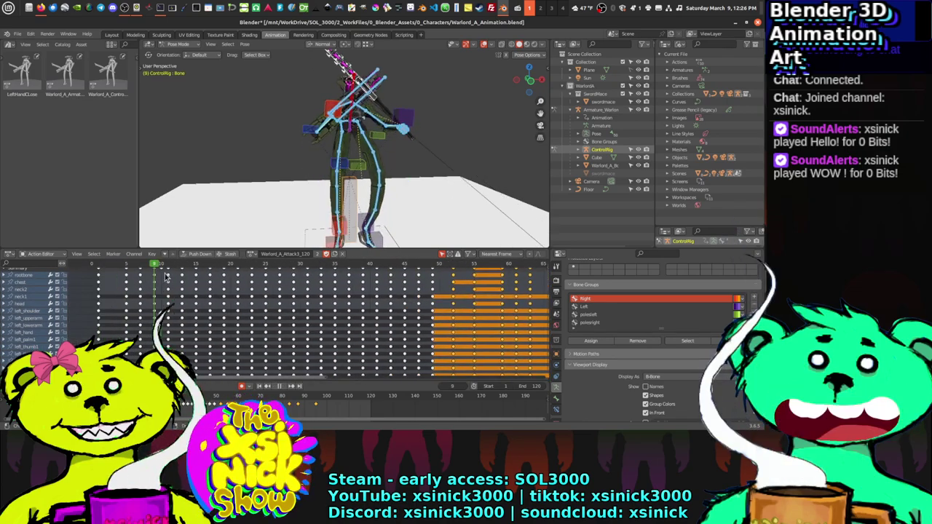
drag(402, 300, 424, 302)
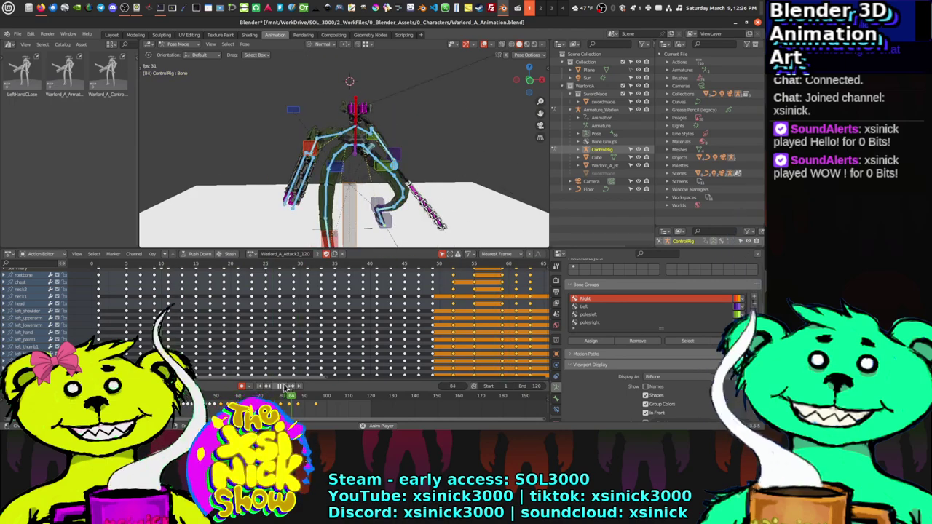
click(125, 265)
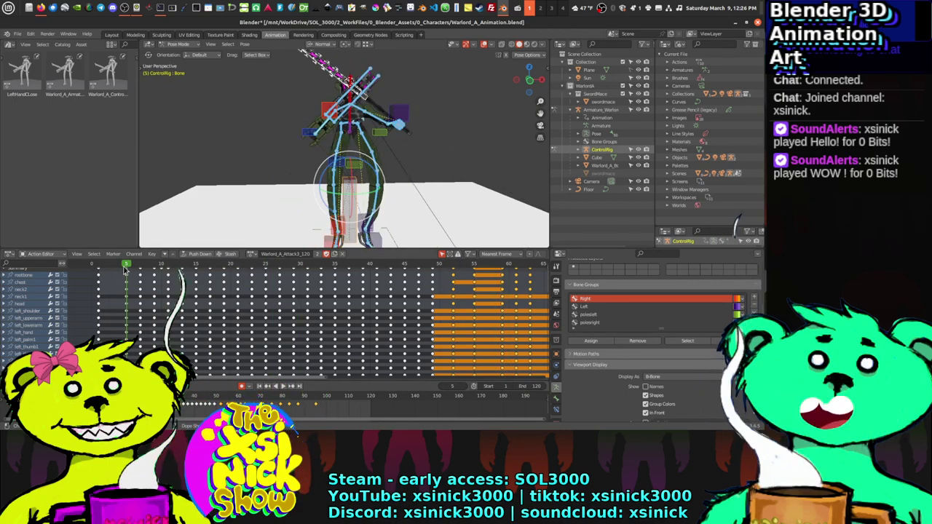
Step: Play from frame 5, scrub back to frame 38, replay, and stop on frame 55
click(283, 388)
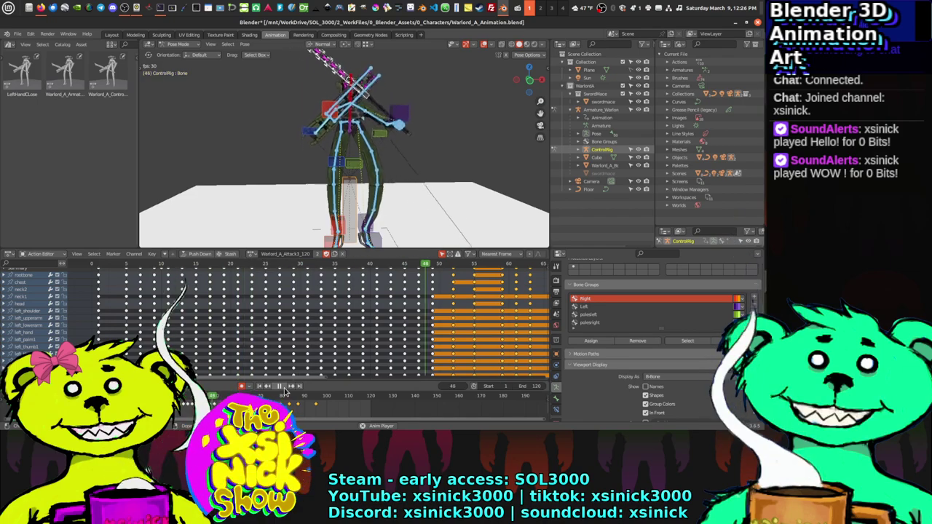
click(279, 385)
ctrl+scroll(235, 271, right, 5)
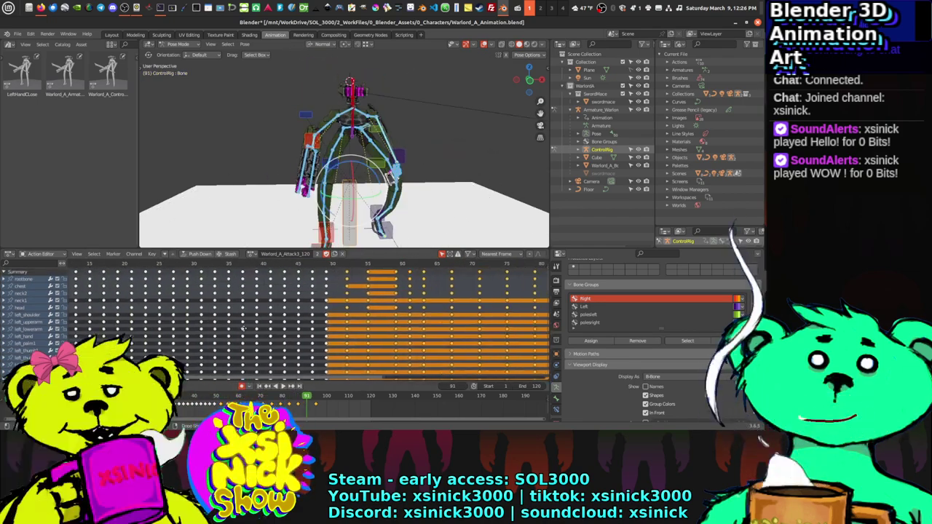
drag(235, 271, 168, 269)
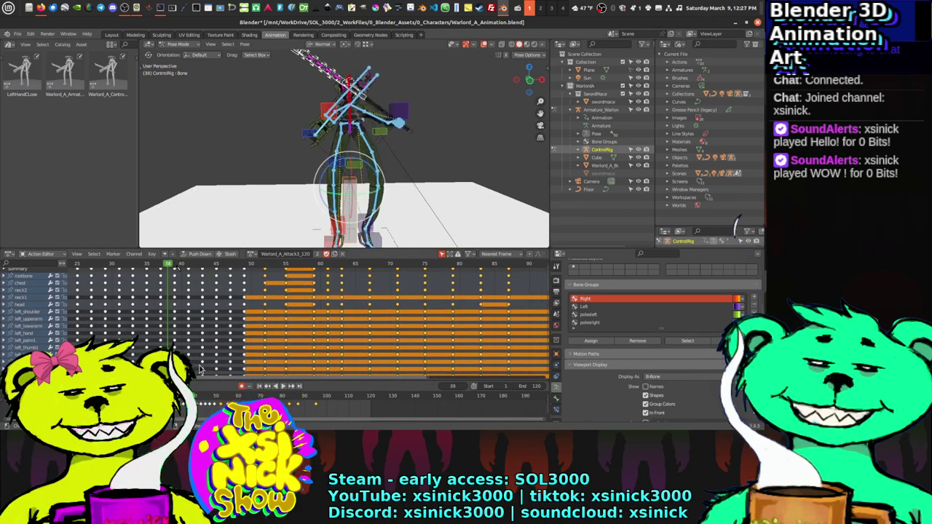
click(283, 386)
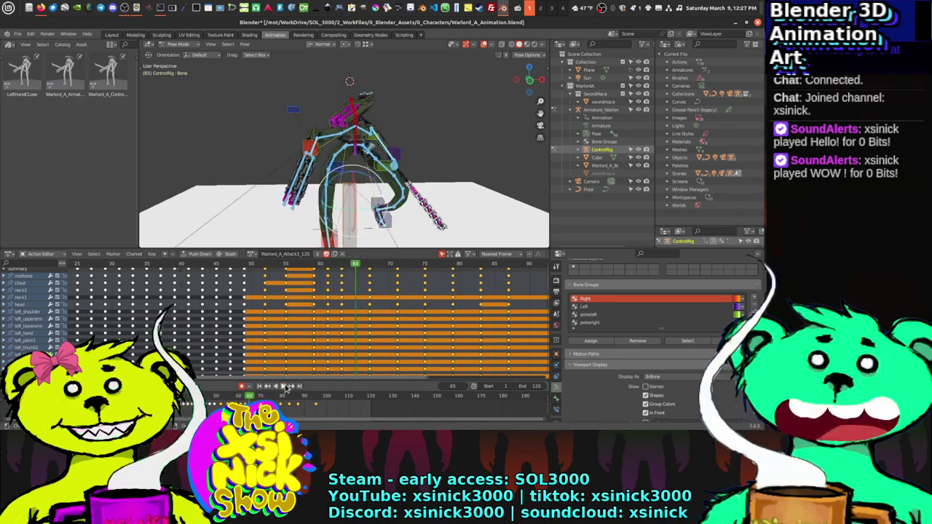
click(285, 270)
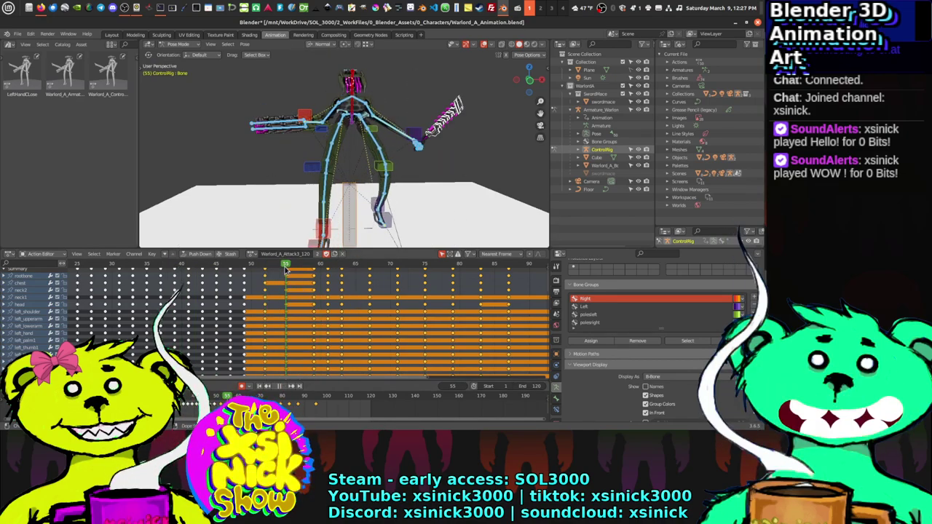
Step: Scrub the playhead between frames 52 and 55 and stop playback
drag(311, 274, 289, 283)
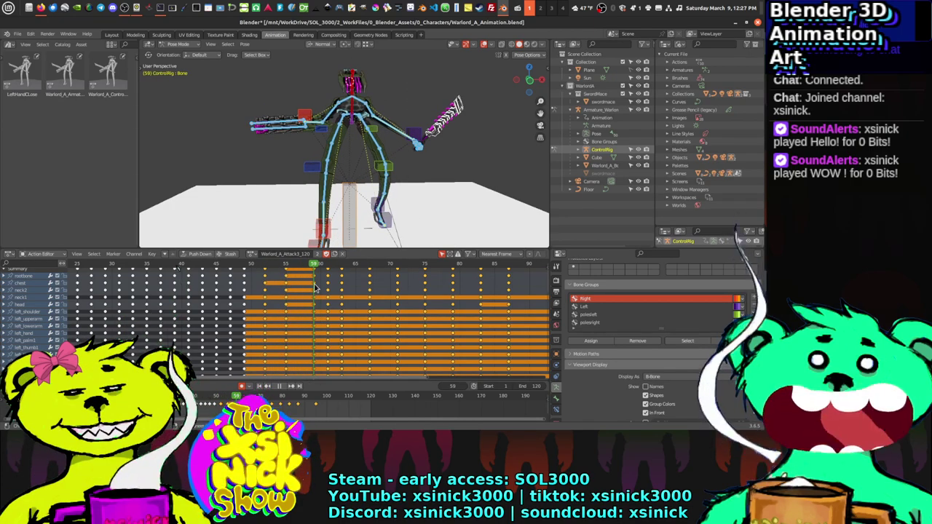
drag(287, 288, 264, 297)
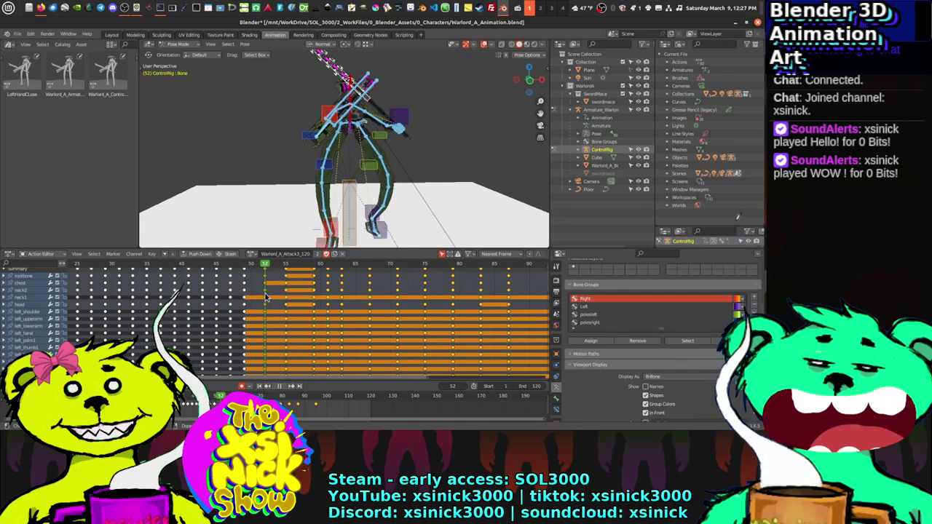
key(space)
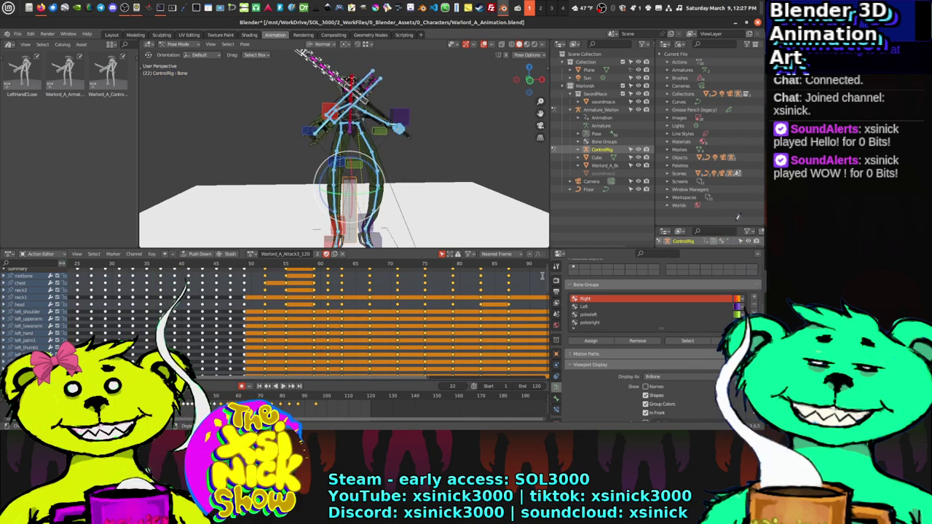
key(F3)
key(Escape)
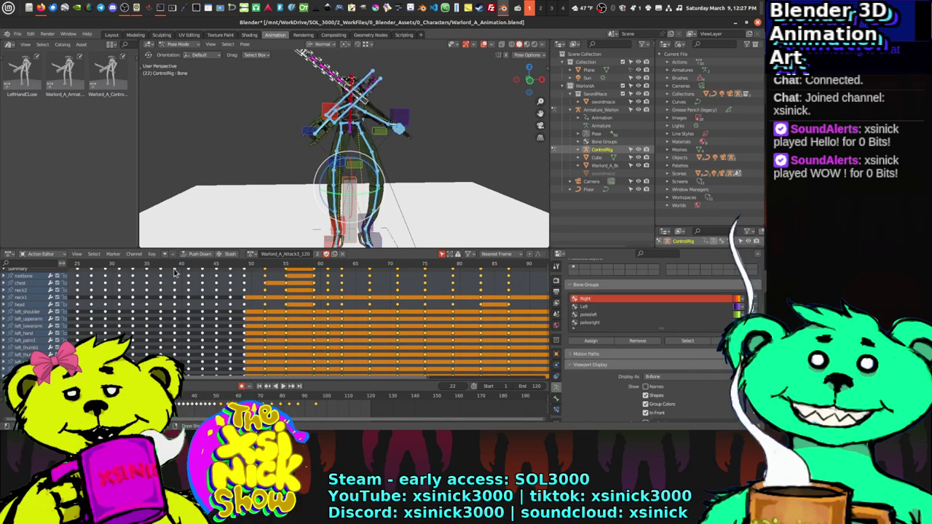
Step: Play the attack from frame 40 and stop it at frame 55
click(184, 265)
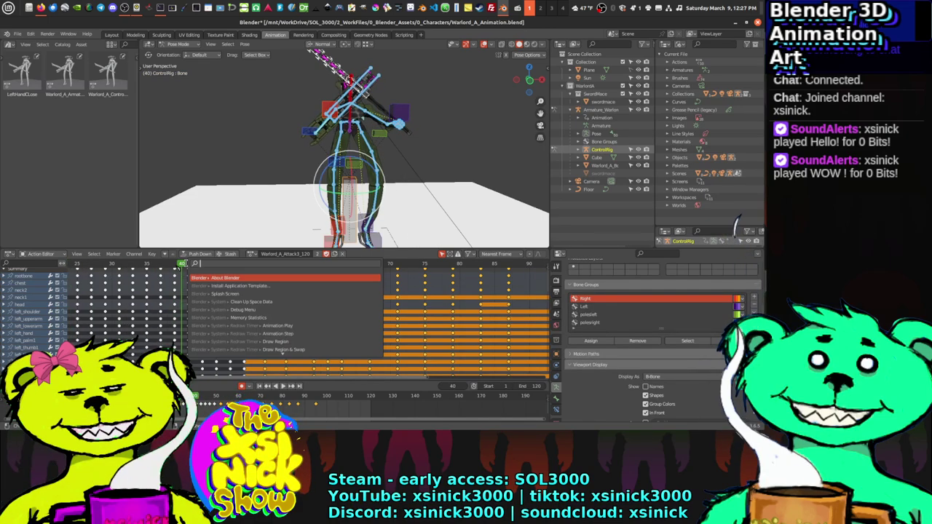
click(283, 386)
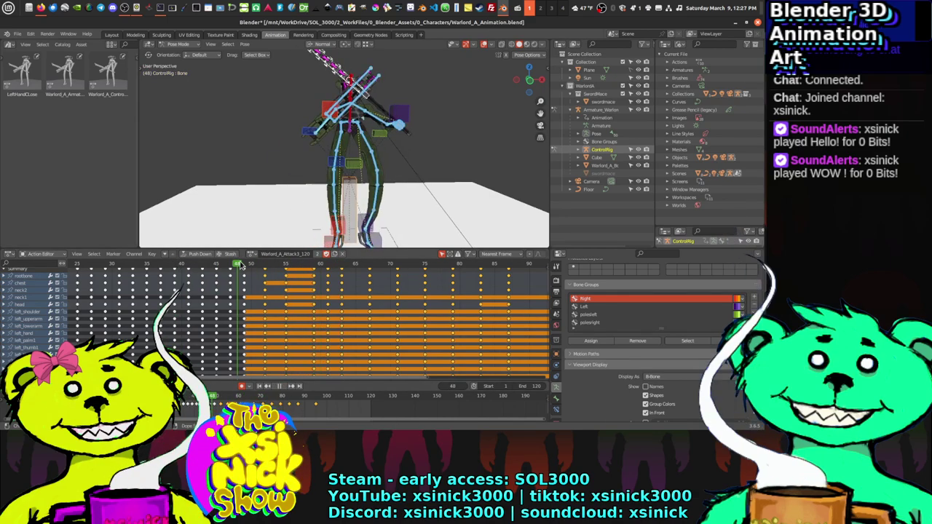
click(272, 266)
drag(274, 270, 287, 271)
key(space)
Step: Select the chest control and review its poses around frames 44–59 with playback
click(298, 284)
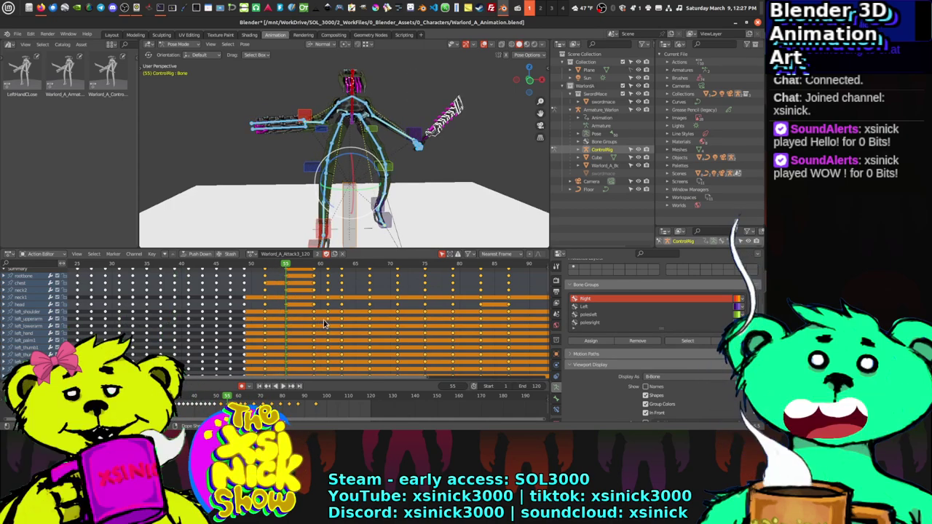
drag(288, 266, 209, 279)
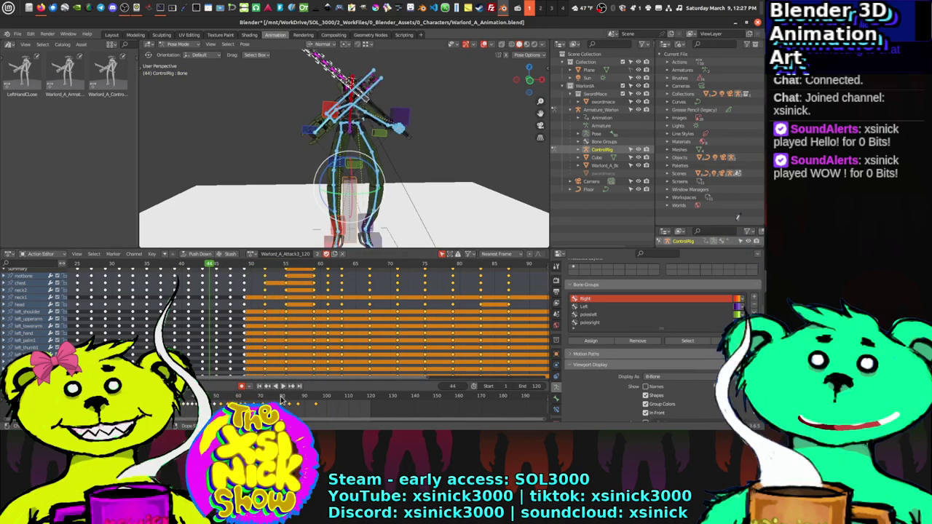
click(283, 387)
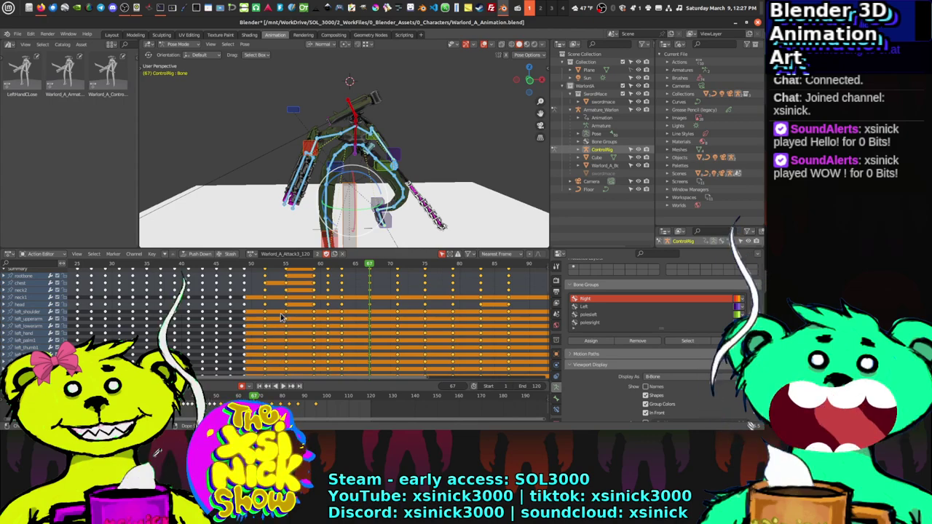
click(282, 265)
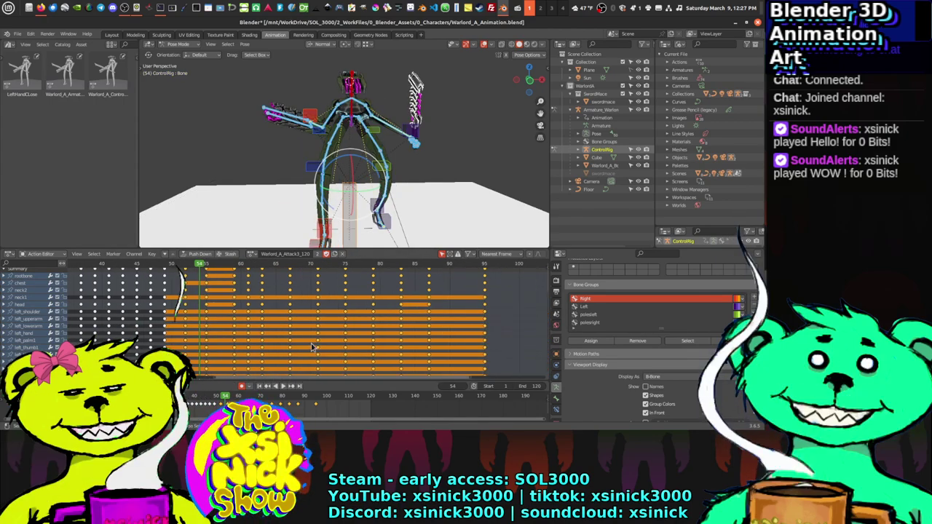
key(space)
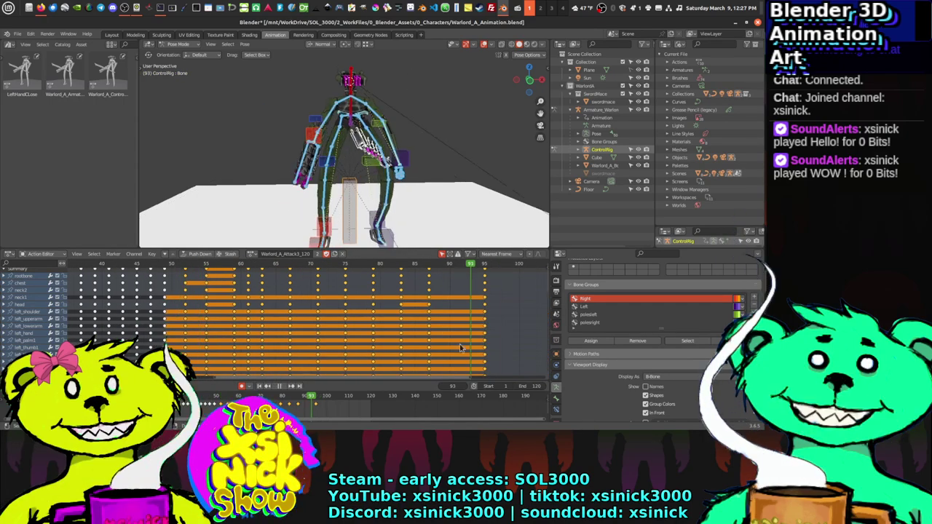
Step: Box-select the keys after frame 55 and shift them two frames later
drag(494, 271, 260, 323)
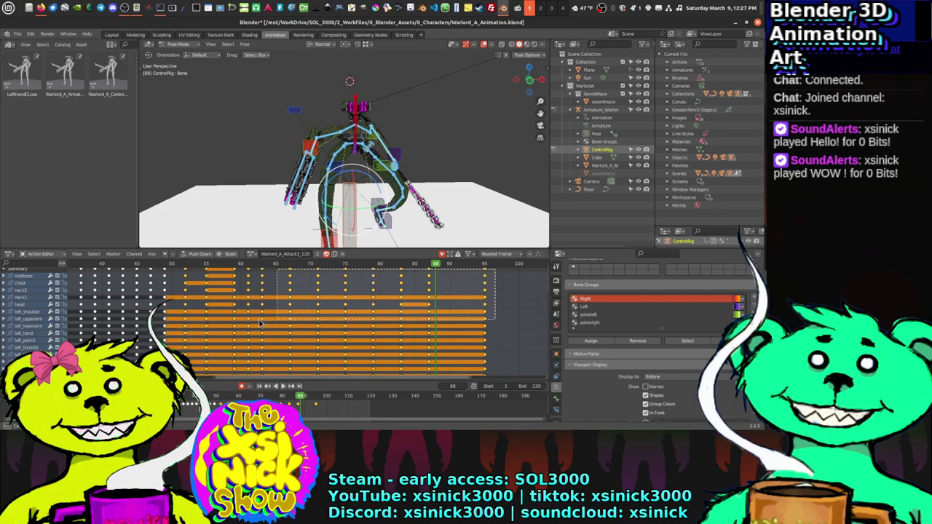
drag(202, 318, 203, 318)
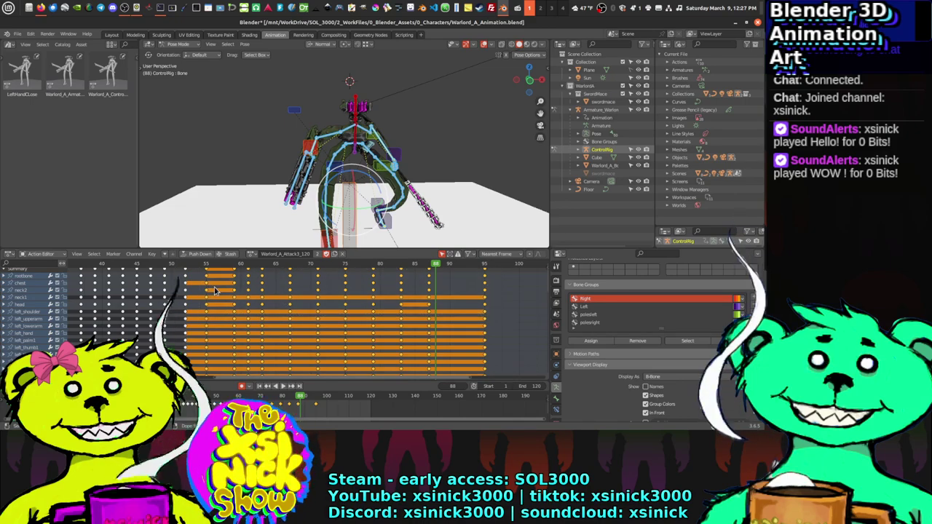
key(g)
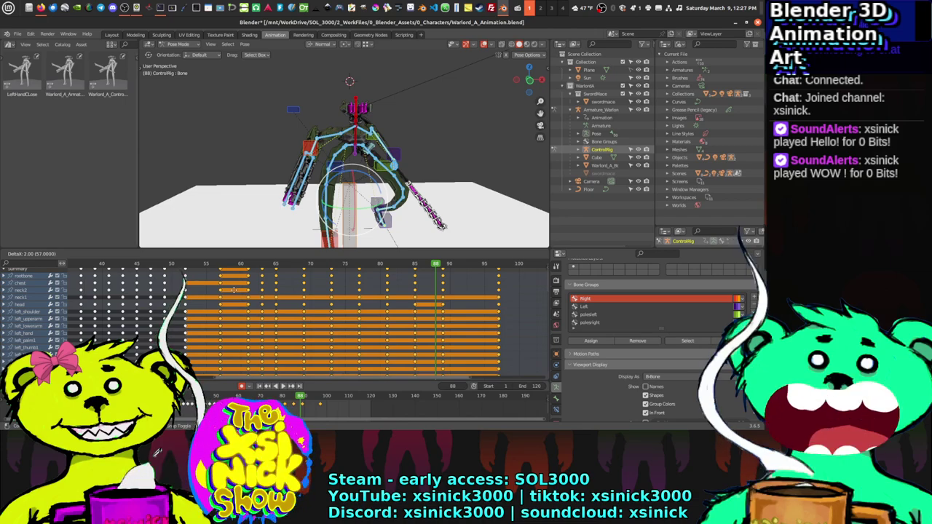
click(218, 291)
Step: Play the retimed attack back from frame 50
click(171, 263)
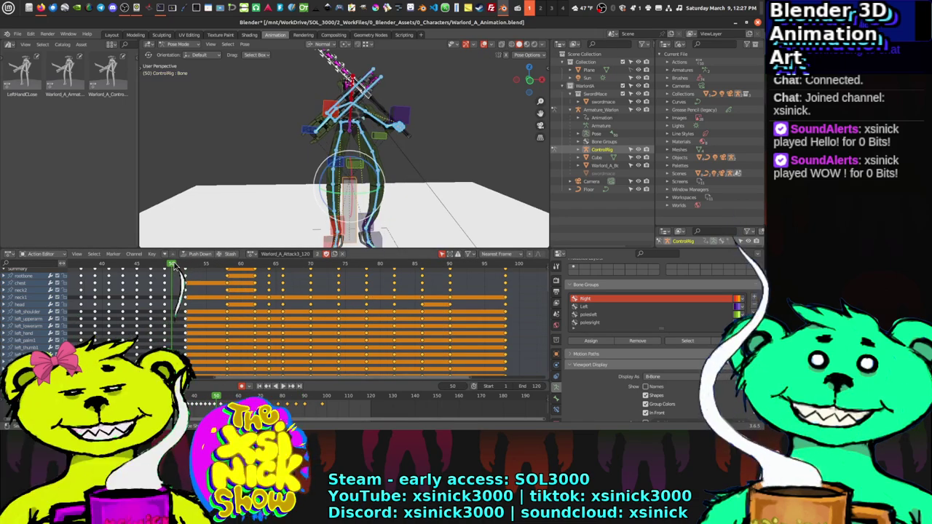
key(F3)
key(Escape)
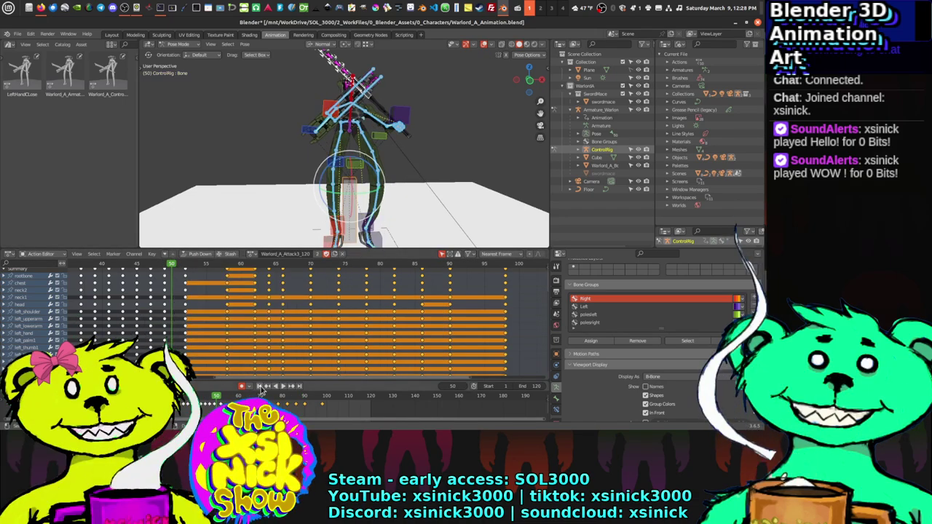
click(282, 387)
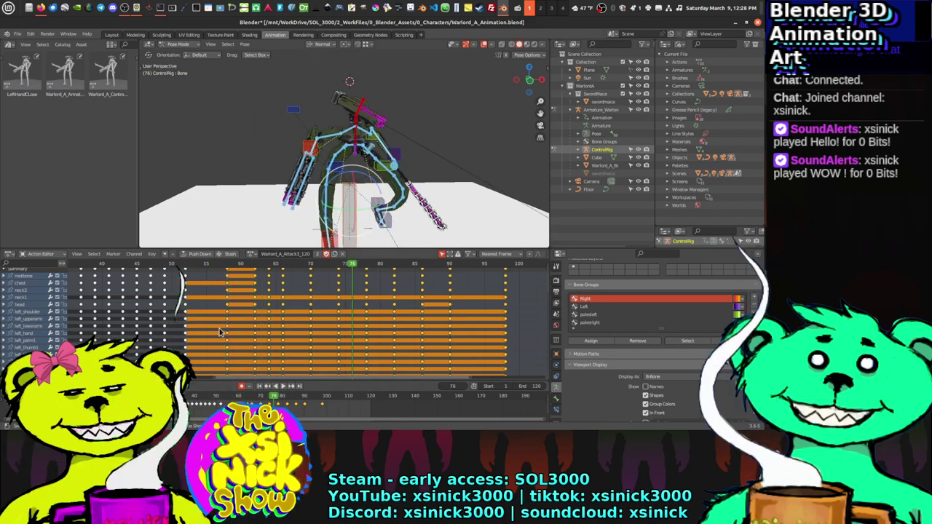
click(198, 254)
ctrl+scroll(250, 335, up, 5)
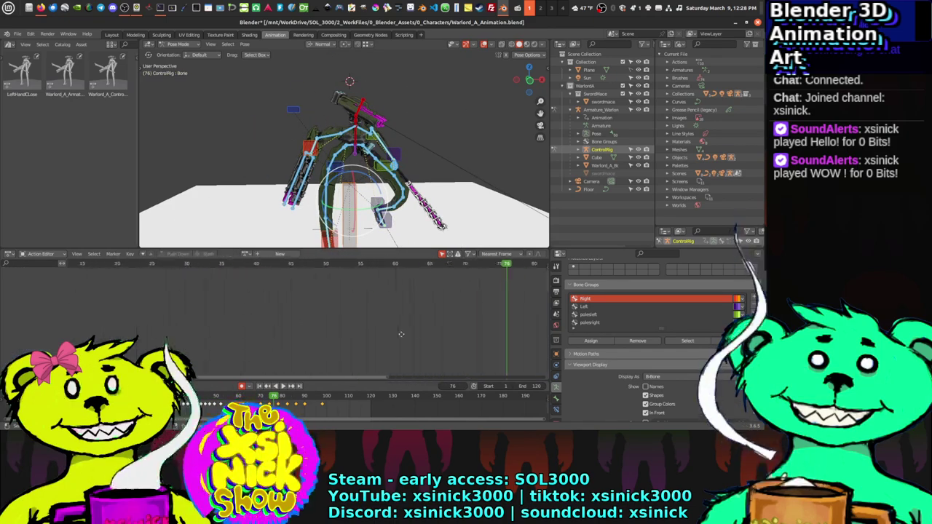
middle_drag(473, 322, 466, 325)
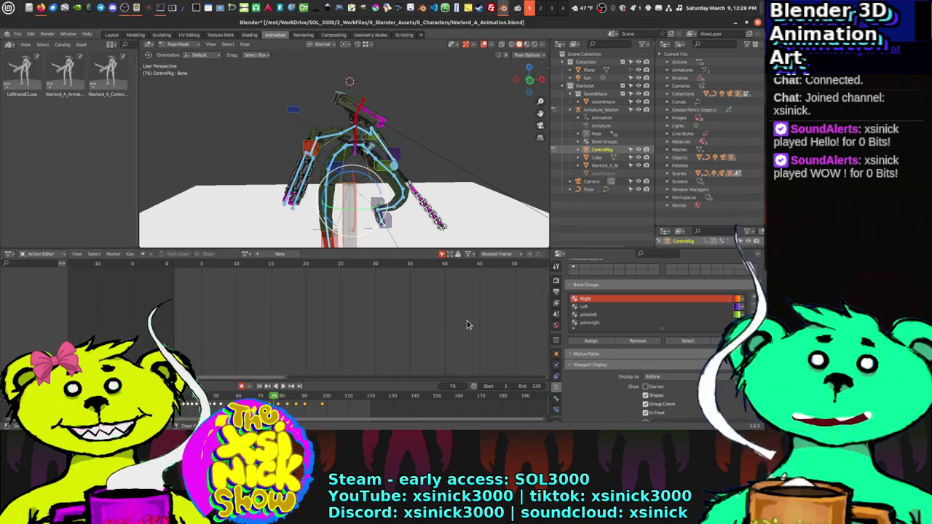
key(ctrl+z)
key(bracketright)
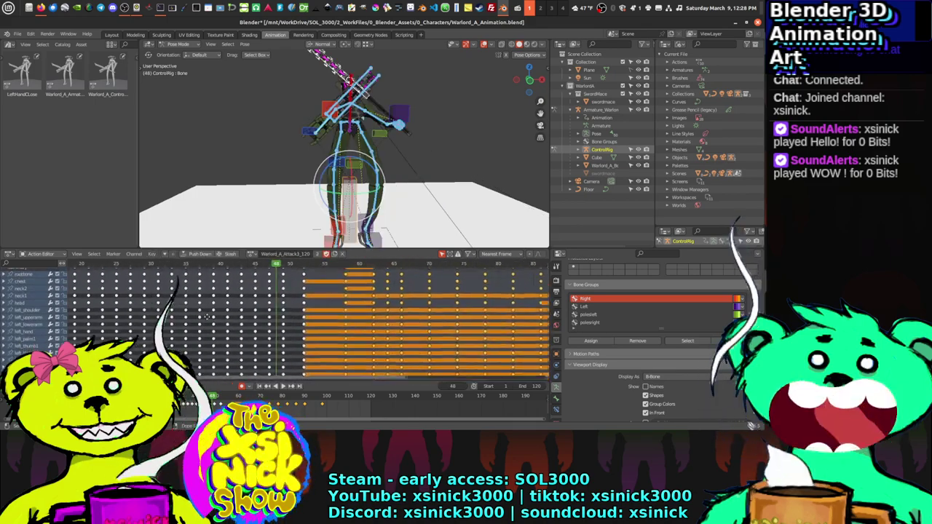
middle_drag(245, 312, 217, 313)
key(Left)
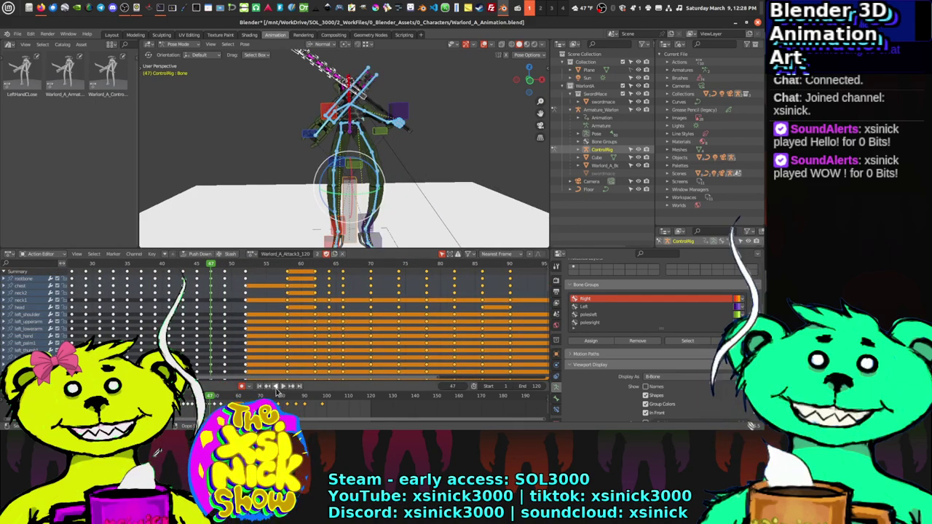
click(284, 387)
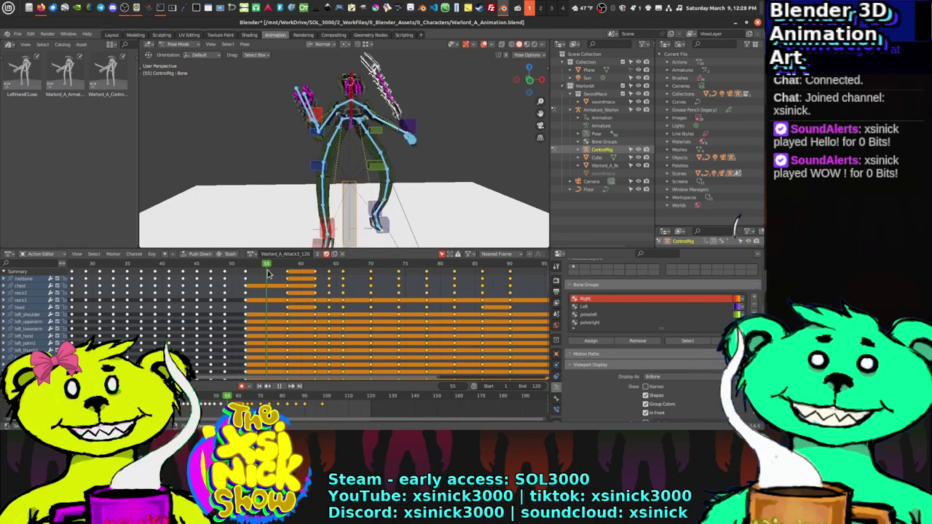
drag(273, 274, 314, 293)
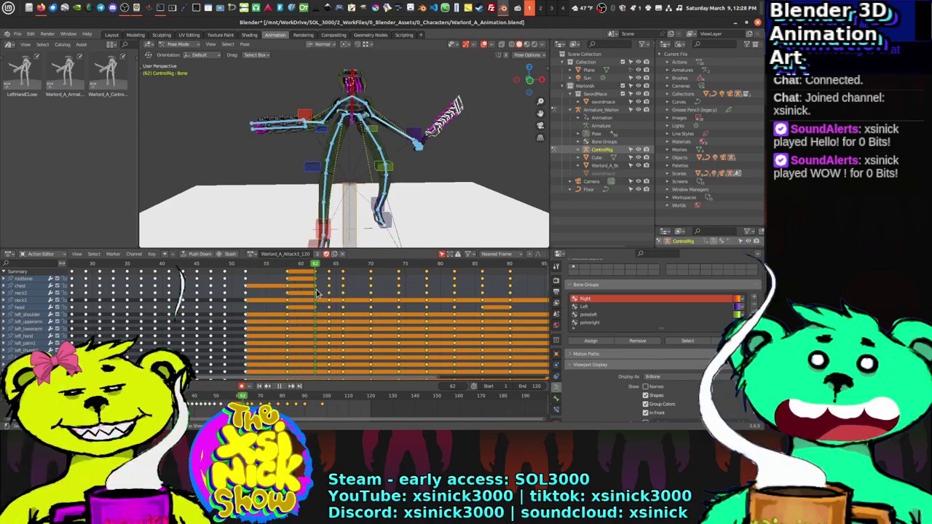
Step: Box-select most of the attack keys and move them about 3 frames later
ctrl+scroll(277, 320, right, 5)
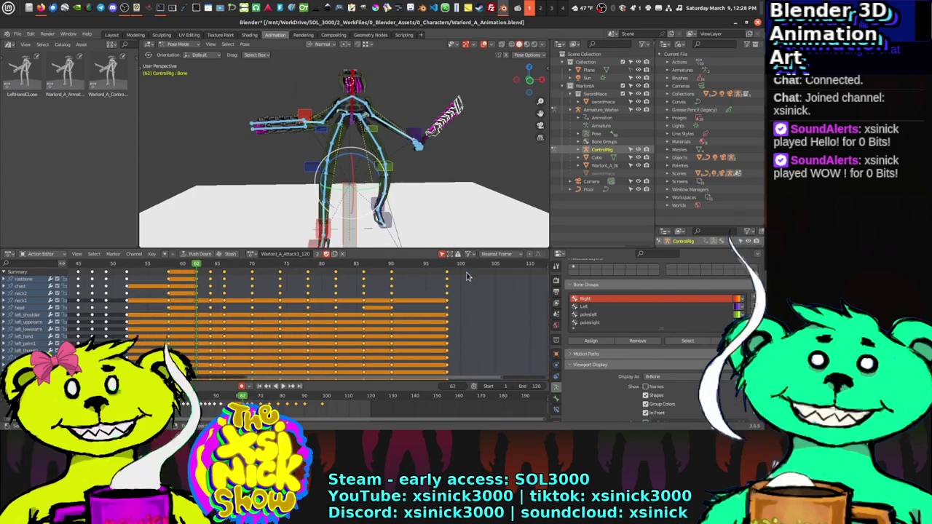
drag(419, 327, 197, 376)
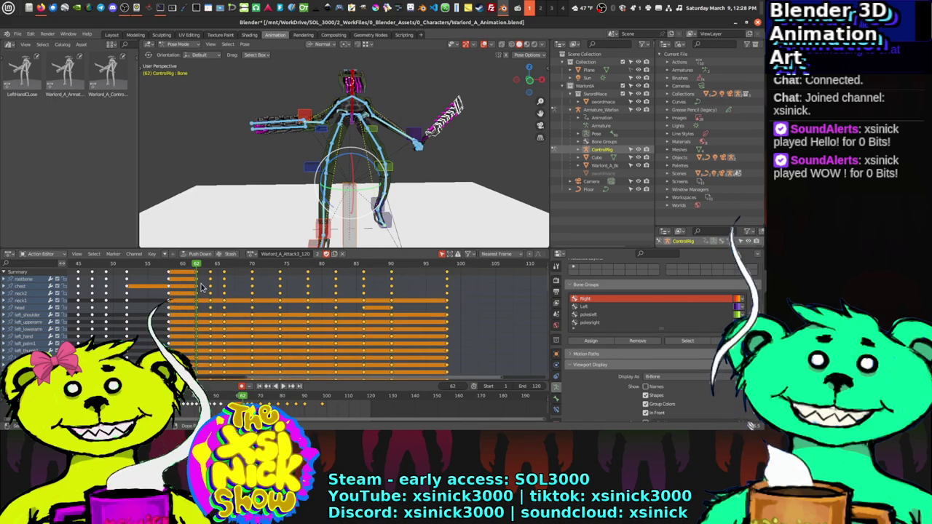
key(g)
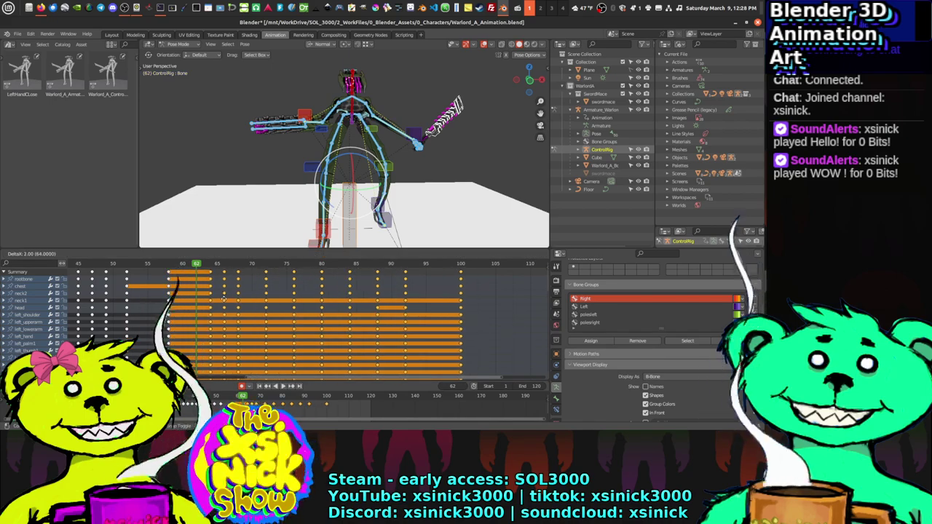
click(233, 308)
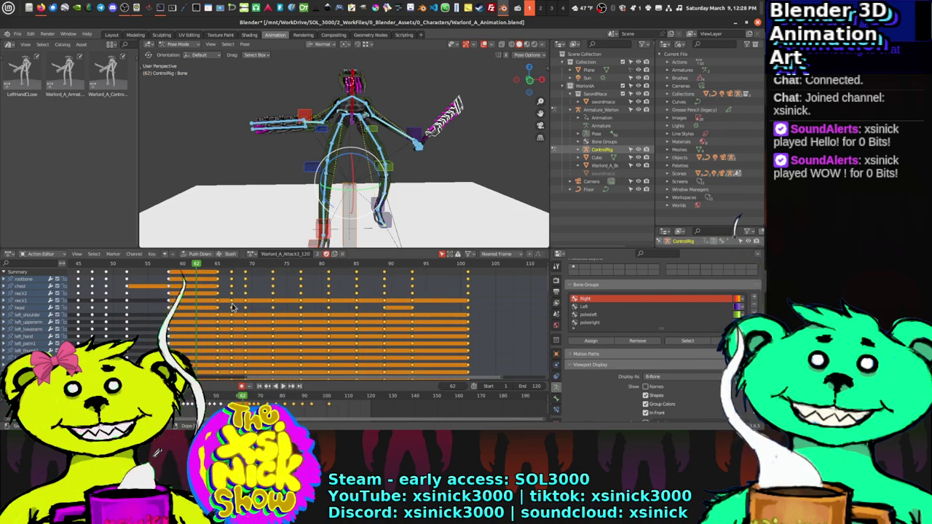
Step: Play the attack, replay from frame 48, and scrub through frames 54–61 checking poses
click(282, 386)
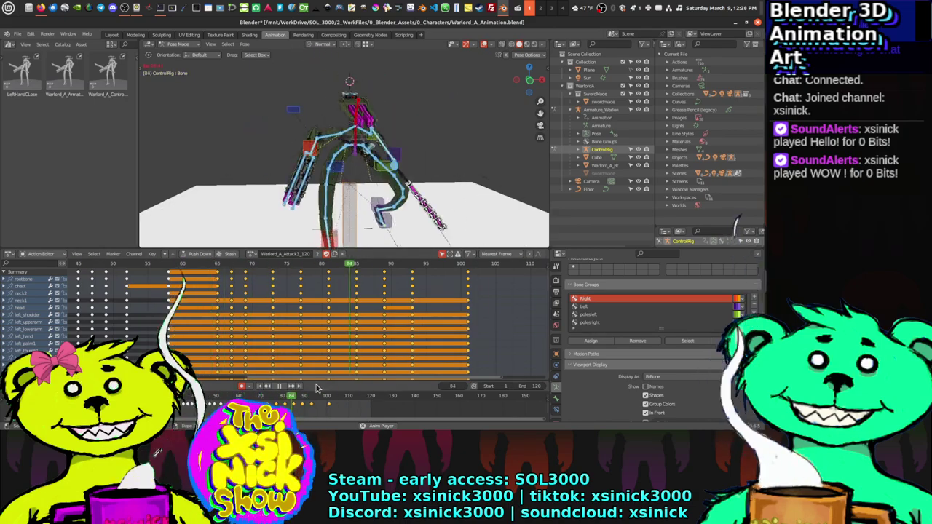
key(Escape)
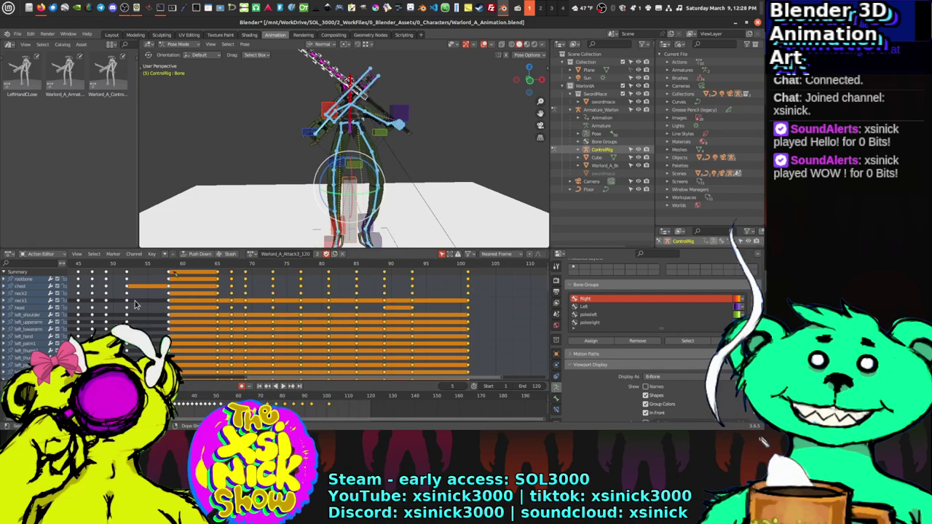
click(100, 266)
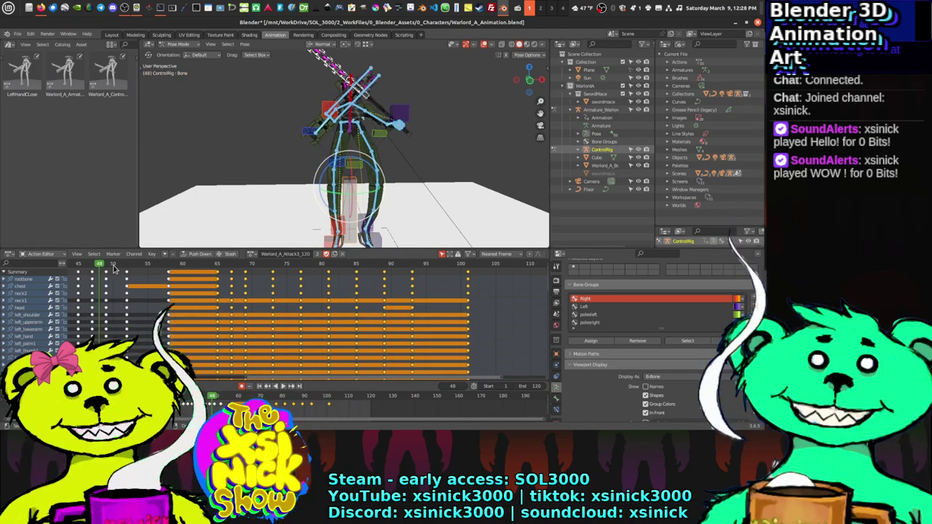
click(284, 386)
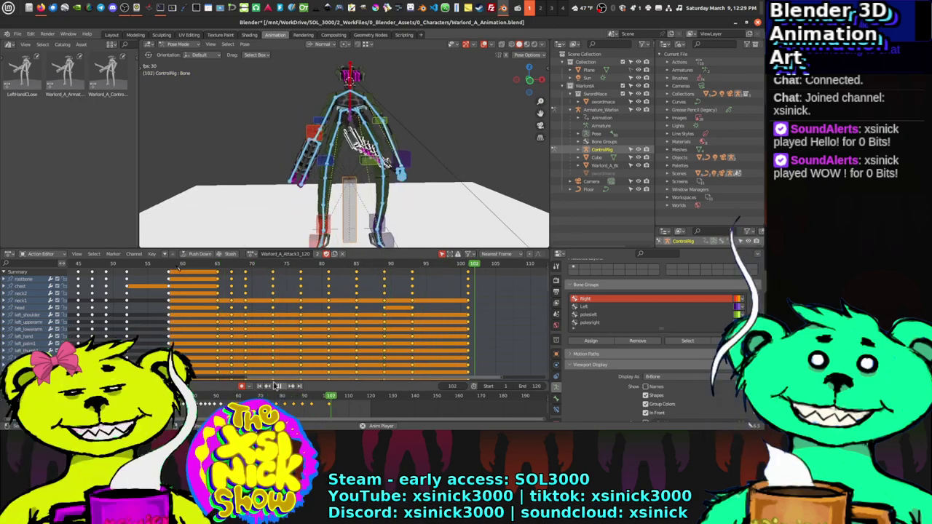
key(Escape)
drag(144, 265, 230, 286)
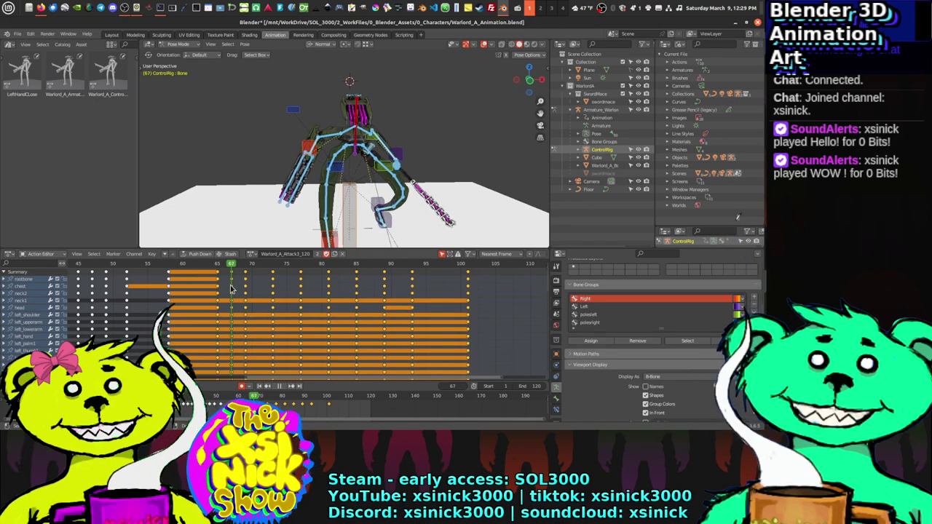
Step: Move the wind-up keys near frames 58–64 about three frames earlier
drag(230, 289, 196, 292)
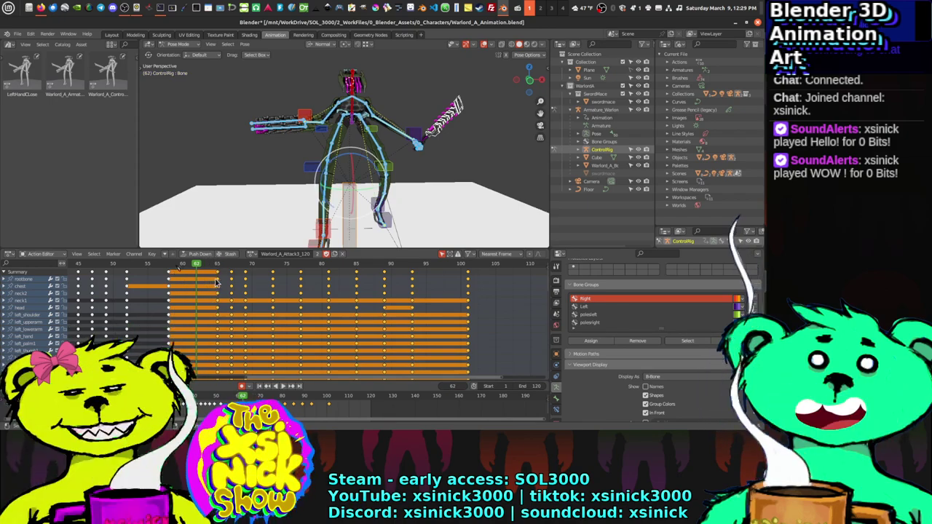
drag(156, 268, 222, 375)
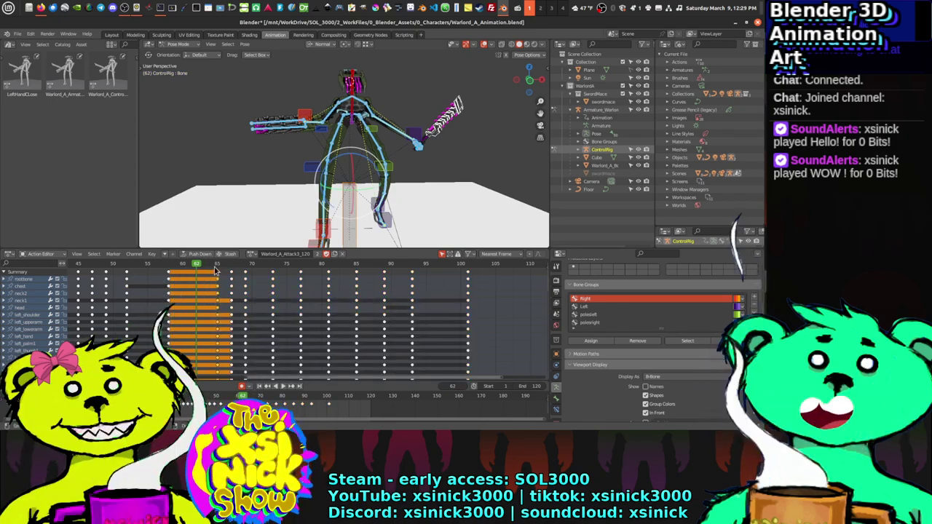
key(g)
click(209, 278)
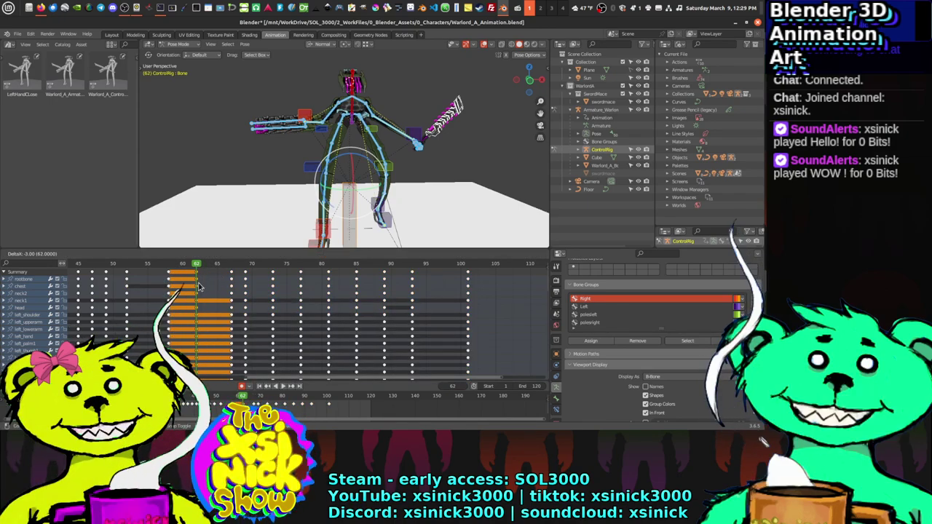
Step: Review the change with forward and reverse playback, then scrub to frame 67
key(shift+ctrl+space)
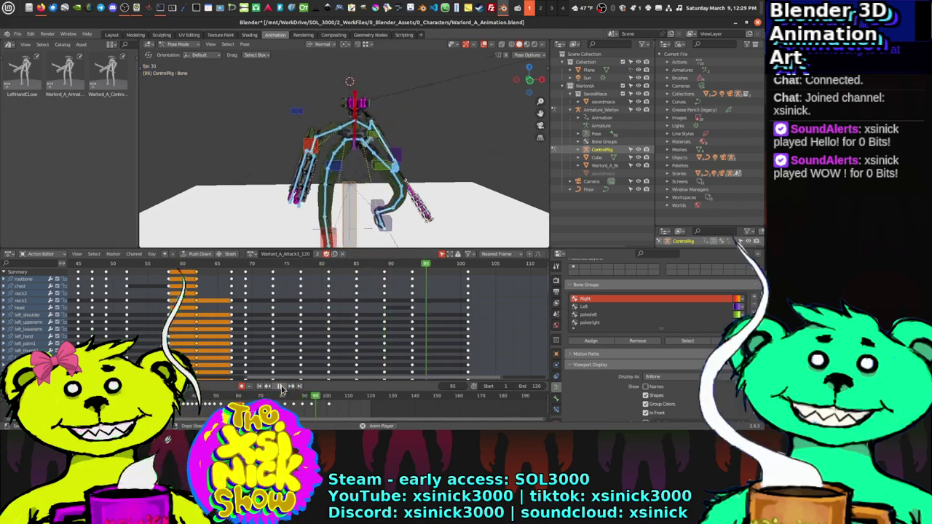
key(space)
key(shift+ctrl+space)
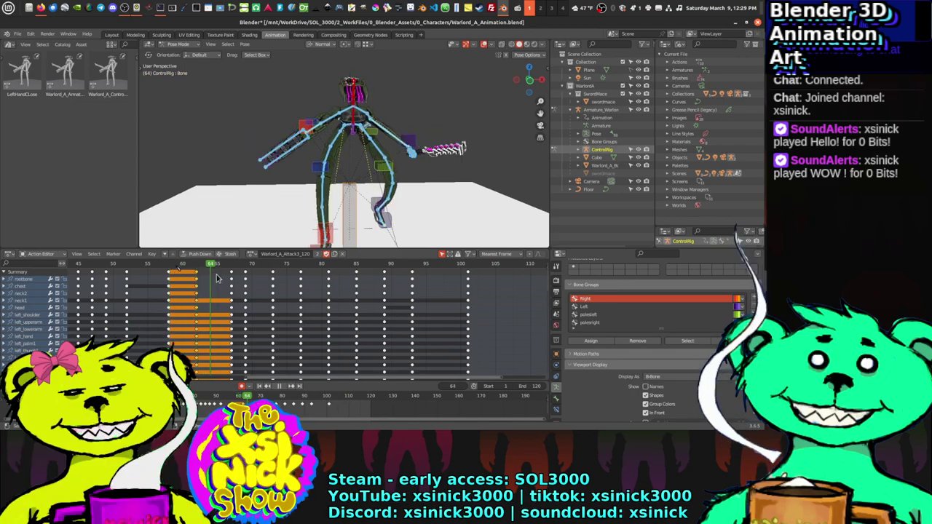
drag(234, 284, 246, 285)
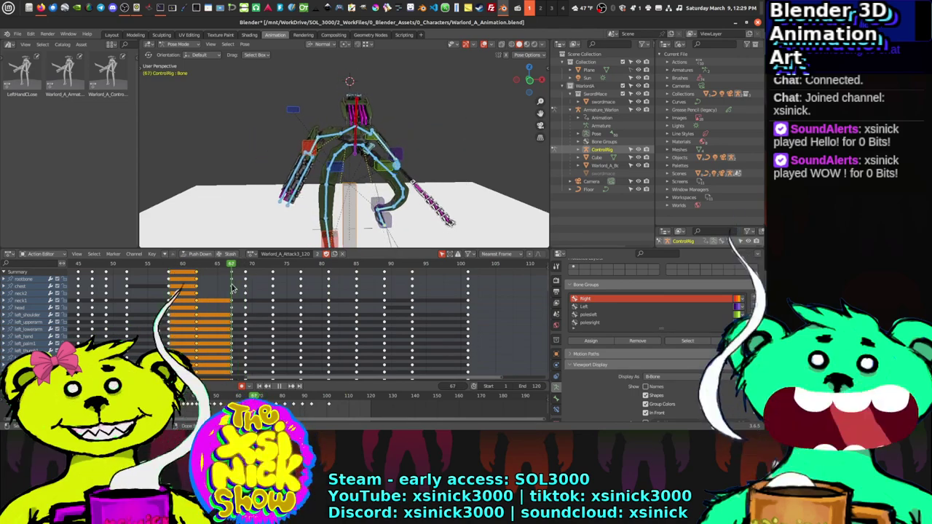
drag(245, 289, 268, 279)
Step: Shift the keys from frame 68 onward six frames later and play the result
click(245, 274)
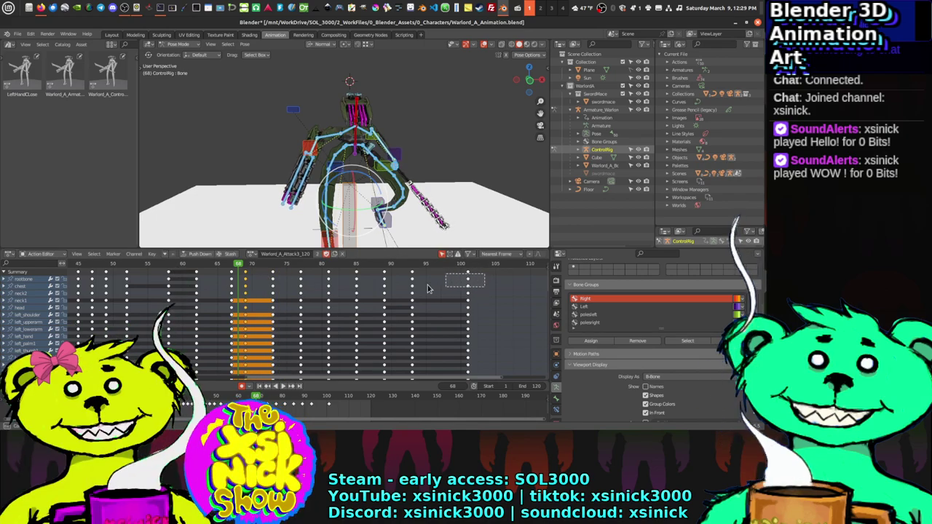
drag(243, 294, 242, 294)
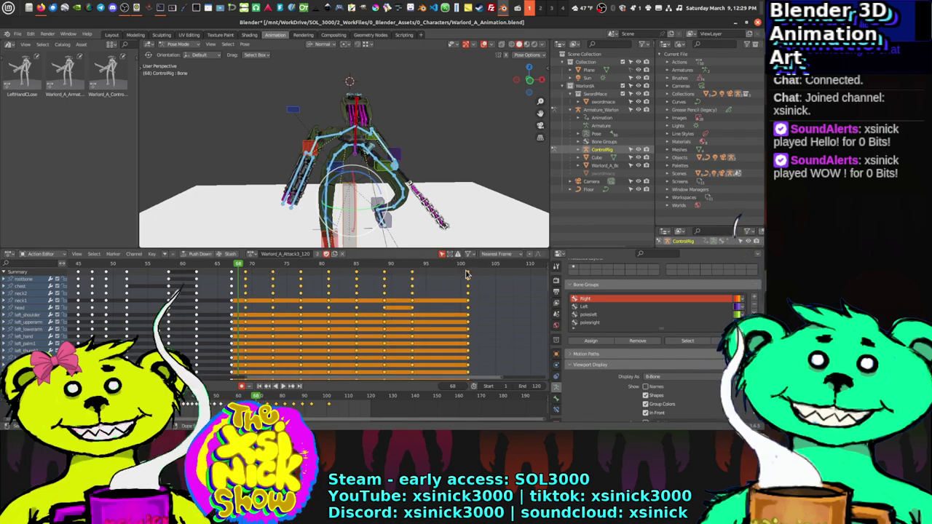
drag(326, 284, 320, 285)
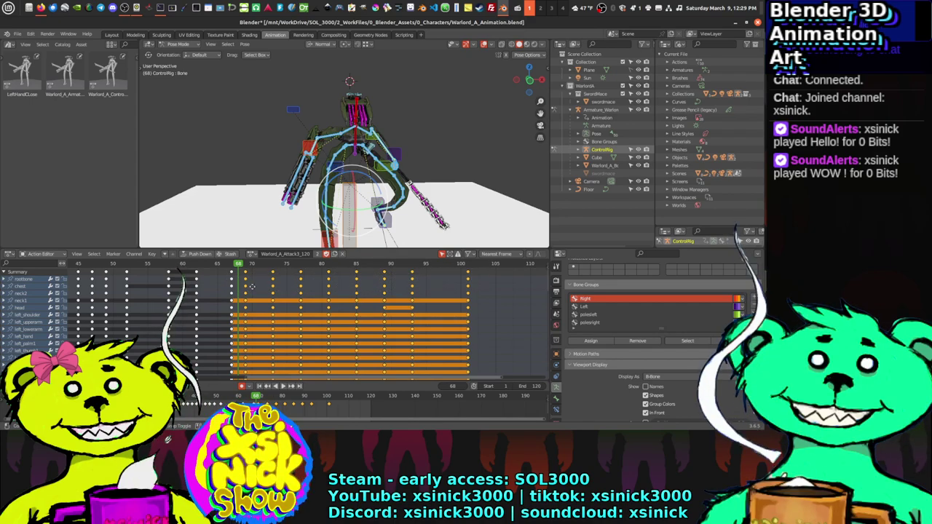
key(g)
click(289, 290)
key(space)
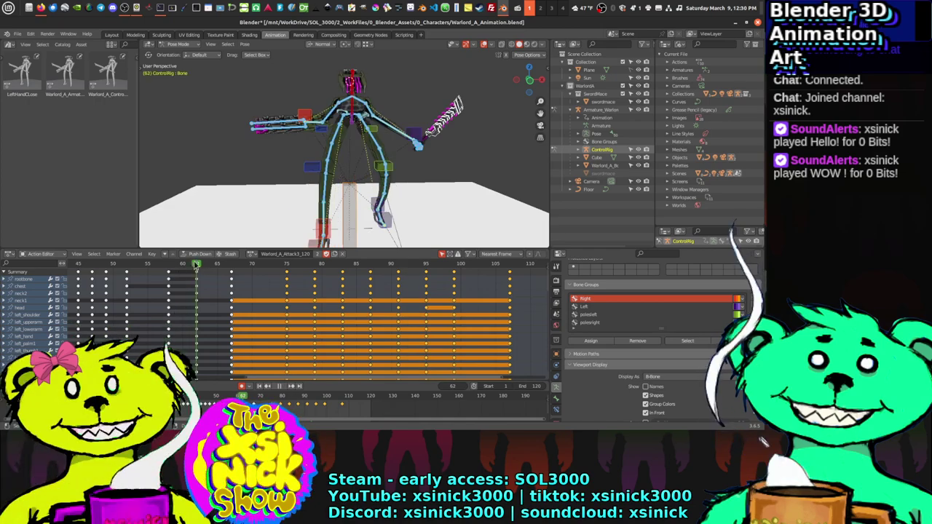
Step: Scrub to frame 58, select its key column, and play the attack to check timing
click(106, 265)
drag(106, 268, 177, 297)
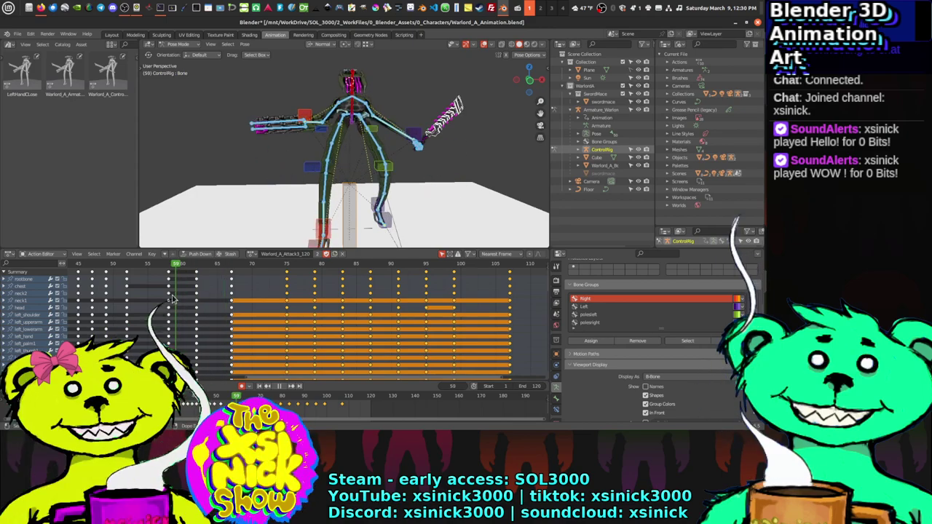
click(169, 271)
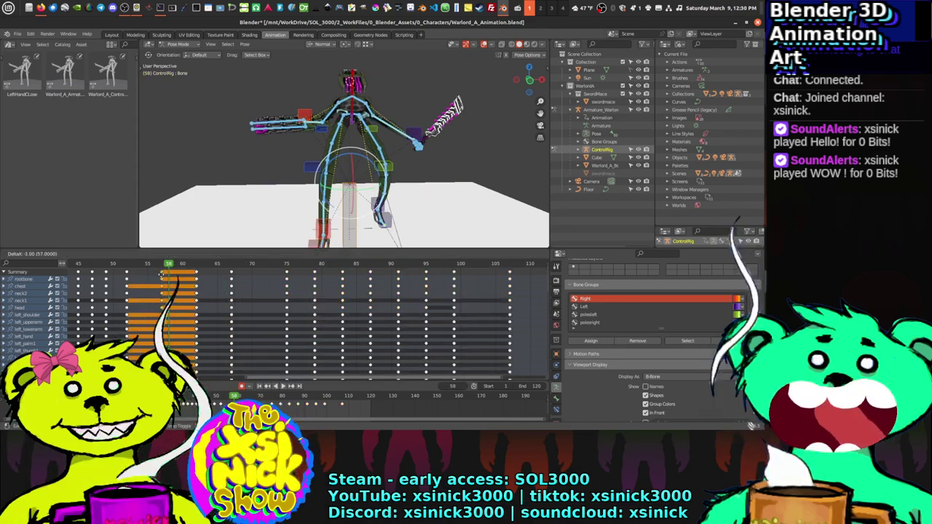
key(space)
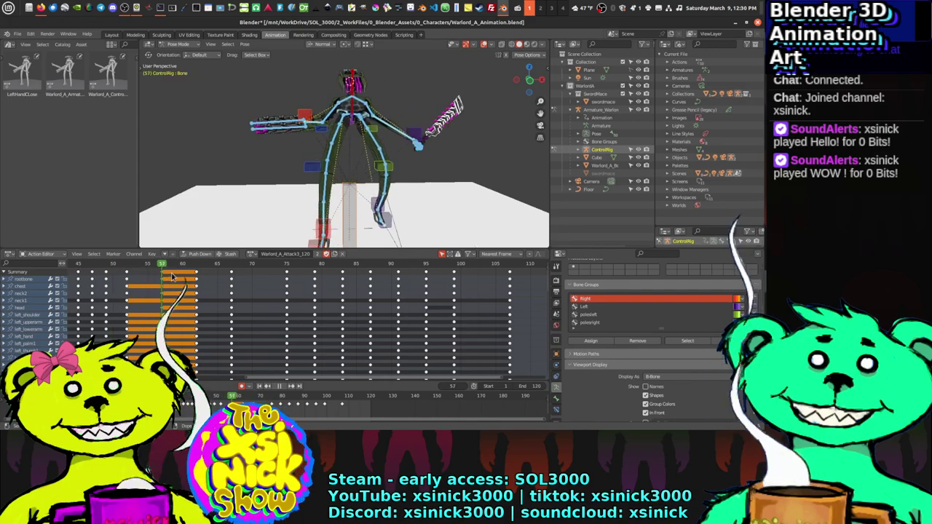
drag(204, 282, 106, 282)
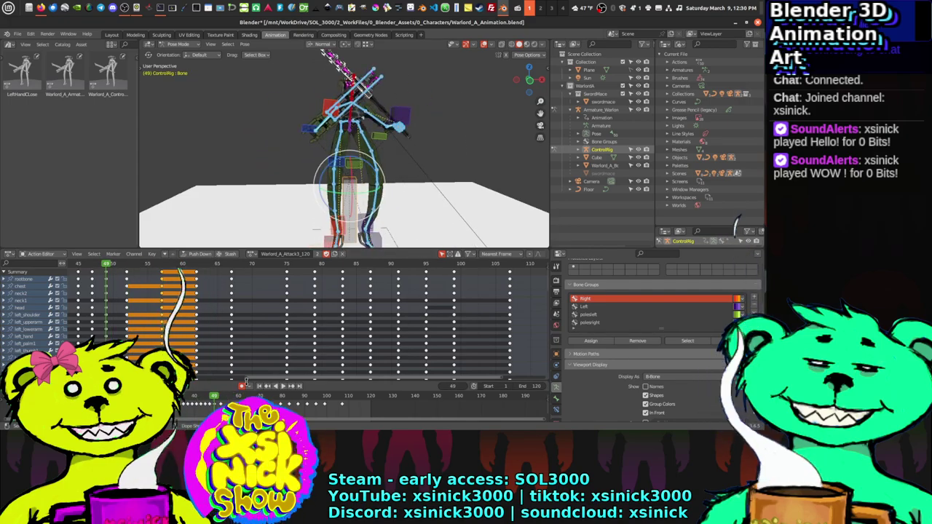
click(283, 387)
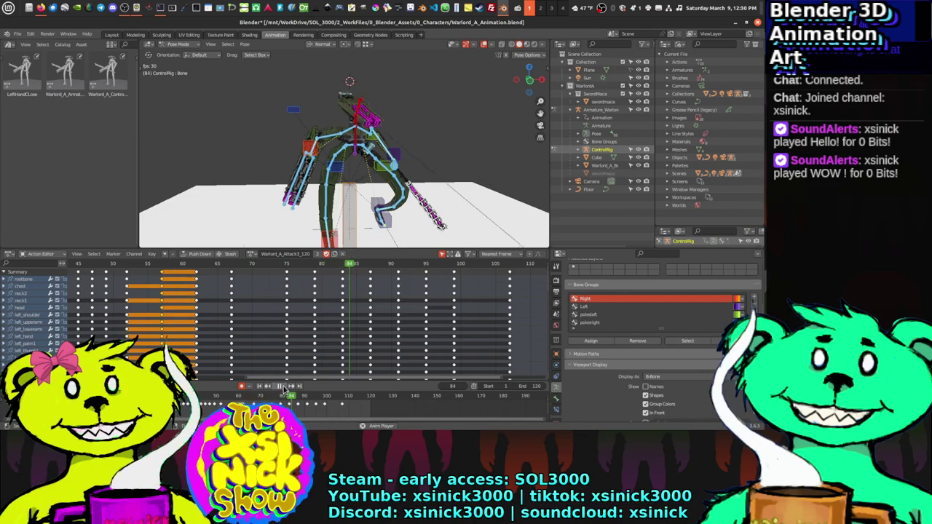
Step: Select the keys from about frame 62 to 105 and play the animation back
drag(156, 269, 188, 289)
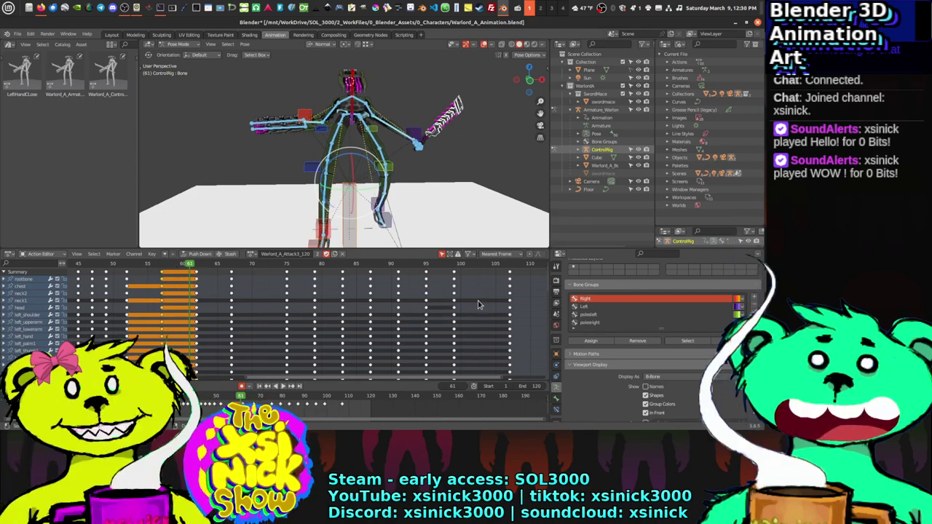
drag(518, 279, 104, 271)
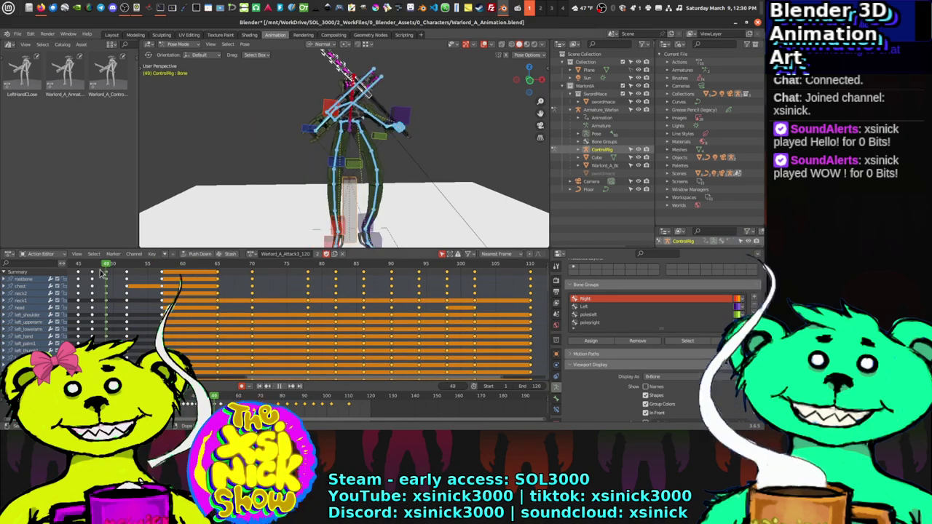
click(281, 387)
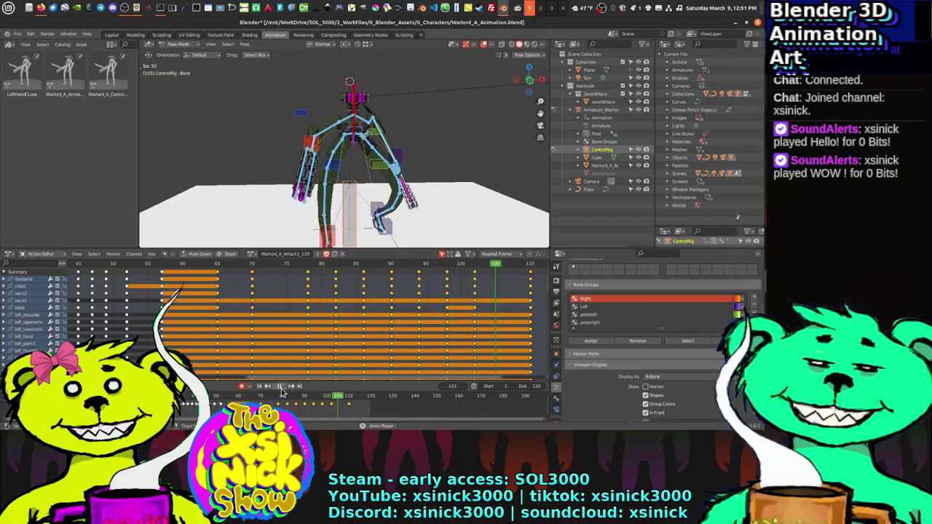
Step: Box-select the keys from frame 57 onward and move them 8 frames later to frame 65
drag(120, 269, 158, 276)
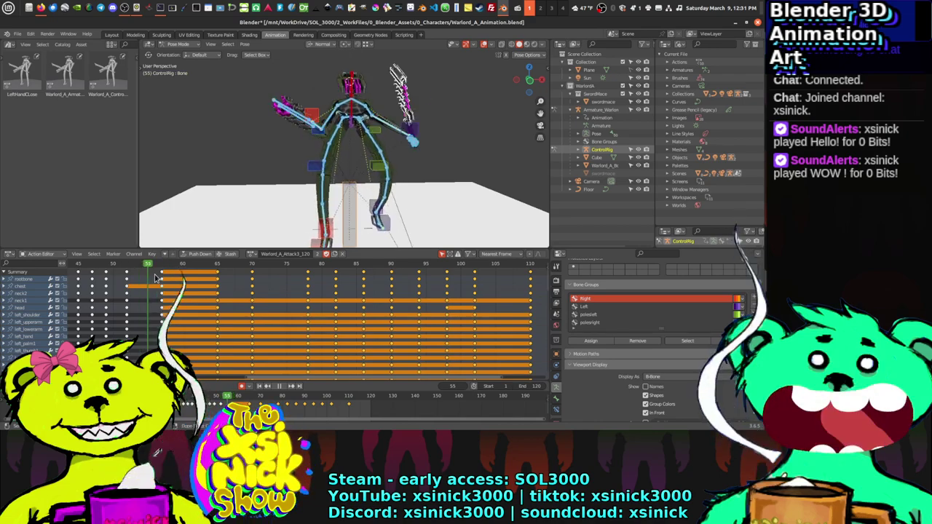
ctrl+scroll(357, 314, down, 1)
drag(522, 279, 143, 274)
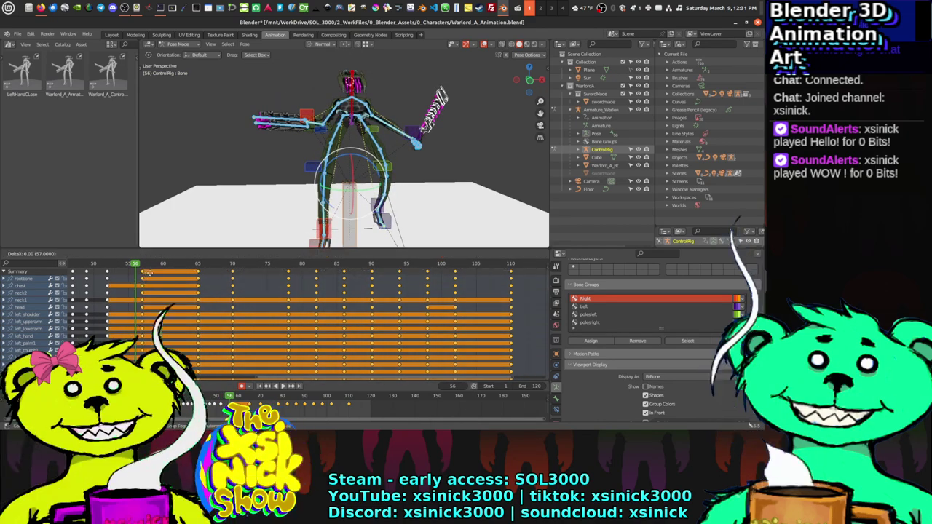
key(g)
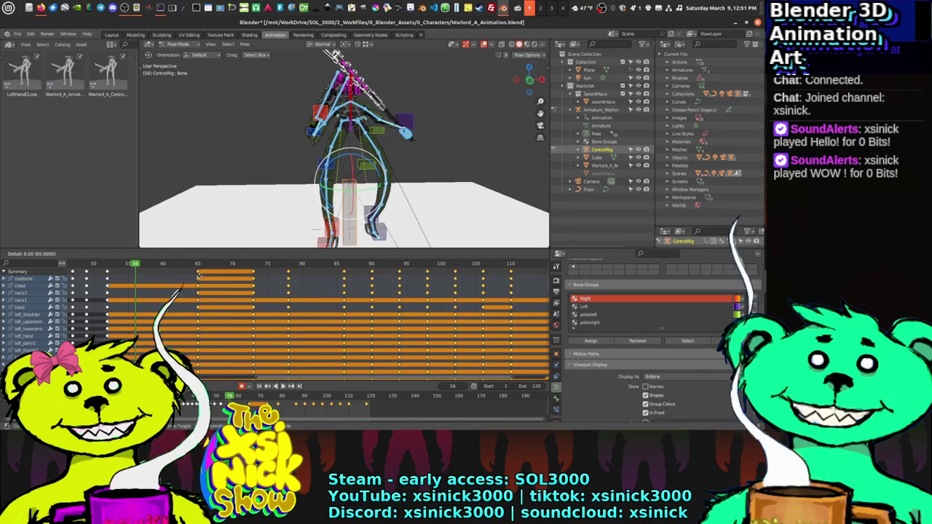
click(200, 277)
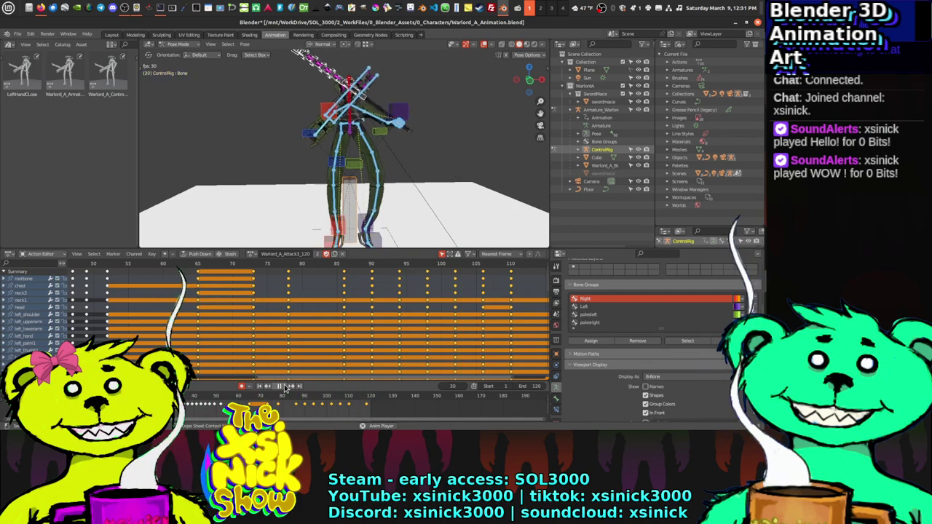
key(F3)
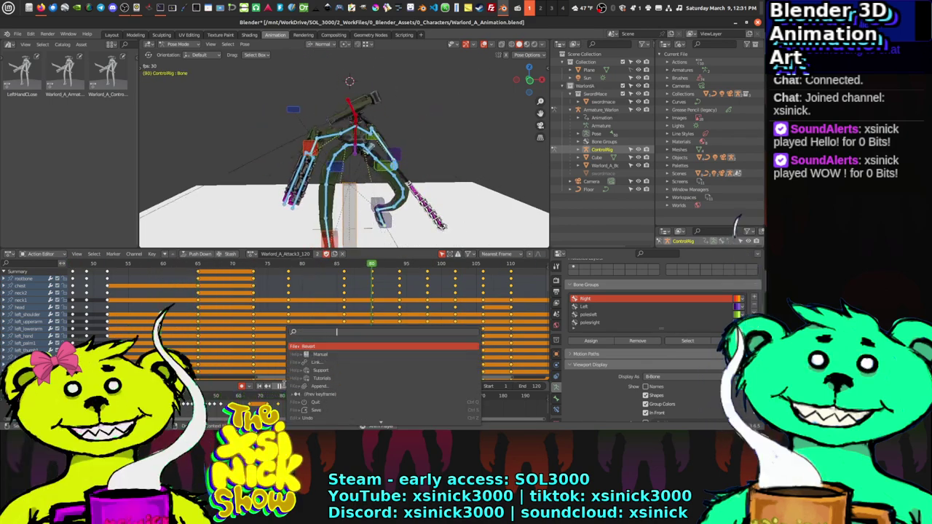
key(Escape)
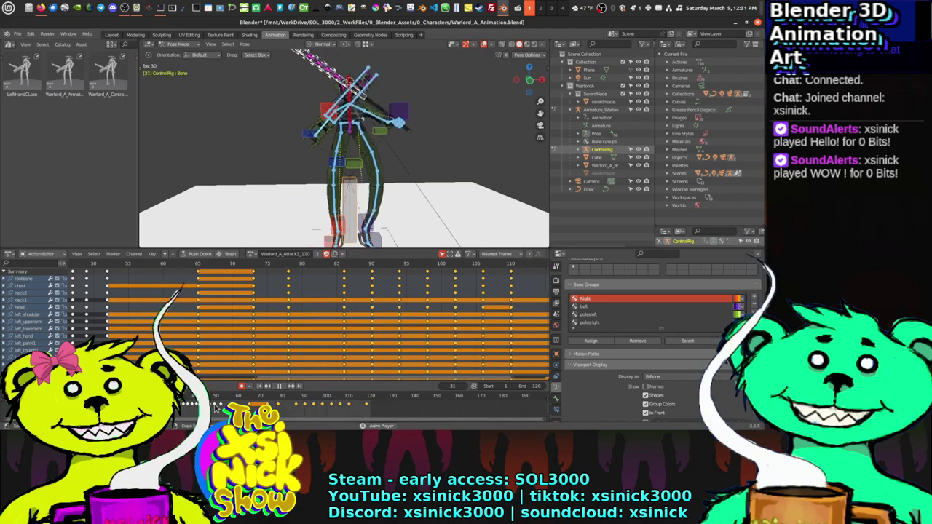
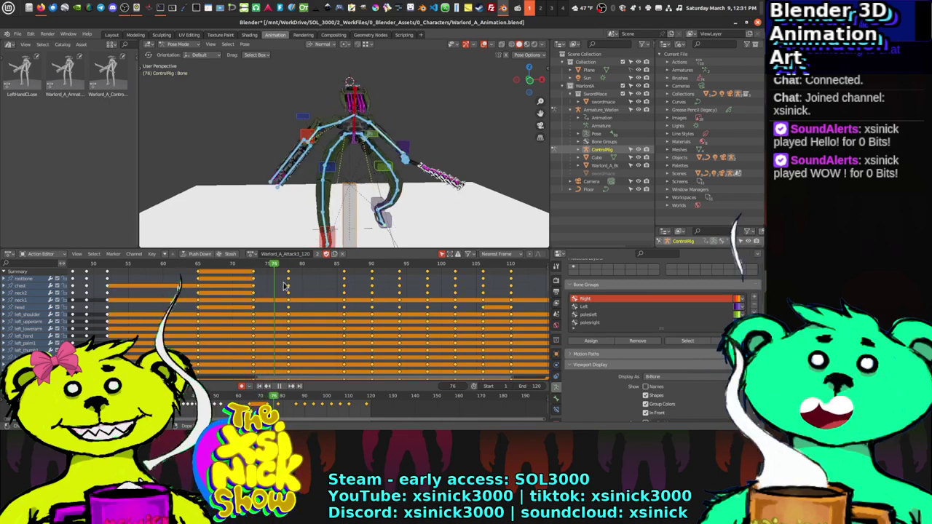
Step: Stop at frame 76 and box-select the ControlRig keyframes from frame 77 to 115
key(space)
key(space)
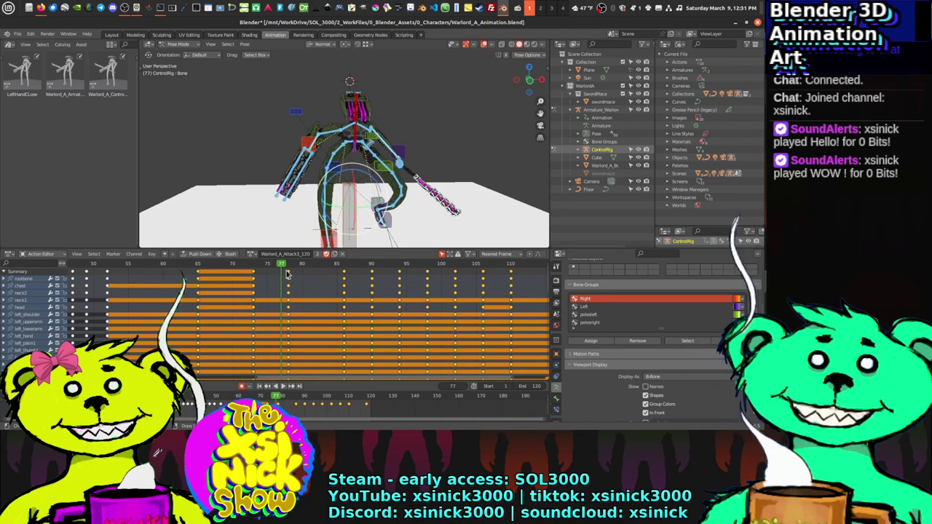
ctrl+scroll(335, 284, right, 3)
click(384, 288)
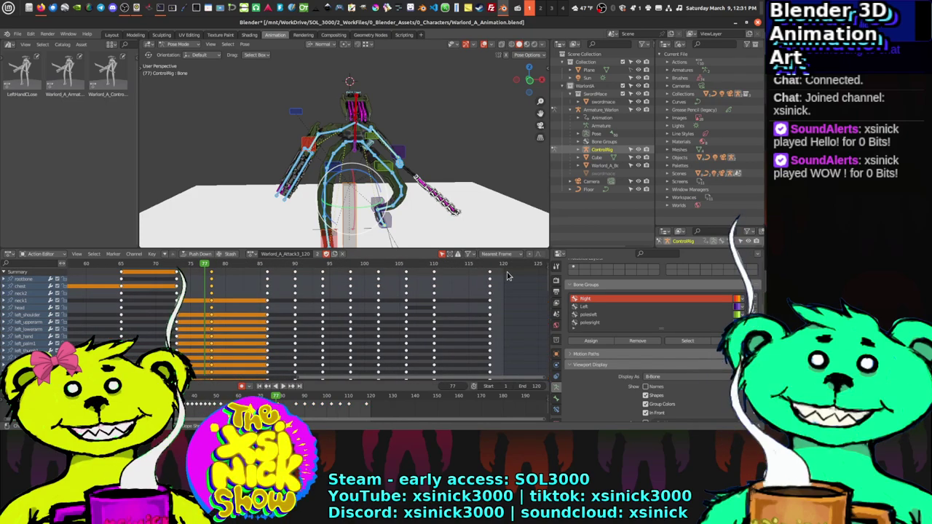
drag(507, 276, 226, 274)
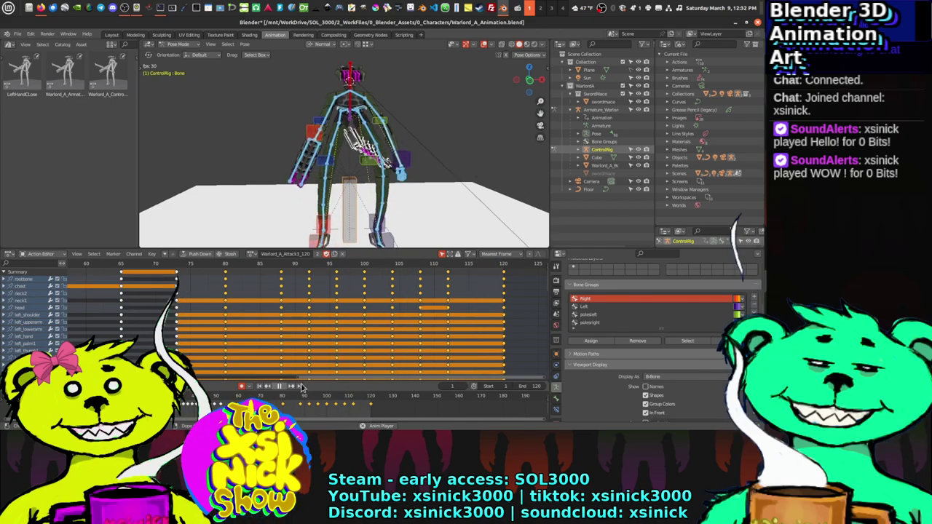
Step: Replay and scrub frames 87–105 to review the shifted motion, orbiting around the rig
click(279, 385)
key(space)
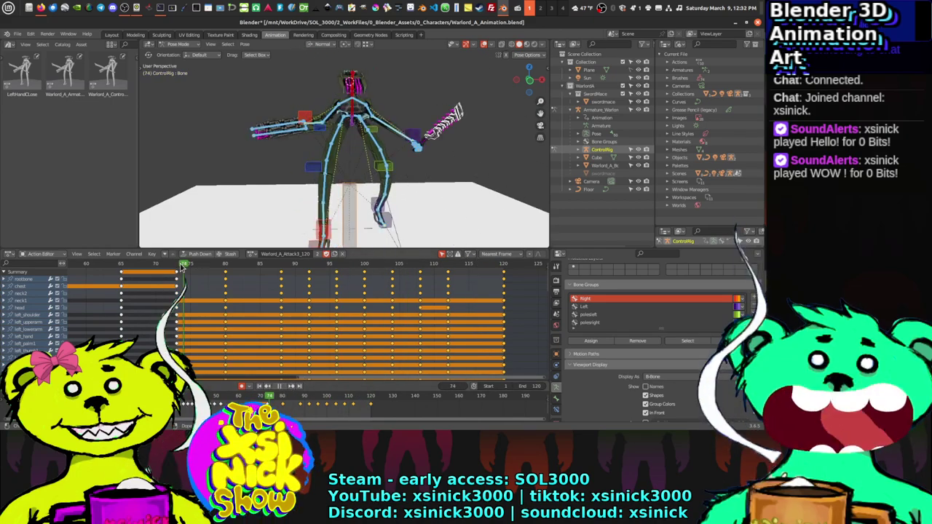
drag(226, 280, 150, 286)
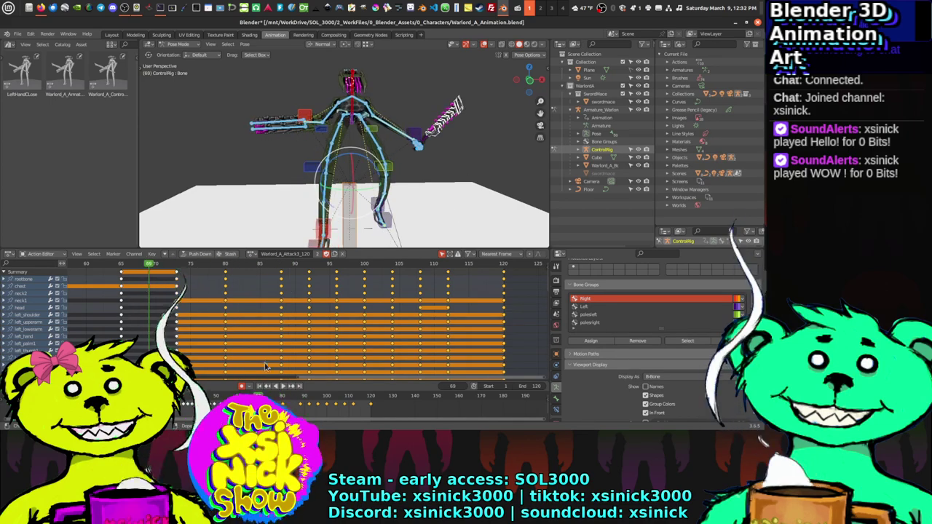
click(283, 387)
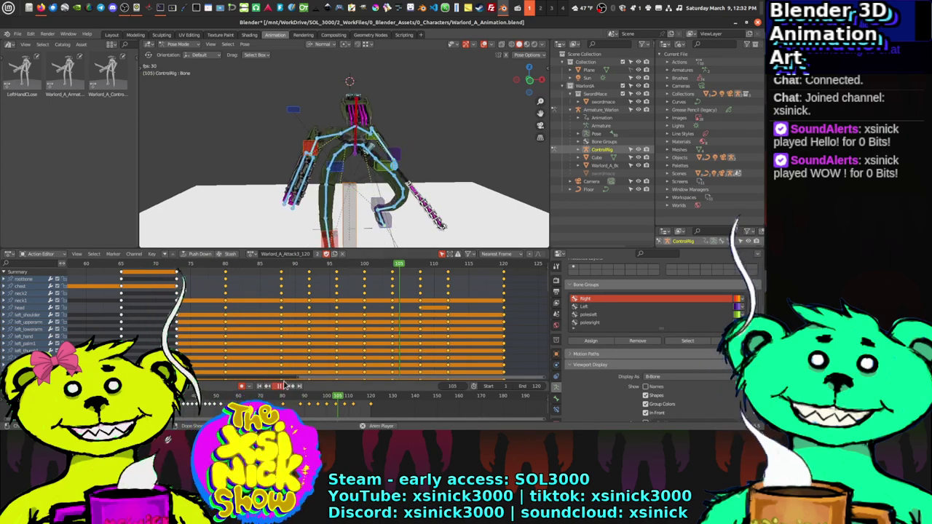
drag(249, 272, 227, 293)
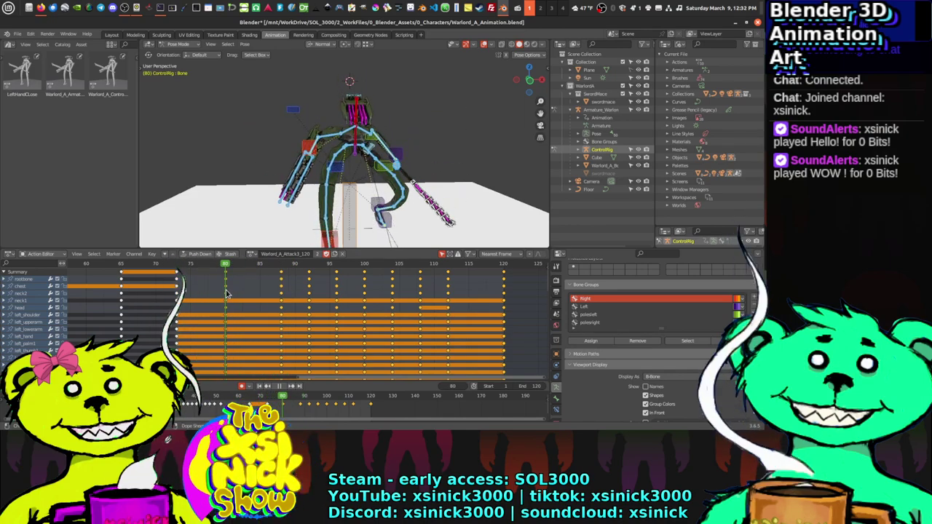
middle_drag(429, 120, 341, 125)
Step: Rotate the warlord's head bone to tilt the head, then play to frame 87
click(342, 122)
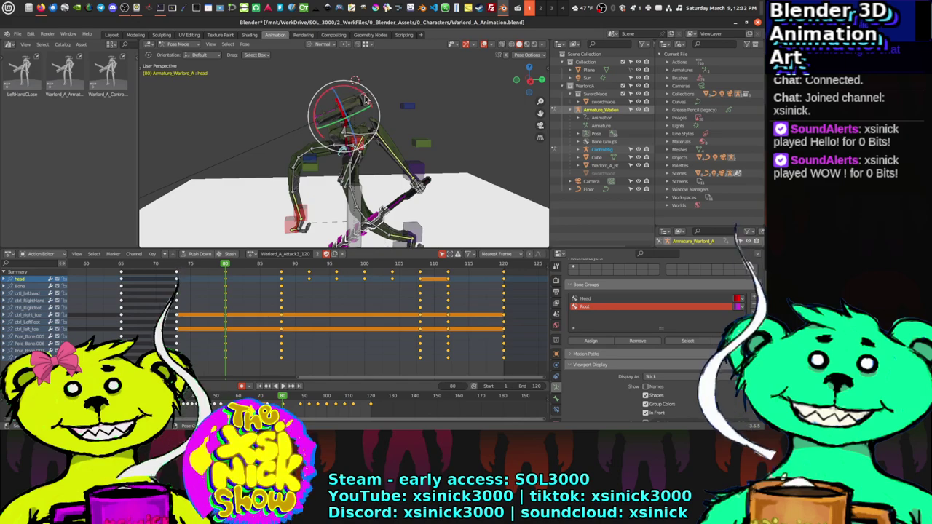
key(r)
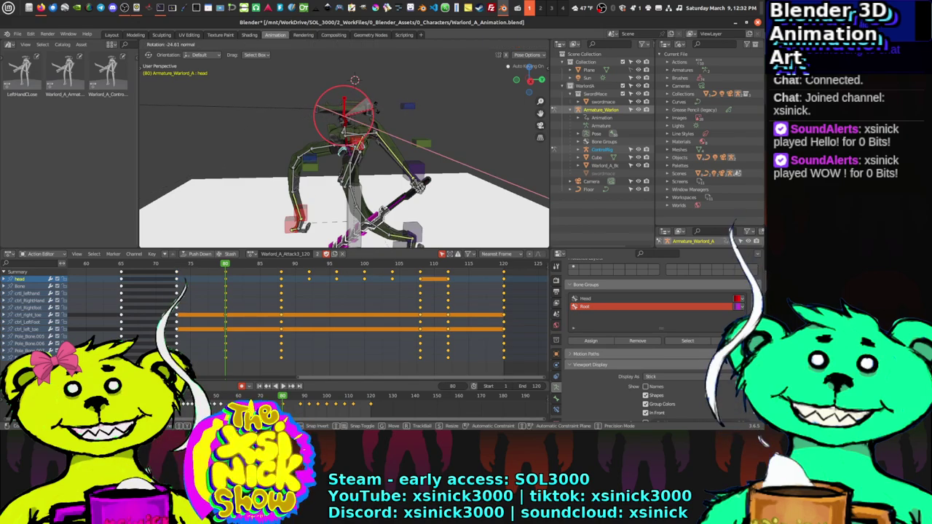
key(Return)
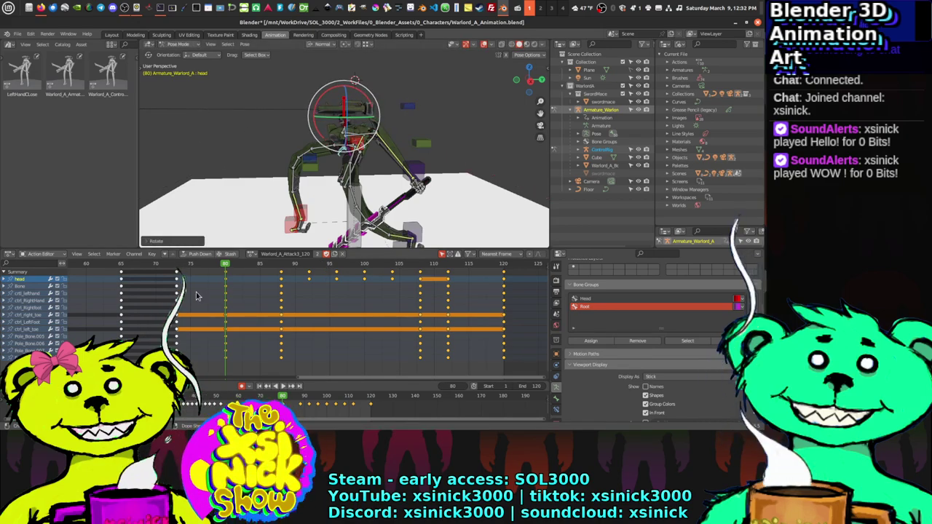
key(space)
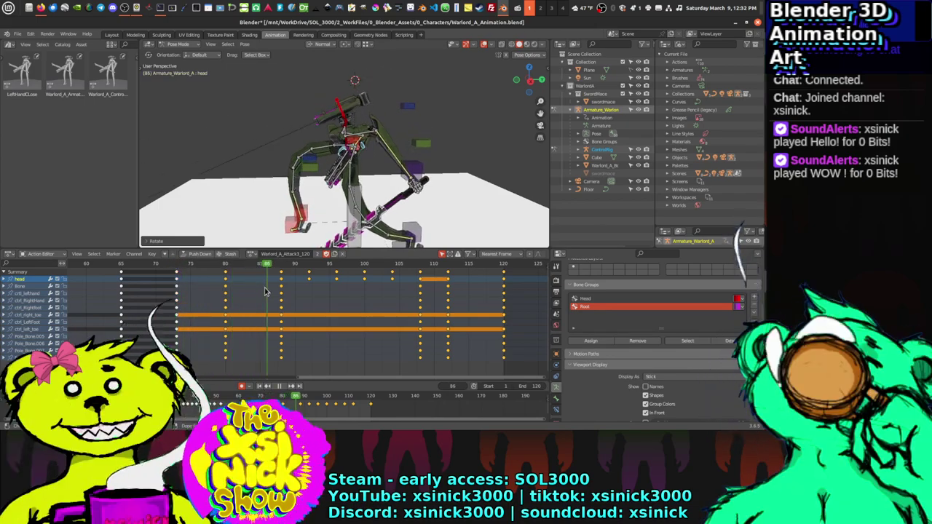
key(space)
Step: Move the head keyframes from frame 80 onward about 7 frames later
ctrl+scroll(478, 296, down, 2)
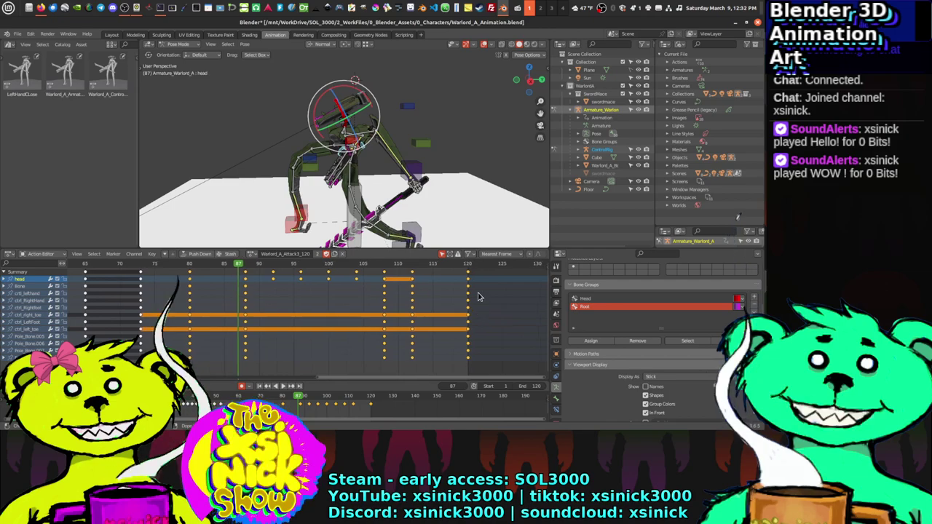
drag(486, 381, 241, 272)
key(g)
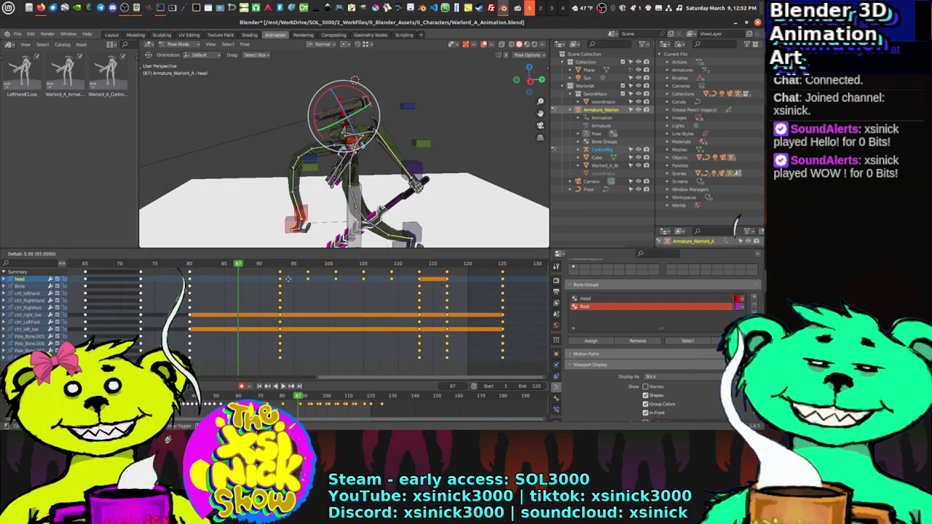
click(268, 277)
Step: Replay and scrub frames 68–100 to review the delayed head motion
drag(244, 267, 106, 267)
click(283, 387)
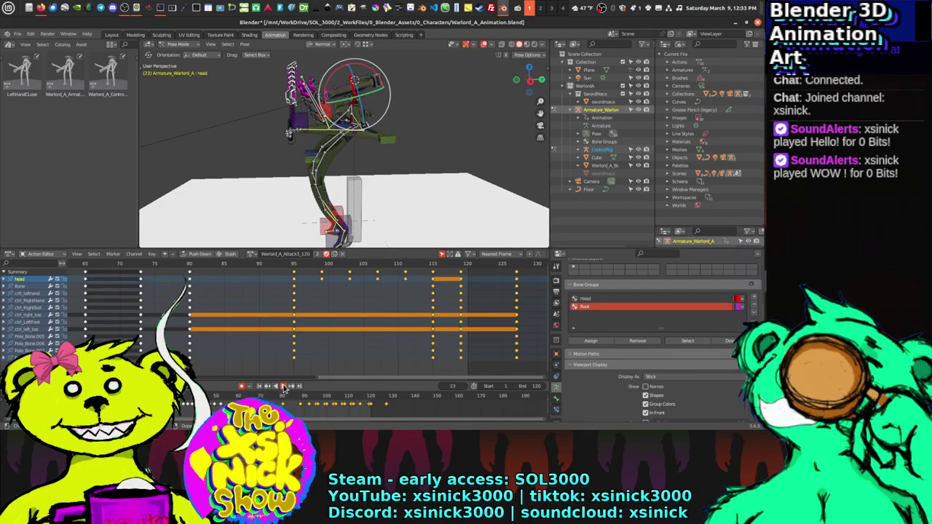
key(space)
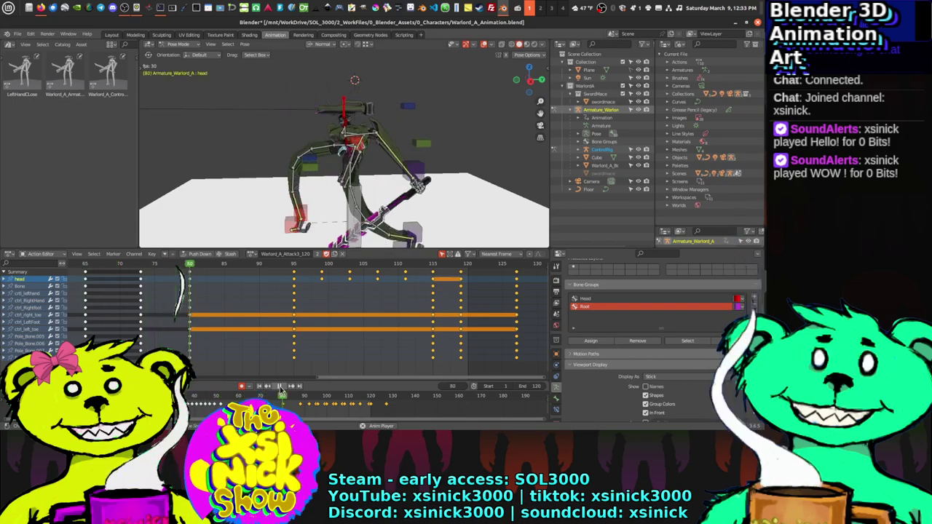
click(279, 386)
ctrl+scroll(280, 292, left, 3)
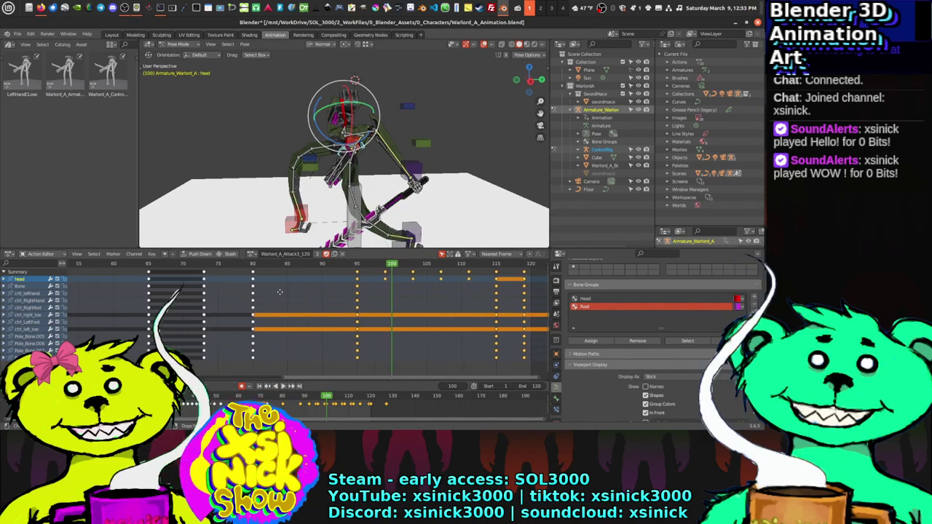
click(190, 263)
key(space)
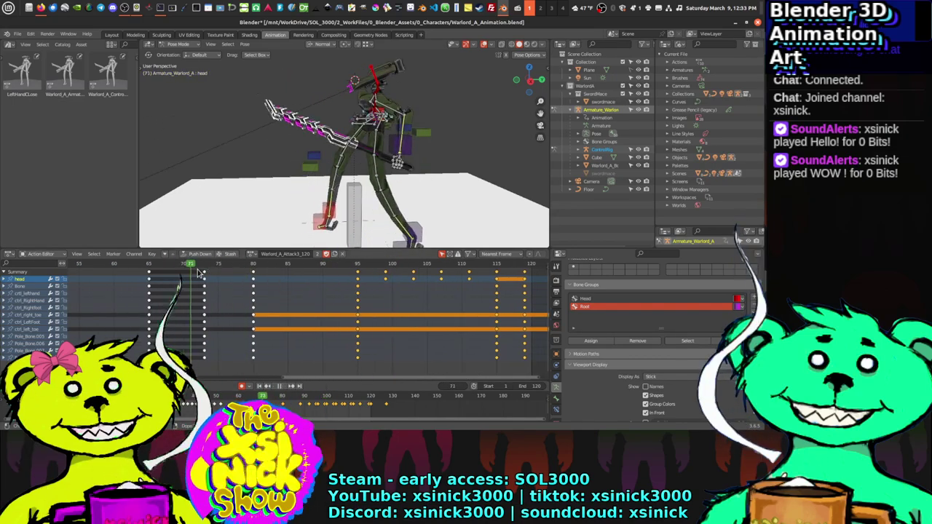
drag(197, 273, 359, 302)
middle_drag(360, 302, 265, 279)
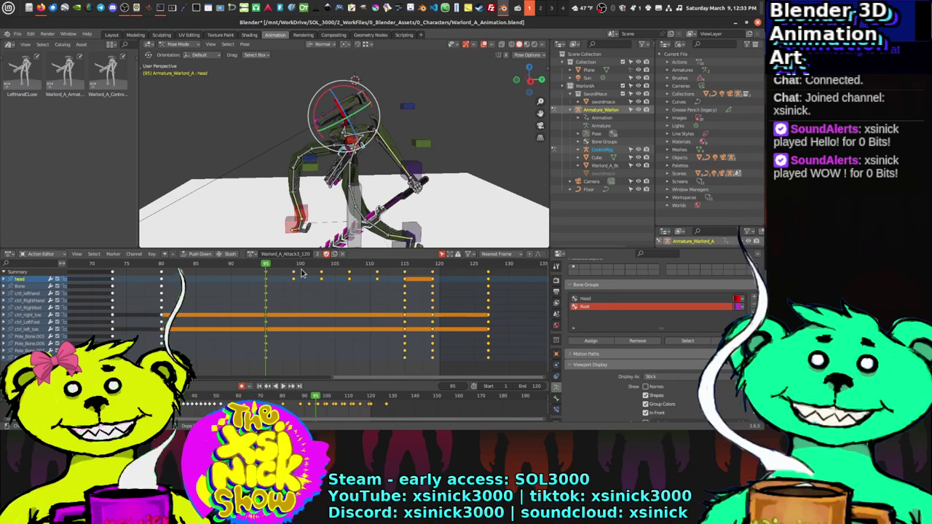
middle_drag(299, 292, 328, 297)
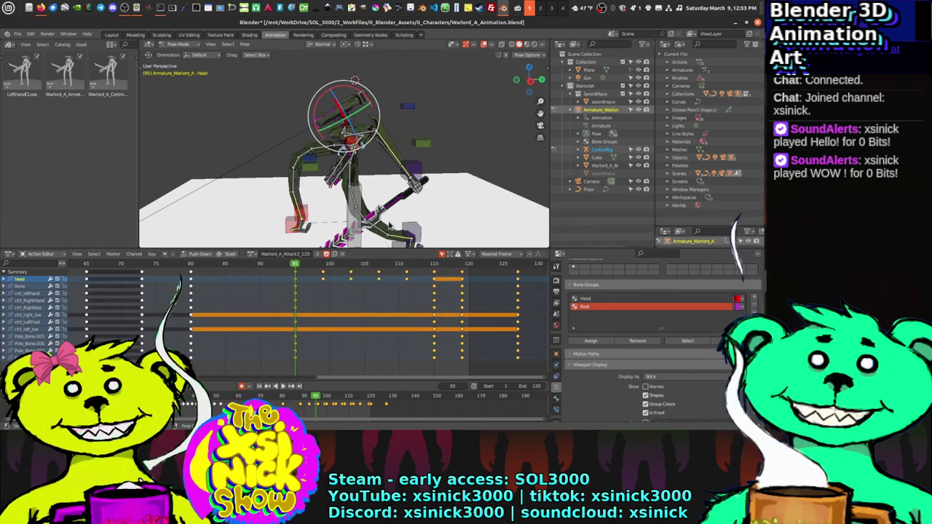
key(space)
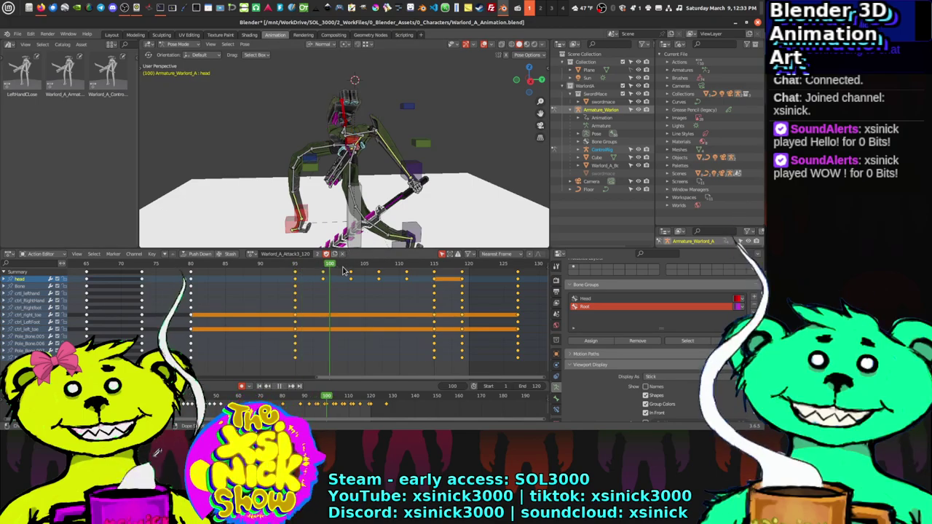
Step: Switch the bone selection between all bones and the head control while panning the keys
key(a)
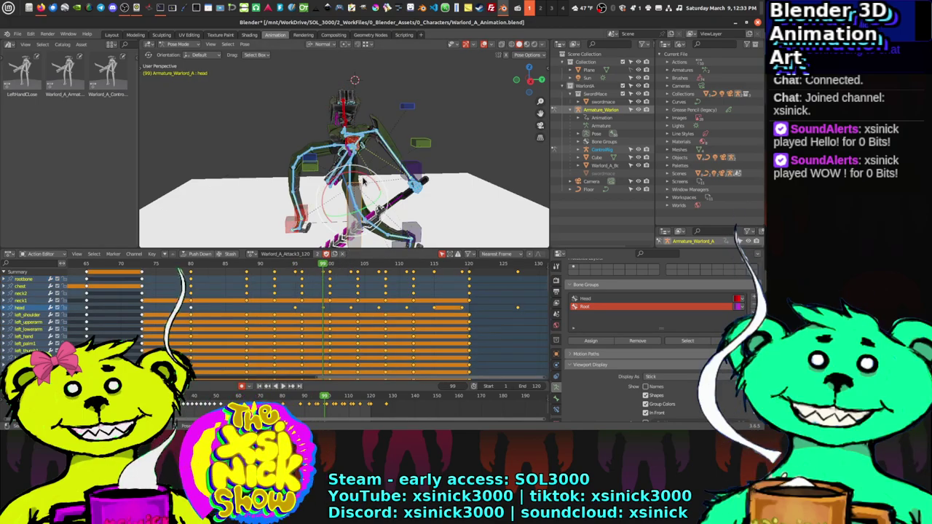
middle_drag(444, 327, 393, 316)
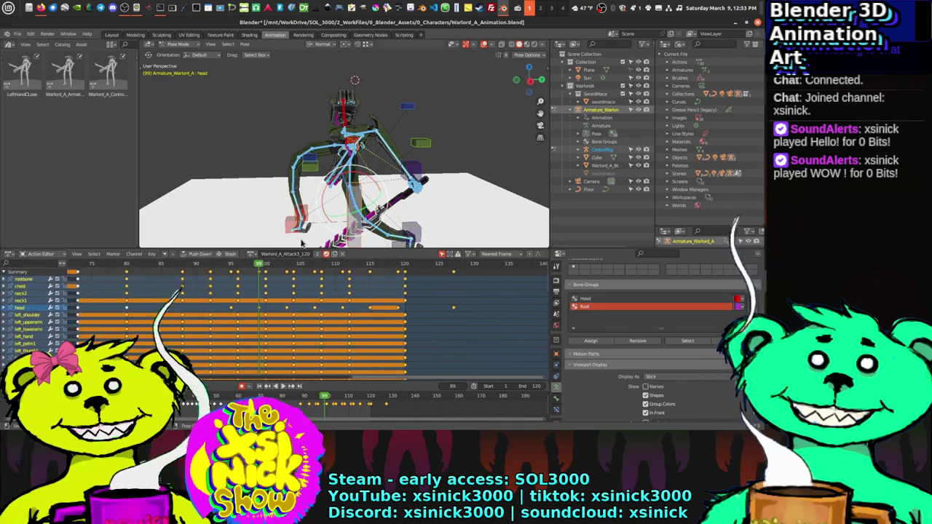
middle_drag(223, 278, 452, 296)
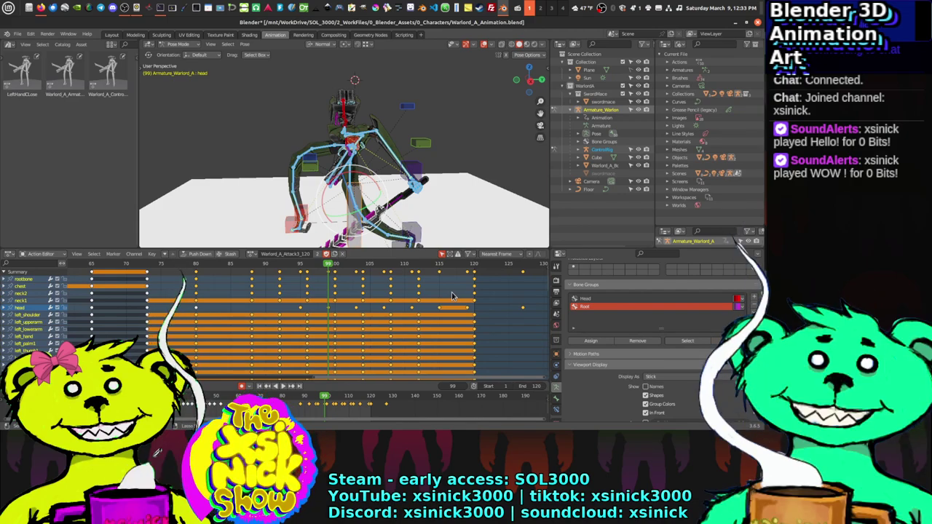
key(ctrl+z)
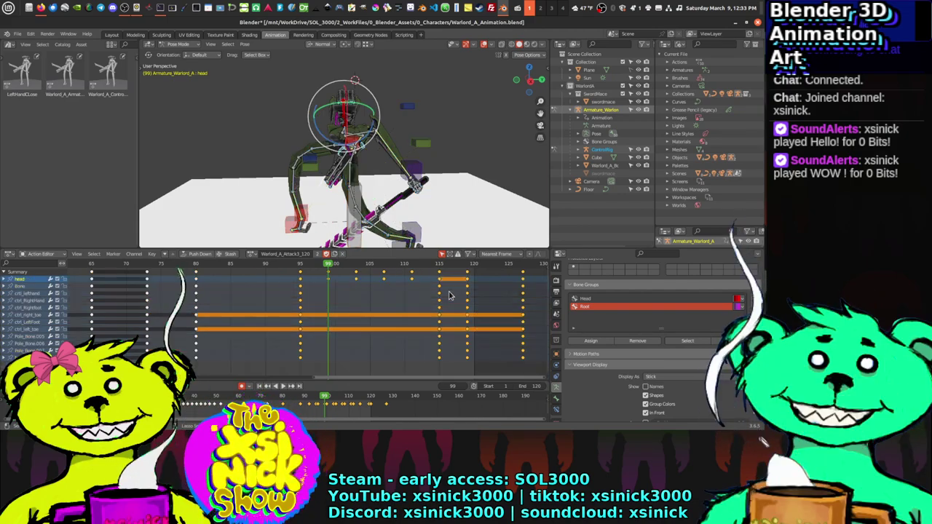
key(shift+ctrl+space)
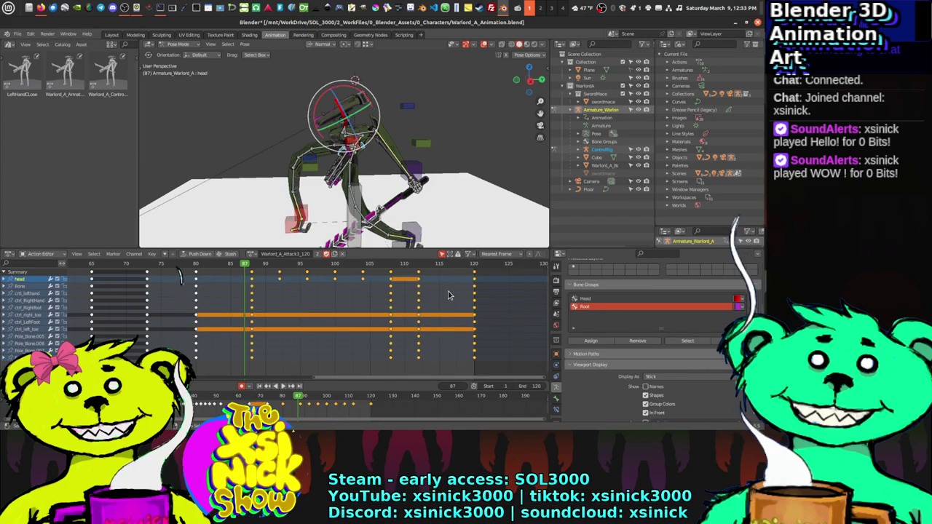
key(ctrl+z)
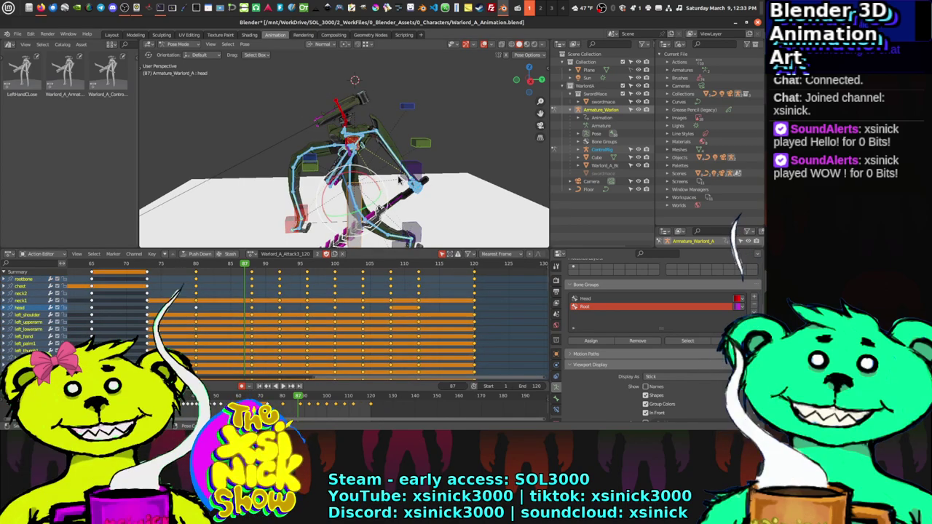
Step: Play in reverse from frame 81, stop on frame 80, and clear the key selection
click(216, 267)
click(192, 266)
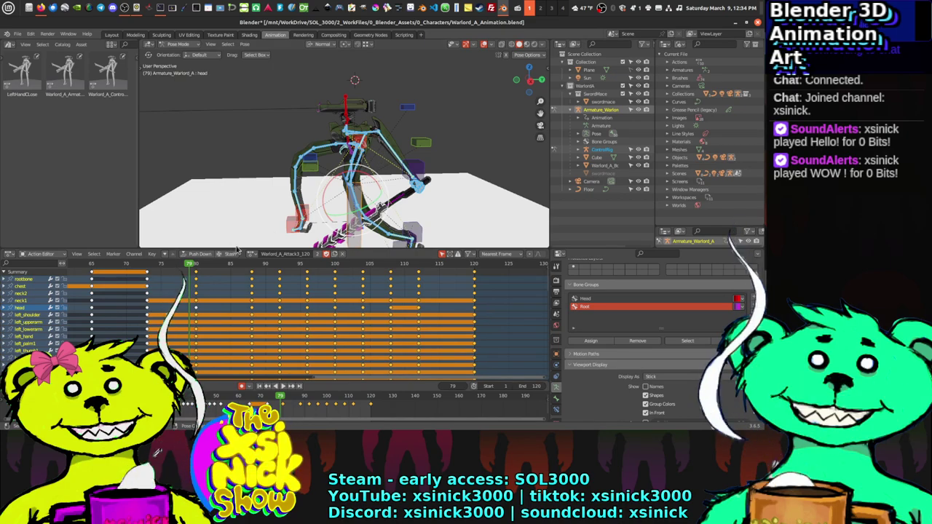
click(202, 266)
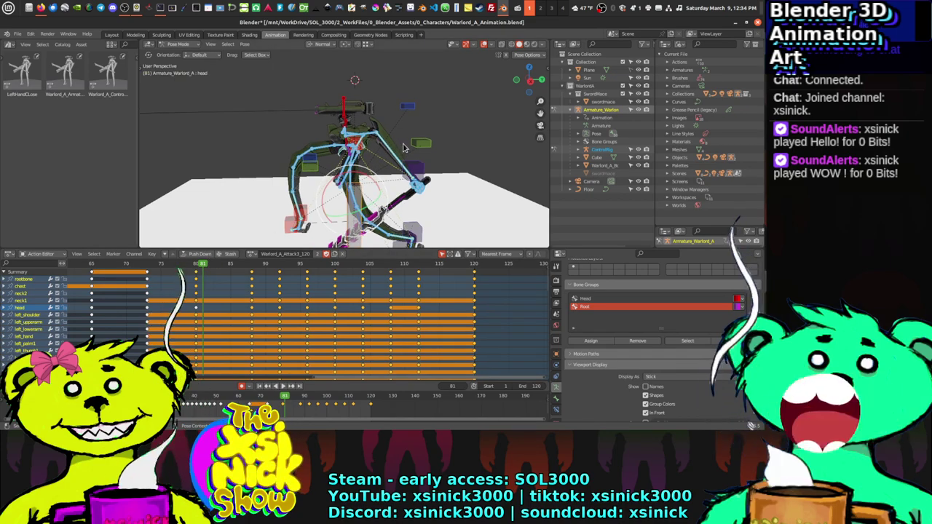
key(shift+ctrl+space)
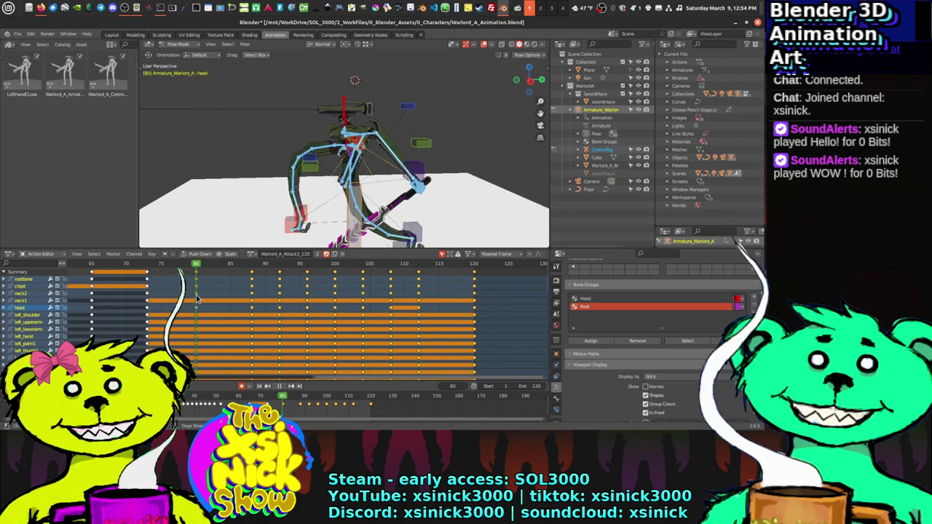
key(space)
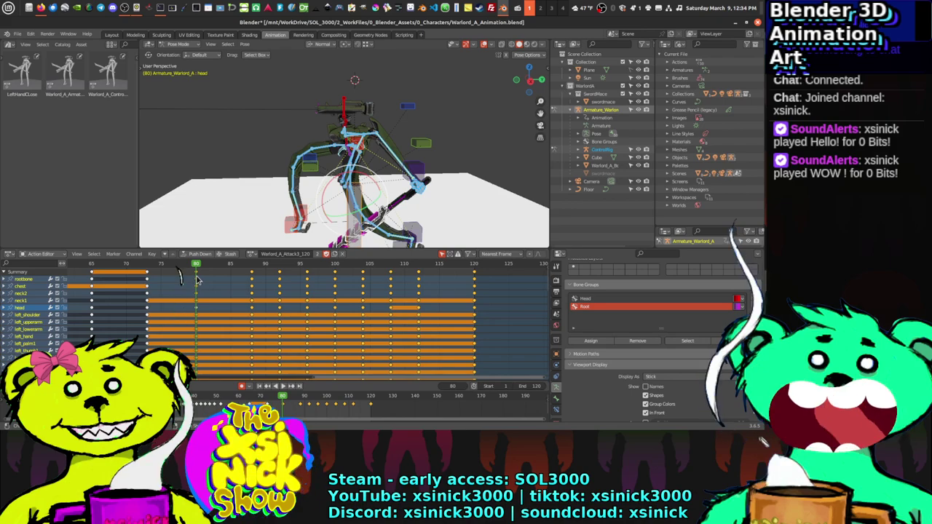
click(197, 277)
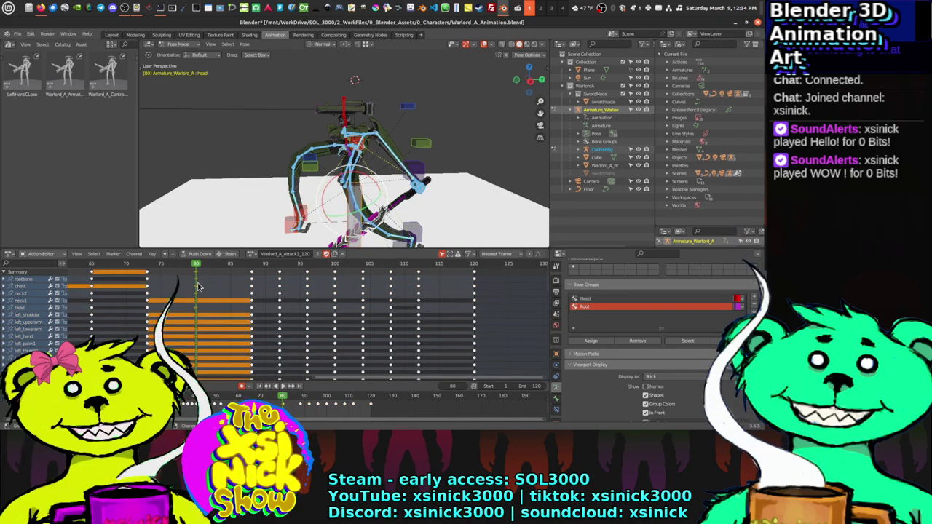
Step: Nudge the top rows' keys from 80 to 83 and push the keys after frame 80 five frames later
drag(197, 284, 233, 285)
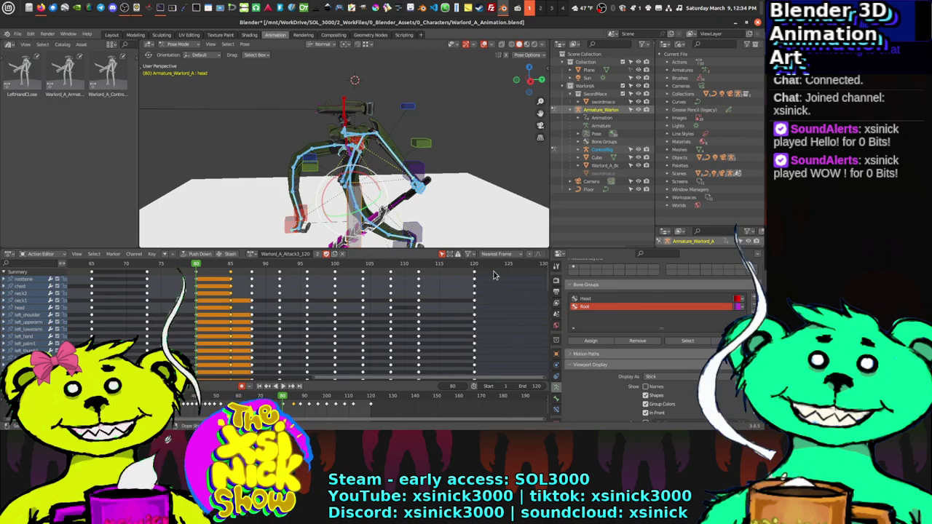
drag(494, 273, 231, 378)
ctrl+scroll(243, 319, right, 3)
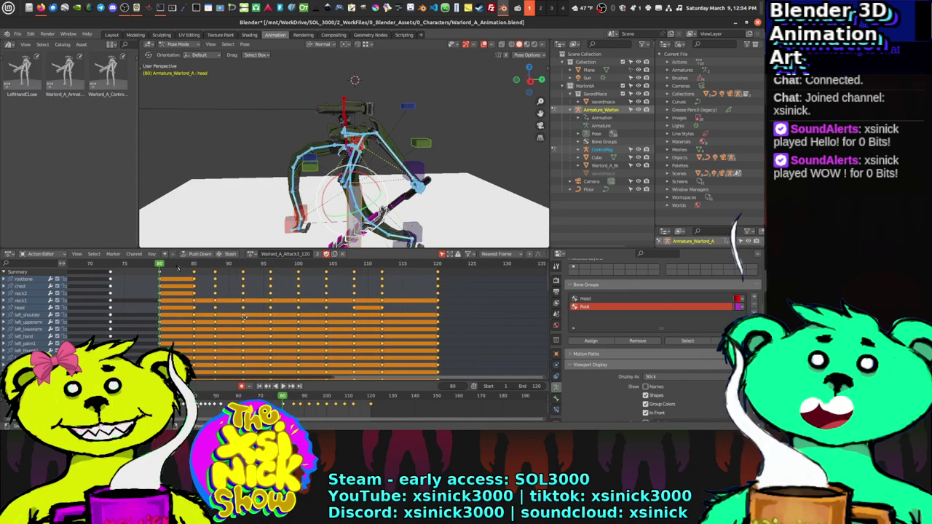
ctrl+scroll(244, 318, right, 1)
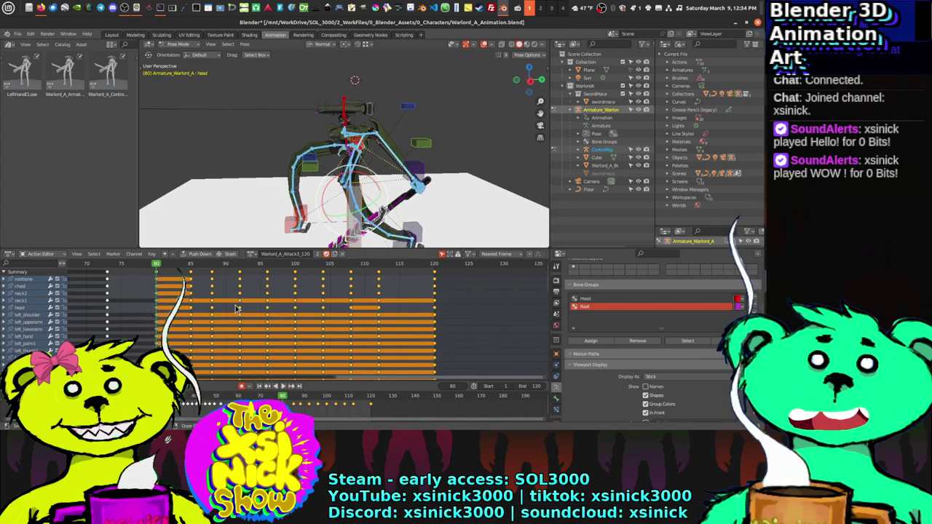
key(g)
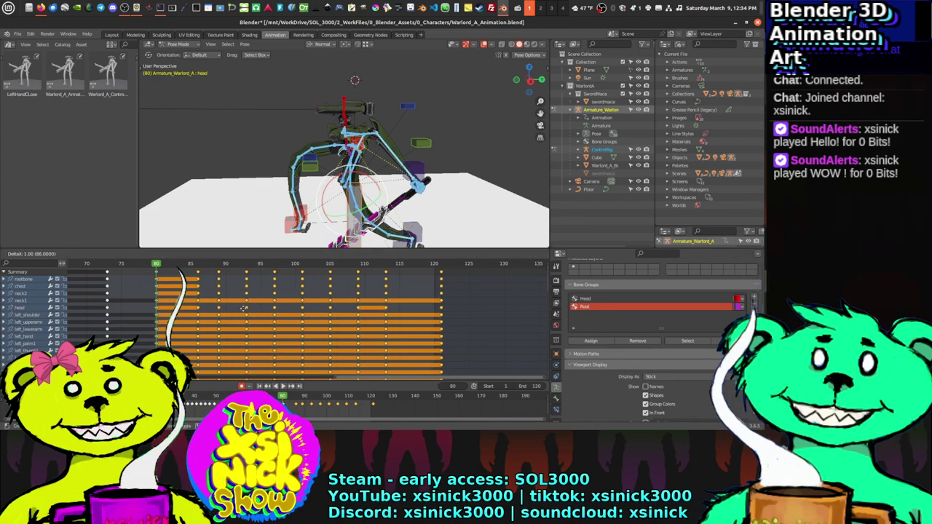
click(266, 311)
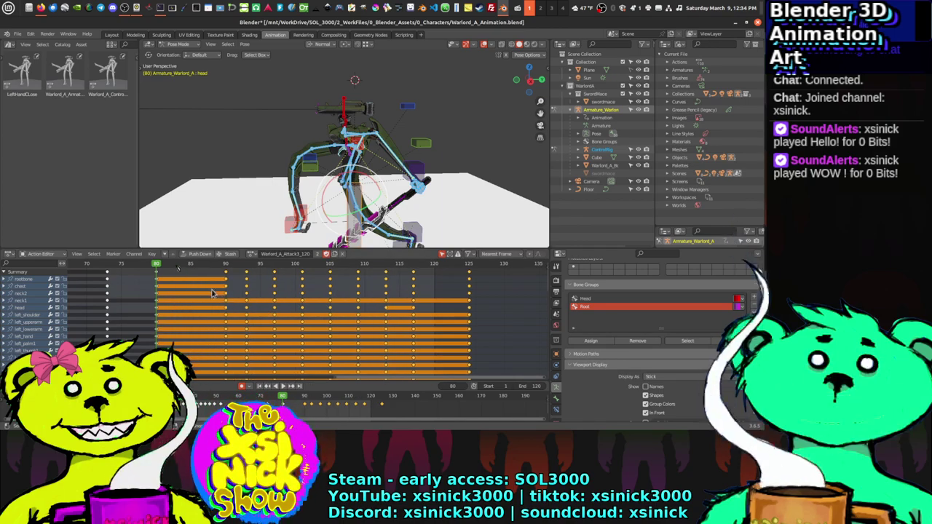
Step: Replay from frame 73 to check timing, then step to the key at frame 93
key(space)
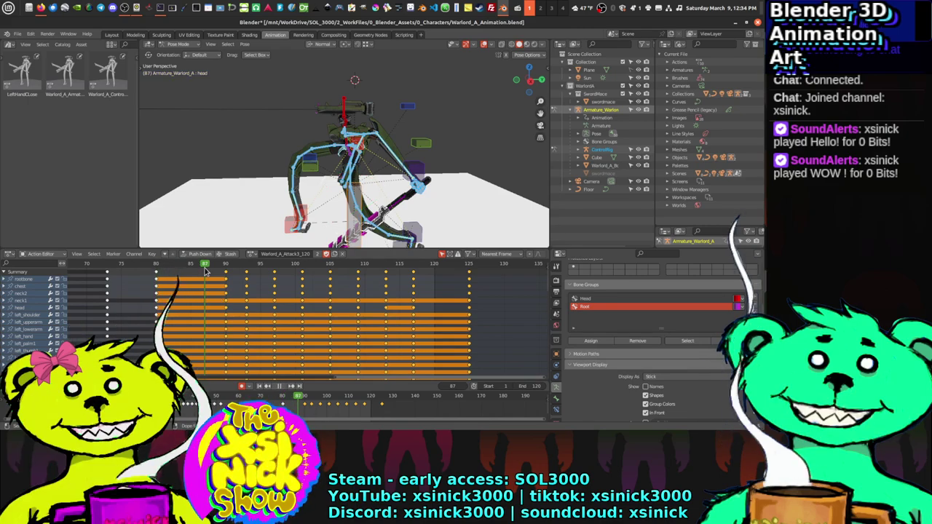
click(106, 265)
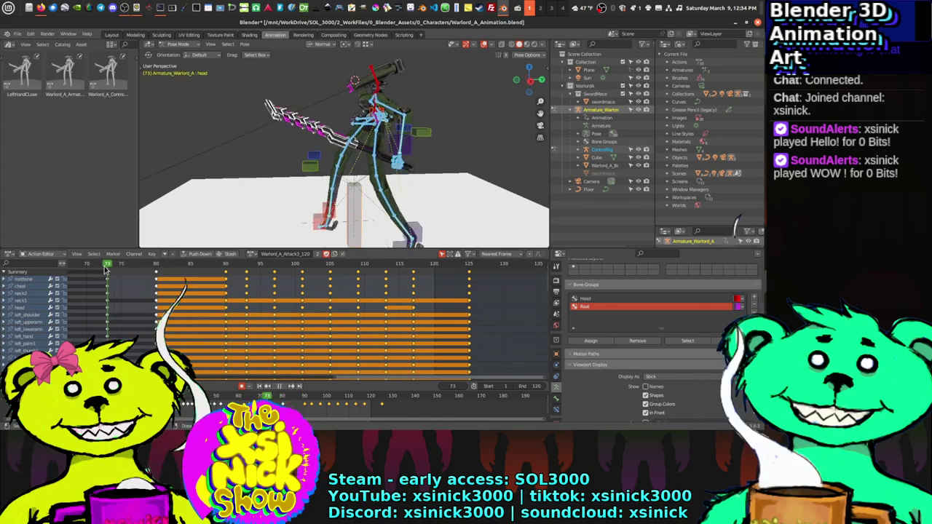
click(282, 387)
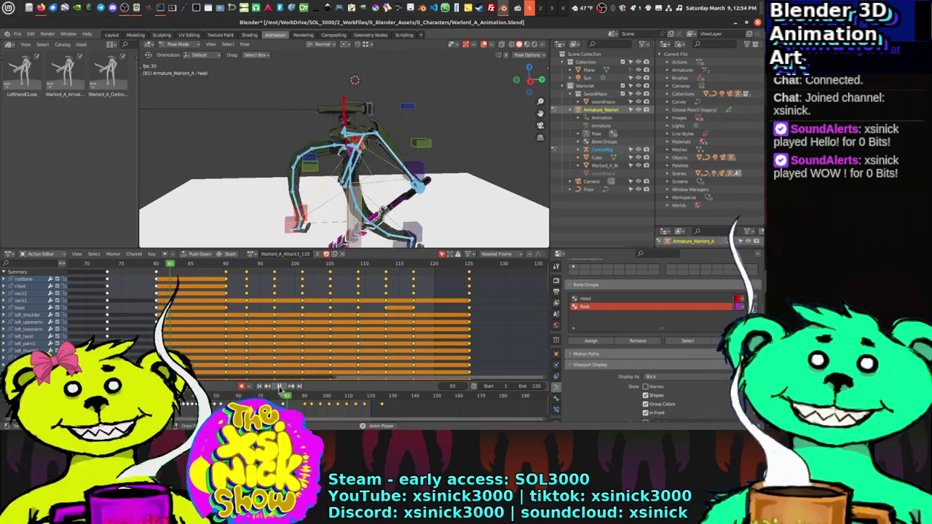
click(279, 386)
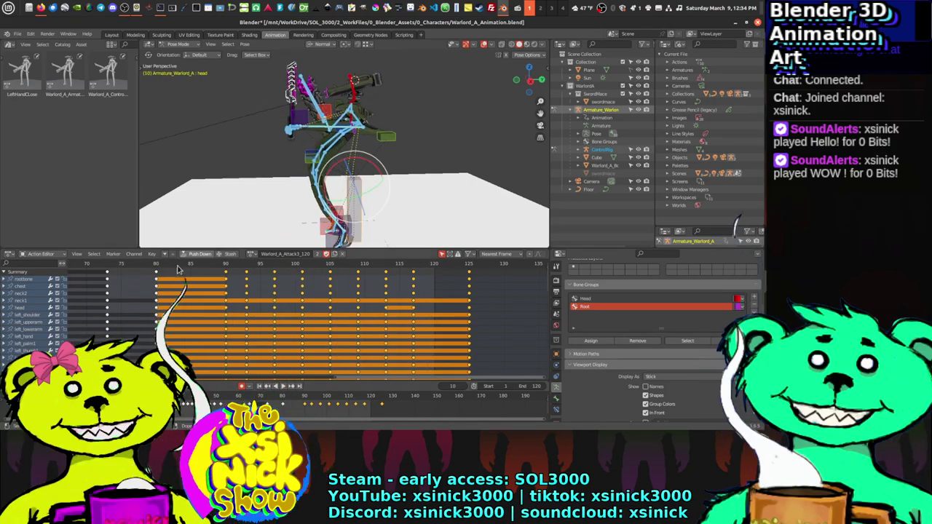
click(159, 265)
key(Right)
key(Right)
key(Right)
key(Right)
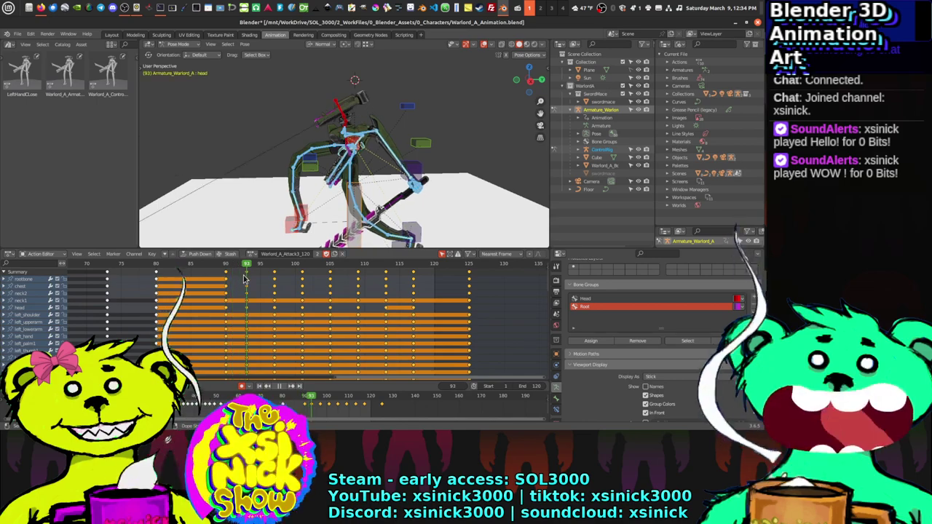
Step: Push the keyframes after frame 93 about nine frames later and replay, ending on frame 105
drag(245, 270, 481, 380)
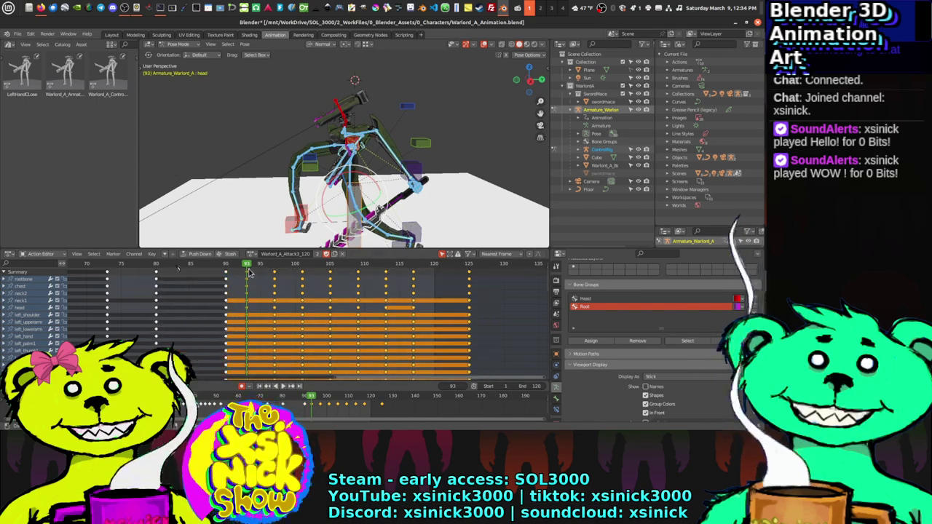
key(g)
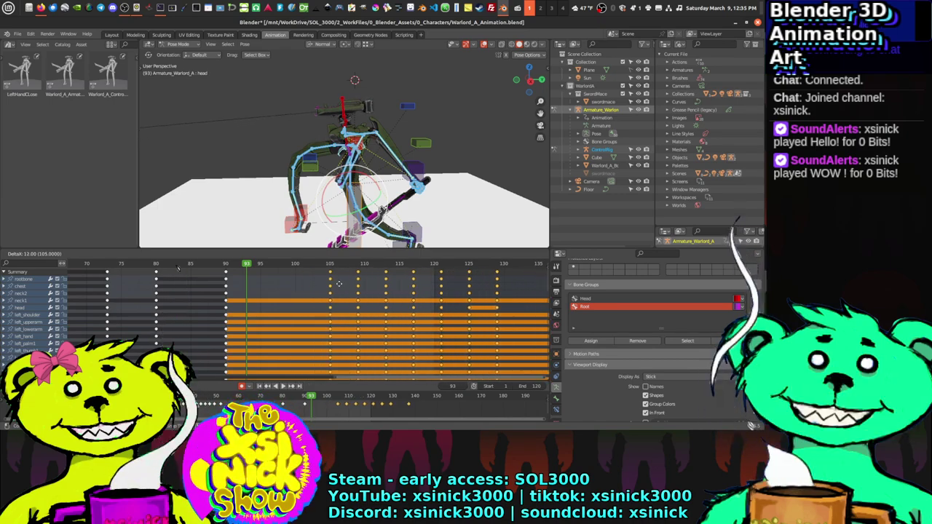
click(337, 283)
drag(259, 265, 222, 267)
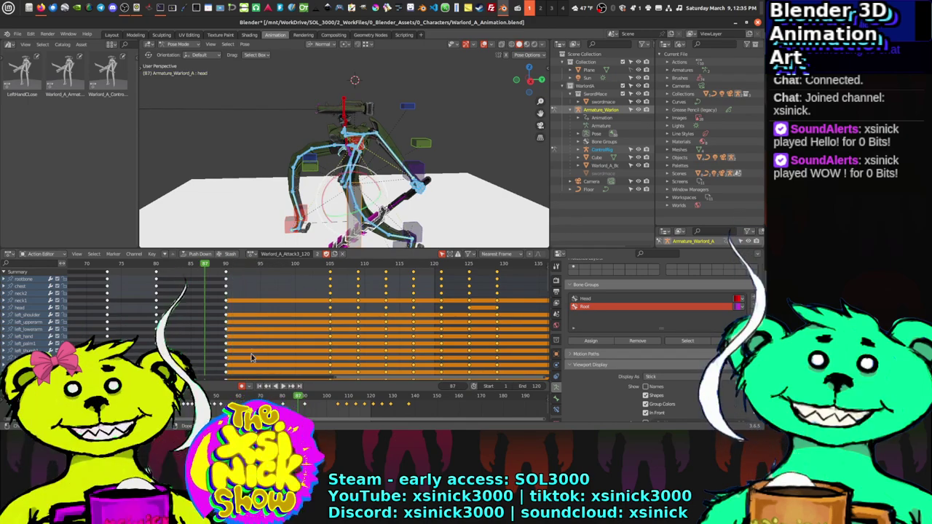
click(284, 387)
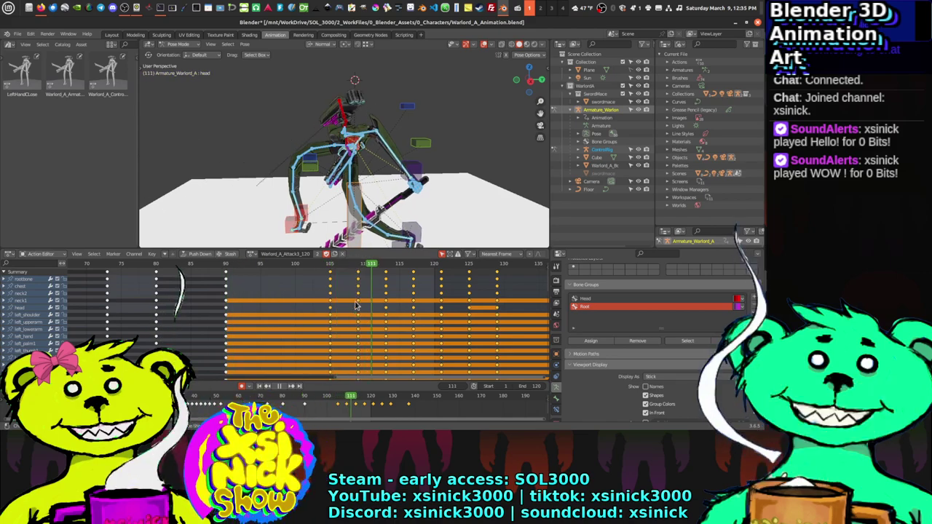
click(330, 309)
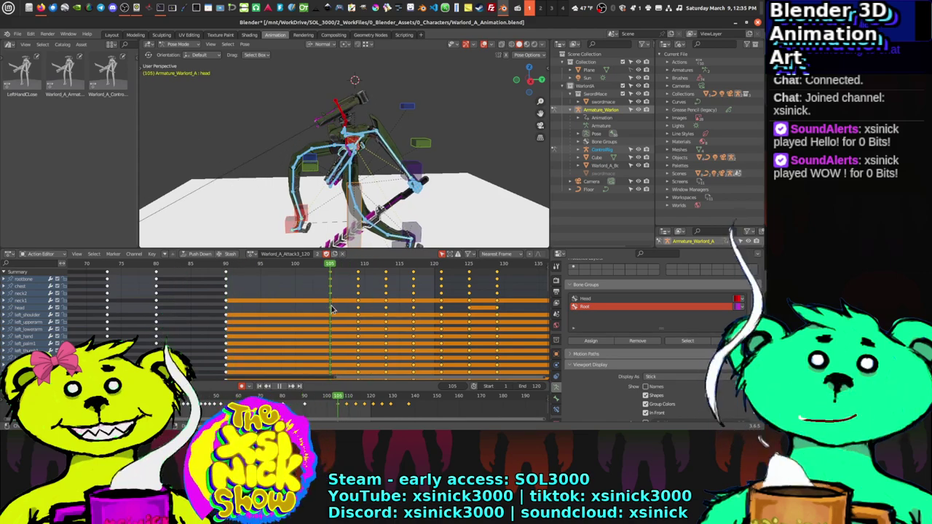
ctrl+scroll(408, 313, right, 3)
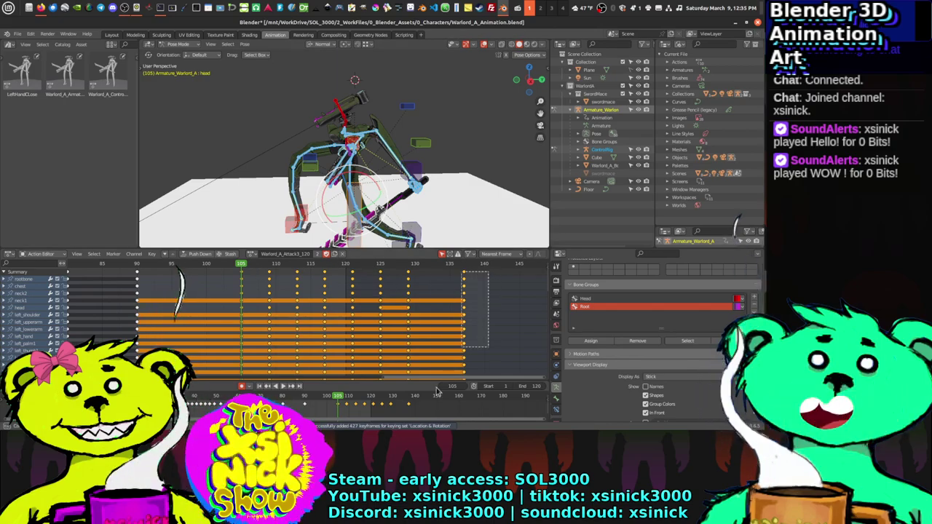
Step: Push the keys after frame 105 about 14 frames later and move the frame-105 keys to 110
click(274, 344)
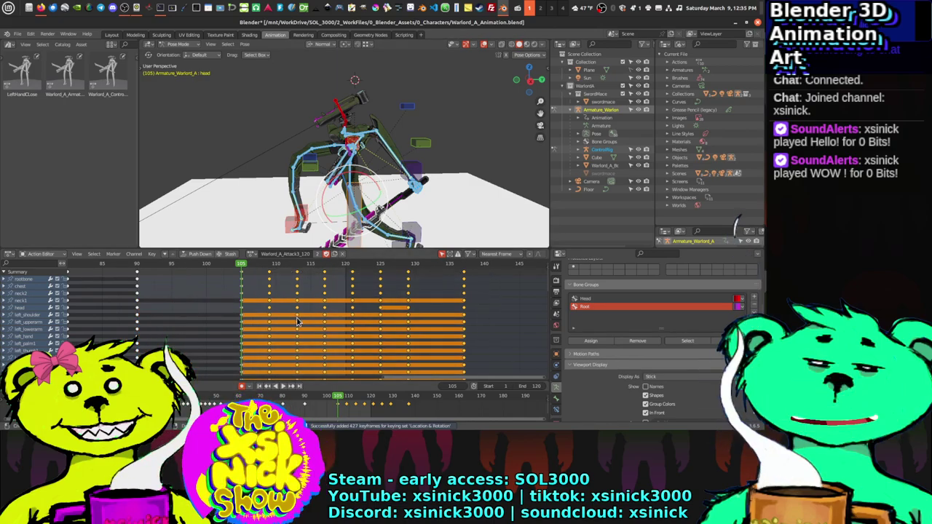
key(g)
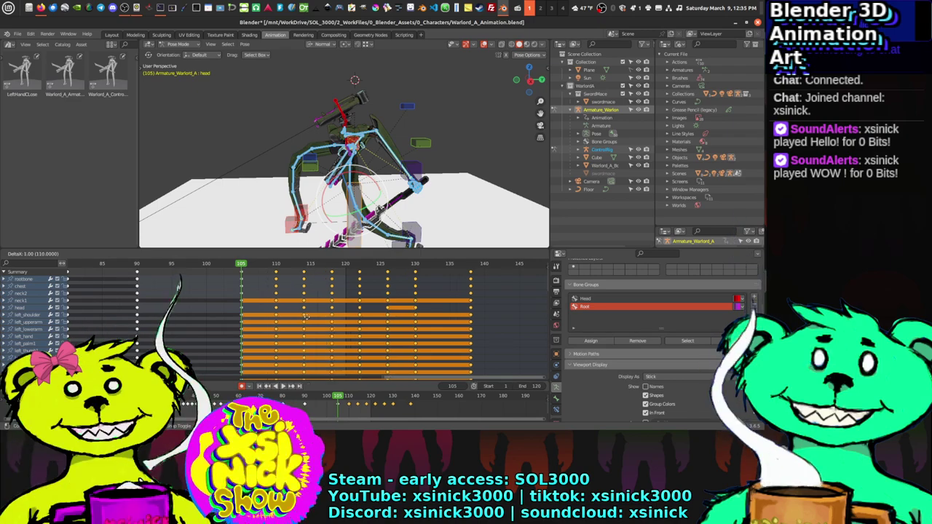
click(393, 316)
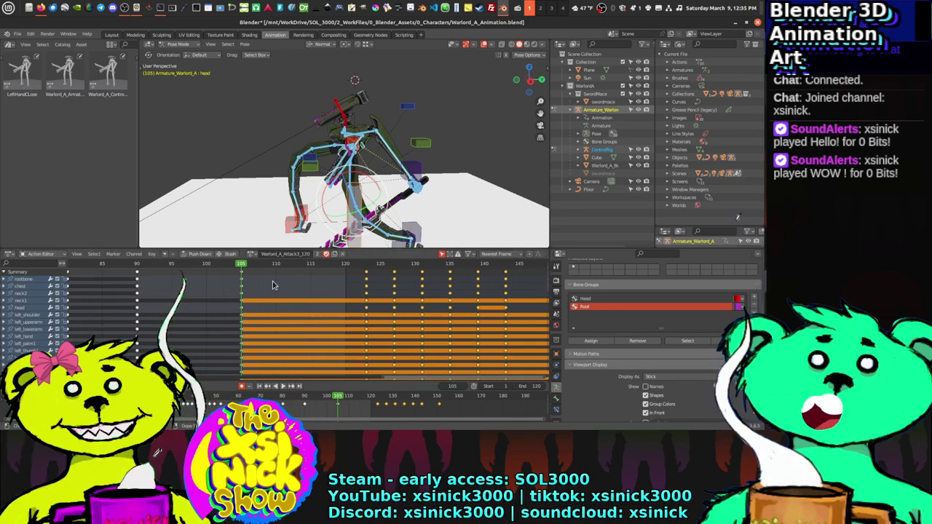
click(246, 277)
key(ctrl+z)
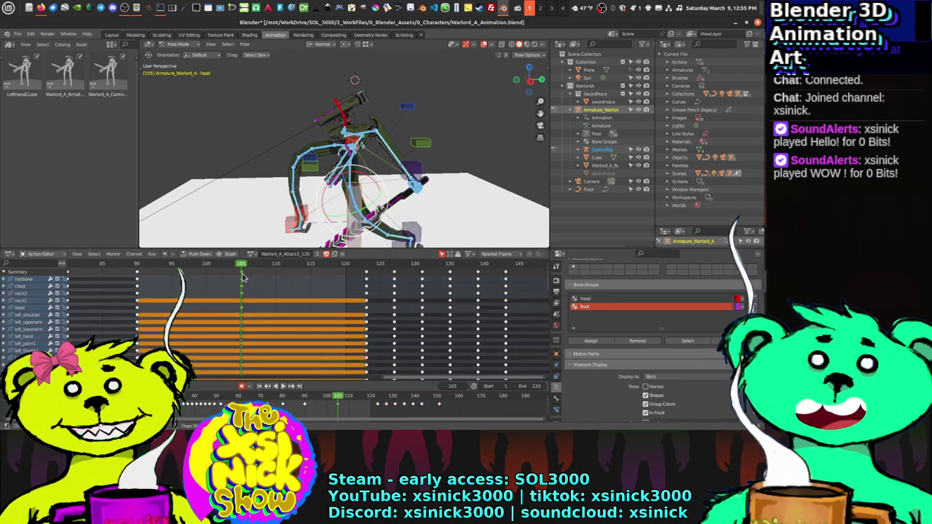
drag(245, 276, 282, 285)
key(space)
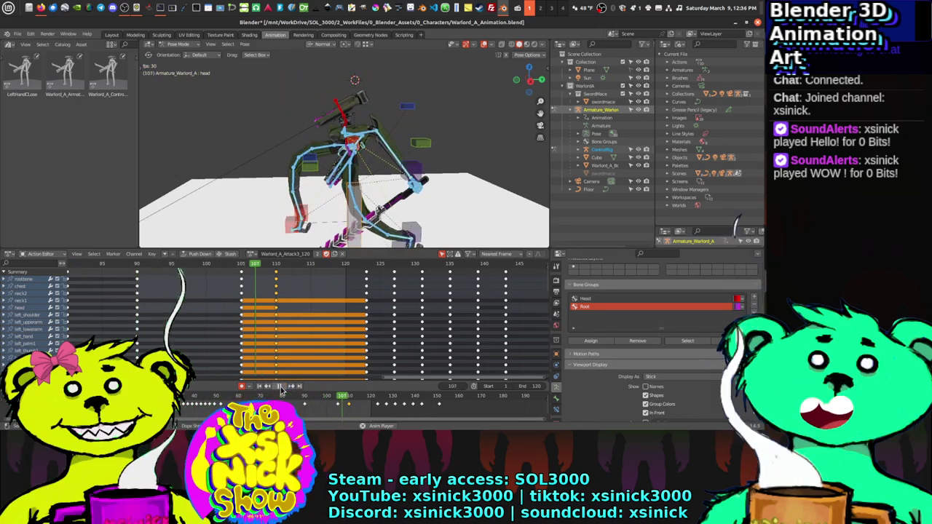
Step: Scrub frames 103–118, then key the current pose at frame 123
click(281, 387)
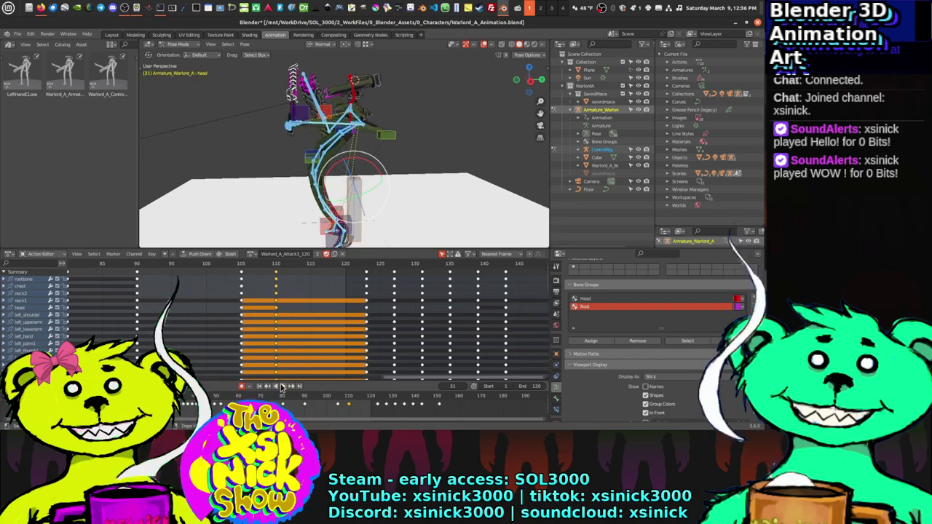
click(256, 265)
drag(276, 272, 342, 279)
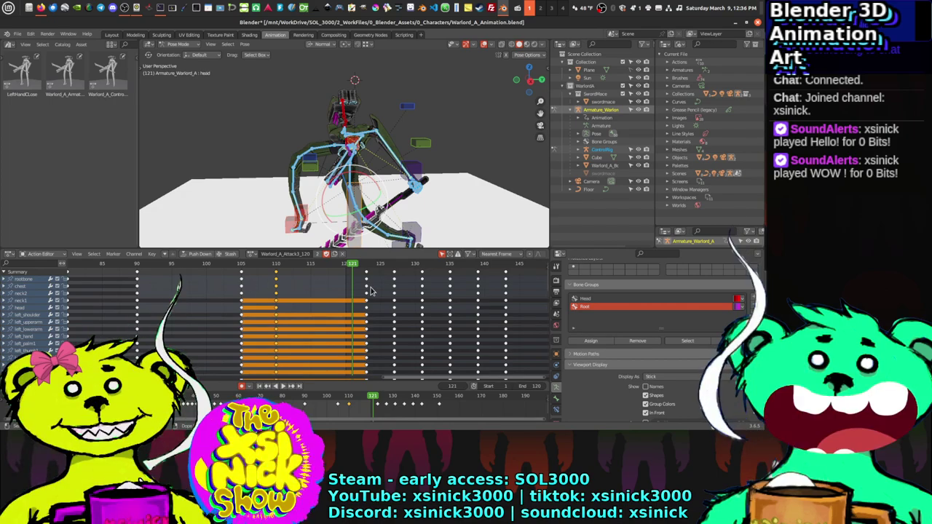
middle_drag(364, 291, 286, 295)
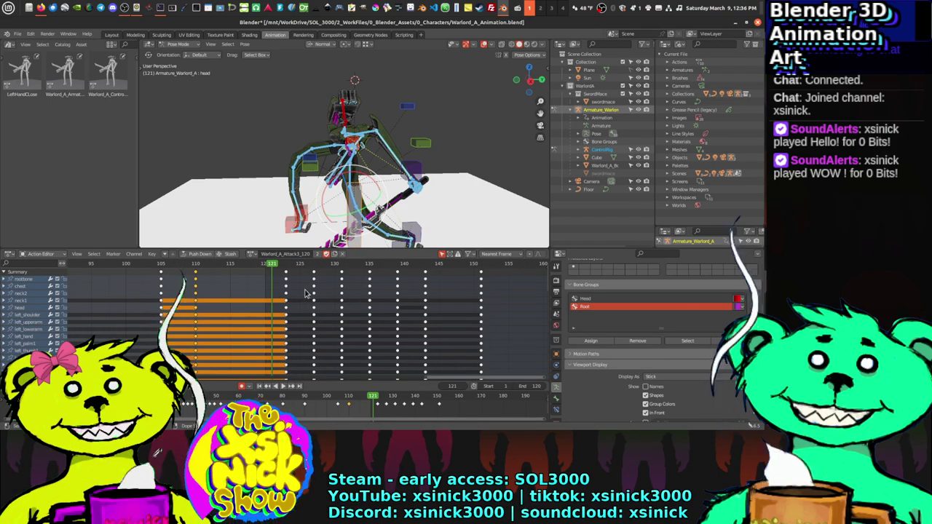
click(286, 266)
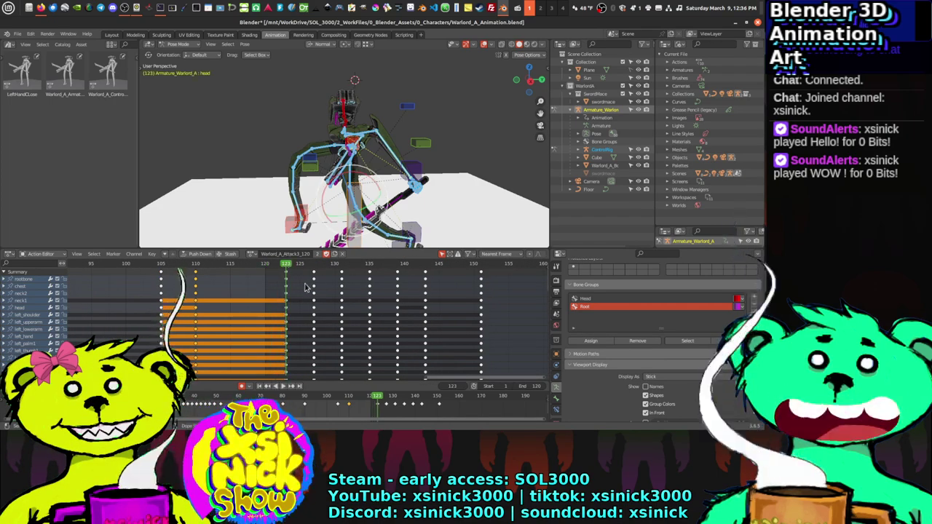
key(i)
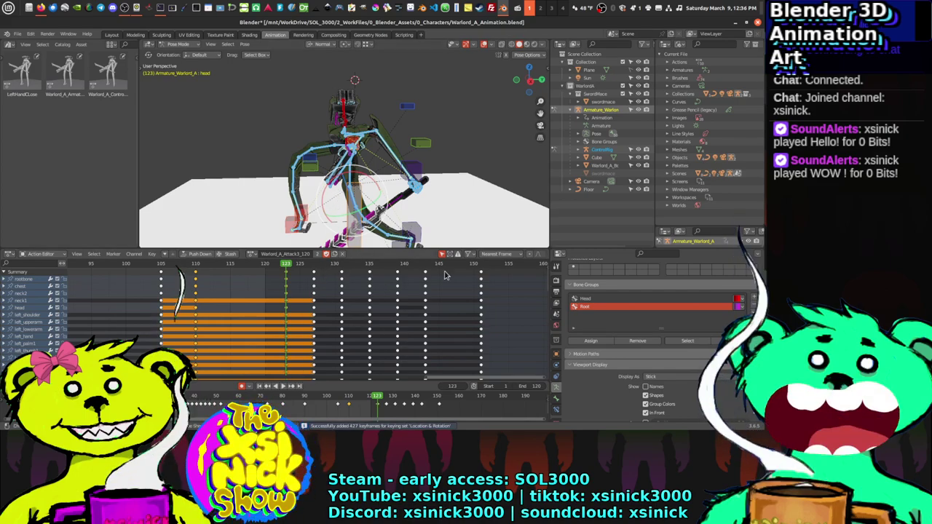
Step: Shift the keyframes after frame 110 later and replay from frame 101
drag(492, 273, 185, 379)
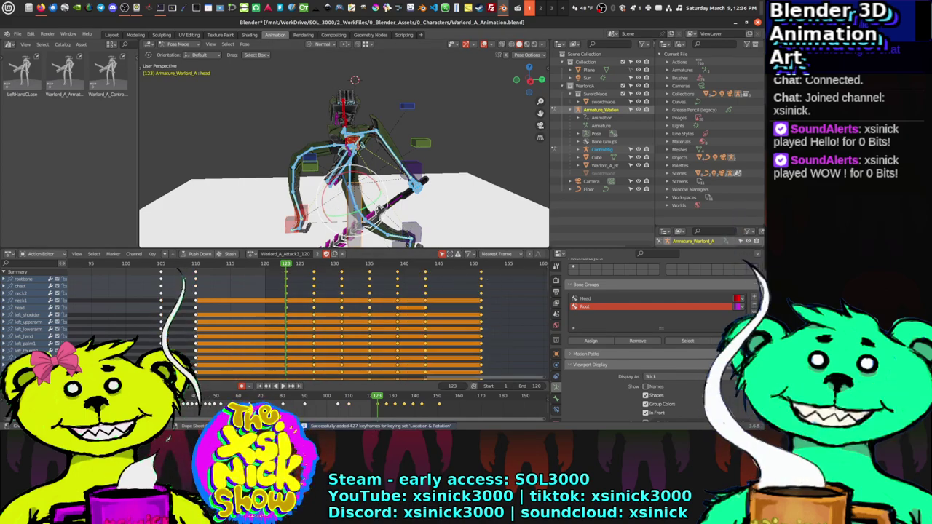
key(g)
click(313, 314)
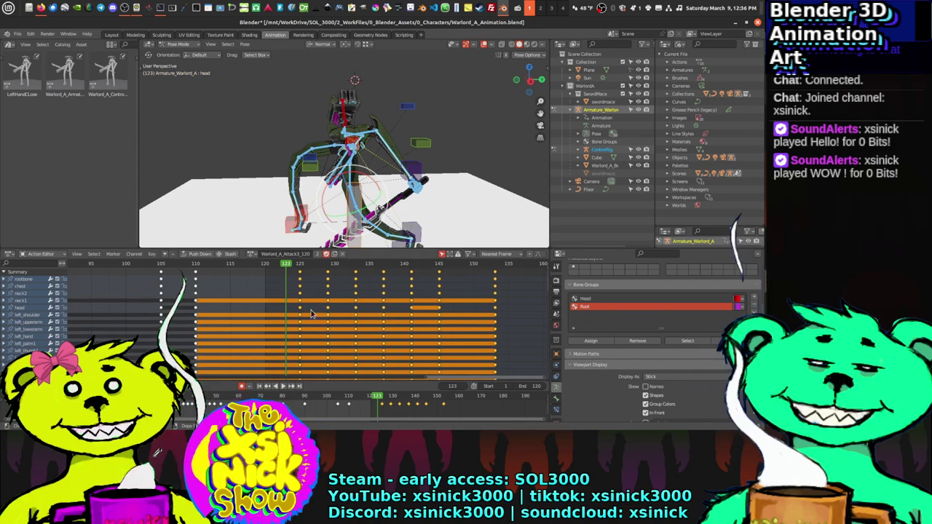
key(space)
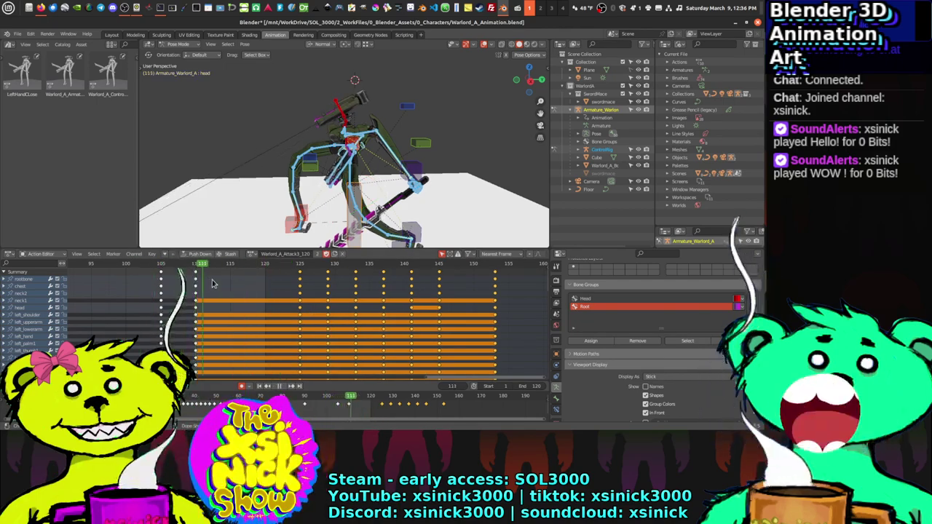
drag(239, 285, 278, 294)
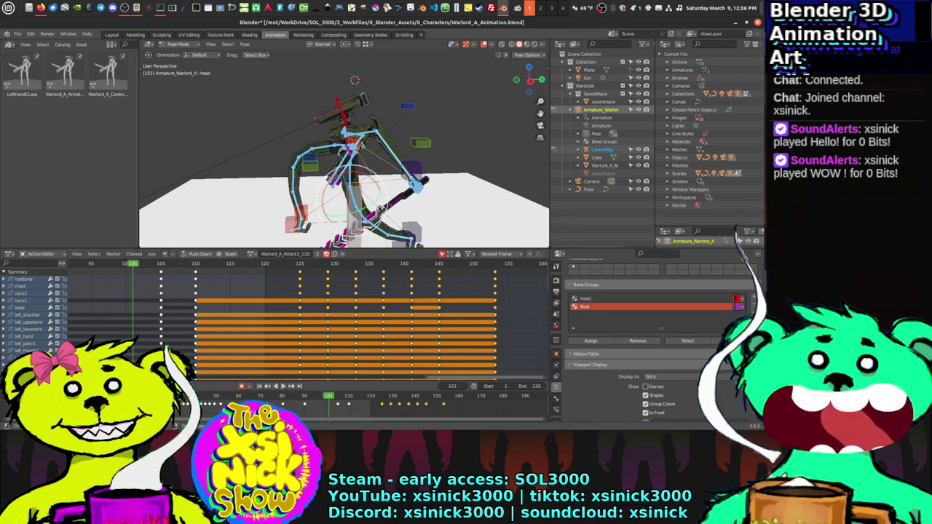
click(283, 387)
click(283, 386)
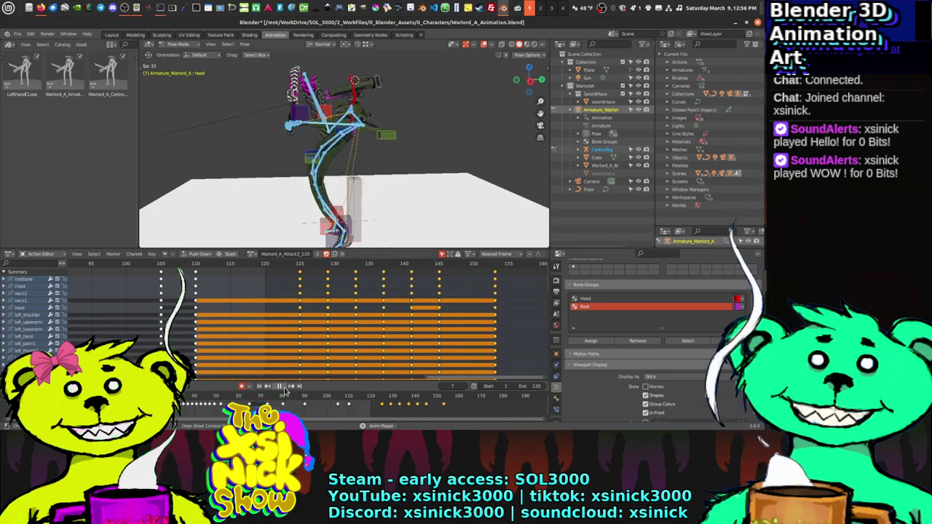
Step: Set the animation end frame to 300
click(531, 386)
text(300)
key(Return)
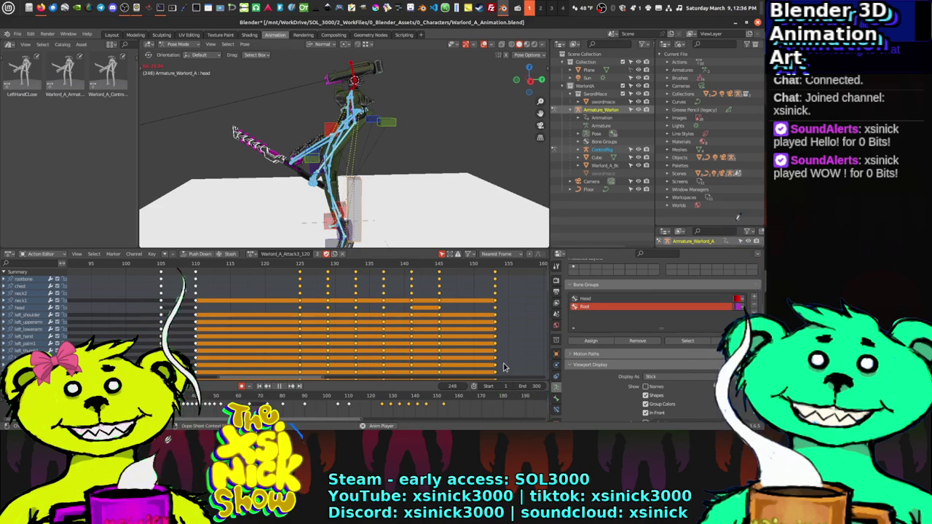
Step: Replay the attack from frame 1, then scrub back to frame 125
click(278, 386)
click(260, 386)
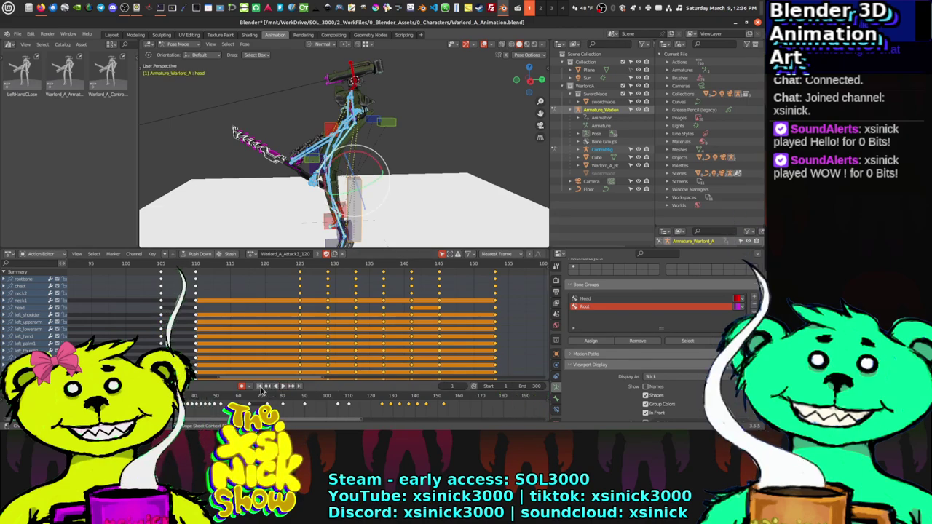
click(281, 386)
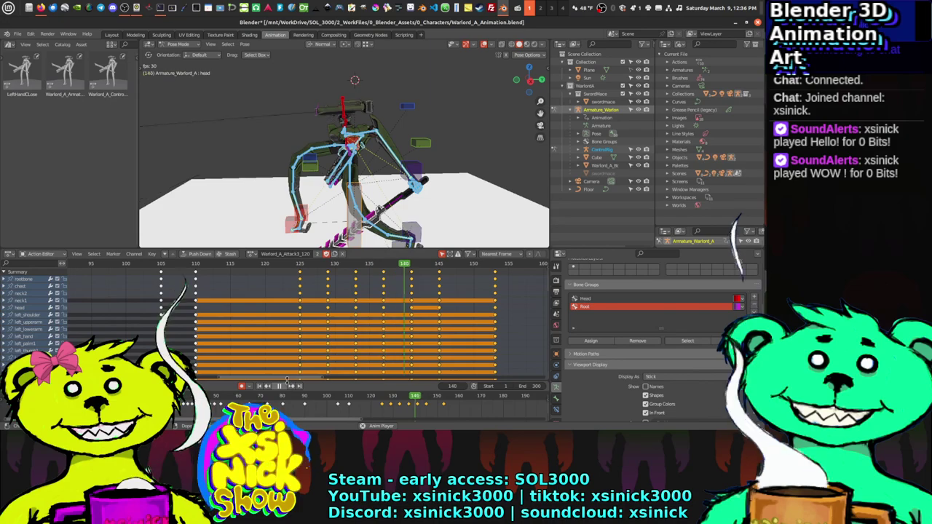
click(281, 387)
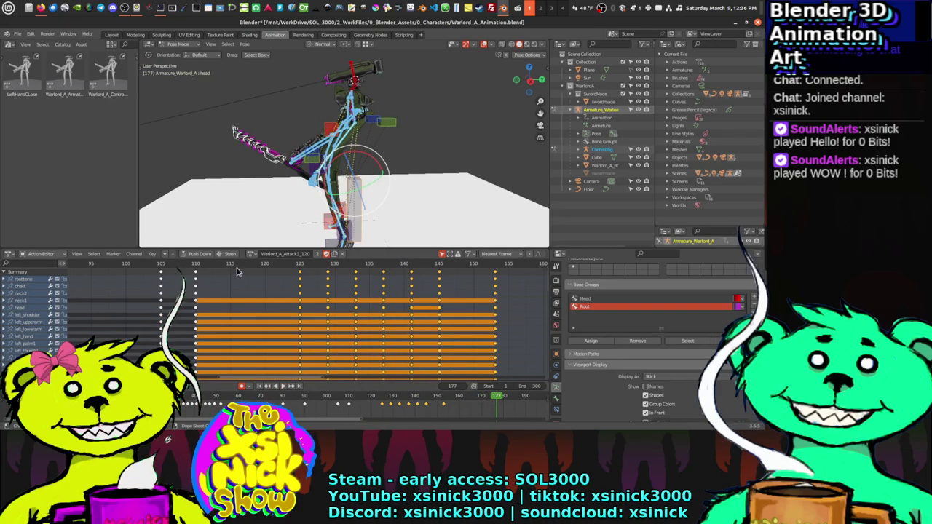
drag(237, 268, 297, 271)
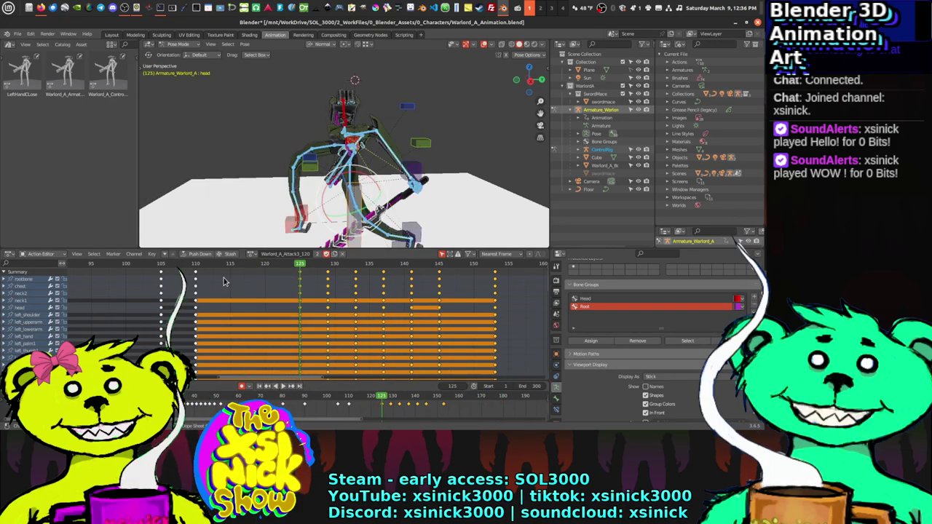
ctrl+scroll(333, 300, right, 3)
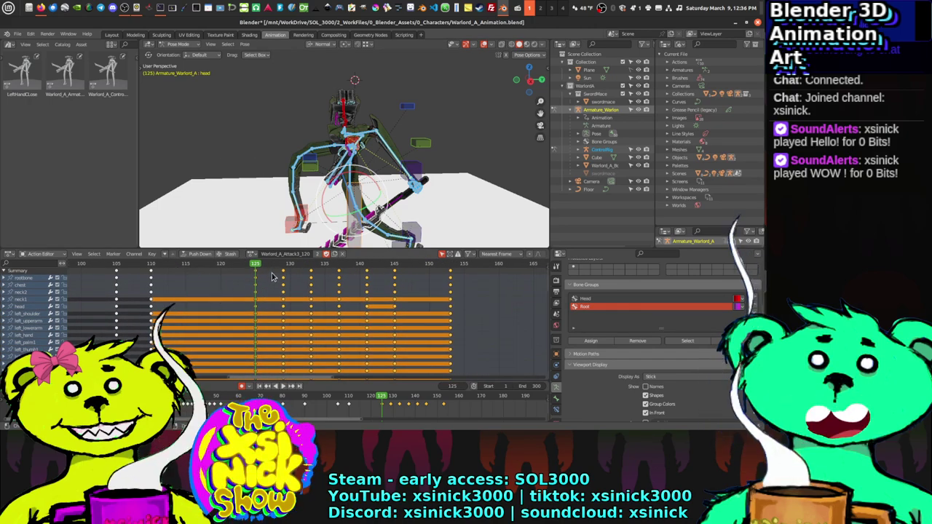
Step: Move the selected later keyframes out to start at frame 140, then replay from frames 100–117
key(g)
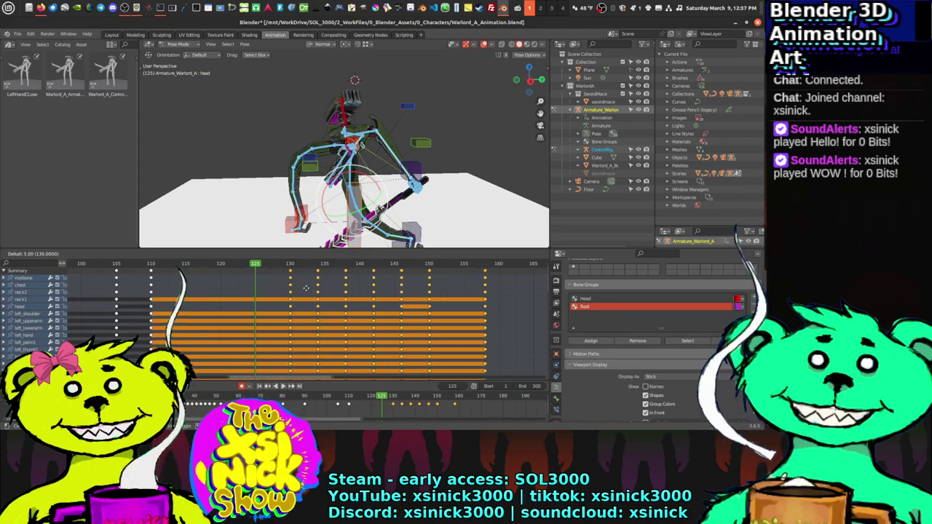
click(372, 290)
drag(268, 267, 151, 267)
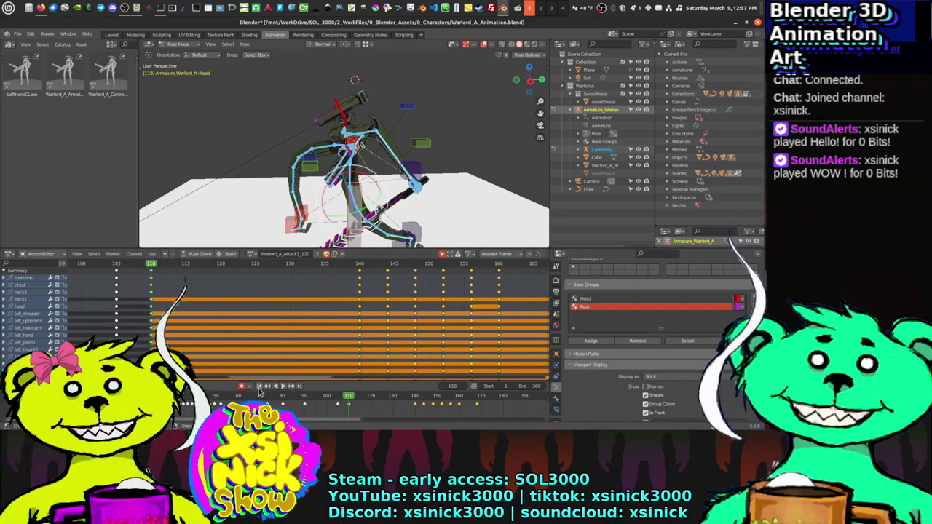
click(282, 387)
key(Escape)
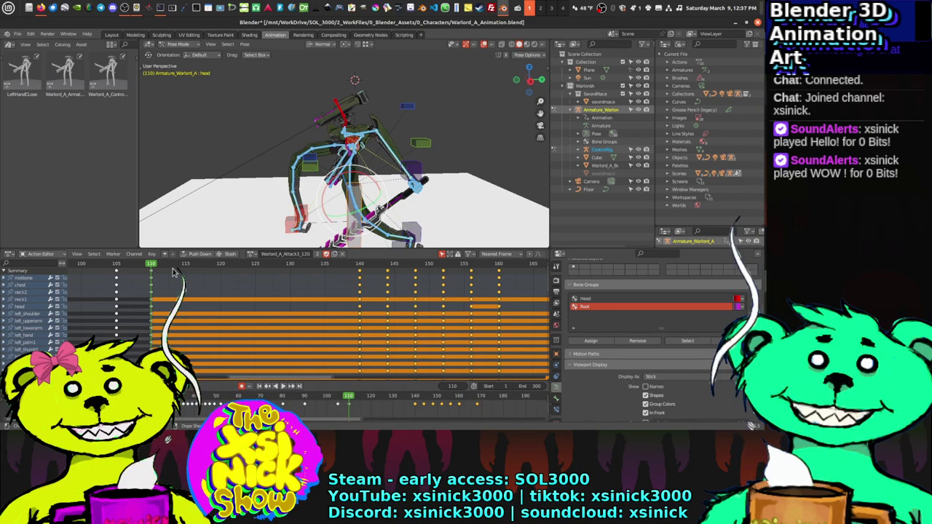
drag(125, 268, 81, 267)
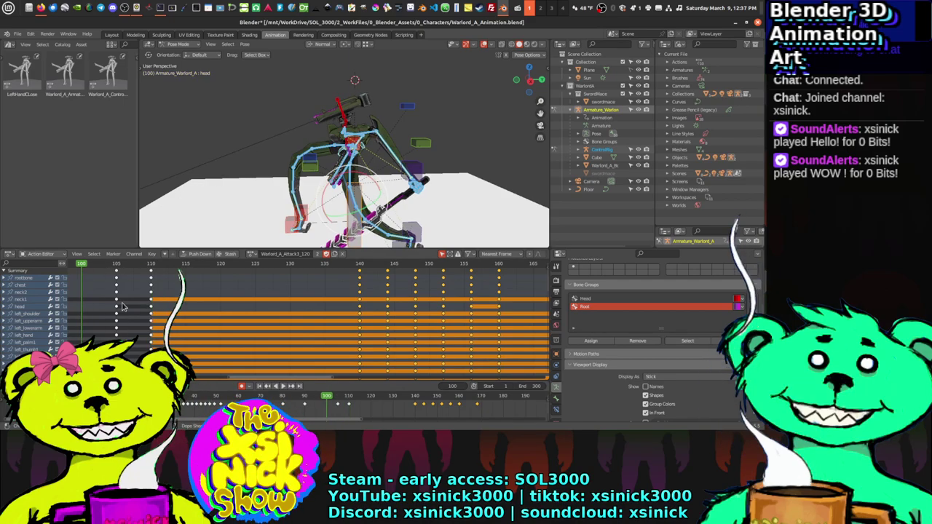
click(286, 389)
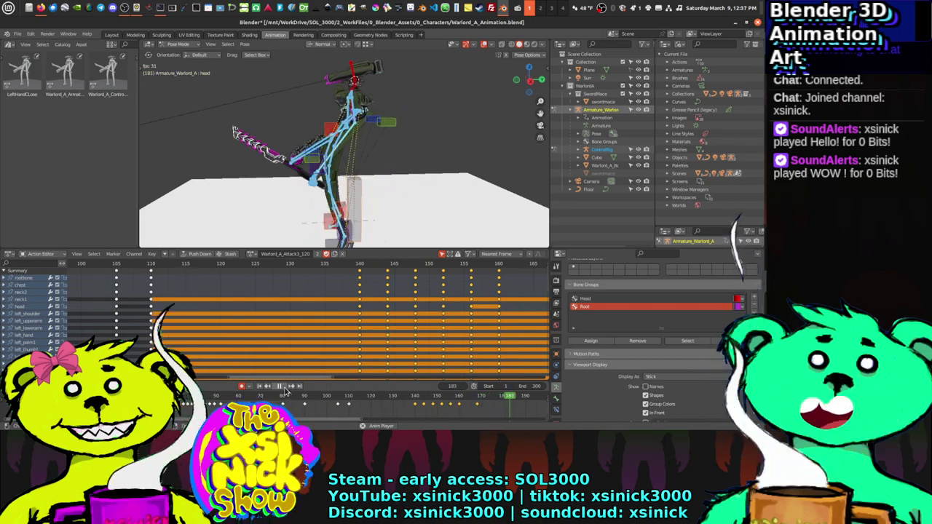
click(279, 387)
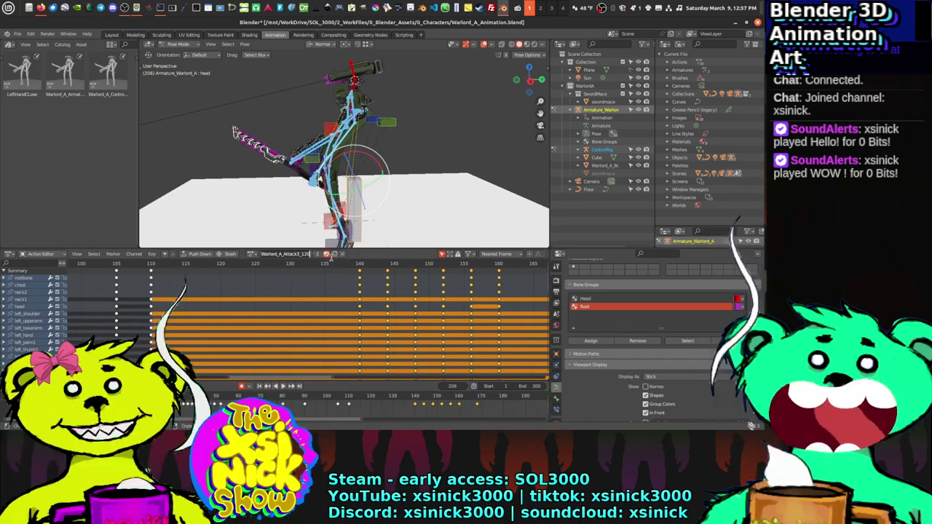
click(355, 267)
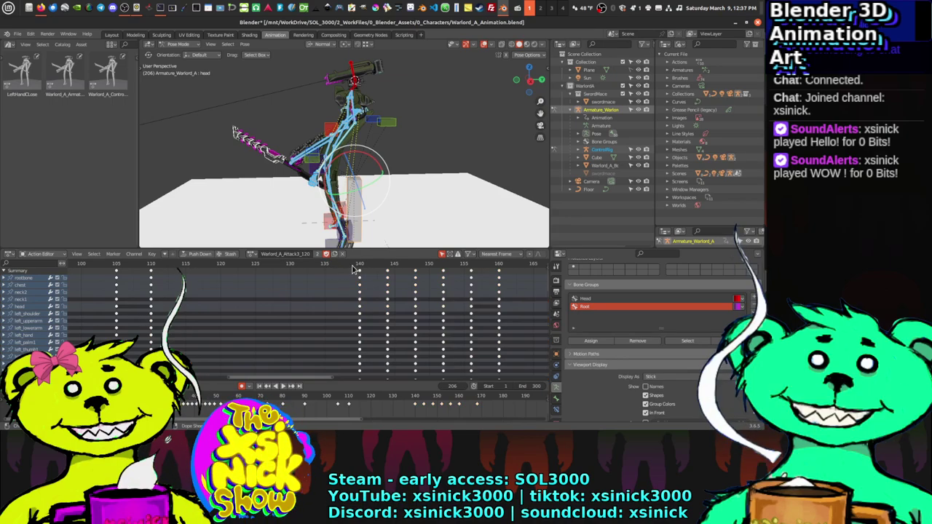
key(space)
key(space)
Step: Insert Location & Rotation keyframes on all channels at frame 140
ctrl+scroll(437, 292, down, 2)
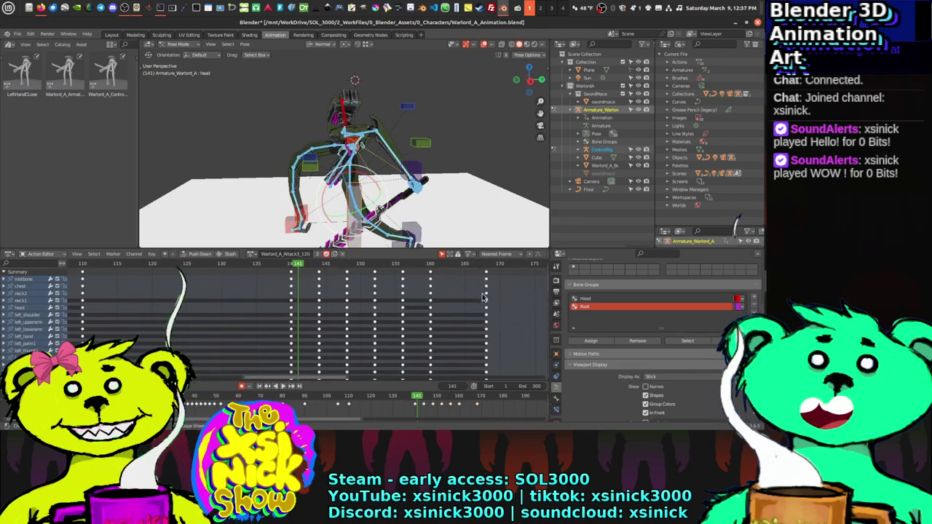
drag(508, 274, 313, 377)
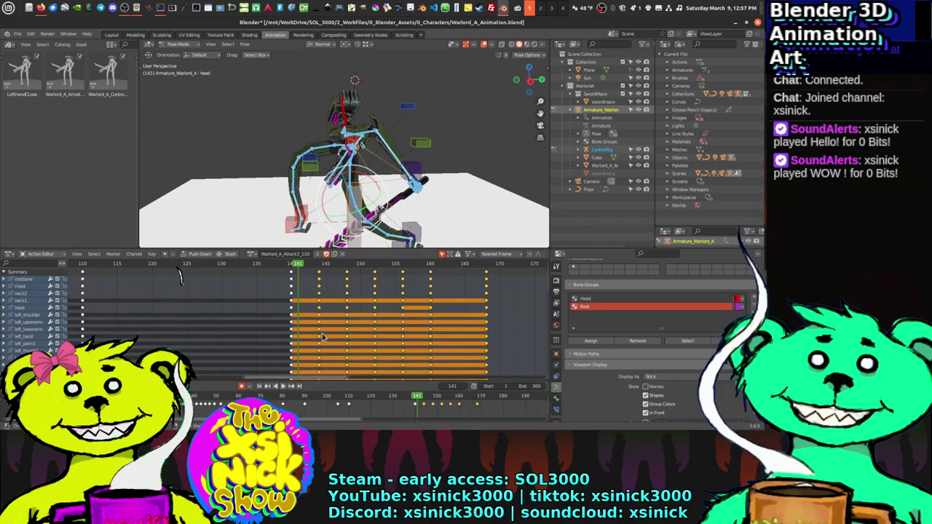
key(Left)
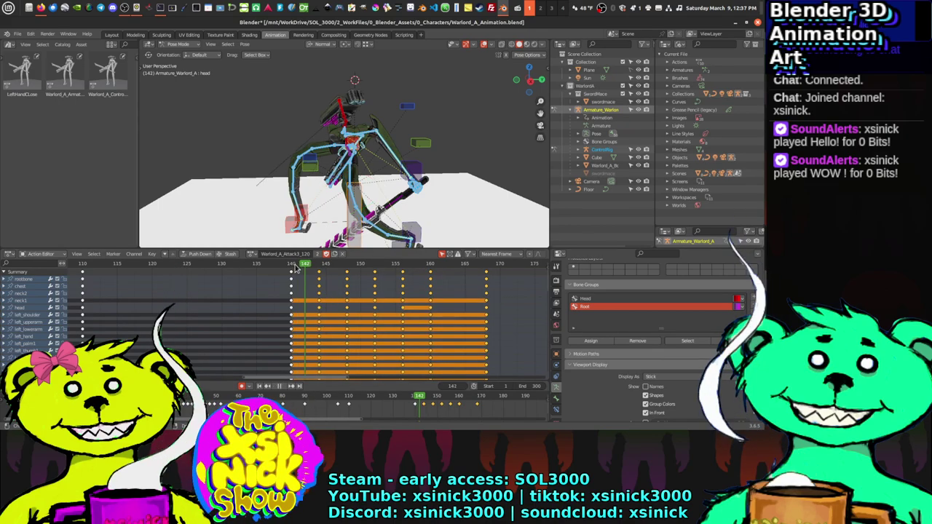
key(i)
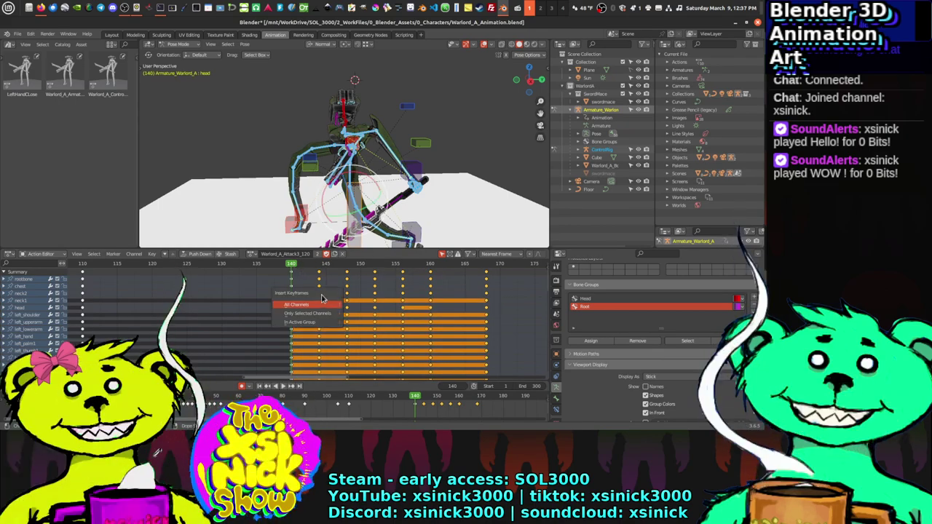
click(329, 306)
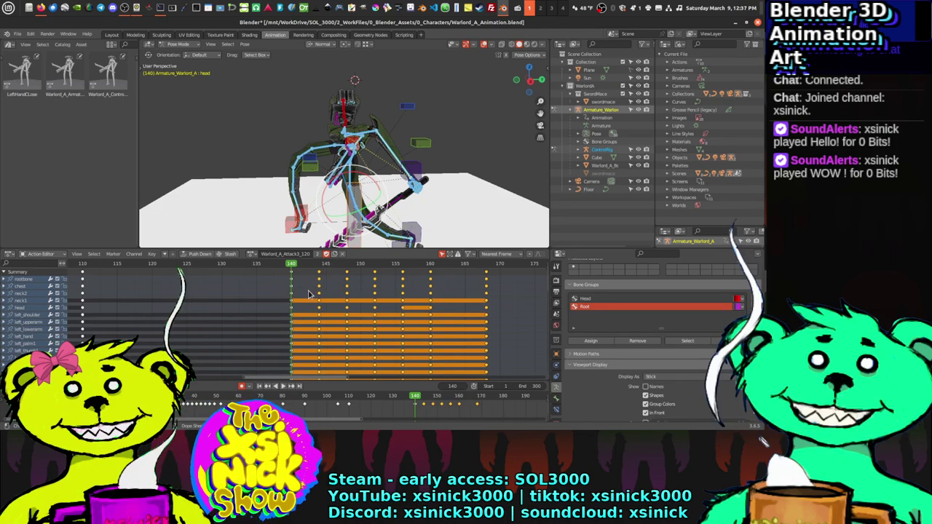
key(i)
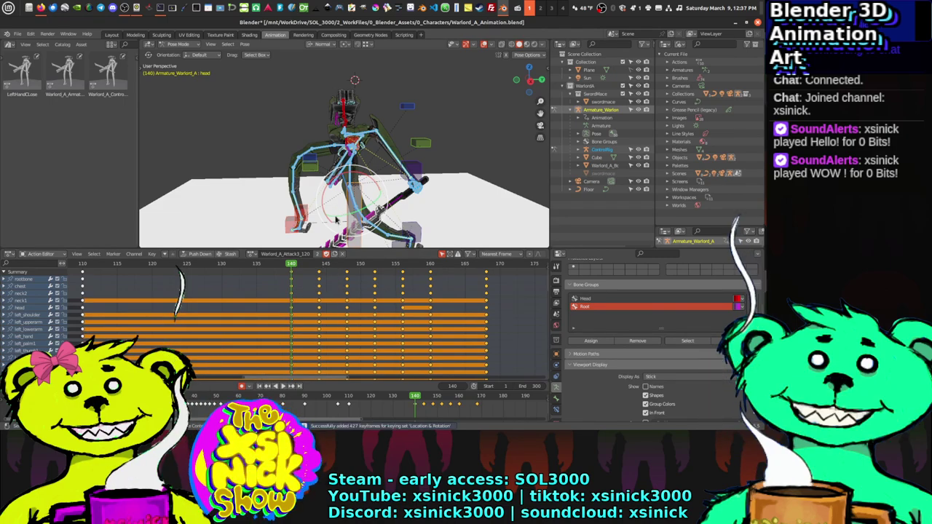
Step: Shift the keys after frame 144 later and duplicate the frame-140 key column to frame 145
click(317, 267)
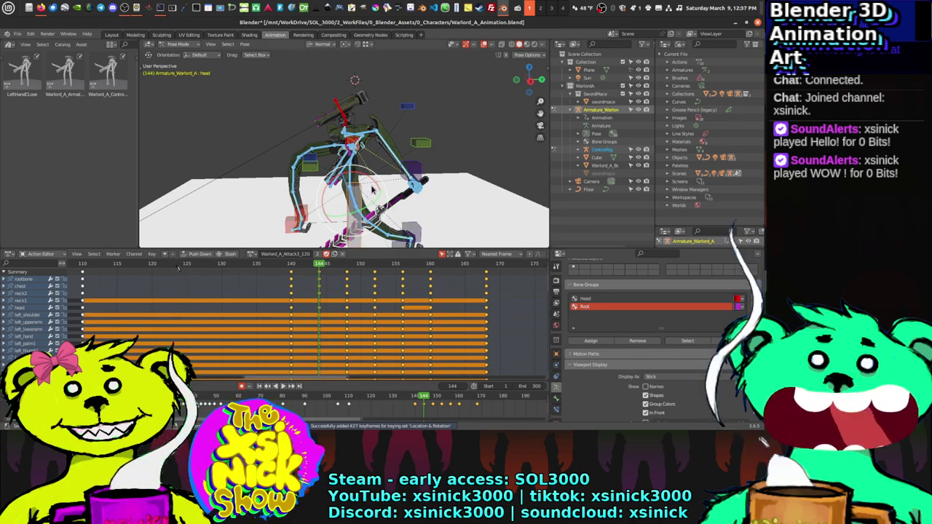
drag(509, 271, 323, 387)
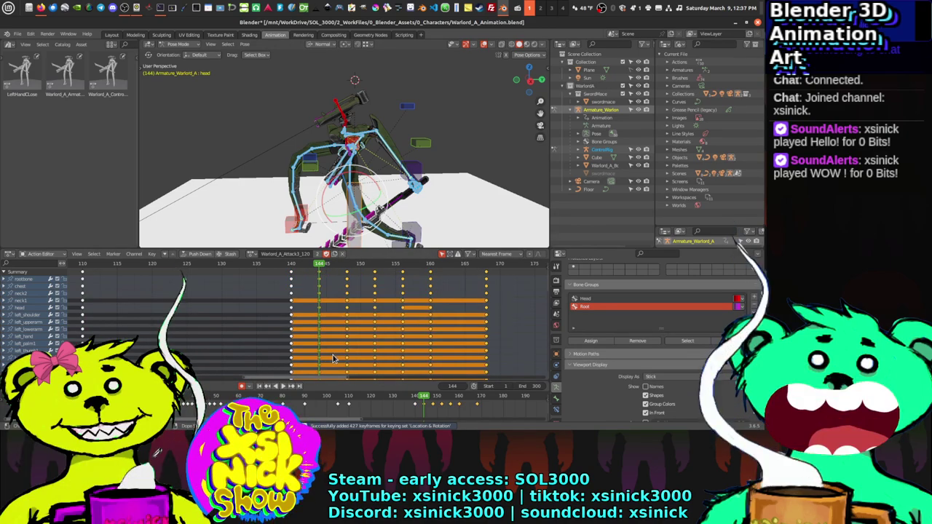
key(g)
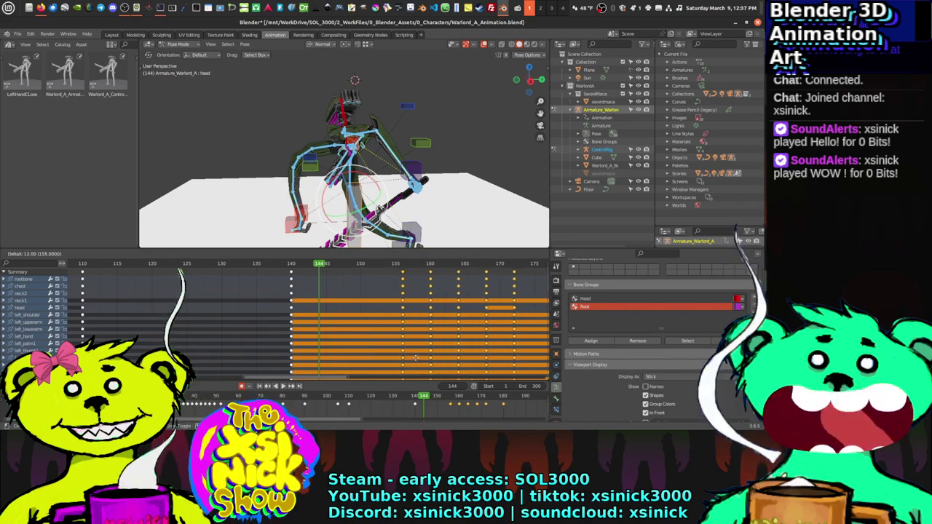
click(415, 361)
click(284, 277)
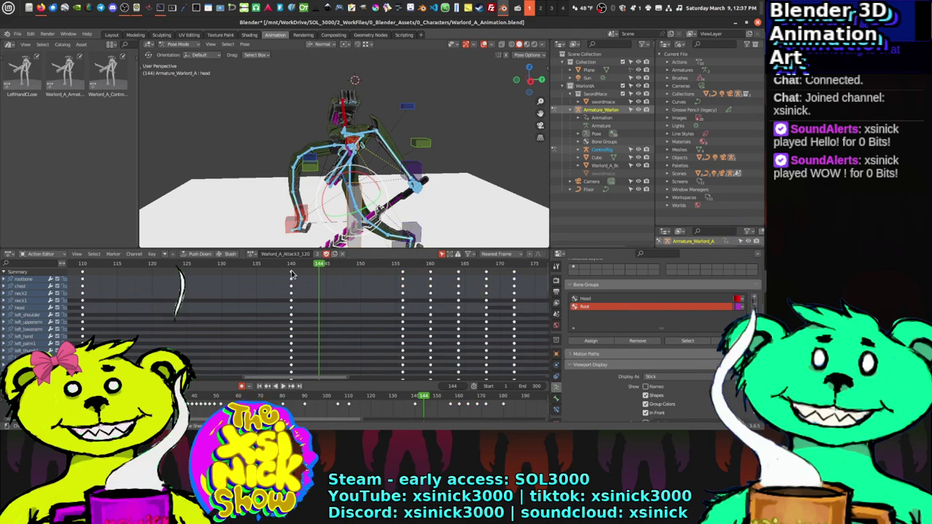
click(291, 275)
key(shift+d)
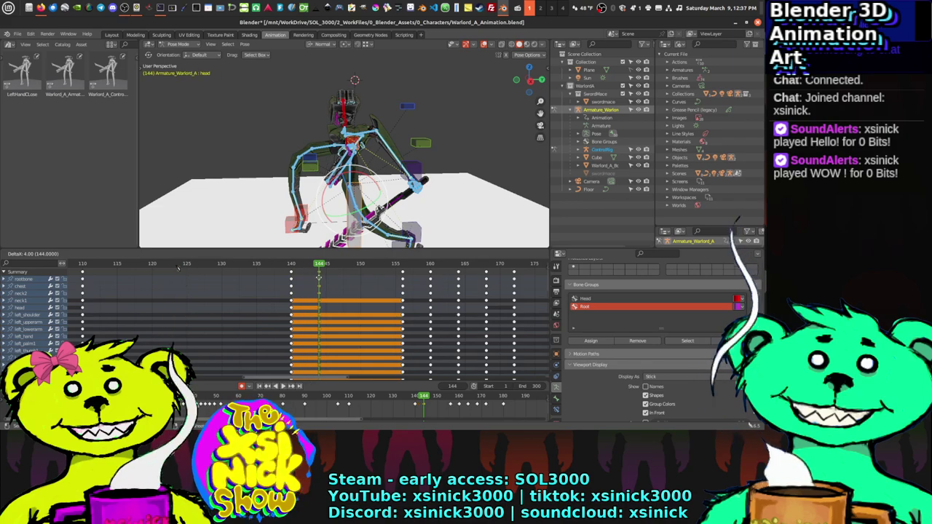
click(325, 278)
Step: Replay from frame 117 to review the new hold
drag(319, 265, 131, 265)
click(284, 388)
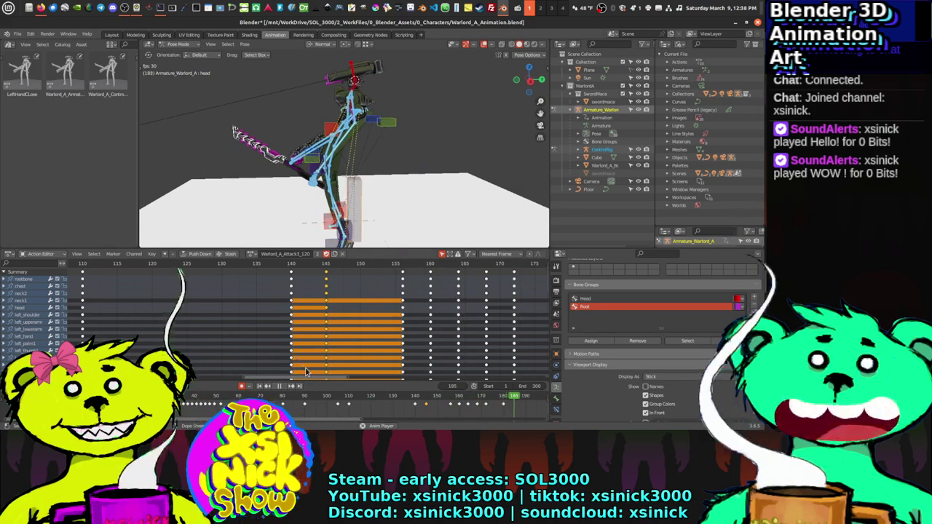
click(281, 386)
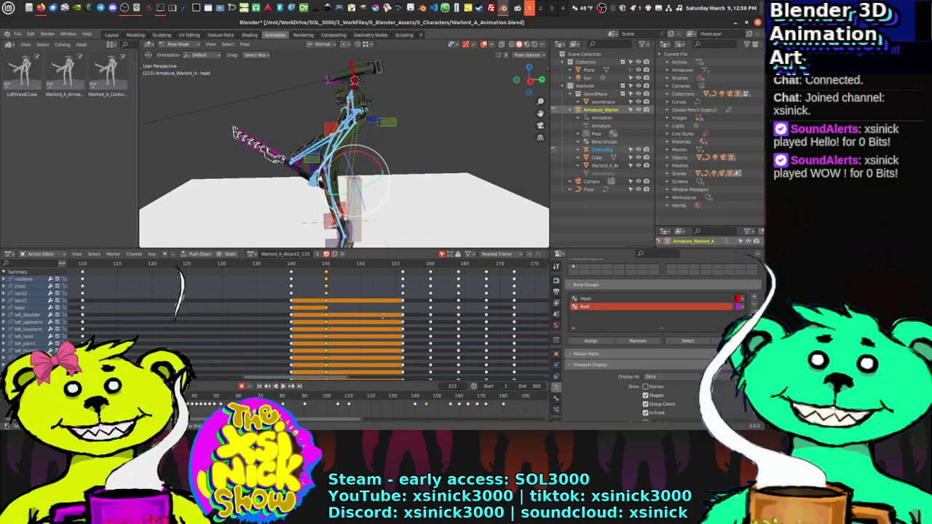
middle_drag(383, 316, 347, 331)
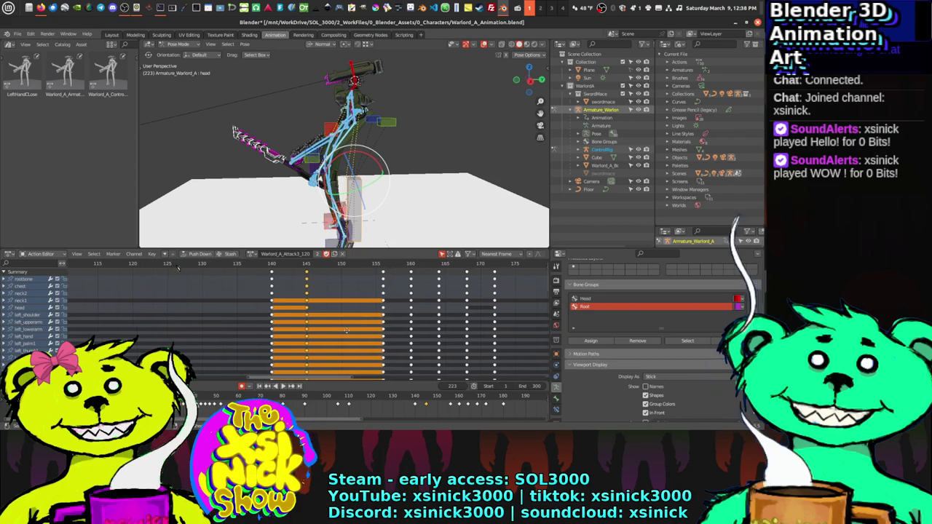
ctrl+scroll(346, 329, down, 4)
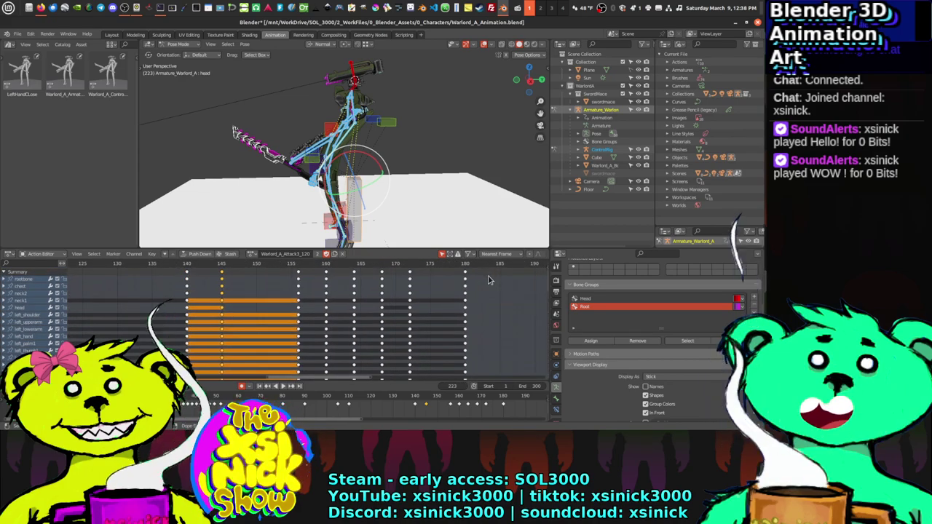
ctrl+scroll(484, 273, down, 1)
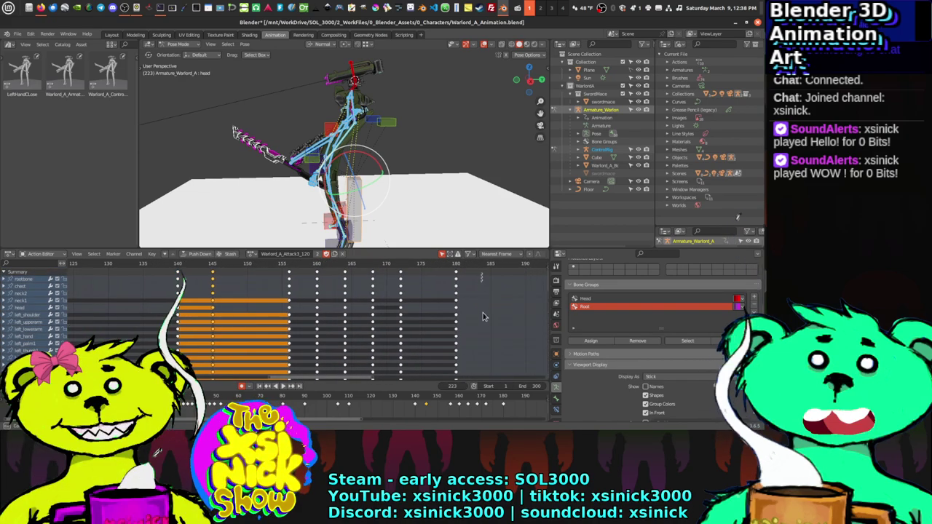
Step: Push the keyframes from about frame 145–180 19 frames later and play back
drag(483, 316, 206, 275)
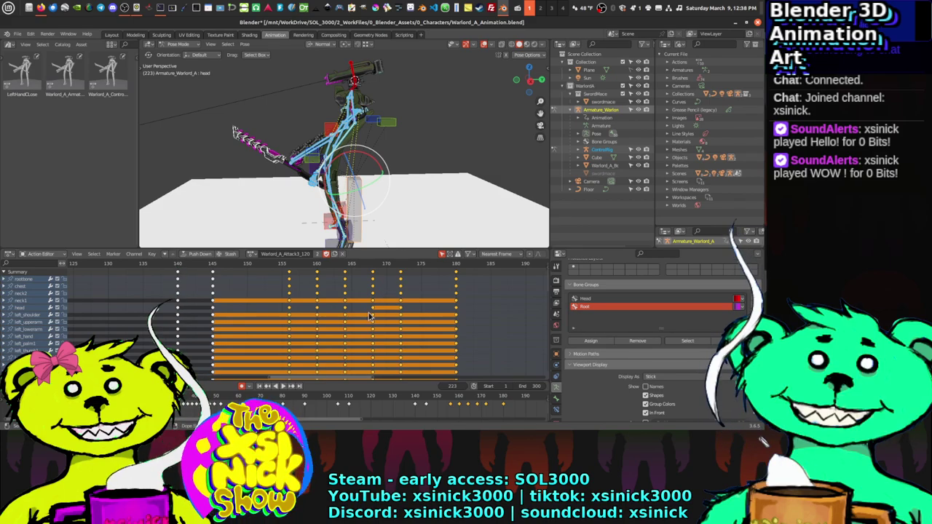
ctrl+scroll(369, 315, right, 2)
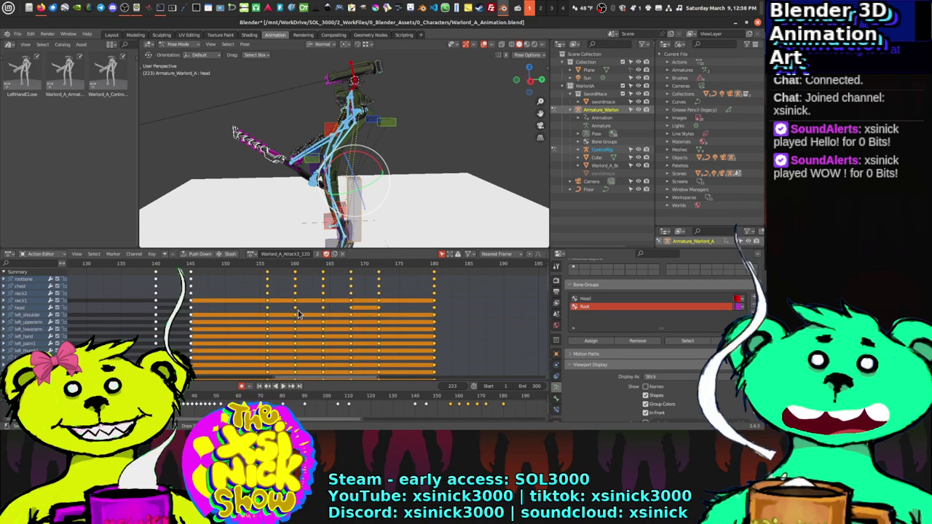
key(g)
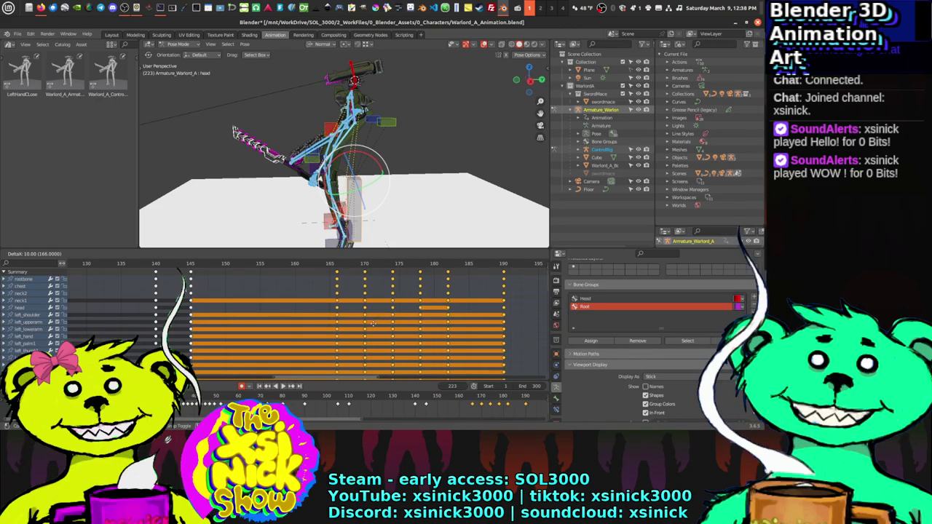
click(438, 325)
key(space)
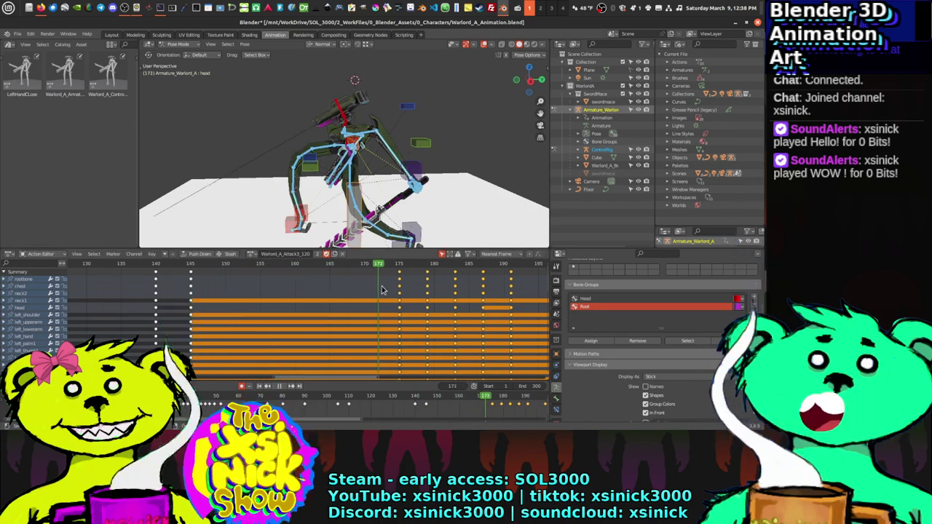
Step: Stop at frame 175 and key the whole warlord pose there
key(space)
key(i)
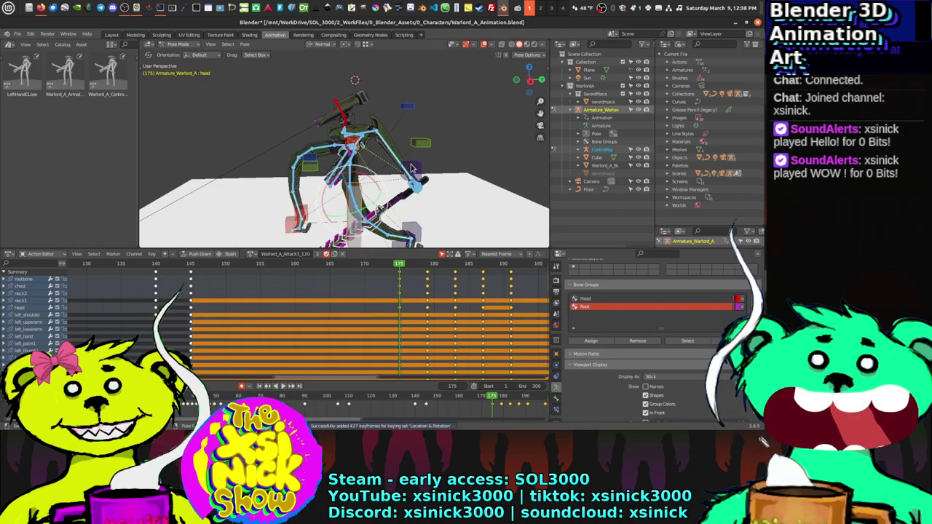
key(shift+ctrl+space)
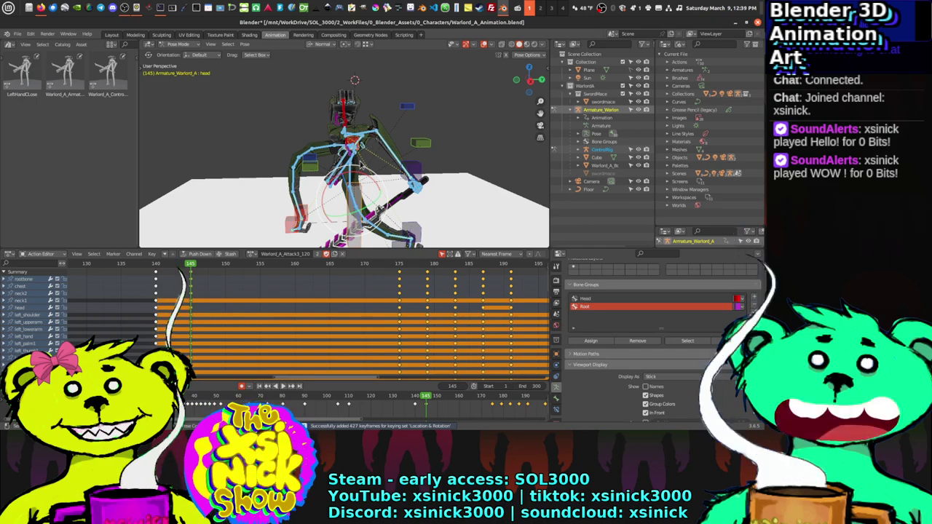
click(189, 269)
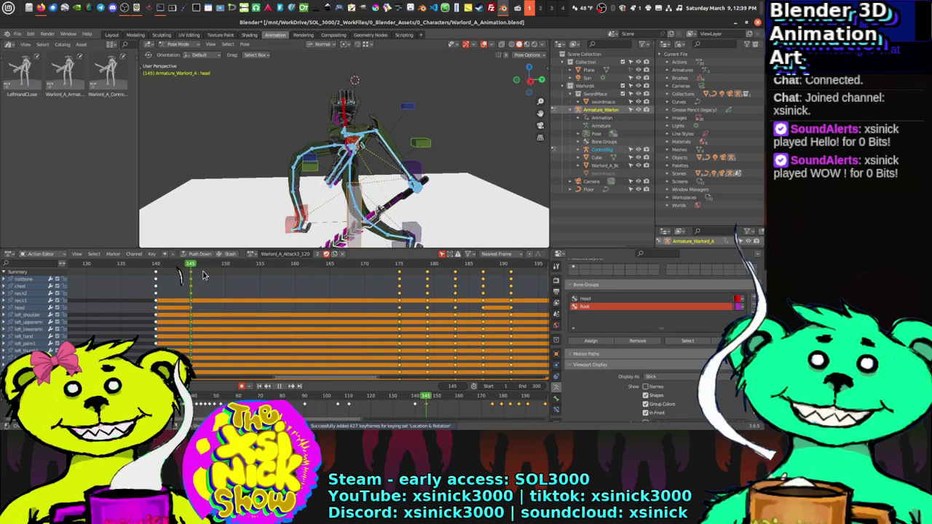
Step: Scrub frames 145–177 and orbit to review, then select keys from frame 175 and go to frame 179
drag(204, 275, 397, 313)
middle_drag(430, 306, 265, 304)
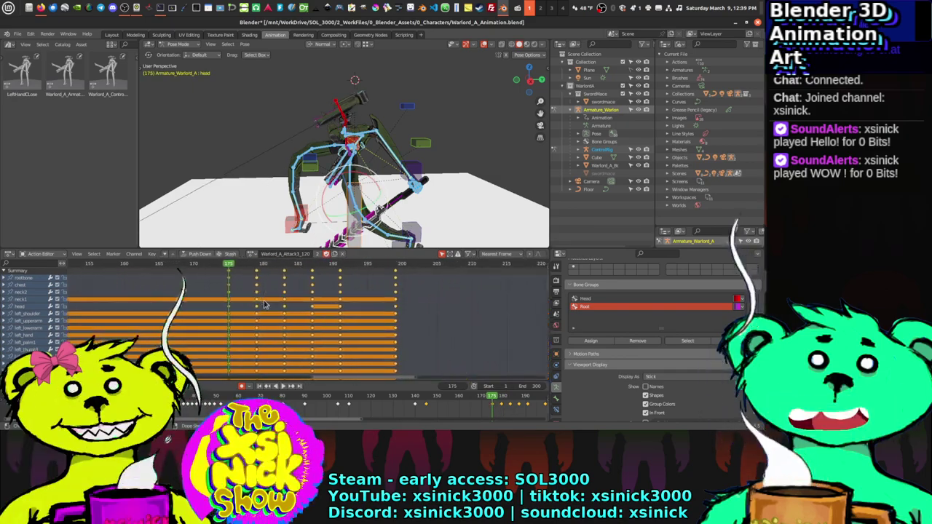
middle_drag(385, 321, 410, 322)
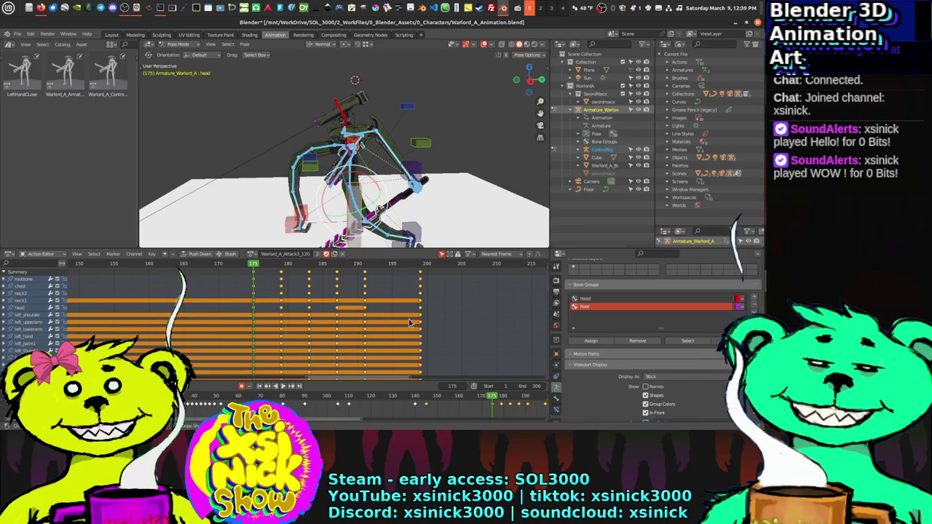
scroll(375, 166, up, 2)
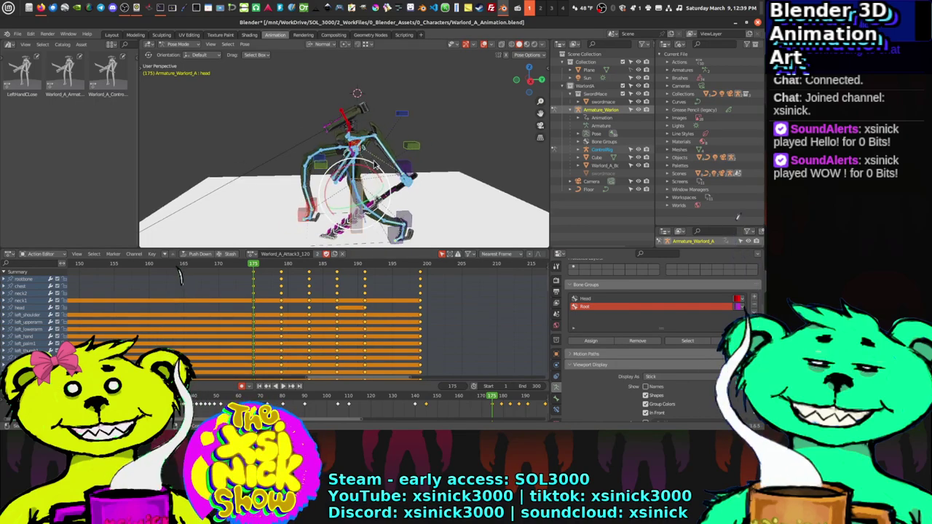
middle_drag(369, 166, 373, 165)
scroll(373, 164, down, 5)
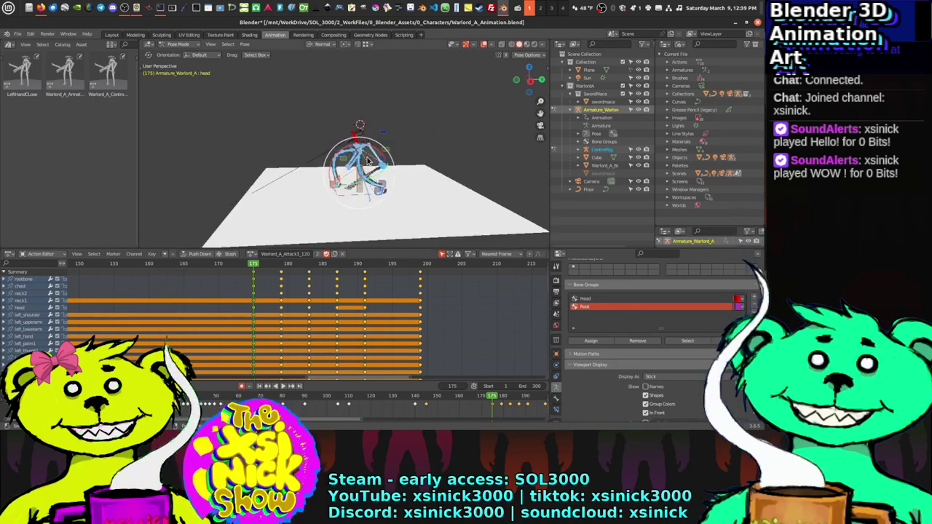
scroll(368, 162, up, 5)
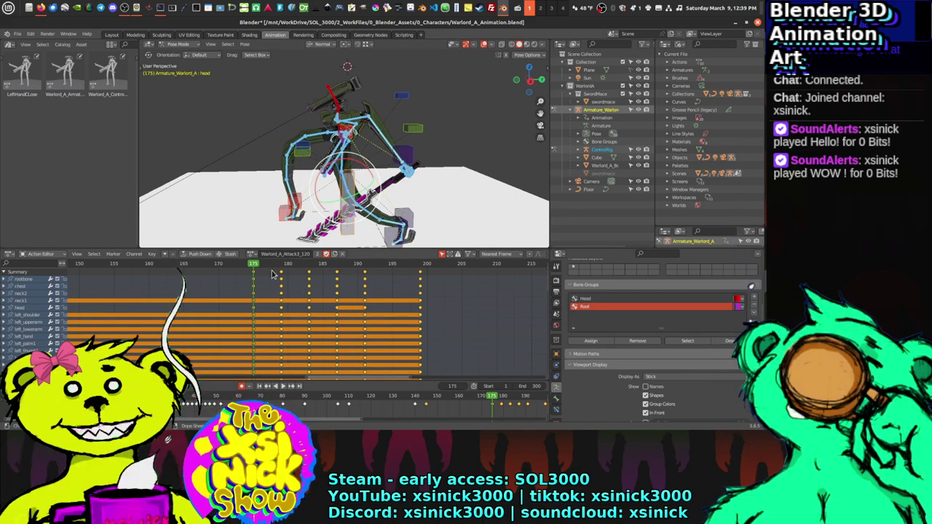
drag(273, 271, 437, 407)
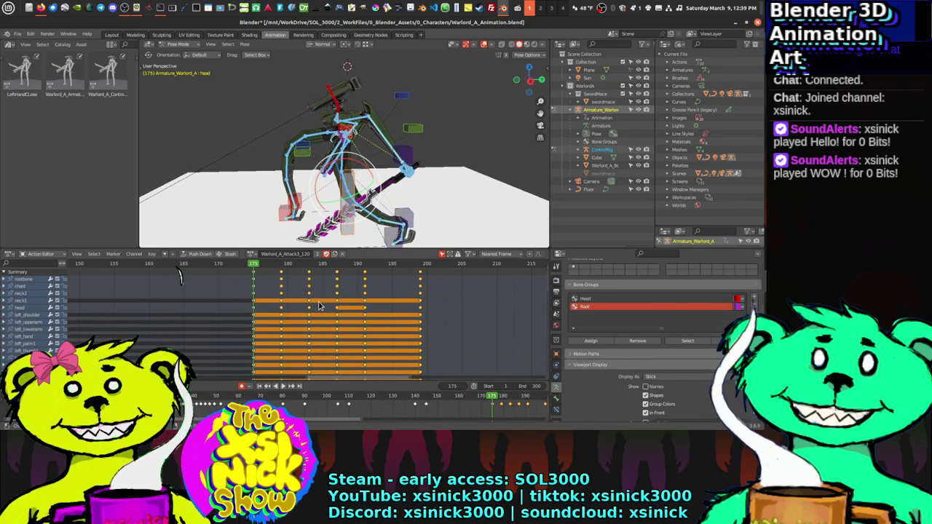
click(280, 265)
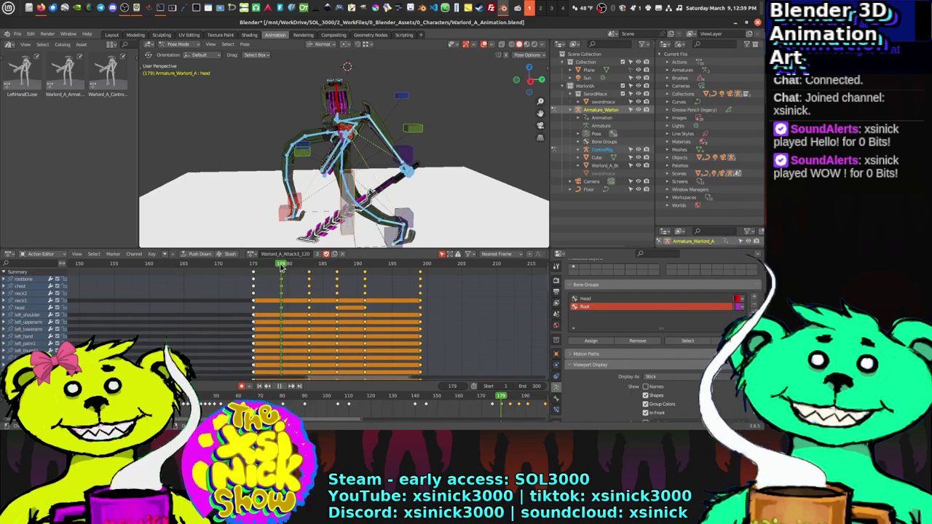
Step: Key all channels at frame 179 and push those keys about 20 frames later
key(i)
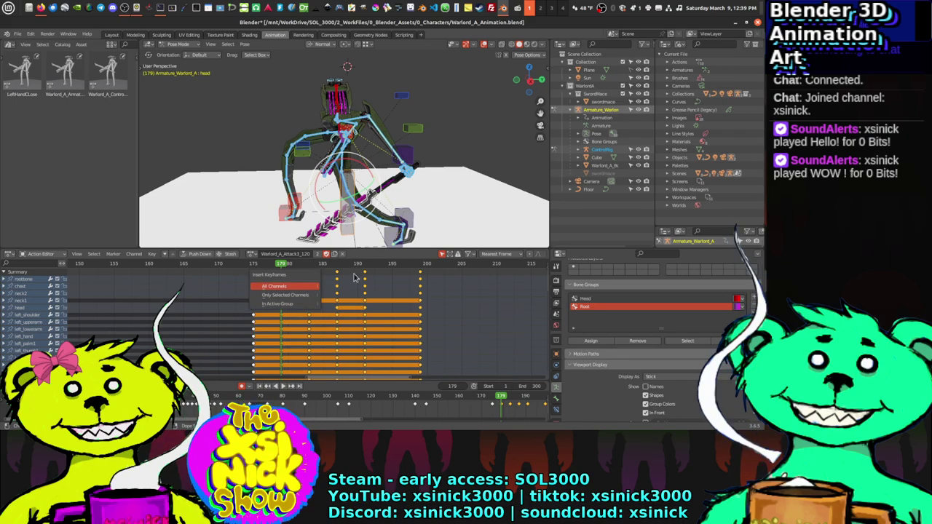
click(298, 286)
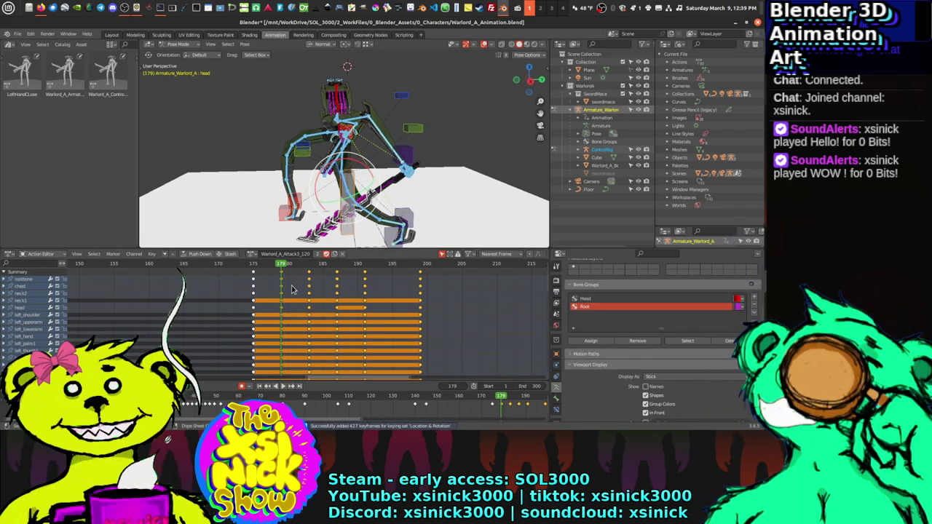
key(g)
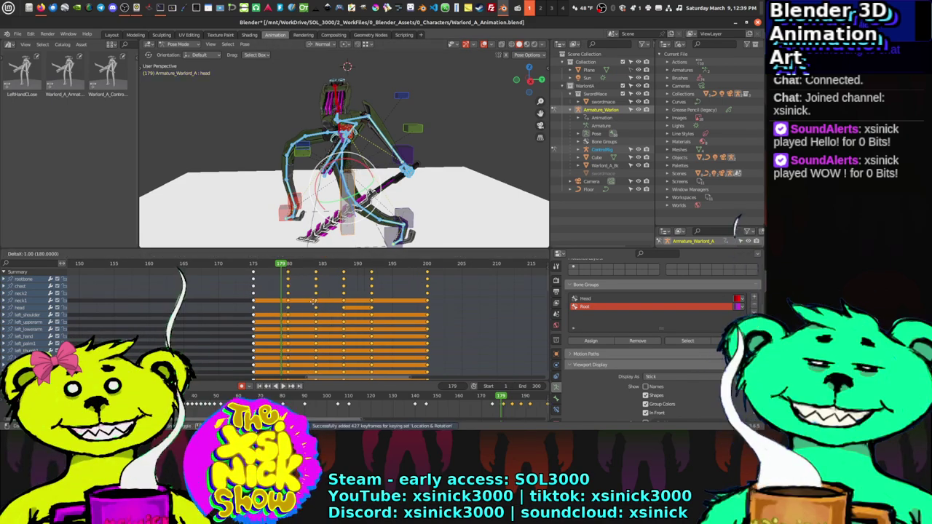
click(442, 313)
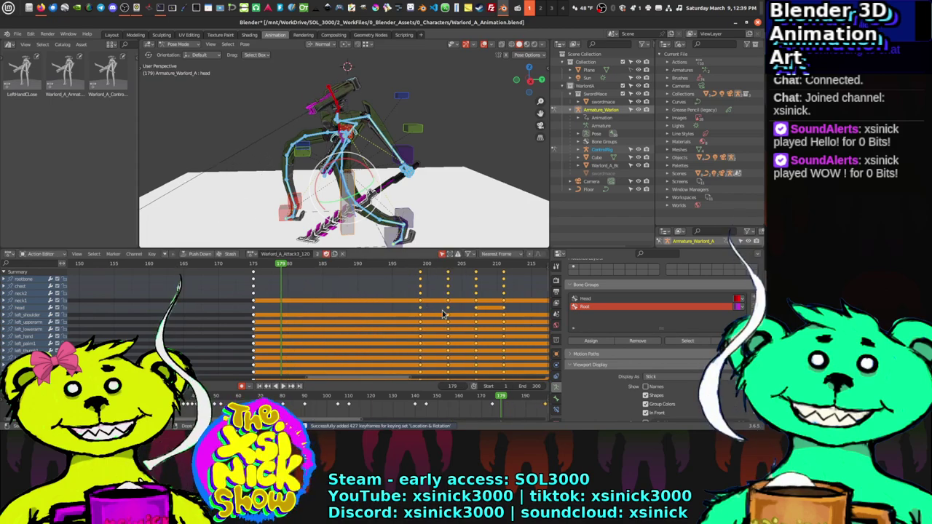
Step: Duplicate the frame 175 keys to frame 180 to hold the pose, then play to check
click(255, 274)
key(shift+d)
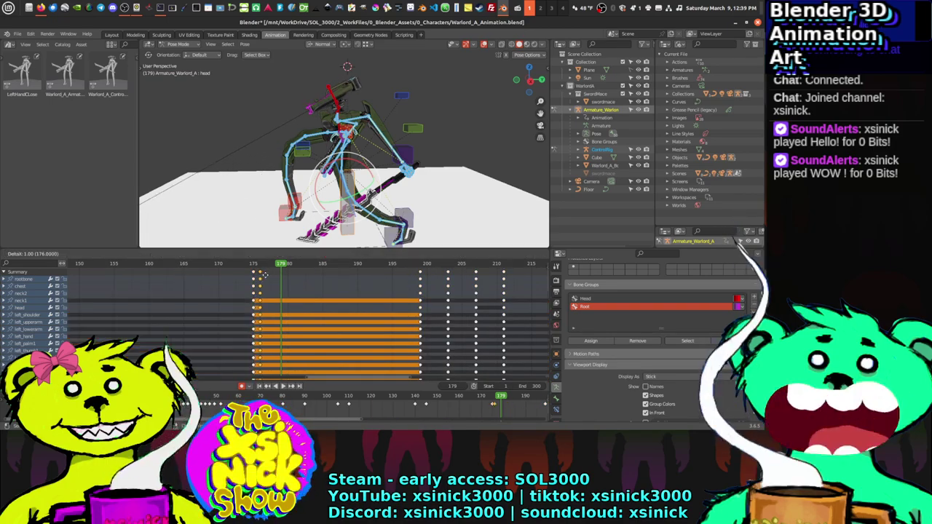
click(287, 278)
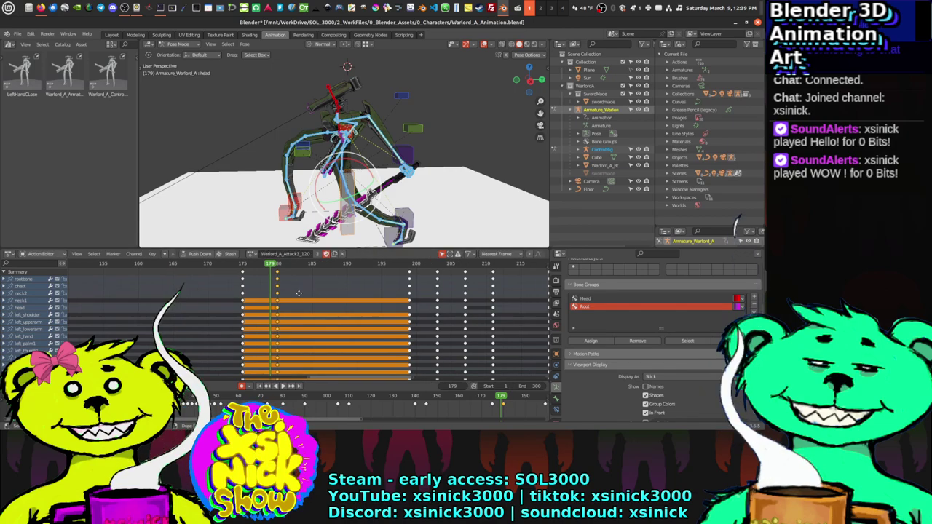
ctrl+scroll(247, 275, right, 2)
key(space)
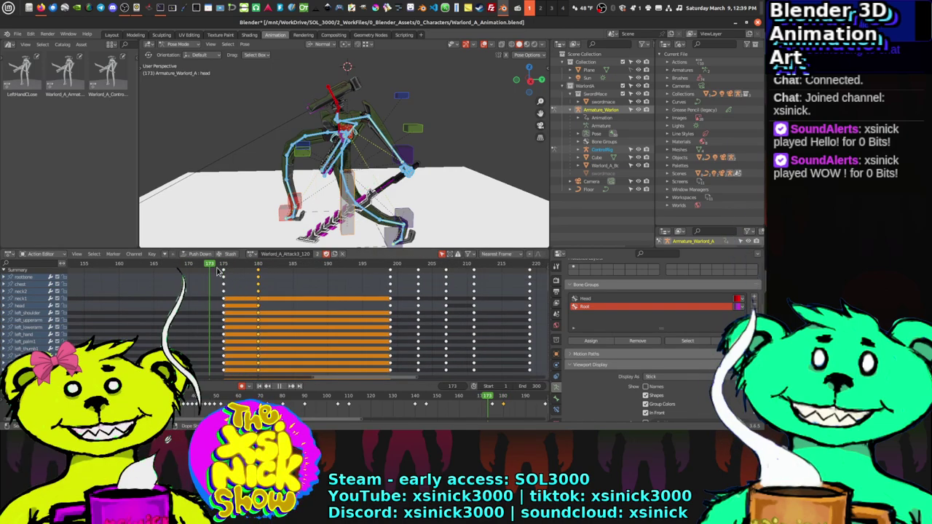
drag(258, 279, 364, 298)
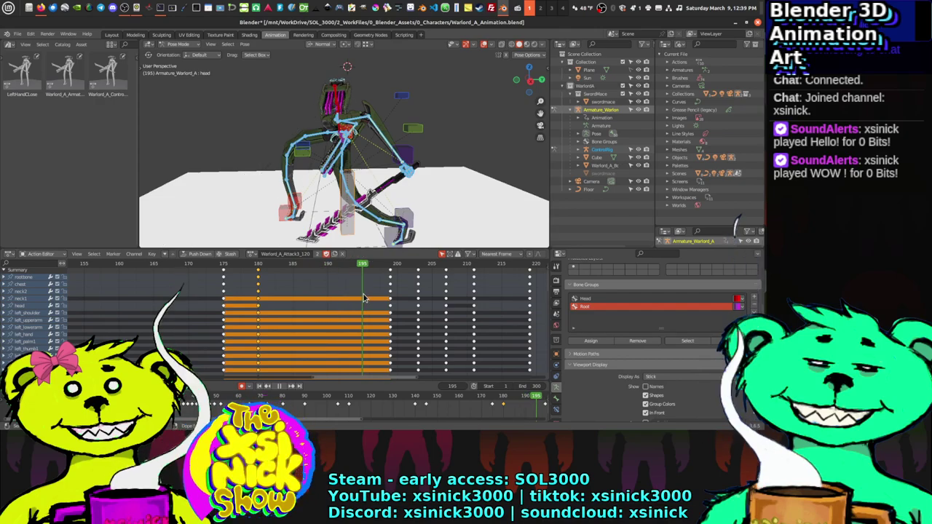
Step: Slide the later block of keys 3 frames earlier and play back the timing
ctrl+scroll(286, 328, down, 2)
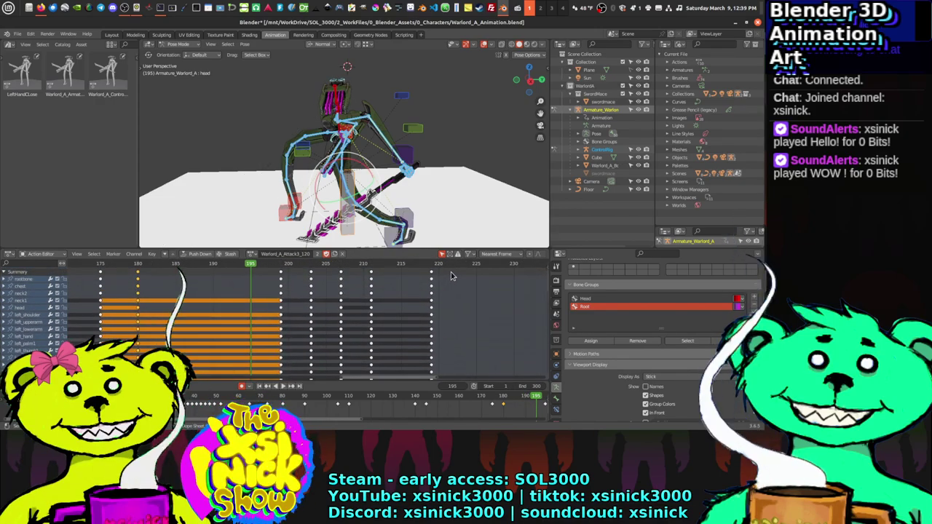
drag(450, 271, 268, 315)
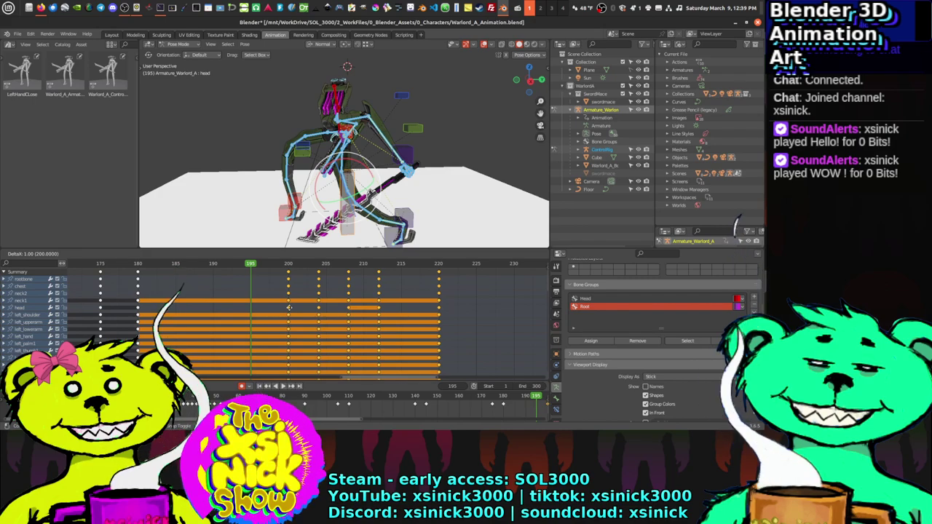
drag(289, 307, 363, 310)
key(space)
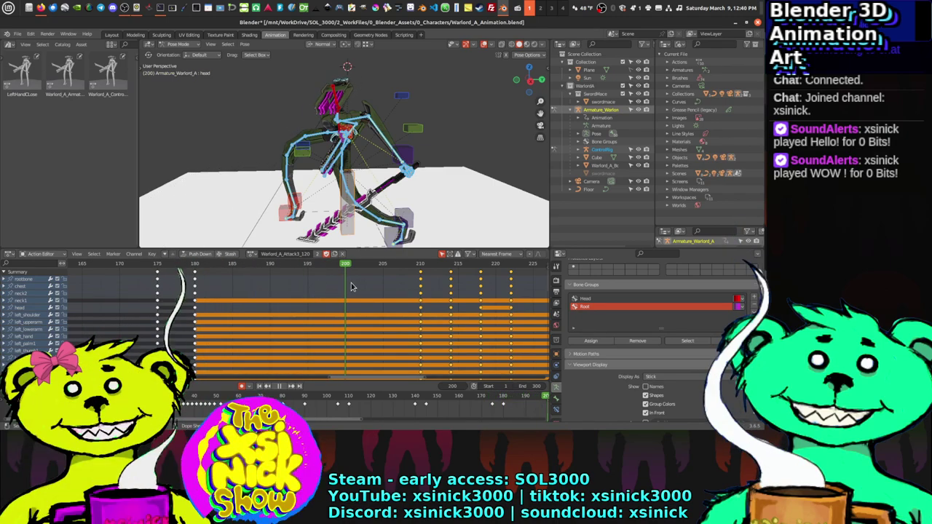
Step: Key the whole pose at frame 210 and preview the motion around it
click(422, 292)
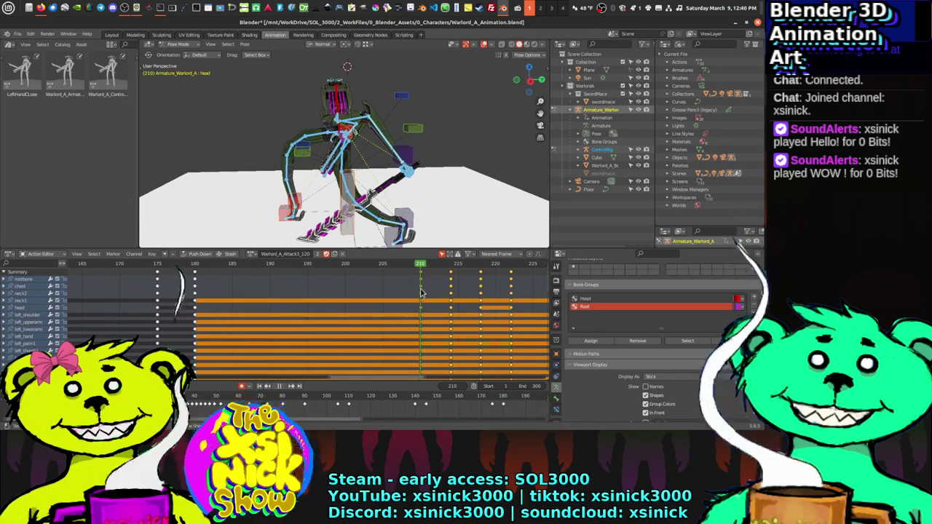
middle_drag(460, 301, 277, 299)
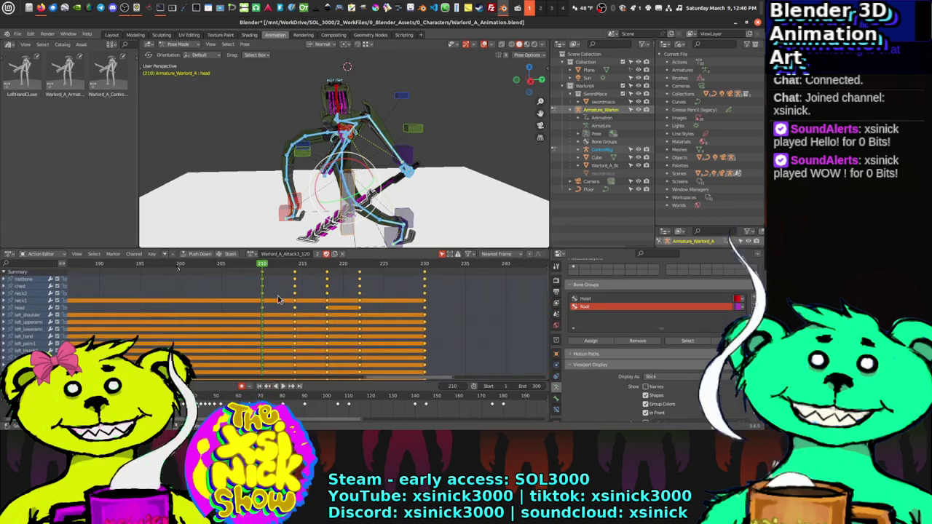
key(i)
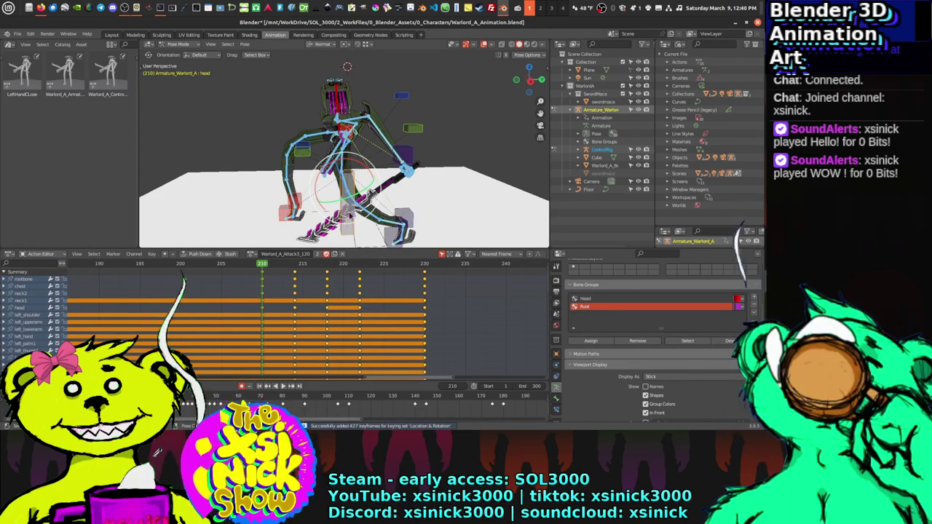
click(295, 265)
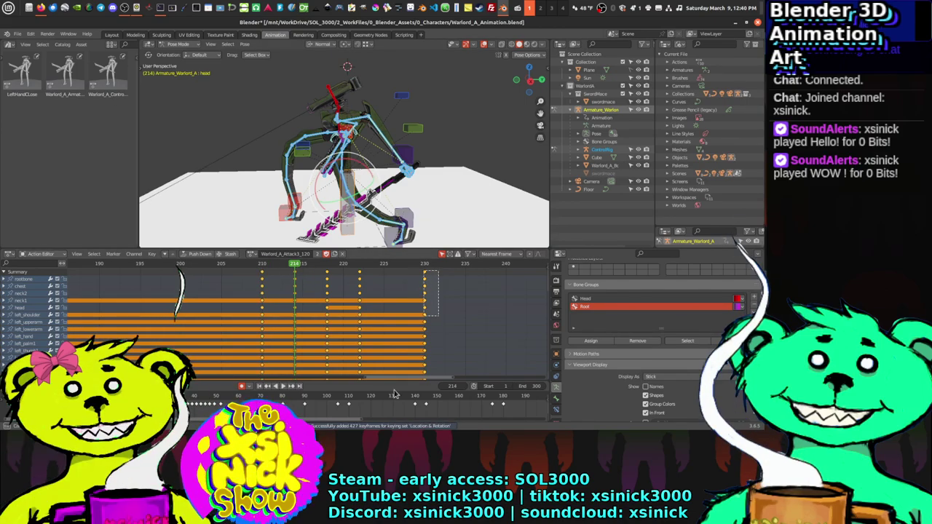
mouse_move(424, 315)
mouse_down()
mouse_move(275, 322)
mouse_move(411, 323)
mouse_up()
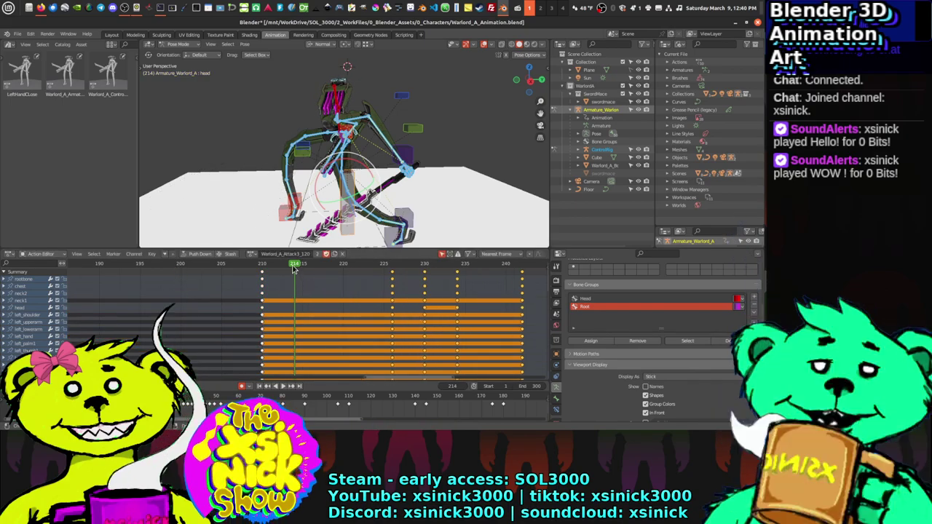
mouse_move(281, 265)
mouse_down()
mouse_move(259, 274)
mouse_move(305, 287)
mouse_move(288, 273)
mouse_up()
key(bracketleft)
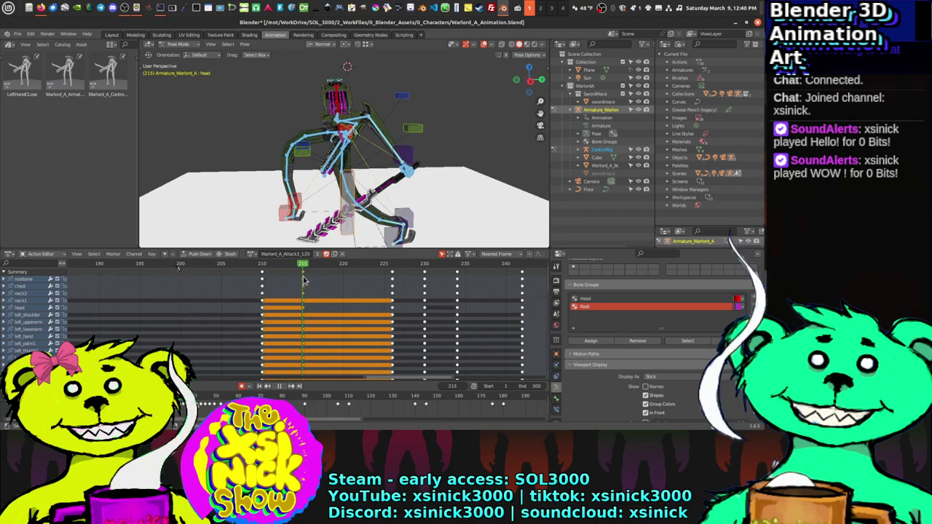
drag(260, 266, 348, 302)
middle_drag(348, 301, 282, 292)
key(space)
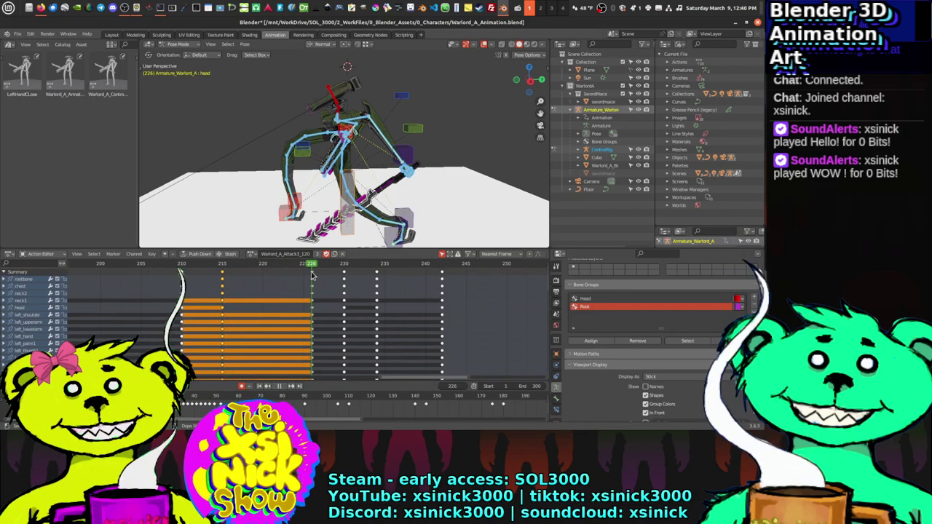
Step: Key the whole rig at frame 226 and shift the later keys 4 frames on
key(i)
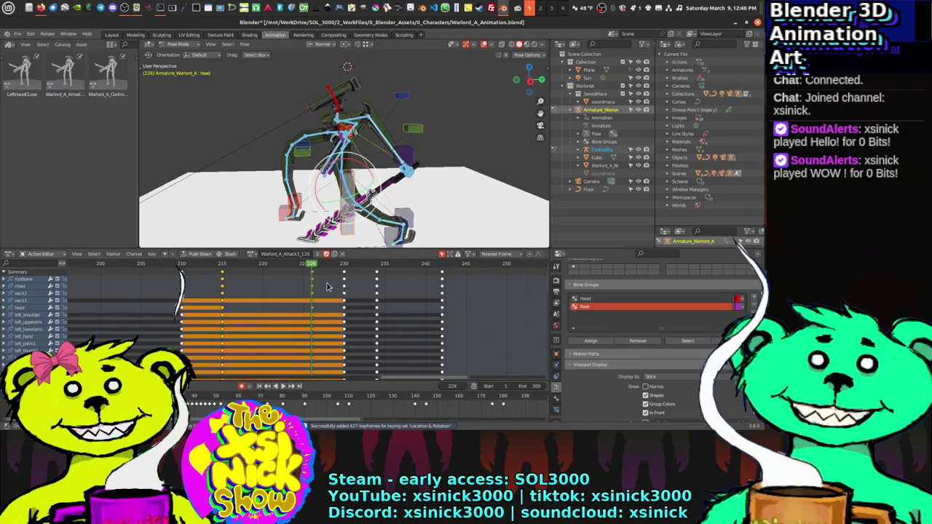
key(Right)
key(Right)
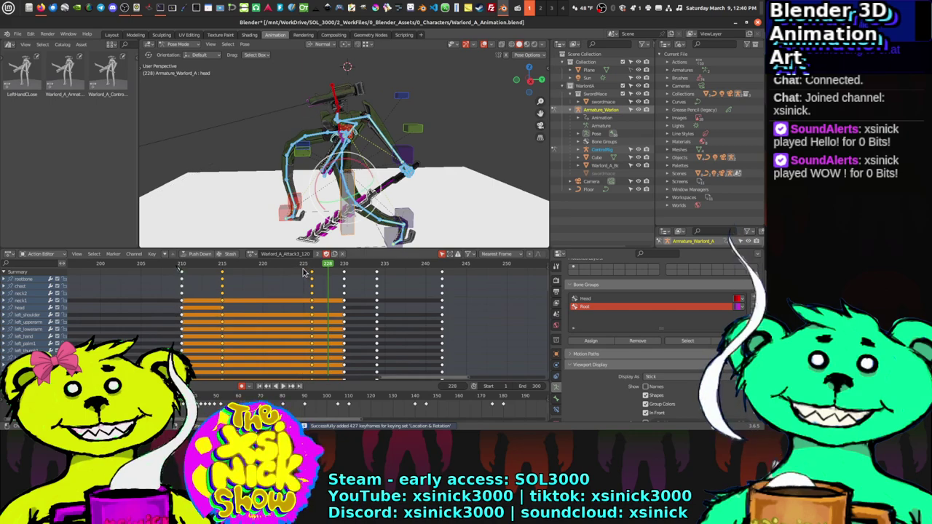
drag(305, 269, 466, 313)
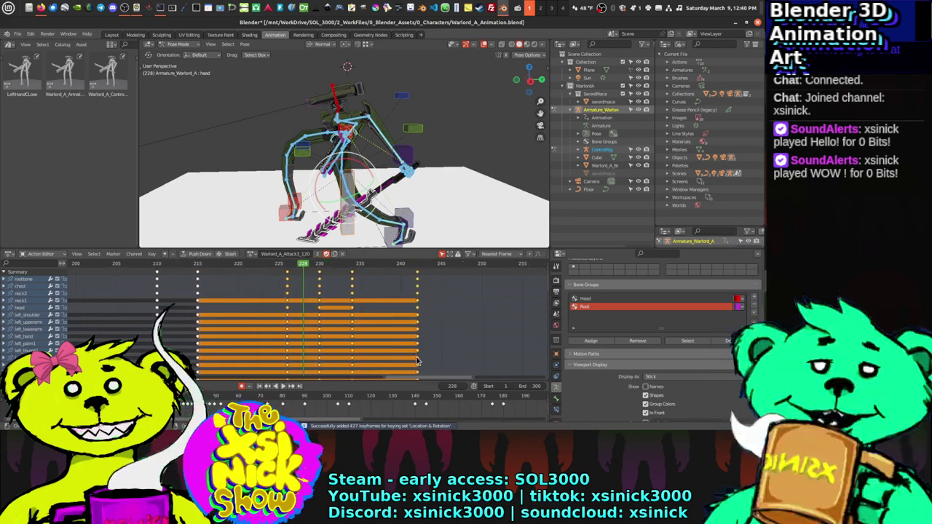
middle_drag(340, 315, 315, 314)
key(g)
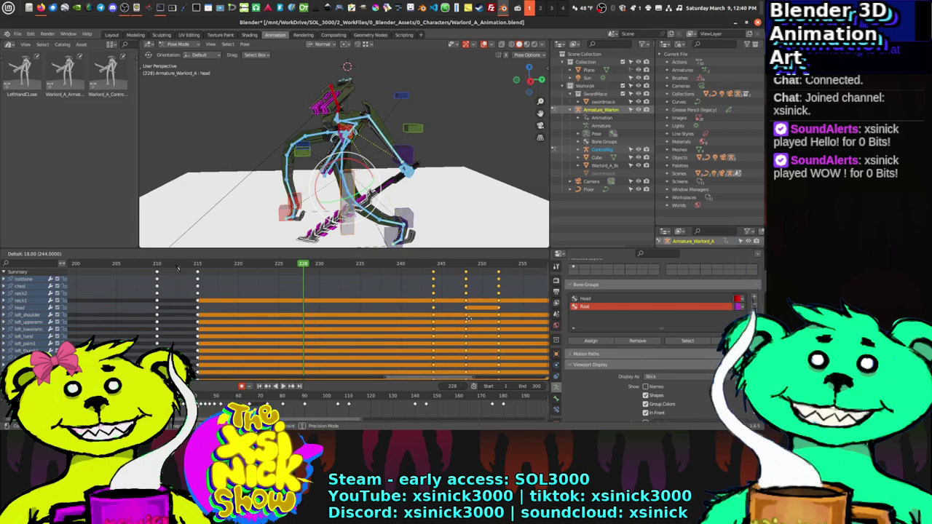
click(475, 317)
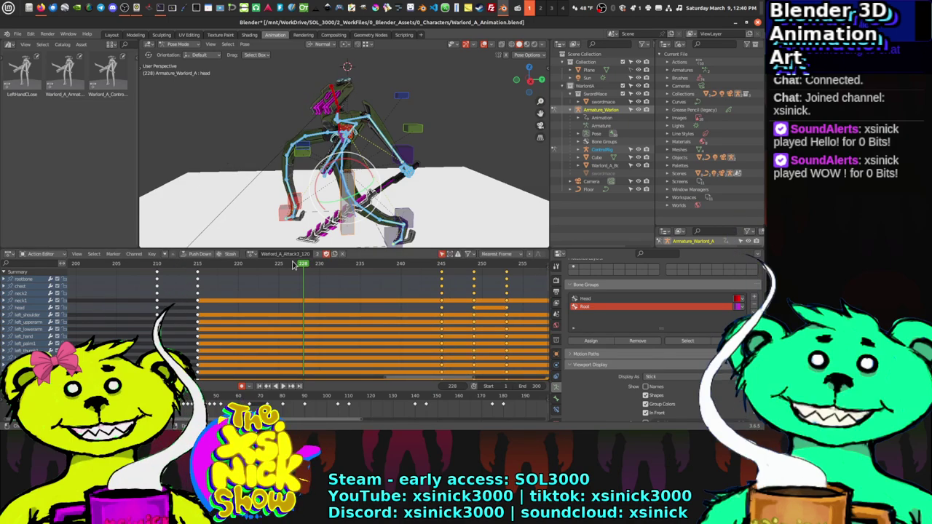
drag(293, 265, 197, 264)
key(space)
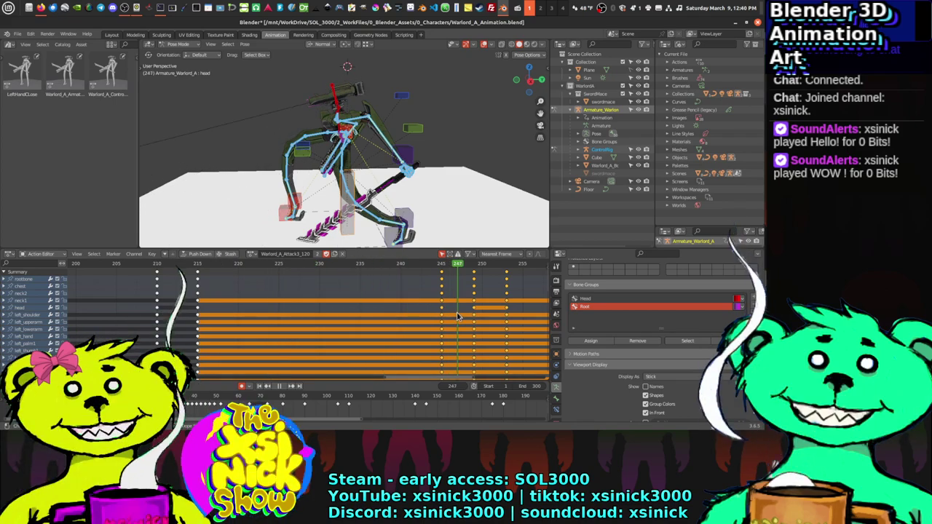
key(space)
Step: Key the rig at frame 245 and push the following keys 11 frames later
middle_drag(438, 319, 297, 335)
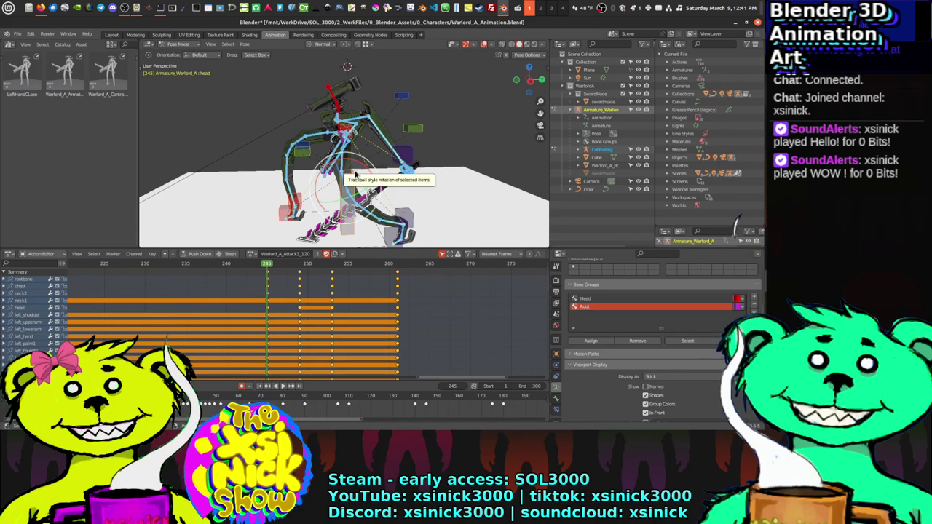
key(i)
key(space)
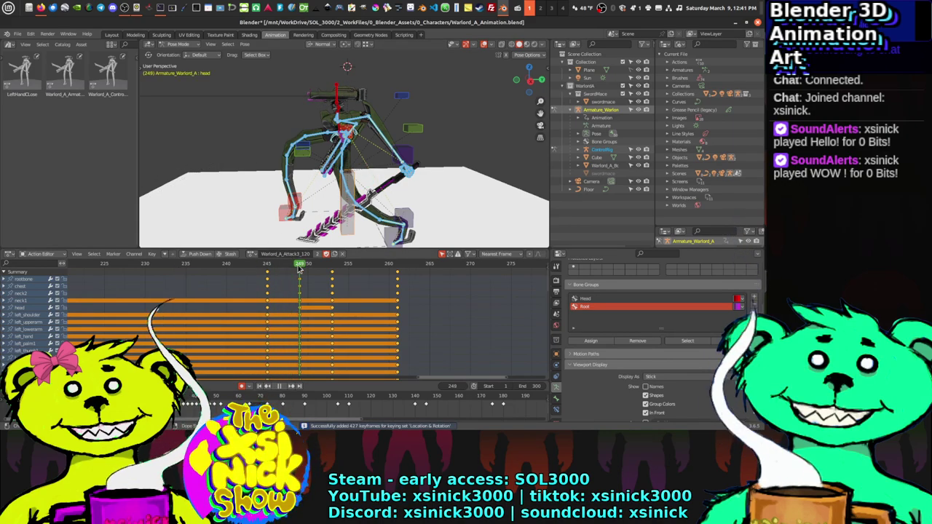
key(space)
key(r)
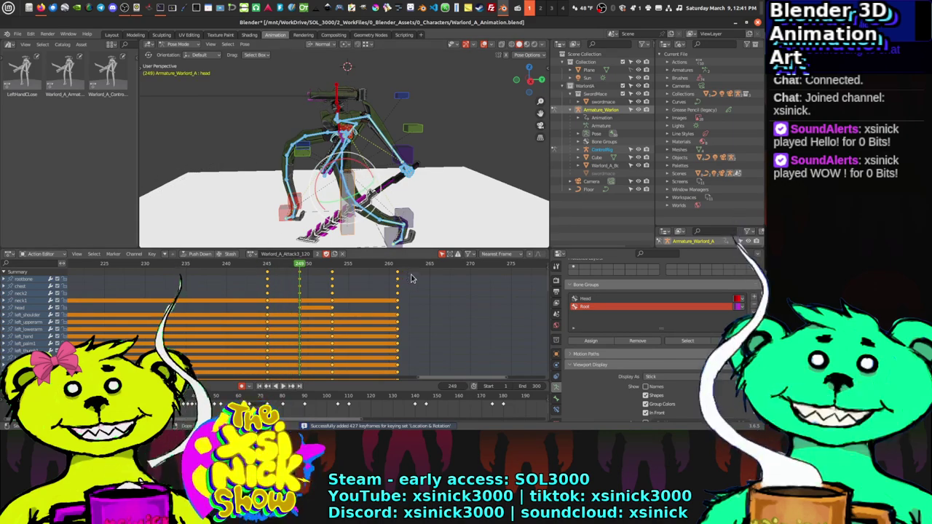
ctrl+click(306, 323)
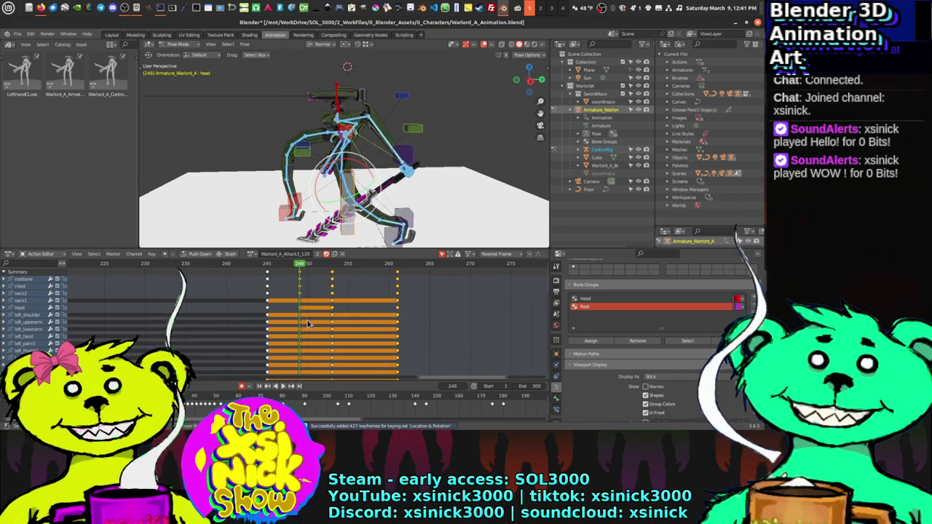
key(g)
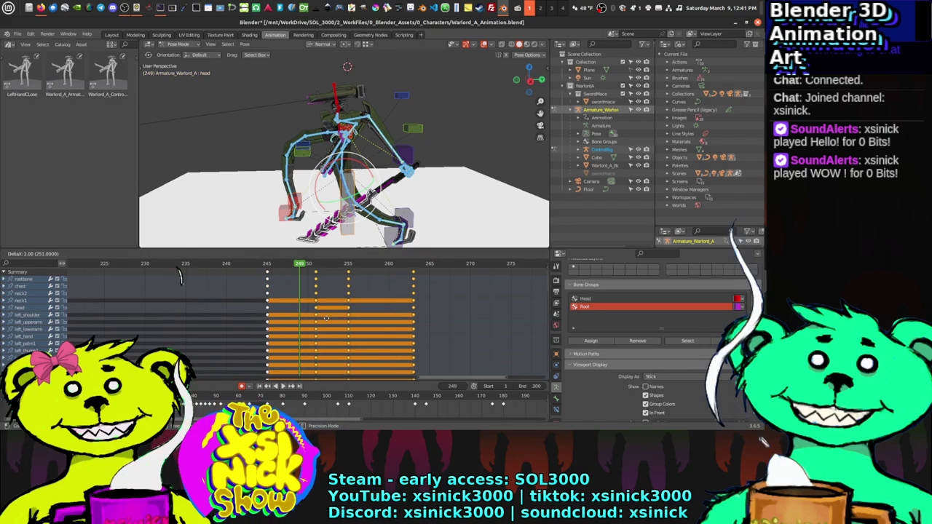
click(396, 322)
Step: Duplicate the frame 245 keys to frame 249 and play backwards to review
drag(298, 266, 268, 275)
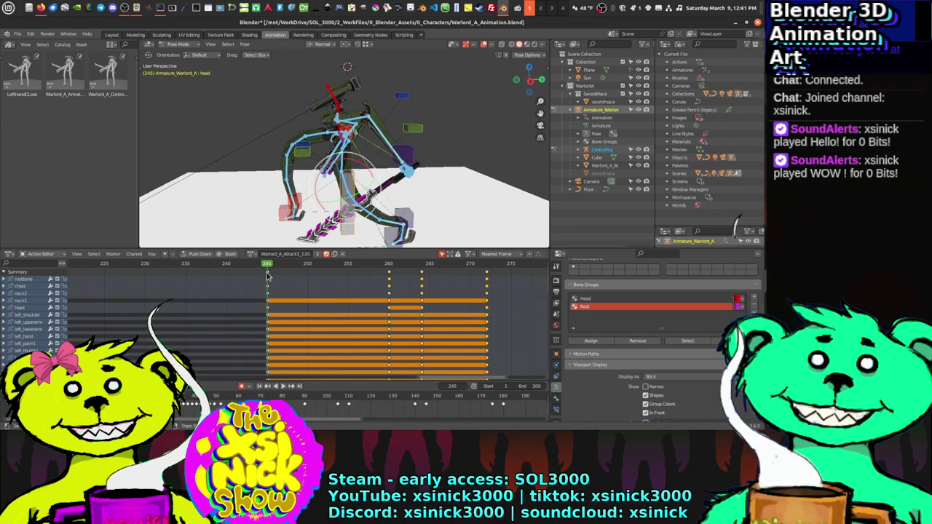
click(267, 275)
key(shift+d)
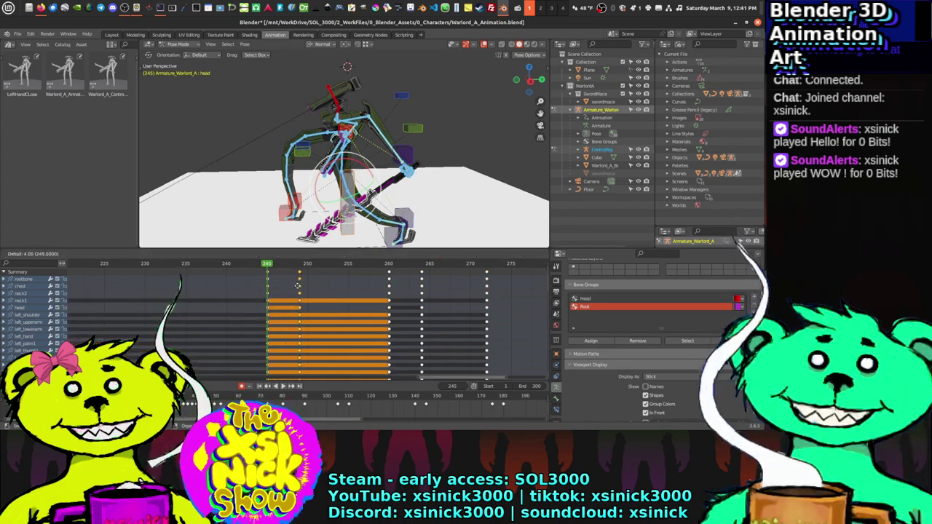
click(298, 285)
key(shift+ctrl+space)
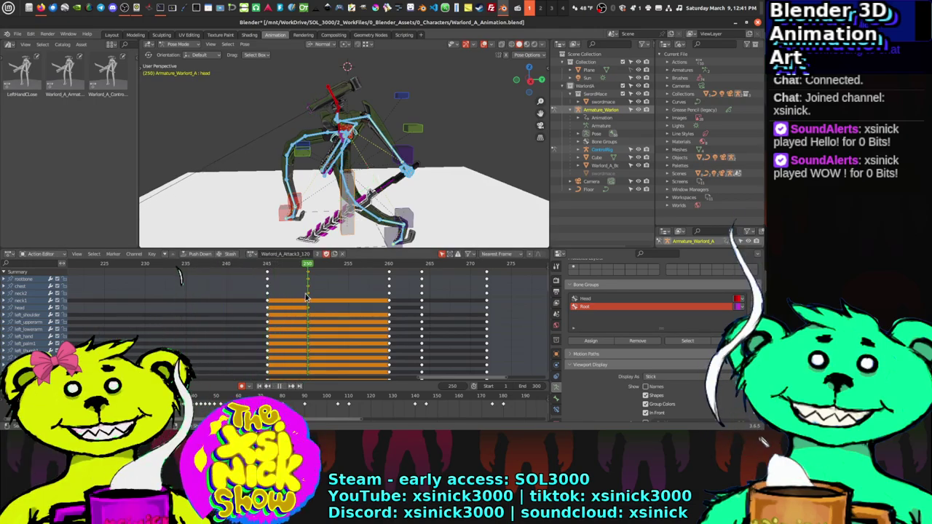
Step: Key the rig at frame 260 and push the later keys out to frame 280
ctrl+scroll(277, 277, right, 3)
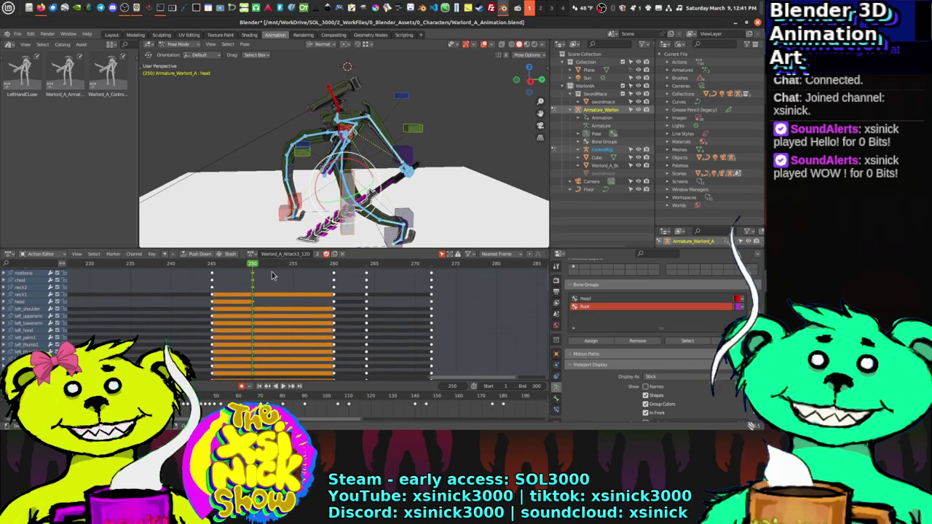
drag(250, 265, 317, 265)
ctrl+scroll(297, 290, right, 2)
ctrl+scroll(313, 288, right, 1)
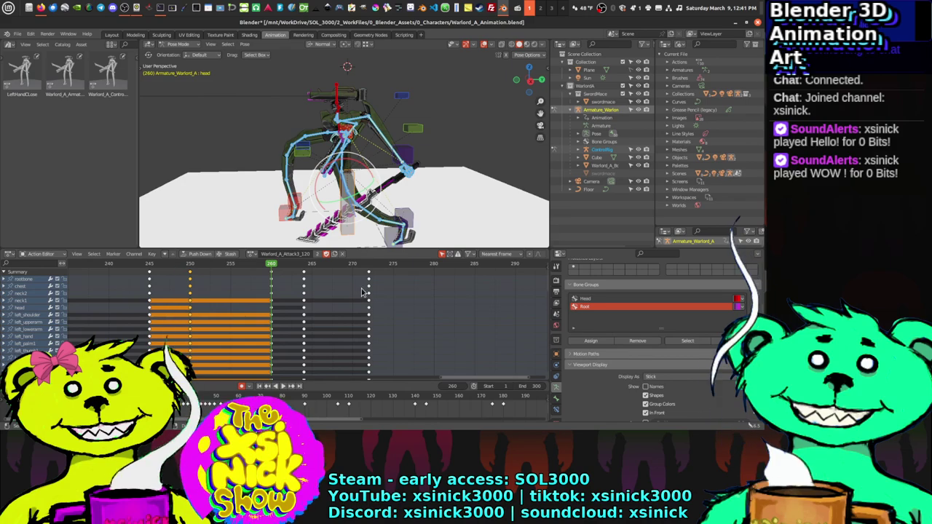
key(i)
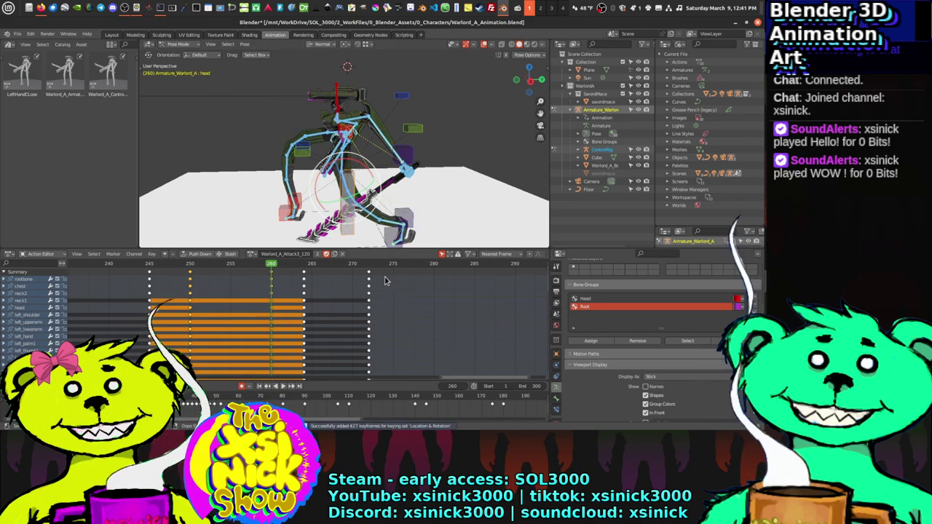
drag(366, 312, 295, 309)
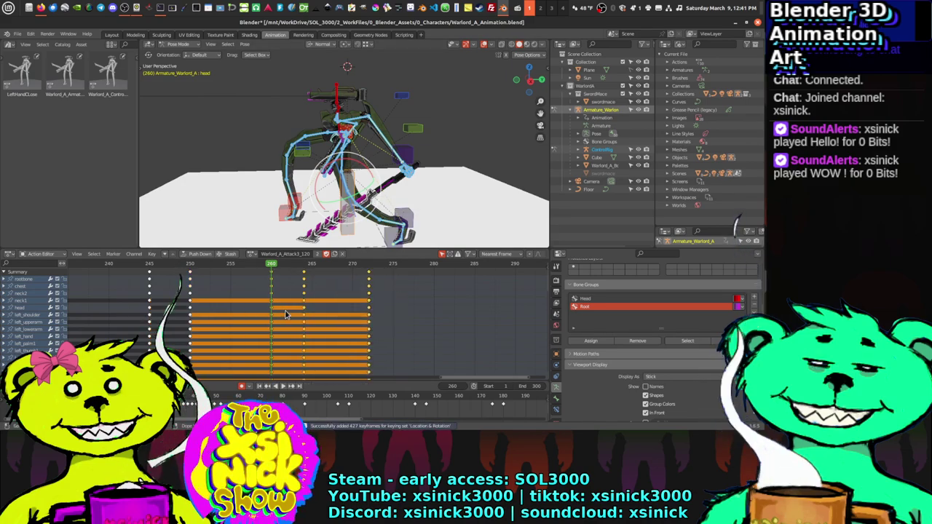
key(g)
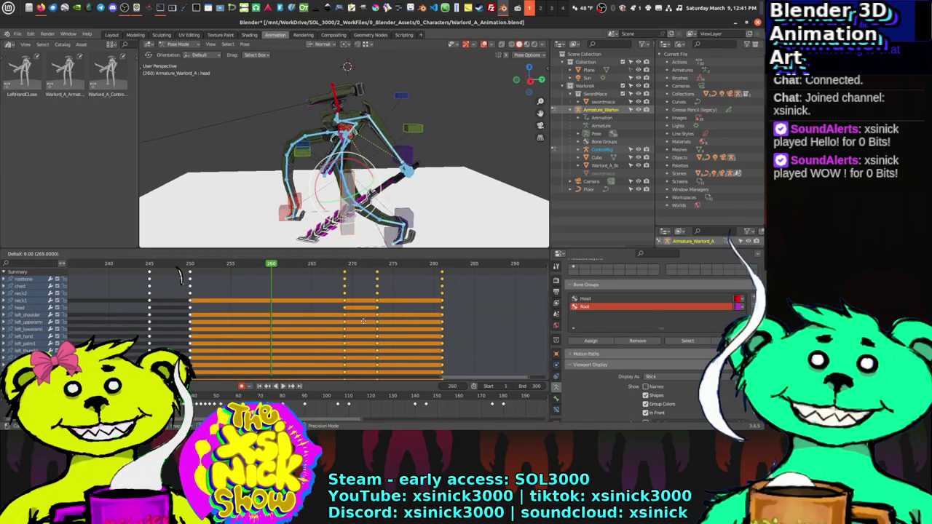
click(477, 321)
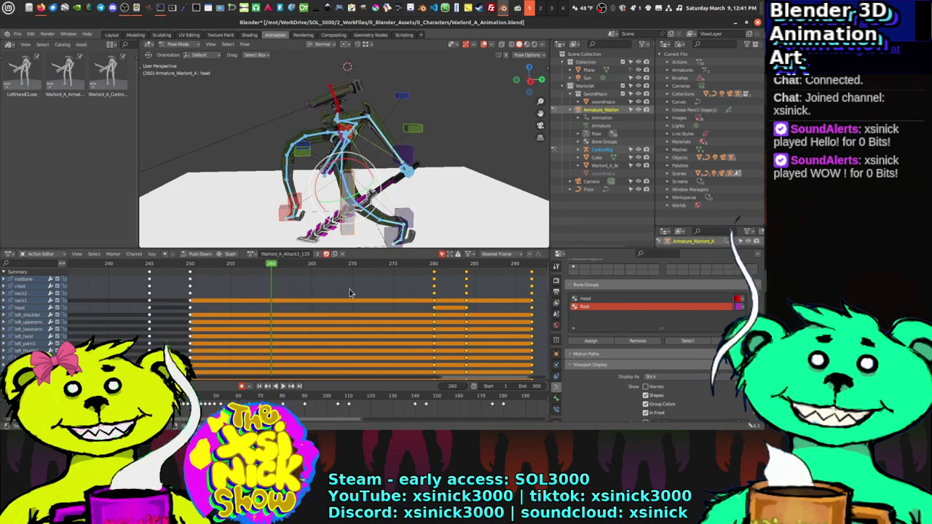
Step: Play and scrub between frames 238 and 279 to review the new timing
key(space)
drag(275, 268, 189, 273)
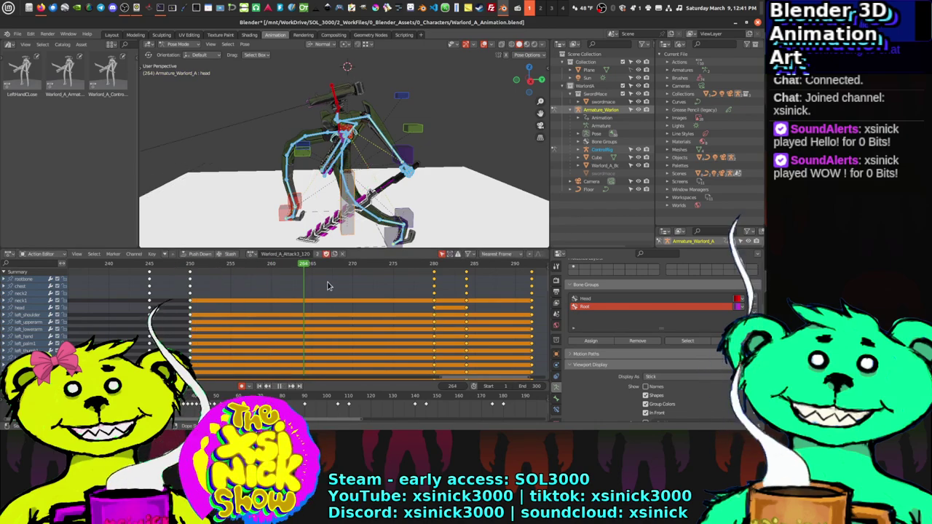
drag(435, 303, 281, 309)
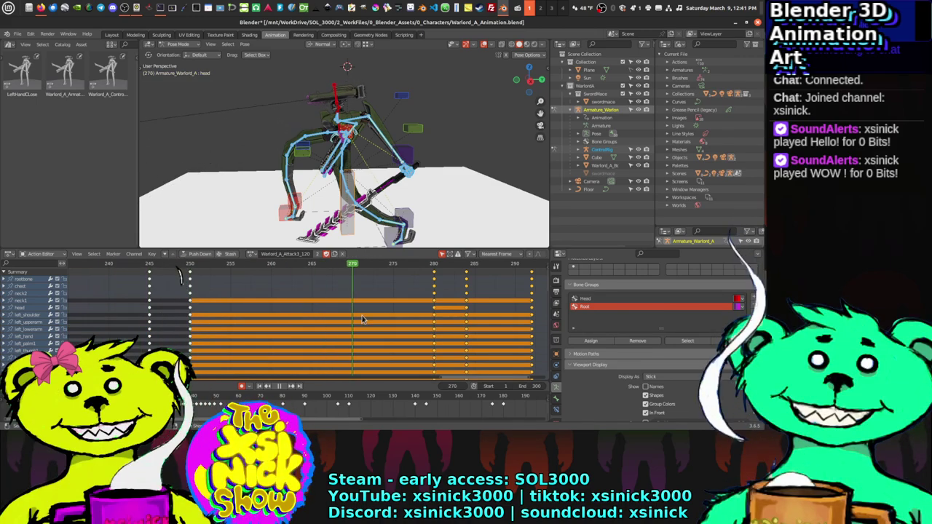
drag(362, 318, 532, 328)
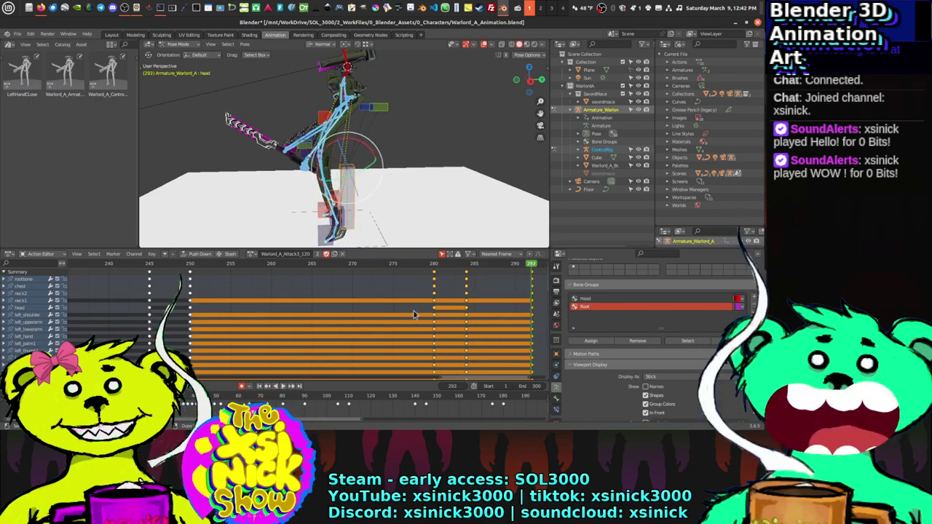
Step: Shift the keys from frame 280 onward one frame later
middle_drag(533, 291, 447, 289)
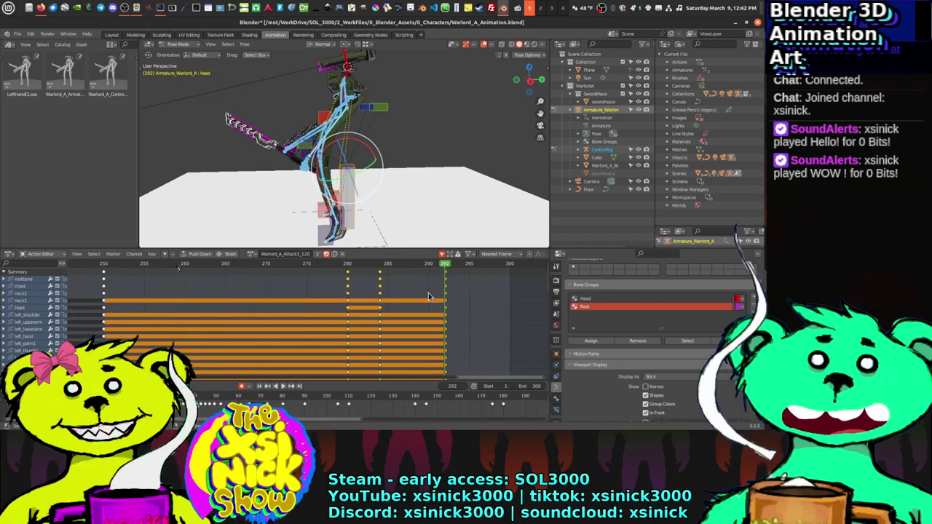
drag(442, 266, 379, 275)
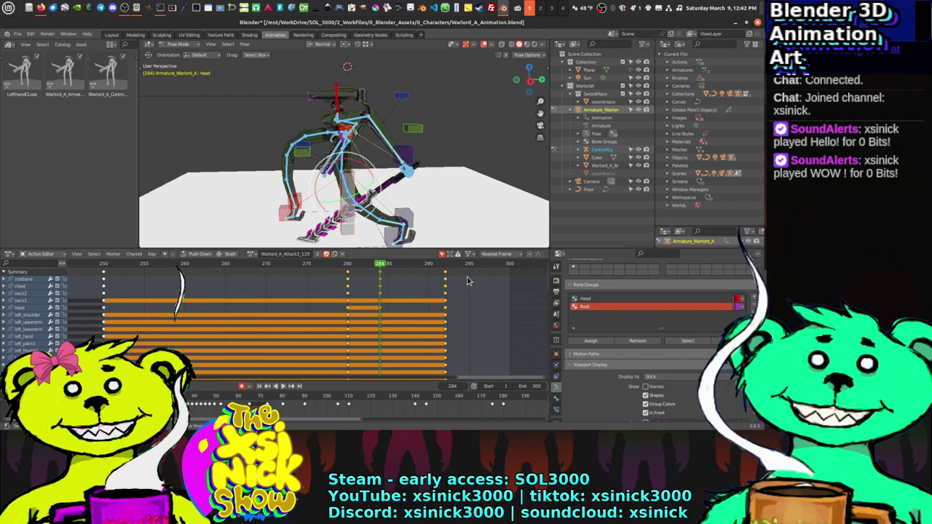
drag(463, 271, 362, 344)
key(g)
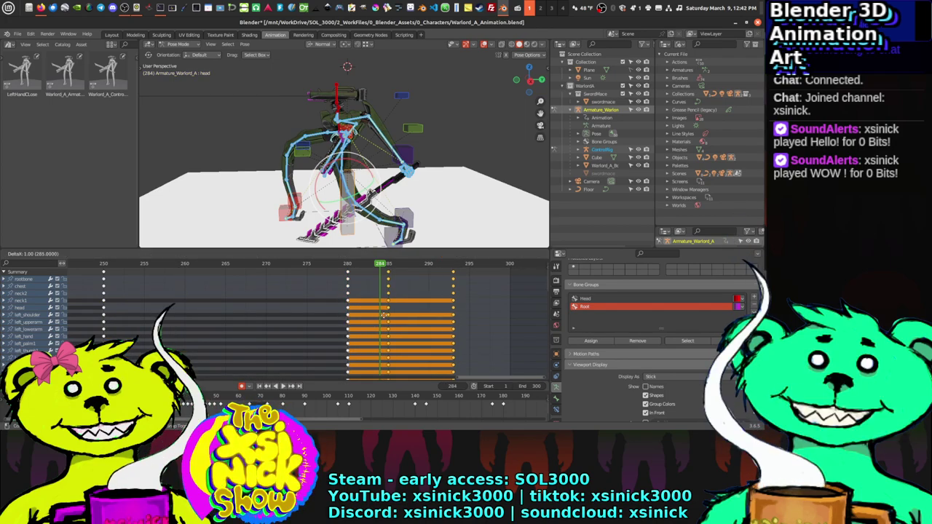
click(385, 317)
Step: Move the last keyframe column to frame 295 and preview the playback
drag(472, 274, 432, 370)
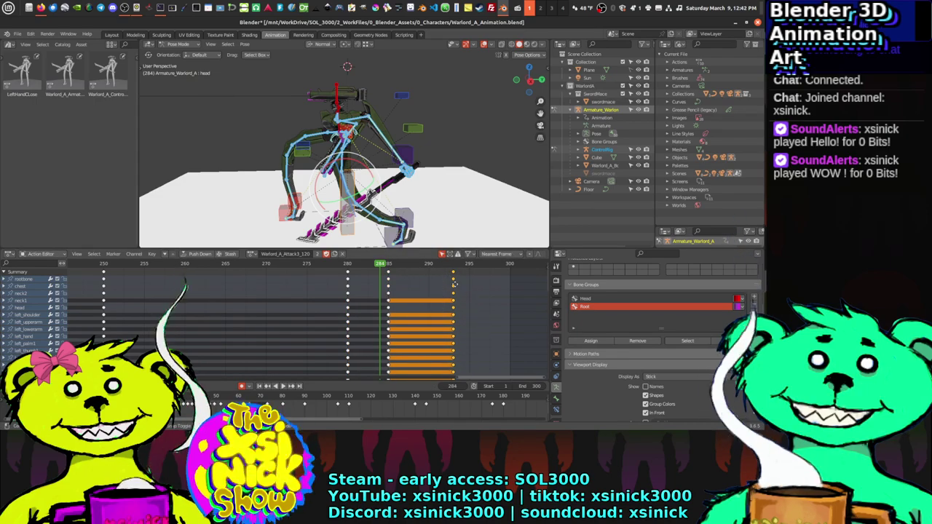
key(g)
click(469, 283)
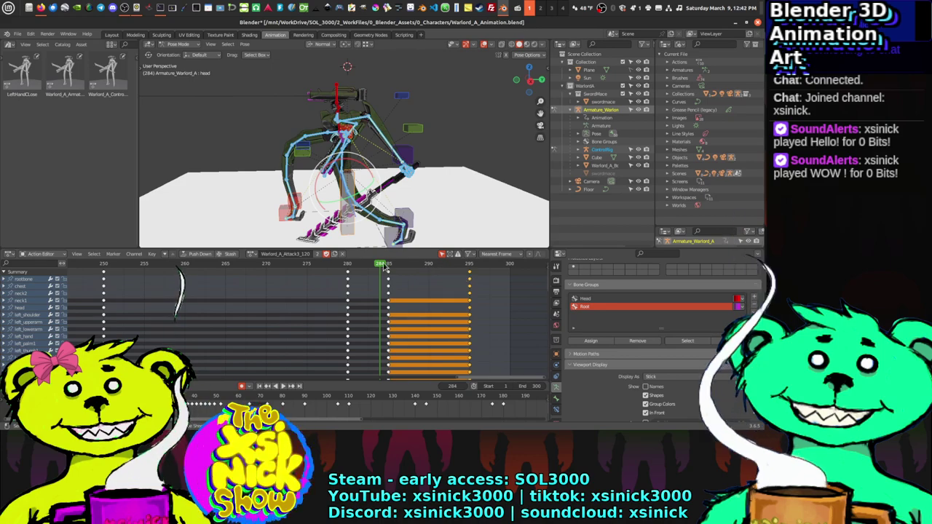
key(space)
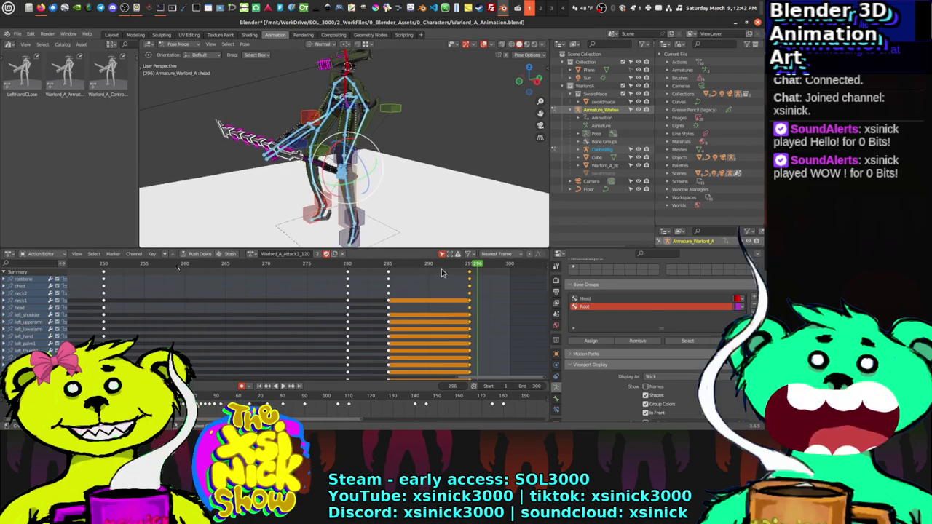
key(space)
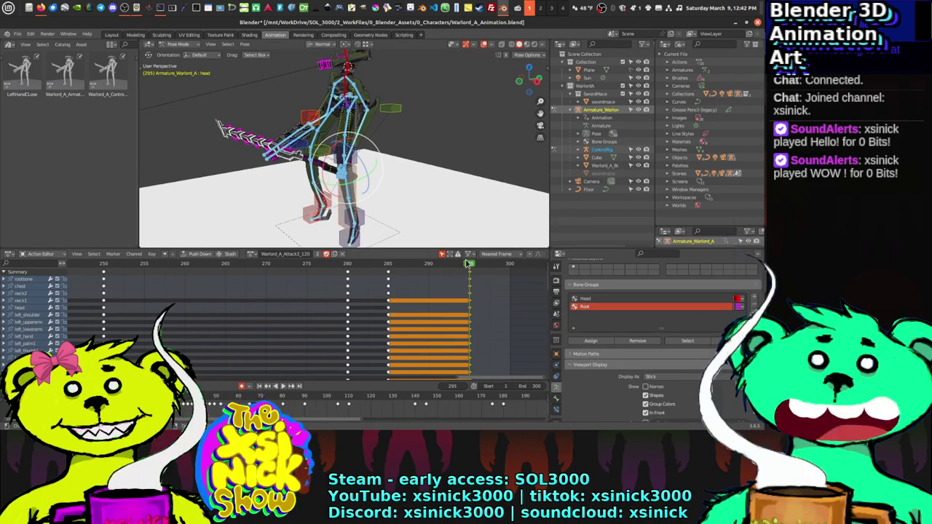
Step: Save the blend file and step forward toward the final frame
key(ctrl+s)
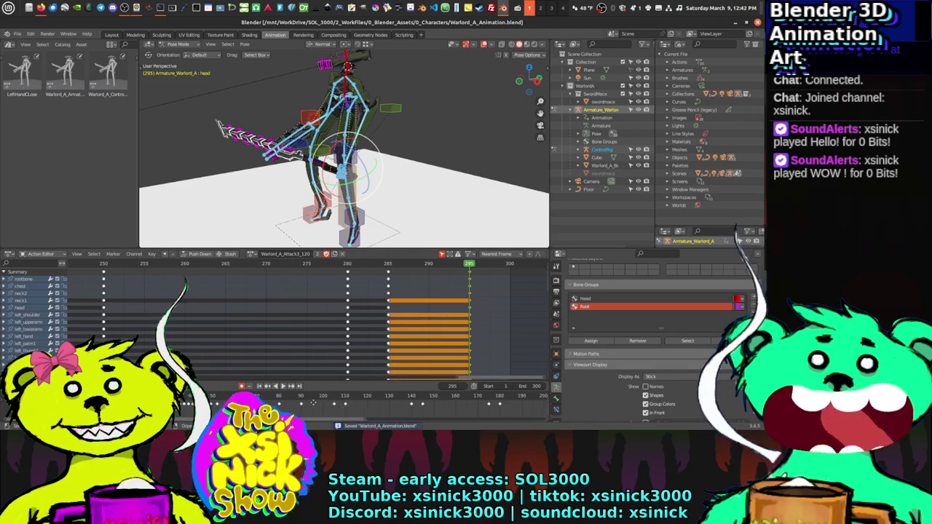
ctrl+scroll(289, 401, right, 5)
ctrl+scroll(290, 400, left, 3)
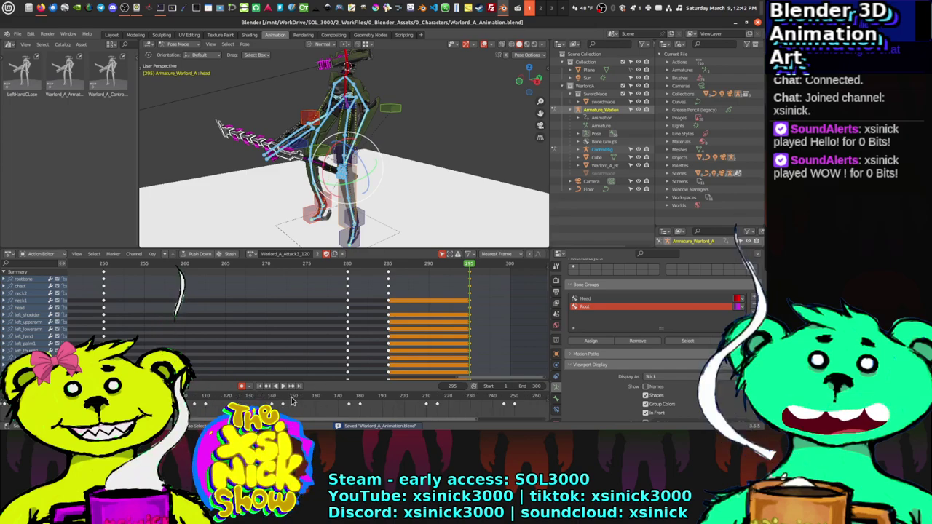
key(Right)
key(Right)
key(Right)
key(Right)
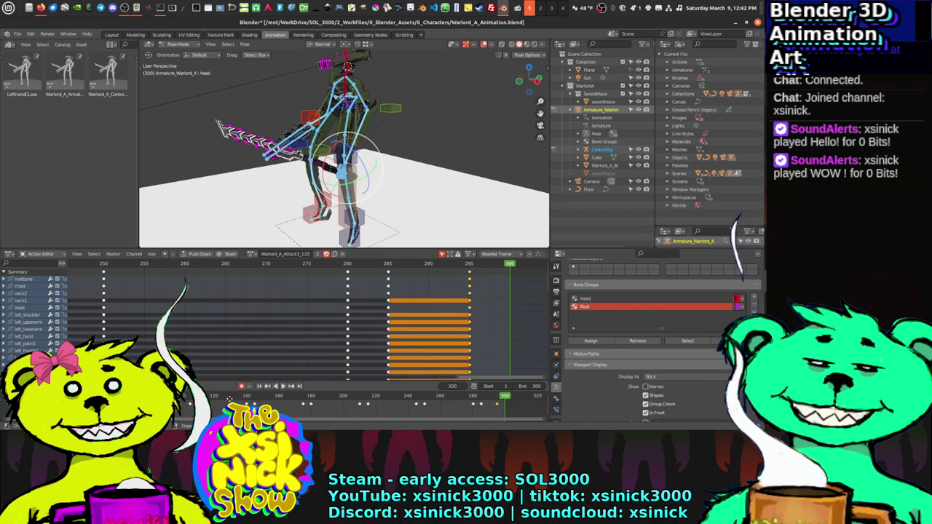
Step: Return to frame 0, save Warlord_A_Animation.blend, and play the attack from the start
ctrl+scroll(229, 400, left, 1)
scroll(260, 325, down, 5)
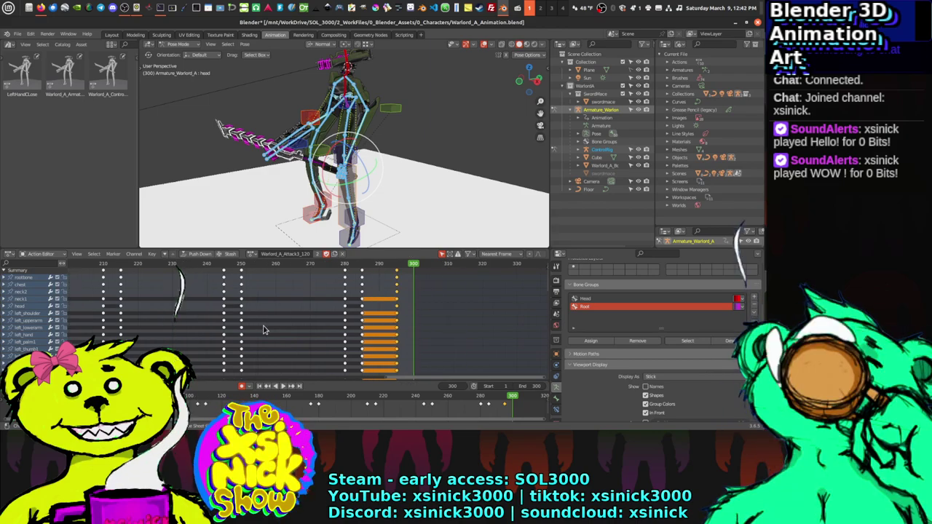
scroll(306, 330, down, 6)
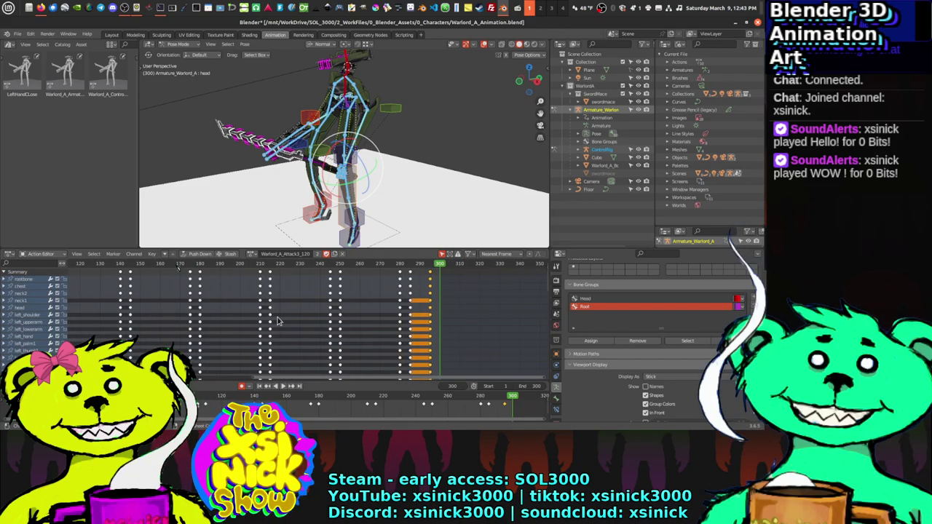
middle_drag(284, 319, 369, 324)
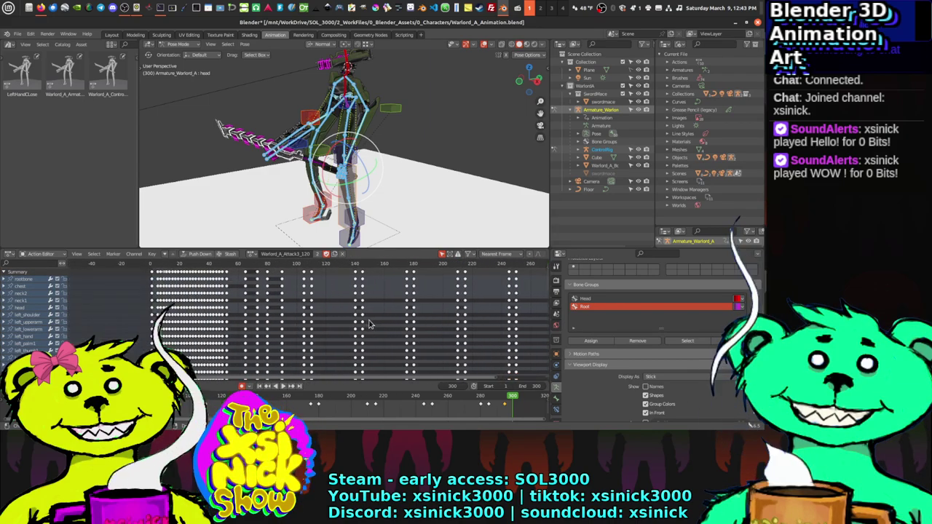
click(150, 265)
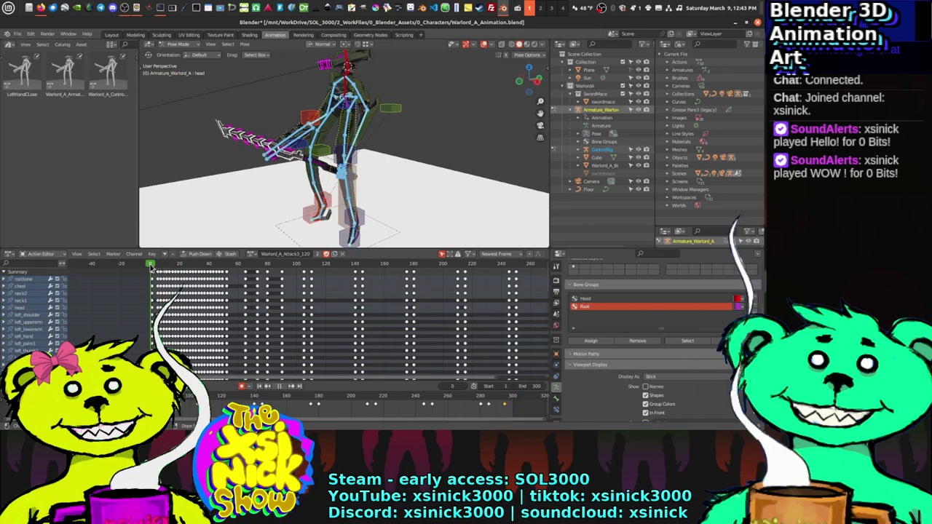
key(ctrl+s)
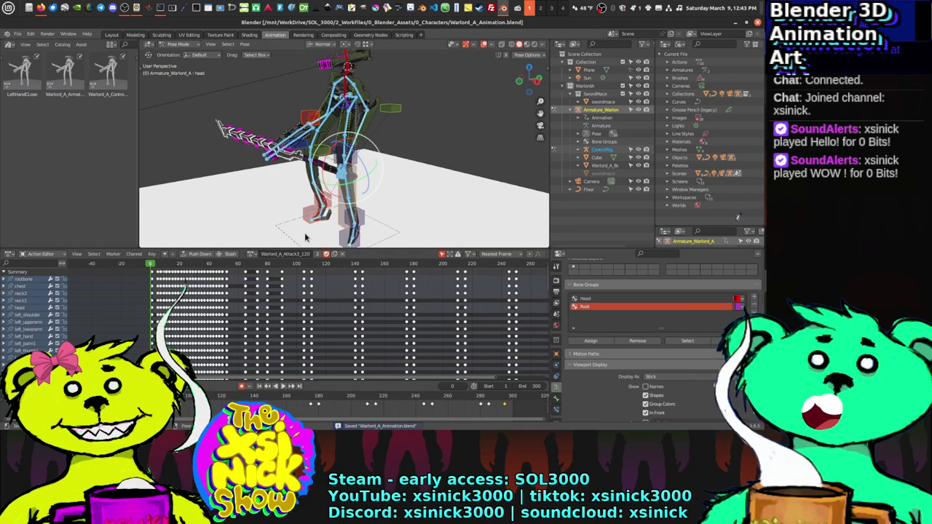
click(287, 387)
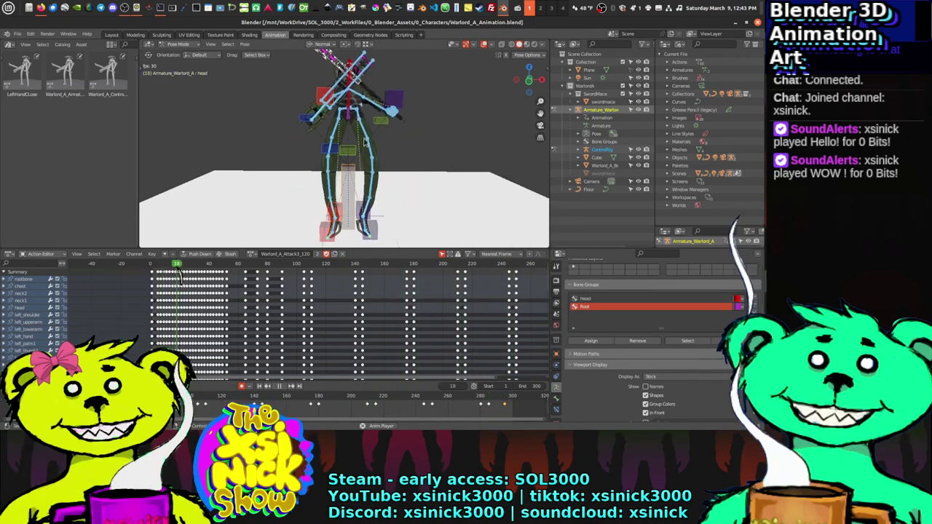
Step: Move the selected final keyframes 5 frames later, ending on frame 300
ctrl+scroll(348, 329, right, 5)
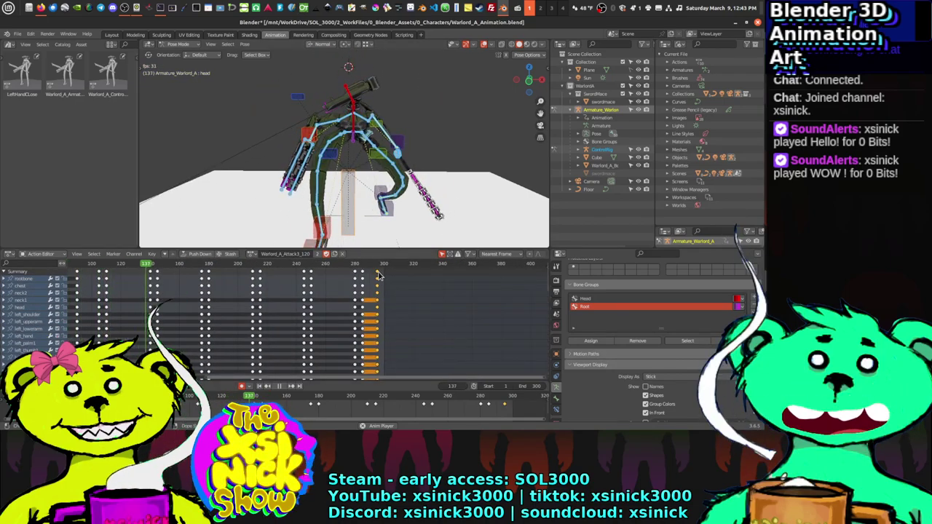
key(g)
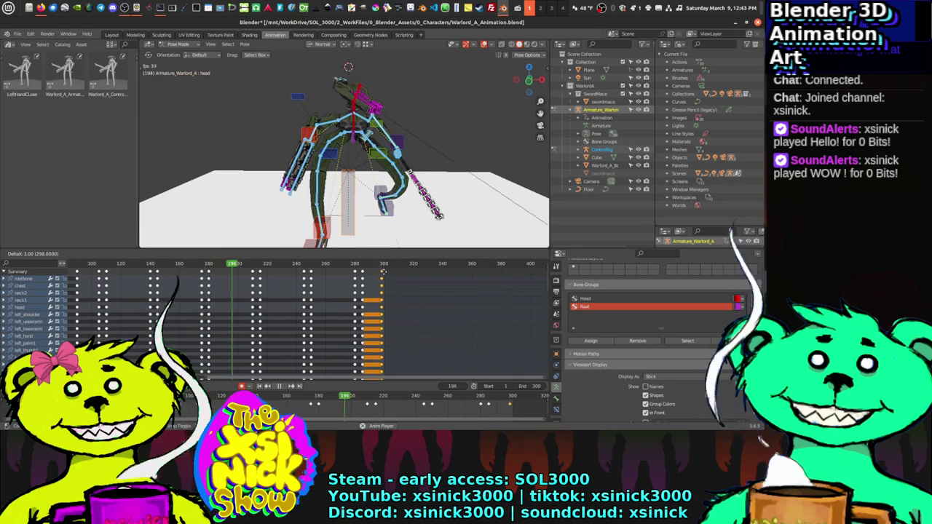
click(178, 269)
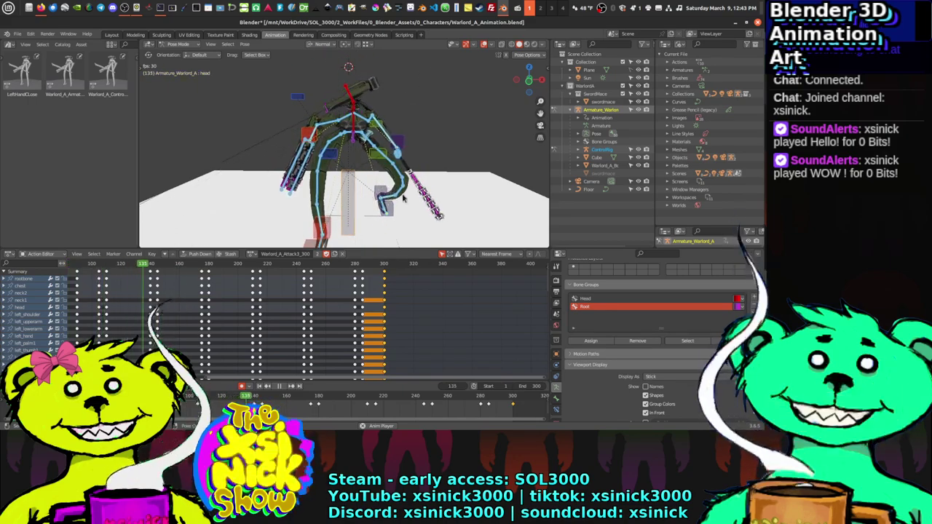
Step: Select all armature bones, save, stop at frame 255, and list the ControlRig's actions
click(610, 151)
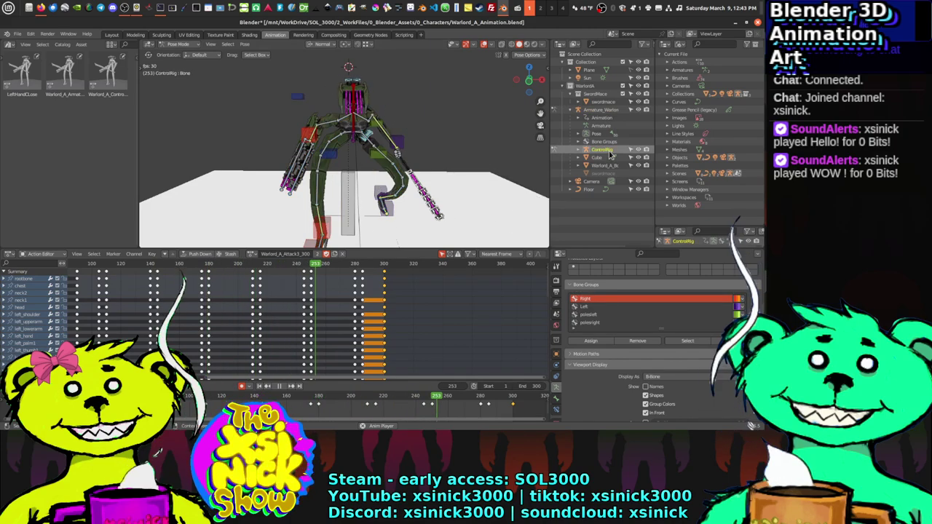
click(585, 110)
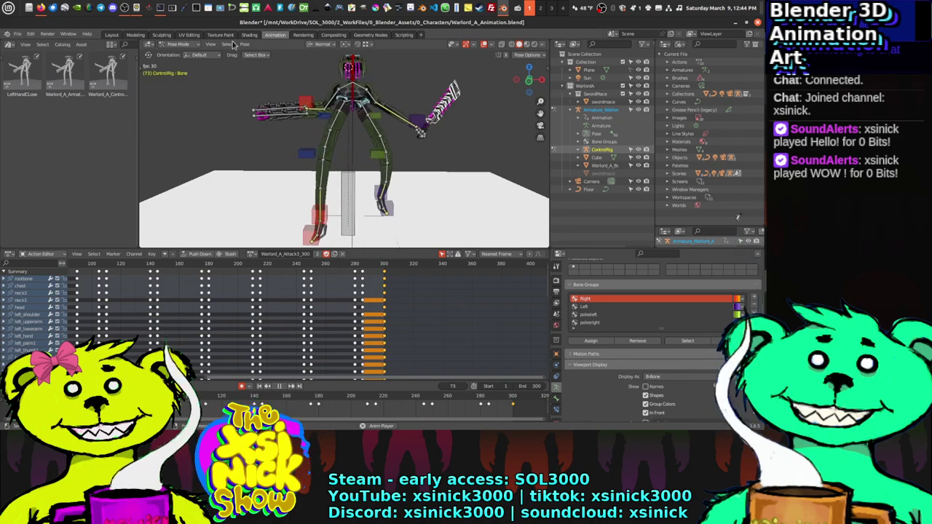
key(a)
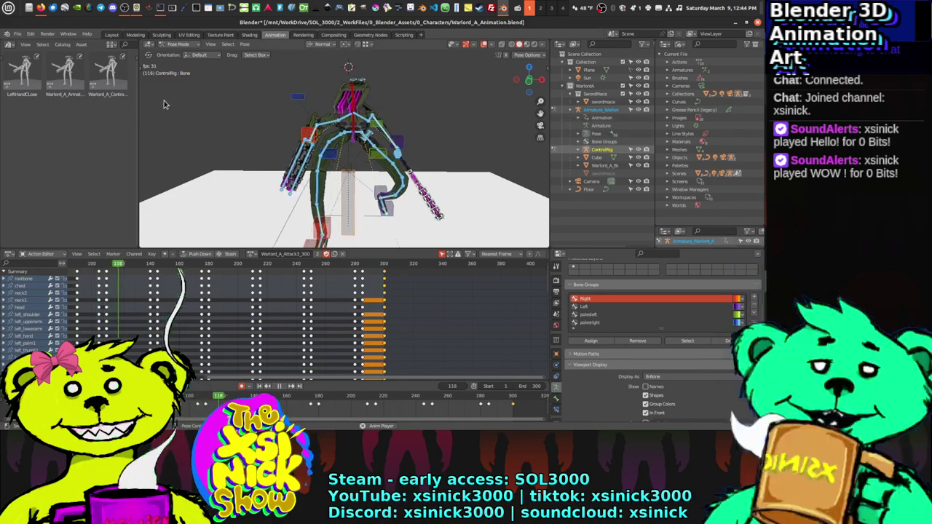
click(16, 34)
click(29, 87)
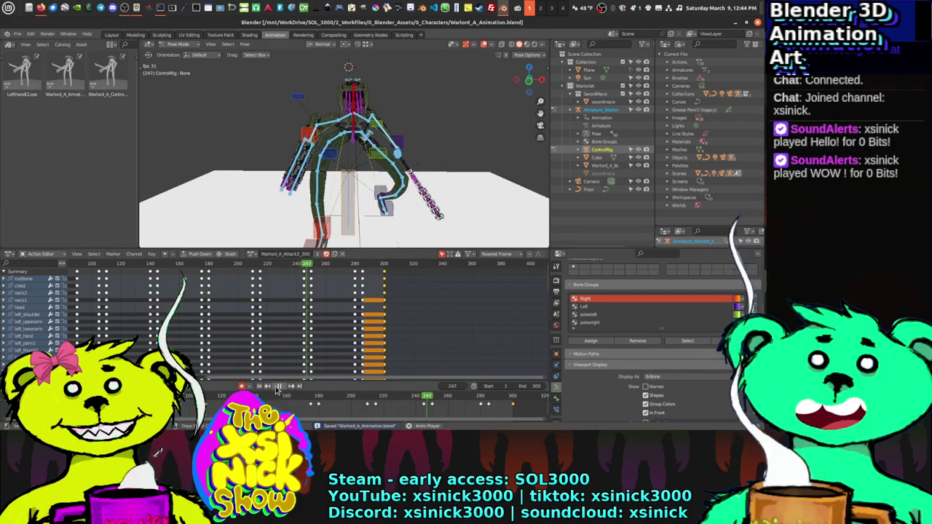
key(space)
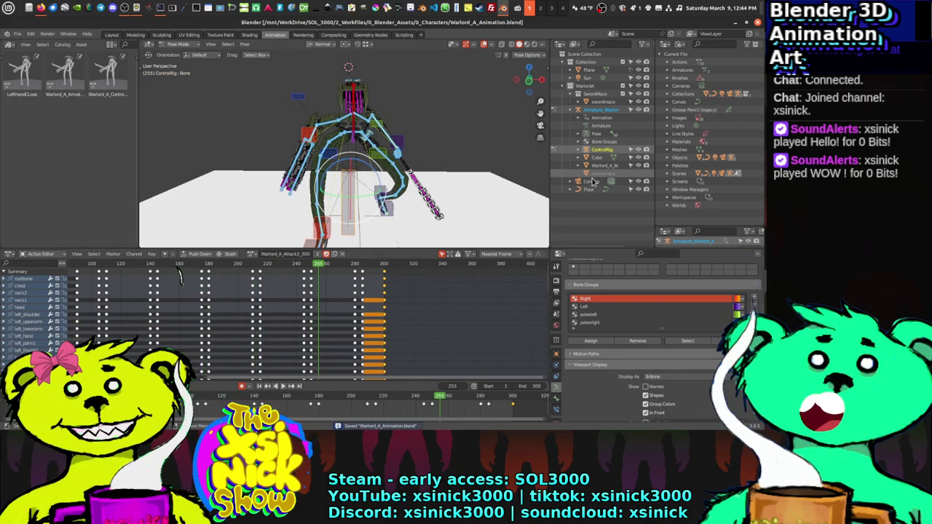
click(605, 151)
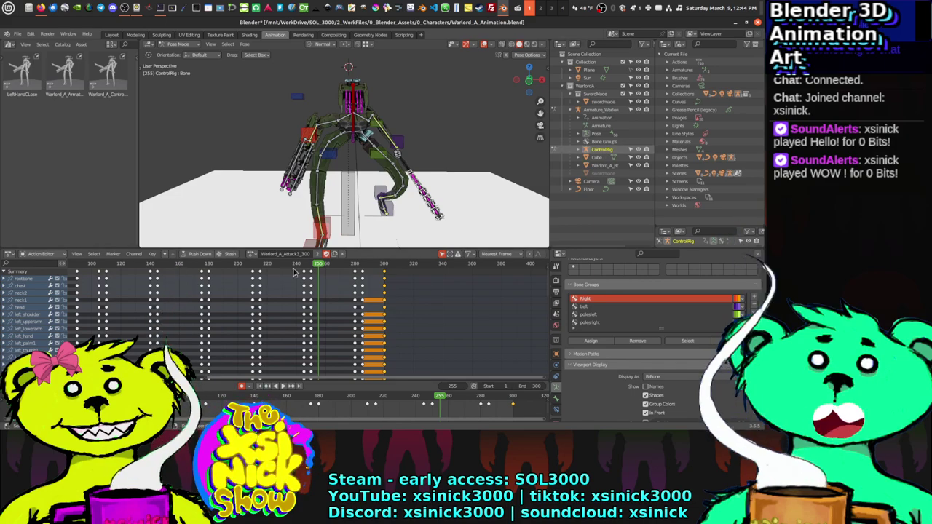
click(250, 254)
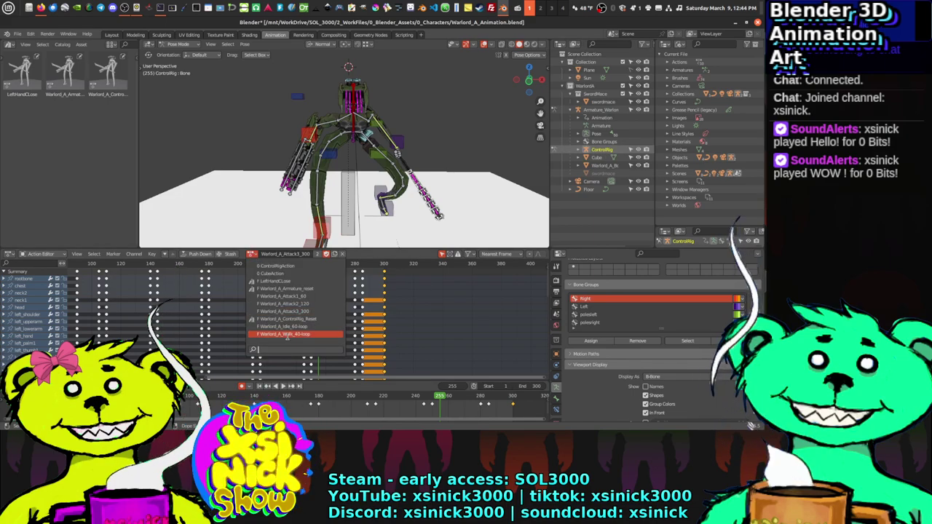
Step: Check the ControlRig and armature action lists, keeping Warlord_A_Attack3_300 assigned
click(309, 312)
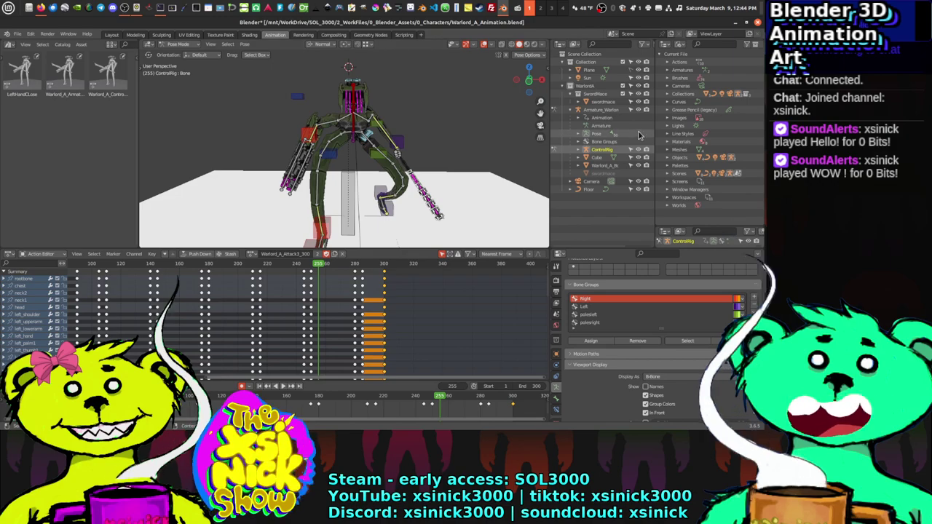
click(601, 110)
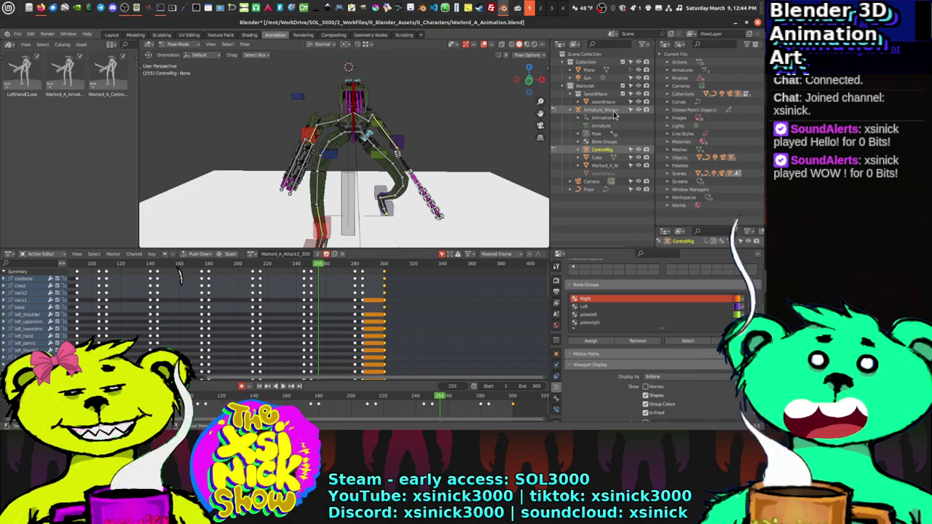
click(251, 254)
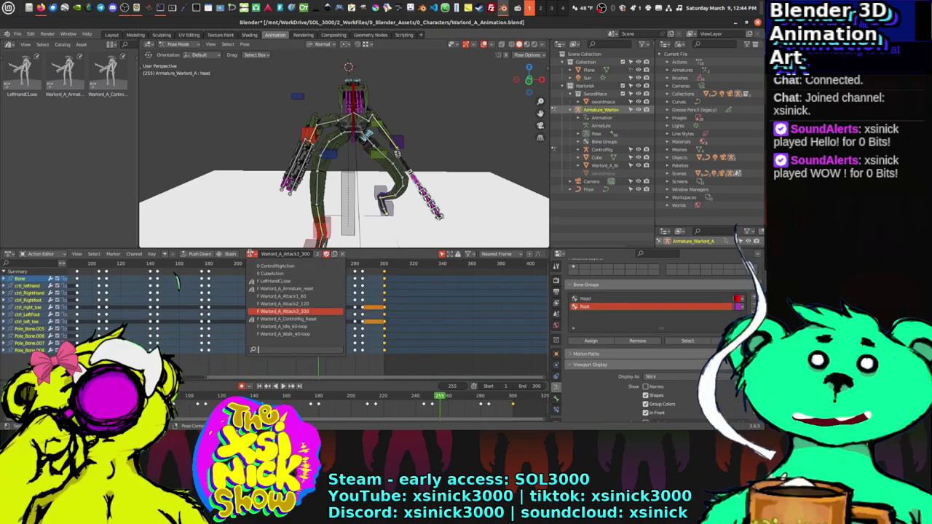
click(277, 312)
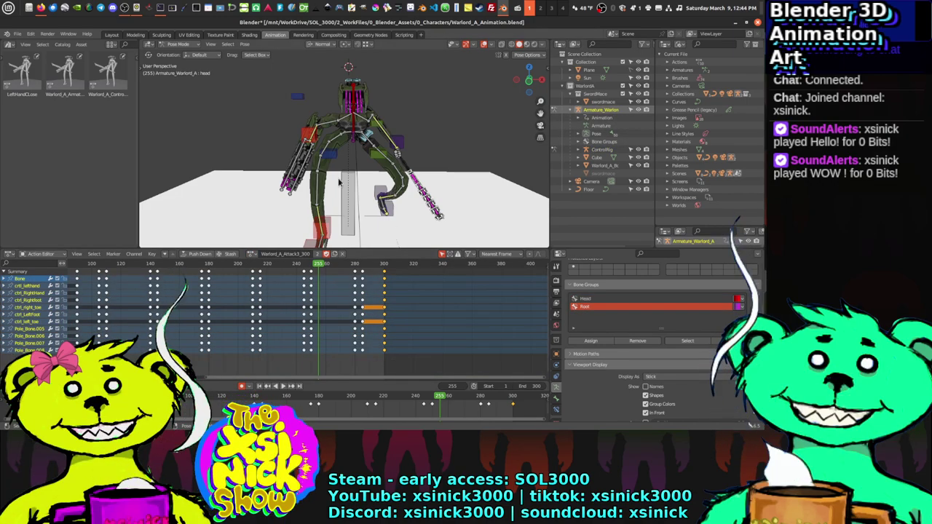
Step: Delete ControlRigAction and CubeAction from the Blender File actions list
click(666, 61)
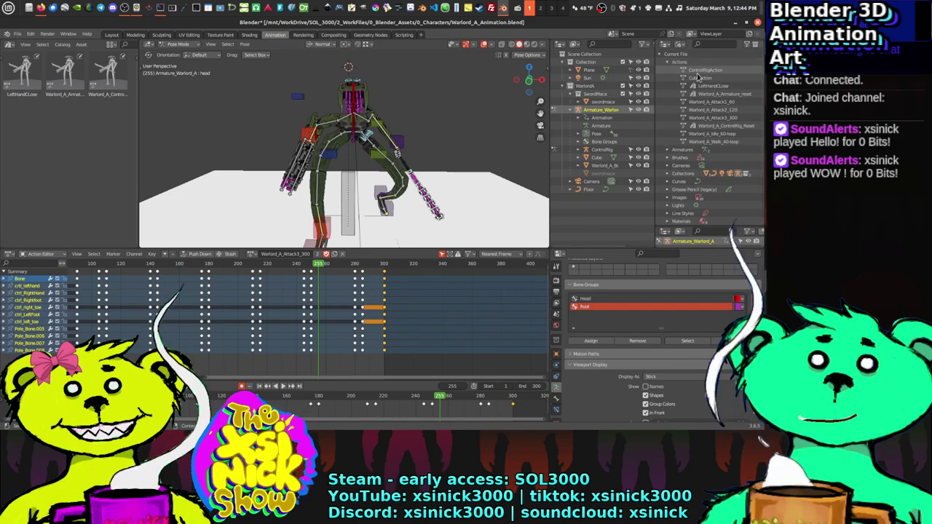
right_click(705, 73)
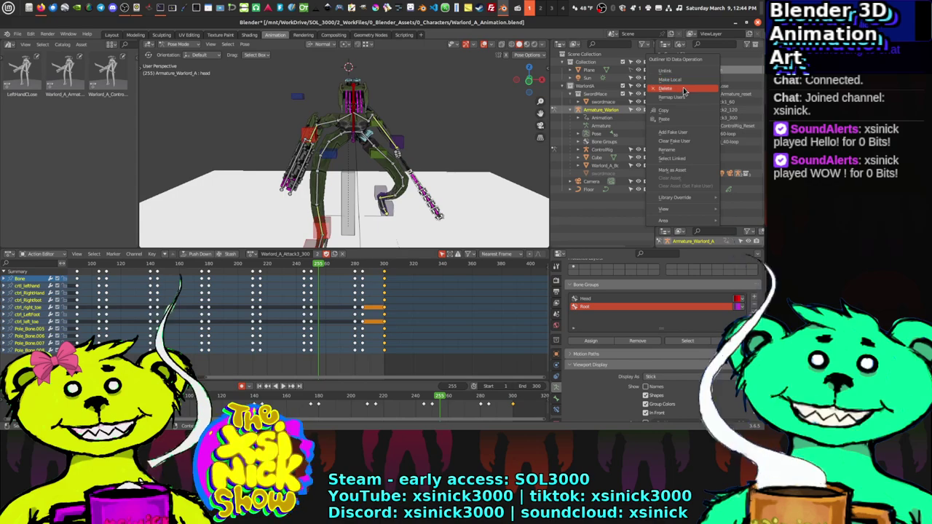
click(682, 89)
right_click(705, 70)
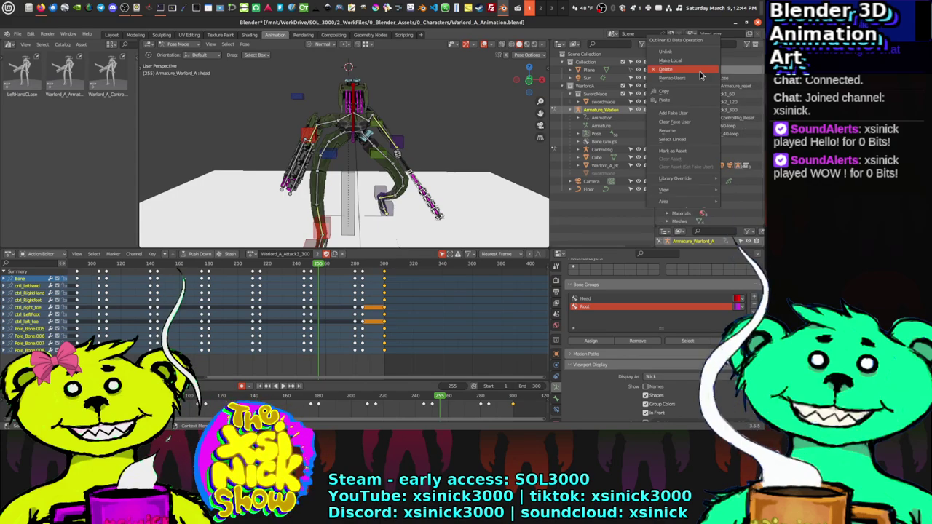
click(697, 70)
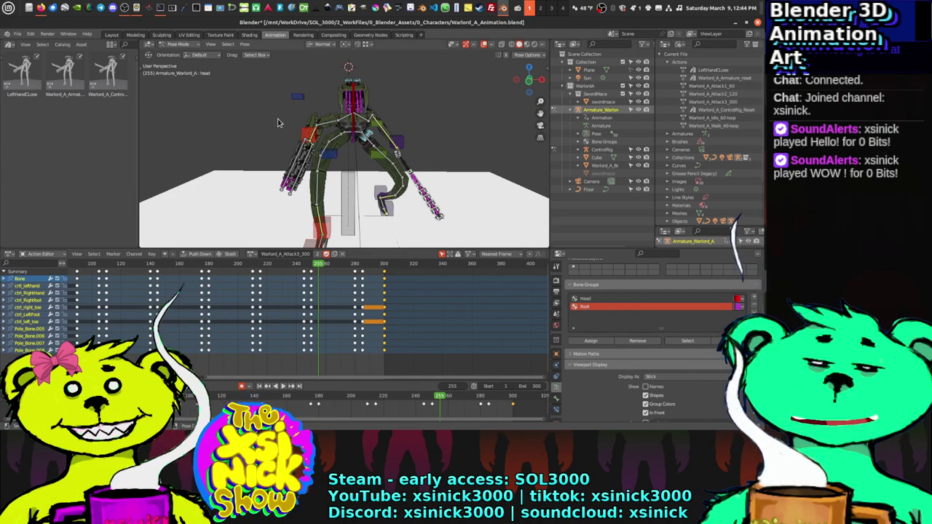
Step: Save the file, then save a backup copy as Warlord_A_Animation_bak.blend
click(18, 34)
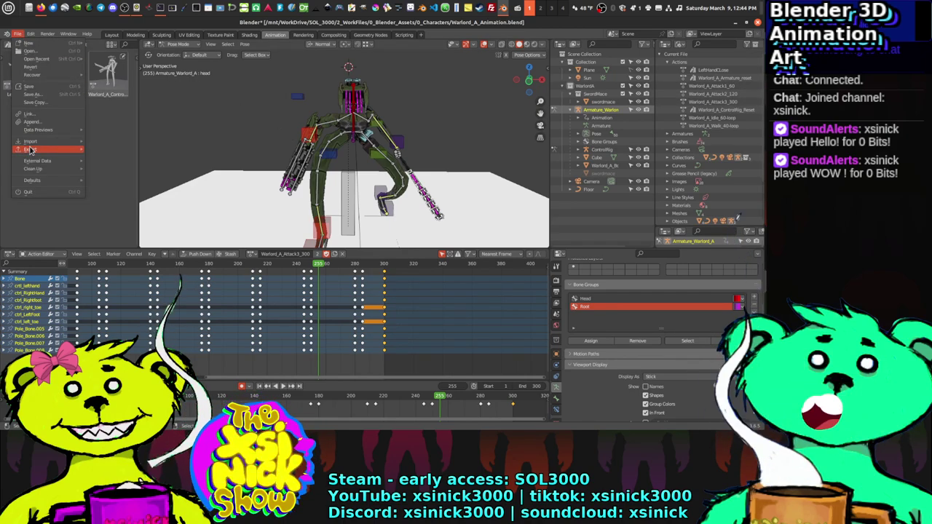
click(33, 85)
click(18, 34)
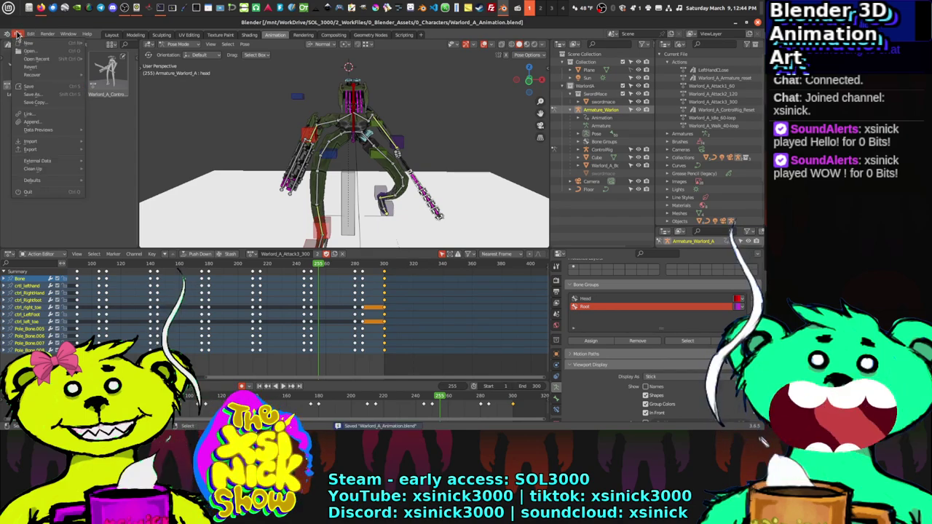
click(44, 95)
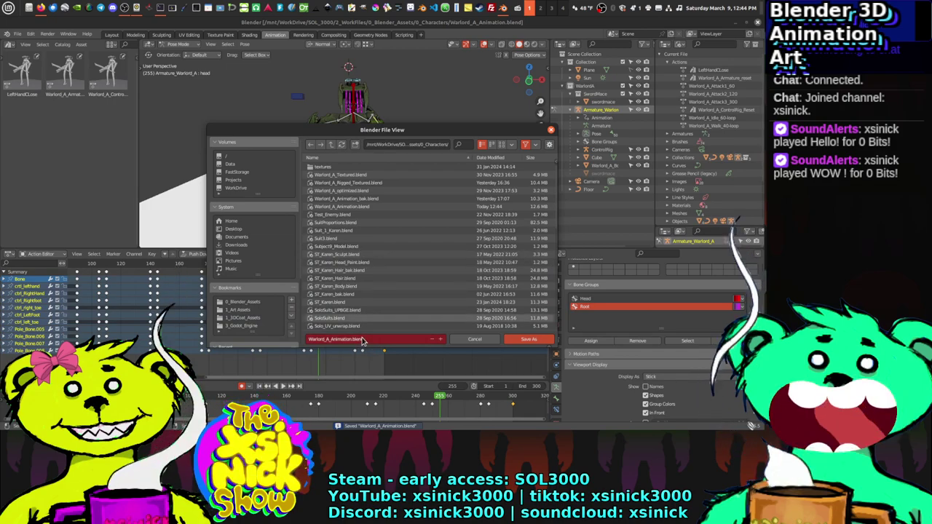
click(371, 200)
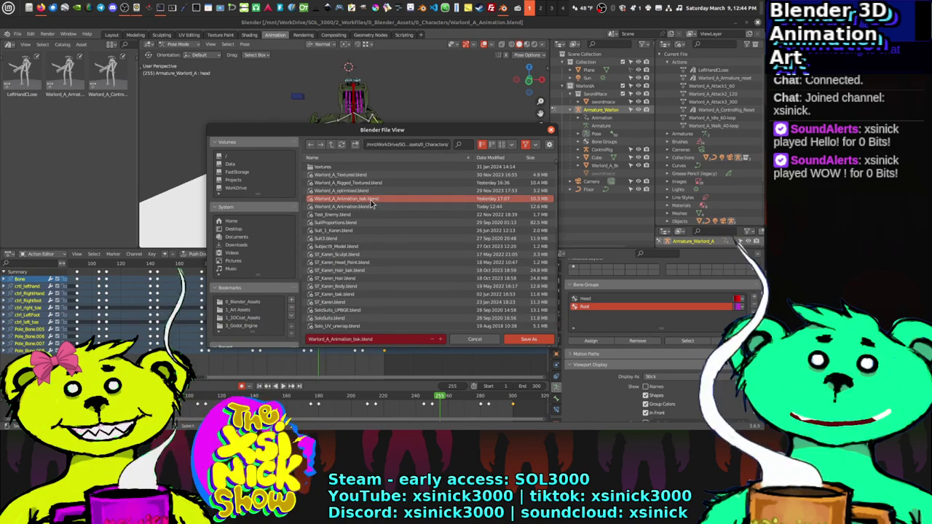
click(527, 340)
Step: Go back to working in Warlord_A_Animation.blend via Save As
click(22, 34)
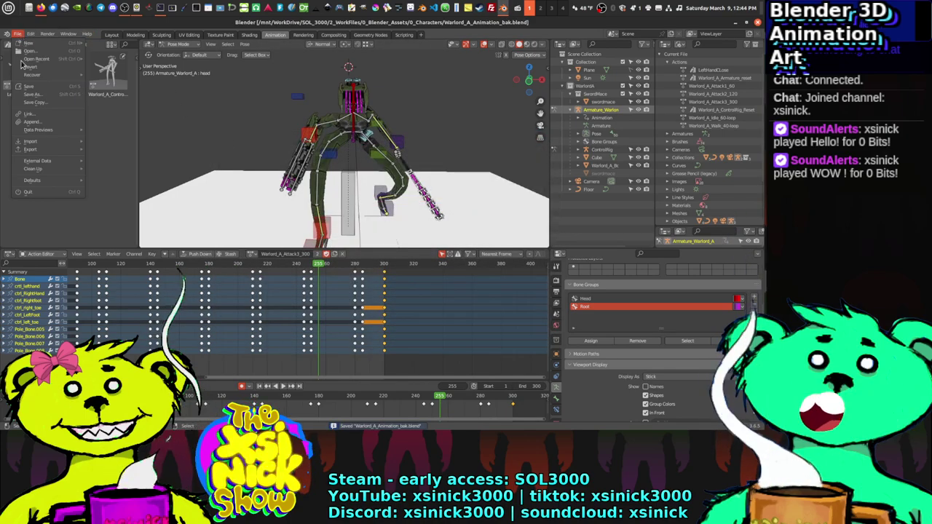
click(42, 97)
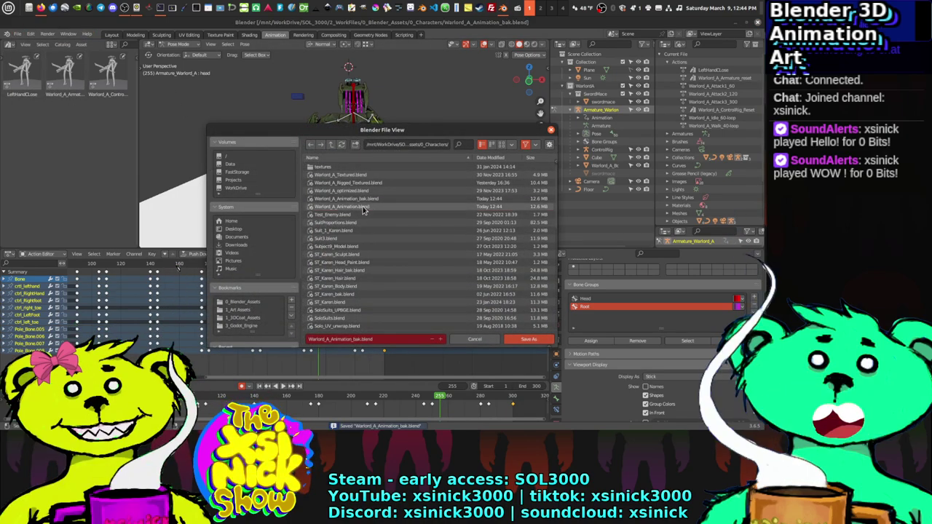
key(Escape)
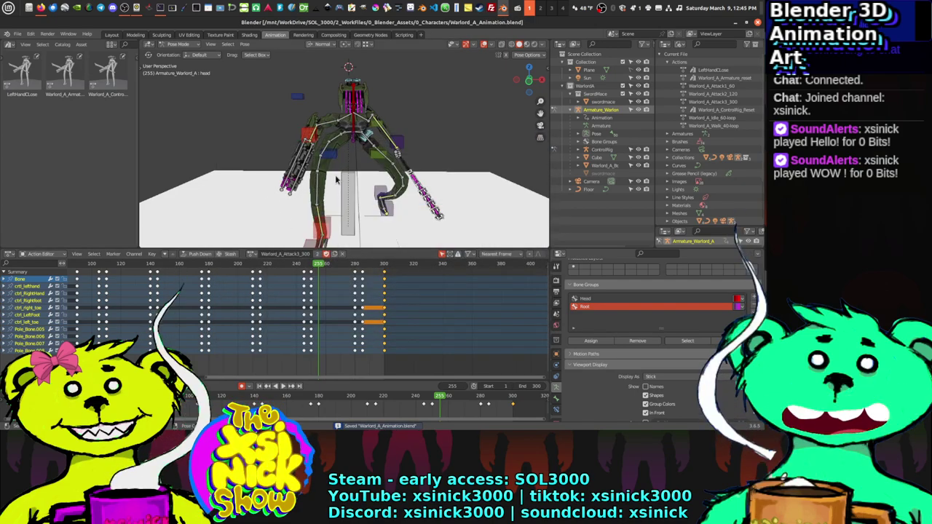
Step: Play Warlord_A_Attack3_300 from frame 1 with overlays hidden, viewing the mesh, then stop
ctrl+scroll(291, 334, left, 6)
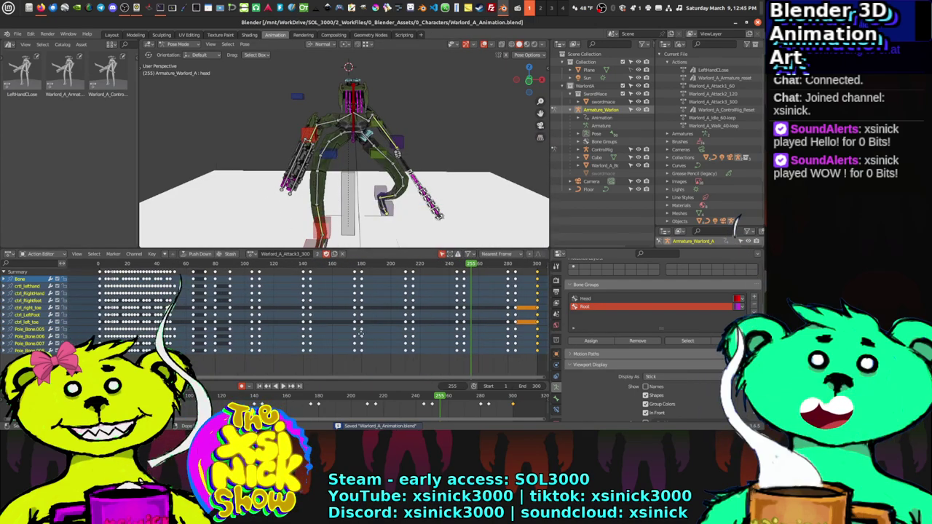
key(shift+Left)
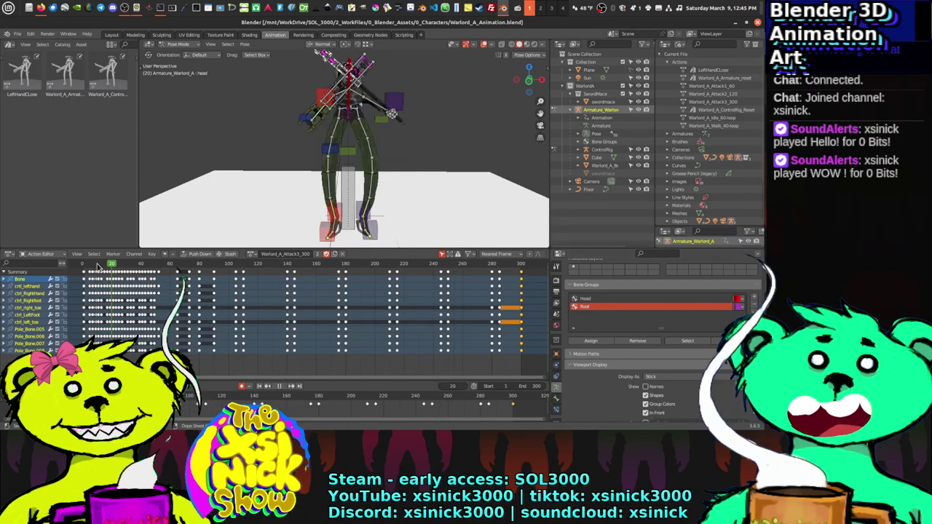
click(285, 388)
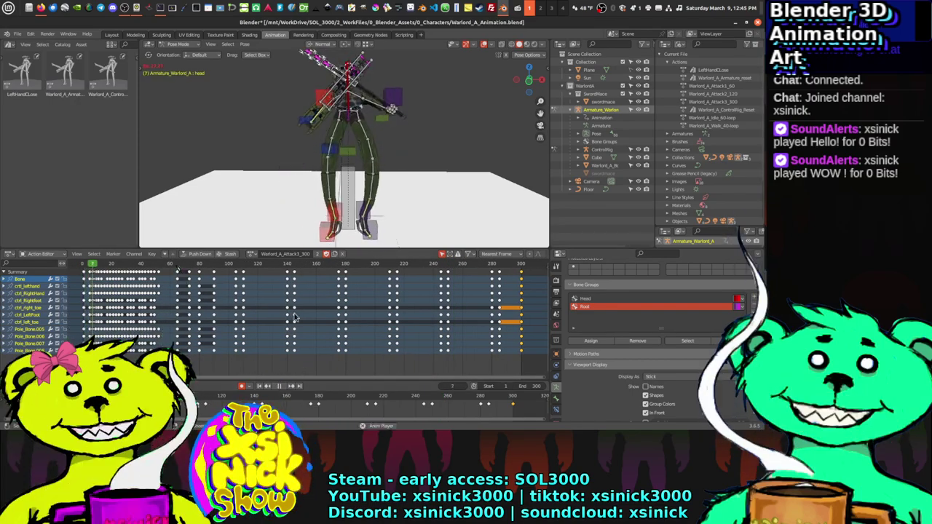
middle_drag(437, 131, 498, 60)
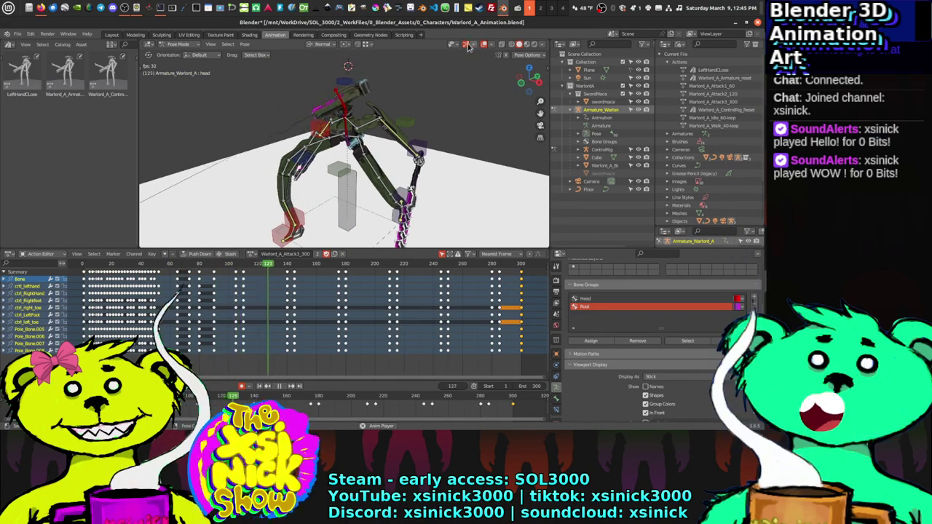
click(483, 45)
middle_drag(397, 146, 417, 137)
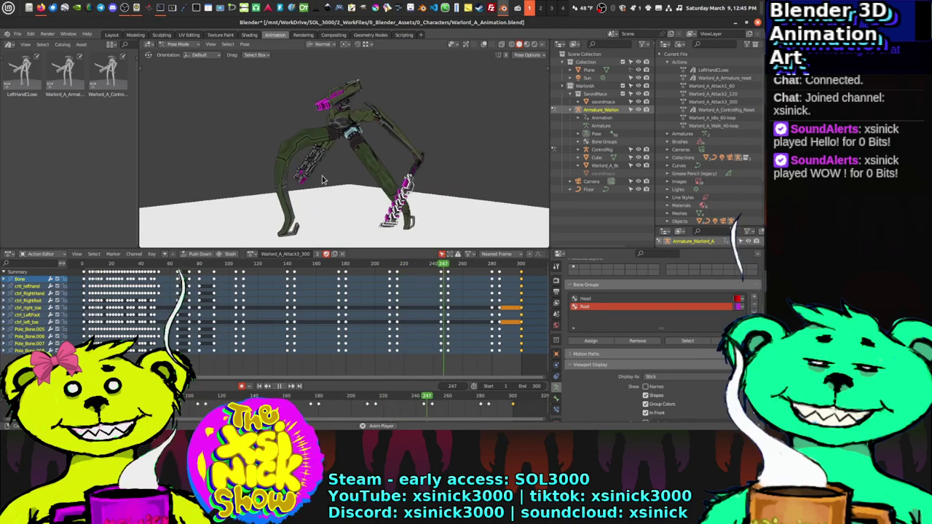
key(space)
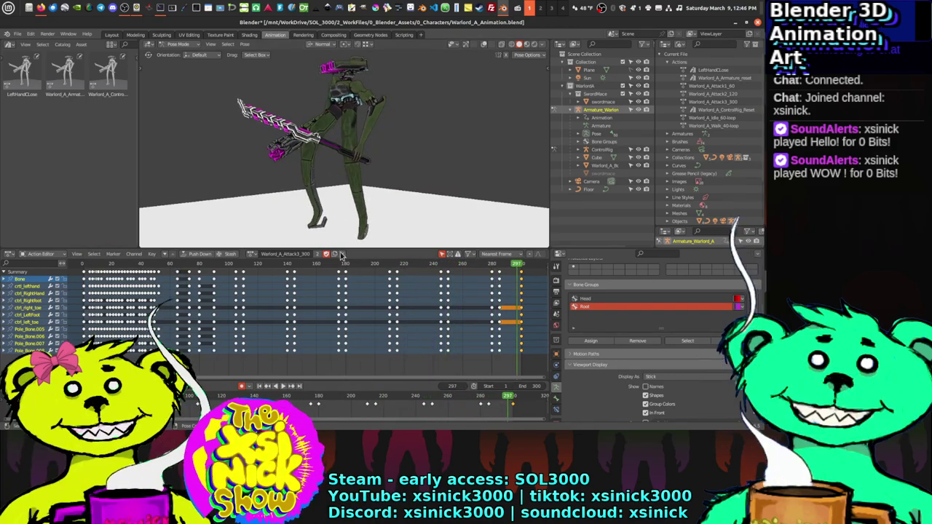
Step: Restore overlays, replay the opening frames 0–40, and return to frame 1 to inspect the feet
click(484, 44)
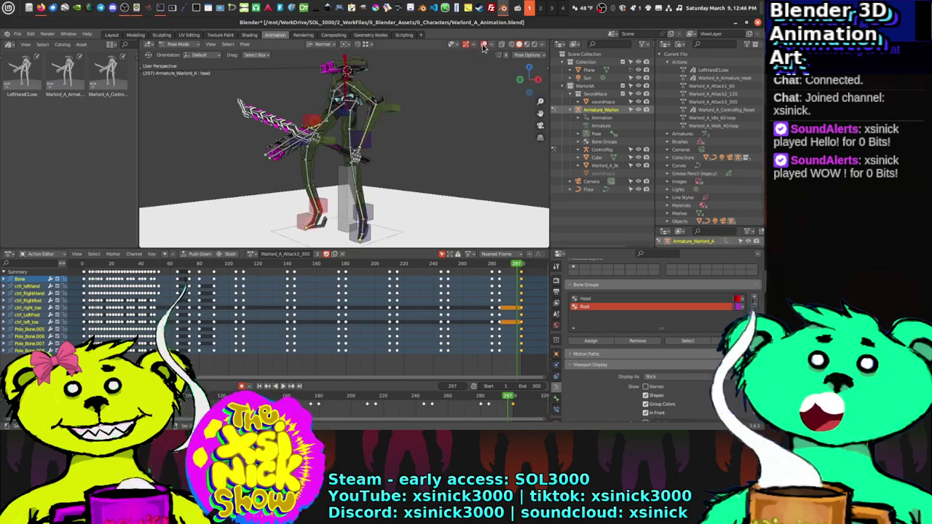
middle_drag(371, 125, 376, 153)
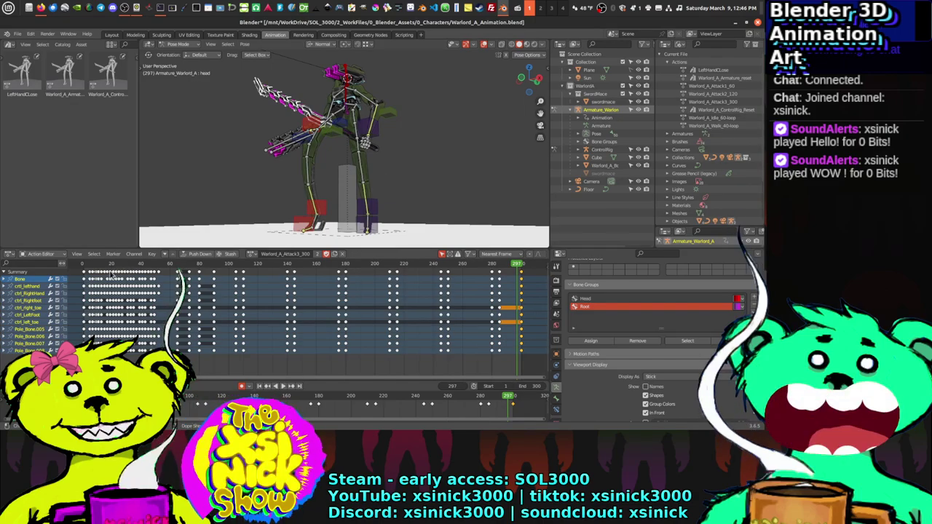
key(space)
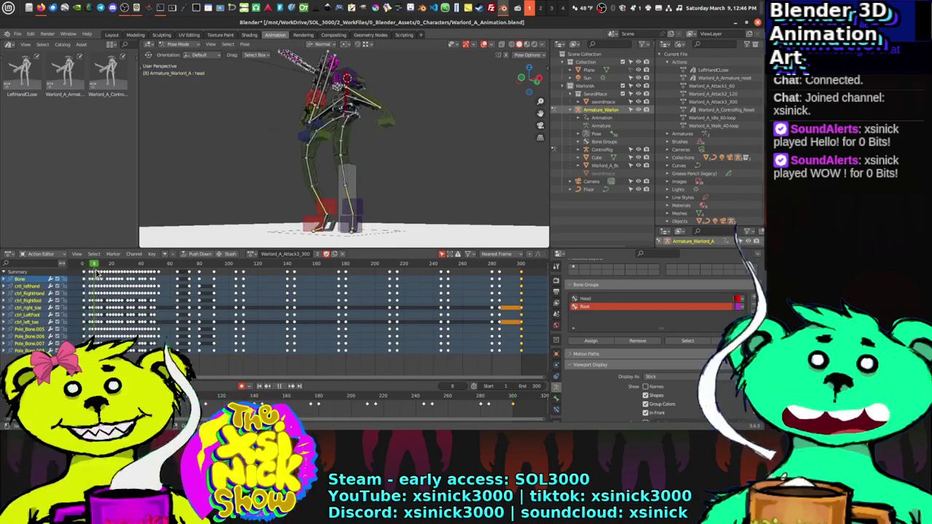
key(shift+Left)
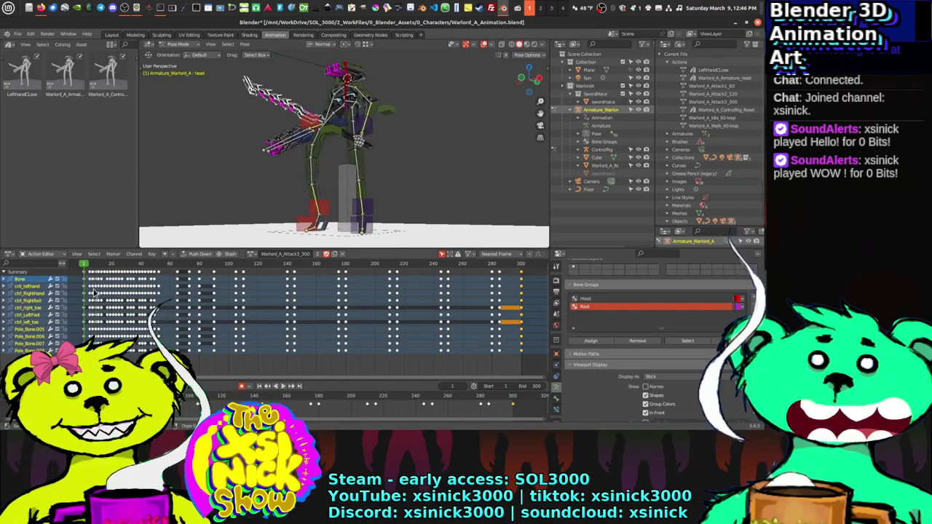
scroll(95, 294, up, 6)
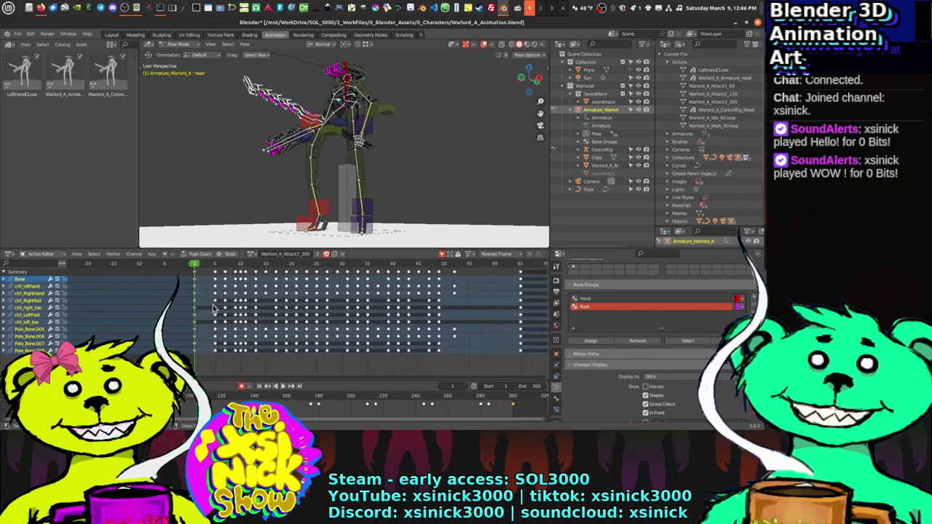
scroll(215, 304, up, 3)
key(space)
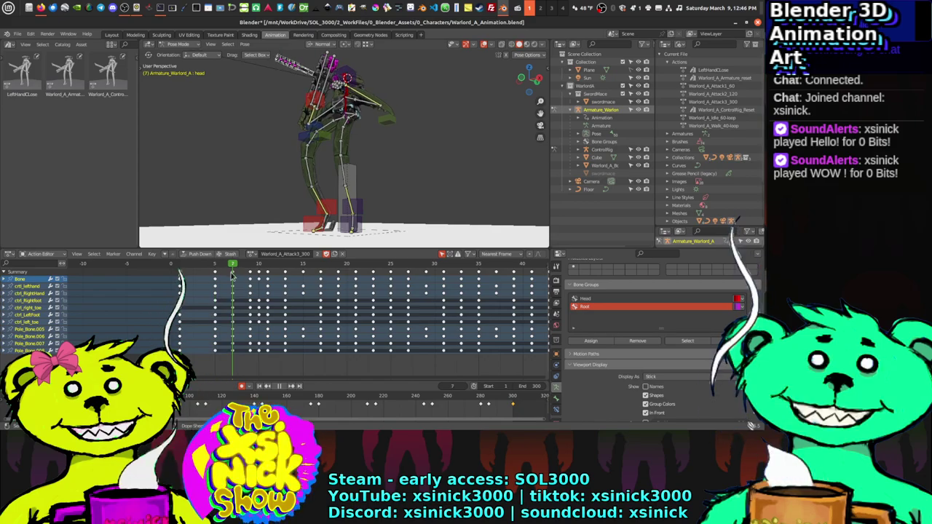
click(182, 275)
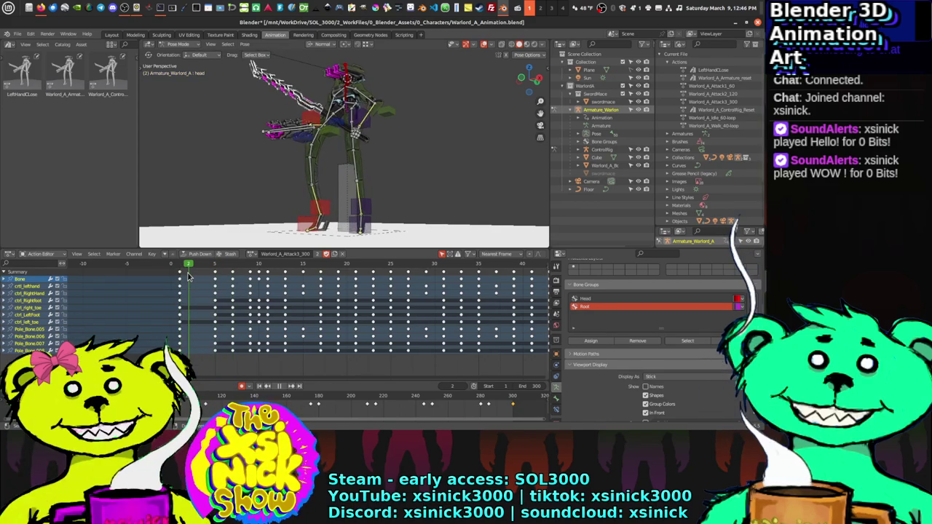
scroll(377, 219, up, 5)
Step: Inspect the left toe and left foot controls with the playhead around frame 3
click(370, 222)
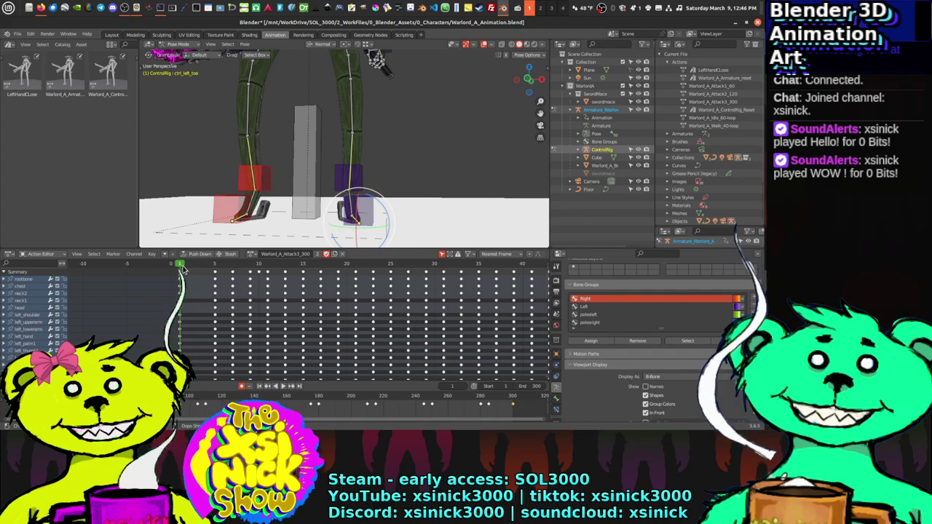
drag(183, 268, 197, 271)
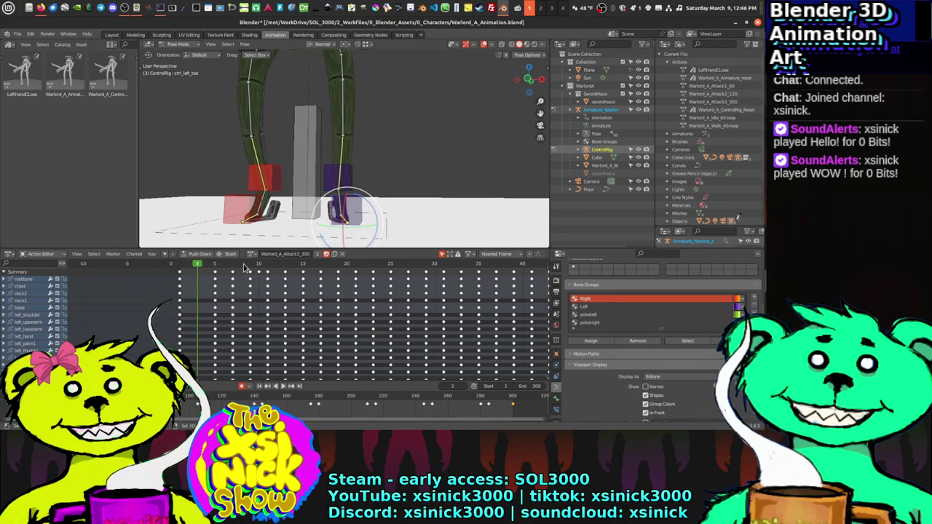
click(345, 184)
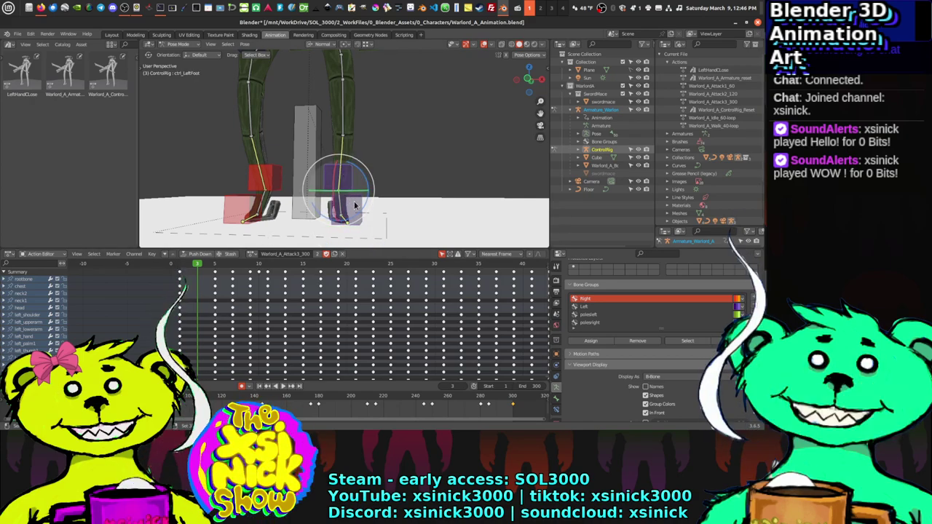
middle_drag(357, 210, 358, 208)
click(359, 205)
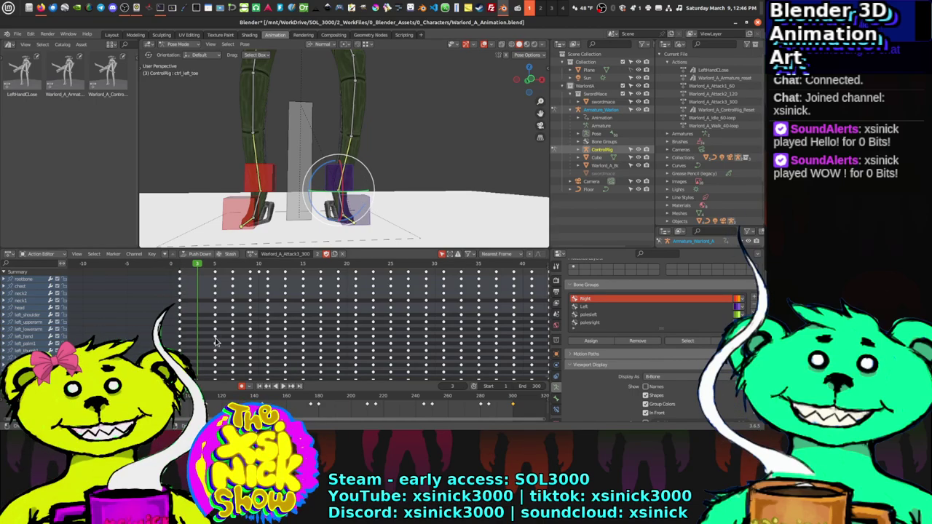
scroll(123, 291, down, 5)
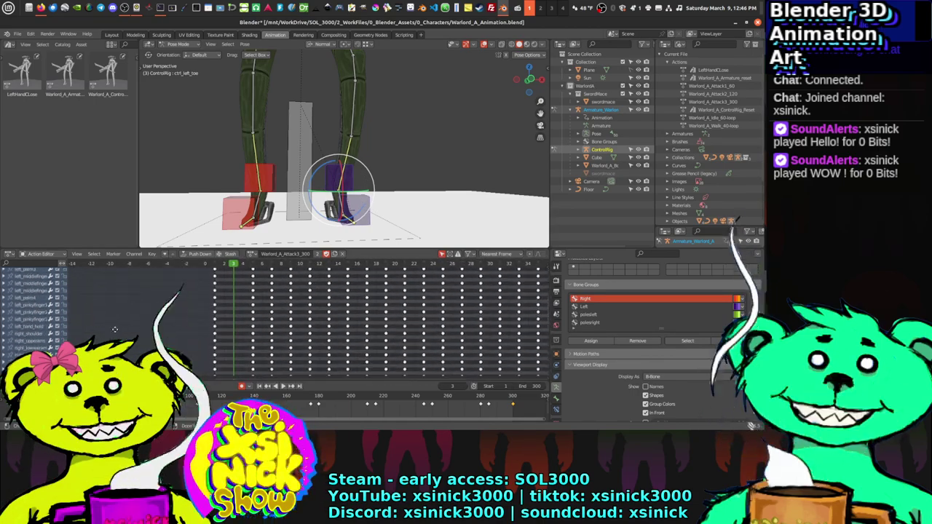
scroll(114, 330, down, 5)
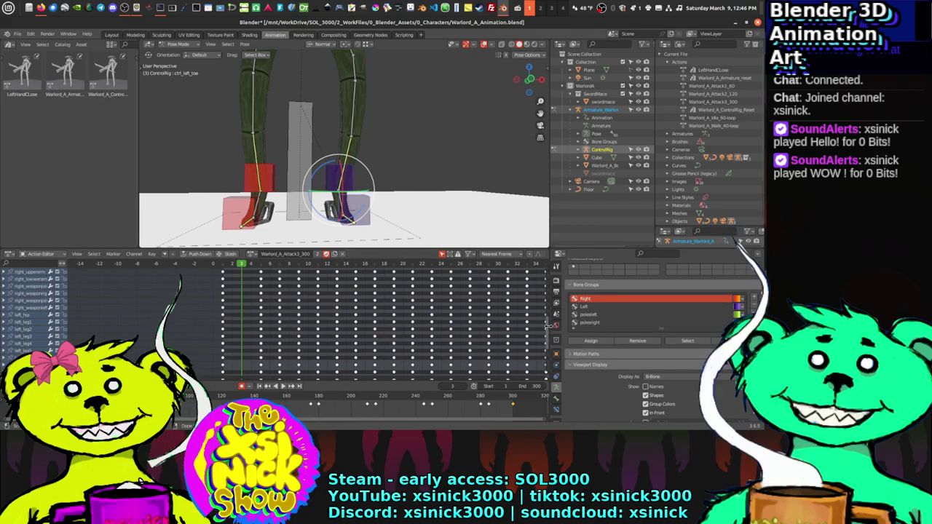
scroll(548, 331, down, 5)
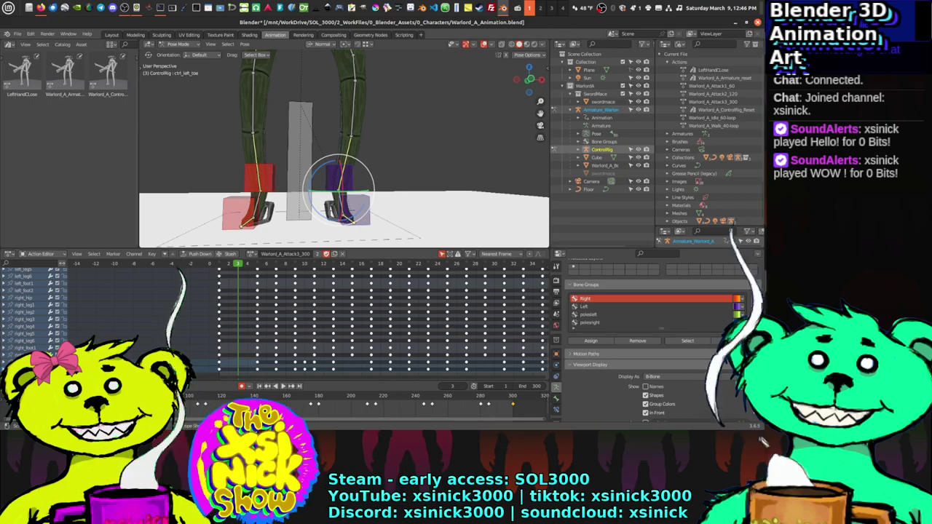
scroll(199, 367, down, 2)
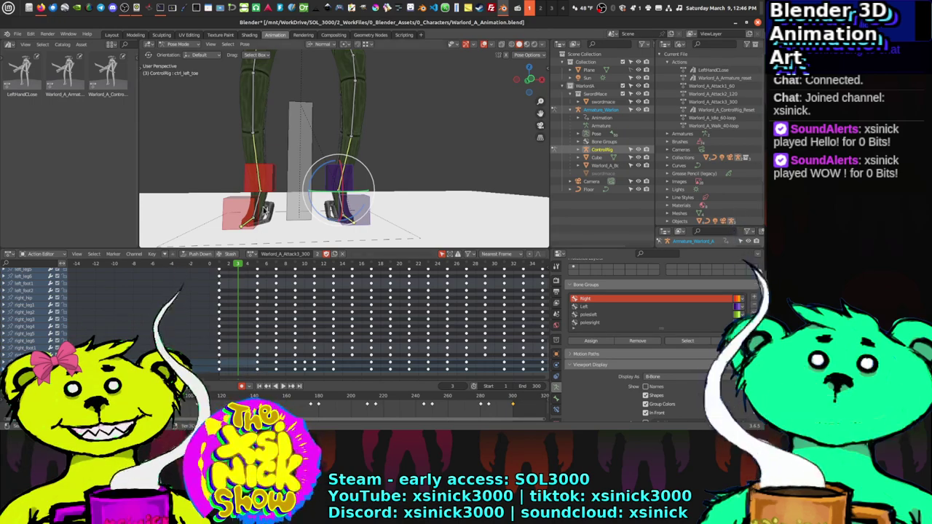
Step: Select the right toe control and compare the pose between frames 3 and 4
click(269, 181)
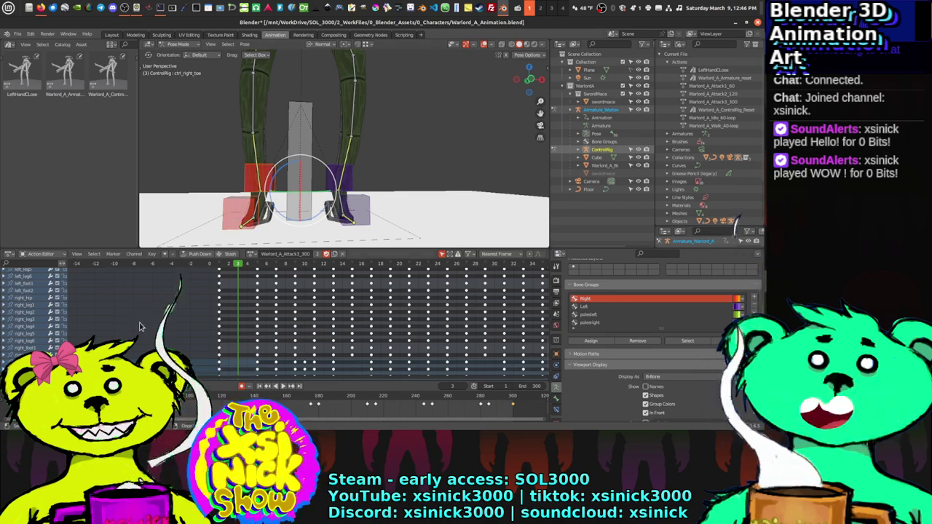
scroll(139, 314, down, 2)
ctrl+scroll(139, 315, left, 1)
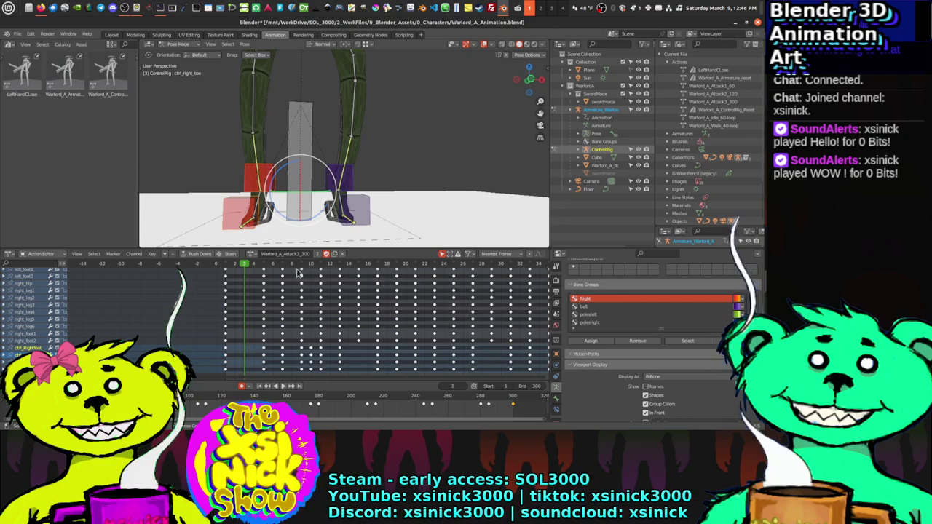
click(252, 267)
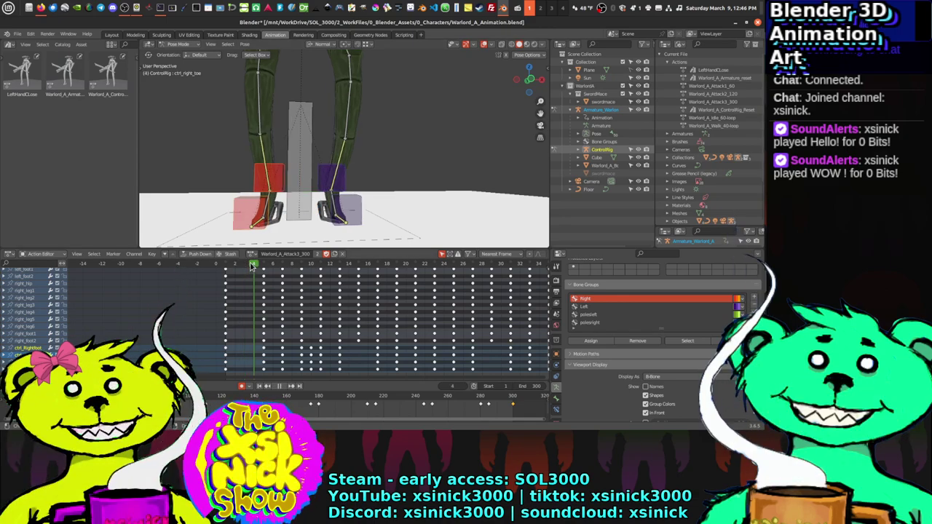
click(248, 266)
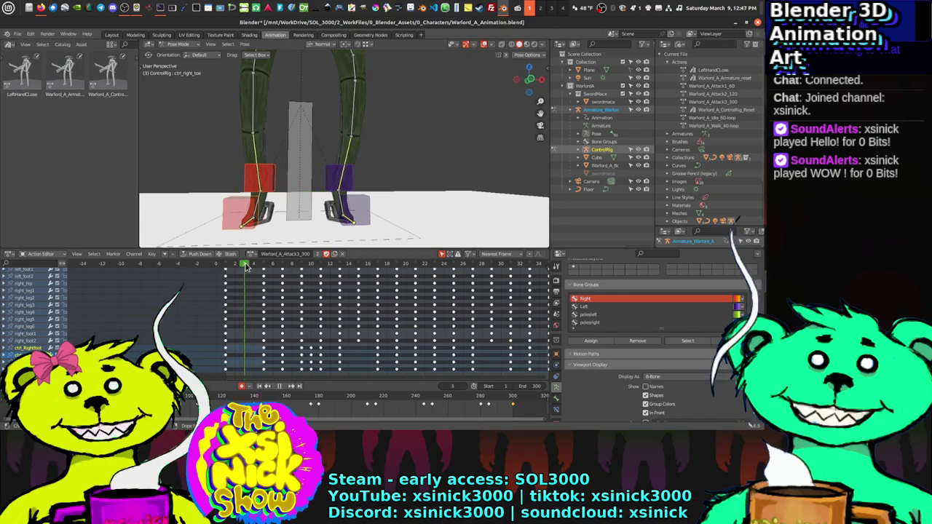
click(252, 267)
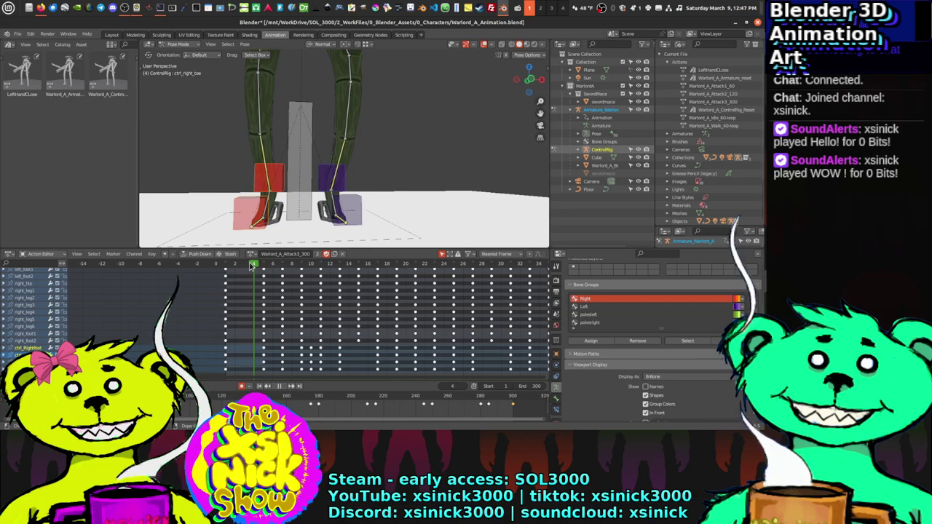
Step: Move the left foot control's keyframes near frame 4 to new timings, then return to frame 3
middle_drag(365, 186, 369, 175)
click(360, 180)
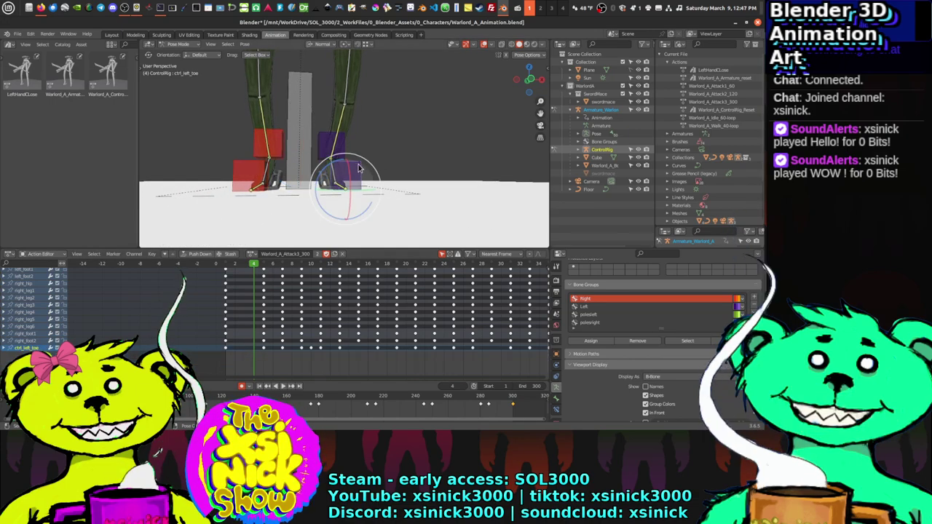
mouse_move(257, 368)
mouse_down()
mouse_move(272, 348)
mouse_move(255, 350)
mouse_up()
click(254, 350)
scroll(275, 336, up, 1)
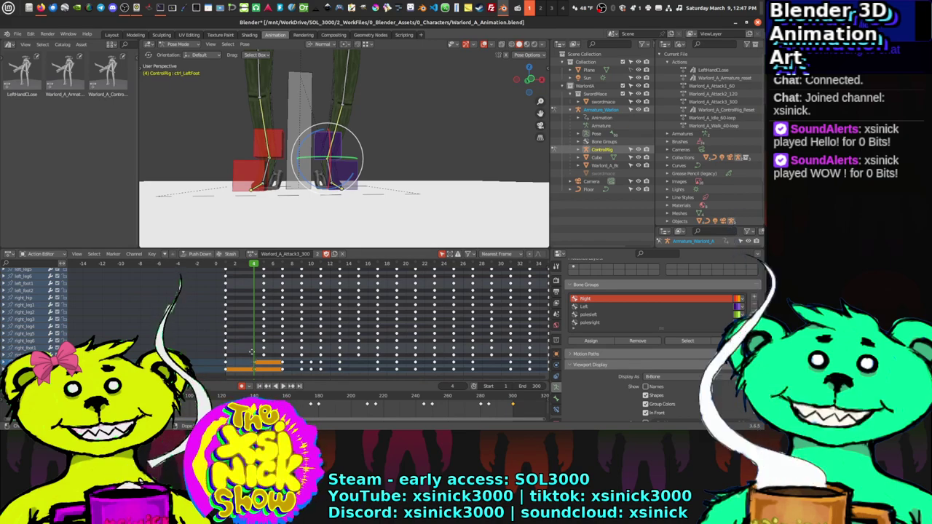
scroll(259, 289, up, 1)
drag(259, 267, 242, 273)
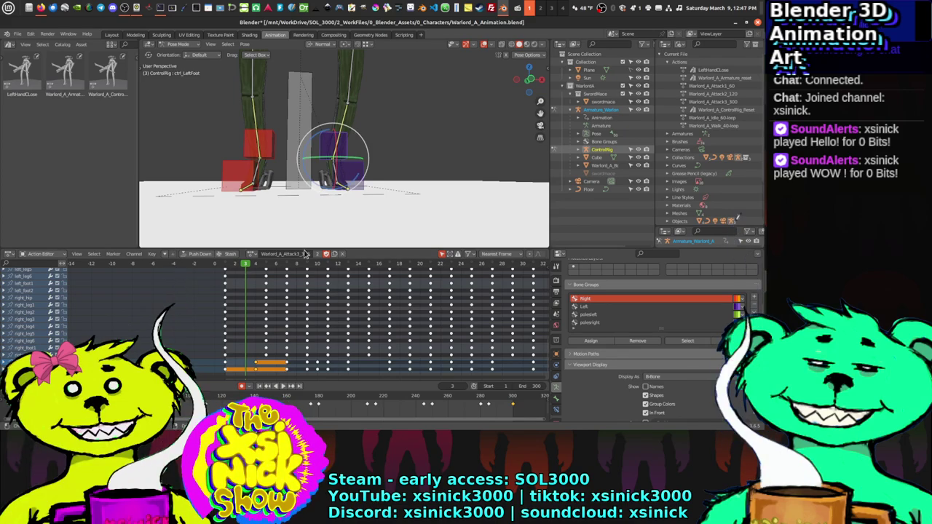
Step: Raise the left foot control at frame 3, then scrub back to frame 2
click(346, 134)
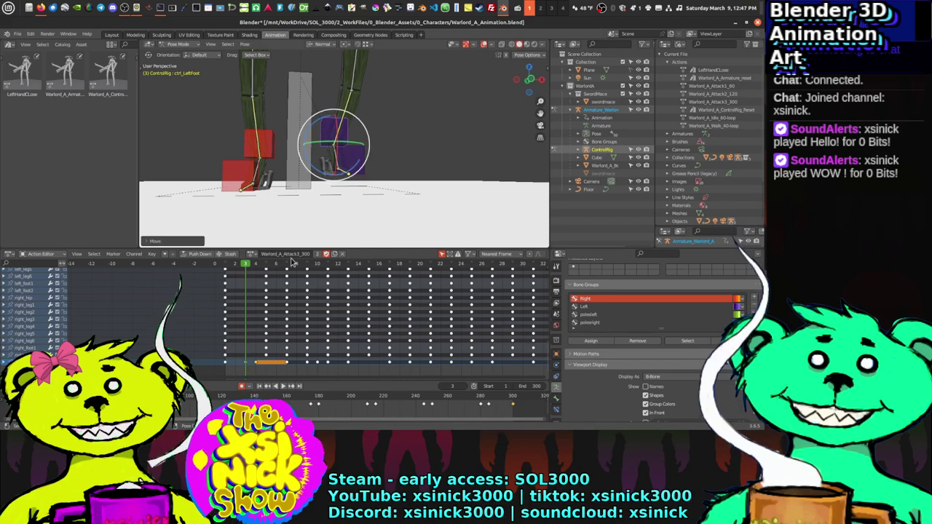
drag(247, 265, 237, 311)
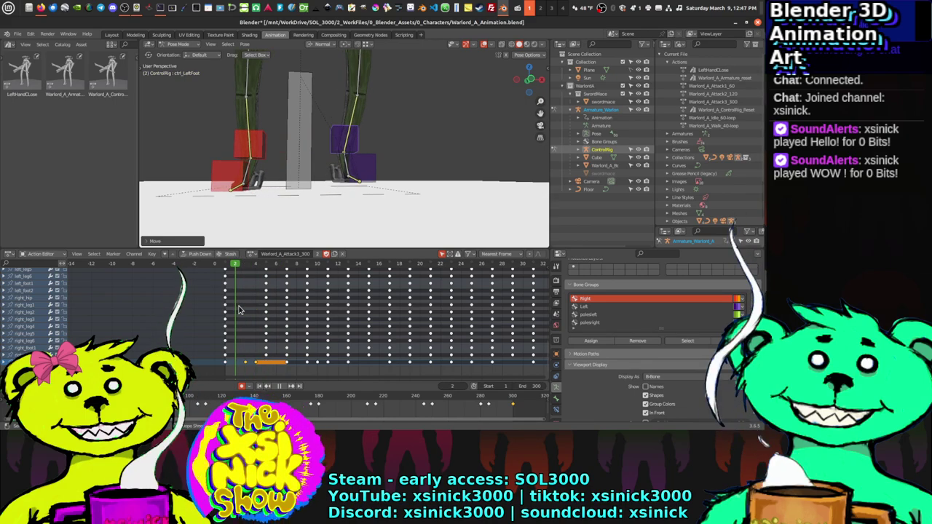
drag(239, 311, 239, 310)
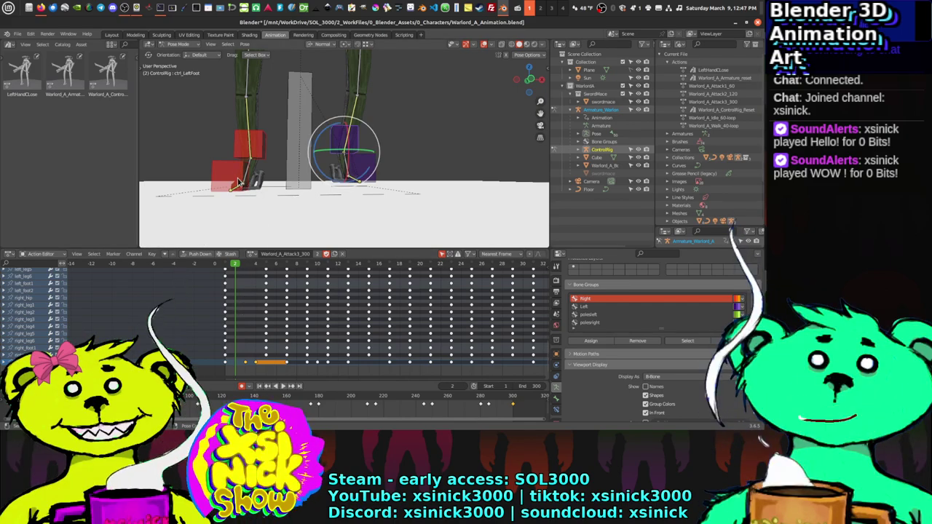
Step: Shift the right foot's bottom-row keyframe one frame later and key its location and rotation
click(238, 182)
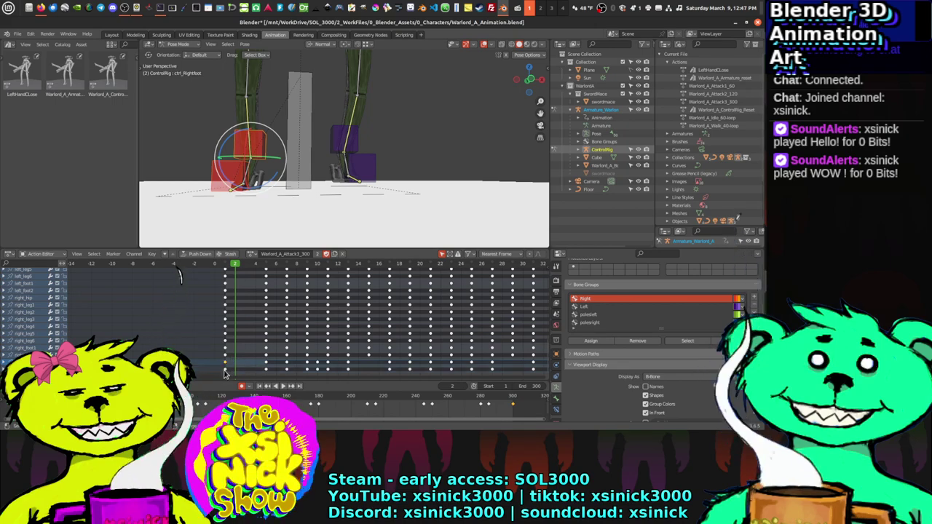
click(225, 370)
drag(228, 370, 248, 335)
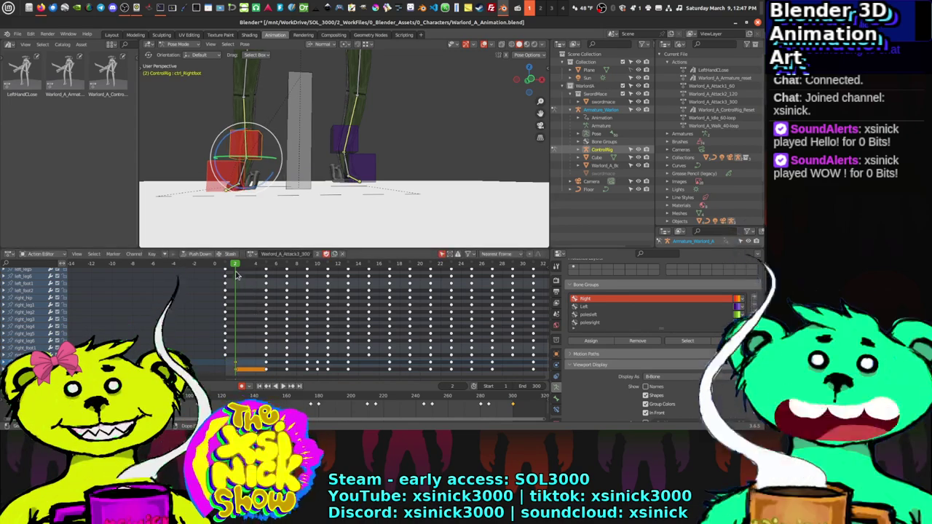
key(Left)
key(i)
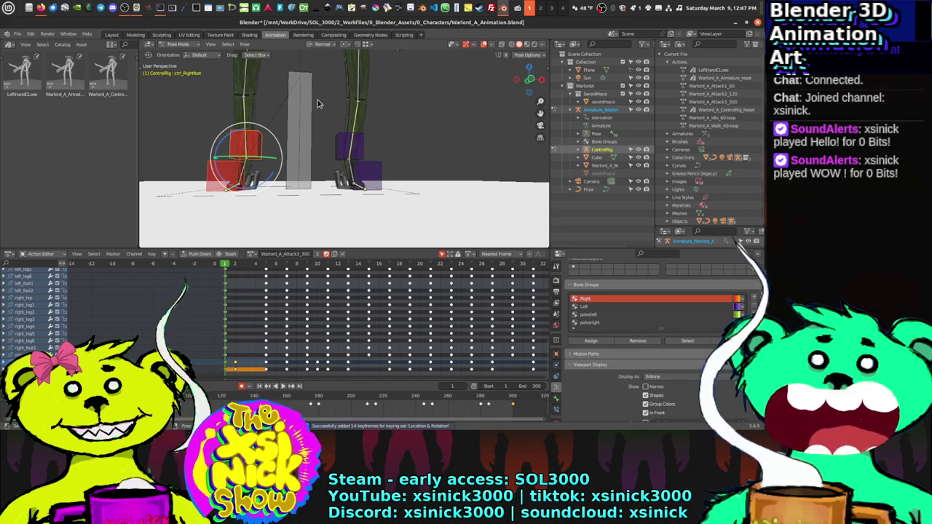
Step: Step between frames 2 and 4 to compare the right foot pose
key(Right)
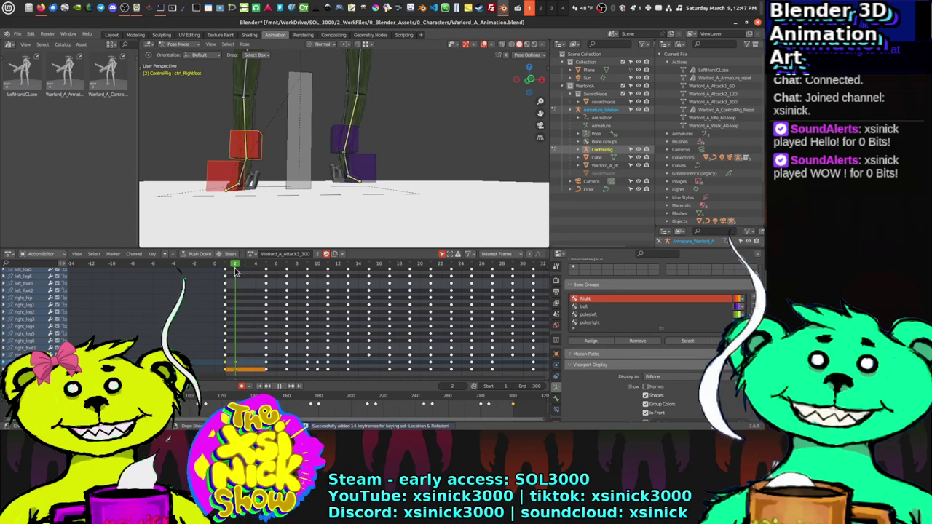
key(Right)
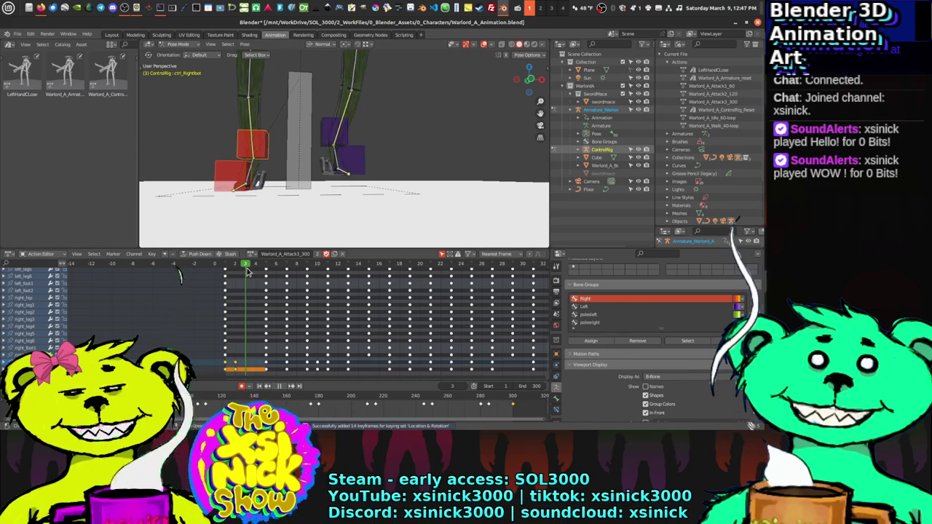
key(Left)
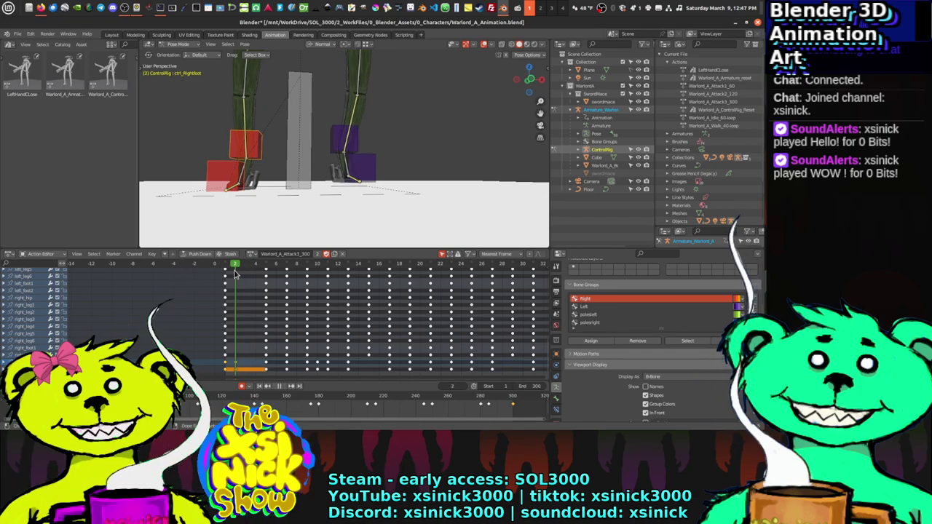
key(Right)
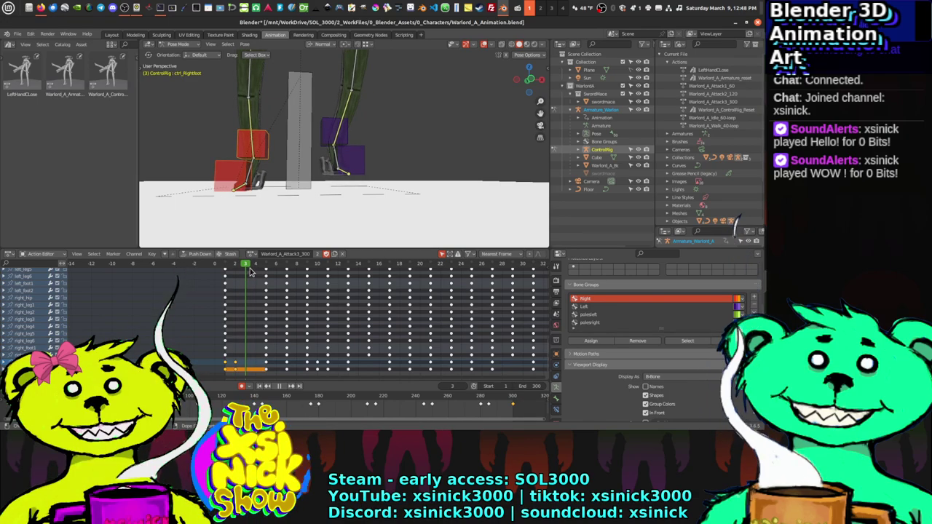
key(Right)
key(Left)
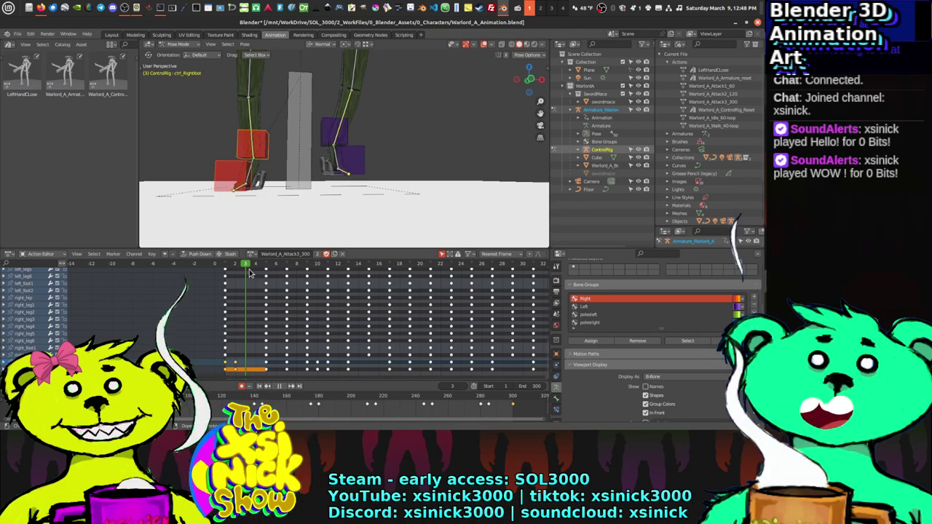
key(Right)
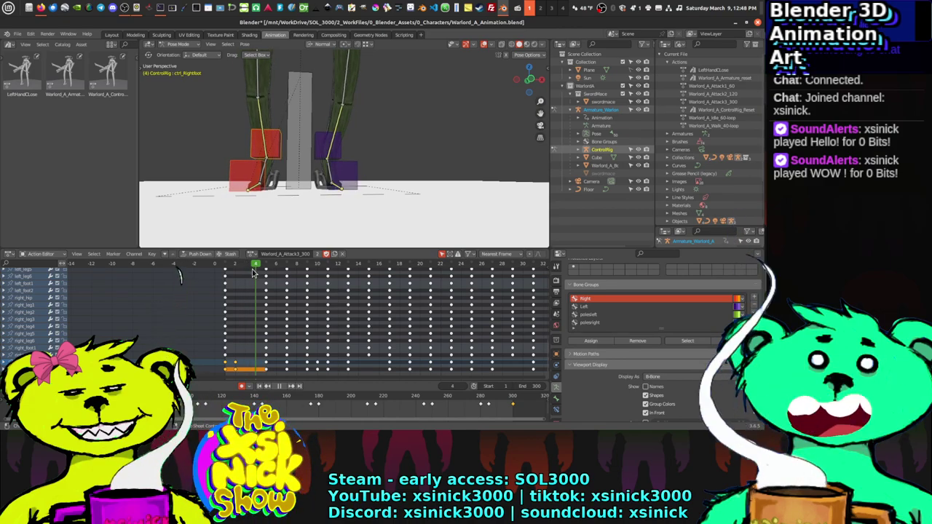
Step: Reselect the right foot keyframes, cancelling a move, and add the next row's keys
click(233, 364)
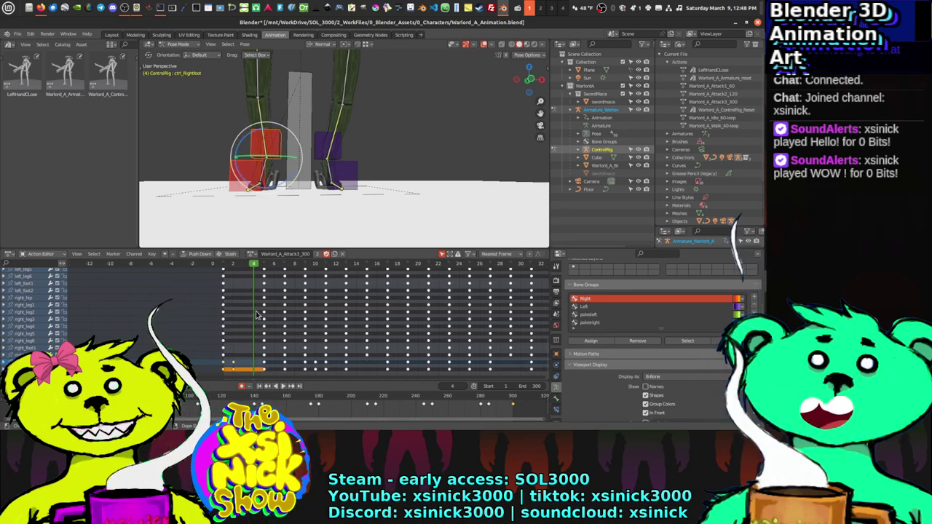
click(233, 366)
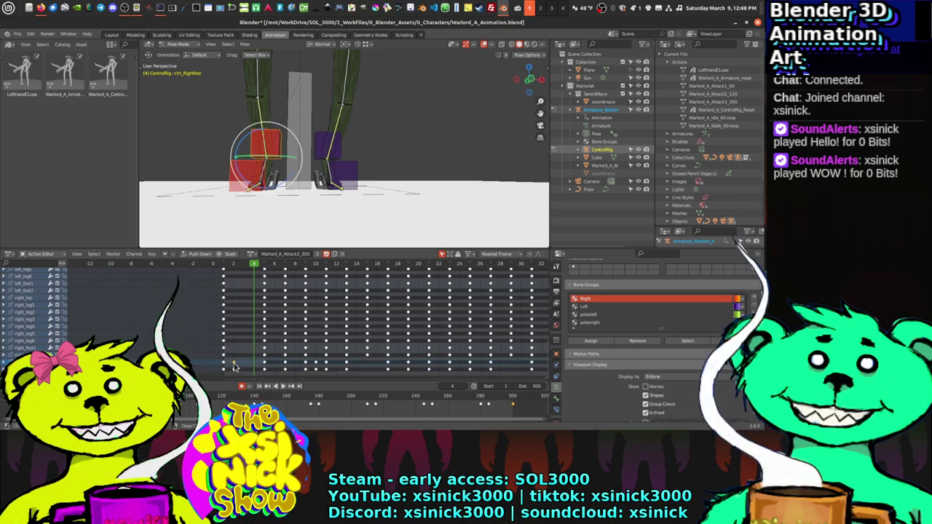
key(g)
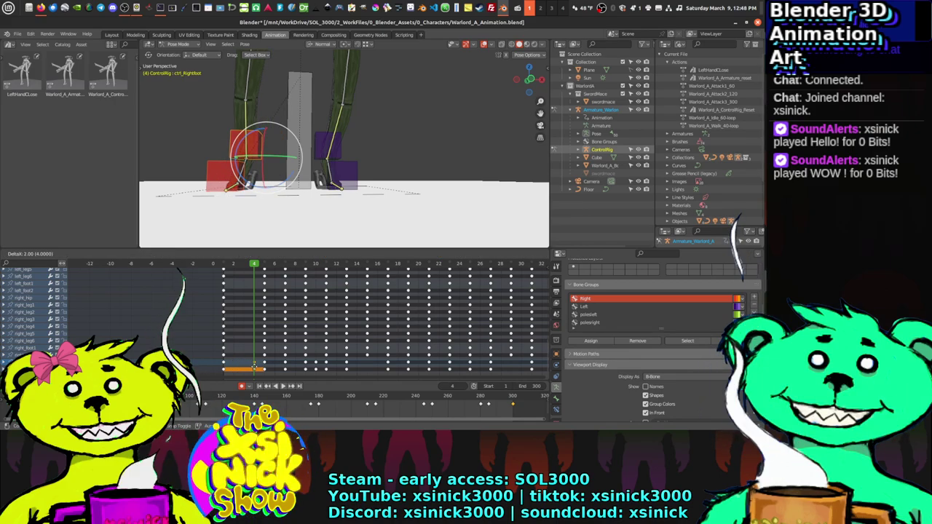
right_click(270, 370)
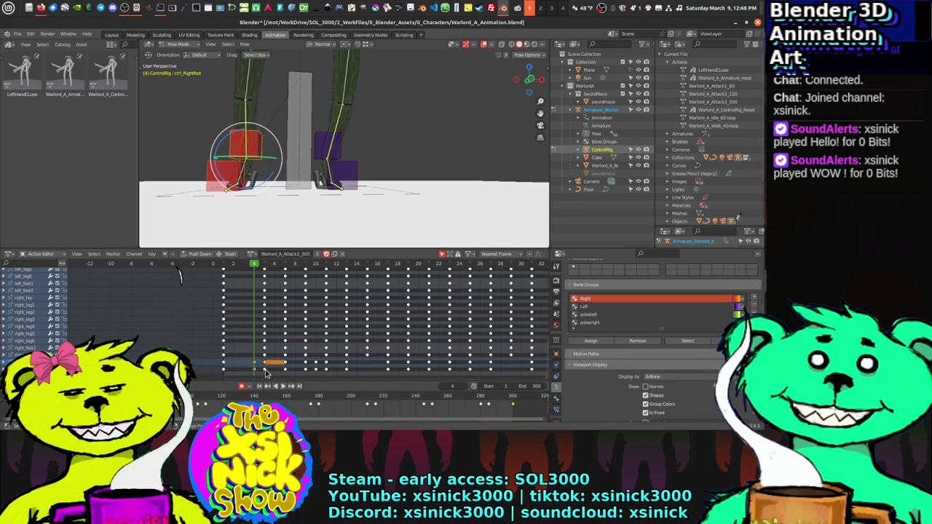
shift+click(266, 370)
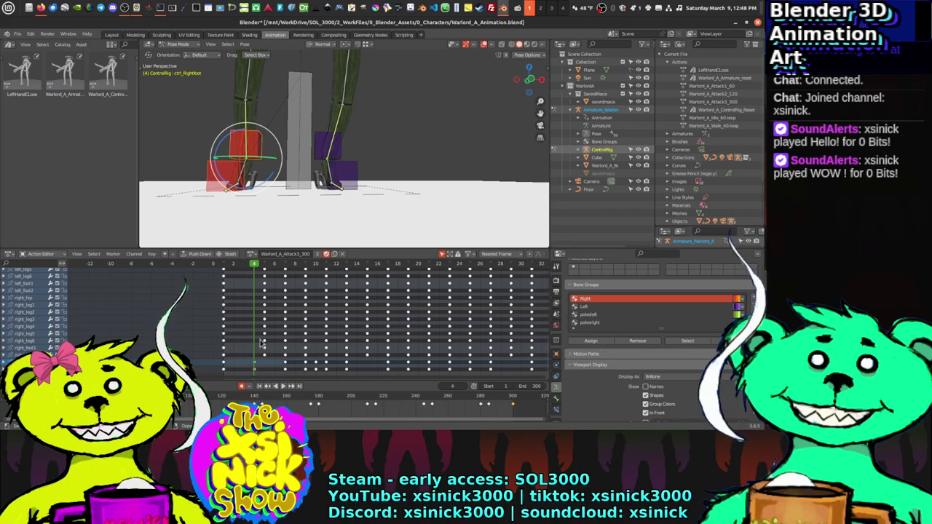
Step: Play the animation and step through frames 5 and 6 to review the right foot
key(space)
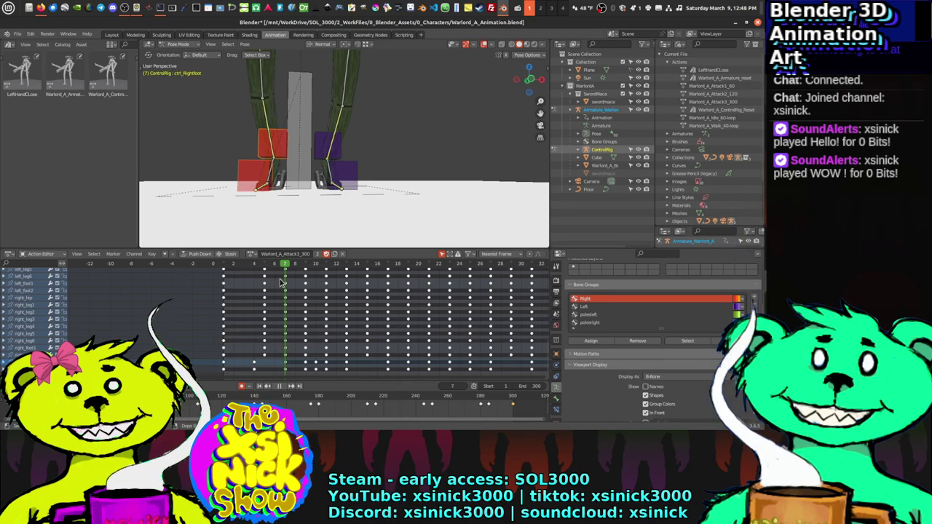
key(Left)
key(Left)
key(Left)
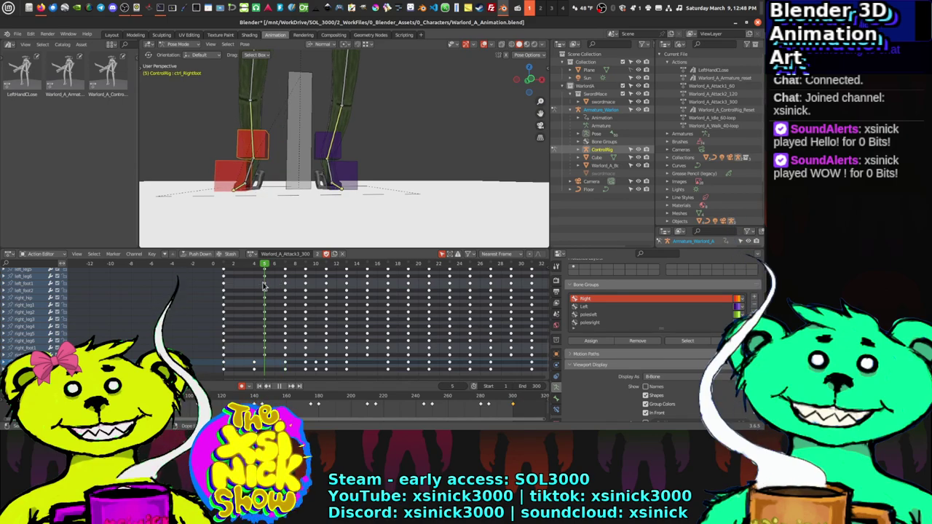
key(Right)
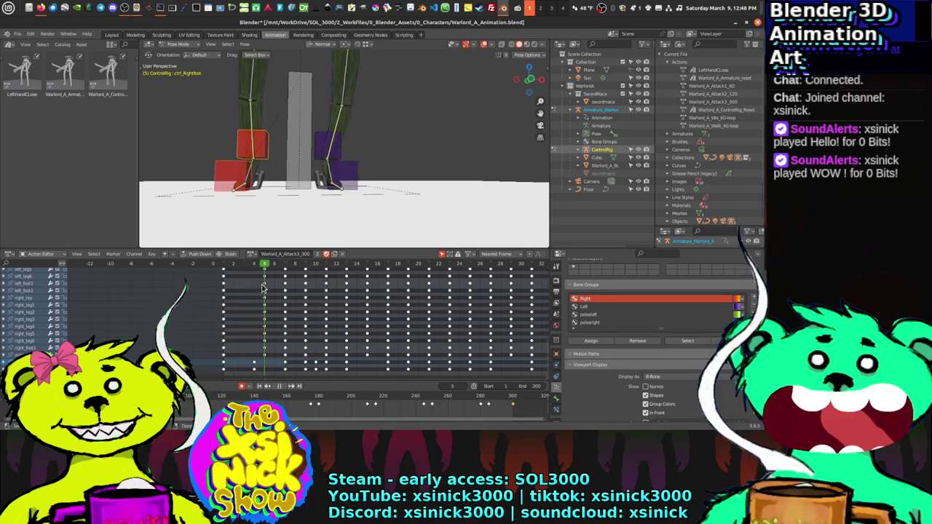
key(Right)
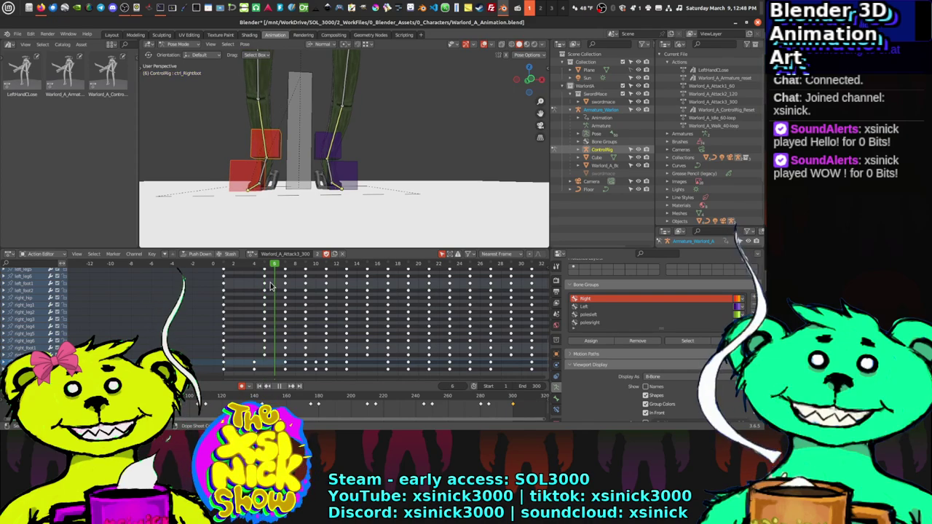
key(Left)
key(Right)
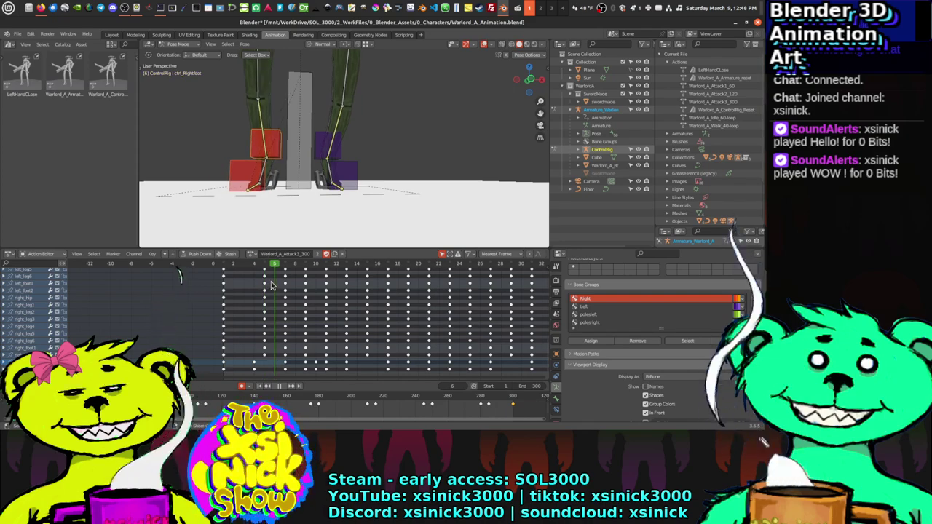
click(275, 142)
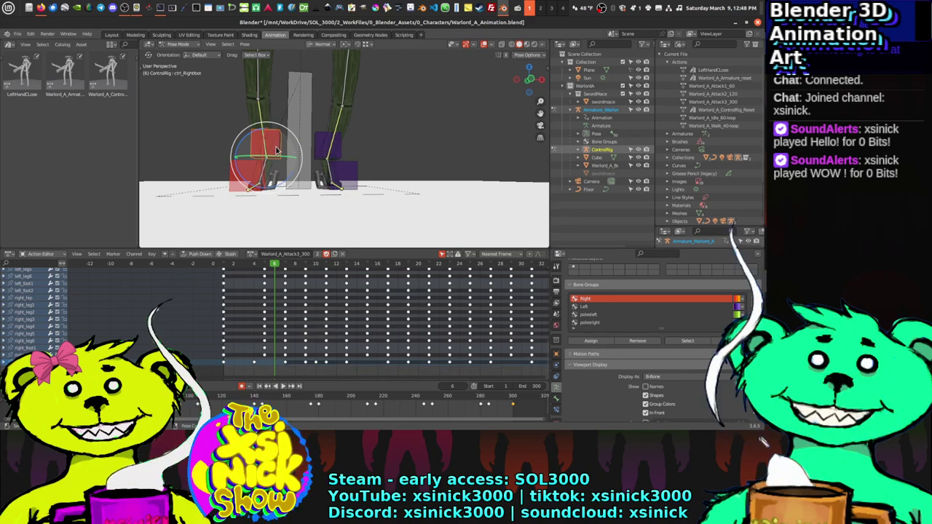
Step: Reposition the right foot control and check its pose across the opening frames
key(g)
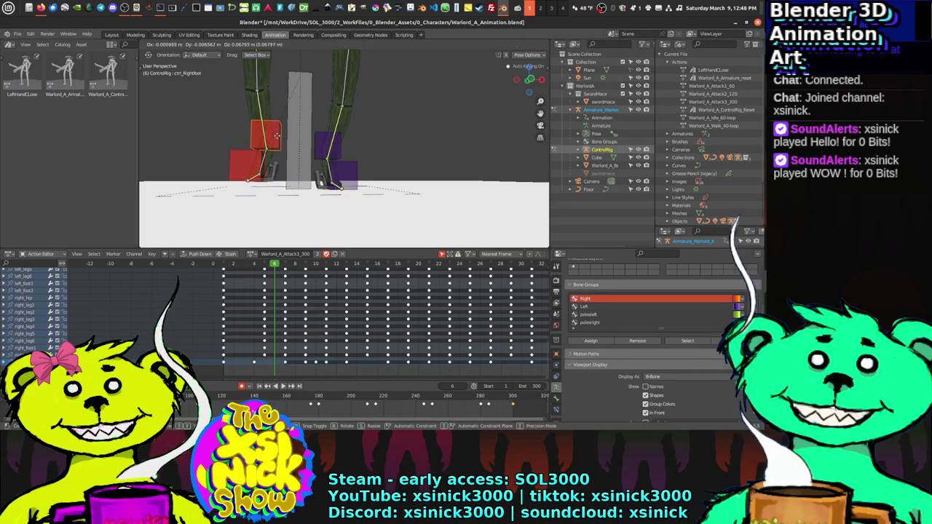
click(277, 134)
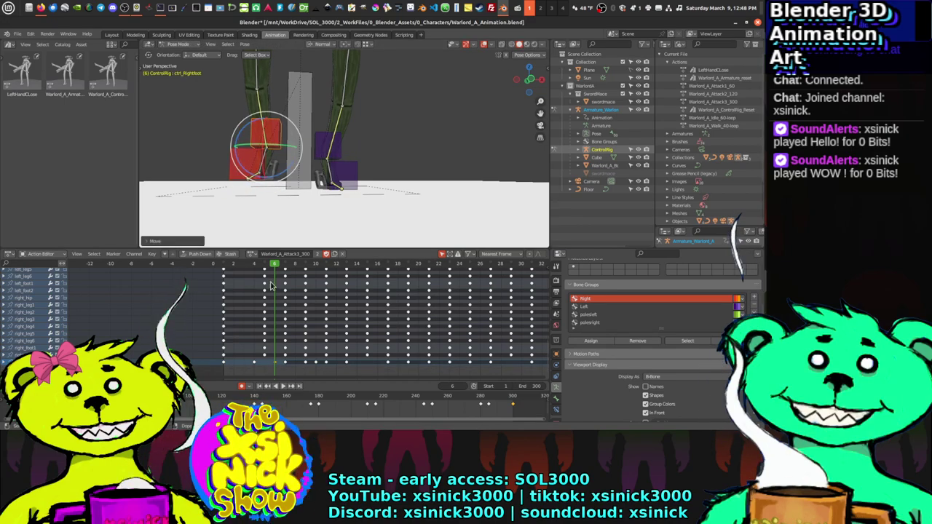
drag(265, 267, 254, 303)
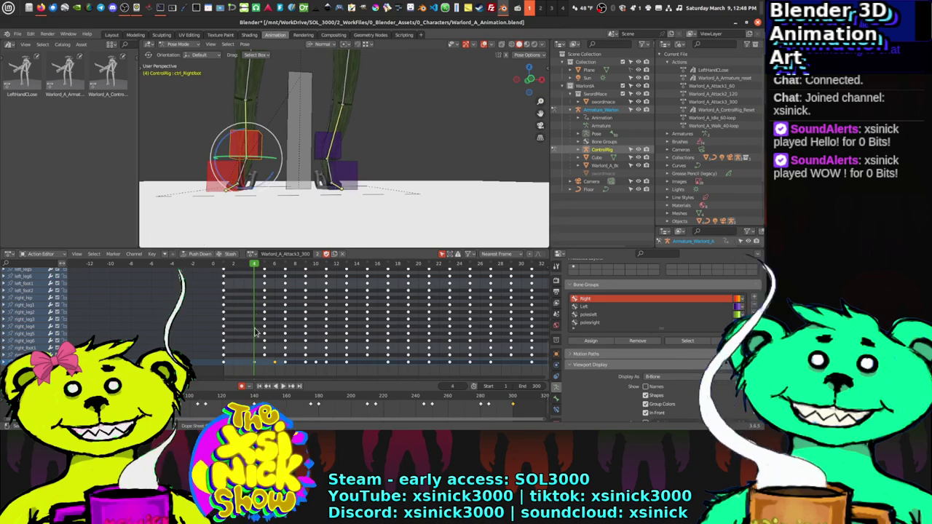
Step: Move the right foot keyframe about one frame earlier, then select the right toe control
key(g)
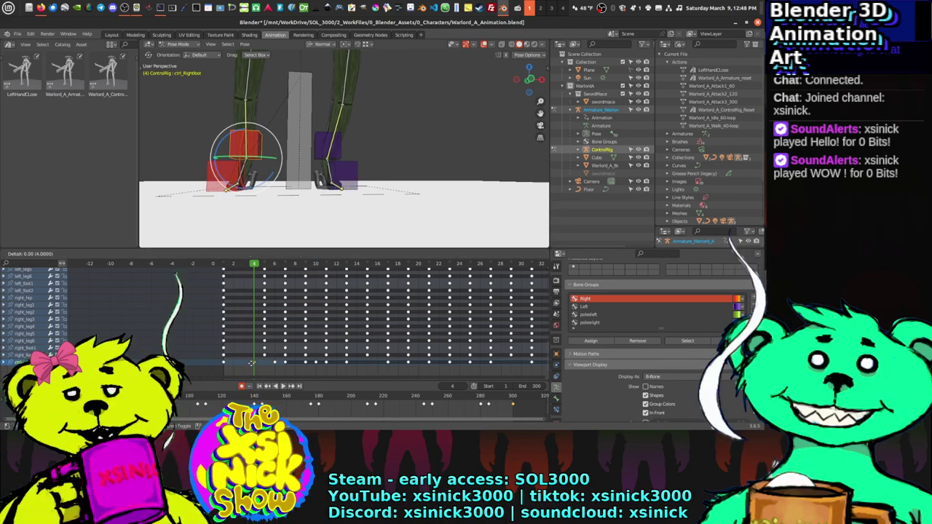
click(272, 369)
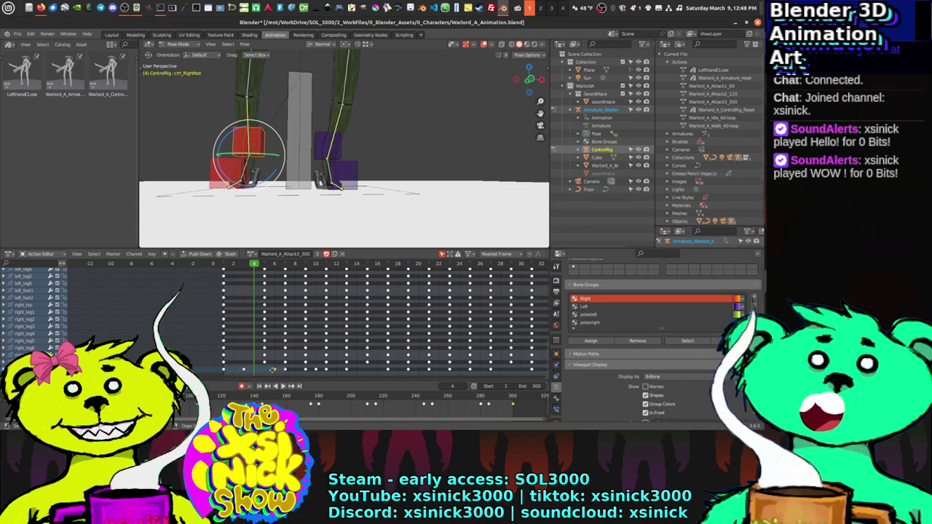
drag(272, 369, 264, 372)
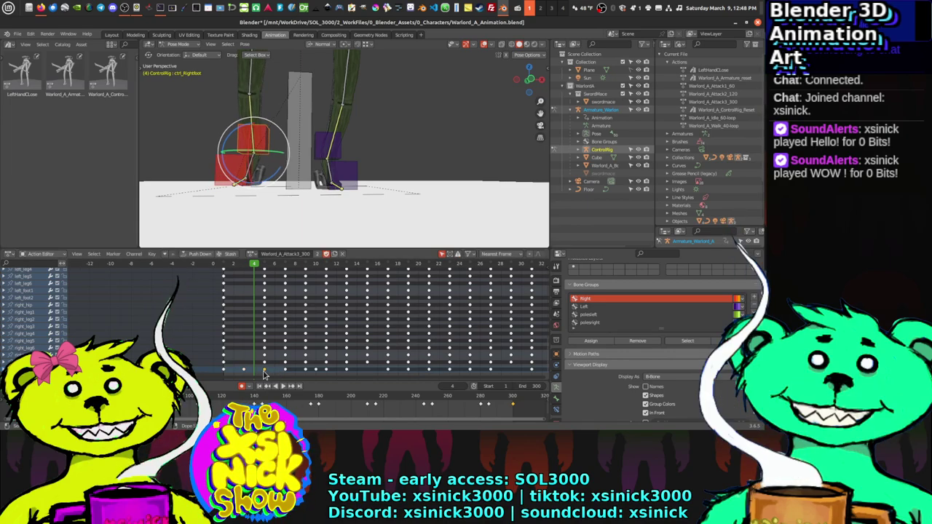
click(240, 173)
scroll(279, 347, right, 1)
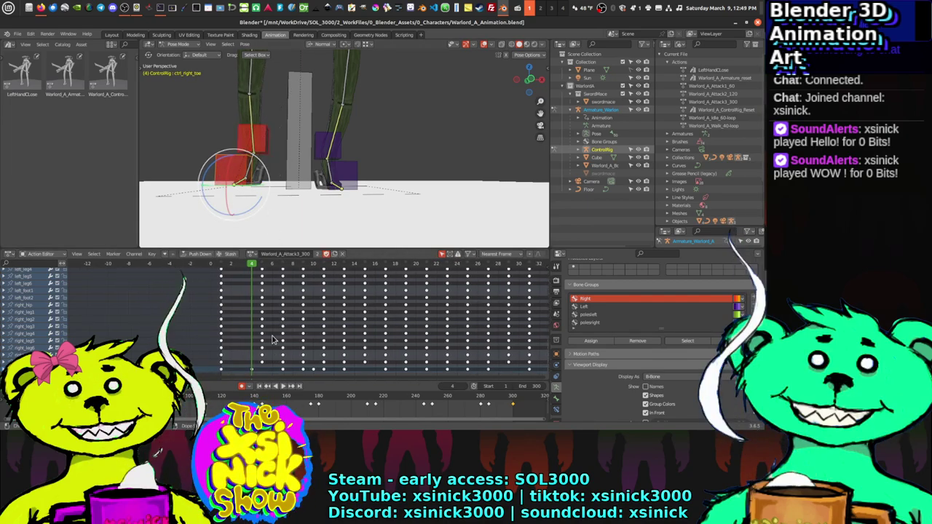
scroll(277, 337, left, 2)
Step: Reselect the right foot's bottom-row keys and compare poses across frames 3 to 5
click(267, 157)
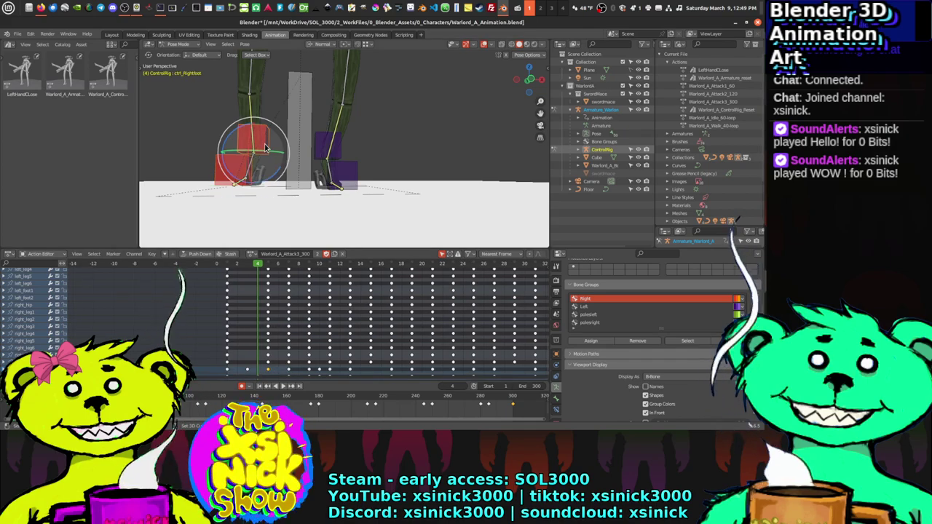
scroll(264, 324, right, 1)
click(267, 365)
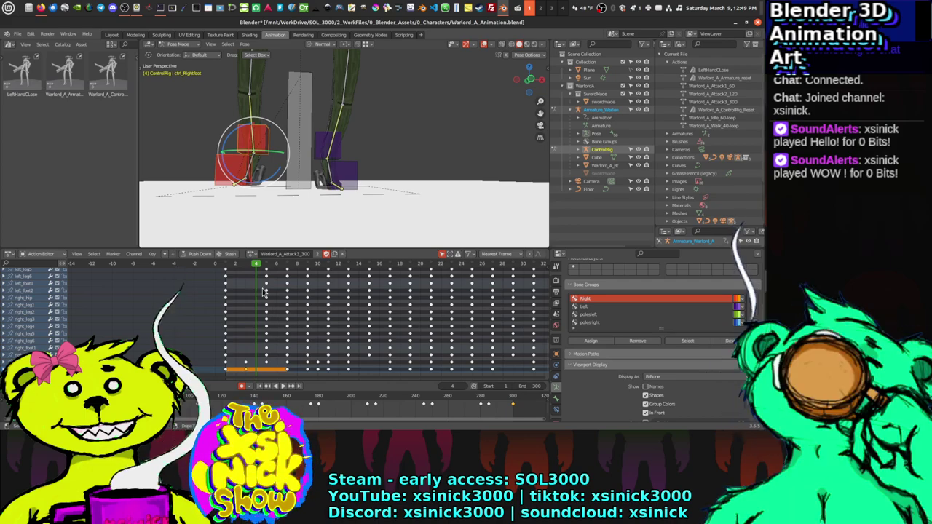
mouse_move(251, 271)
mouse_down()
mouse_move(266, 280)
mouse_move(225, 289)
mouse_move(266, 291)
mouse_move(254, 289)
mouse_up()
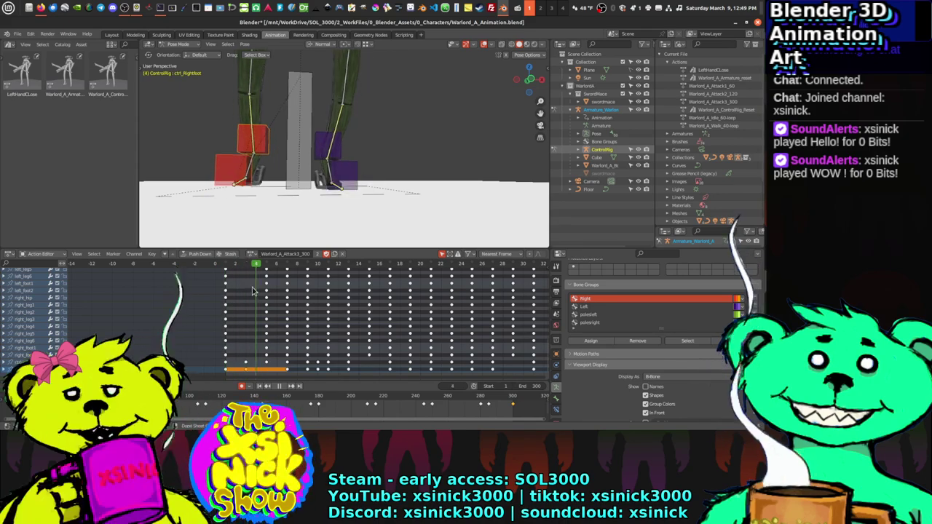
mouse_move(335, 160)
middle_down()
mouse_move(378, 146)
mouse_move(342, 156)
middle_up()
drag(257, 271, 248, 270)
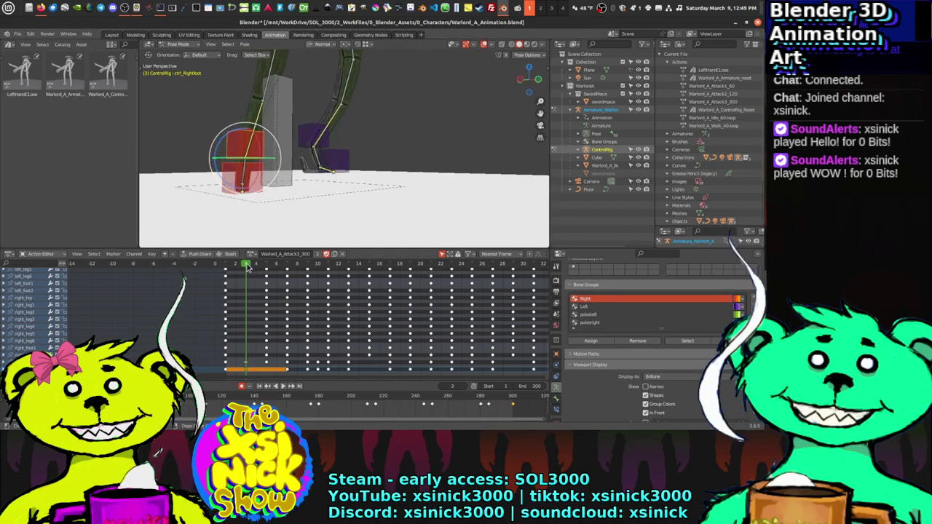
key(space)
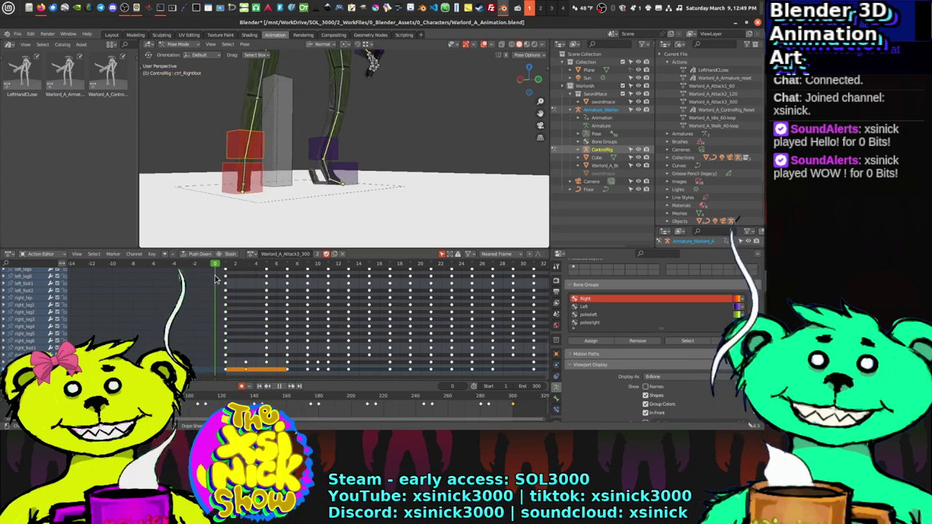
key(space)
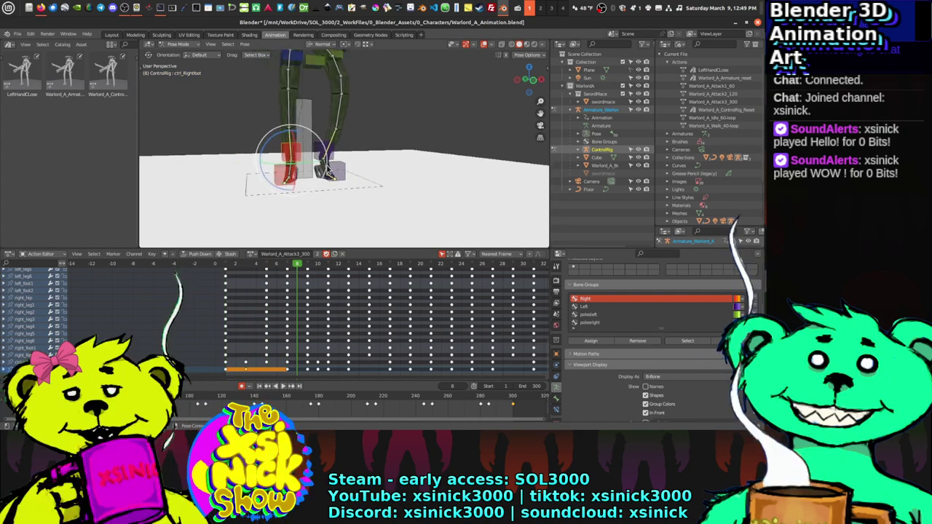
scroll(328, 171, down, 4)
middle_drag(328, 171, 318, 184)
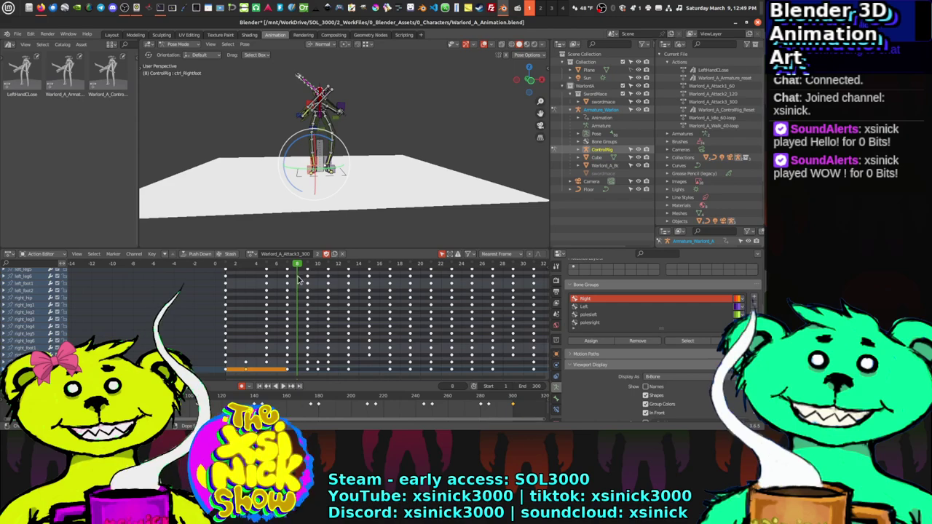
drag(298, 265, 225, 268)
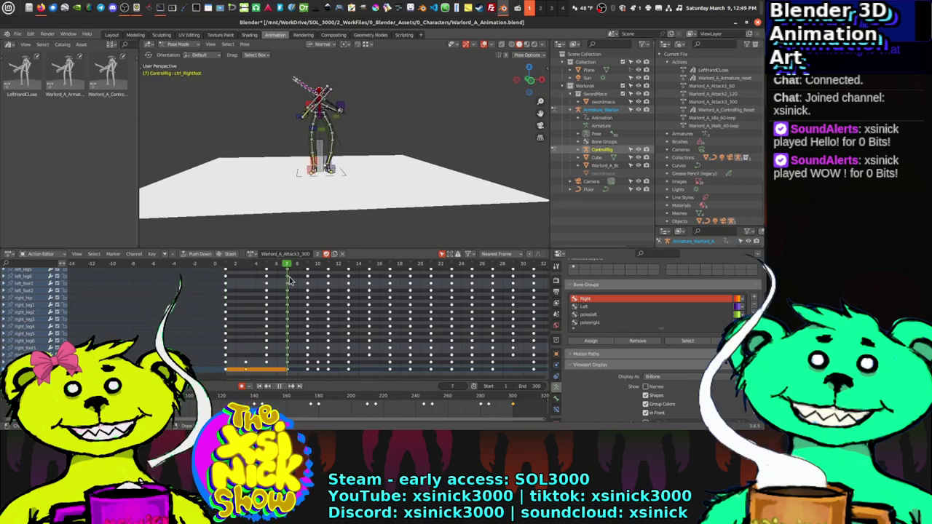
drag(295, 282, 237, 282)
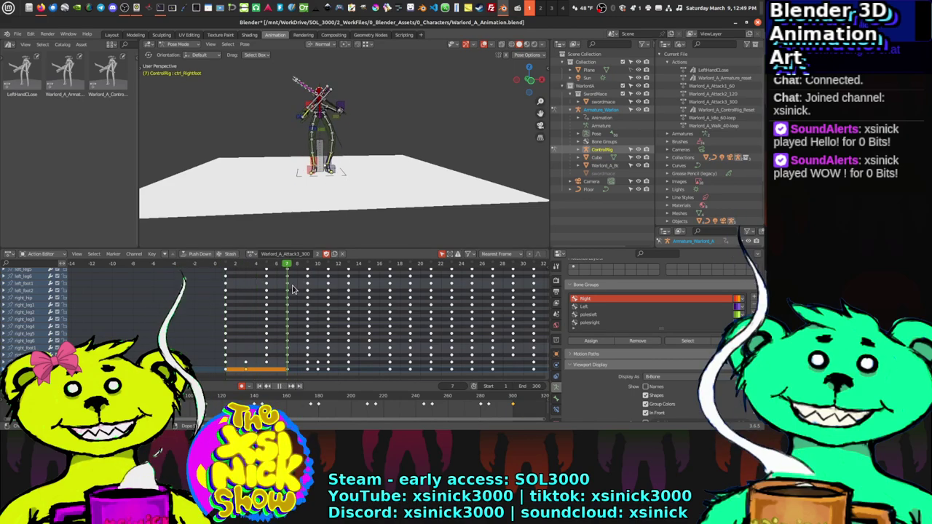
click(266, 296)
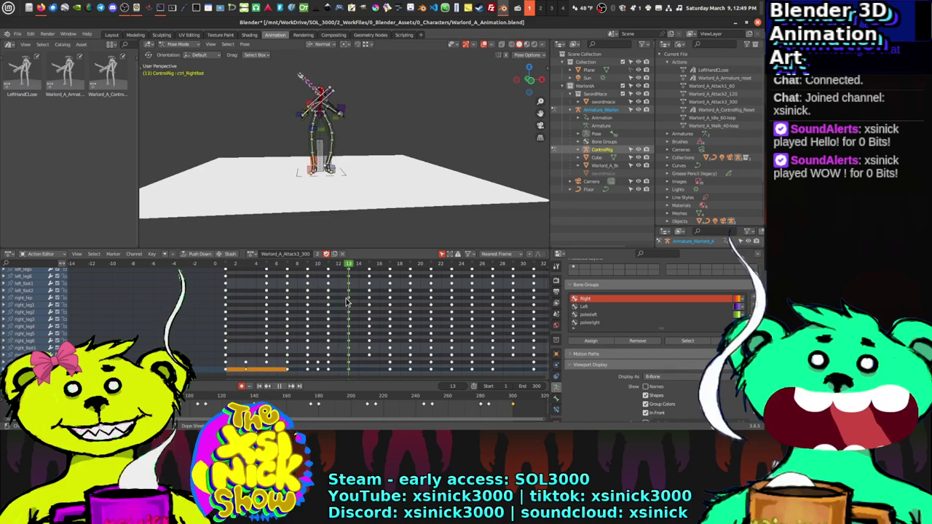
click(306, 301)
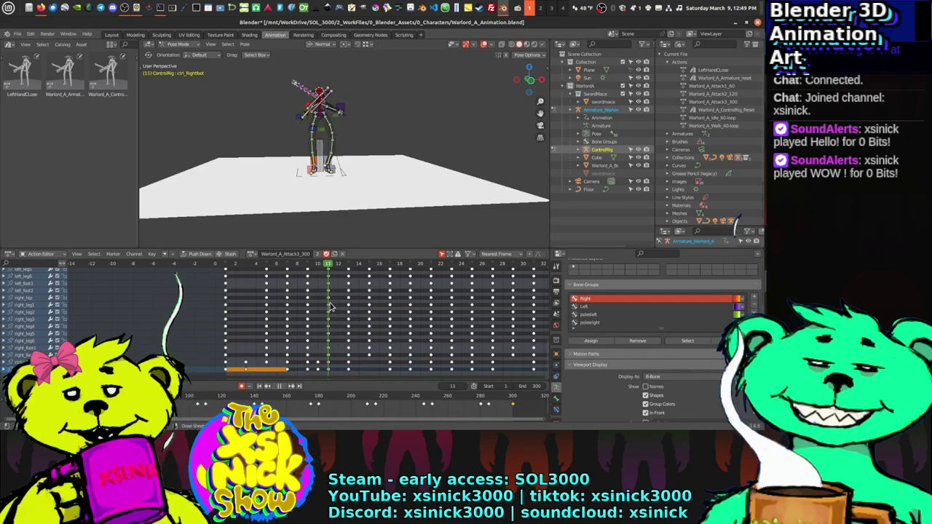
click(268, 304)
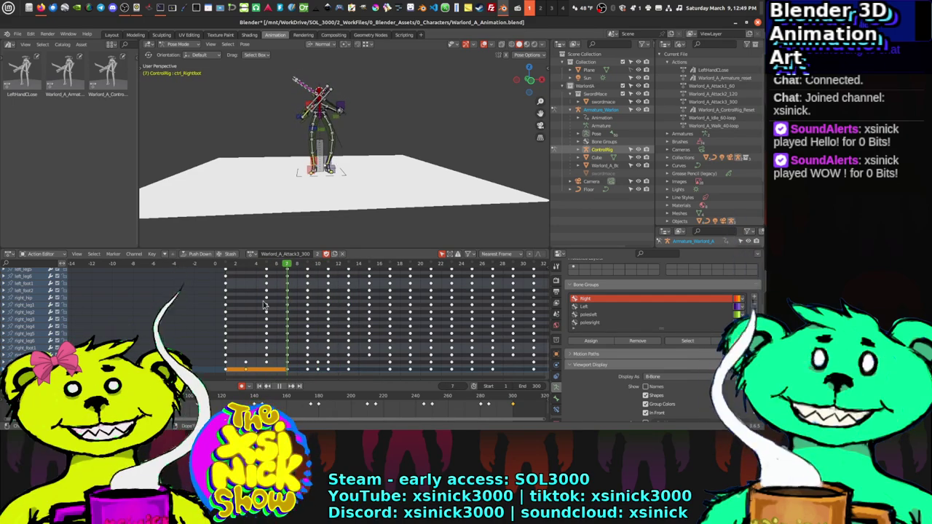
click(270, 305)
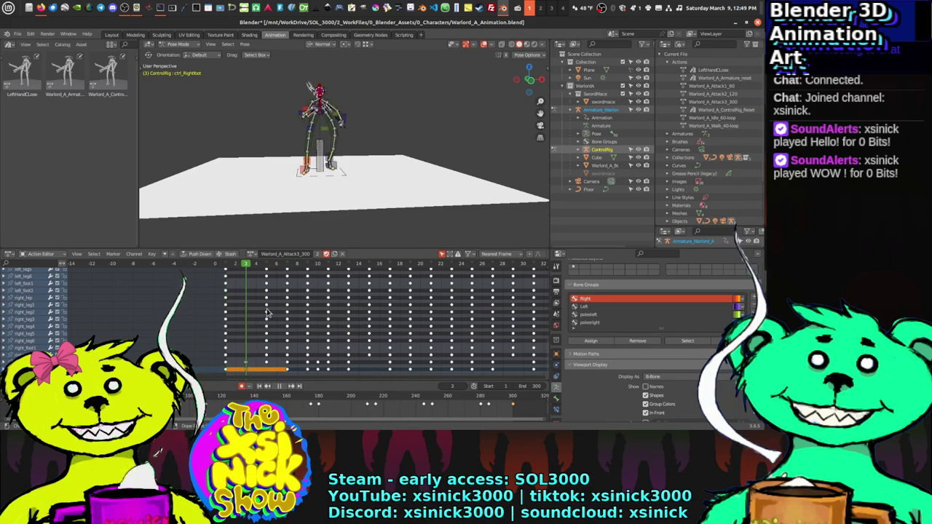
click(335, 321)
middle_drag(358, 187, 359, 178)
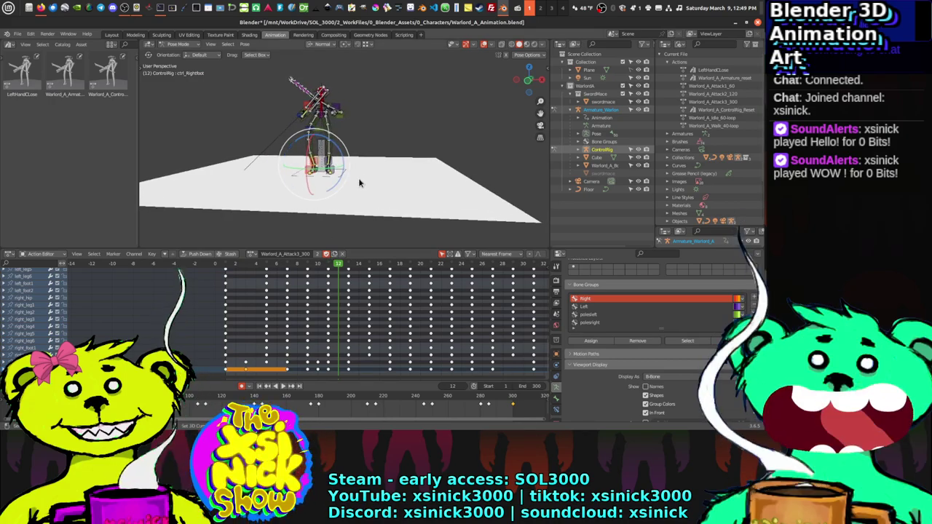
key(space)
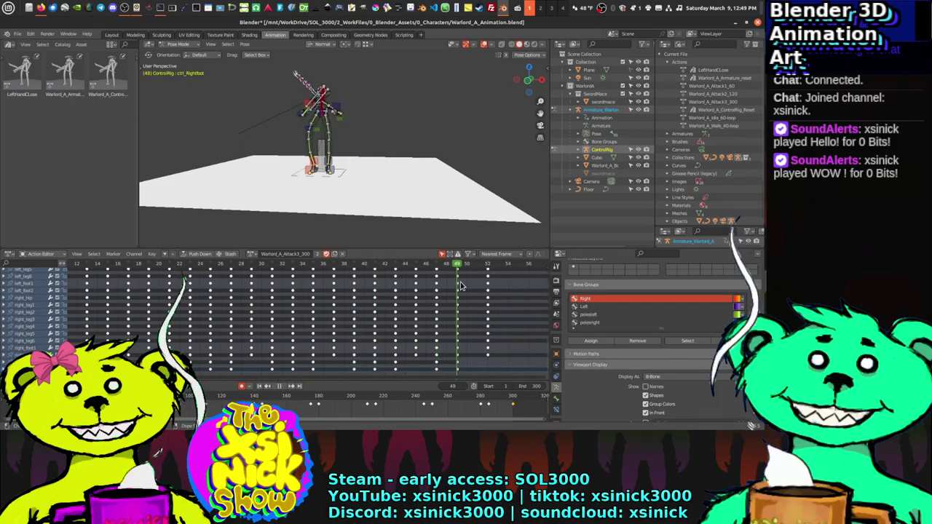
key(Right)
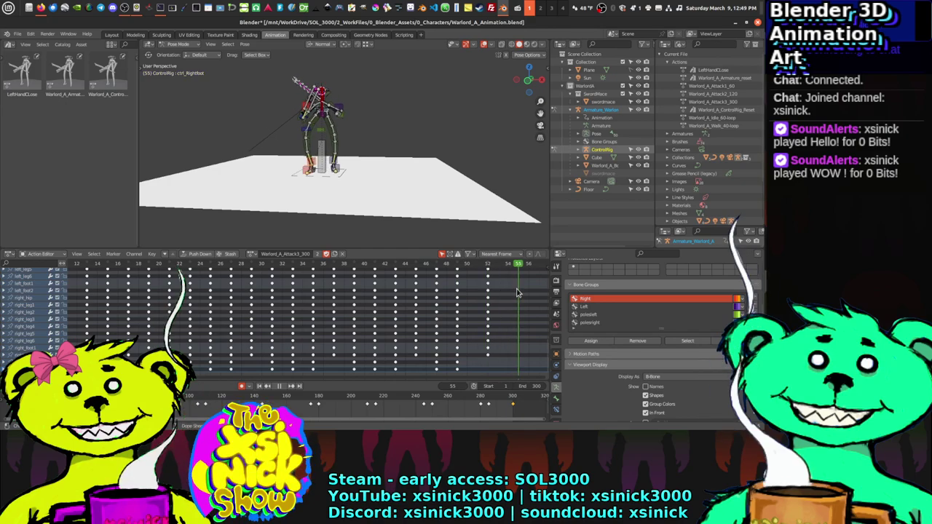
drag(520, 298, 501, 302)
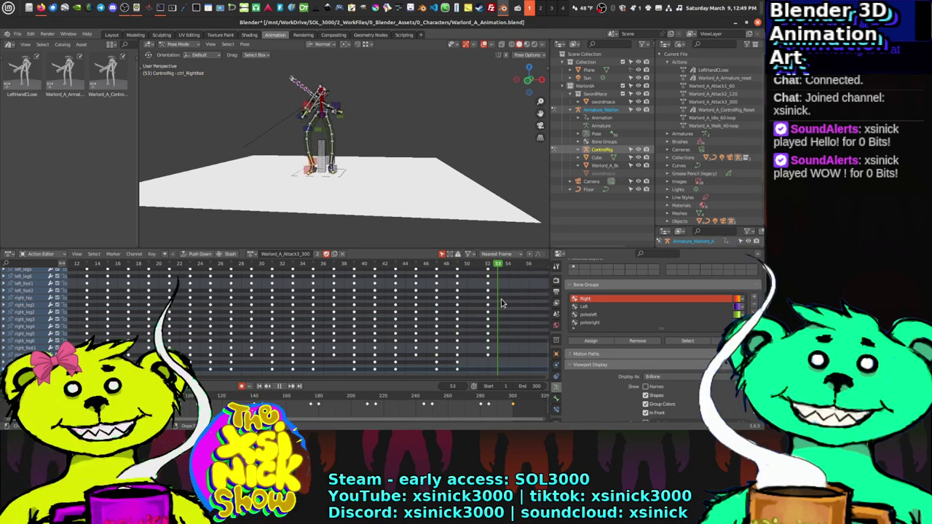
middle_drag(366, 161, 368, 144)
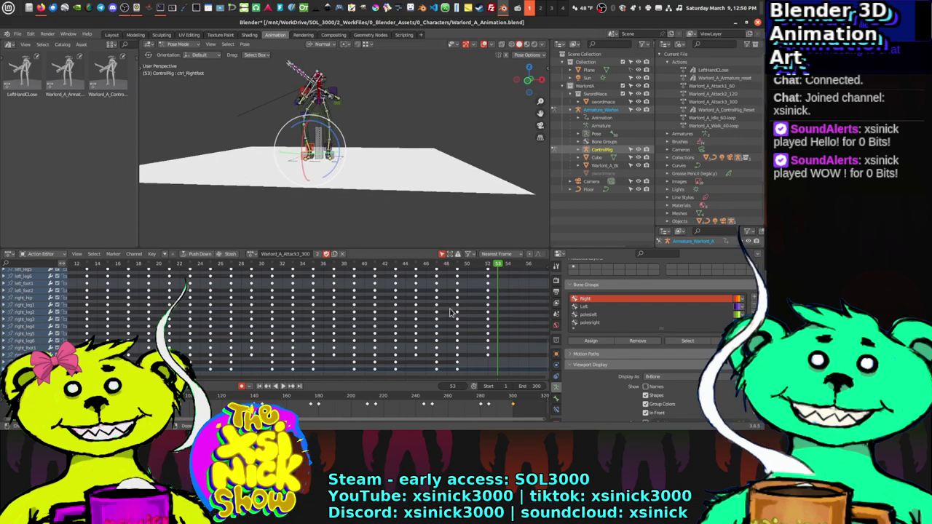
middle_drag(451, 313, 403, 313)
scroll(308, 153, up, 5)
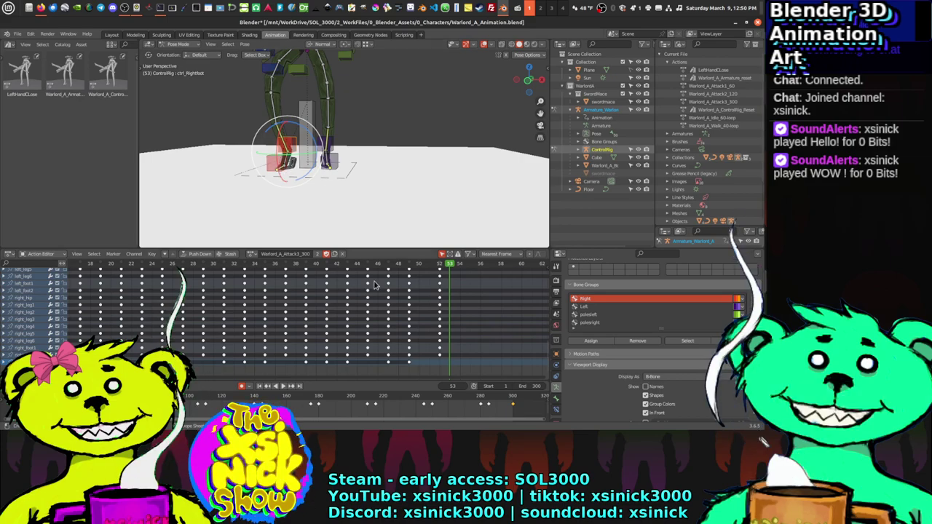
click(276, 167)
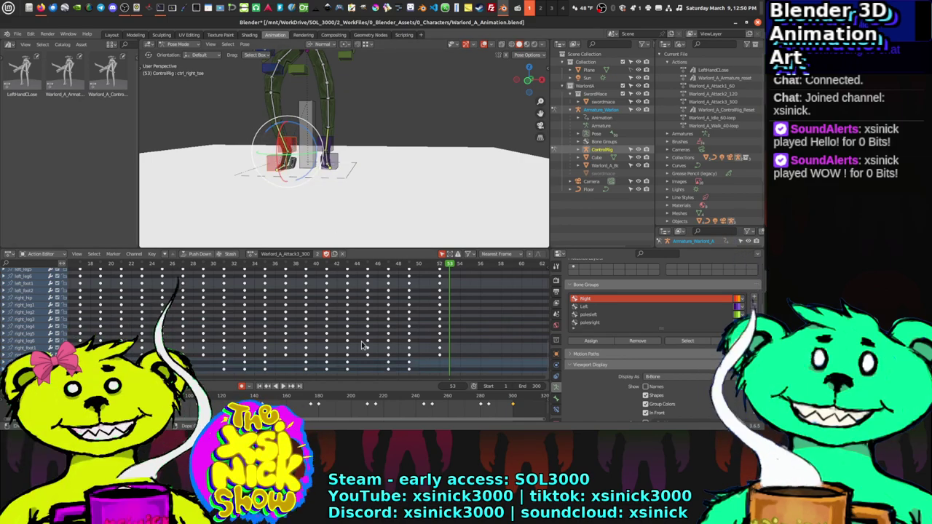
ctrl+scroll(362, 344, right, 3)
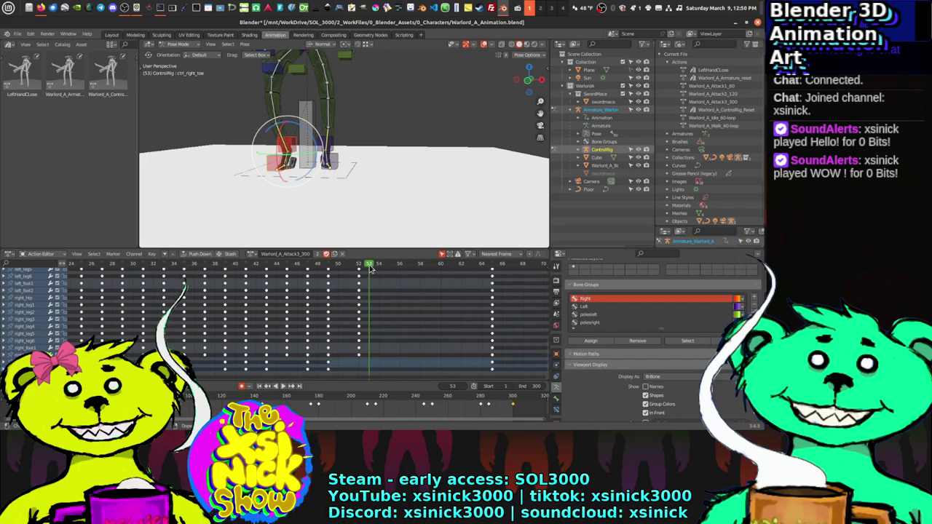
key(space)
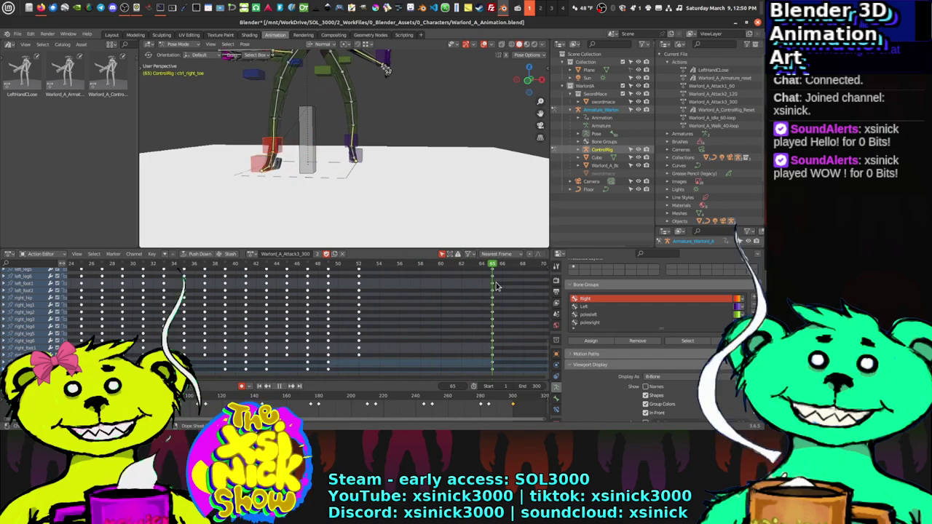
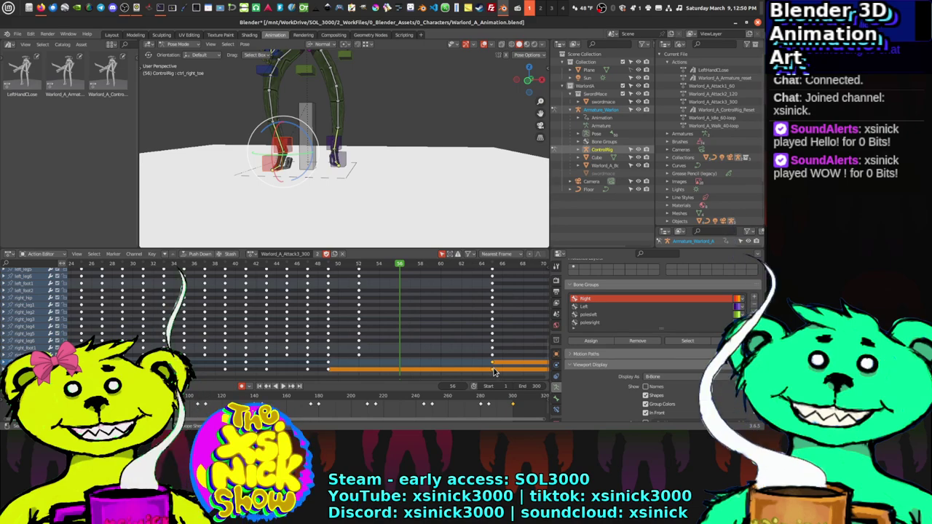
Step: Shift the bottom channel's last keyframe two frames earlier and review the pose at frame 49
drag(493, 368, 402, 371)
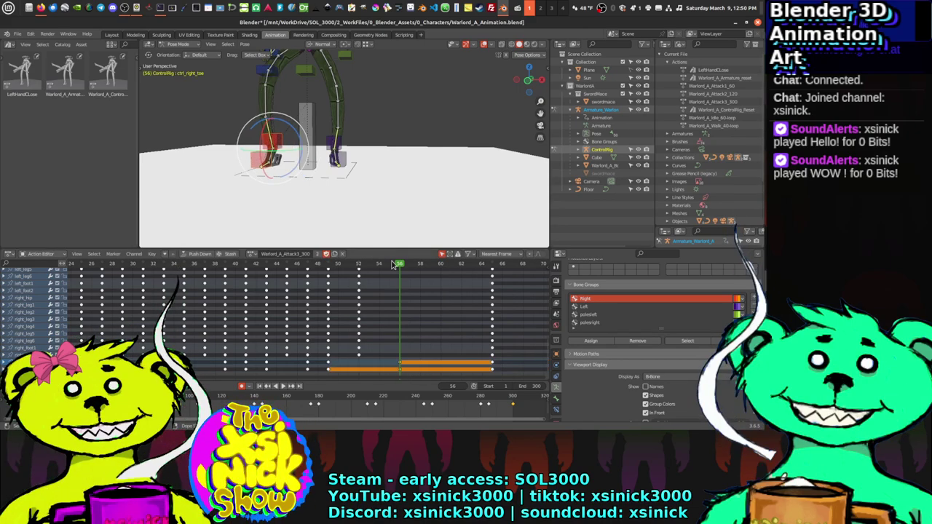
mouse_move(400, 268)
mouse_down()
mouse_move(324, 273)
mouse_move(480, 295)
mouse_move(461, 296)
mouse_move(477, 296)
mouse_move(485, 266)
mouse_move(495, 277)
mouse_move(482, 277)
mouse_move(502, 276)
mouse_move(379, 277)
mouse_move(410, 276)
mouse_up()
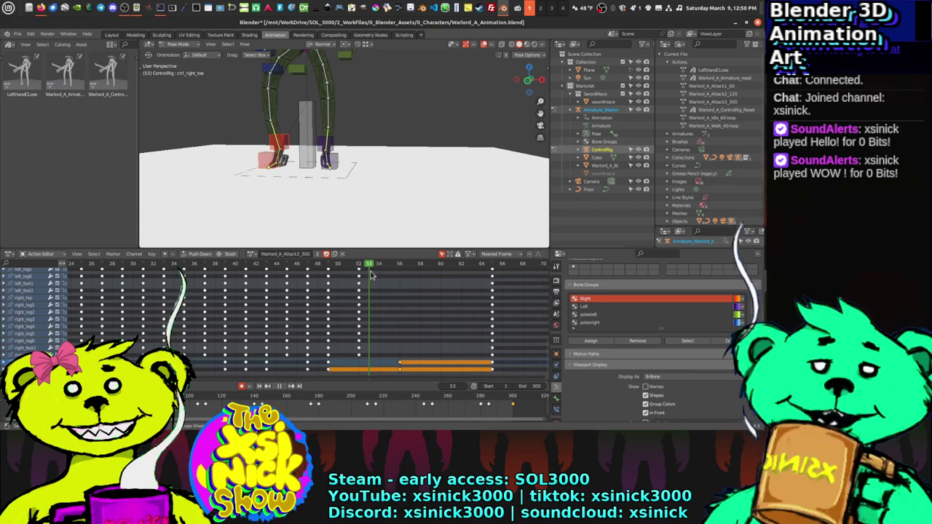
middle_drag(361, 149, 318, 148)
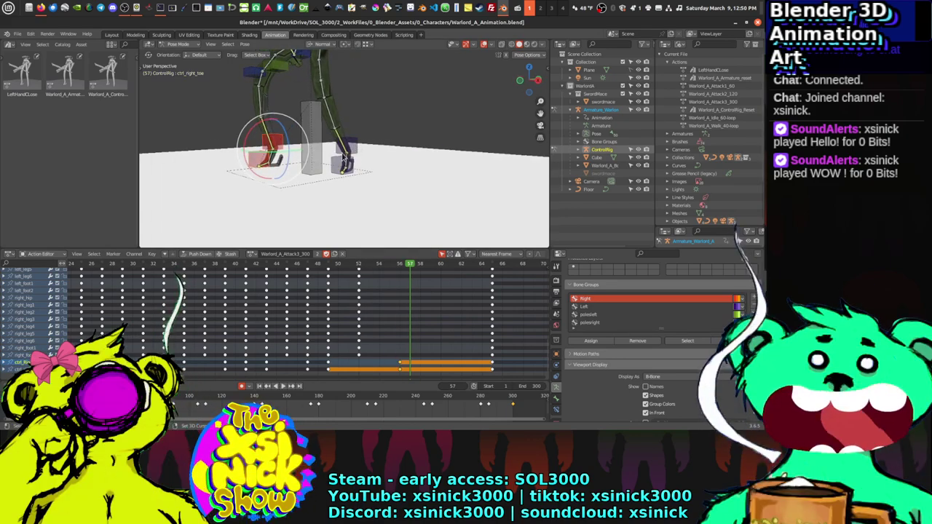
Step: Slide the Bone control's late keyframe 6 frames earlier and play back the timing
click(316, 145)
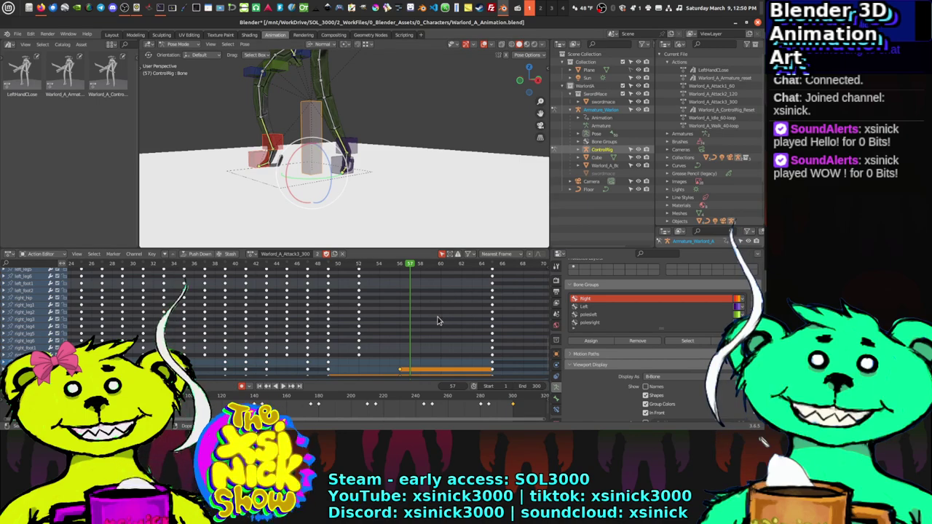
middle_drag(429, 325, 424, 317)
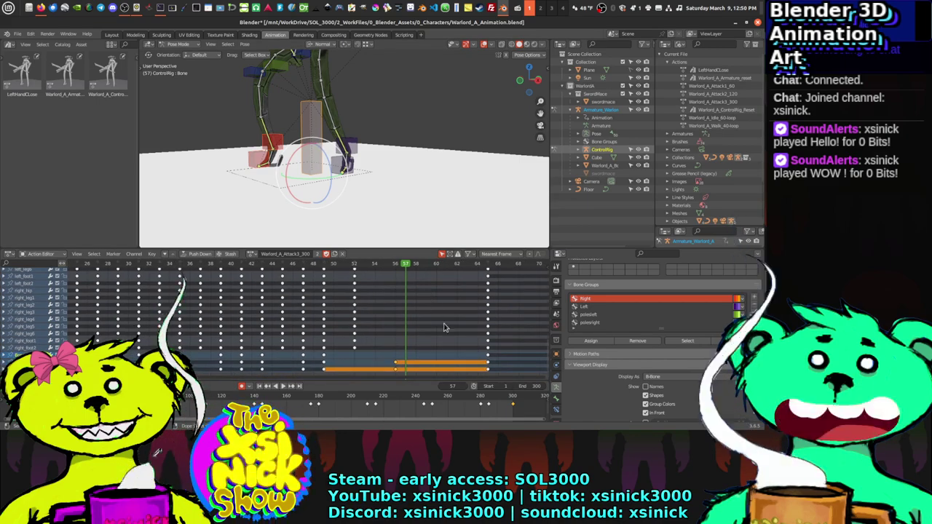
click(488, 357)
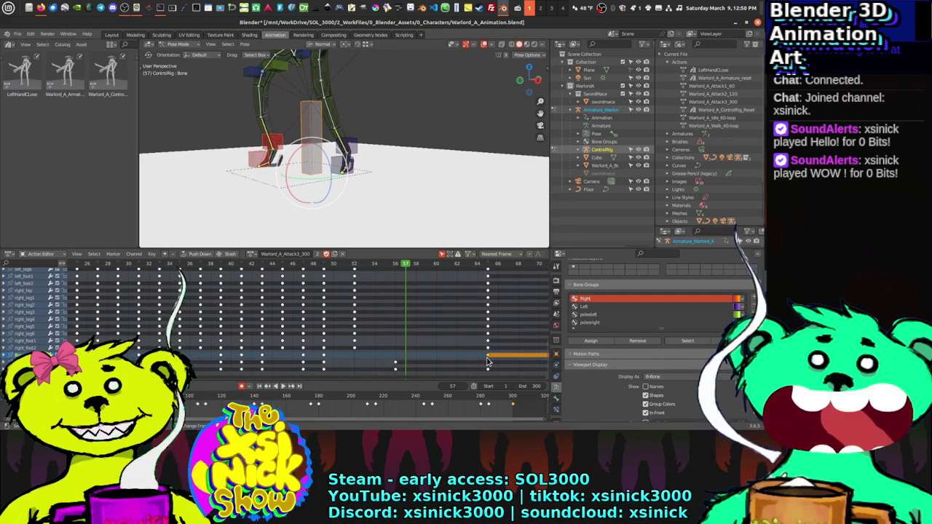
key(g)
click(395, 357)
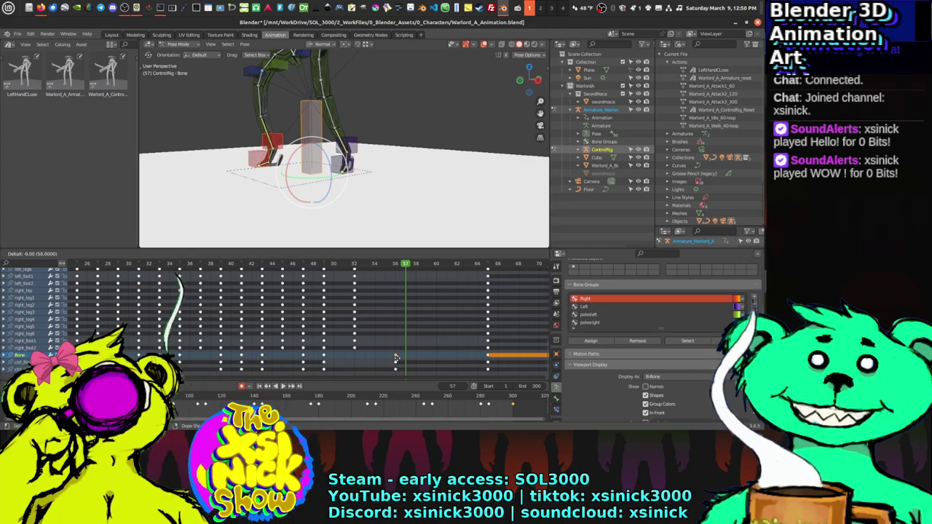
key(space)
Step: Key a new position for ctrl_Rightfoot at frame 52 and play the step back
drag(372, 275, 356, 291)
middle_drag(357, 219, 360, 200)
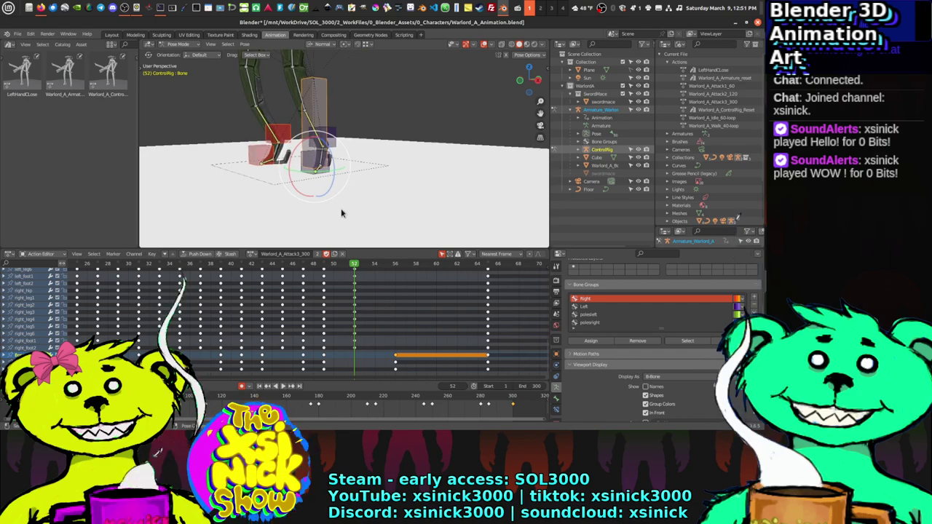
click(279, 138)
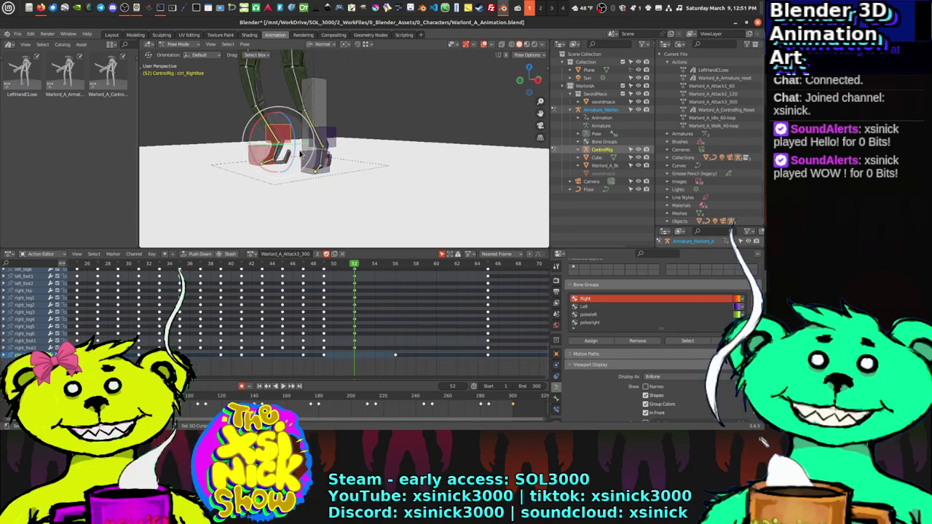
middle_drag(279, 139, 327, 131)
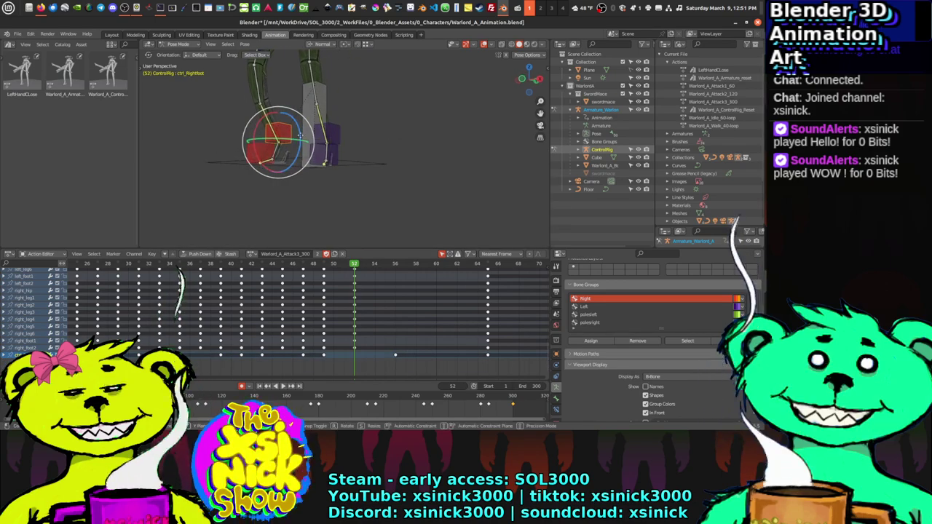
key(g)
click(297, 122)
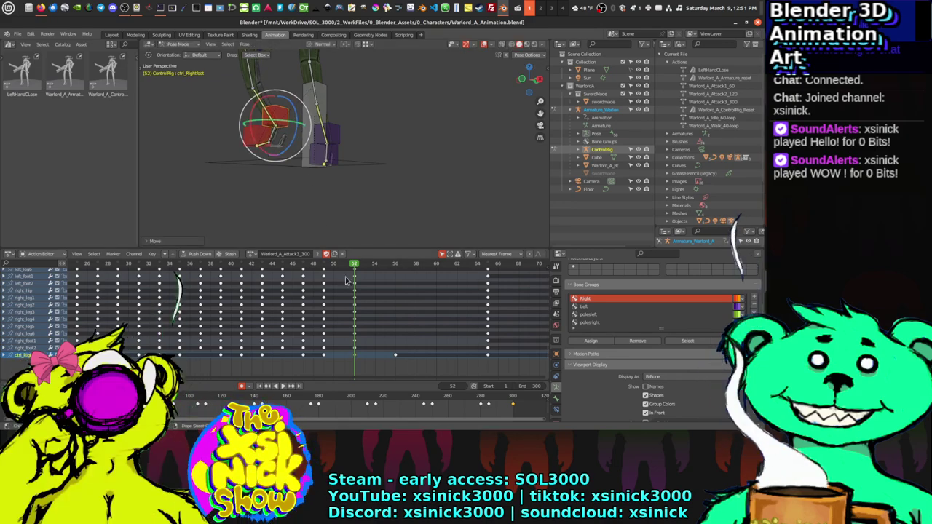
key(space)
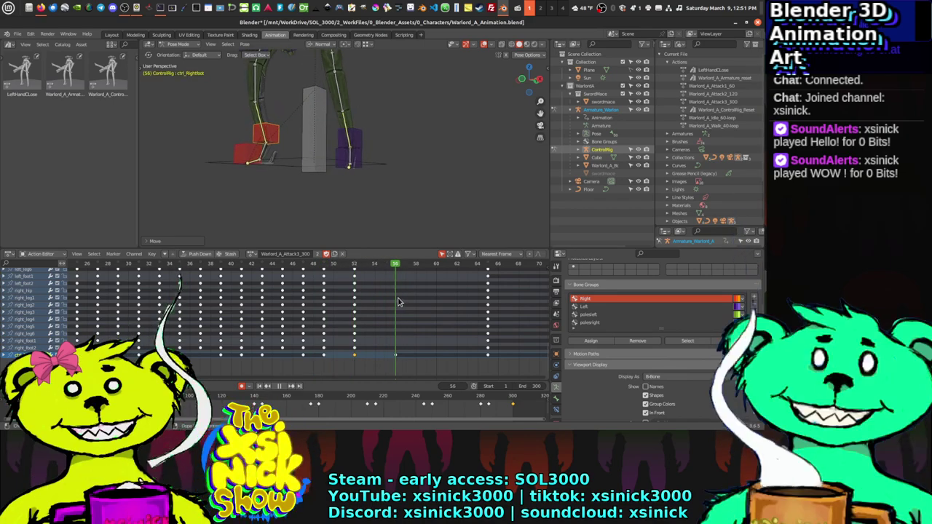
Step: Slide all of the left toe control's keys 6 frames later
click(364, 150)
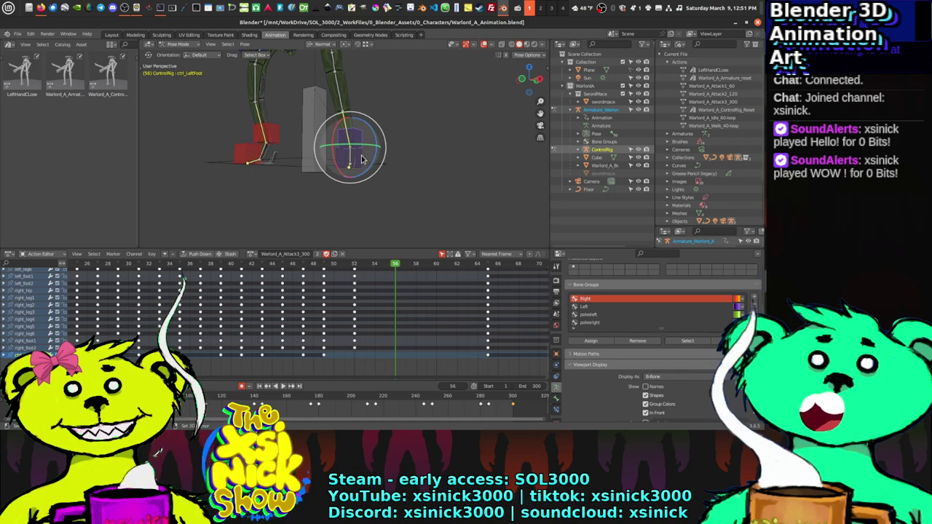
double_click(326, 363)
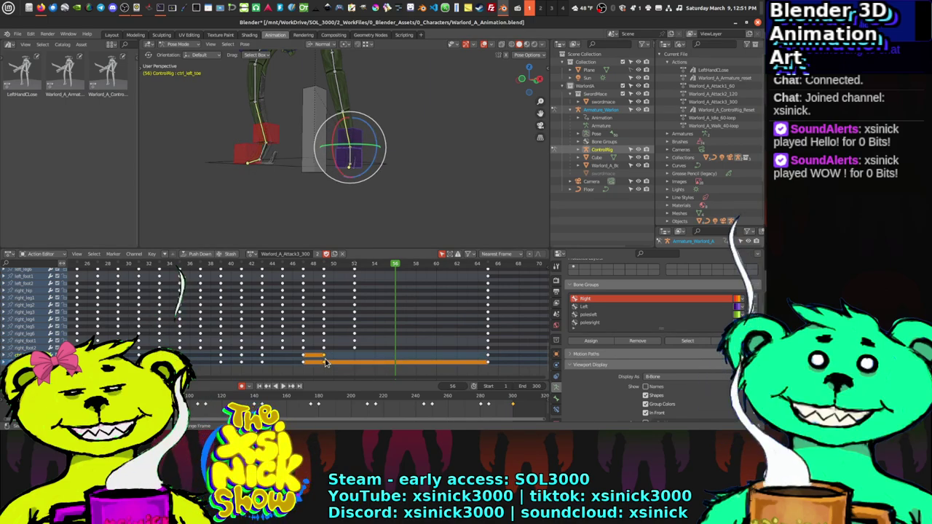
drag(325, 362, 394, 357)
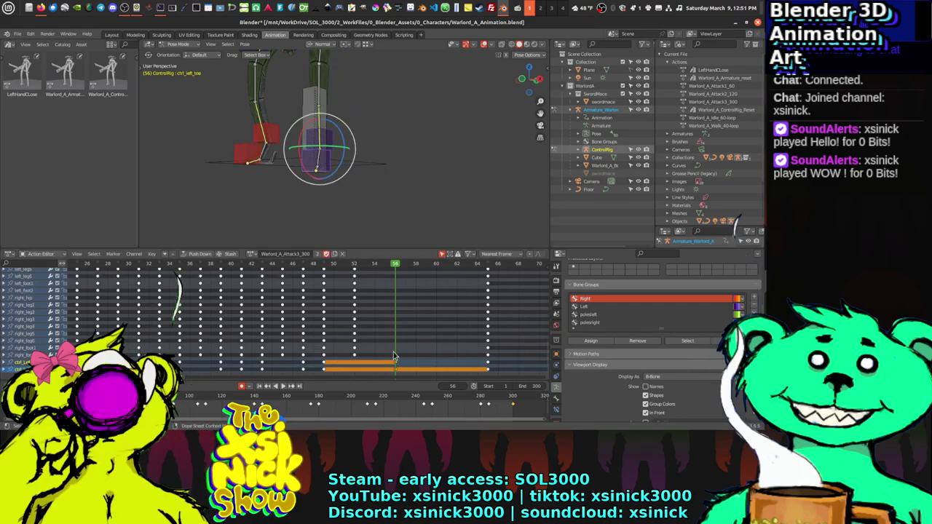
Step: At frame 56, start lifting ctrl_LeftFoot vertically along Z, about 0.08 m
drag(394, 264, 368, 284)
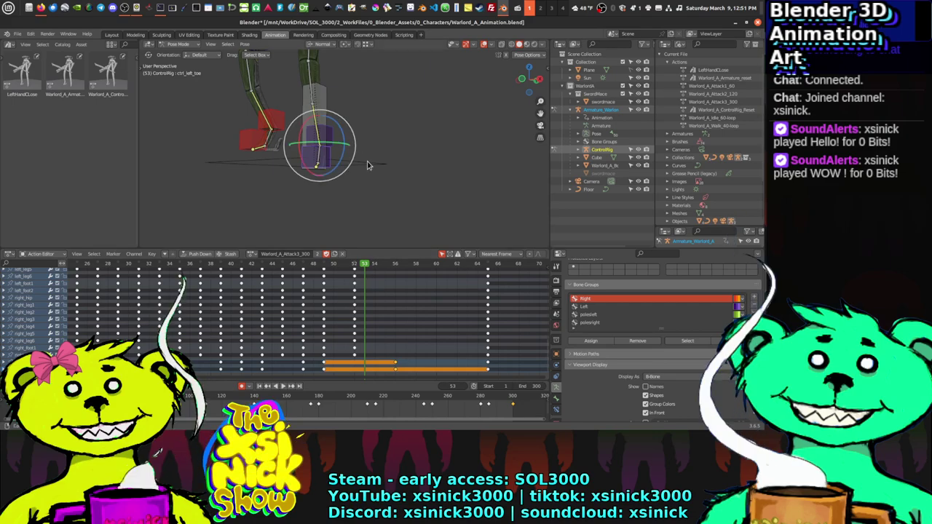
middle_drag(367, 166, 426, 174)
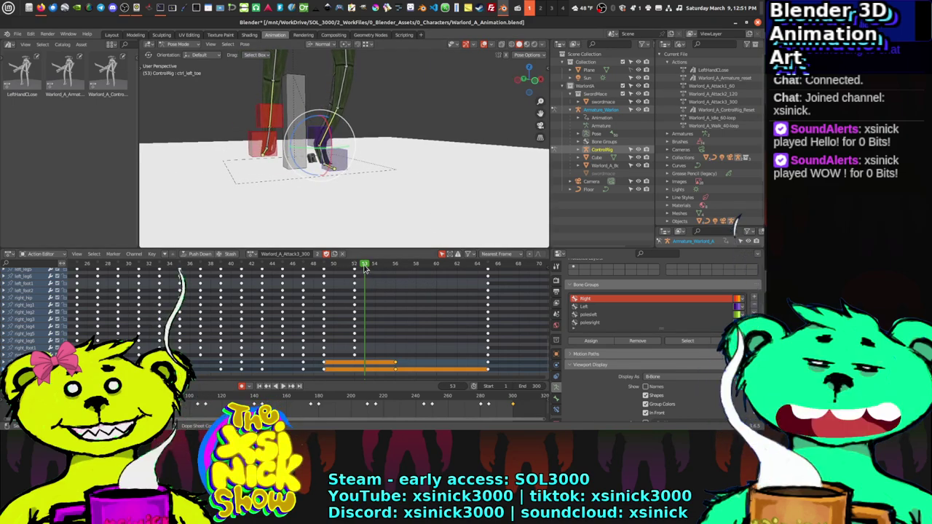
drag(365, 269, 395, 268)
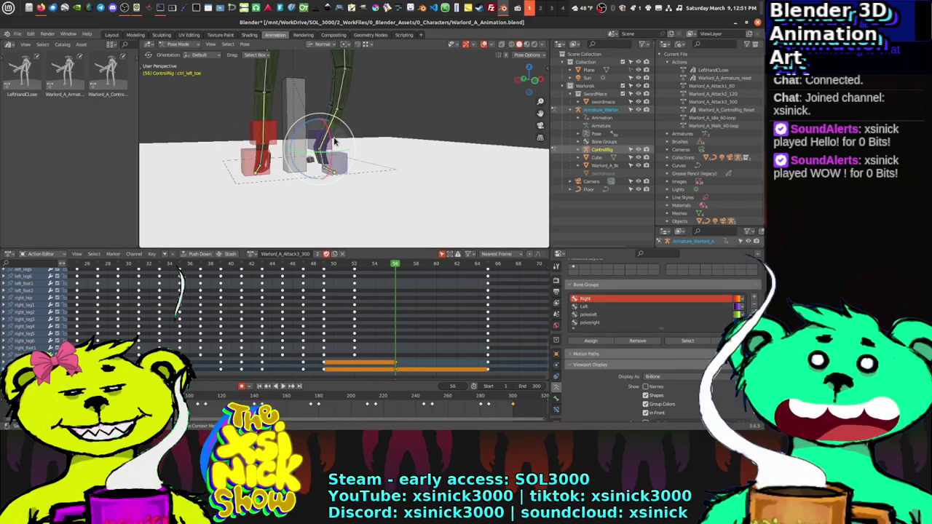
click(326, 143)
key(g)
key(z)
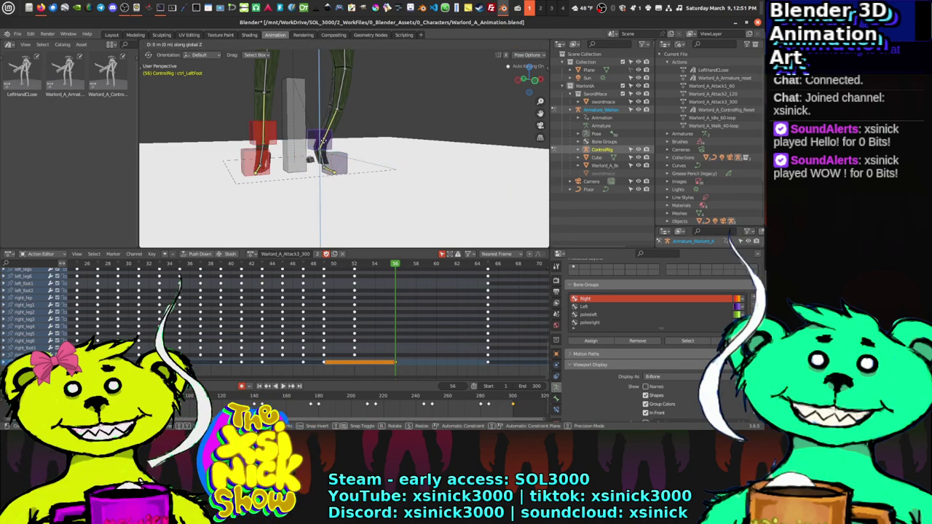
Step: Confirm the left foot's raised height at frame 56 and review from frame 49
click(327, 131)
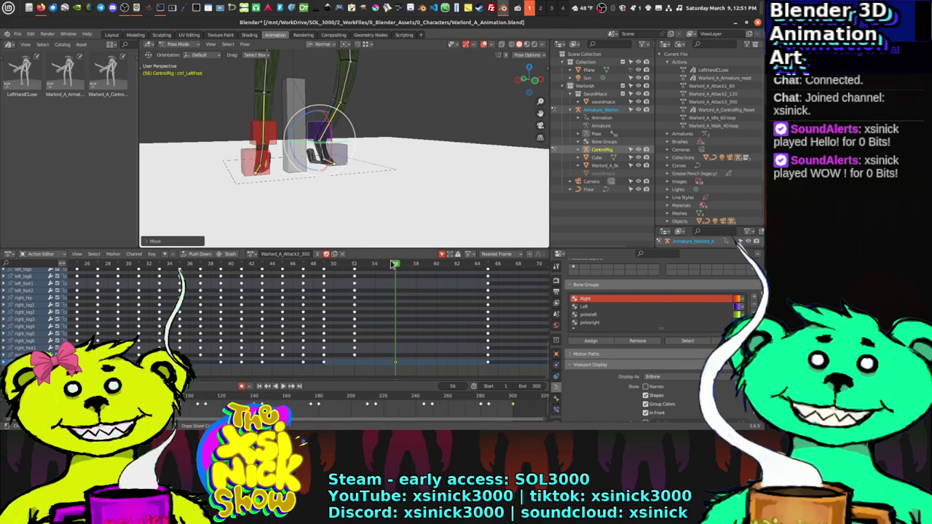
mouse_move(395, 256)
mouse_down()
mouse_move(320, 270)
mouse_move(393, 272)
mouse_up()
mouse_move(370, 175)
middle_down()
mouse_move(373, 160)
mouse_move(379, 167)
middle_up()
Step: Key a new left foot control position at frame 61, then scrub back to frame 56
drag(402, 267, 447, 276)
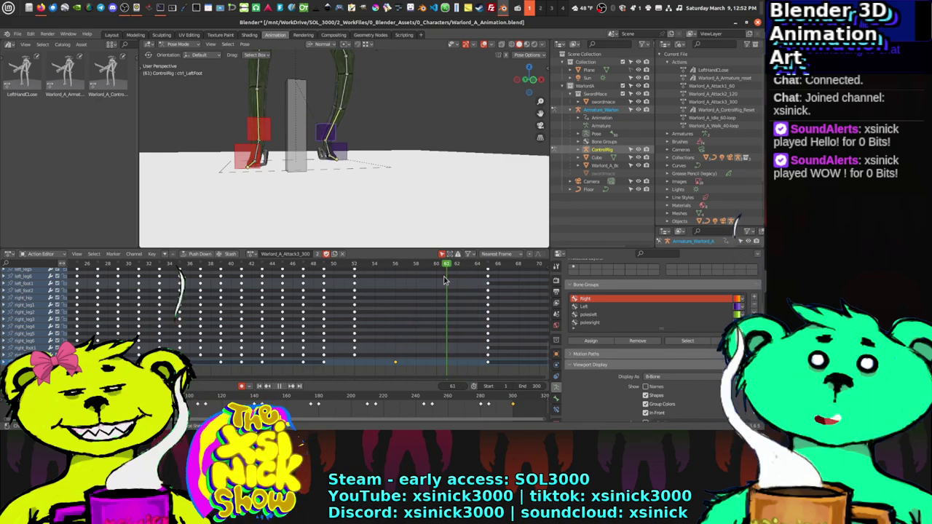
middle_drag(320, 146, 330, 151)
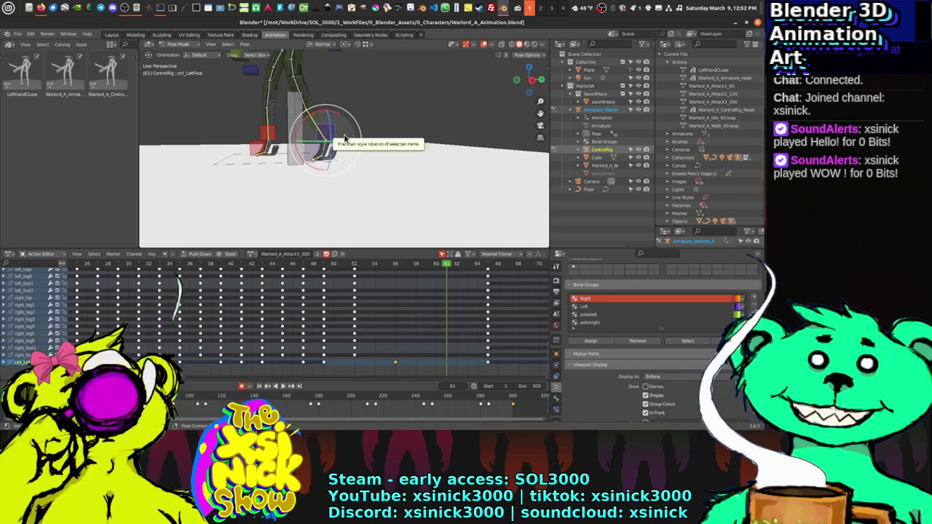
key(g)
click(348, 119)
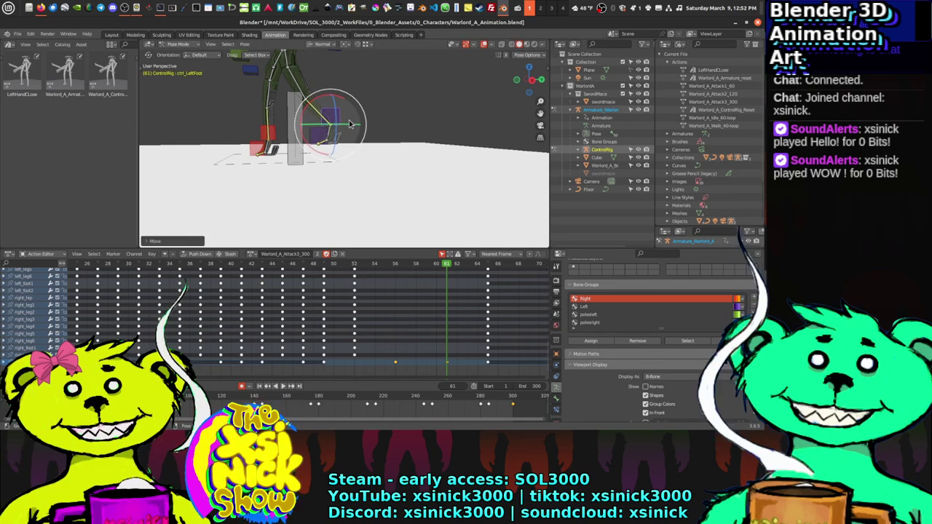
drag(447, 267, 358, 274)
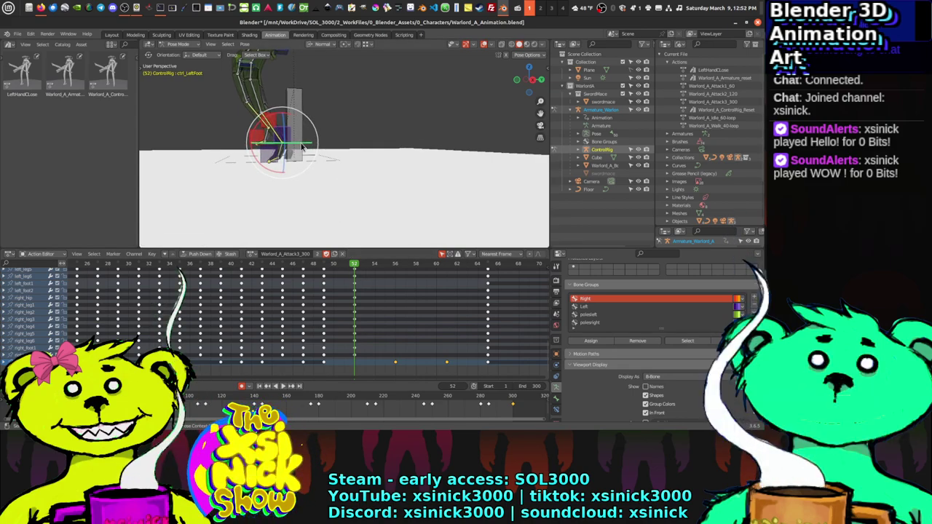
Step: Move the left foot control vertically at frame 52 and review from frame 49
key(g)
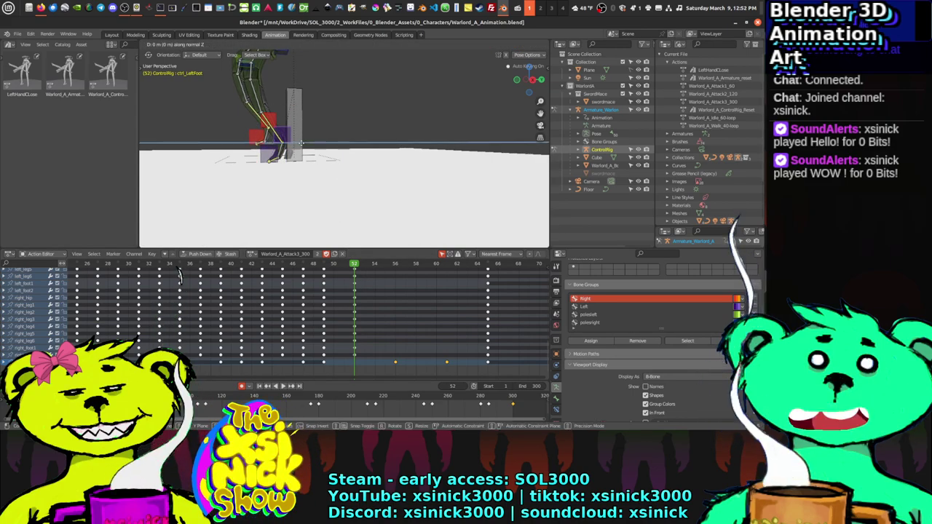
key(z)
click(301, 142)
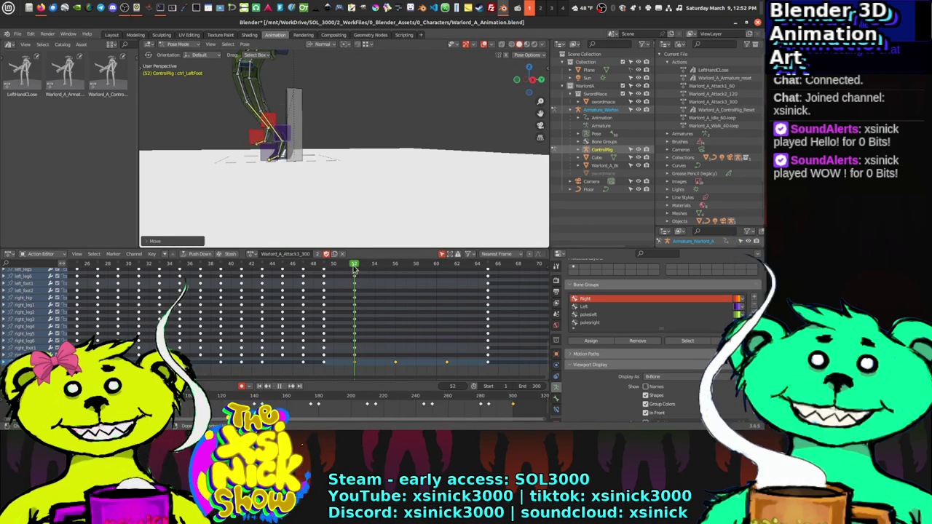
drag(354, 269, 378, 276)
Step: Shift the selected keyframes two frames later and play back the timing
key(g)
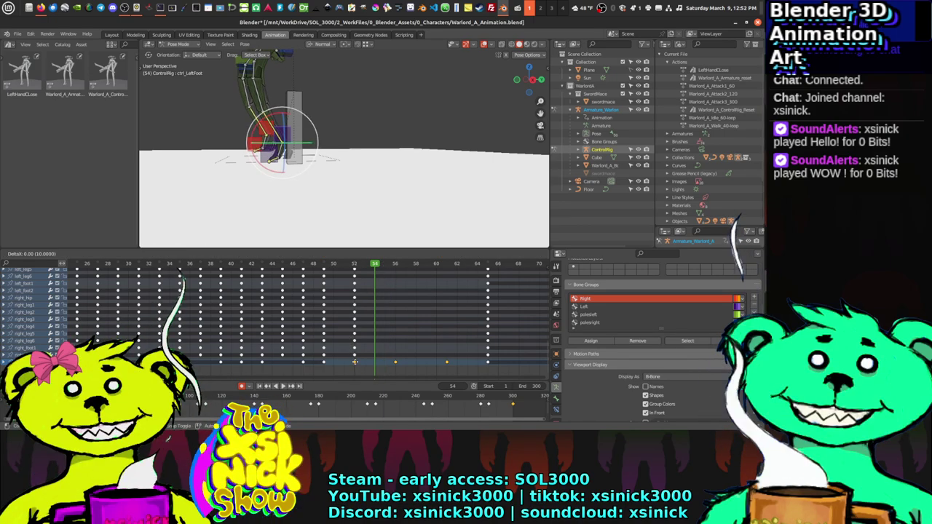
click(373, 362)
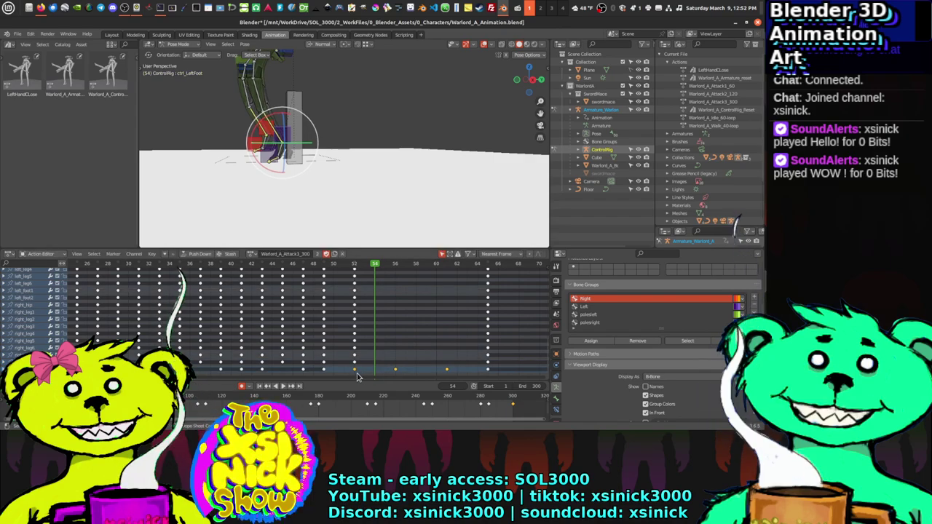
key(g)
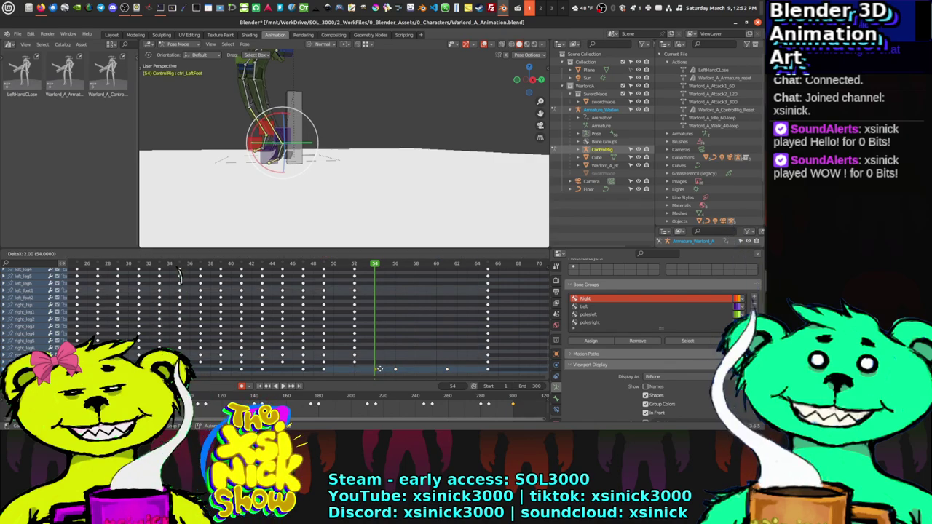
click(373, 369)
key(space)
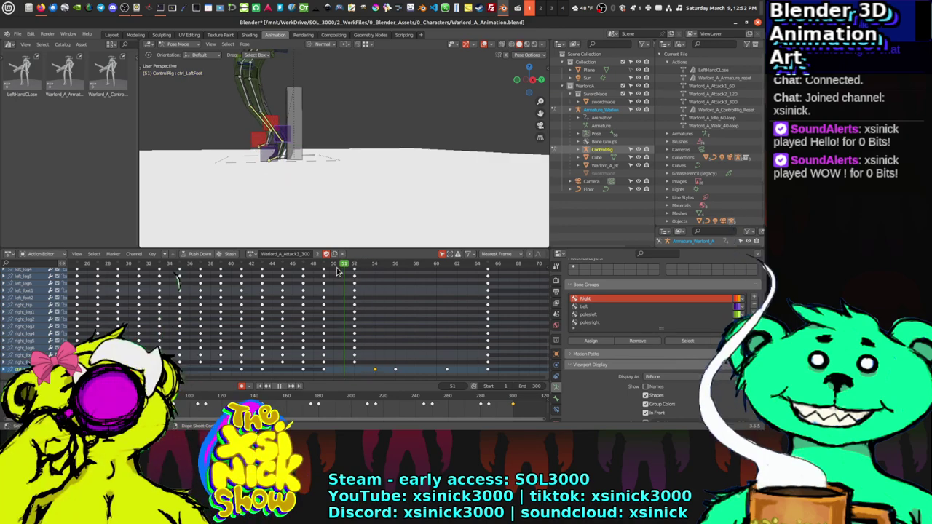
key(space)
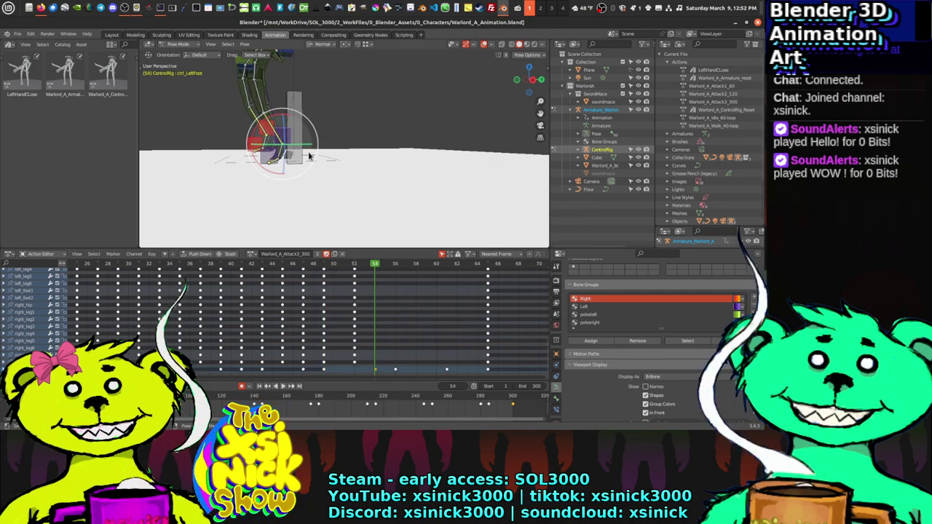
Step: Lift the left foot control slightly along global Z, then check frame 48 from the right view
drag(298, 156, 299, 149)
key(z)
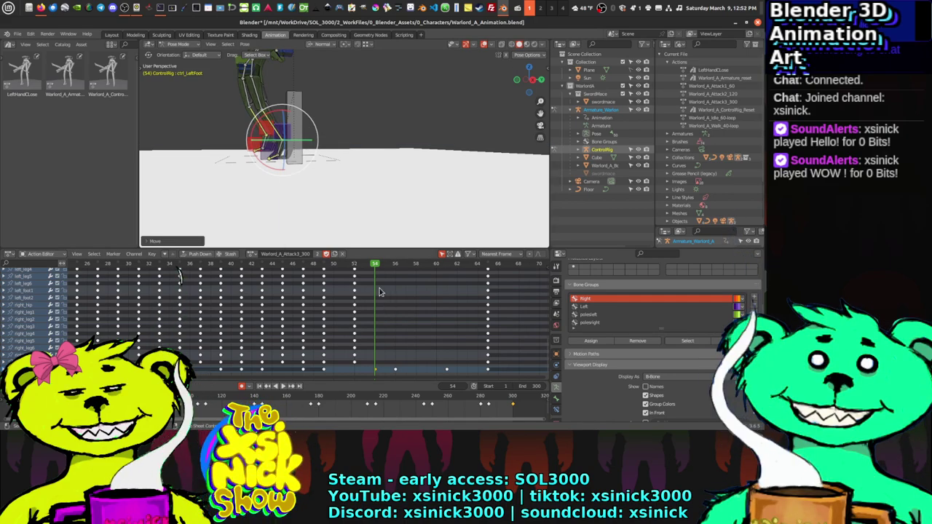
drag(357, 270, 305, 310)
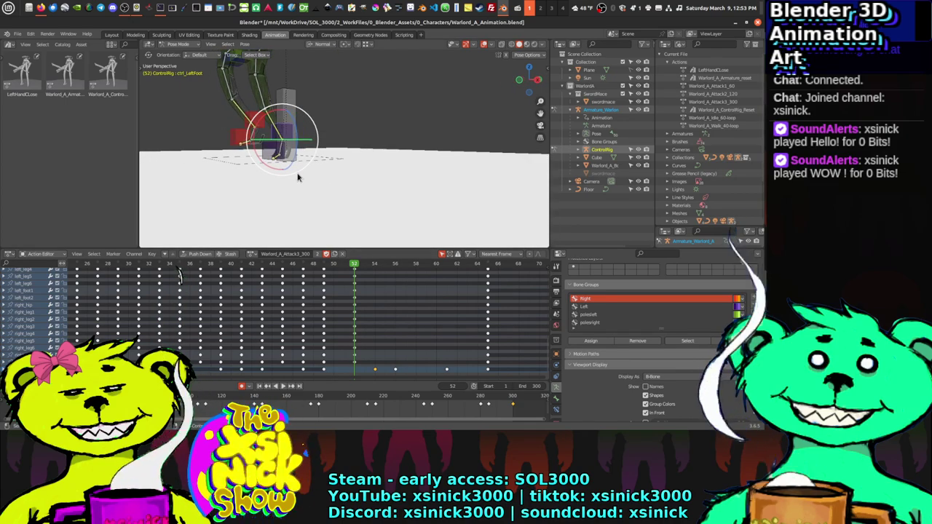
key(KP_3)
Step: In Right Ortho, reposition the left foot control, then replay from frame 49 to 52
scroll(264, 169, up, 2)
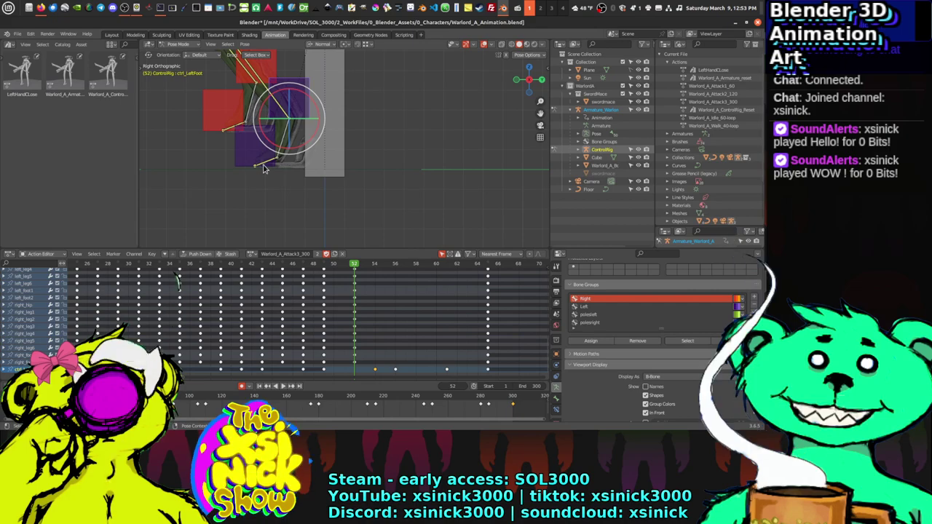
key(g)
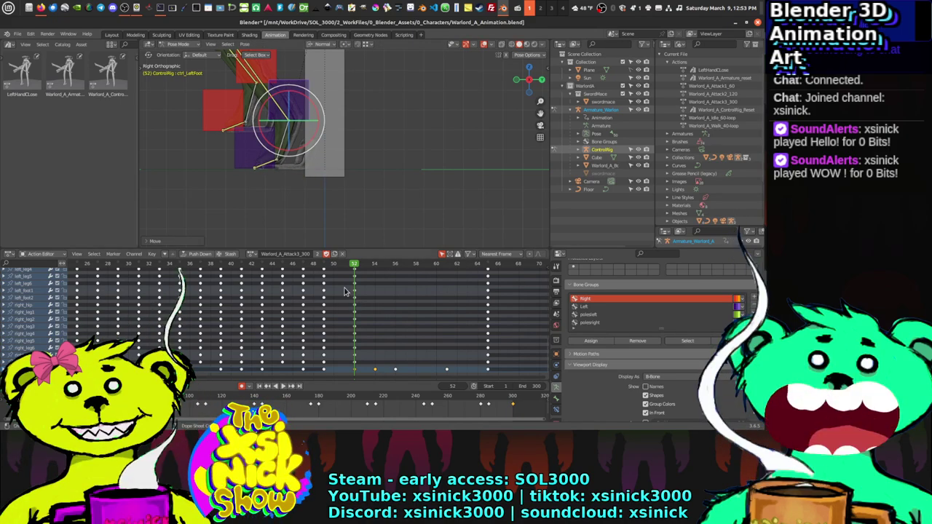
click(332, 227)
click(327, 279)
key(space)
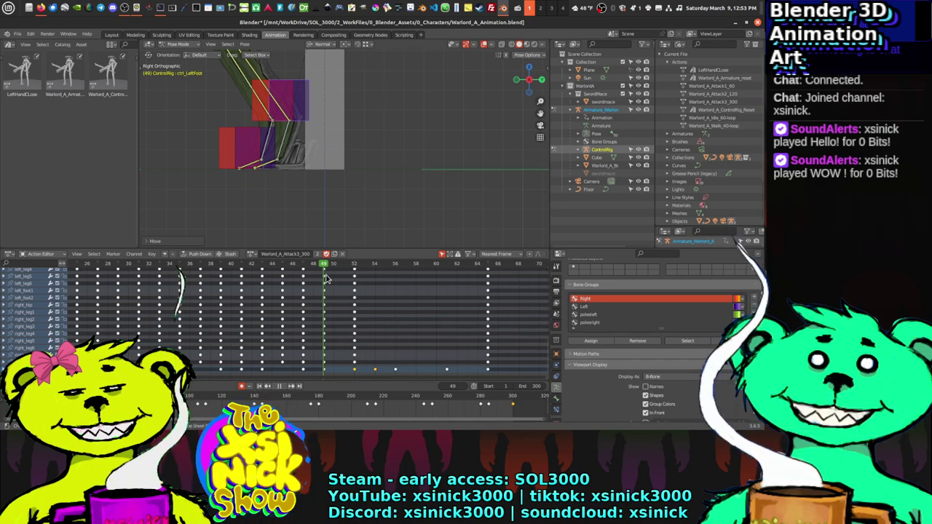
drag(327, 279, 375, 283)
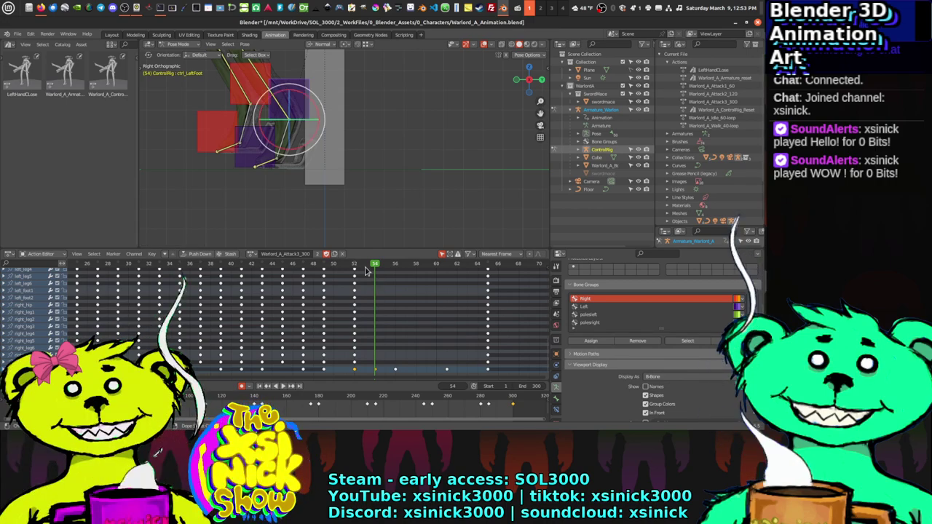
Step: Set the left foot control's height along global Z at frame 54
key(g)
key(y)
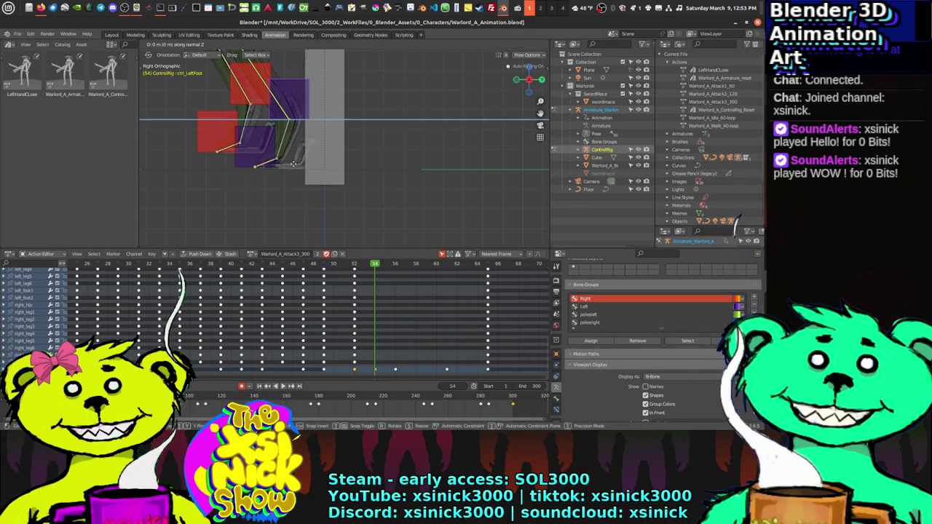
key(z)
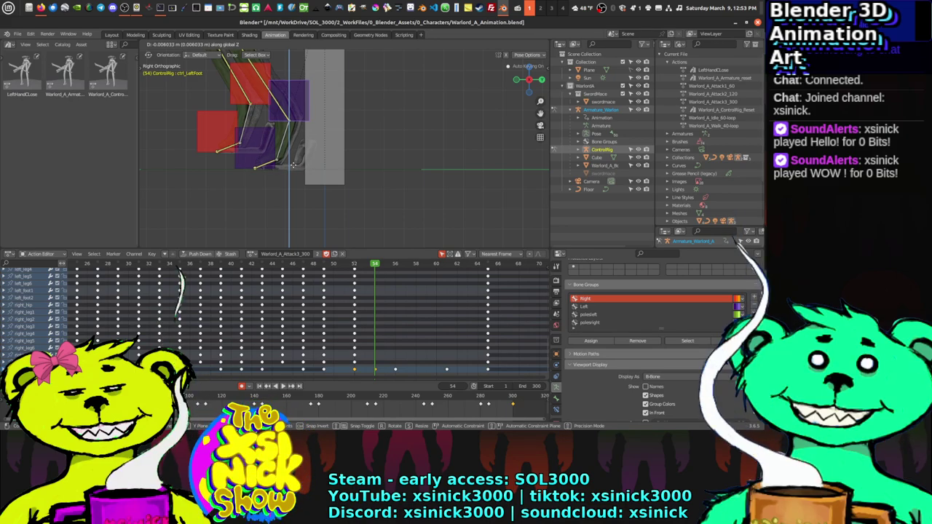
click(294, 165)
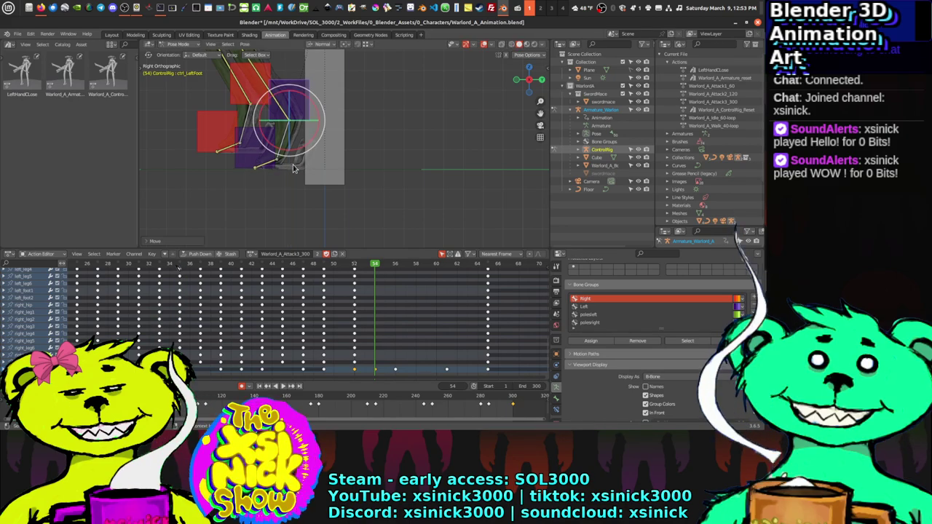
drag(376, 274, 393, 271)
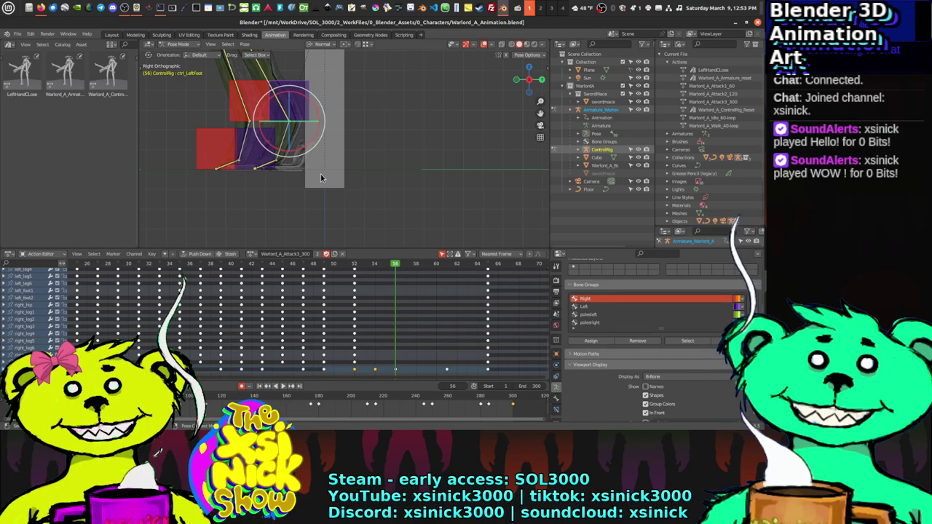
Step: Adjust the left foot control's height along Z at frame 56
key(g)
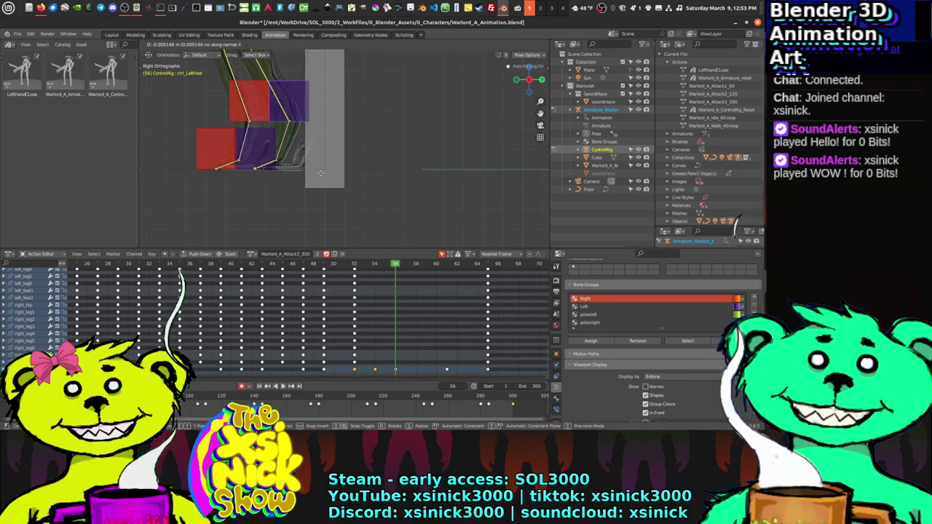
click(320, 172)
key(g)
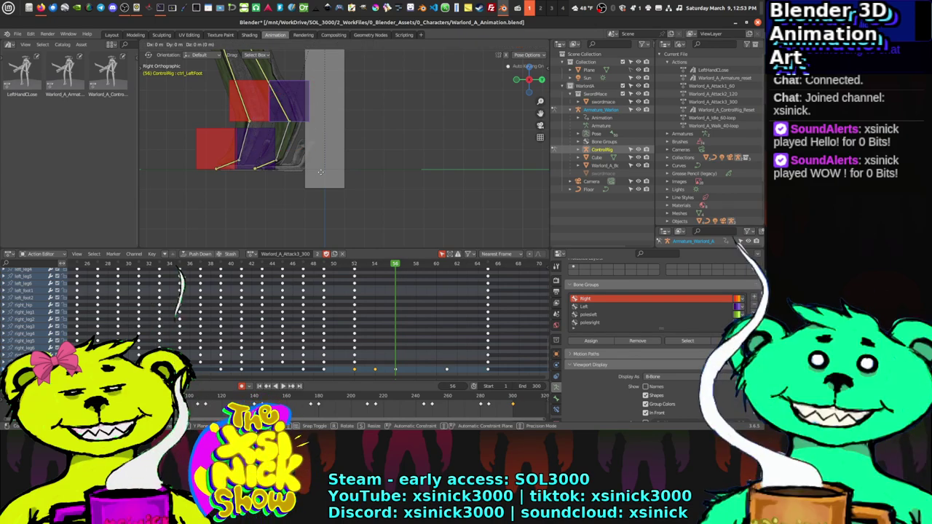
key(z)
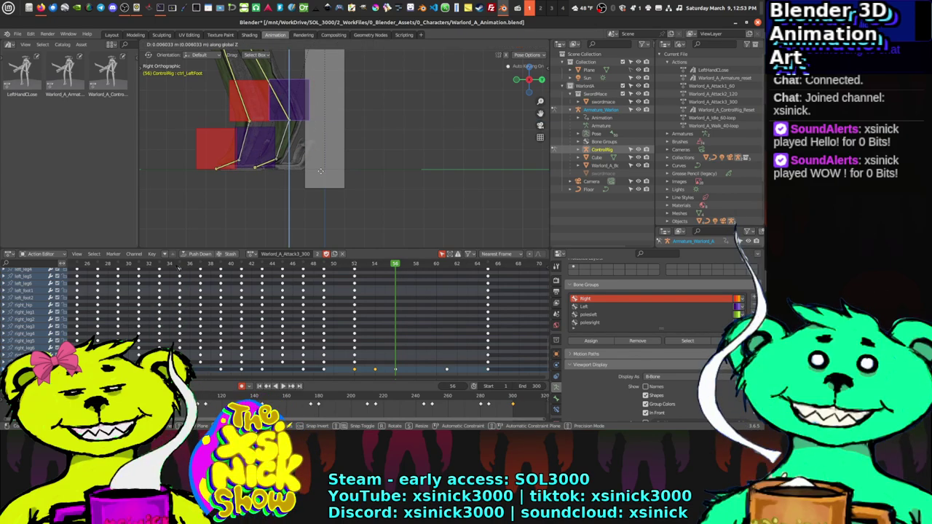
click(321, 171)
mouse_move(397, 282)
mouse_down()
mouse_move(332, 272)
mouse_move(397, 285)
mouse_move(388, 287)
mouse_up()
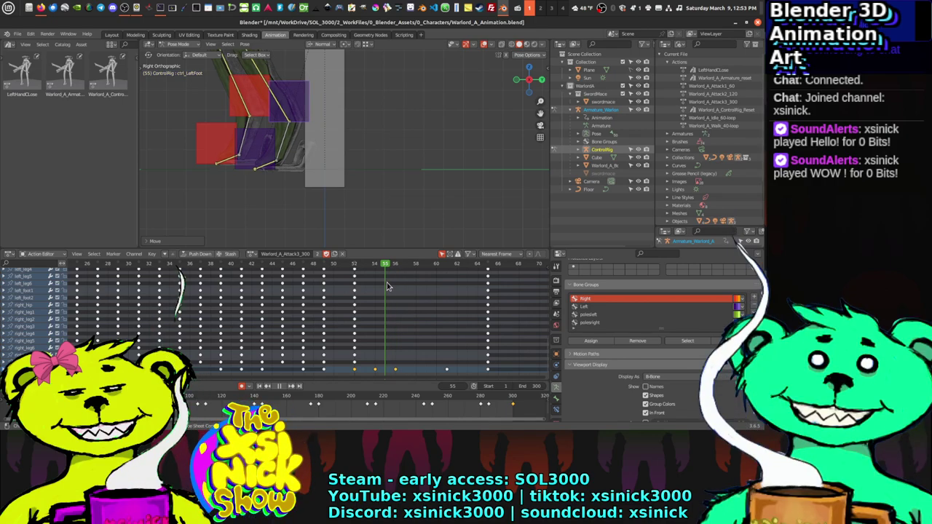
Step: Set the left foot height at frame 55 and review frames 60 to 48 backwards
key(g)
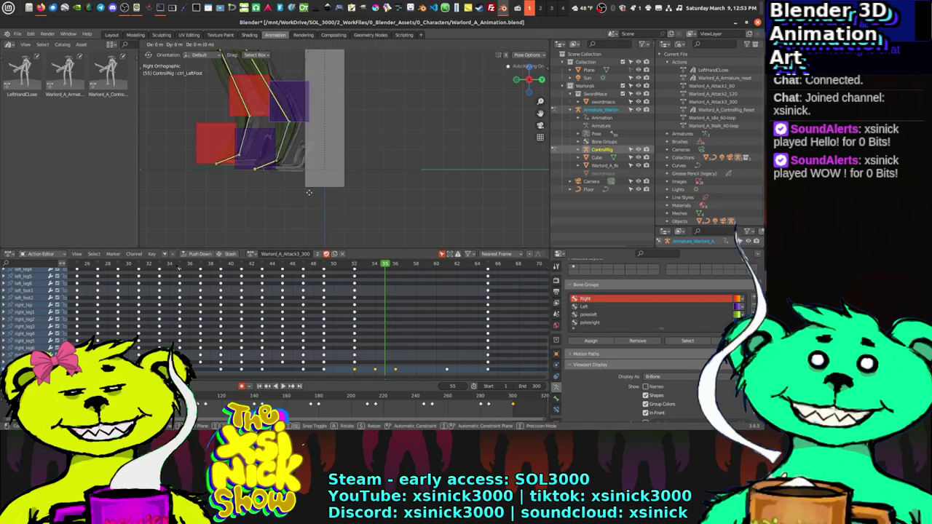
key(z)
key(z)
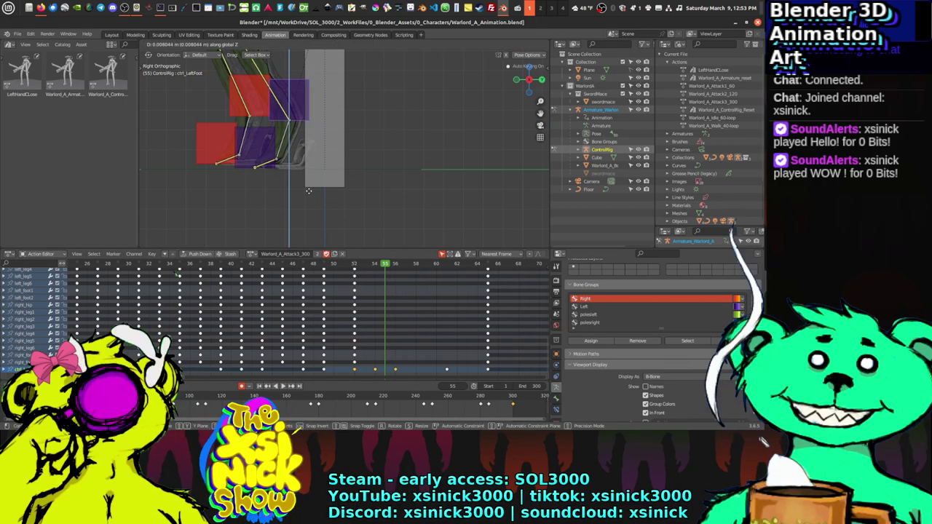
click(309, 191)
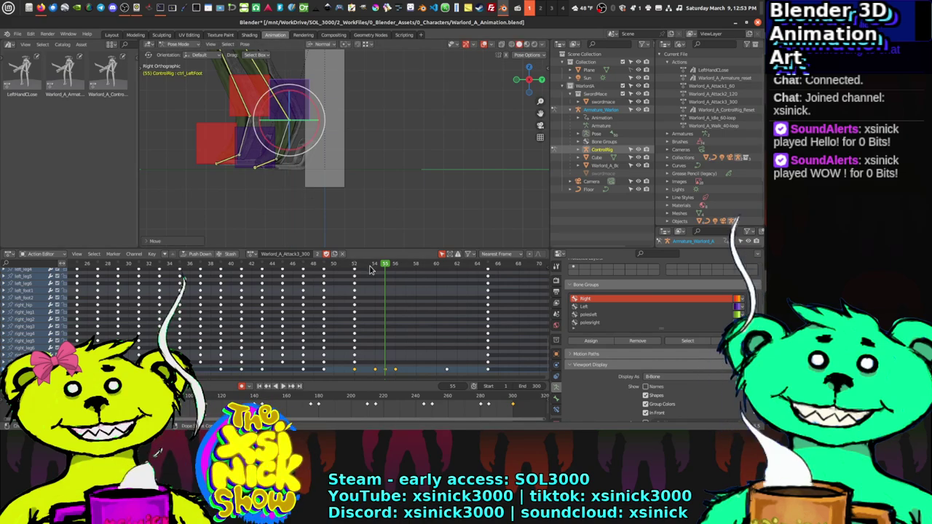
key(shift+ctrl+space)
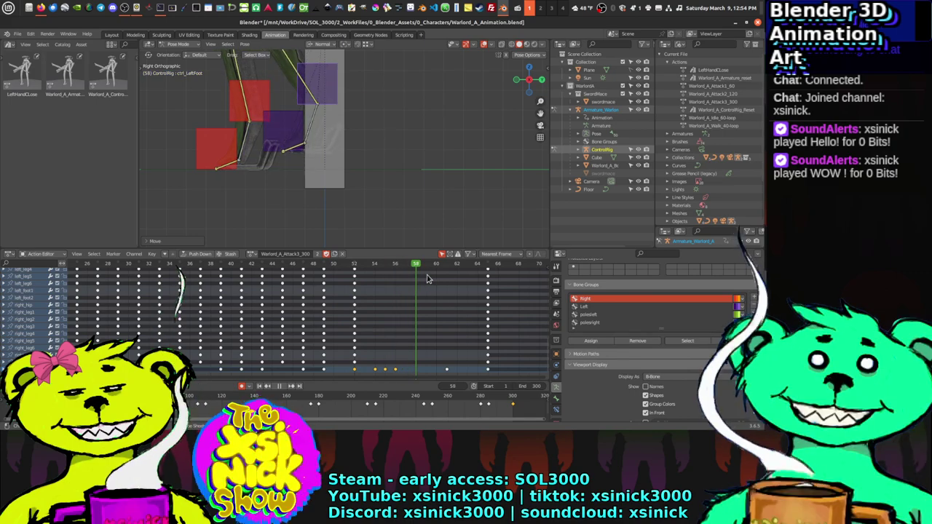
drag(444, 281, 493, 299)
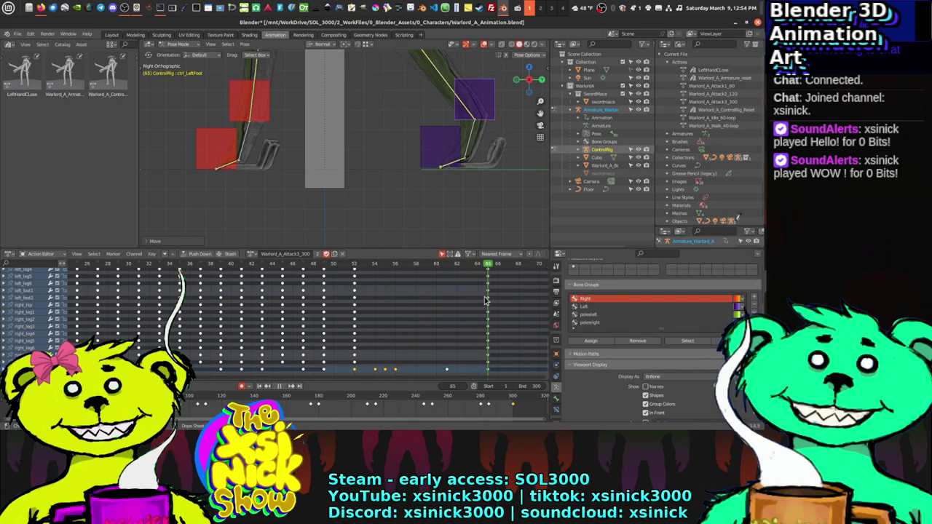
middle_drag(388, 198, 452, 194)
scroll(452, 194, down, 6)
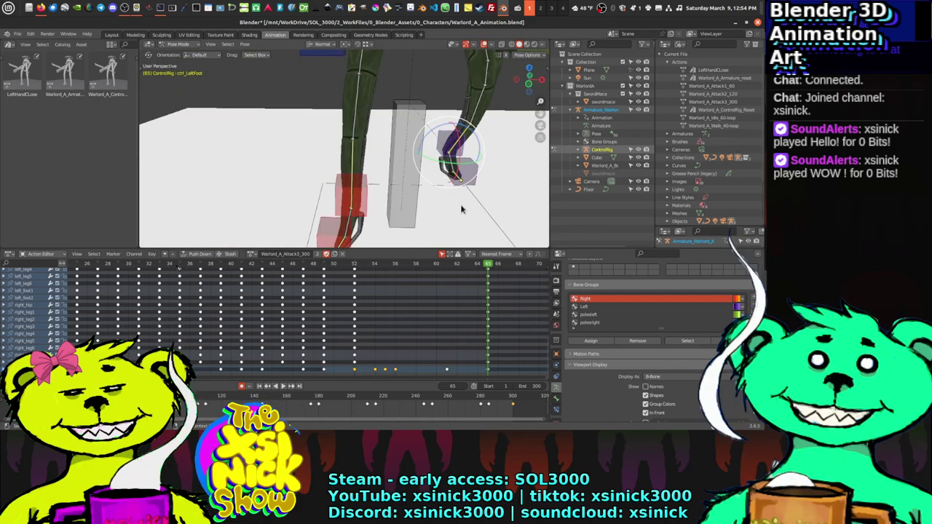
middle_drag(373, 199, 422, 210)
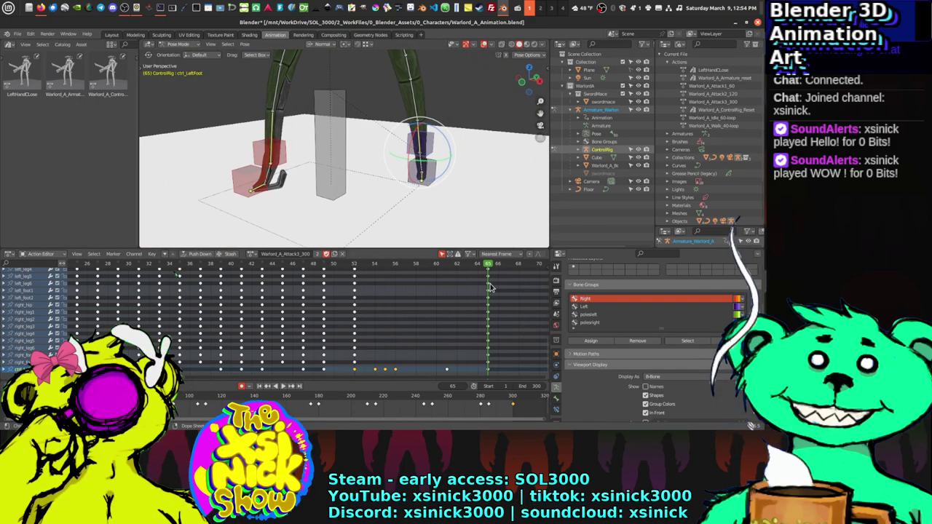
drag(489, 269, 488, 310)
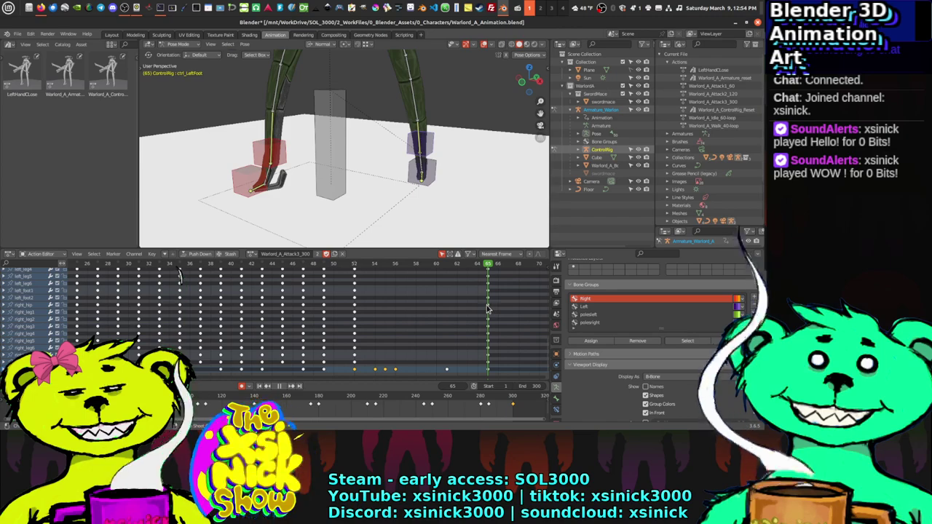
mouse_move(436, 169)
middle_down()
mouse_move(520, 167)
mouse_move(415, 175)
mouse_move(437, 176)
middle_up()
drag(477, 269, 285, 266)
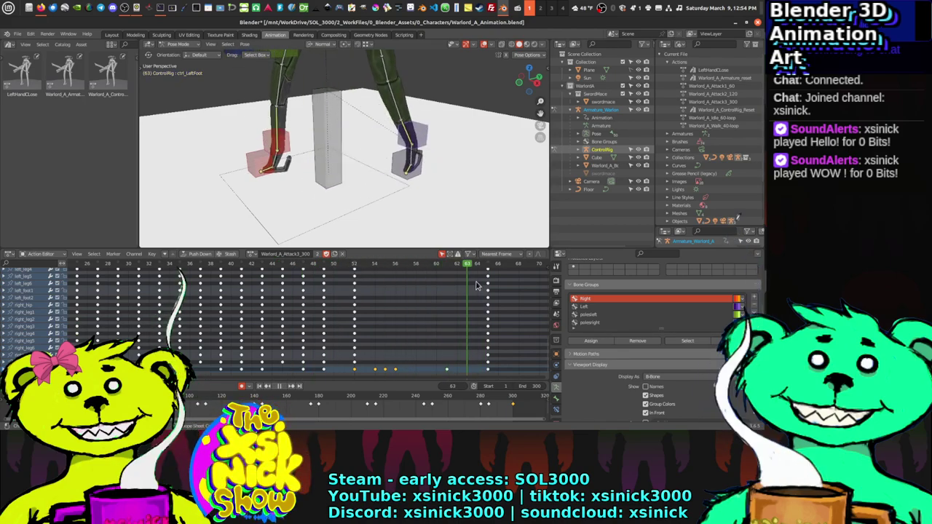
key(space)
scroll(377, 141, down, 6)
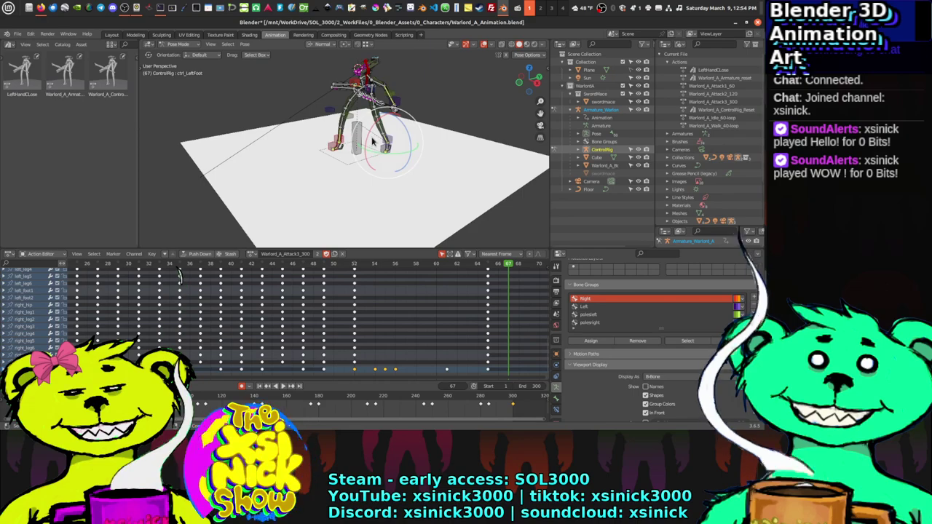
key(space)
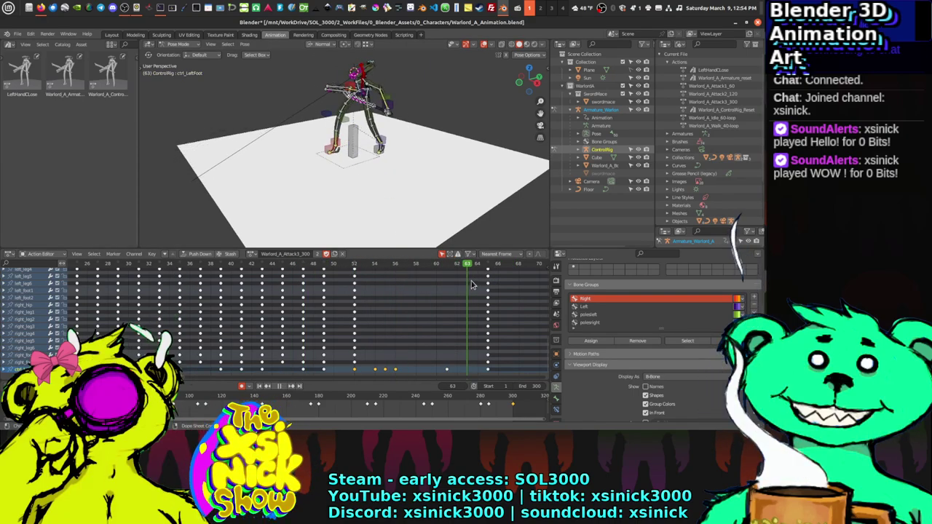
key(space)
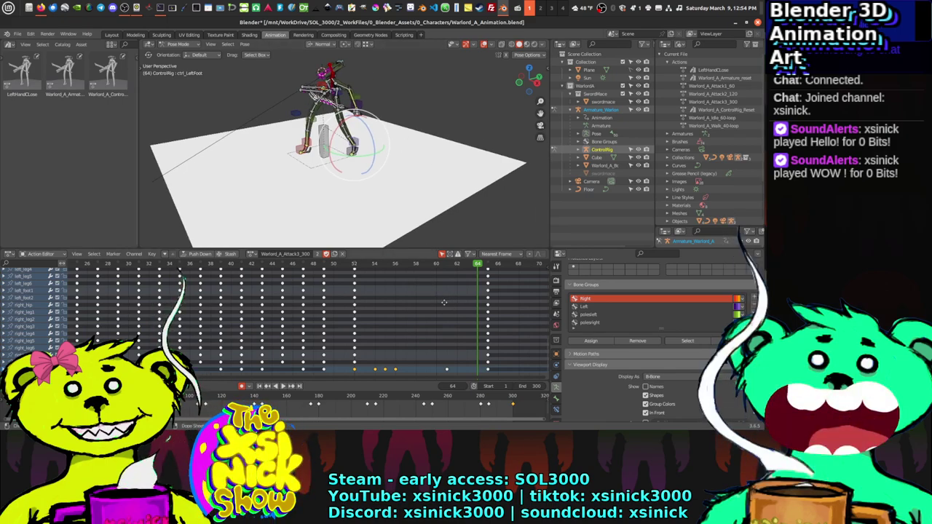
ctrl+scroll(426, 288, right, 5)
drag(280, 261, 311, 269)
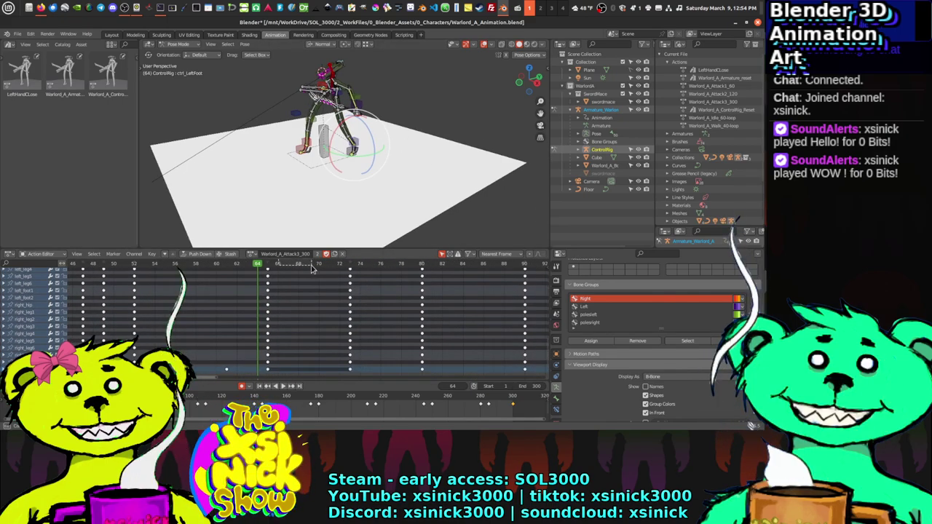
key(space)
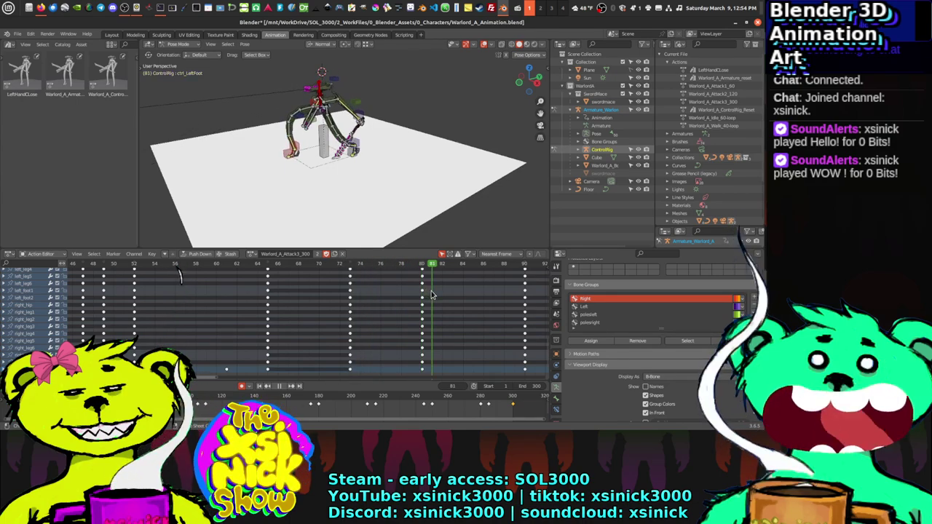
key(space)
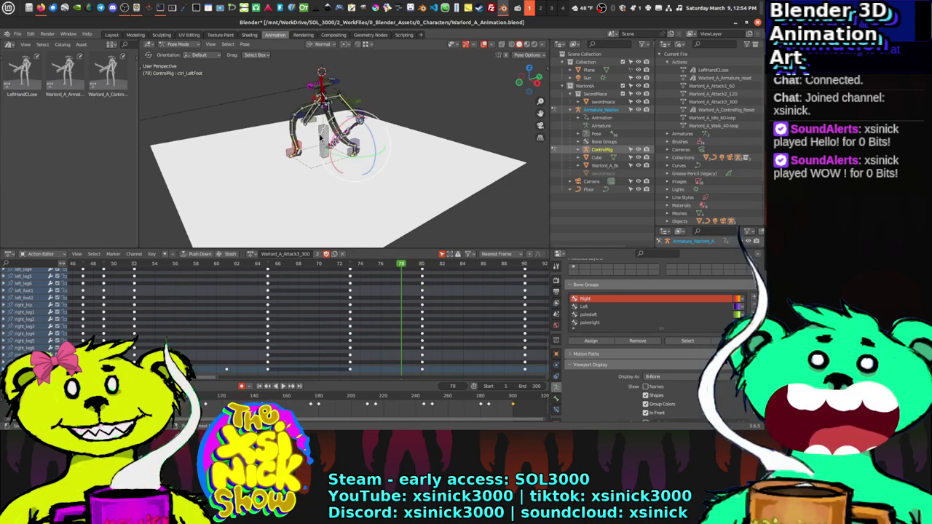
Step: Lower ctrl_RightFoot along Z at frame 77, then play and check frame 80
drag(401, 266, 394, 268)
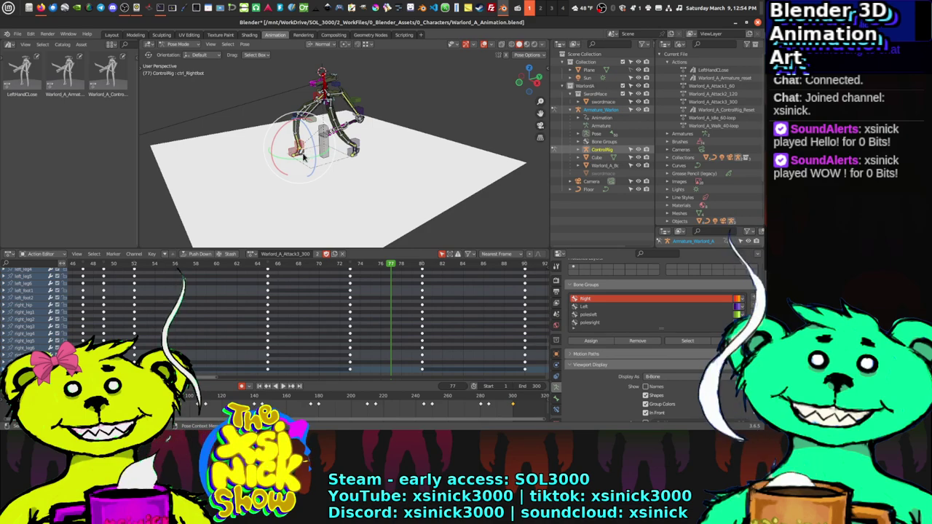
key(g)
key(z)
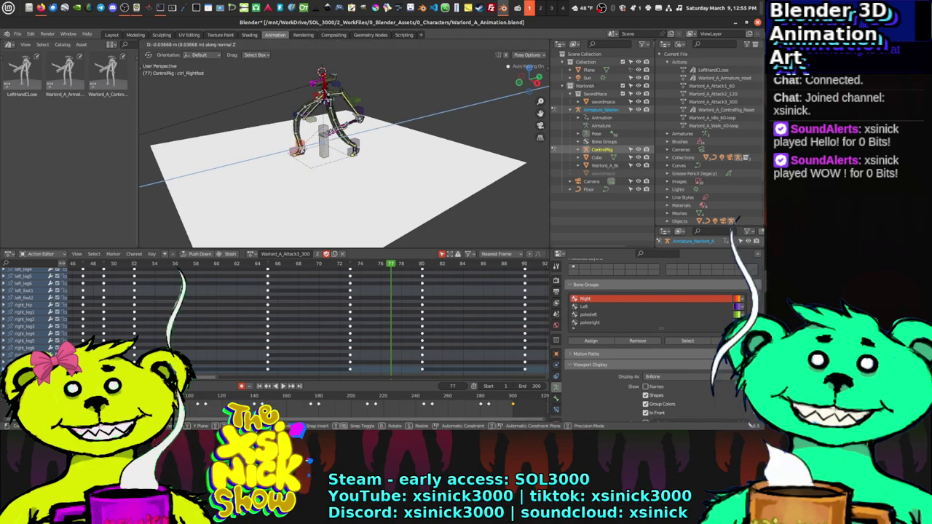
click(305, 152)
key(g)
key(z)
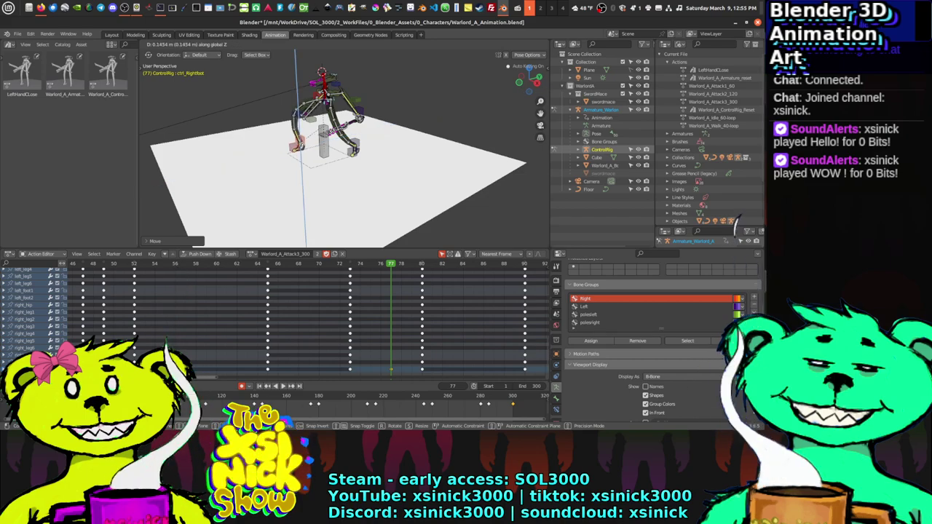
key(Return)
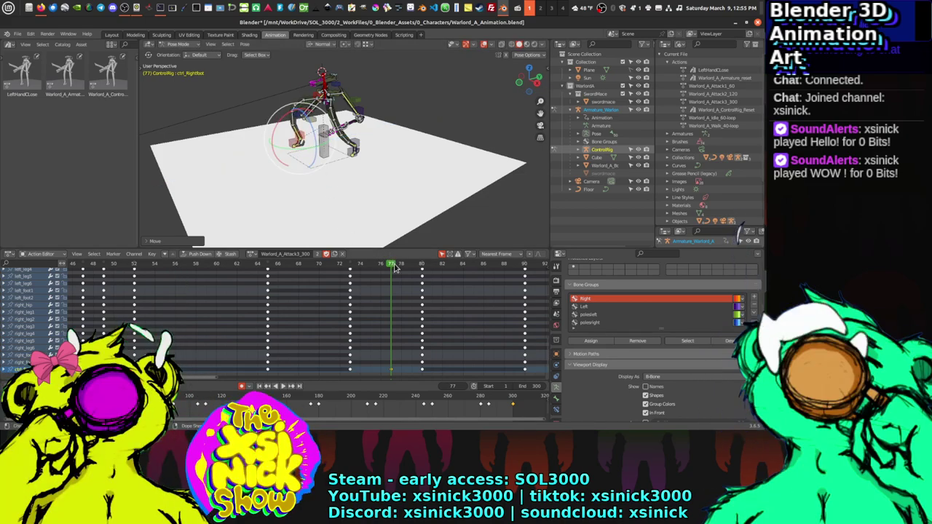
key(space)
drag(339, 266, 395, 284)
Step: Move ctrl_right_toe to a new position and play back the foot motion
scroll(293, 151, up, 6)
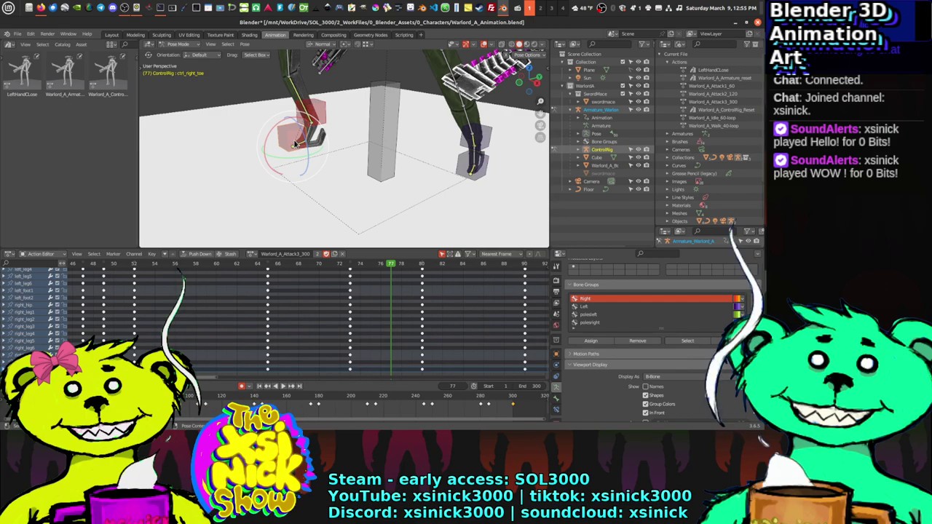
key(g)
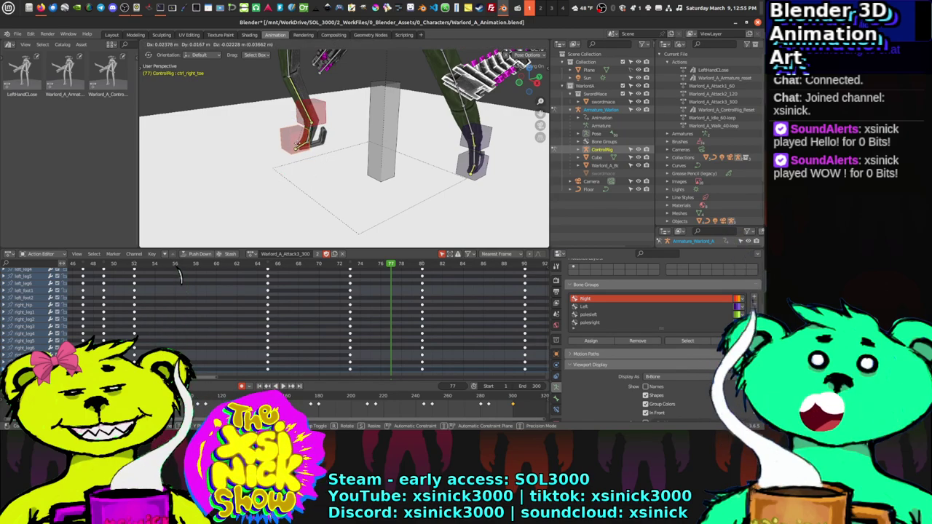
click(298, 149)
key(space)
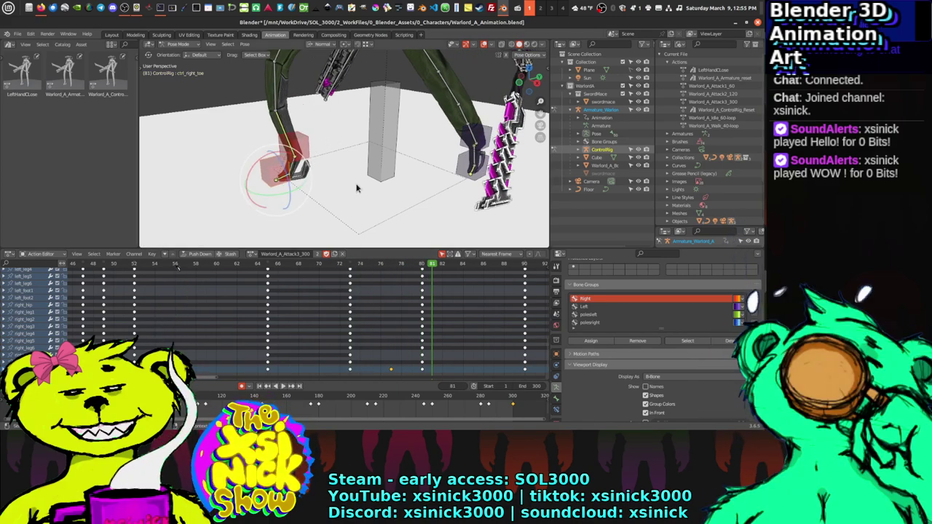
middle_drag(359, 158, 430, 154)
Step: Retime the right foot control's keyframe, then compare poses from frame 77 to 81
click(428, 266)
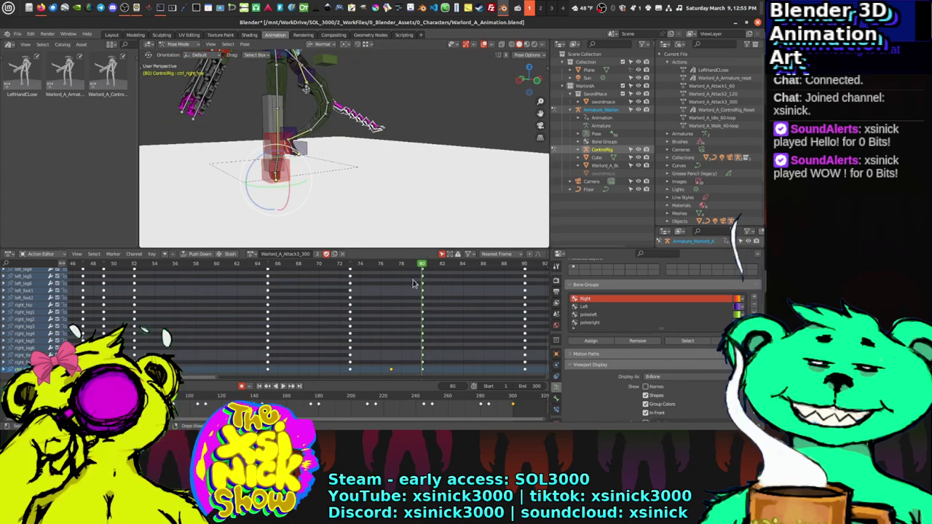
click(291, 170)
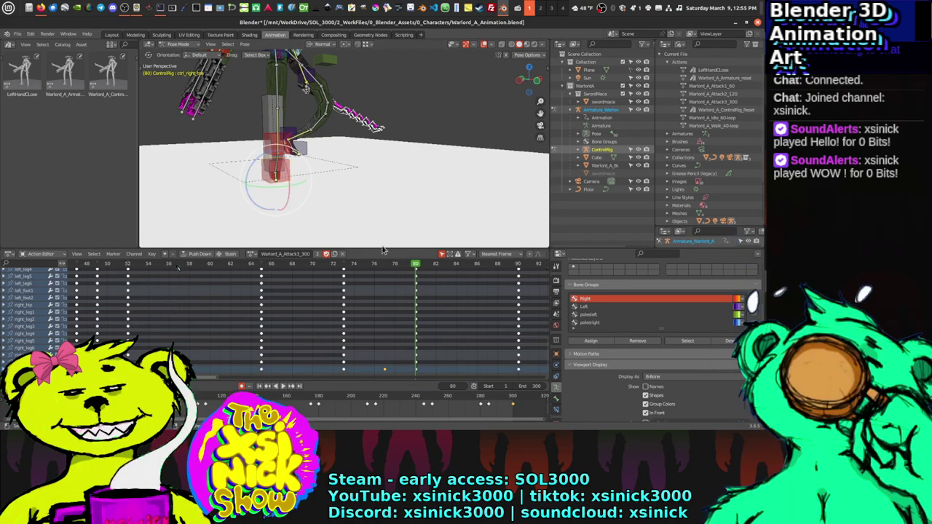
click(288, 142)
ctrl+scroll(425, 275, right, 1)
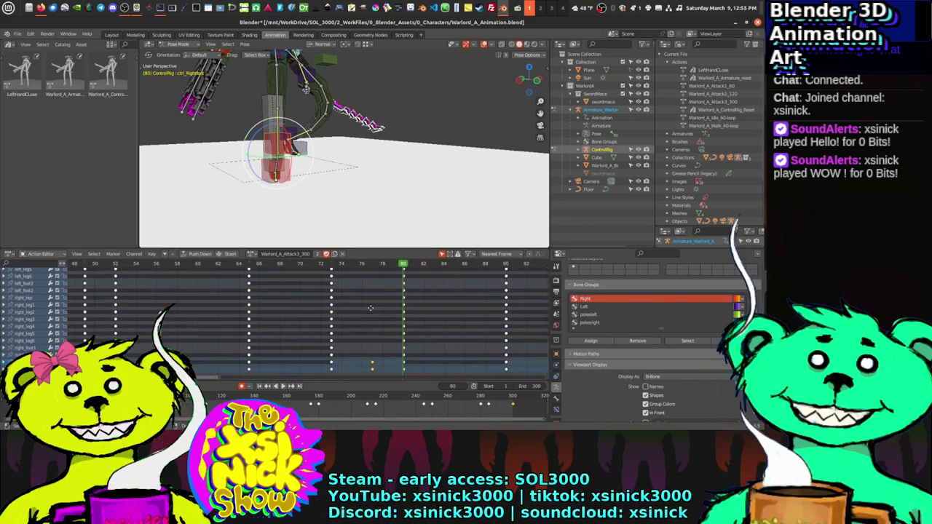
drag(407, 266, 372, 281)
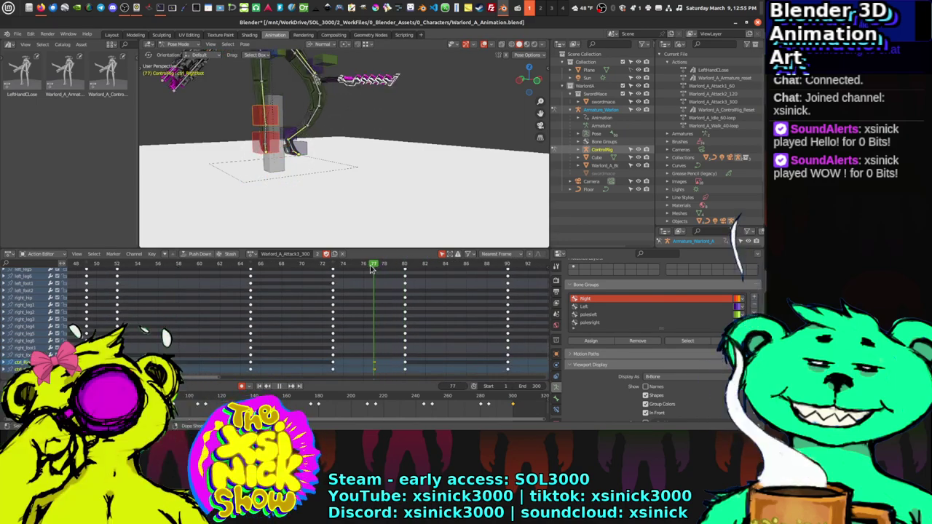
key(g)
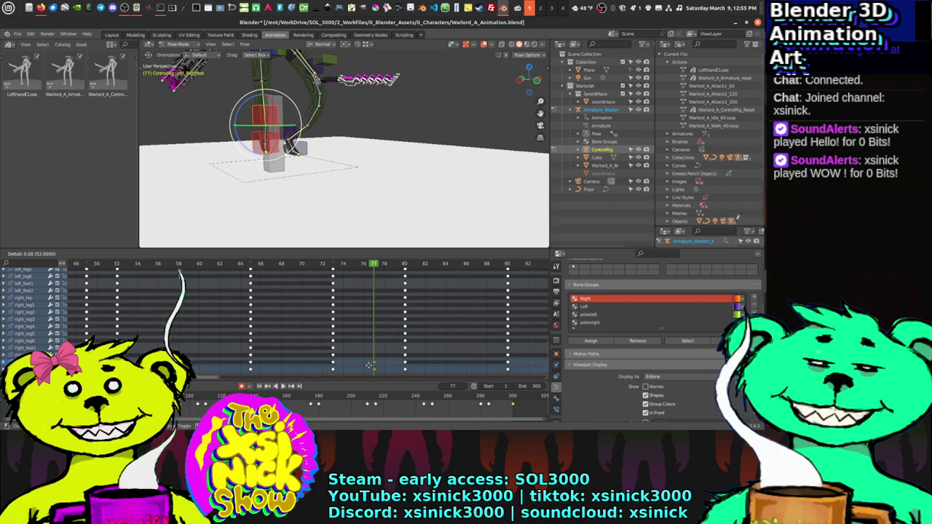
click(365, 365)
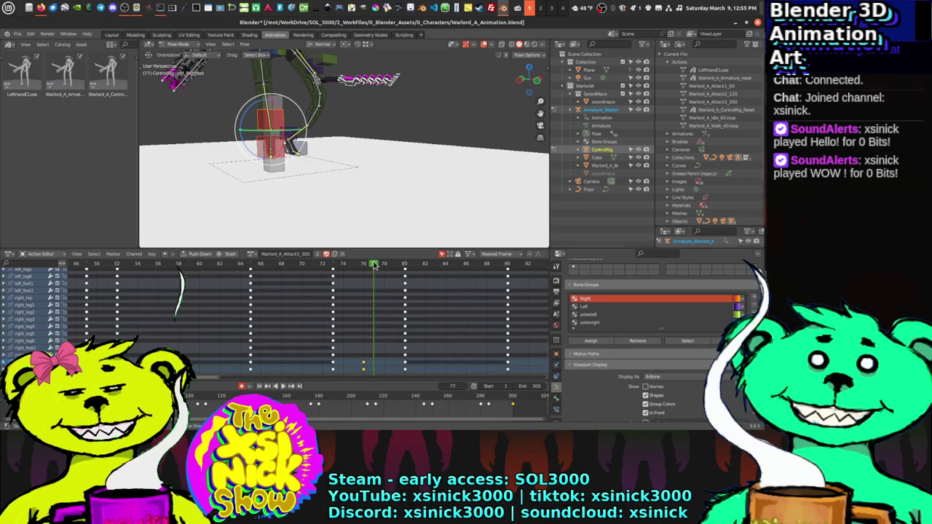
drag(373, 265, 415, 265)
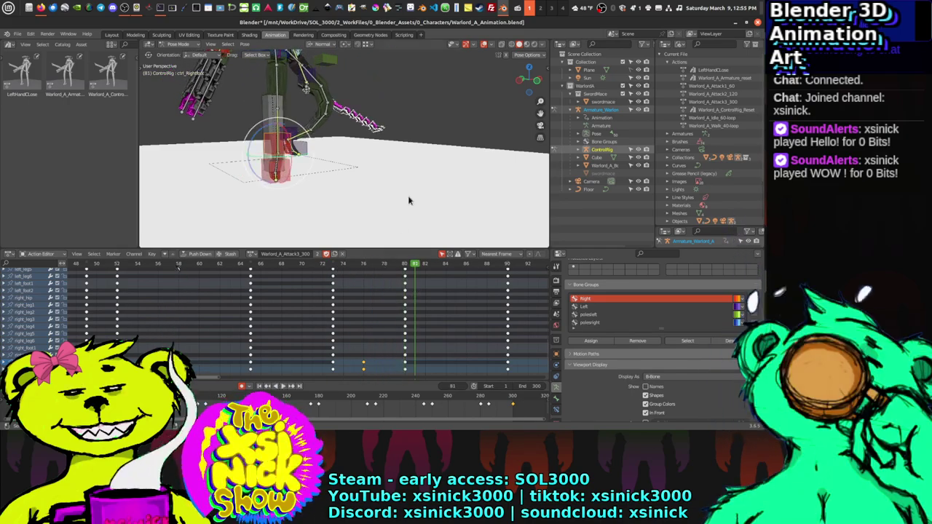
middle_drag(408, 201, 426, 241)
key(space)
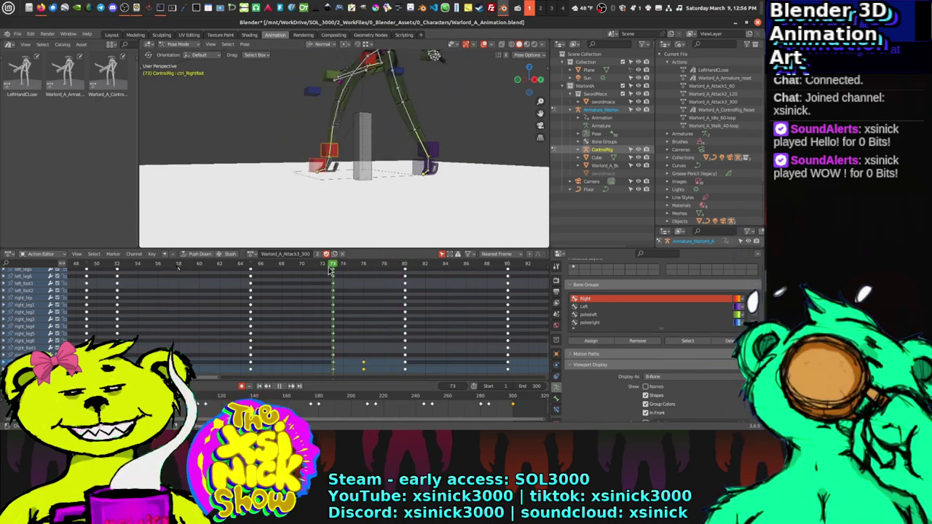
key(space)
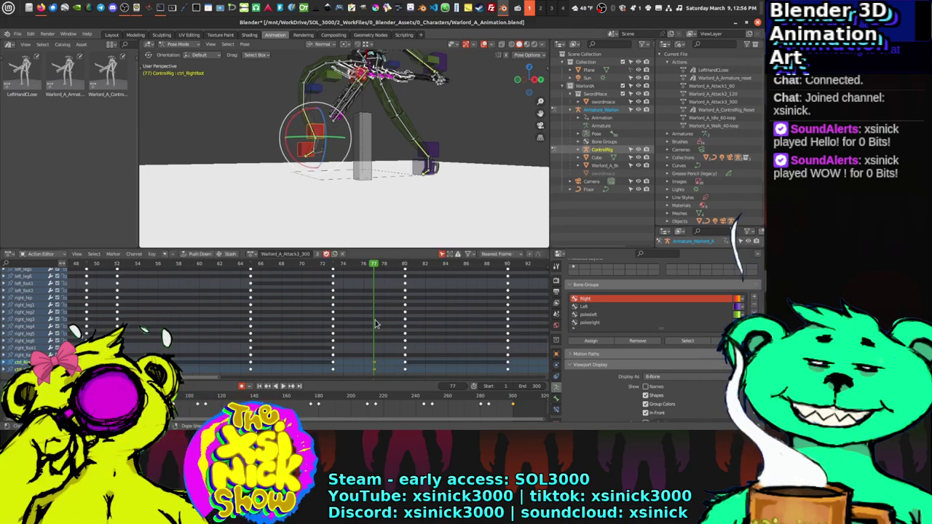
click(310, 268)
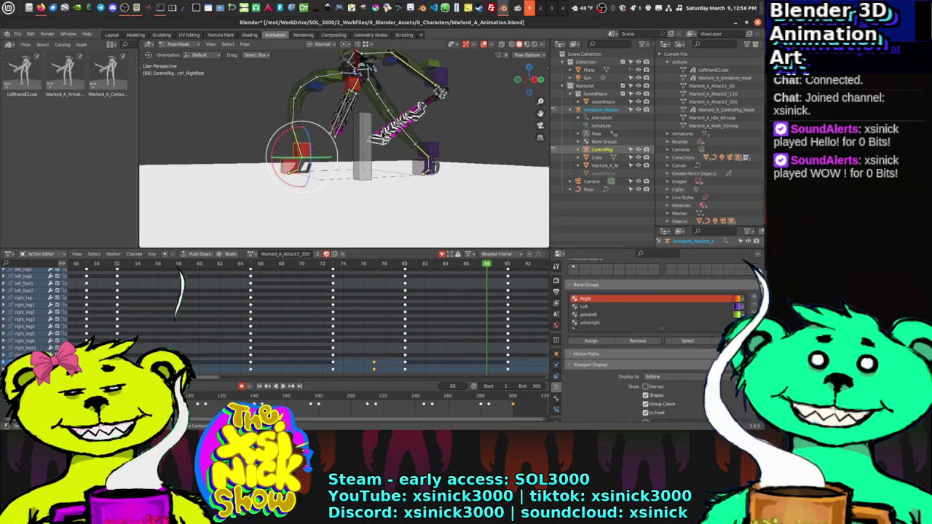
scroll(424, 161, down, 5)
middle_drag(443, 168, 407, 218)
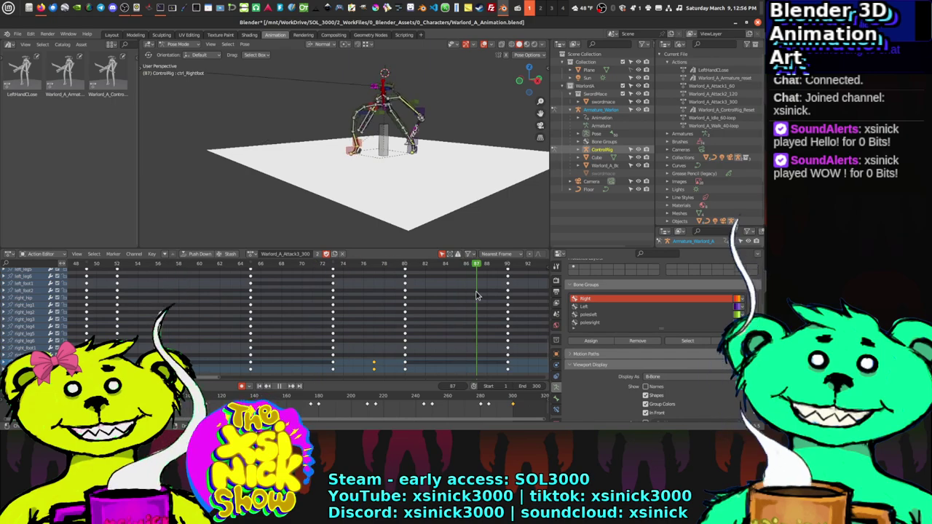
key(space)
middle_drag(509, 299, 308, 268)
drag(309, 267, 464, 297)
middle_drag(464, 297, 367, 293)
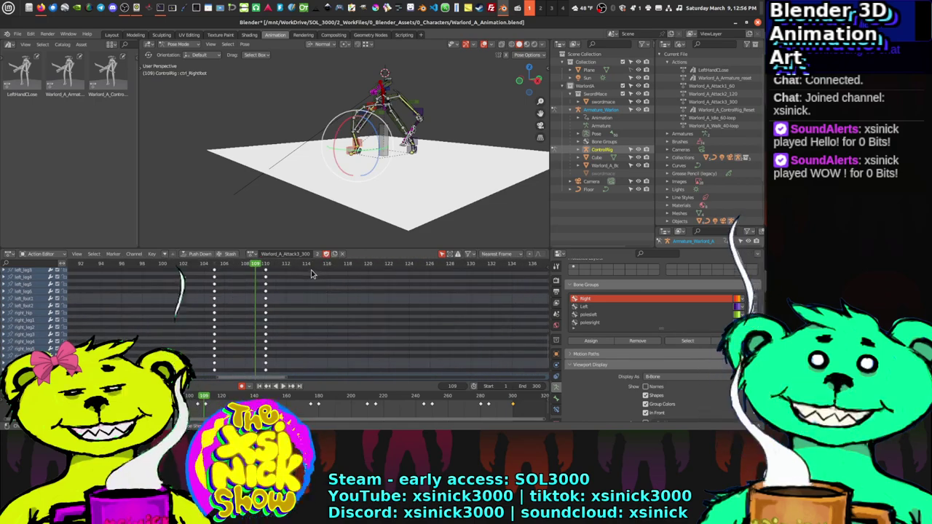
drag(362, 273, 497, 287)
middle_drag(496, 288, 314, 284)
key(space)
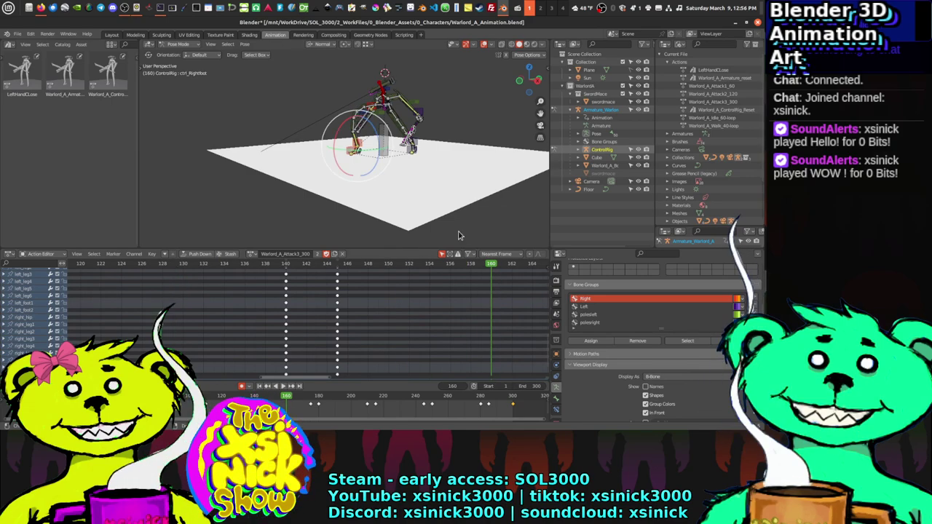
ctrl+scroll(399, 300, down, 2)
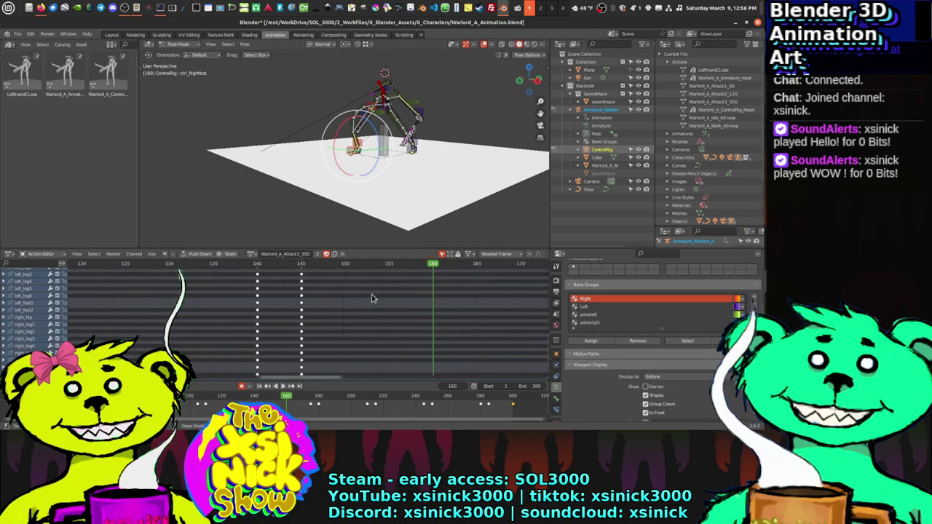
key(Home)
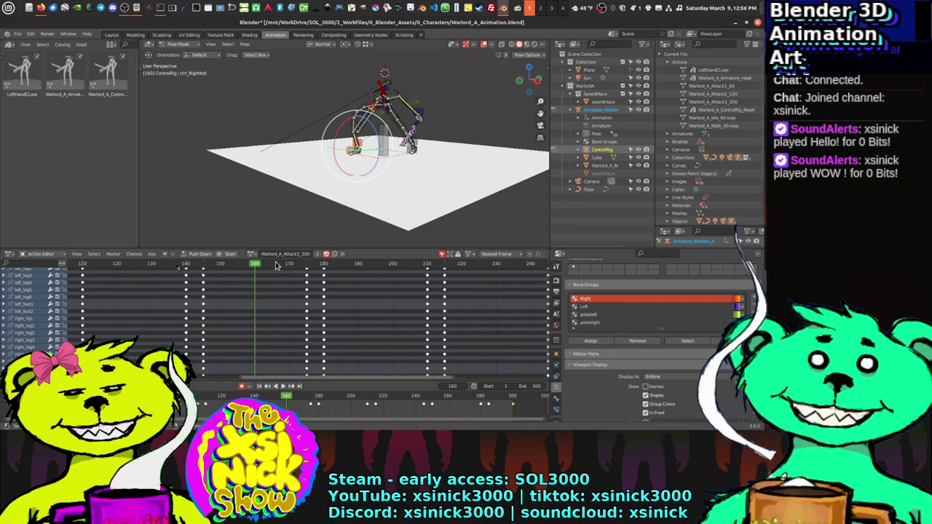
key(space)
key(Right)
key(Right)
key(Right)
key(Right)
key(Right)
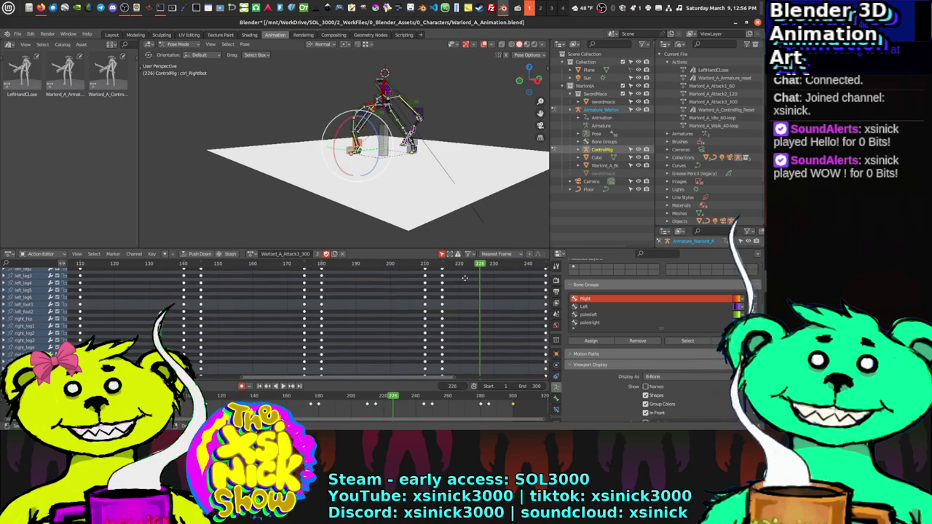
ctrl+scroll(364, 292, right, 6)
drag(269, 266, 455, 285)
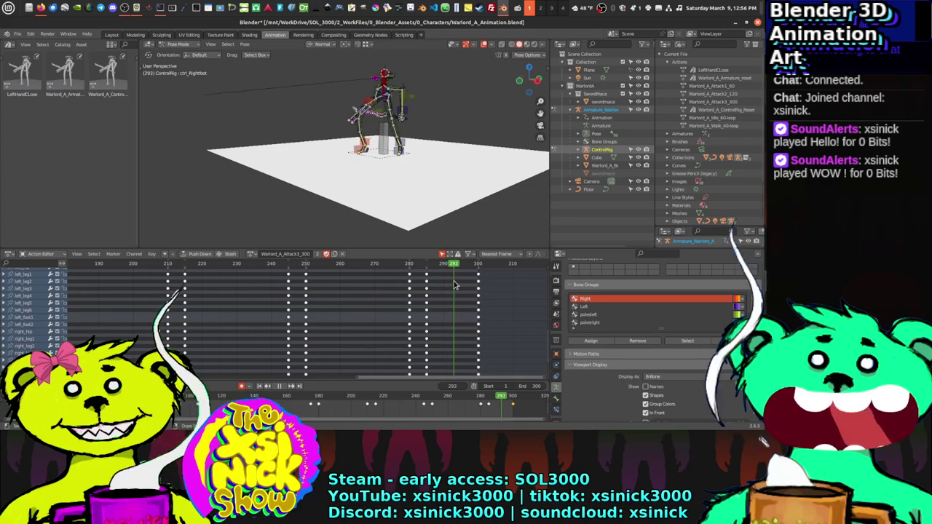
middle_drag(408, 198, 405, 142)
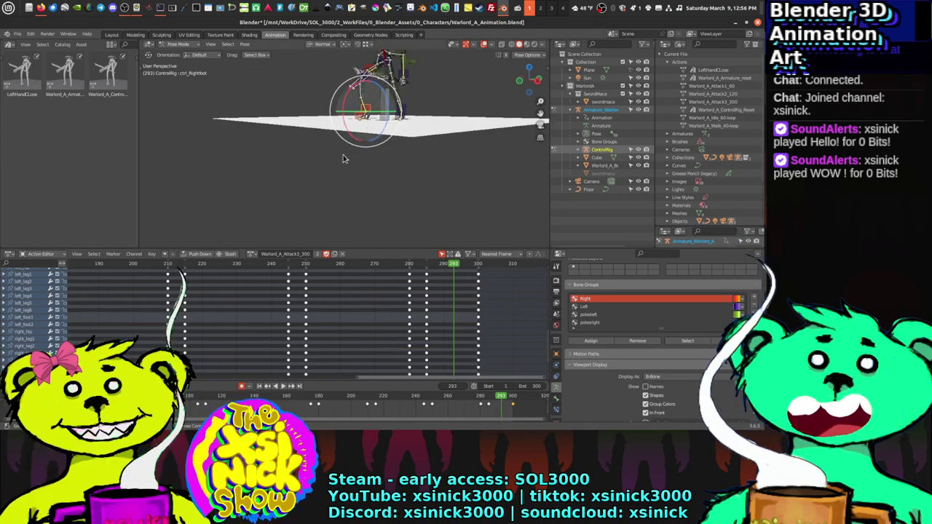
Step: Slide the frame 300 key earlier to frame 294
middle_drag(408, 351, 385, 298)
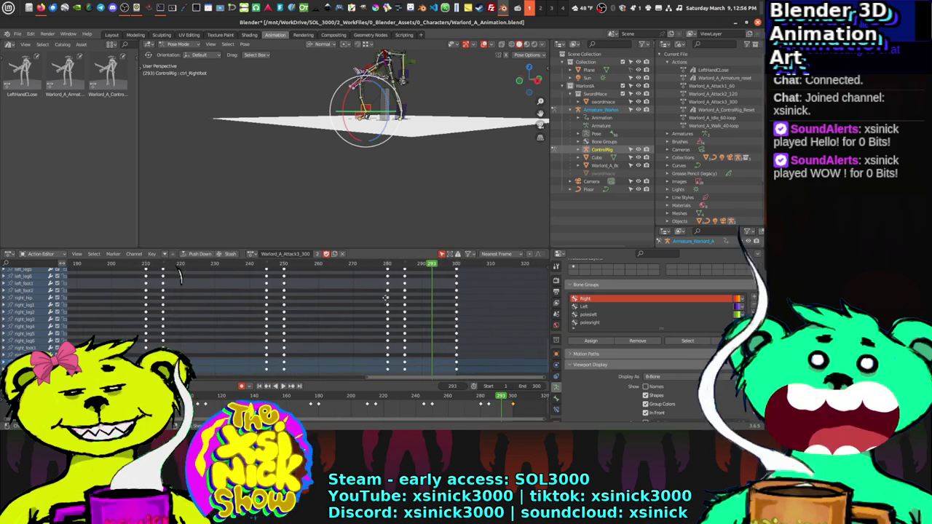
ctrl+scroll(429, 370, down, 2)
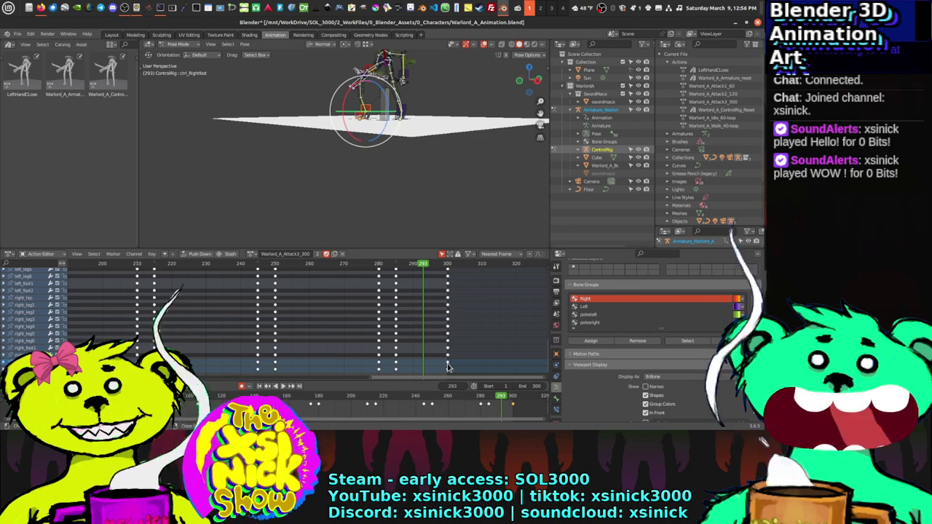
mouse_move(426, 267)
mouse_down()
mouse_move(412, 267)
mouse_move(428, 268)
mouse_up()
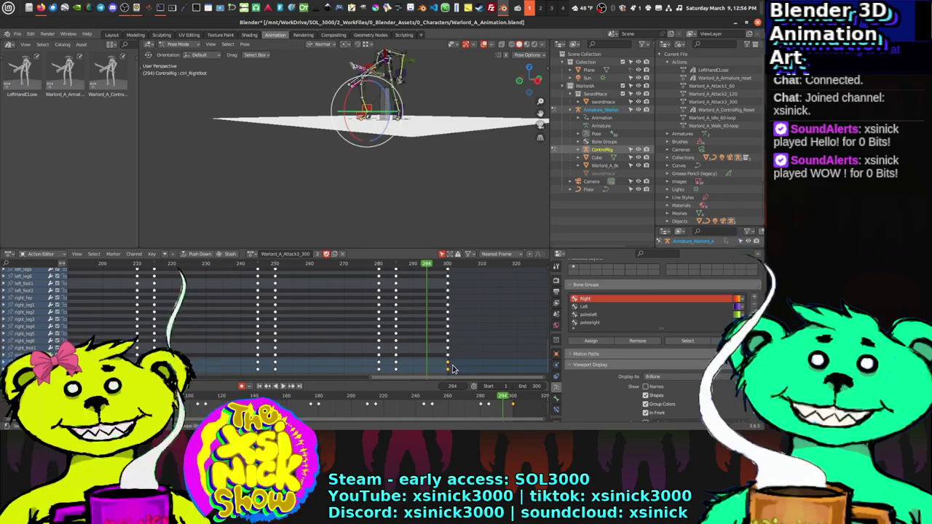
key(g)
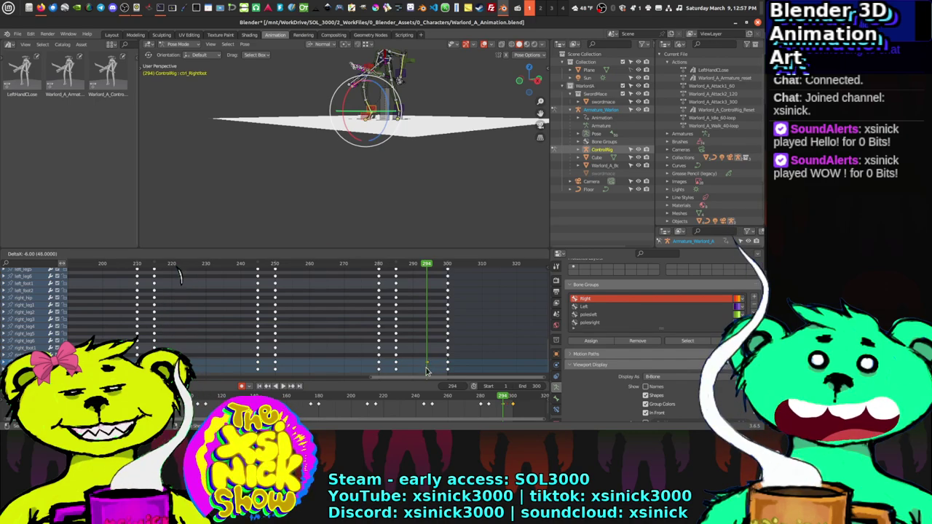
click(426, 371)
drag(418, 267, 411, 268)
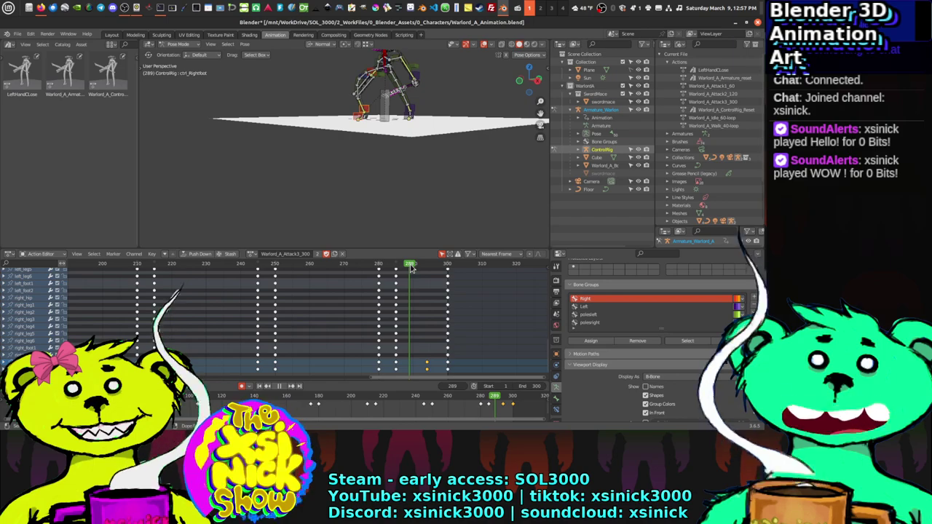
Step: Adjust the right foot control's height near frame 288, then play and stop at frame 293
middle_drag(364, 155, 361, 109)
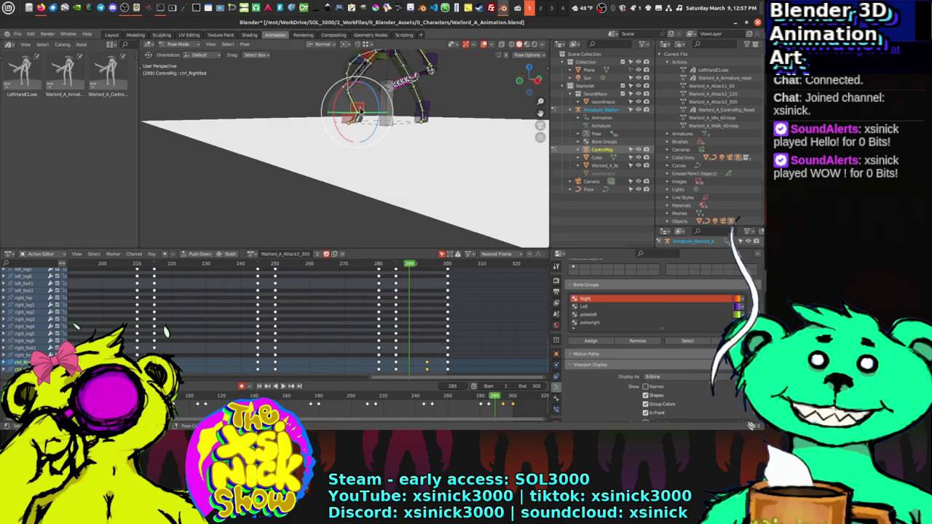
key(g)
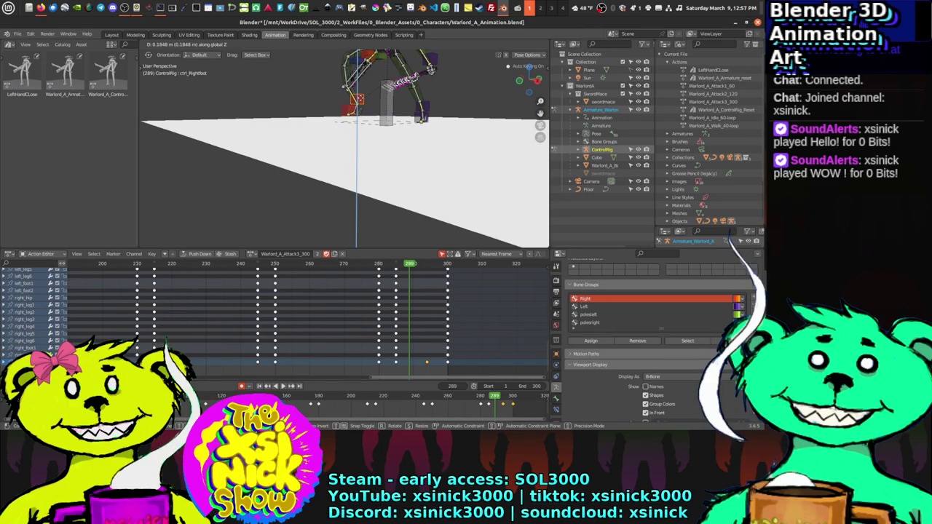
key(Return)
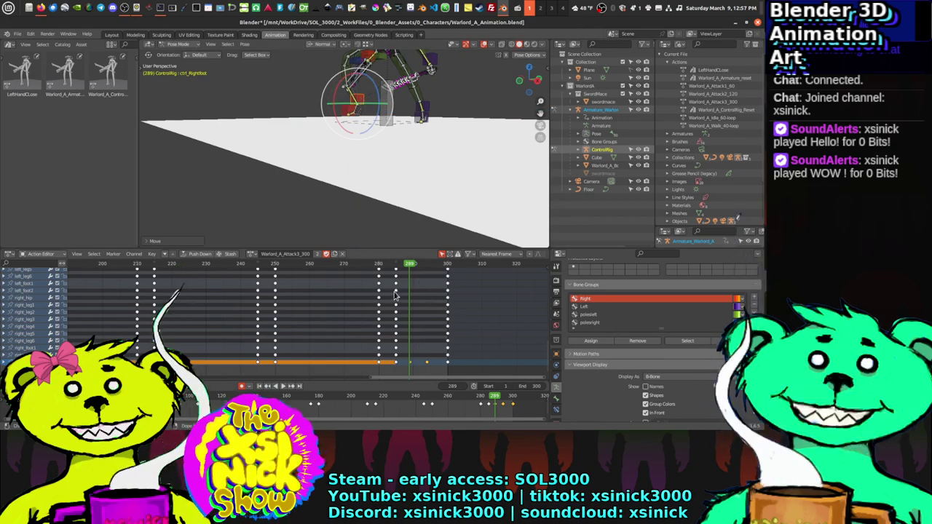
key(space)
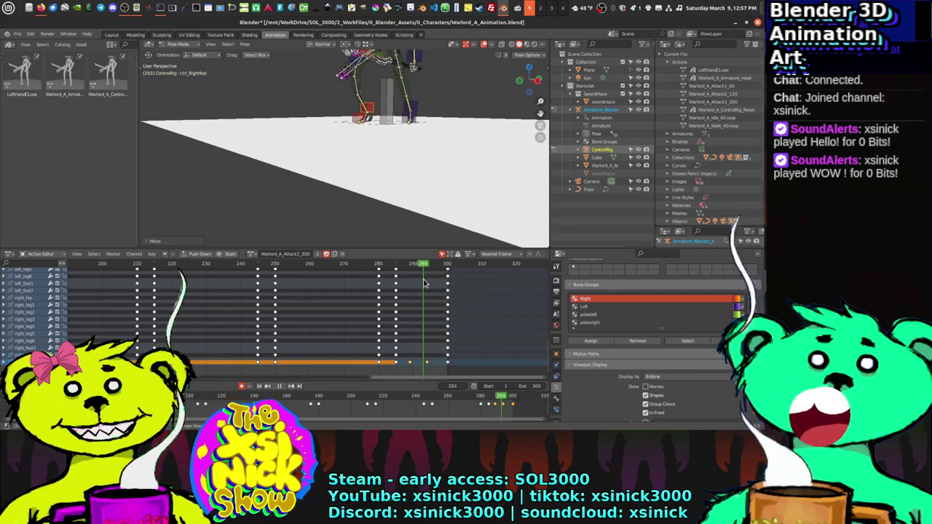
key(space)
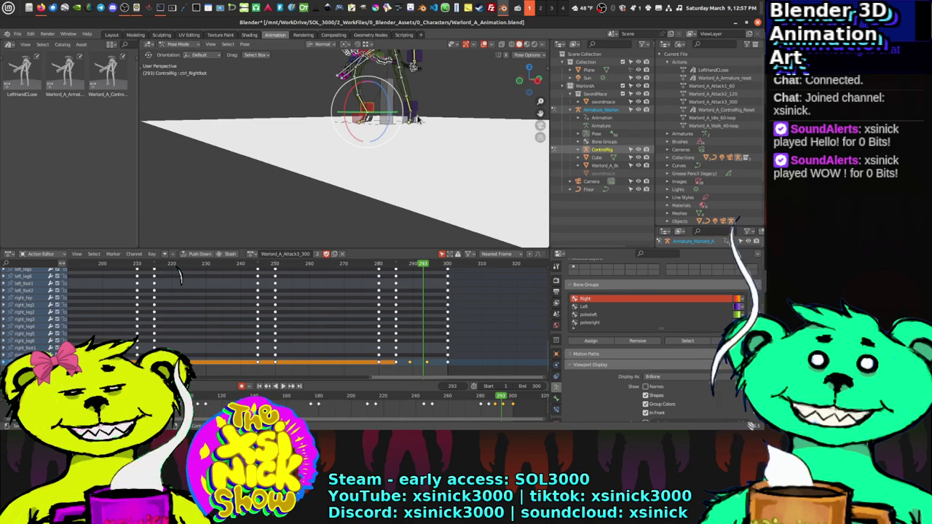
Step: Move the left toe's last keyframe 8 frames earlier to frame 293
click(417, 115)
click(417, 111)
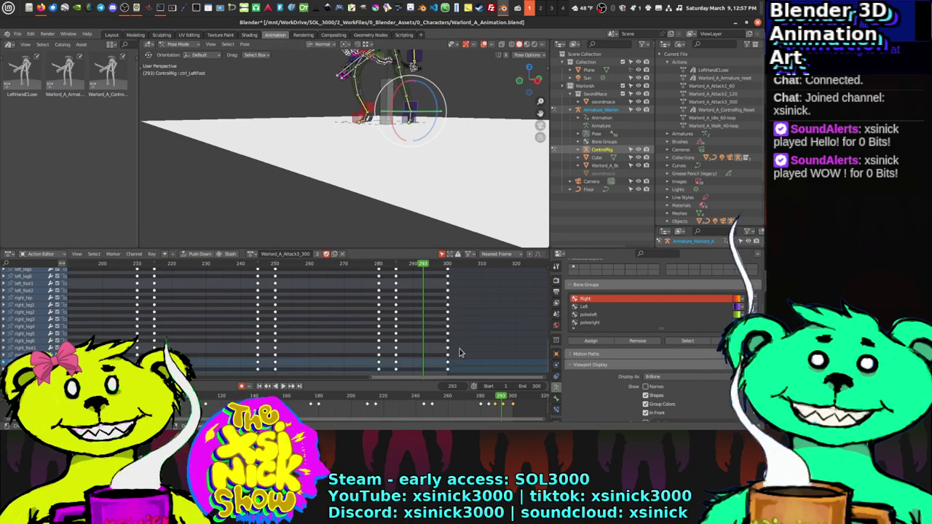
middle_drag(440, 365, 431, 333)
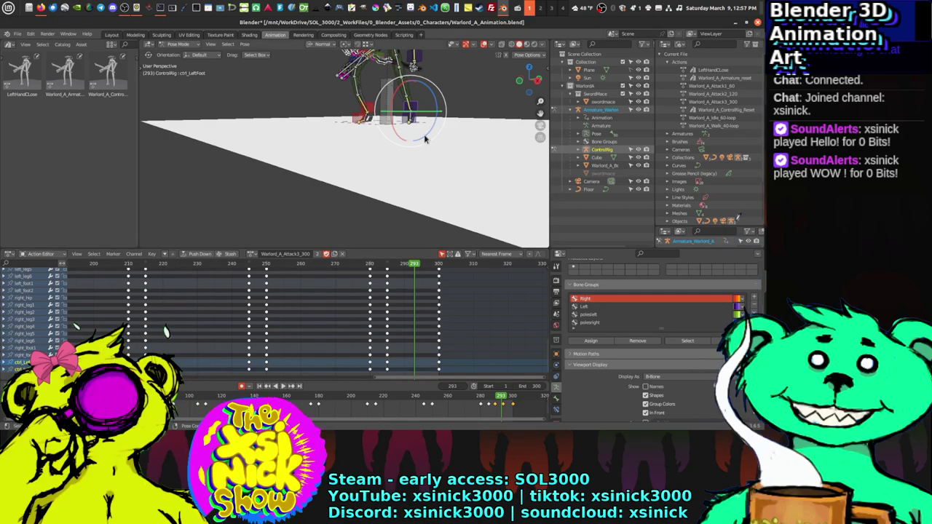
middle_drag(426, 139, 405, 136)
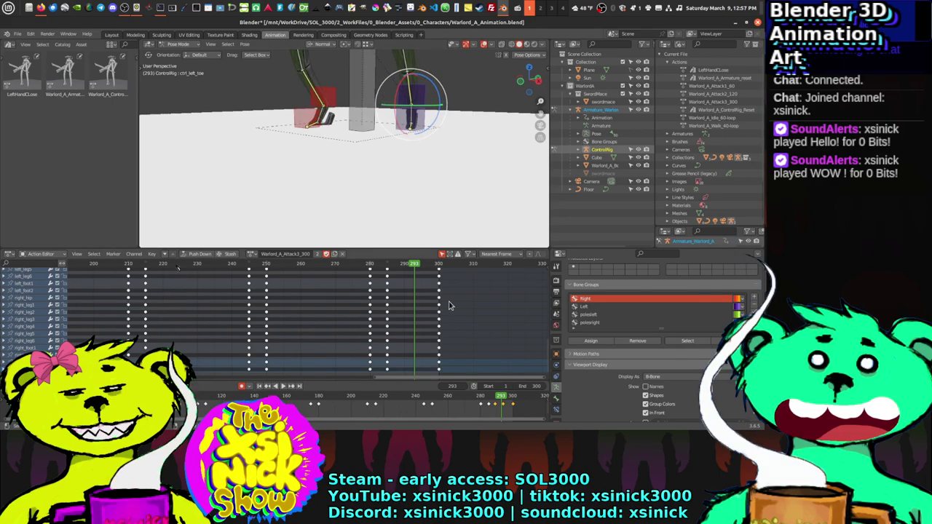
ctrl+scroll(388, 348, right, 1)
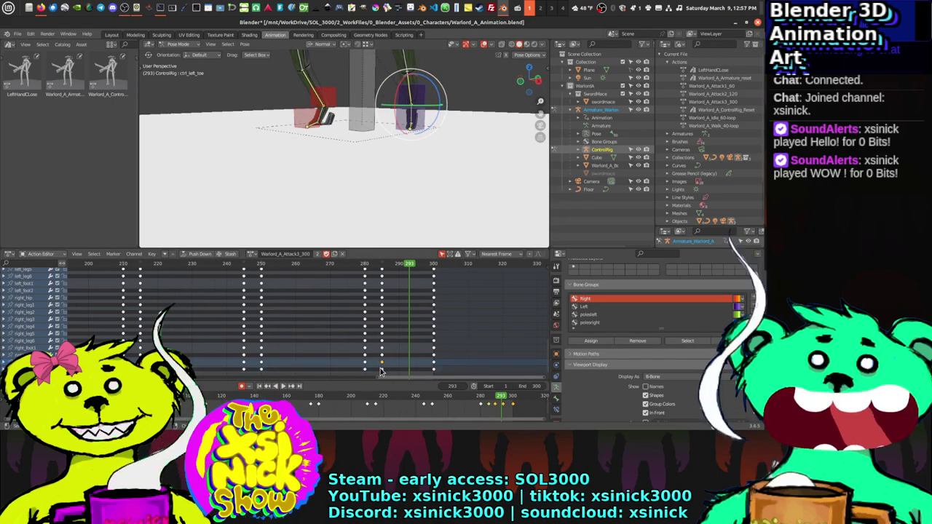
click(381, 366)
key(g)
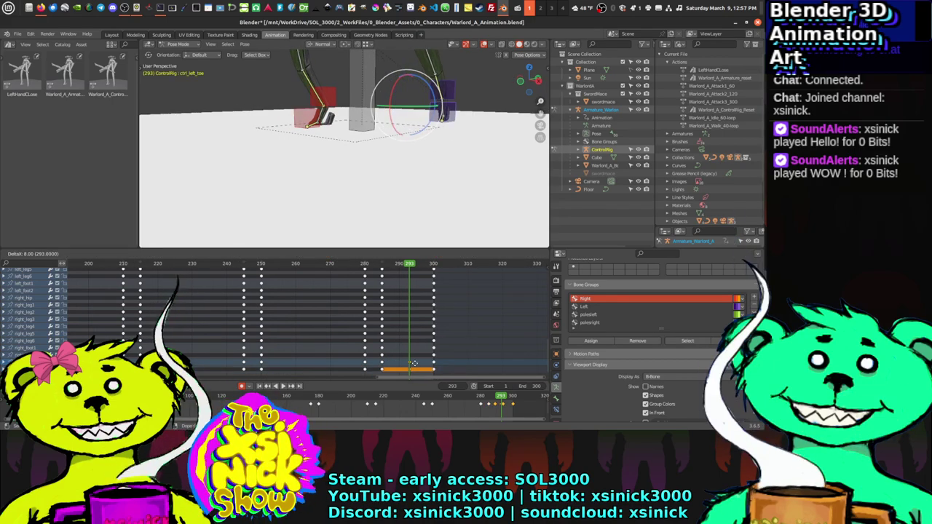
click(411, 364)
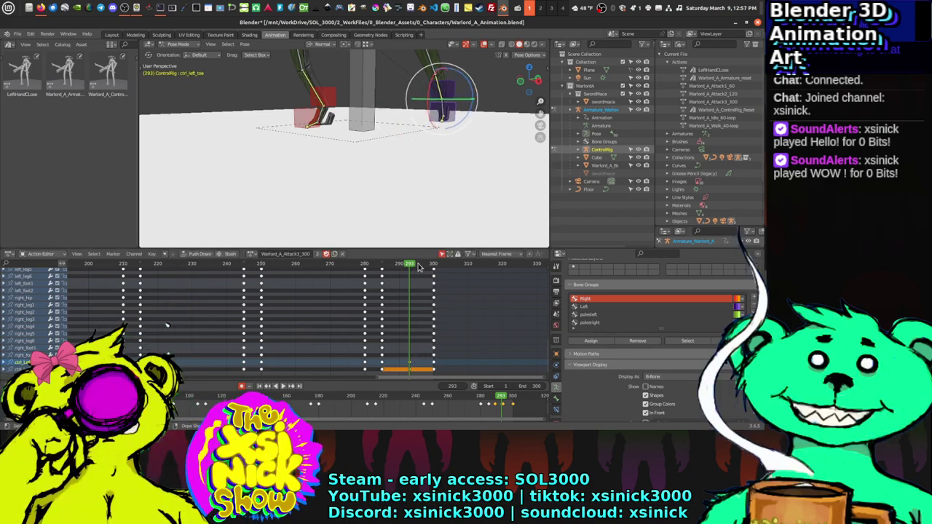
key(space)
Step: Reposition ctrl_LeftFoot past frame 293, at frame 297
click(391, 264)
drag(390, 268, 423, 276)
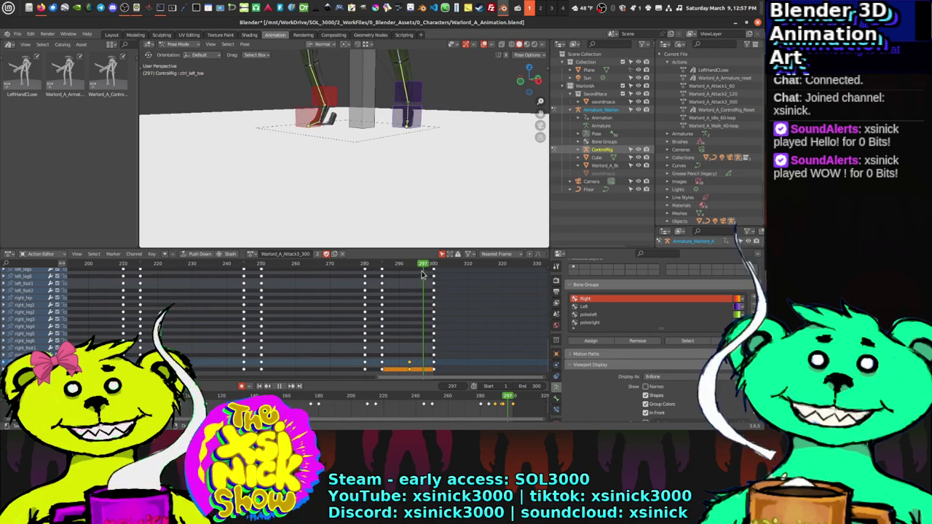
middle_drag(434, 139, 417, 89)
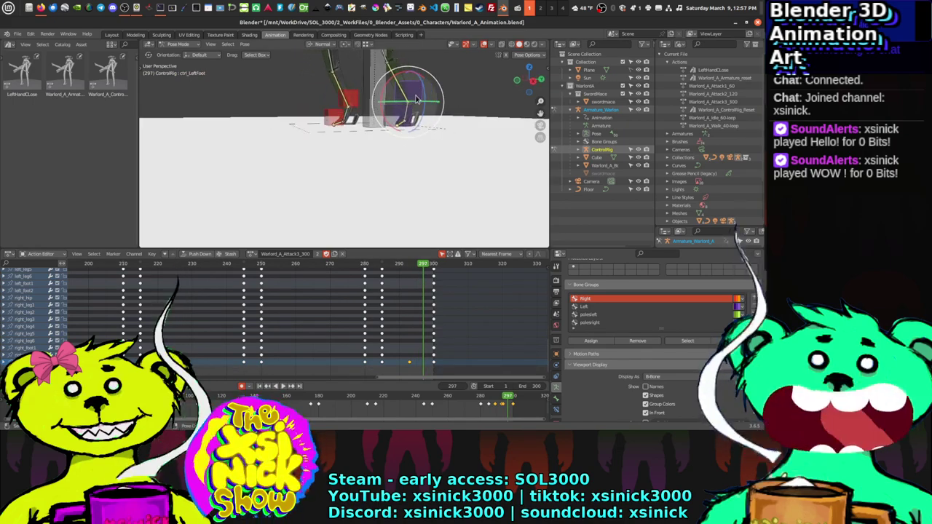
click(417, 98)
key(g)
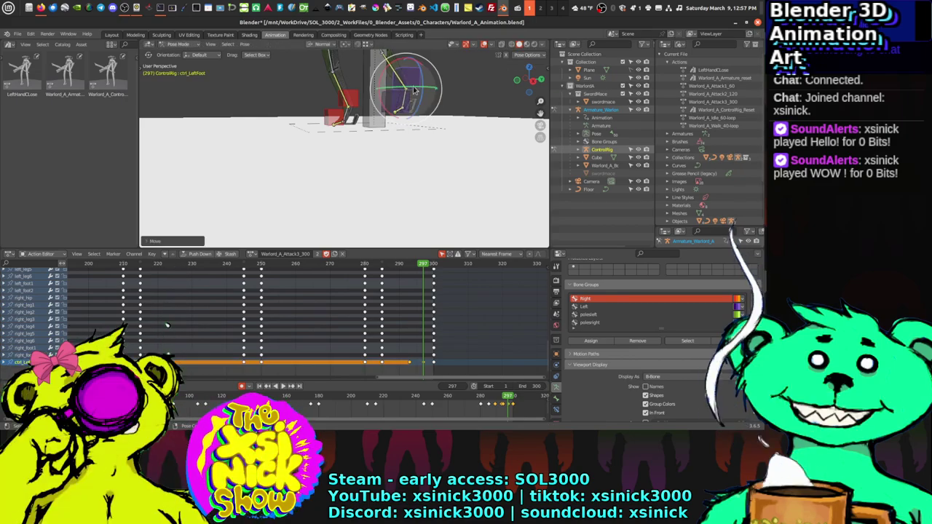
click(438, 129)
middle_drag(437, 129, 412, 122)
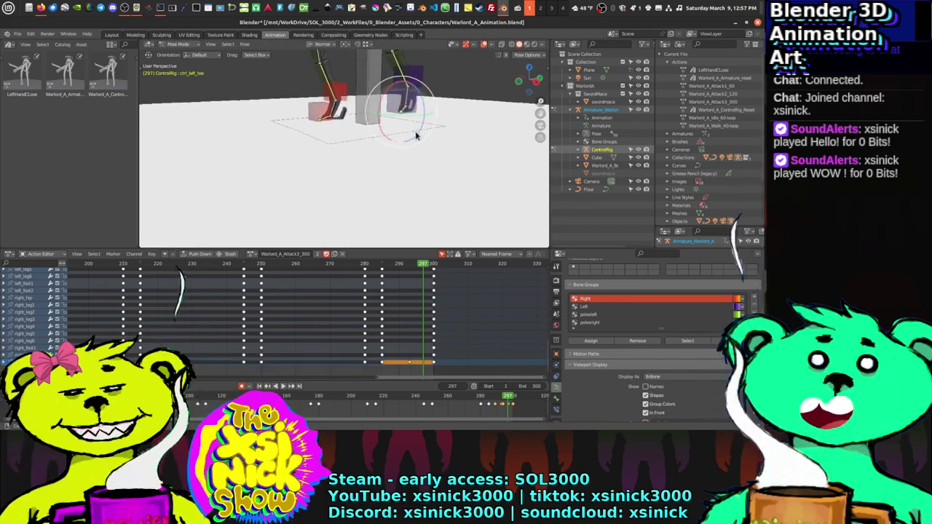
Step: Reposition ctrl_left_toe, then review frames 297 back to 286
click(406, 121)
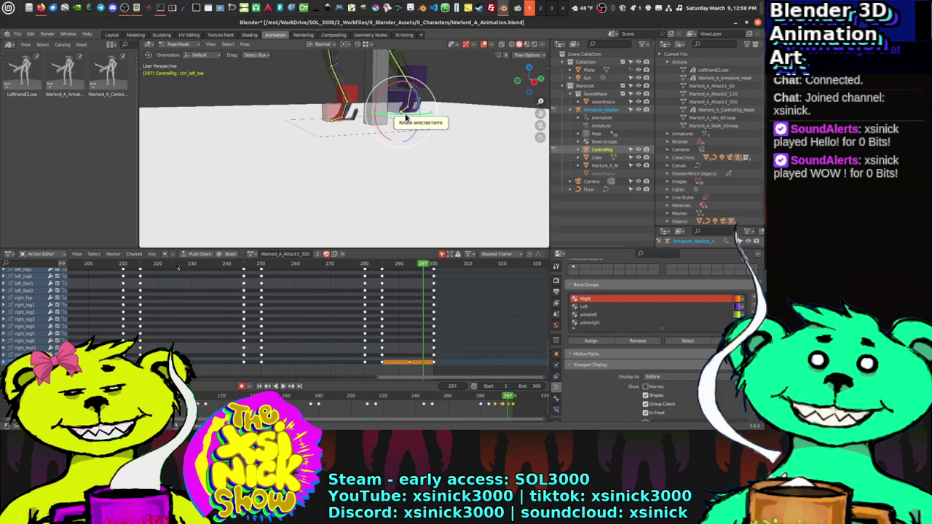
key(g)
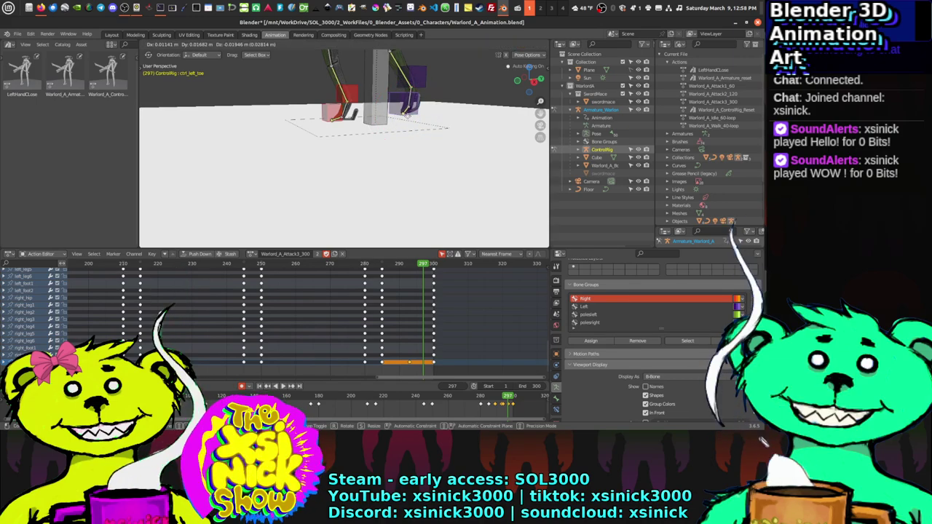
click(437, 121)
middle_drag(437, 121, 441, 123)
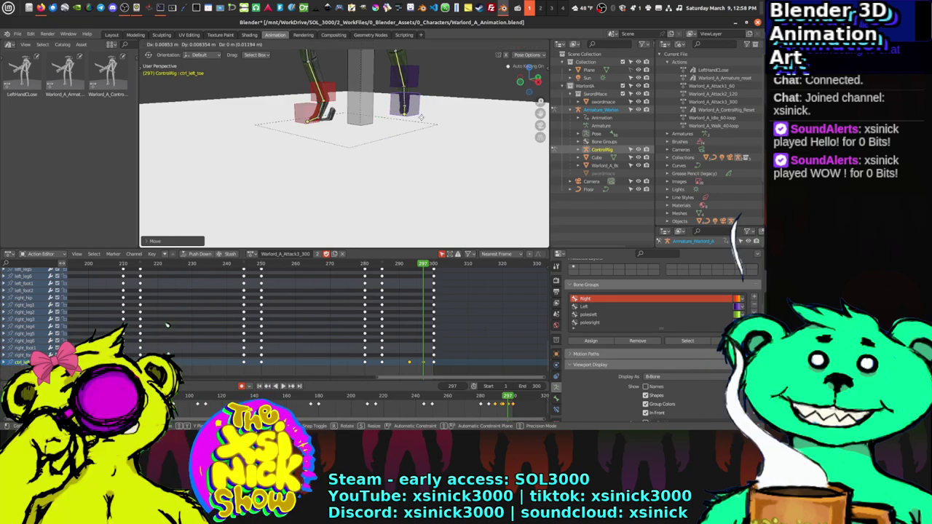
middle_drag(425, 121, 444, 128)
drag(426, 269, 402, 271)
middle_drag(376, 147, 369, 124)
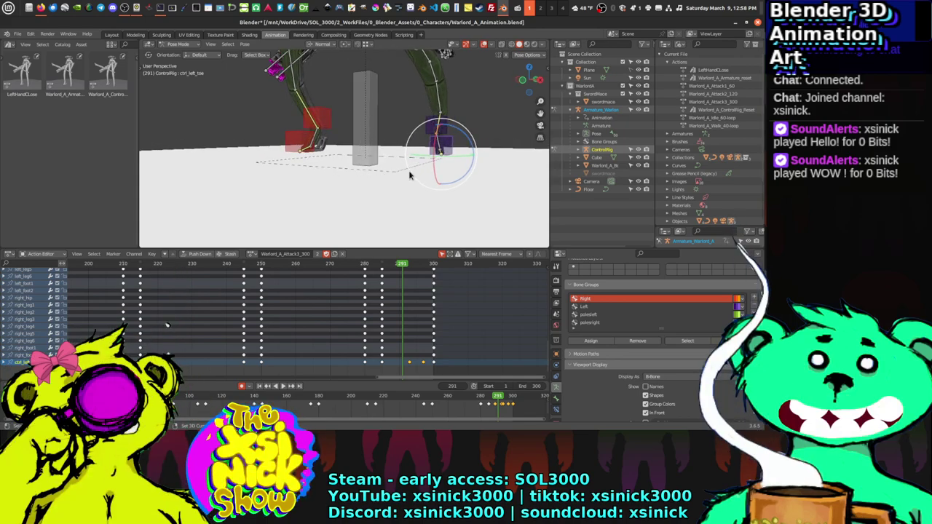
Step: Select the right and left foot and toe controls while stepping back to frames 285–287
middle_drag(409, 172, 364, 140)
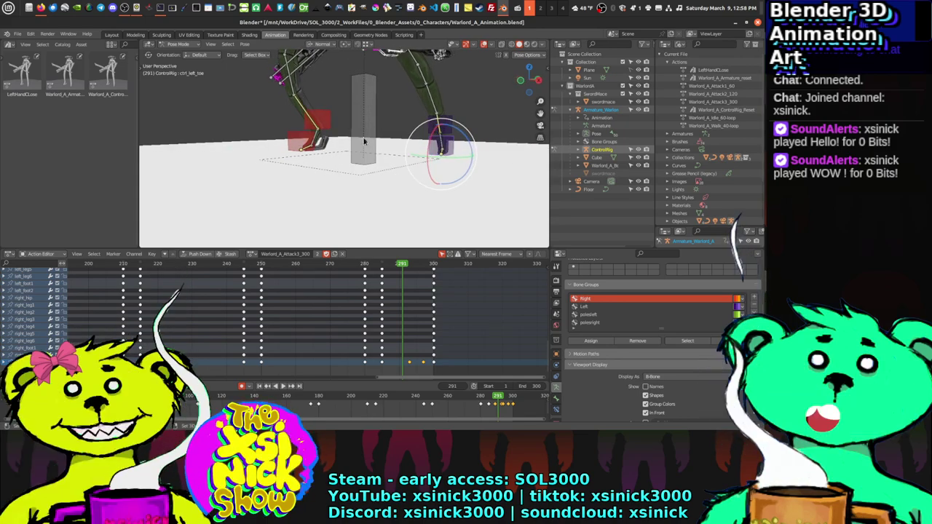
click(326, 125)
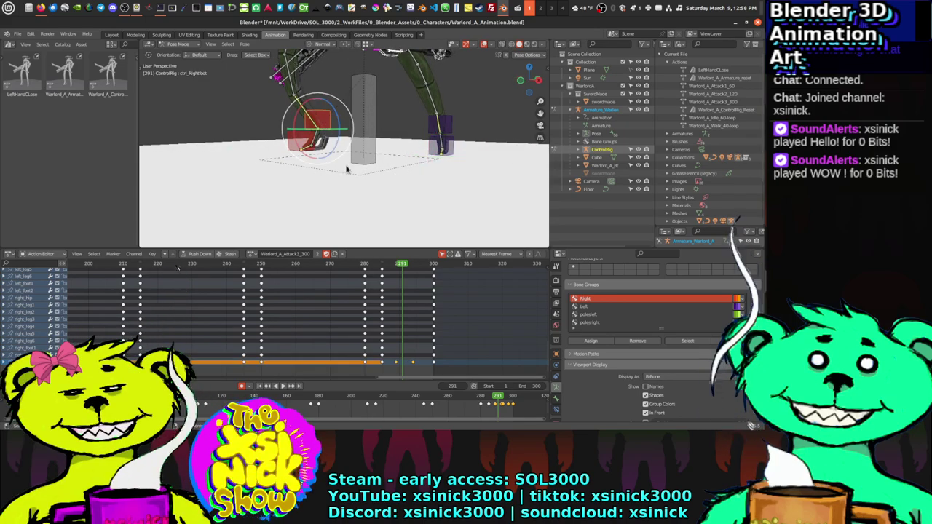
click(304, 142)
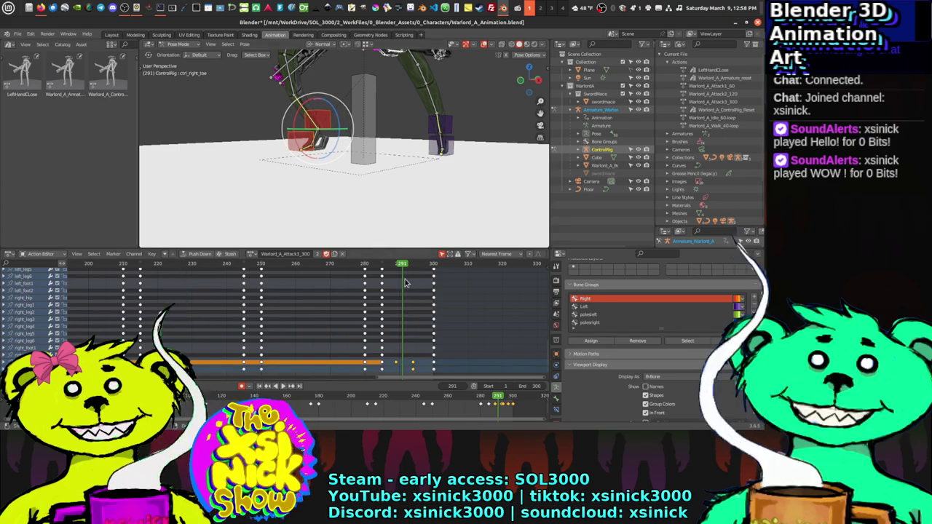
key(Left)
key(Left)
key(Left)
key(Left)
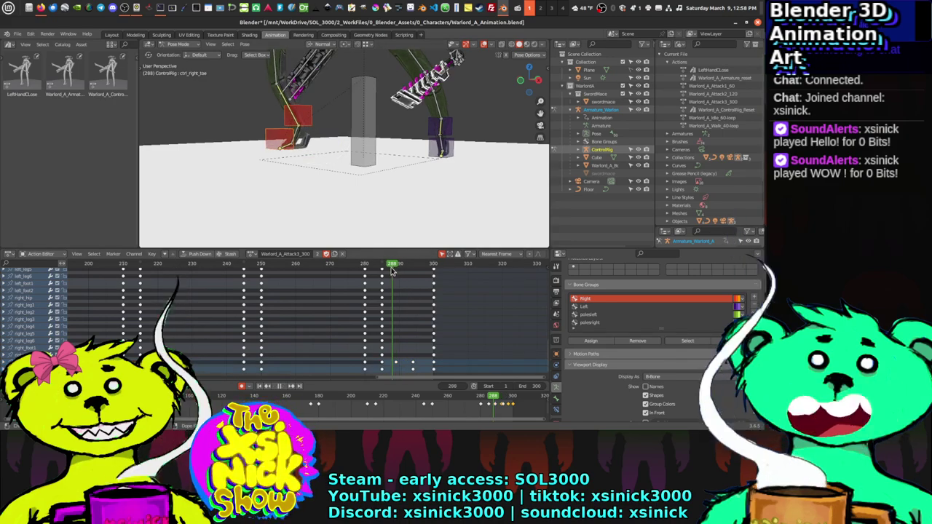
click(452, 151)
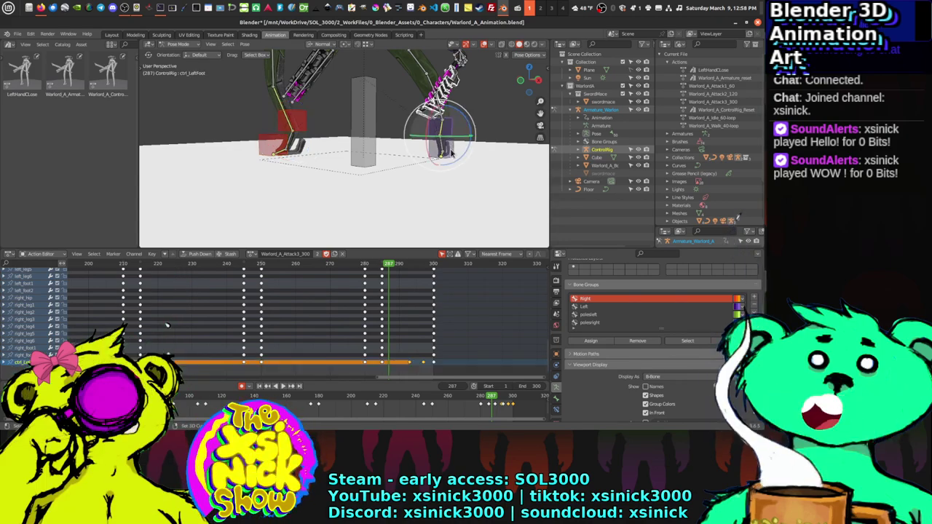
mouse_move(453, 204)
middle_down()
mouse_move(469, 191)
mouse_move(457, 195)
middle_up()
drag(392, 268, 385, 271)
click(434, 163)
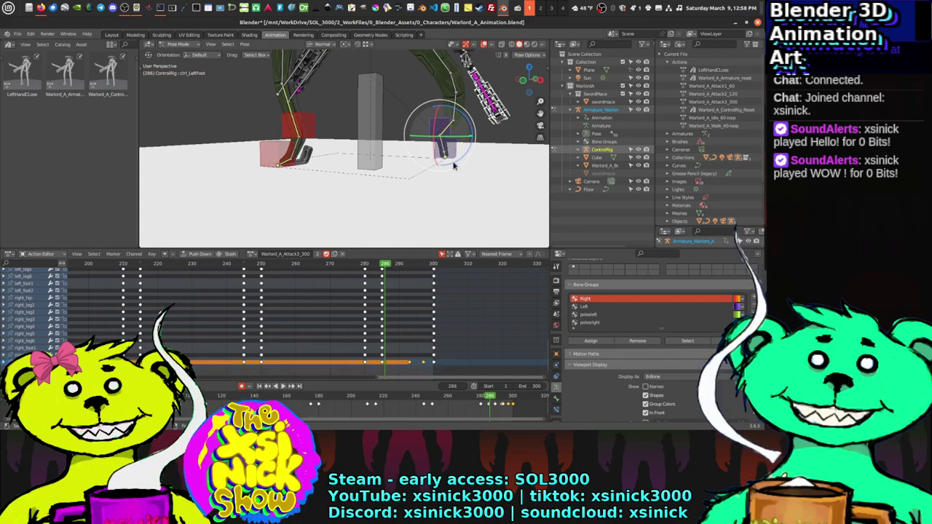
Step: Play to frame 293 and reposition the left foot control in right orthographic view
middle_drag(472, 228, 445, 169)
key(space)
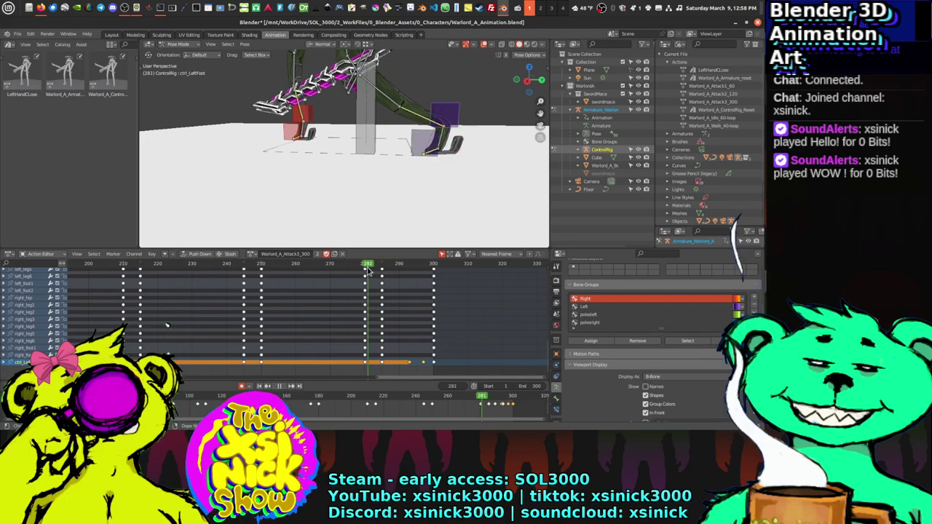
drag(394, 271, 410, 271)
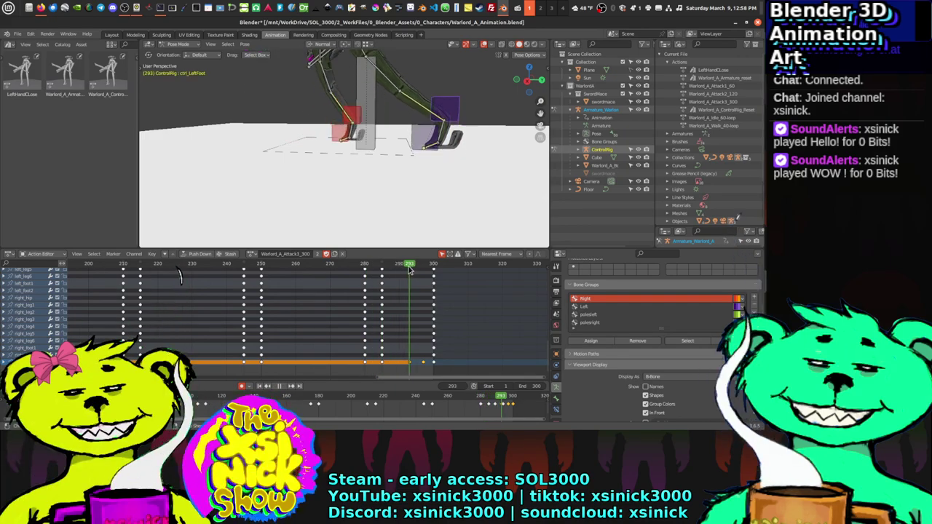
key(space)
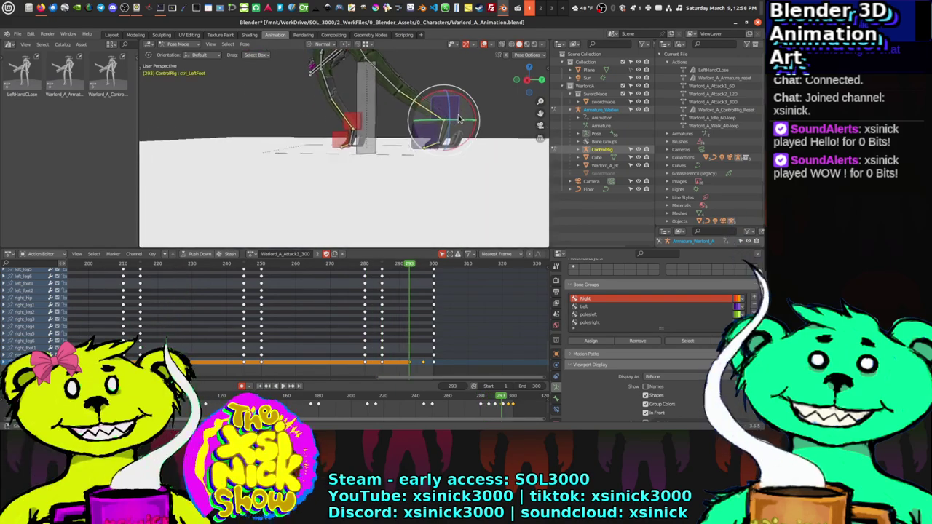
key(KP_3)
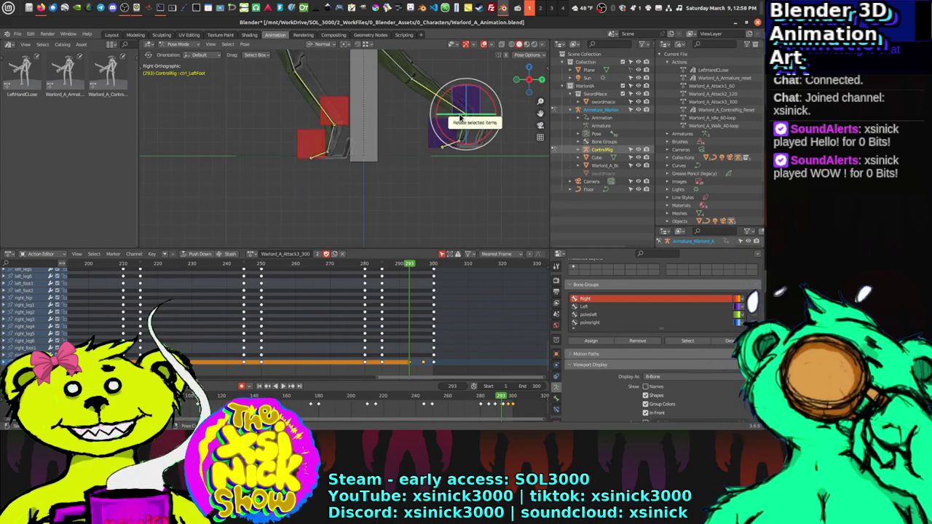
shift+middle_drag(469, 115, 399, 140)
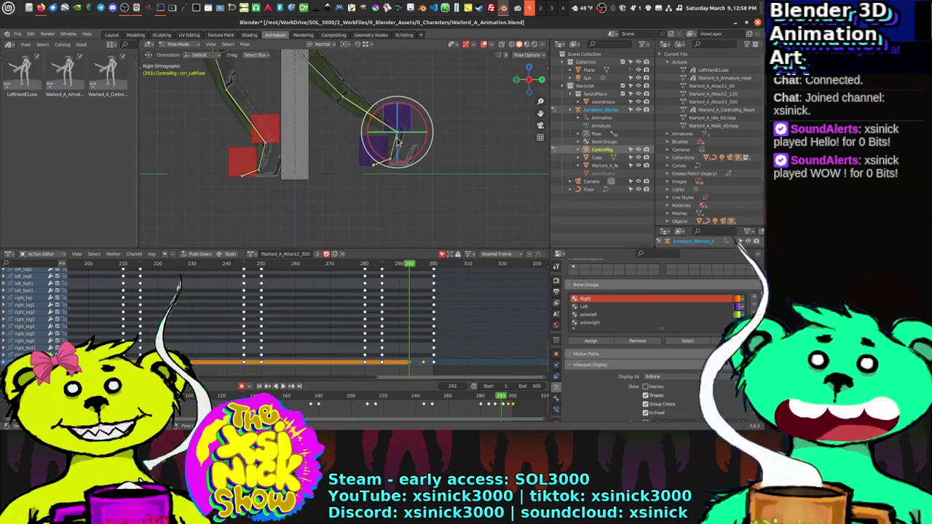
key(g)
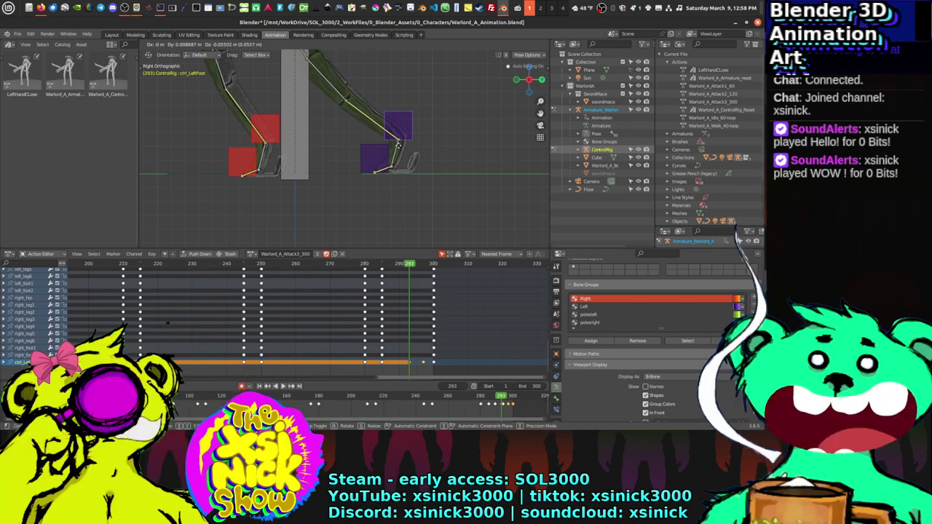
click(399, 145)
Step: Move the left foot control at frame 289, then check the pose at frame 285
drag(410, 268, 395, 271)
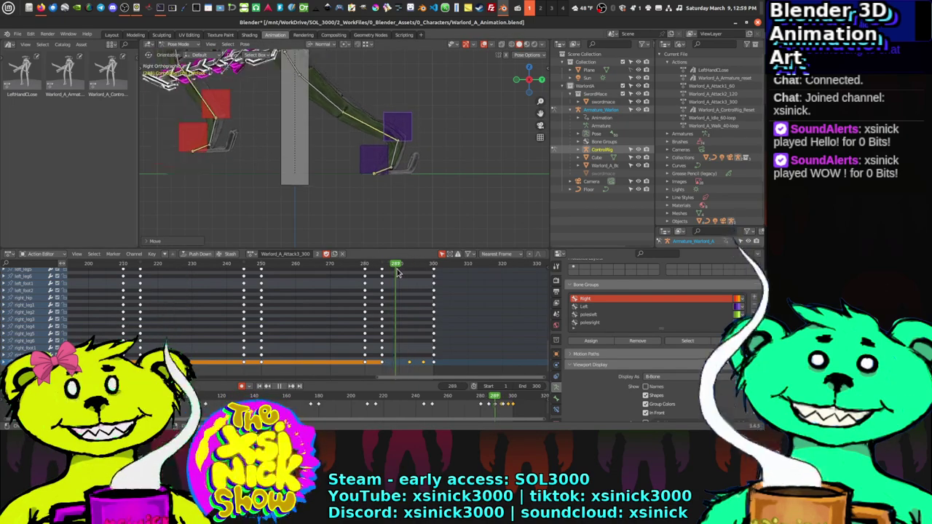
click(393, 149)
scroll(411, 155, up, 2)
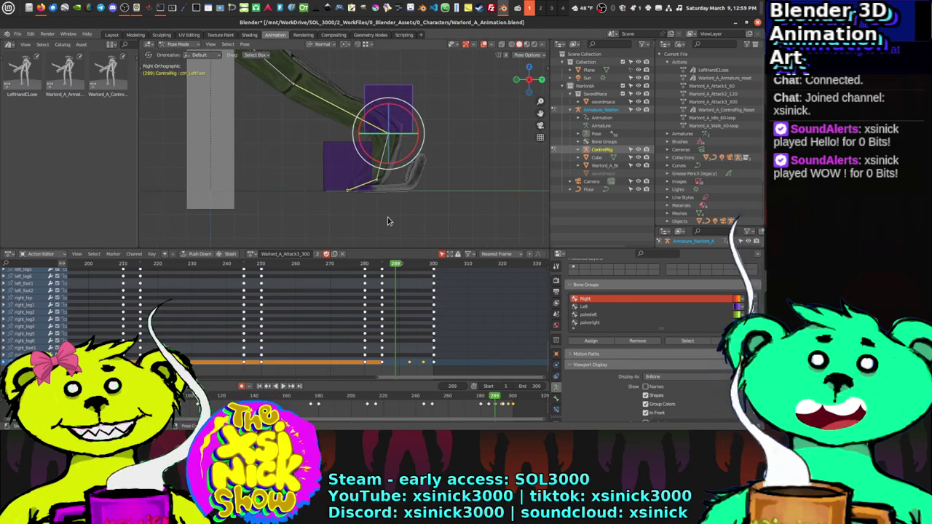
key(g)
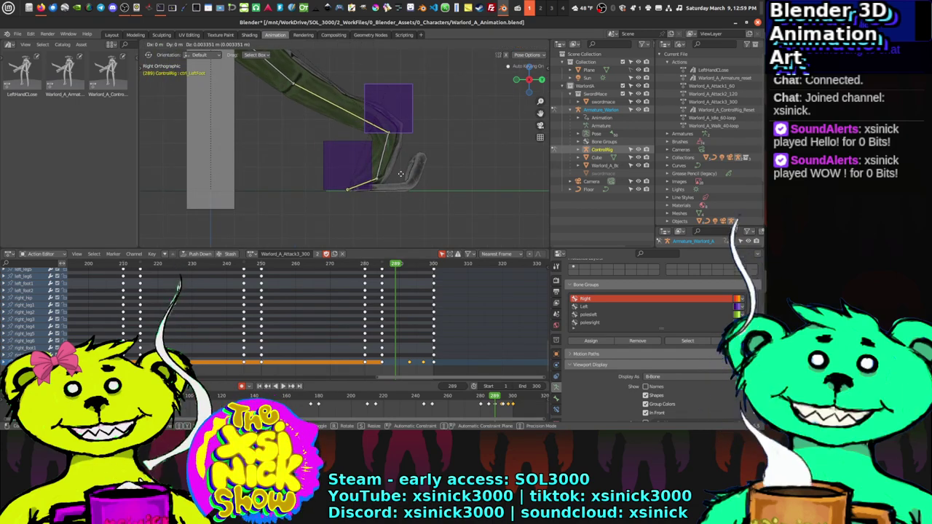
click(400, 174)
drag(399, 266, 397, 292)
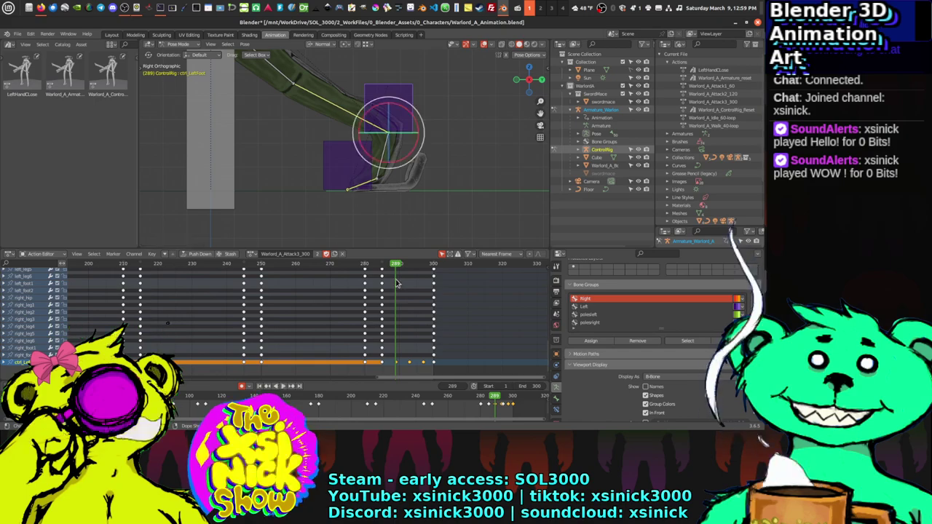
Step: Nudge the left foot up along global Z at frames 285 and 292, about 0.0017 m, then review frames 280–282
key(g)
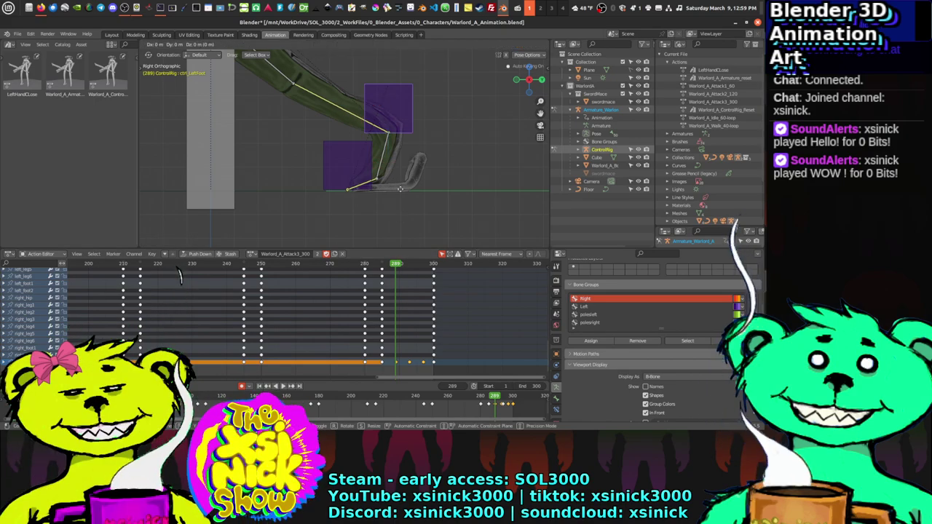
key(z)
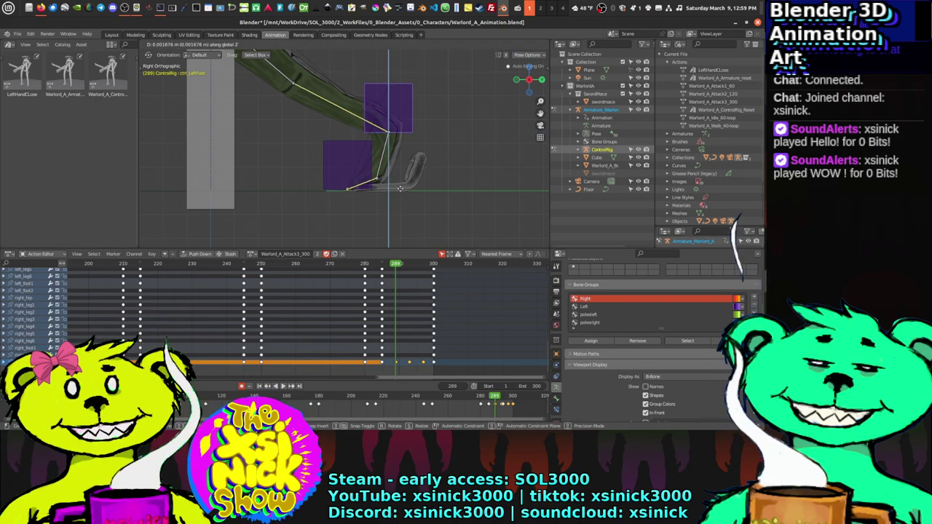
click(399, 191)
drag(398, 264, 409, 270)
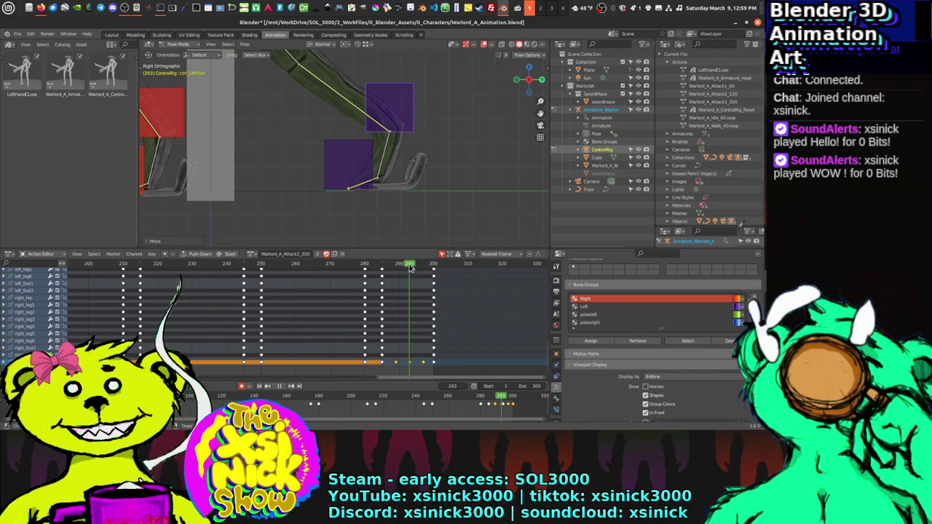
key(g)
key(z)
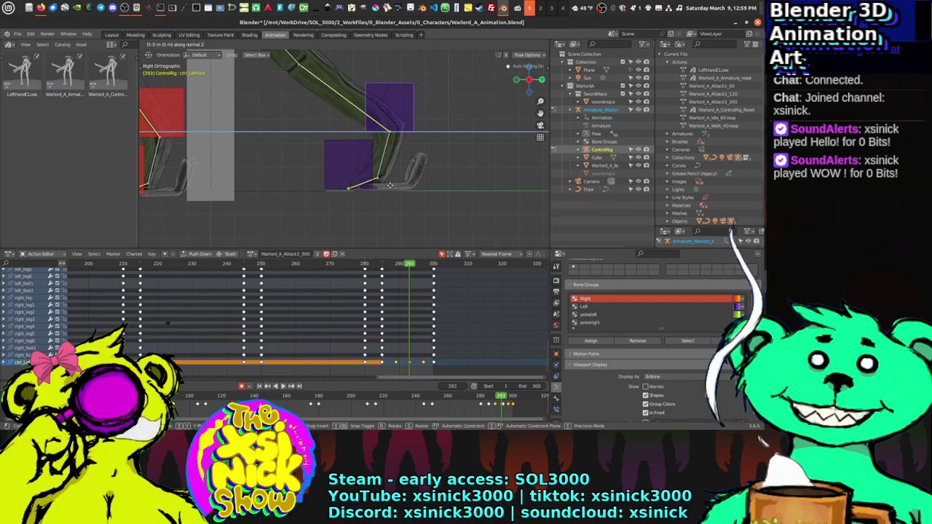
key(z)
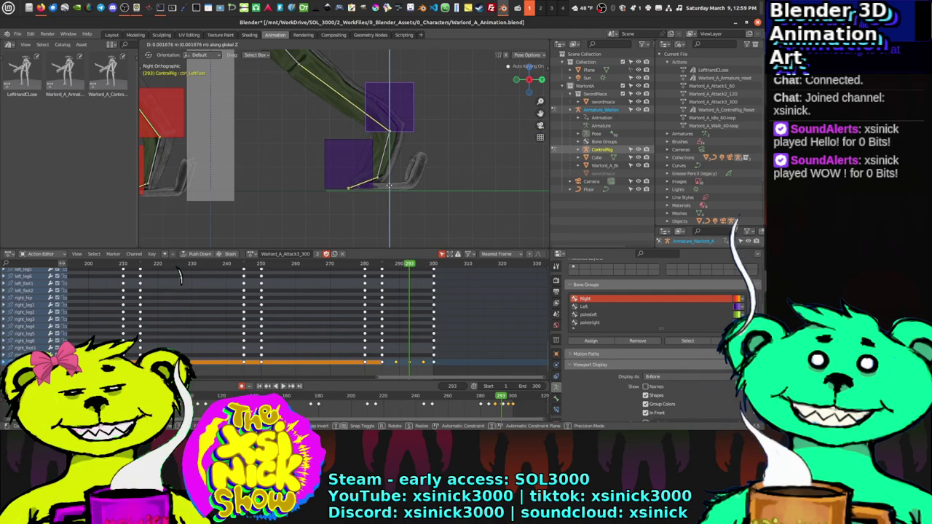
click(390, 186)
drag(413, 276, 371, 281)
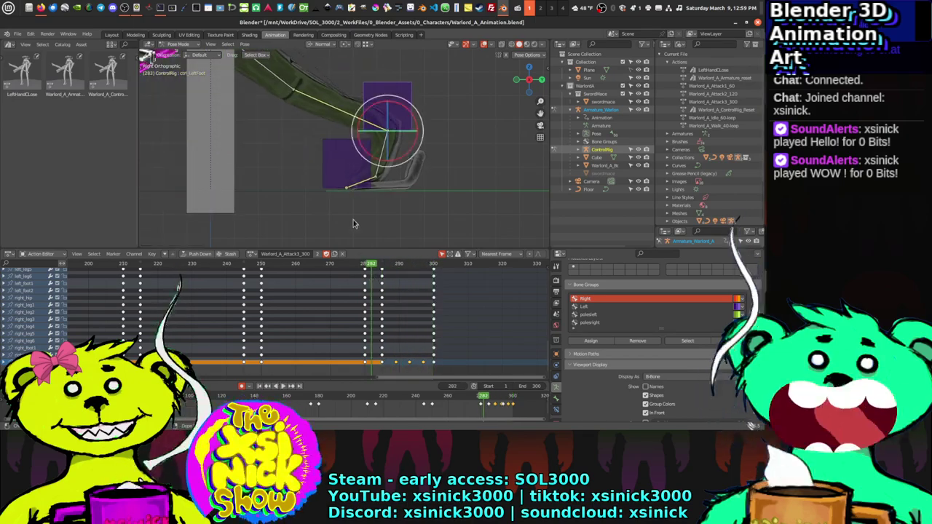
shift+middle_drag(341, 187, 513, 219)
Step: Select the right foot control and move it to a new position at frame 296
click(211, 167)
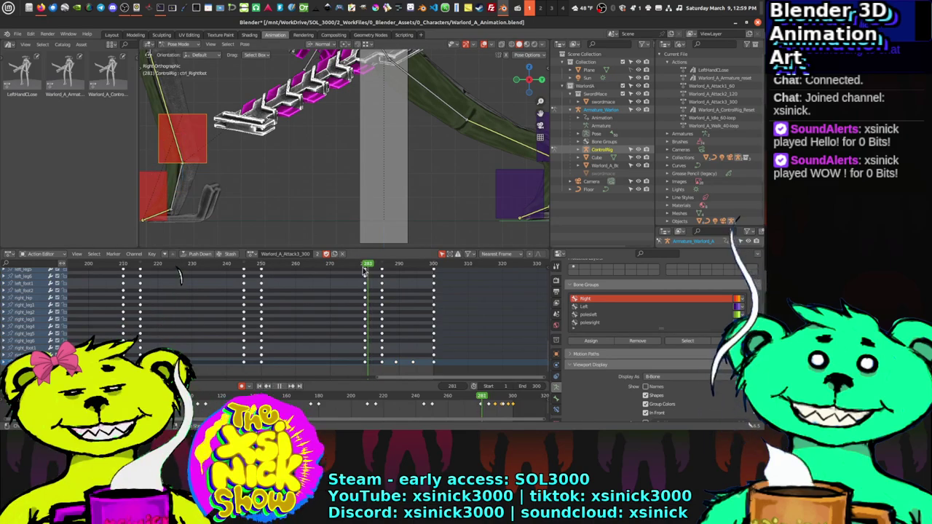
drag(365, 271, 412, 282)
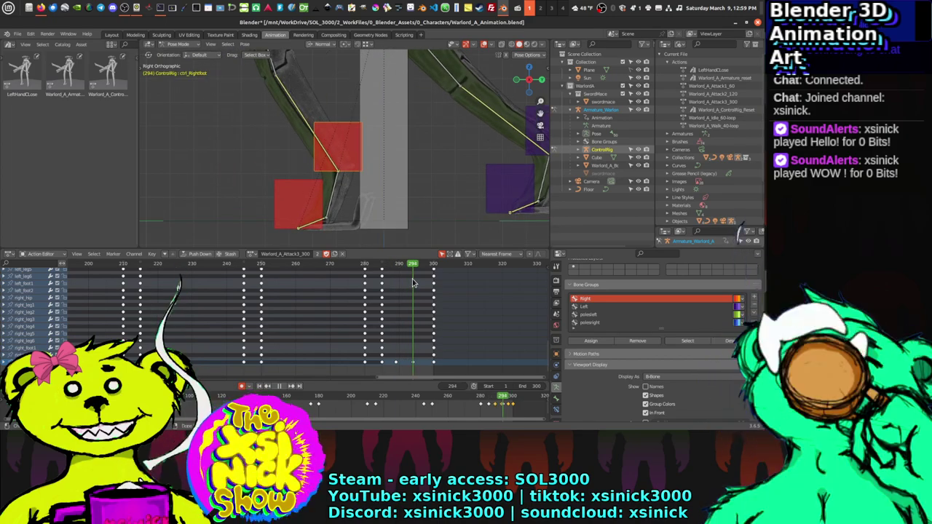
key(shift+space)
key(r)
key(g)
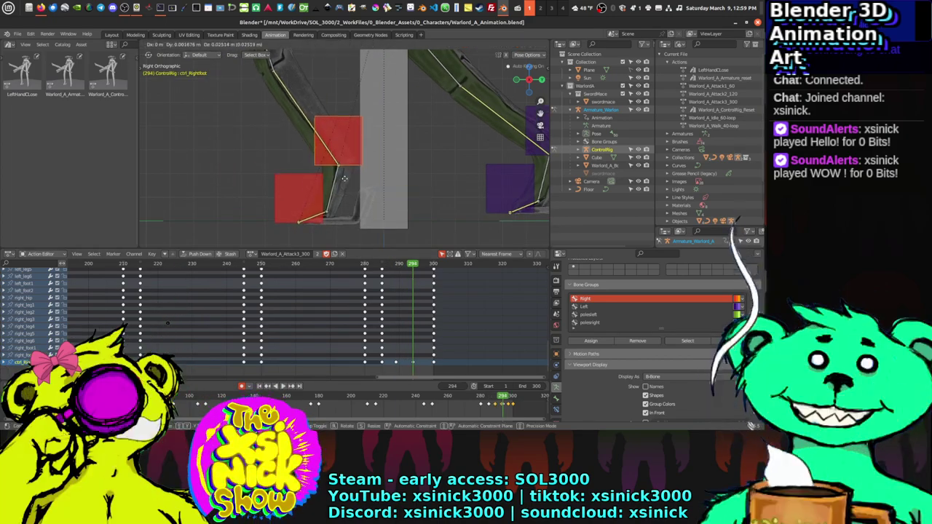
click(344, 176)
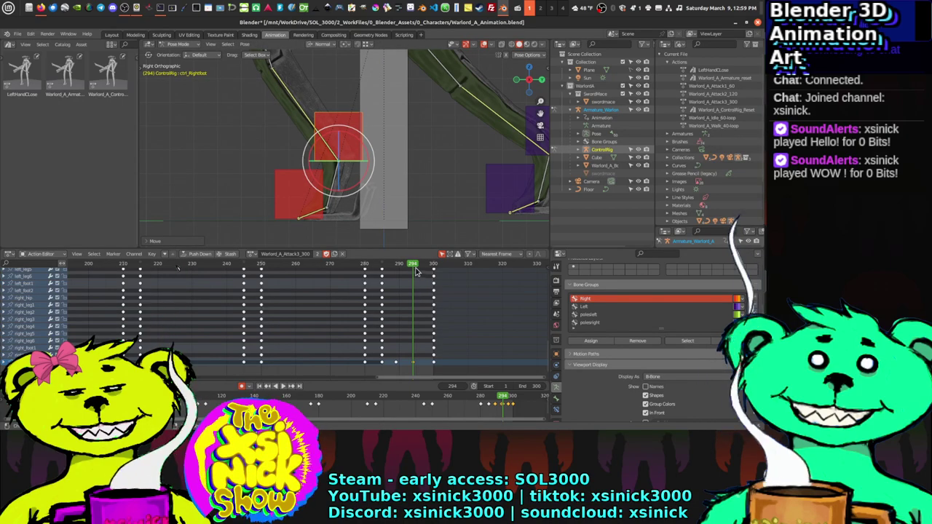
Step: Adjust the right foot again at frame 297, then review frames 300 and 284 in perspective
key(space)
key(space)
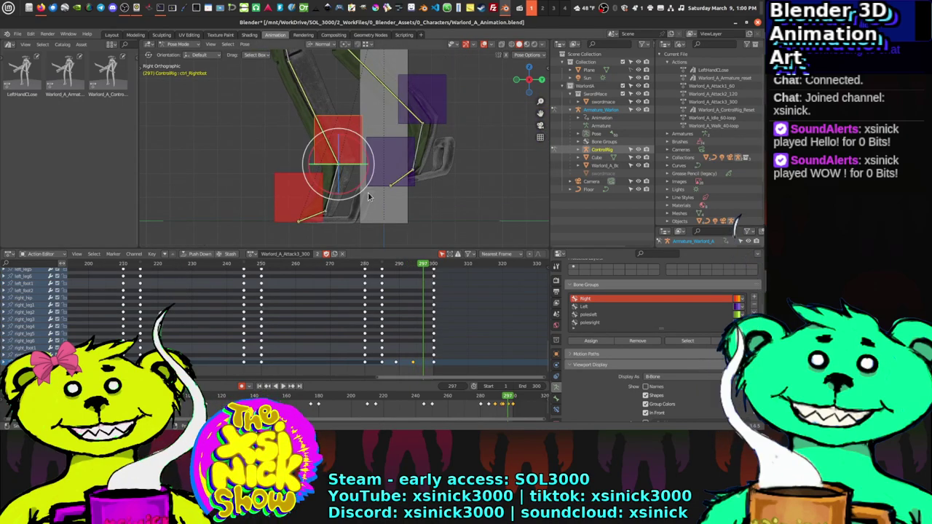
key(g)
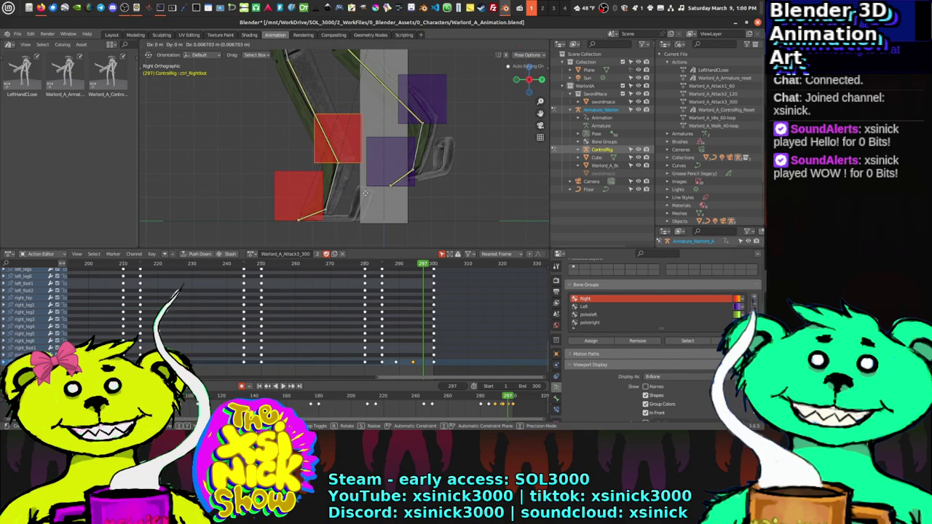
click(366, 192)
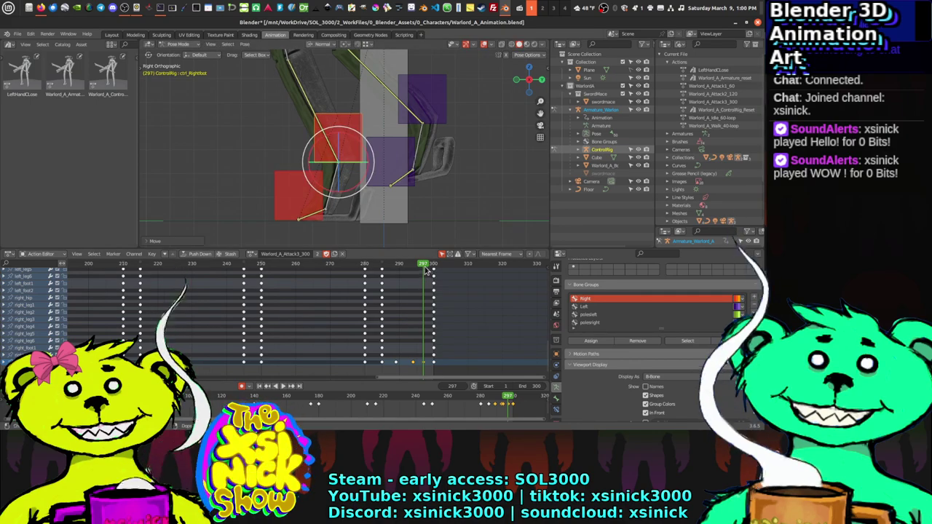
drag(427, 271, 375, 271)
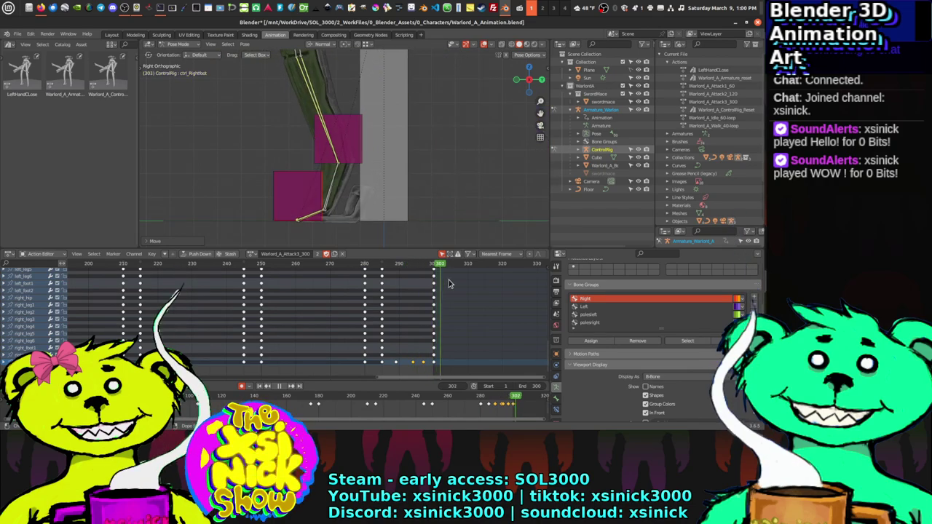
middle_drag(367, 223, 365, 179)
drag(397, 265, 453, 281)
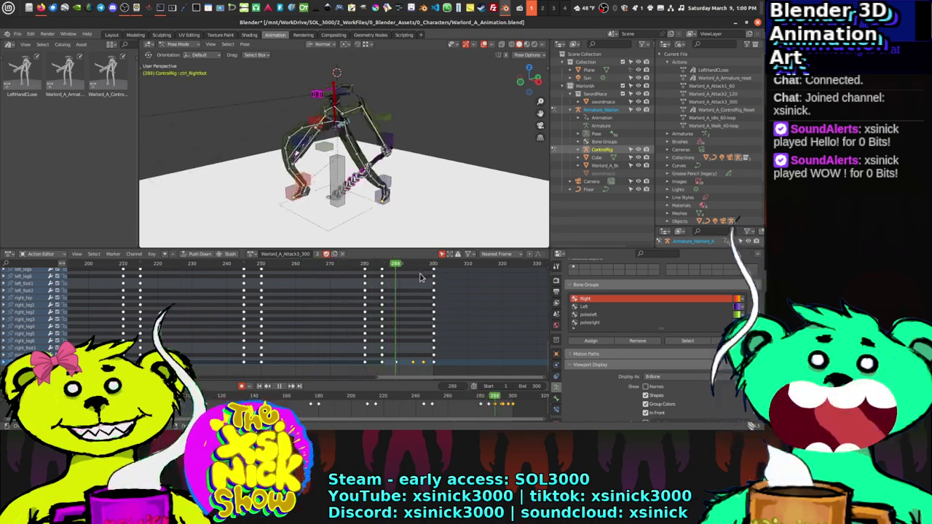
Step: Stop playback, rewind the action, and save Warlord_A_Animation.blend from the File menu
key(space)
middle_drag(309, 299, 352, 304)
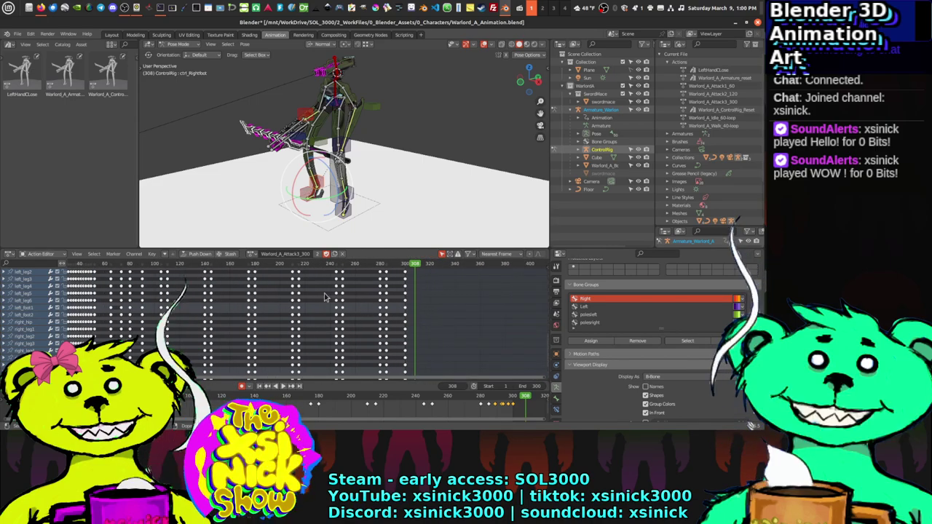
scroll(361, 302, down, 5)
key(space)
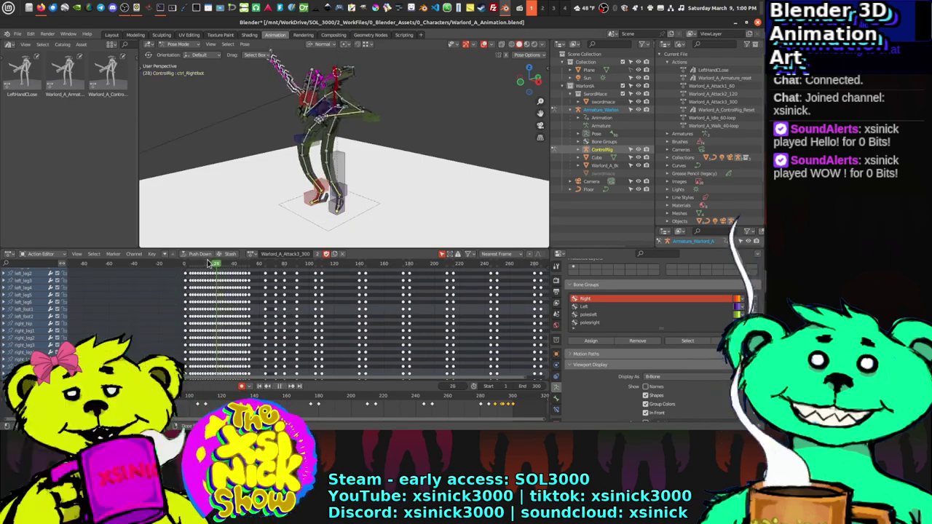
click(177, 265)
click(14, 33)
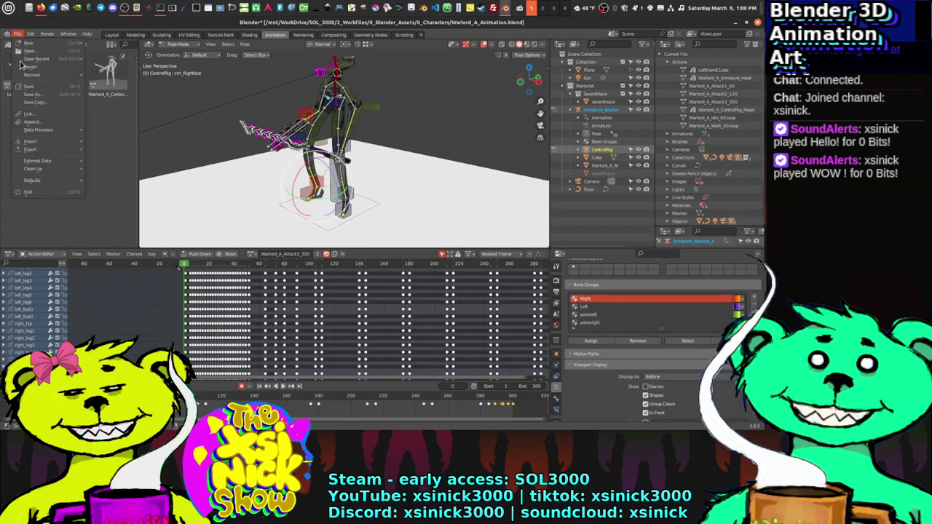
click(33, 91)
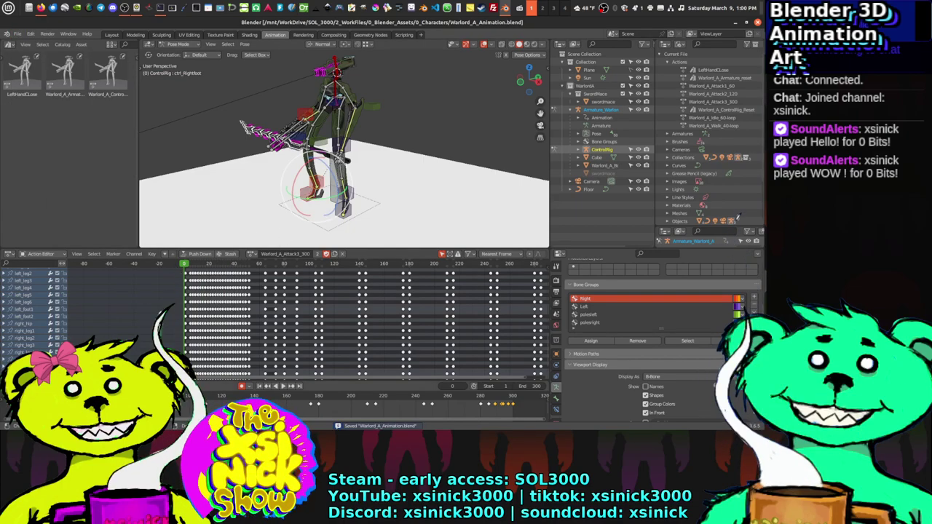
Step: Play the action from frame 0, reviewing poses at frames 83, 42 and 46
click(284, 387)
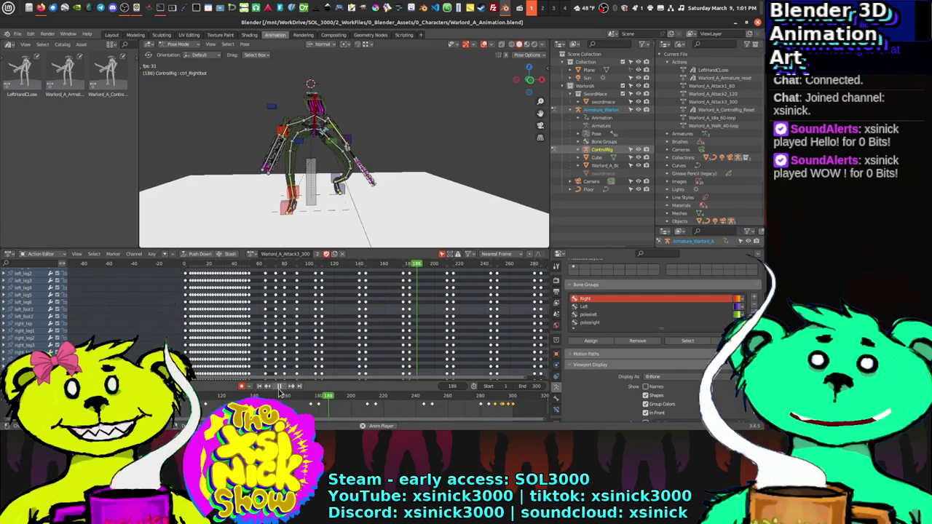
key(space)
key(r)
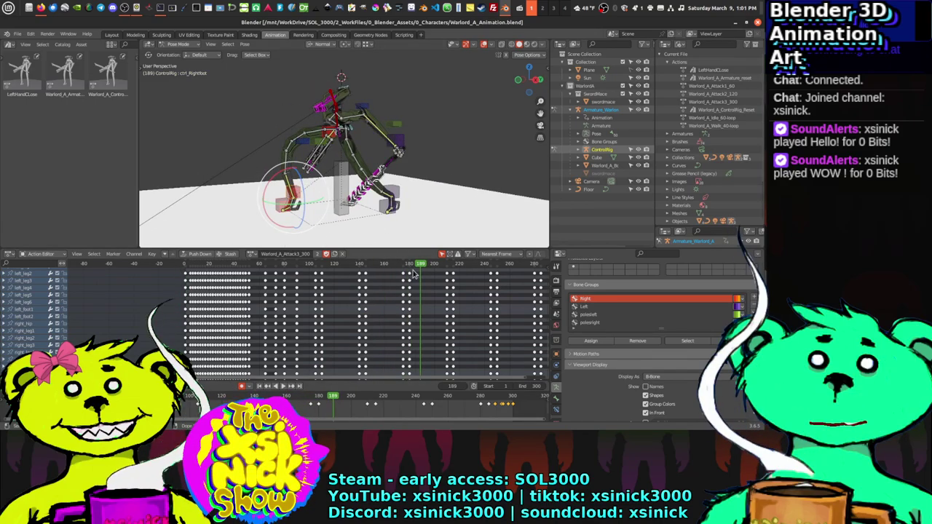
key(Escape)
drag(342, 263, 185, 271)
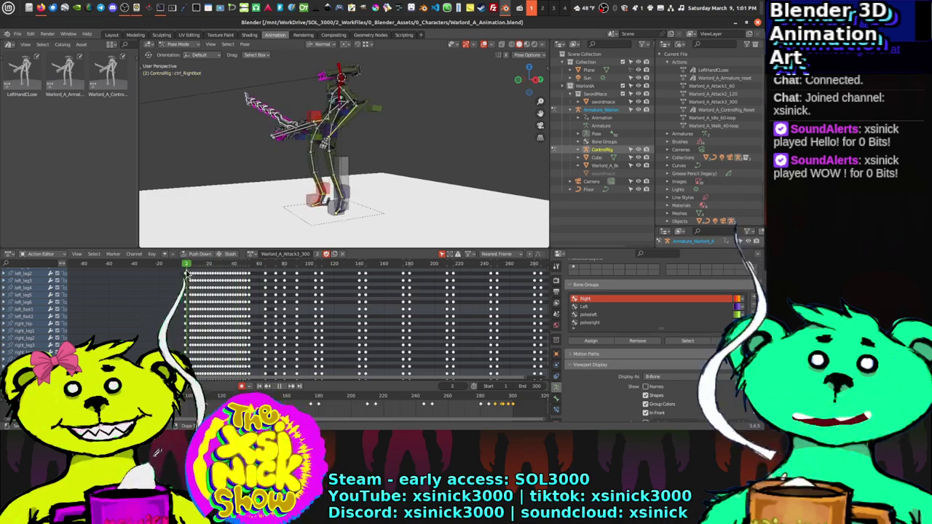
click(284, 388)
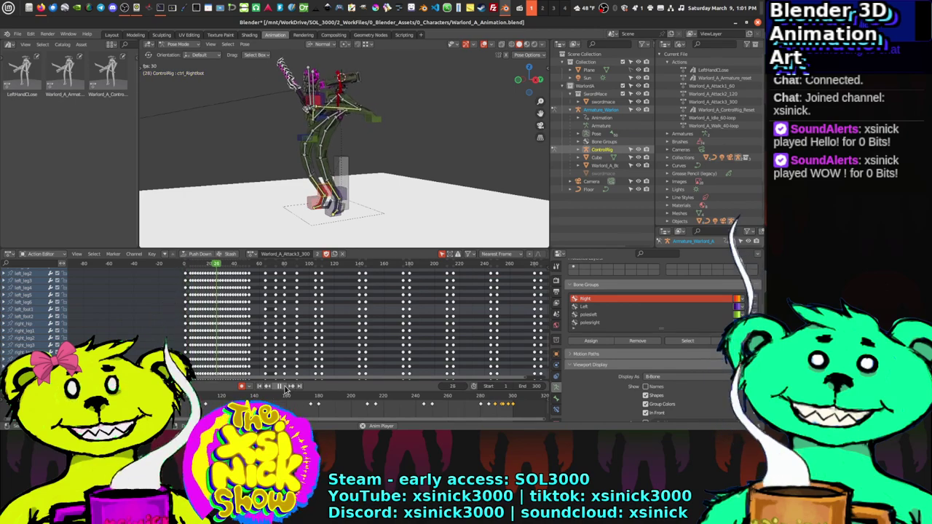
drag(235, 271, 182, 271)
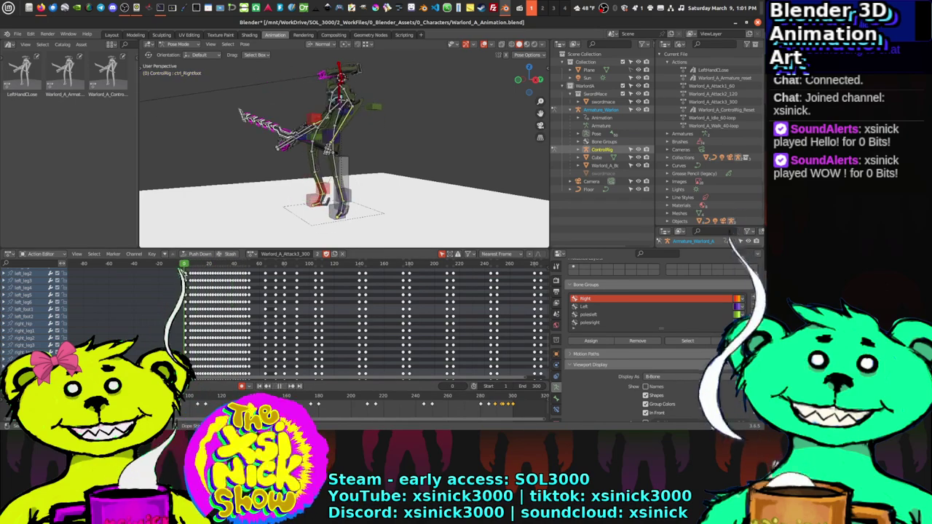
click(284, 389)
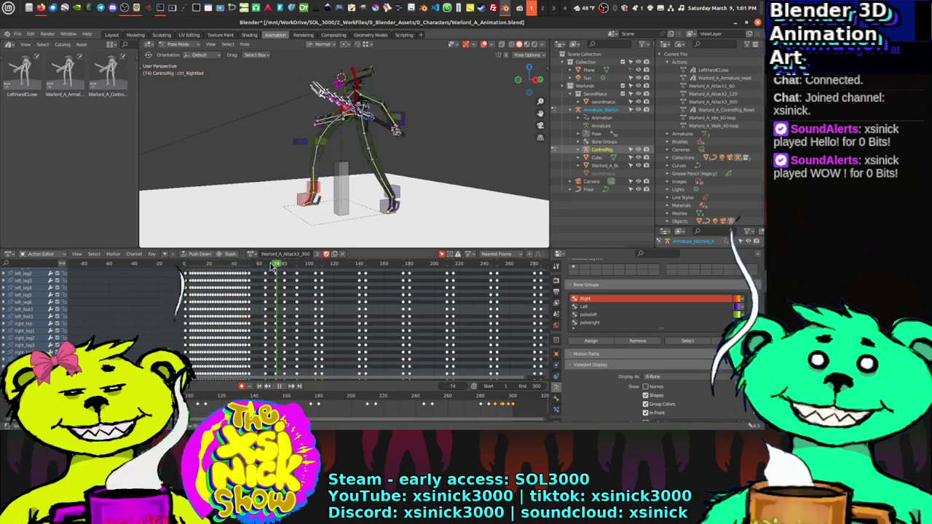
click(237, 268)
drag(241, 270, 244, 270)
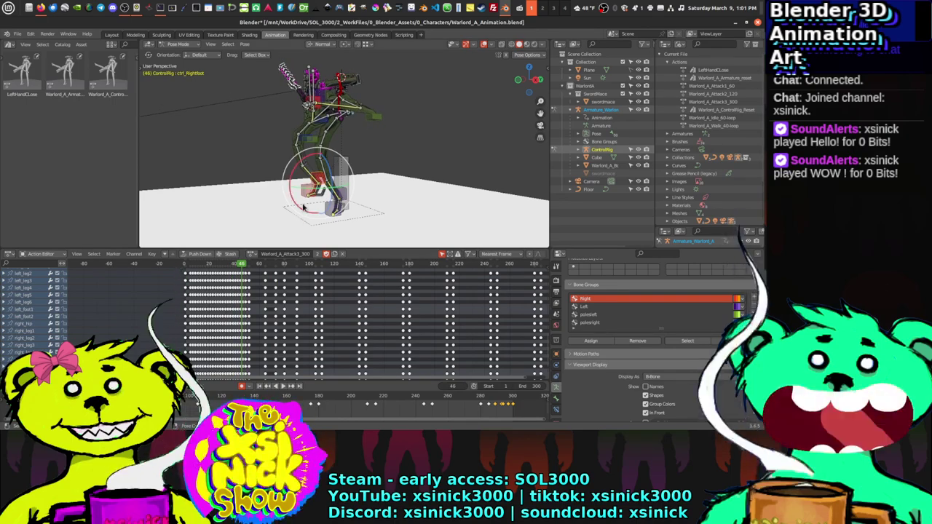
scroll(253, 321, down, 2)
Step: Review frames 45–46, undo the last right foot move, and play the animation
middle_drag(253, 321, 278, 313)
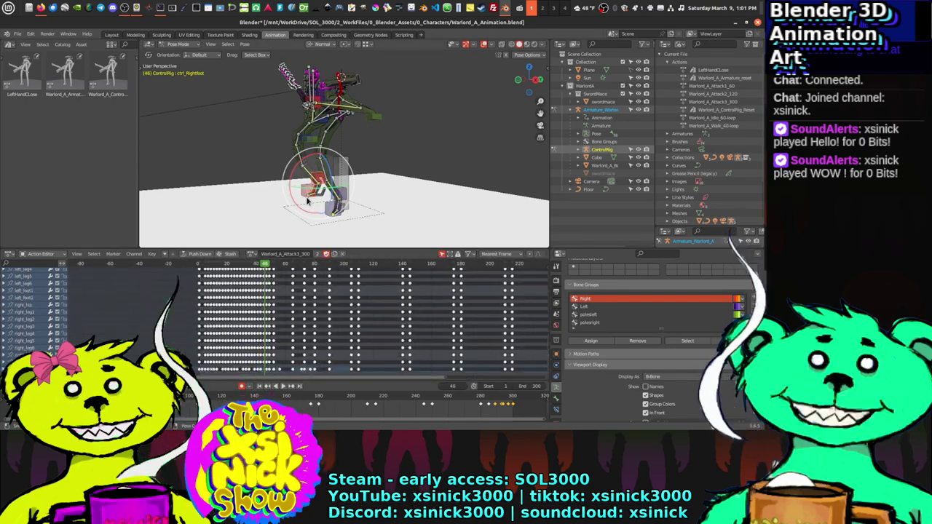
middle_drag(295, 344, 298, 278)
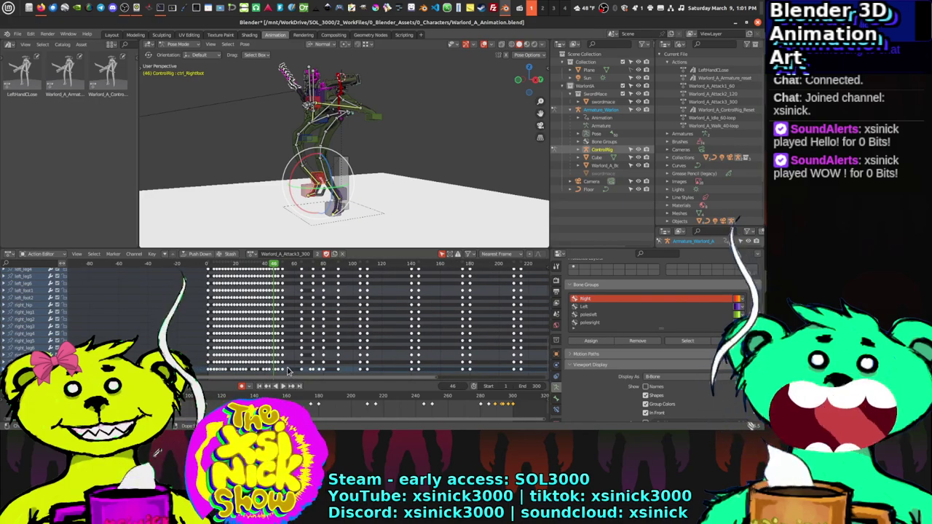
scroll(295, 320, up, 8)
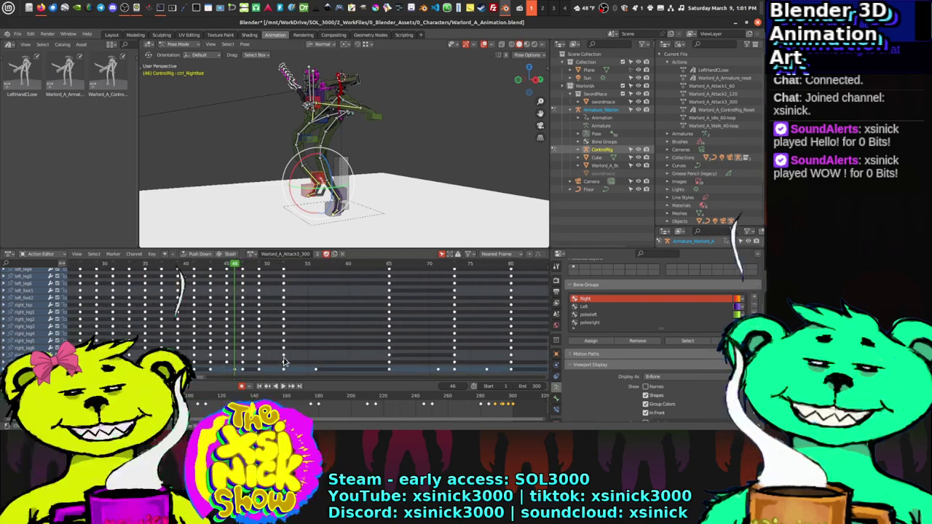
scroll(324, 171, up, 2)
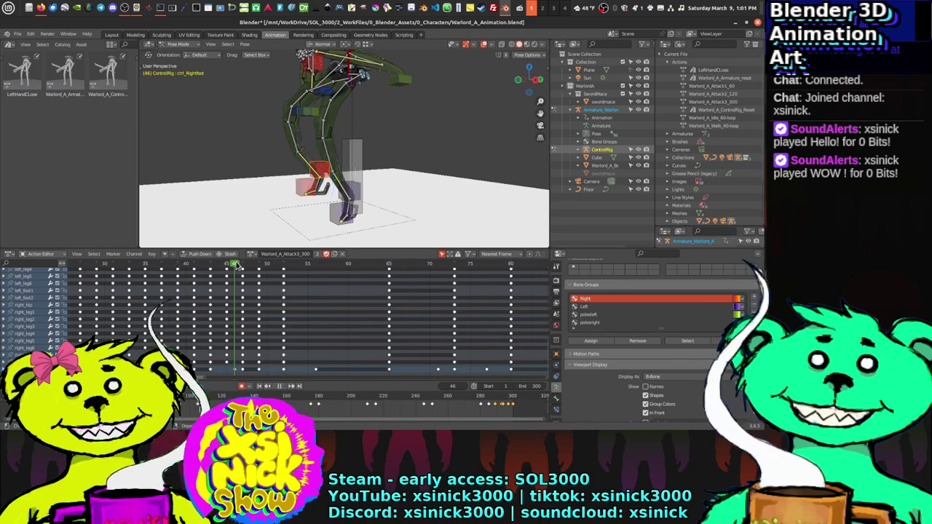
drag(237, 266, 260, 280)
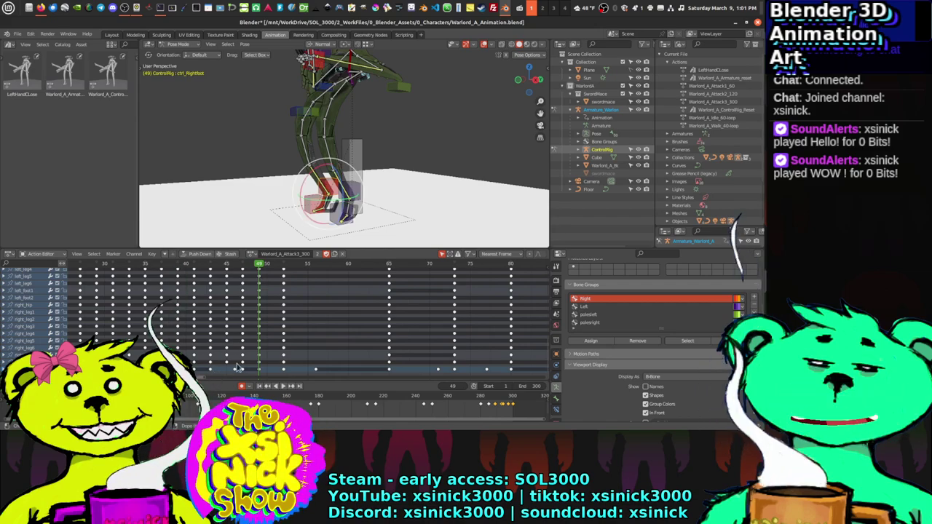
drag(260, 269, 239, 276)
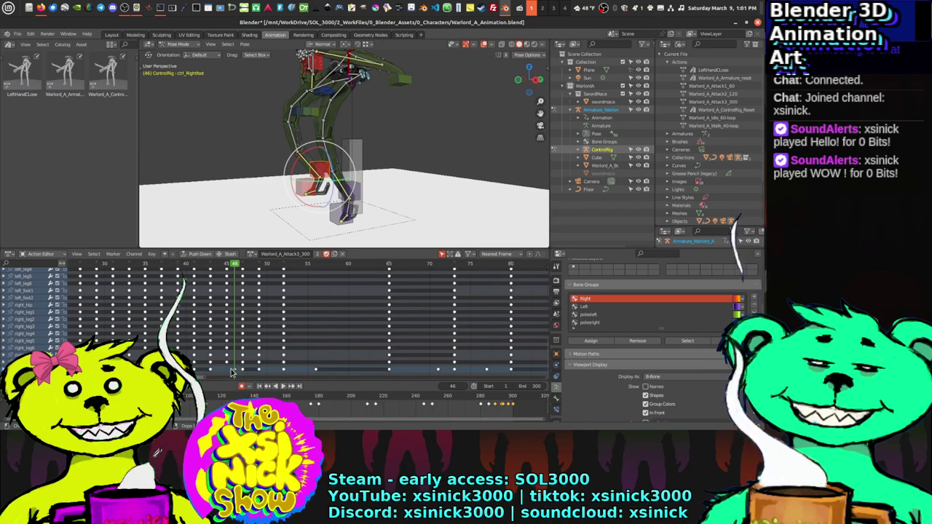
key(ctrl+z)
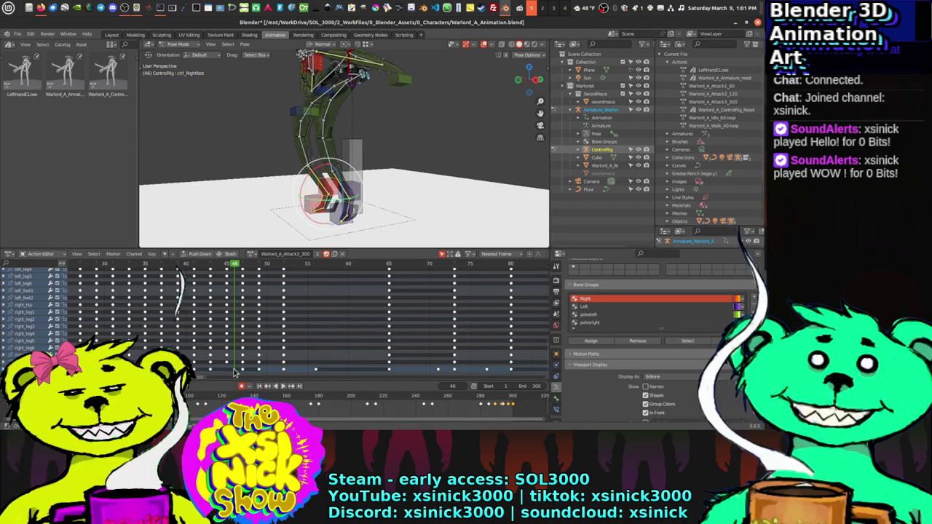
key(space)
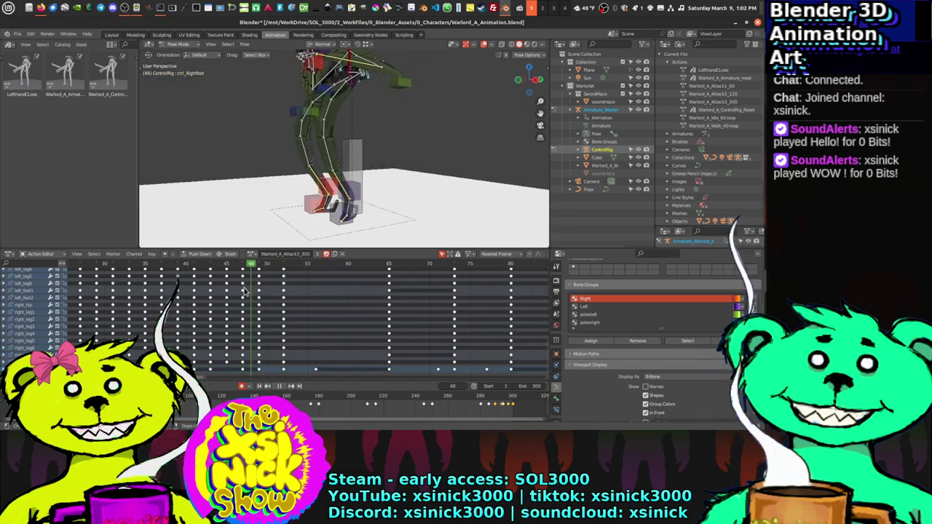
Step: Enlarge the rig in view, scrub back to frame 3, and select the left foot control
click(107, 288)
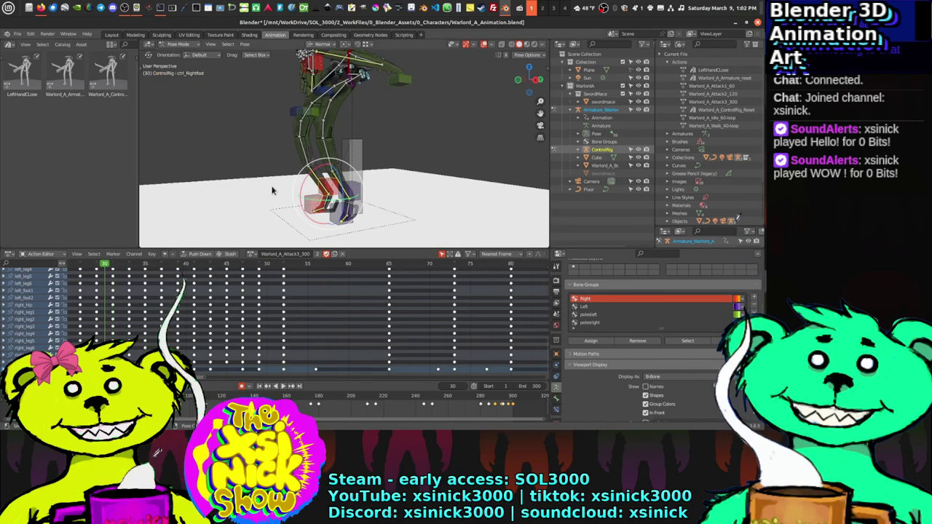
middle_drag(272, 191, 366, 232)
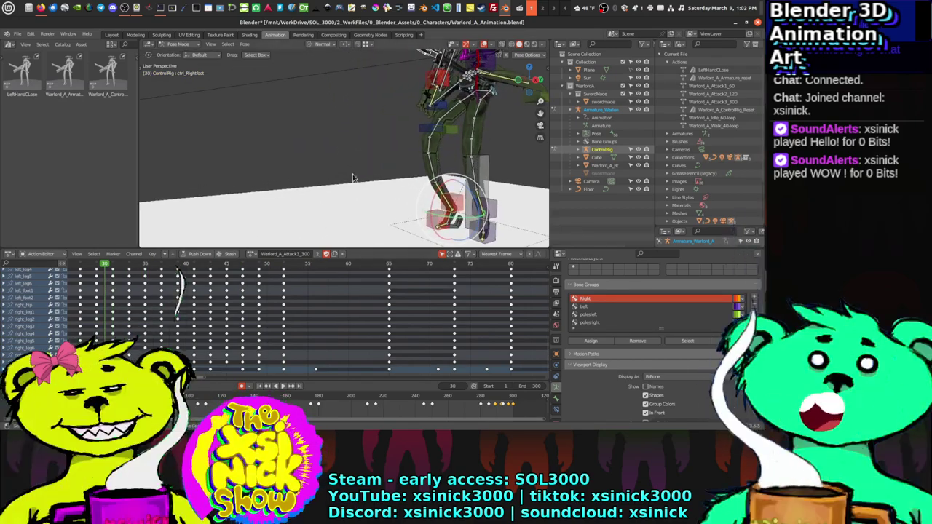
middle_drag(176, 322, 268, 323)
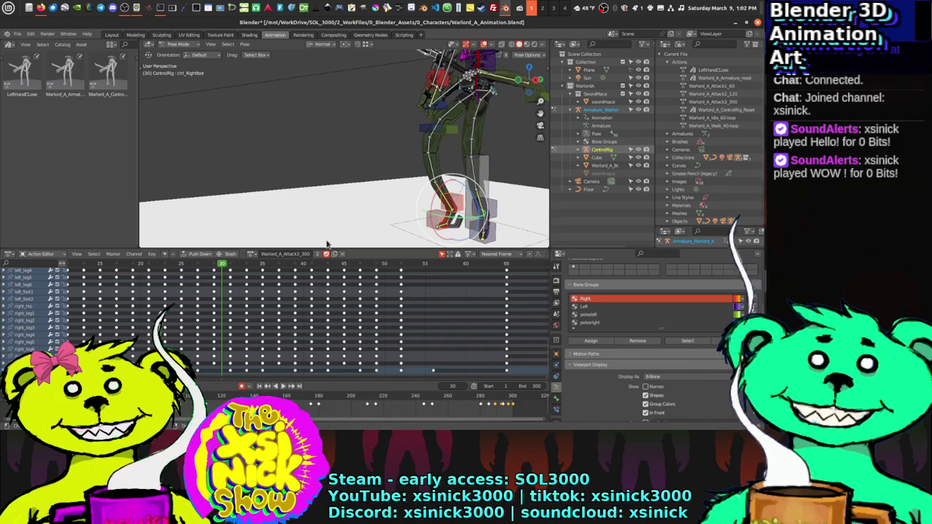
scroll(273, 310, down, 3)
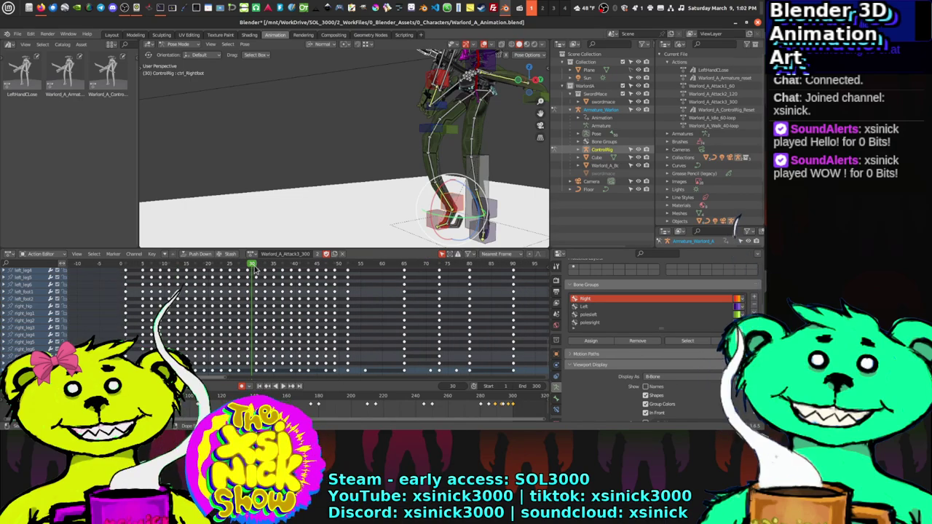
drag(253, 268, 171, 269)
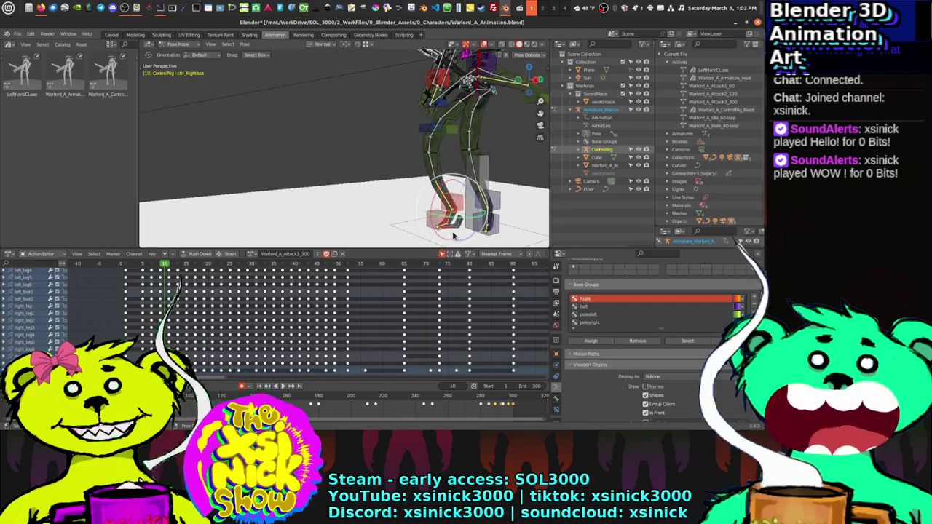
click(500, 208)
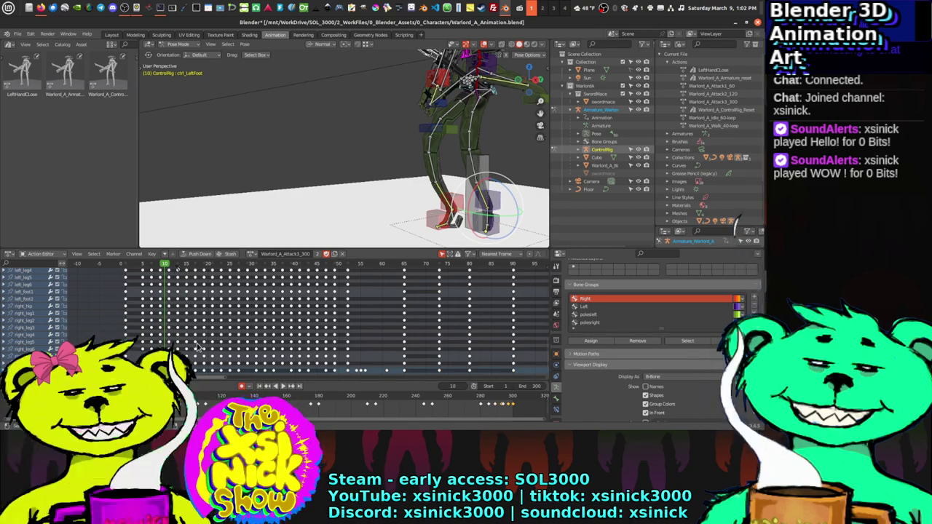
Step: Play the animation from frame 1, stop at frame 124, and select the right foot control
key(space)
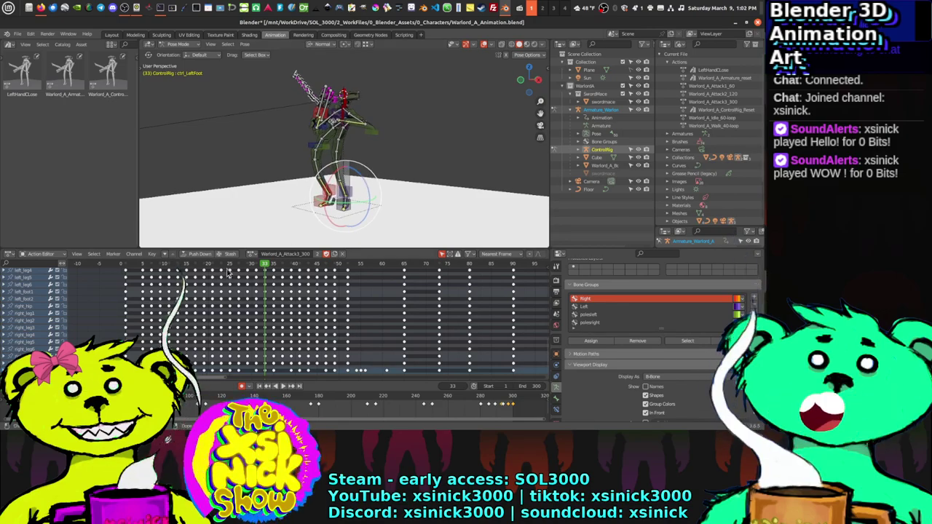
click(128, 268)
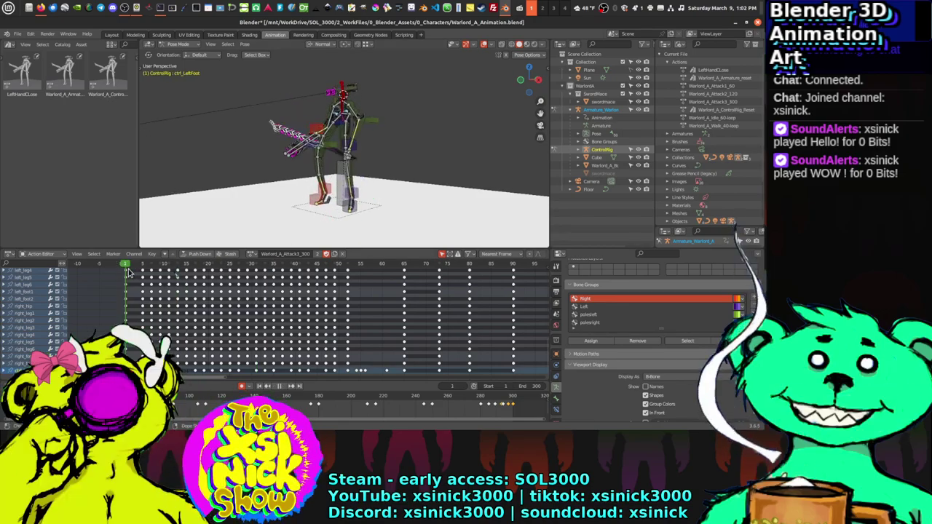
click(280, 386)
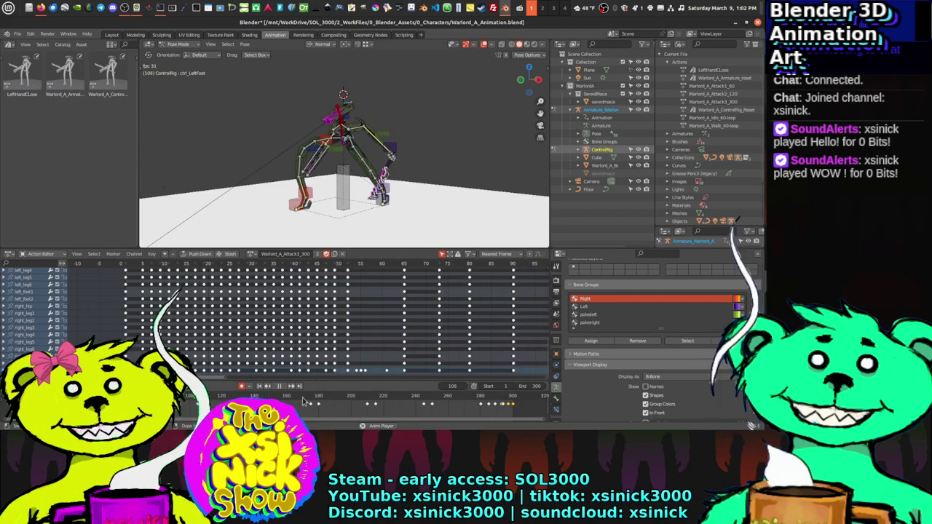
key(space)
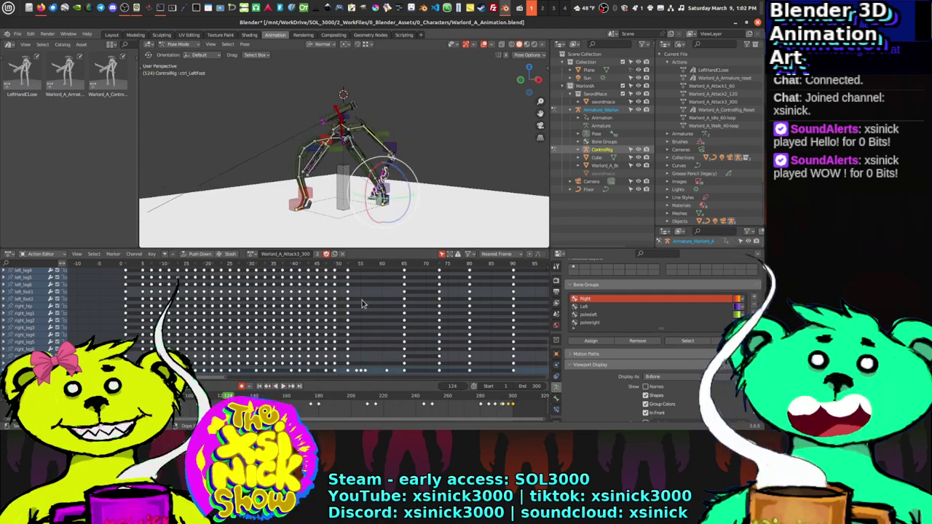
click(299, 198)
ctrl+scroll(253, 268, right, 3)
Step: Scrub through frames 44, 51 and 68, play the action, then jump back to frame 37
click(226, 266)
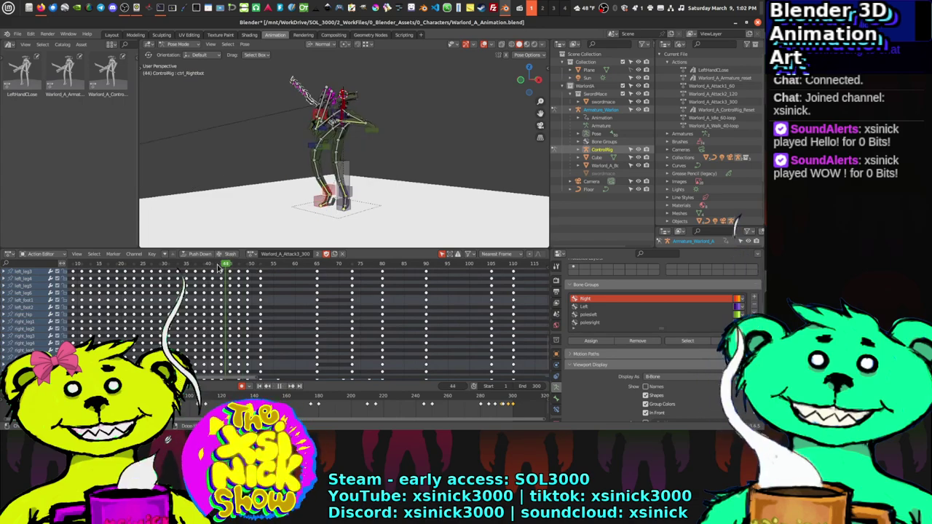
drag(247, 274, 337, 298)
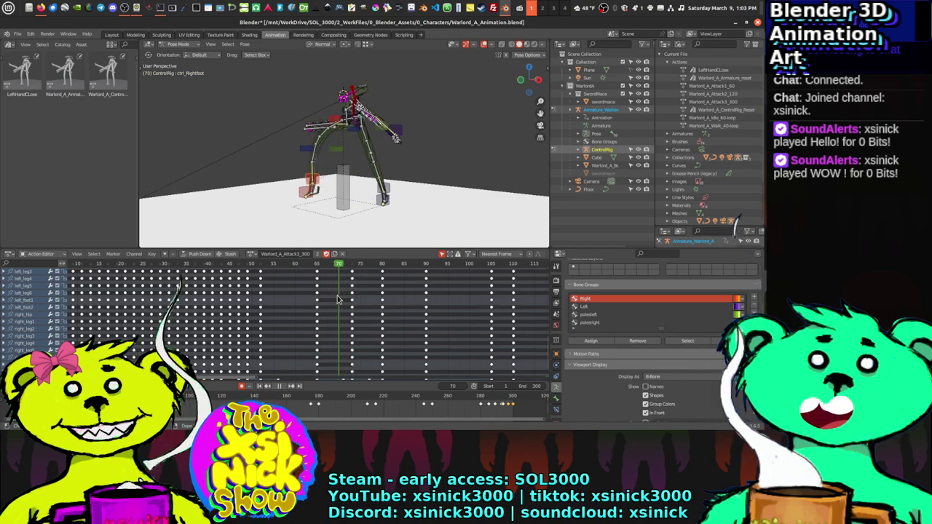
middle_drag(328, 328, 340, 318)
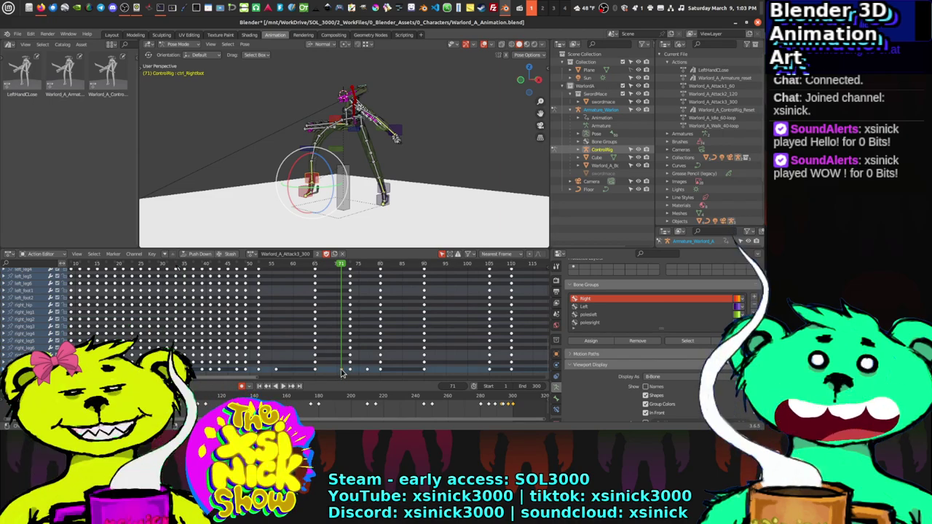
mouse_move(309, 268)
mouse_down()
mouse_move(292, 268)
mouse_move(324, 275)
mouse_up()
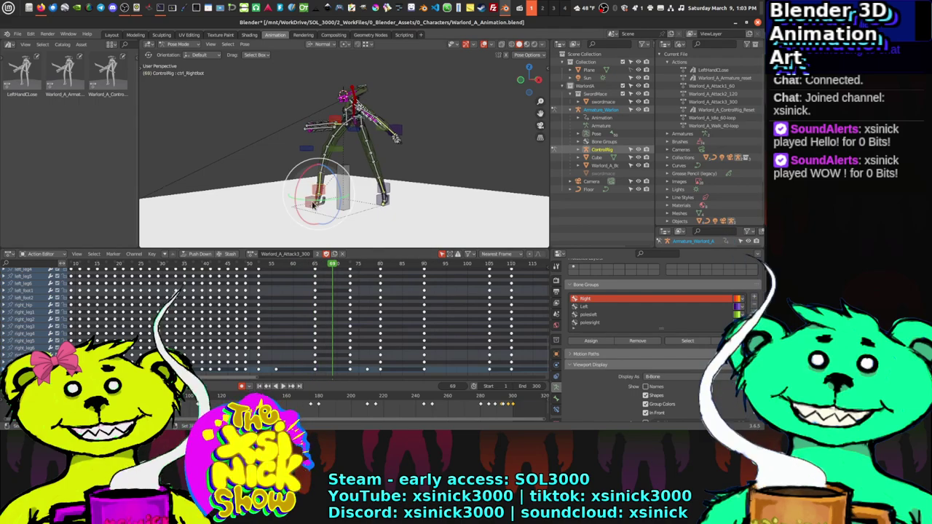
middle_drag(343, 305, 341, 298)
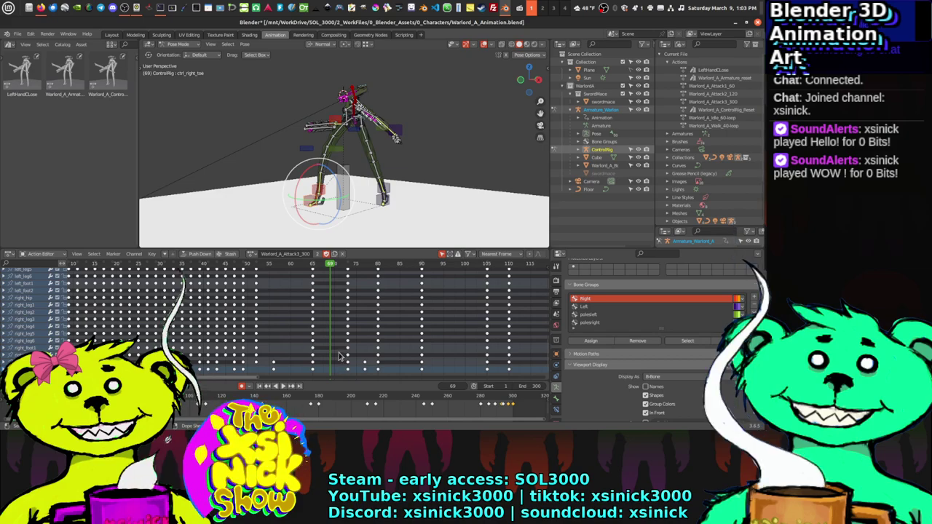
key(space)
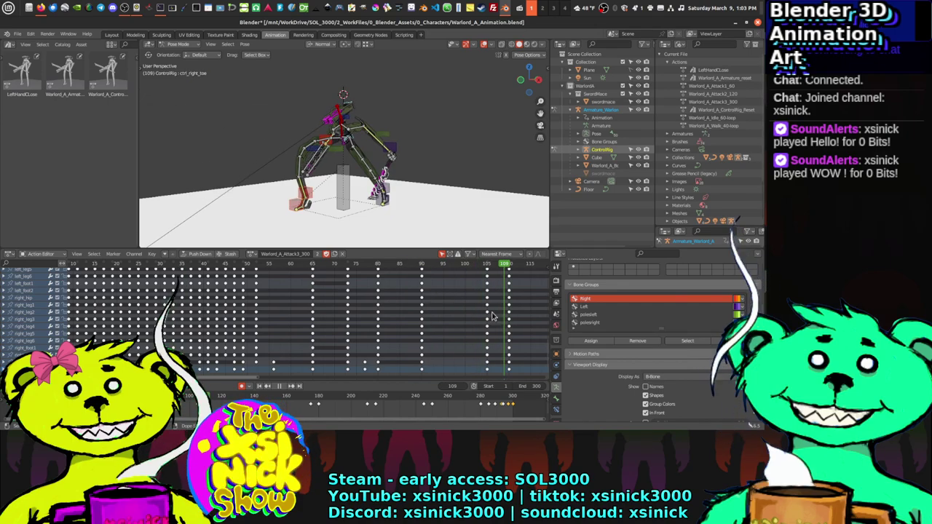
click(186, 265)
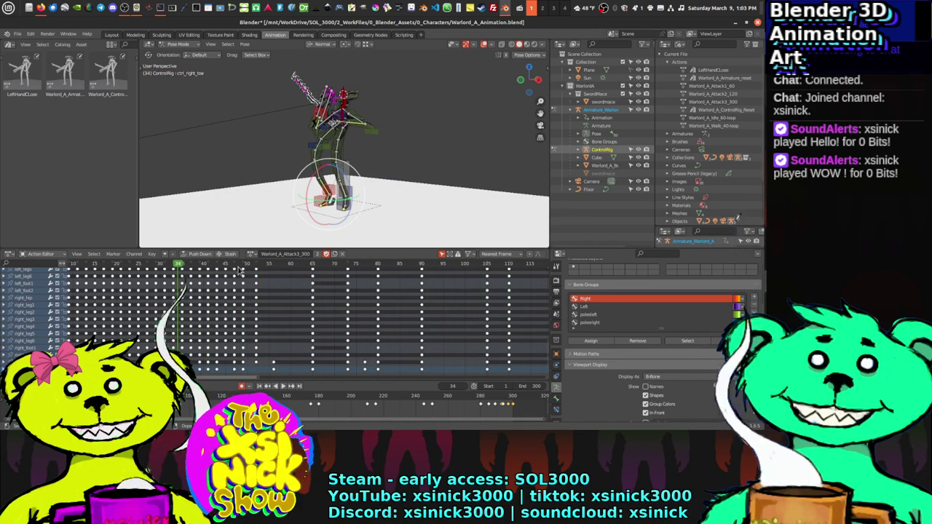
Step: Save Warlord_A_Animation.blend through the File menu and play the action from the start
click(30, 34)
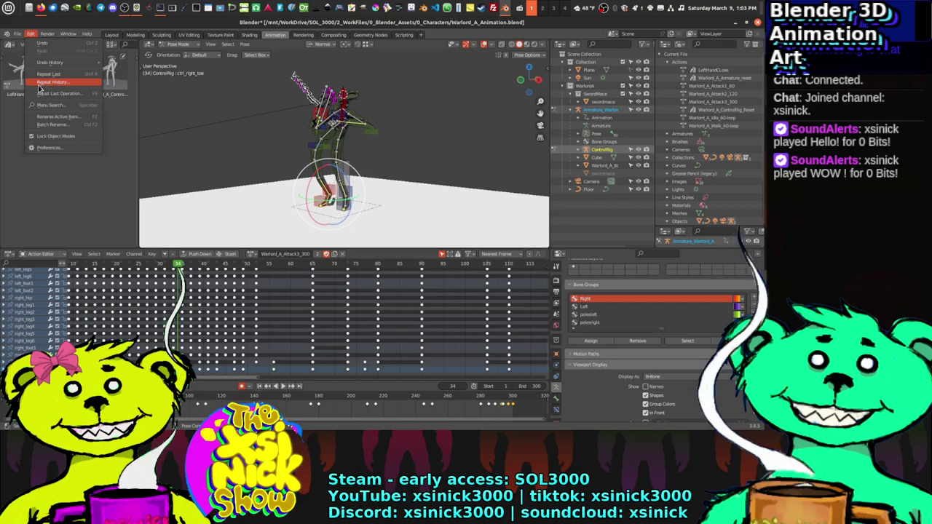
click(17, 35)
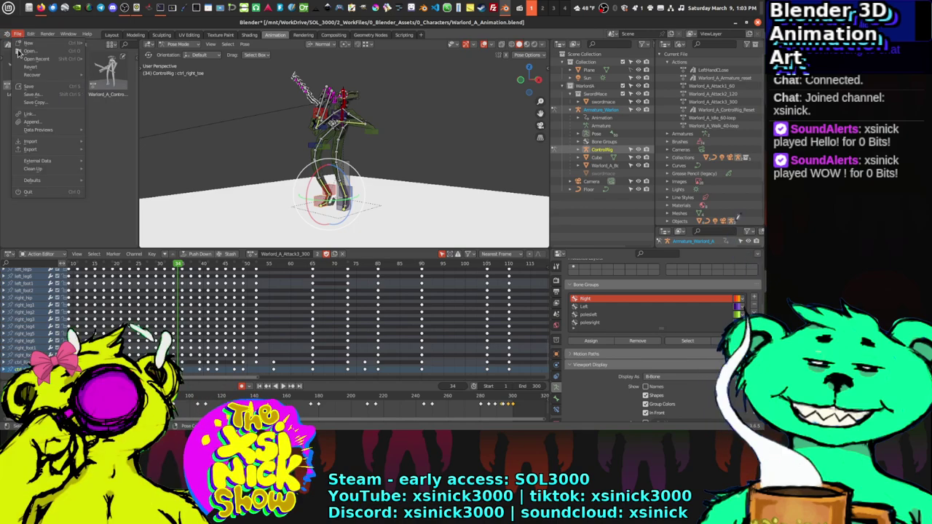
click(44, 93)
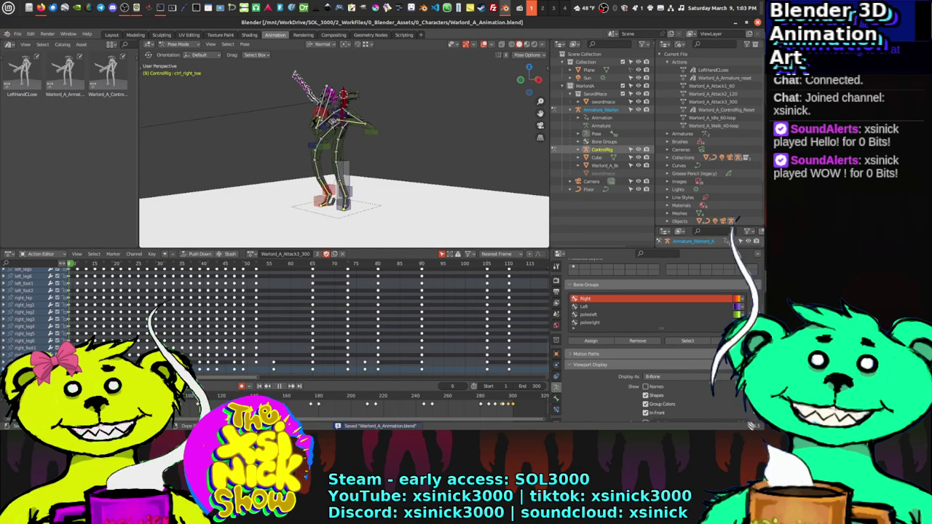
click(284, 387)
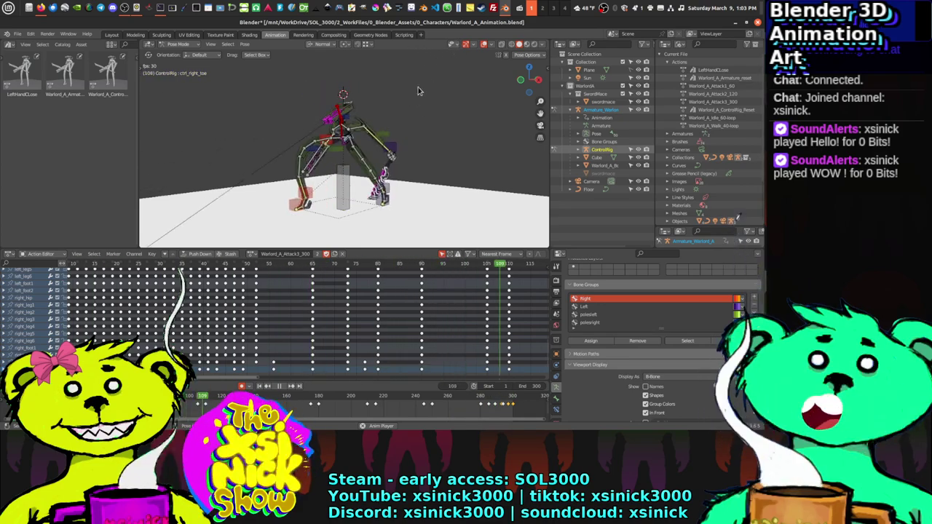
Step: Turn off viewport overlays to hide the bones and orbit around the animating character
click(486, 46)
click(467, 47)
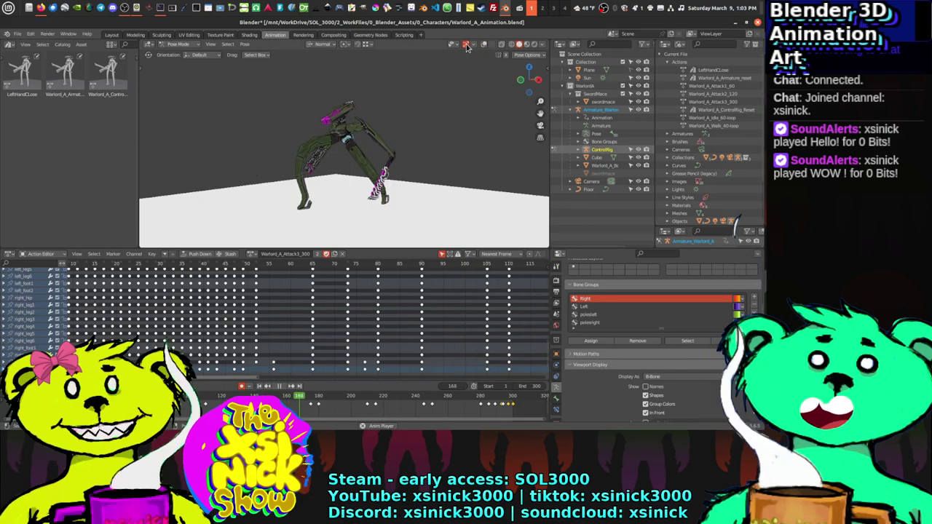
mouse_move(389, 142)
middle_down()
mouse_move(477, 154)
mouse_move(325, 151)
mouse_move(420, 153)
mouse_move(377, 155)
middle_up()
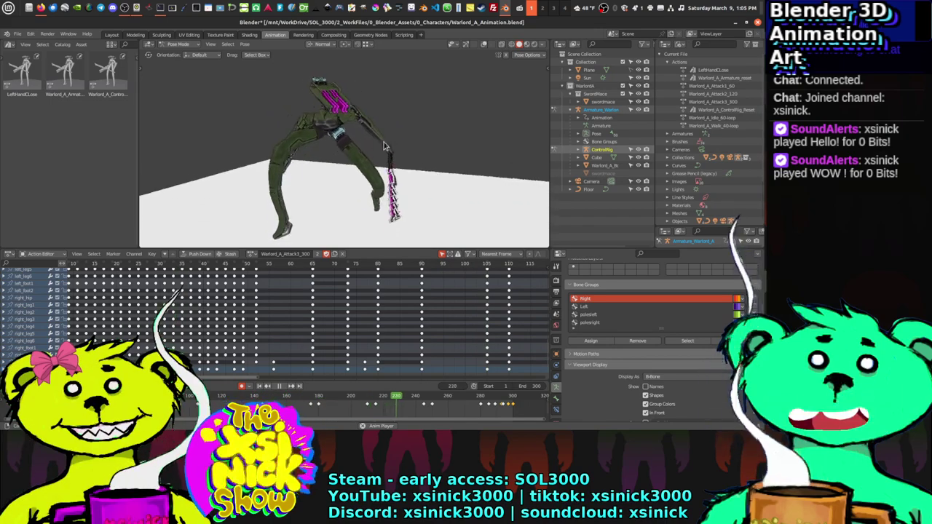
Step: Pause the animation and save Warlord_A_Animation.blend
click(280, 387)
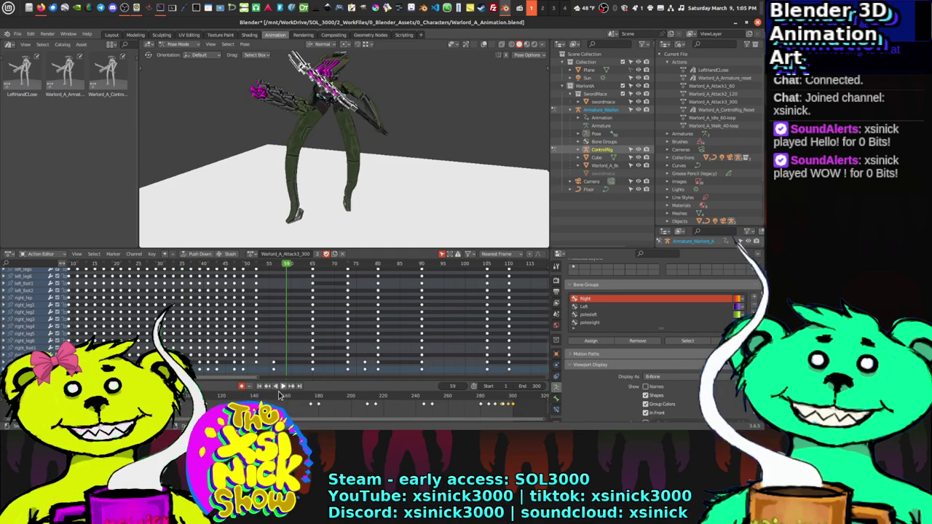
click(22, 35)
click(32, 89)
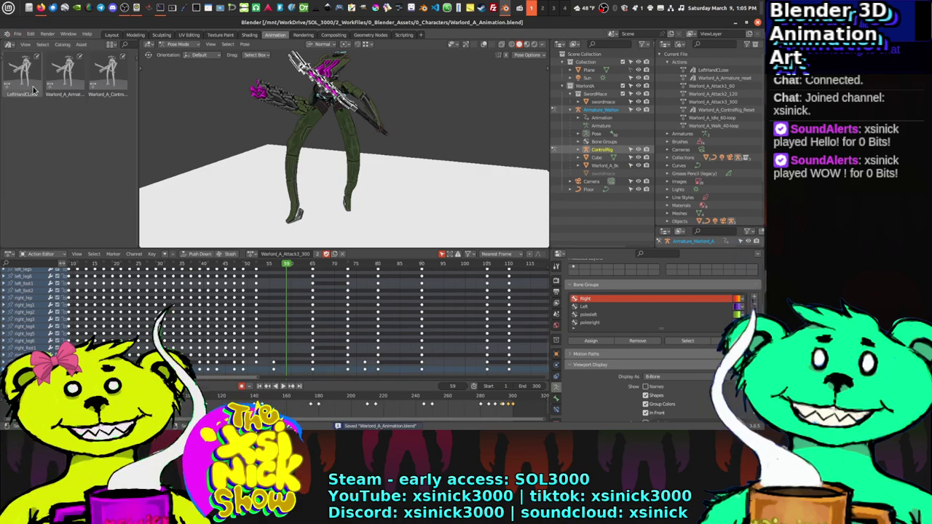
Step: Apply the LeftHandClose pose, switch to solid shading, and display the Render properties
drag(65, 102, 298, 134)
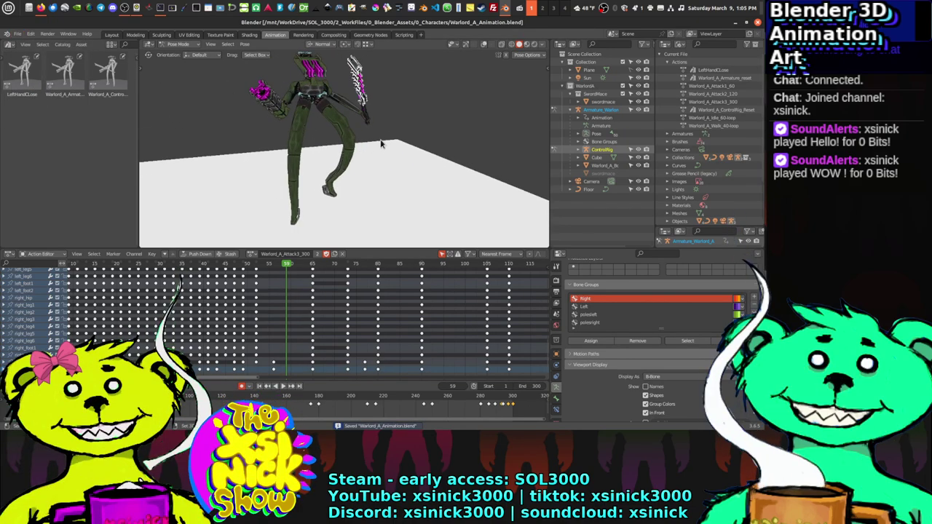
middle_drag(380, 144, 373, 116)
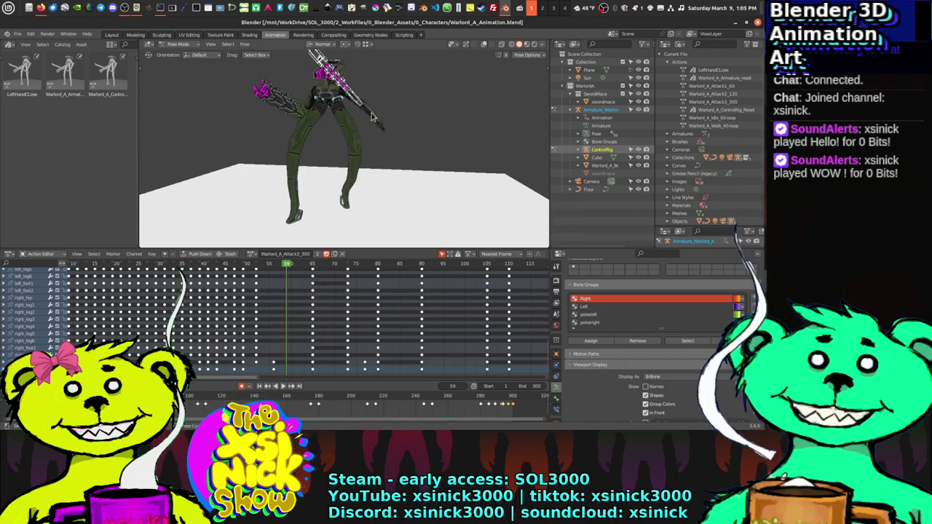
click(527, 44)
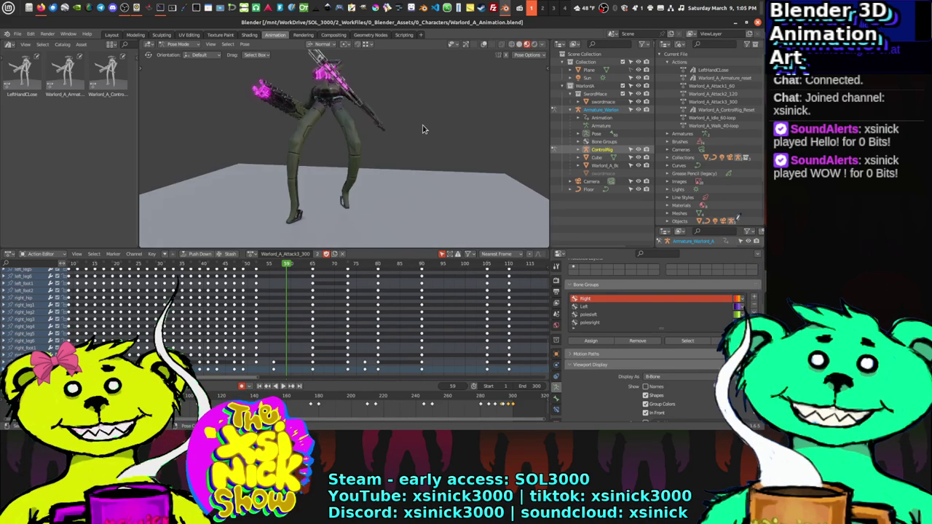
middle_drag(434, 131, 542, 232)
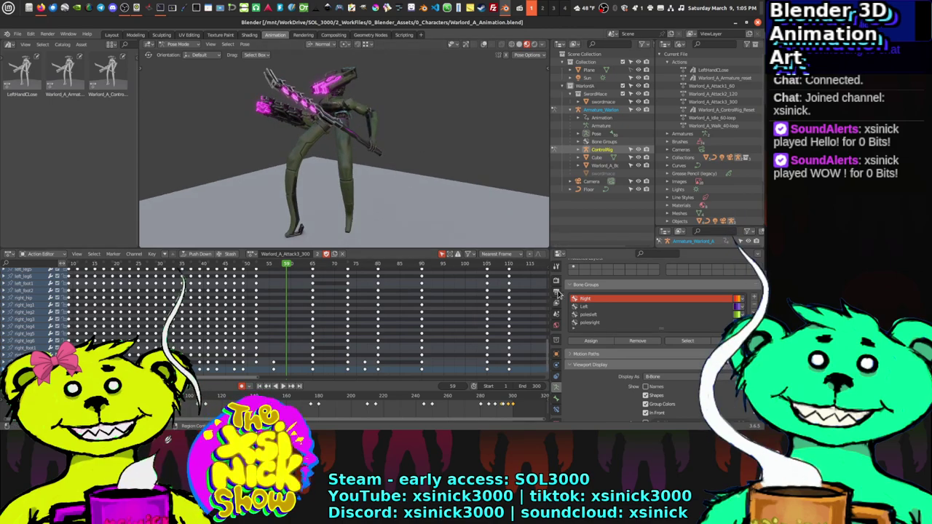
click(557, 282)
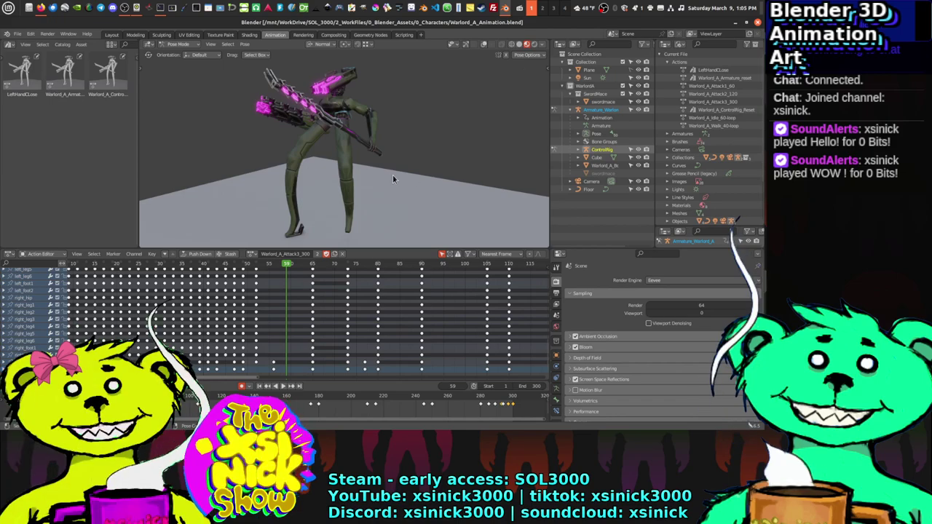
mouse_move(393, 174)
middle_down()
mouse_move(425, 172)
mouse_move(397, 173)
middle_up()
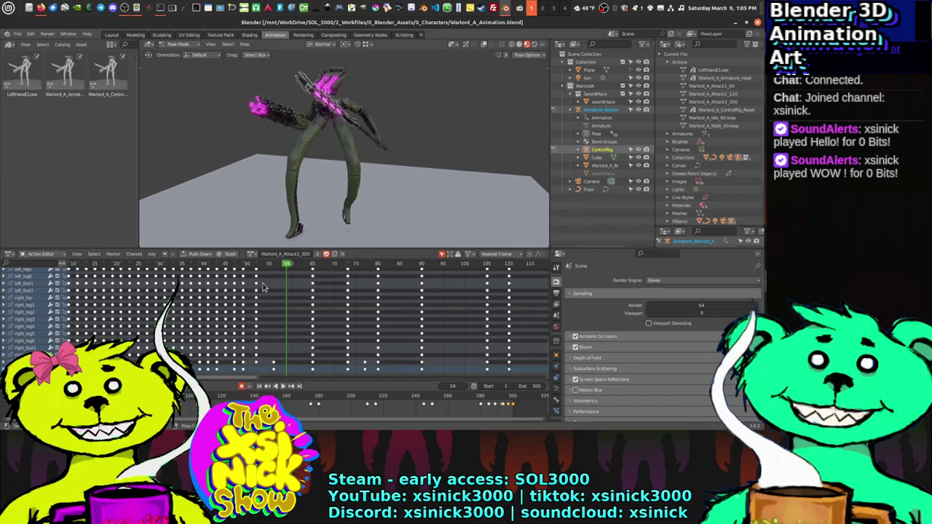
Step: Jump back to frame 1 and play the Warlord_A_Attack3_300 action through
click(260, 386)
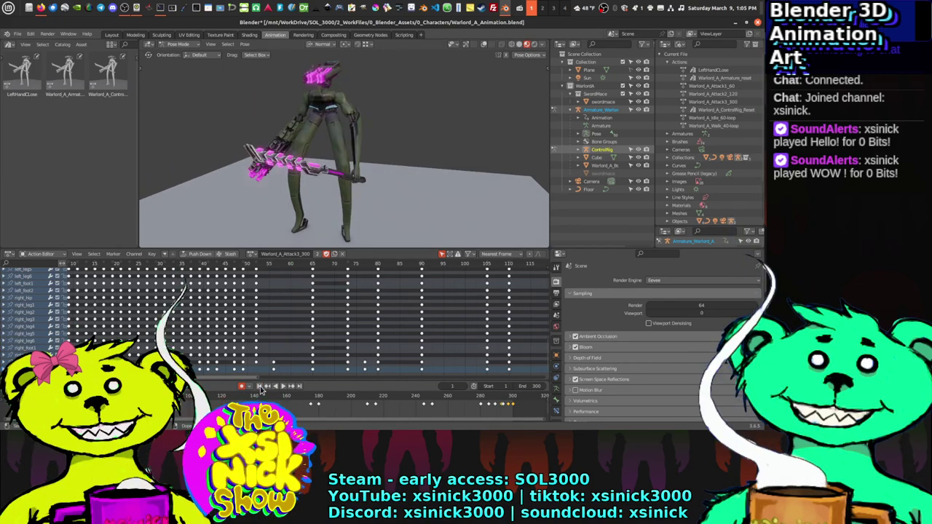
click(283, 386)
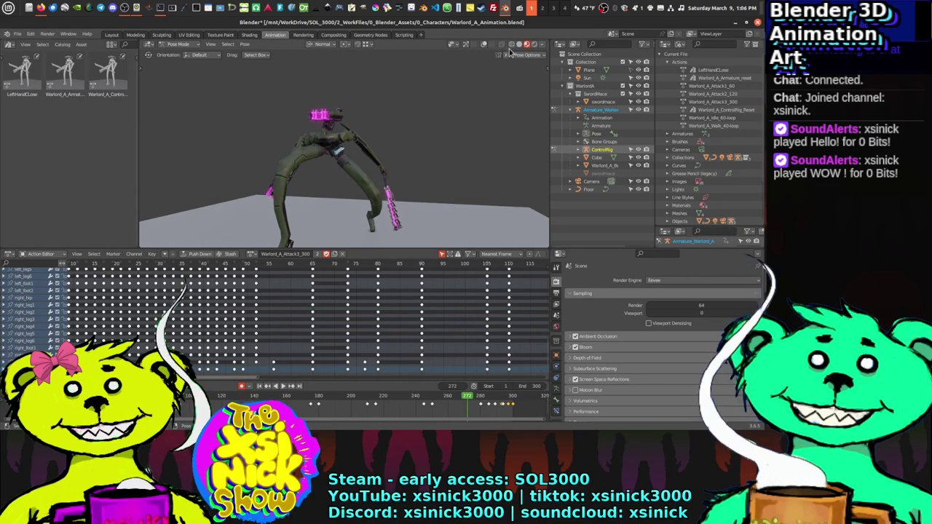
Step: Re-enable viewport overlays and uncheck Bones in the Overlays popover
click(482, 44)
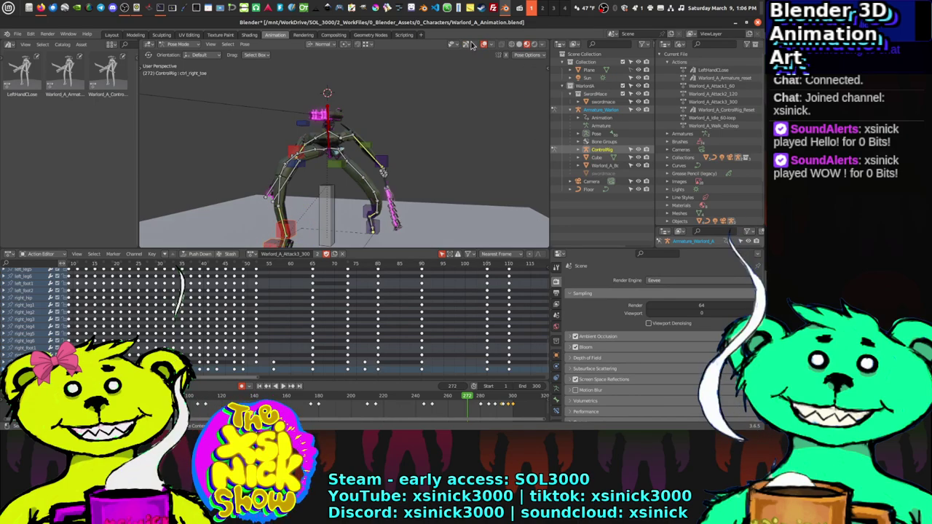
click(492, 46)
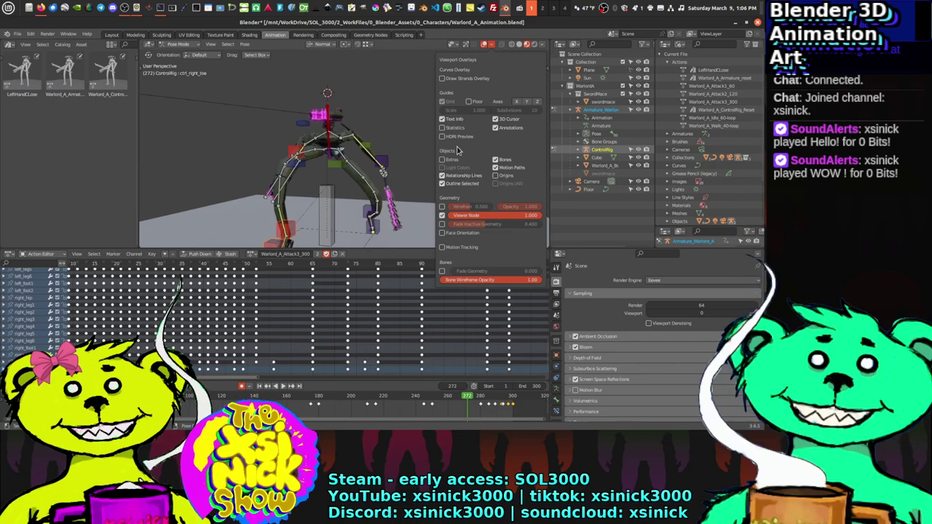
click(495, 160)
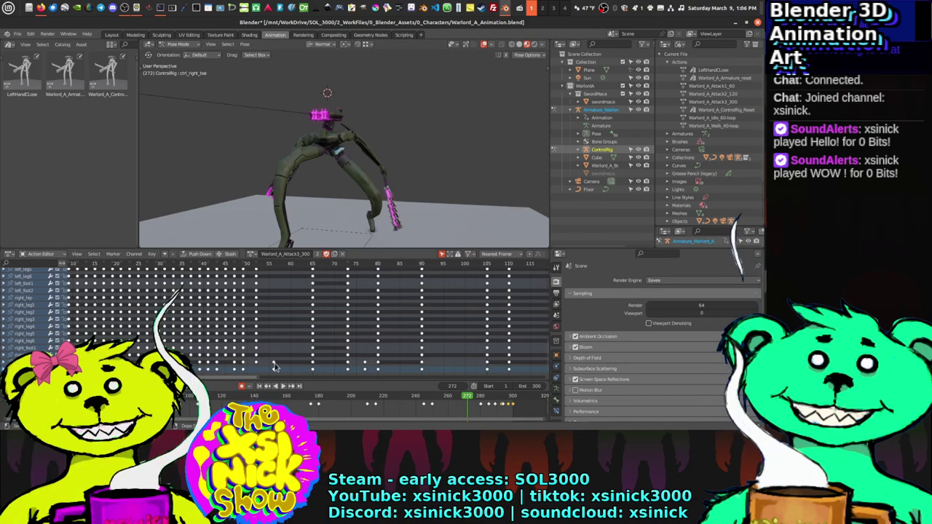
Step: Replay and stop the action, then return to frame 1 and view the pose from the side
click(284, 387)
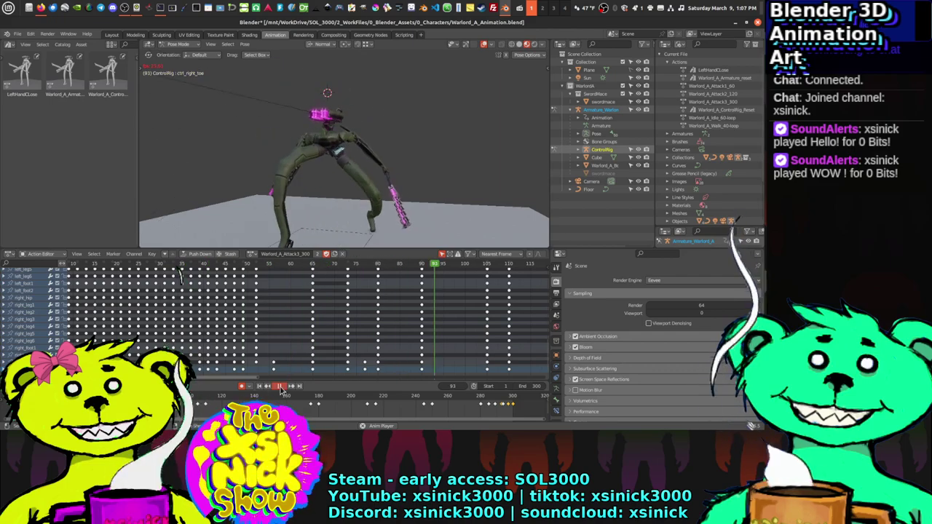
click(281, 386)
middle_drag(222, 324, 350, 329)
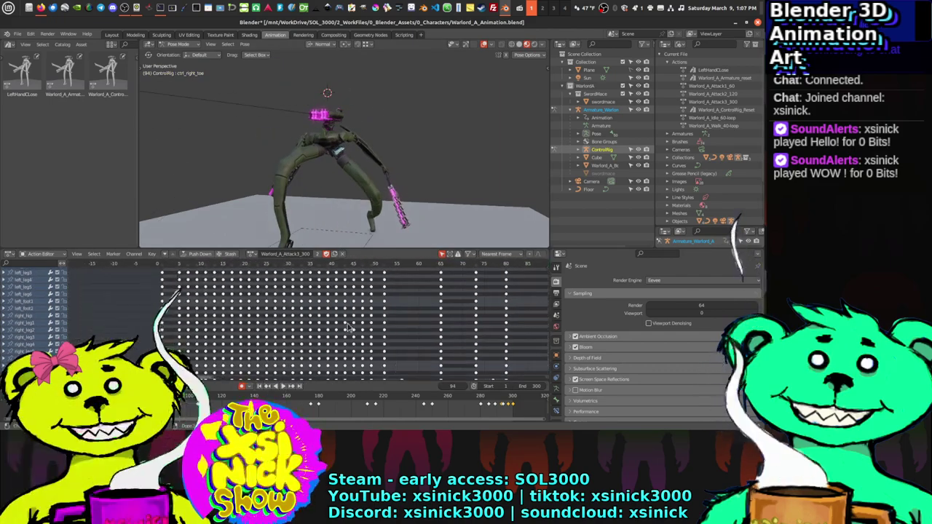
scroll(325, 318, down, 1)
click(187, 266)
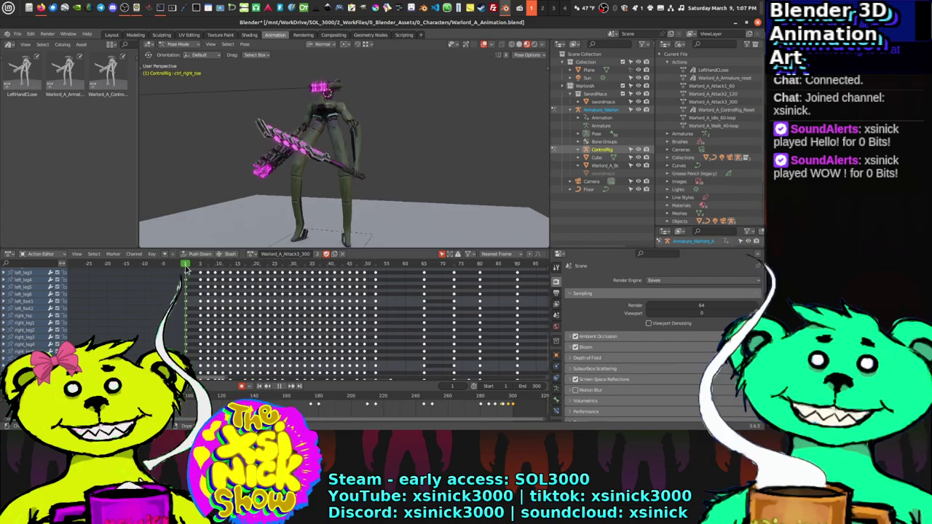
middle_drag(340, 136, 425, 72)
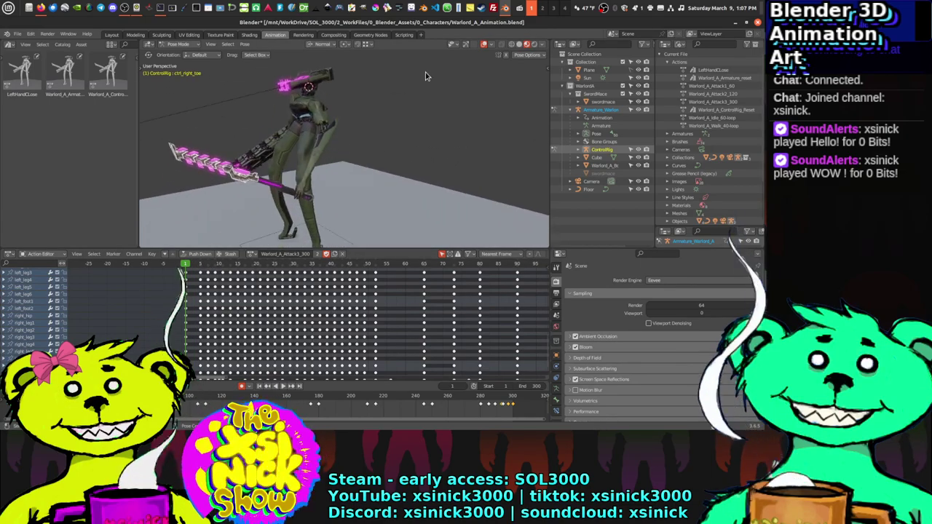
Step: Strike through attack_3 in the To Do note, then move the note up and right
click(473, 7)
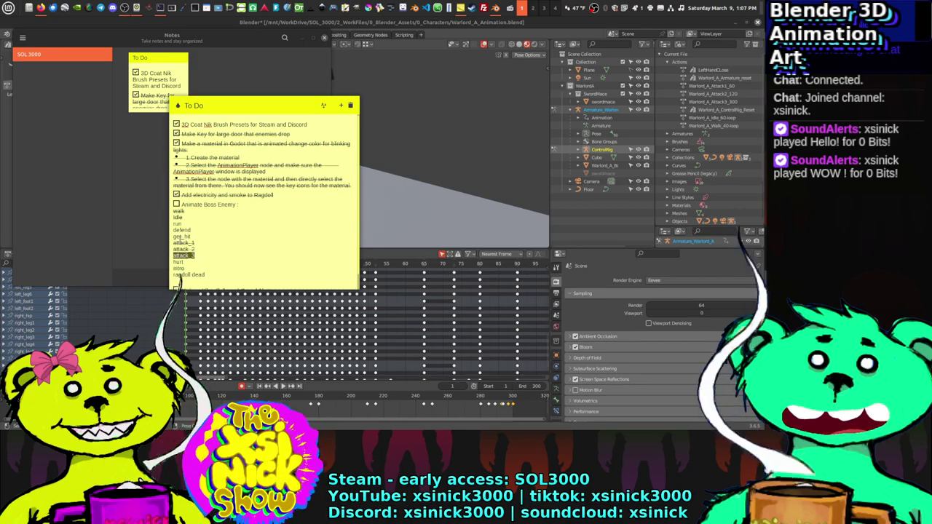
click(324, 107)
click(346, 160)
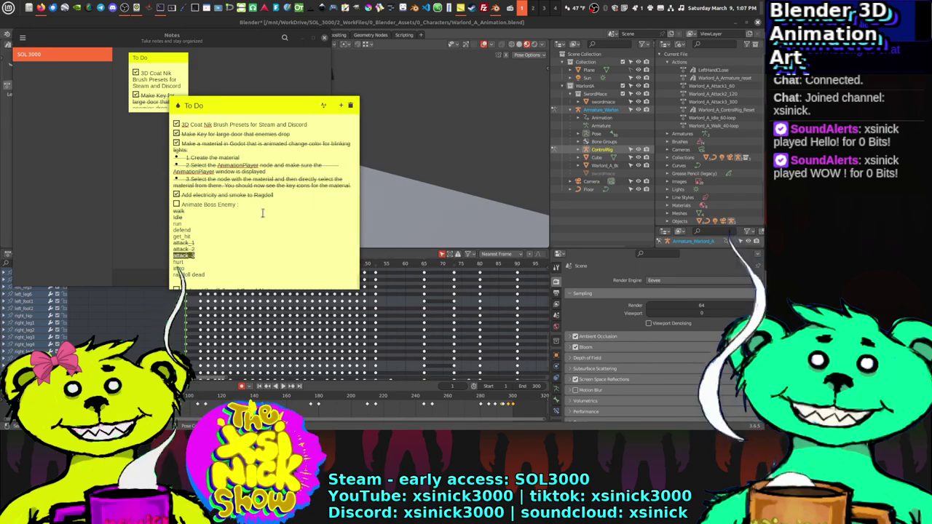
drag(254, 102, 289, 80)
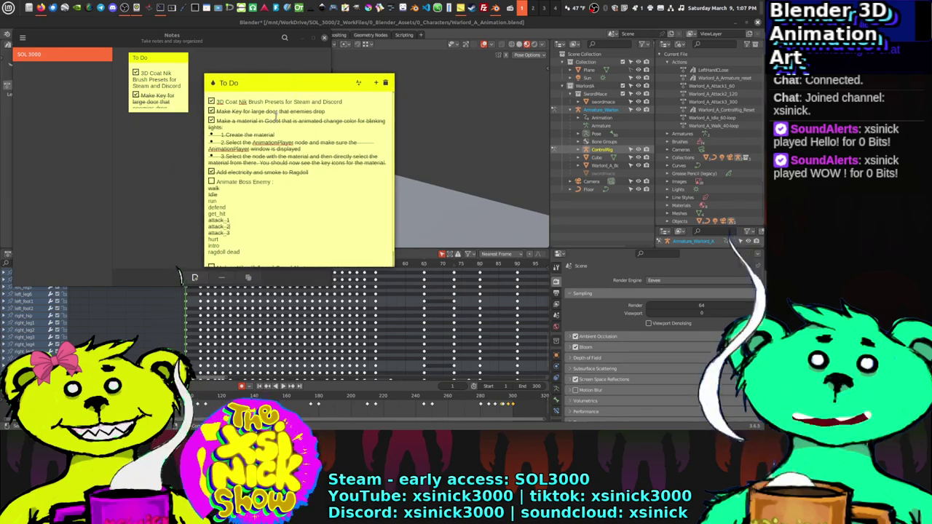
Step: Orbit and zoom around the posed Warlord in solid shading, then save the file
key(alt+Tab)
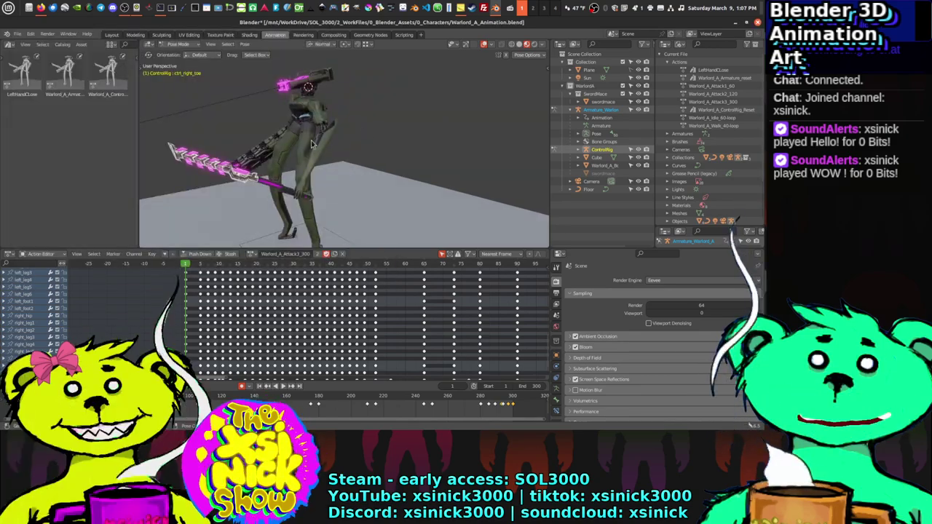
middle_drag(315, 153, 357, 146)
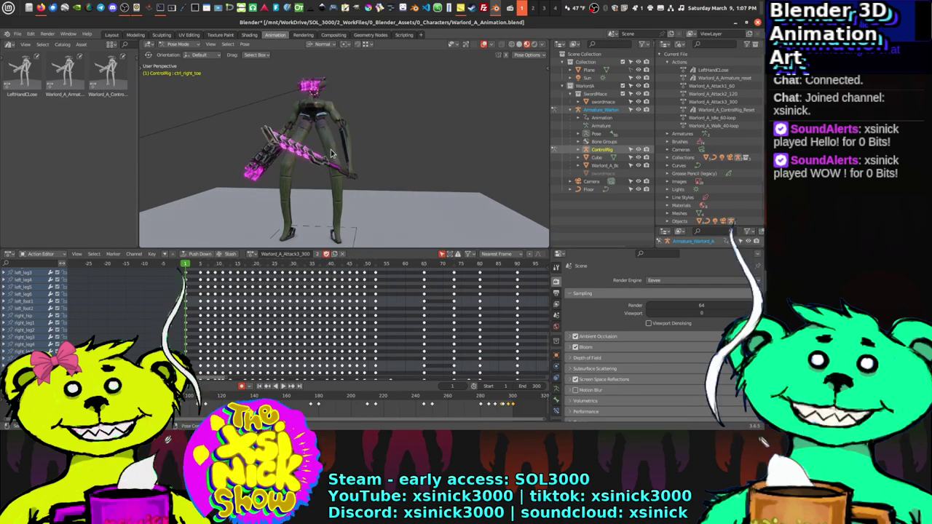
middle_drag(319, 169, 431, 161)
scroll(345, 157, up, 4)
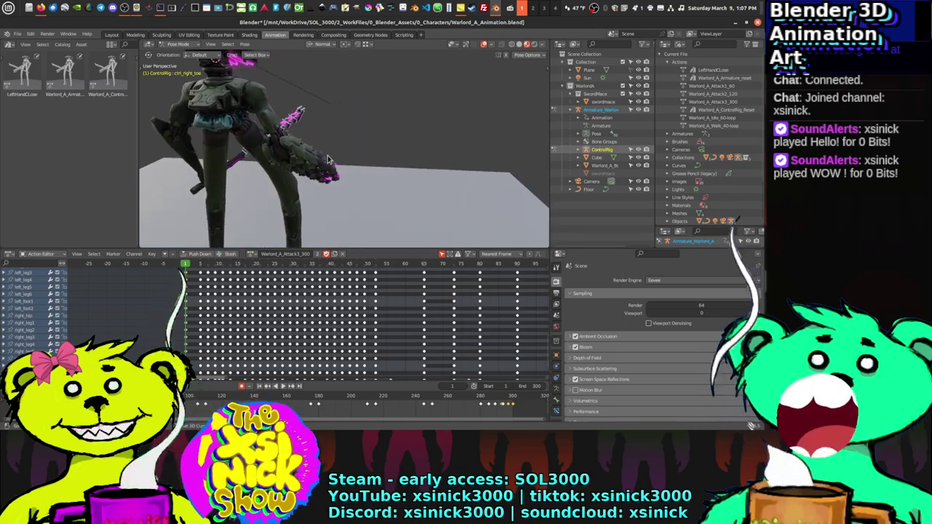
mouse_move(327, 158)
middle_down()
mouse_move(358, 146)
mouse_move(186, 144)
mouse_move(327, 151)
mouse_move(313, 157)
middle_up()
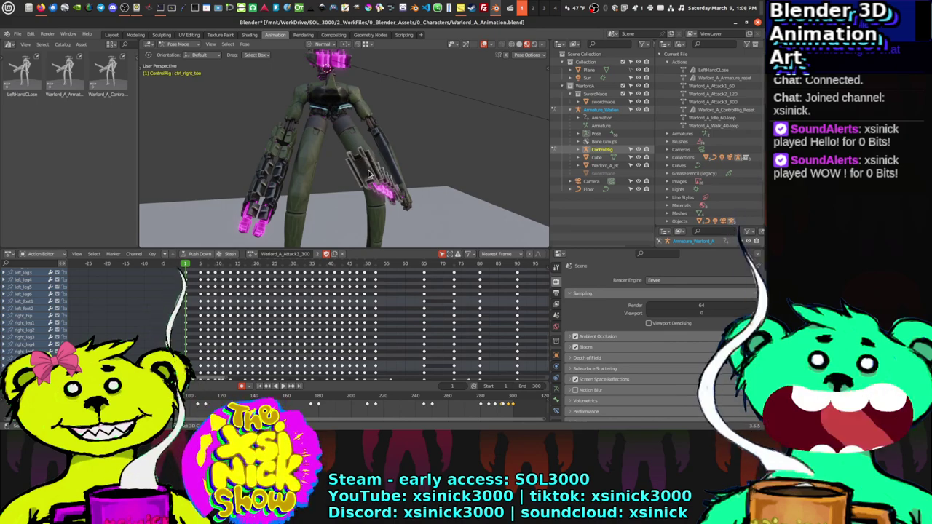
scroll(376, 179, down, 2)
middle_drag(376, 179, 321, 172)
scroll(350, 188, up, 2)
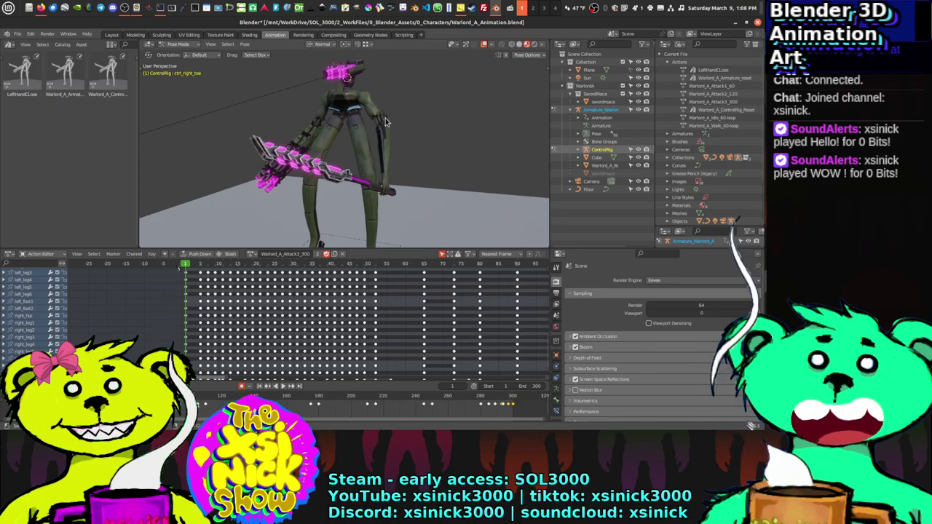
scroll(378, 125, down, 5)
scroll(385, 158, up, 3)
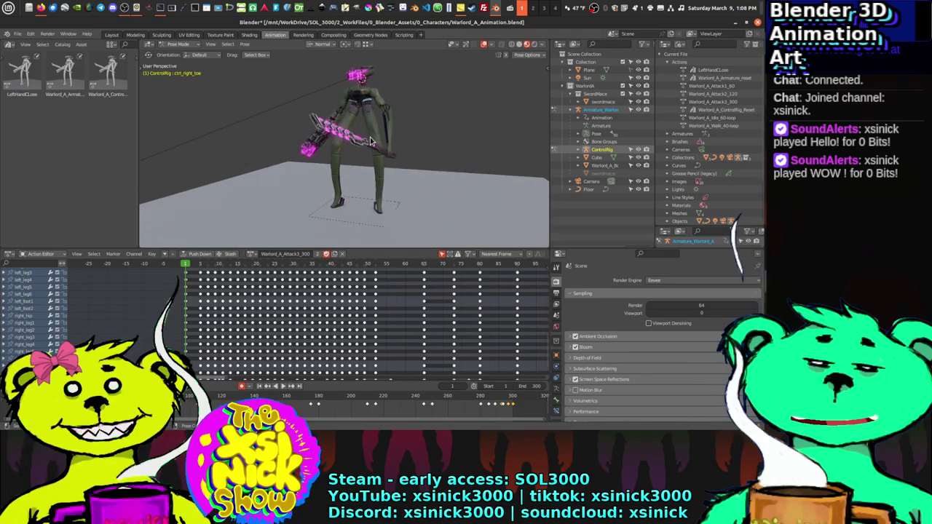
middle_drag(386, 158, 430, 83)
key(ctrl+s)
Step: View the Warlord in wireframe, then material preview shading, and save Warlord_A_Animation.blend again
click(513, 44)
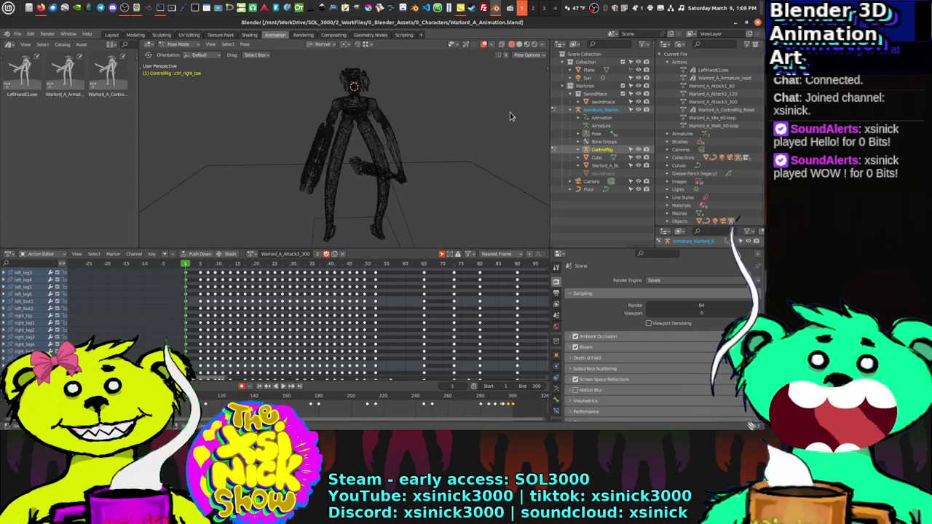
click(524, 44)
middle_drag(419, 149, 438, 139)
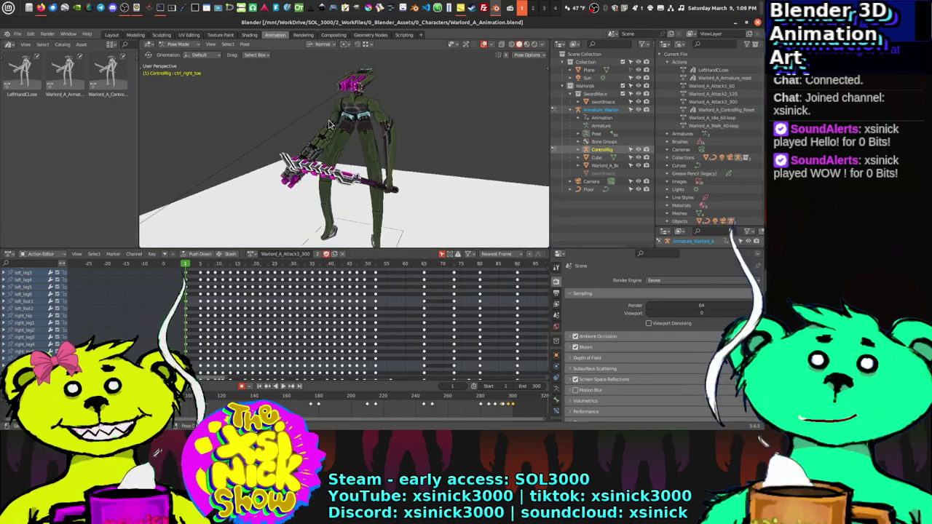
key(ctrl+s)
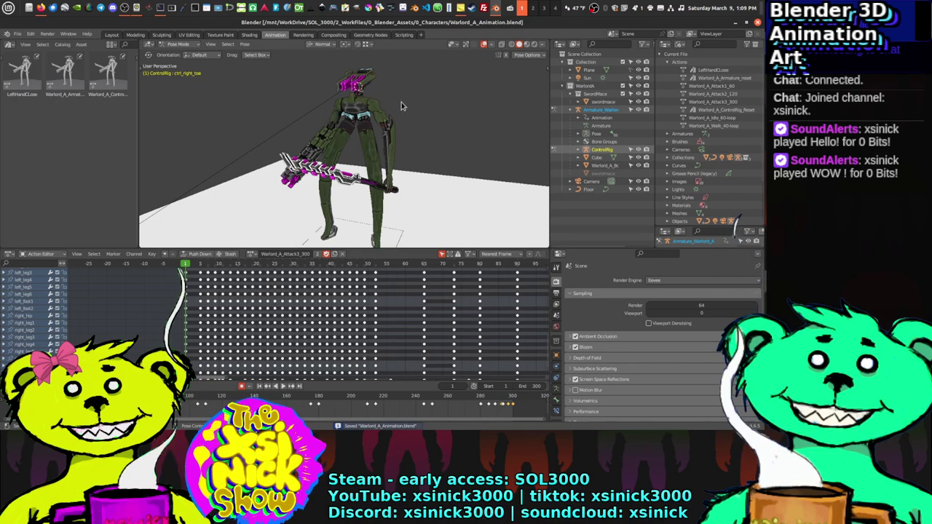
Step: Turn the Relationship Lines, Extras and Bones viewport overlays back on
click(490, 44)
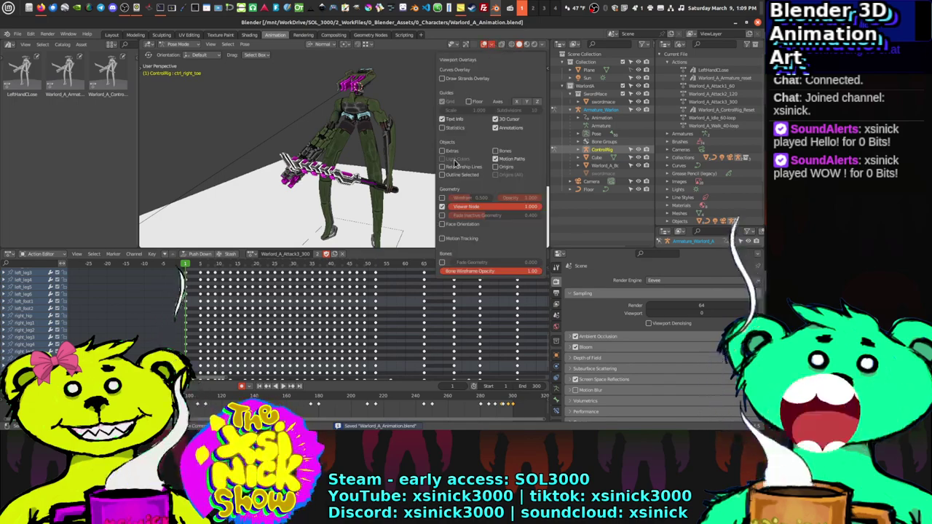
click(442, 167)
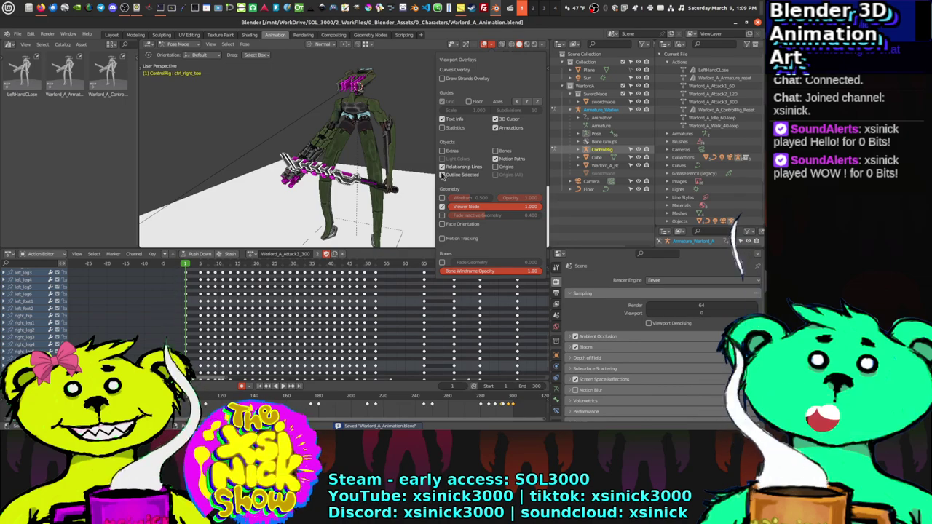
click(442, 151)
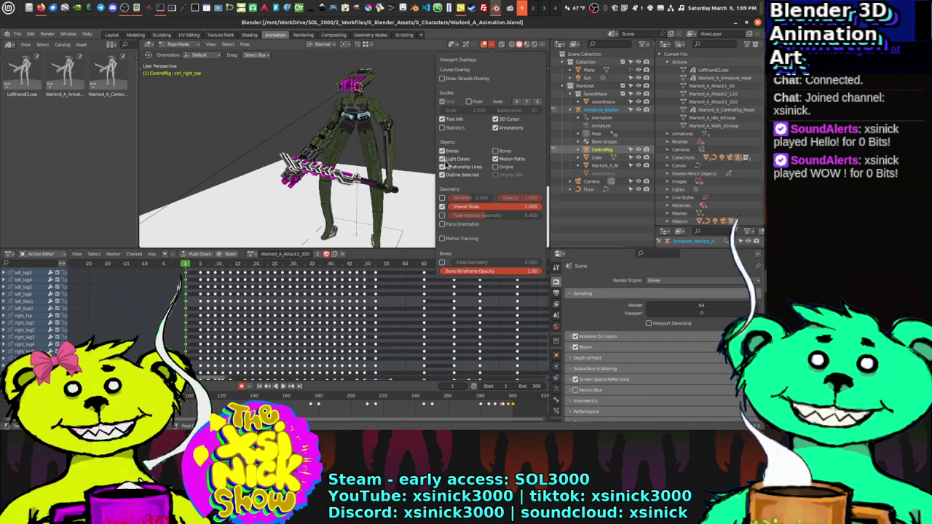
click(496, 151)
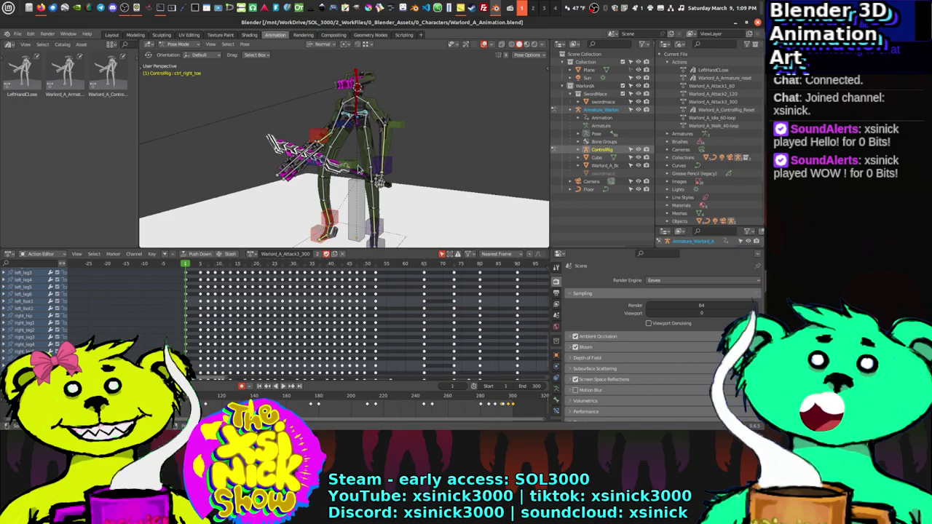
Step: Save a backup copy as Warlord_A_Animation_bak.blend
click(17, 34)
click(29, 94)
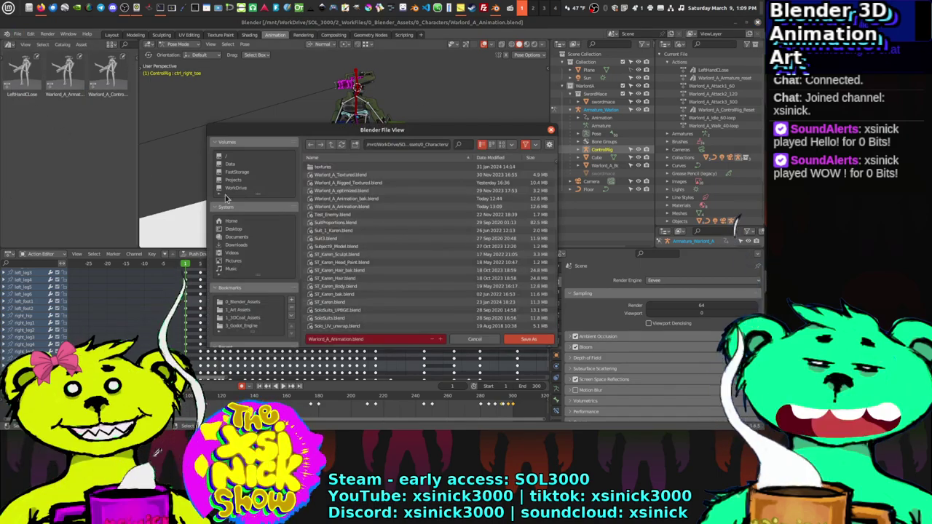
double_click(342, 198)
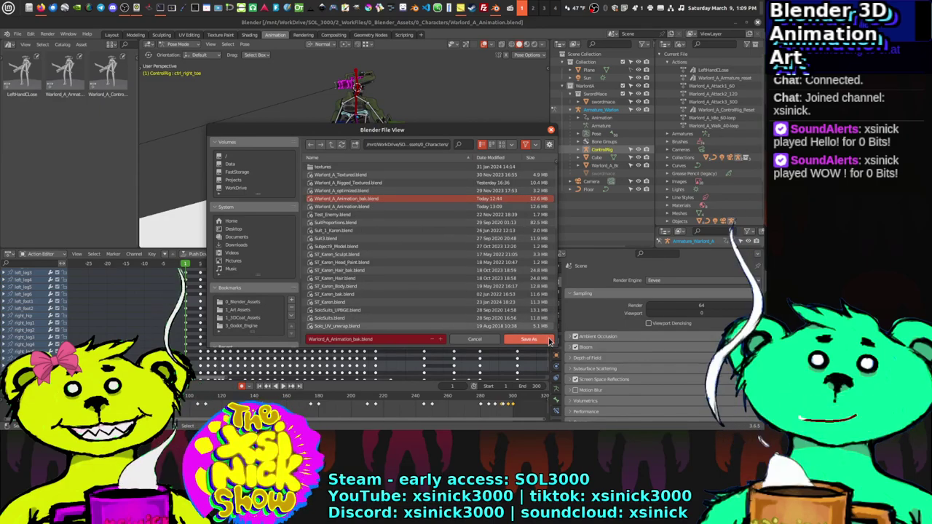
Step: Save the work back over Warlord_A_Animation.blend and orbit to face the rig
click(17, 34)
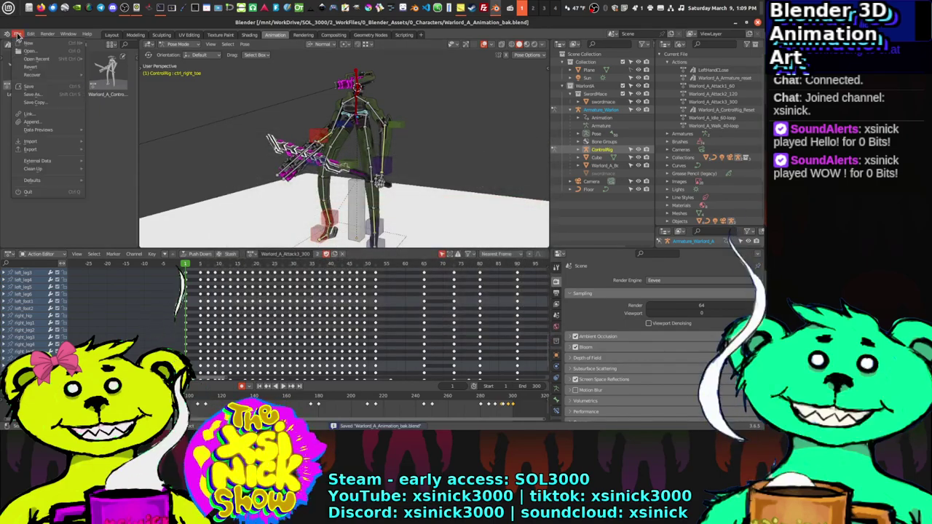
click(33, 95)
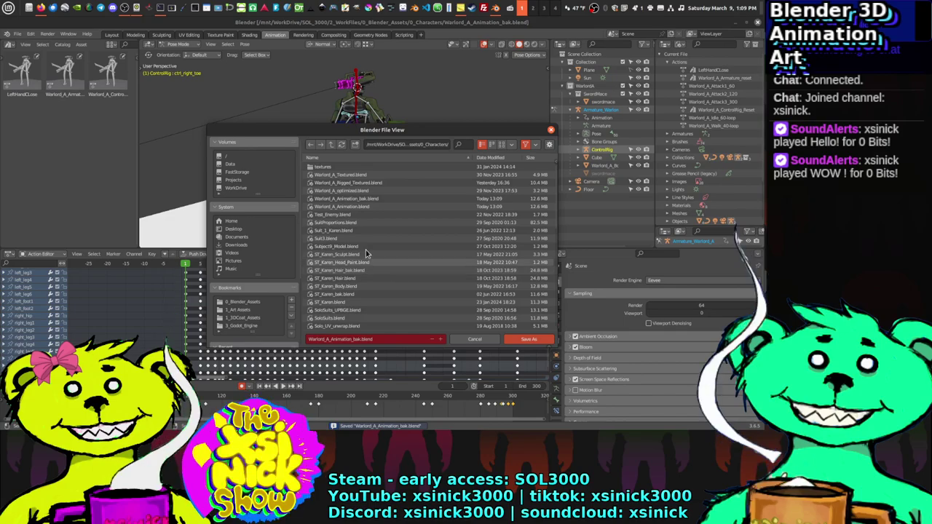
click(341, 207)
click(528, 341)
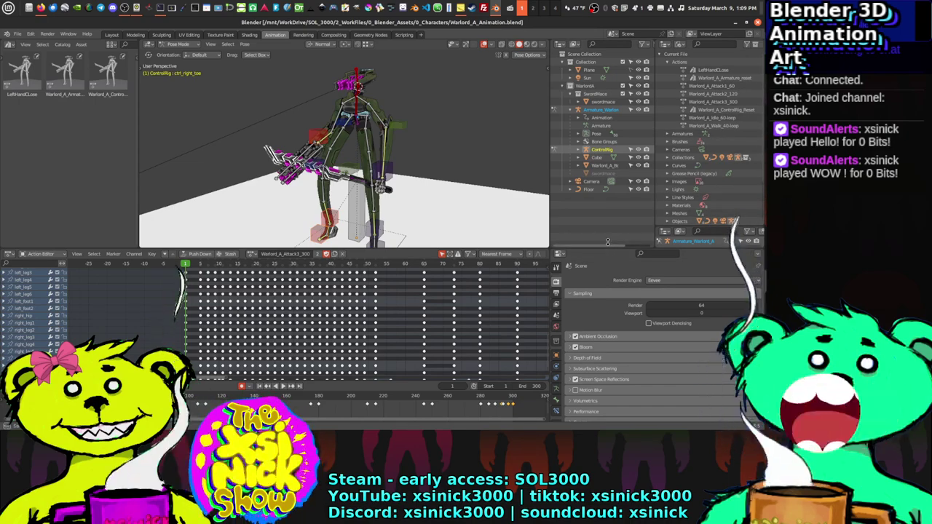
drag(608, 241, 607, 230)
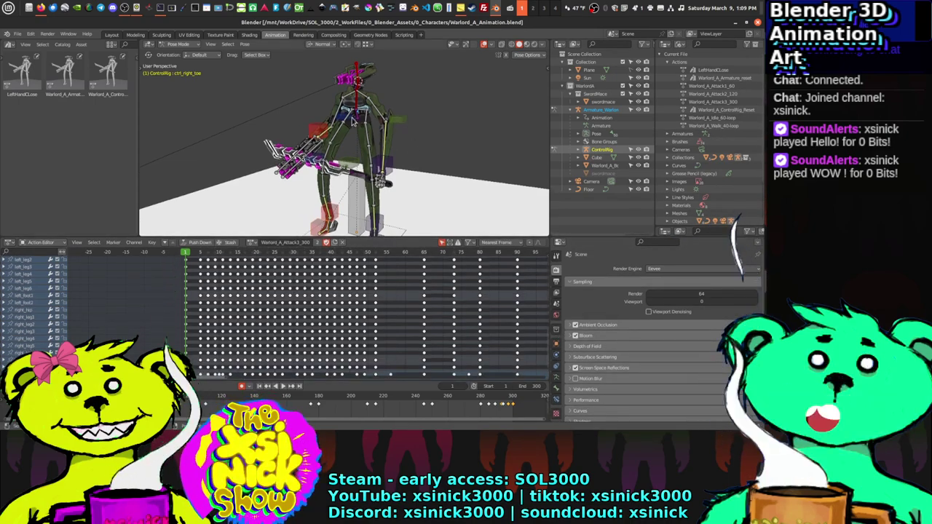
middle_drag(353, 120, 196, 62)
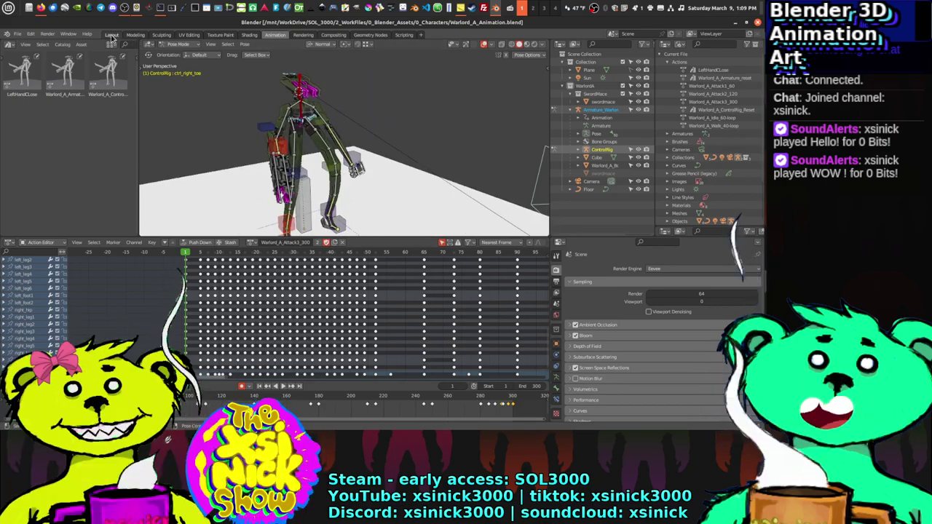
Step: Switch to the Layout workspace and set the viewport lighting to MatCap
click(112, 34)
mouse_move(299, 225)
middle_down()
mouse_move(384, 203)
mouse_move(349, 209)
mouse_move(408, 162)
middle_up()
scroll(306, 223, up, 5)
click(626, 44)
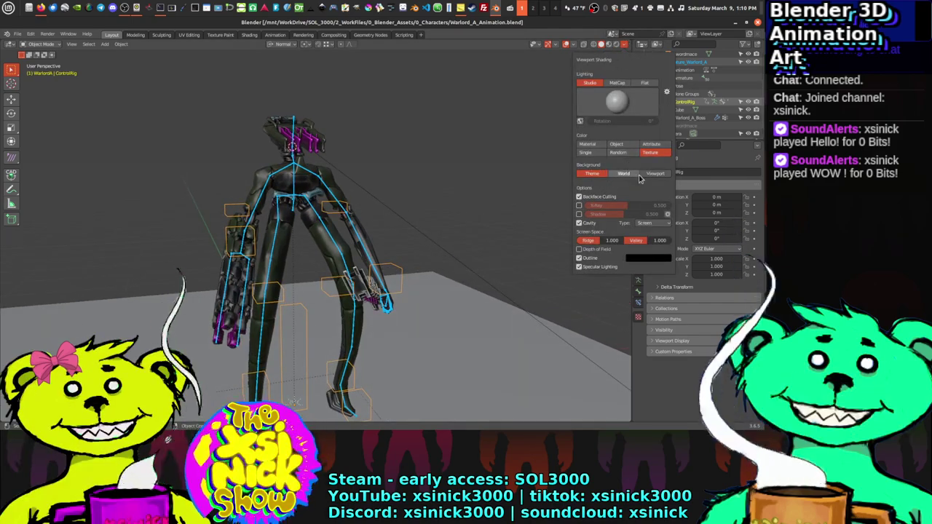
click(617, 83)
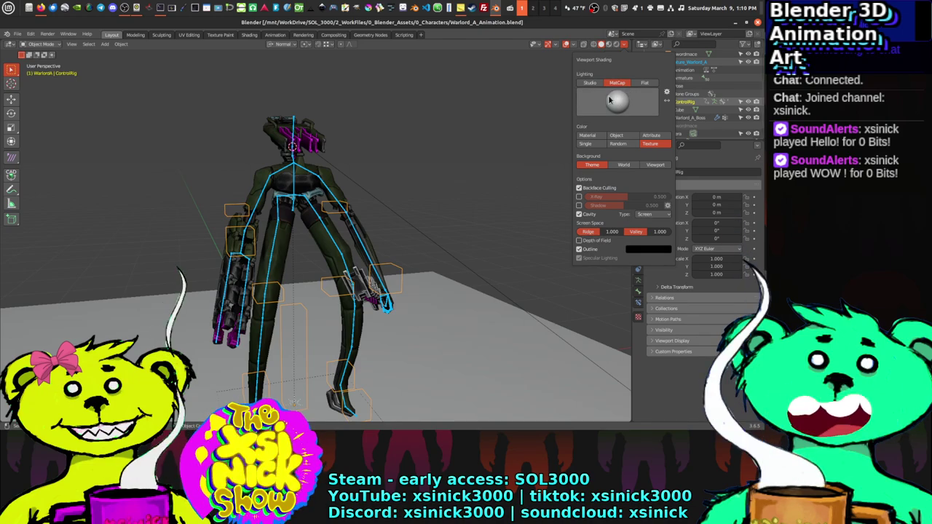
Step: Try tan, black-and-white and blue matcaps on the rig
click(627, 108)
click(502, 178)
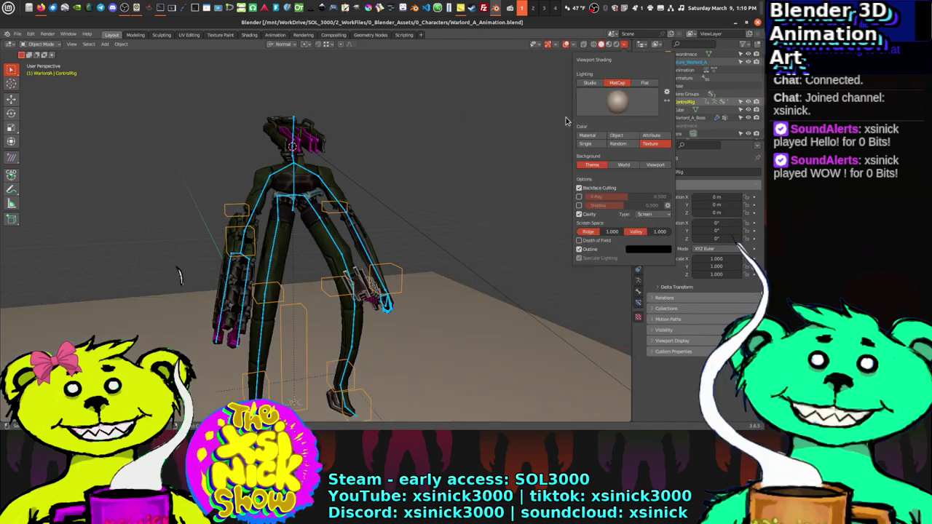
click(638, 105)
click(597, 273)
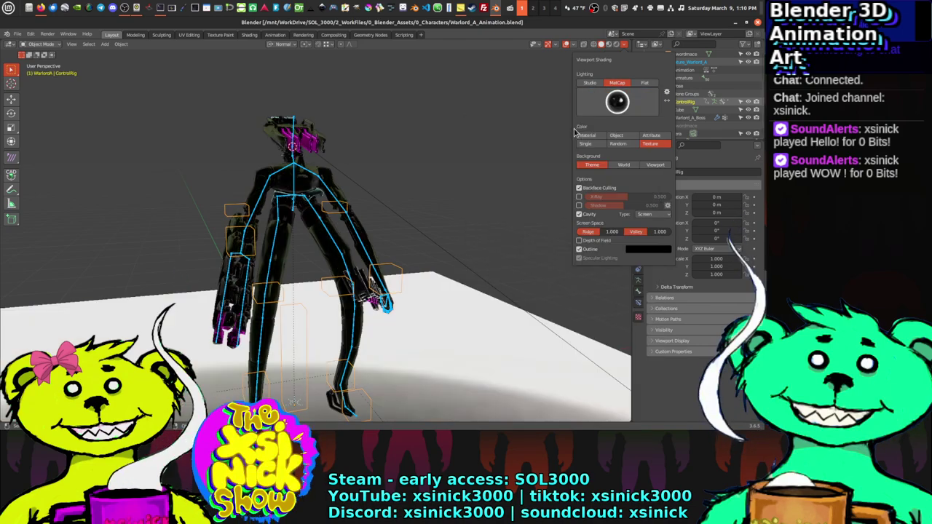
click(617, 102)
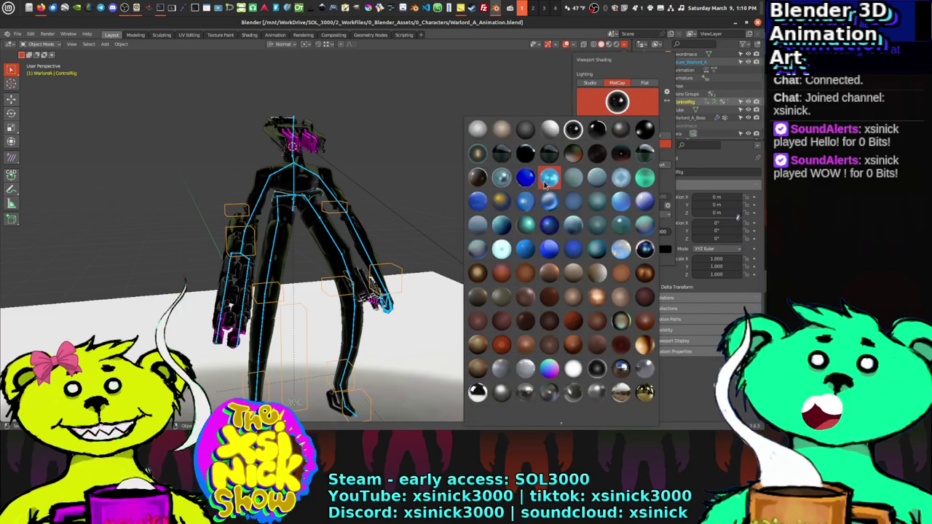
click(547, 184)
click(616, 102)
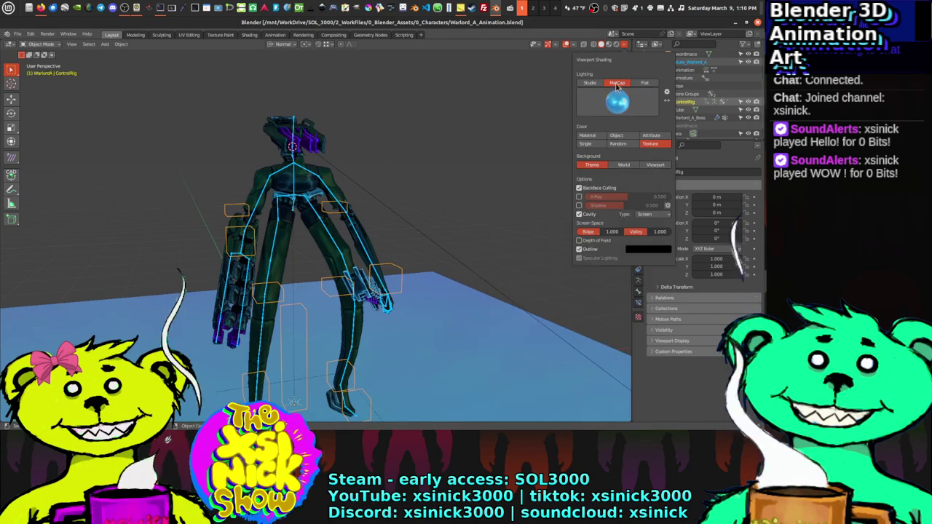
click(644, 82)
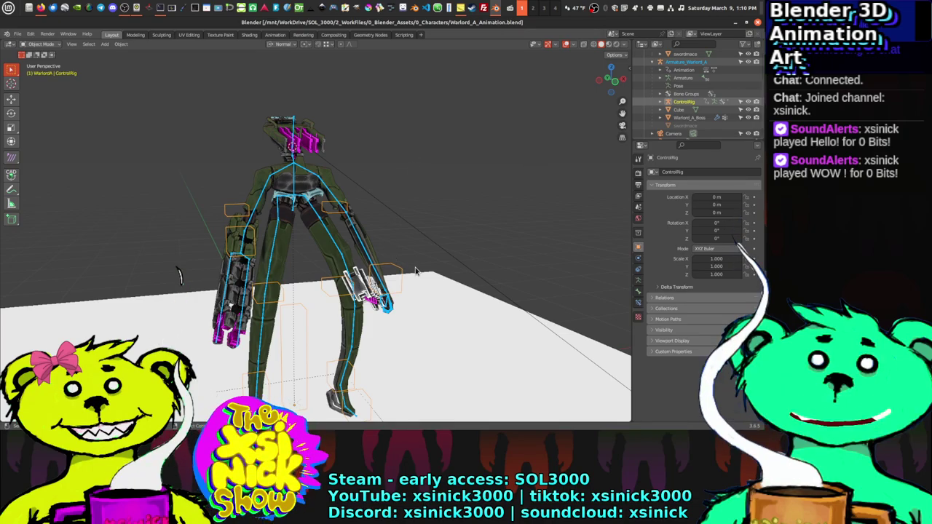
Step: Play the attack animation and put the ControlRig into Pose Mode, showing its bone groups
key(space)
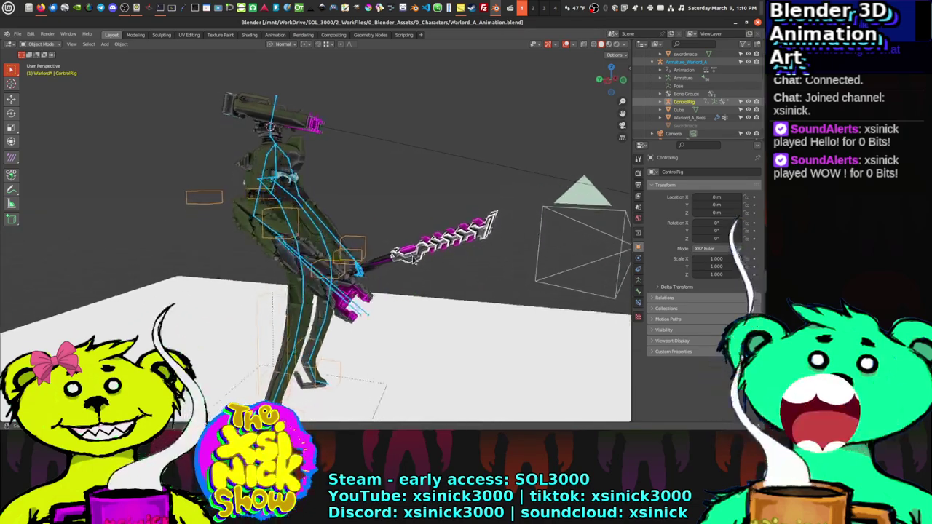
middle_drag(415, 281, 413, 257)
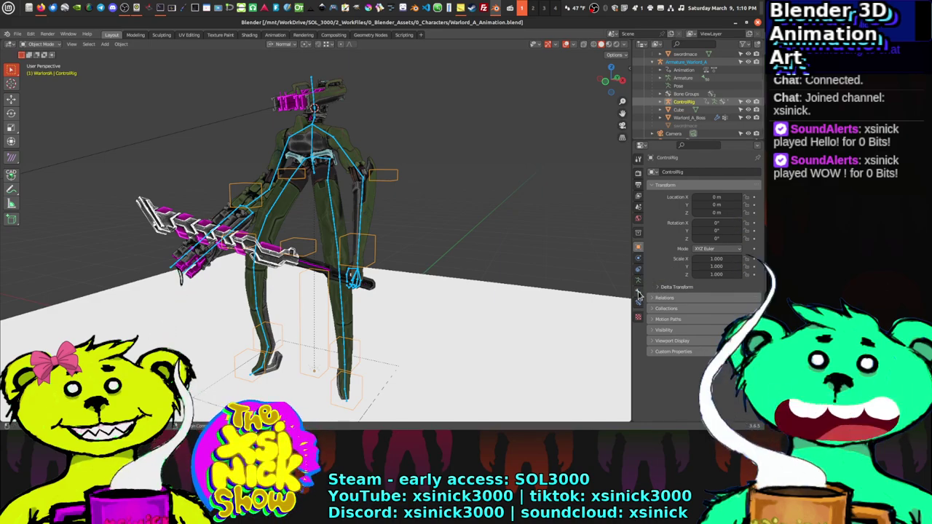
click(639, 293)
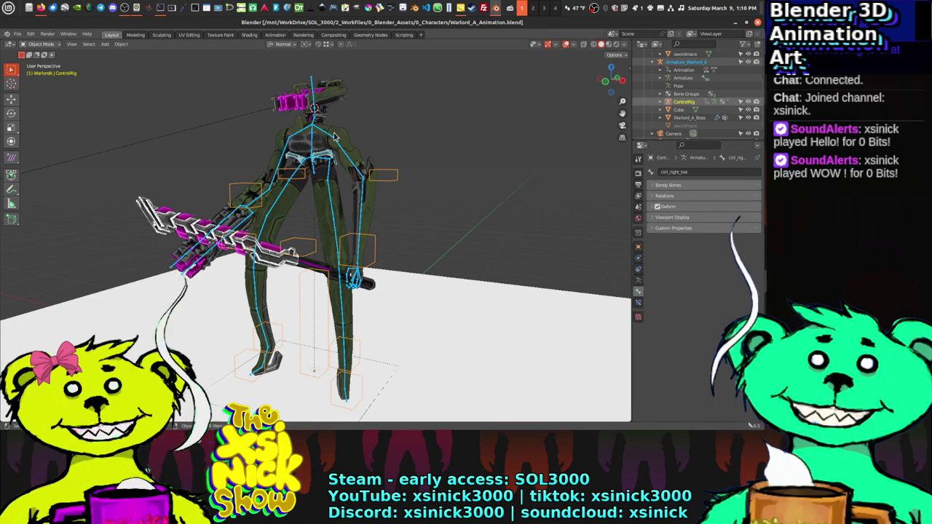
click(40, 44)
click(49, 71)
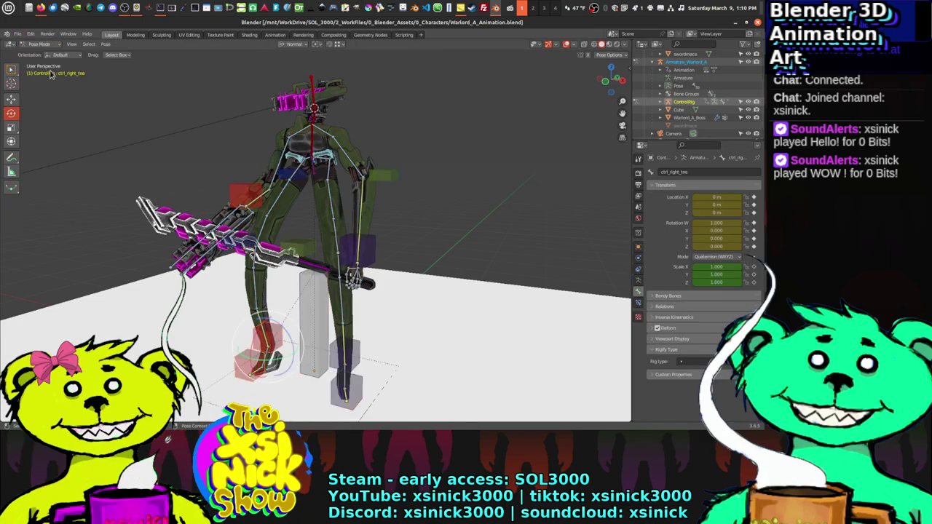
click(638, 283)
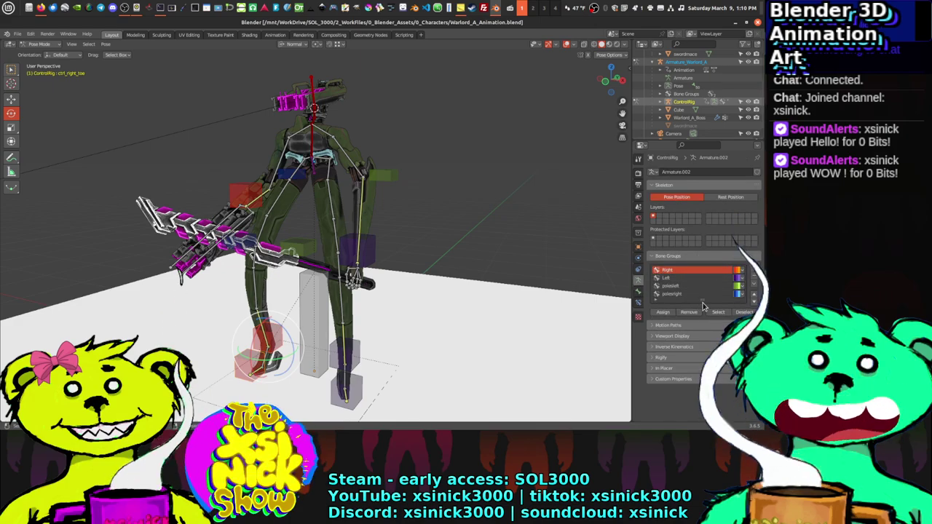
drag(704, 304, 704, 326)
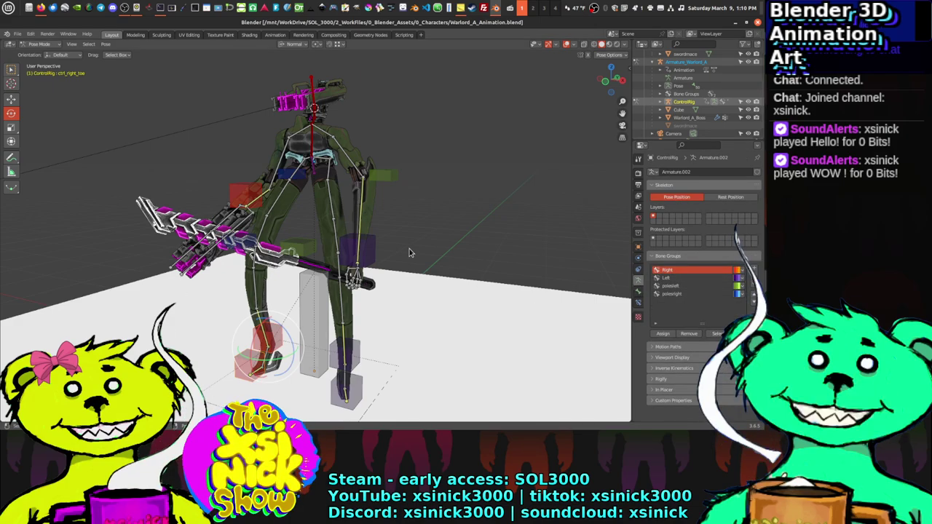
Step: Select the right hand control and move it to a new position
middle_drag(343, 180, 291, 173)
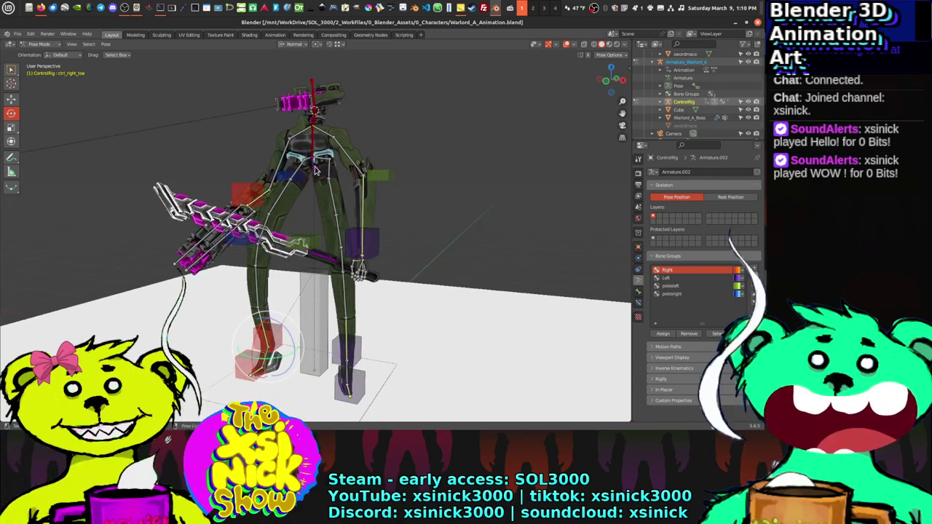
click(318, 178)
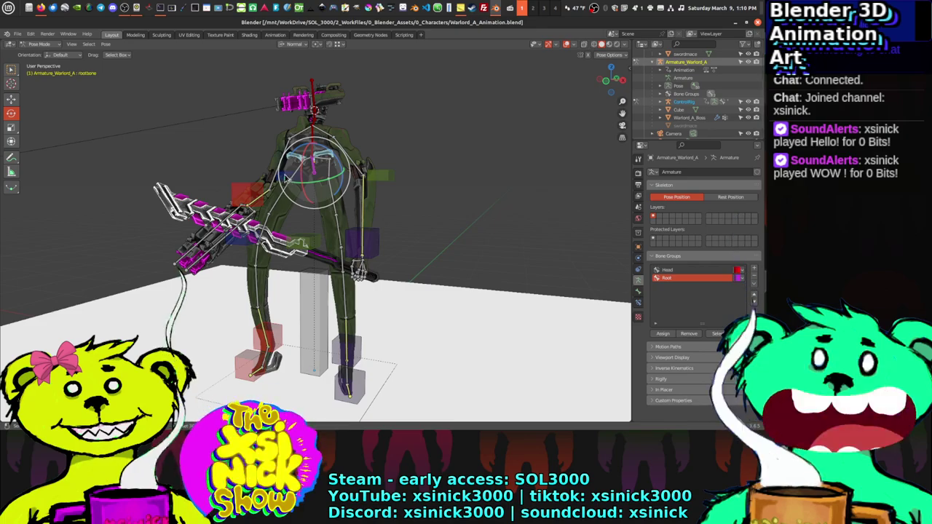
click(359, 195)
click(347, 251)
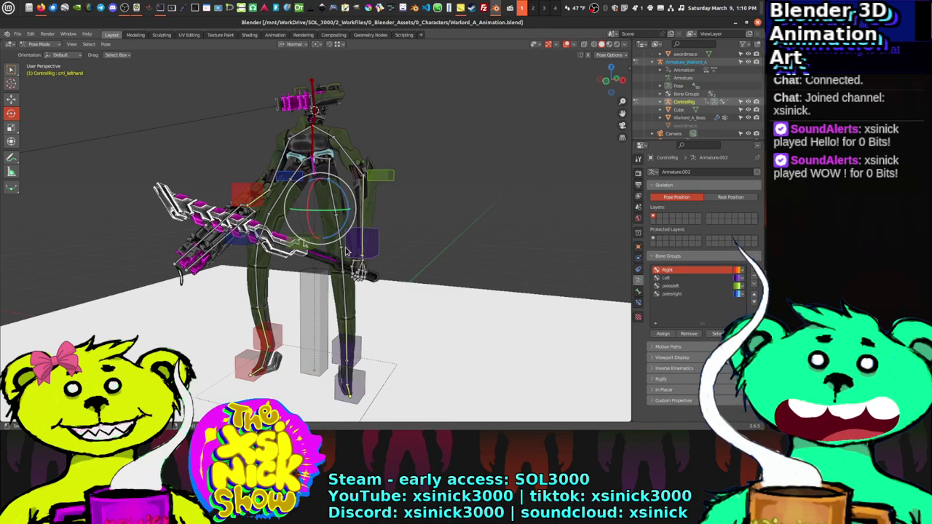
mouse_move(316, 161)
middle_down()
mouse_move(343, 164)
mouse_move(307, 174)
middle_up()
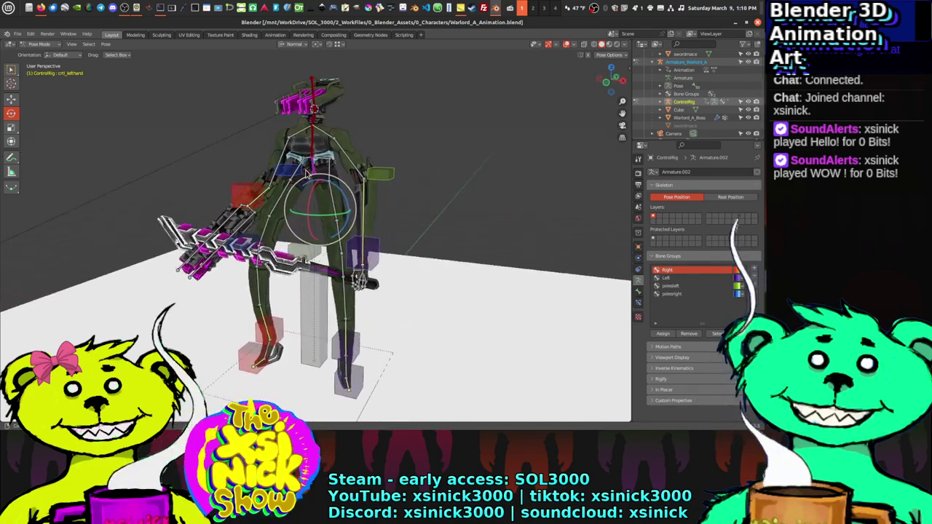
click(342, 219)
middle_drag(394, 230, 366, 209)
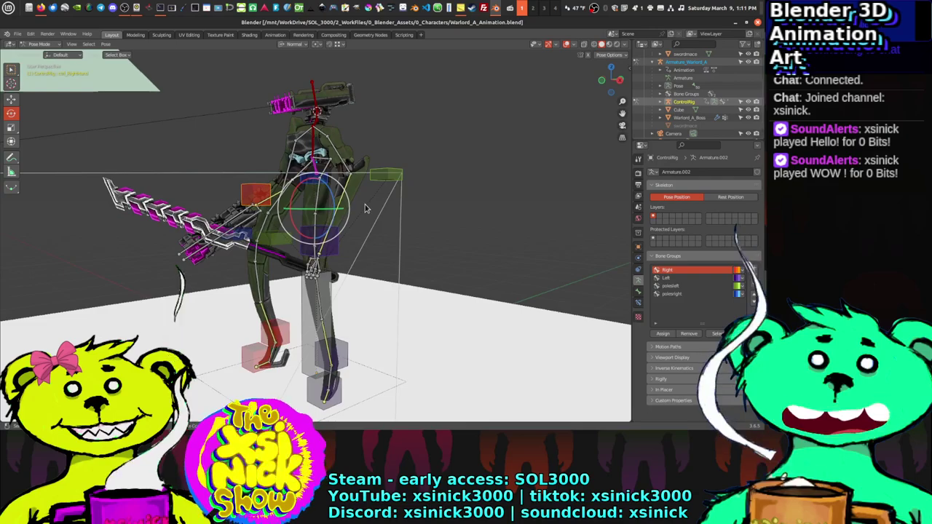
key(g)
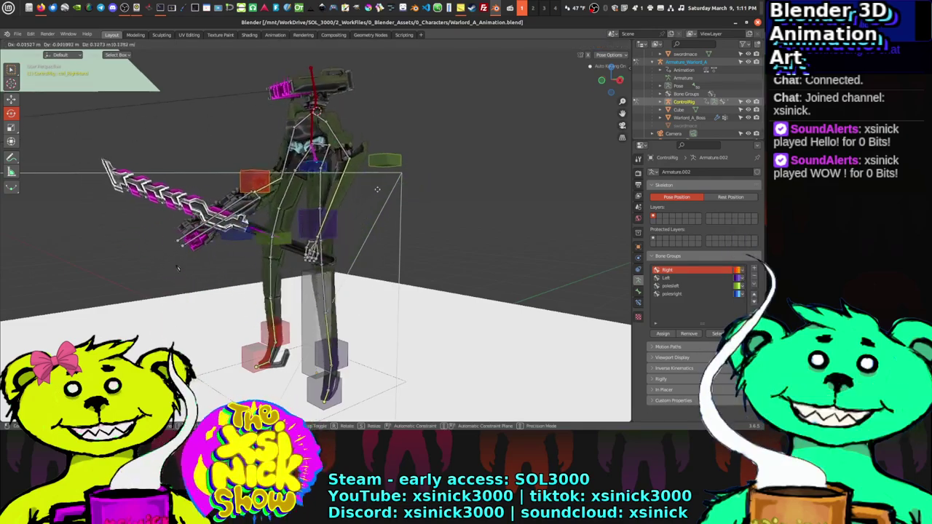
click(390, 178)
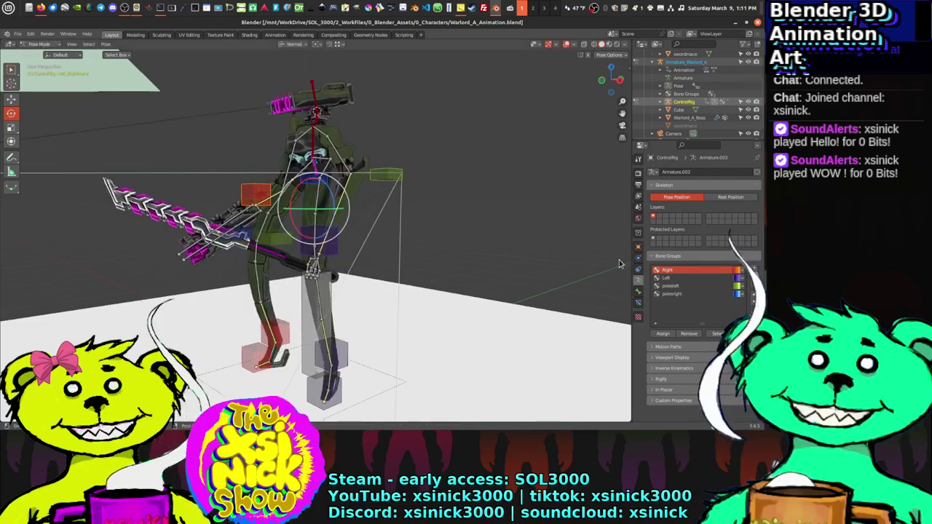
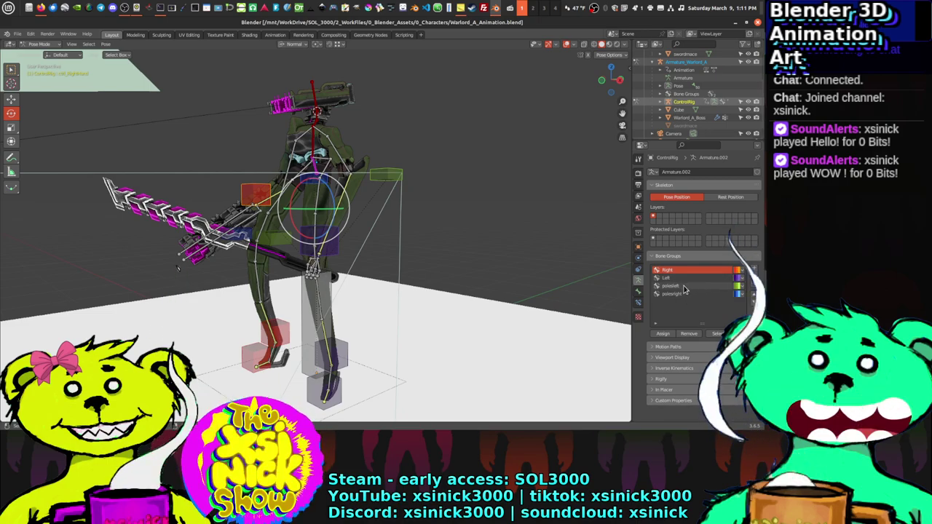
Step: Remove the ControlRig's existing bone groups
click(737, 271)
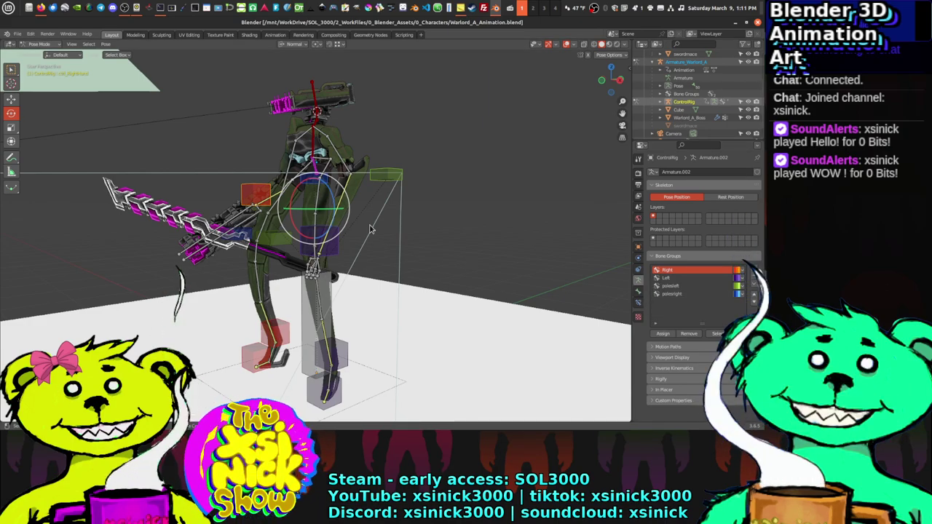
mouse_move(393, 235)
middle_down()
mouse_move(378, 231)
mouse_move(395, 231)
mouse_move(390, 223)
middle_up()
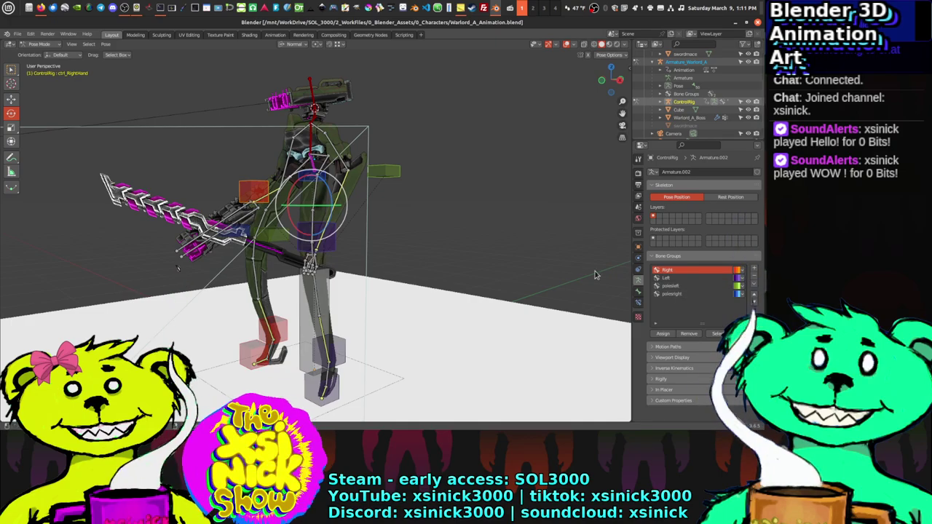
mouse_move(509, 258)
middle_down()
mouse_move(536, 262)
mouse_move(499, 257)
middle_up()
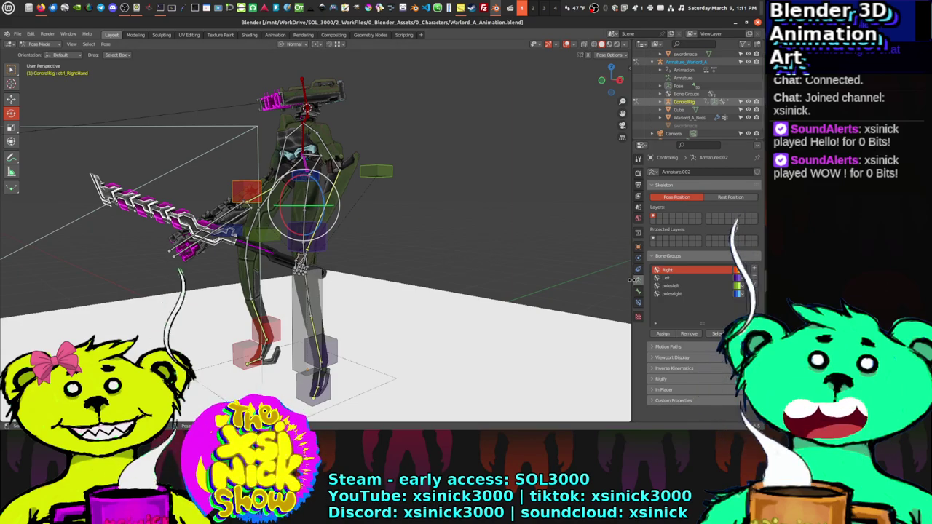
click(755, 278)
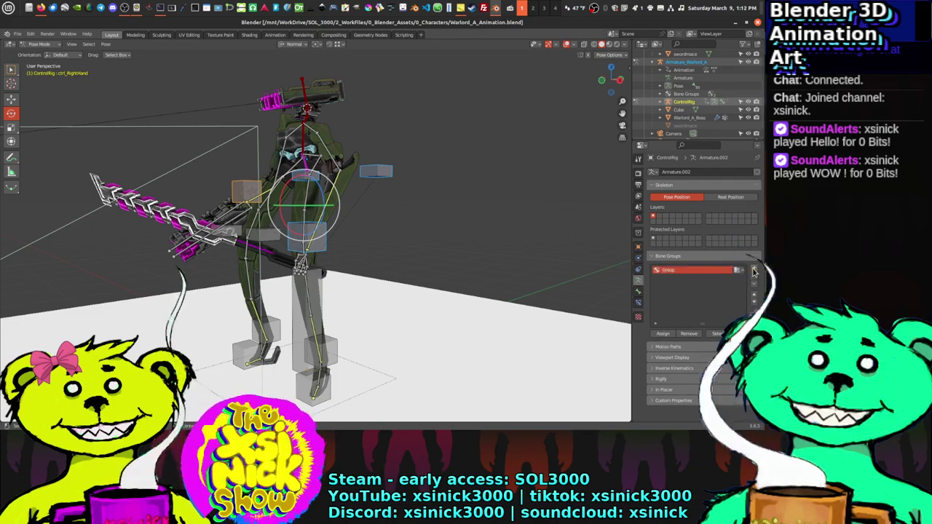
Step: Give the new Group the blue 04 - Theme Color Set and assign the selected bones to it
click(734, 271)
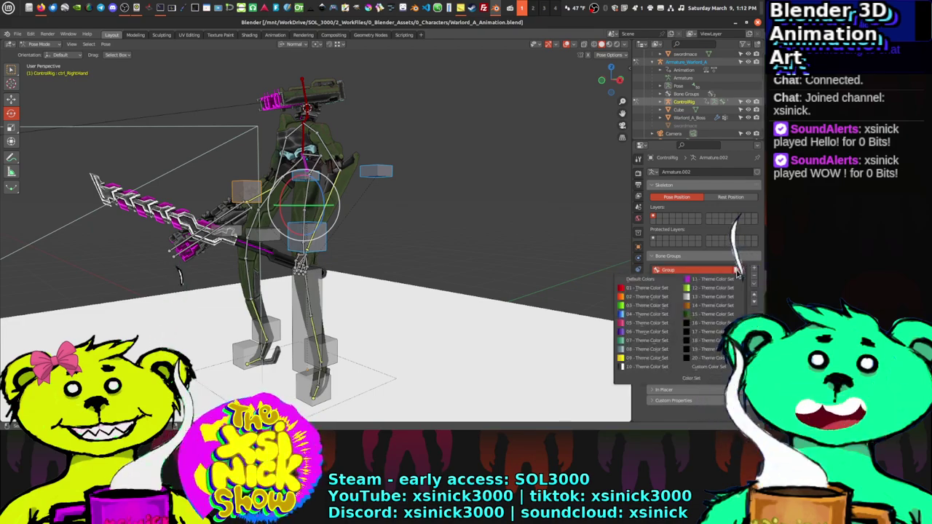
click(654, 317)
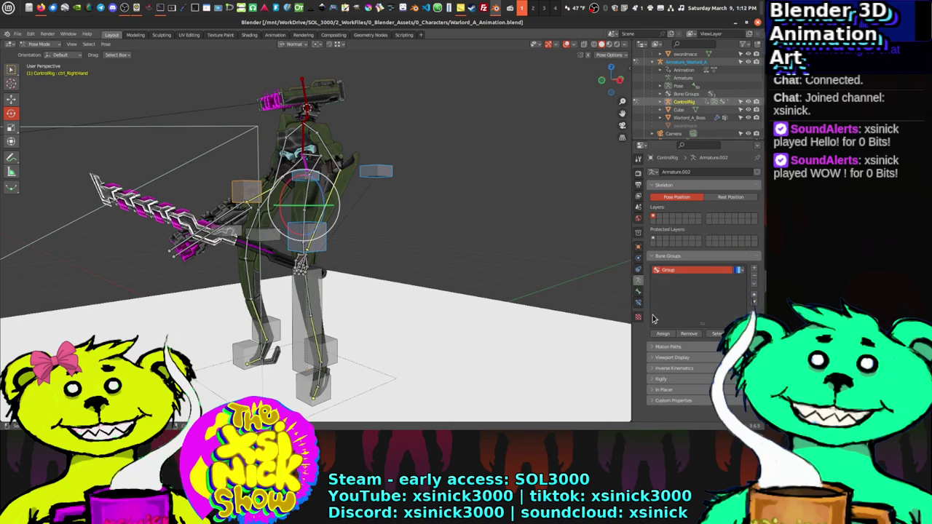
click(663, 335)
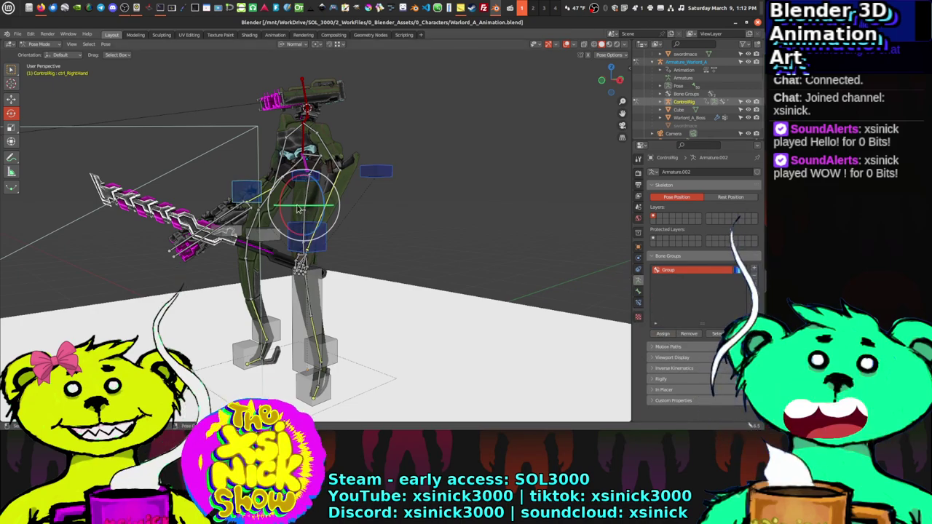
middle_drag(413, 234, 466, 218)
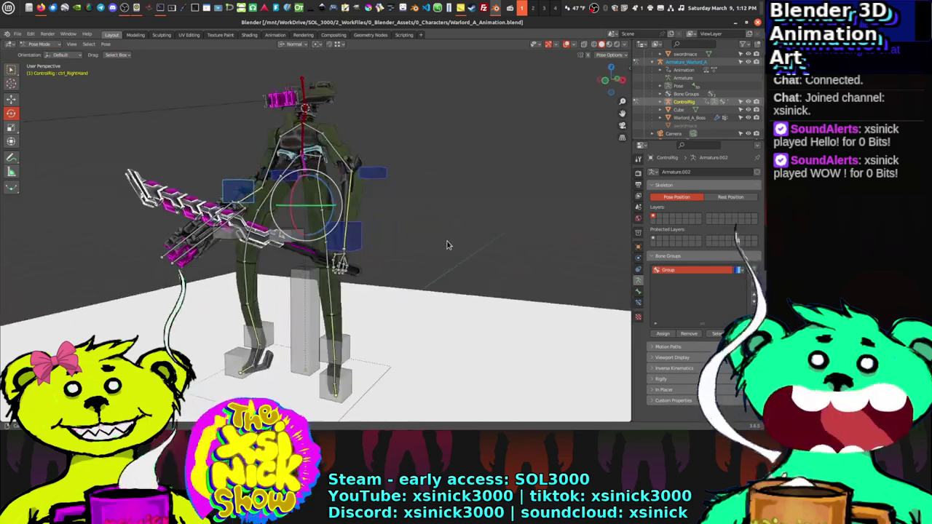
Step: Rename the blue bone group to Top_Ctl, then select the Armature_Warlord_A root bone
double_click(670, 270)
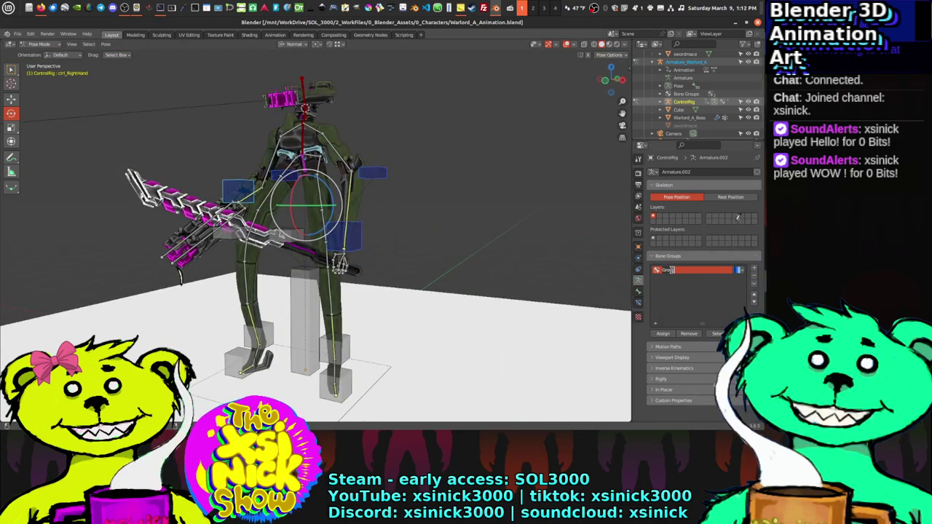
text(Yo)
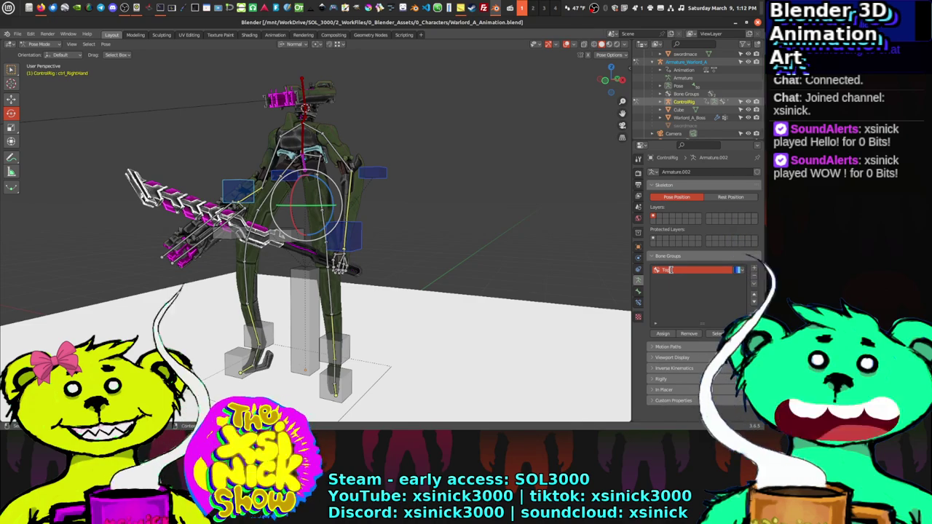
text(p_Ctrl)
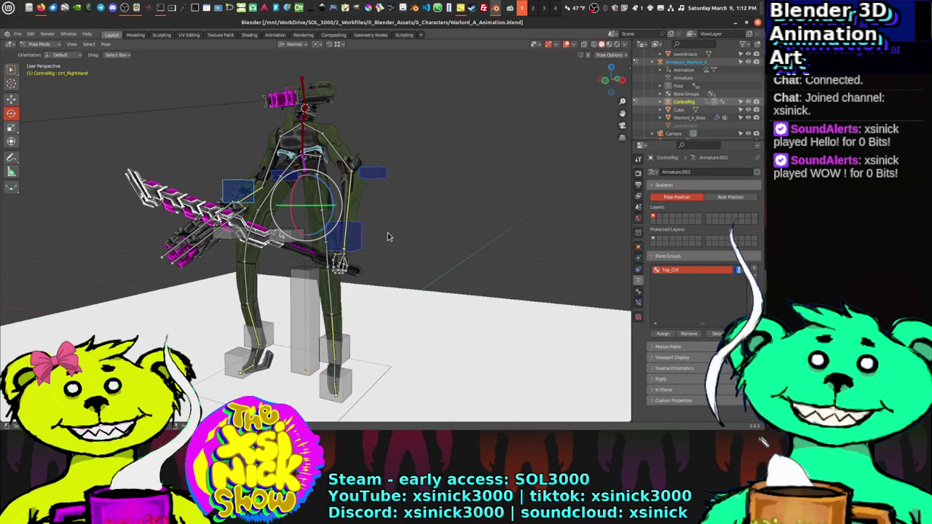
middle_drag(388, 236, 354, 213)
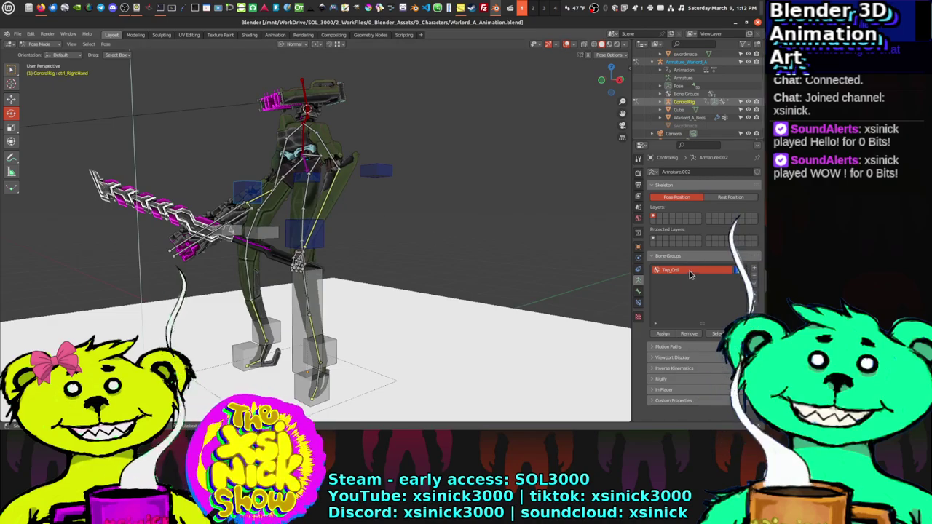
middle_drag(386, 236, 379, 211)
click(303, 169)
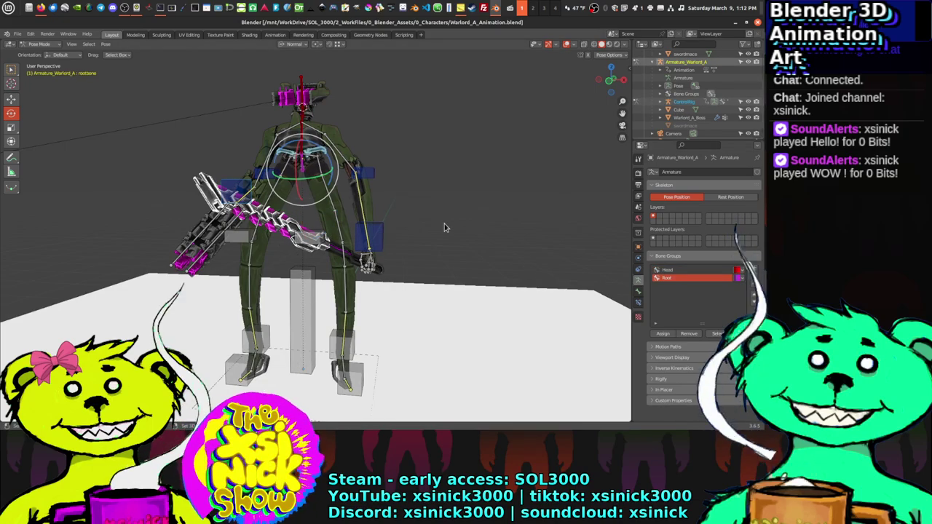
middle_drag(444, 228, 473, 241)
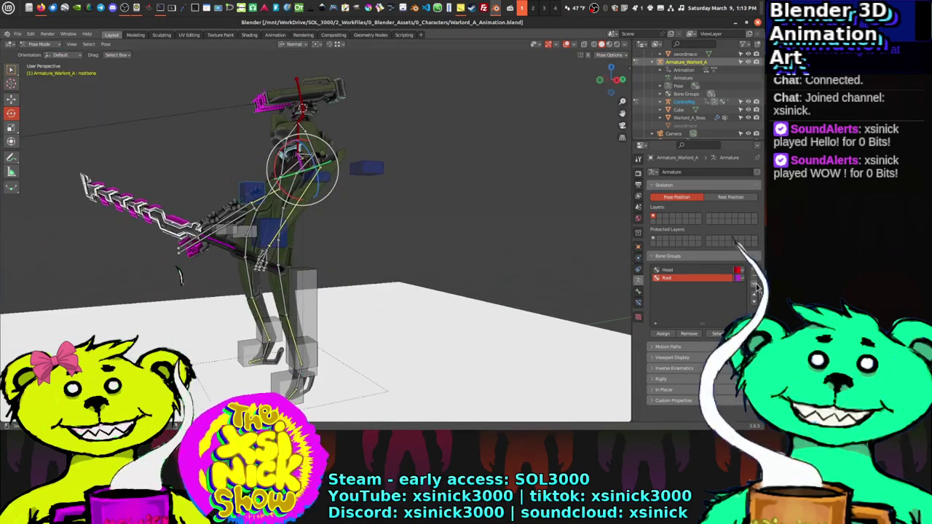
click(753, 277)
click(753, 277)
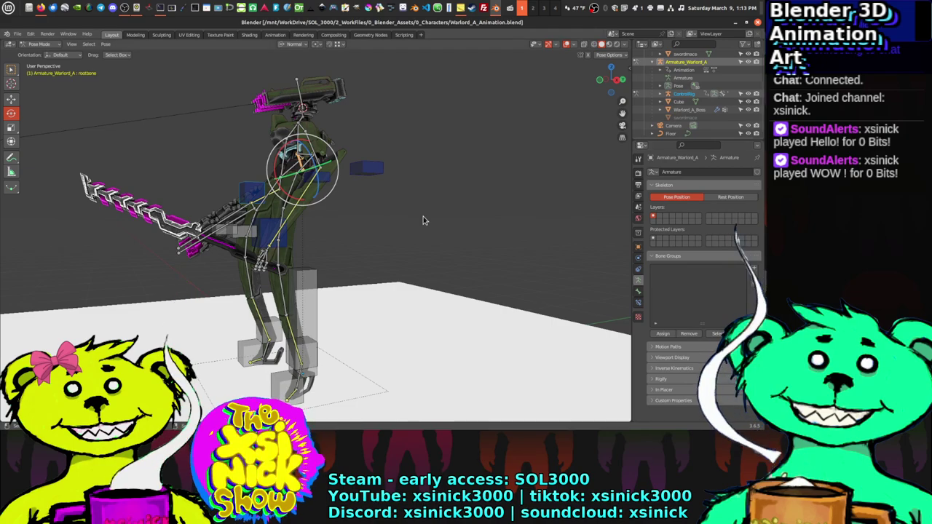
mouse_move(423, 216)
middle_down()
mouse_move(470, 225)
mouse_move(425, 211)
middle_up()
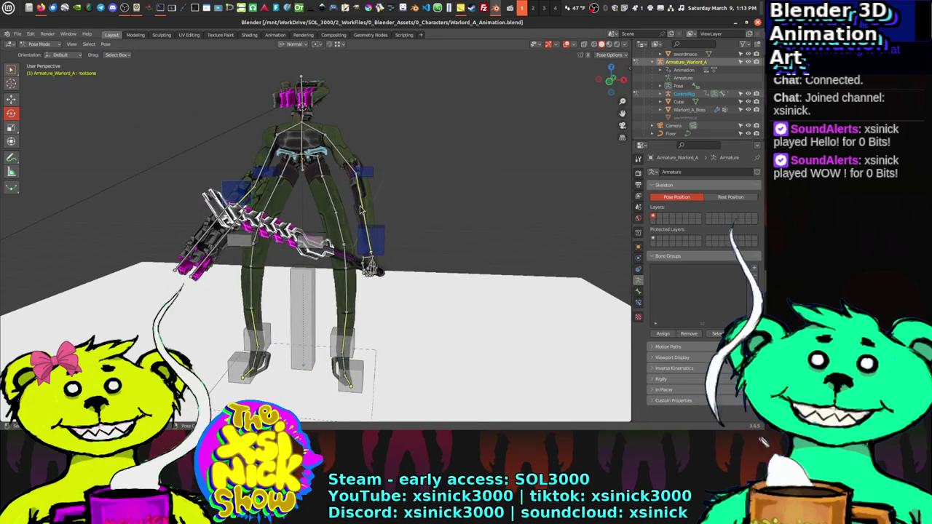
click(305, 168)
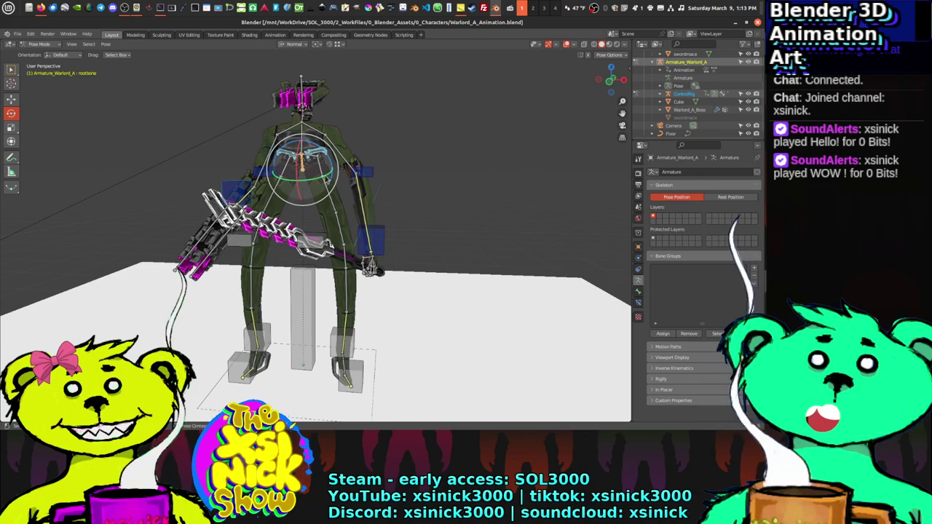
key(ctrl+z)
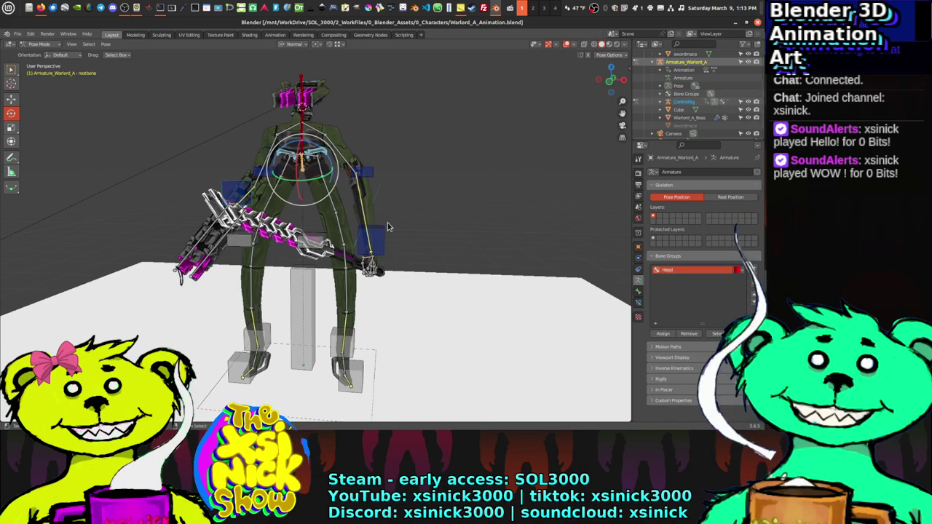
key(ctrl+z)
middle_drag(415, 229, 438, 237)
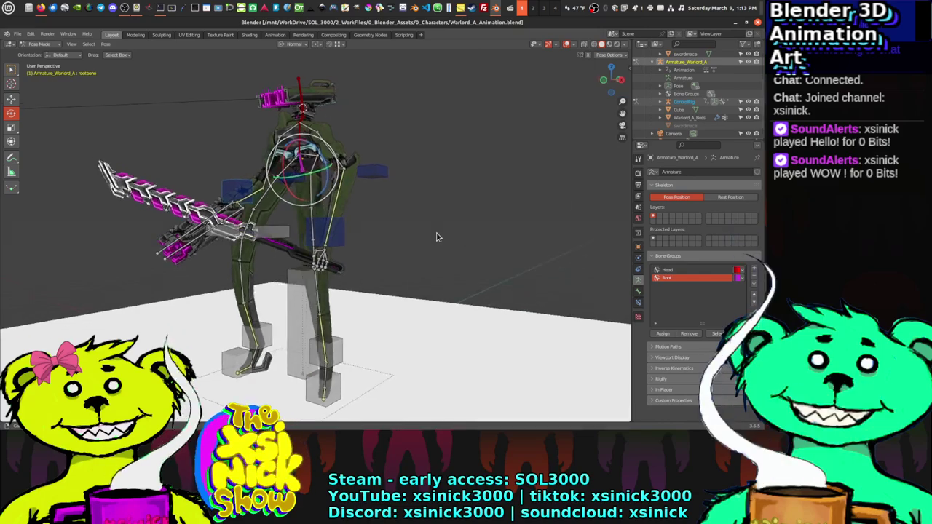
key(alt+a)
key(KP_1)
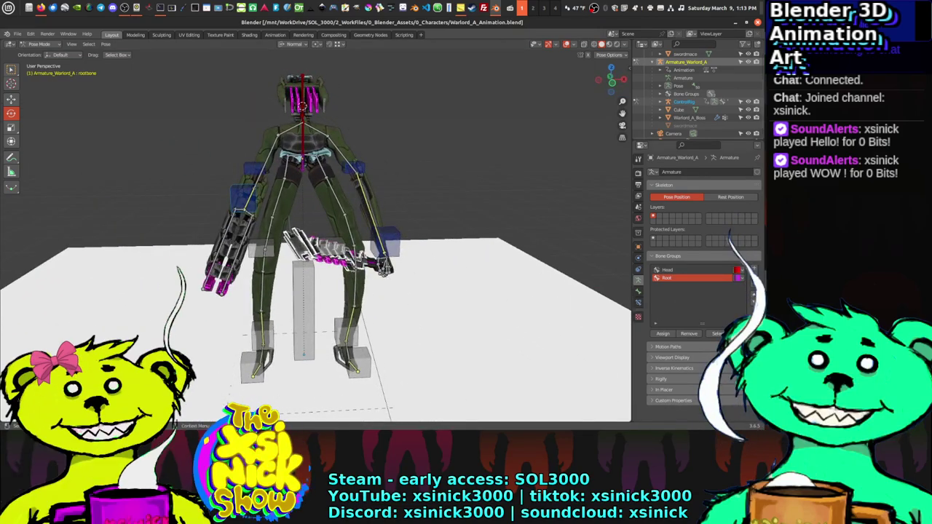
Step: Return to the ControlRig and select the ctrl_LeftFoot control
click(367, 175)
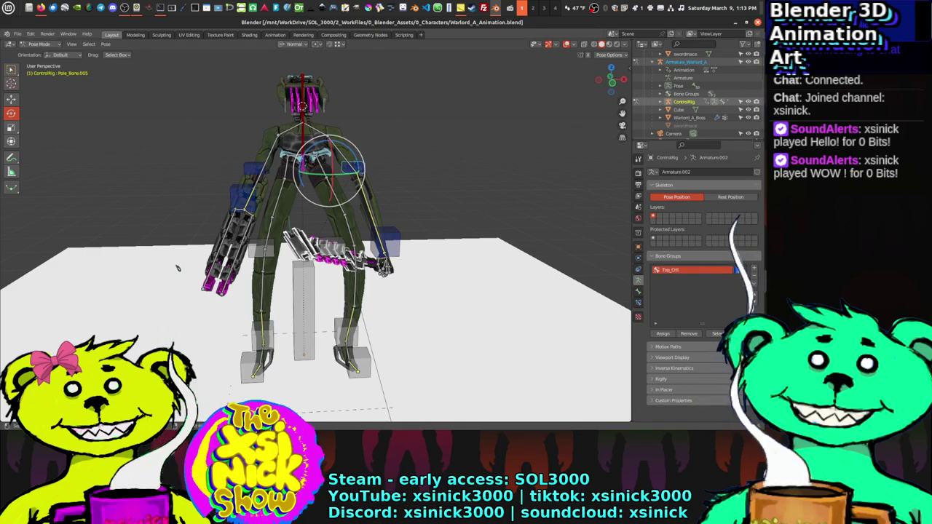
middle_drag(397, 222, 329, 310)
click(320, 321)
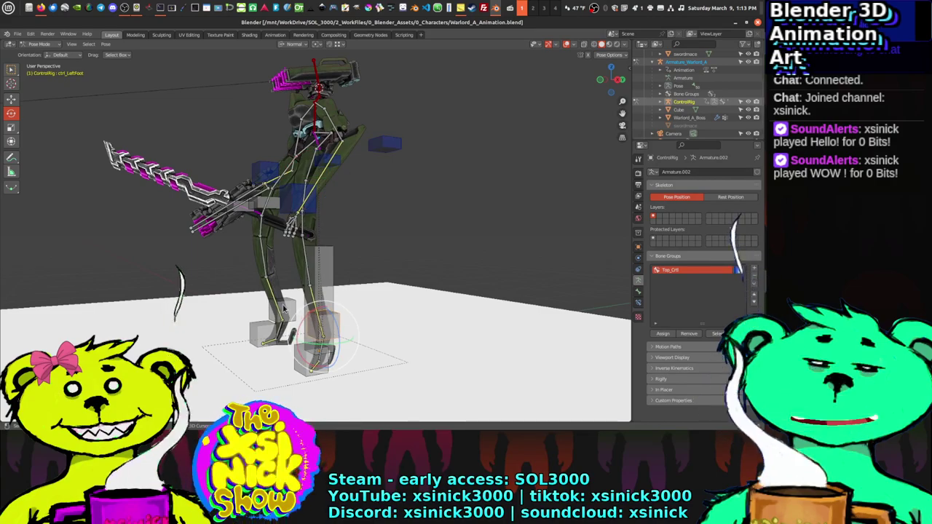
Step: Play the kick animation, stop it back at the start pose, and view the rig from the front
key(space)
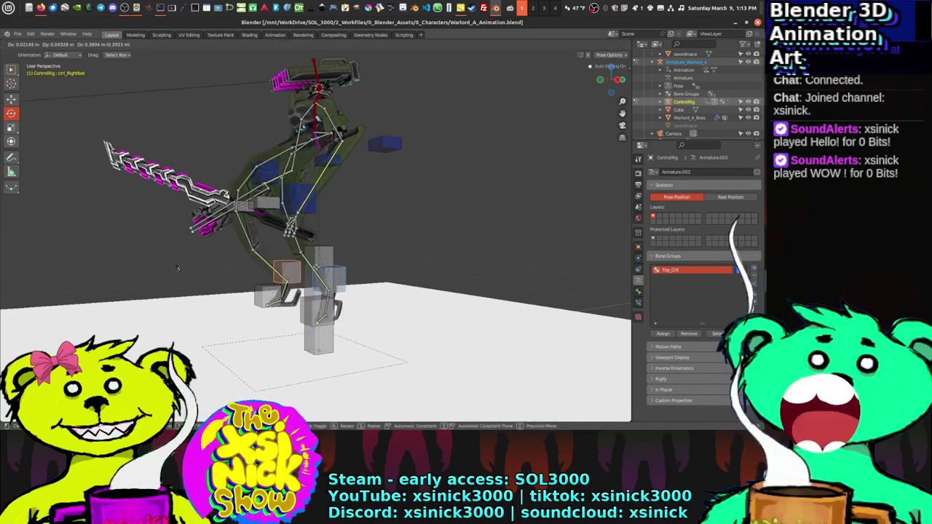
key(Escape)
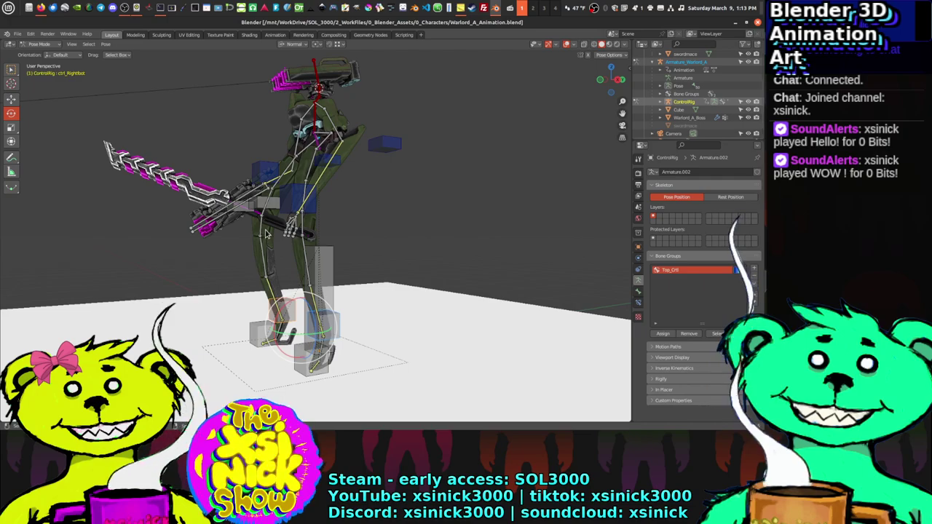
middle_drag(266, 233, 244, 214)
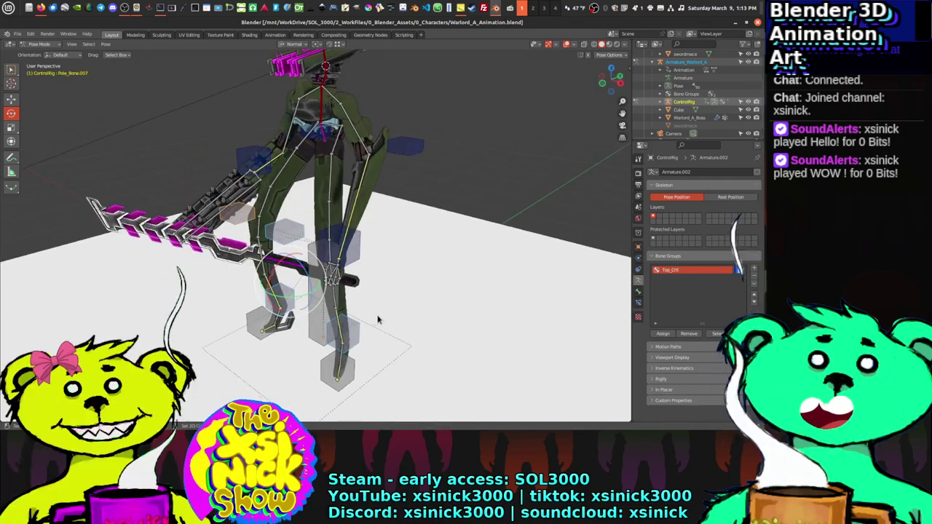
mouse_move(378, 319)
middle_down()
mouse_move(371, 275)
mouse_move(363, 311)
middle_up()
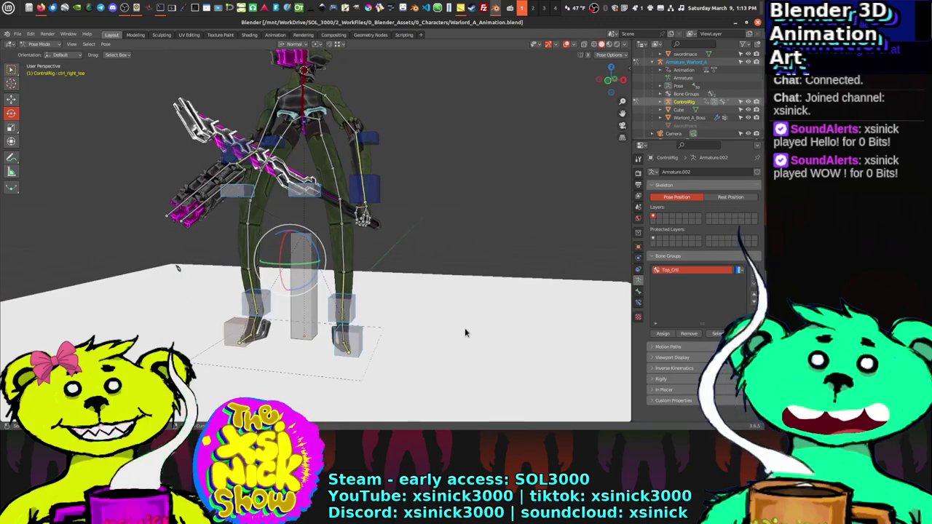
middle_drag(466, 333, 515, 335)
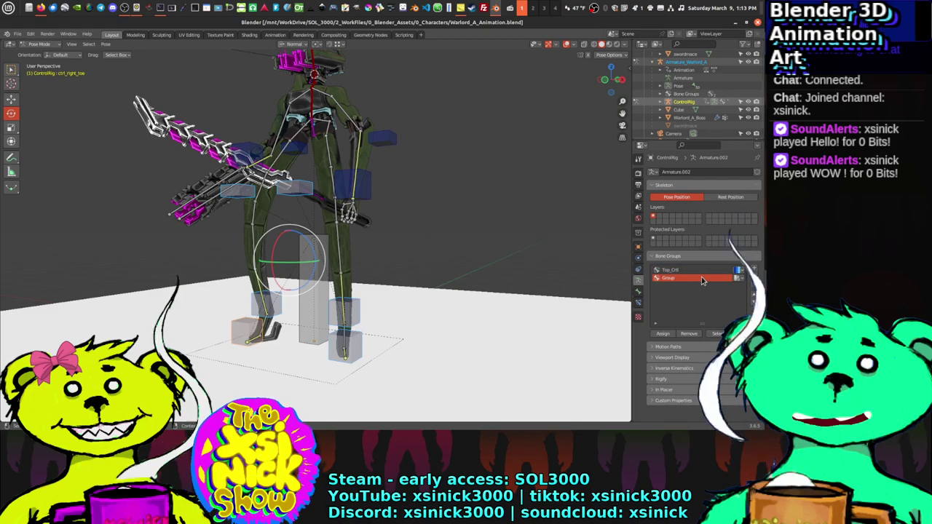
Step: Give Group the green-yellow theme colour set 12 and assign the selected bones to it
click(705, 304)
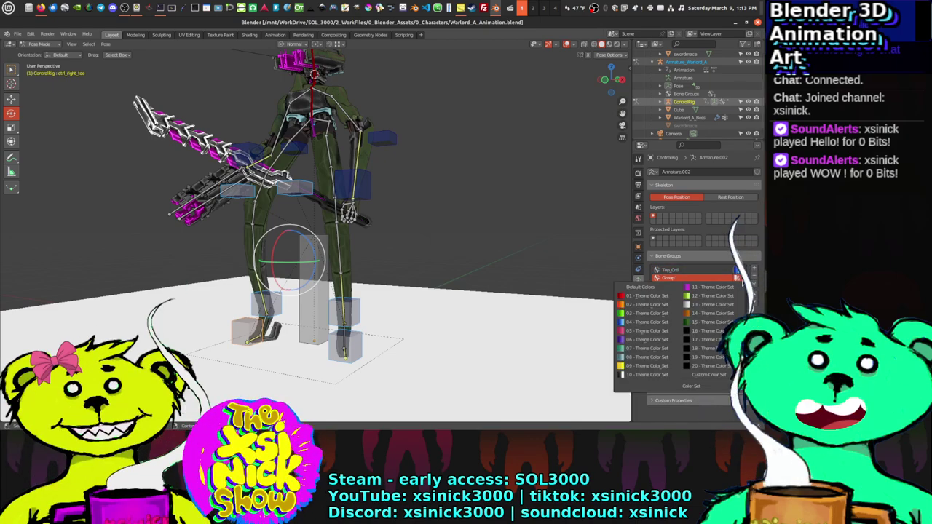
click(707, 298)
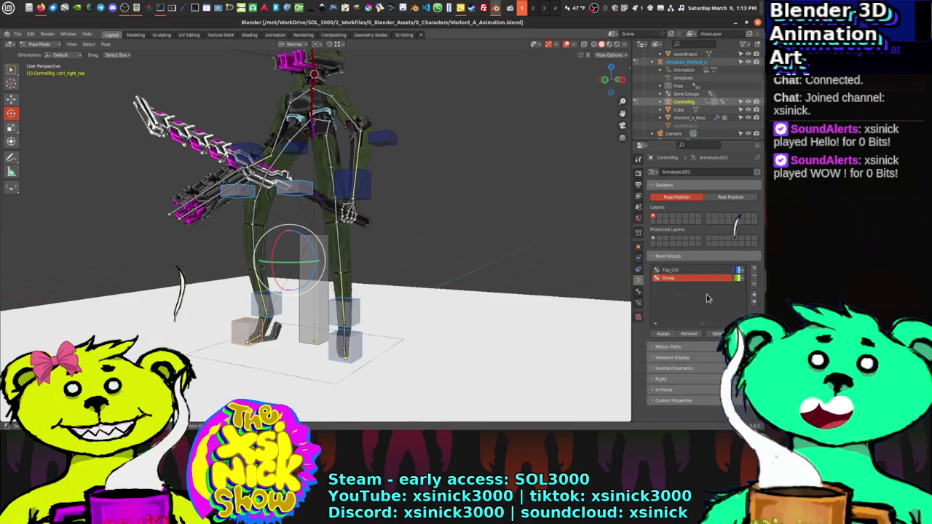
click(663, 334)
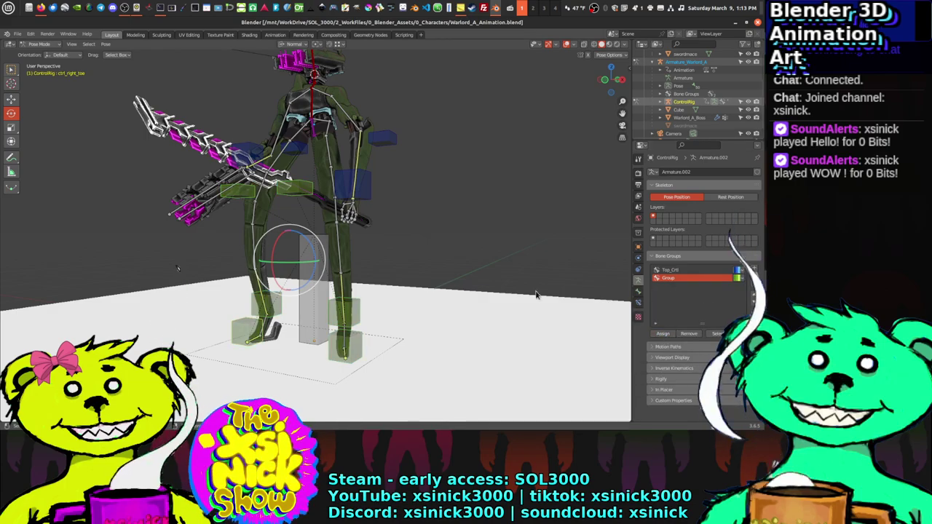
Step: Change the group's colour set to green, then to the yellow theme colours
middle_drag(535, 294, 547, 267)
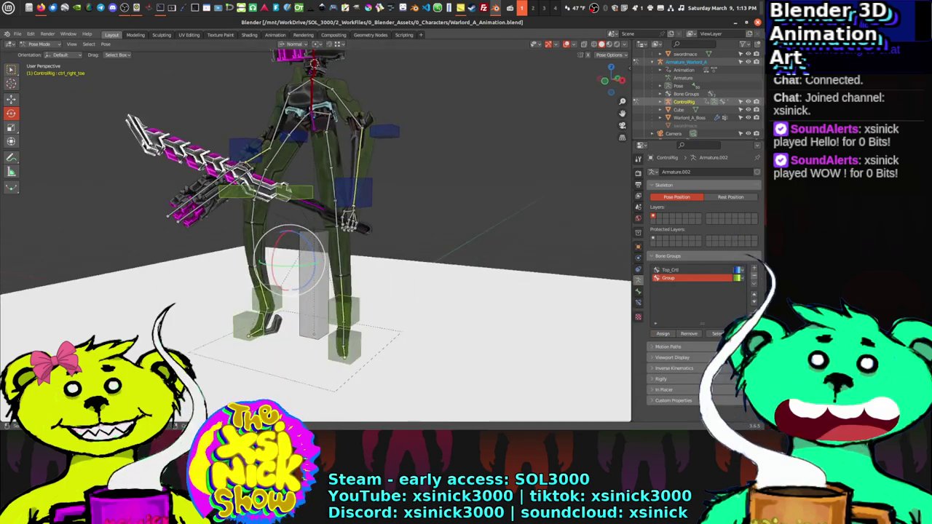
click(737, 277)
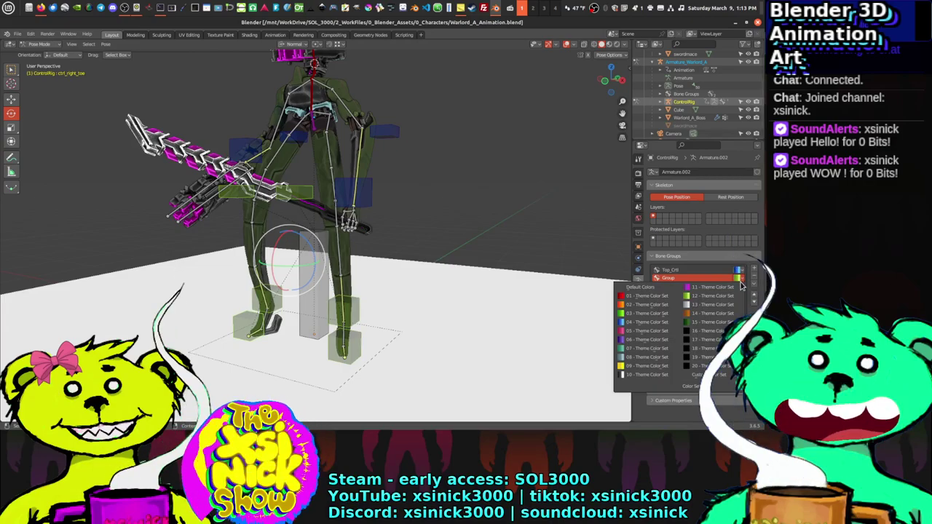
click(634, 315)
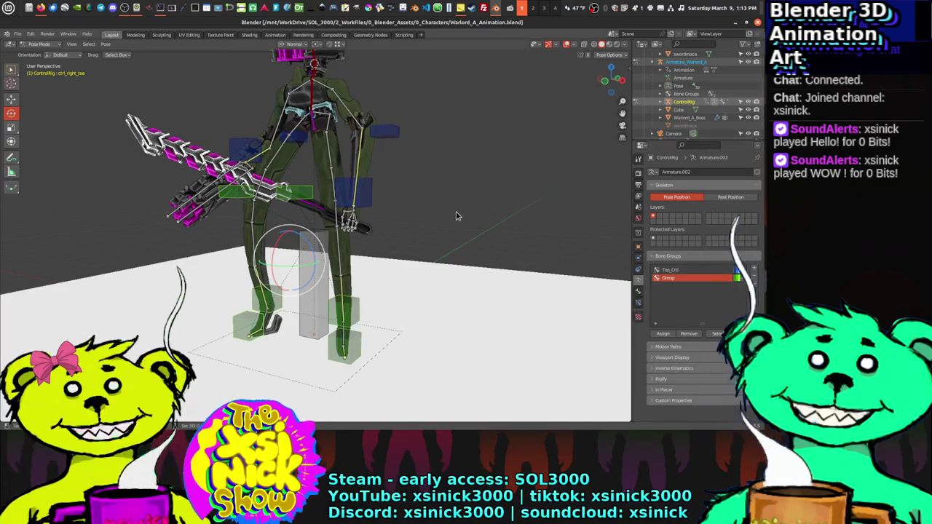
mouse_move(456, 216)
middle_down()
mouse_move(579, 204)
mouse_move(437, 210)
mouse_move(466, 218)
middle_up()
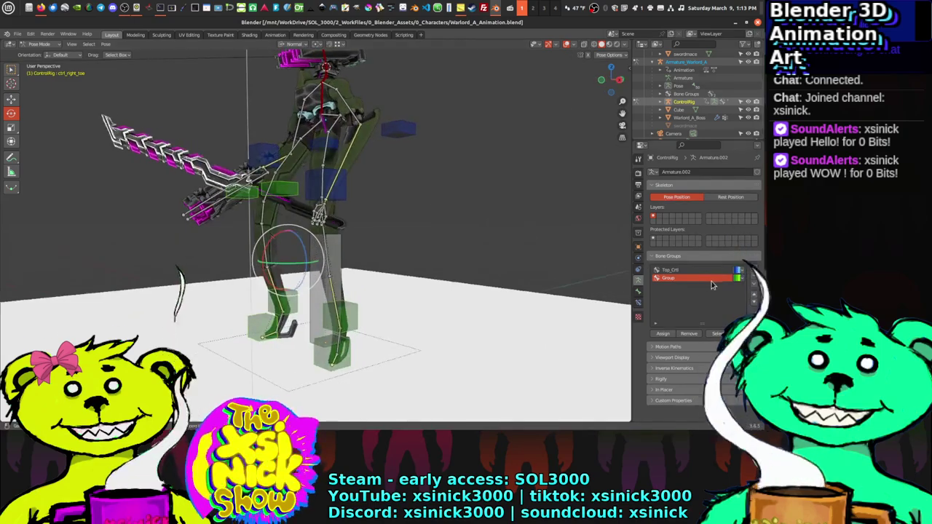
click(738, 277)
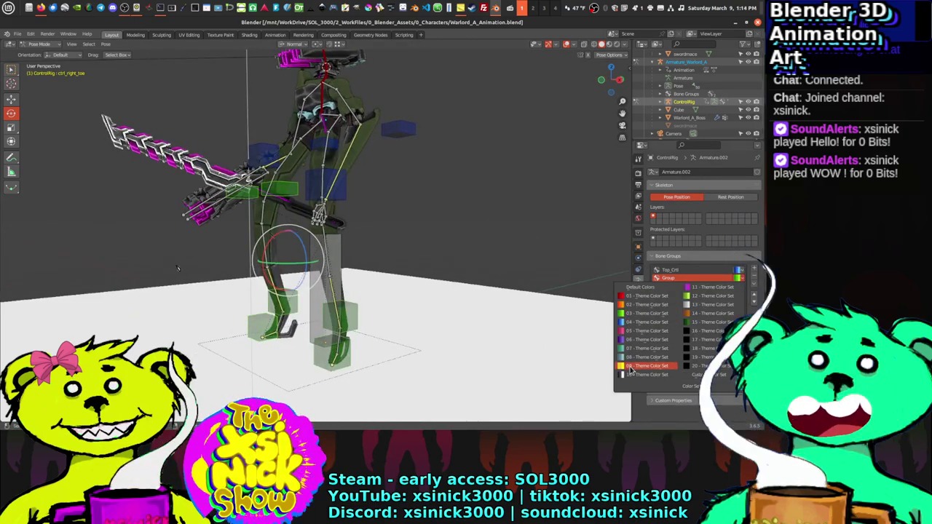
click(630, 367)
middle_drag(495, 306, 480, 255)
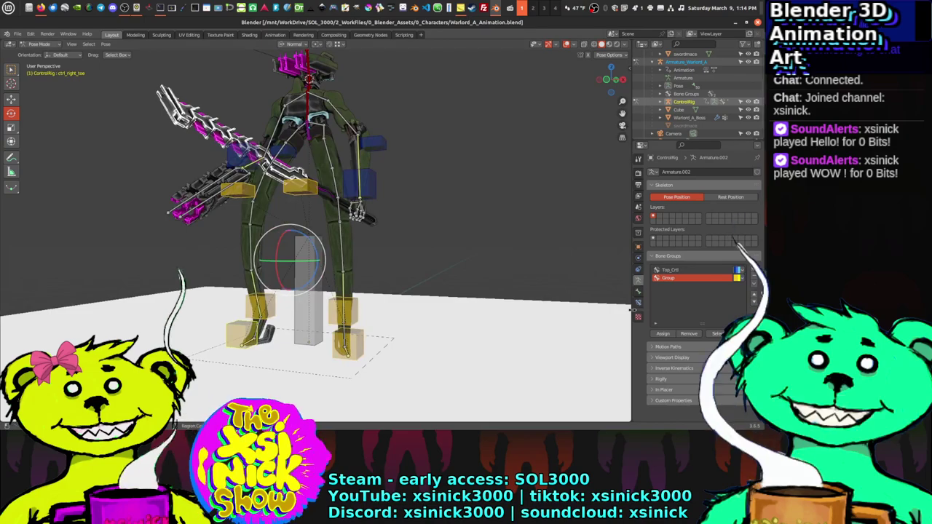
Step: Rename the second bone group to Bottom_Ctl
double_click(673, 280)
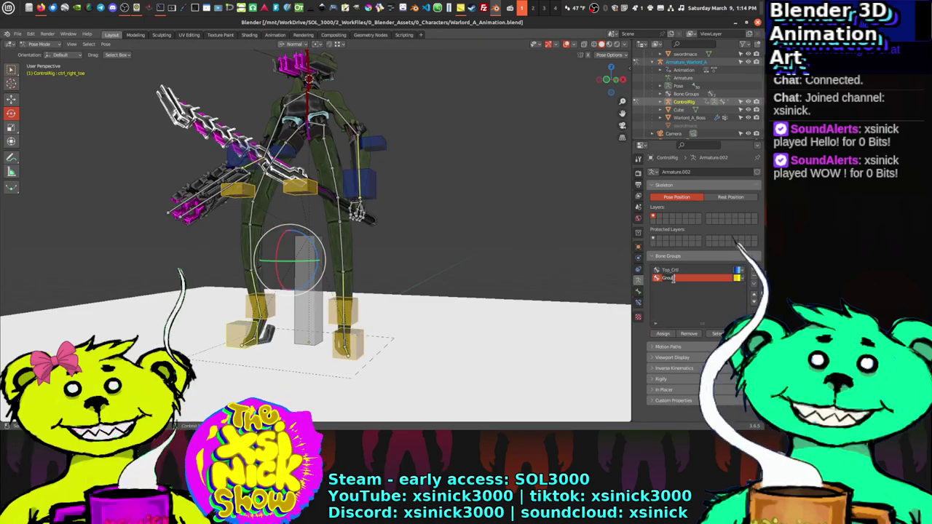
text(Bot_Ctrl)
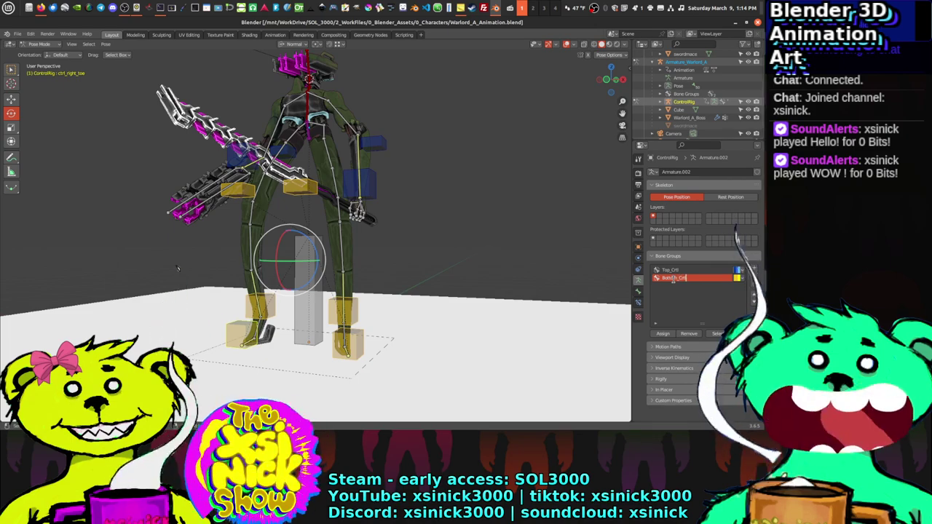
key(Return)
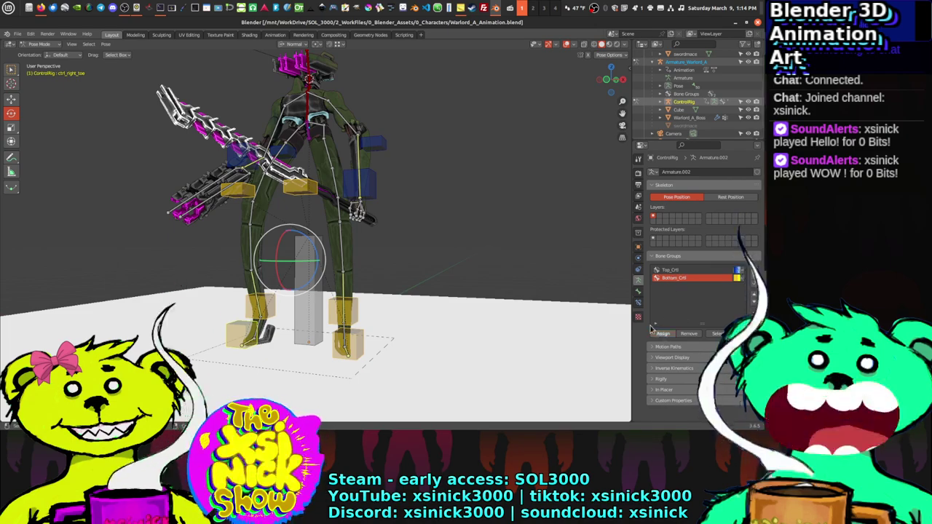
middle_drag(414, 235, 393, 252)
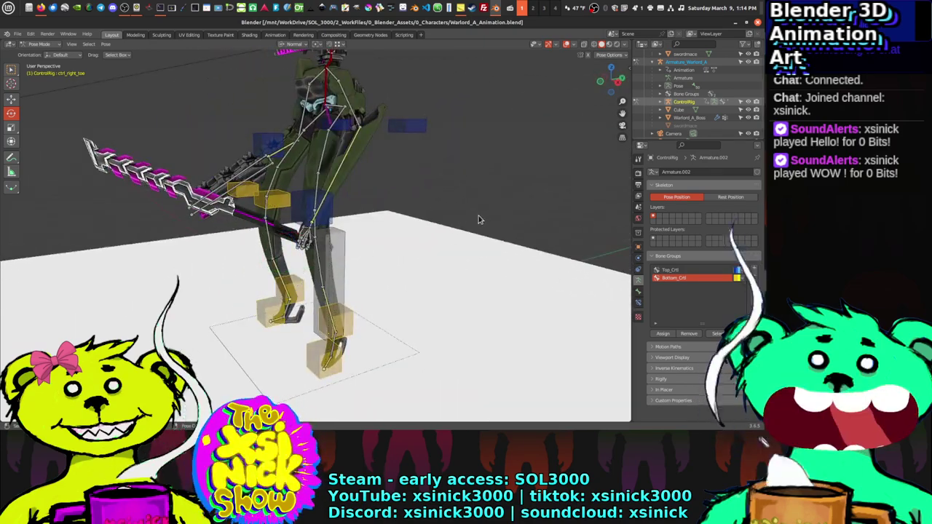
middle_drag(478, 219, 299, 141)
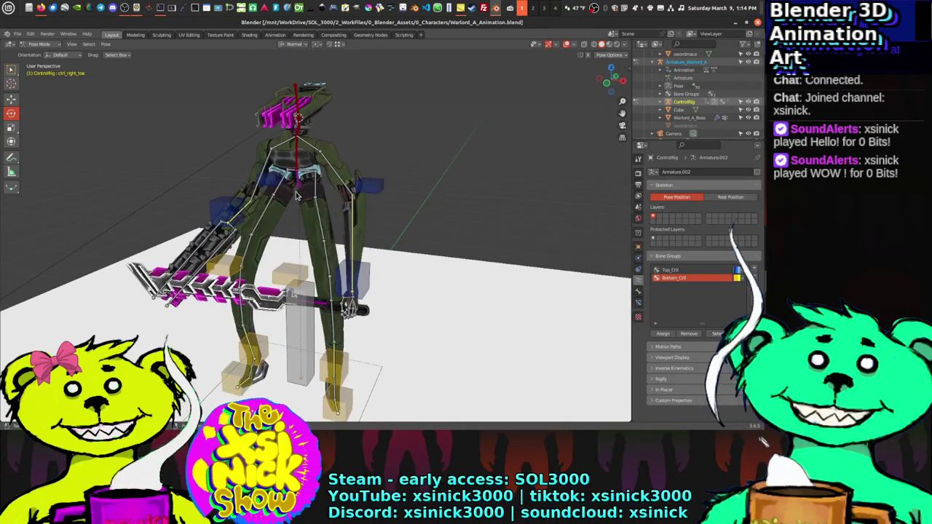
Step: Select the Warlord chest control and start playing the animation
click(297, 155)
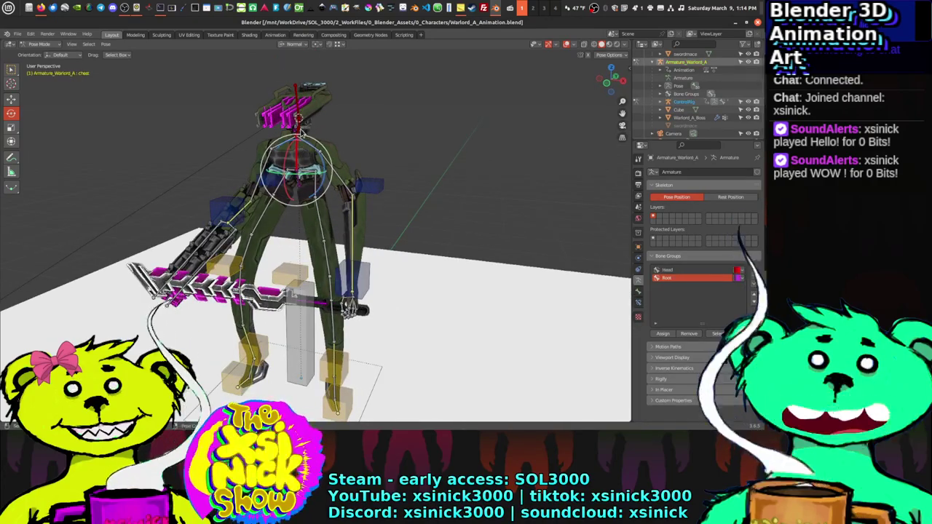
key(space)
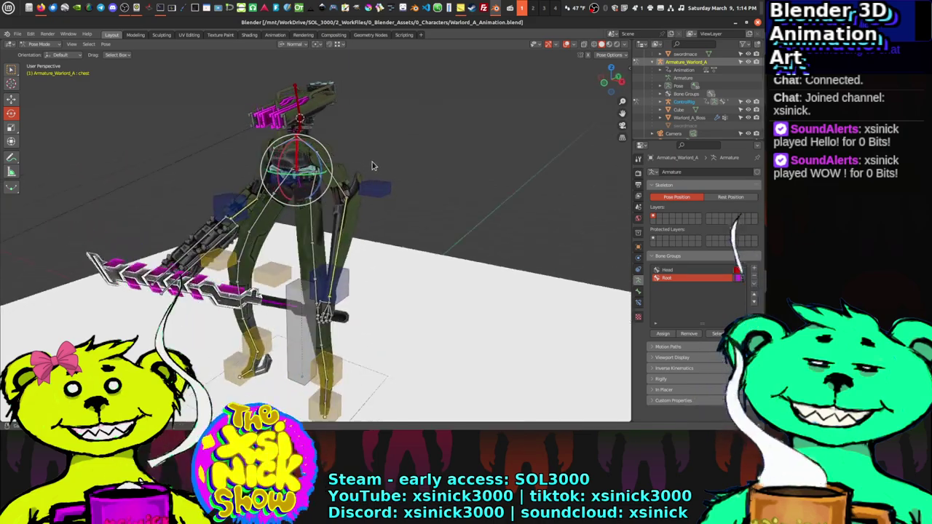
middle_drag(372, 166, 296, 212)
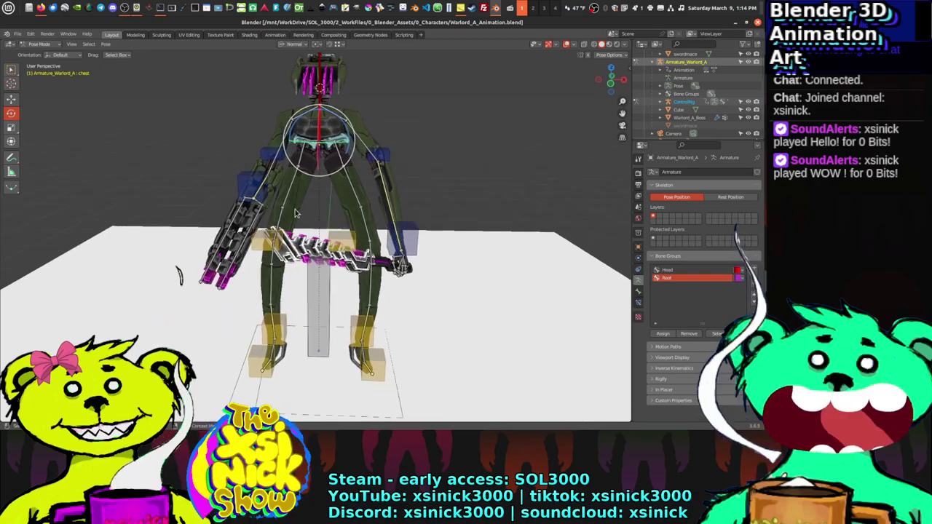
scroll(262, 200, up, 2)
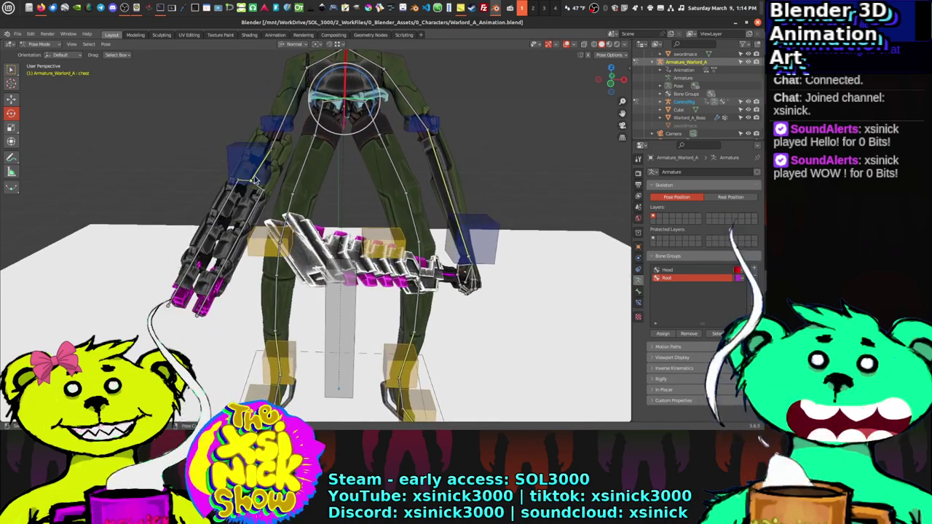
scroll(255, 182, down, 3)
scroll(255, 186, up, 3)
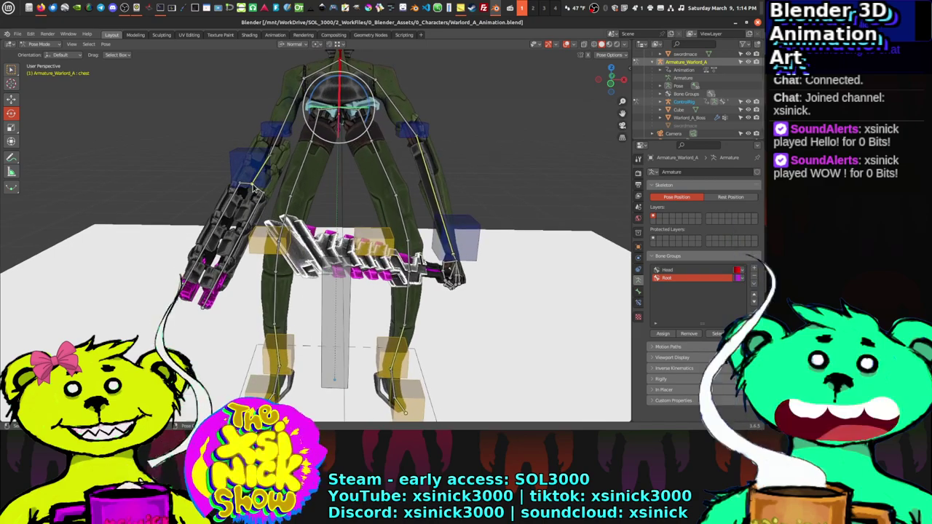
Step: Select the ControlRig's right-hand control and watch the playing character from several angles
middle_drag(255, 188, 256, 188)
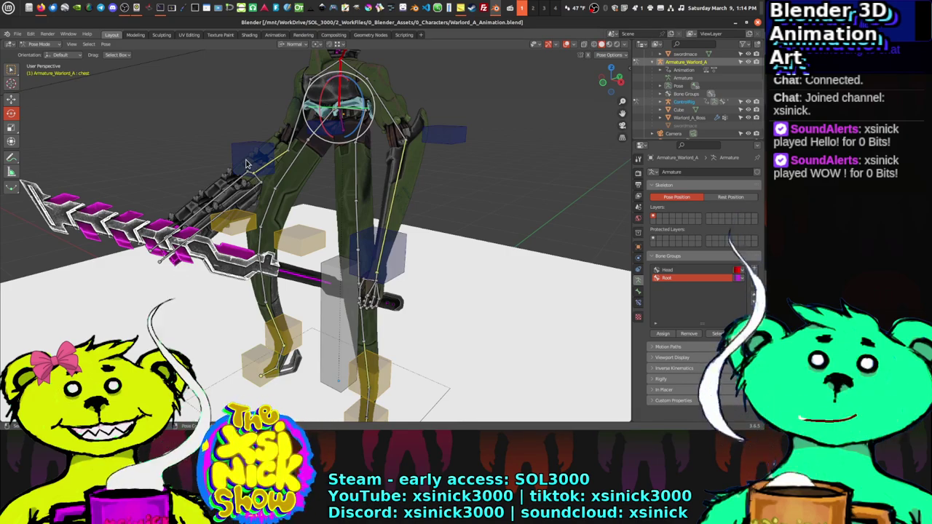
middle_drag(243, 177, 246, 178)
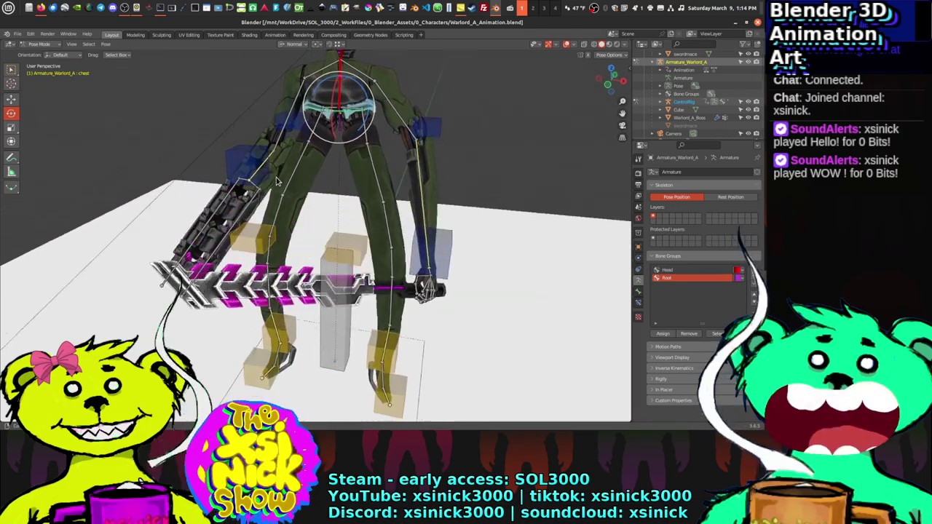
click(247, 175)
middle_drag(347, 201, 398, 211)
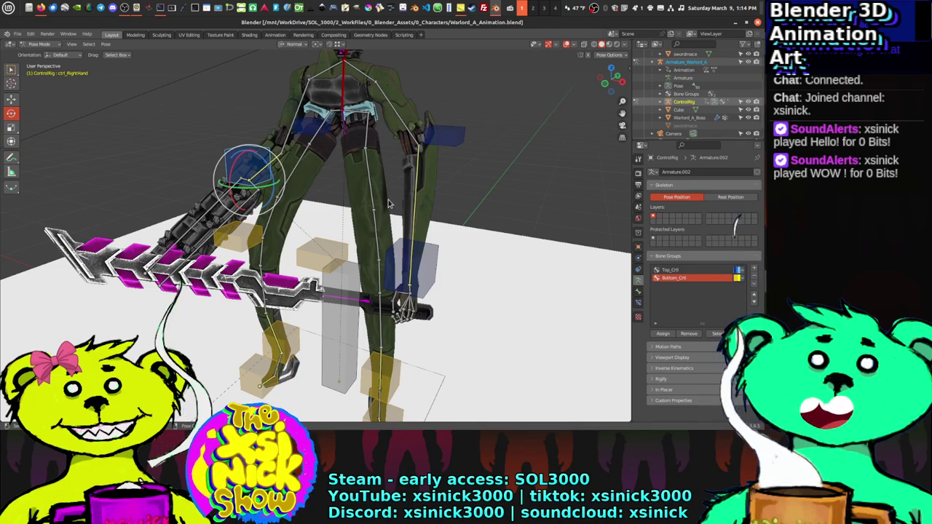
middle_drag(388, 204, 276, 175)
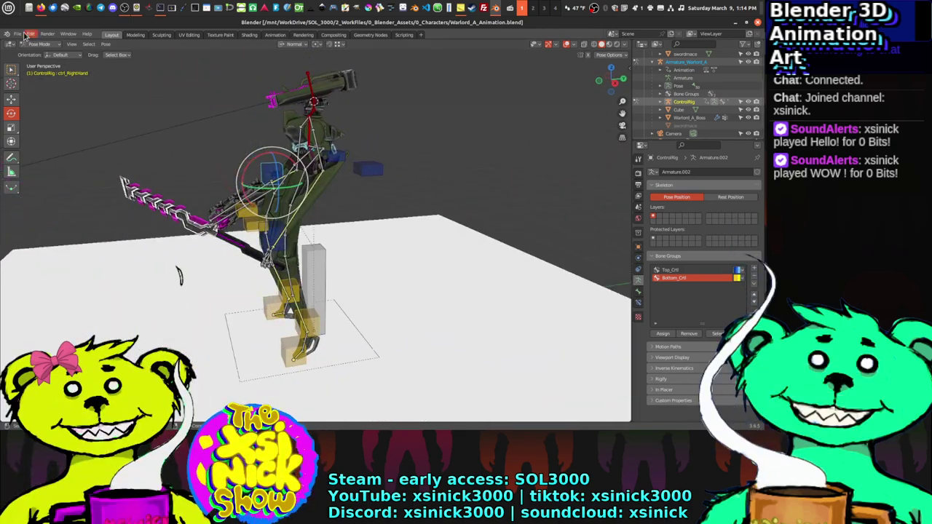
Step: Save the animation file
click(20, 35)
click(24, 85)
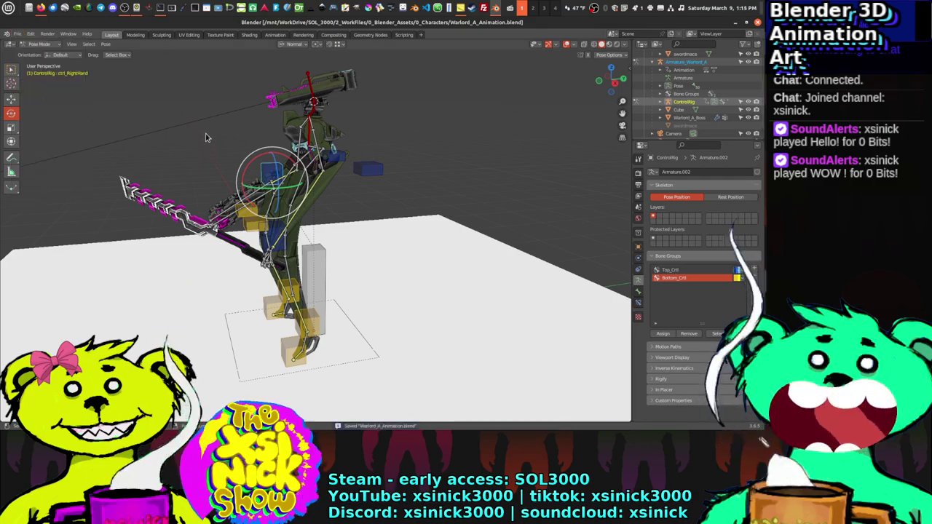
middle_drag(291, 204, 277, 194)
scroll(277, 194, up, 3)
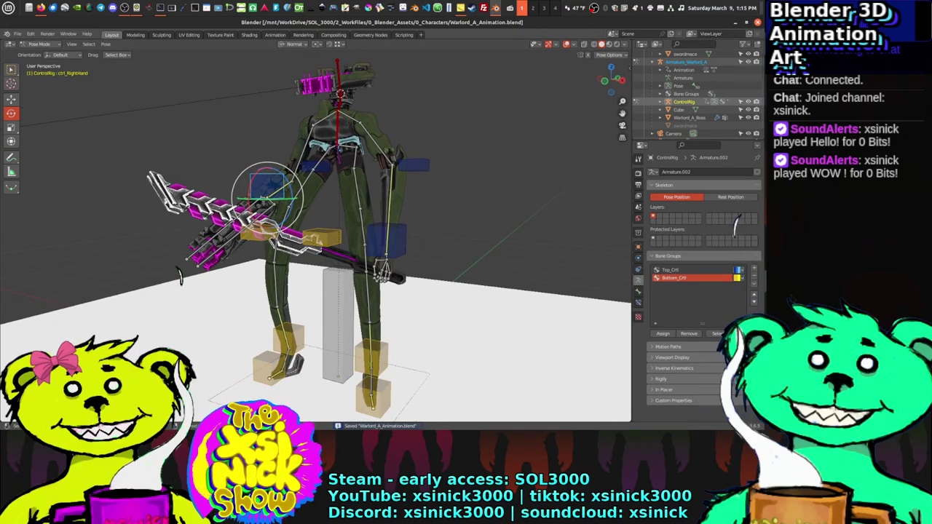
Step: Save the file again through the Save As file browser
click(17, 35)
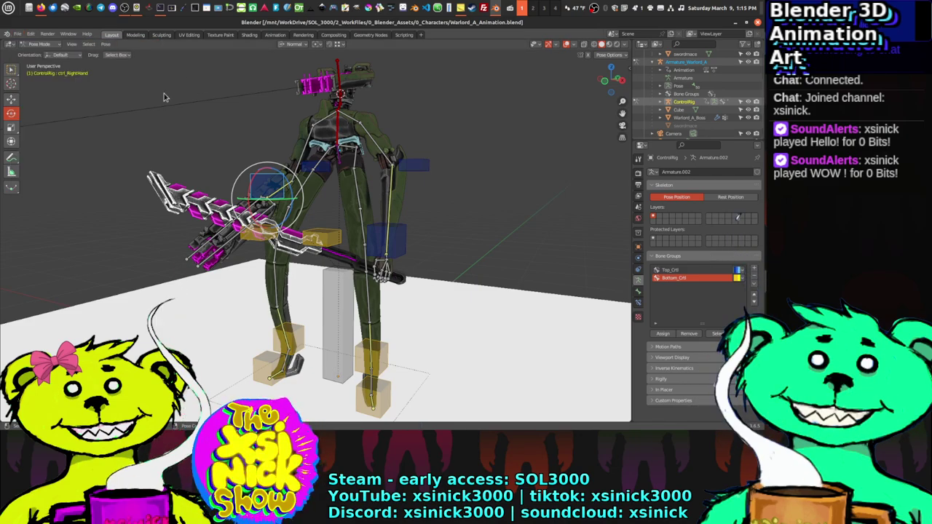
click(17, 35)
click(31, 95)
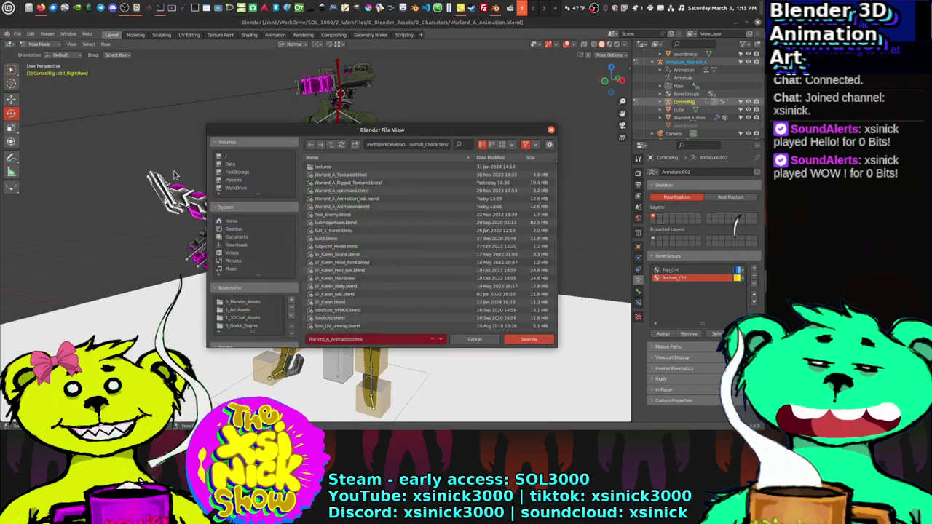
click(528, 339)
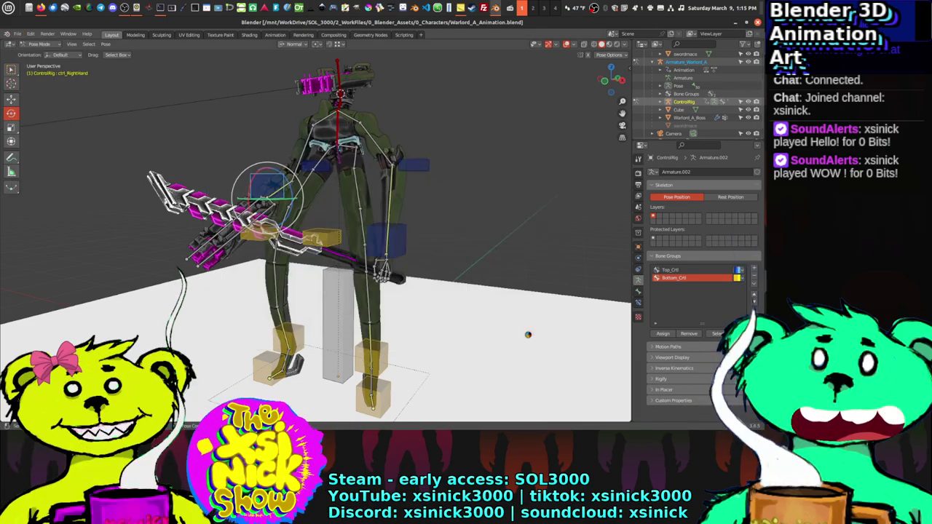
Step: Save a copy over Warlord_A_Animation_bak.blend, making it the open file
click(17, 35)
click(34, 96)
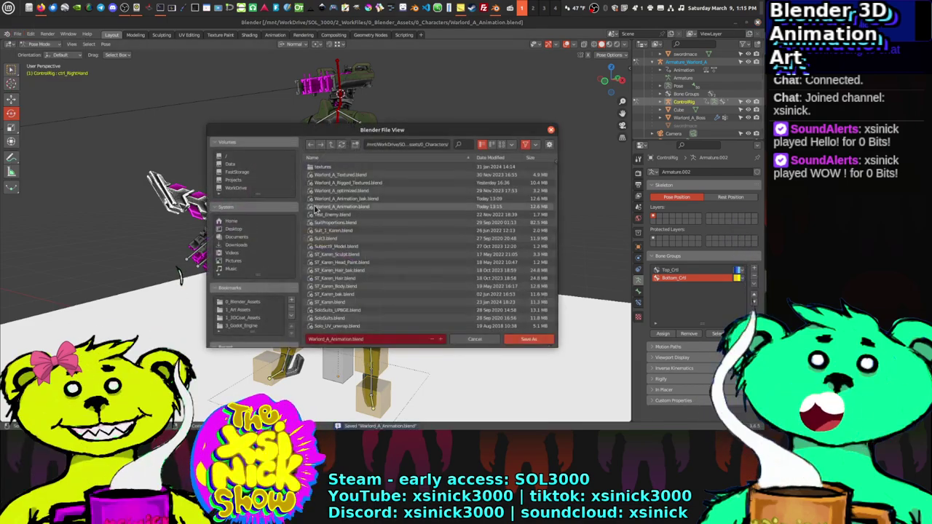
click(350, 198)
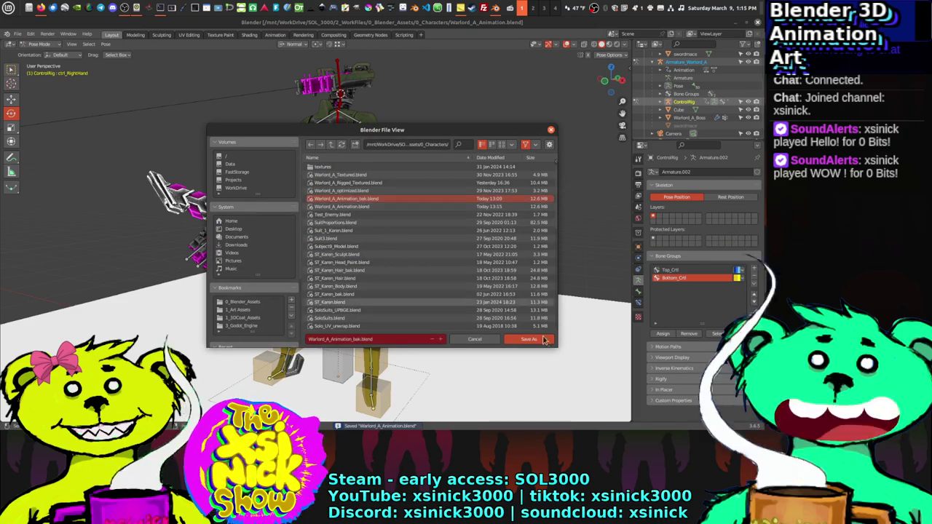
click(536, 340)
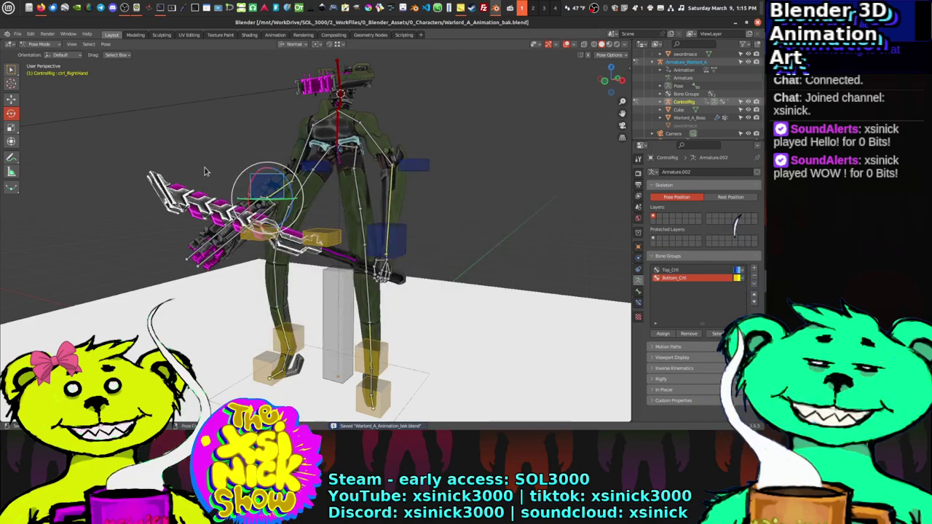
middle_drag(204, 171, 374, 246)
Step: Select the tall bone between the legs and show its transform properties
click(317, 276)
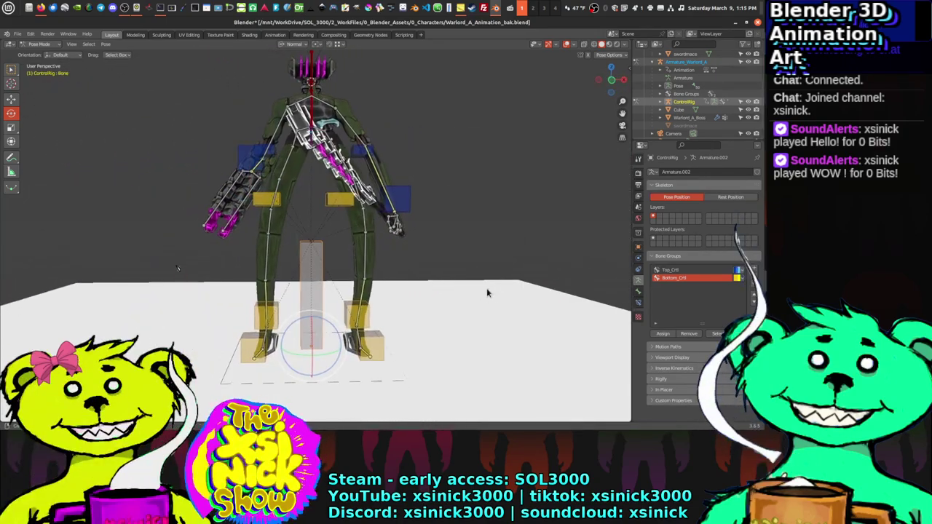
middle_drag(487, 288, 433, 294)
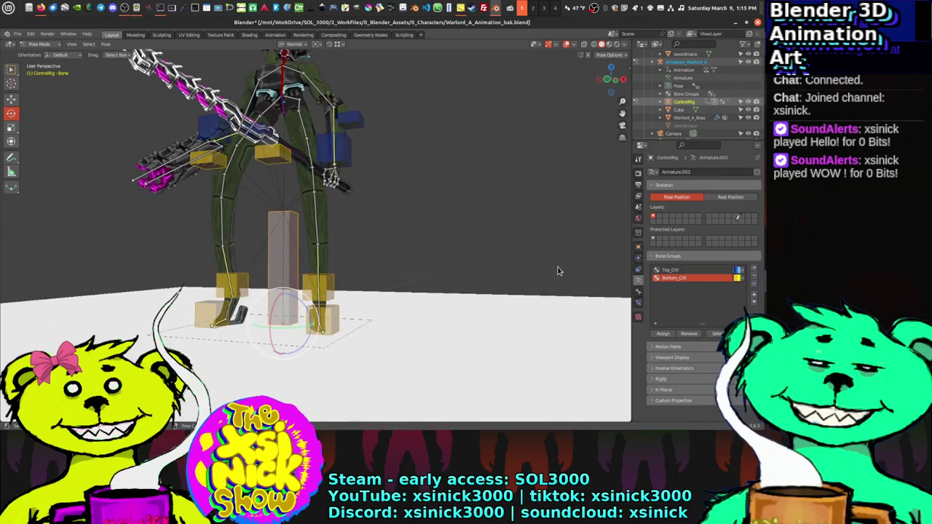
click(639, 294)
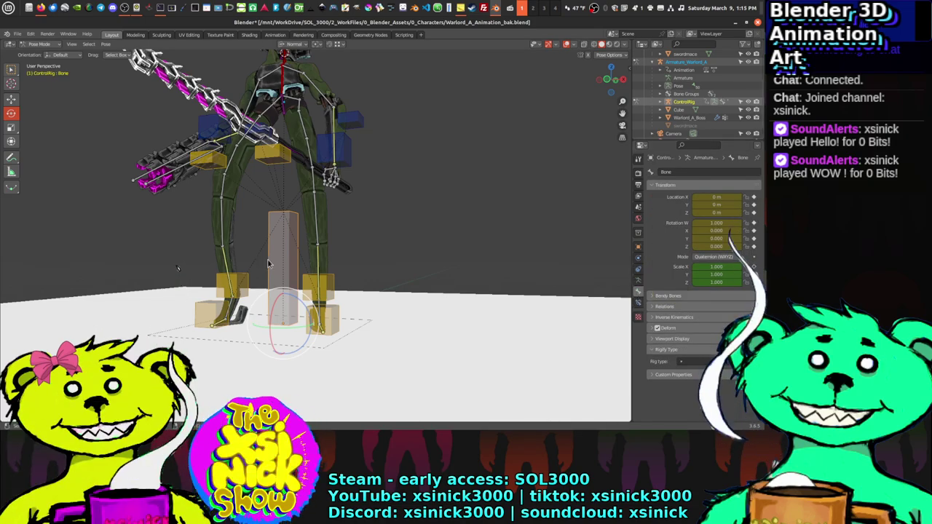
middle_drag(268, 264, 337, 288)
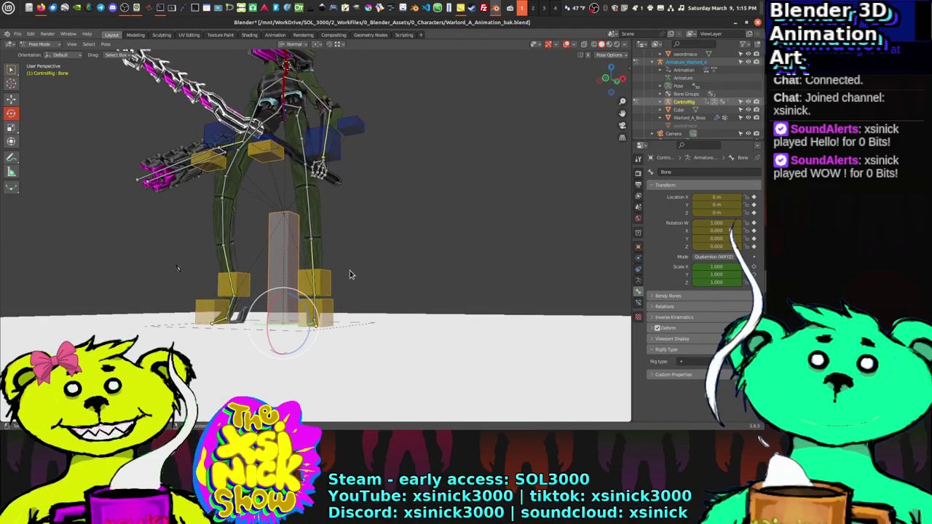
Step: Clear the bone's Scale keyframe on this frame; removing Scale from the keying set is refused
right_click(710, 267)
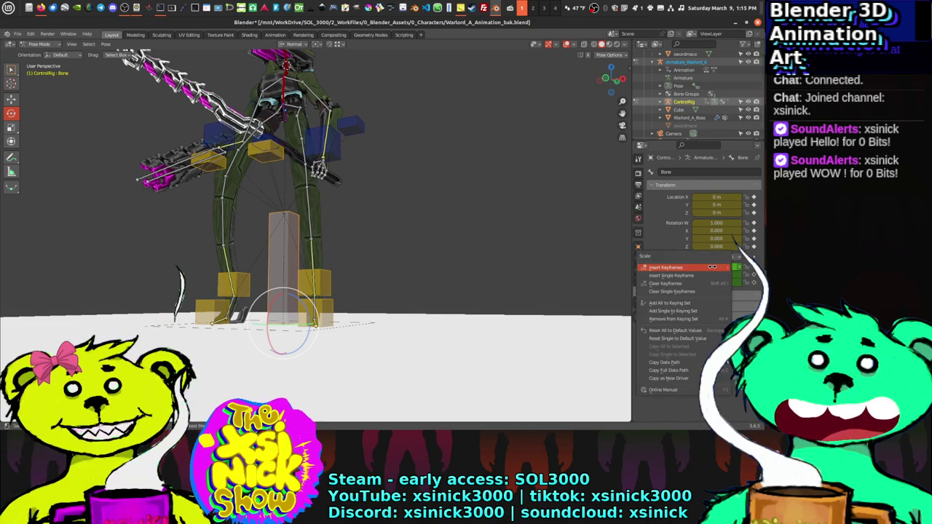
click(677, 291)
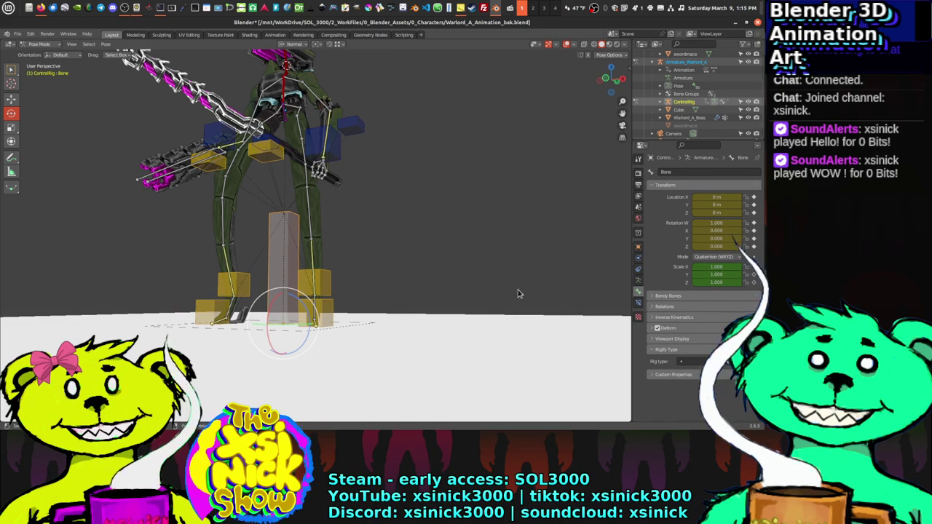
right_click(706, 266)
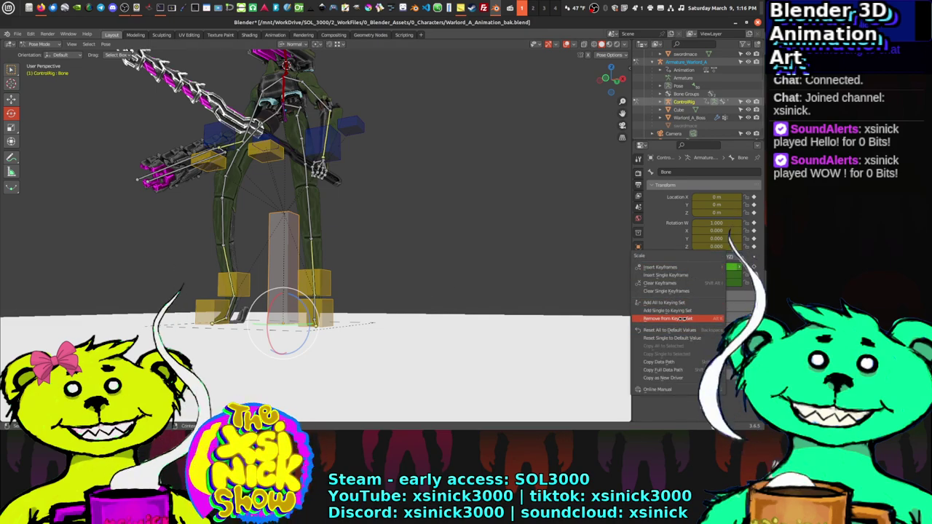
click(682, 319)
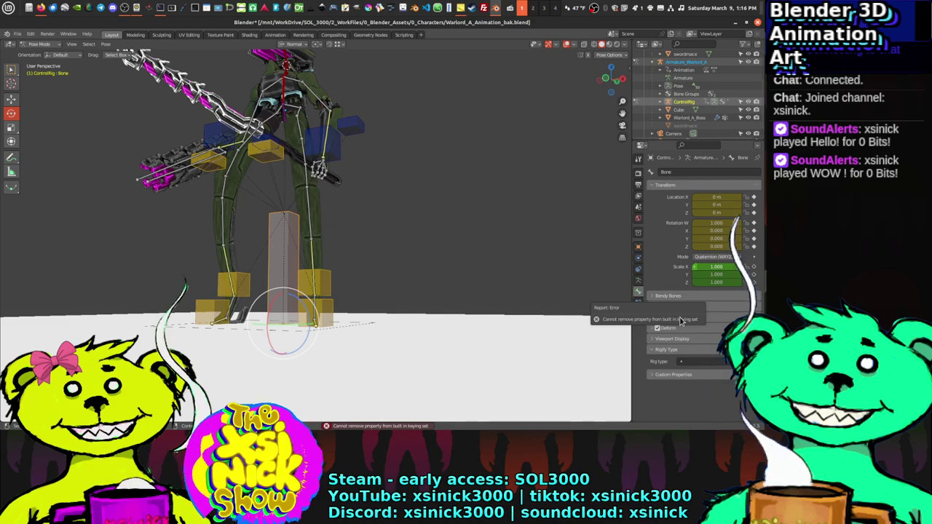
right_click(699, 277)
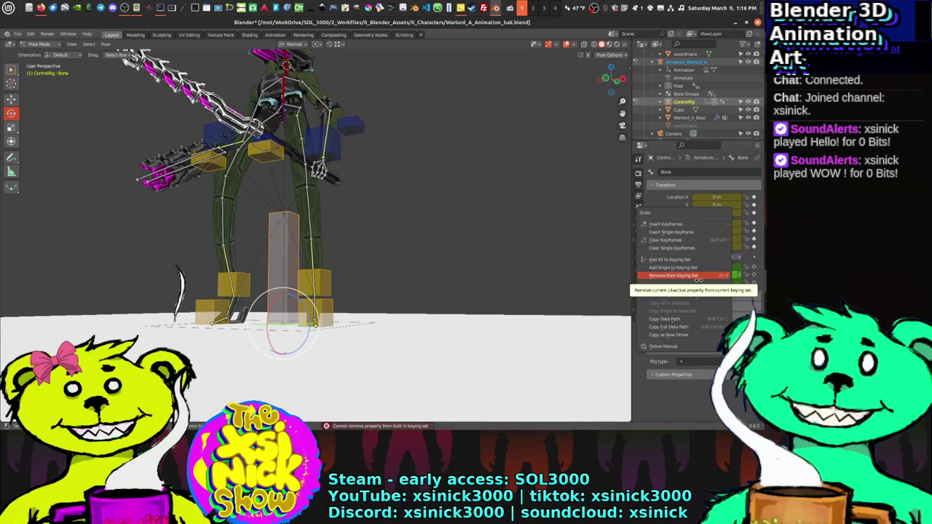
click(698, 276)
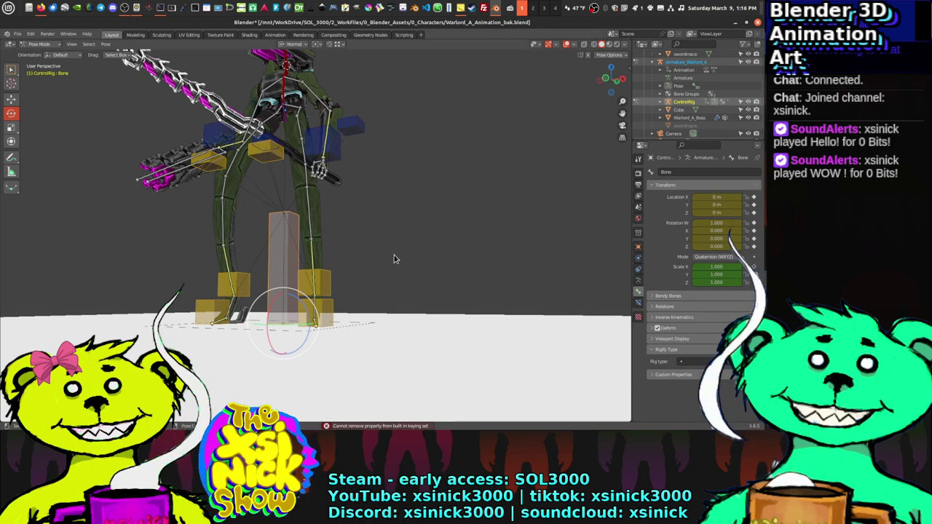
middle_drag(314, 248, 339, 246)
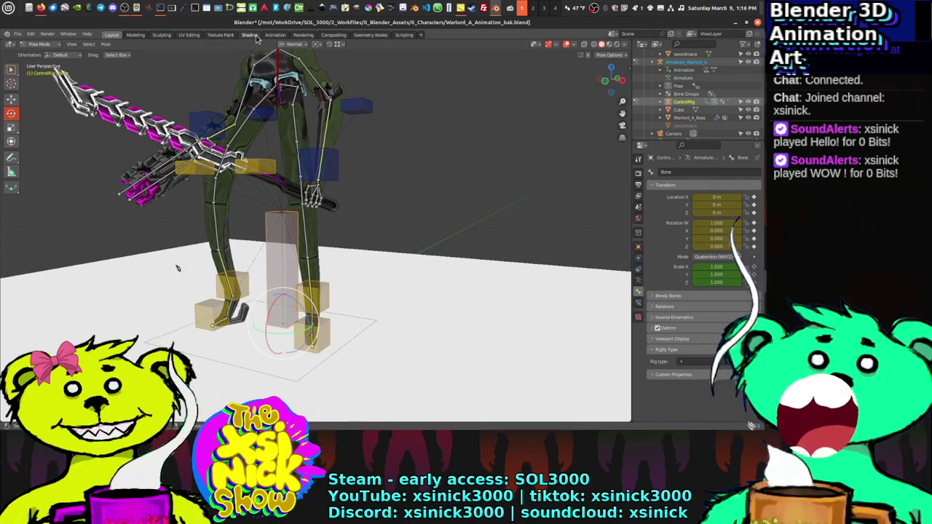
Step: Switch to the Animation workspace, fit all keyframes, play, and scrub back to frame 2
click(276, 34)
key(Home)
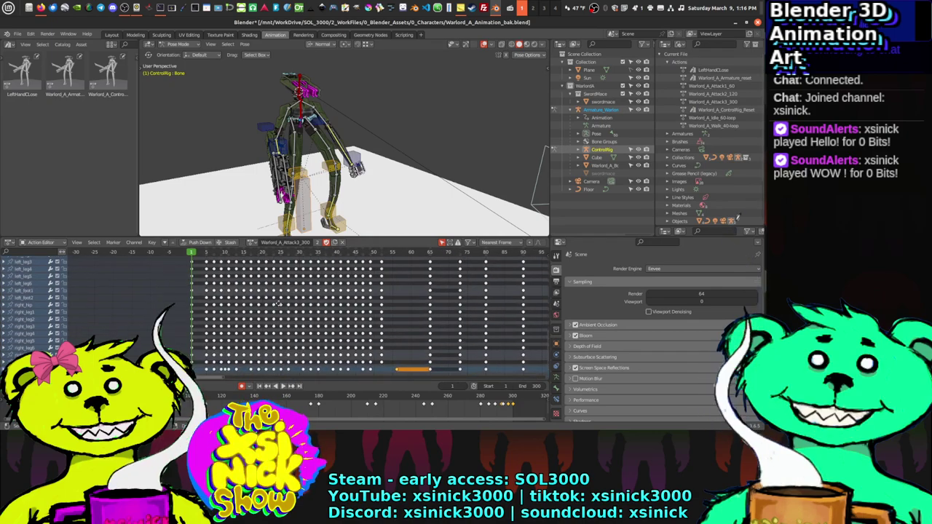
key(space)
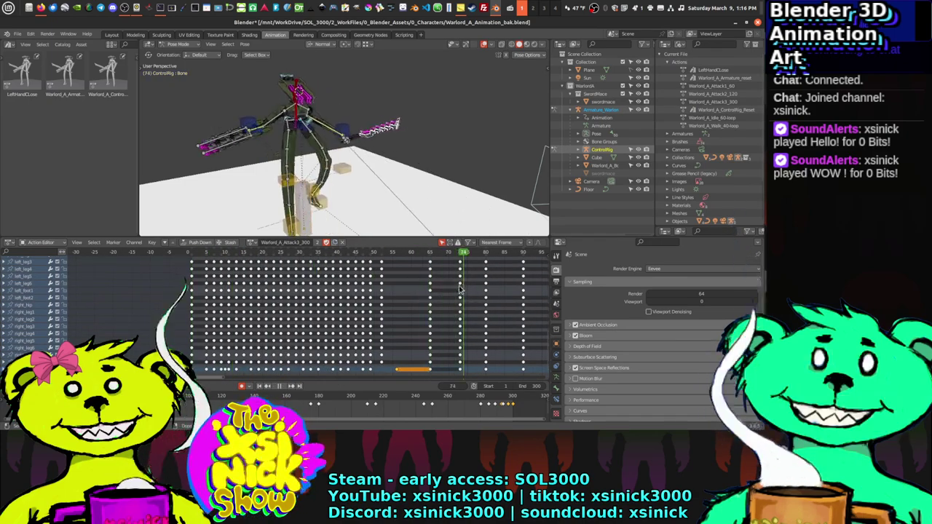
drag(464, 293, 191, 295)
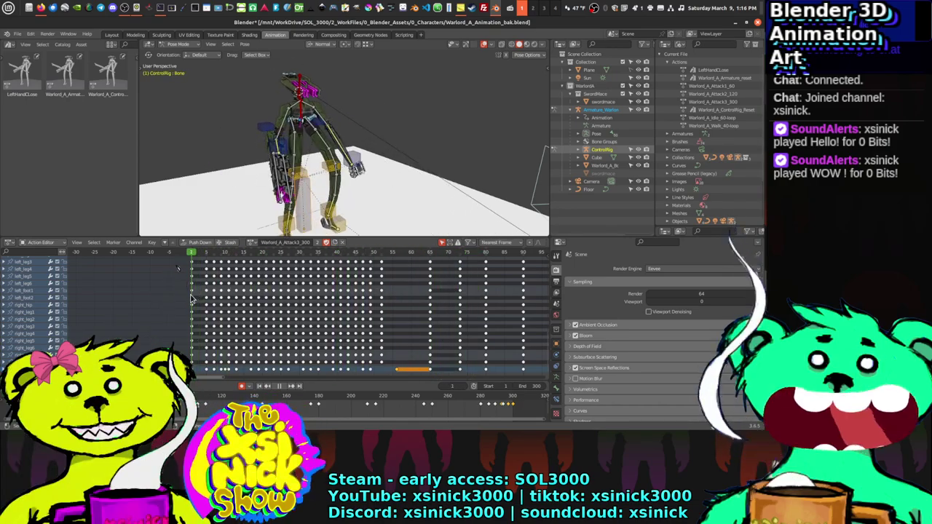
Step: Show the bone's transform values in the sidebar Item tab and delete its Location and Rotation keyframes
key(n)
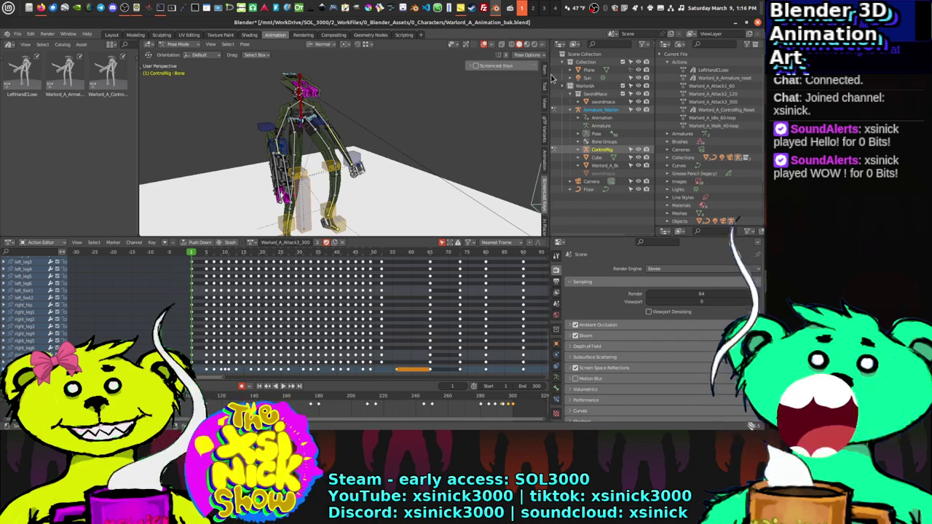
click(546, 91)
click(547, 75)
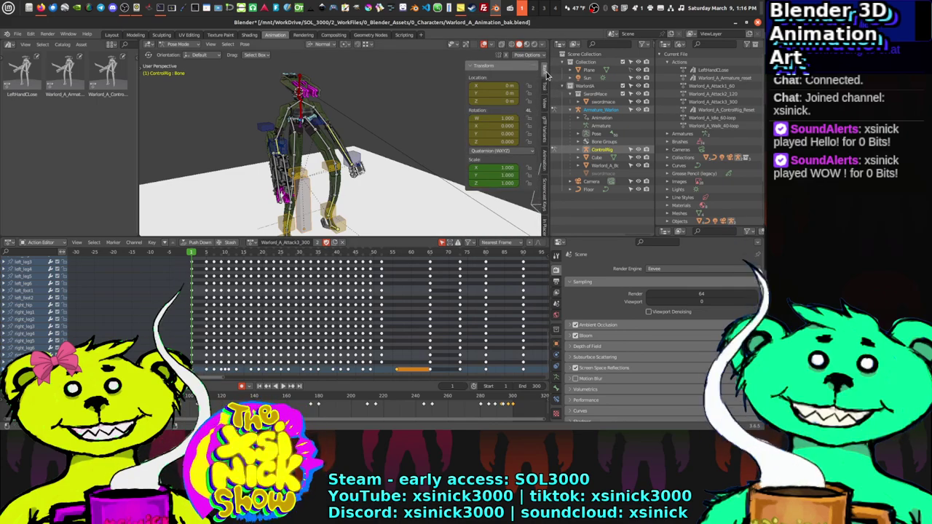
right_click(478, 88)
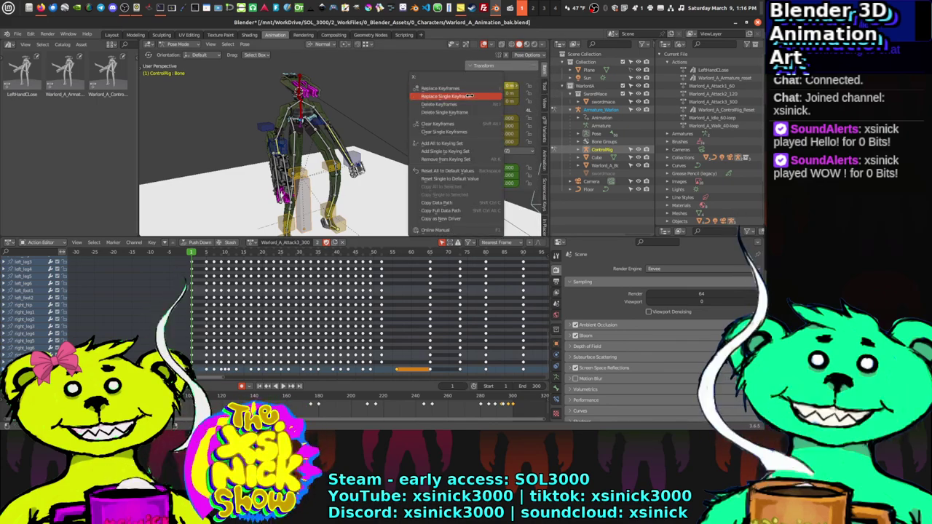
click(464, 104)
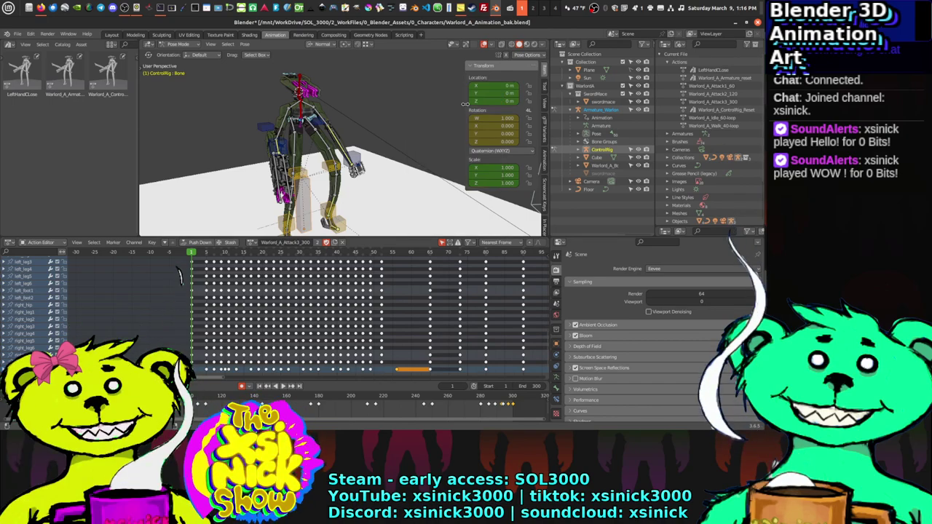
right_click(498, 117)
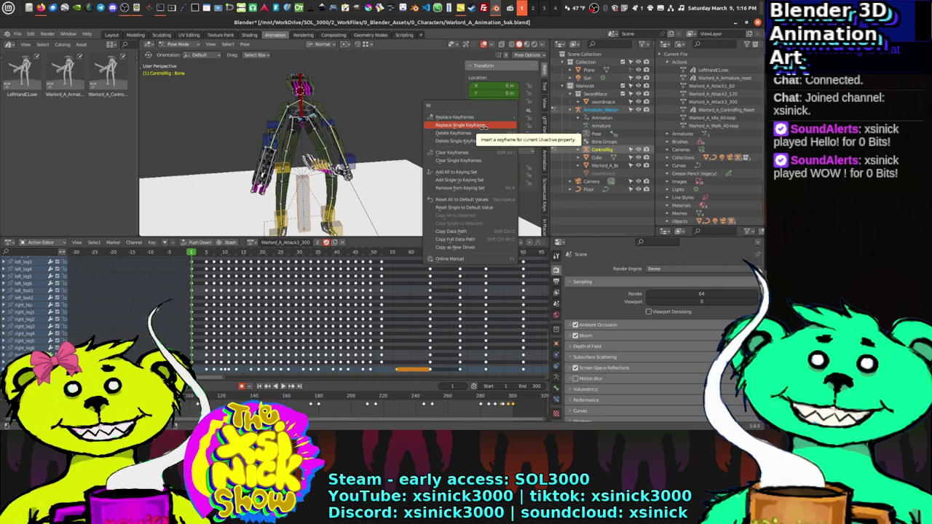
click(479, 139)
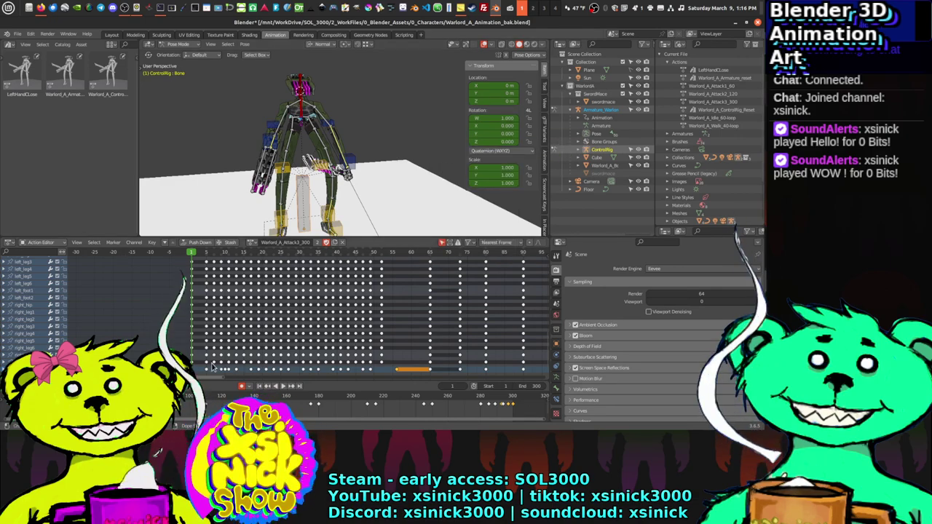
Step: Try removing Location from the keying set, which Blender refuses
scroll(228, 344, right, 1)
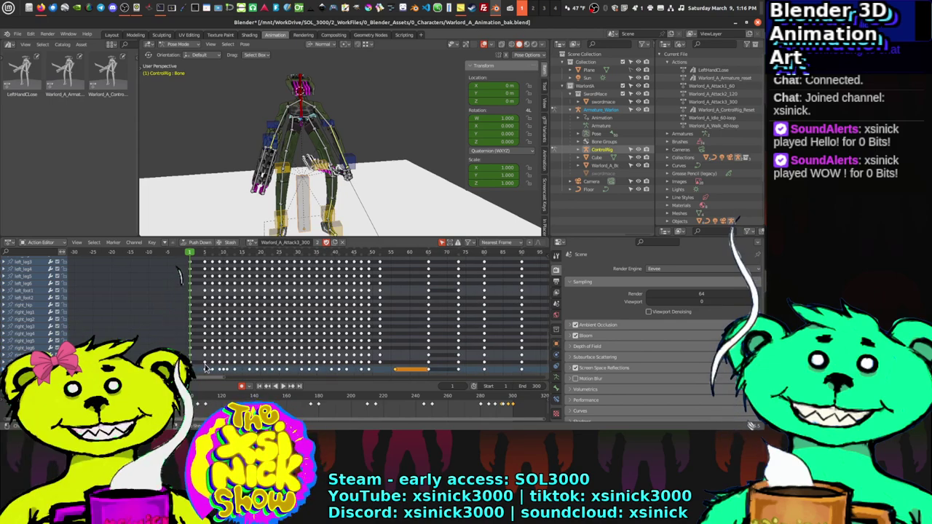
right_click(480, 84)
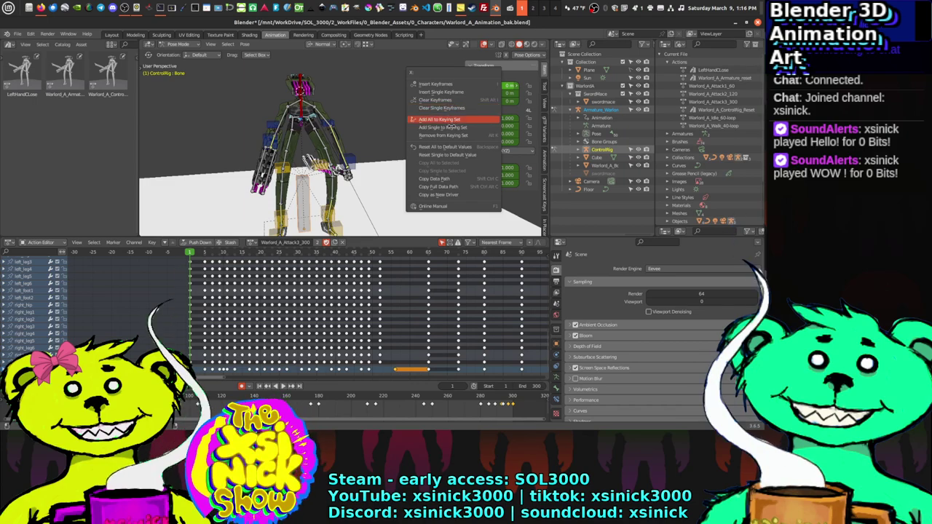
click(450, 136)
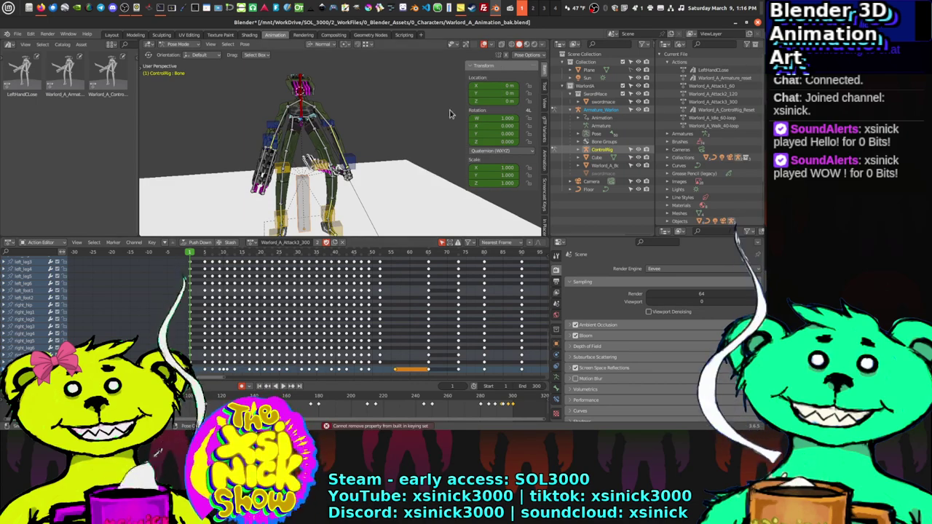
right_click(477, 101)
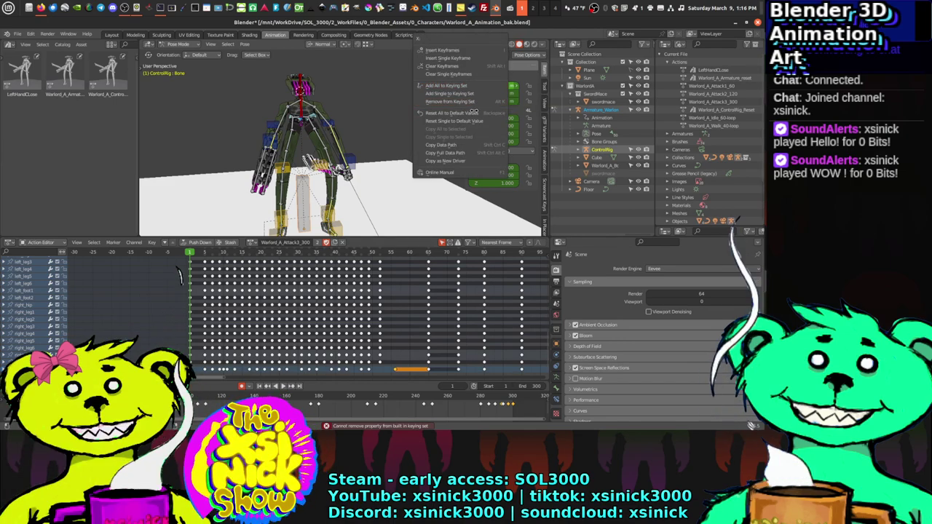
Step: Clear Keyframes on the bone's Location, Rotation and Scale in the sidebar Item tab
click(465, 66)
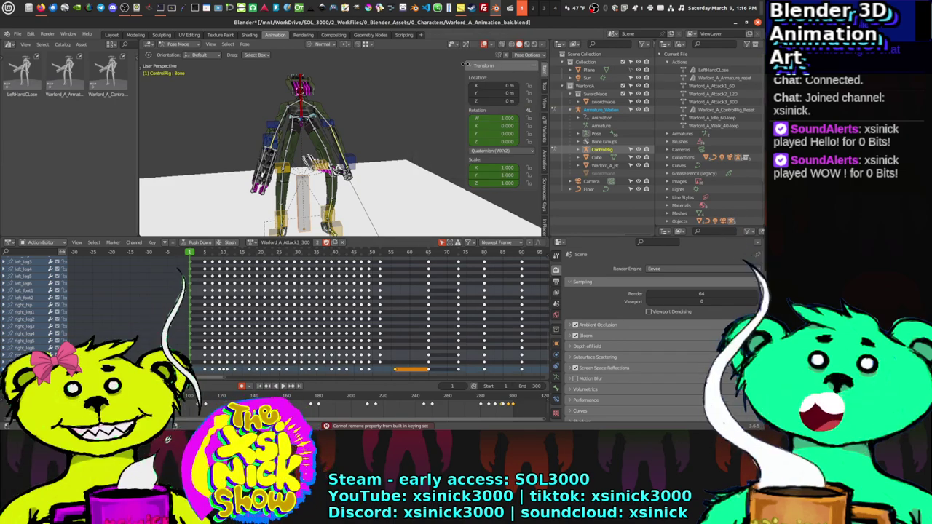
right_click(509, 127)
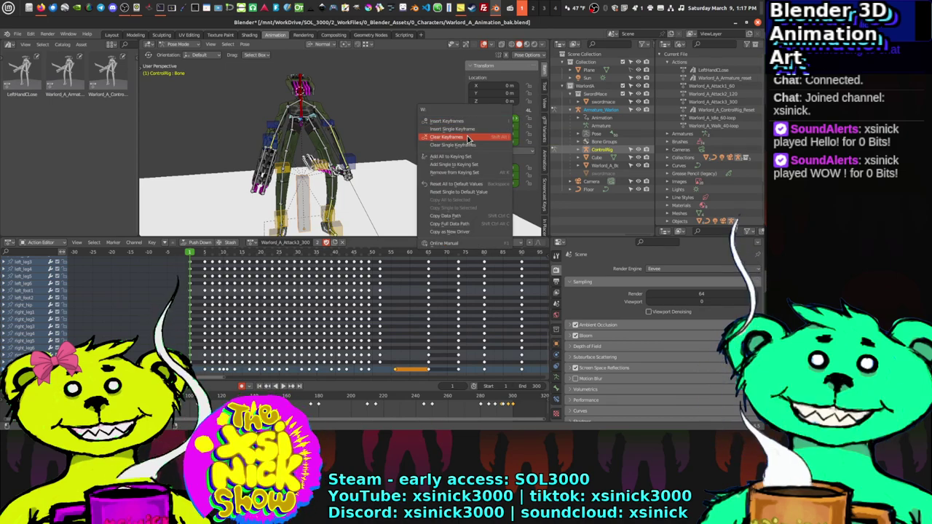
click(468, 138)
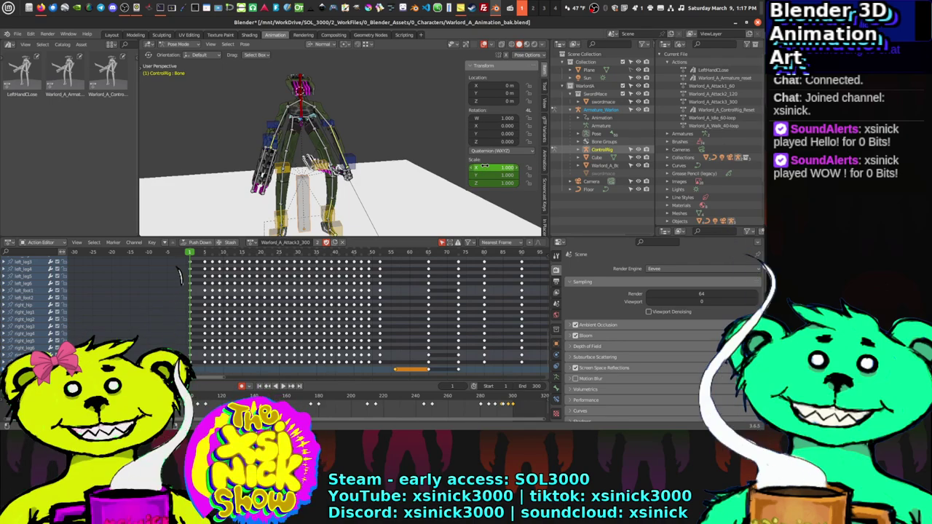
right_click(484, 166)
click(449, 166)
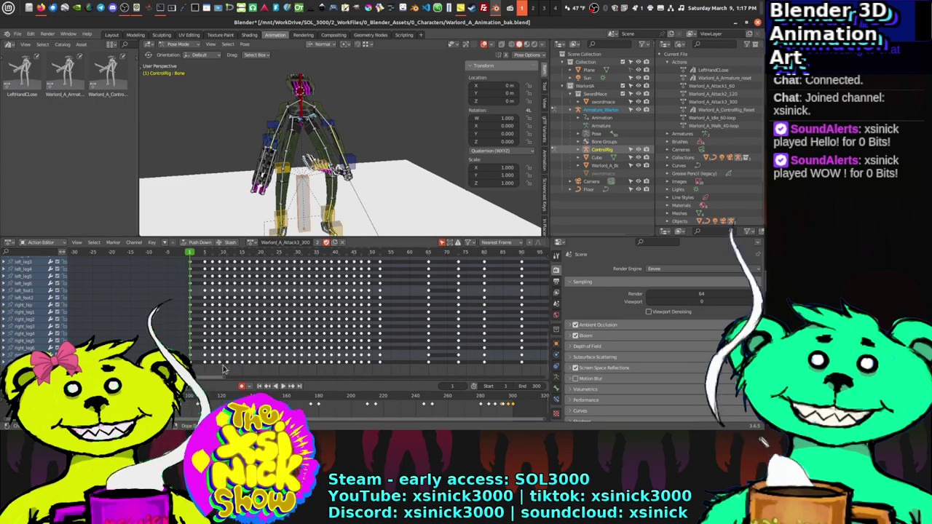
middle_drag(289, 187, 356, 149)
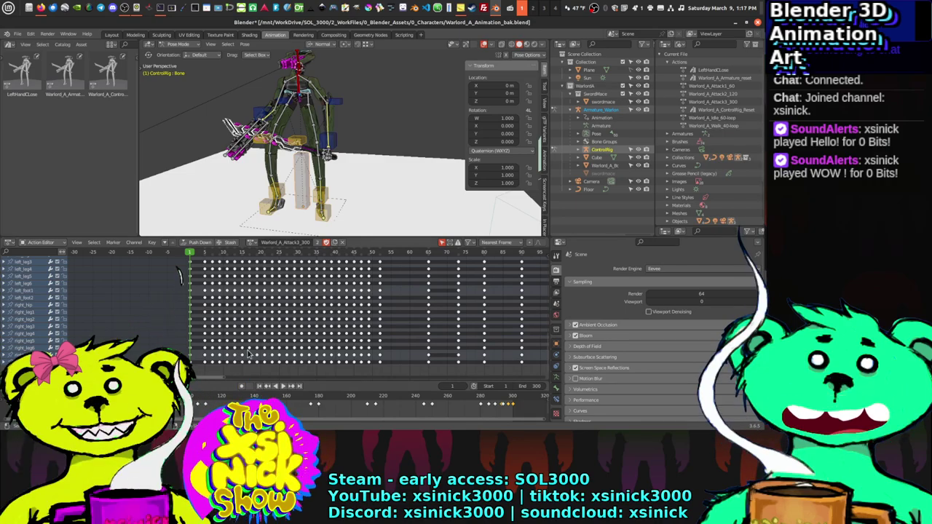
ctrl+scroll(247, 355, right, 1)
key(space)
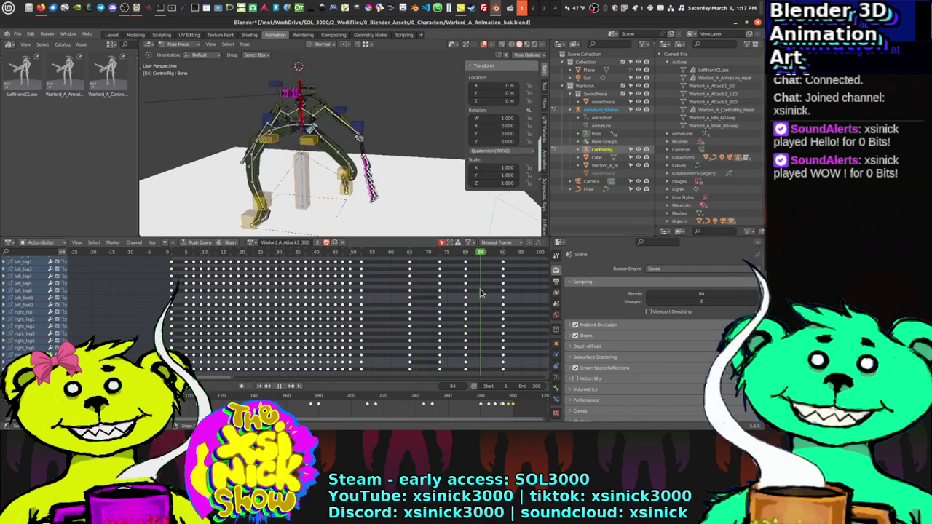
drag(487, 294, 407, 295)
key(space)
middle_drag(437, 296, 297, 296)
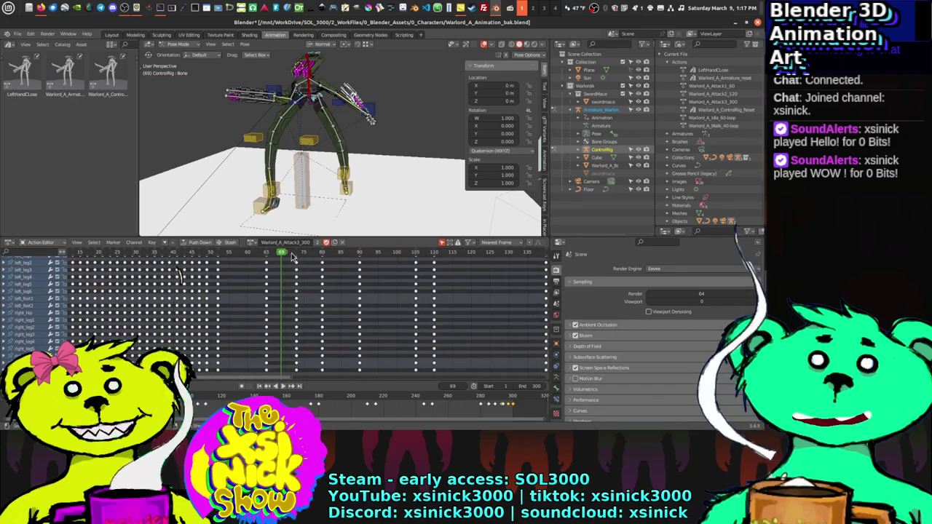
drag(293, 256, 482, 256)
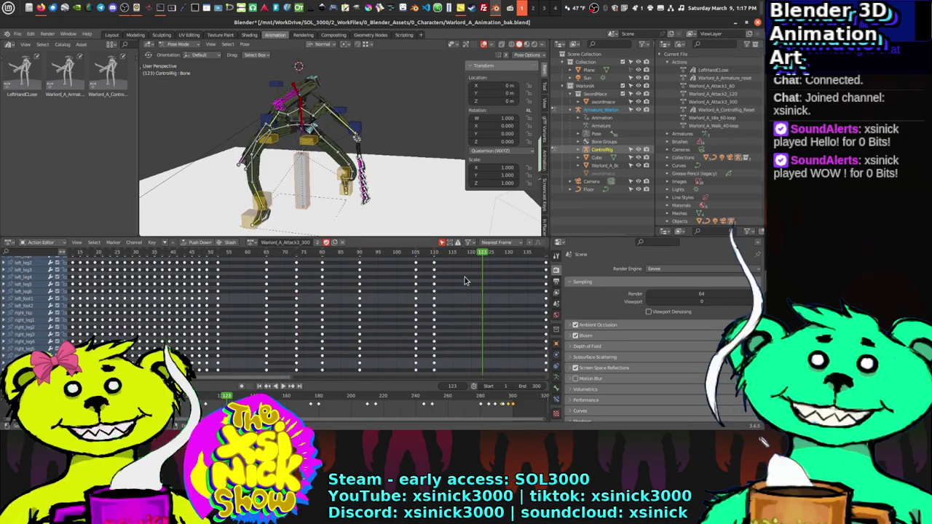
middle_drag(465, 281, 329, 281)
key(space)
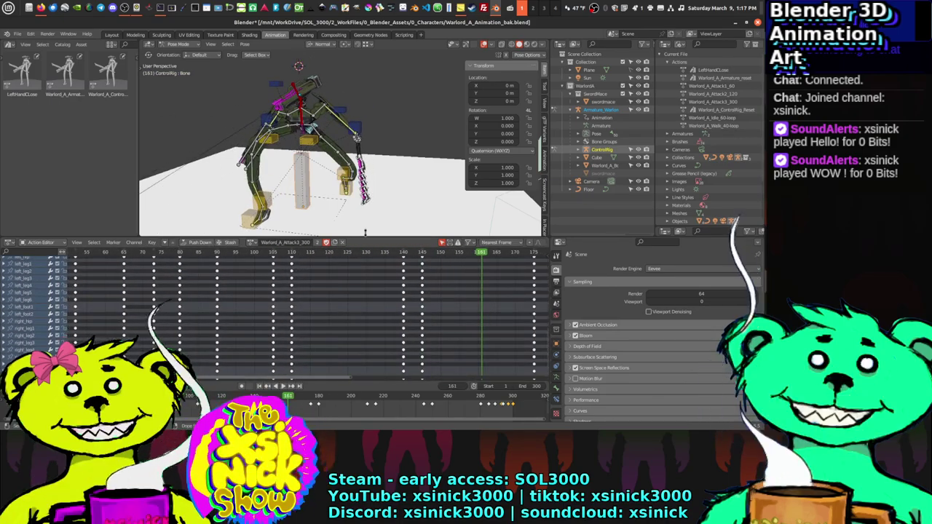
middle_drag(365, 233, 335, 211)
middle_drag(469, 311, 332, 298)
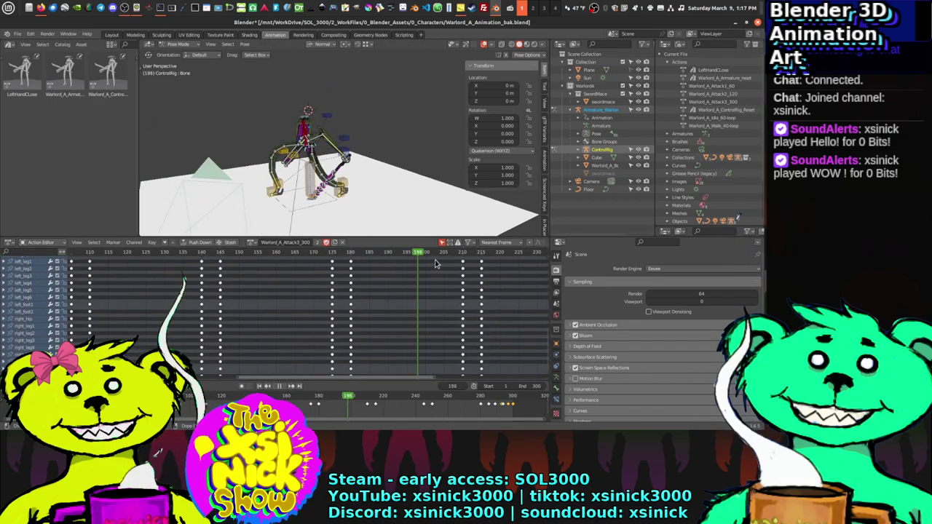
key(space)
middle_drag(415, 275, 285, 282)
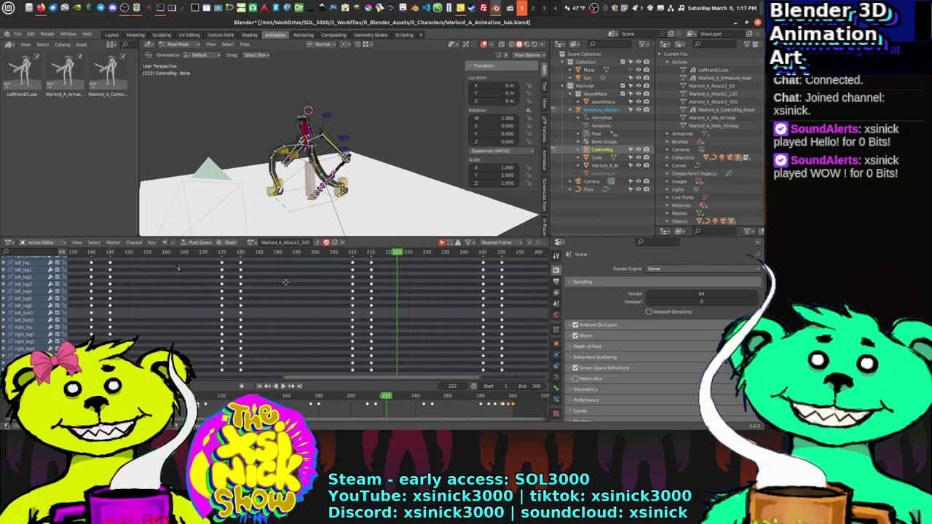
key(space)
key(space)
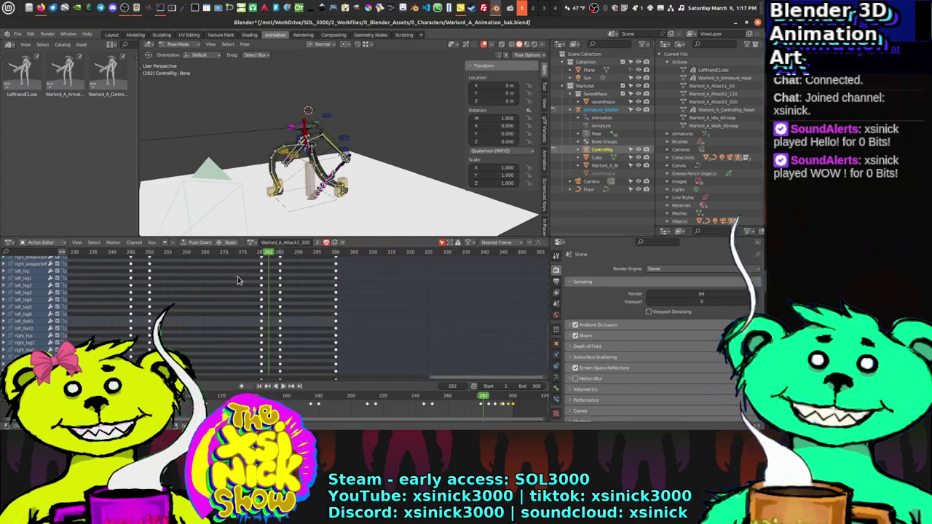
key(space)
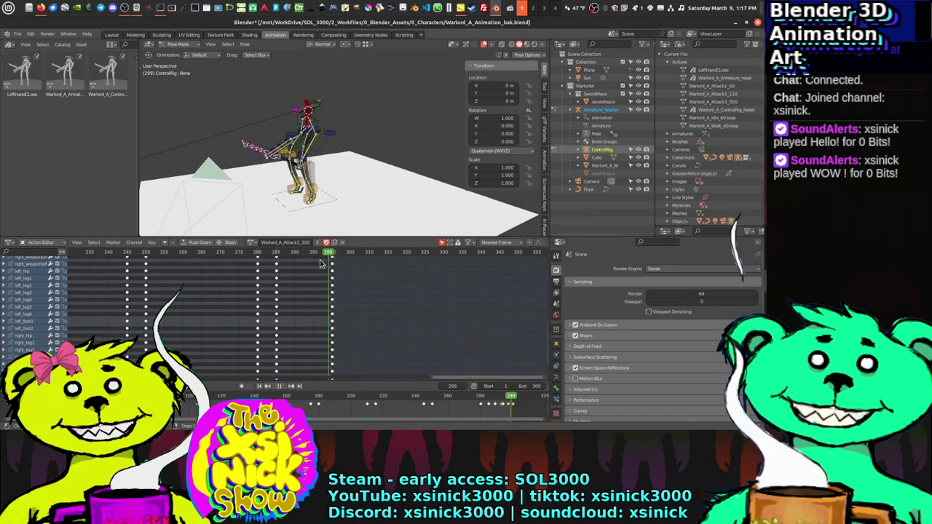
drag(320, 263, 270, 266)
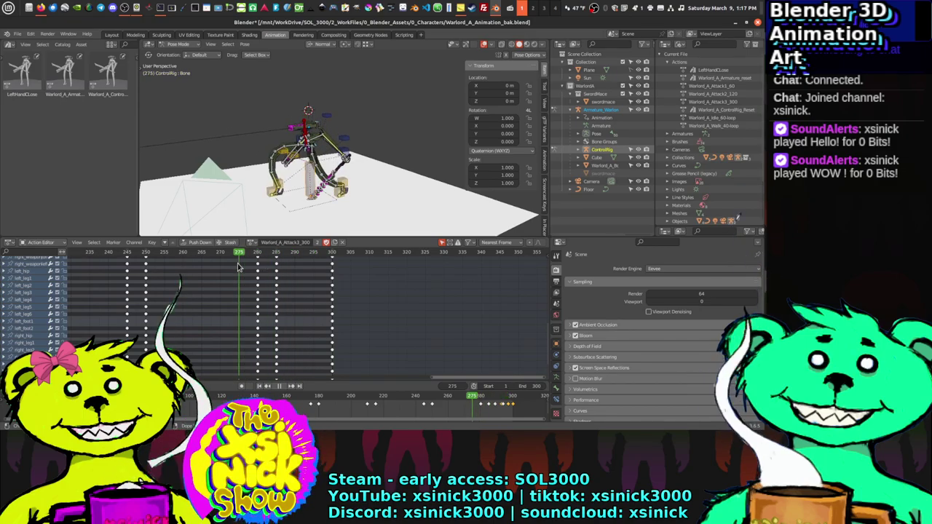
click(260, 268)
middle_drag(313, 175, 297, 235)
scroll(326, 188, up, 5)
middle_drag(292, 168, 287, 152)
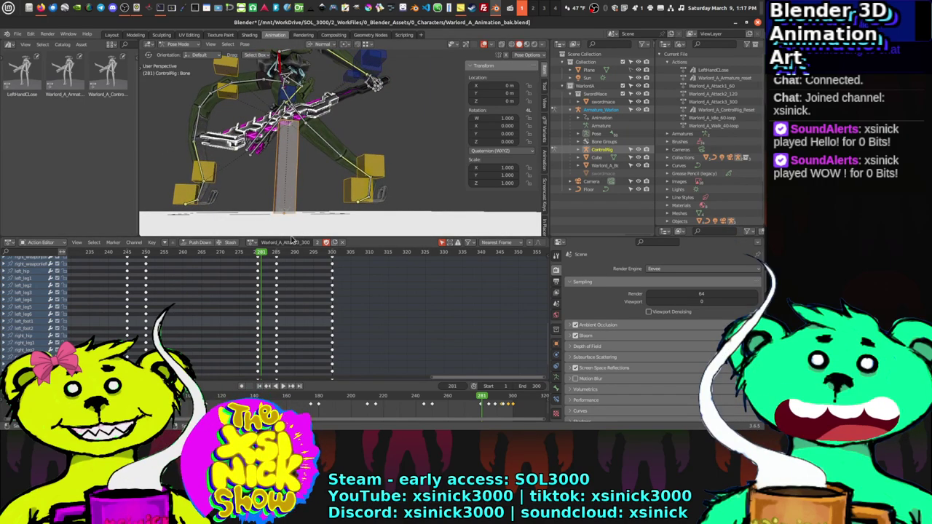
click(245, 253)
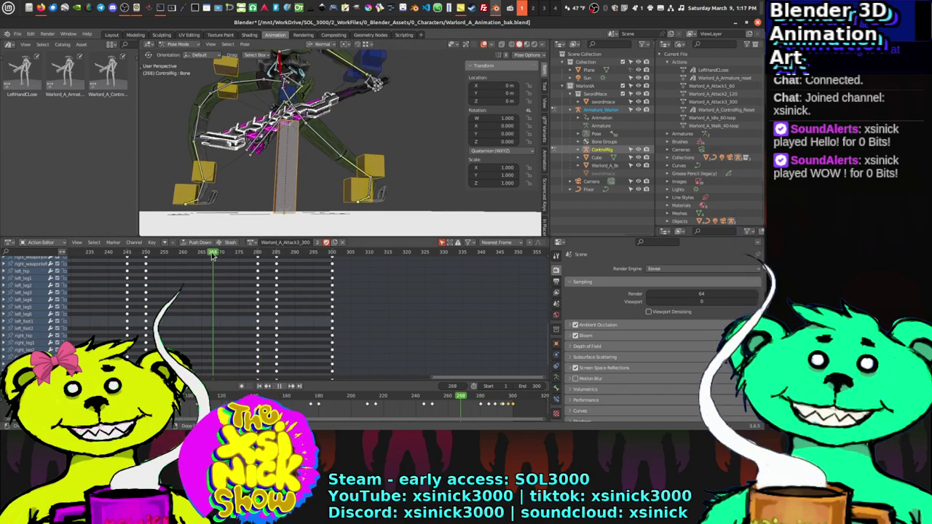
drag(250, 254, 127, 252)
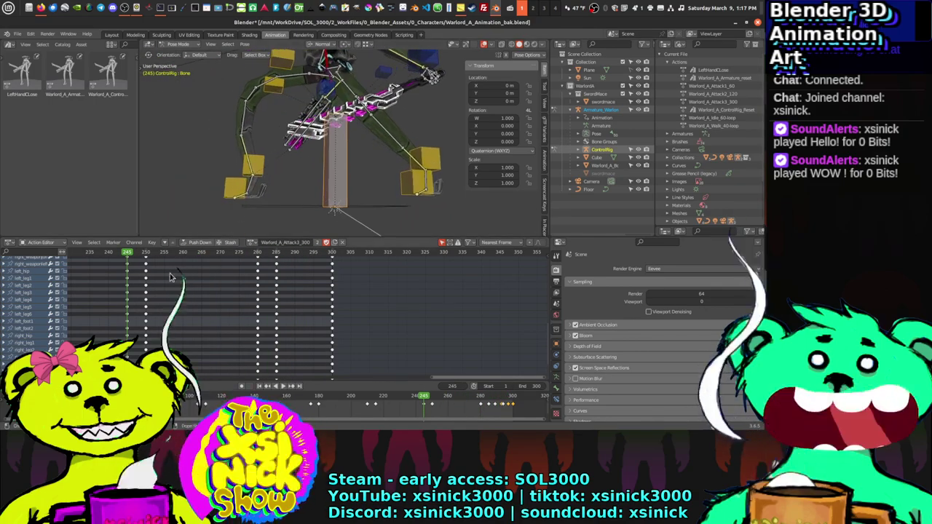
middle_drag(127, 253, 193, 259)
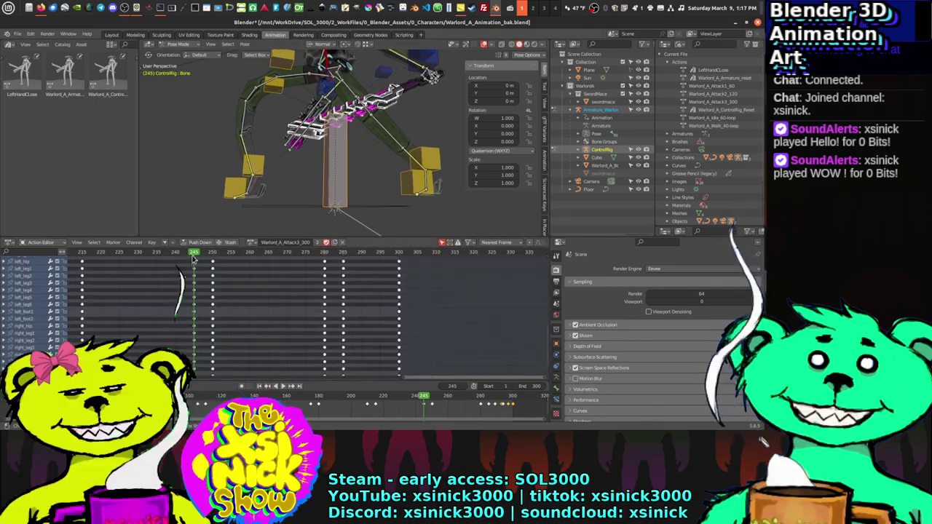
click(82, 258)
scroll(296, 178, down, 6)
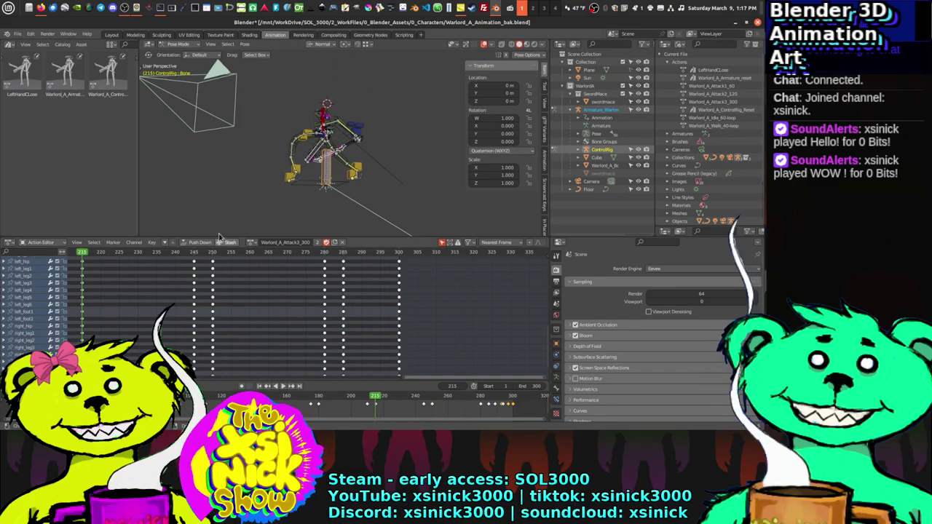
middle_drag(133, 273, 309, 294)
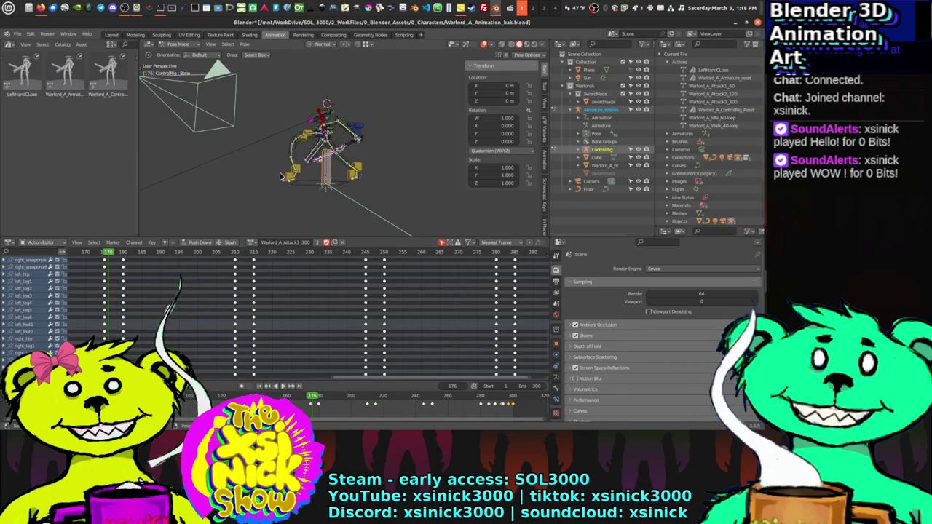
middle_drag(302, 185, 326, 204)
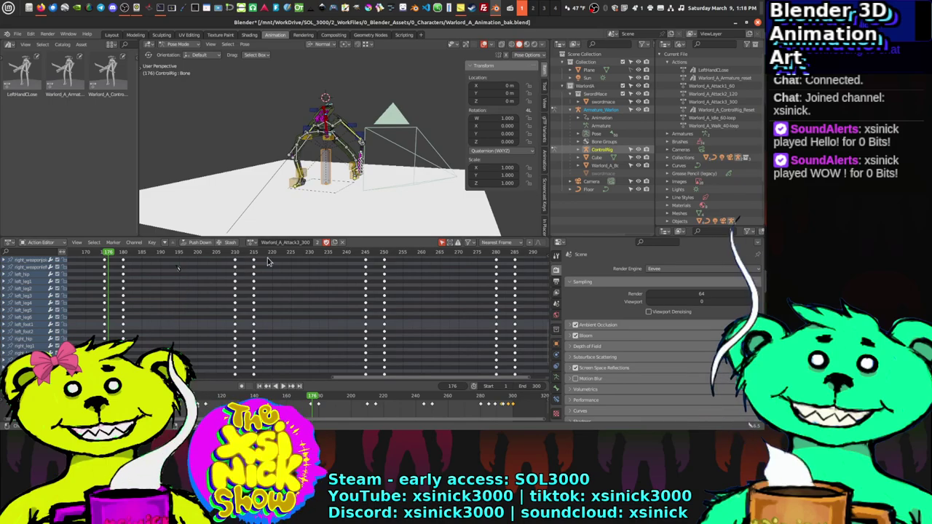
middle_drag(121, 325, 286, 327)
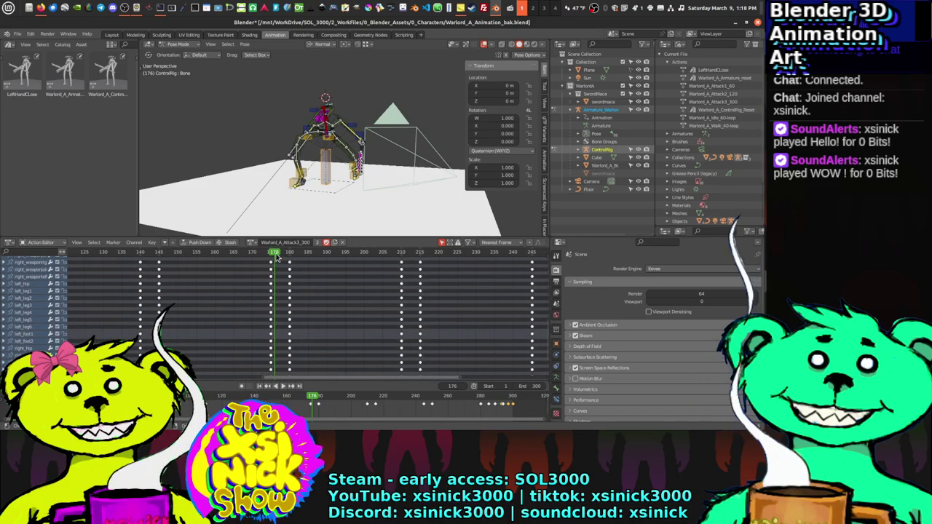
drag(276, 256, 224, 255)
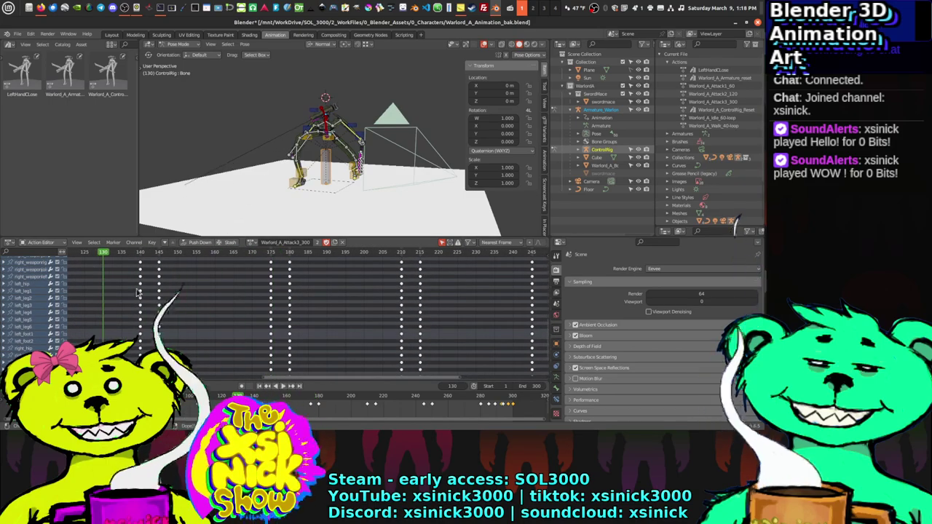
middle_drag(139, 292, 354, 290)
drag(300, 251, 121, 254)
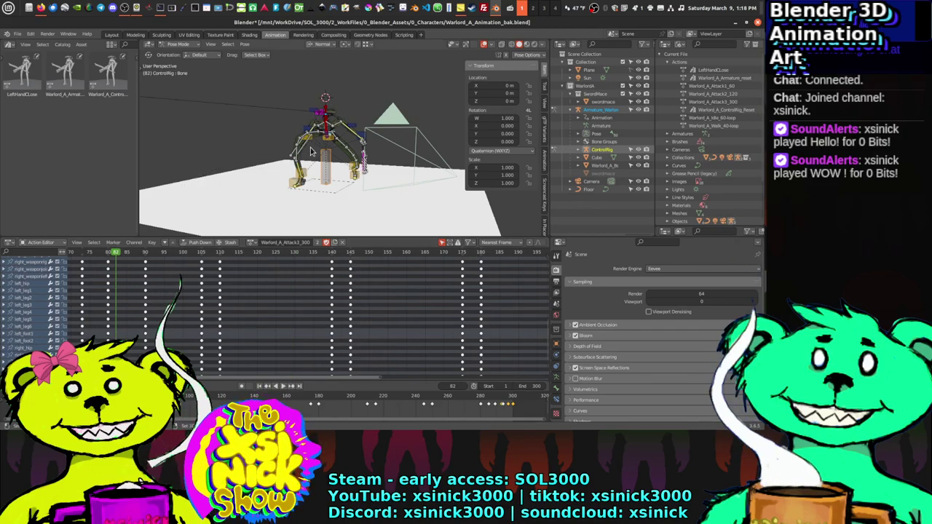
middle_drag(311, 151, 331, 132)
middle_drag(218, 286, 307, 283)
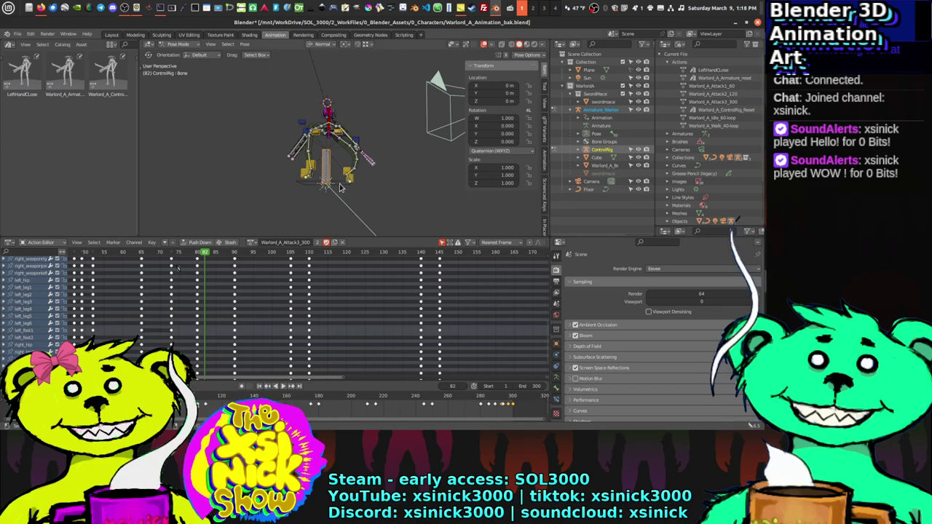
middle_drag(339, 187, 285, 193)
scroll(320, 156, up, 5)
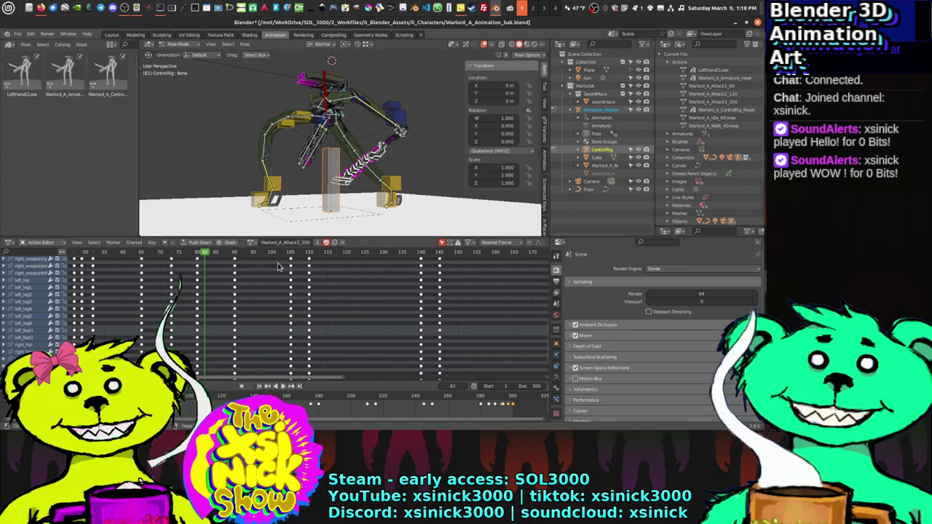
drag(205, 253, 149, 253)
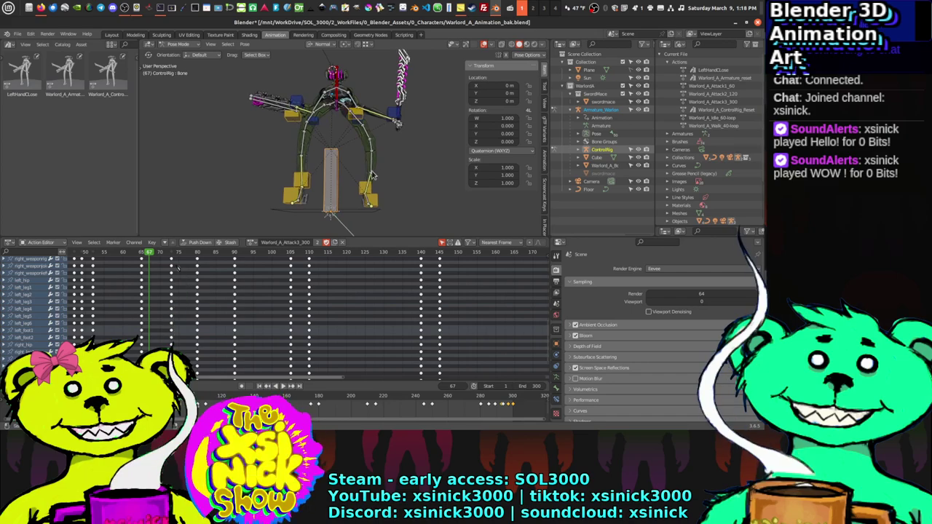
middle_drag(334, 188, 340, 203)
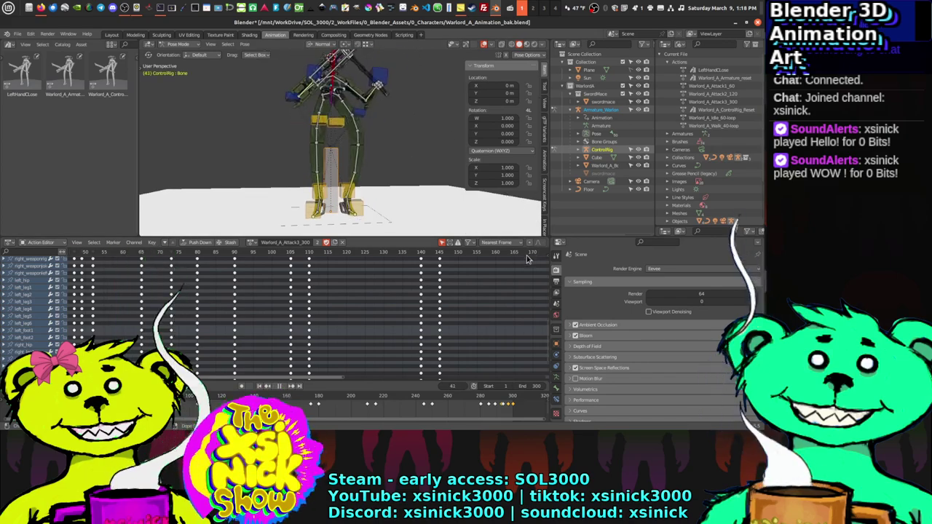
middle_drag(408, 182, 387, 172)
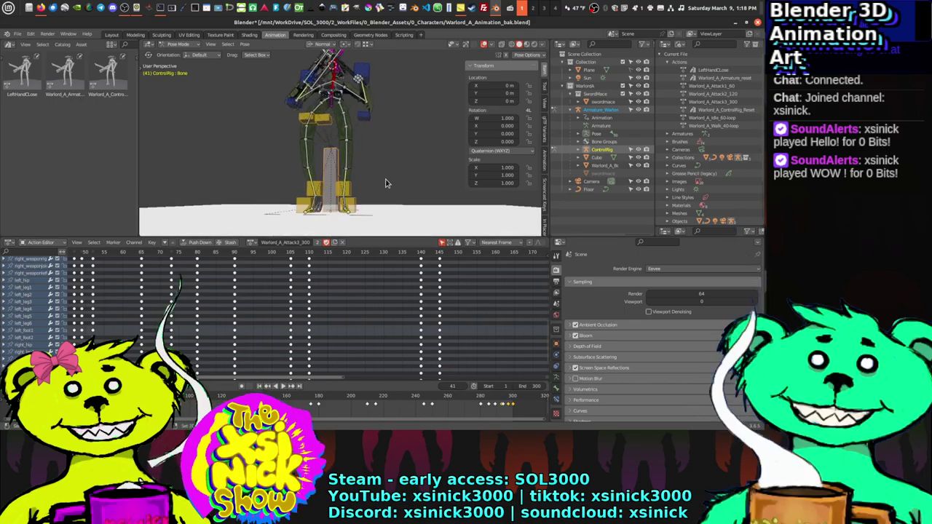
key(space)
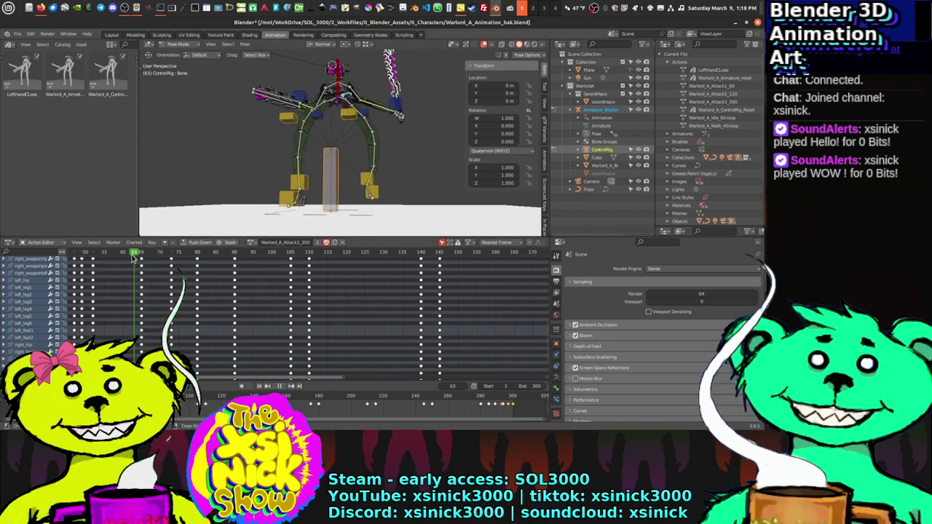
drag(149, 258, 201, 262)
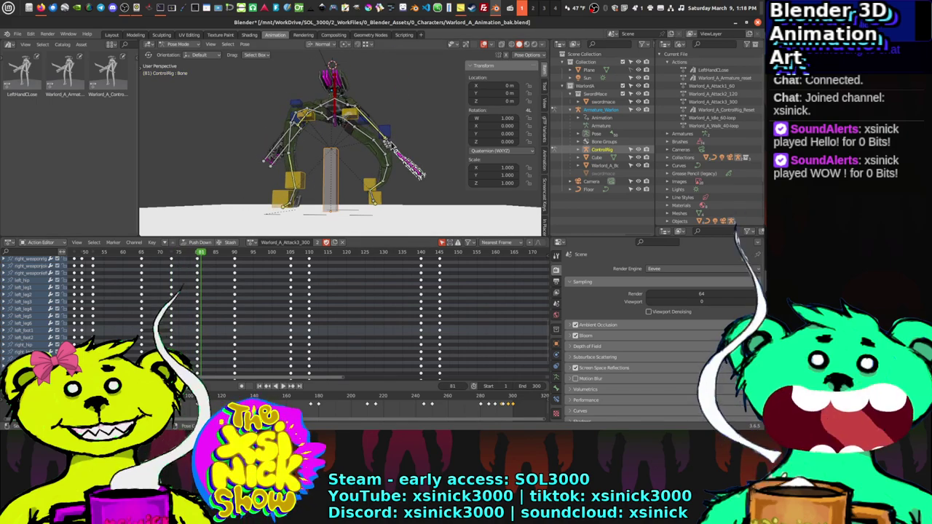
key(shift+Left)
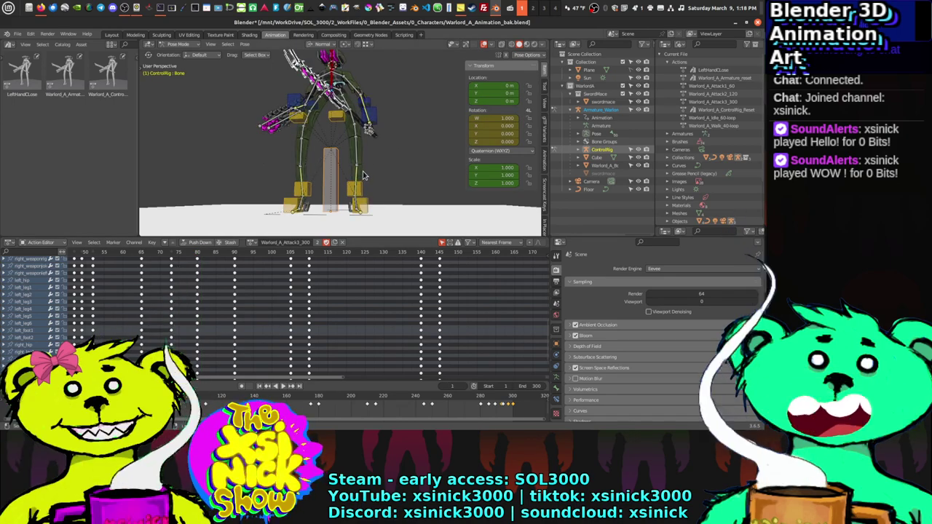
Step: Scrub the timeline to frame 177 with frames 95–215 in view
click(291, 252)
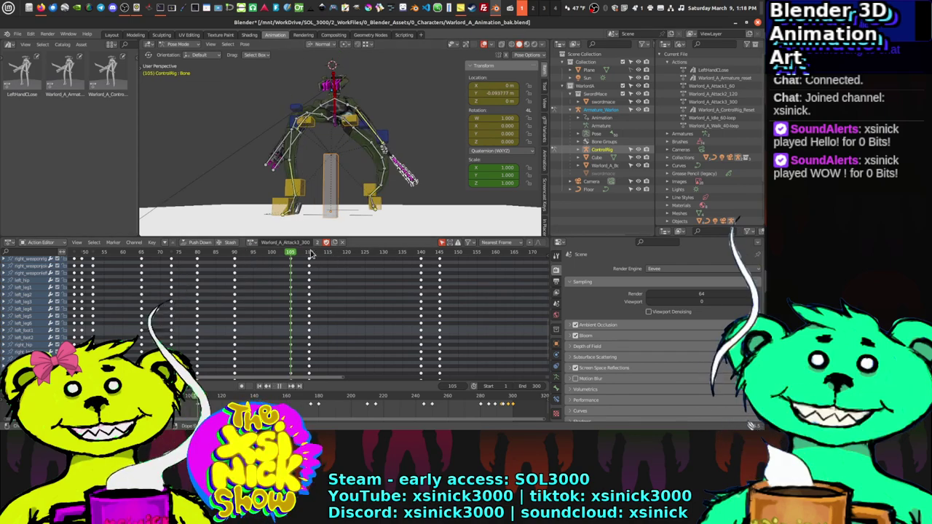
drag(366, 259, 326, 276)
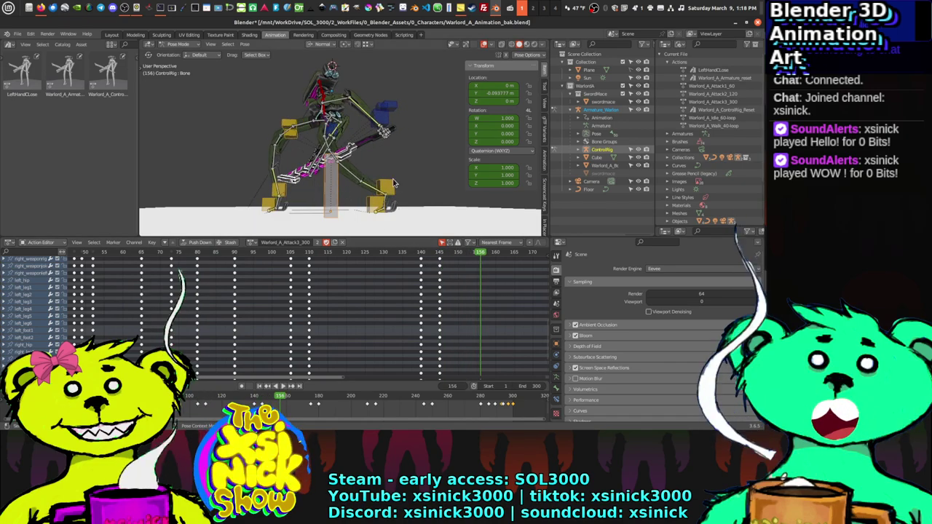
middle_drag(393, 183, 357, 195)
middle_drag(513, 248, 347, 250)
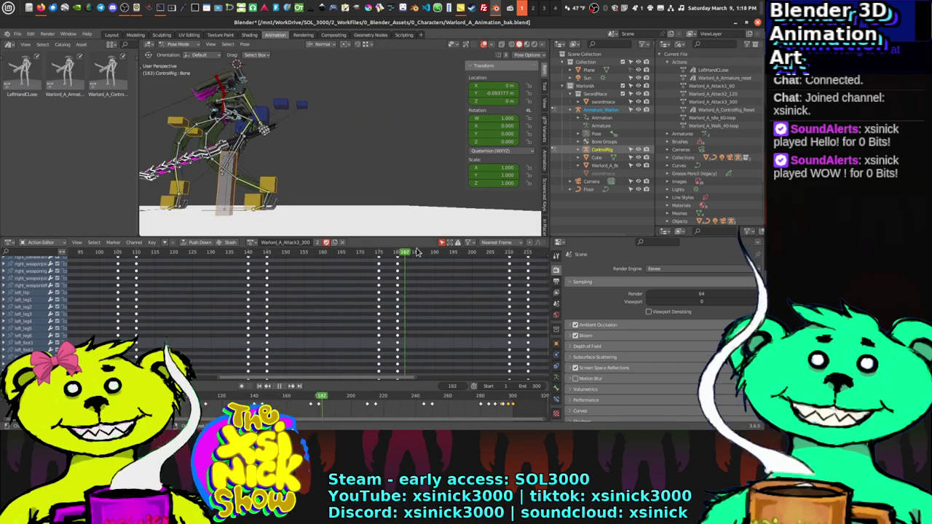
drag(418, 252, 368, 256)
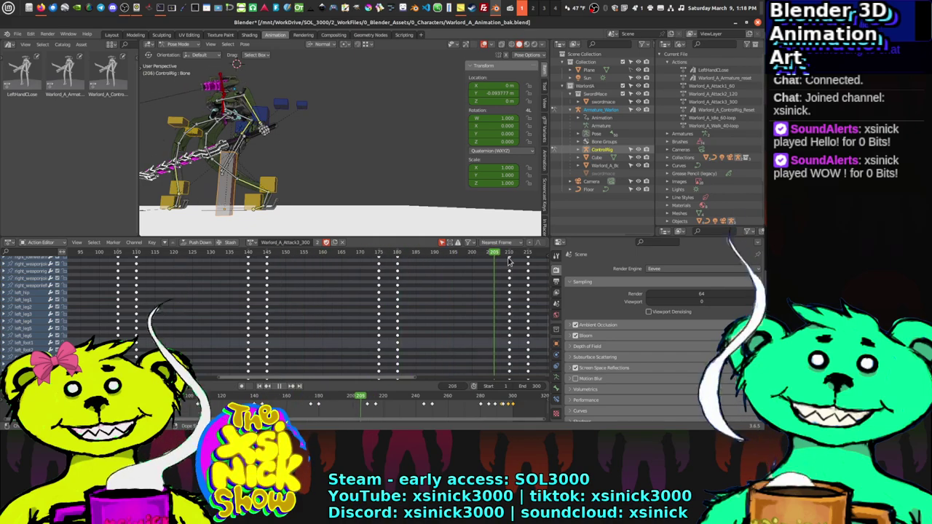
middle_drag(339, 148, 333, 166)
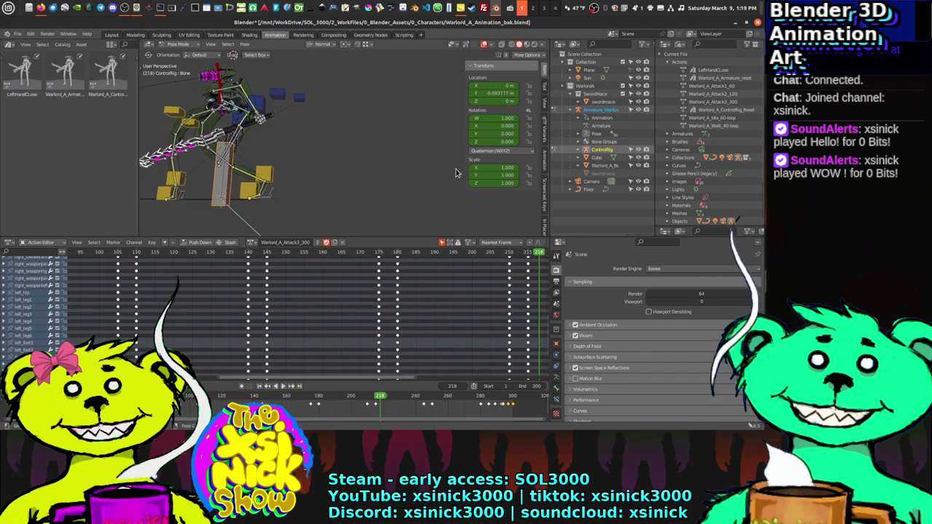
Step: Clear the bone's Scale keyframes, play the animation in reverse, and open the Rotation keyframe menu
right_click(482, 167)
click(477, 169)
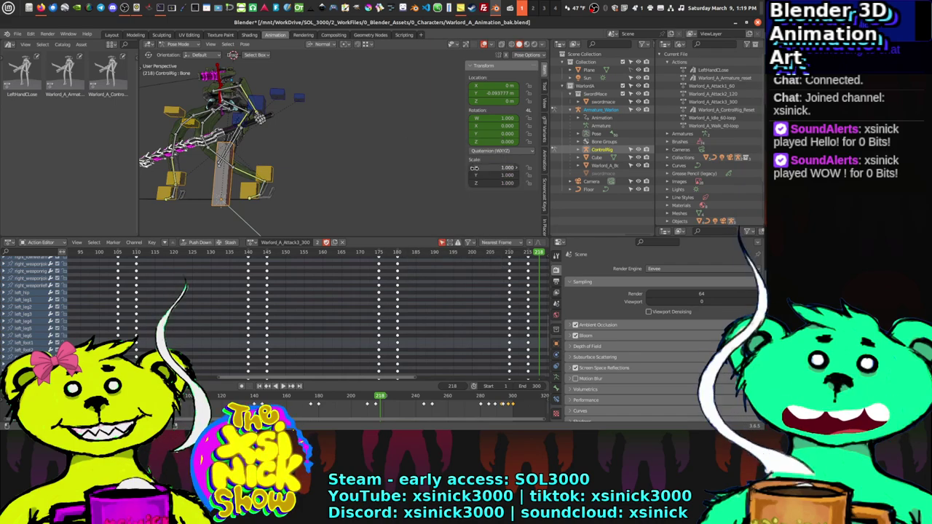
key(shift+ctrl+space)
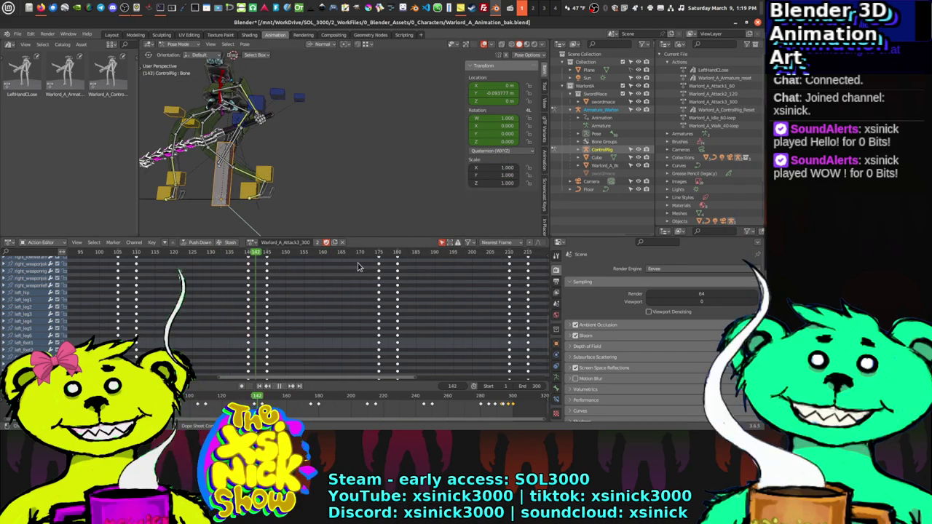
scroll(384, 181, down, 4)
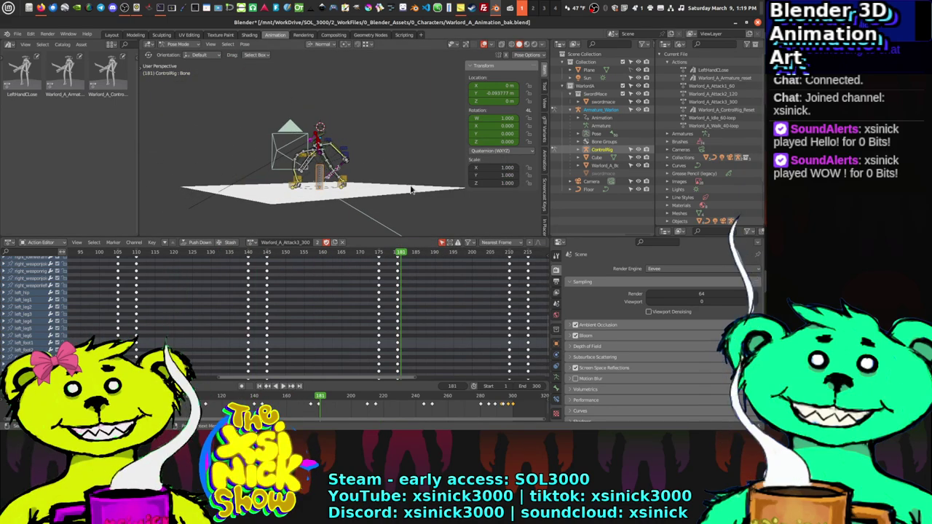
right_click(484, 119)
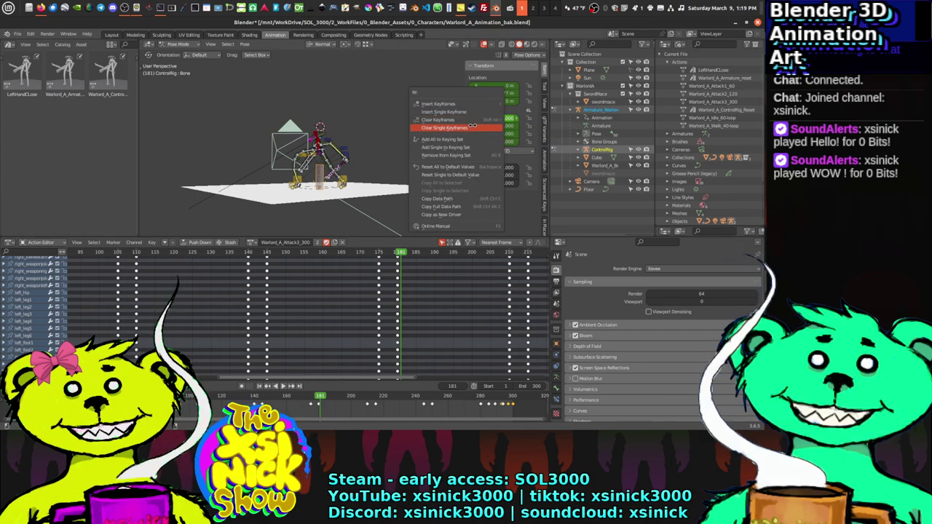
Step: Clear the bone's rotation keyframes, play the Warlord attack action, then rewind to frame 3
click(475, 118)
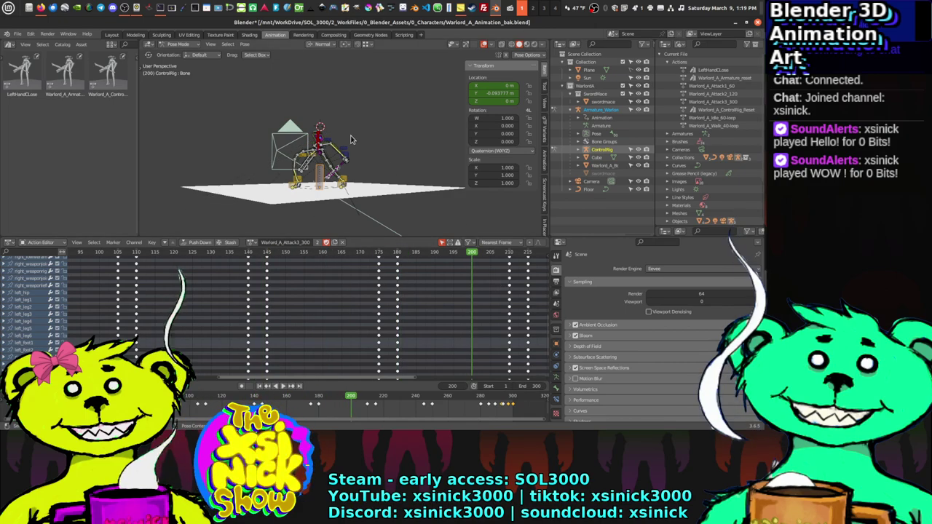
scroll(350, 139, up, 5)
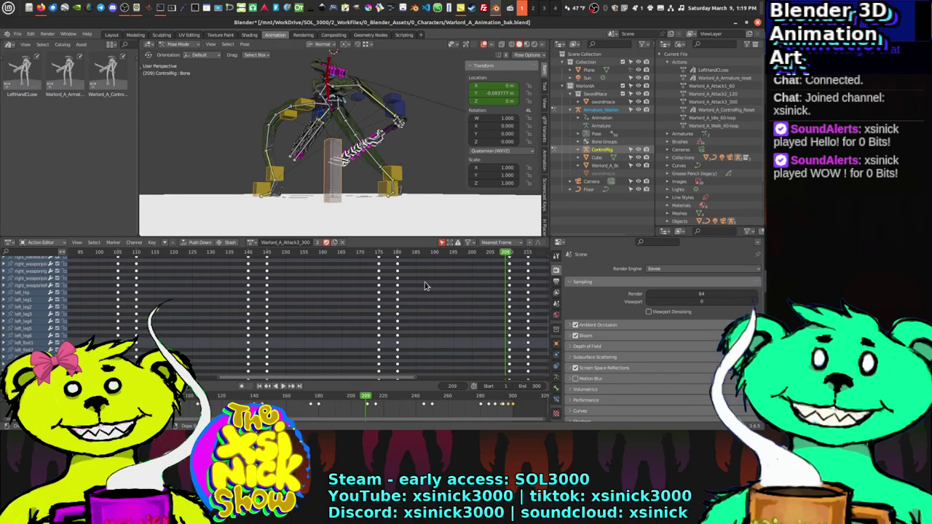
scroll(379, 290, down, 5)
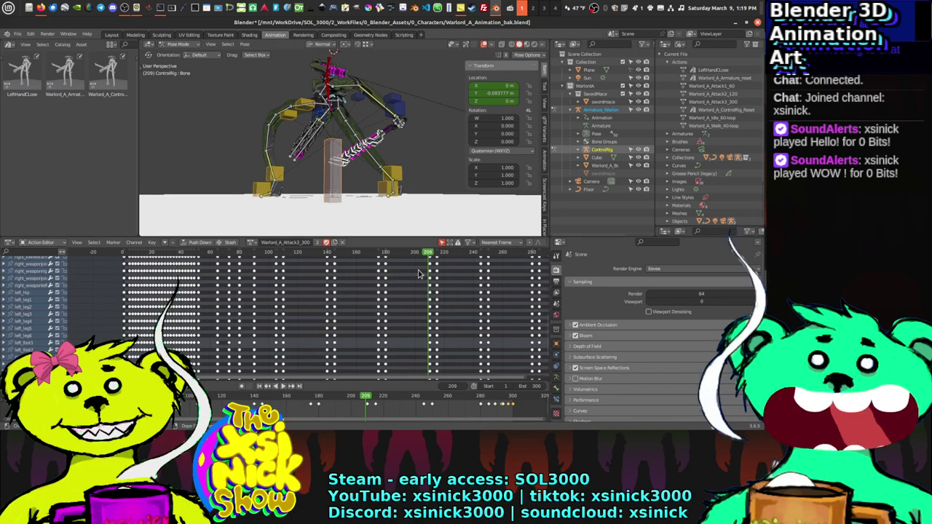
key(Home)
key(space)
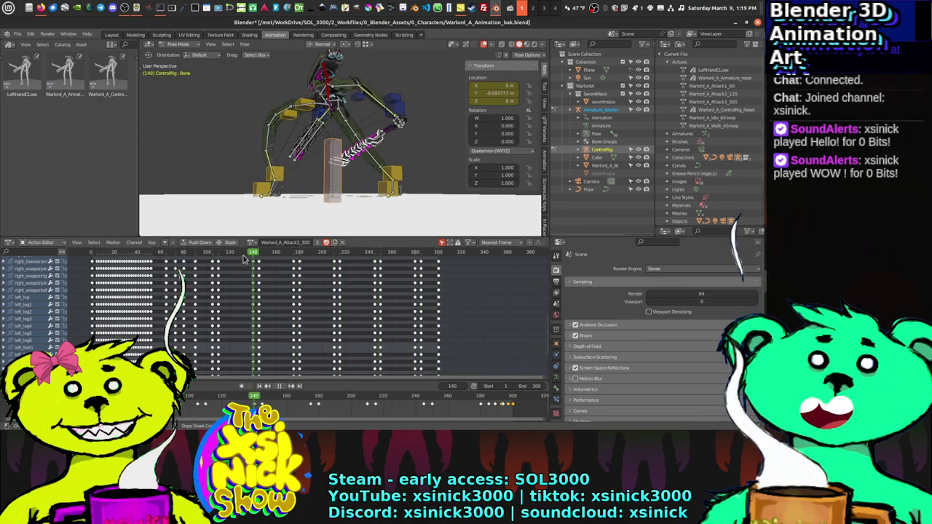
key(shift+ctrl+space)
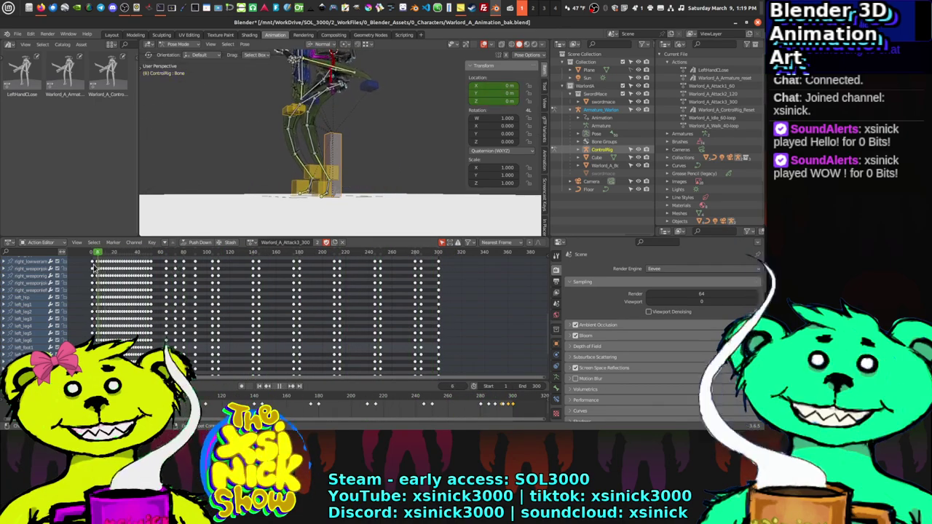
Step: Save the backup file with Ctrl+S, then save over Warlord_A_Animation.blend
click(17, 34)
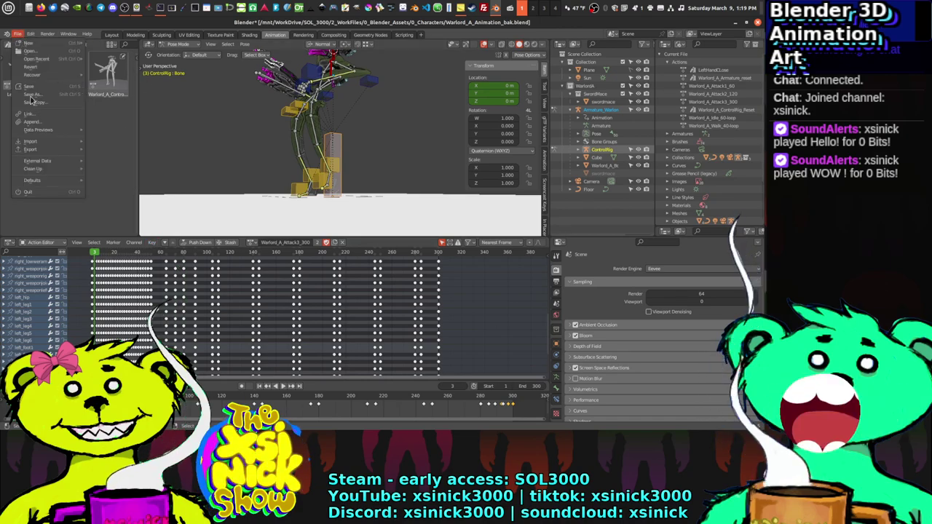
key(ctrl+s)
click(17, 34)
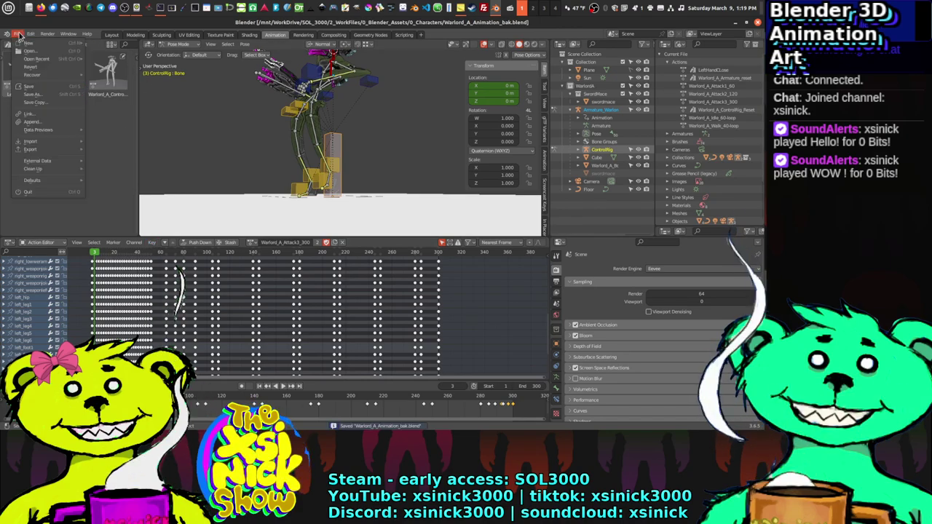
click(33, 95)
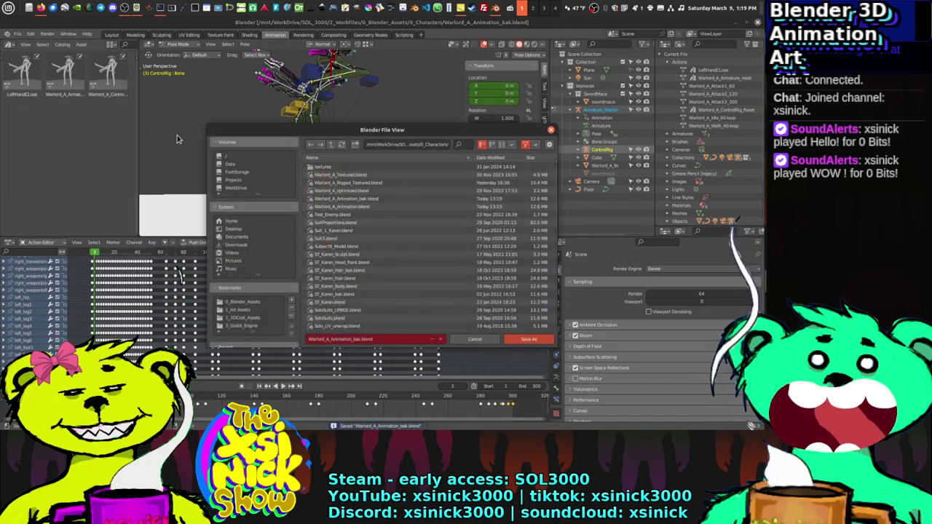
click(342, 208)
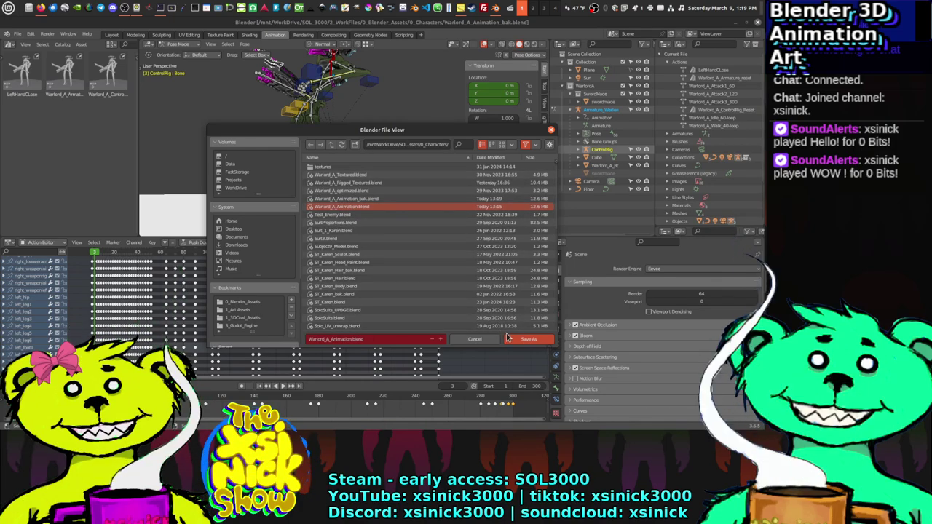
click(529, 339)
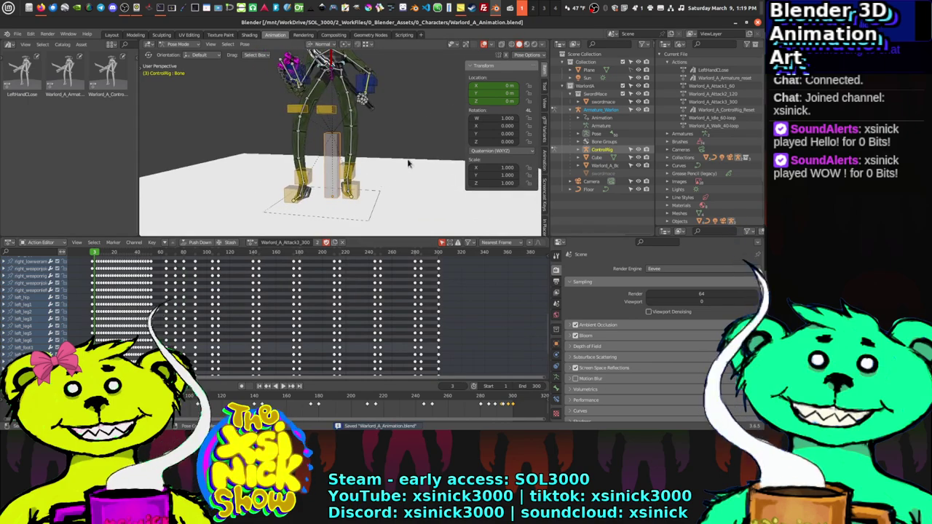
Step: Stop playback and bring up the Firefox Gumroad page for SJ Selection Set
key(space)
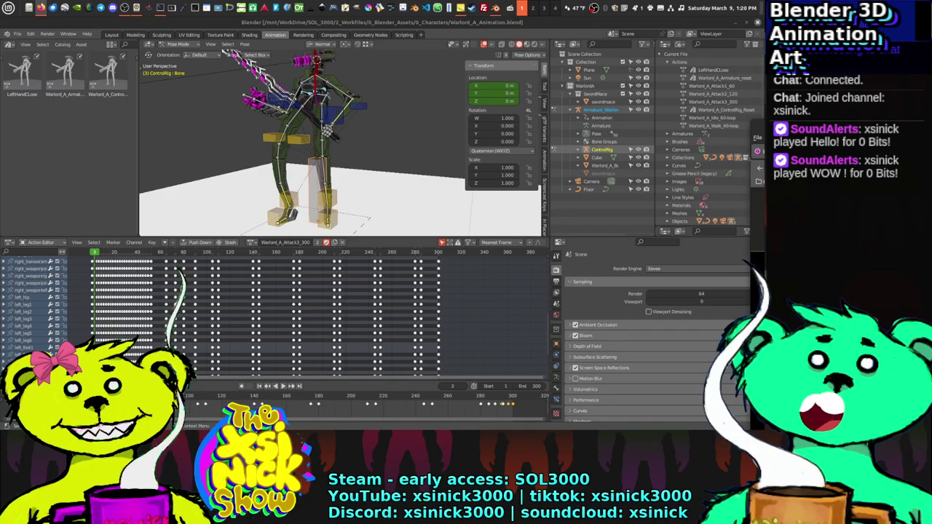
key(alt+Tab)
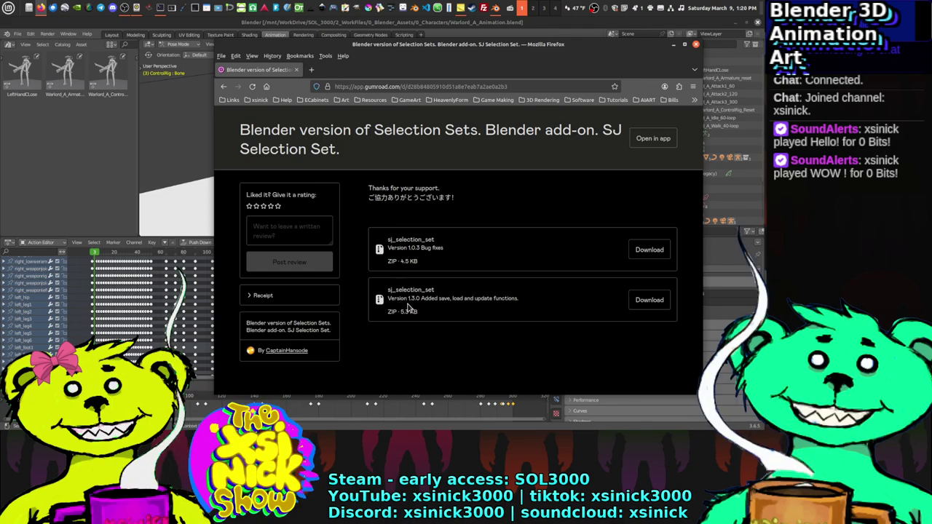
Step: Download the 1.3.0 sj_selection_set.zip and show it in the Downloads folder
click(642, 309)
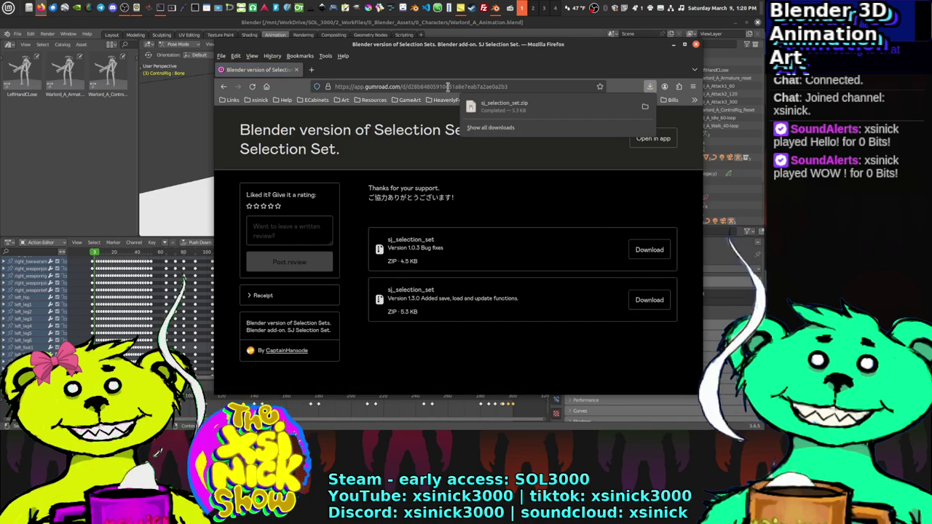
click(645, 109)
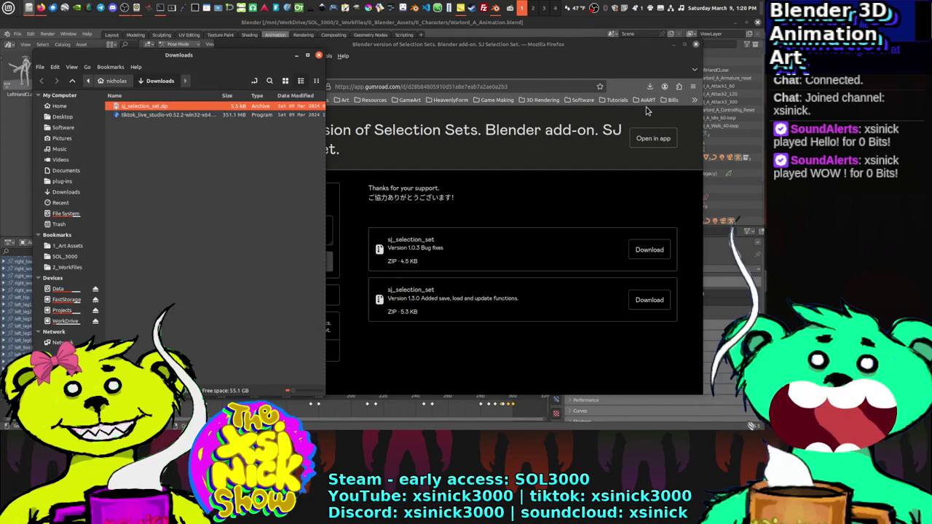
Step: Cut sj_selection_set.zip from the Downloads folder
click(141, 192)
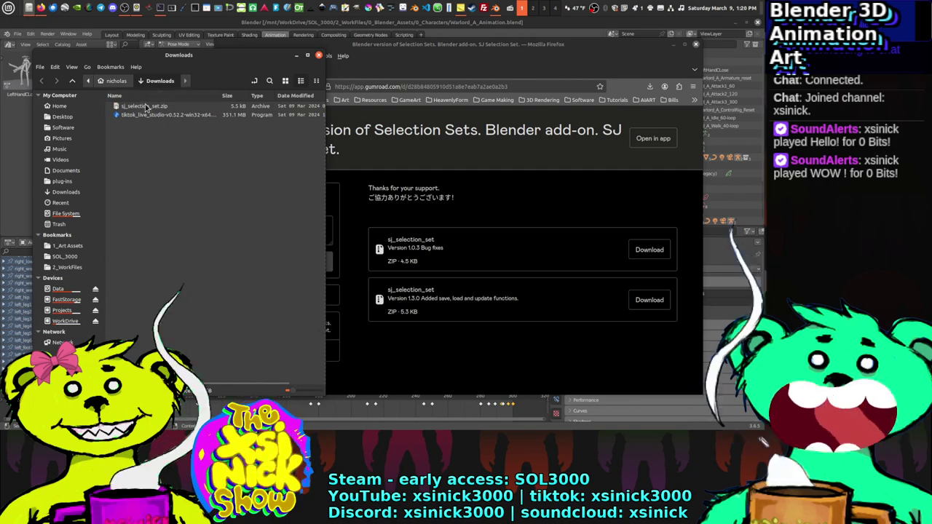
click(145, 107)
right_click(146, 106)
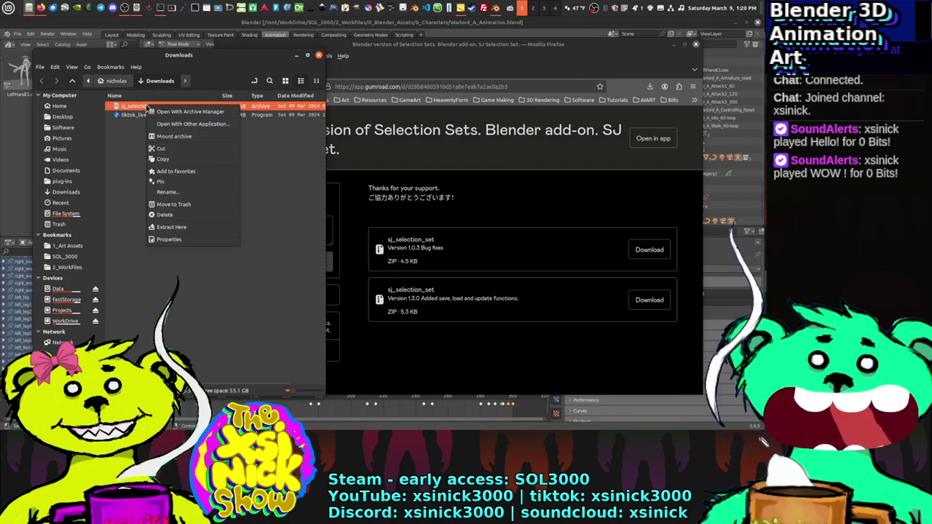
click(163, 159)
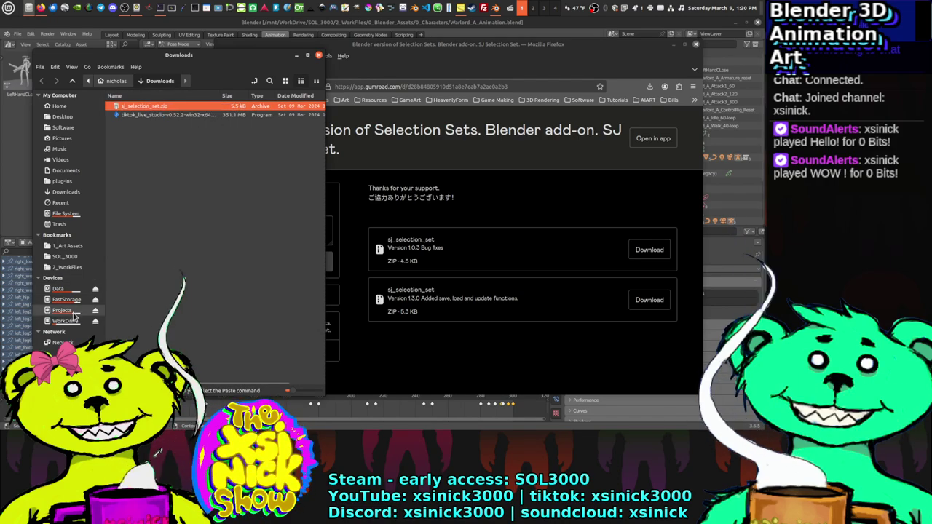
right_click(142, 107)
click(147, 153)
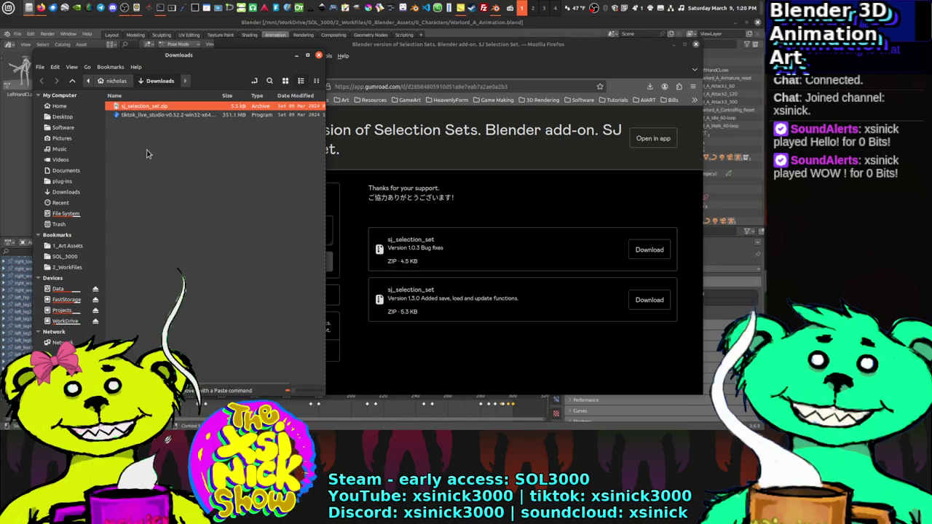
Step: Paste the zip into Projects/2_Software/Linux/Blender/addons/4.0 and close the browser window
click(61, 310)
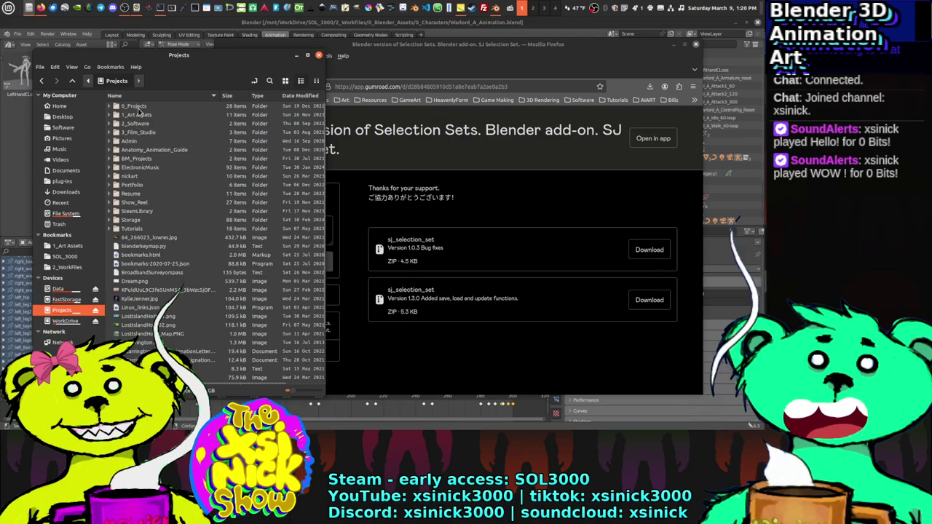
double_click(139, 123)
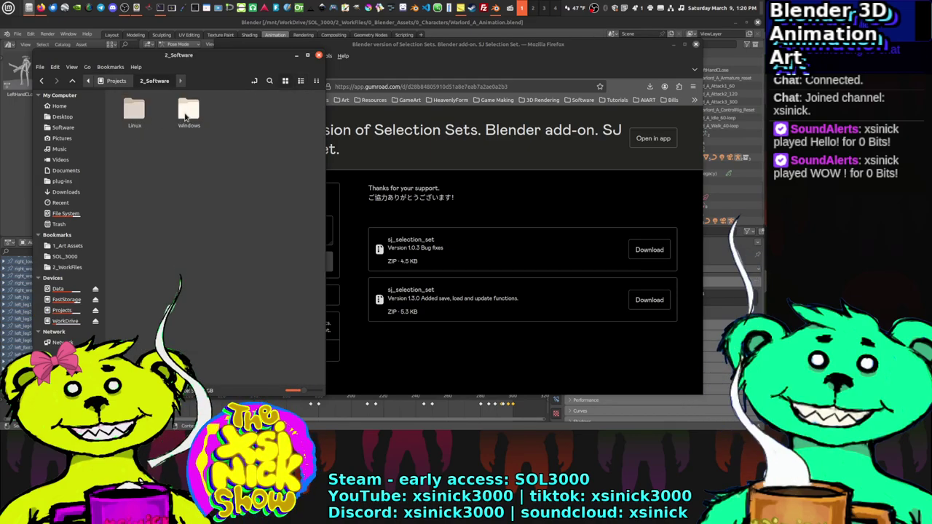
double_click(135, 116)
double_click(134, 124)
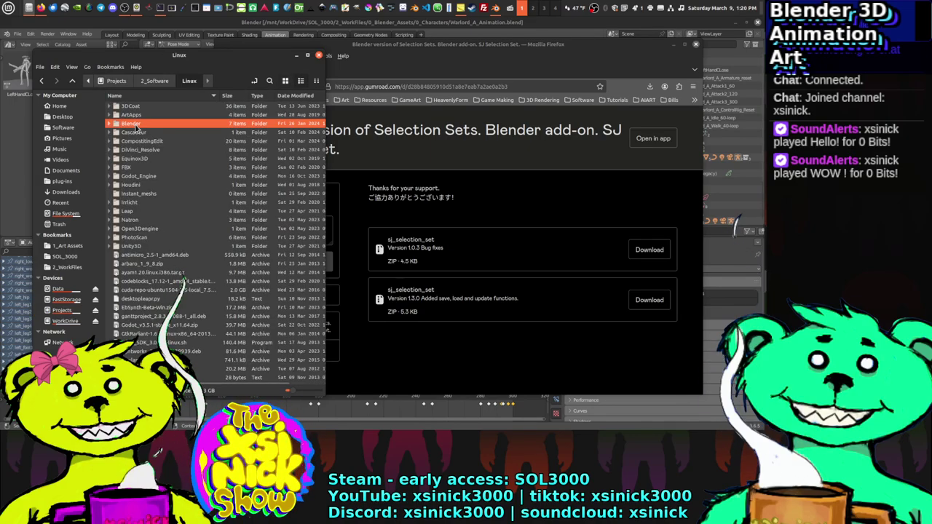
double_click(134, 118)
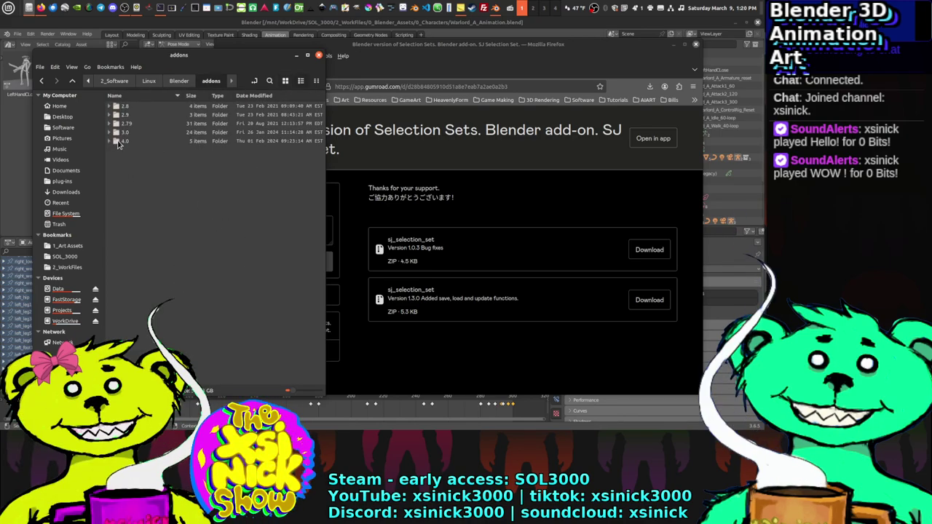
double_click(121, 140)
right_click(175, 239)
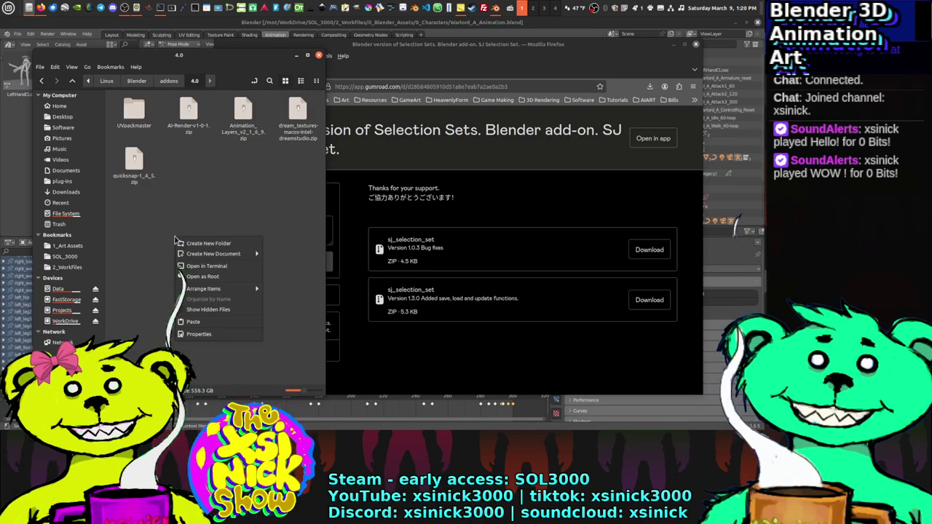
click(195, 321)
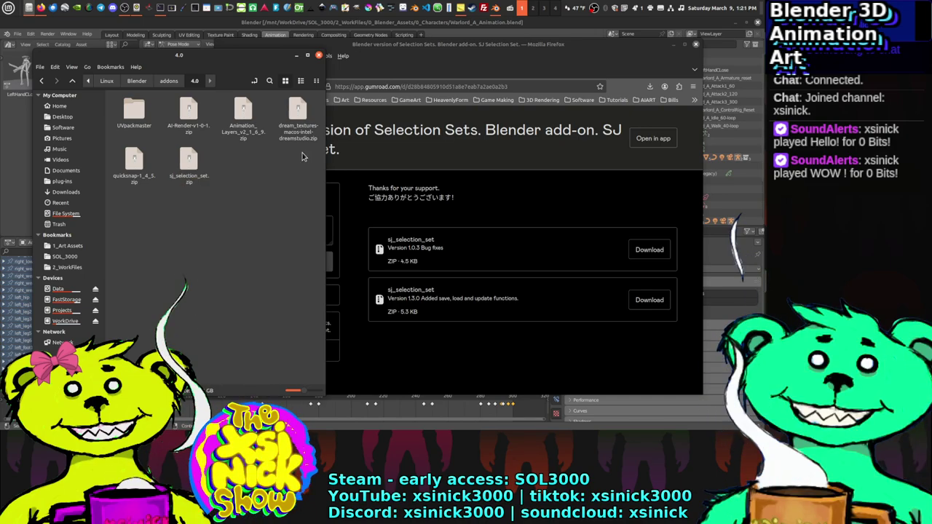
click(441, 173)
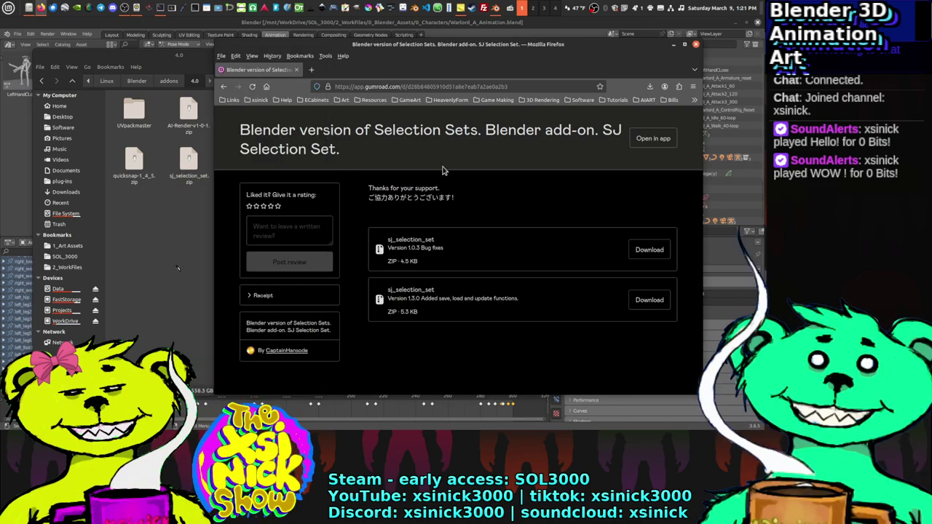
click(695, 43)
Step: Move the file manager aside, switch to Layout, and save Warlord_A_Animation.blend
drag(241, 55, 619, 49)
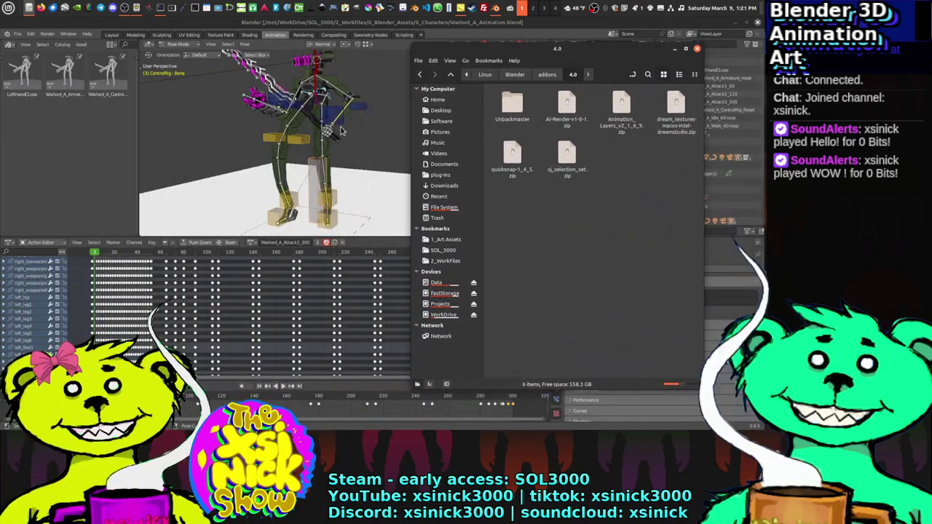
click(113, 35)
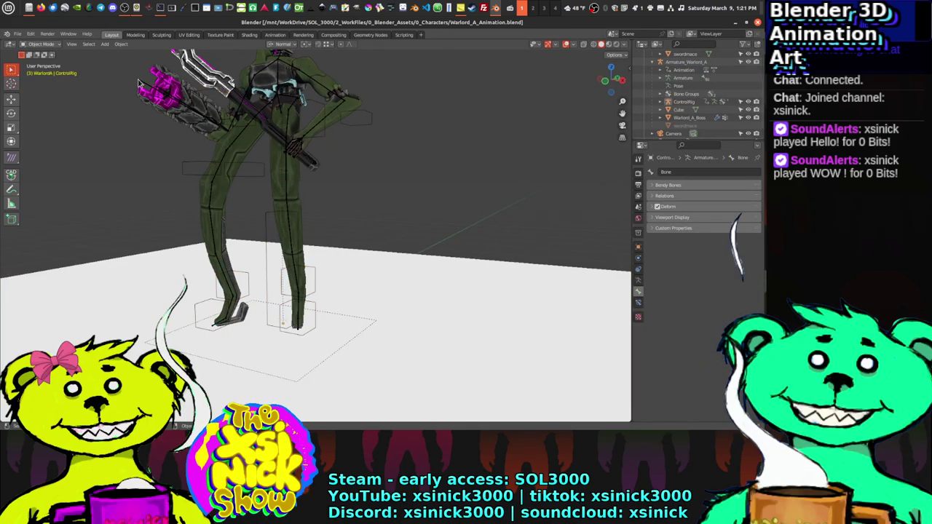
click(17, 34)
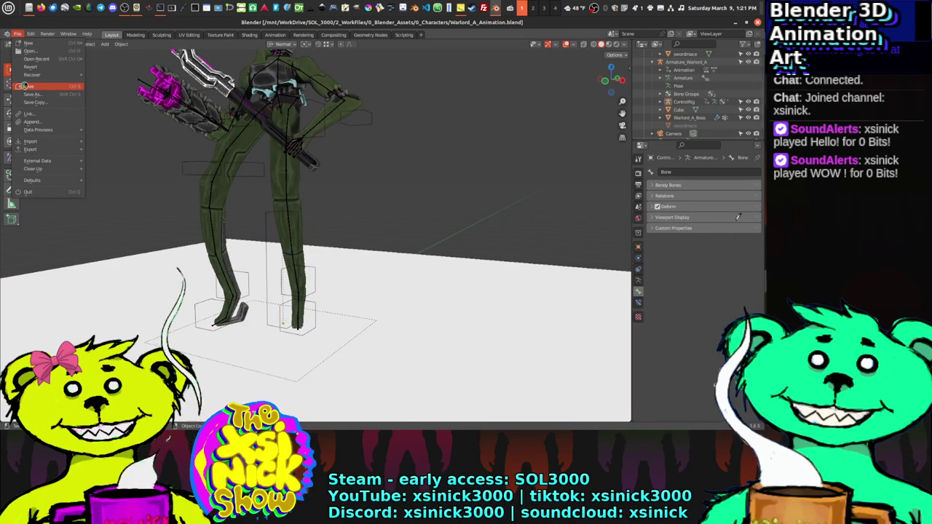
click(27, 87)
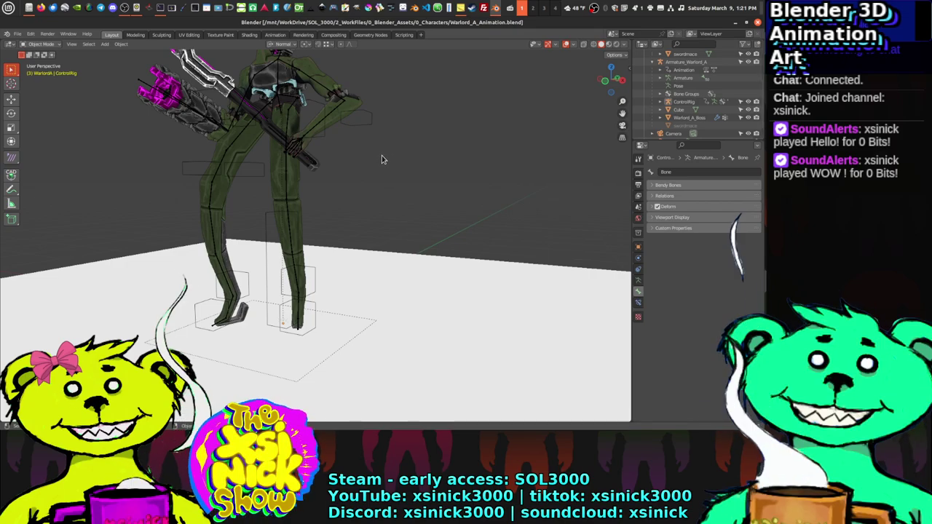
middle_drag(358, 176, 423, 204)
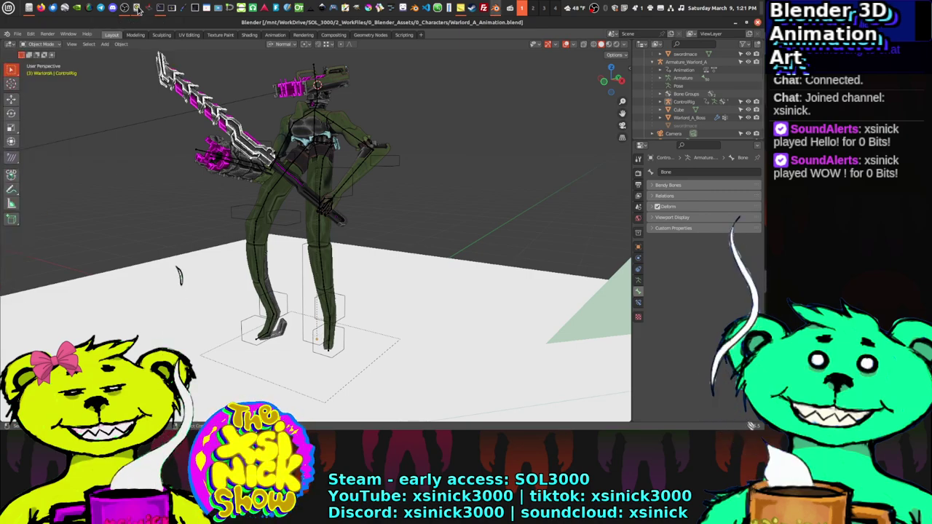
Step: Bring the file manager back and return to the addons 4.0 folder
click(32, 9)
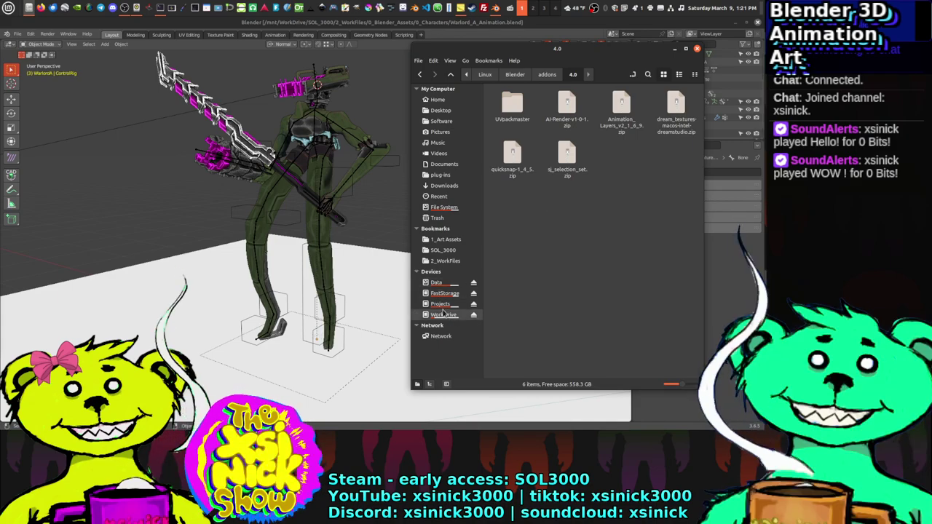
click(444, 185)
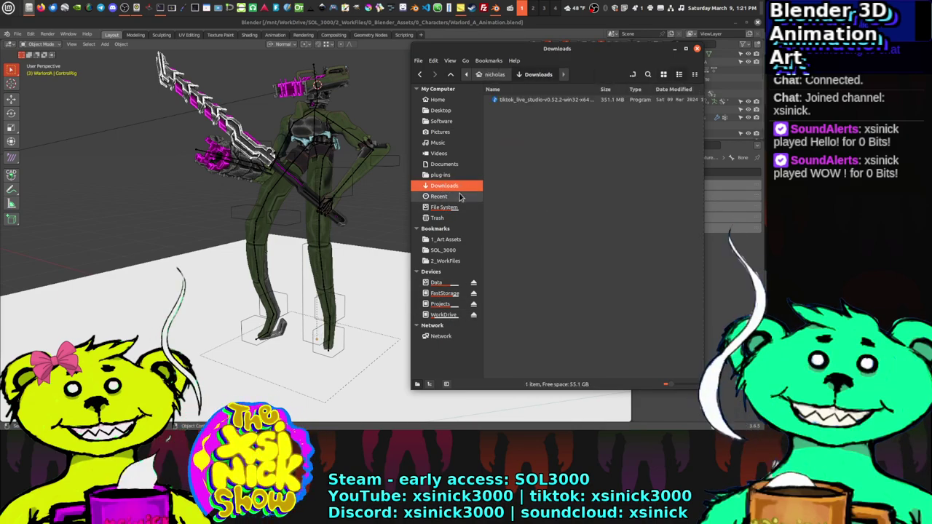
right_click(543, 144)
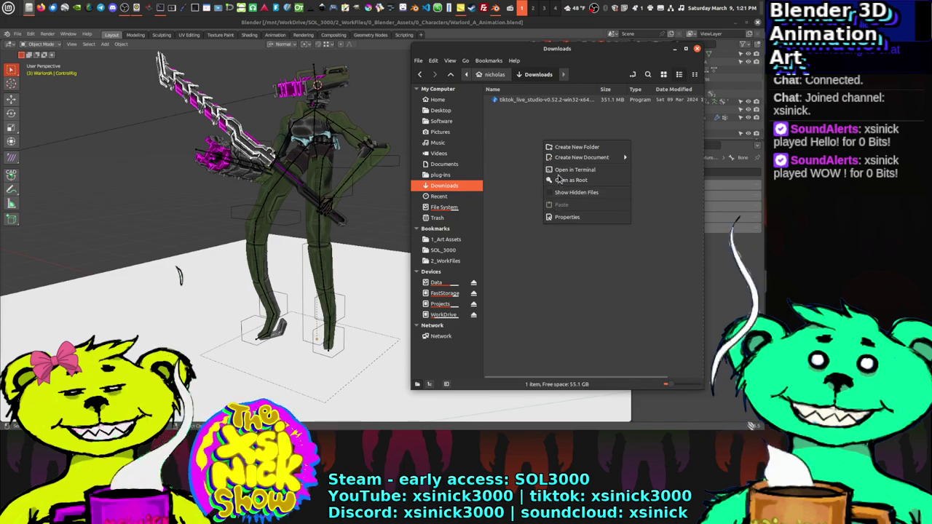
click(520, 172)
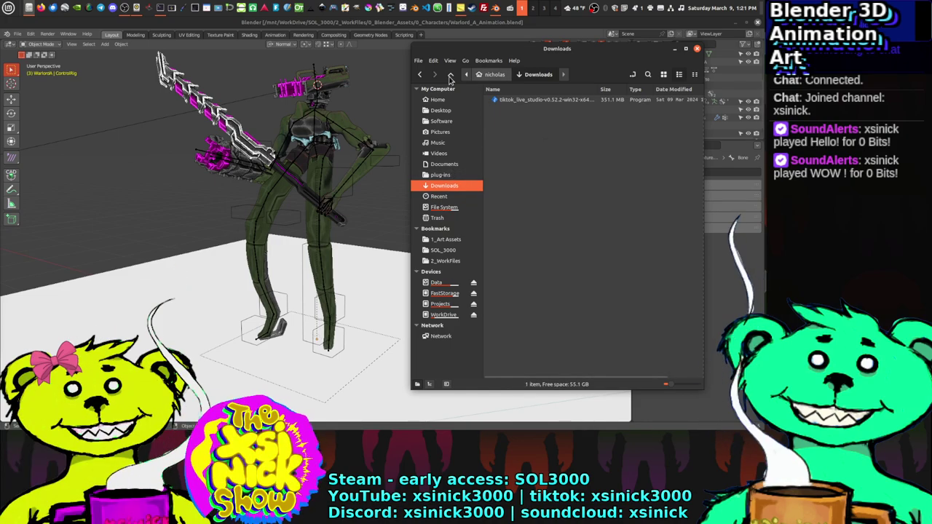
click(423, 76)
Step: Copy the addons 4.0 folder path and close the file manager
key(ctrl+l)
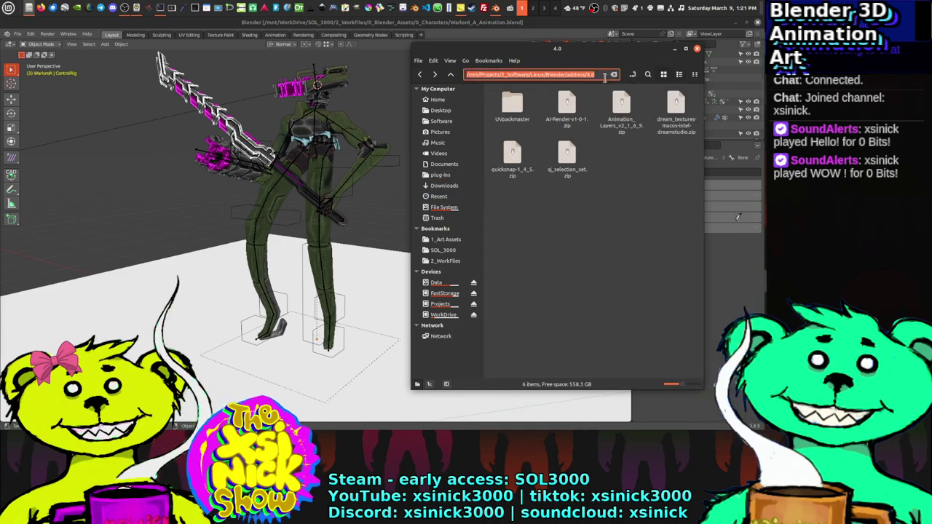
right_click(577, 75)
click(594, 96)
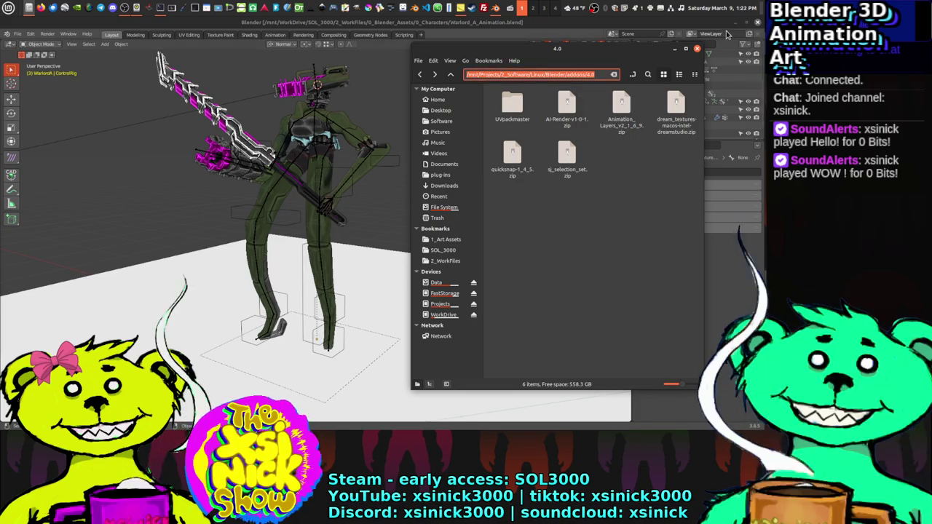
click(696, 49)
Step: In Preferences > Add-ons, try installing from the pasted addons 4.0 path in the file-name field
click(30, 34)
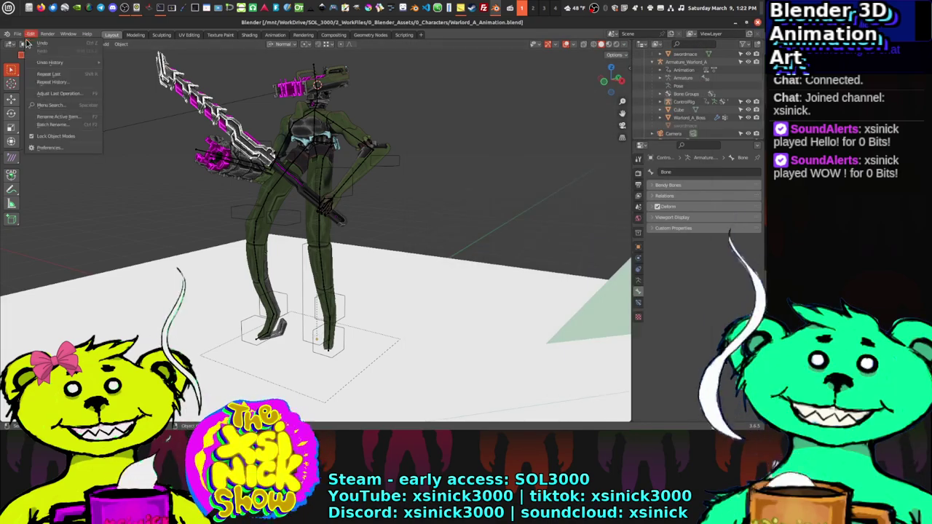
click(46, 150)
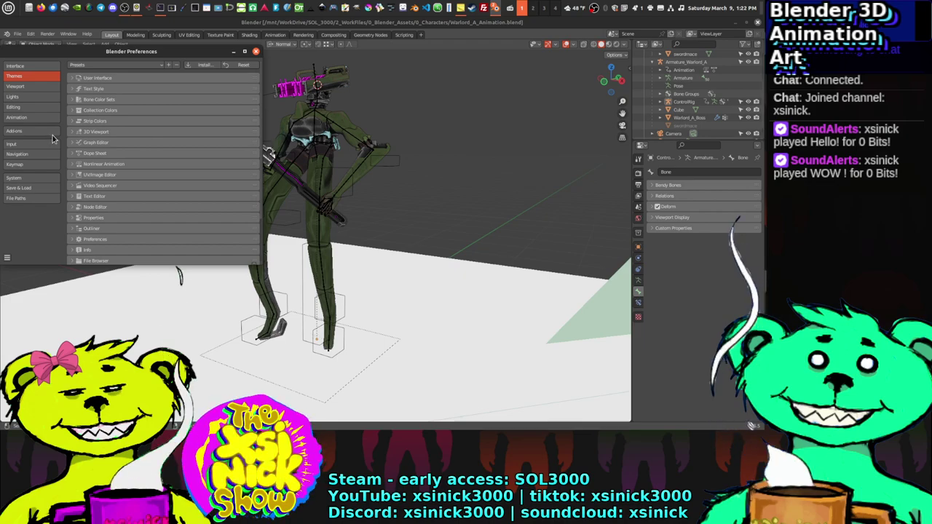
click(38, 135)
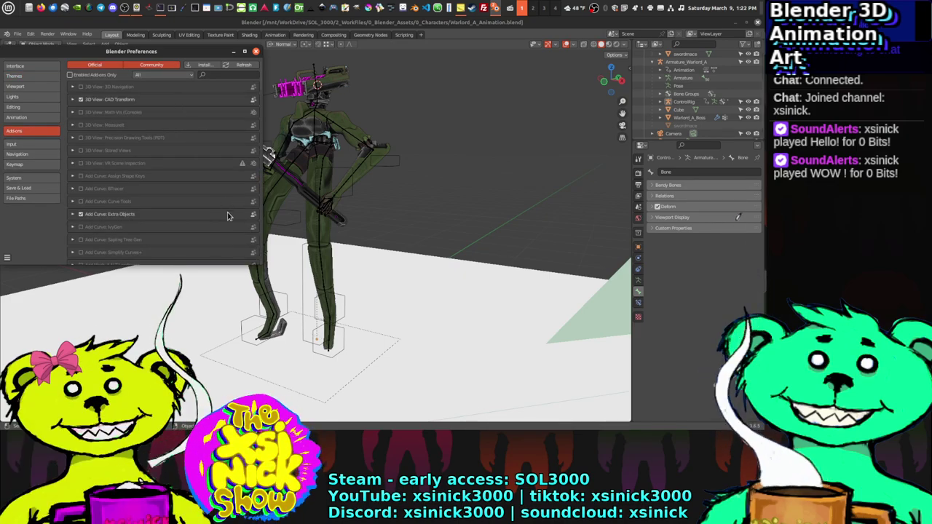
click(204, 65)
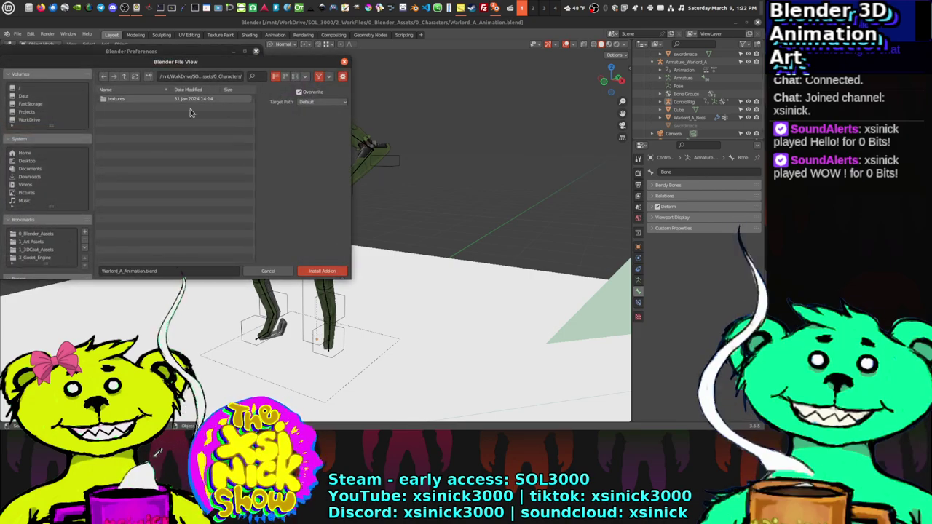
click(173, 269)
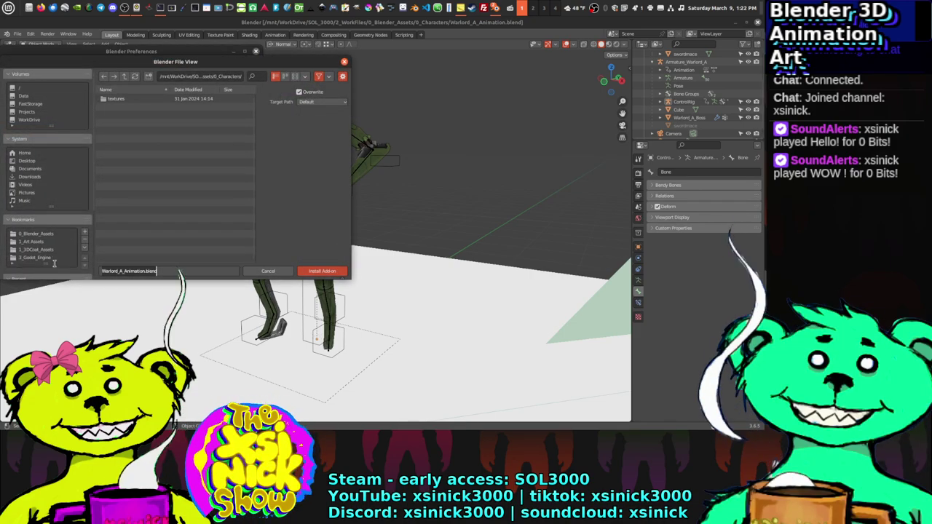
click(311, 273)
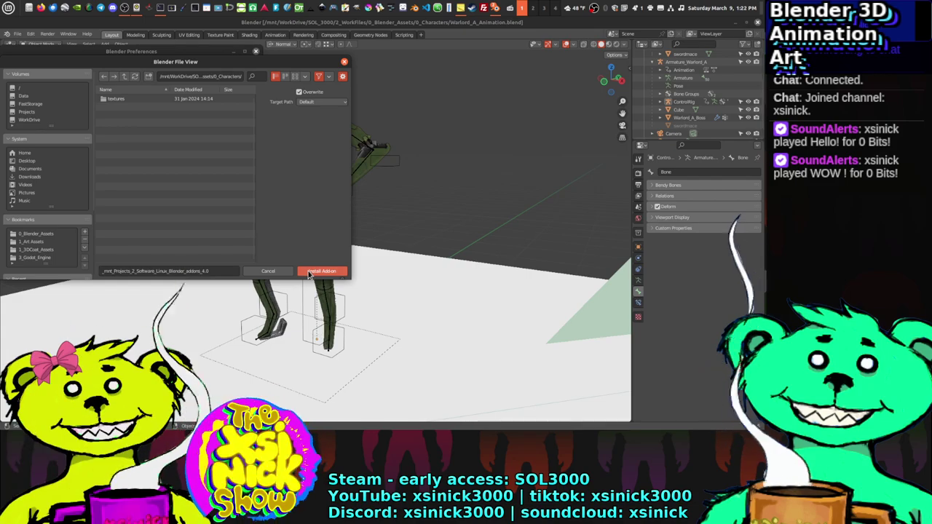
click(317, 272)
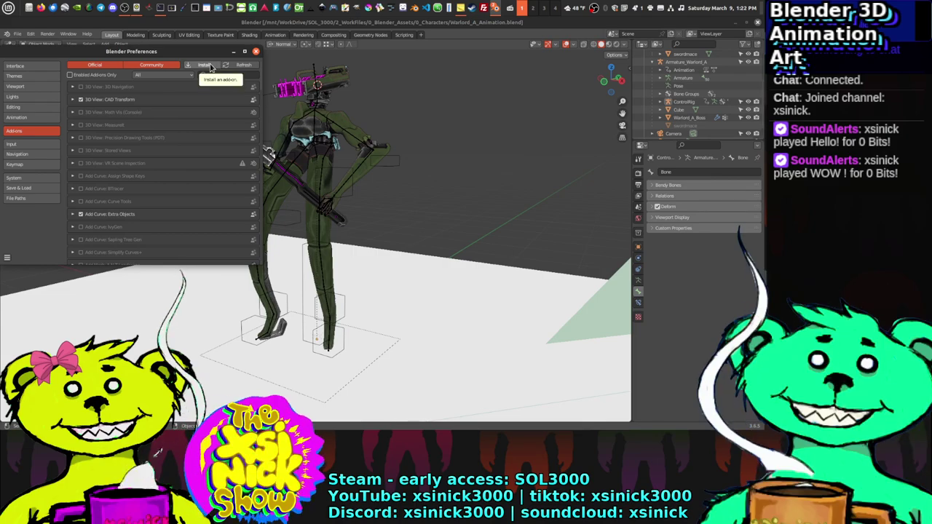
Step: Browse to the pasted addons 4.0 folder and install sj_selection_set.zip
click(211, 67)
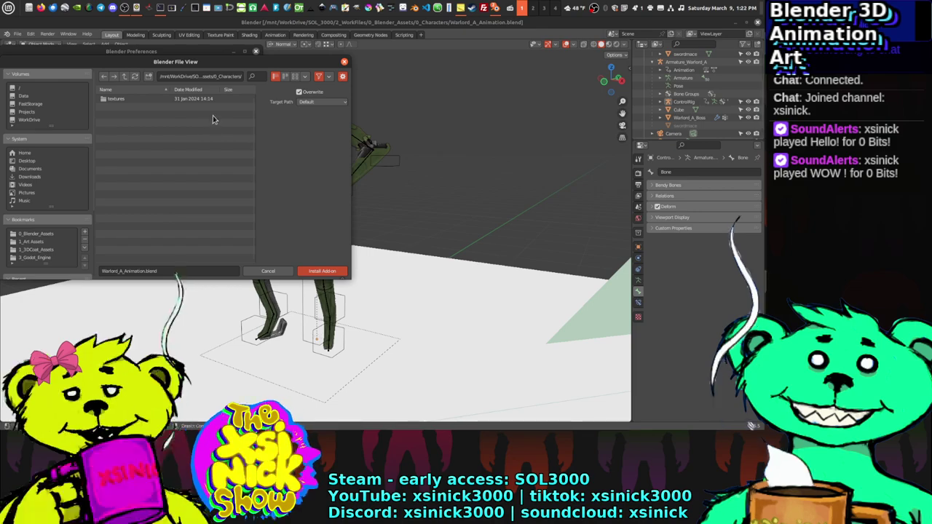
click(216, 76)
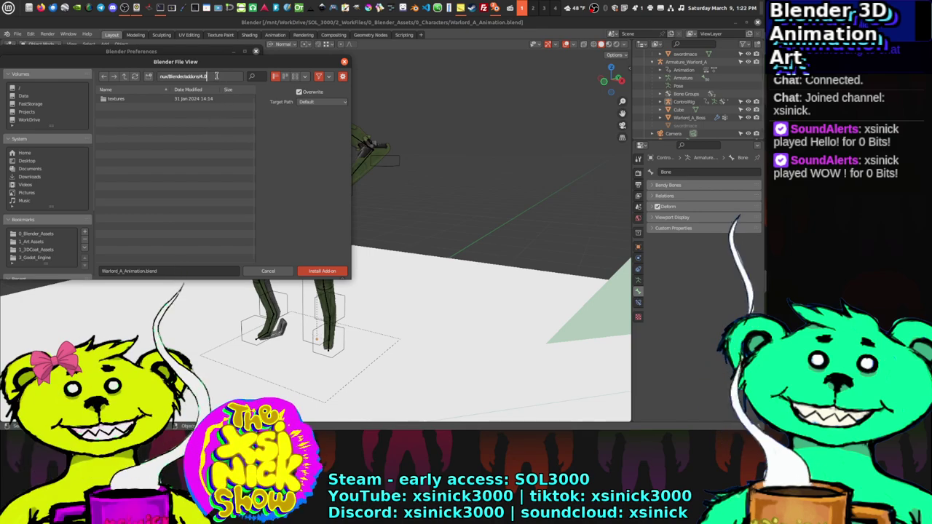
key(Return)
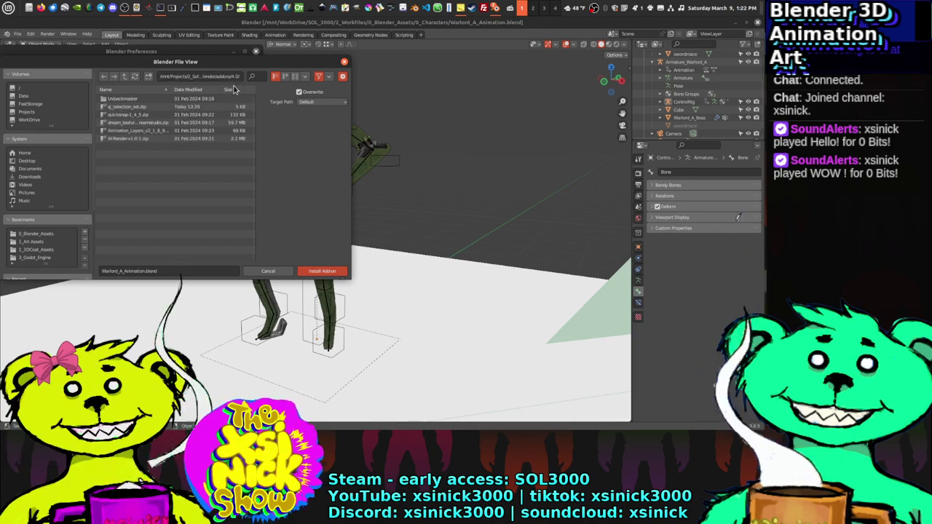
click(135, 108)
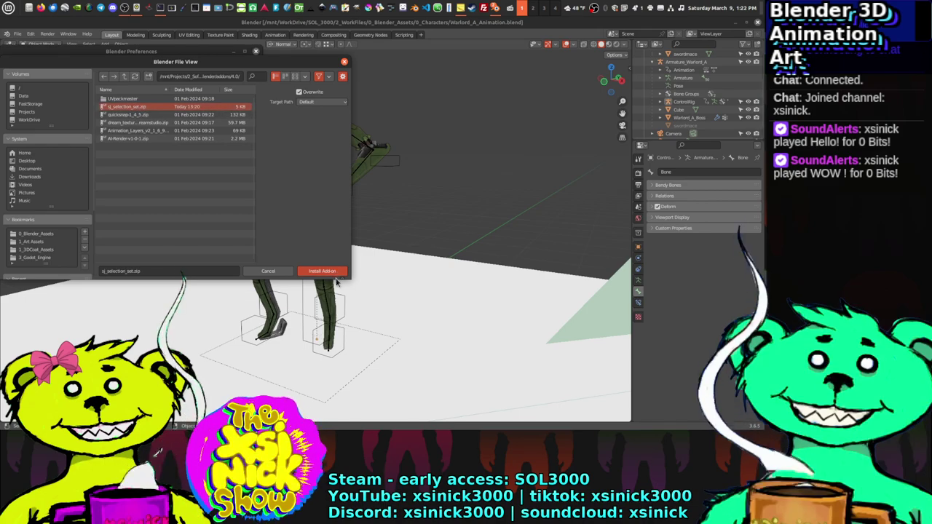
double_click(135, 107)
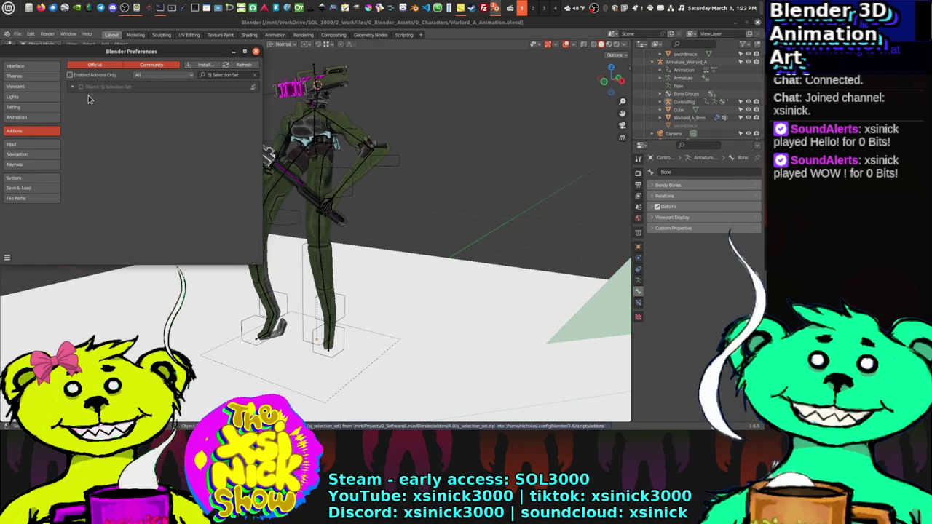
Step: Enable SJ Selection Set 1.3.0, review its details, and return to the viewport sidebar
click(81, 87)
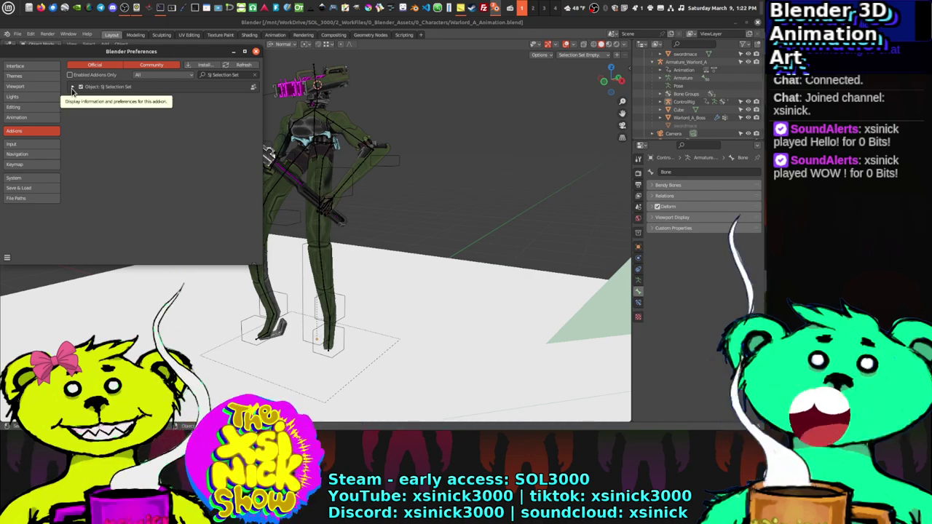
click(72, 87)
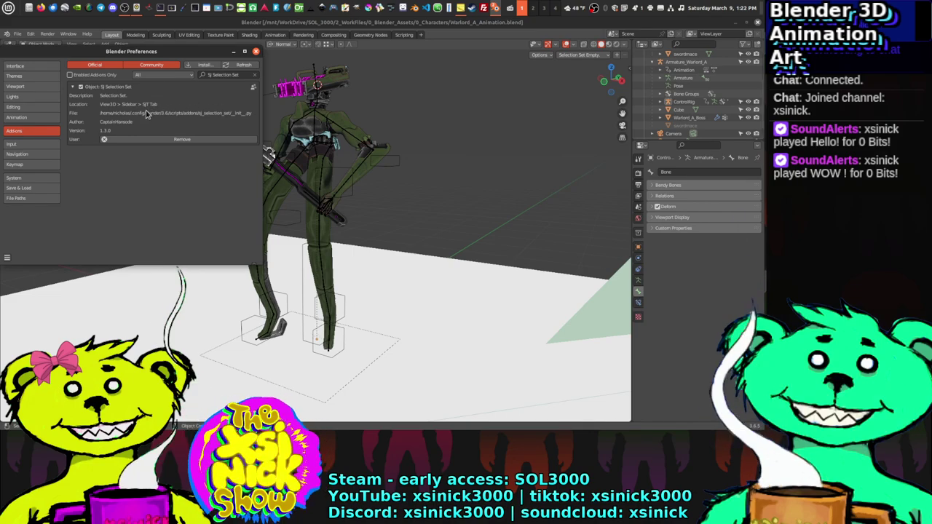
click(629, 69)
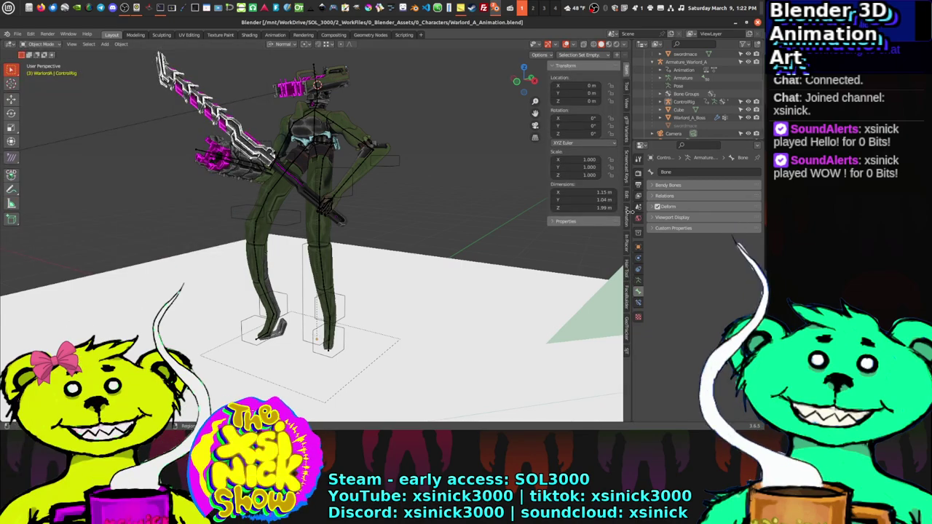
Step: Show the SJ Selection Set List panel in the sidebar and orbit around the character
click(628, 353)
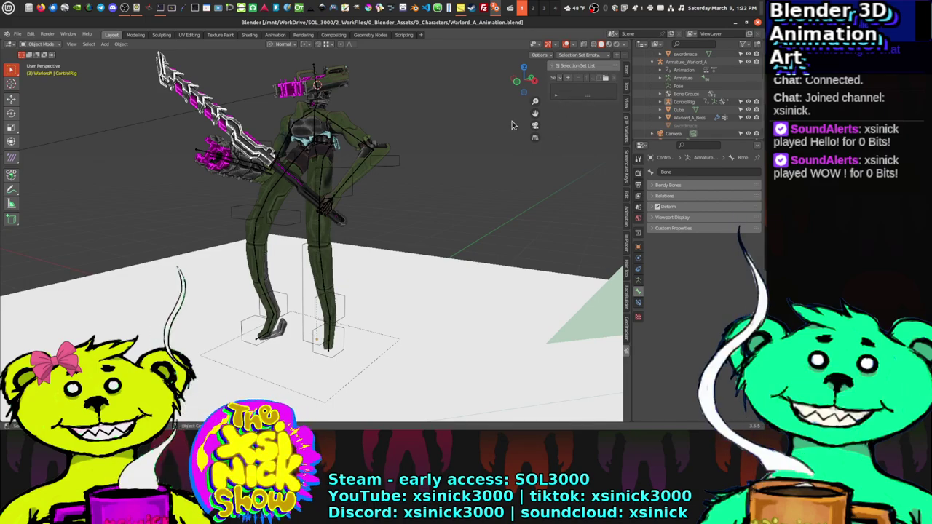
mouse_move(437, 161)
middle_down()
mouse_move(488, 155)
mouse_move(433, 161)
middle_up()
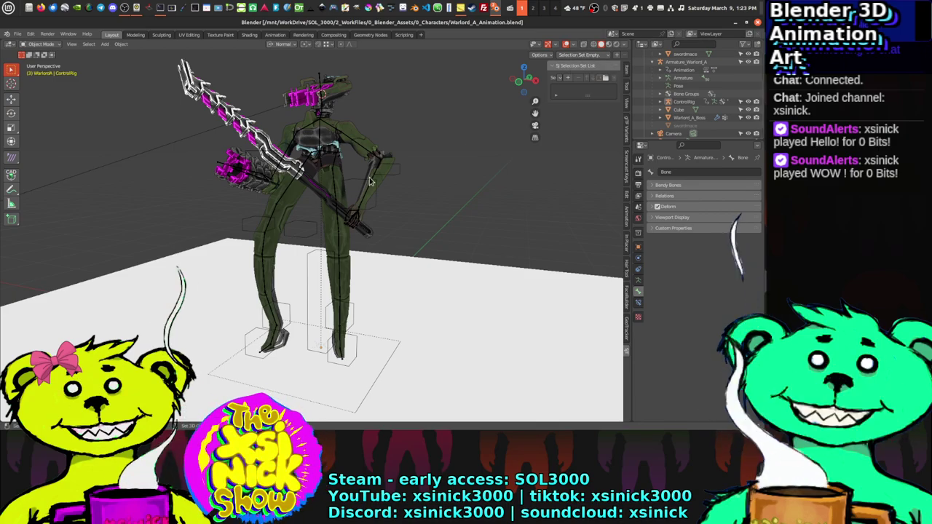
middle_drag(370, 180, 348, 185)
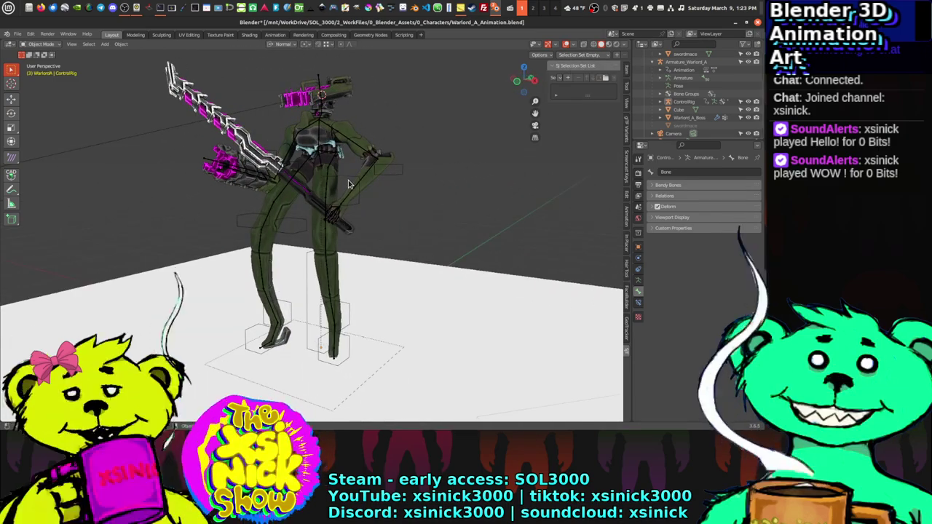
Step: Select Armature_Warlord_A, cycle through Pose and Edit Mode, and return to Object Mode
click(348, 185)
click(338, 132)
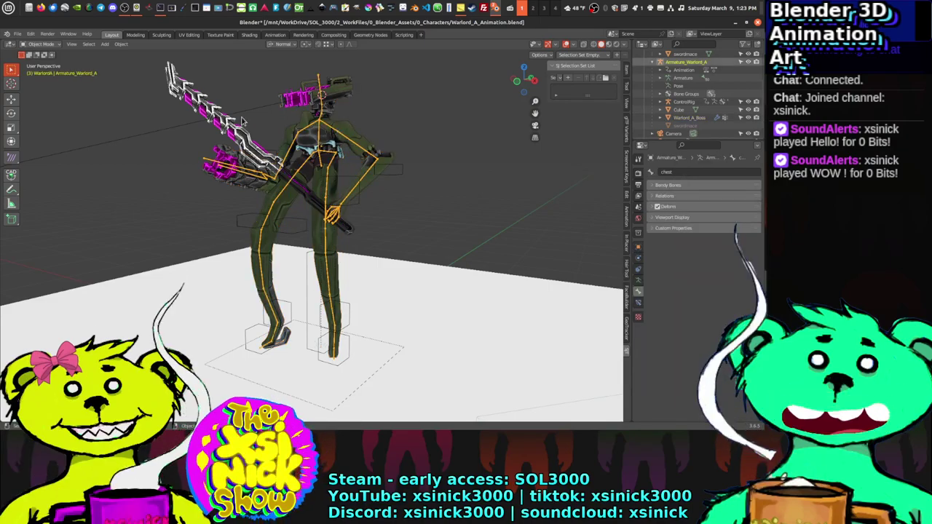
click(40, 70)
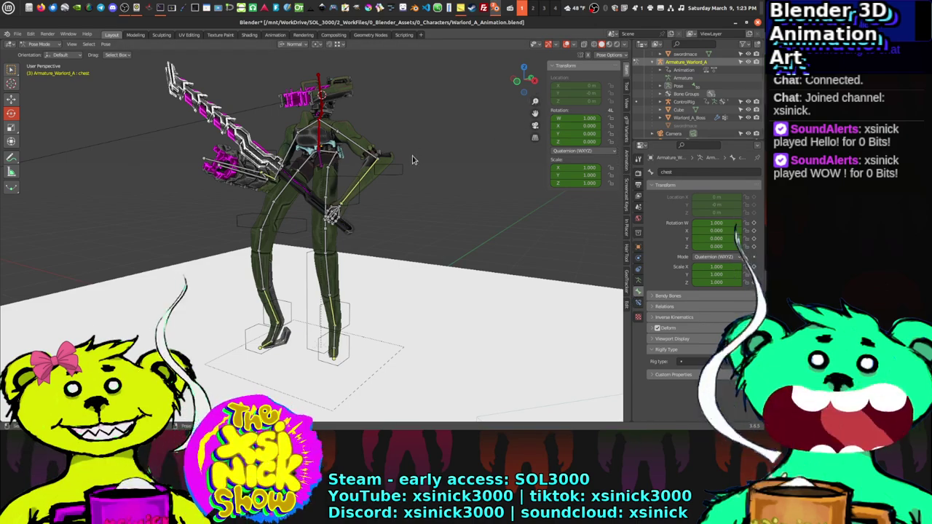
key(Tab)
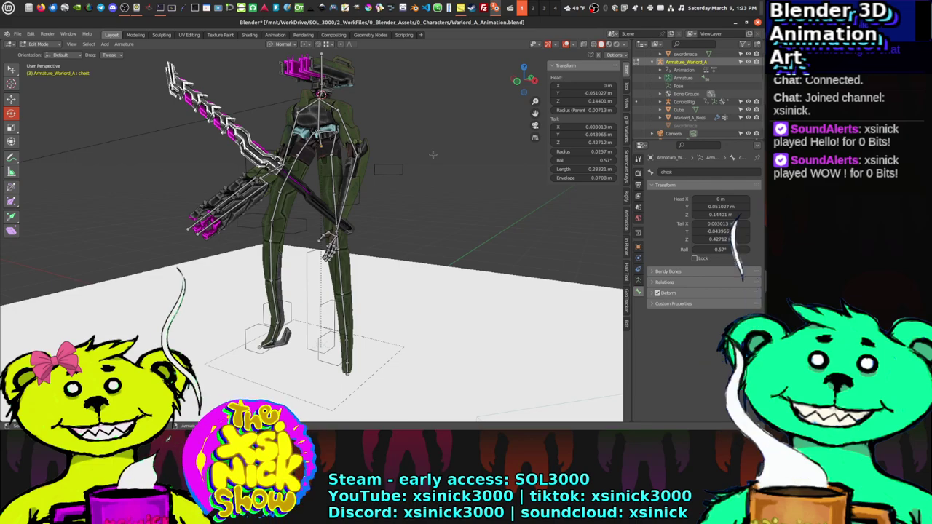
key(Tab)
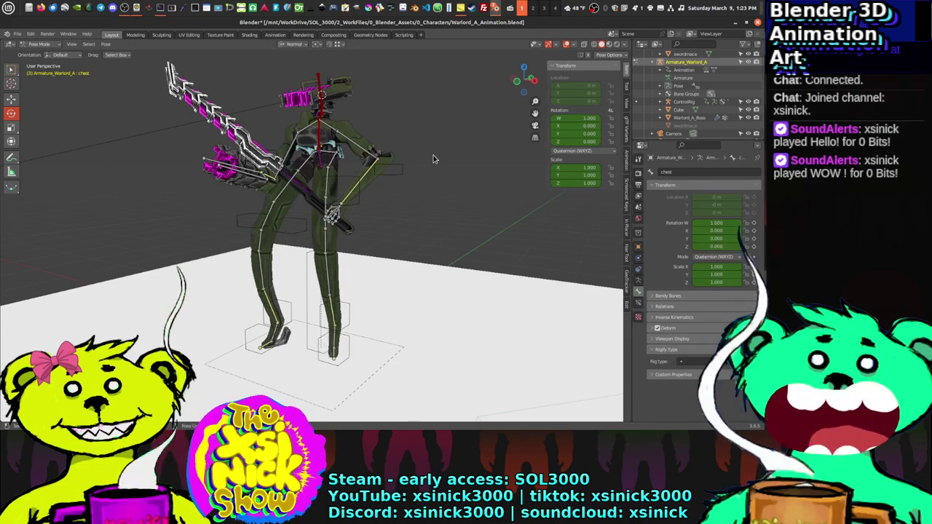
click(44, 55)
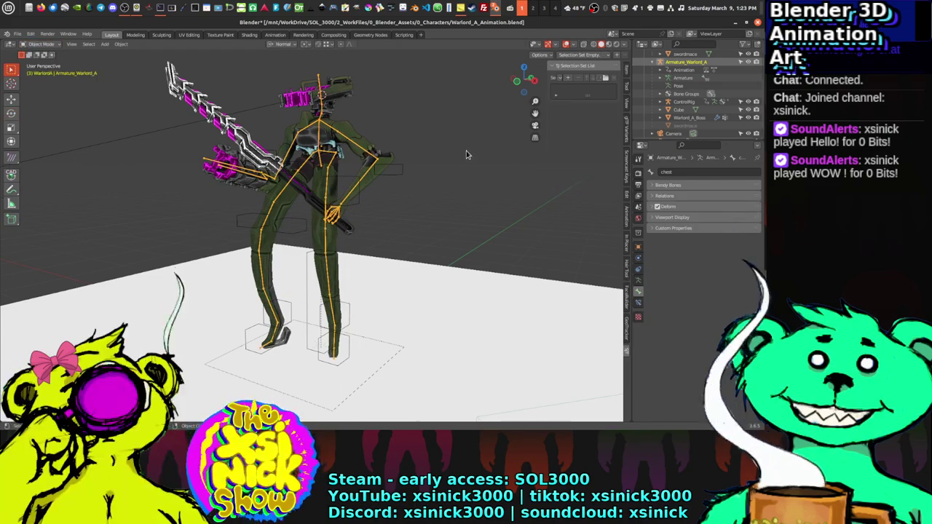
middle_drag(307, 194, 366, 200)
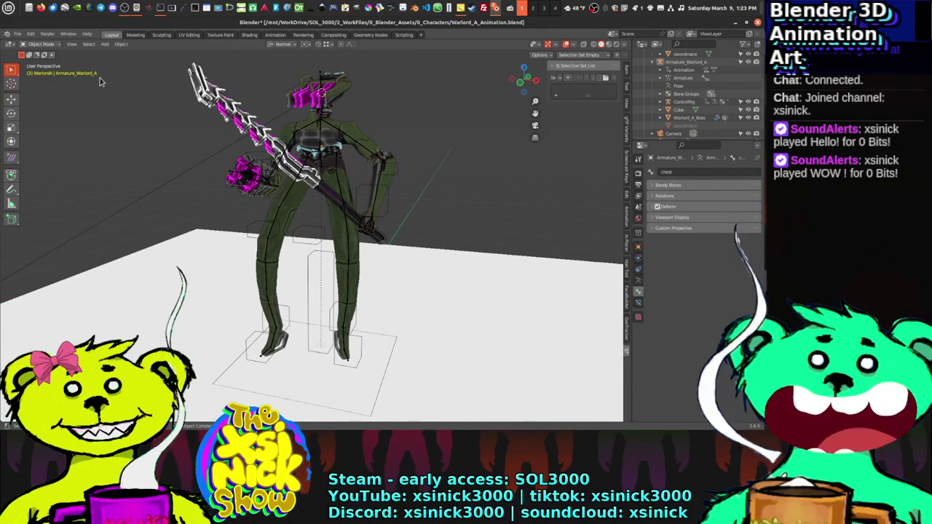
click(18, 36)
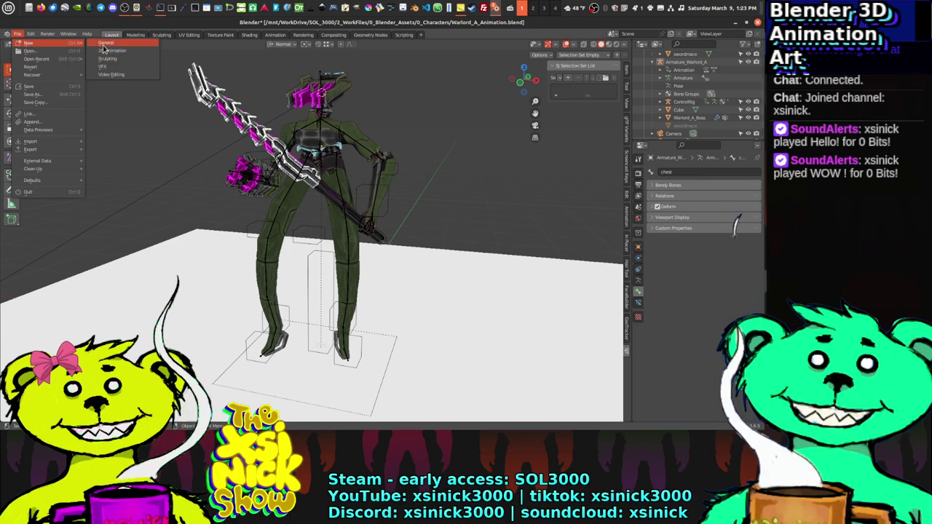
Step: Start a fresh General scene and delete its cube
click(105, 44)
click(449, 244)
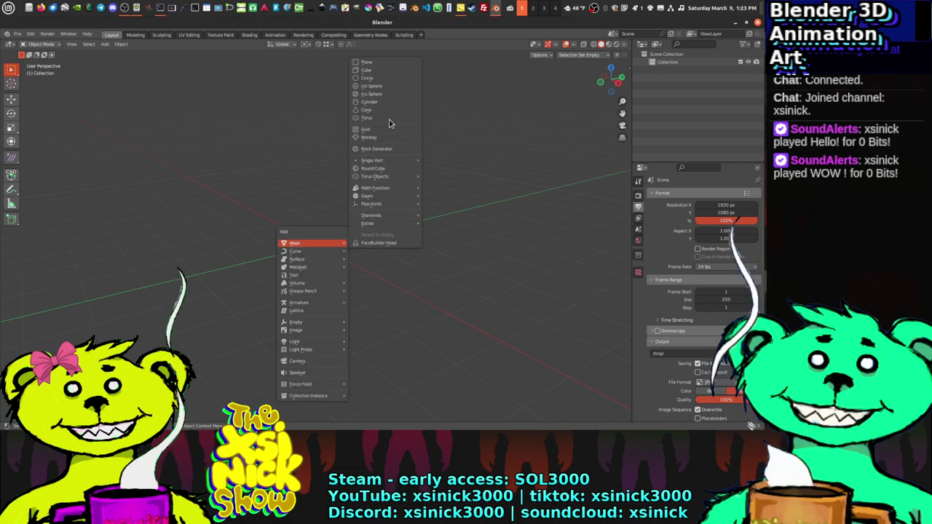
click(373, 71)
middle_drag(330, 227, 357, 224)
key(Delete)
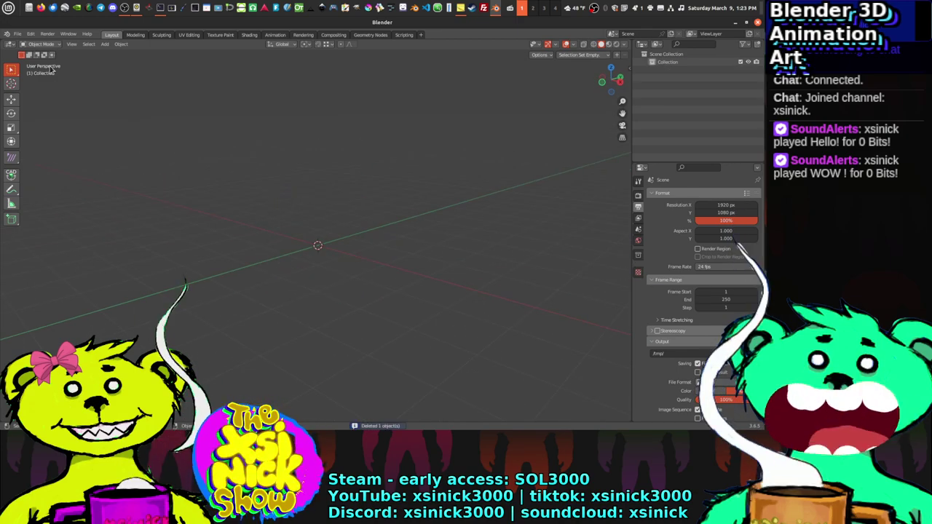
Step: Begin opening another .blend file, discarding changes to the untitled scene
click(16, 34)
click(39, 58)
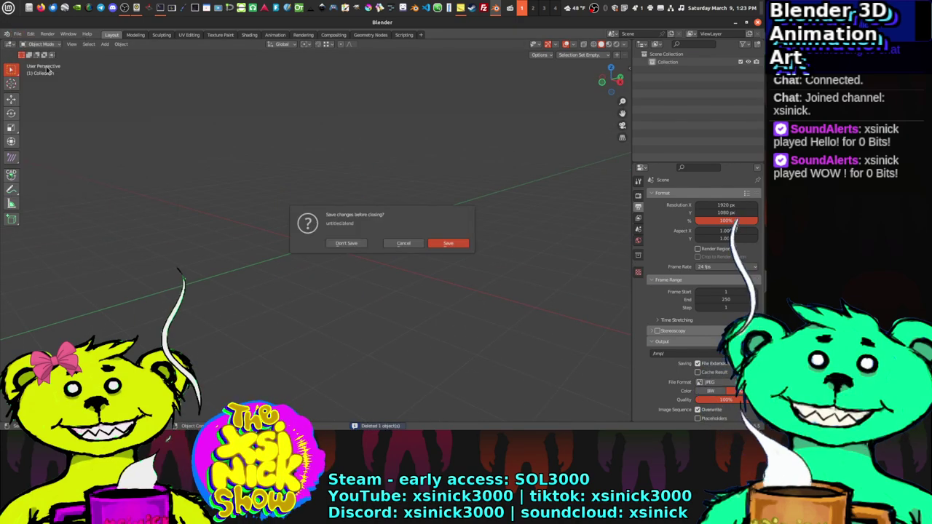
click(347, 243)
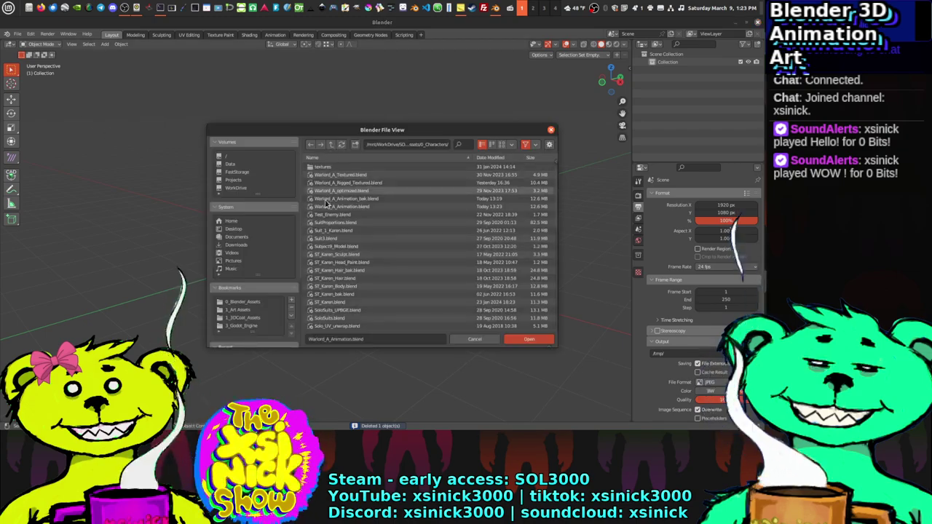
Step: Browse from 2_WorkFiles into 0_Blender_Assets/1_Levels and open Level_4_5.blend
click(331, 145)
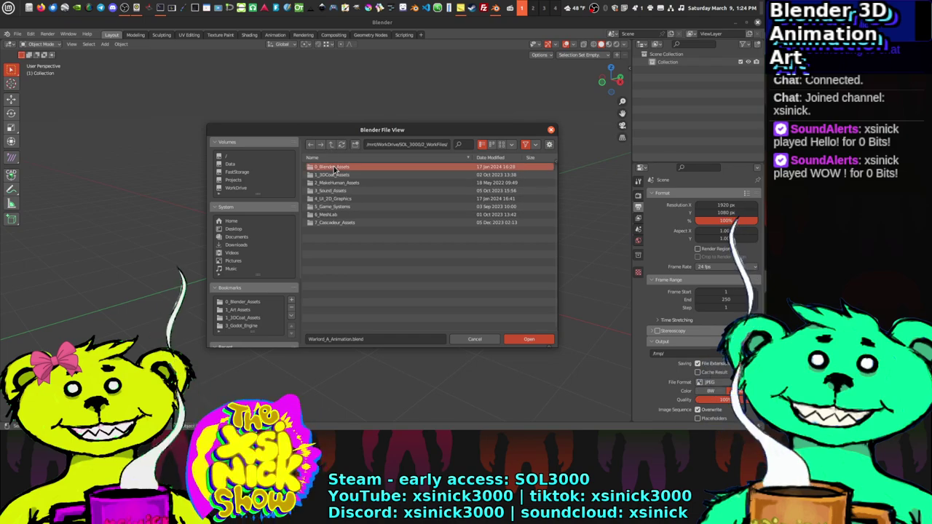
double_click(332, 167)
double_click(331, 175)
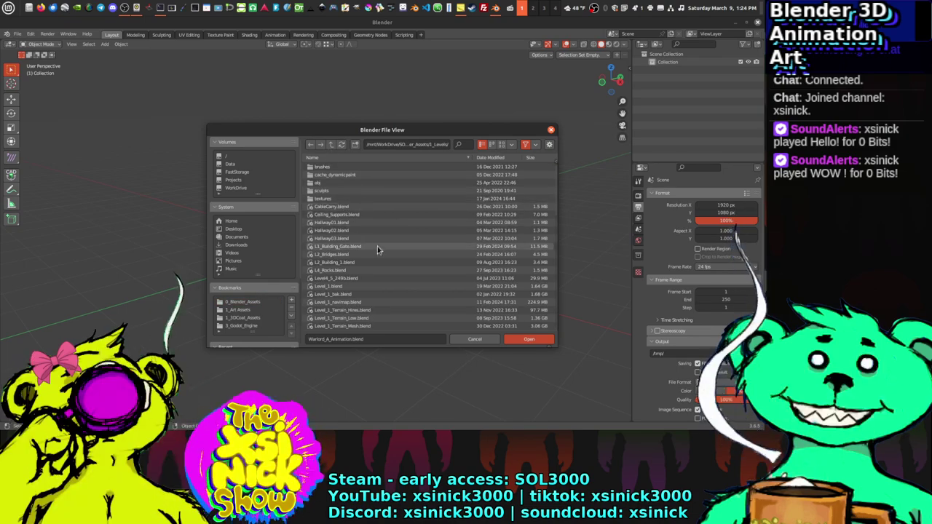
scroll(394, 222, down, 5)
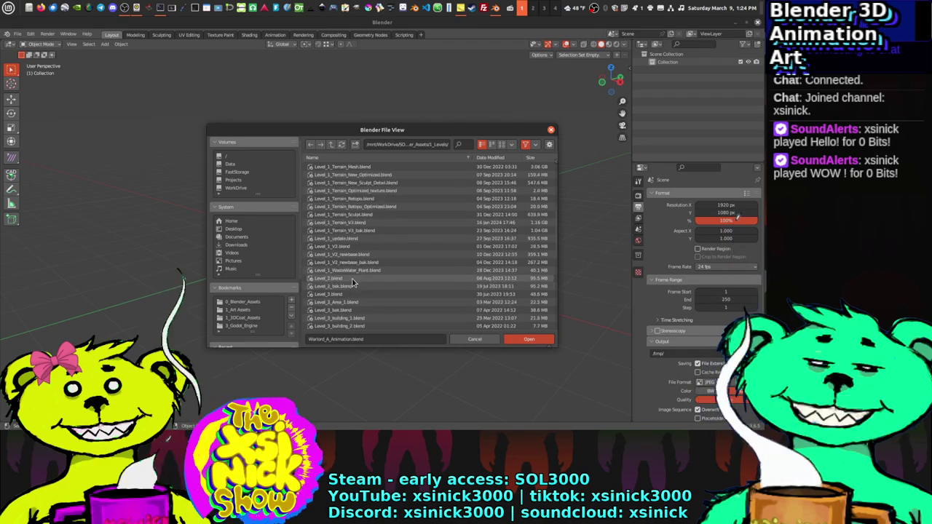
scroll(353, 284, down, 3)
scroll(354, 285, down, 3)
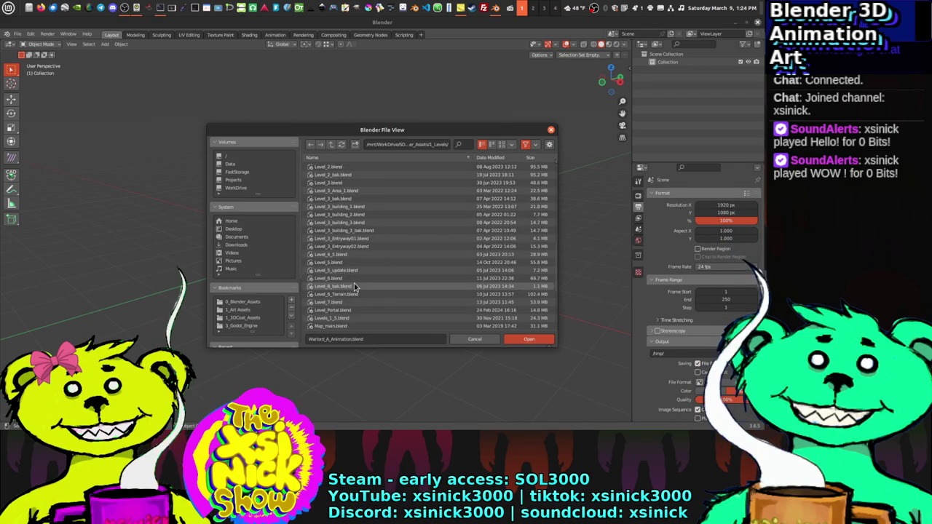
click(332, 255)
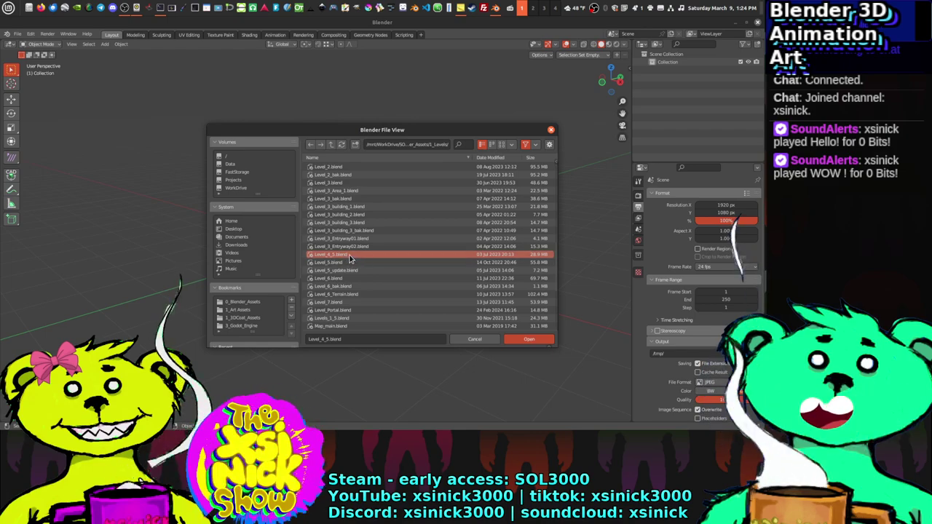
scroll(348, 248, down, 4)
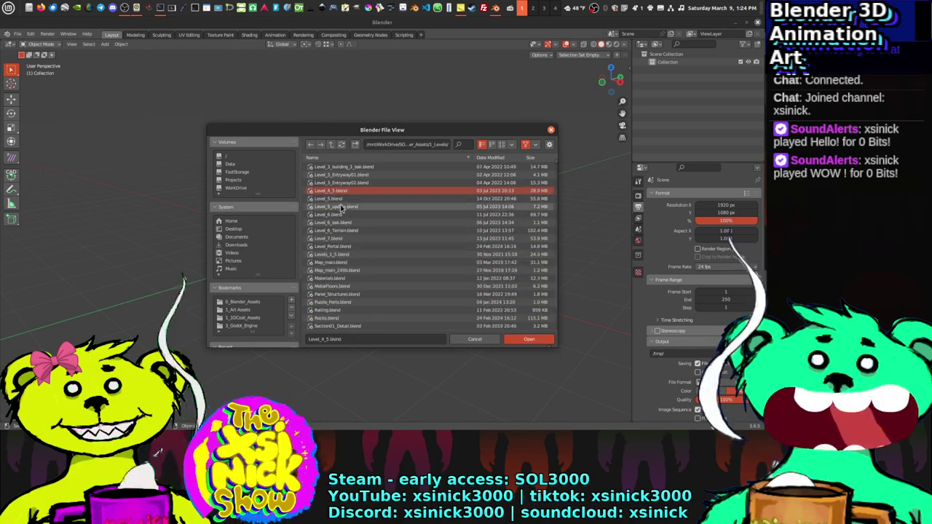
key(Return)
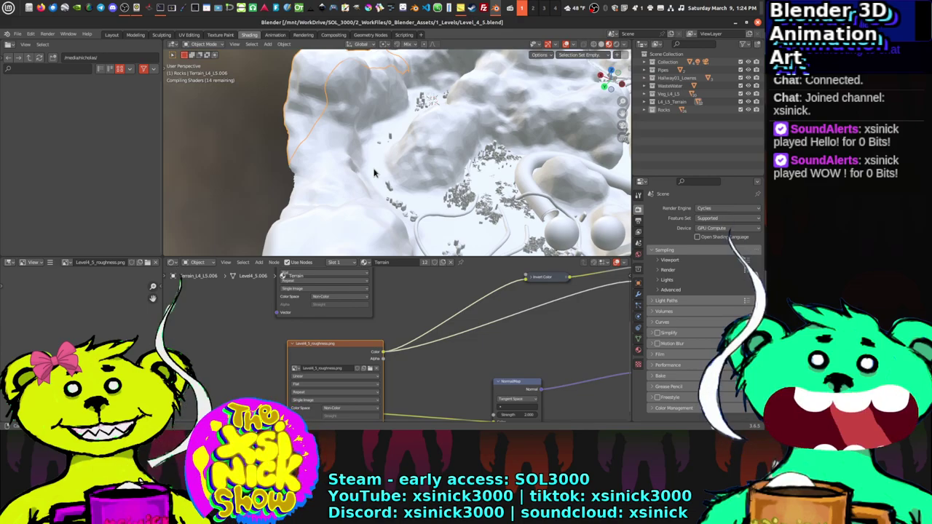
Step: Switch to the Layout workspace and view the rocky terrain from a low angle
scroll(373, 172, down, 3)
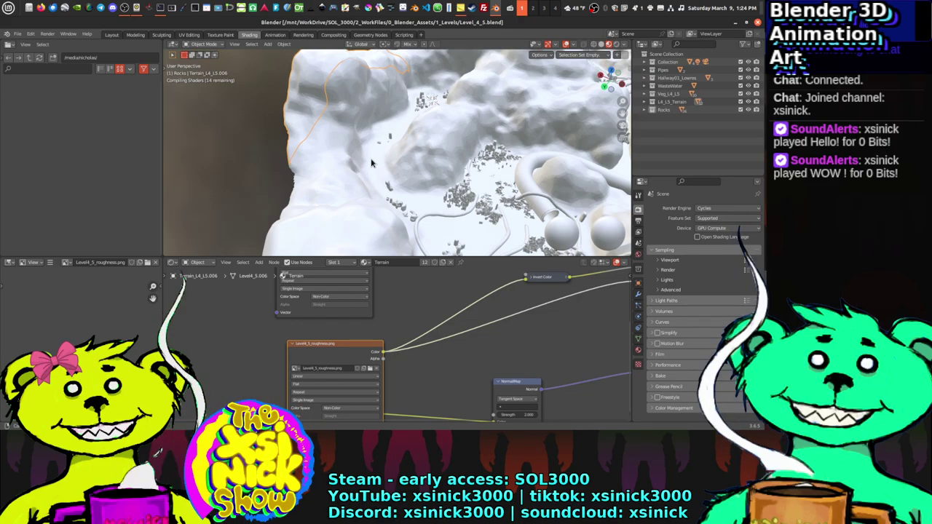
middle_drag(429, 180, 367, 180)
click(115, 35)
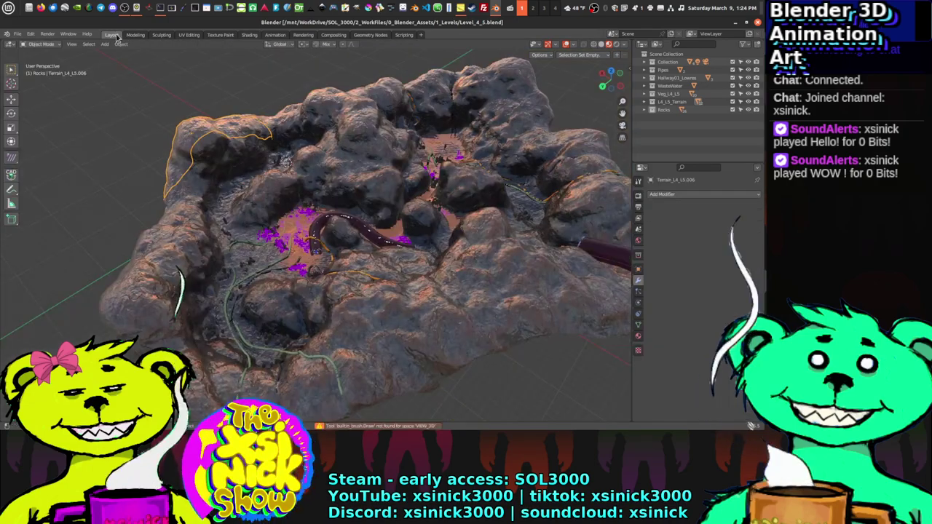
scroll(371, 232, down, 3)
middle_drag(371, 232, 212, 208)
scroll(386, 207, up, 4)
scroll(337, 216, down, 4)
scroll(316, 218, up, 2)
scroll(211, 209, up, 5)
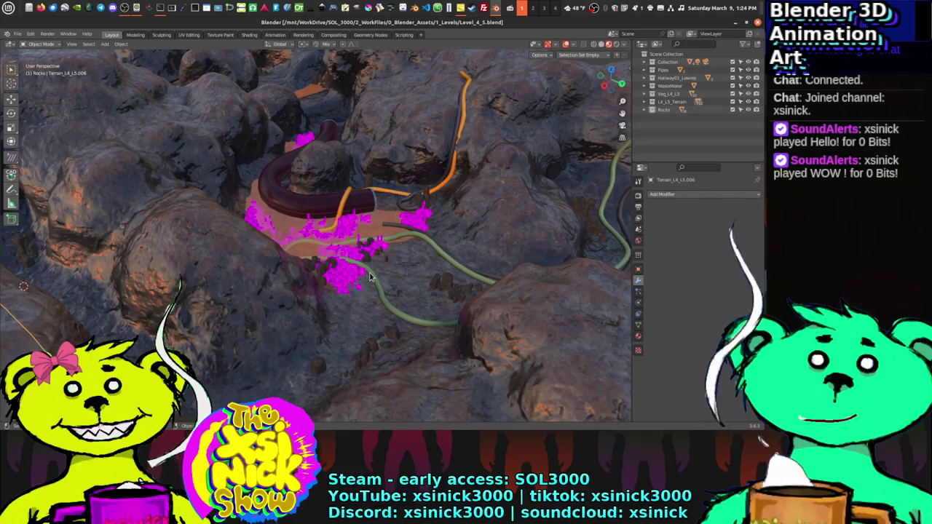
Step: Select the cables object and orbit around the pipes and purple pond
click(370, 277)
middle_drag(370, 270, 216, 222)
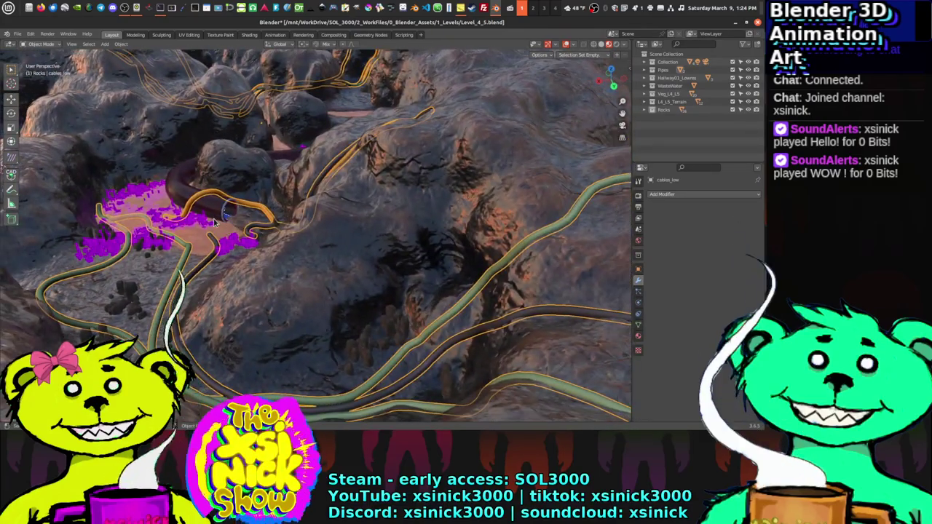
scroll(215, 222, down, 6)
scroll(313, 288, up, 10)
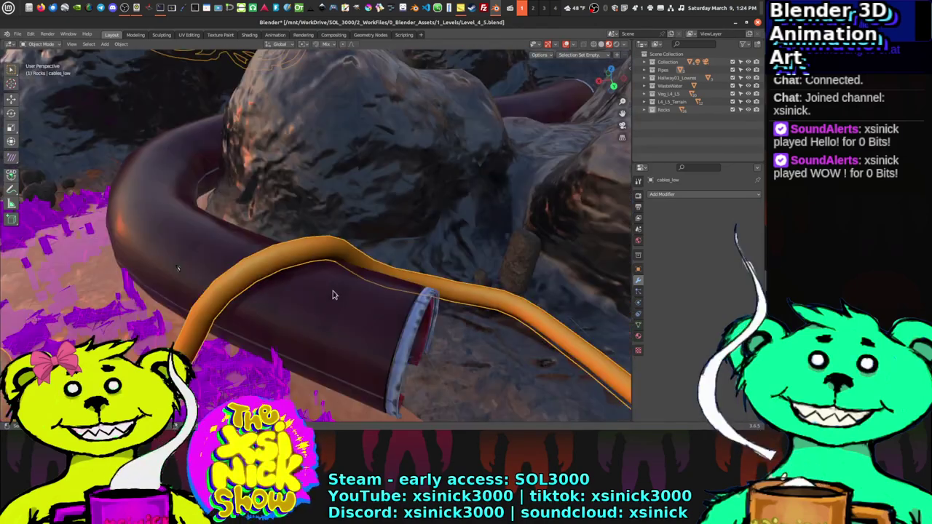
middle_drag(332, 294, 257, 230)
scroll(275, 239, down, 8)
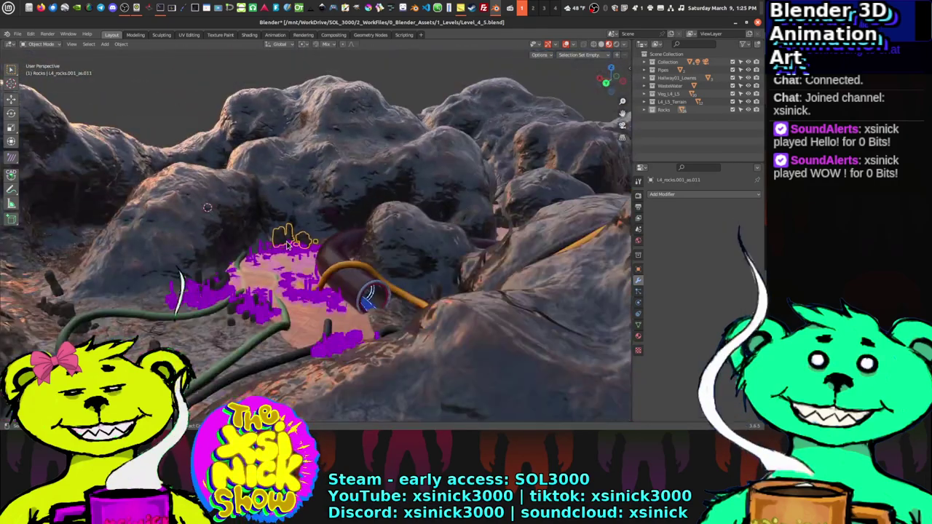
middle_drag(287, 263, 237, 259)
scroll(195, 246, up, 5)
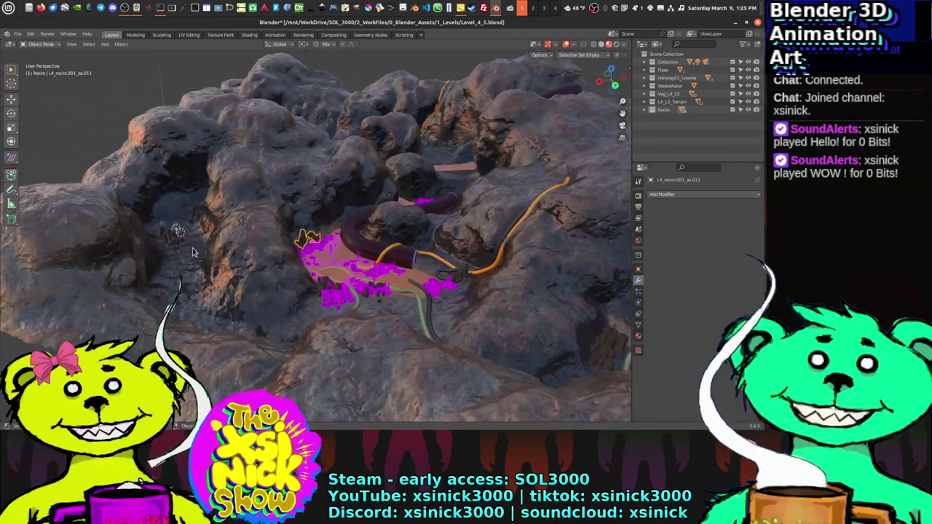
scroll(204, 231, down, 2)
scroll(206, 225, down, 5)
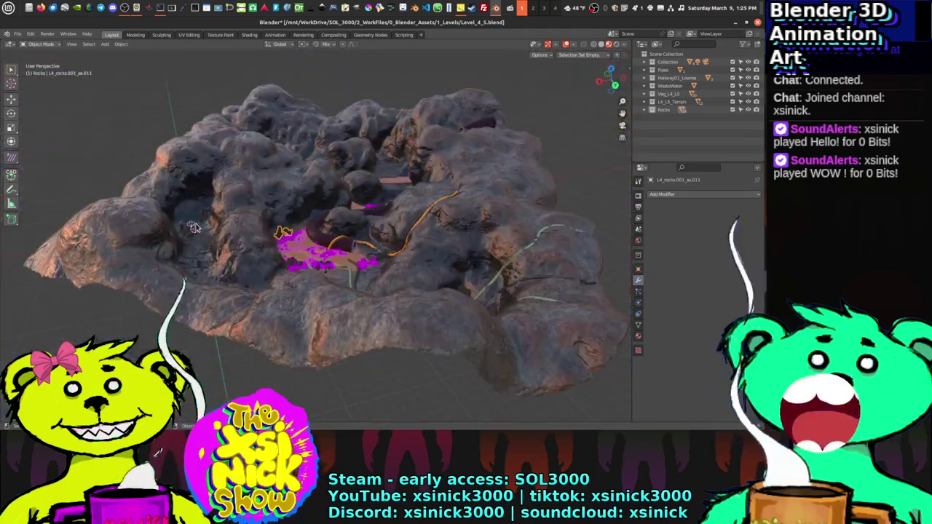
scroll(260, 250, up, 5)
middle_drag(240, 240, 102, 198)
middle_drag(187, 245, 143, 151)
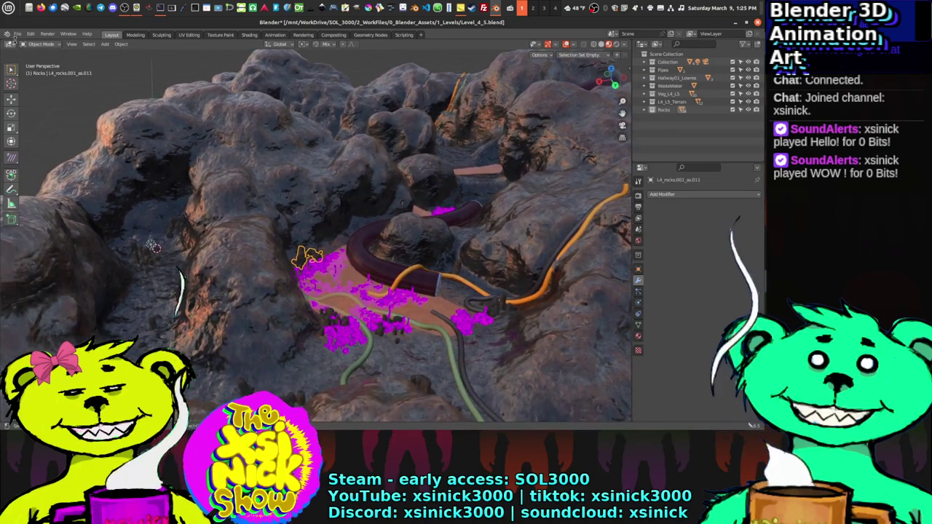
click(16, 34)
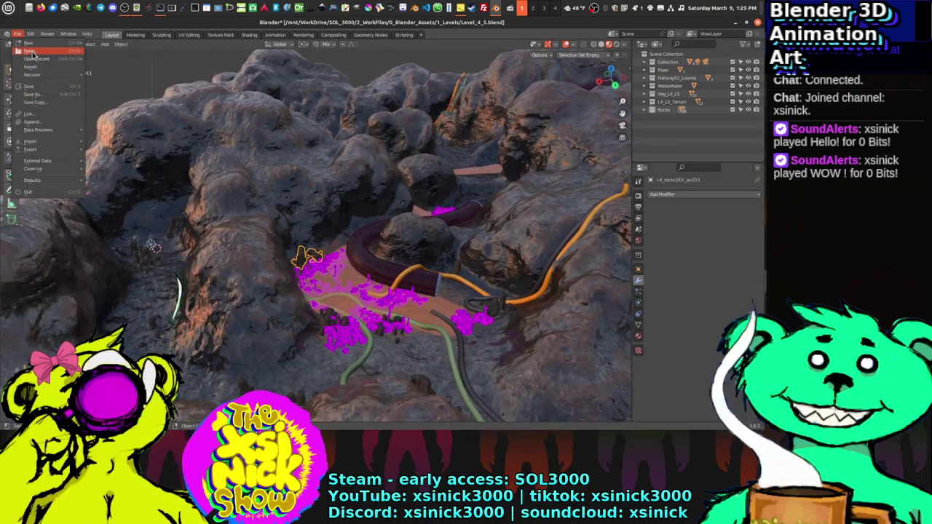
Step: Discard Level_4_5 changes and open Level_7.blend from the levels list
click(110, 45)
click(346, 243)
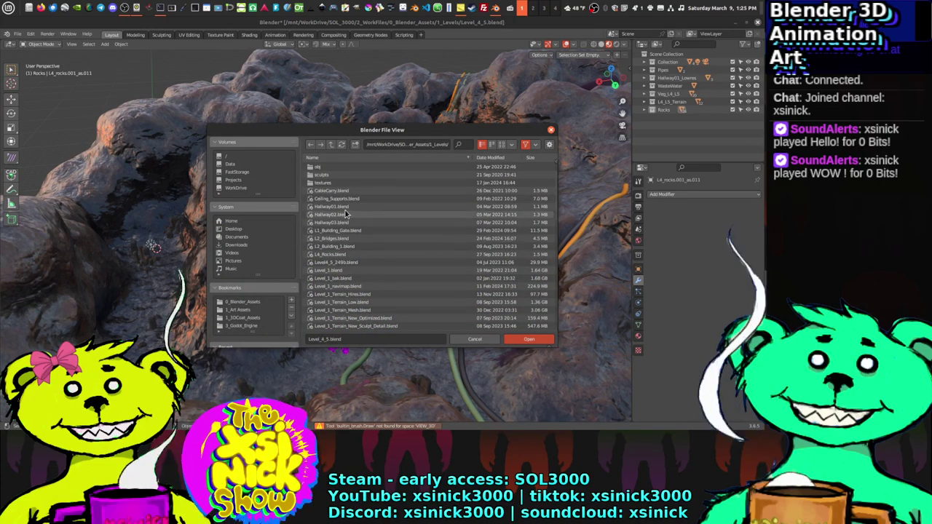
scroll(349, 240, down, 3)
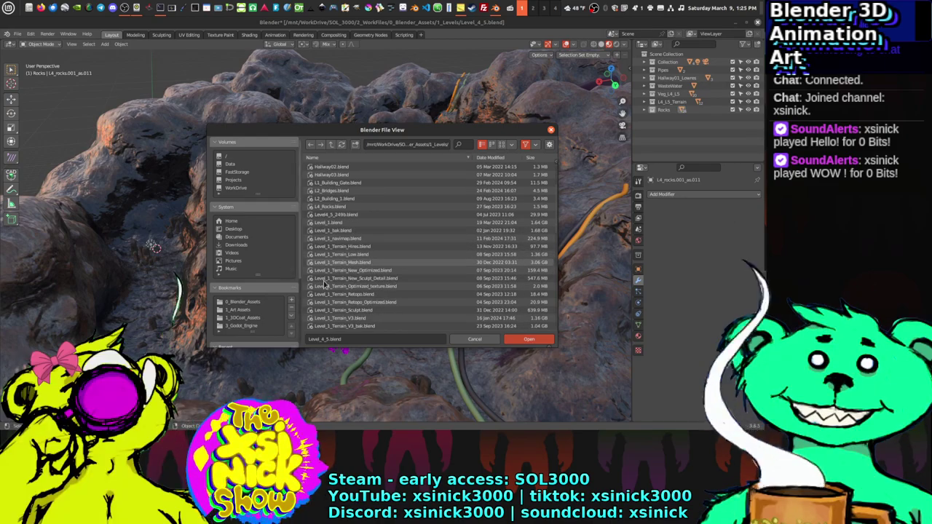
scroll(378, 262, down, 2)
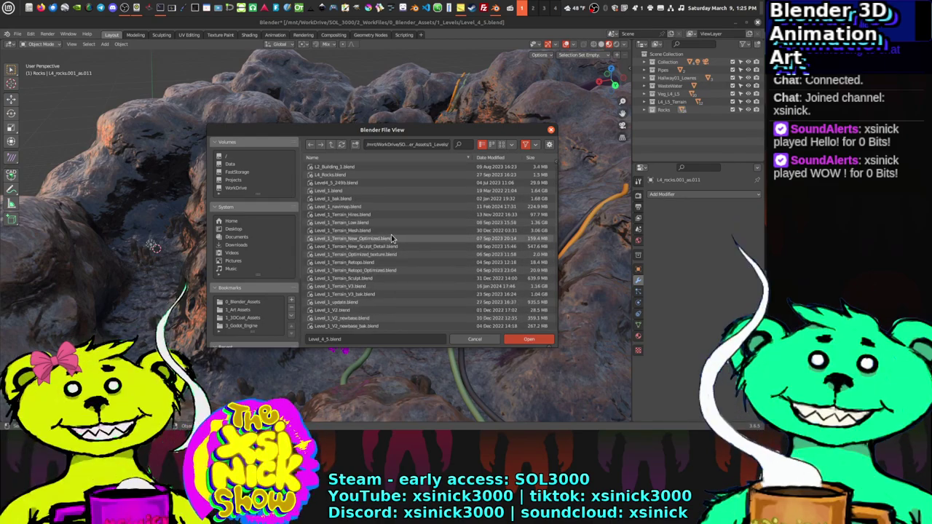
scroll(390, 236, down, 10)
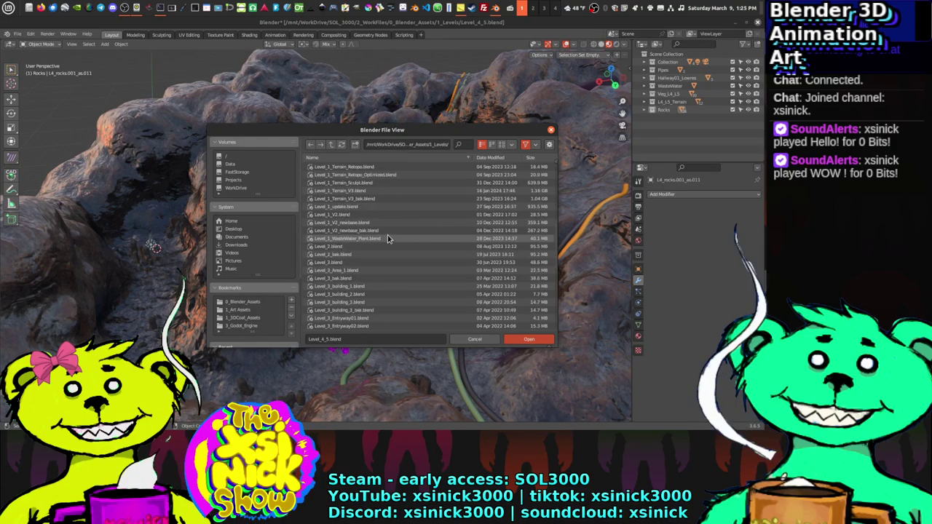
scroll(384, 246, down, 6)
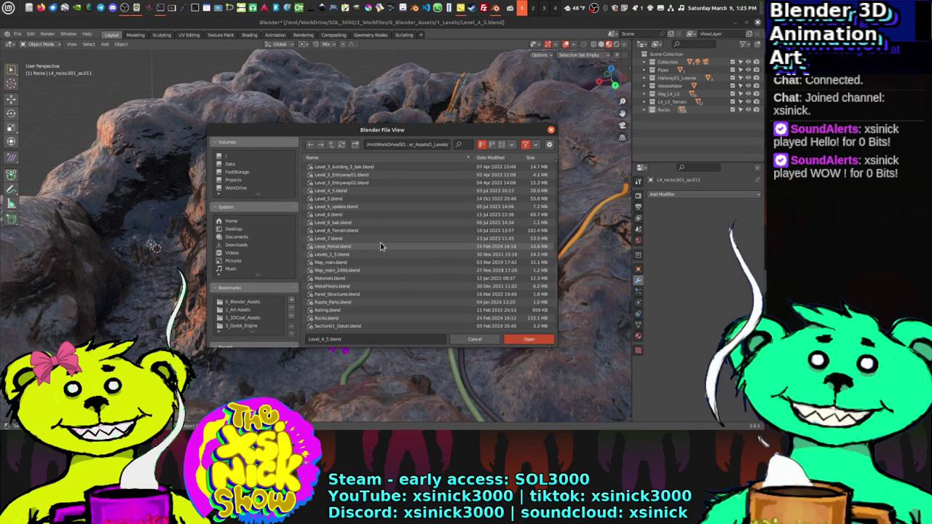
click(326, 246)
click(353, 238)
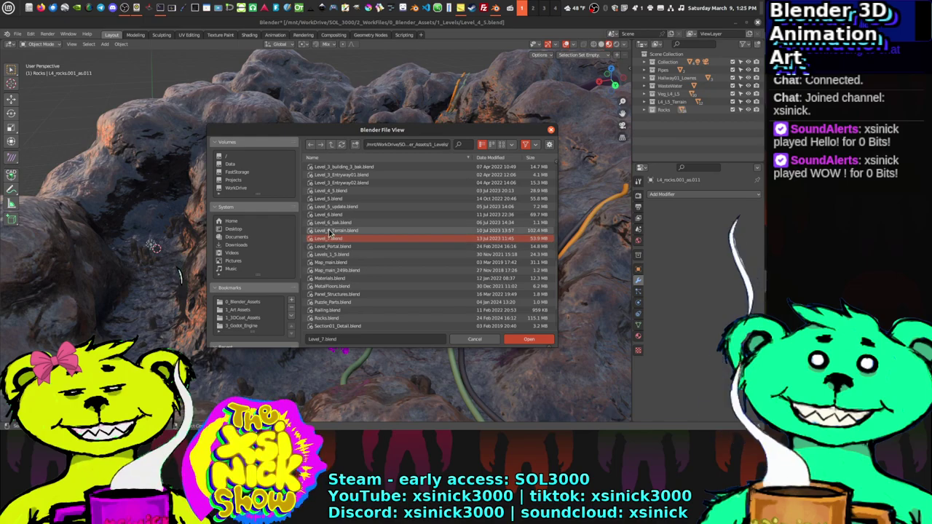
click(529, 340)
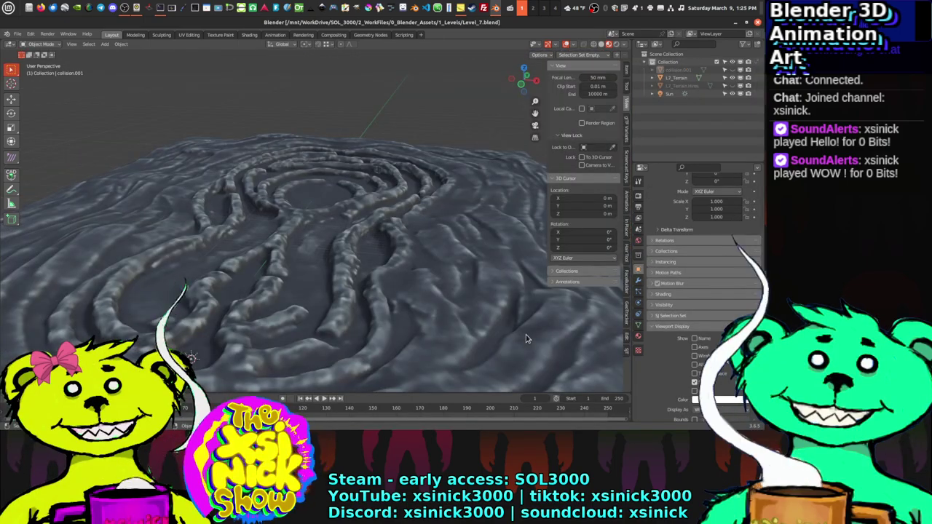
Step: Replace Level_7 by opening Level_6.blend from the levels file list
middle_drag(304, 267, 318, 285)
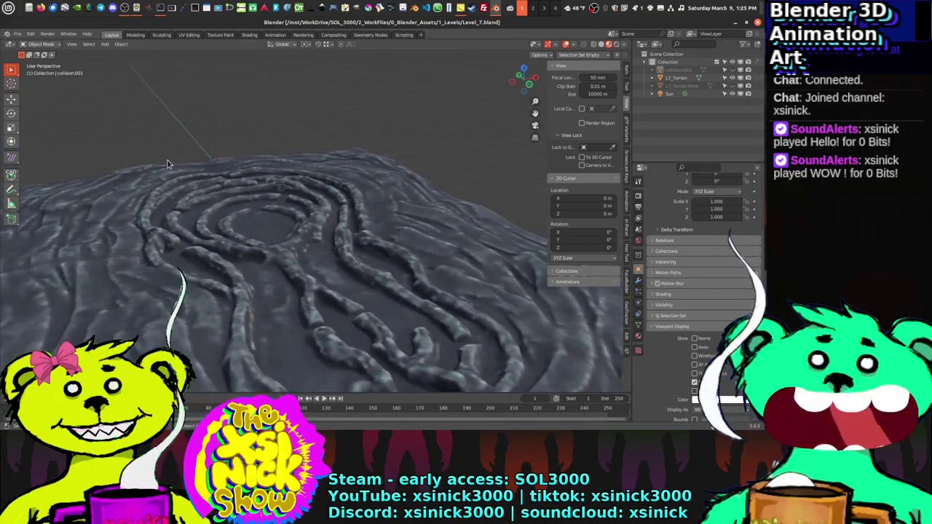
click(16, 35)
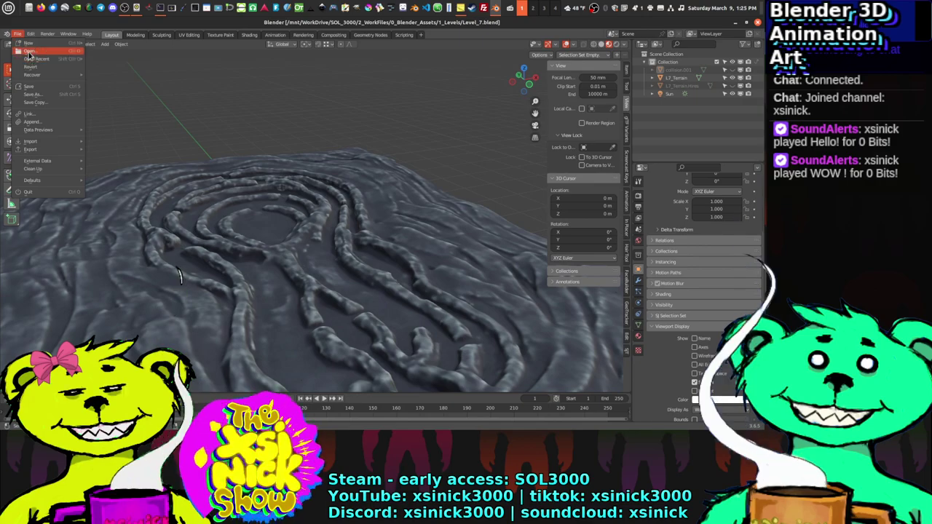
click(29, 51)
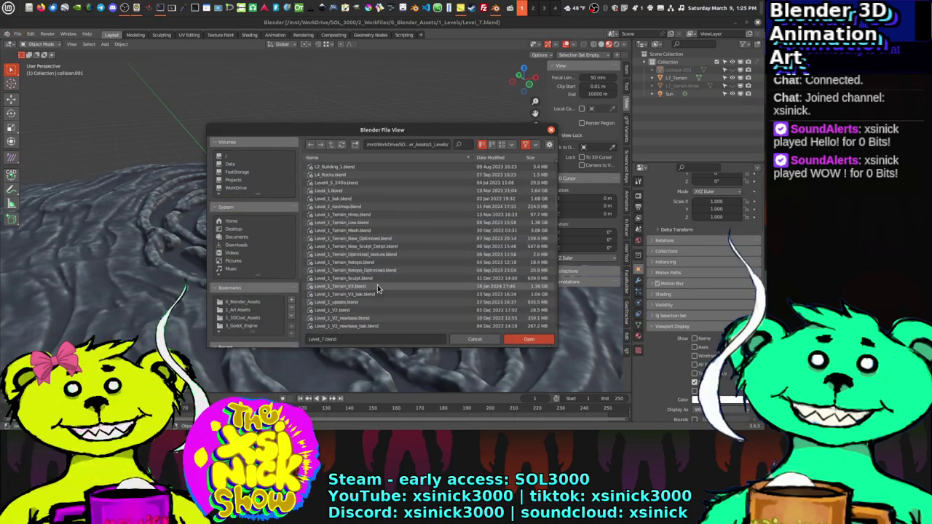
scroll(371, 288, down, 8)
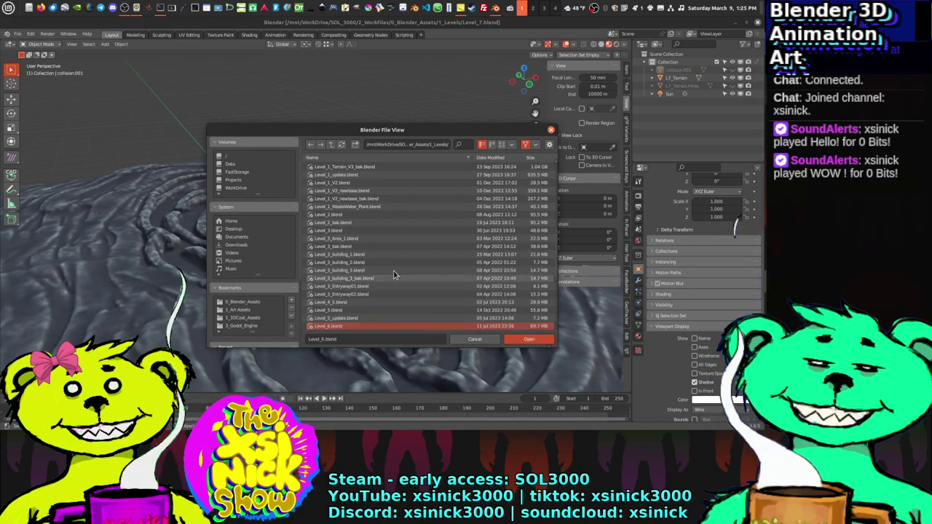
scroll(394, 275, down, 2)
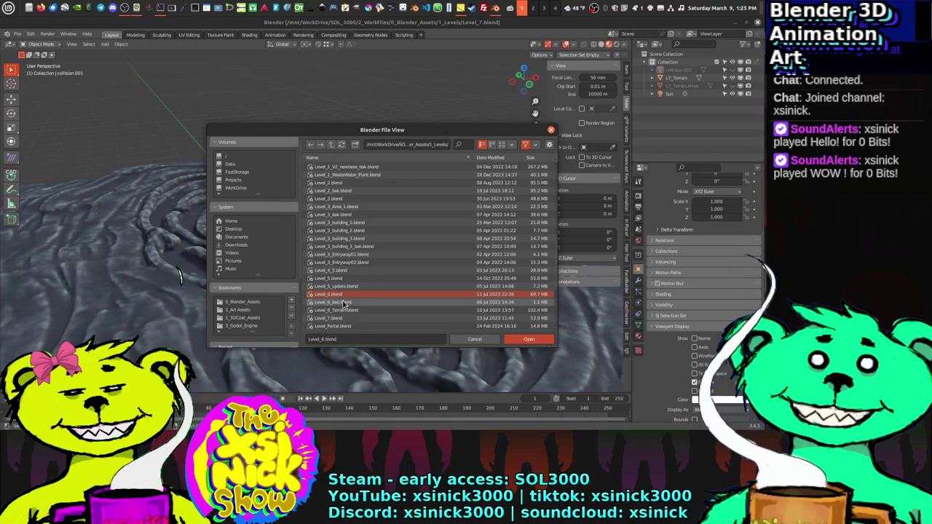
click(528, 340)
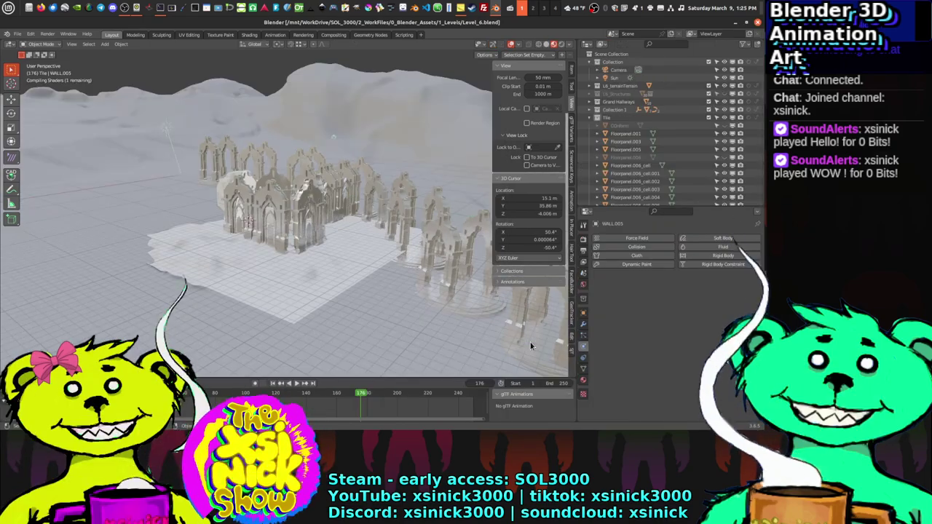
Step: Orbit and zoom around the Level_6 gothic arches and the large rock
middle_drag(337, 262, 322, 218)
scroll(371, 230, down, 5)
scroll(322, 217, up, 8)
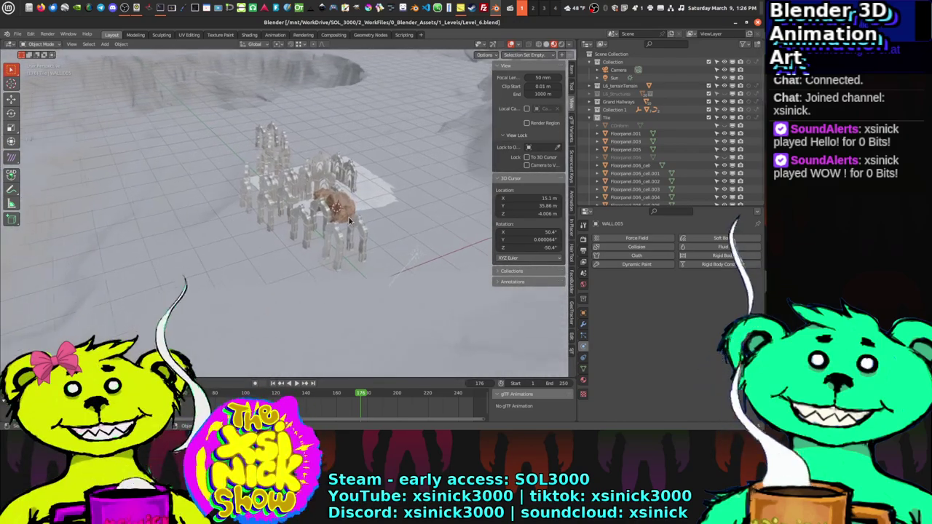
scroll(356, 215, up, 6)
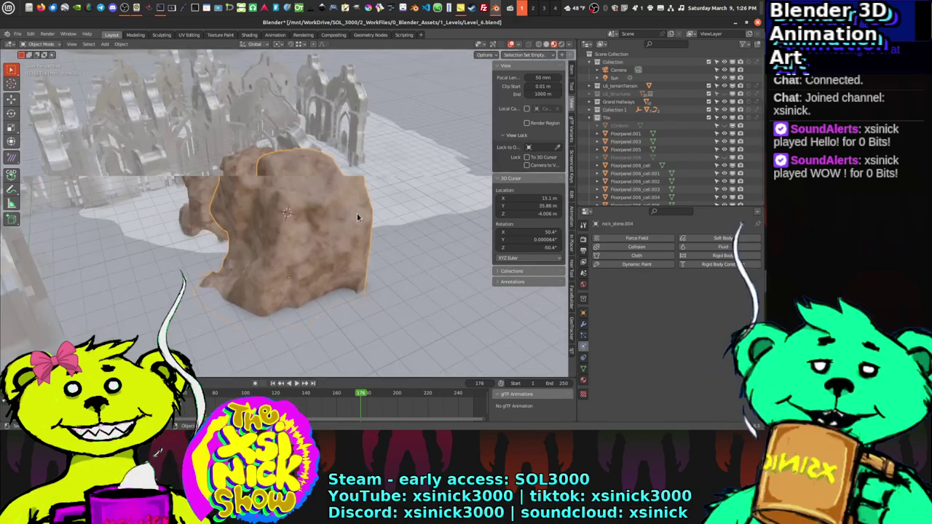
scroll(339, 222, down, 5)
mouse_move(338, 240)
middle_down()
mouse_move(266, 223)
mouse_move(372, 234)
mouse_move(322, 251)
mouse_move(353, 244)
mouse_move(306, 217)
mouse_move(304, 227)
mouse_move(337, 233)
middle_up()
scroll(307, 218, up, 6)
middle_drag(342, 266, 326, 250)
middle_drag(315, 186, 184, 225)
Step: Select the left arch pieces and show the SJ Selection Set sidebar panel
click(318, 182)
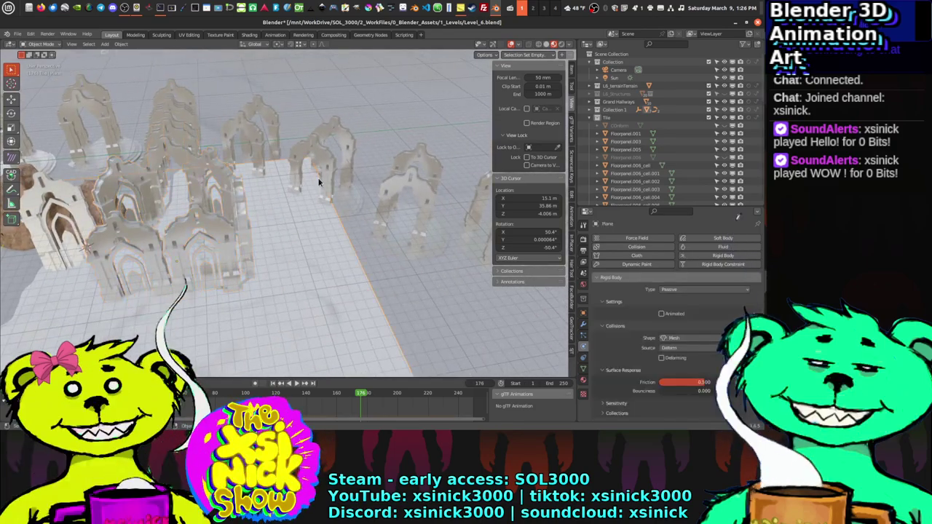
click(327, 173)
middle_drag(302, 217, 338, 245)
middle_drag(334, 242, 113, 258)
click(161, 228)
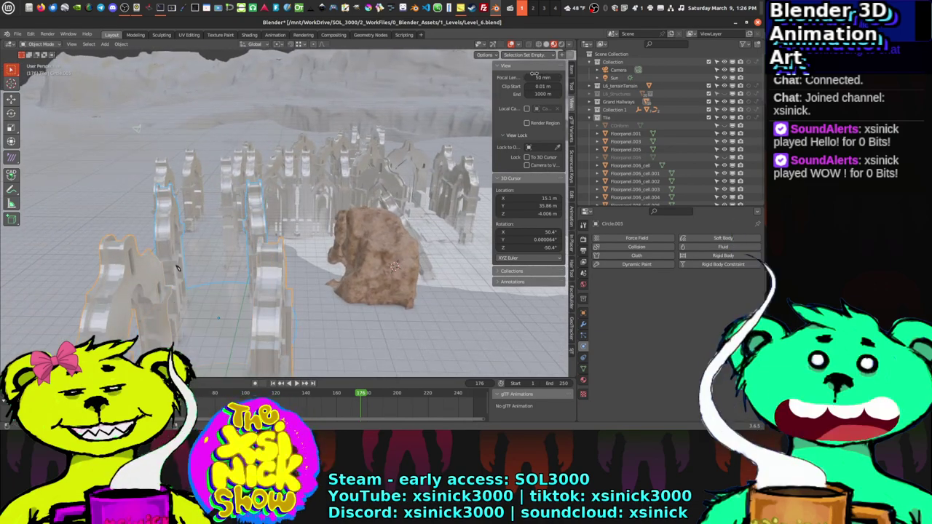
click(572, 356)
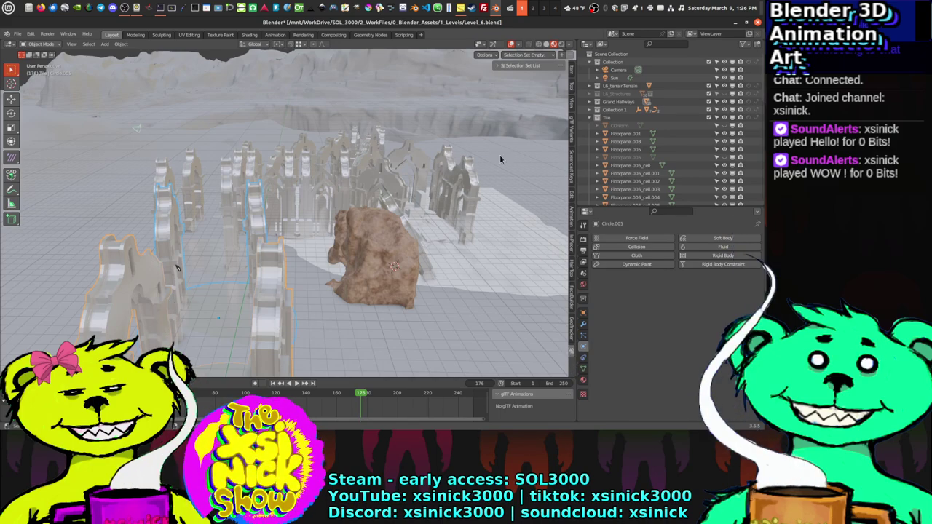
Step: Create a selection set named Yumm from the left arches, then pick a wall piece
click(519, 65)
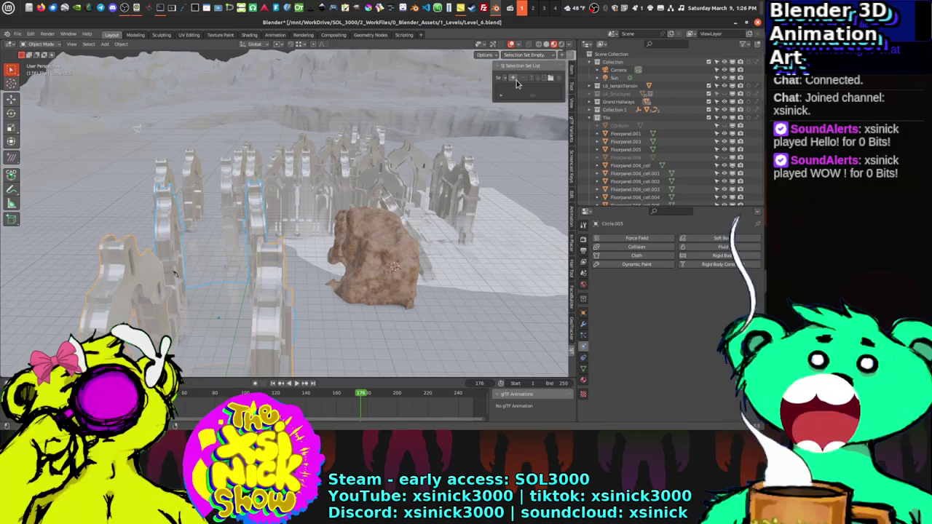
click(513, 78)
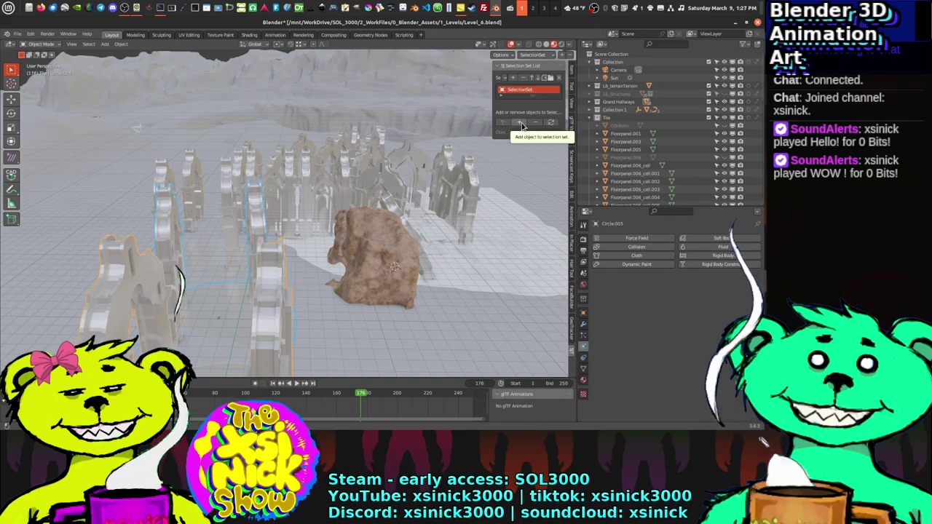
click(521, 126)
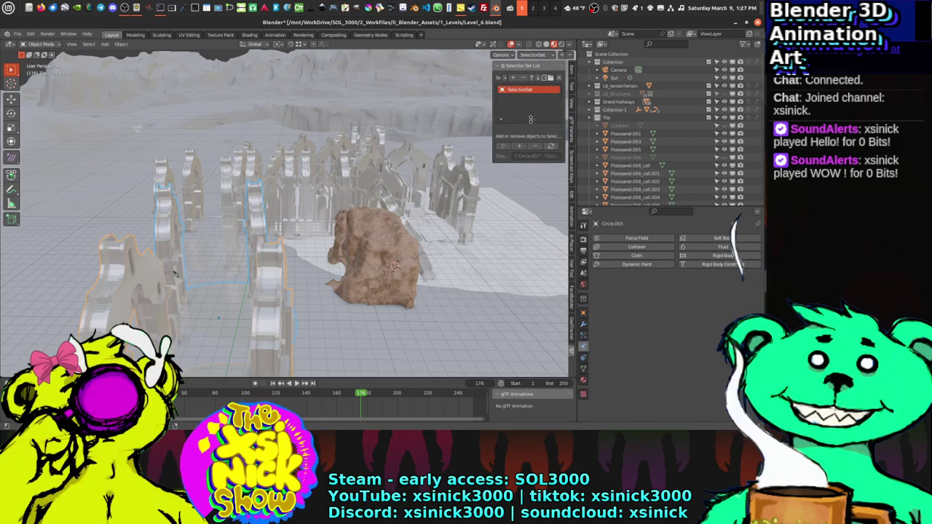
double_click(522, 94)
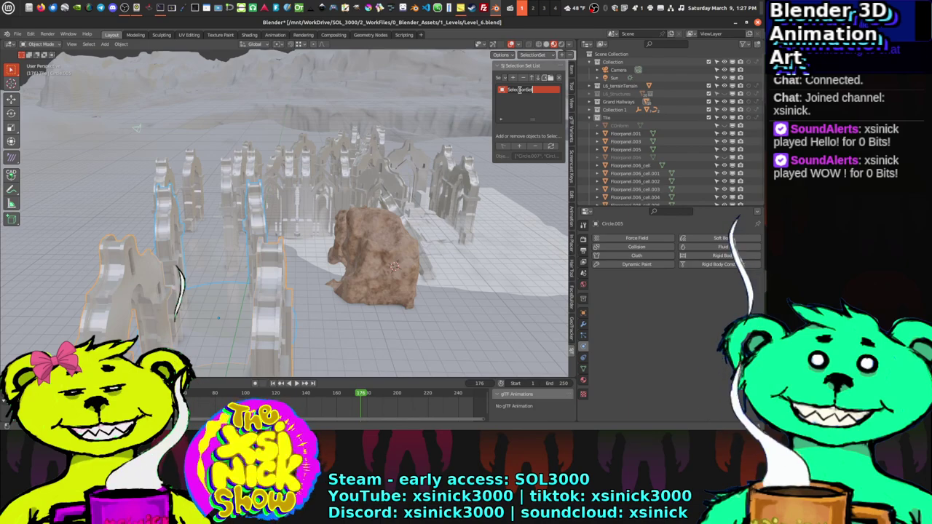
text(Tomb)
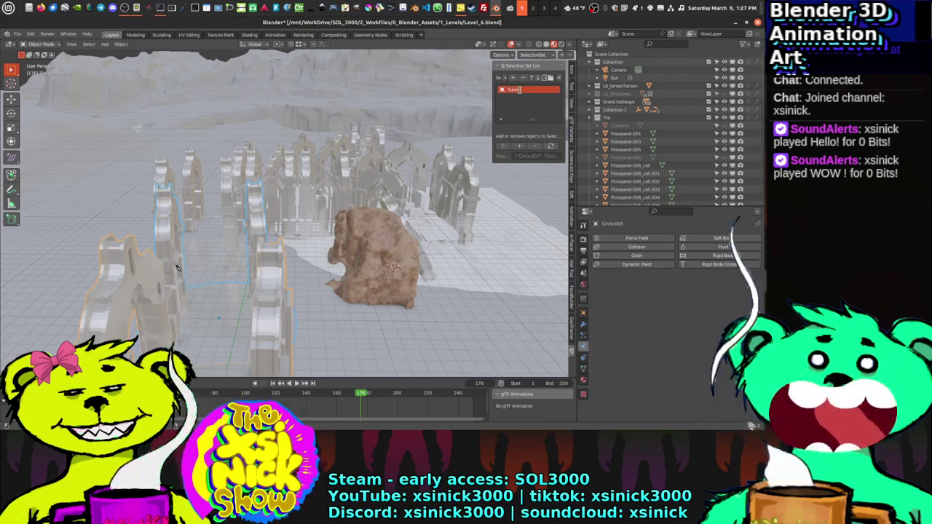
middle_drag(336, 171, 299, 173)
click(326, 172)
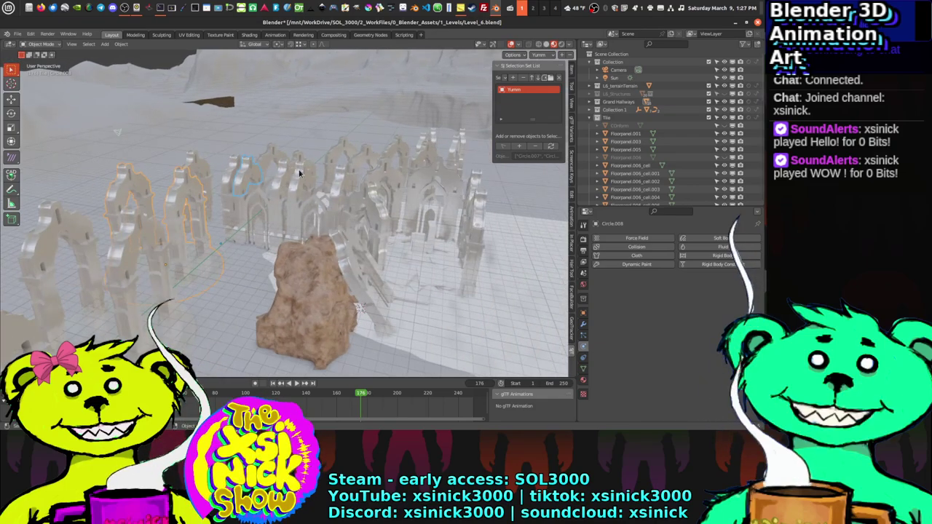
Step: Select another wall, add a second set renamed Eevee, and frame the selected walls
click(340, 181)
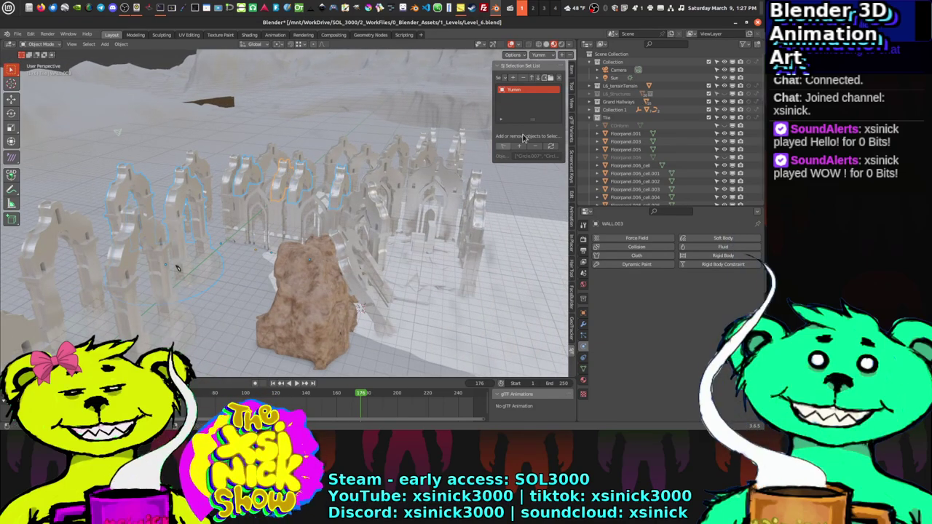
click(514, 78)
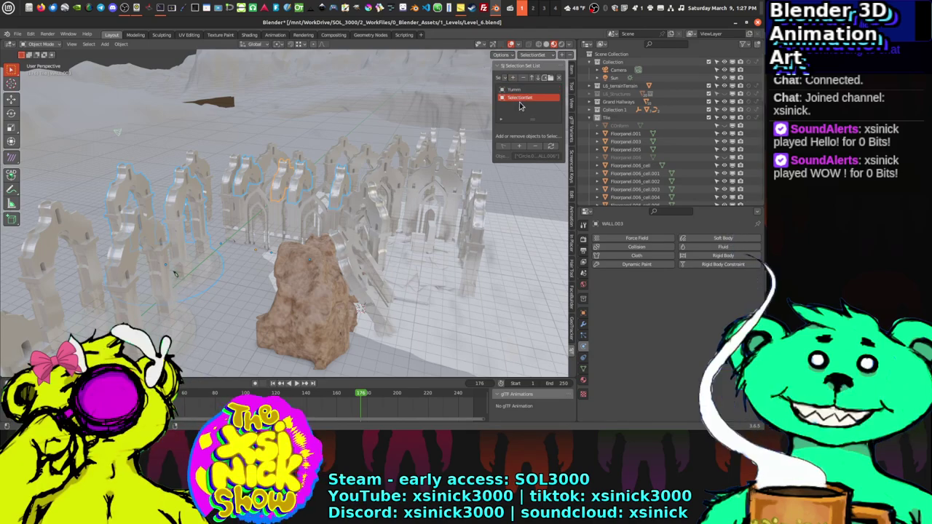
double_click(522, 99)
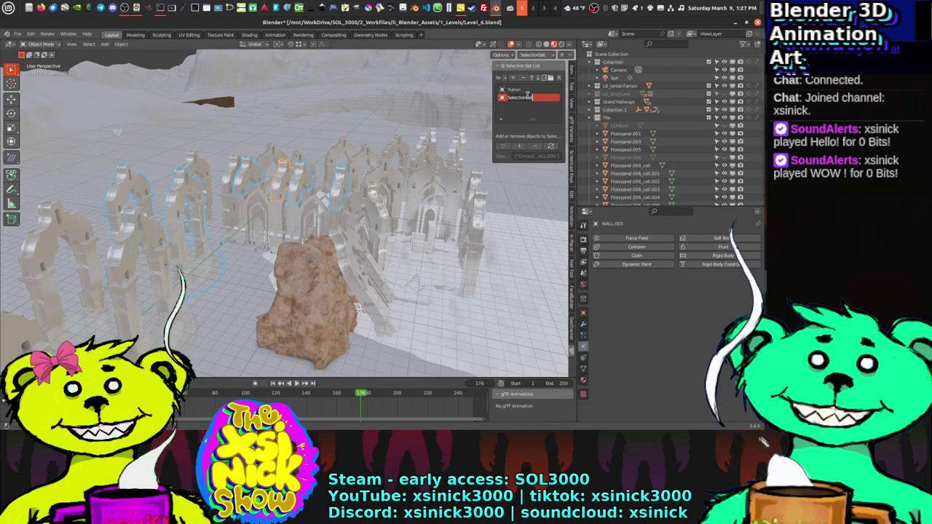
text(Bowie)
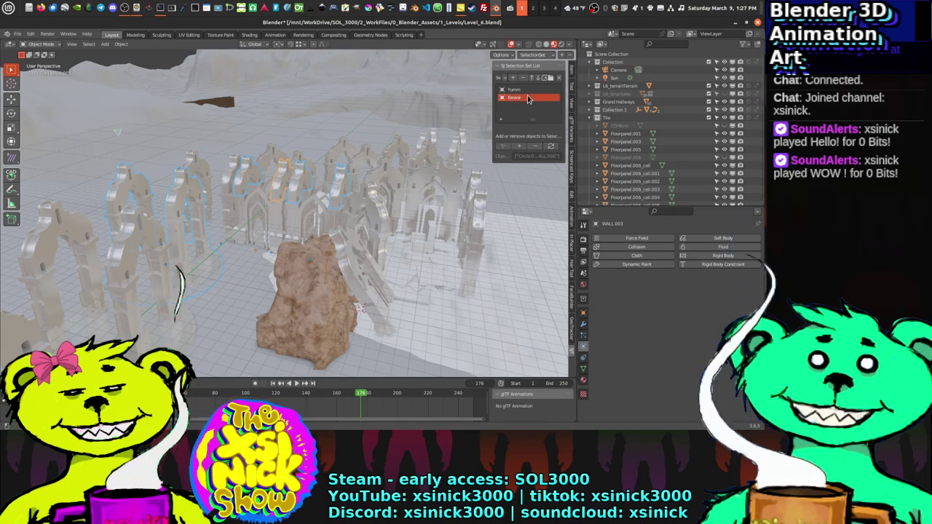
key(Return)
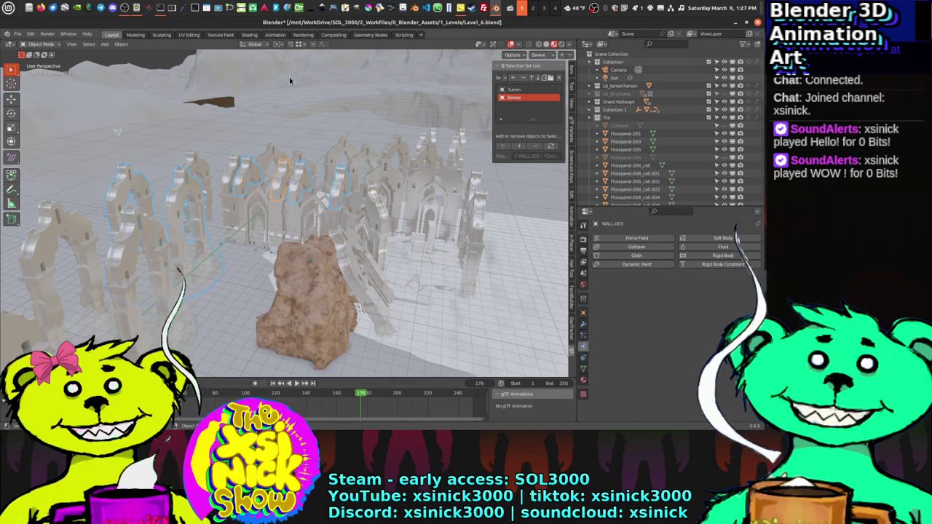
key(KP_Decimal)
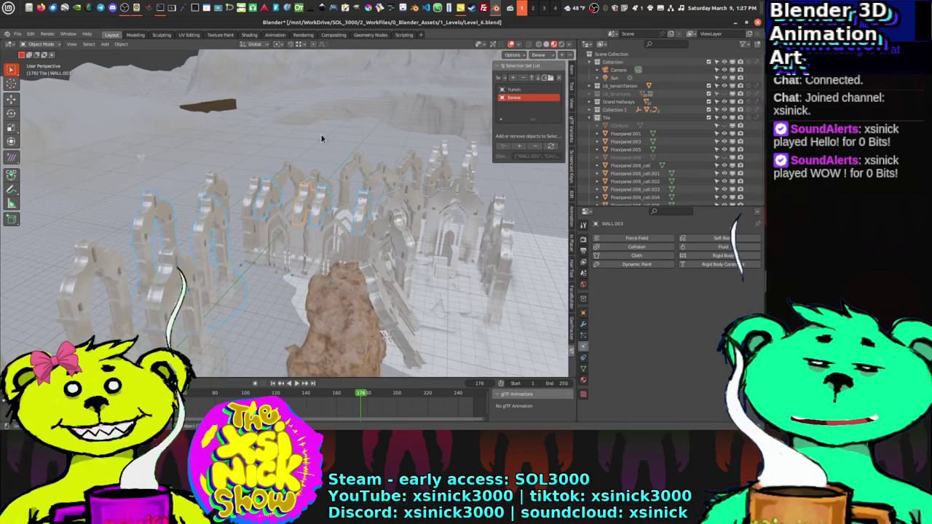
Step: Recall Yumm from the header set menu and orbit to check the reselected arches
click(539, 56)
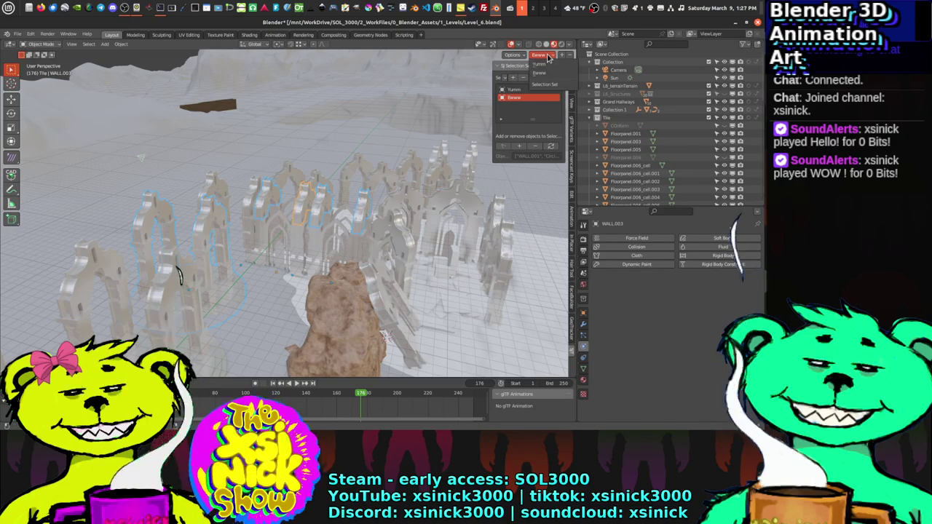
click(547, 68)
scroll(288, 211, down, 5)
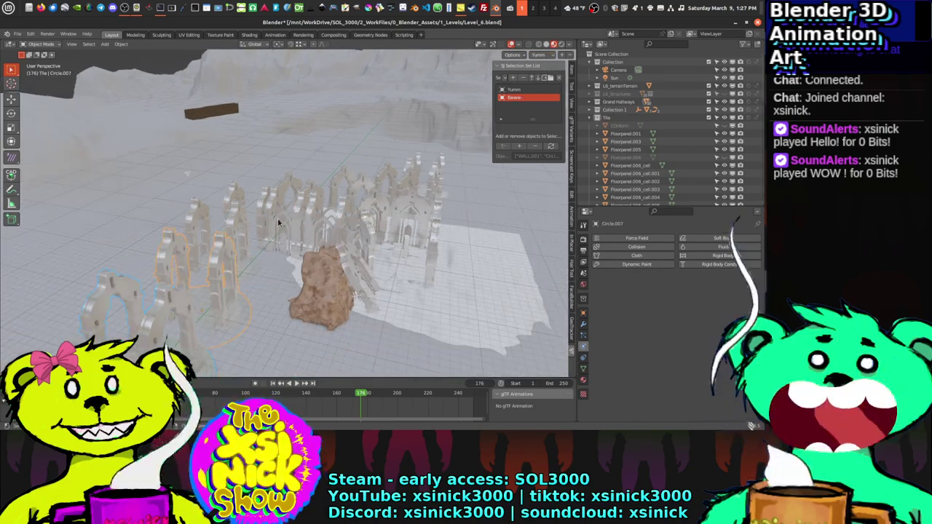
scroll(273, 228, up, 8)
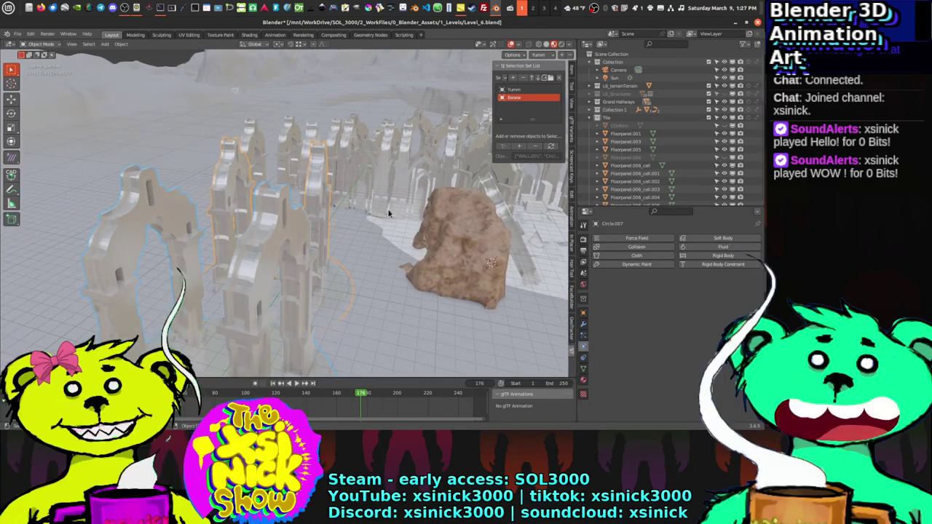
middle_drag(387, 208, 413, 214)
scroll(294, 224, down, 4)
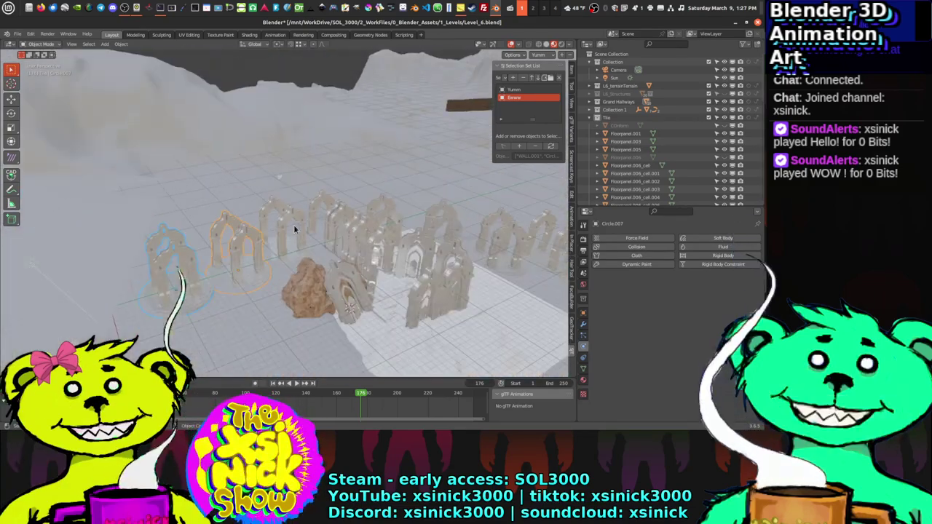
middle_drag(244, 239, 547, 64)
scroll(335, 229, up, 2)
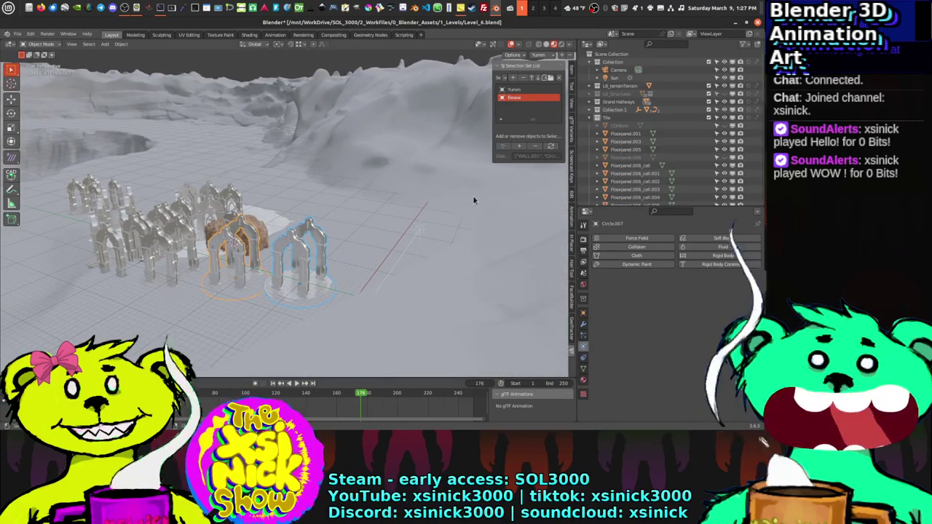
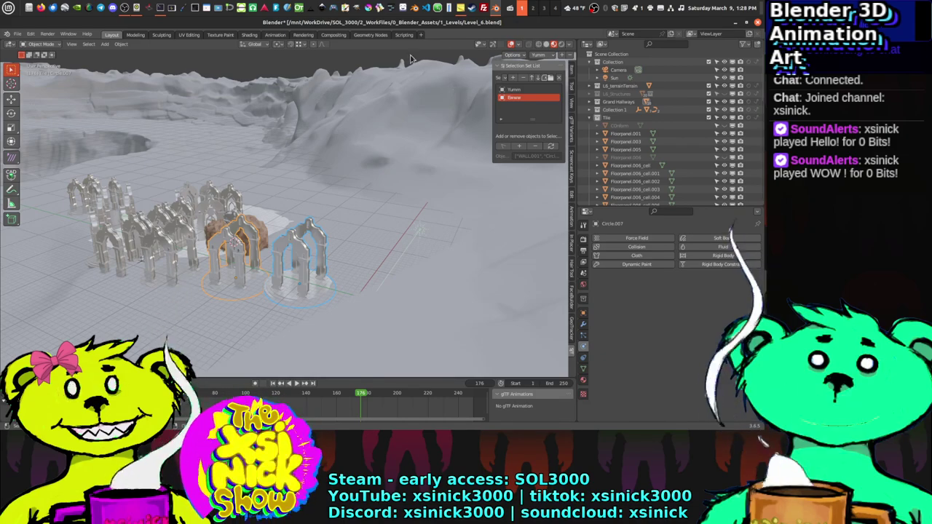
Step: Switch the active selection set to Eeeee
middle_drag(417, 191, 397, 177)
click(542, 56)
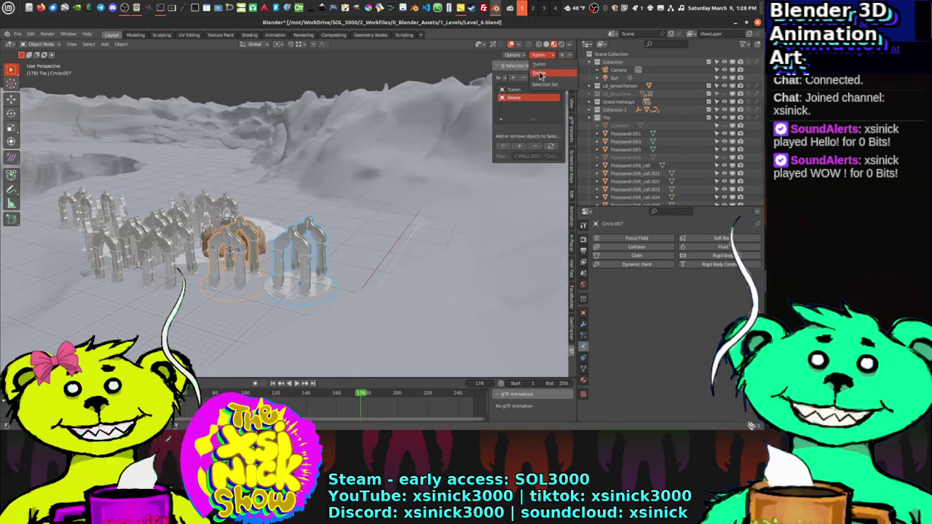
click(539, 73)
Step: Bring the rock beside the arches into view and select rock_stone.004
middle_drag(188, 214, 294, 215)
scroll(295, 215, up, 6)
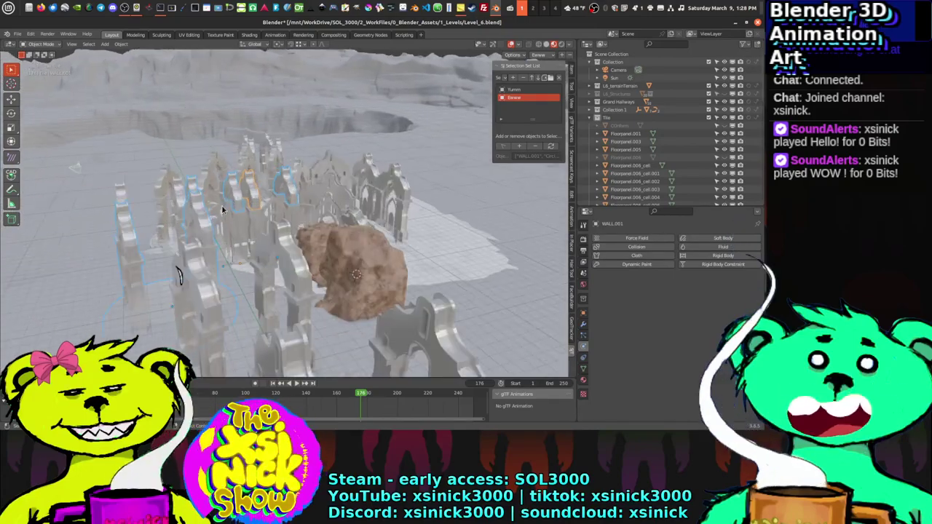
middle_drag(232, 203, 229, 198)
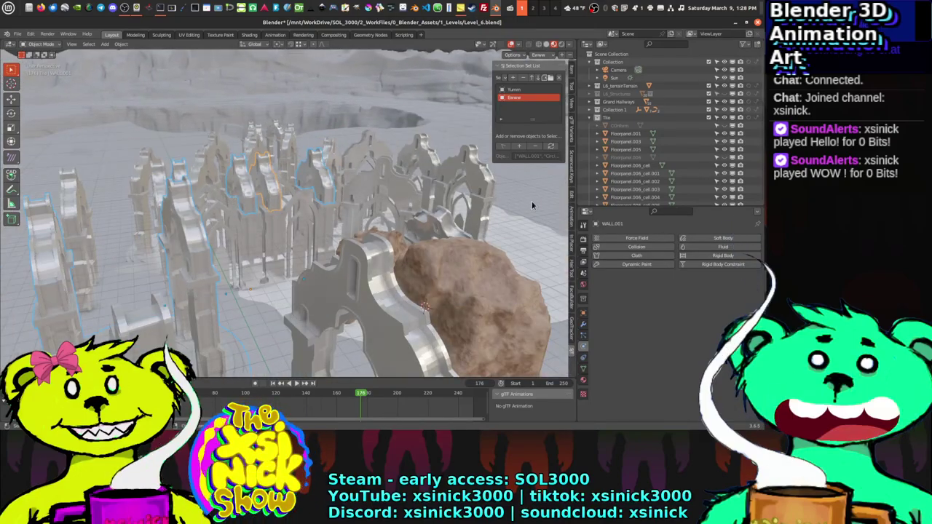
middle_drag(415, 201, 257, 189)
scroll(340, 213, up, 3)
scroll(266, 148, down, 10)
middle_drag(266, 148, 182, 176)
scroll(284, 201, up, 10)
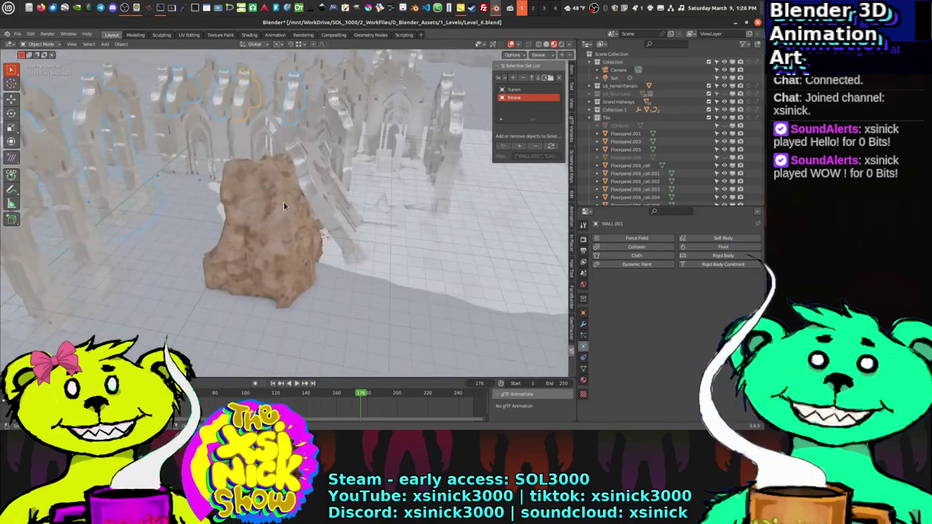
click(279, 205)
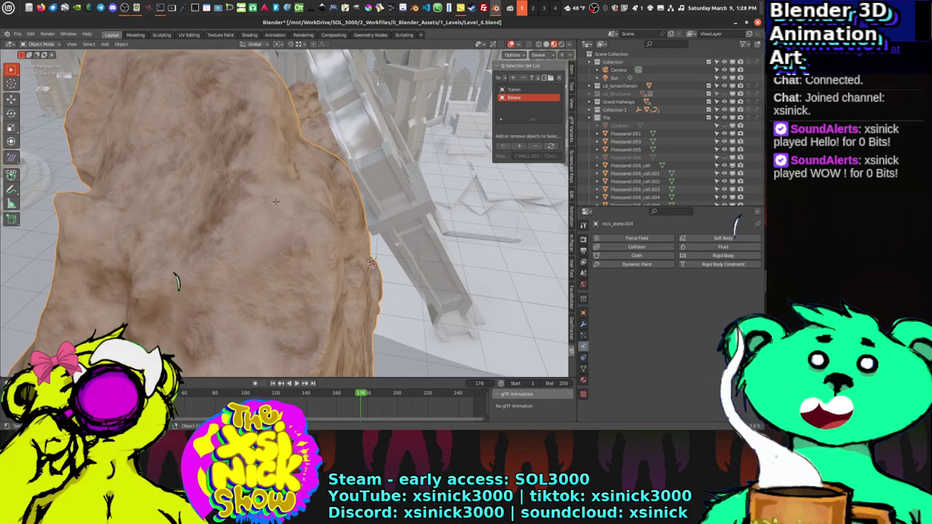
Step: In Edit Mode, switch to face select and grow one rock face into a patch, then show the mesh data properties
key(Tab)
key(alt+a)
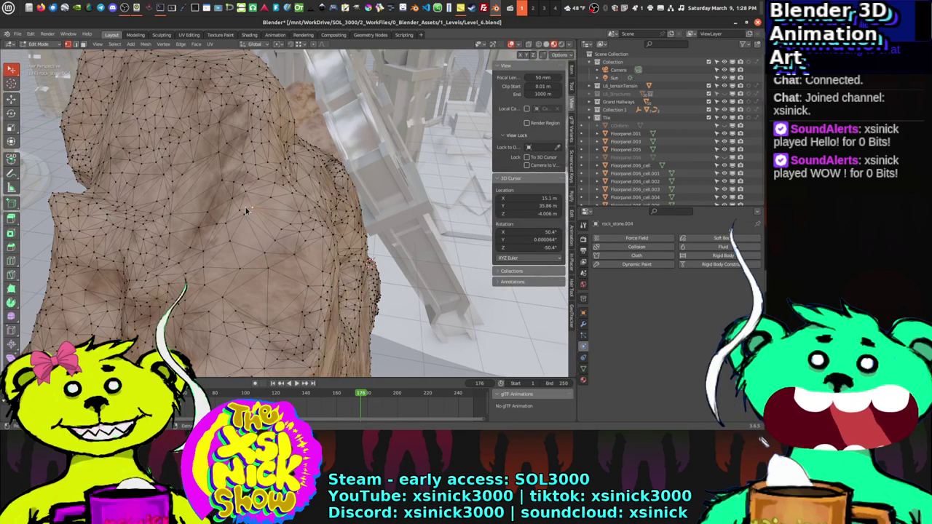
key(ctrl+Tab)
click(215, 213)
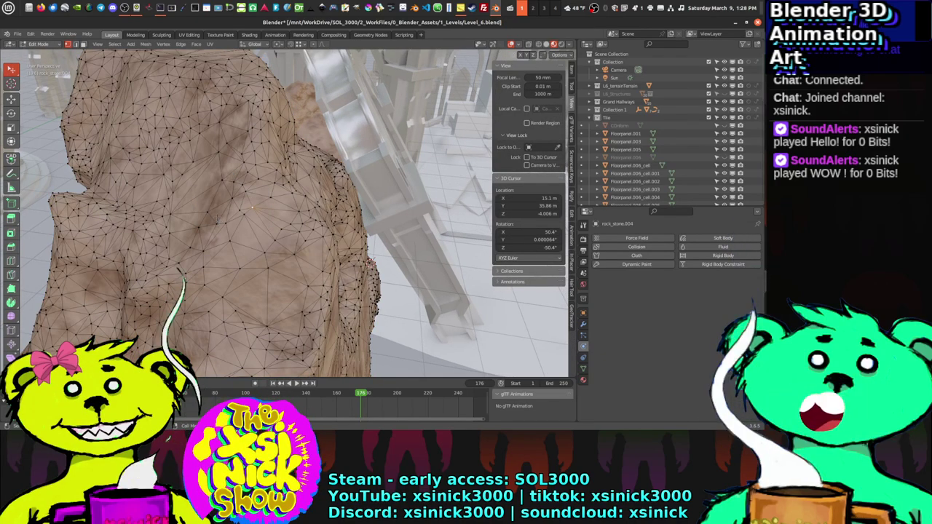
key(ctrl+Tab)
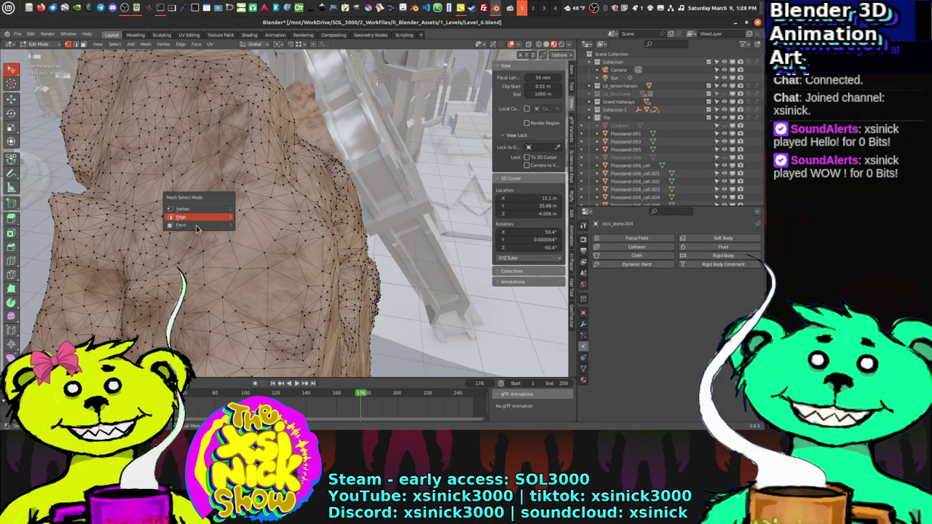
click(195, 226)
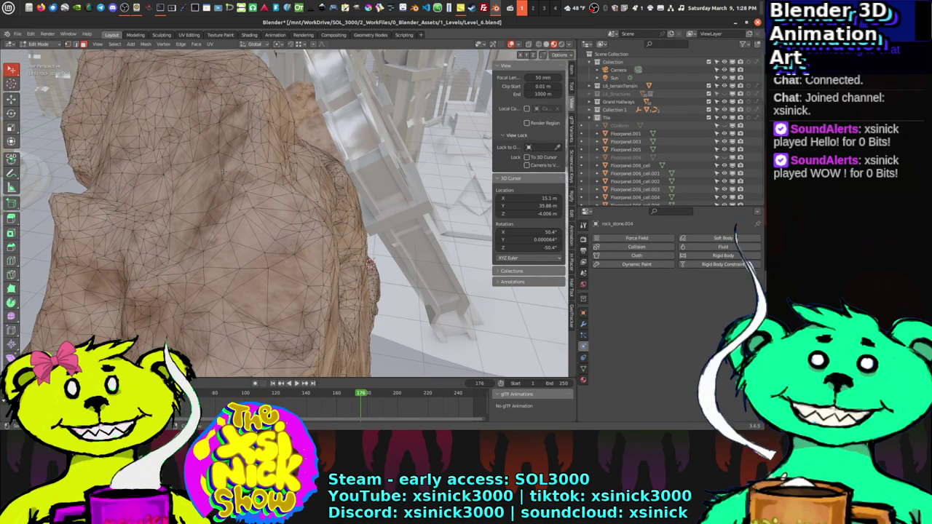
click(197, 200)
key(ctrl+KP_Add)
key(ctrl+KP_Add)
key(ctrl+KP_Add)
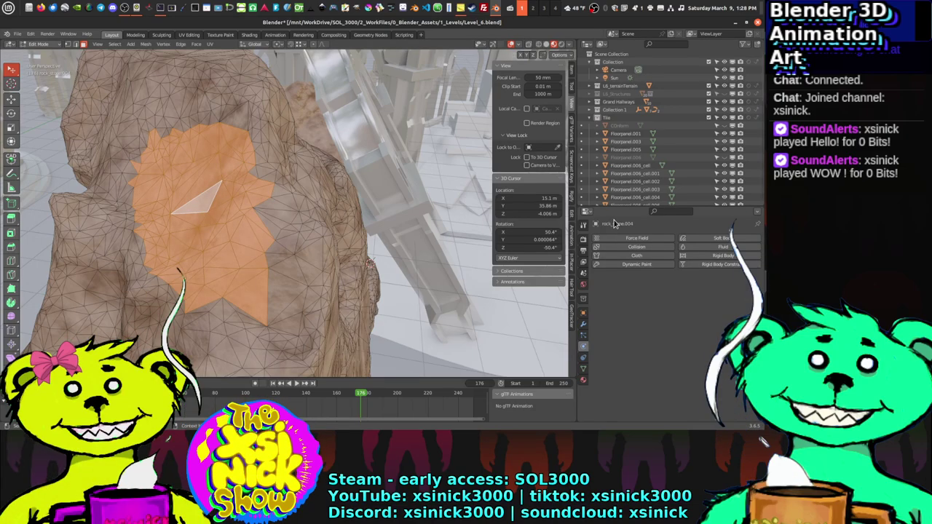
click(583, 368)
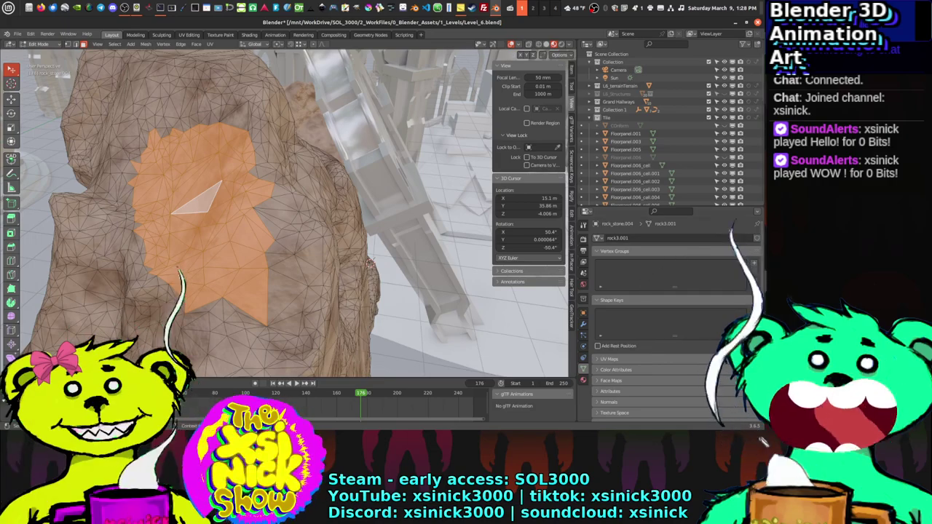
Step: Add a vertex group named 1 and assign the selected faces to it
click(753, 264)
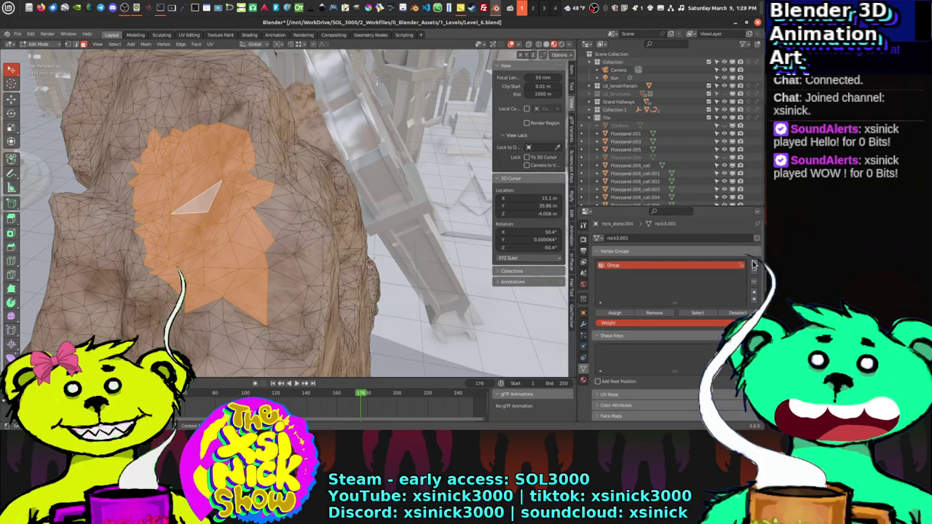
click(615, 312)
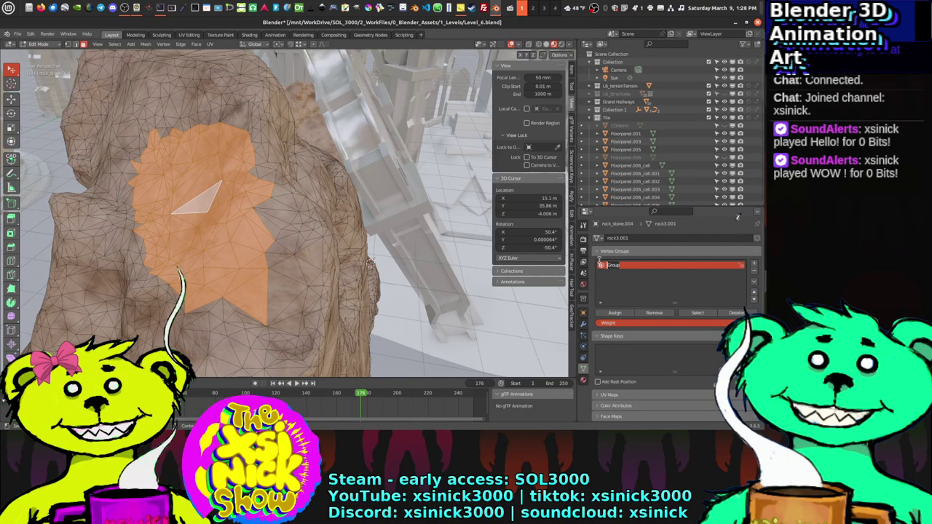
text(1)
key(Return)
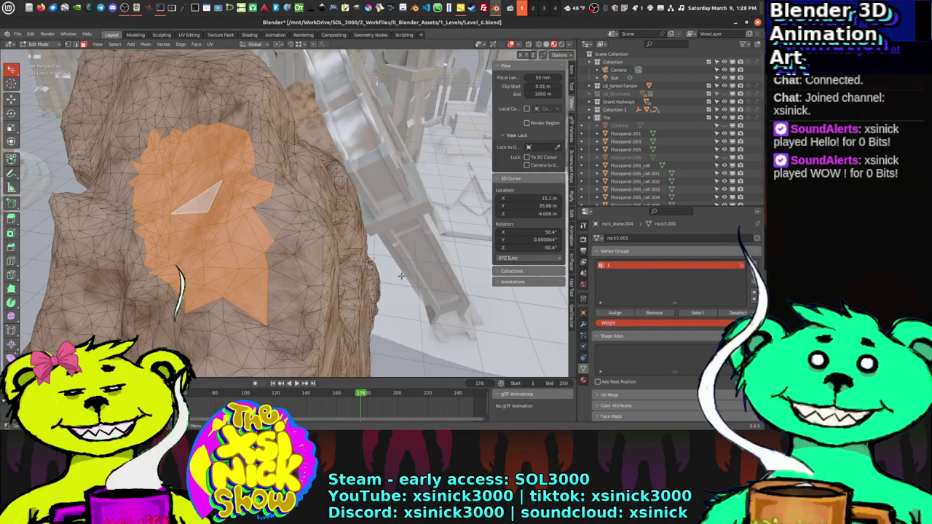
Step: Grow a second face patch elsewhere on the rock and add a second vertex group
middle_drag(401, 276, 367, 256)
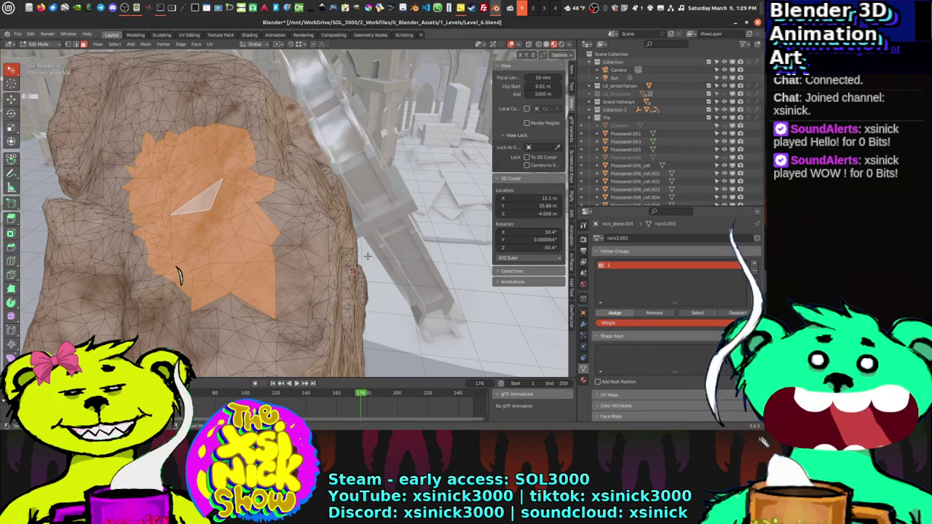
middle_drag(179, 275, 177, 268)
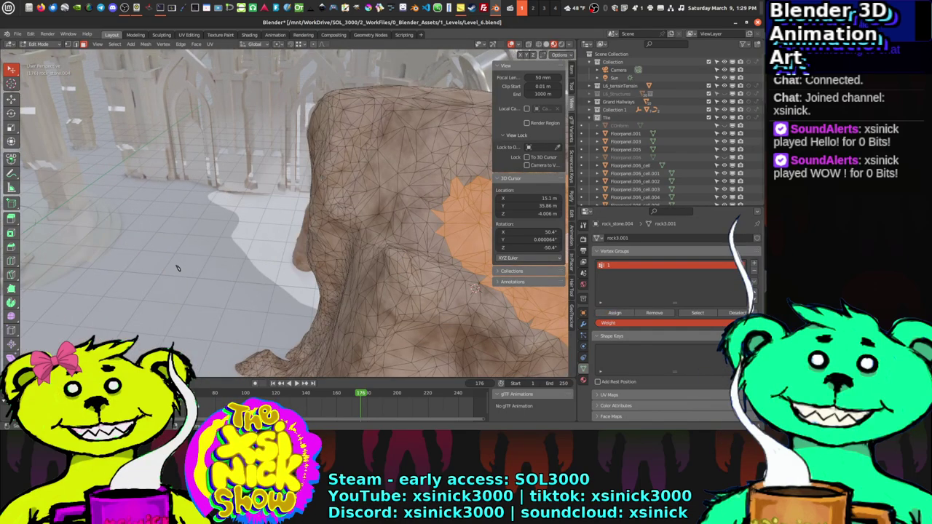
click(371, 154)
key(ctrl+KP_Add)
key(ctrl+KP_Add)
key(ctrl+KP_Add)
key(ctrl+KP_Add)
key(ctrl+KP_Add)
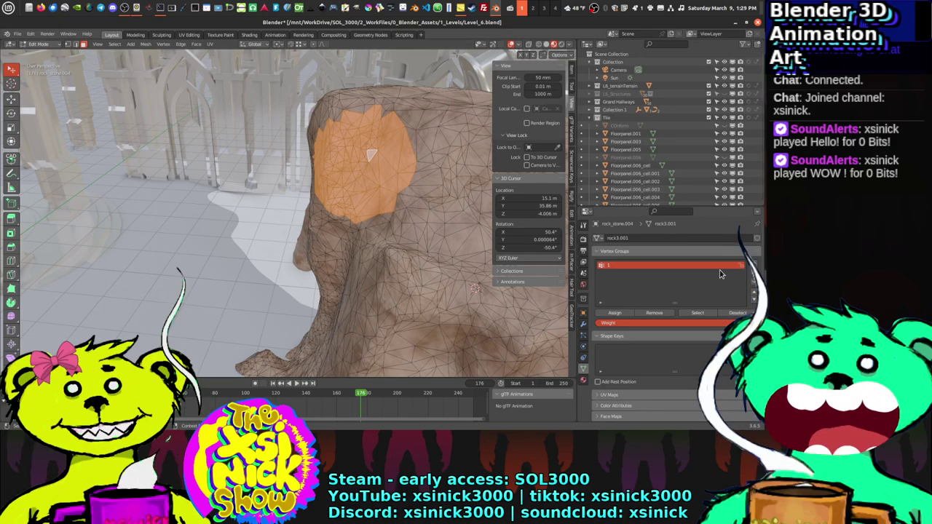
click(754, 265)
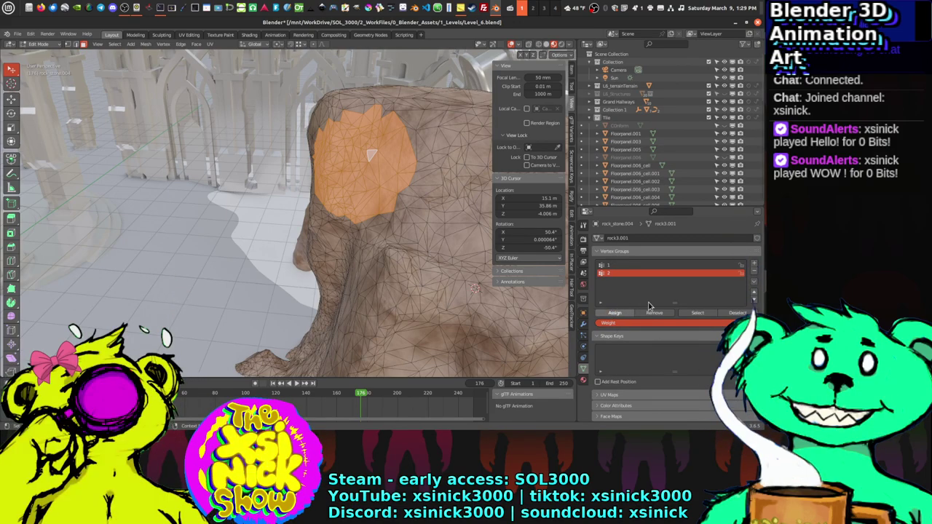
Step: Test selecting and deselecting the faces of groups 1 and 2, then delete both groups
click(417, 211)
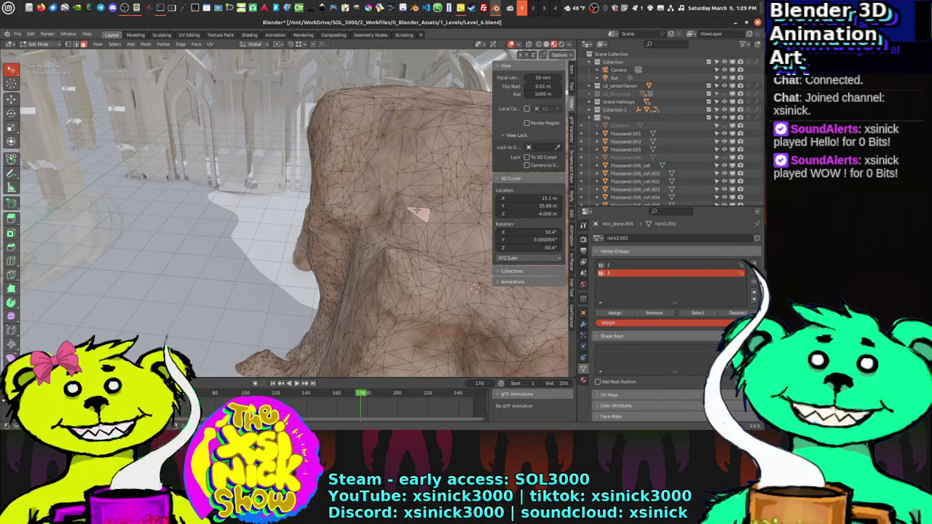
click(654, 265)
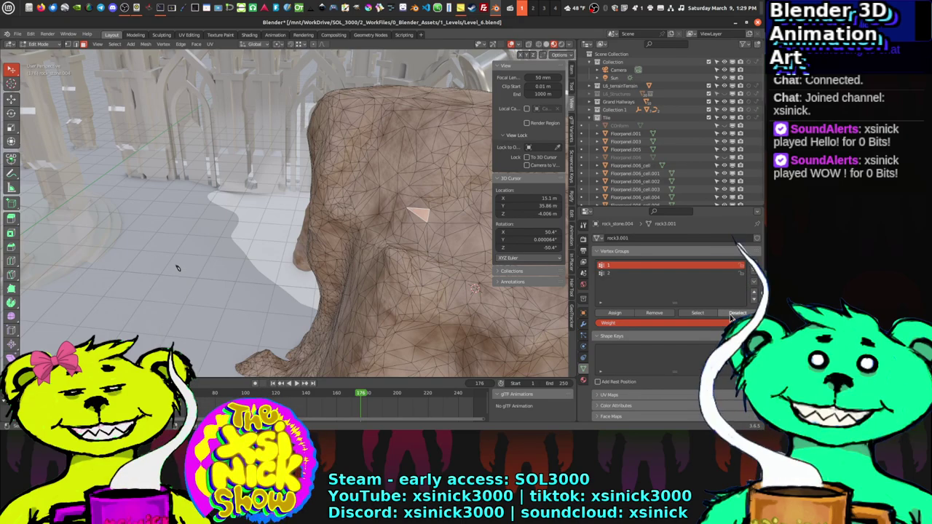
click(698, 314)
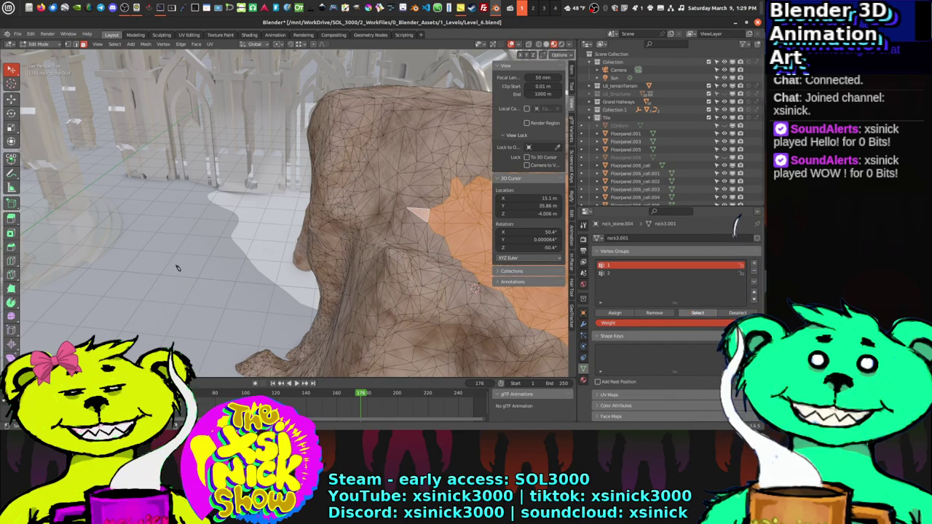
middle_drag(216, 220, 408, 230)
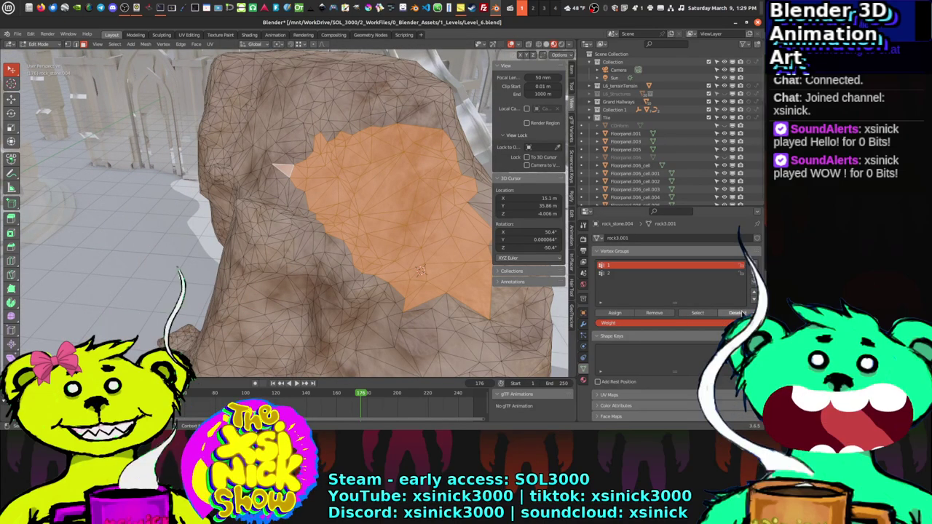
click(737, 313)
mouse_move(510, 284)
middle_down()
mouse_move(451, 281)
mouse_move(510, 279)
middle_up()
click(622, 274)
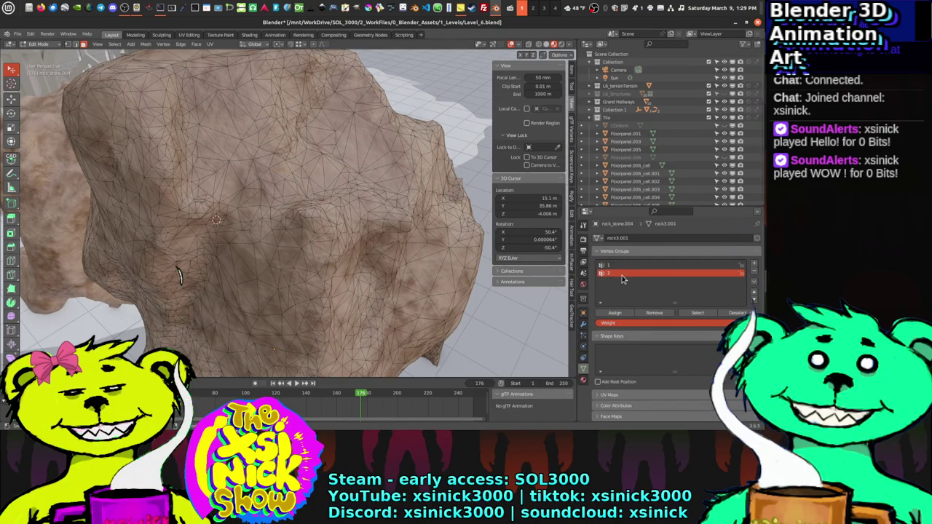
click(698, 313)
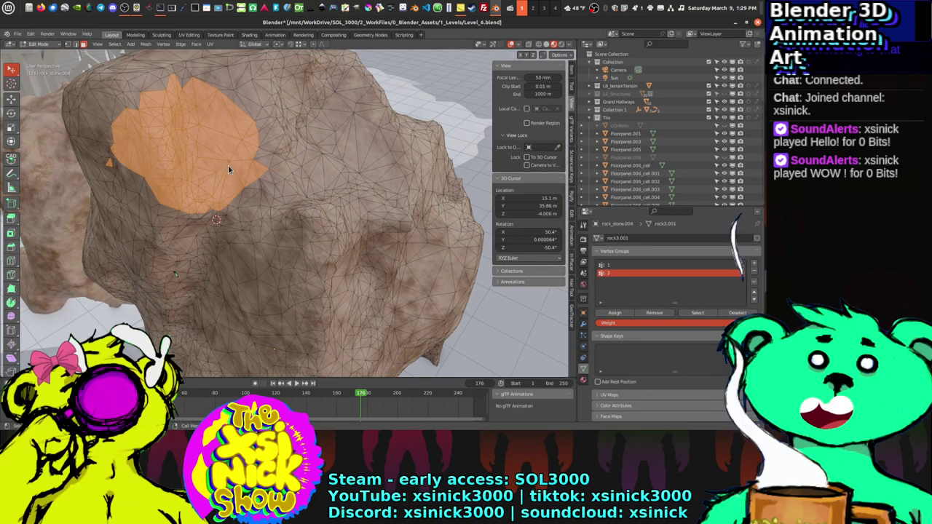
middle_drag(242, 155, 273, 162)
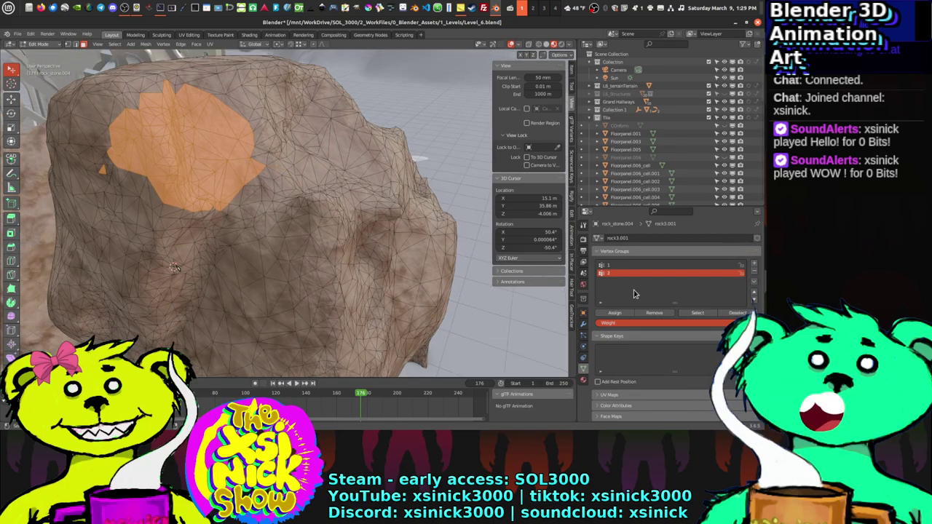
click(754, 275)
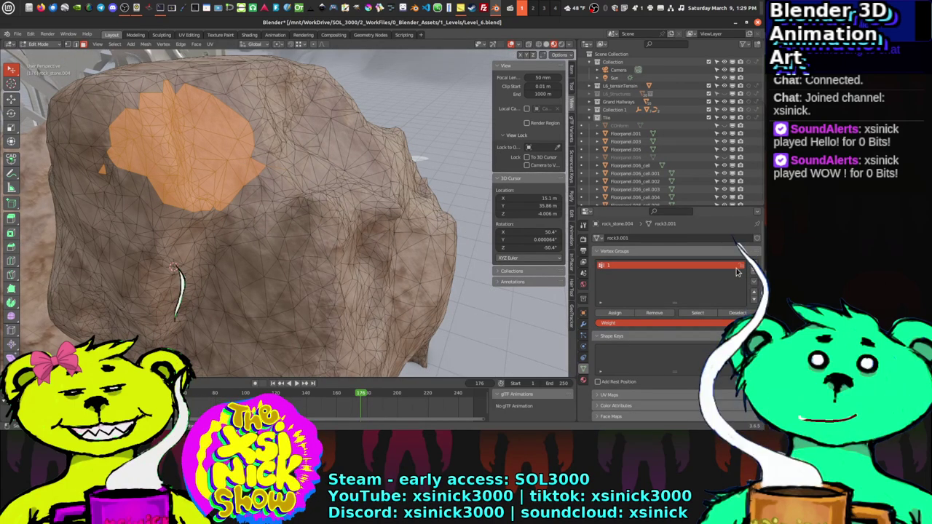
click(754, 274)
Step: Select and then deselect the whole rock mesh, and return to Object Mode
key(Tab)
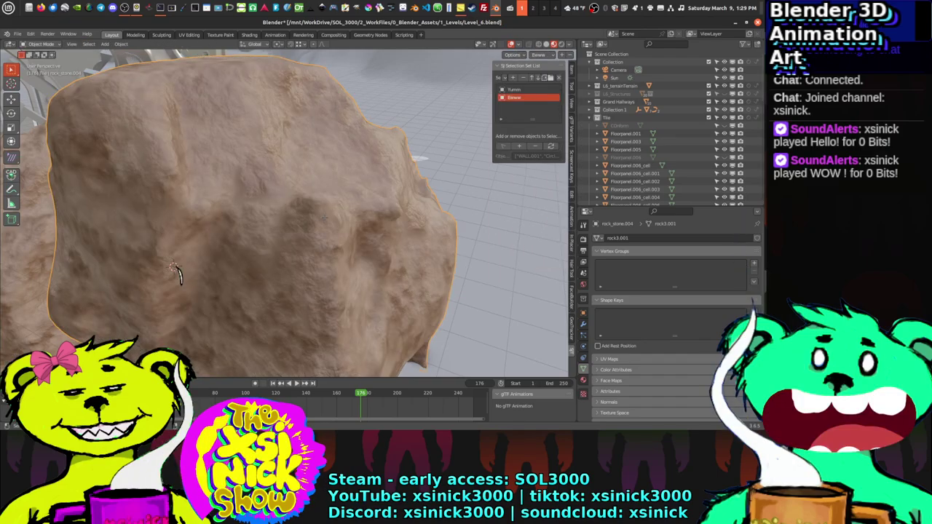
key(Tab)
middle_drag(323, 225, 229, 229)
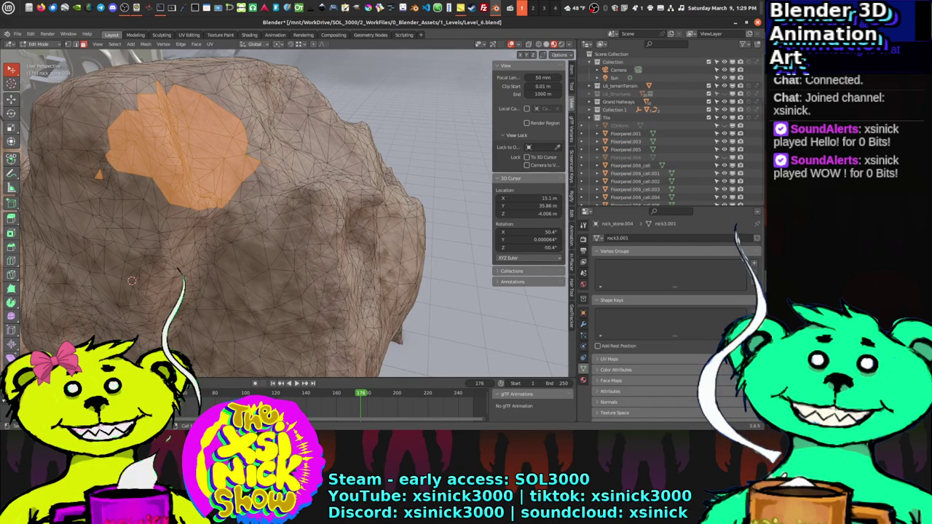
key(a)
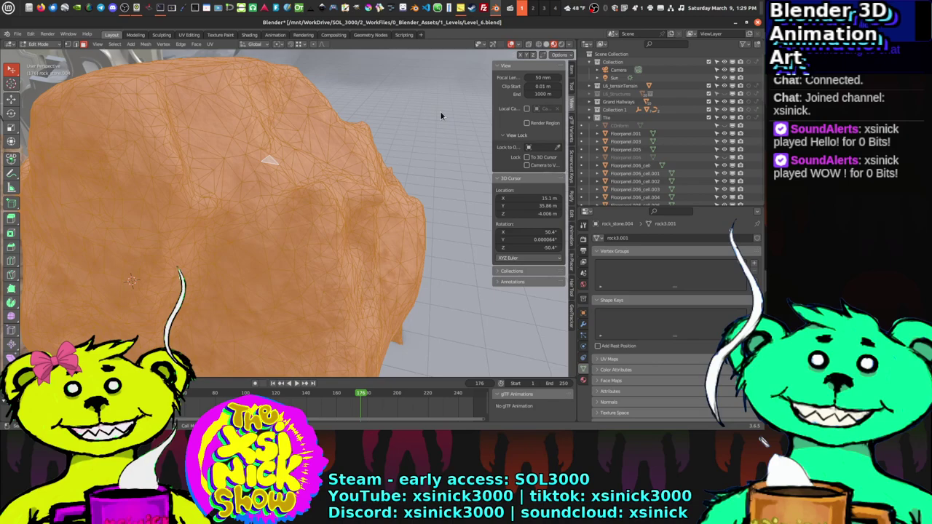
middle_drag(361, 197, 328, 195)
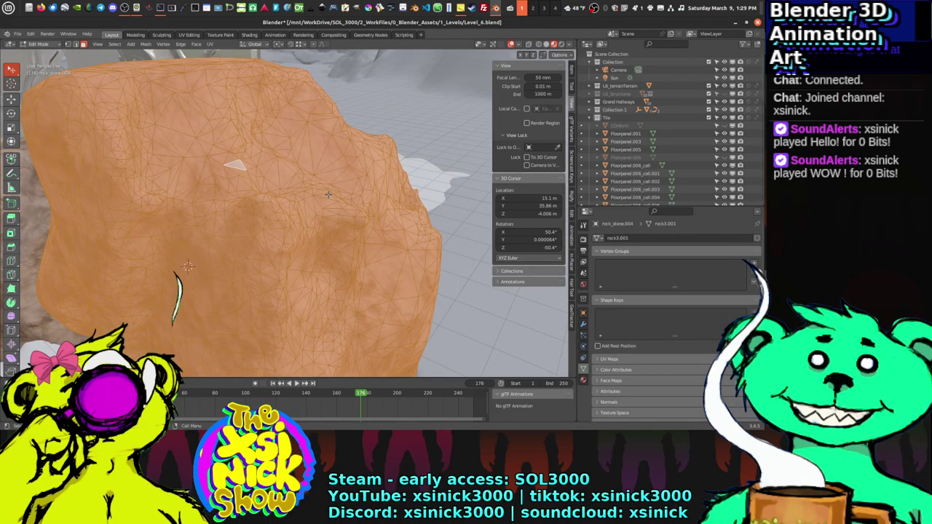
key(alt+a)
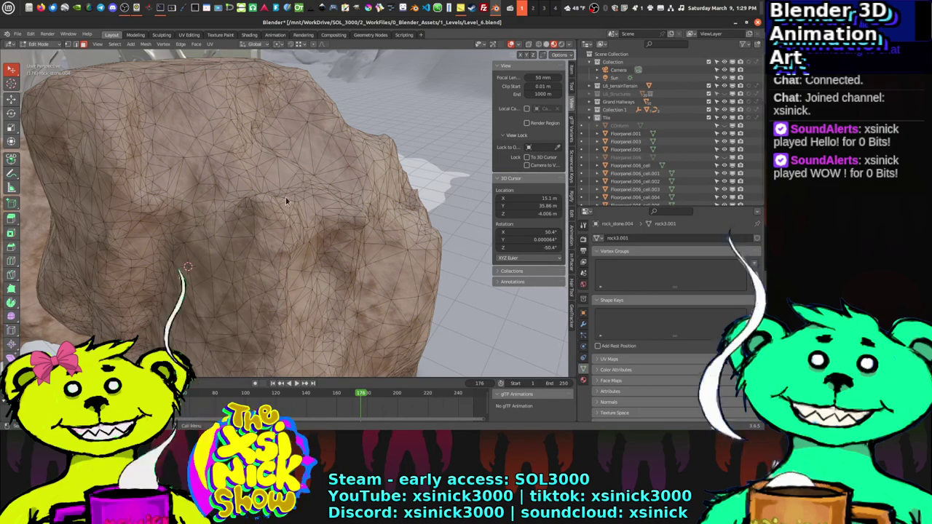
key(Tab)
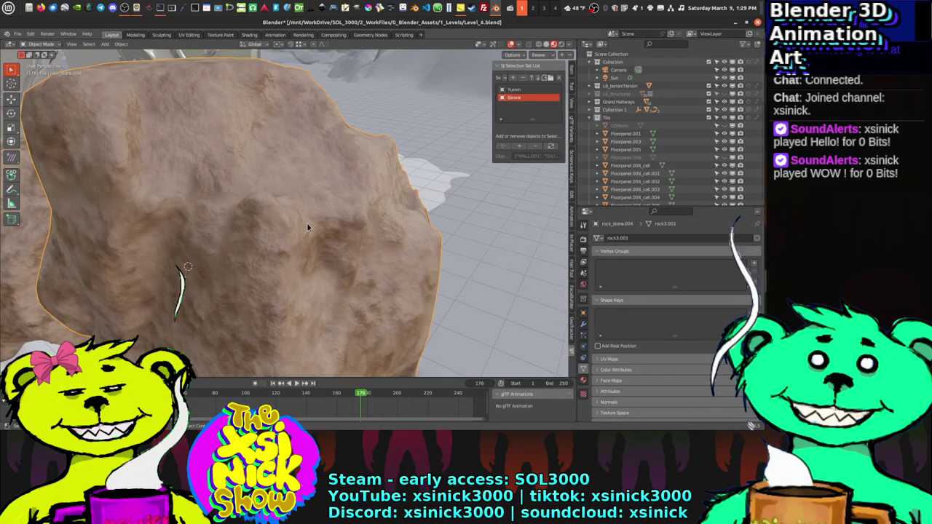
Step: Leave Local View and zoom out to show the rock among the walls
key(KP_Divide)
scroll(290, 218, down, 4)
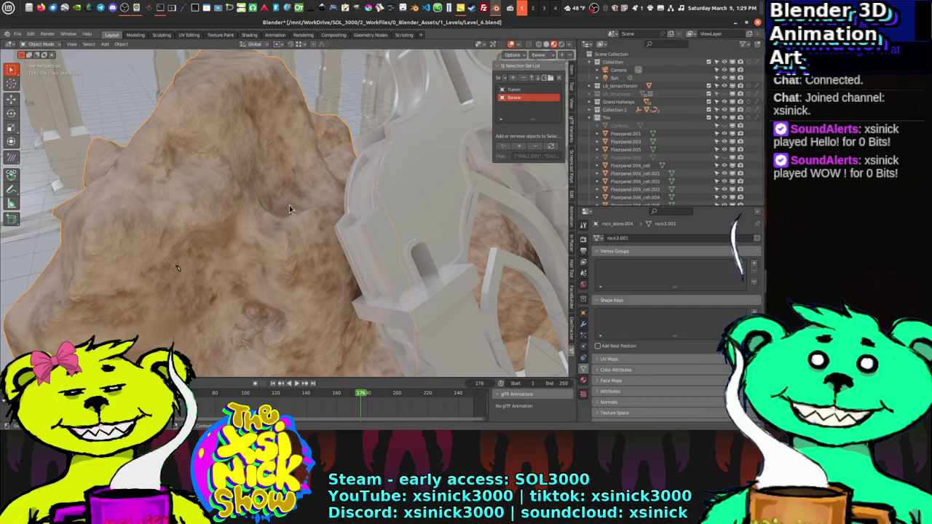
scroll(289, 205, down, 5)
middle_drag(289, 201, 303, 247)
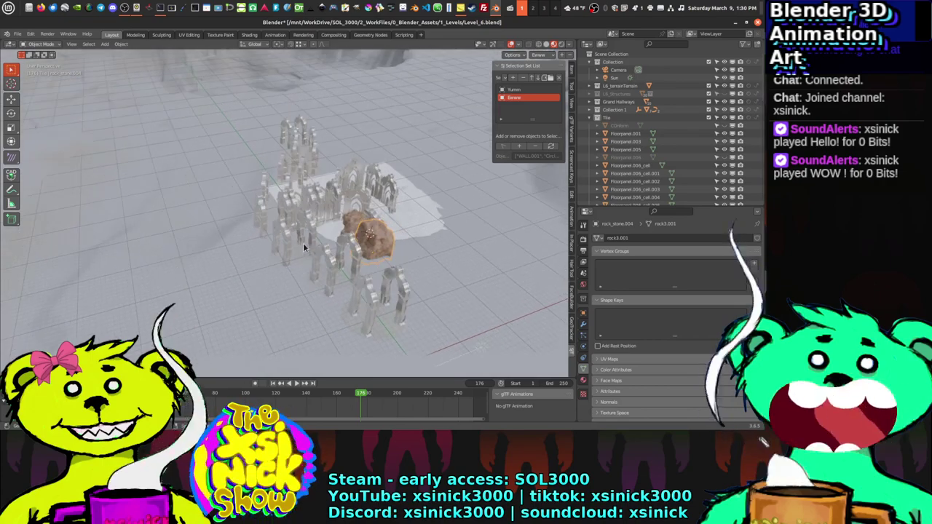
Step: Collapse the Tile collection and move to a close top-down angle on the walls
click(596, 118)
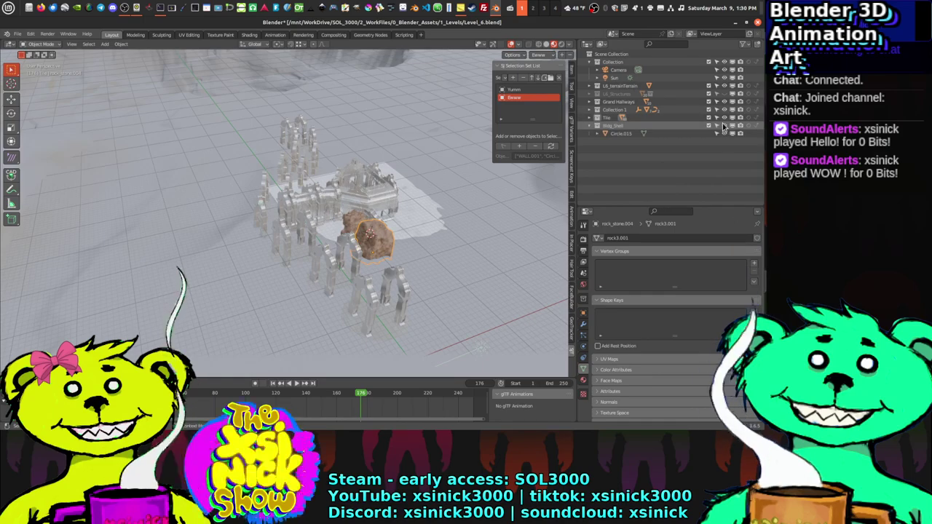
middle_drag(320, 182, 310, 133)
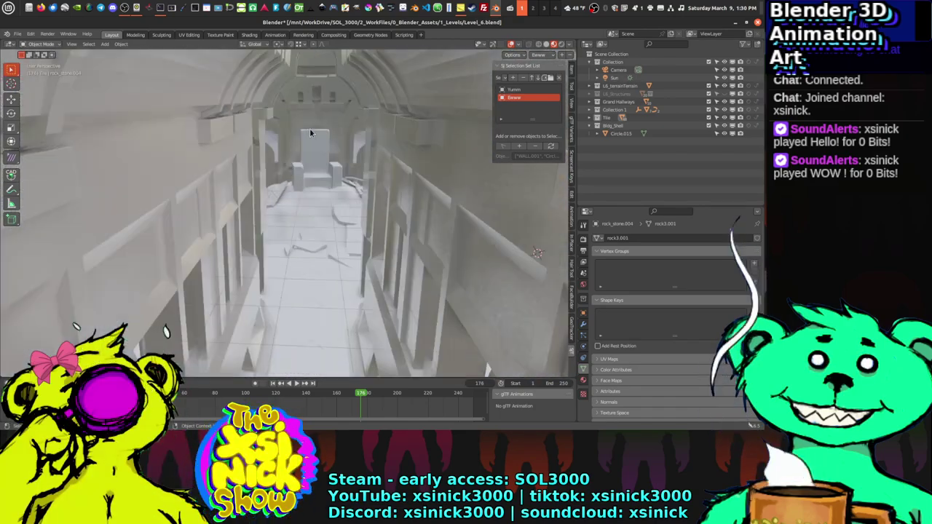
scroll(310, 133, up, 5)
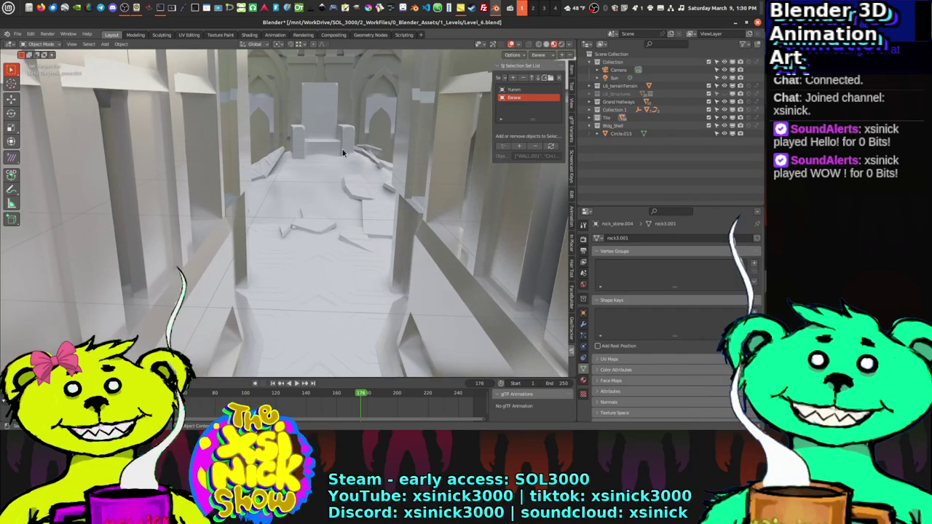
scroll(343, 151, down, 4)
scroll(364, 160, down, 3)
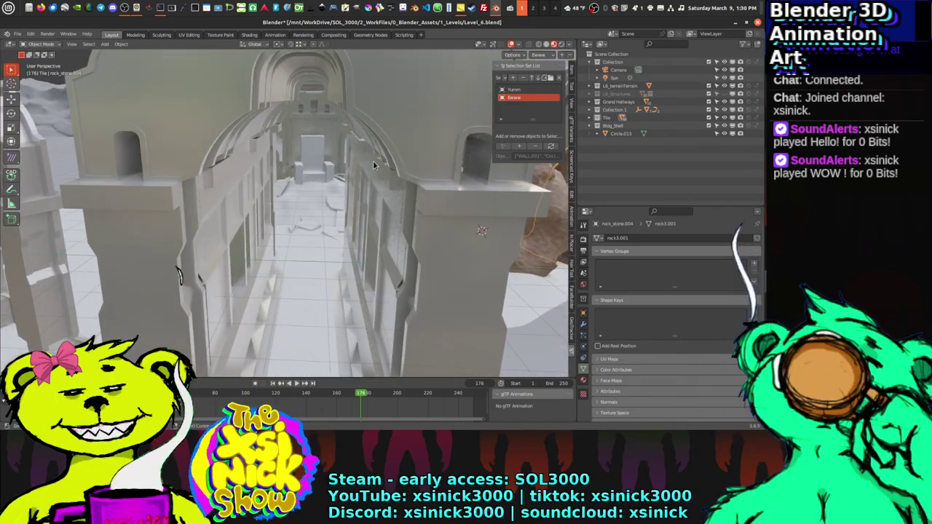
middle_drag(373, 166, 361, 256)
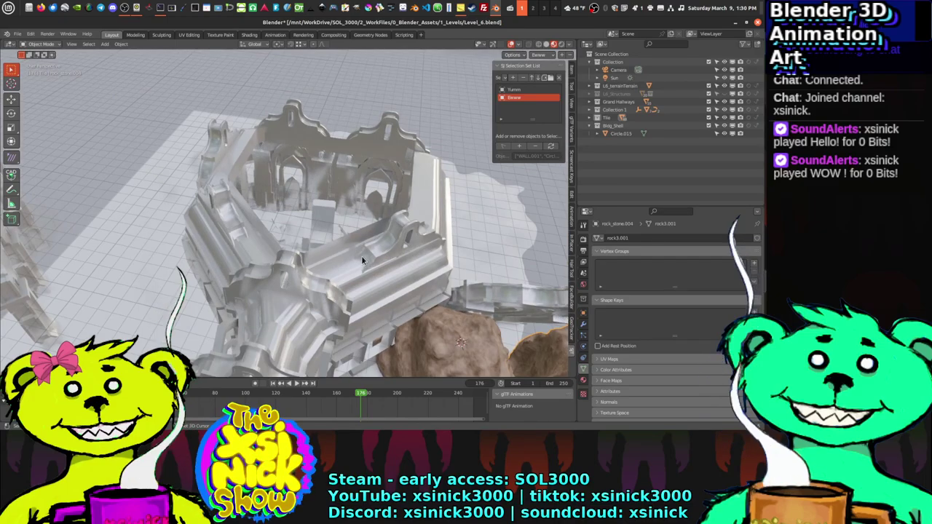
Step: Toggle Bldg_Shell's visibility off and on to compare the walls
click(724, 126)
click(725, 126)
click(725, 126)
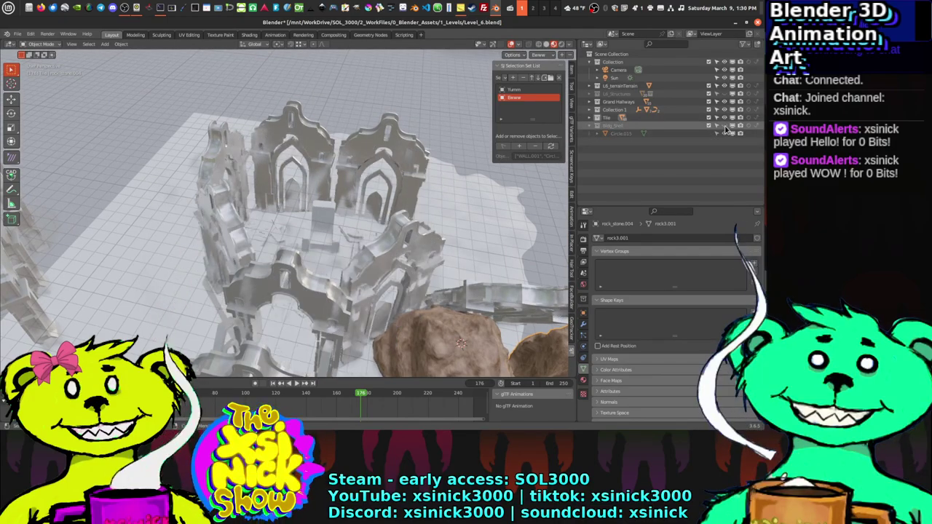
click(724, 126)
click(724, 126)
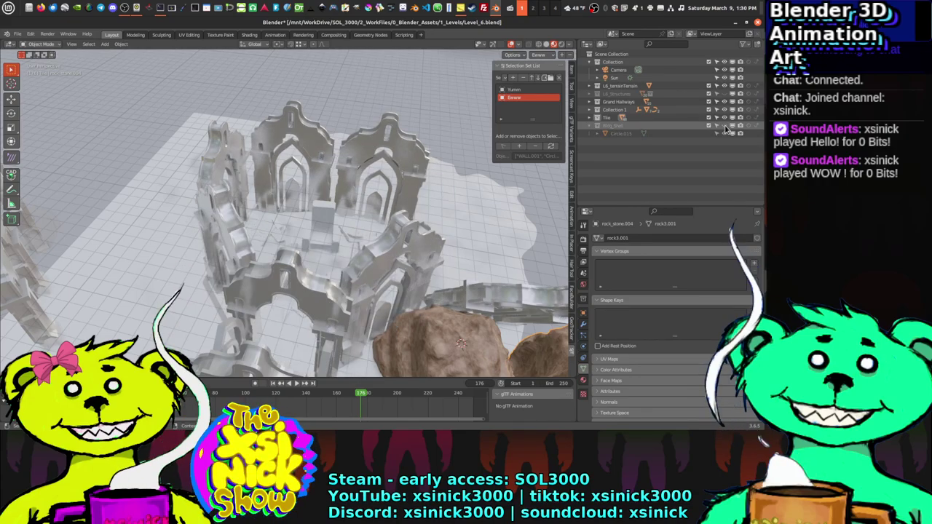
click(725, 126)
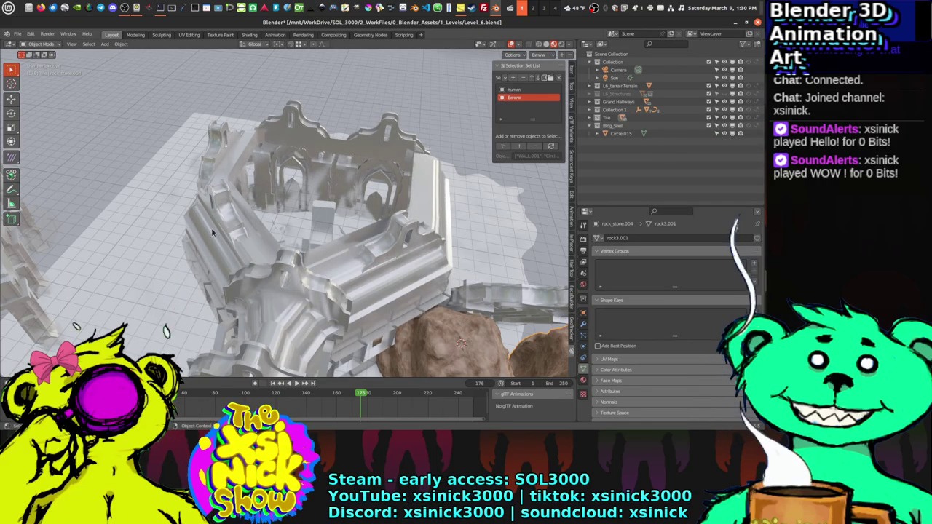
Step: Fly into the corridor and hide Bldg_Shell to reveal the arched interior
scroll(348, 140, up, 8)
scroll(349, 134, up, 10)
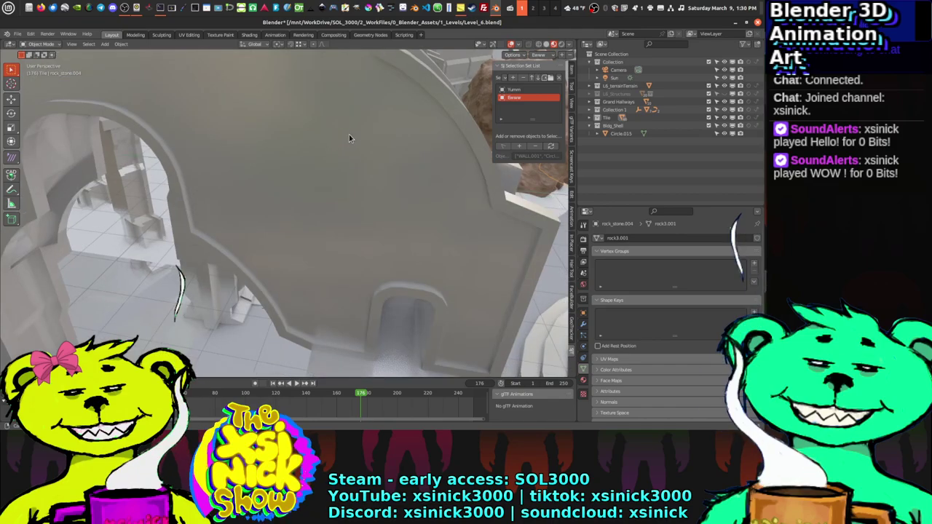
scroll(364, 125, up, 2)
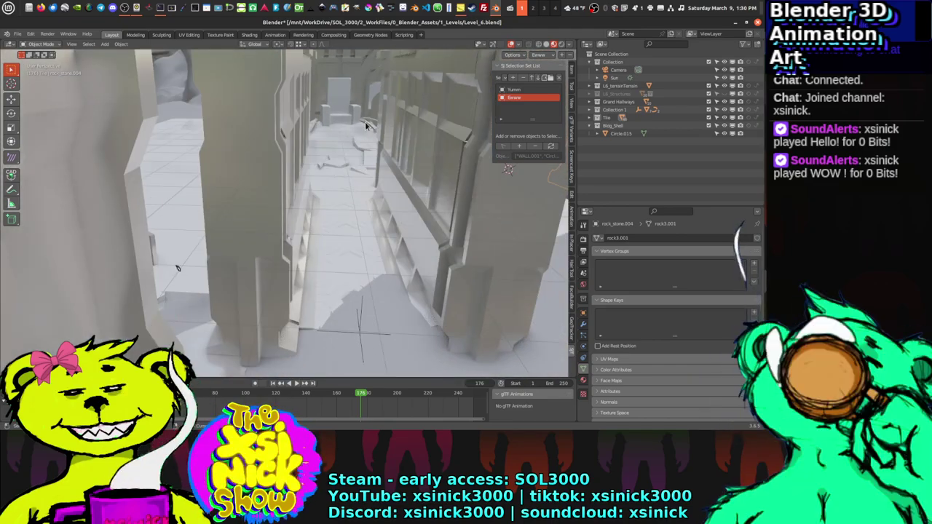
click(726, 128)
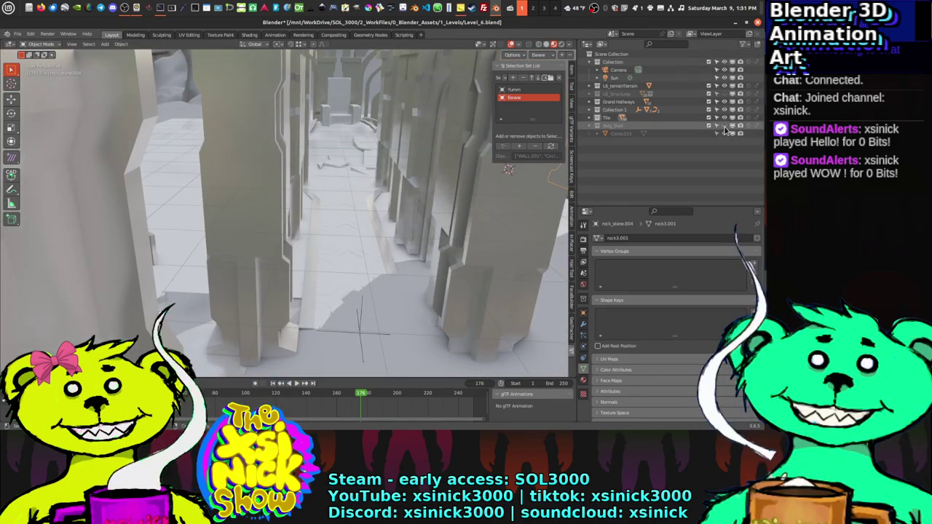
click(725, 128)
click(725, 128)
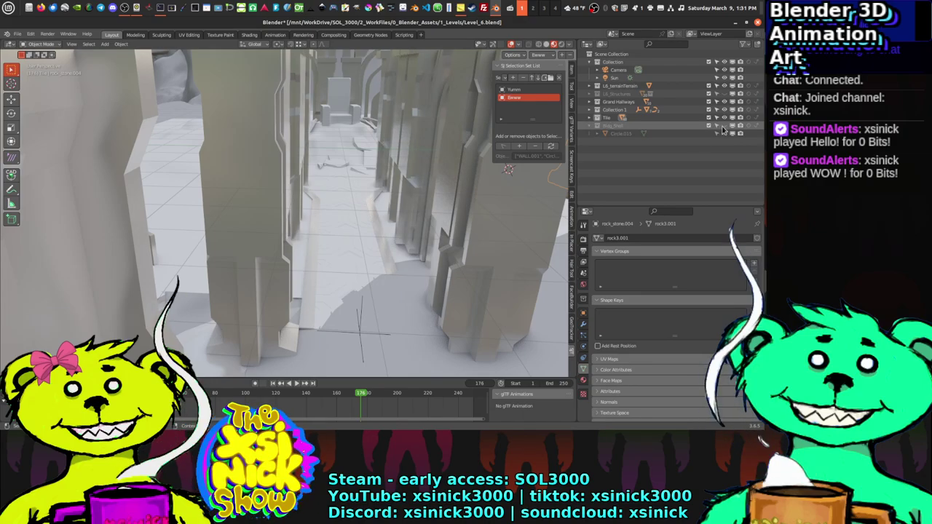
scroll(376, 182, up, 8)
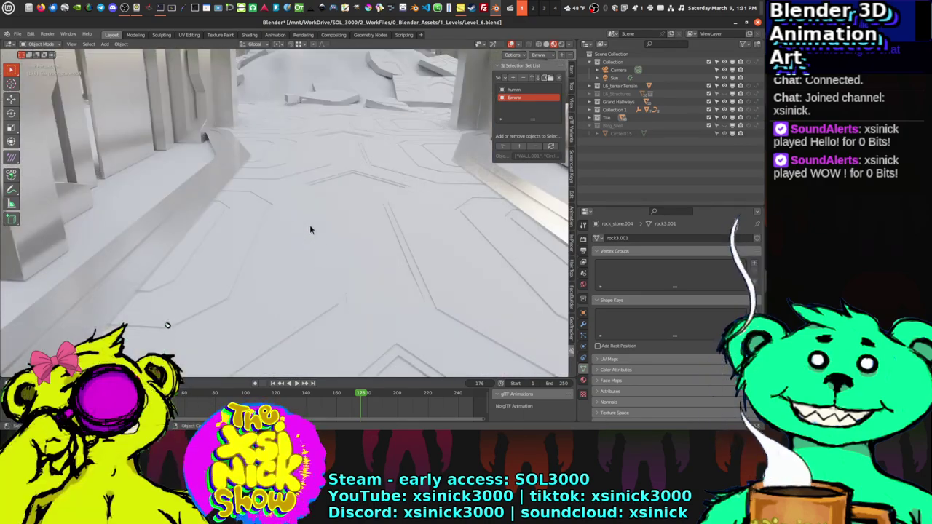
scroll(356, 211, down, 10)
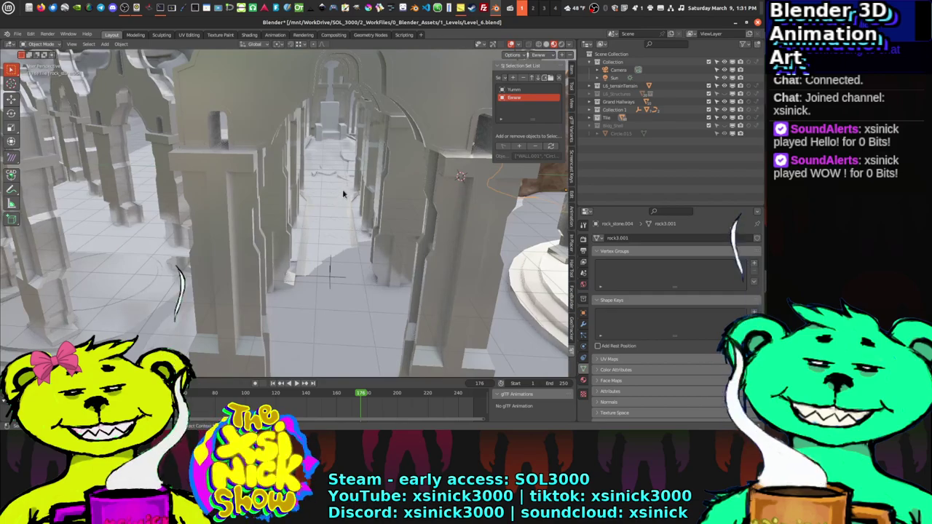
Step: Switch the viewport to Solid shading with Random colour and view the scene from above
scroll(360, 209, down, 5)
middle_drag(360, 208, 350, 168)
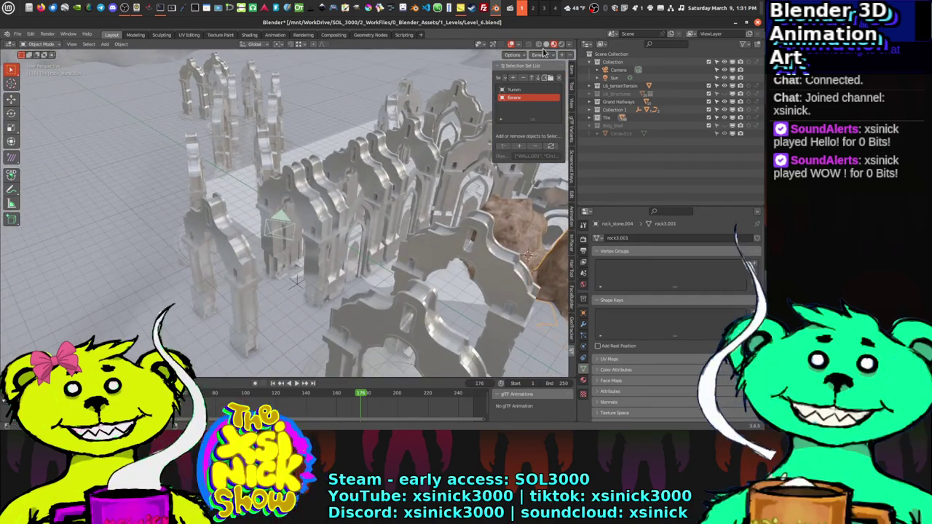
click(569, 45)
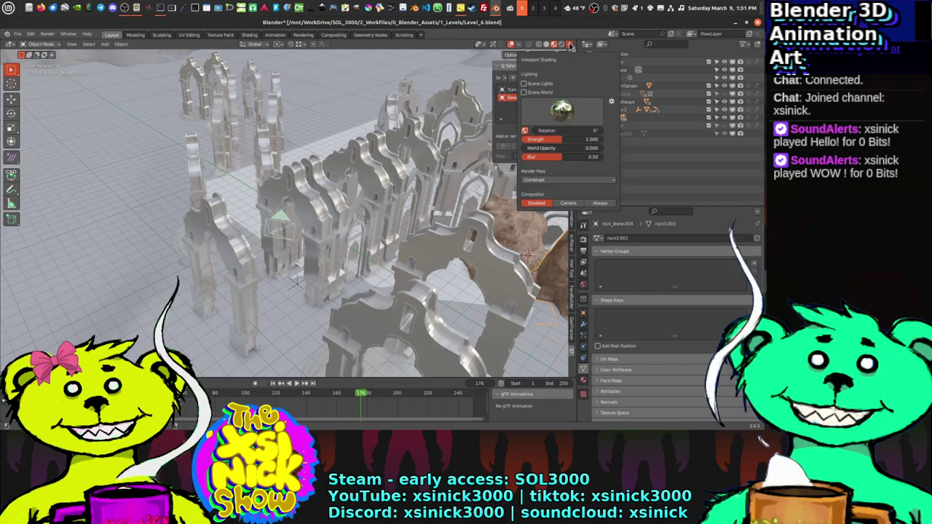
click(570, 45)
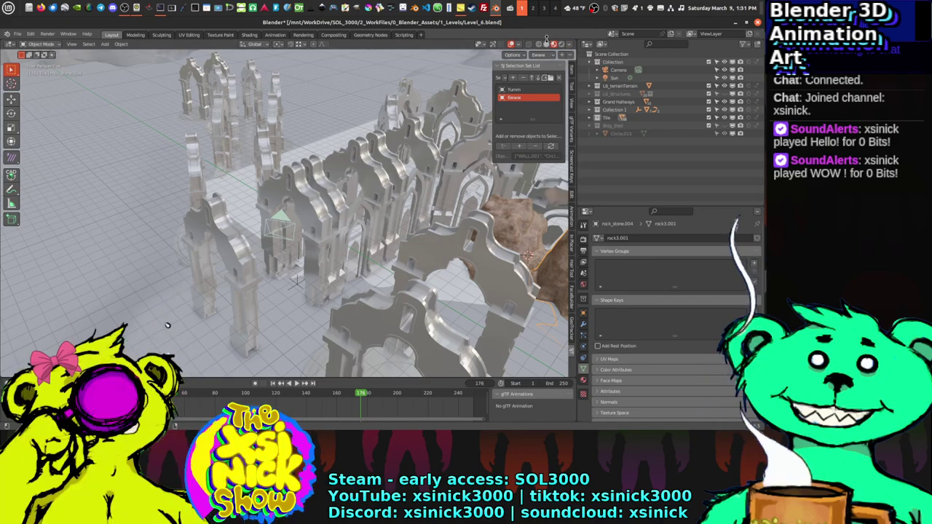
click(545, 45)
middle_drag(309, 195, 452, 182)
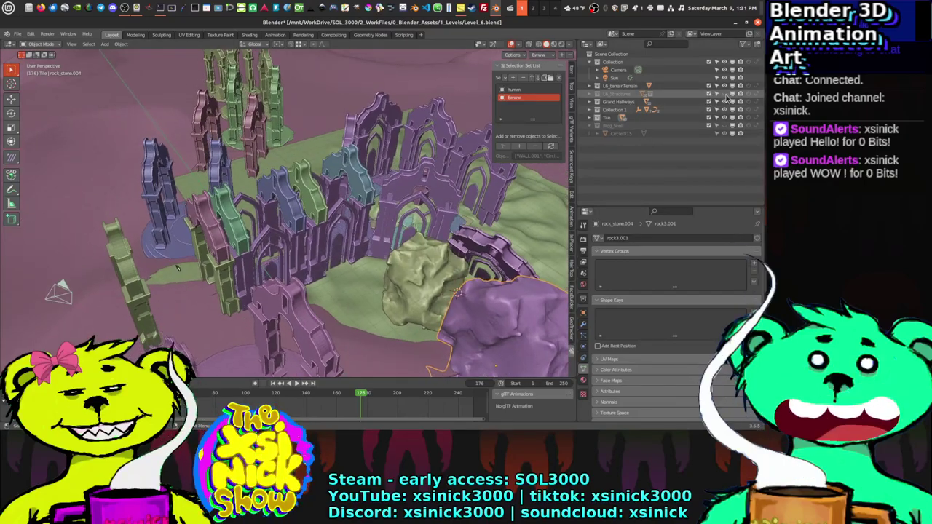
middle_drag(248, 171, 378, 208)
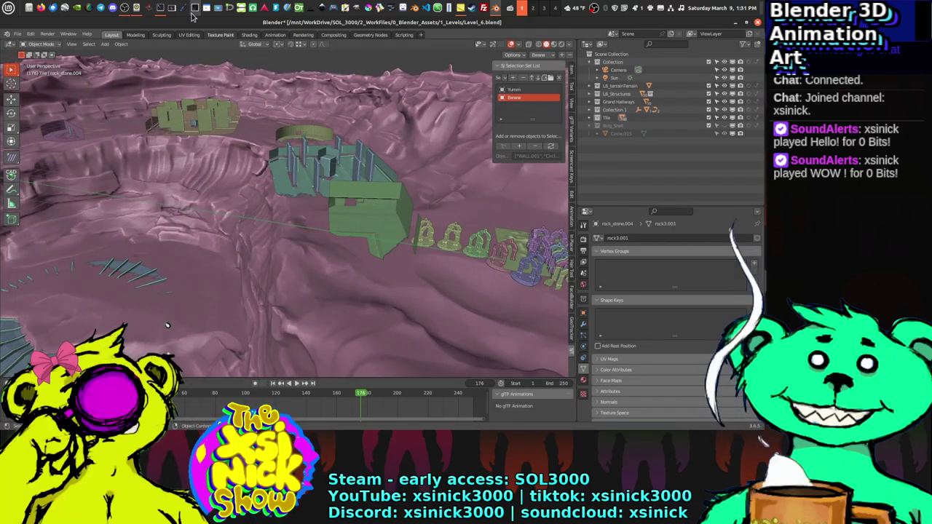
Step: Start opening another .blend file, discarding changes, and browse Map_main, Levels_1_5 and MetalFloors
click(16, 37)
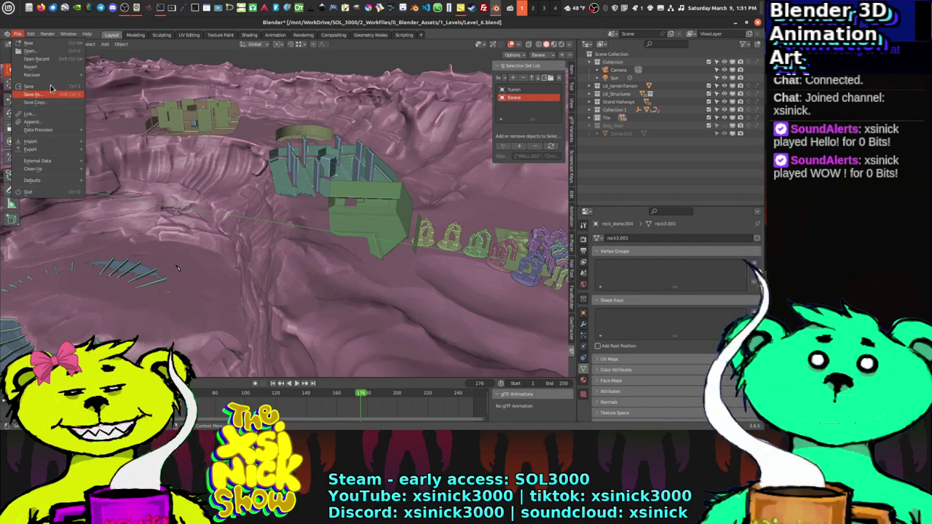
click(42, 52)
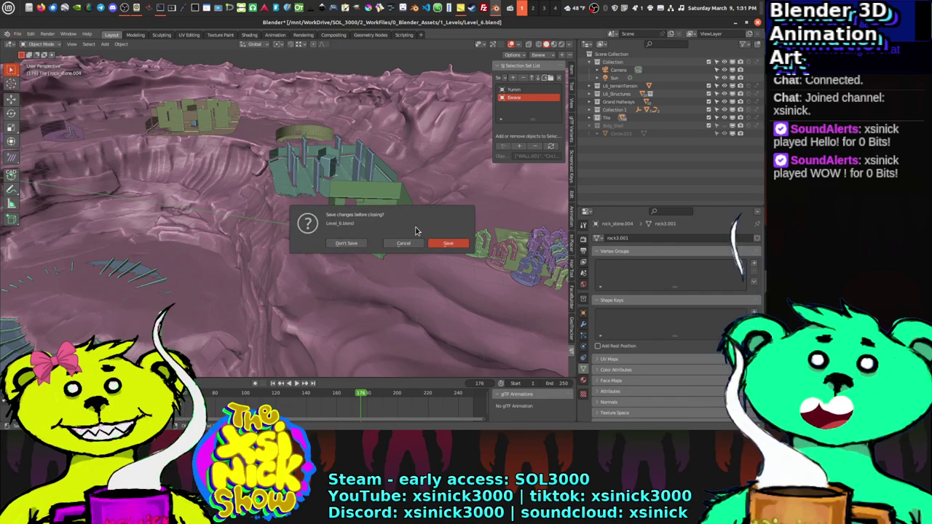
click(347, 245)
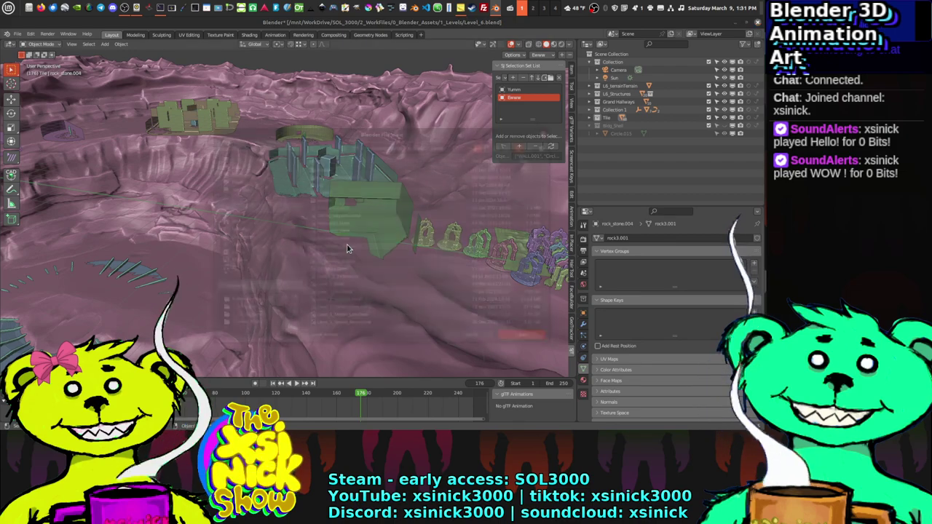
scroll(372, 281, down, 10)
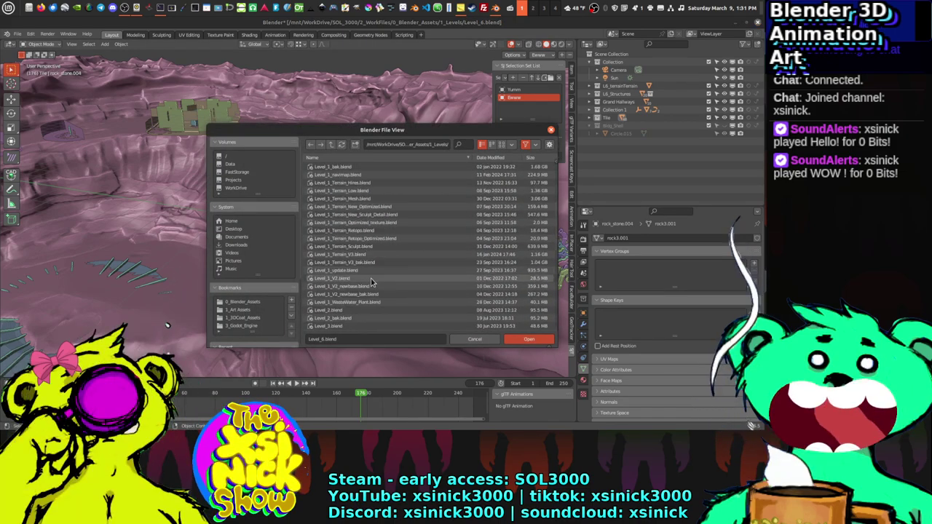
scroll(364, 273, down, 1)
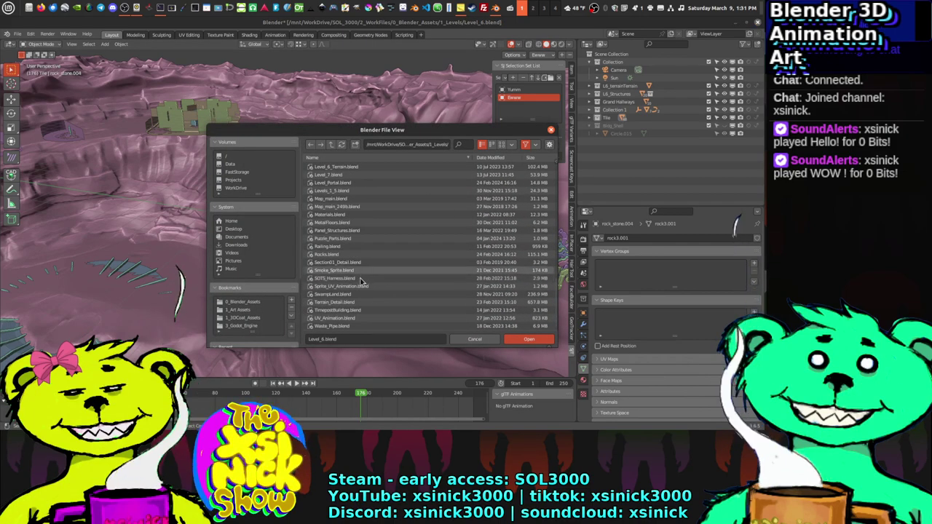
click(343, 197)
click(343, 191)
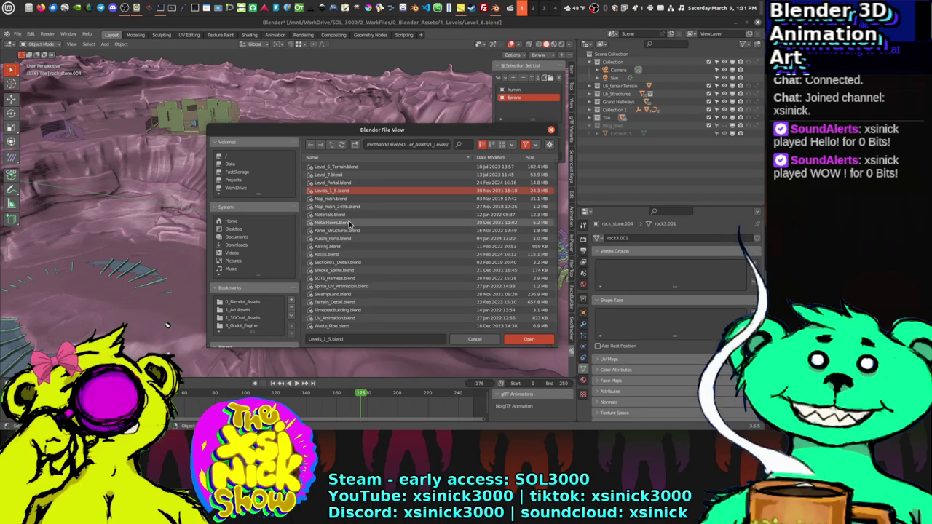
click(350, 222)
Step: Browse SOTS_Harness and Panel_Structures, then cancel the file browser without opening anything
scroll(365, 234, up, 3)
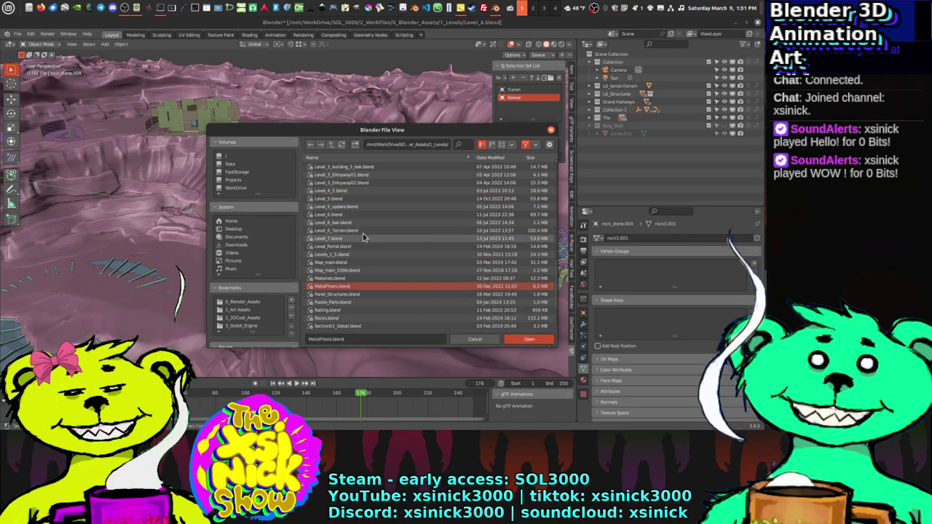
scroll(366, 231, down, 2)
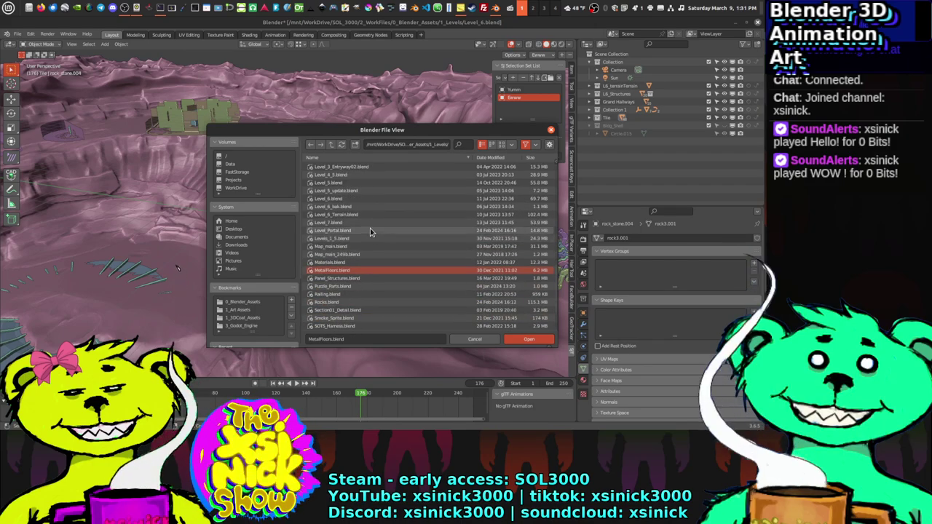
scroll(369, 233, down, 4)
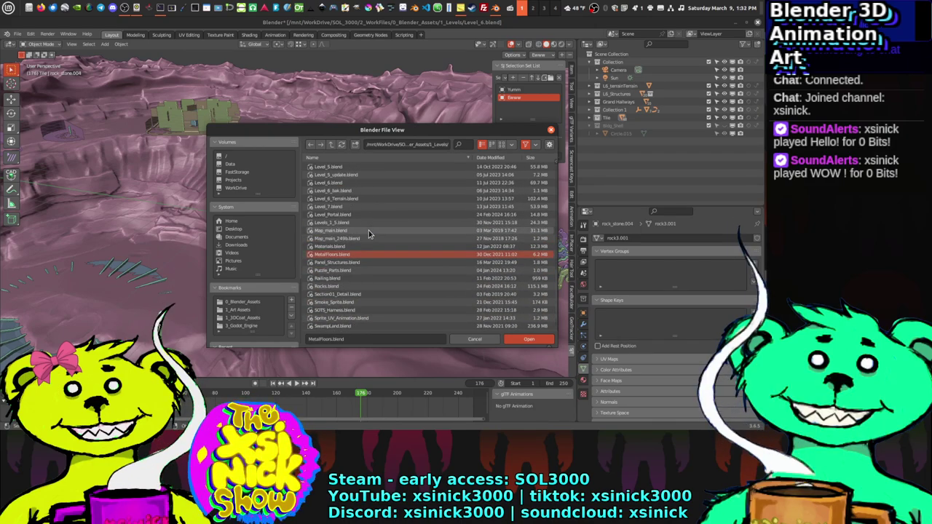
scroll(368, 230, down, 2)
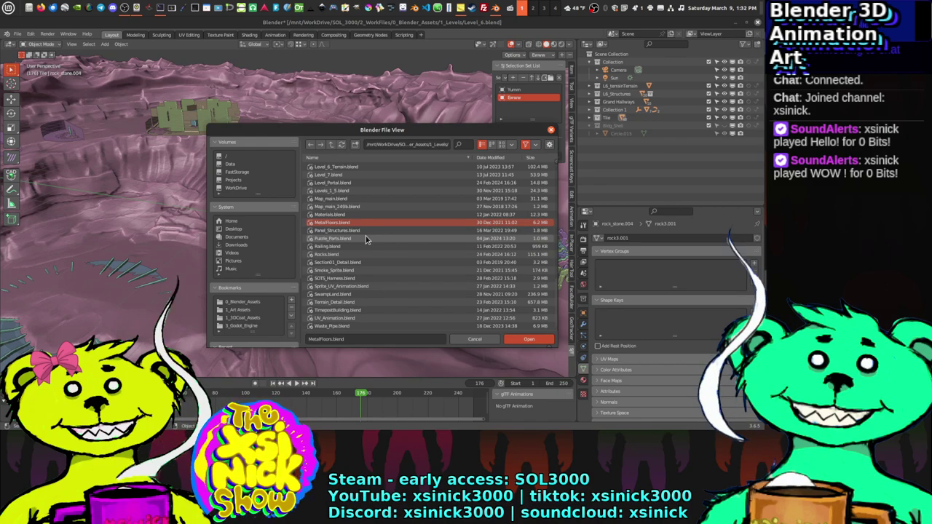
click(349, 294)
click(347, 278)
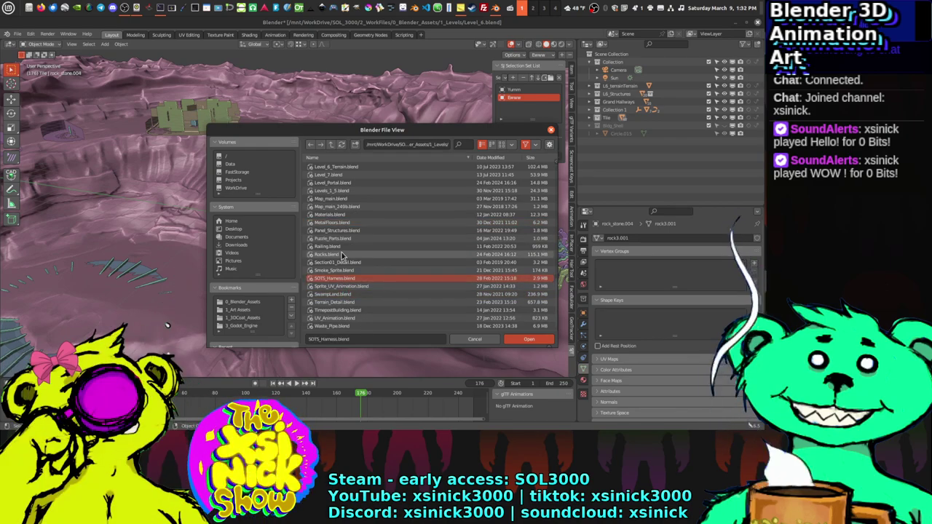
click(338, 230)
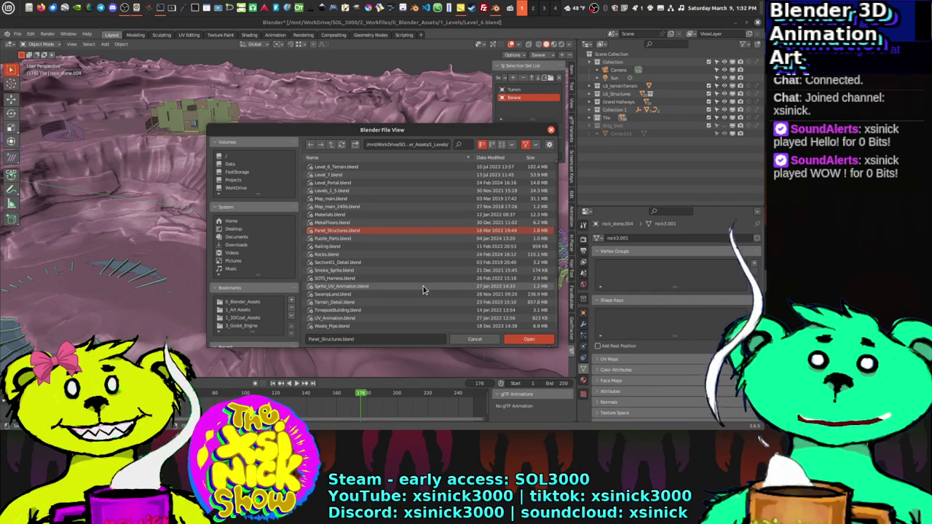
click(474, 338)
Step: Orbit closer to the terrain arena and bring up the File menu again
middle_drag(474, 338, 103, 91)
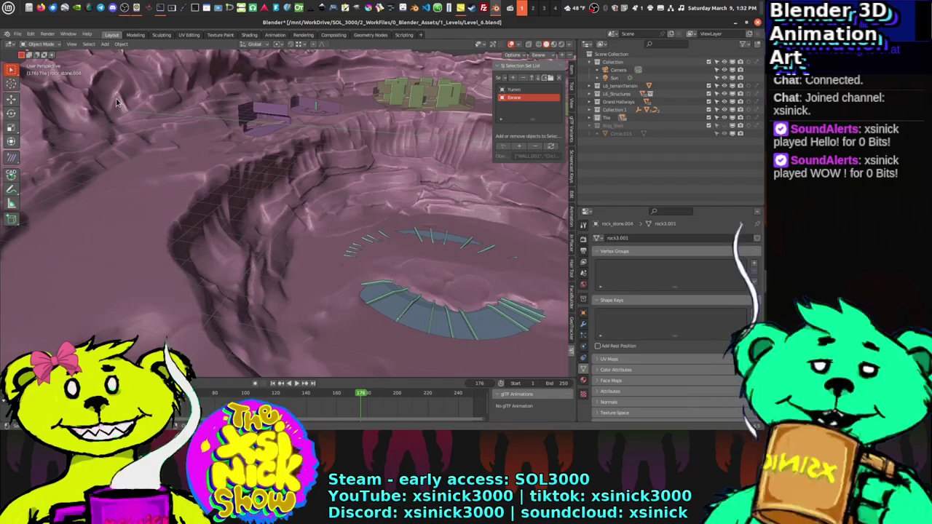
click(18, 34)
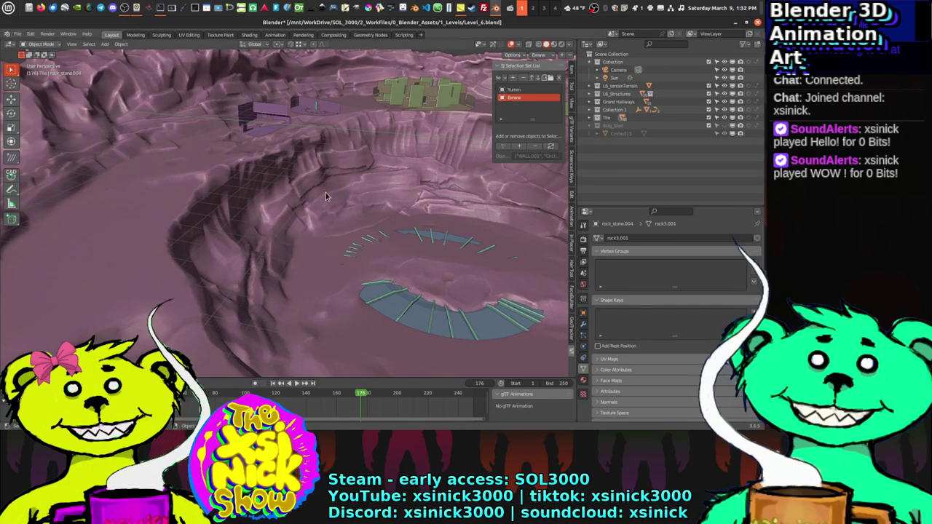
middle_drag(323, 196, 284, 190)
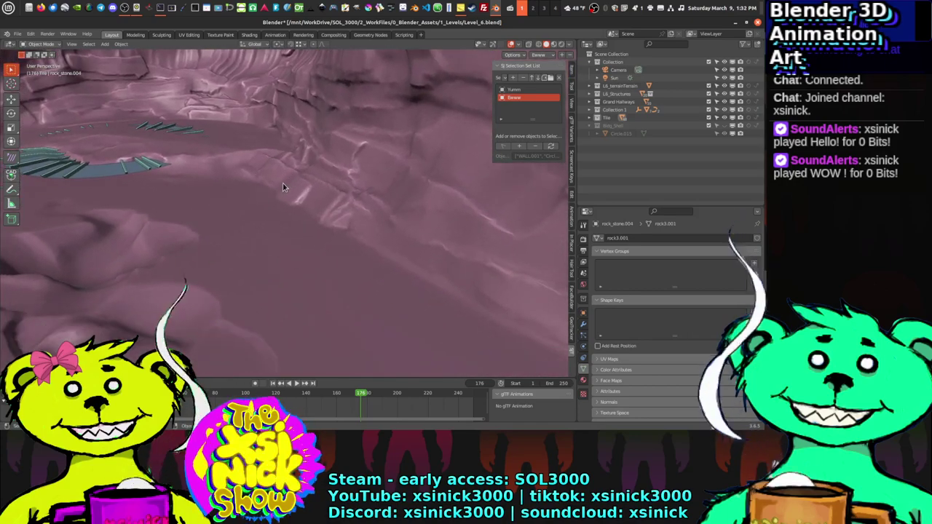
click(18, 35)
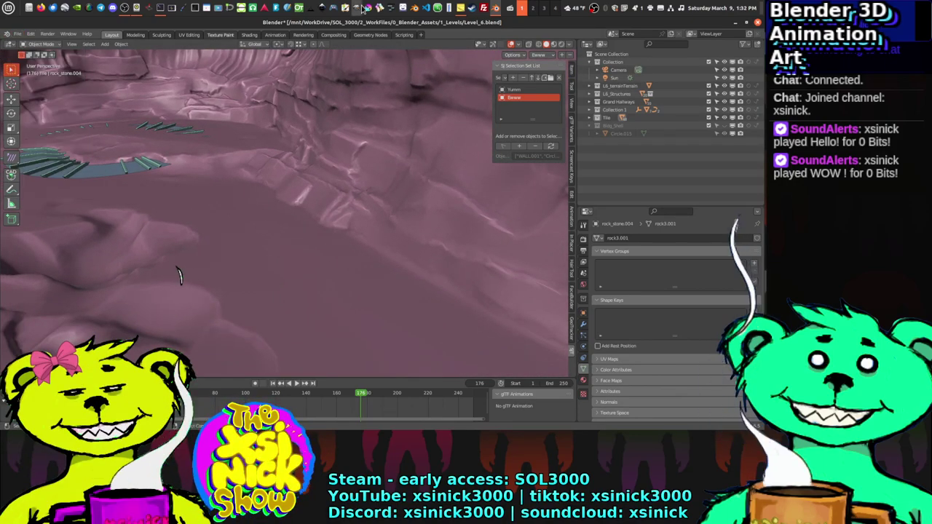
Step: Open Notes, expand the To Do sticky note and close the main Notes window
click(460, 7)
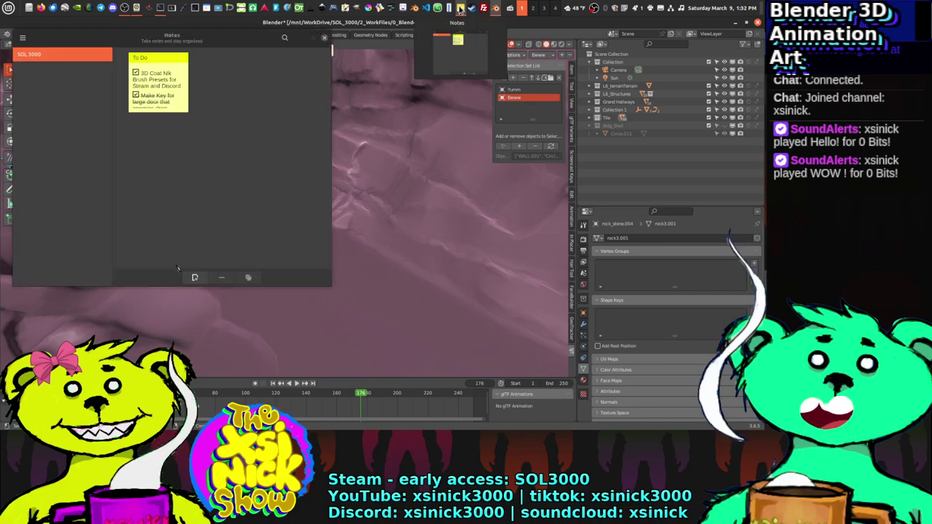
click(163, 66)
scroll(339, 168, down, 1)
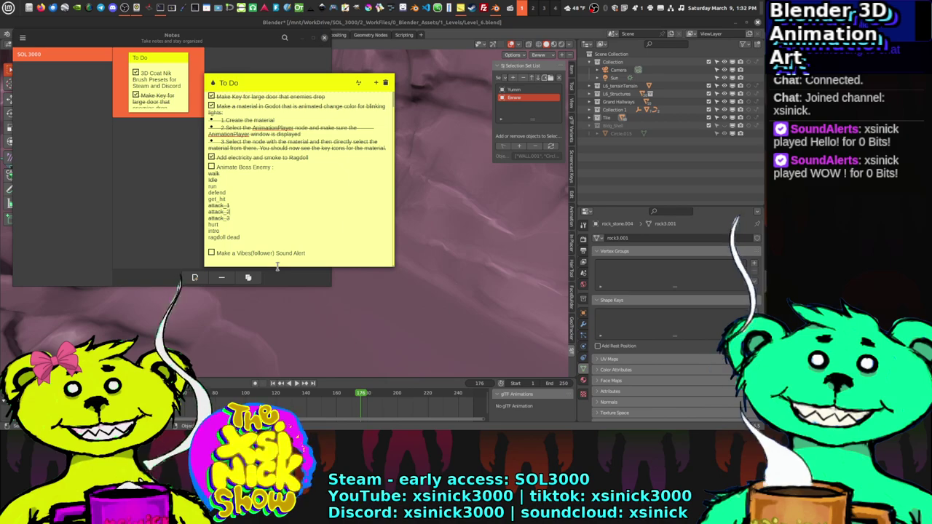
drag(310, 254, 227, 246)
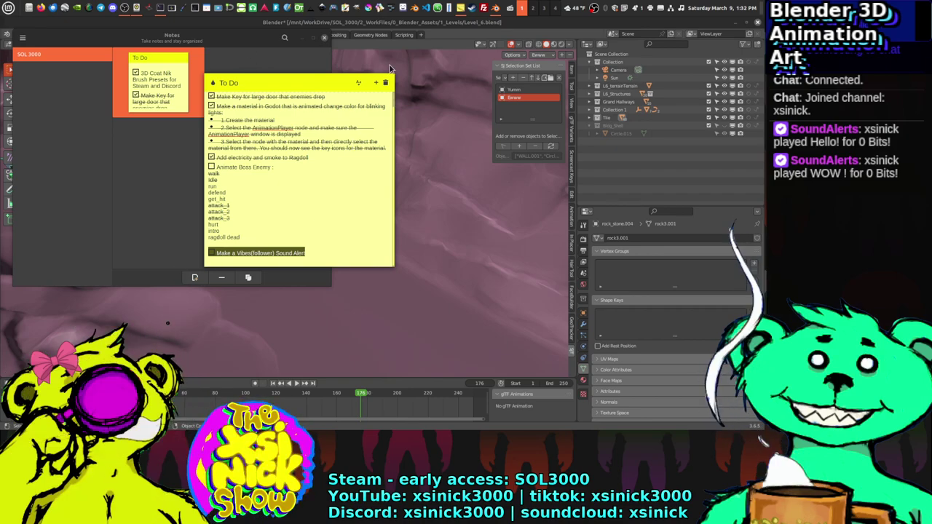
click(325, 38)
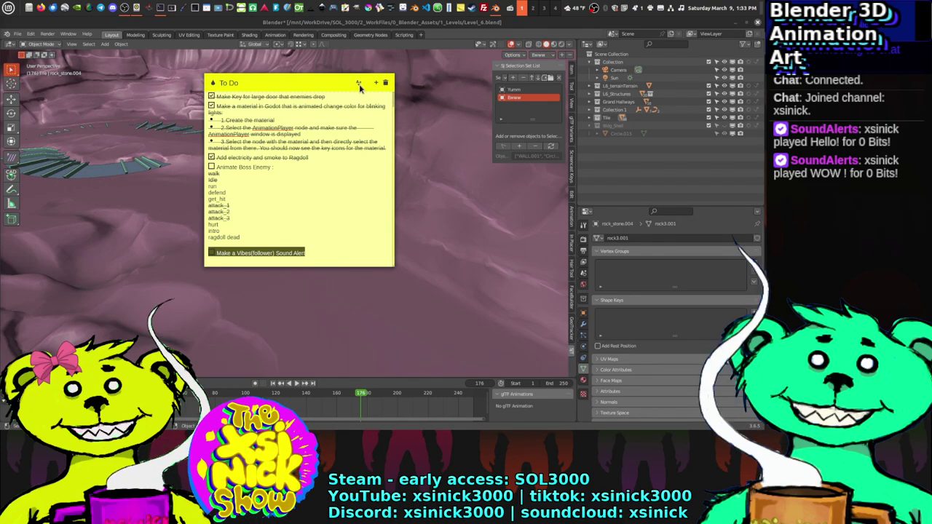
click(357, 83)
click(314, 232)
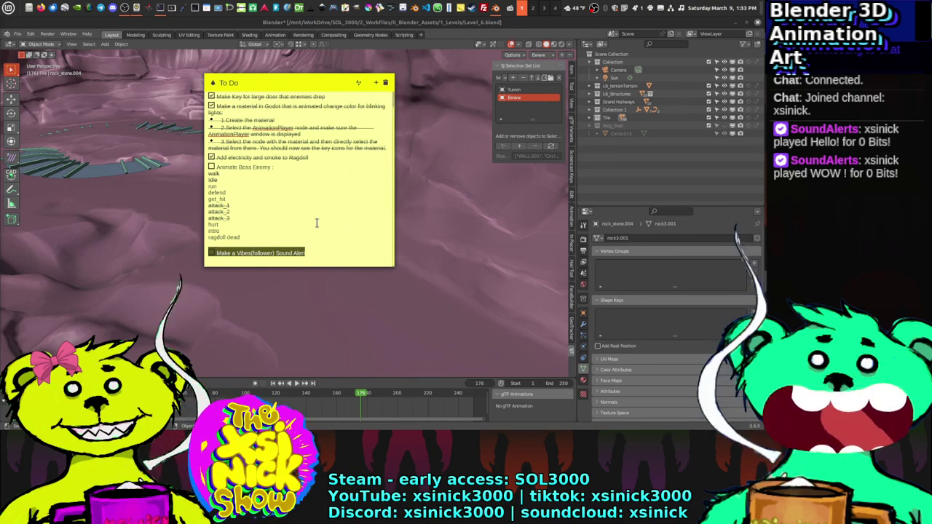
click(317, 214)
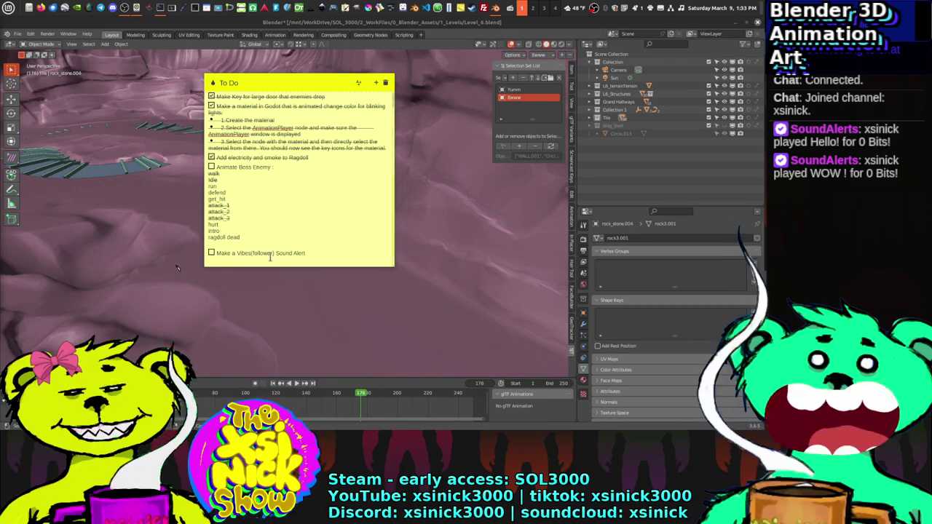
Step: Insert 'and Chat Regulars' before 'Sound' in the last To Do item
click(314, 254)
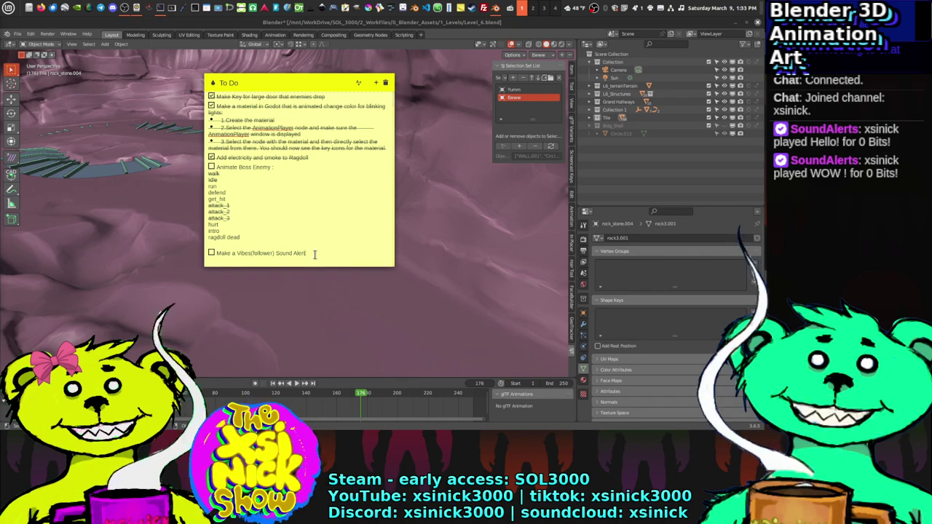
click(277, 253)
text(and )
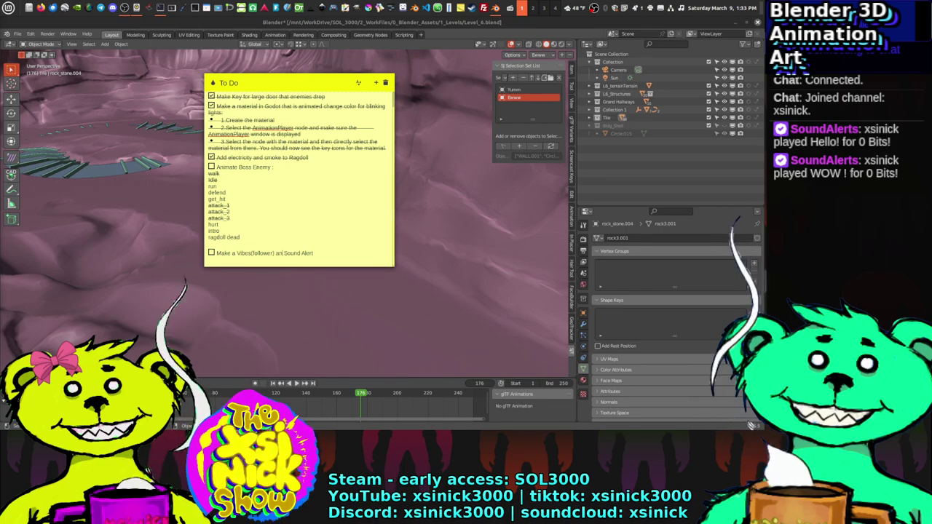
text( Chat)
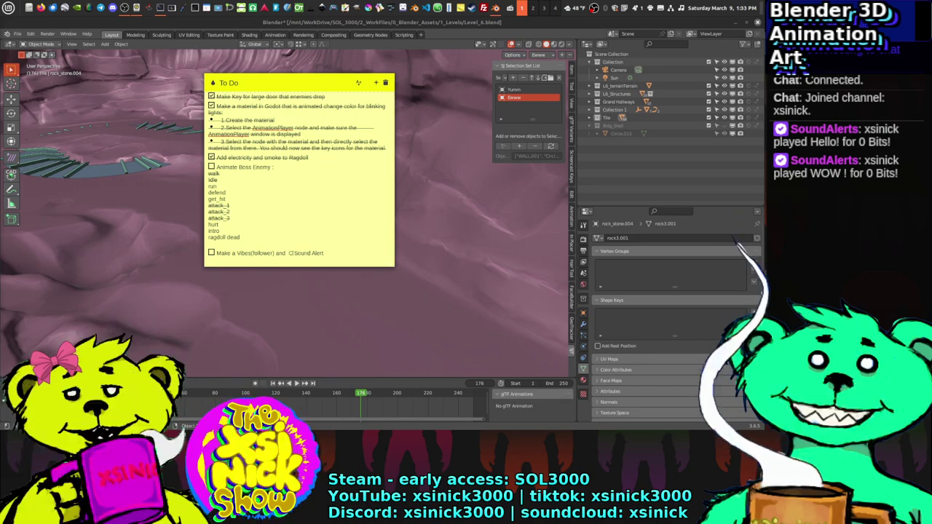
text( regulars)
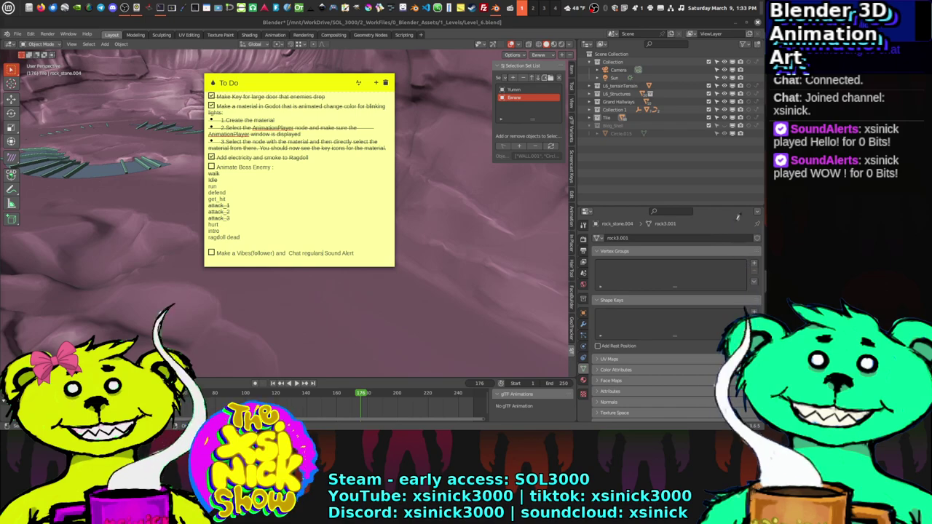
click(306, 253)
key(BackSpace)
text(R)
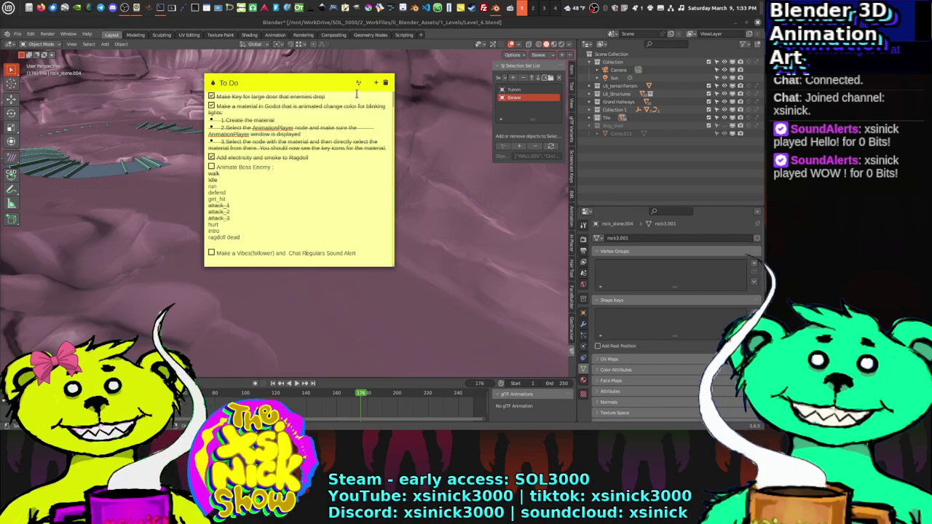
Step: Move the To Do note further right and down over Blender
drag(251, 86, 348, 115)
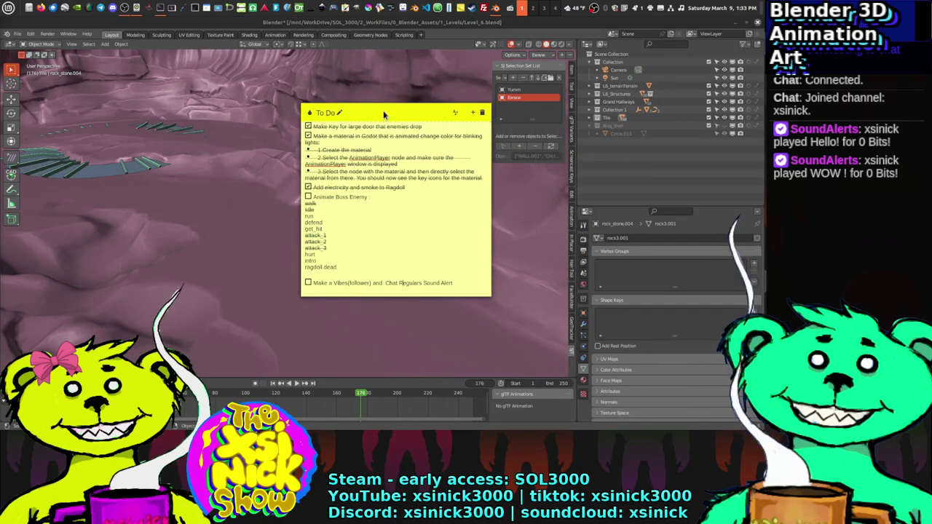
right_click(383, 114)
click(328, 184)
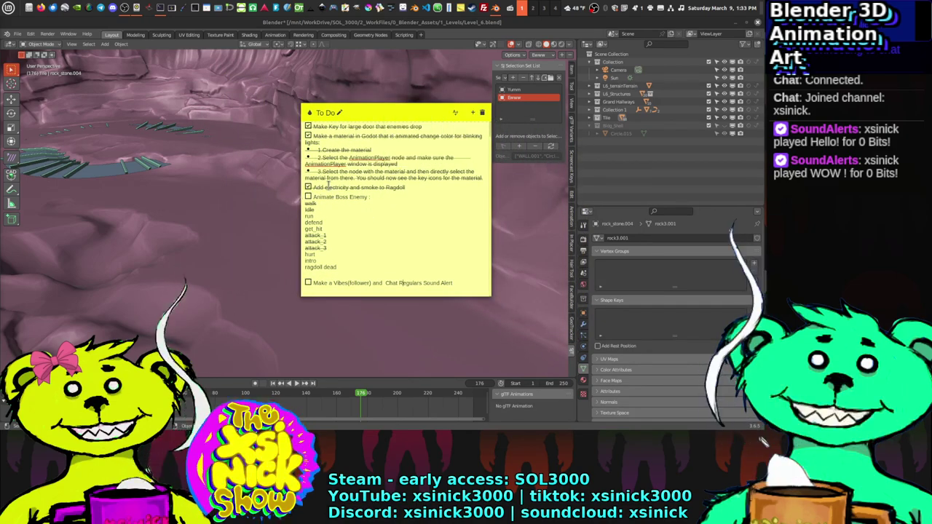
scroll(327, 204, up, 1)
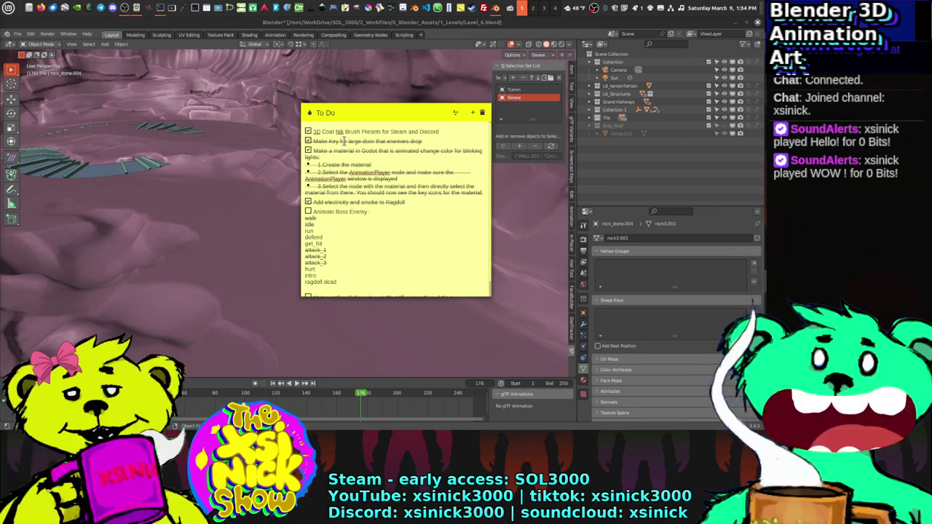
Step: Close Blender, saving Level_6.blend
click(758, 23)
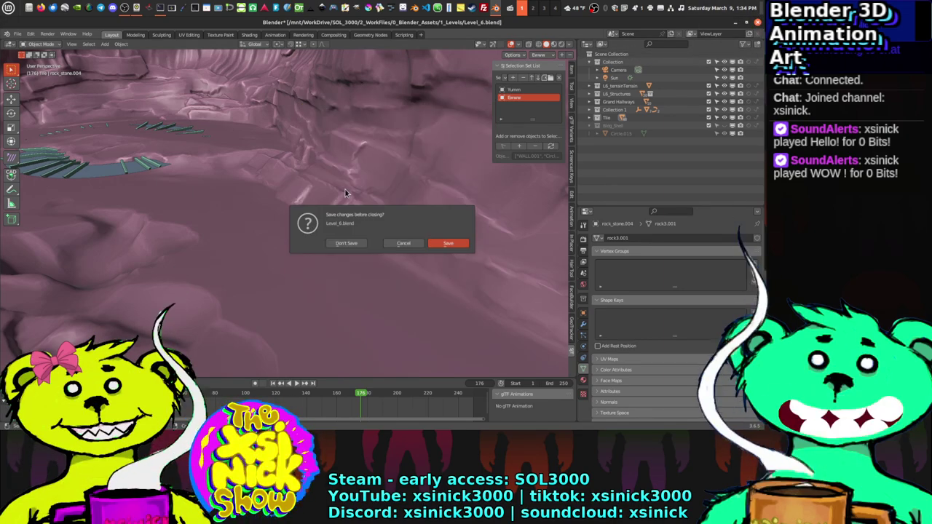
click(451, 246)
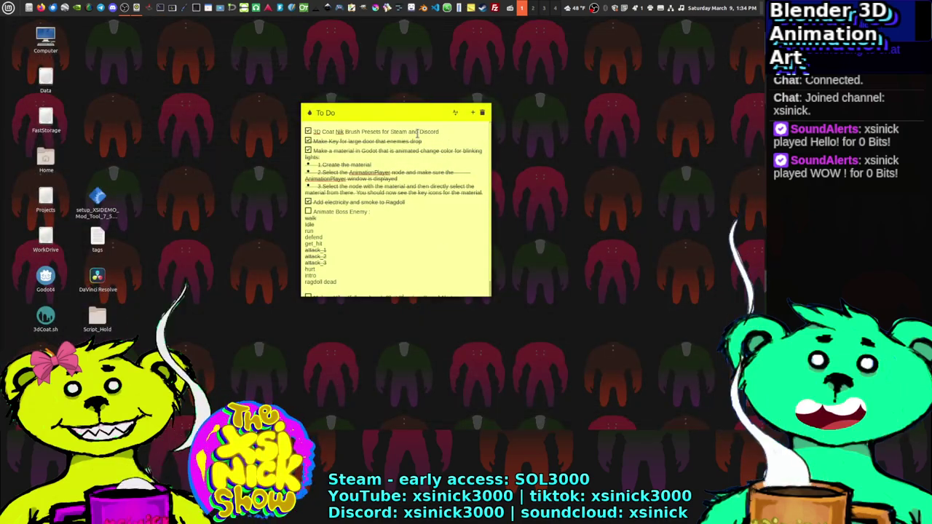
right_click(474, 7)
right_click(474, 7)
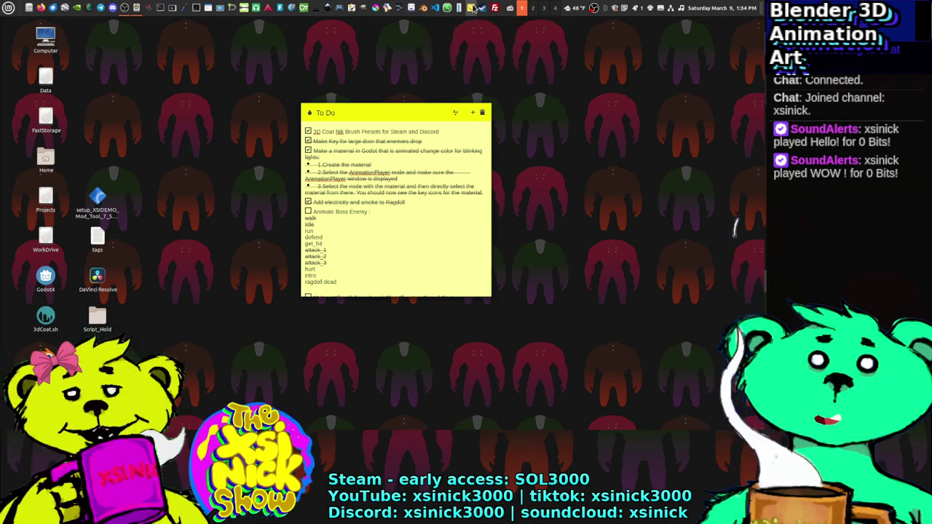
right_click(474, 8)
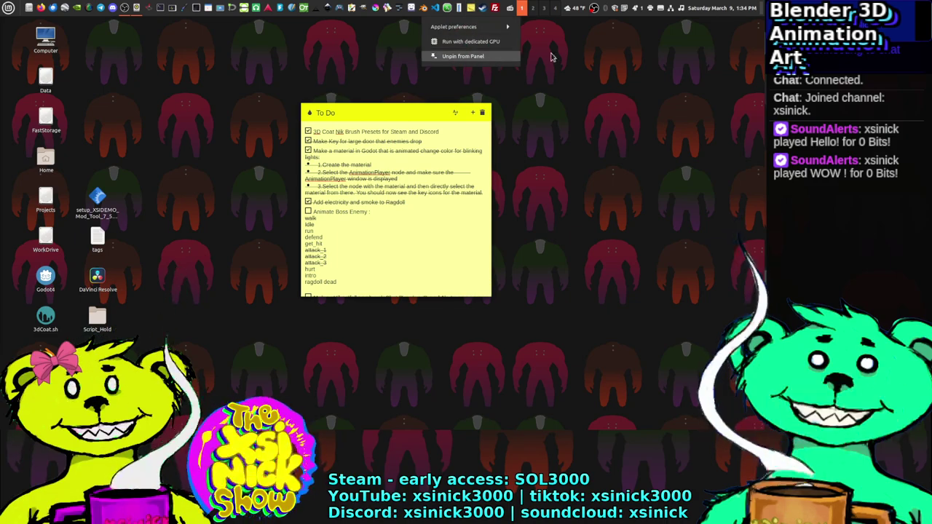
click(630, 42)
Step: Hide the To Do sticky note and quit the Notes app
click(631, 19)
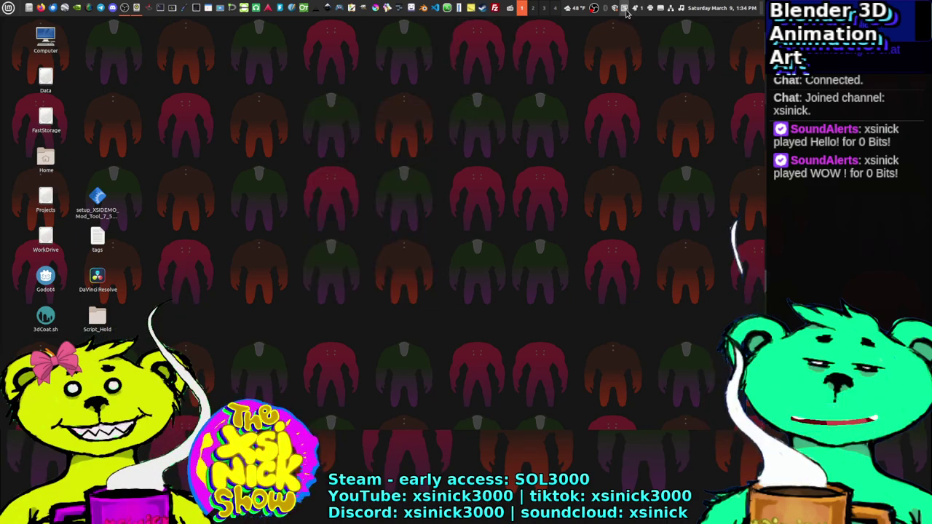
right_click(624, 10)
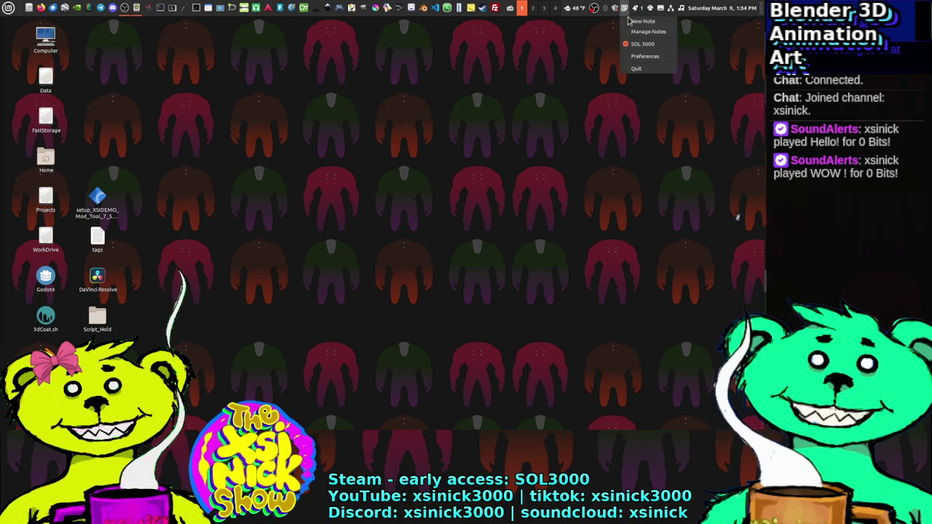
click(634, 68)
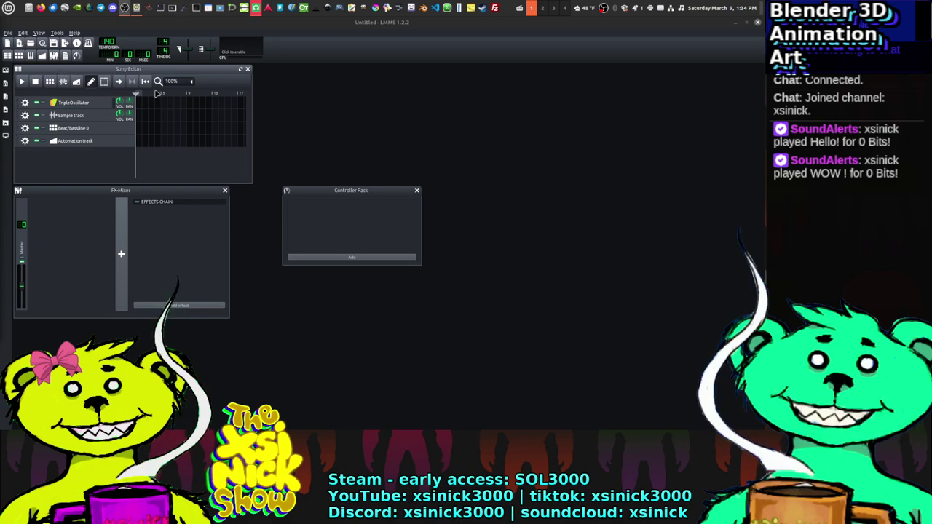
Step: Load the Iridium project from the recently opened projects list
click(9, 34)
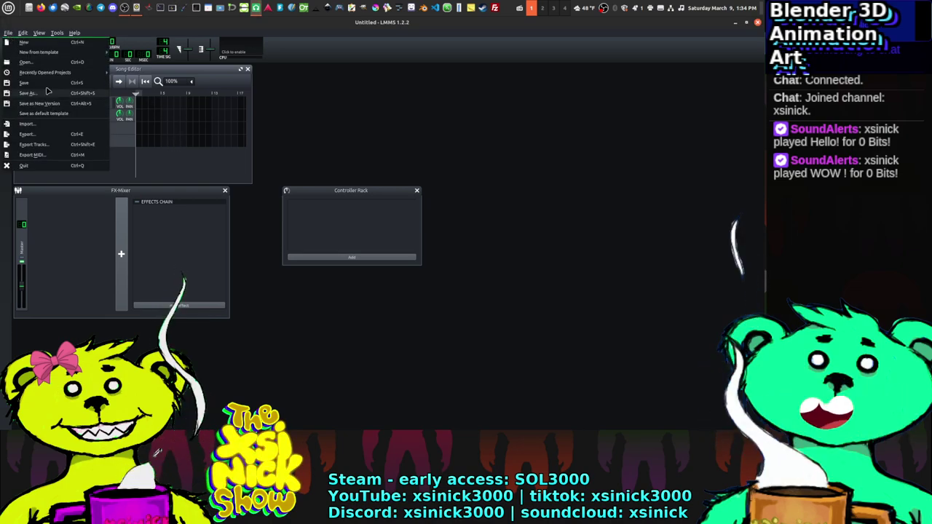
mouse_move(53, 72)
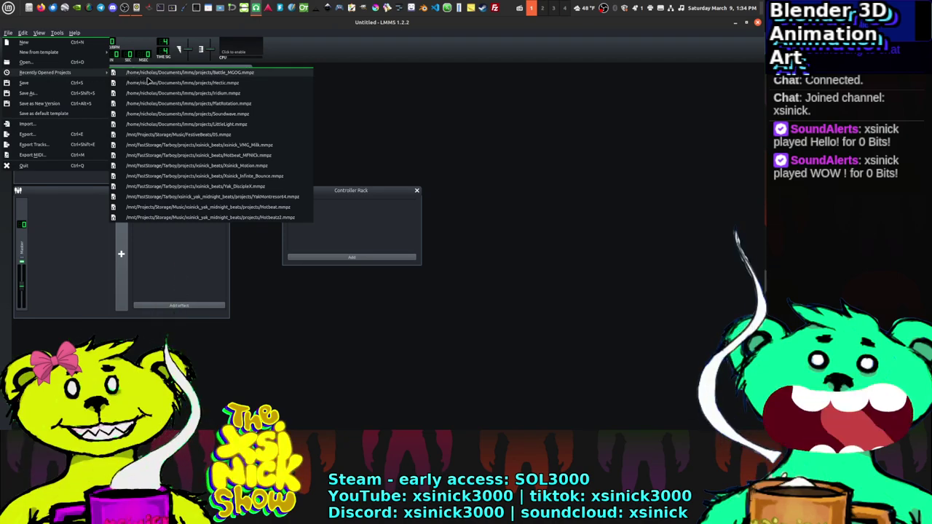
click(226, 94)
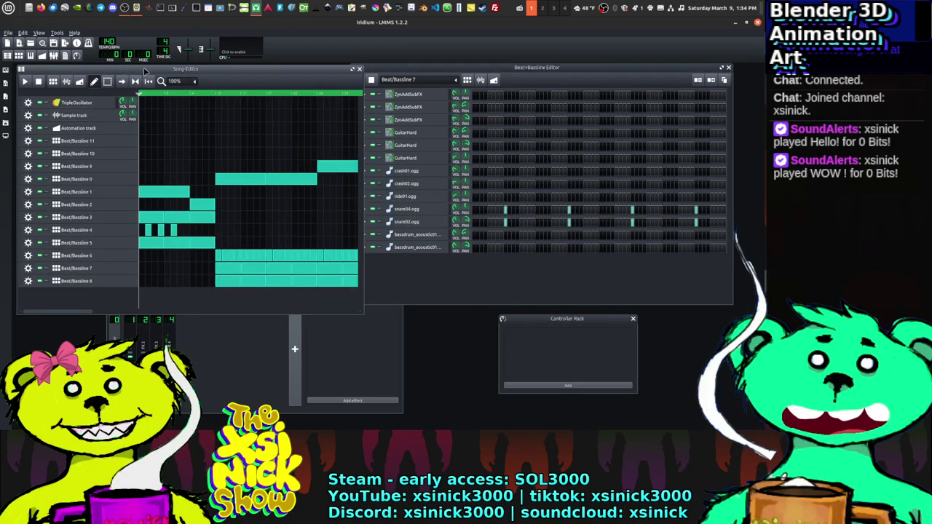
Step: Open LittleLight.mmpz from the projects folder
click(8, 33)
click(26, 62)
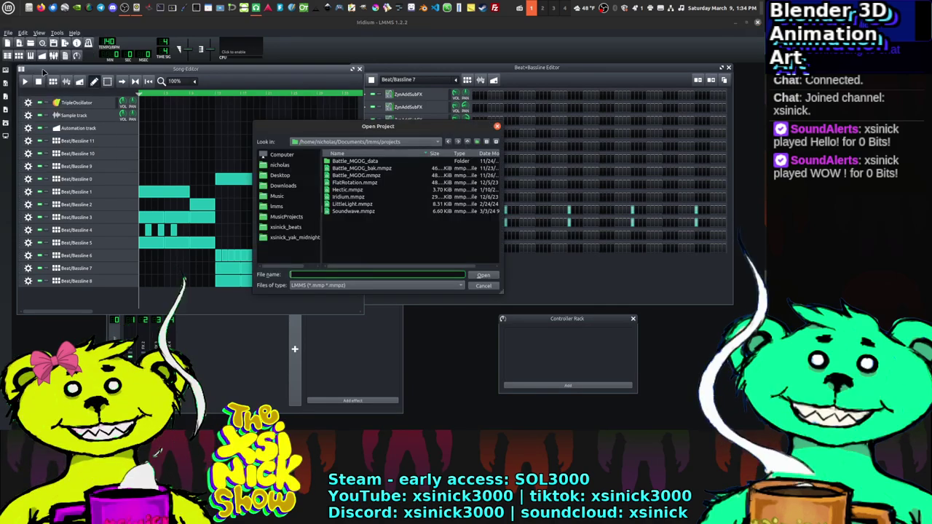
click(346, 212)
click(353, 204)
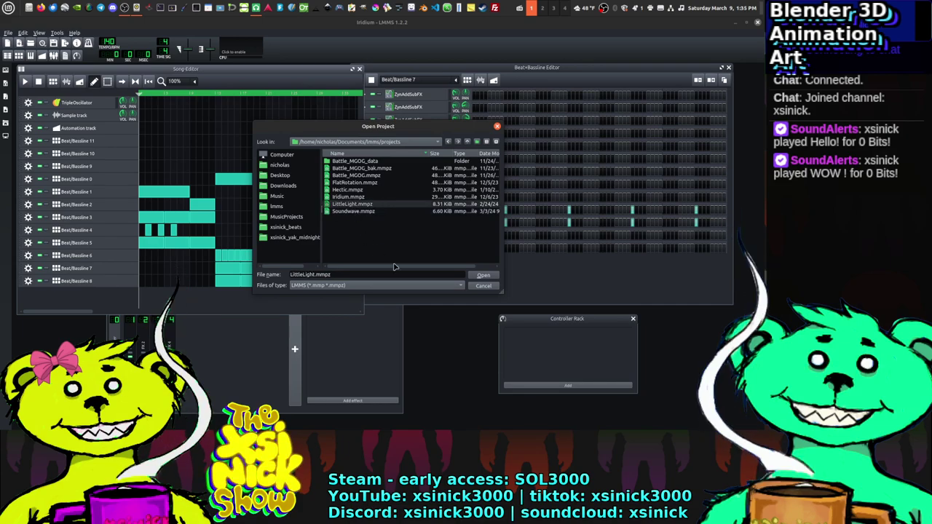
click(481, 277)
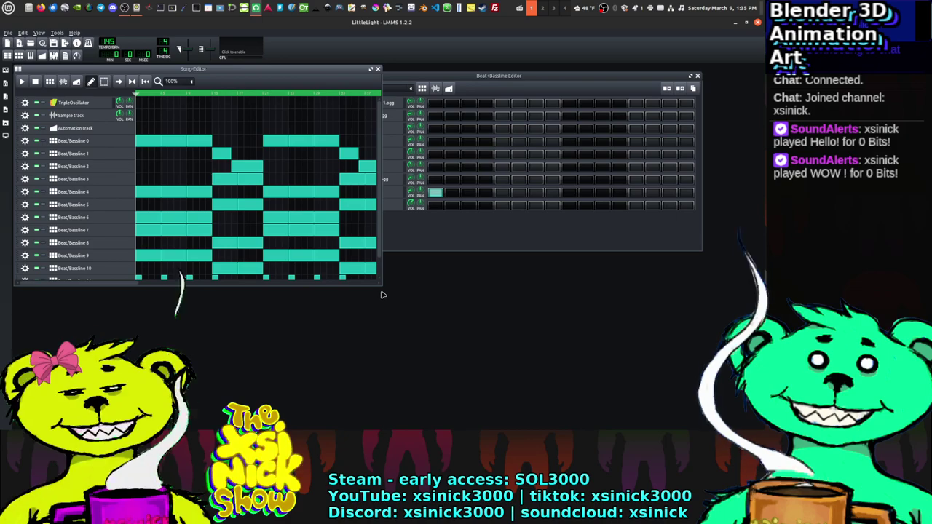
Step: Enlarge the Song Editor to reveal Beat/Bassline 11 and 12, then play the song for about half a minute and stop
drag(380, 285, 518, 369)
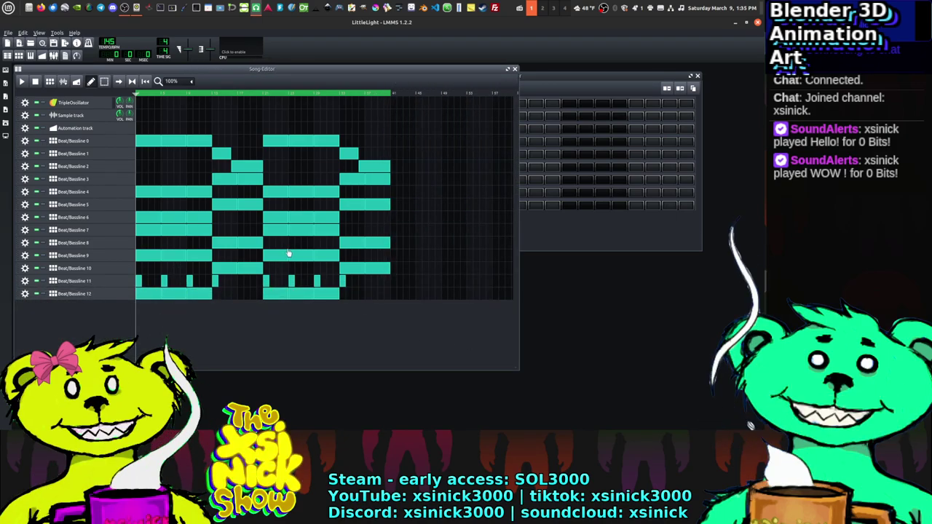
key(space)
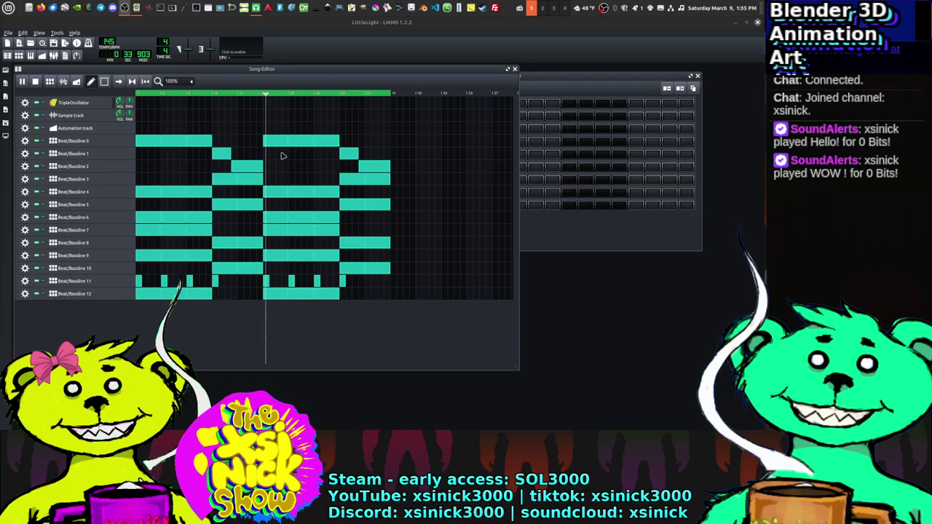
click(35, 82)
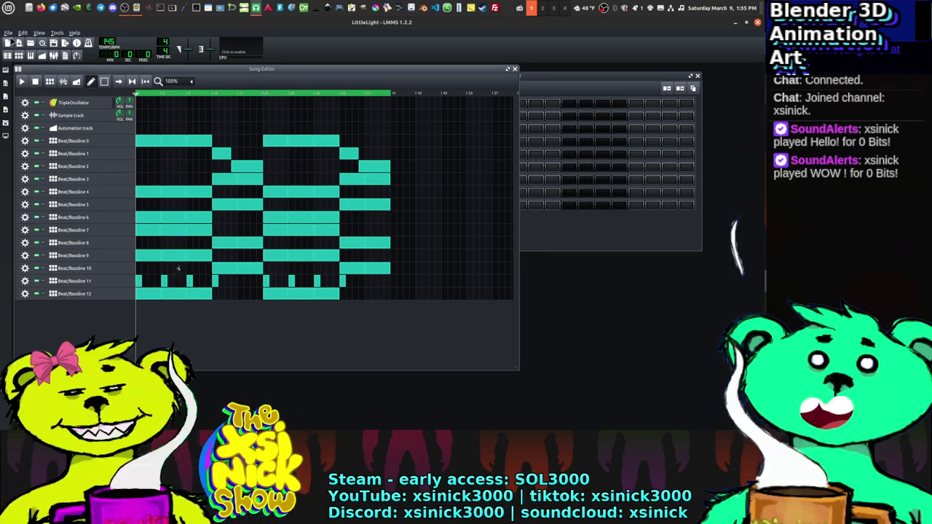
click(9, 33)
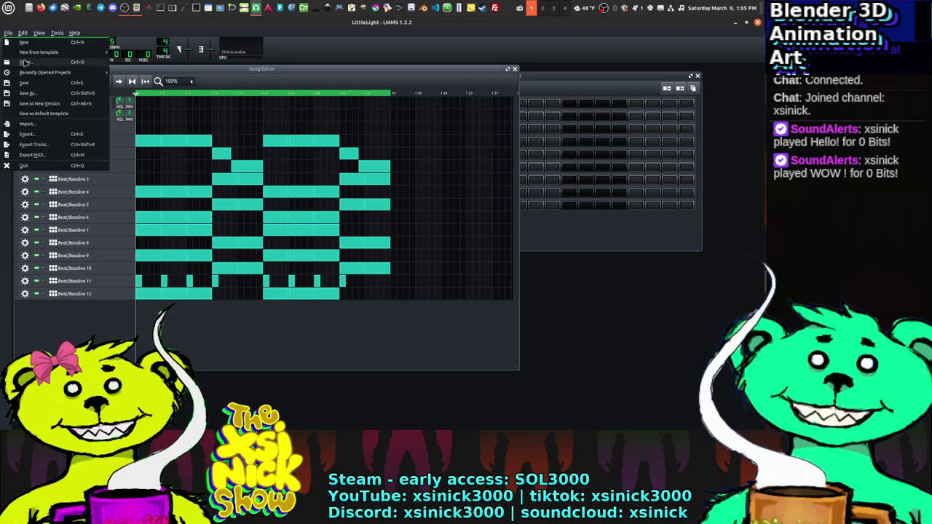
Step: Open Hectic.mmpz and play it for a few seconds before stopping
click(17, 66)
click(352, 204)
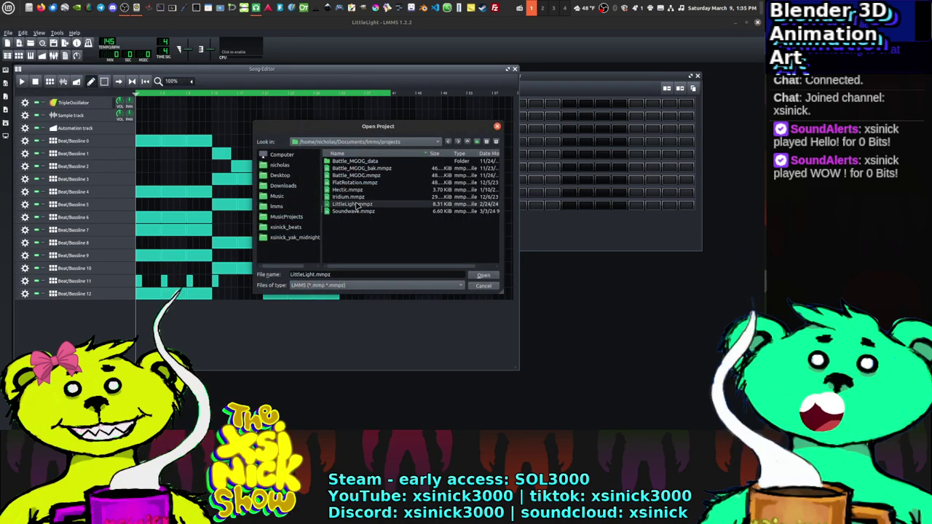
click(350, 190)
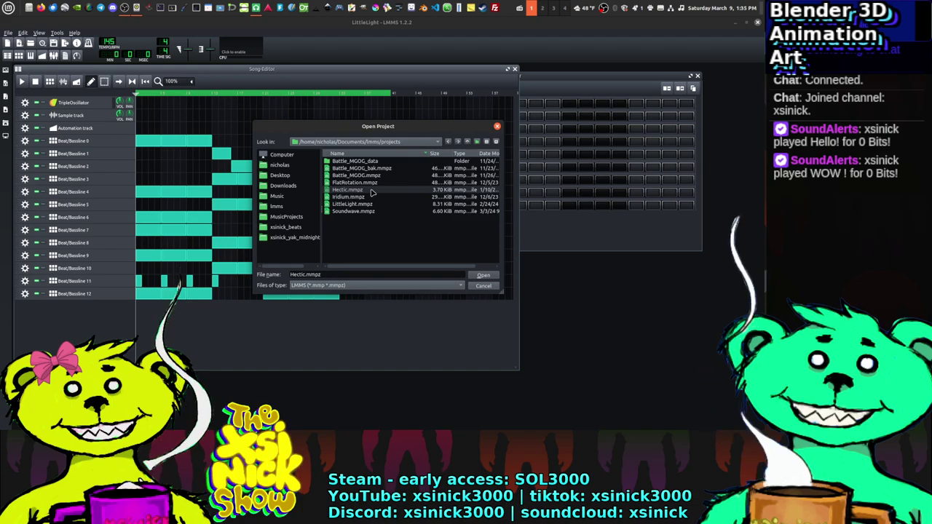
click(483, 276)
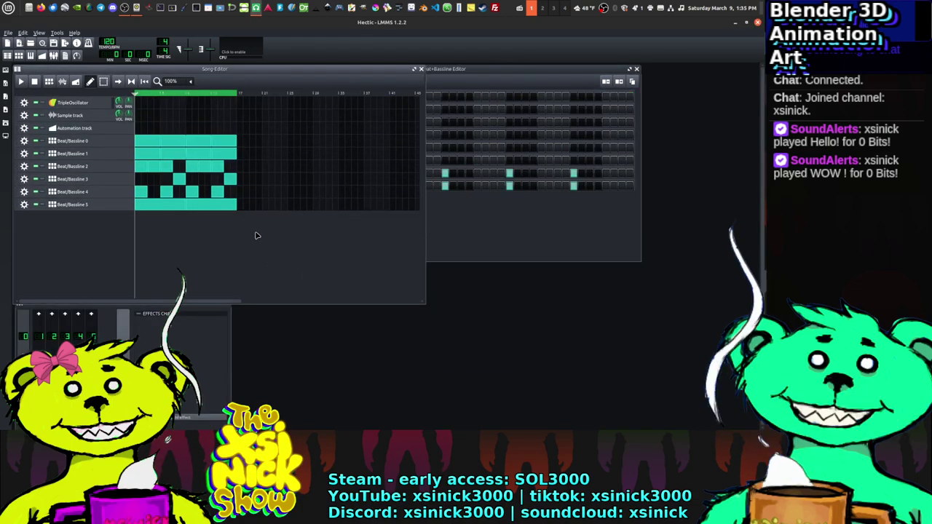
click(22, 82)
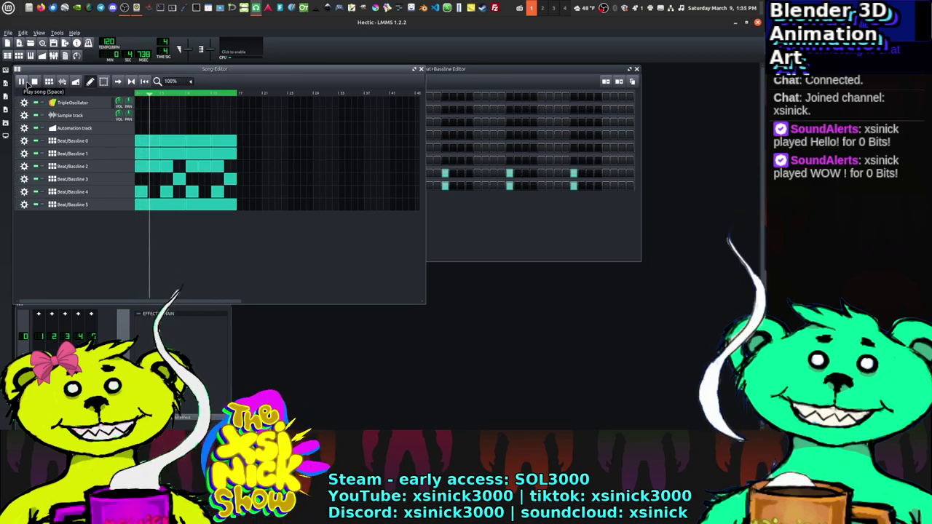
key(space)
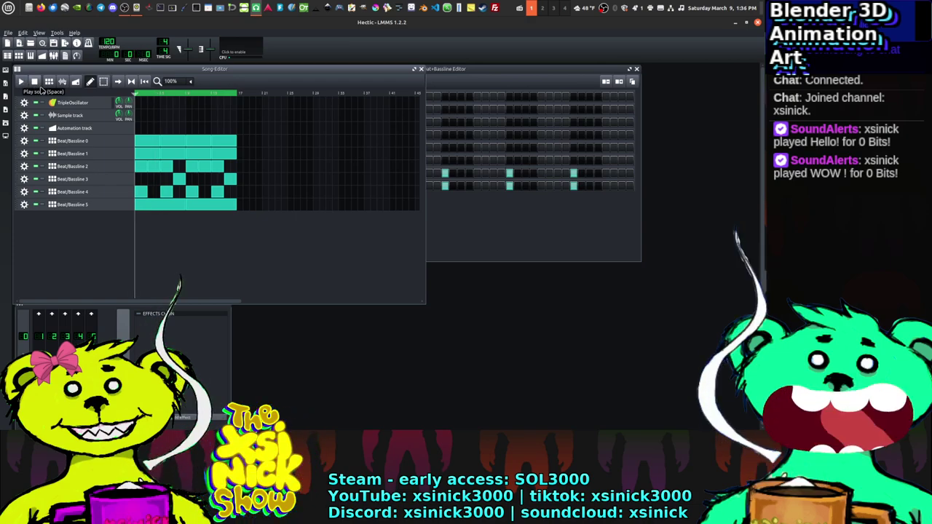
Step: Start a new empty project, show the My Projects browser, and close the empty Piano Roll
click(8, 33)
click(23, 44)
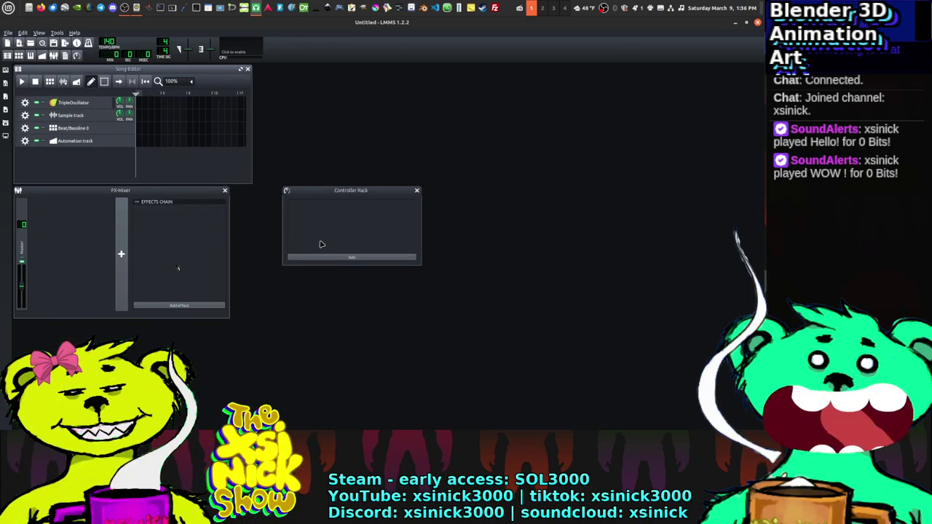
click(6, 83)
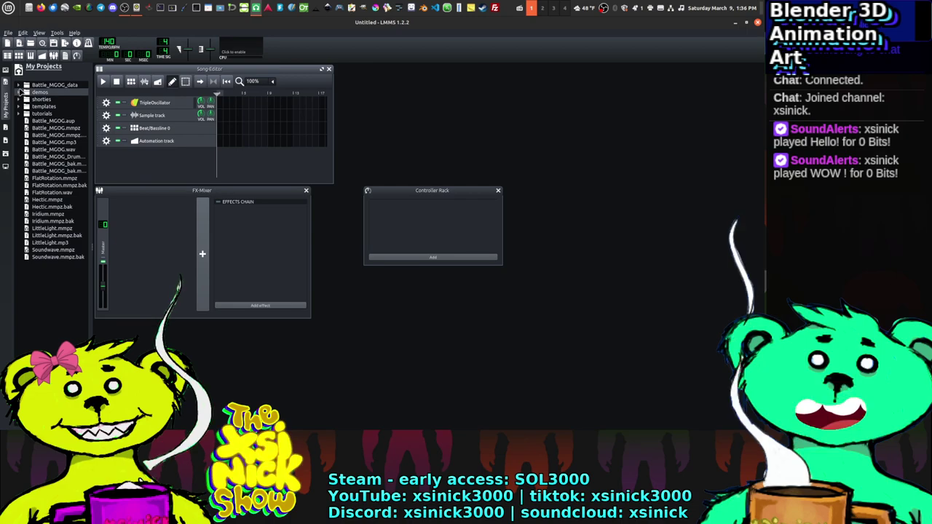
click(30, 55)
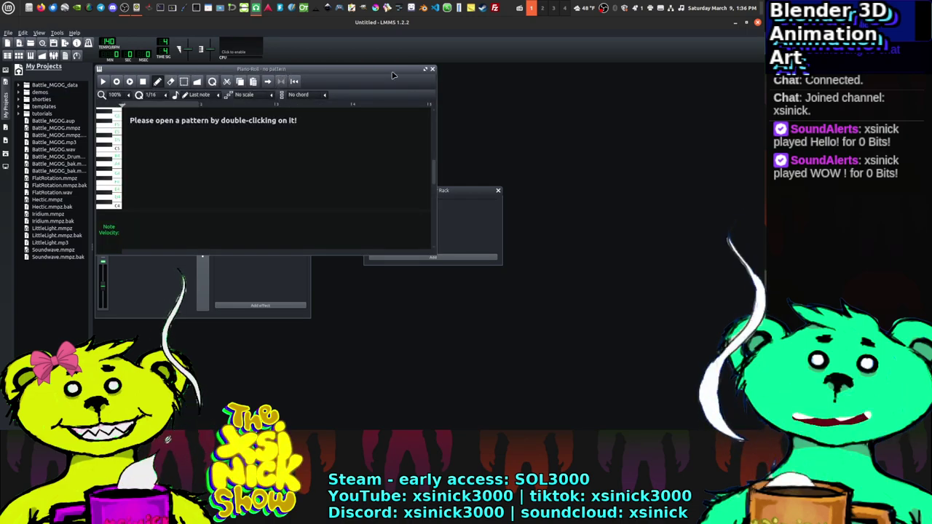
click(432, 68)
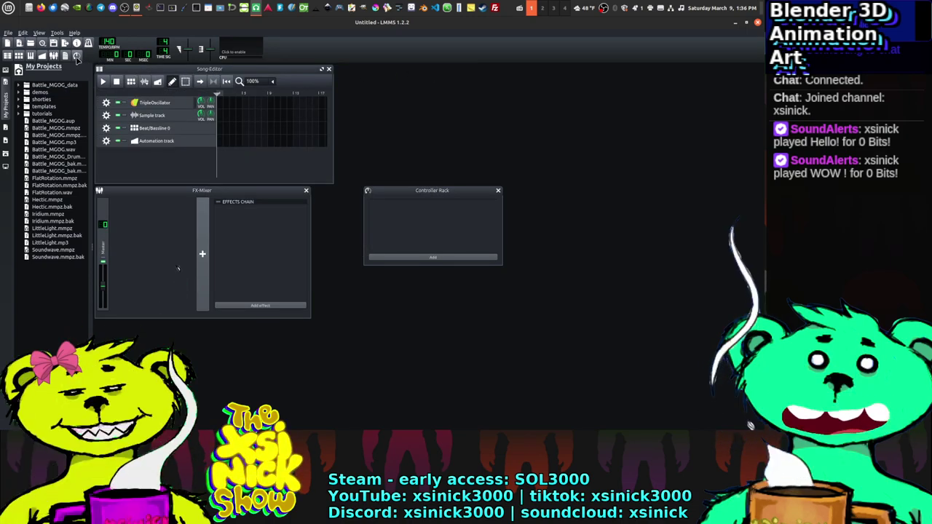
Step: Open the Beat+Bassline Editor with its Kicker track, rearrange and resize the windows, and browse My Samples
click(19, 56)
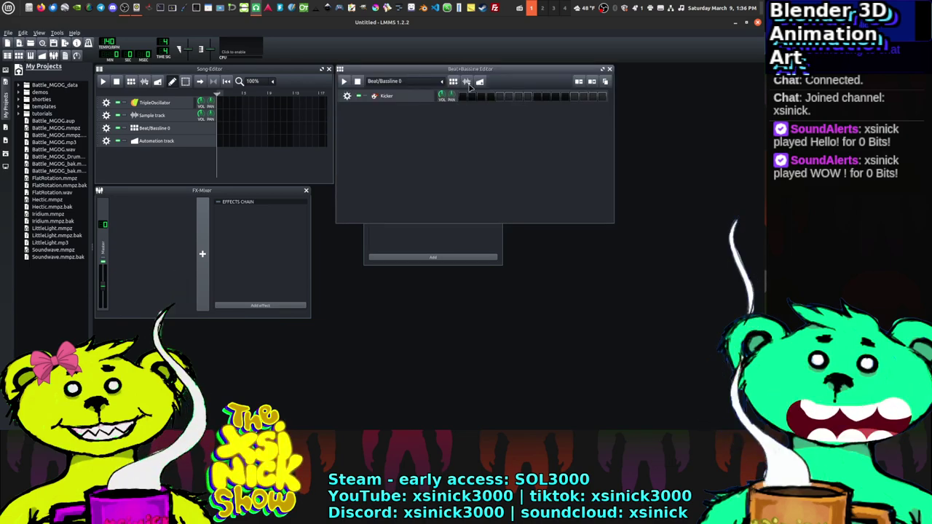
drag(472, 72, 599, 72)
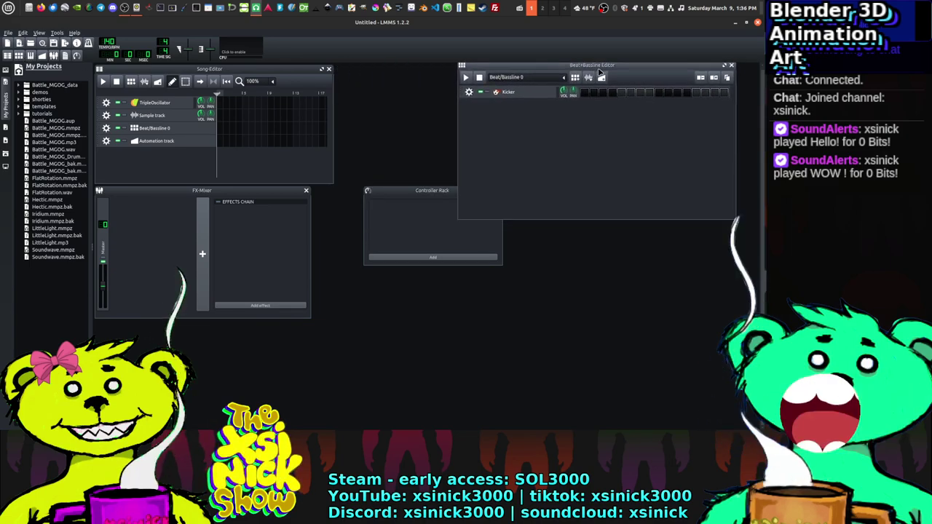
click(395, 191)
drag(419, 194, 389, 284)
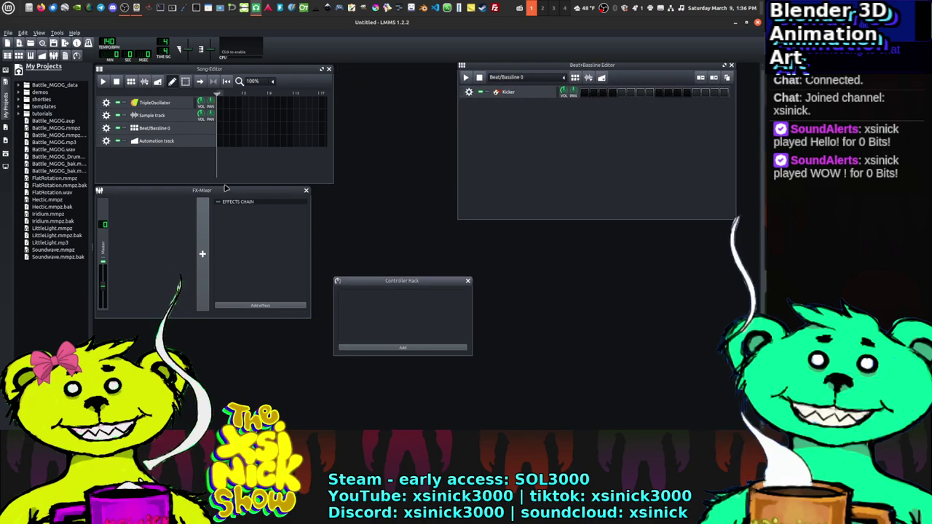
drag(226, 190, 229, 279)
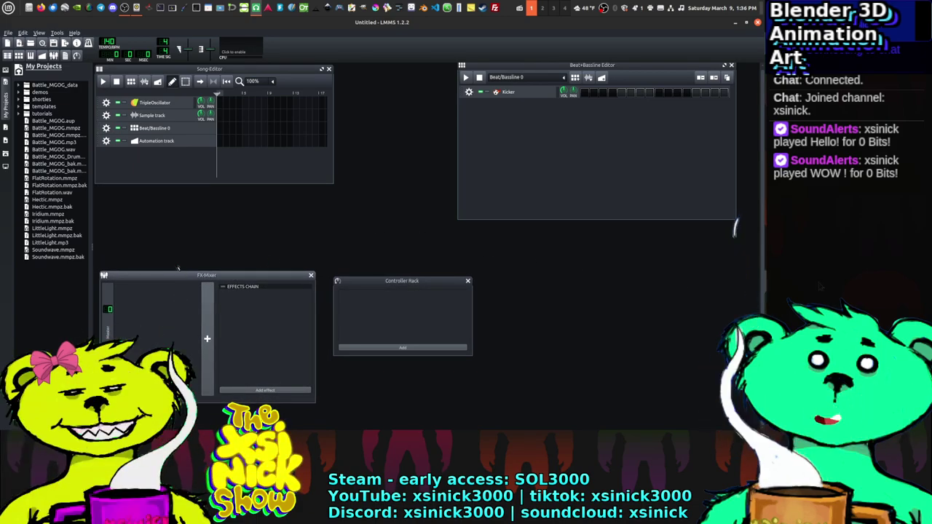
drag(336, 187, 417, 251)
drag(738, 224, 751, 281)
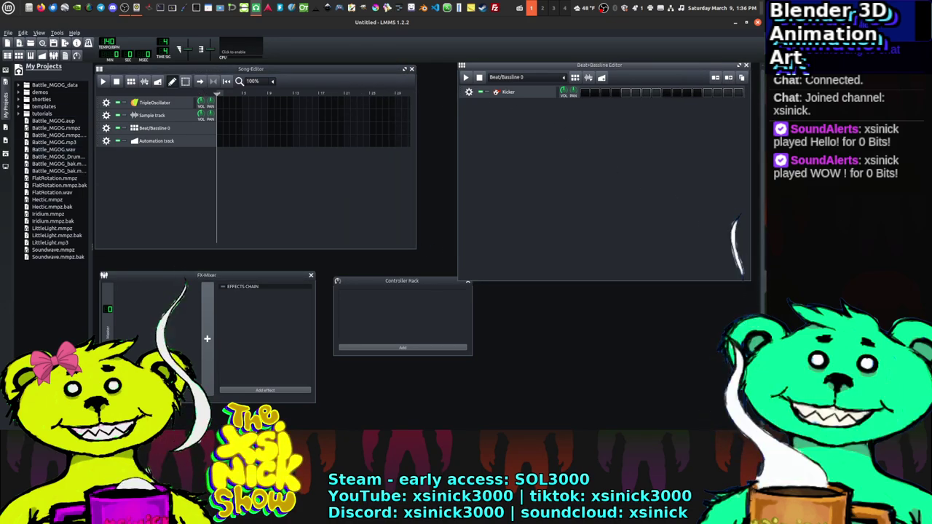
click(6, 129)
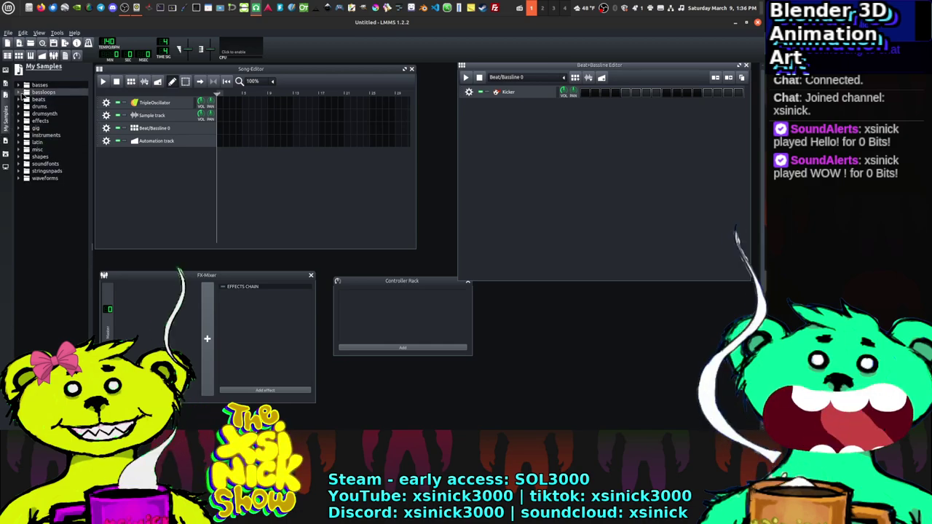
Step: Browse the beats, drumsynth and drums sample folders, then add a Kicker instrument to the beat pattern
click(19, 99)
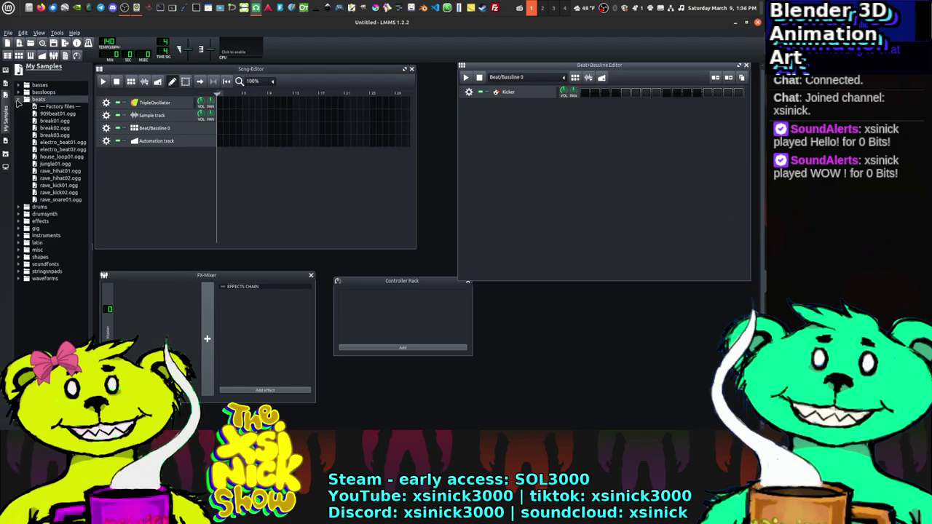
click(19, 100)
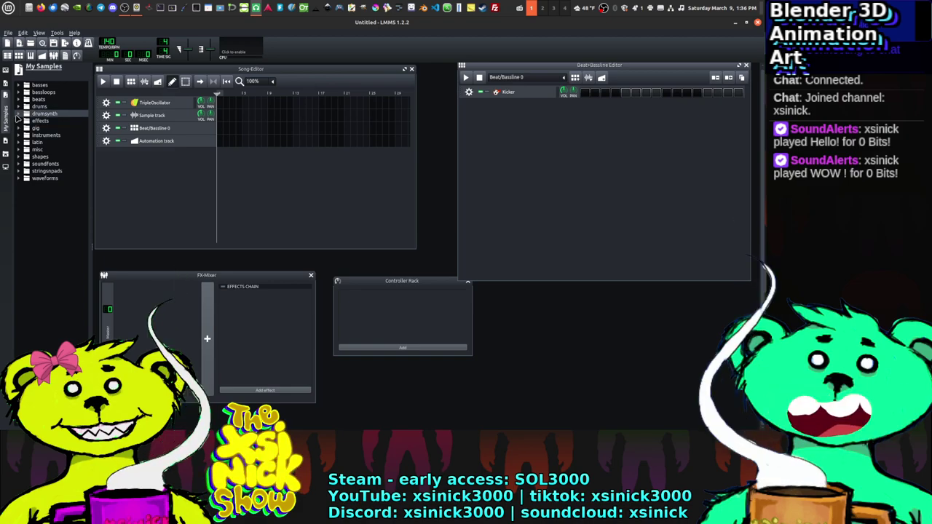
click(18, 114)
click(18, 113)
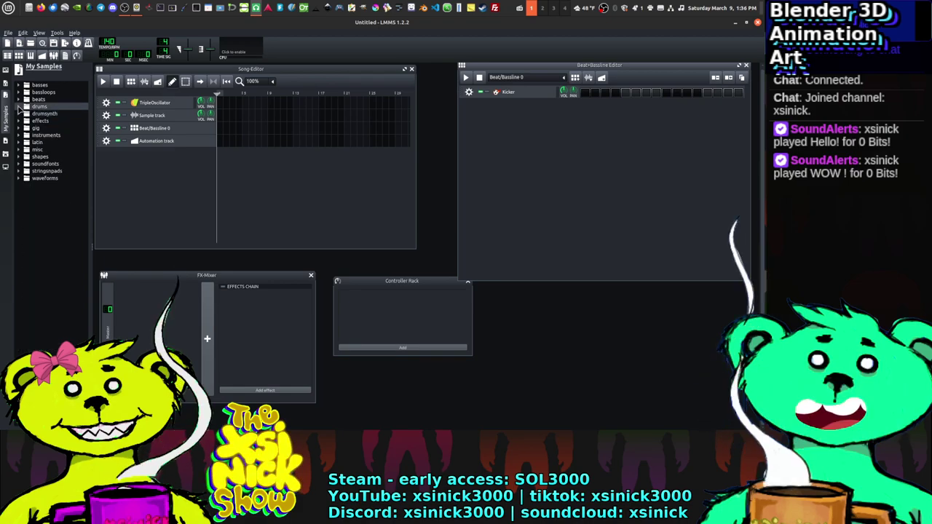
click(19, 106)
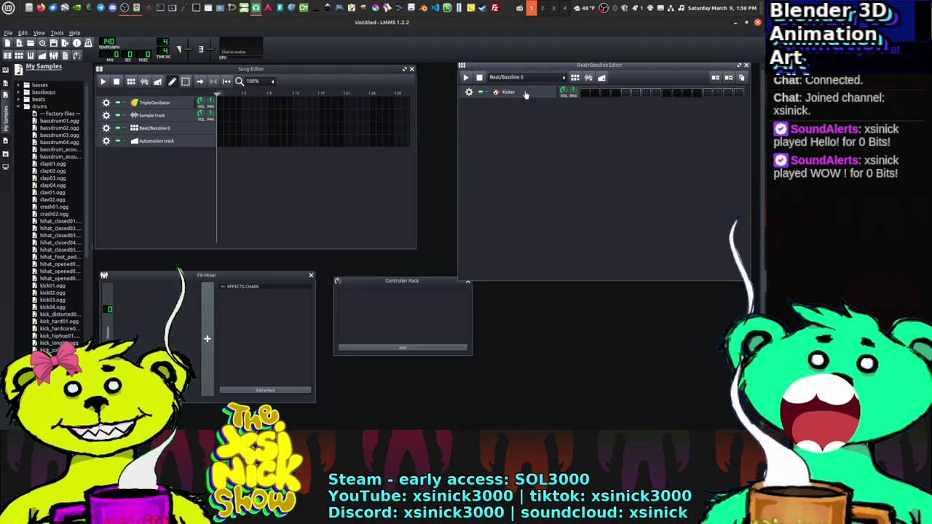
drag(525, 89, 525, 91)
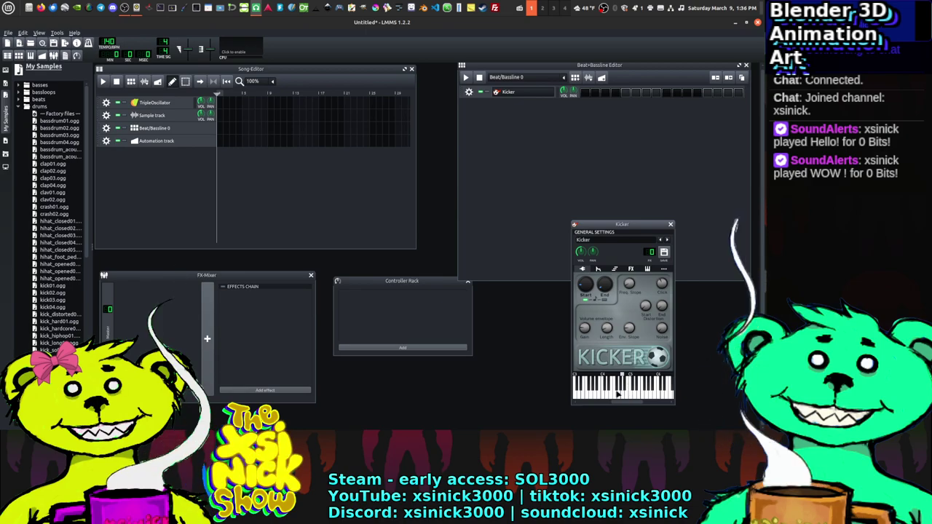
Step: Set the project tempo to 90 BPM and launch Firefox
double_click(109, 43)
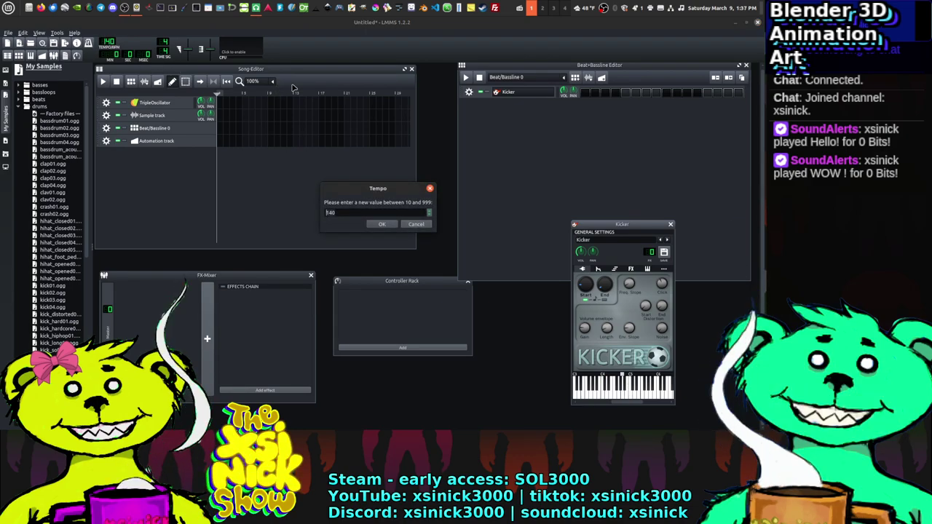
text(90)
key(Return)
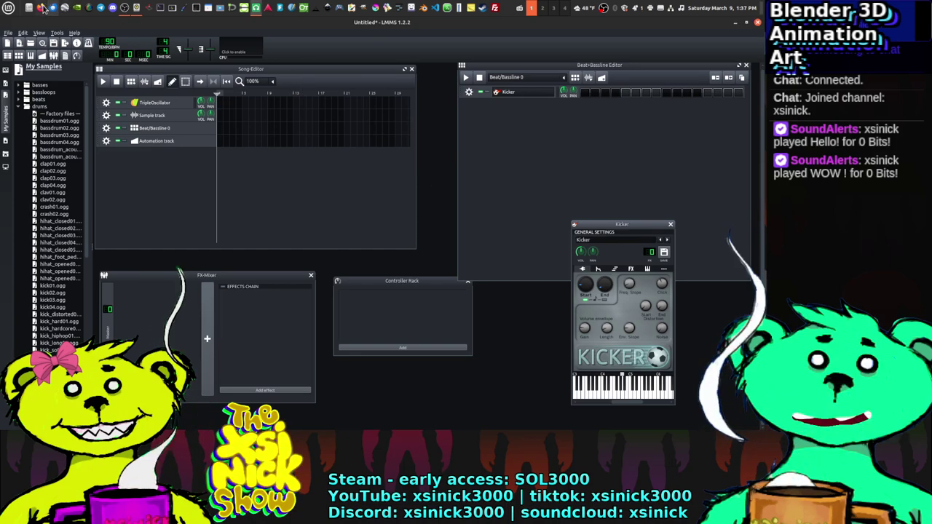
click(41, 7)
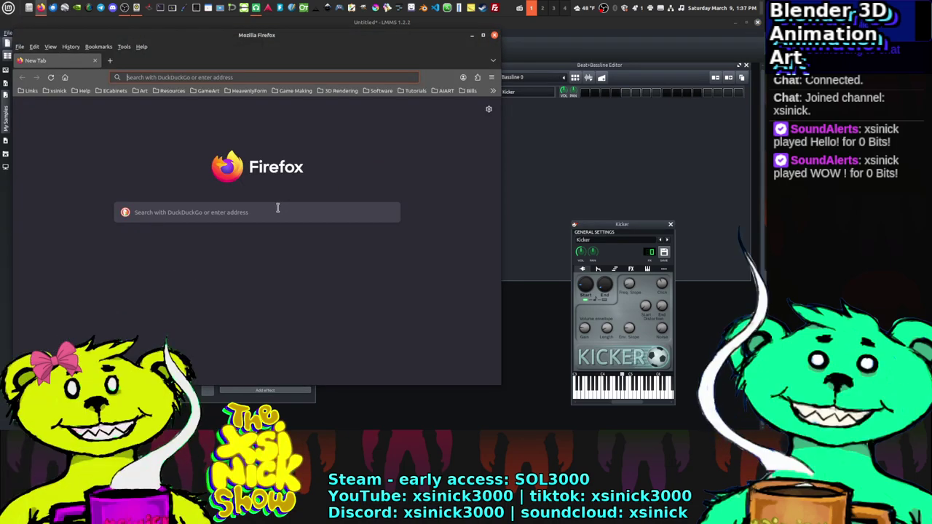
Step: Search DuckDuckGo for 'hiphop bpm', review the results, then close Firefox
click(277, 209)
text(hip)
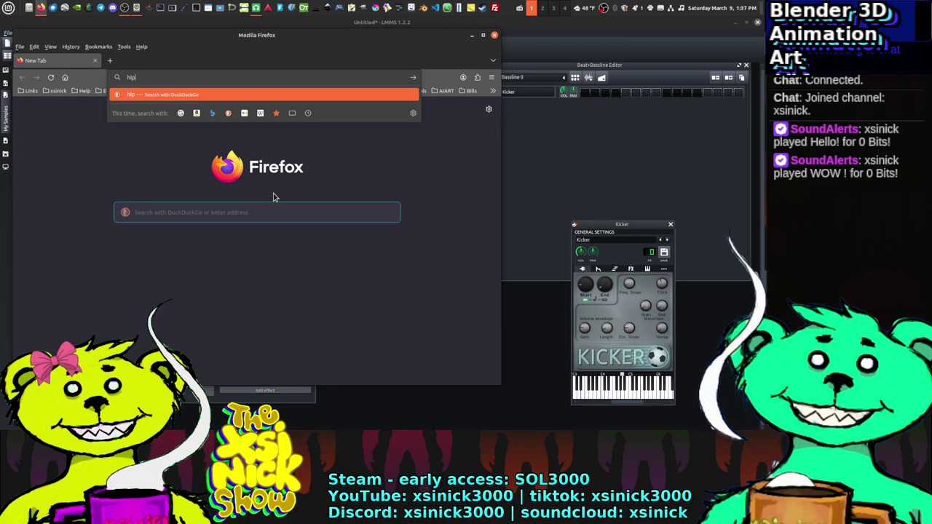
text(hop)
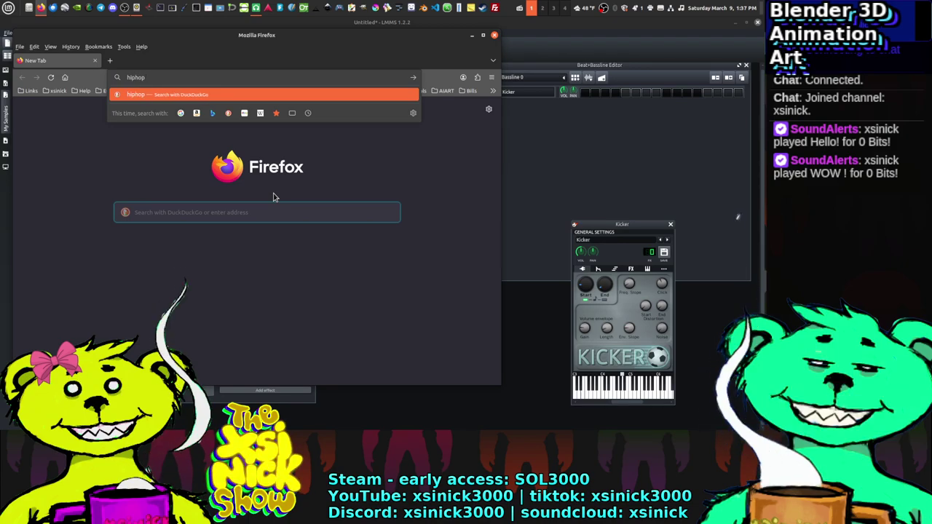
text( bpm)
key(Return)
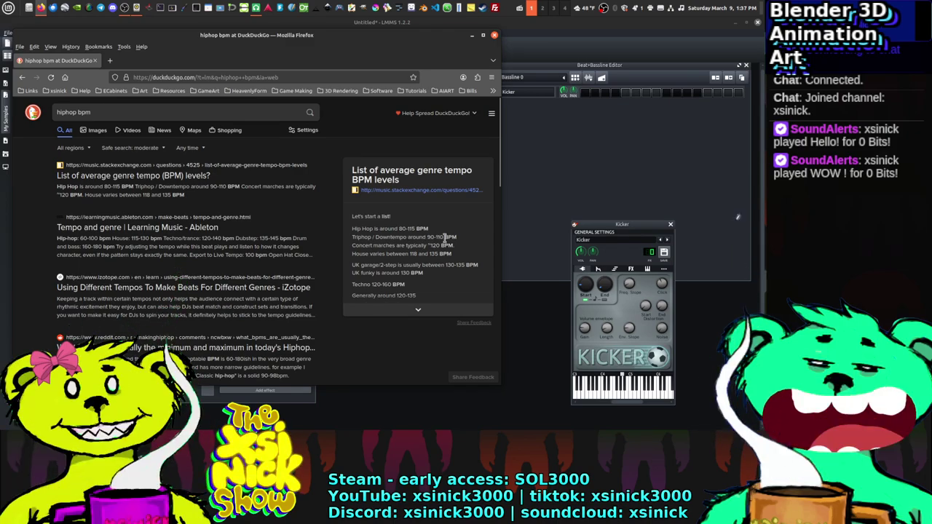
click(494, 34)
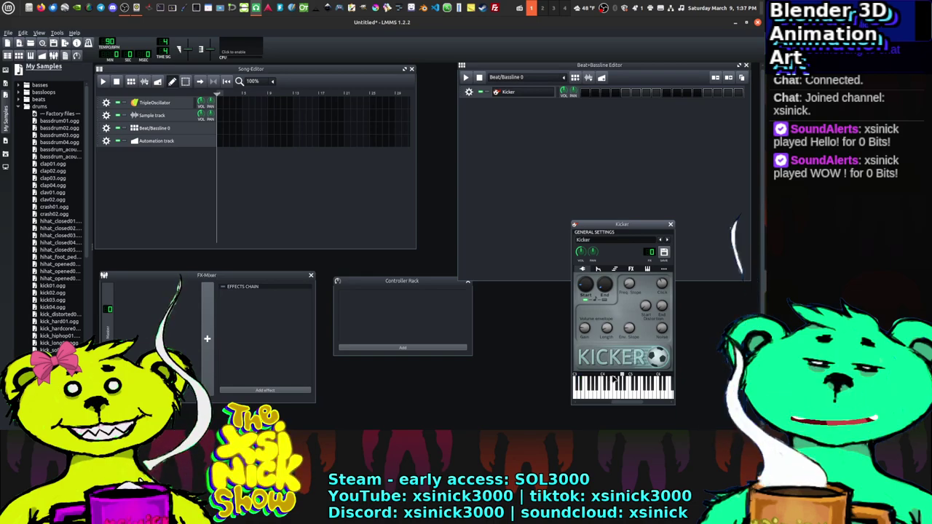
Step: Open the Kicker pattern from the Beat+Bassline Editor in the Piano Roll
click(603, 89)
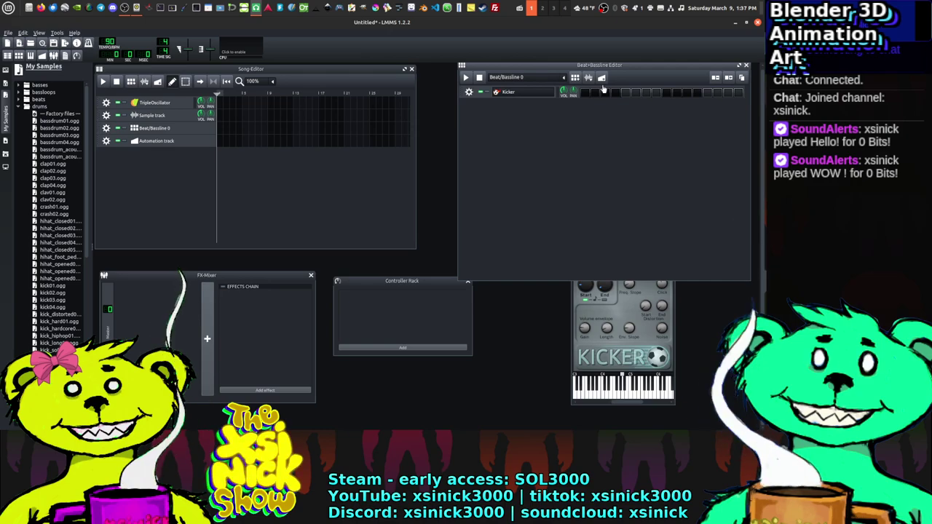
right_click(595, 90)
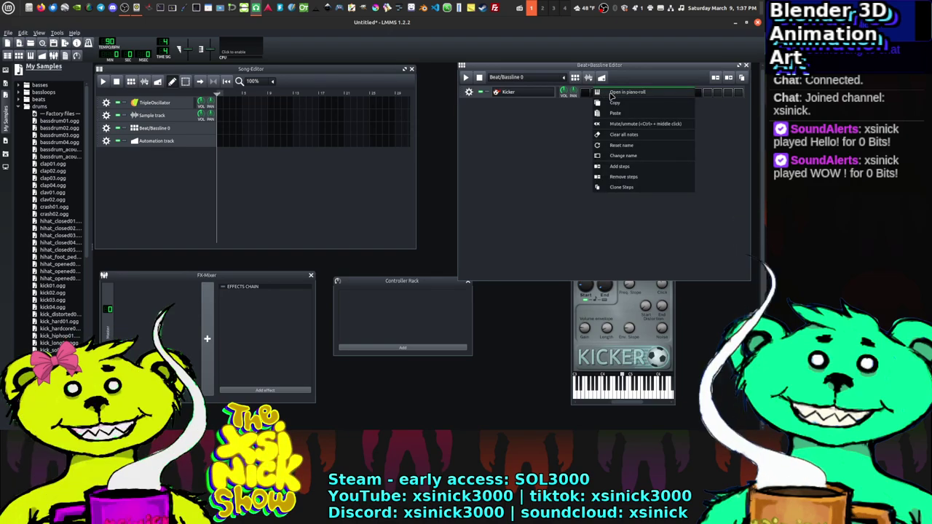
click(612, 95)
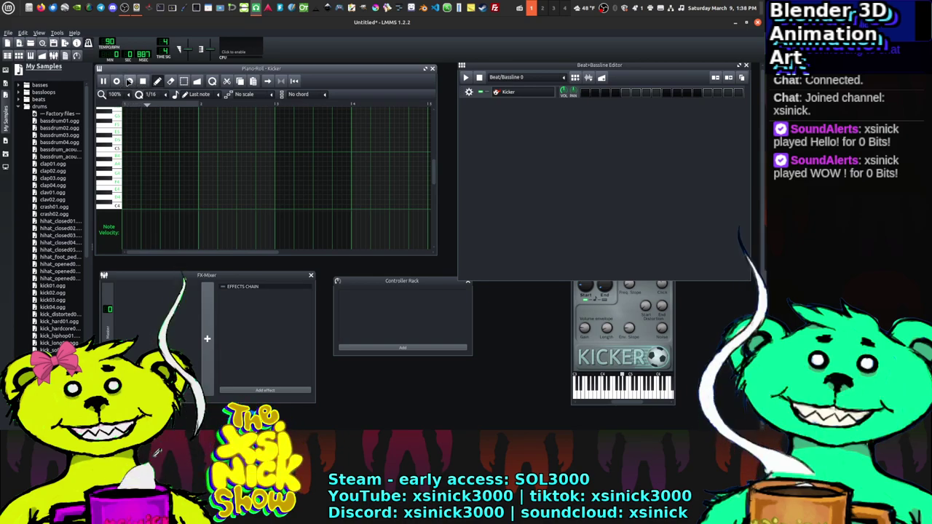
Step: Record a live Kicker pattern on two pitches, then scroll to the notes and enlarge the Piano Roll
click(130, 81)
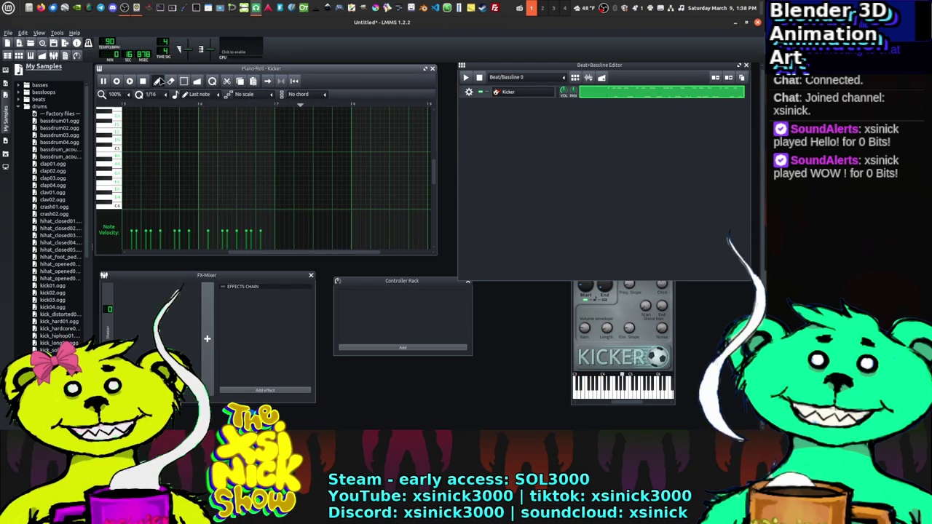
click(142, 81)
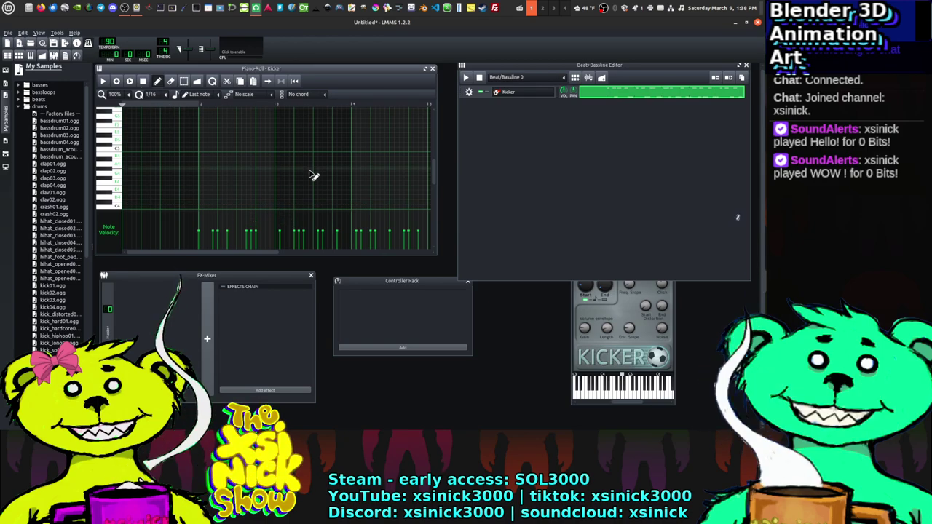
drag(433, 171, 433, 191)
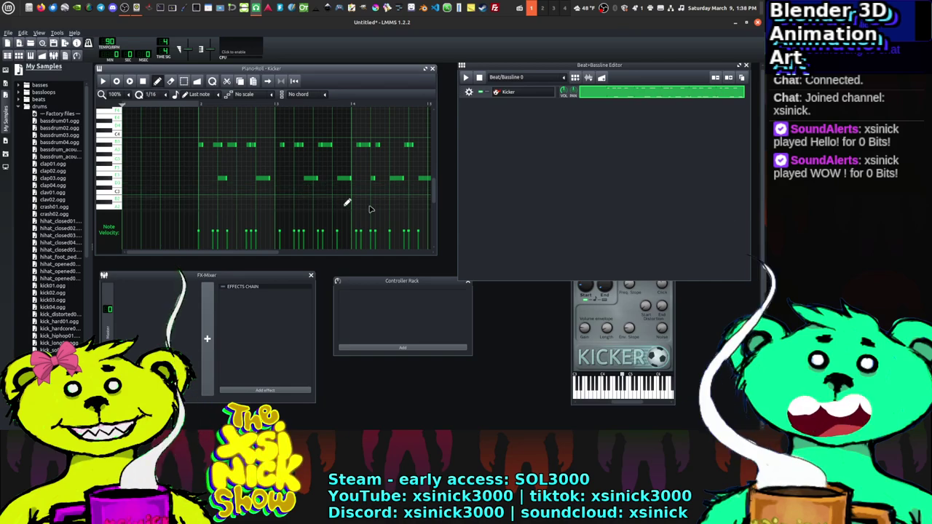
drag(441, 258, 547, 303)
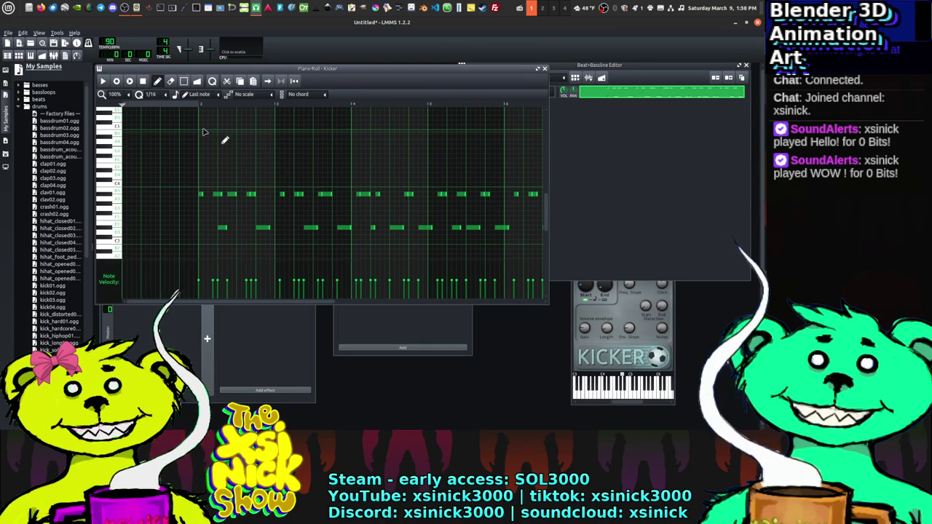
key(ctrl+a)
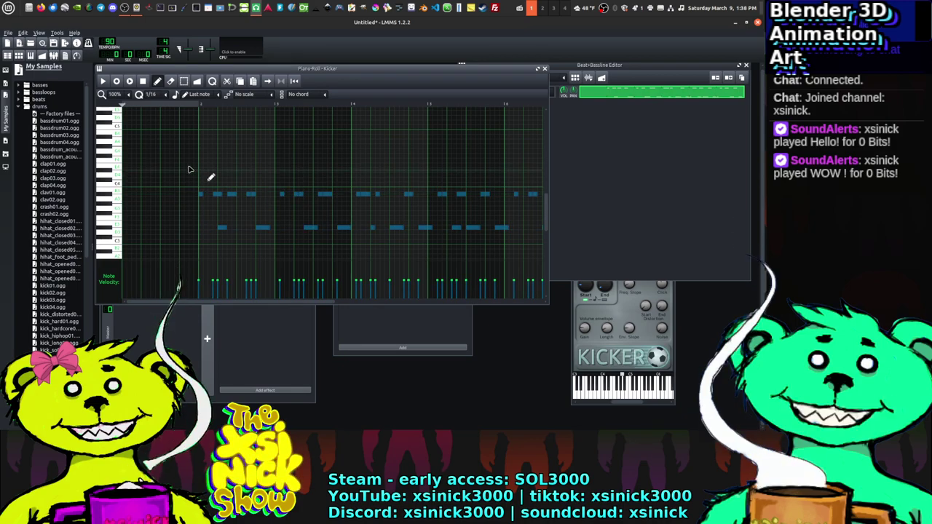
drag(202, 197, 115, 193)
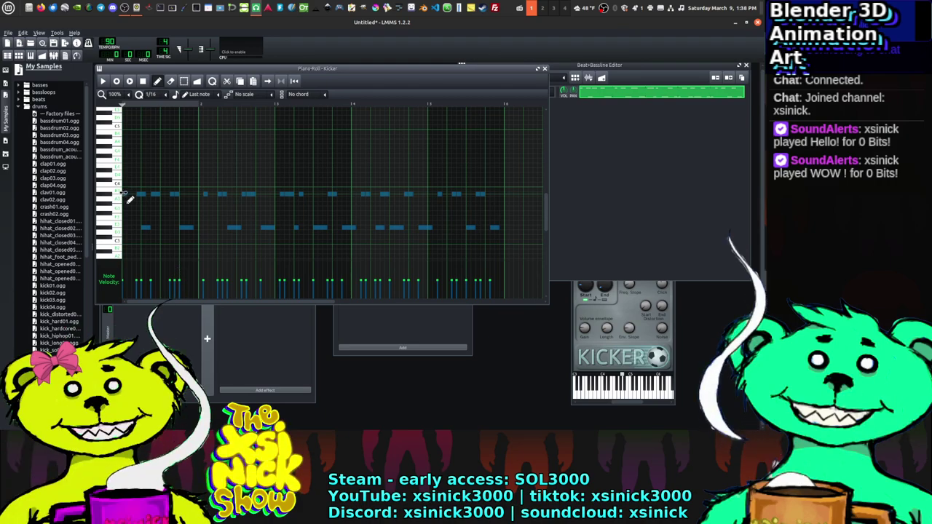
key(Up)
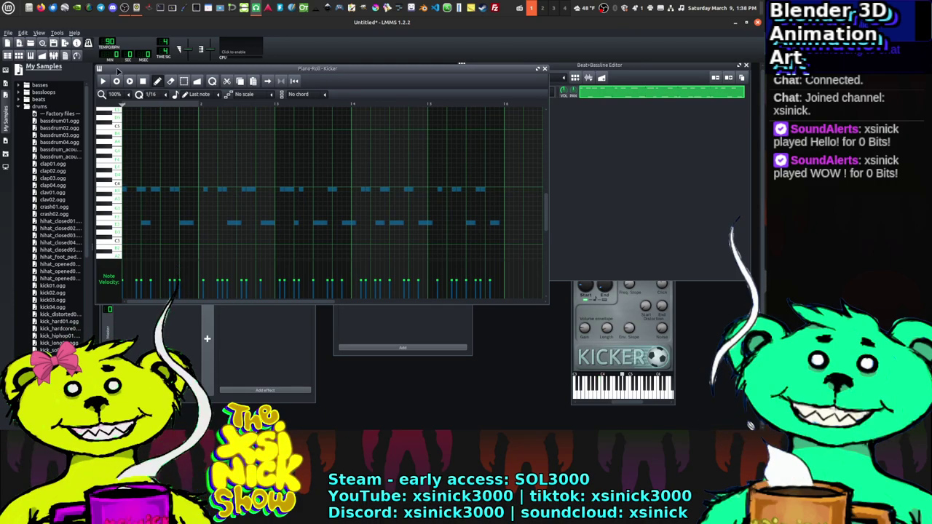
key(space)
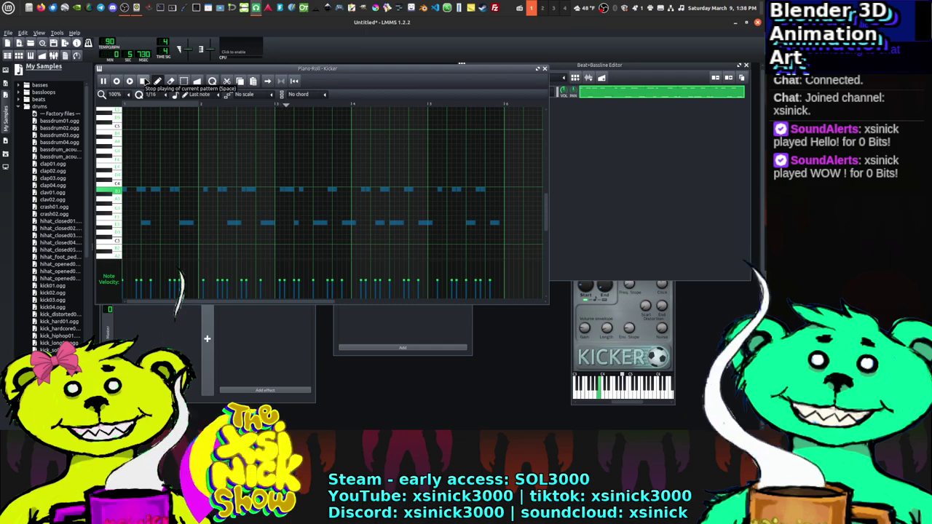
click(144, 82)
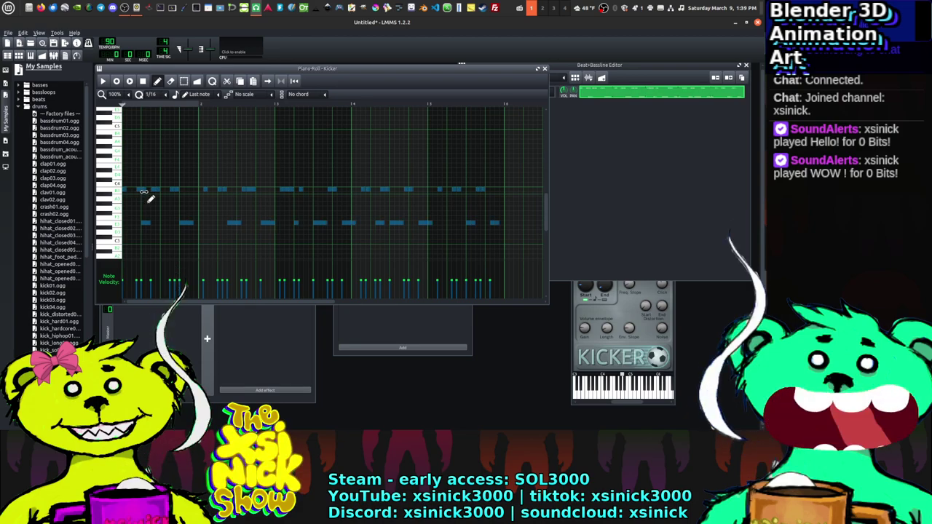
click(158, 221)
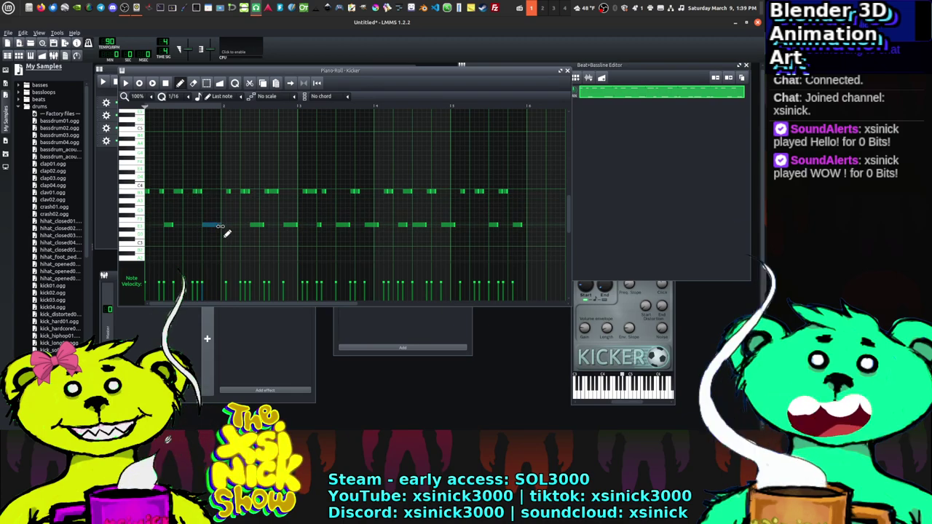
key(space)
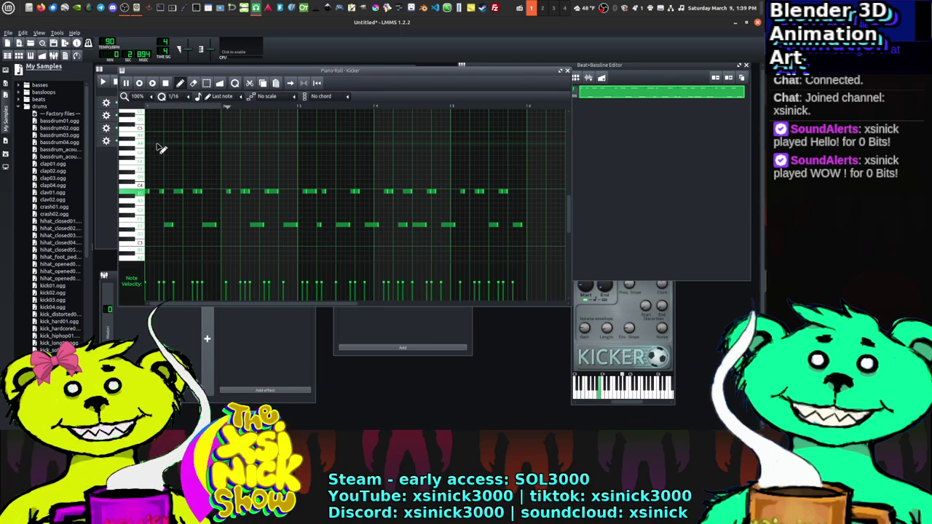
key(space)
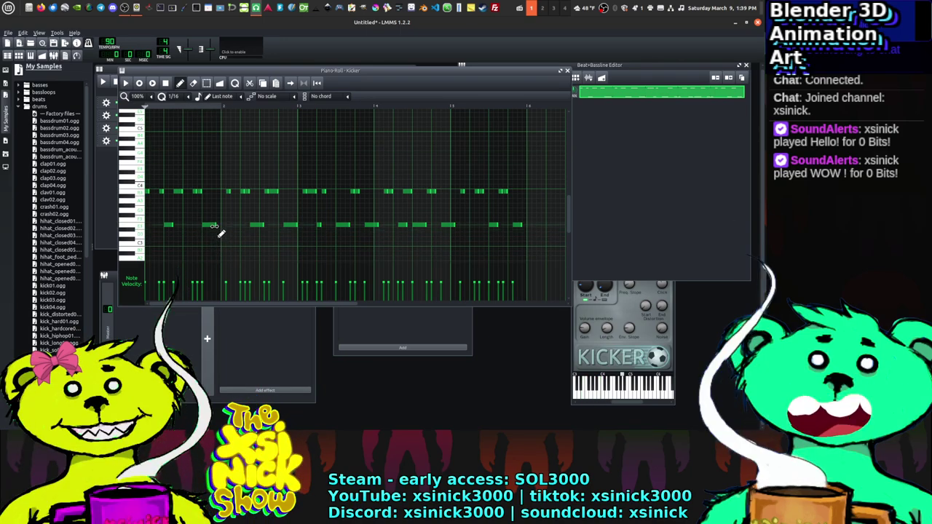
click(208, 226)
key(space)
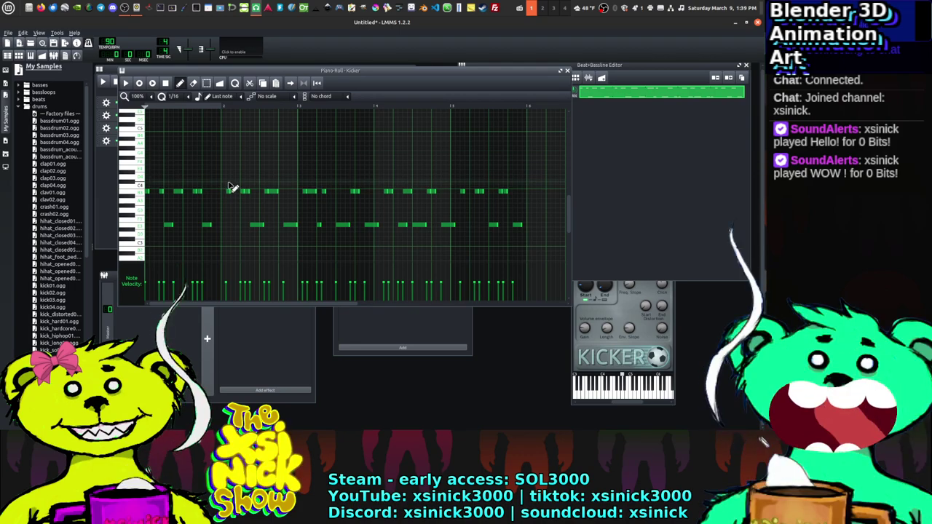
key(space)
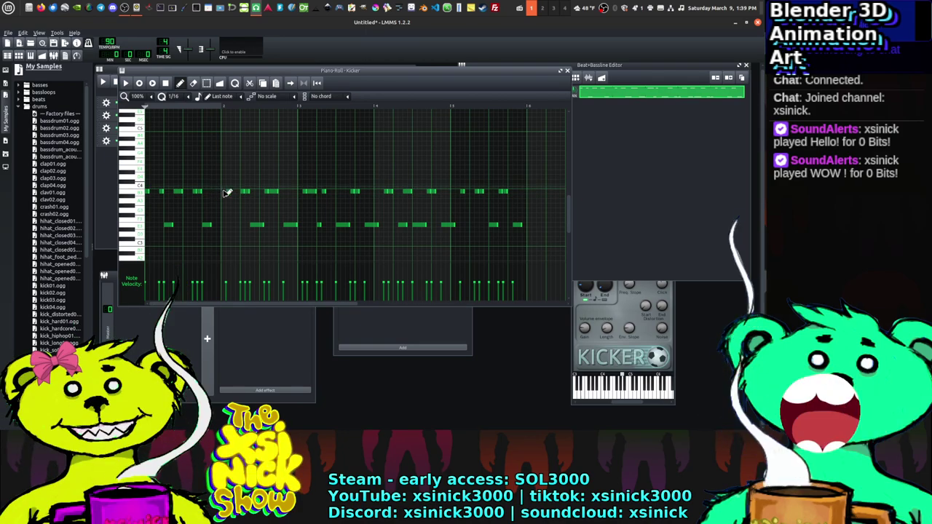
click(228, 193)
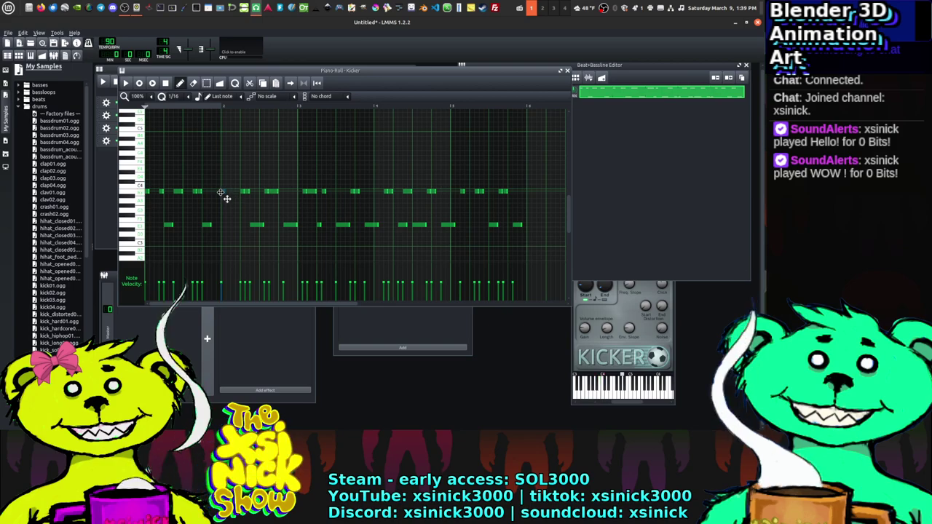
key(space)
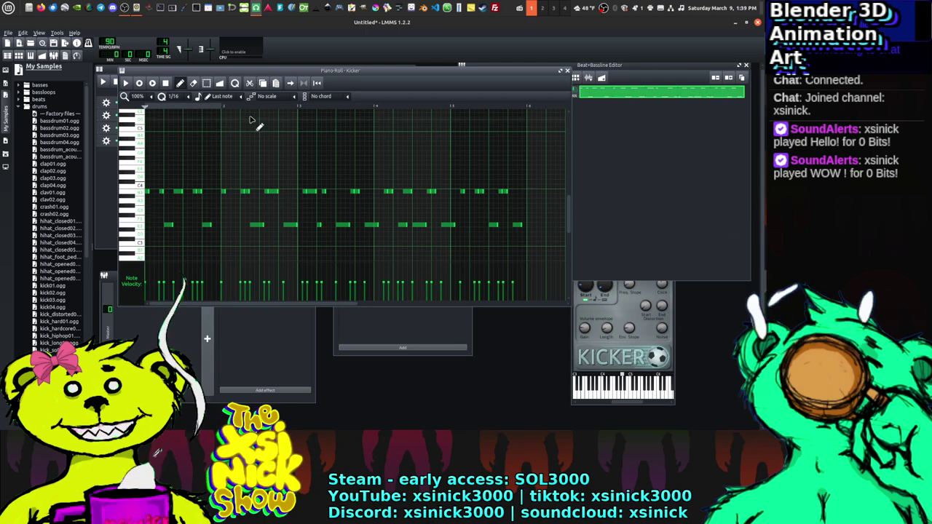
key(space)
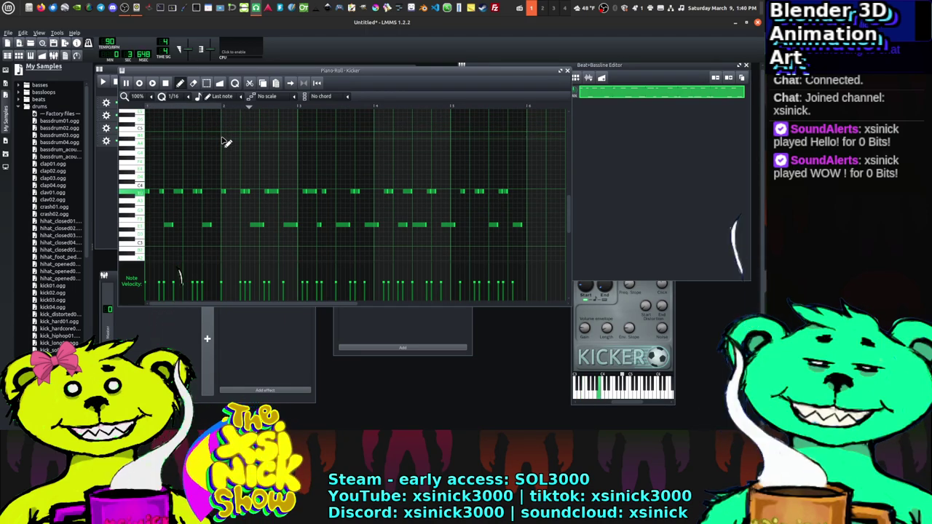
key(space)
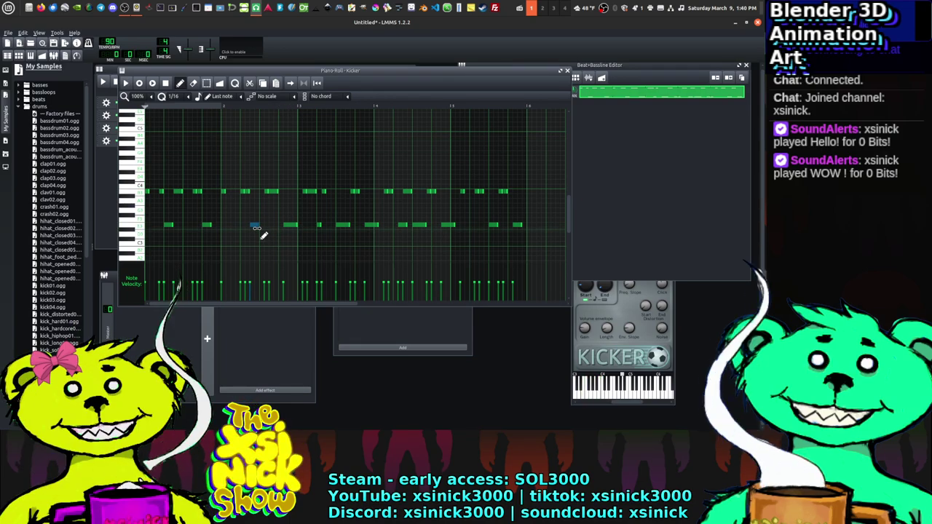
click(261, 226)
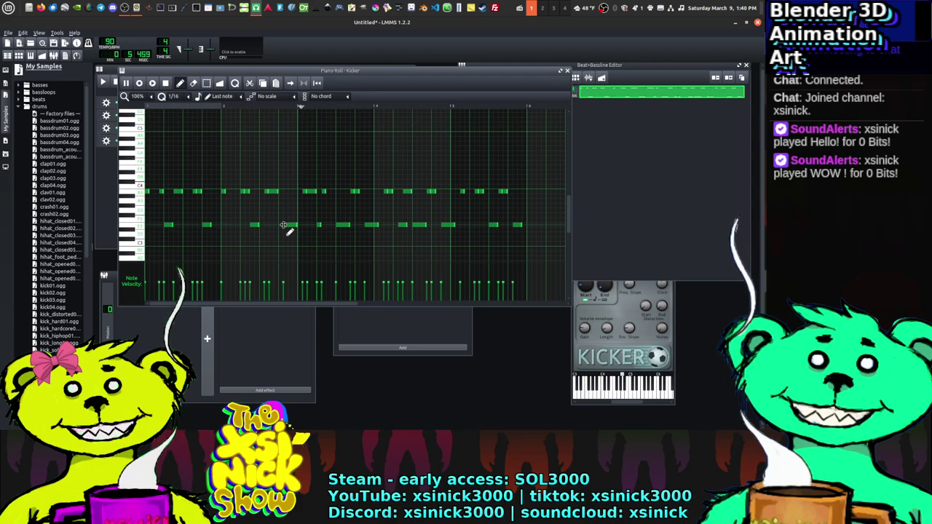
key(space)
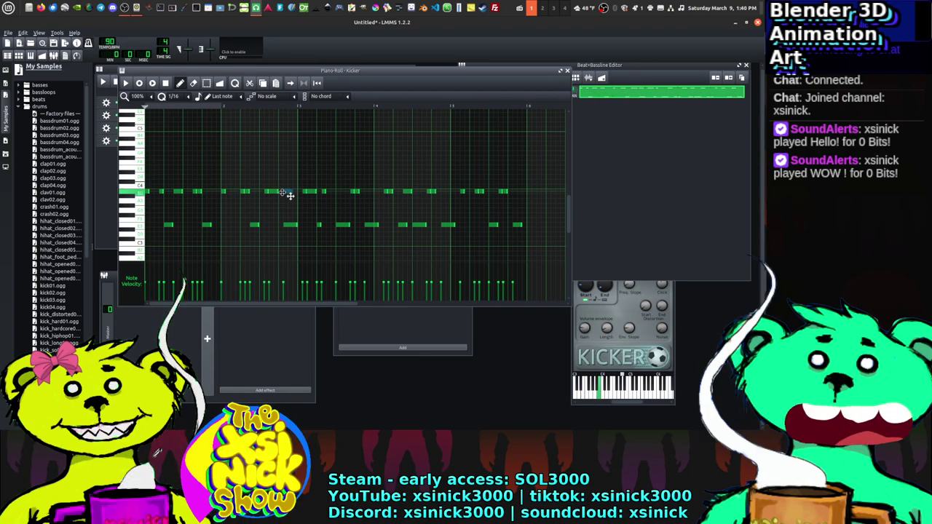
click(271, 191)
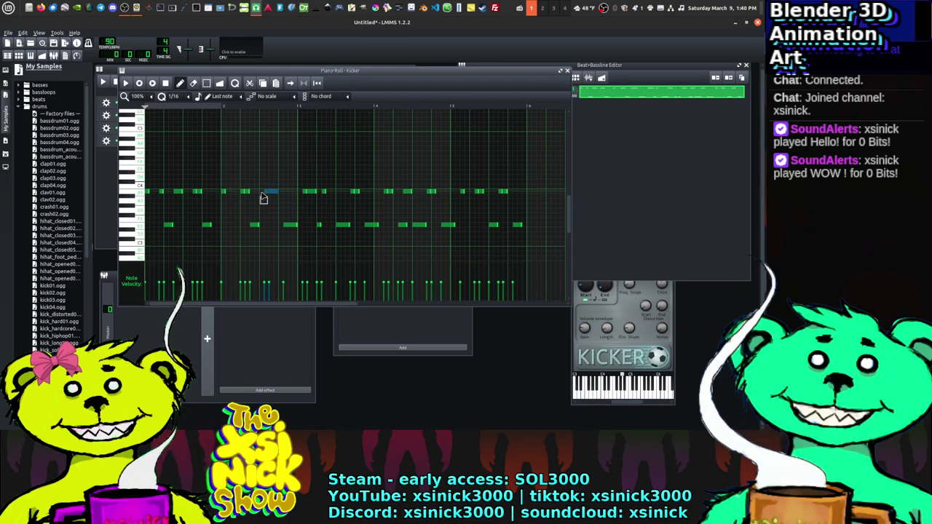
key(space)
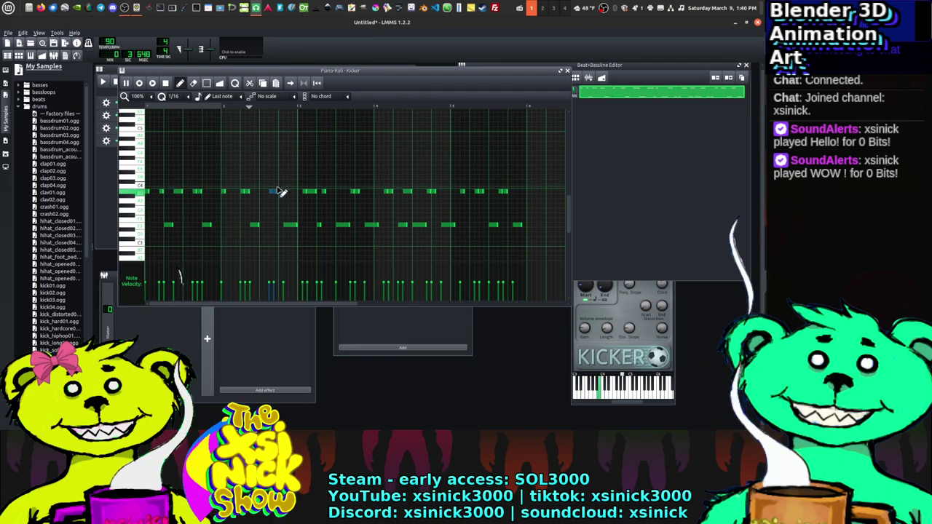
click(227, 192)
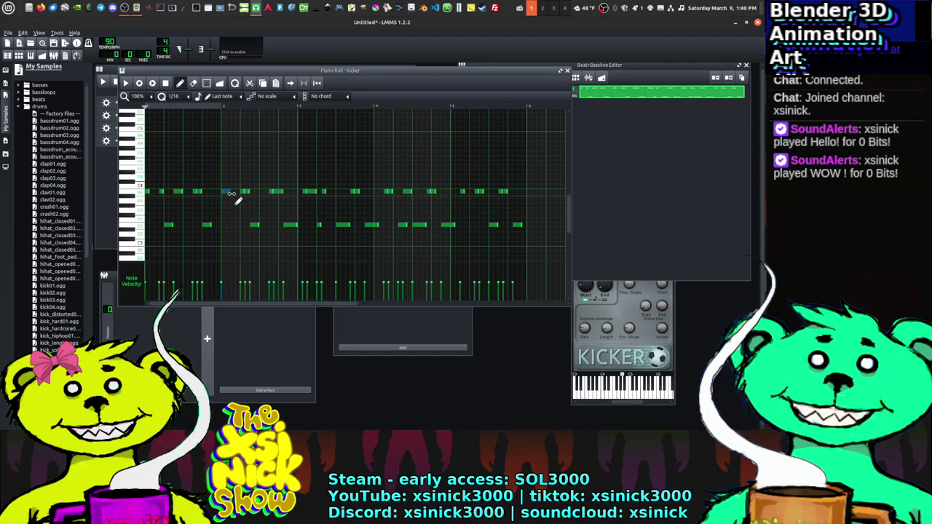
key(space)
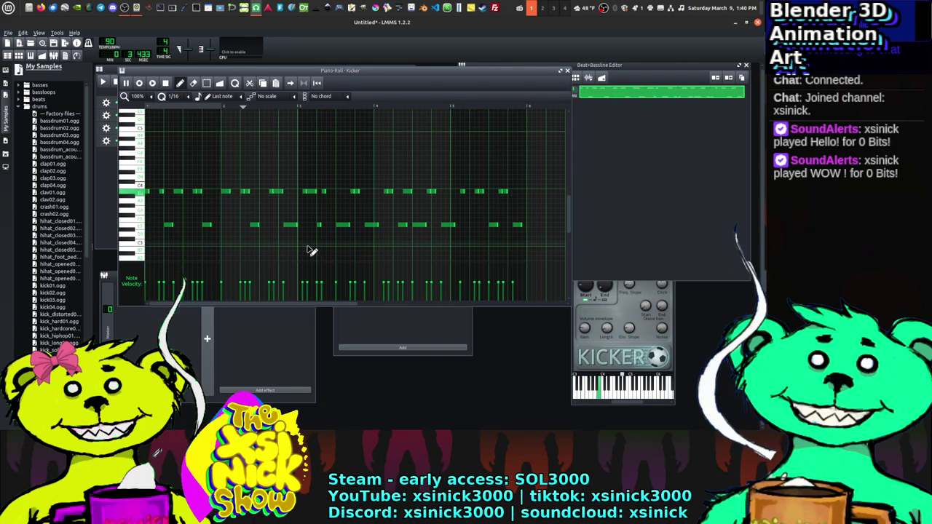
key(space)
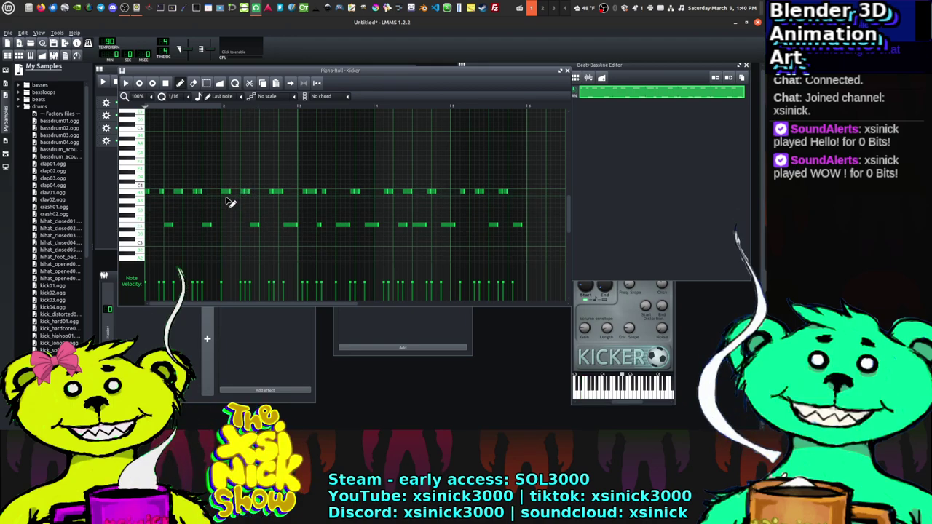
click(377, 108)
key(space)
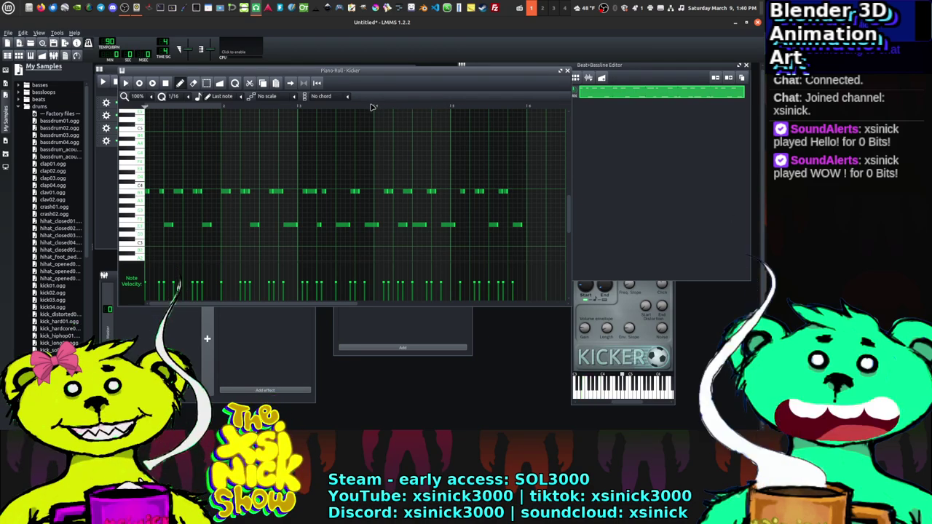
key(space)
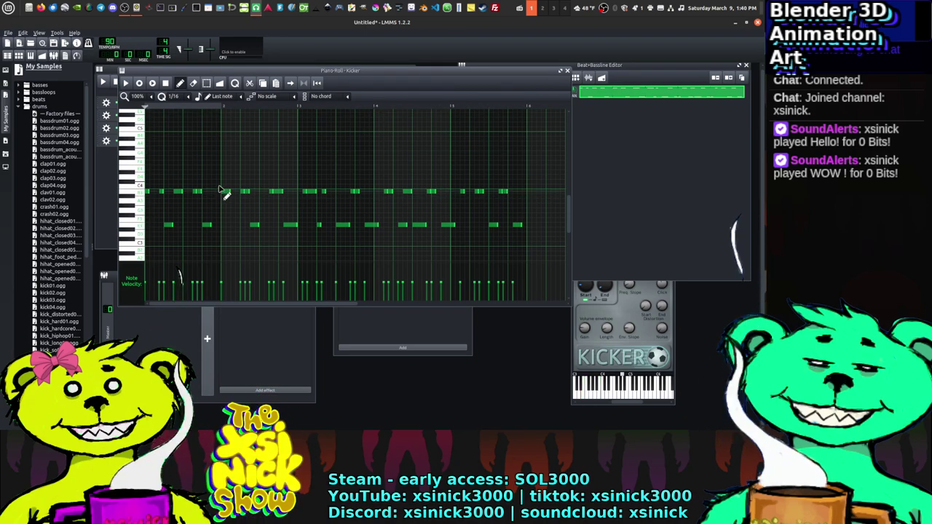
Step: Delete five notes in the opening bars and shift six middle-bar notes earlier into the gap
ctrl+drag(286, 198, 241, 250)
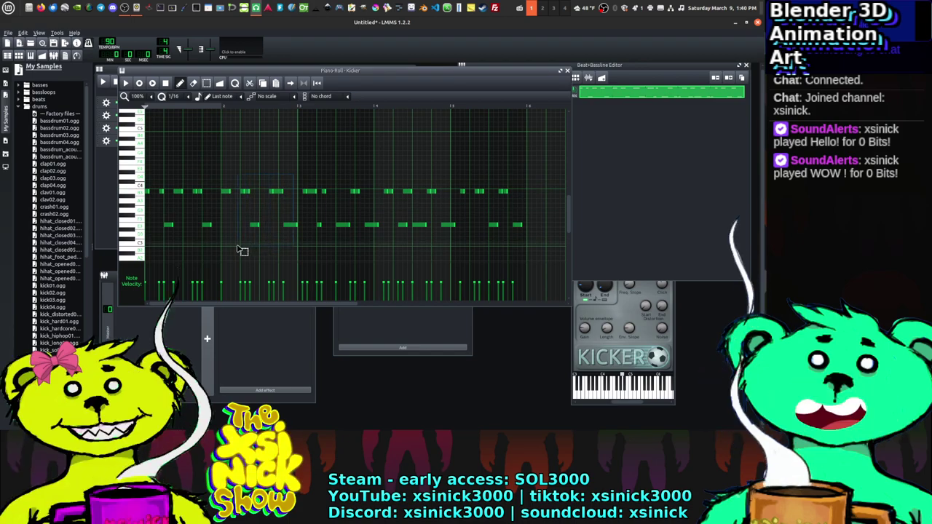
key(Delete)
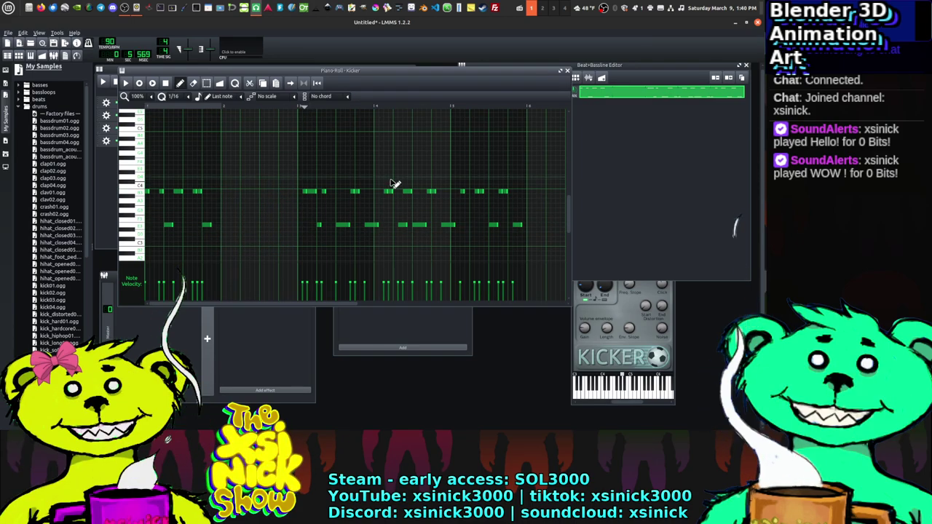
ctrl+drag(386, 185, 299, 267)
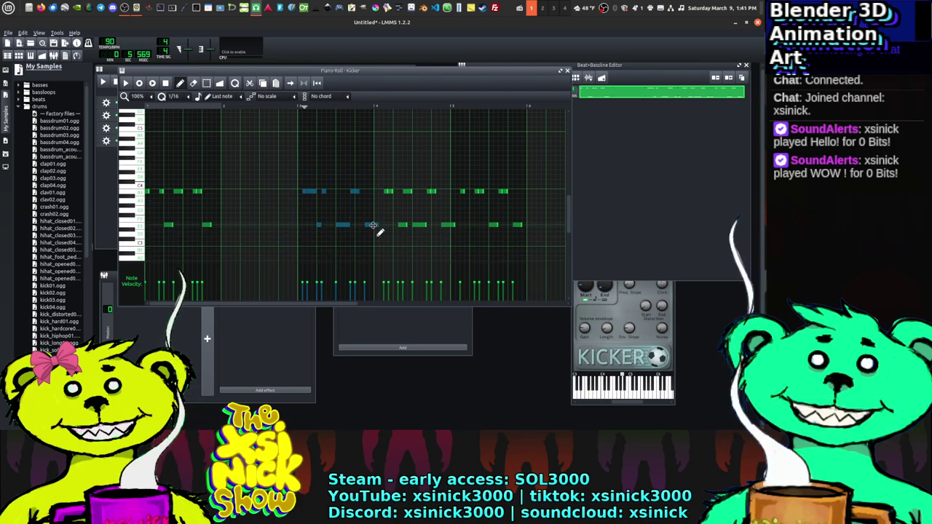
drag(378, 231, 304, 233)
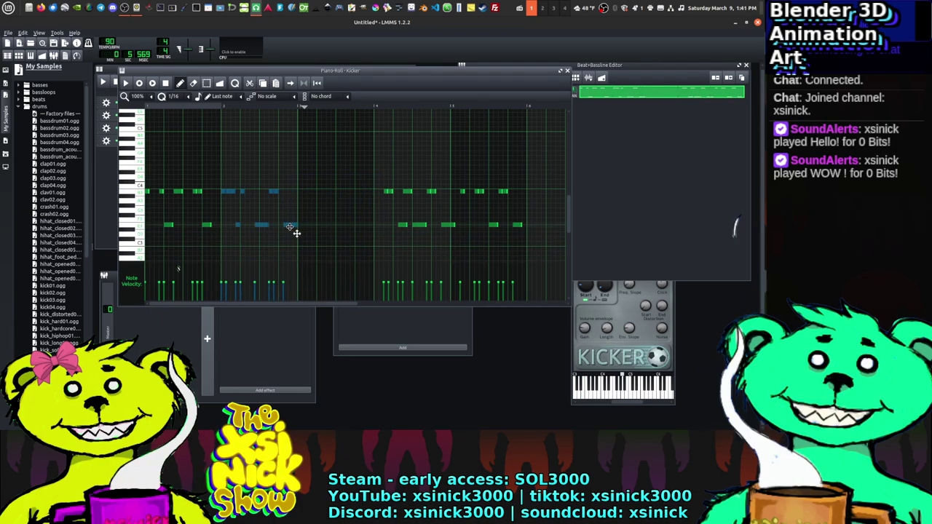
Step: Play back the edited Kicker pattern and preview a lower-row note
key(space)
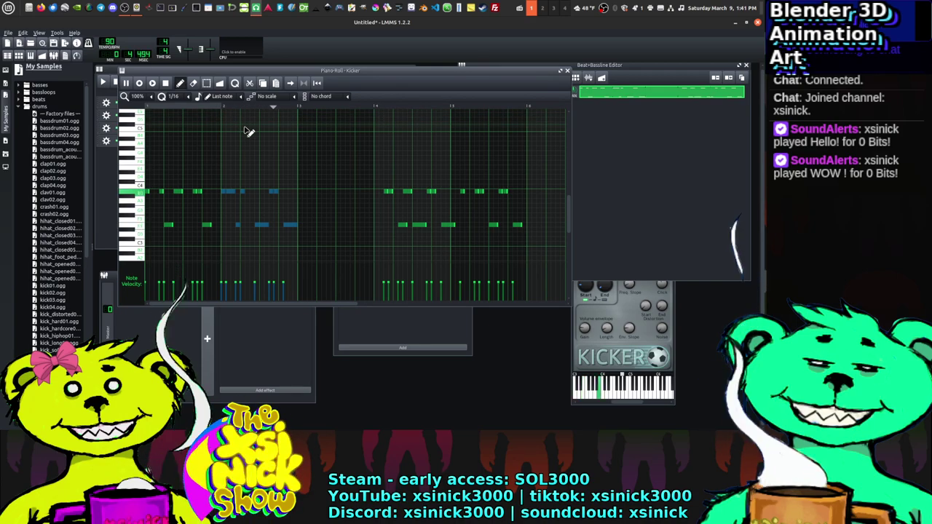
key(space)
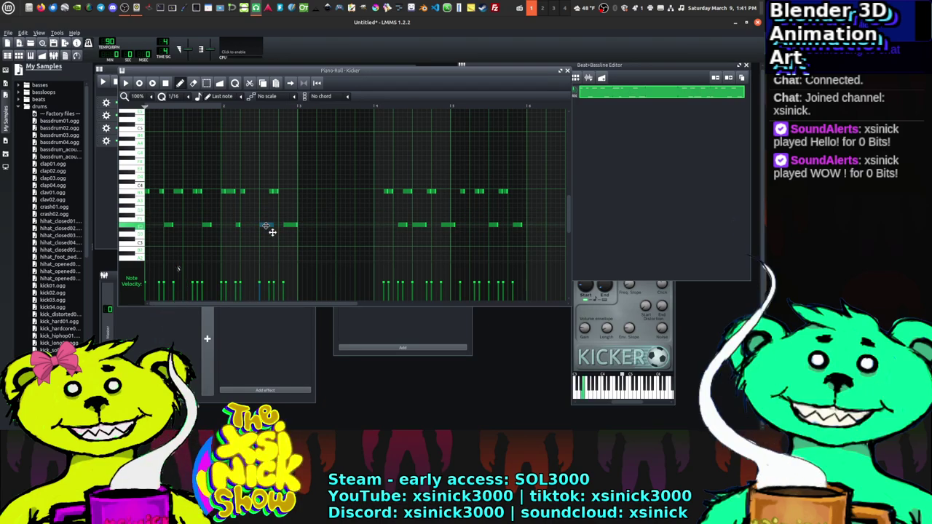
click(266, 225)
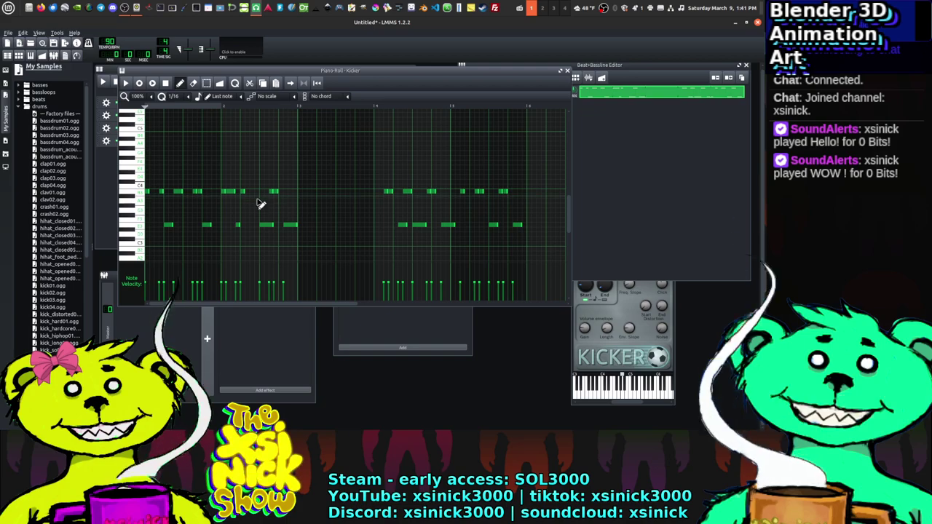
key(space)
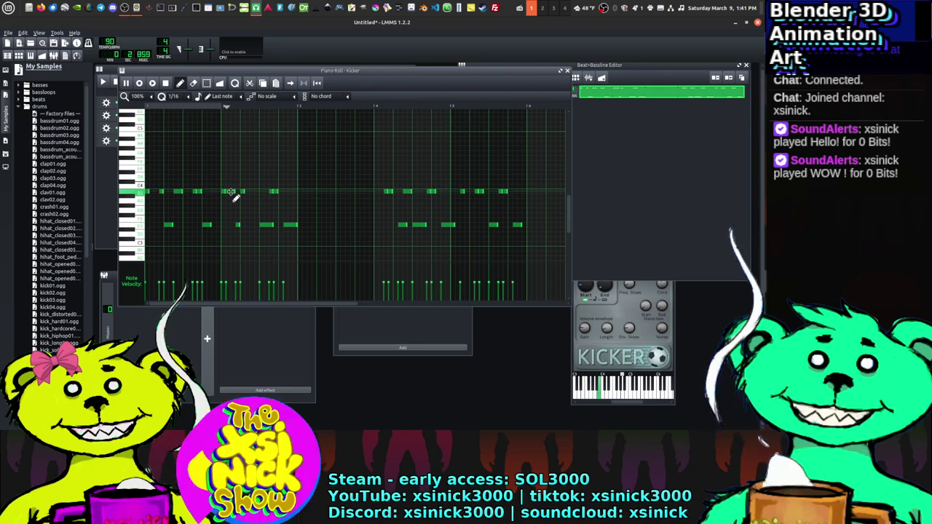
key(space)
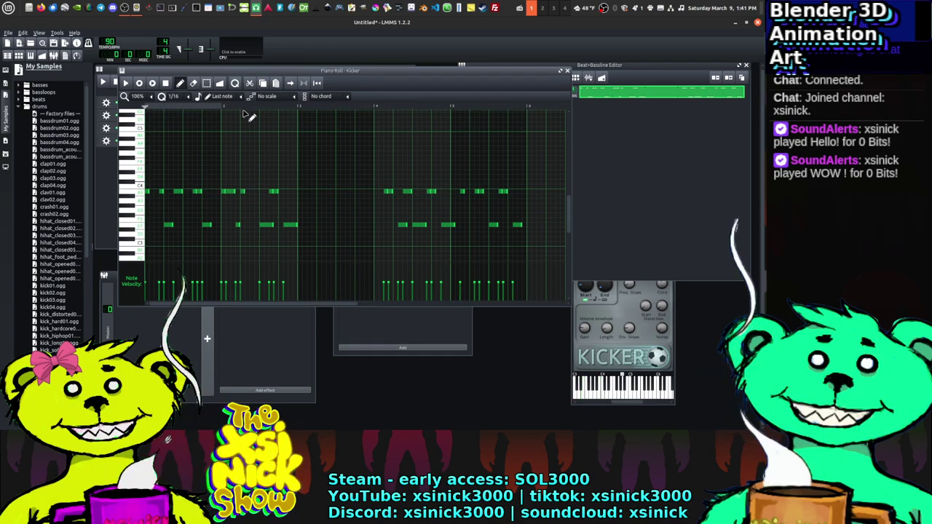
click(239, 107)
key(space)
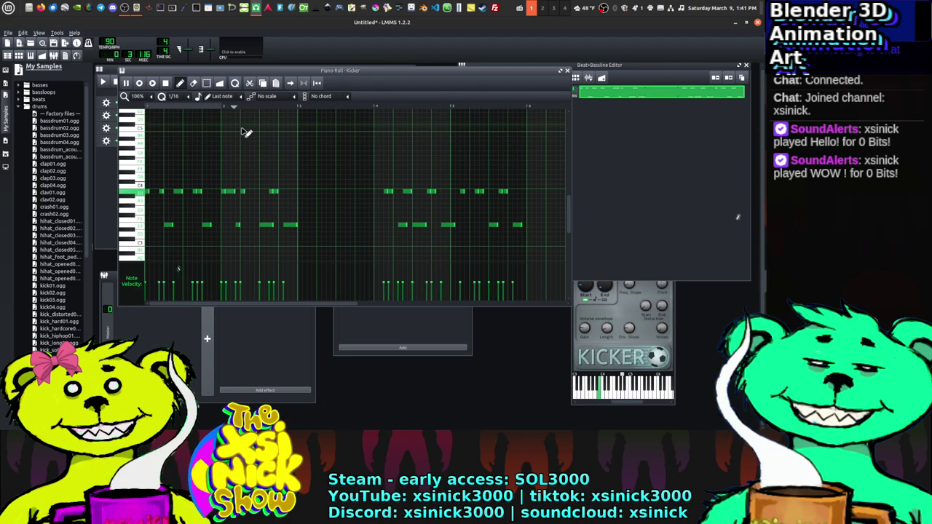
key(space)
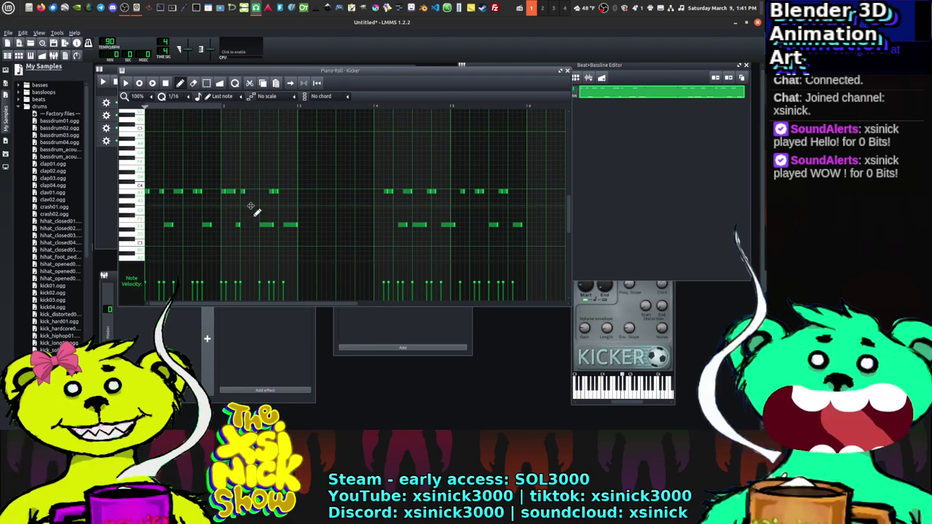
Step: Add a short note in the gap and raise it into the upper row
click(255, 207)
click(266, 207)
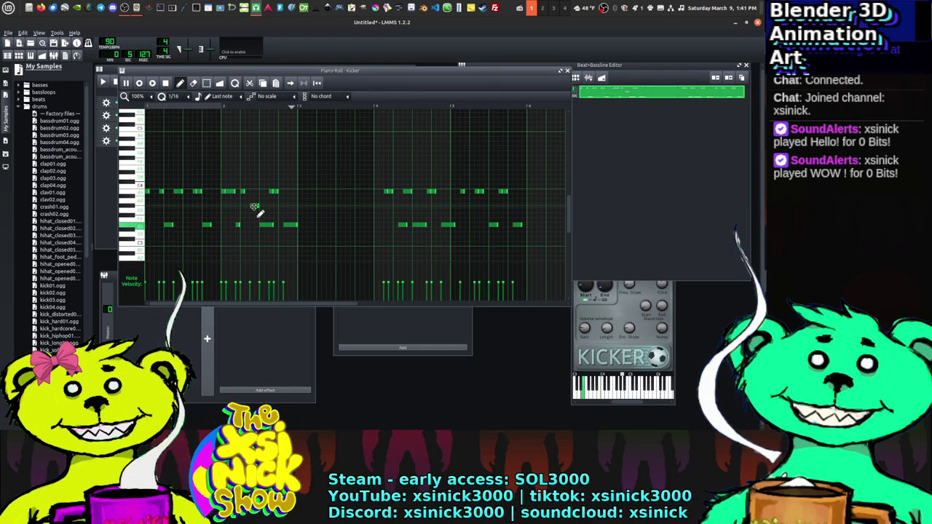
drag(257, 208, 258, 198)
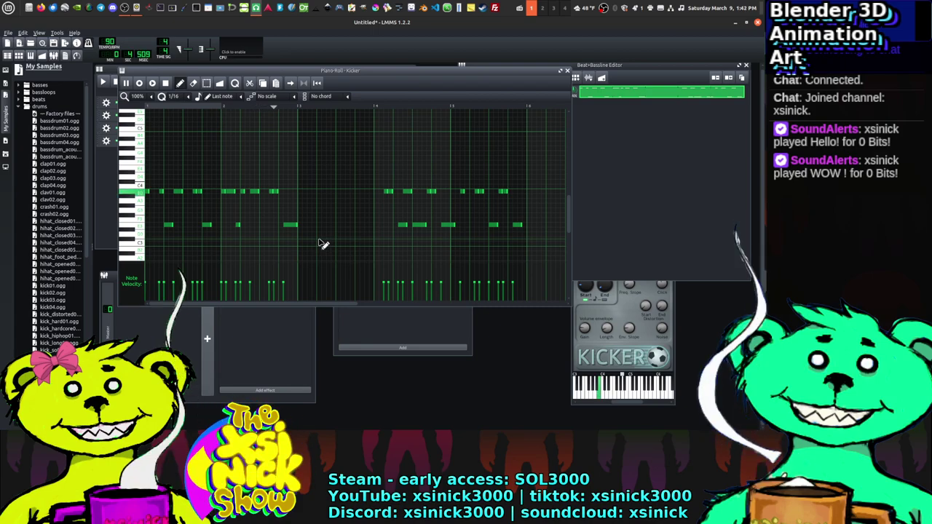
key(space)
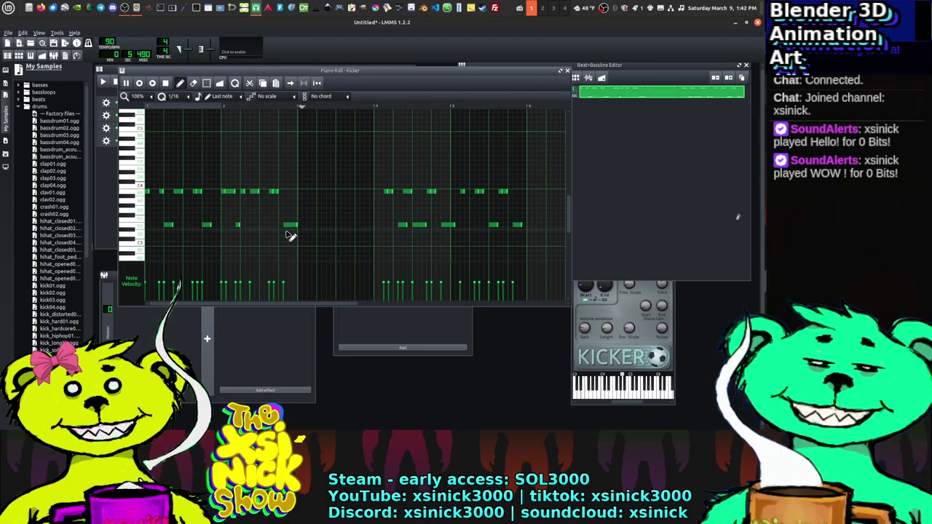
key(space)
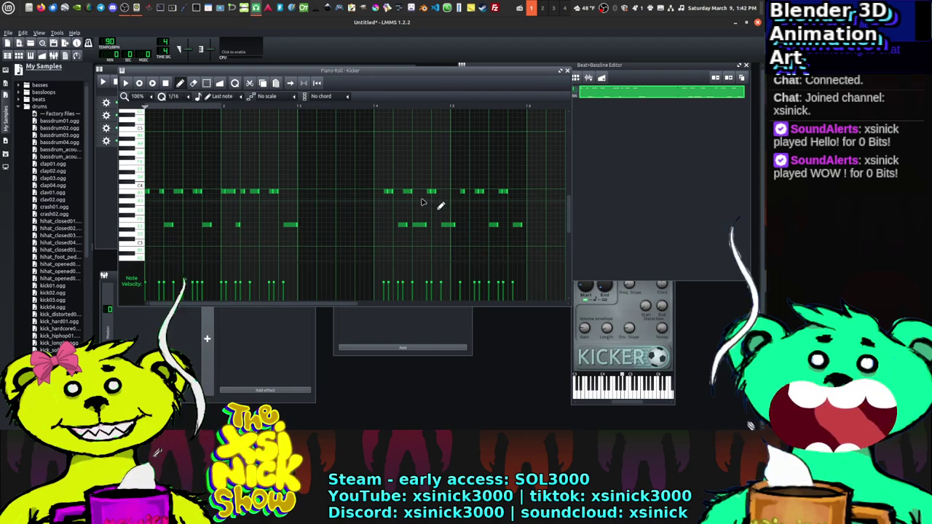
Step: Shift the next six Kicker notes earlier to close the gap, select the last lower-row note, and preview the pattern
ctrl+drag(459, 181, 356, 226)
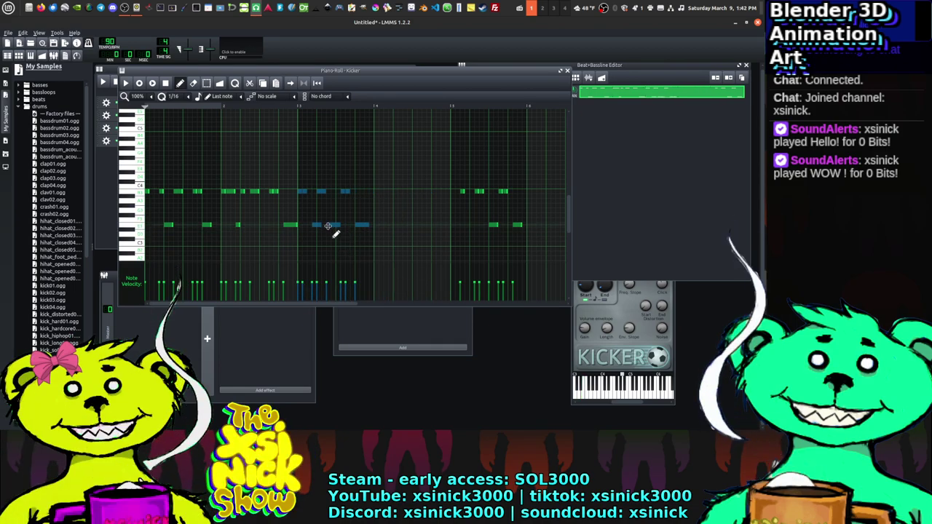
drag(333, 228, 323, 229)
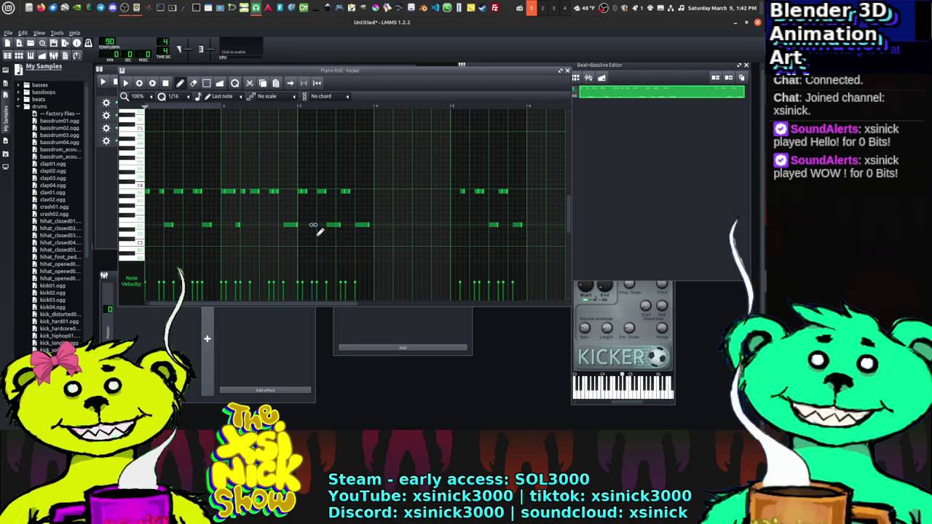
click(369, 226)
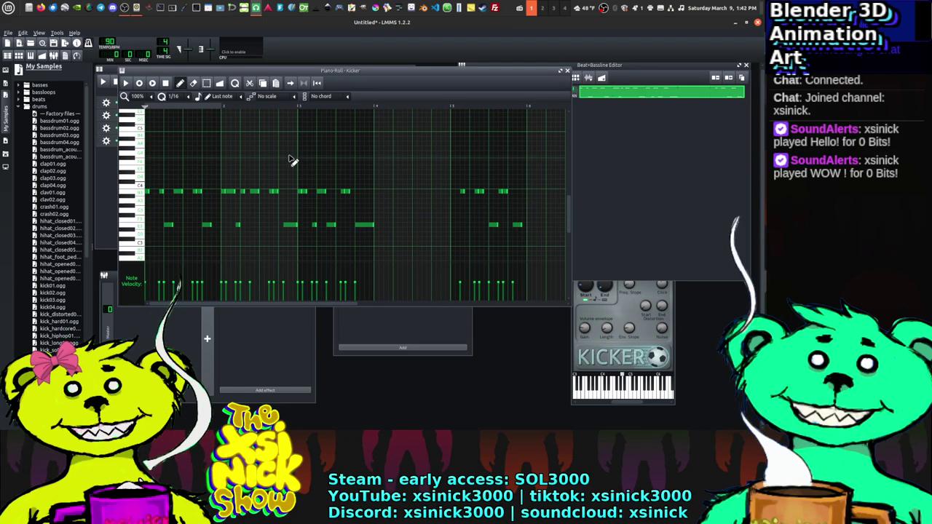
key(space)
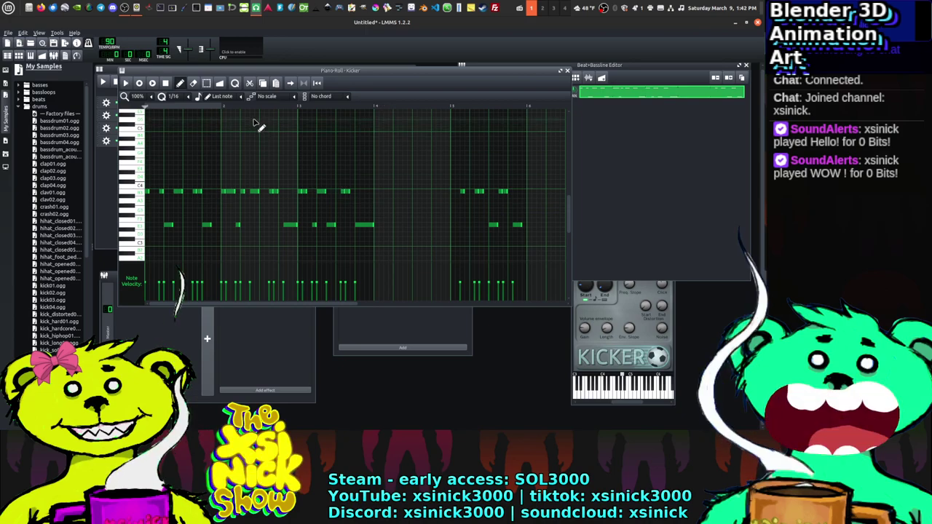
key(space)
key(space)
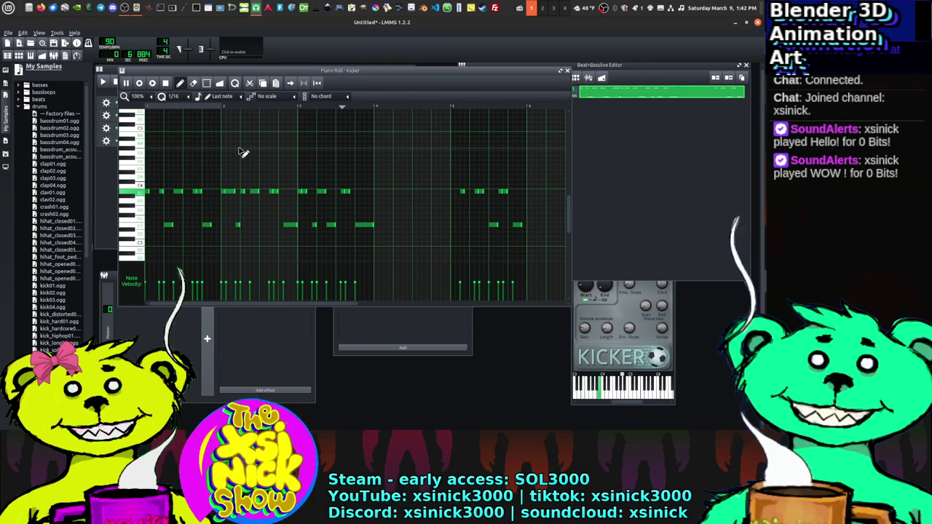
key(space)
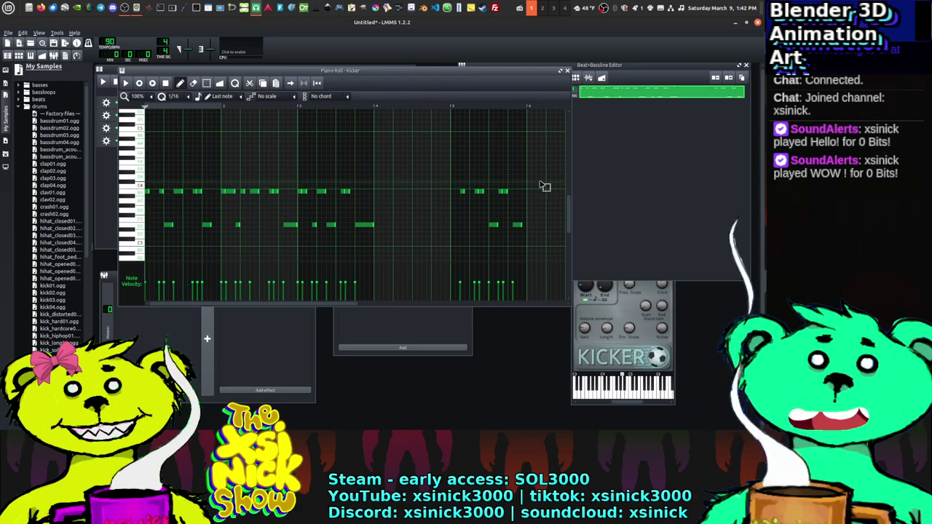
Step: Shift the last five Kicker notes earlier, add a short kick note one row higher, and play it
ctrl+drag(545, 183, 455, 259)
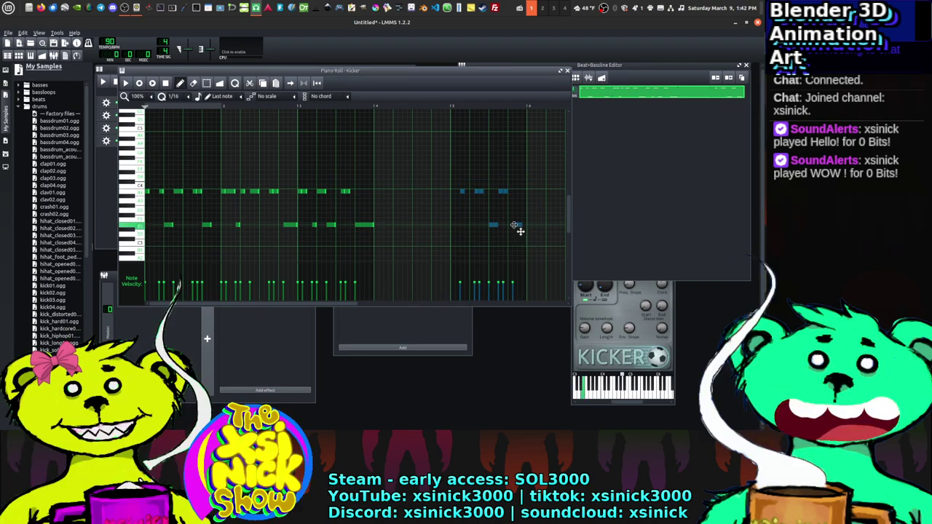
drag(517, 229, 433, 230)
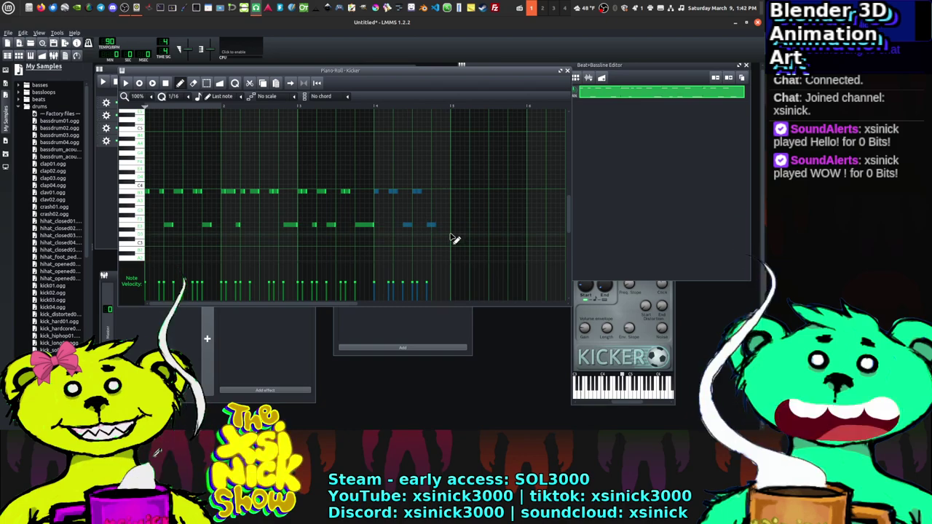
click(421, 229)
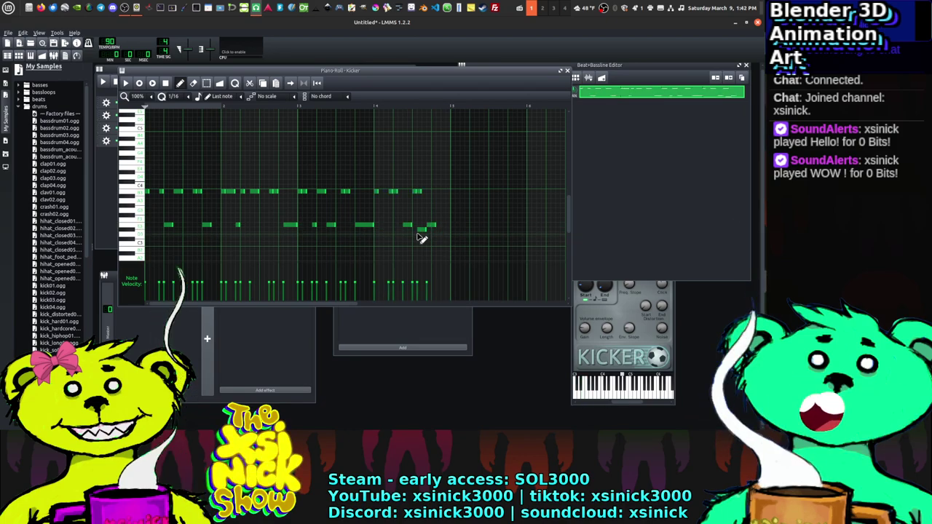
drag(423, 235, 444, 230)
key(space)
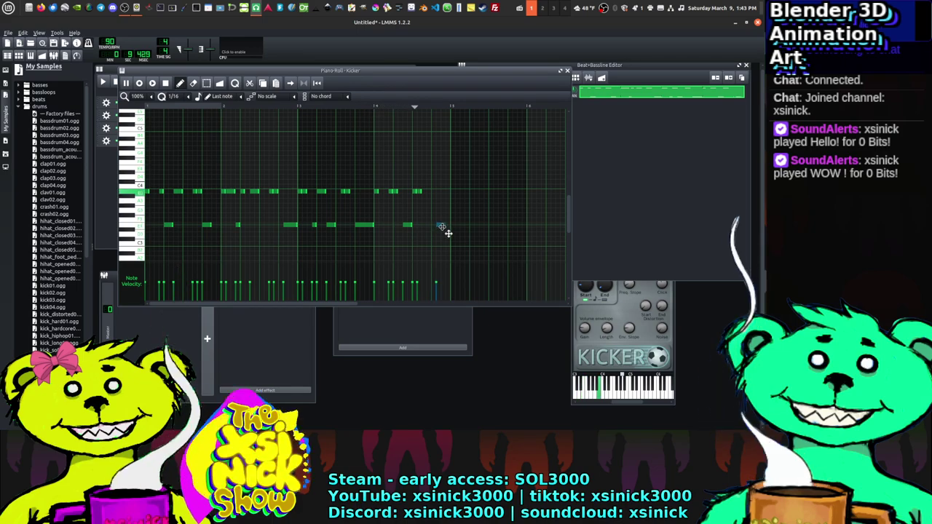
drag(445, 228, 446, 228)
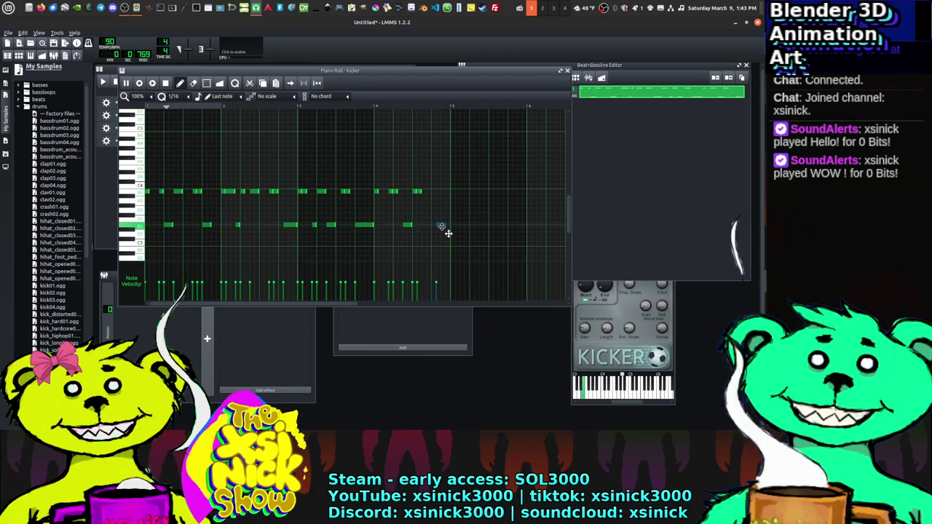
Step: Draw more short kick notes, including one ending the upper row, then select all notes
click(442, 226)
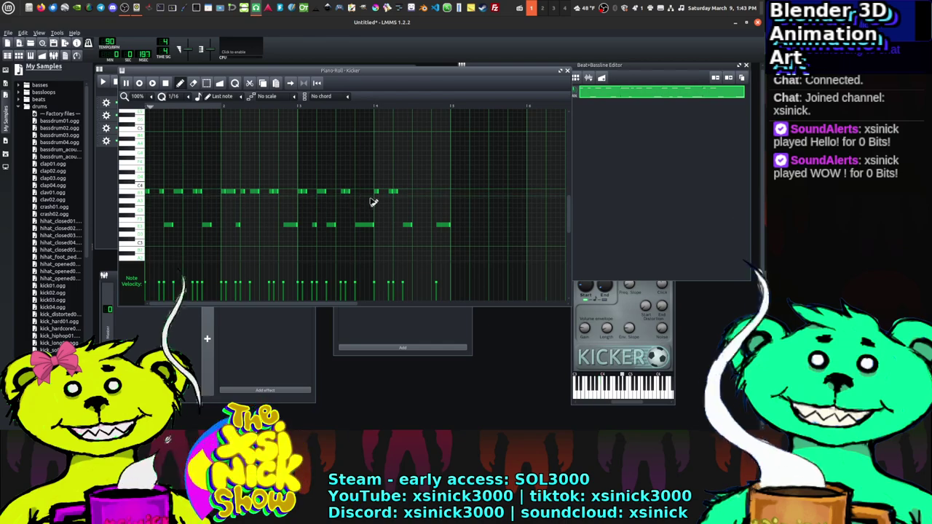
click(419, 192)
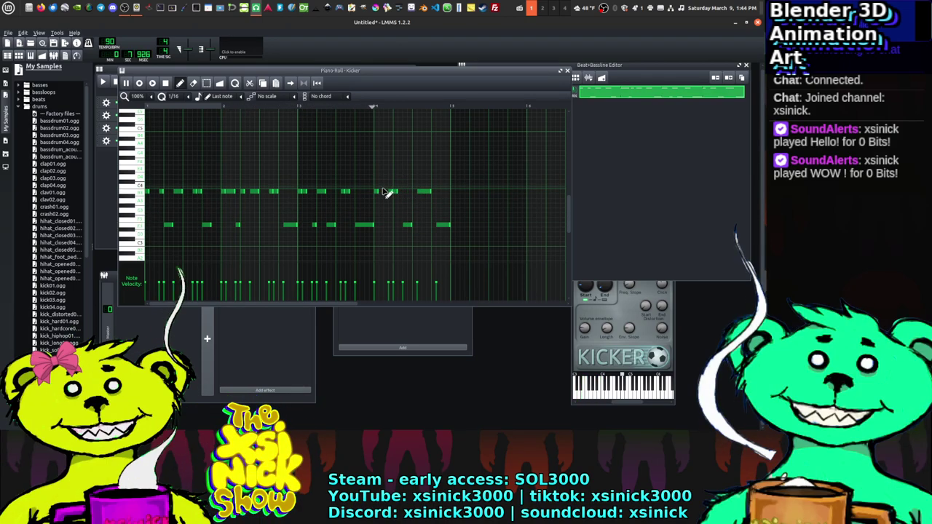
click(425, 192)
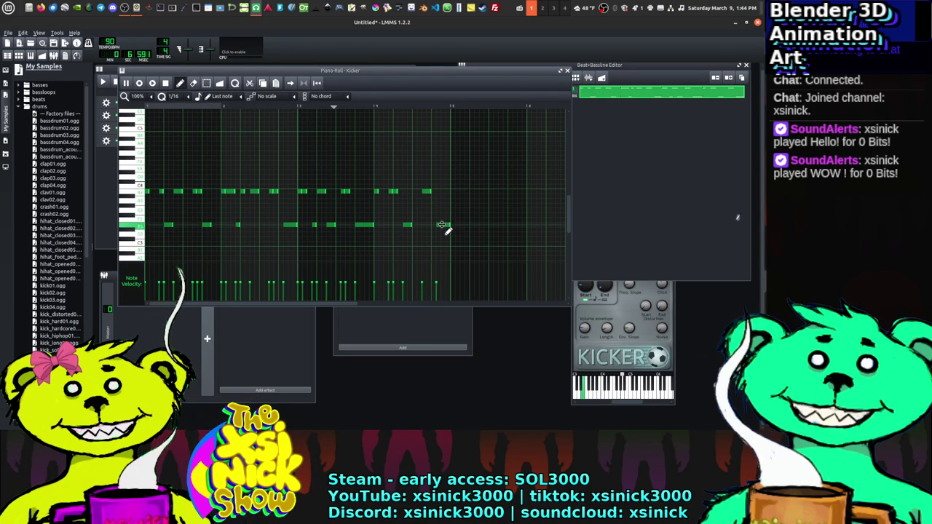
click(370, 253)
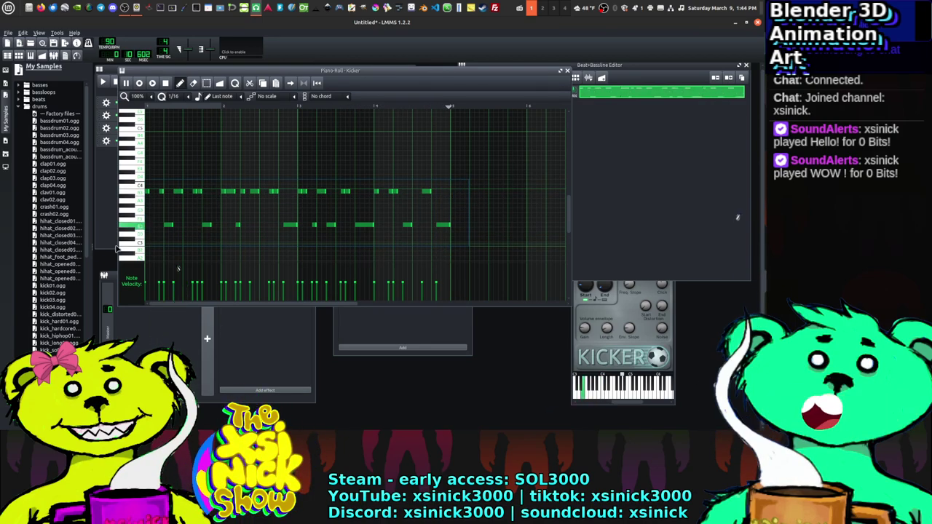
key(ctrl+a)
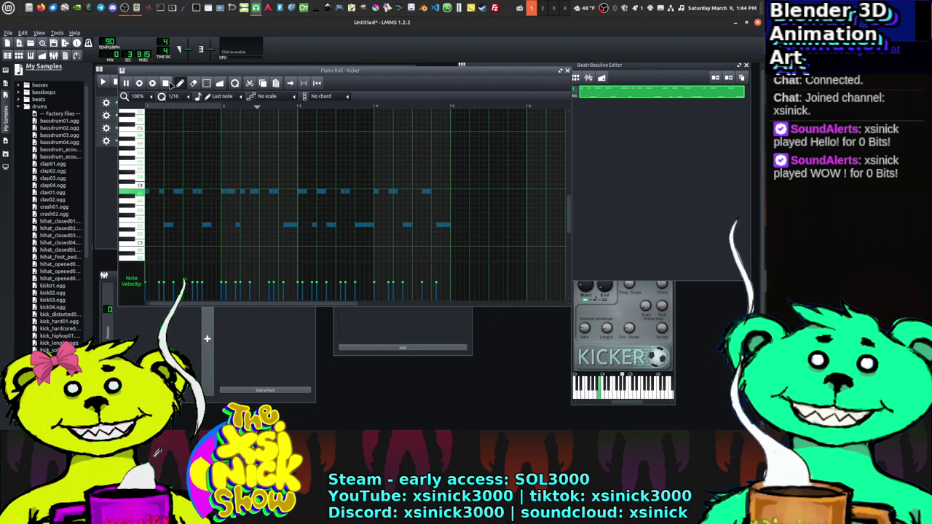
Step: Close the Kicker piano roll and place a Beat/Bassline 0 clip at bar 1 of the song
key(F7)
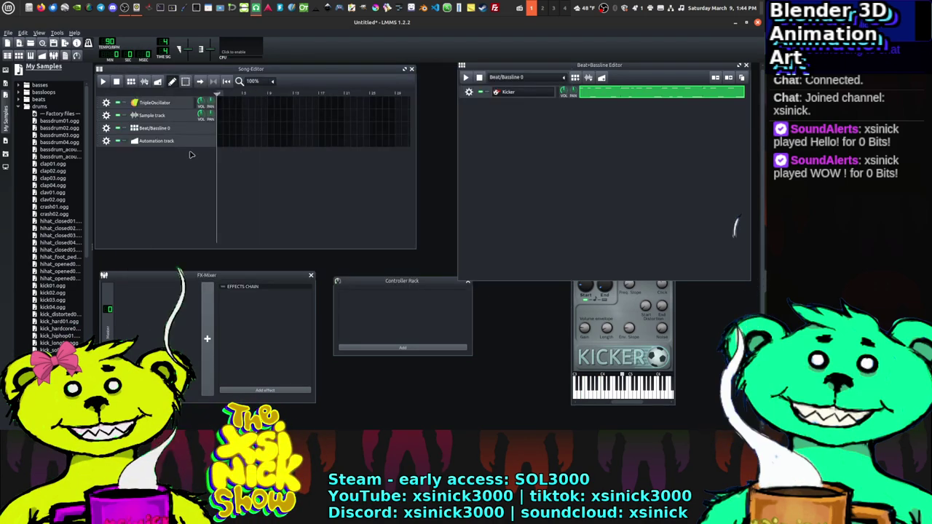
click(218, 133)
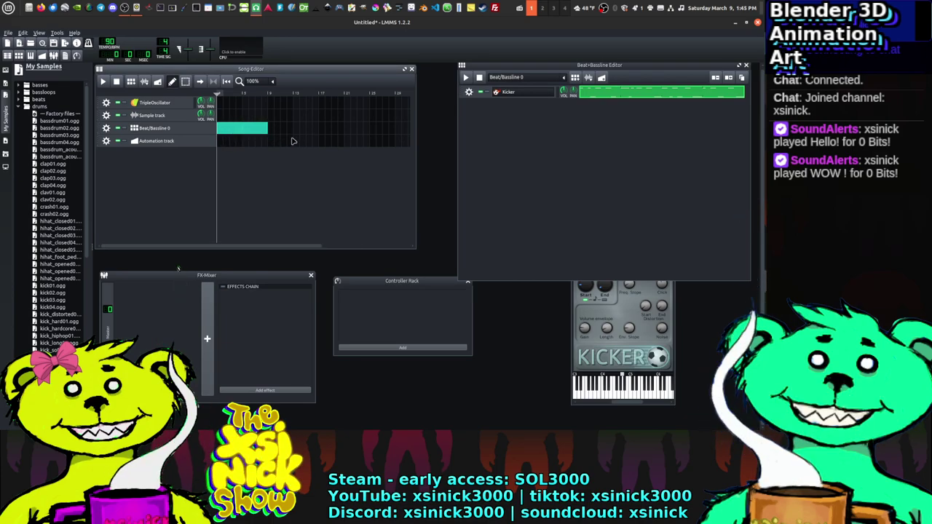
ctrl+scroll(286, 138, up, 2)
ctrl+scroll(286, 138, down, 4)
ctrl+scroll(284, 136, up, 3)
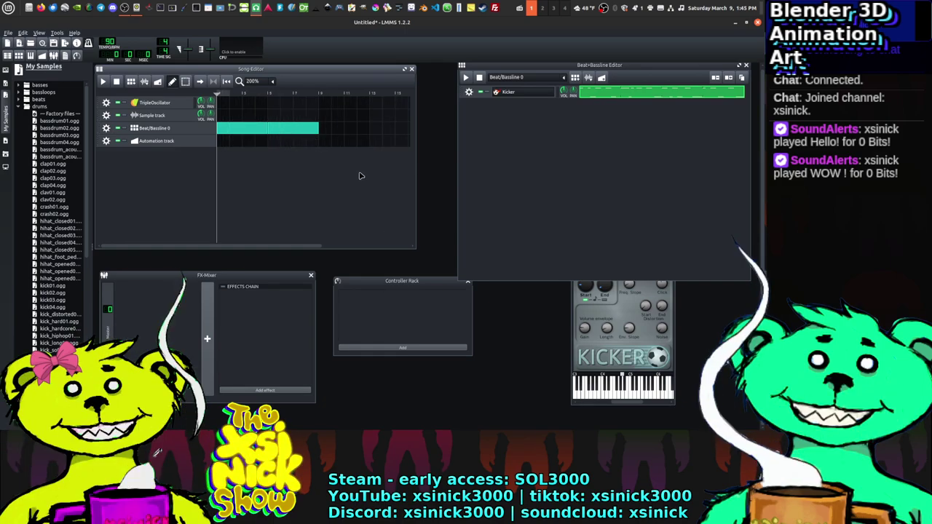
Step: Stretch the clip to fill bars 1–16 and move its track below the Automation track
drag(415, 247, 451, 260)
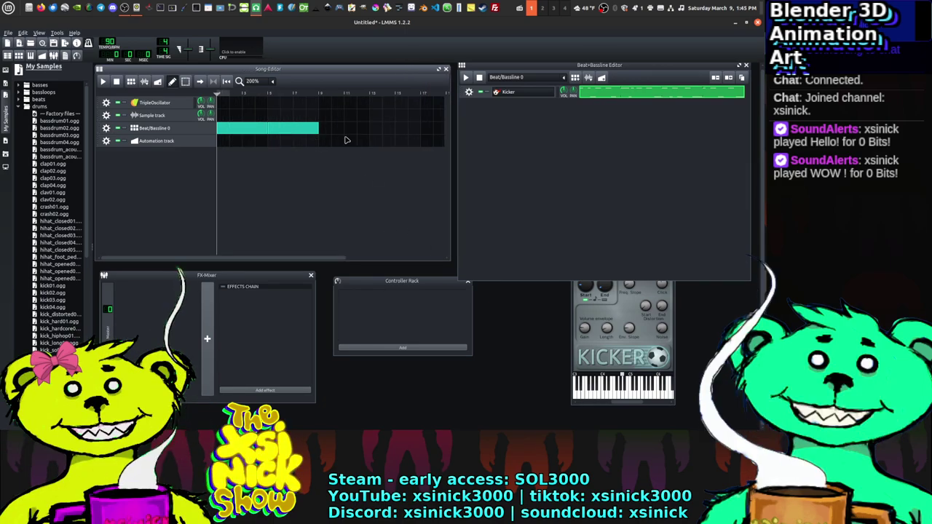
ctrl+scroll(312, 133, down, 2)
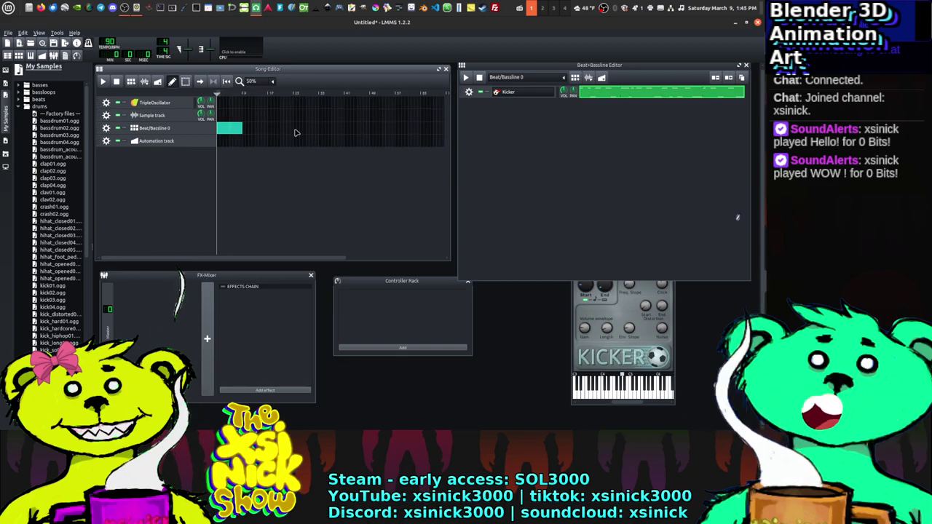
ctrl+scroll(294, 133, up, 1)
drag(272, 132, 292, 131)
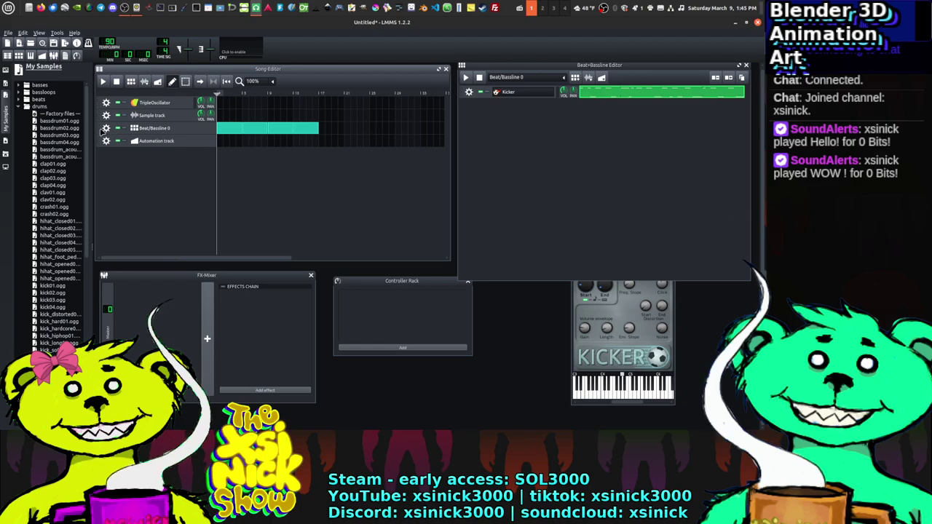
drag(102, 131, 106, 143)
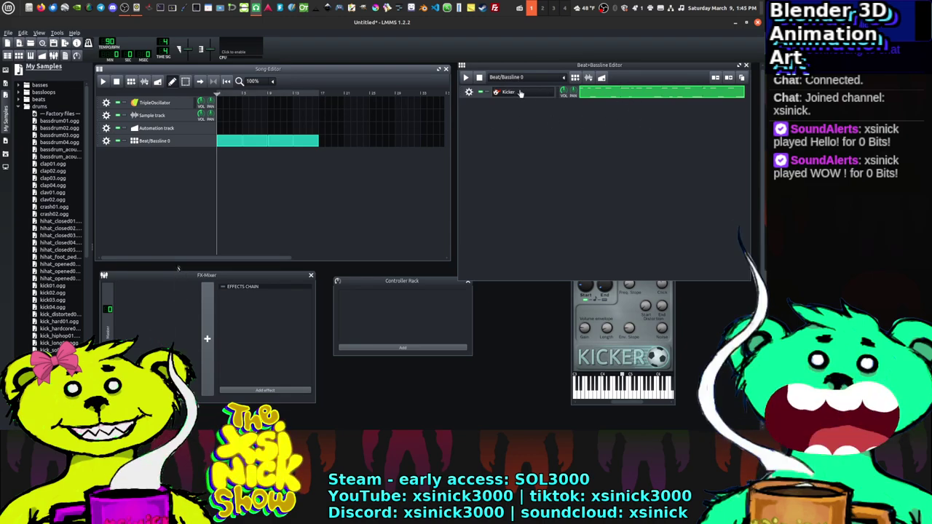
double_click(620, 95)
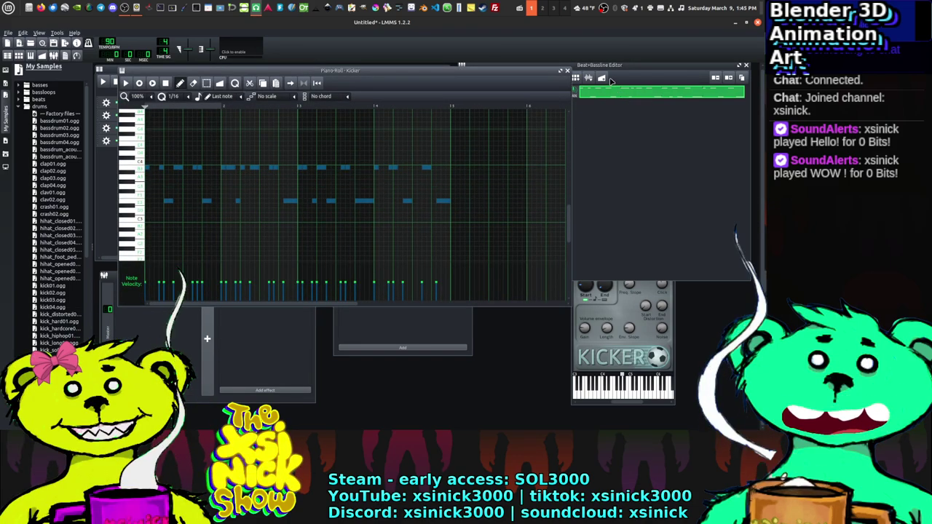
click(560, 71)
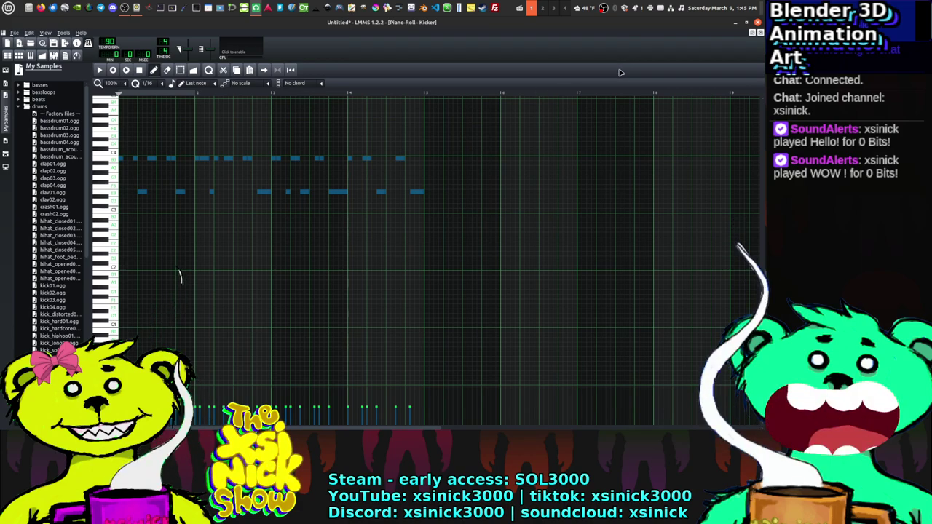
click(752, 33)
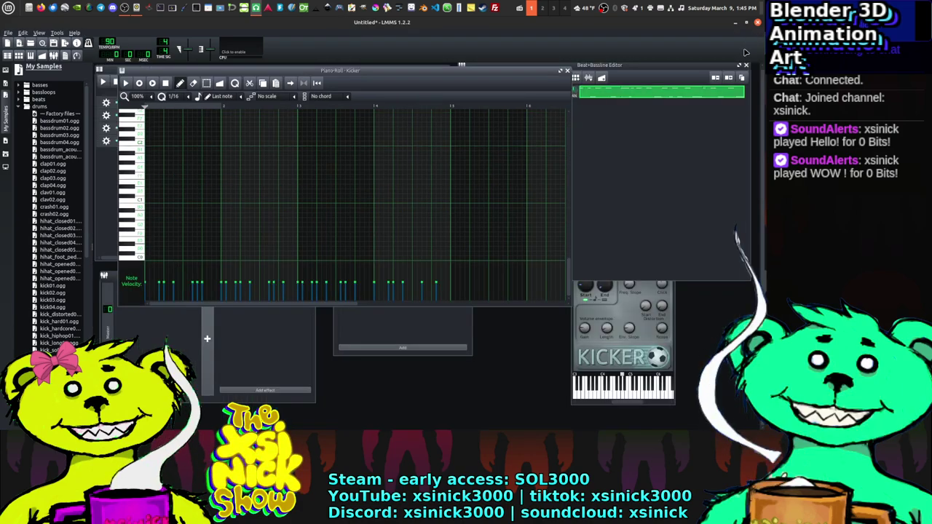
click(567, 70)
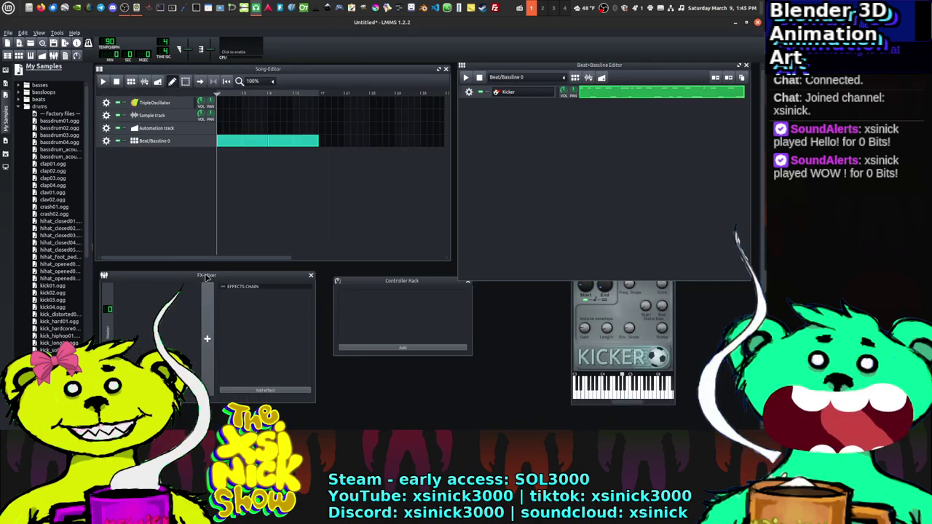
Step: Reposition the FX-Mixer and Controller Rack windows lower and to the right
drag(207, 276, 227, 269)
drag(378, 281, 399, 310)
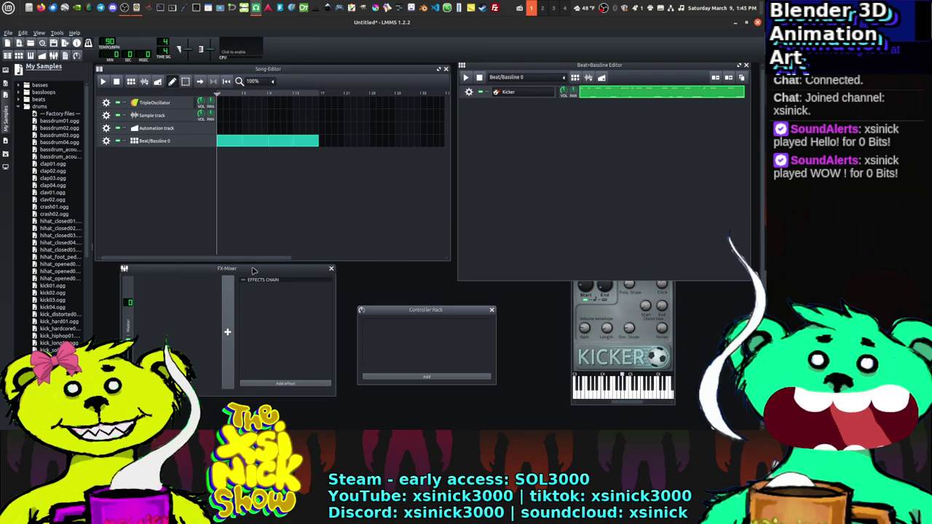
mouse_move(253, 270)
mouse_down()
mouse_move(300, 271)
mouse_move(266, 272)
mouse_up()
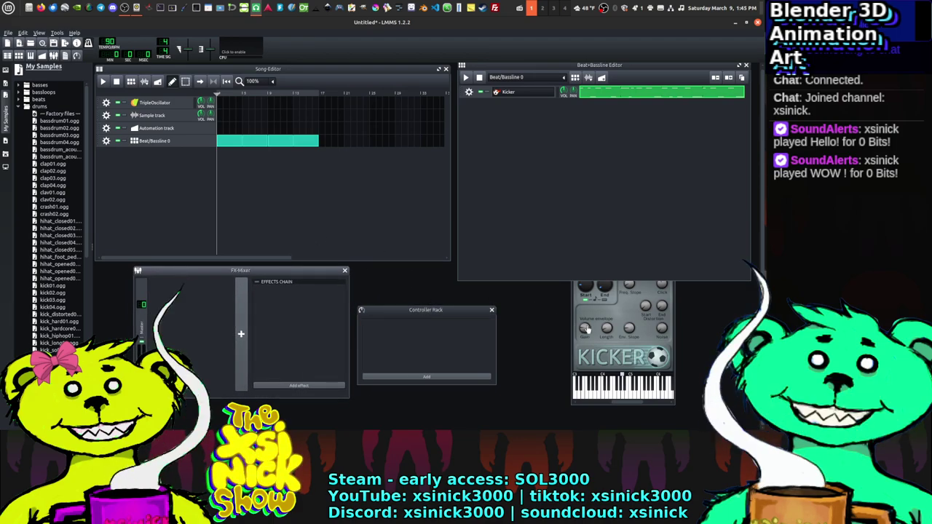
Step: Bring up the Kicker instrument window, move it up-left, and close it
click(615, 314)
drag(622, 222, 589, 186)
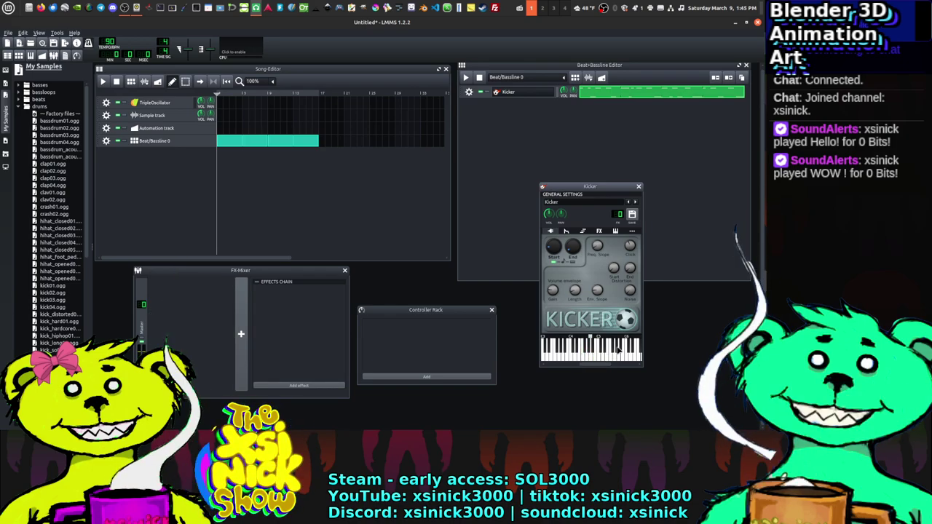
click(637, 187)
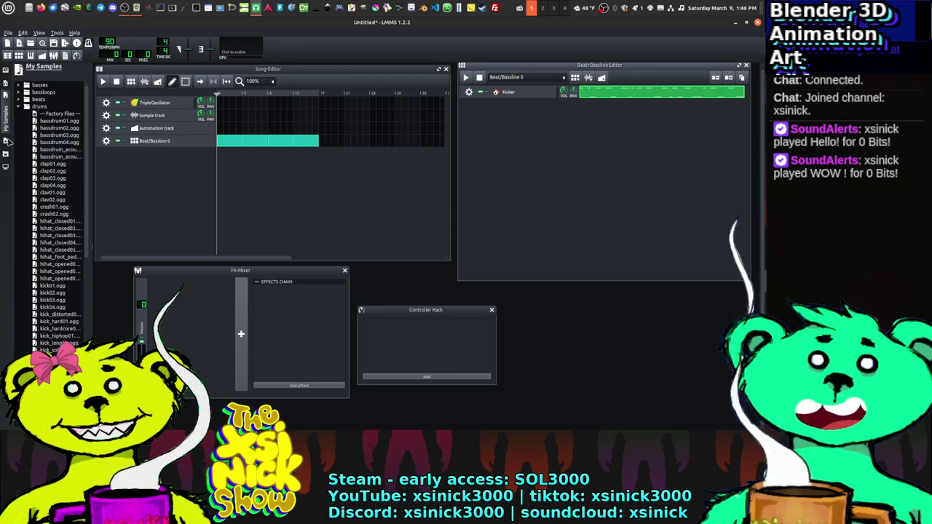
click(19, 106)
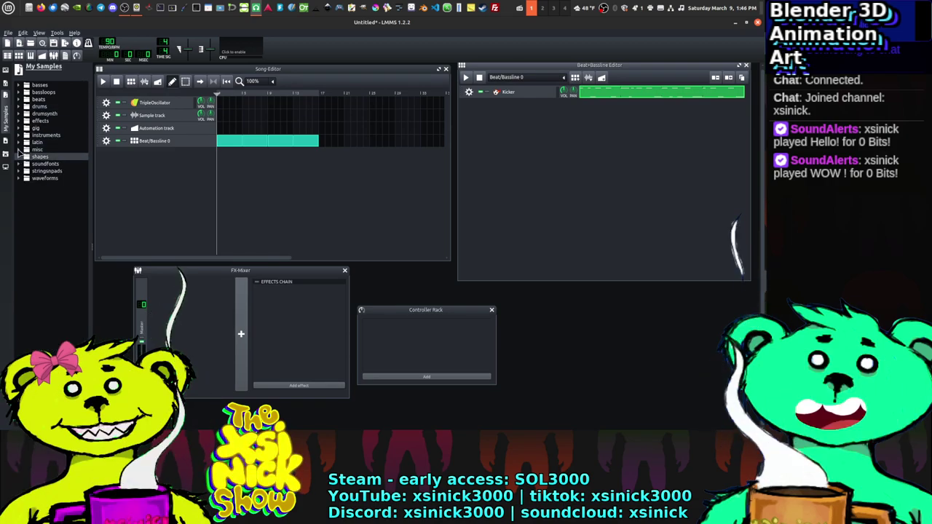
click(22, 136)
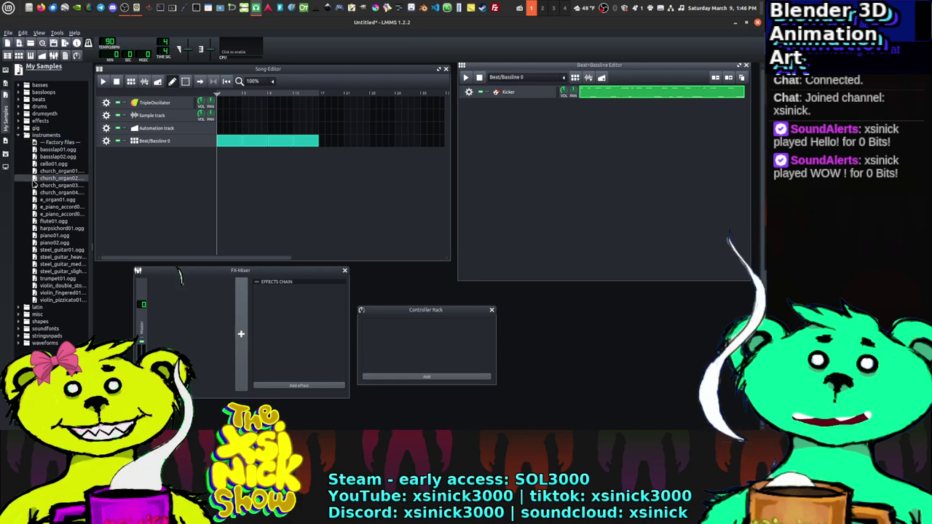
click(22, 136)
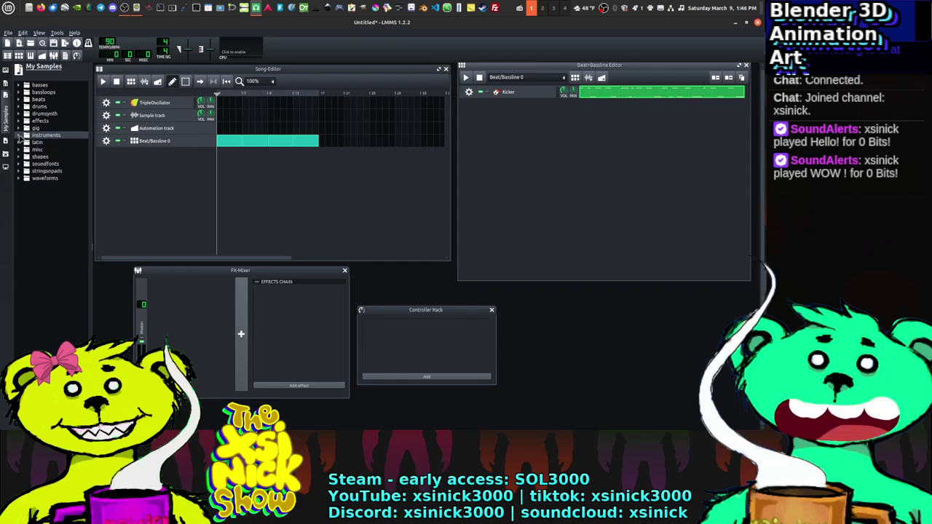
click(6, 157)
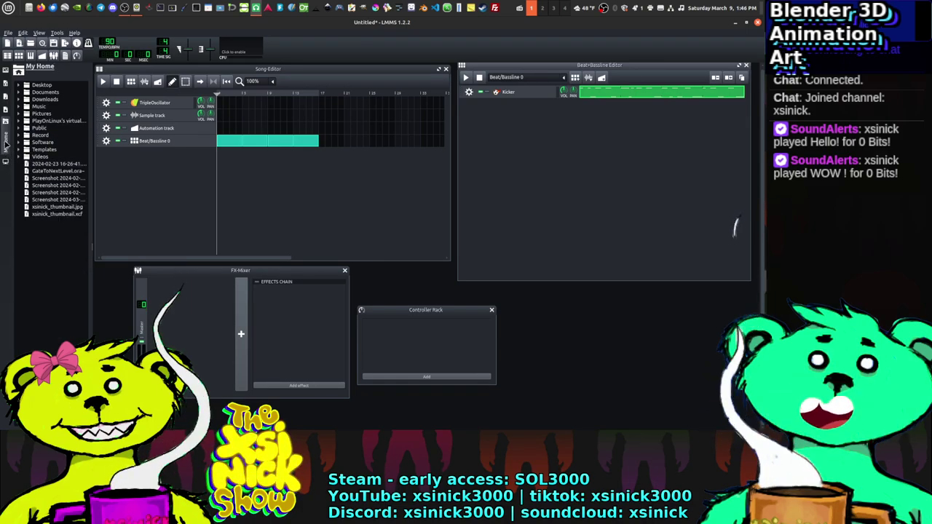
click(6, 109)
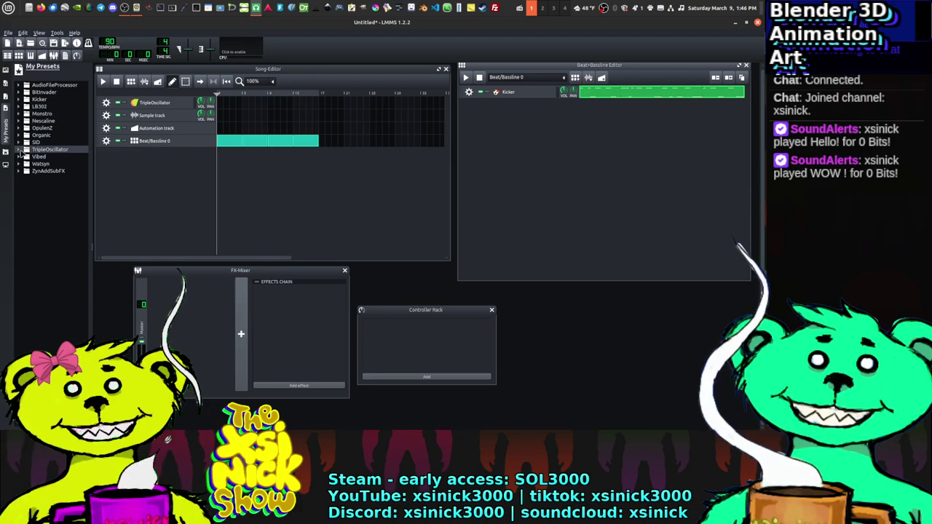
click(22, 150)
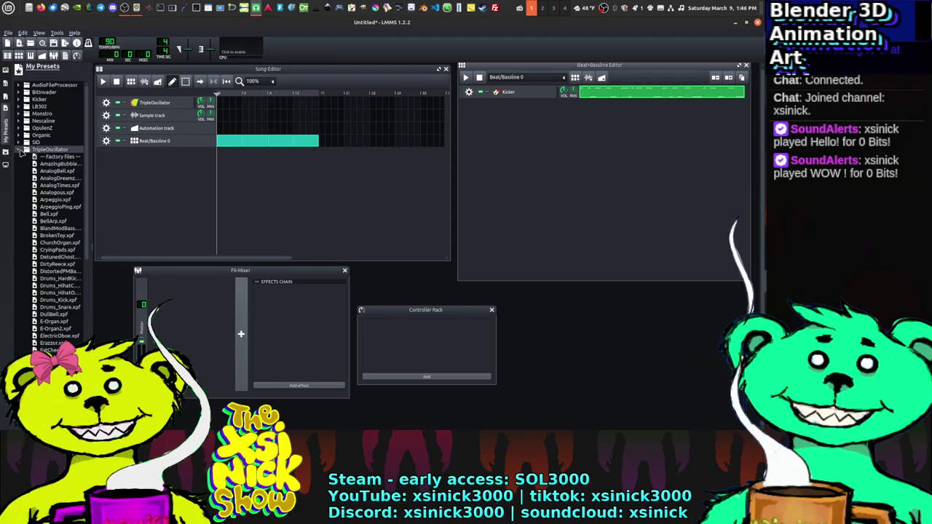
click(47, 214)
click(48, 206)
click(51, 199)
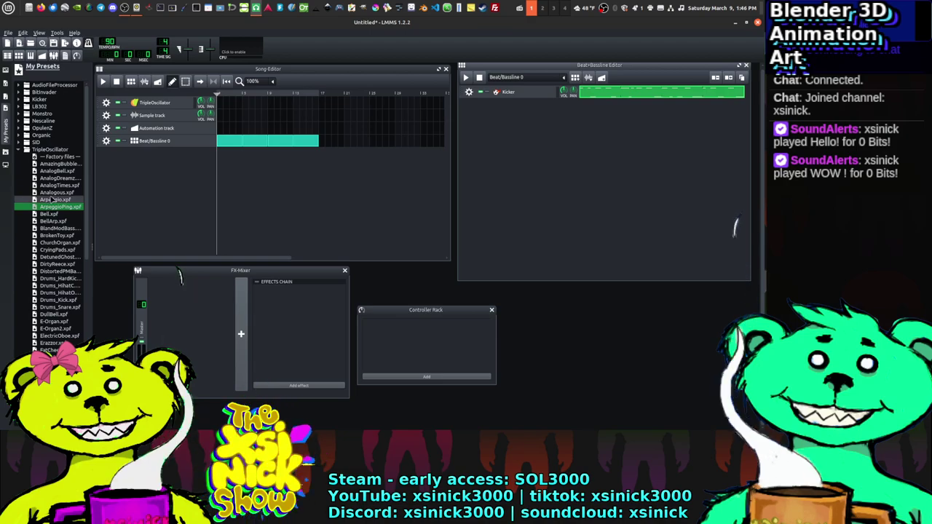
click(52, 193)
click(51, 272)
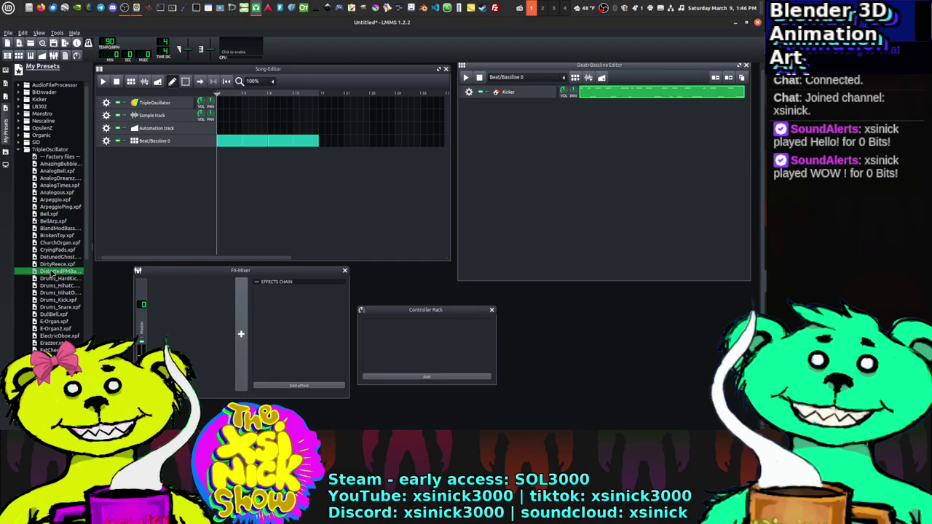
click(54, 322)
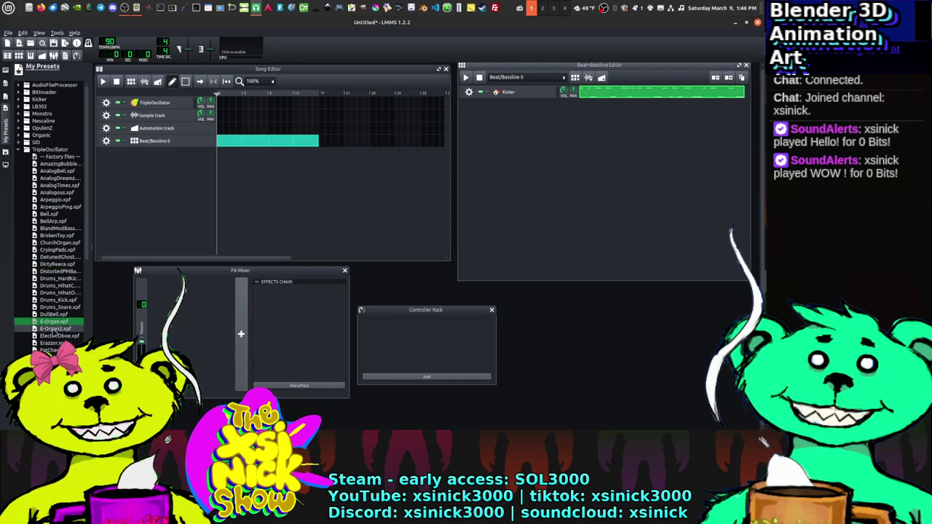
click(53, 330)
click(51, 343)
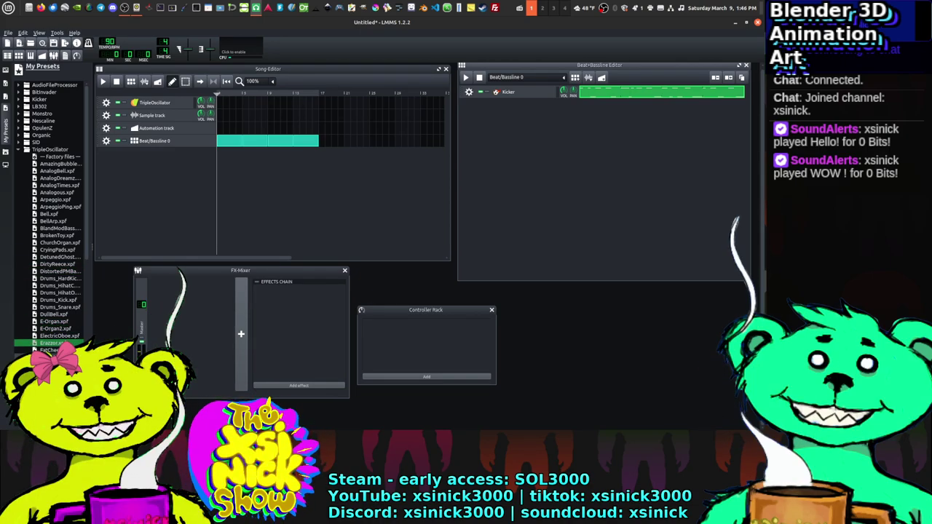
click(49, 215)
click(53, 250)
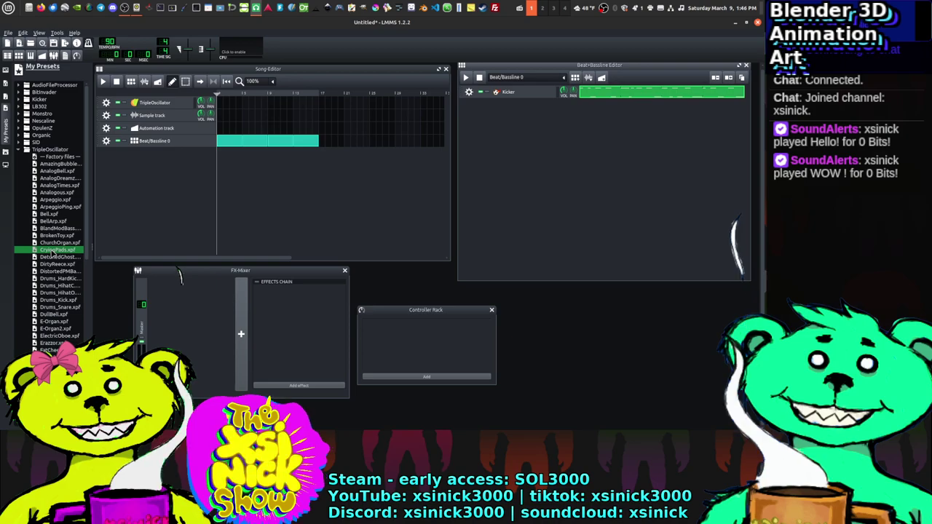
scroll(58, 295, down, 4)
click(58, 288)
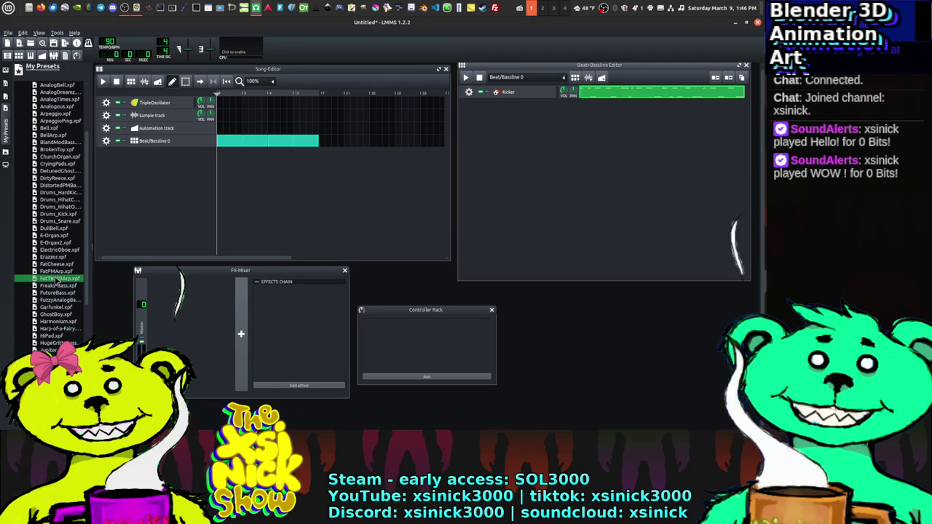
Step: Add the FatTB303Arp preset as a beat track and create a second beat/bassline
drag(56, 281, 501, 182)
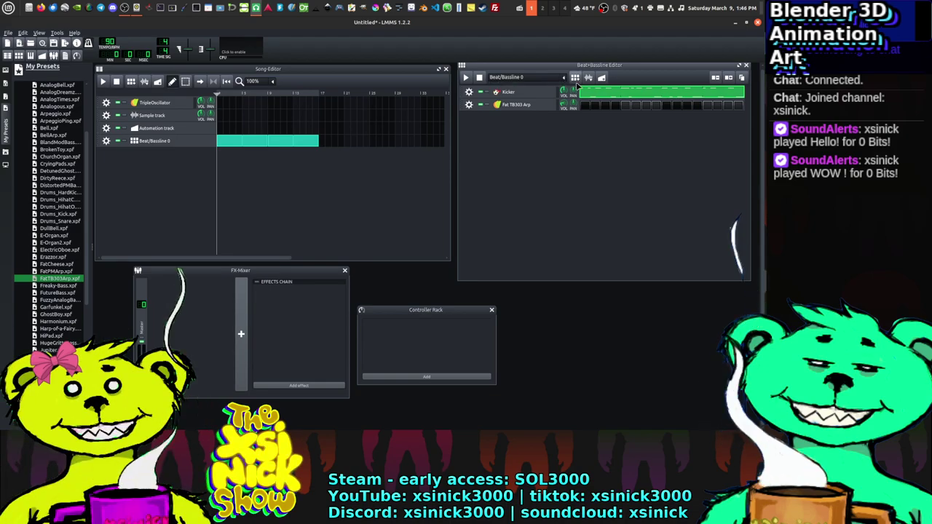
click(575, 78)
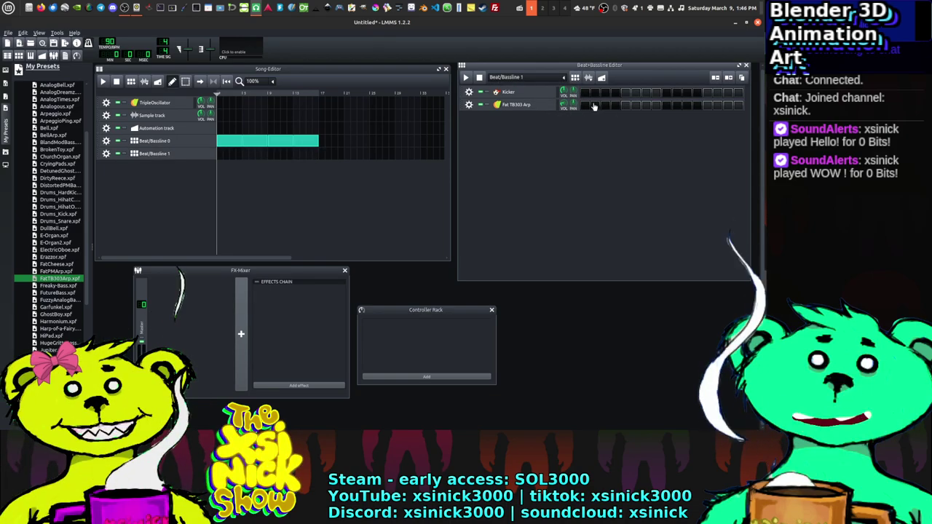
right_click(587, 106)
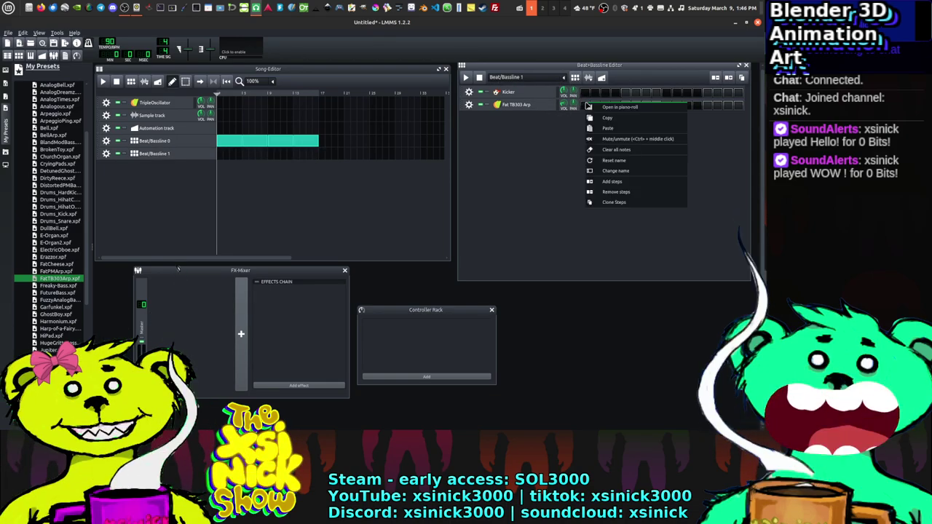
click(599, 130)
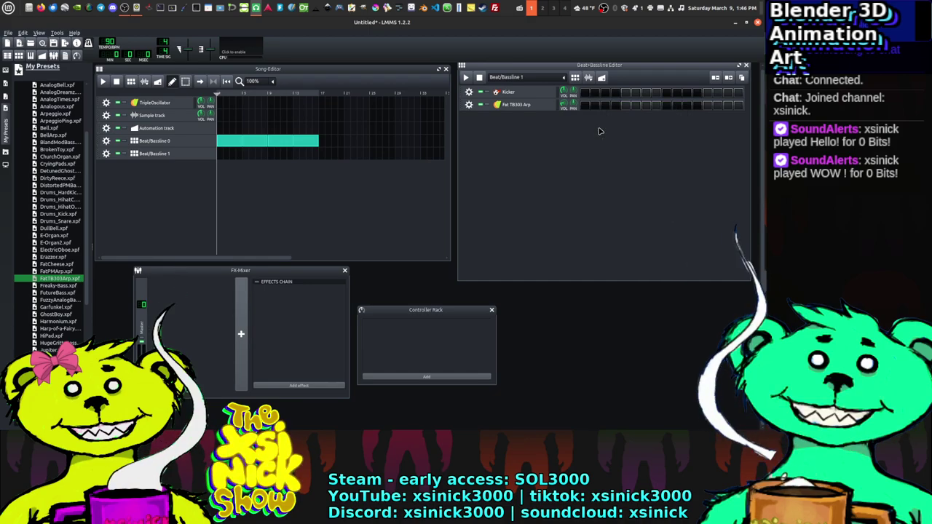
Step: Copy the Kicker pattern from Beat/Bassline 0, paste it onto Beat/Bassline 1's Fat TB303 Arp row, and play
click(560, 80)
click(524, 88)
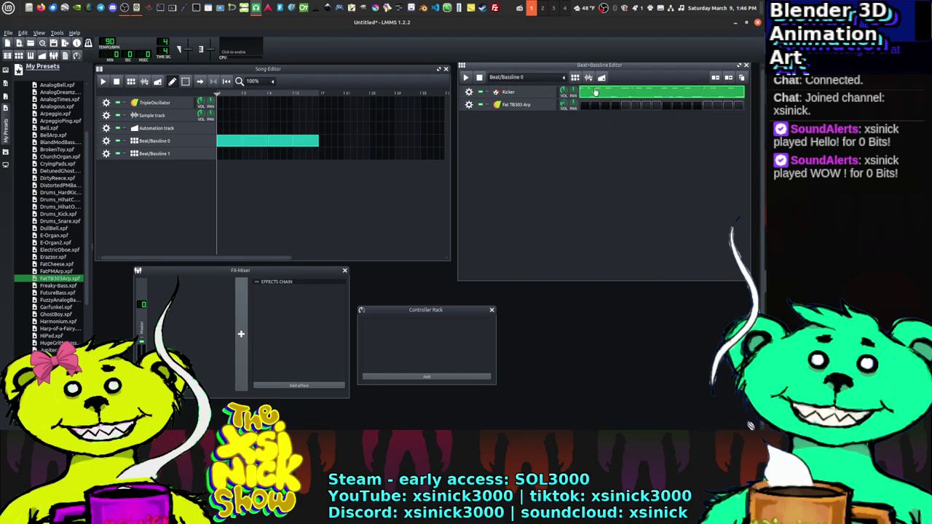
right_click(595, 92)
click(548, 90)
click(562, 79)
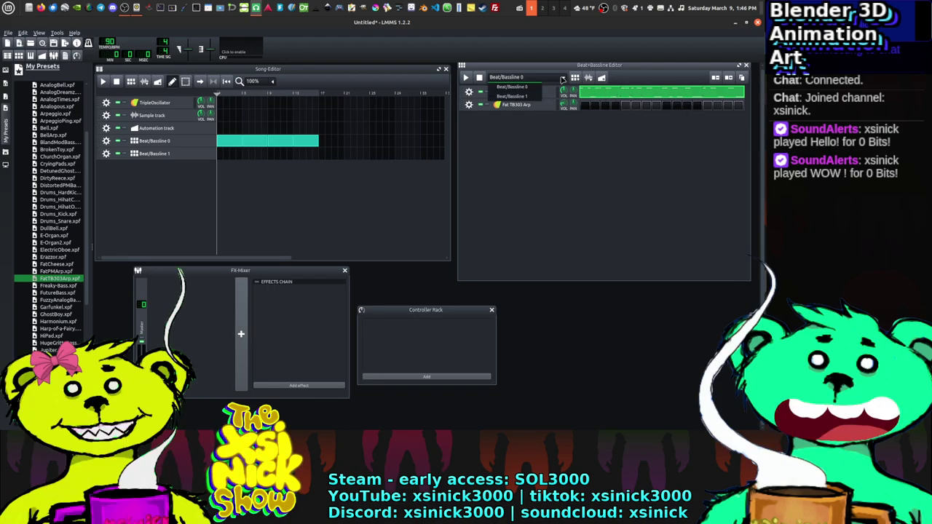
click(517, 97)
right_click(596, 104)
click(613, 131)
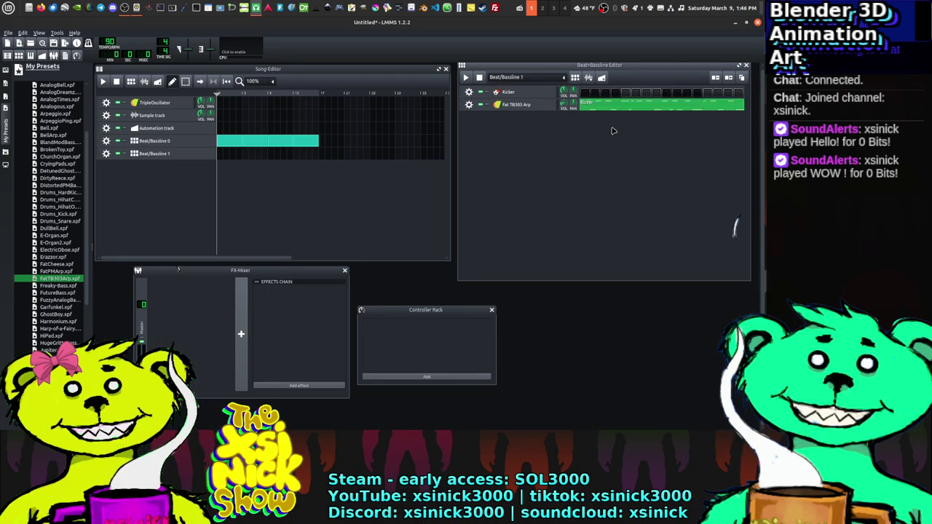
key(space)
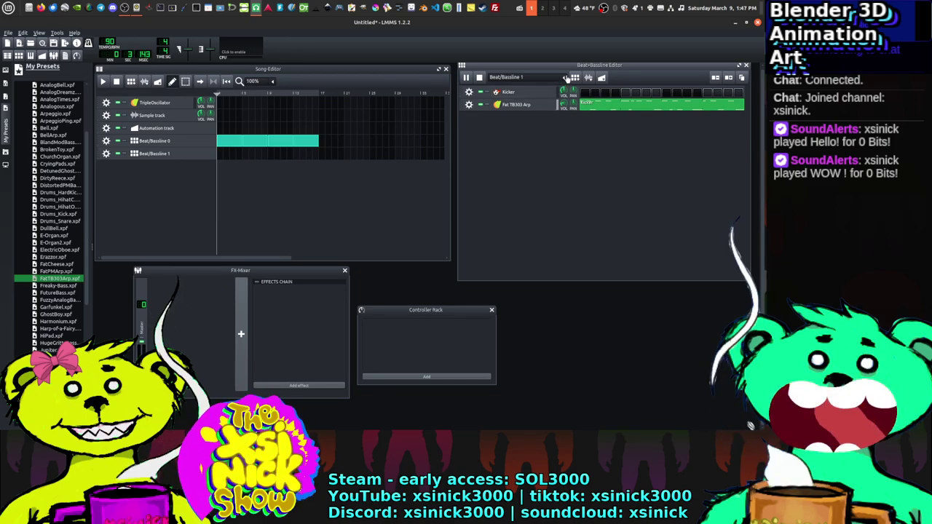
Step: Preview FuzzyAnalogBass, drop it onto the arp track, and open its pattern in the Piano Roll
click(54, 300)
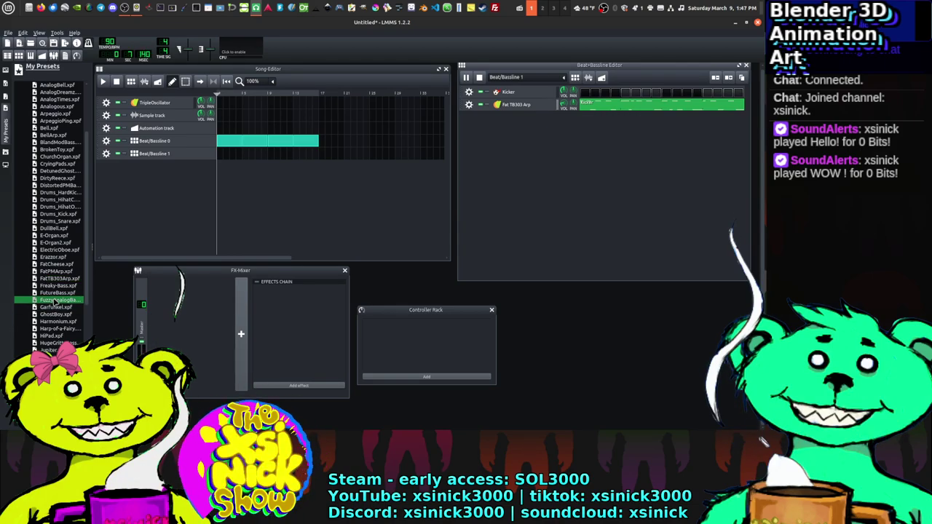
drag(54, 302, 512, 104)
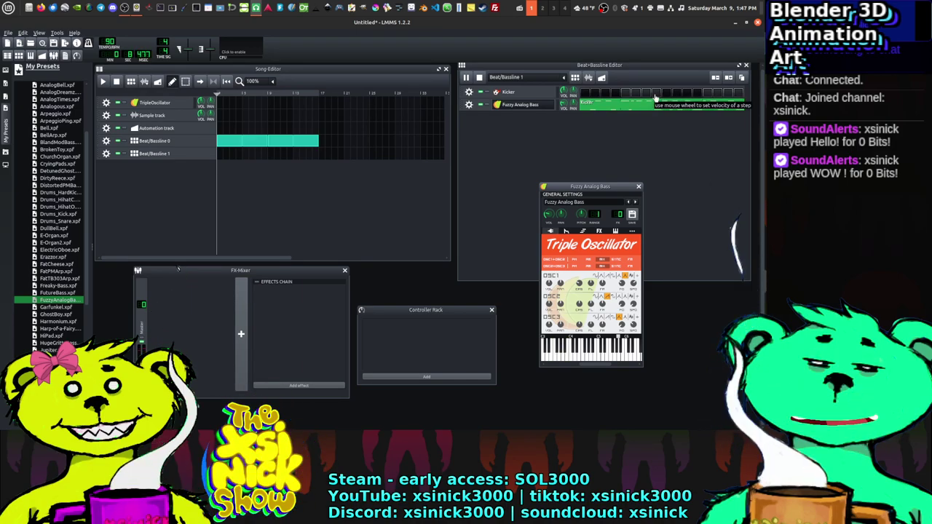
double_click(616, 103)
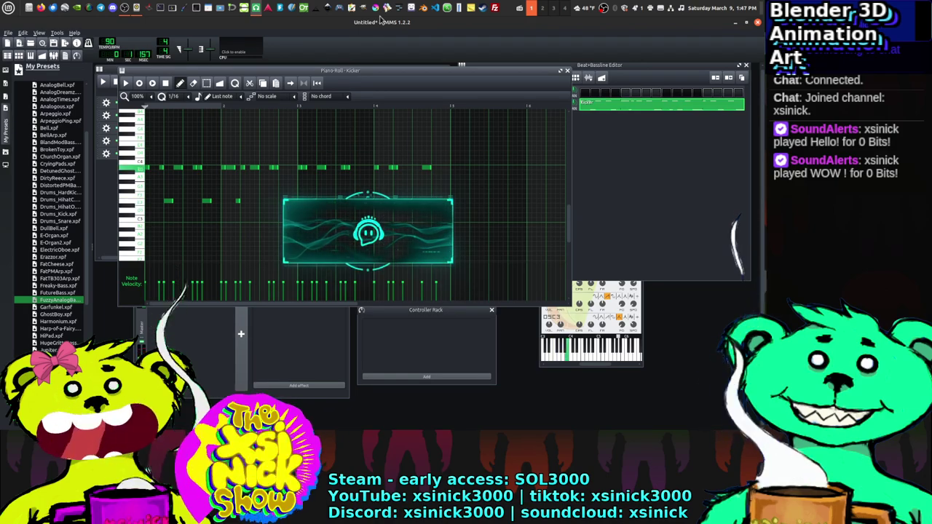
Step: Stop playback and add short notes on the upper row of the Fuzzy Analog Bass pattern
key(space)
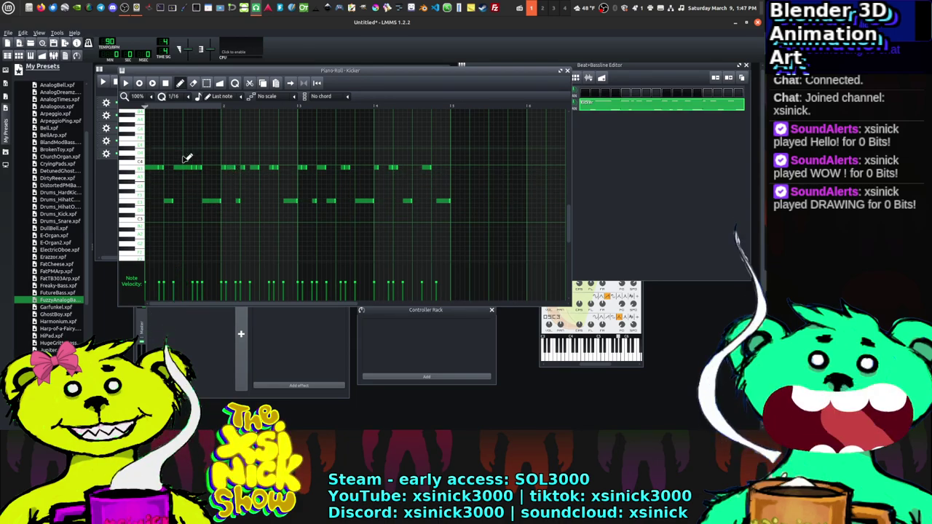
click(268, 169)
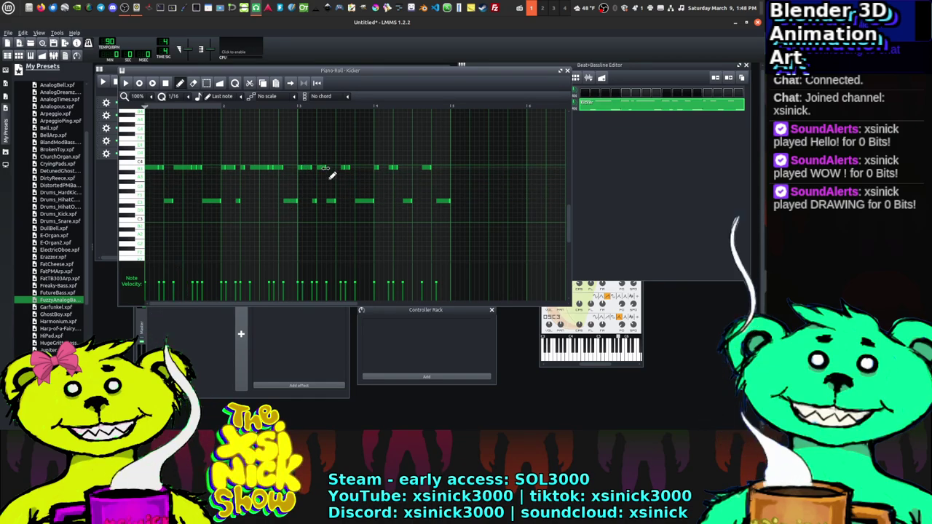
click(325, 167)
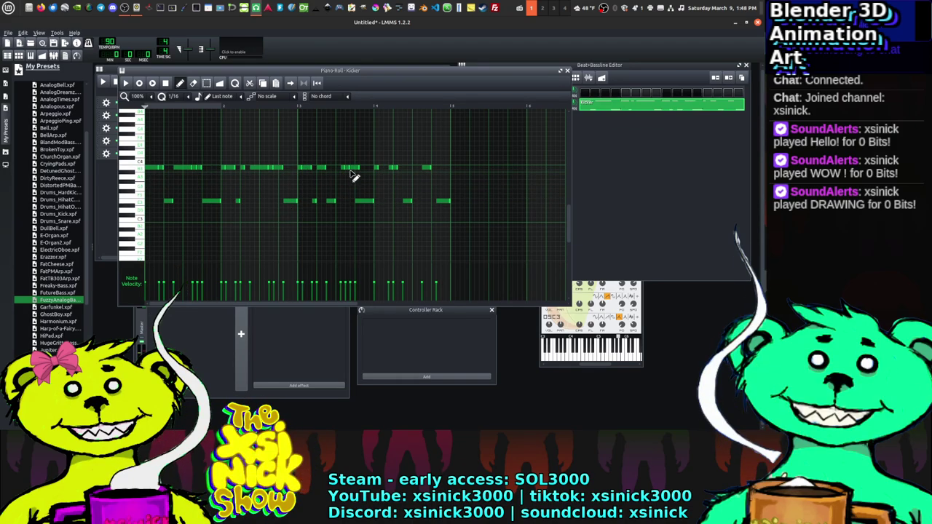
click(333, 201)
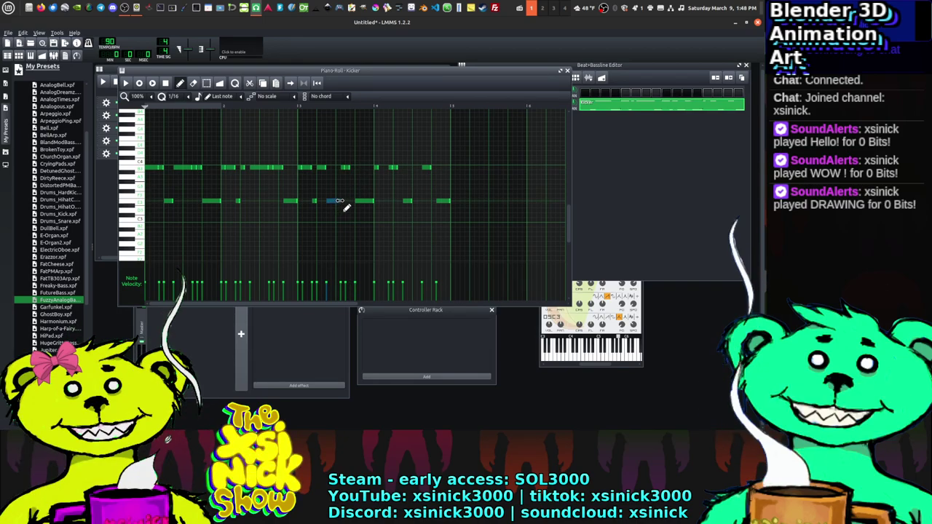
click(348, 167)
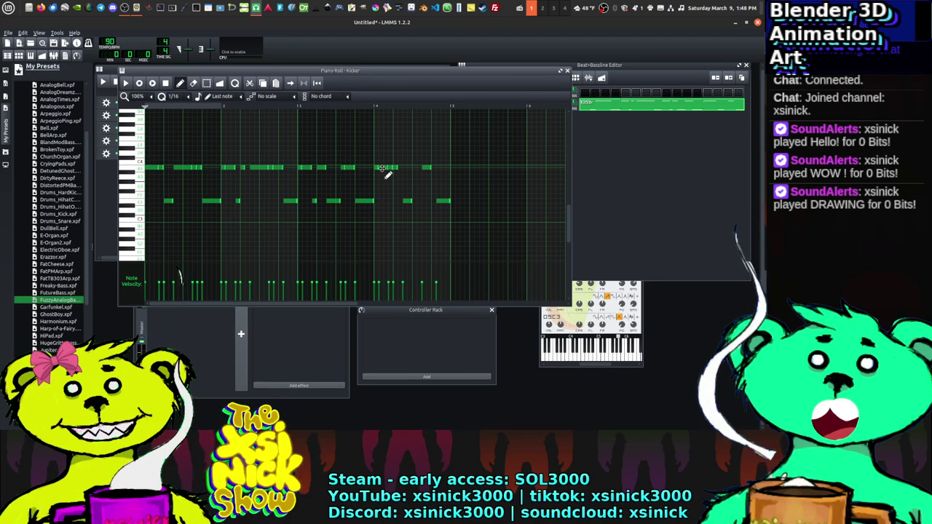
click(384, 168)
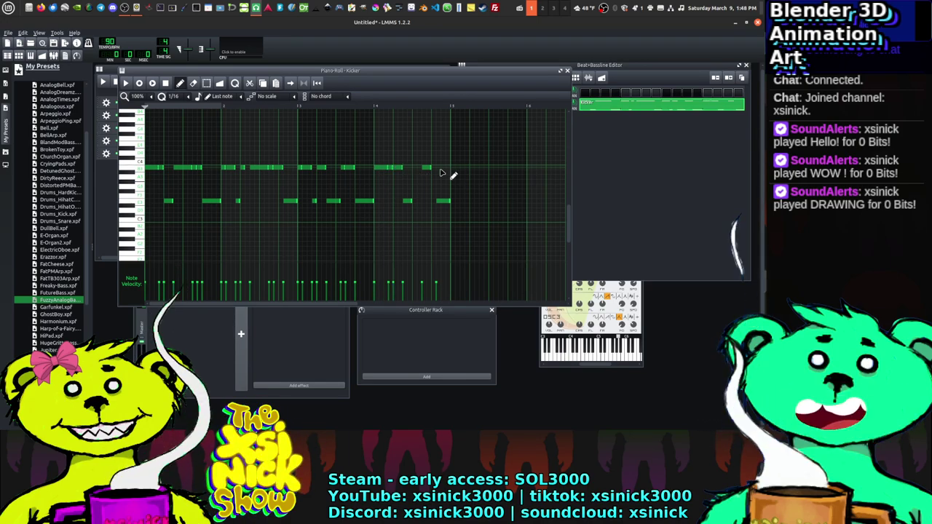
Step: Lengthen a lower-row note, close the piano roll, and play Beat/Bassline 1
click(416, 202)
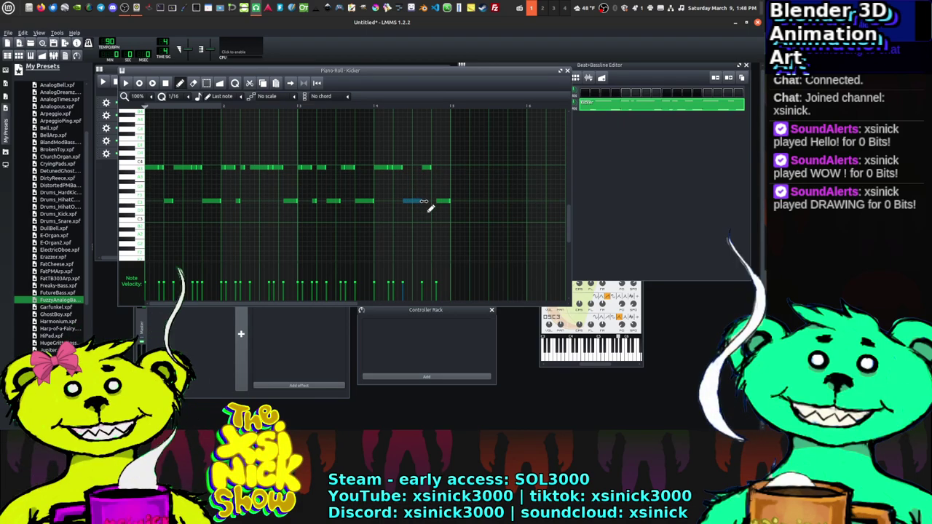
click(430, 169)
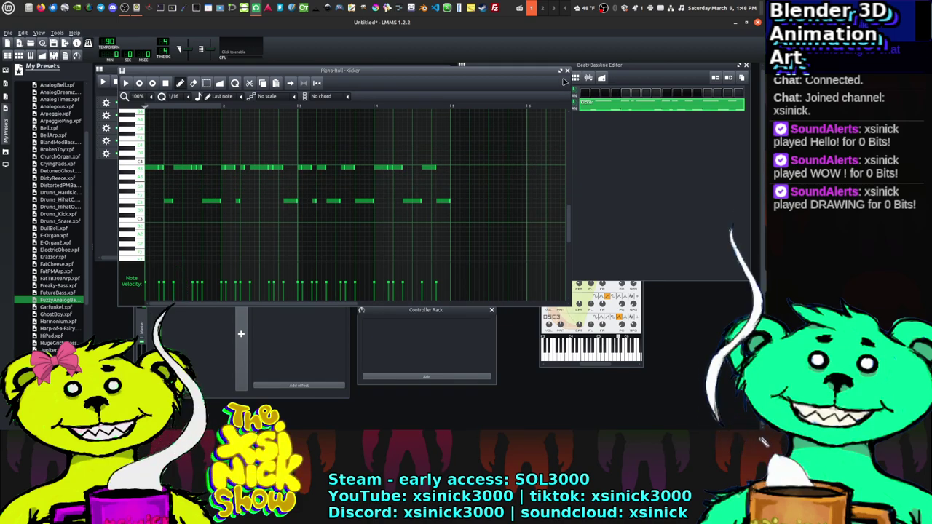
click(567, 71)
click(466, 77)
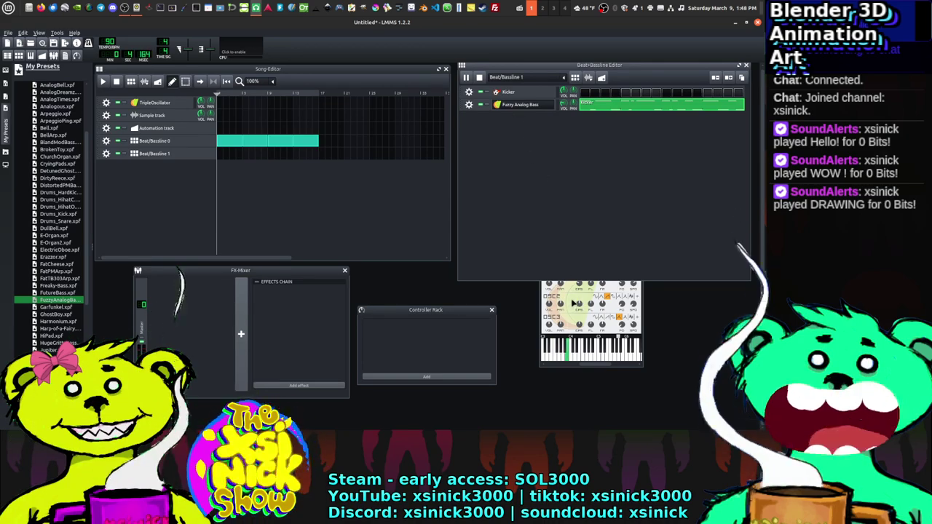
Step: Move the Fuzzy Analog Bass window up-left and try OSC1 waveforms, settling on the next one
click(573, 304)
drag(589, 188, 547, 154)
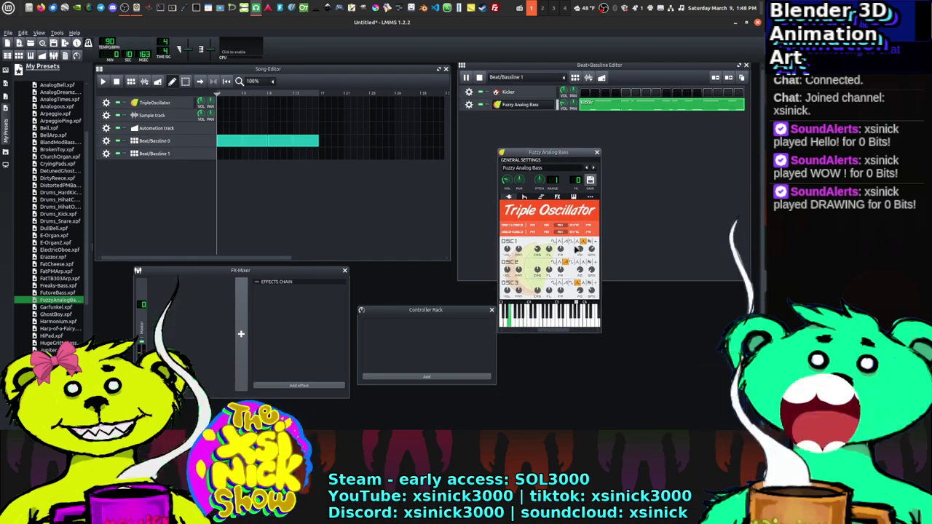
click(577, 242)
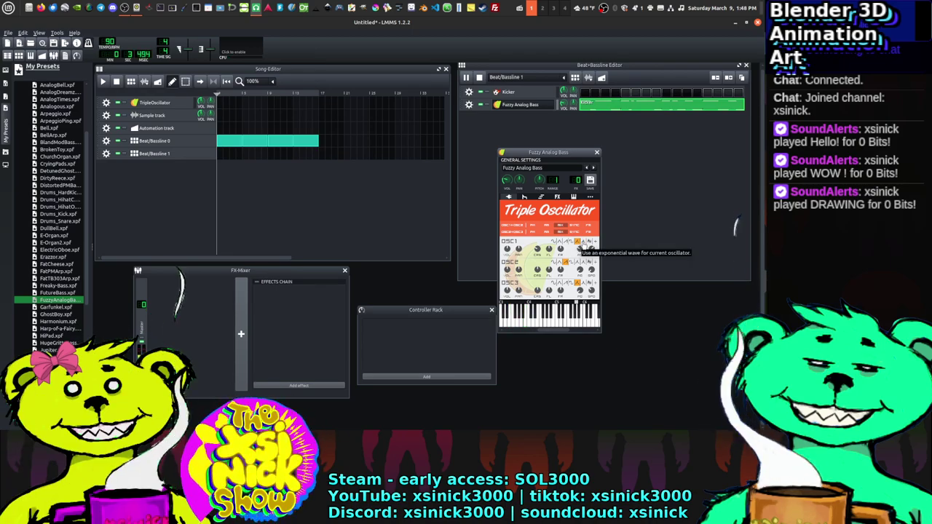
click(583, 242)
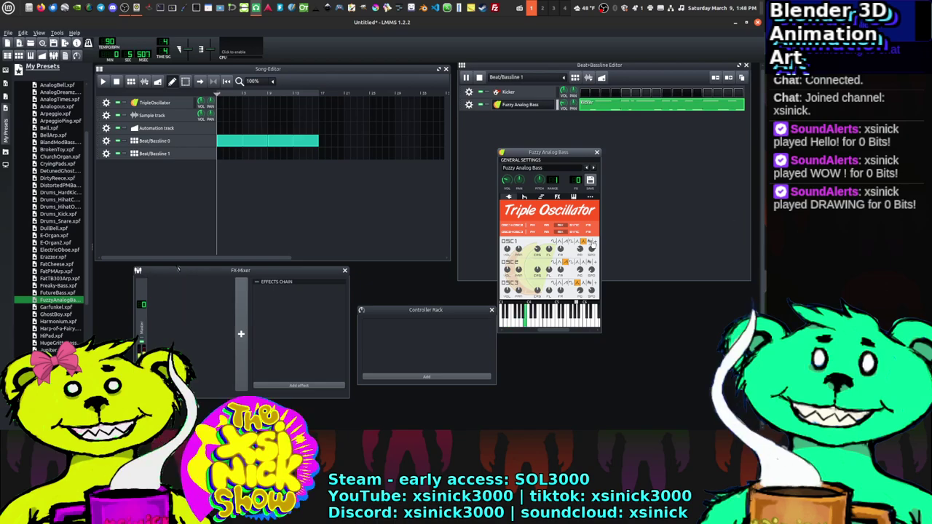
click(589, 241)
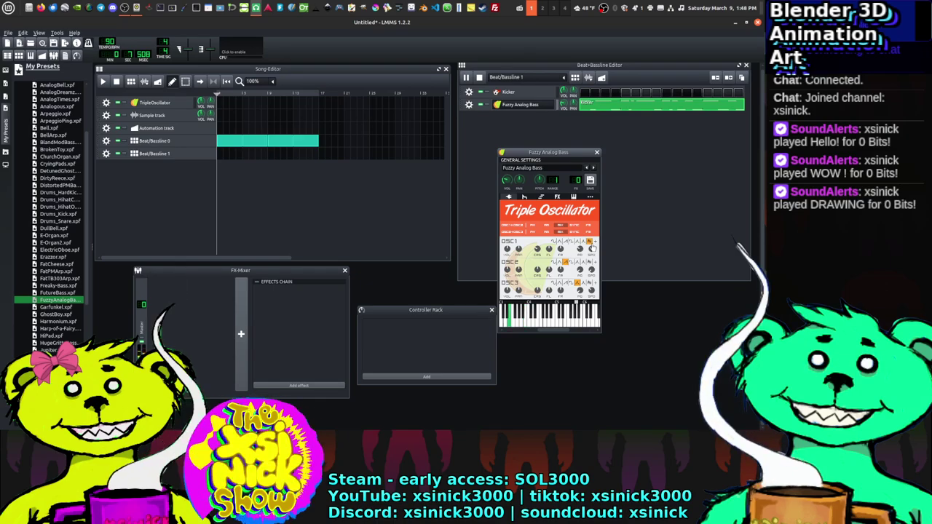
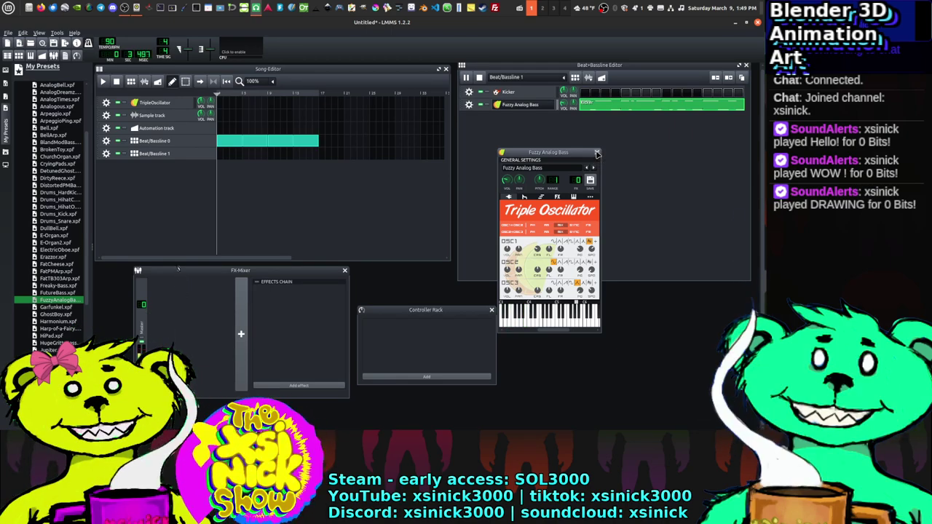
Step: Clone the Fuzzy Analog Bass track in Beat/Bassline 1, briefly checking the copy's instrument window
click(597, 153)
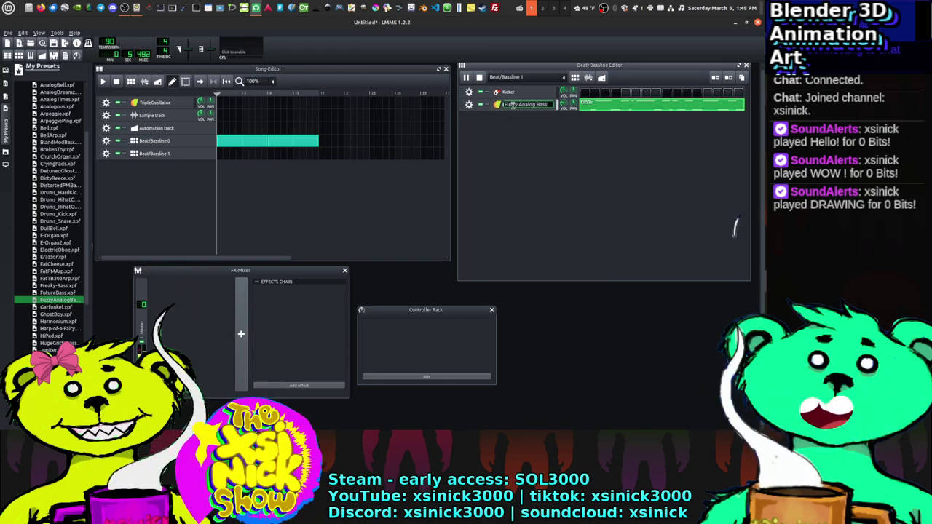
click(470, 107)
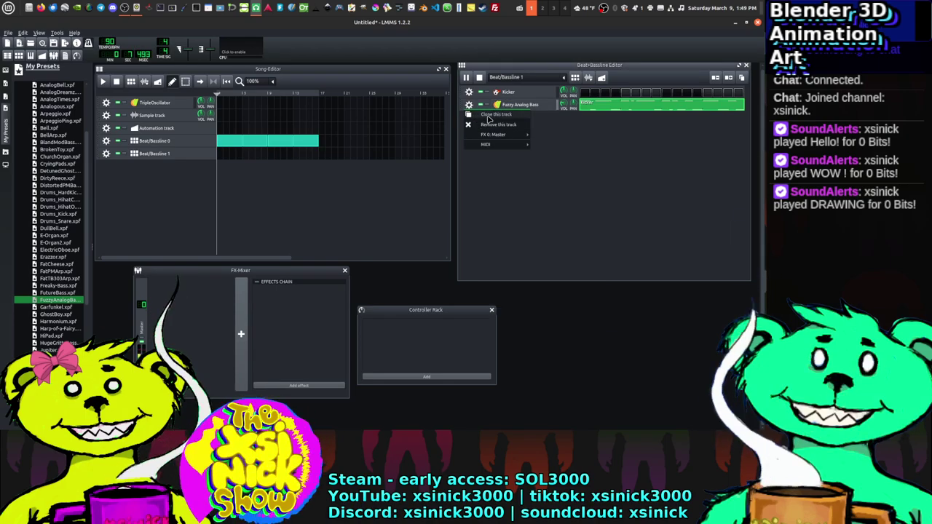
click(498, 115)
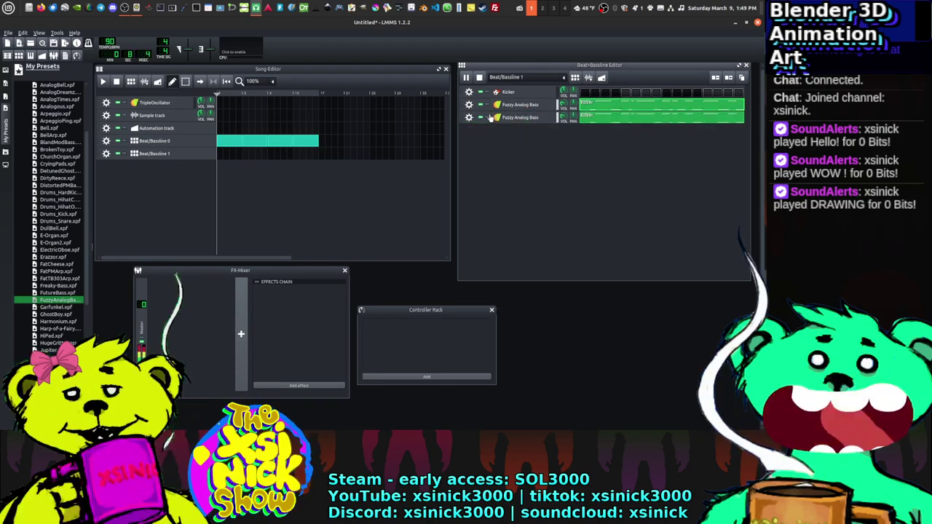
click(535, 119)
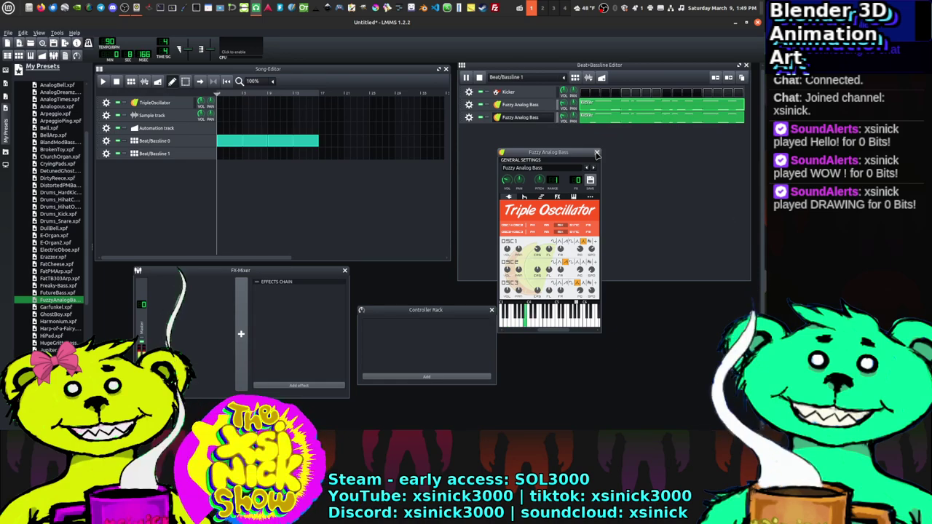
click(597, 154)
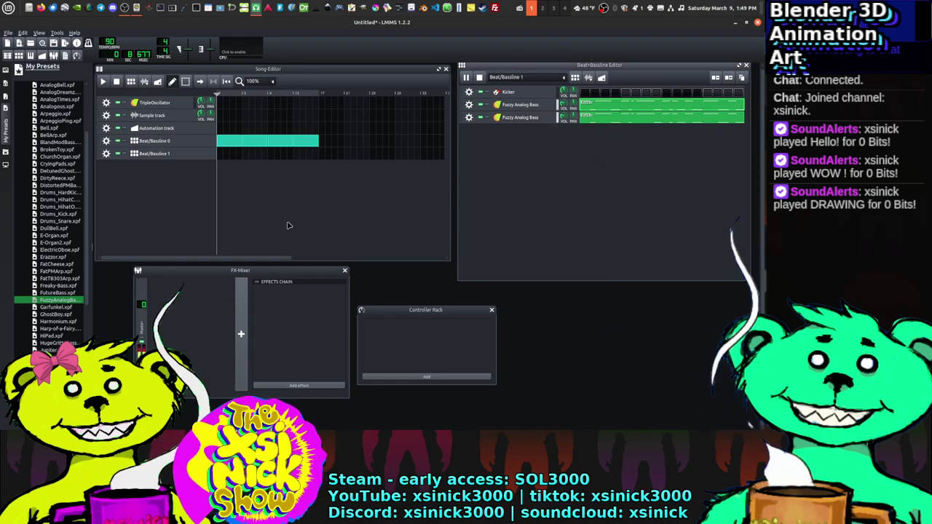
Step: Draw a two-bar Beat/Bassline 1 block in the Song Editor and play it back
click(225, 153)
drag(245, 154, 315, 154)
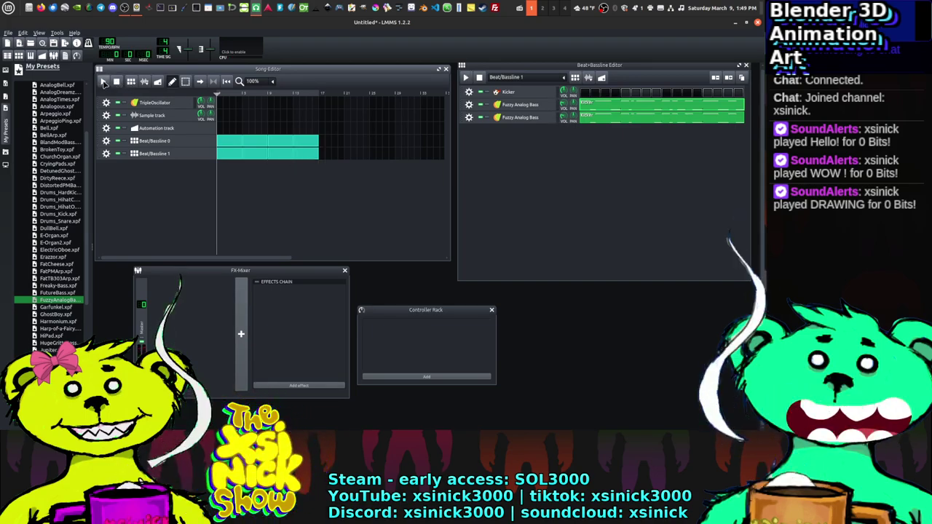
click(103, 81)
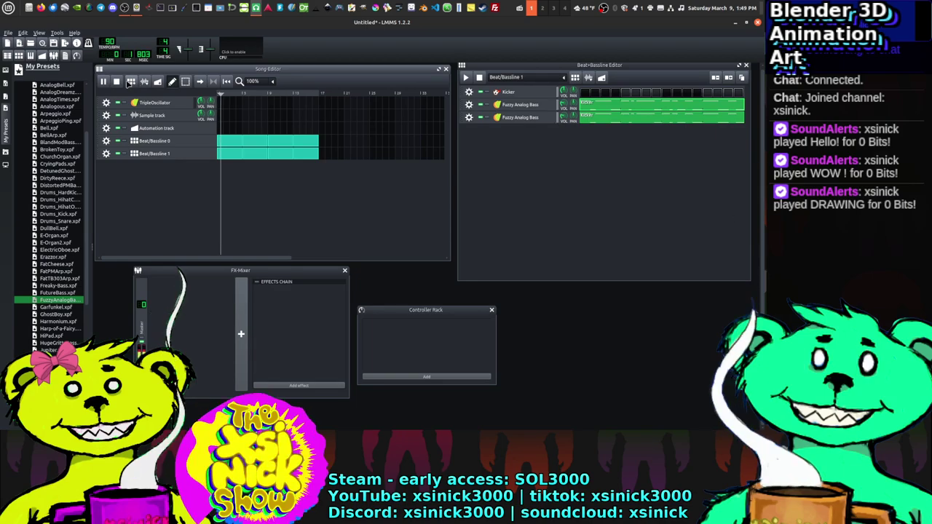
click(113, 82)
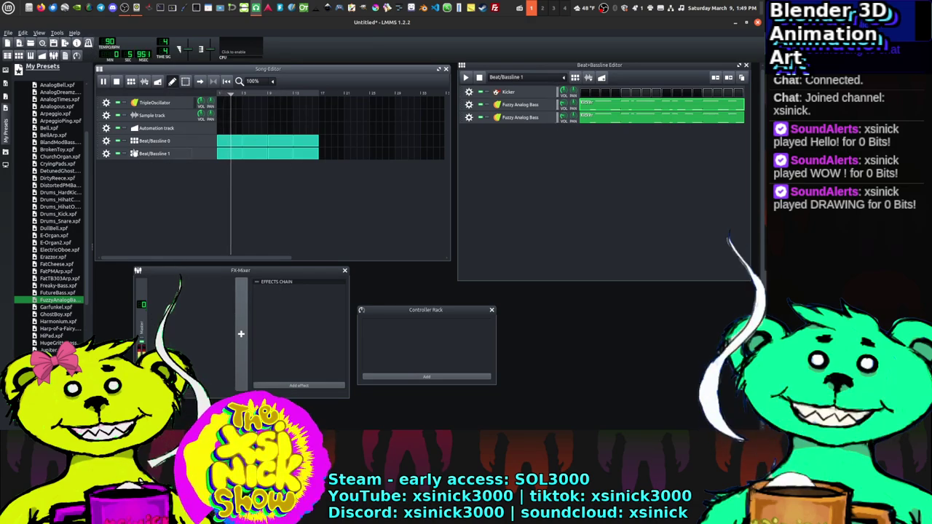
Step: Mute the Beat/Bassline 1 track and replay the song to compare
click(106, 153)
click(135, 182)
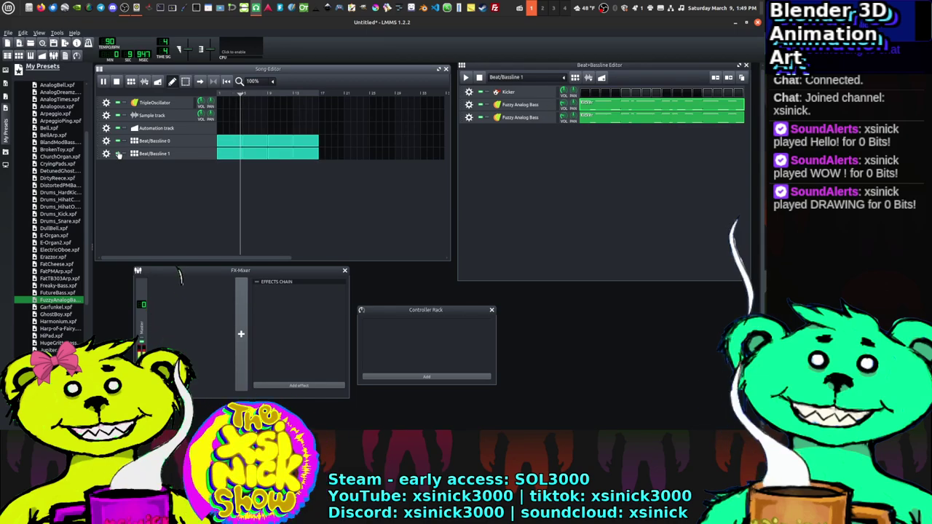
click(117, 81)
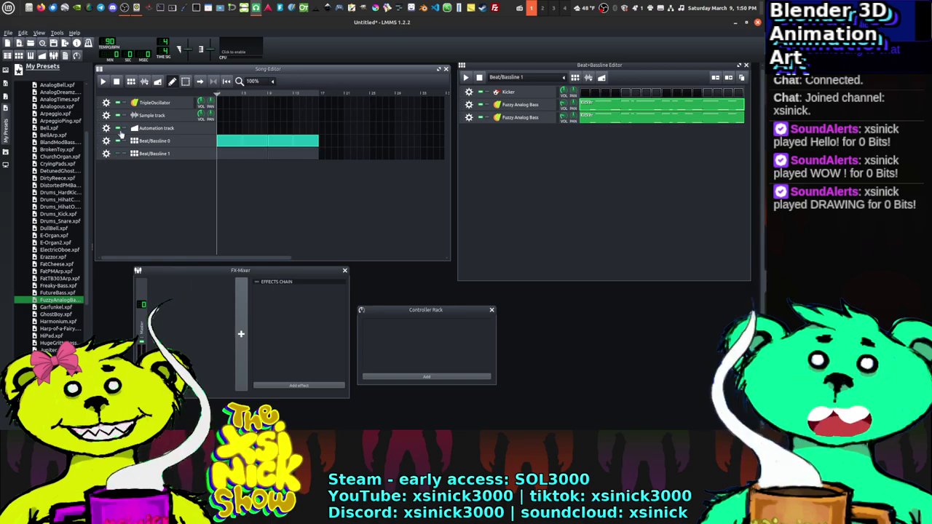
click(104, 82)
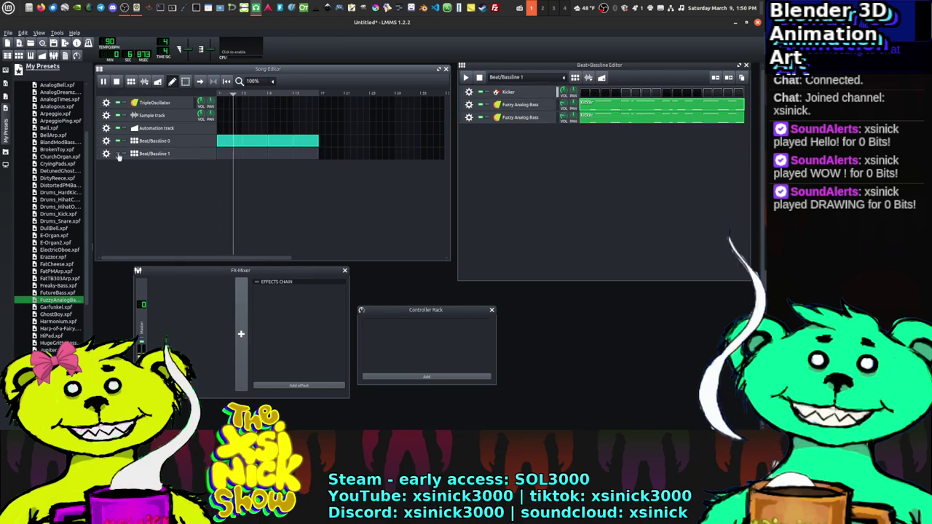
Step: Set the second Fuzzy Analog Bass copy's volume to 10 and adjust the first copy's volume
click(563, 104)
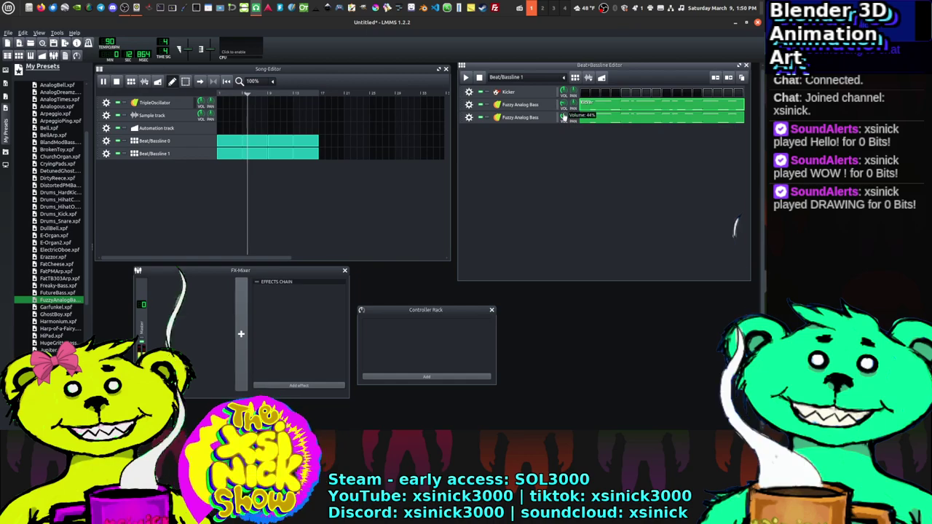
double_click(564, 116)
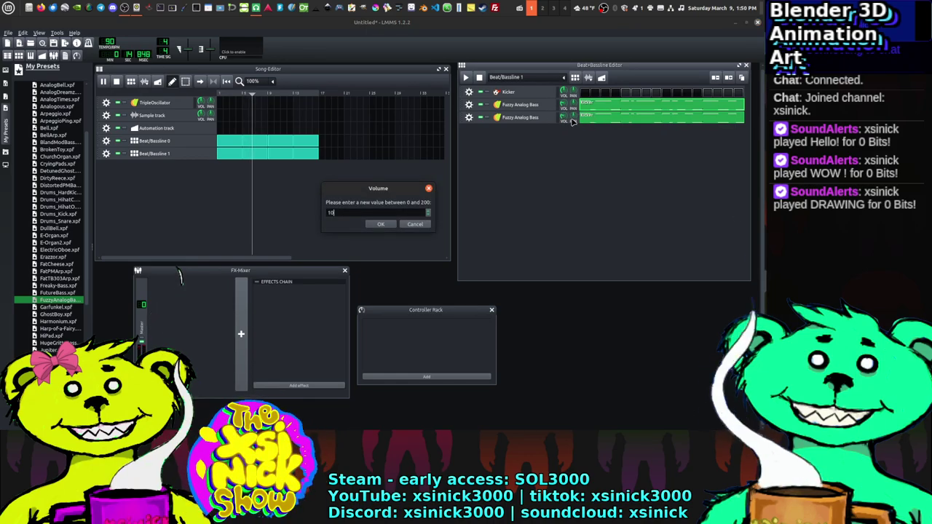
key(Return)
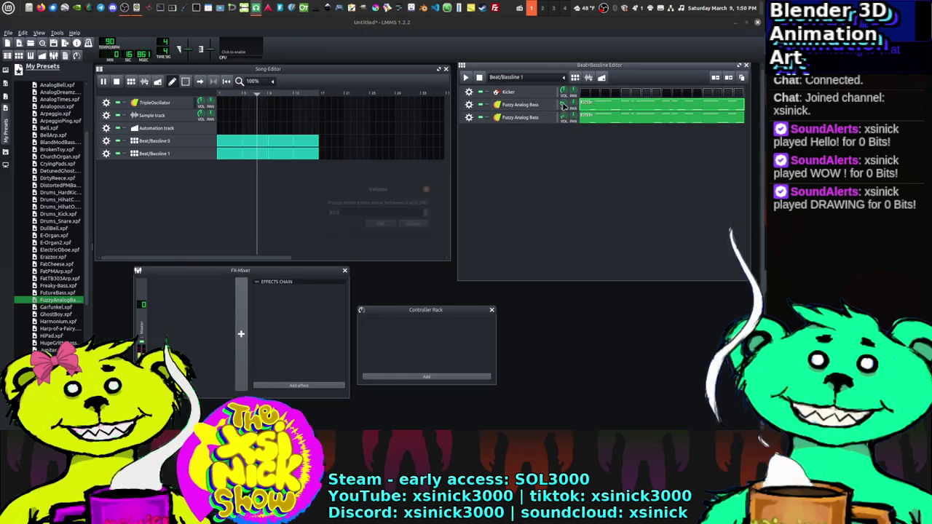
double_click(563, 106)
key(Return)
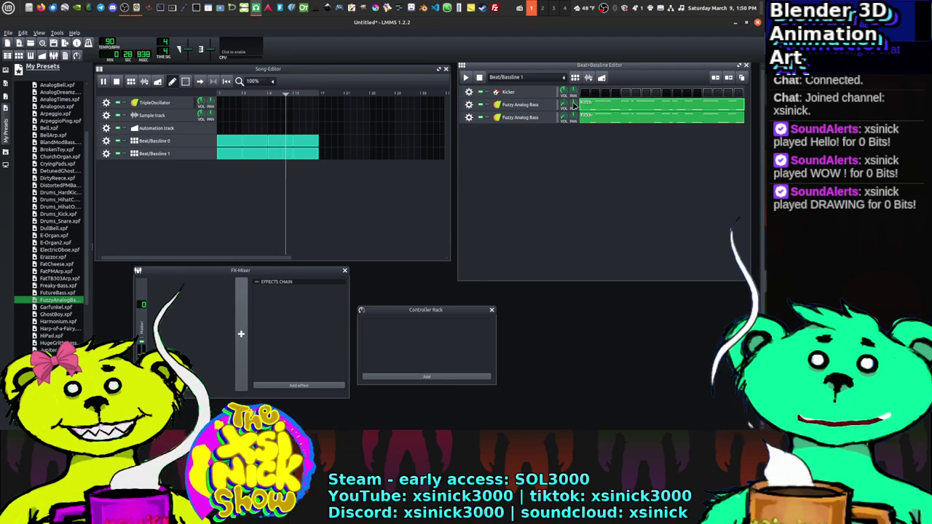
Step: Pan the first bass copy to 80 and the second copy to a negative (left) value
double_click(573, 104)
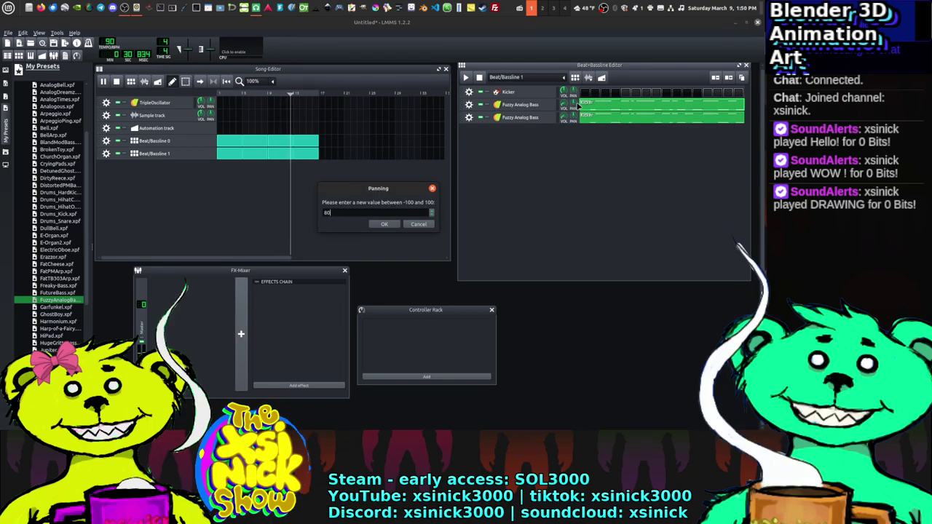
key(Return)
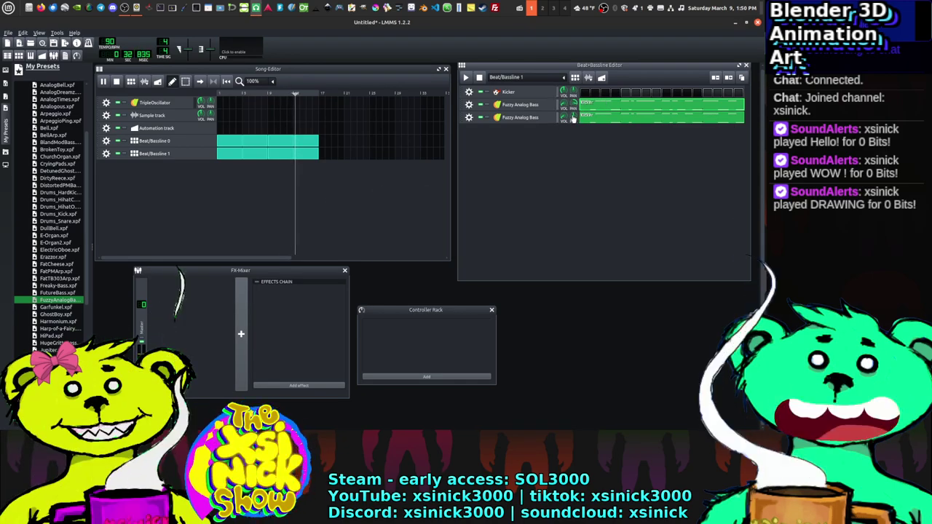
double_click(574, 116)
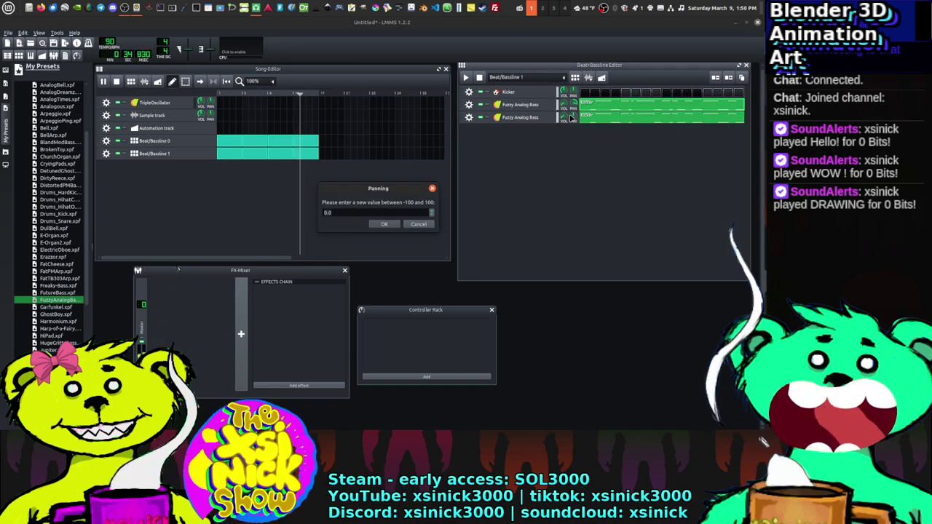
text(-80)
key(Return)
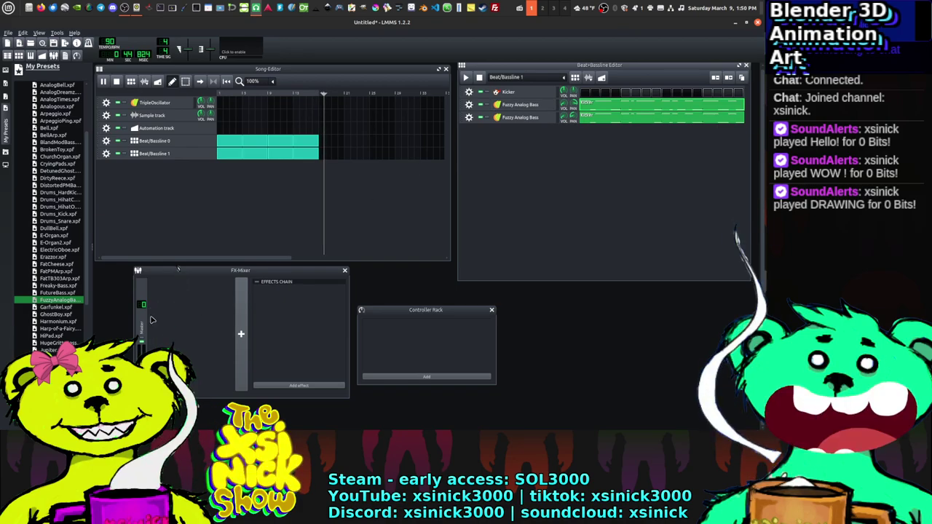
Step: Loop the song's opening bars, add two FX mixer channels and route the Kicker to an FX channel
click(318, 94)
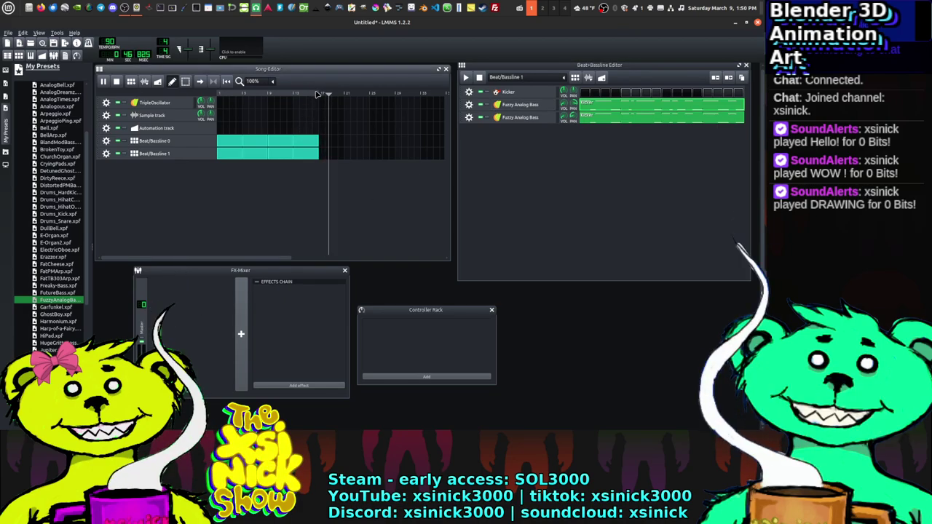
click(212, 81)
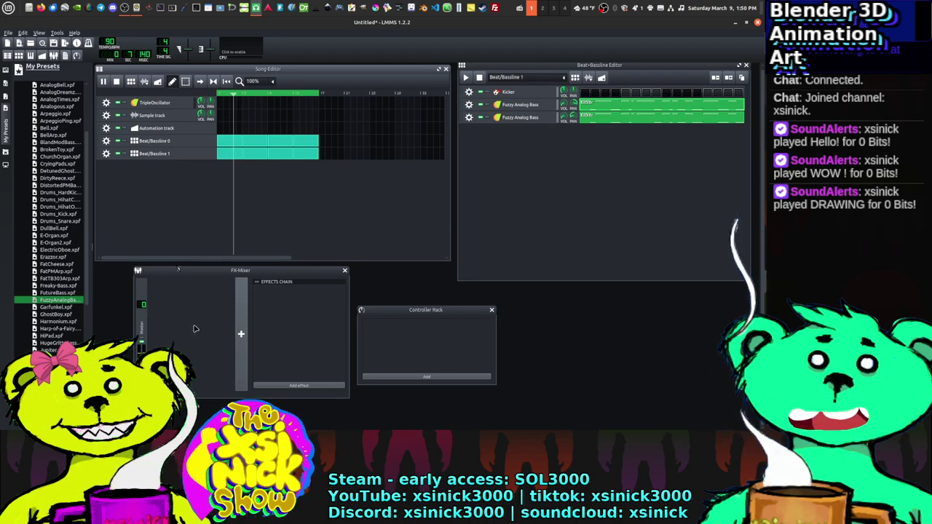
click(529, 94)
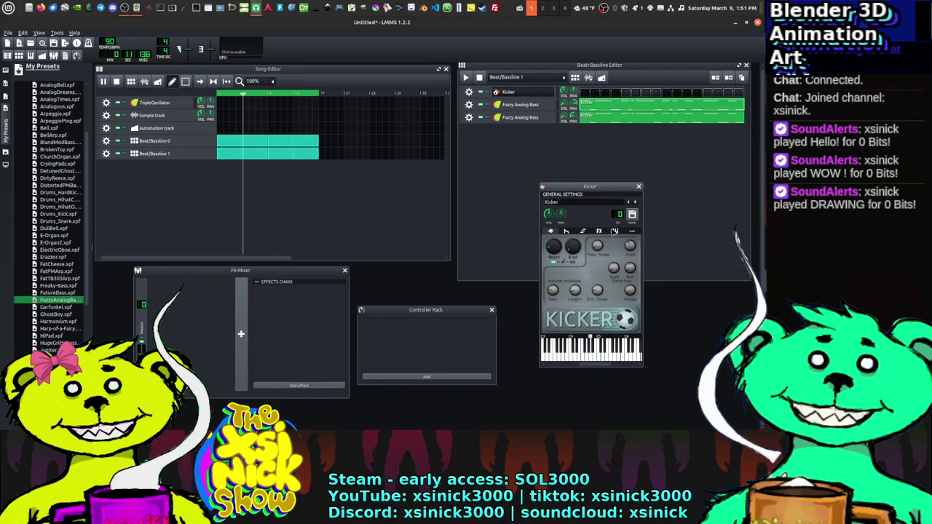
click(241, 333)
click(241, 333)
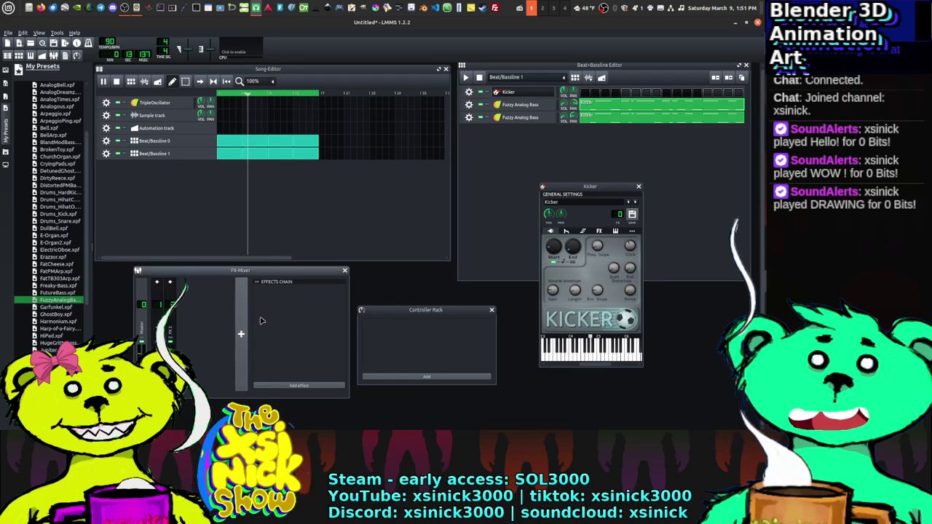
click(157, 306)
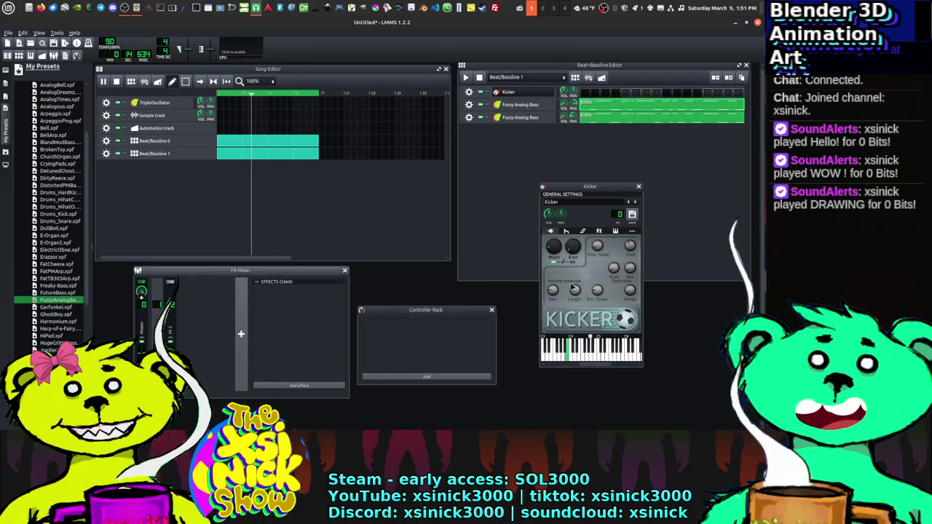
click(620, 215)
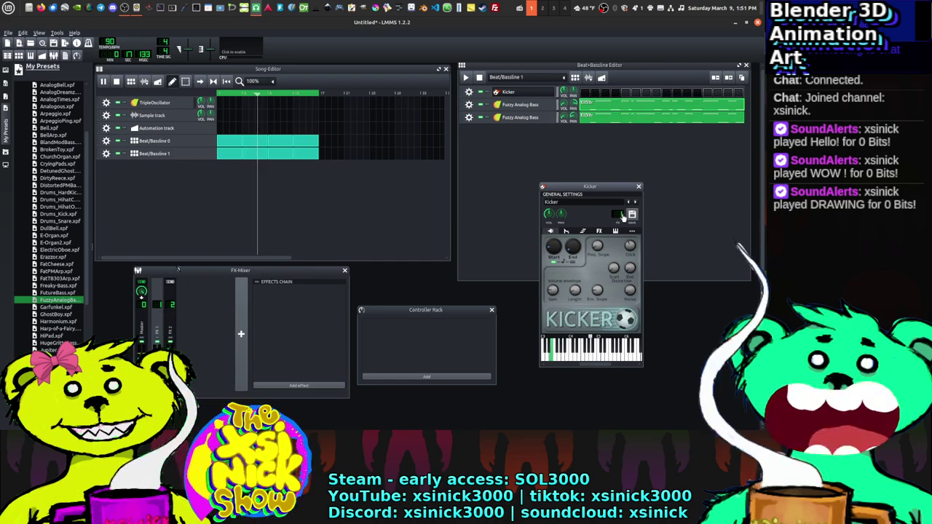
click(639, 187)
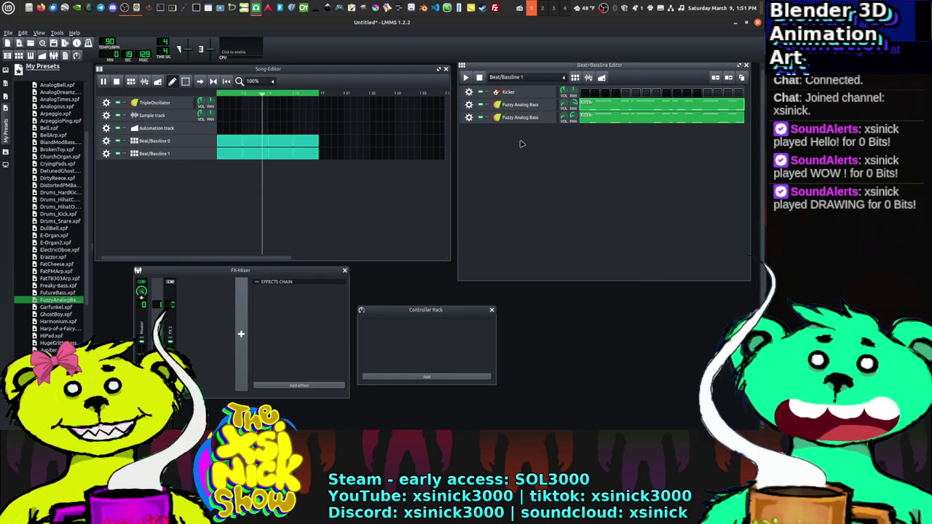
Step: Place both Fuzzy Analog Bass windows side by side, close them, and stop playback
click(536, 106)
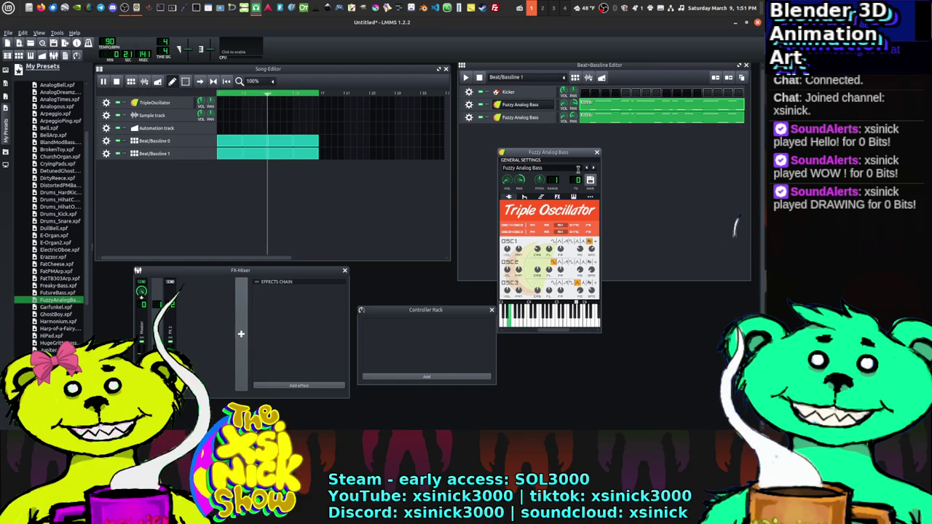
scroll(574, 188, up, 2)
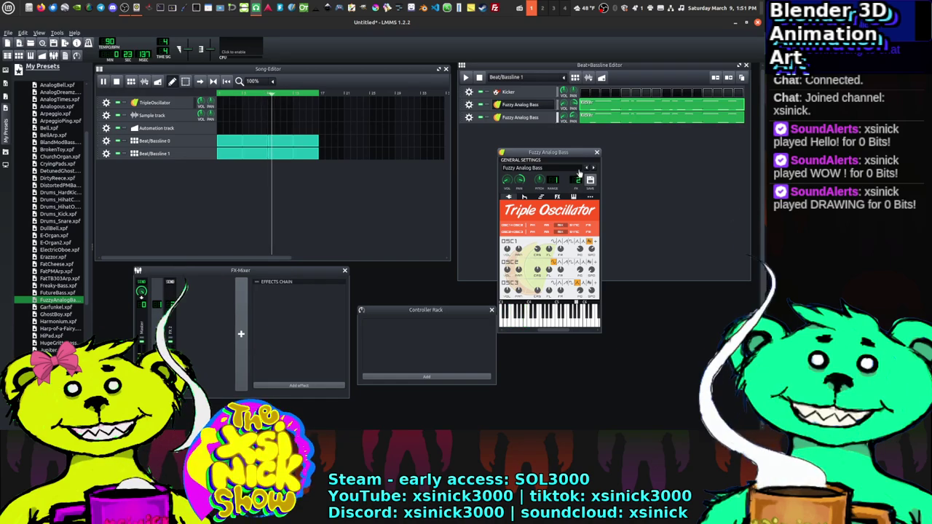
click(579, 237)
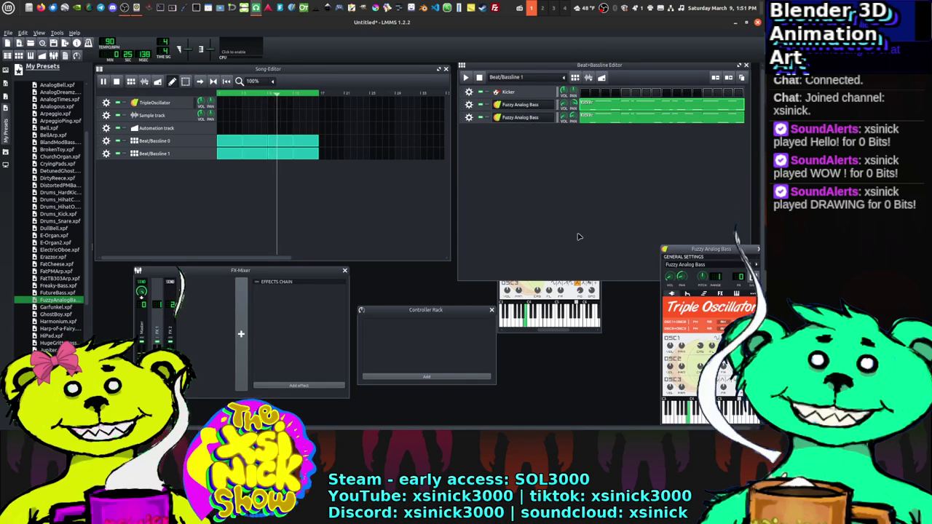
click(539, 286)
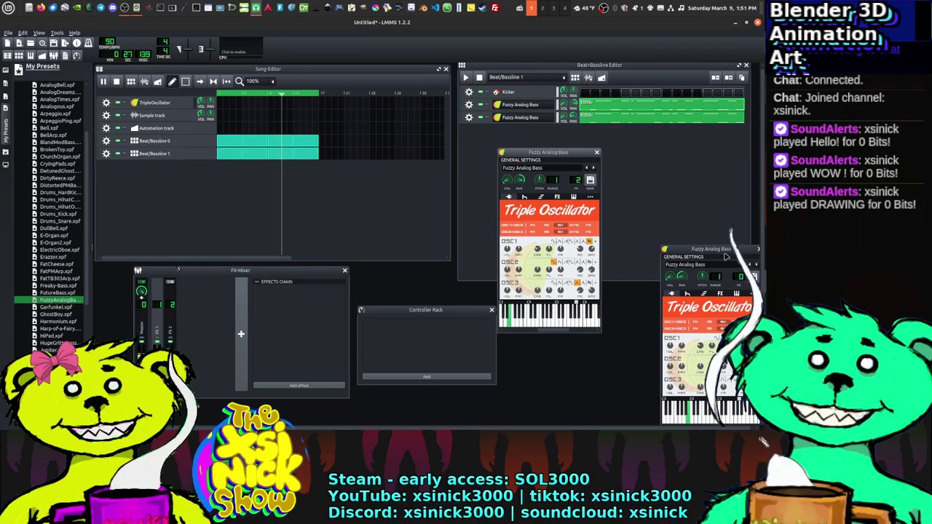
drag(703, 249, 634, 156)
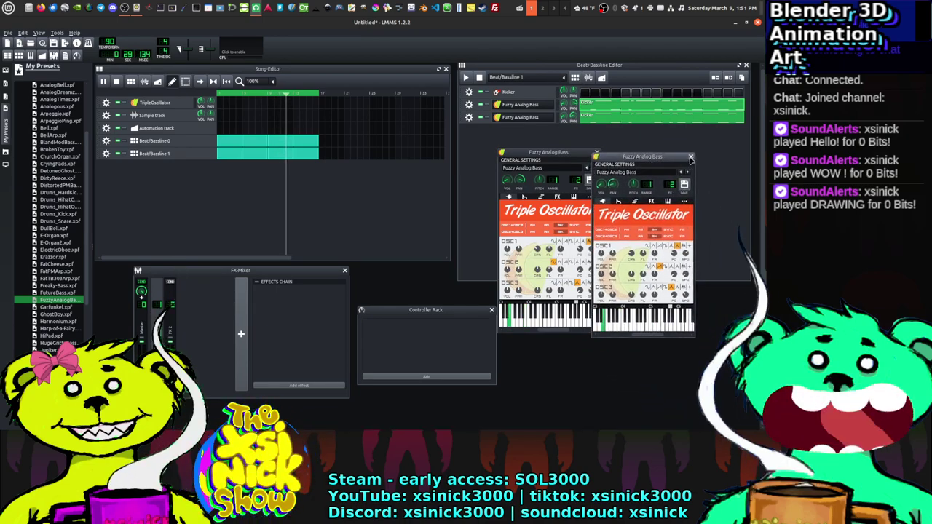
click(616, 161)
key(space)
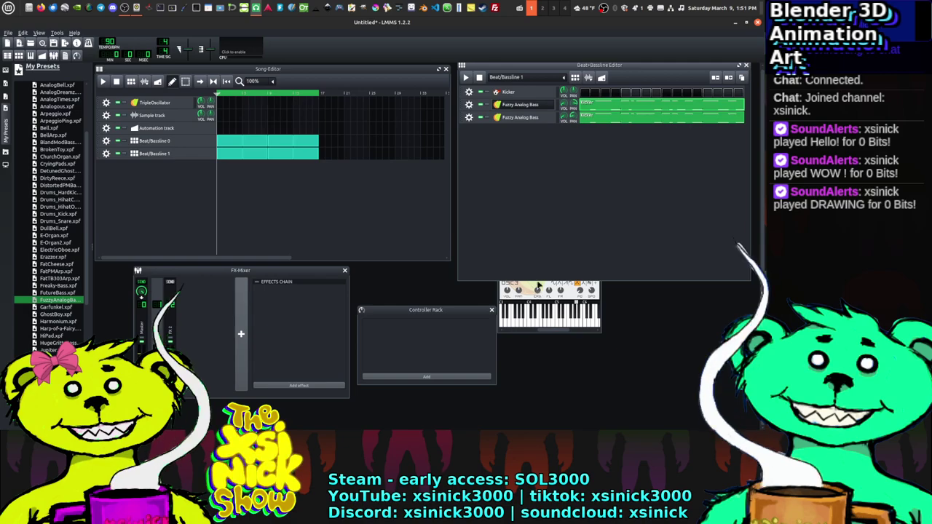
click(534, 289)
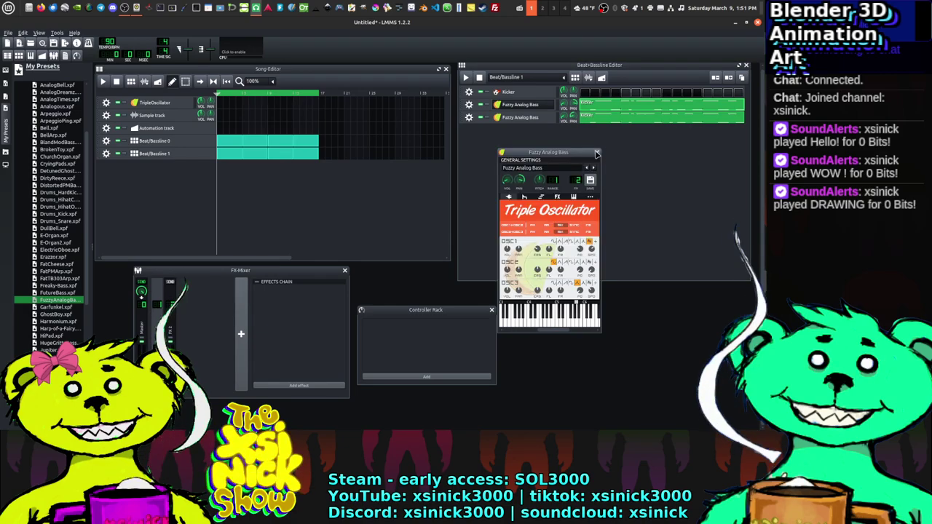
click(596, 153)
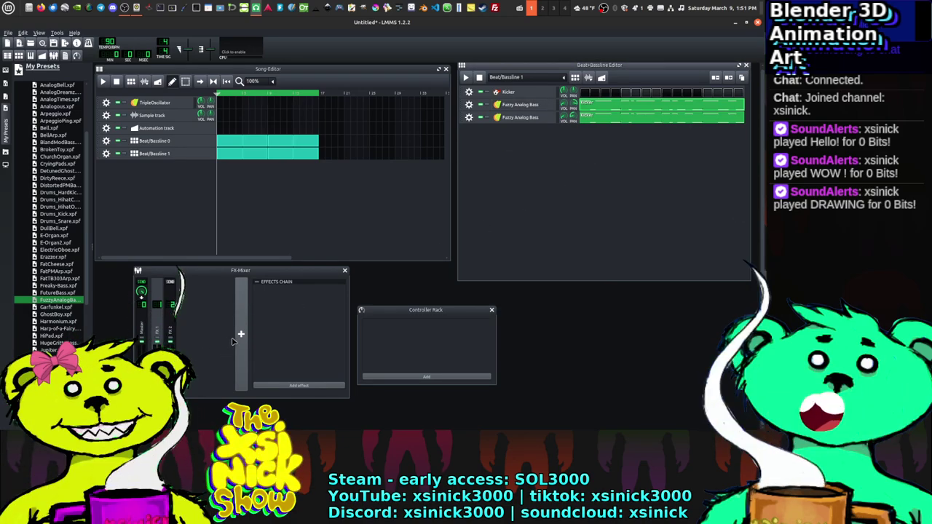
key(space)
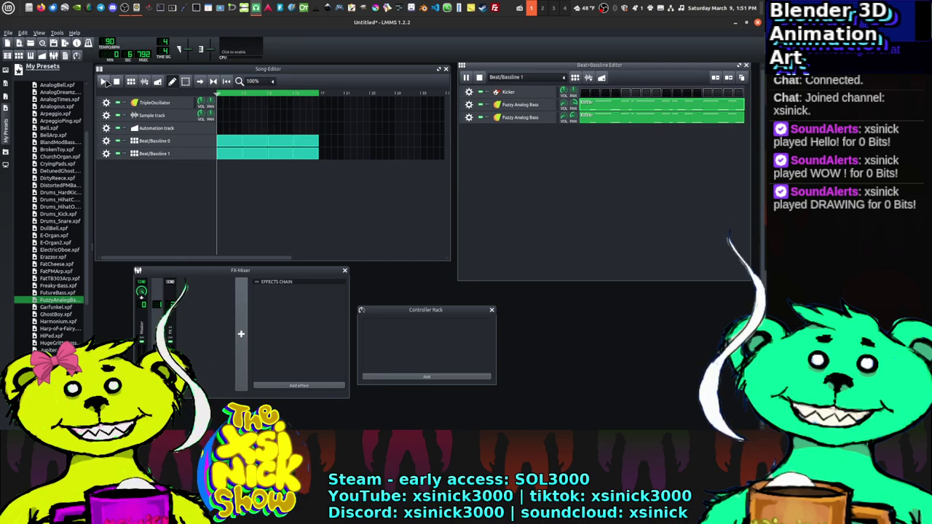
click(104, 82)
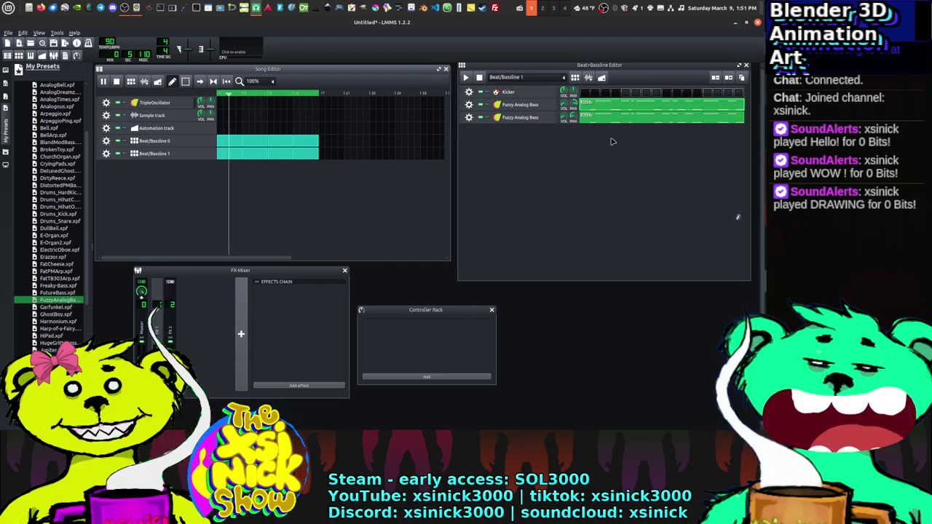
double_click(565, 116)
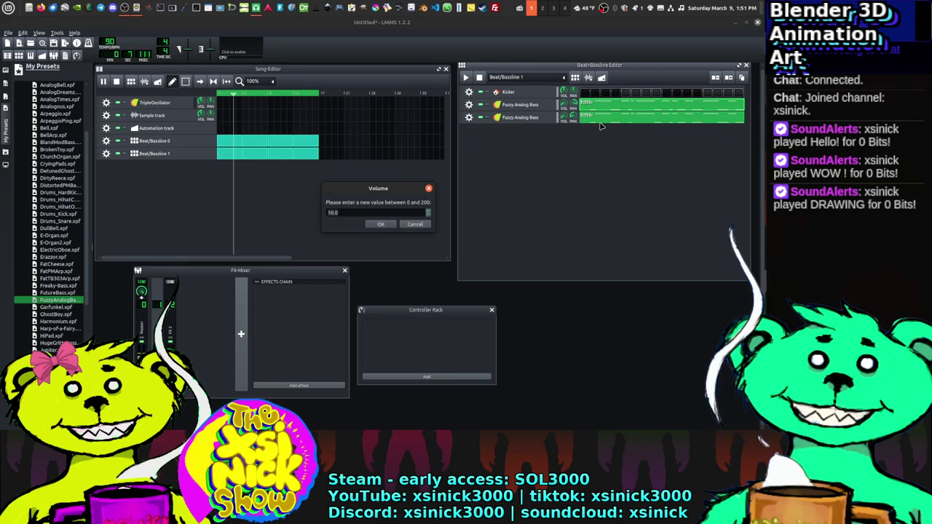
key(Return)
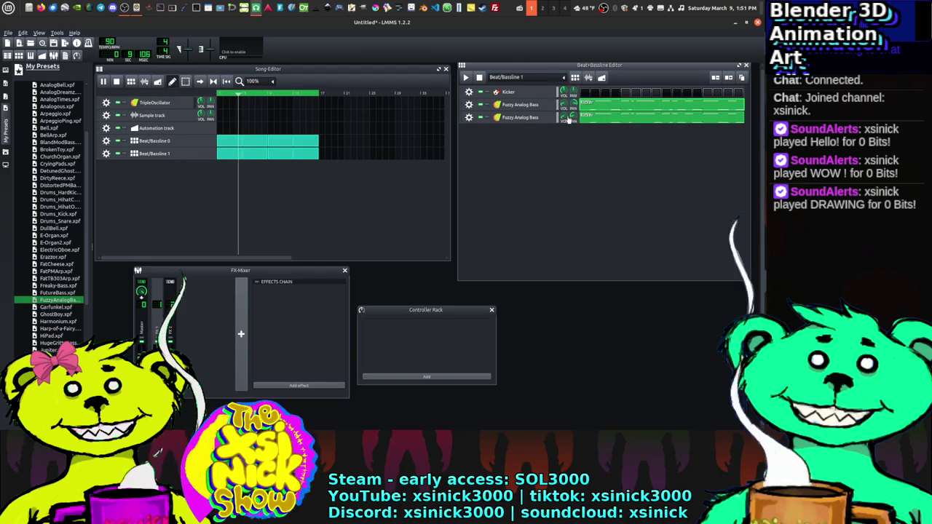
double_click(566, 118)
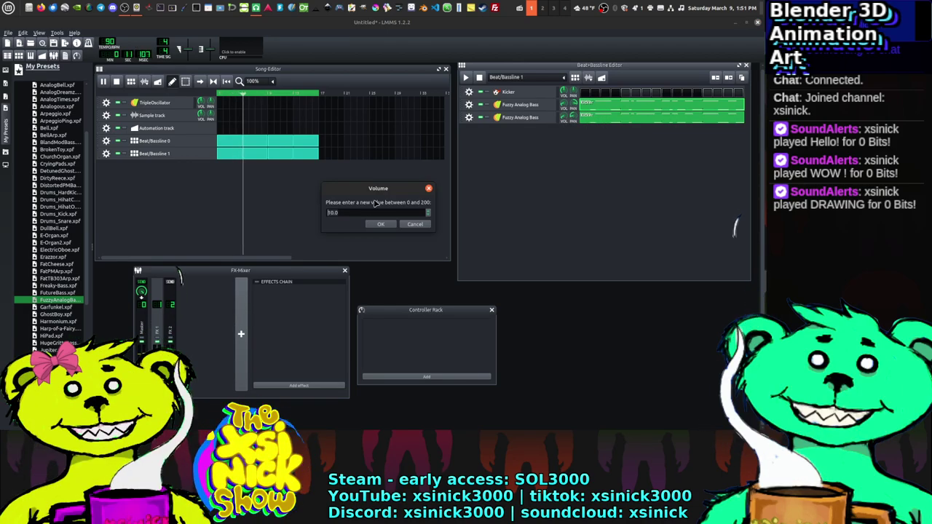
key(Return)
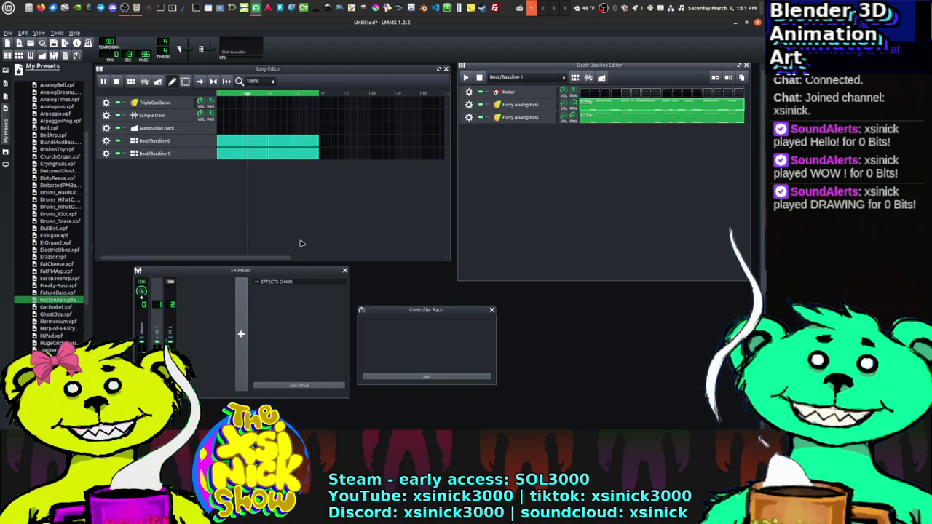
click(117, 82)
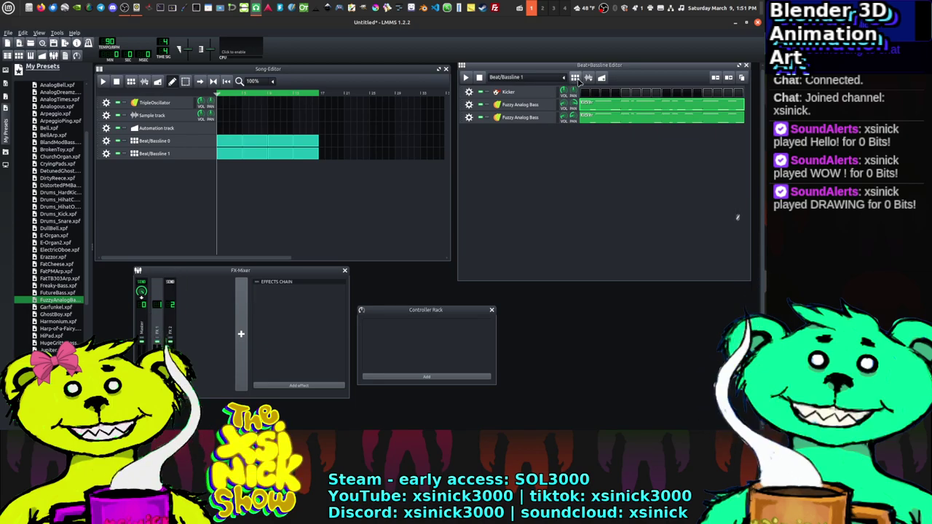
Step: Add Beat/Bassline 2 and, after auditioning drum samples, drop bassdrum_acoustic01.ogg into it
click(576, 77)
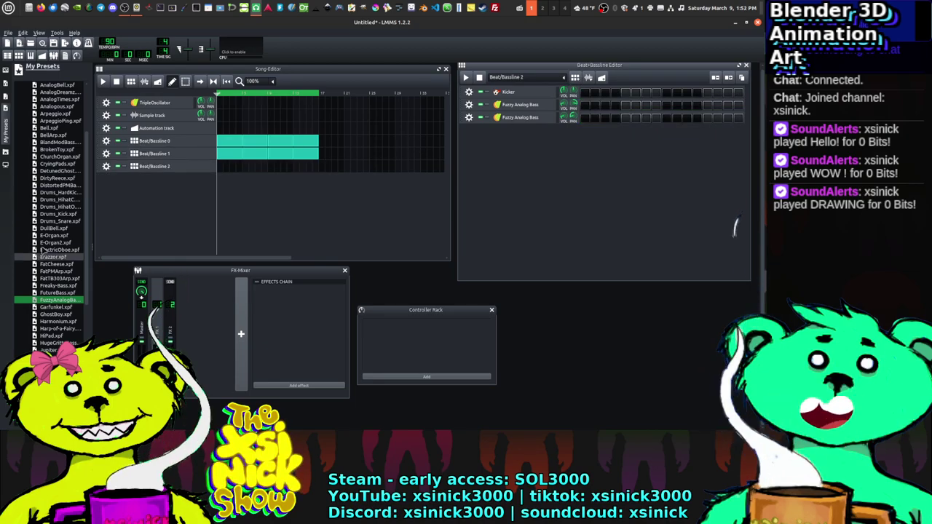
scroll(24, 127, up, 4)
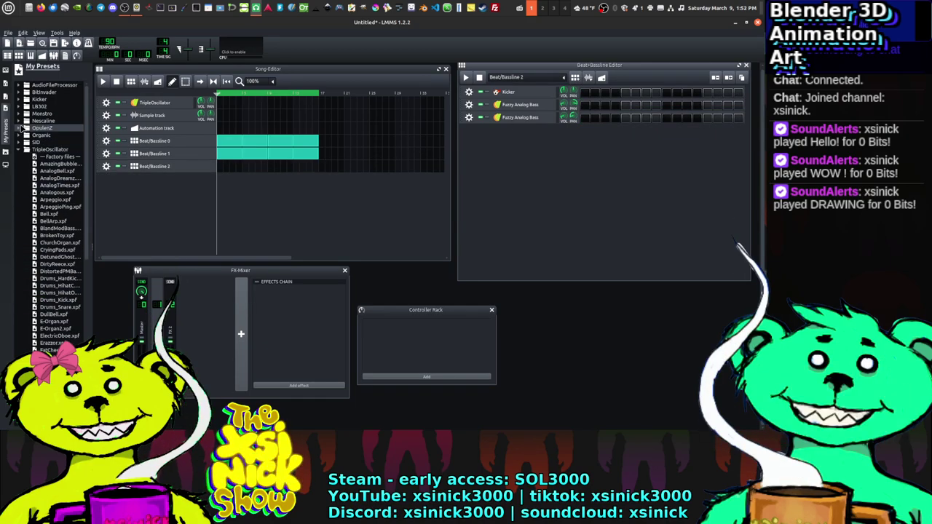
click(5, 97)
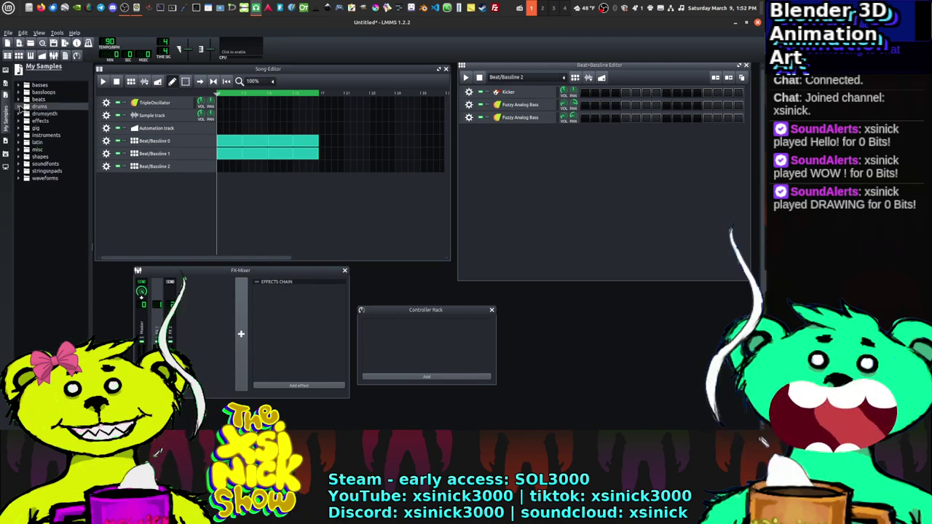
click(26, 106)
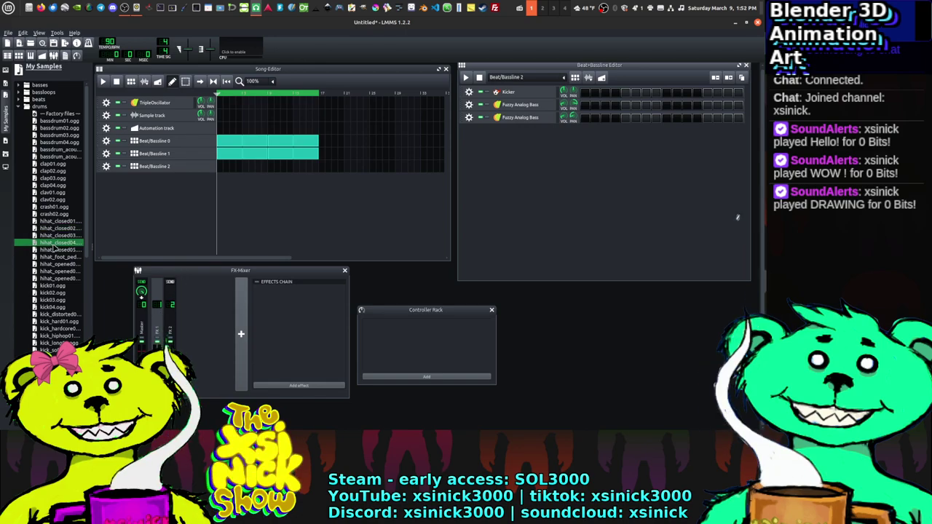
click(52, 178)
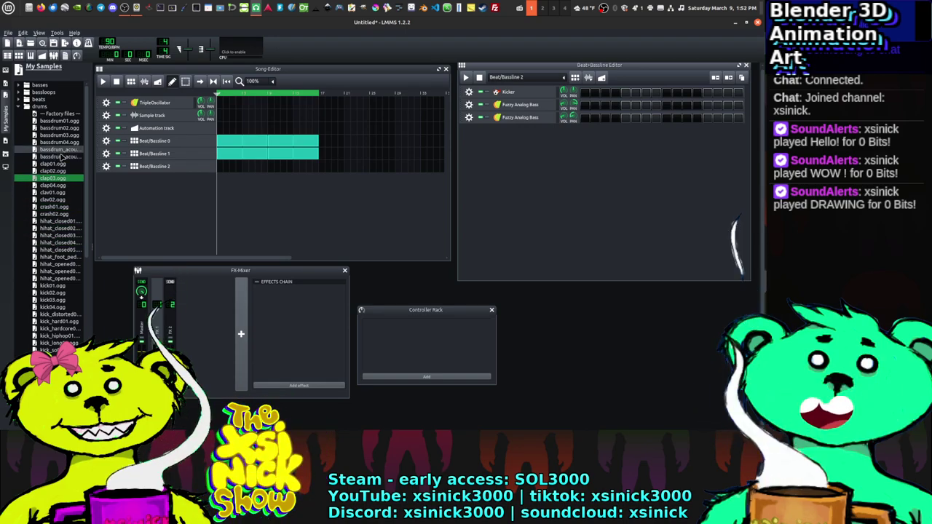
key(Down)
key(Down)
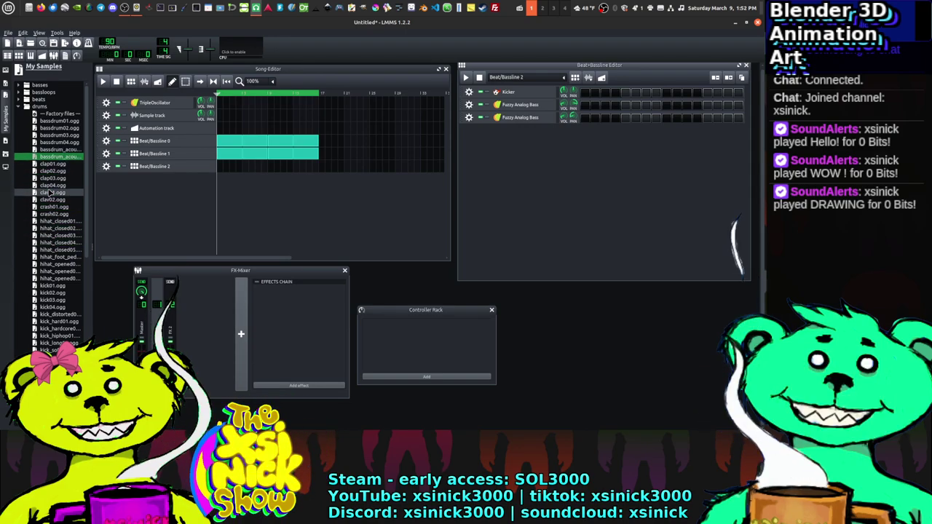
click(62, 149)
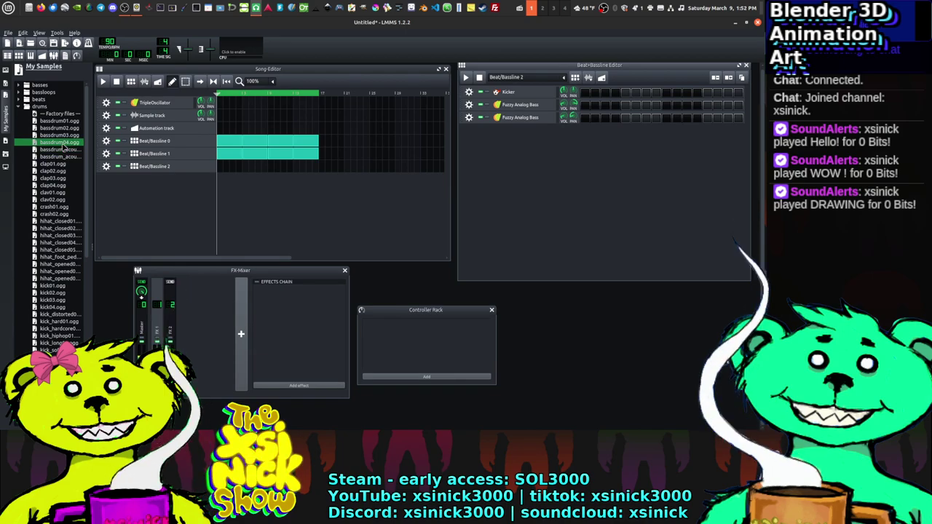
drag(64, 149, 471, 176)
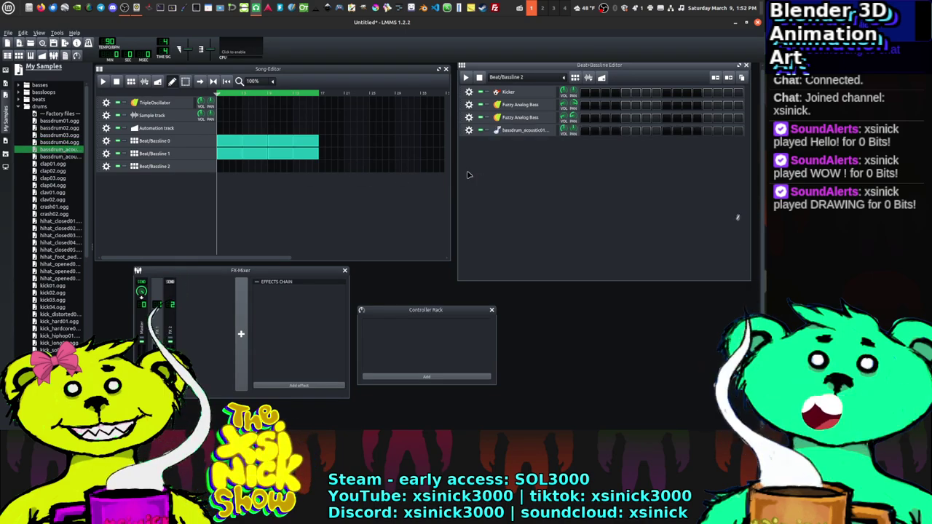
click(51, 171)
click(51, 178)
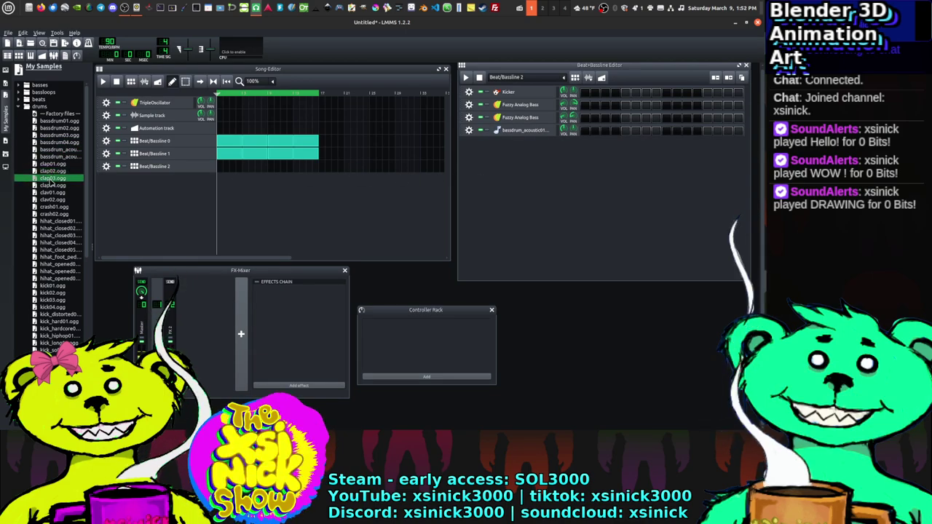
click(51, 186)
click(51, 192)
click(51, 199)
click(51, 208)
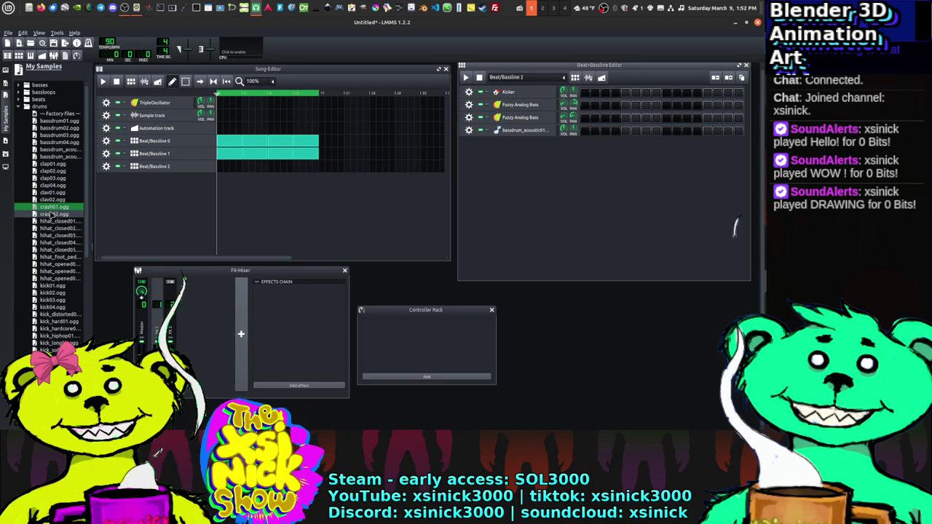
click(50, 214)
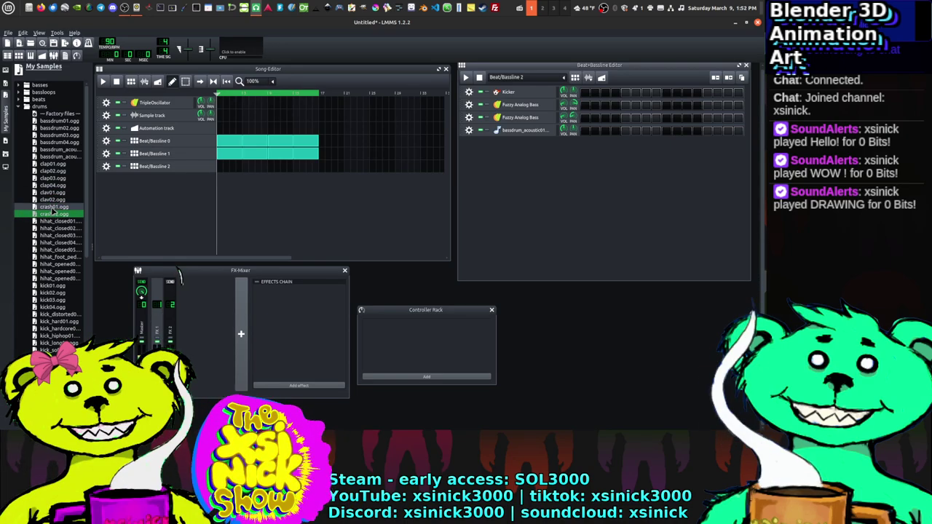
click(53, 208)
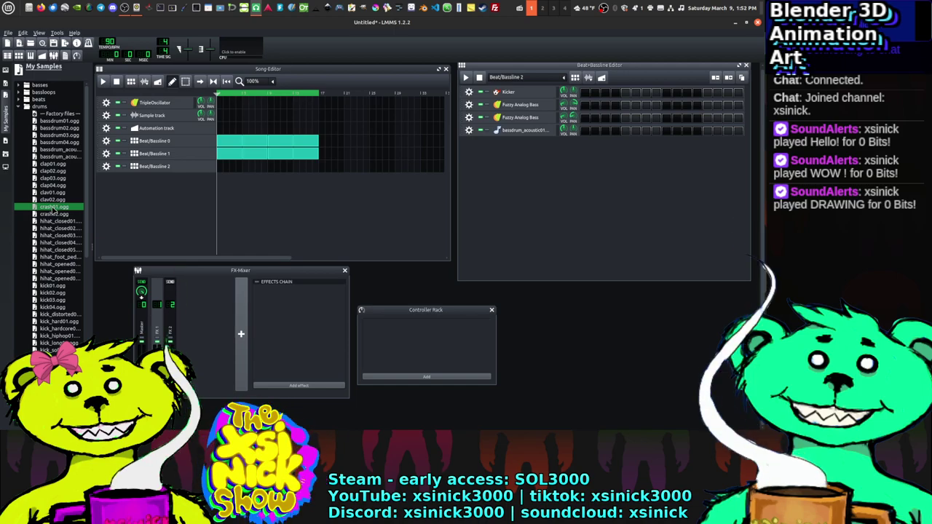
click(53, 215)
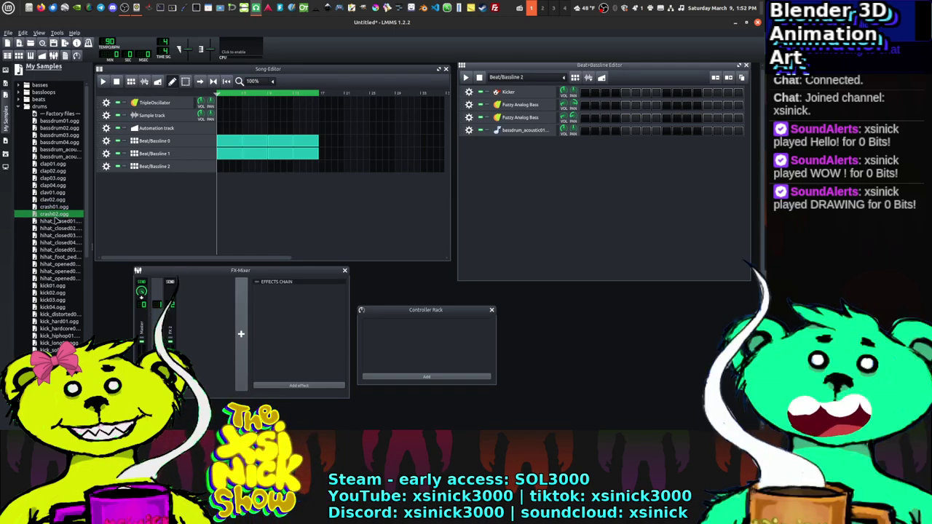
click(57, 221)
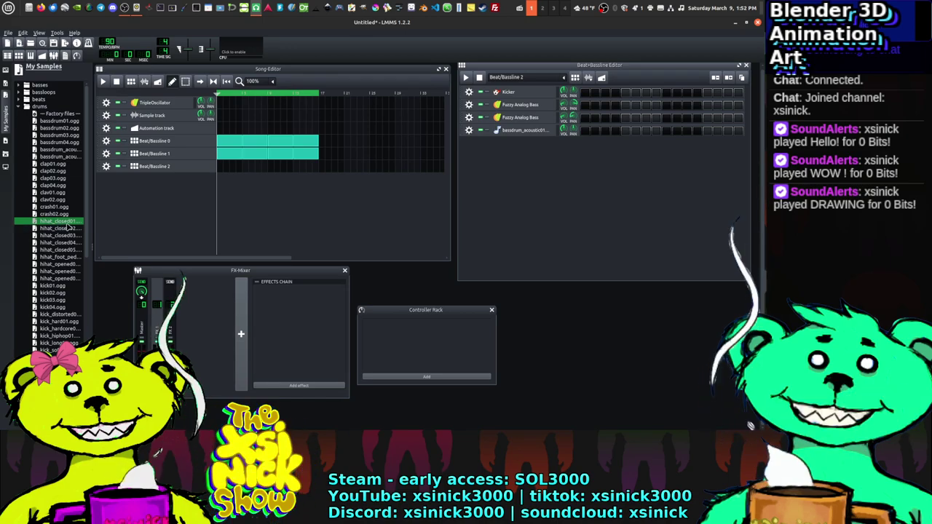
click(66, 230)
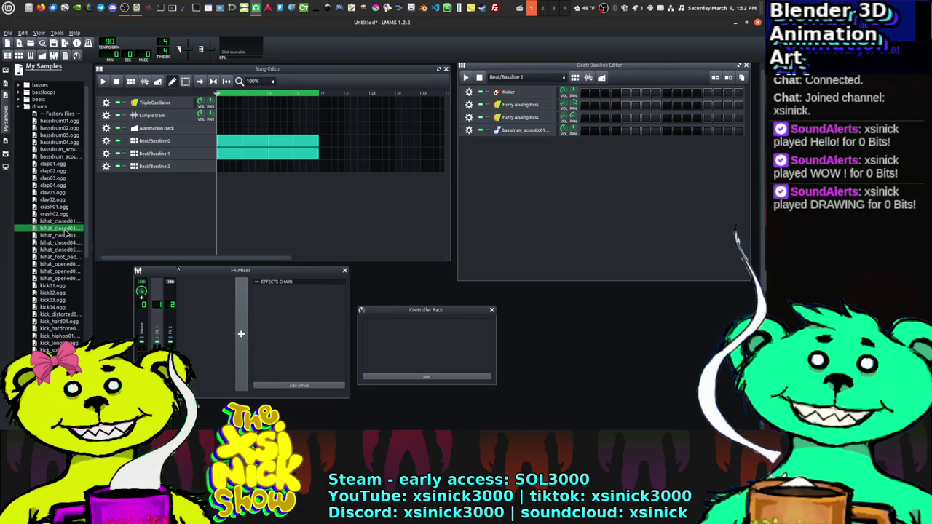
drag(643, 196, 640, 194)
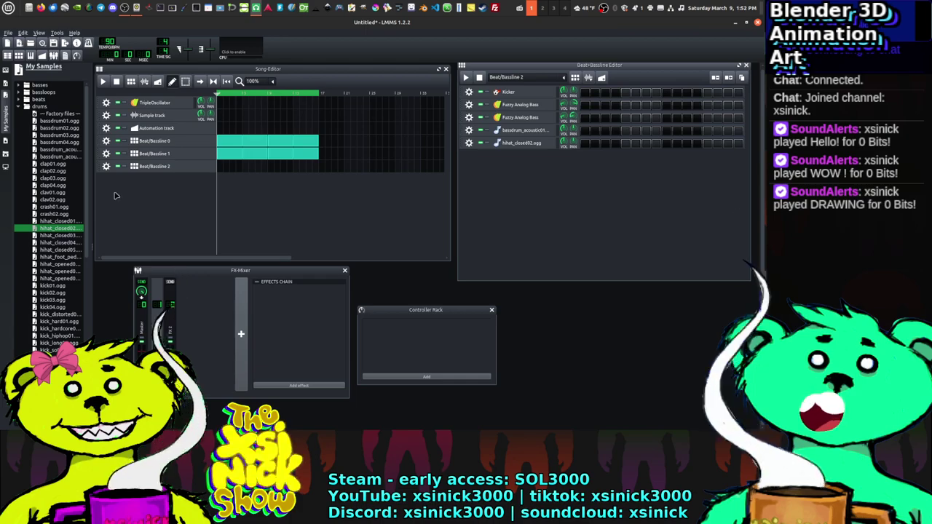
click(56, 194)
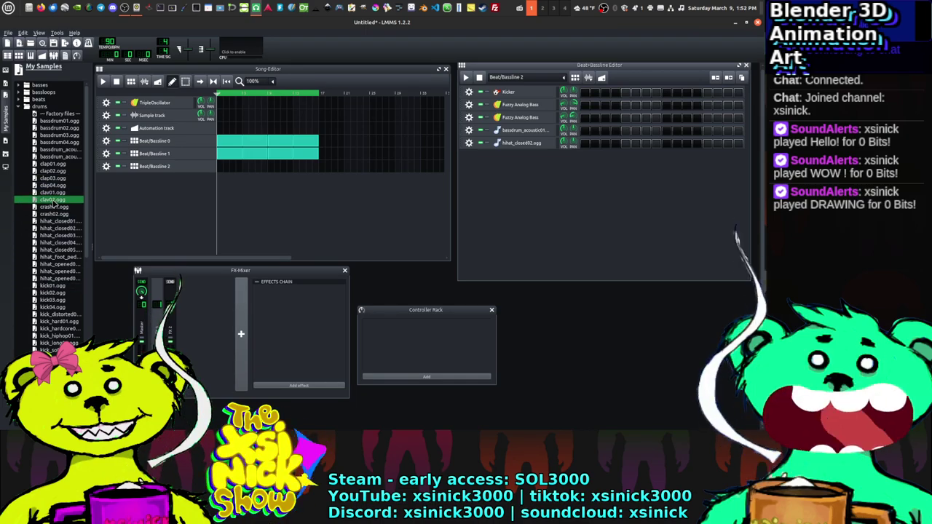
click(56, 186)
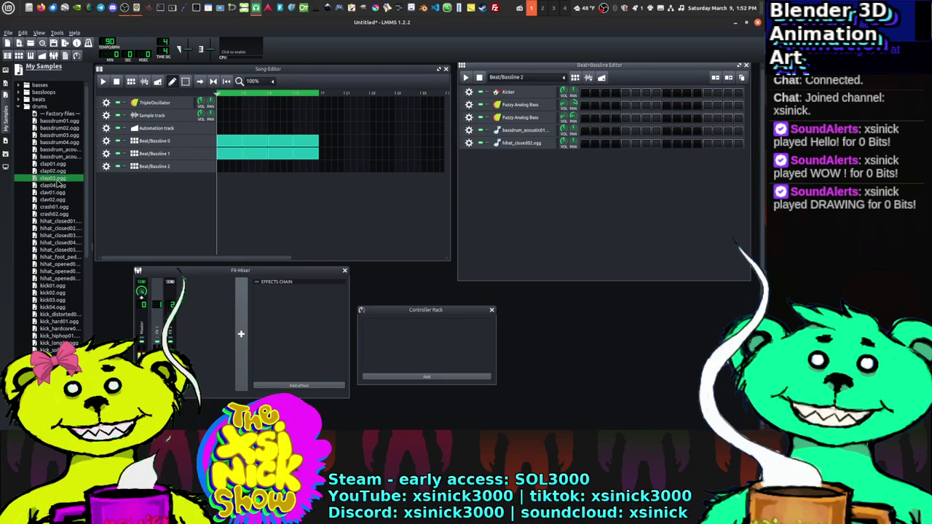
click(53, 178)
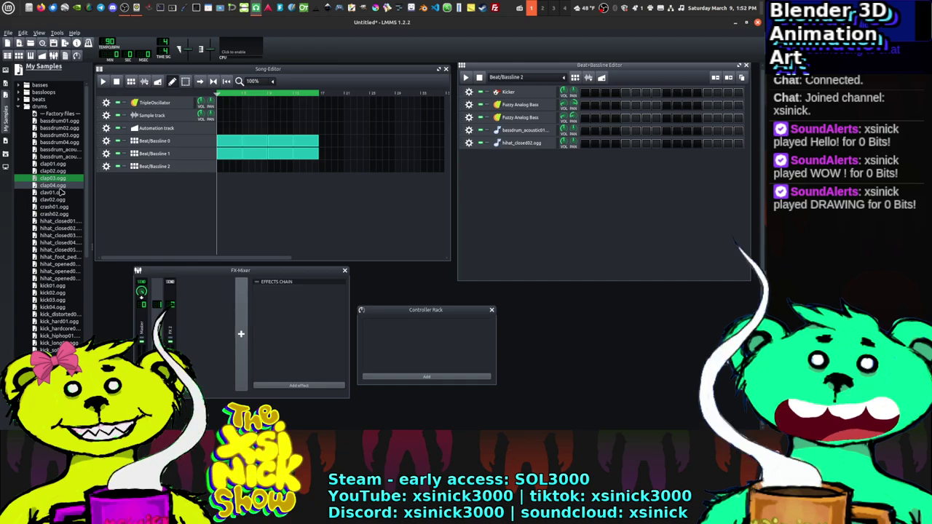
scroll(55, 255, down, 4)
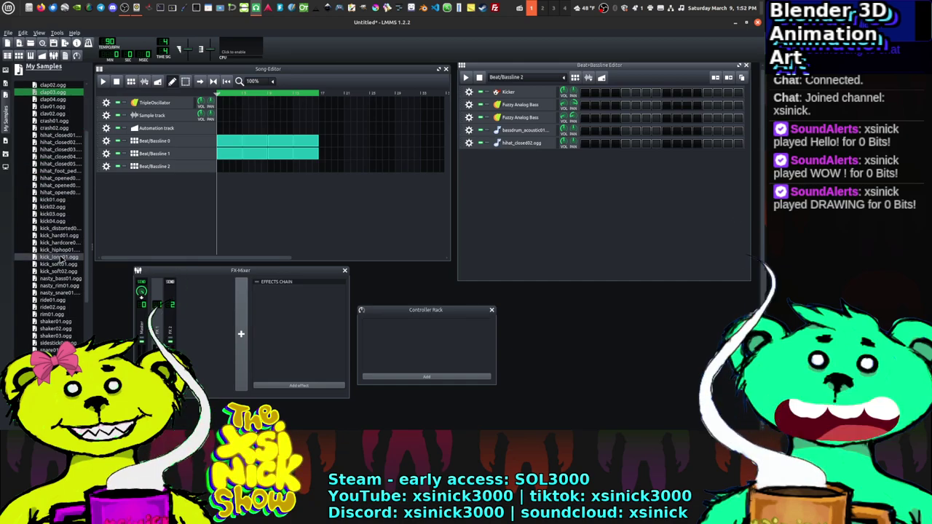
click(56, 155)
click(56, 178)
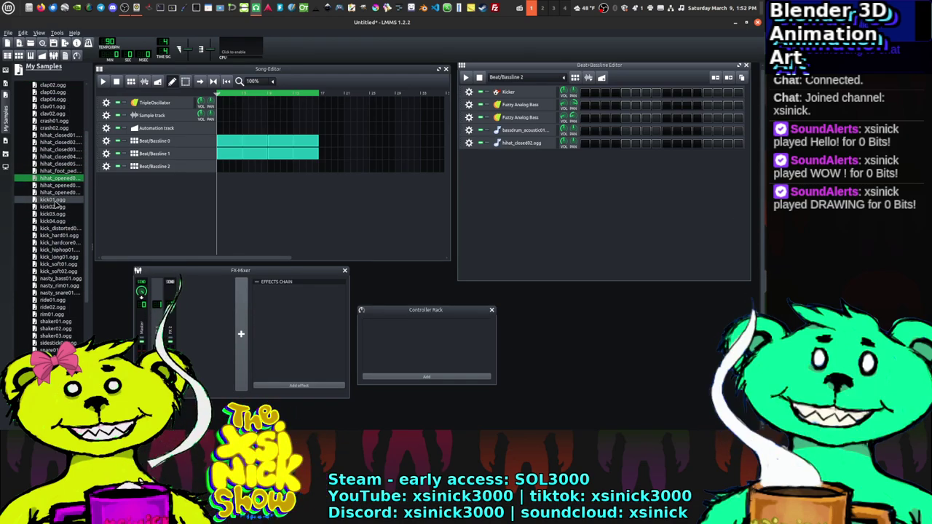
click(53, 201)
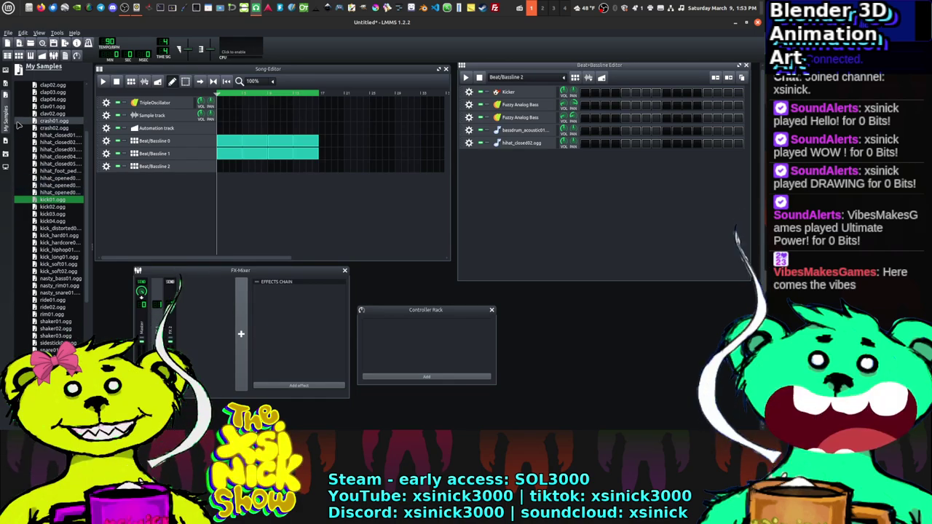
click(65, 214)
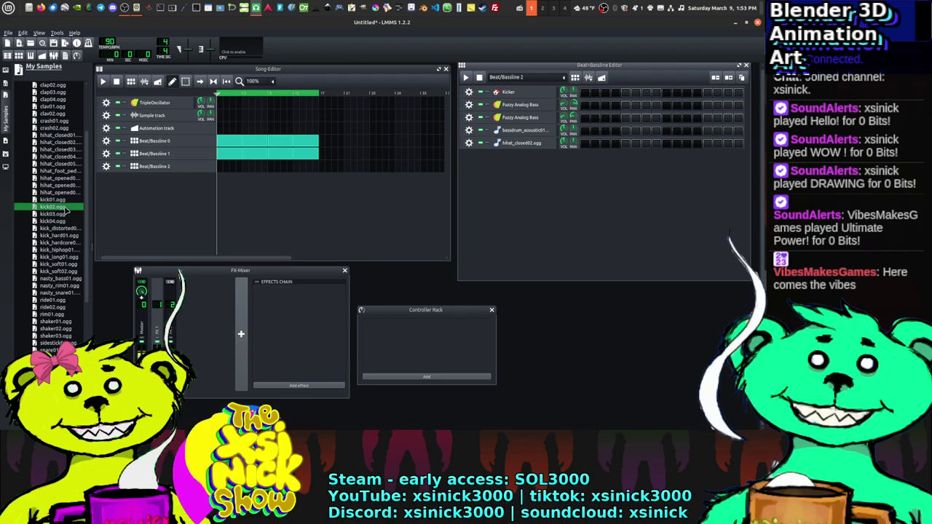
Step: Audition the kick samples and add kick01.ogg as a new drum track
click(61, 221)
click(58, 214)
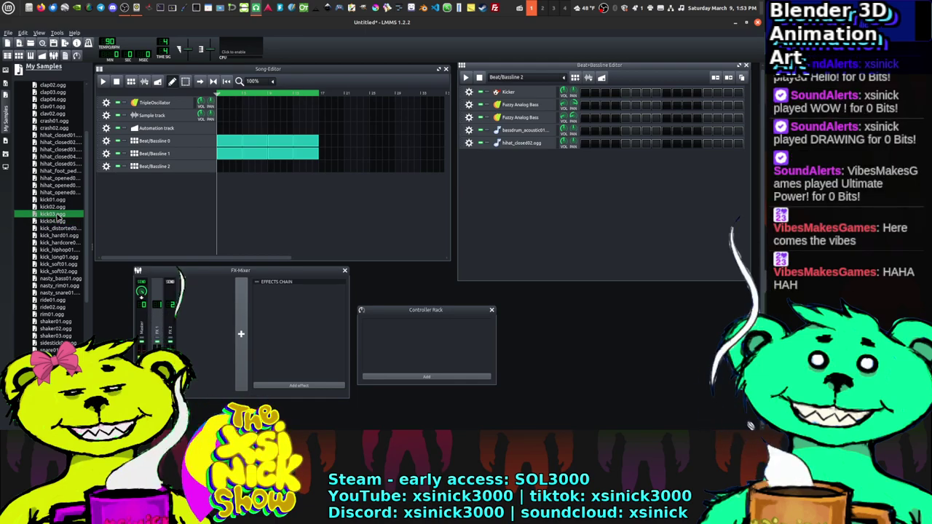
click(60, 200)
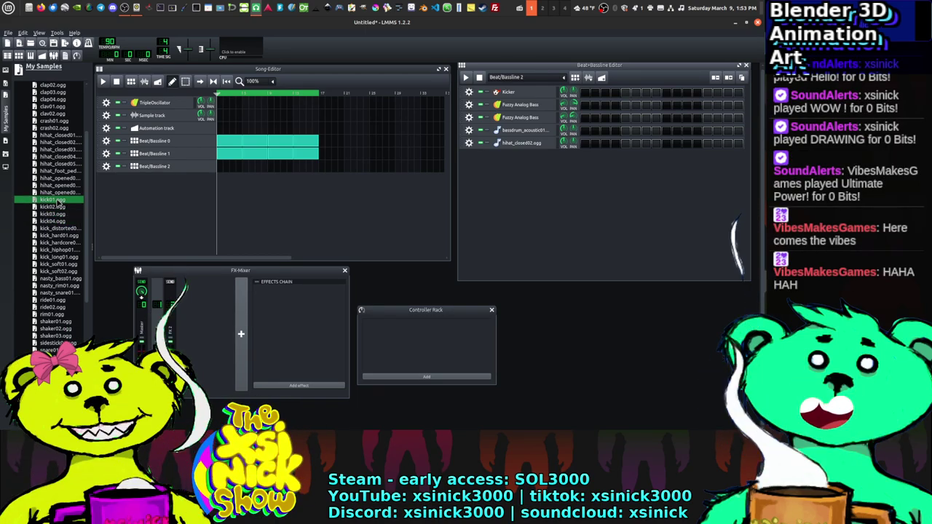
drag(60, 205, 535, 138)
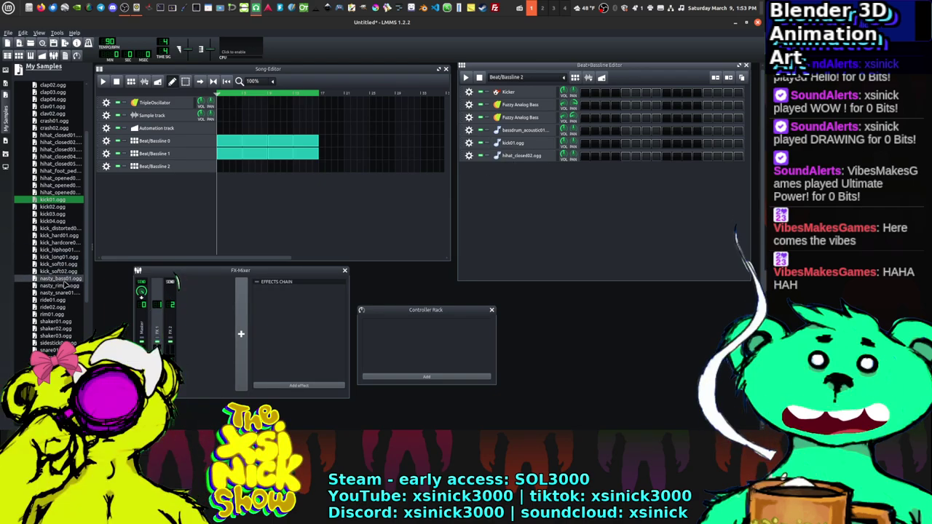
Step: Compare kick_soft01 and kick_soft02, then add kick_soft01.ogg as a drum track
click(64, 271)
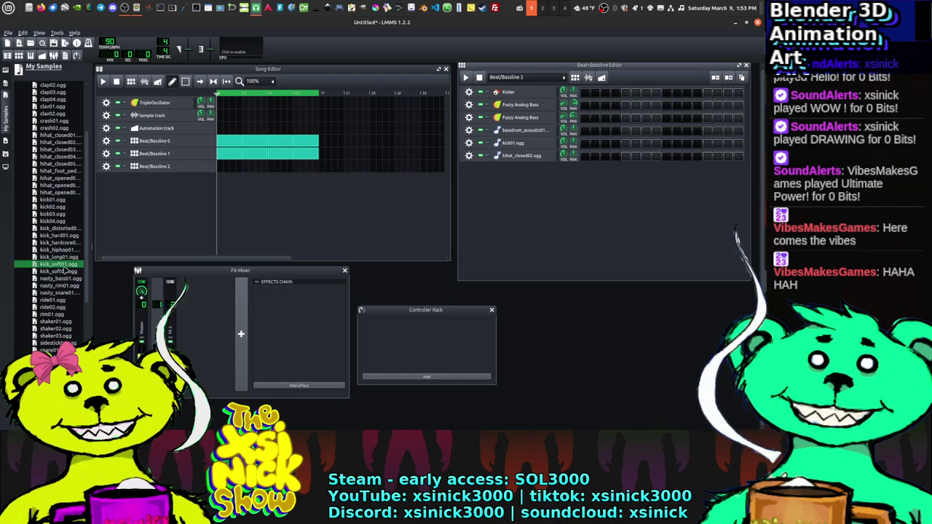
key(Up)
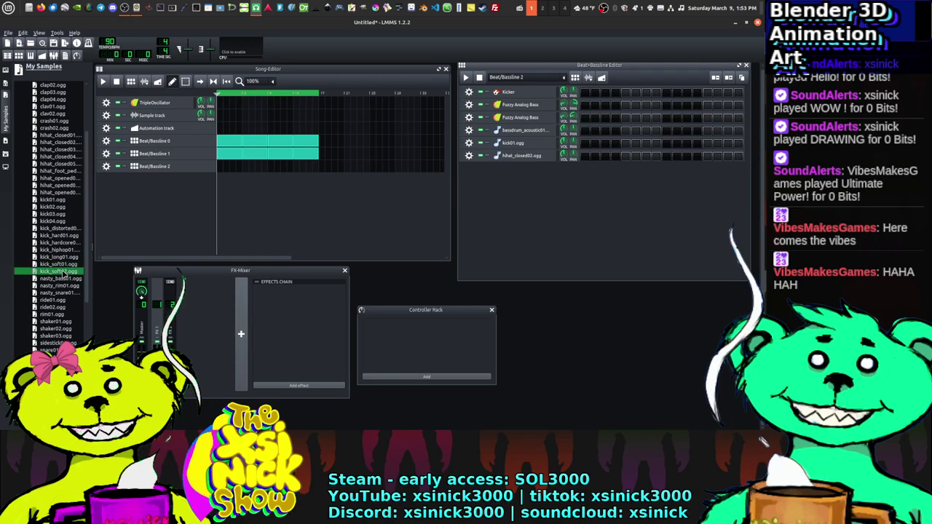
key(Down)
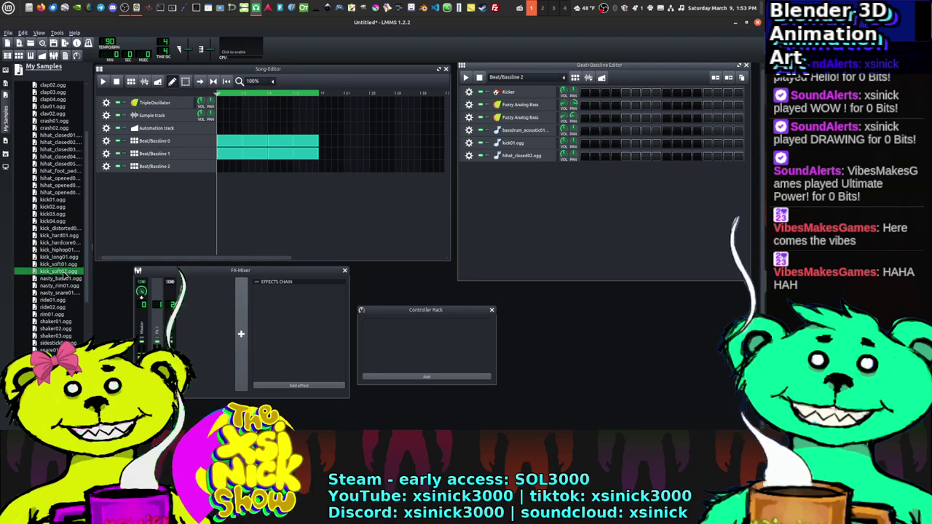
click(64, 265)
drag(66, 267, 523, 145)
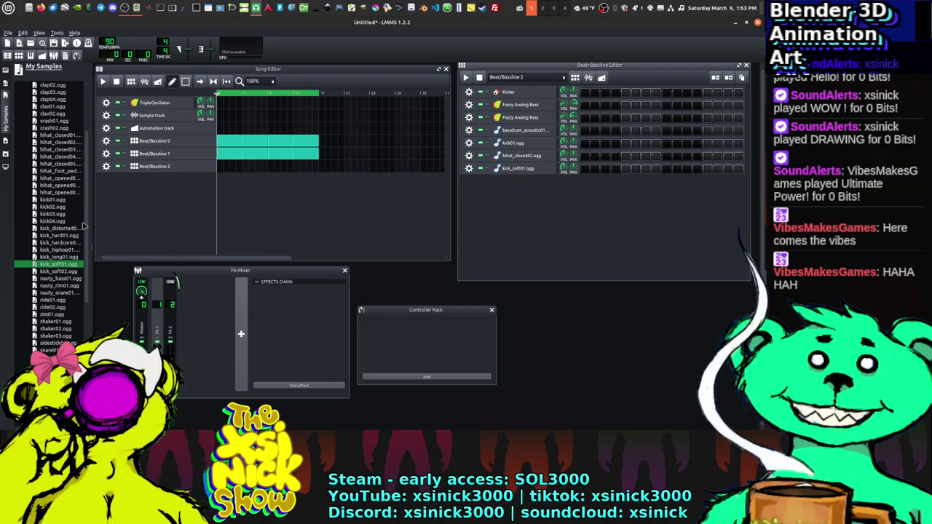
Step: Compare the ride samples and add ride02.ogg as a new drum track
click(53, 313)
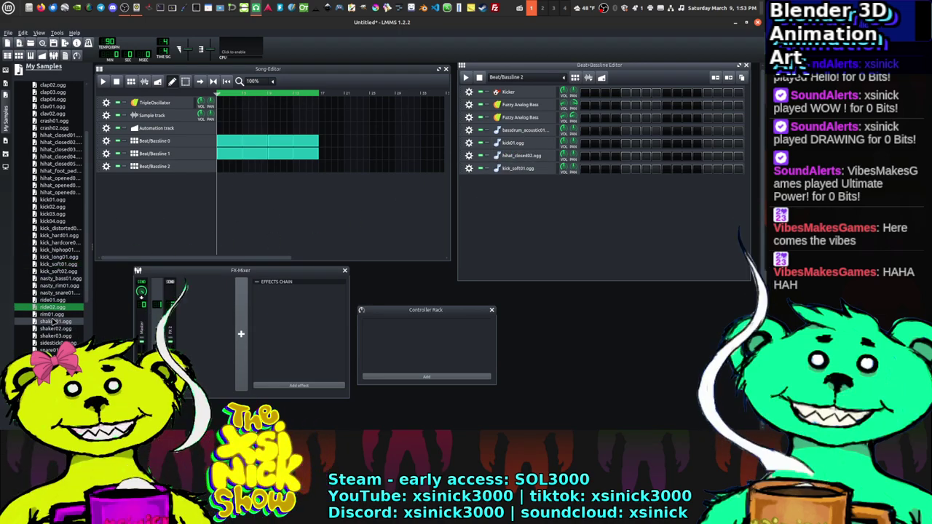
click(57, 301)
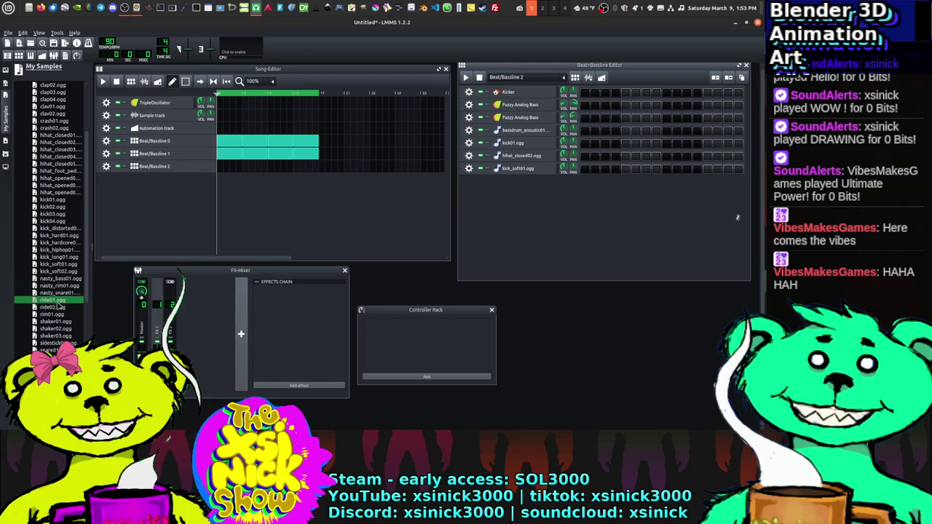
click(57, 308)
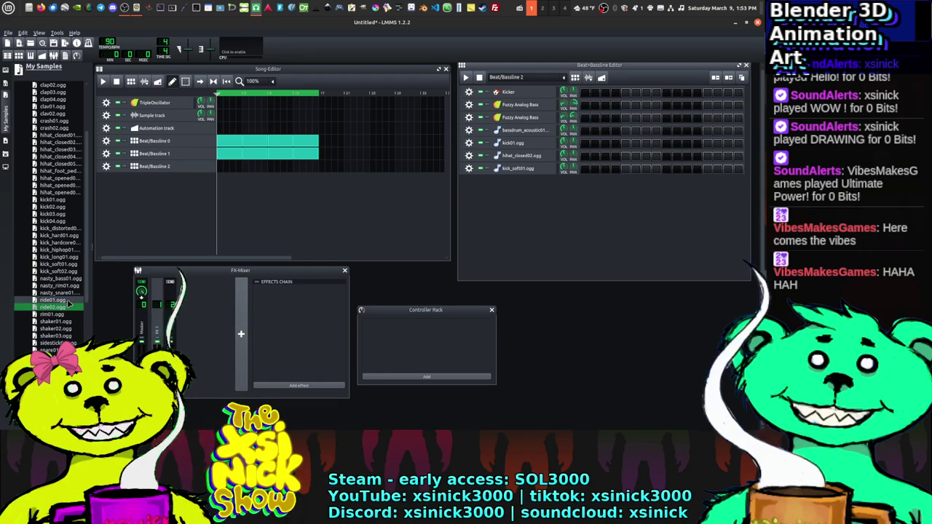
click(58, 300)
click(57, 308)
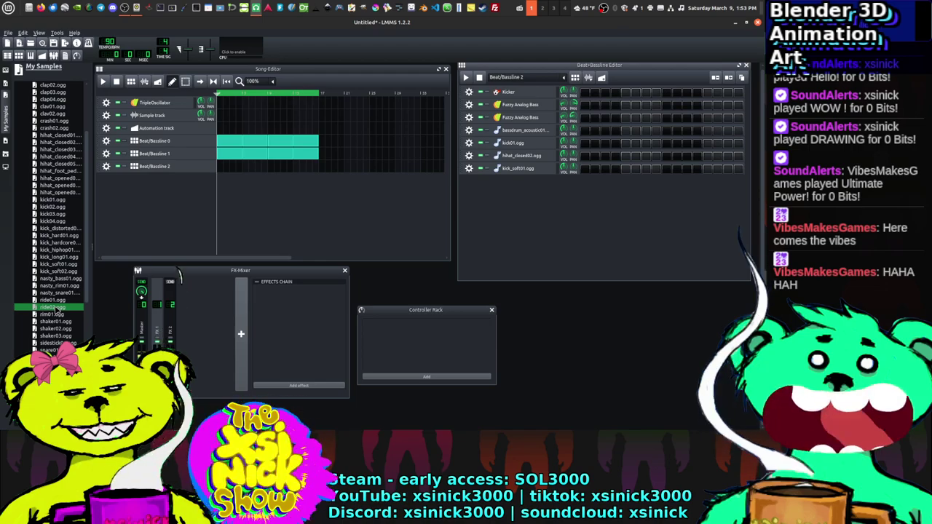
drag(57, 308, 512, 213)
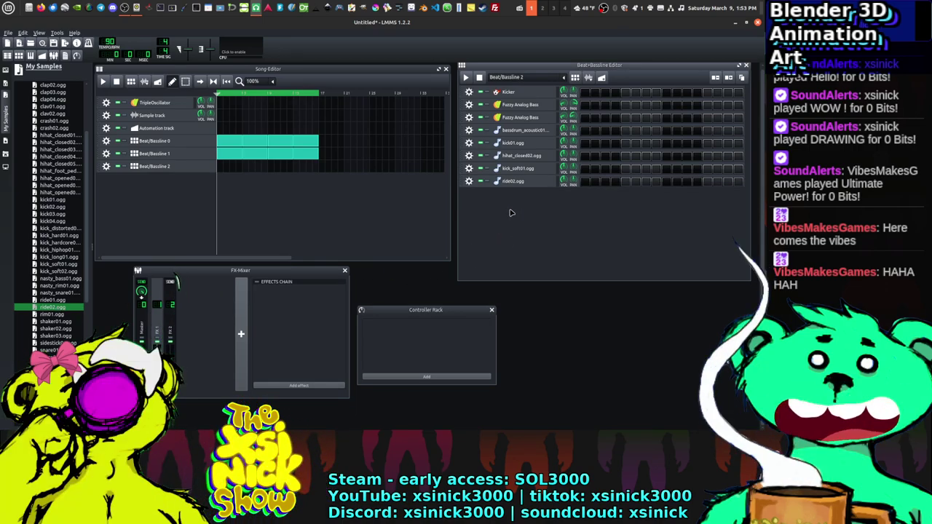
Step: Audition snare samples and add snare04.ogg as a new drum track
scroll(53, 298, down, 3)
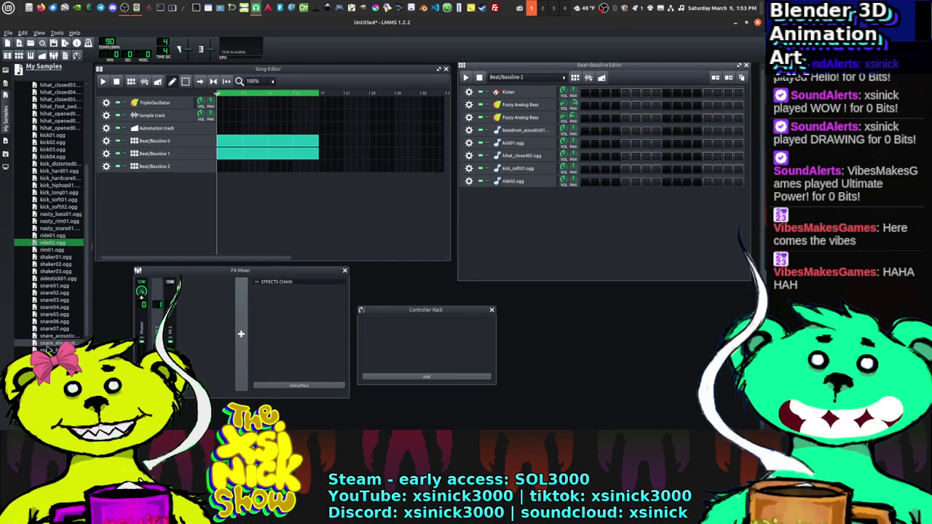
click(53, 293)
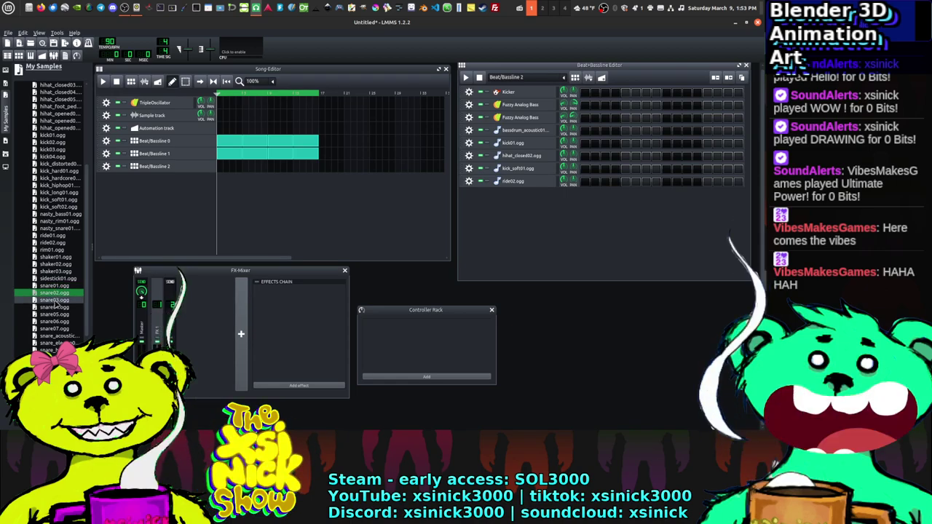
click(58, 306)
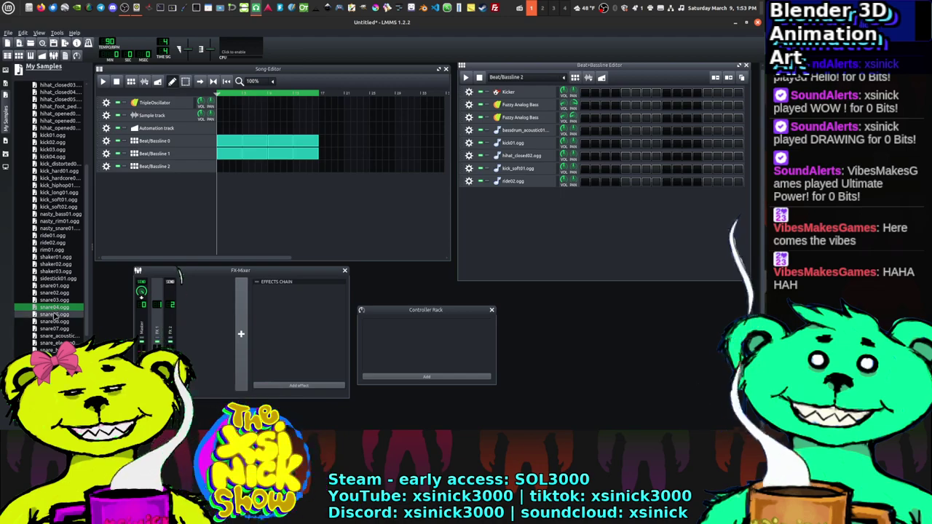
click(60, 314)
drag(54, 307, 533, 200)
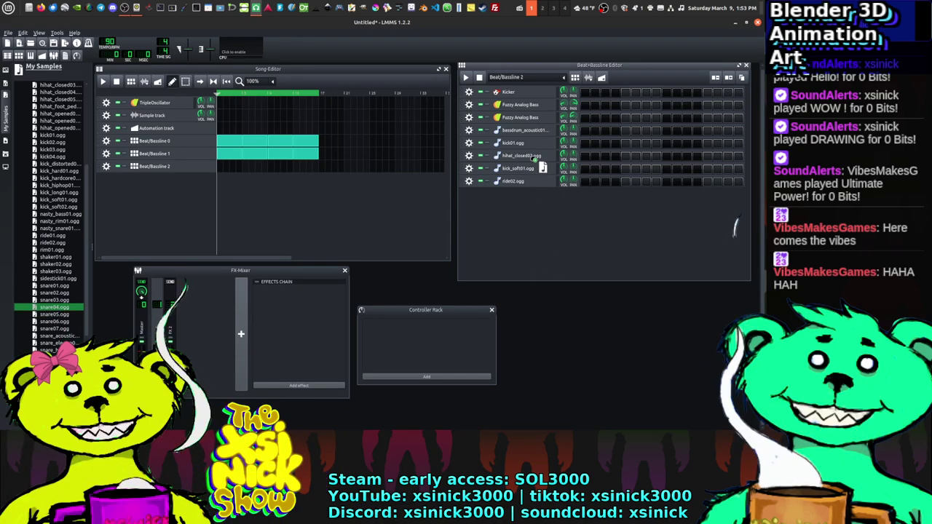
drag(542, 167, 543, 169)
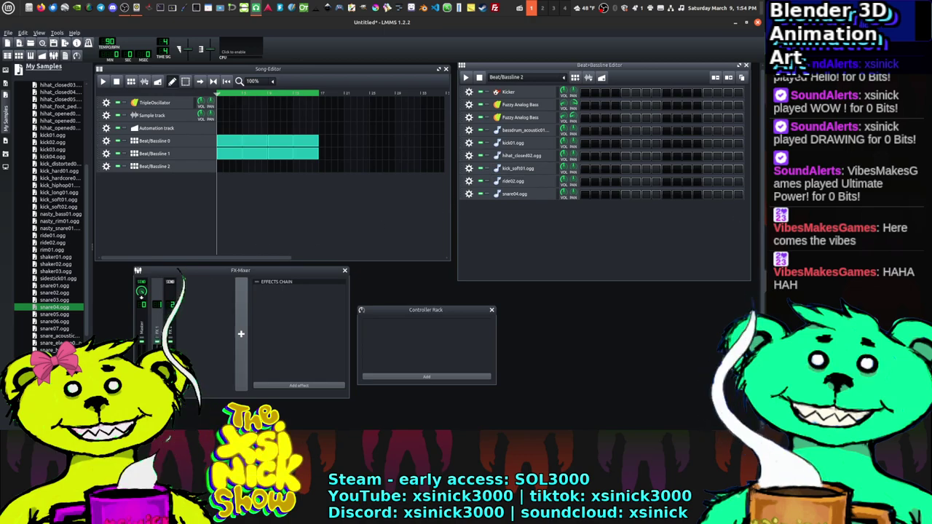
Step: Audition more snare and tom samples, then add snare_rim01.ogg to the pattern
click(59, 336)
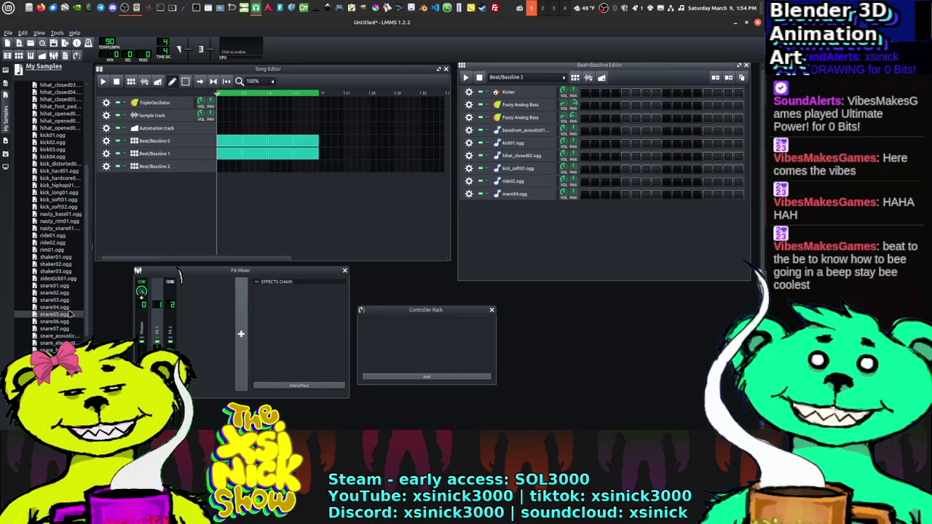
scroll(70, 314, down, 3)
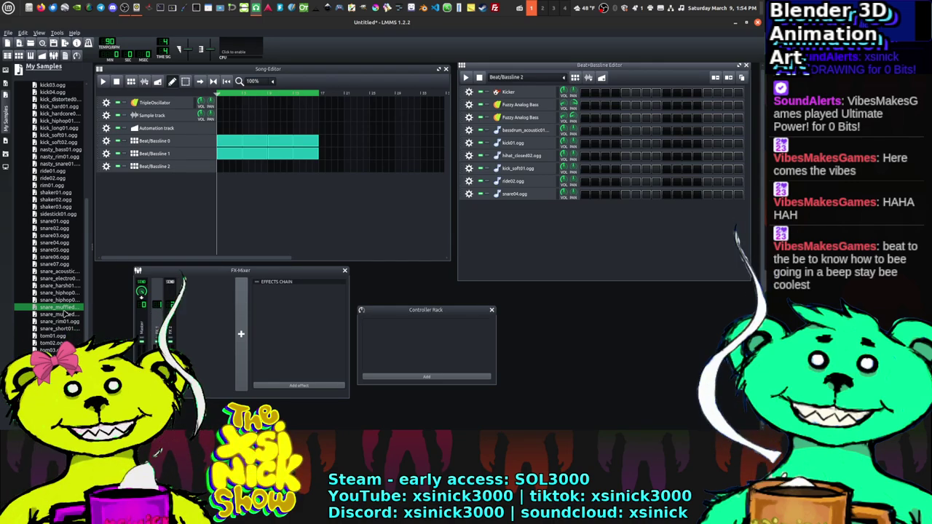
scroll(64, 313, down, 1)
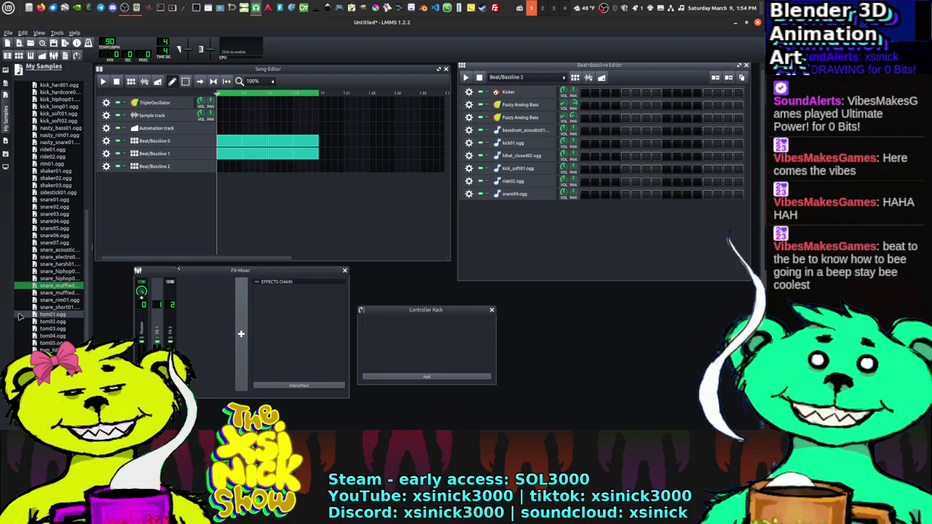
click(30, 356)
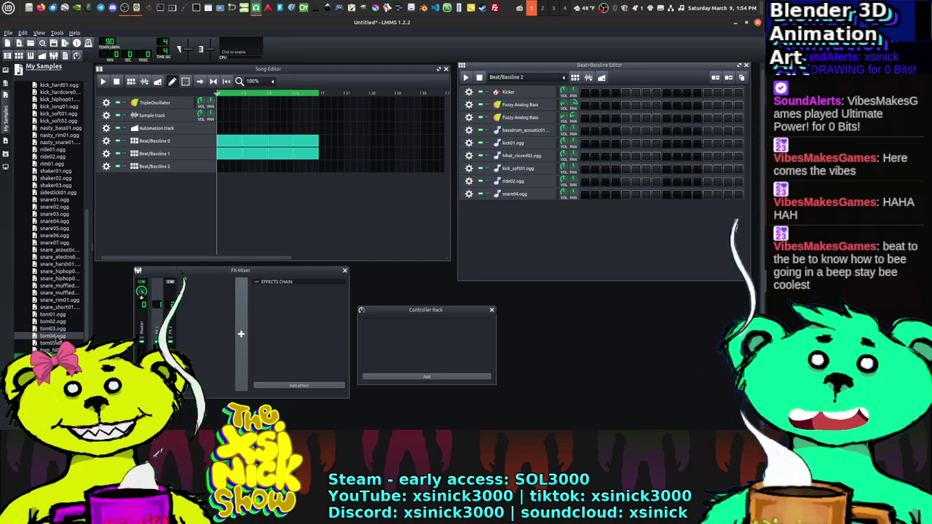
click(58, 328)
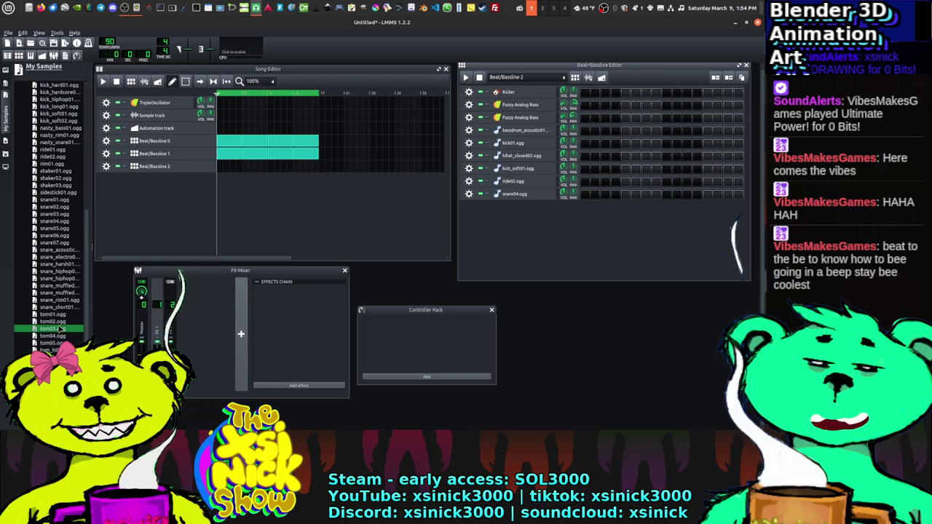
click(63, 307)
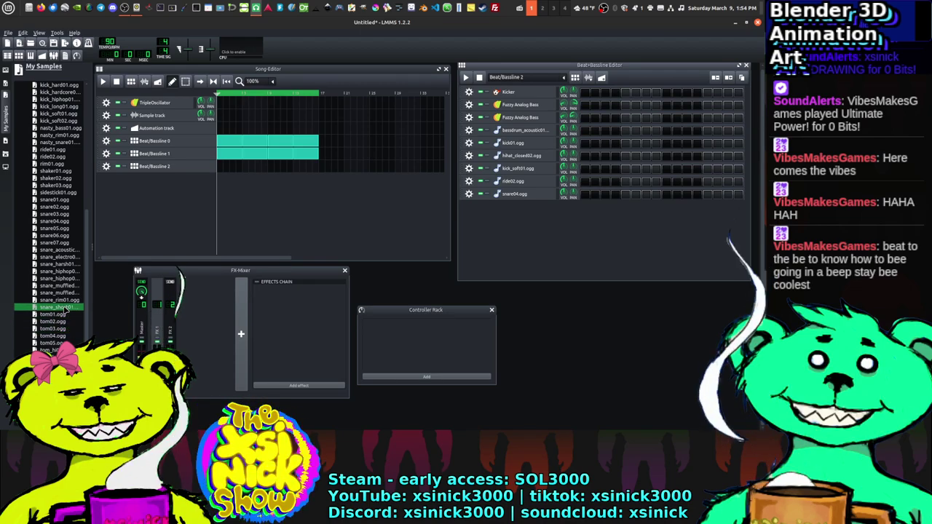
click(64, 301)
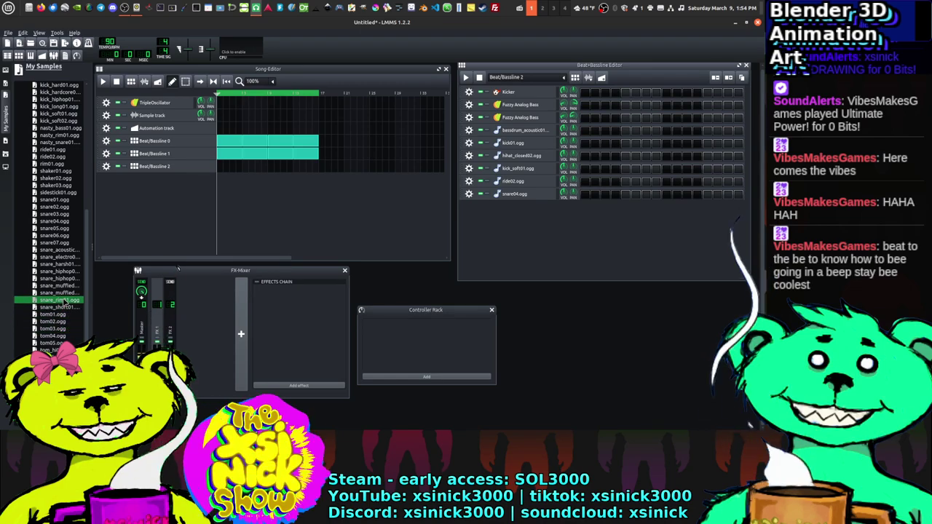
drag(64, 301, 518, 224)
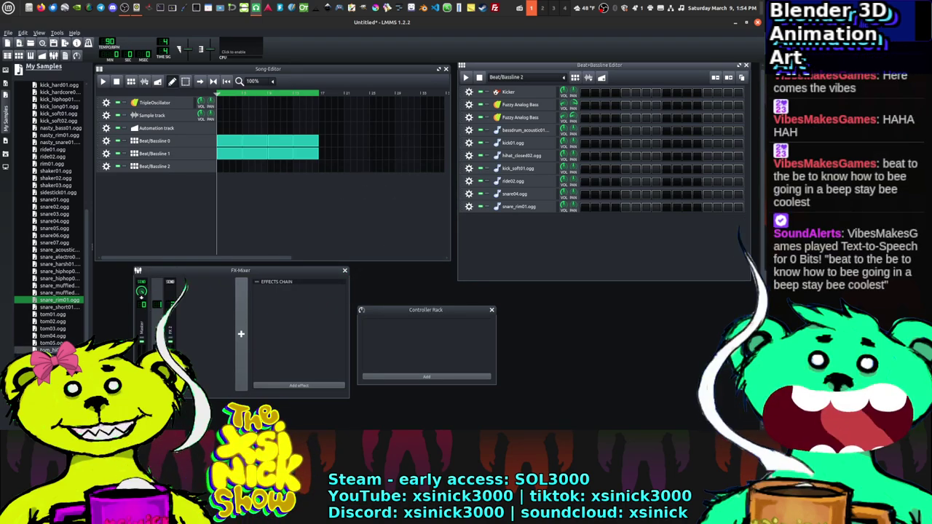
Step: Add a trial tom04.ogg track, then remove it again
click(54, 336)
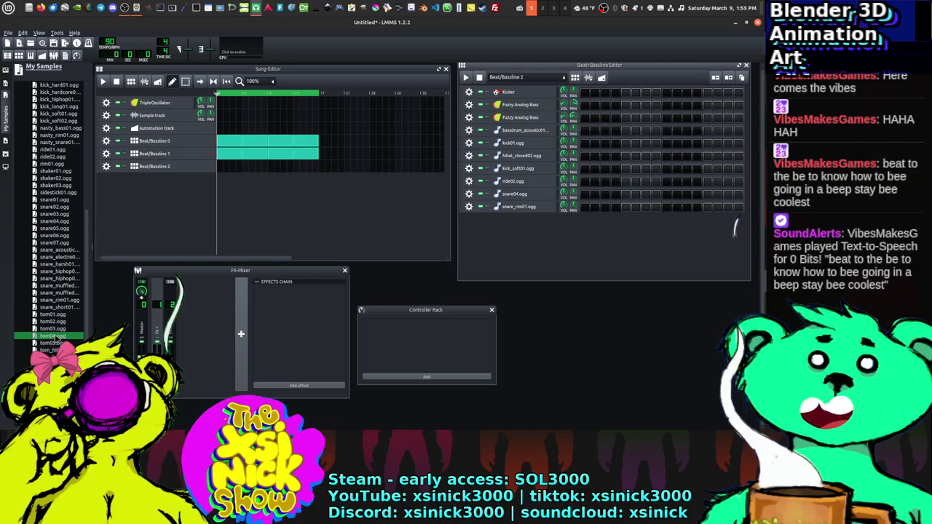
double_click(54, 337)
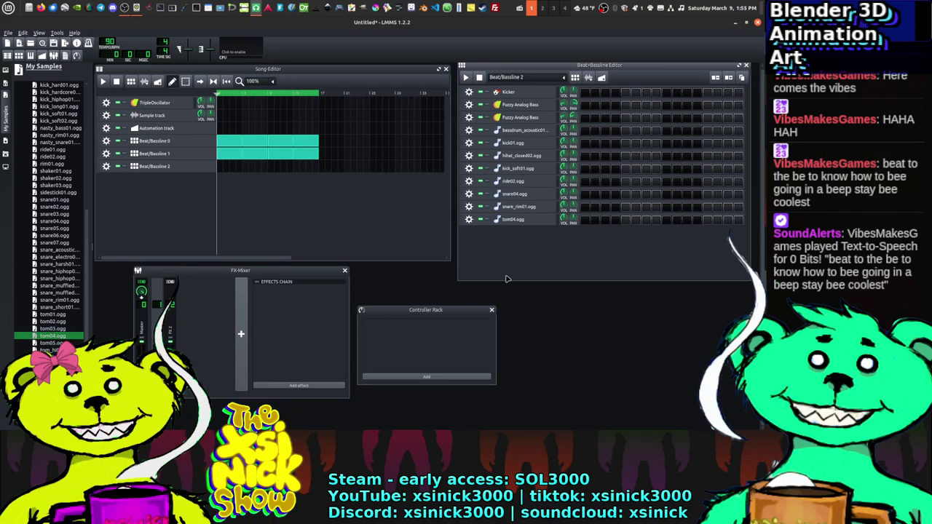
click(470, 221)
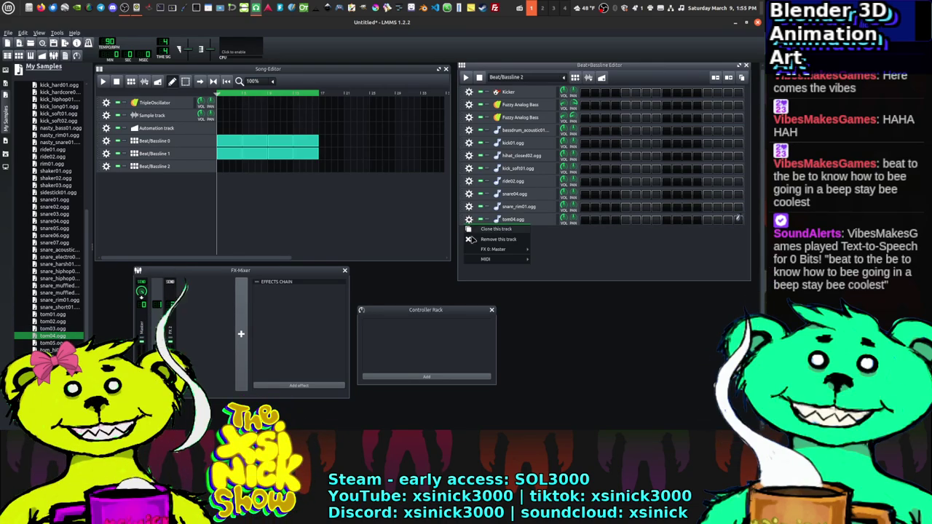
click(480, 240)
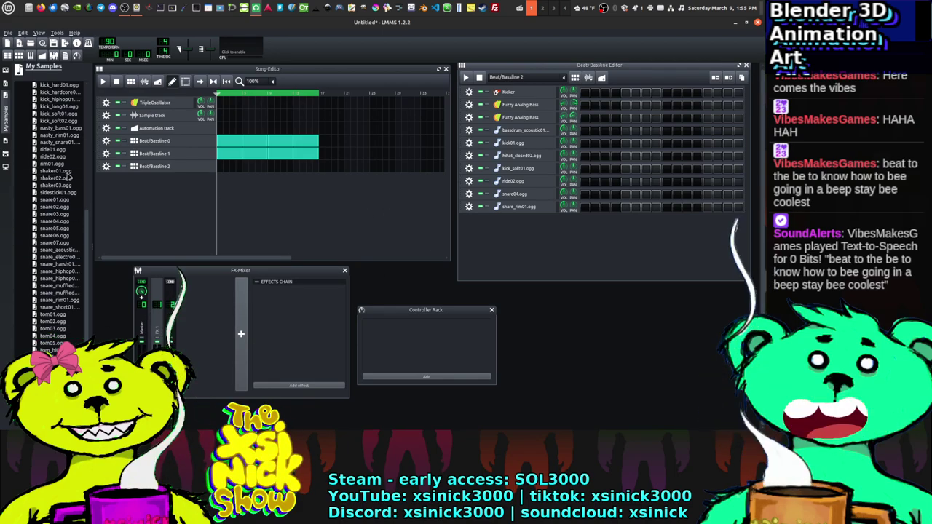
click(60, 134)
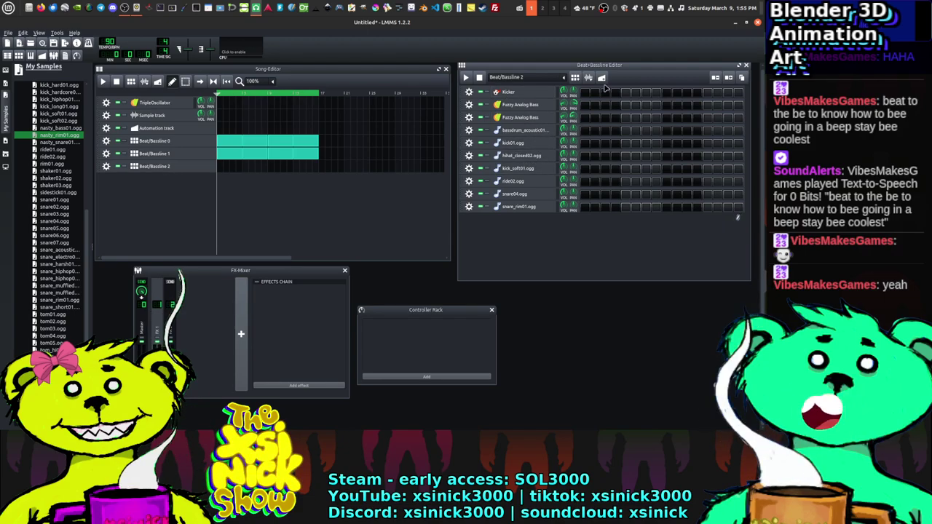
Step: Enlarge the beat editor, play the pattern, and place matching acoustic bass drum and kick01 hits
drag(611, 66, 447, 81)
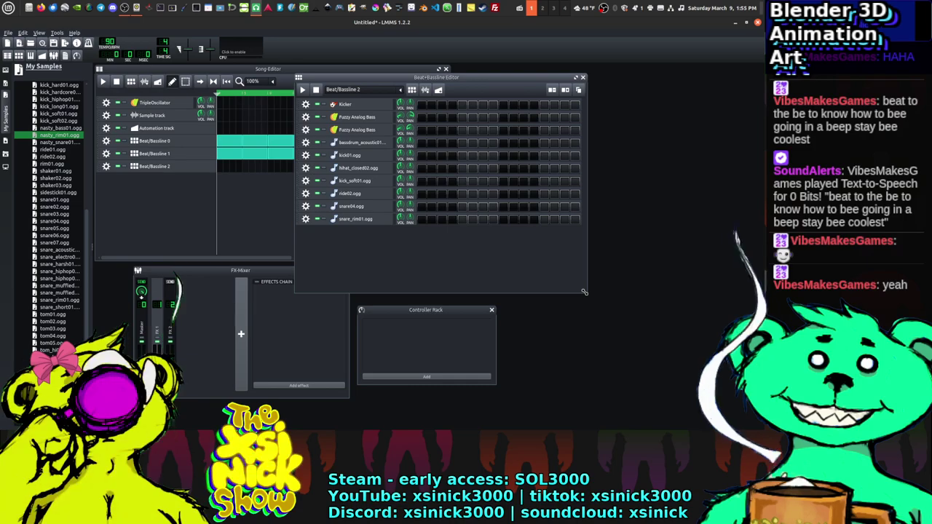
drag(586, 295, 634, 309)
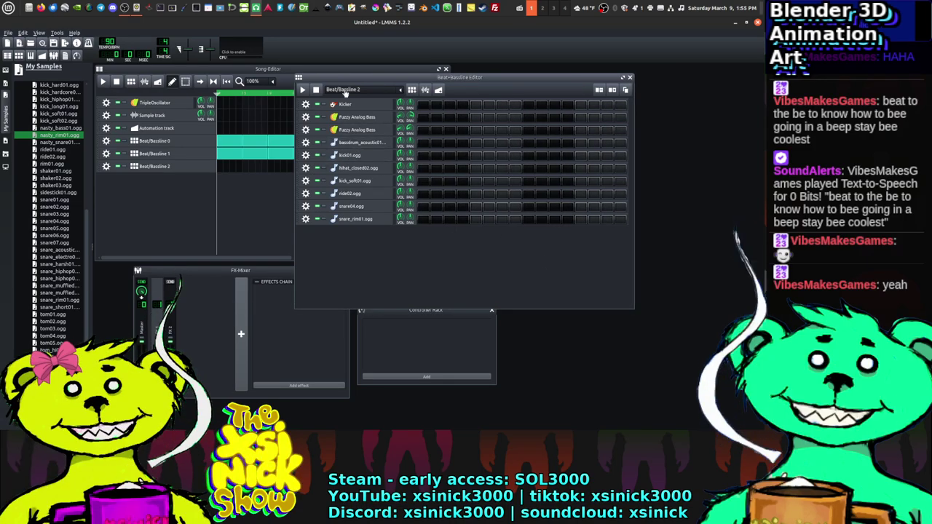
click(304, 90)
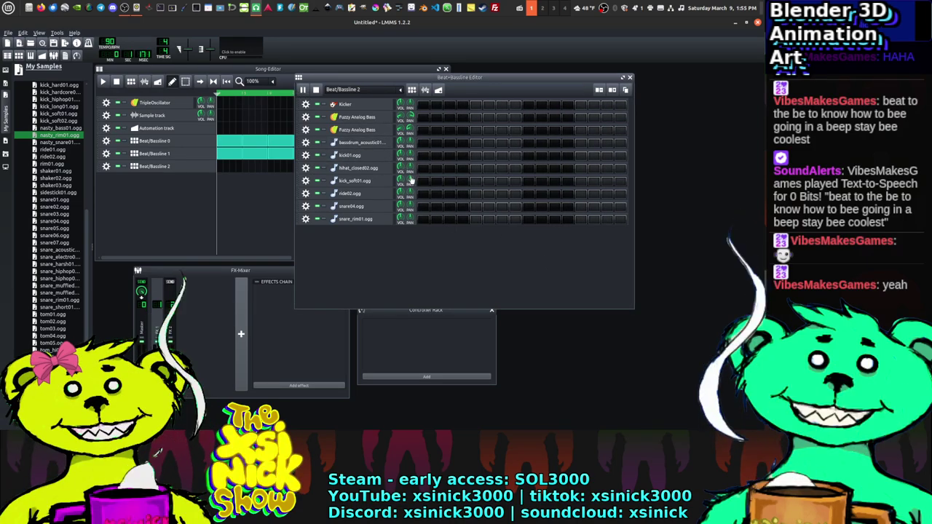
click(423, 145)
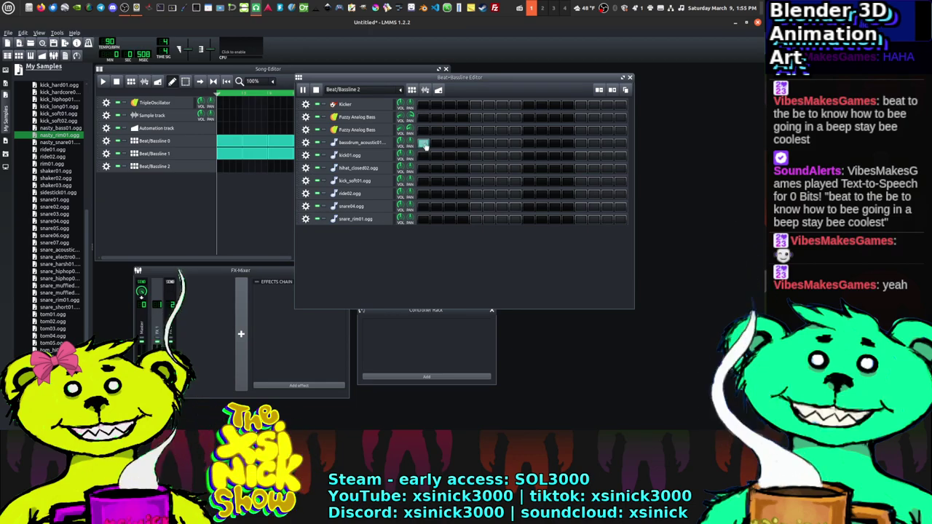
click(424, 156)
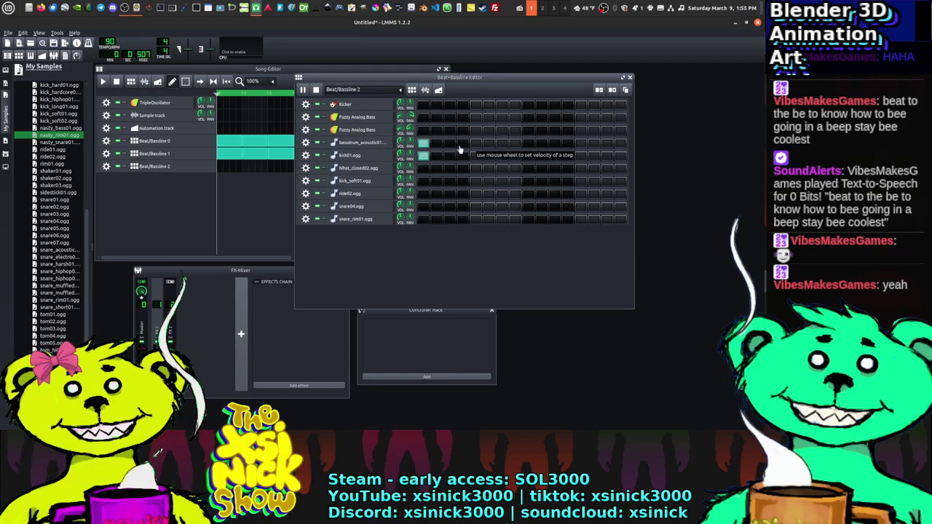
click(463, 142)
click(463, 155)
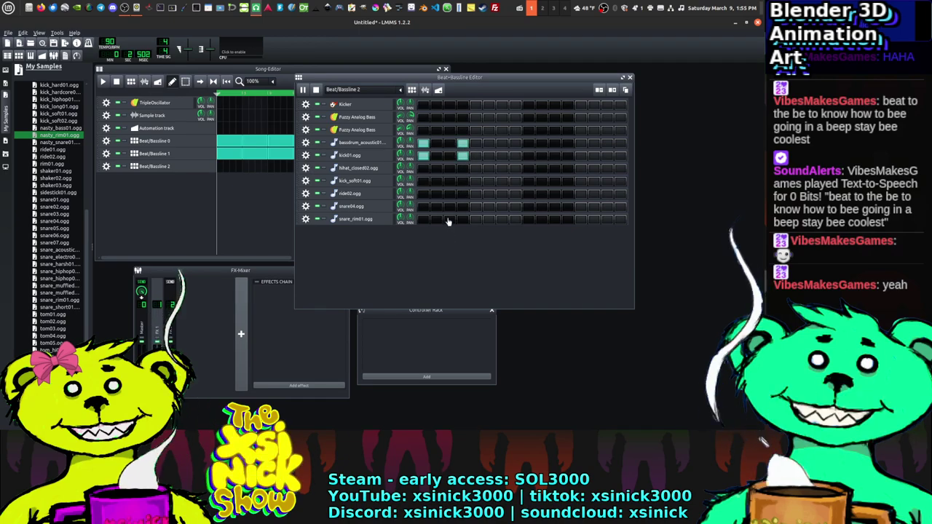
click(529, 143)
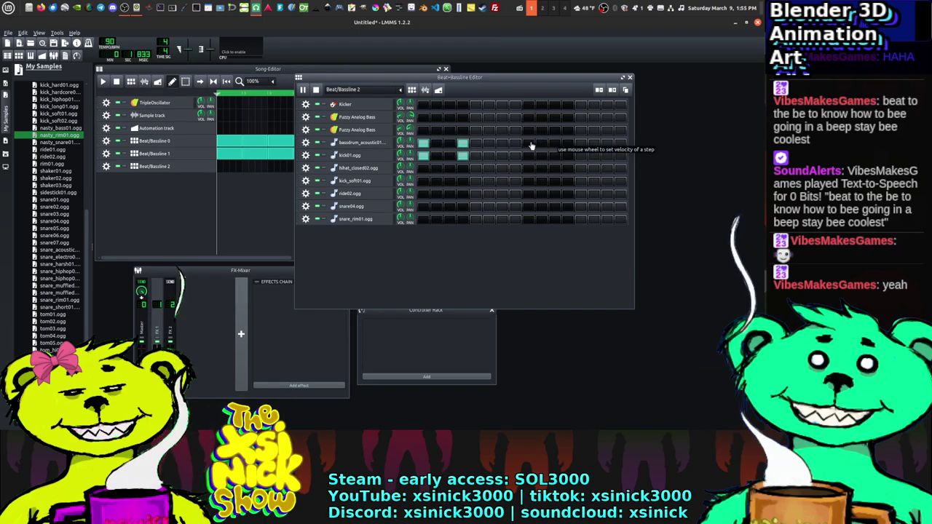
click(529, 155)
click(568, 143)
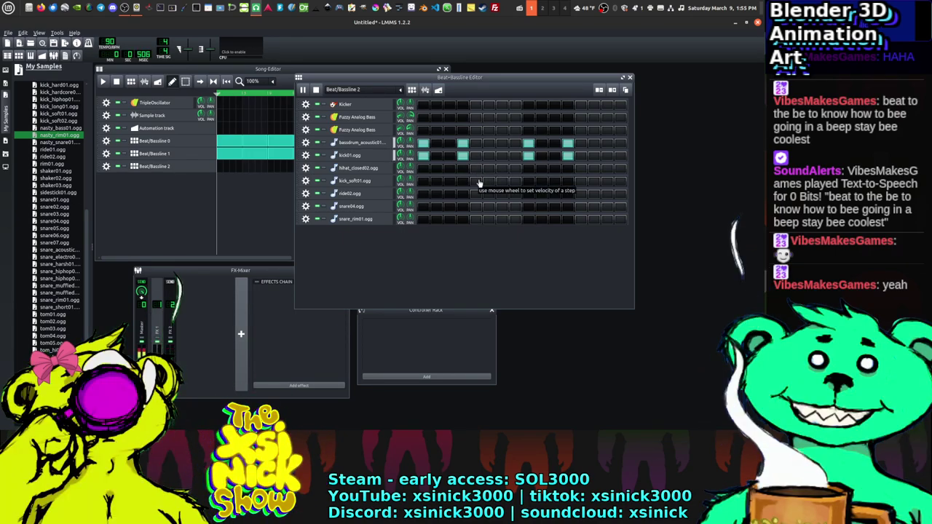
Step: Place a single kick_soft01 hit near the end of the bar
click(478, 182)
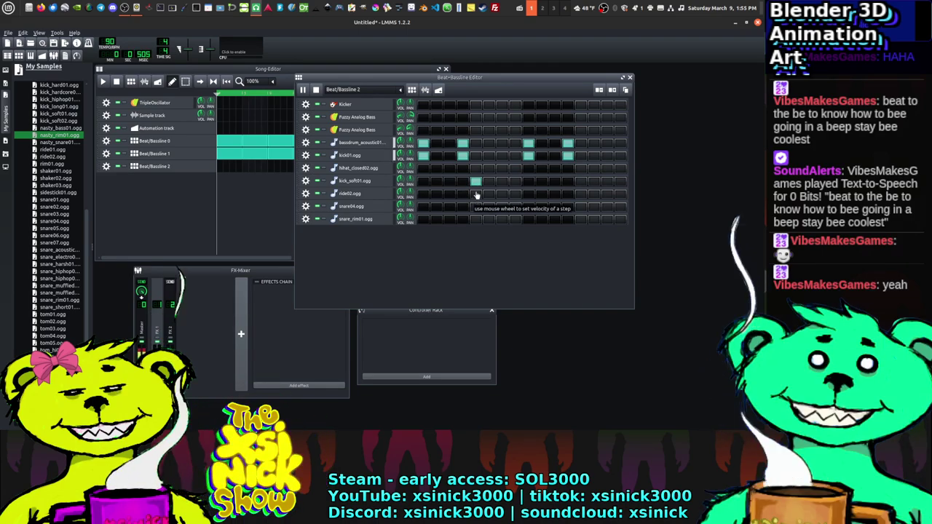
click(476, 181)
click(581, 182)
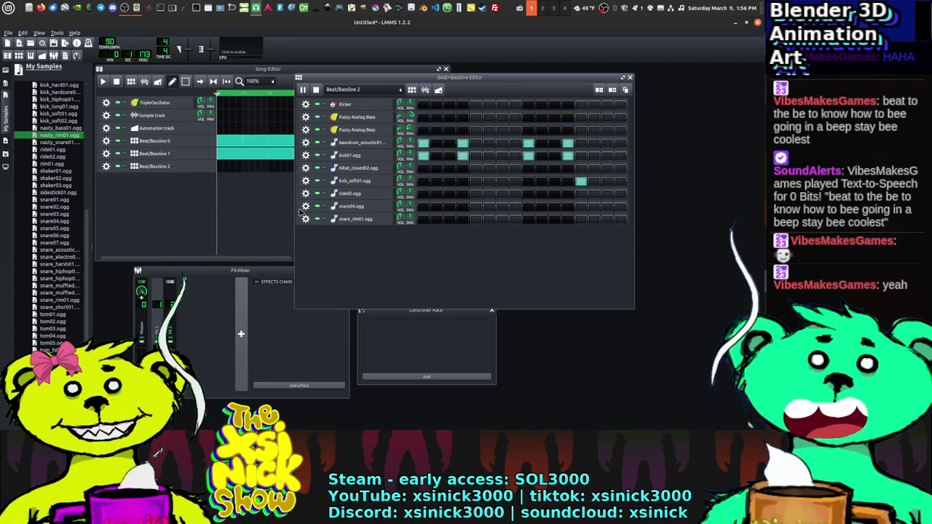
Step: Move snare04 and snare_rim01 up beneath kick01 and add two snare04 hits
drag(306, 207, 306, 173)
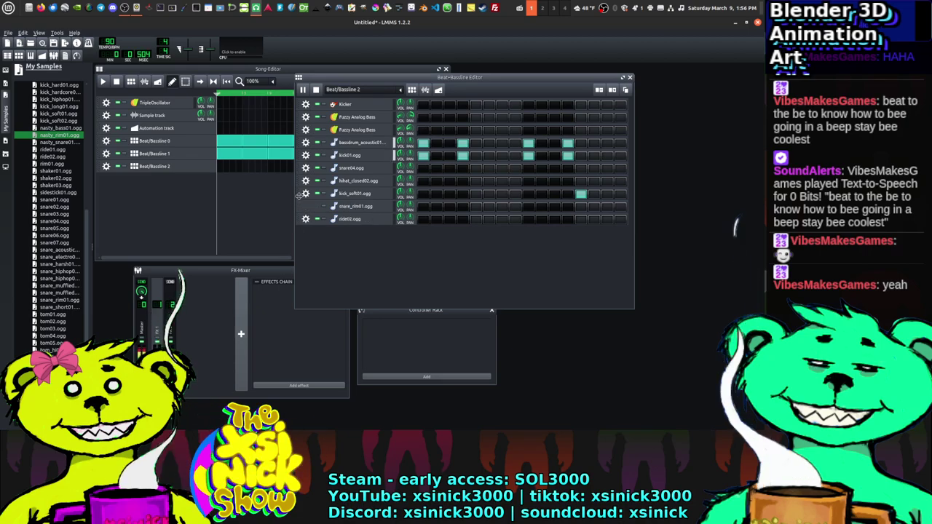
drag(304, 220, 303, 183)
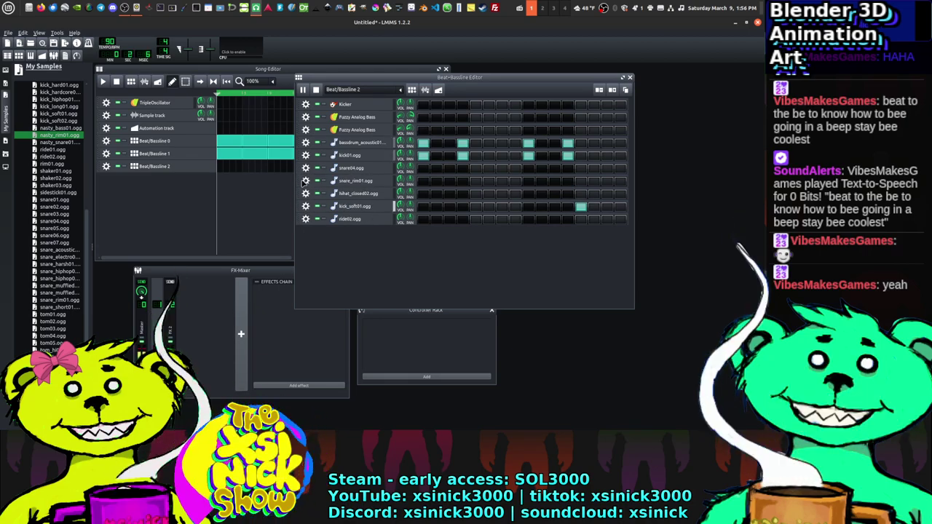
click(477, 170)
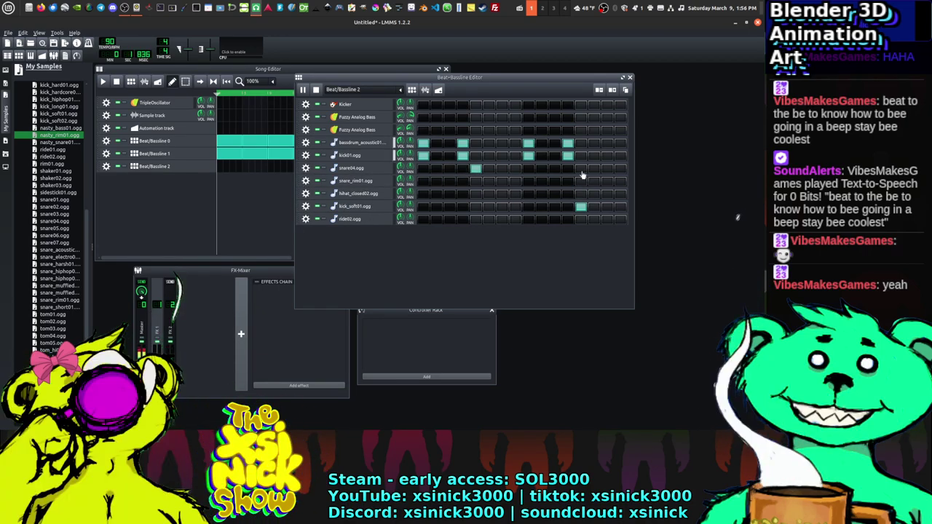
click(582, 169)
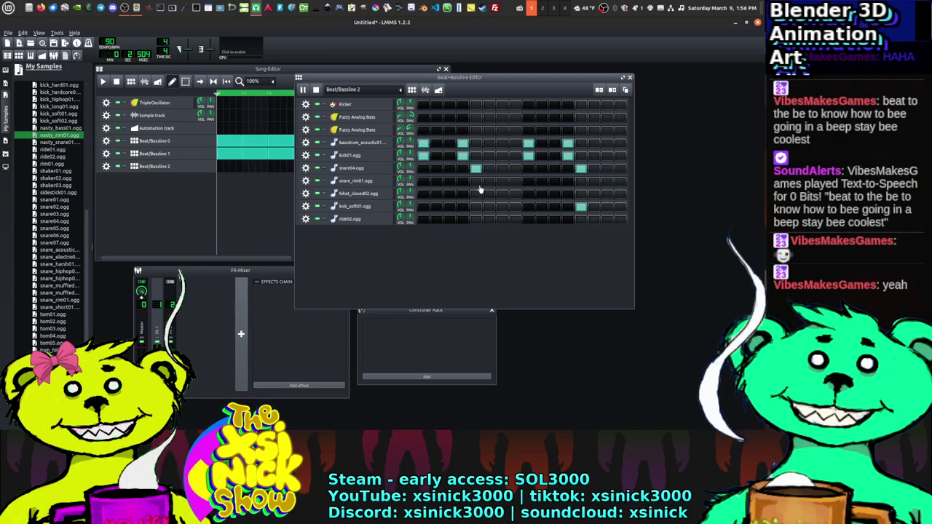
Step: Rework the snare steps so snare04 and snare_rim01 each get two hits; move kick_soft01 above the hi-hat
click(477, 181)
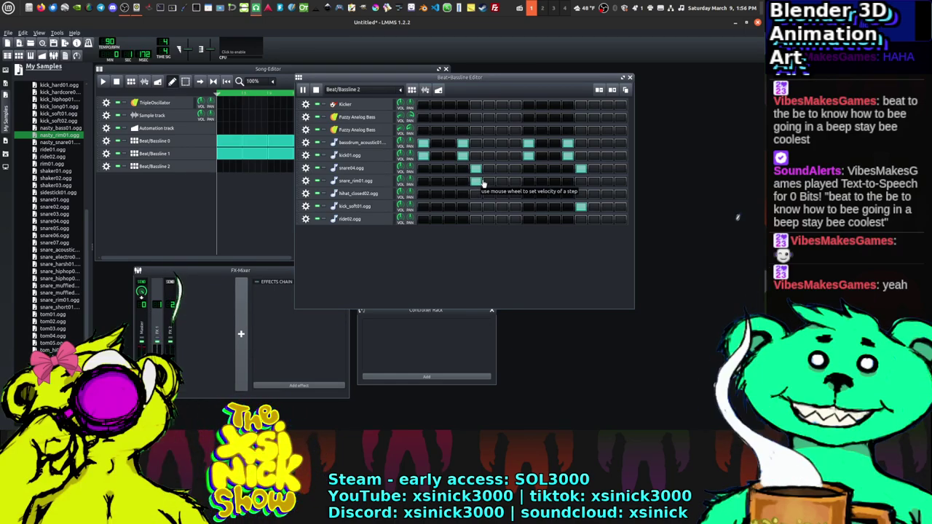
click(477, 182)
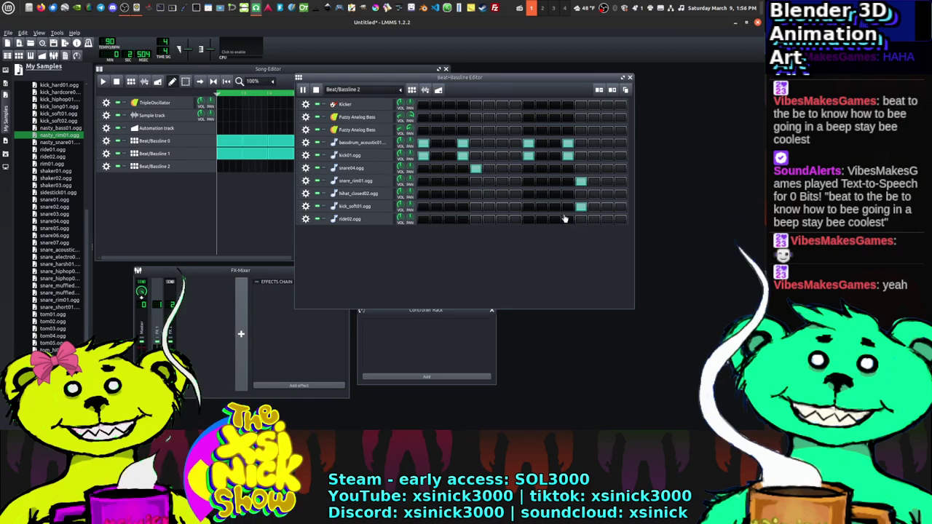
click(581, 180)
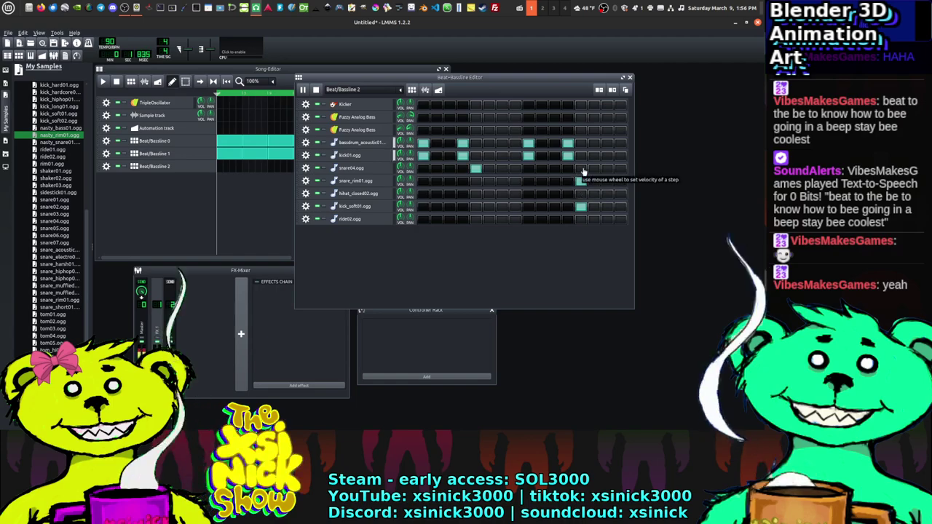
click(580, 169)
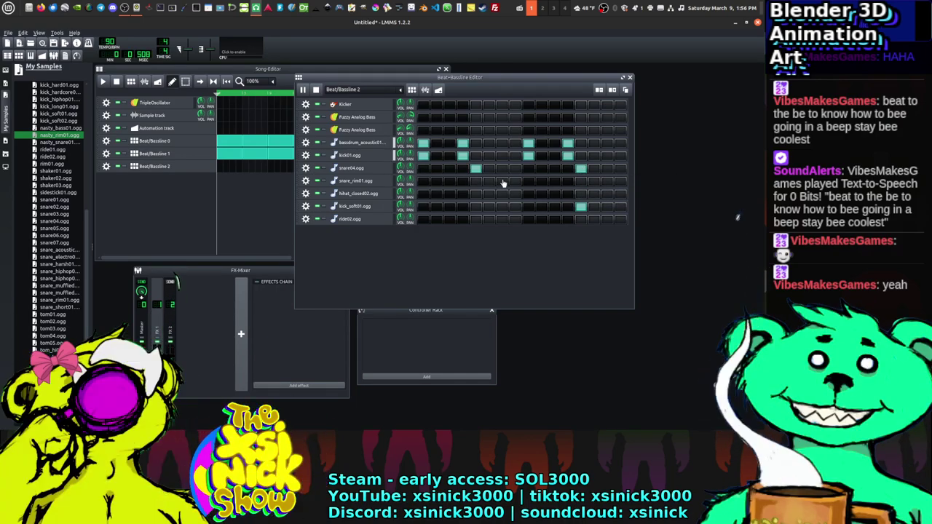
click(437, 169)
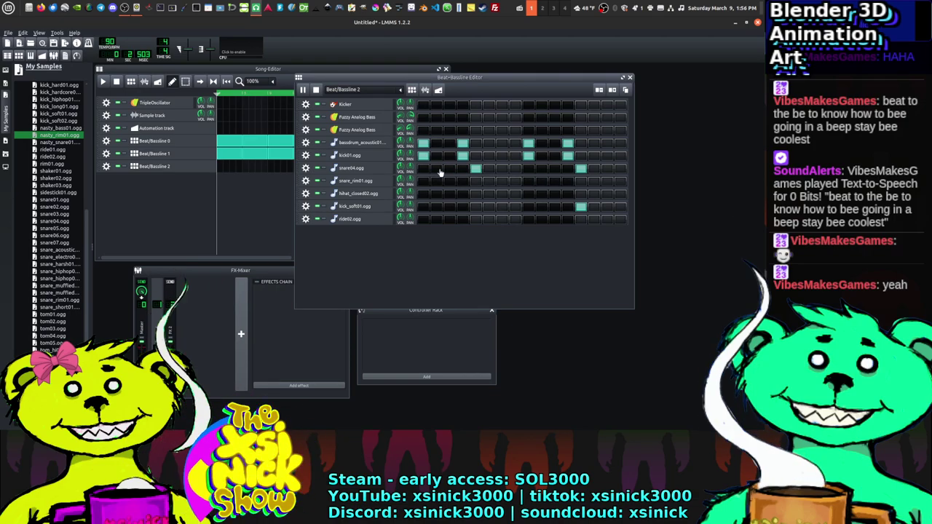
click(439, 181)
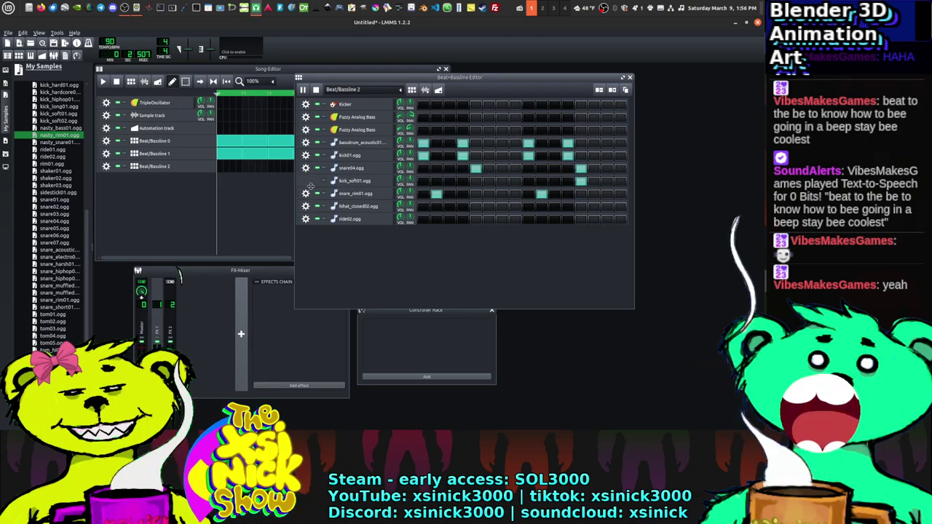
drag(302, 207, 303, 193)
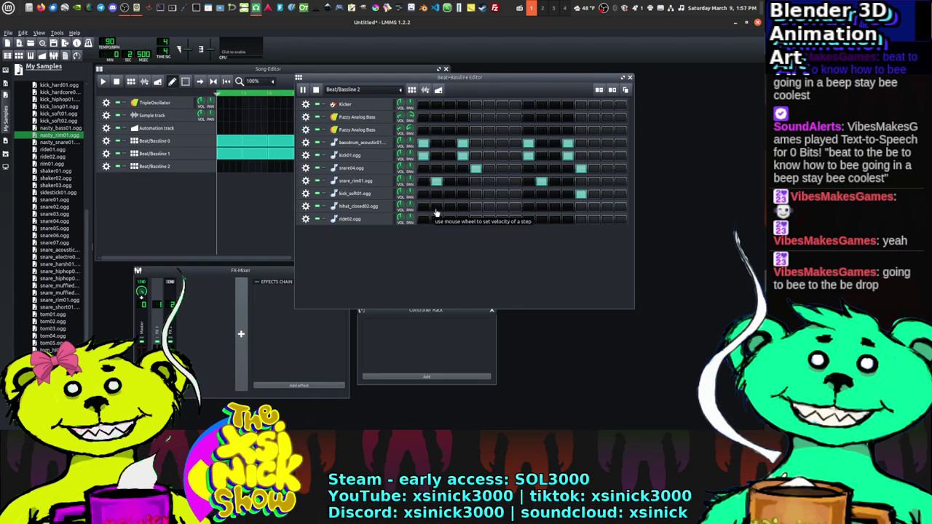
drag(500, 77, 595, 71)
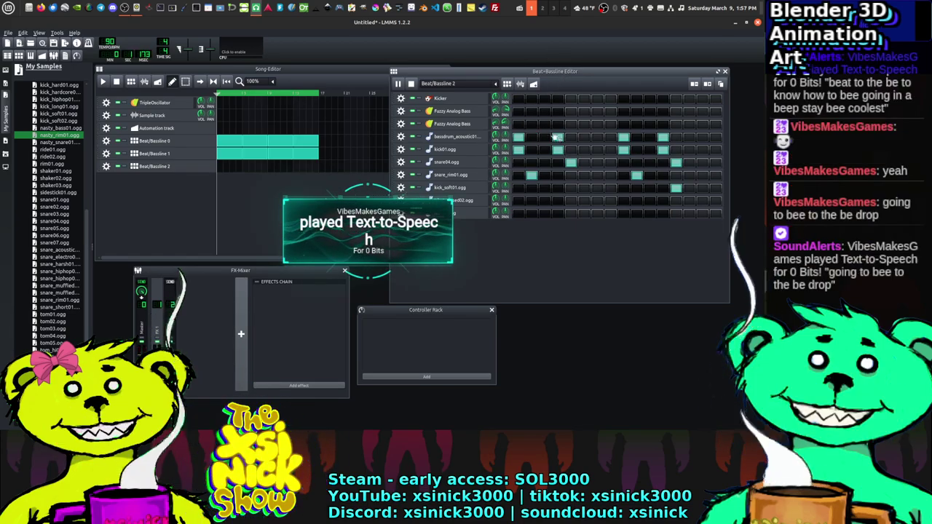
Step: Clone Beat/Bassline 2's steps twice and place its block at the song's first bar
click(720, 84)
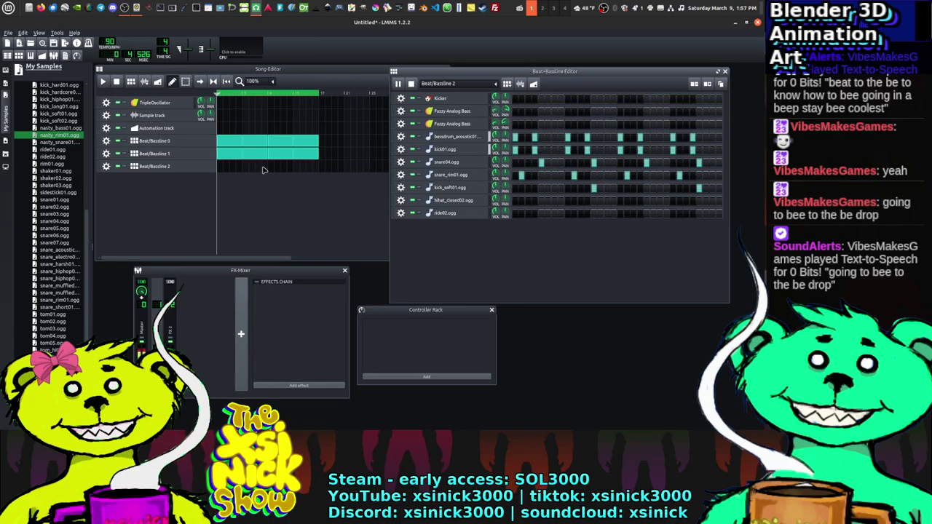
click(222, 167)
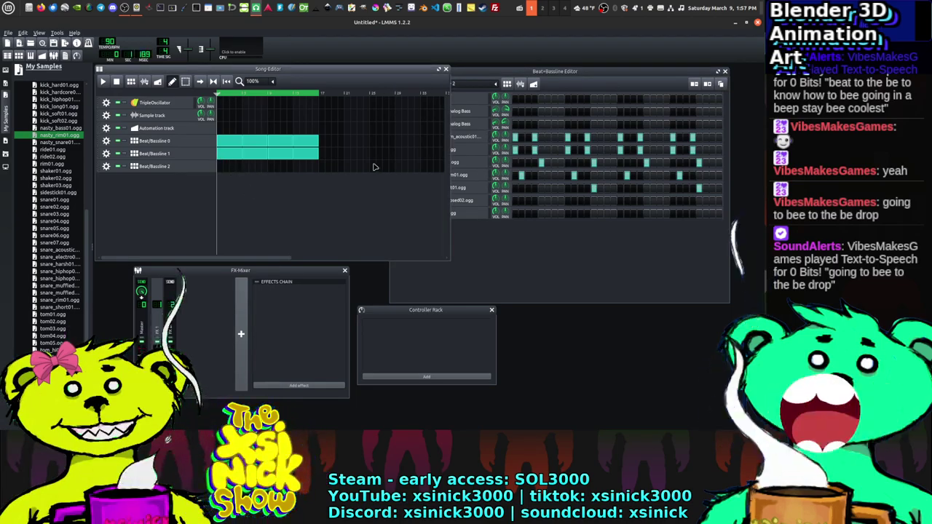
click(720, 84)
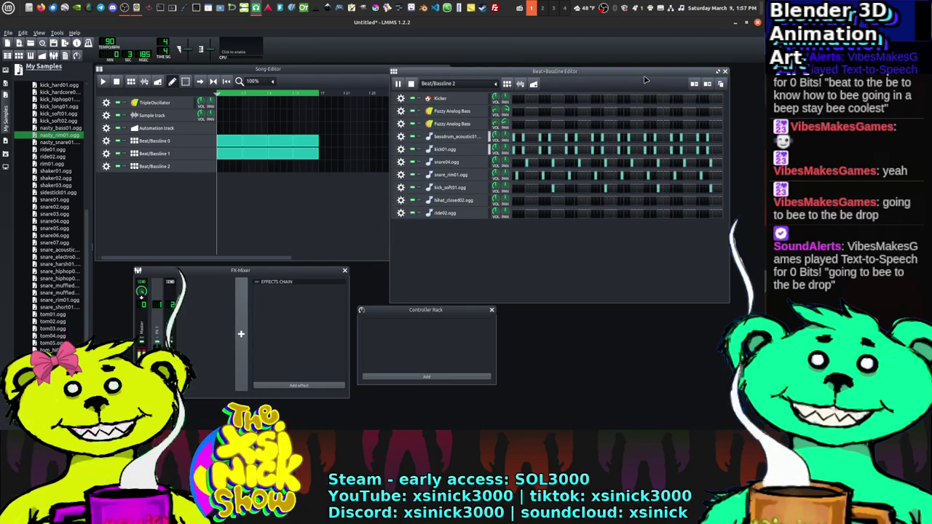
drag(645, 76, 539, 96)
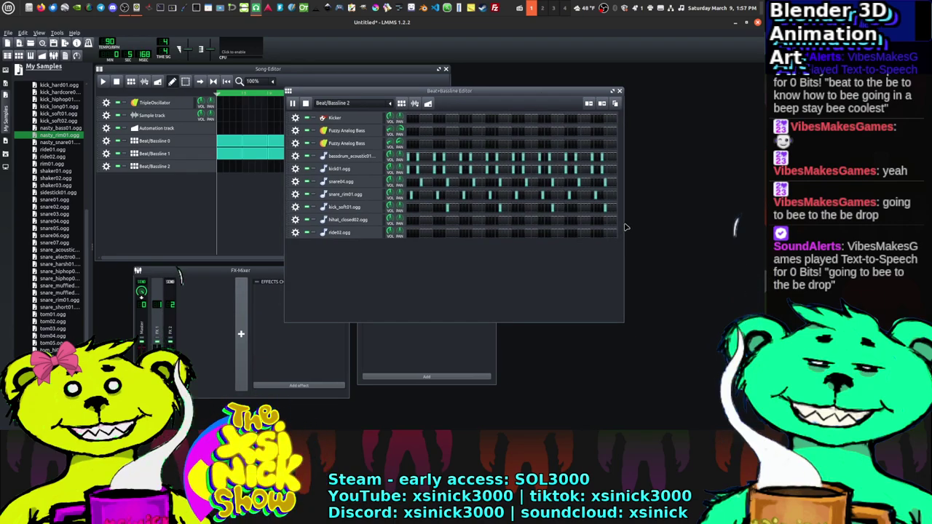
drag(622, 223, 762, 223)
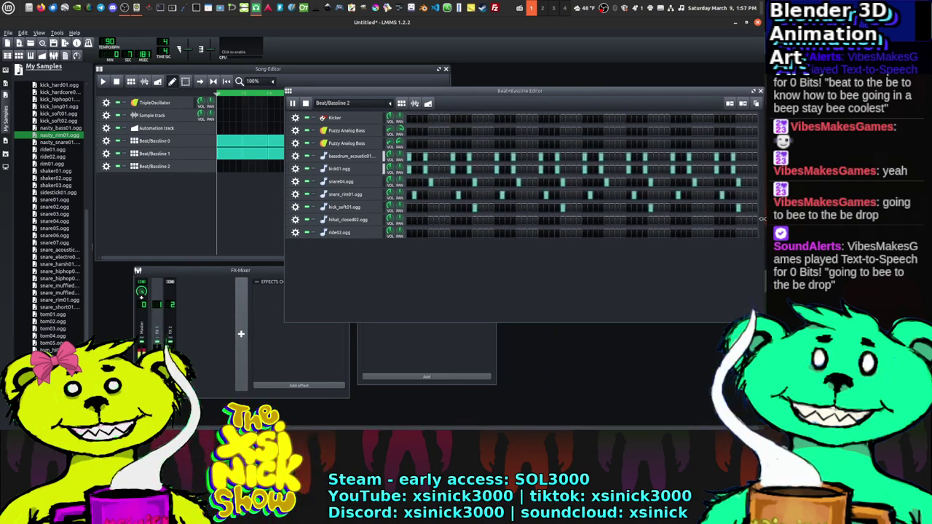
drag(589, 96, 628, 98)
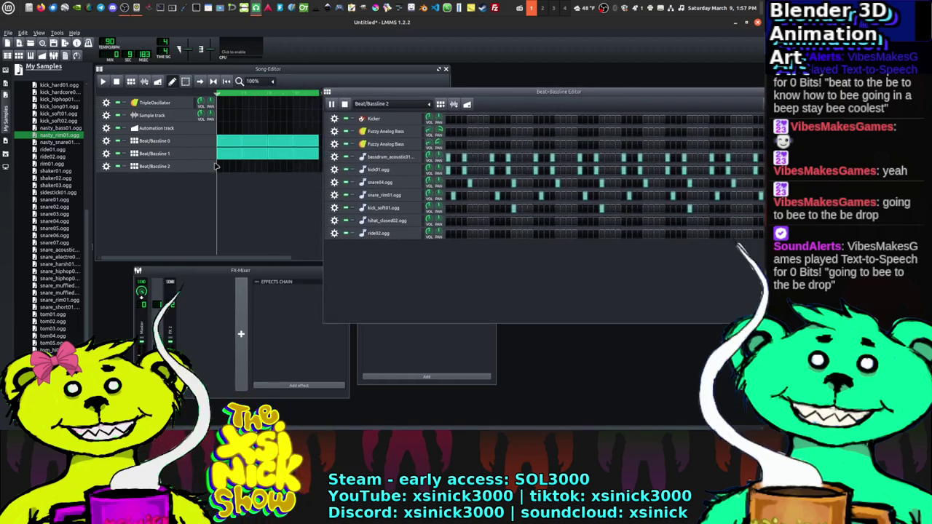
click(218, 169)
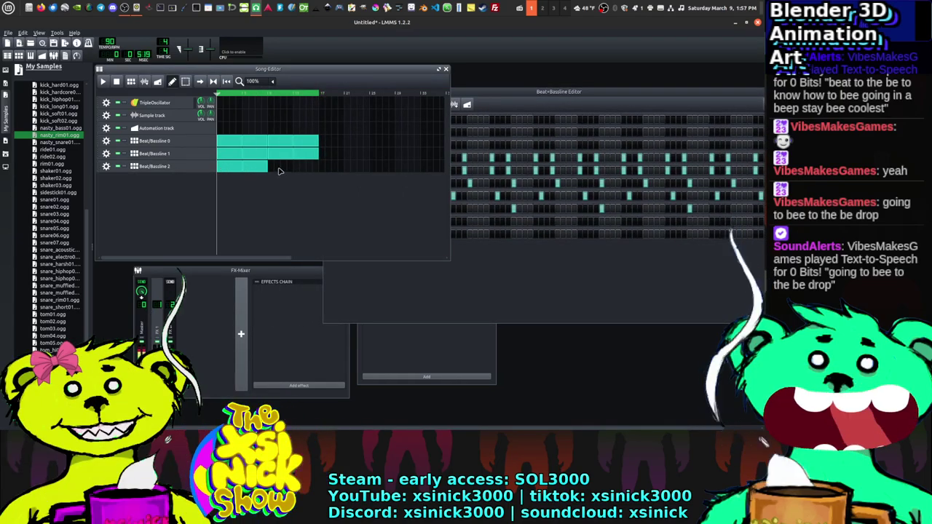
Step: Stretch the Beat/Bassline 2 clip to bar 17 and play the song to check it
drag(268, 169, 318, 169)
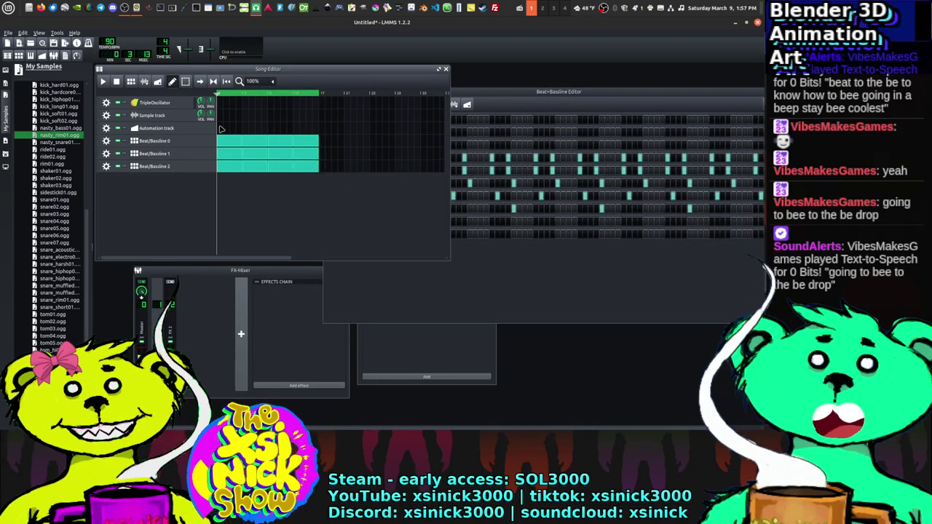
click(117, 81)
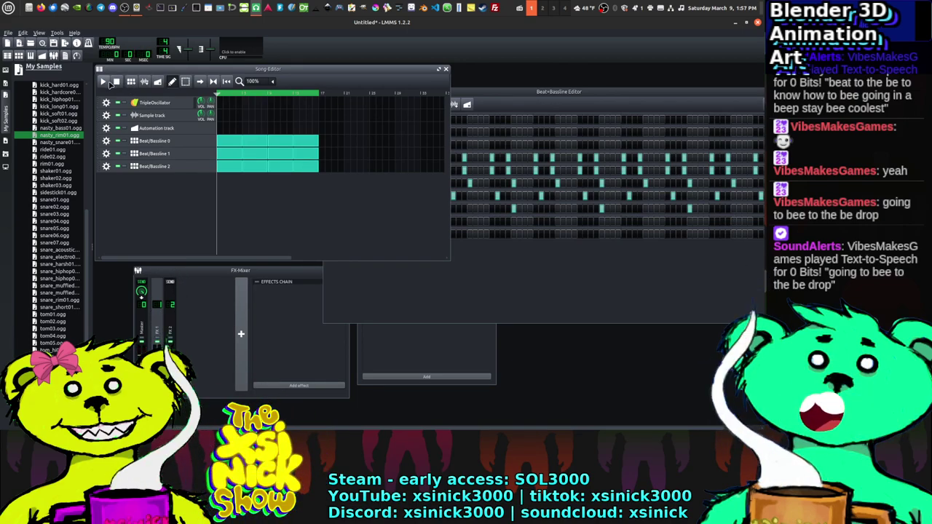
click(105, 81)
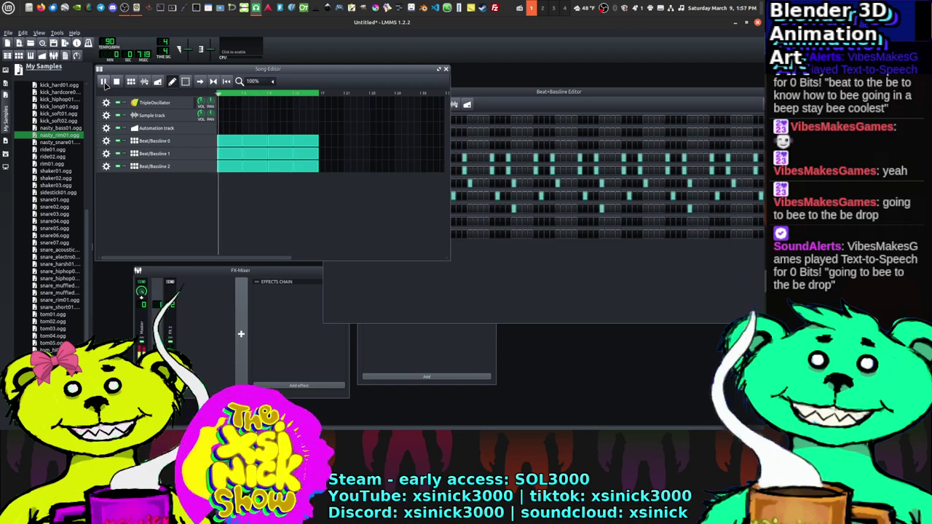
click(117, 82)
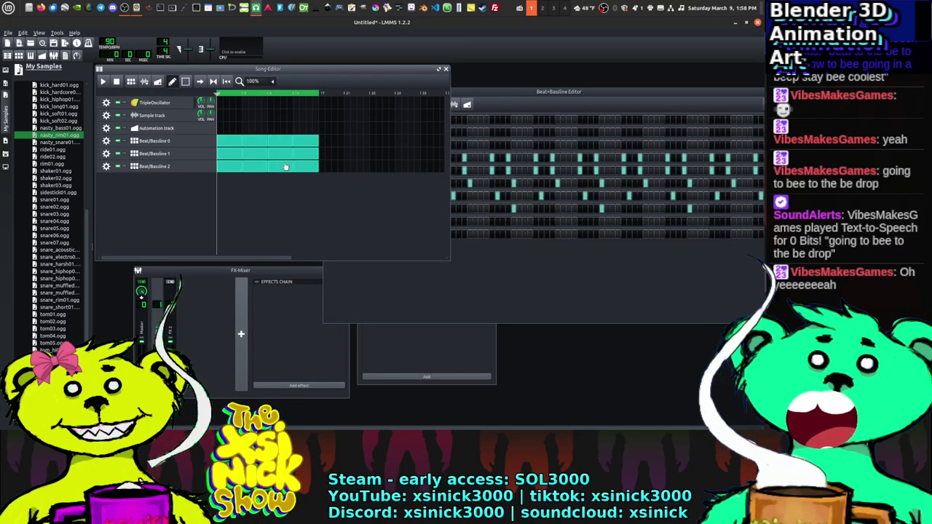
click(538, 101)
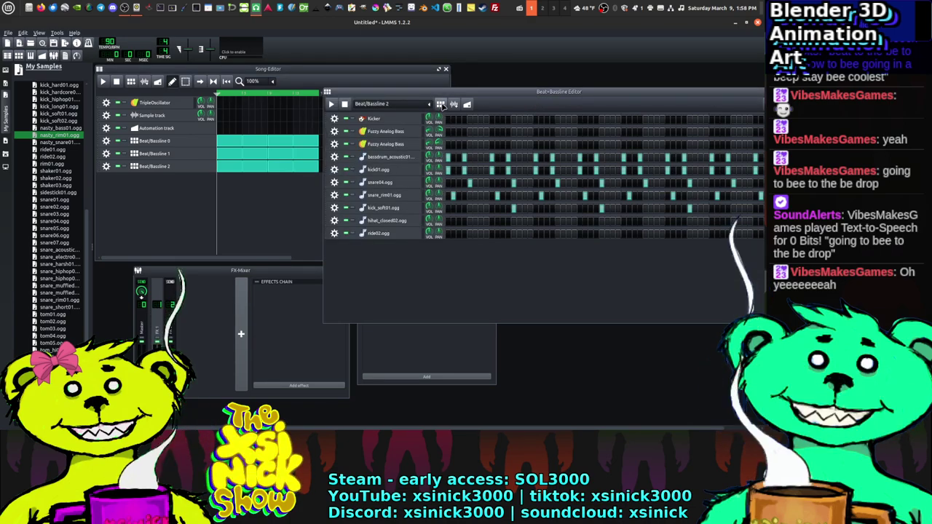
Step: Add a new Beat/Bassline 3 pattern, enable its first closed hi-hat step, and start playback
click(440, 104)
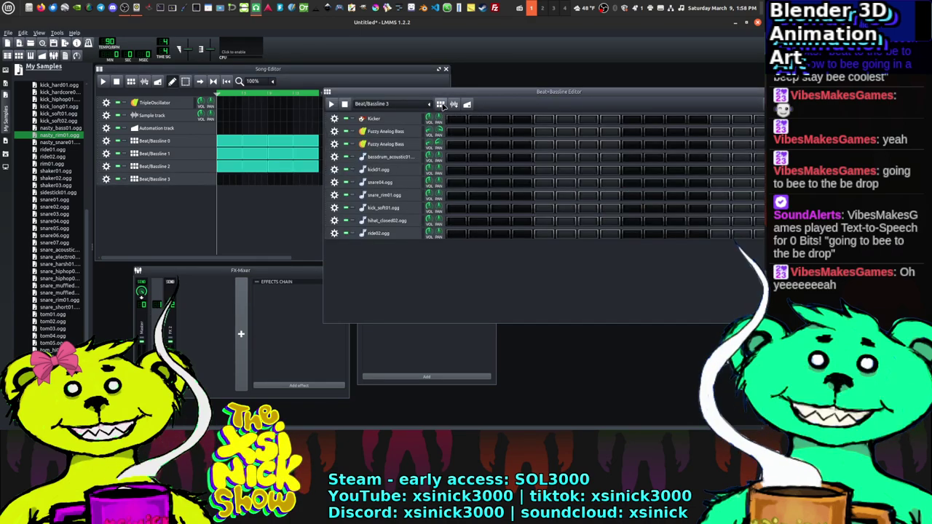
click(456, 221)
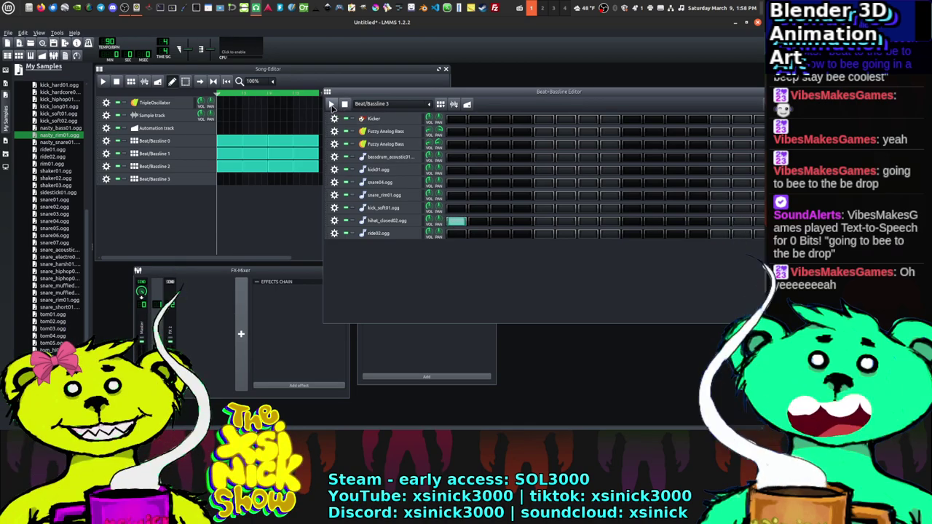
click(331, 105)
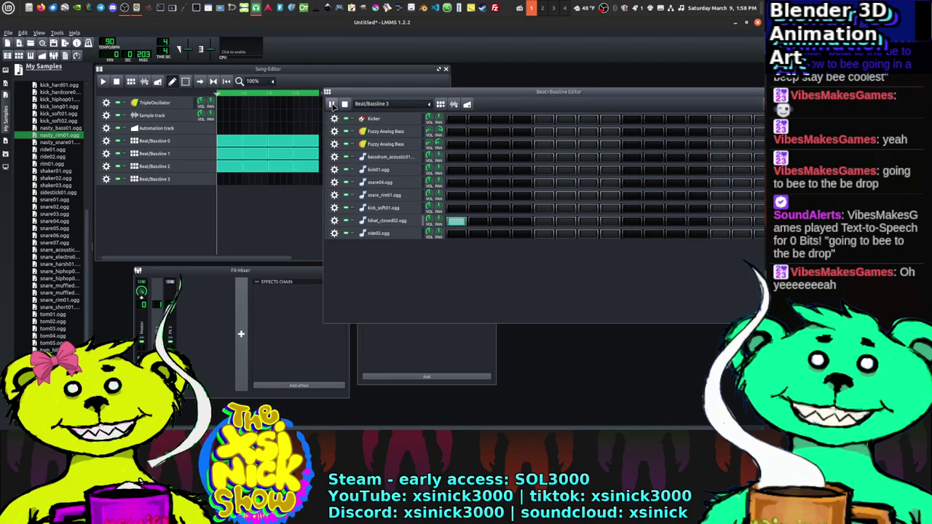
Step: Fill alternate hihat_closed02.ogg steps and add a ride02.ogg hit on step two
click(539, 222)
drag(613, 139, 560, 144)
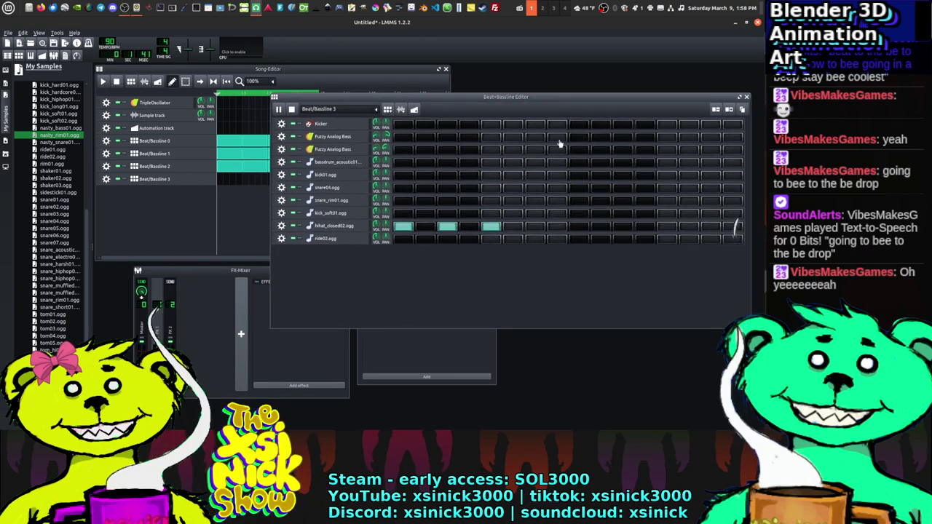
click(539, 227)
click(579, 228)
click(616, 228)
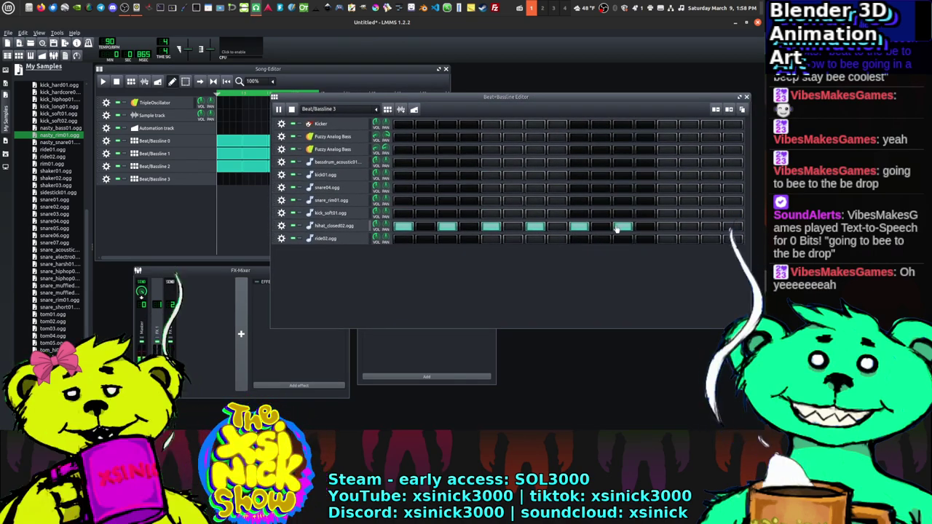
click(664, 227)
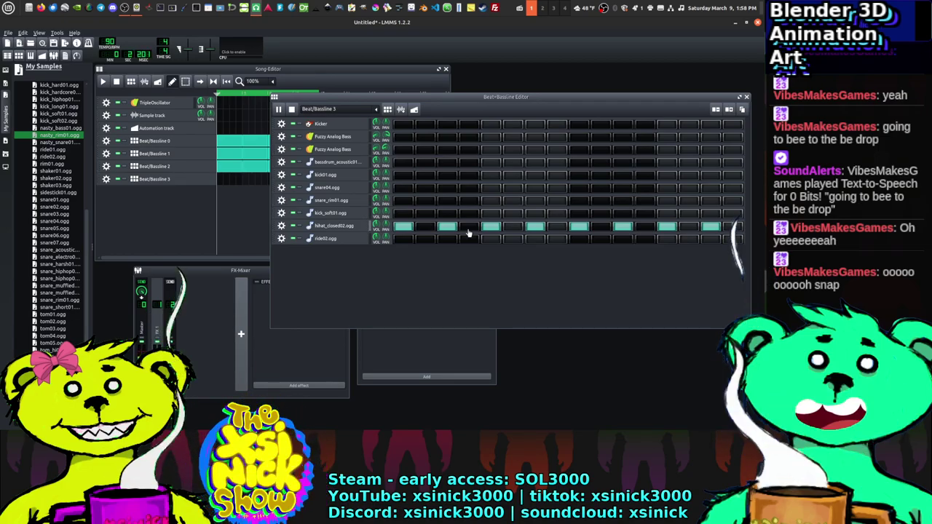
click(430, 241)
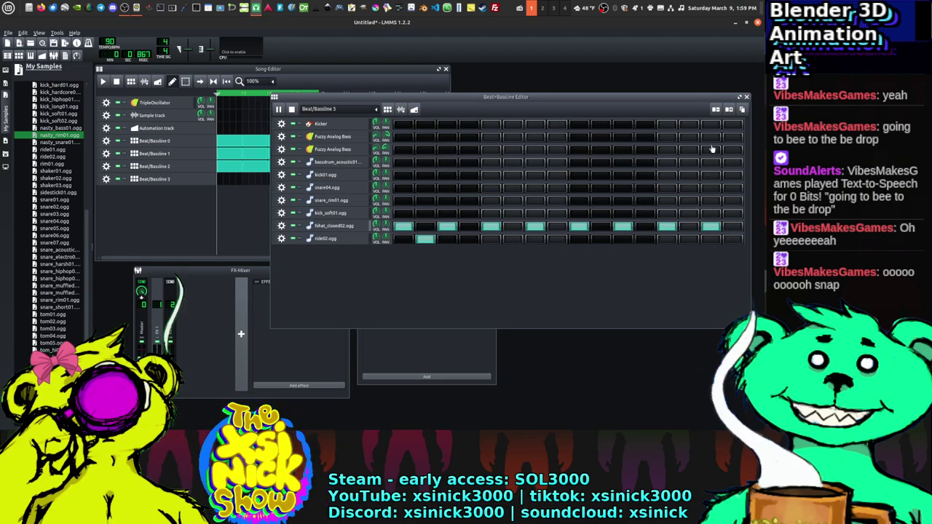
Step: Clone the steps twice to reach 64 steps, then fill a hi-hat roll across the last steps
click(742, 109)
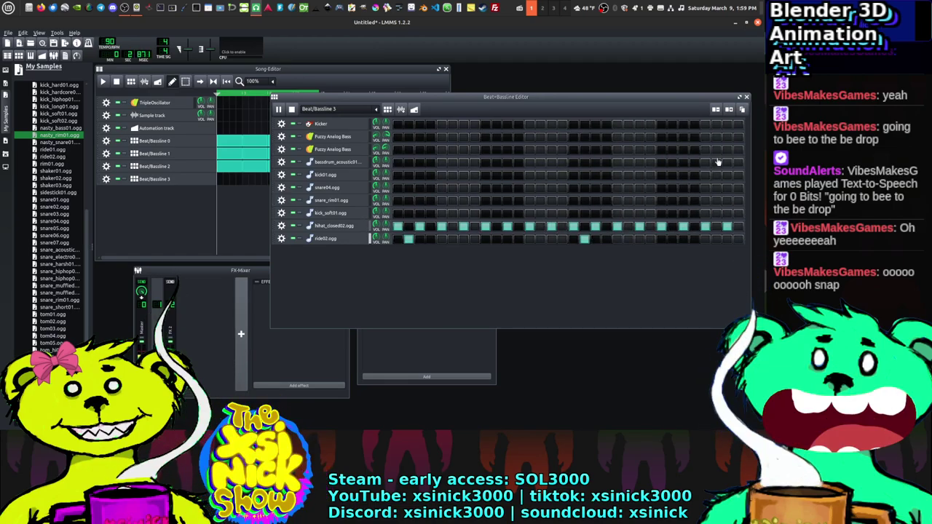
click(742, 110)
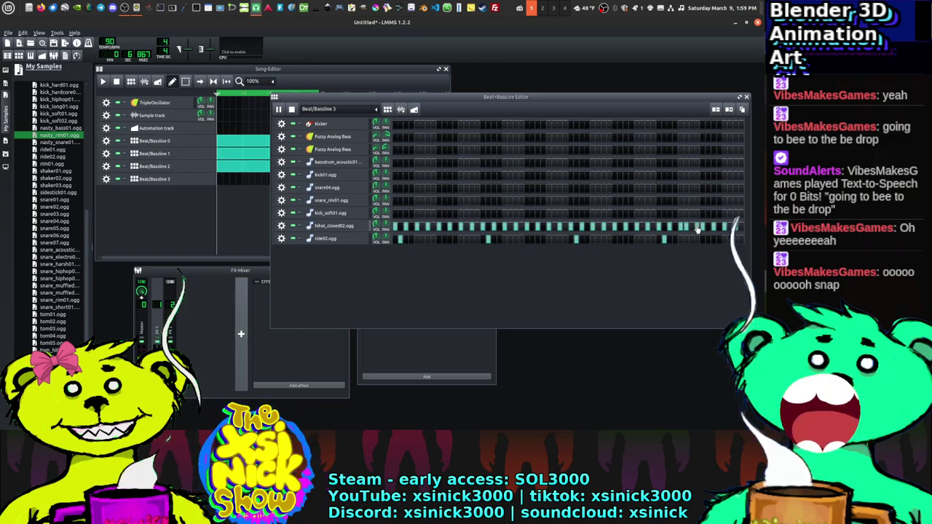
drag(695, 229, 710, 229)
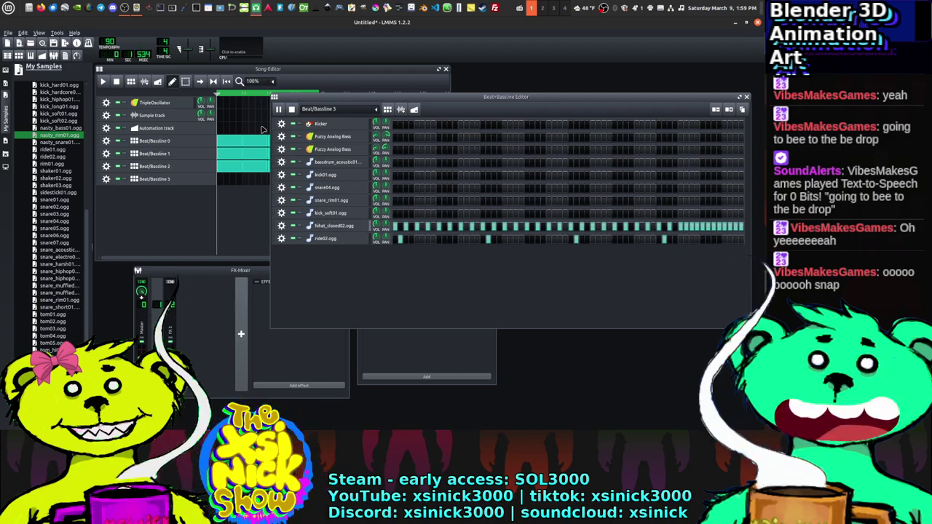
Step: Stop playback and place a lengthened Beat/Bassline 3 clip at the song's first bar
click(228, 180)
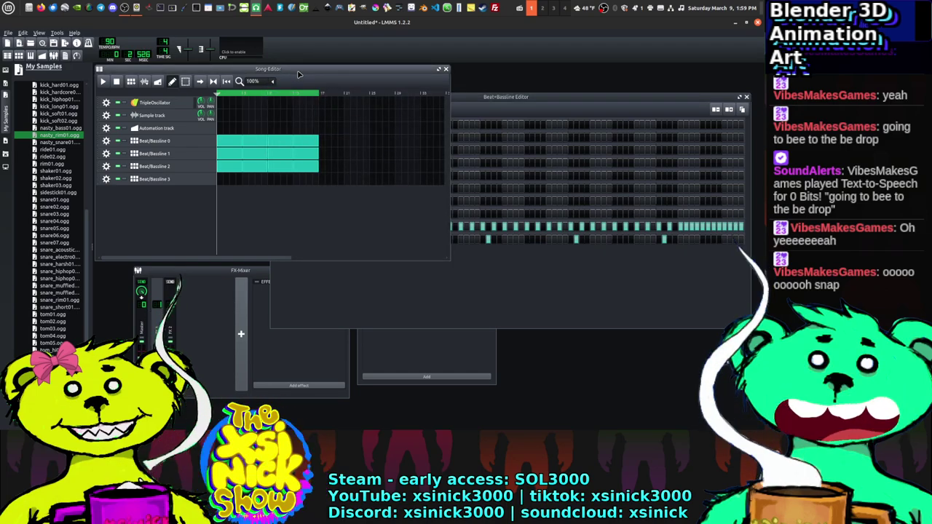
click(119, 82)
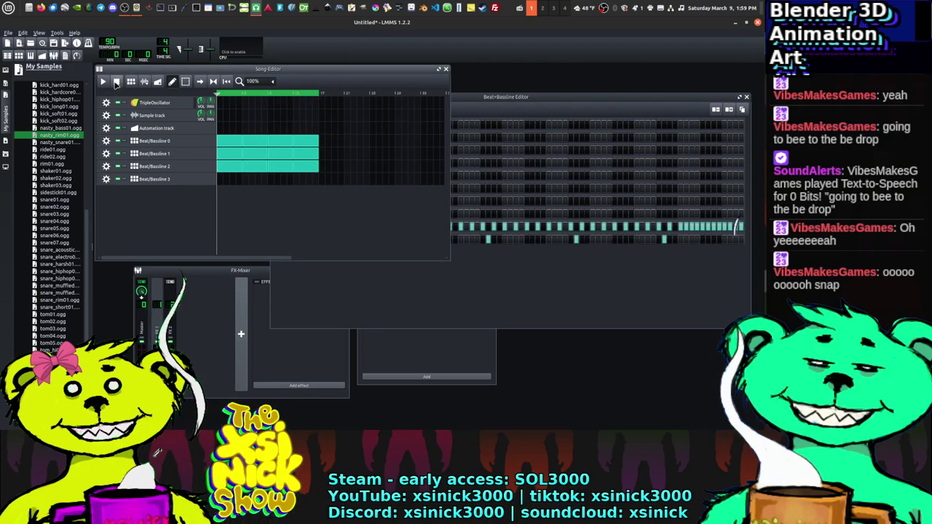
click(228, 180)
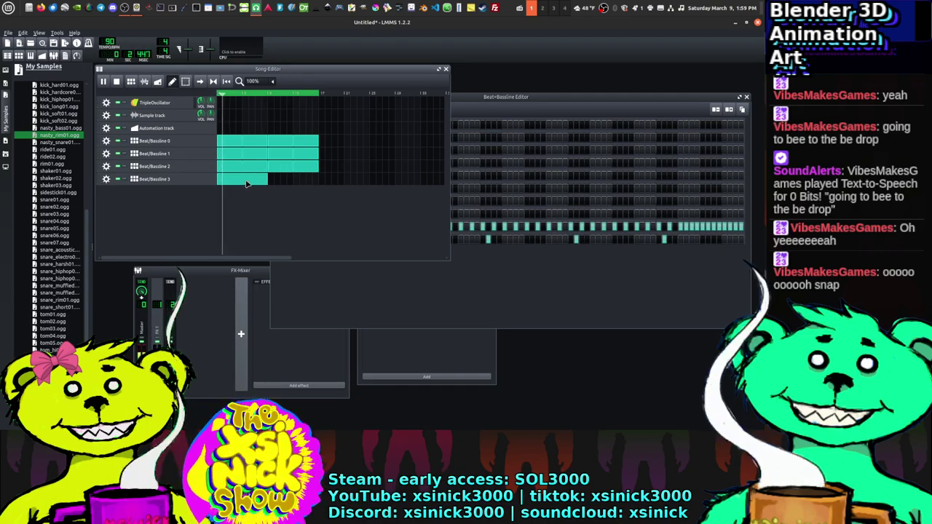
drag(246, 184, 271, 182)
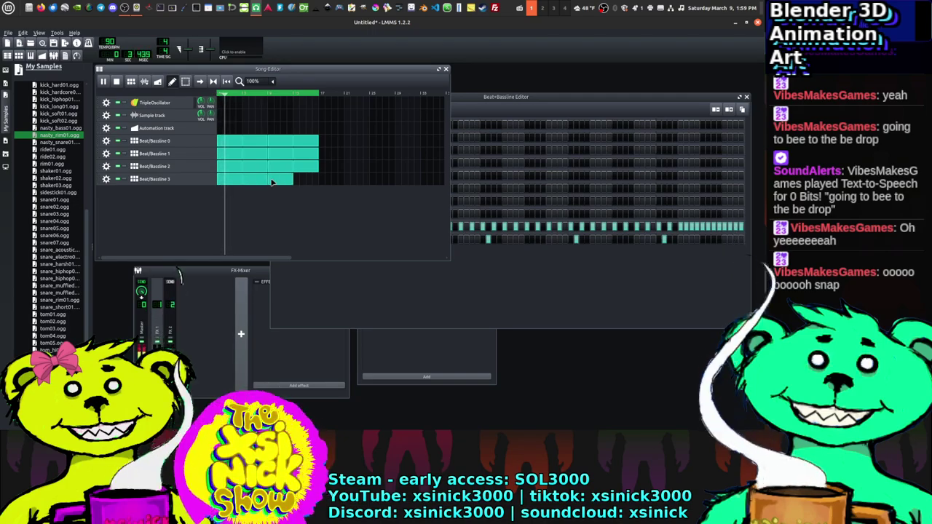
click(500, 267)
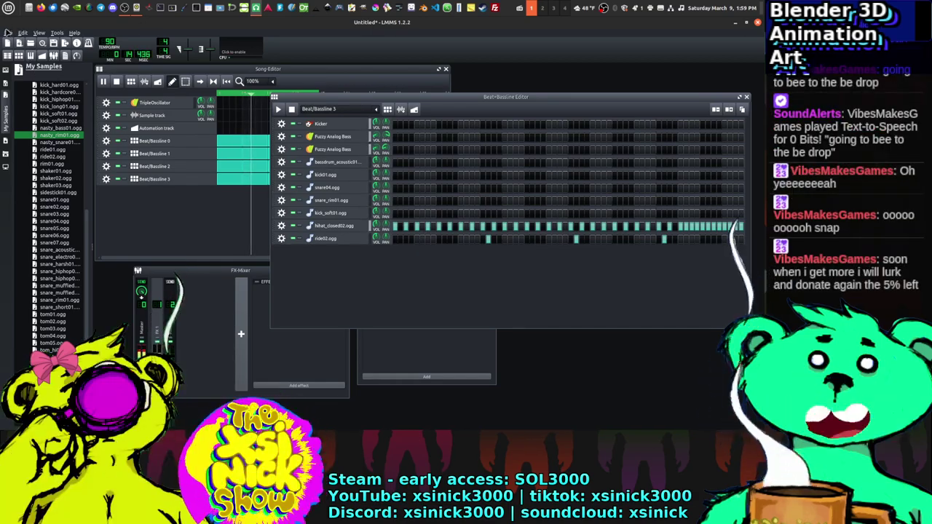
Step: Save the project as 'VibesMakesGames' in ~/Documents/lmms/projects
click(8, 33)
click(45, 96)
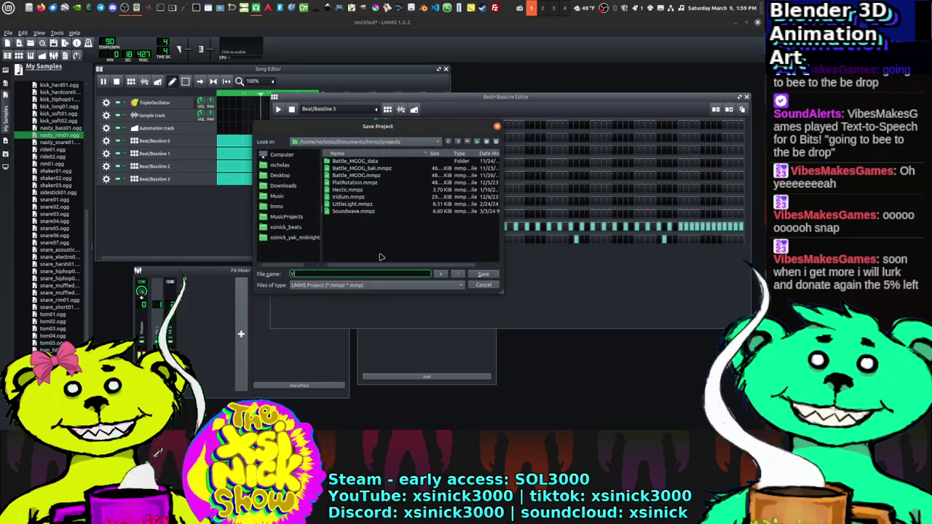
text(Vibes)
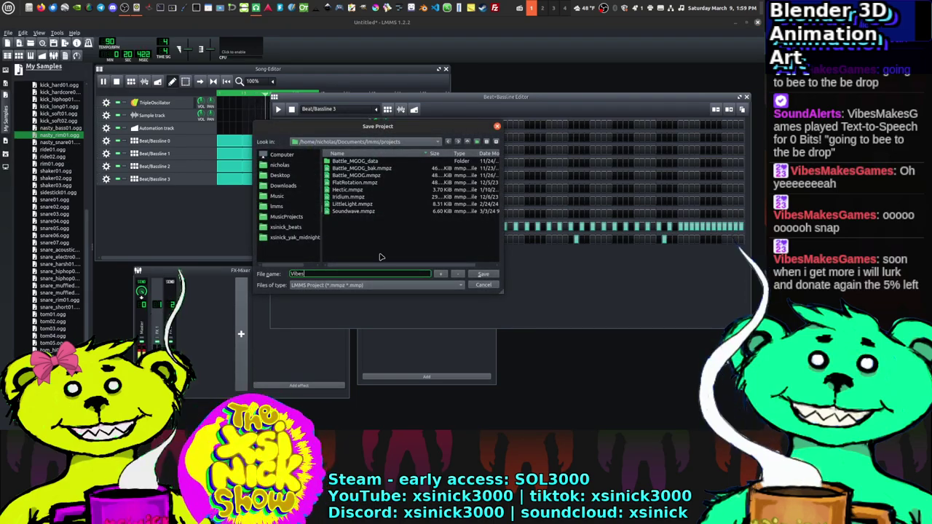
text(MakesGa)
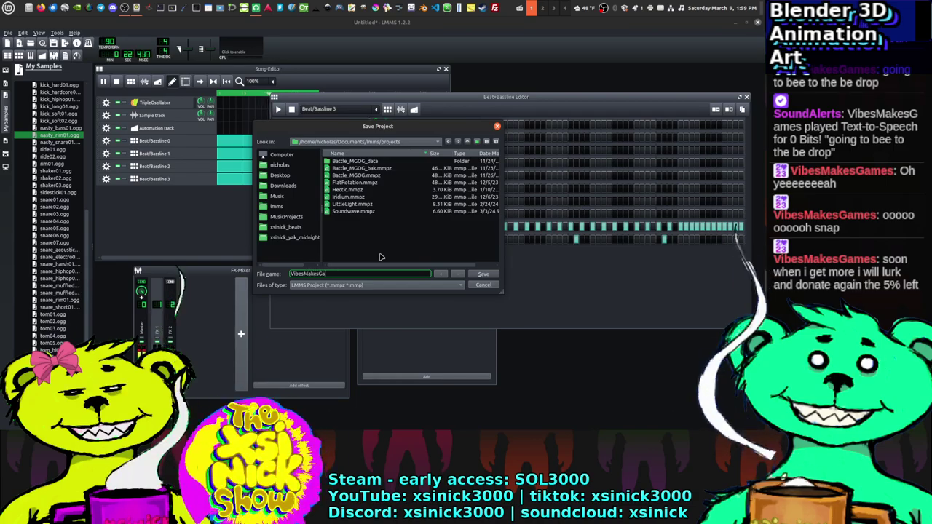
text(mes)
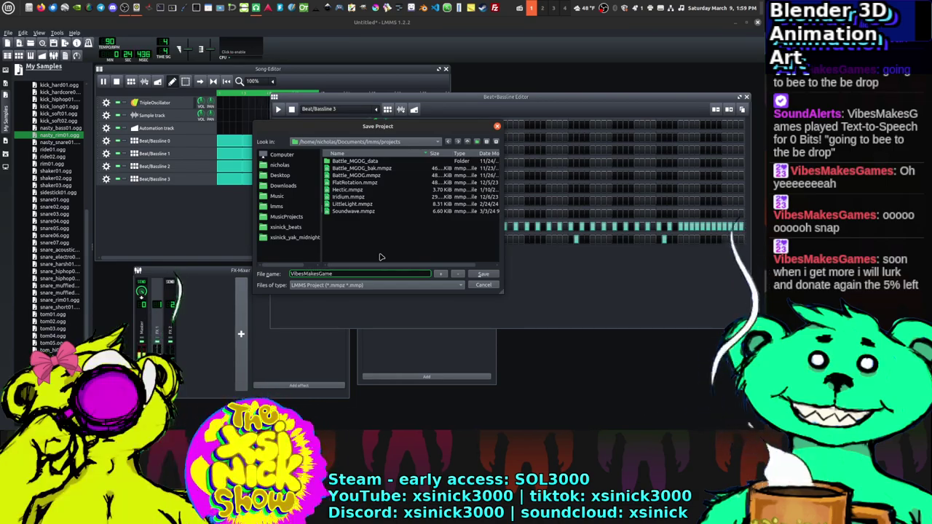
click(483, 274)
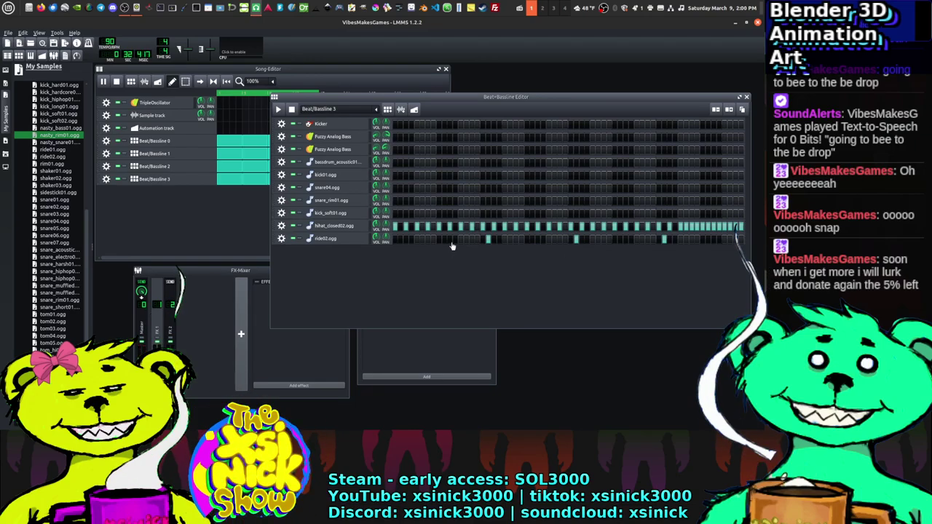
Step: Switch between Song Editor and Beat+Bassline Editor, then play the Beat/Bassline 3 pattern
click(293, 71)
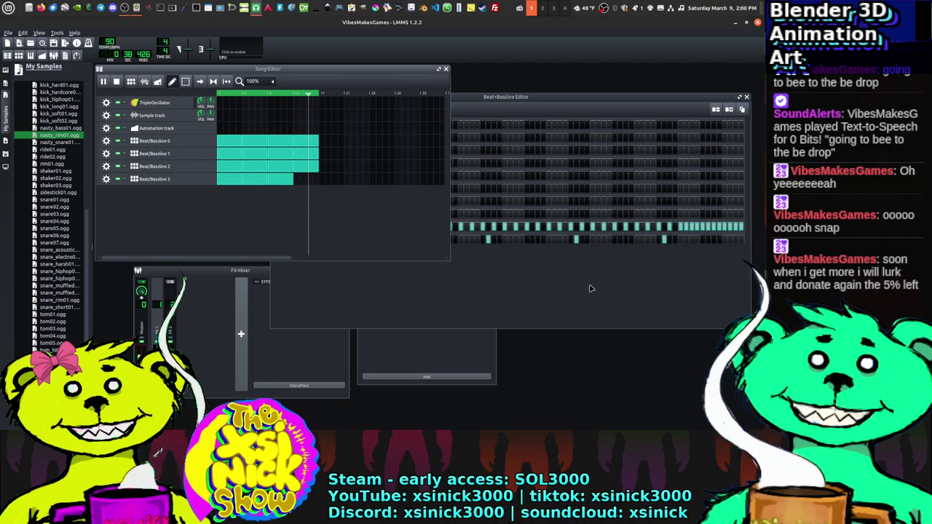
click(553, 278)
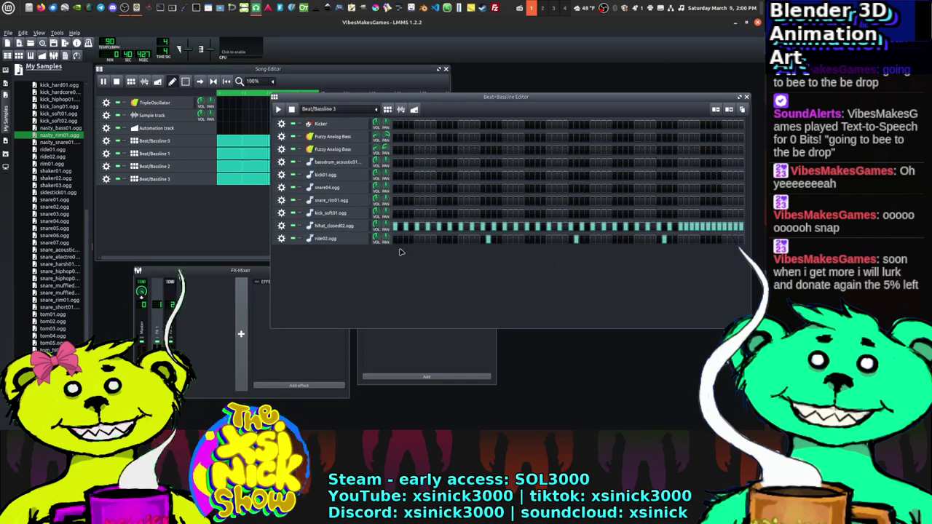
click(329, 76)
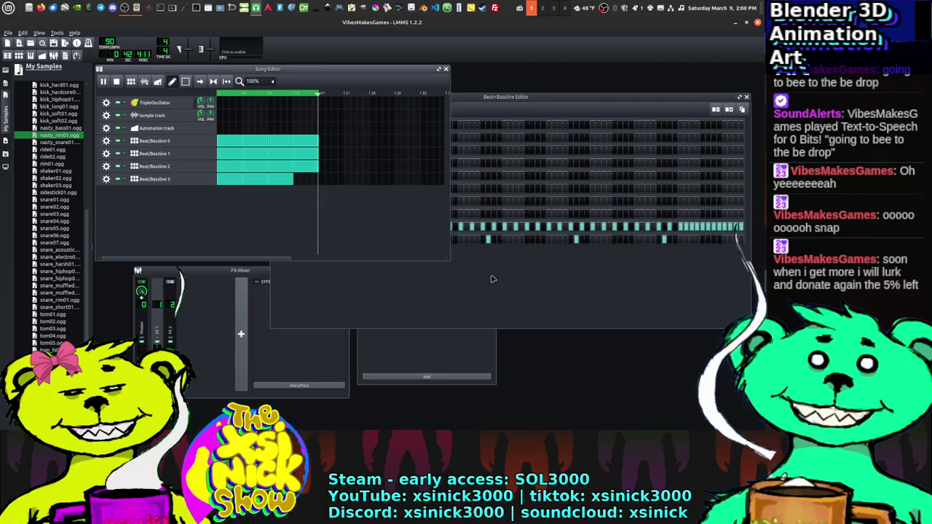
click(510, 287)
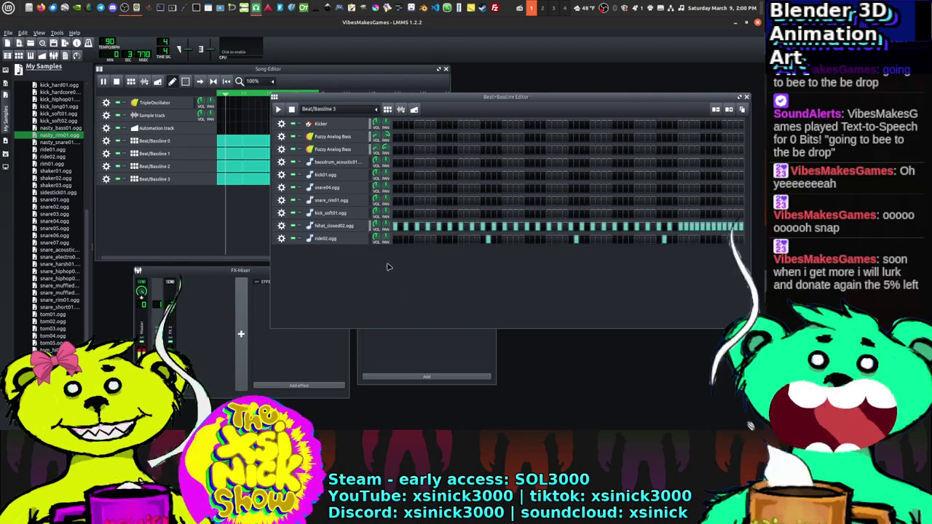
click(262, 248)
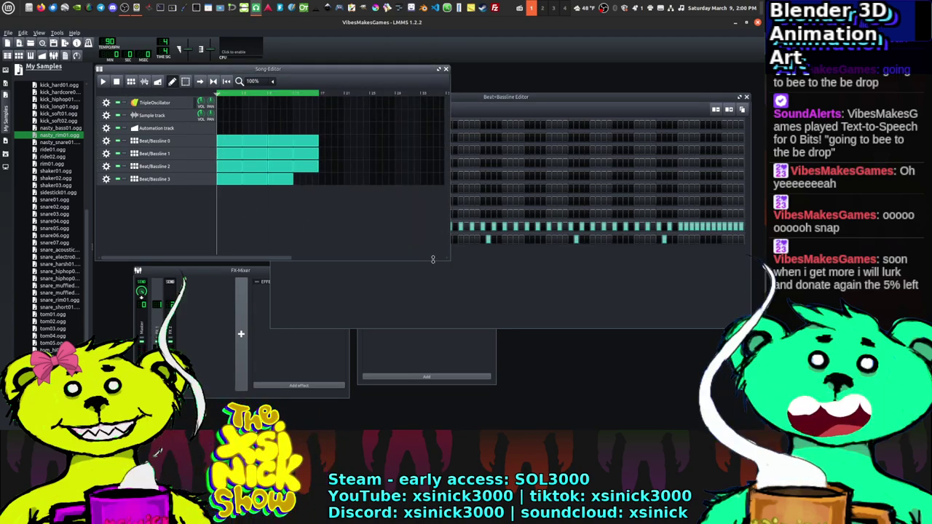
click(437, 285)
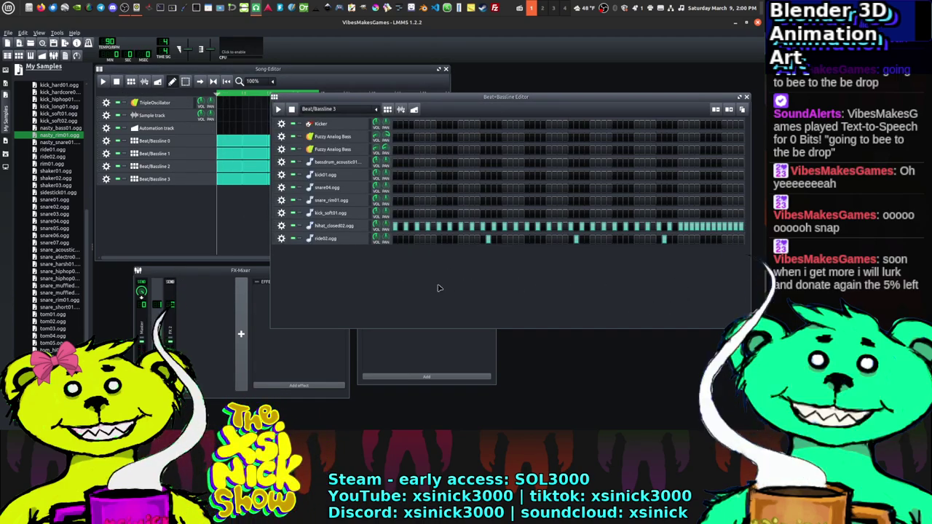
click(278, 109)
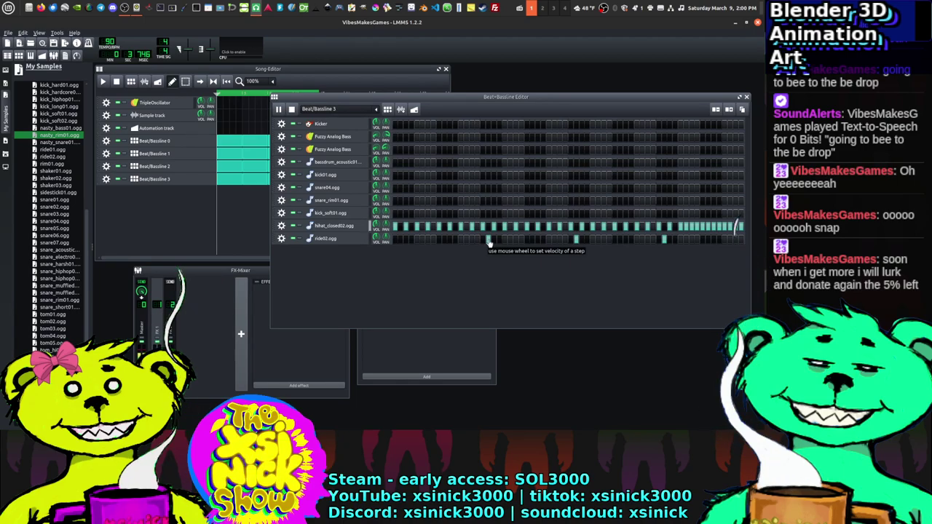
Step: Add four ride02.ogg hits along the pattern and remove the earliest ride hit
click(478, 239)
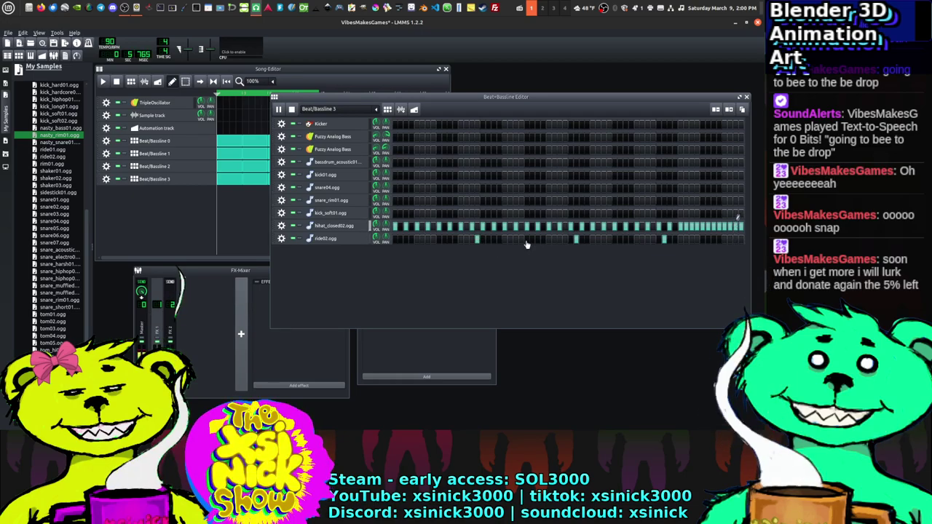
click(522, 239)
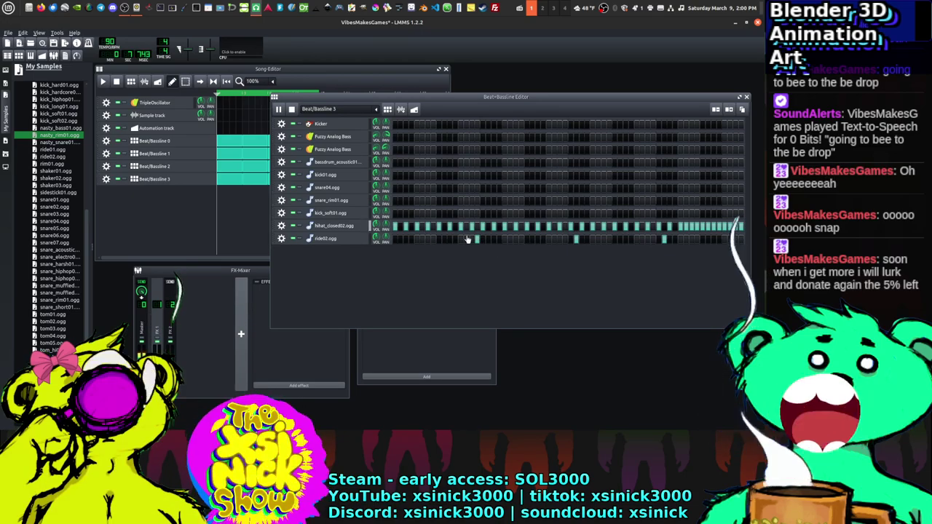
click(567, 240)
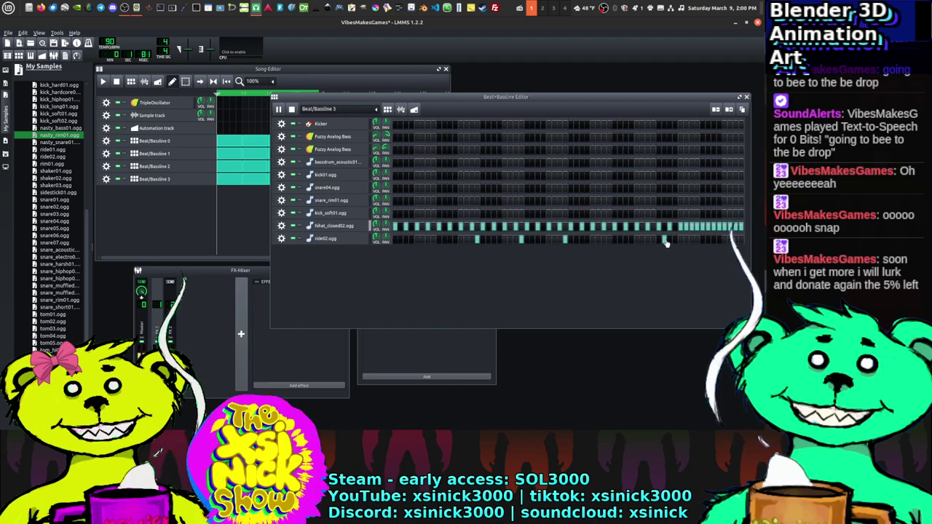
click(610, 240)
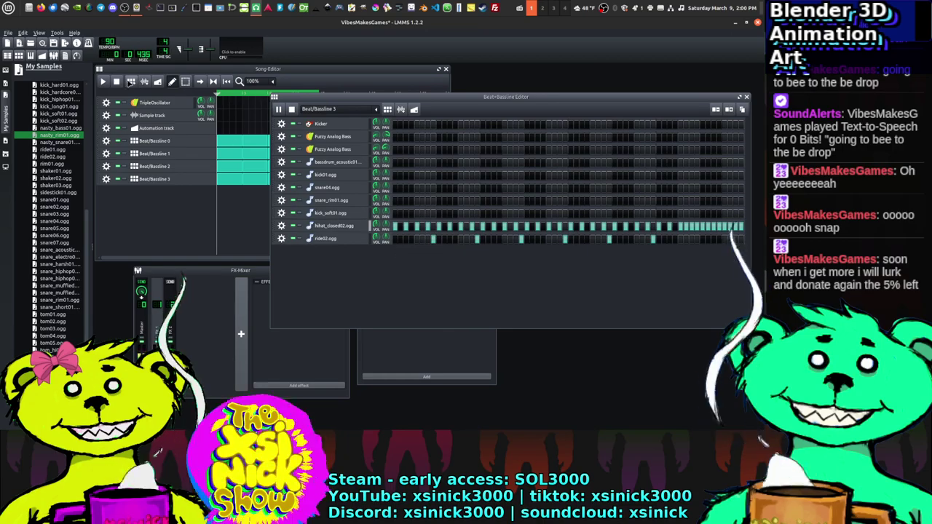
click(116, 81)
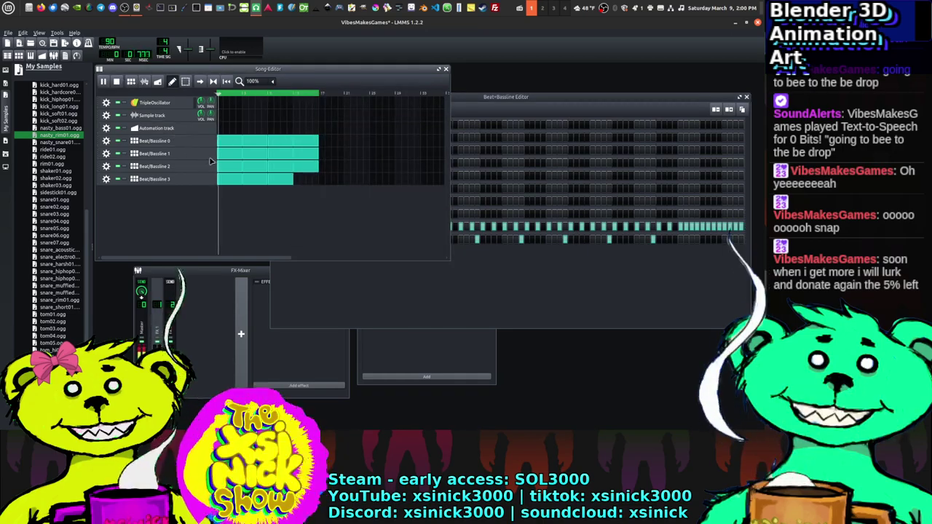
click(481, 258)
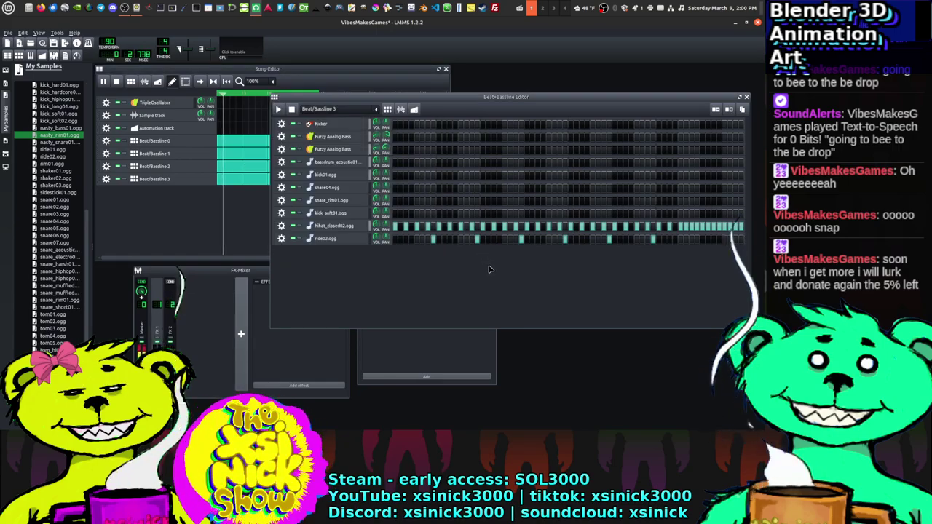
click(435, 239)
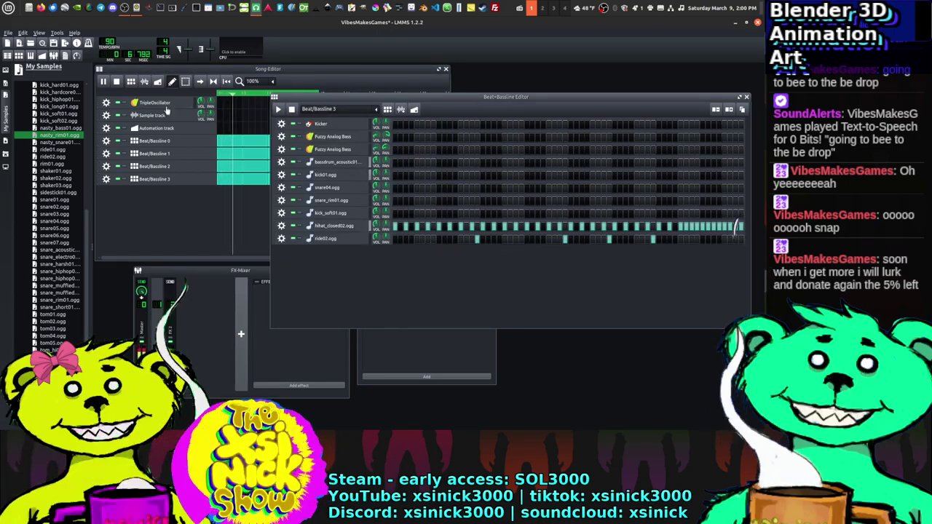
click(167, 109)
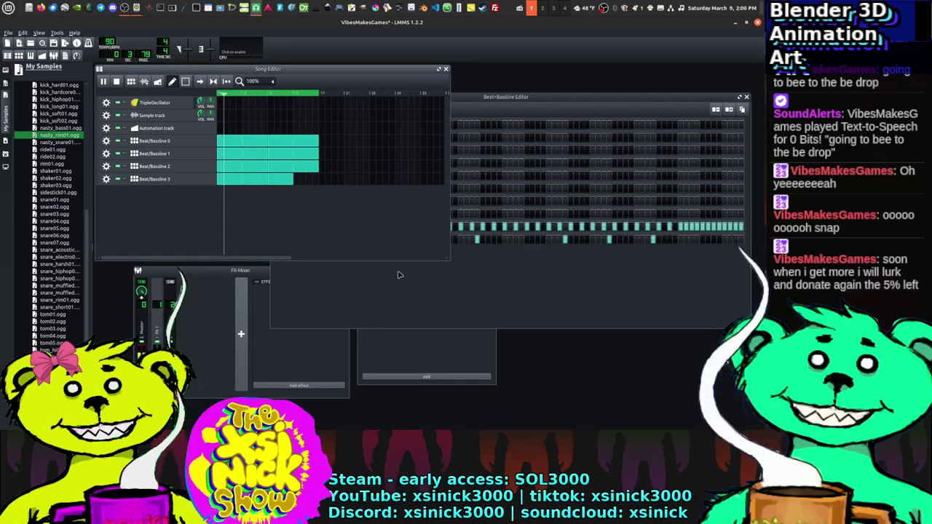
click(570, 264)
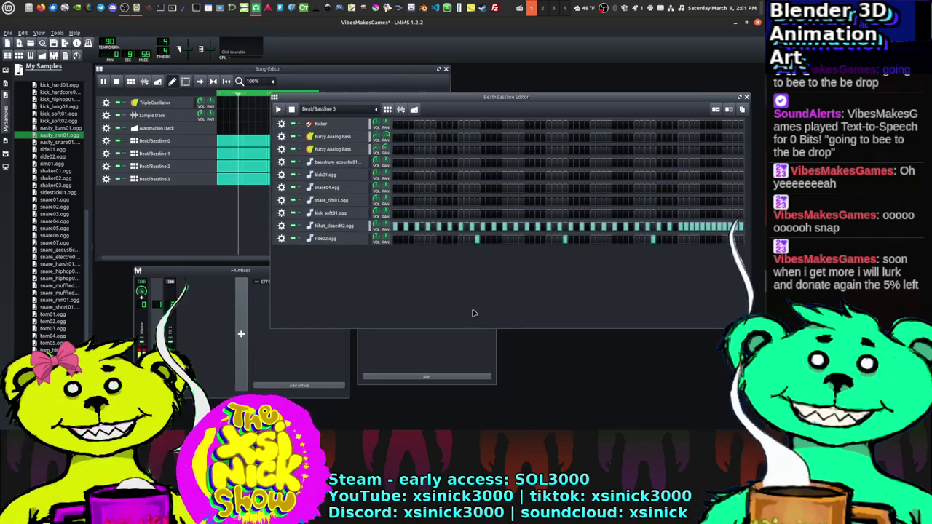
Step: Cancel the track Volume prompt, keeping it at 100, and stop playback
double_click(376, 239)
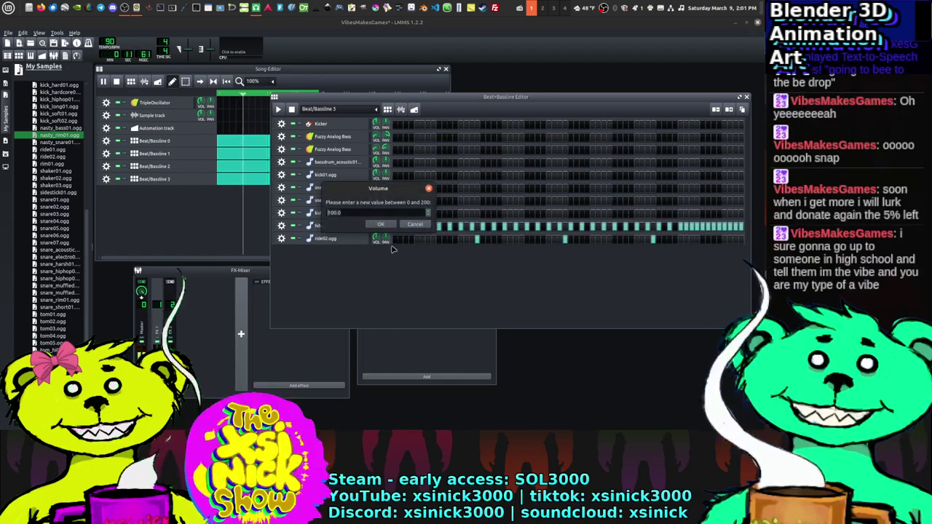
key(Escape)
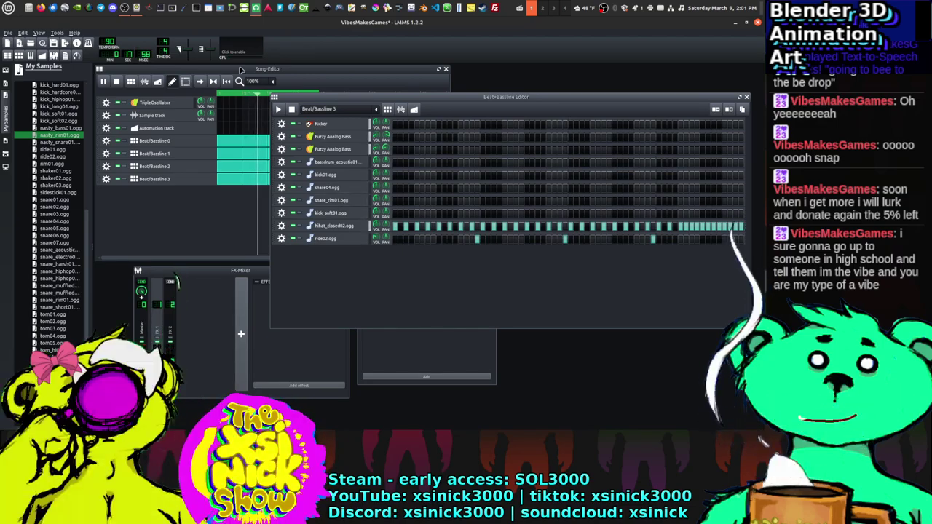
key(space)
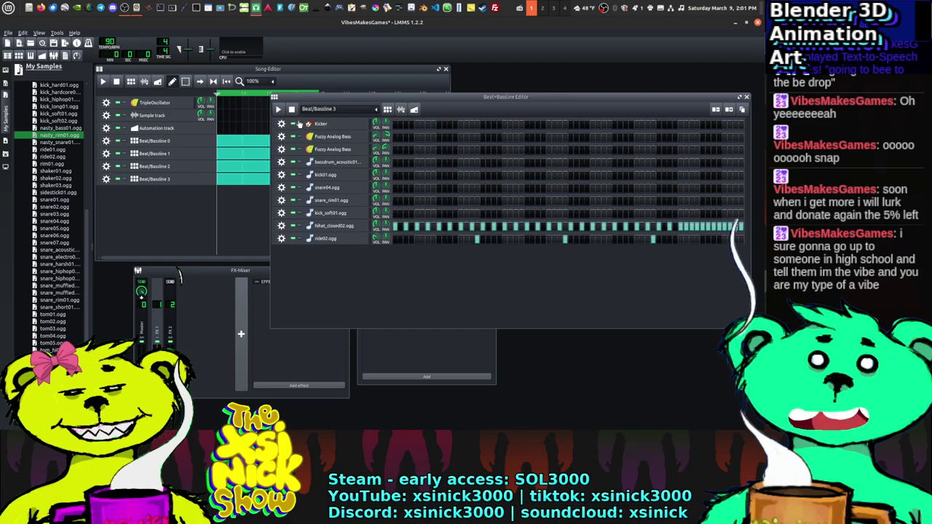
Step: Save the project and return to the Song Editor
click(8, 33)
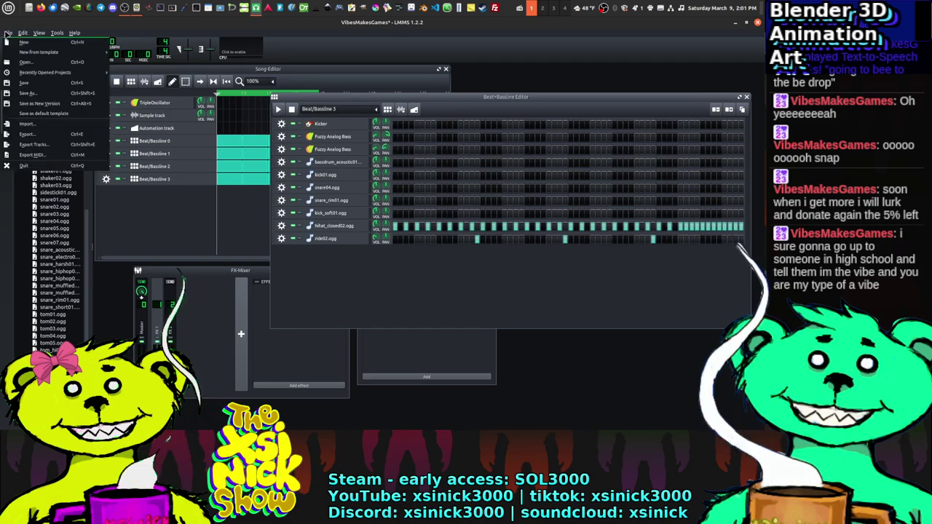
click(20, 83)
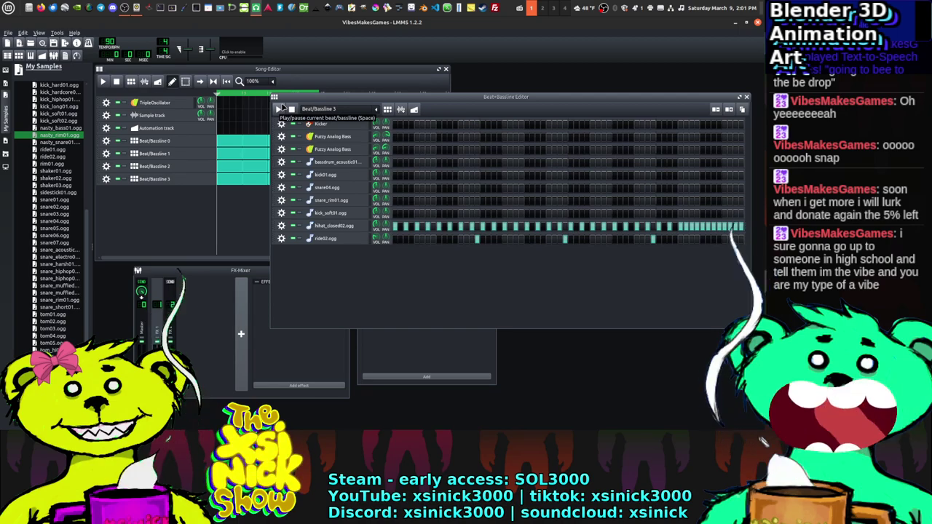
click(282, 109)
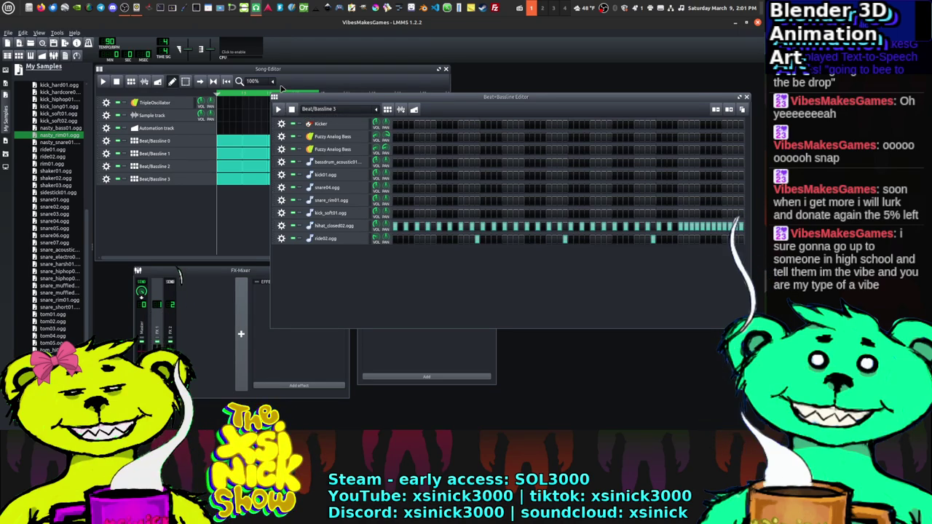
click(282, 89)
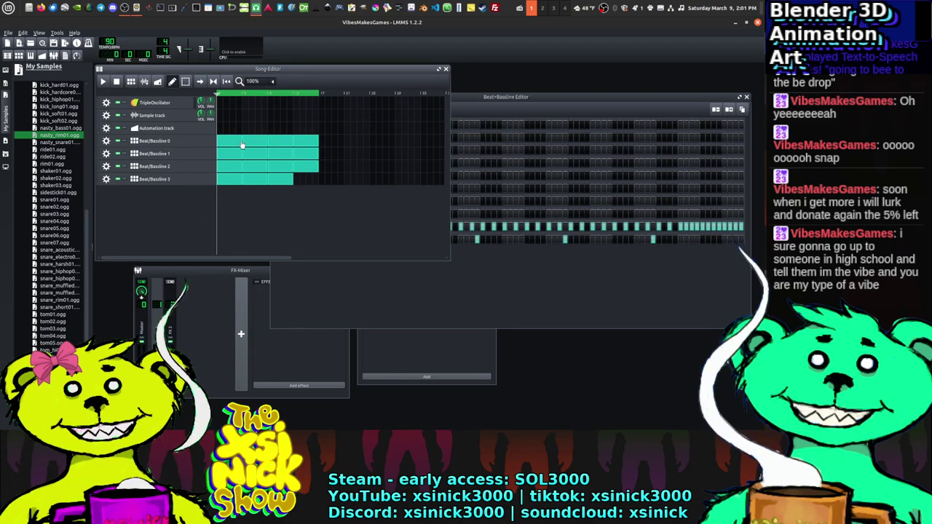
Step: Trim the Beat/Bassline 0 and 2 clips so all four patterns open the song, then play it
drag(242, 145, 239, 170)
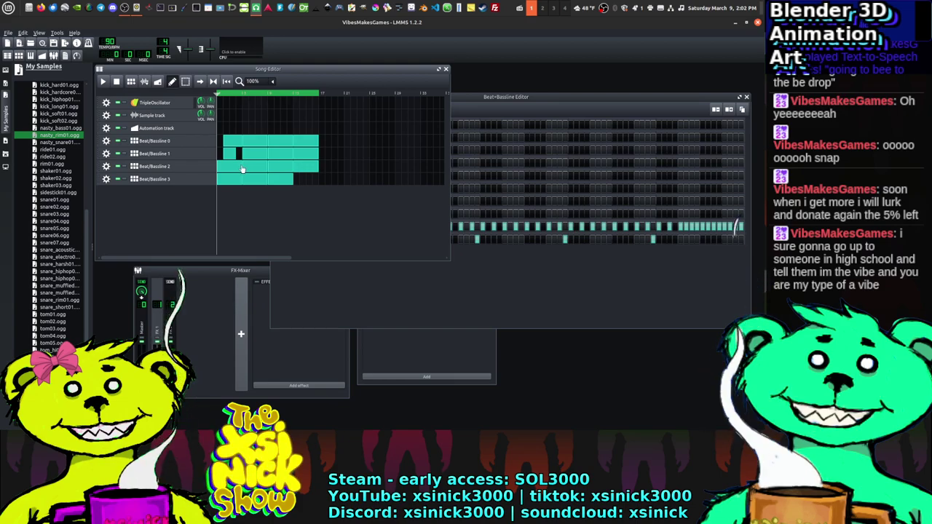
mouse_move(242, 168)
mouse_down()
mouse_move(225, 165)
mouse_move(234, 166)
mouse_up()
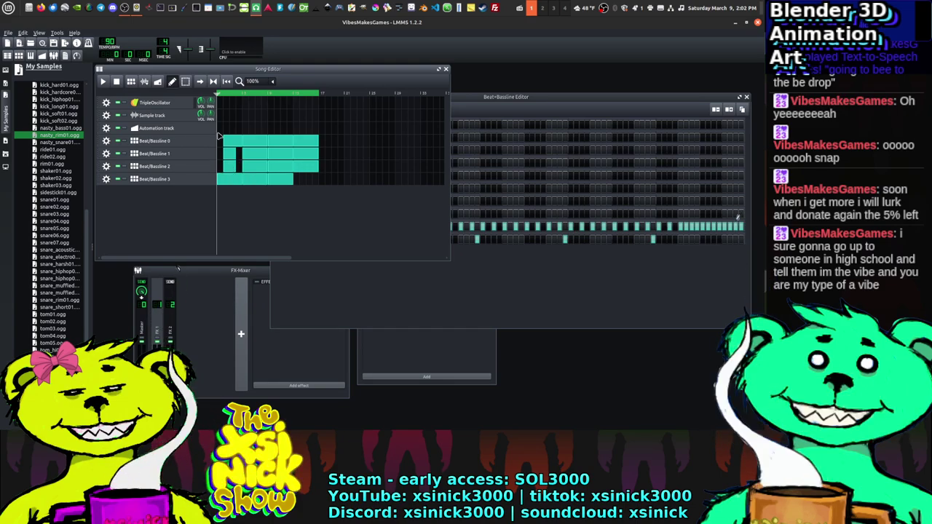
click(104, 82)
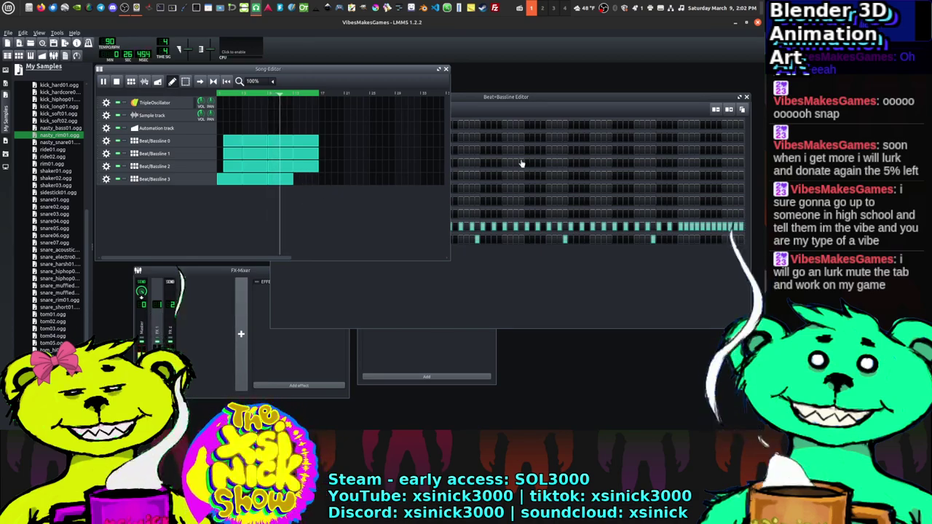
Step: Rearrange the editor windows and add an FX 3 channel to the mixer
drag(580, 97, 592, 70)
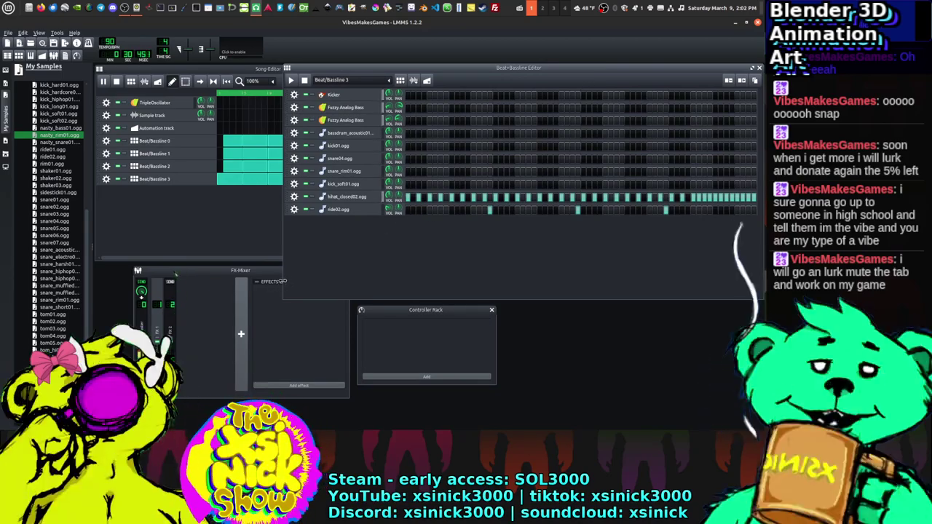
drag(284, 288, 430, 290)
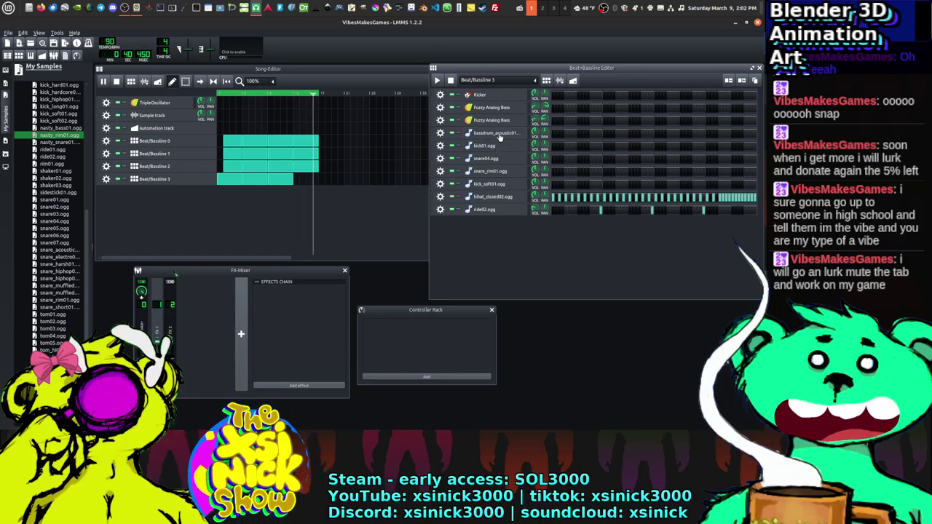
click(371, 205)
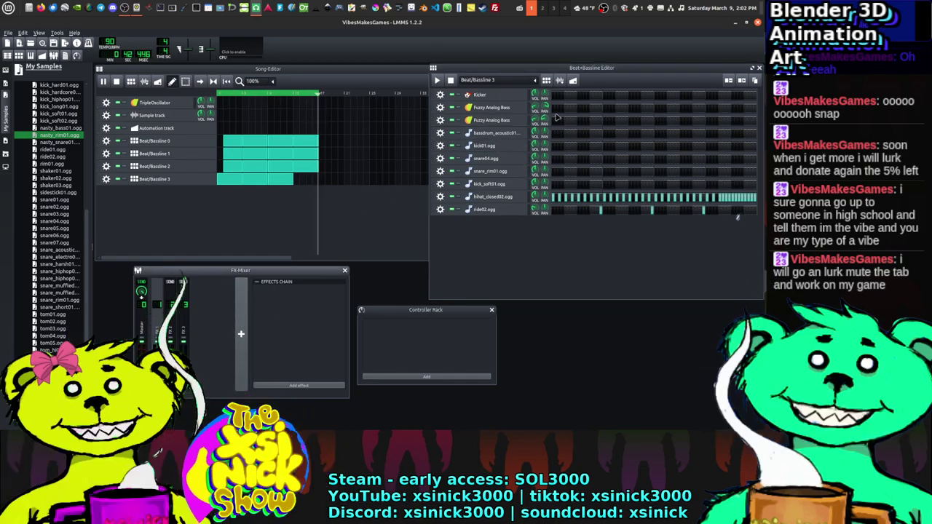
Step: Route bassdrum_acoustic01.ogg to FX 3, checking the kick, snare, rim and soft-kick settings
click(493, 133)
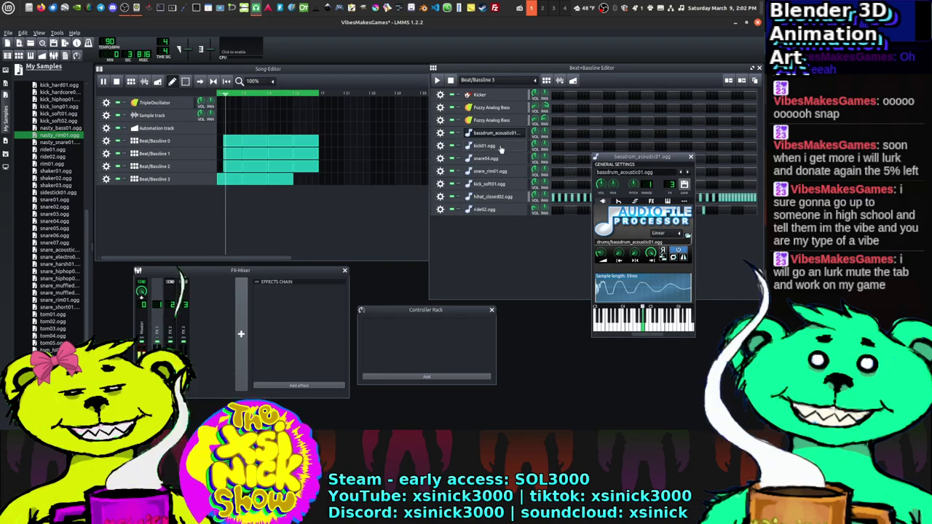
drag(634, 156, 571, 275)
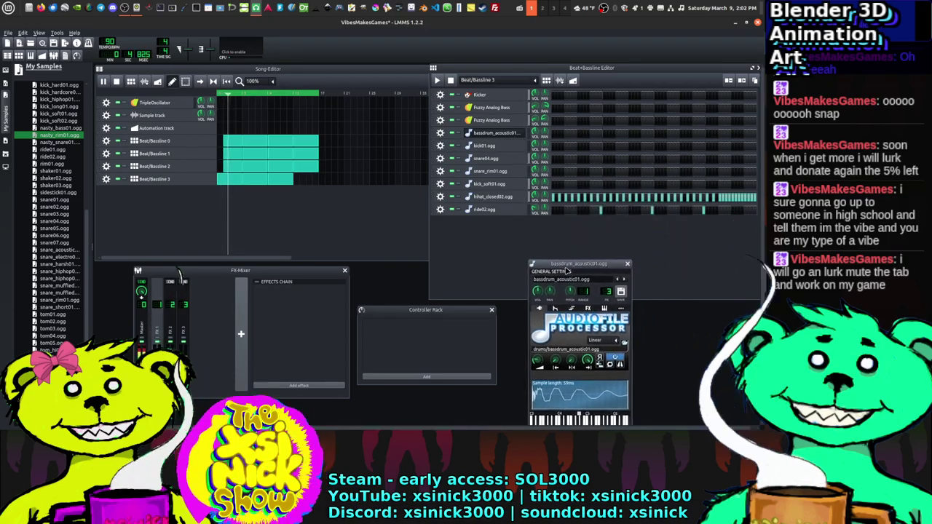
click(484, 146)
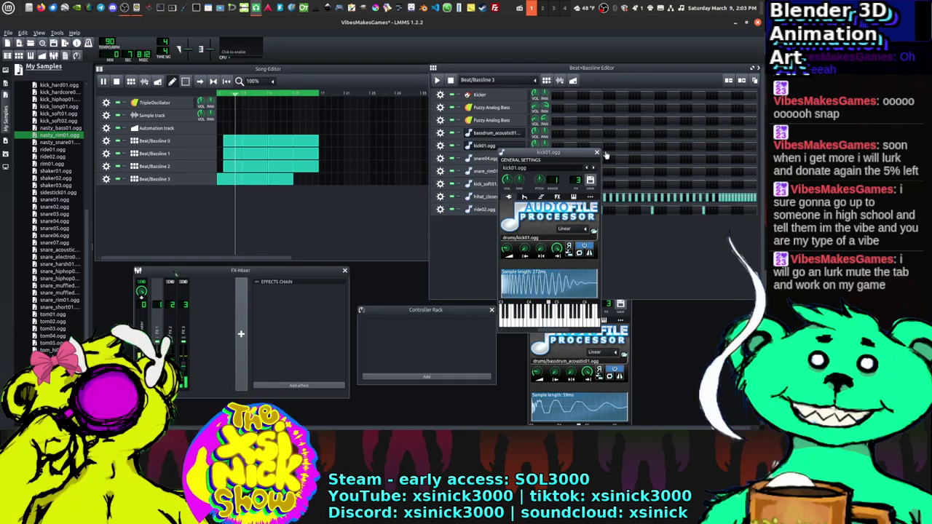
click(510, 146)
click(507, 159)
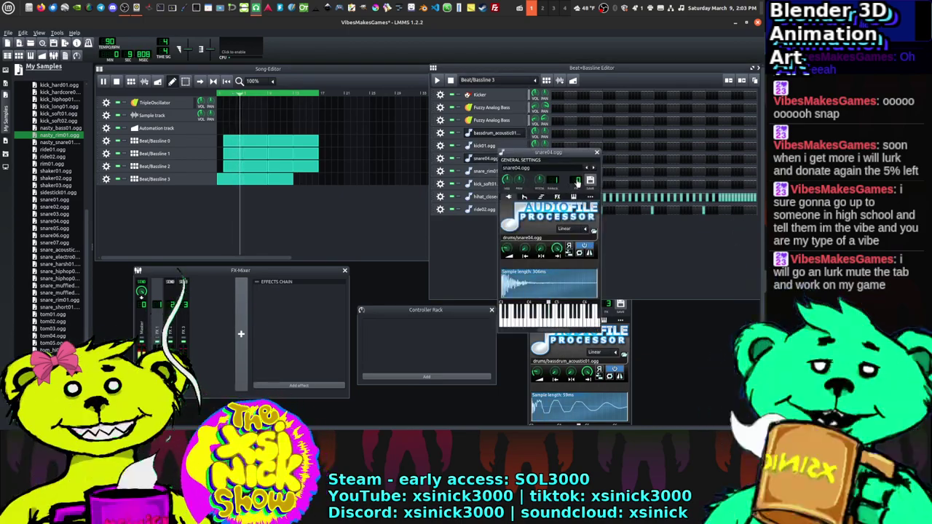
click(597, 154)
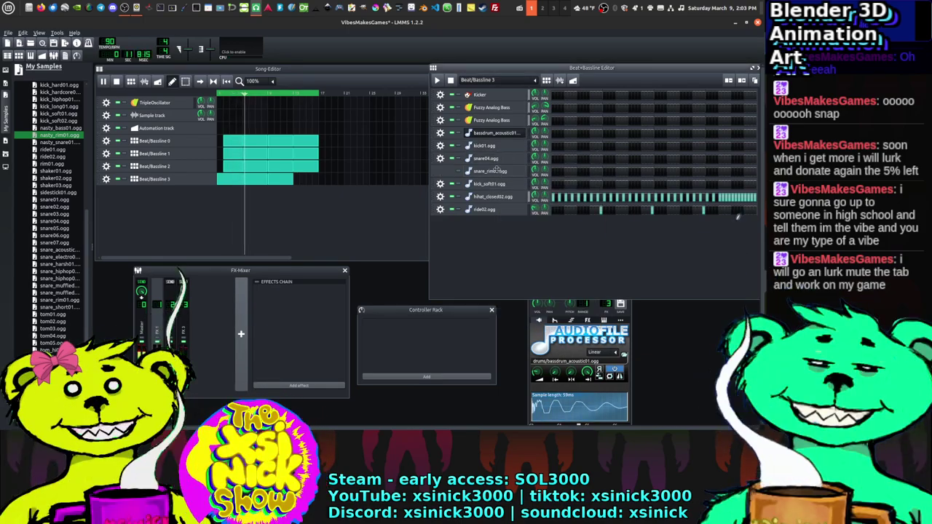
click(498, 172)
click(597, 153)
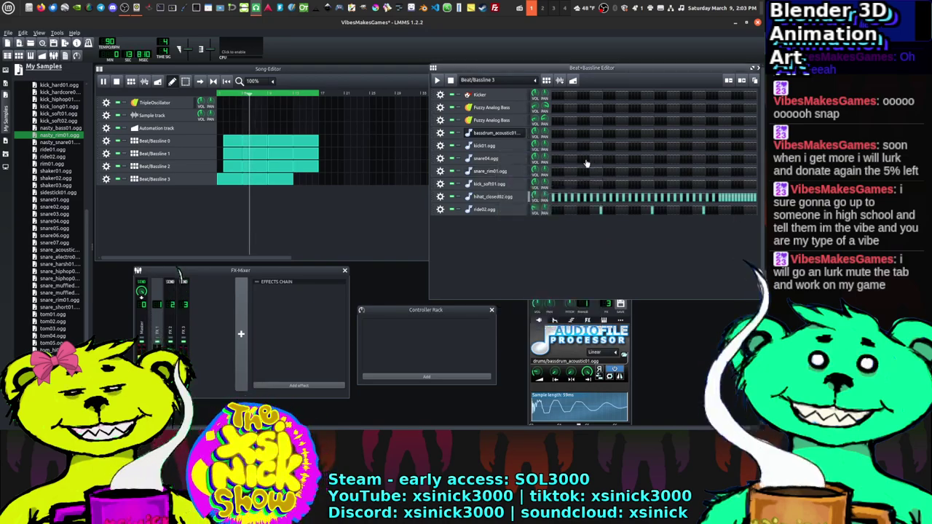
click(523, 186)
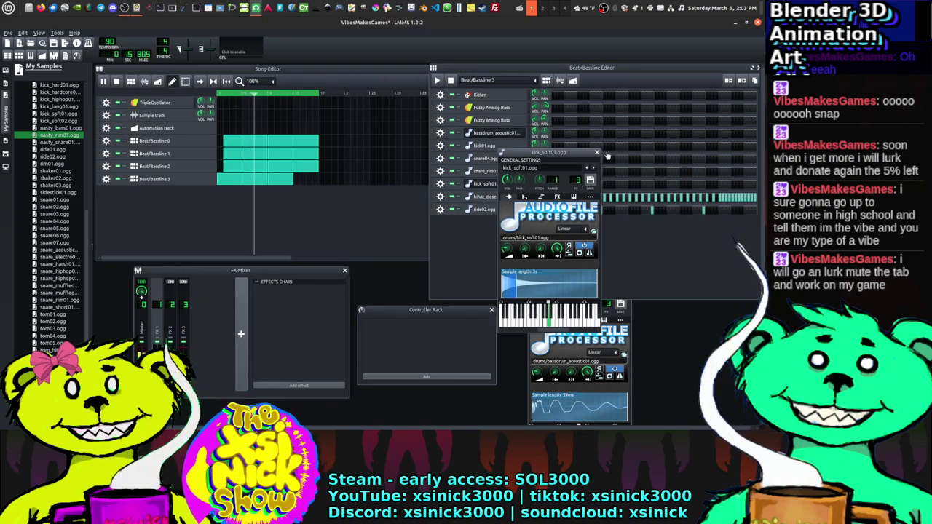
click(597, 152)
click(502, 197)
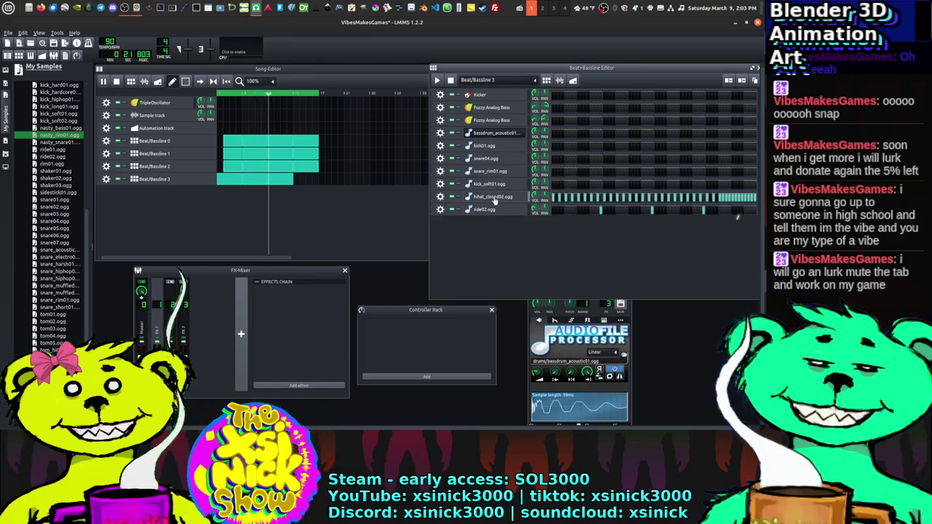
Step: Add an FX 4 channel, route hihat_closed02.ogg to it, and check the ride02.ogg settings
click(240, 320)
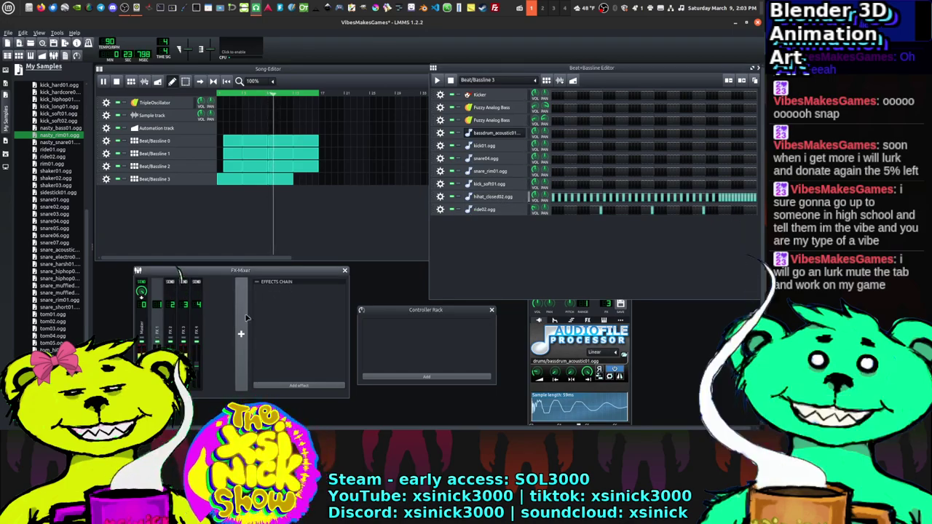
click(492, 196)
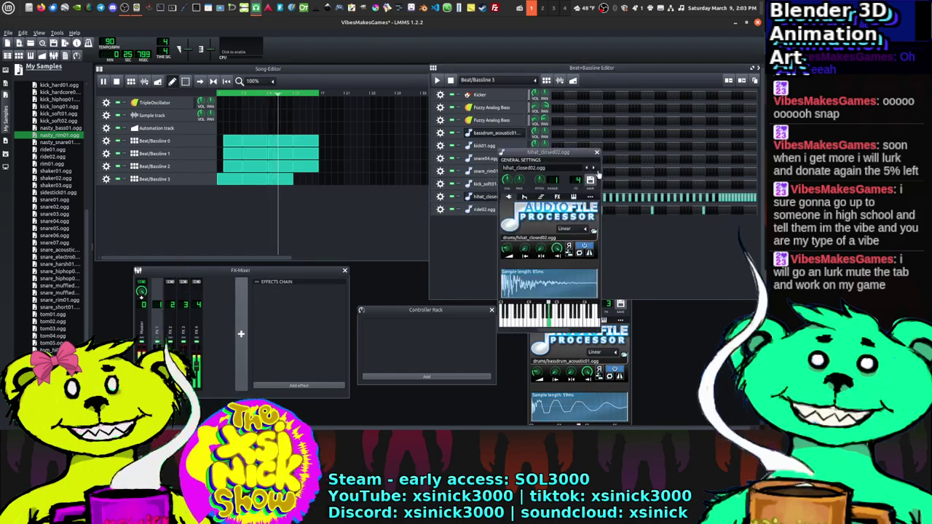
click(597, 152)
click(484, 209)
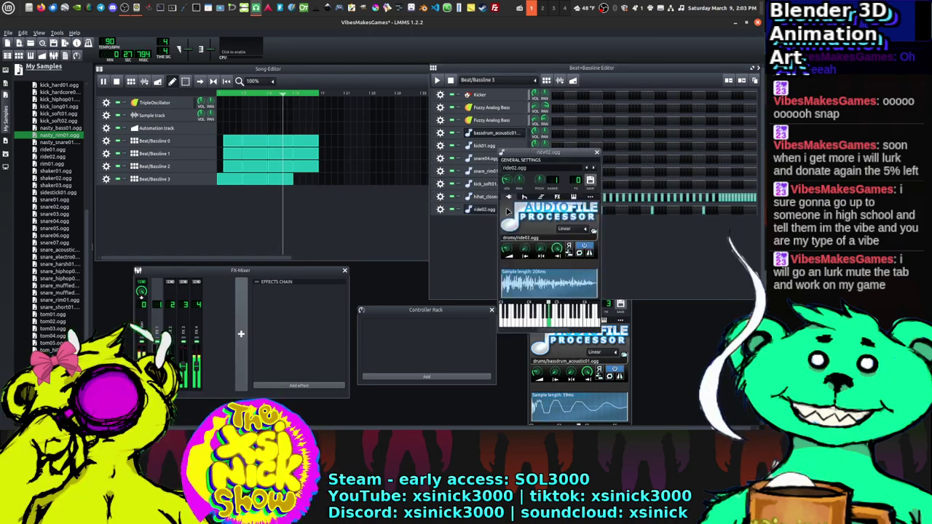
click(596, 152)
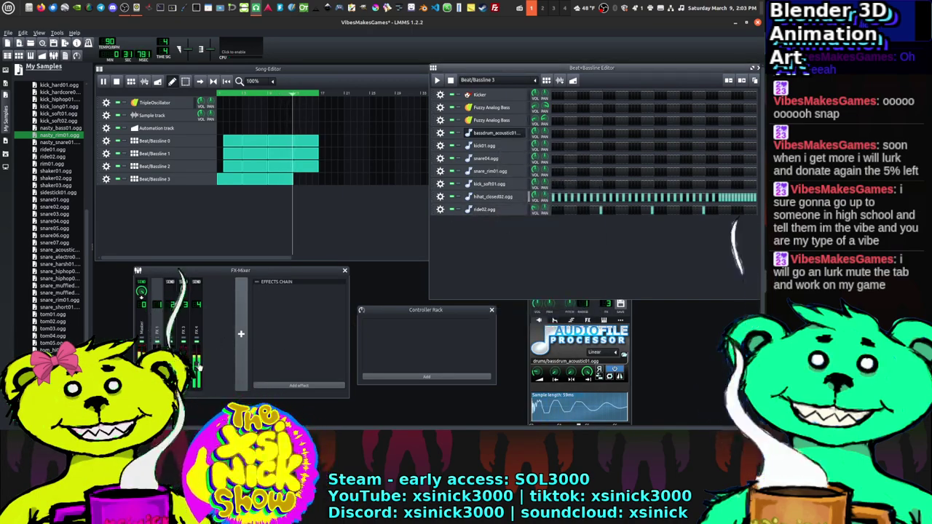
Step: Nudge the FX 4 fader, reposition the mixer, and restart song playback
drag(198, 367, 199, 377)
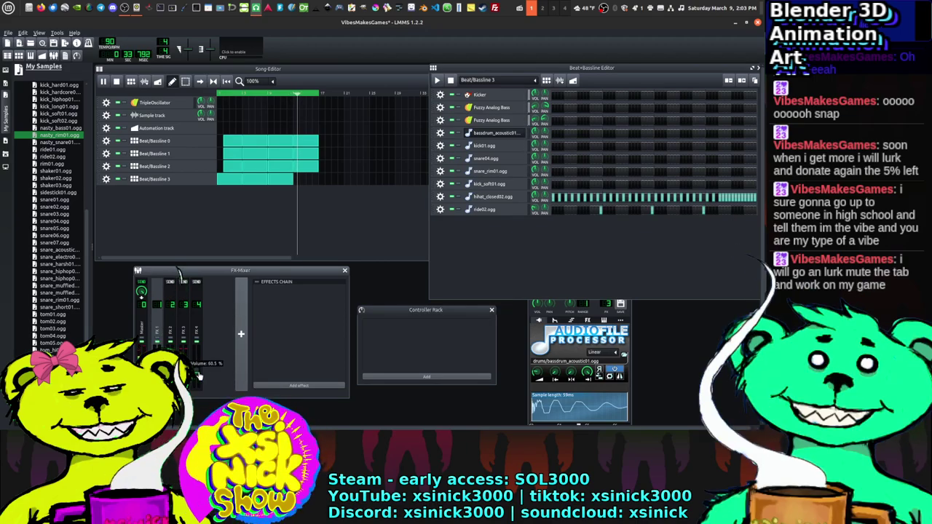
double_click(198, 375)
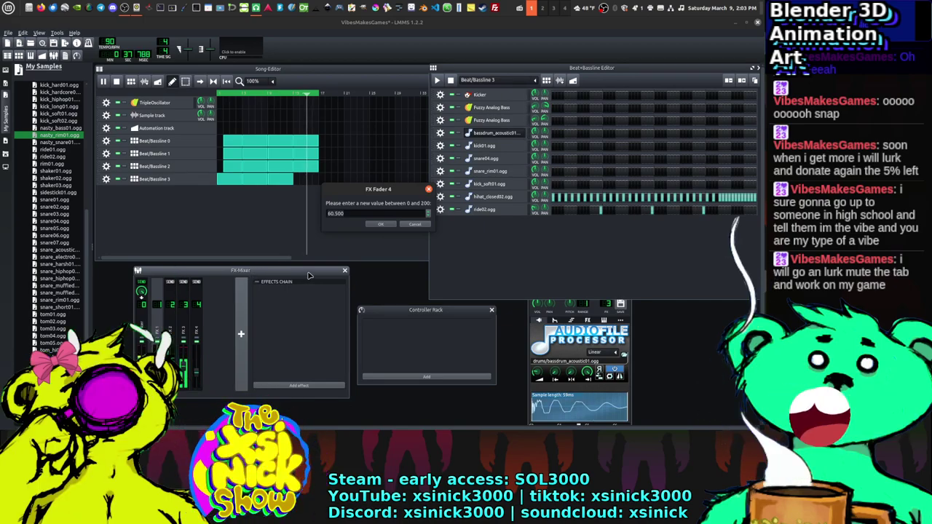
click(381, 224)
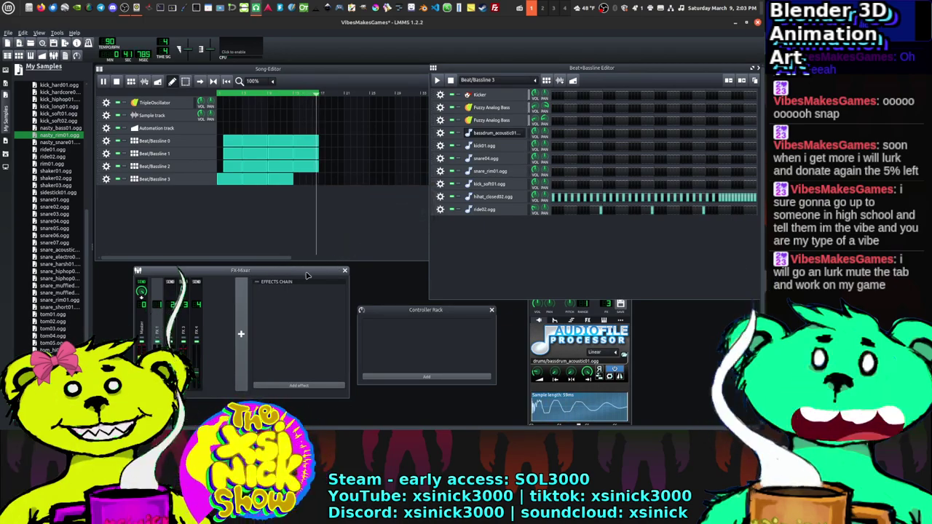
drag(303, 274, 370, 254)
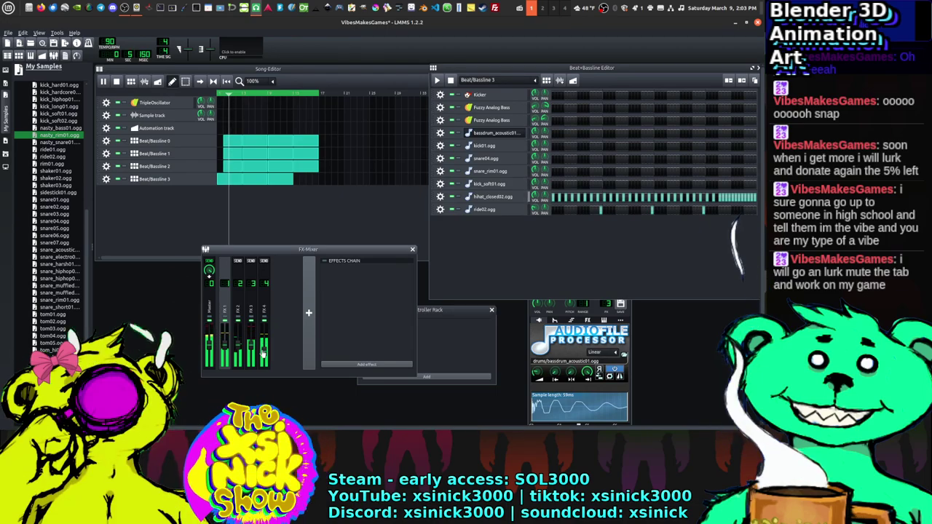
click(116, 80)
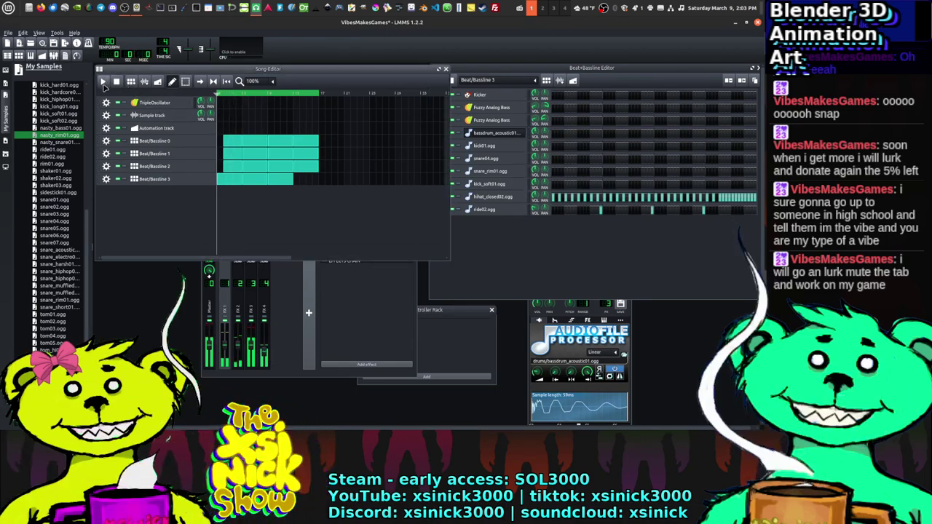
click(103, 81)
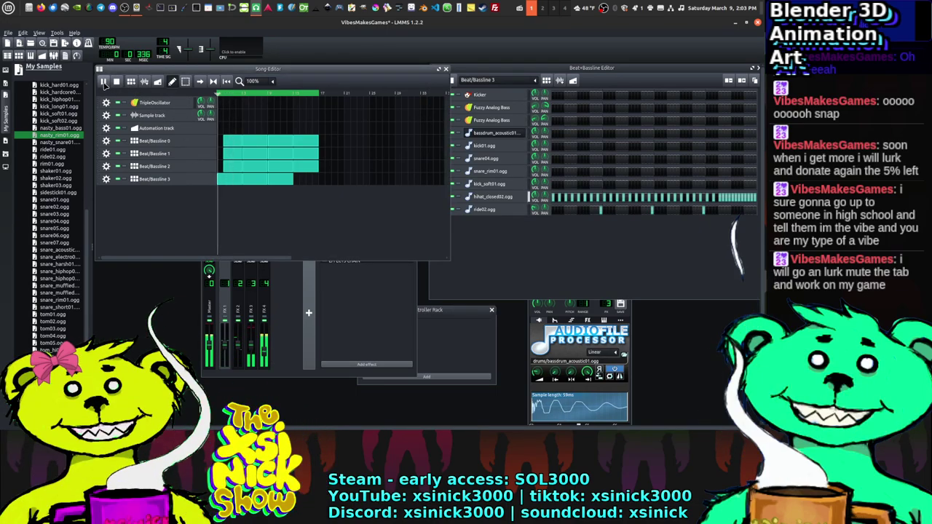
Step: Set the FX 4 and FX 3 fader volumes to 50 and FX 2 to 30
double_click(264, 355)
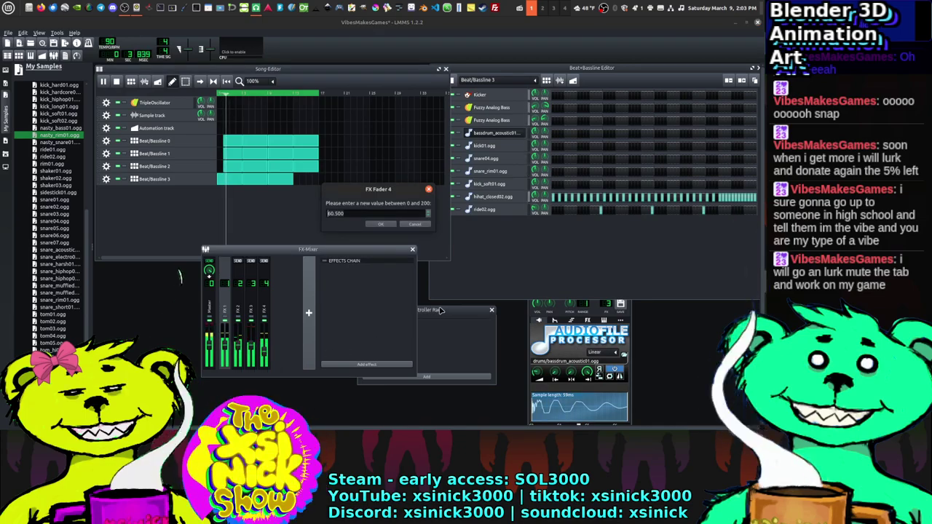
key(Return)
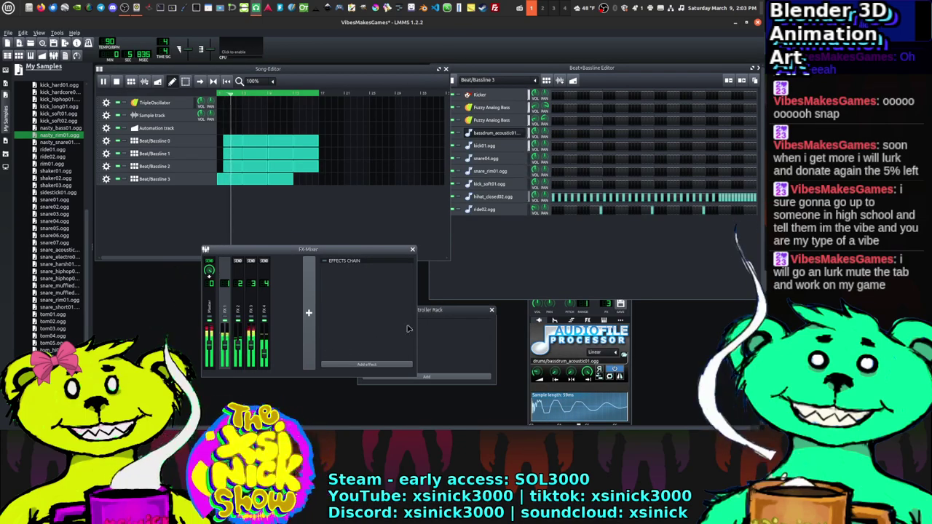
double_click(251, 348)
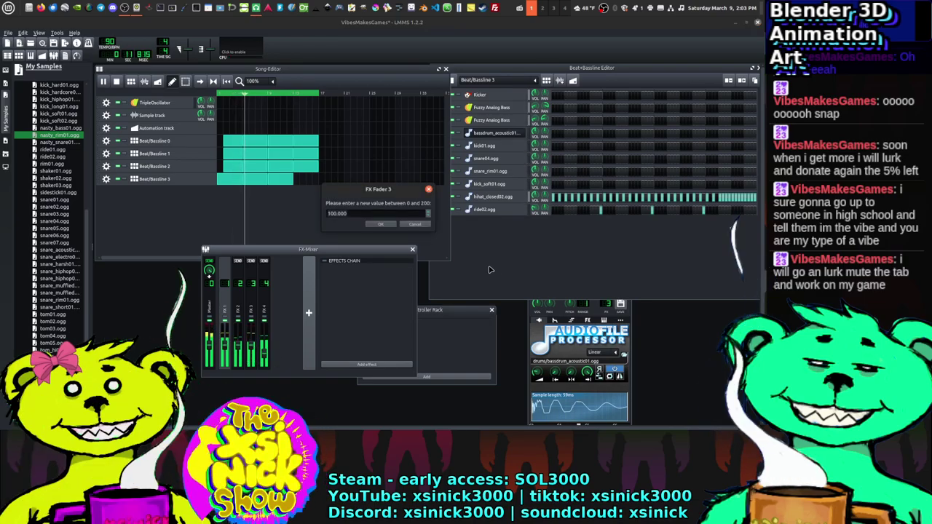
text(50)
key(Return)
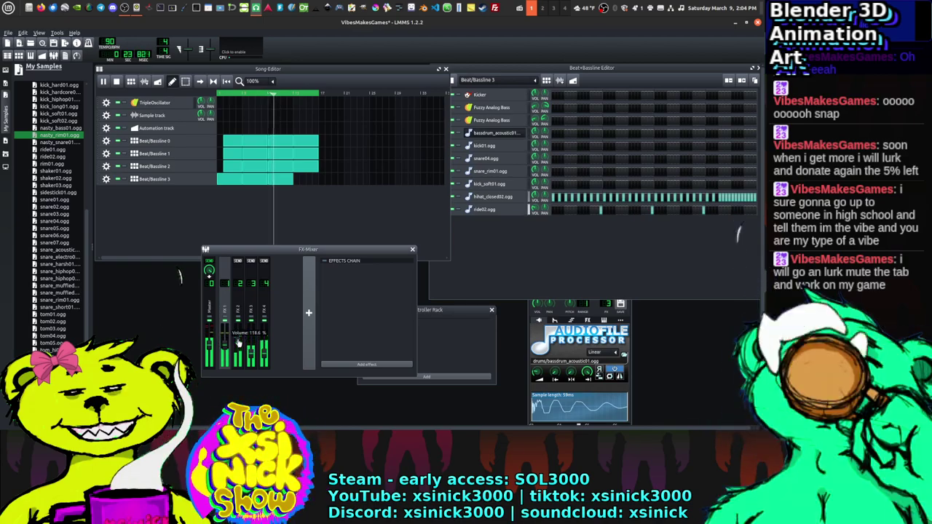
double_click(237, 341)
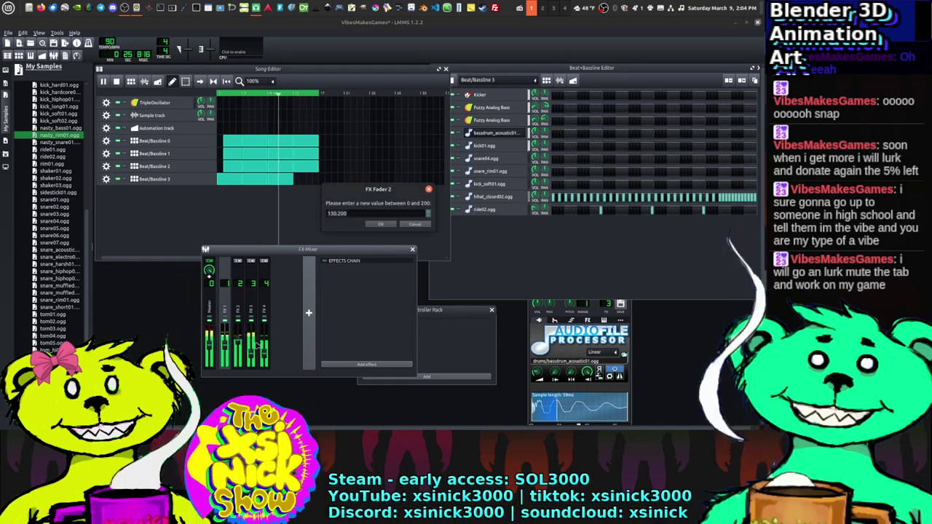
text(30)
key(Return)
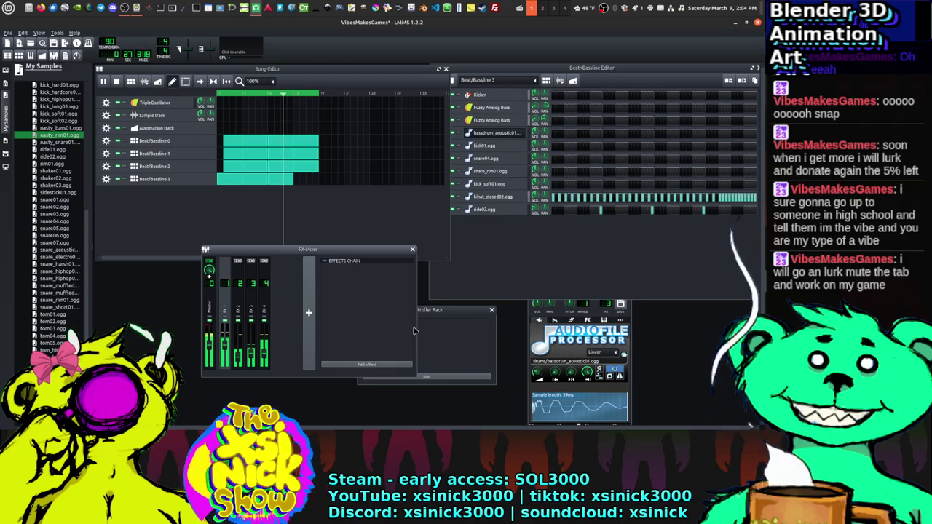
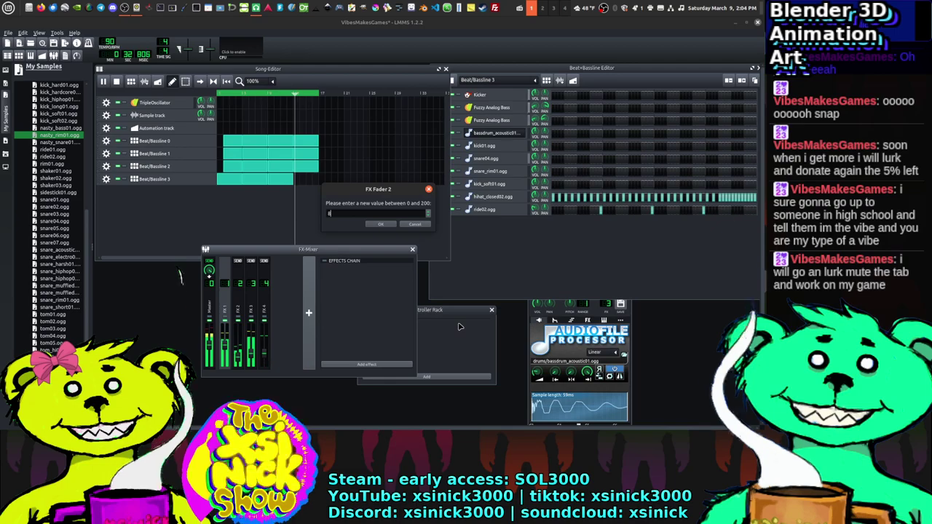
Step: Set the FX 1 mixer channel's volume to 115
key(Return)
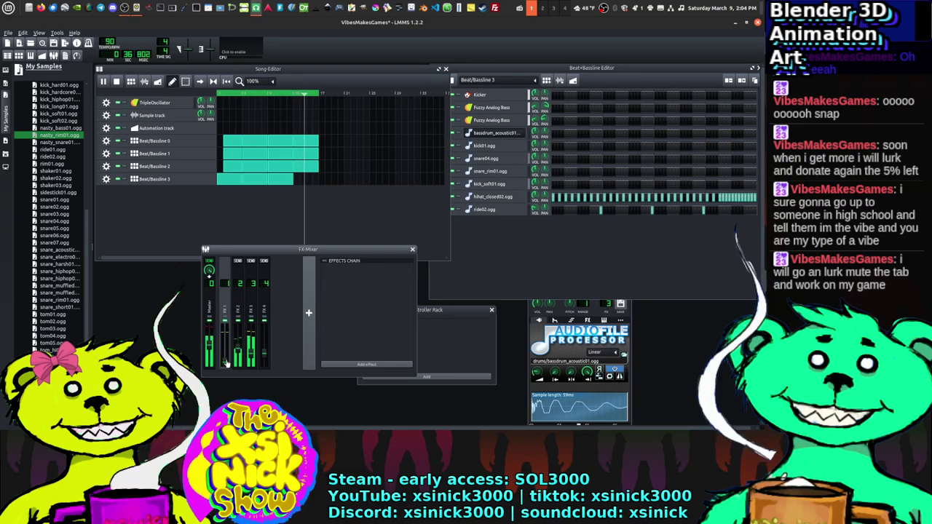
double_click(225, 362)
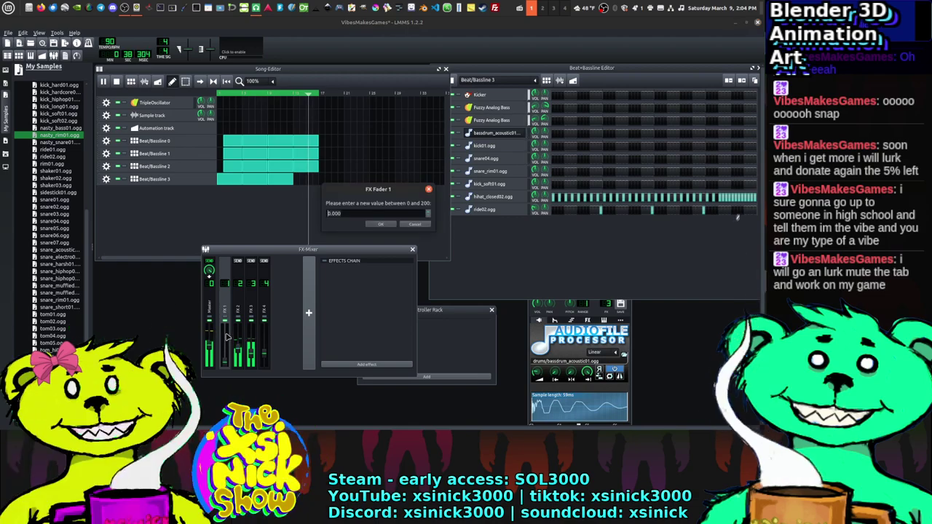
click(393, 224)
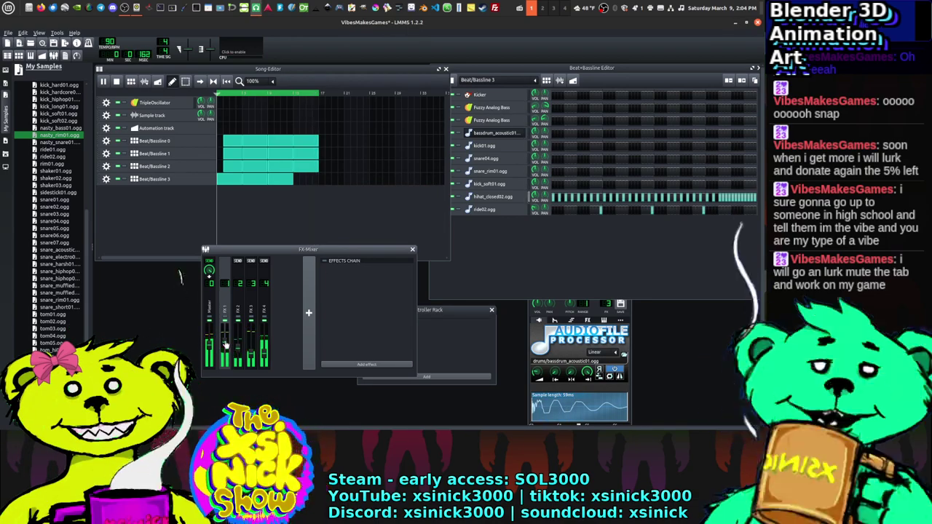
double_click(225, 346)
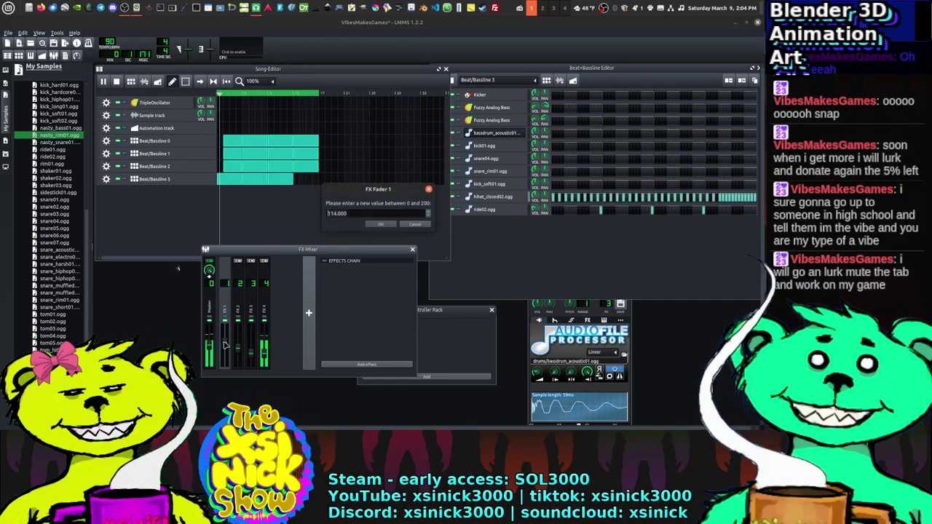
click(412, 225)
click(479, 95)
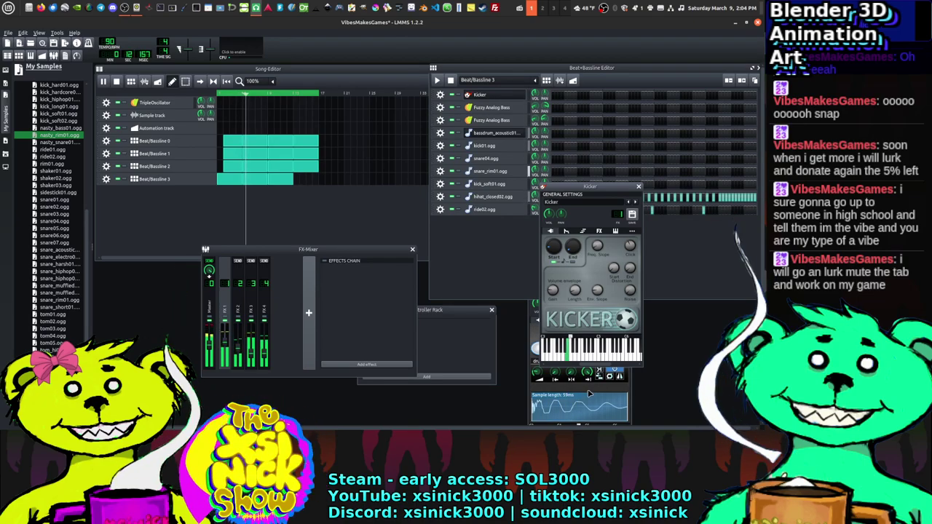
click(639, 187)
double_click(224, 339)
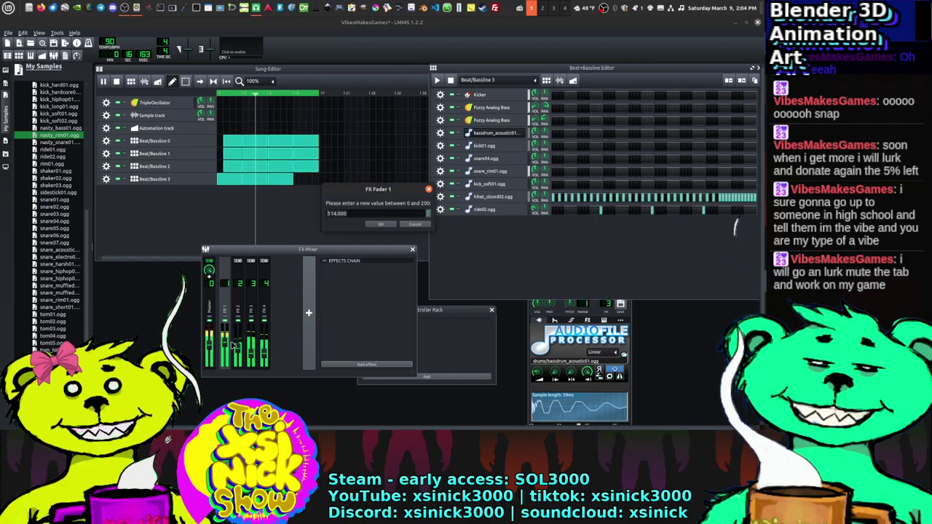
text(1)
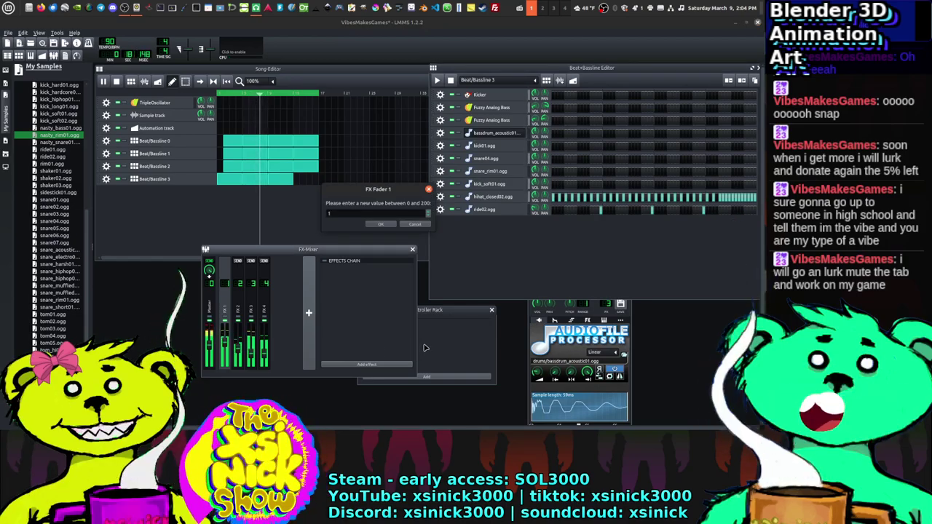
key(BackSpace)
text(5)
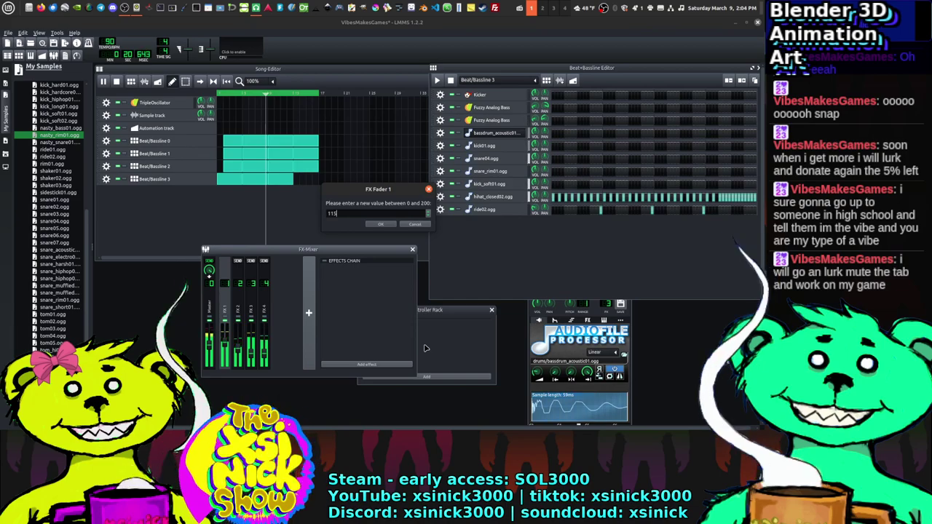
key(Return)
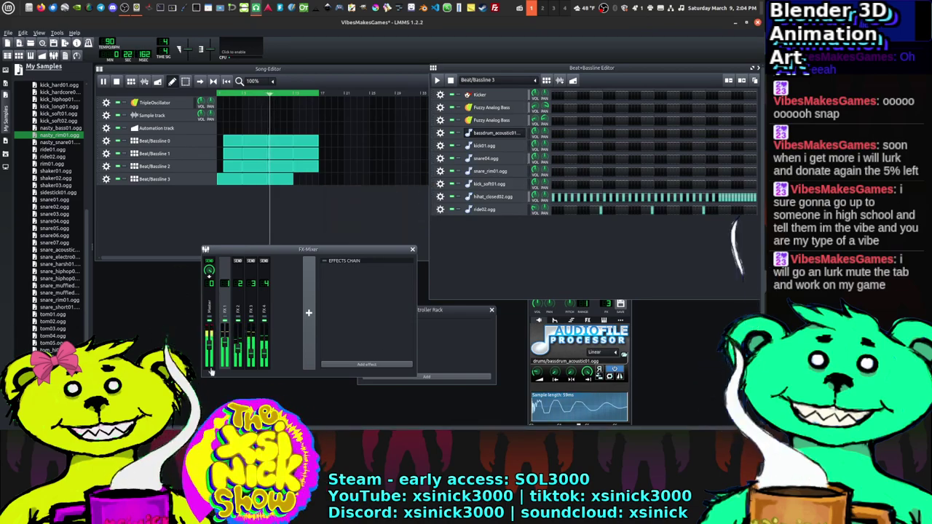
Step: Turn down the FX 2 and FX 3 channel faders and check their values
mouse_move(238, 353)
mouse_down()
mouse_move(242, 365)
mouse_move(240, 356)
mouse_up()
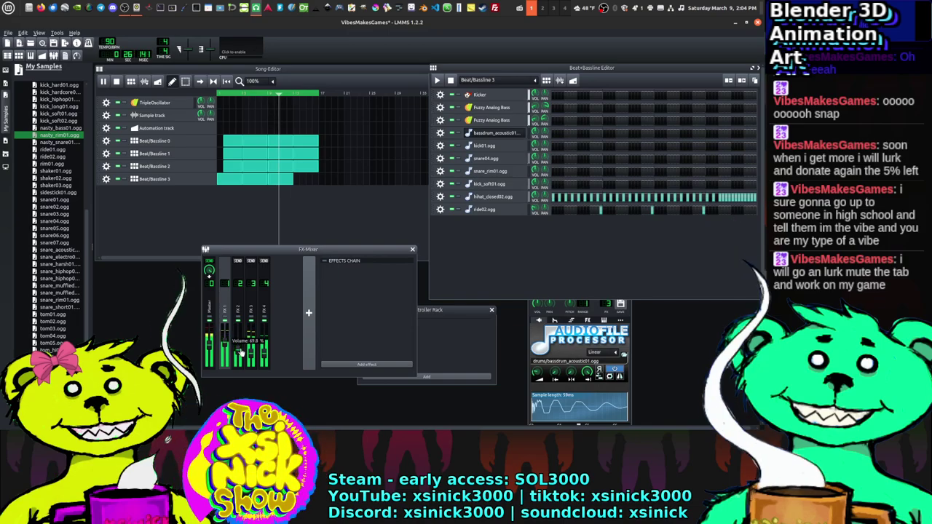
double_click(240, 353)
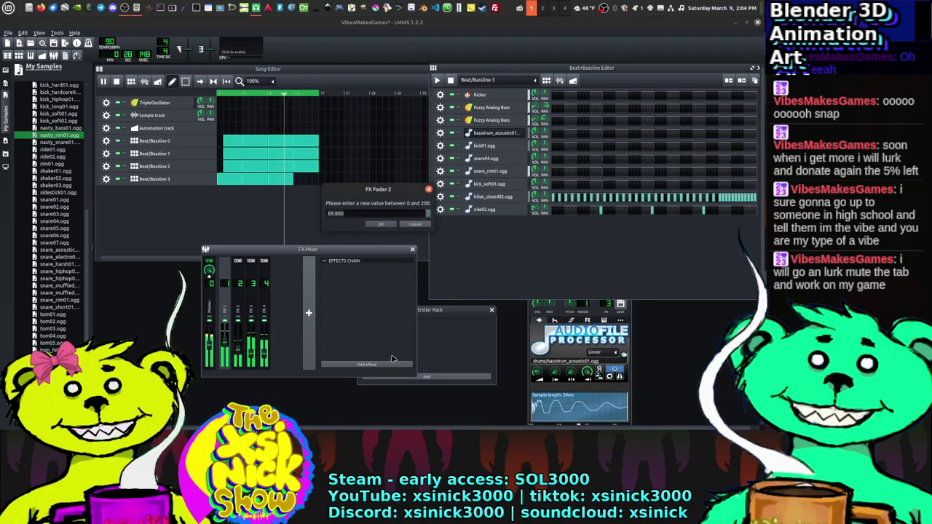
key(Return)
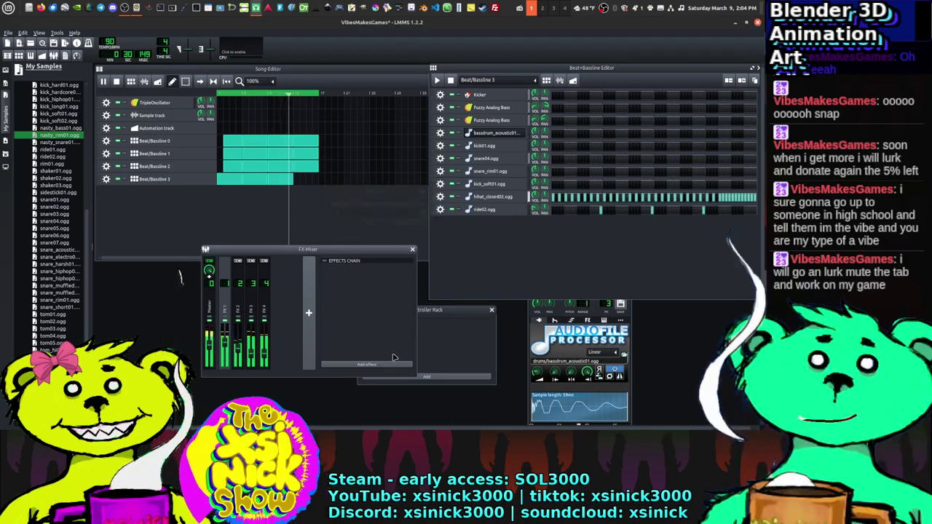
double_click(264, 355)
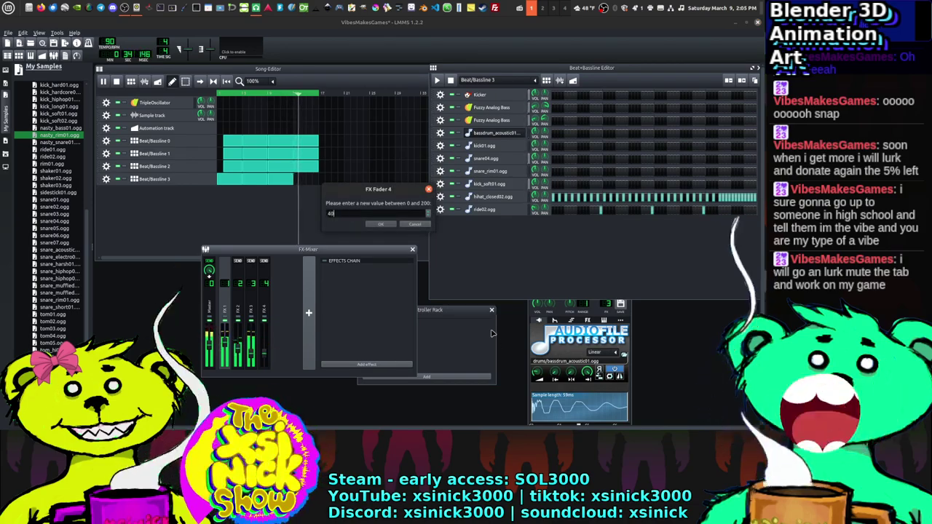
key(Return)
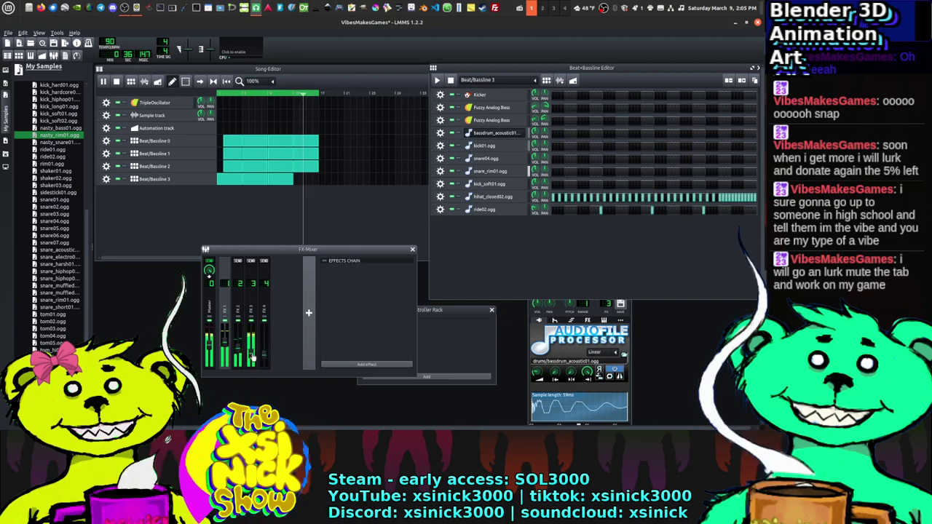
mouse_move(253, 357)
mouse_down()
mouse_move(247, 370)
mouse_move(252, 349)
mouse_up()
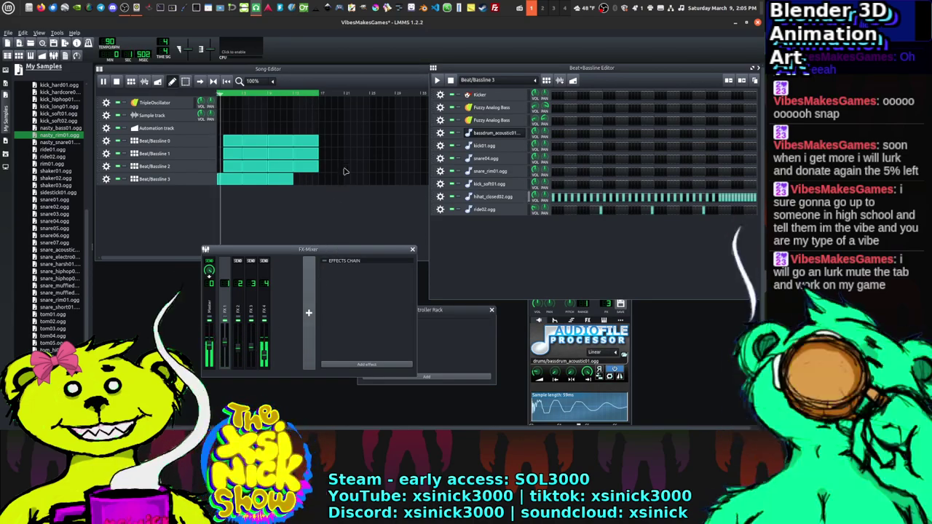
double_click(253, 352)
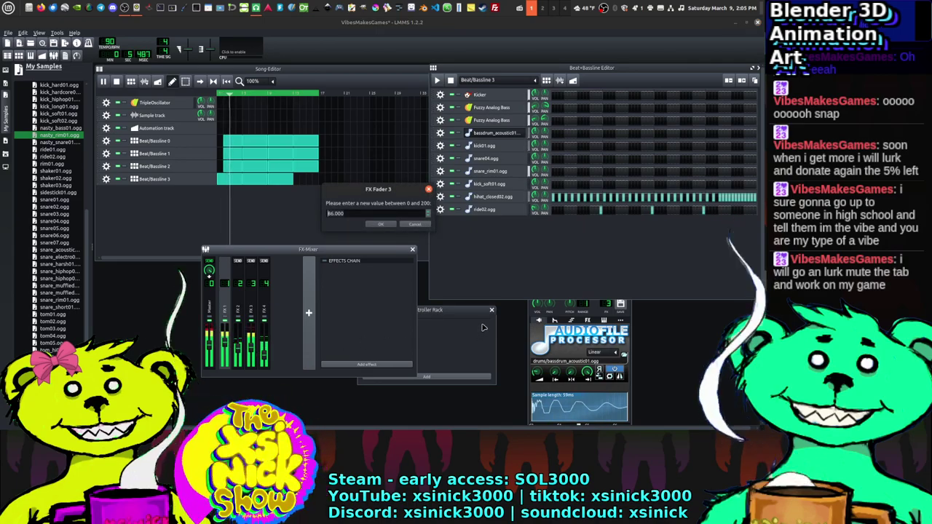
key(Escape)
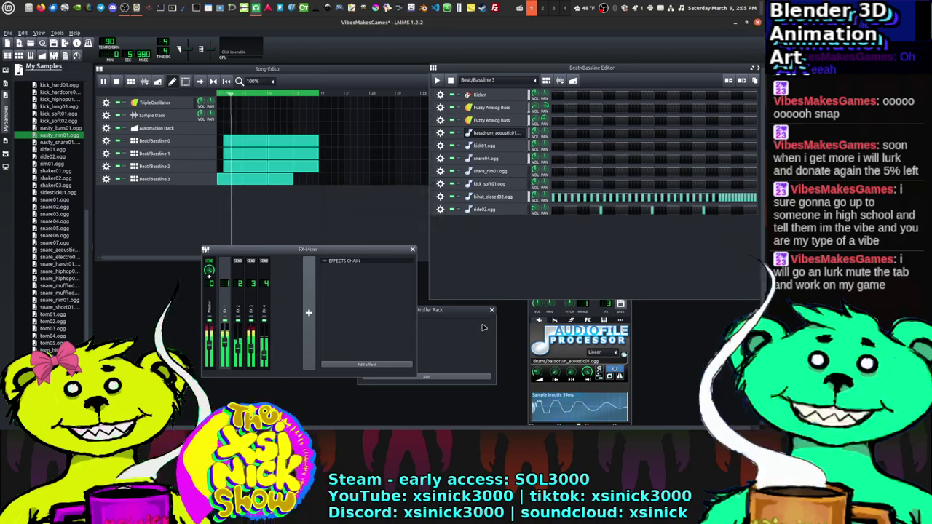
double_click(255, 355)
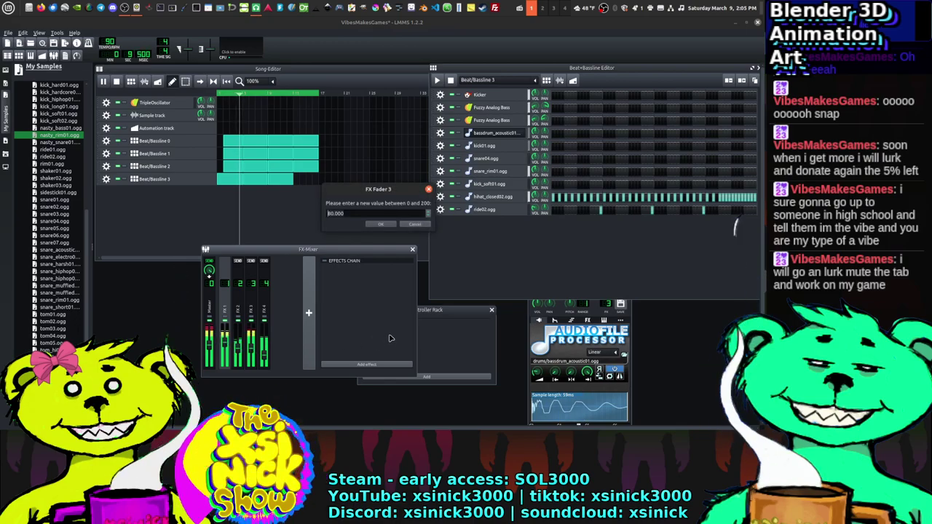
key(Escape)
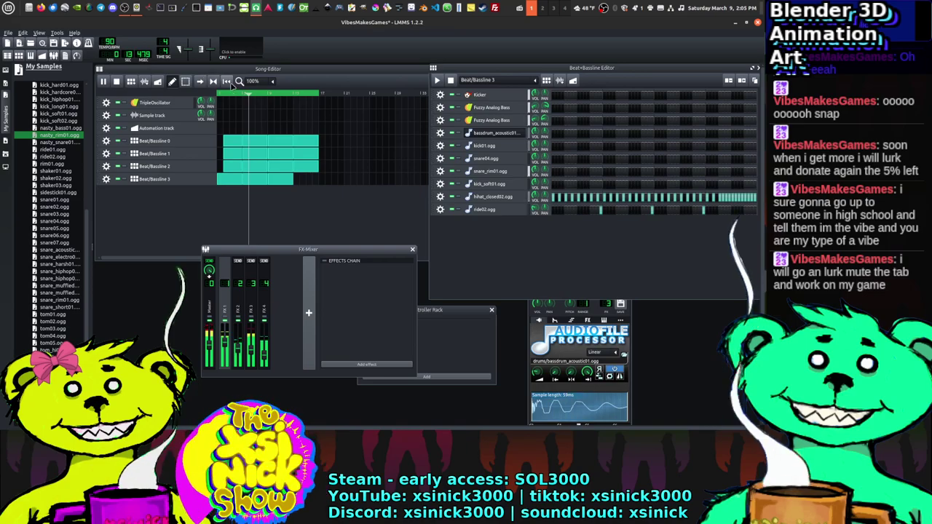
Step: Save the project from the File menu
click(8, 33)
click(8, 33)
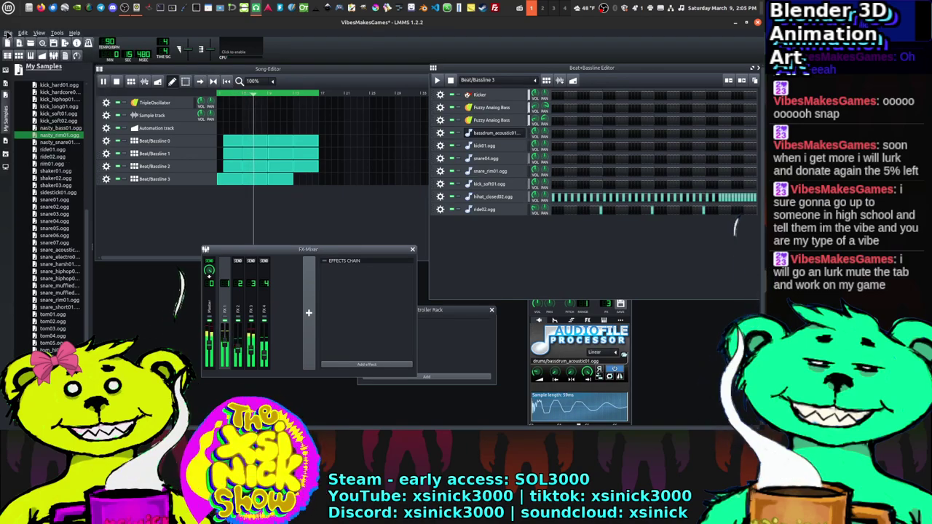
click(8, 33)
click(21, 83)
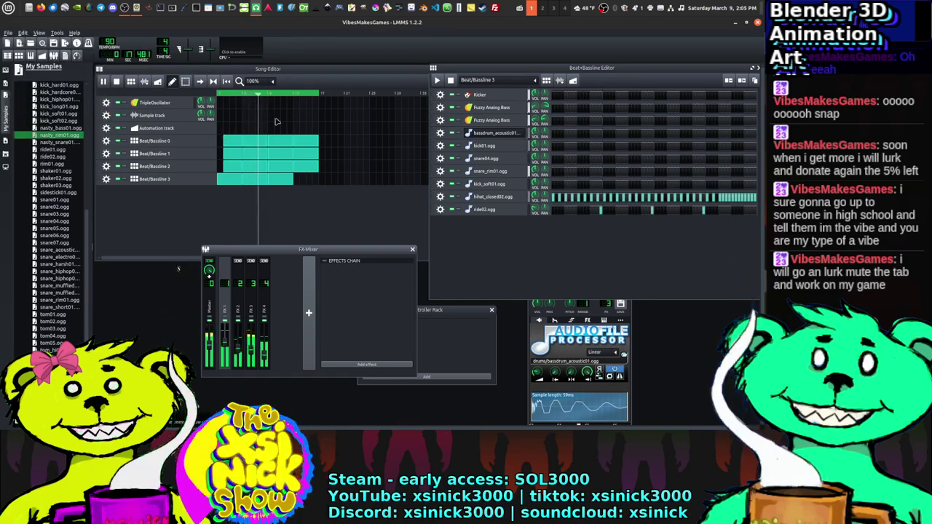
Step: Play the beat editor through patterns 0 to 2 and move it further left
click(448, 82)
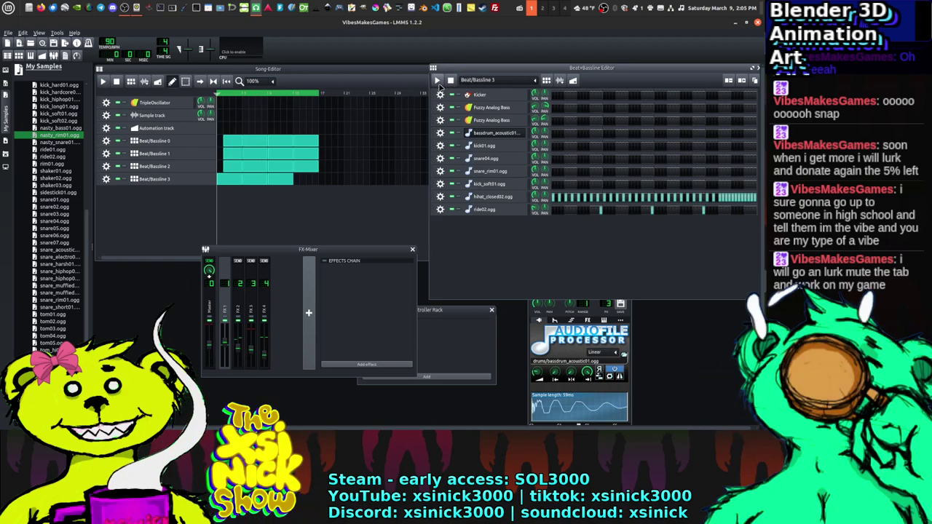
key(space)
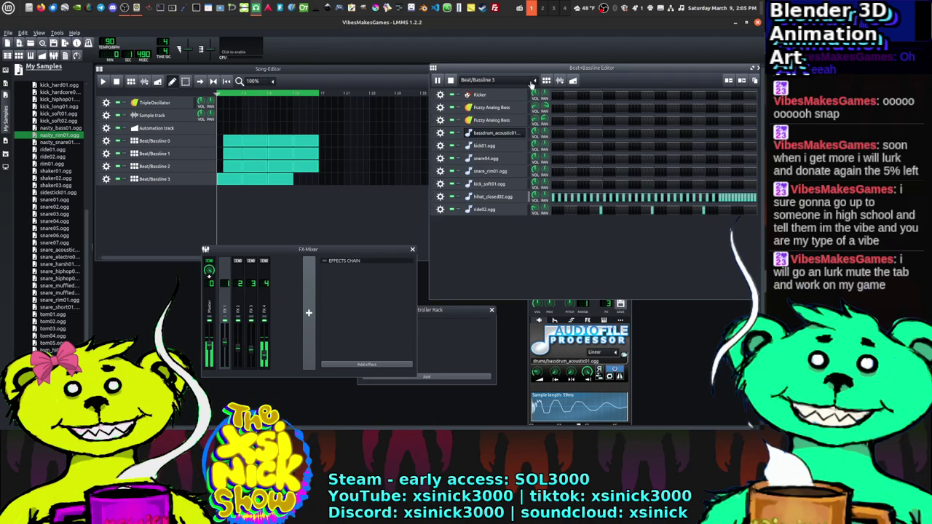
click(532, 83)
click(469, 90)
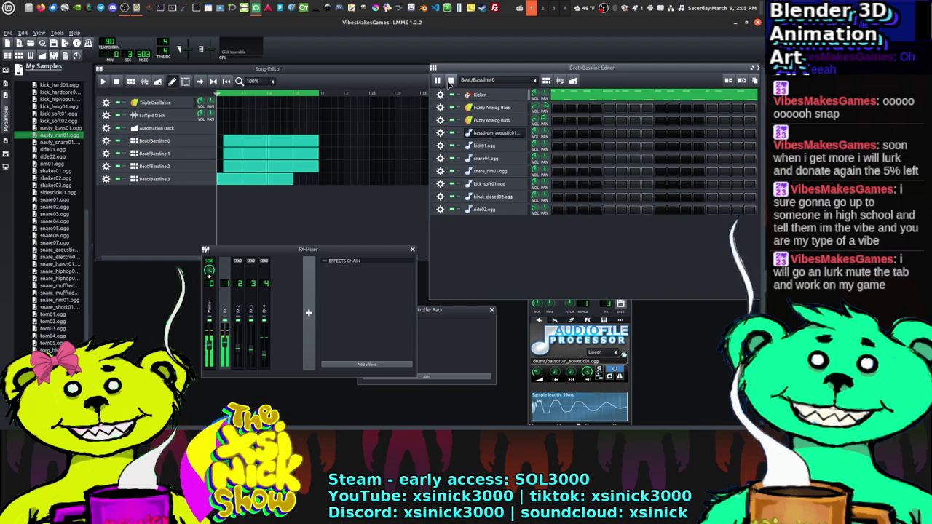
click(451, 81)
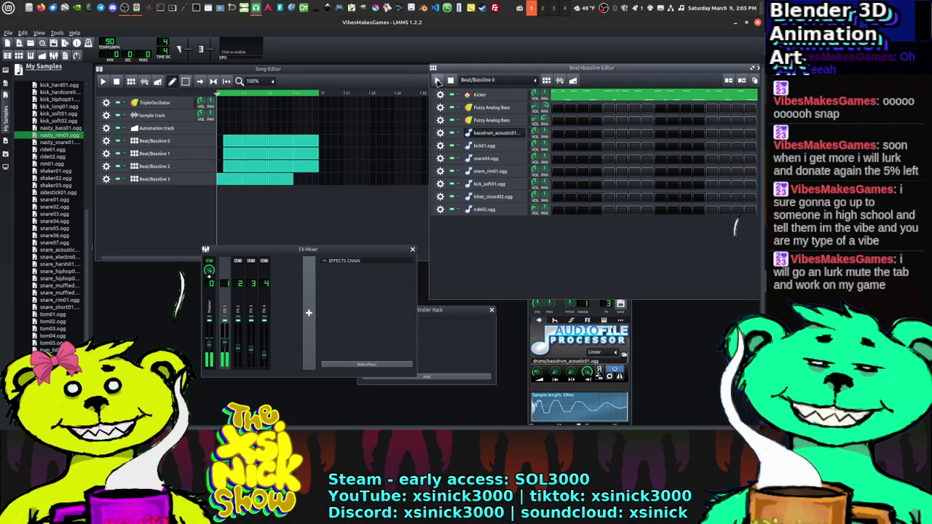
click(437, 81)
scroll(497, 80, down, 1)
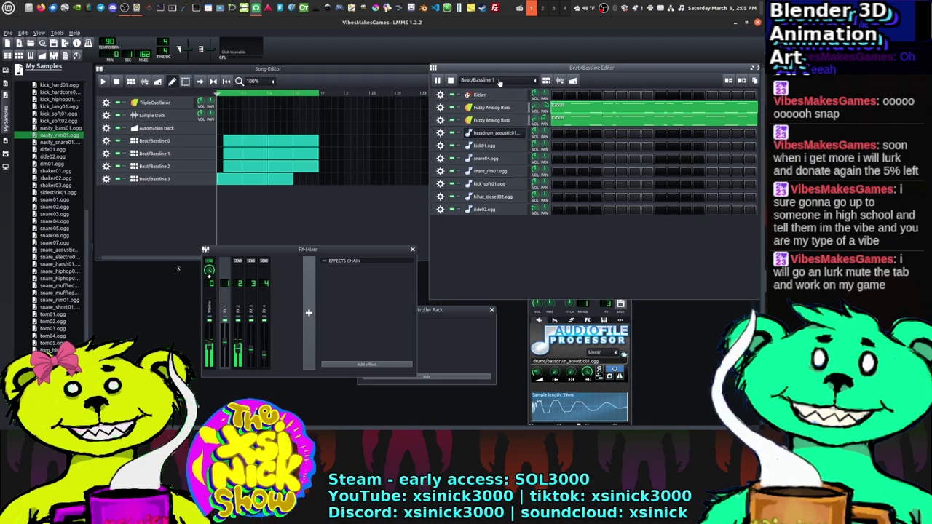
scroll(499, 82, down, 1)
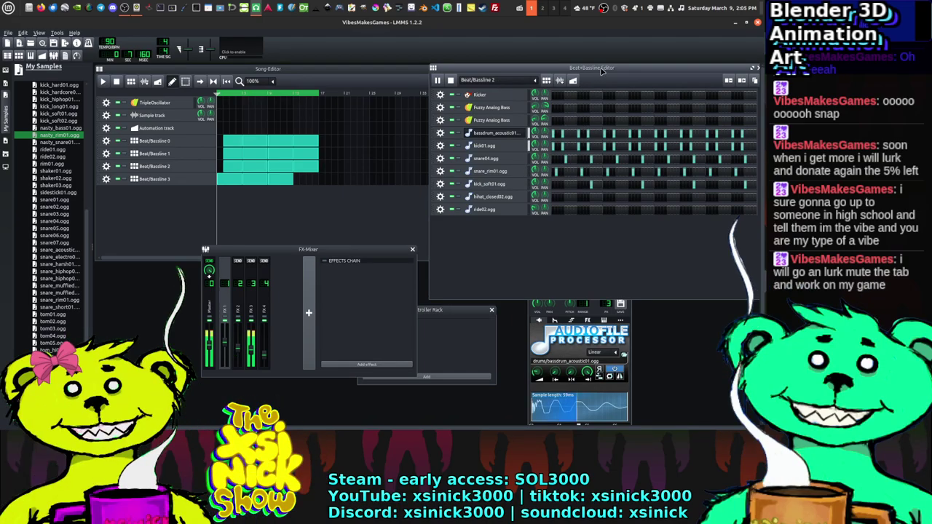
drag(602, 70, 490, 83)
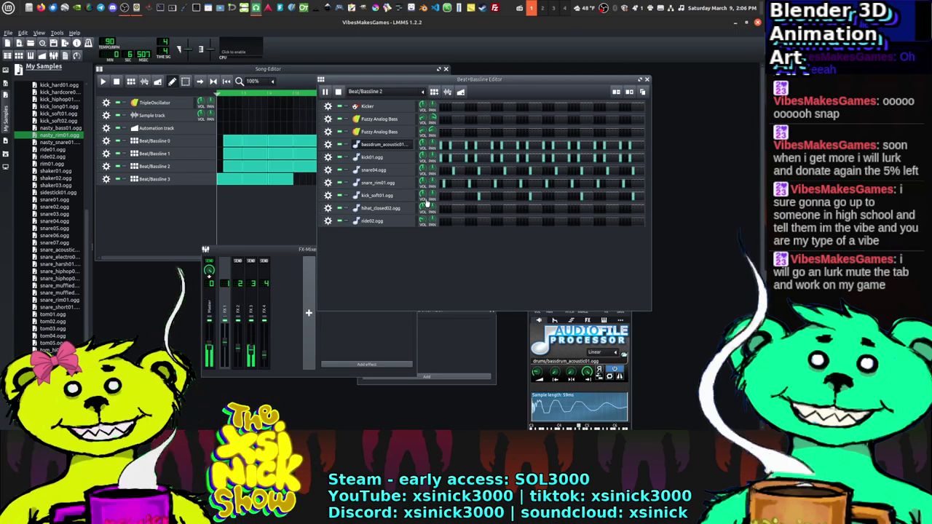
Step: Set snare04's volume to 50 and kick_soft01's volume to 12
double_click(425, 145)
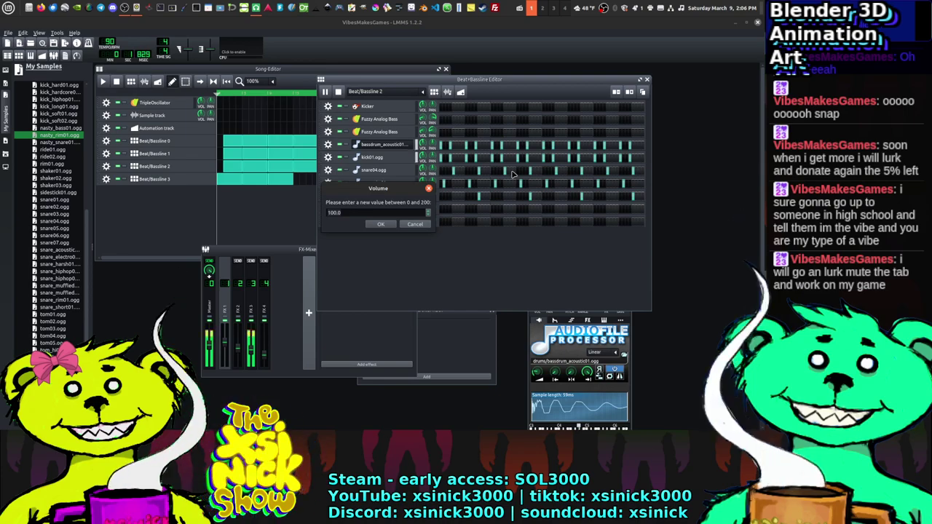
key(Return)
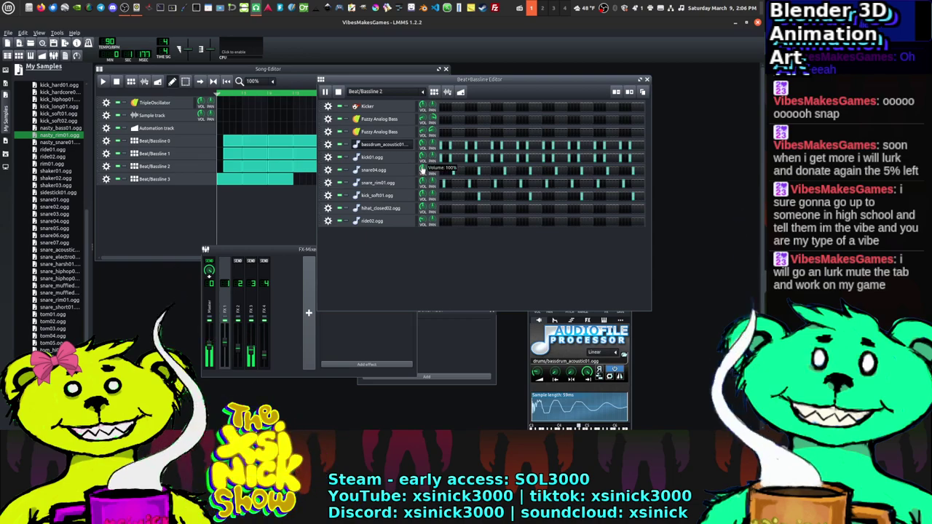
double_click(422, 170)
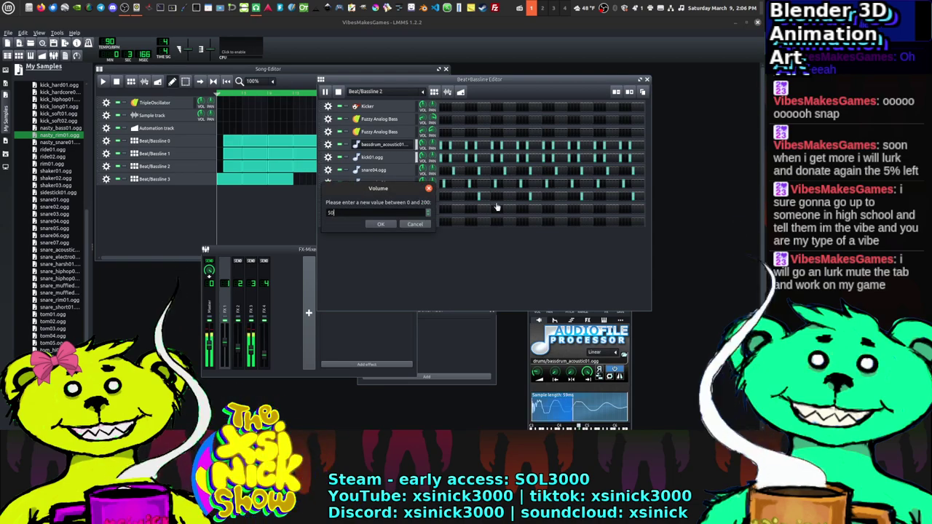
key(Escape)
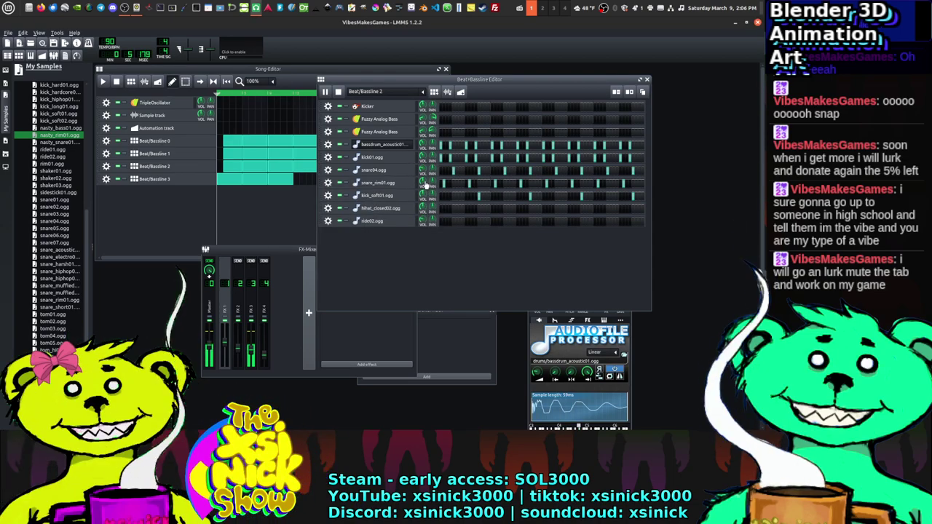
double_click(422, 170)
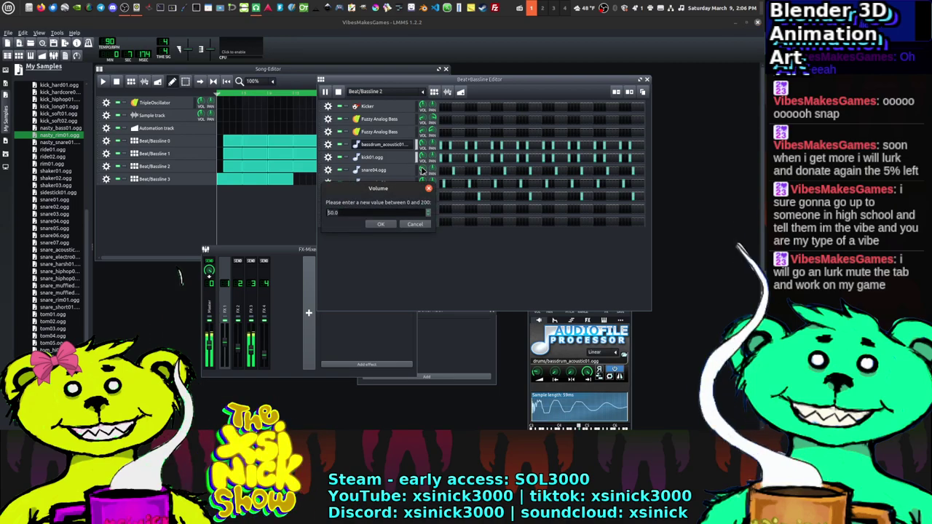
key(Escape)
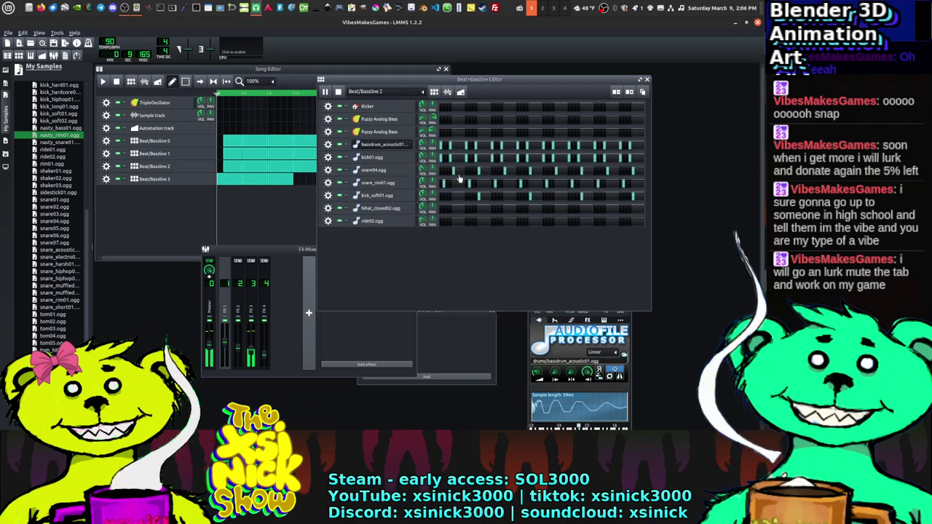
double_click(423, 183)
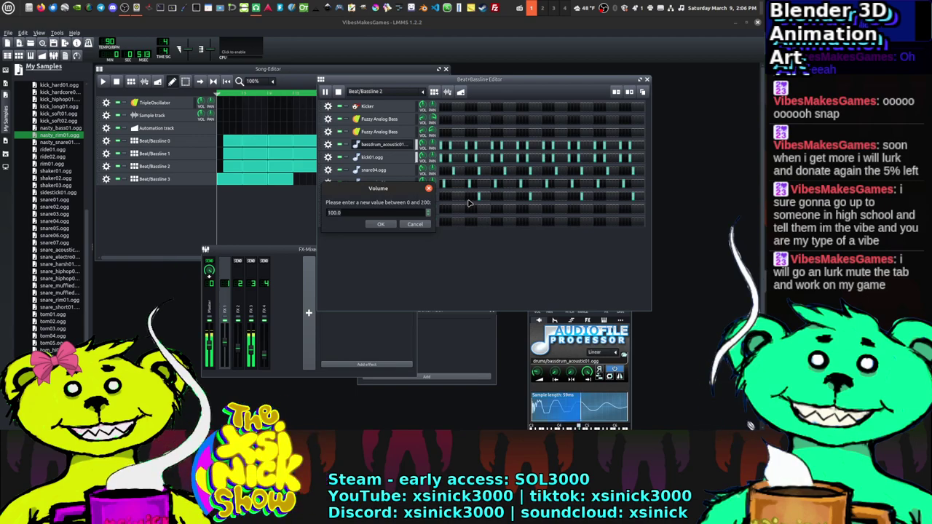
key(Escape)
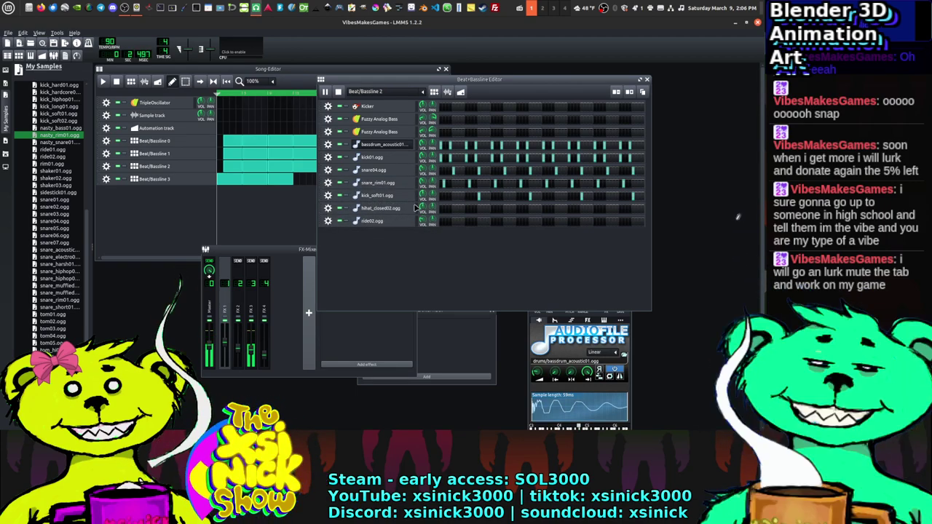
double_click(425, 196)
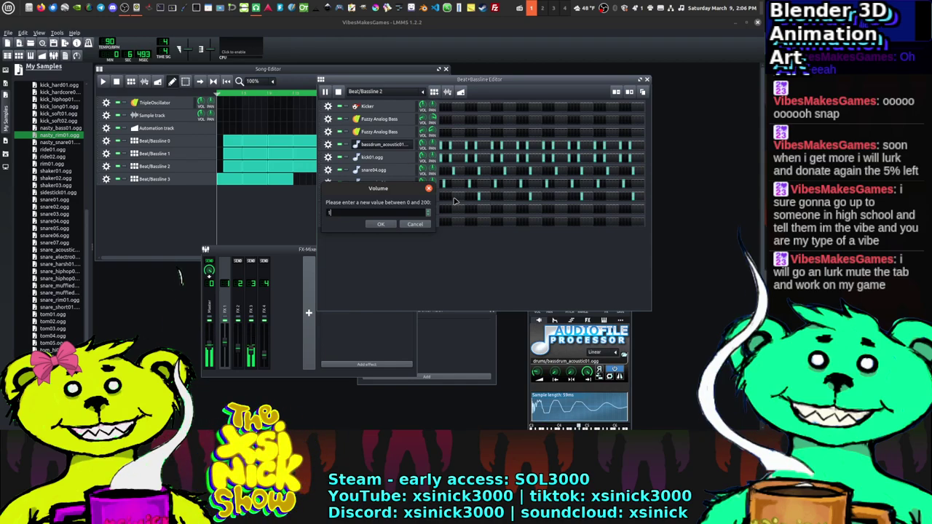
text(12)
key(Return)
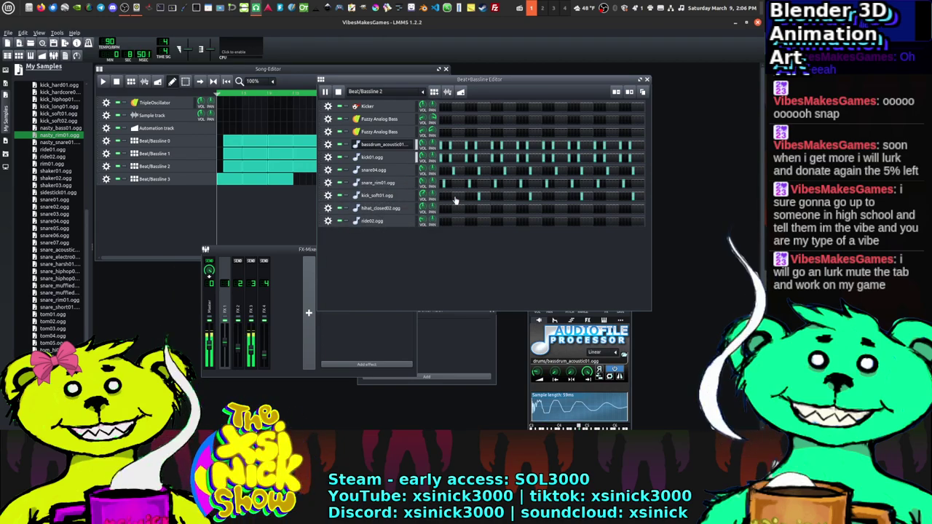
Step: Clone the kick_soft01 track and pan the clone to -80
click(328, 197)
click(337, 206)
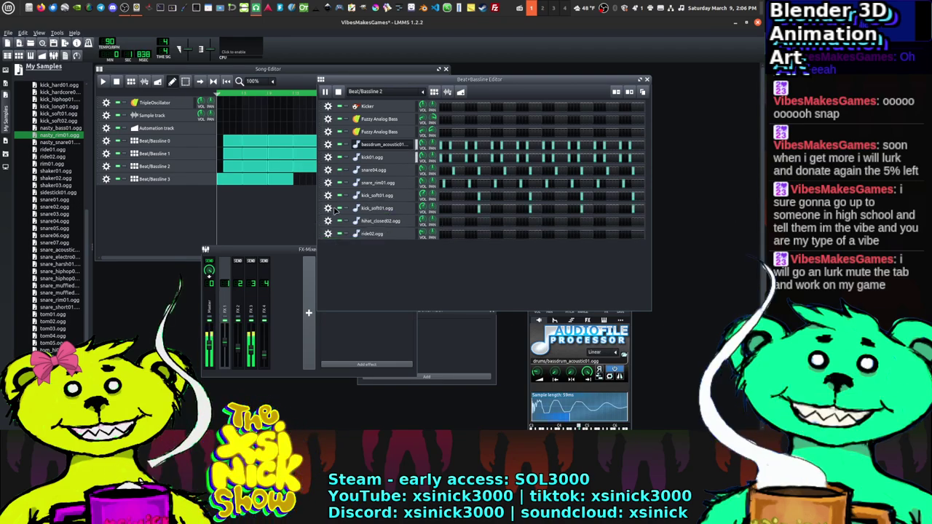
double_click(433, 196)
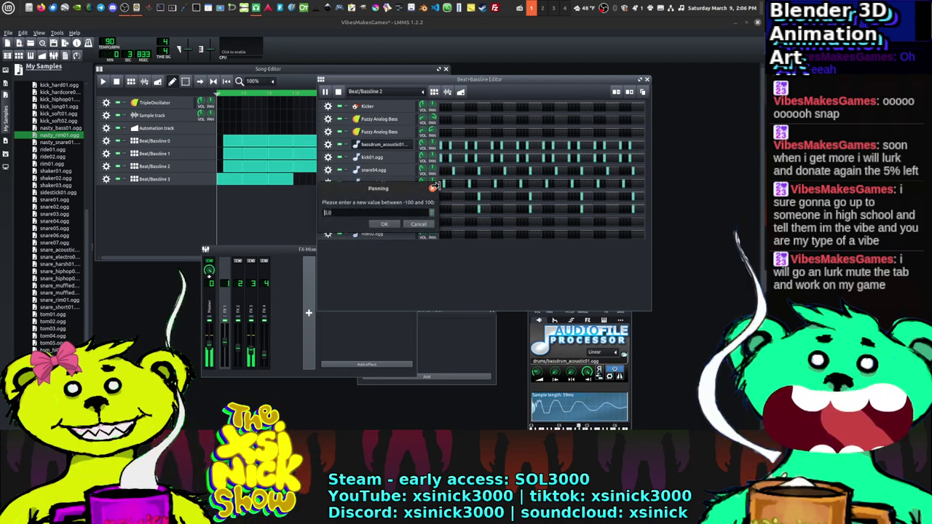
key(Return)
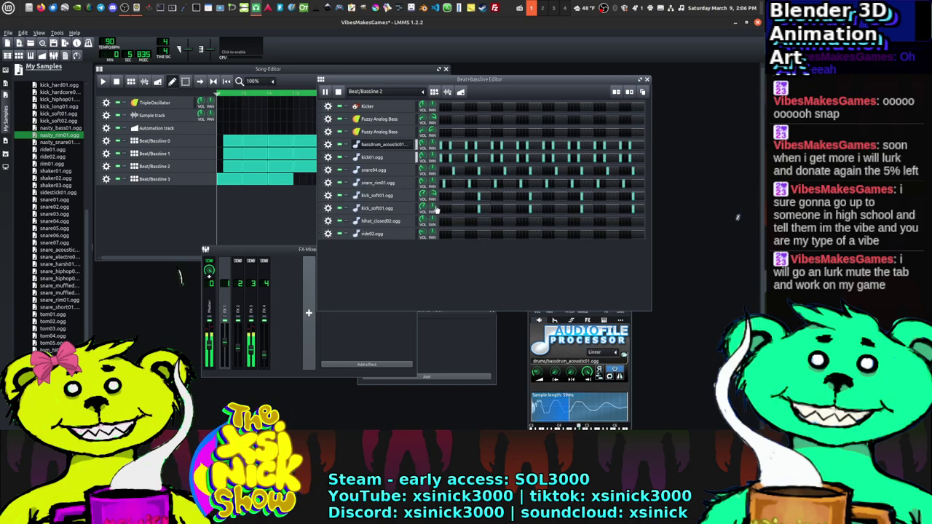
double_click(434, 209)
text(-80)
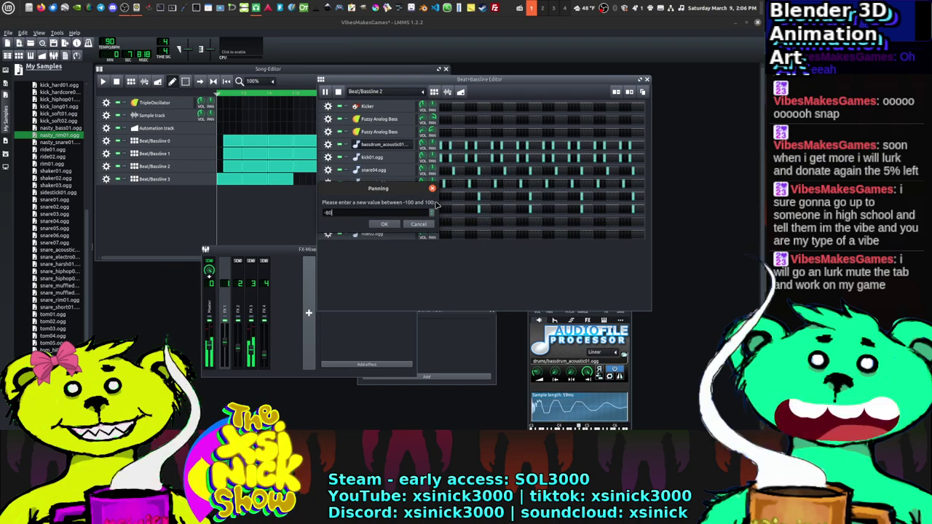
key(Return)
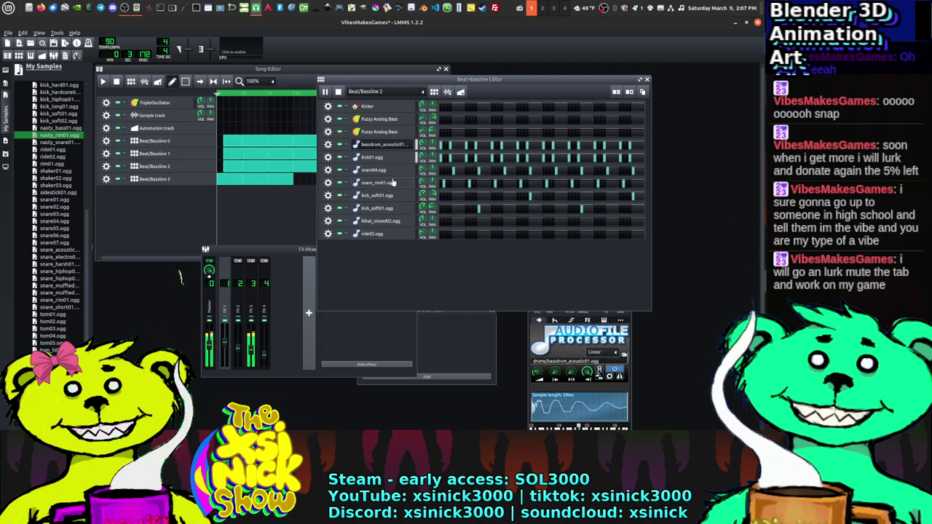
click(391, 208)
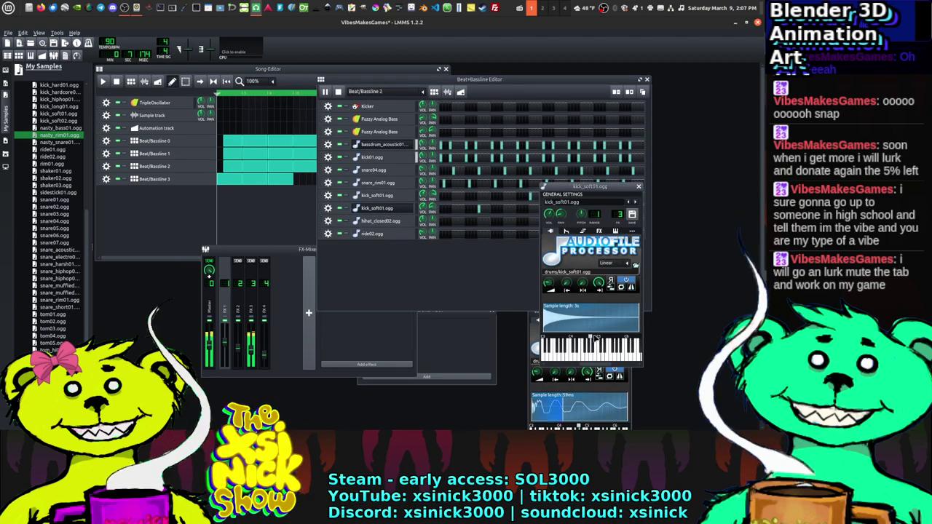
click(590, 343)
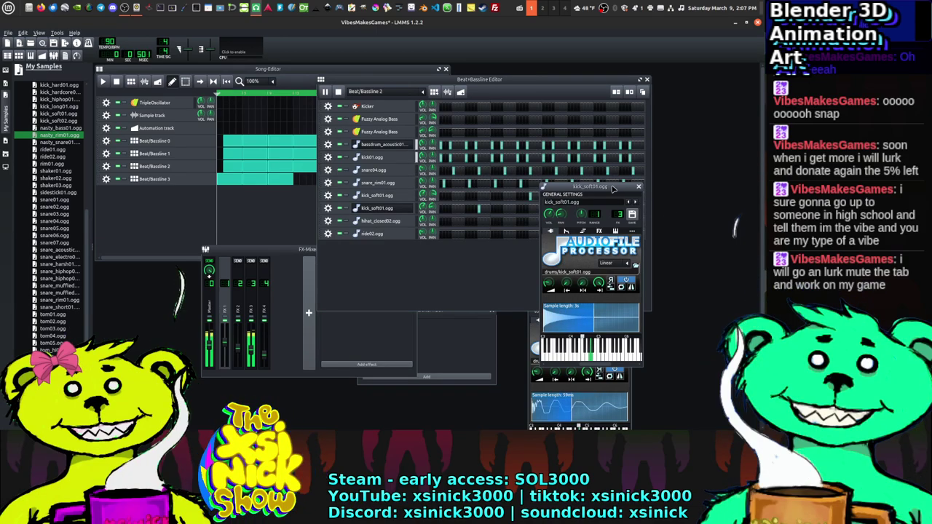
drag(614, 189, 707, 190)
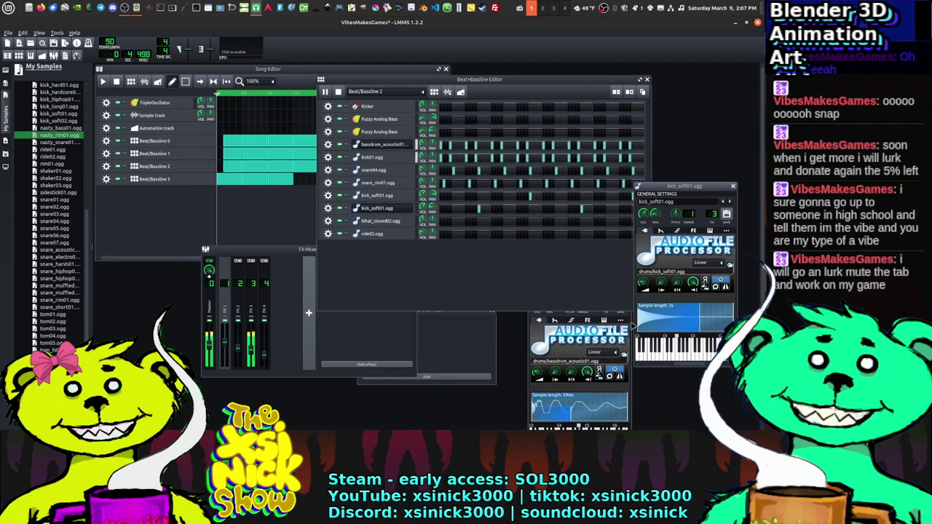
click(390, 197)
drag(163, 251, 601, 224)
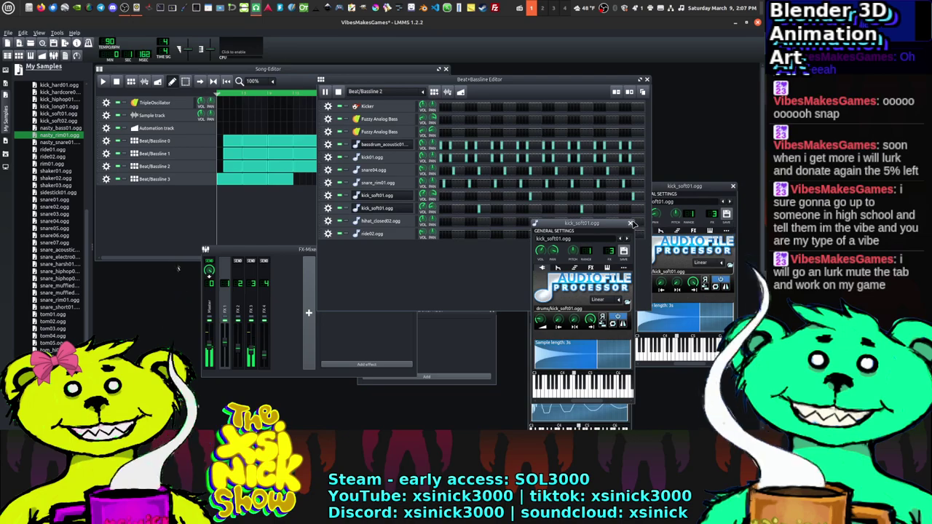
click(631, 223)
Step: Close the second kick_soft01 and the bassdrum_acoustic01 instrument windows
click(733, 186)
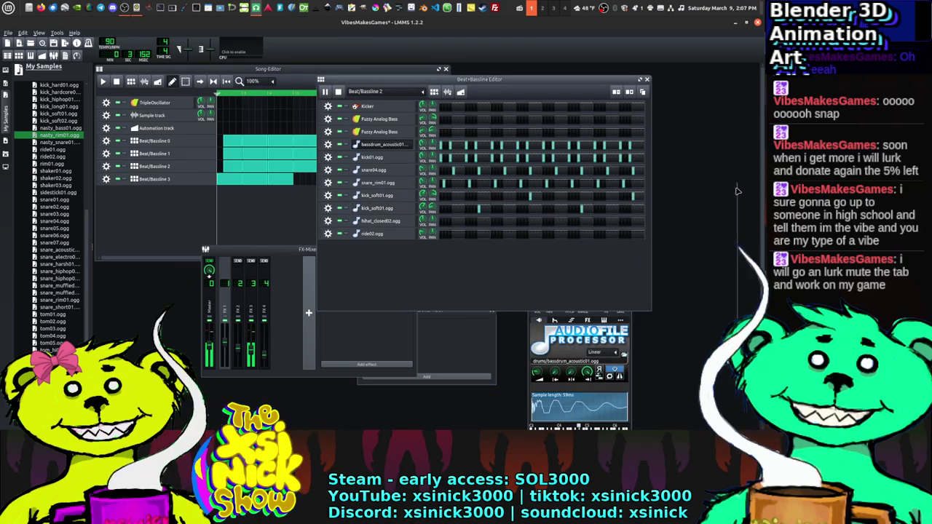
click(589, 353)
drag(597, 278, 703, 200)
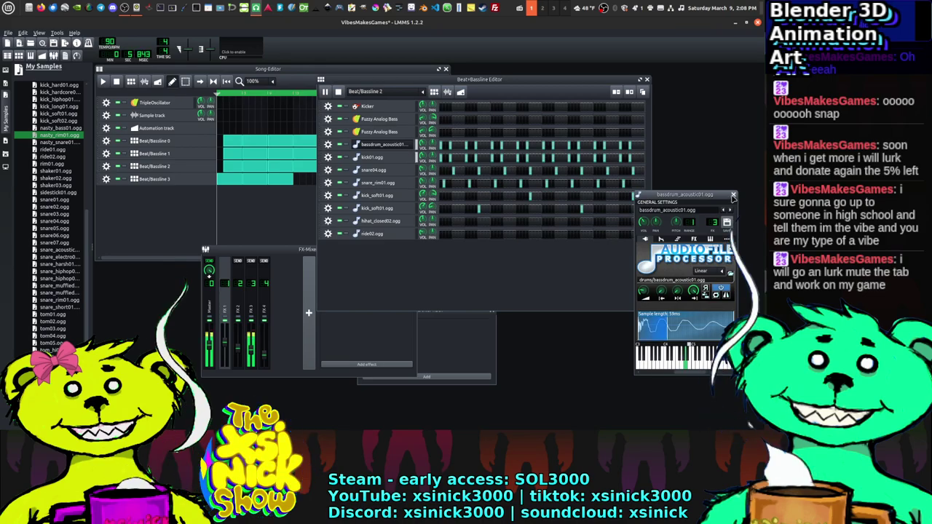
click(734, 196)
Step: Preview the snare04 and snare_rim01 samples, close them, and move the beat editor upper right
click(383, 170)
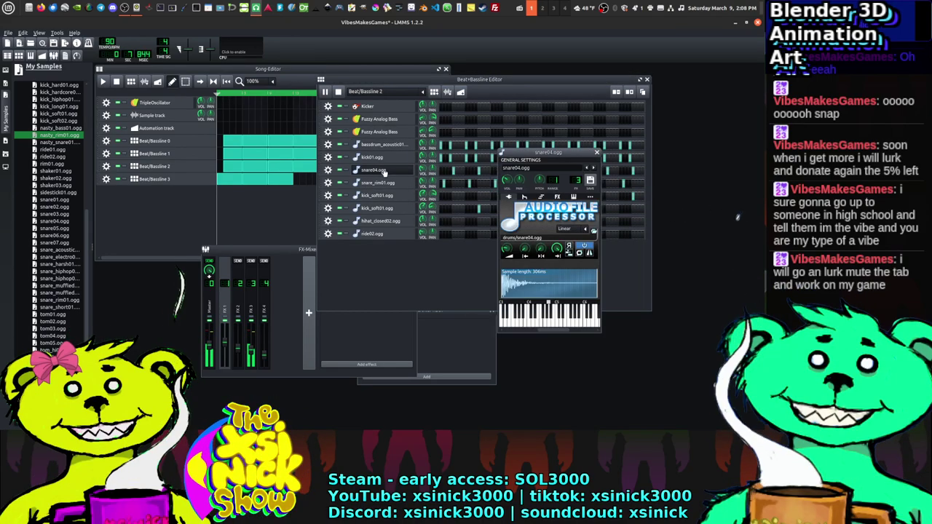
drag(572, 154, 654, 191)
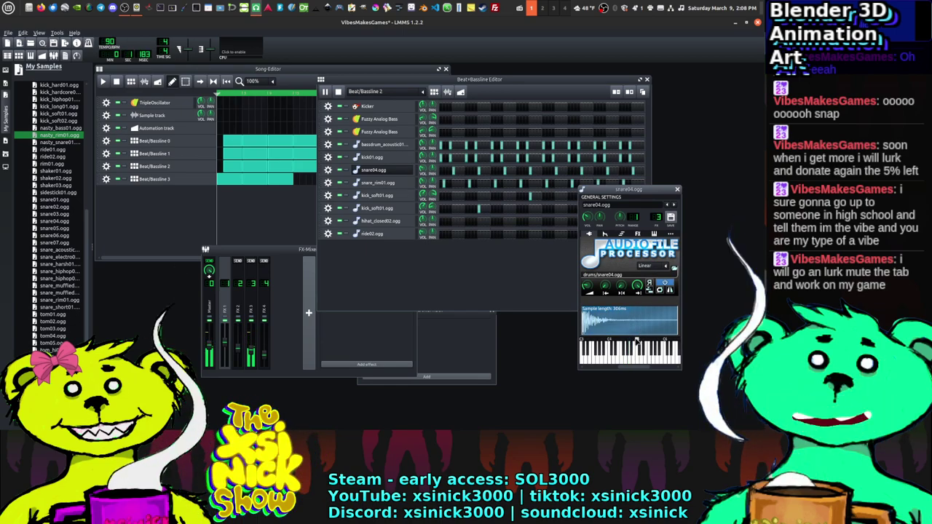
click(631, 355)
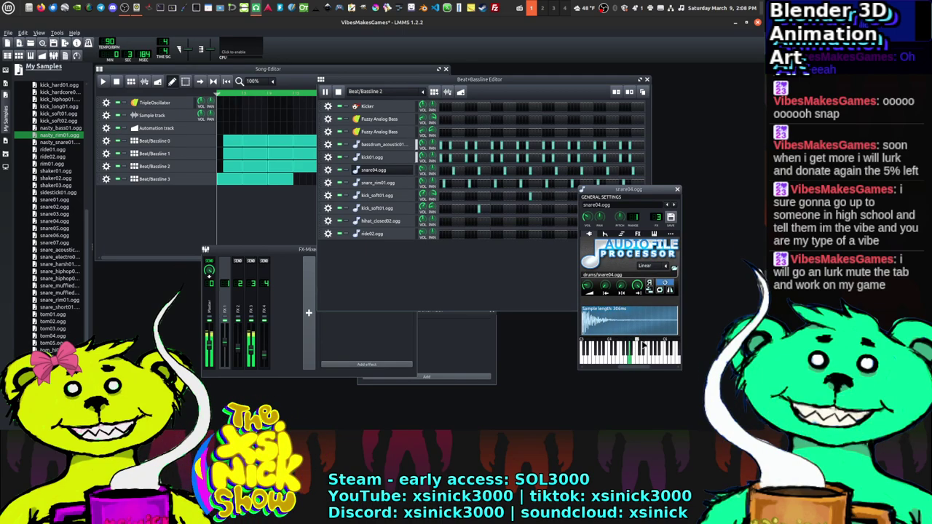
click(643, 346)
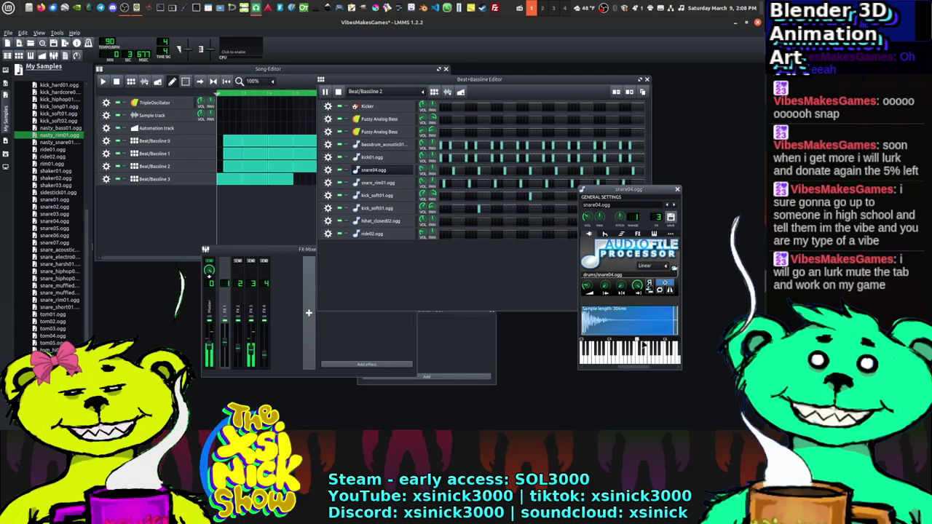
click(677, 189)
click(374, 184)
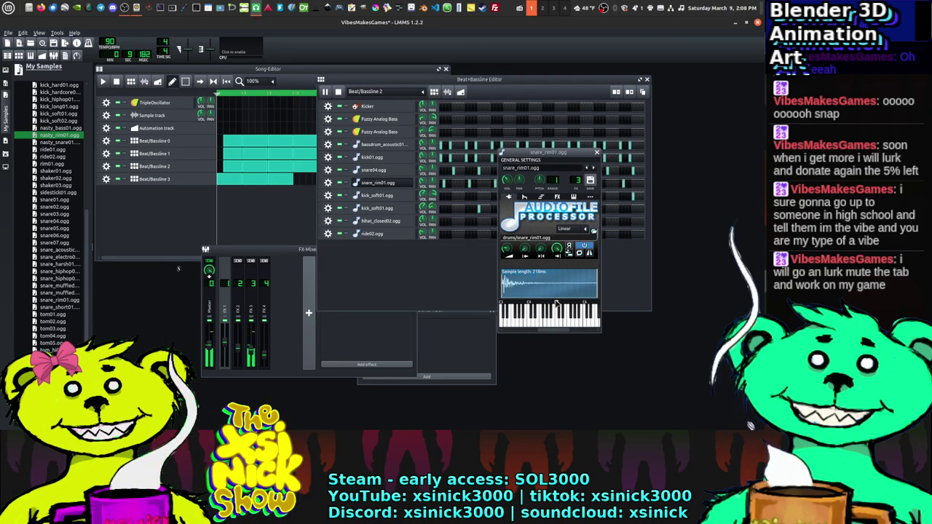
drag(603, 157, 713, 182)
click(707, 177)
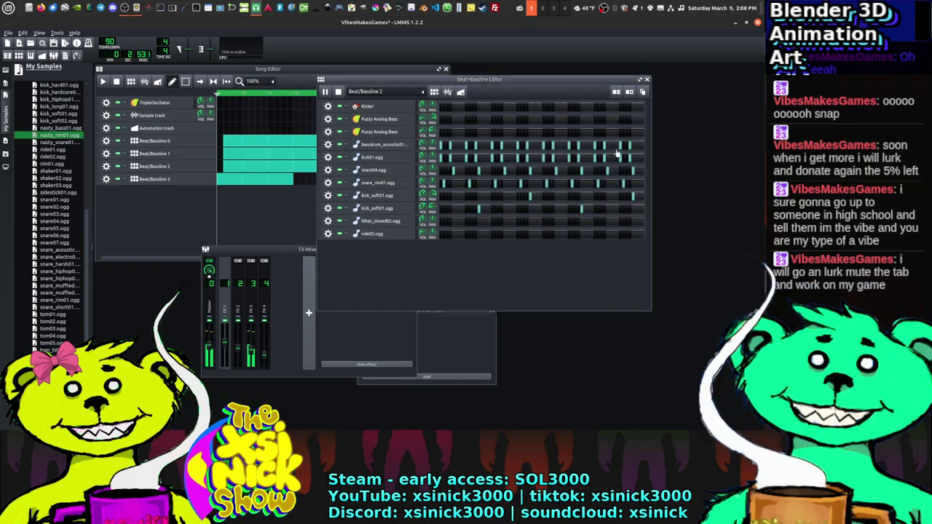
drag(560, 81, 664, 71)
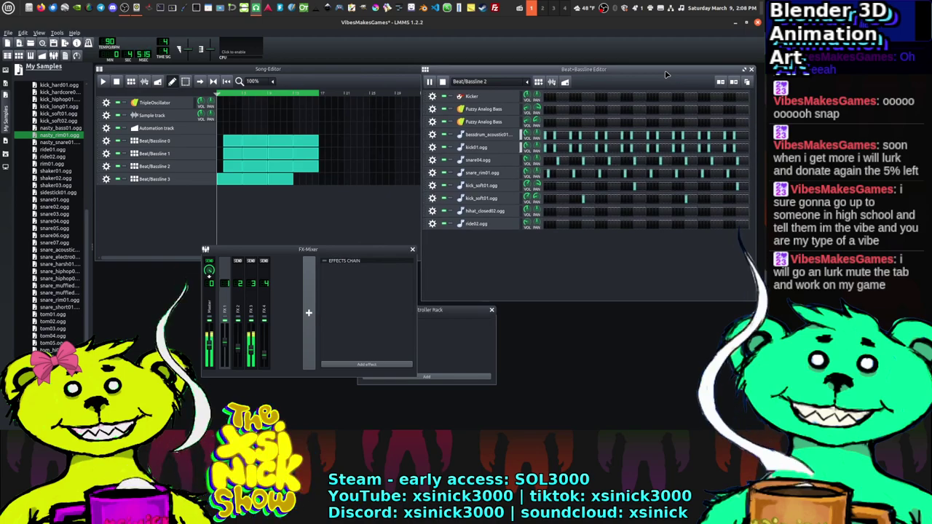
Step: Preview the kick01 sample in its instrument window
click(499, 149)
click(552, 305)
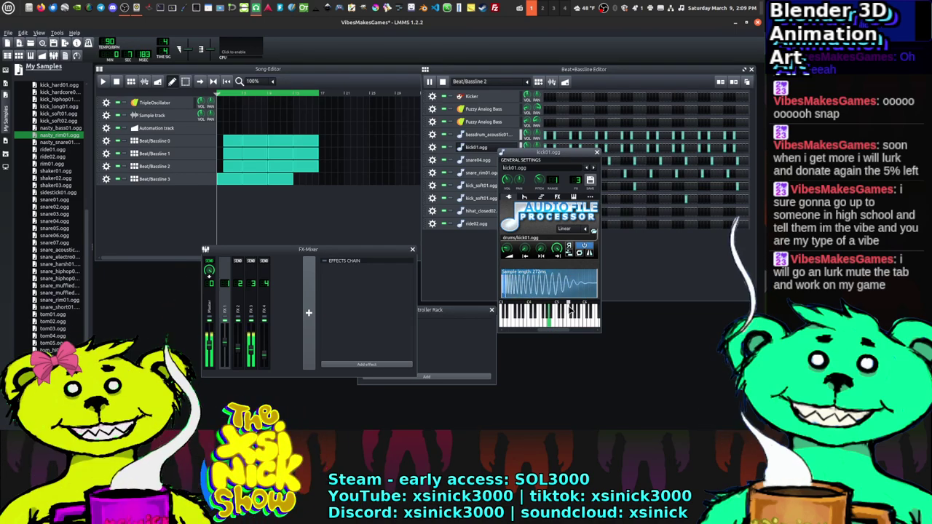
click(596, 152)
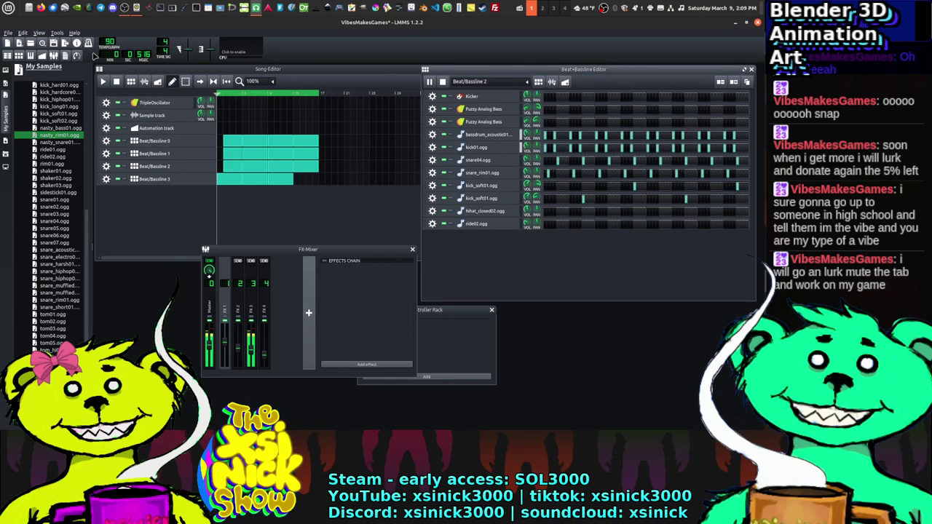
Step: Save the project and bring the Song Editor to the front
click(8, 33)
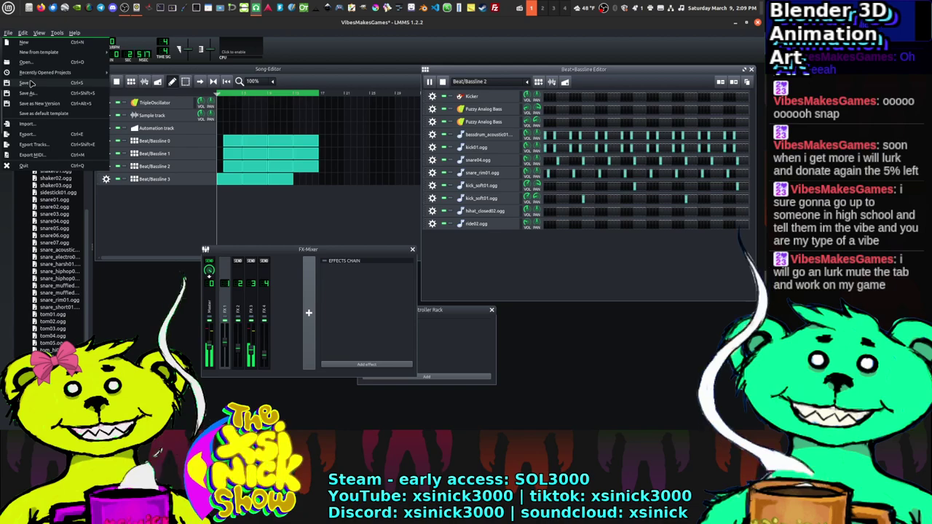
click(24, 82)
click(108, 99)
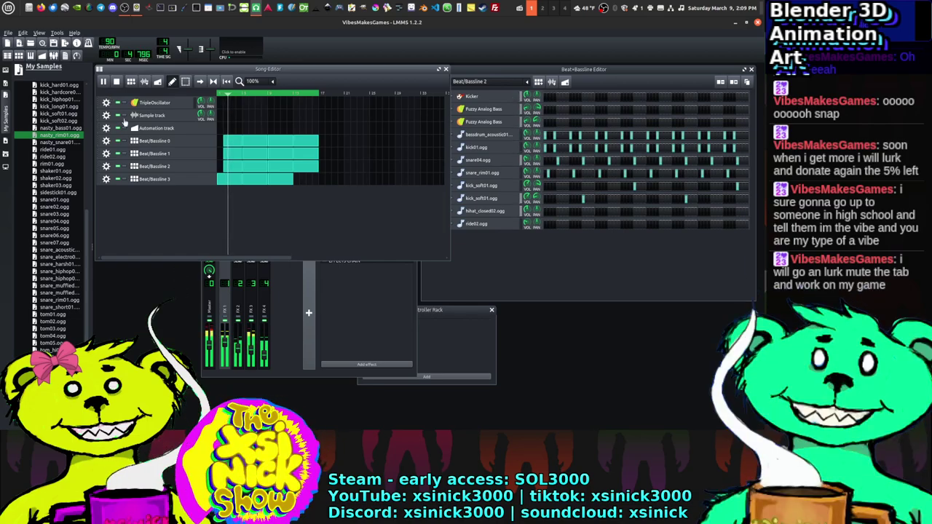
Step: Confirm FX 3's volume at 90 and bring the Beat/Bassline 2 editor back on top
click(252, 354)
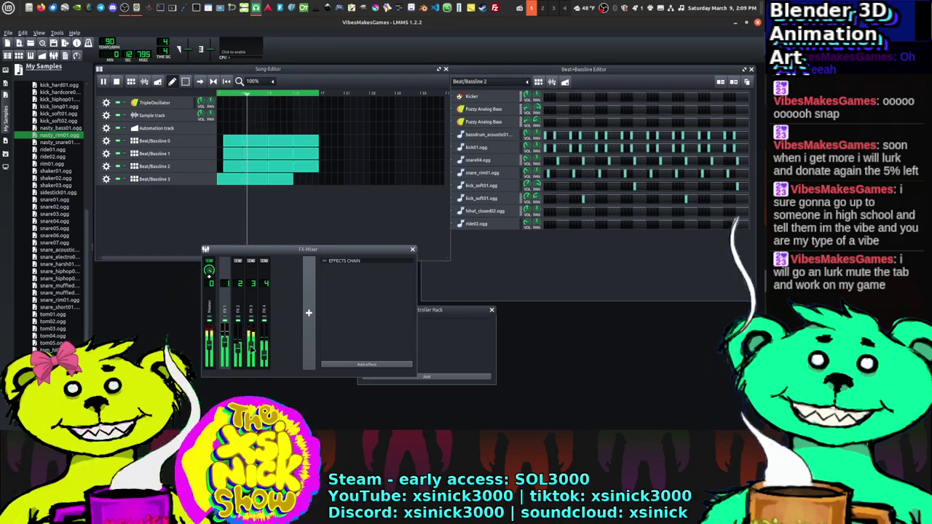
double_click(251, 353)
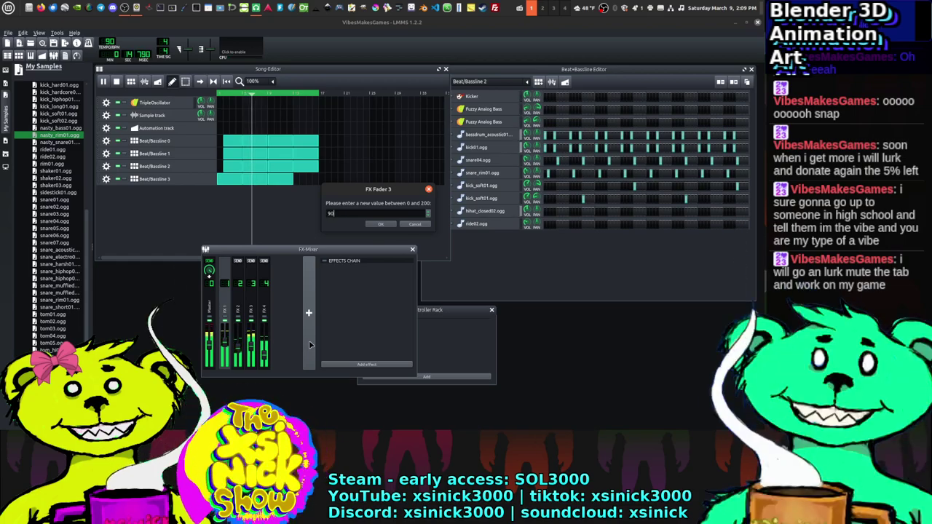
key(Return)
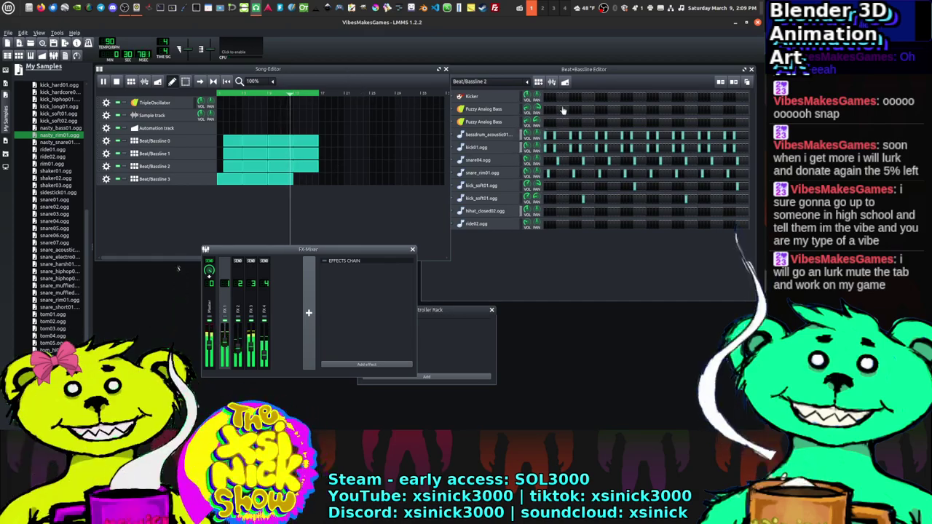
drag(606, 73, 589, 85)
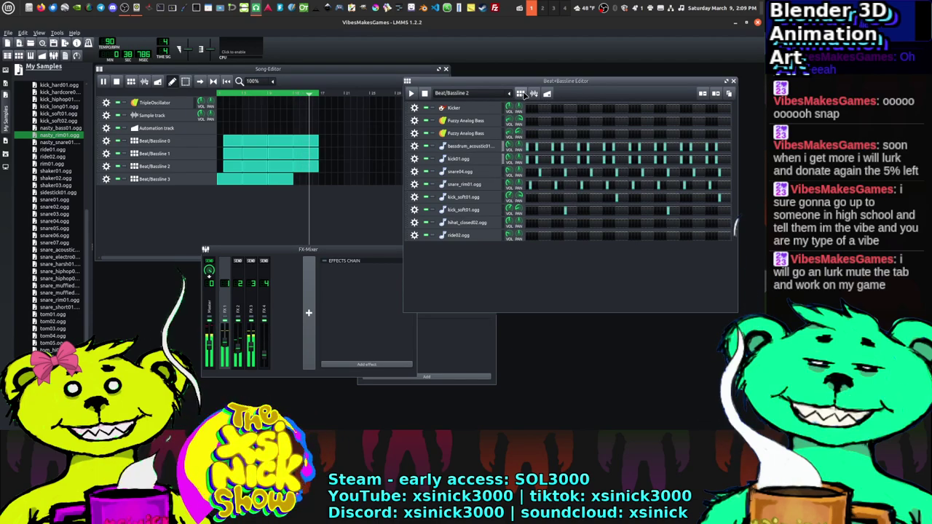
Step: Add Beat/Bassline 4 and program bassdrum steps 1, 2, 5, 6, 9, 10 and 14
click(520, 93)
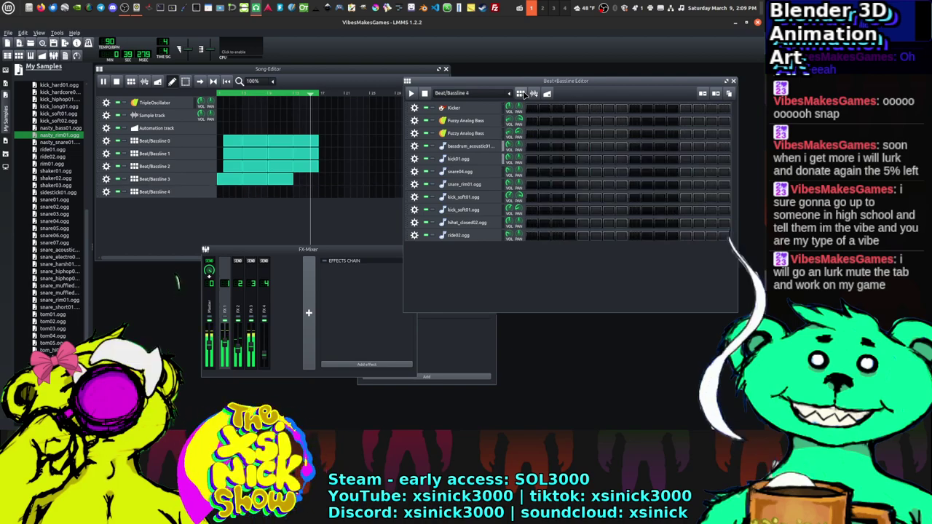
click(531, 147)
click(544, 147)
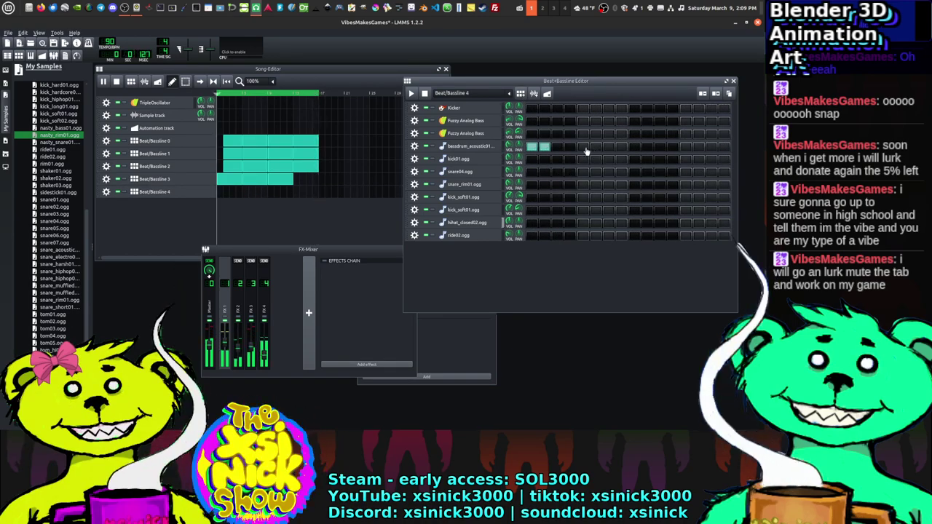
click(583, 148)
click(596, 148)
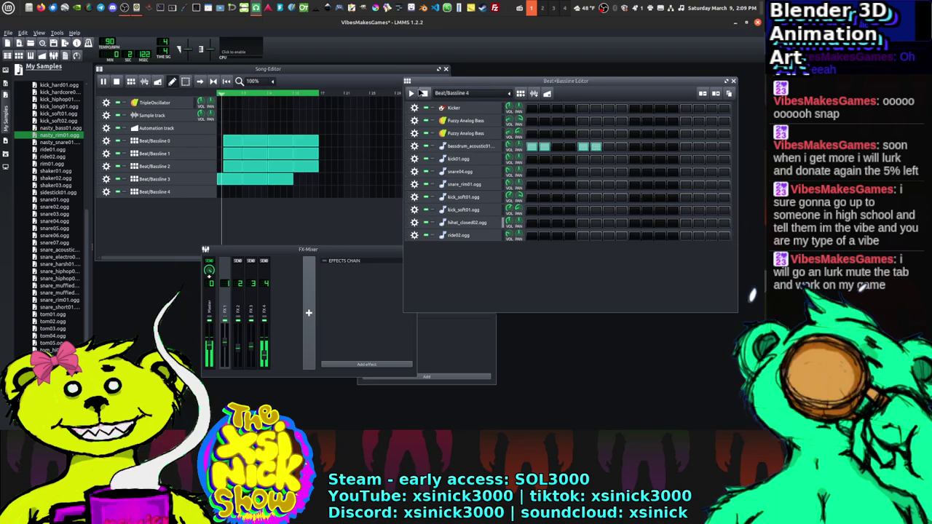
click(412, 93)
click(411, 93)
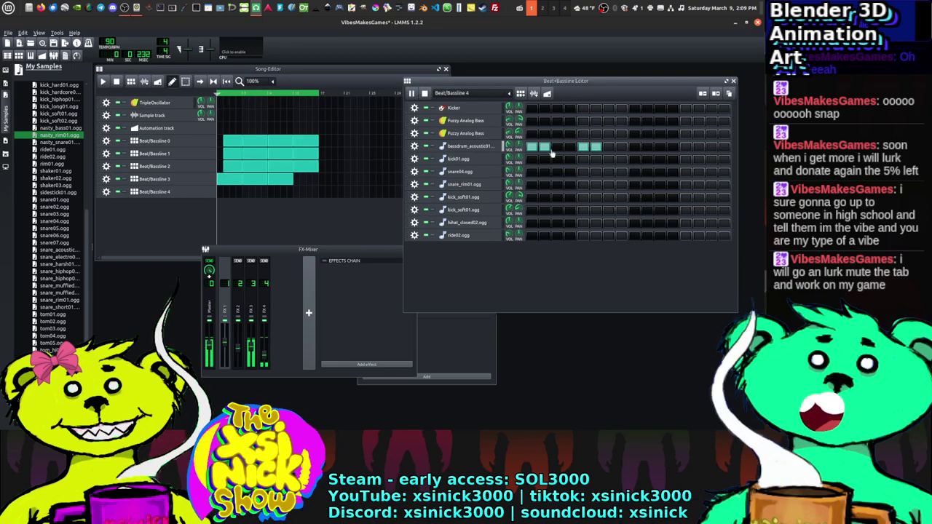
click(635, 147)
click(648, 147)
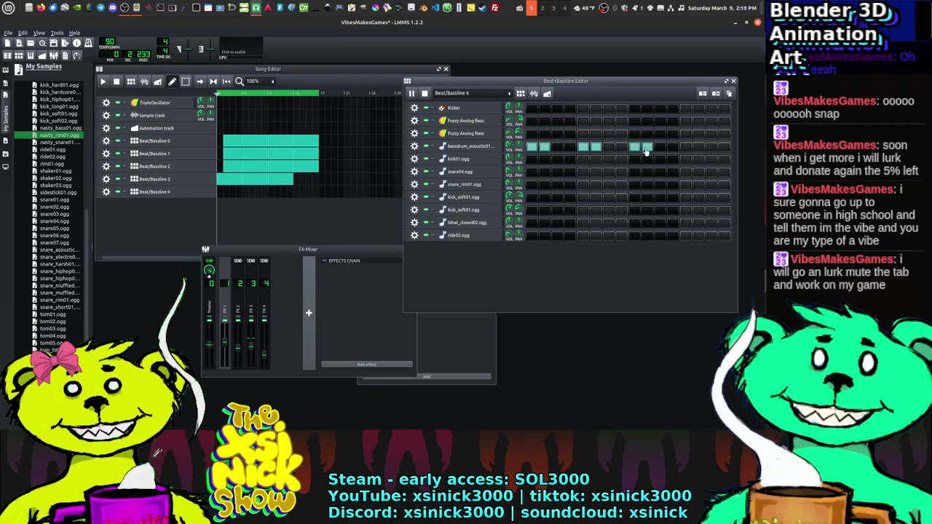
click(699, 147)
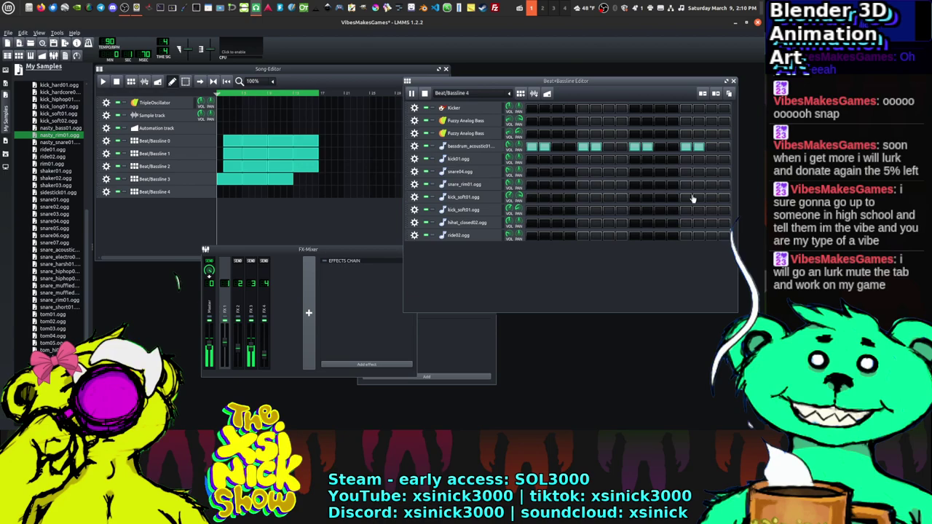
Step: Add two snare04 hits and one kick01 hit to the new pattern
click(584, 173)
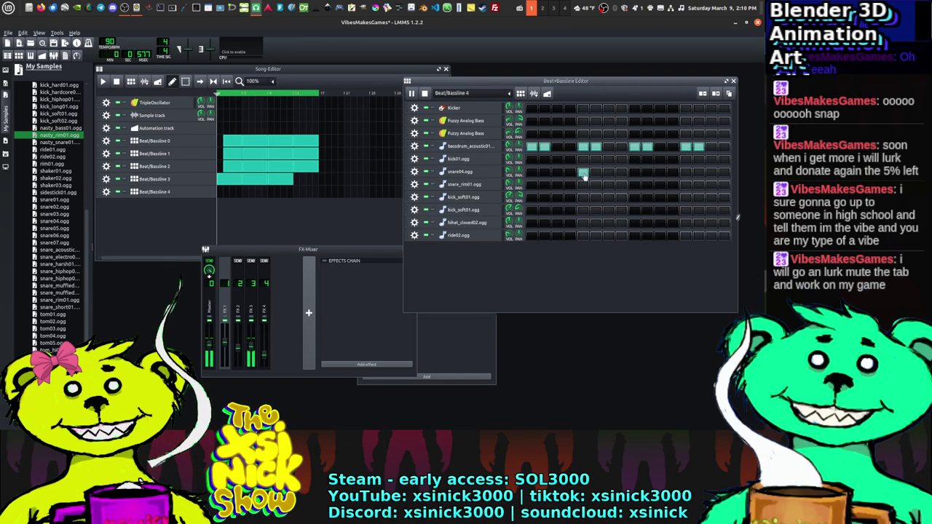
click(685, 174)
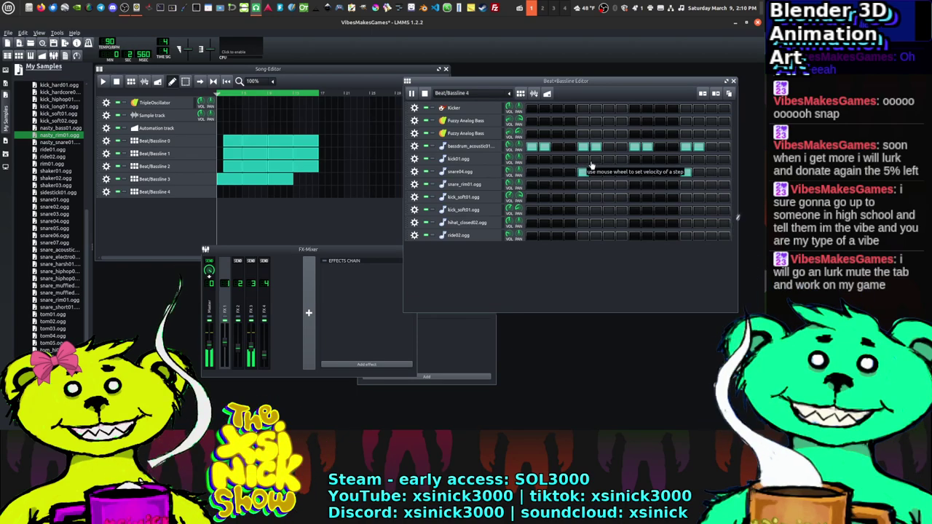
click(608, 160)
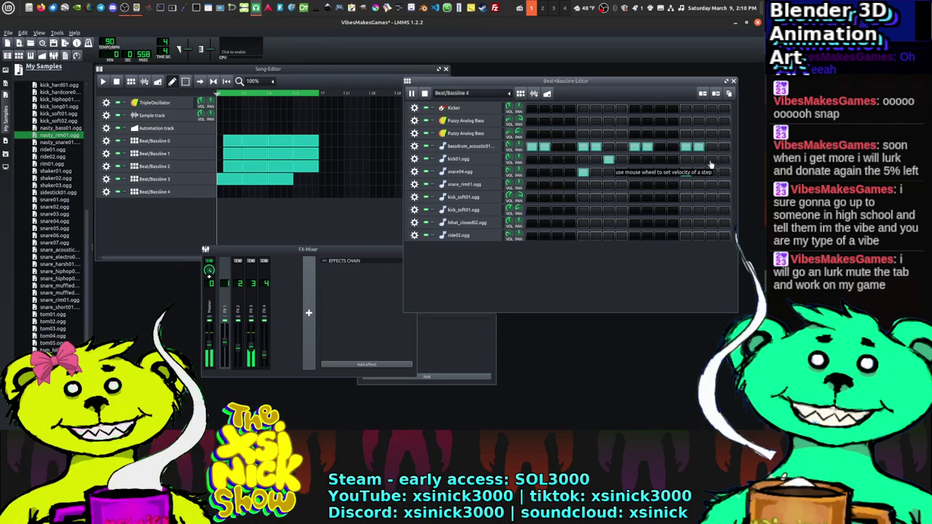
click(686, 172)
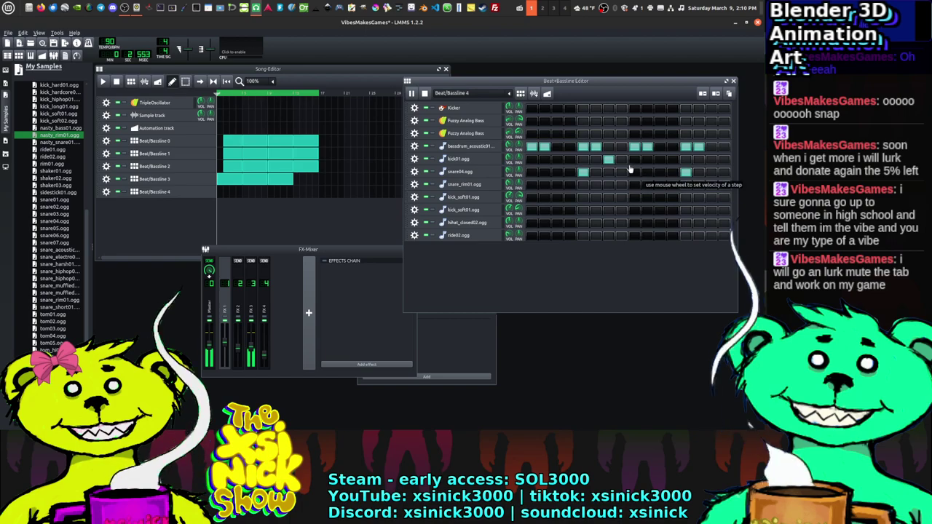
click(608, 159)
click(621, 159)
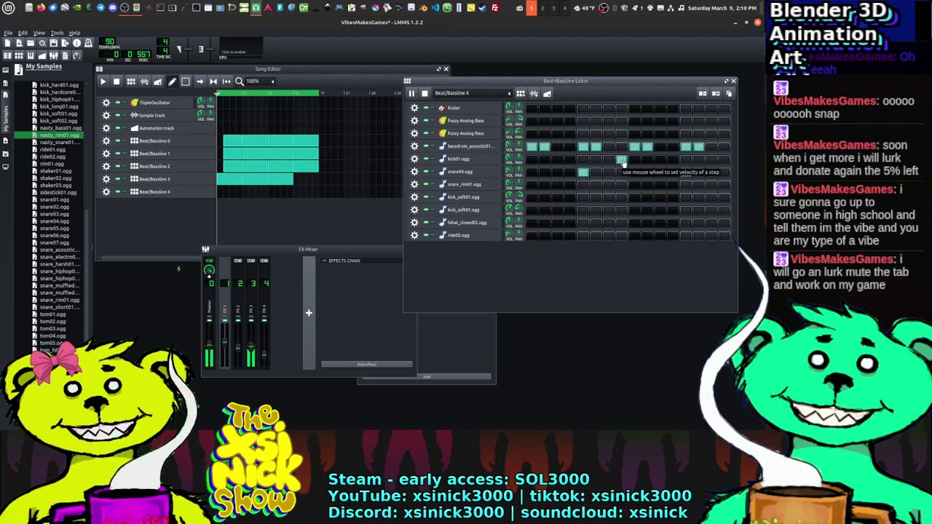
Step: Add snare_rim01 hits and rearrange the kick01 and snare04 steps in Beat/Bassline 4
click(569, 184)
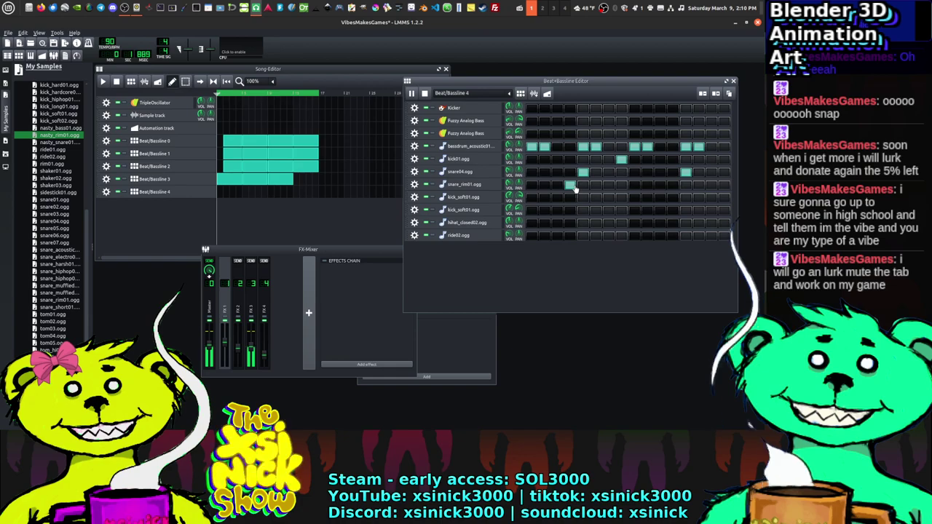
click(672, 185)
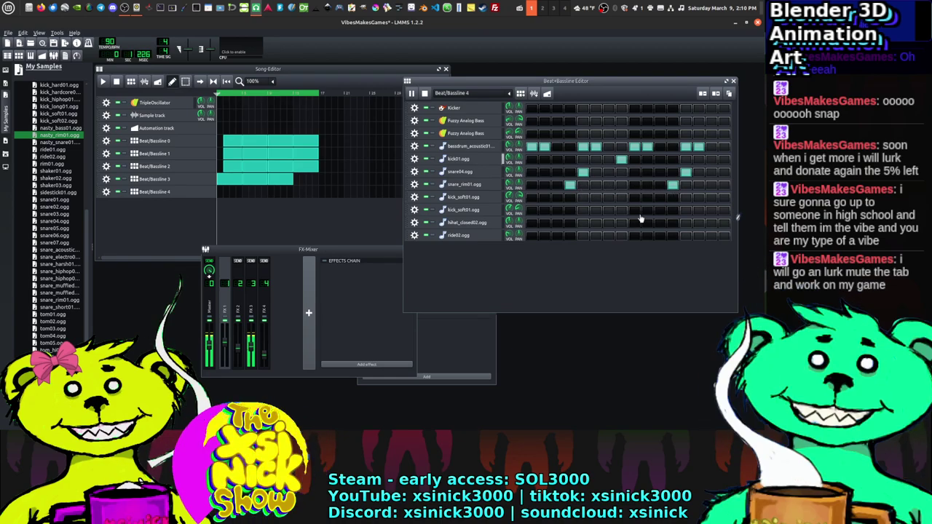
click(594, 186)
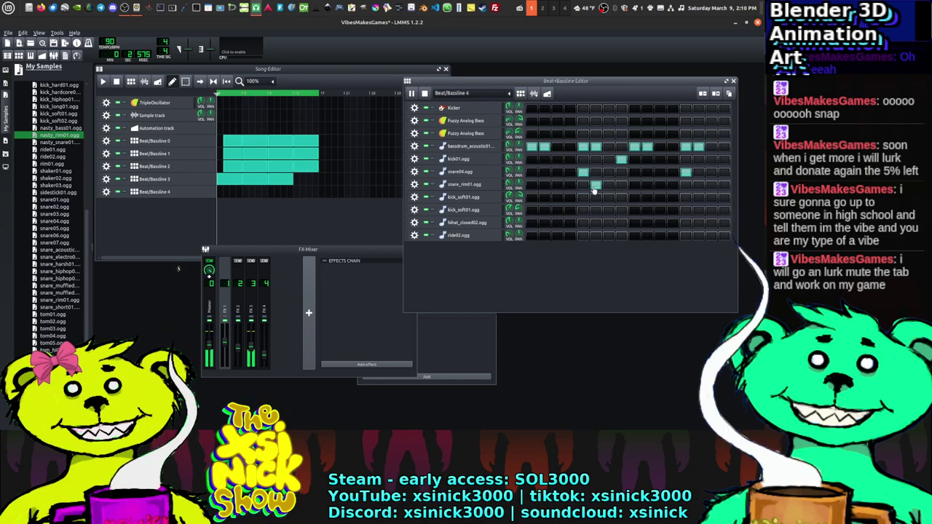
click(583, 185)
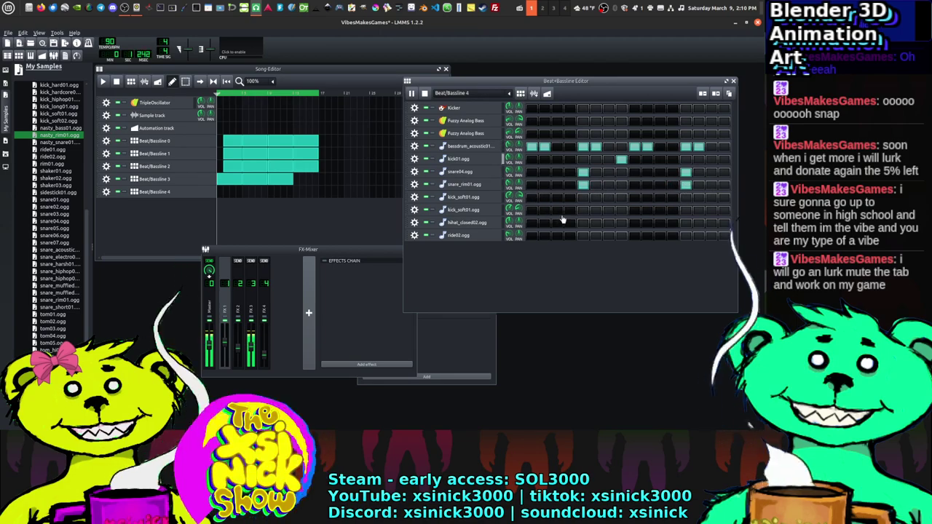
click(624, 159)
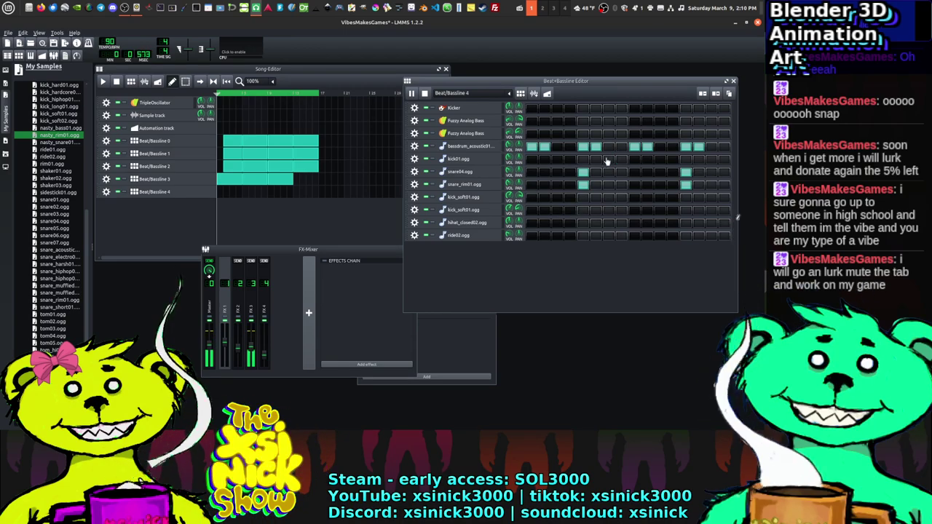
click(671, 160)
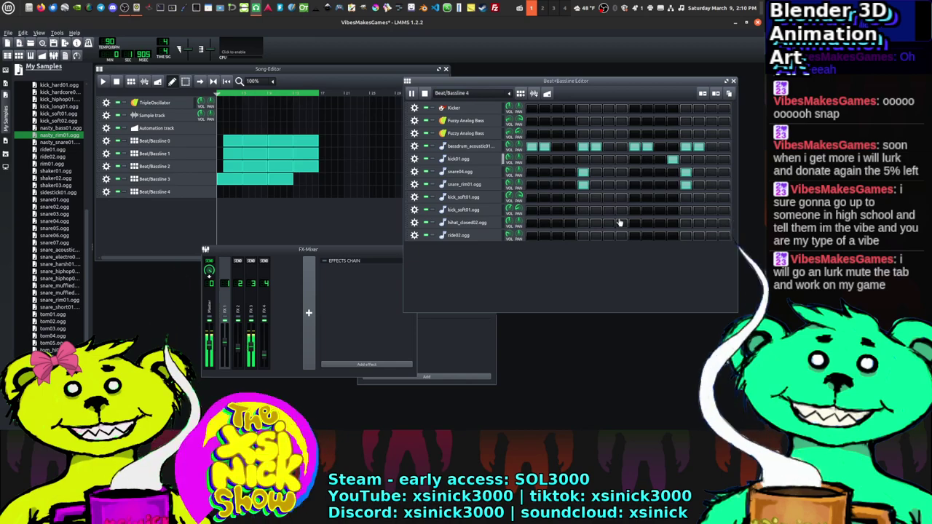
click(673, 159)
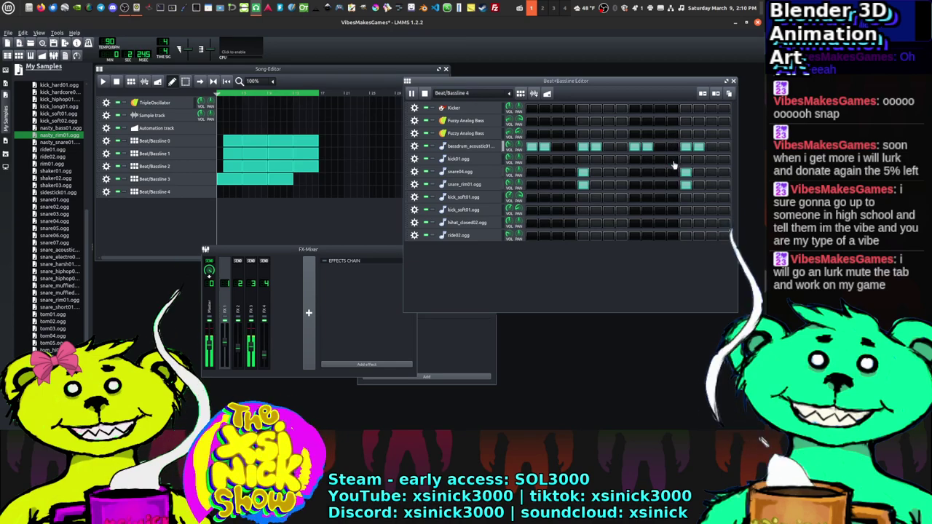
click(596, 159)
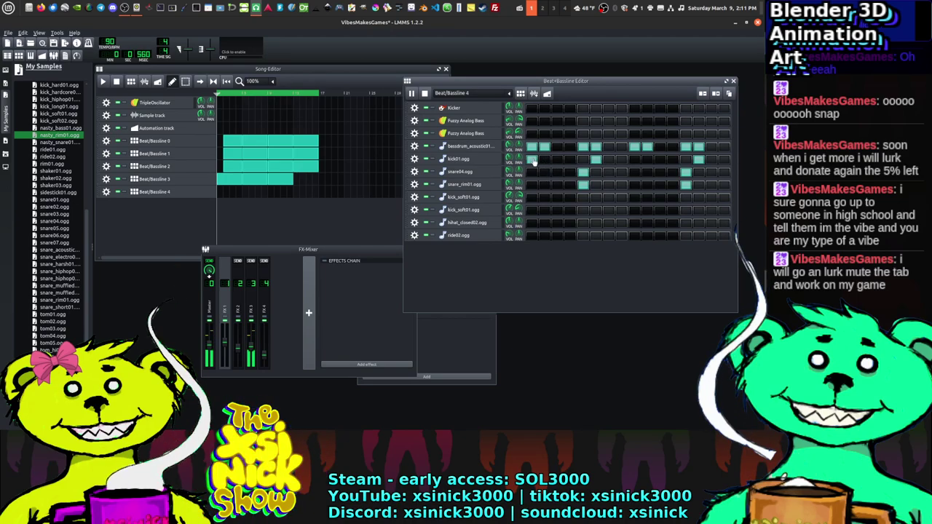
click(594, 159)
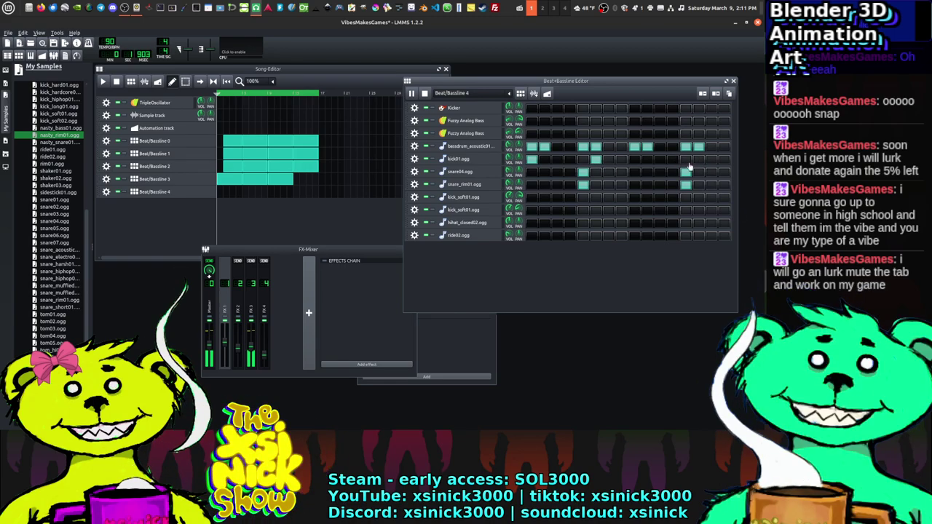
click(686, 160)
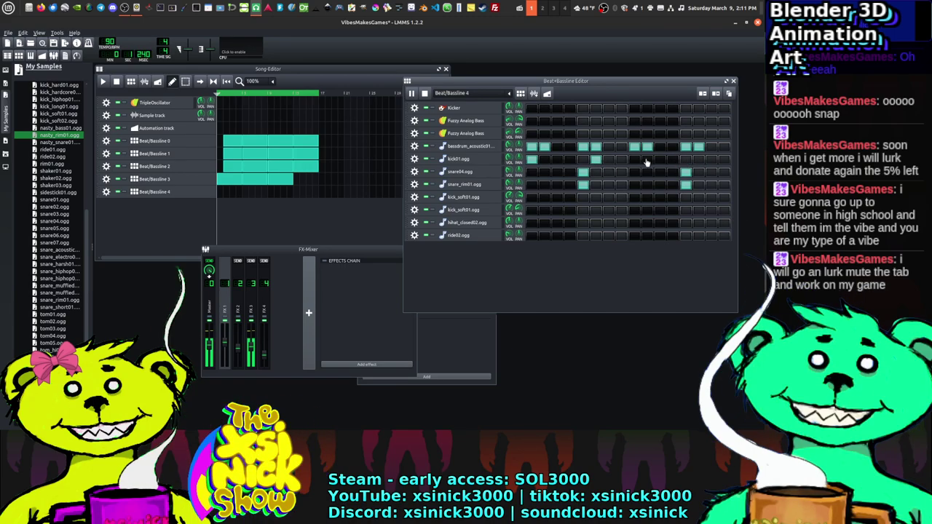
click(635, 160)
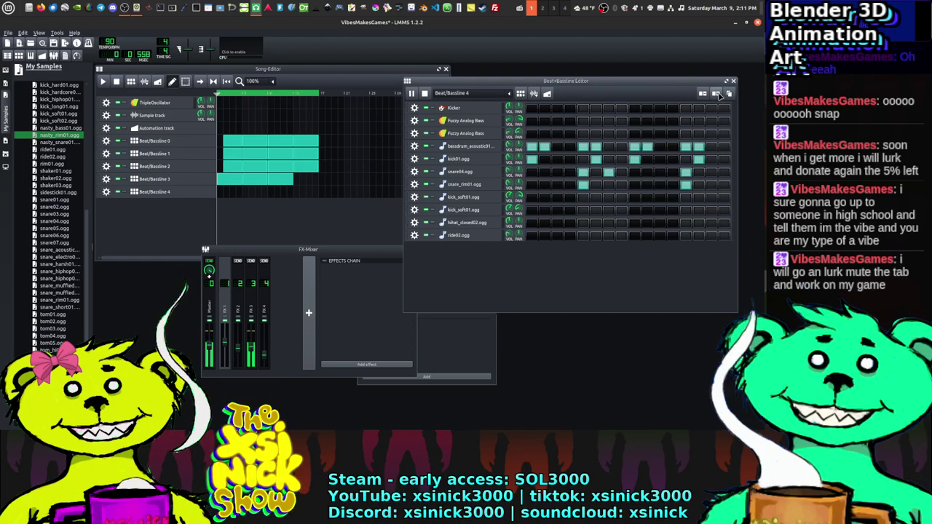
click(609, 173)
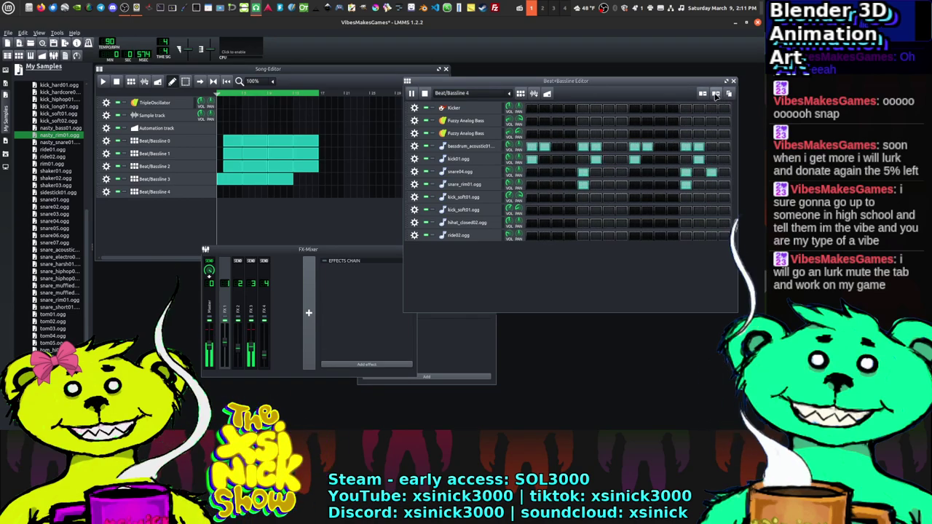
Step: Lengthen the pattern and add two kick_soft01 hits
click(729, 94)
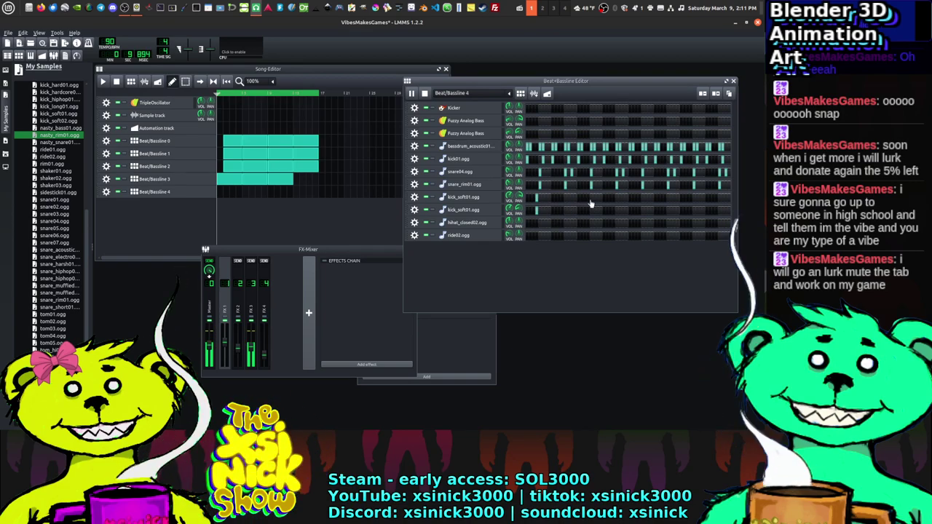
click(412, 93)
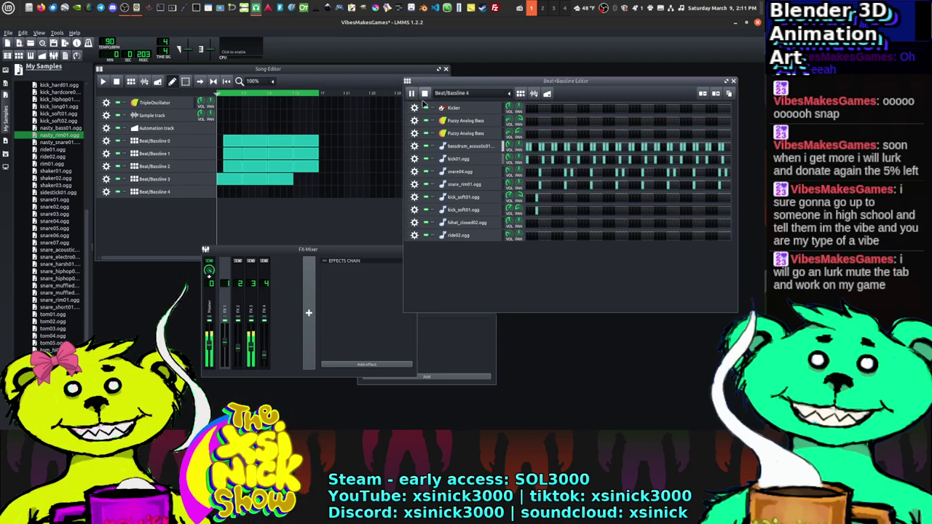
click(589, 211)
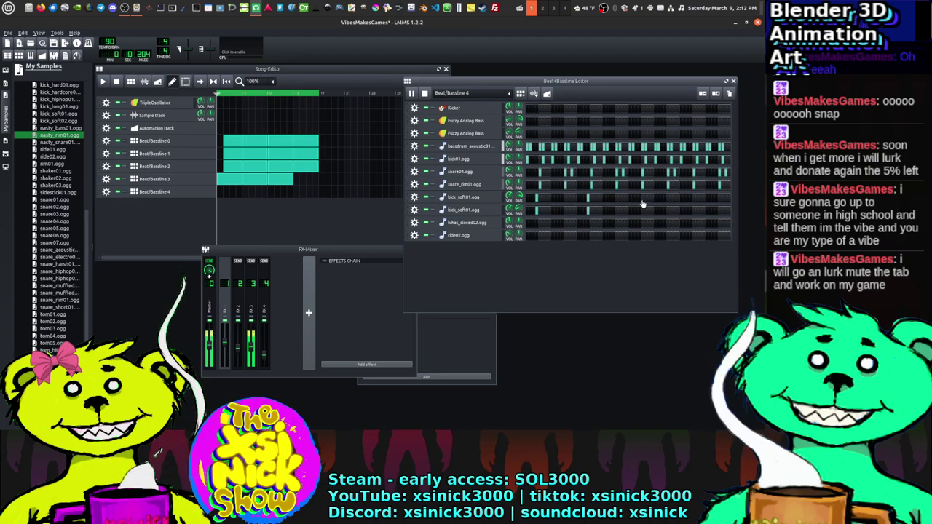
click(641, 199)
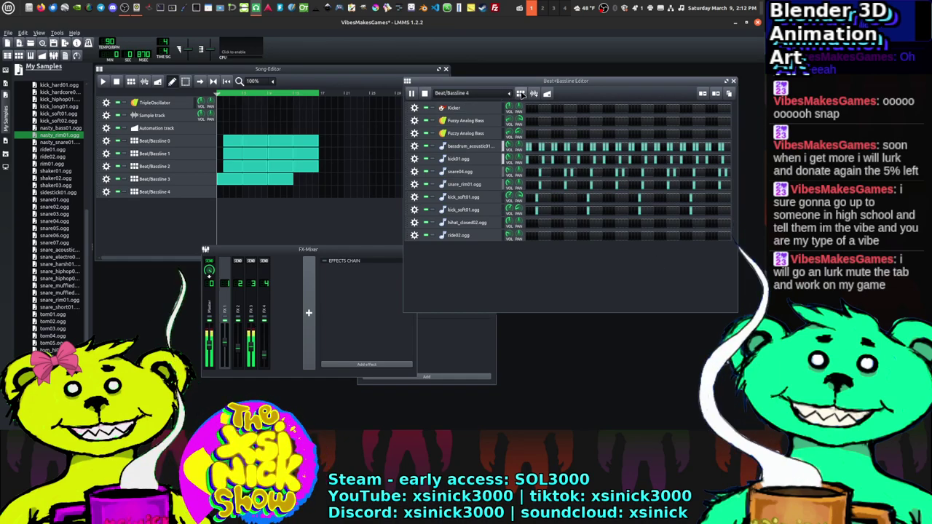
Step: Place Beat/Bassline 4 in the song, extend Beat/Bassline 0 and 1, and move the loop end
click(325, 197)
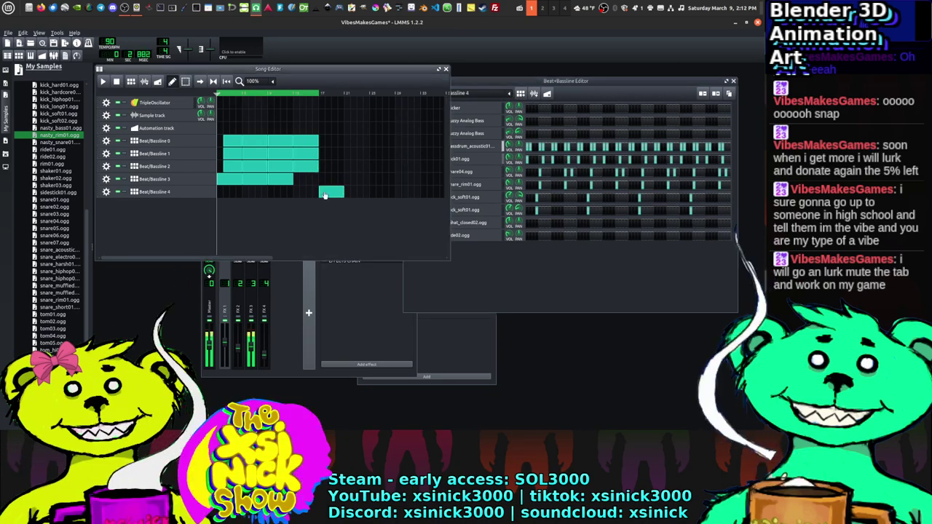
click(351, 154)
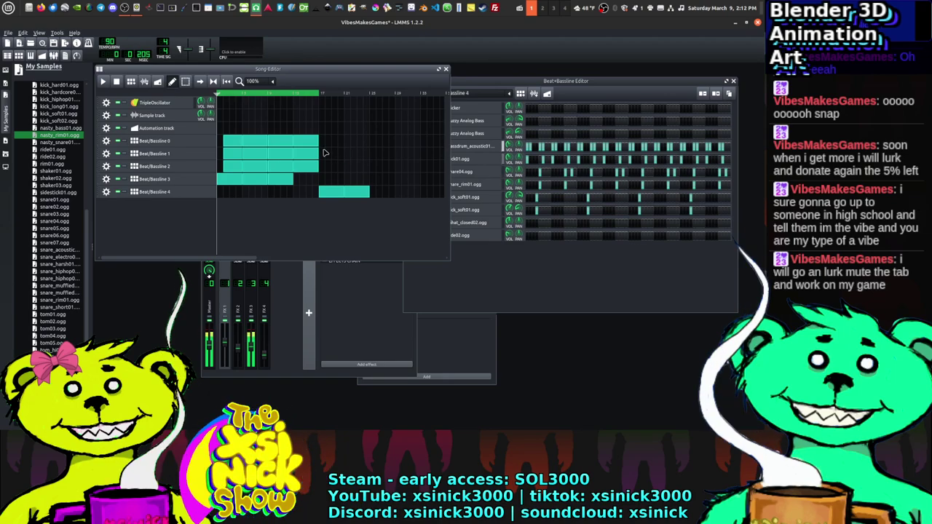
click(332, 140)
click(360, 140)
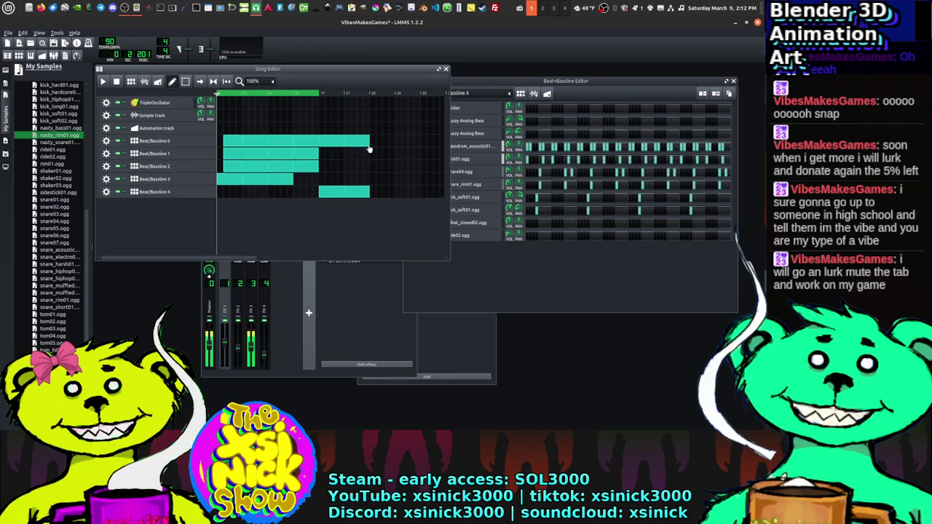
click(378, 143)
click(399, 144)
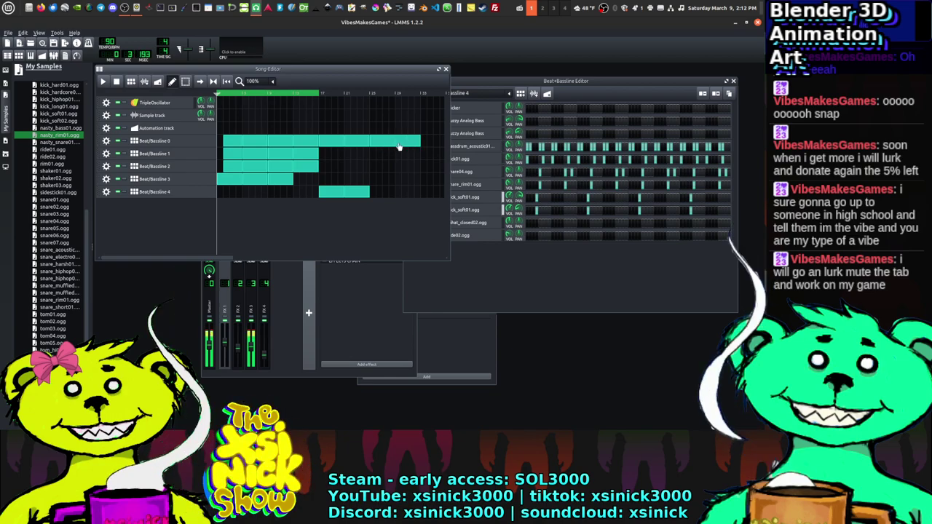
click(400, 193)
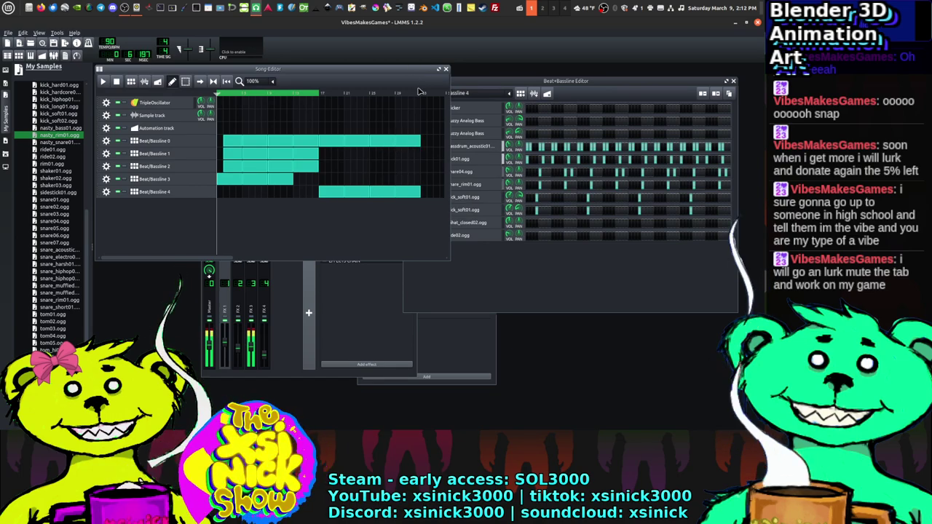
right_click(420, 91)
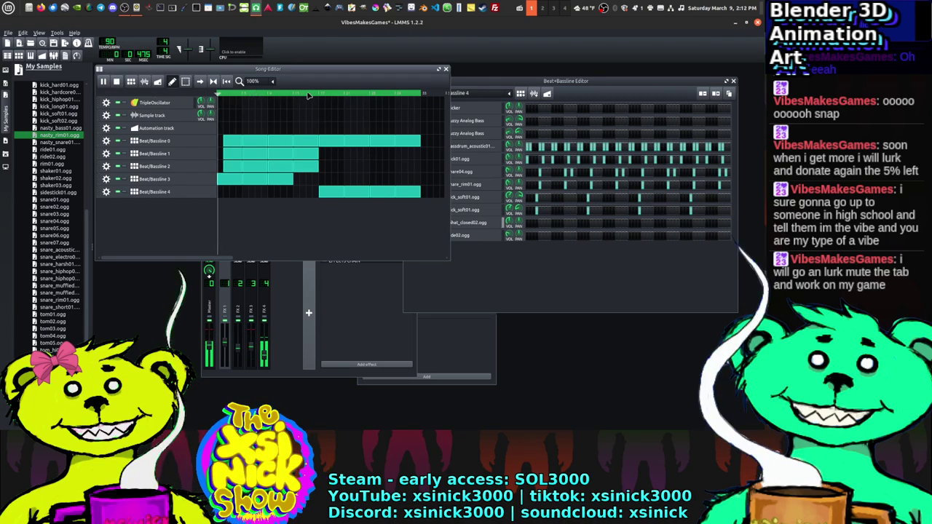
click(567, 206)
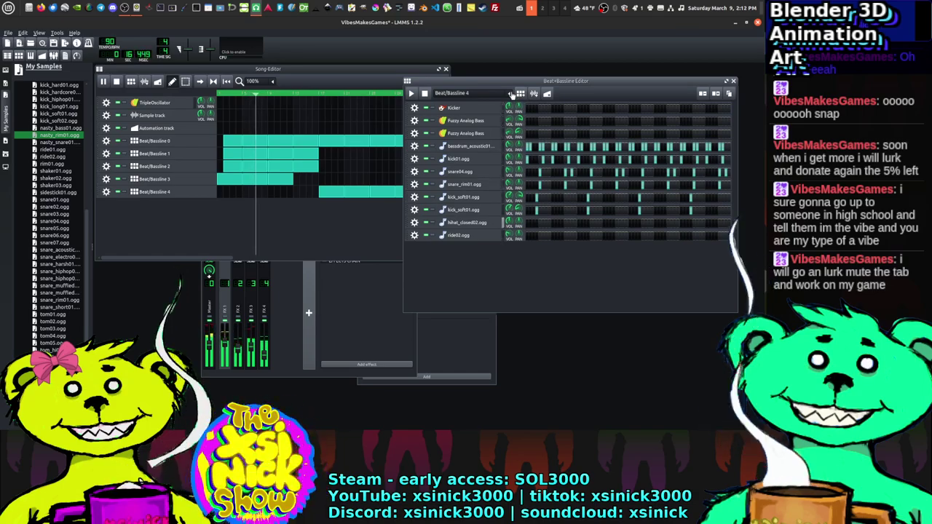
Step: Create Beat/Bassline 5 with hihat_closed02 on all 32 steps and place its clip in the song
click(520, 93)
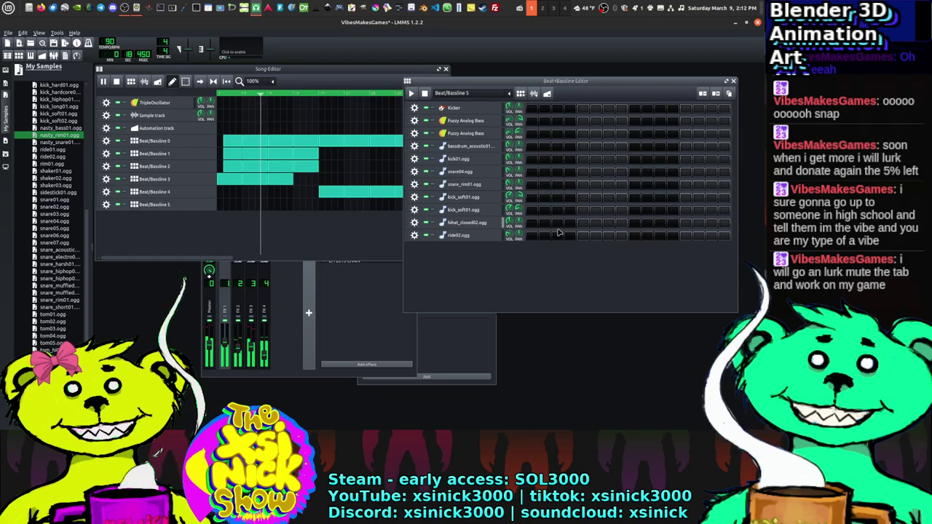
click(532, 223)
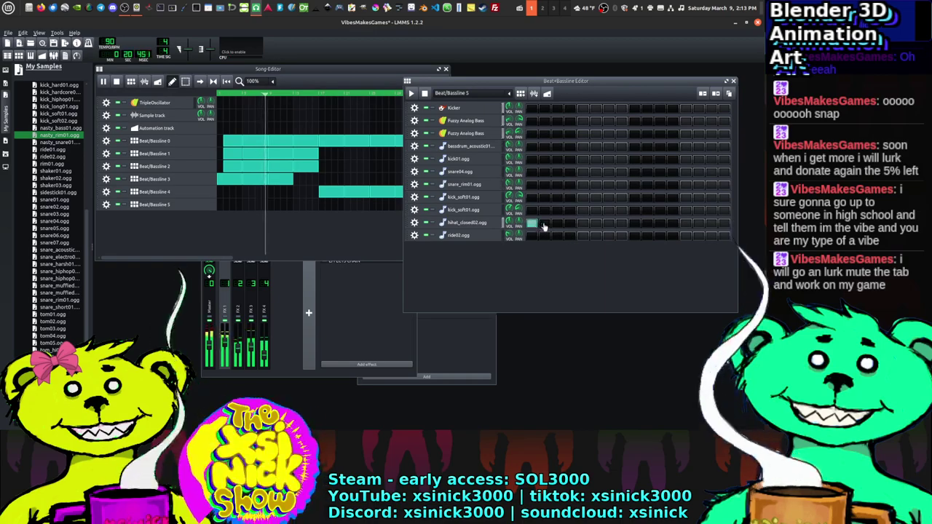
drag(544, 227, 725, 225)
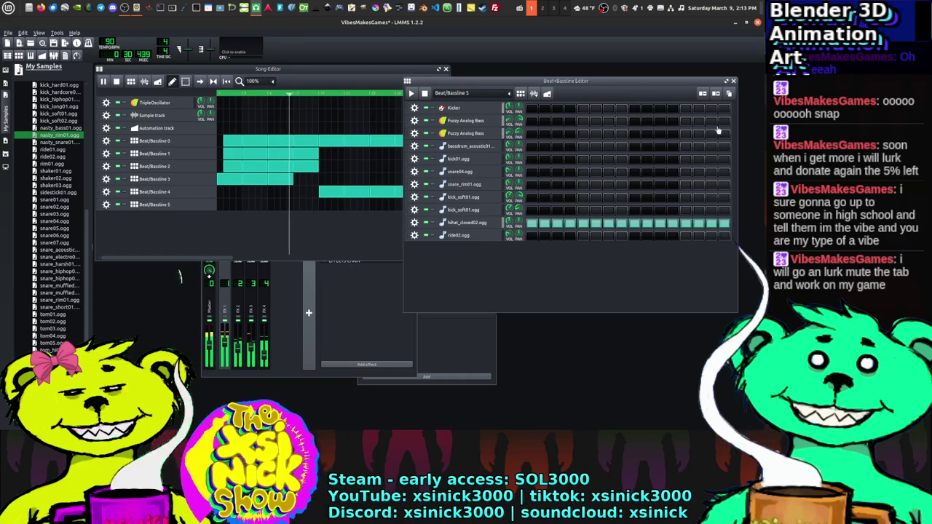
click(729, 94)
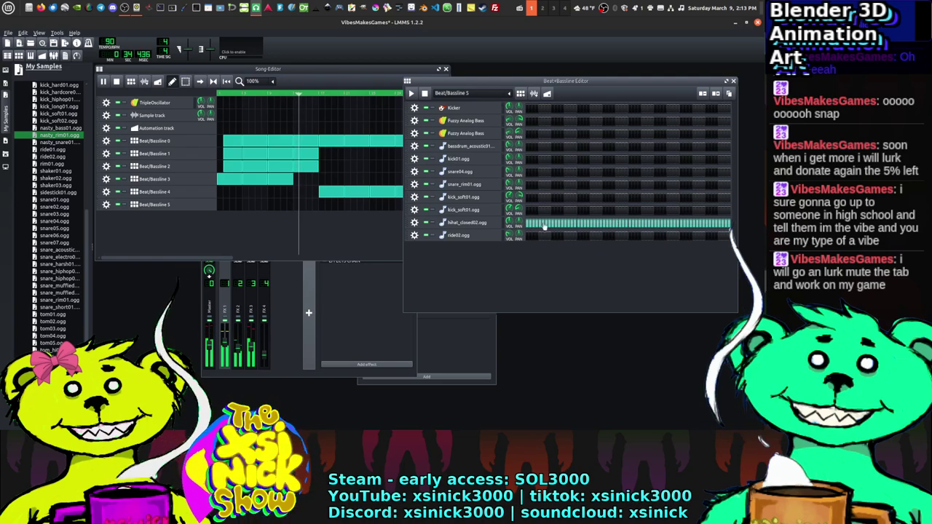
click(331, 205)
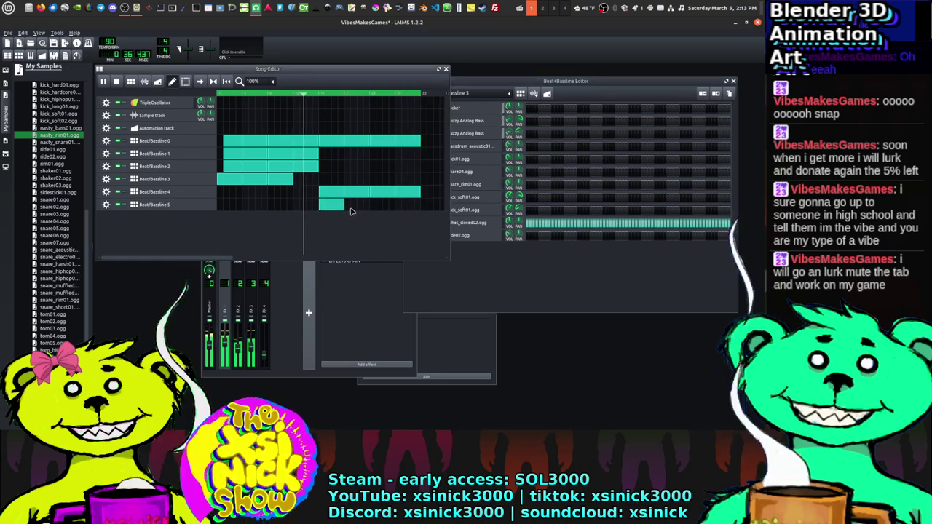
Step: Lengthen the Beat/Bassline 5 clip by two bars and add later Beat/Bassline 2 and 5 clips
click(350, 210)
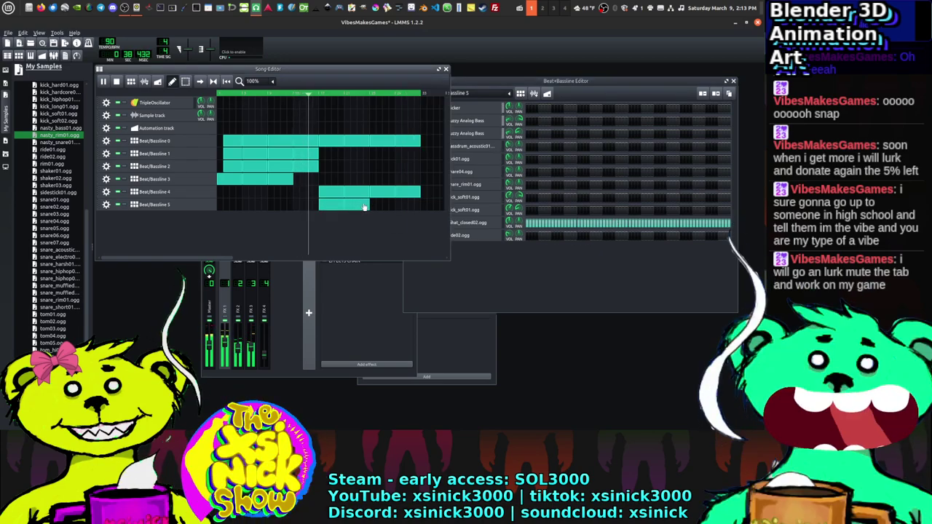
click(382, 205)
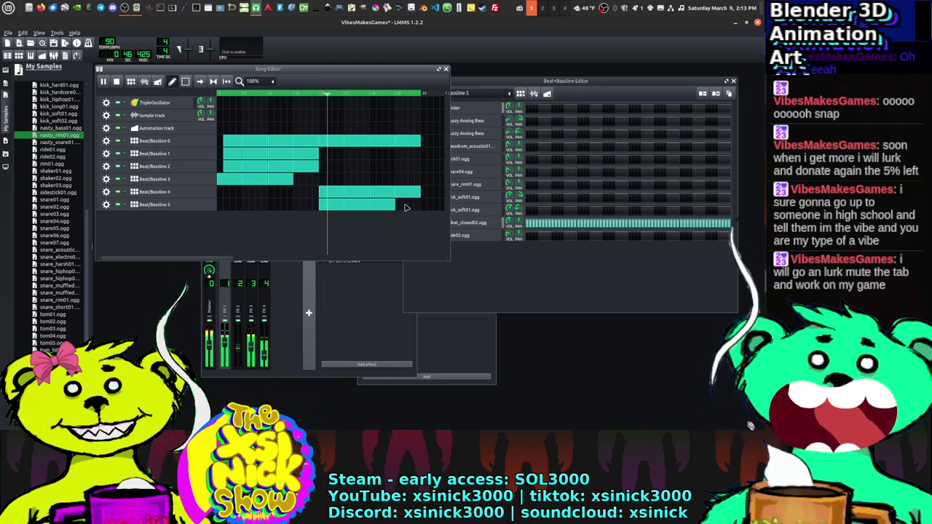
click(323, 172)
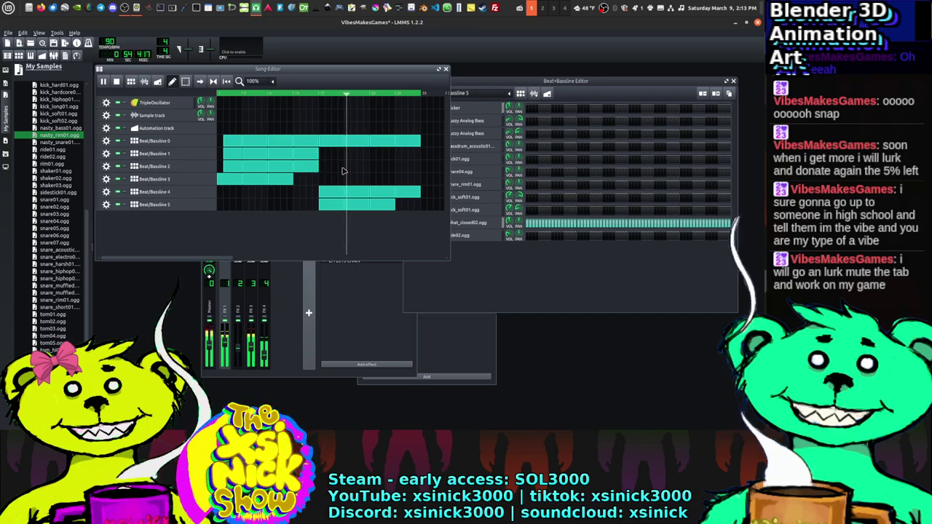
click(403, 206)
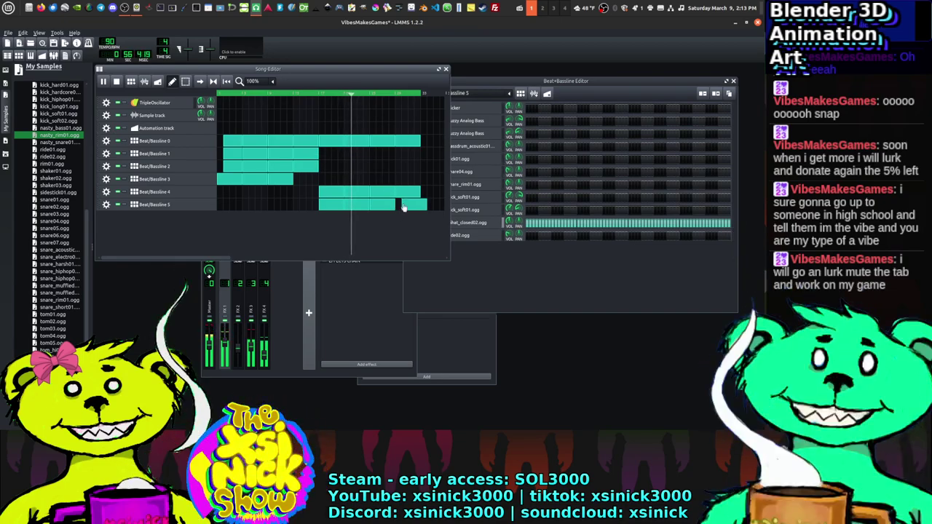
drag(403, 206, 409, 209)
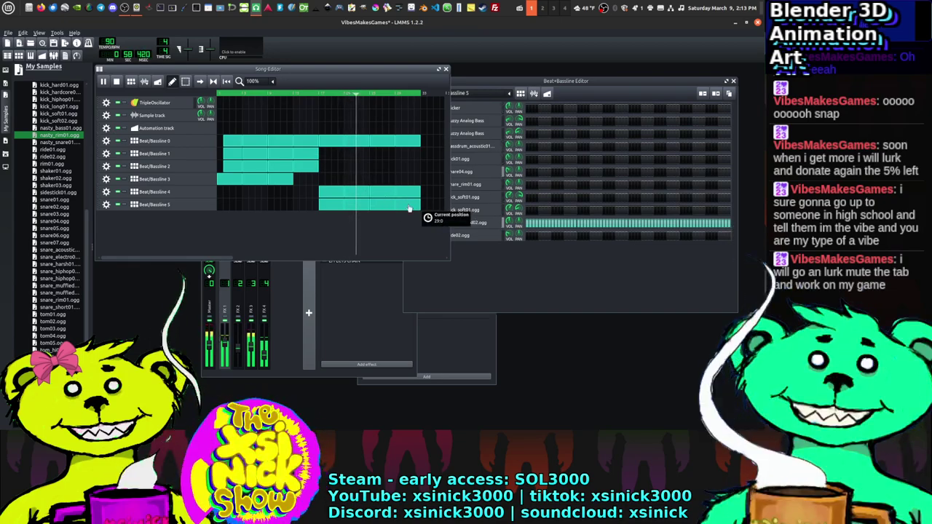
click(487, 107)
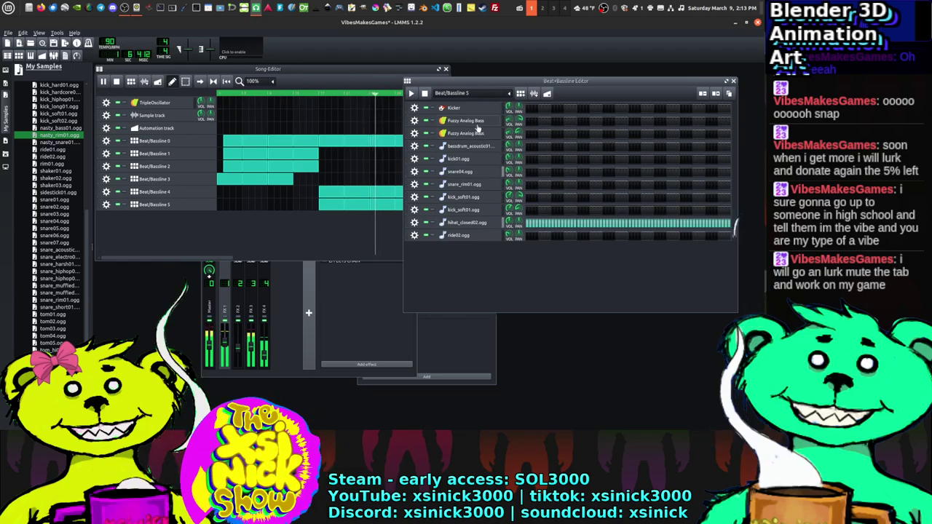
click(377, 247)
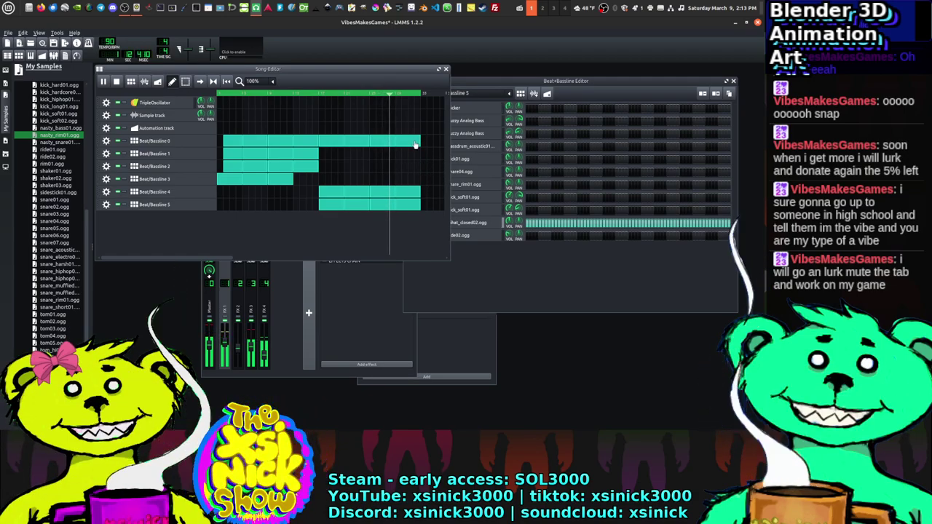
Step: Trim the Beat/Bassline 4 clip by a bar, pull the loop end back, and undo the Beat/Bassline 0 trim
drag(415, 144, 396, 144)
right_click(393, 94)
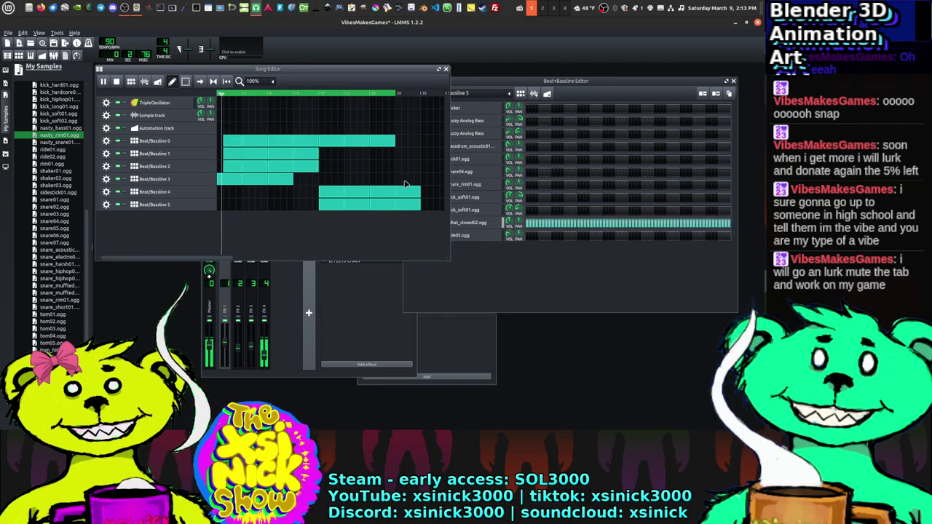
double_click(390, 200)
click(380, 213)
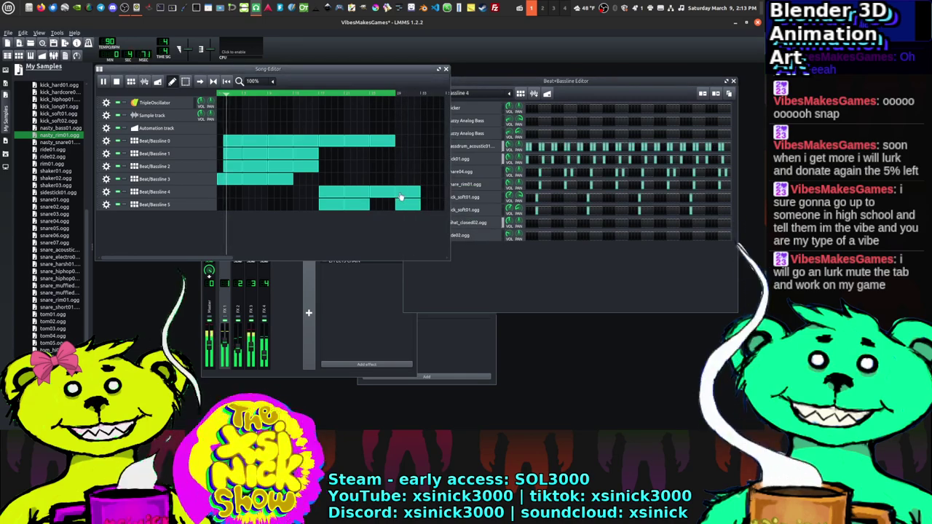
right_click(410, 207)
drag(419, 200, 393, 200)
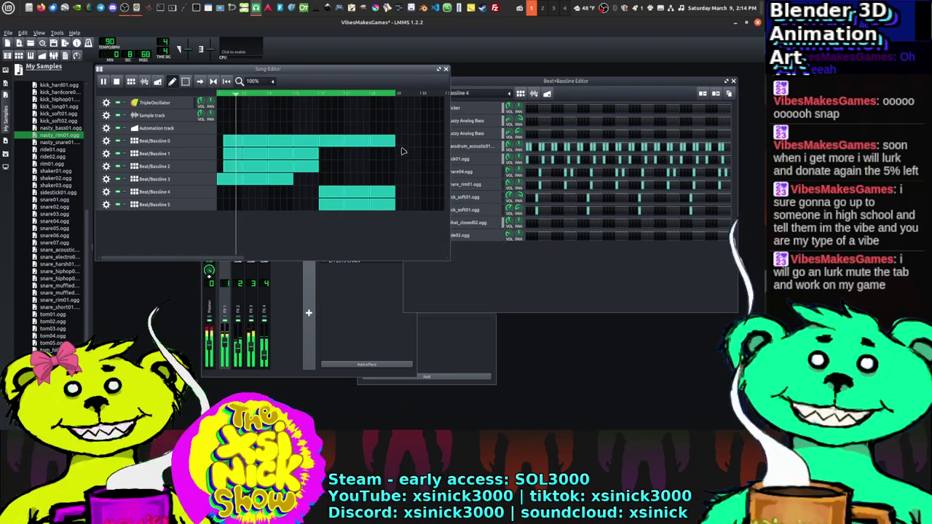
key(ctrl+z)
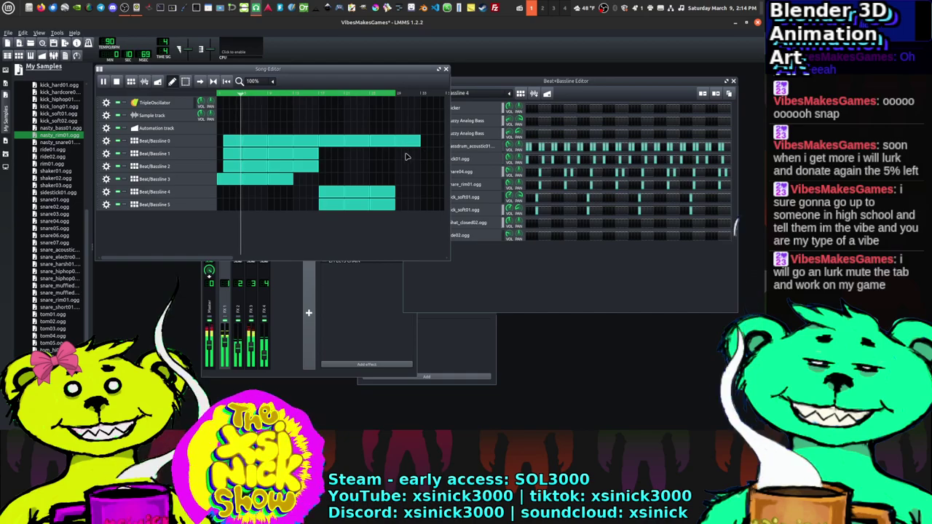
Step: Add Beat/Bassline 1–3 clips in the final bars and extend Beat/Bassline 0 to the end
click(407, 166)
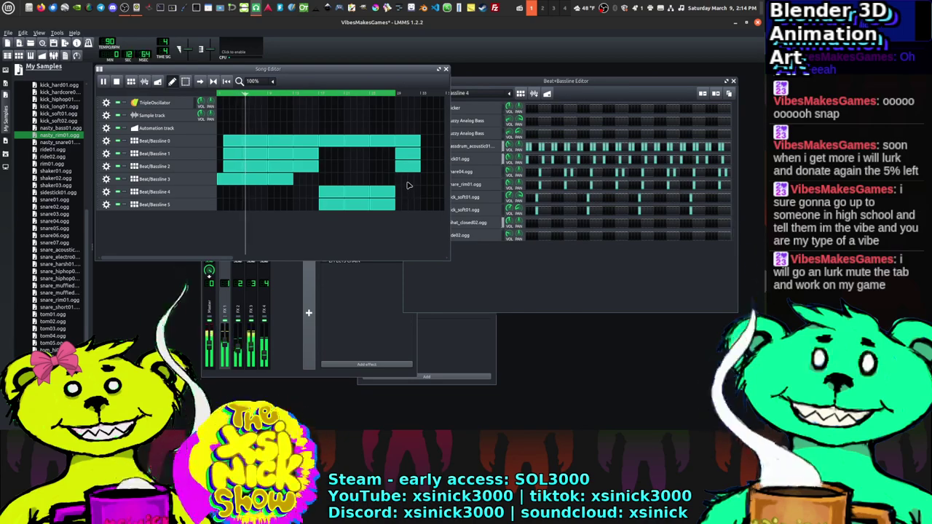
click(409, 180)
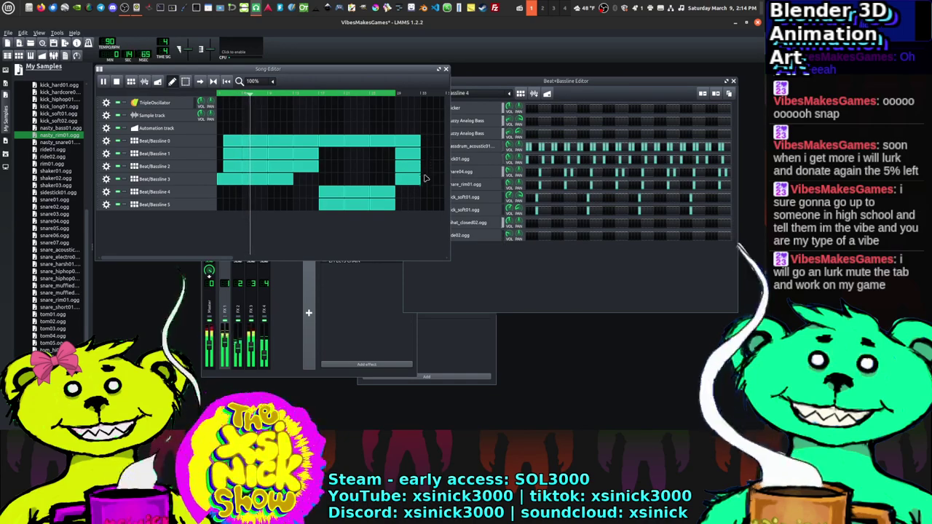
click(430, 141)
click(432, 153)
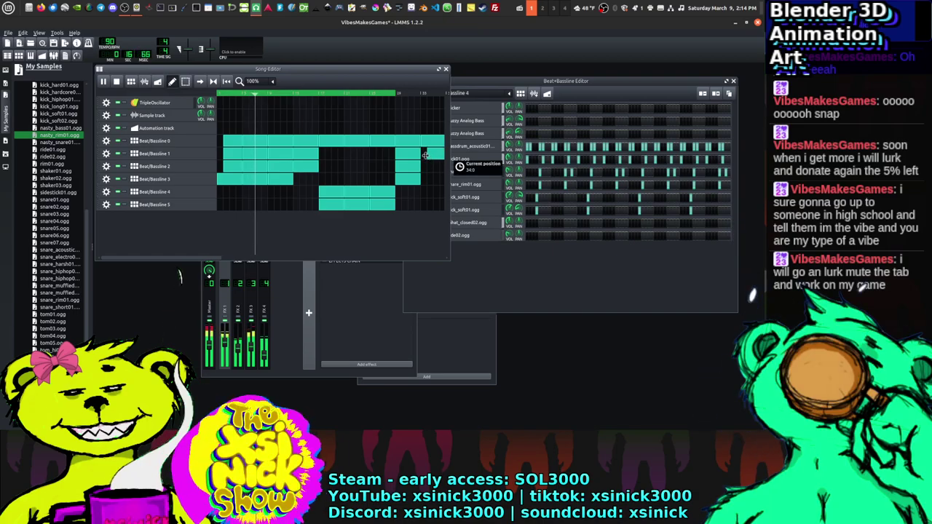
click(426, 168)
click(425, 182)
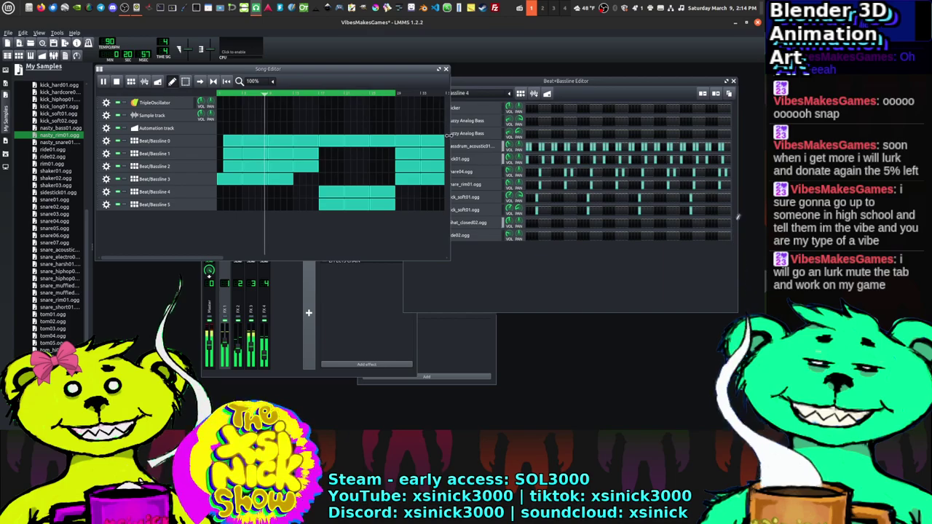
drag(448, 133, 475, 126)
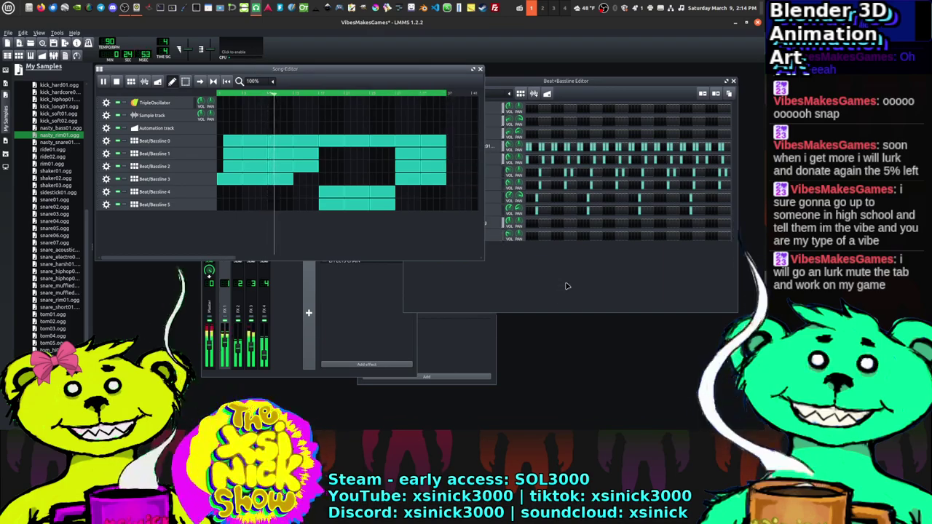
Step: Switch to Beat/Bassline 5 and open its hi-hat row in the piano roll
click(517, 157)
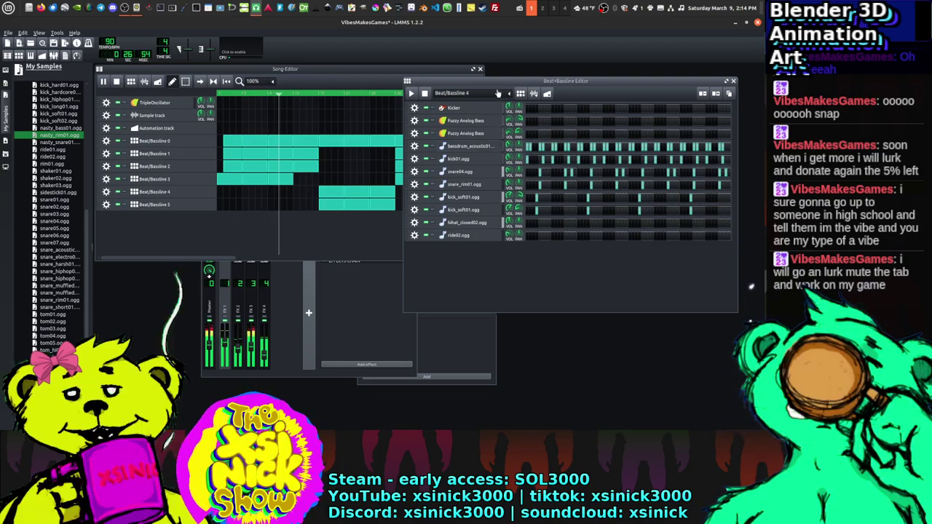
click(510, 93)
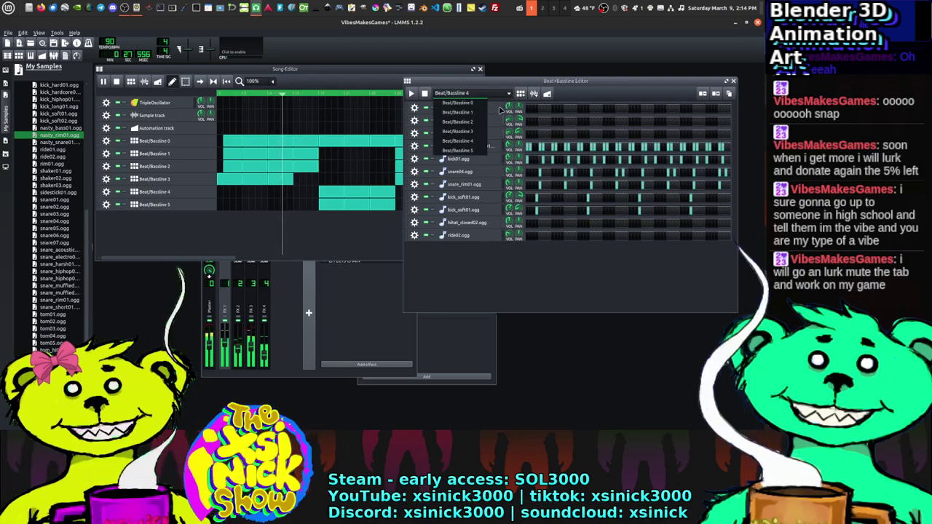
click(459, 149)
right_click(551, 217)
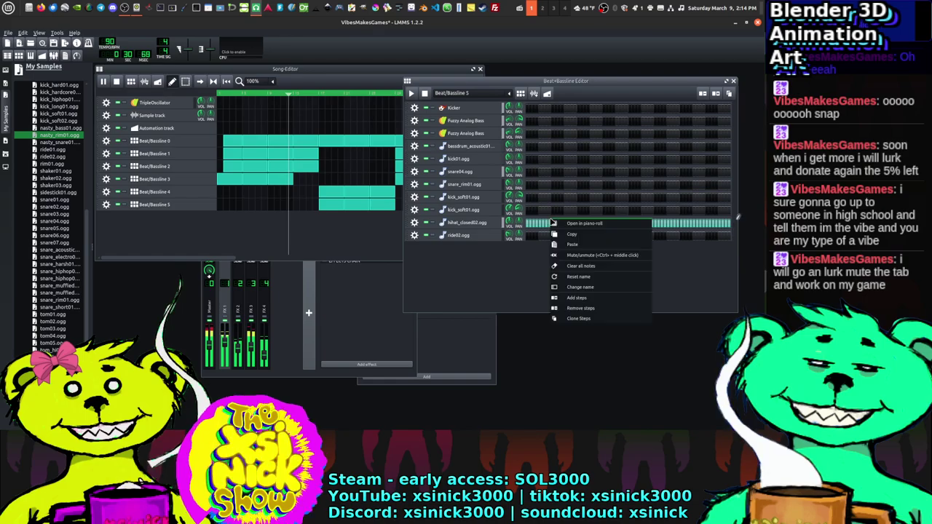
click(568, 225)
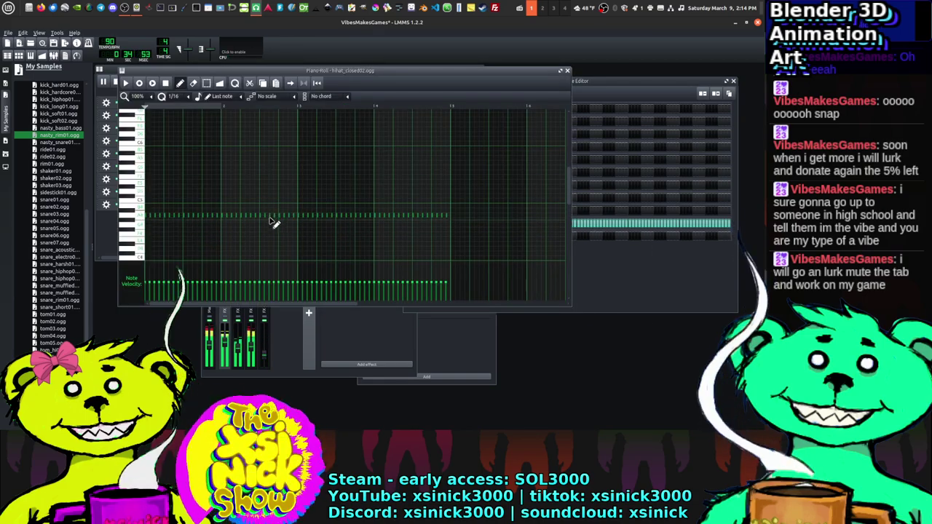
ctrl+scroll(267, 217, up, 1)
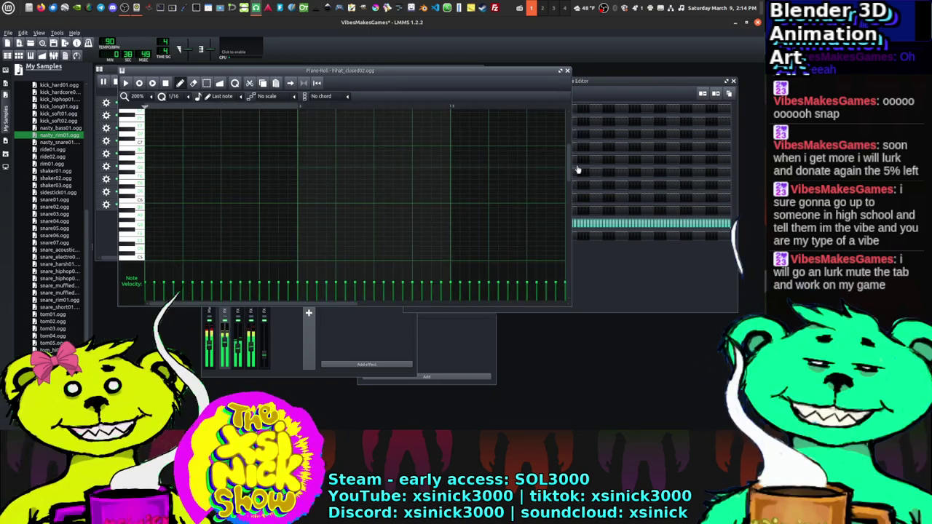
scroll(407, 208, down, 5)
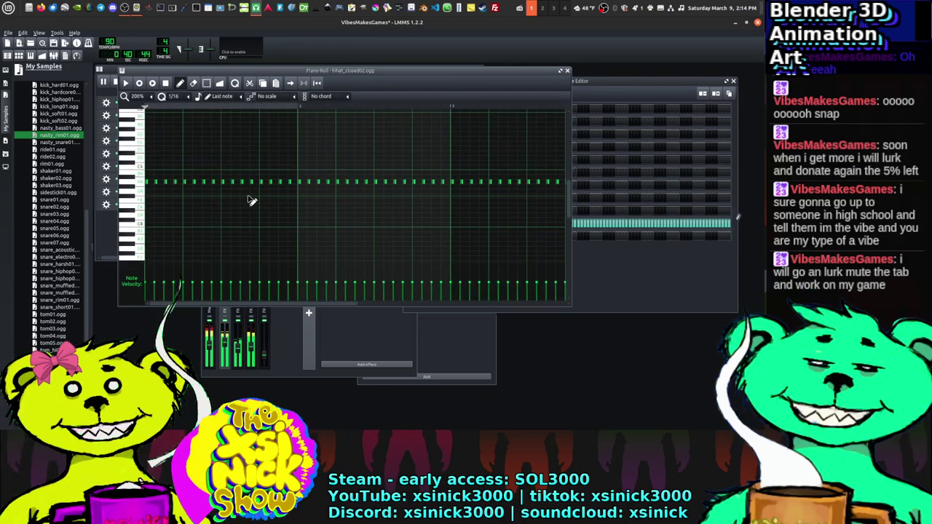
Step: Set quantization to 1/32 and pencil in short notes one key below the hi-hat row
click(188, 99)
click(187, 163)
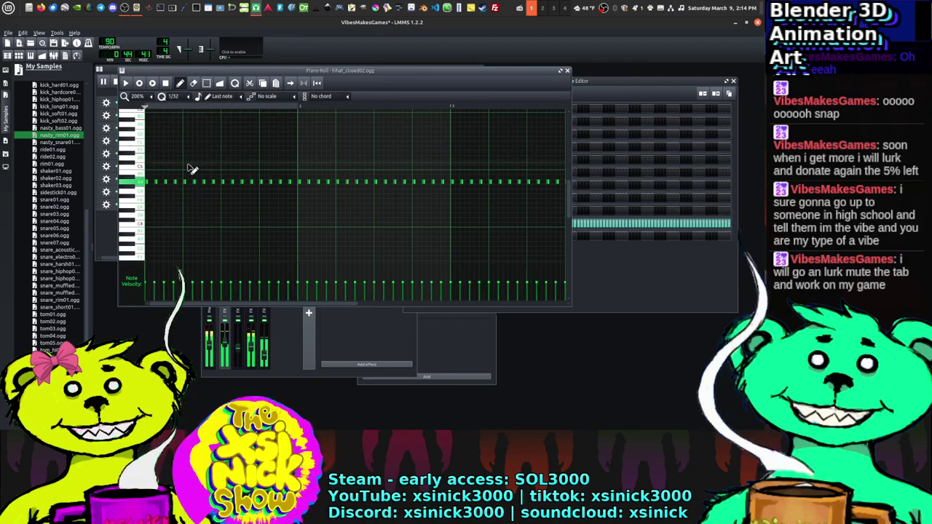
click(152, 182)
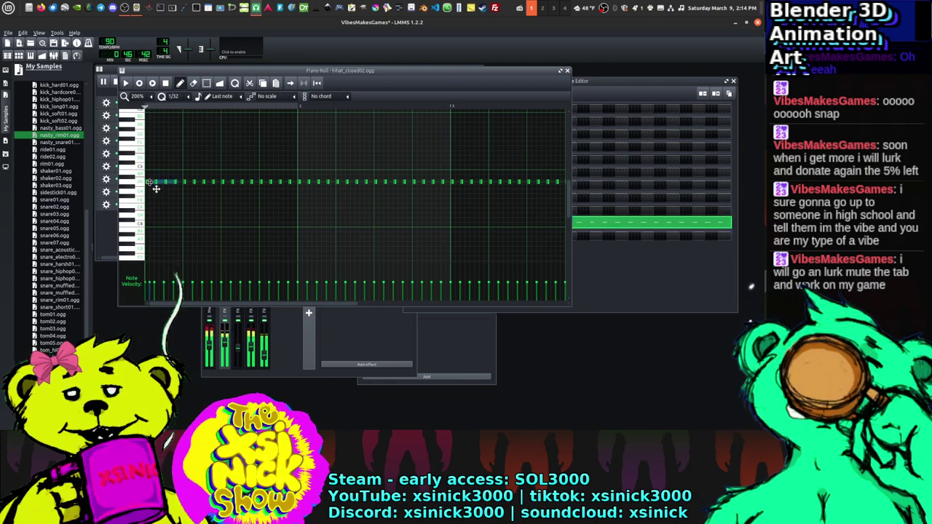
mouse_move(156, 187)
mouse_down()
mouse_move(184, 187)
mouse_move(150, 190)
mouse_up()
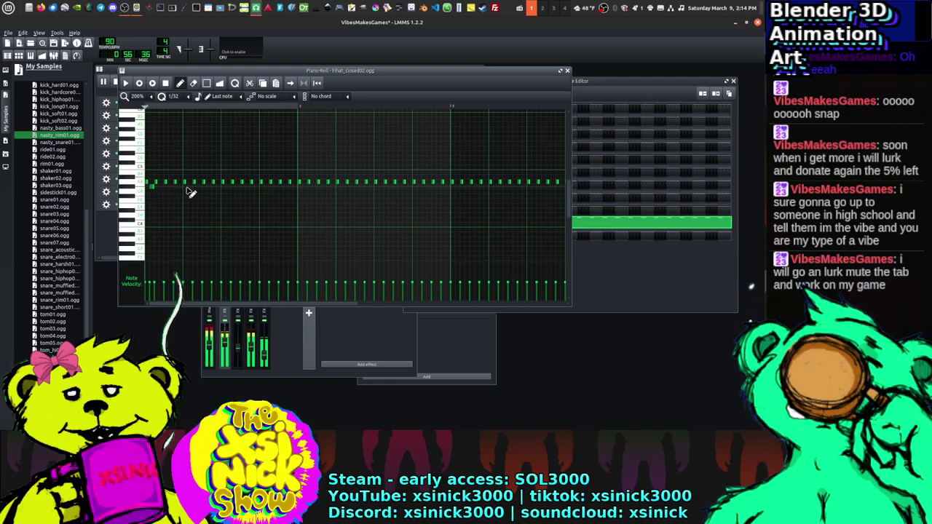
click(190, 187)
click(228, 187)
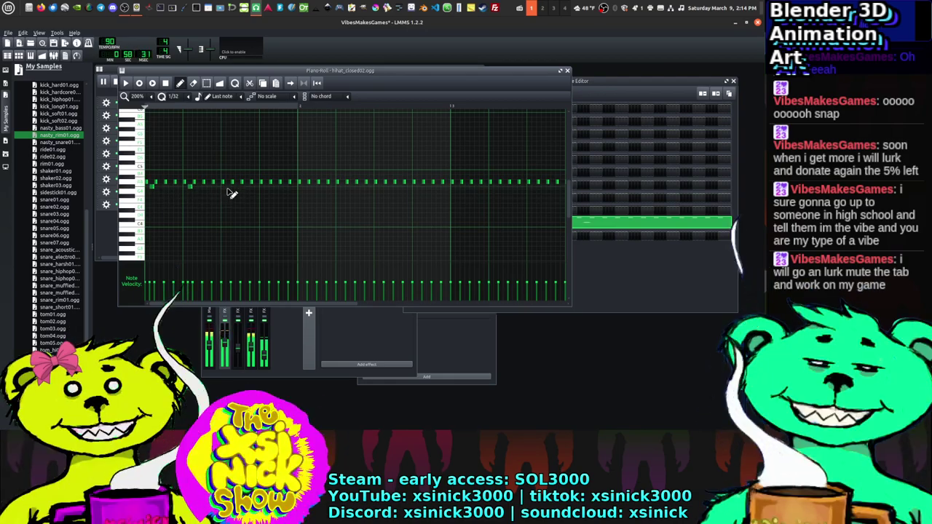
click(266, 188)
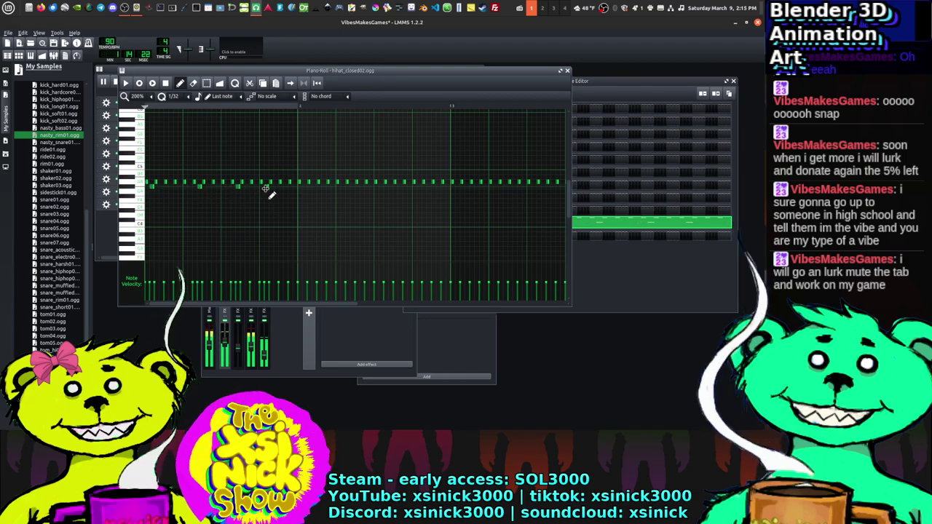
right_click(239, 187)
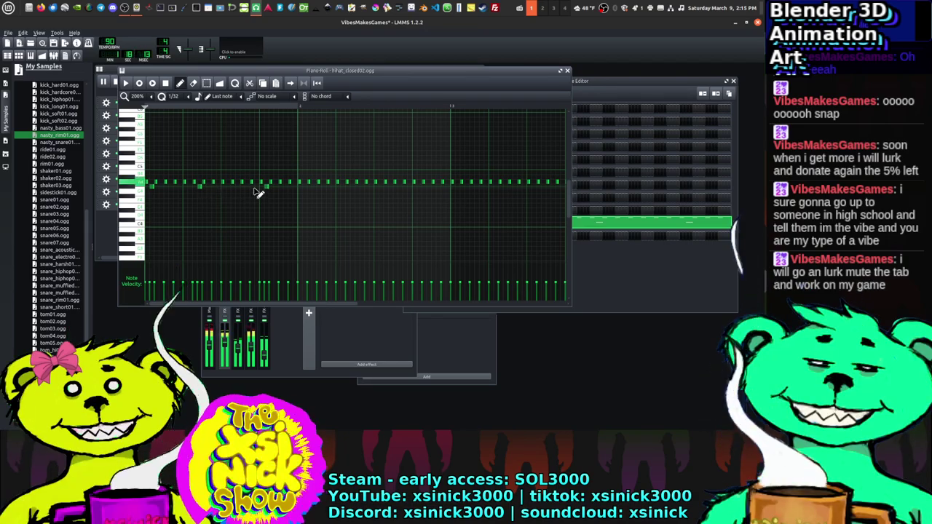
click(295, 188)
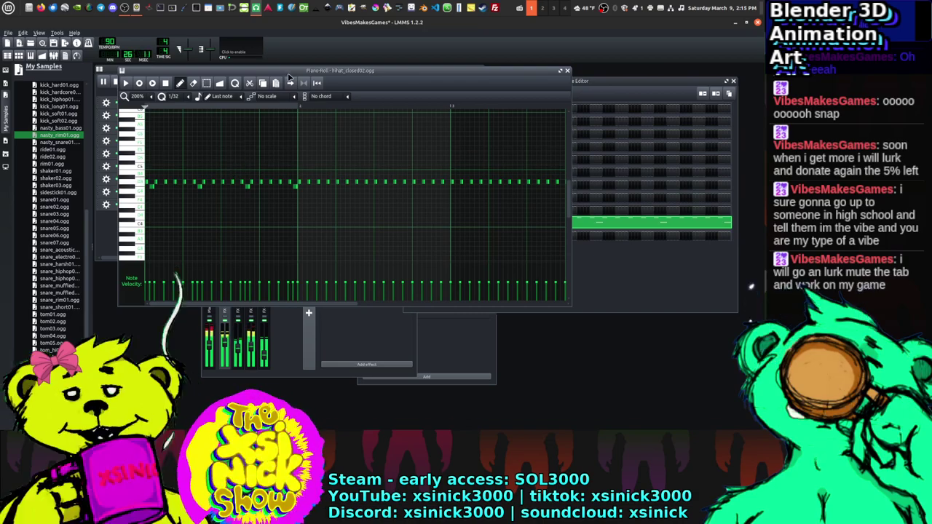
Step: Reposition the piano roll and scroll right to the middle of the hi-hat pattern
drag(298, 72, 481, 148)
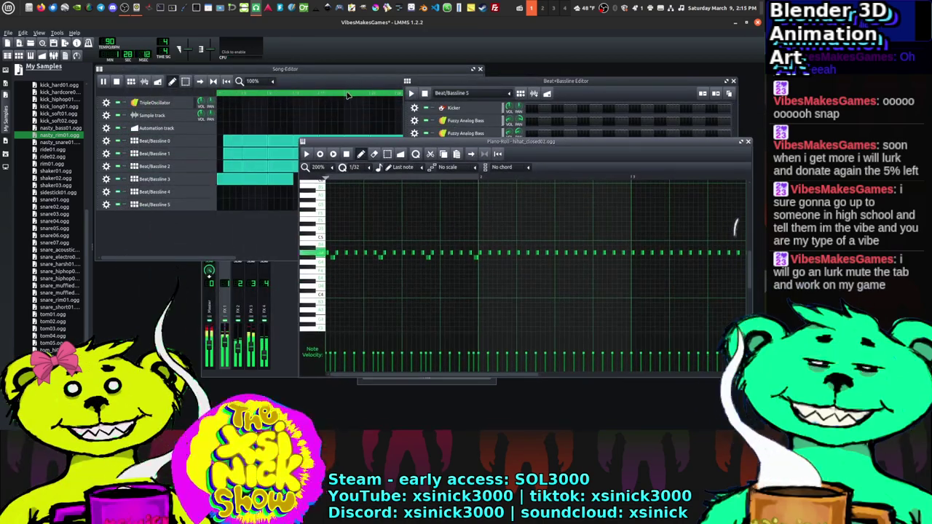
drag(577, 150, 433, 111)
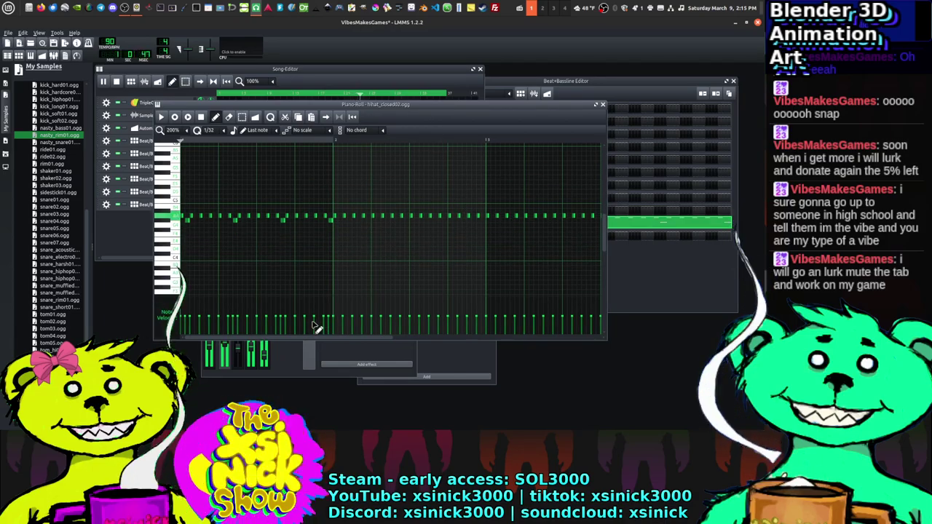
drag(347, 341, 609, 345)
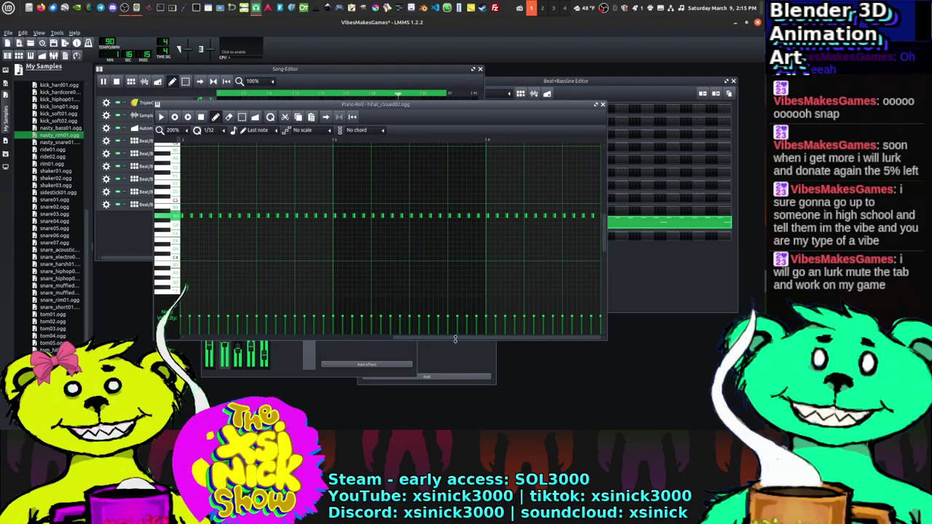
drag(455, 340, 435, 337)
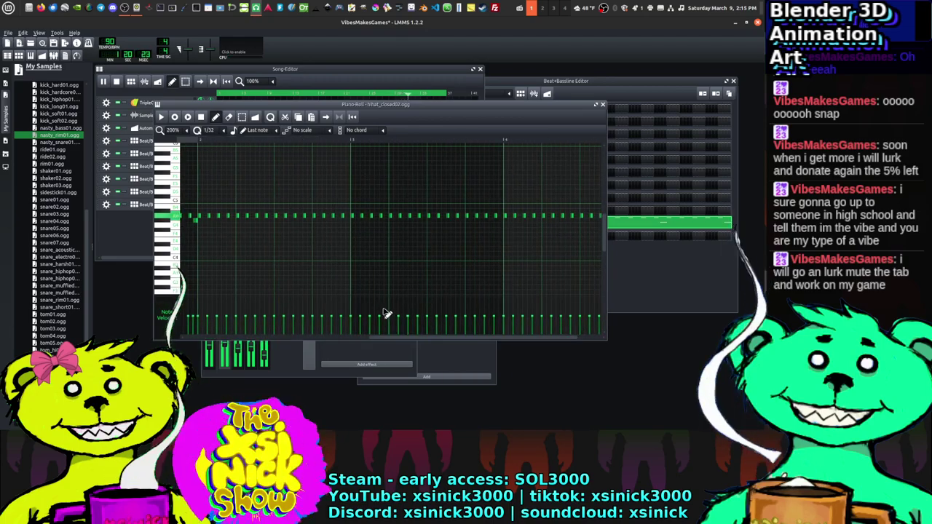
Step: Add a run of eight short 1/32 notes on the lower hi-hat key
click(358, 220)
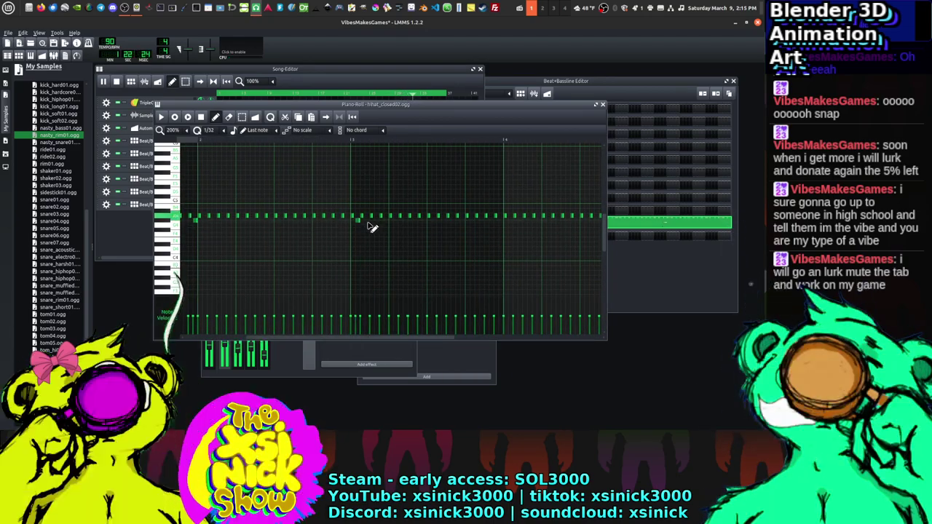
click(372, 223)
click(381, 228)
click(389, 229)
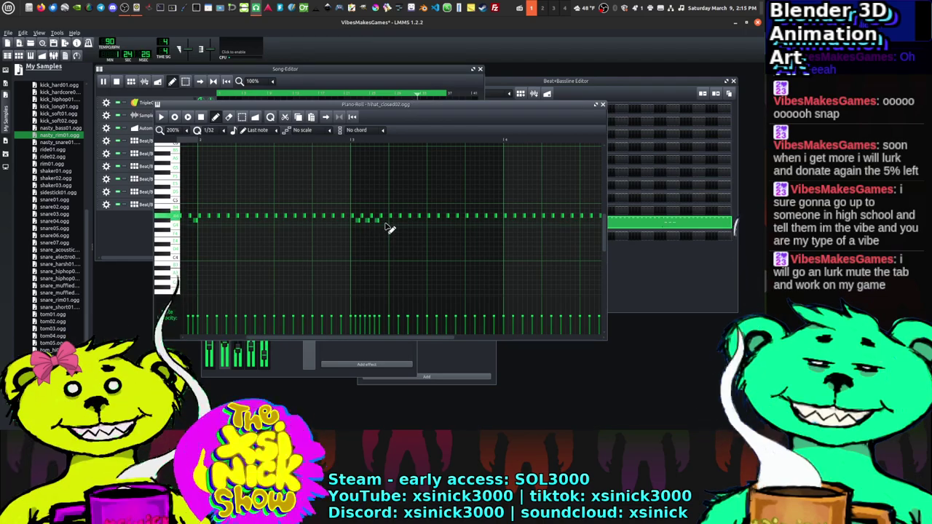
click(422, 228)
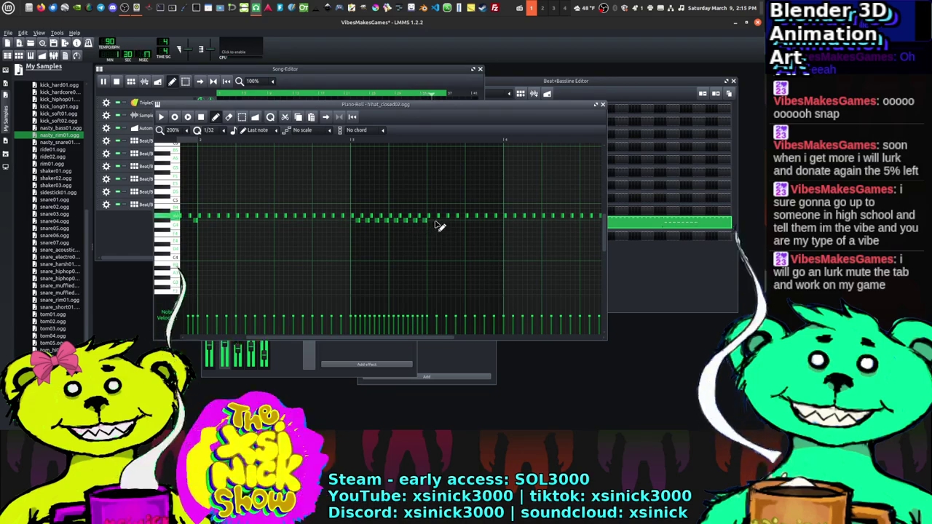
click(444, 228)
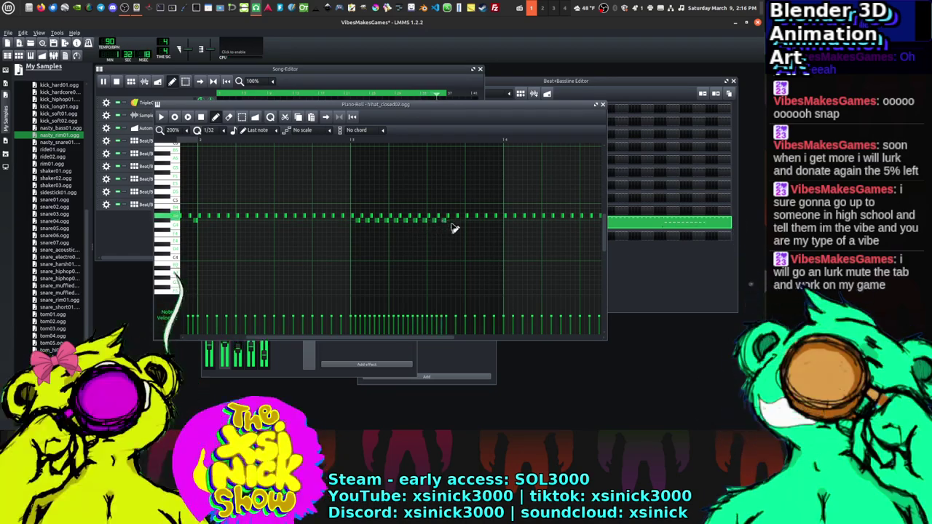
click(457, 228)
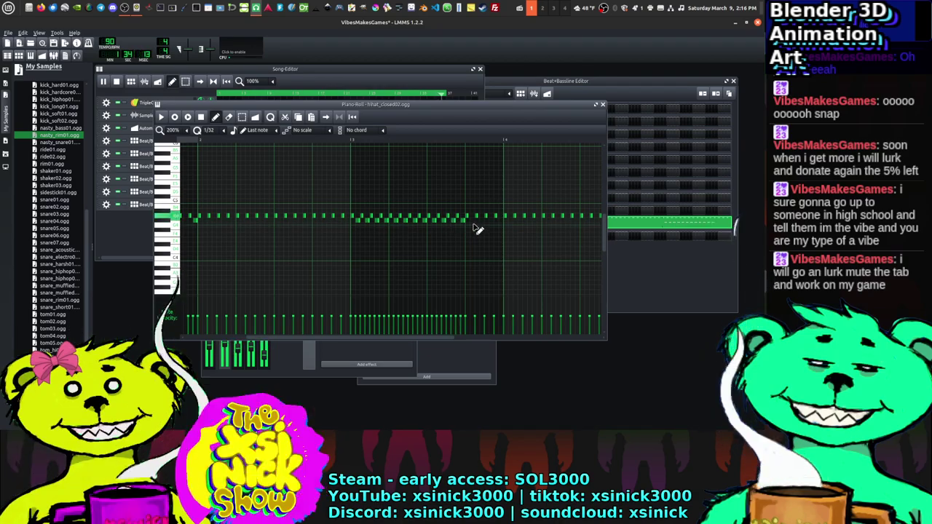
click(483, 227)
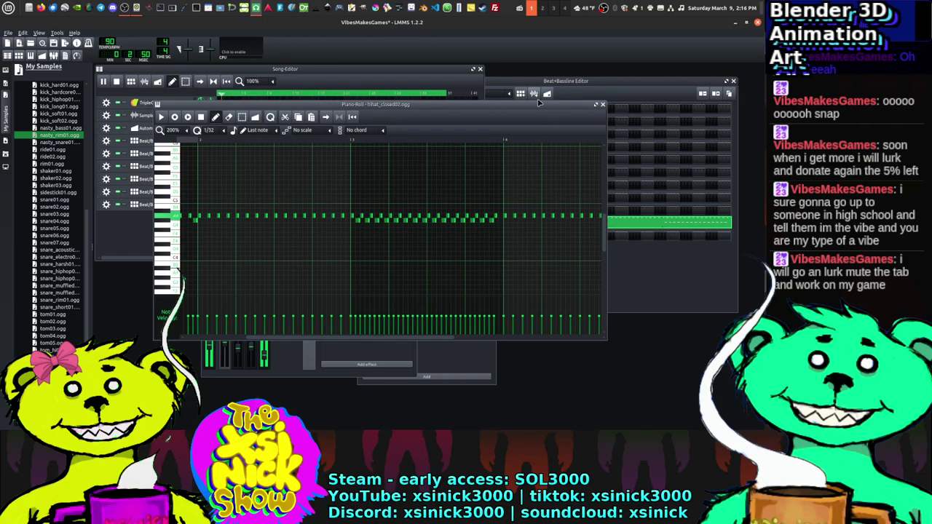
click(549, 116)
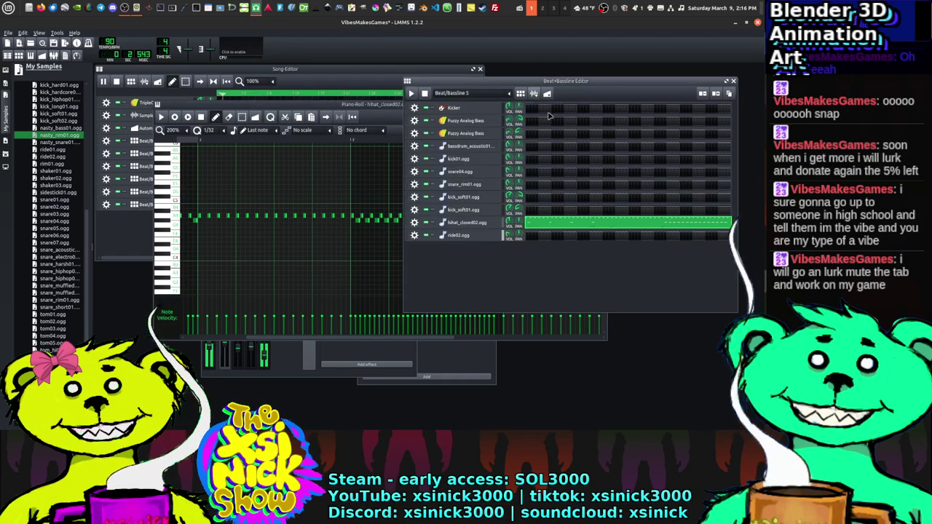
Step: Close the hi-hat piano roll with F7 and set the song playhead in the Song Editor
click(373, 284)
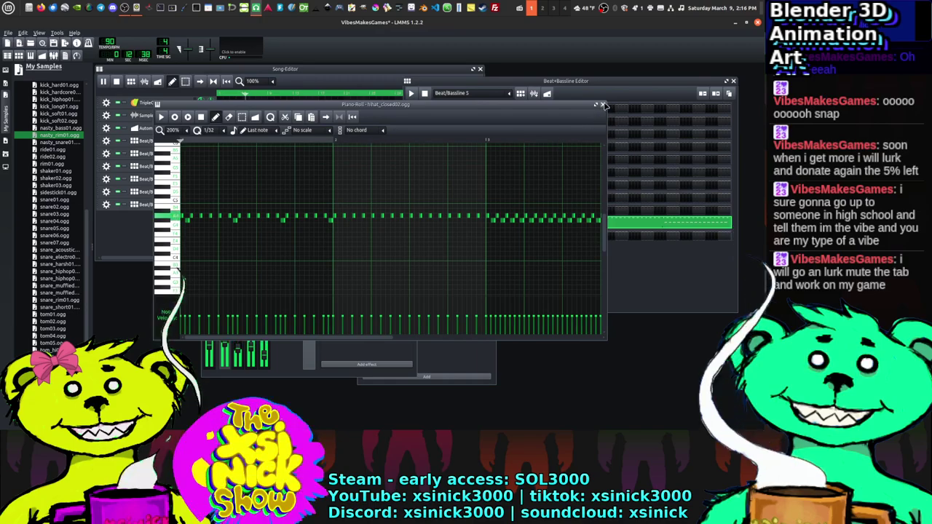
key(F7)
click(319, 95)
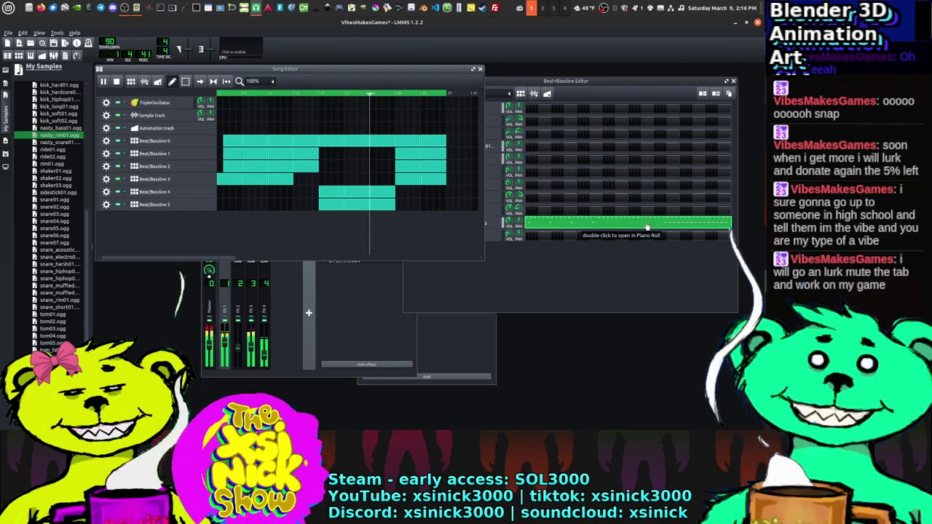
Step: Reopen the hi-hat piano roll, undo a misplaced note move, and paste notes to extend the row
double_click(641, 225)
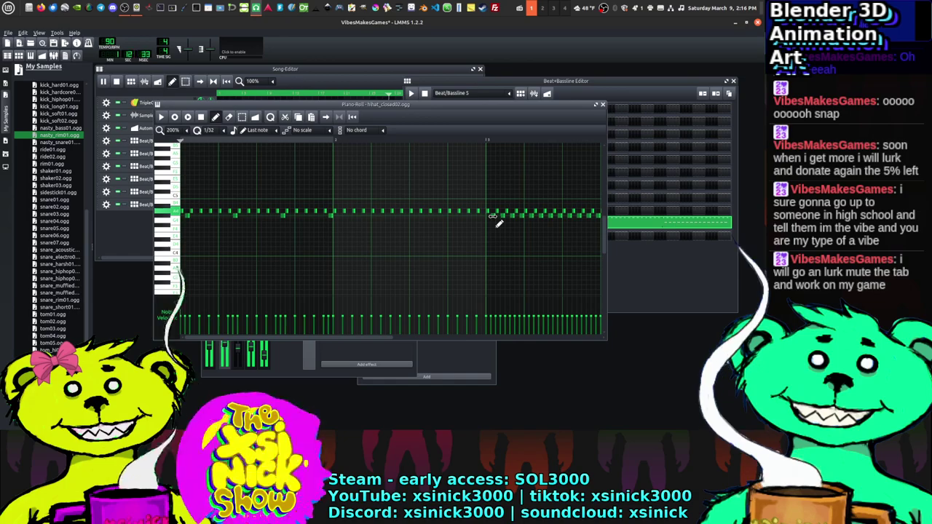
drag(520, 217, 596, 215)
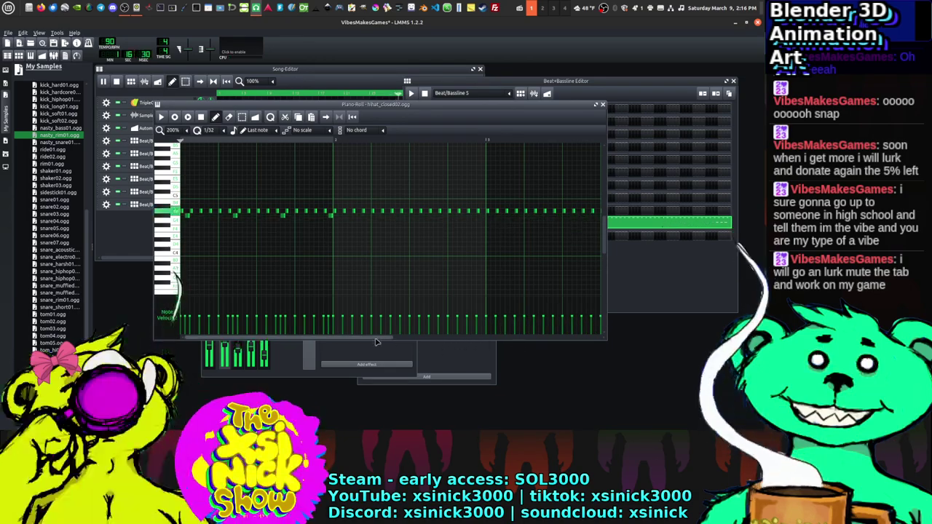
key(ctrl+z)
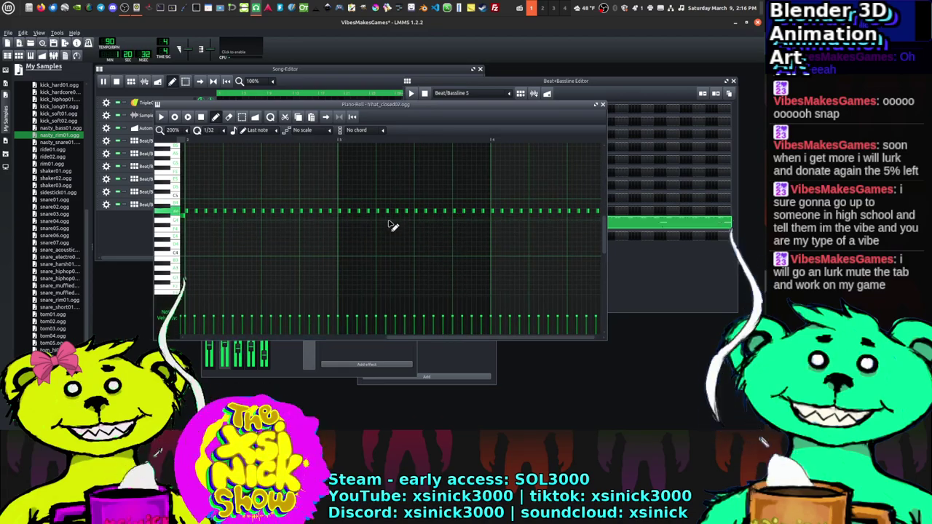
ctrl+scroll(399, 230, down, 2)
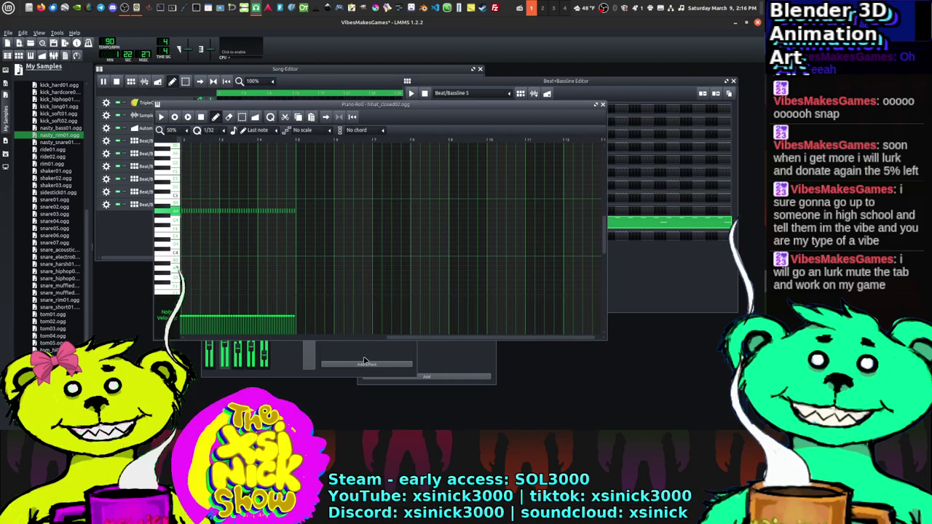
key(ctrl+v)
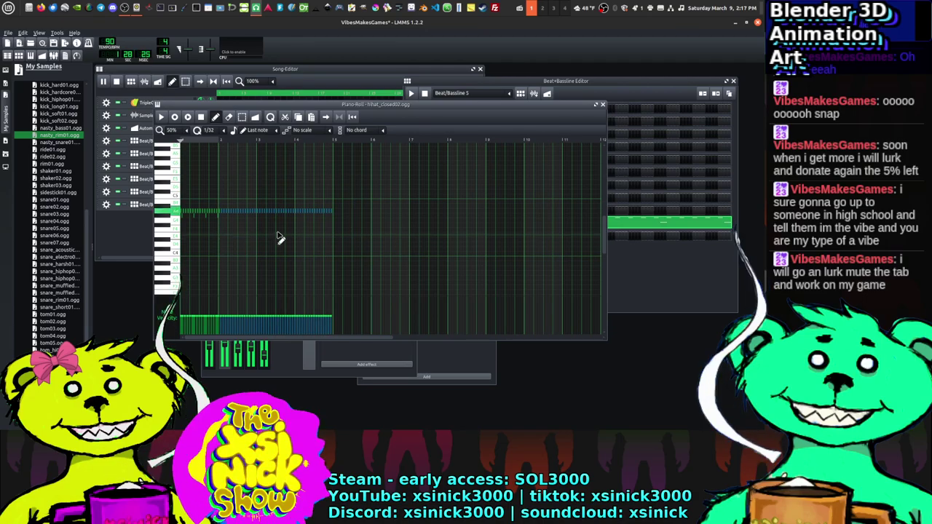
Step: Drag-select the later part of the hi-hat note run
drag(372, 196, 226, 240)
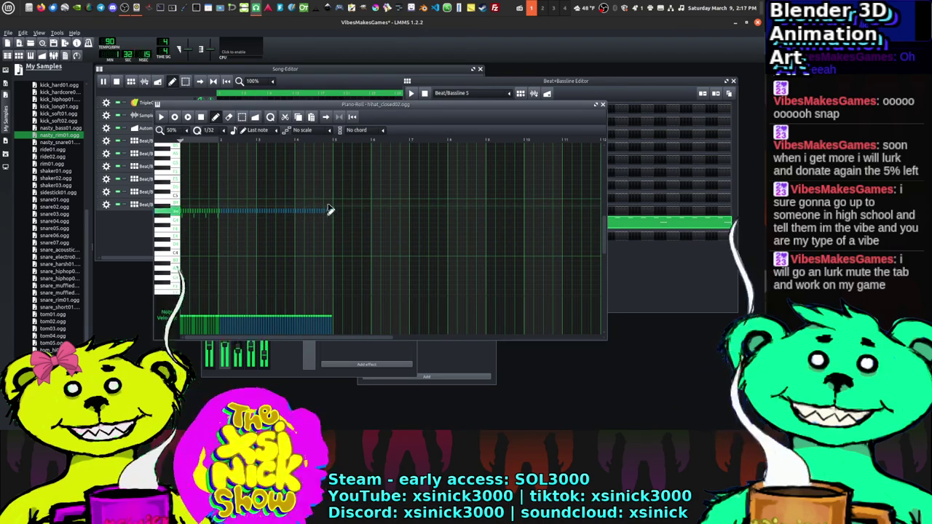
drag(370, 197, 222, 242)
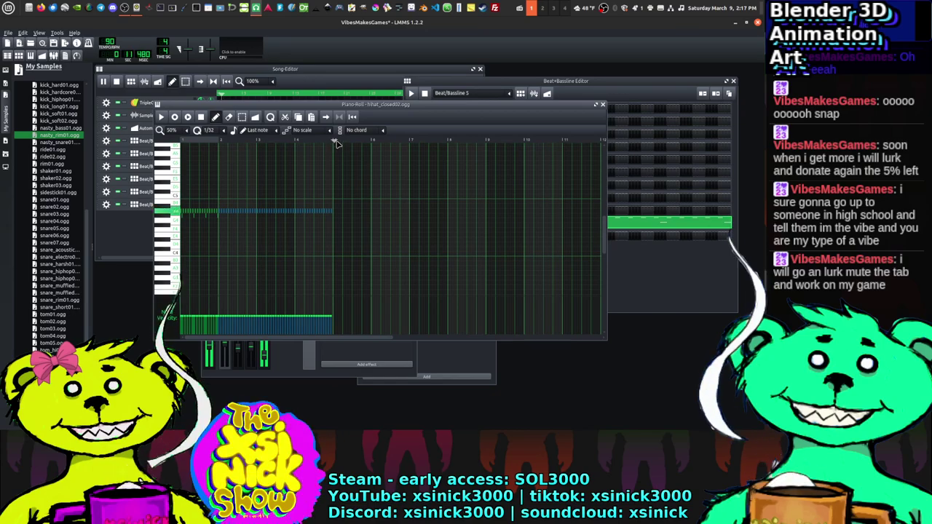
ctrl+scroll(342, 175, up, 1)
ctrl+scroll(350, 176, down, 2)
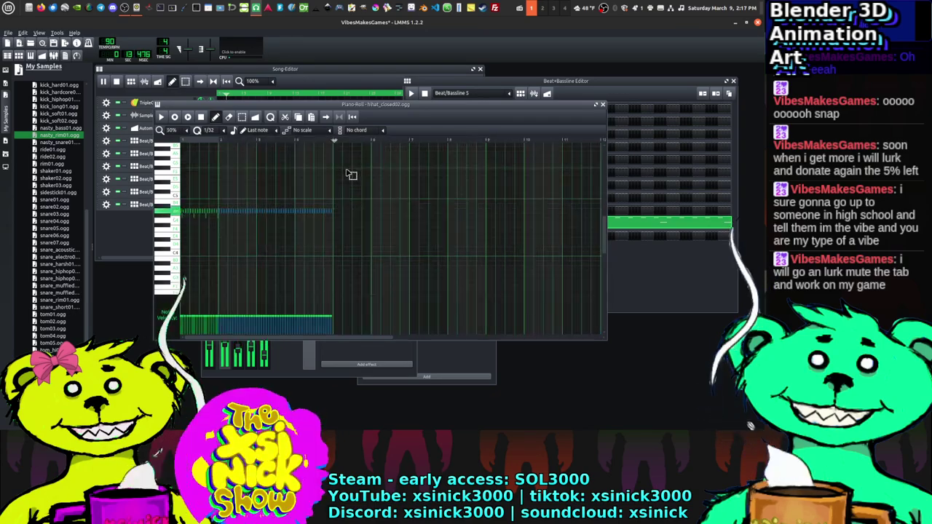
ctrl+scroll(350, 175, up, 3)
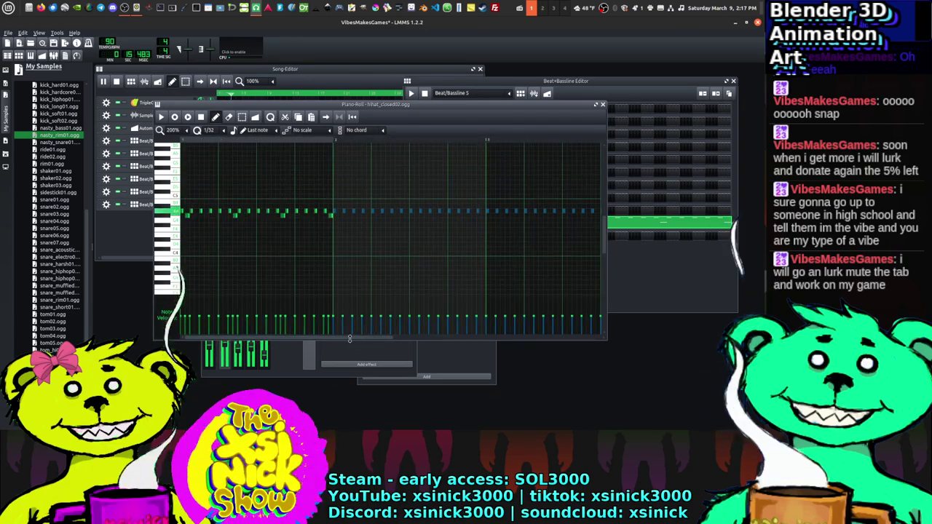
Step: Paste two copies of the selected hi-hat run after the original, restarting playback earlier
drag(350, 338, 623, 347)
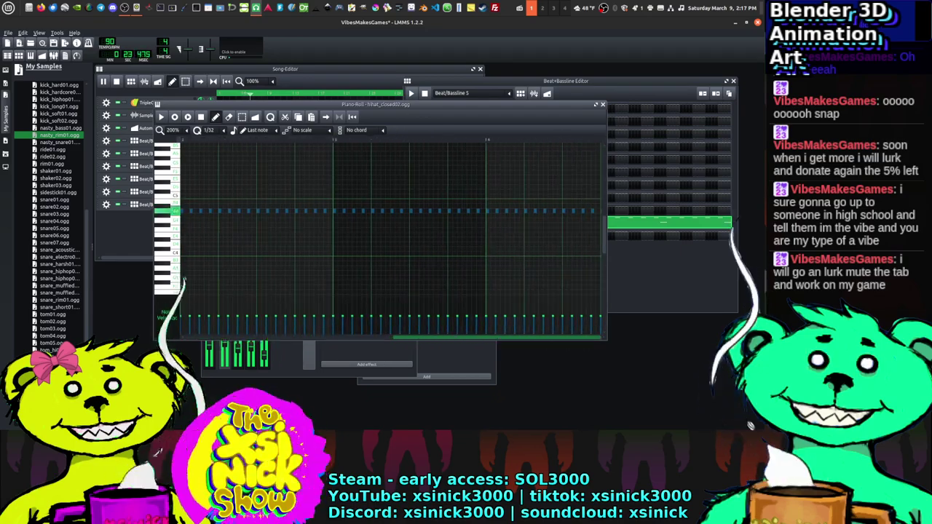
ctrl+scroll(351, 212, down, 4)
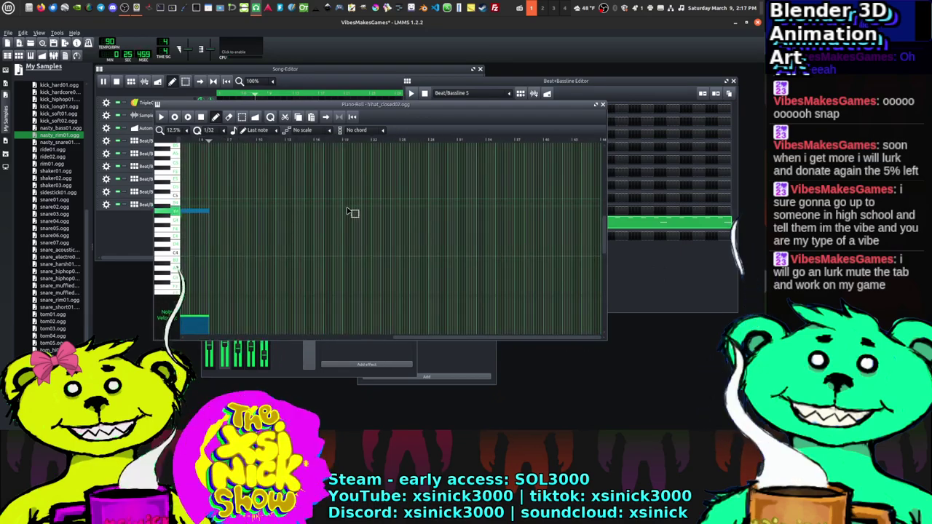
ctrl+scroll(352, 212, up, 2)
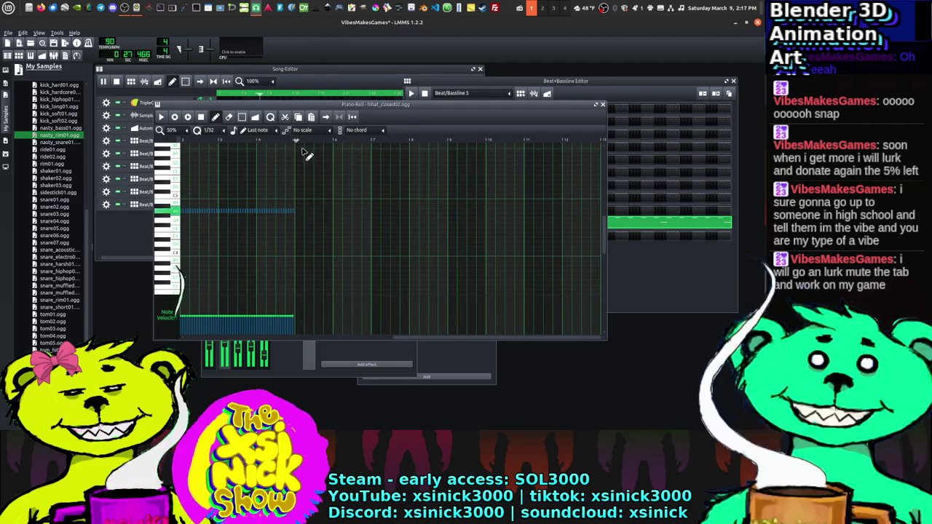
click(296, 142)
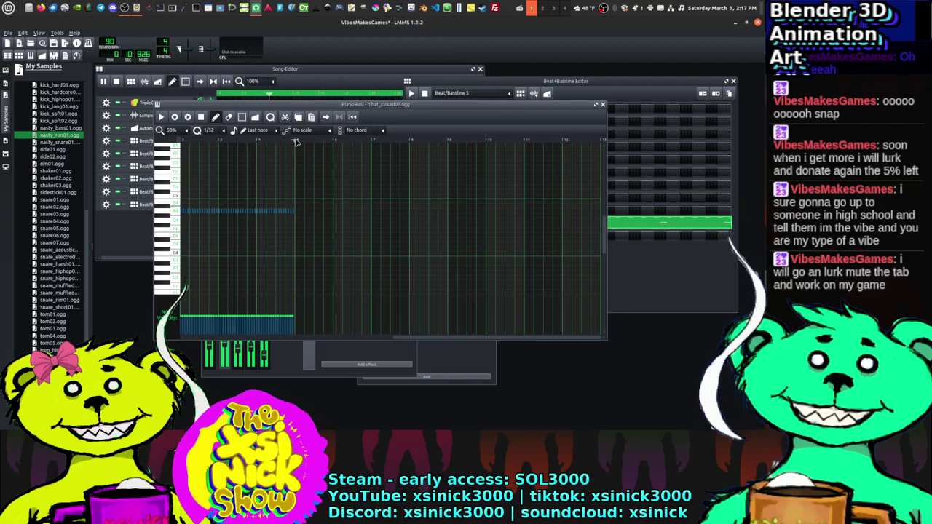
key(ctrl+v)
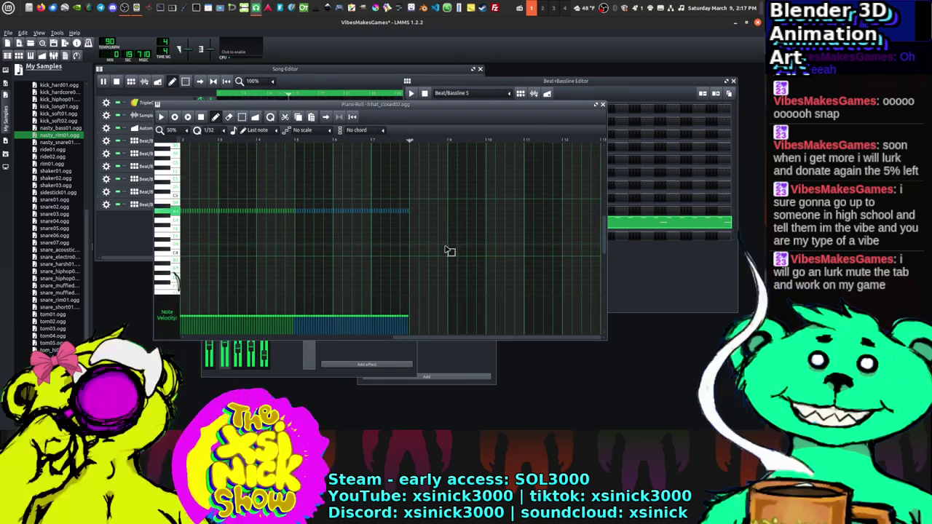
key(ctrl+v)
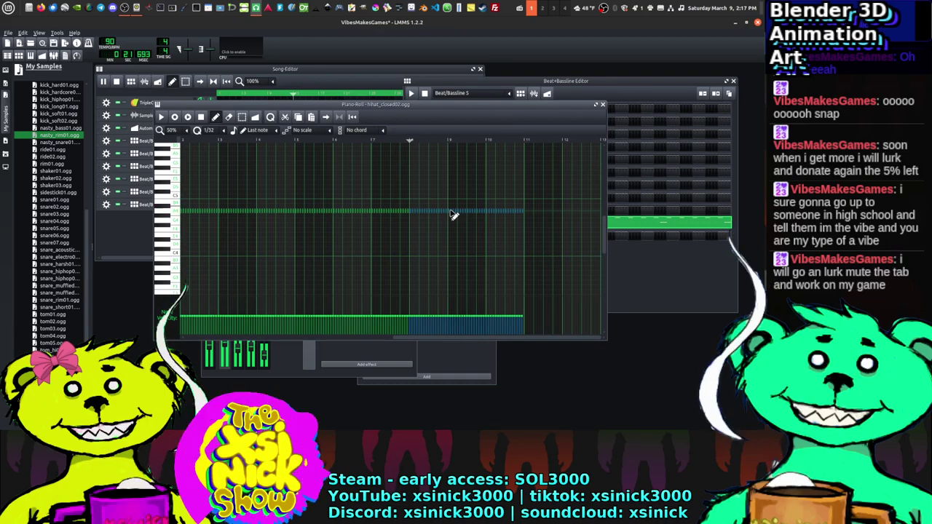
Step: Delete the extra hi-hat notes past the pattern end and widen the piano roll
ctrl+scroll(468, 228, down, 1)
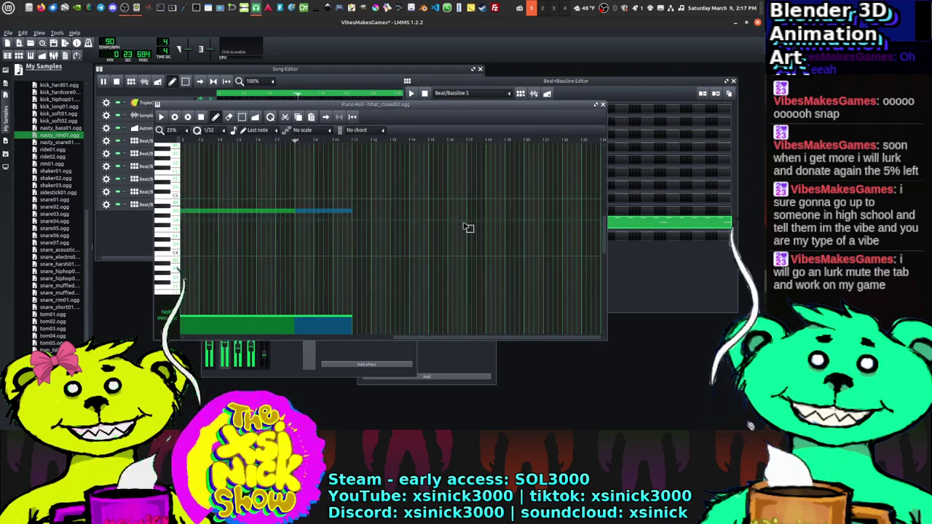
ctrl+scroll(370, 222, up, 1)
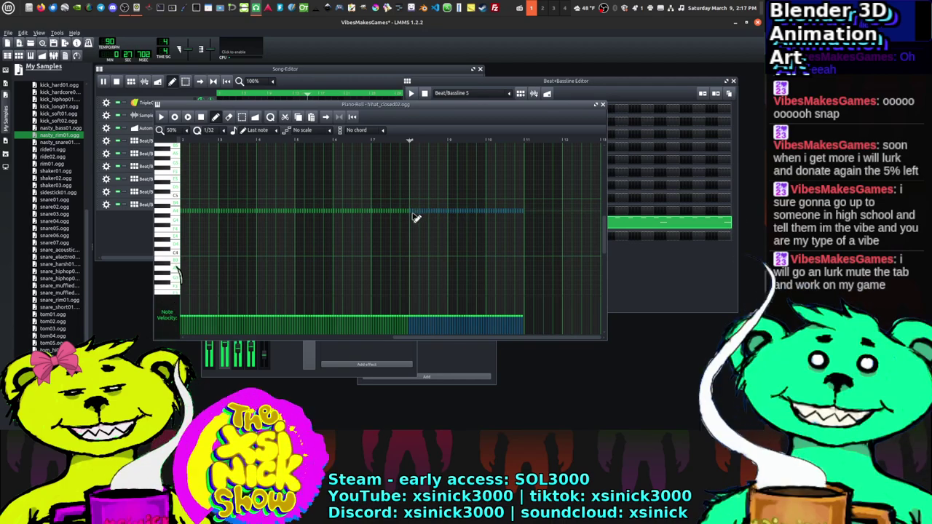
right_drag(457, 213, 461, 214)
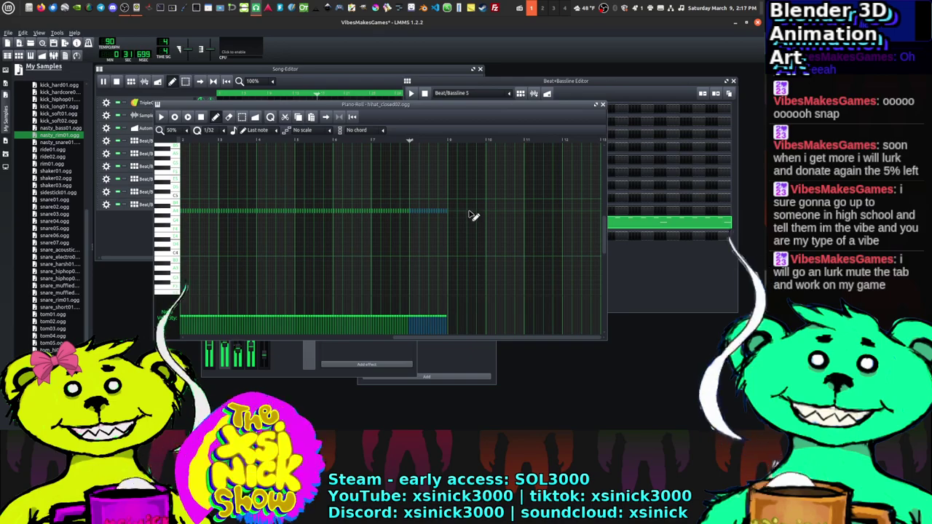
ctrl+scroll(460, 230, up, 1)
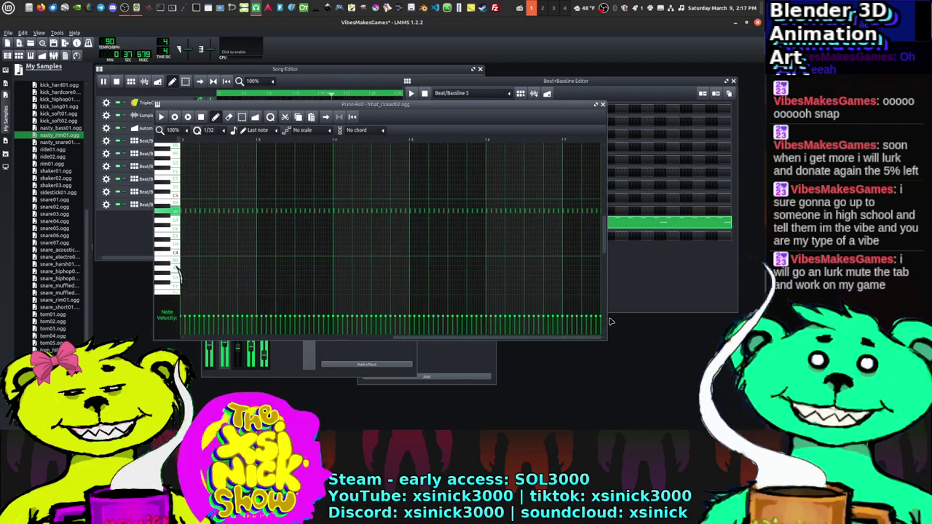
drag(606, 302, 711, 303)
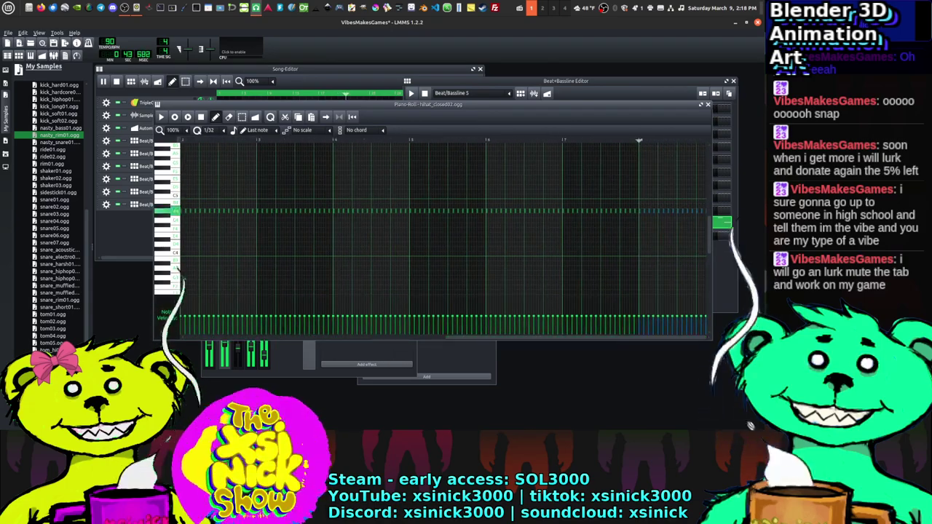
Step: Shift the piano roll left, stop playback and rewind to the start, then raise the piano roll
drag(621, 109, 584, 118)
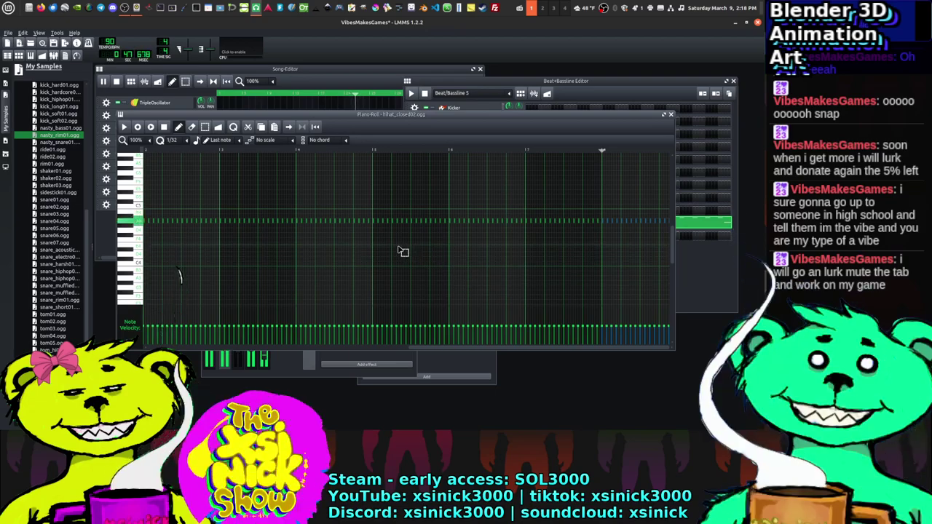
ctrl+scroll(401, 252, down, 1)
ctrl+scroll(403, 252, up, 1)
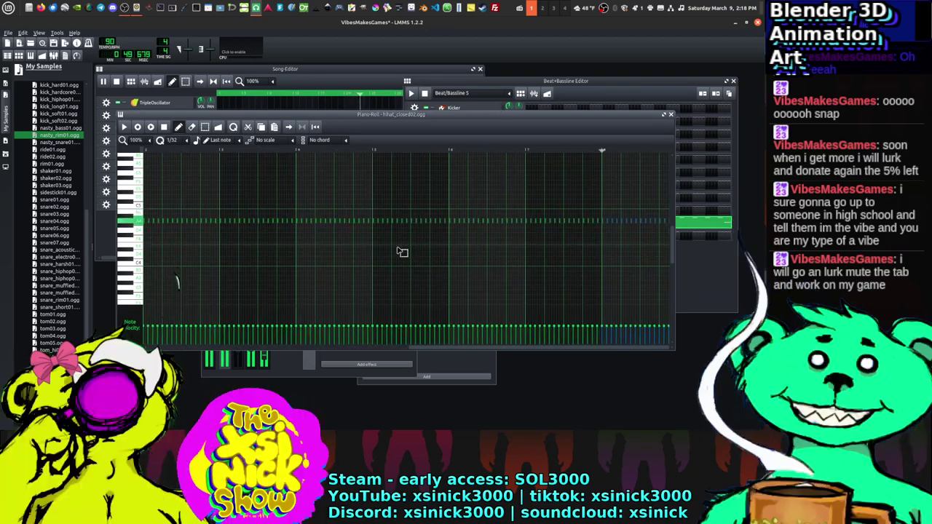
ctrl+scroll(400, 253, down, 1)
ctrl+scroll(397, 241, up, 1)
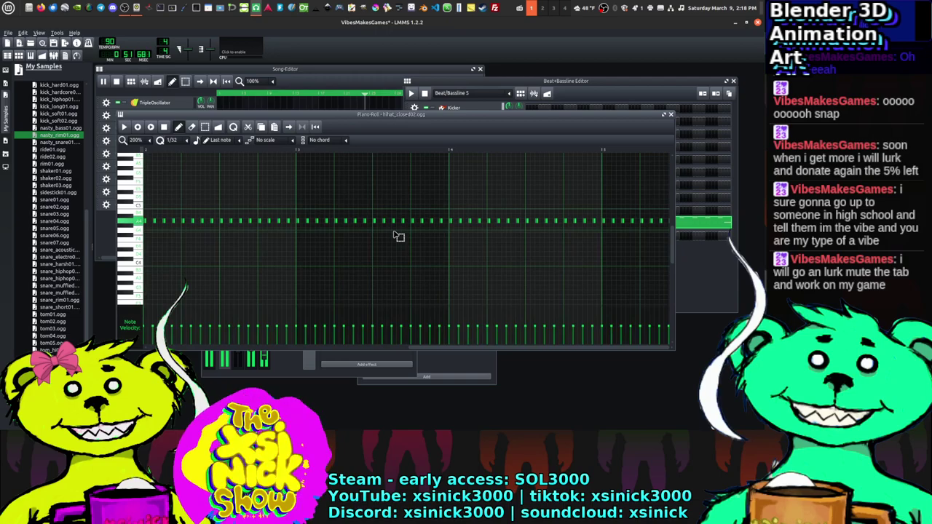
ctrl+scroll(396, 236, down, 1)
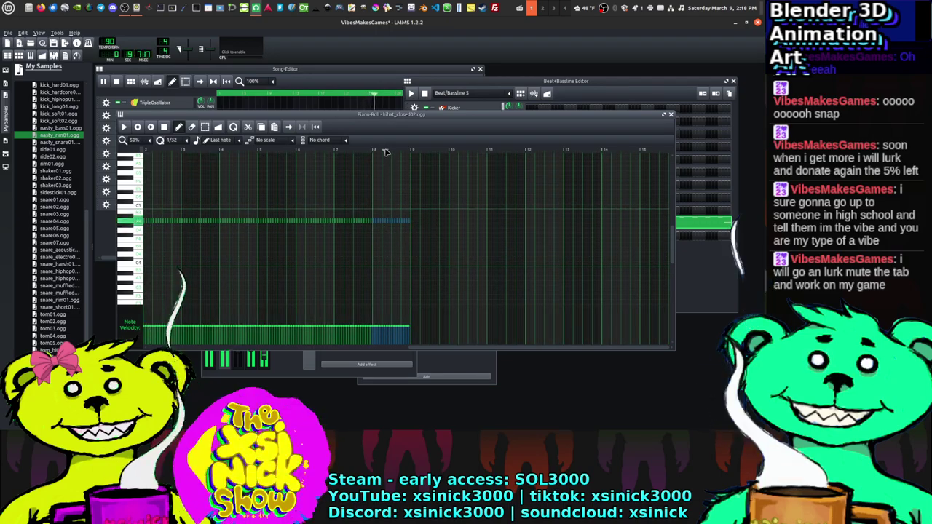
ctrl+scroll(400, 251, up, 1)
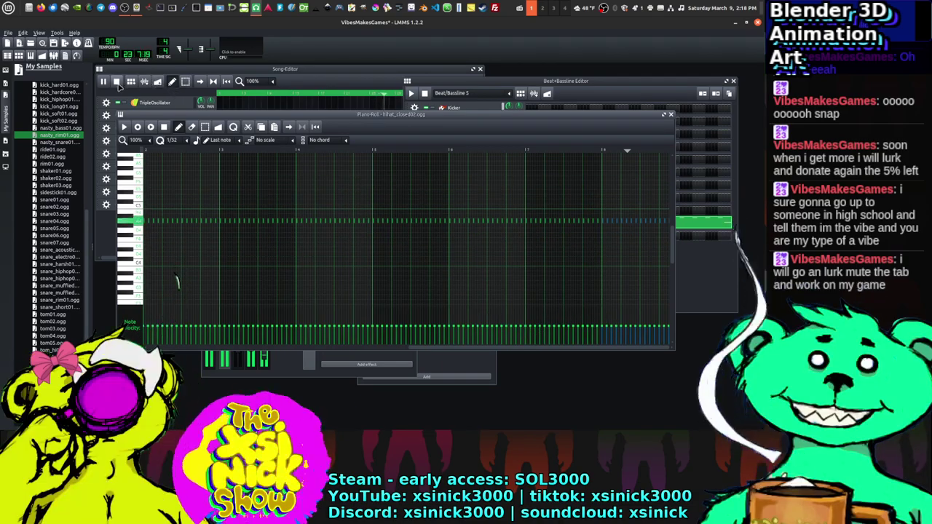
key(space)
click(151, 105)
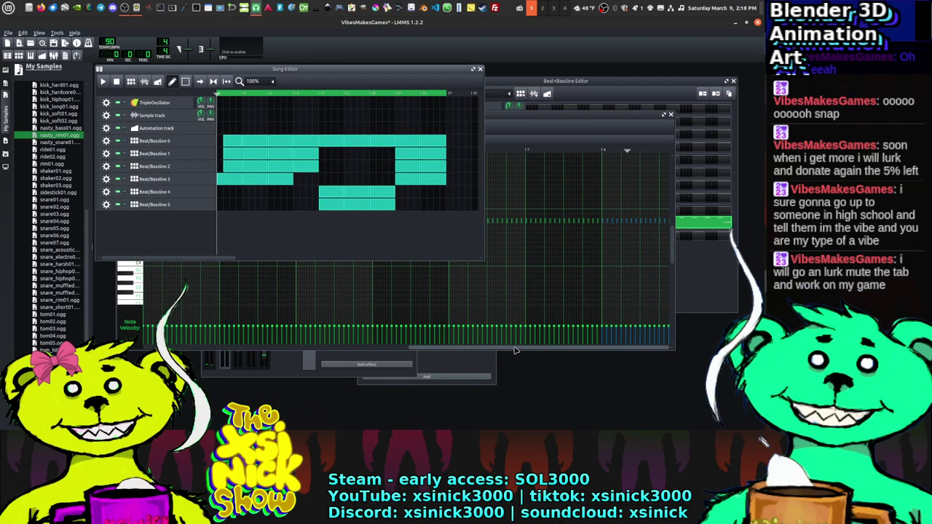
click(514, 350)
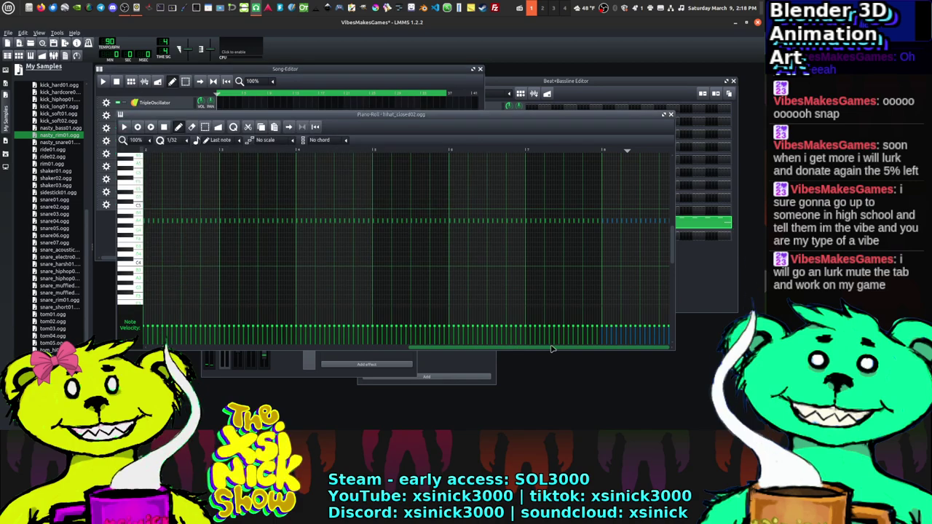
Step: Clear the selection, add two short lower-key notes at the run's end, and close the piano roll
click(610, 230)
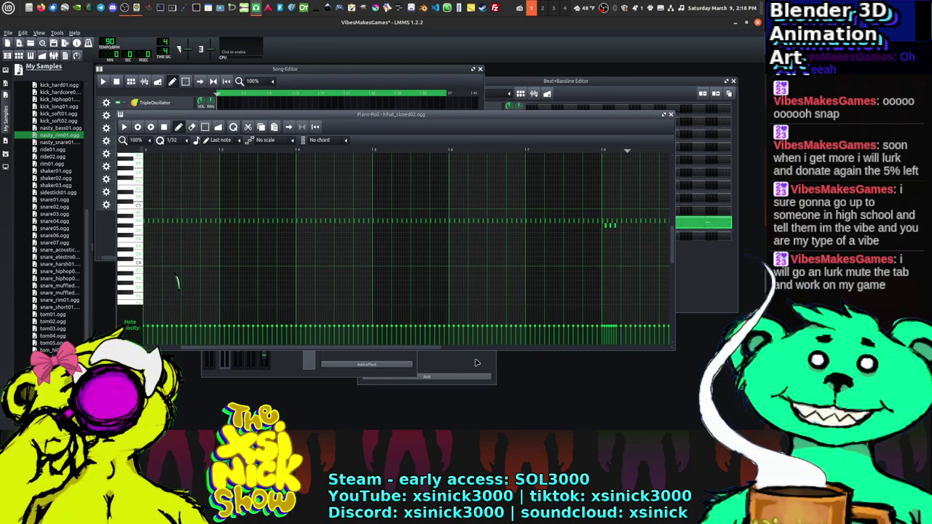
drag(436, 349, 539, 361)
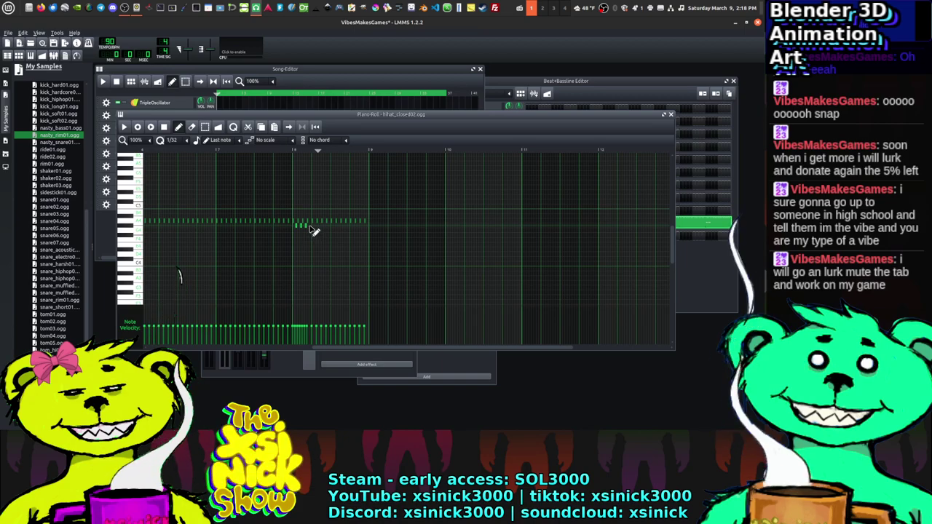
click(319, 231)
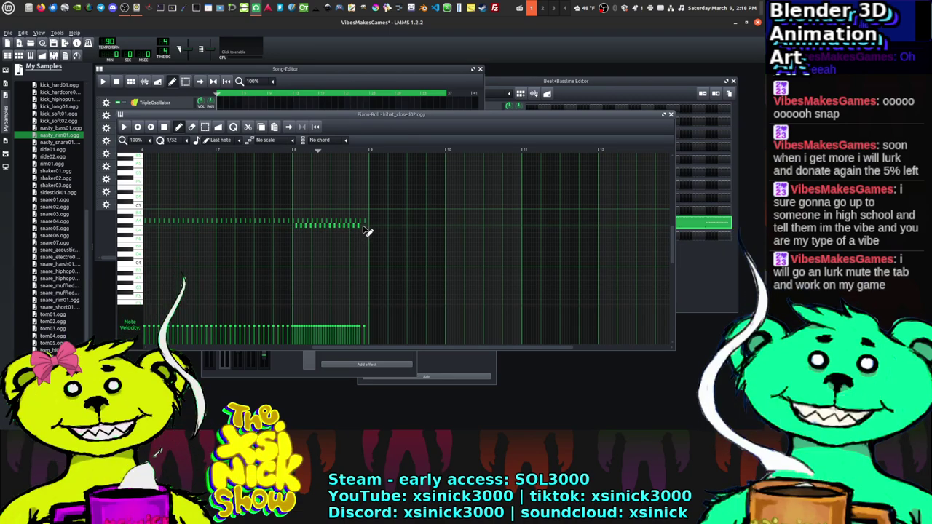
click(369, 226)
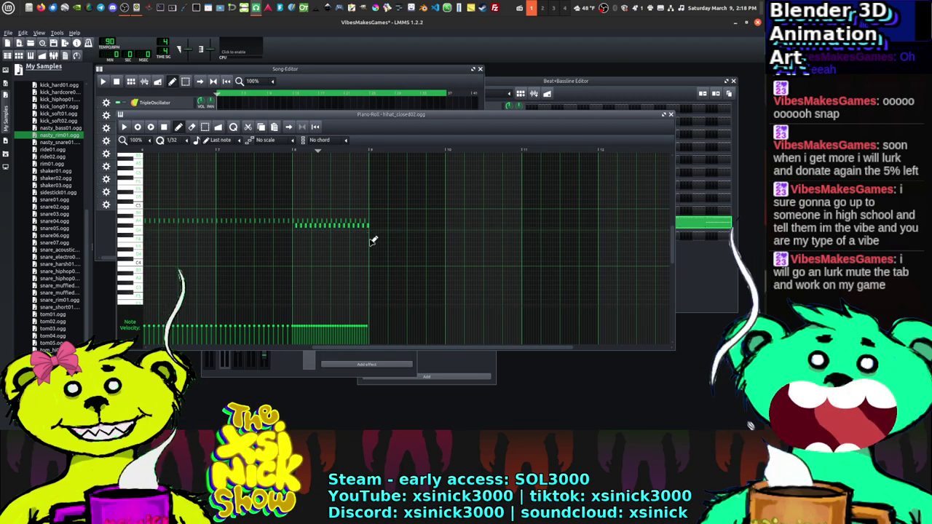
click(671, 115)
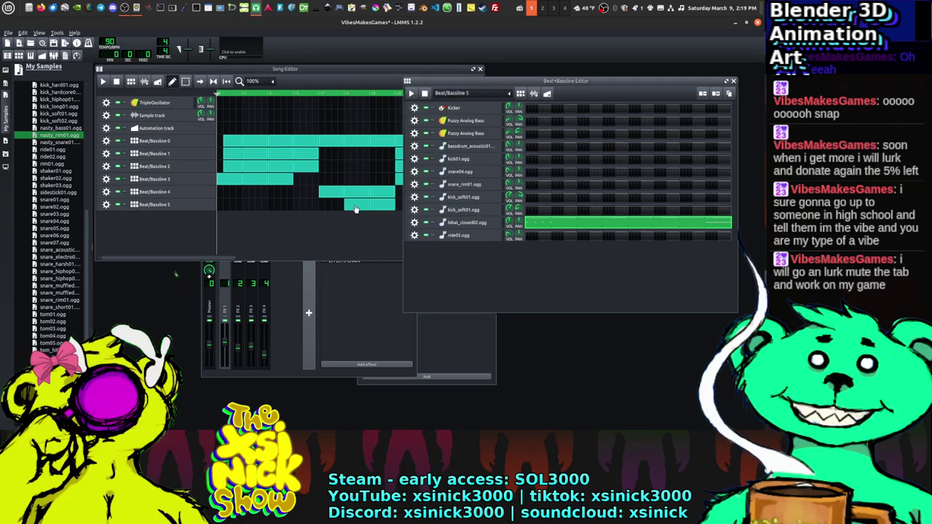
Step: Replace the Beat/Bassline 5 clip, add a Beat/Bassline 2 clip, and move Beat/Bassline 3 earlier
right_click(358, 208)
click(377, 210)
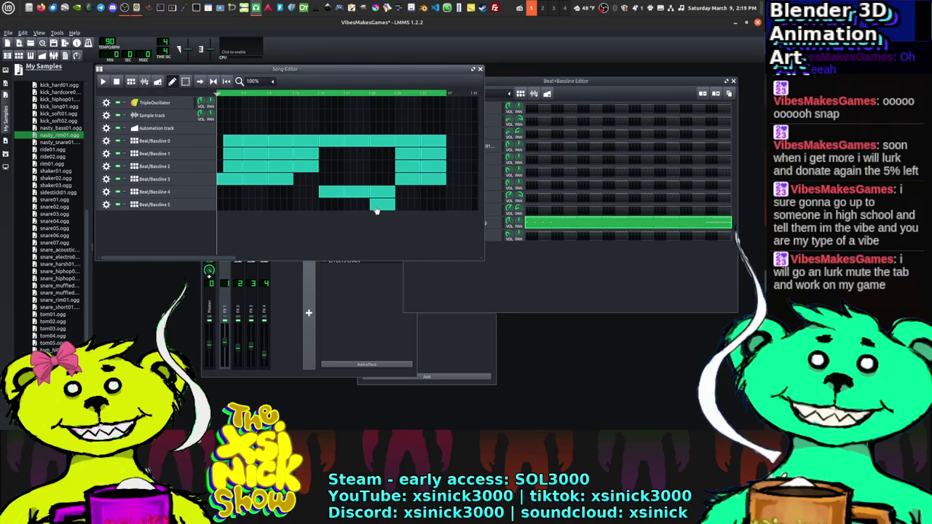
click(327, 211)
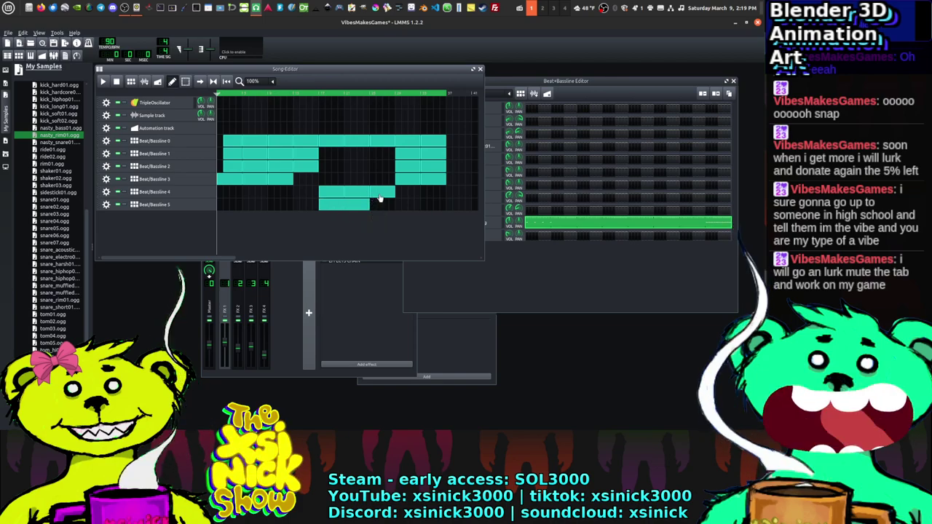
drag(379, 198, 370, 154)
click(402, 170)
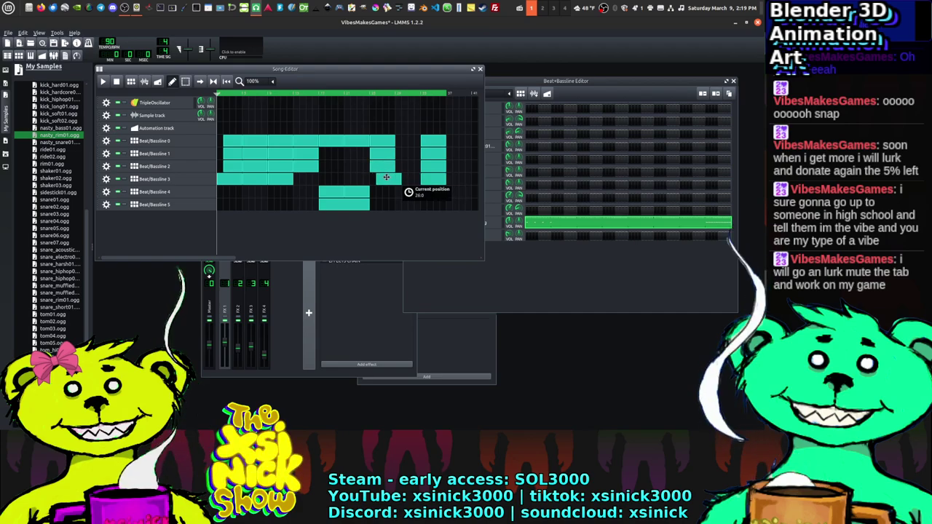
drag(385, 177, 404, 144)
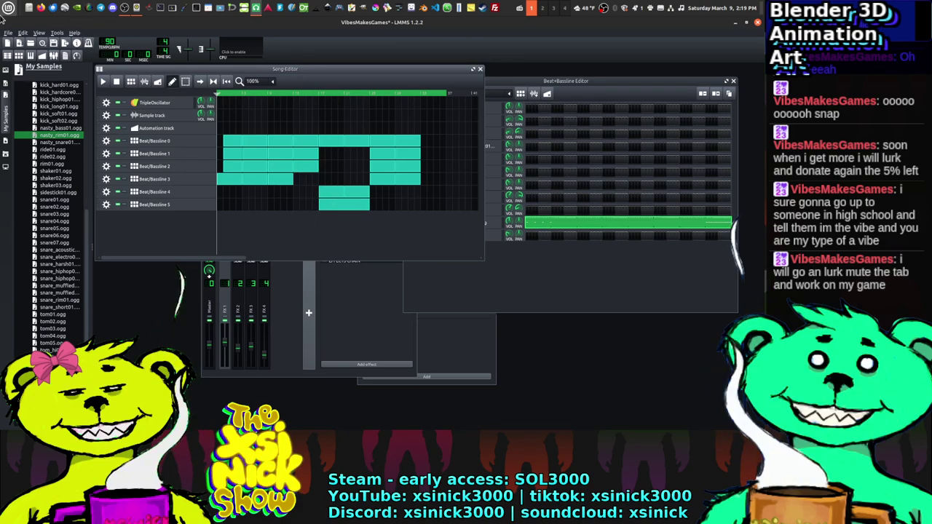
Step: Save the project, start playback, save again, and bring the Beat+Bassline Editor forward
click(8, 32)
click(32, 83)
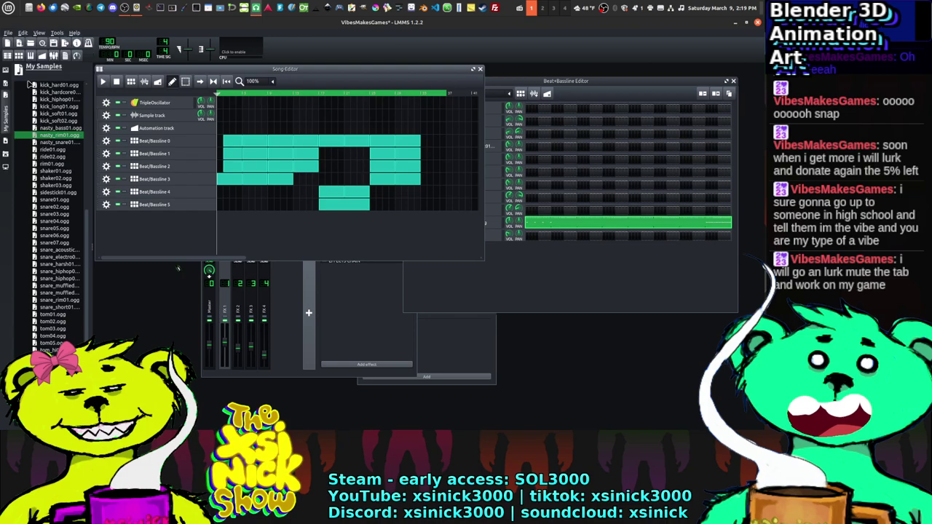
click(103, 81)
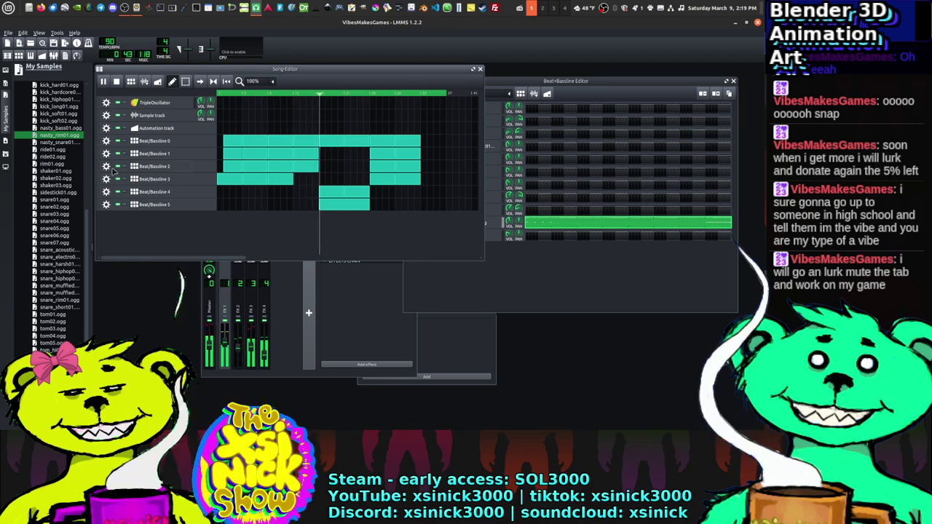
click(8, 32)
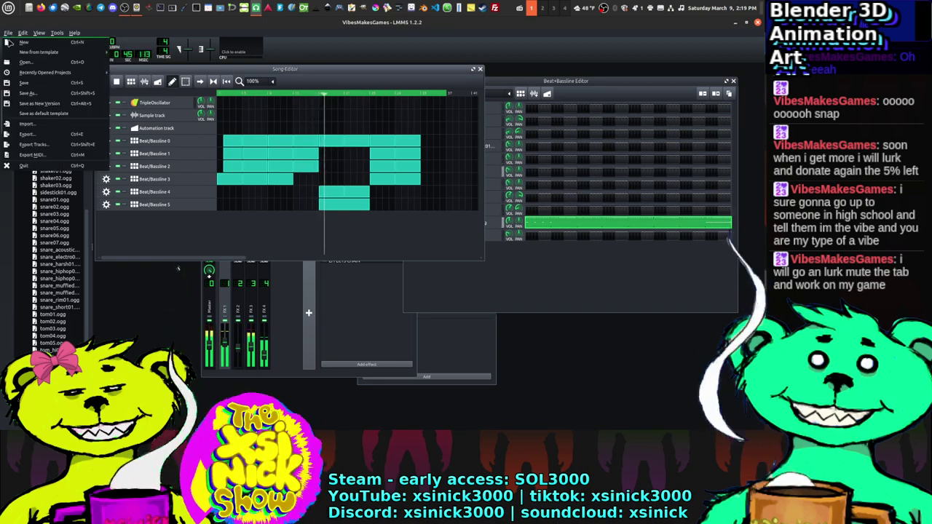
click(29, 85)
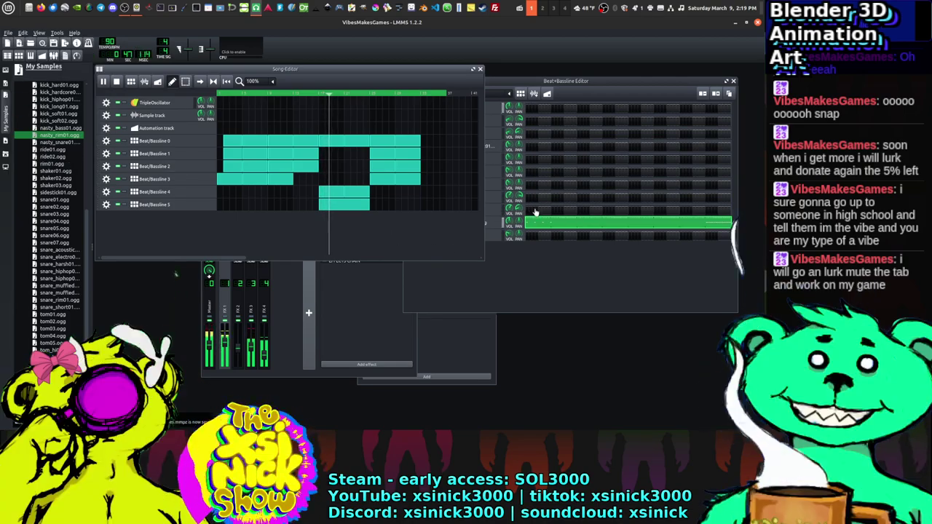
click(601, 90)
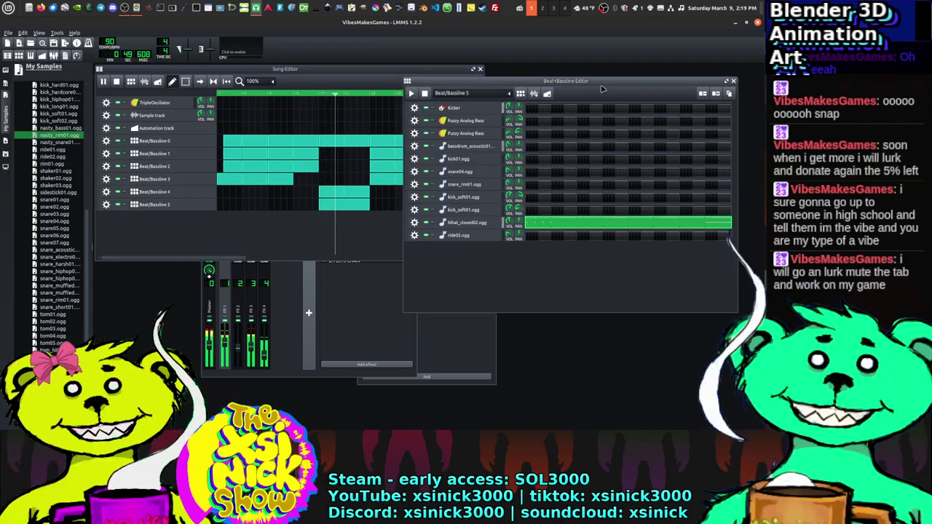
Step: Add a new beat/bassline and copy Beat/Bassline 1's Fuzzy Analog Bass pattern
click(488, 124)
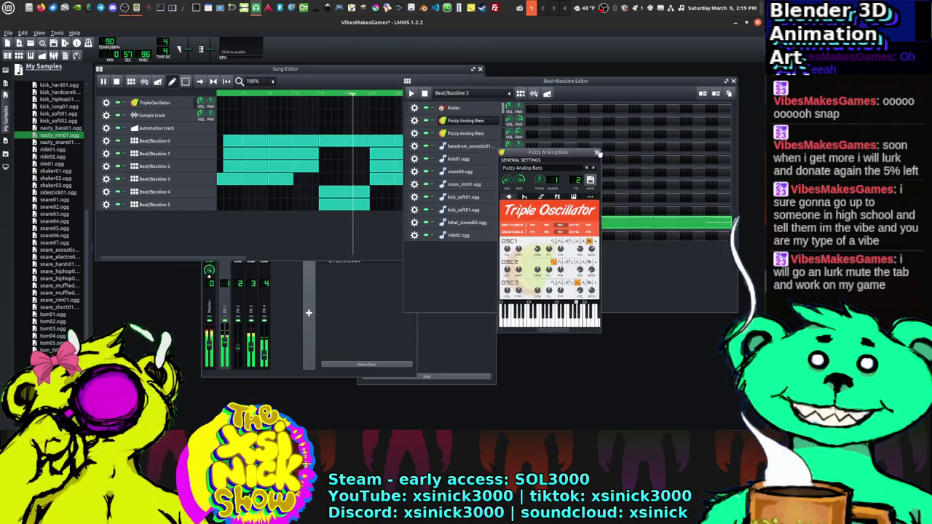
click(487, 124)
click(519, 93)
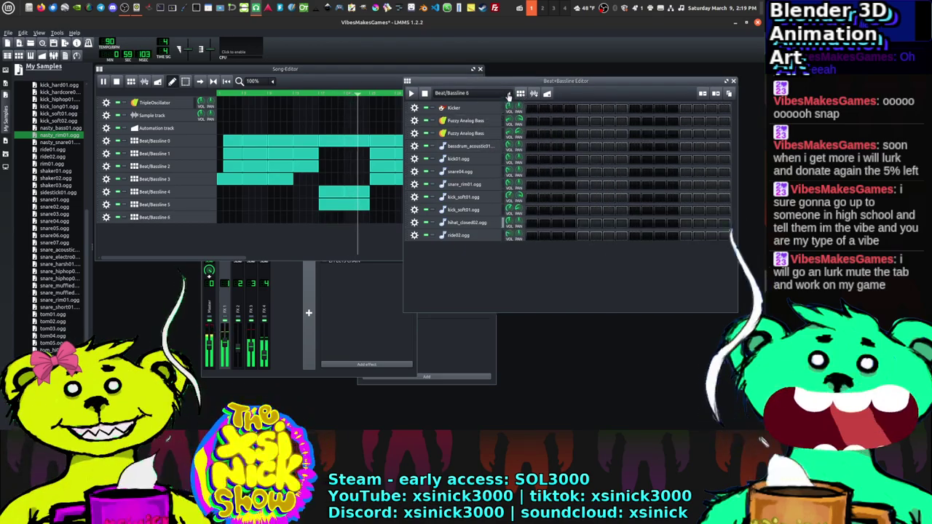
click(487, 94)
click(470, 113)
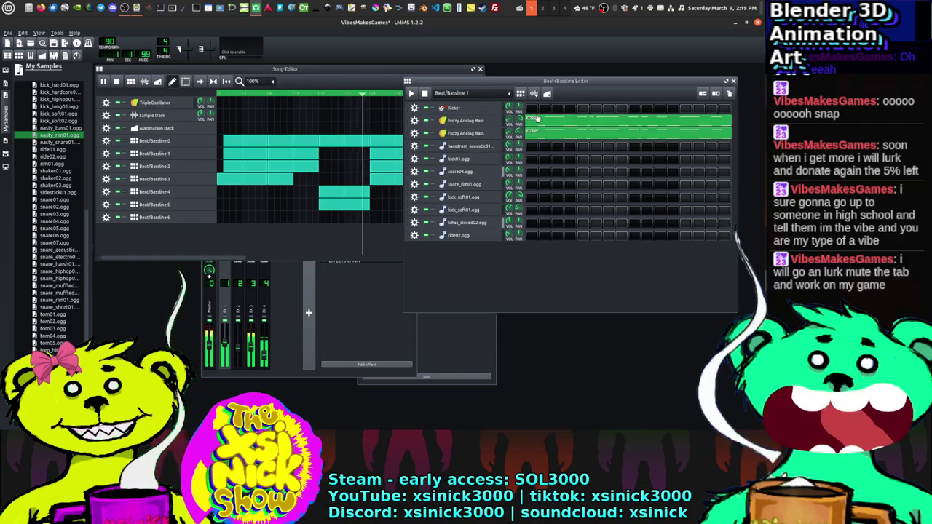
right_click(546, 121)
click(569, 138)
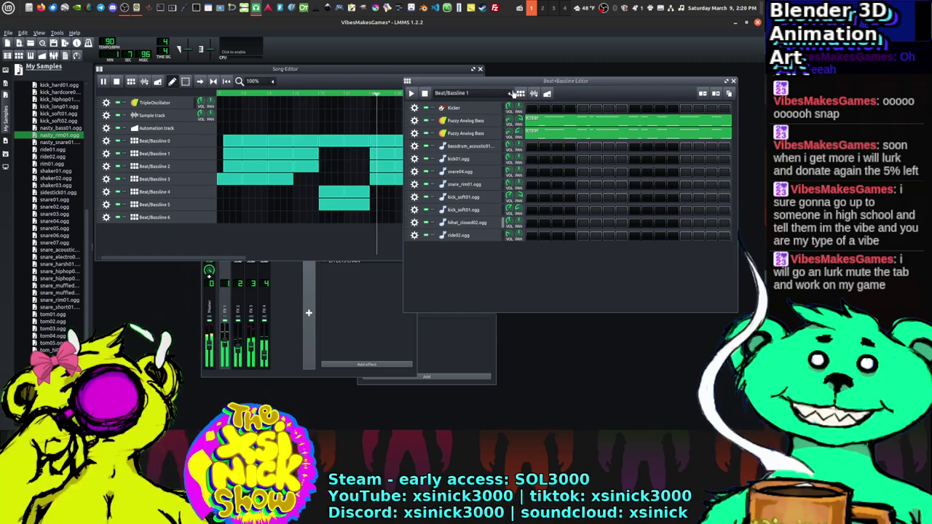
Step: Paste the bass pattern into Beat/Bassline 6's bass row and open it in the piano roll
click(510, 93)
click(473, 160)
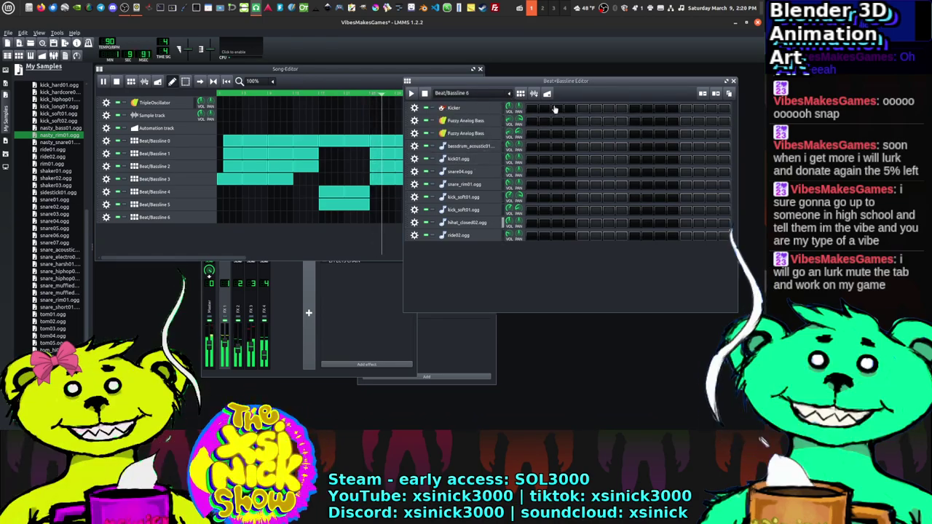
right_click(539, 120)
click(575, 147)
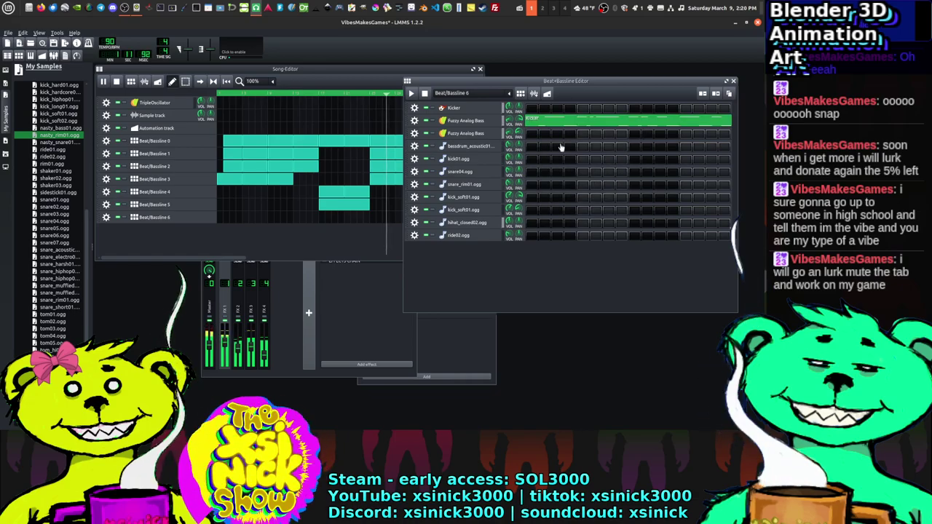
double_click(561, 120)
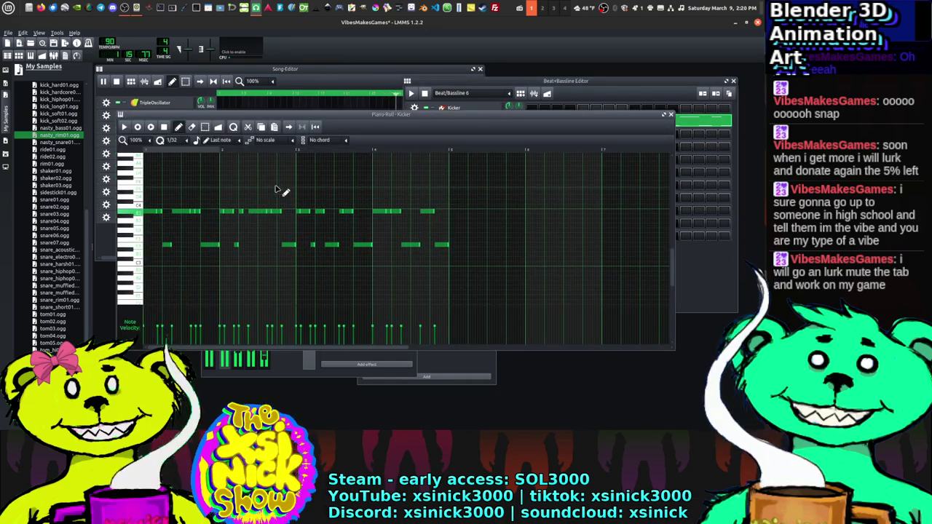
Step: Box-select the first group of bass notes and raise it in pitch
drag(289, 267, 218, 206)
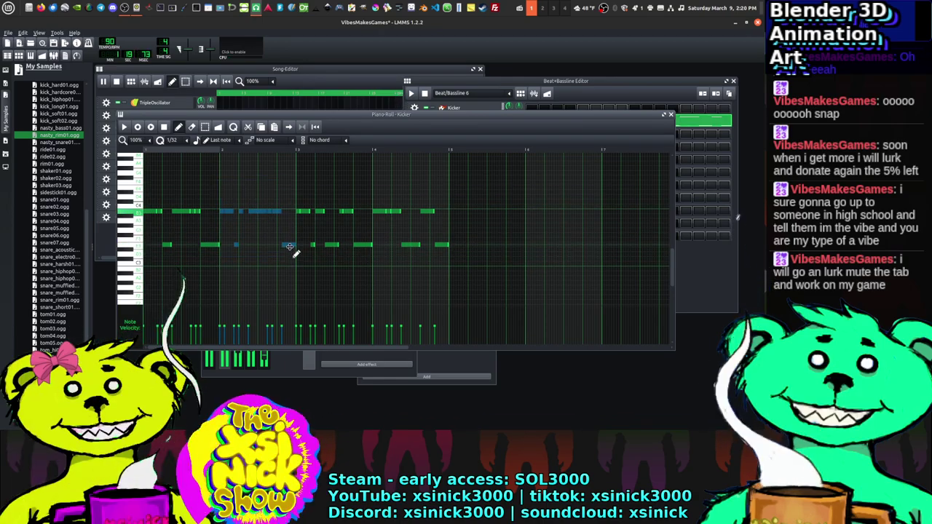
drag(293, 249, 292, 241)
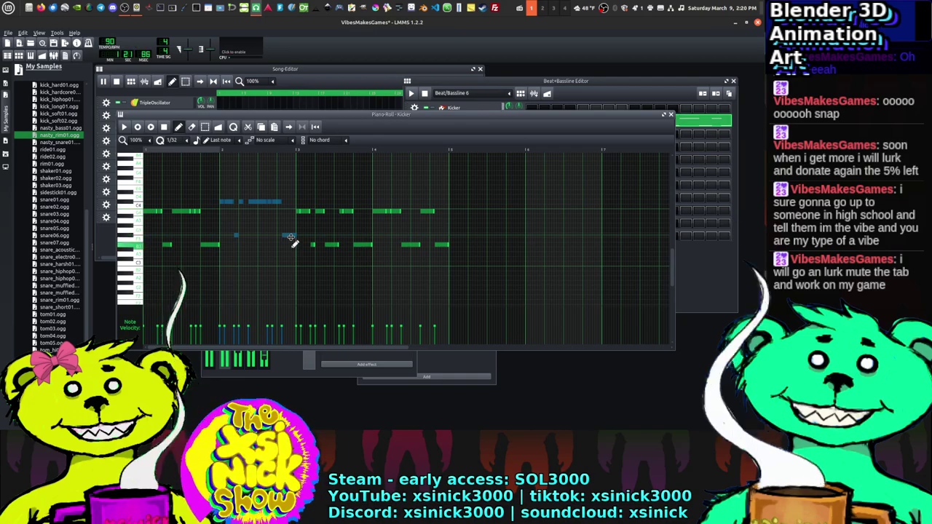
click(481, 187)
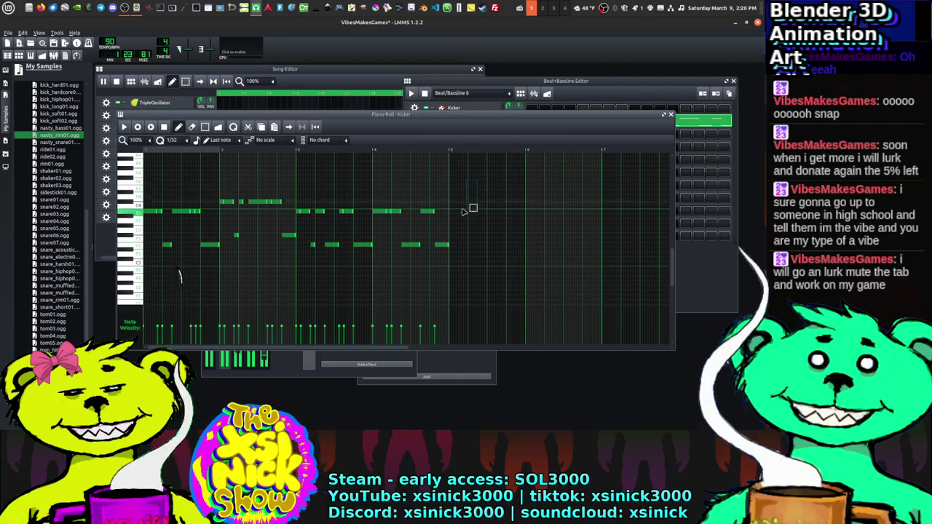
Step: Raise the later note group, lower the last group, and stop song playback
drag(450, 284, 306, 276)
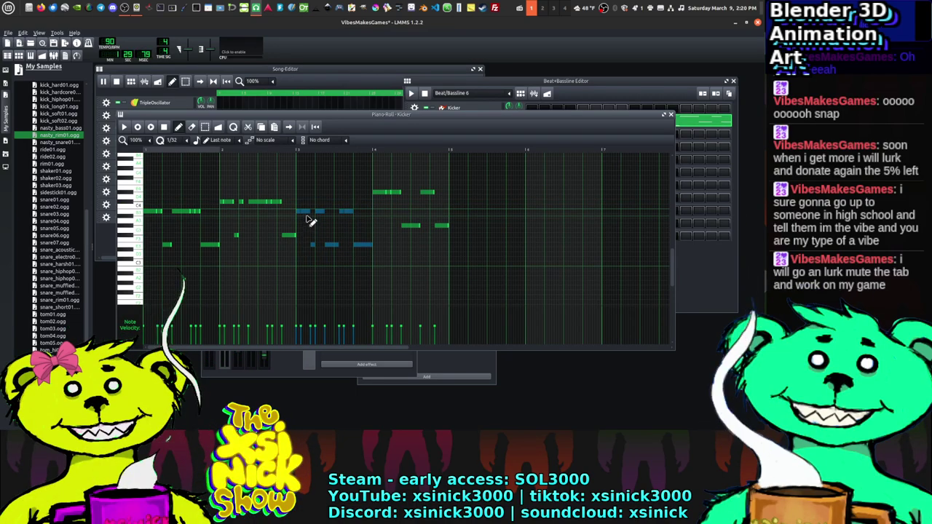
drag(307, 214, 311, 198)
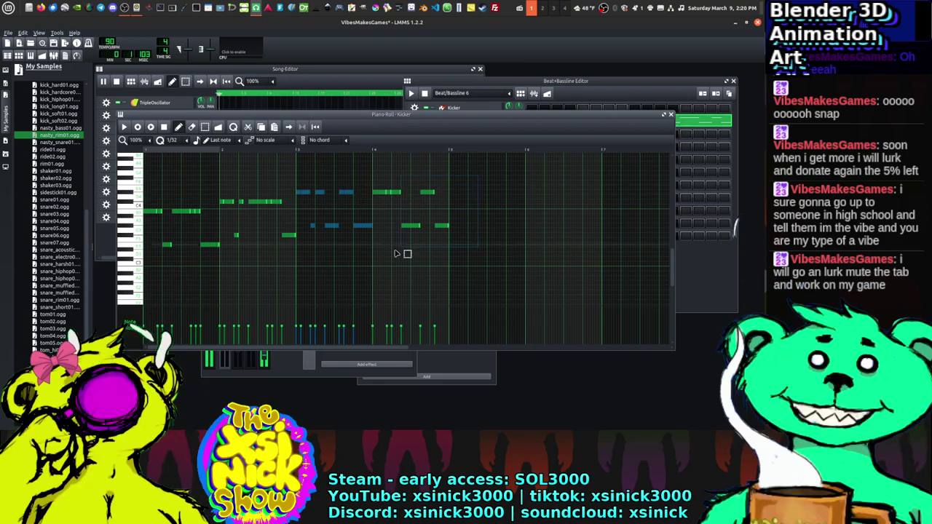
drag(385, 196, 384, 209)
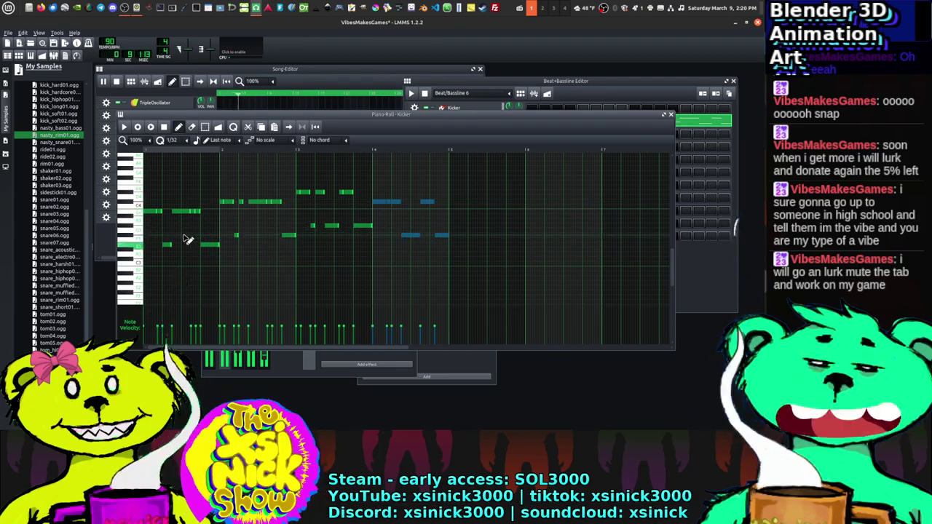
scroll(179, 138, up, 1)
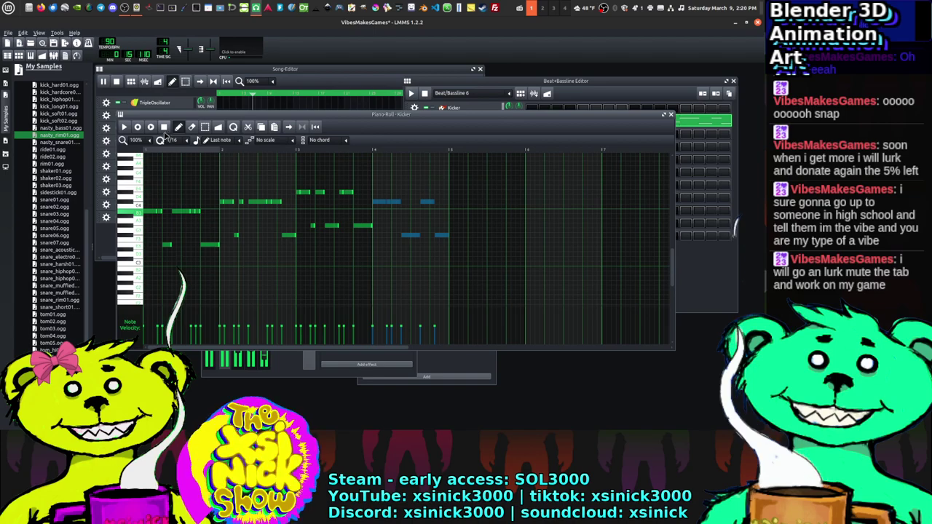
click(117, 81)
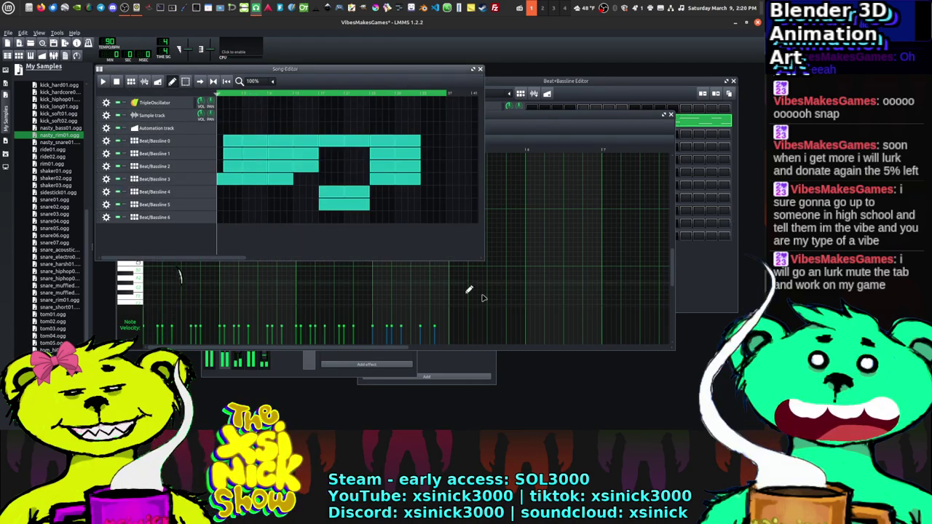
Step: Bring the Kicker Piano Roll to the front and loop the reworked Beat/Bassline 6 pattern
click(159, 141)
key(space)
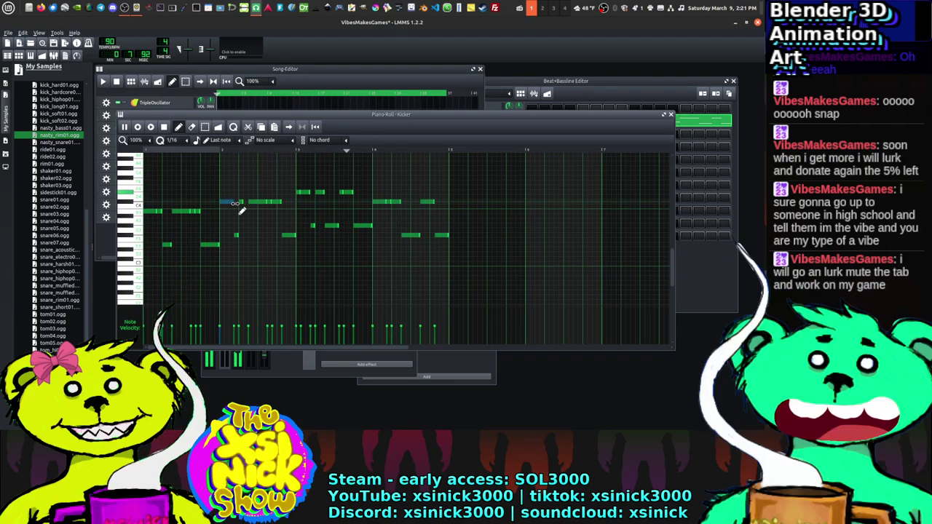
Step: Fill gaps in the bass pattern with new notes, lengthen one, and add a short C4 note
click(252, 219)
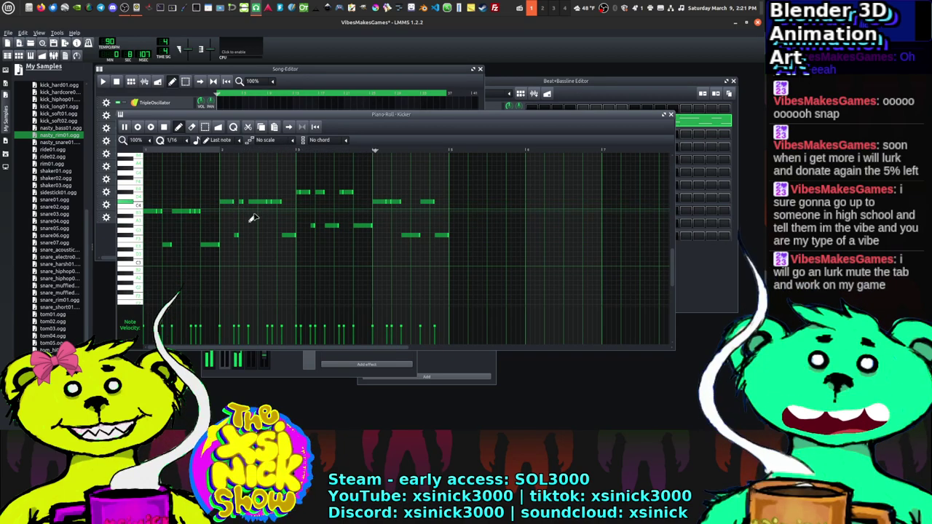
click(298, 192)
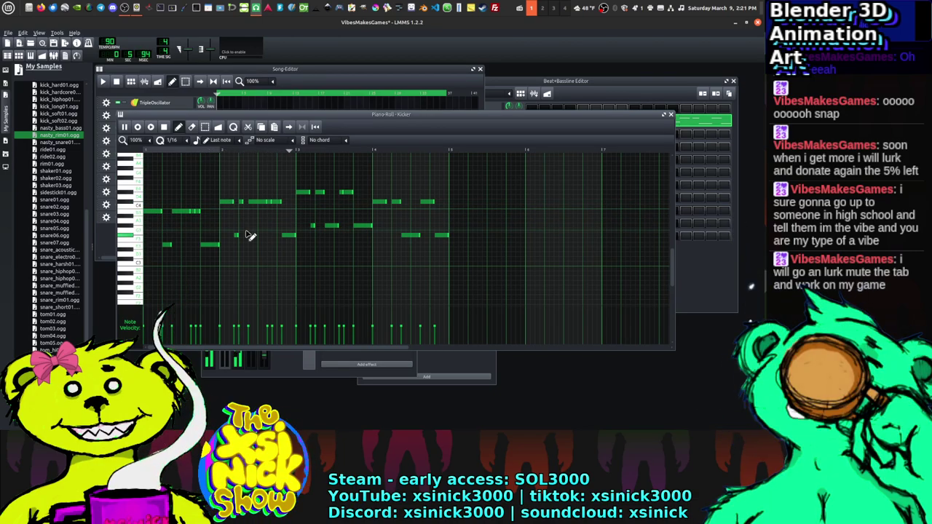
click(315, 194)
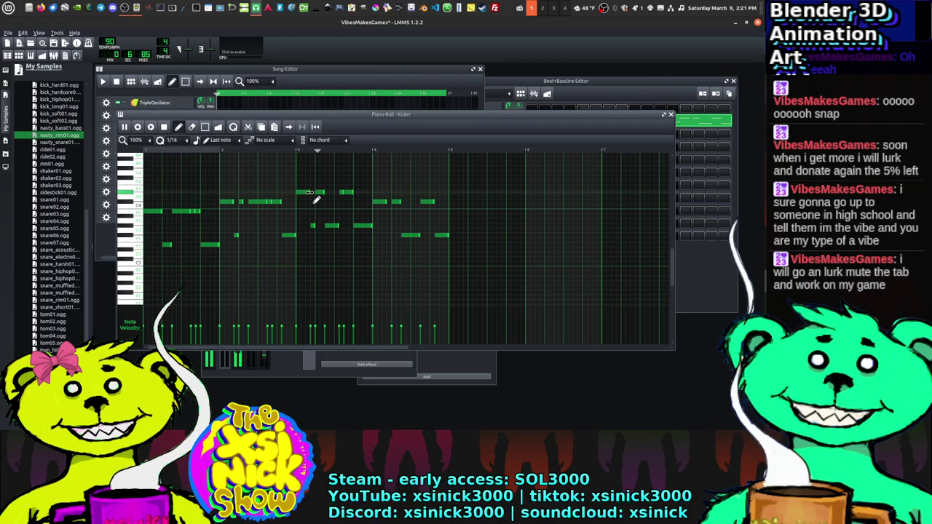
click(389, 236)
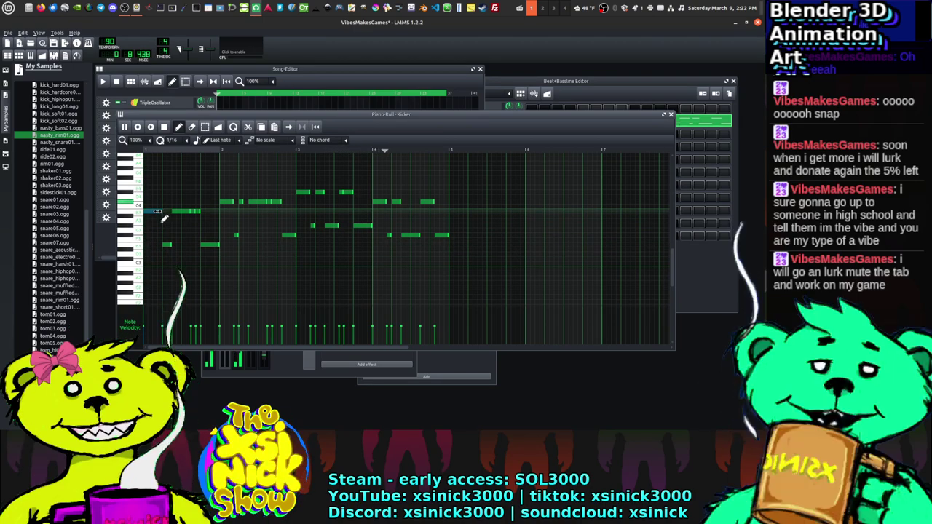
click(156, 212)
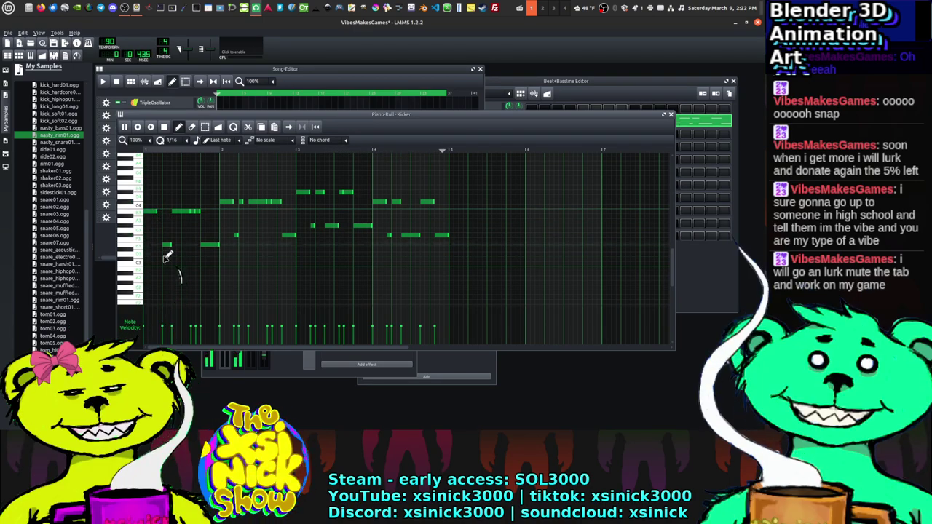
Step: Add a short note on the lower row beneath C4
click(156, 245)
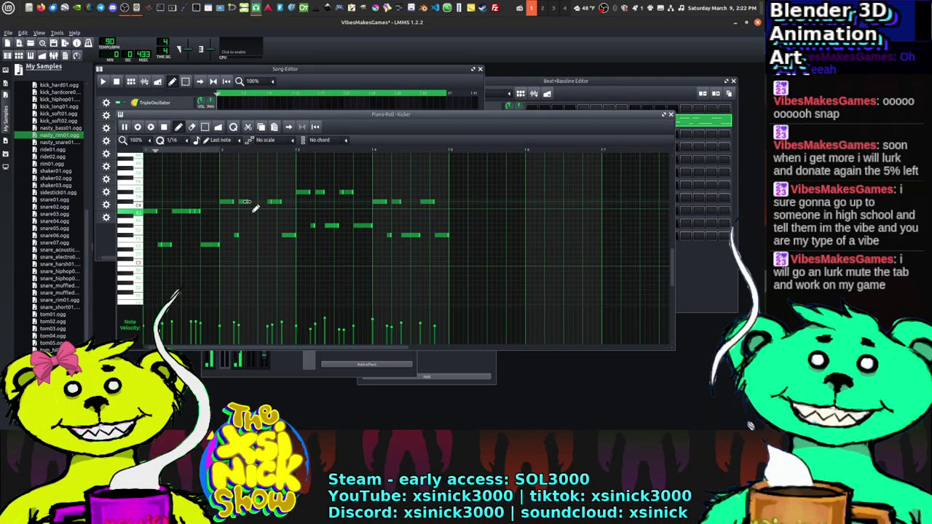
Step: Extend the short C4 note, move a note higher, and add two new short notes
drag(251, 209, 270, 208)
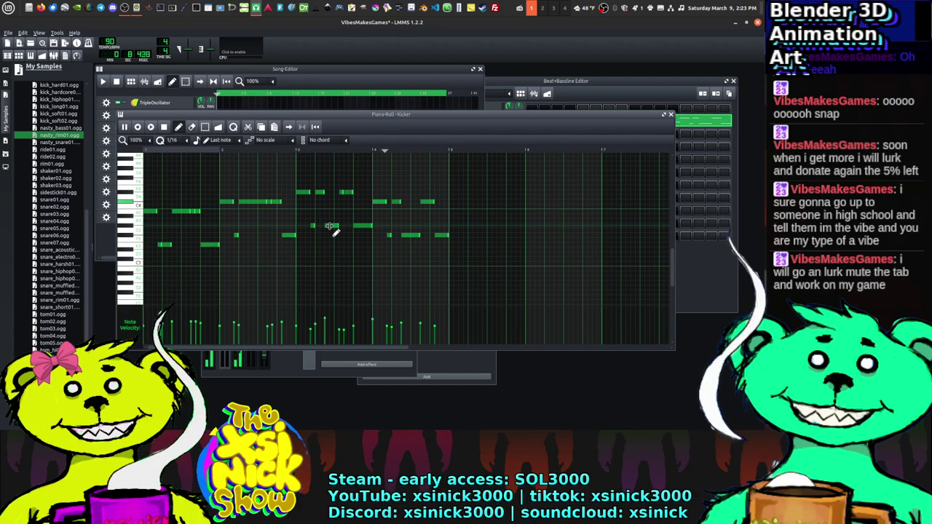
drag(328, 227, 344, 195)
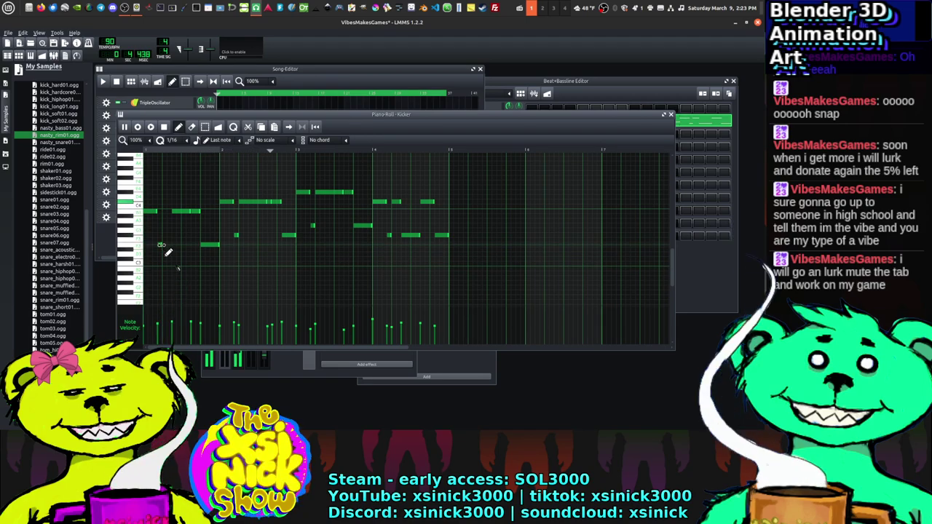
click(161, 245)
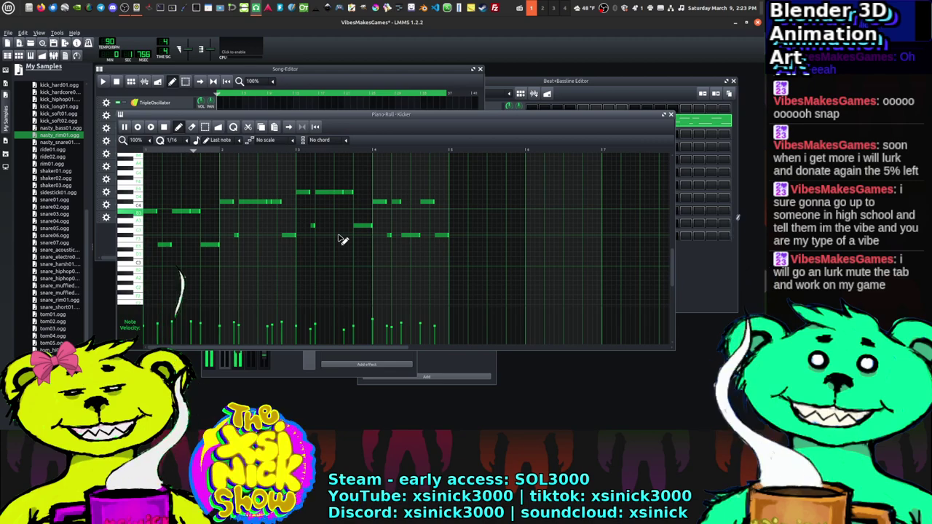
click(234, 240)
drag(239, 245, 244, 243)
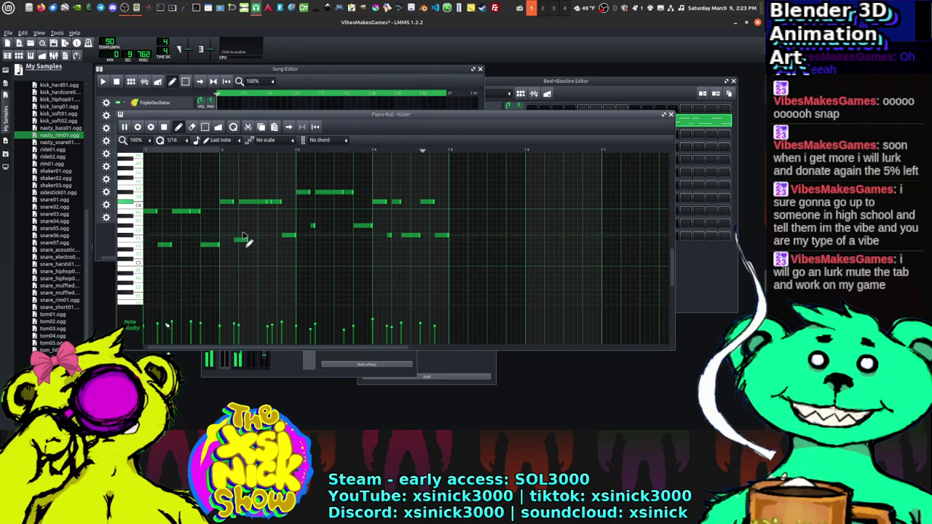
Step: Delete and redraw a note at a new length, resize a later note, and add a lengthened lower note
right_click(254, 203)
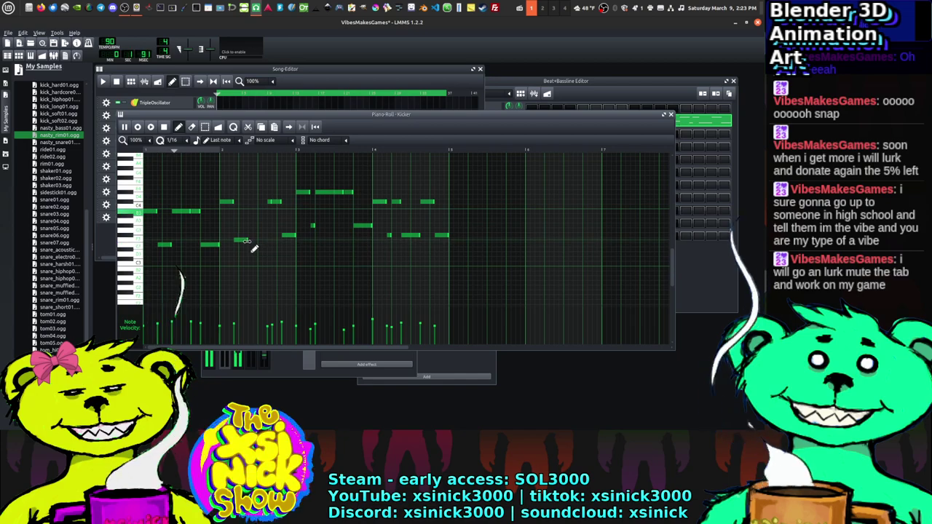
click(255, 202)
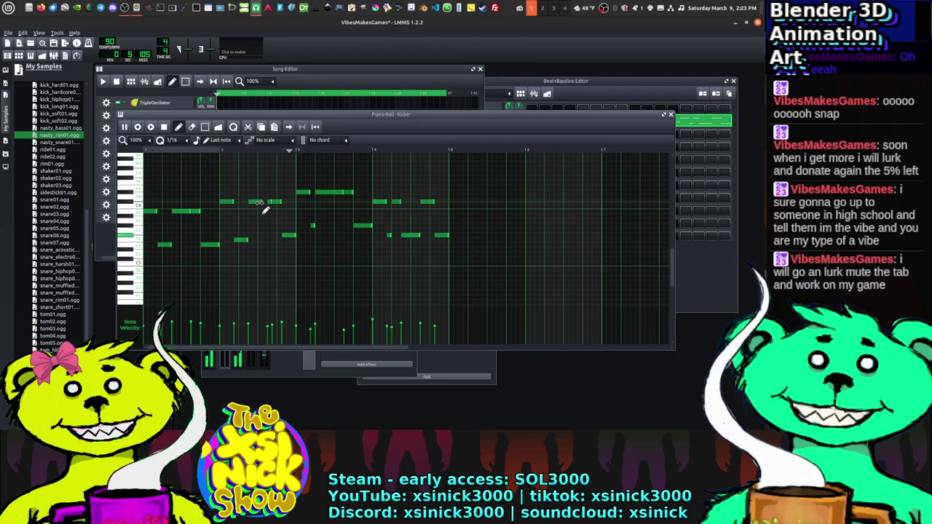
drag(267, 207, 274, 211)
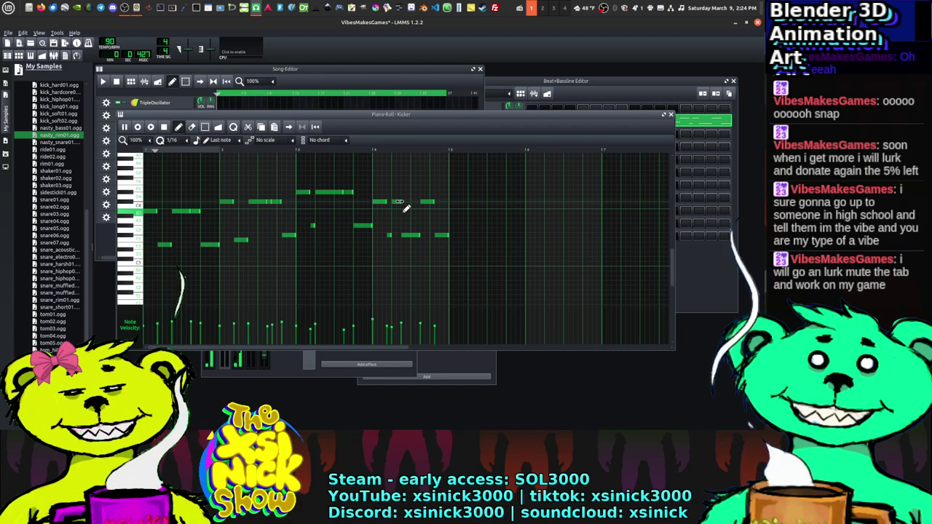
drag(399, 203, 407, 203)
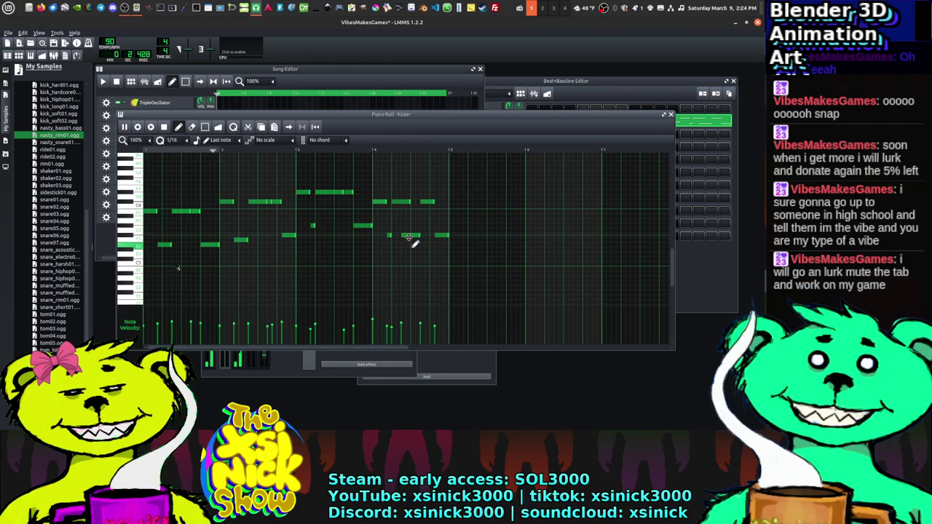
click(408, 239)
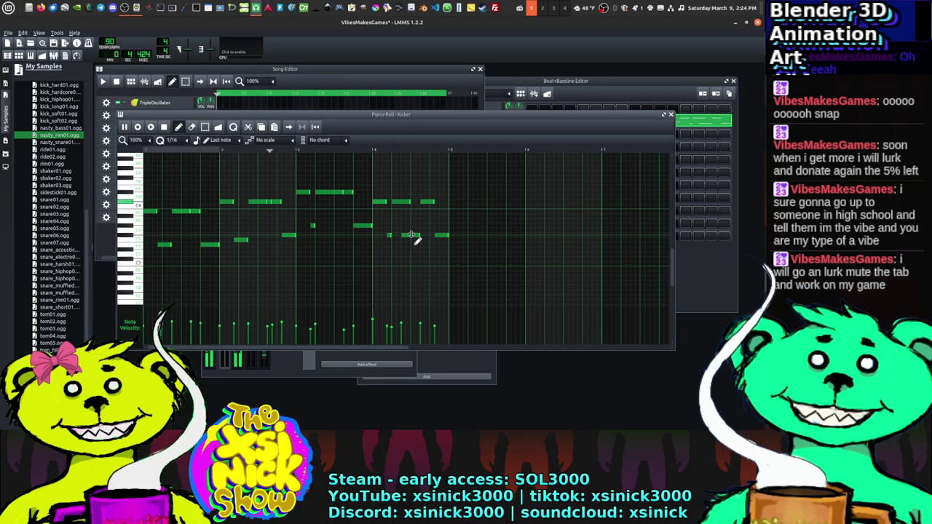
drag(422, 235, 432, 238)
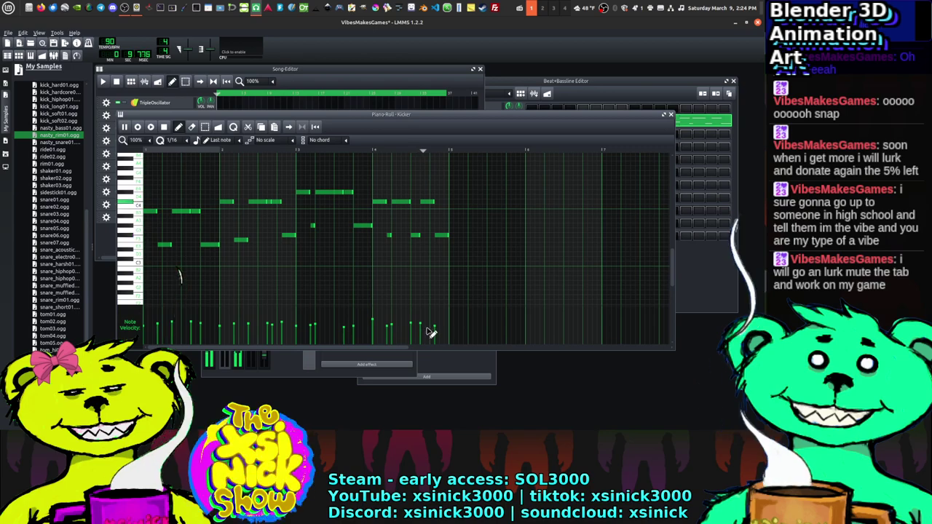
mouse_move(378, 325)
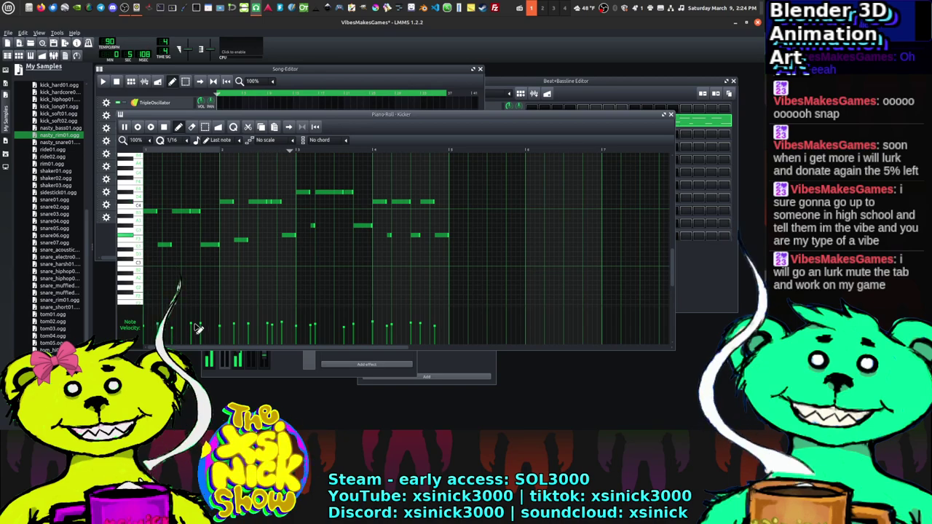
Step: Close the piano roll and copy the Kicker pattern in Beat/Bassline 6
click(671, 115)
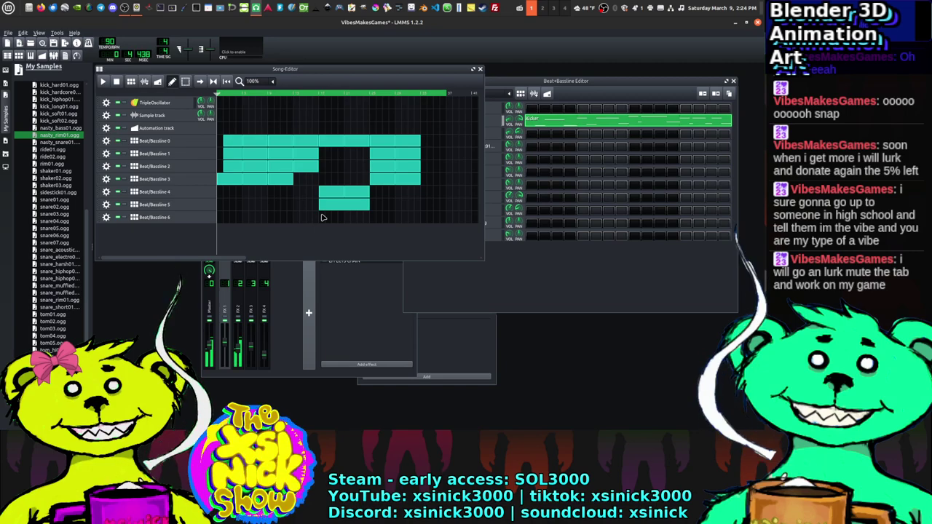
click(519, 281)
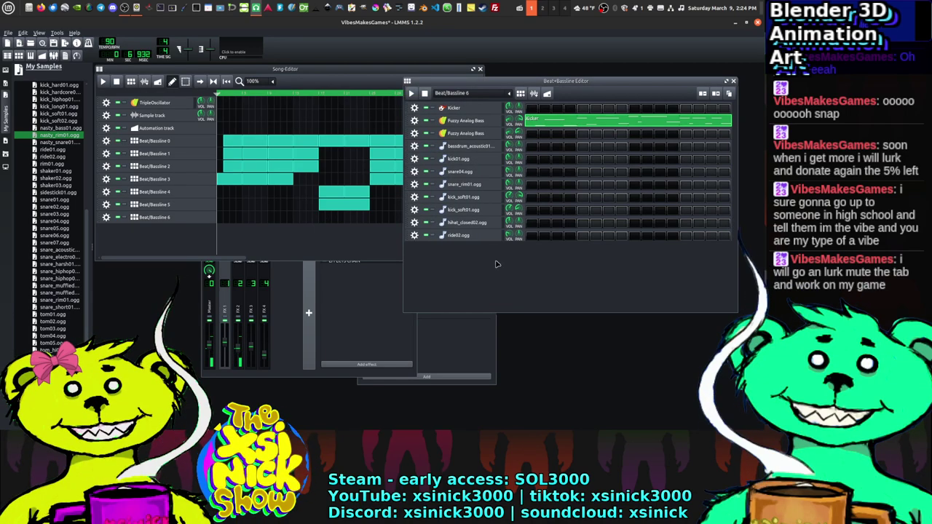
right_click(572, 127)
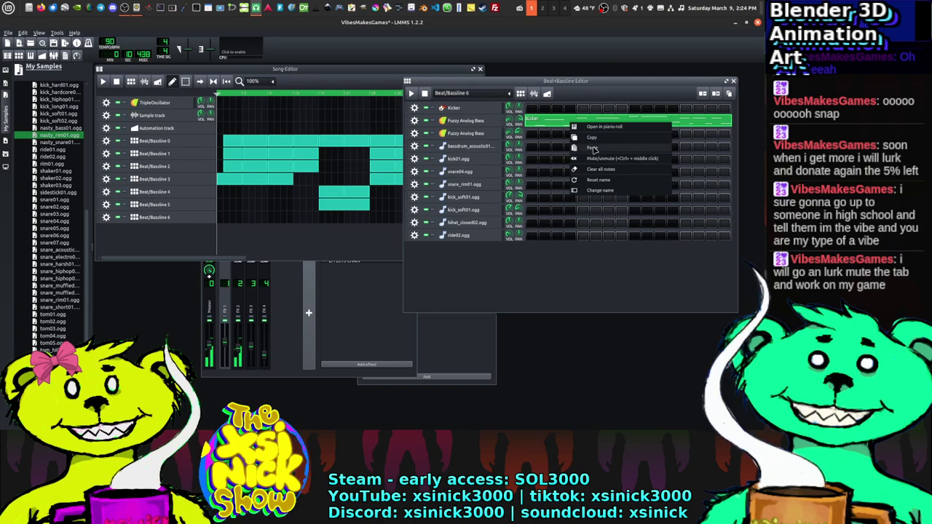
click(588, 138)
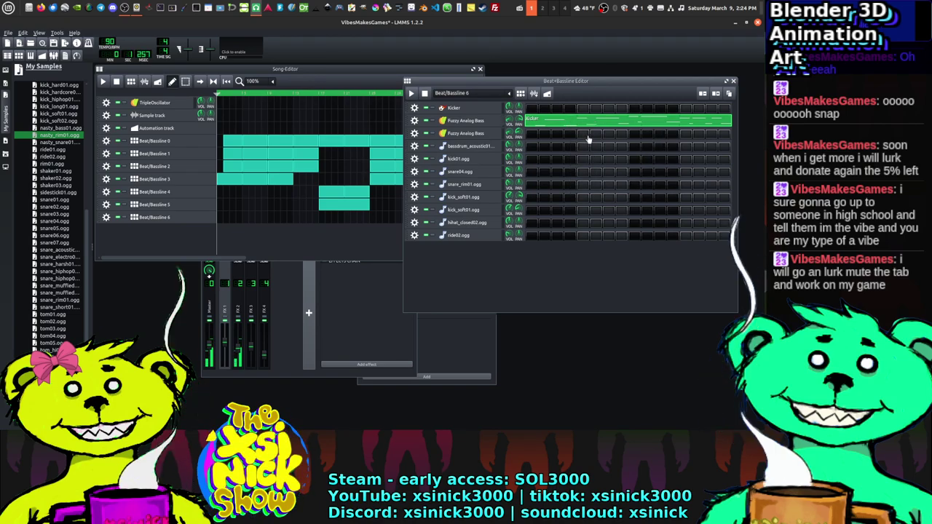
Step: Paste it into the second Fuzzy Analog Bass row and place a Beat/Bassline 6 clip in the song
right_click(537, 134)
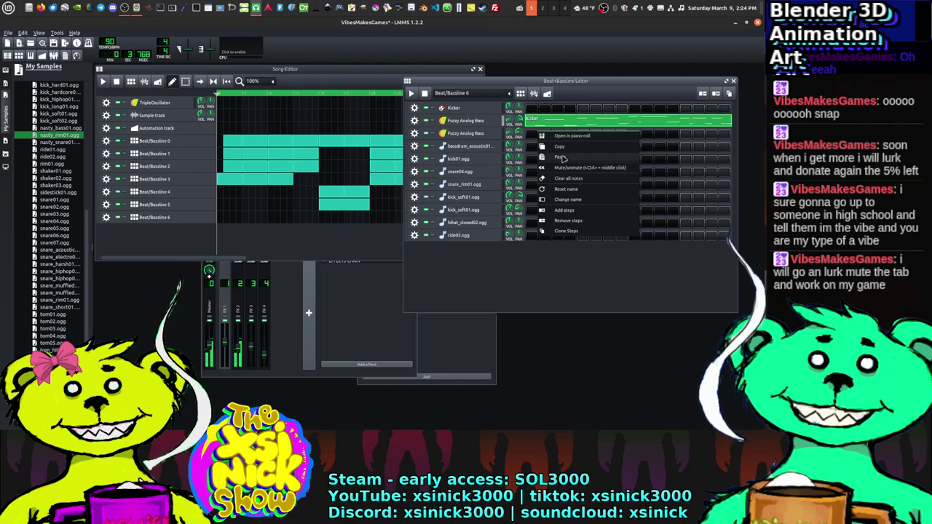
click(563, 159)
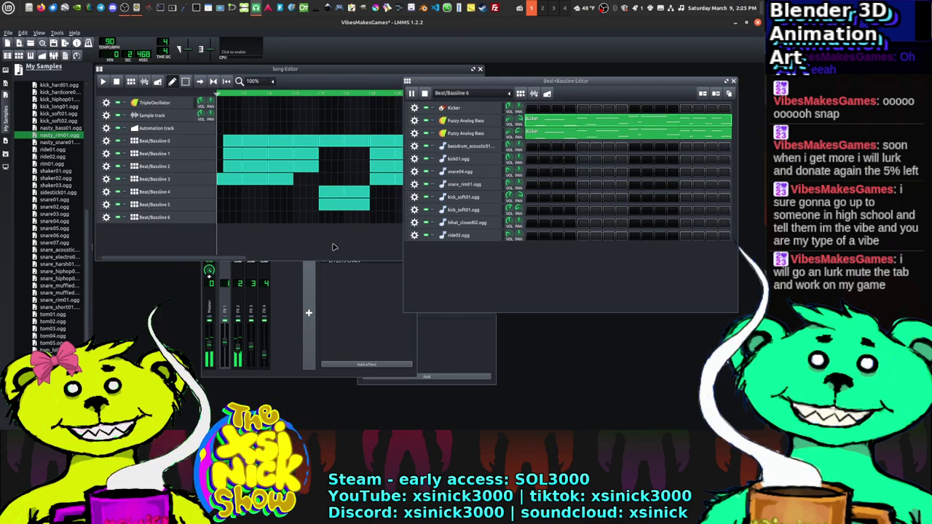
click(320, 218)
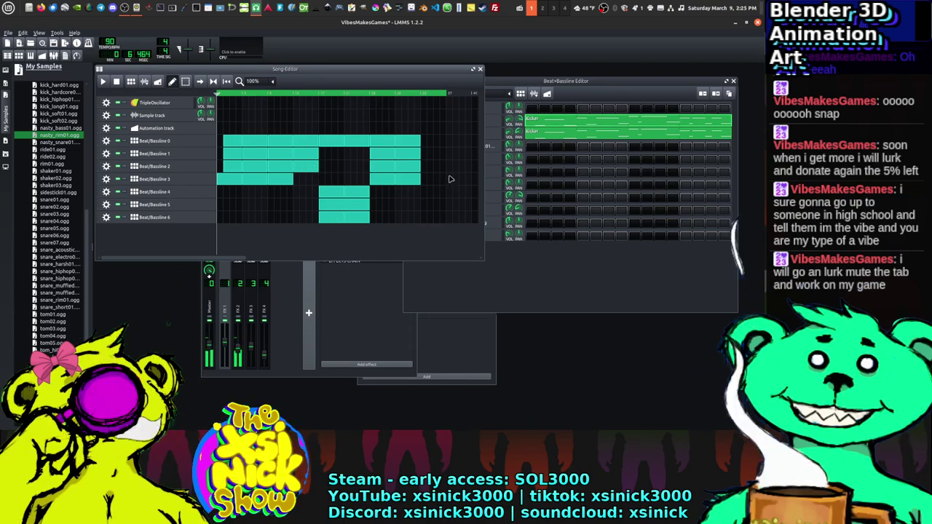
click(570, 278)
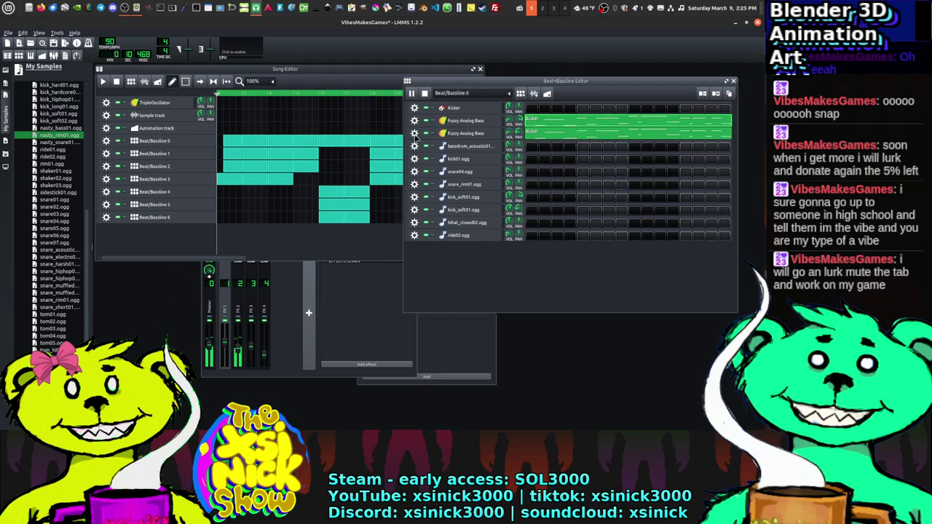
Step: Audition the Vibed Harpsichord and SadPad presets and the Watsyn Phase_bass and Pulse presets
click(7, 144)
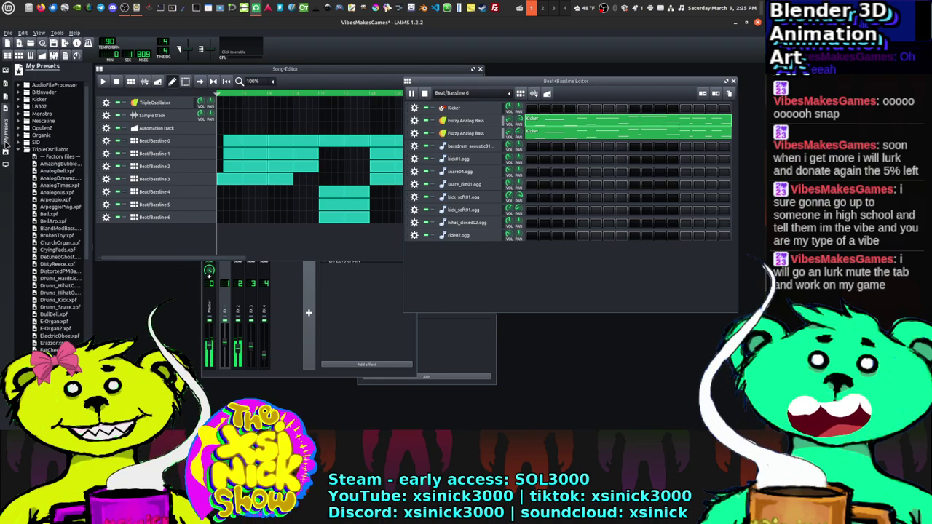
scroll(56, 243, down, 2)
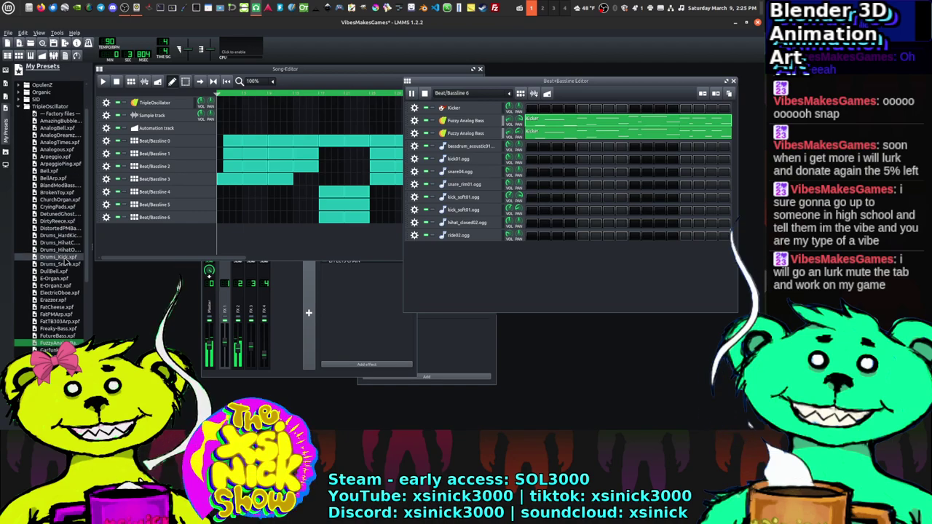
scroll(57, 243, up, 2)
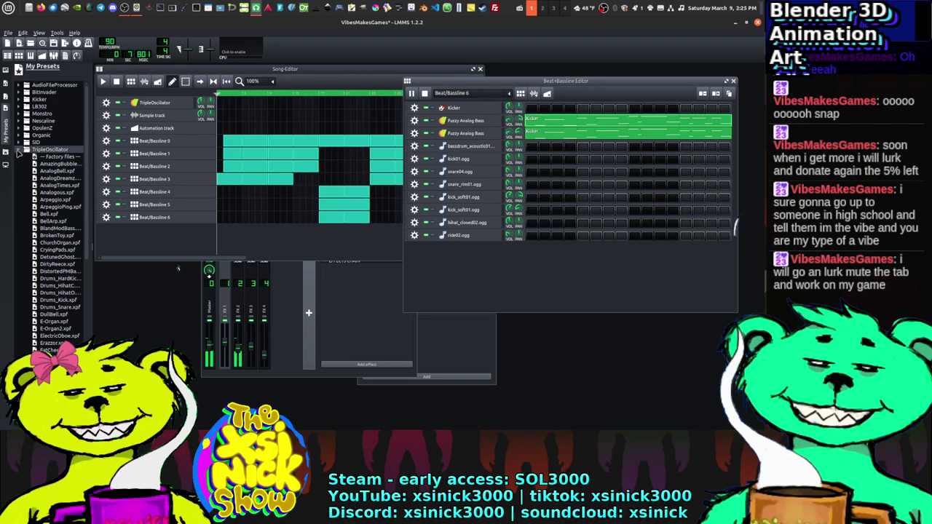
click(20, 150)
click(23, 158)
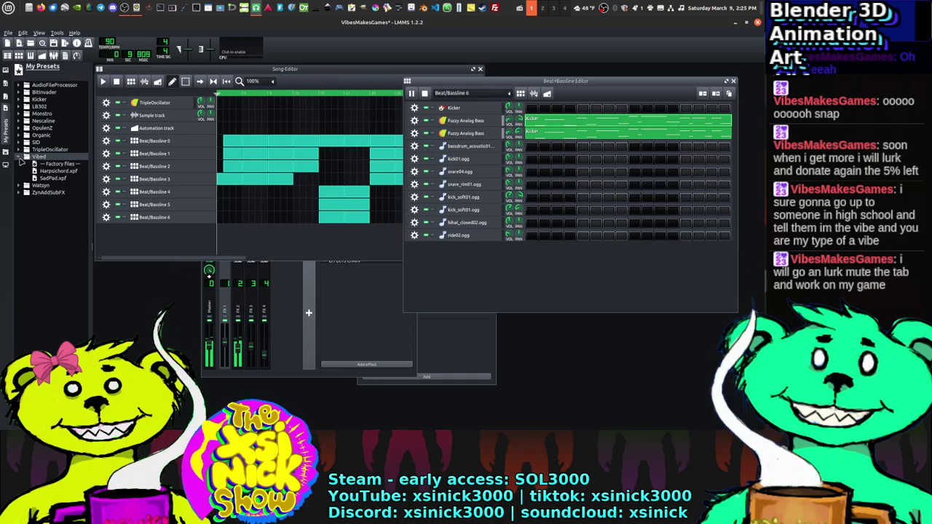
click(22, 157)
click(23, 158)
click(51, 171)
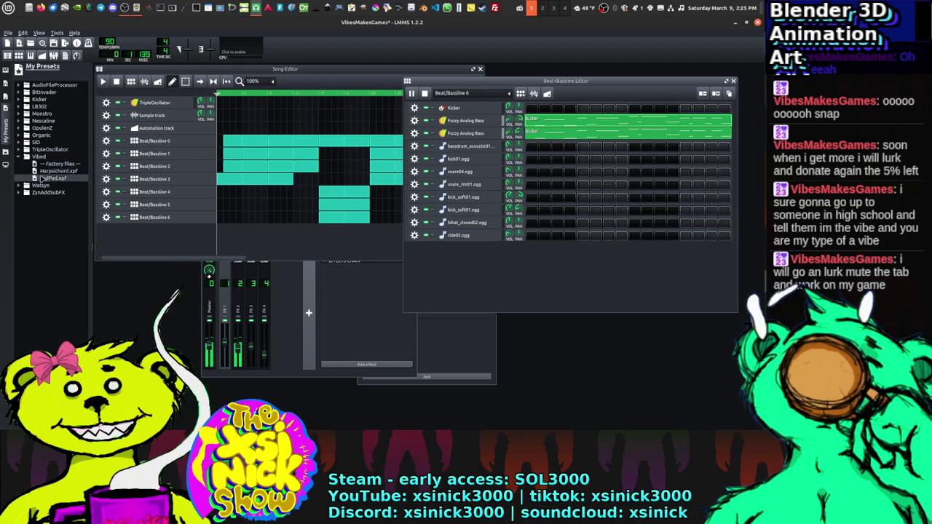
click(49, 180)
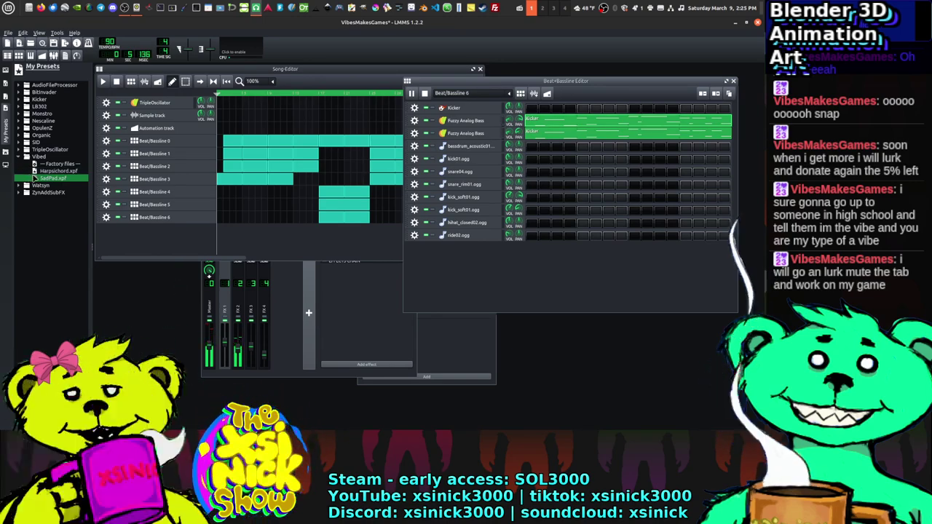
click(26, 187)
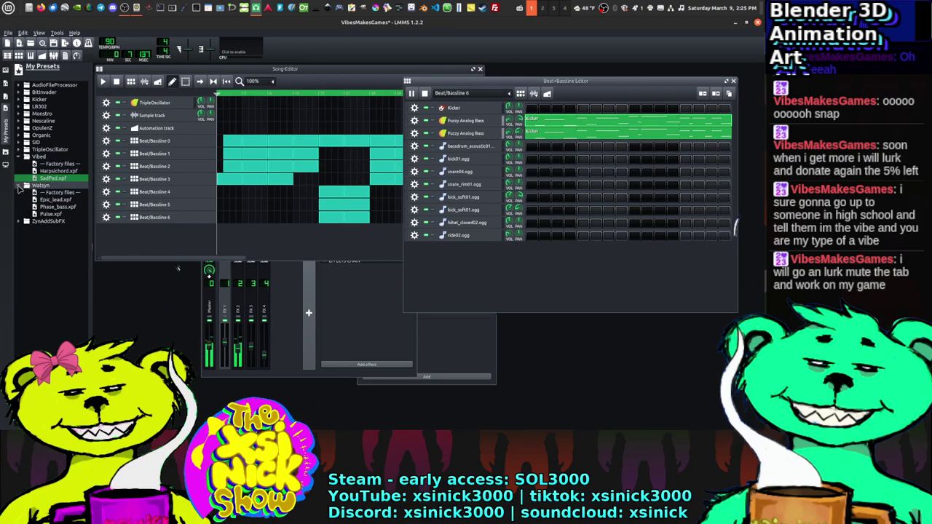
click(57, 207)
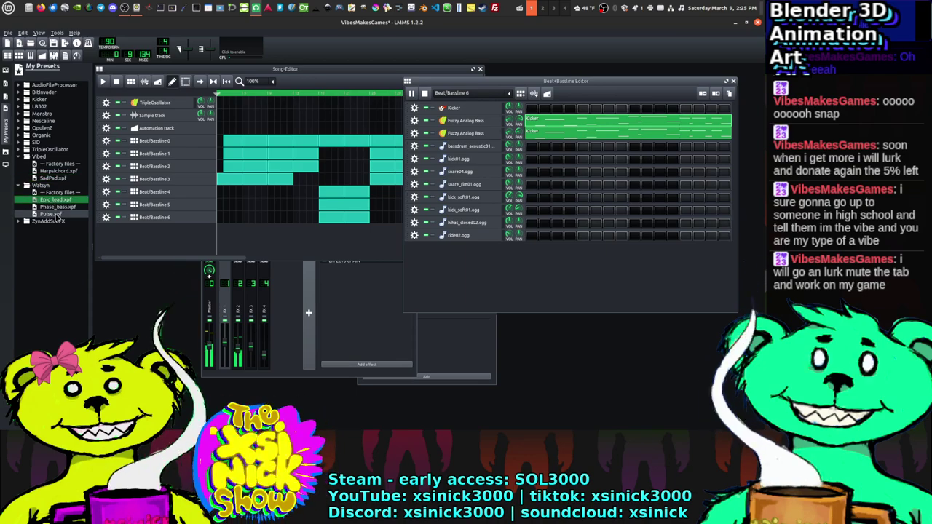
click(52, 214)
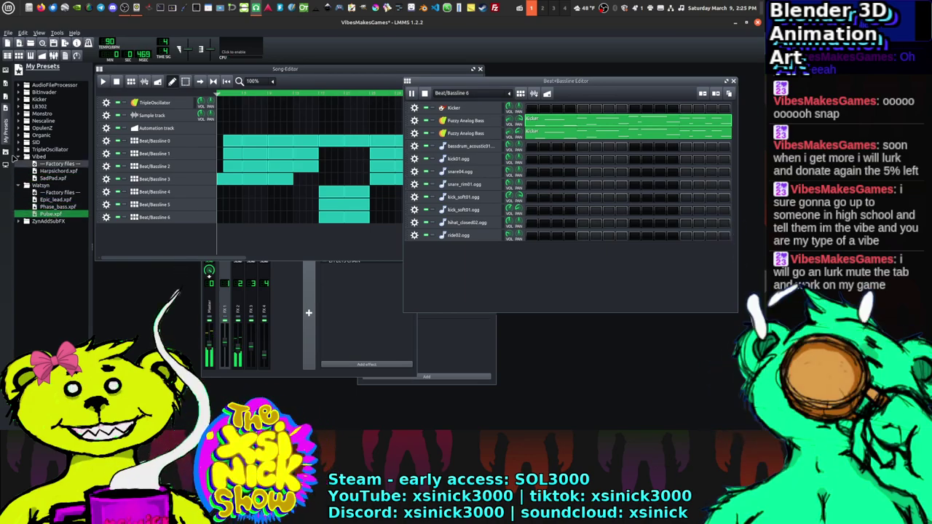
Step: Audition the SID Bass and SID Lead presets, then collapse the SID folder
click(26, 142)
click(50, 157)
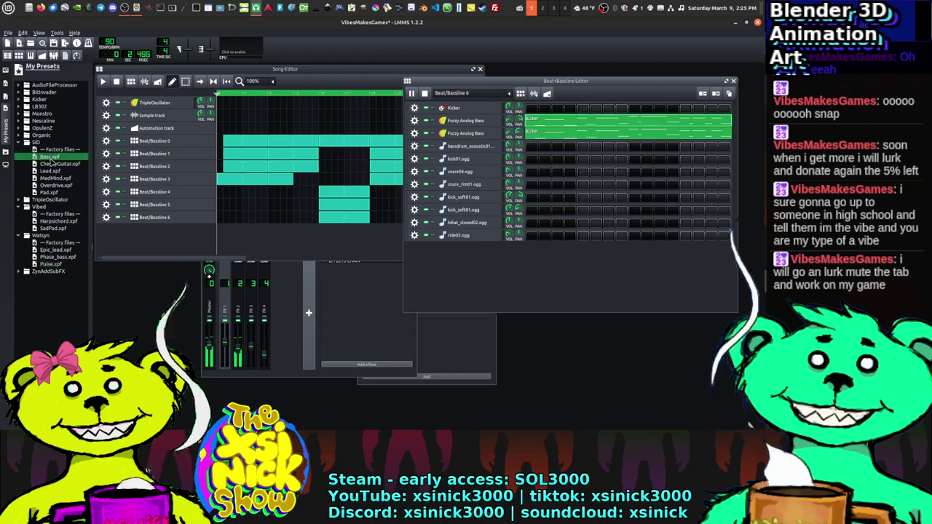
click(51, 170)
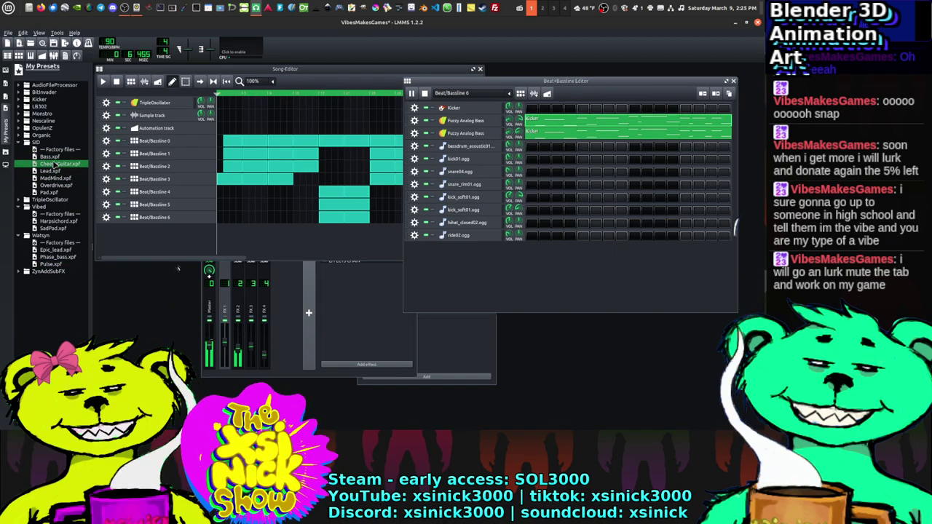
click(51, 158)
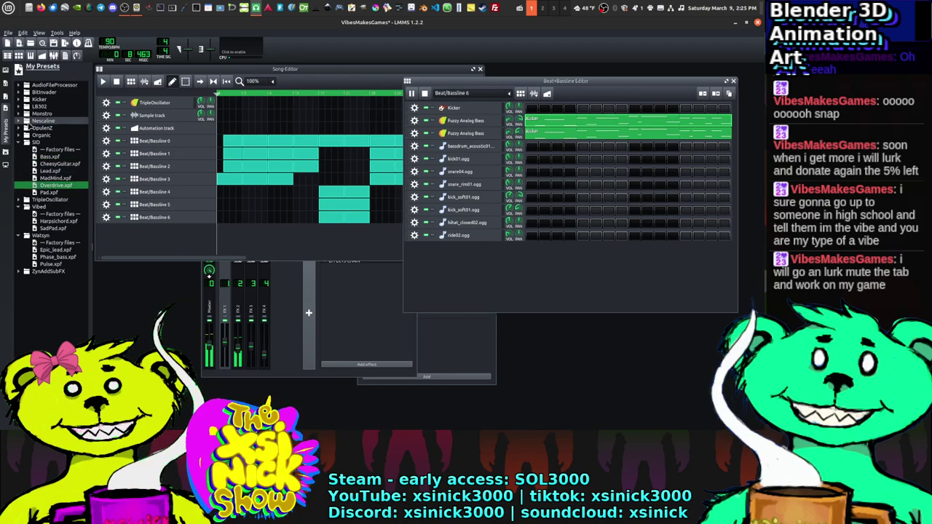
click(25, 142)
Step: Preview OpulenZ presets Clarinet, Halo_pad, Epiano, Harp, Organ_leslie, Pad, Cheesy_synth and Bells
click(26, 128)
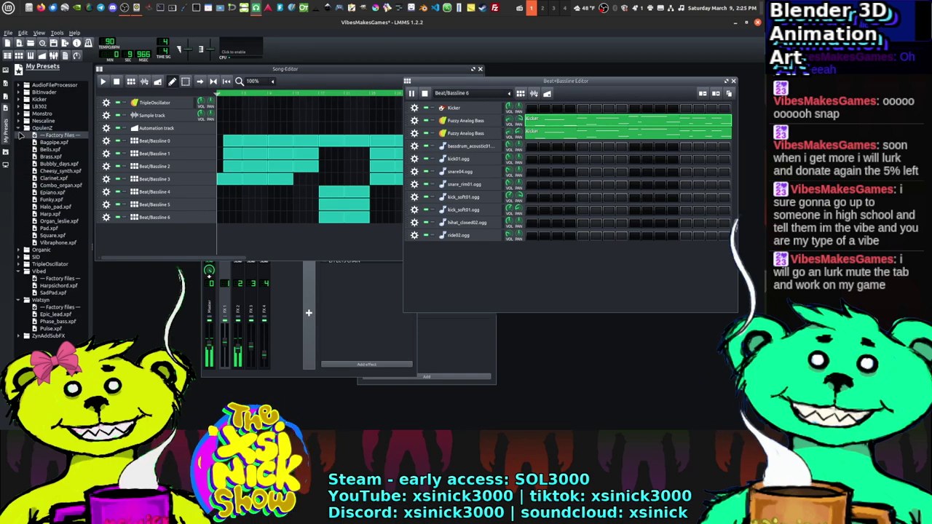
click(54, 178)
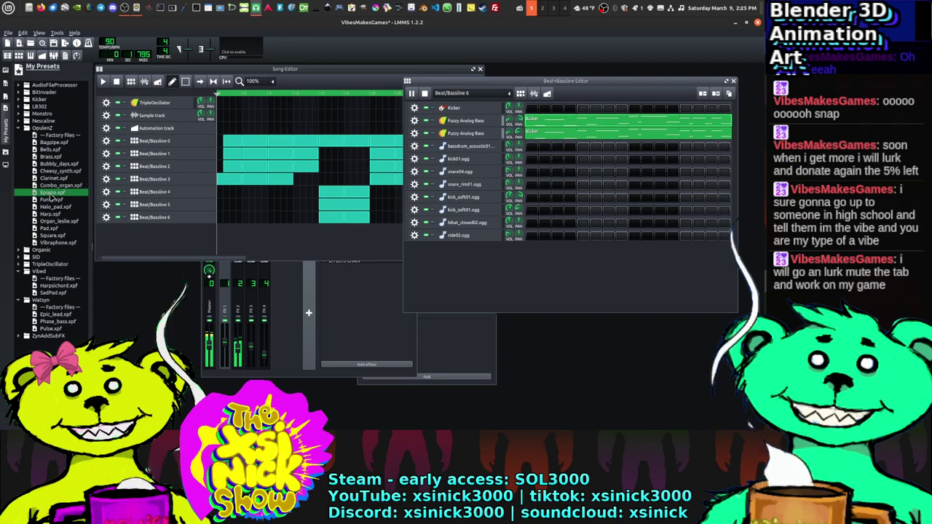
click(51, 207)
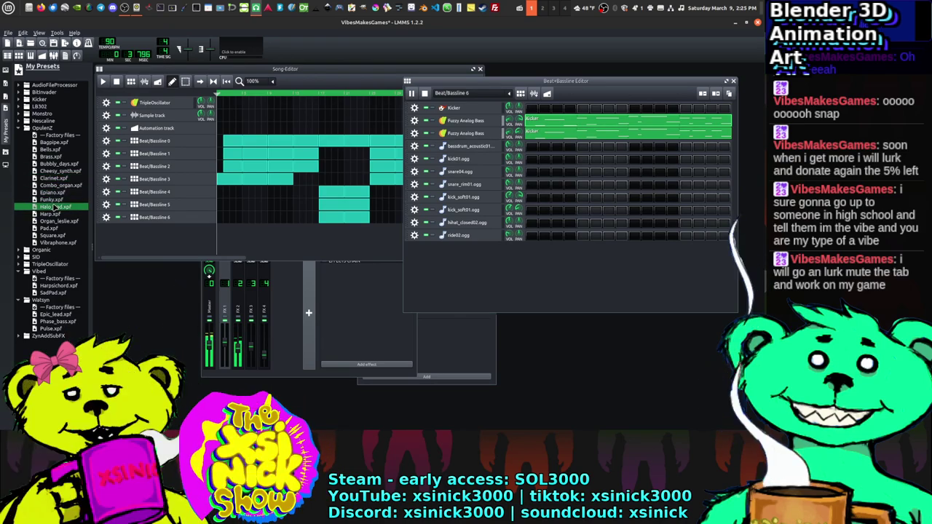
click(50, 193)
click(47, 214)
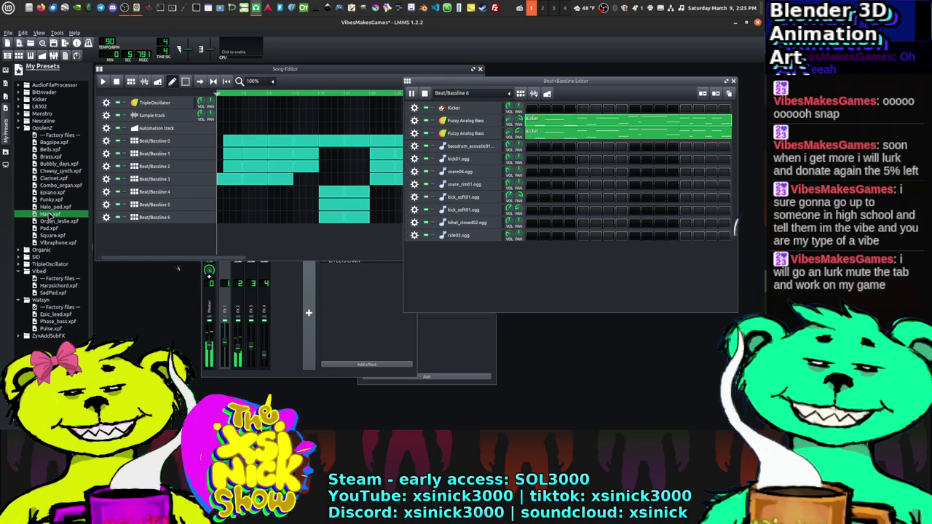
click(44, 220)
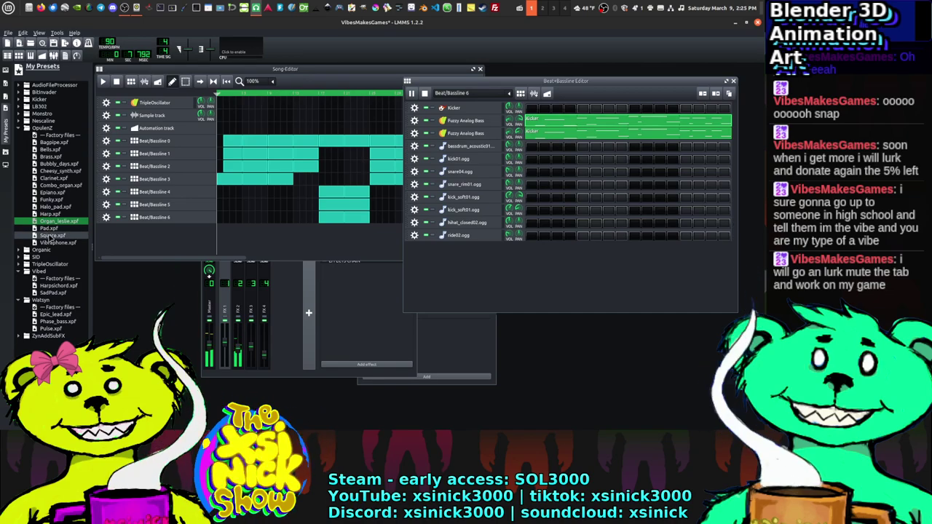
click(48, 229)
click(55, 222)
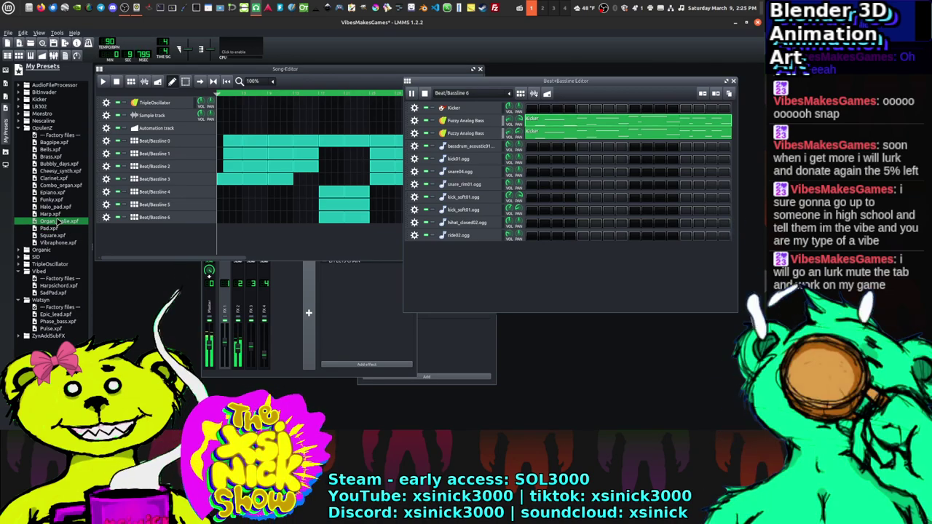
click(55, 207)
click(51, 170)
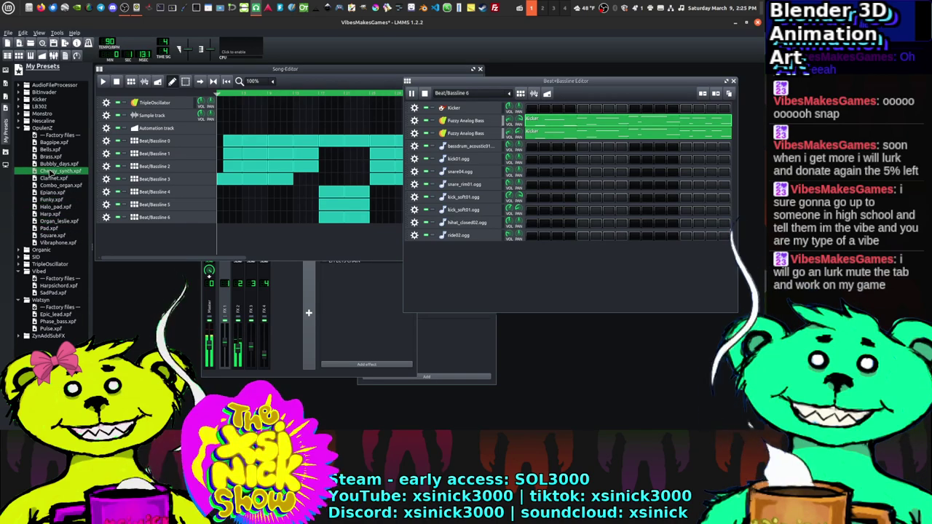
click(48, 149)
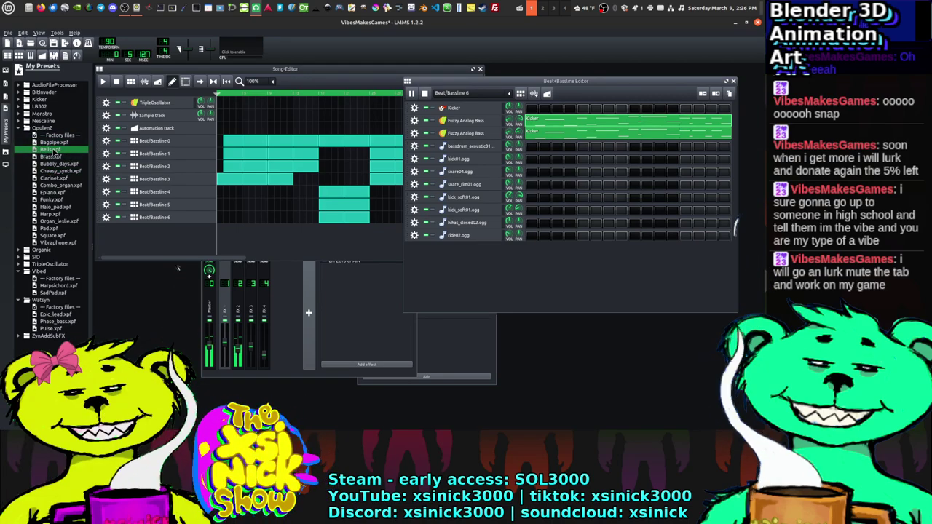
Step: Add Bells as a new beat/bassline track, then preview LB302 presets including GoodOldTimes
drag(51, 149, 477, 258)
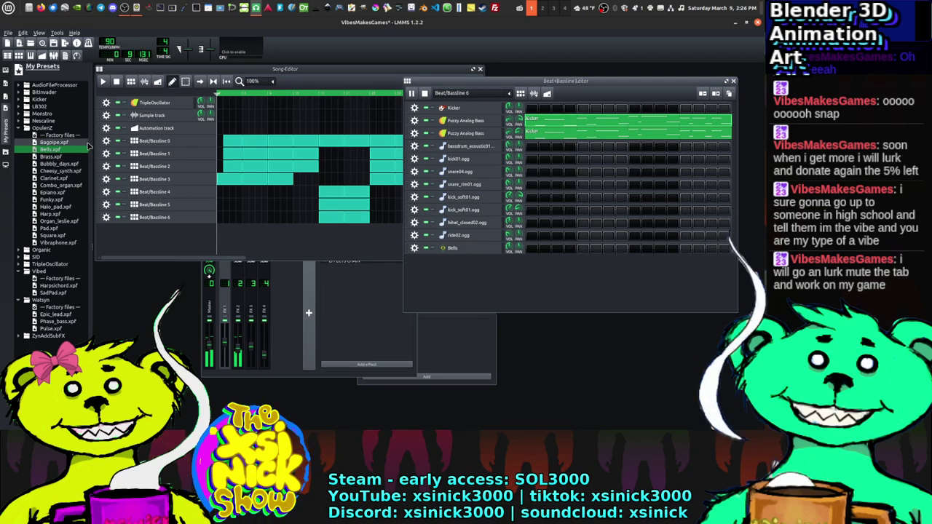
click(26, 127)
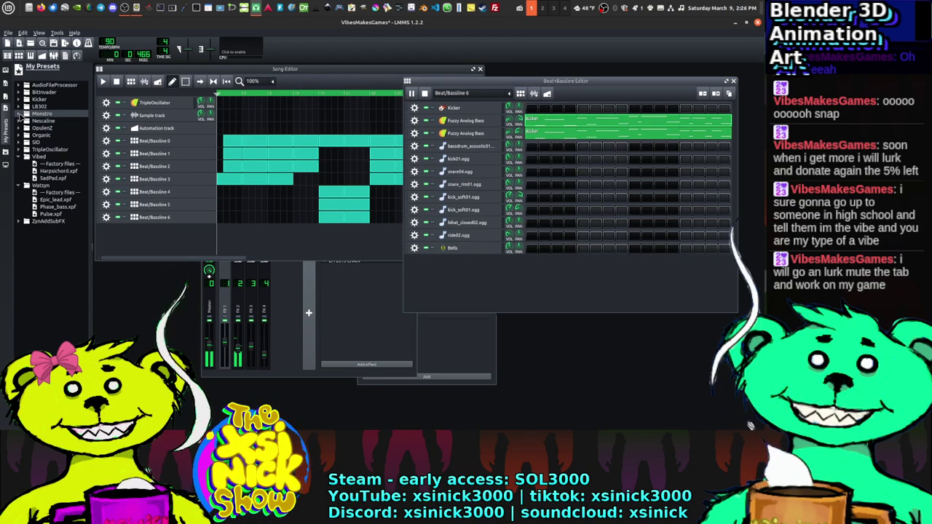
click(26, 114)
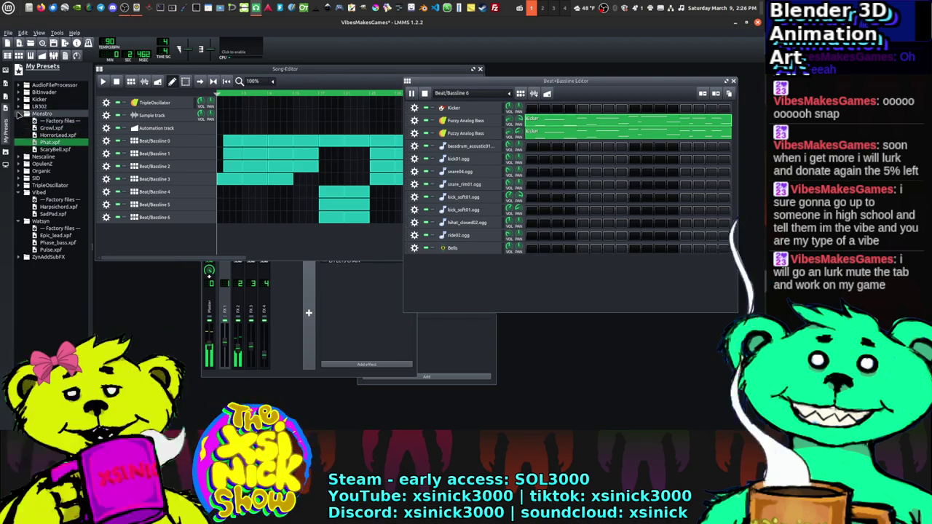
click(26, 113)
click(22, 106)
click(45, 128)
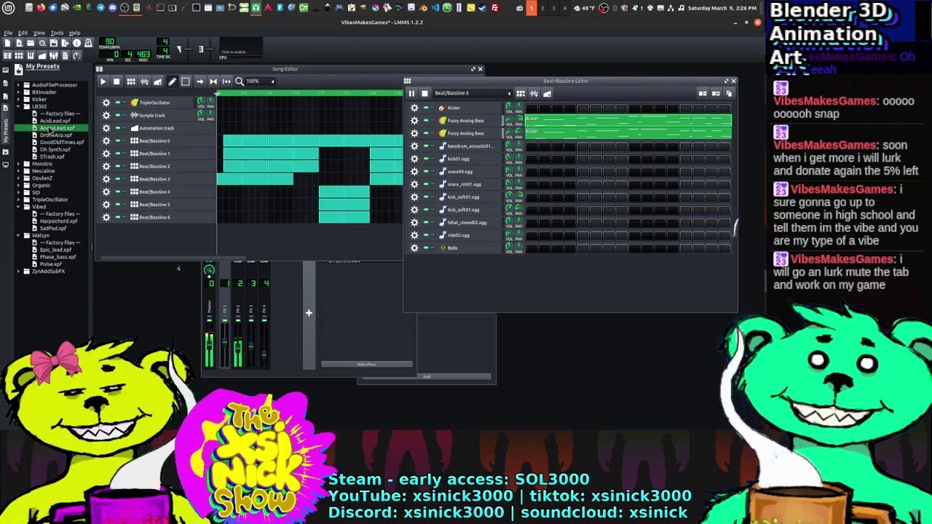
click(57, 142)
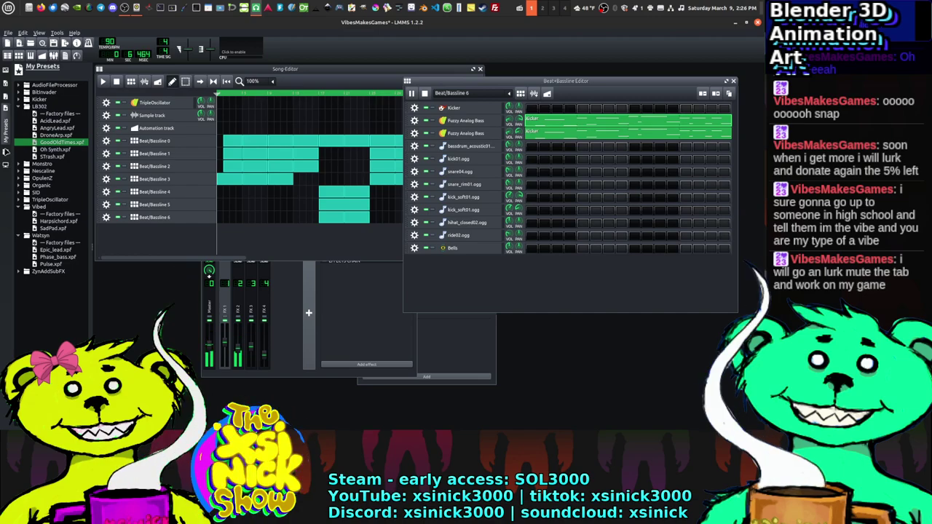
Step: Toggle the side browser panels and collapse the LB302, Vibed and Watsyn preset folders
click(5, 151)
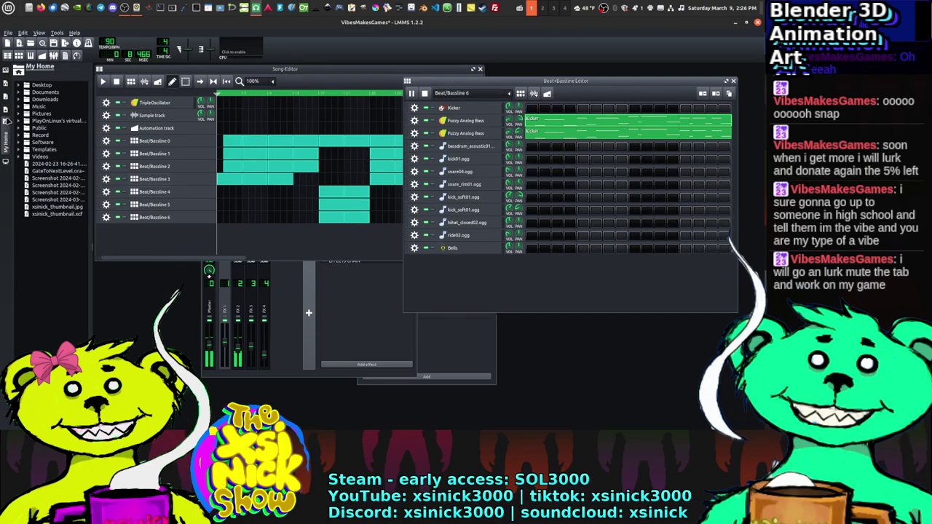
click(5, 121)
click(5, 109)
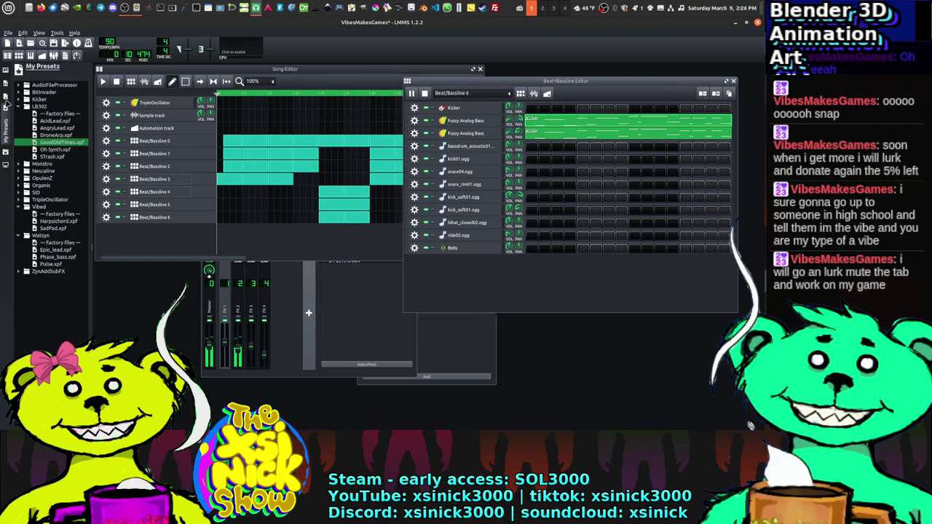
click(7, 102)
click(6, 103)
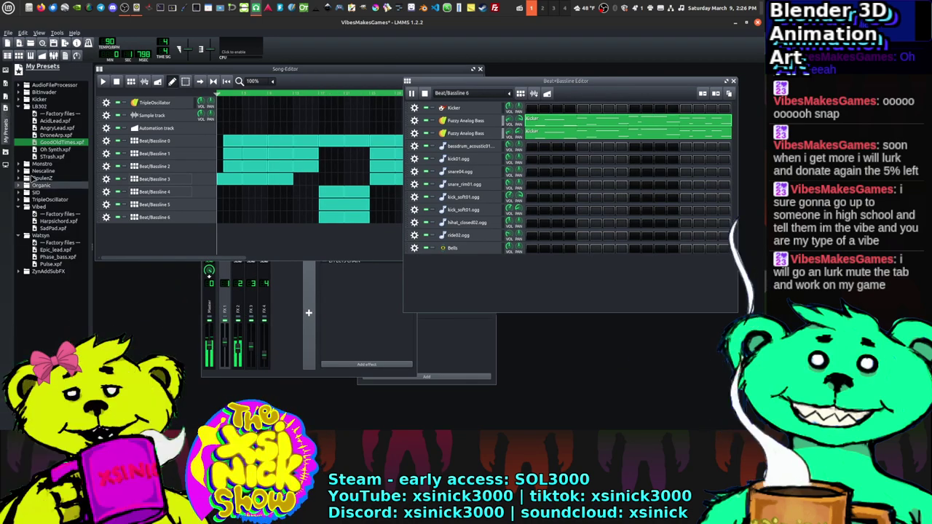
click(20, 106)
click(20, 157)
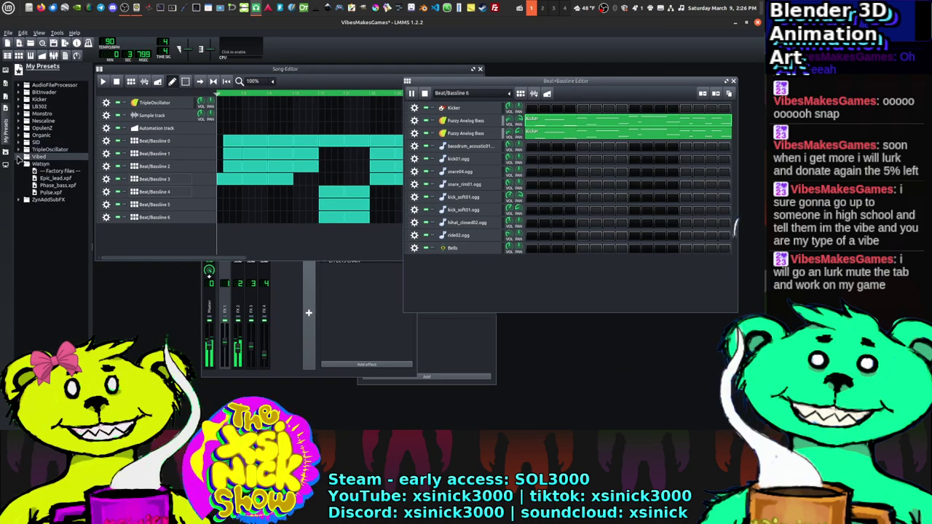
click(26, 164)
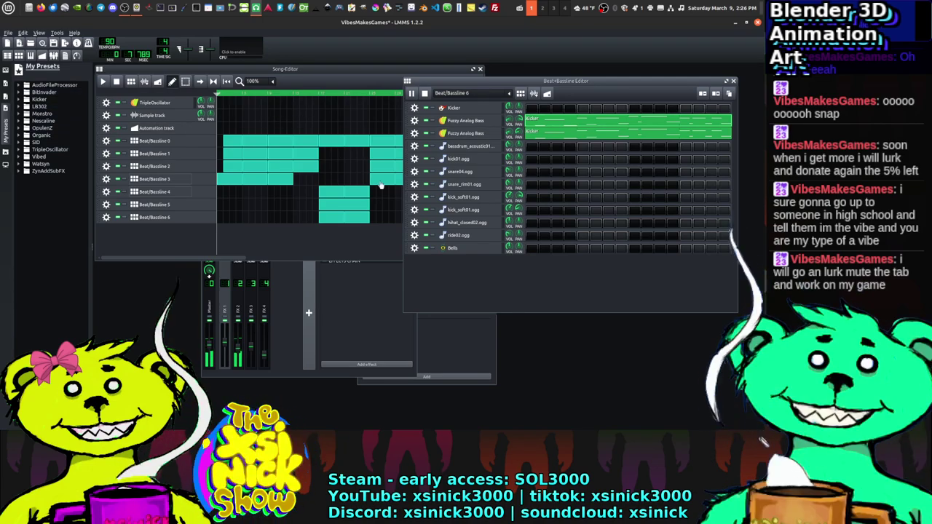
Step: Switch to Beat/Bassline 1 and open its Fuzzy Analog Bass pattern in the piano roll
click(473, 93)
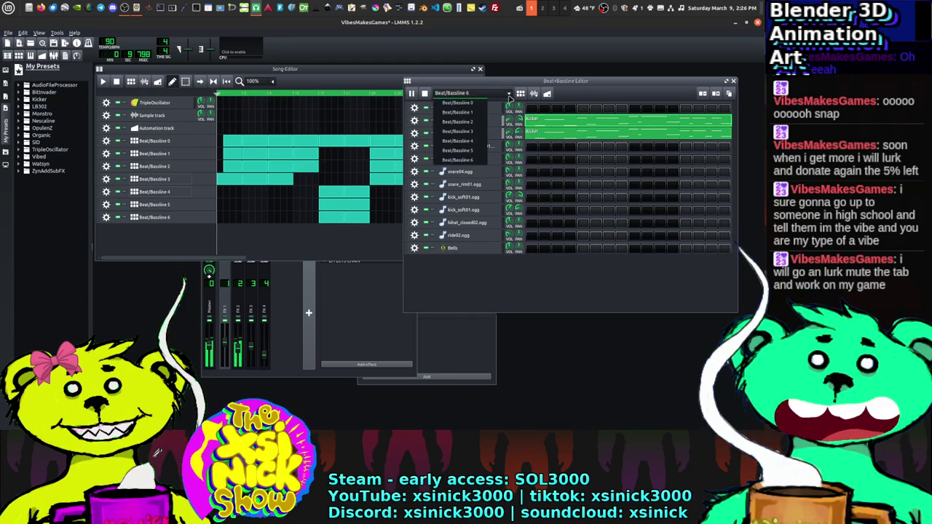
click(472, 104)
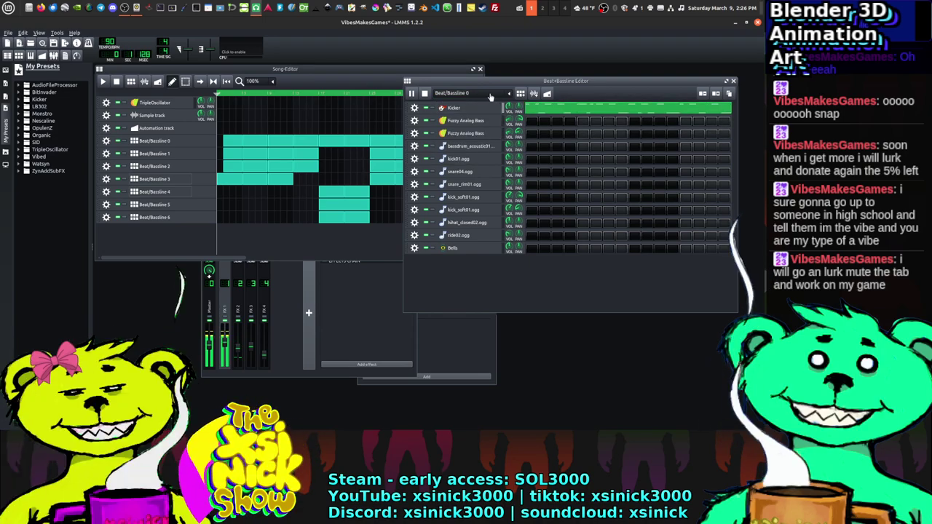
scroll(491, 96, down, 1)
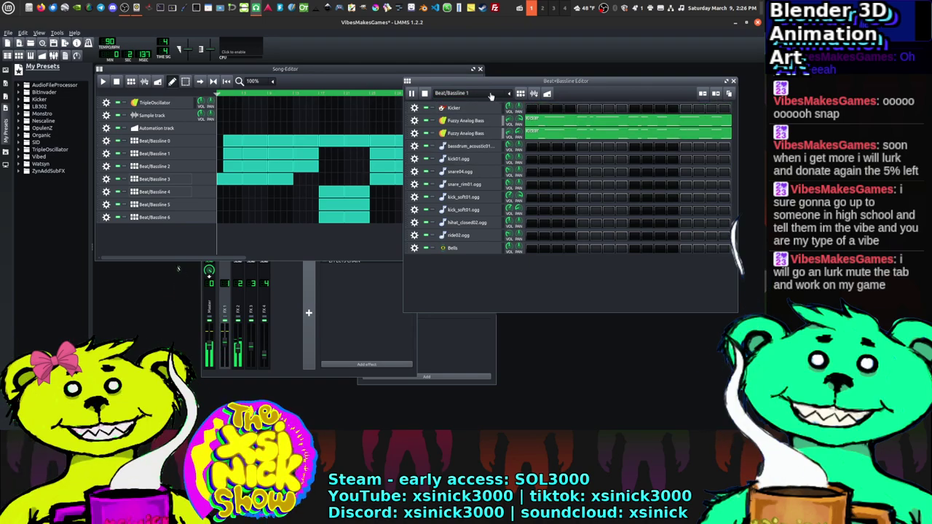
double_click(581, 122)
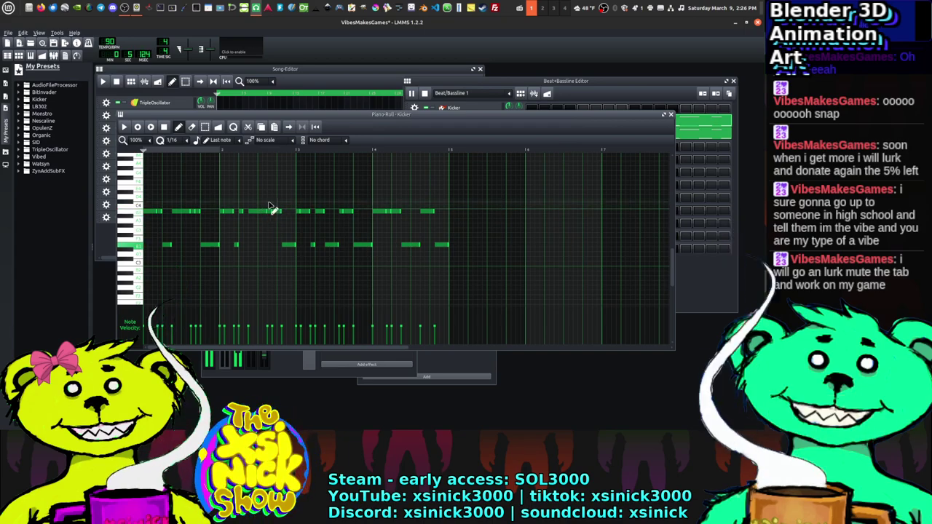
Step: Raise the later bass melody notes a semitone at a time in three nested groups
ctrl+drag(233, 184, 474, 266)
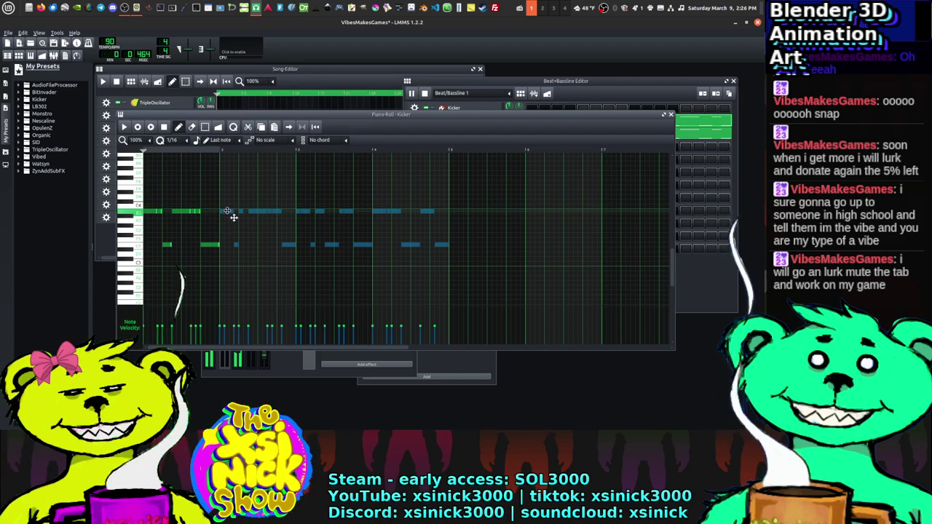
drag(233, 216, 234, 211)
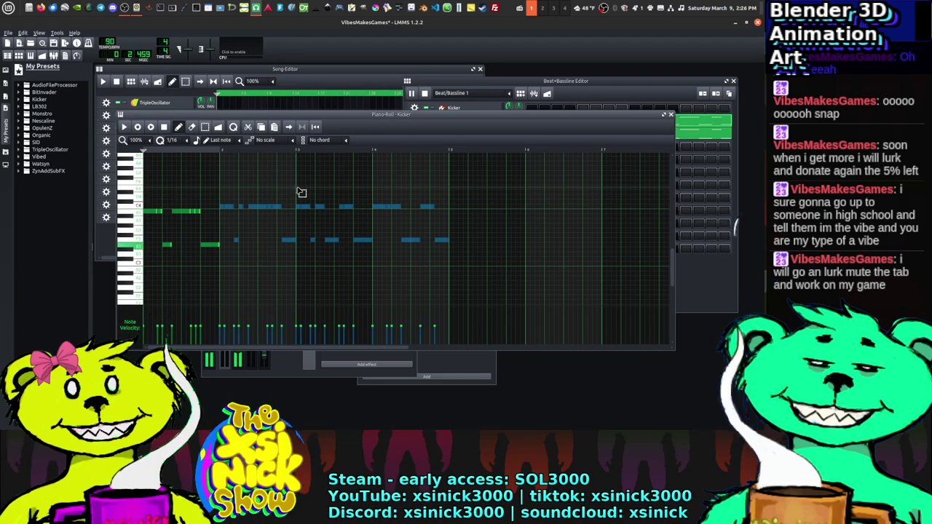
ctrl+drag(301, 191, 539, 271)
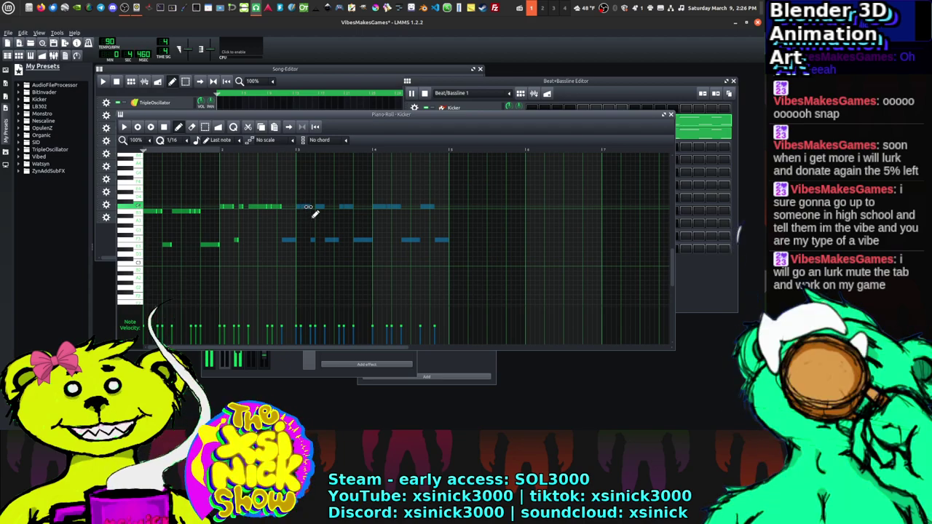
drag(306, 207, 306, 202)
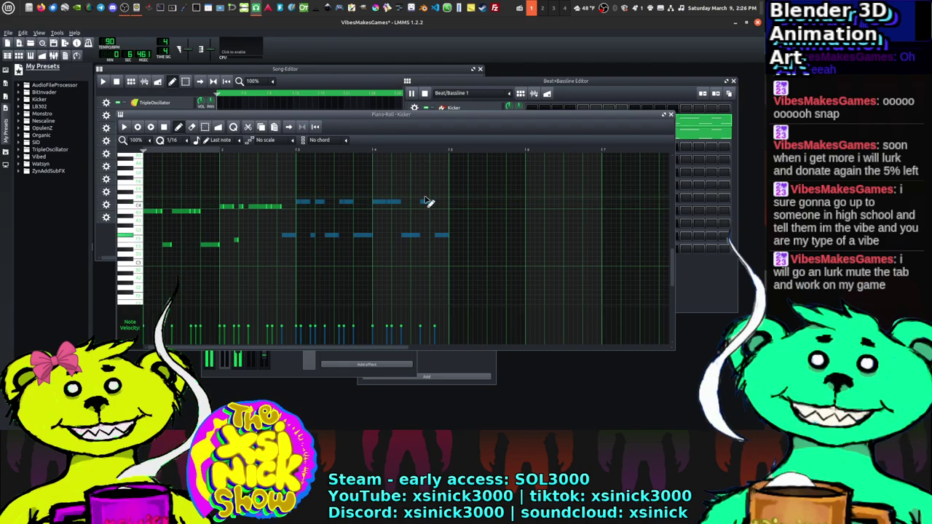
ctrl+drag(505, 182, 378, 242)
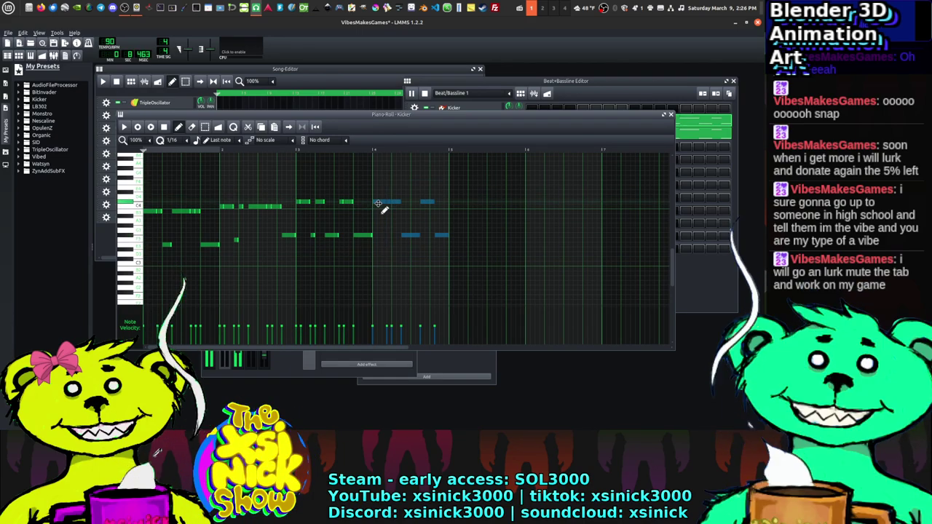
drag(379, 202, 386, 198)
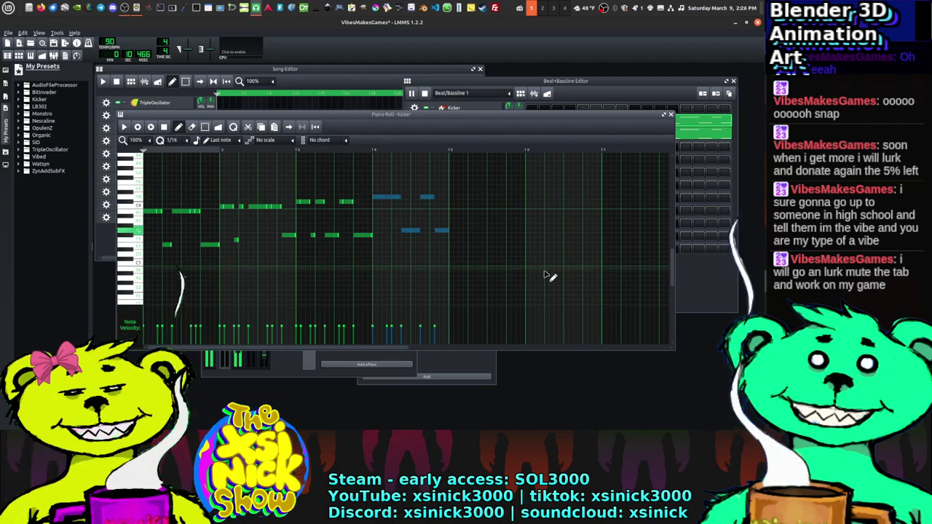
Step: Reopen the bass pattern and raise every note's velocity to about 117%
click(671, 116)
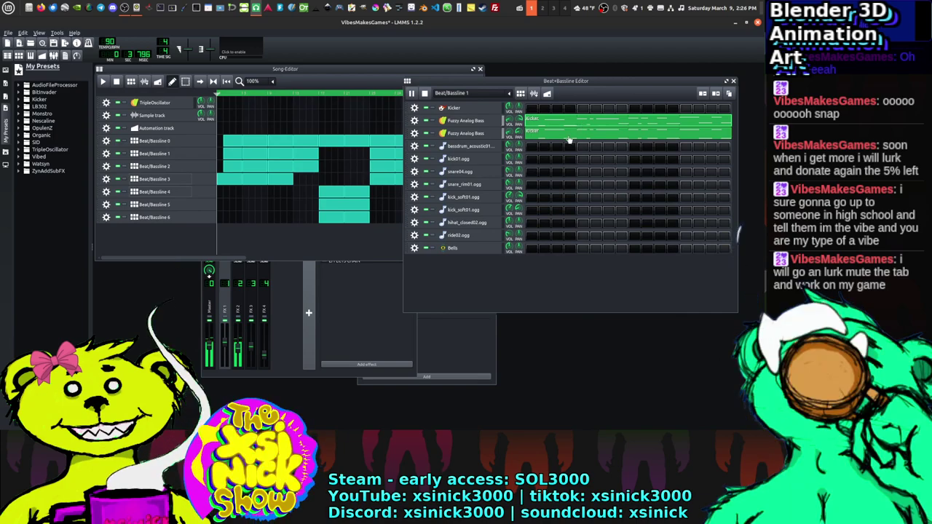
double_click(574, 124)
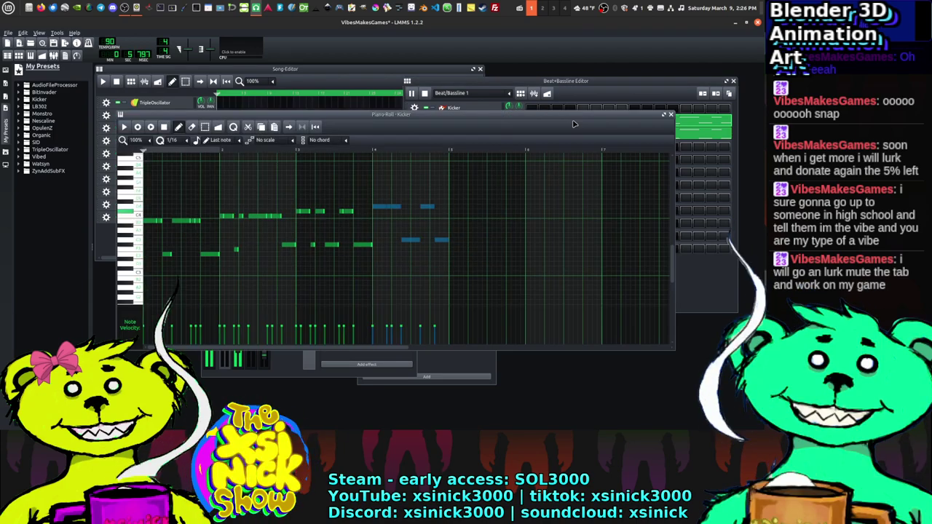
key(ctrl+a)
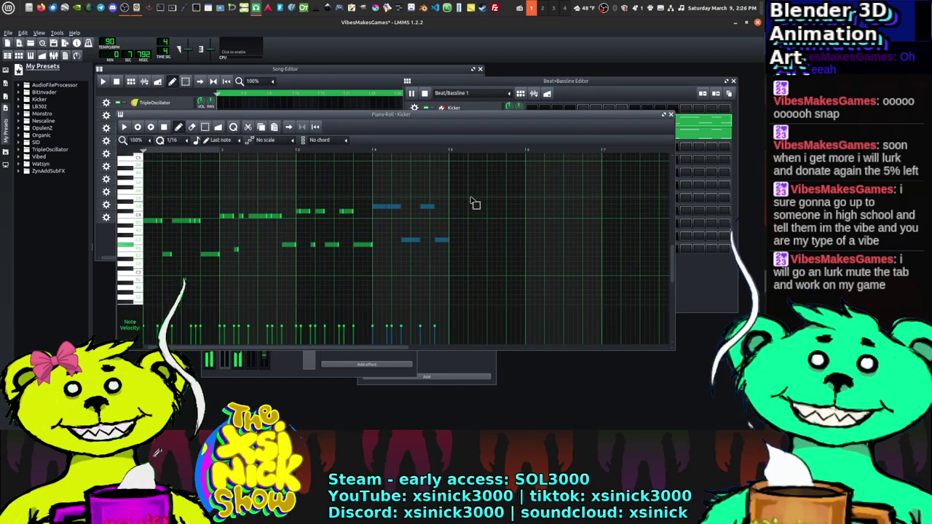
drag(303, 322, 167, 325)
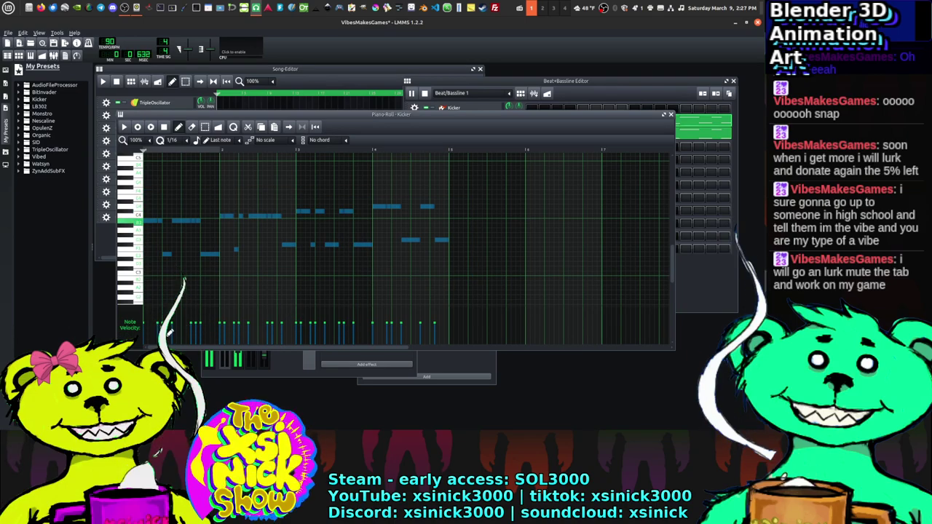
click(191, 304)
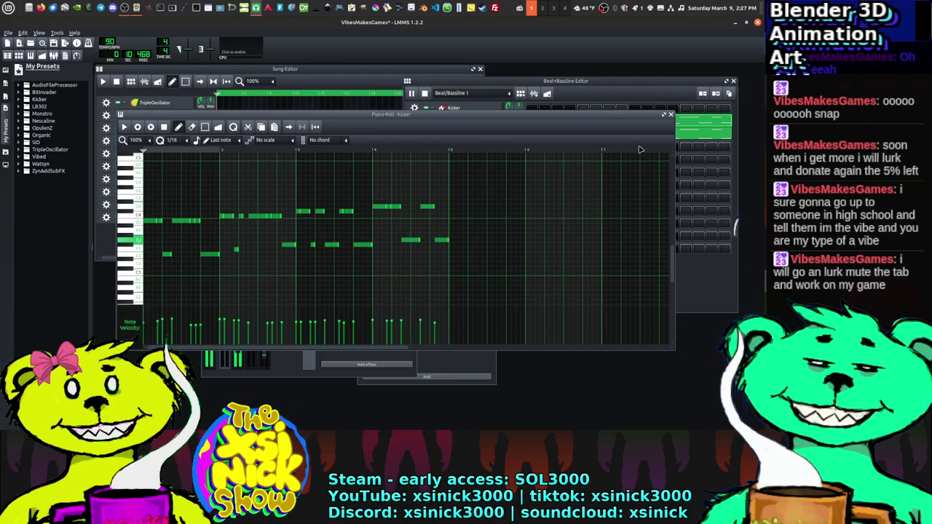
Step: Lower the later Kicker bass notes a semitone at a time, especially those from bar 4 on
click(670, 115)
double_click(643, 133)
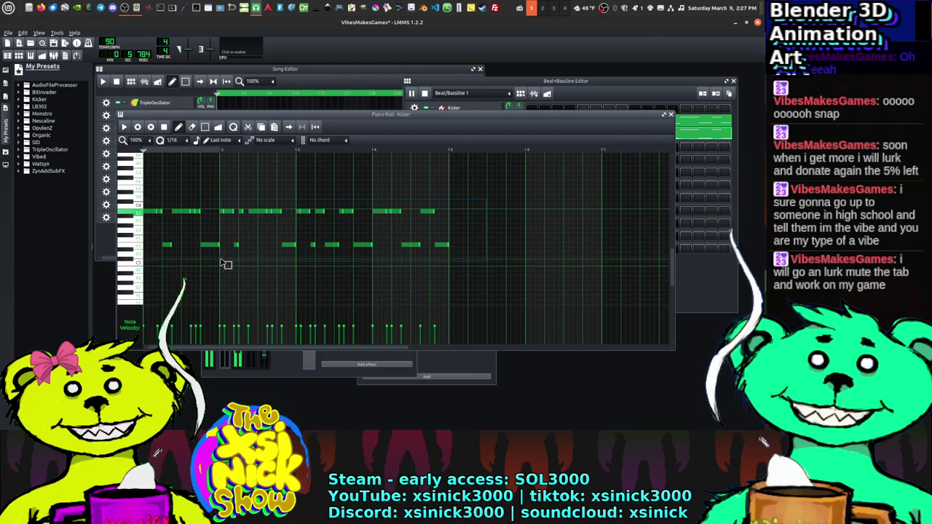
ctrl+drag(223, 265, 451, 206)
drag(228, 211, 234, 220)
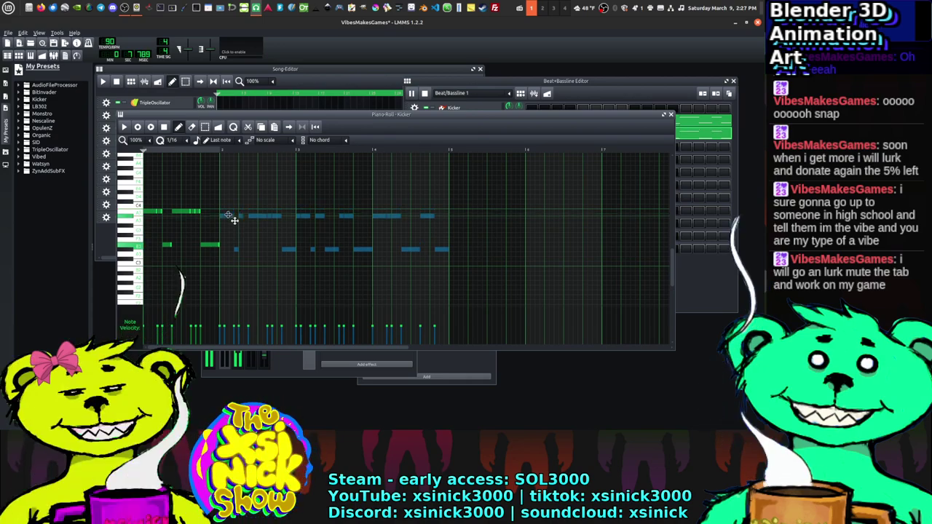
ctrl+drag(496, 208, 299, 246)
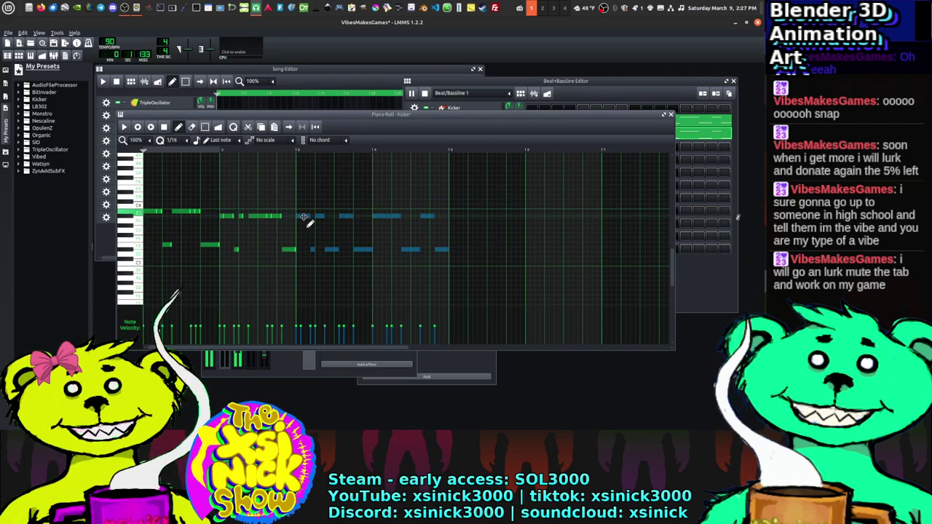
drag(304, 217, 306, 221)
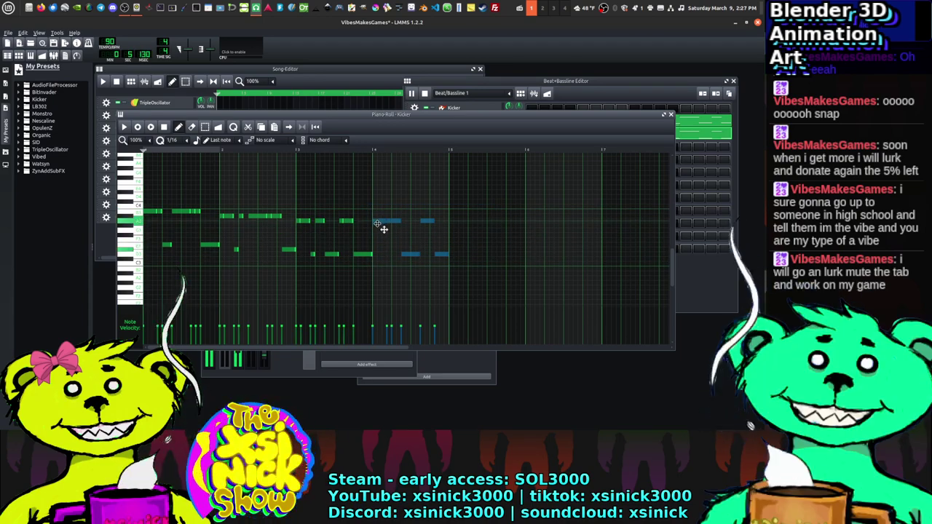
drag(385, 221, 386, 225)
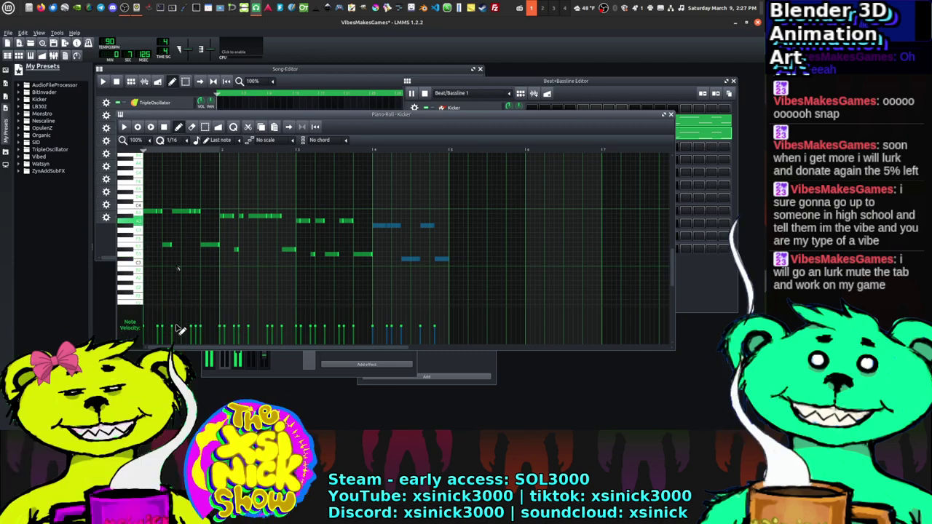
mouse_move(199, 327)
click(308, 271)
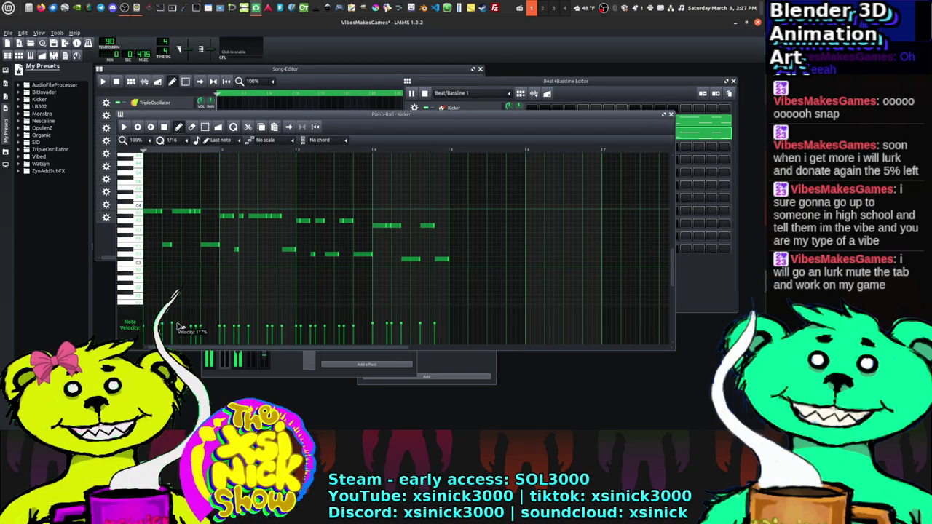
Step: Make a few early notes louder, stop playback, and save the project
drag(215, 323, 435, 324)
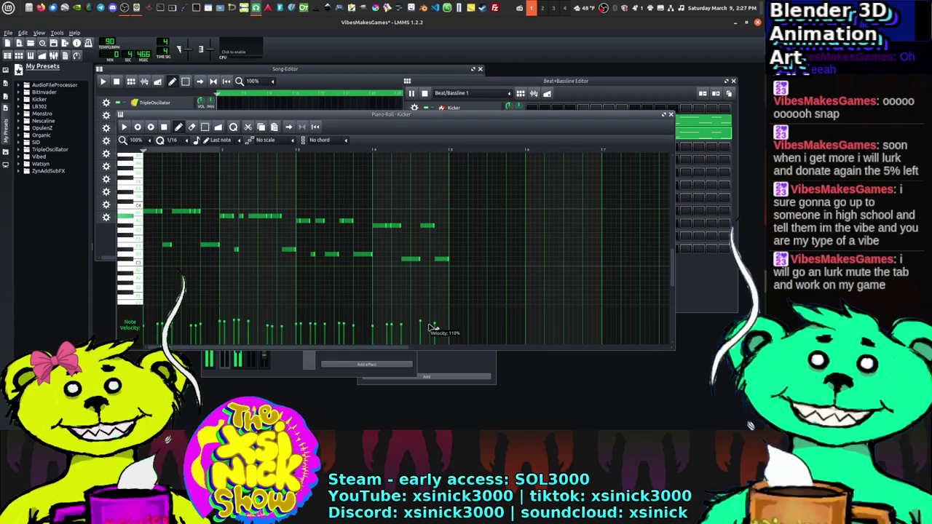
click(670, 115)
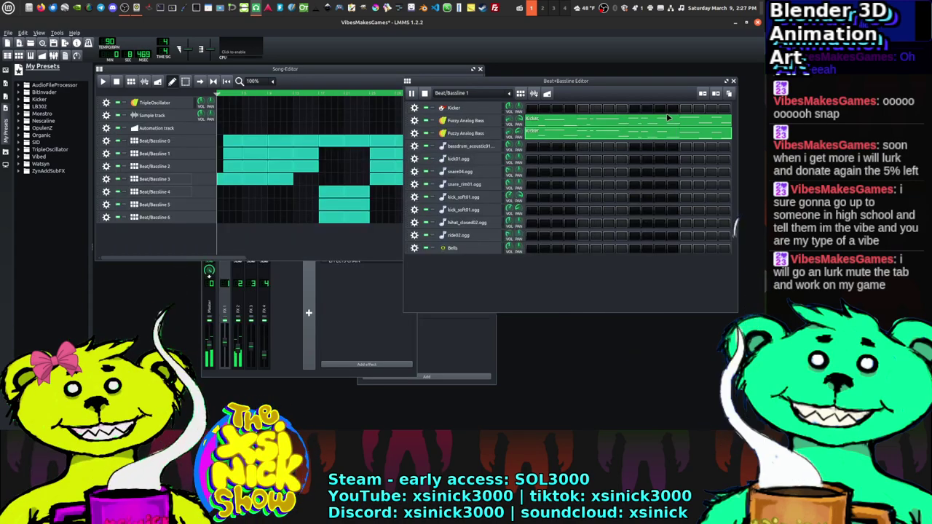
click(118, 81)
click(8, 32)
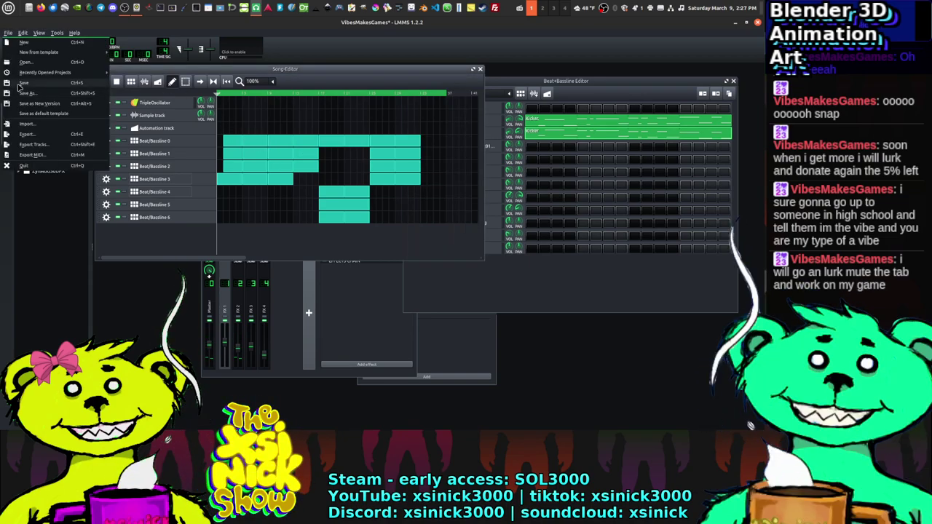
click(22, 83)
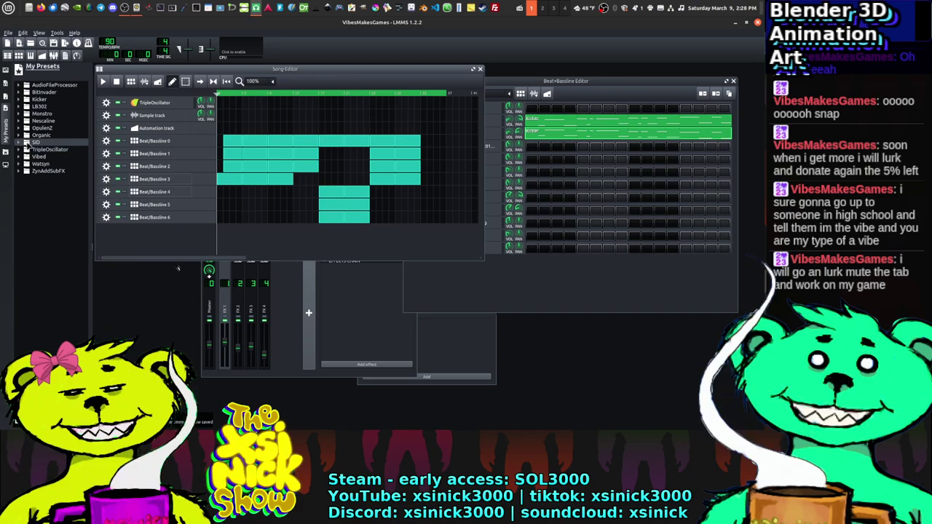
Step: Browse My Presets and expand the ZynAddSubFX > Organ preset folder
click(22, 142)
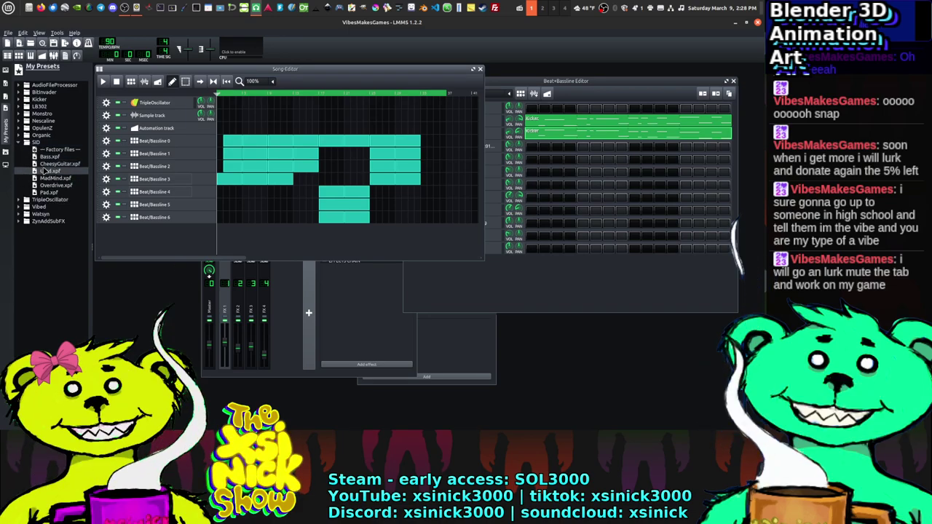
click(5, 154)
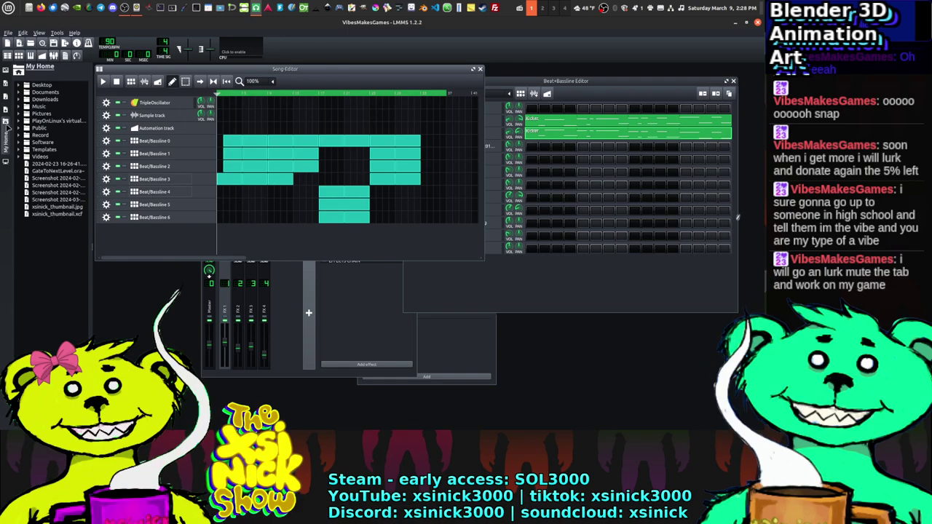
click(5, 109)
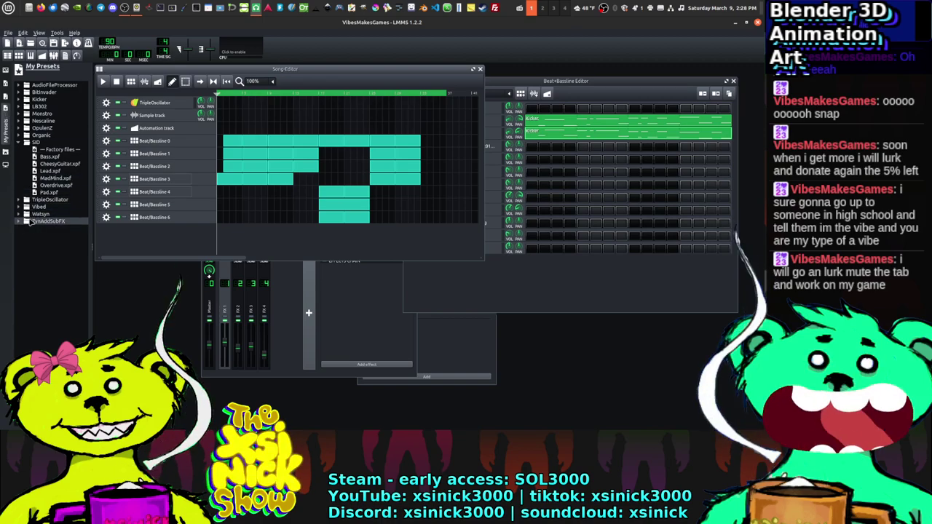
click(21, 221)
scroll(59, 266, down, 2)
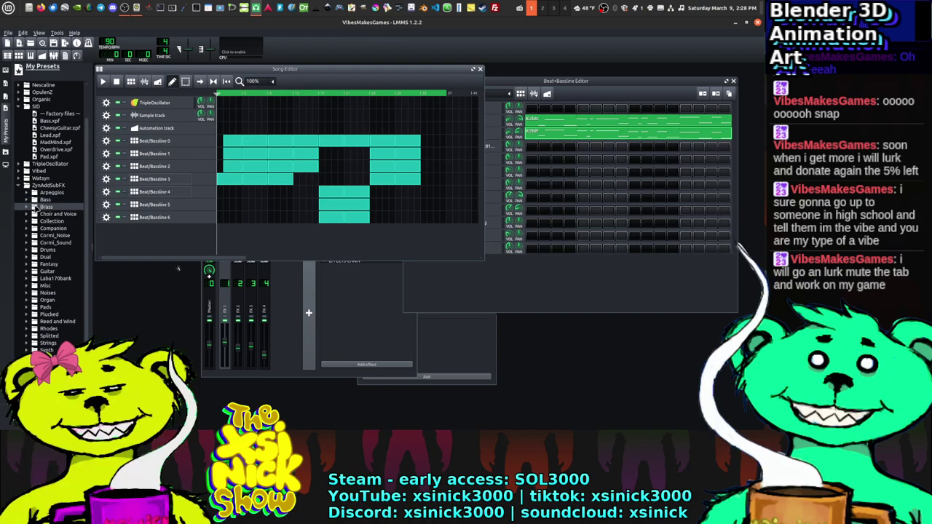
click(28, 300)
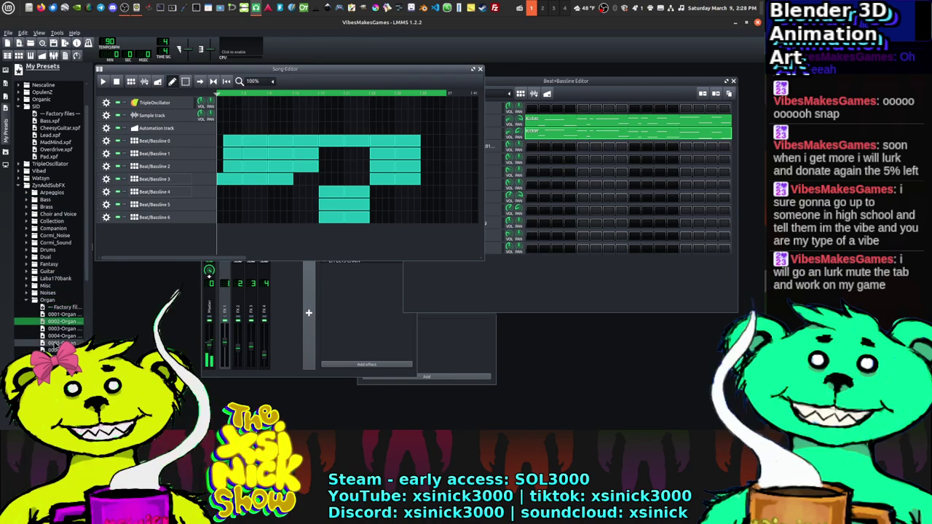
Step: Preview 0005-Organ, 0002-Organ and church organs, then add a Synth Organ to Beat/Bassline 1
click(51, 343)
click(62, 323)
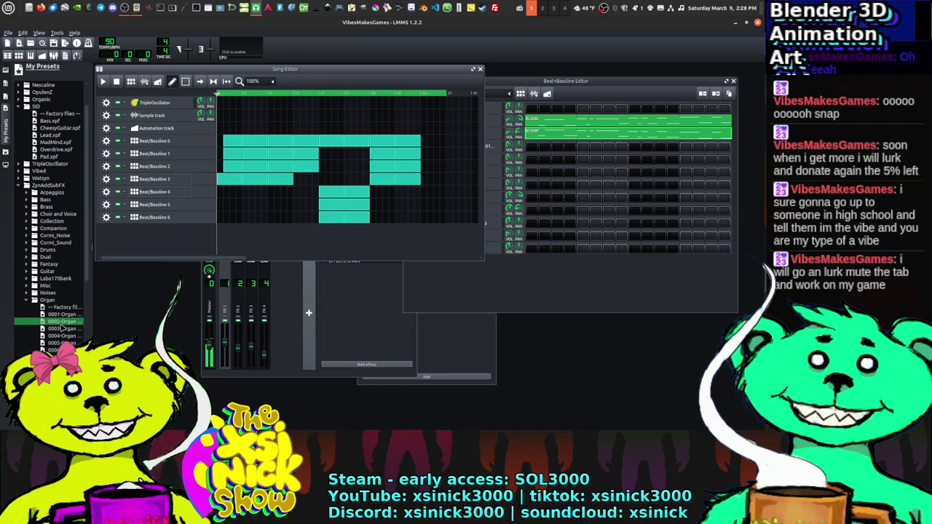
scroll(62, 320, down, 5)
click(61, 315)
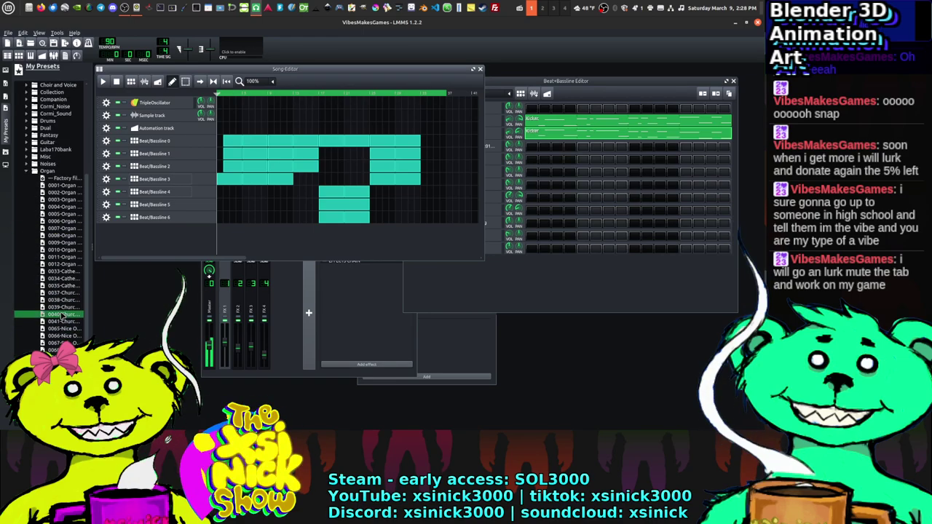
click(62, 300)
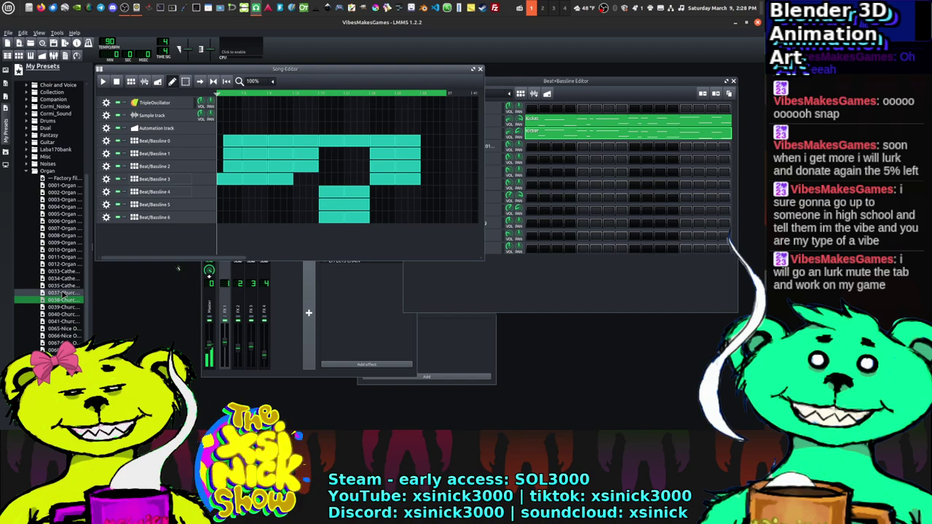
click(64, 293)
click(52, 344)
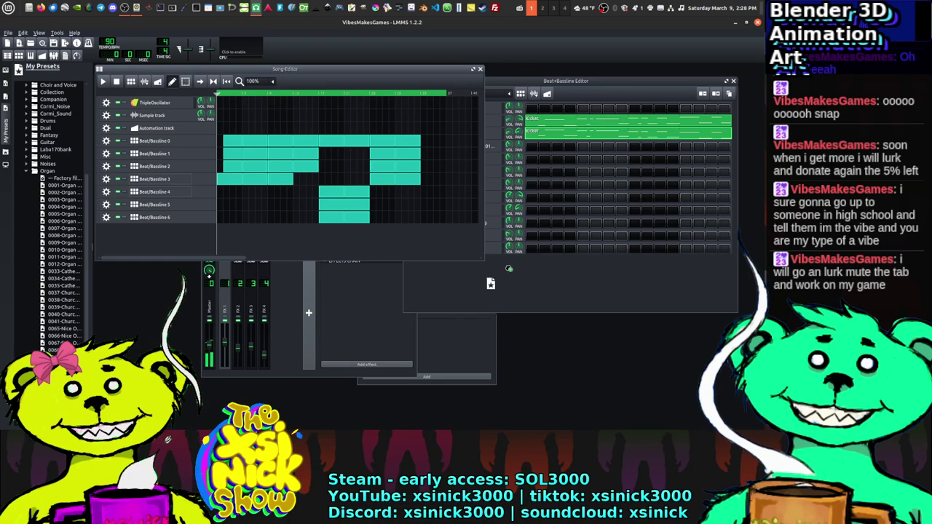
drag(490, 284, 508, 291)
click(493, 291)
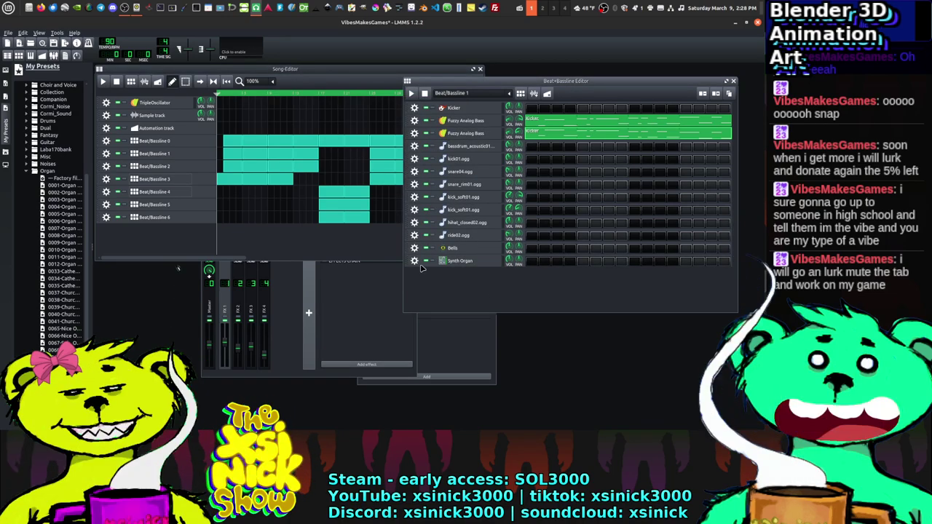
Step: Add a new empty Beat/Bassline 7 in the Beat+Bassline Editor
click(509, 93)
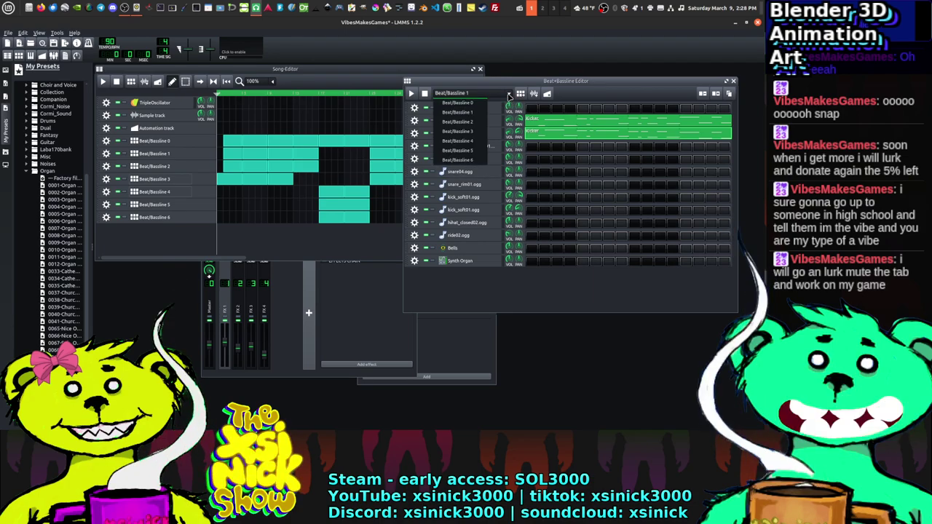
click(513, 94)
click(520, 93)
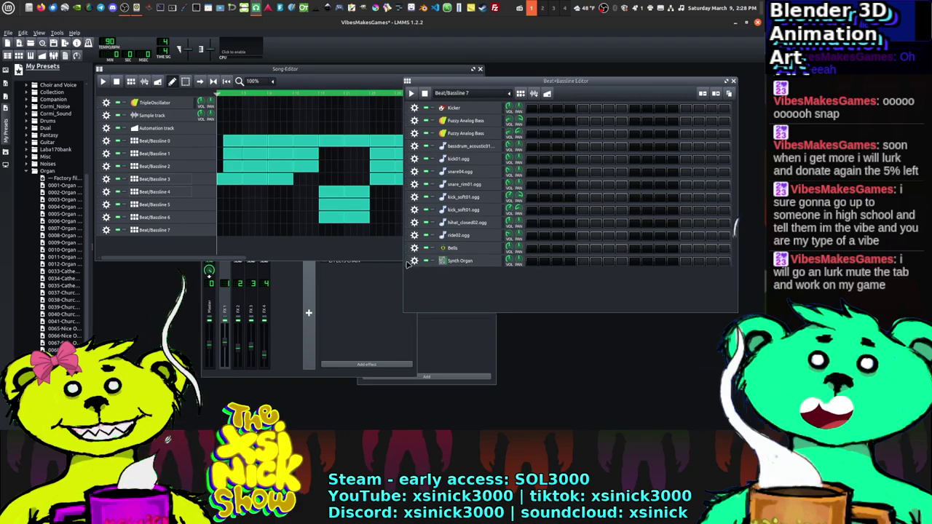
Step: Move Synth Organ above Bells, play the song, and open the Synth Organ row's context menu
drag(408, 262, 407, 248)
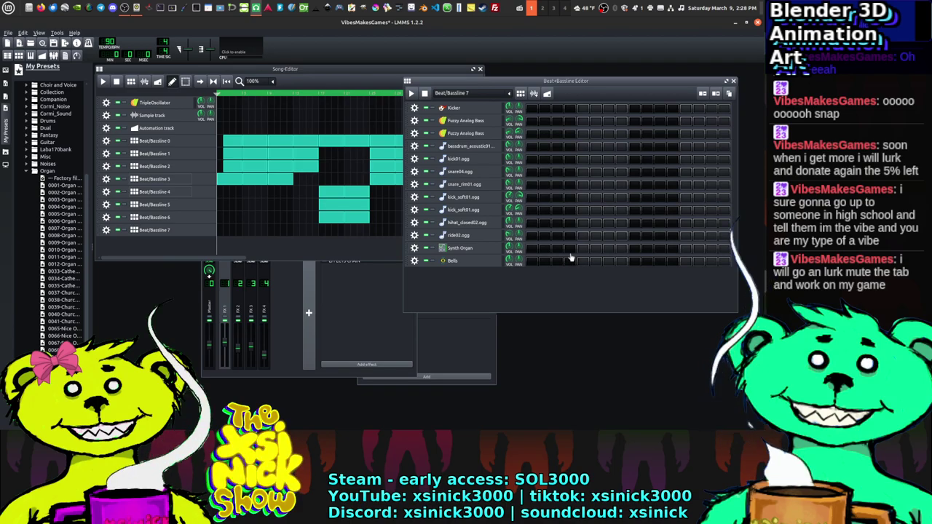
click(104, 81)
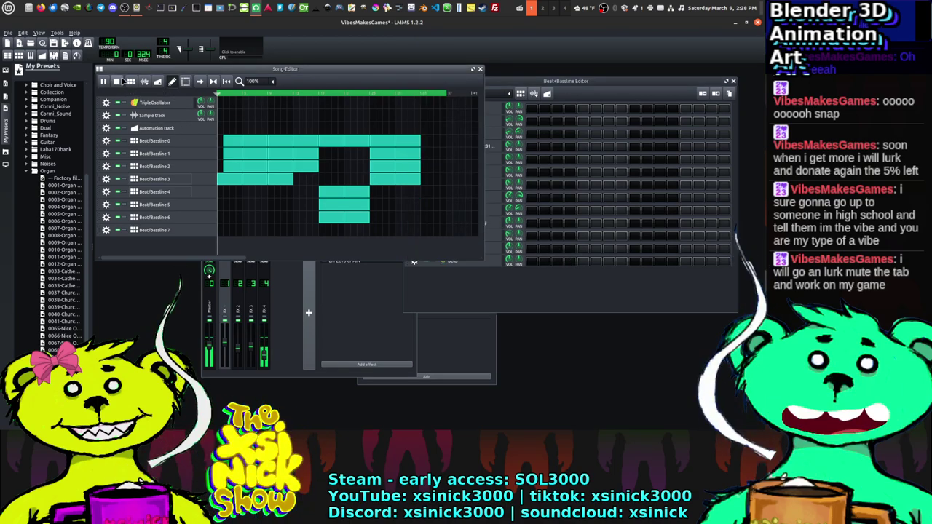
click(549, 248)
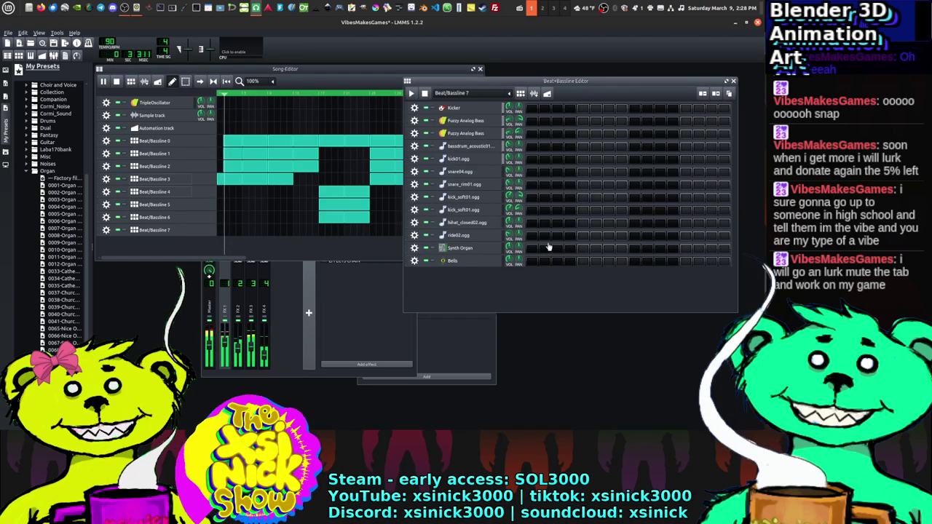
right_click(549, 247)
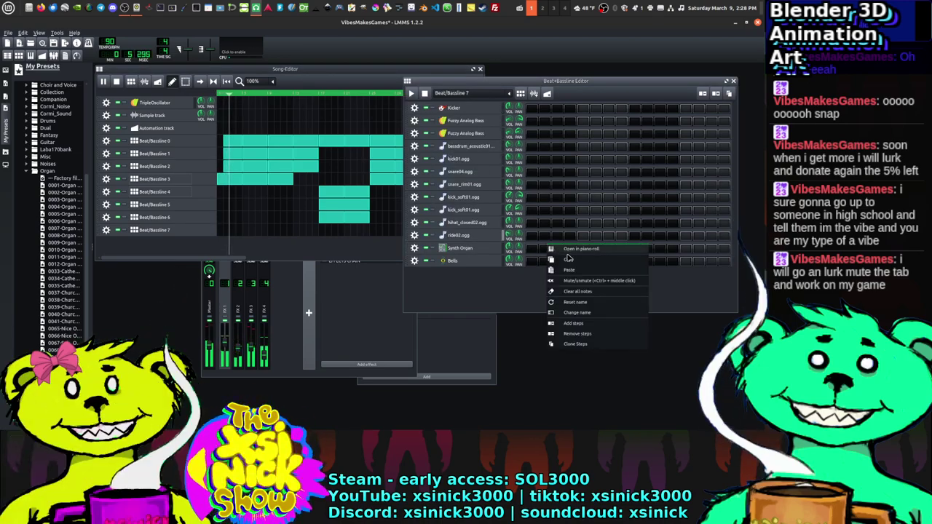
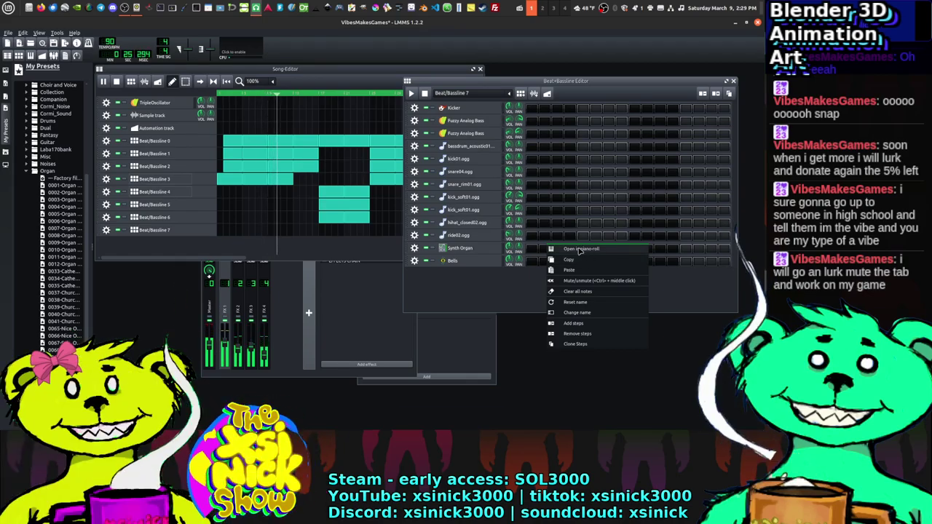
Step: Open the Synth Organ pattern in the piano roll and draw a first note lasting a full bar
click(583, 249)
drag(407, 85, 481, 87)
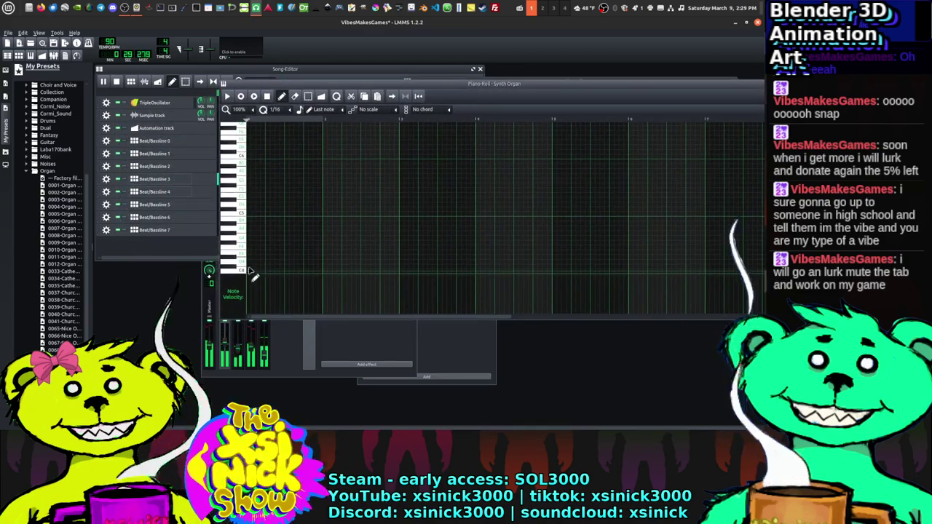
click(251, 211)
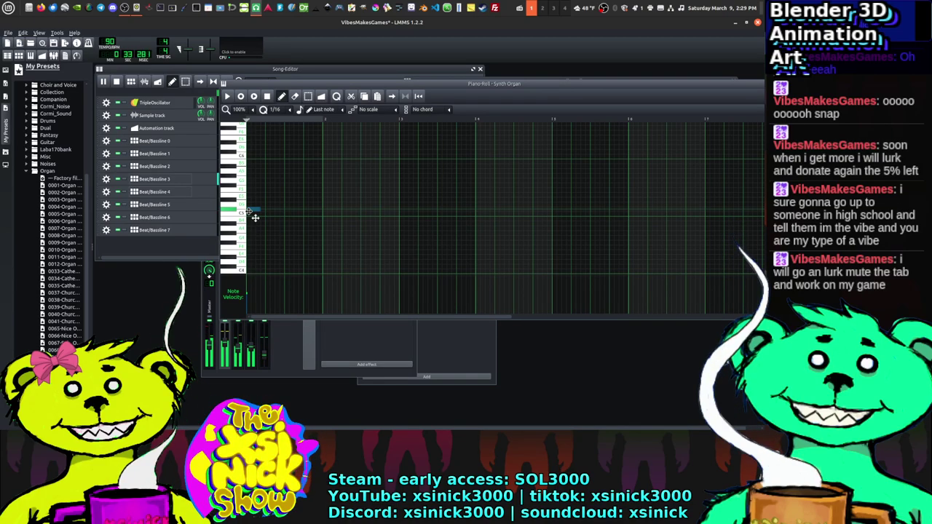
drag(259, 212, 311, 215)
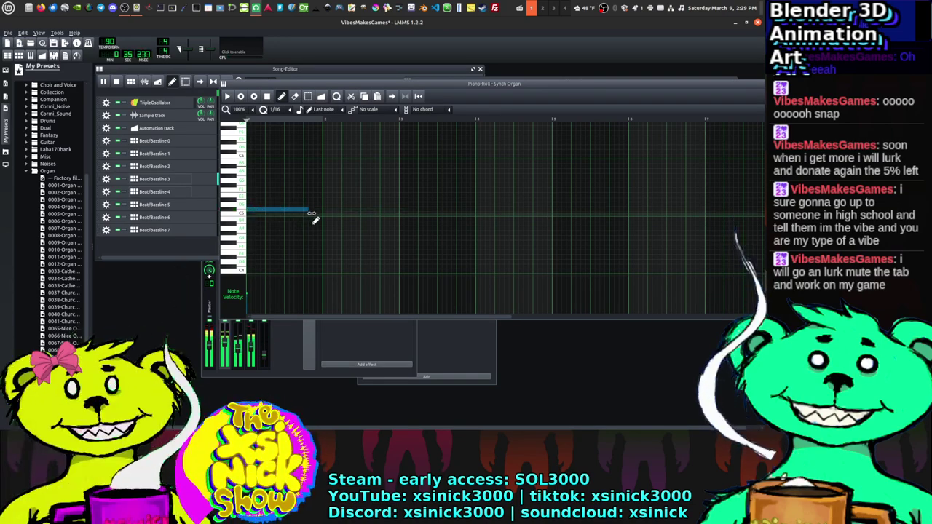
Step: Add the remaining melody notes, stretching the high note into bar four and trimming the low note to bar three
click(399, 207)
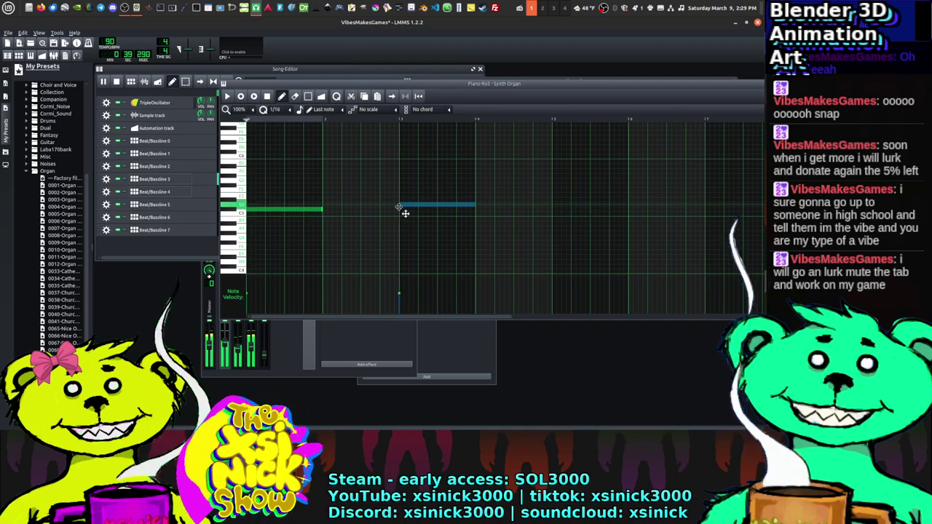
mouse_move(477, 209)
mouse_down()
mouse_move(417, 208)
mouse_move(479, 208)
mouse_up()
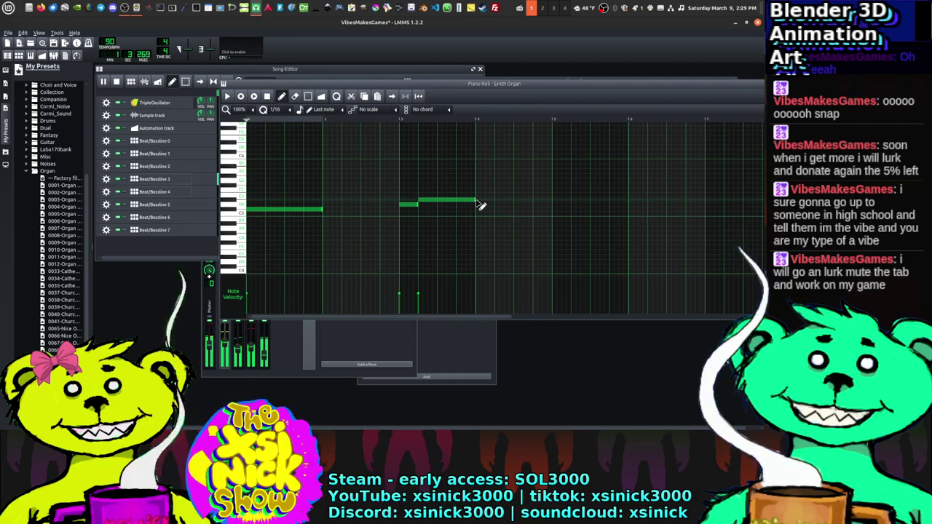
drag(475, 199, 552, 202)
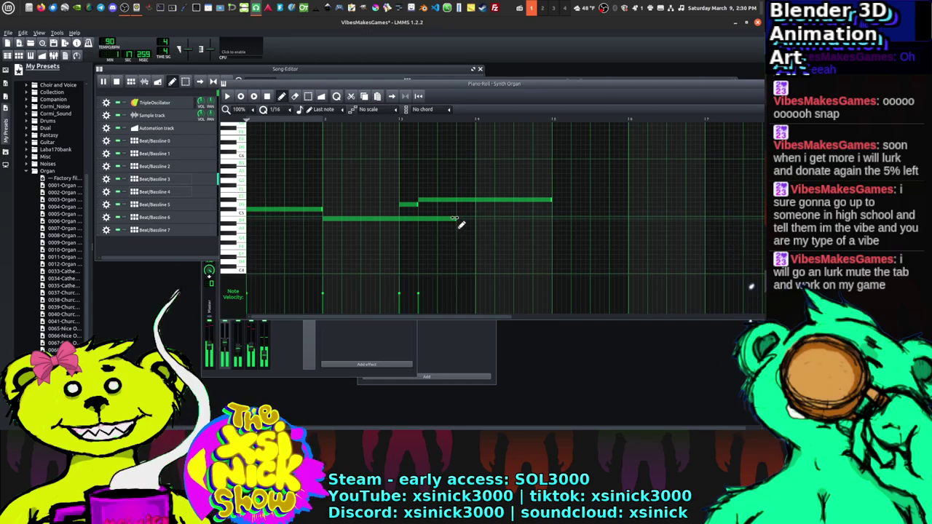
drag(457, 220, 399, 222)
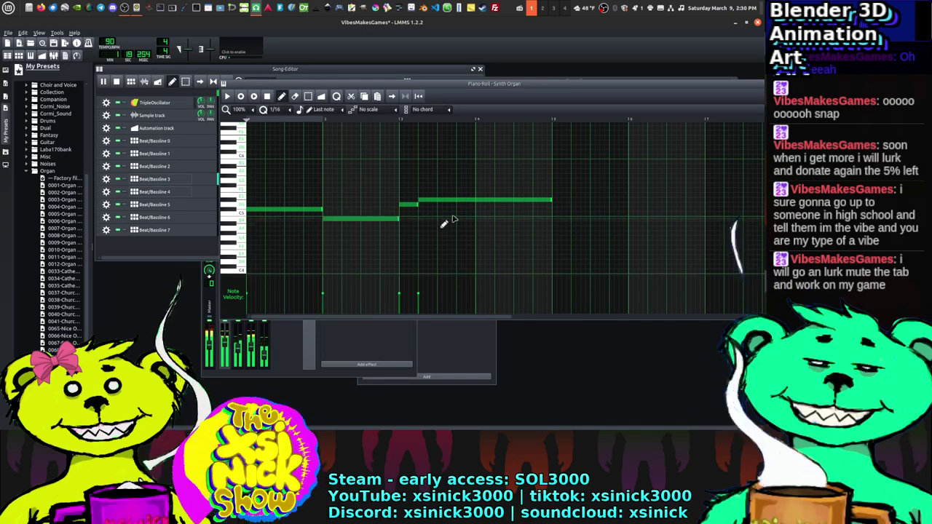
click(277, 72)
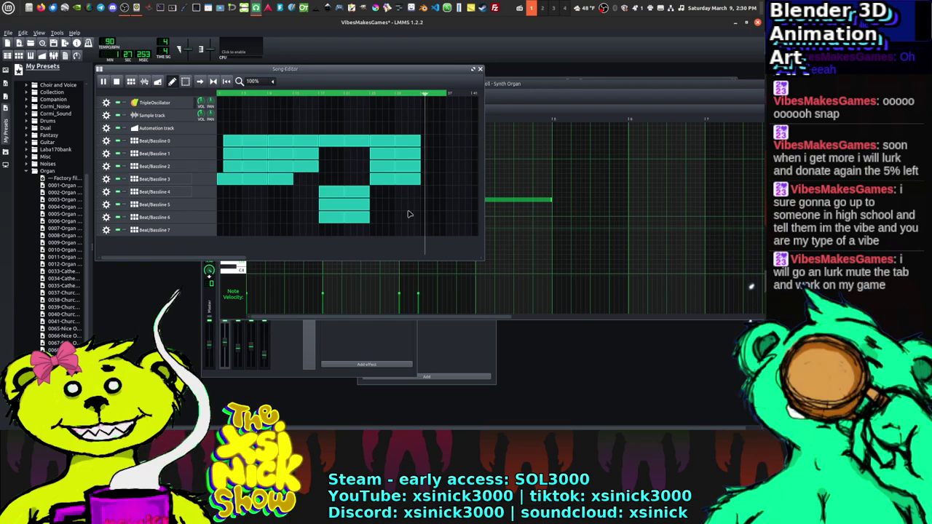
Step: End the loop at the last pattern and add a multi-bar Beat/Bassline 7 clip at the song start
right_drag(437, 93, 422, 93)
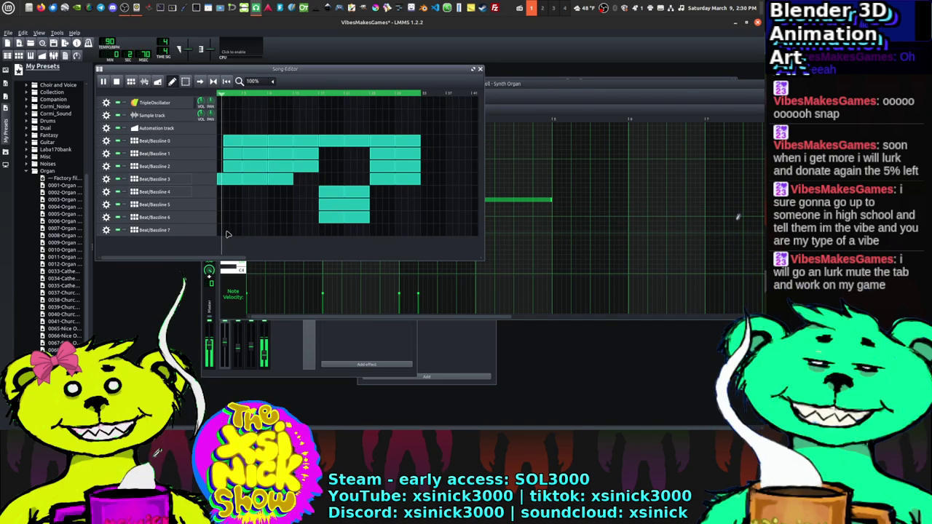
click(239, 230)
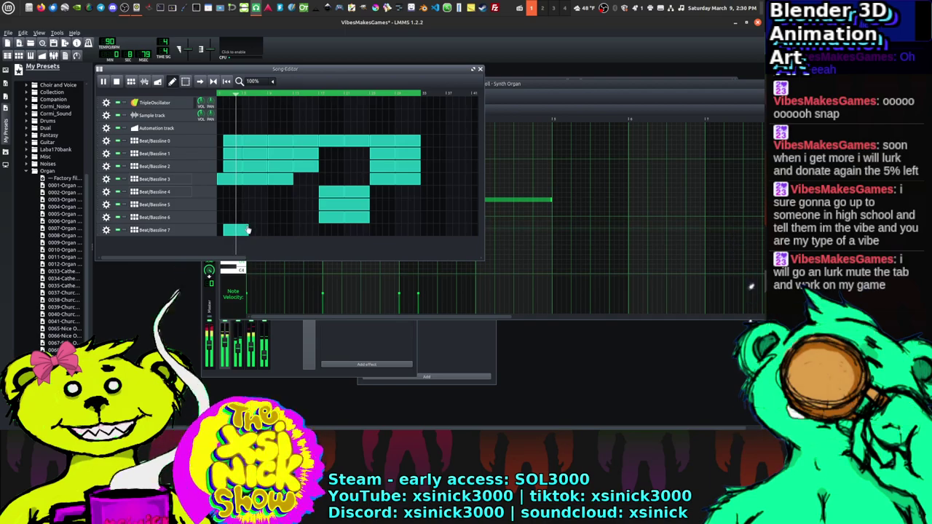
drag(248, 229, 244, 230)
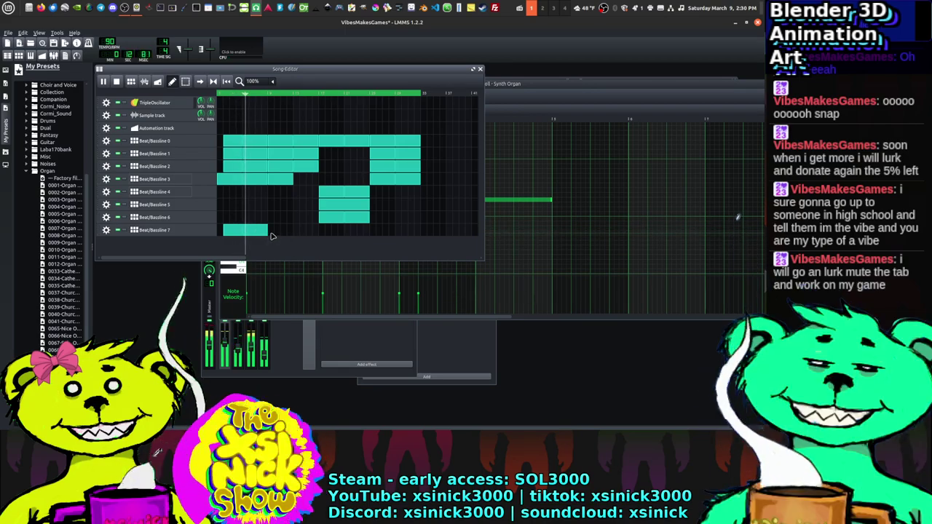
drag(270, 234, 350, 237)
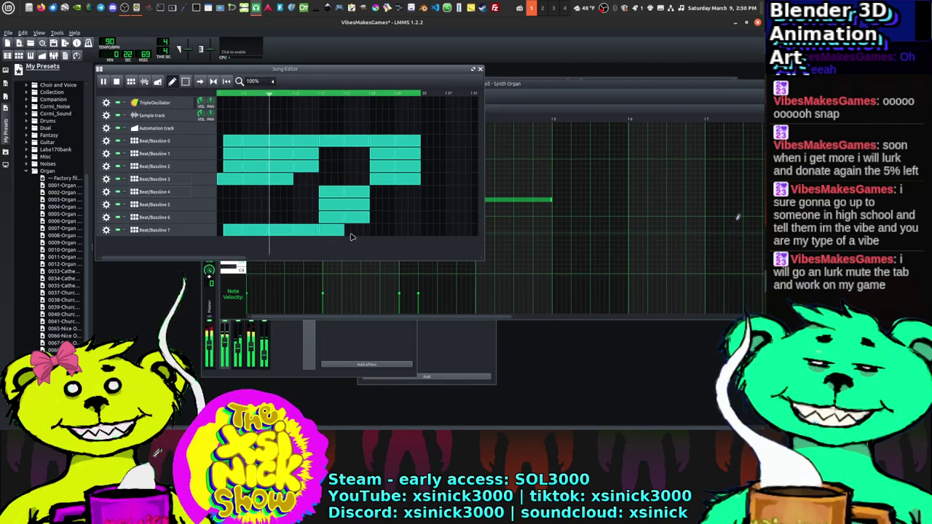
click(568, 99)
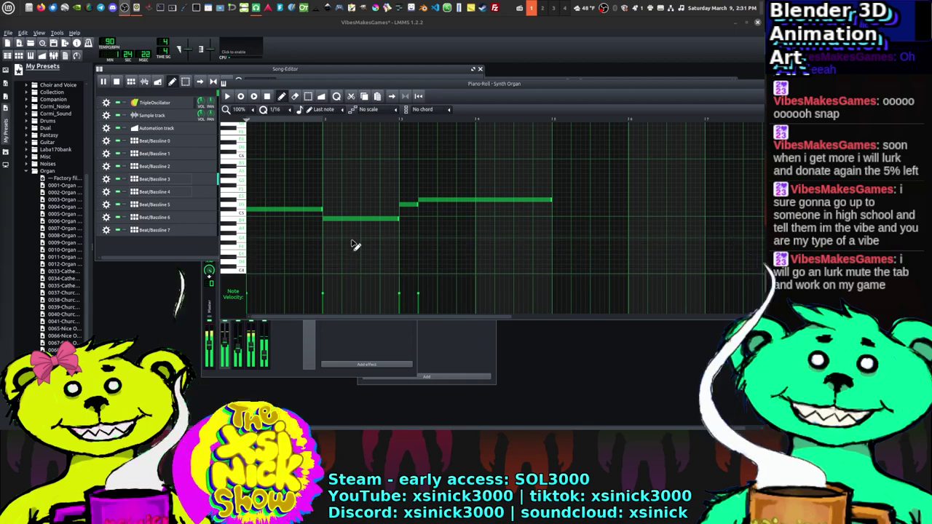
Step: Shorten the top organ note slightly
click(551, 200)
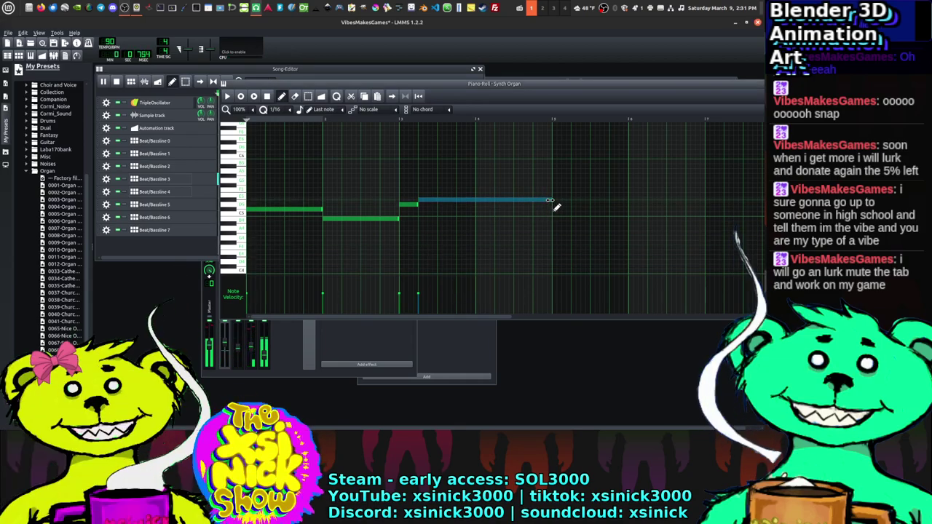
drag(493, 204, 555, 206)
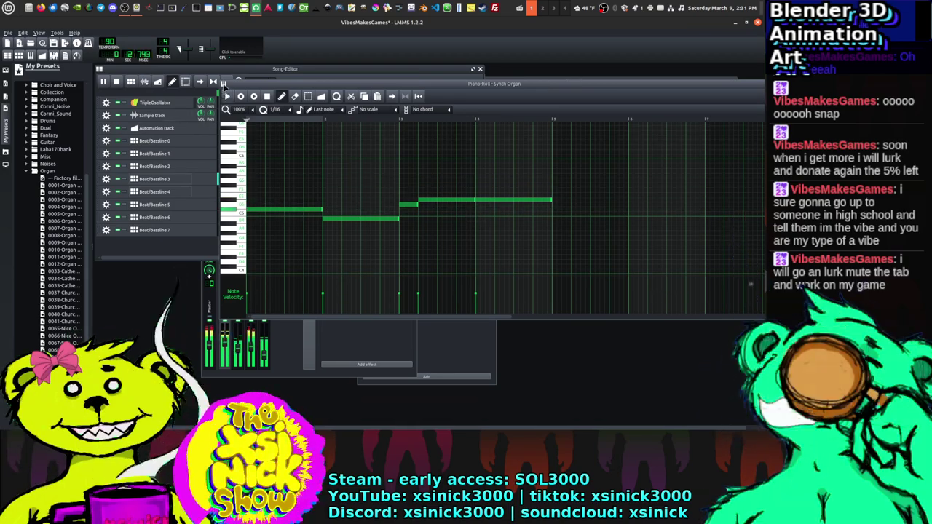
click(246, 73)
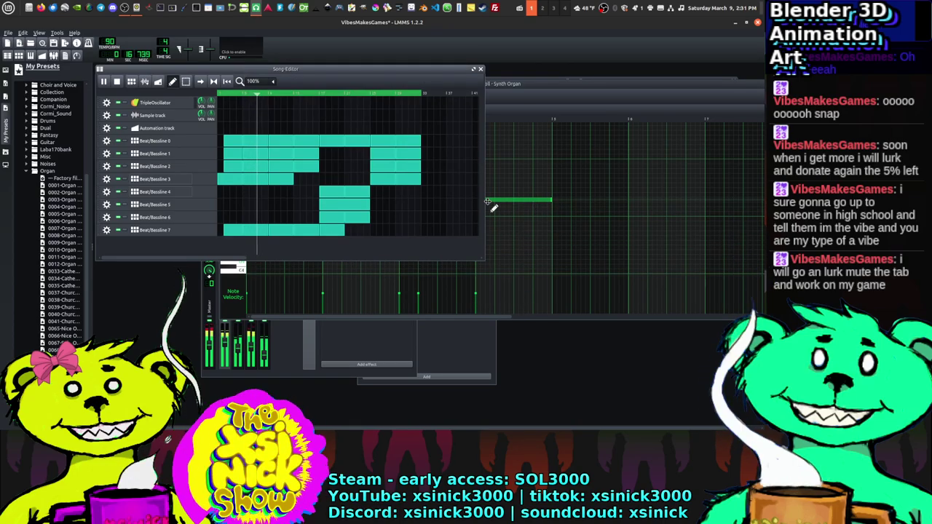
Step: Select all organ notes and raise the whole melody several semitones
click(541, 98)
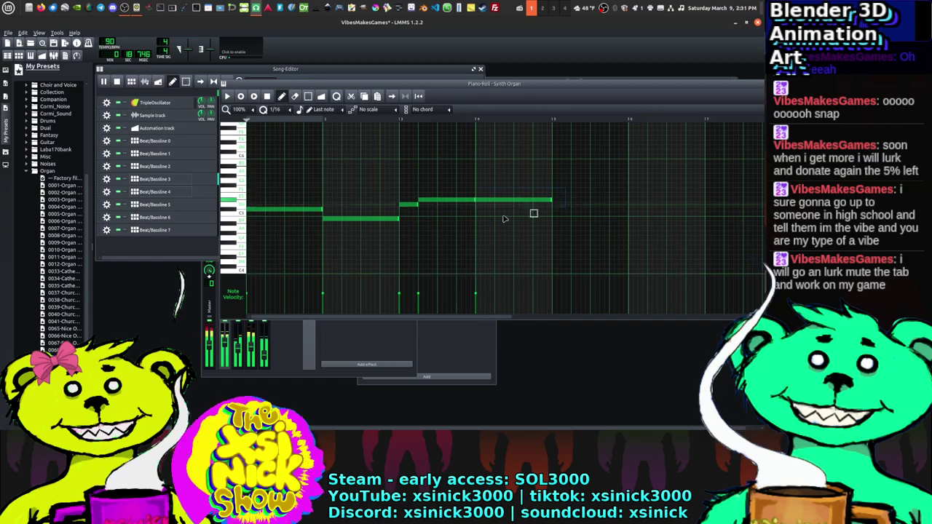
key(ctrl+a)
drag(273, 210, 273, 148)
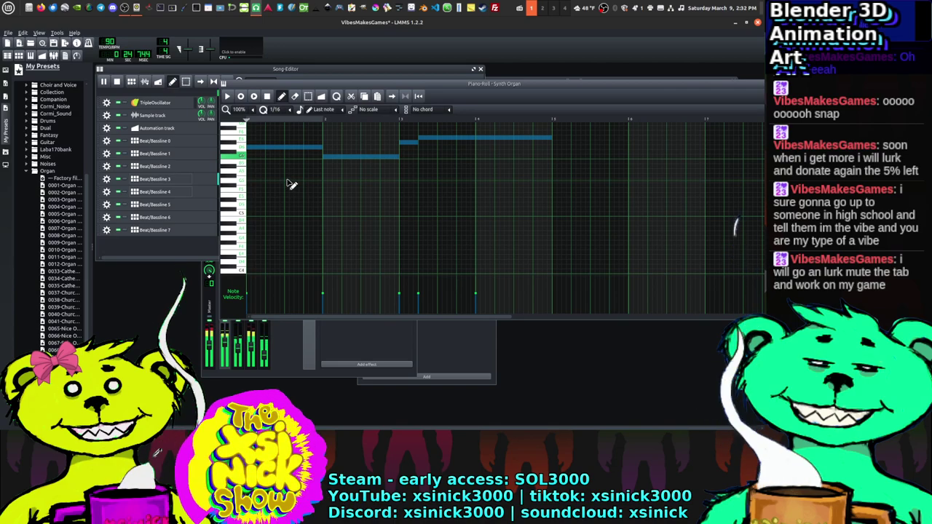
click(217, 250)
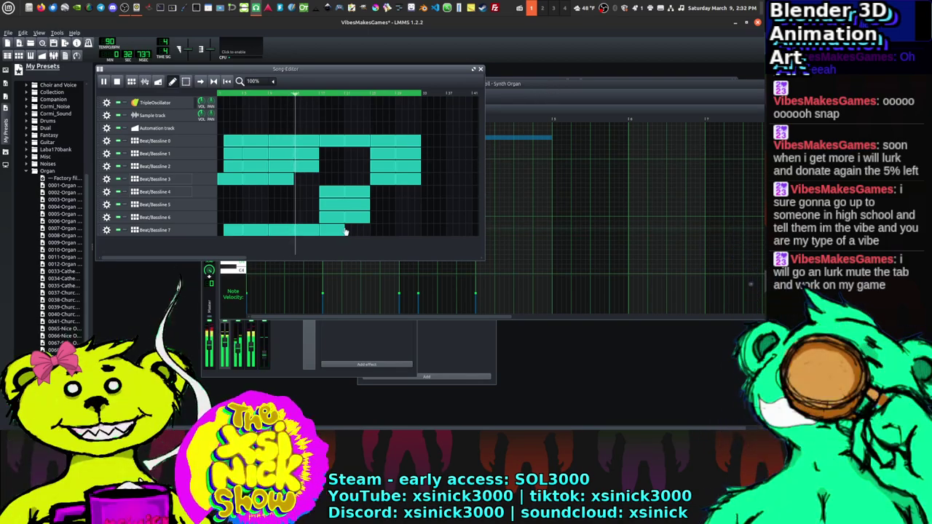
Step: Delete the last Beat/Bassline 7 block, then extend one block and add one-bar blocks to fill the row
middle_click(342, 231)
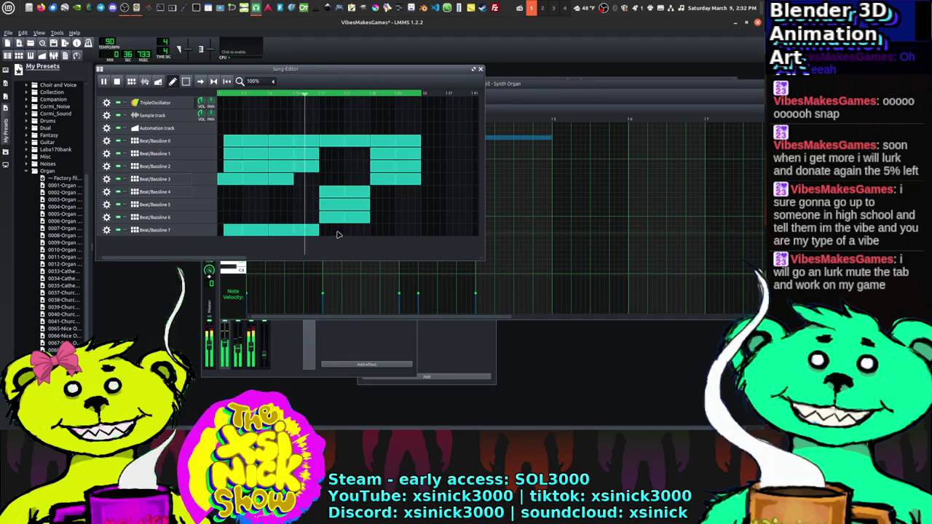
drag(579, 93, 563, 76)
click(276, 69)
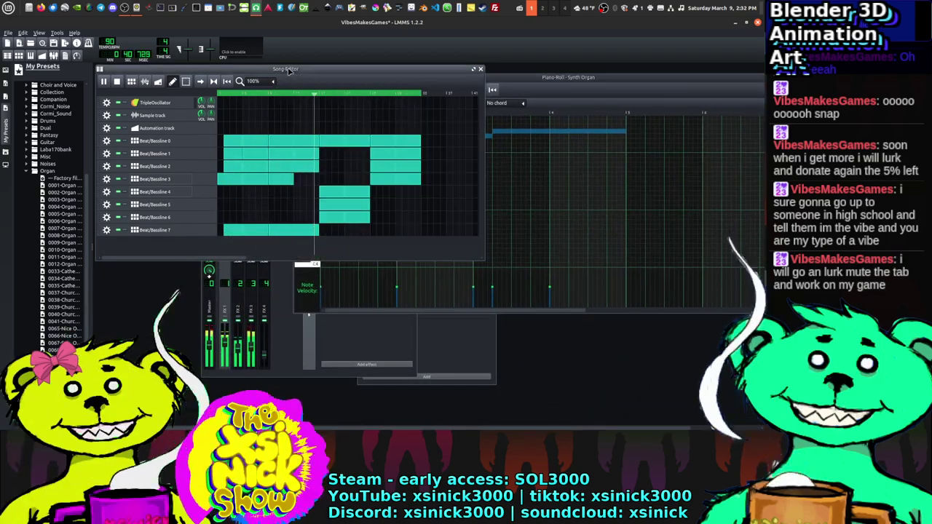
drag(375, 231, 406, 234)
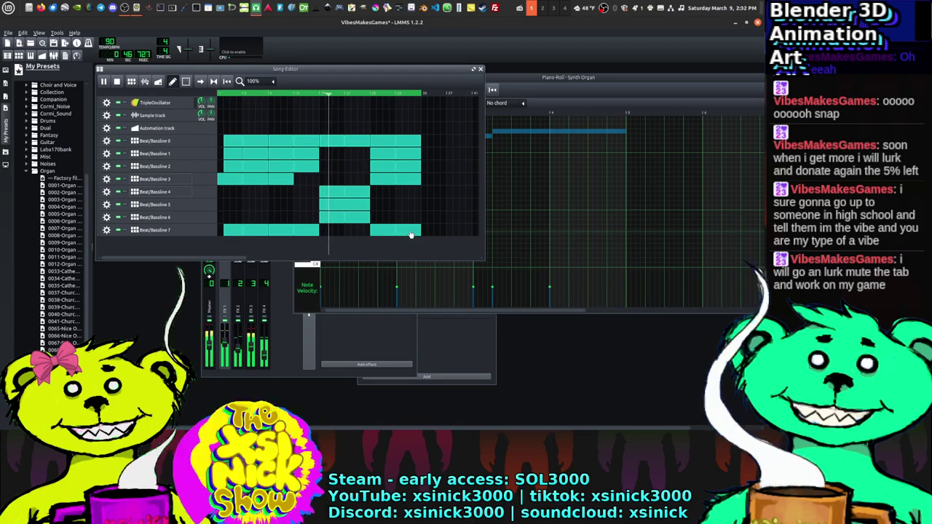
click(335, 232)
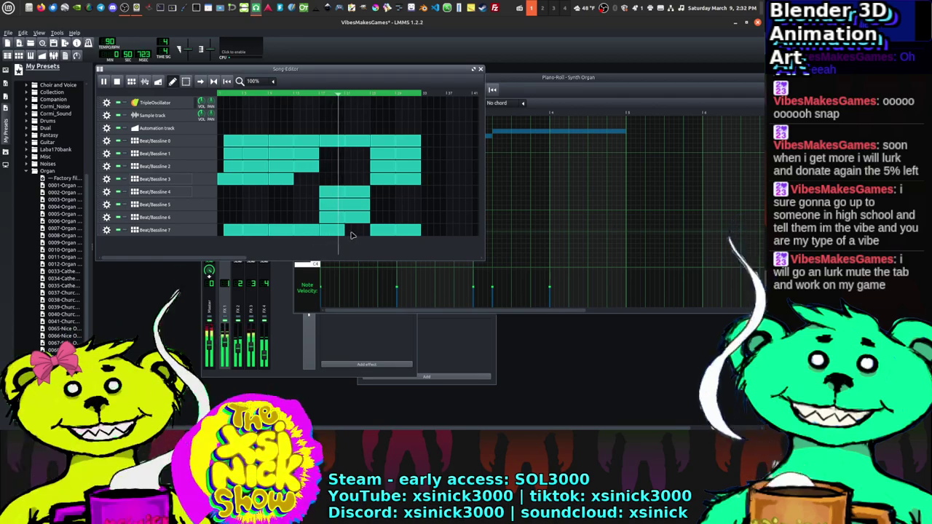
click(348, 232)
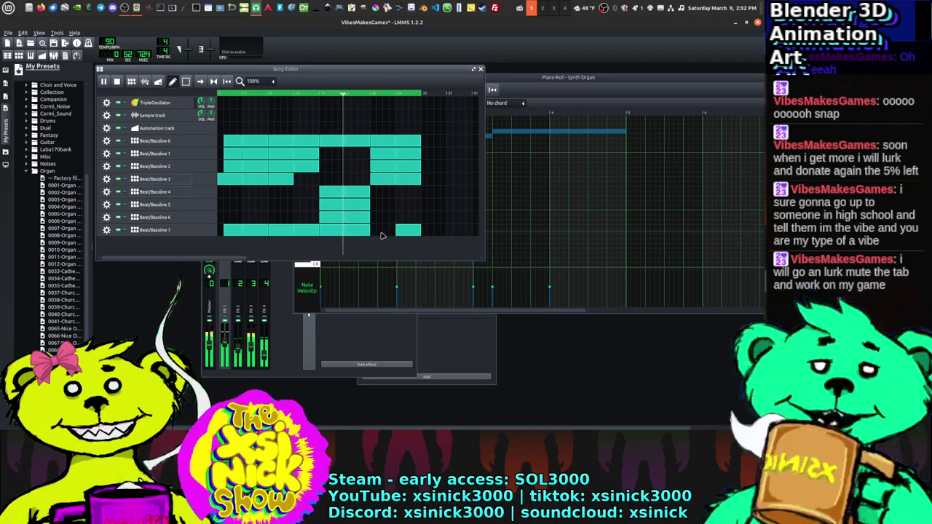
Step: Delete every remaining Beat/Bassline 7 block and move the piano roll down-left to expose the beat editor
middle_click(302, 232)
drag(287, 233, 269, 234)
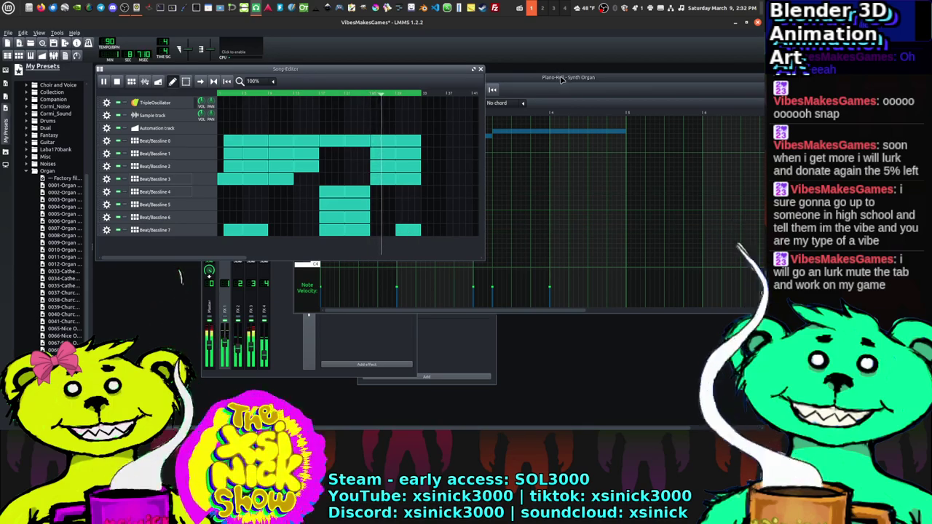
middle_click(408, 230)
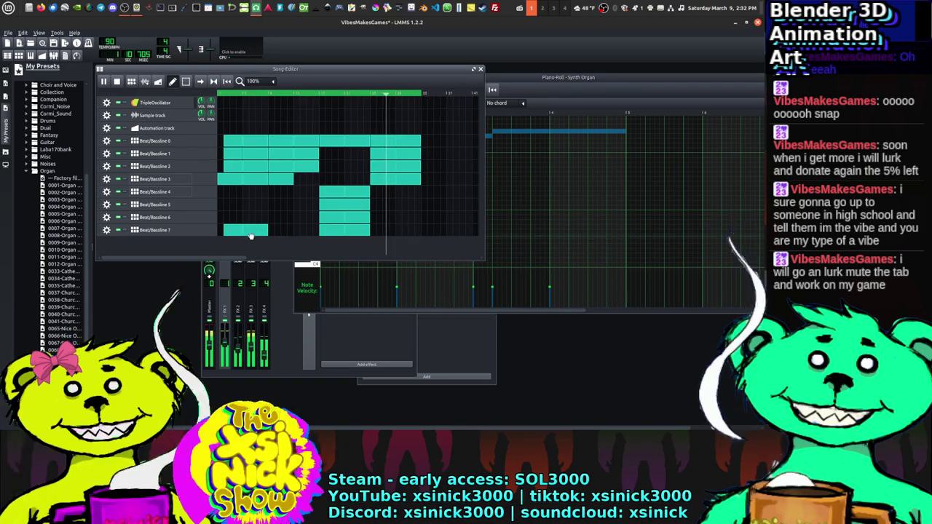
drag(267, 230, 248, 234)
middle_click(235, 230)
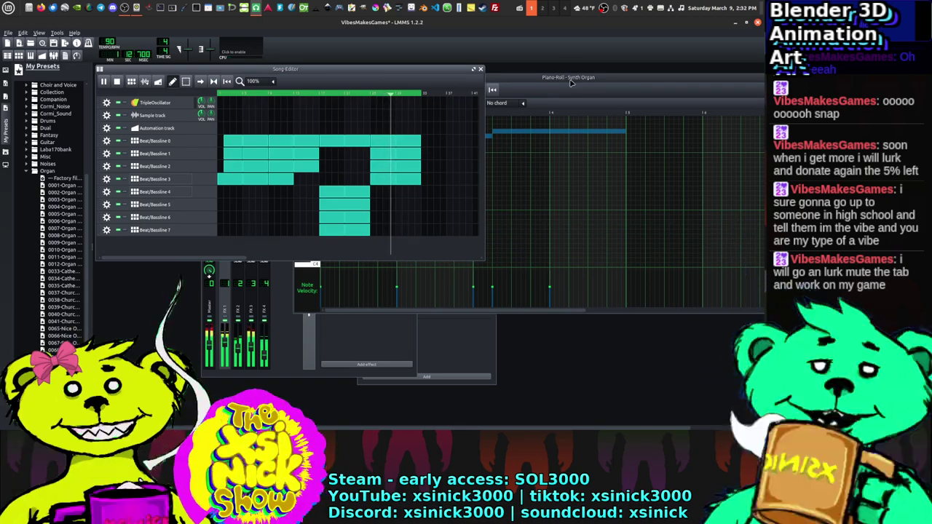
drag(571, 78, 555, 161)
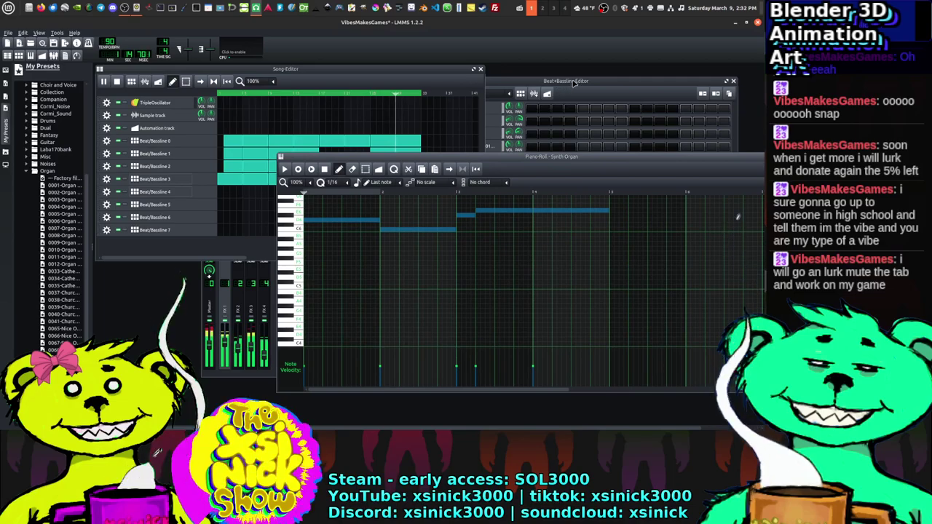
Step: Add a new Beat/Bassline 8 pattern and switch on two Synth Organ steps while it plays
click(582, 81)
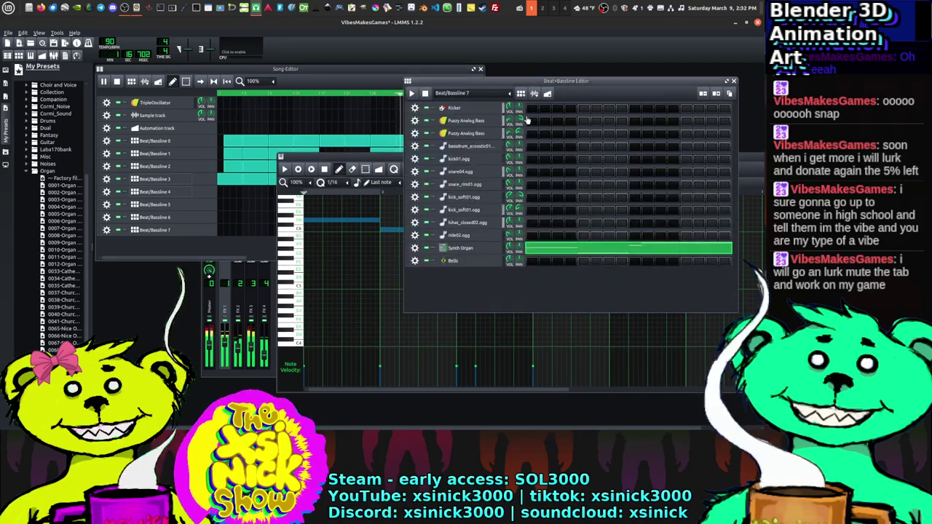
click(520, 93)
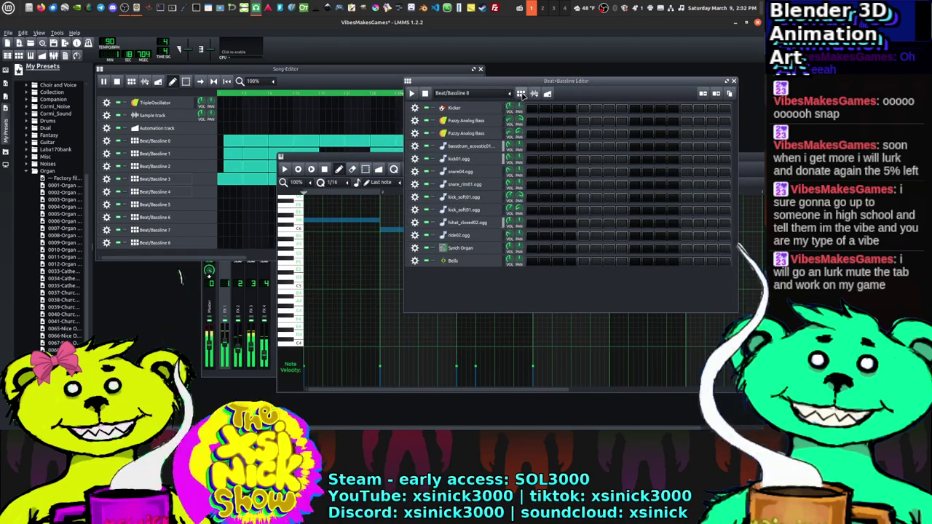
click(531, 250)
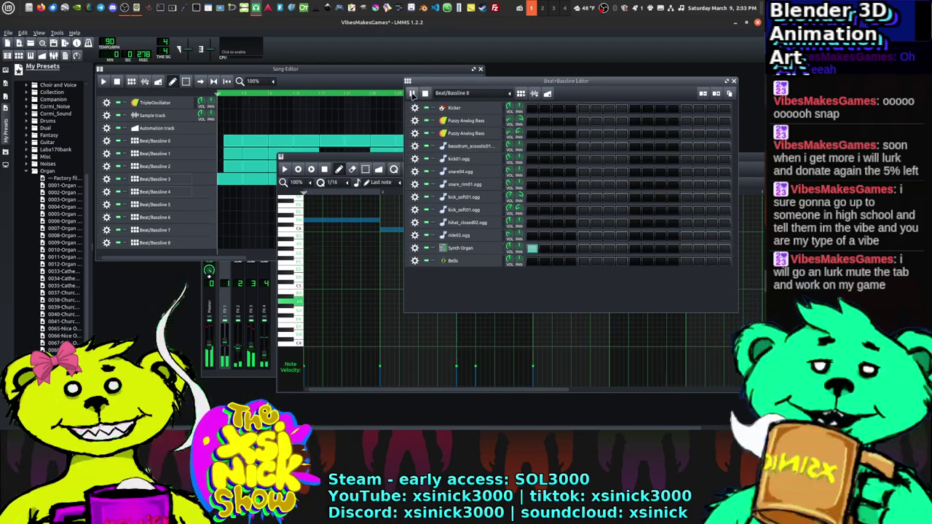
key(space)
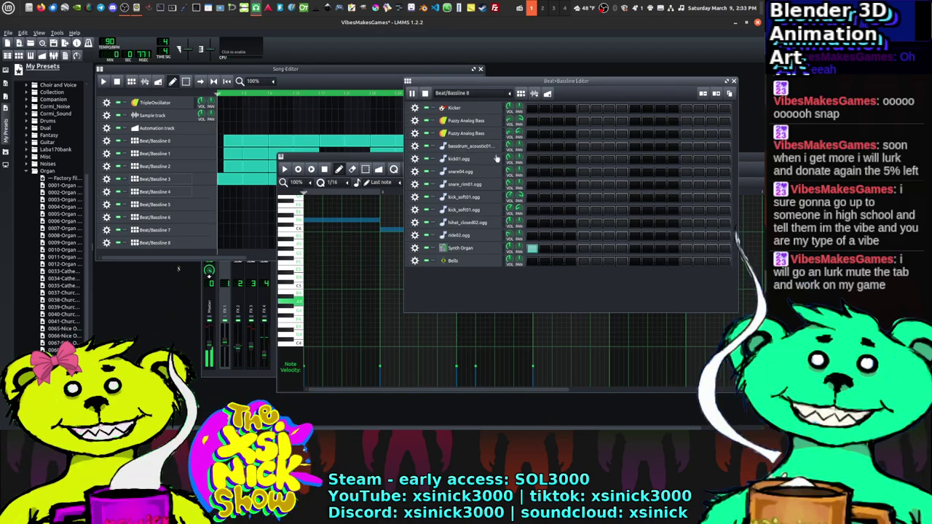
click(635, 250)
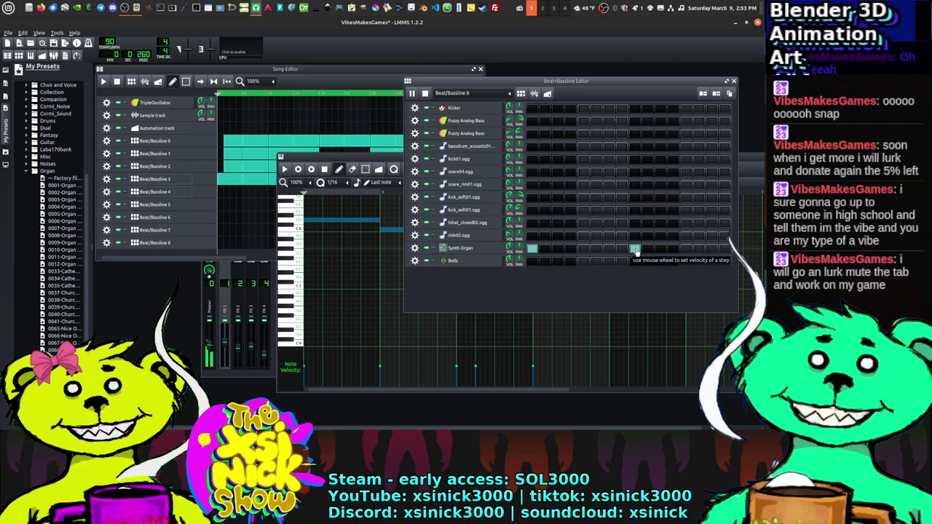
Step: Place a one-bar Beat/Bassline 8 clip at the song start and clone its steps twice to eight notes
click(223, 246)
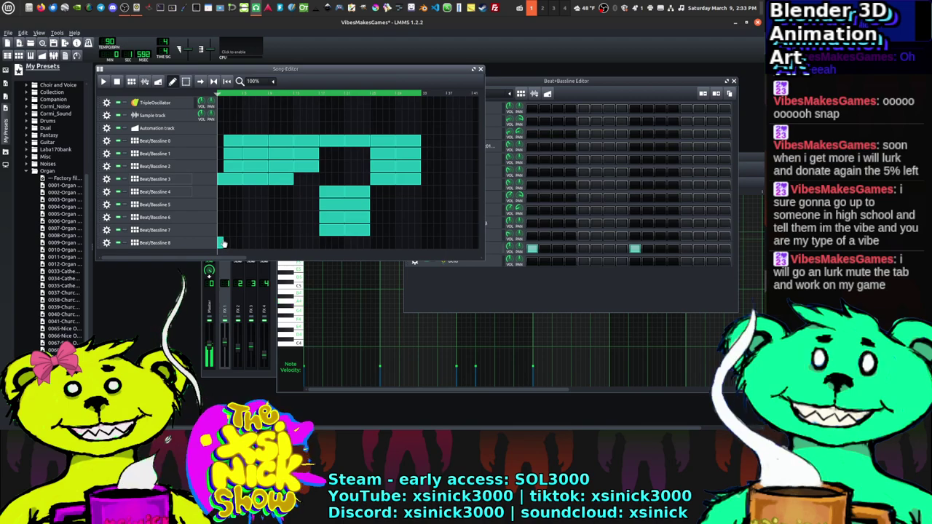
click(102, 83)
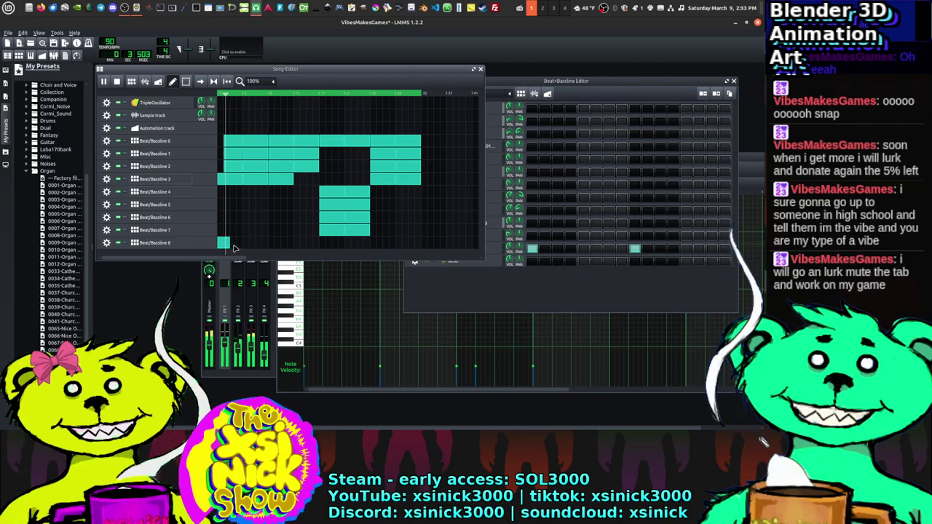
drag(229, 244, 258, 247)
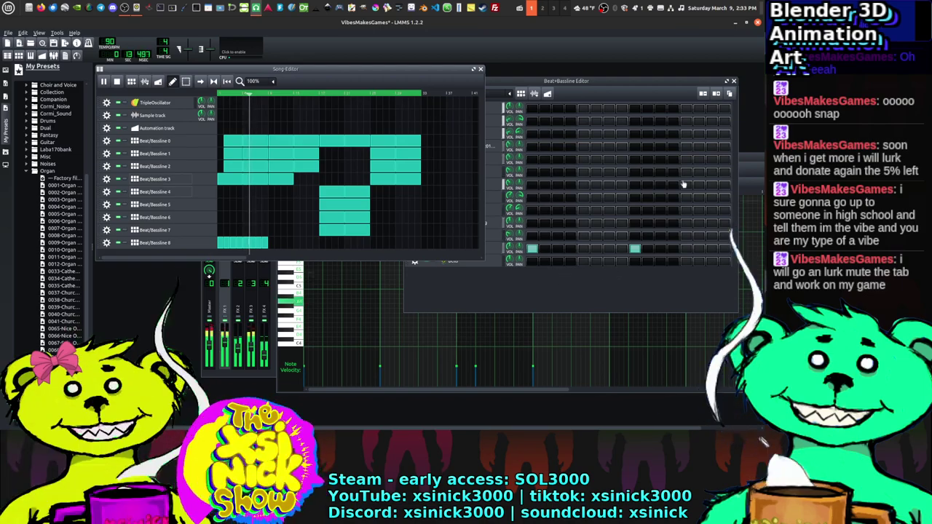
click(729, 94)
click(730, 93)
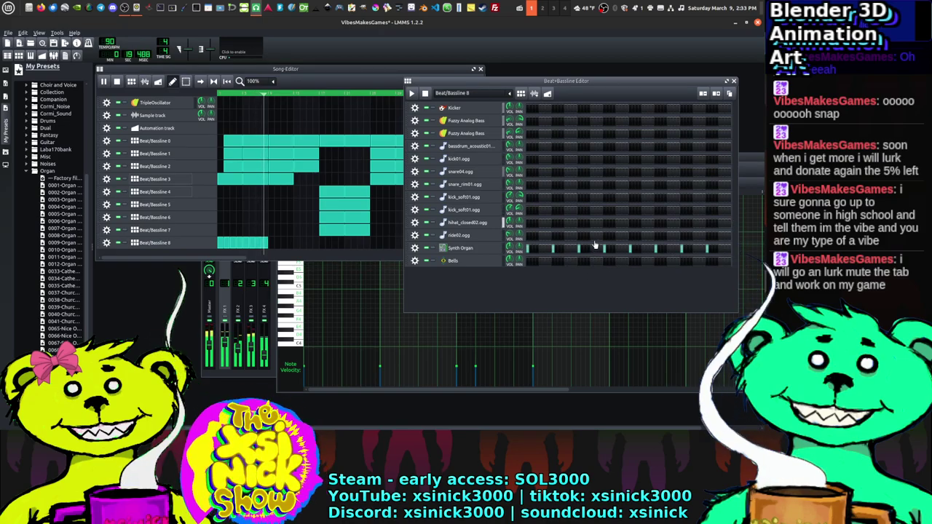
drag(268, 245, 227, 249)
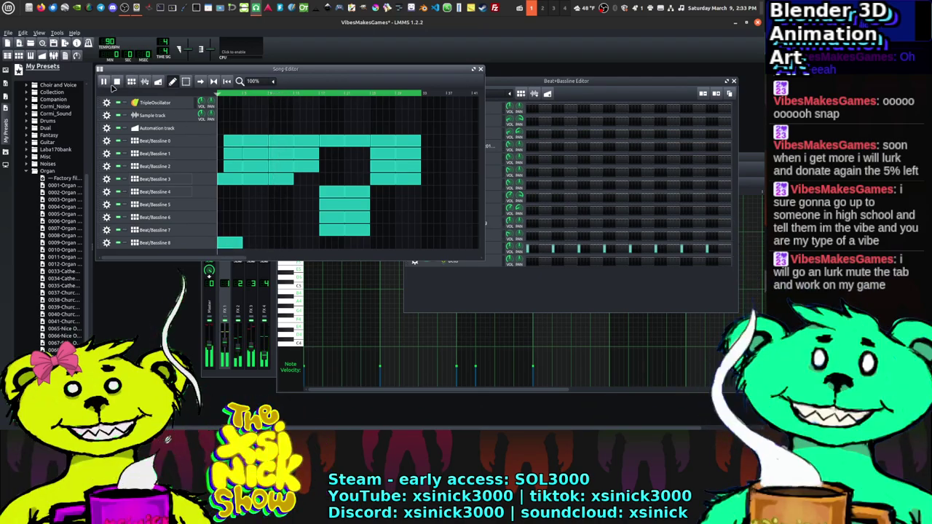
right_click(551, 249)
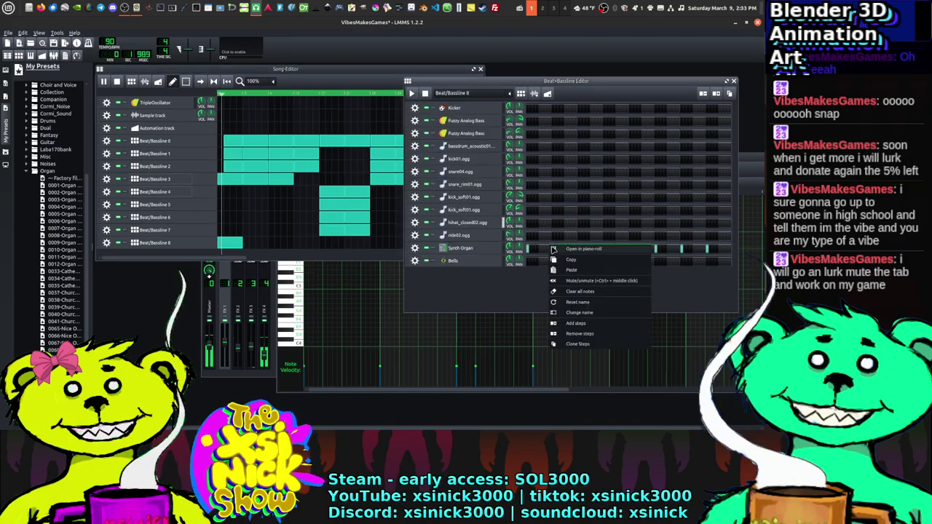
click(555, 249)
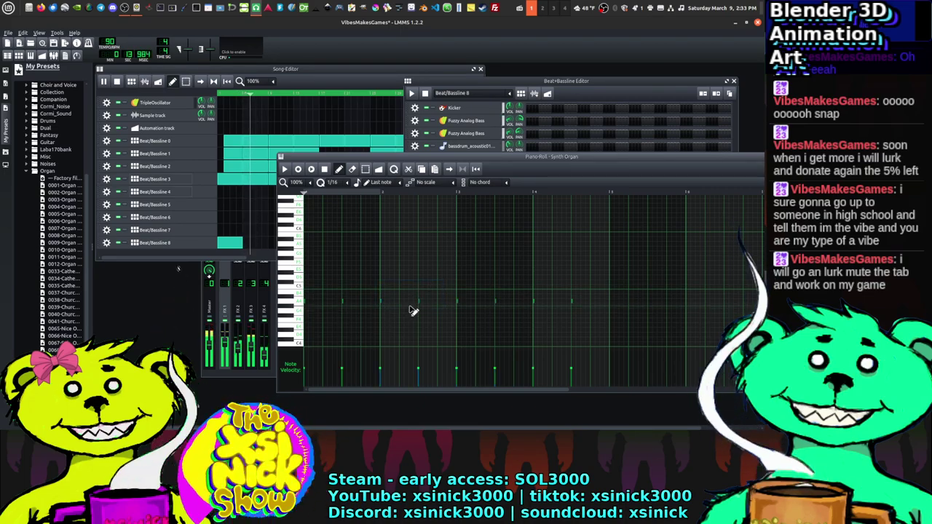
scroll(413, 310, up, 2)
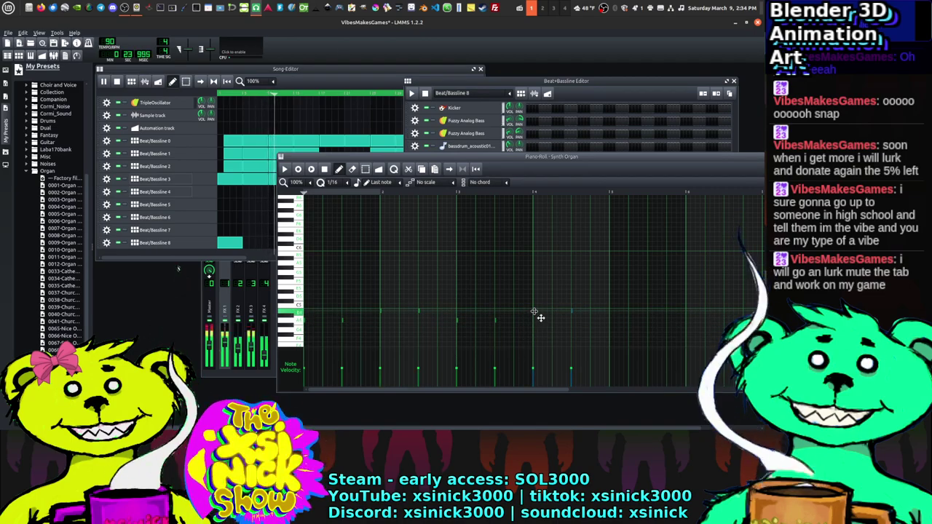
drag(754, 173, 724, 164)
Step: Close the piano roll and extend the Beat/Bassline 8 clip across the first four bars
click(704, 161)
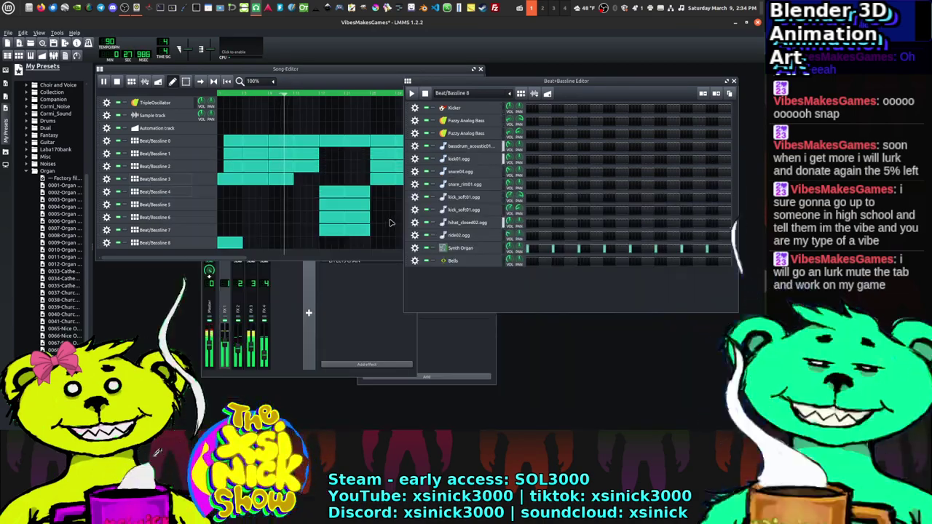
click(247, 245)
drag(270, 243, 296, 247)
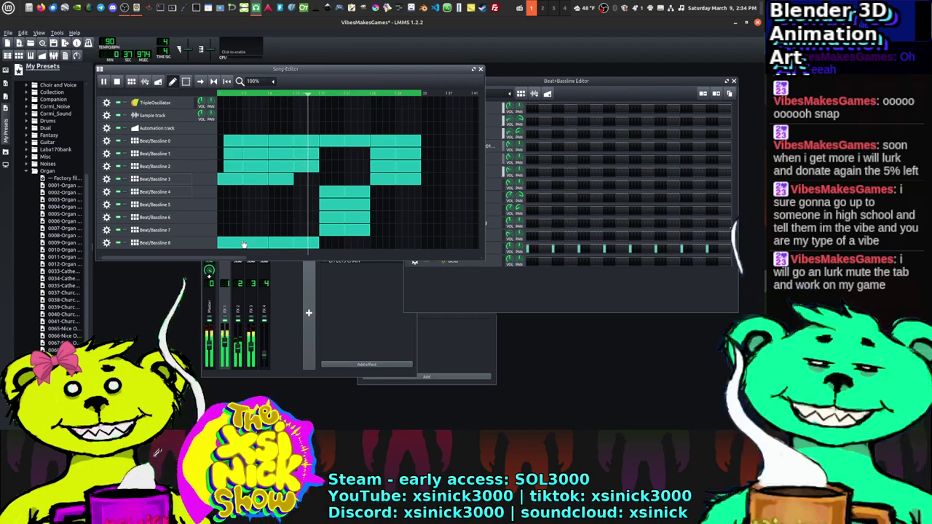
click(547, 246)
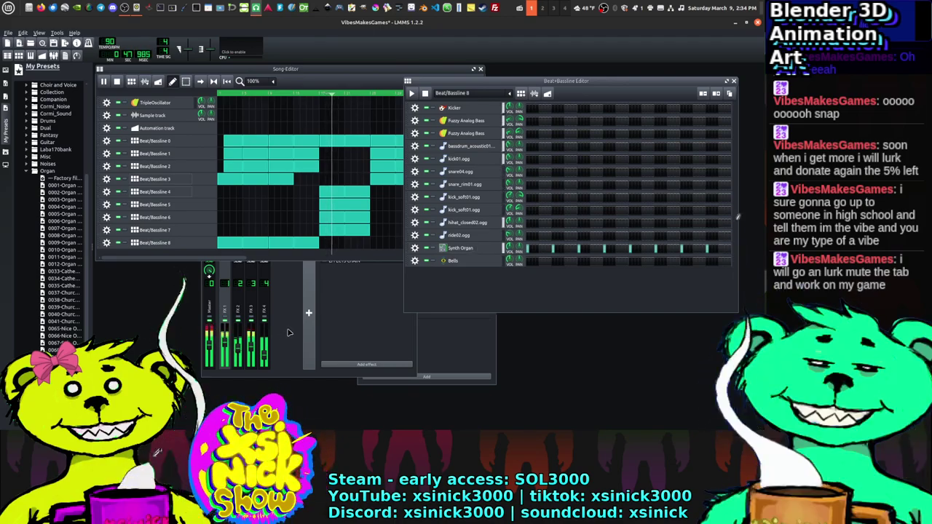
click(310, 315)
Step: Add mixer channel FX 5 and briefly open the Synth Organ instrument window
click(309, 314)
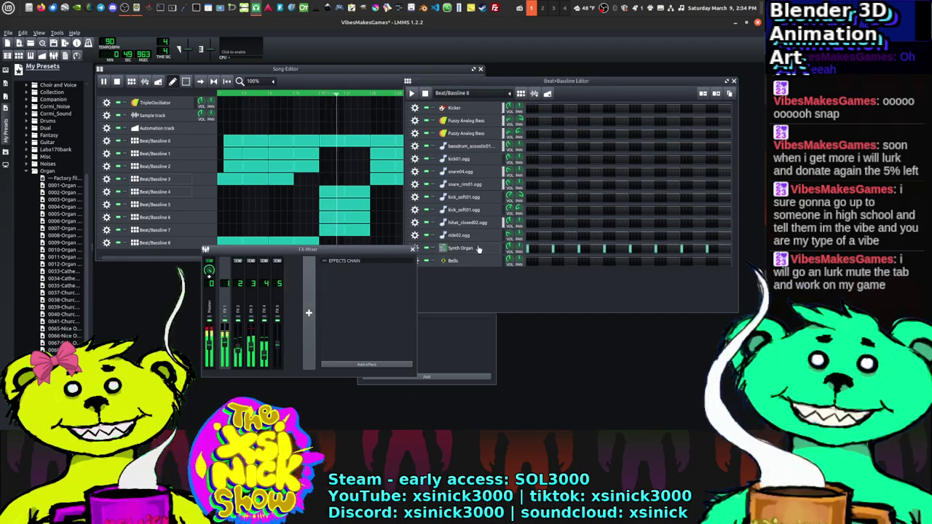
click(463, 247)
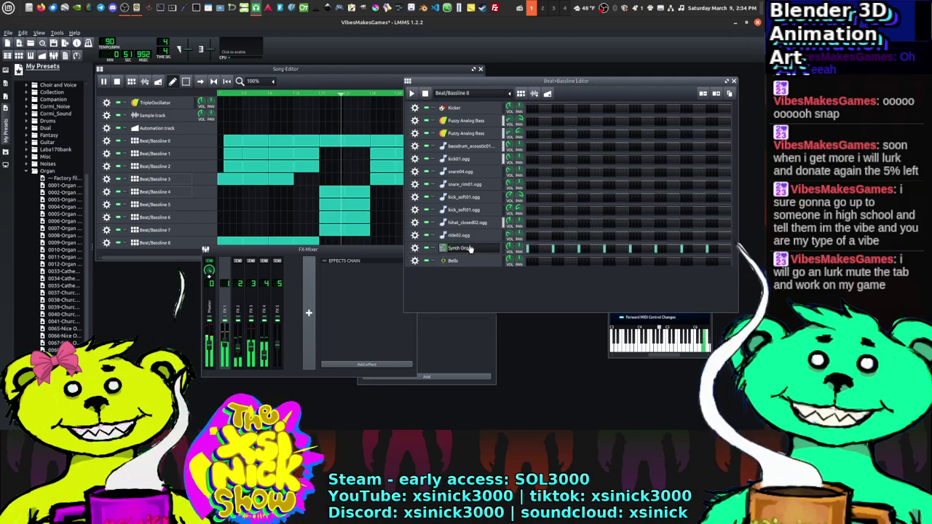
click(487, 249)
click(490, 254)
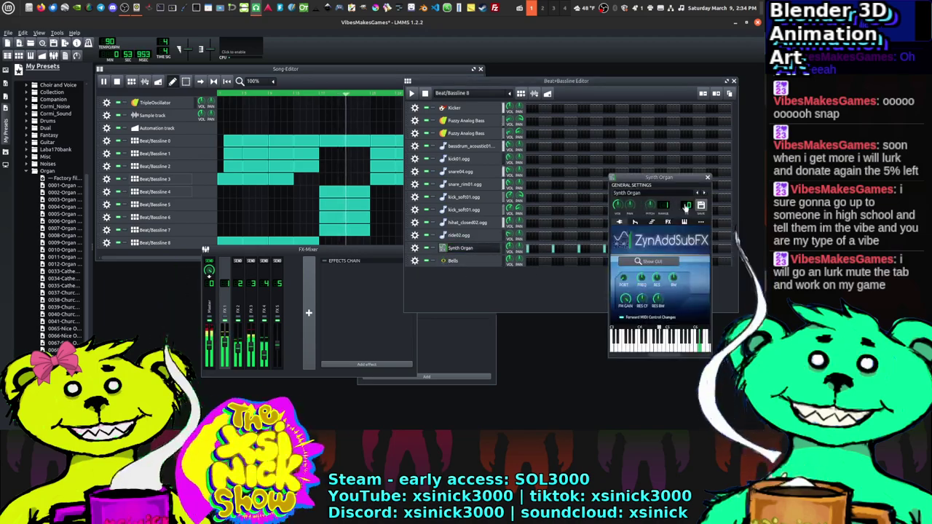
click(707, 177)
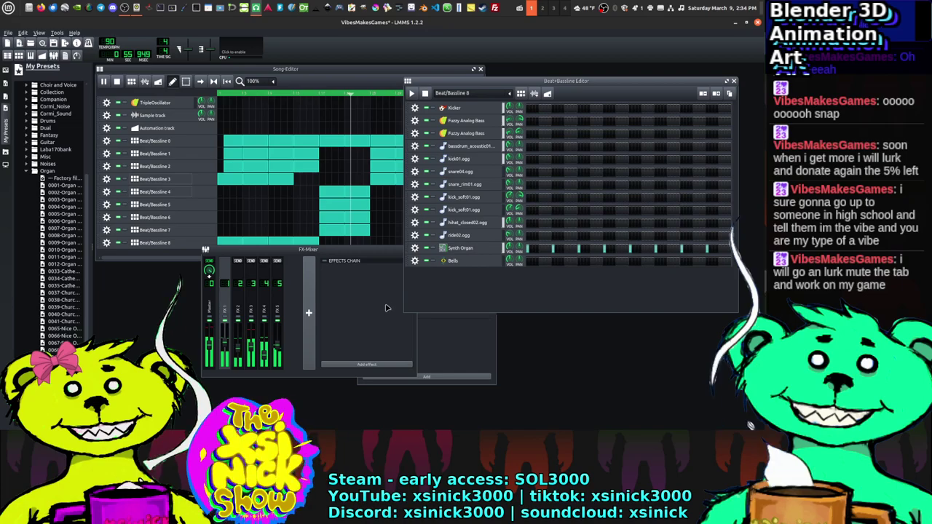
Step: Open and dismiss the FX 5 exact-level entry twice, then stop playback
double_click(281, 349)
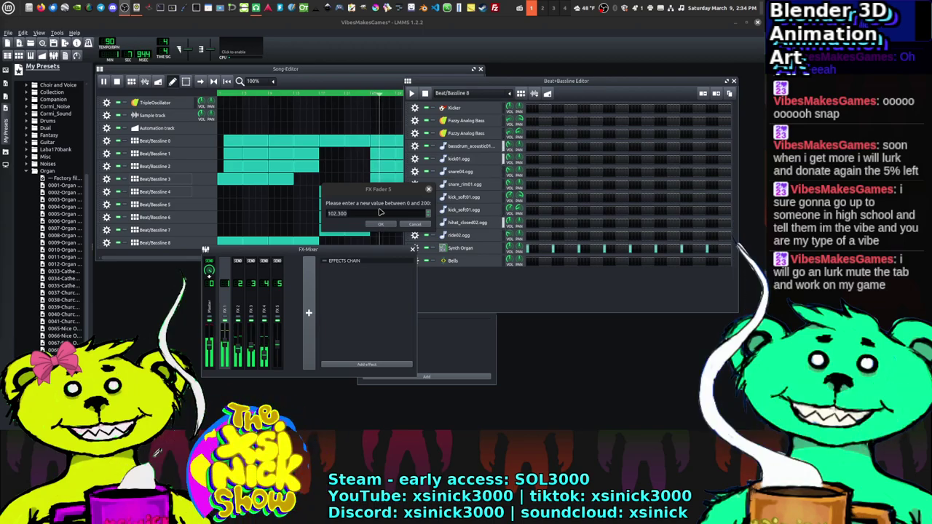
key(Return)
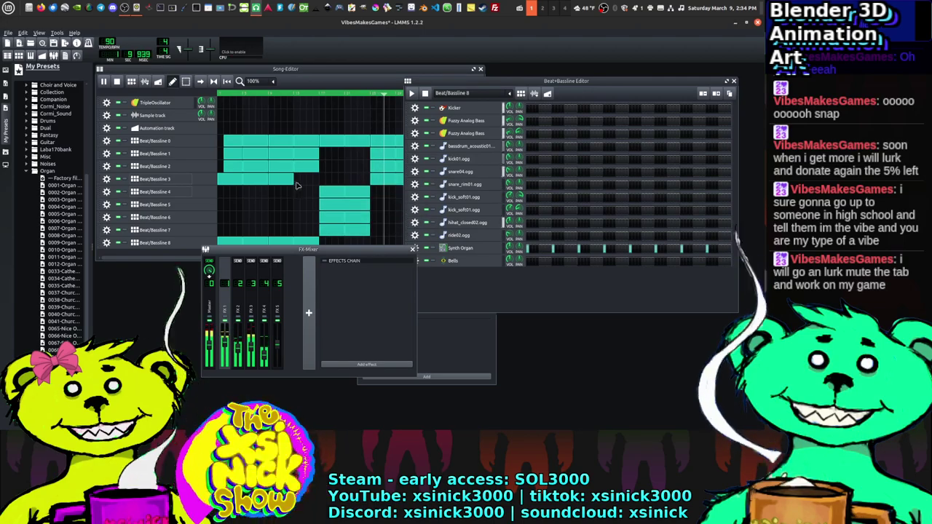
double_click(277, 349)
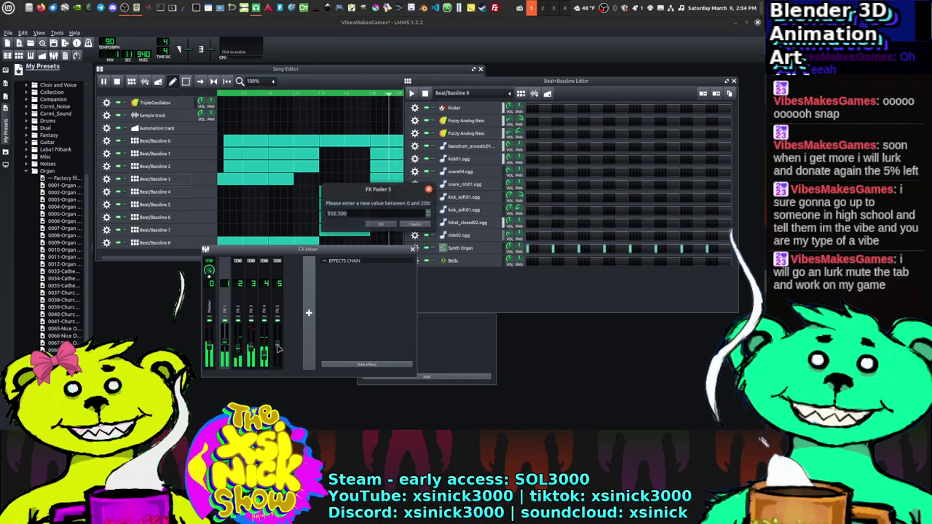
key(Return)
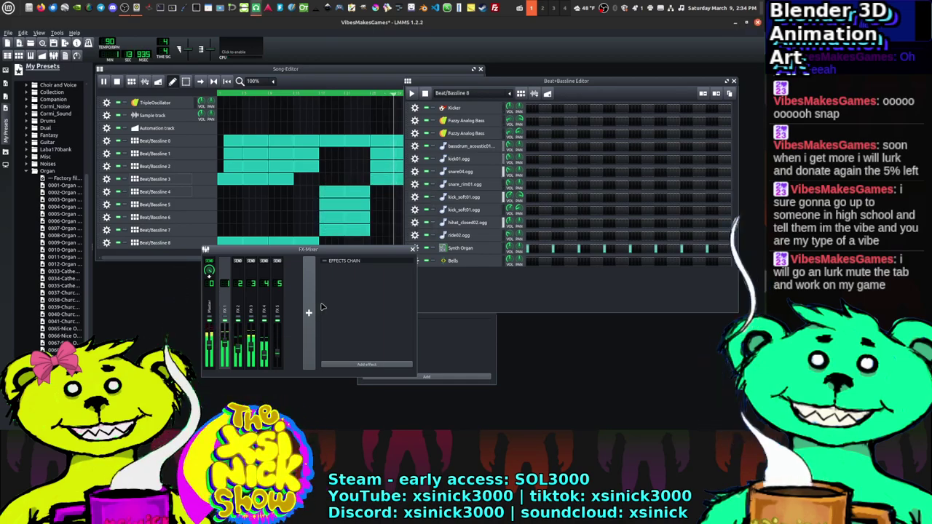
click(102, 81)
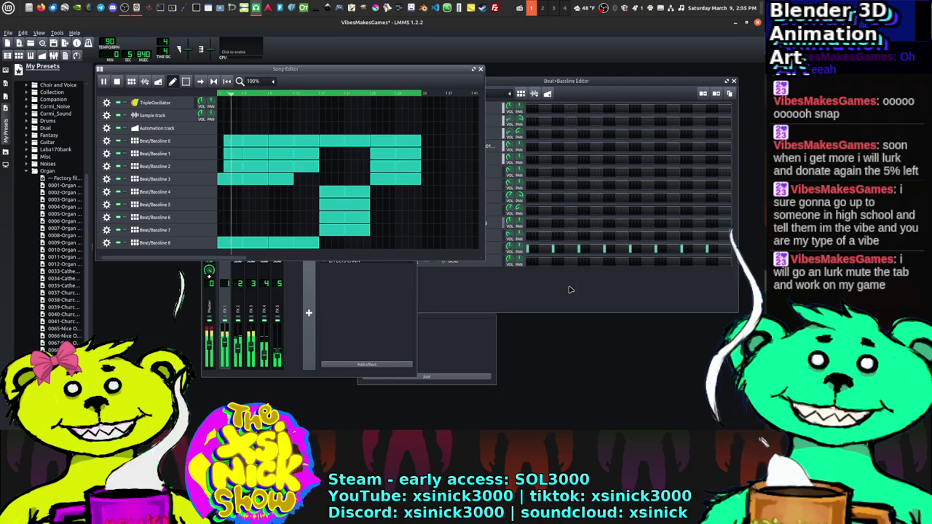
Step: Show the Synth Organ's evenly spaced Beat/Bassline 8 notes in the piano roll, then return to the song
click(586, 246)
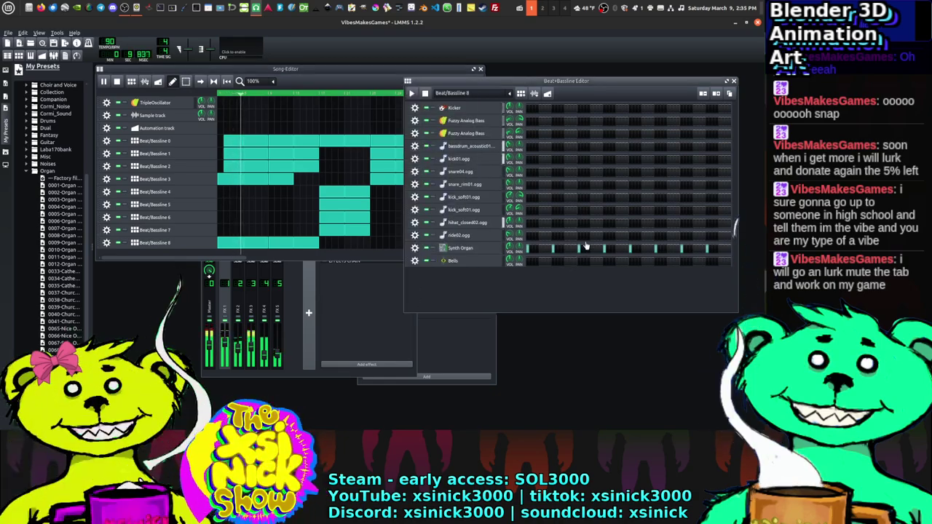
right_click(586, 246)
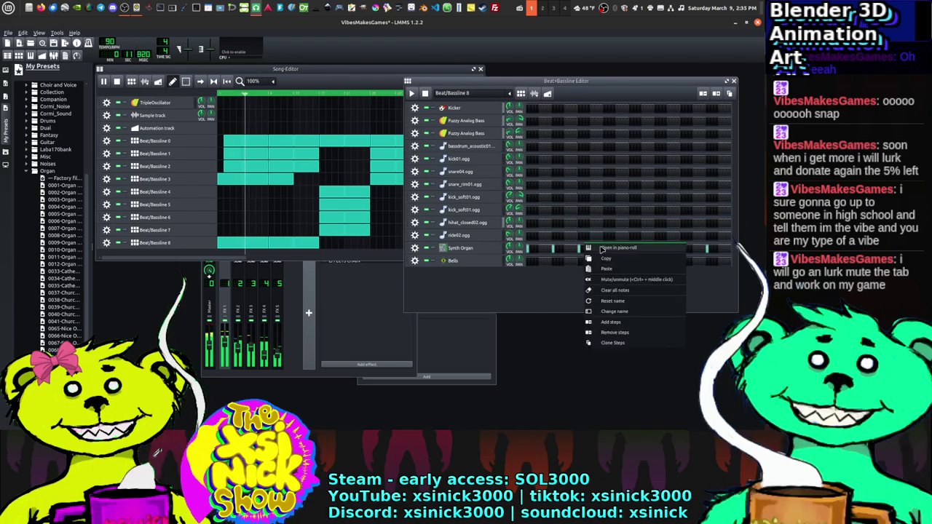
click(596, 249)
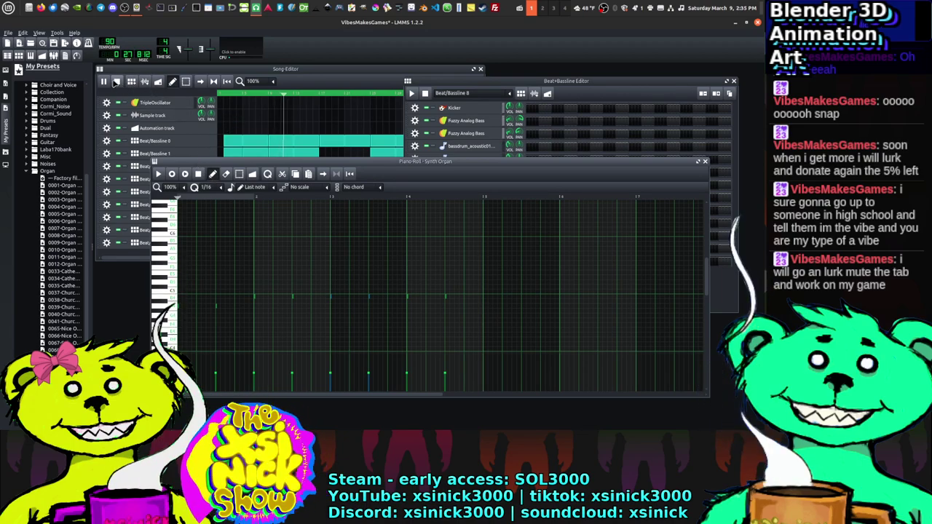
click(116, 82)
Step: Restart playback and trim the Beat/Bassline 8 clip to end partway through bar four
click(105, 81)
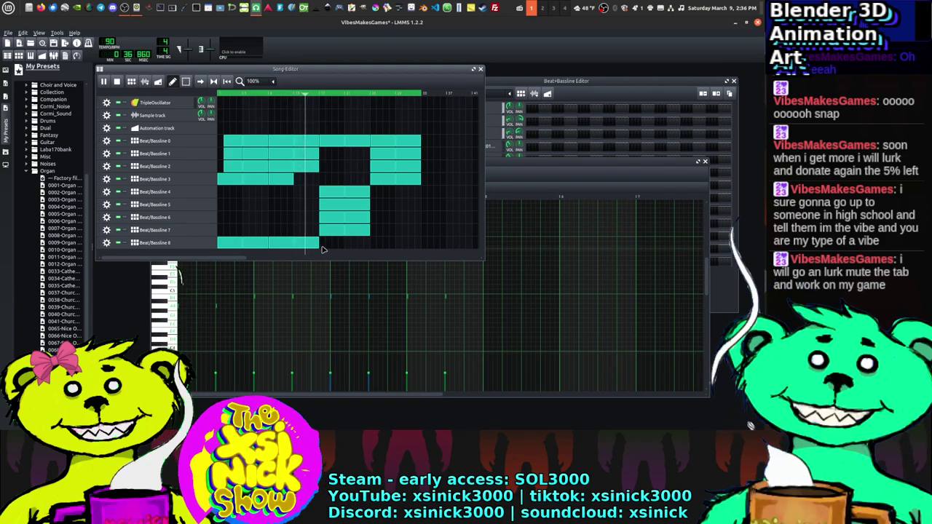
drag(318, 243, 305, 249)
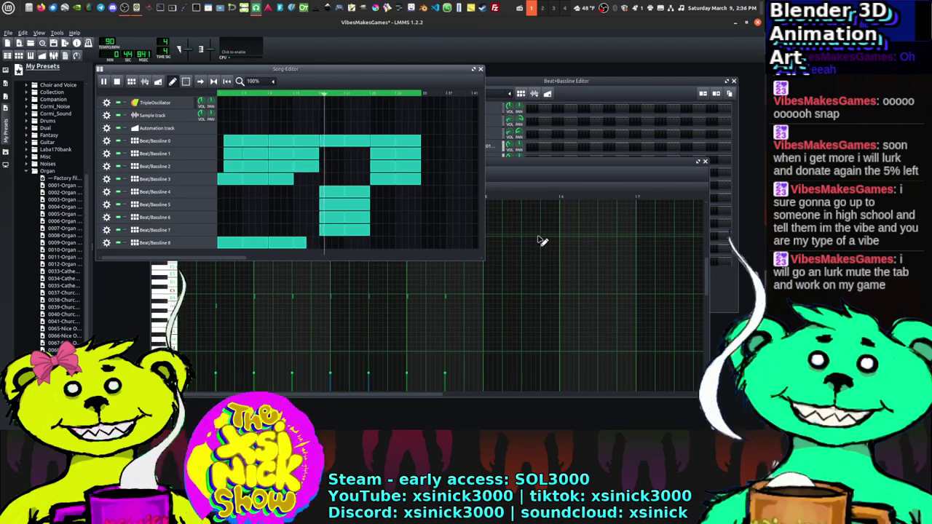
click(597, 85)
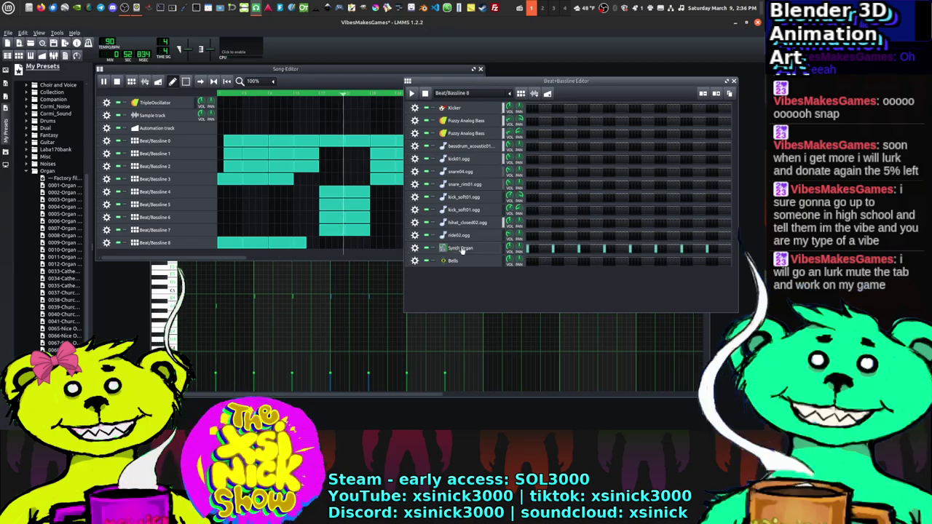
Step: Set the Synth Organ pitch to 30 cents, add another Beat/Bassline 8 clip, and close the plugin window
click(461, 249)
click(460, 248)
click(460, 249)
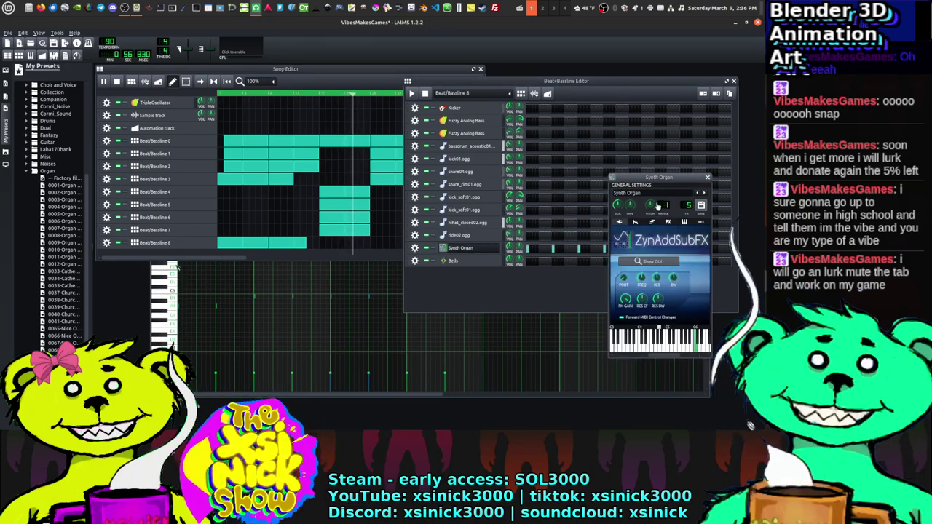
drag(654, 207, 659, 195)
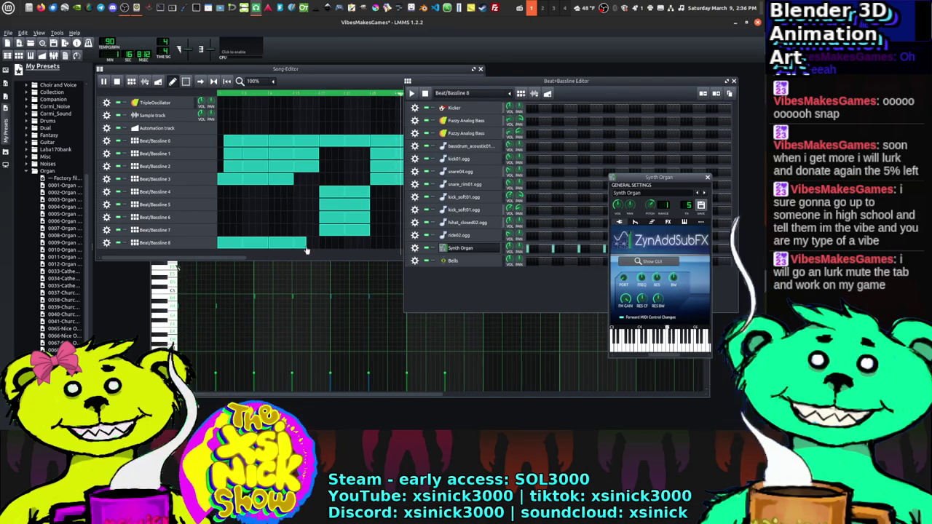
click(375, 247)
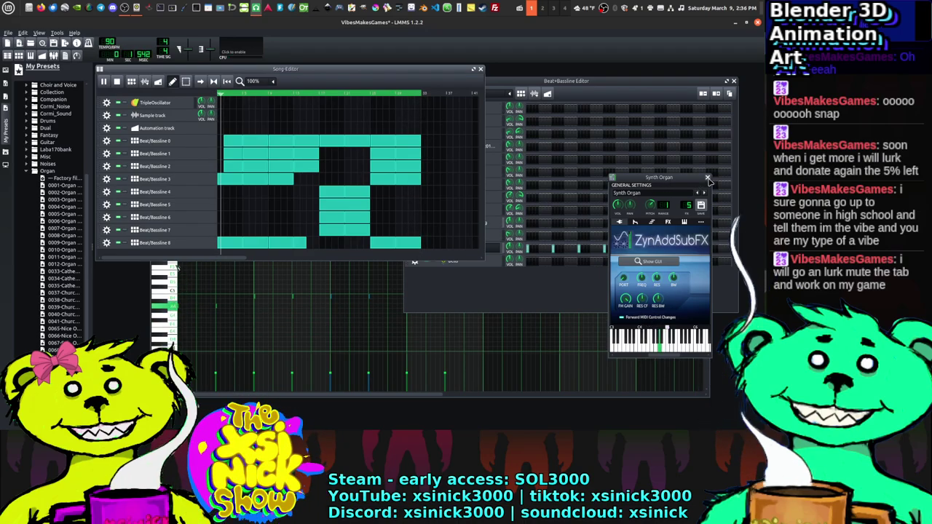
click(707, 178)
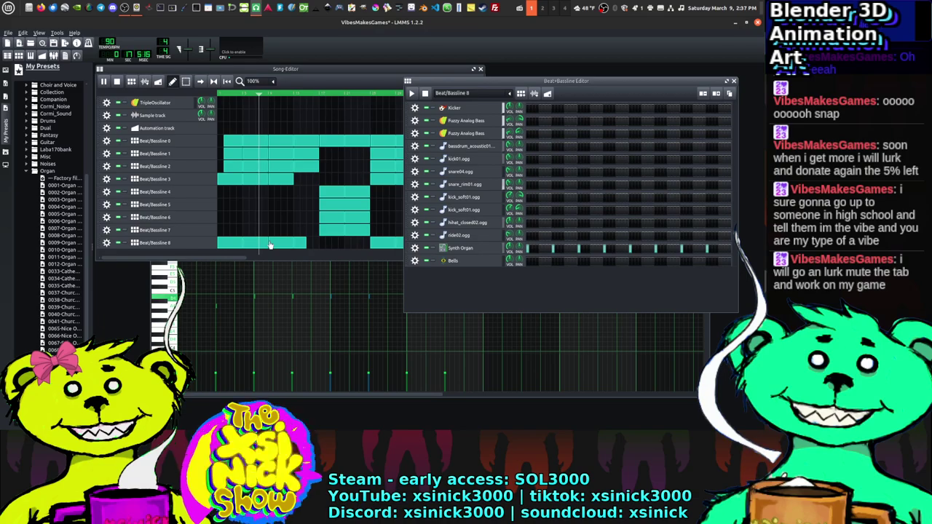
Step: Stretch the first Beat/Bassline 8 clip until it meets the next clip in its row
click(268, 242)
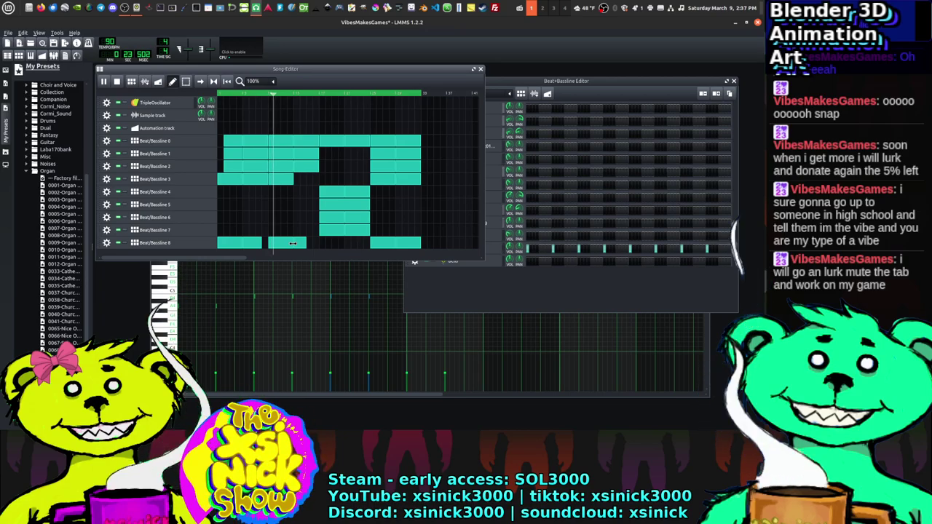
drag(261, 243, 235, 246)
key(space)
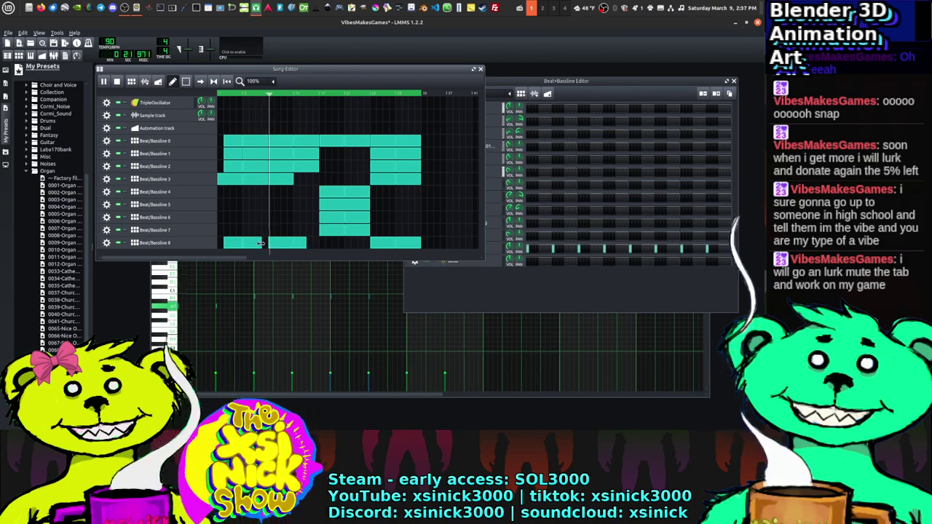
drag(261, 244, 267, 244)
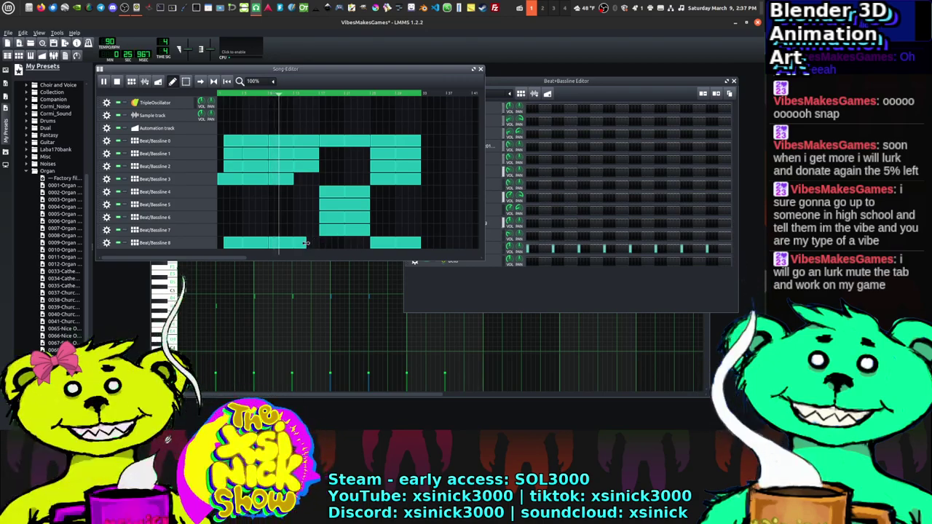
drag(307, 243, 314, 244)
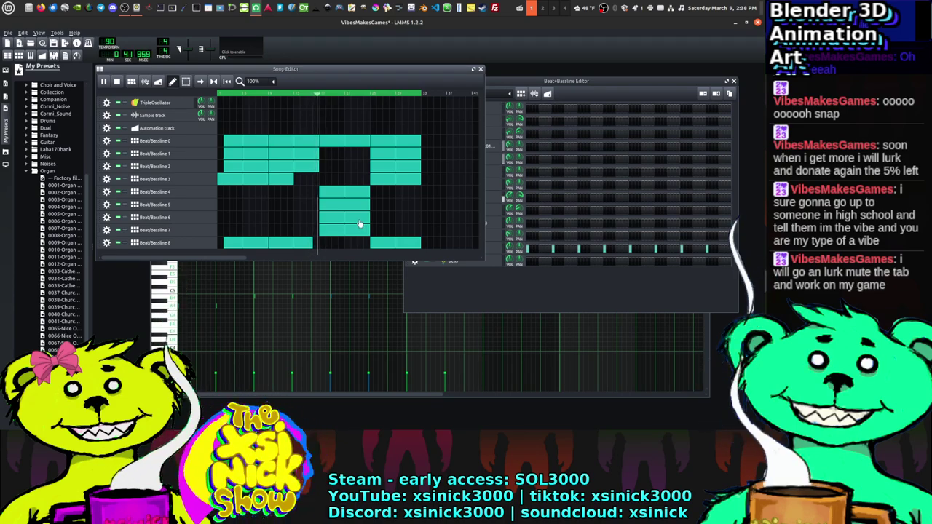
Step: Open the Synth Organ piano roll with F7 and arrange it beside the FX-Mixer and beat editor
click(597, 88)
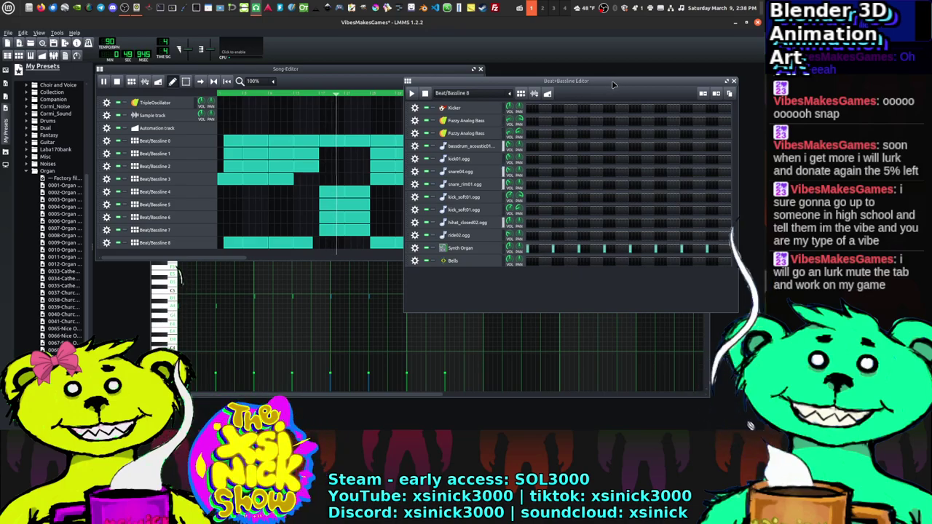
drag(614, 85, 635, 72)
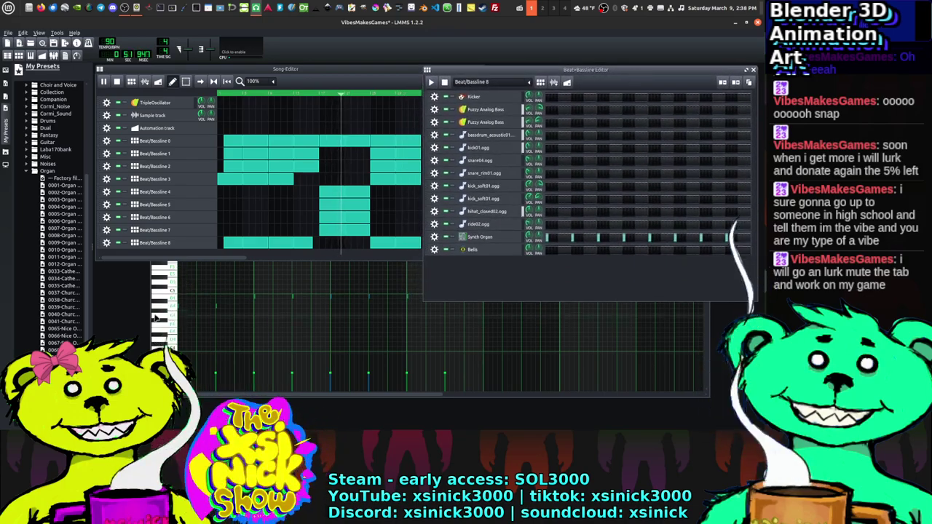
key(F7)
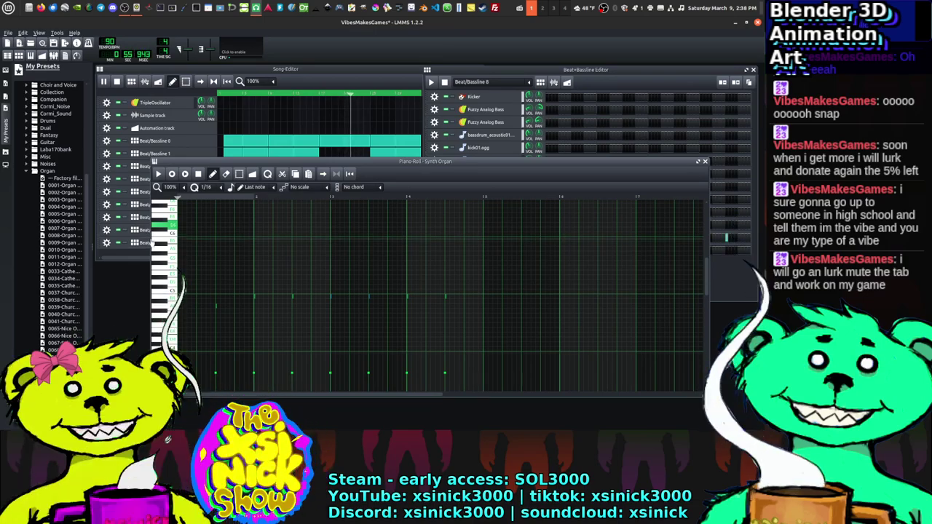
drag(151, 238, 368, 238)
click(319, 283)
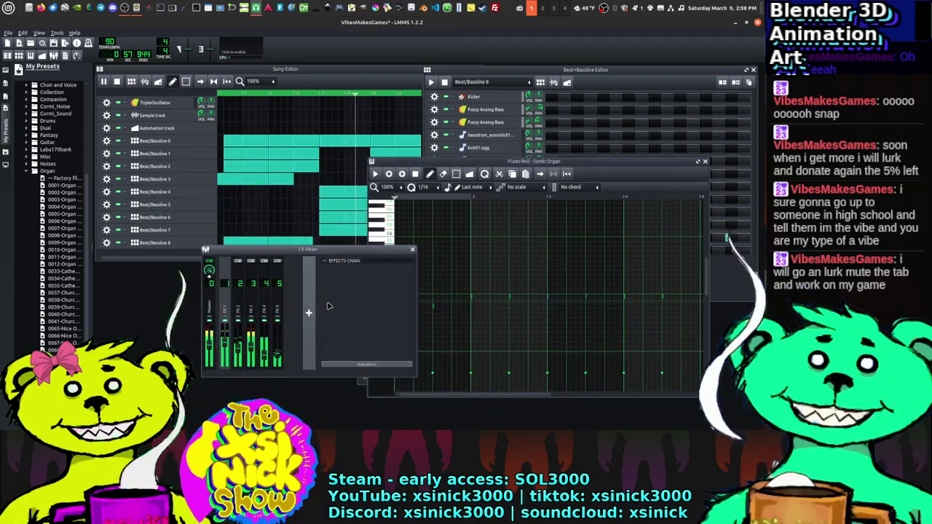
drag(273, 250, 178, 265)
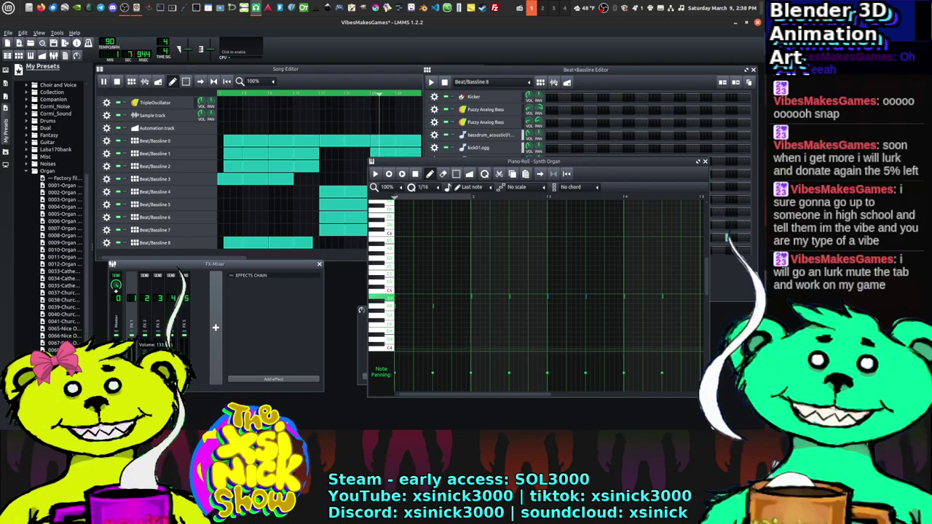
double_click(143, 342)
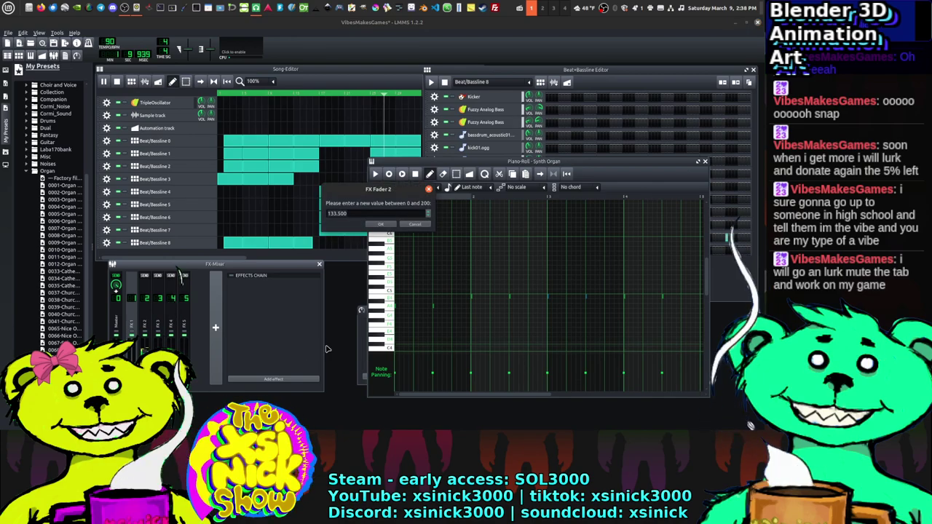
key(Escape)
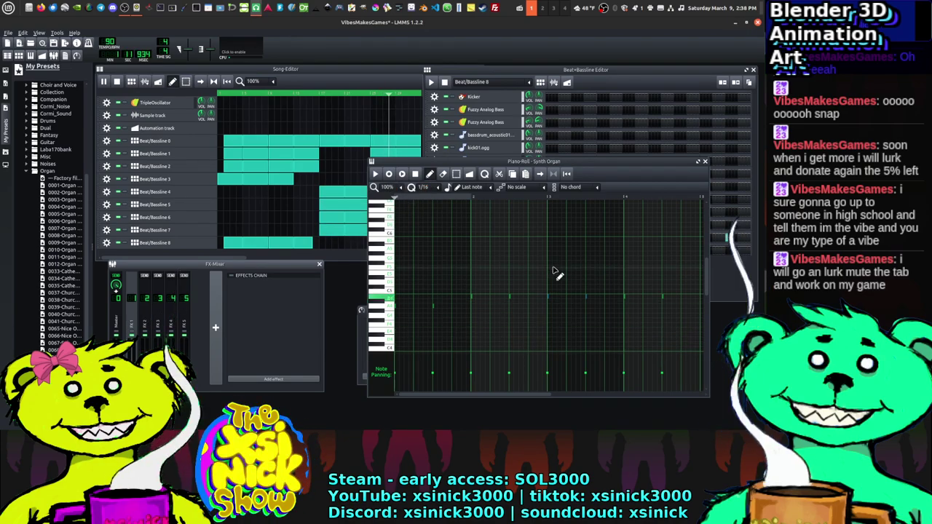
Step: Turn the first Fuzzy Analog Bass volume knob down below 25%
click(567, 83)
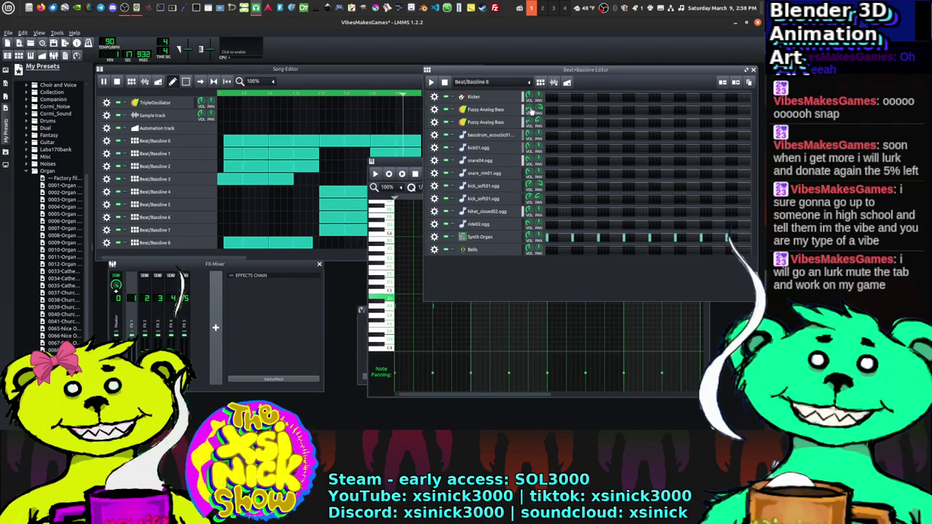
drag(529, 110, 528, 102)
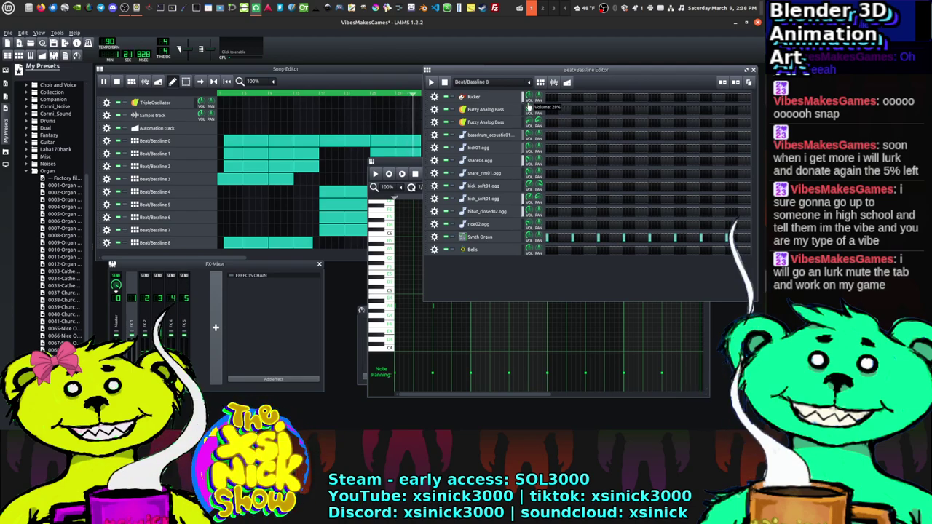
drag(529, 106, 530, 107)
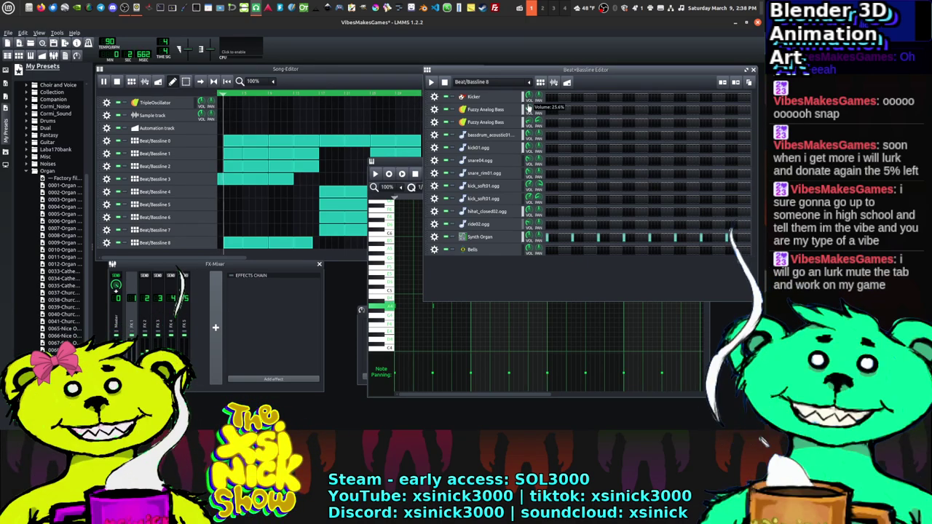
drag(529, 107, 529, 110)
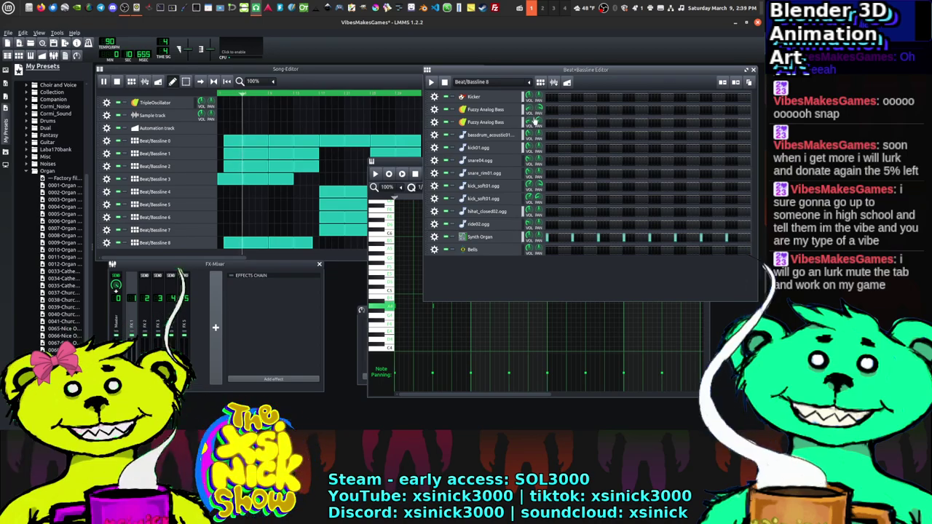
Step: Set the first Fuzzy Analog Bass volume to an exact value of 10
double_click(532, 111)
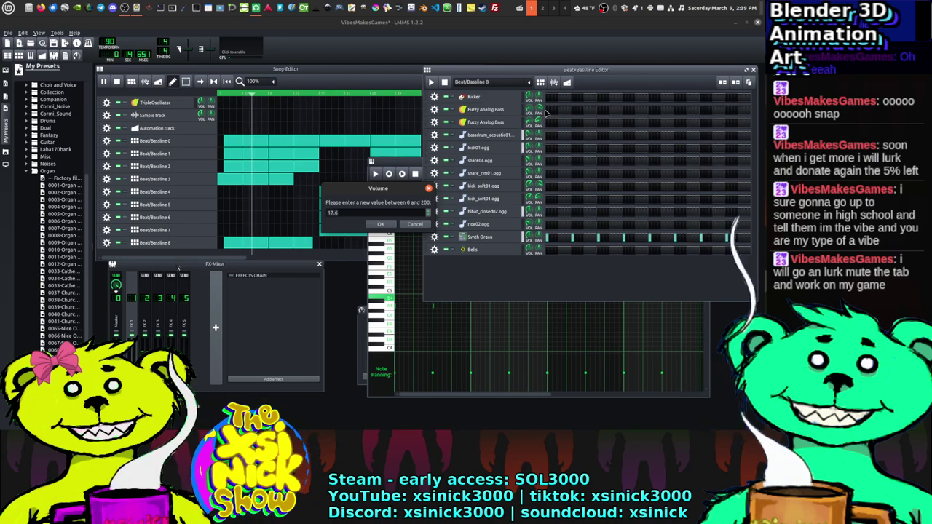
key(Escape)
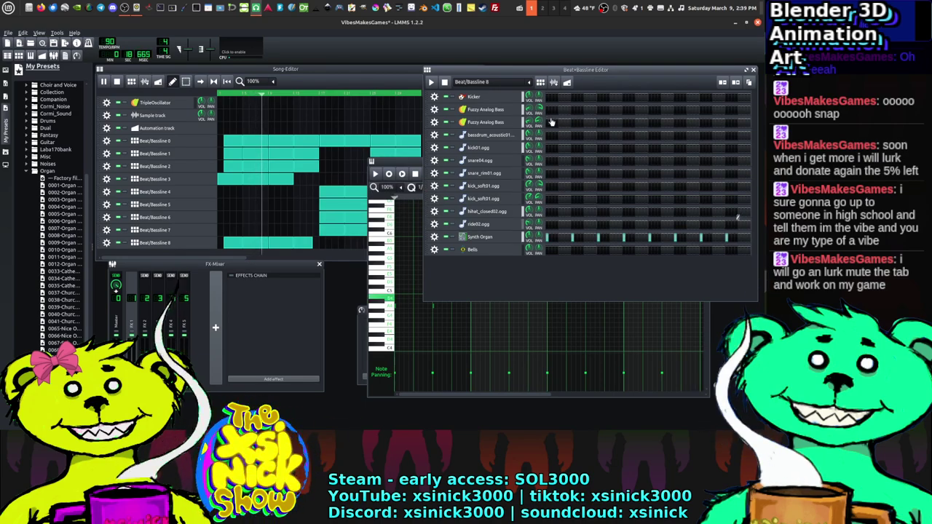
double_click(529, 122)
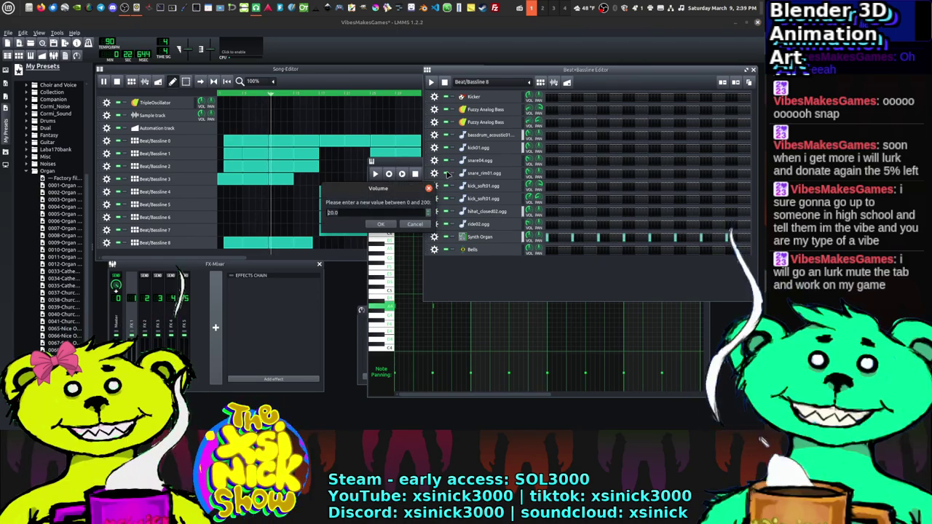
click(428, 188)
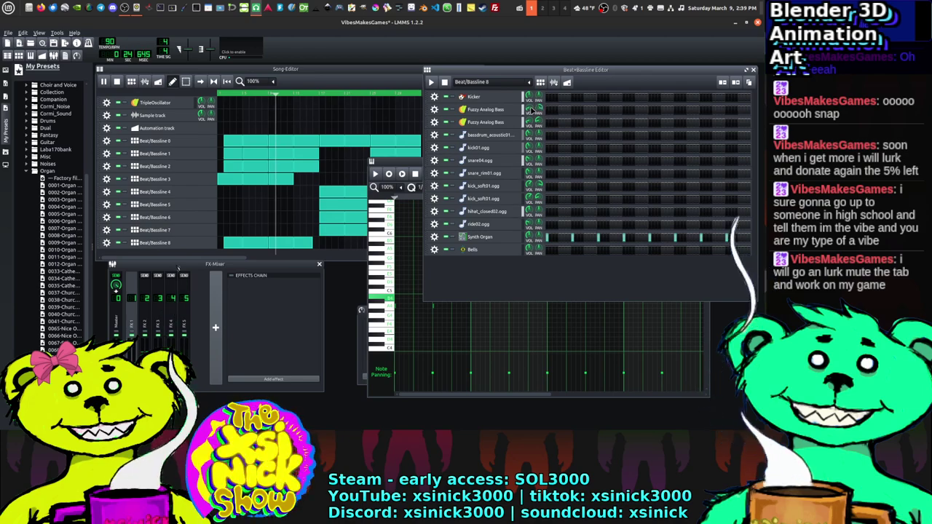
double_click(531, 110)
text(17)
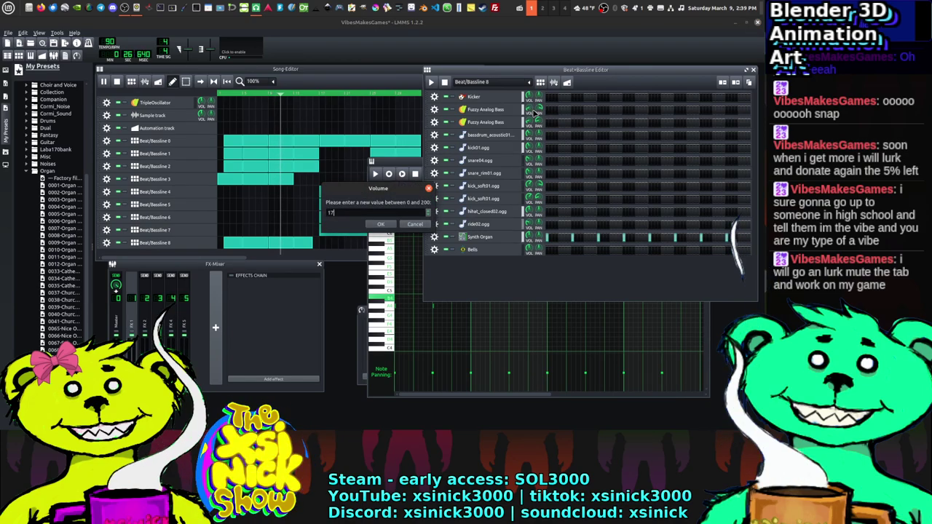
key(Return)
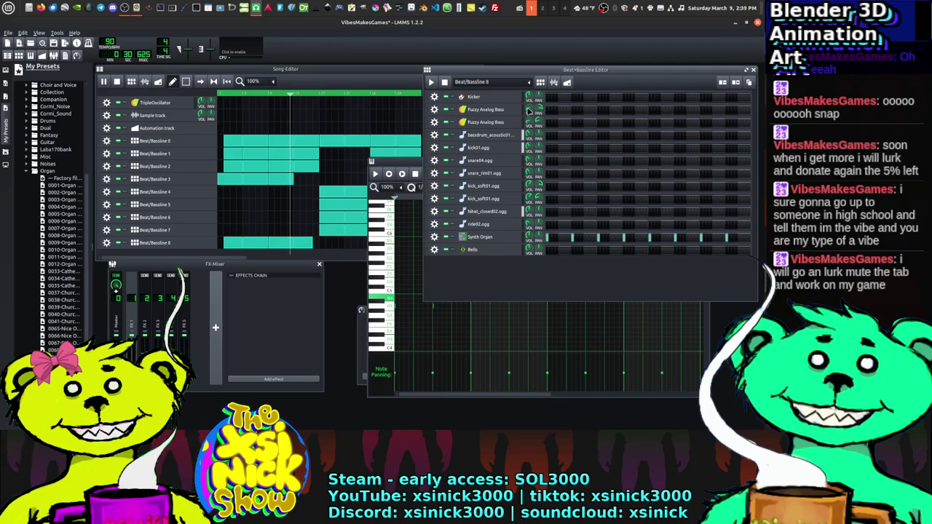
double_click(530, 109)
text(10)
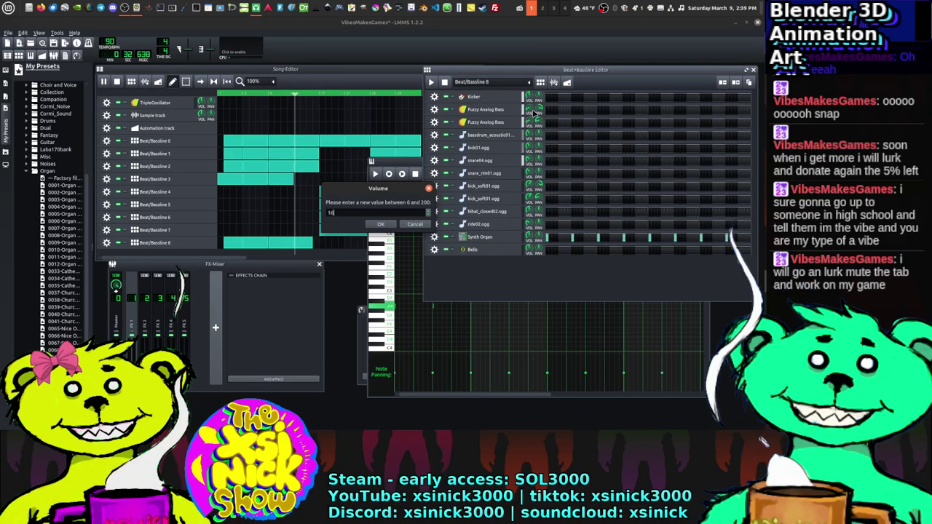
key(Return)
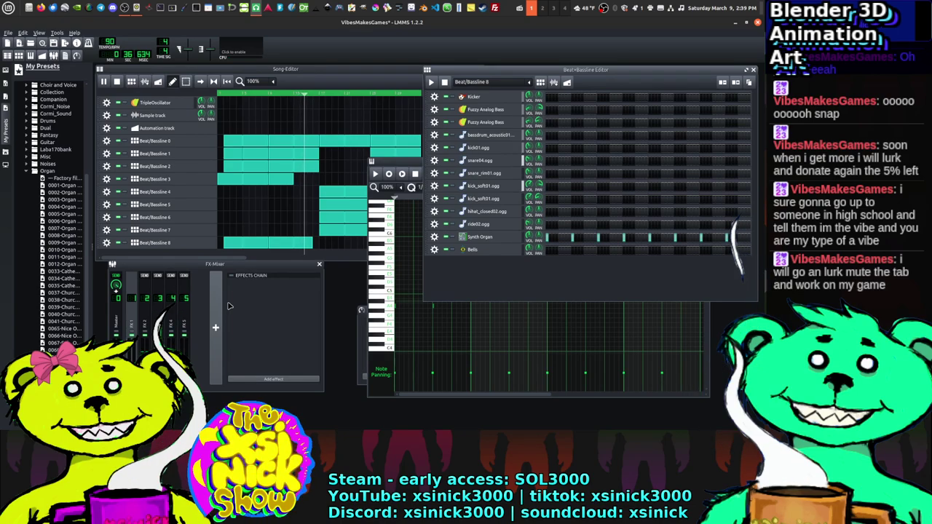
Step: Duplicate the Kicker track in the Beat+Bassline Editor
click(138, 341)
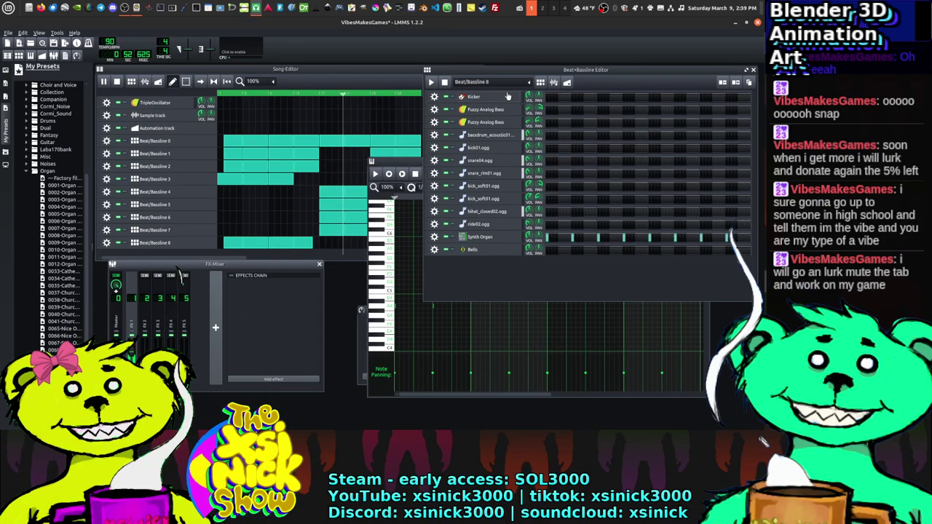
click(434, 97)
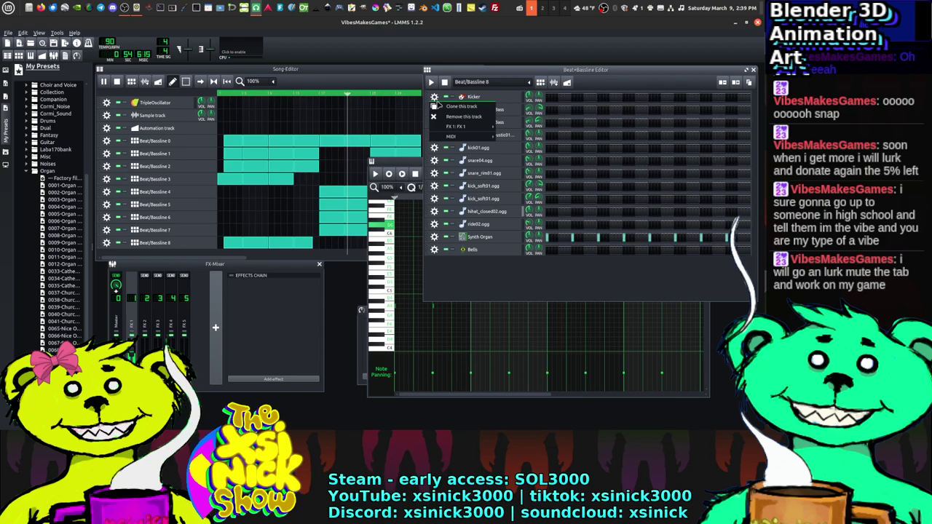
click(450, 110)
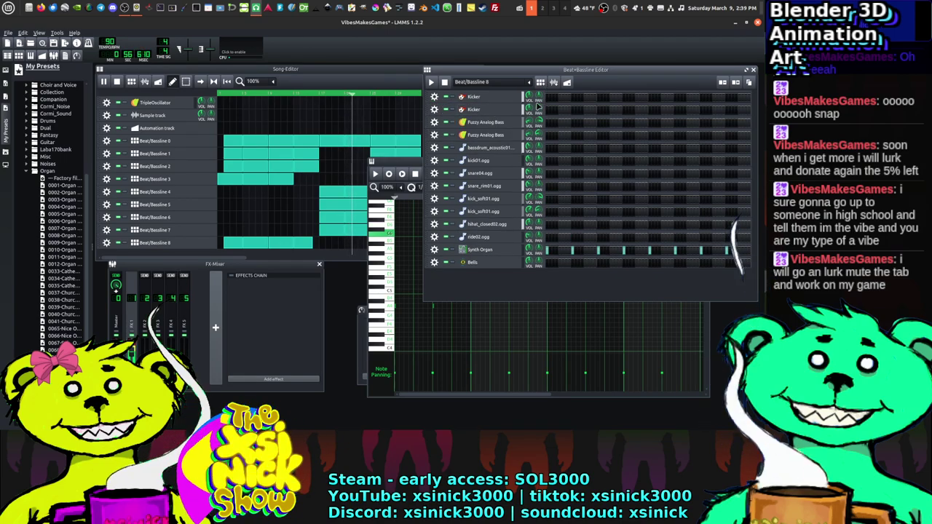
Step: Pan the top Kicker track to -8 and lower its volume to 60
double_click(537, 110)
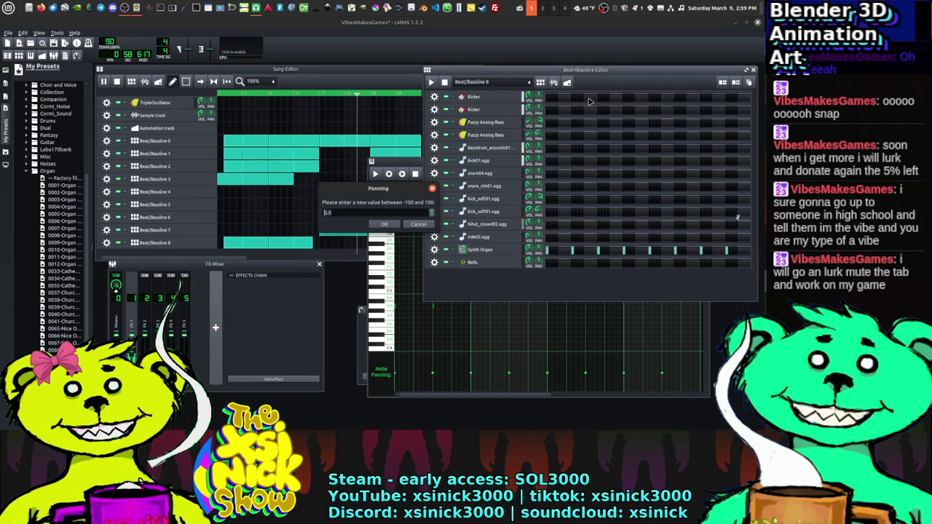
key(Escape)
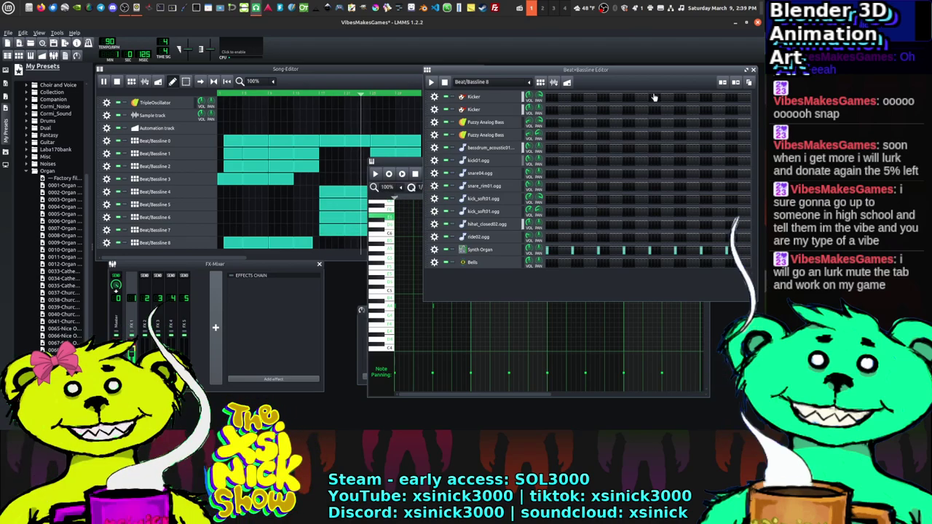
double_click(537, 108)
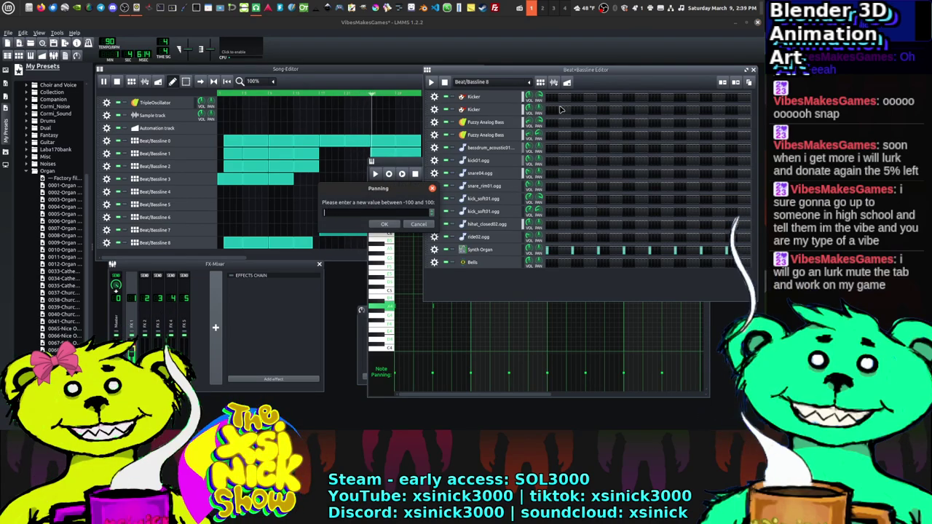
text(-8)
key(Return)
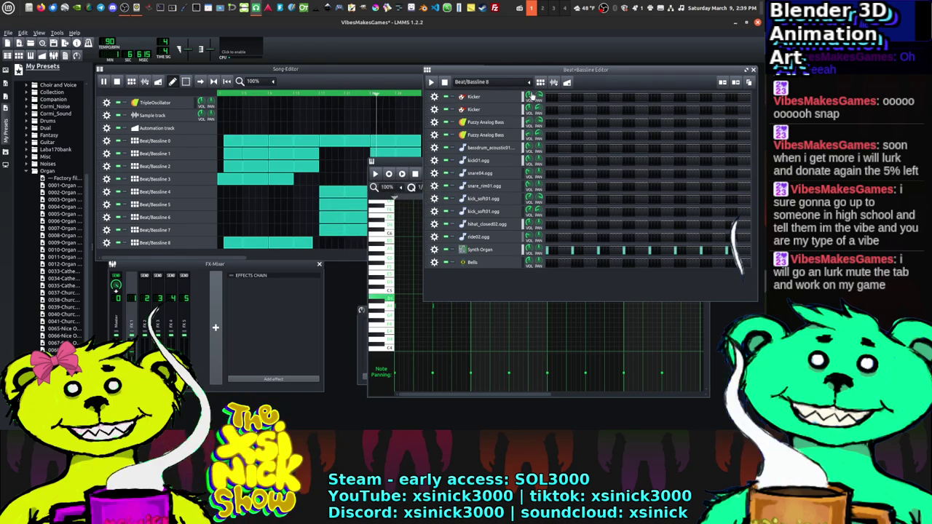
double_click(528, 97)
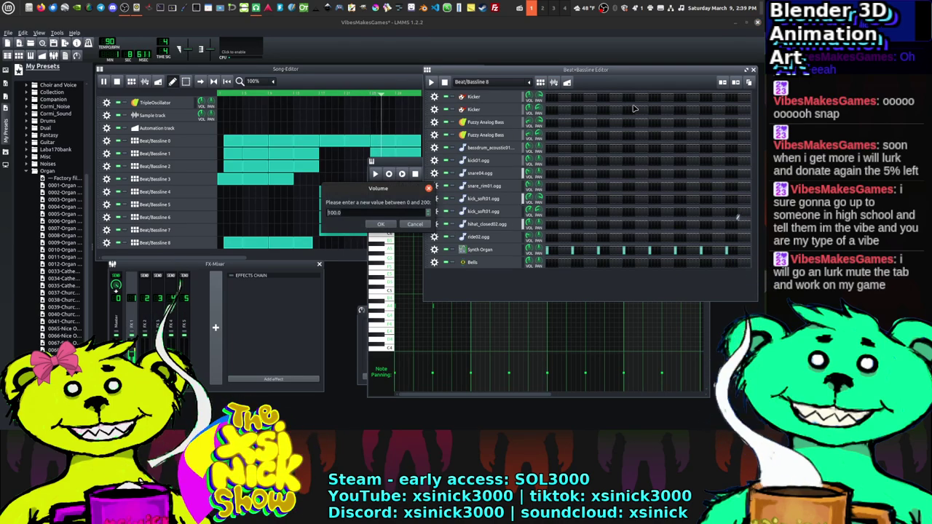
text(60)
key(Return)
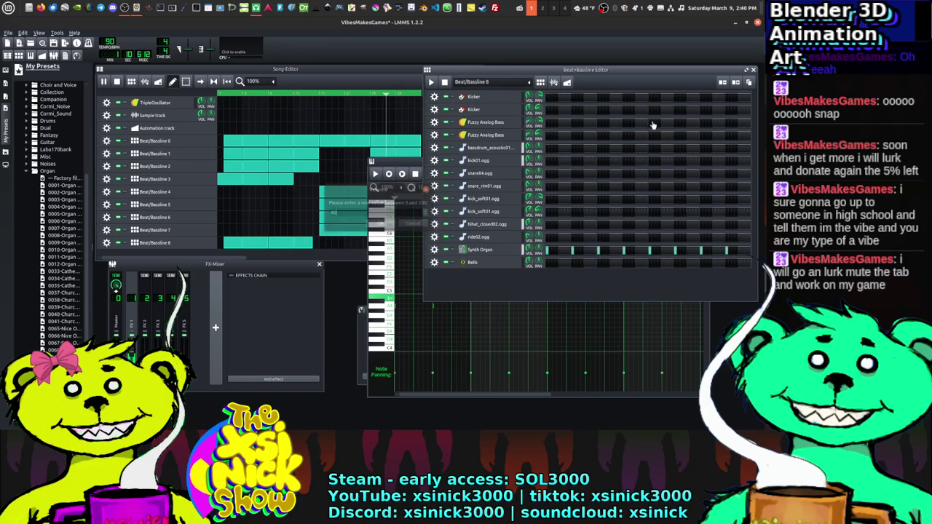
double_click(534, 109)
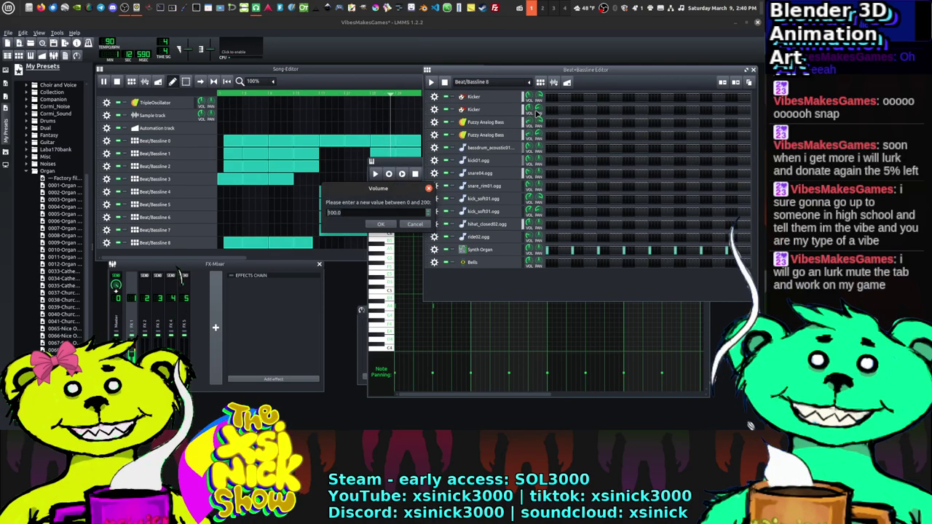
key(Return)
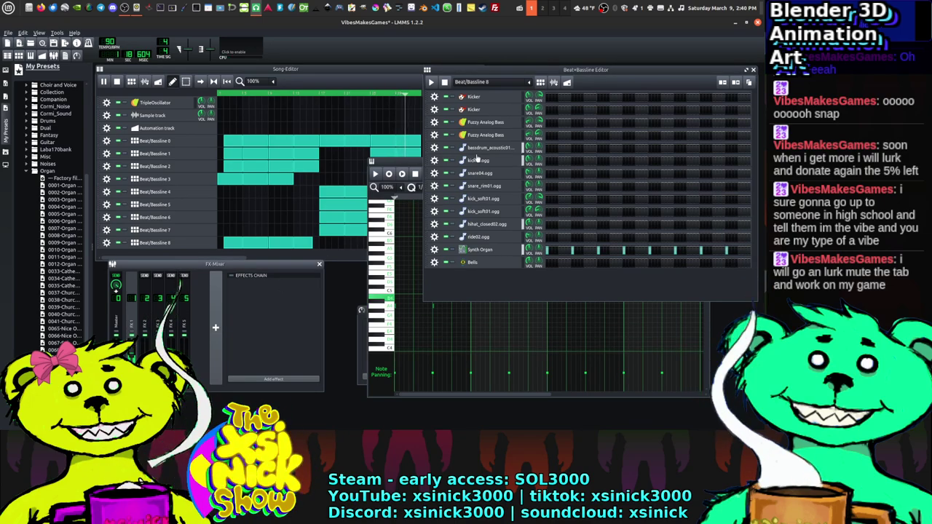
Step: Open both Kicker tracks' instrument windows, then close the extra Kicker window
click(505, 98)
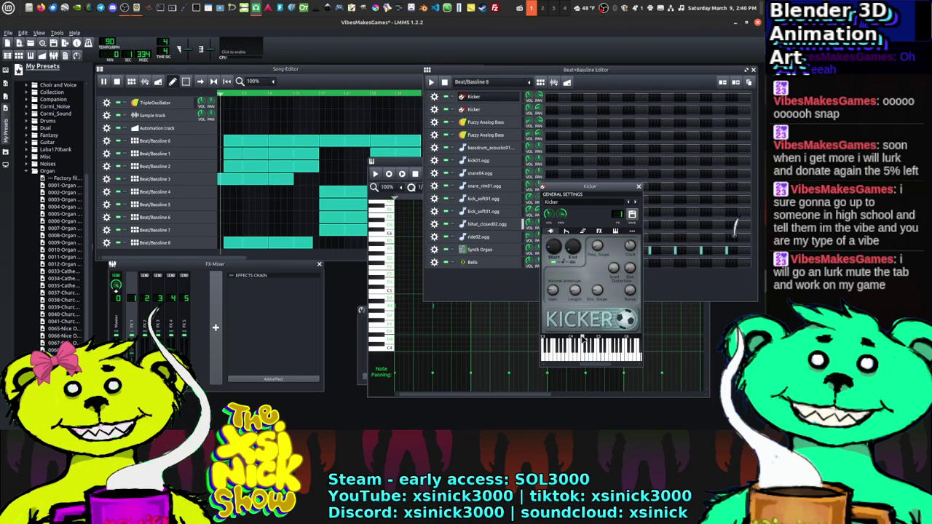
click(505, 111)
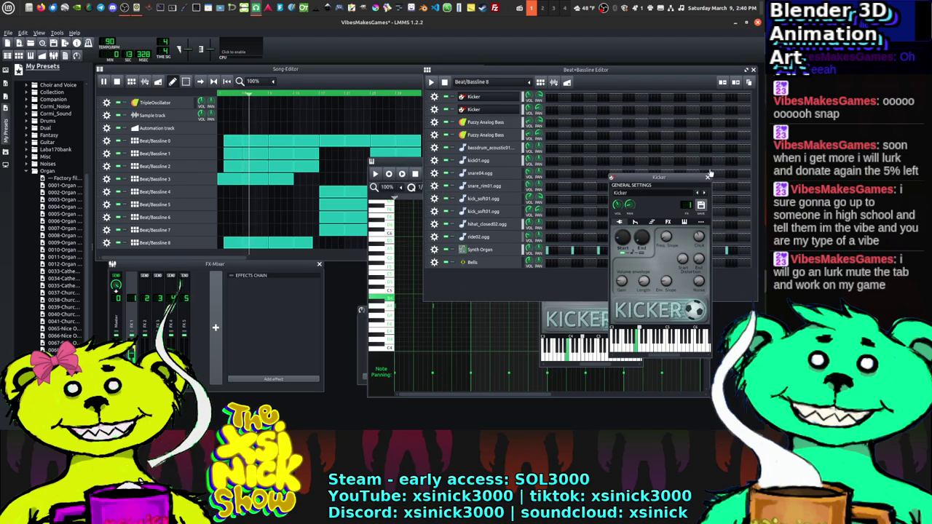
click(707, 176)
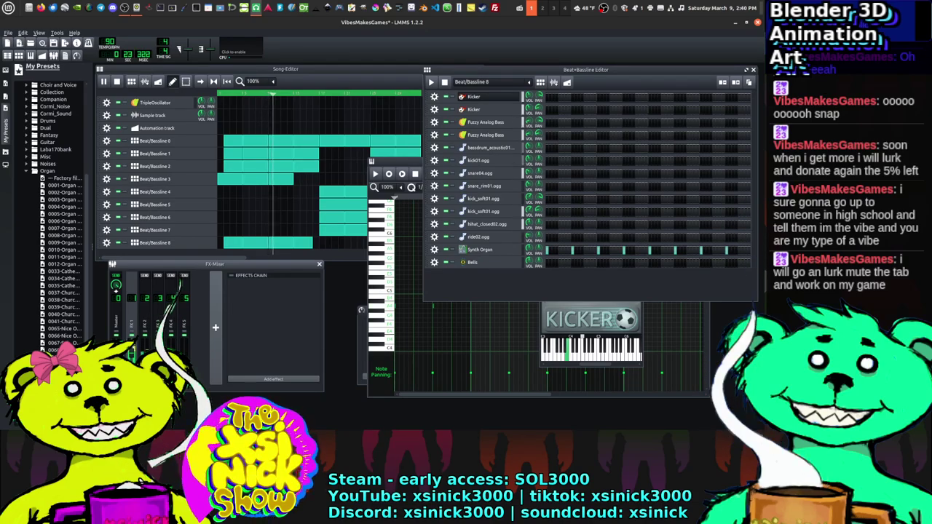
Step: Set FX-Mixer channels 2, 3 and 4 to levels 8, 11 and 15, leaving channel 5 unchanged
double_click(147, 349)
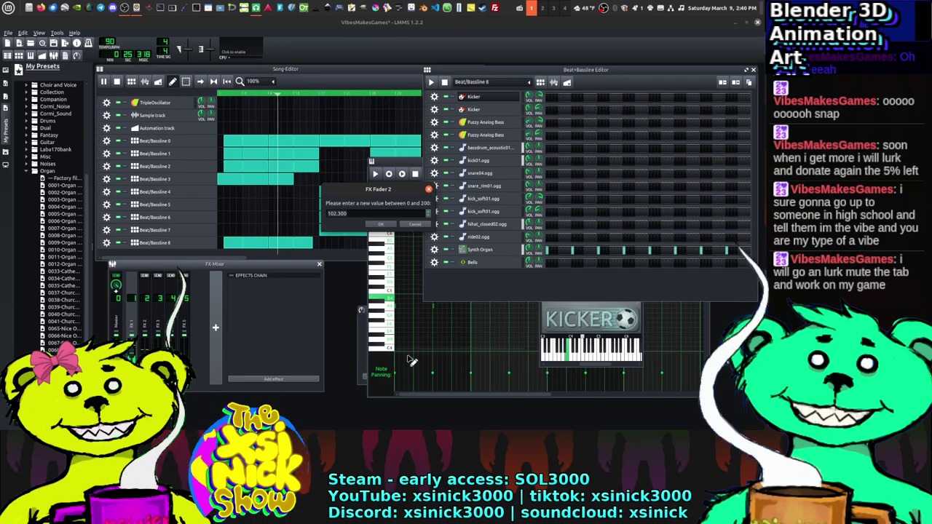
text(8)
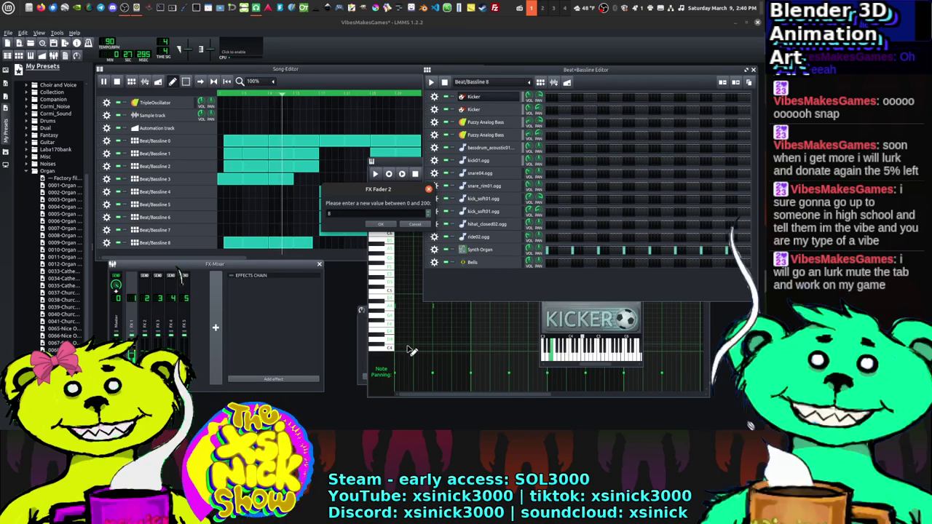
key(Return)
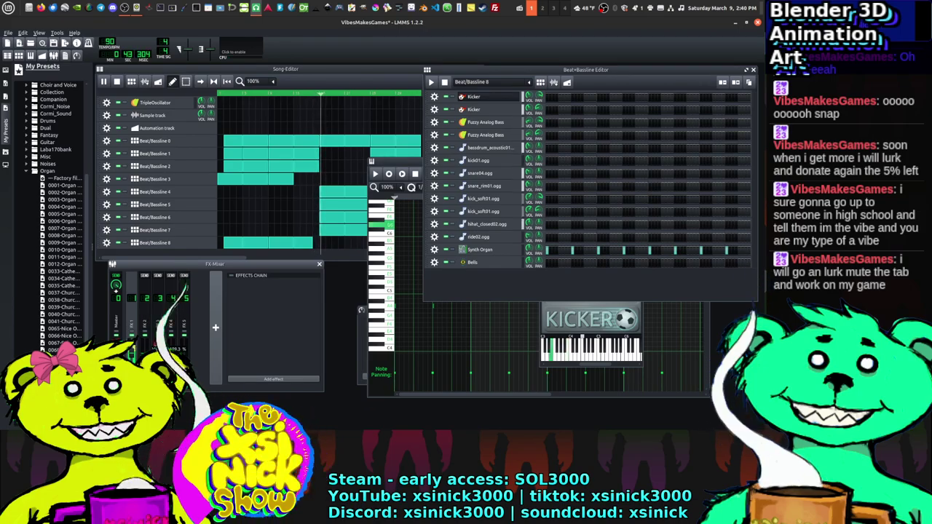
double_click(160, 335)
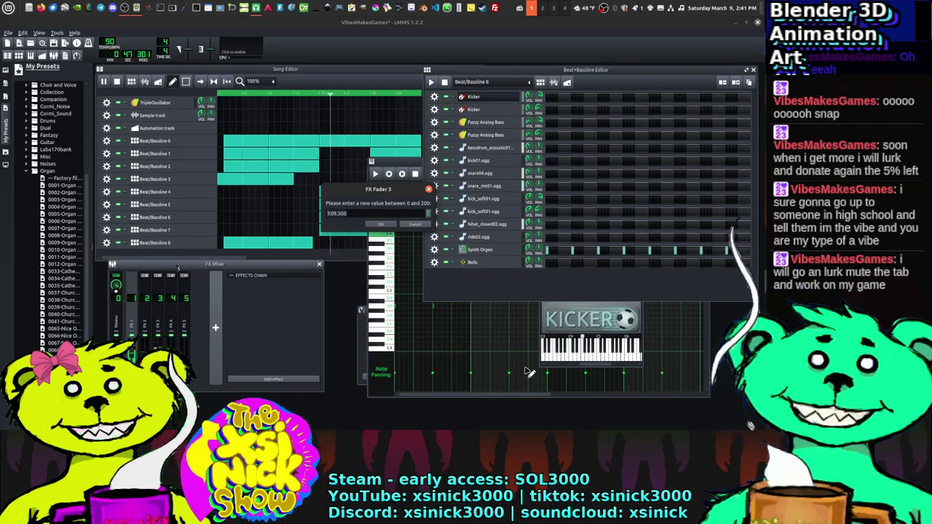
key(Return)
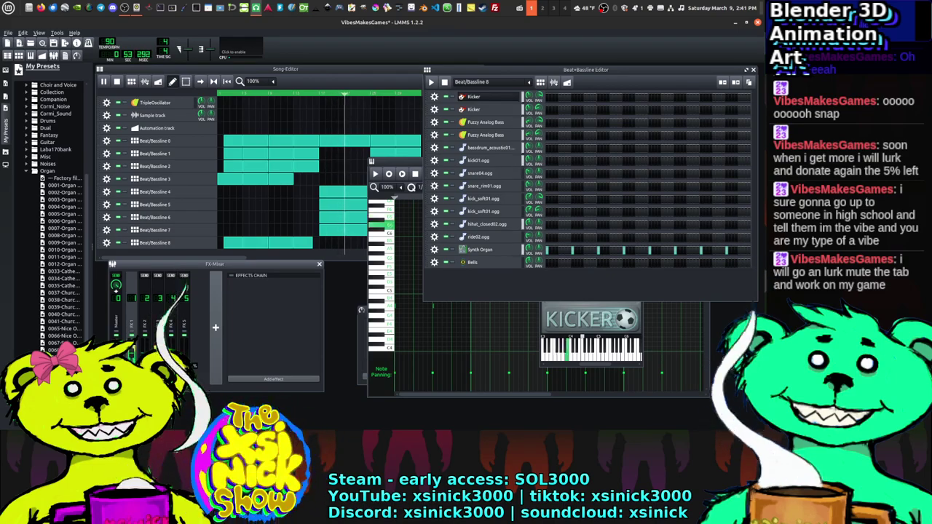
double_click(173, 339)
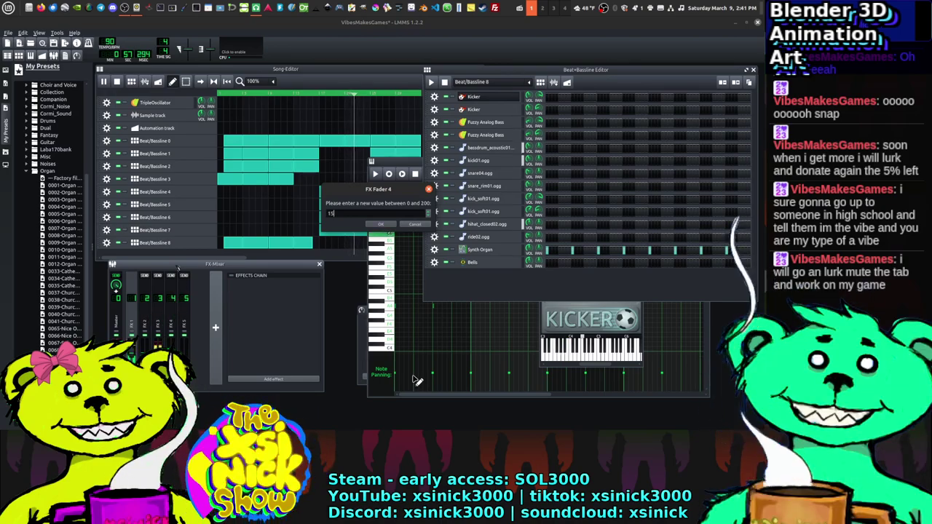
key(Return)
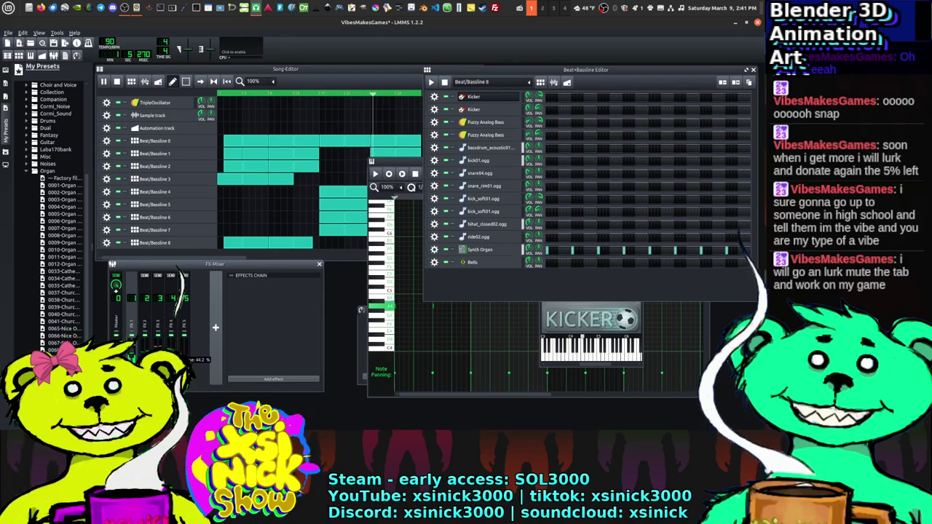
double_click(184, 332)
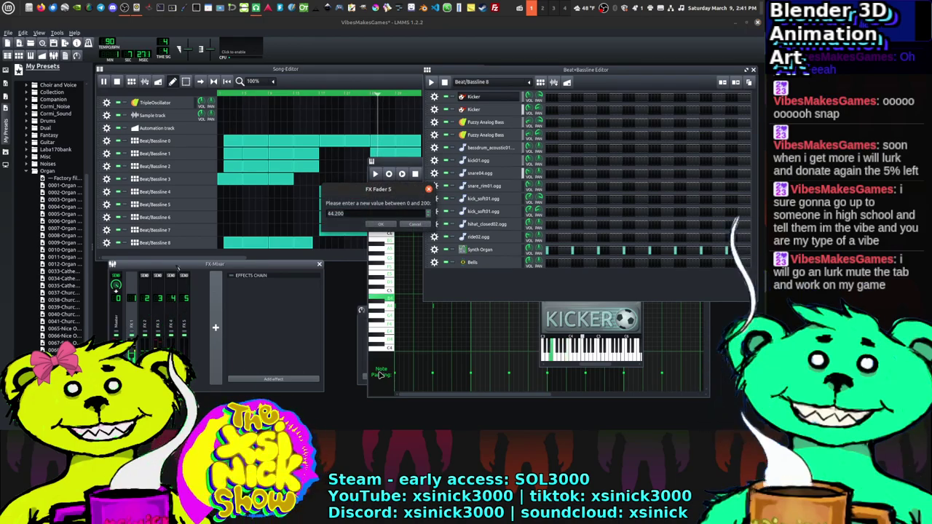
key(Return)
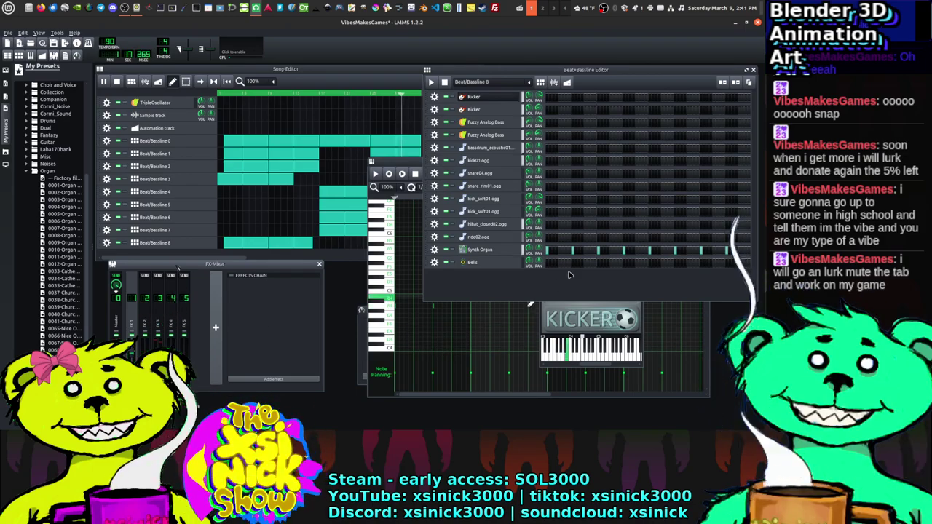
Step: Add an empty Beat/Bassline 9 pattern and browse the Cormi_Sound and net-wisdom presets
click(540, 81)
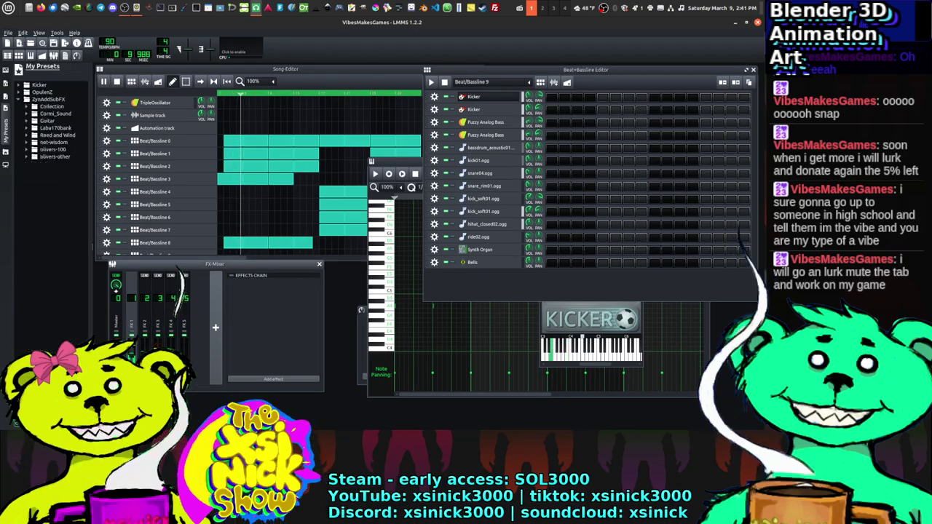
click(51, 92)
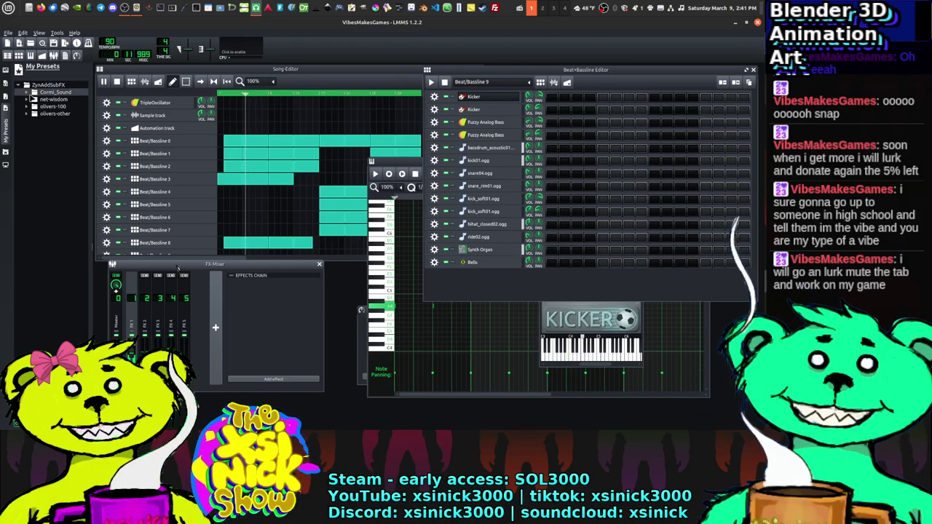
click(26, 99)
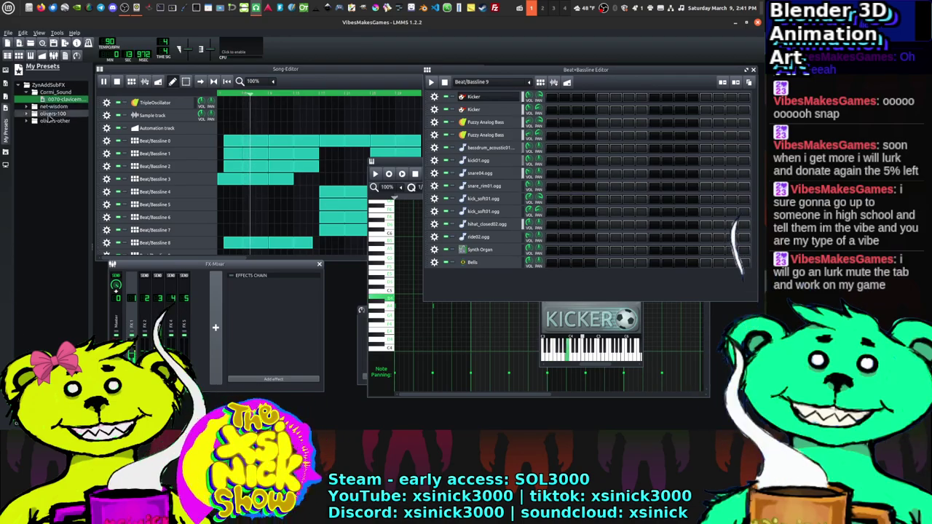
click(34, 107)
click(62, 114)
Step: Browse the olivers-100 and olivers-other presets, then switch the sidebar to My Samples
click(34, 120)
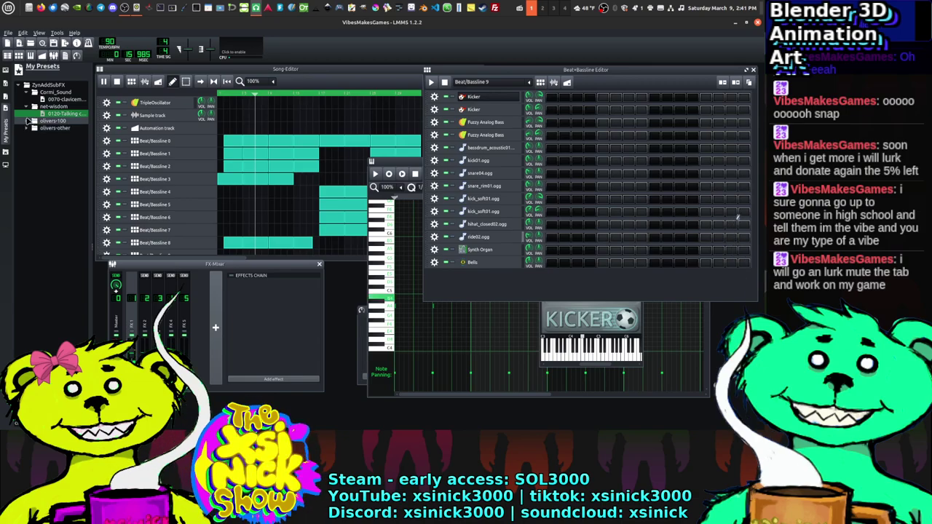
click(51, 128)
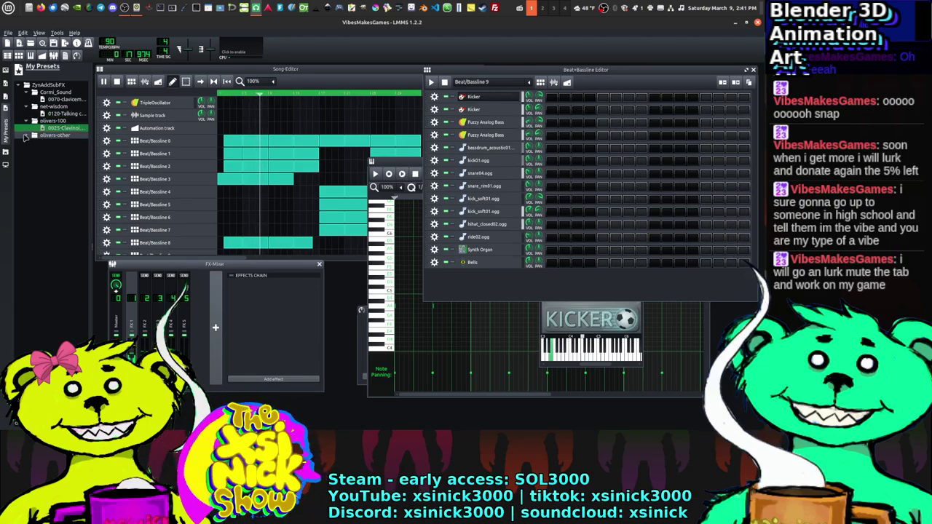
click(34, 135)
click(48, 143)
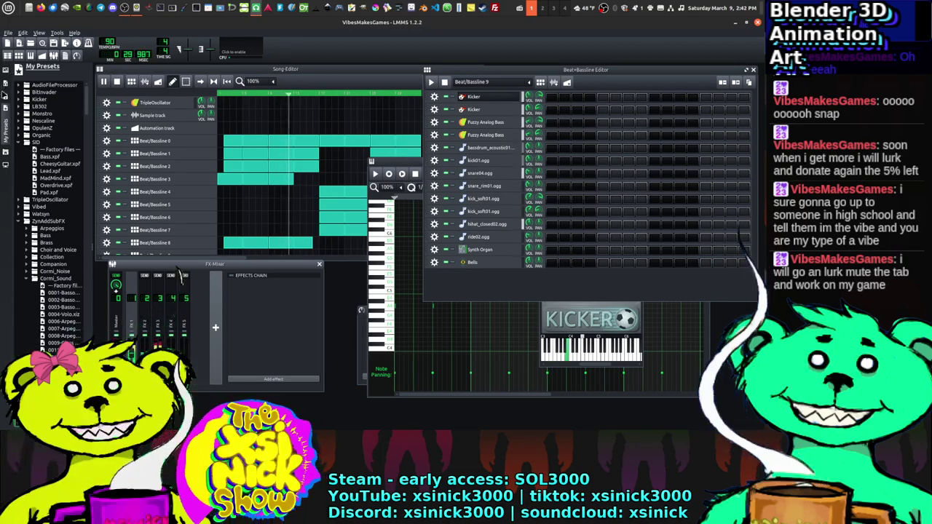
click(4, 95)
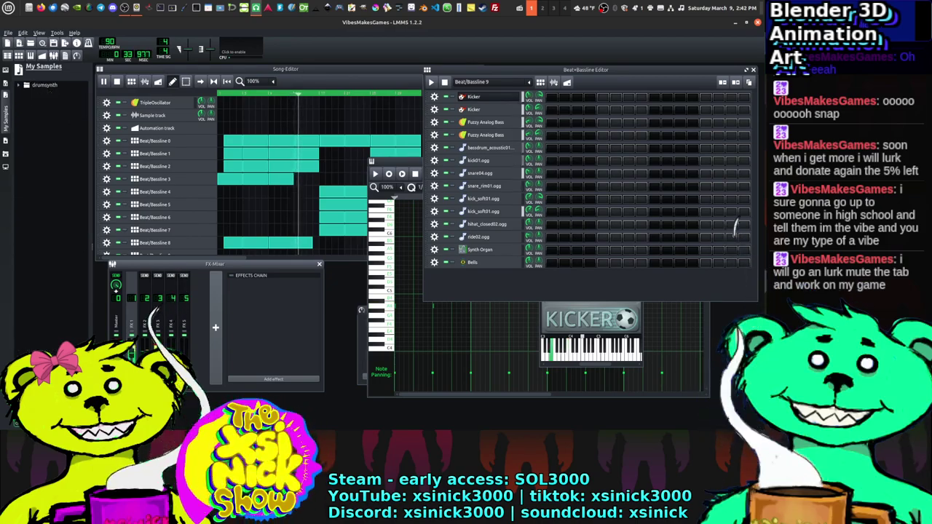
Step: From drumsynth/cr78, add Conga_l.ds and Conga_m.ds as new Beat/Bassline 9 tracks
click(26, 86)
click(44, 99)
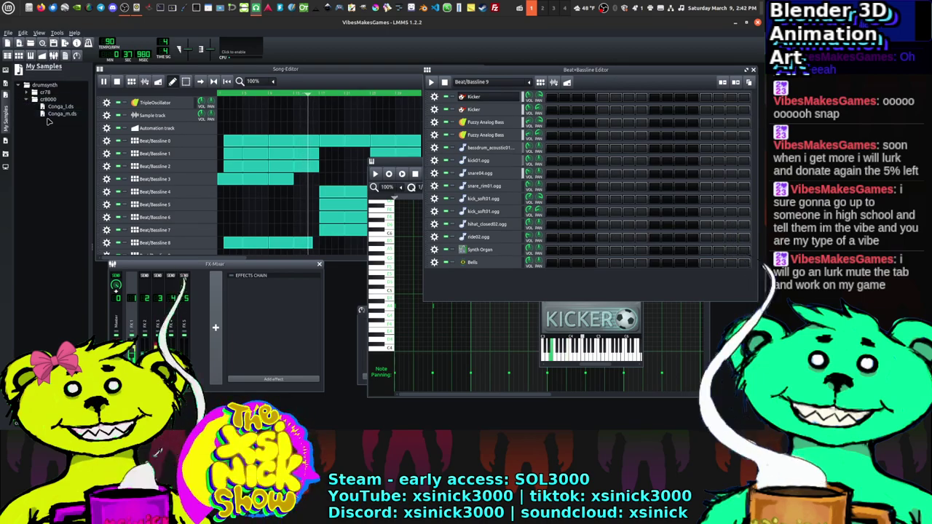
click(46, 93)
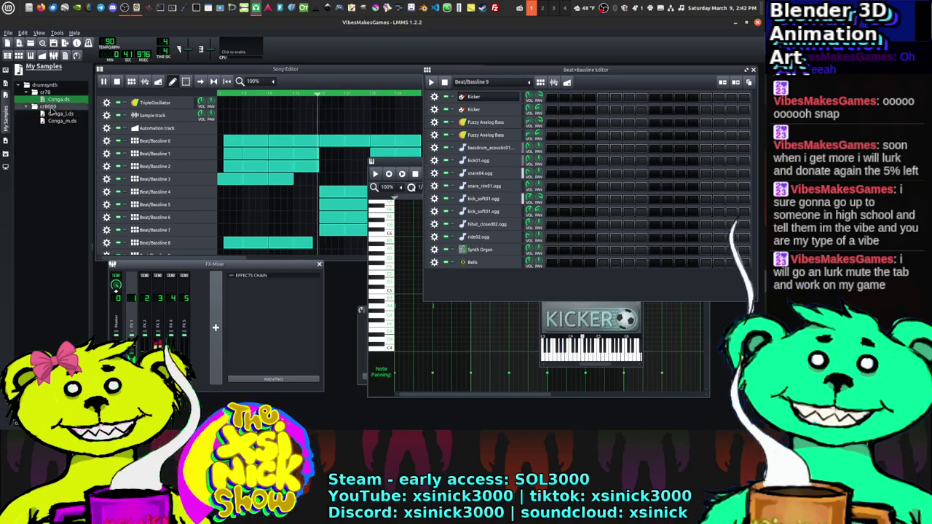
click(62, 120)
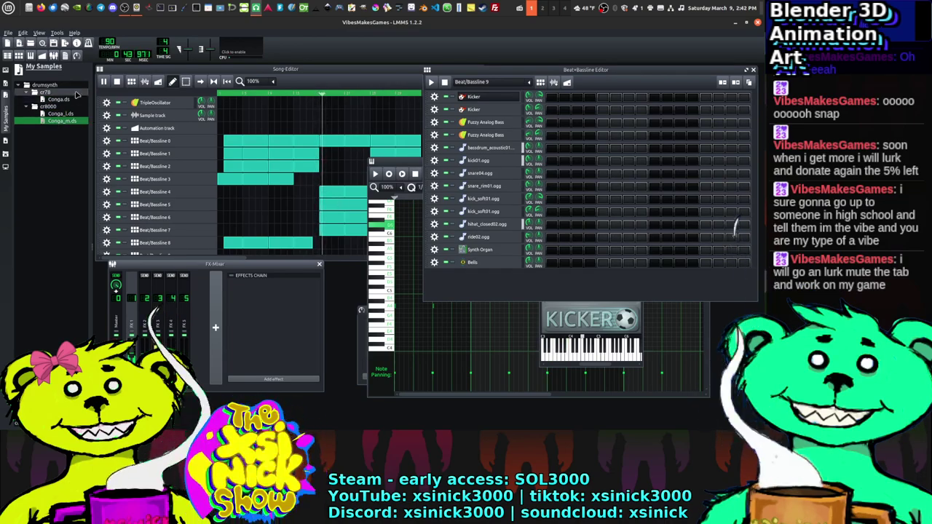
drag(60, 113, 513, 298)
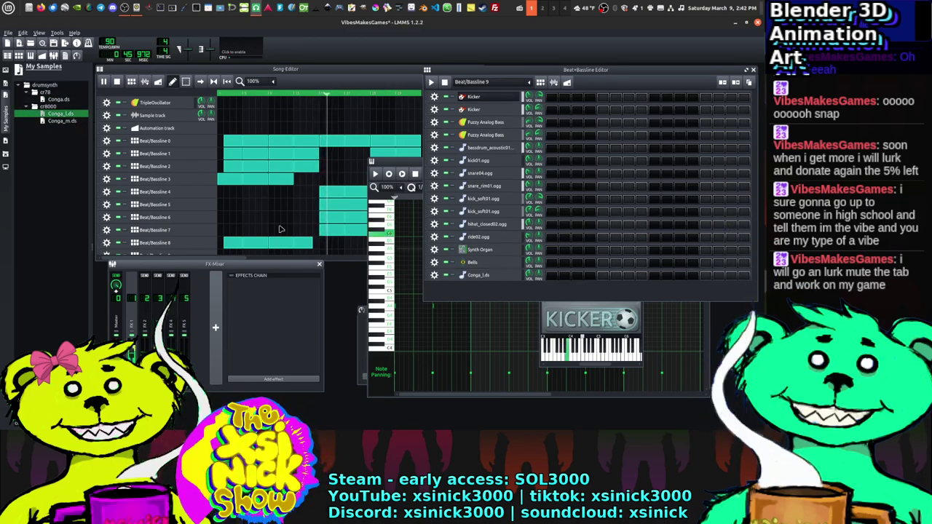
drag(62, 120, 494, 303)
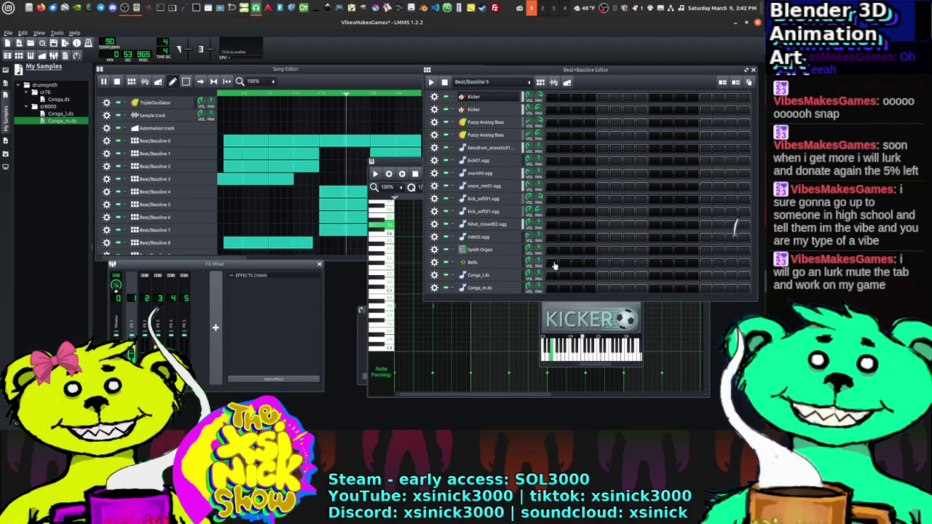
Step: Play the Beat/Bassline 9 pattern on its own and open the Bells instrument settings
click(384, 93)
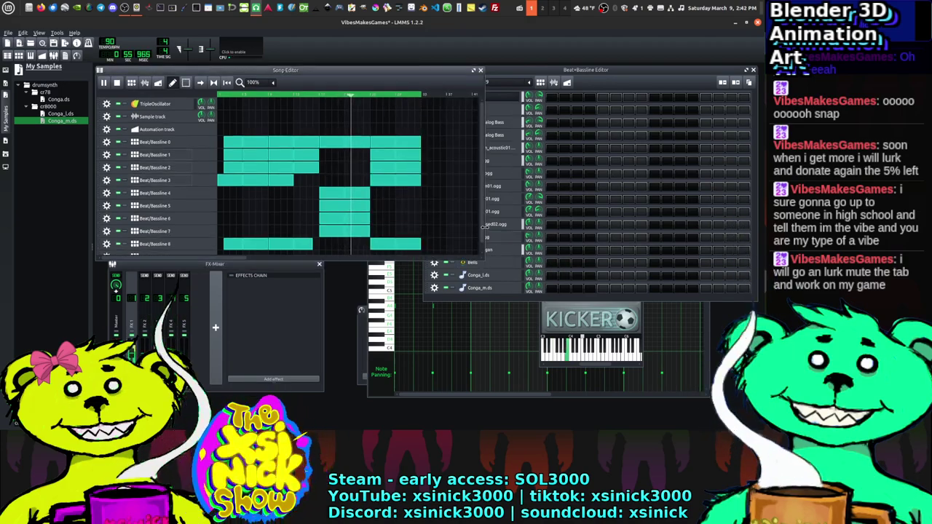
scroll(483, 227, down, 1)
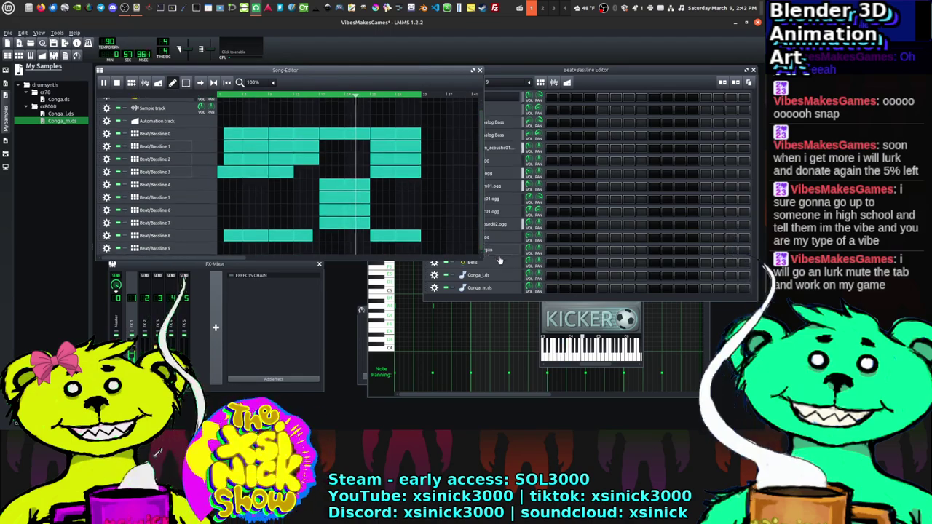
click(500, 260)
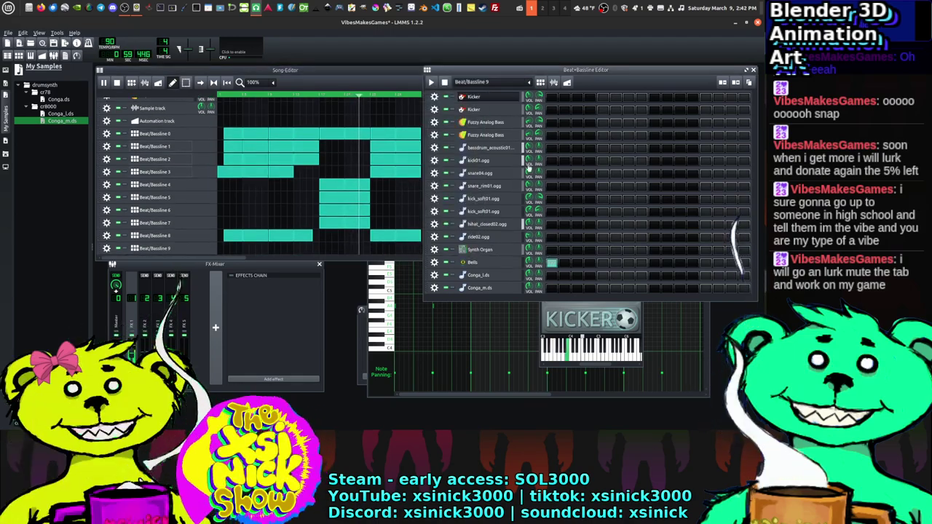
click(434, 84)
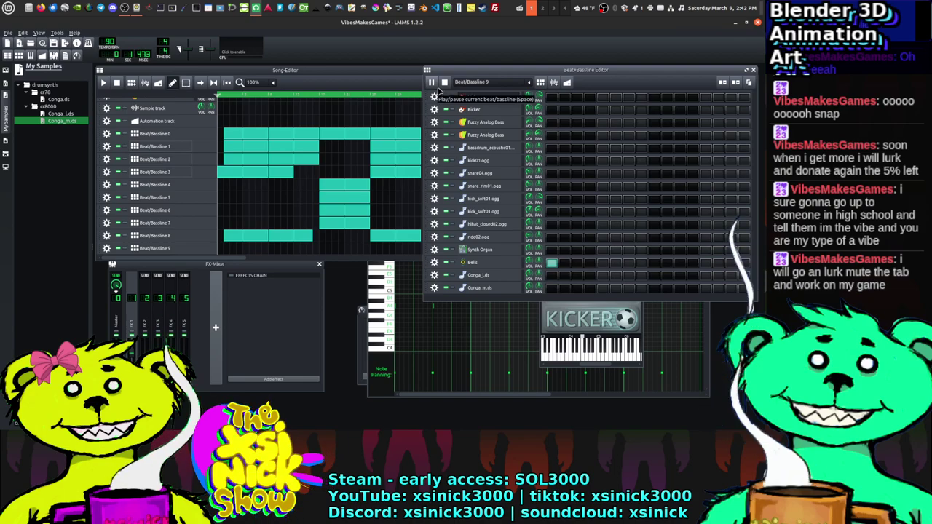
click(494, 262)
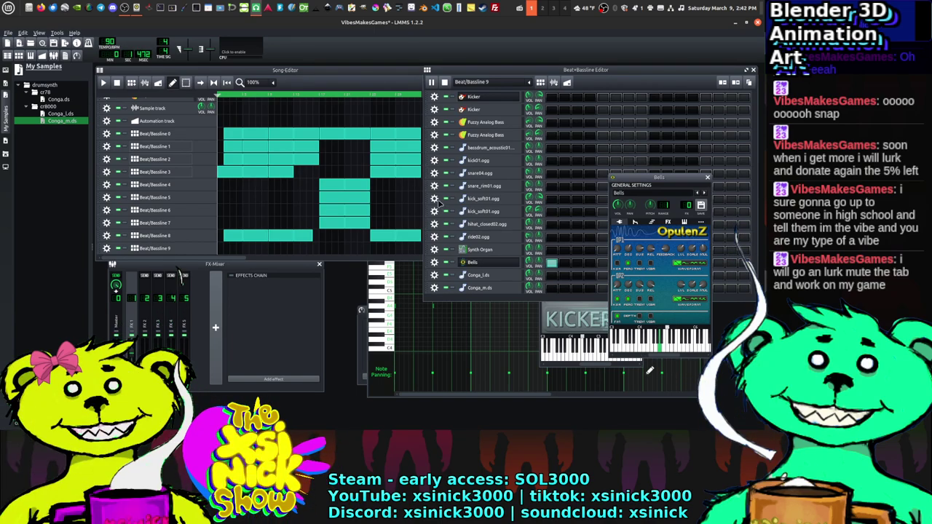
Step: Place a Beat/Bassline 9 block at the song start and detune the Bells pitch slightly
click(311, 234)
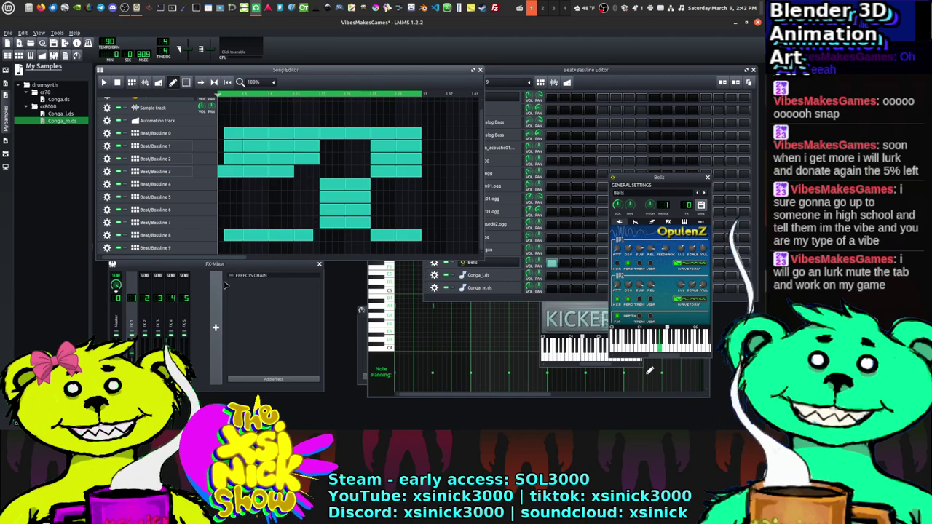
click(219, 251)
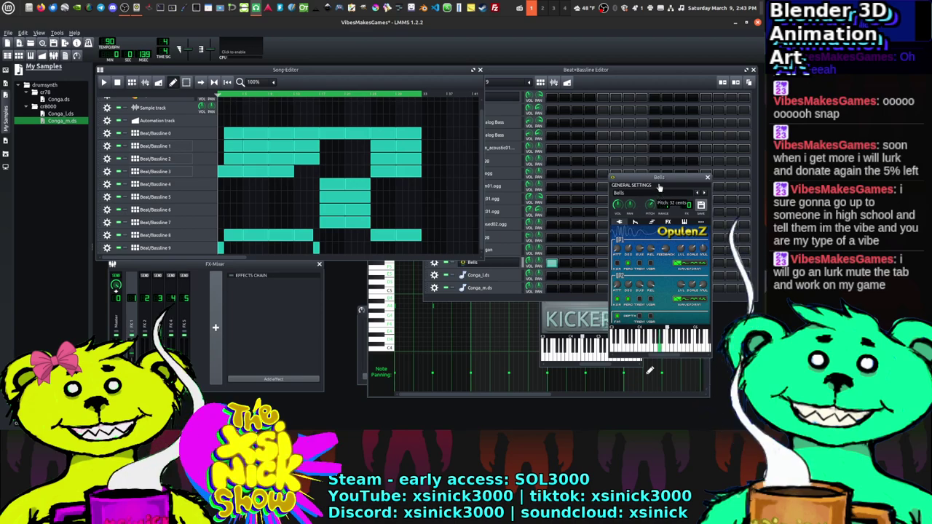
drag(650, 205, 649, 220)
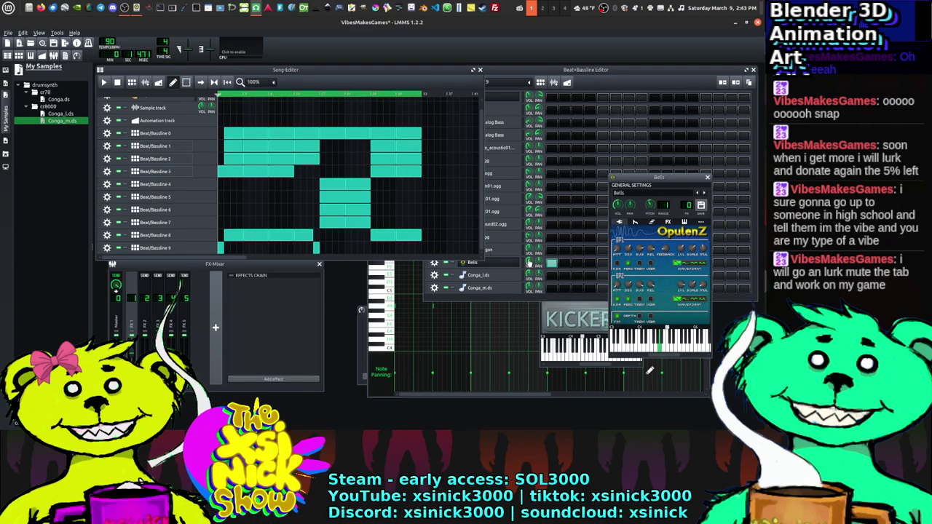
double_click(529, 263)
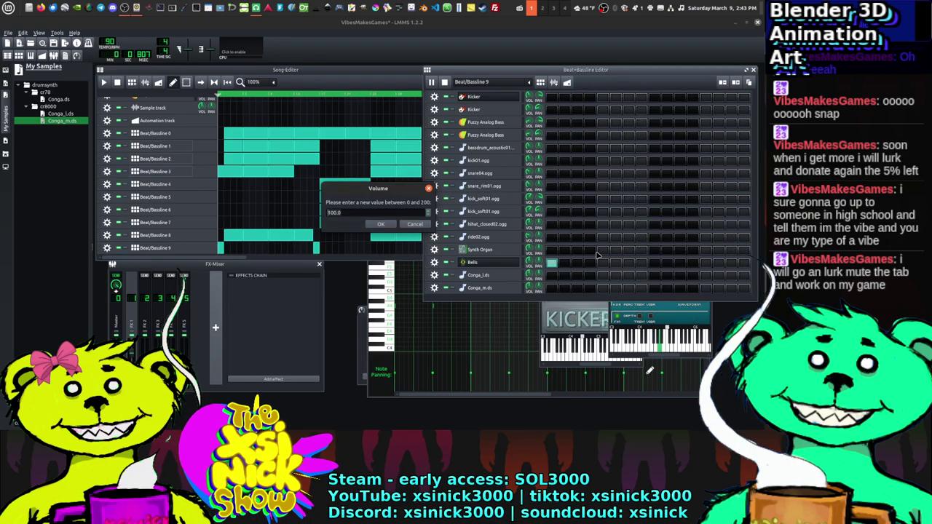
Step: Confirm the Bells volume, stop playback, and add a second Beat/Bassline 9 block early in the song
key(Return)
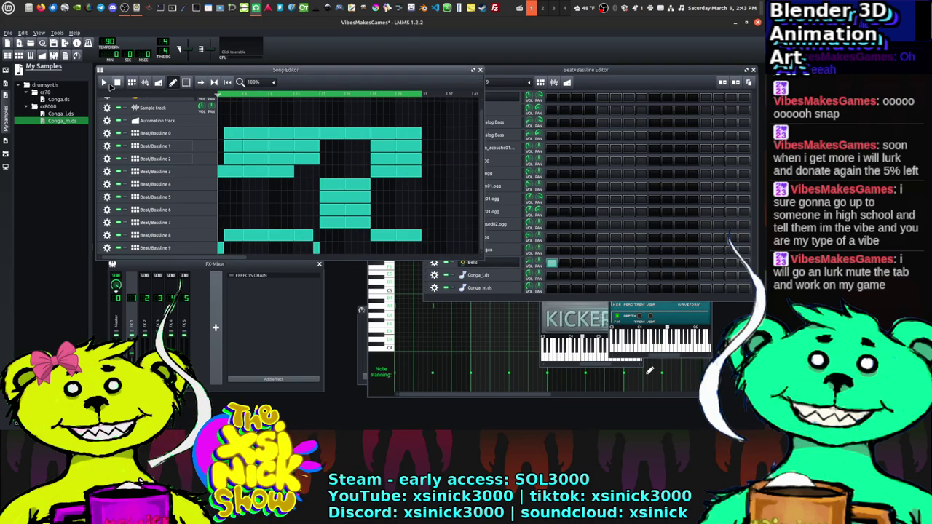
click(117, 82)
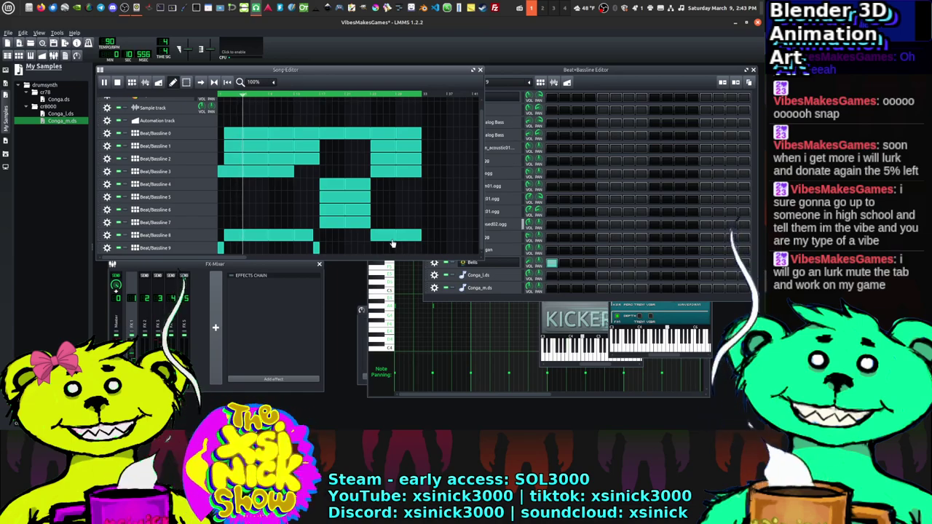
click(251, 250)
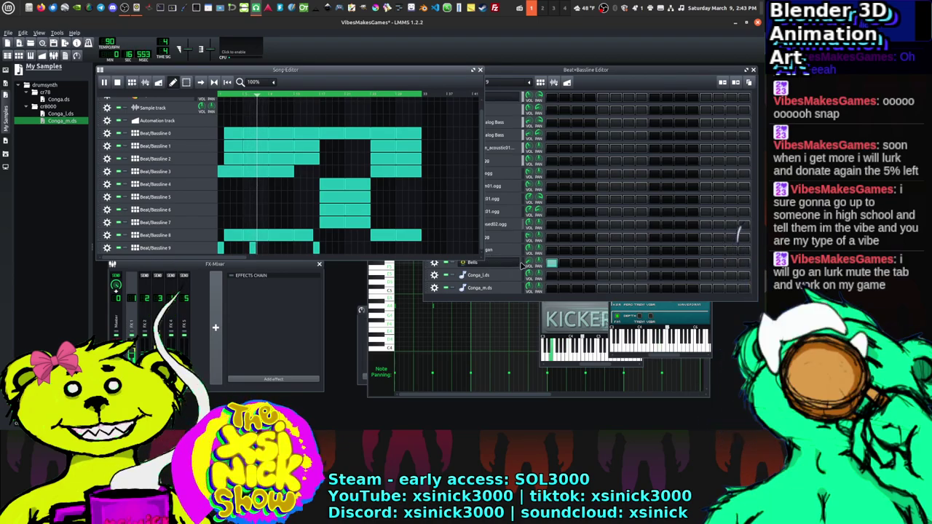
click(490, 257)
double_click(538, 264)
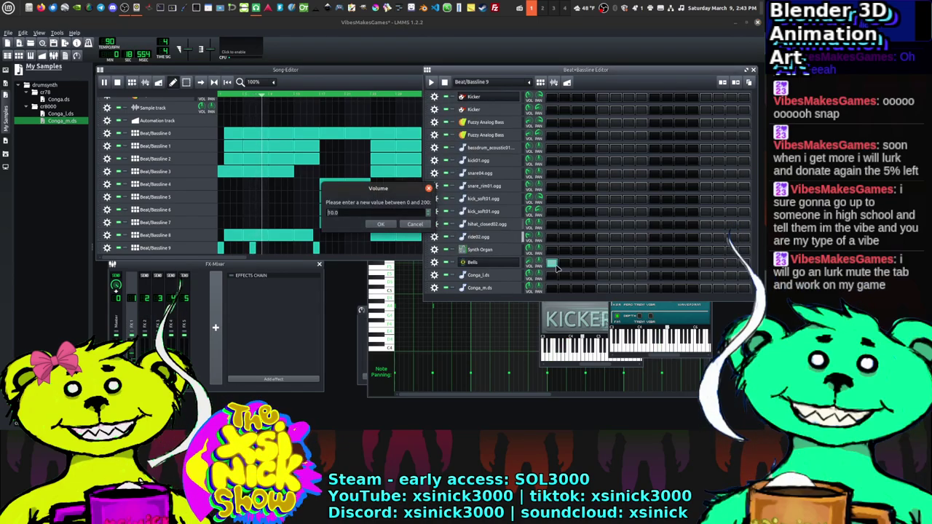
Step: Lay evenly spaced Beat/Bassline 9 blocks along the row, removing misplaced ones, and replay the song
key(Return)
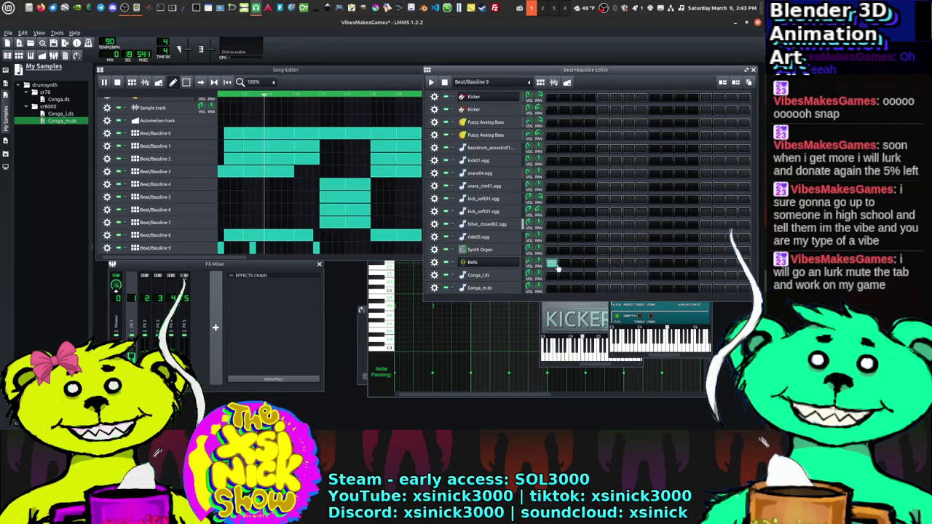
click(273, 249)
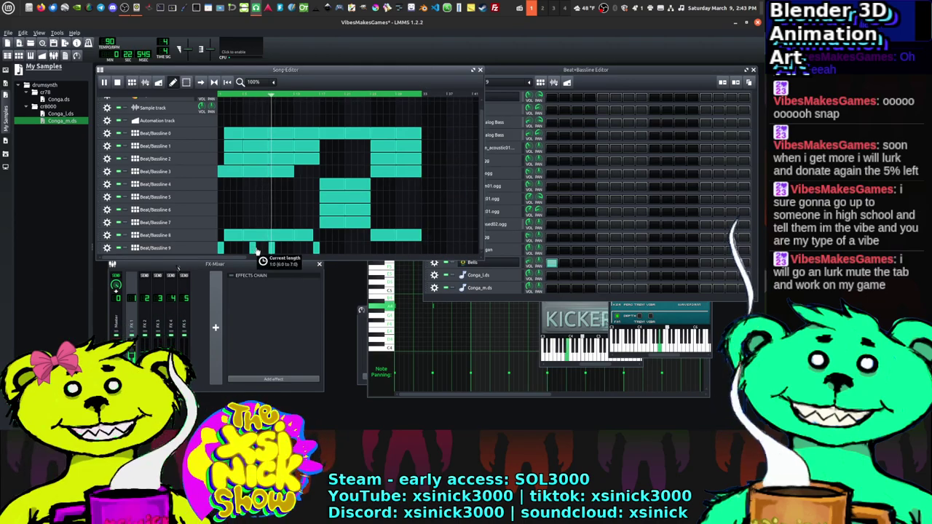
middle_click(253, 248)
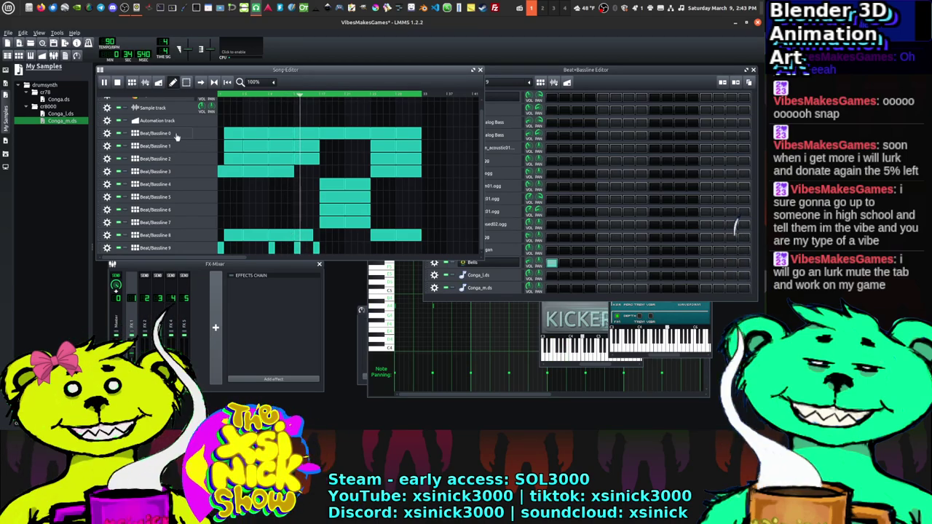
click(117, 82)
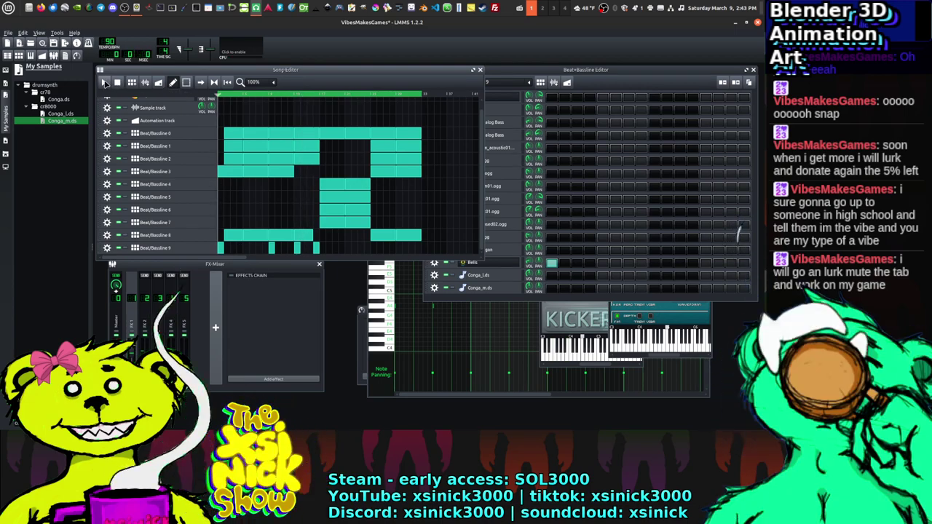
key(space)
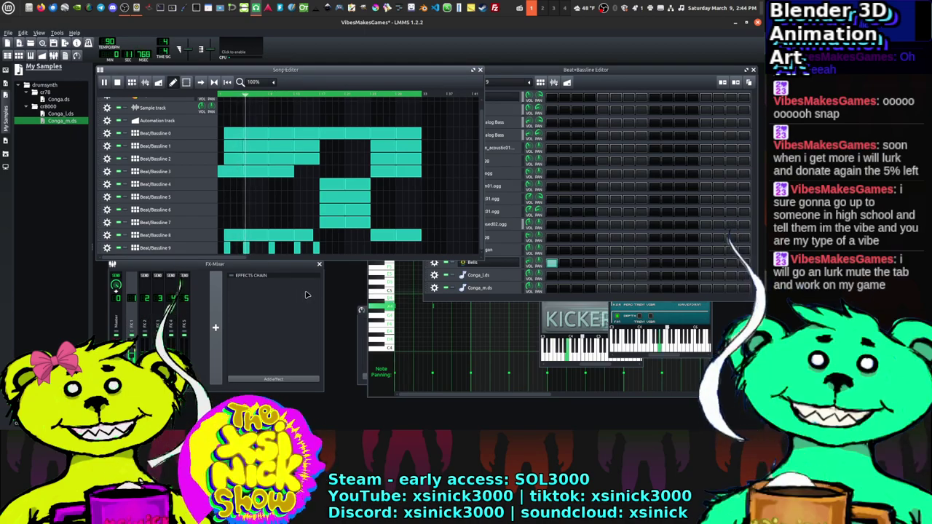
middle_click(318, 248)
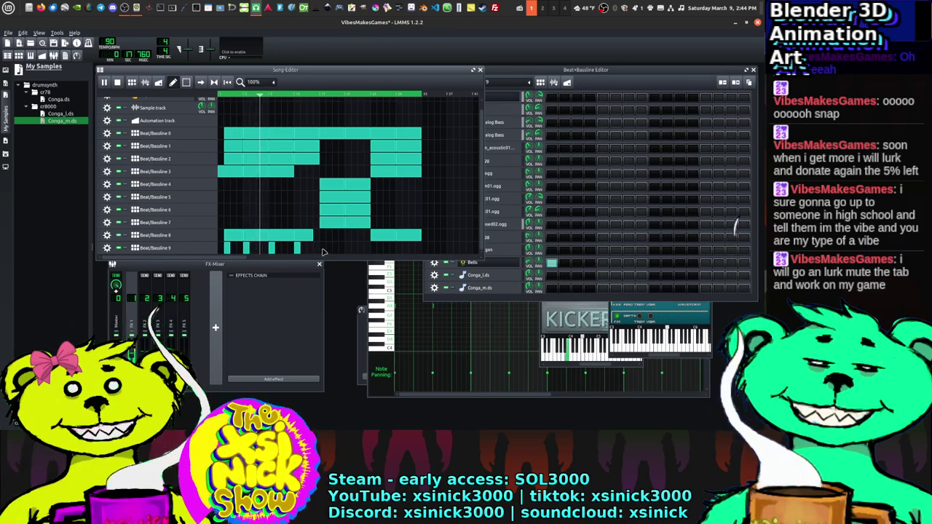
click(323, 248)
click(350, 249)
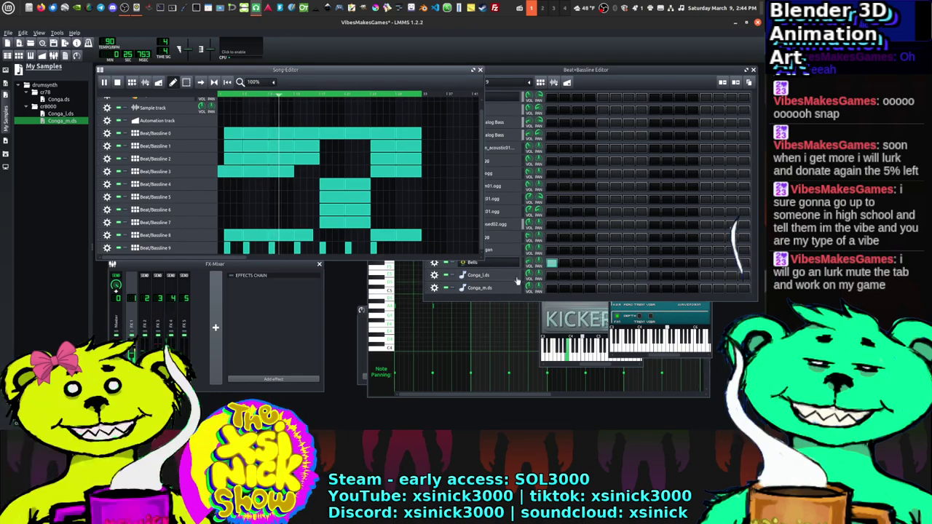
Step: Add a Calf Reverb LADSPA effect to the Bells instrument's effects chain
click(503, 263)
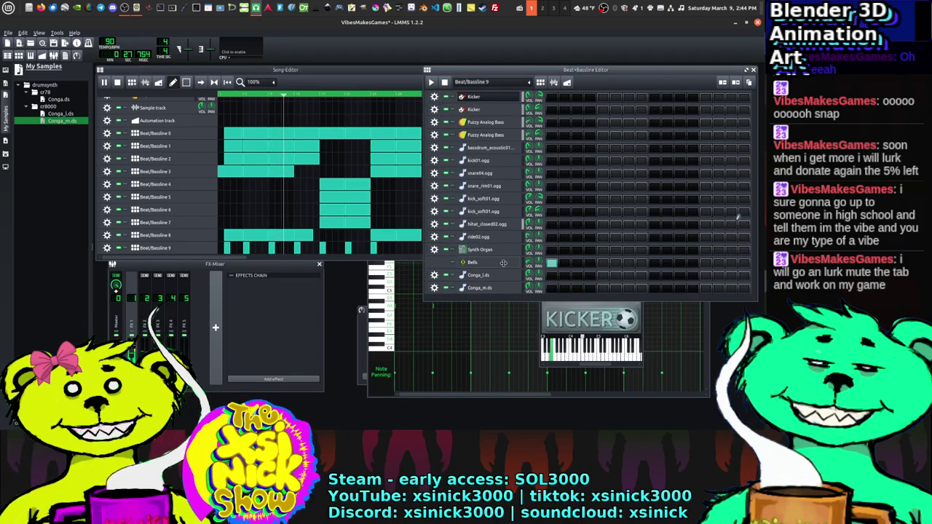
click(503, 263)
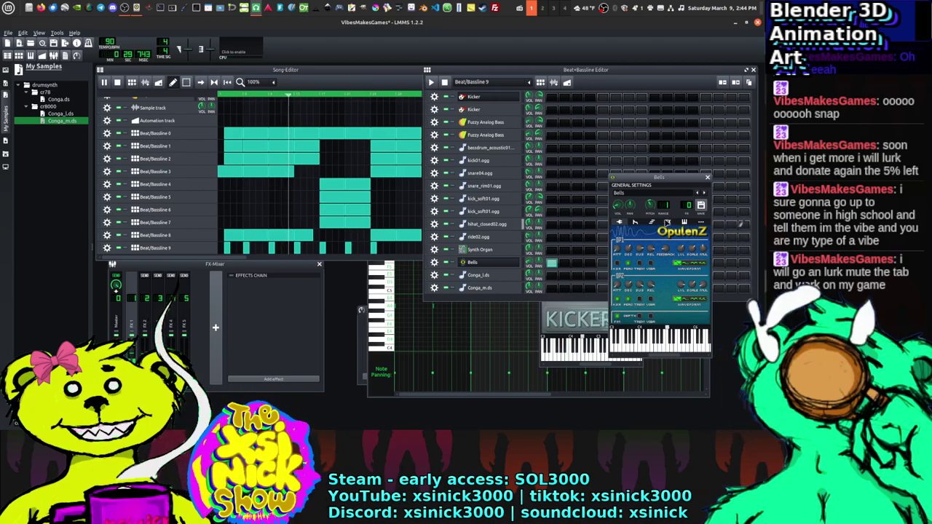
click(668, 222)
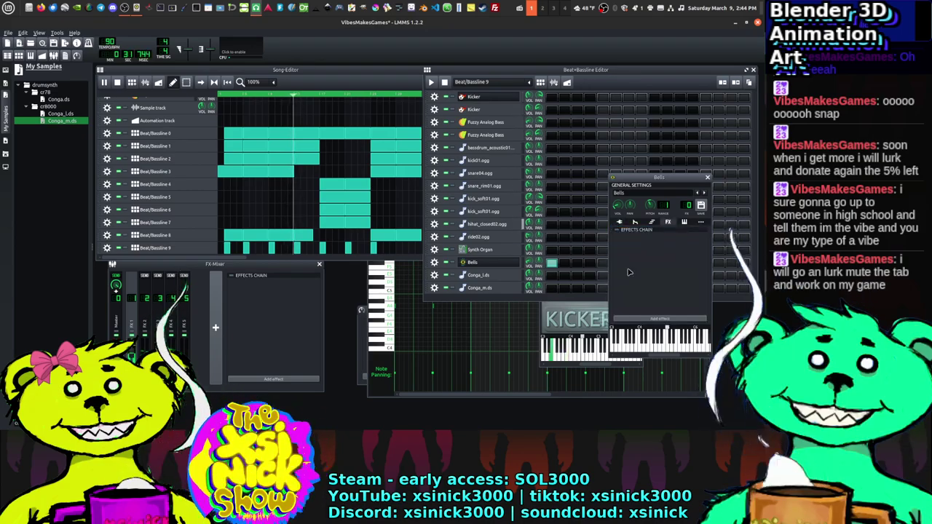
click(631, 318)
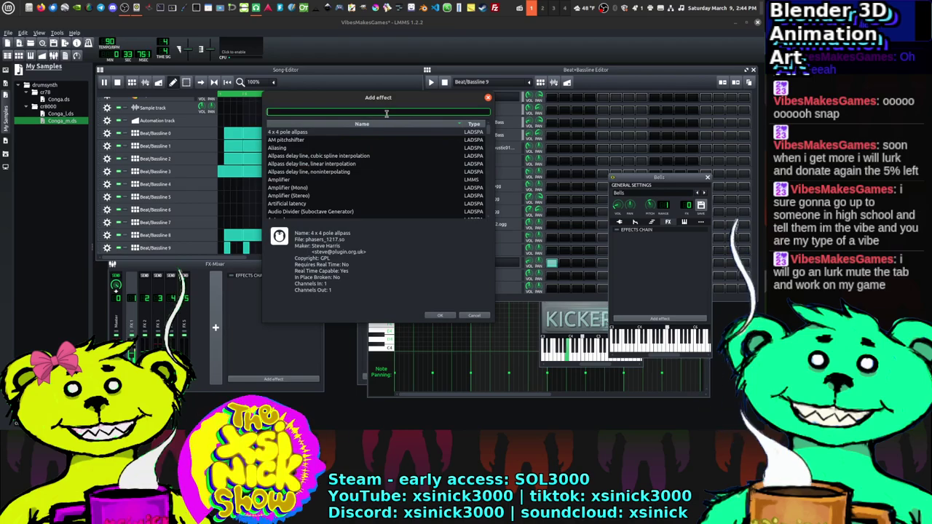
text(rever)
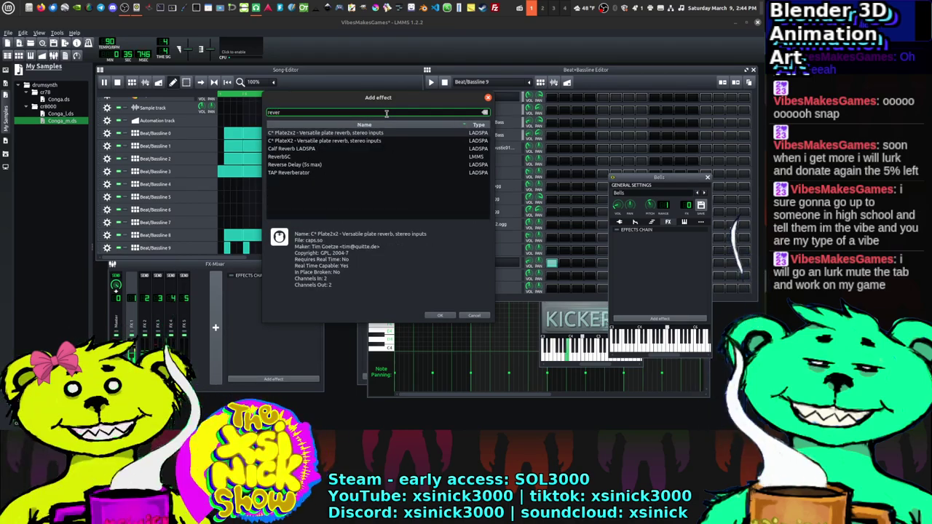
double_click(290, 149)
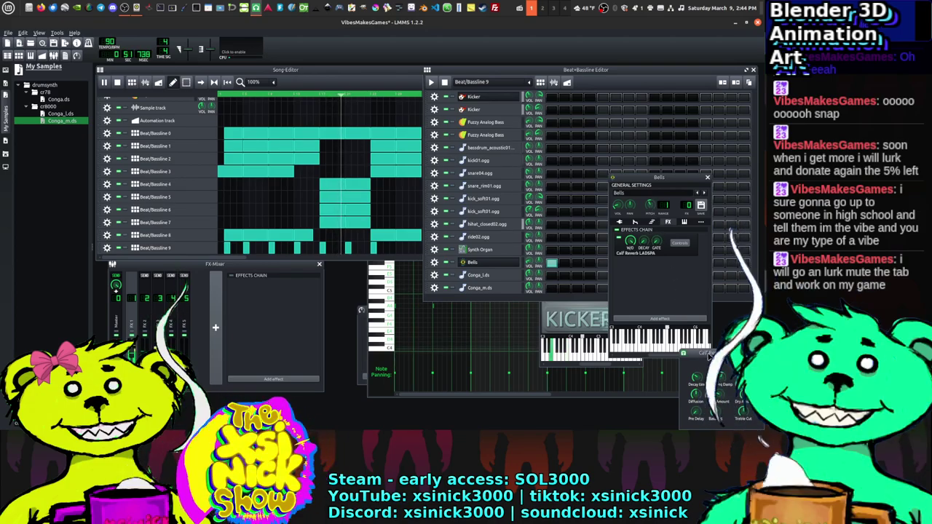
drag(708, 357, 662, 262)
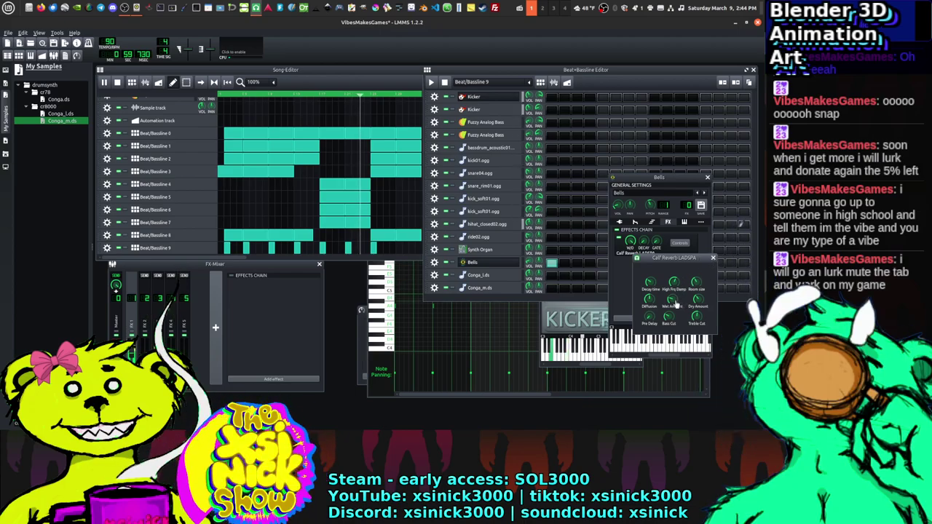
click(714, 260)
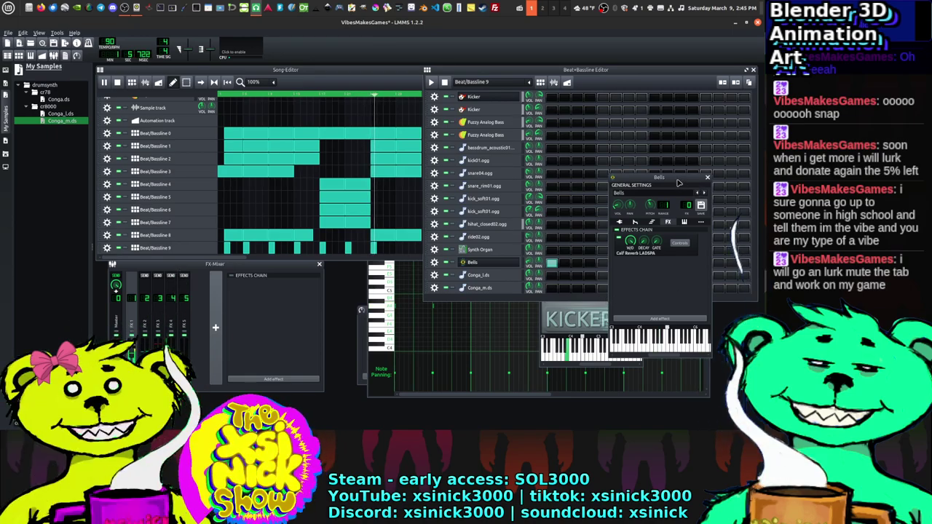
drag(679, 182, 720, 195)
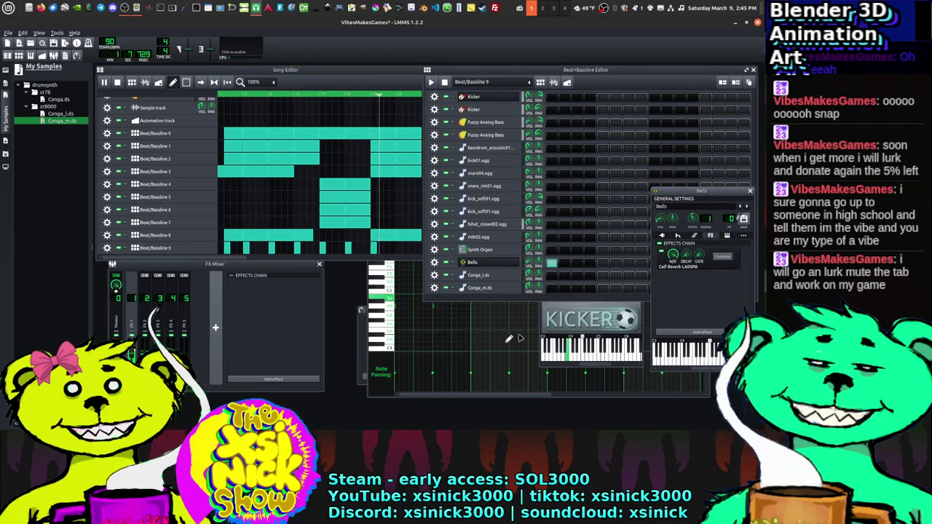
Step: Check the Kicker's arpeggio settings, reopen Bells, and add a block to the Beat/Bassline 9 song row
click(583, 339)
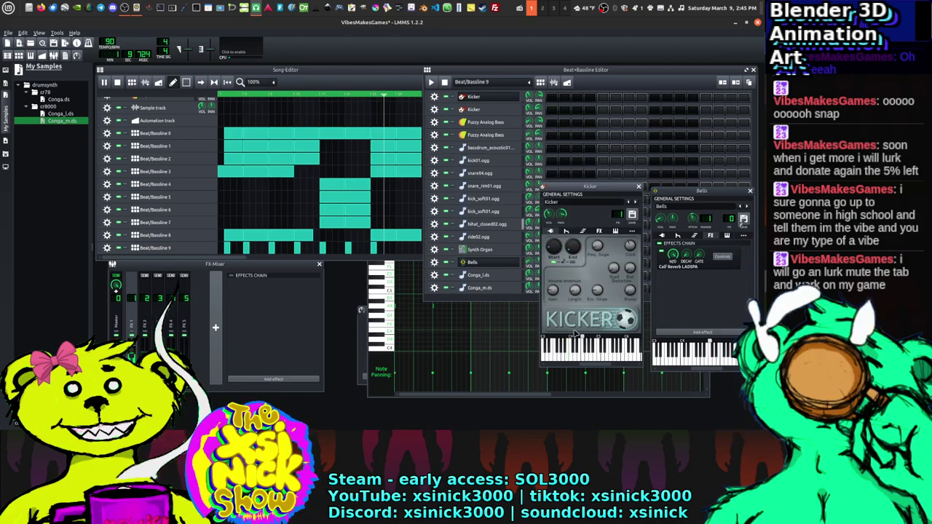
click(583, 231)
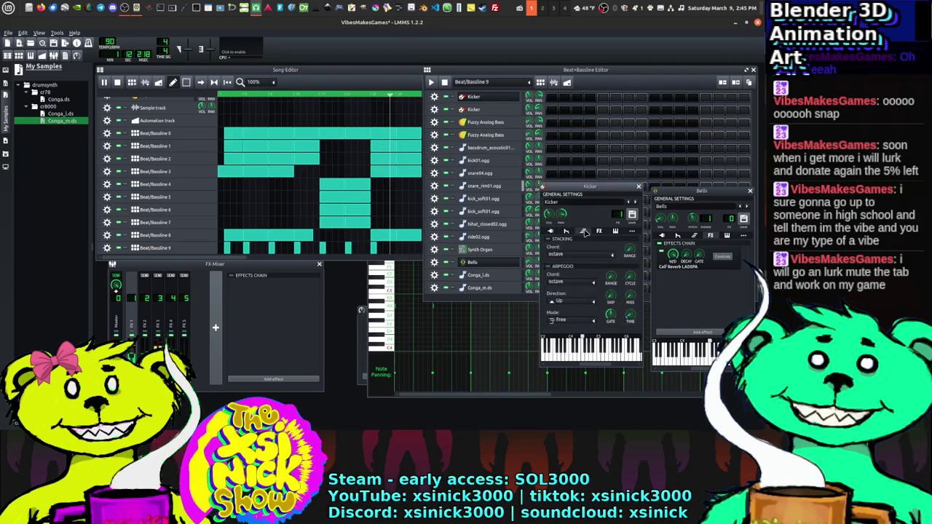
click(638, 187)
click(551, 264)
click(686, 351)
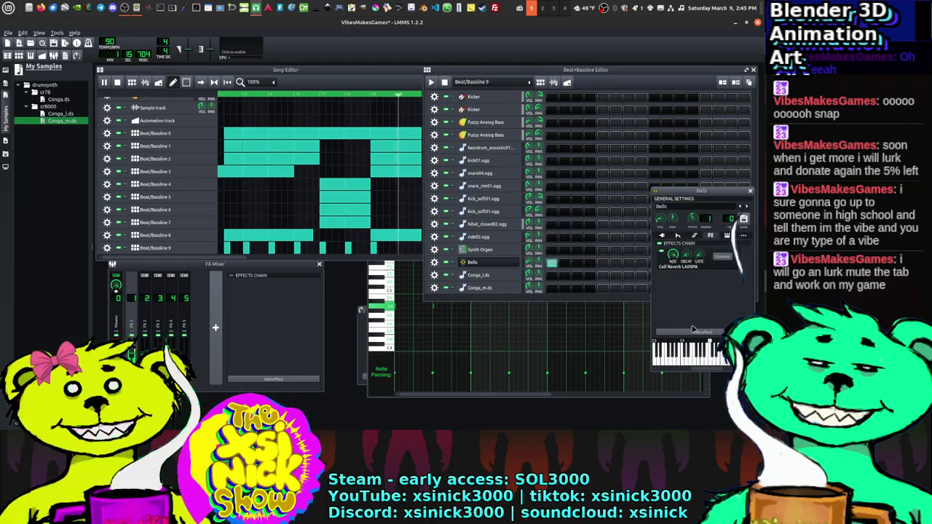
click(401, 250)
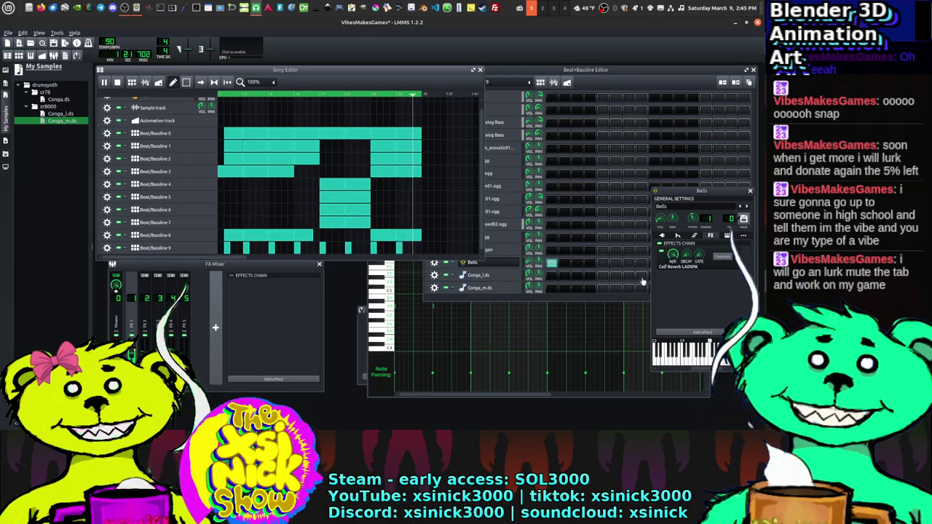
Step: Show the Bells octave stacking and Up arpeggio settings while repositioning song playback
click(719, 294)
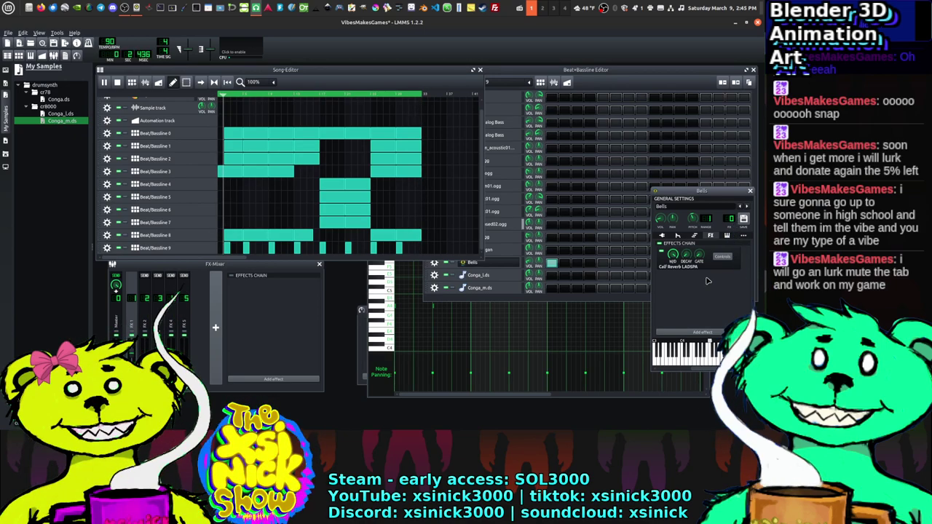
click(694, 235)
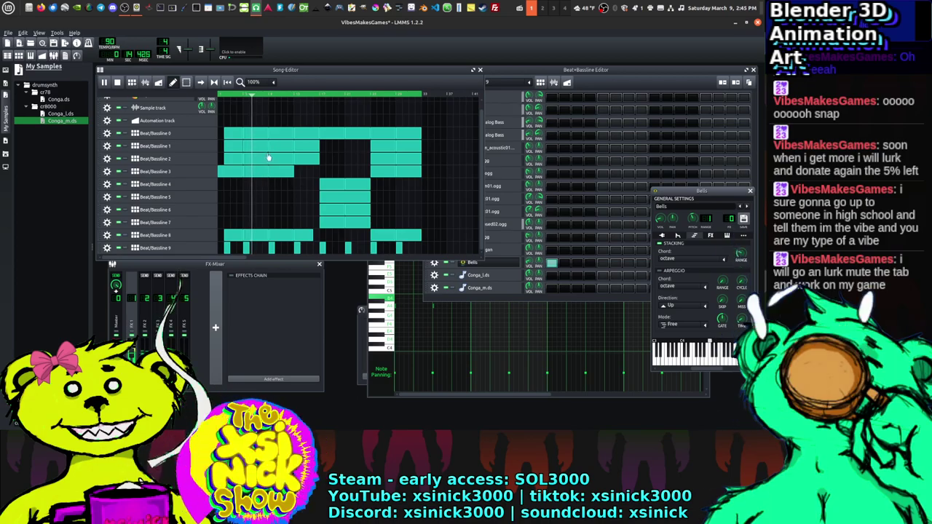
click(266, 97)
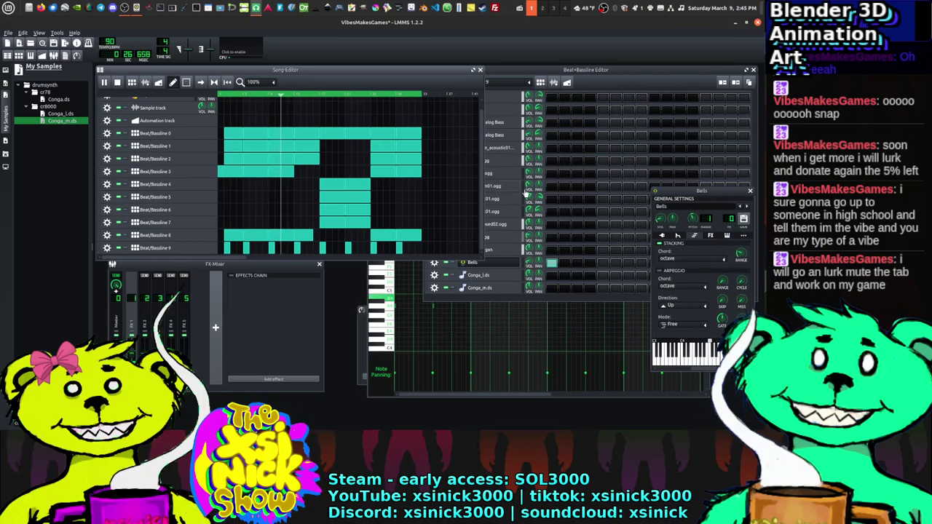
click(254, 96)
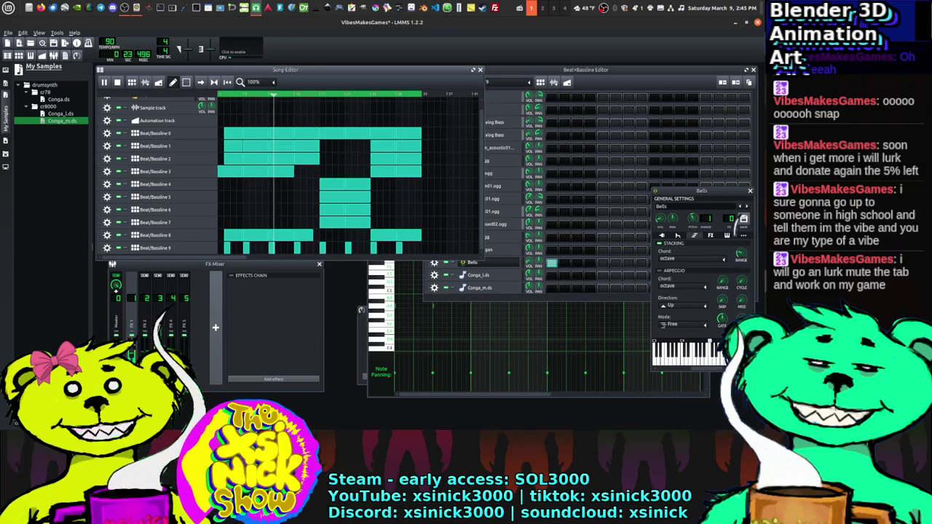
click(264, 93)
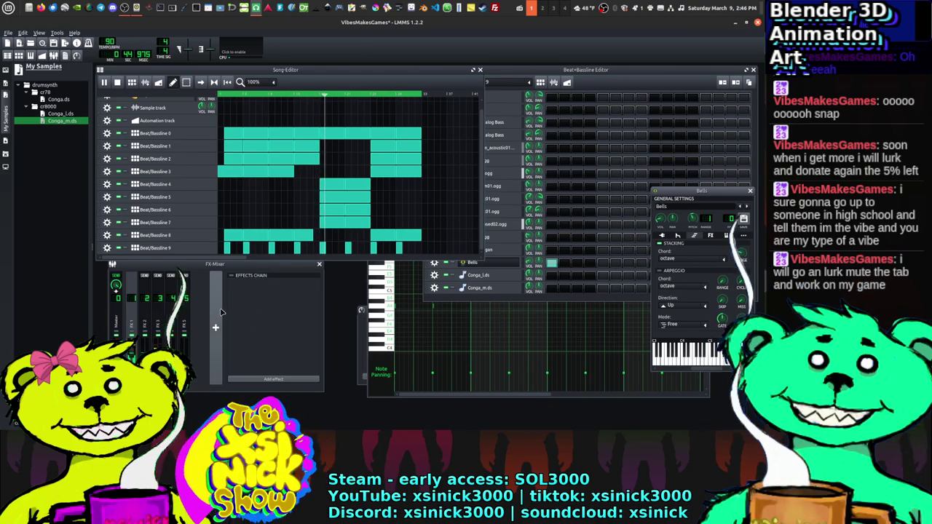
Step: Add FX mixer channel 6 and show the Bells OpulenZ synth controls
click(216, 328)
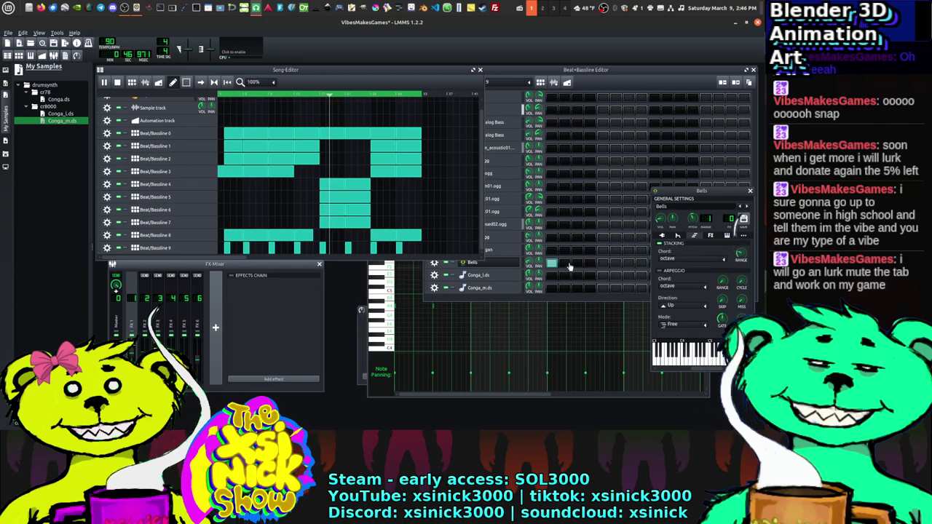
click(514, 266)
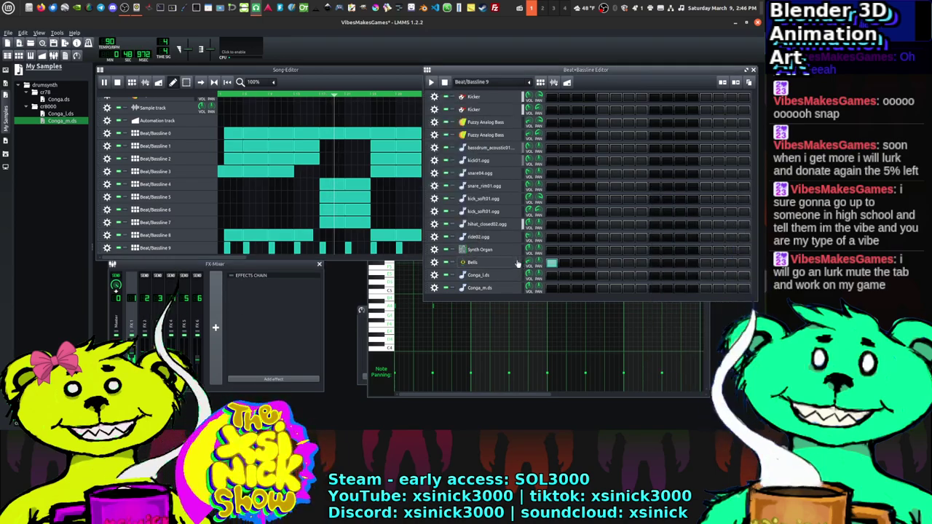
click(662, 236)
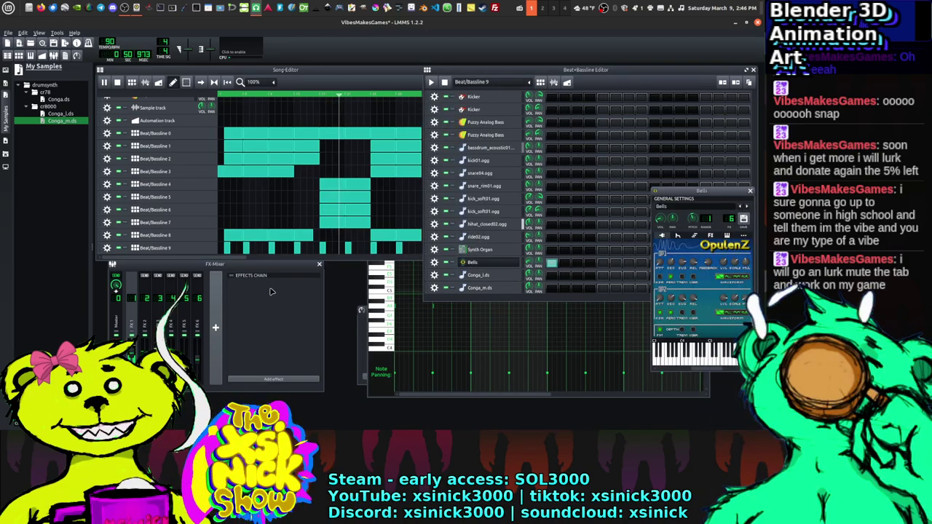
double_click(198, 356)
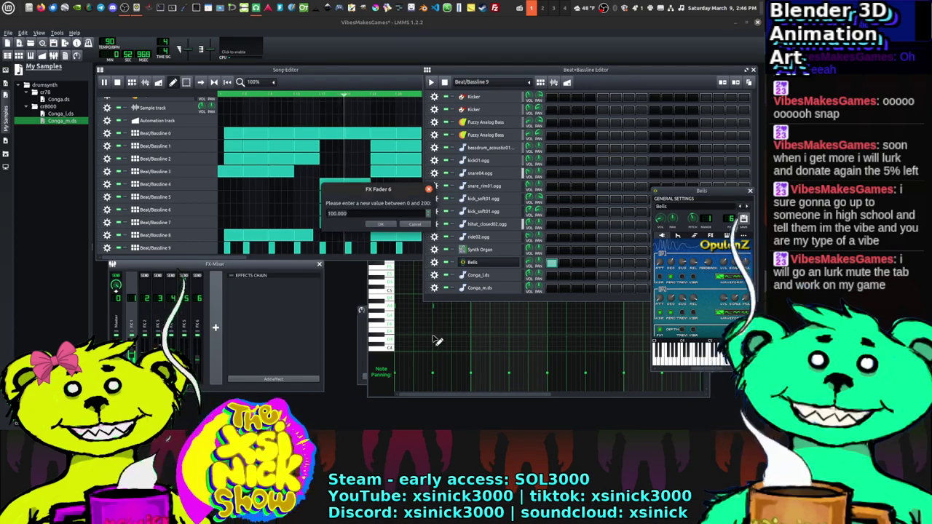
key(Return)
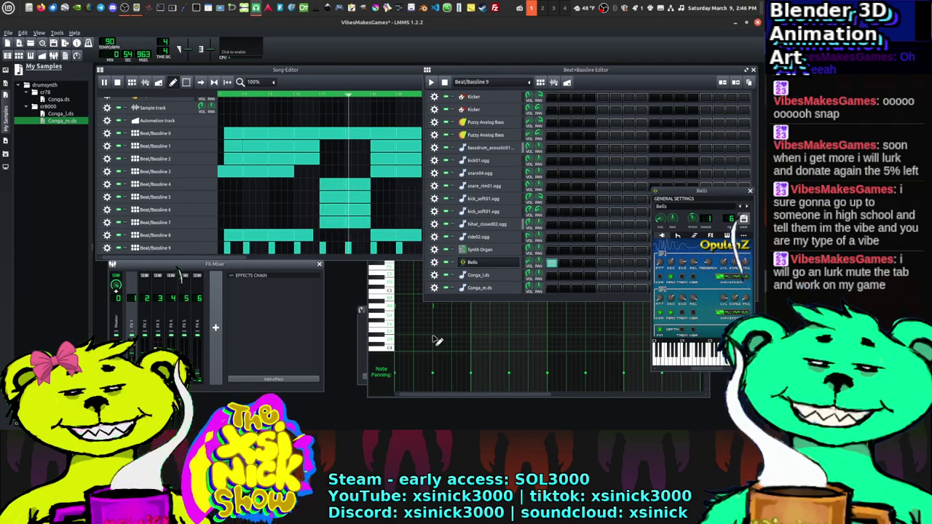
Step: Set mixer channel 6's fader level to 78.1 while replaying the song
click(342, 109)
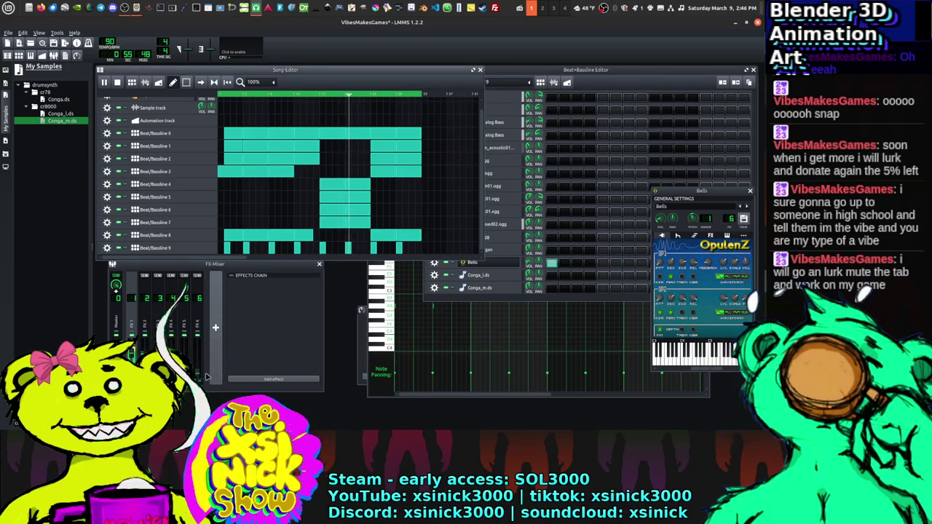
click(318, 95)
click(241, 315)
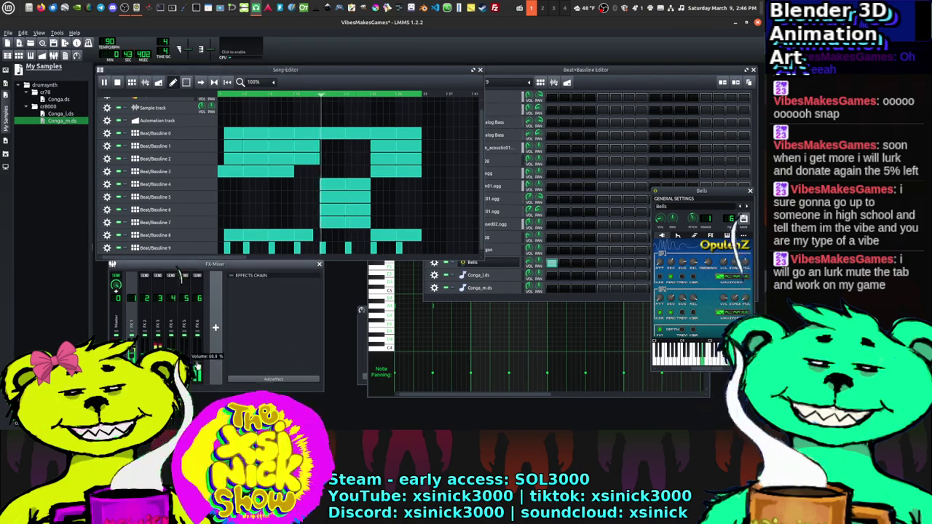
click(319, 94)
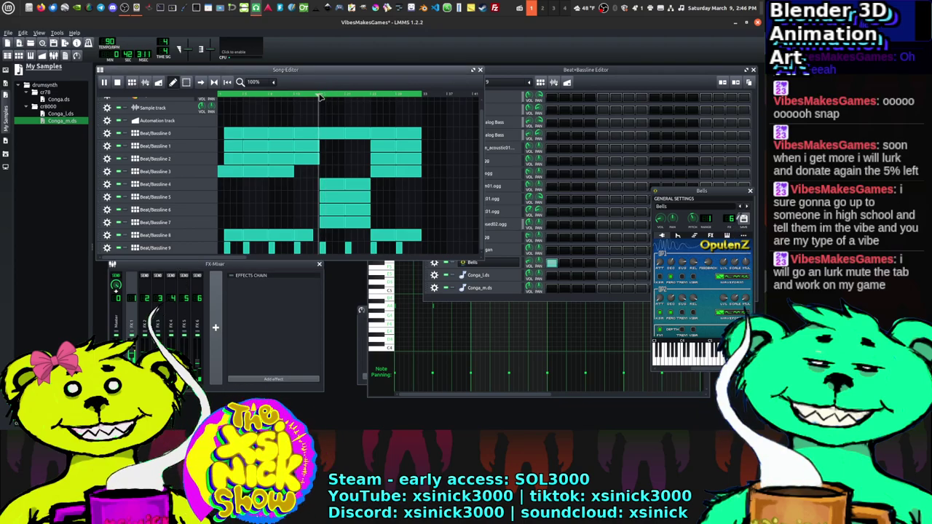
double_click(197, 368)
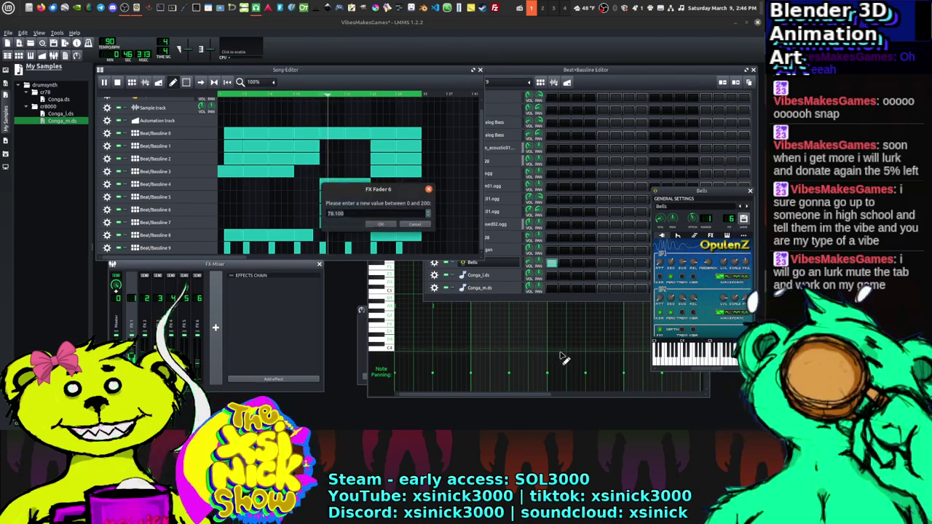
key(Return)
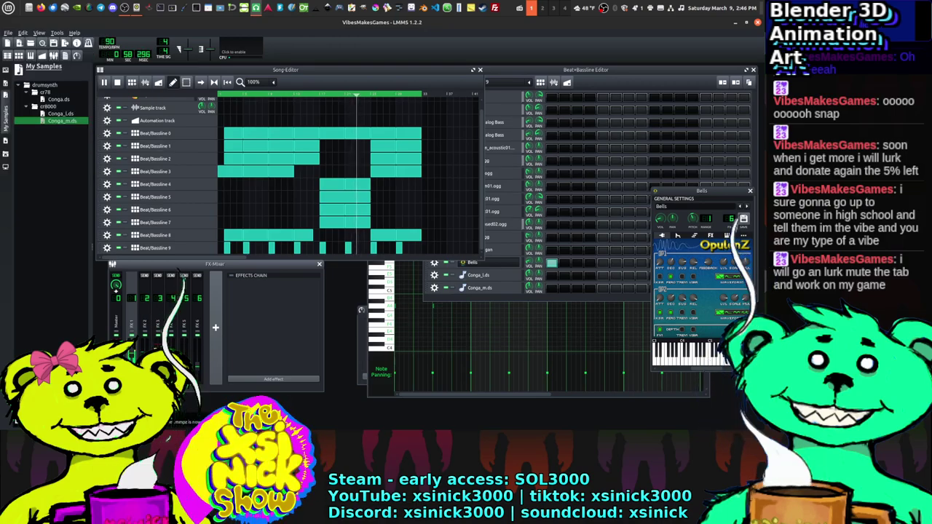
Step: Close the Bells and Synth Organ editors and save the project
click(749, 192)
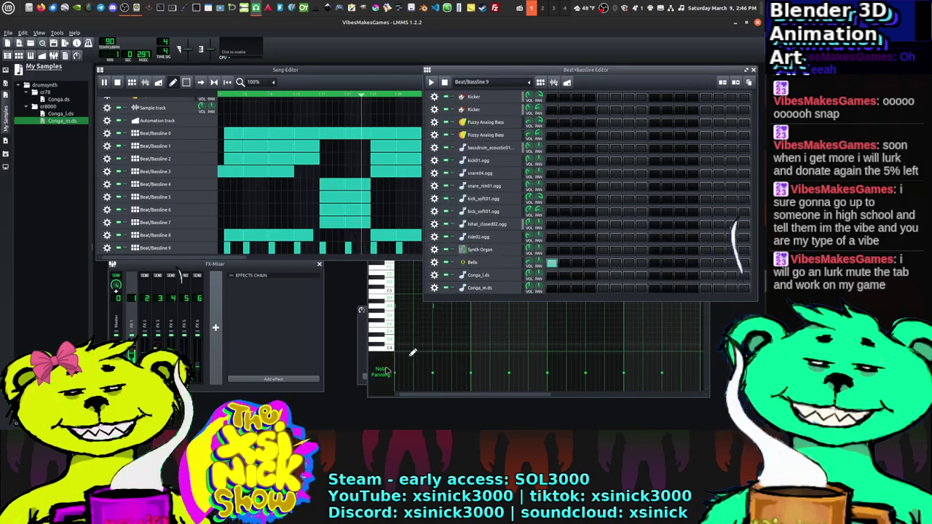
click(453, 306)
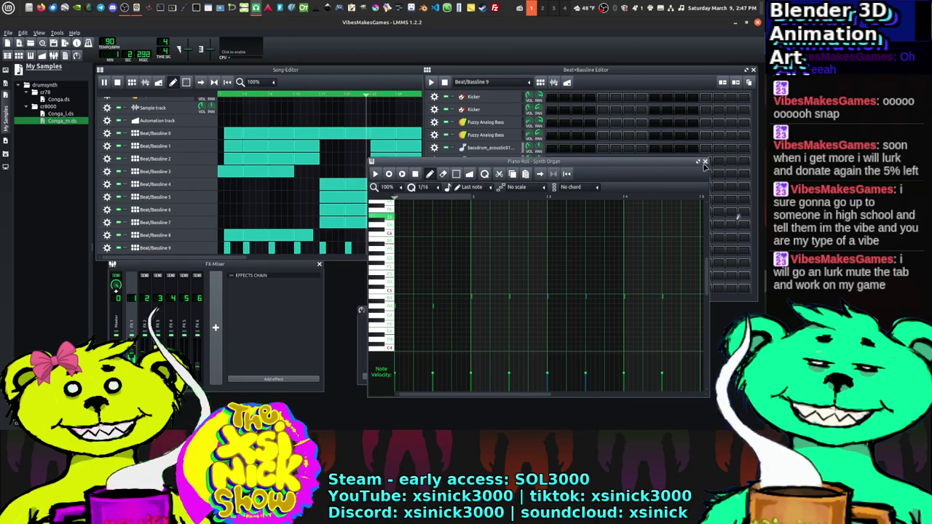
key(F7)
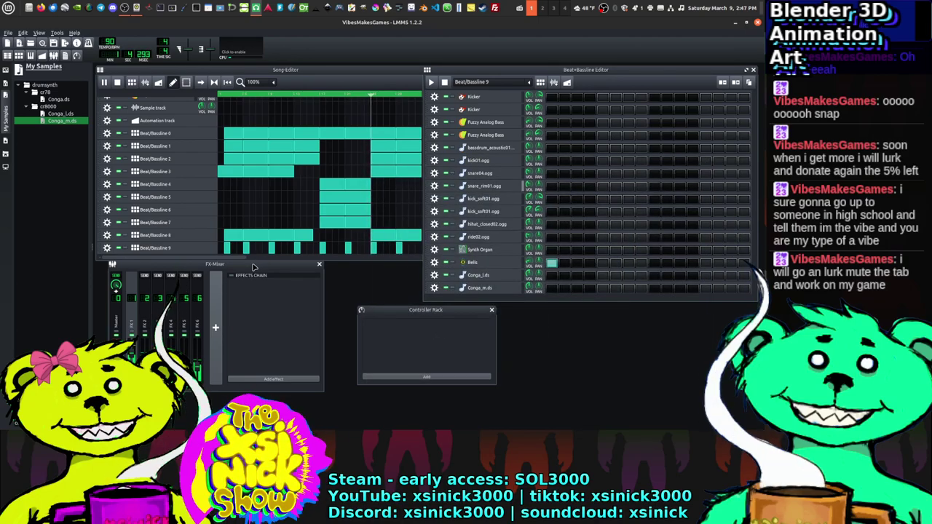
drag(214, 263, 209, 275)
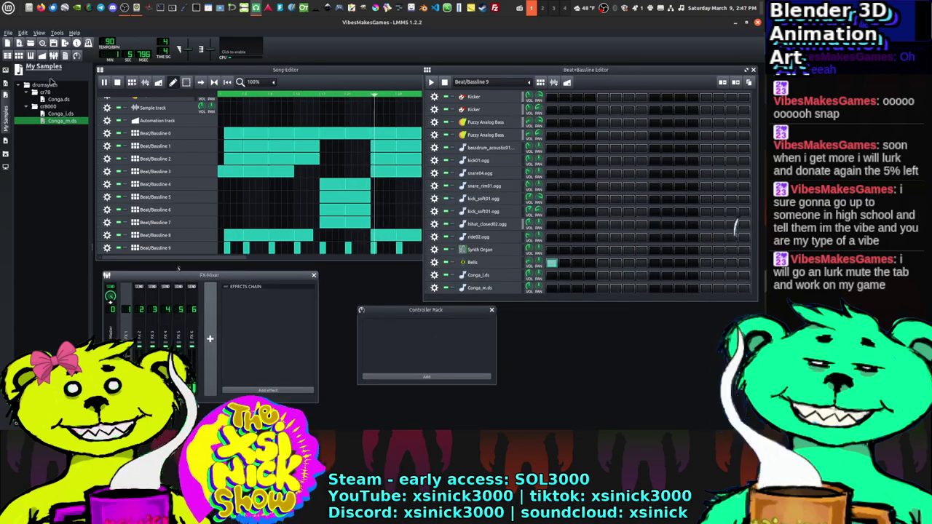
click(8, 33)
click(30, 86)
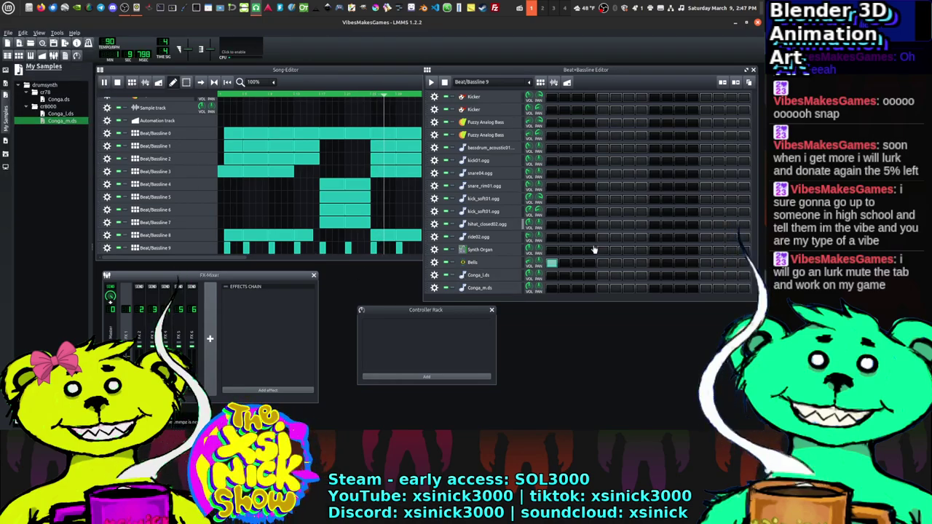
Step: Create Beat/Bassline 10 with Conga_l and Conga_m steps and preview it
click(522, 84)
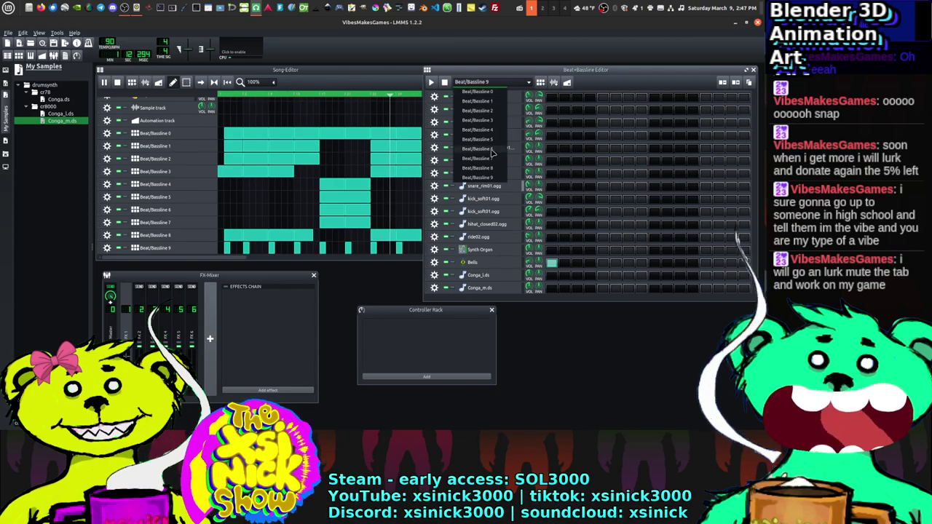
click(557, 88)
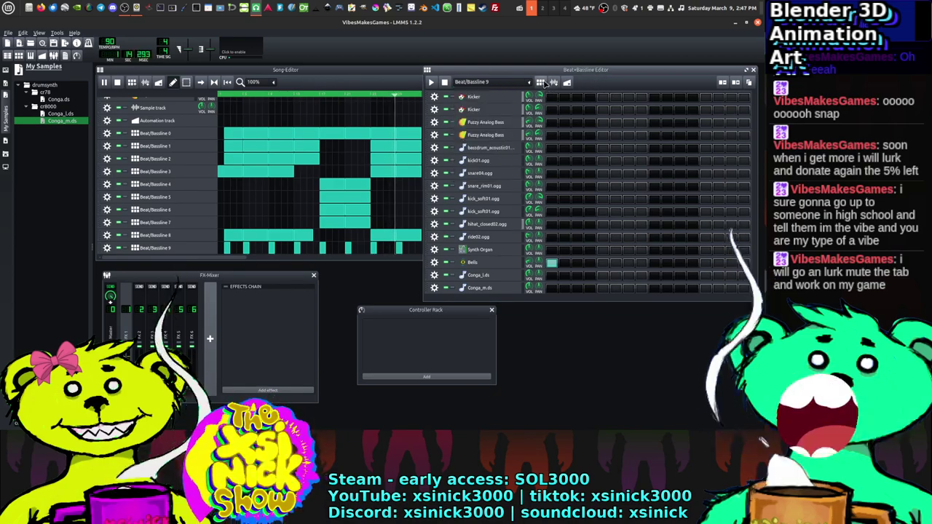
click(554, 83)
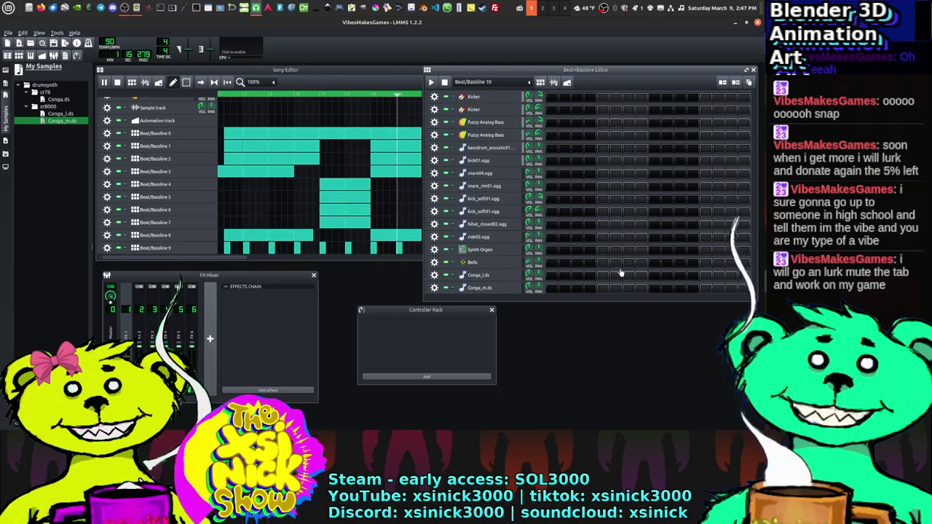
click(552, 277)
click(431, 81)
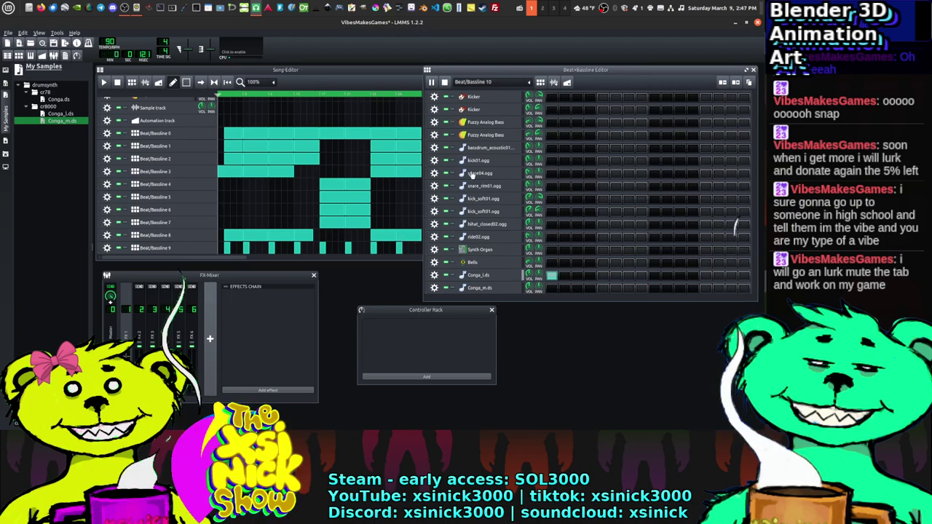
click(576, 277)
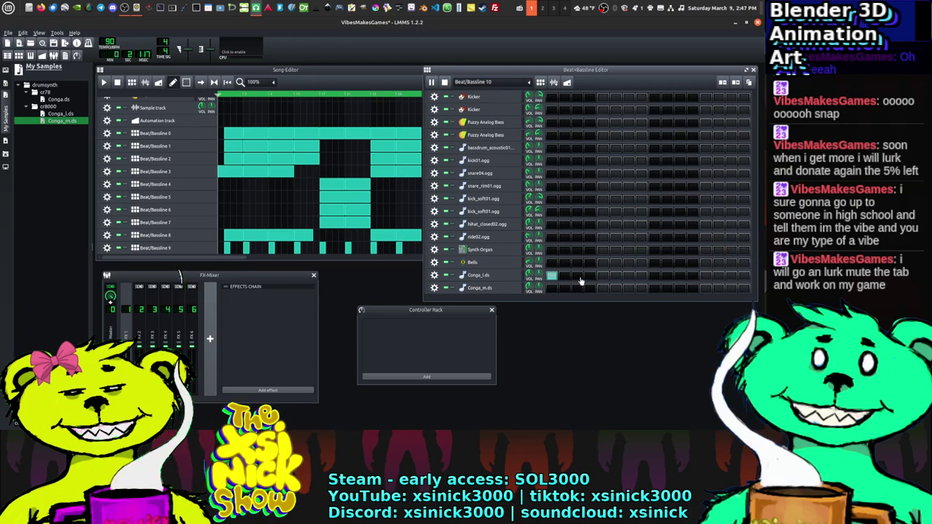
click(589, 288)
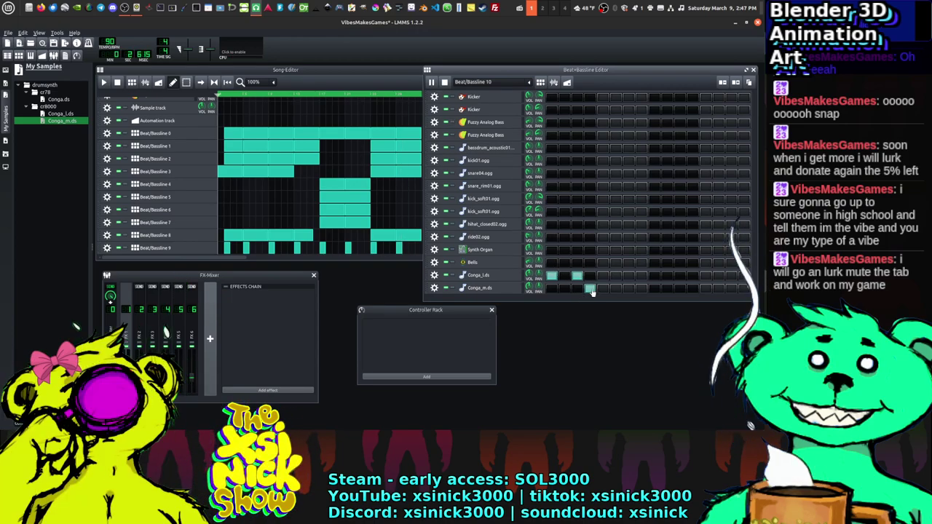
click(640, 289)
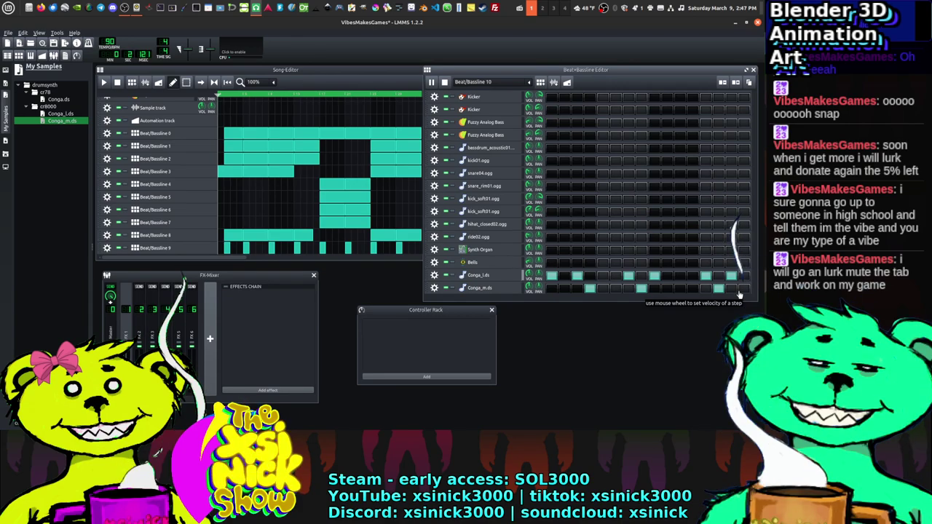
Step: Clone the Beat/Bassline 10 steps to double length and widen the Song Editor
click(750, 85)
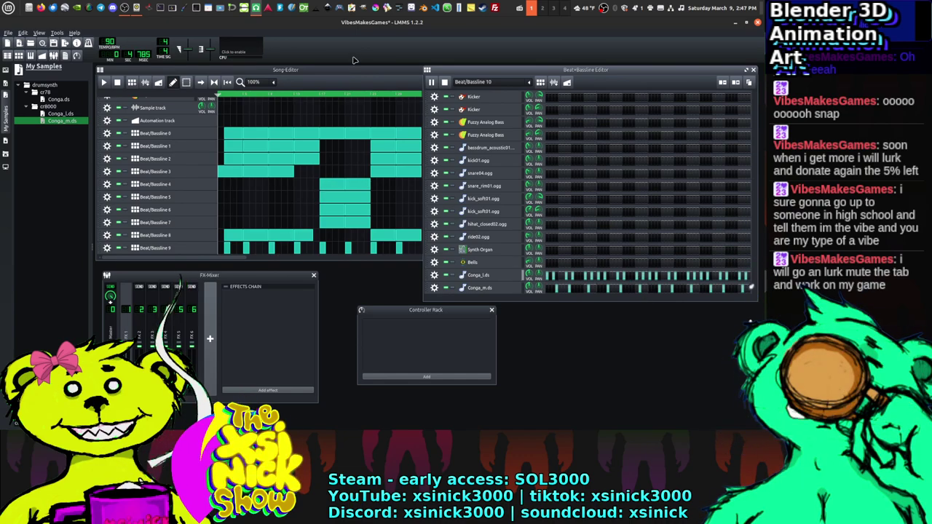
drag(422, 259, 483, 260)
drag(480, 224, 484, 250)
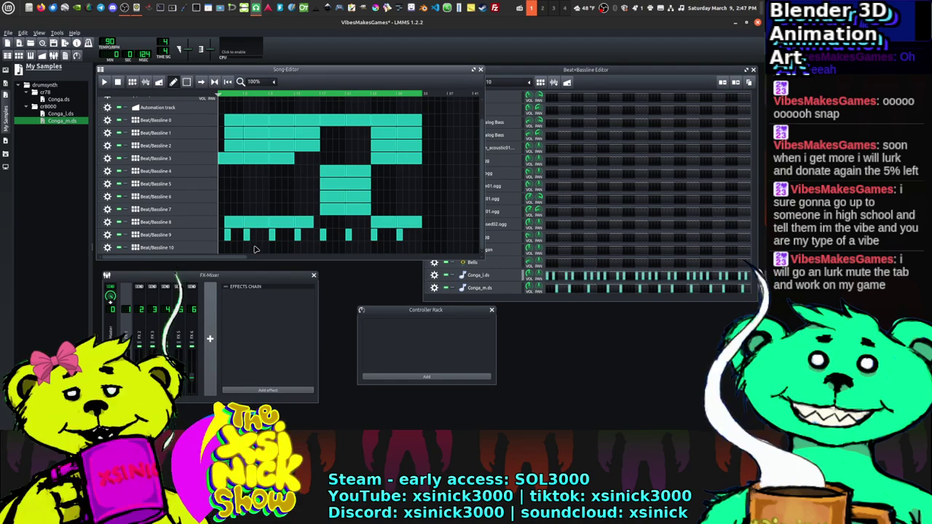
Step: Place a Beat/Bassline 10 block at its row start and play the song from the beginning
click(229, 248)
drag(228, 248, 222, 248)
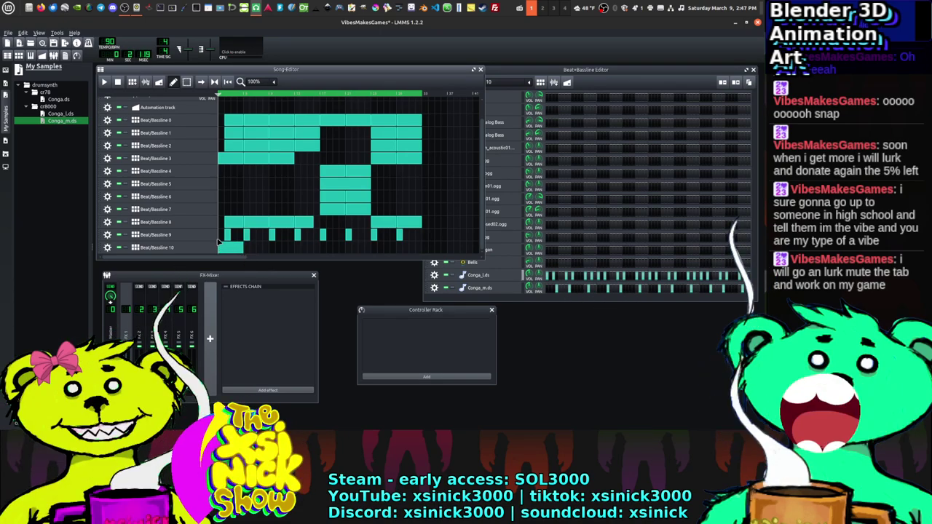
click(115, 82)
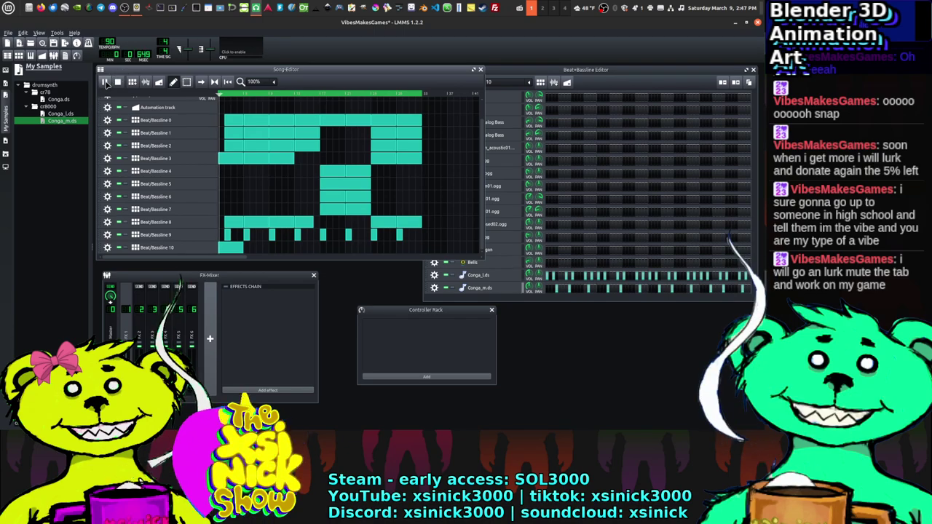
click(106, 82)
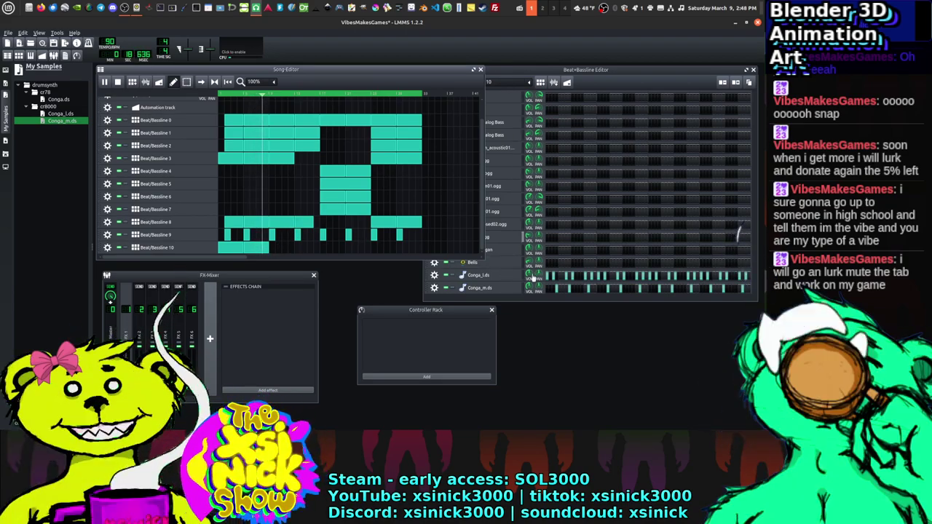
Step: Try further Beat/Bassline 10 blocks, then delete extras to leave one mid-song block
click(279, 251)
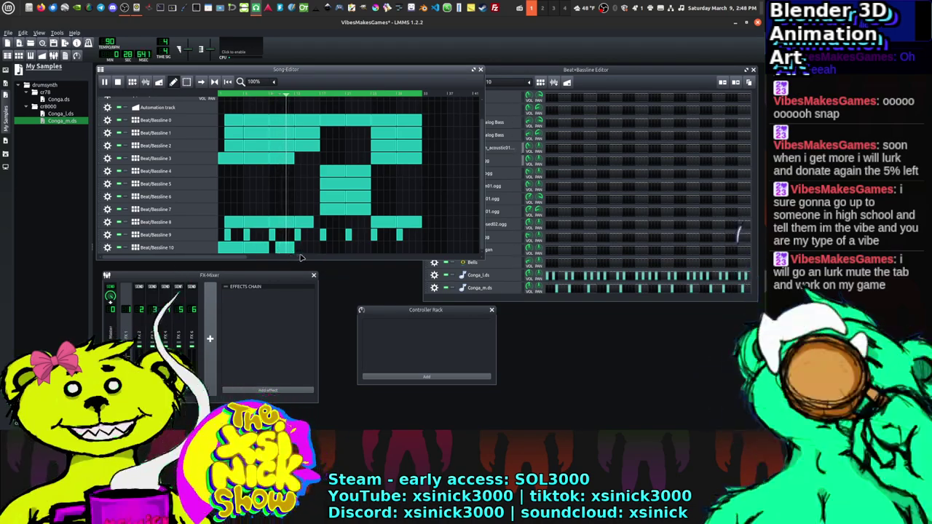
click(304, 250)
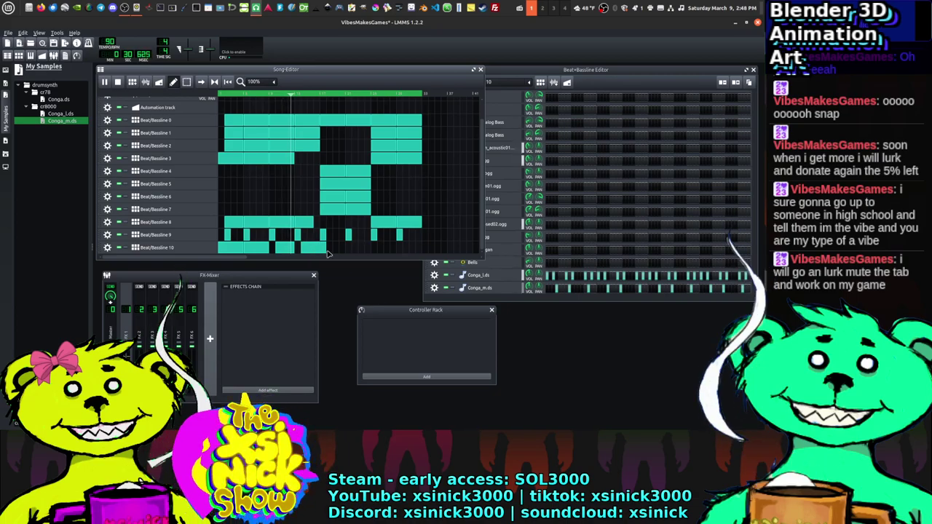
drag(327, 253, 319, 252)
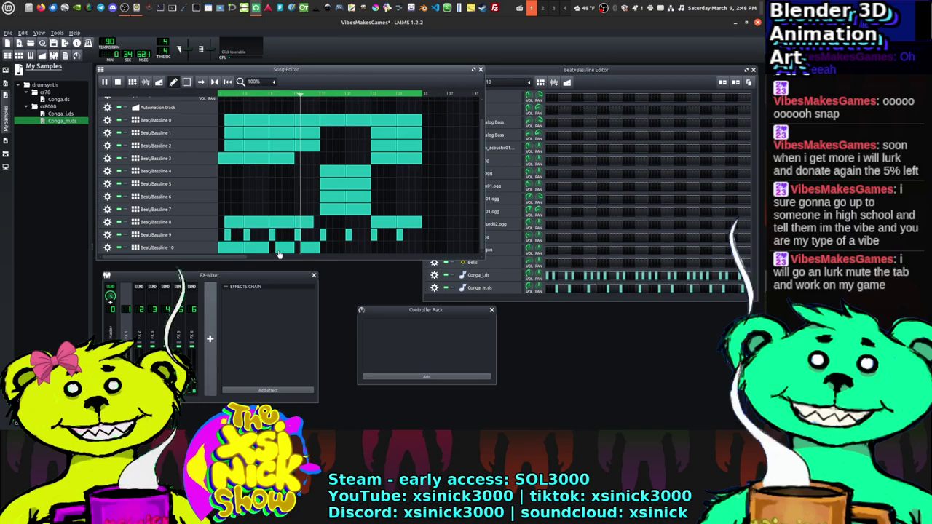
middle_click(317, 252)
click(329, 252)
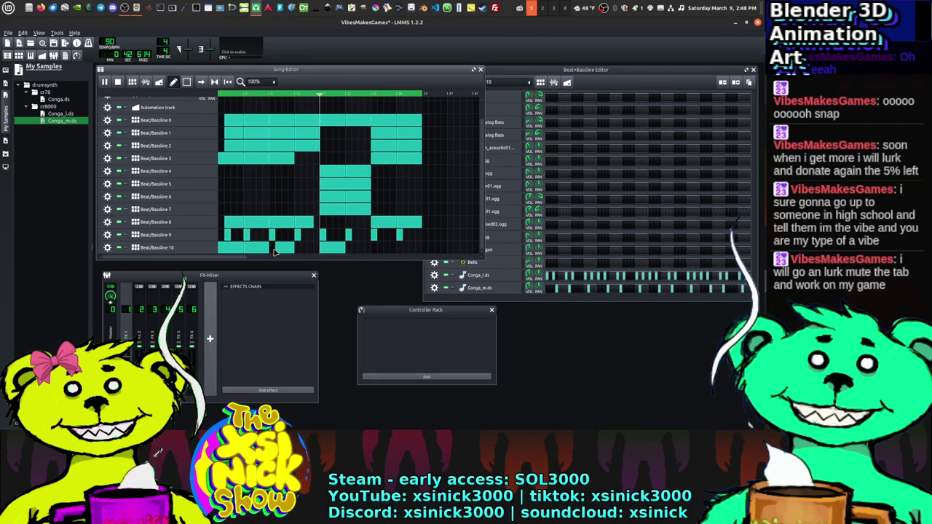
click(348, 250)
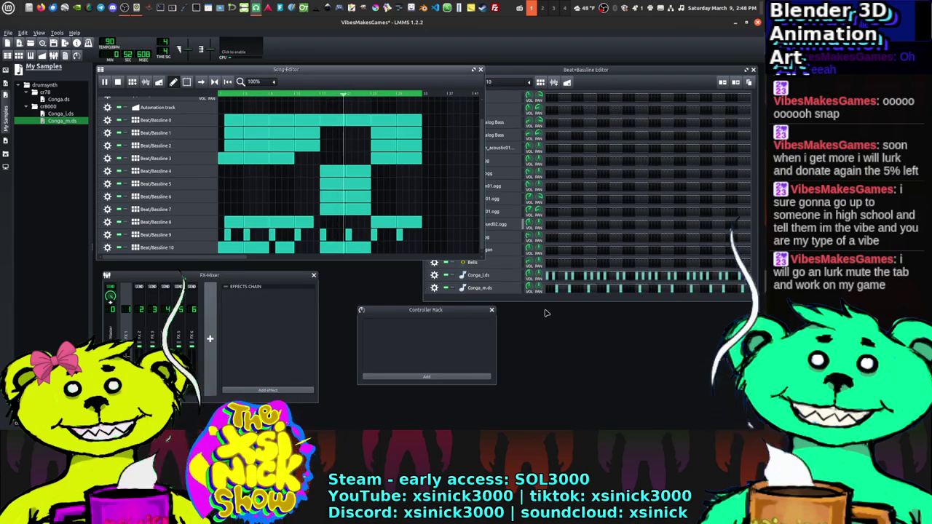
middle_click(284, 250)
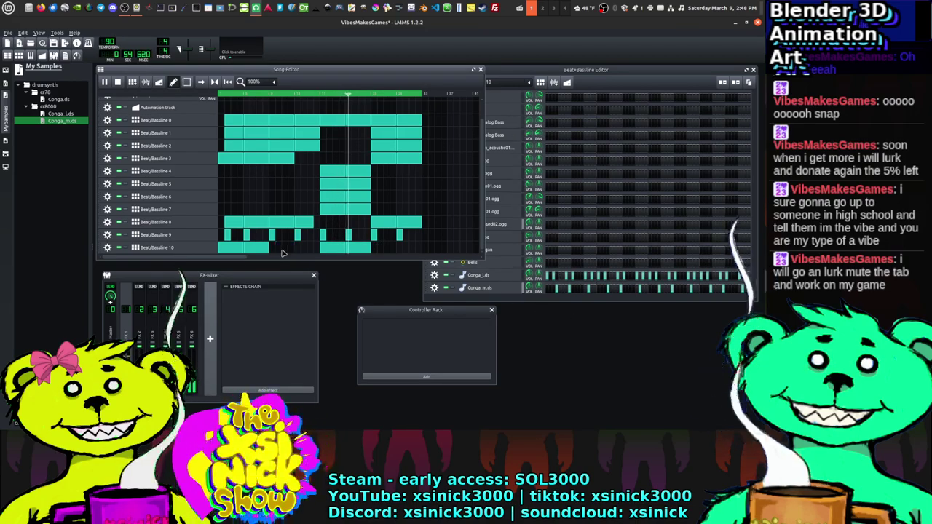
middle_click(262, 249)
middle_click(236, 250)
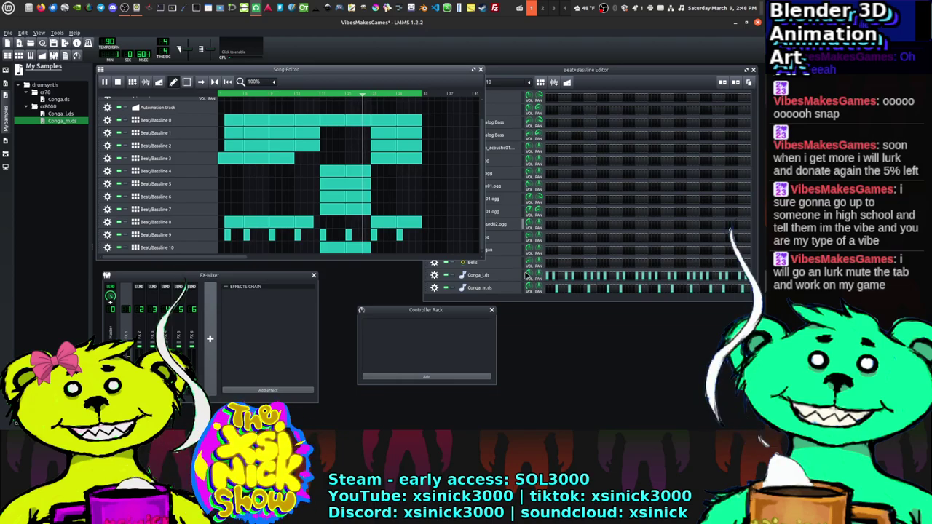
Step: Route both Conga_l.ds and Conga_m.ds to FX channel 7
click(497, 275)
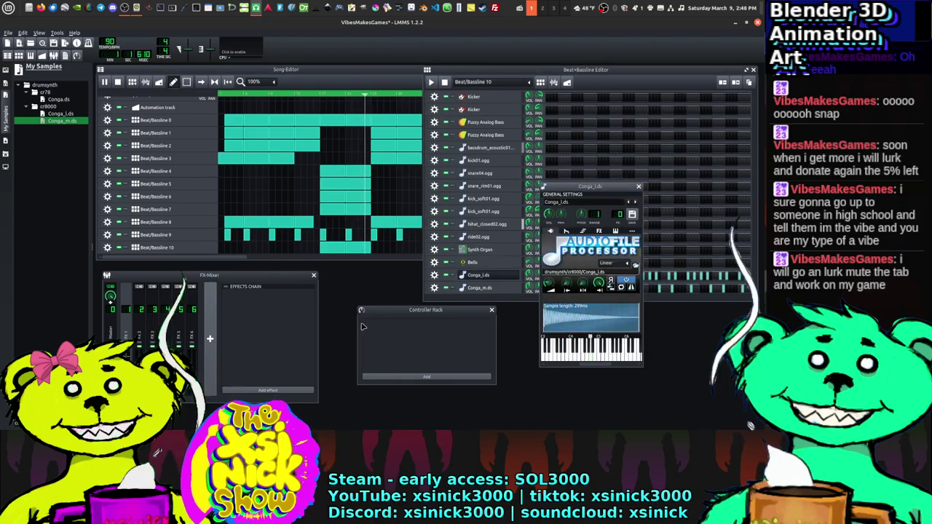
click(212, 339)
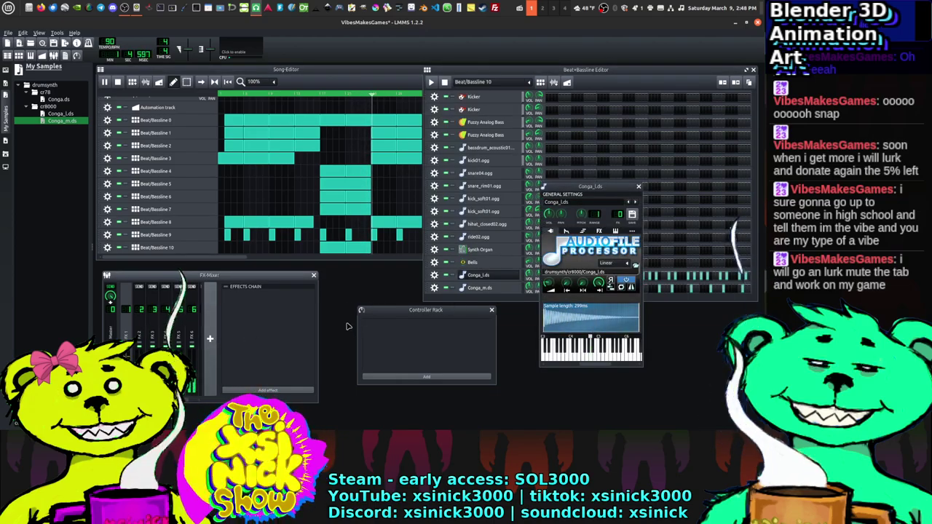
drag(318, 327, 337, 326)
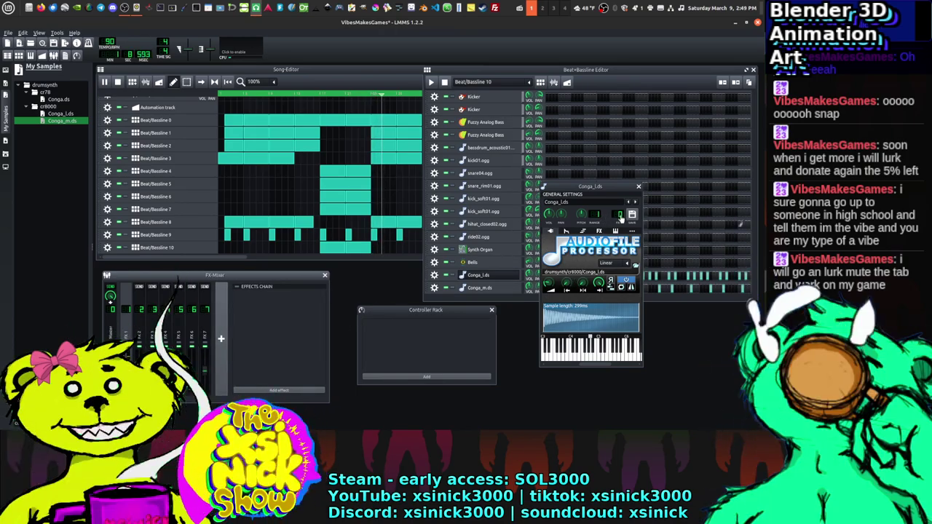
drag(620, 217, 617, 257)
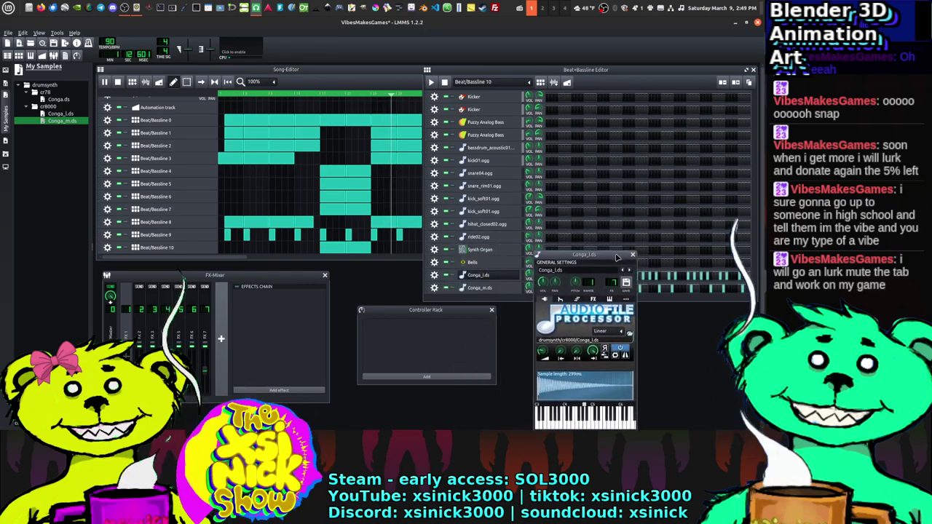
click(484, 289)
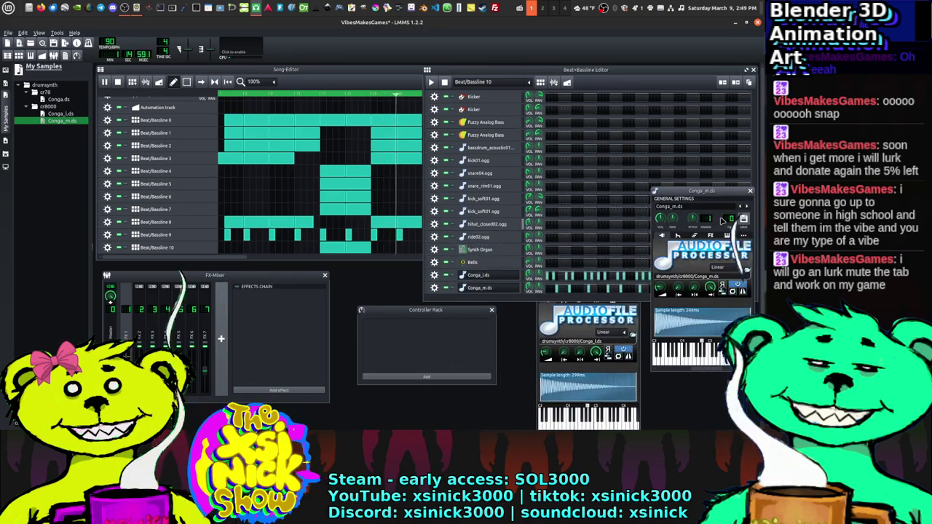
drag(730, 218, 520, 256)
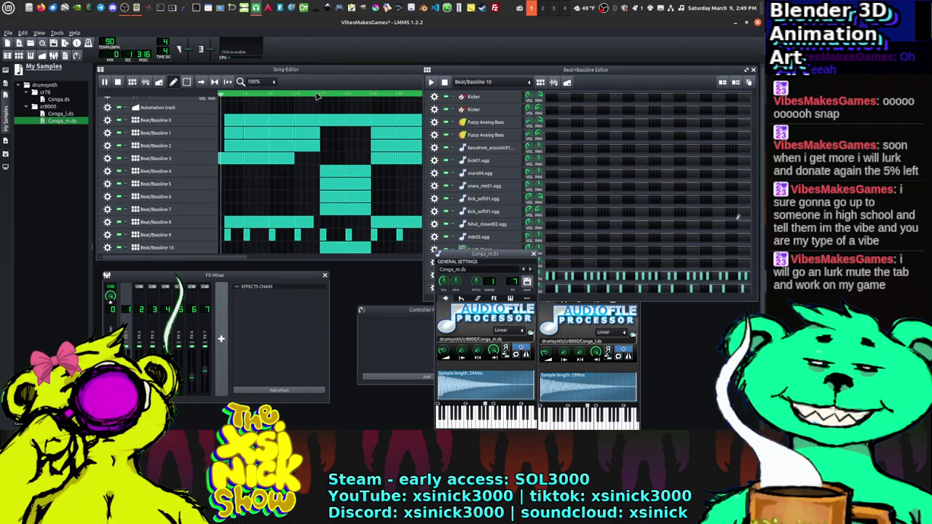
Step: Set FX fader 7's level to 8 and close the Conga_m.ds settings
click(328, 184)
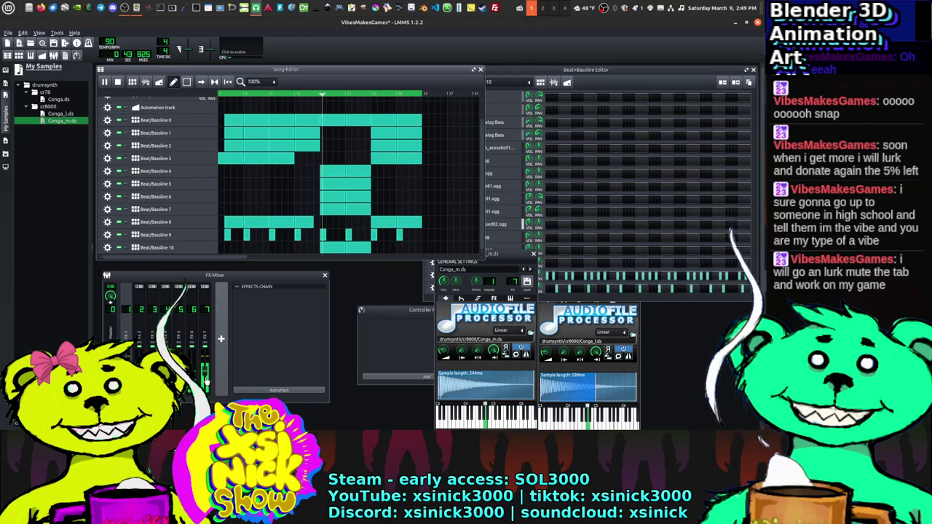
double_click(206, 373)
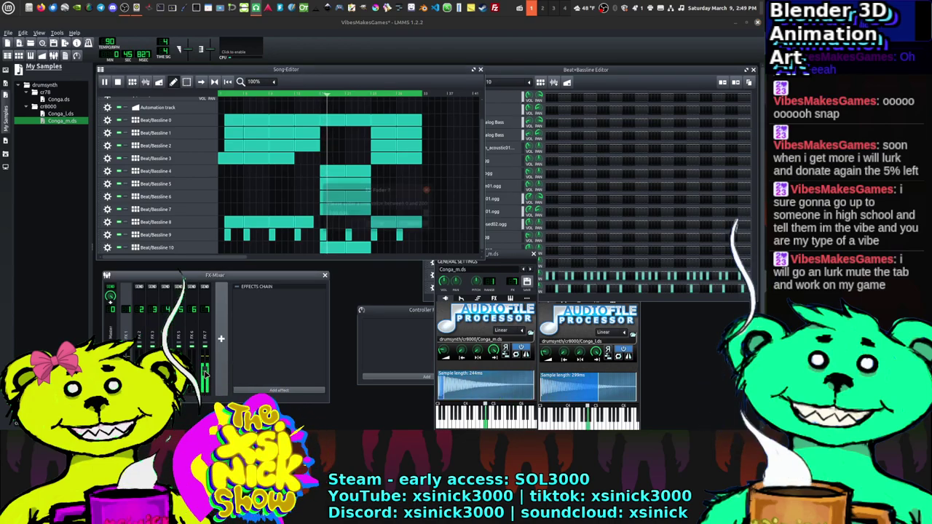
text(8)
key(Return)
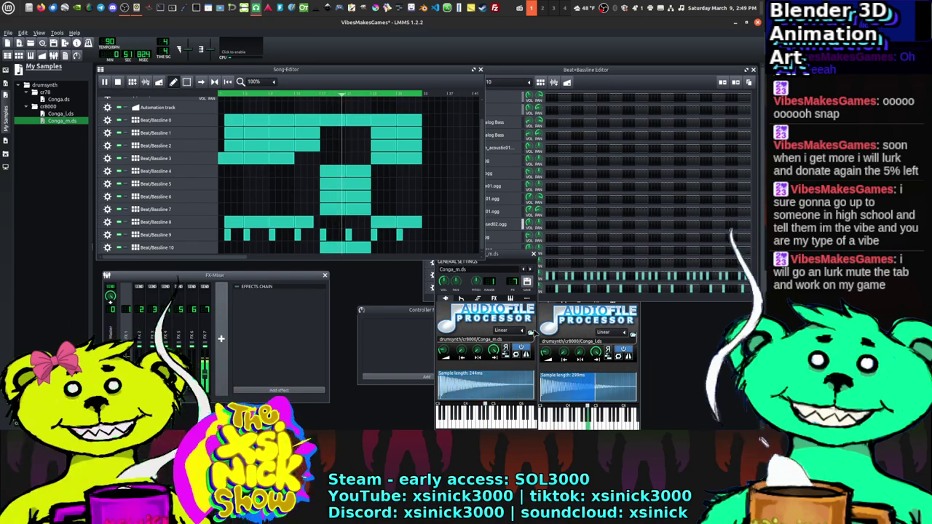
click(533, 255)
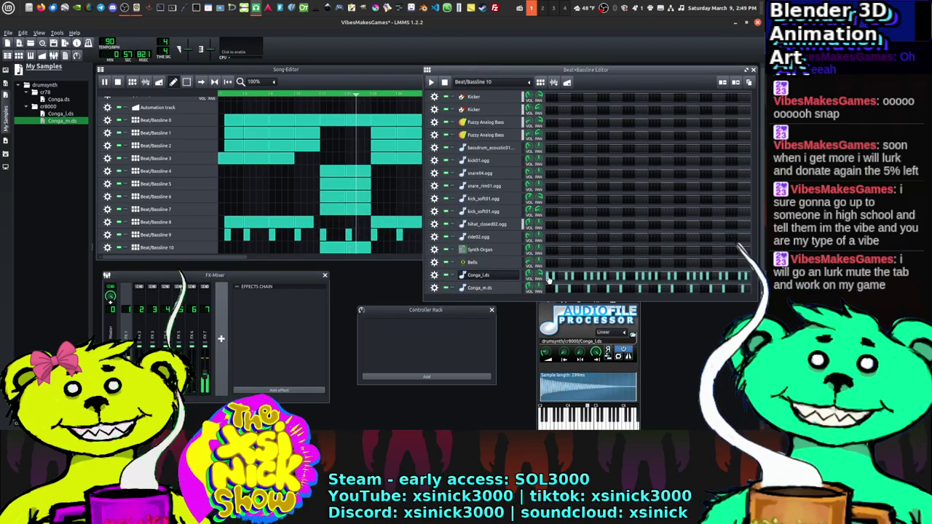
Step: Open Conga_m.ds's panning entry and dismiss it, leaving panning unchanged
double_click(539, 288)
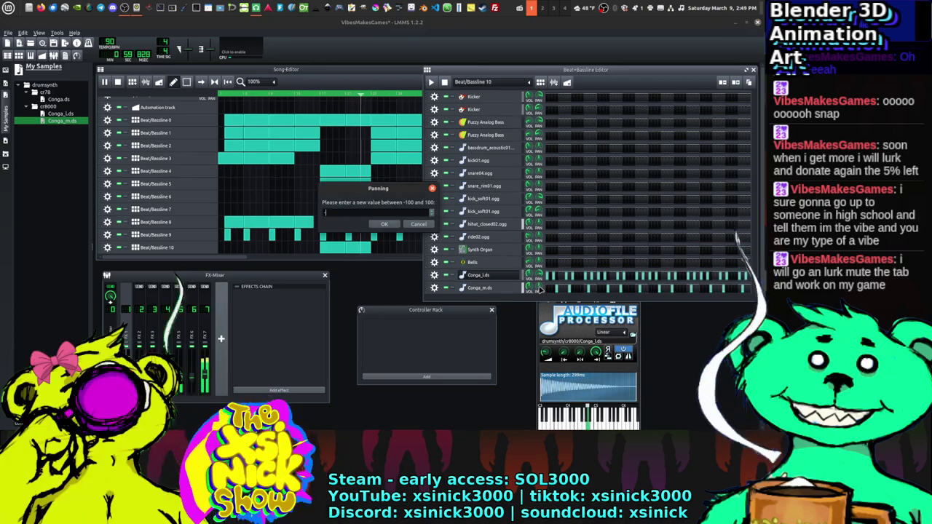
key(Return)
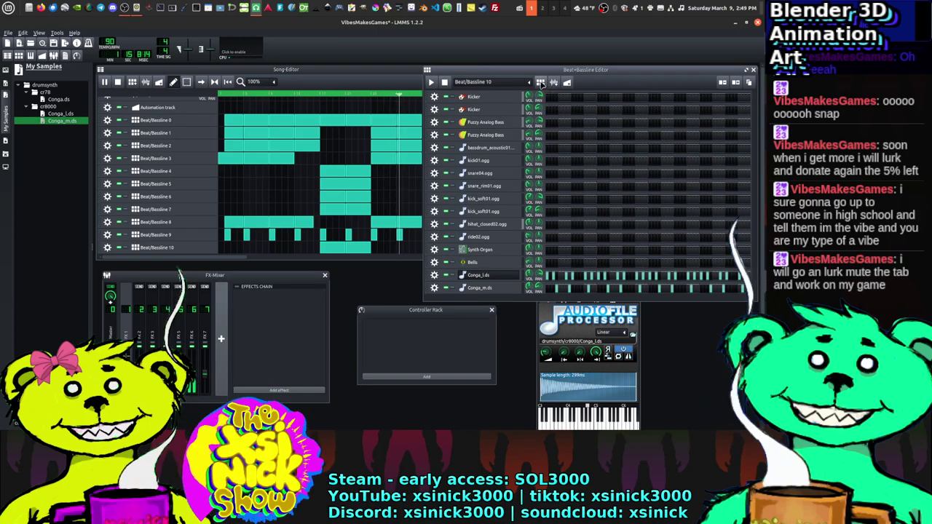
Step: Create Beat/Bassline 11 with Conga_m.ds and Conga_l.ds steps, preview it, then play the song
click(540, 83)
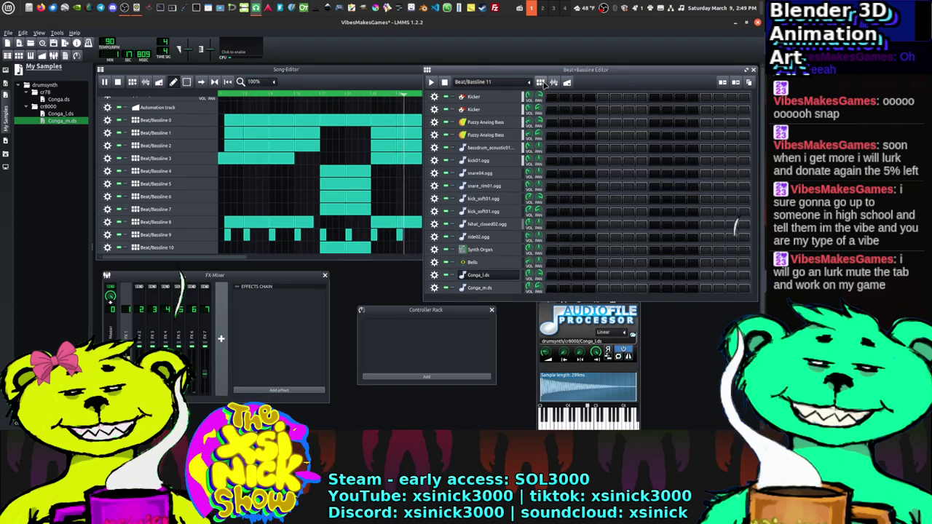
click(551, 288)
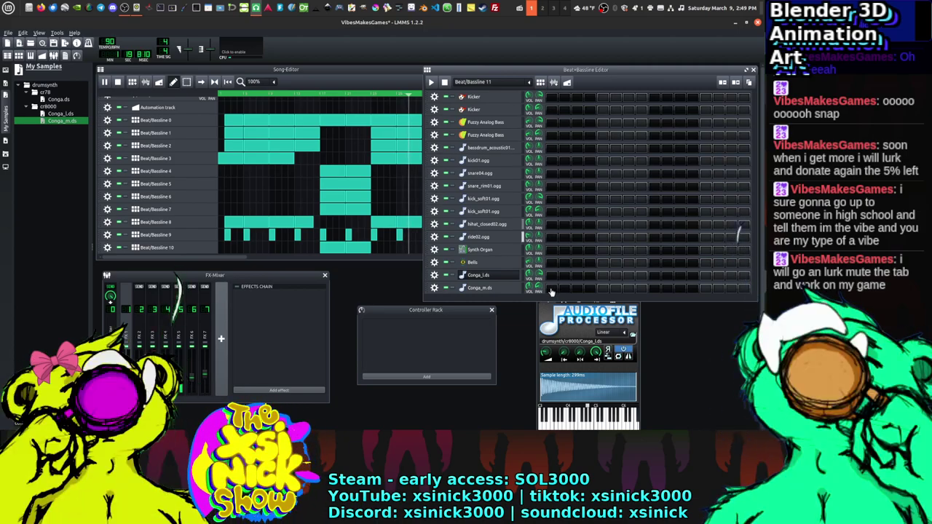
click(653, 288)
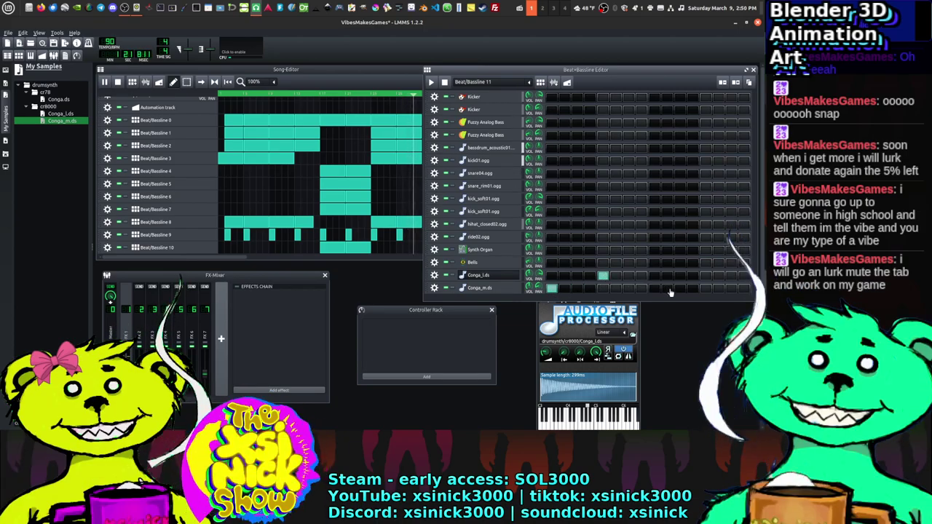
click(706, 276)
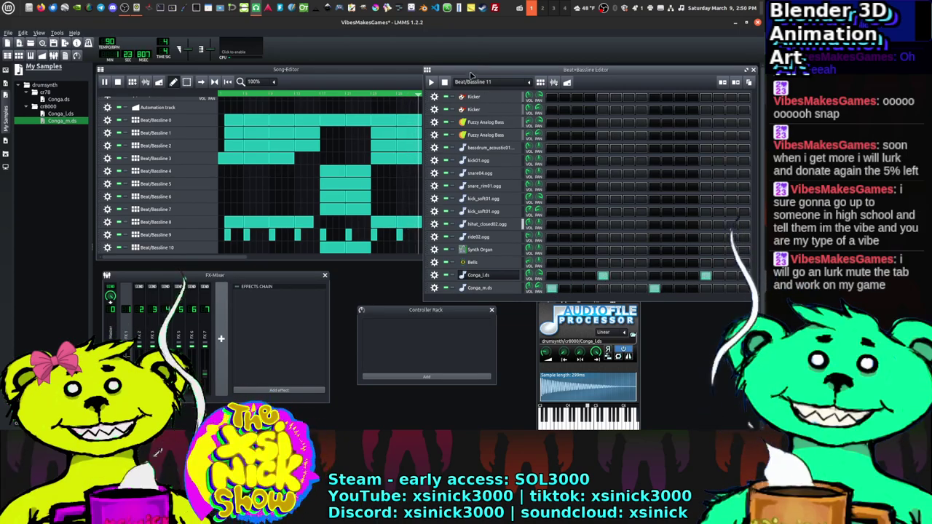
click(431, 82)
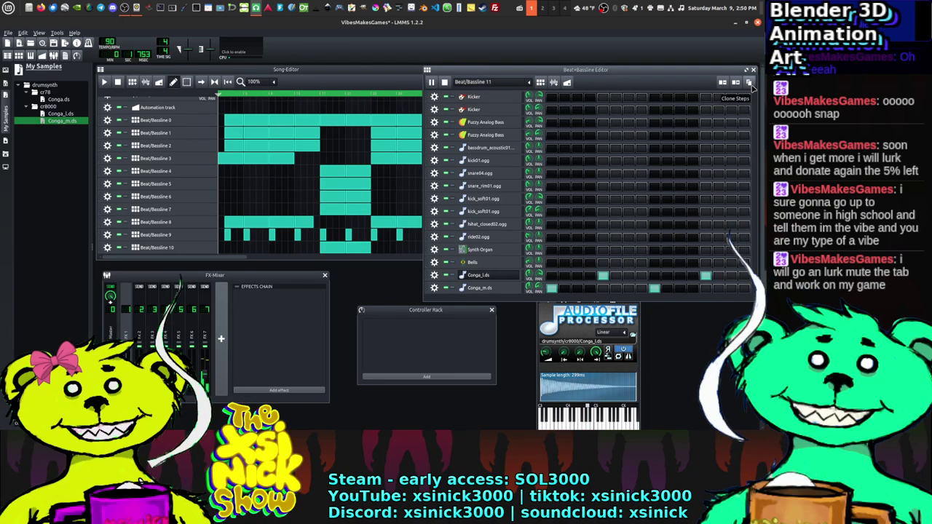
click(104, 82)
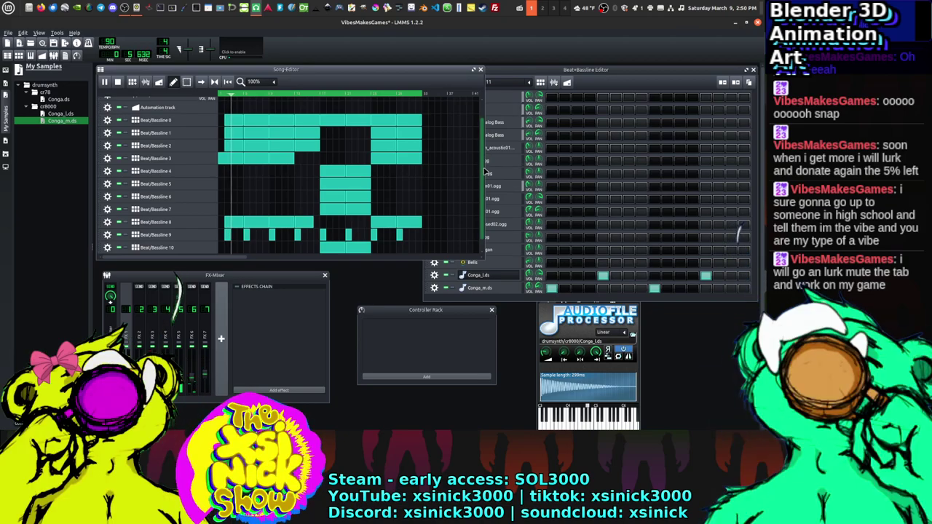
Step: Place four Beat/Bassline 11 clips along the opening bars and clone its steps
scroll(227, 247, down, 1)
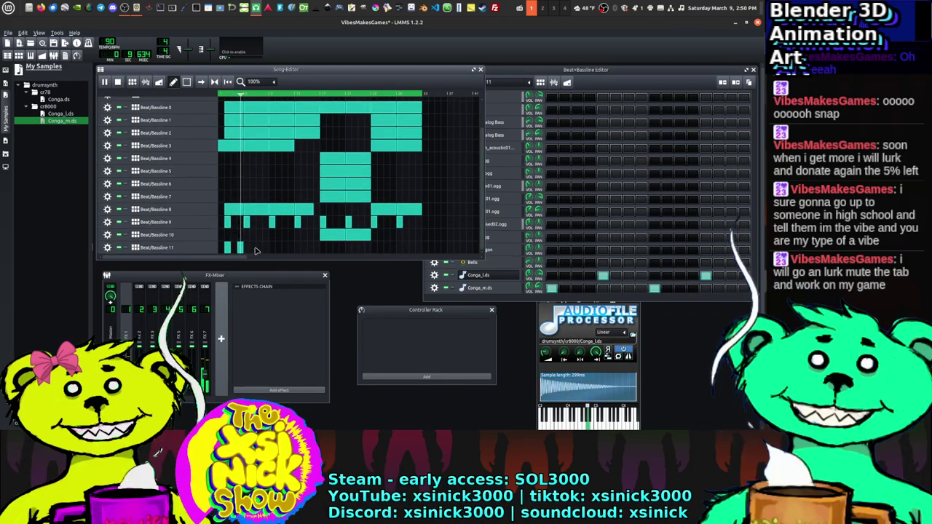
click(255, 249)
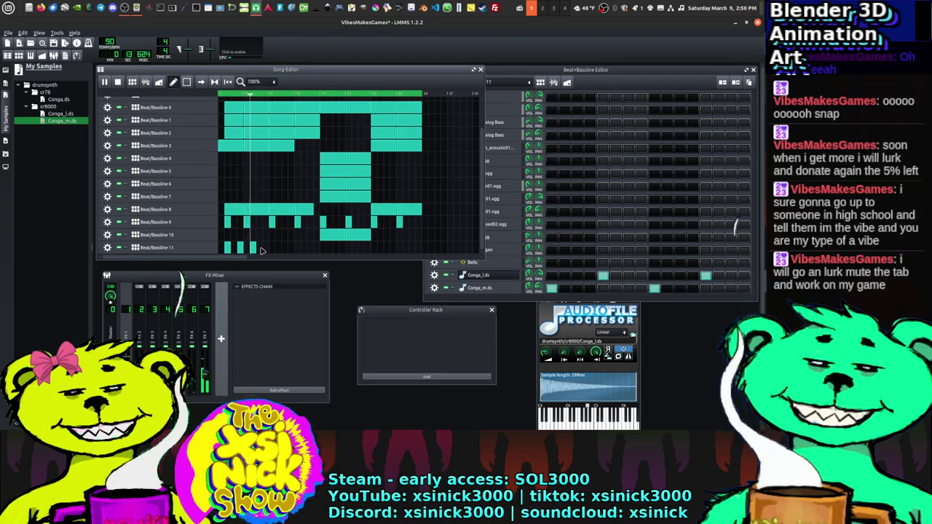
click(266, 249)
click(277, 249)
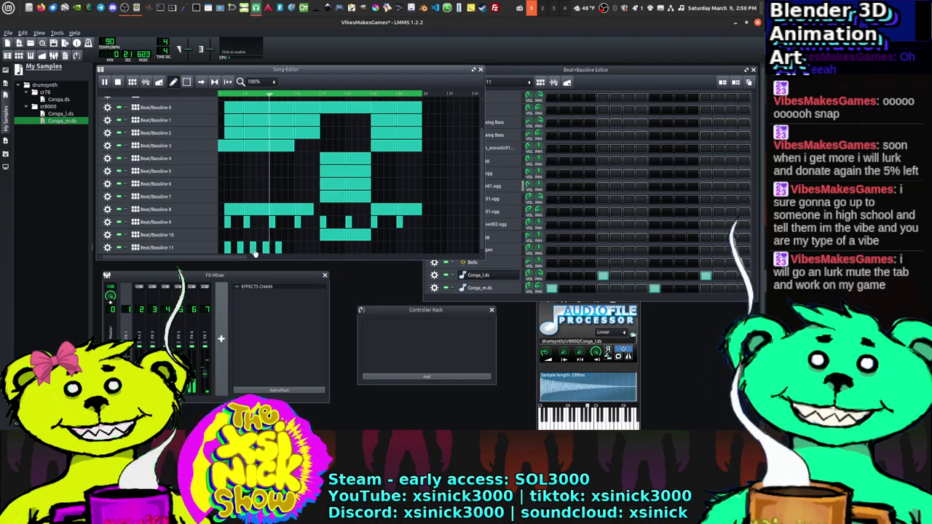
click(291, 249)
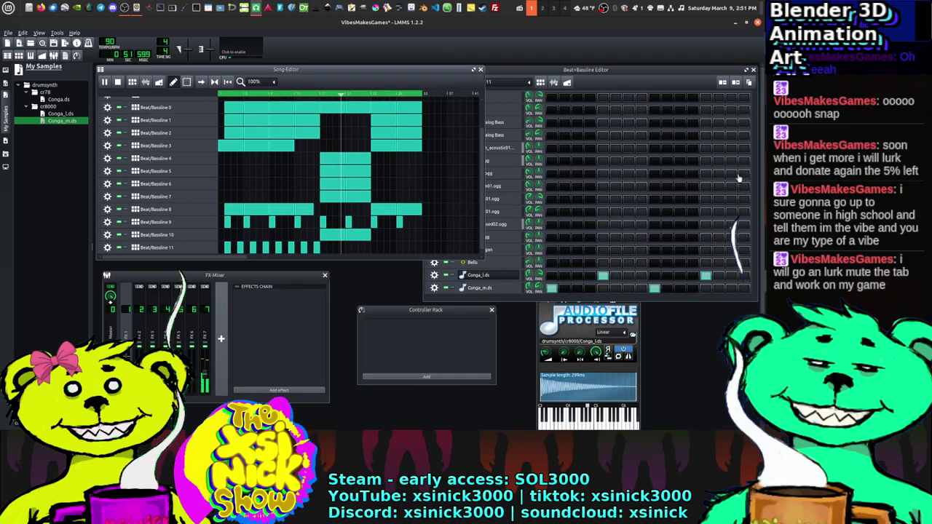
click(750, 83)
Step: Clone the Beat/Bassline 11 steps again and add an extra Conga_l.ds hit
click(750, 83)
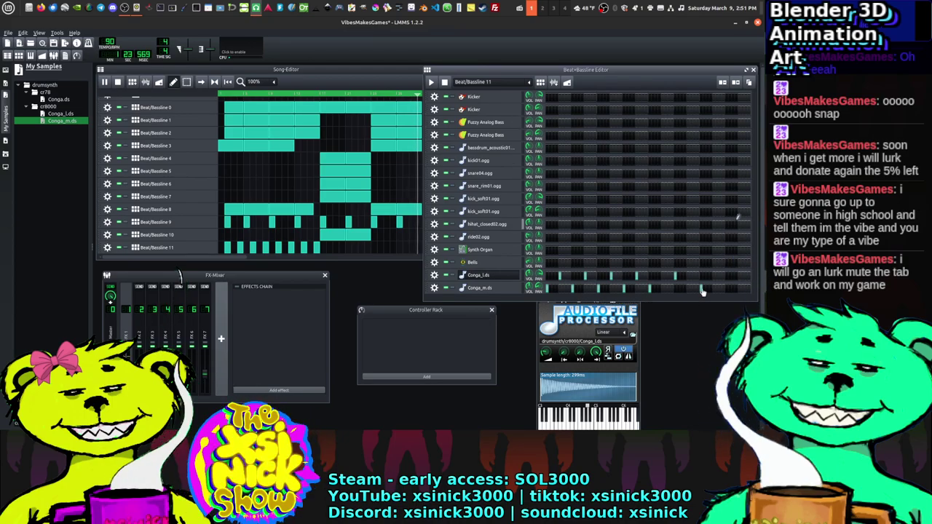
click(726, 276)
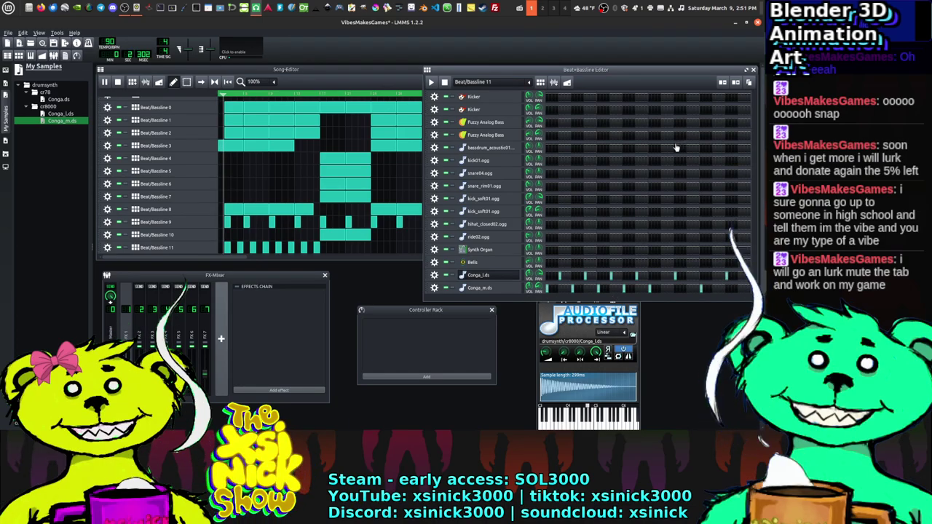
Step: Replace the small Beat/Bassline 11 clip with a longer opening clip and add two clips near the end
click(228, 247)
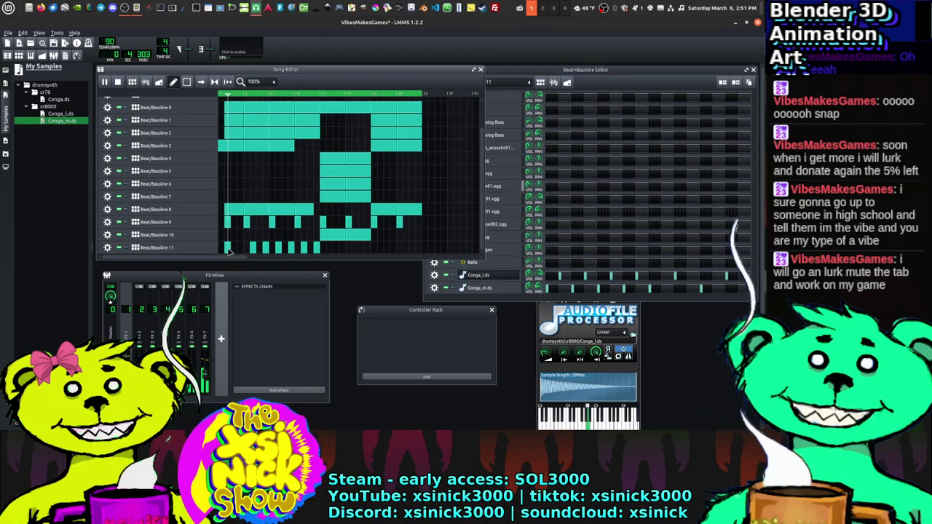
middle_click(252, 249)
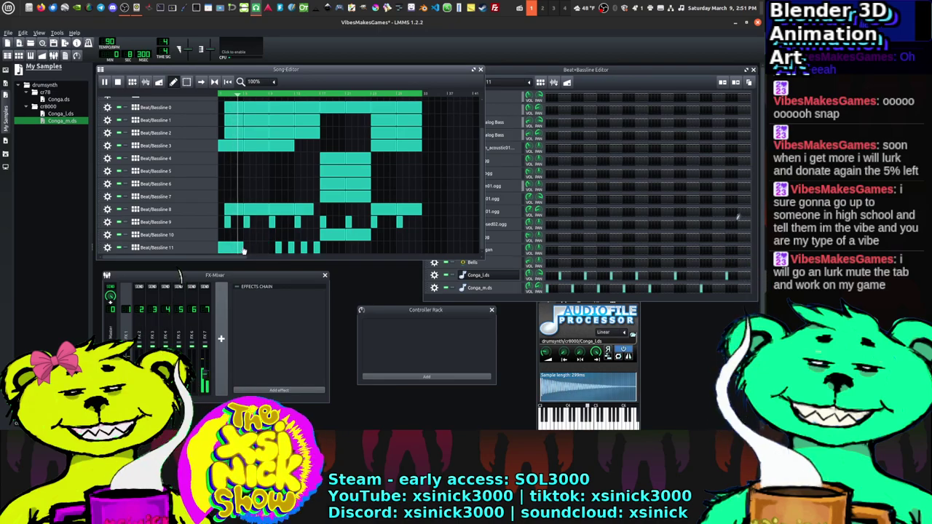
click(246, 249)
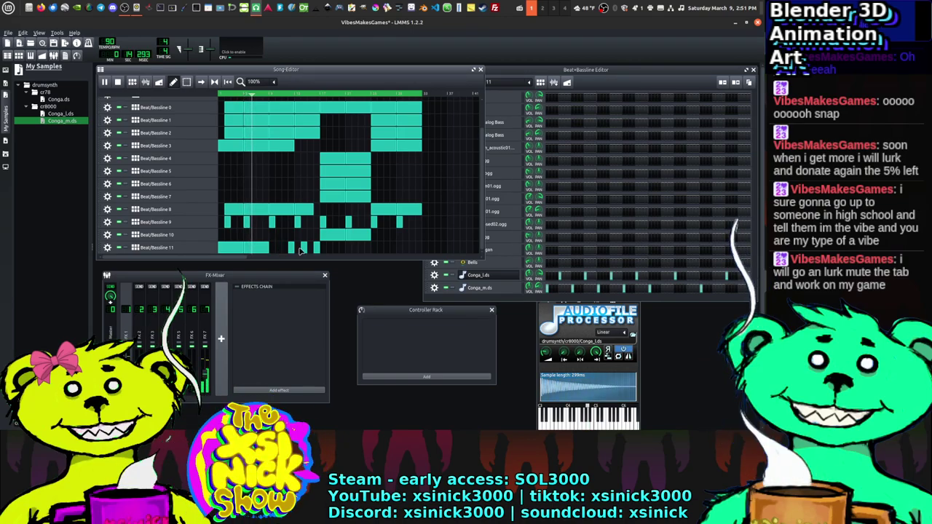
drag(270, 251, 318, 252)
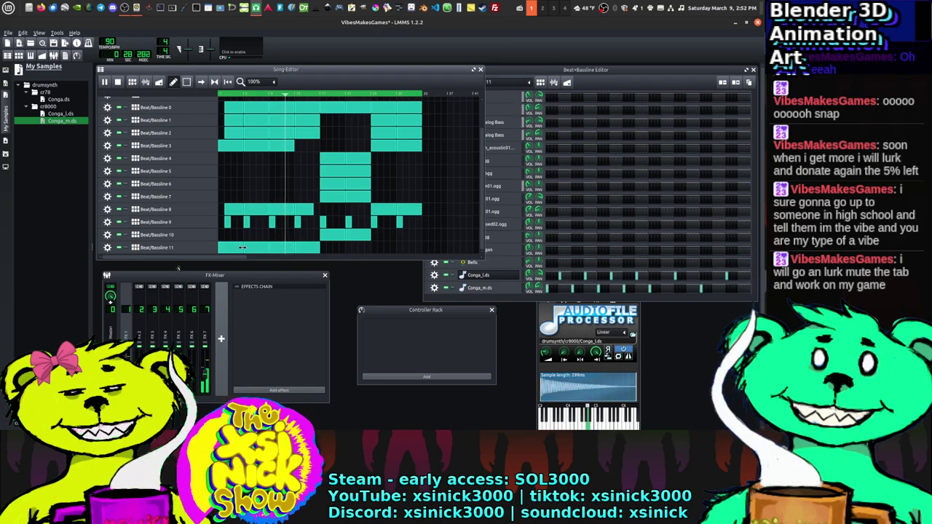
drag(245, 250, 235, 247)
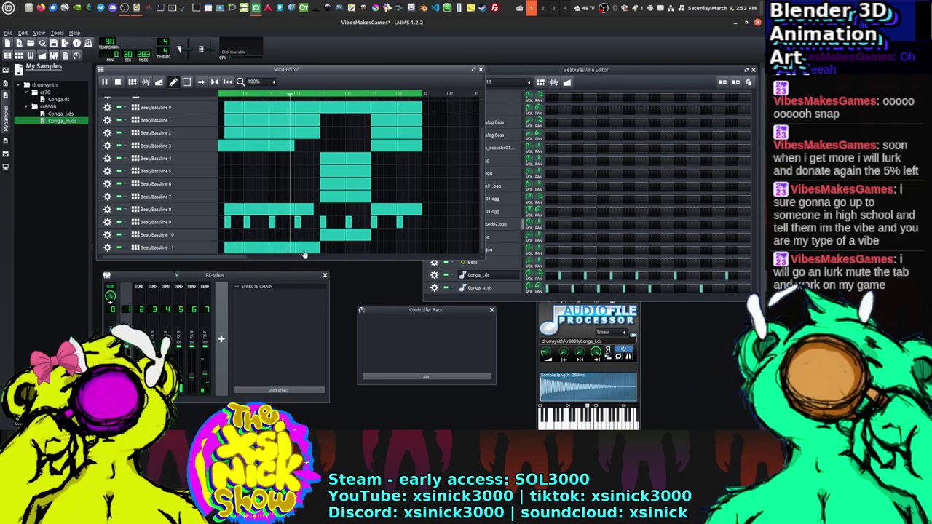
click(380, 251)
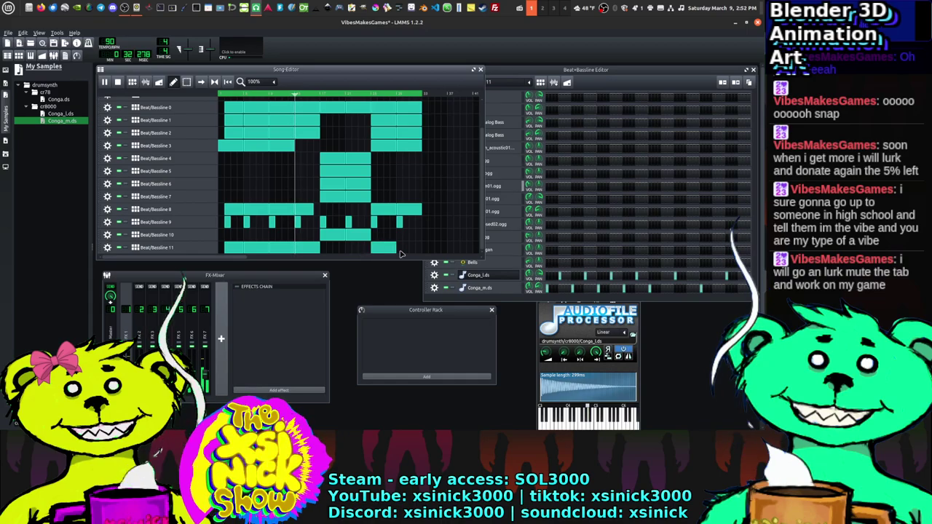
click(401, 252)
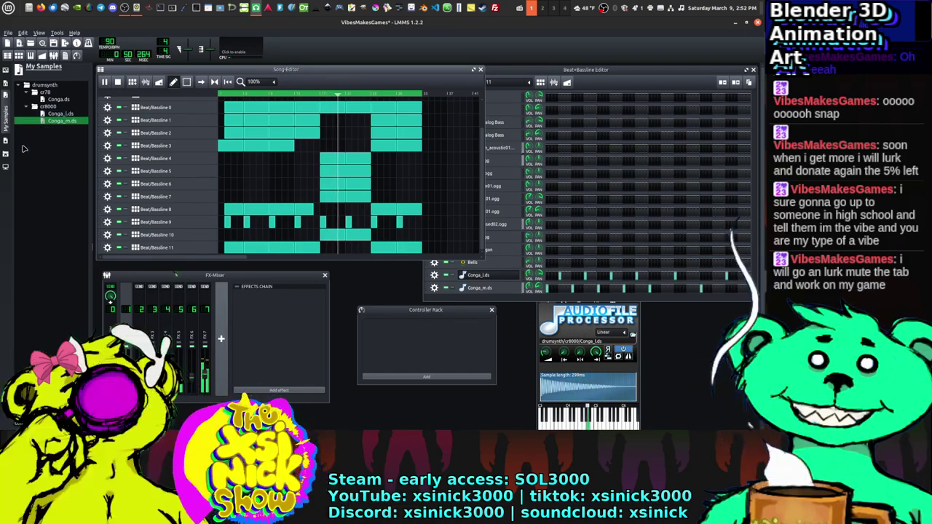
Step: Preview the Conga.ds, Conga_m.ds and Conga_l.ds samples
click(53, 100)
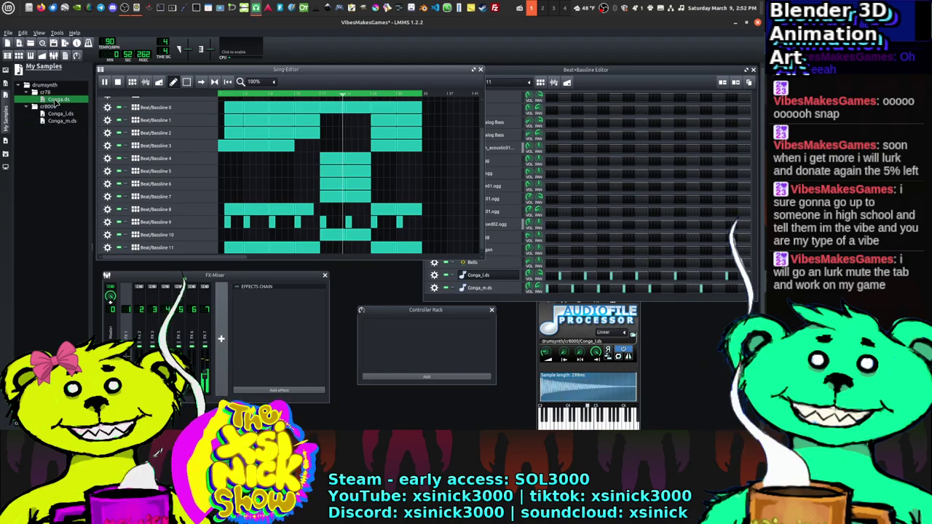
click(56, 121)
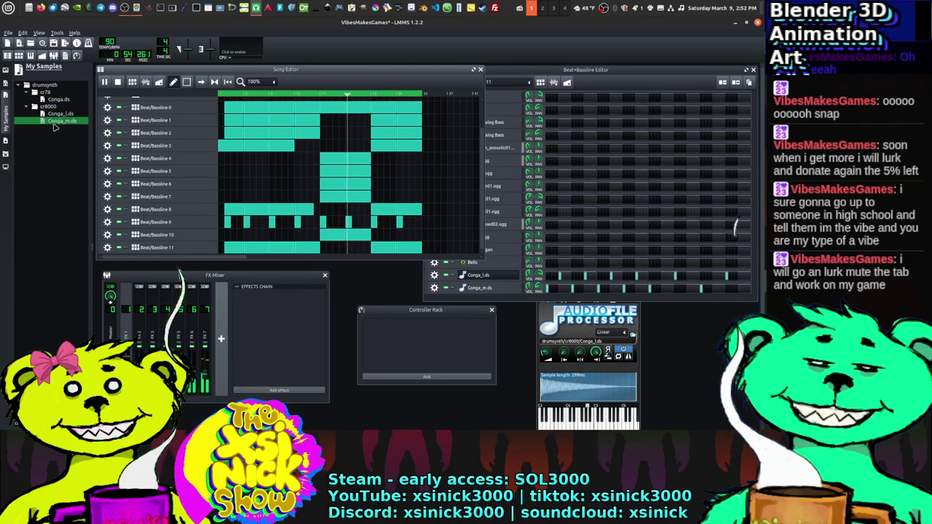
click(56, 114)
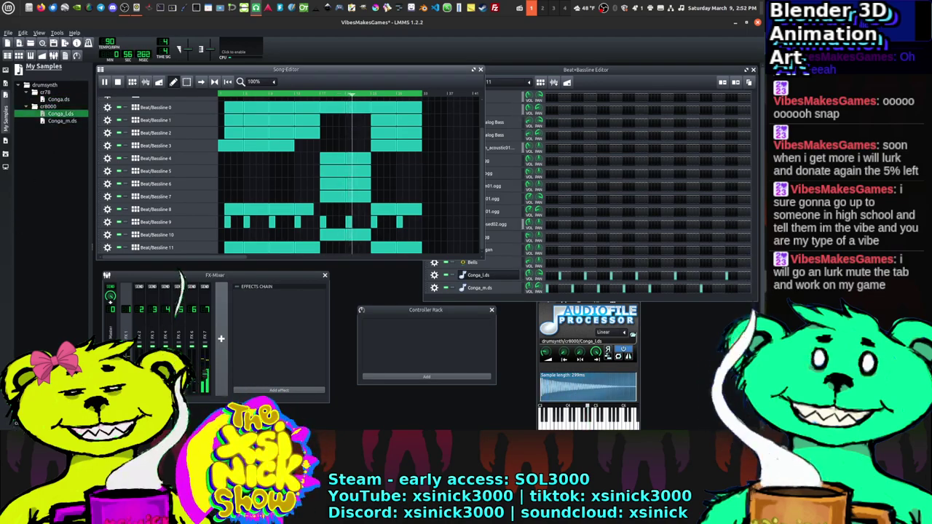
Step: Filter the samples by 'clav' and add cr78's Clave.ds as a new Beat+Bassline track
text(clav)
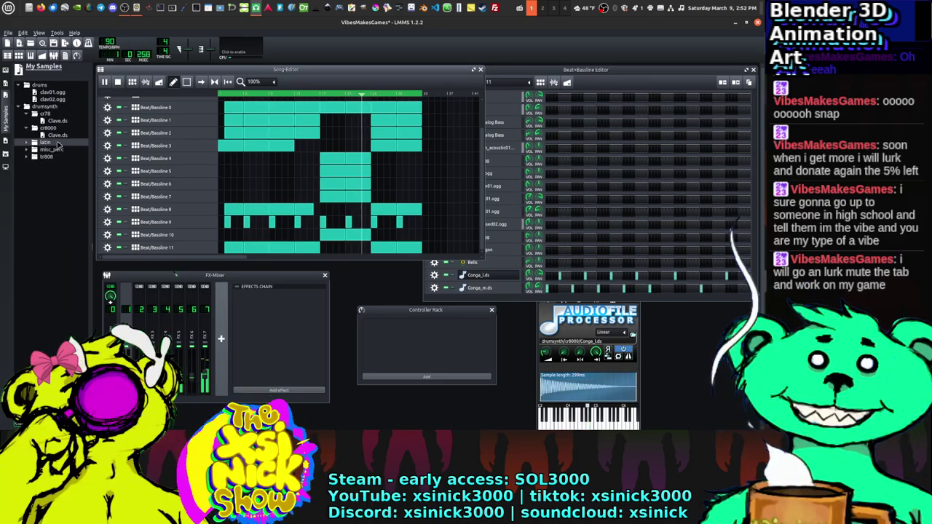
click(67, 121)
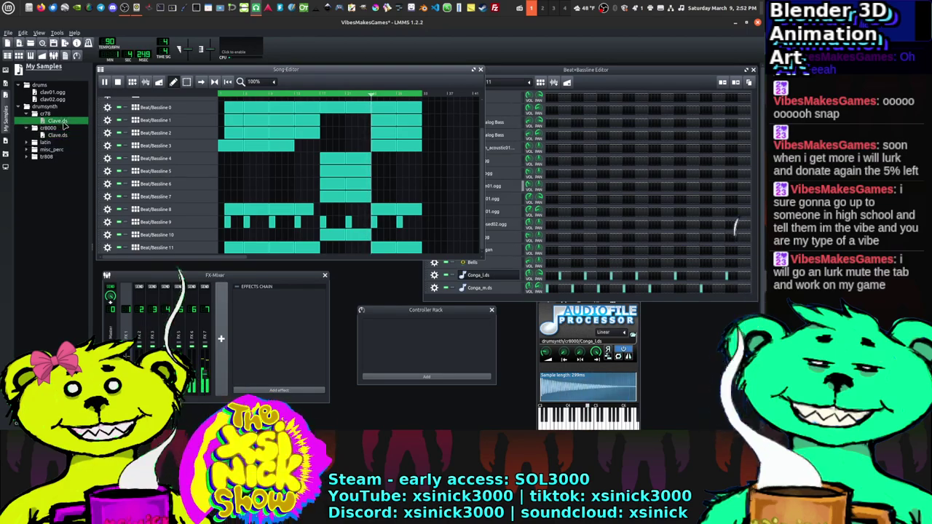
drag(64, 122, 489, 290)
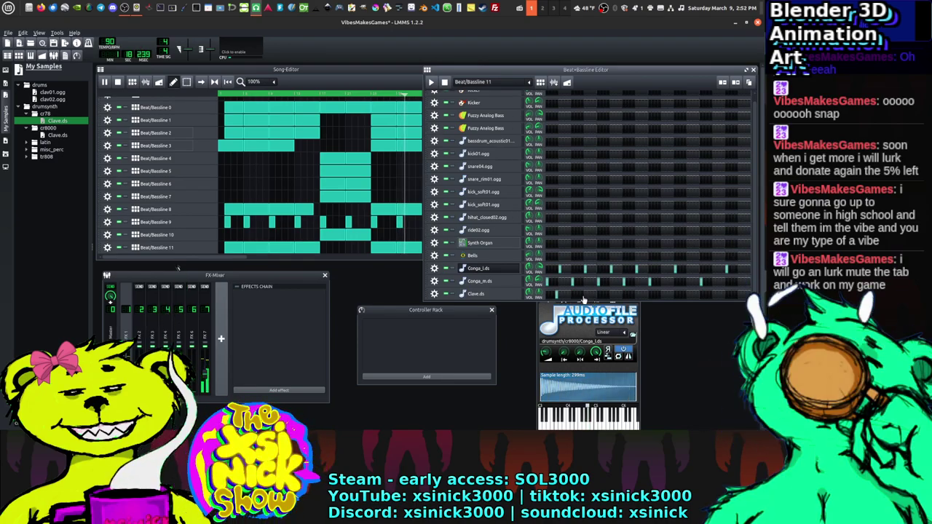
Step: Program evenly spaced clave hits on the Clave.ds row, leaving its volume unchanged
click(609, 294)
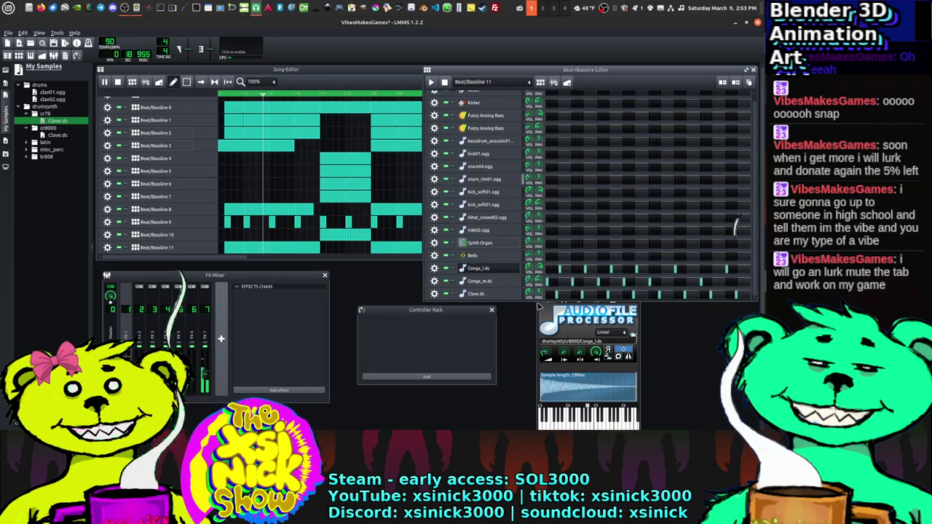
double_click(531, 294)
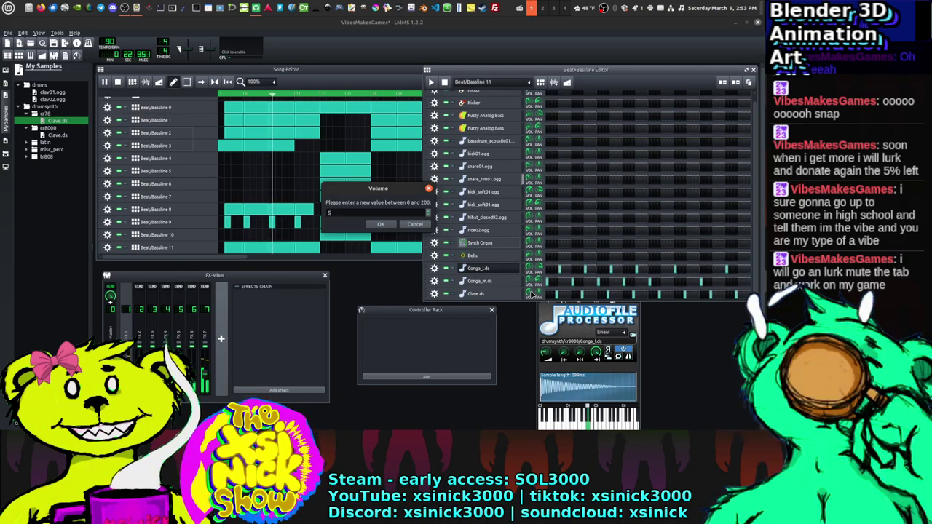
key(Escape)
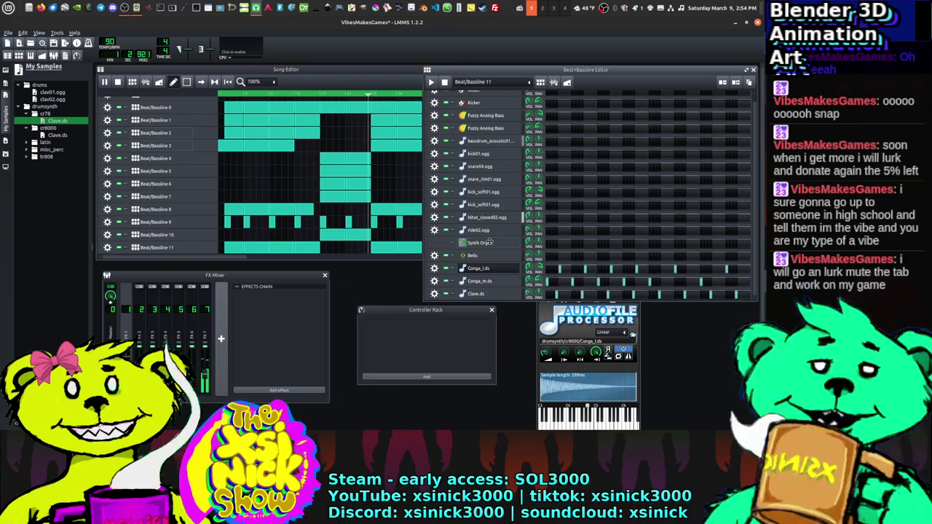
Step: Open the Synth Organ, Clave.ds and Conga_l.ds instrument windows, then close them
click(510, 244)
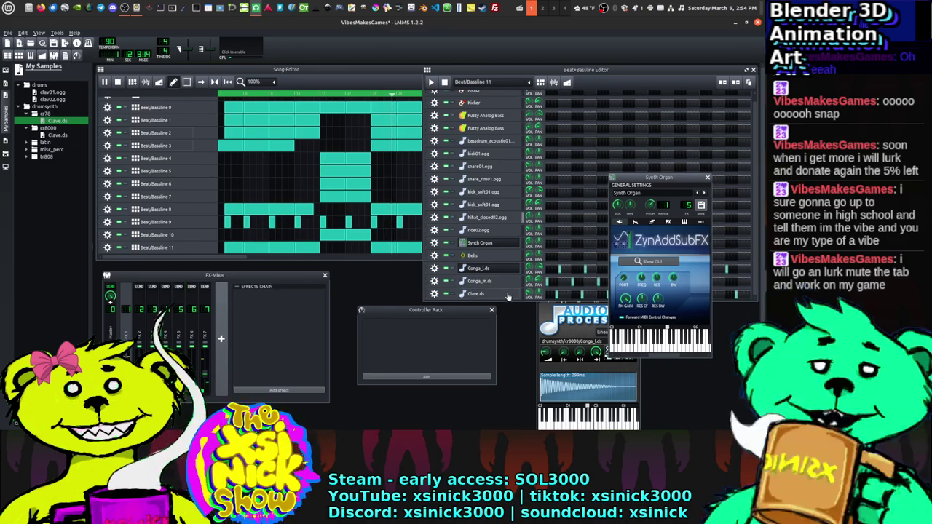
click(476, 294)
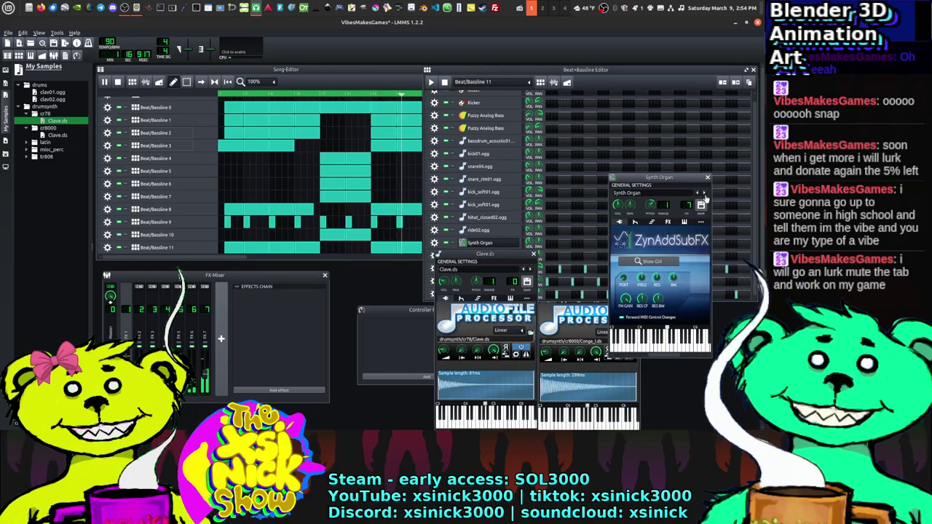
scroll(701, 201, up, 1)
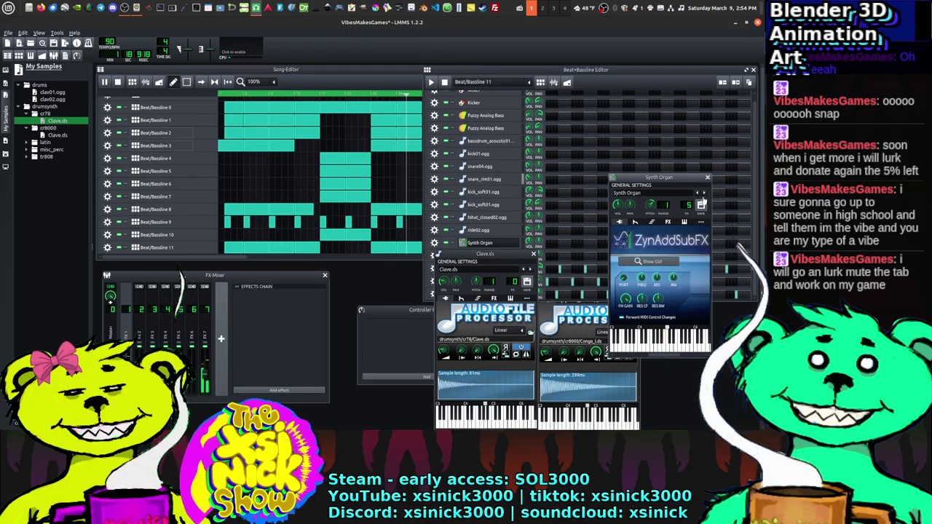
click(708, 178)
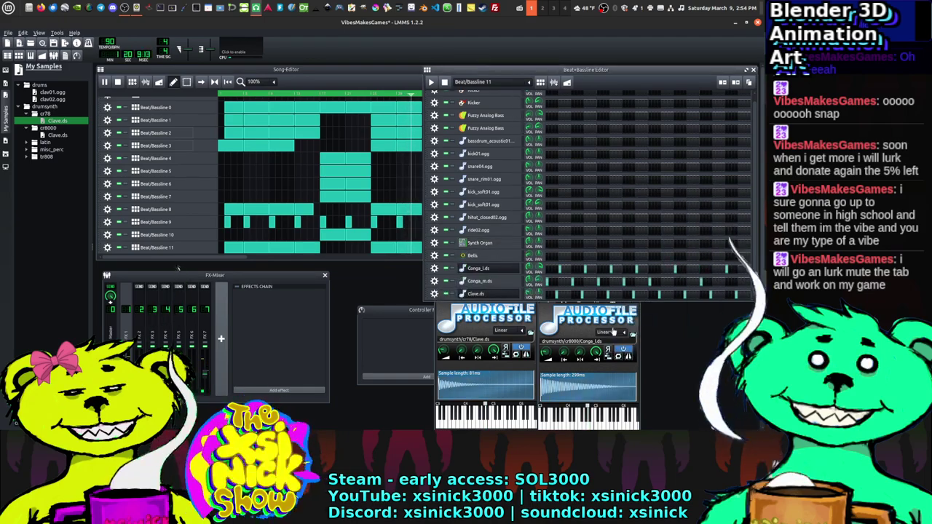
click(616, 291)
click(476, 294)
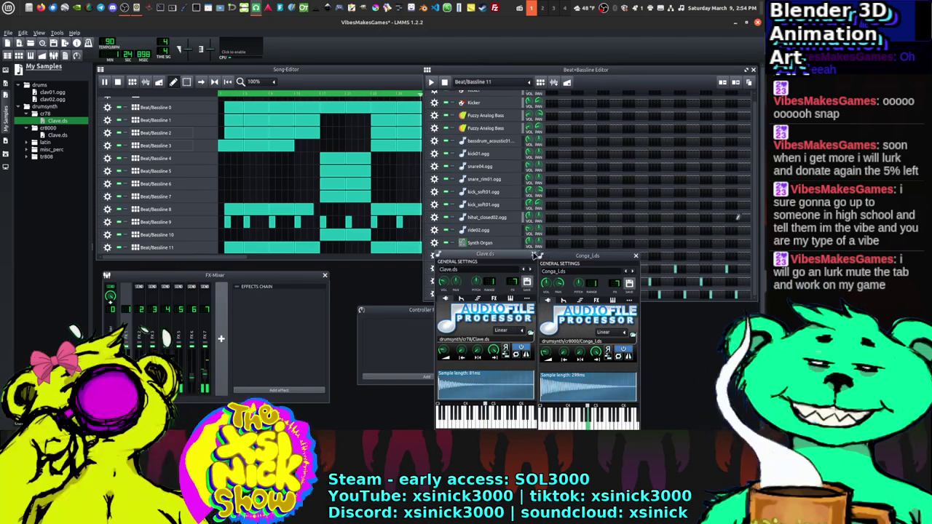
click(614, 240)
click(624, 320)
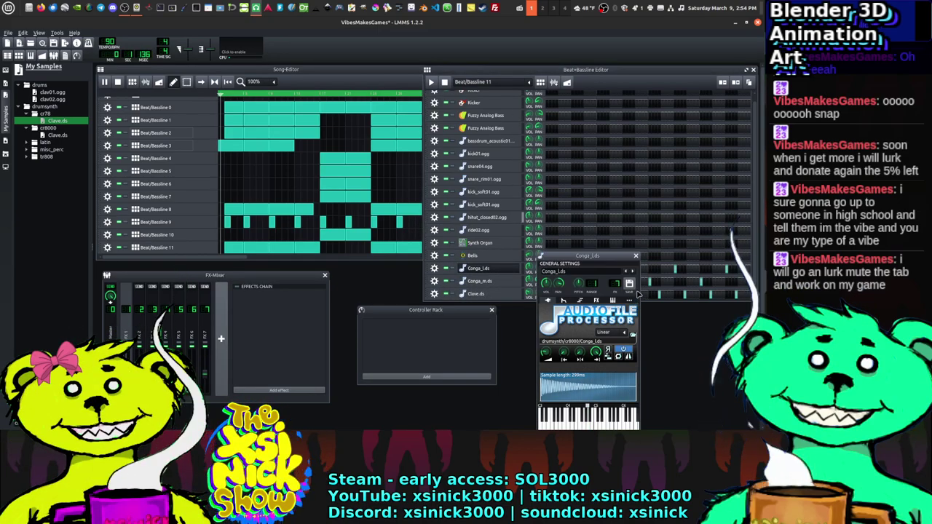
Step: Open the Conga_m.ds and Clave.ds instrument windows, then close the Clave.ds window
click(636, 254)
click(502, 281)
click(534, 255)
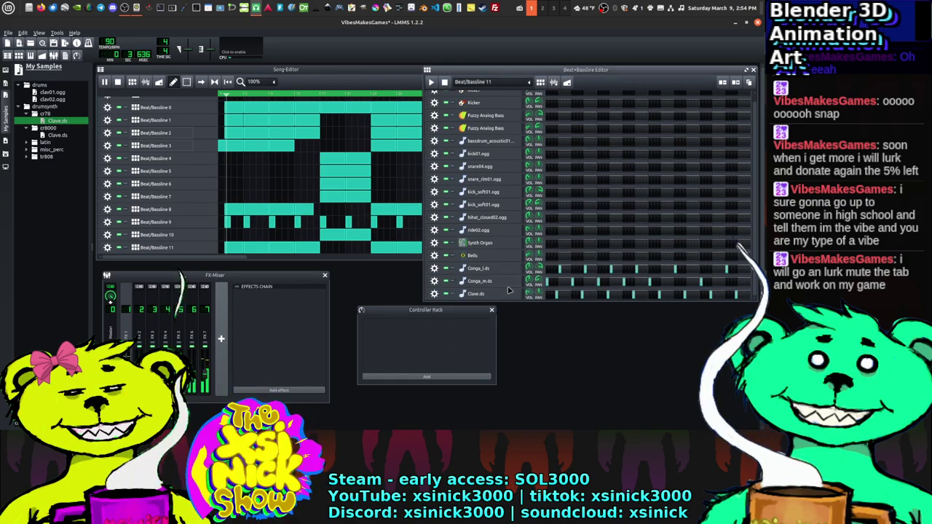
click(492, 294)
click(533, 255)
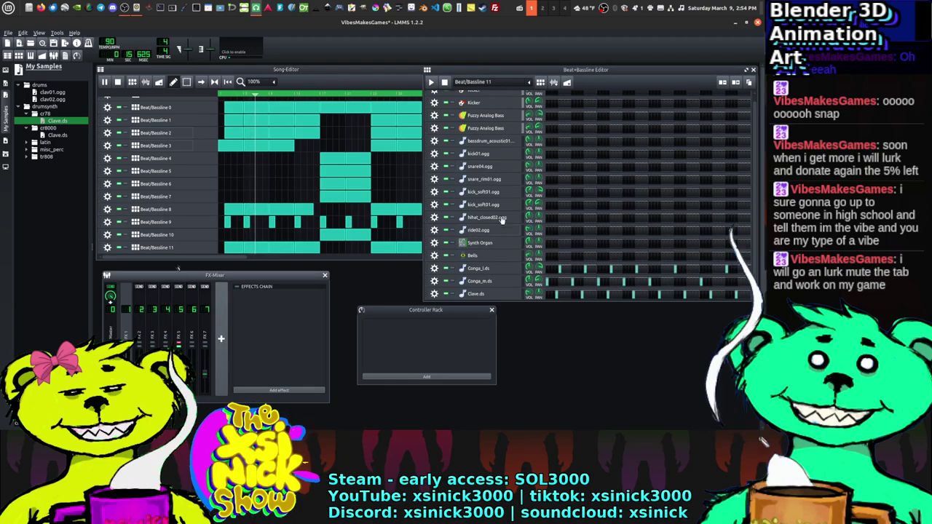
scroll(508, 166, up, 1)
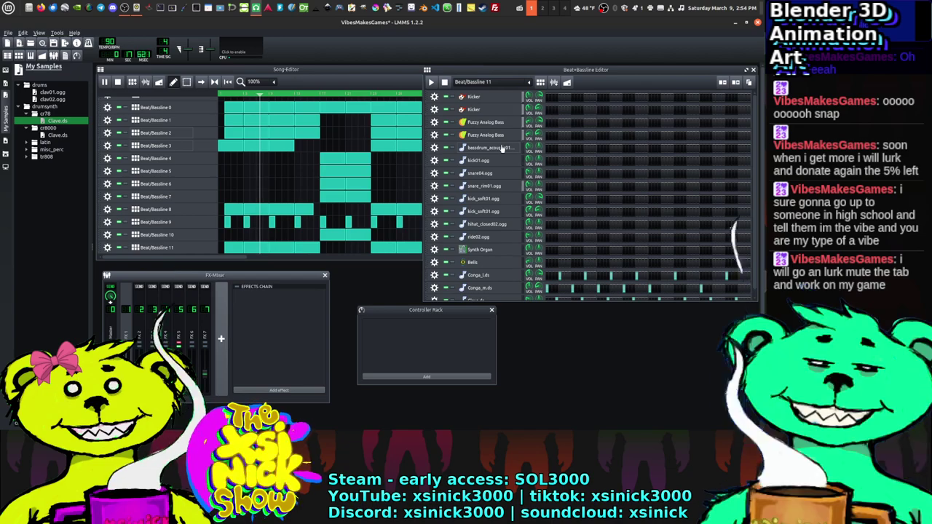
Step: Open Synth Organ's stacking and arpeggio page and enable octave chord stacking
click(480, 250)
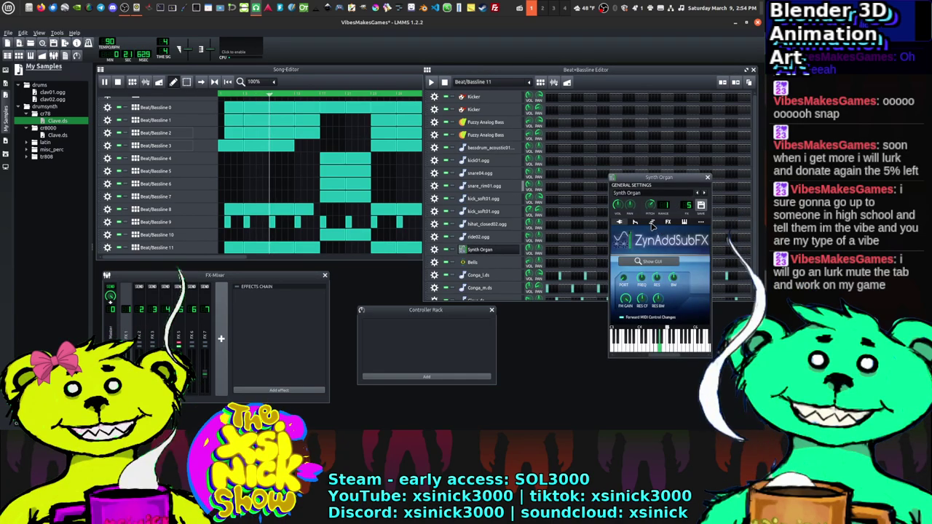
click(668, 221)
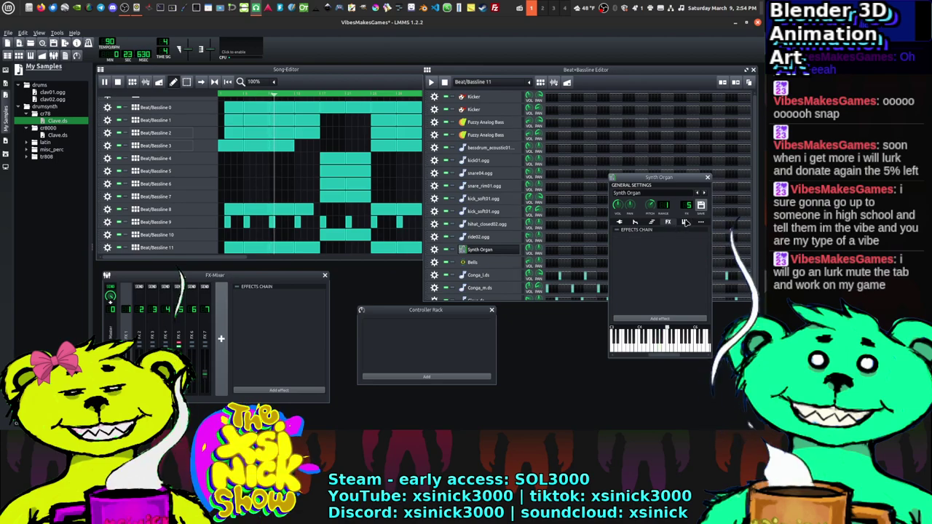
click(685, 222)
click(651, 222)
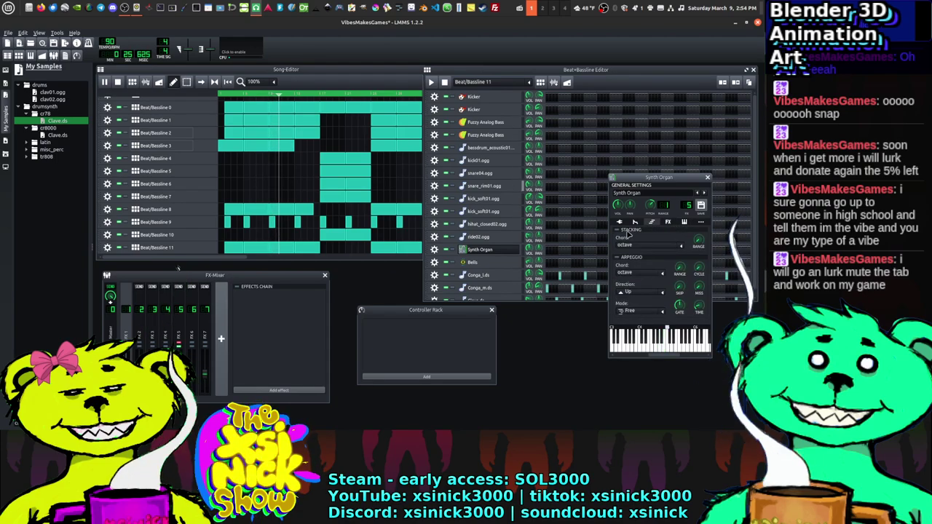
click(617, 231)
drag(698, 237, 701, 246)
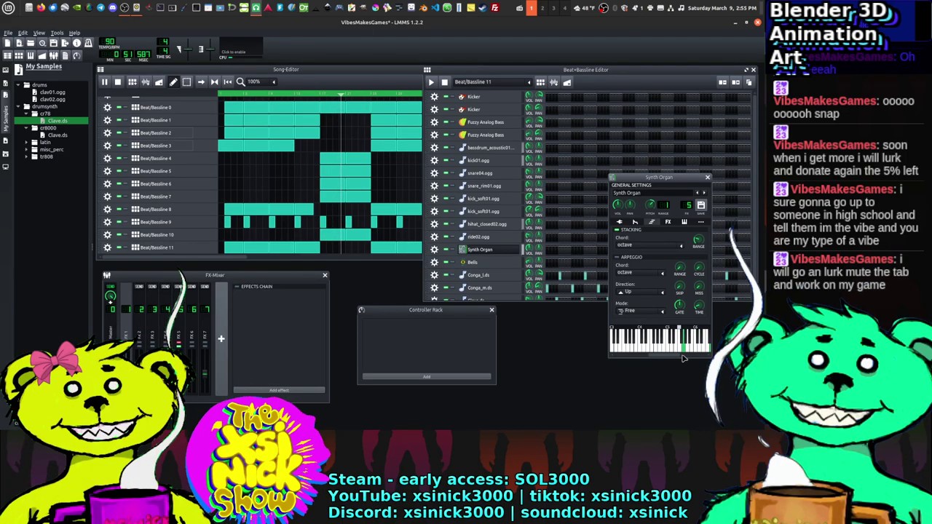
mouse_move(684, 358)
mouse_down()
mouse_move(705, 361)
mouse_move(690, 361)
mouse_up()
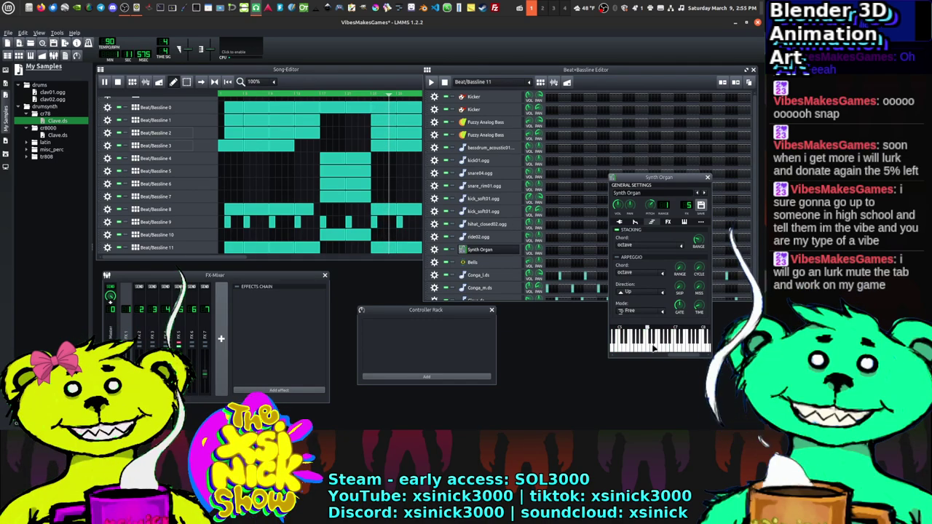
Step: Turn on the Synth Organ arpeggio, lower its gate to 40% and set its time to 190 ms
click(618, 257)
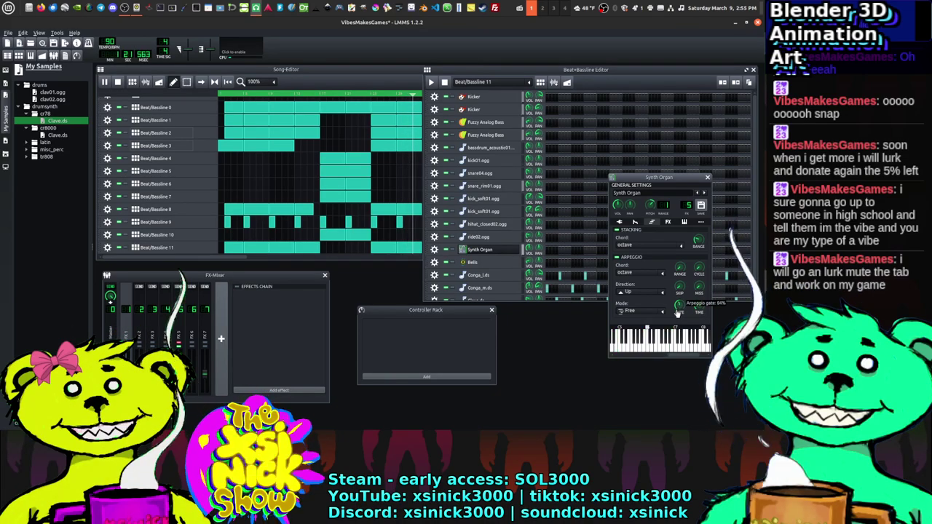
drag(675, 313, 676, 327)
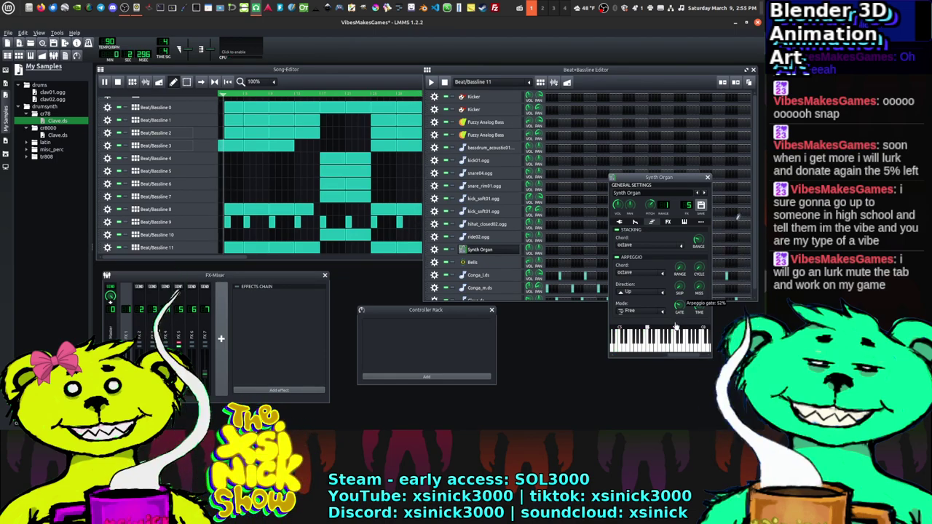
drag(676, 327, 674, 309)
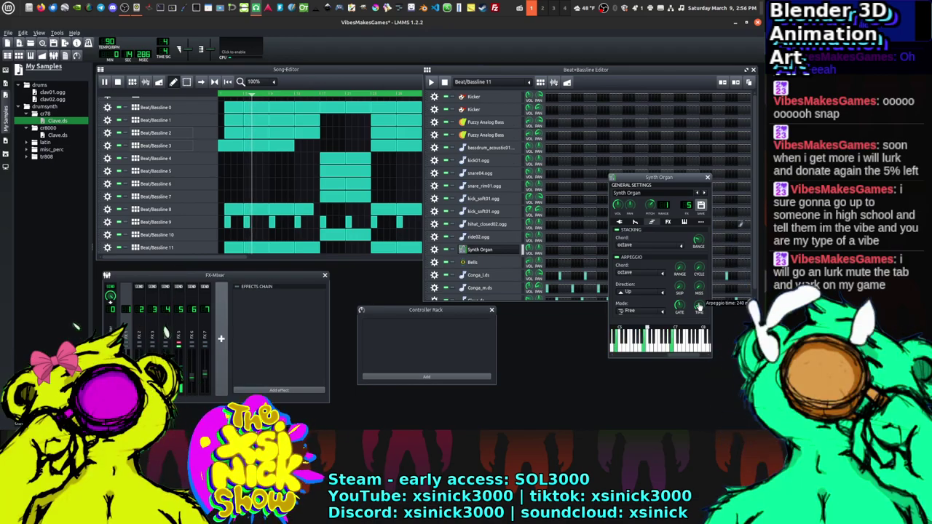
drag(698, 308, 698, 309)
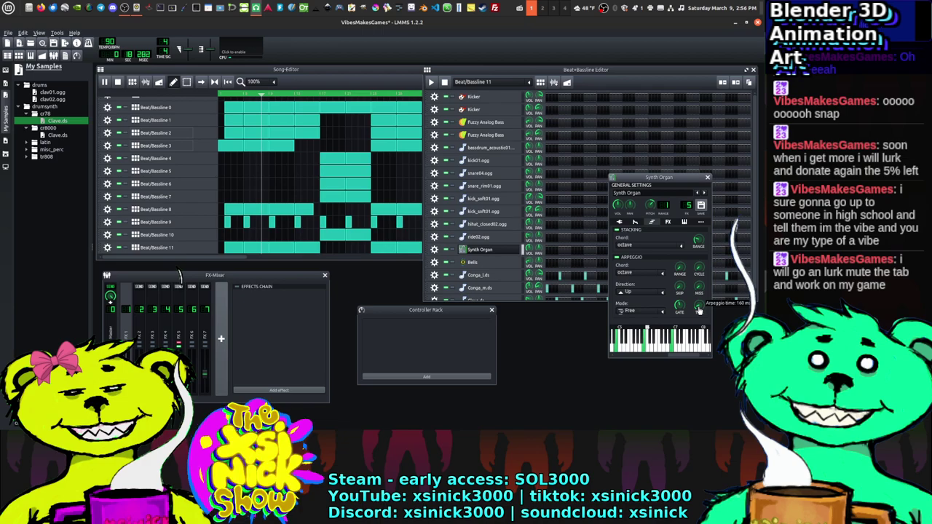
drag(698, 310, 698, 309)
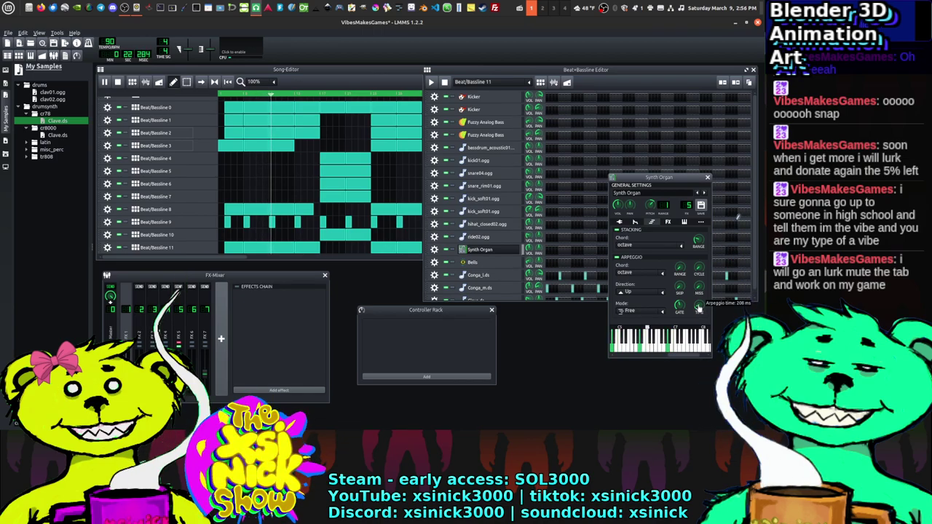
scroll(698, 309, down, 2)
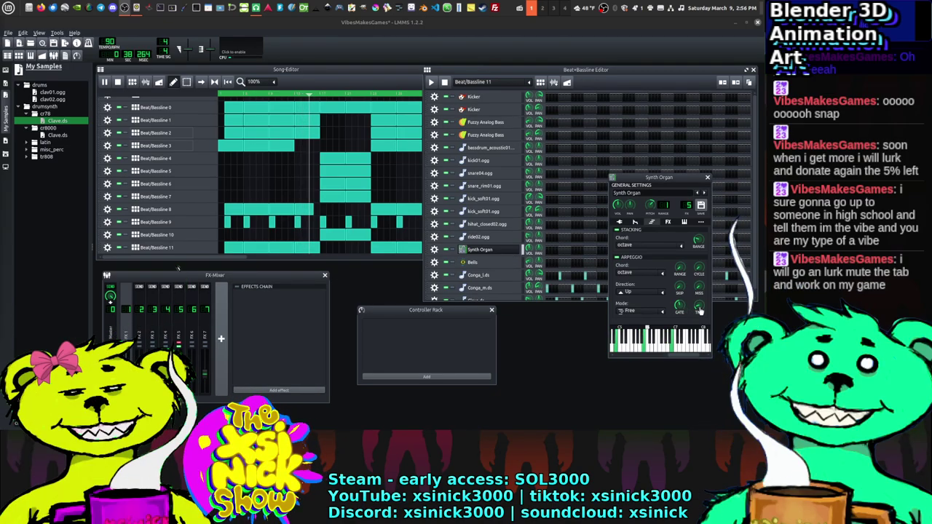
double_click(697, 311)
text(192)
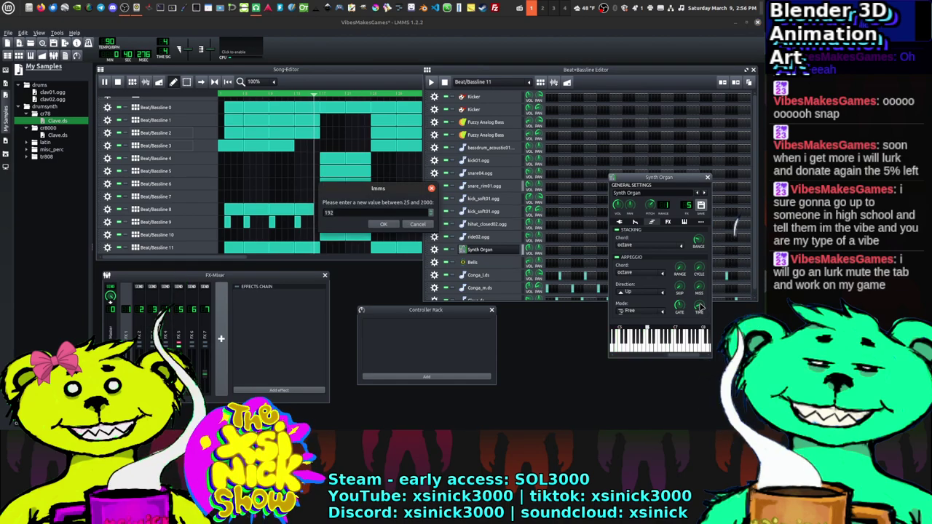
text(90)
key(Return)
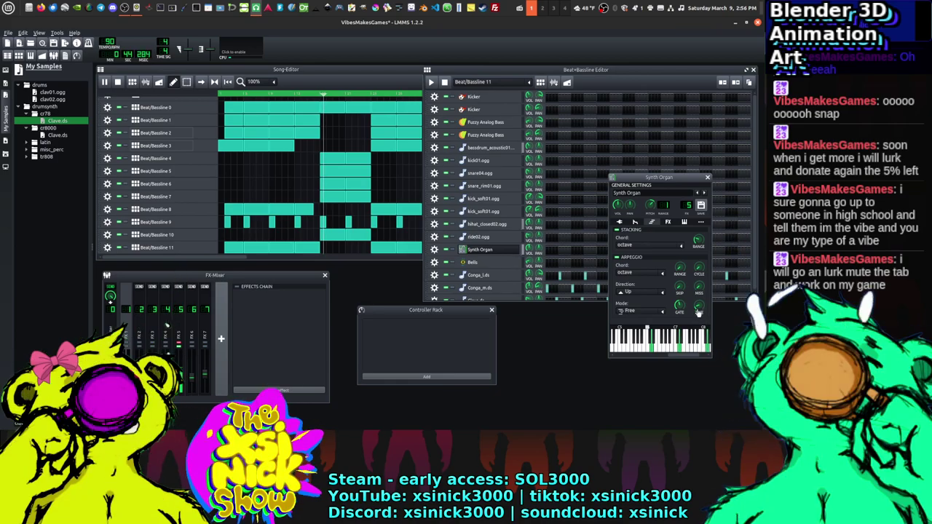
Step: Jump playback to an earlier point and set the Synth Organ arpeggio direction to Up and down
click(248, 97)
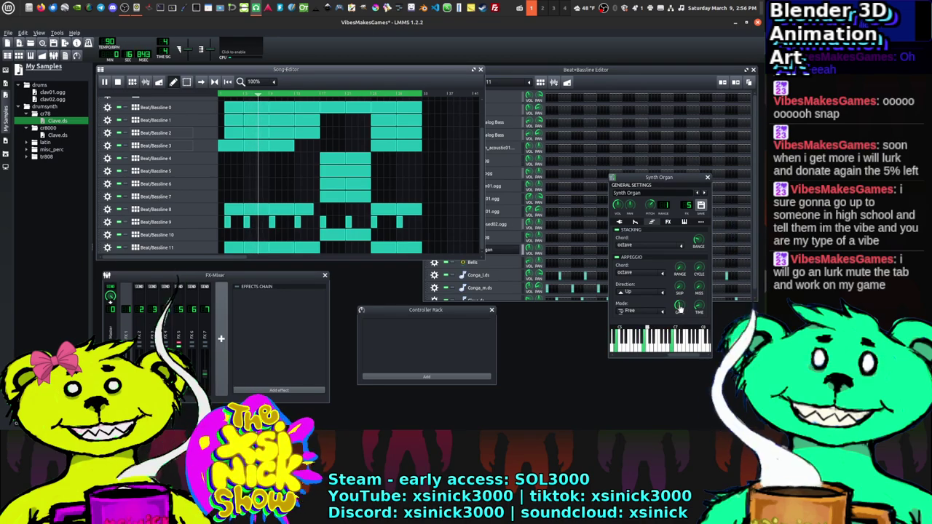
double_click(678, 306)
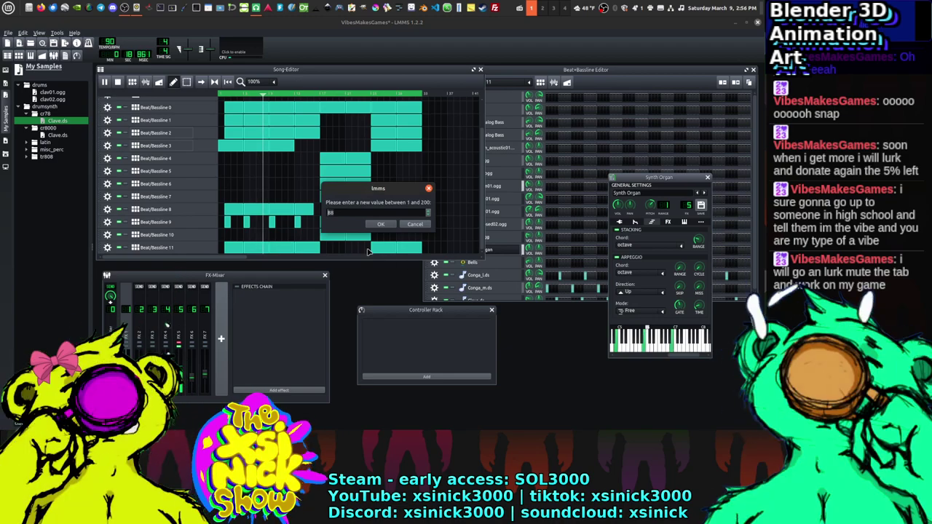
click(380, 224)
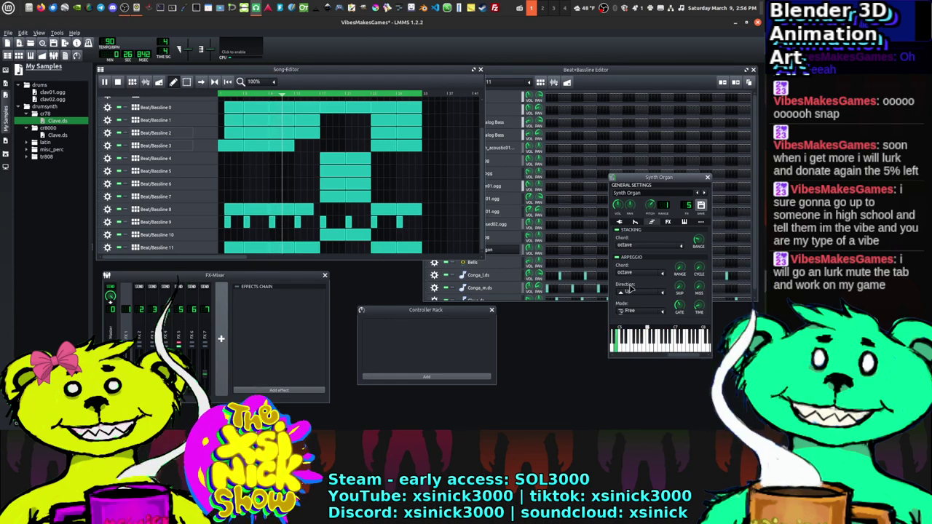
click(662, 292)
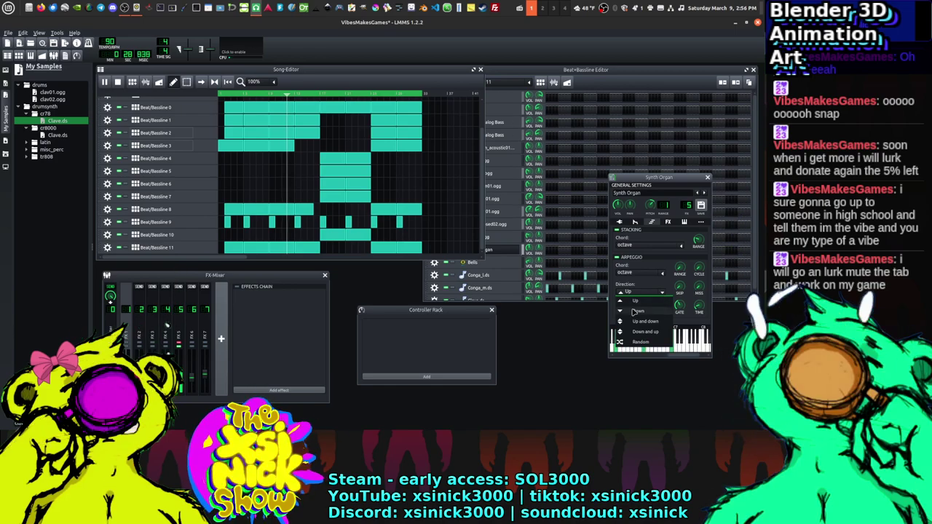
click(640, 322)
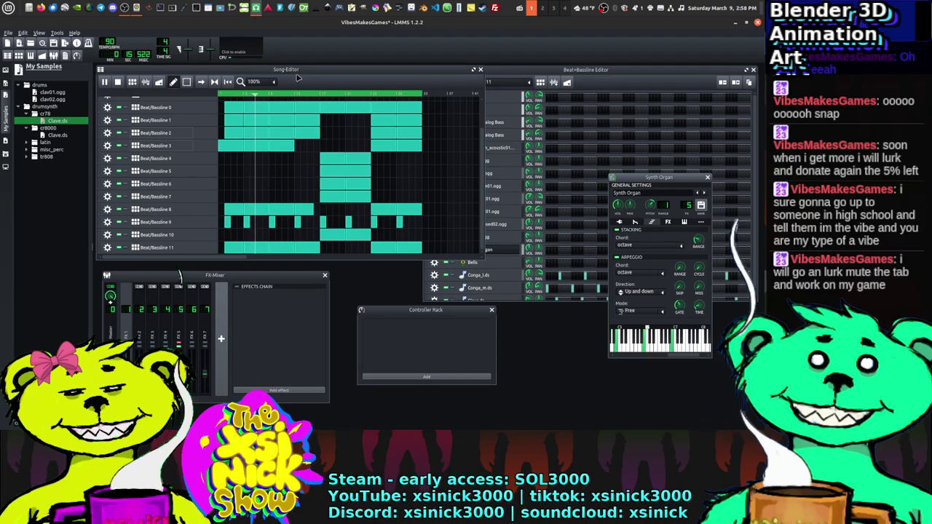
Step: Stop playback, save the project, and restart the song from the beginning
click(118, 82)
click(64, 44)
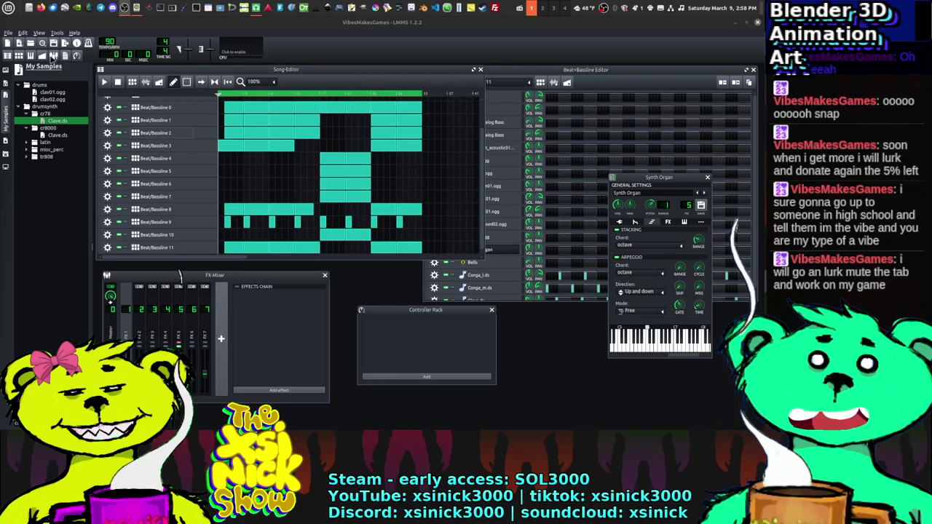
click(104, 83)
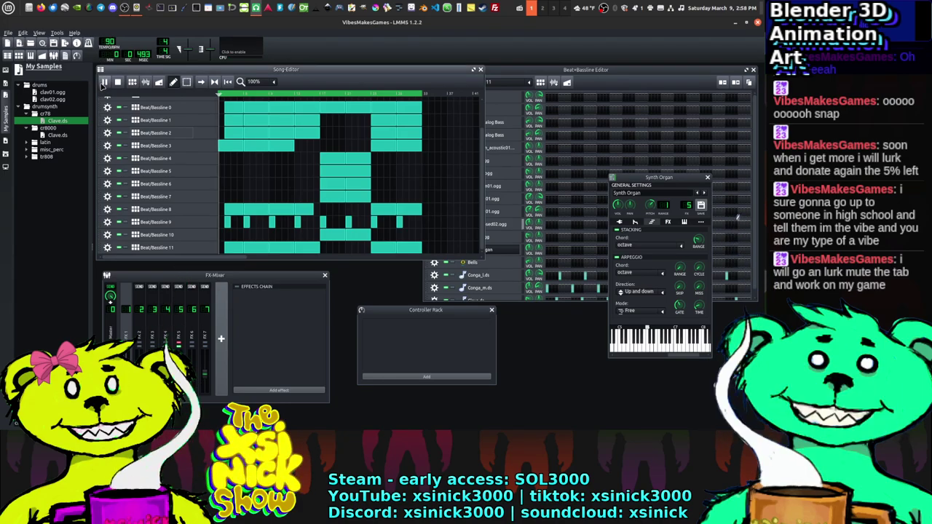
click(104, 83)
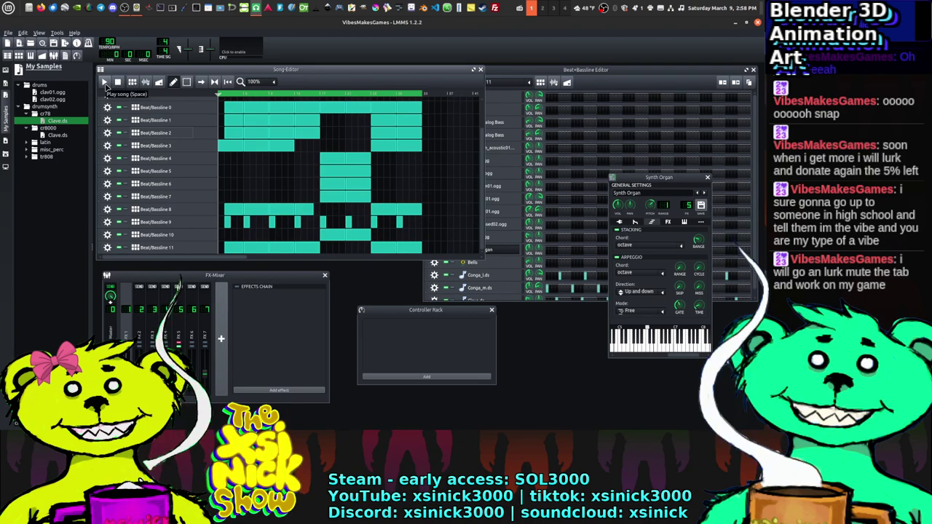
click(178, 345)
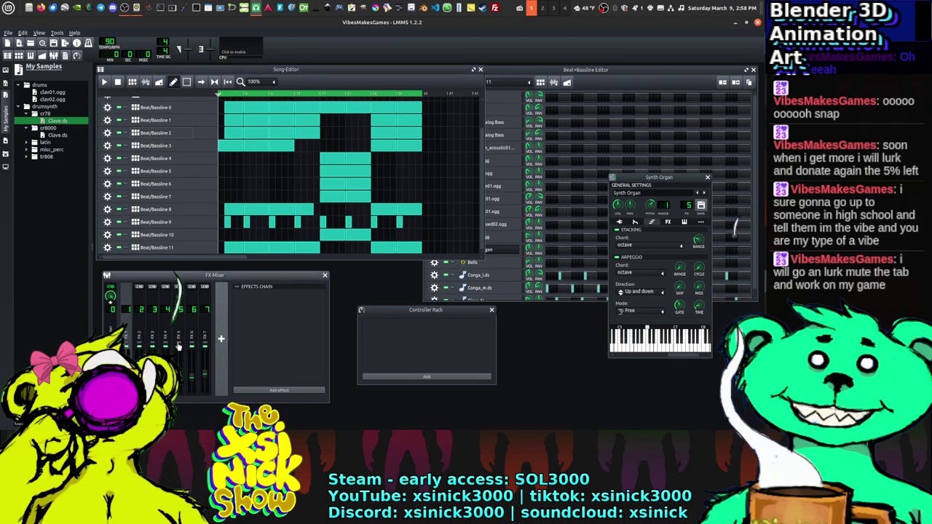
click(104, 82)
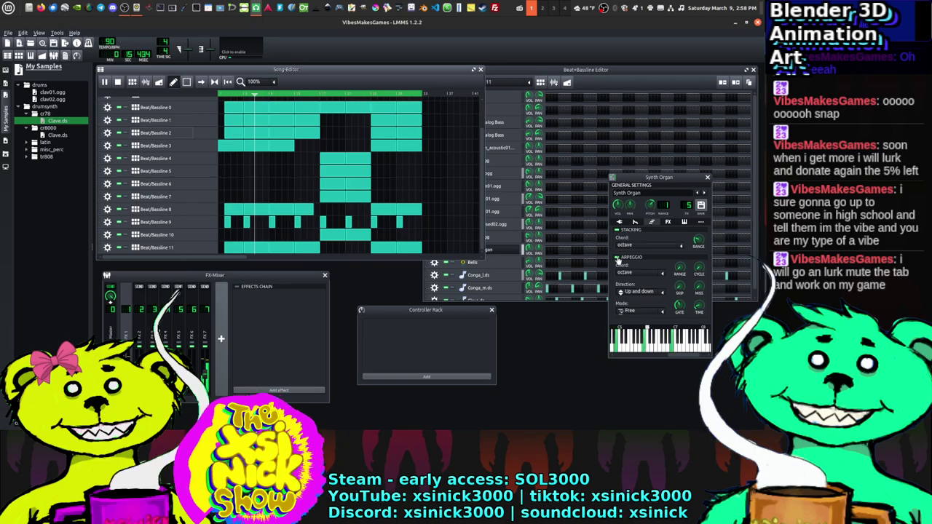
Step: Switch the Synth Organ arpeggio direction to Up, then to Down
click(663, 292)
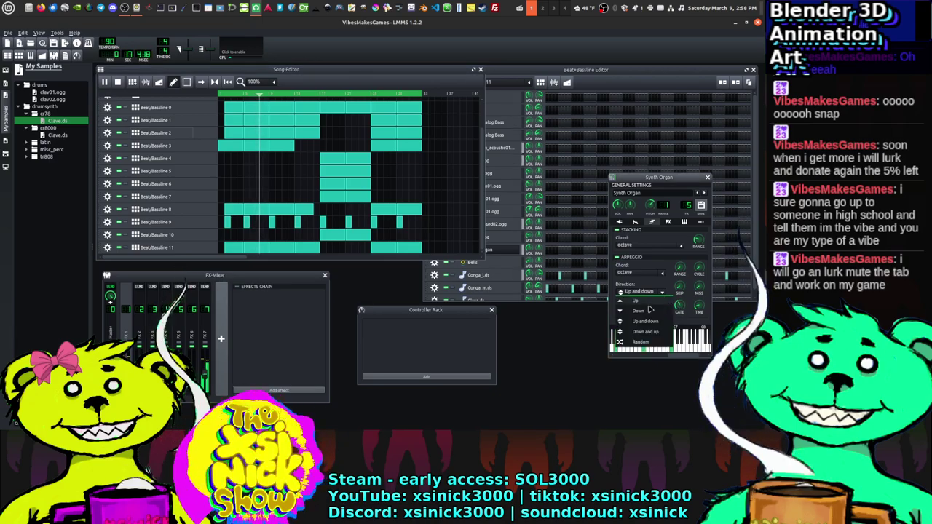
click(651, 306)
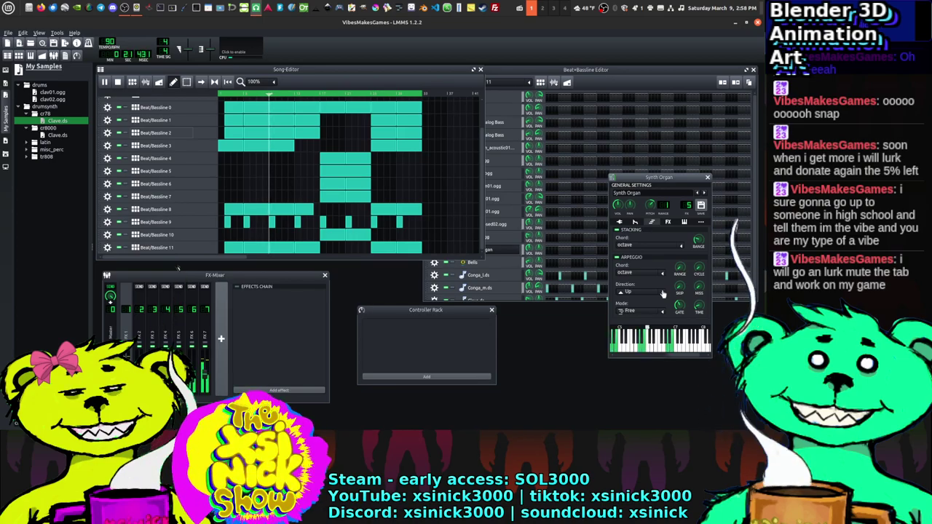
click(662, 292)
click(648, 313)
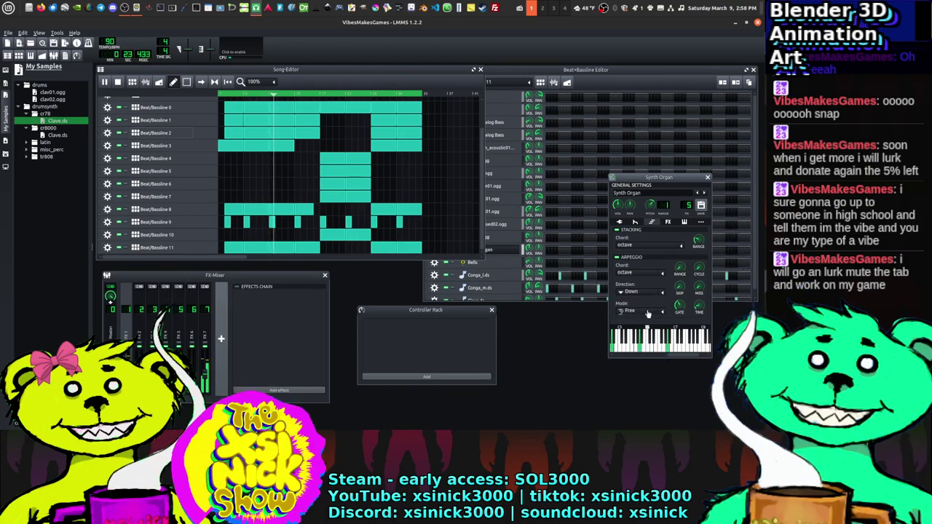
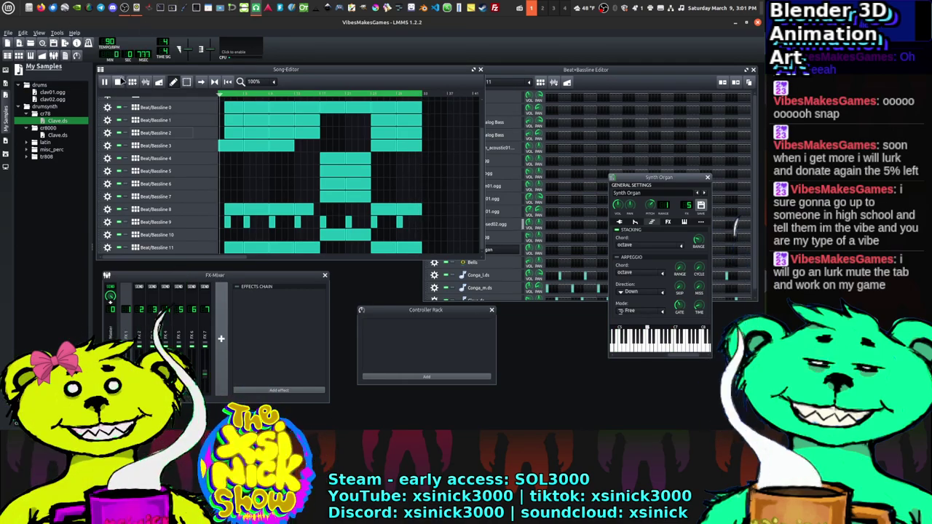
Step: Stop the song, glance at the File menu without choosing, then replay the song
click(117, 82)
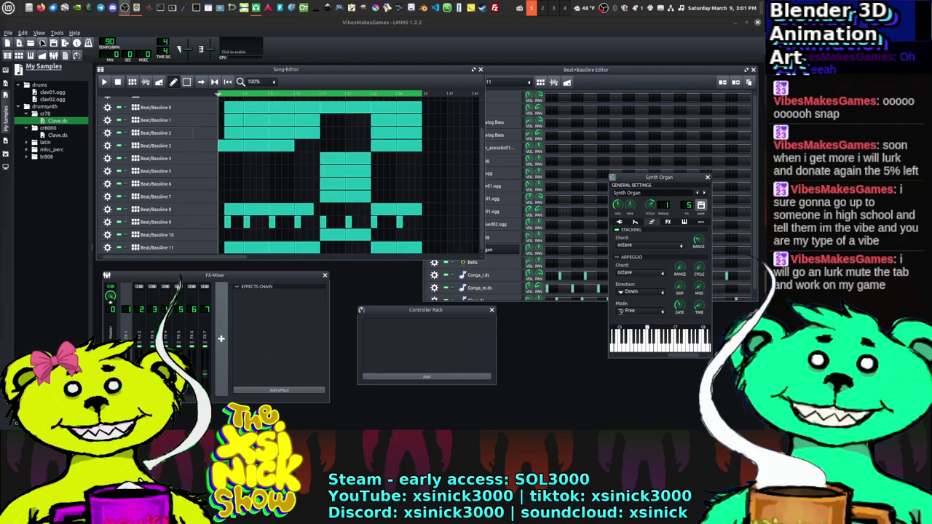
click(11, 33)
click(123, 332)
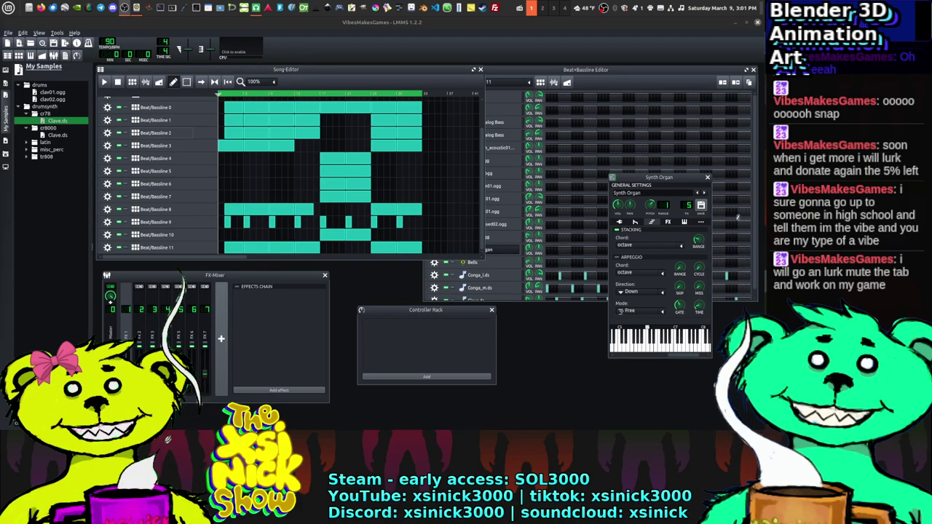
key(space)
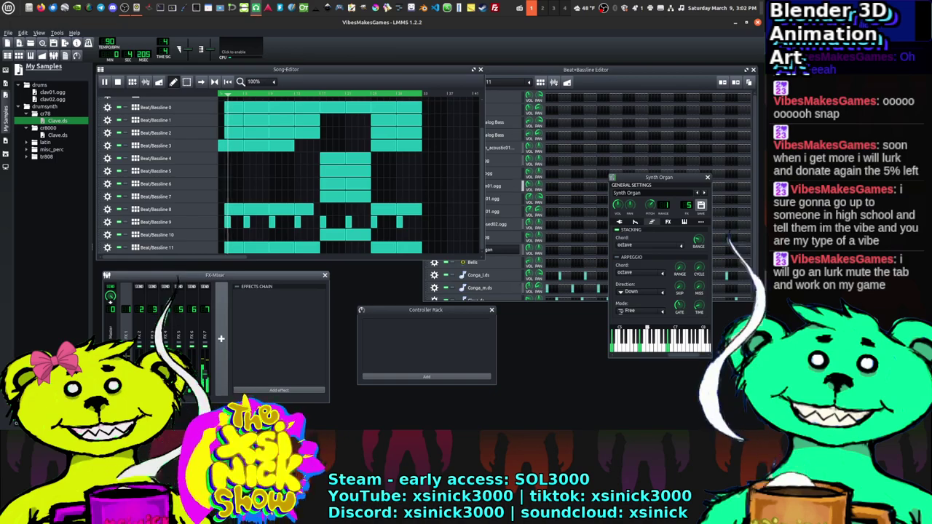
Step: Set FX channel 4's fader to 35.9, bring the Beat+Bassline Editor forward, and select a mixer channel
double_click(167, 357)
text(35.900)
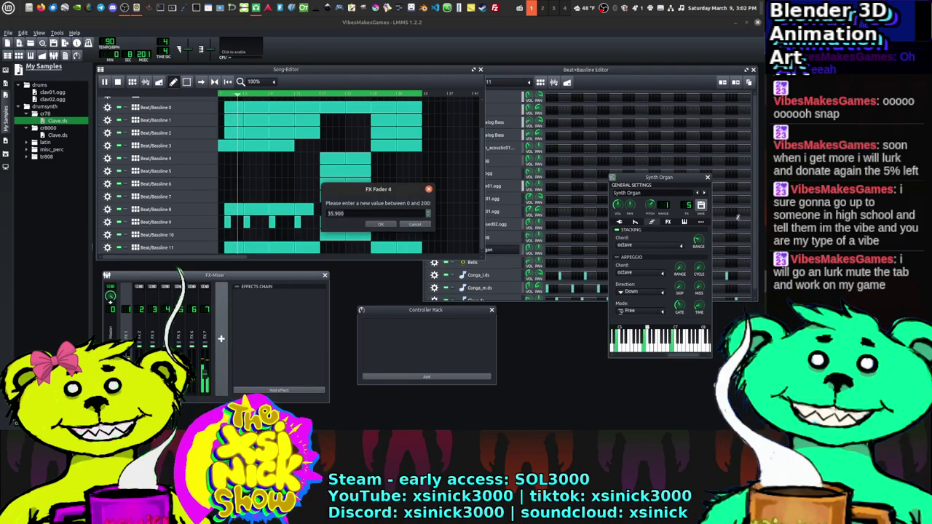
key(Return)
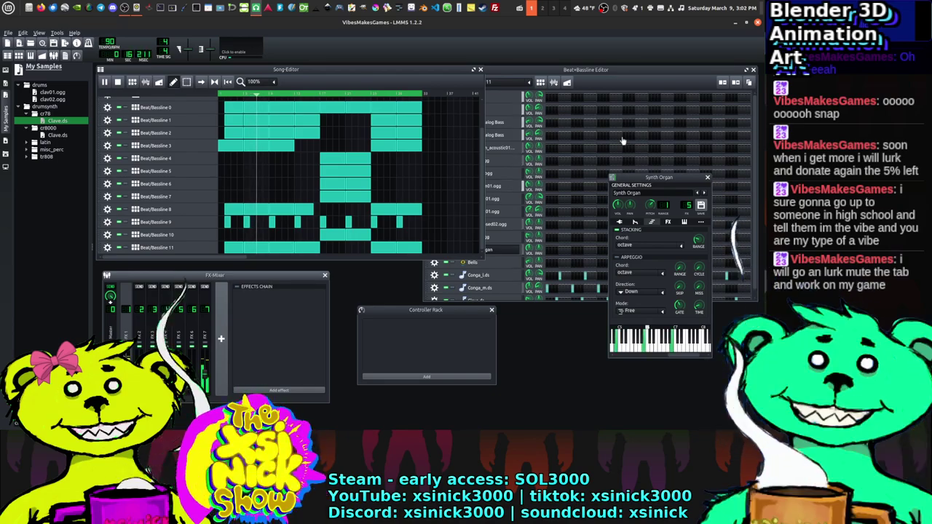
click(636, 93)
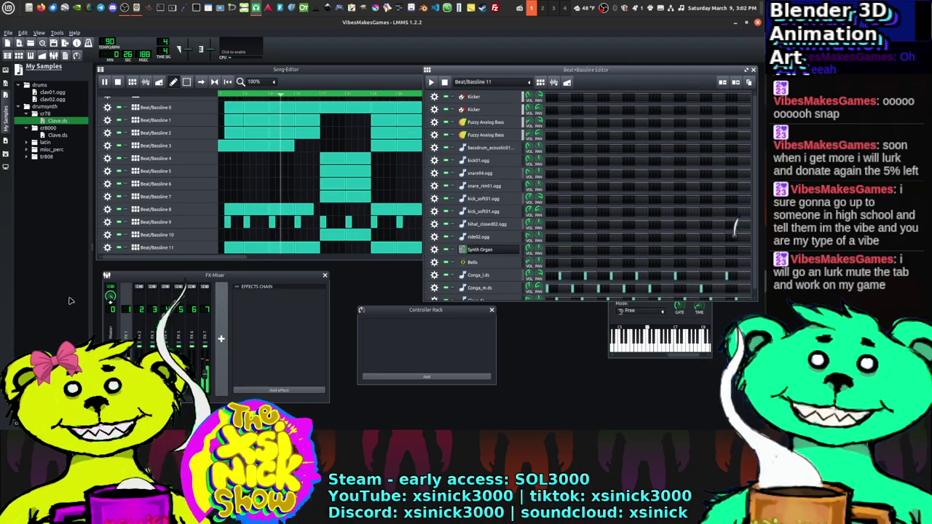
click(223, 338)
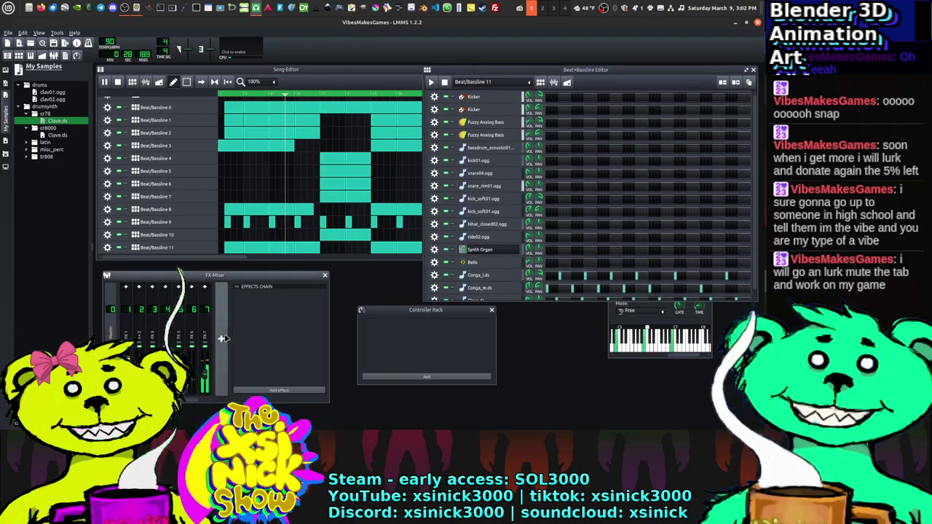
Step: Search 'comp' among effects and add Calf Compressor LADSPA to the mixer channel
click(277, 391)
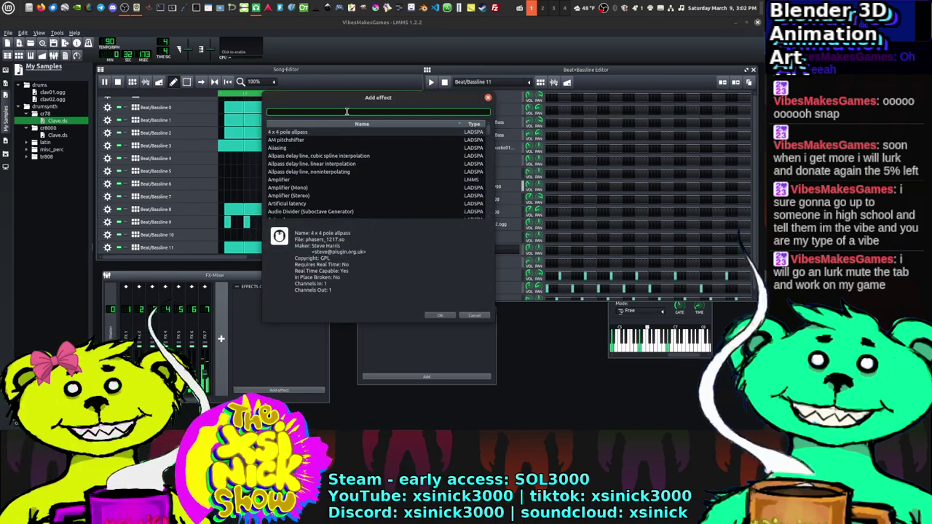
text(compr)
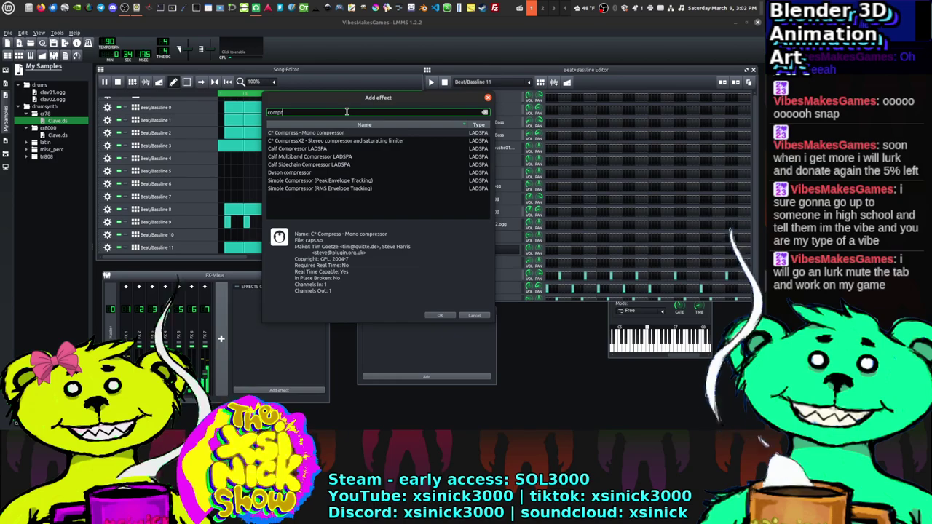
double_click(305, 149)
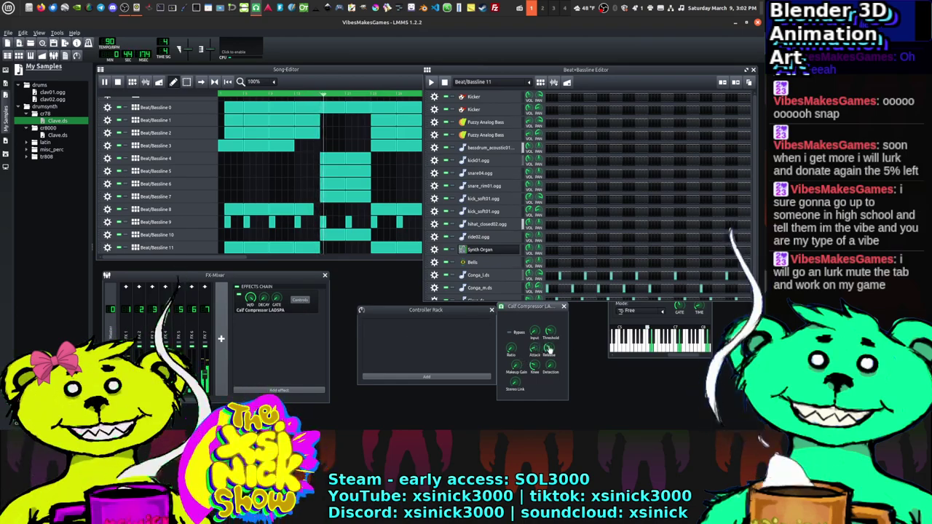
Step: Raise the compressor ratio and set makeup gain to about 15, then 1.73
mouse_move(552, 364)
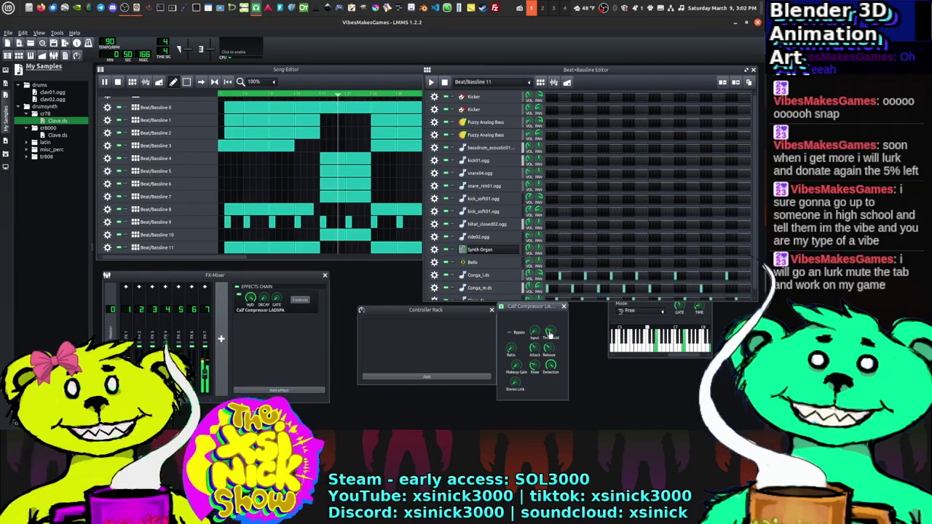
mouse_move(550, 335)
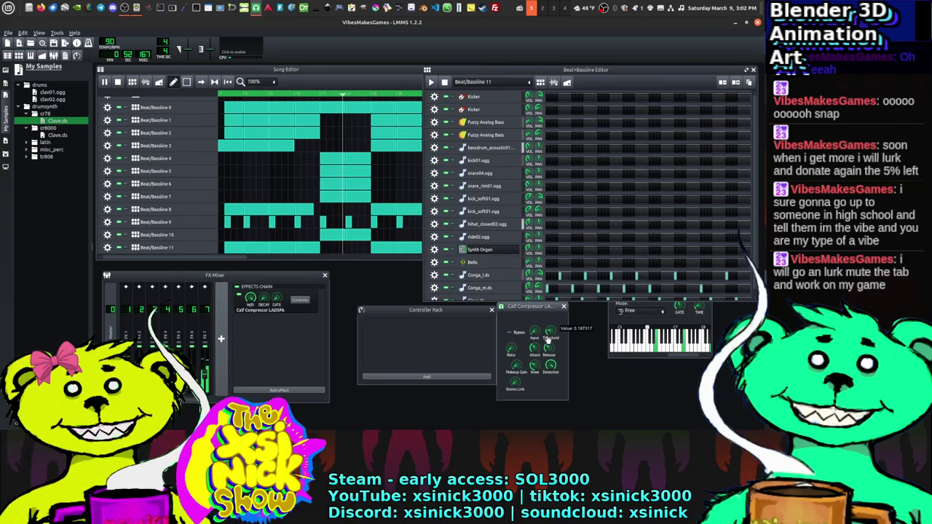
mouse_move(516, 364)
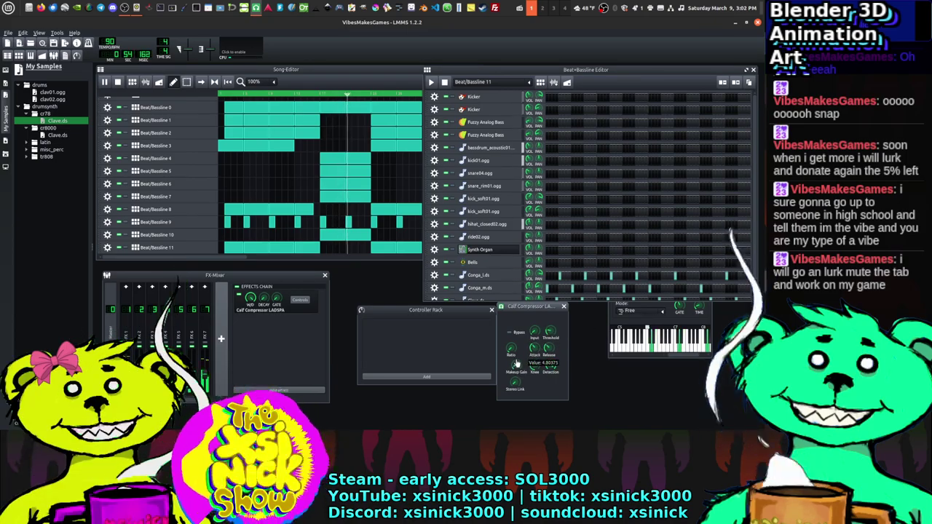
scroll(516, 363, up, 2)
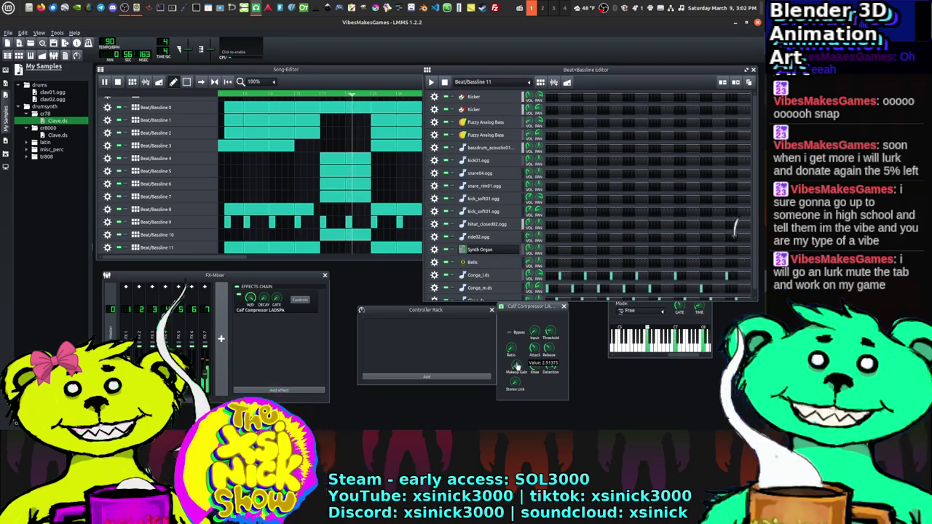
double_click(516, 367)
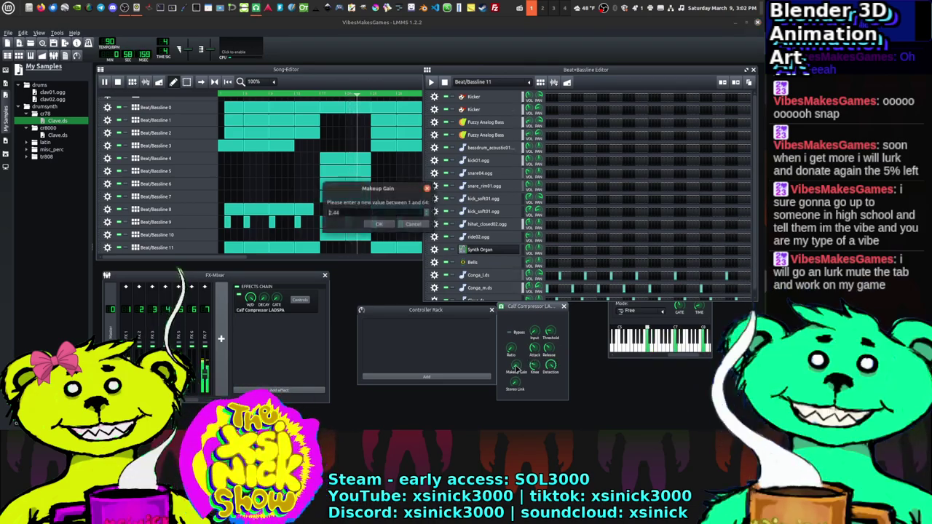
text(15)
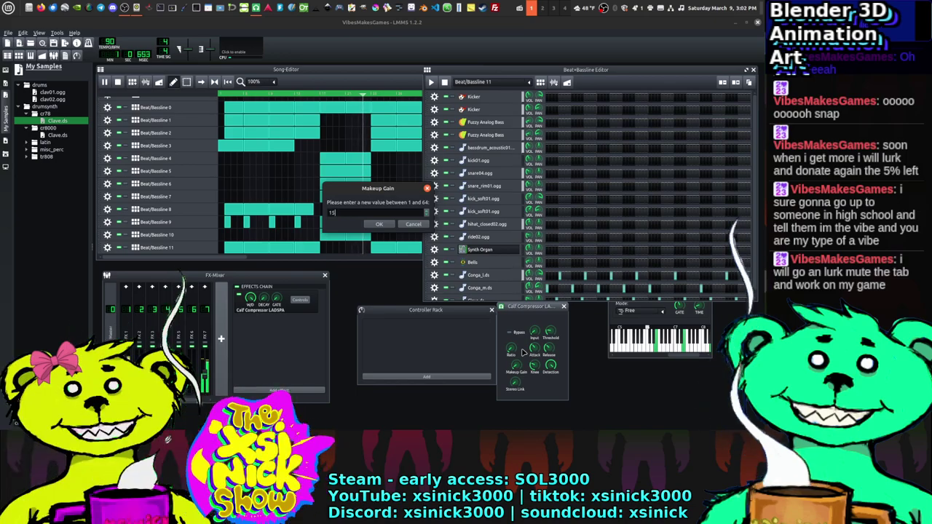
key(Return)
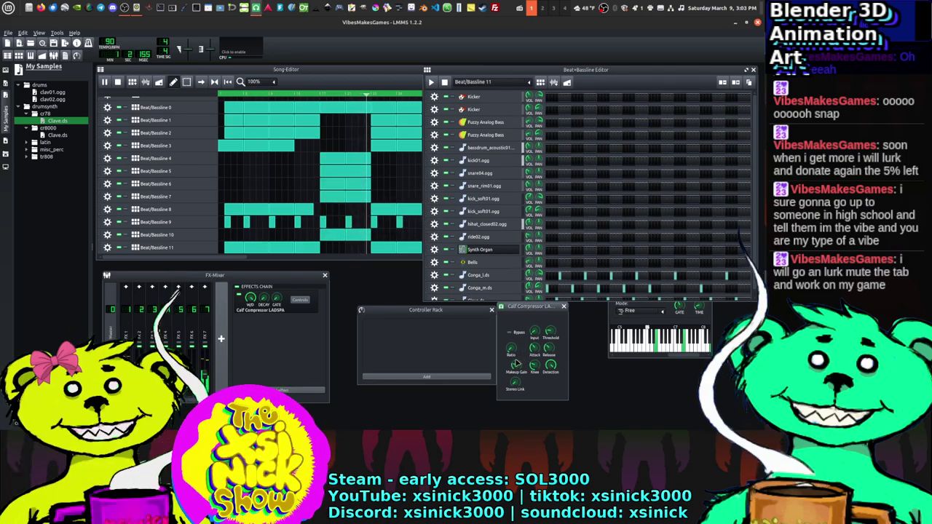
double_click(507, 365)
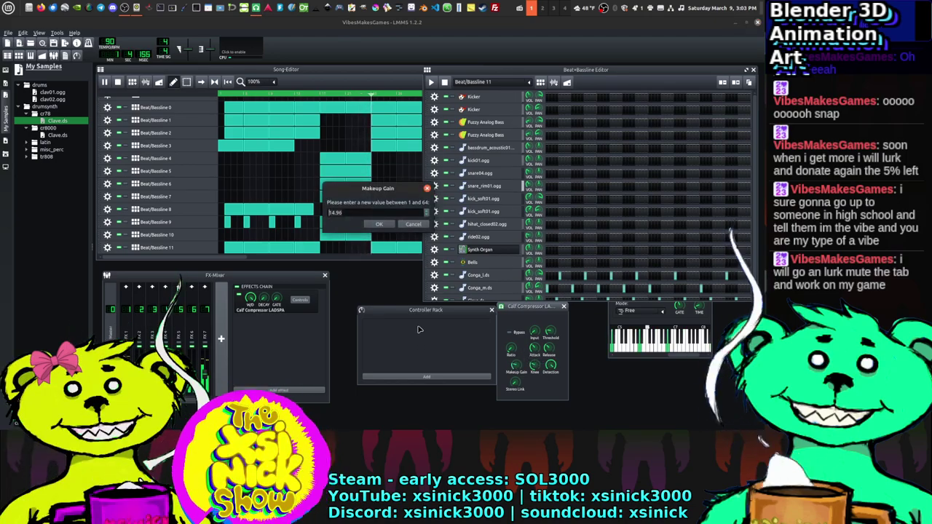
key(Return)
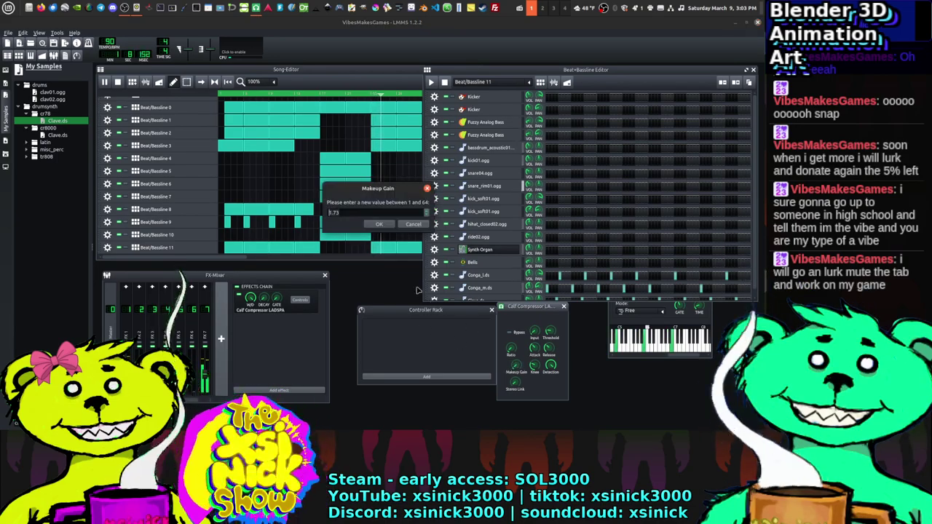
key(Return)
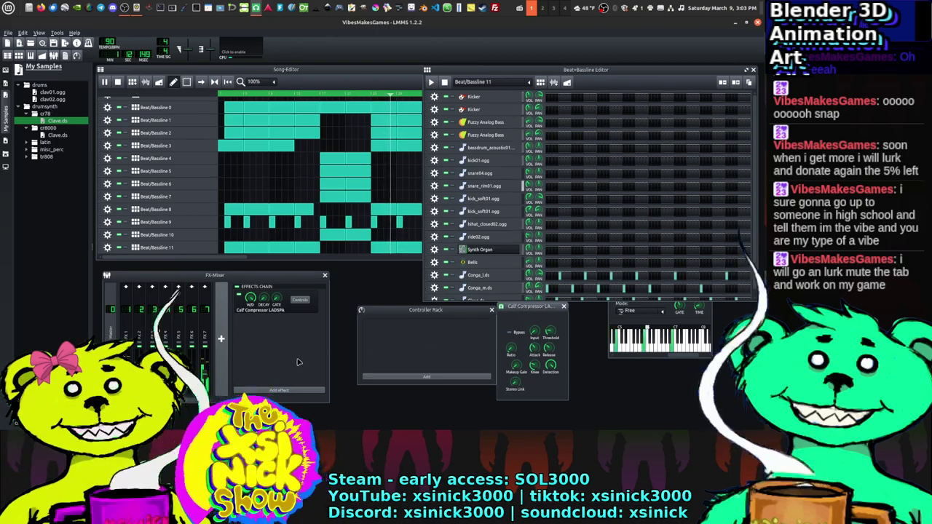
Step: Re-enter the compressor input level and set makeup gain to 1.5
double_click(534, 334)
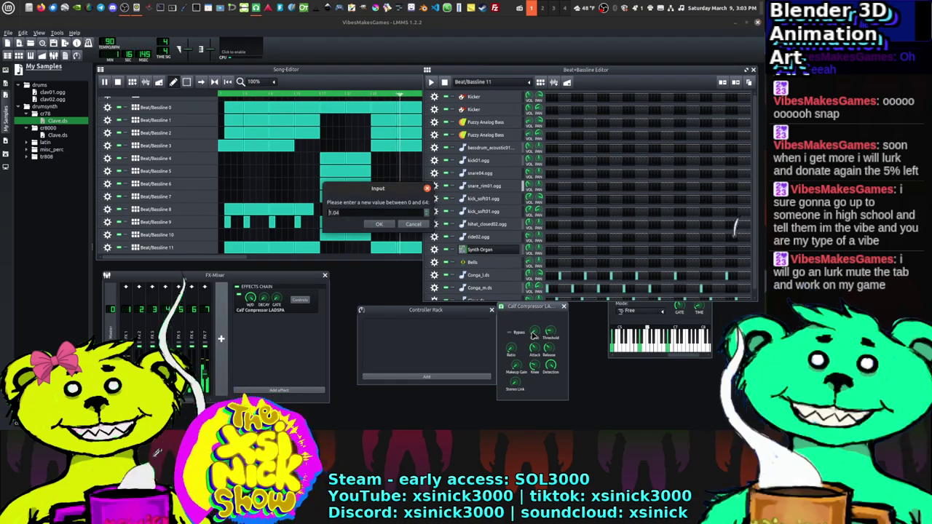
key(Return)
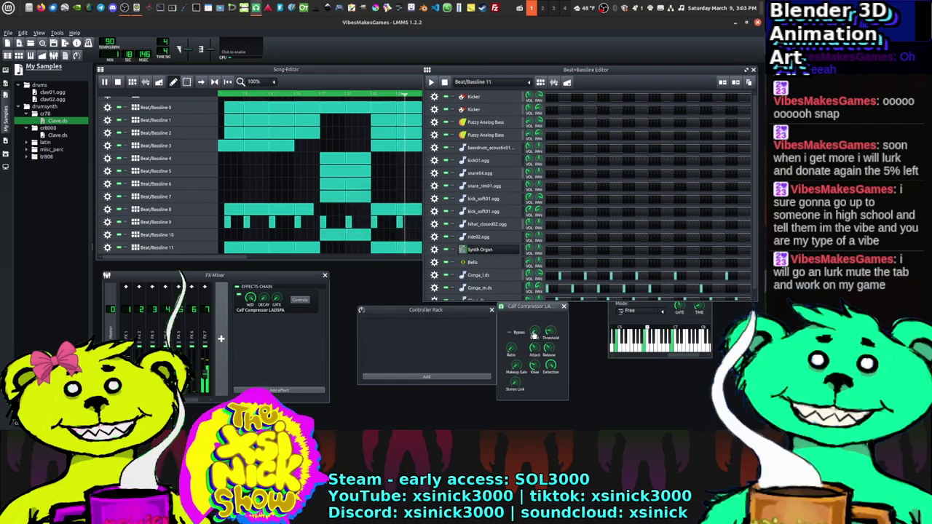
double_click(514, 366)
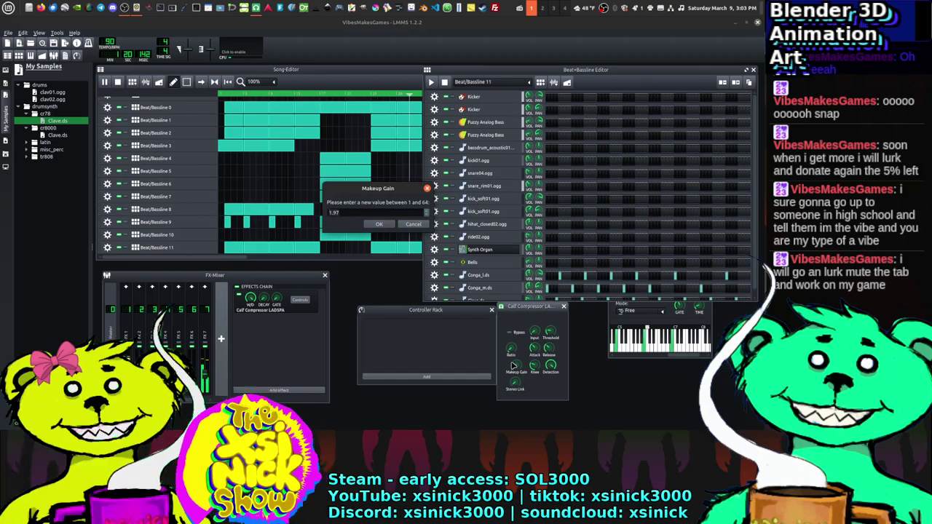
text(1.5)
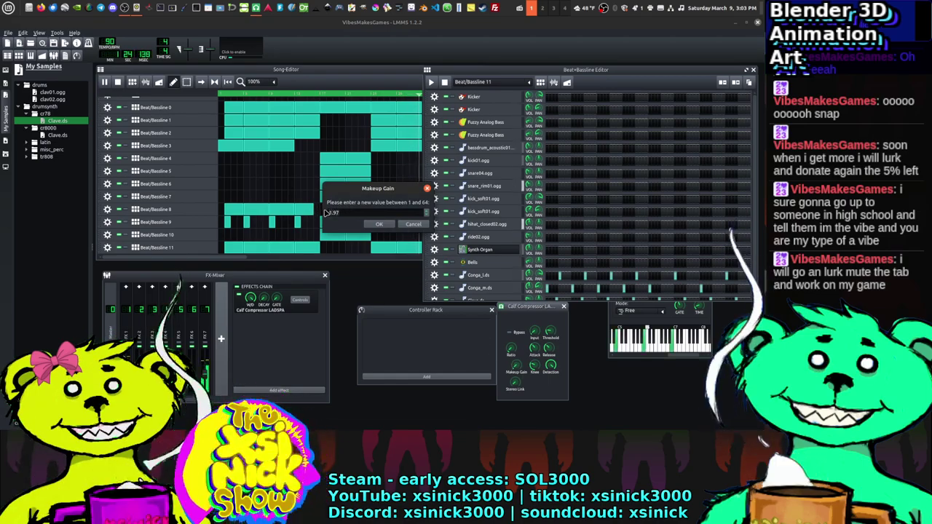
key(Return)
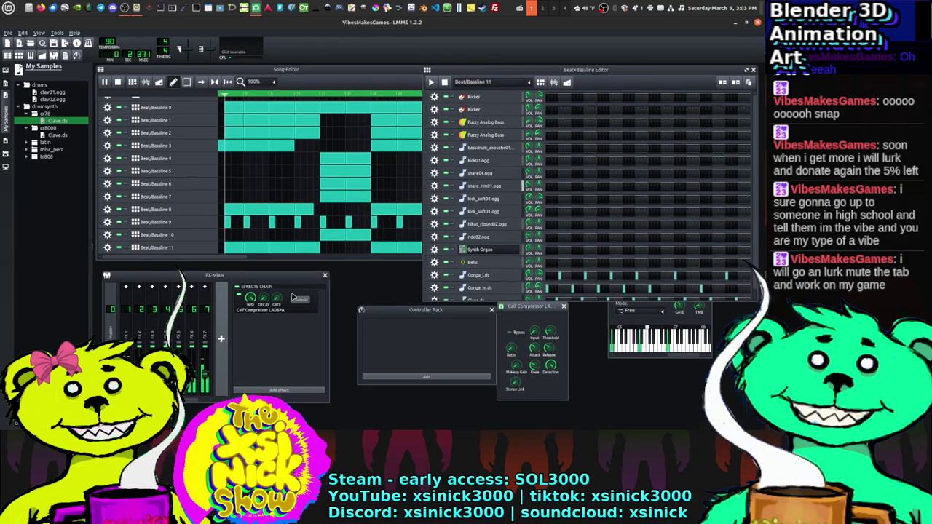
Step: Set the compressor input to 1 and re-enter the master level and makeup gain
double_click(534, 333)
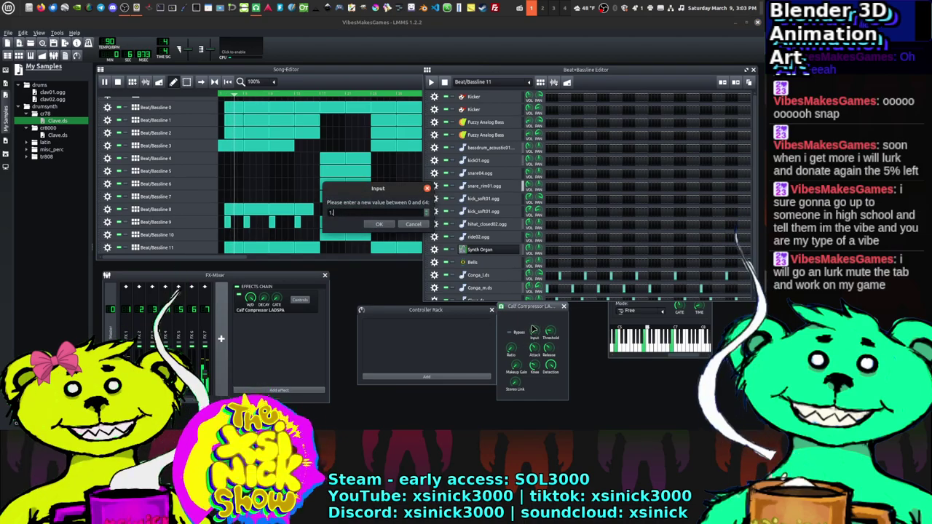
text(1)
key(Return)
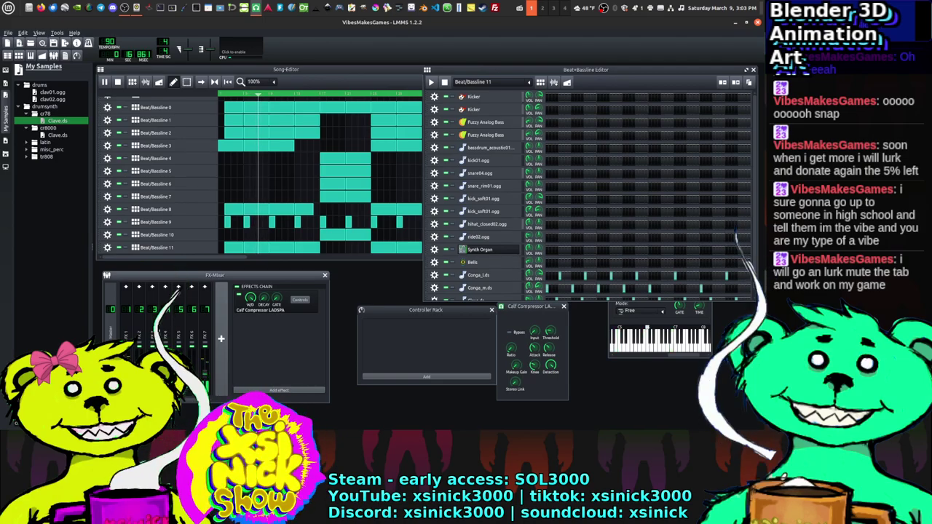
double_click(113, 367)
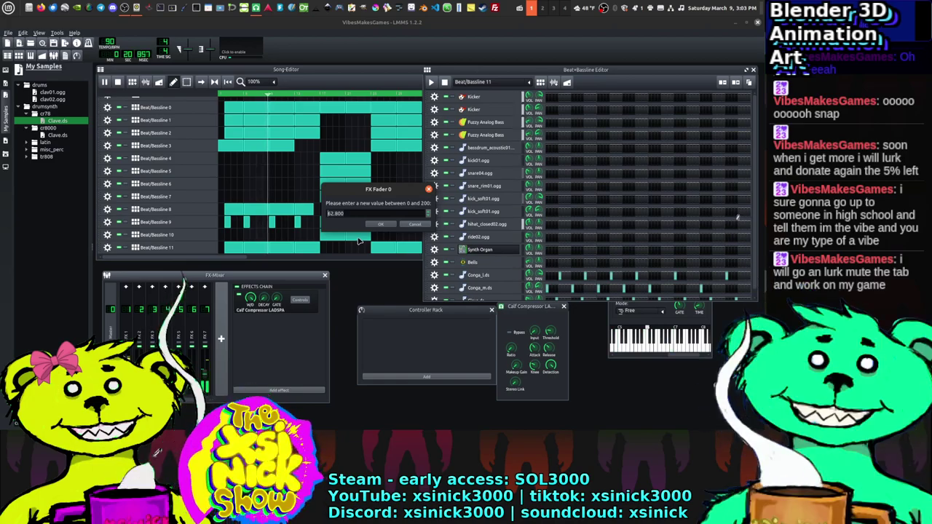
key(Return)
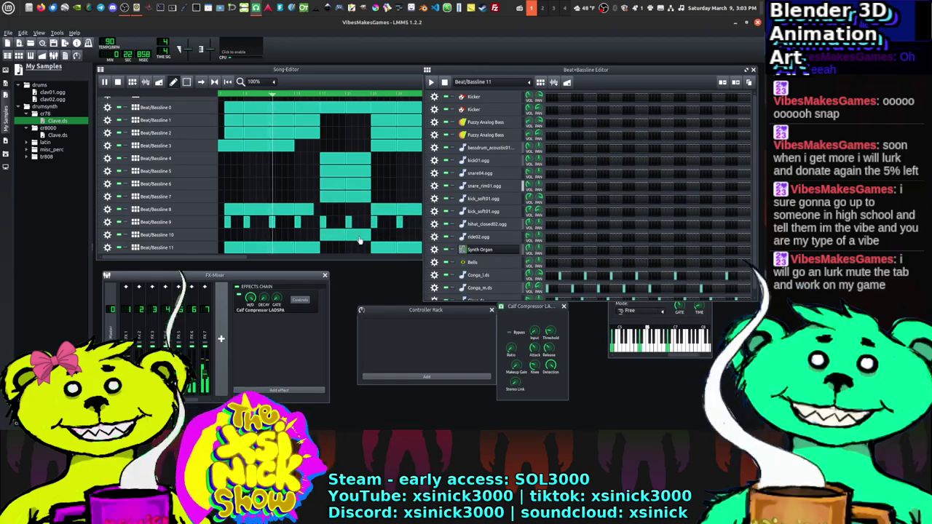
double_click(516, 364)
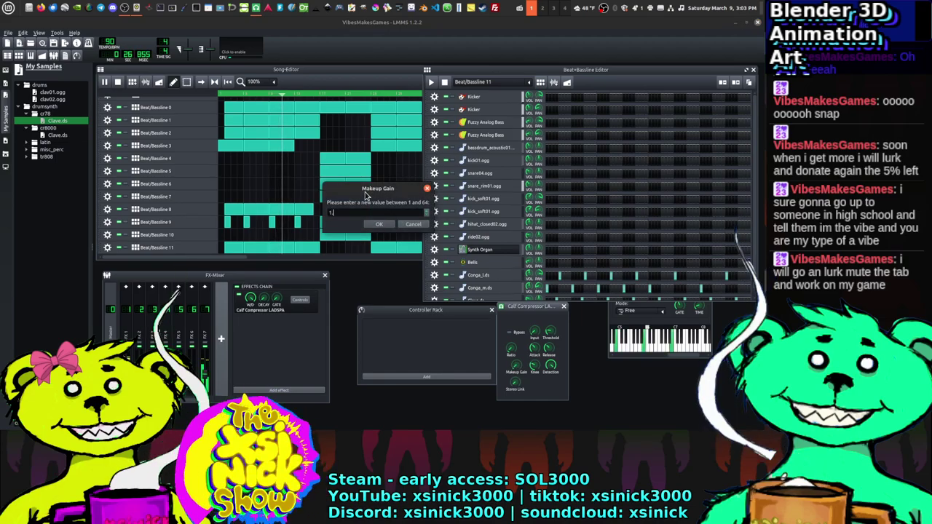
key(Return)
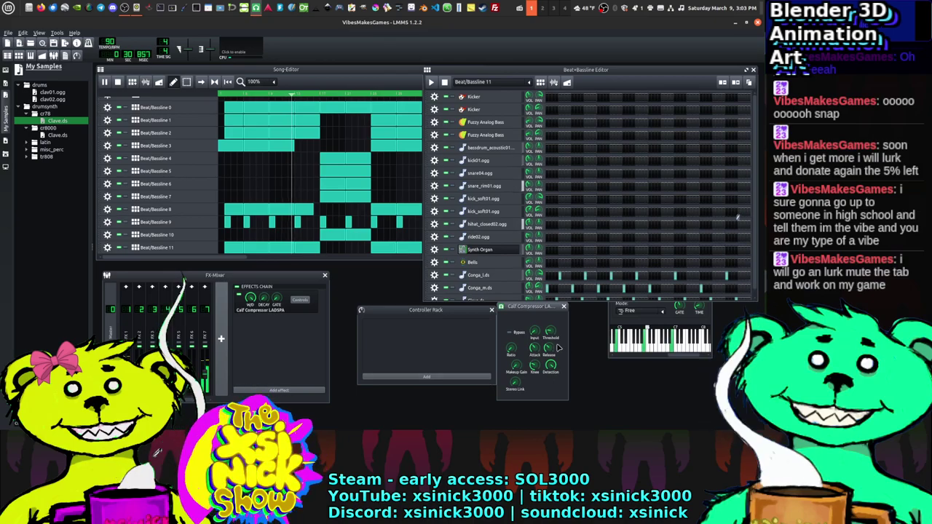
Step: Raise the Calf Compressor threshold to about 0.76
mouse_move(552, 341)
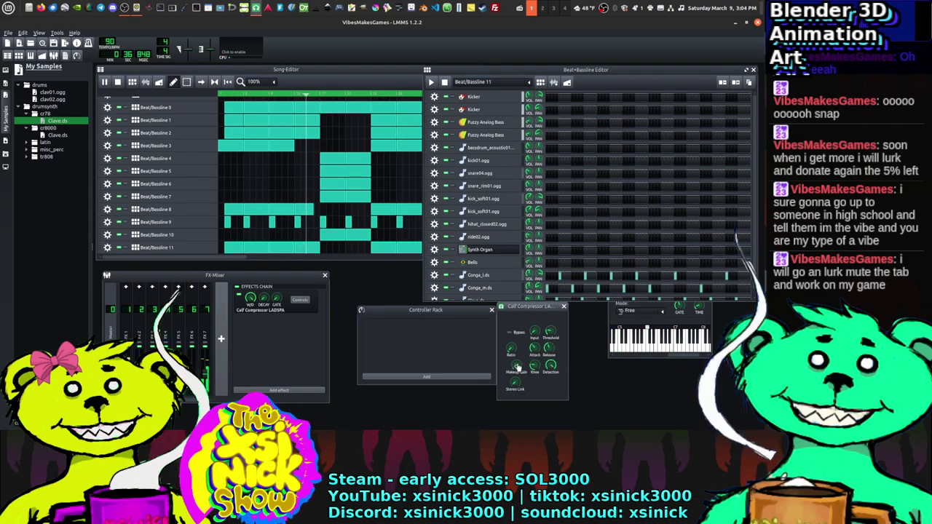
mouse_move(538, 360)
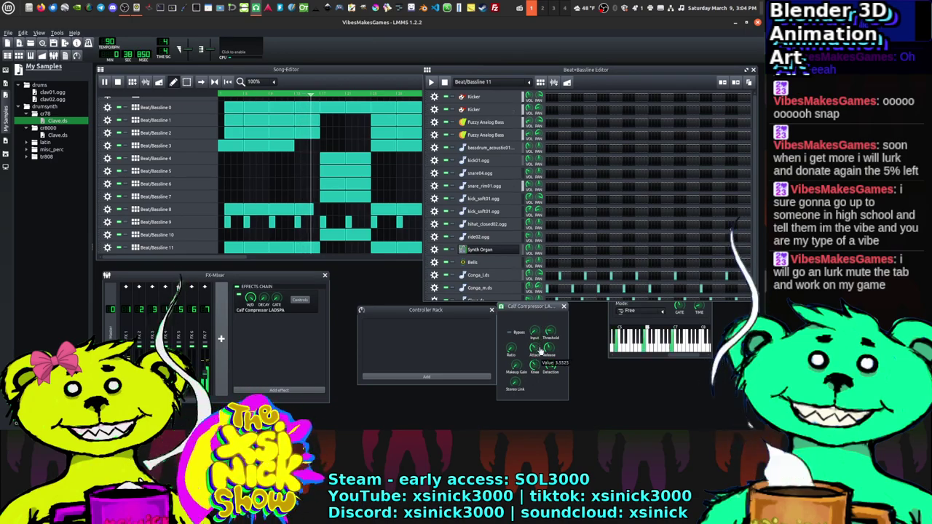
mouse_move(551, 324)
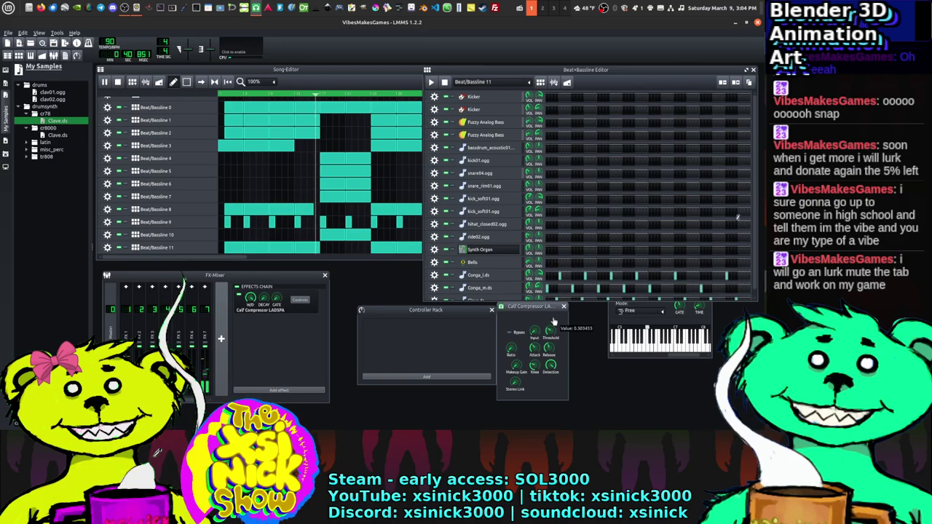
mouse_move(557, 312)
mouse_down()
mouse_move(570, 282)
mouse_move(560, 326)
mouse_up()
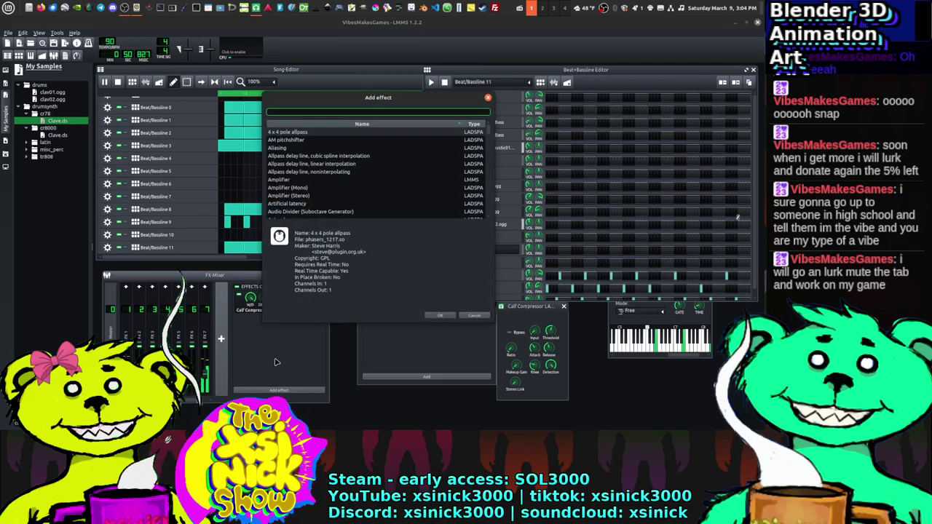
Step: Search the effect list for 'eq' and sort it by name
text(eq)
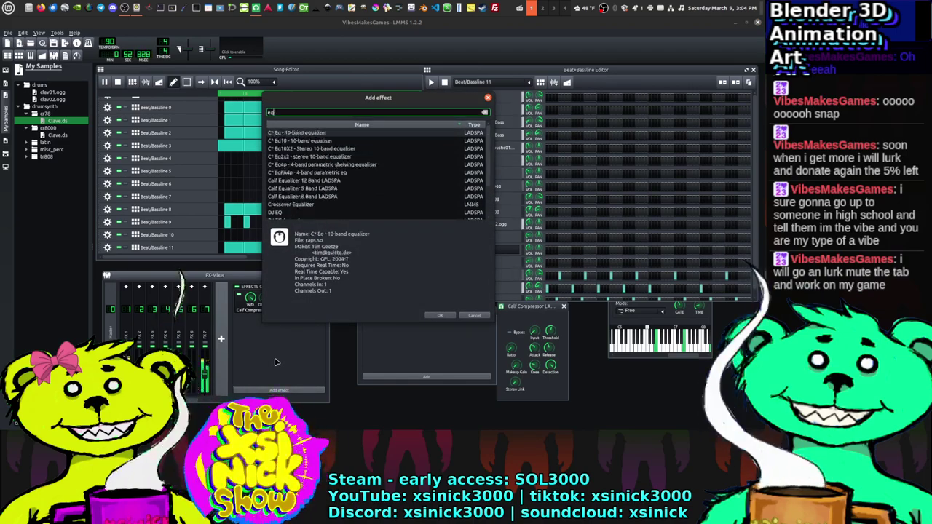
click(332, 124)
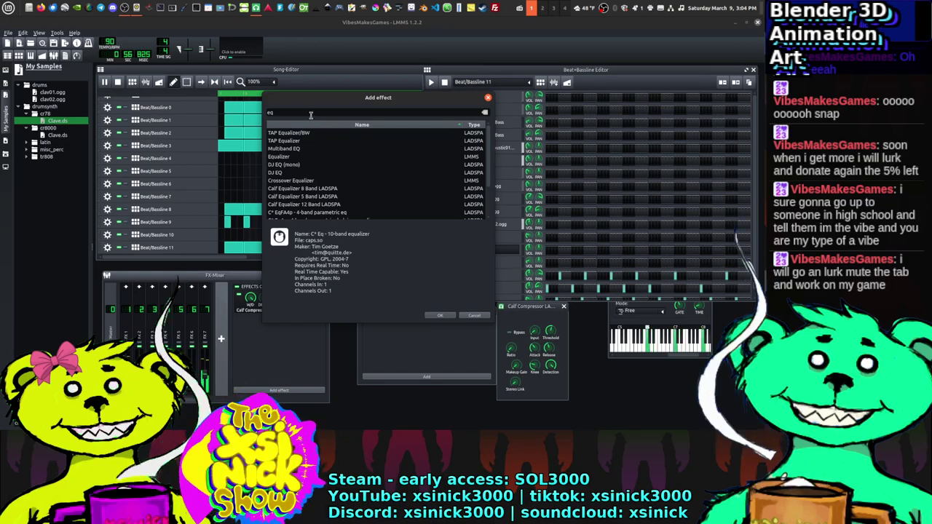
click(311, 115)
key(BackSpace)
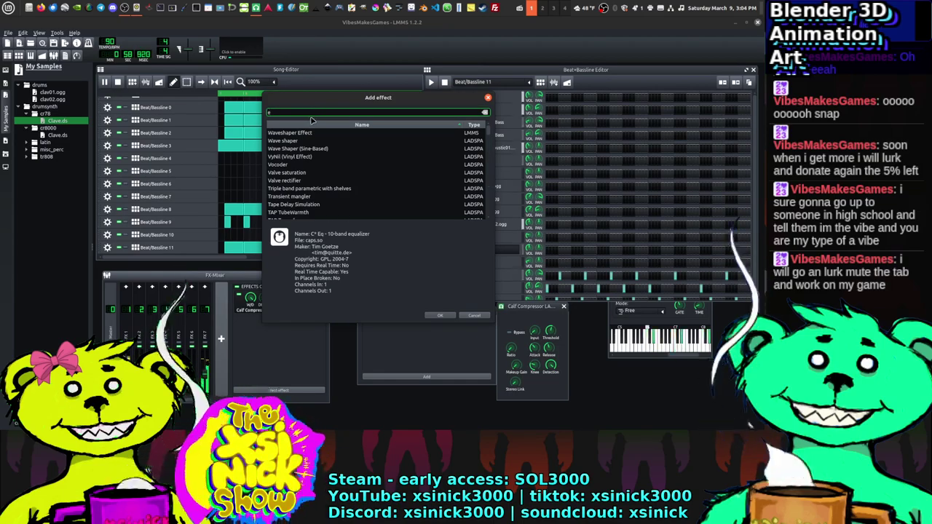
text(q)
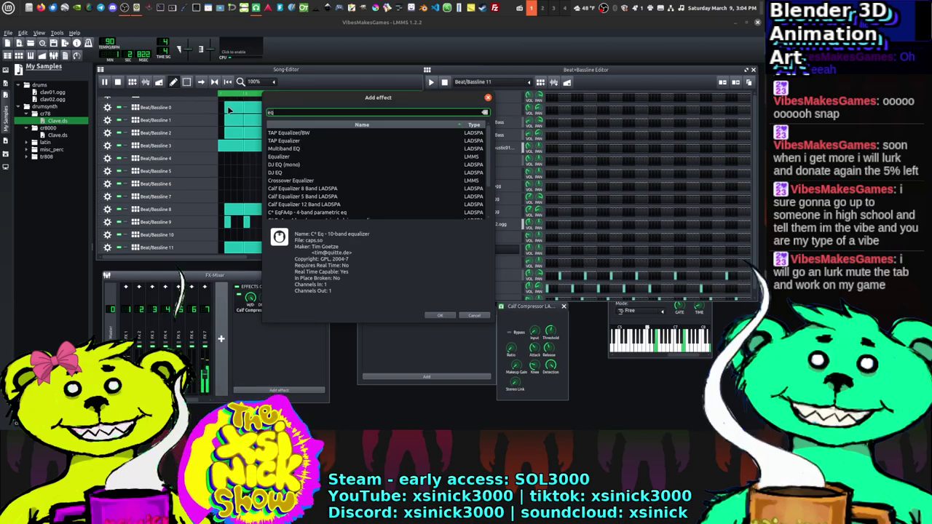
key(Left)
key(BackSpace)
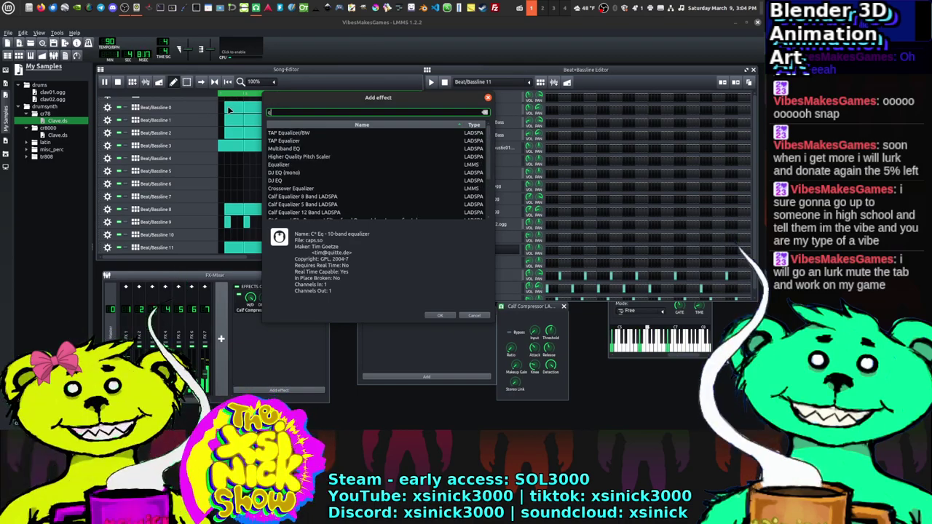
text(e)
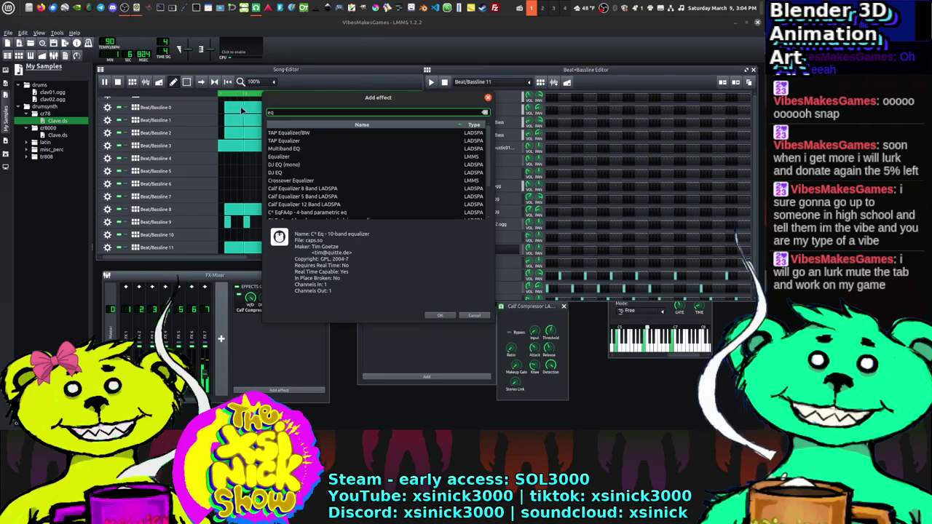
Step: Add C* Eq10 10-band equaliser and move its window up over the Song Editor
scroll(325, 178, down, 2)
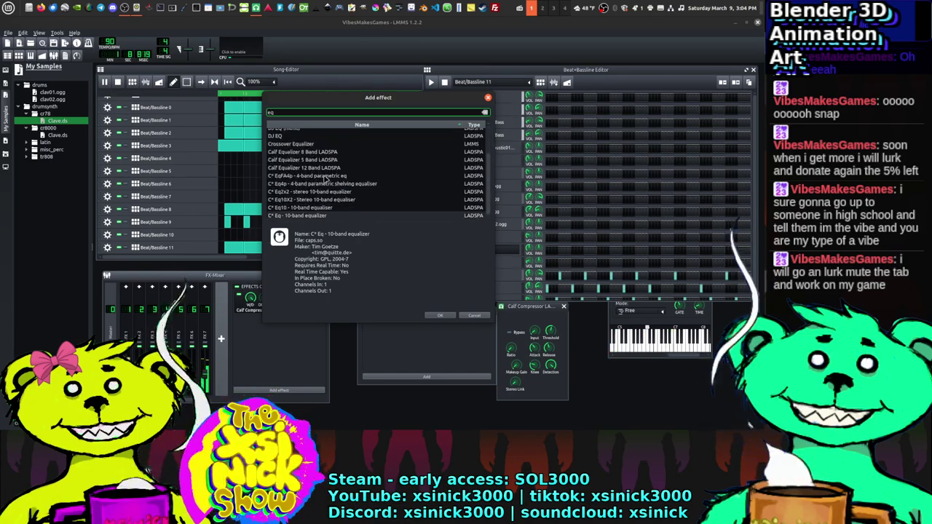
click(311, 209)
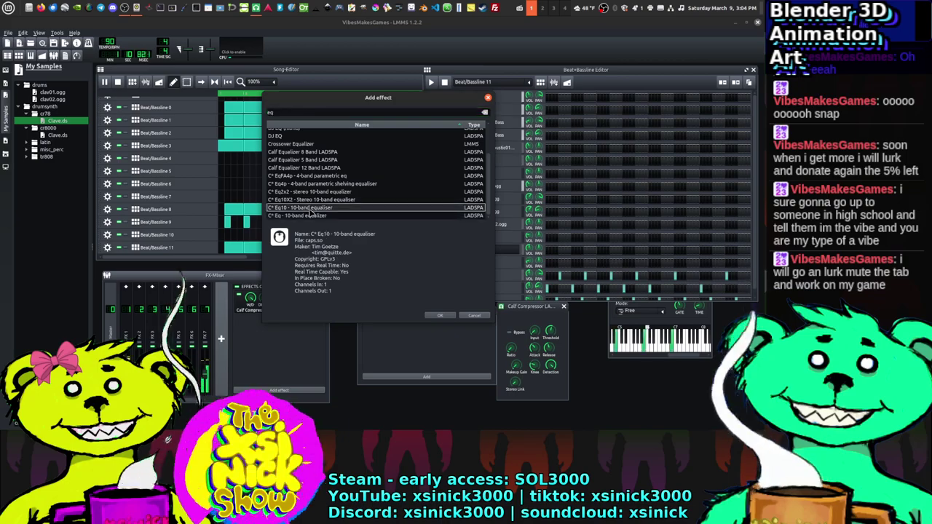
click(440, 315)
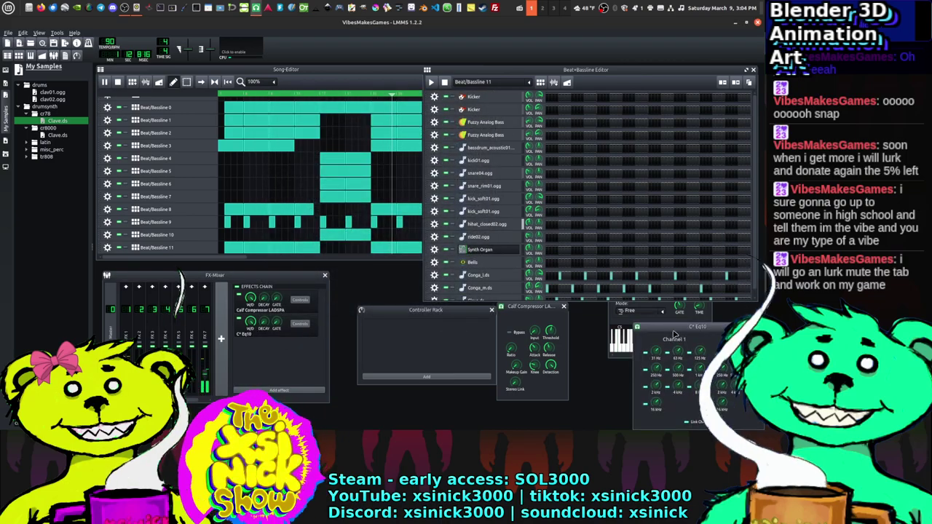
drag(676, 334, 335, 161)
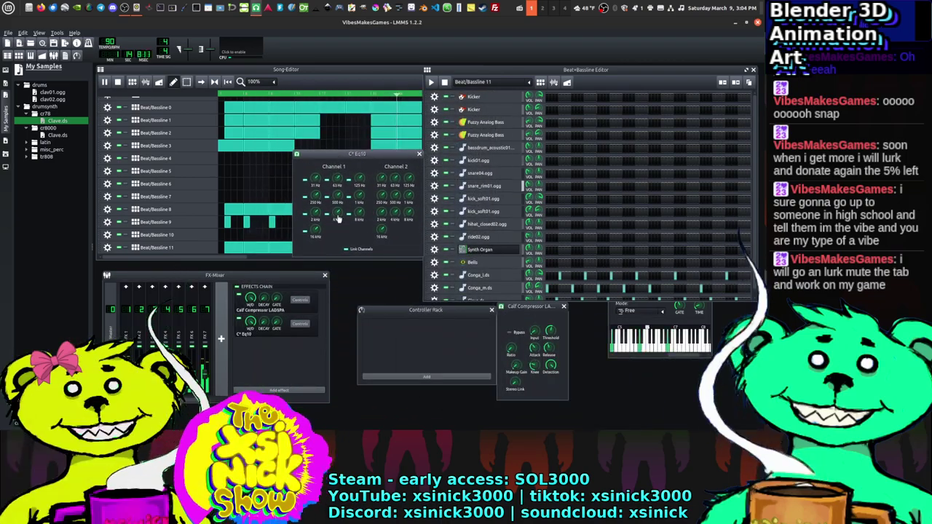
click(312, 309)
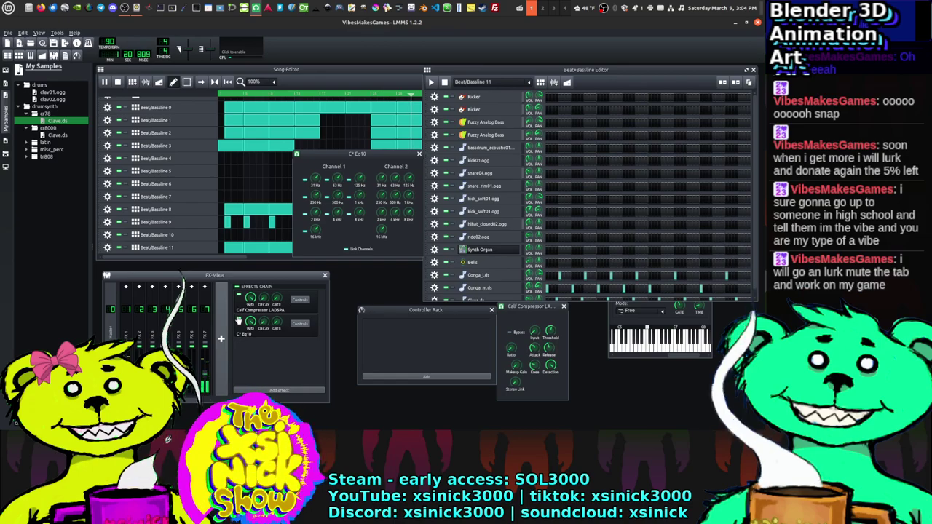
Step: Move C* Eq10 above Calf Compressor and boost Channel 1's 1 kHz band
right_click(277, 333)
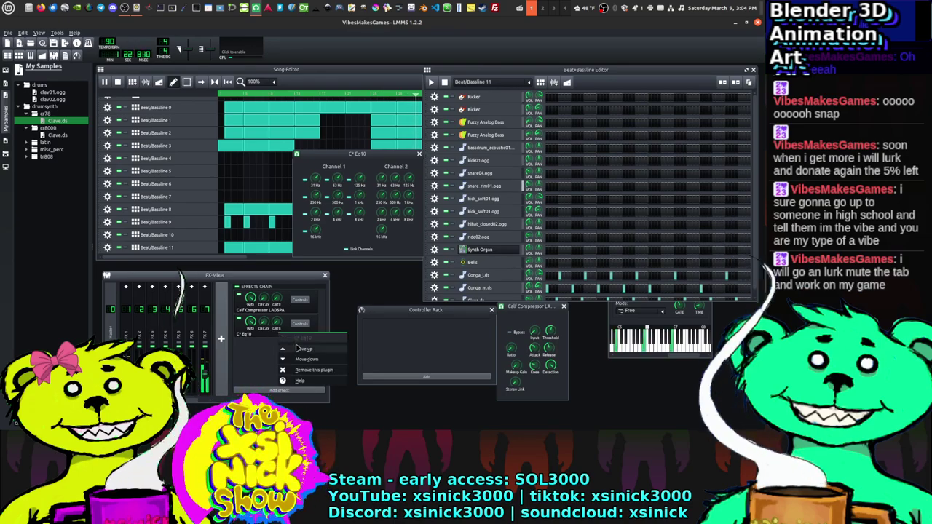
click(295, 349)
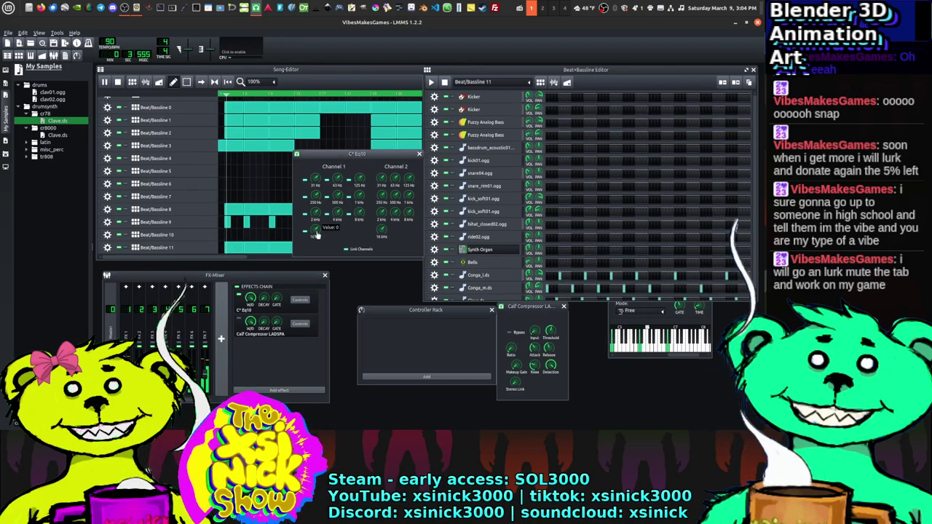
drag(360, 212, 364, 207)
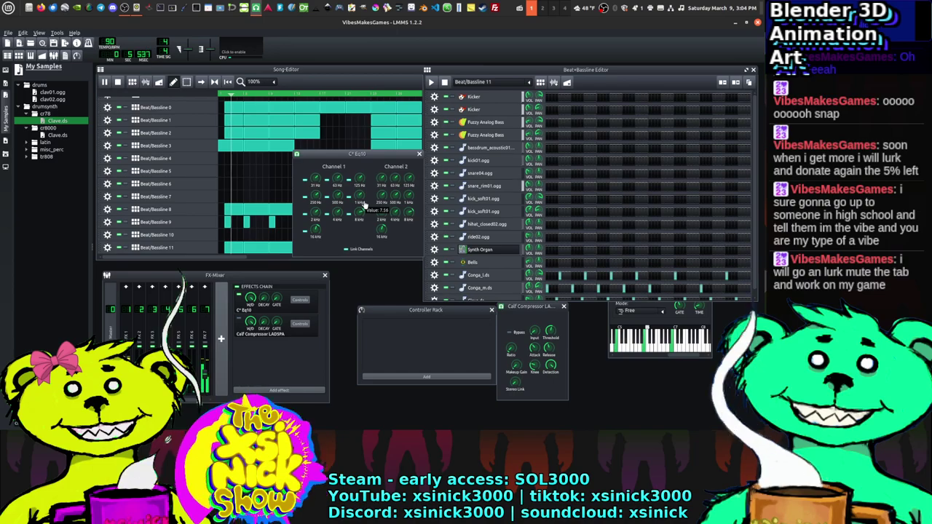
click(337, 213)
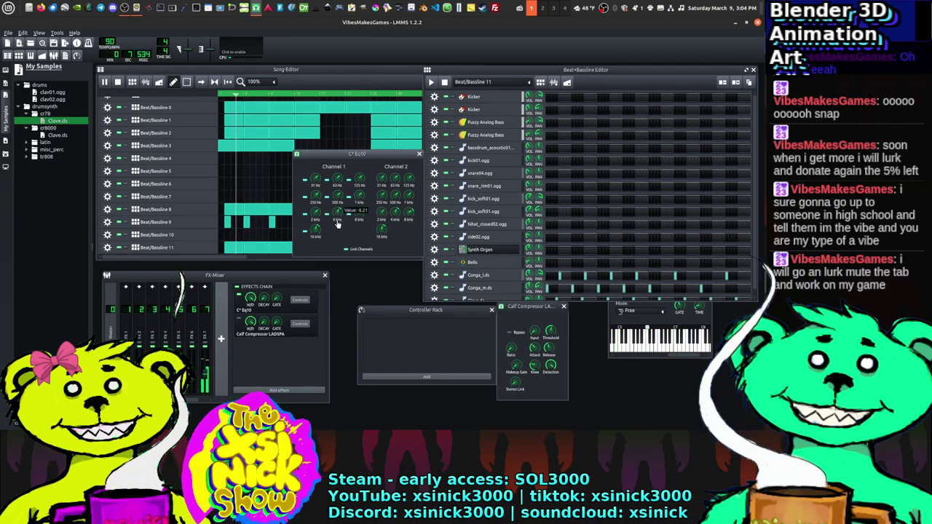
Step: Cut Channel 1's 2 kHz, 16 kHz and 500 Hz bands, and 31 Hz deeply
drag(321, 218, 318, 226)
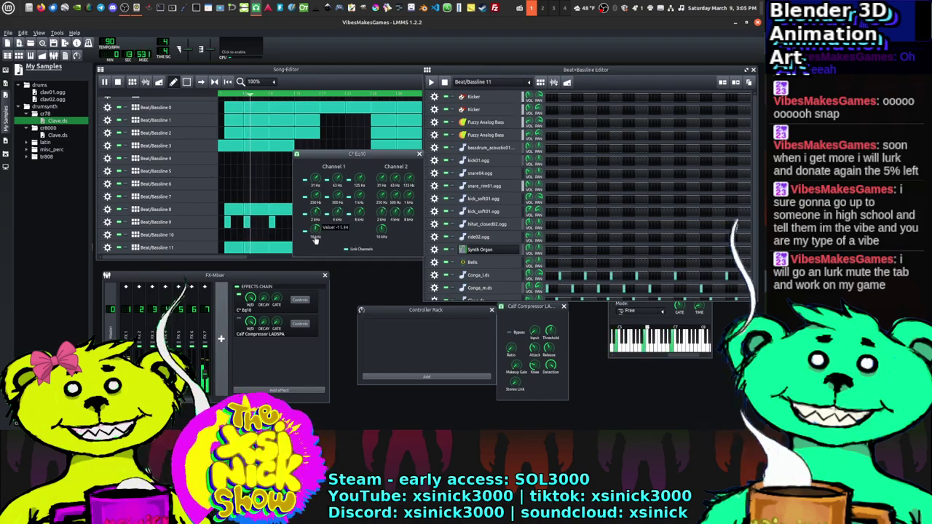
drag(315, 240, 318, 209)
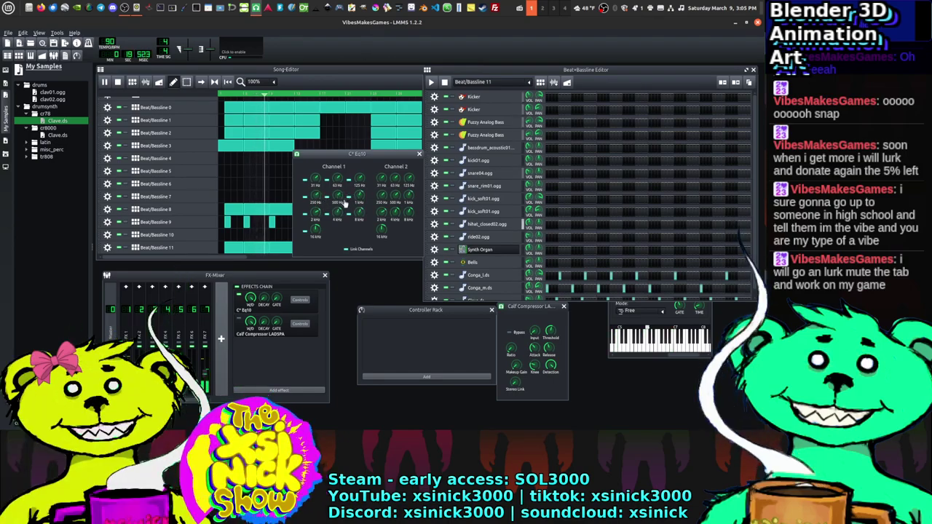
drag(338, 197, 336, 212)
mouse_move(315, 179)
mouse_down()
mouse_move(315, 198)
mouse_move(358, 177)
mouse_move(319, 186)
mouse_up()
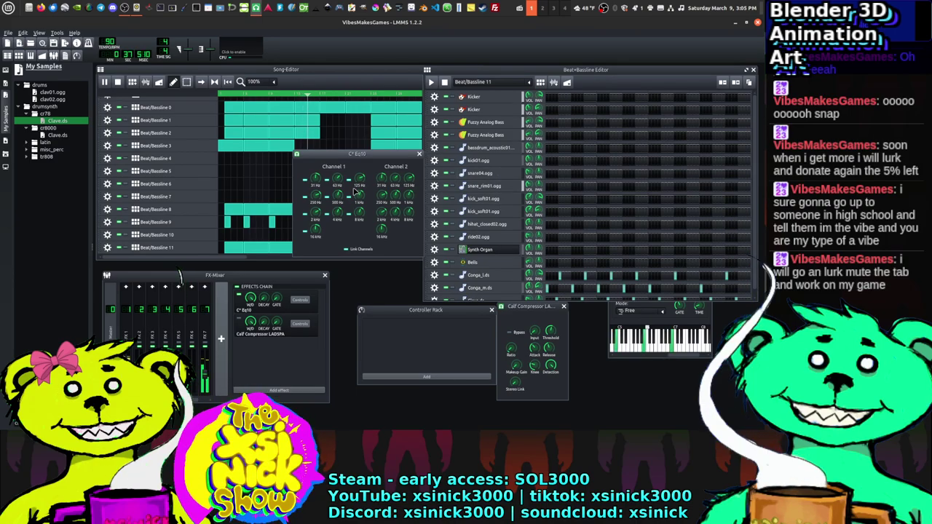
Step: Boost Eq10 Channel 1's 63 Hz and 125 Hz, cut 1 kHz, and tweak 250 Hz, 500 Hz, 4 kHz
mouse_move(337, 181)
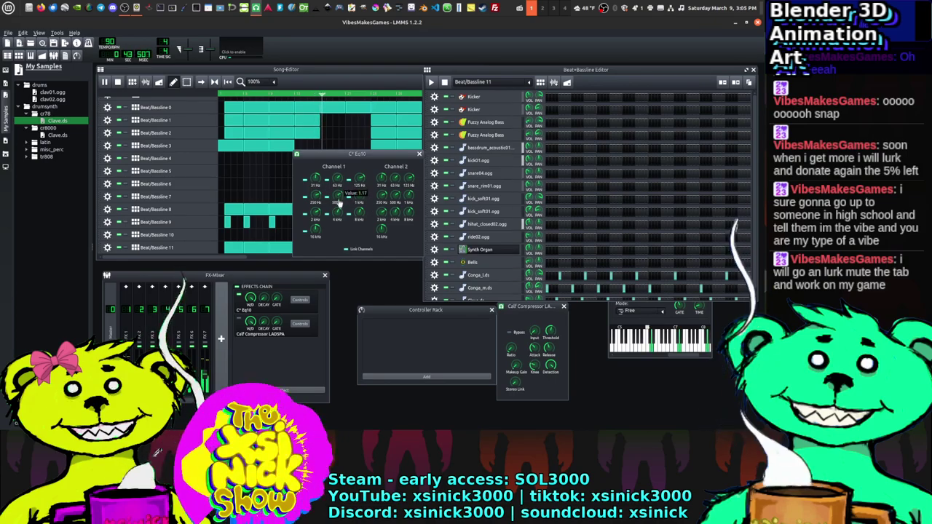
drag(338, 203, 366, 185)
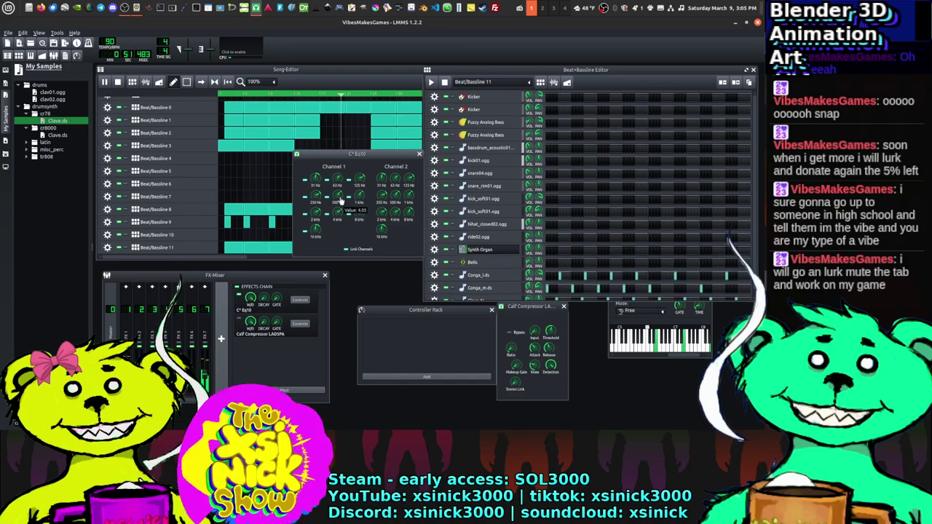
drag(340, 201, 341, 199)
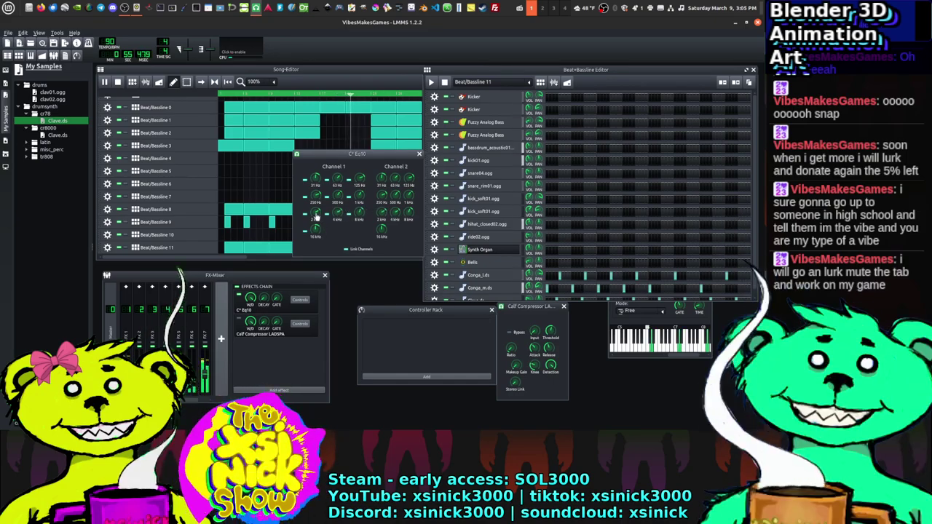
drag(317, 220, 317, 221)
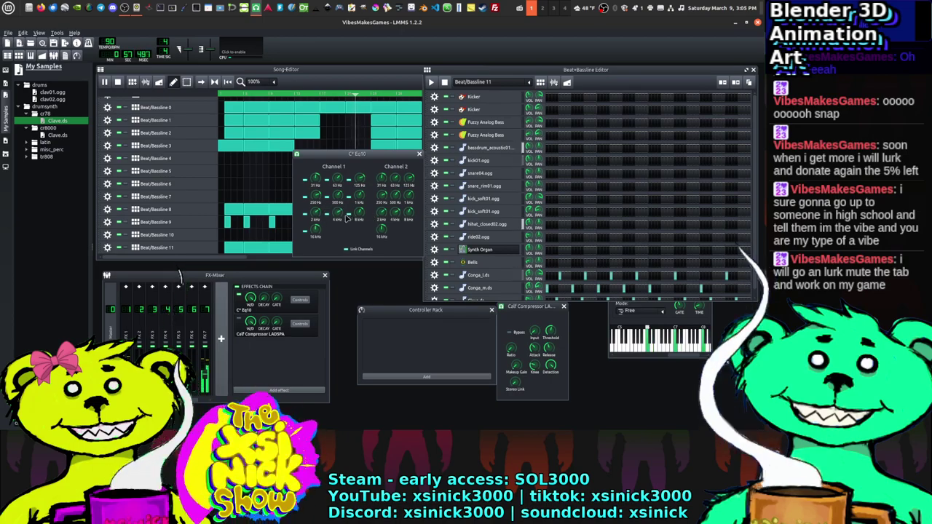
drag(343, 217, 339, 216)
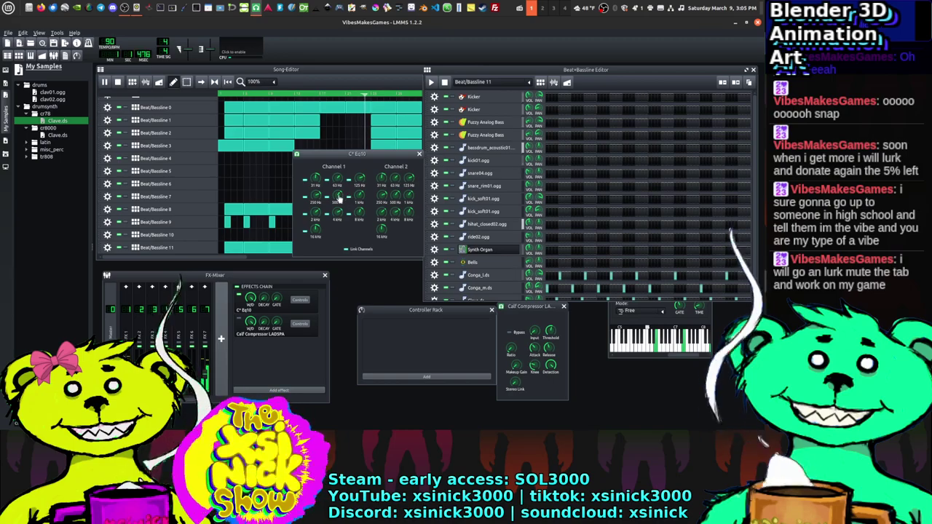
drag(359, 198, 318, 202)
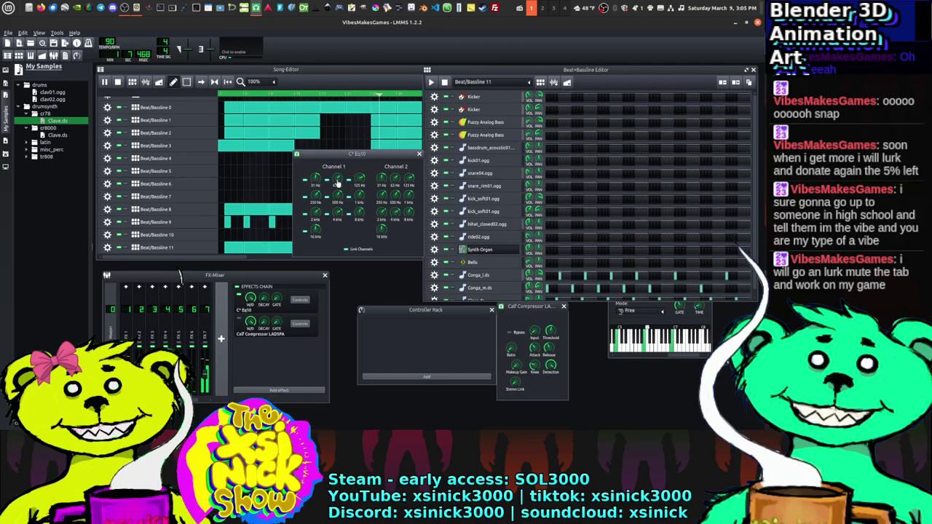
drag(337, 182, 338, 181)
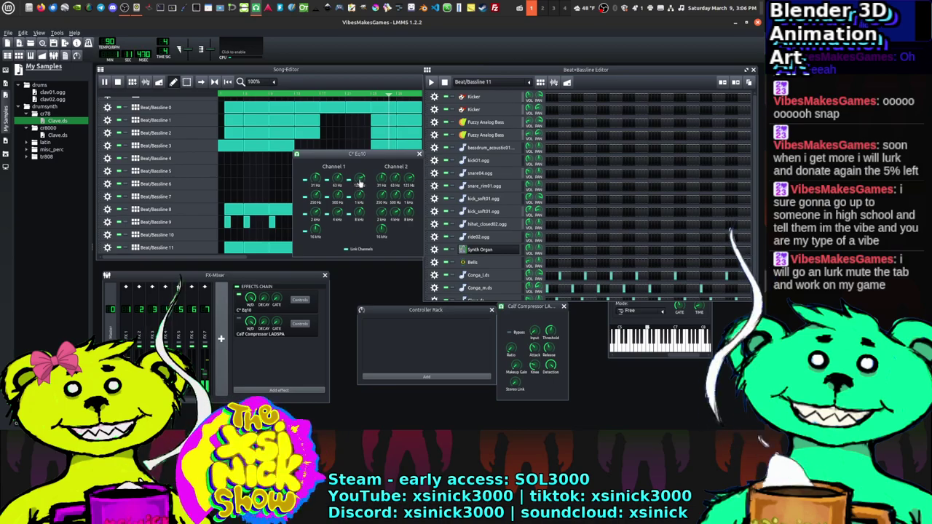
mouse_move(359, 183)
mouse_down()
mouse_move(338, 180)
mouse_move(342, 169)
mouse_move(340, 194)
mouse_move(360, 179)
mouse_up()
drag(315, 194, 318, 186)
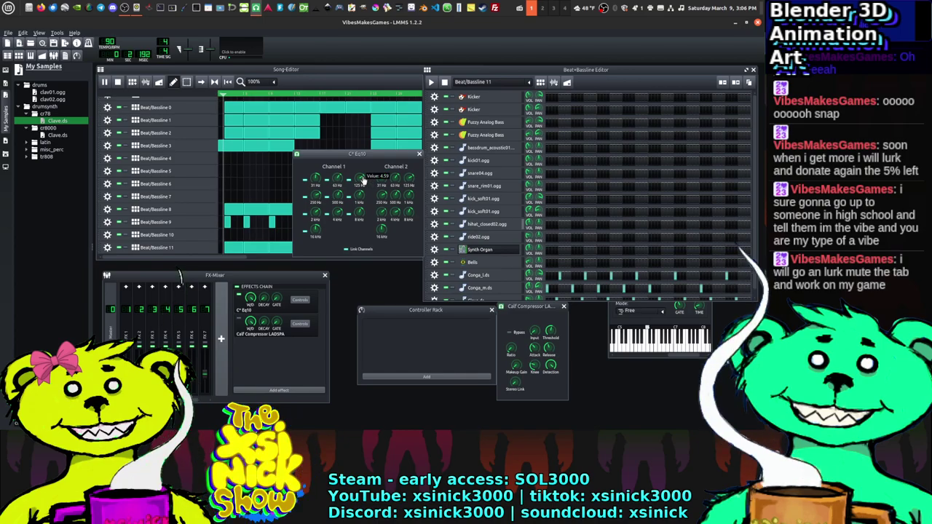
drag(360, 178, 363, 178)
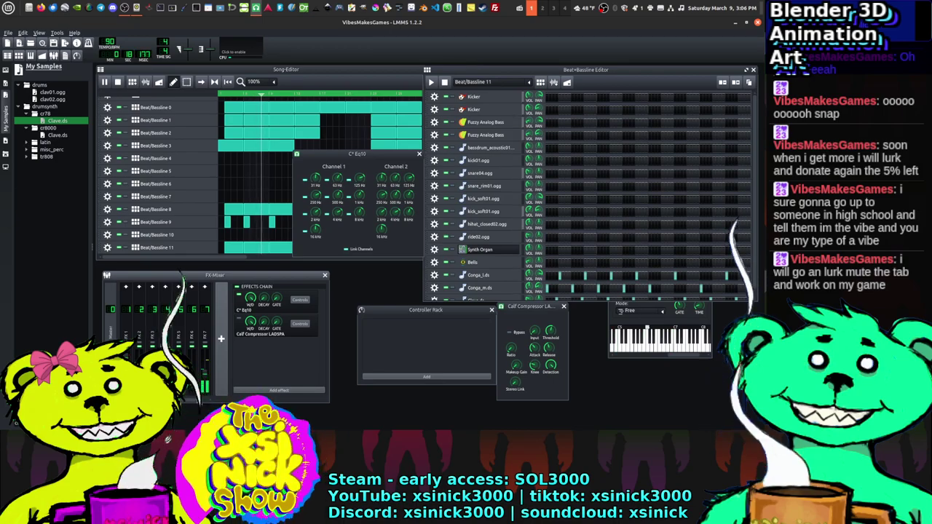
Step: Enter a new level for FX channel 3's fader and nudge a low Eq10 band near -8.9
double_click(131, 364)
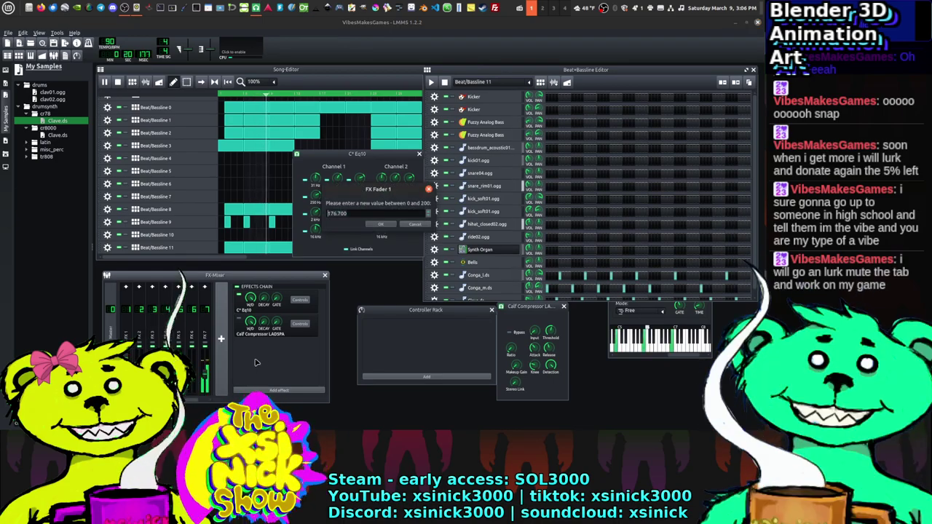
key(Escape)
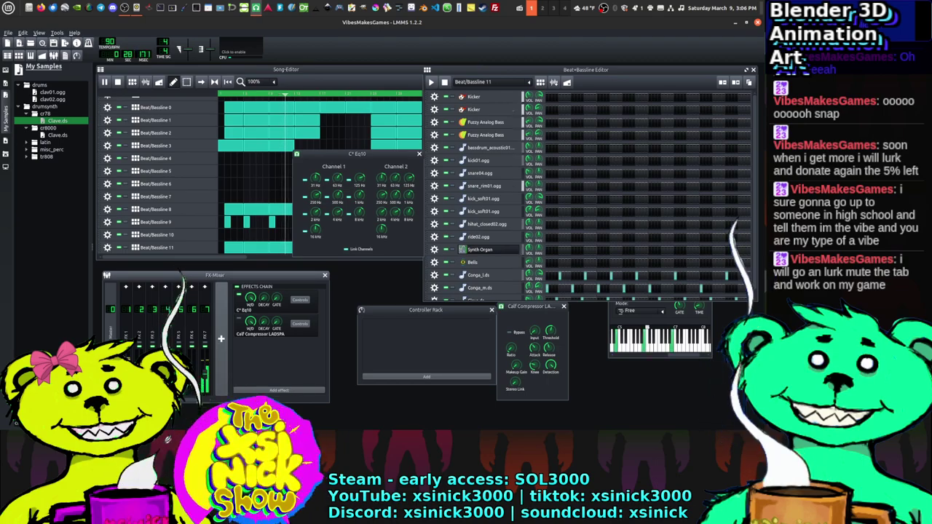
double_click(154, 360)
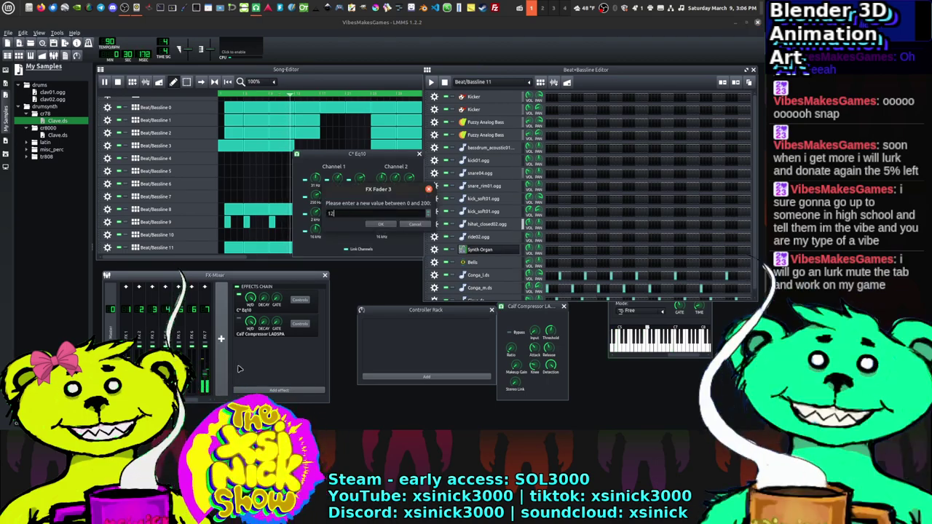
key(Return)
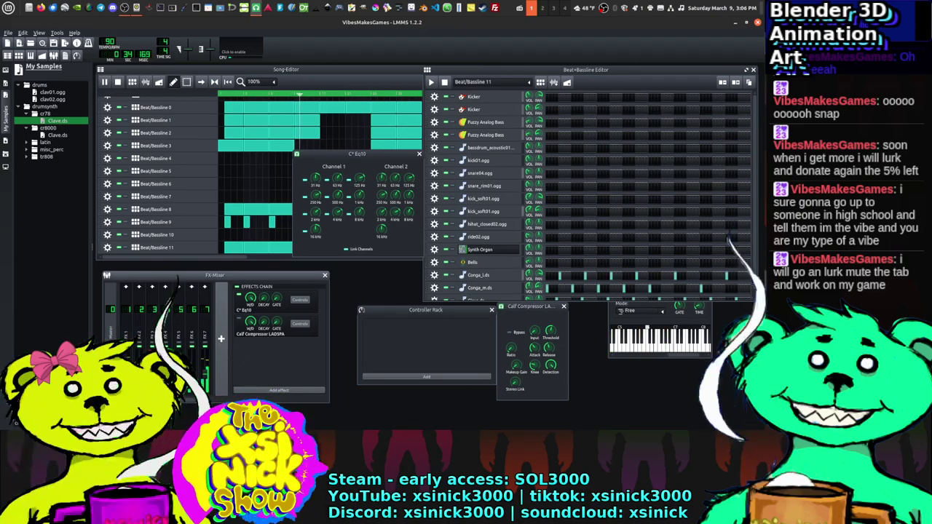
double_click(155, 360)
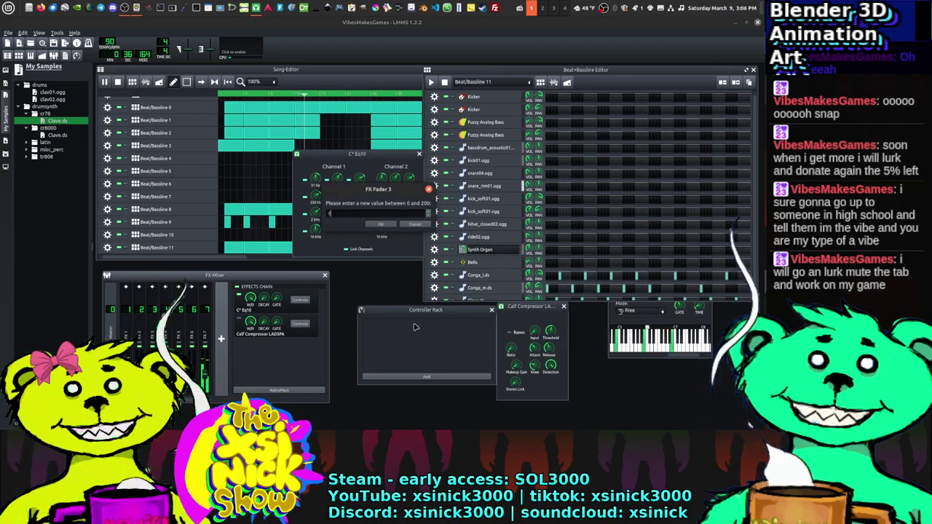
text(110)
click(381, 224)
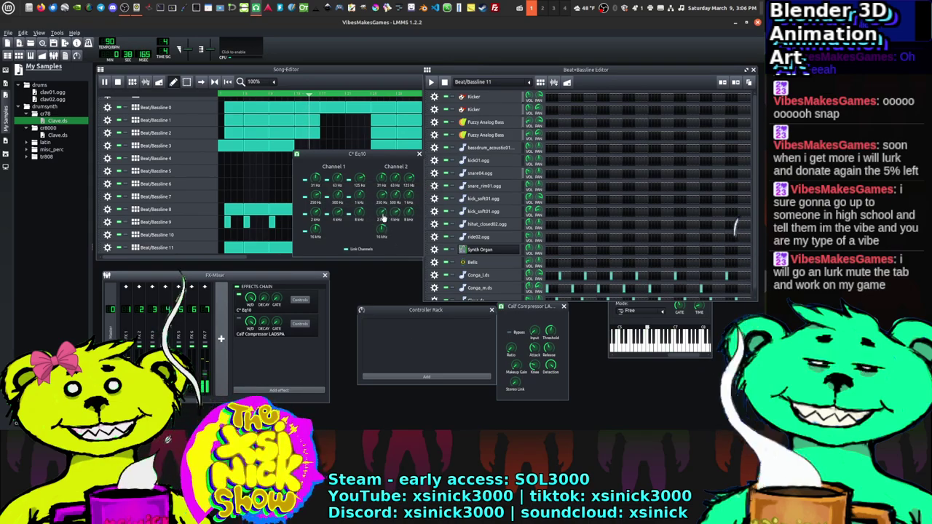
click(316, 230)
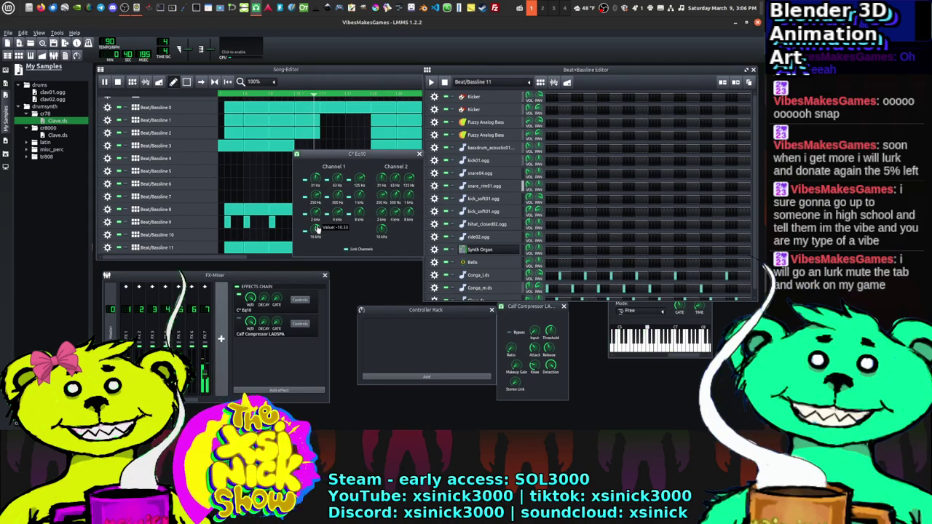
drag(318, 228, 318, 227)
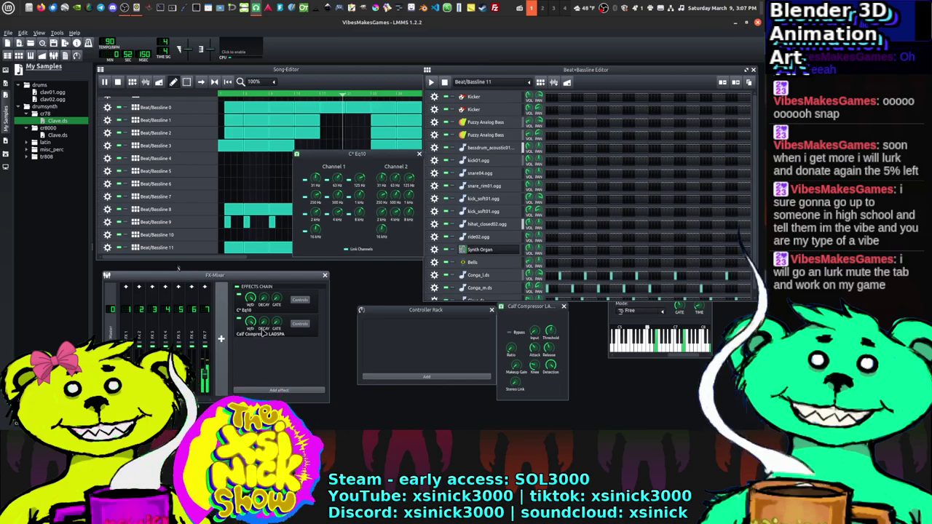
Step: Close the C* Eq10 window and lower the compressor threshold to about 0.34
click(380, 166)
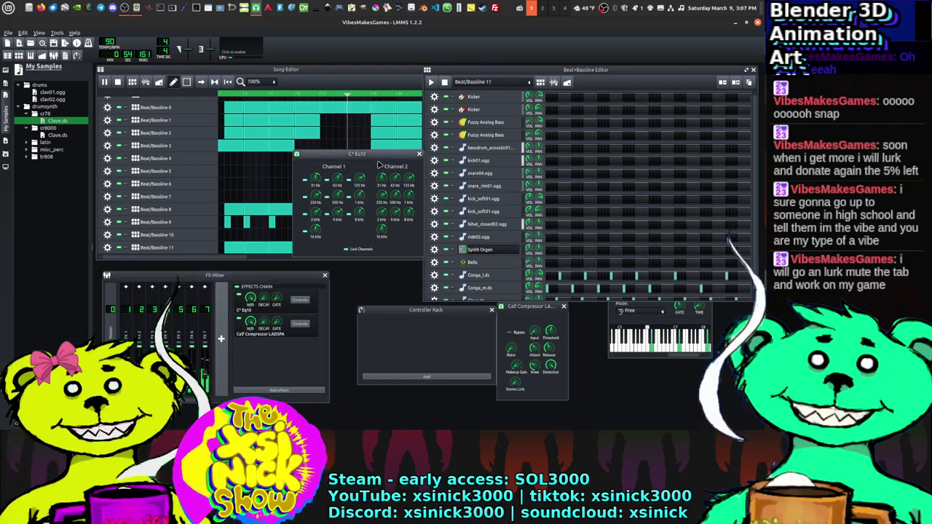
drag(380, 155, 360, 160)
click(399, 160)
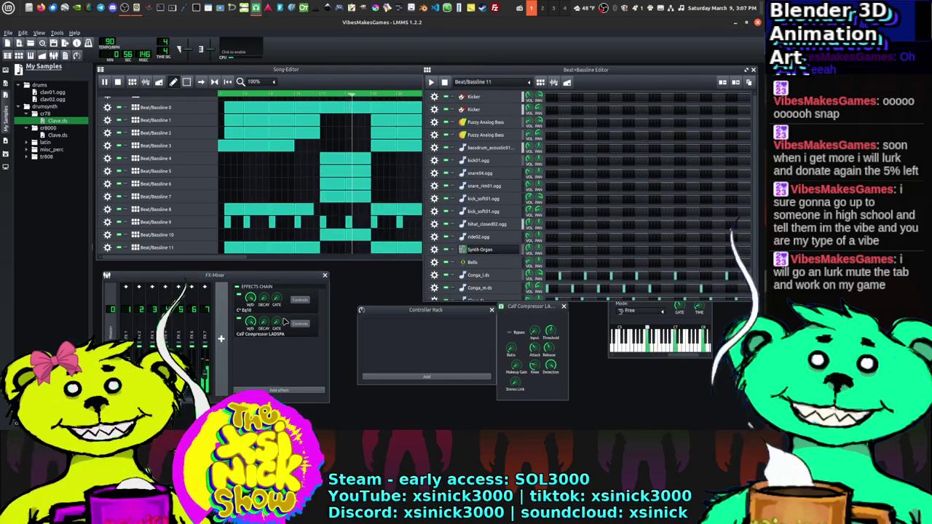
click(303, 325)
click(303, 325)
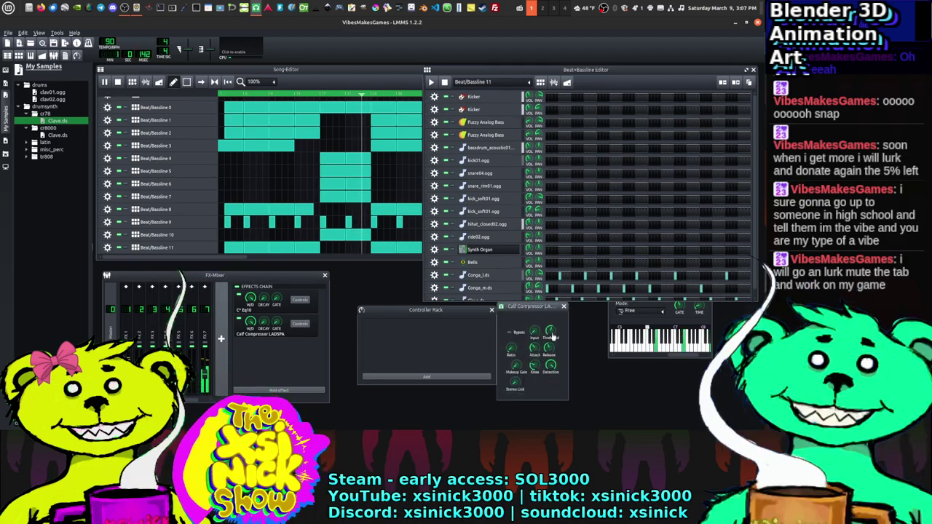
mouse_move(551, 332)
mouse_down()
mouse_move(552, 353)
mouse_move(550, 332)
mouse_move(547, 340)
mouse_up()
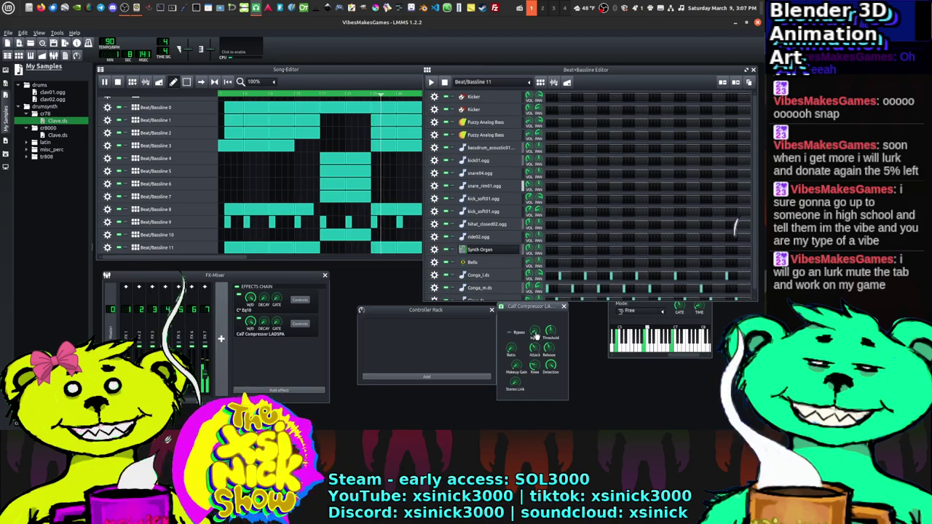
Step: Set the compressor input to 1.2 and re-enter the makeup gain
double_click(534, 335)
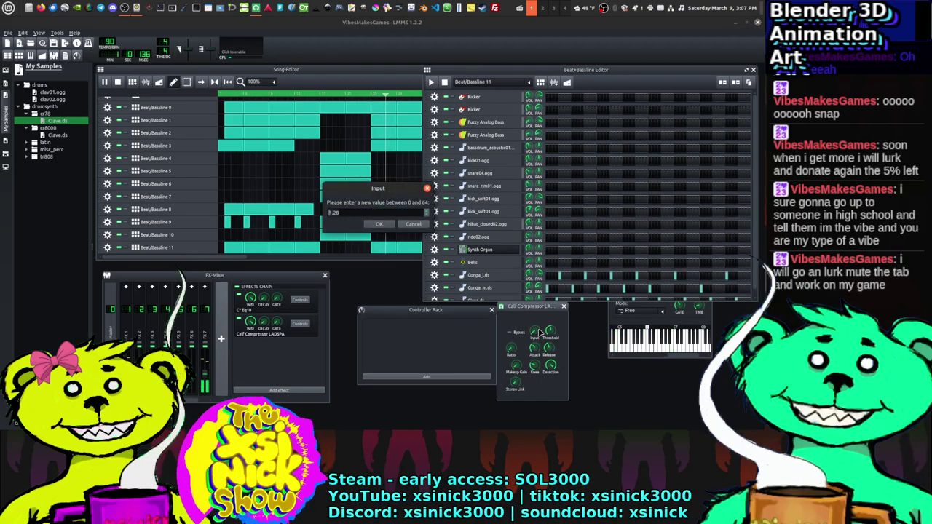
text(.2)
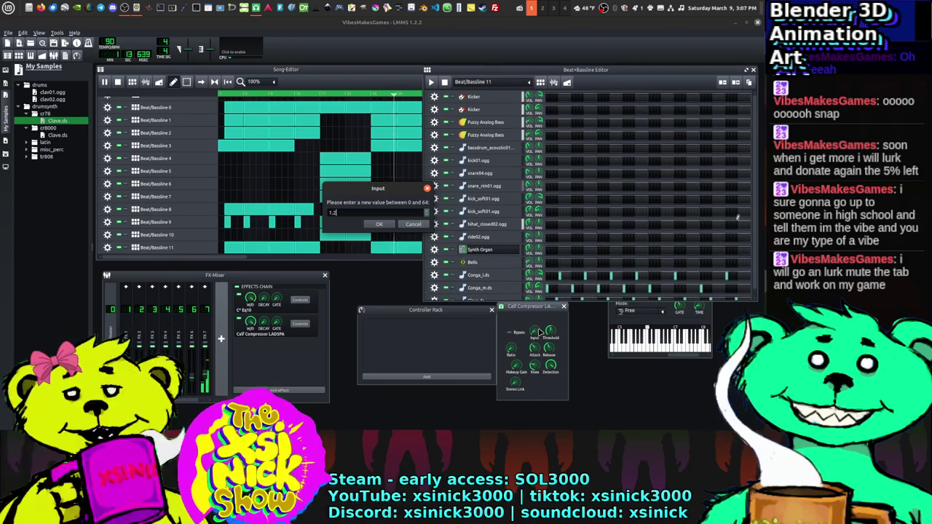
key(Return)
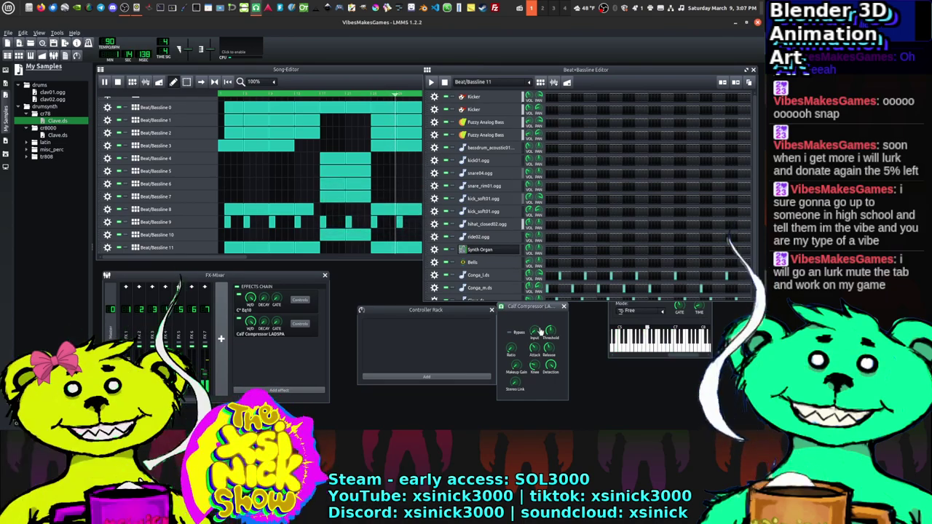
double_click(516, 371)
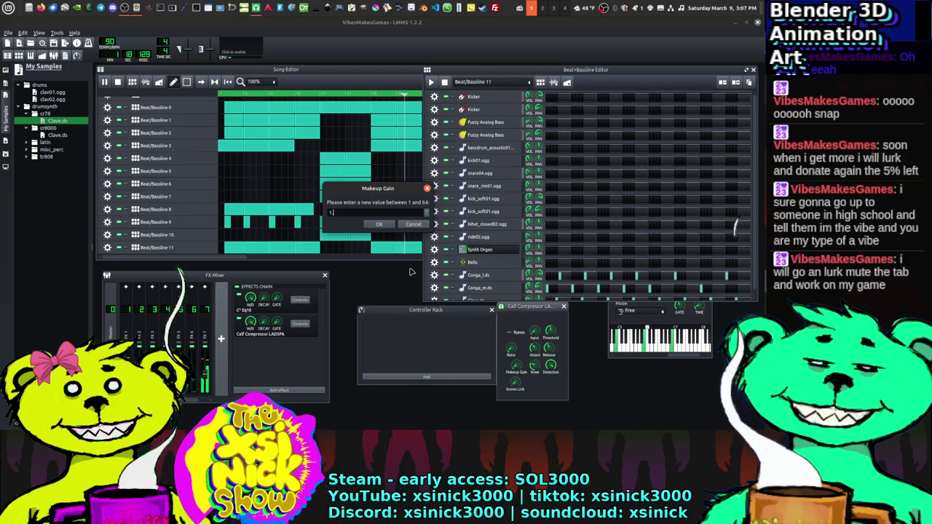
key(Return)
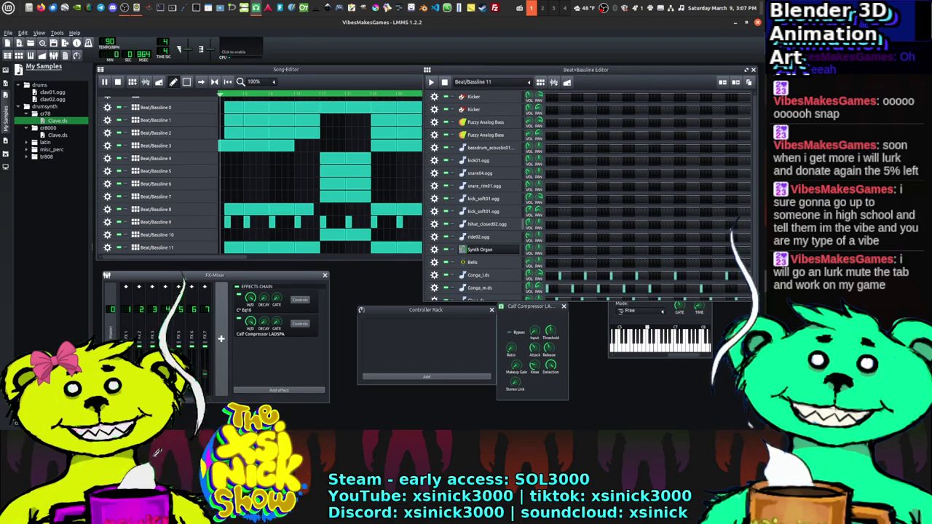
Step: Widen the Song-Editor, stop playback and save the project
drag(422, 164, 486, 164)
key(space)
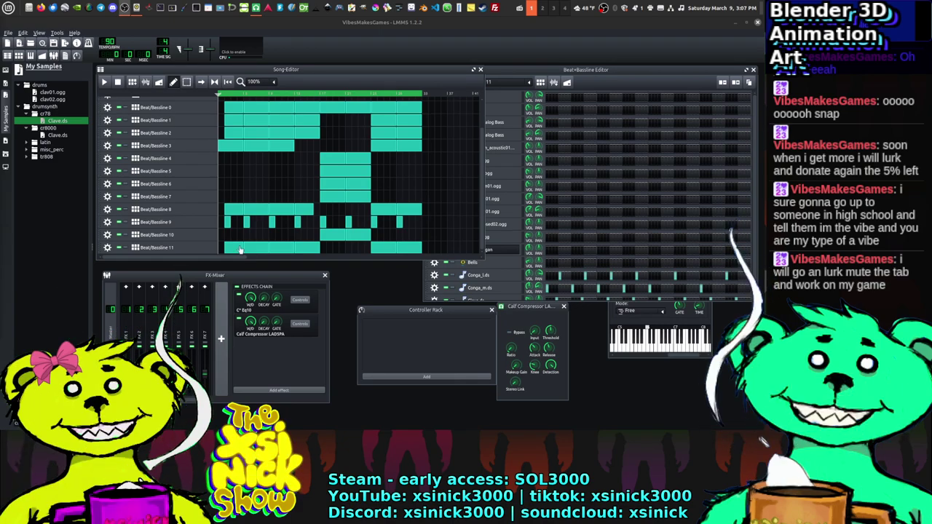
click(9, 33)
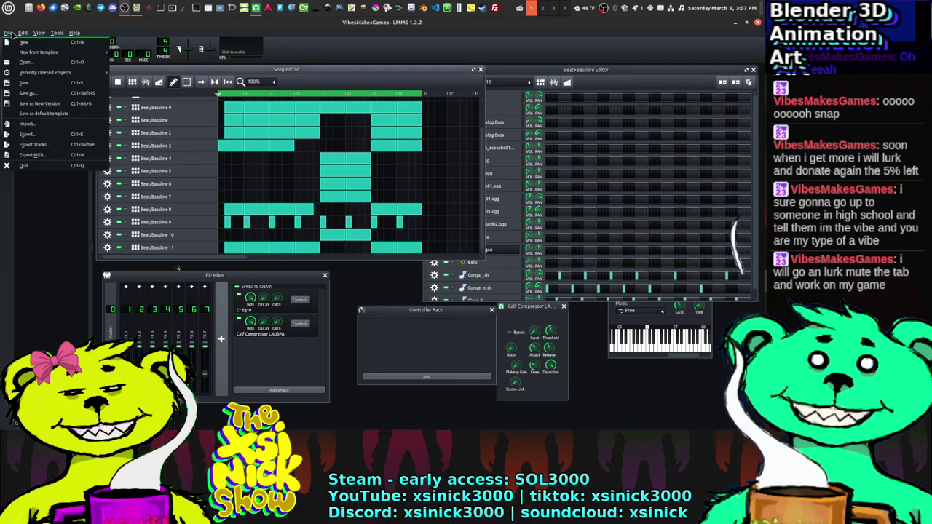
click(28, 83)
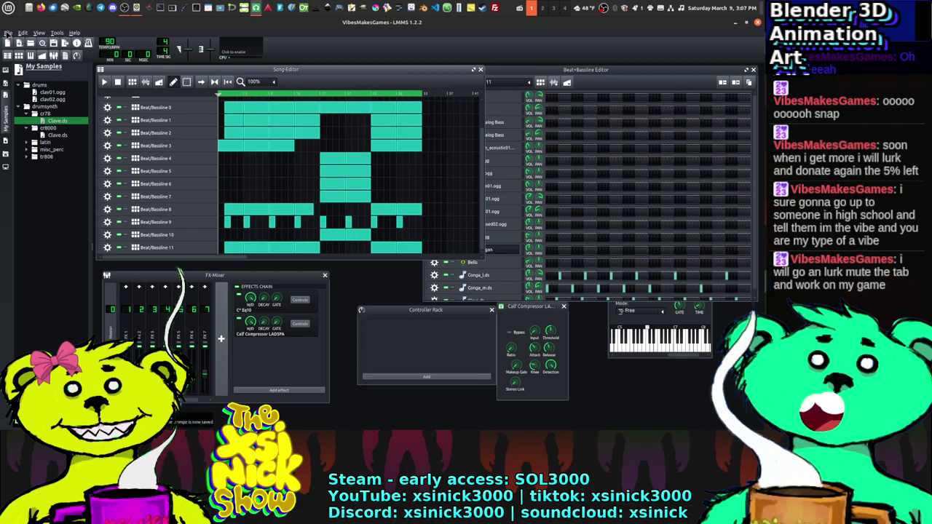
Step: Save As VibesMakesGames.mmpz, replacing the existing file, and play the song from the start
click(7, 35)
click(32, 96)
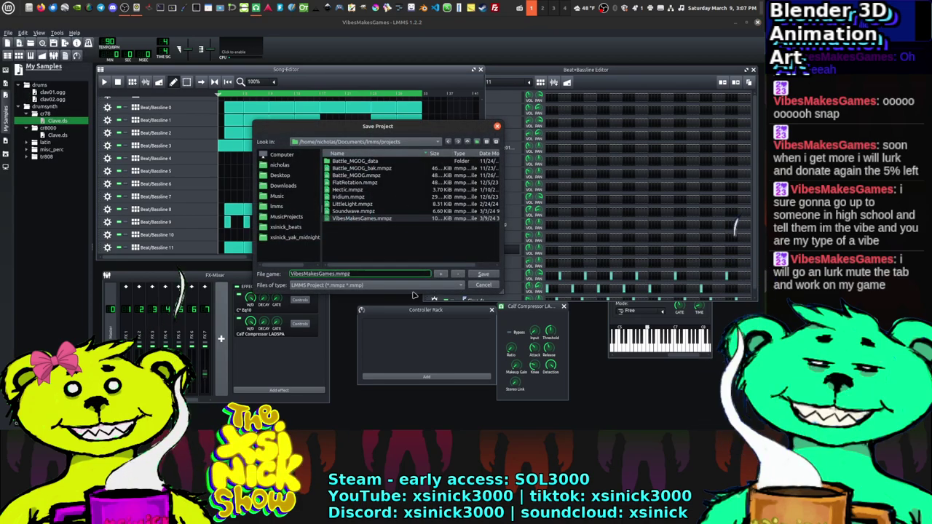
click(477, 275)
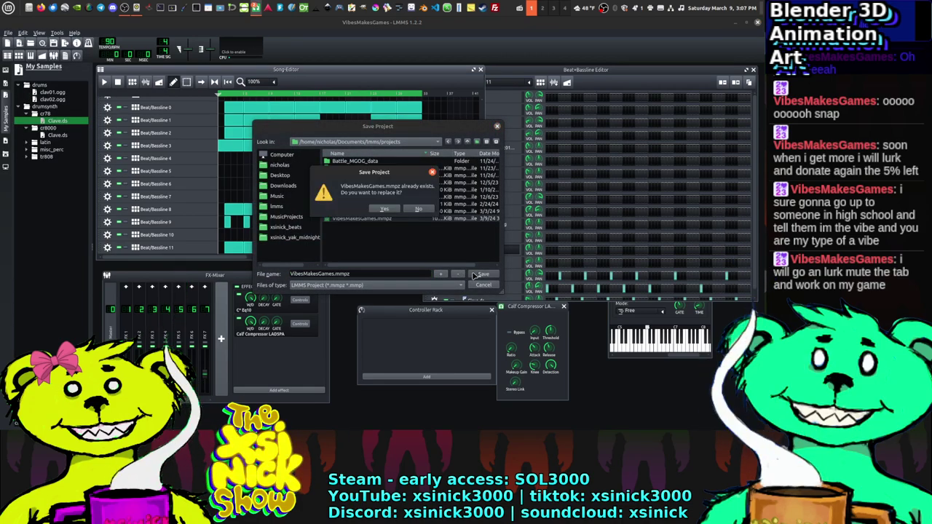
click(383, 208)
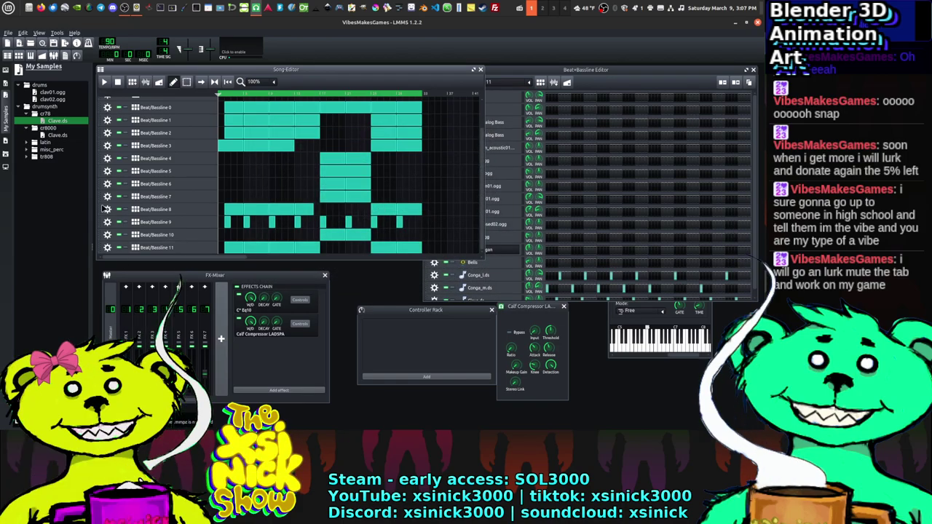
click(104, 82)
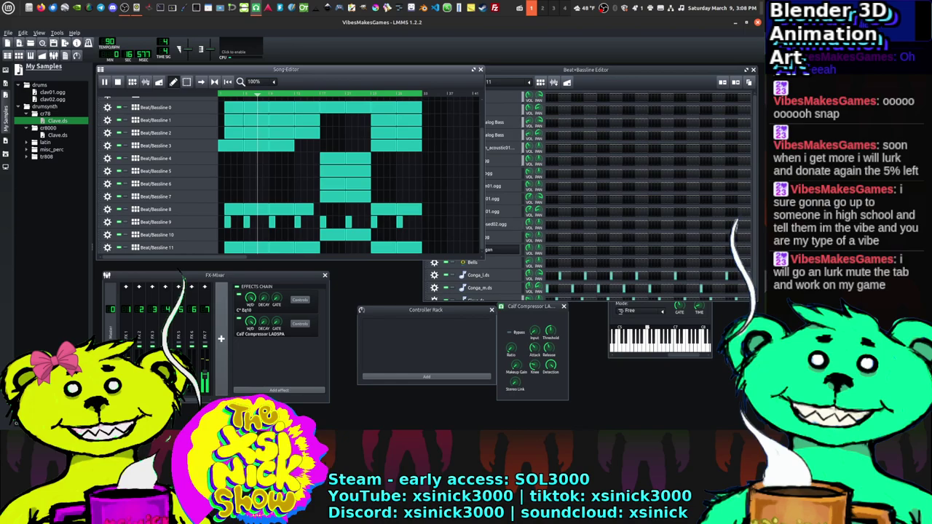
Step: Switch between the Beat+Bassline Editor and Song-Editor during playback, leaving the Beat+Bassline Editor in front
click(590, 70)
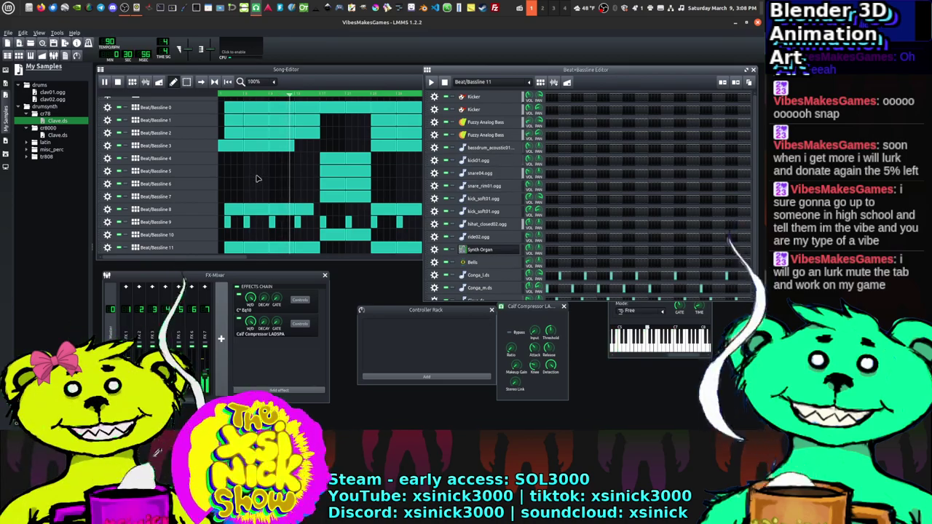
click(335, 78)
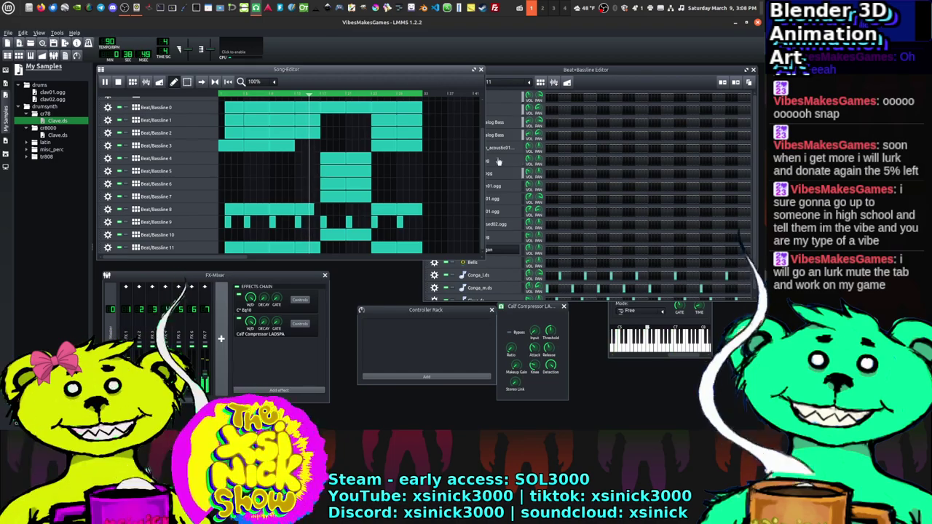
click(591, 138)
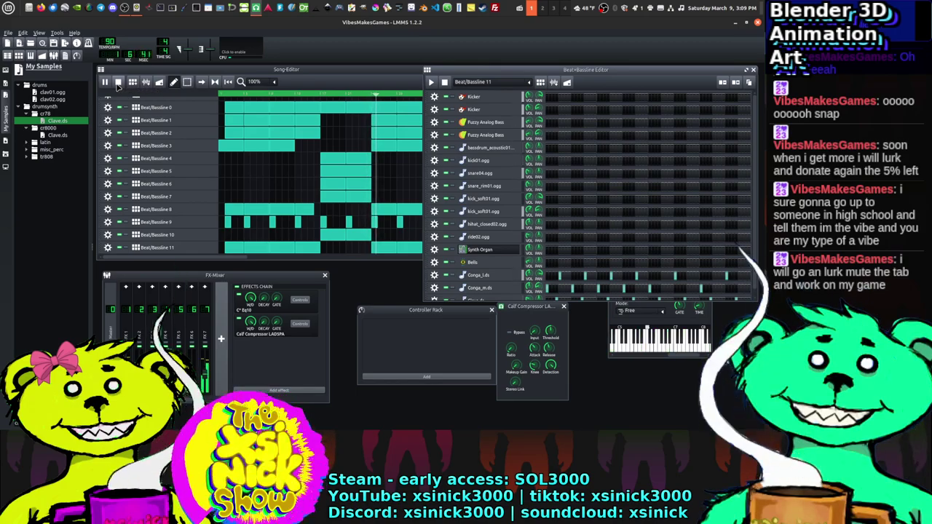
Step: Stop playback and save the project as VibesMakesGames.mmpz
click(117, 82)
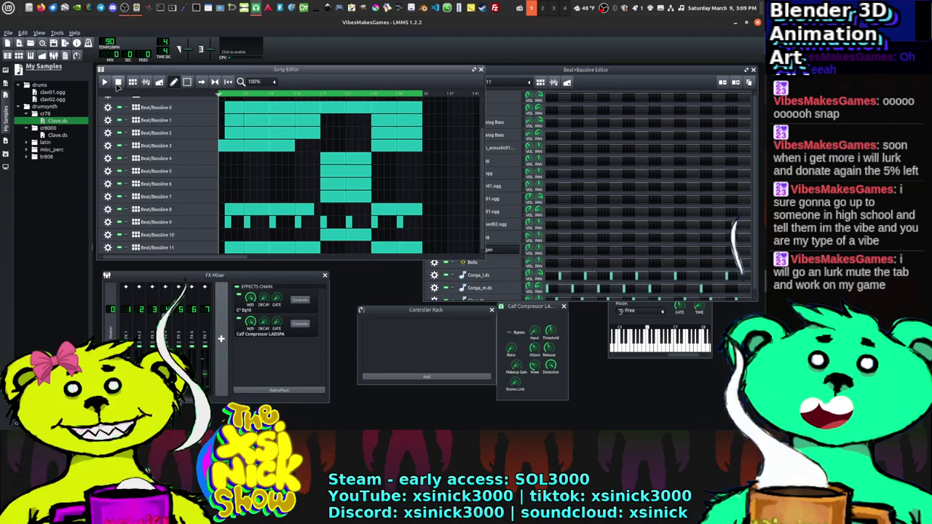
click(8, 33)
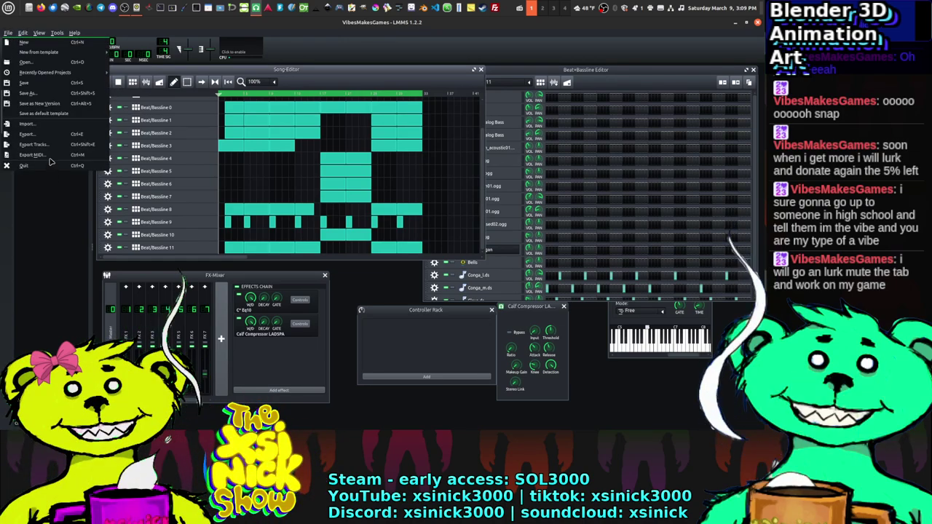
click(44, 93)
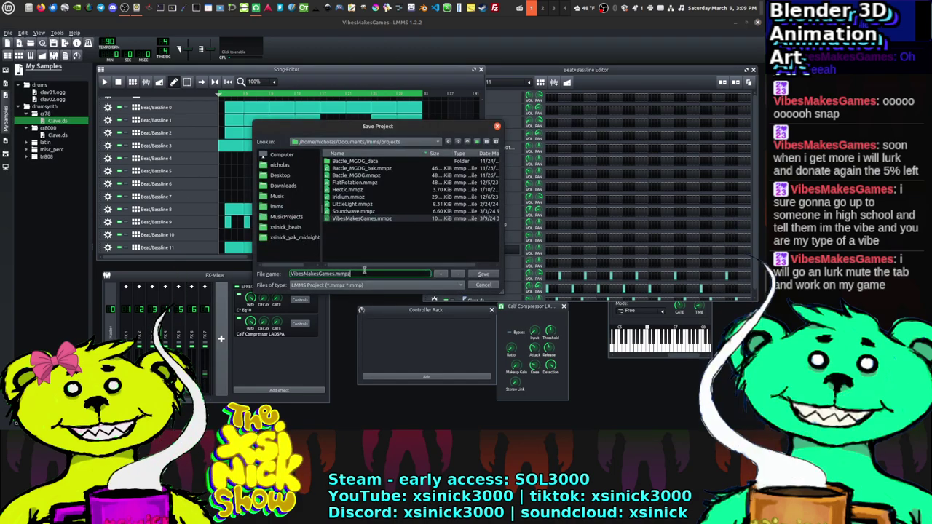
click(482, 285)
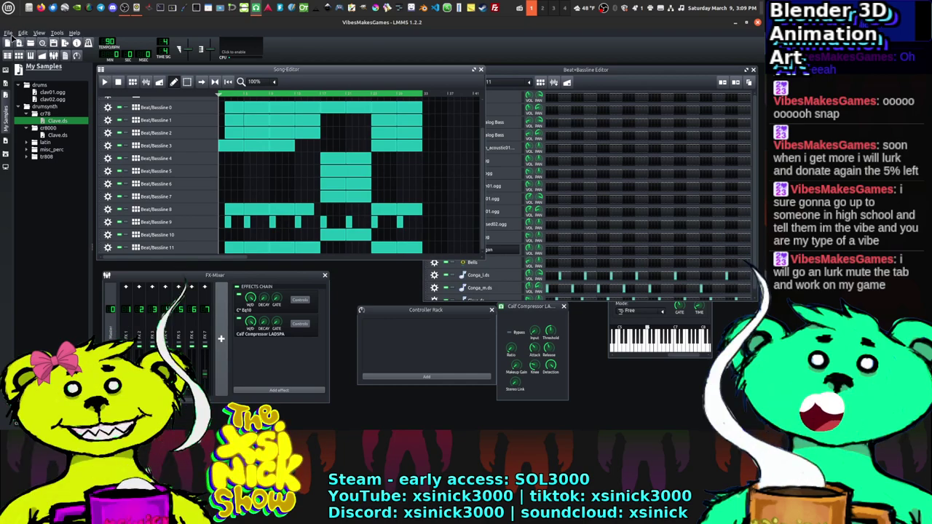
Step: Start a new untitled project, then reopen VibesMakesGames.mmpz from Recently Opened Projects
click(10, 42)
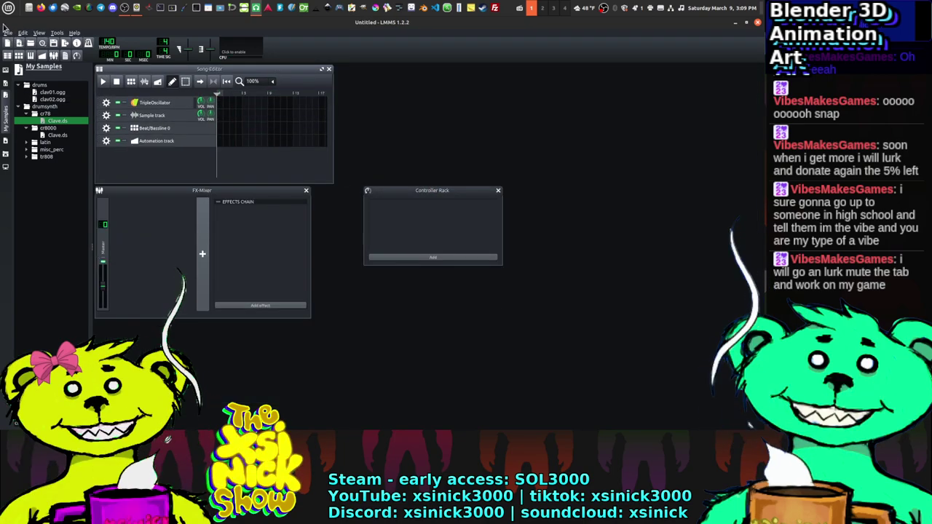
click(7, 33)
click(7, 33)
click(7, 32)
mouse_move(22, 33)
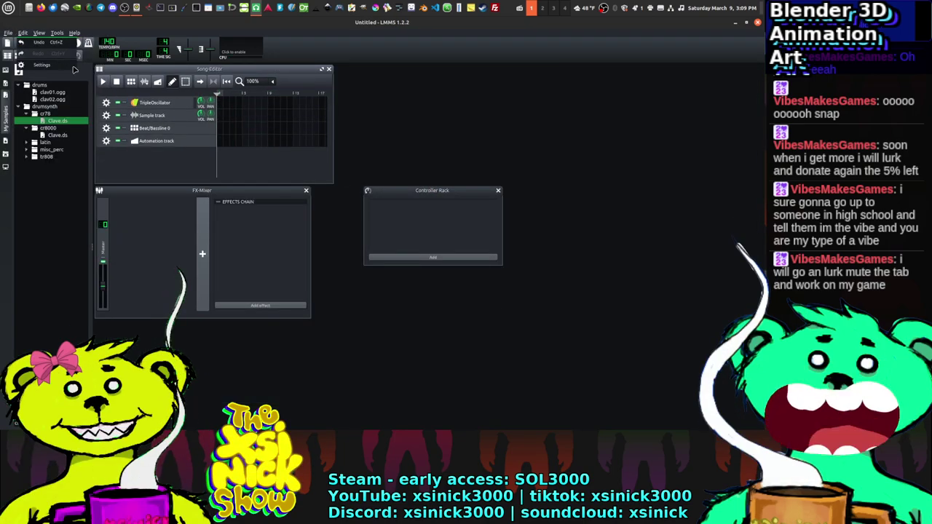
mouse_move(95, 75)
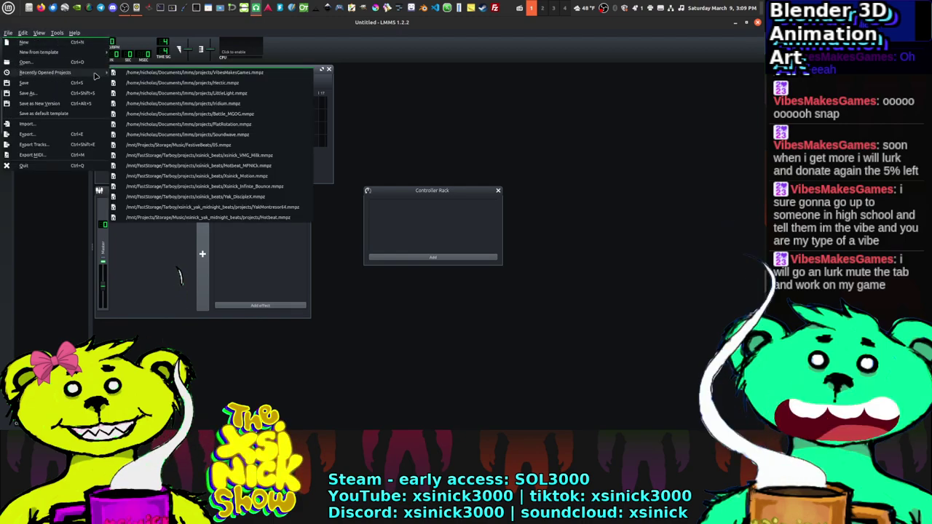
click(147, 73)
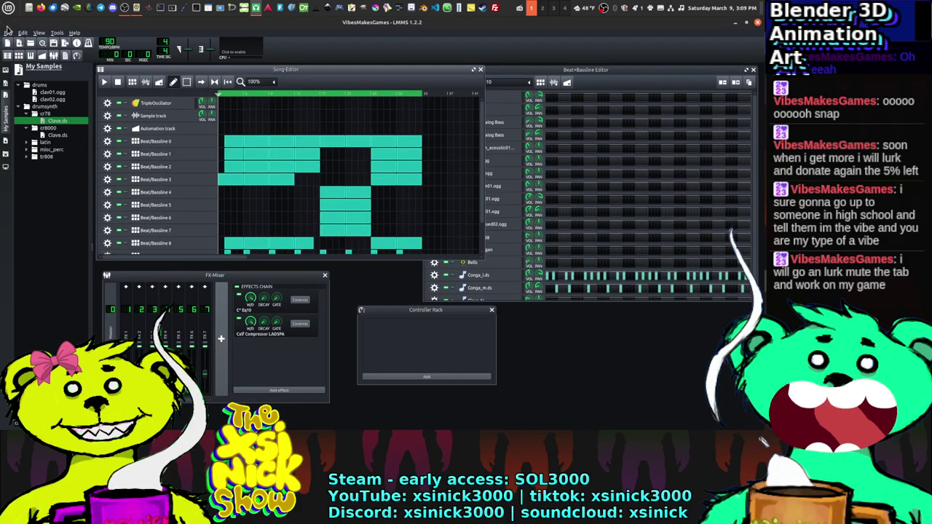
Step: Begin a WAV export as VibesMakesGames.wav, cancel it, and bring up Save As instead
click(8, 32)
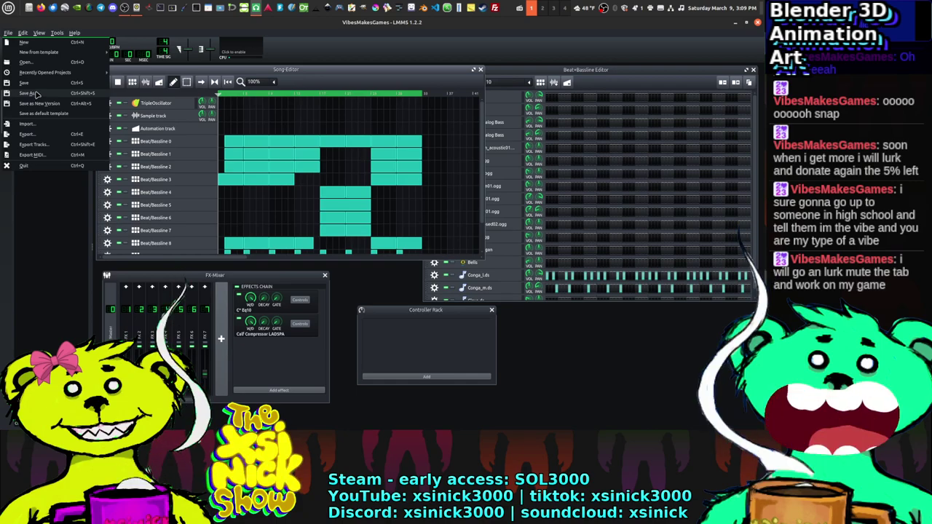
click(37, 134)
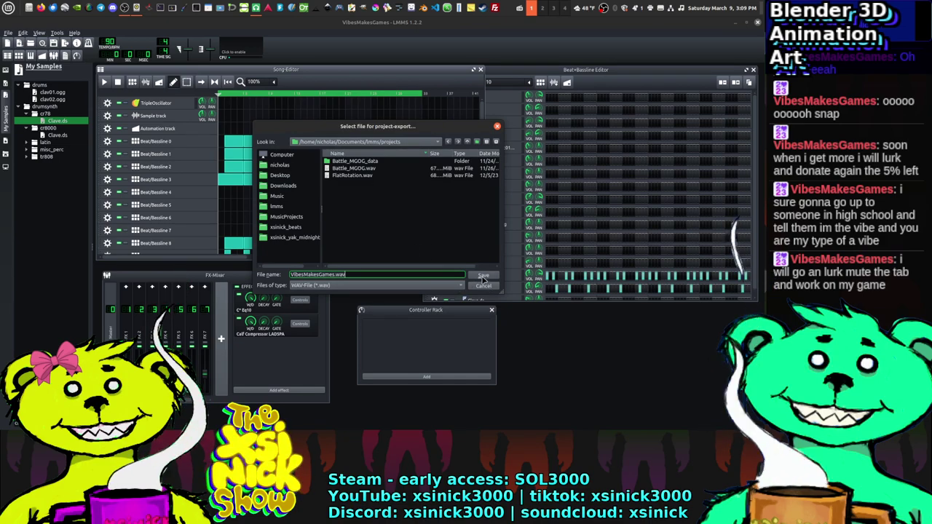
click(483, 275)
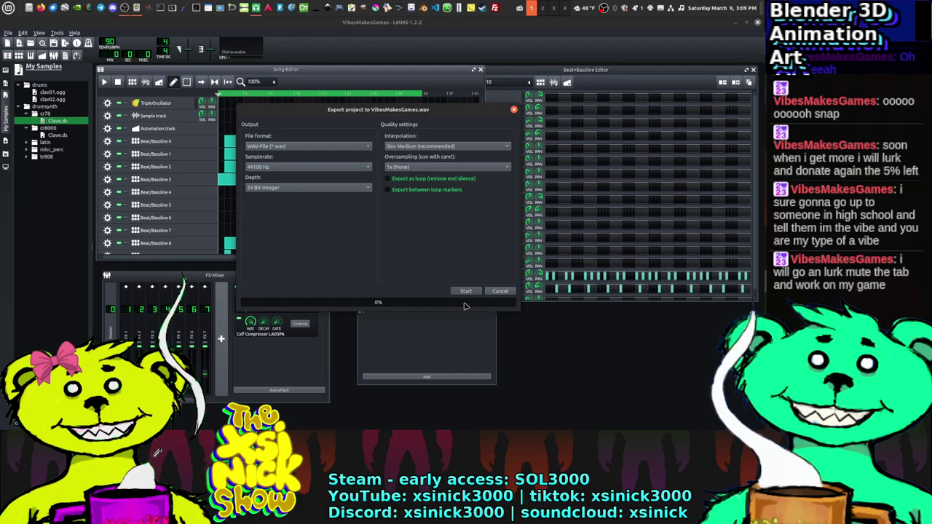
click(467, 292)
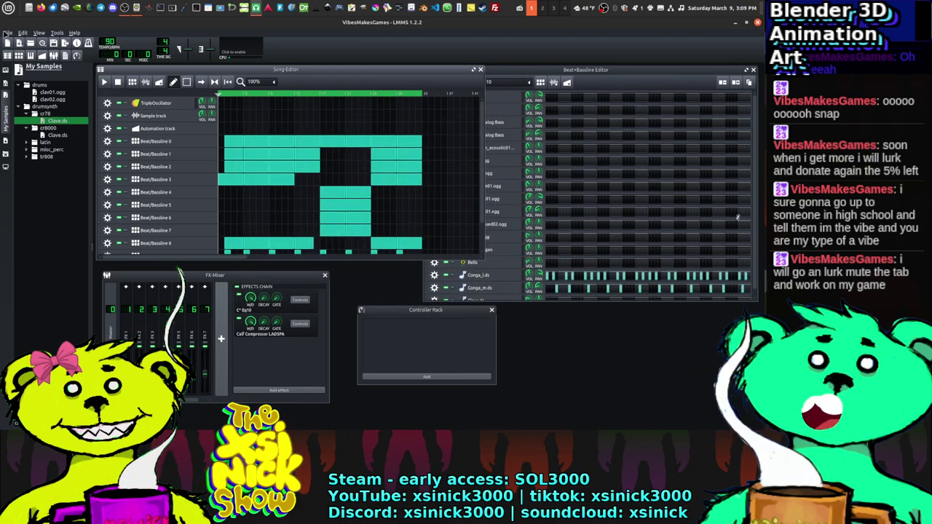
click(7, 33)
click(36, 95)
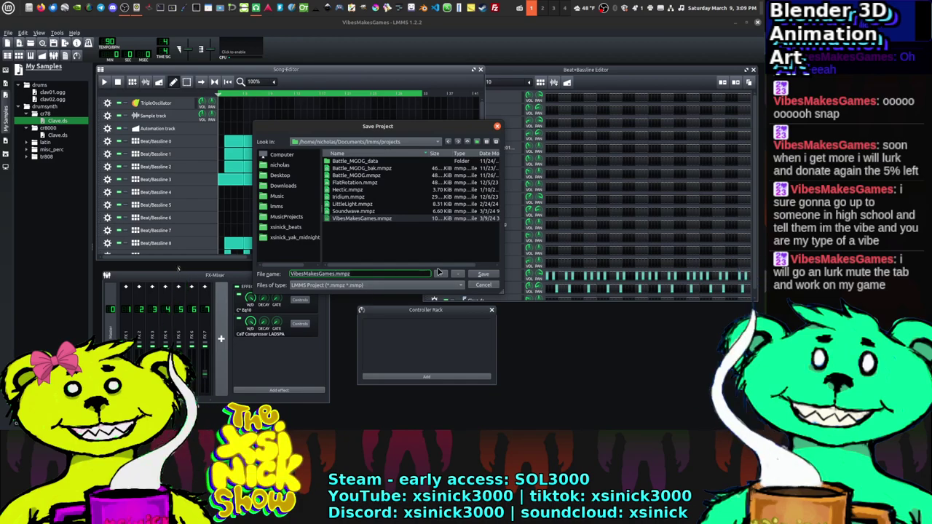
Step: Cancel Save As and export the song as VibesMakesGames.mp3 in MP3 format
click(480, 285)
click(8, 34)
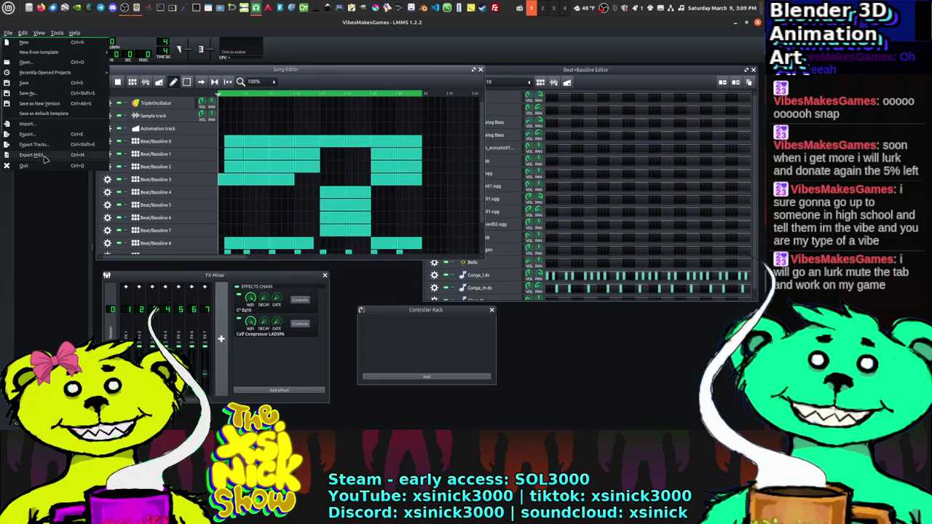
click(41, 136)
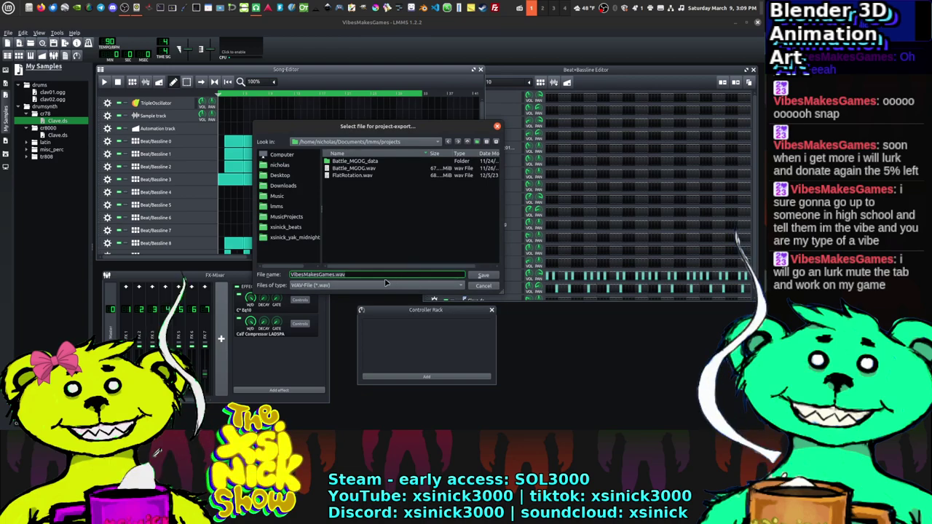
click(349, 285)
click(342, 305)
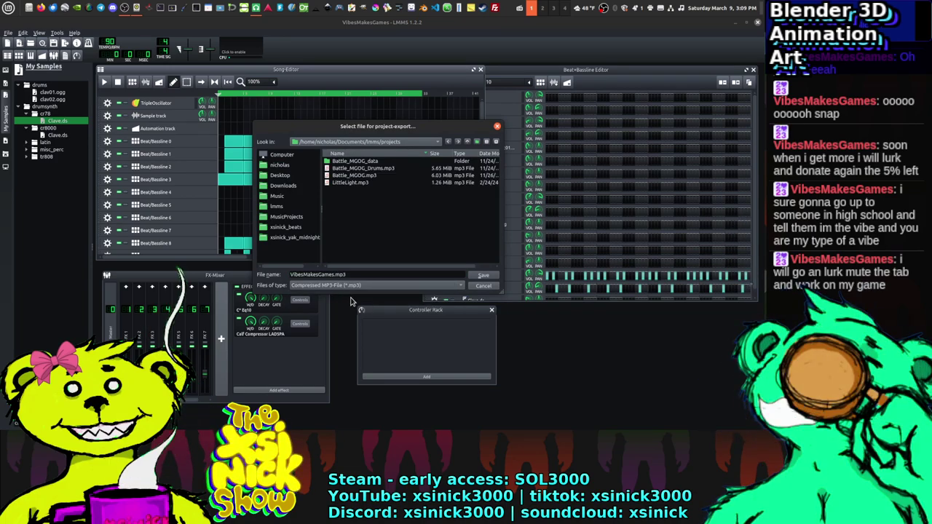
click(484, 275)
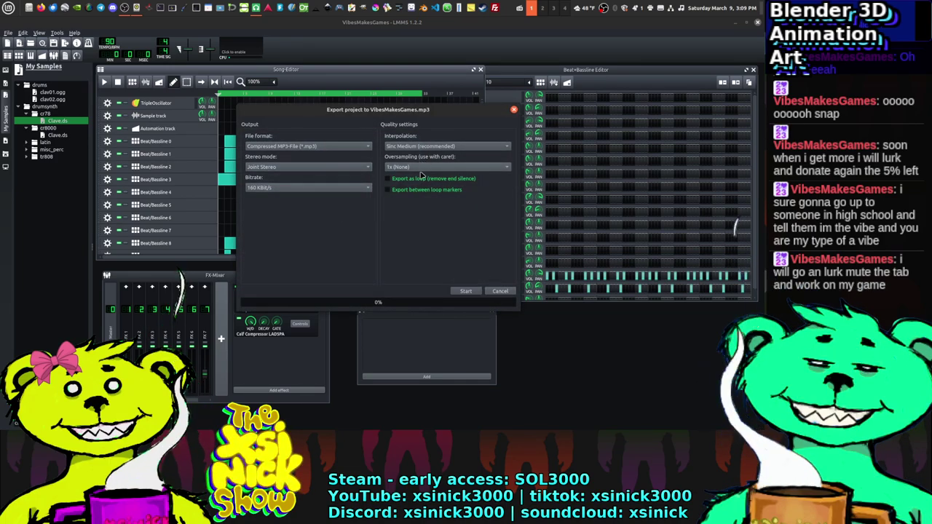
Step: Set Sinc Best interpolation, 2x oversampling, loop-marker export and 160 KBit/s bitrate
click(419, 148)
click(412, 156)
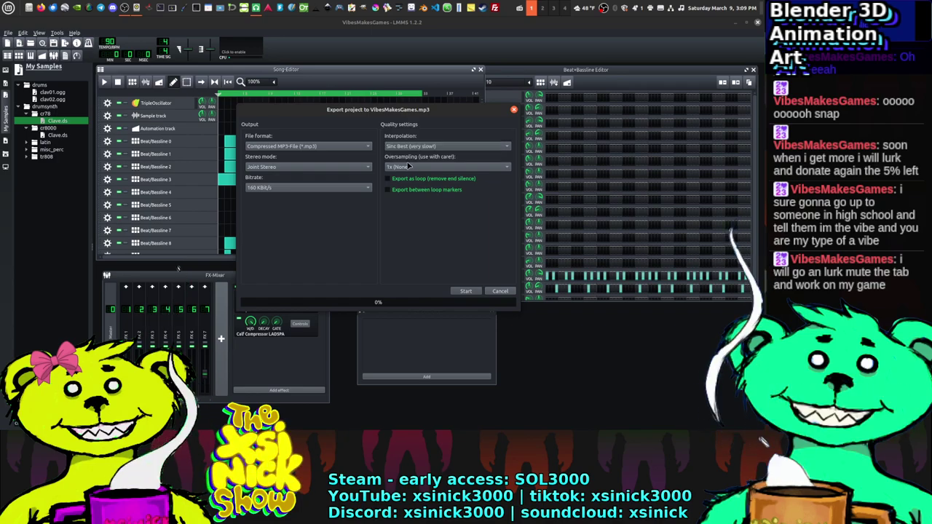
click(405, 167)
click(399, 178)
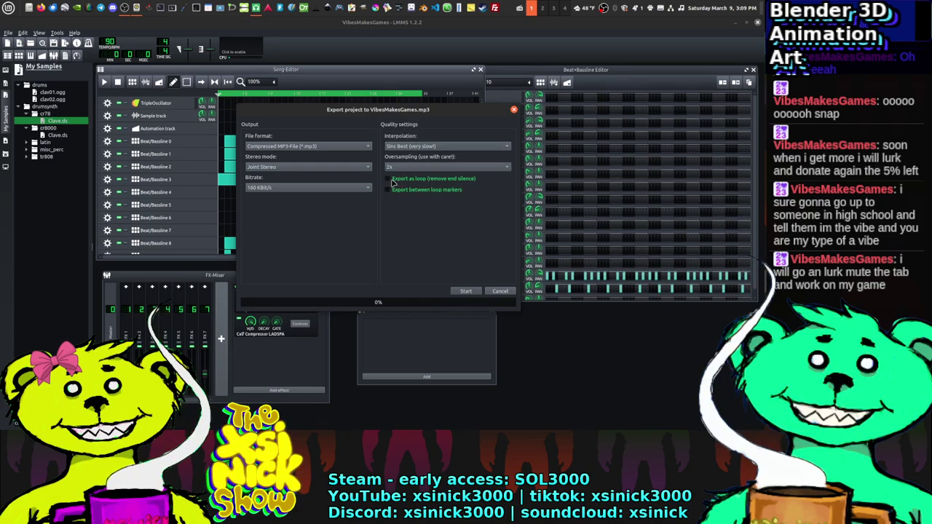
click(392, 191)
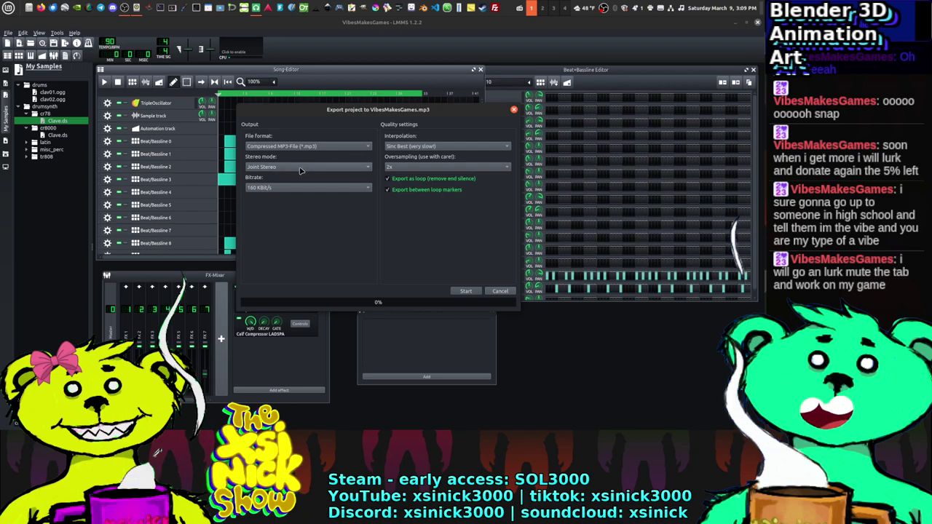
click(286, 189)
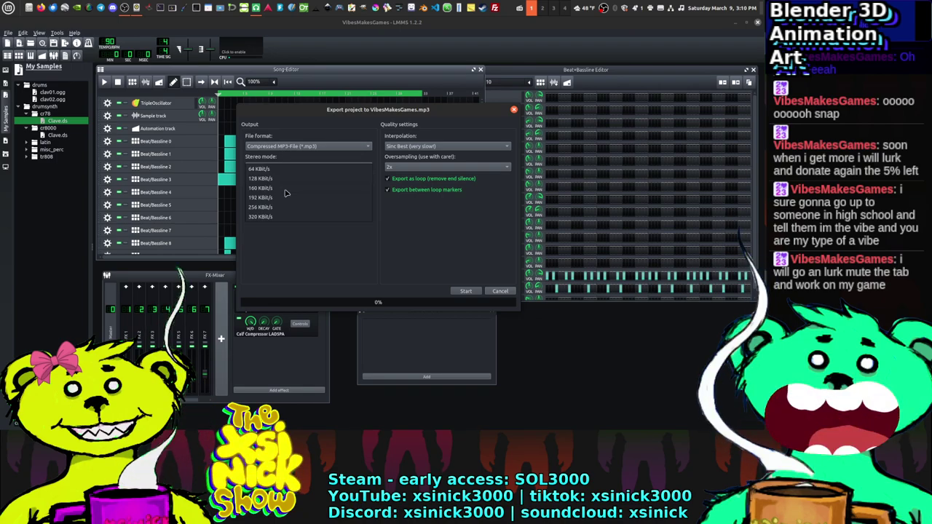
click(297, 193)
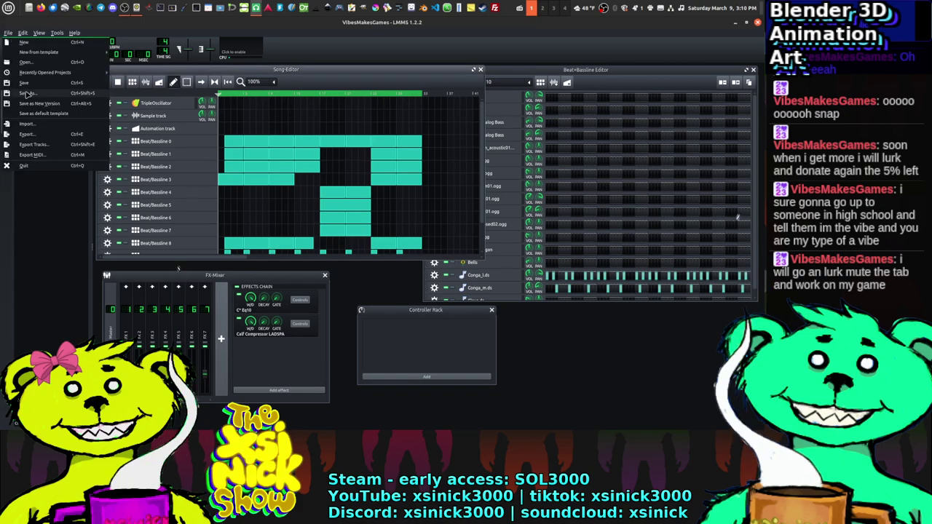
Step: Save the project with Ctrl+S, then switch to the file manager
key(ctrl+s)
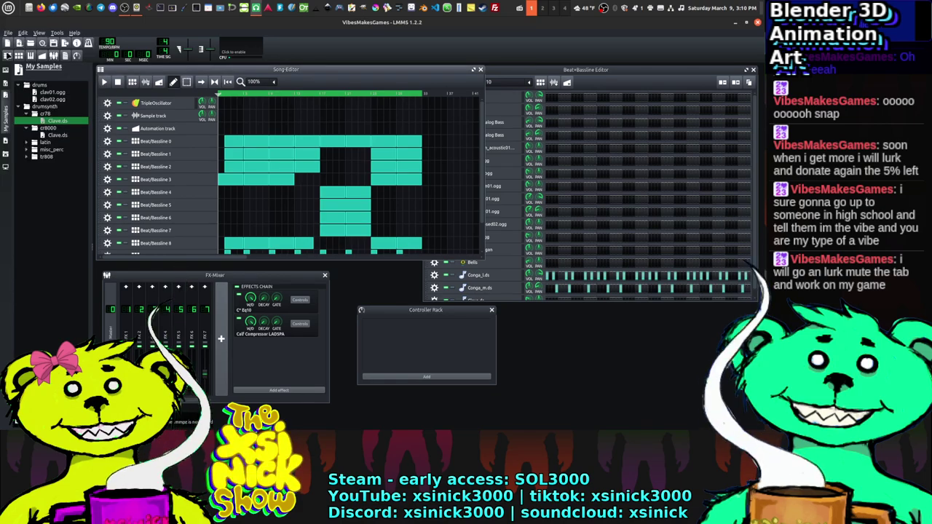
click(8, 33)
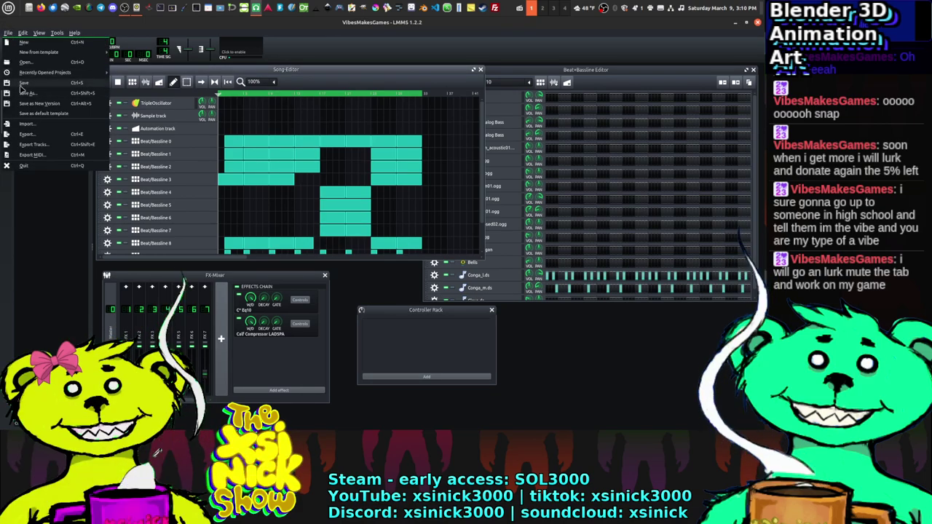
click(19, 69)
click(8, 33)
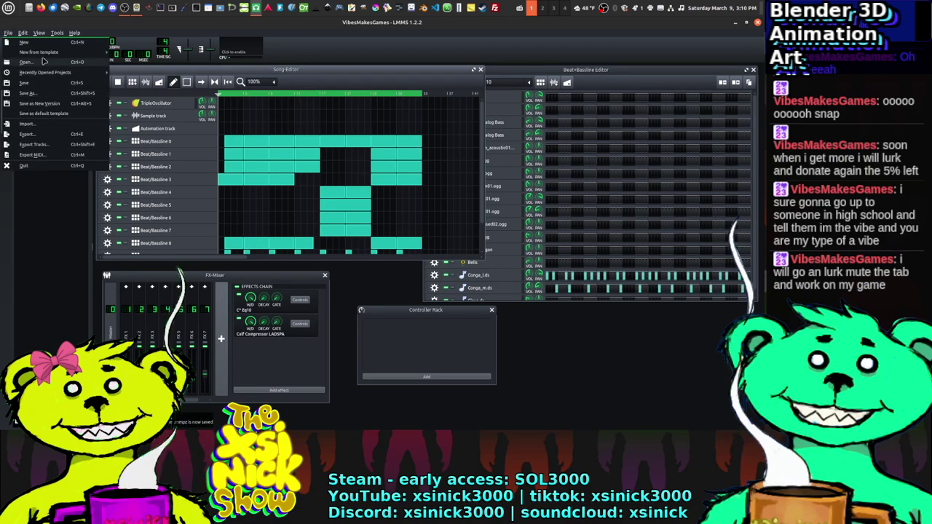
click(308, 25)
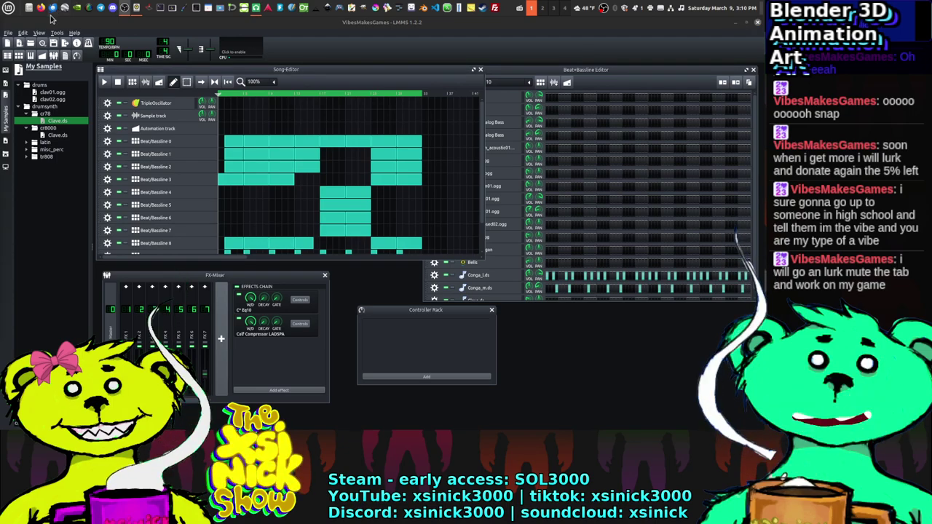
click(28, 8)
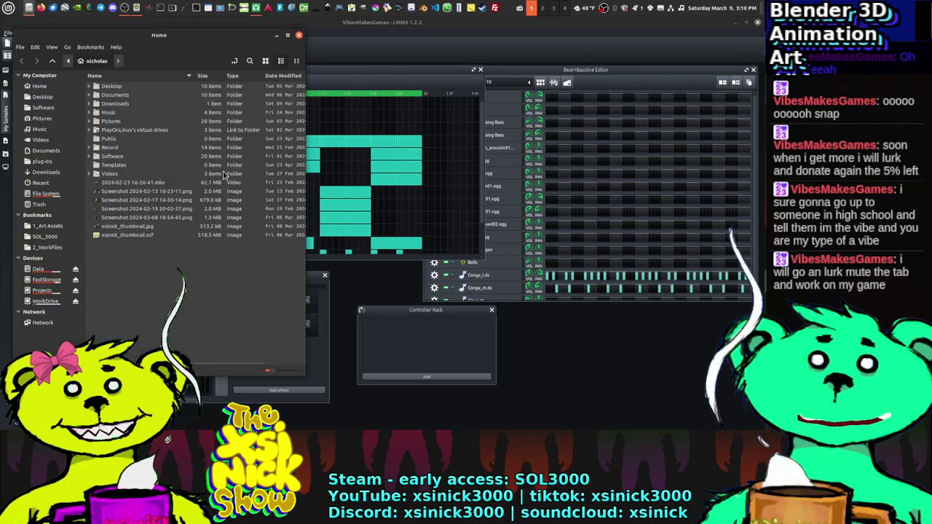
Step: Browse to Documents > lmms > projects and play the exported VibesMakesGames.mp3
click(39, 129)
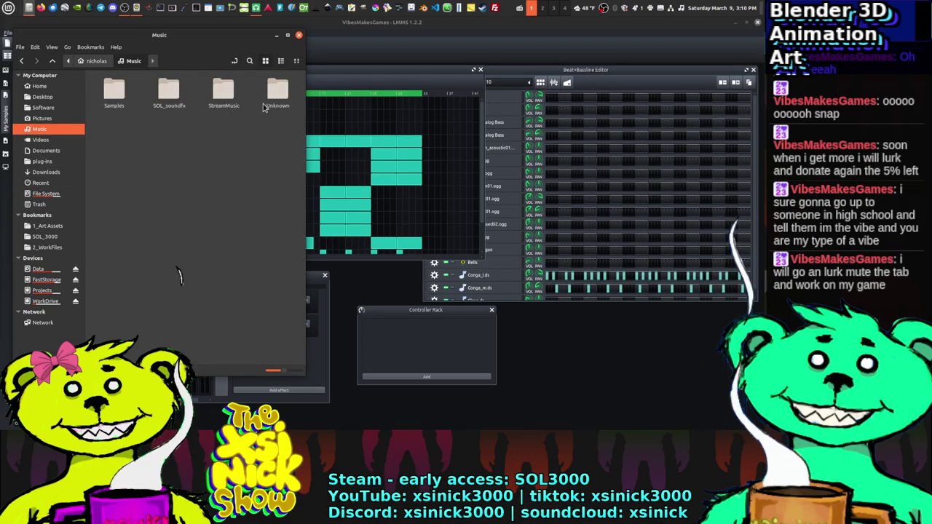
drag(298, 54, 300, 55)
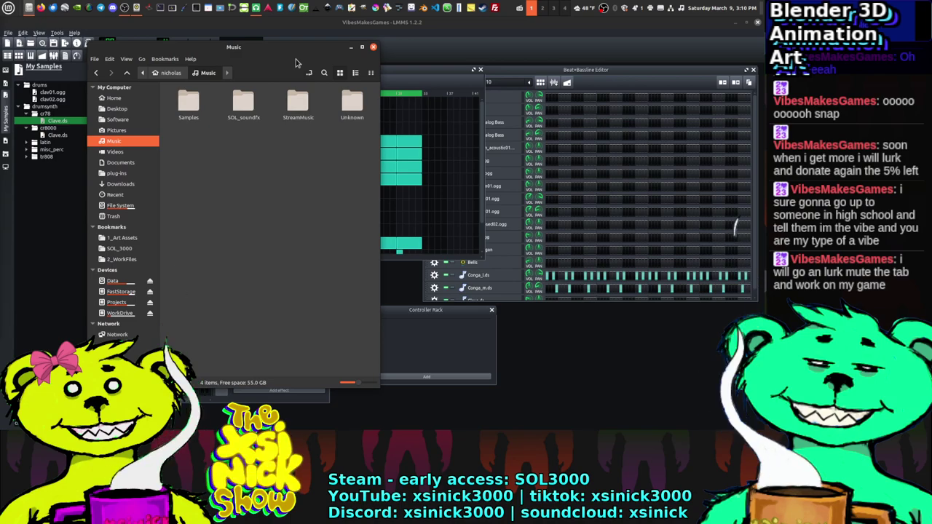
click(118, 162)
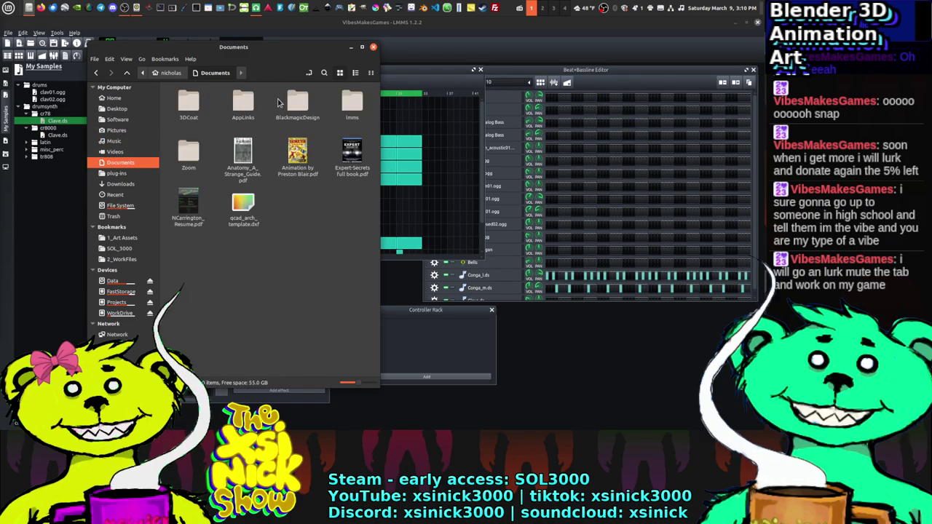
double_click(350, 108)
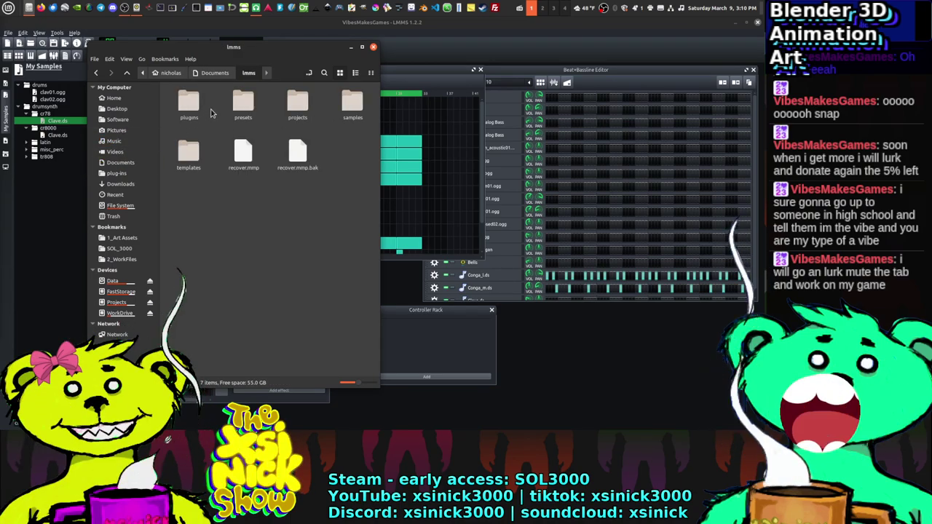
double_click(308, 111)
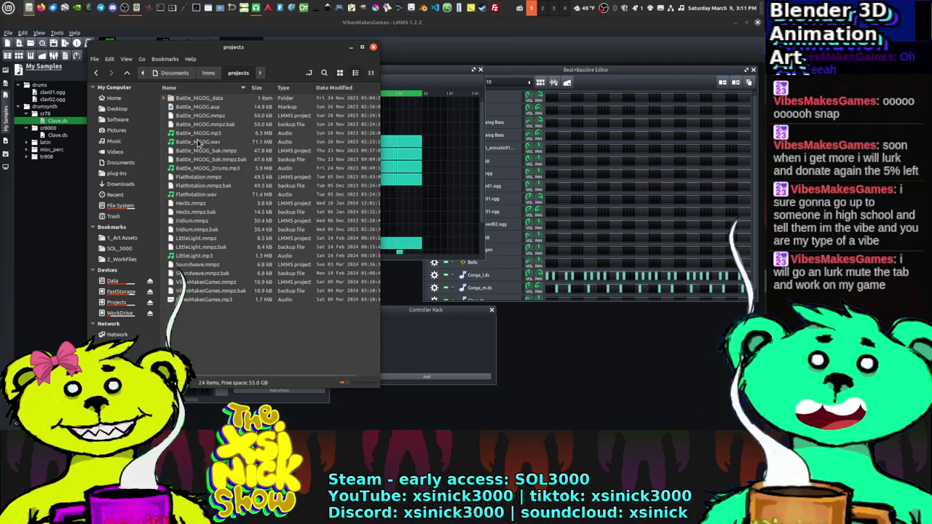
click(201, 301)
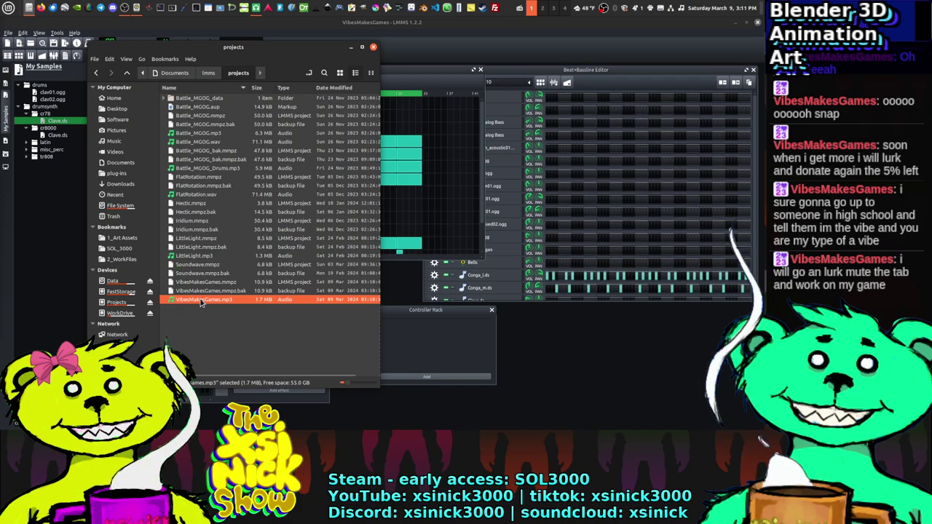
double_click(200, 300)
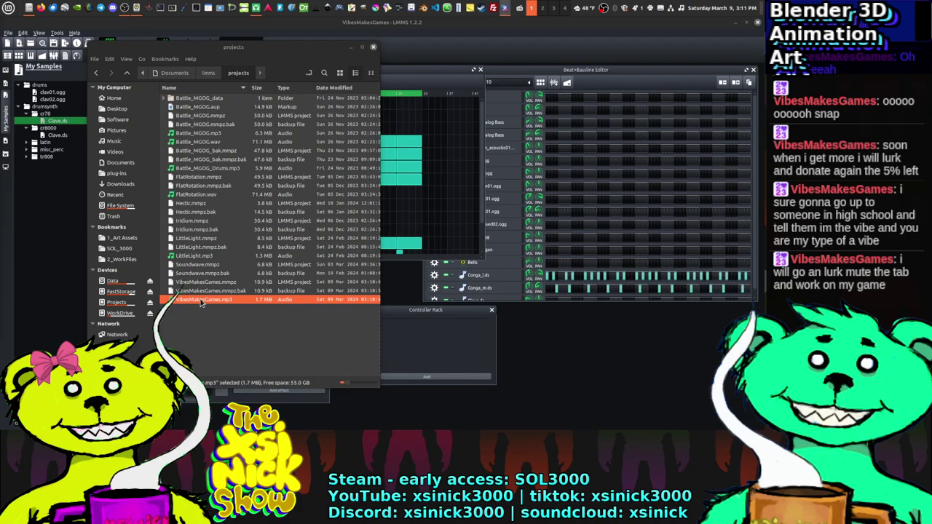
Step: Reposition the Celluloid window while VibesMakesGames.mp3 plays to about 1:15
drag(193, 45, 342, 50)
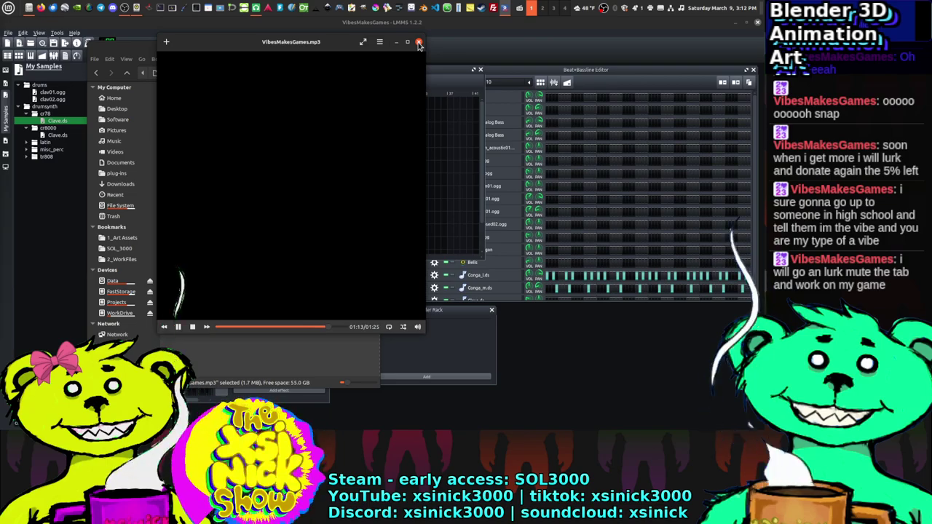
drag(419, 44, 417, 59)
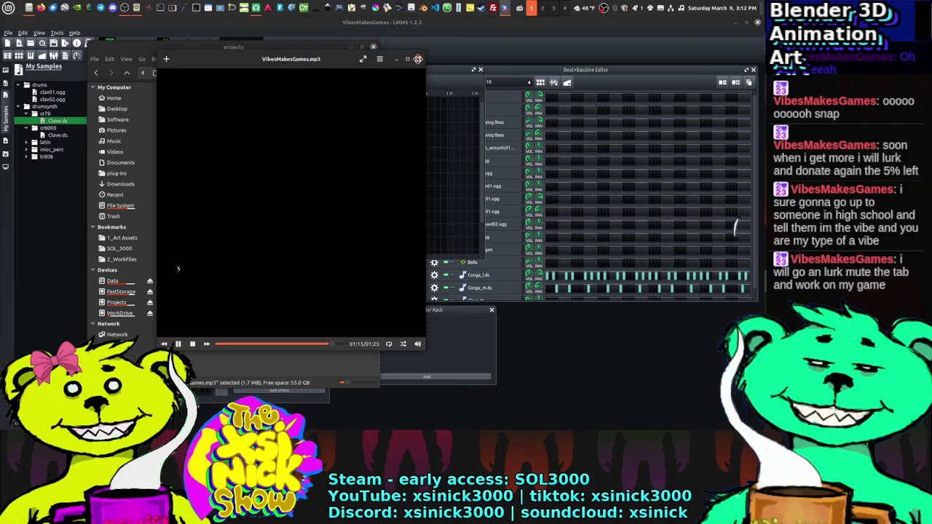
Step: Close Celluloid to return to the projects folder listing in Nemo
click(418, 59)
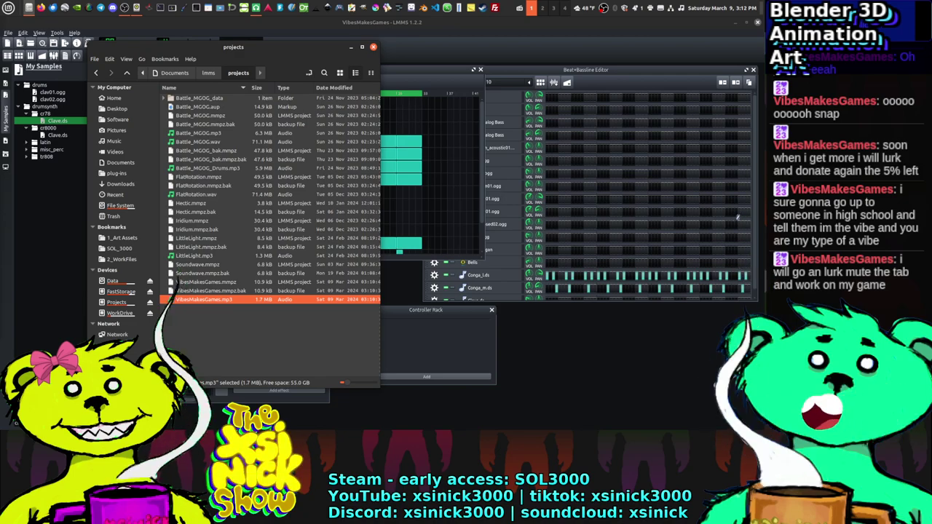
click(136, 8)
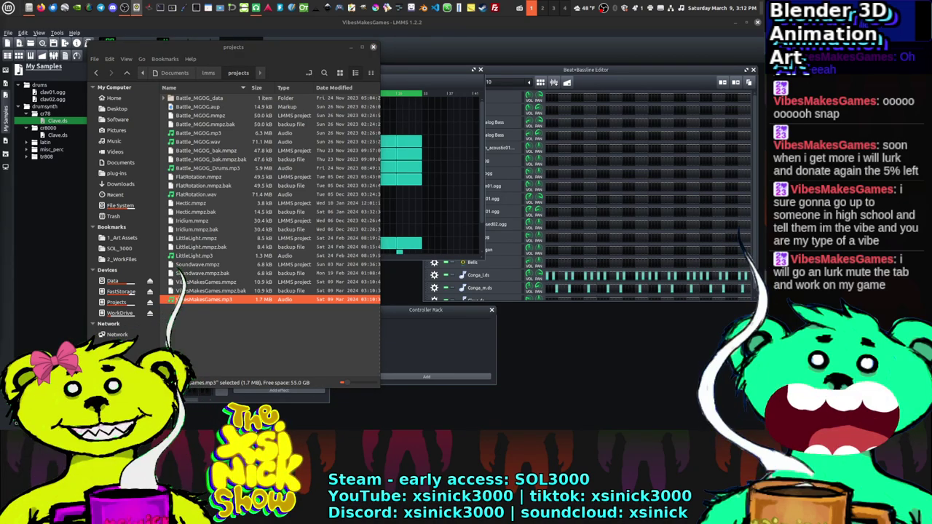
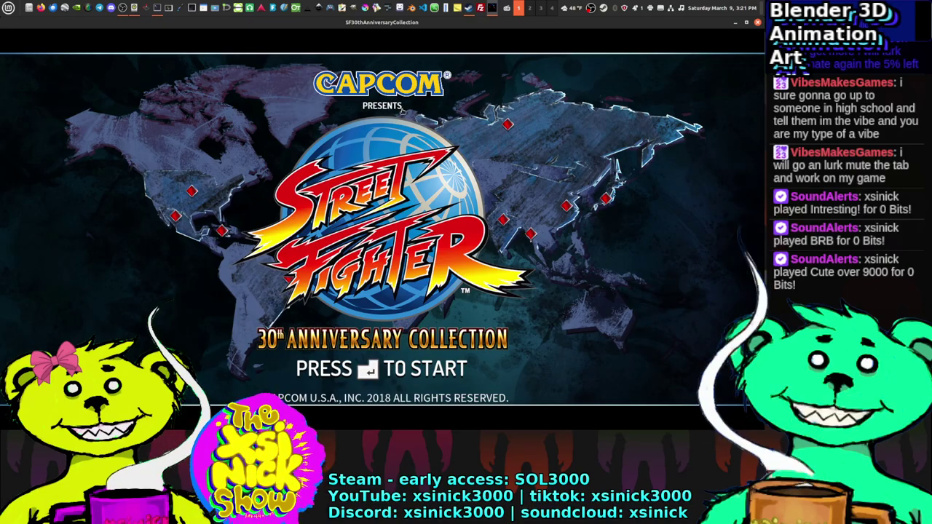
Step: Leave the title screen and open the Online menu from the main menu
key(Return)
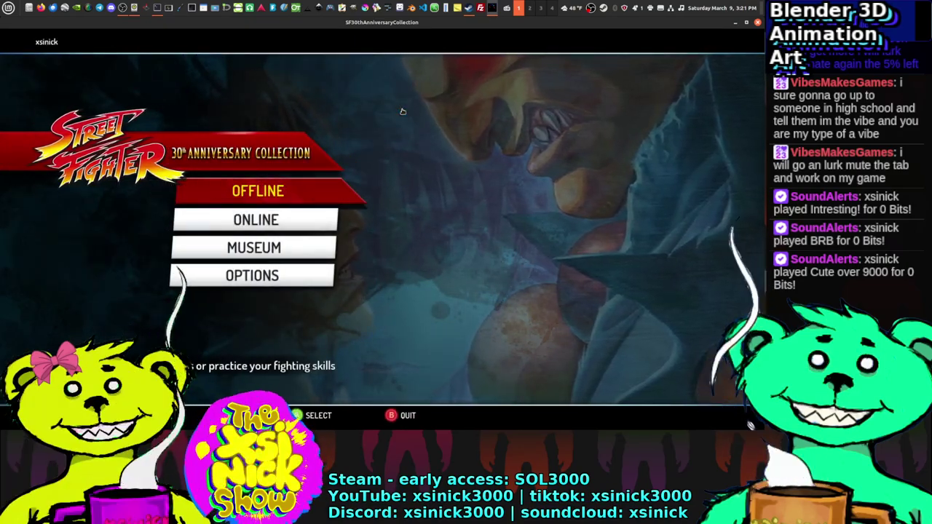
key(Down)
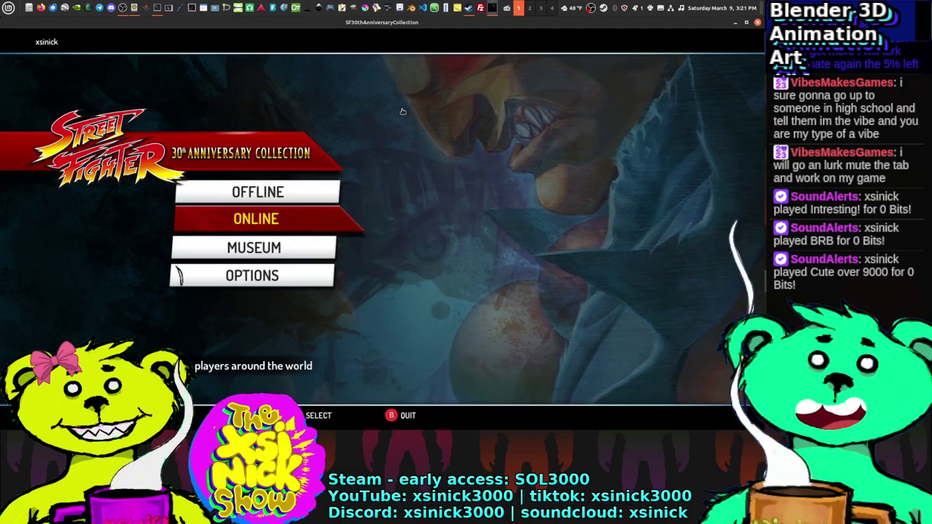
key(Return)
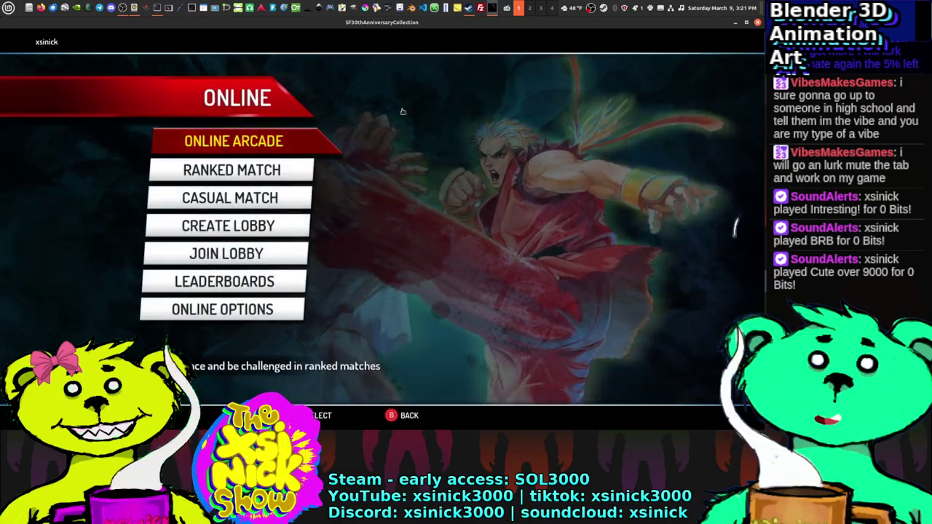
Step: Browse the Online menu options, peeking into Join Lobby's game selection and backing out
key(Down)
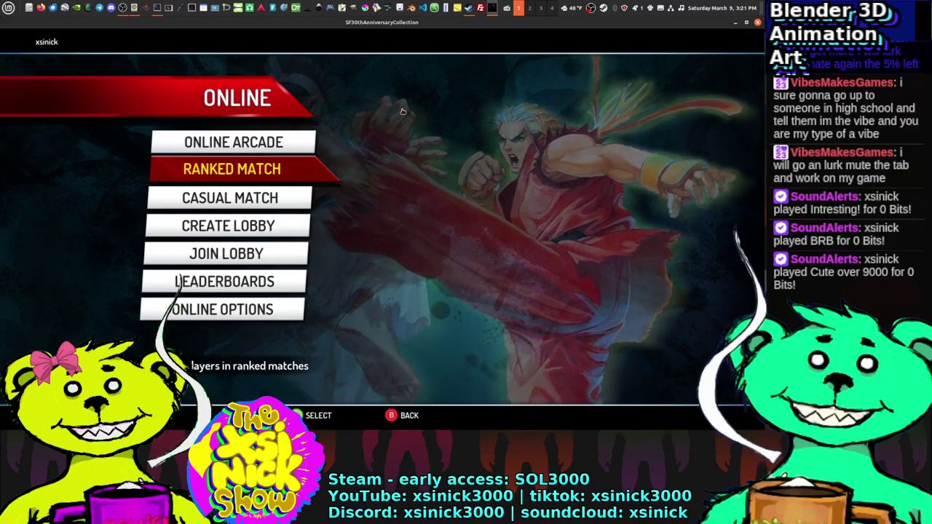
key(Up)
key(Down)
key(Down)
key(Down)
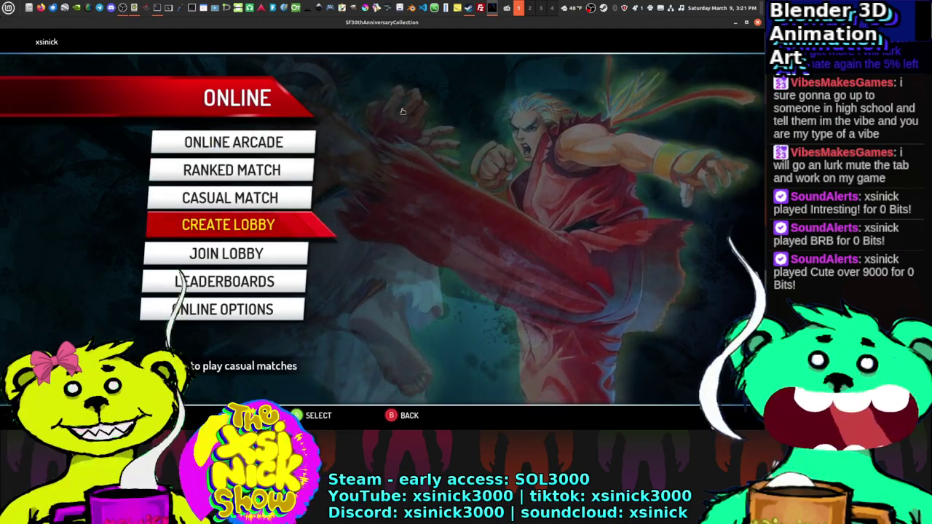
key(Down)
key(Return)
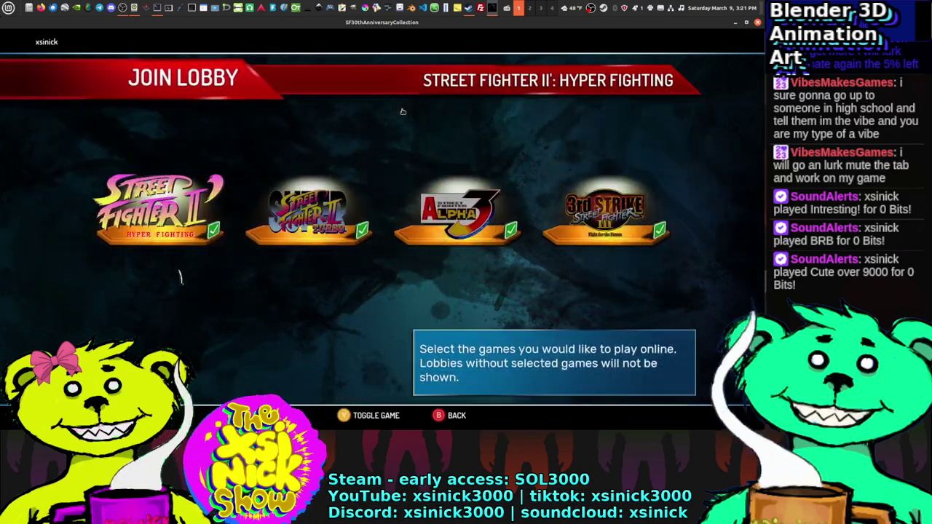
key(Escape)
Step: Open the Online Arcade game selection and move to Super Street Fighter II Turbo
key(Up)
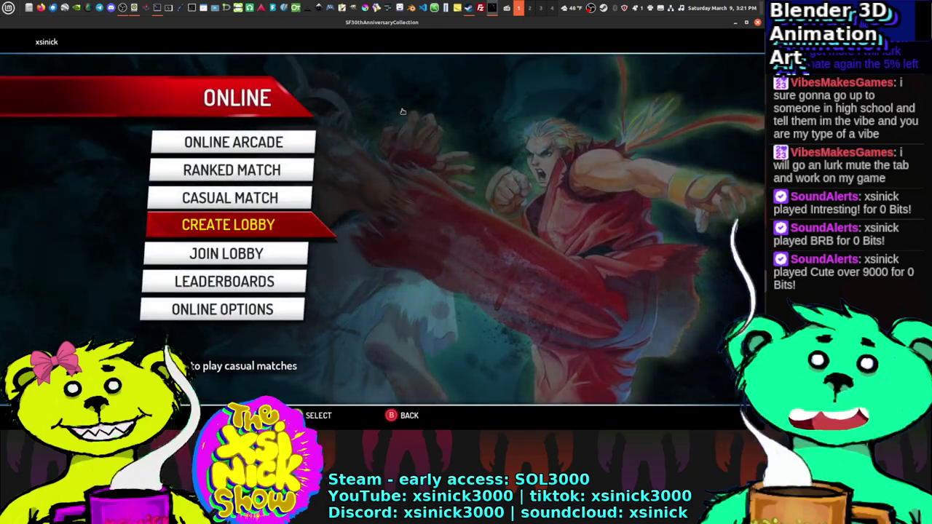
key(Up)
key(Up)
key(Up)
key(Return)
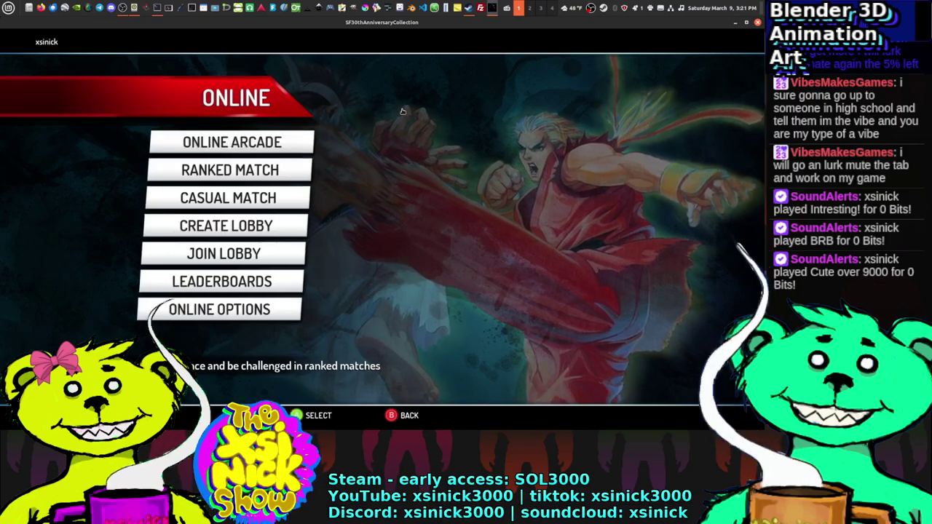
key(Right)
Step: Launch Street Fighter III: 3rd Strike, skip the intro through the pause menu, and move toward Remy
key(Right)
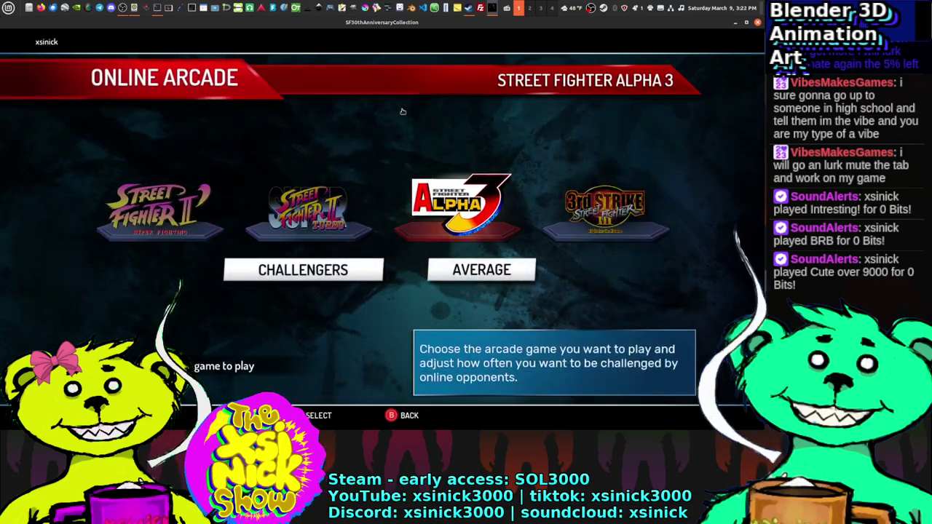
key(Right)
key(Return)
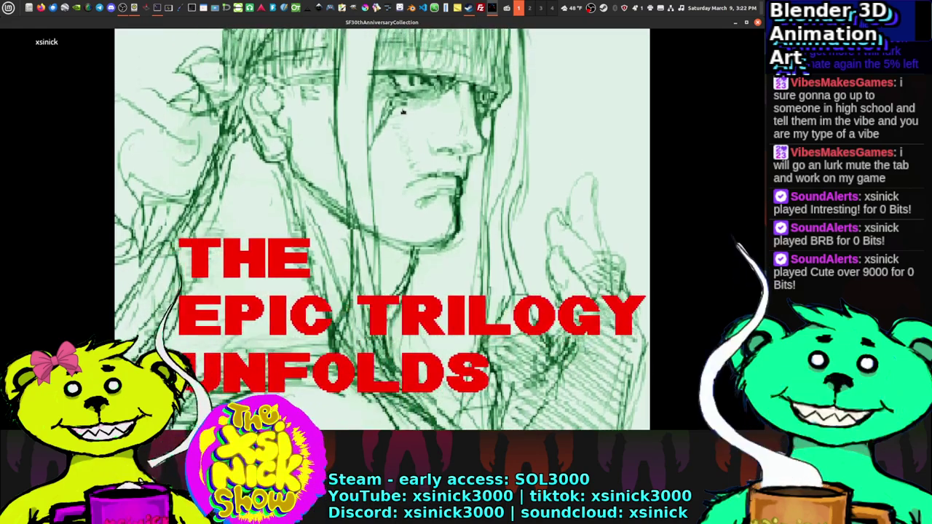
key(Escape)
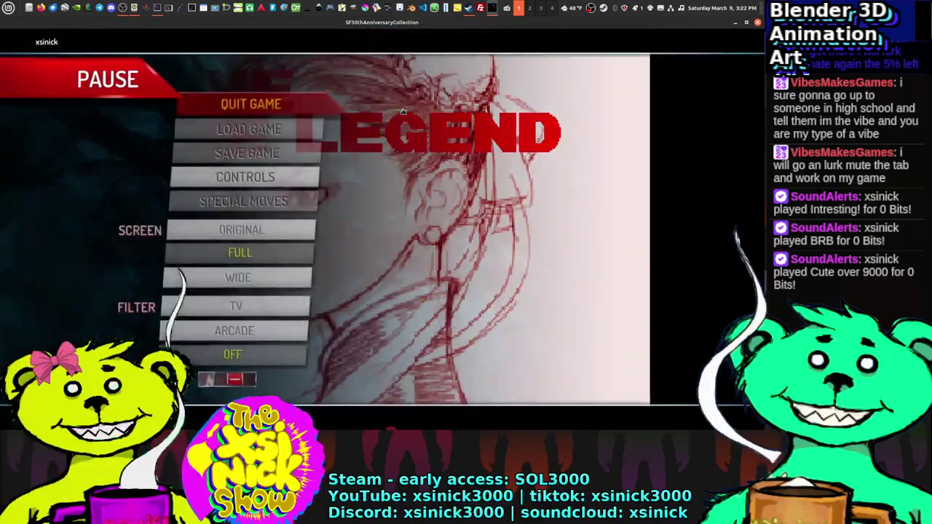
key(Escape)
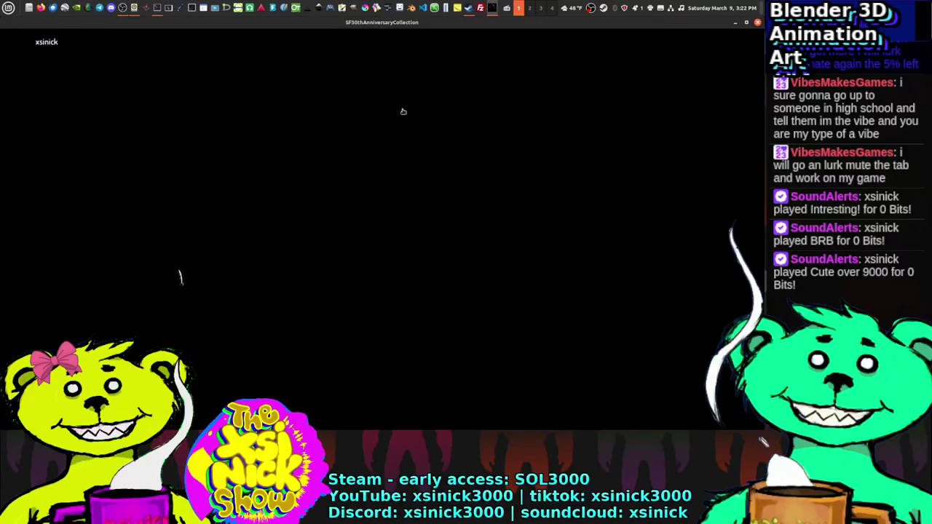
key(Right)
key(Right)
key(Right)
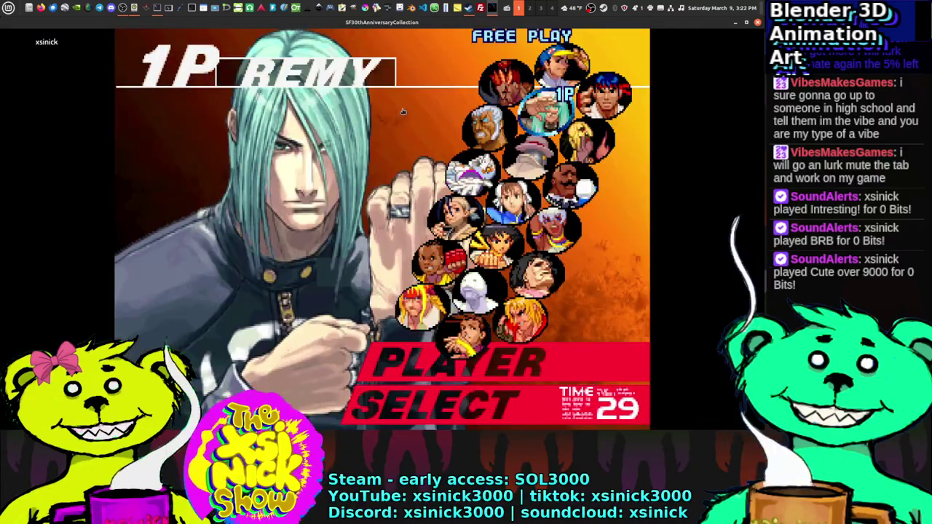
Step: Pick Makoto with Super Art III Tanden-Renki and start the first stage
key(Down)
key(Return)
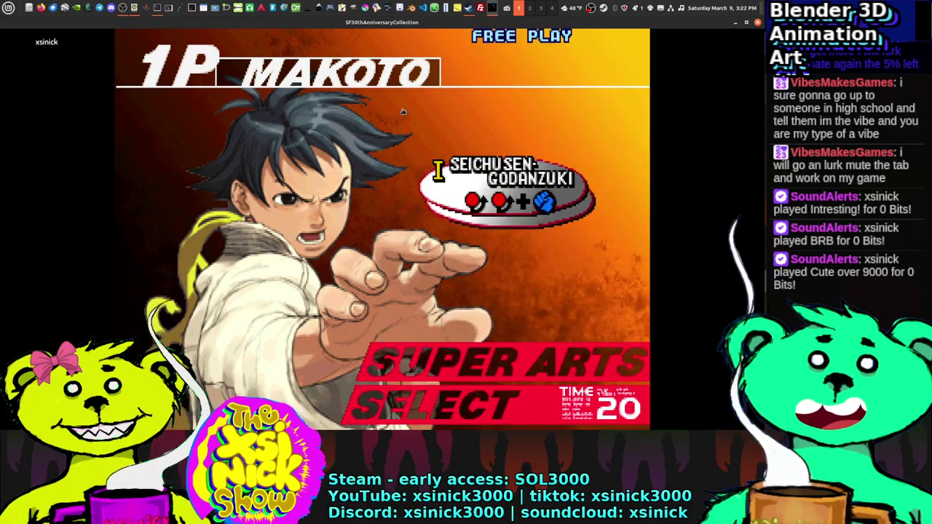
key(Down)
key(Up)
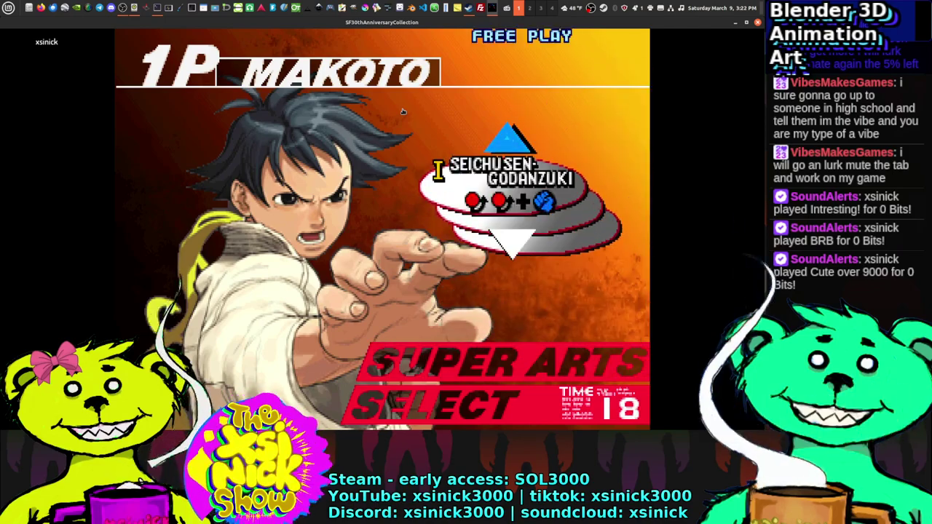
key(Up)
key(Down)
key(Down)
key(Down)
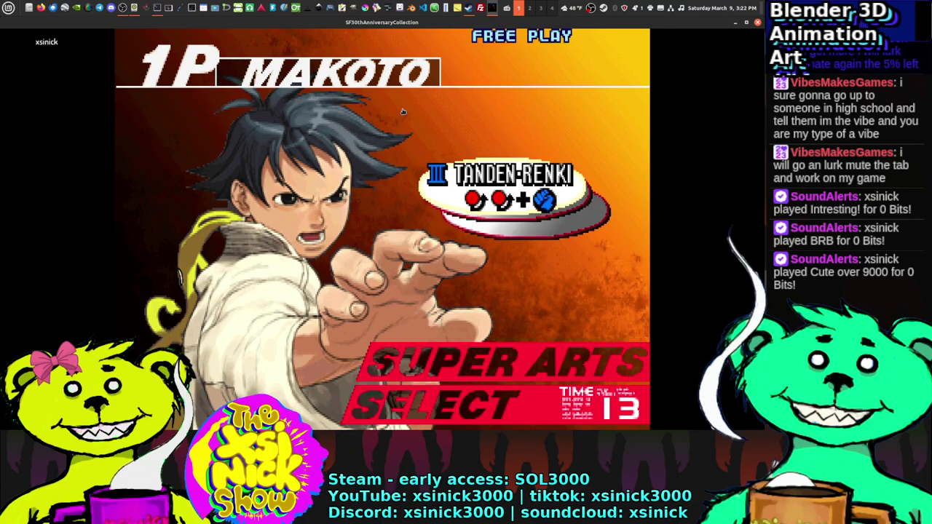
key(Return)
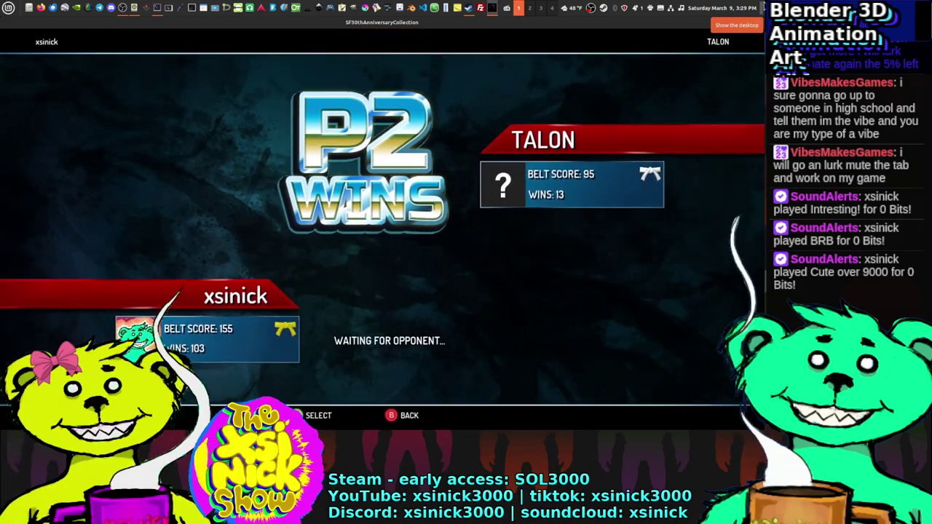
Step: Accept the rematch and reselect Makoto with the Tanden-Renki super art against Ibuki
key(Right)
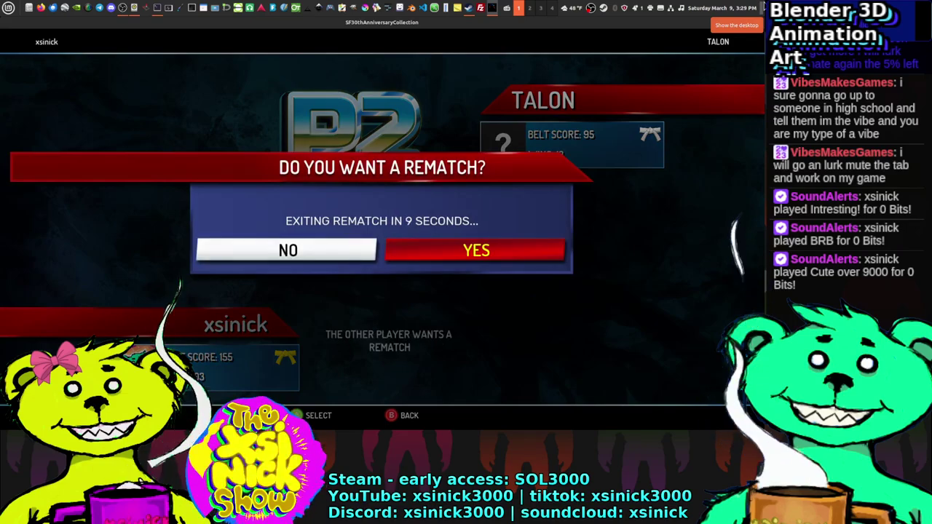
key(Return)
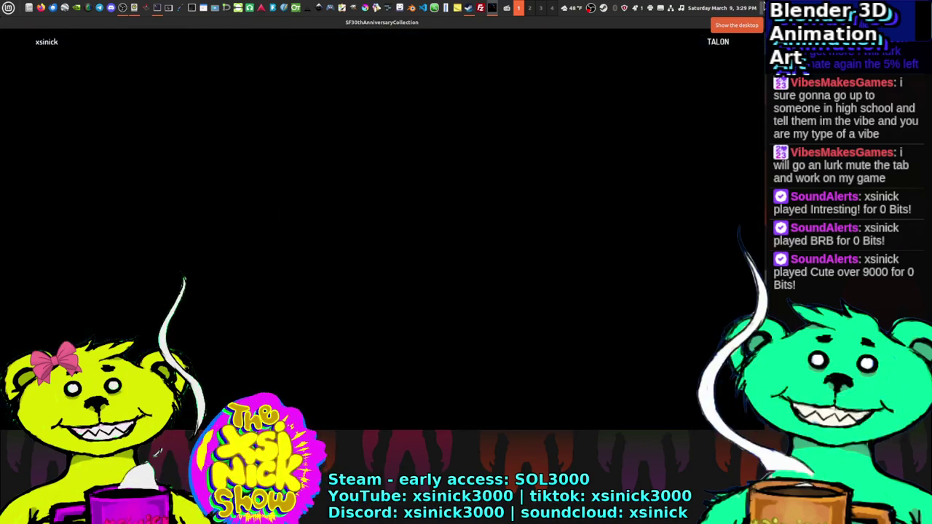
key(Right)
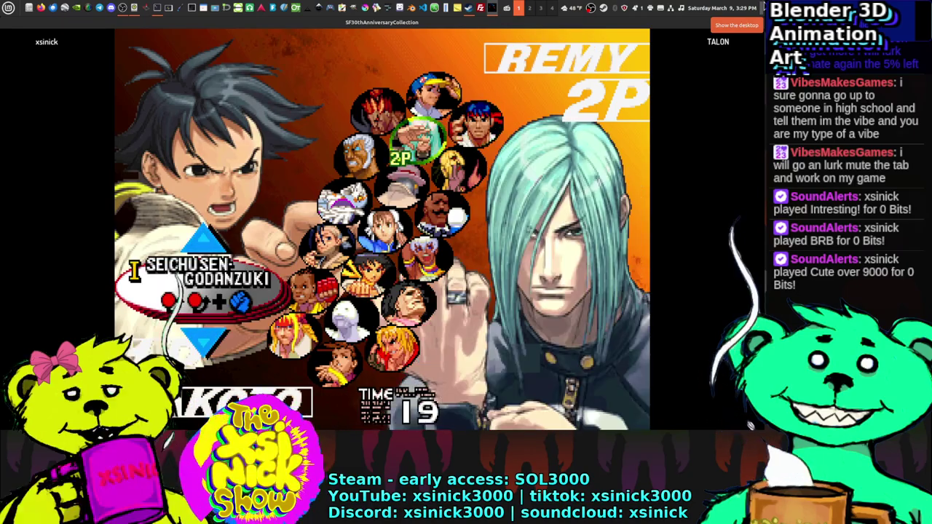
key(Down)
key(Down)
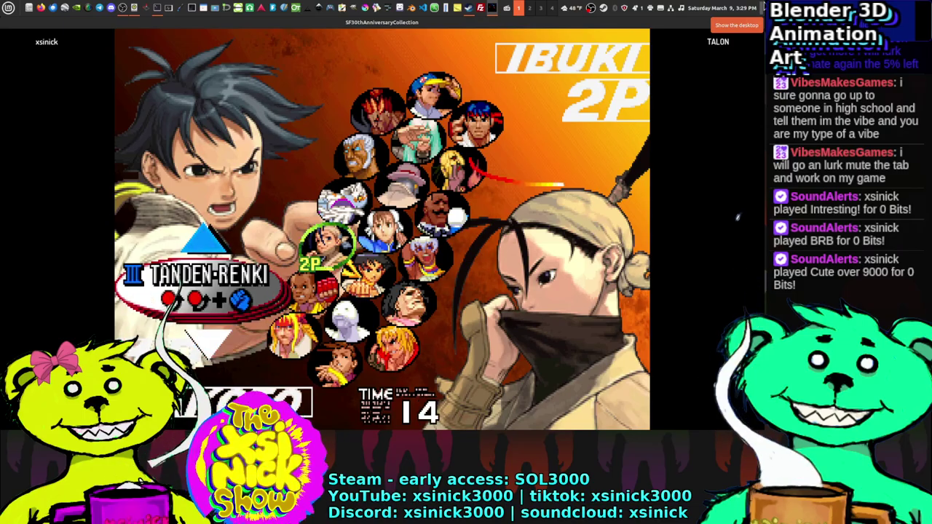
key(Down)
Step: Confirm Makoto's super art and play the rematch until the next rematch prompt
key(Return)
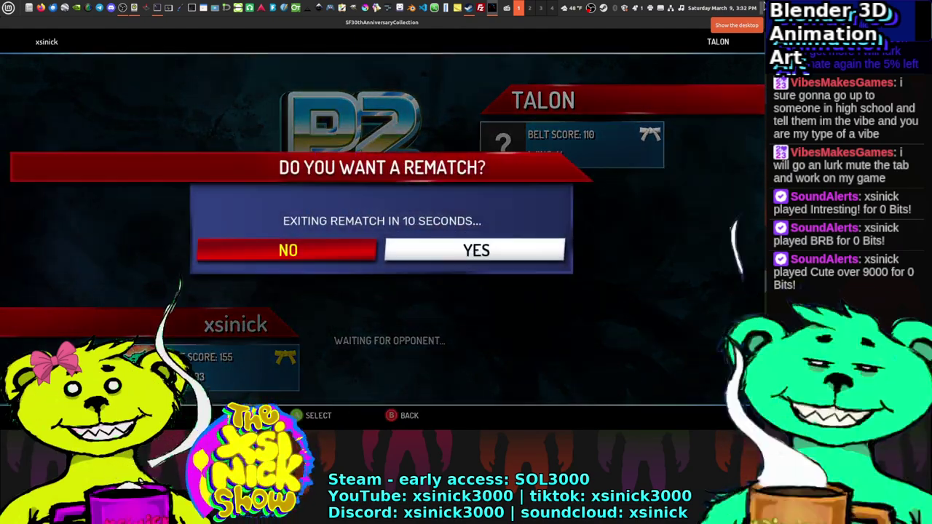
Step: Accept another rematch and lock in Chun-Li as player one's fighter
key(Right)
key(Return)
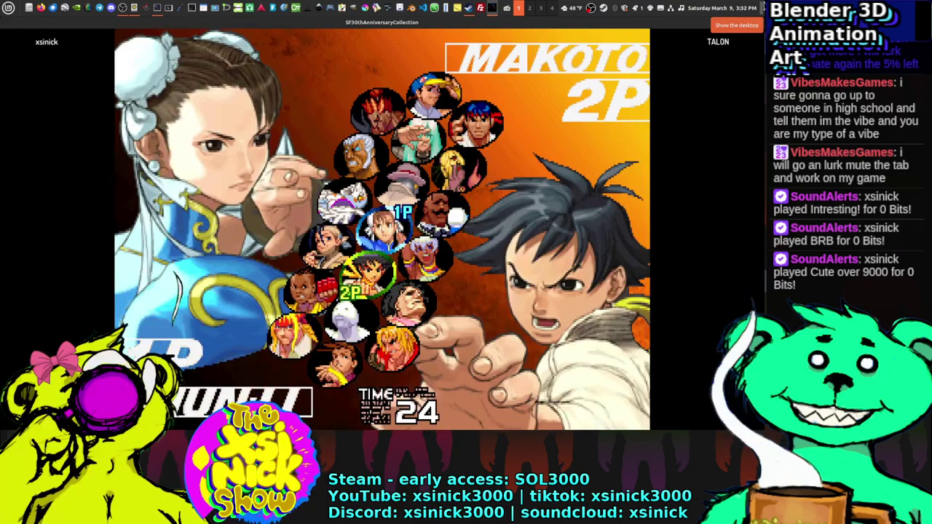
key(Return)
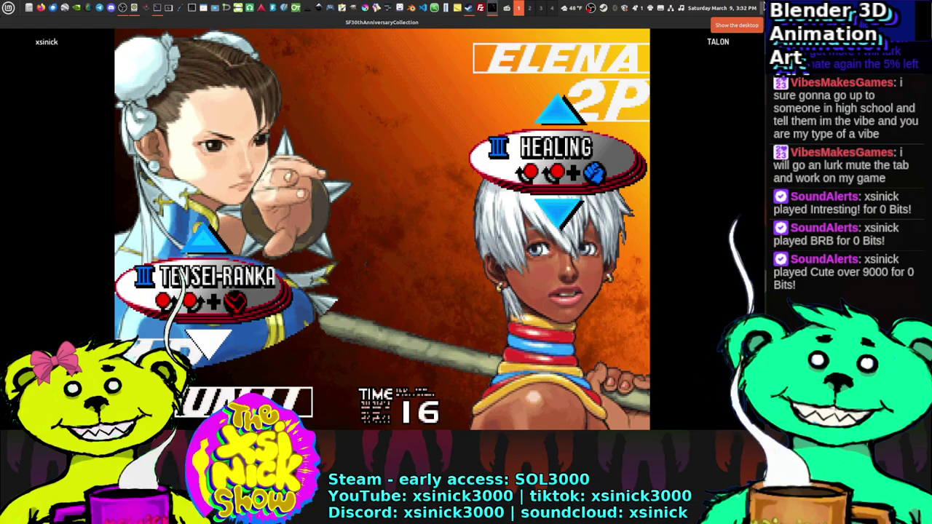
Step: Confirm Chun-Li's Tensei-Ranka super art and fight Elena until Game Over
key(Return)
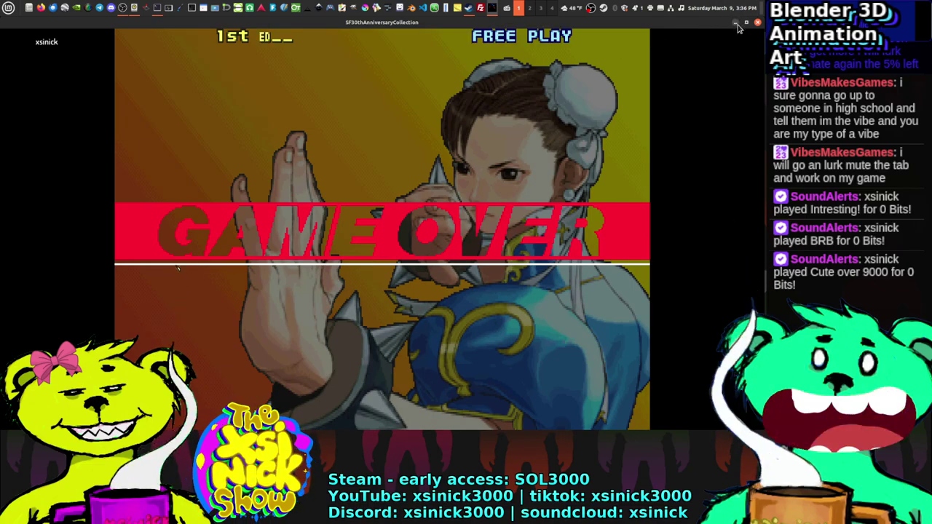
Step: Exit full-window mode, close the game window, and close the Steam library window
click(747, 22)
click(726, 59)
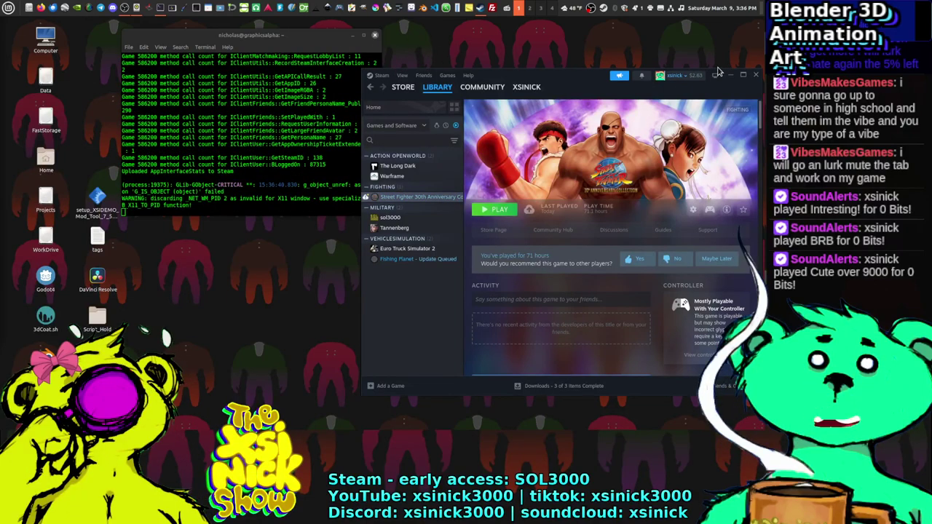
click(757, 75)
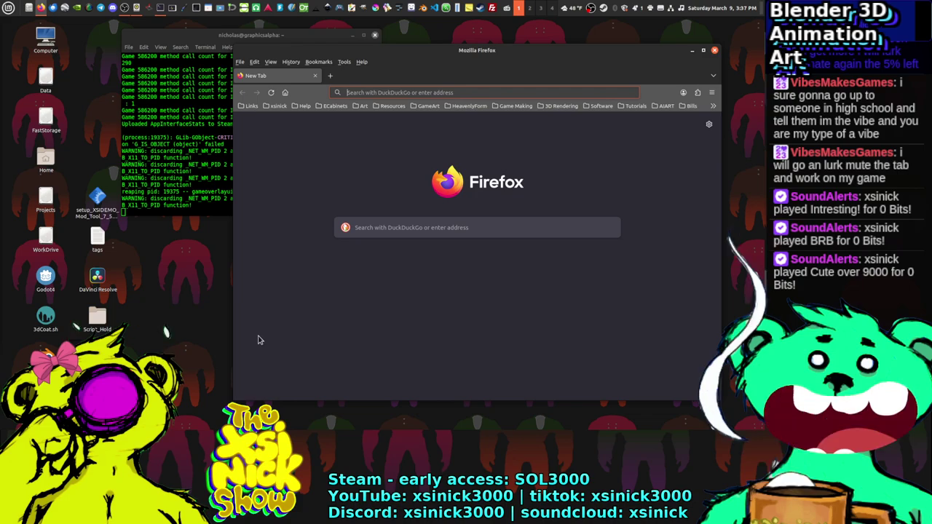
Step: Focus the DuckDuckGo search box on Firefox's blank new tab
click(427, 220)
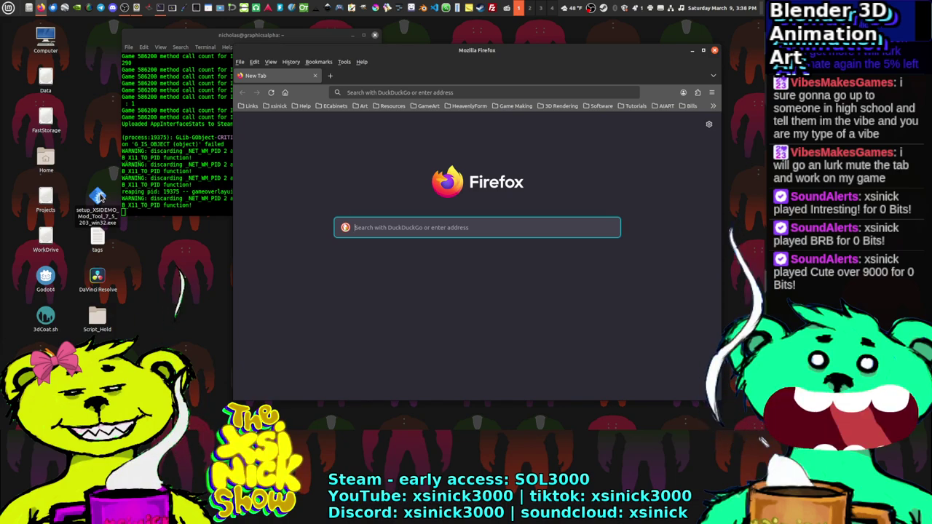
Step: Place the Mod Tool installer icon beside DaVinci Resolve, launch Blender, dismiss its splash, and open Edit
drag(100, 196, 163, 278)
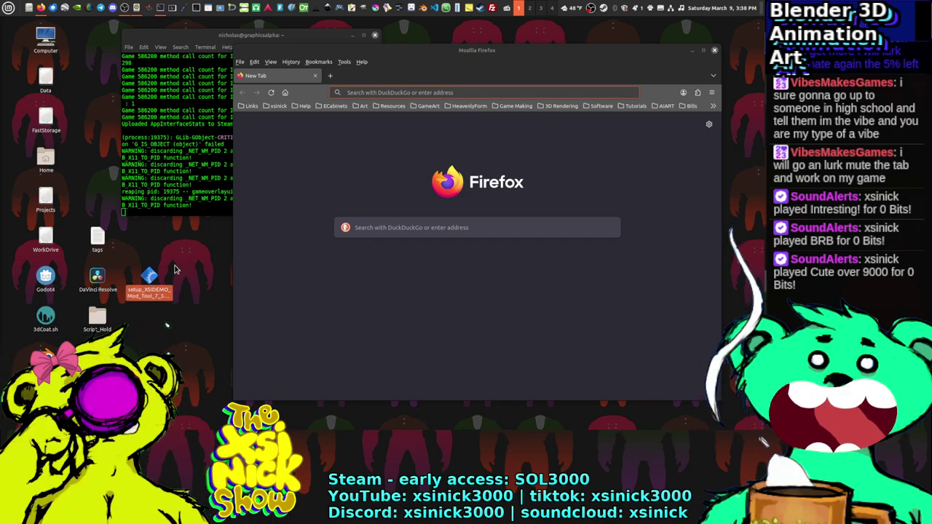
click(423, 8)
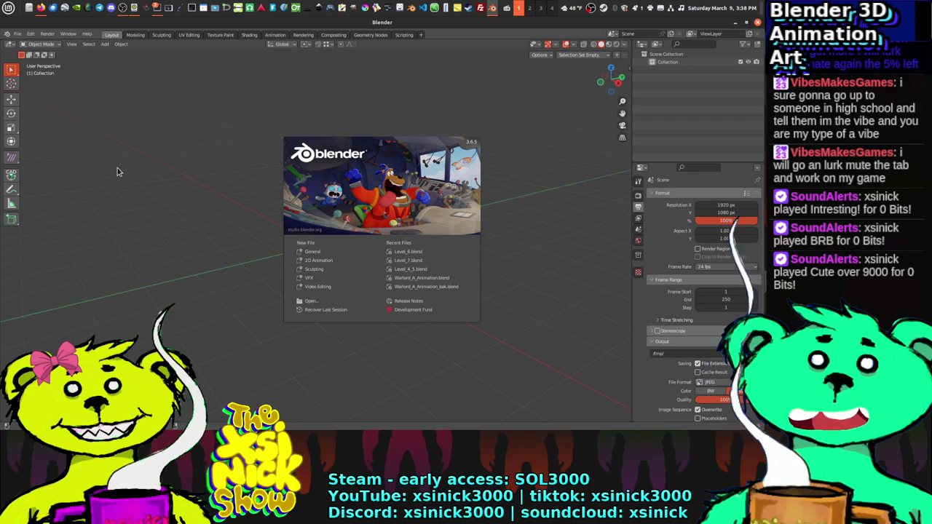
click(50, 62)
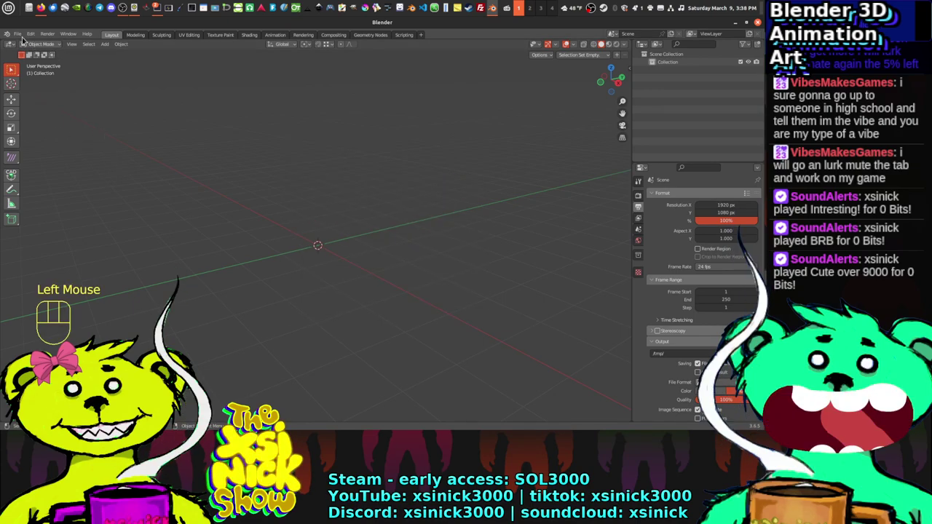
click(18, 35)
mouse_move(30, 34)
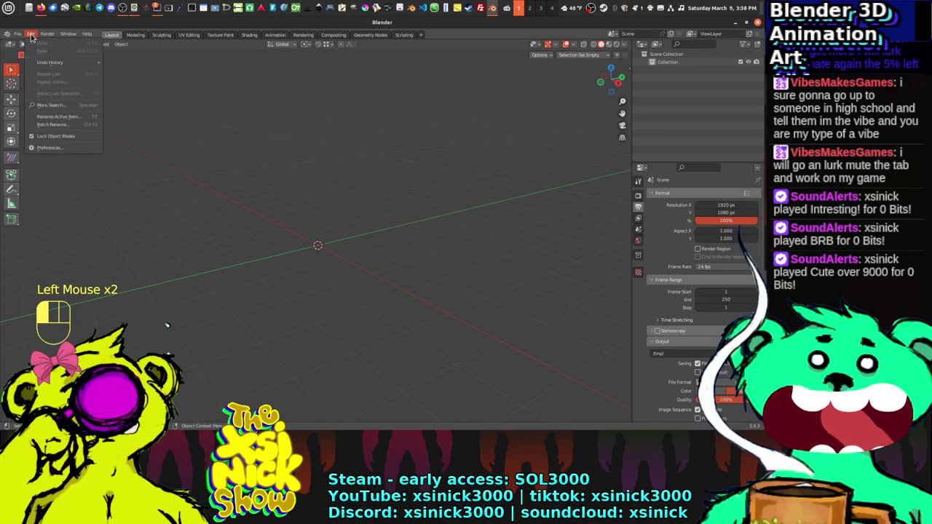
Step: Apply the XSI theme preset from Blender's Preferences Themes section
click(61, 150)
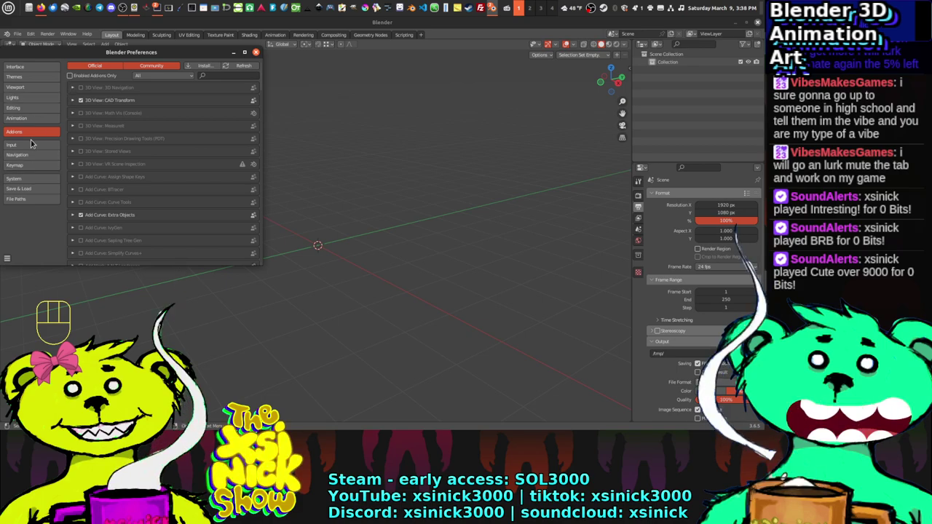
click(15, 76)
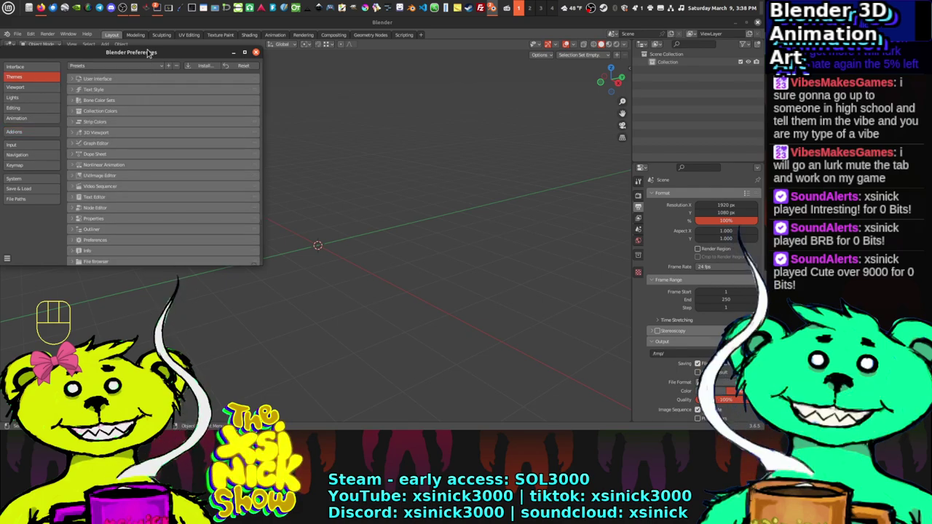
drag(164, 51, 286, 56)
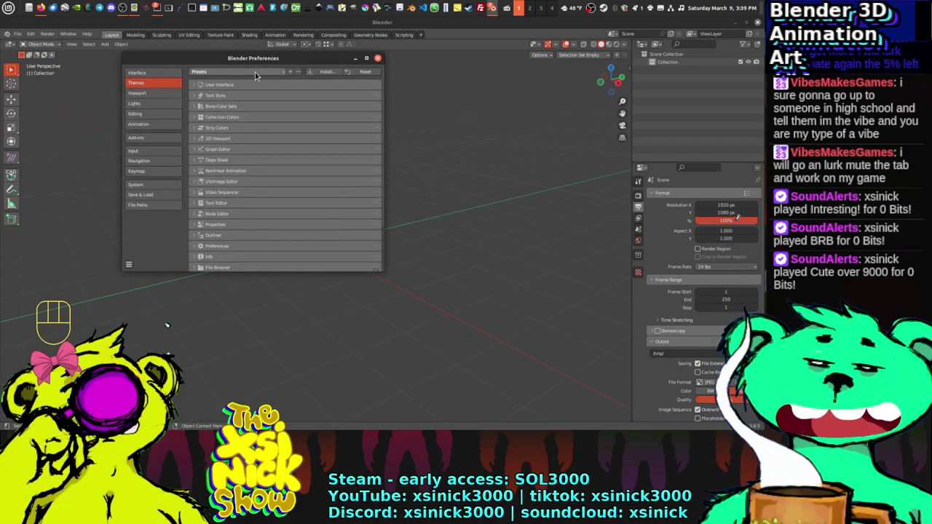
click(259, 72)
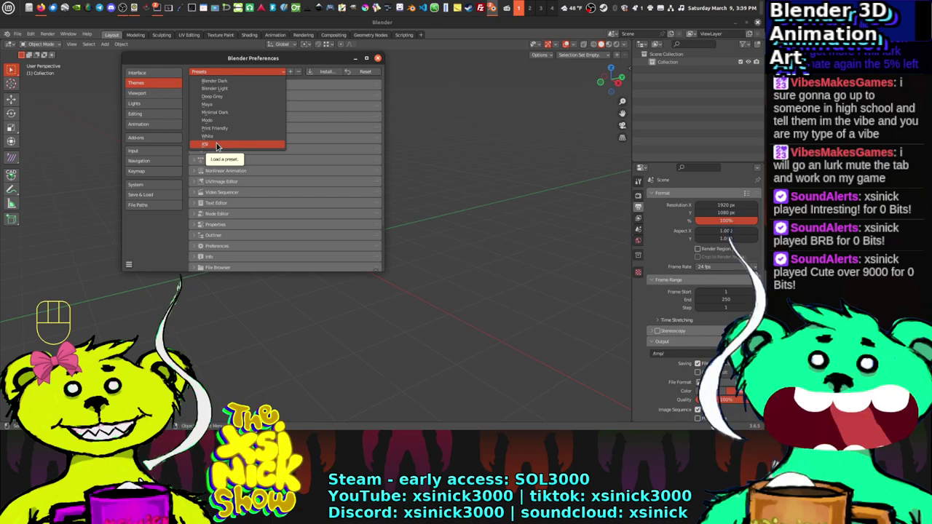
click(216, 145)
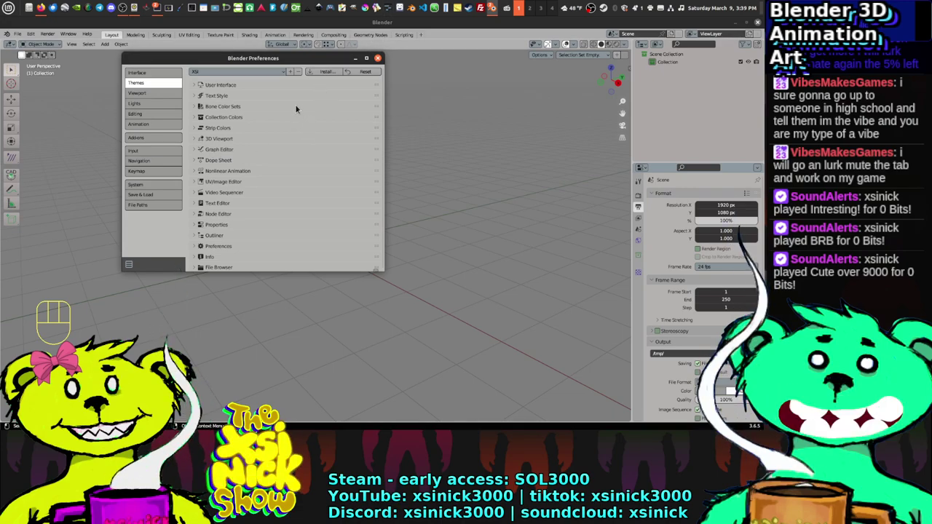
Step: Close Preferences, then restore Blender to a smaller window nudged up and right
click(378, 59)
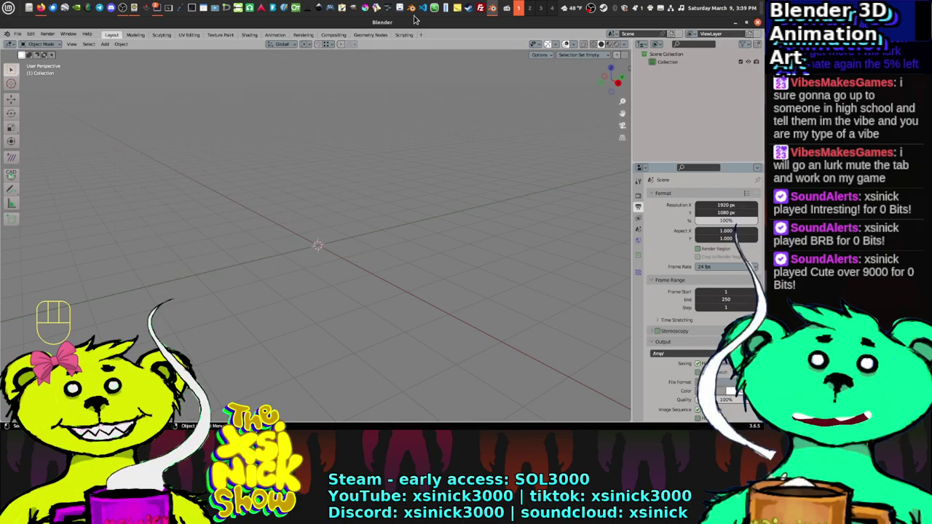
drag(415, 21, 424, 39)
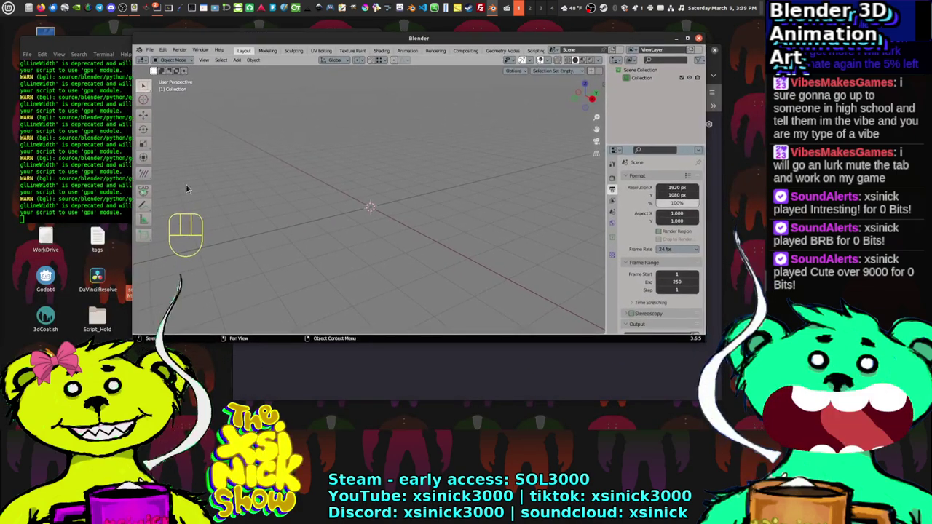
drag(269, 38, 297, 29)
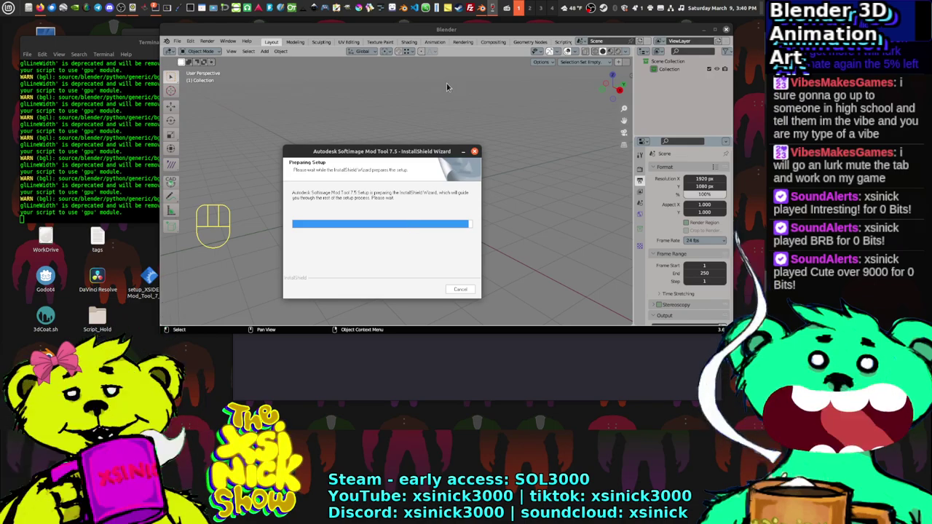
Step: Move the Softimage Mod Tool installer dialog aside, then force-quit it when it stops responding
drag(392, 152, 151, 107)
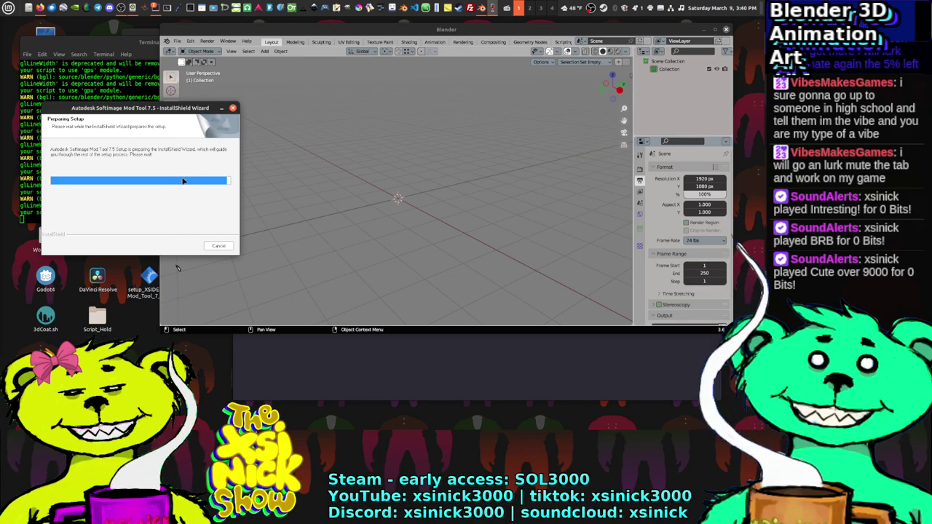
drag(182, 111, 212, 109)
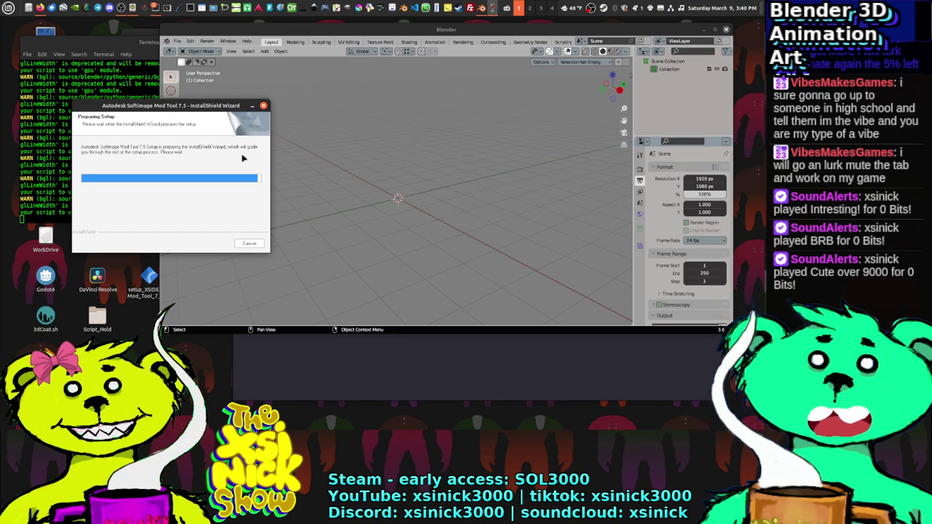
click(274, 239)
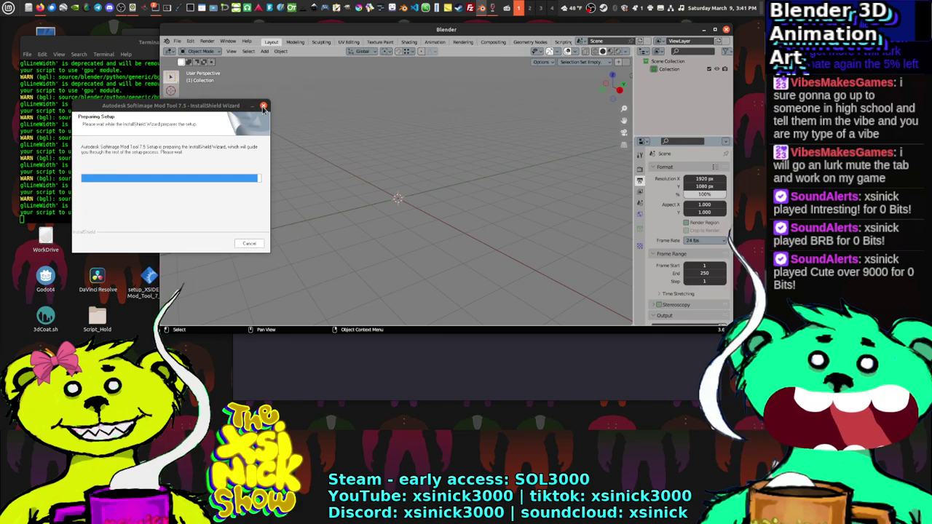
right_click(492, 9)
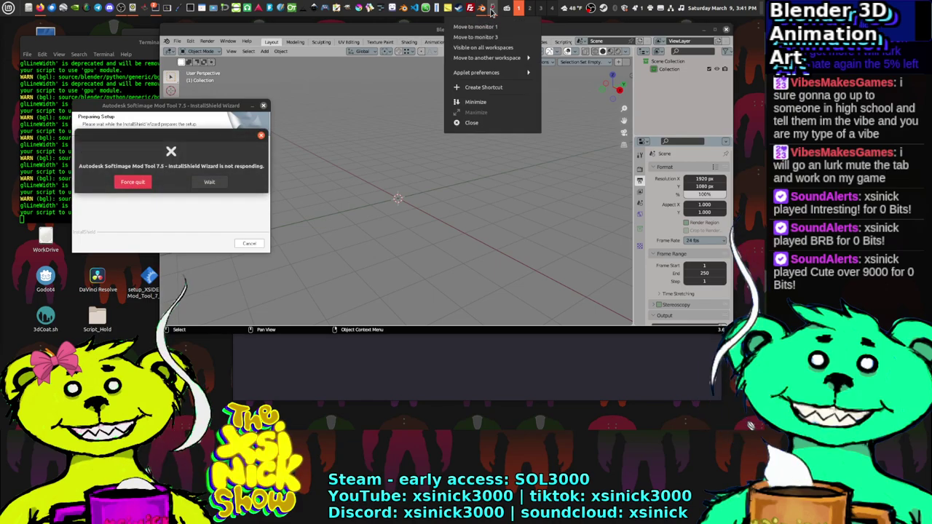
click(133, 181)
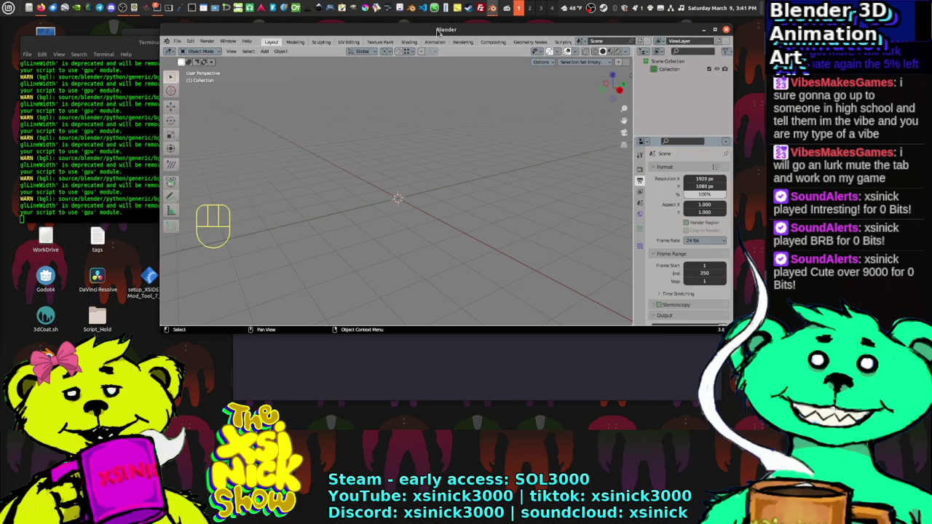
double_click(416, 33)
middle_drag(281, 226, 327, 225)
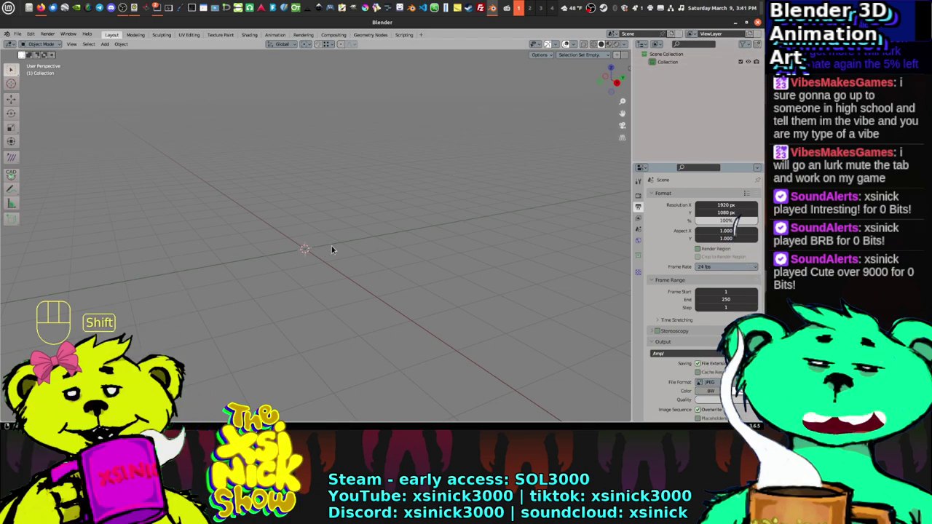
shift+middle_drag(333, 249, 480, 285)
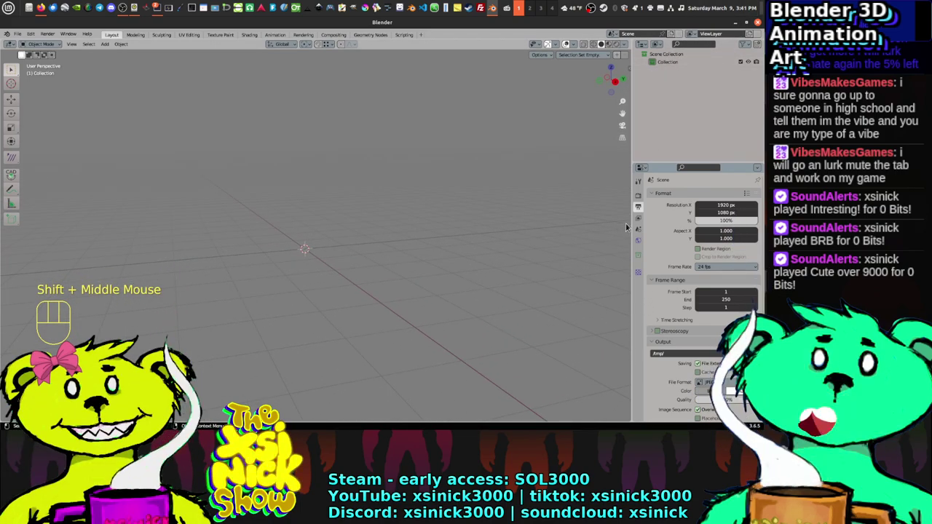
shift+middle_drag(326, 173, 374, 222)
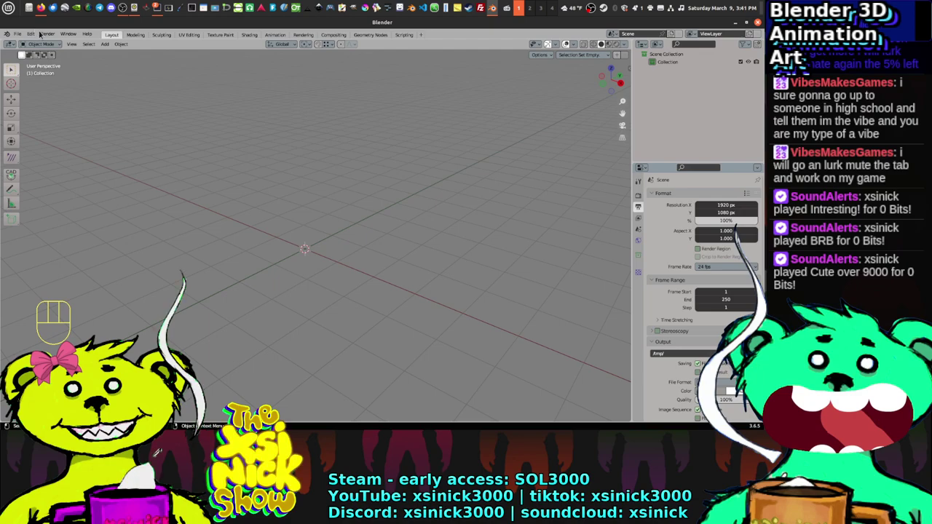
scroll(40, 34, up, 1)
scroll(40, 34, down, 1)
middle_click(43, 35)
Step: Switch to the Sculpting workspace and open Blender's Preferences
click(168, 36)
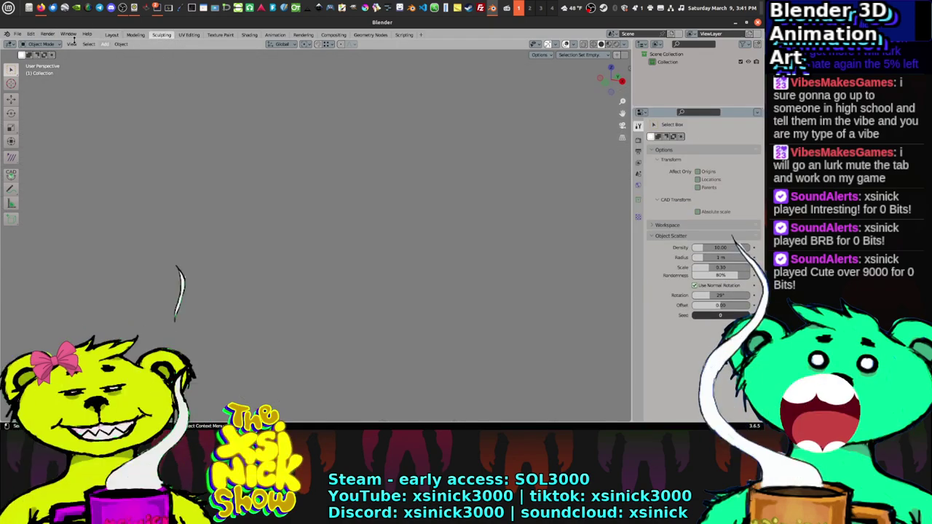
click(17, 35)
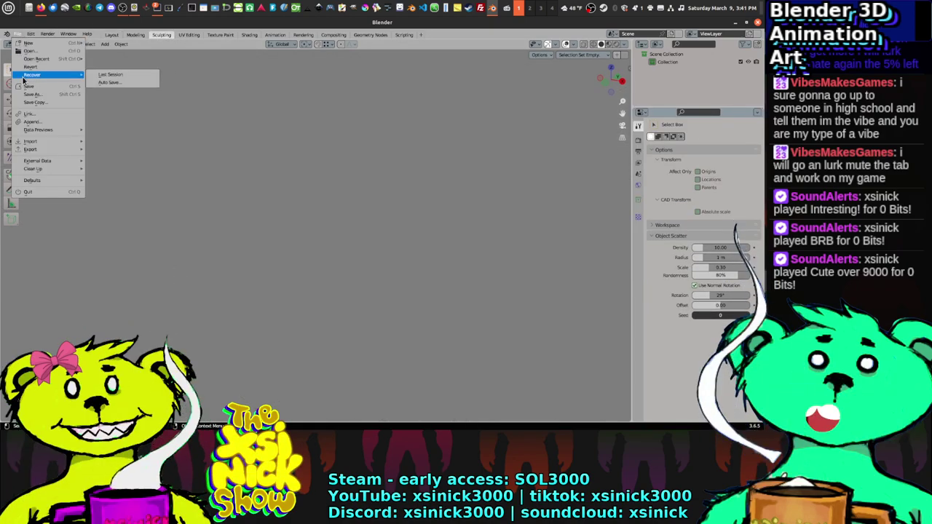
mouse_move(31, 34)
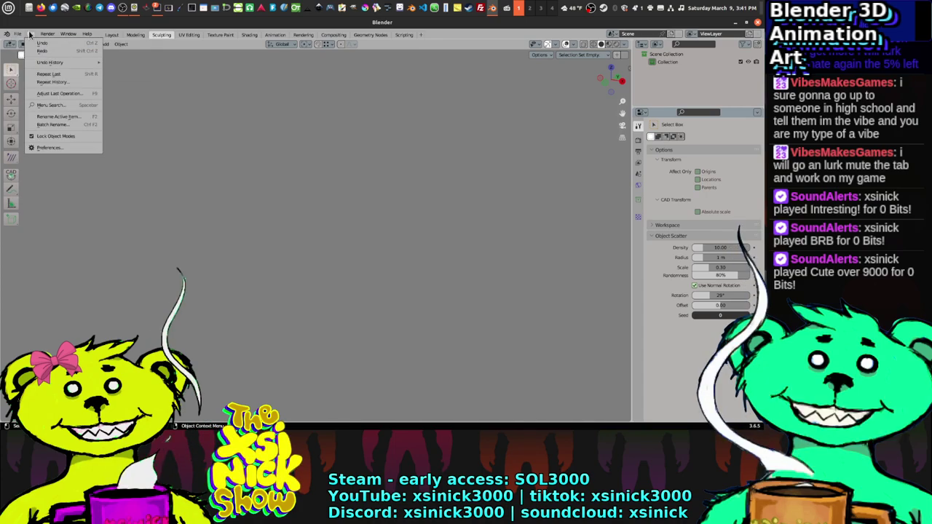
click(47, 149)
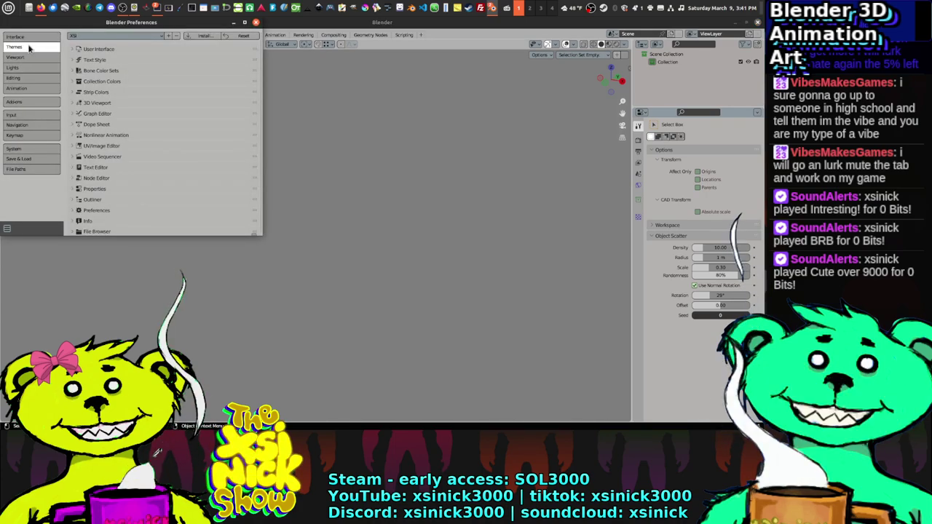
Step: Try the Blender Light and Blender Dark themes, apply Deep Grey, and centre the Preferences window
click(106, 34)
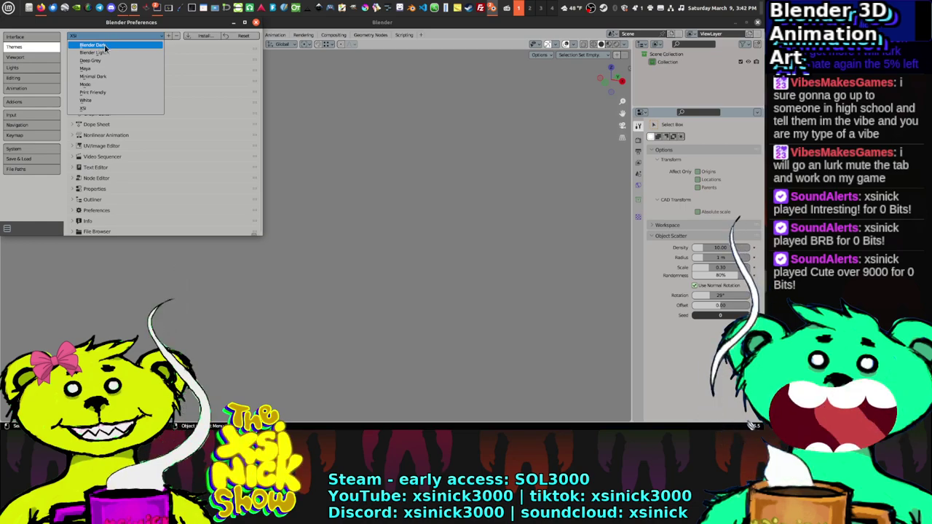
click(103, 52)
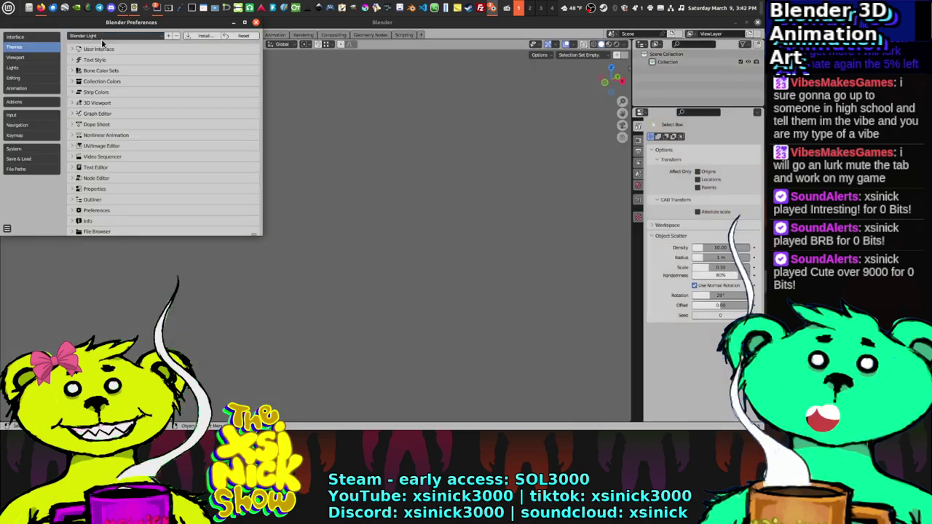
click(109, 36)
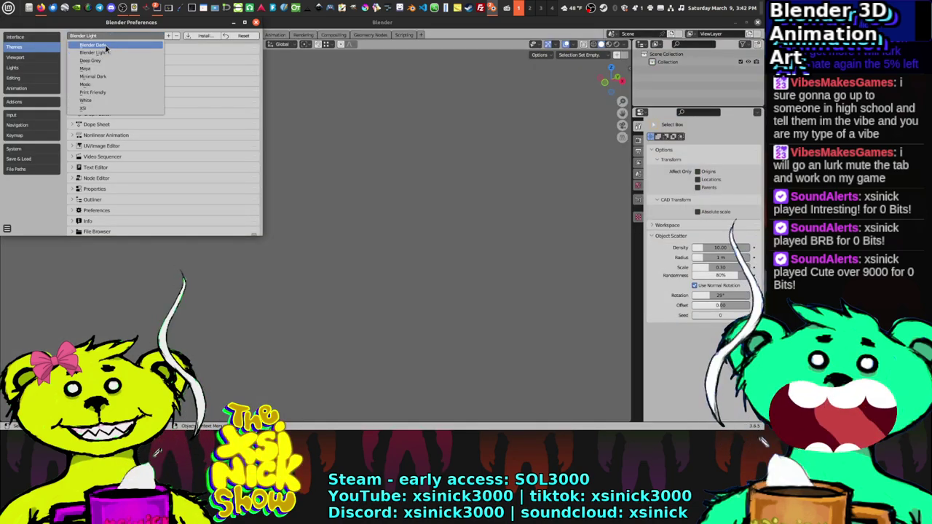
click(107, 44)
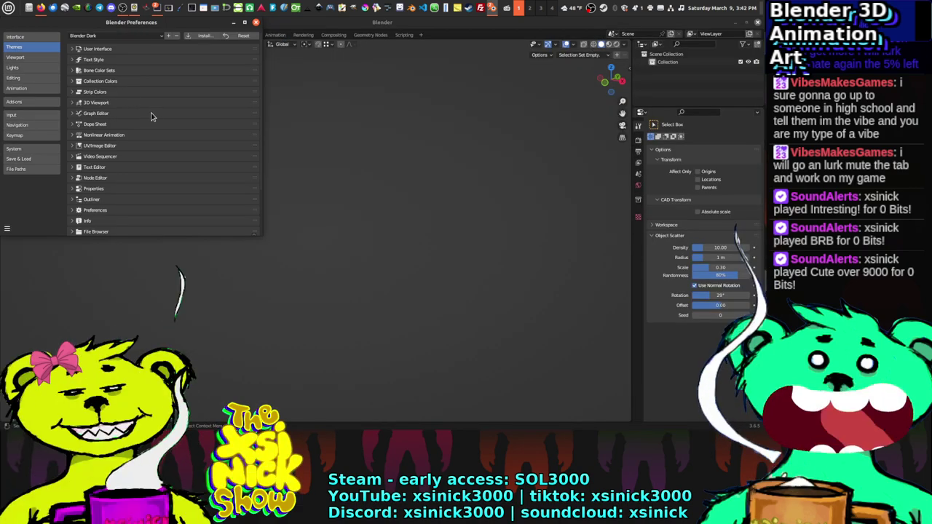
click(130, 36)
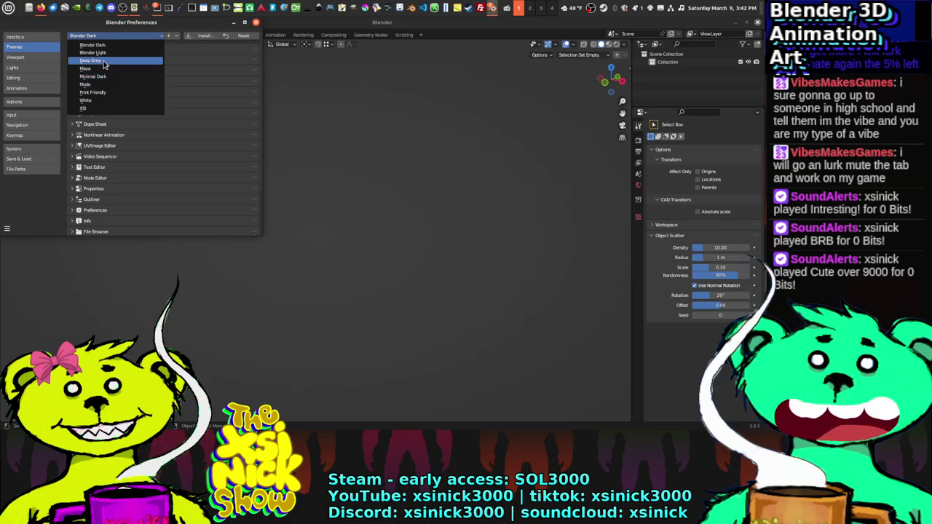
click(106, 61)
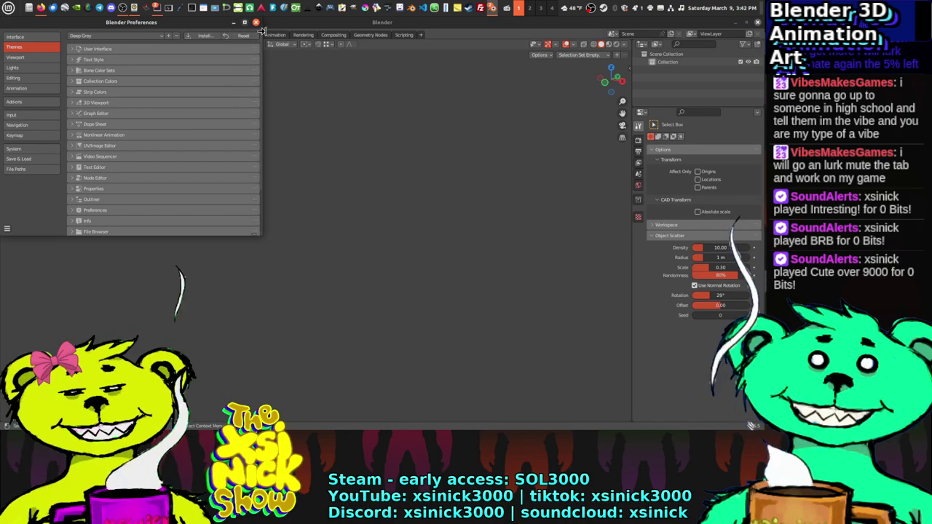
drag(199, 26, 261, 78)
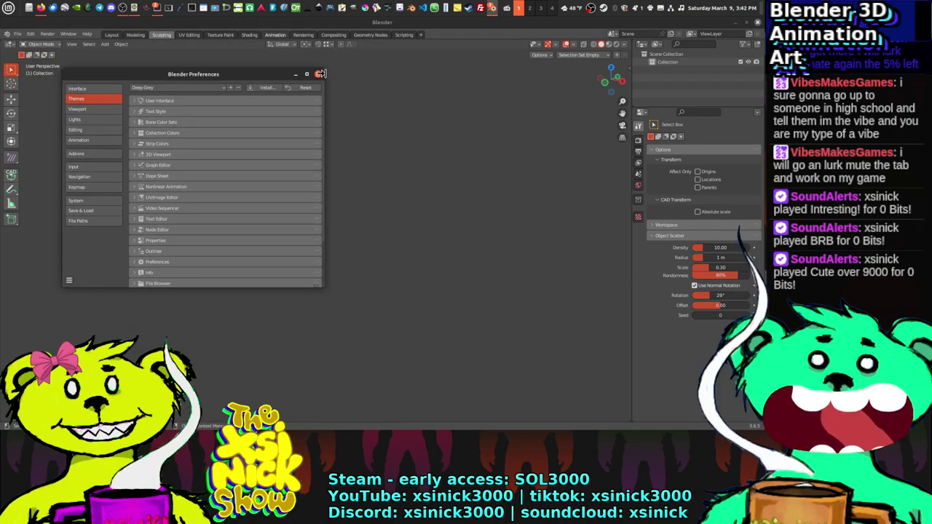
Step: Close Preferences and add a UV sphere at the origin in the Layout workspace
click(319, 74)
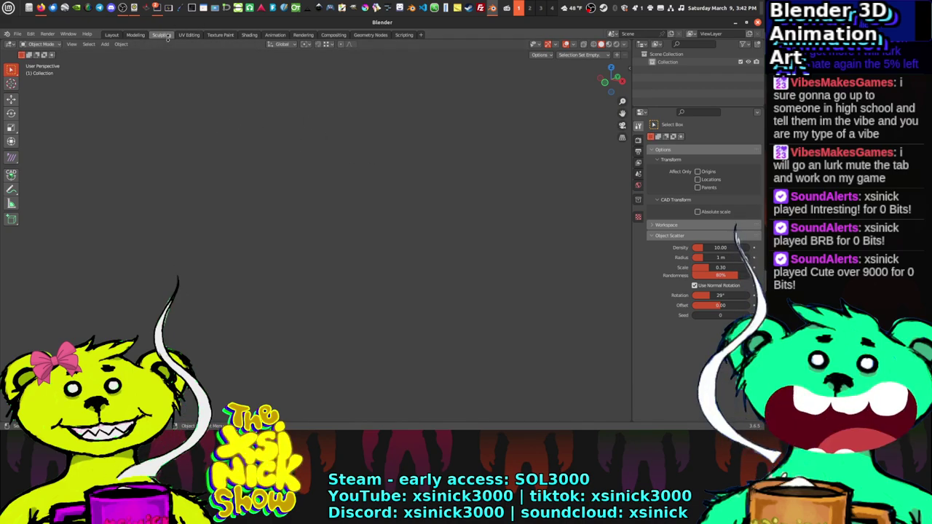
click(111, 35)
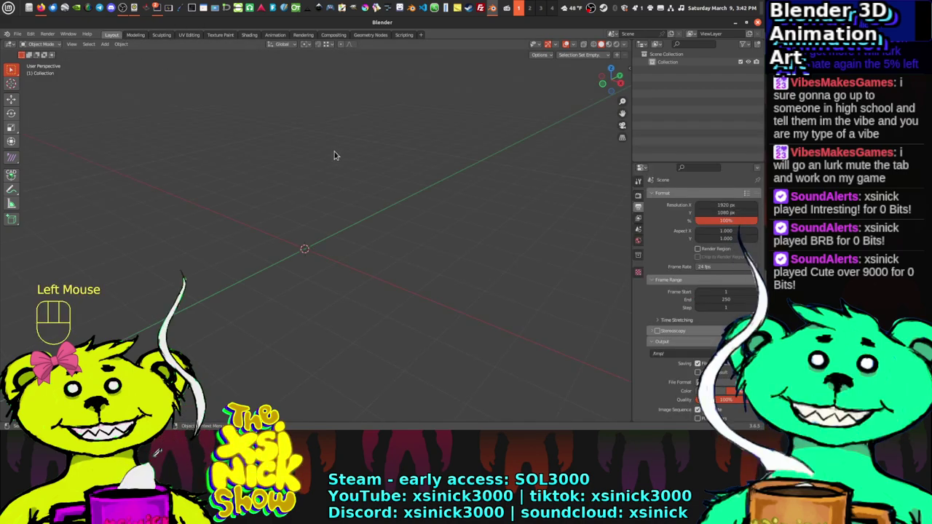
key(shift+a)
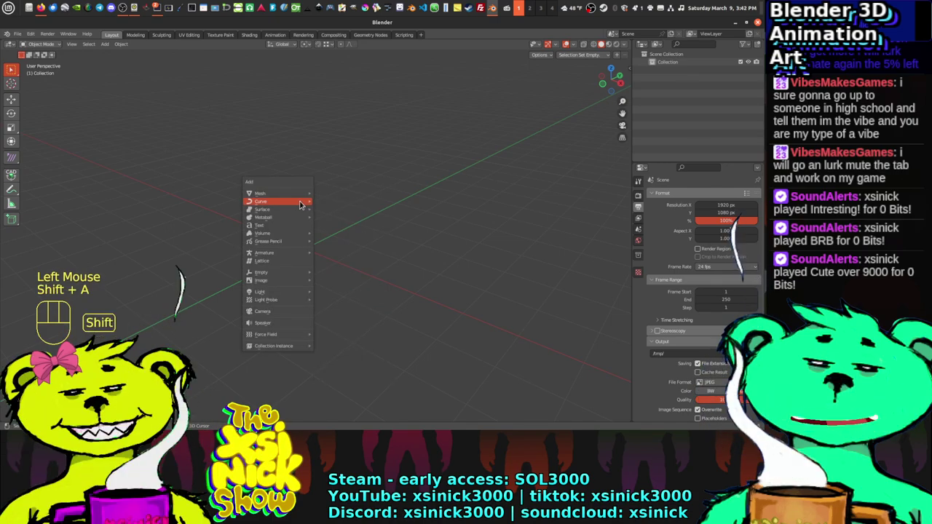
mouse_move(300, 192)
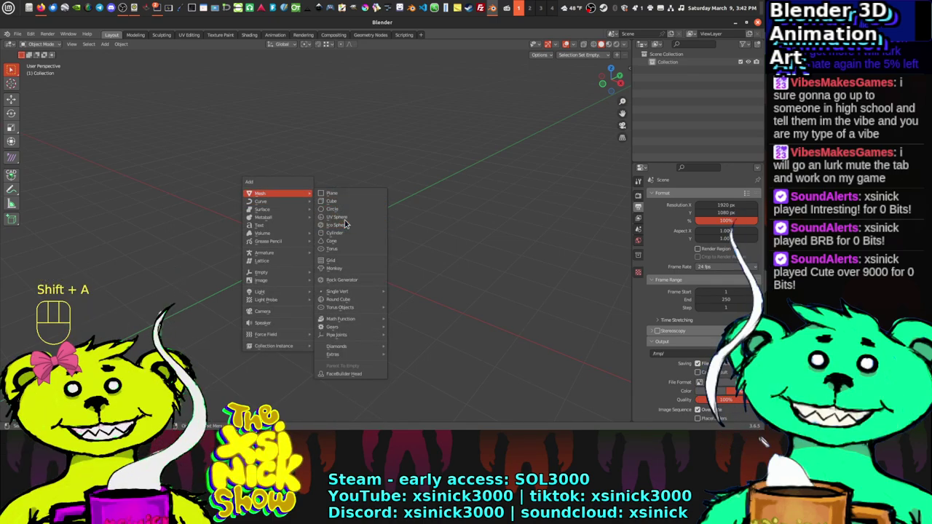
click(336, 217)
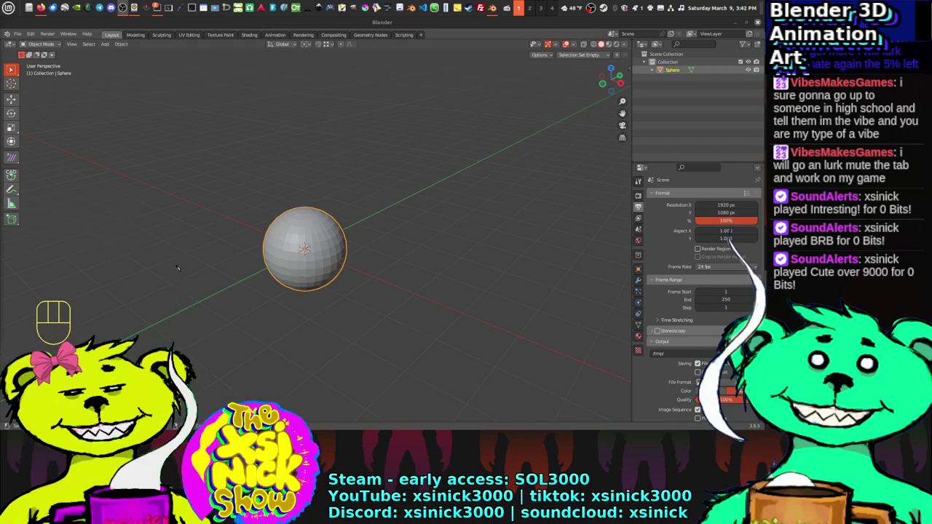
shift+middle_drag(264, 210, 203, 76)
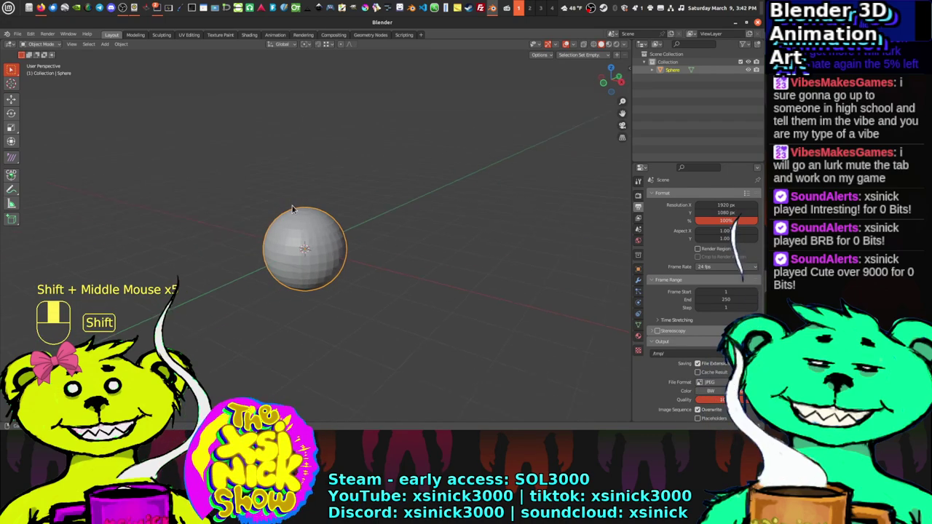
click(162, 34)
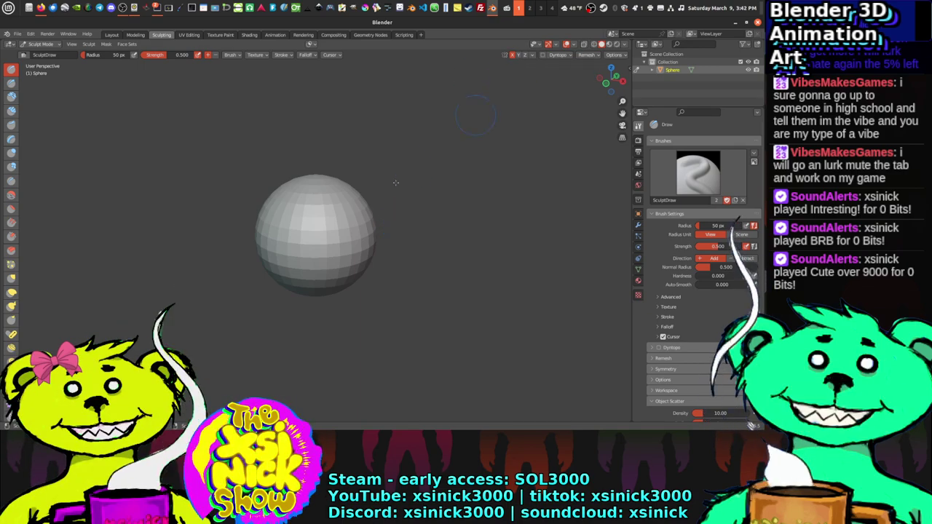
Step: Raise a faint bump on the sphere's upper-left with the Draw brush (radius 50 px, strength 0.5)
middle_drag(384, 244, 369, 233)
scroll(386, 228, up, 2)
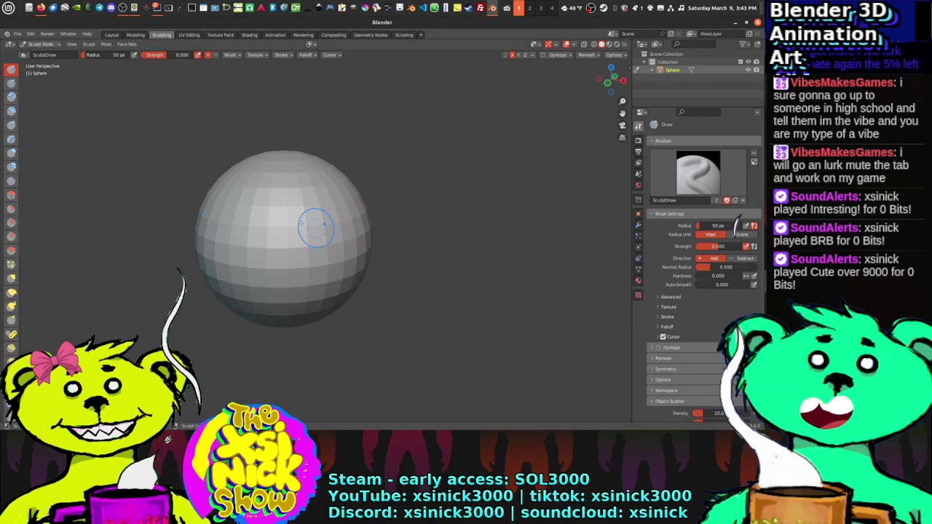
mouse_move(285, 205)
mouse_down()
mouse_move(306, 203)
mouse_move(257, 226)
mouse_move(238, 291)
mouse_up()
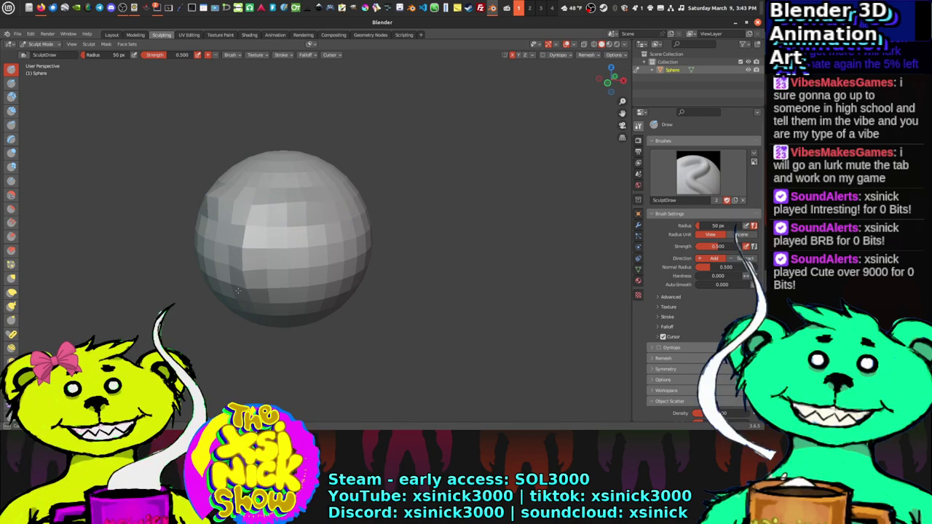
middle_drag(255, 278, 80, 204)
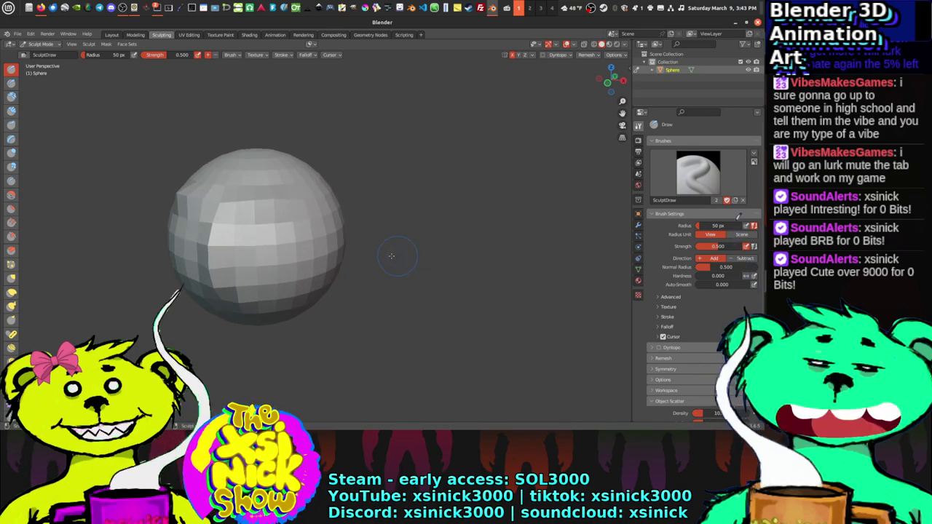
Step: Select the Snake Hook brush, pull mirrored spikes from the sphere, then undo them
click(12, 309)
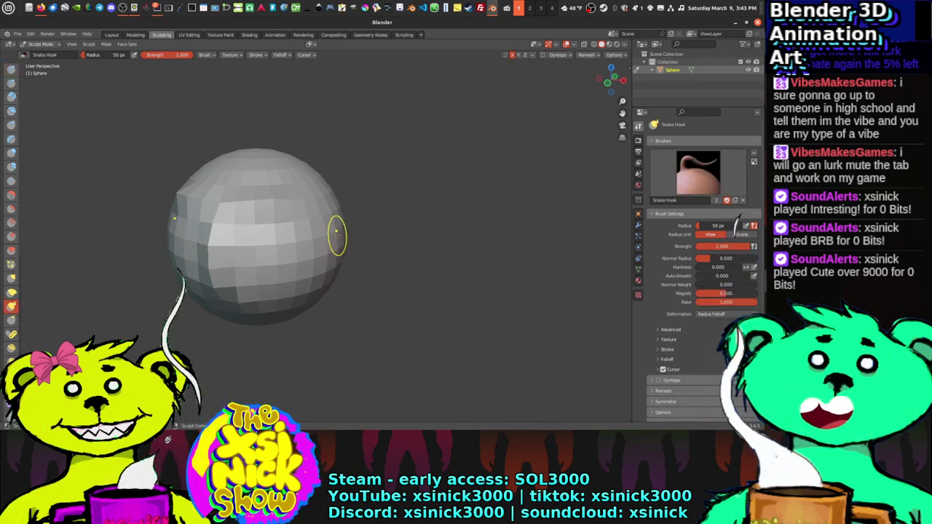
scroll(334, 231, up, 2)
scroll(334, 230, down, 4)
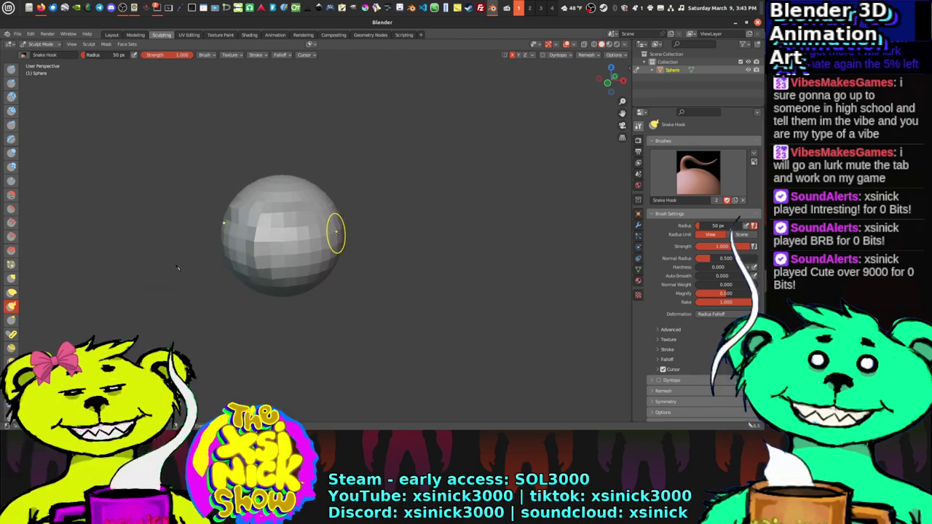
drag(366, 222, 464, 249)
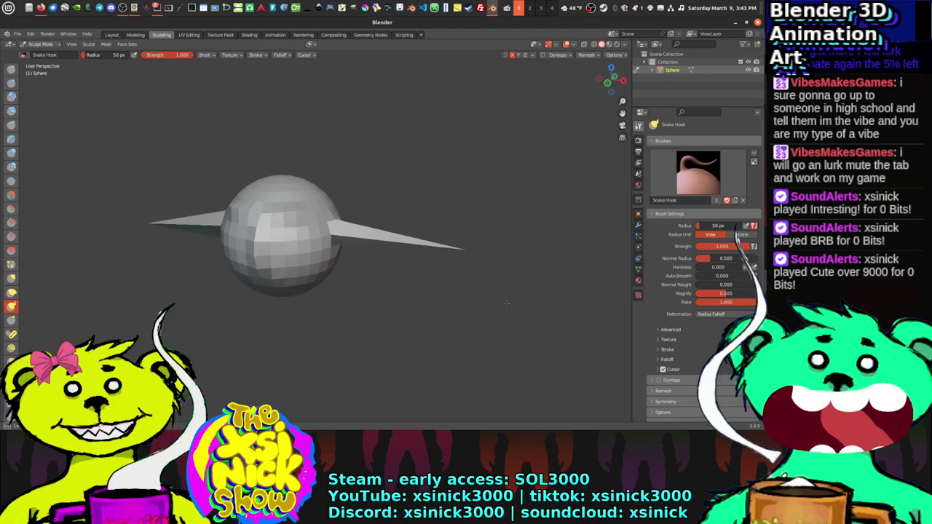
key(ctrl+z)
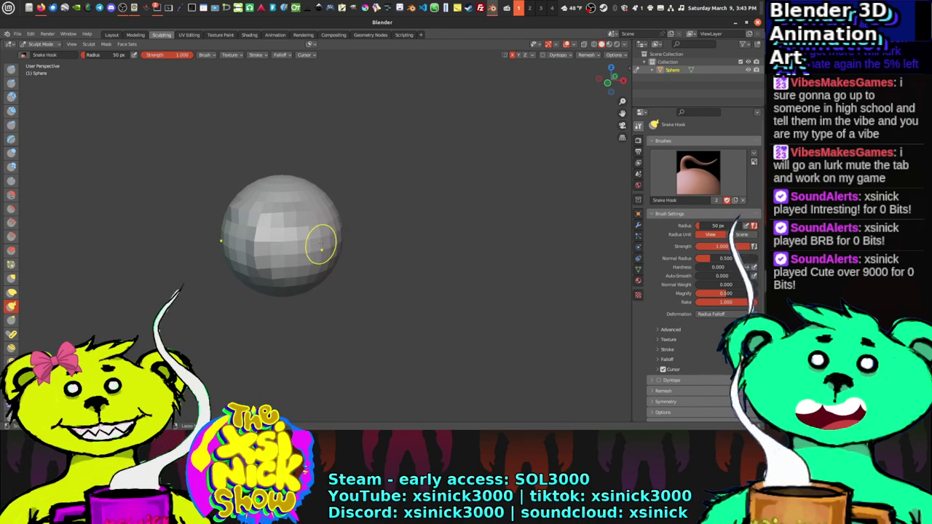
middle_drag(376, 249, 343, 240)
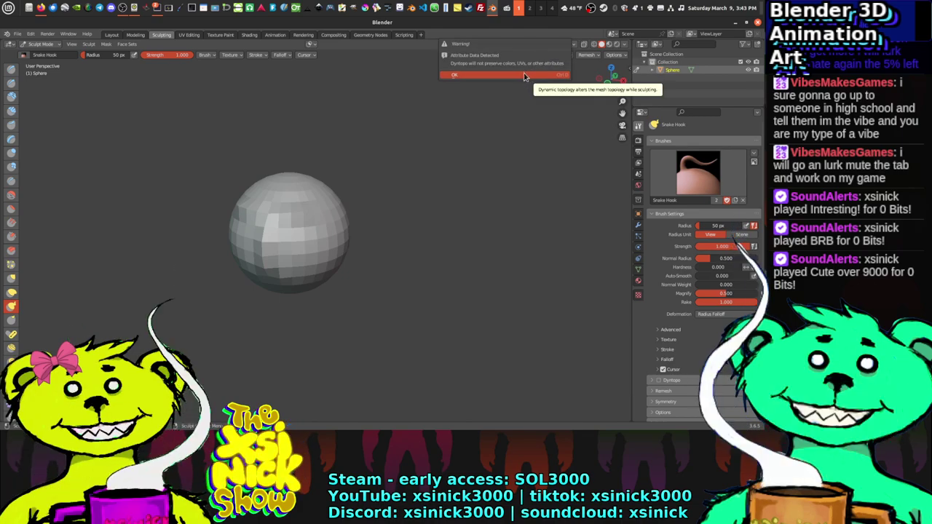
Step: Enable Dyntopo and pull horns from both sphere sides, toggling them with undo and redo
click(543, 56)
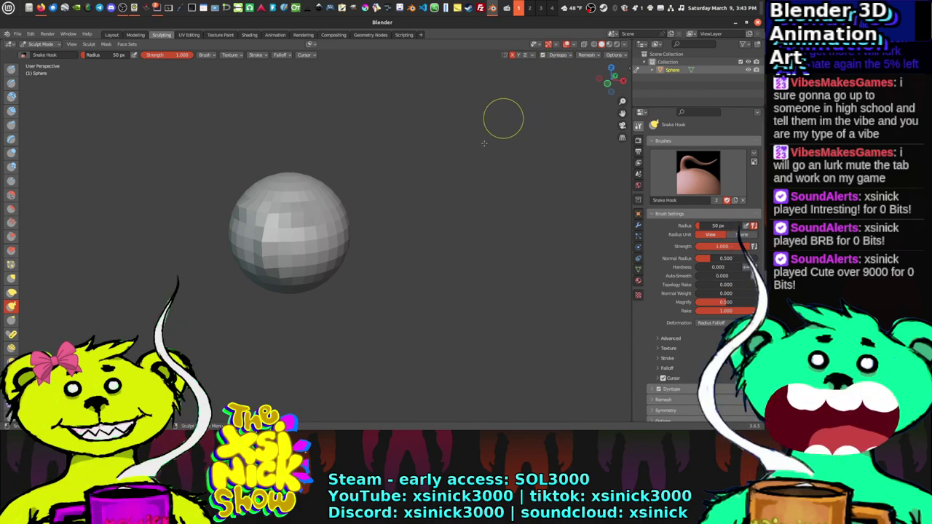
middle_drag(509, 124, 489, 163)
middle_drag(460, 209, 552, 100)
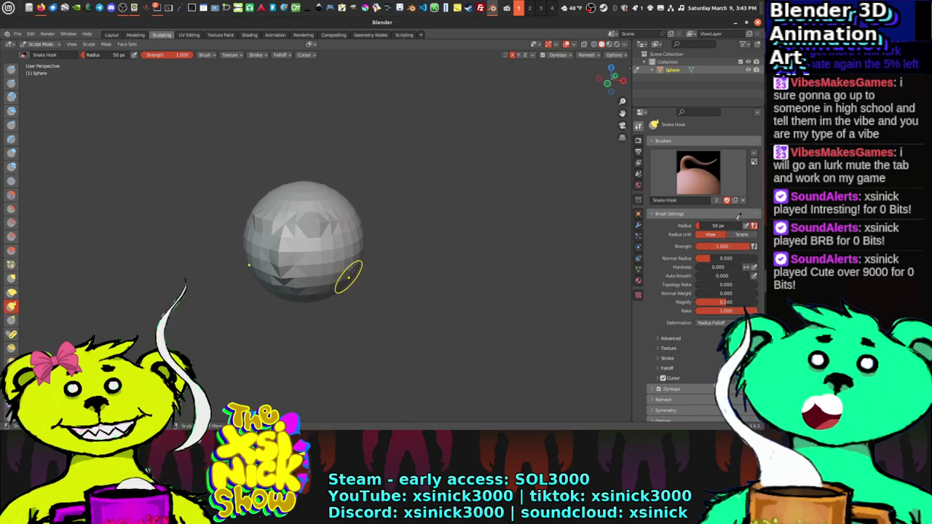
drag(353, 227, 382, 214)
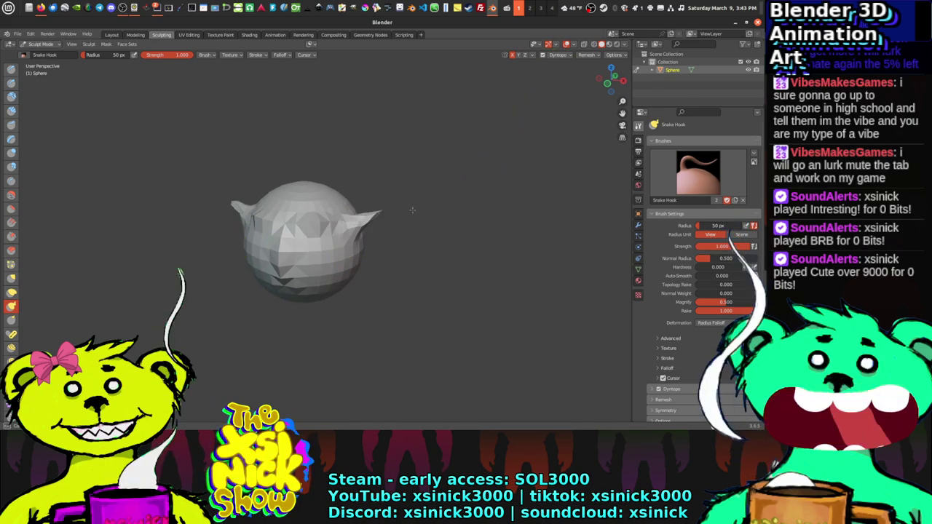
key(ctrl+z)
key(ctrl+shift+z)
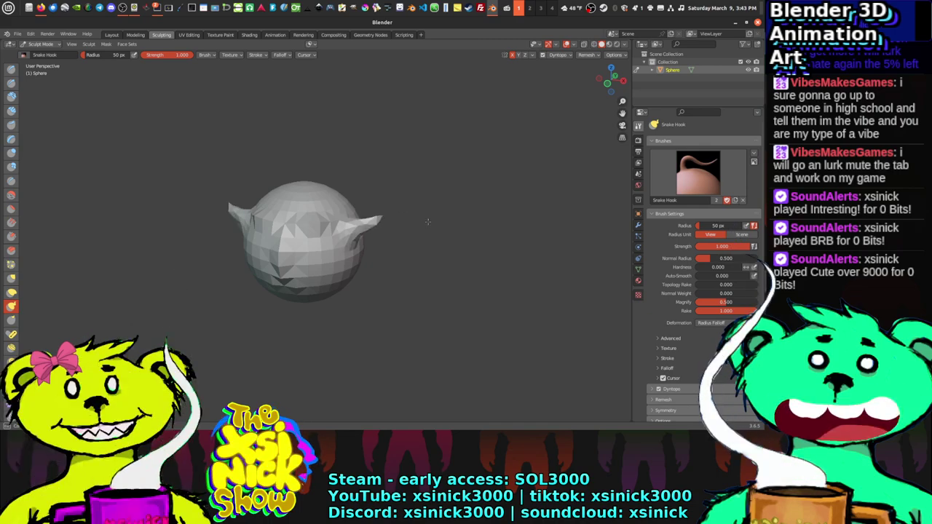
key(ctrl+z)
key(ctrl+shift+z)
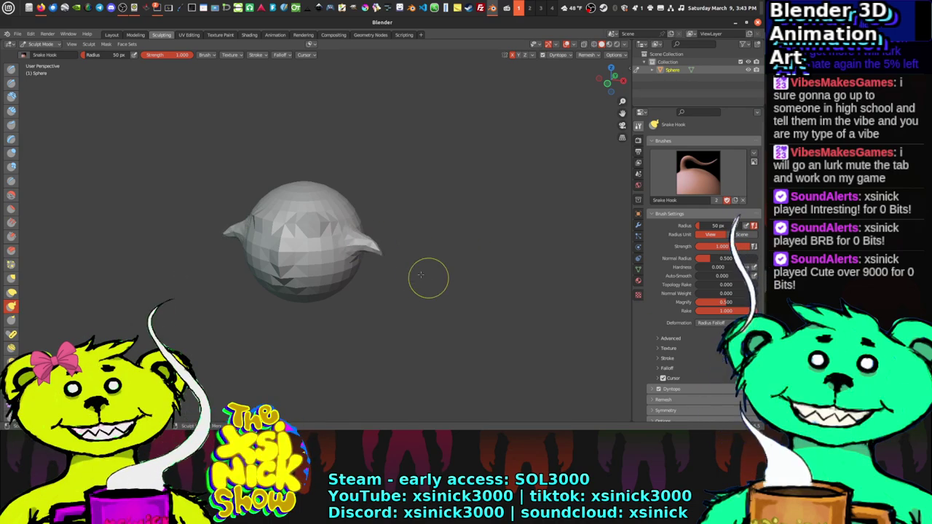
key(ctrl+z)
Step: Undo the remaining horns and orbit to inspect the triangulated, faceted sphere
scroll(351, 216, up, 2)
scroll(376, 212, down, 1)
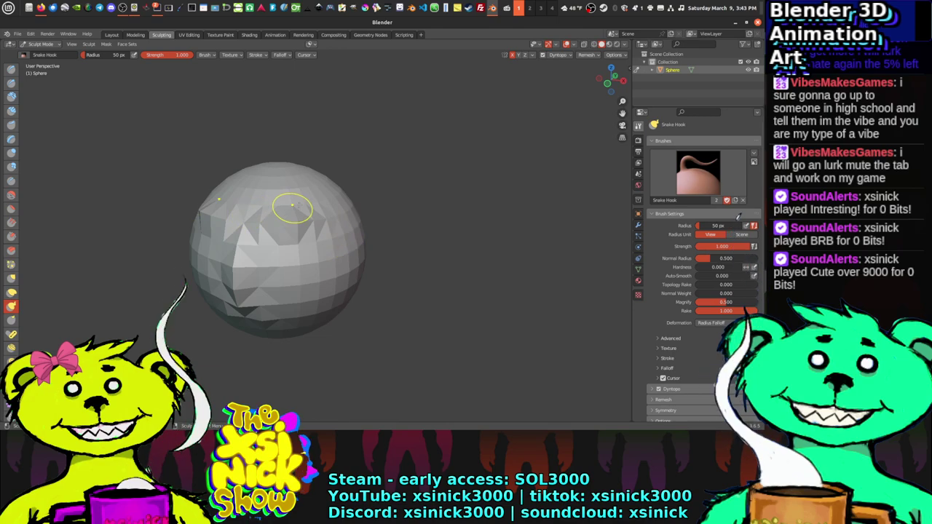
key(ctrl+z)
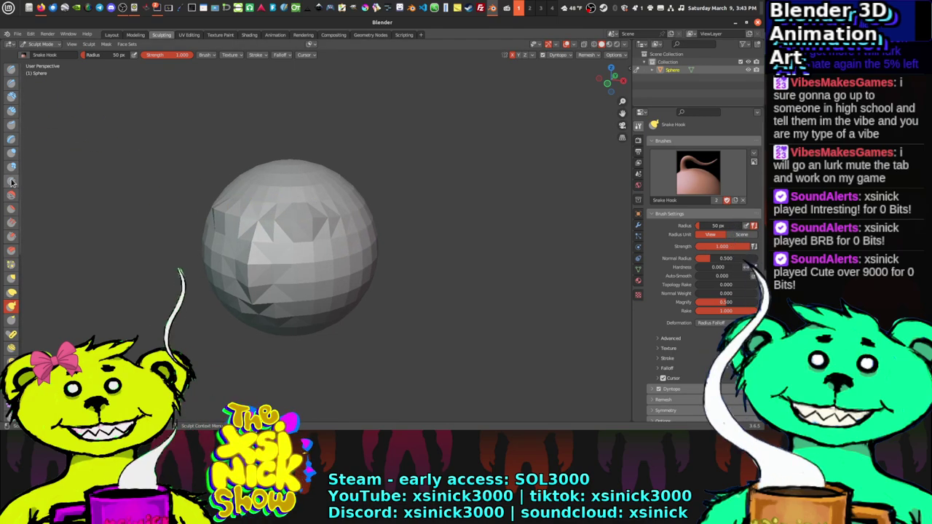
middle_drag(370, 246, 250, 212)
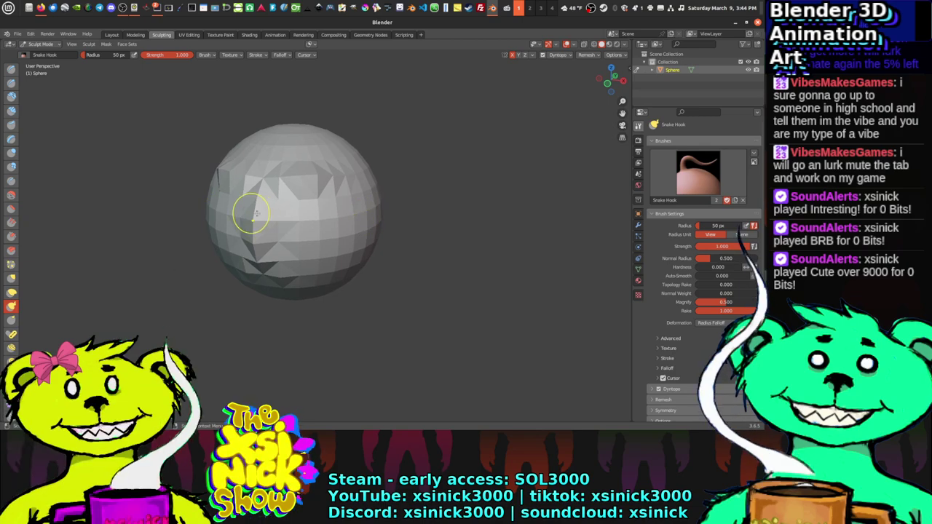
middle_drag(462, 249, 480, 234)
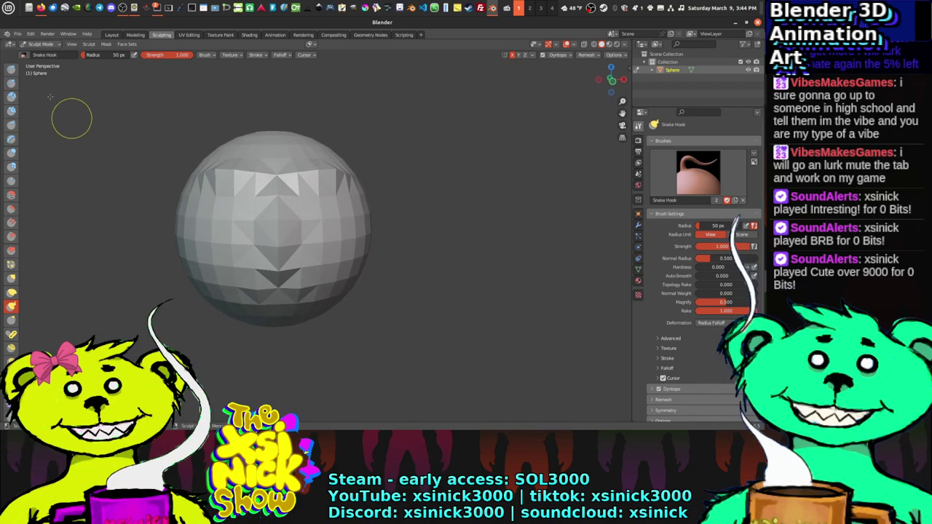
mouse_move(383, 199)
middle_down()
mouse_move(387, 236)
mouse_move(402, 223)
mouse_move(387, 232)
mouse_move(393, 222)
middle_up()
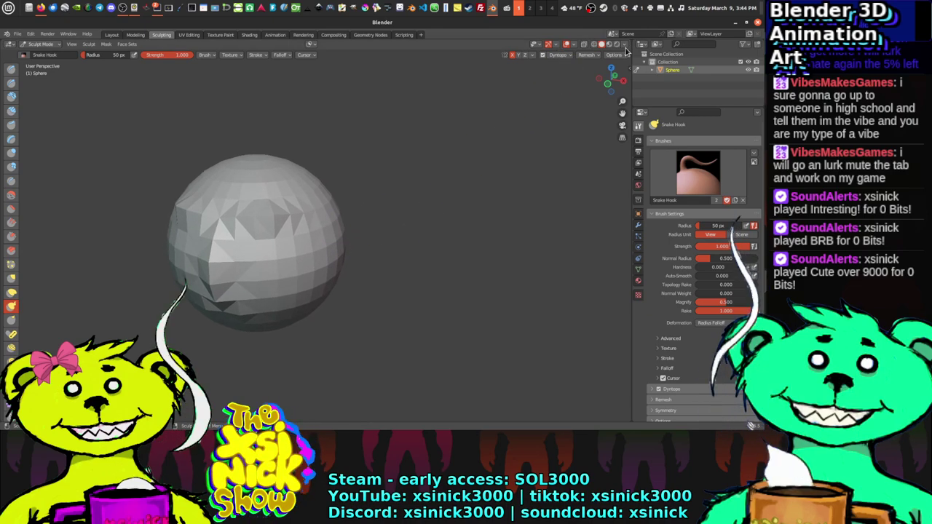
click(624, 45)
click(617, 102)
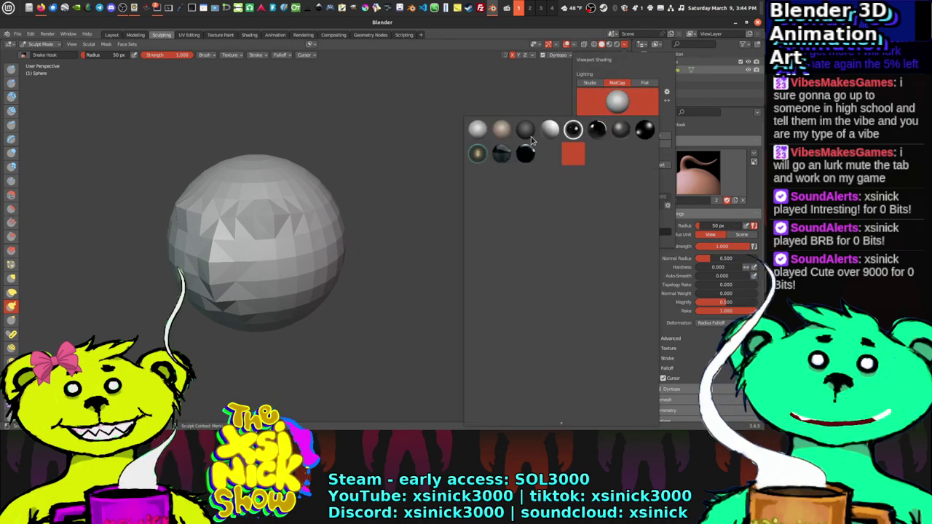
click(505, 204)
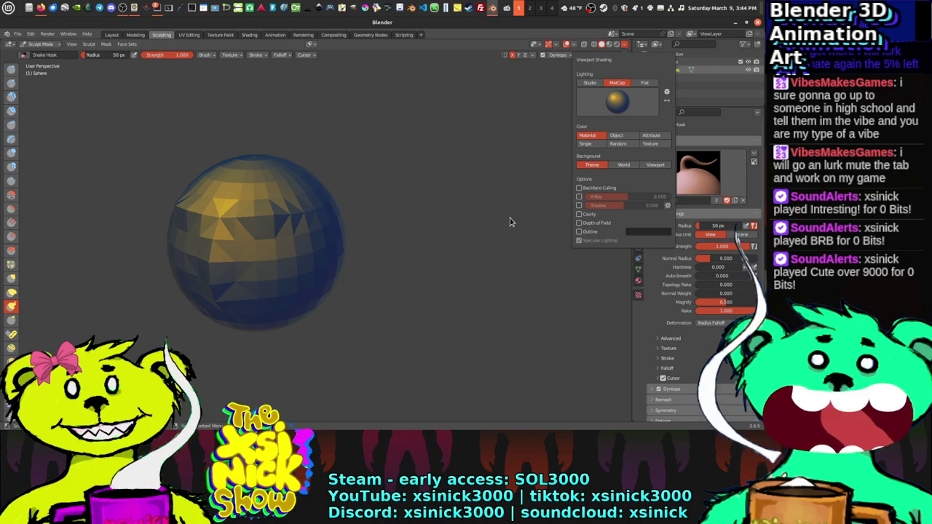
click(609, 111)
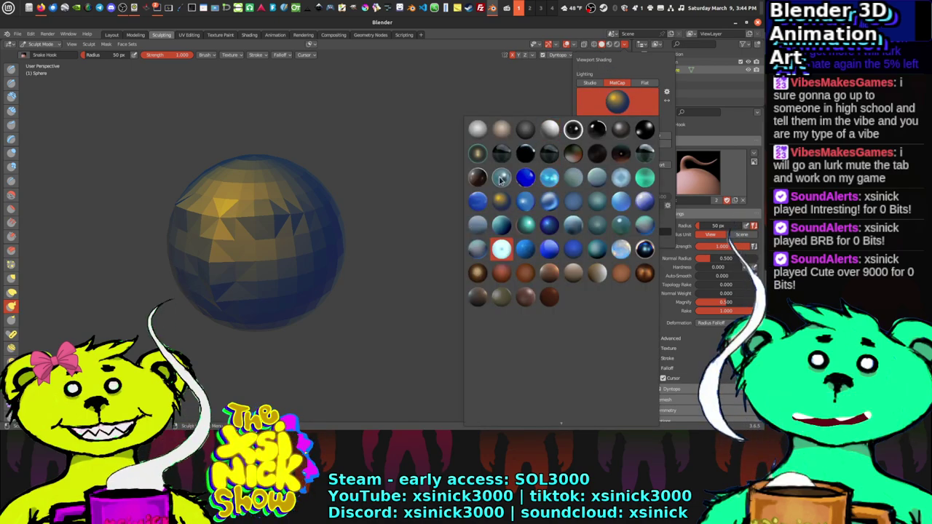
click(479, 140)
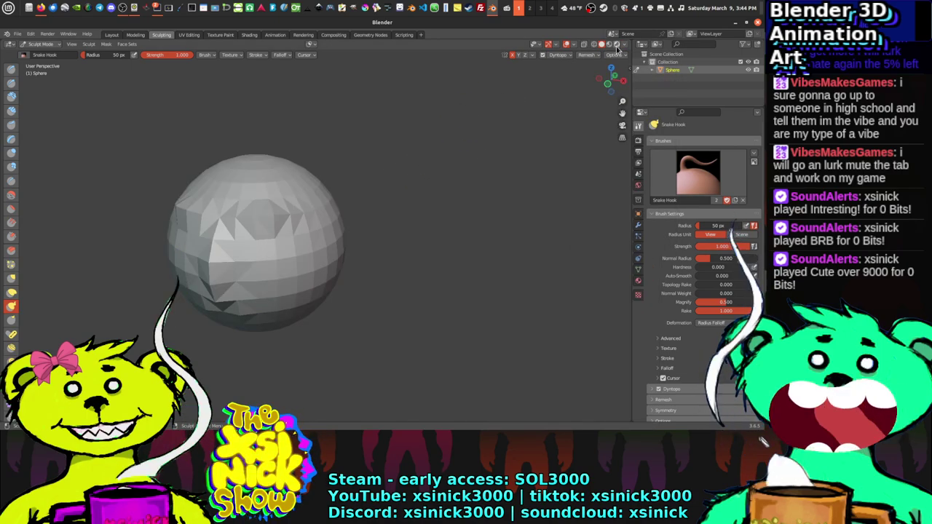
middle_drag(306, 191, 299, 187)
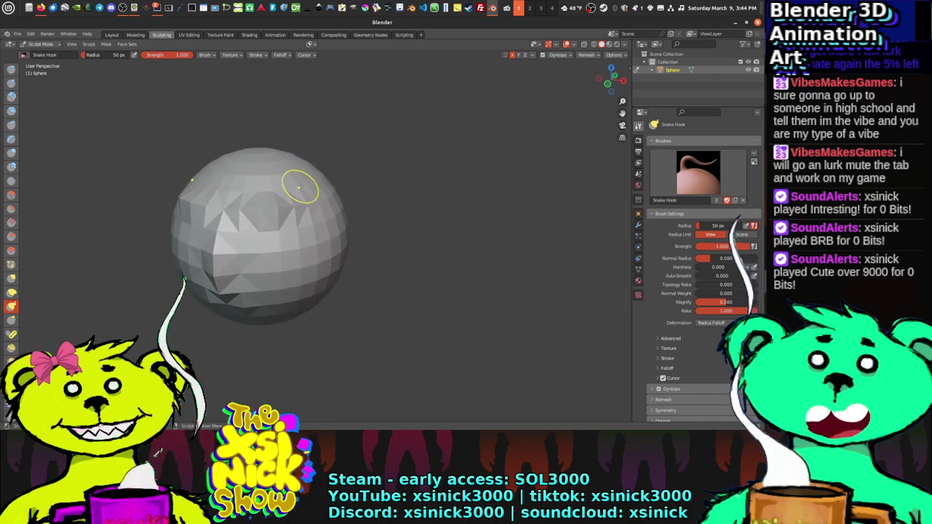
Step: Quit Blender without saving and launch 3DCoat 2023.40 by running 3dCoat.sh in a terminal
click(758, 23)
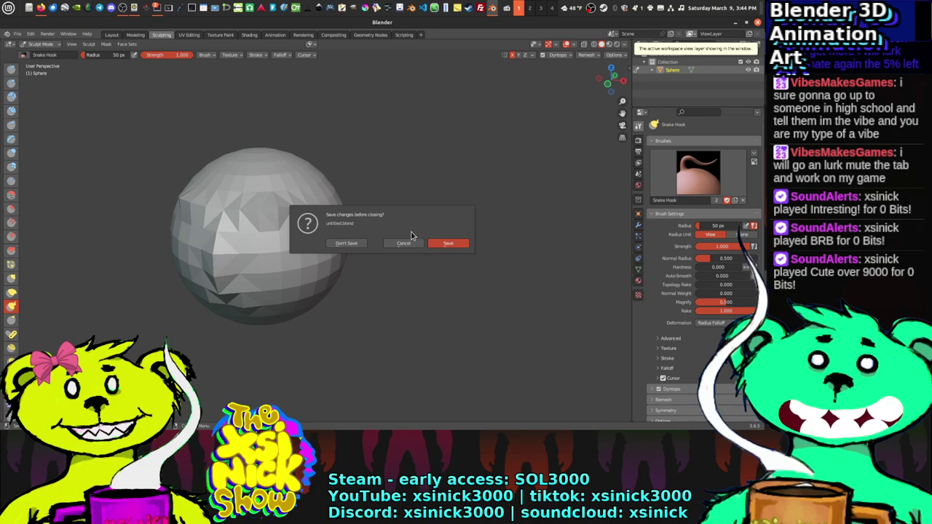
click(339, 245)
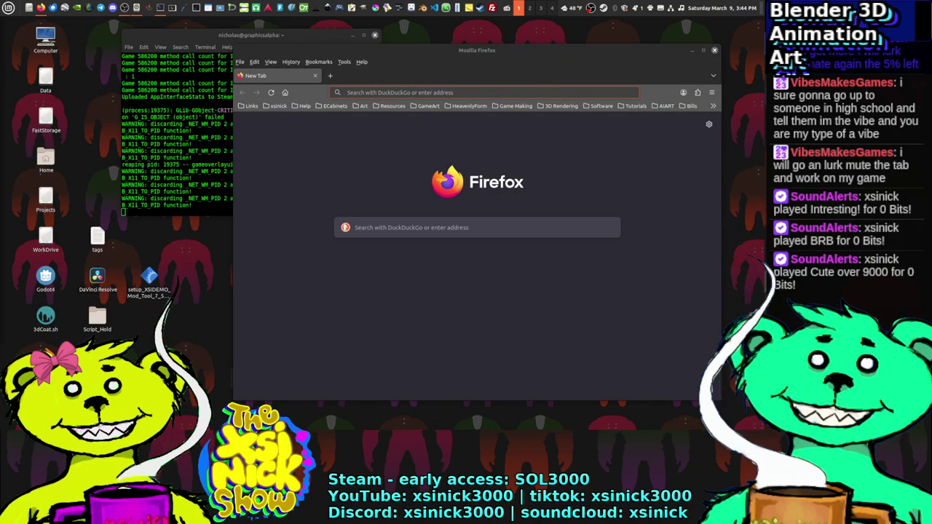
double_click(46, 317)
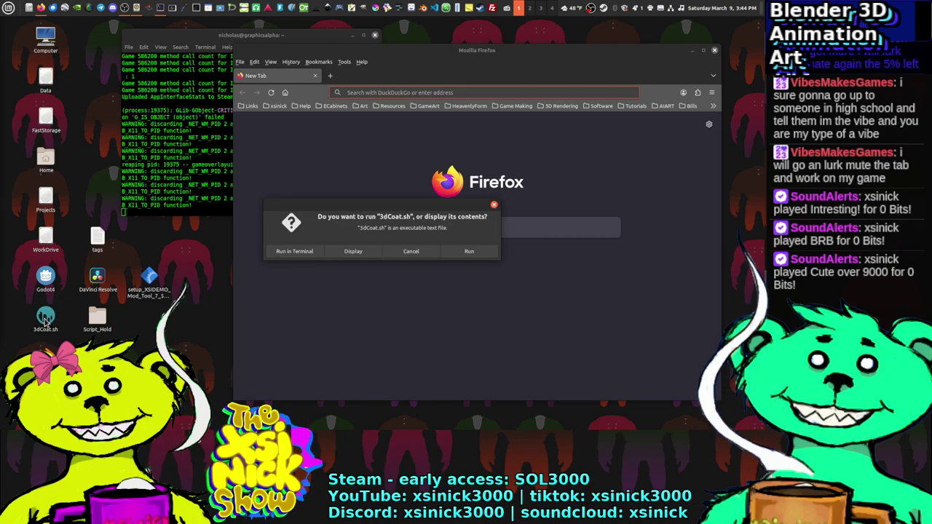
click(301, 251)
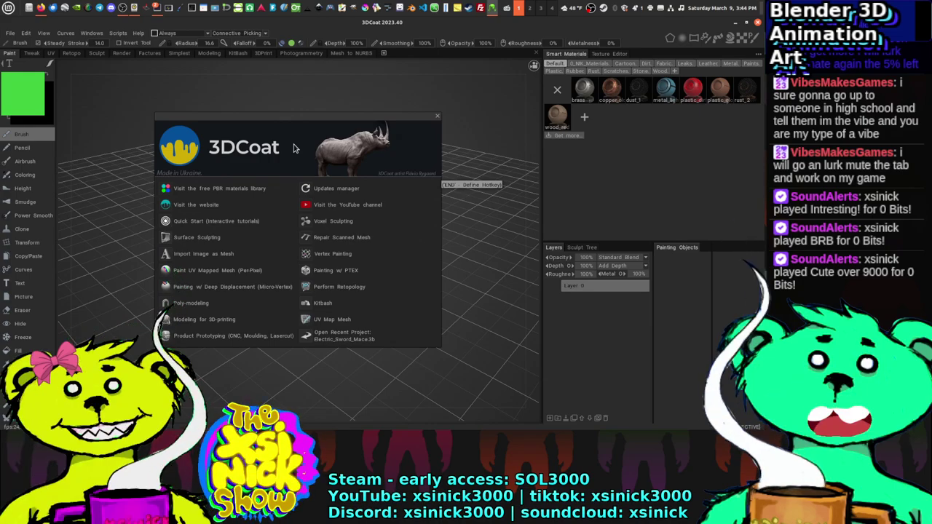
Step: Browse the Render and Simplest rooms, settle in Sculpt, and dismiss the tips and welcome dialogs
click(121, 54)
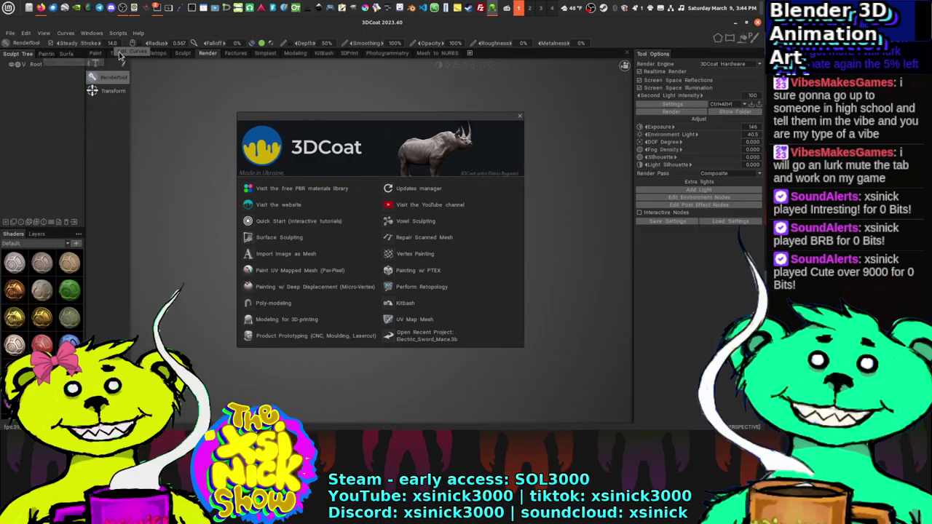
click(183, 55)
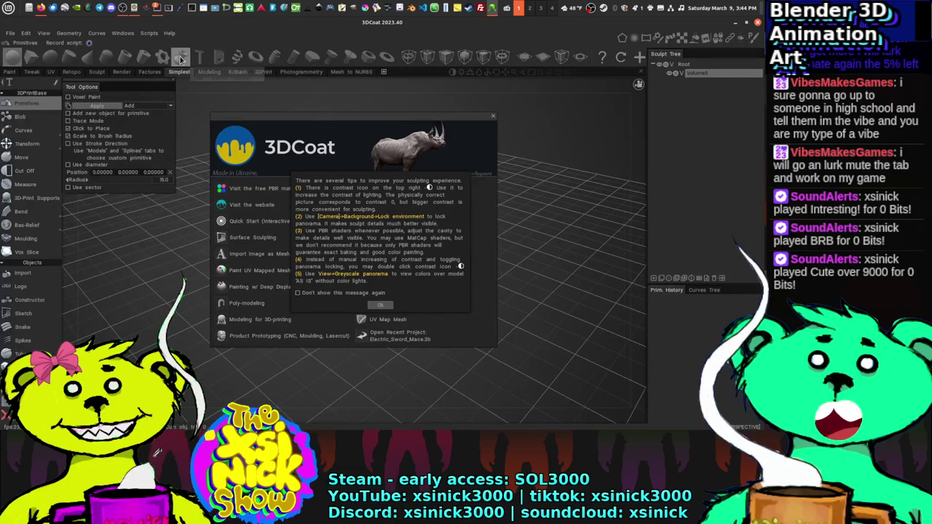
click(97, 73)
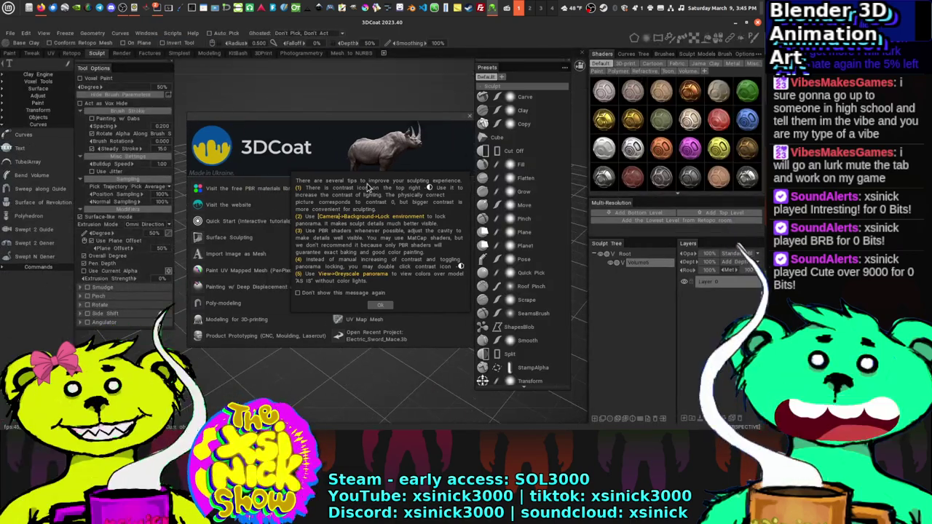
click(380, 305)
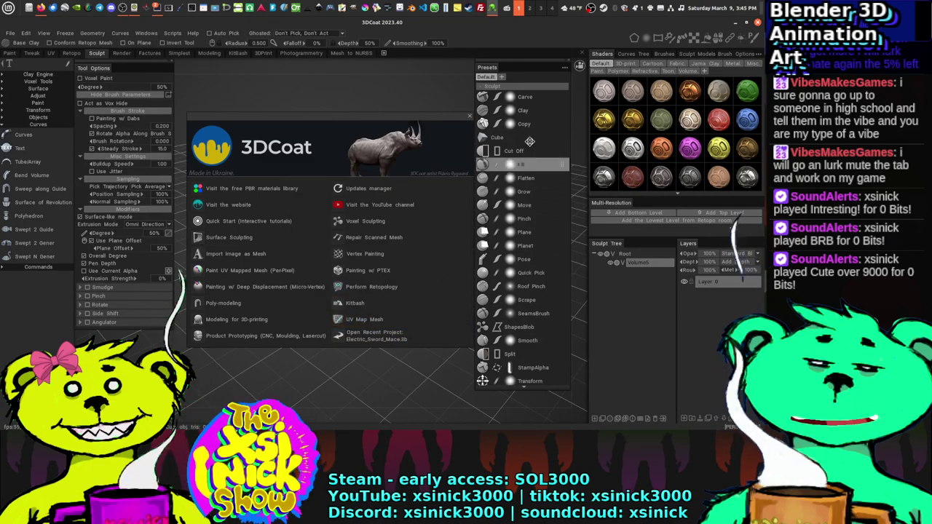
drag(442, 114, 423, 114)
click(451, 118)
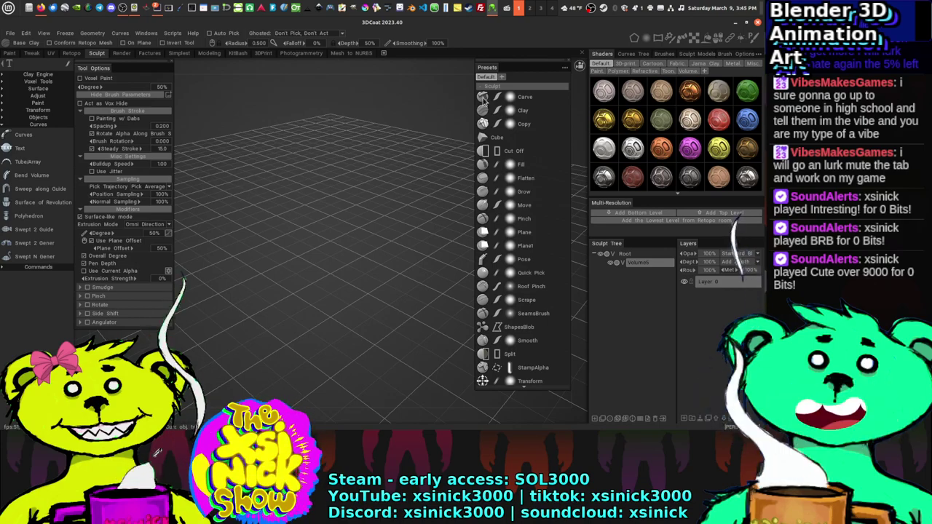
Step: Lower the Presets panel, collapse Curves, and expand the Clay Engine and Voxel Tools groups
drag(519, 67, 520, 81)
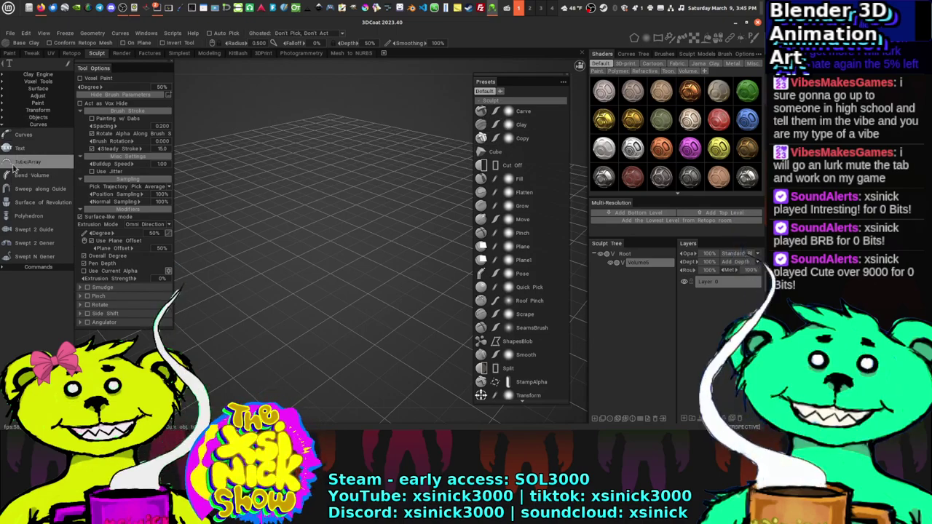
click(41, 125)
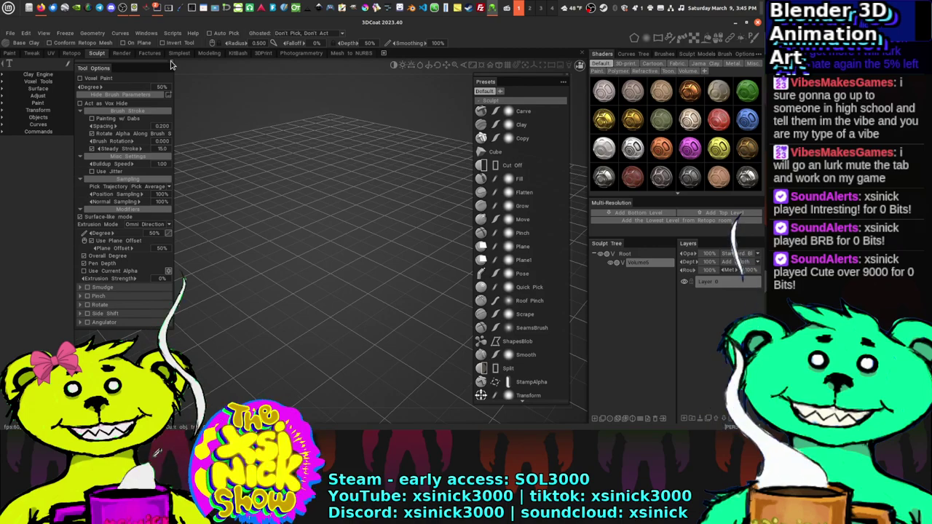
click(33, 75)
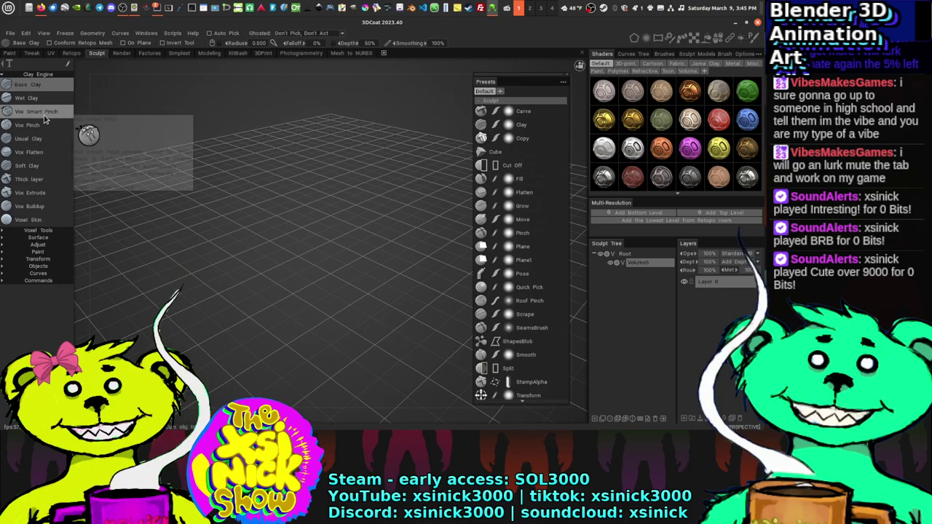
click(41, 231)
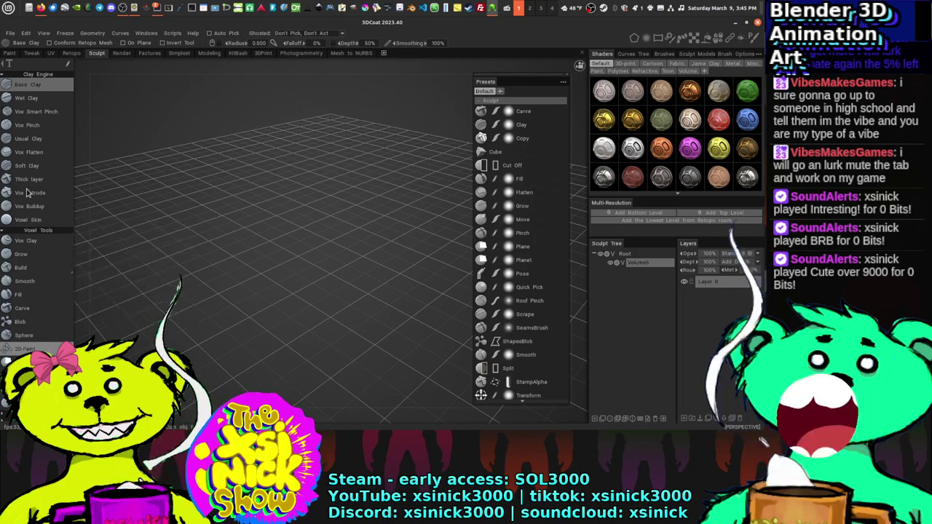
Step: In NVIDIA X Server Settings, select the Wacom Tech Cintiq 13HD display, then apply and keep the new layout
click(81, 14)
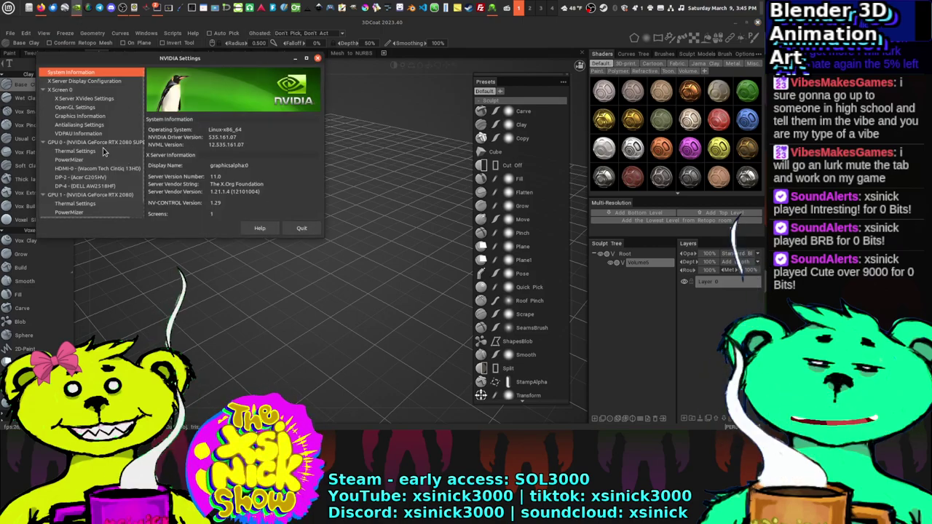
click(106, 82)
click(283, 131)
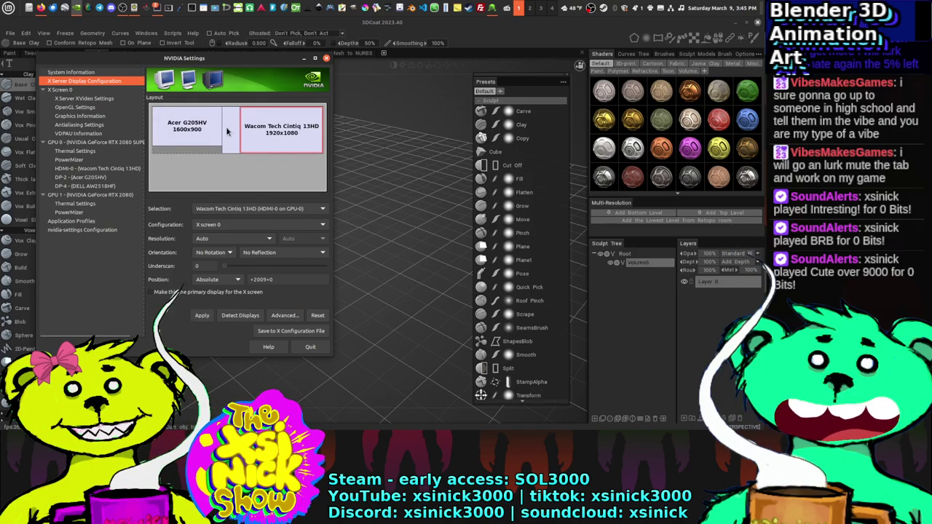
click(203, 315)
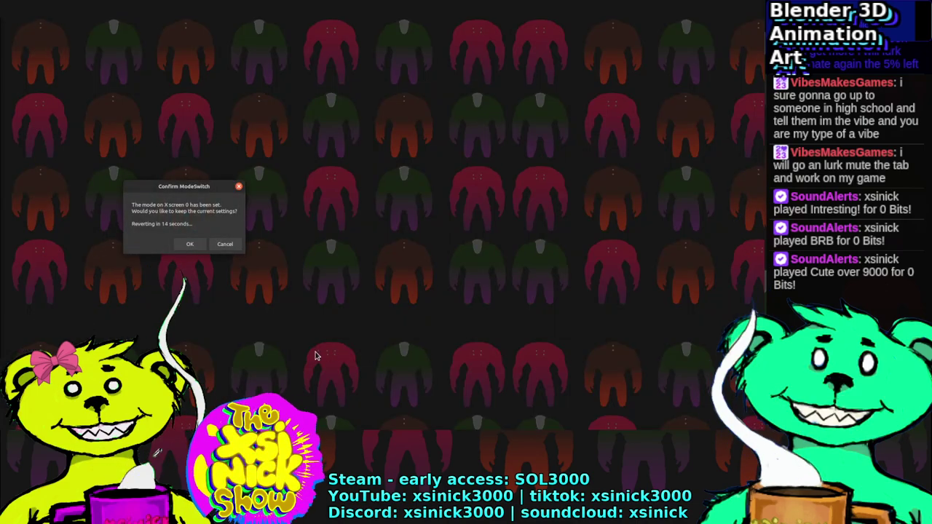
click(201, 244)
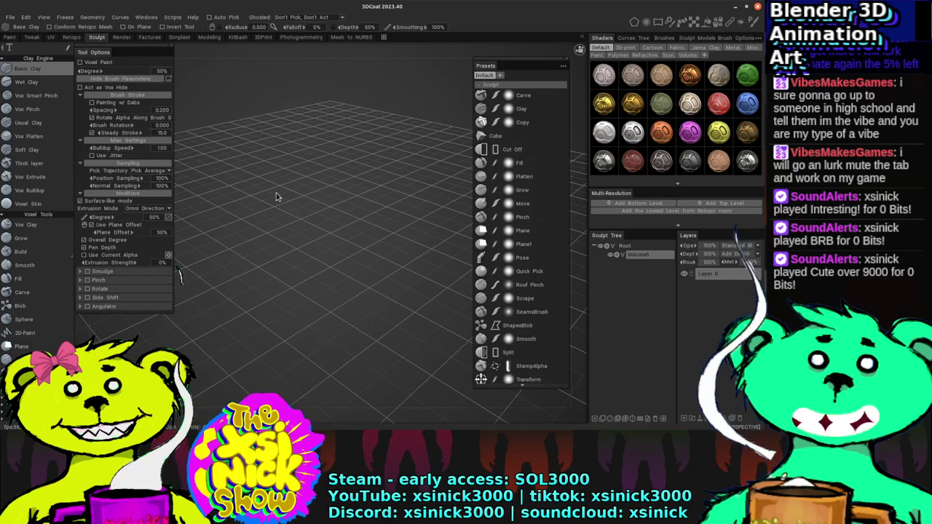
Step: Nudge the Presets panel into place and pick the Copy sculpt preset
mouse_move(479, 64)
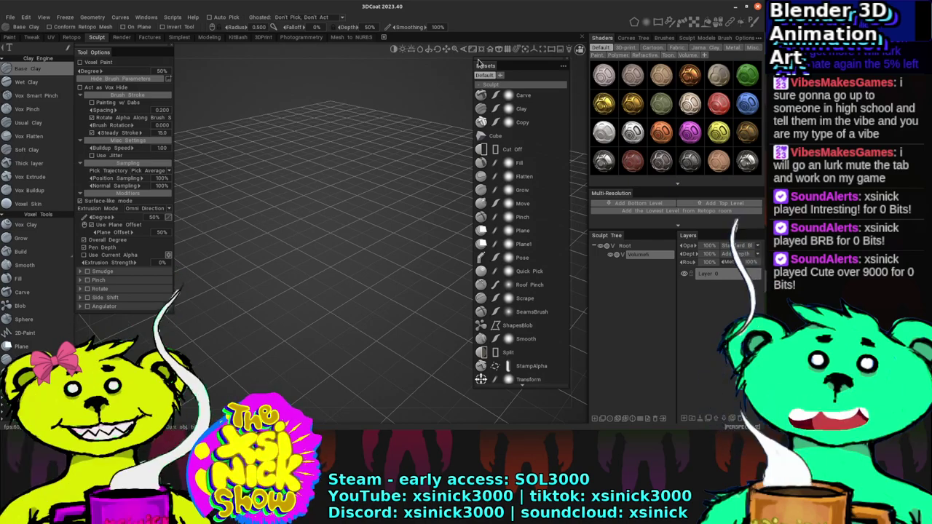
drag(505, 64, 508, 66)
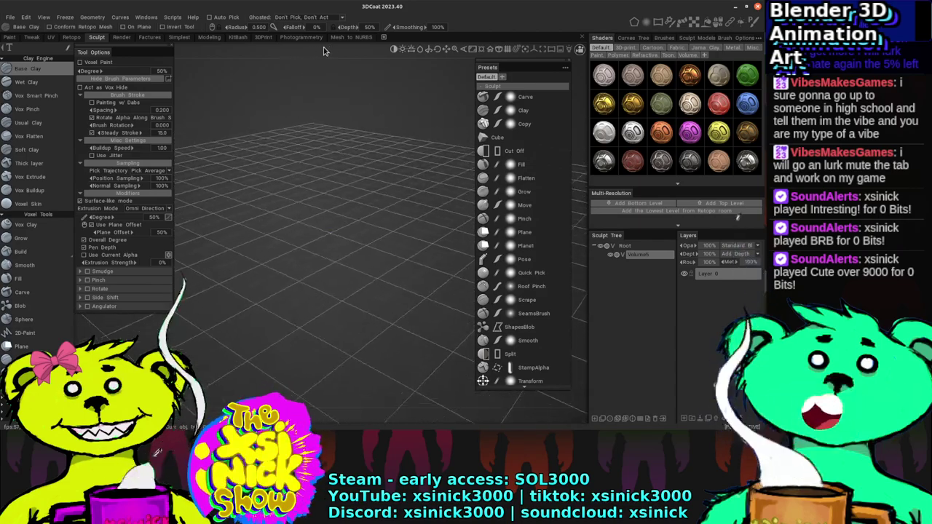
click(523, 124)
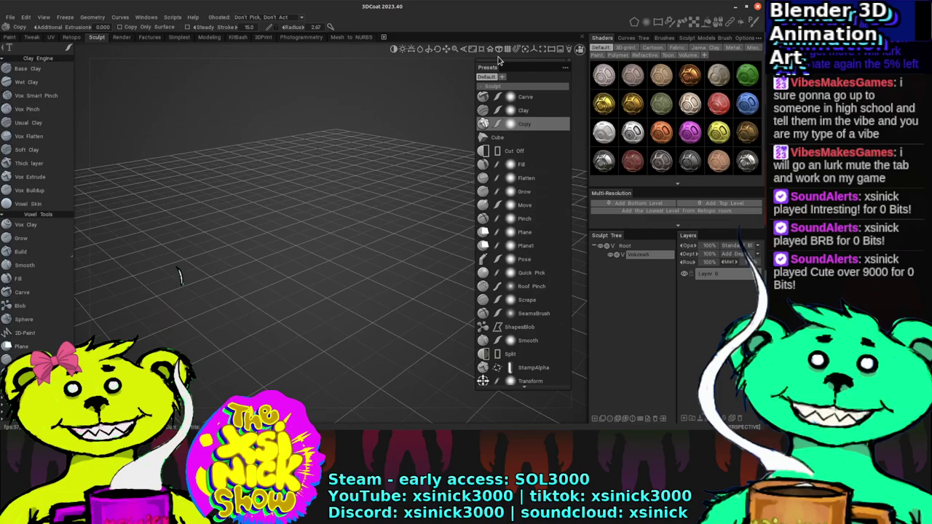
Step: Show the world axes, make Base Clay the active brush, and collapse the Sculpt preset group
click(535, 52)
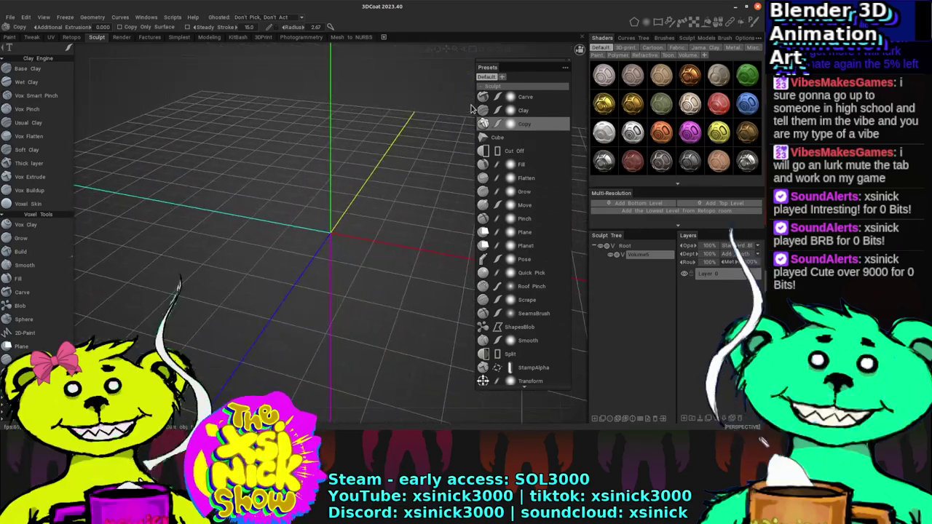
click(40, 70)
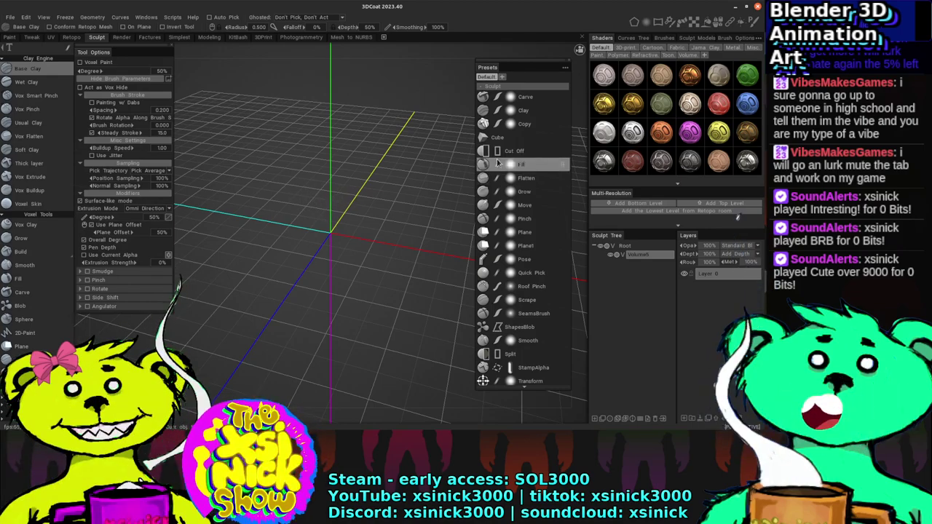
click(495, 87)
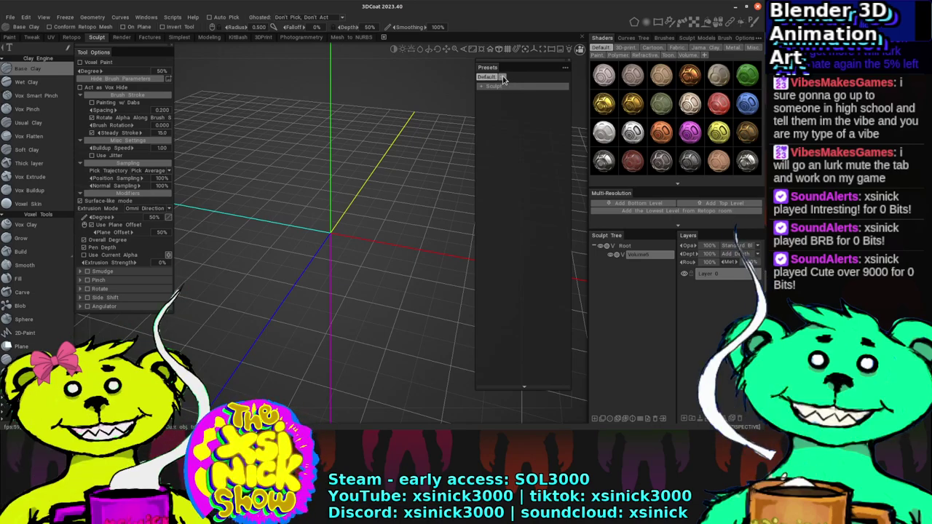
Step: Set the Presets panel to show preset folders on a single line
click(565, 67)
mouse_move(566, 51)
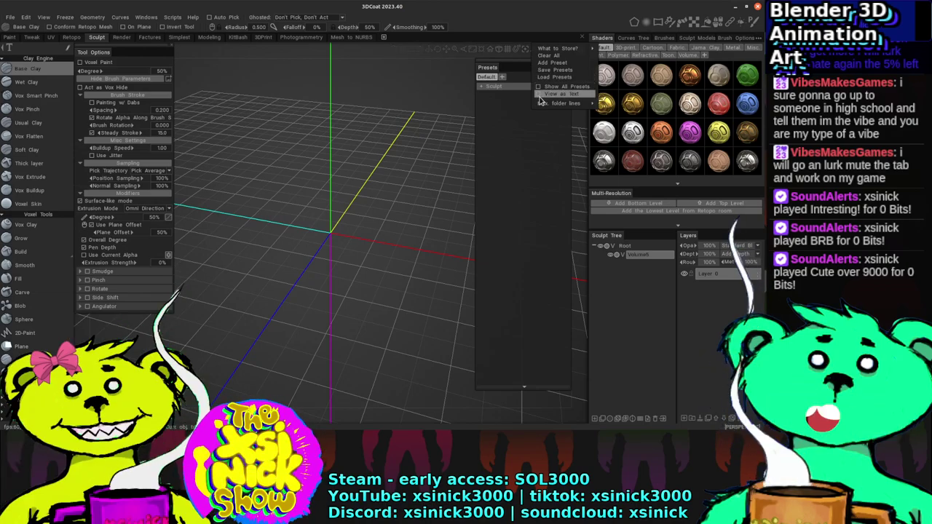
mouse_move(542, 104)
click(504, 105)
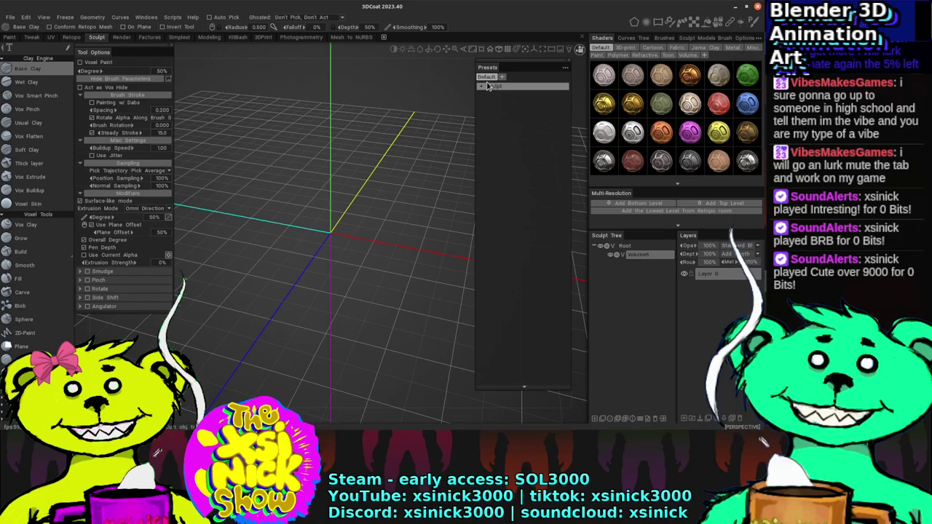
Step: Add a new preset folder named 'Sketch'
click(503, 77)
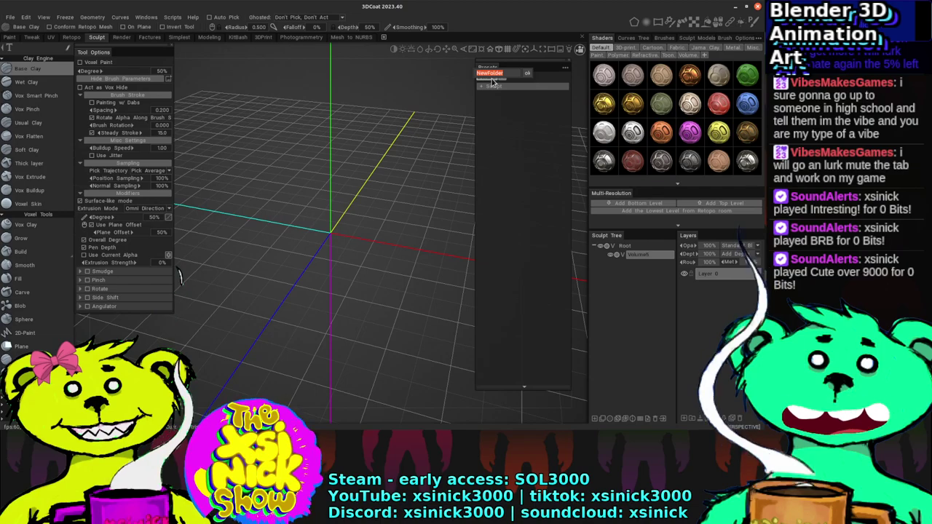
text(Sk)
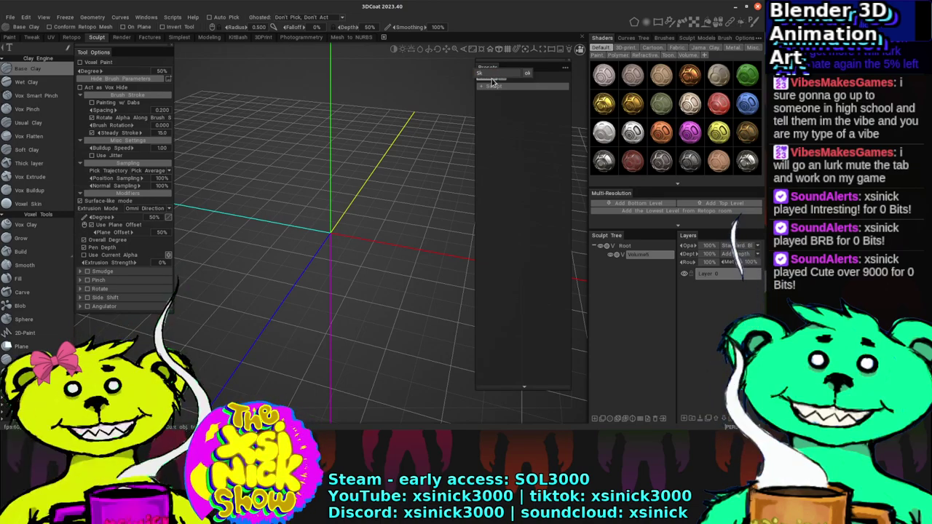
text(etch)
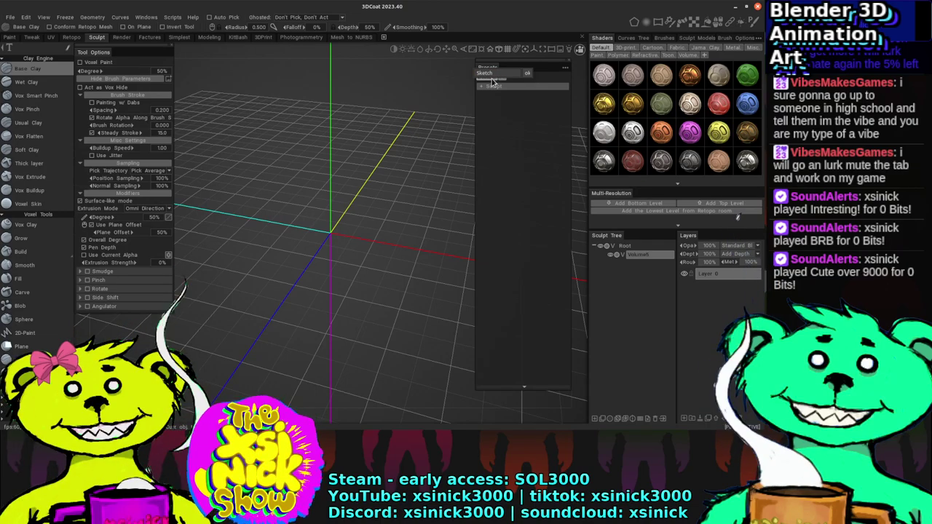
click(529, 75)
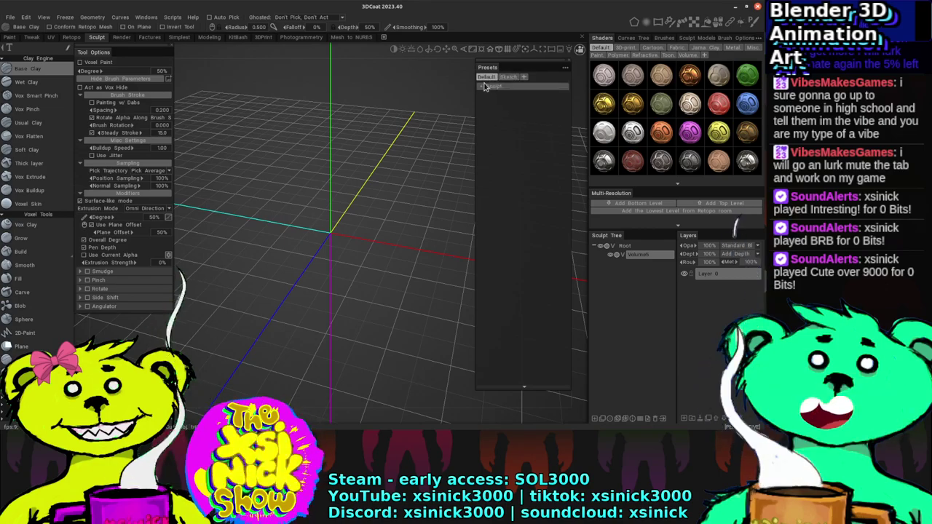
Step: Check the Sketch and Default preset tabs and briefly expand the Sculpt folder
click(502, 77)
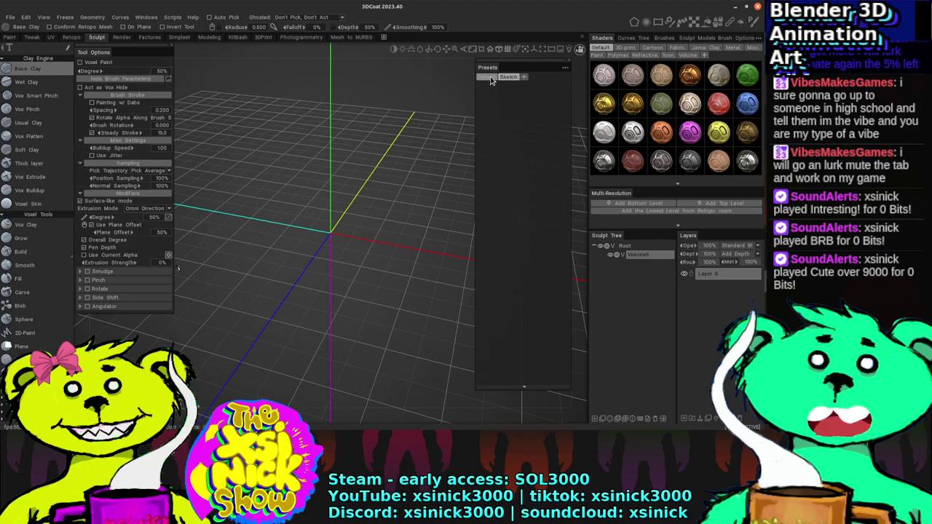
click(491, 79)
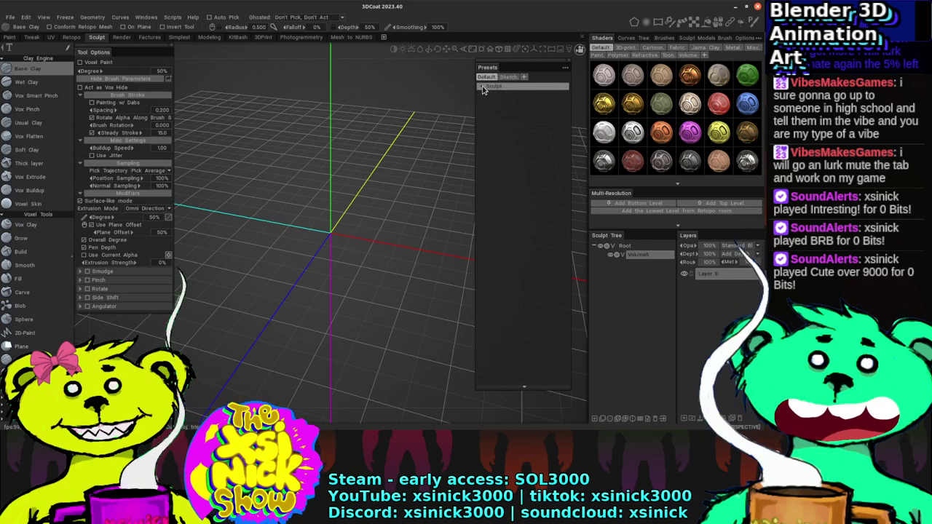
click(481, 87)
click(482, 87)
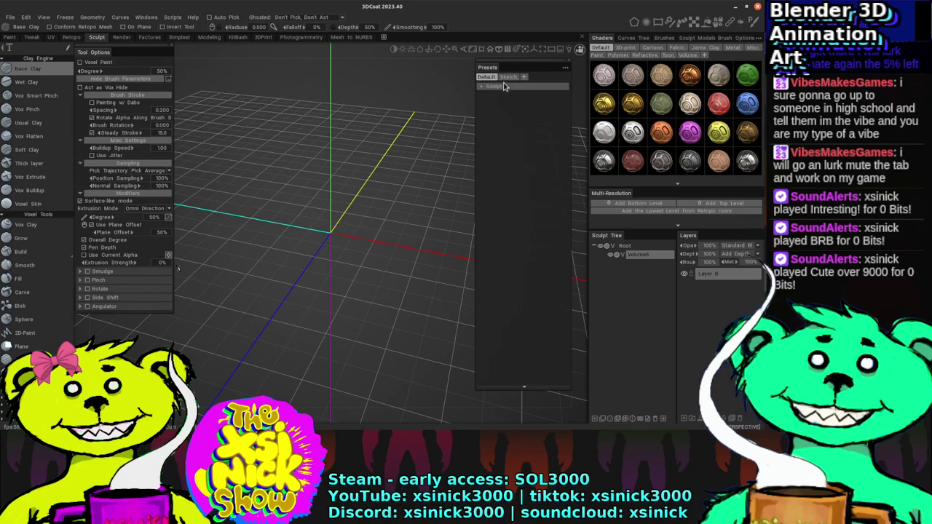
Step: Start Load Presets from the Presets panel menu, then cancel without loading anything
right_click(496, 119)
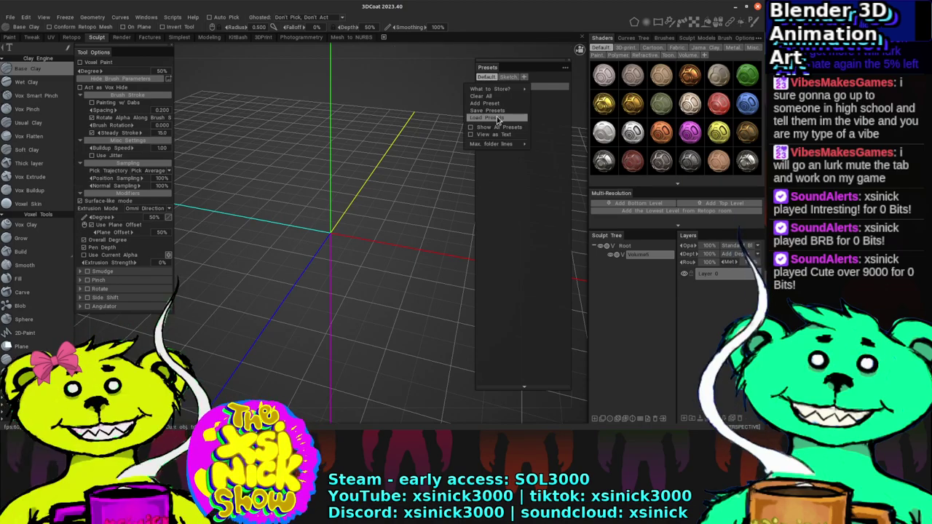
click(498, 119)
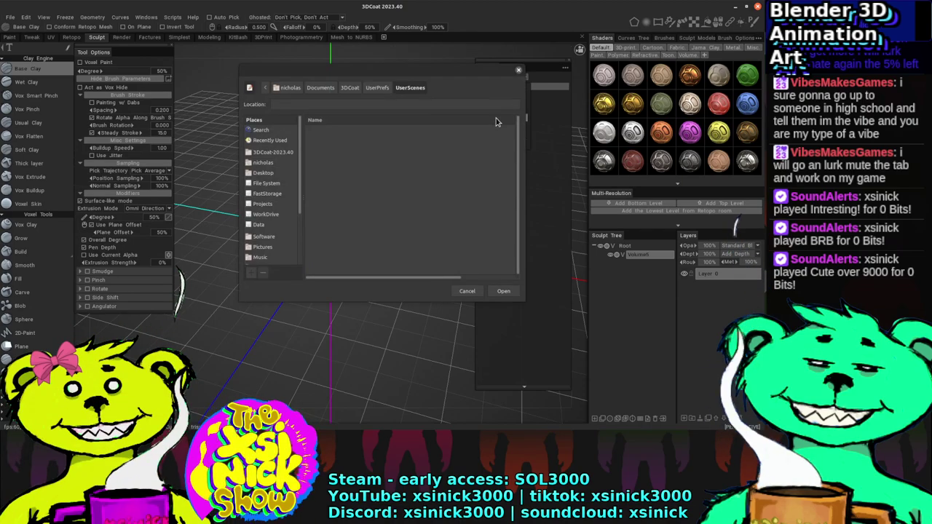
click(466, 291)
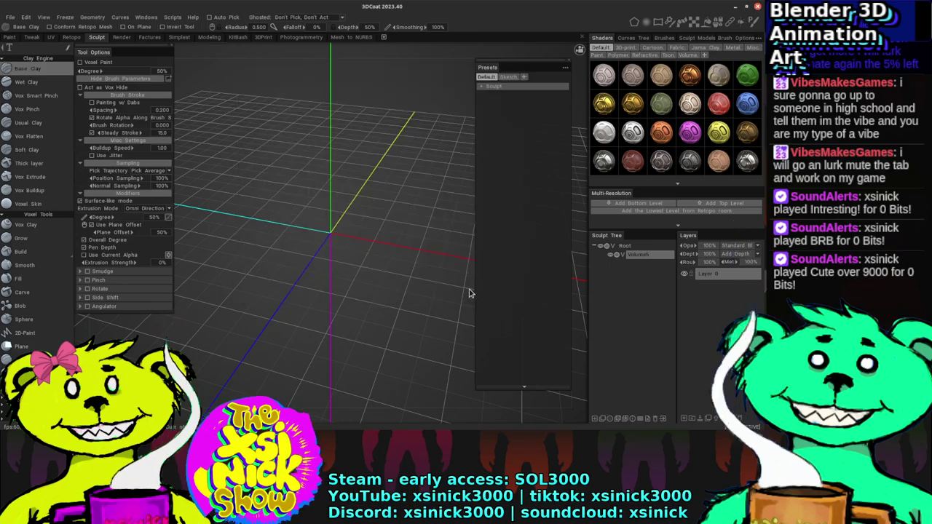
right_click(513, 143)
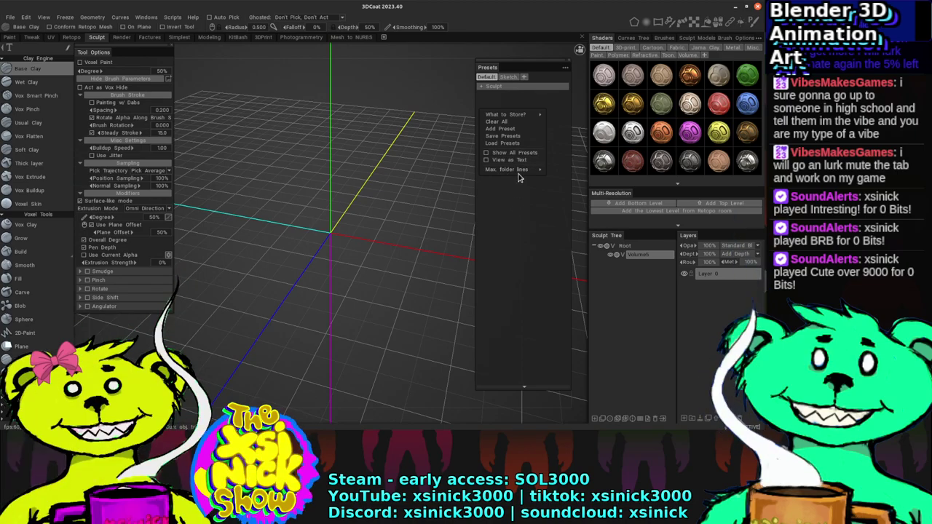
click(502, 92)
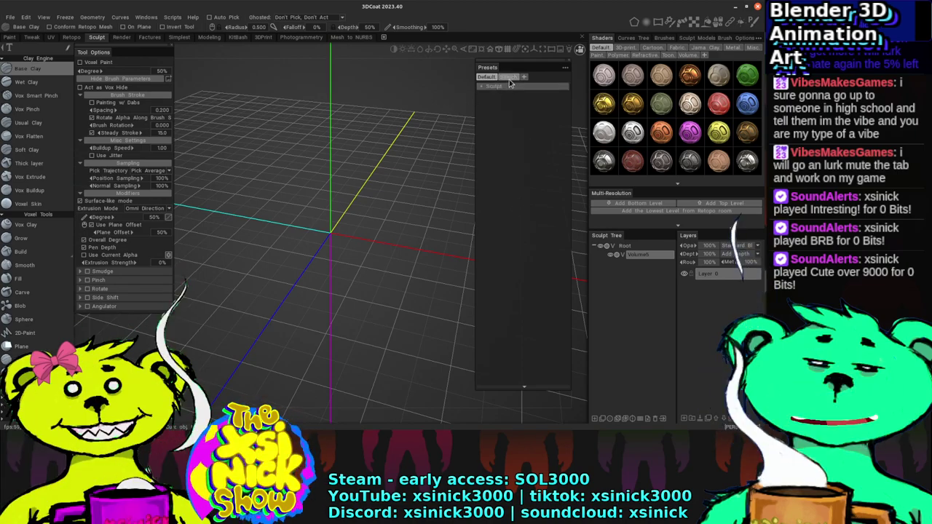
Step: Switch between the Default and Sketch preset tabs, ending on the empty Sketch tab
click(508, 79)
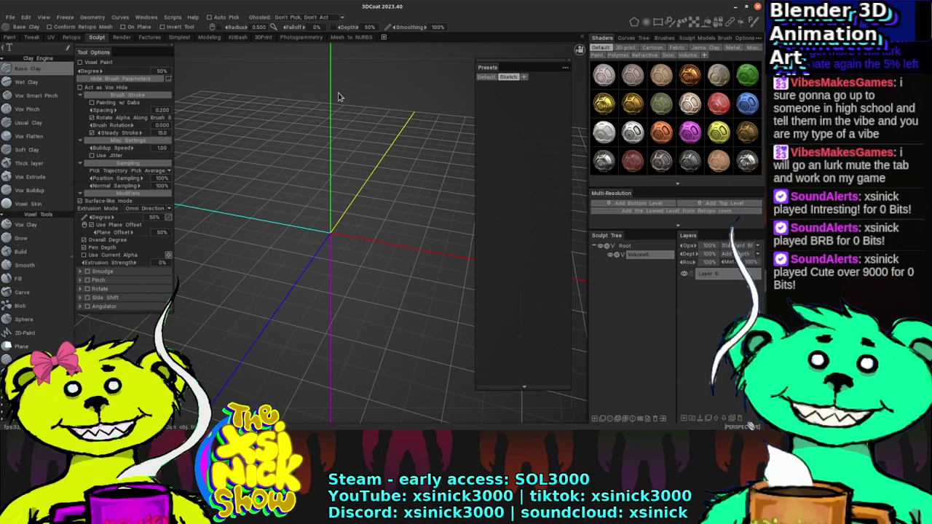
click(487, 77)
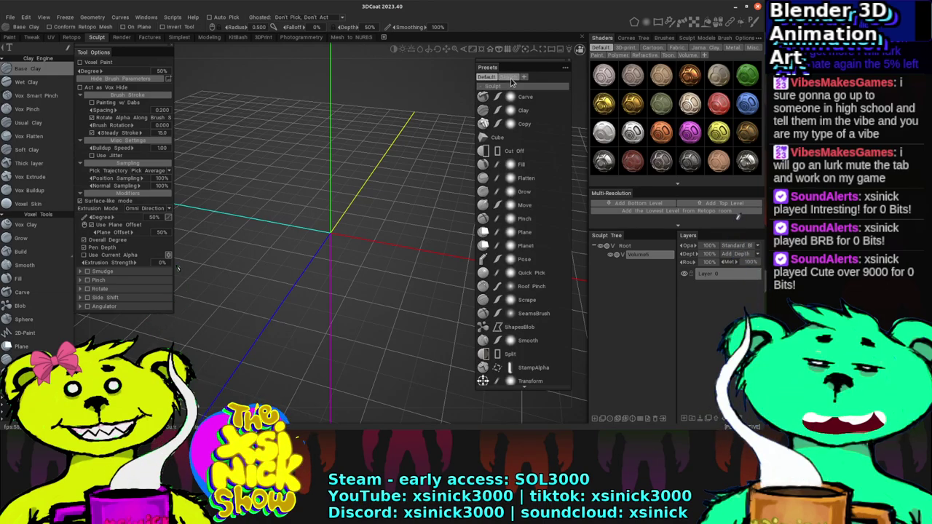
click(508, 76)
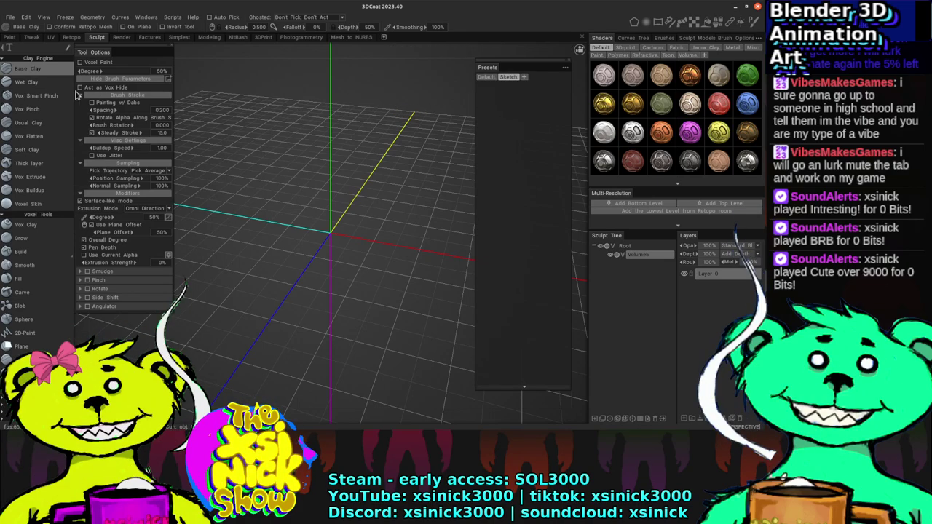
middle_drag(250, 156, 233, 135)
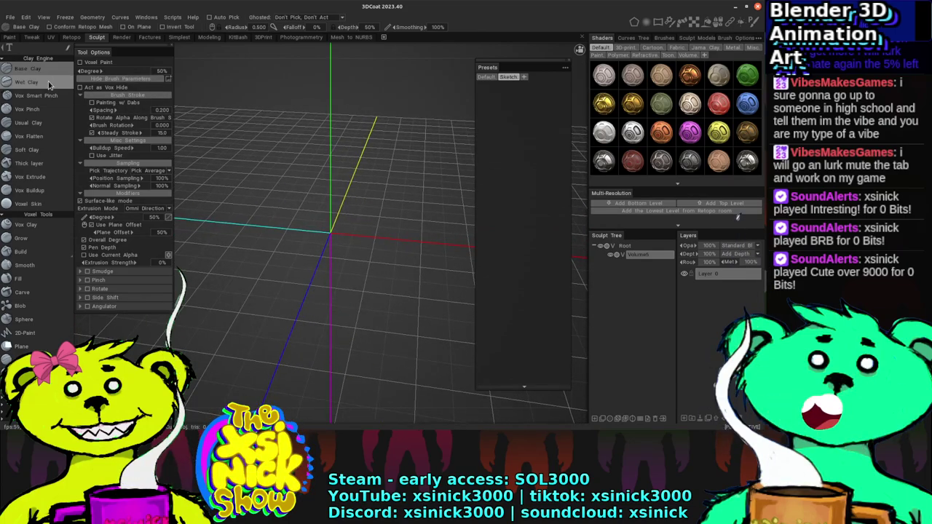
Step: Try the Wet Clay, Vox Smart Pinch, Vox Pinch, Usual Clay, Vox Flatten and Soft Clay brushes
click(51, 82)
mouse_move(291, 172)
middle_down()
mouse_move(313, 169)
mouse_move(305, 174)
middle_up()
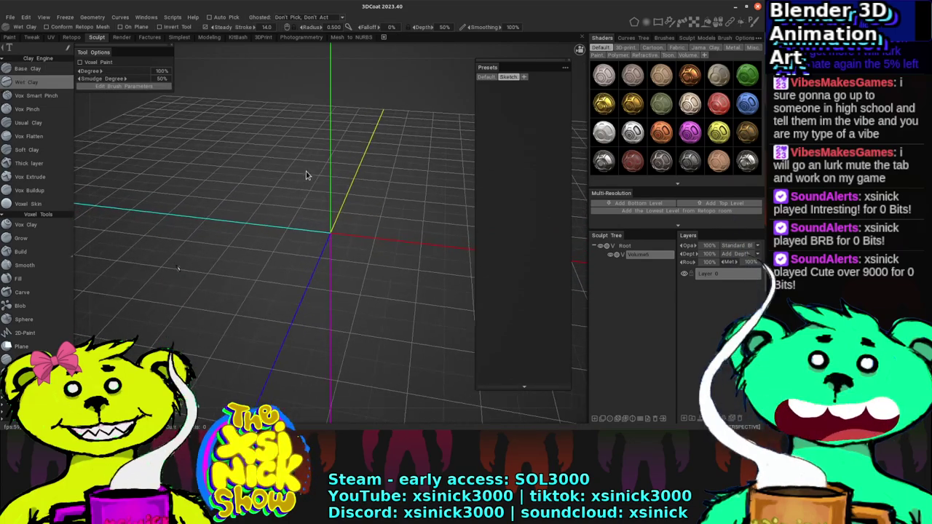
click(44, 96)
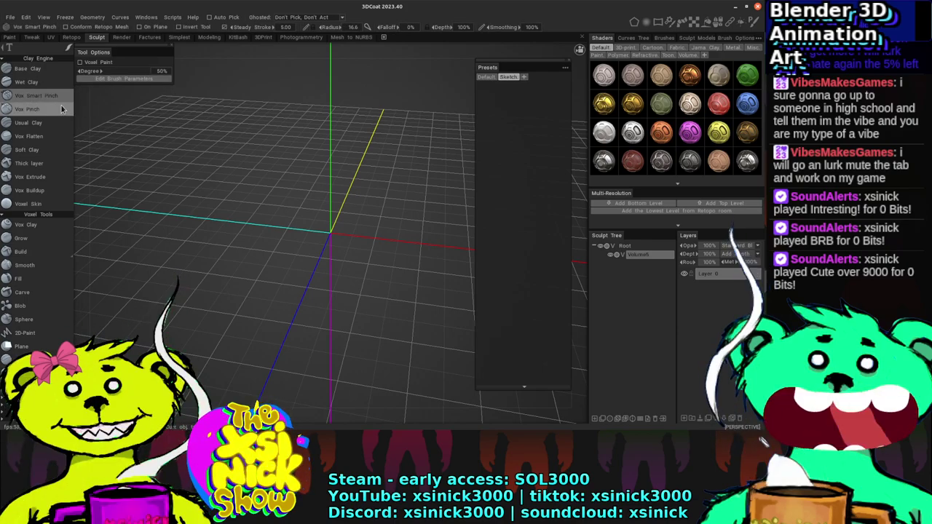
click(53, 110)
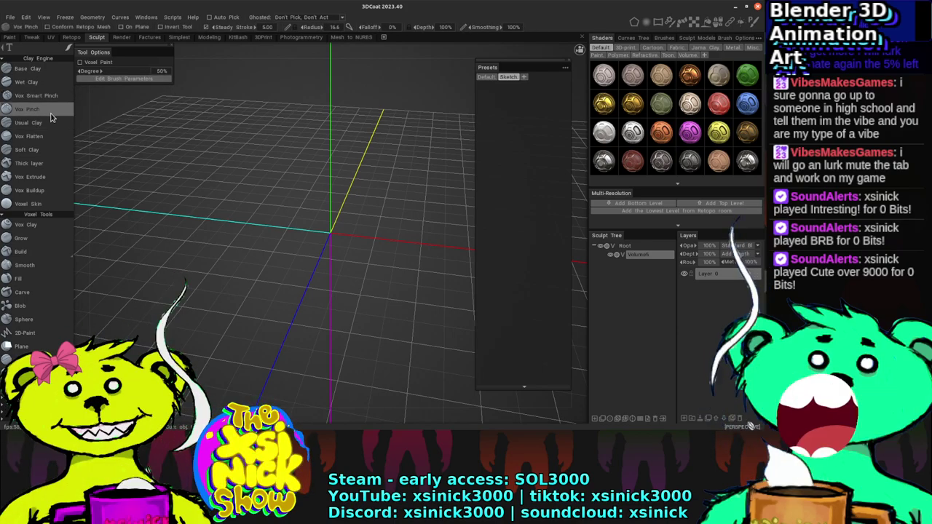
click(50, 124)
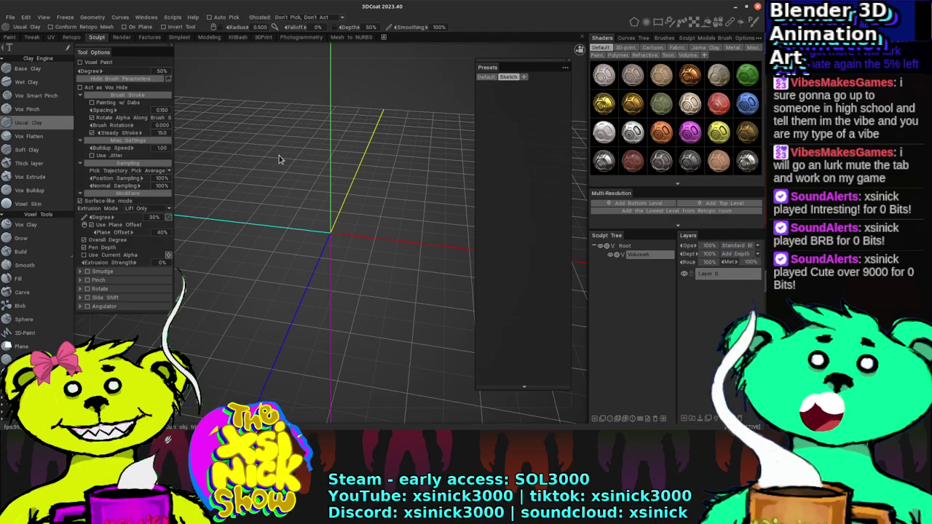
middle_drag(285, 181, 277, 182)
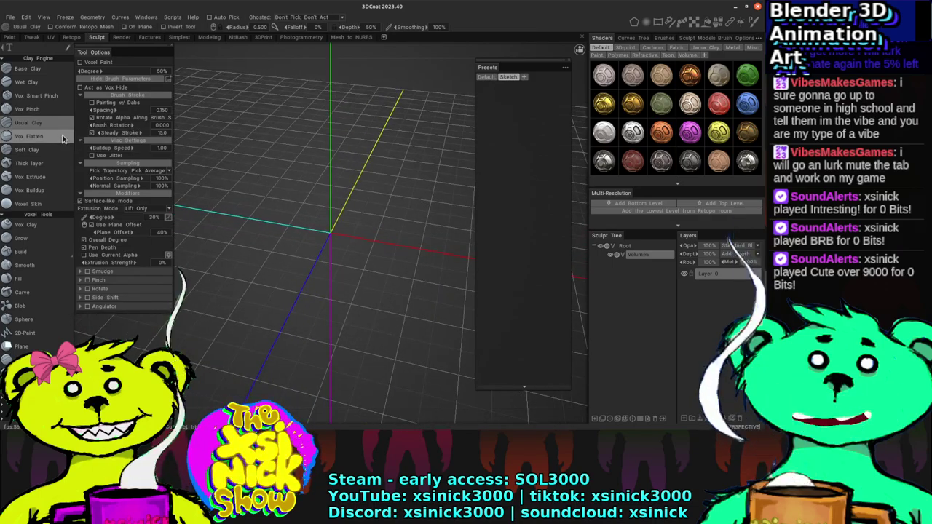
click(62, 136)
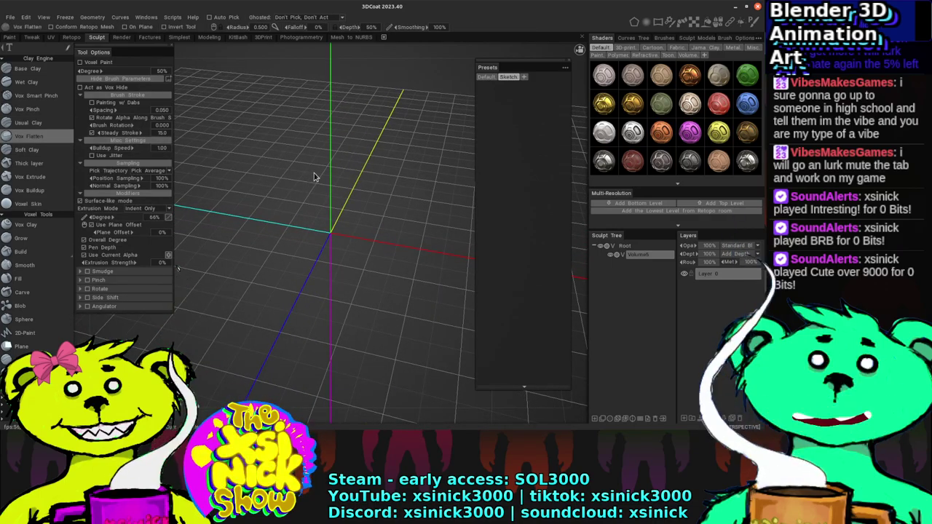
middle_drag(316, 177, 249, 172)
click(29, 150)
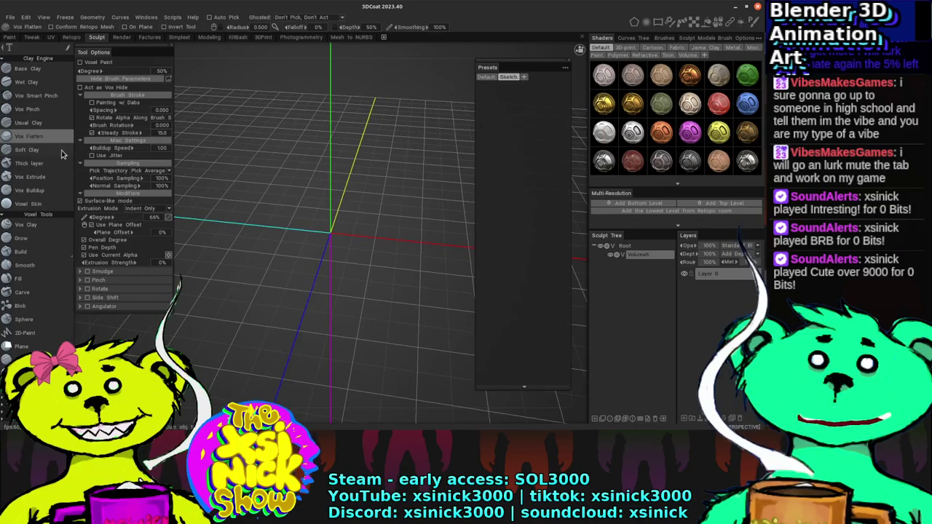
middle_drag(301, 187, 307, 187)
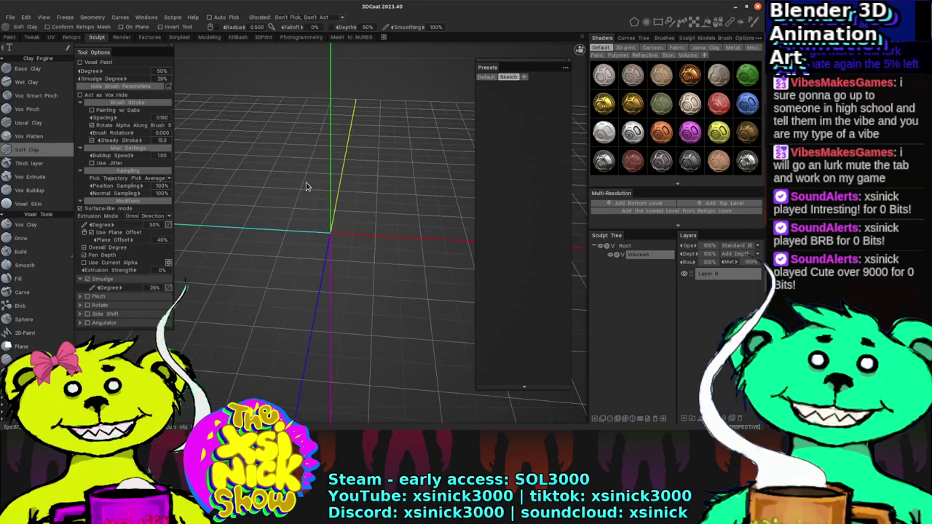
Step: Try the Thick layer, Vox Extrude, Voxel Skin, Vox Clay, Grow and Build tools
click(29, 163)
middle_drag(229, 192, 257, 189)
click(47, 175)
click(67, 202)
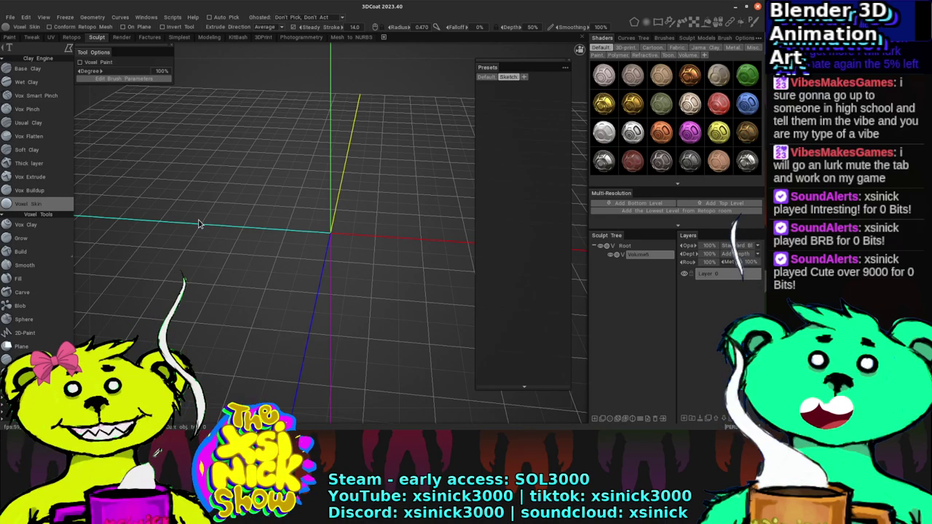
click(54, 231)
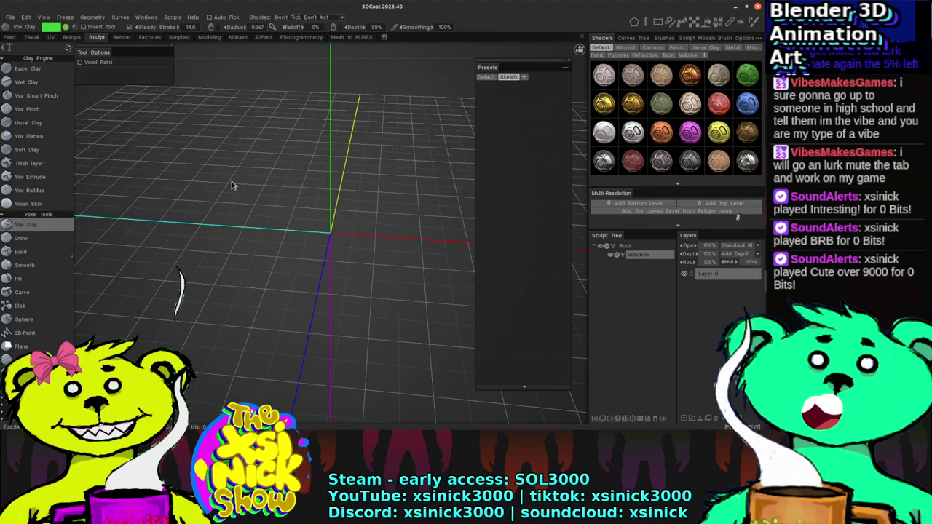
drag(274, 190, 277, 187)
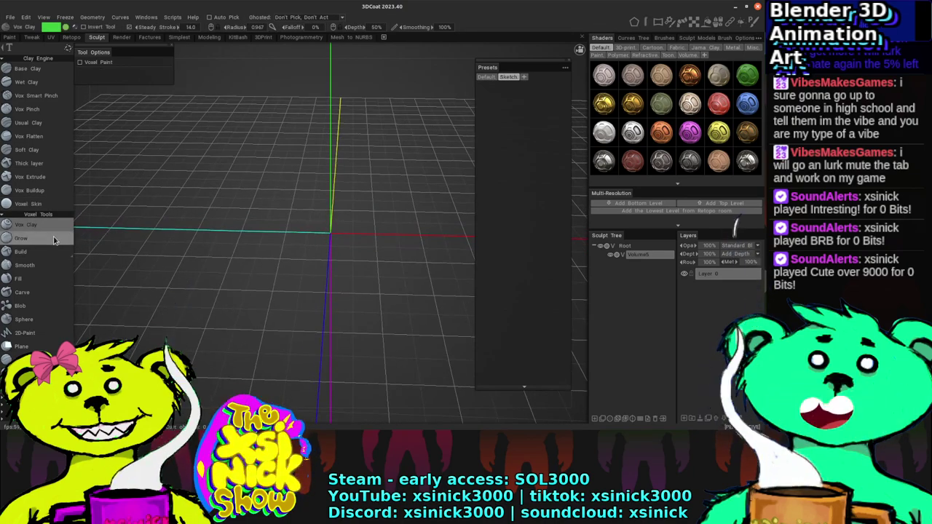
click(55, 238)
drag(295, 202, 264, 206)
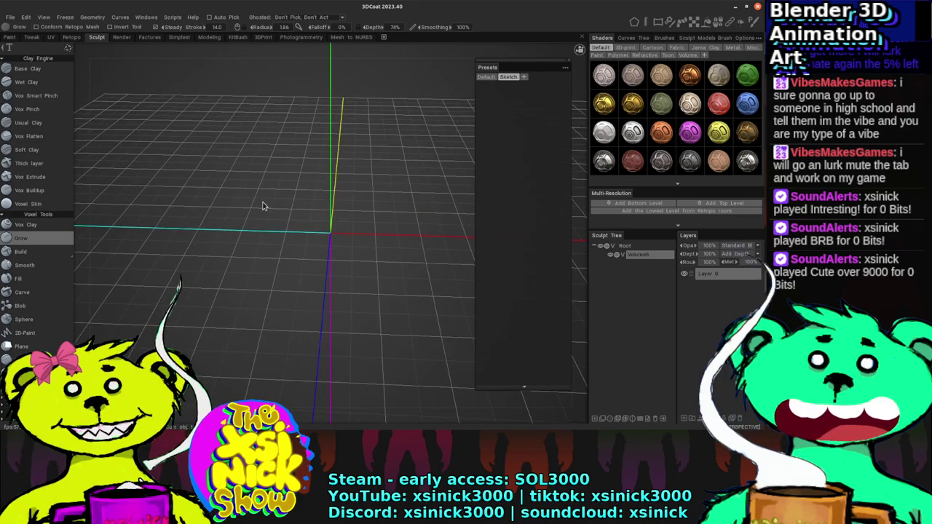
click(58, 255)
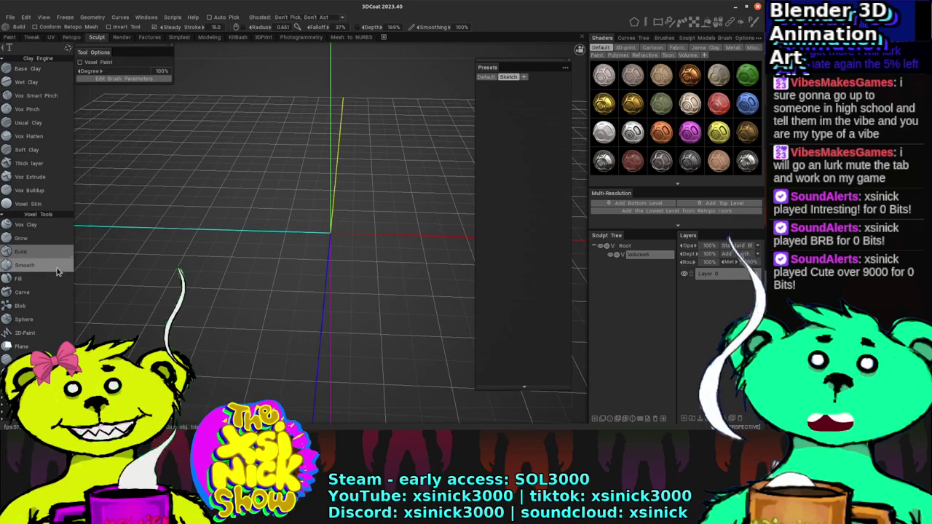
drag(265, 197, 223, 207)
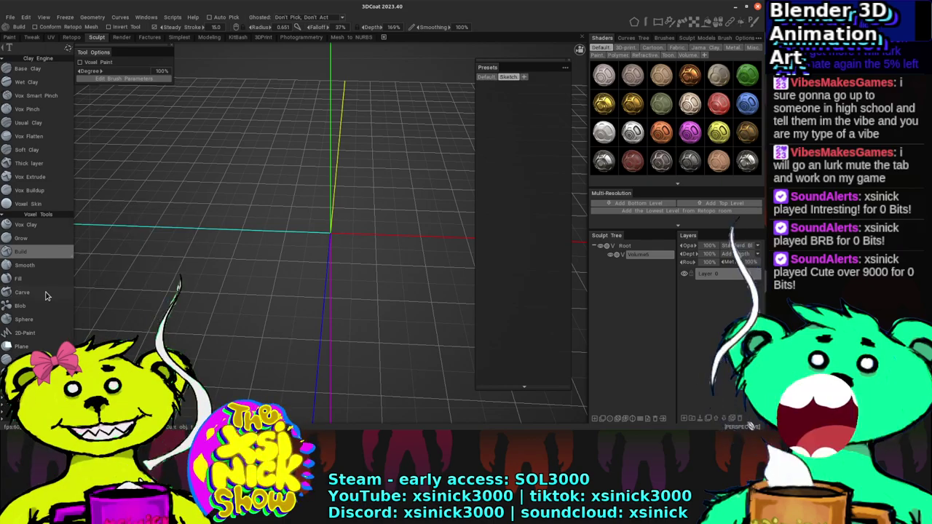
Step: Try the Carve tool, then select the Blob voxel tool
click(46, 294)
drag(310, 202, 235, 228)
click(66, 306)
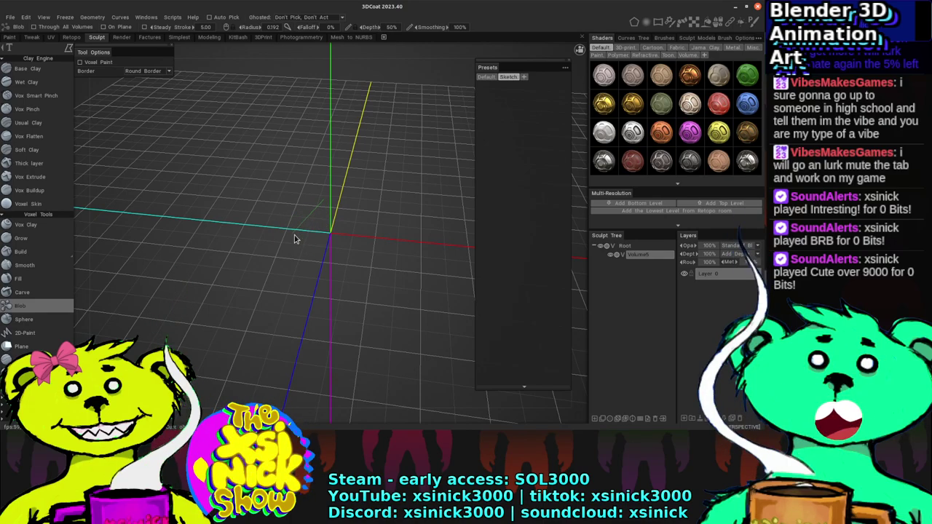
click(324, 204)
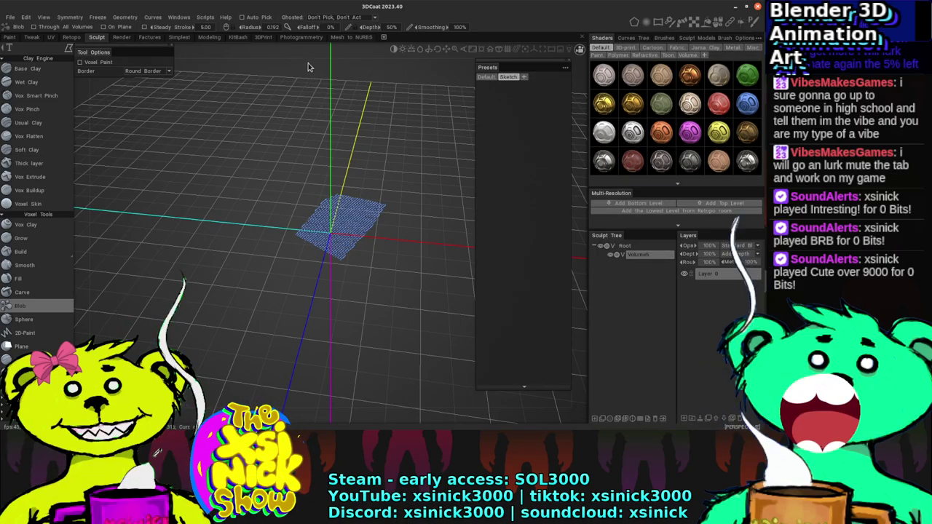
middle_drag(315, 58, 335, 178)
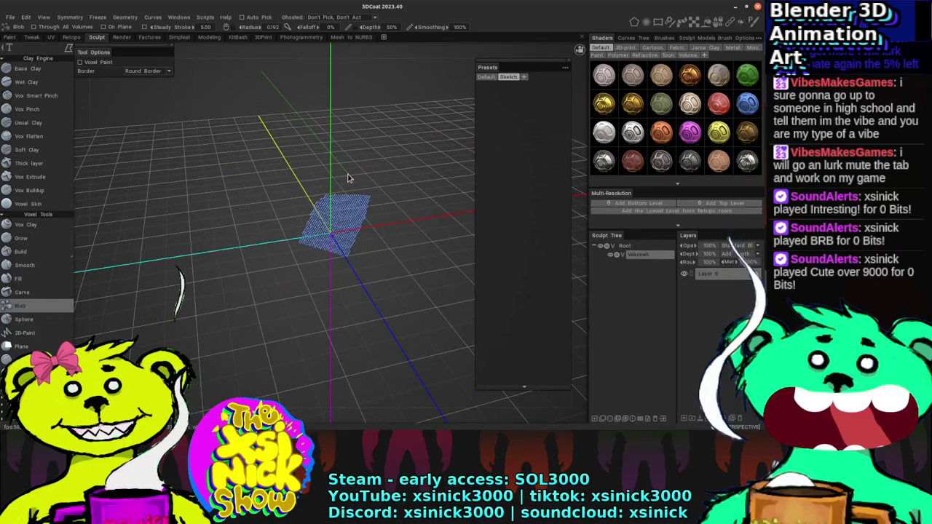
key(ctrl+z)
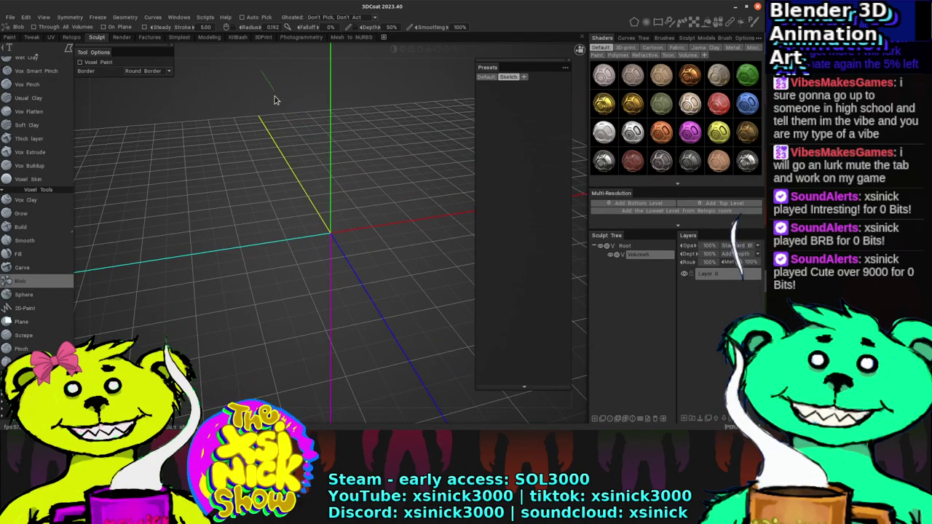
key(ctrl+z)
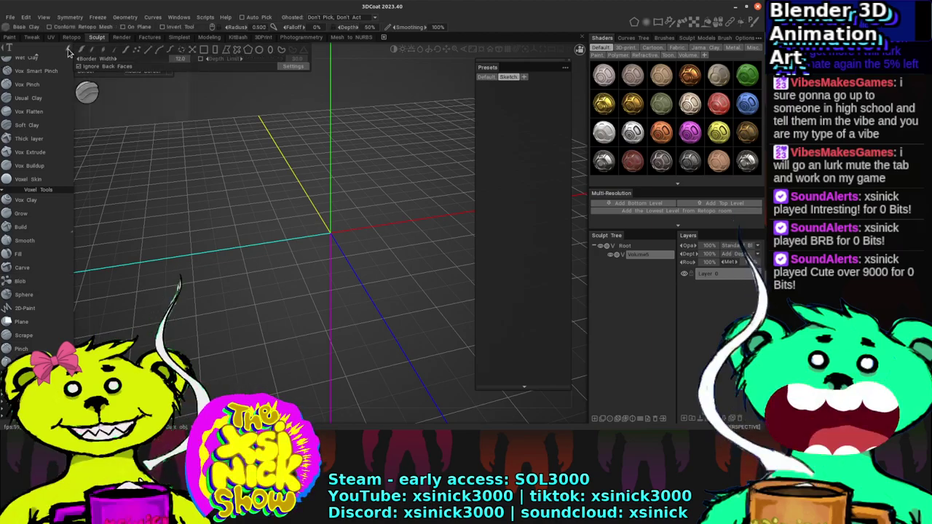
key(ctrl+z)
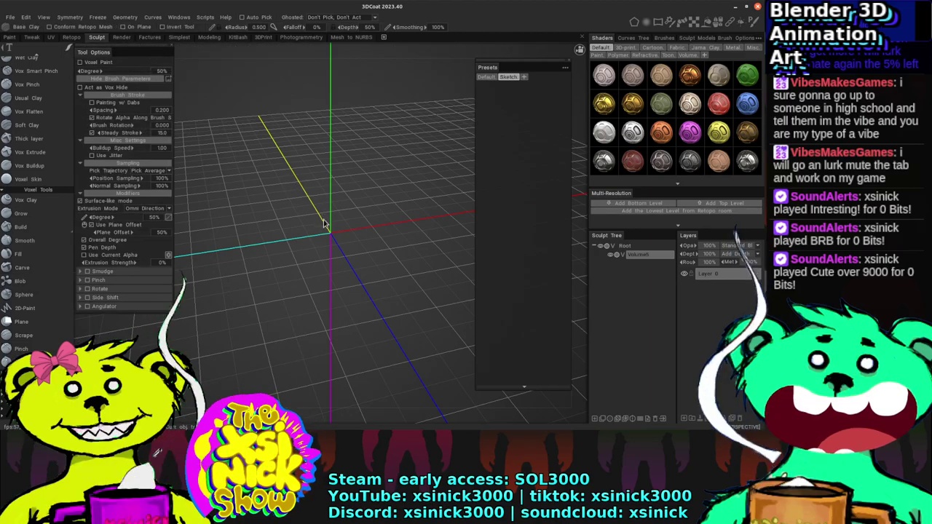
mouse_move(329, 225)
mouse_down()
mouse_move(326, 235)
mouse_move(337, 223)
mouse_move(329, 226)
mouse_up()
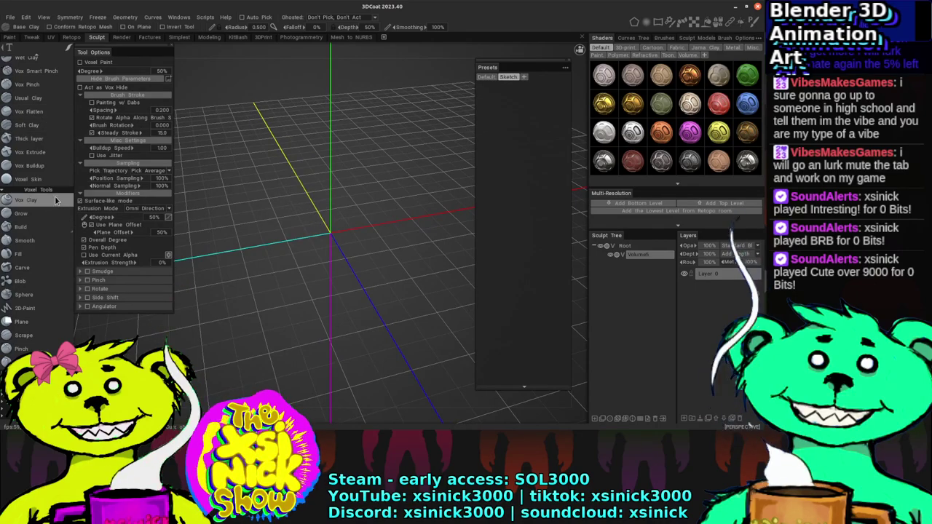
click(44, 281)
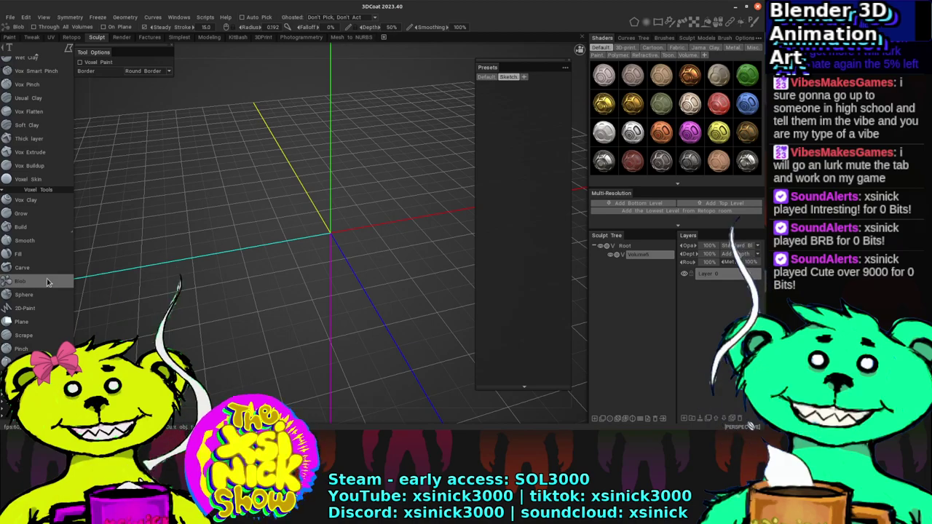
click(68, 50)
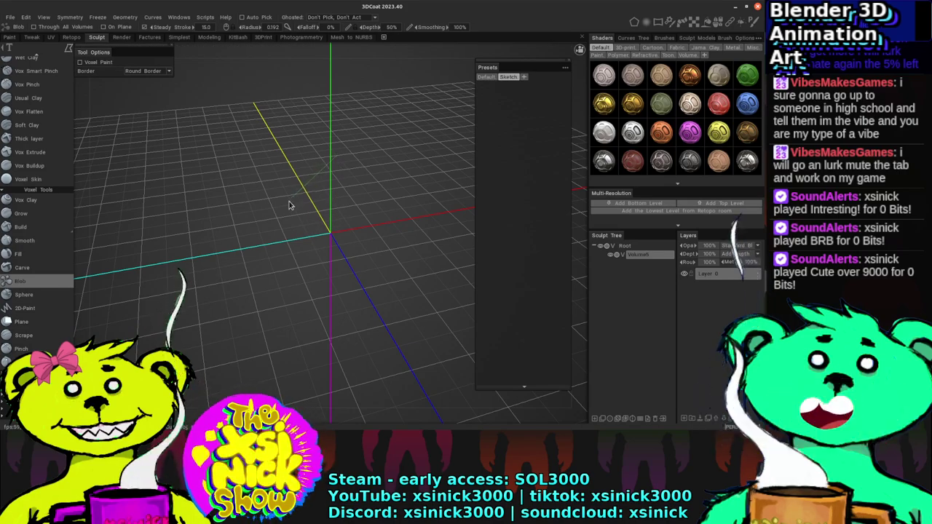
click(338, 160)
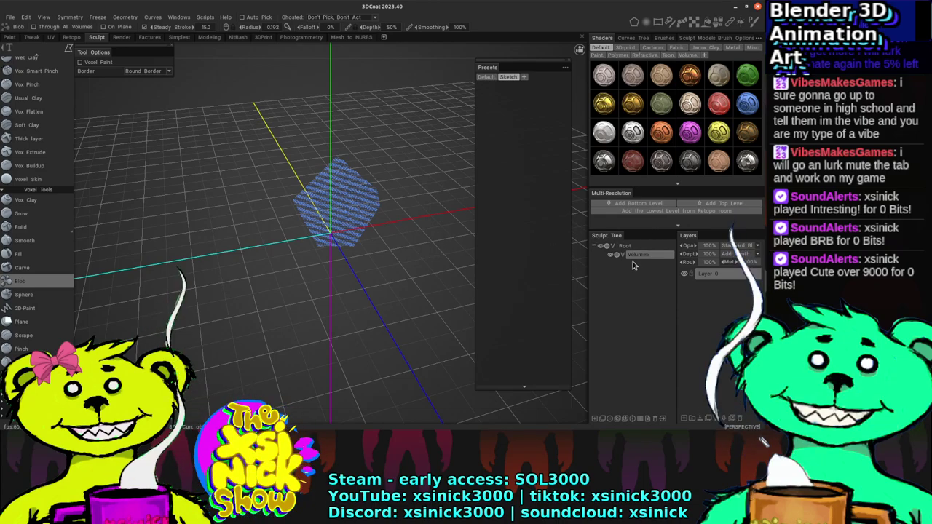
click(643, 420)
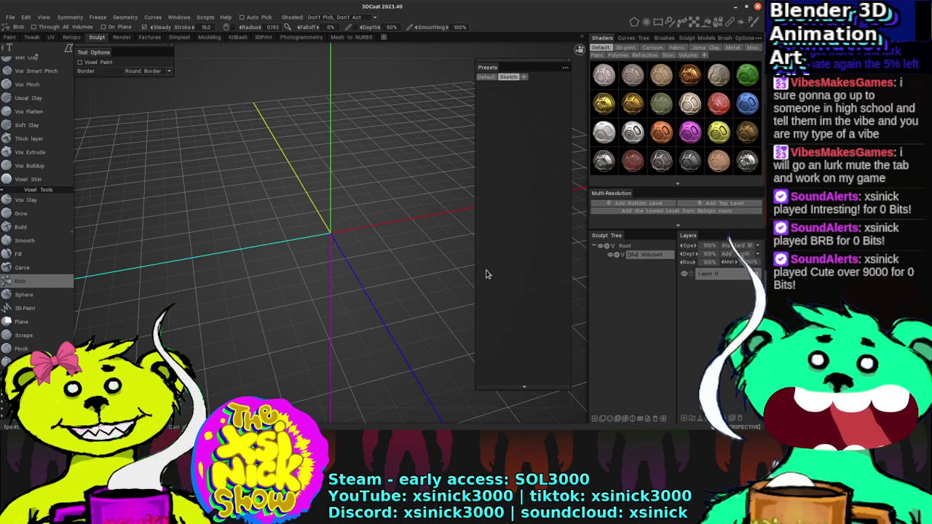
Step: Draw a Blob outline up from the origin and apply it as a solid blue voxel volume
mouse_move(301, 124)
mouse_down()
mouse_move(264, 189)
mouse_move(329, 256)
mouse_move(390, 222)
mouse_up()
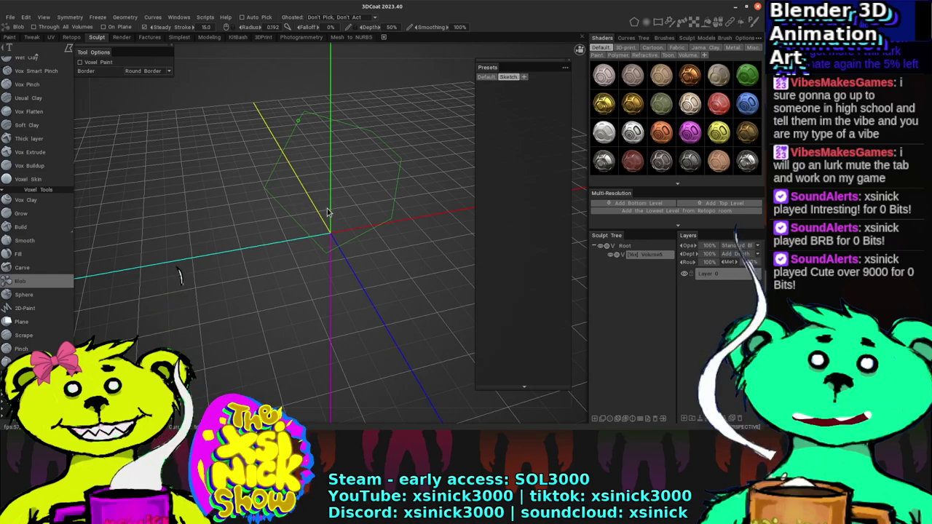
key(Return)
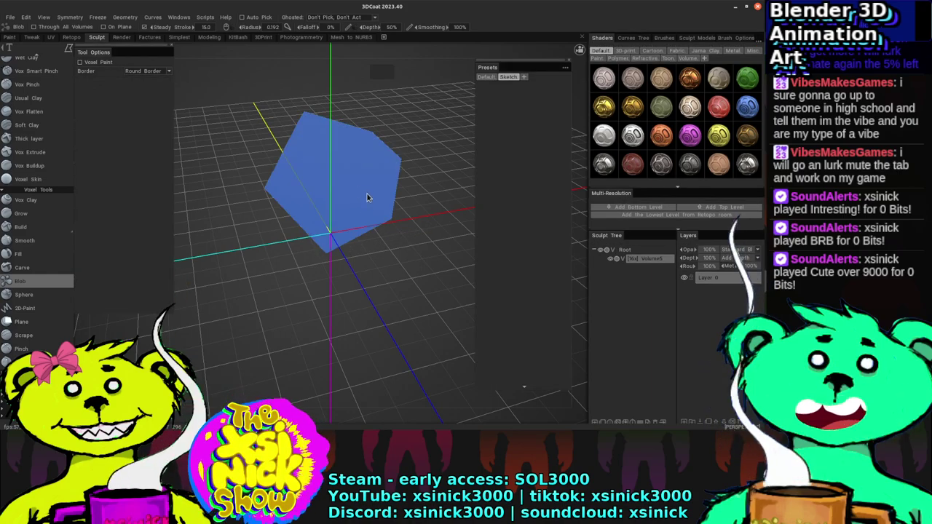
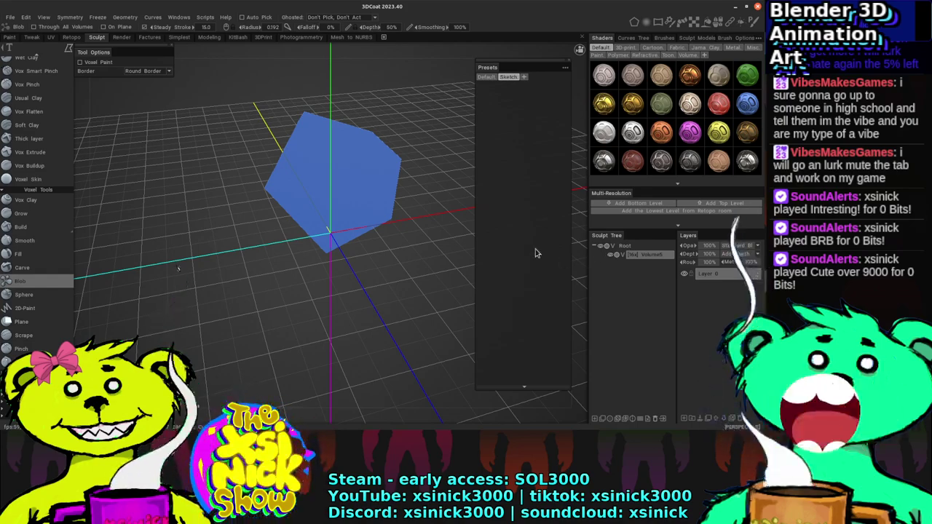
Step: Move the 3DCoat and Terminal windows aside and relaunch 3DCoat by running 3dCoat.sh in a terminal
drag(263, 5, 319, 33)
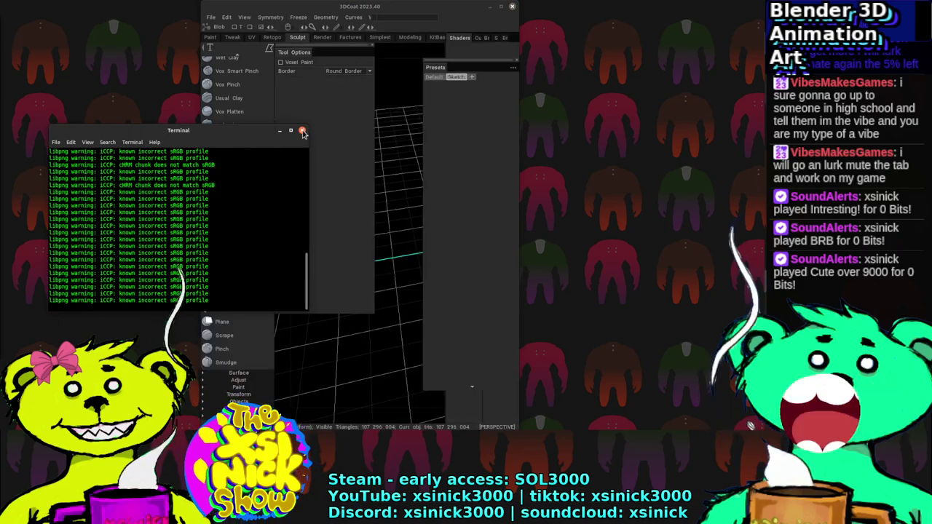
drag(124, 133, 303, 135)
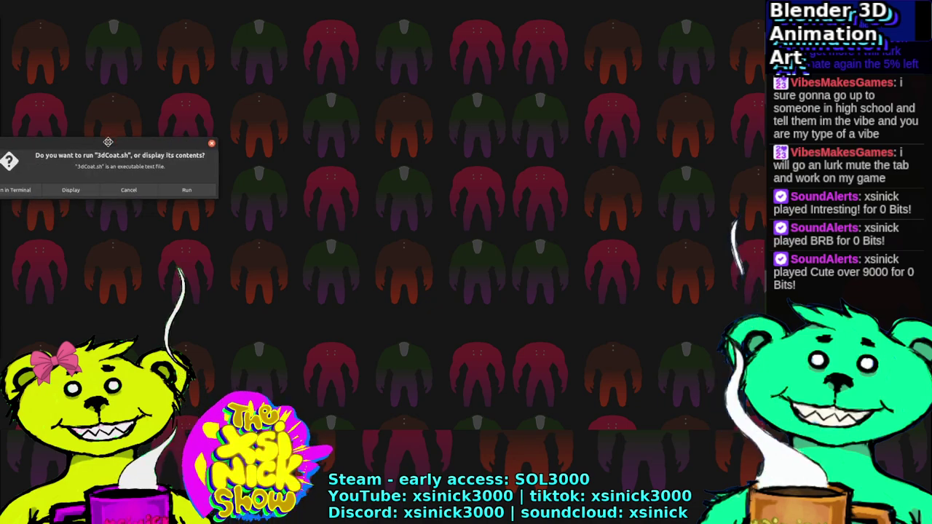
click(290, 138)
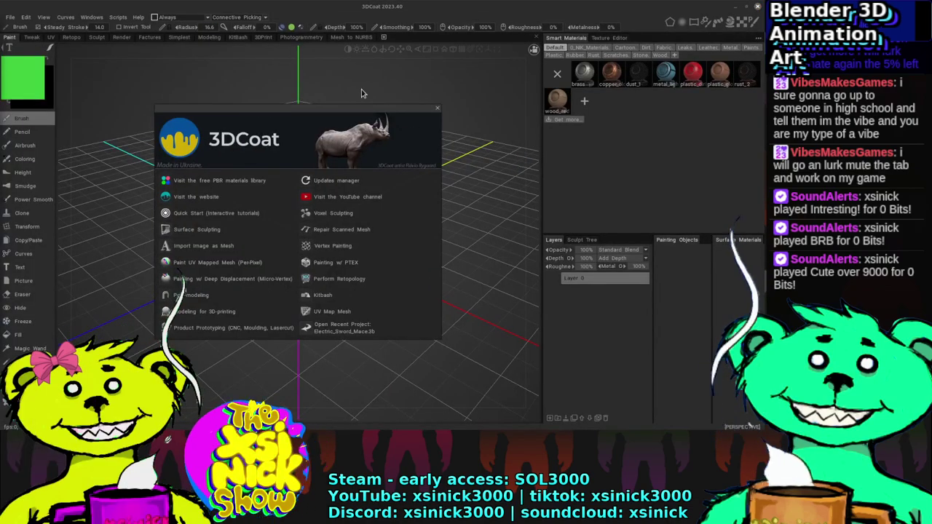
Step: Start an empty Voxel Sculpting scene, load the Sketch preset set, and select the Blob tool
click(359, 213)
click(171, 222)
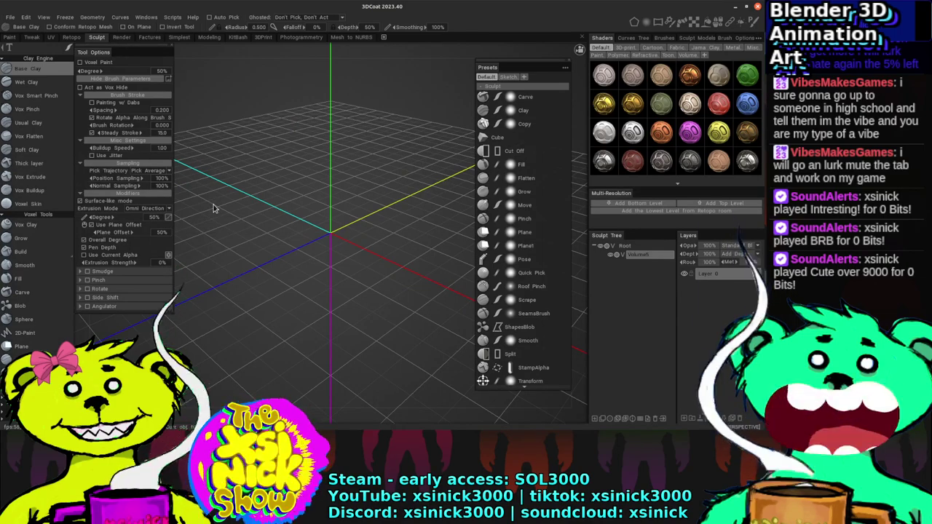
click(508, 78)
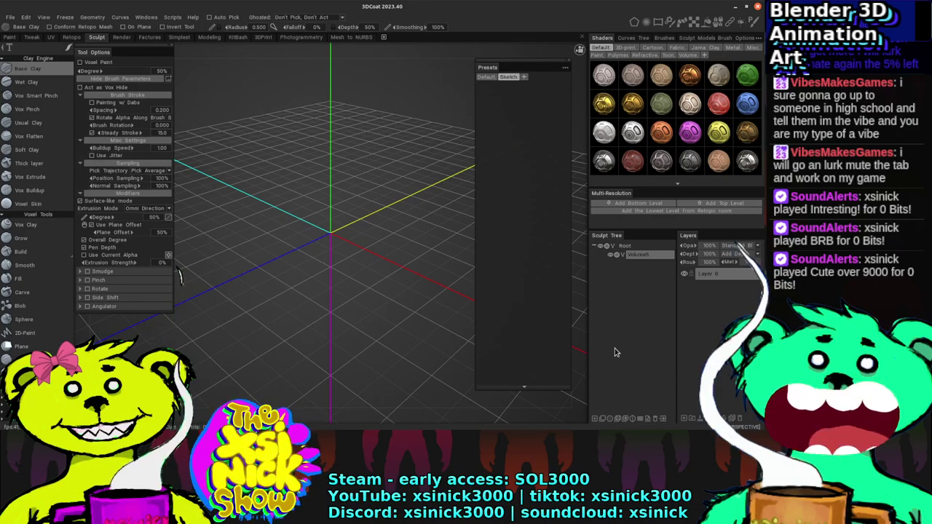
scroll(580, 172, up, 5)
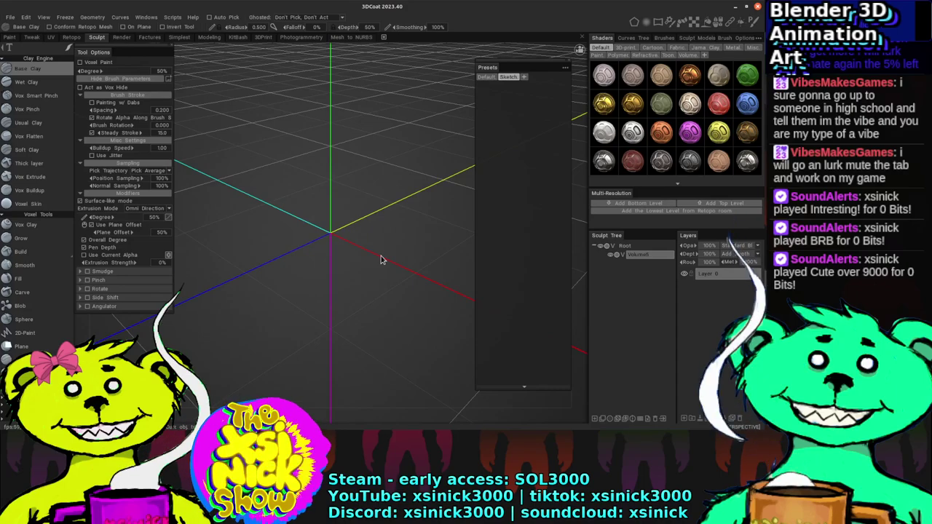
click(37, 306)
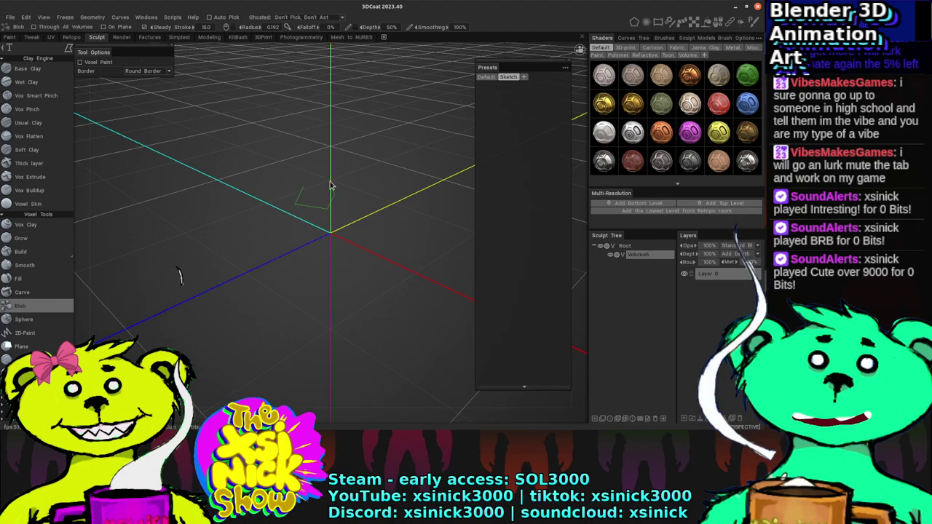
Step: Create the first upright voxel slab with Blob, undoing two stray blobs along the way
click(311, 194)
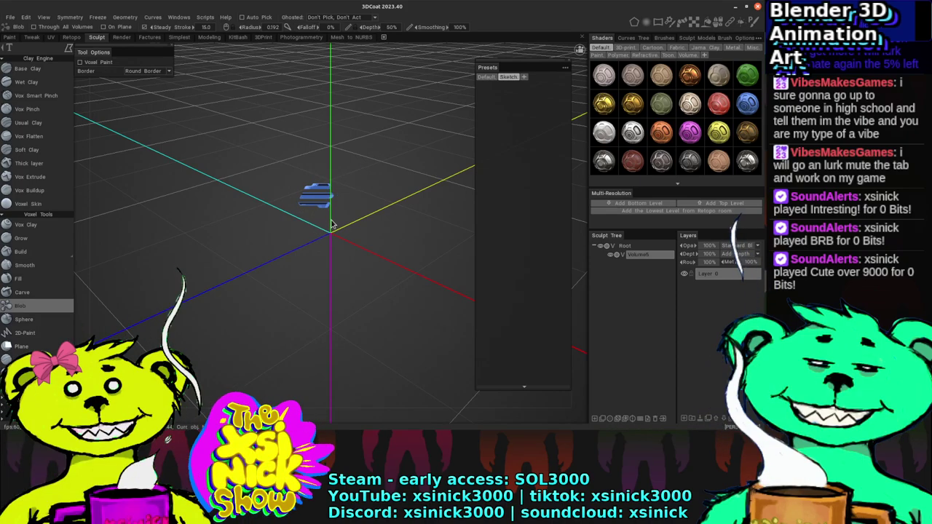
key(ctrl+z)
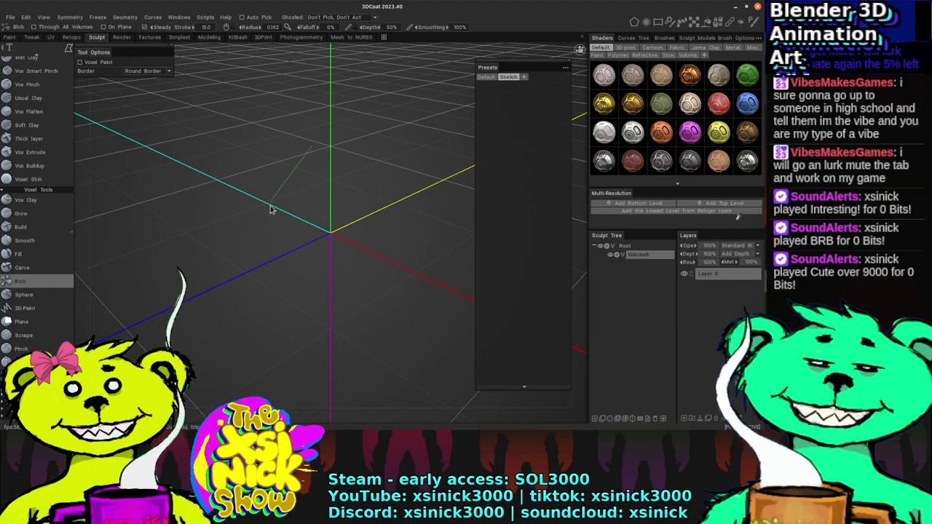
click(314, 163)
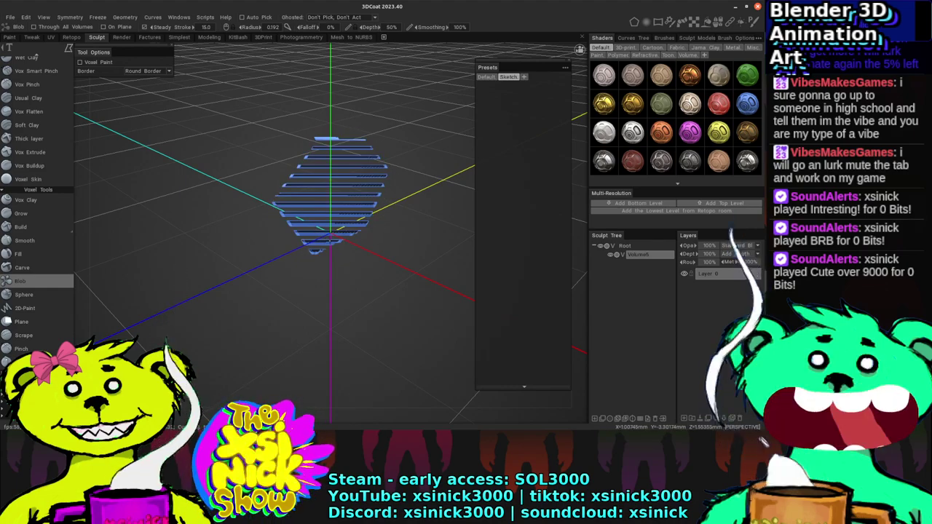
key(ctrl+z)
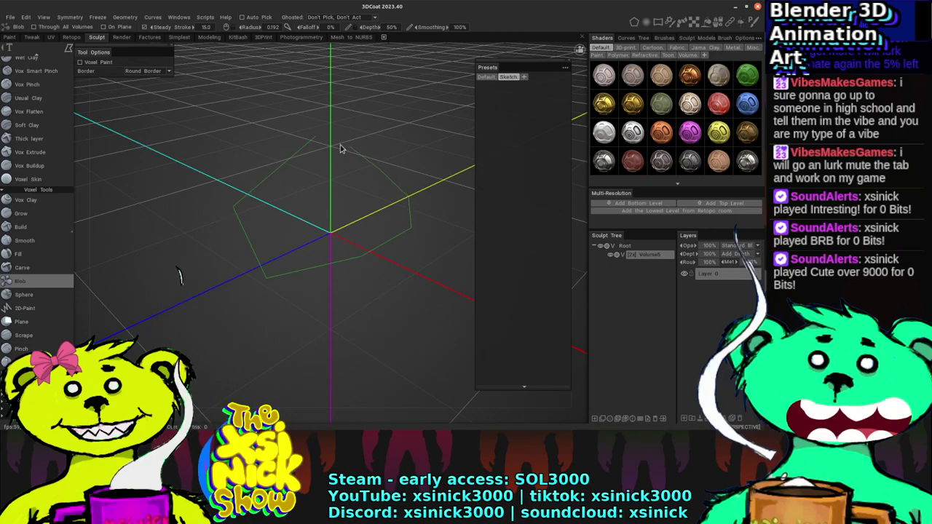
click(318, 204)
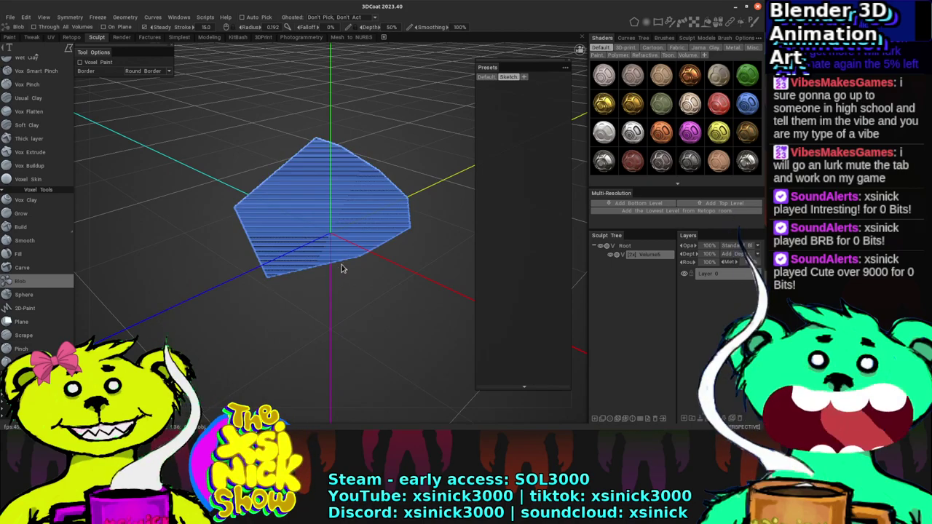
Step: Orbit around the first slab and add a smaller second slab below it
middle_drag(508, 152, 602, 149)
middle_drag(437, 218, 364, 291)
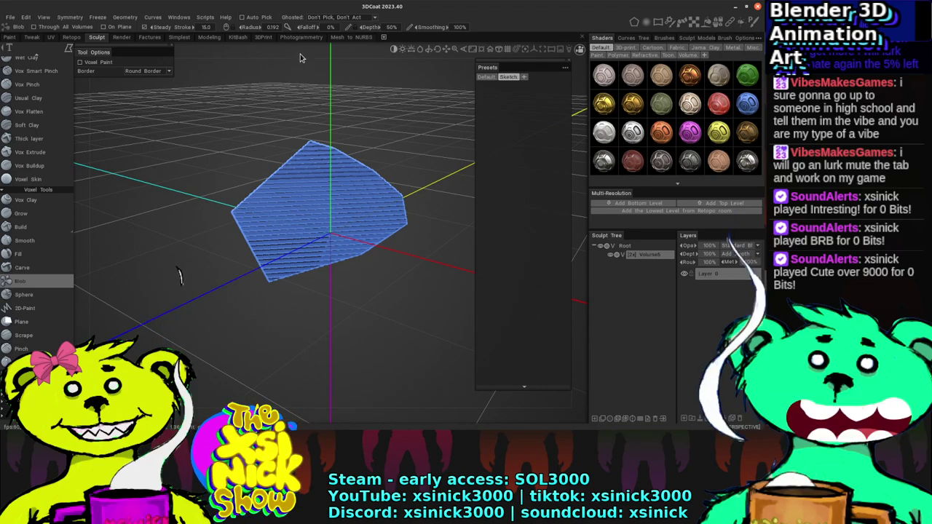
middle_drag(301, 56, 364, 187)
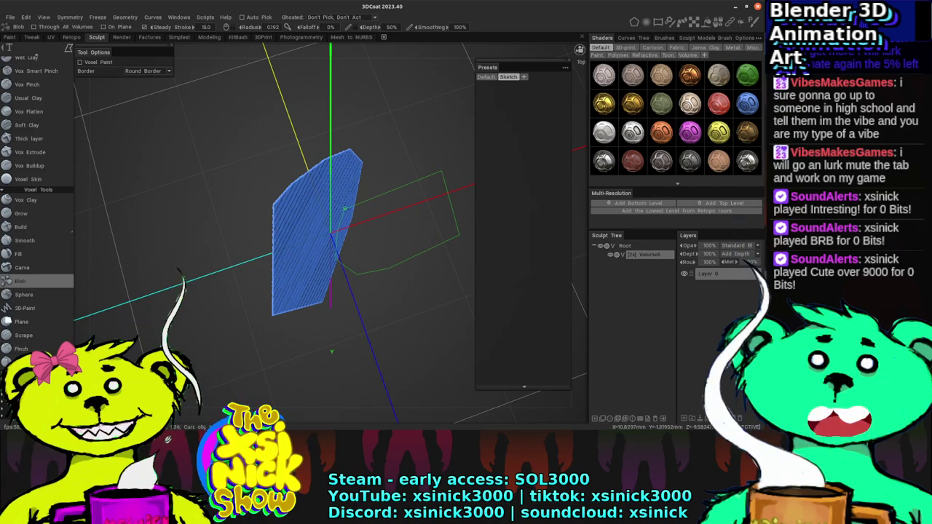
click(345, 209)
drag(573, 238, 430, 171)
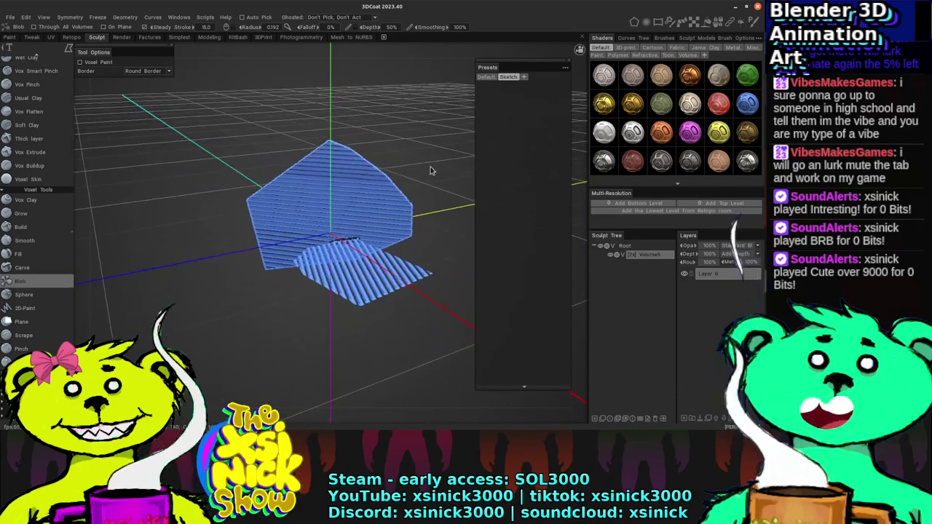
Step: Switch the blob border to Plane Border and add flat slabs beside and below the model
click(166, 72)
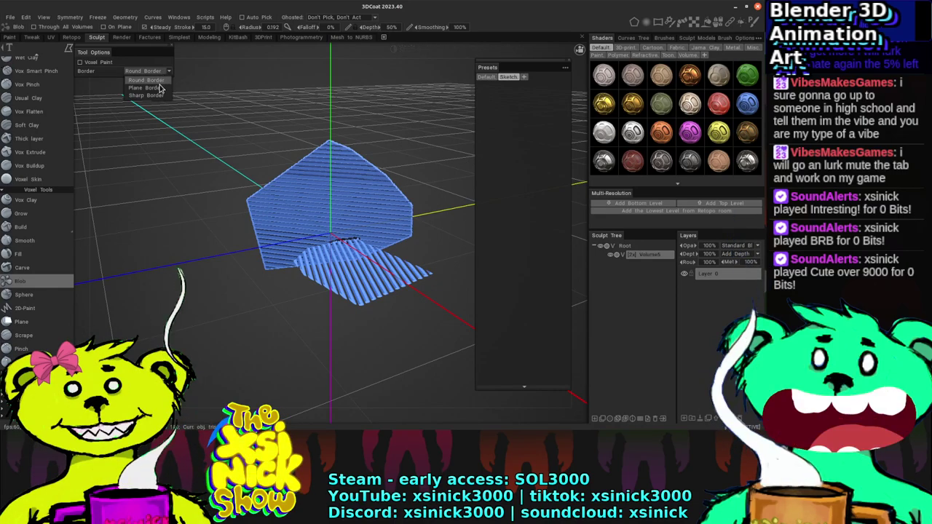
click(157, 88)
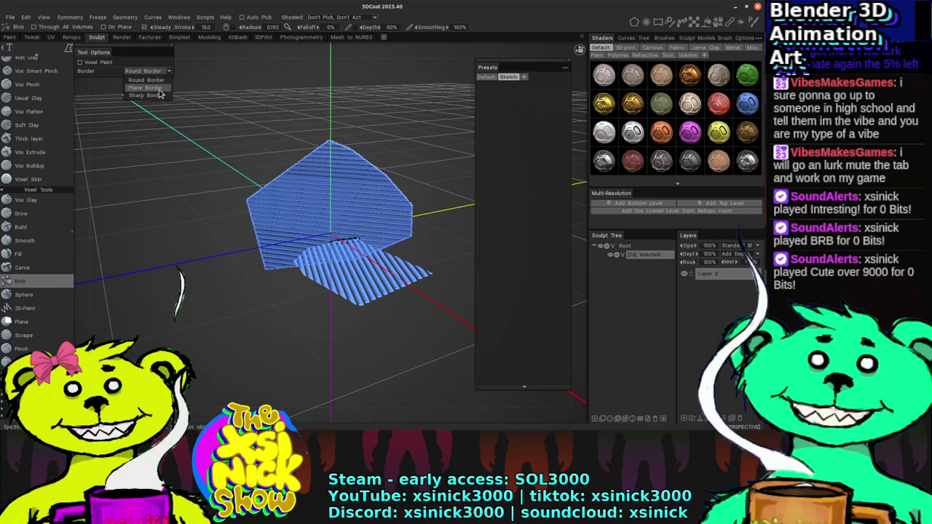
drag(208, 60, 284, 137)
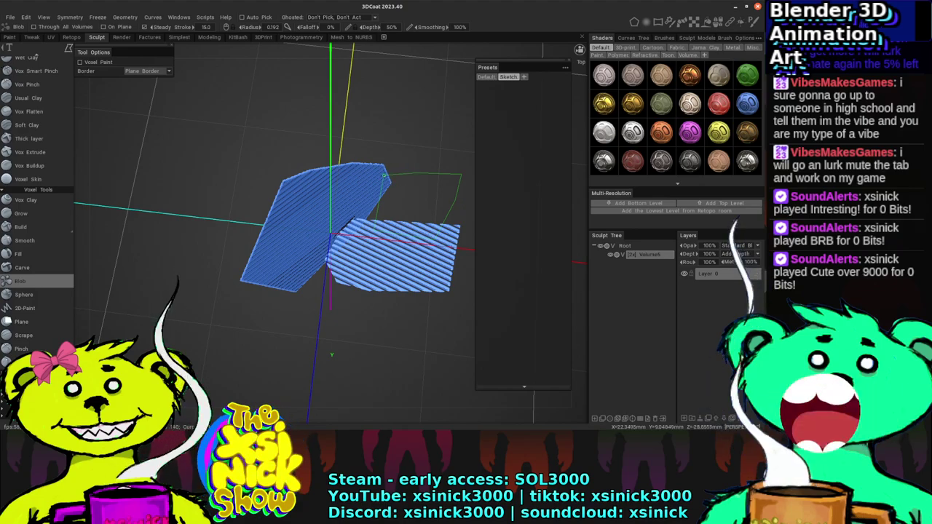
click(383, 175)
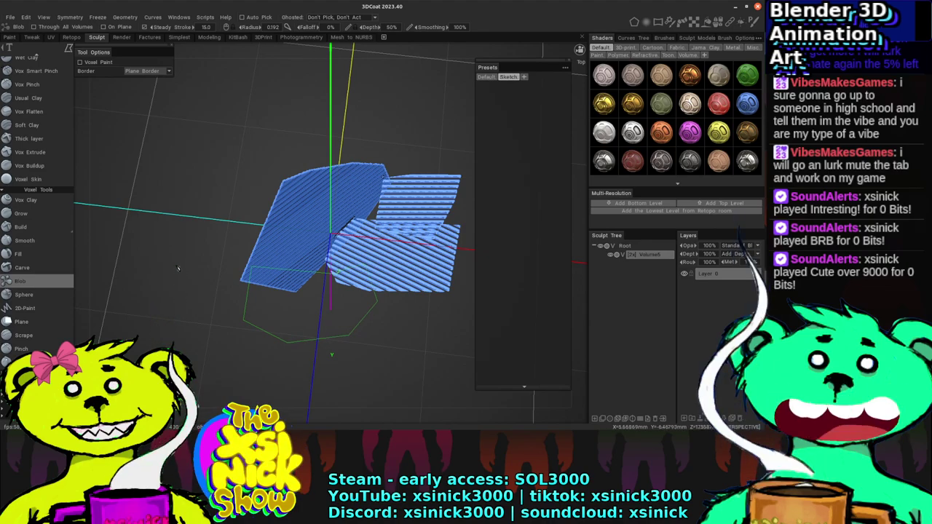
click(339, 277)
Step: Add two more flat voxel slabs on the left, viewing them edge-on
drag(550, 249, 207, 173)
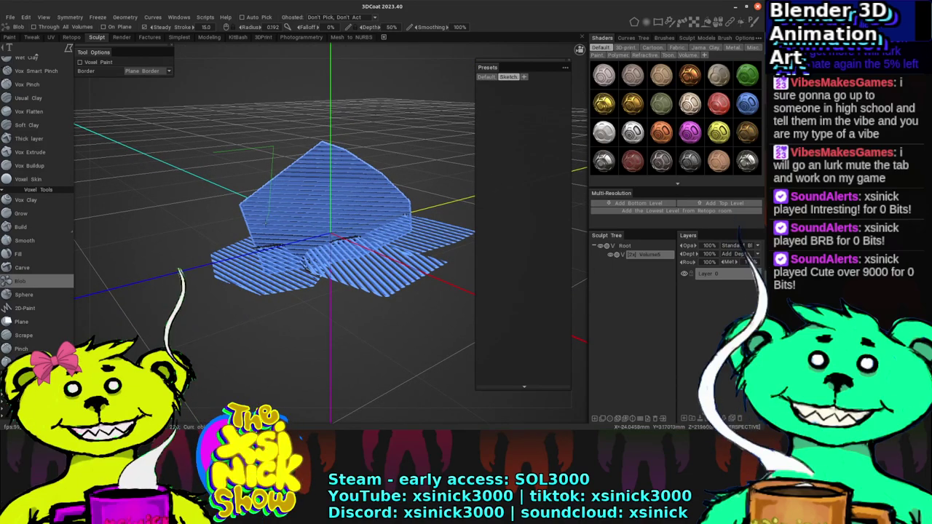
click(211, 157)
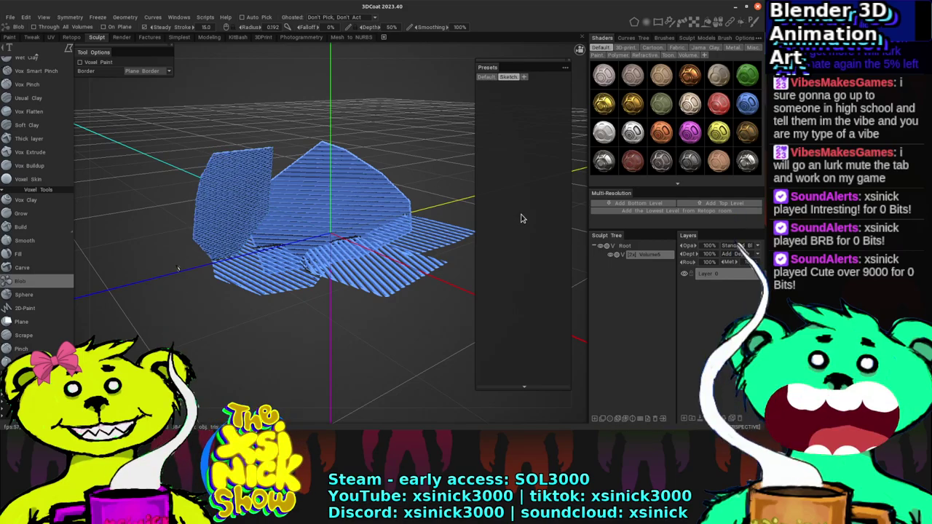
drag(573, 220, 470, 222)
drag(469, 222, 469, 222)
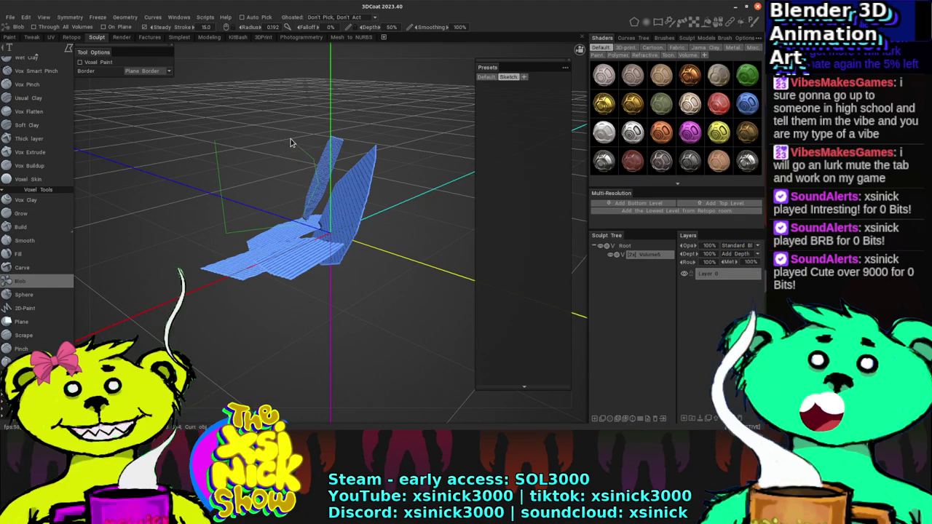
click(215, 144)
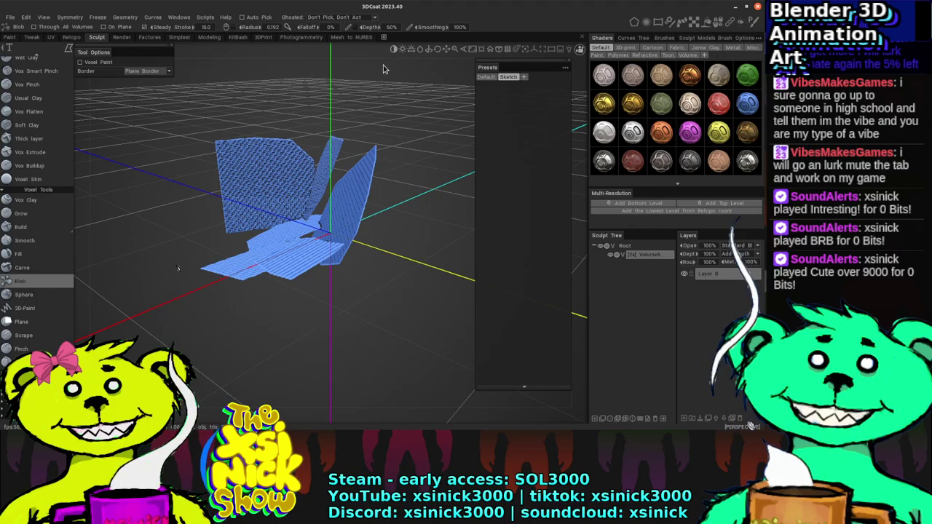
Step: Add a voxel box on top and another angular shape from a low view, then open Help
drag(367, 55, 335, 98)
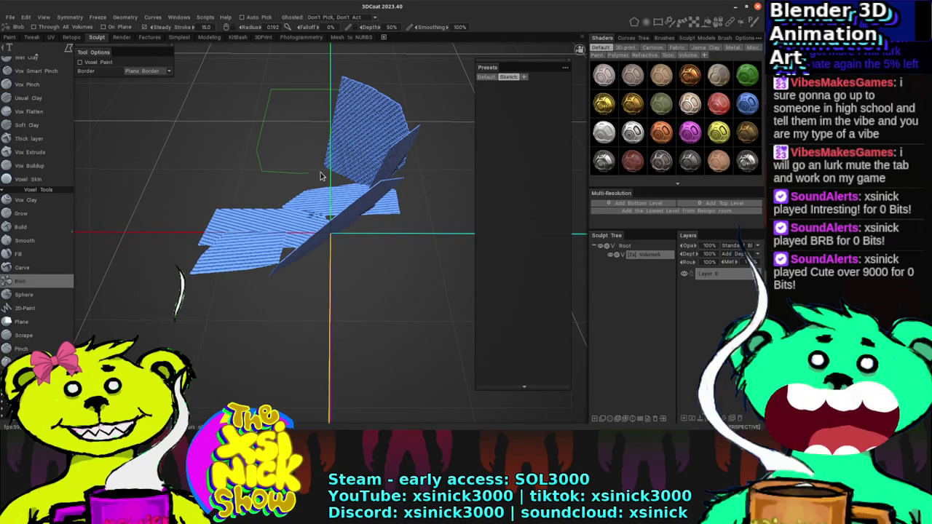
click(339, 91)
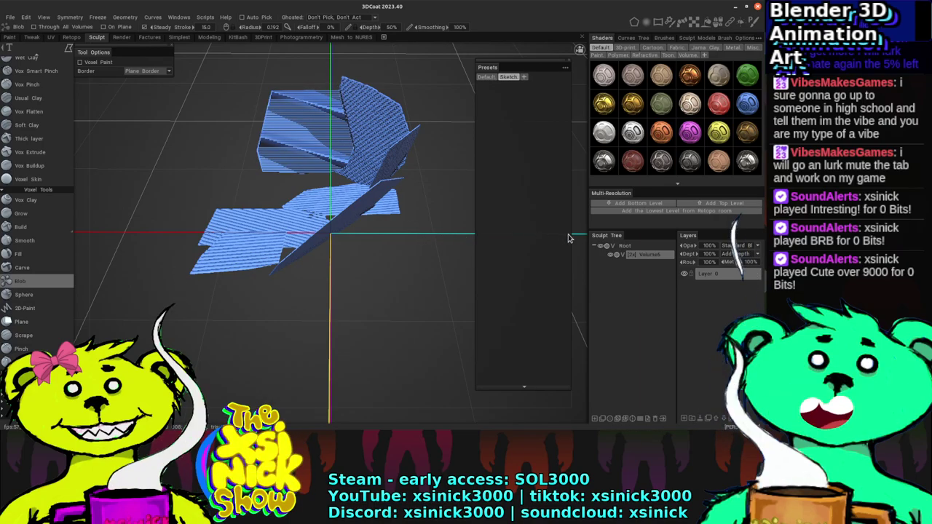
drag(568, 238, 159, 211)
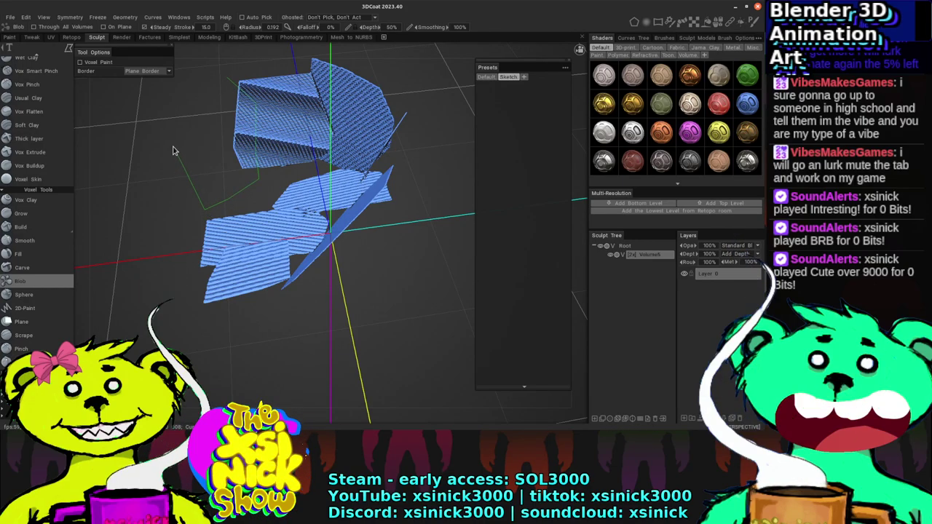
click(226, 81)
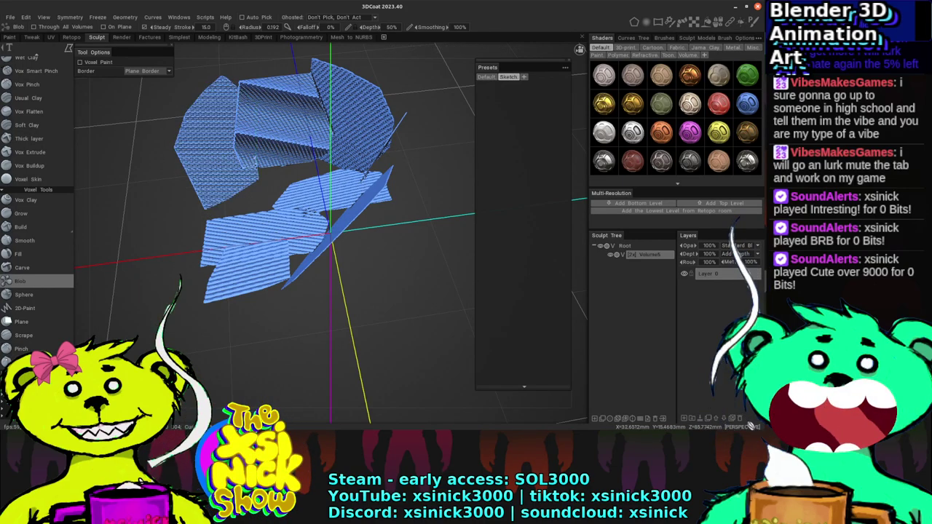
click(226, 17)
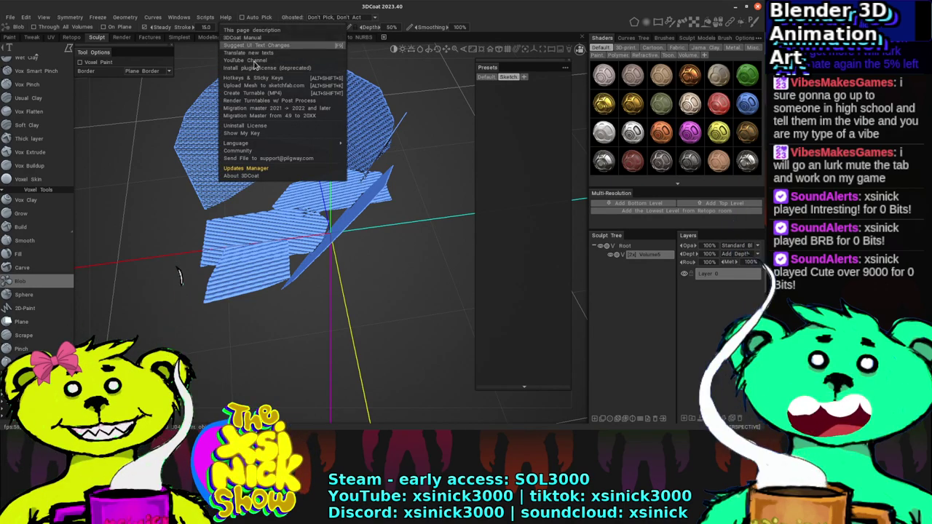
Step: Add one more box-shaped voxel block, check it from another angle, then clear the volume
click(546, 188)
drag(577, 200, 480, 204)
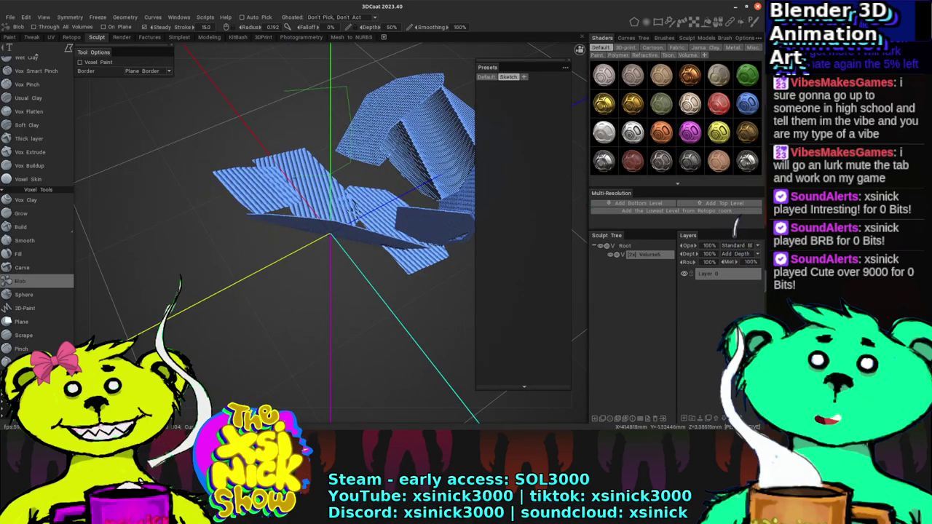
click(313, 131)
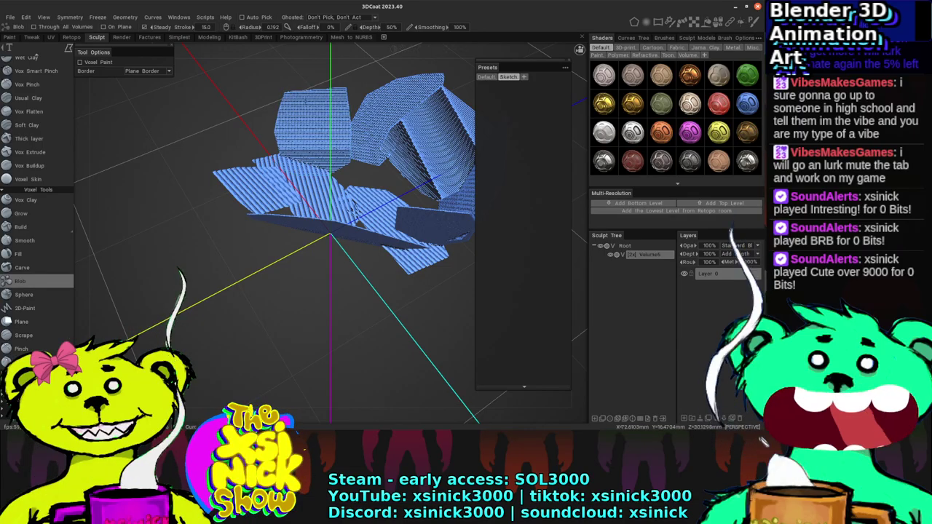
drag(576, 220, 350, 204)
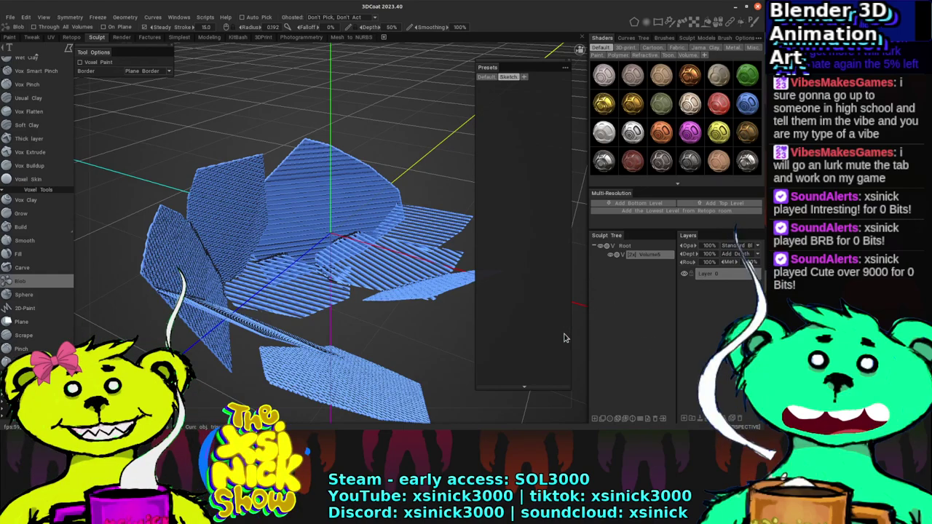
click(645, 421)
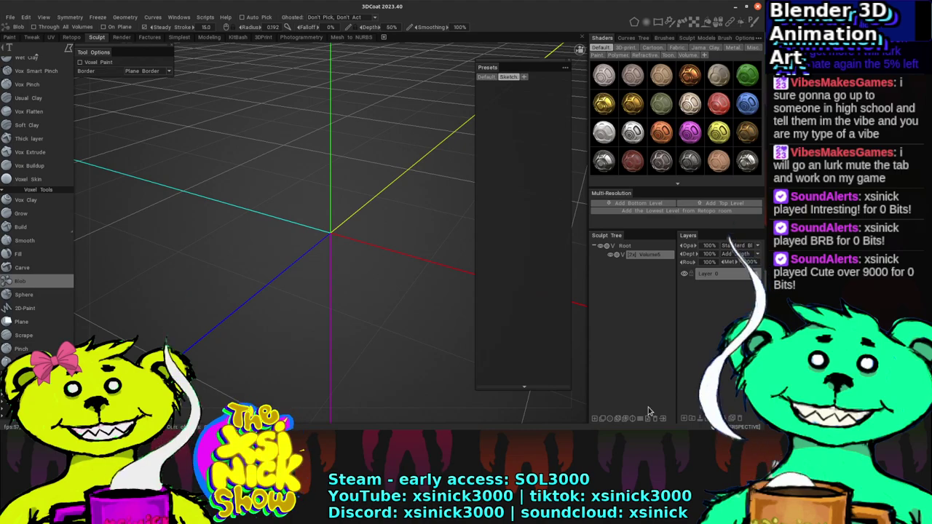
Step: From a top-down view, draw a flat Plane Border voxel slab at the origin
mouse_move(480, 254)
middle_down()
mouse_move(449, 260)
mouse_move(495, 260)
middle_up()
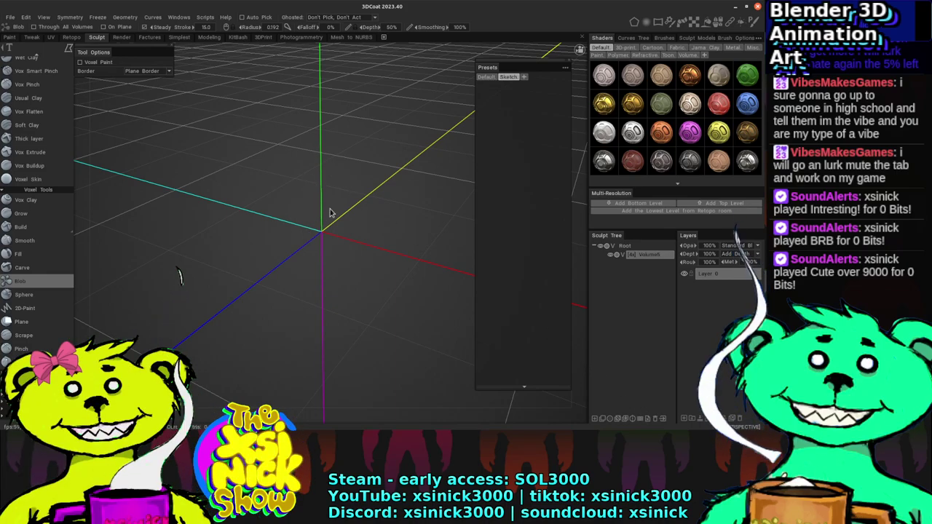
middle_drag(547, 145, 472, 195)
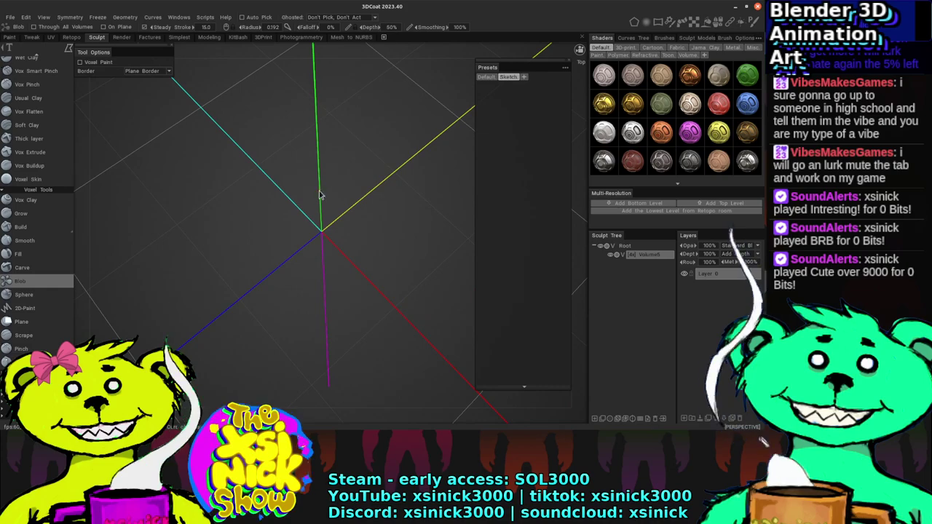
mouse_move(267, 160)
mouse_down()
mouse_move(219, 216)
mouse_move(249, 239)
mouse_move(181, 273)
mouse_move(391, 225)
mouse_move(361, 155)
mouse_move(279, 156)
mouse_move(290, 155)
mouse_up()
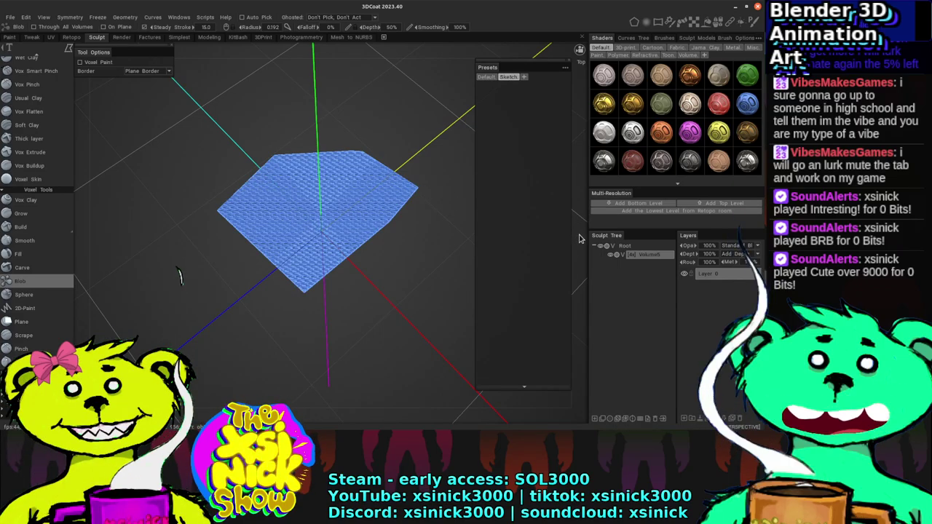
Step: From a low angle, add an upright angular voxel panel above the slab
drag(575, 221, 424, 138)
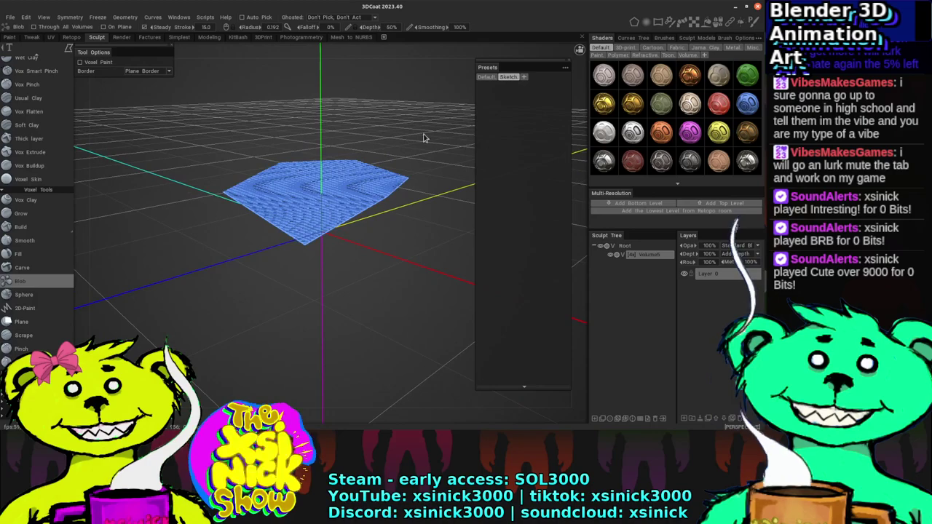
mouse_move(251, 111)
mouse_down()
mouse_move(314, 76)
mouse_move(373, 86)
mouse_move(359, 154)
mouse_up()
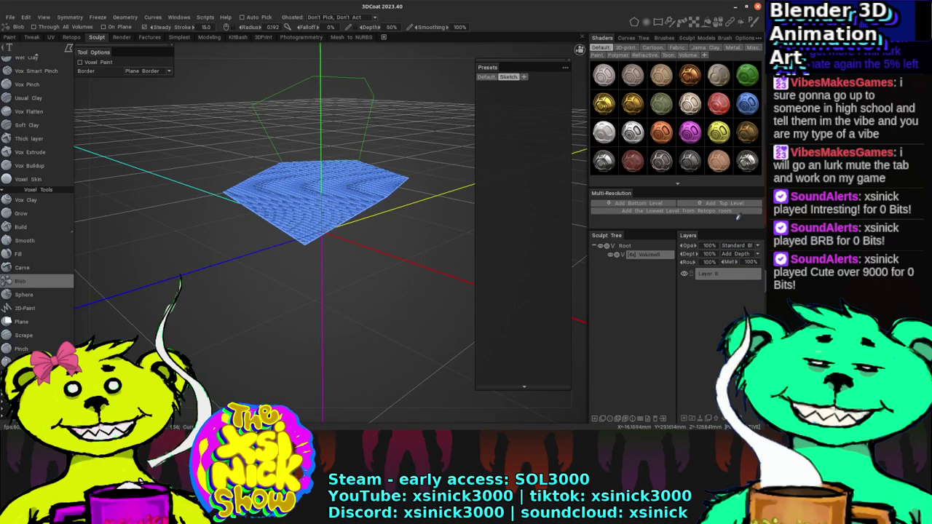
click(281, 165)
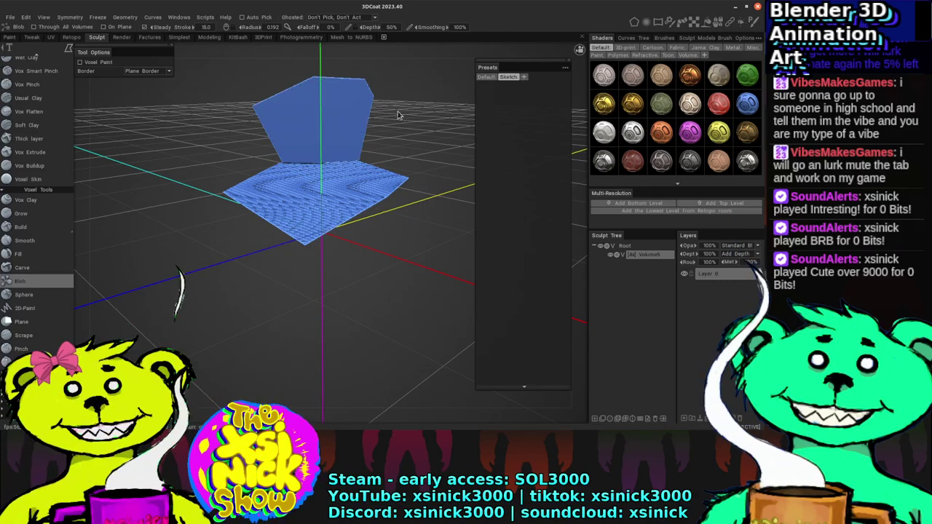
Step: Increase the stroke Depth and add two angled panels on opposite sides of the base slab
right_drag(286, 59, 379, 79)
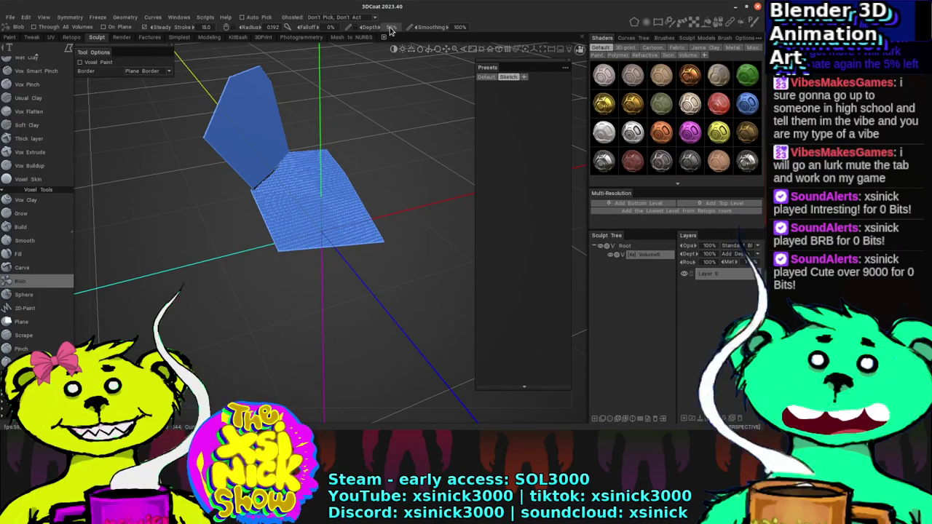
drag(371, 27, 412, 29)
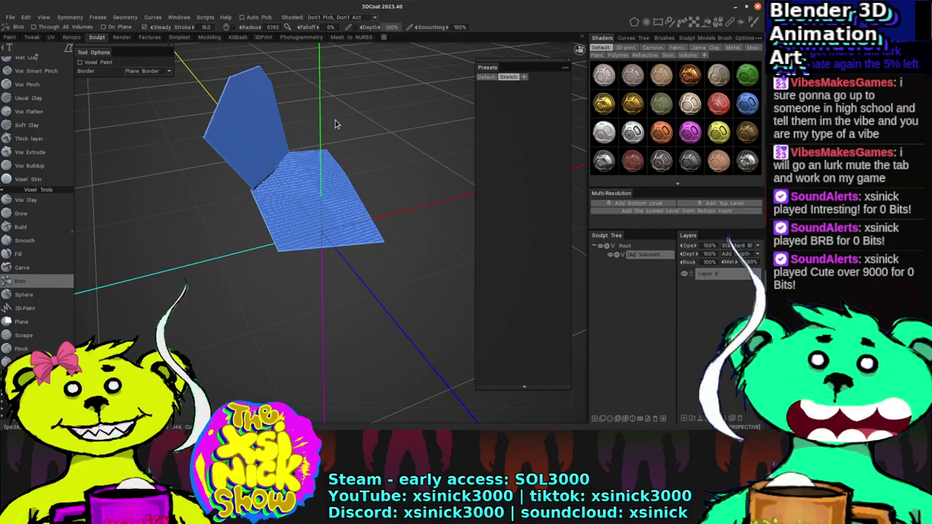
right_drag(335, 123, 297, 124)
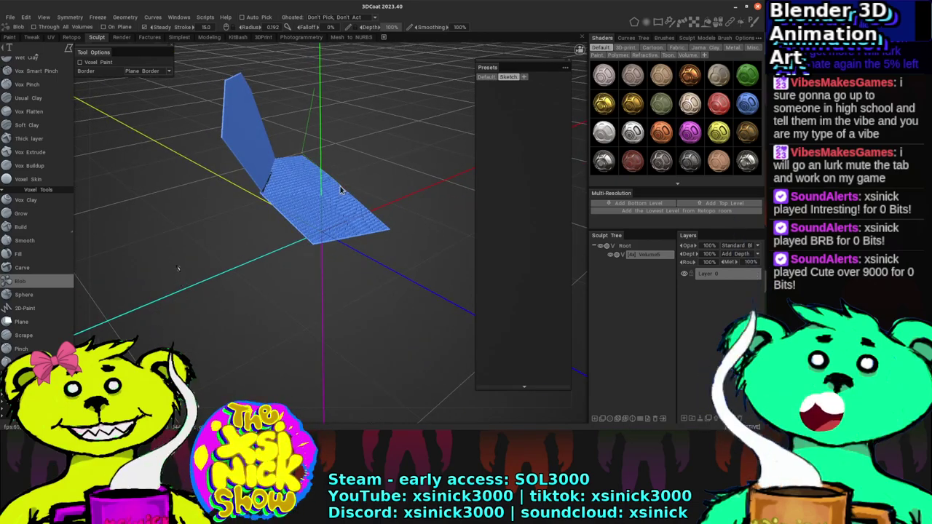
click(313, 92)
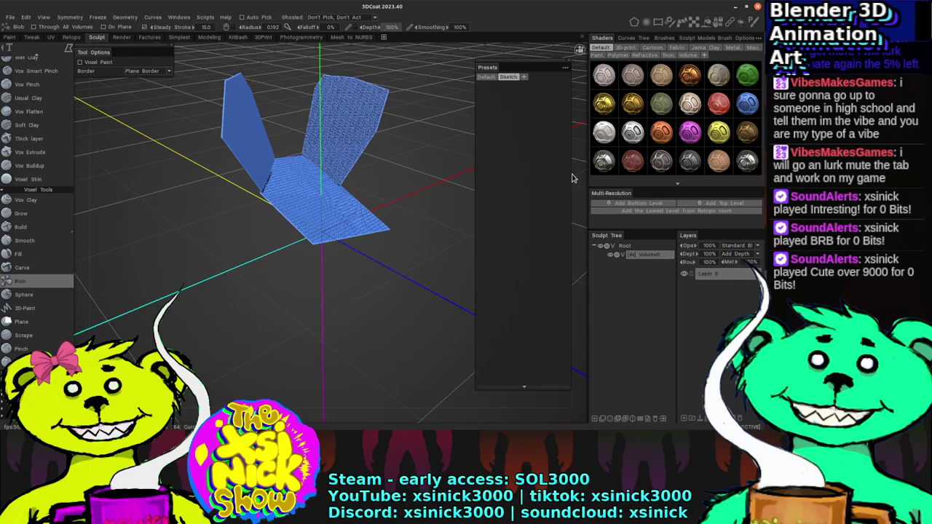
right_drag(573, 178, 330, 107)
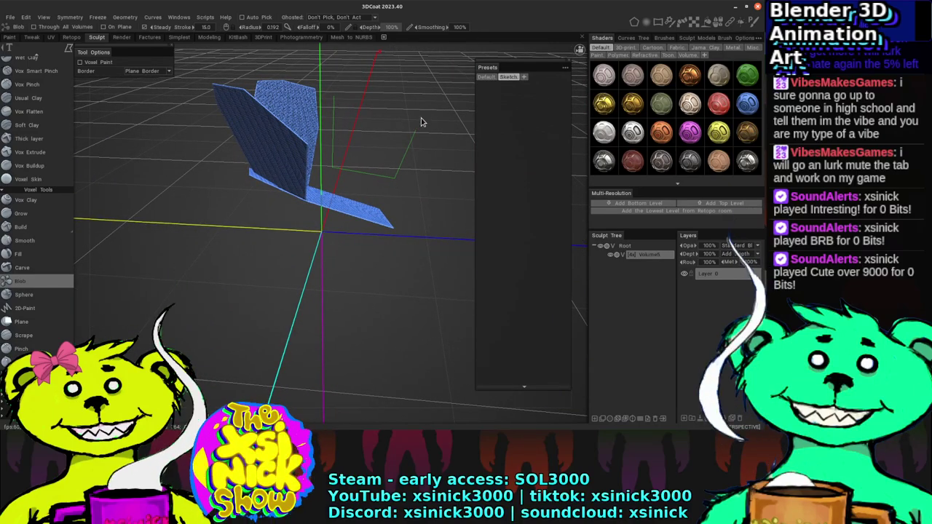
click(334, 101)
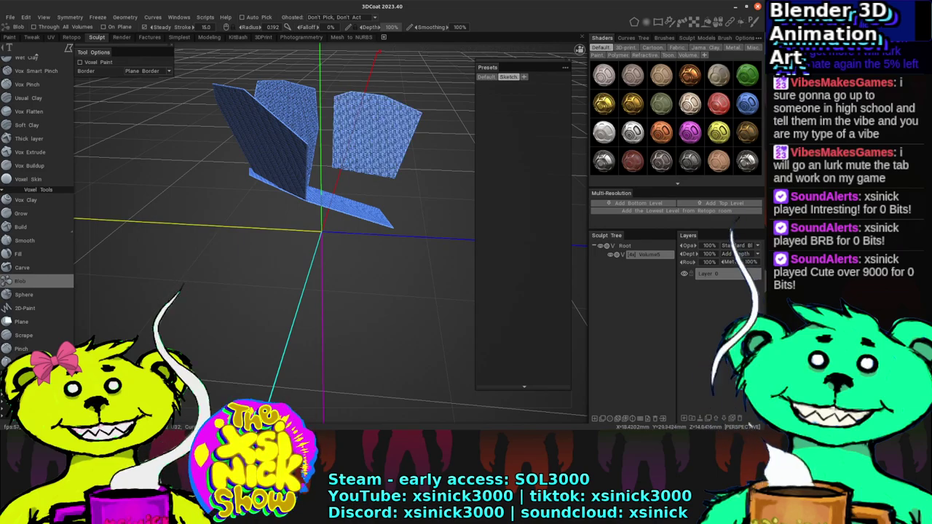
right_drag(247, 88, 291, 127)
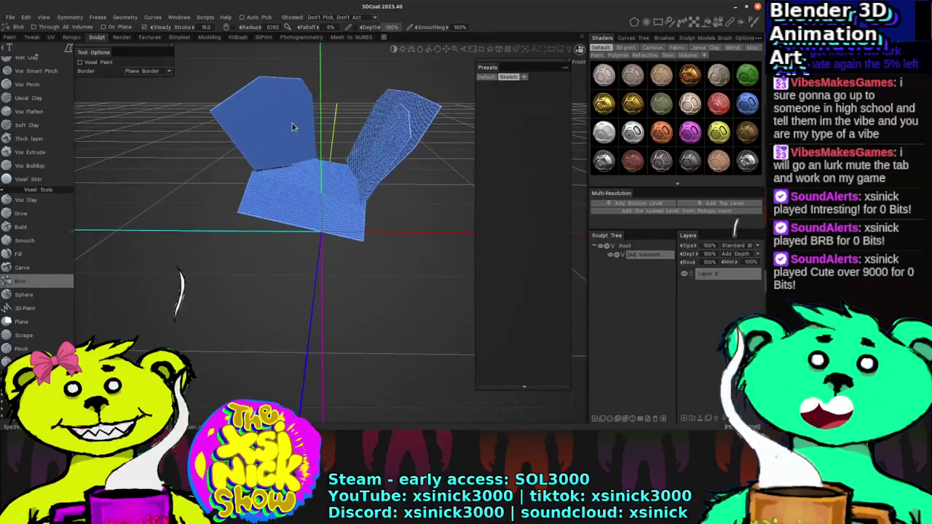
Step: Apply Decrease Object 2X (Increase Density) to the Volume from its Sculpt Tree context menu
right_click(645, 260)
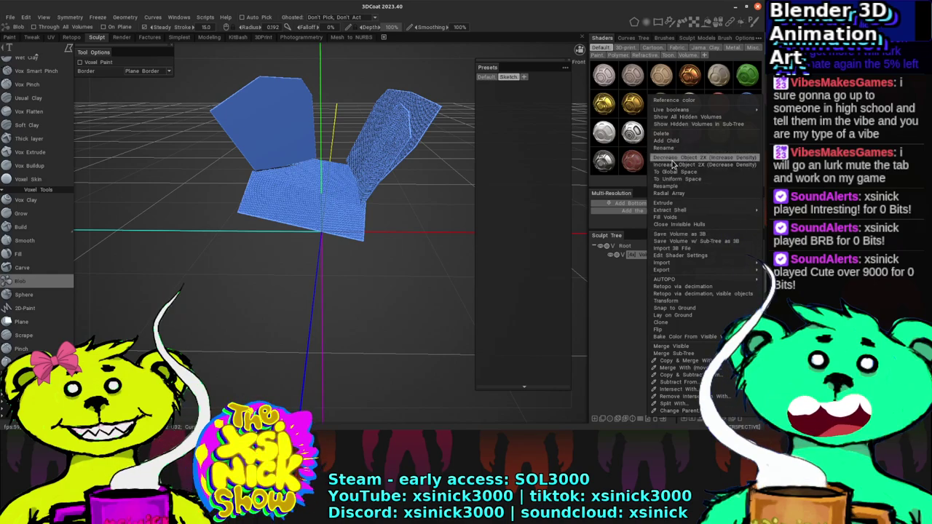
click(691, 160)
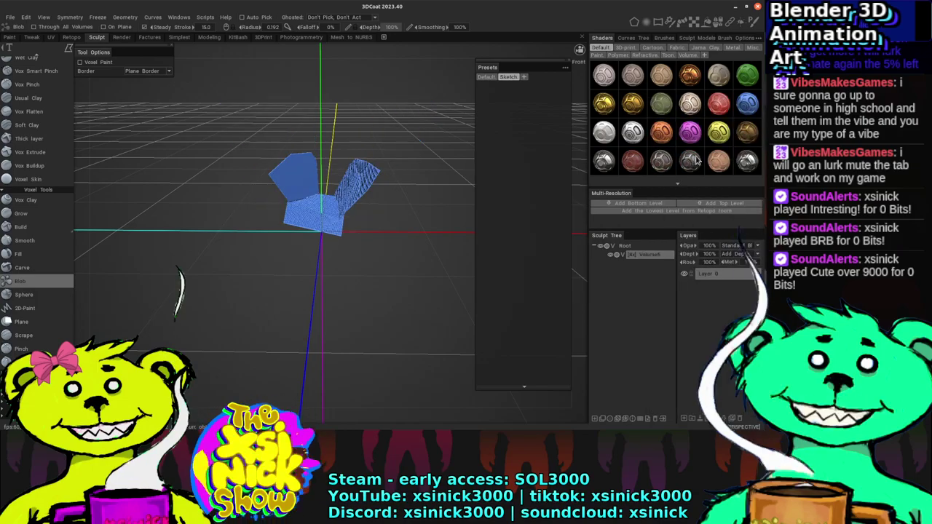
scroll(580, 164, up, 4)
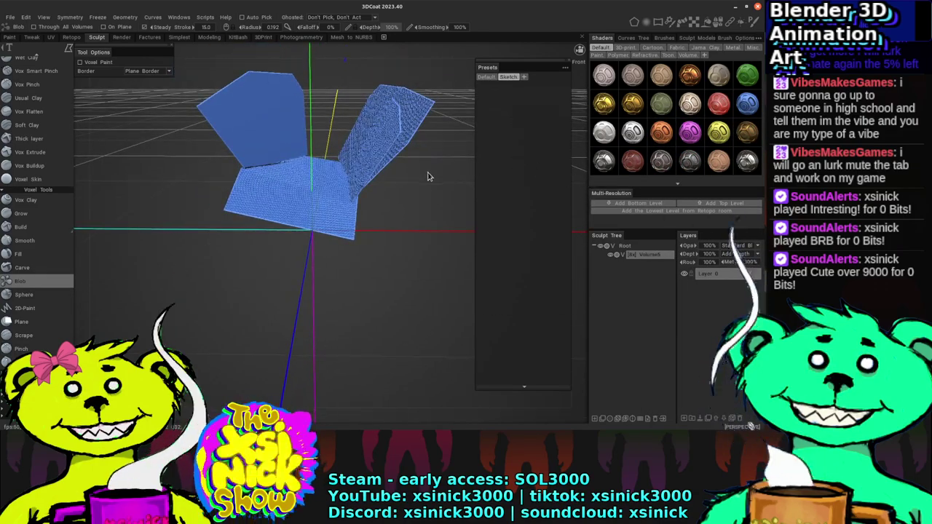
Step: Add a flat voxel panel above the shrunken object
drag(427, 176, 519, 226)
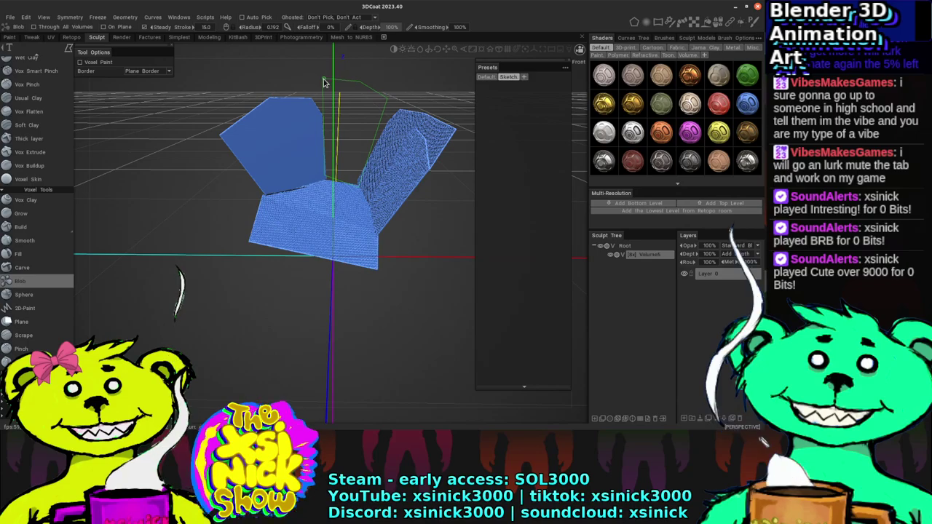
drag(324, 83, 225, 80)
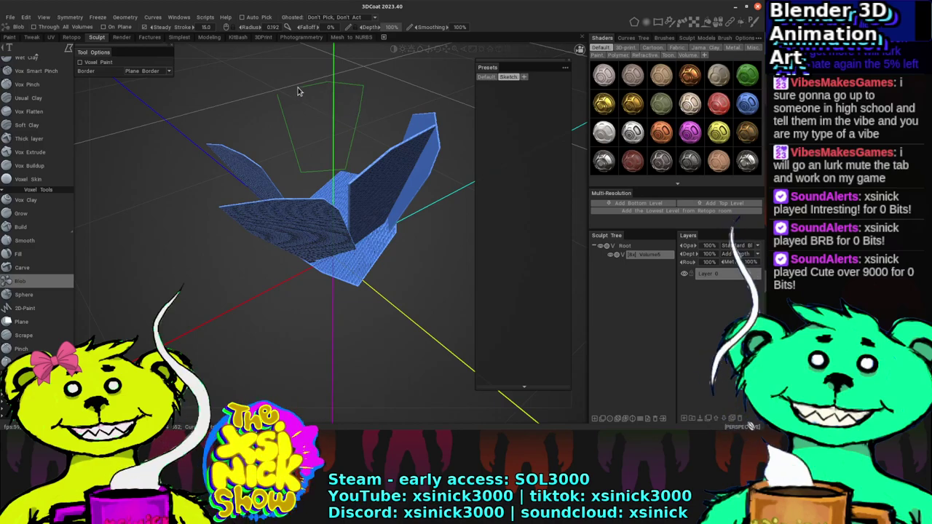
click(277, 97)
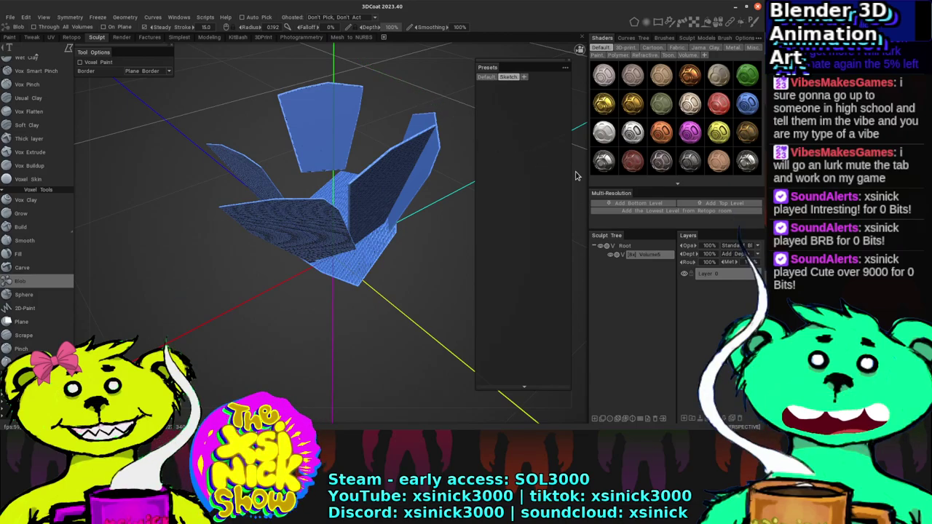
scroll(299, 158, down, 8)
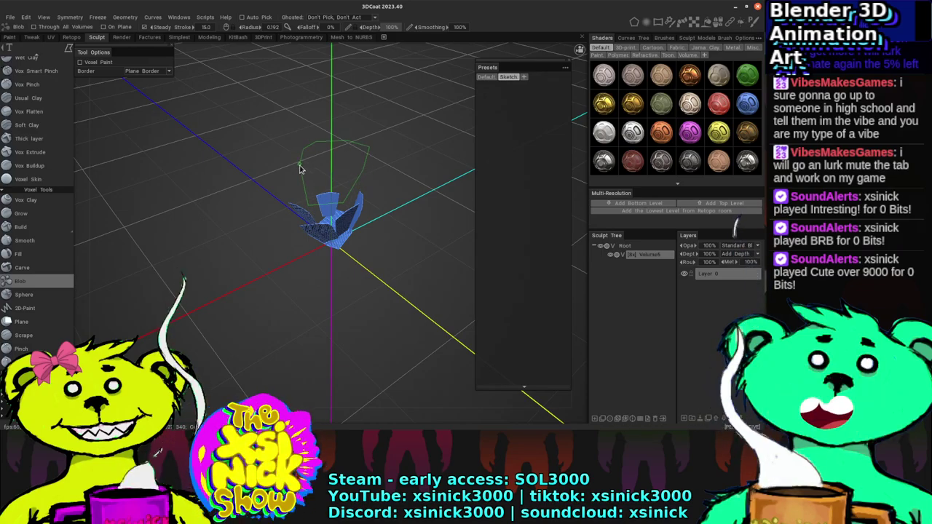
scroll(300, 169, up, 3)
Step: Add large slanted panels on the model's right side and elsewhere, orbiting to check them
drag(299, 169, 320, 62)
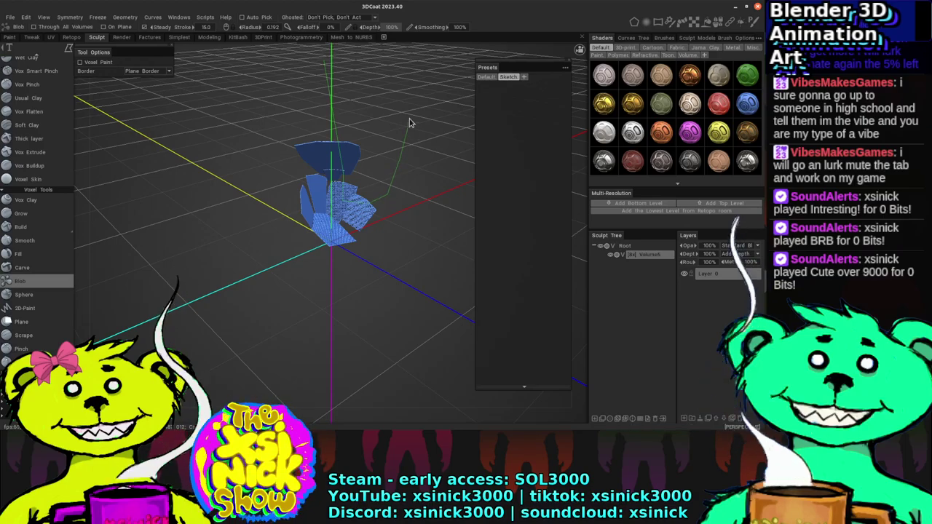
drag(326, 62, 274, 181)
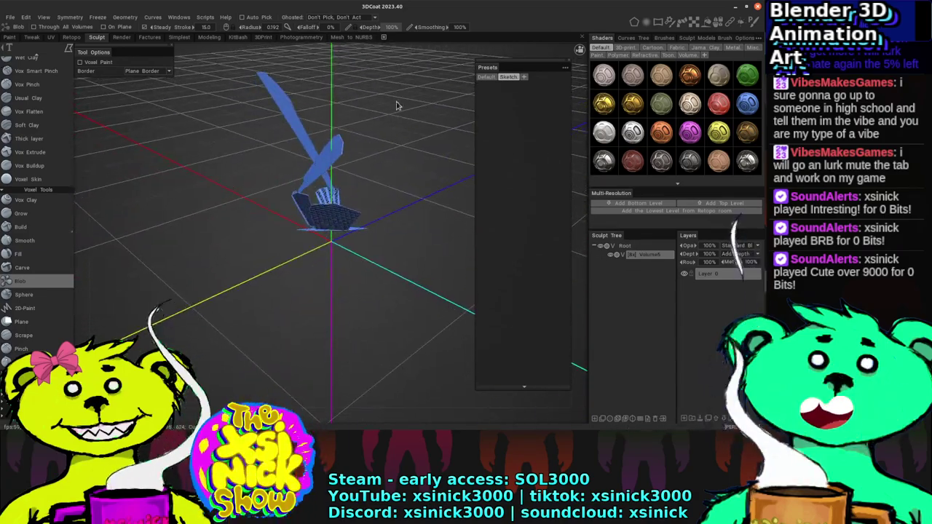
drag(368, 61, 349, 154)
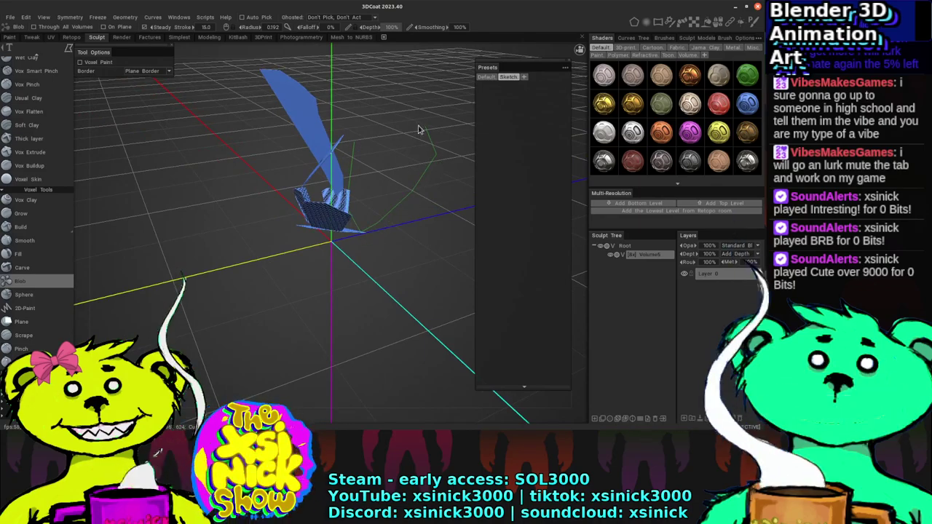
drag(354, 146, 380, 162)
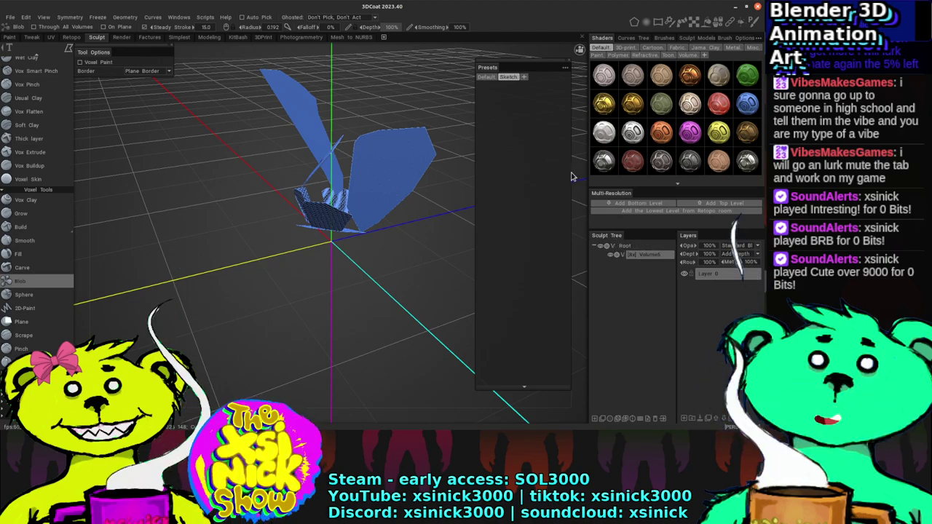
middle_drag(557, 183, 399, 154)
middle_drag(342, 62, 188, 56)
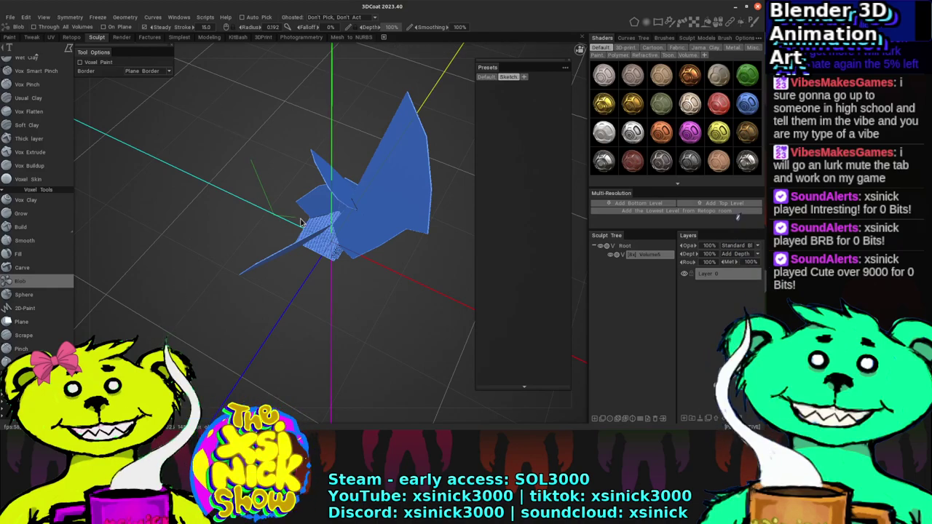
click(258, 157)
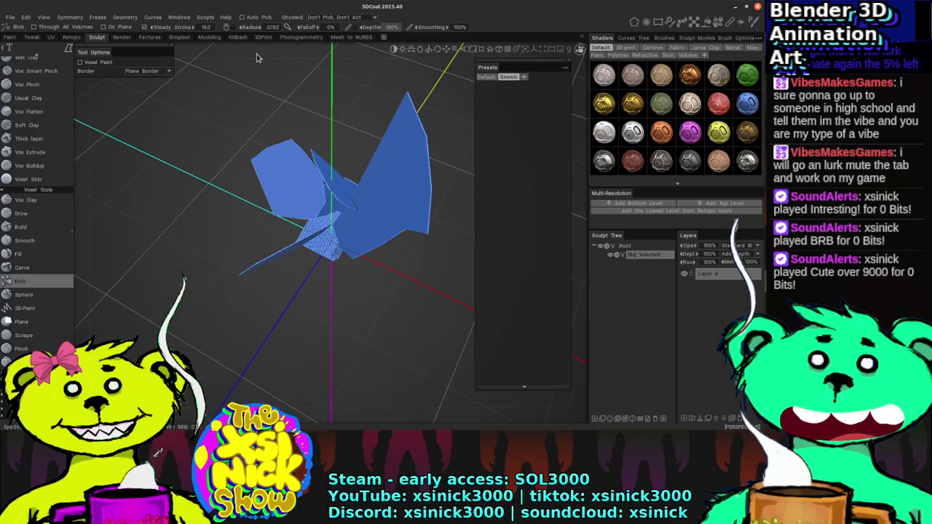
drag(256, 57, 356, 133)
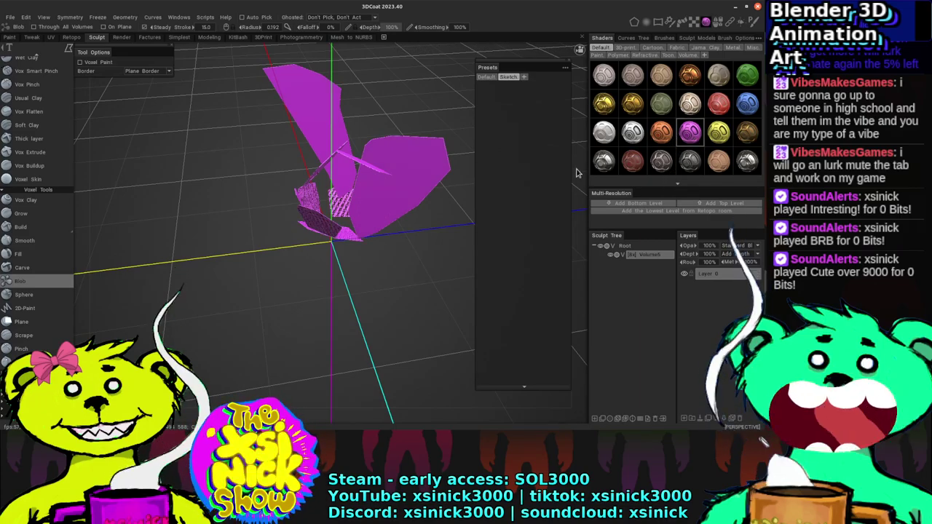
Step: Try the yellow shader, revert the sculpt to magenta, then bring up the Presets save/load options
middle_drag(434, 187, 501, 184)
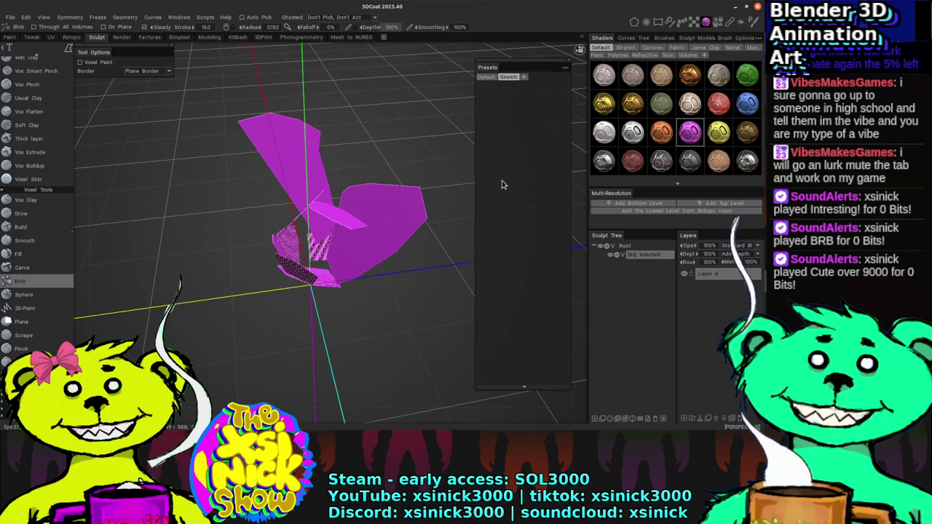
click(719, 138)
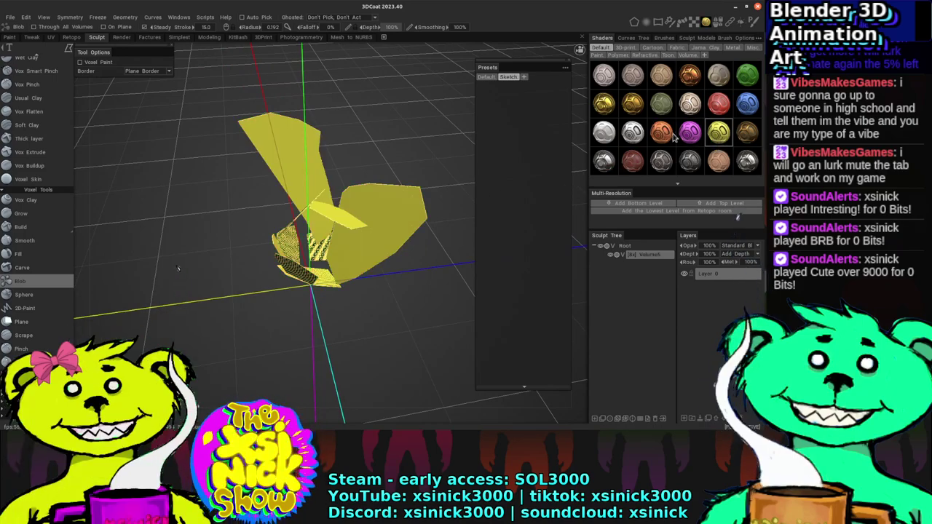
click(689, 133)
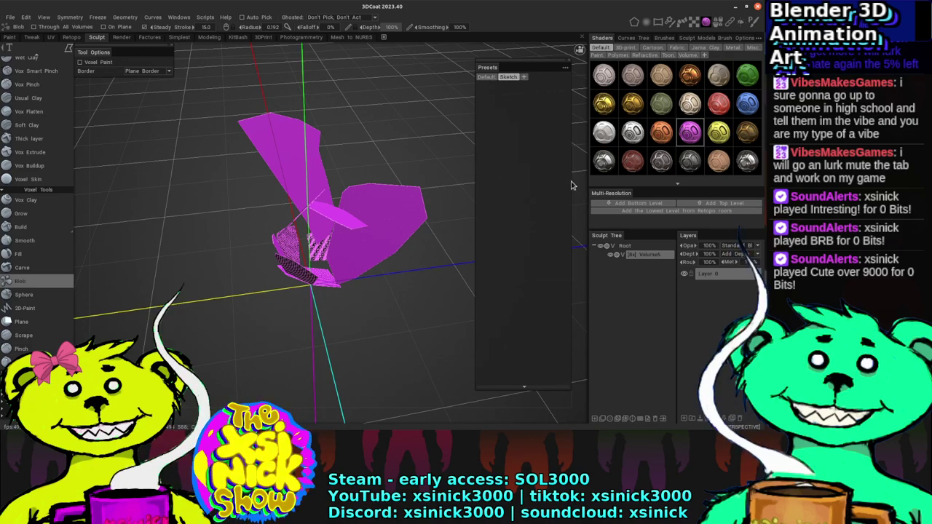
scroll(574, 182, up, 4)
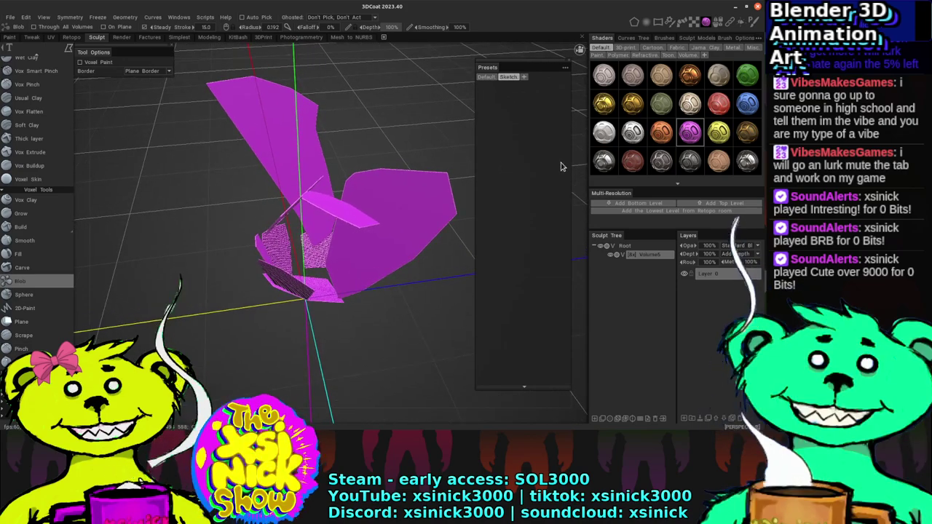
middle_drag(569, 168, 502, 139)
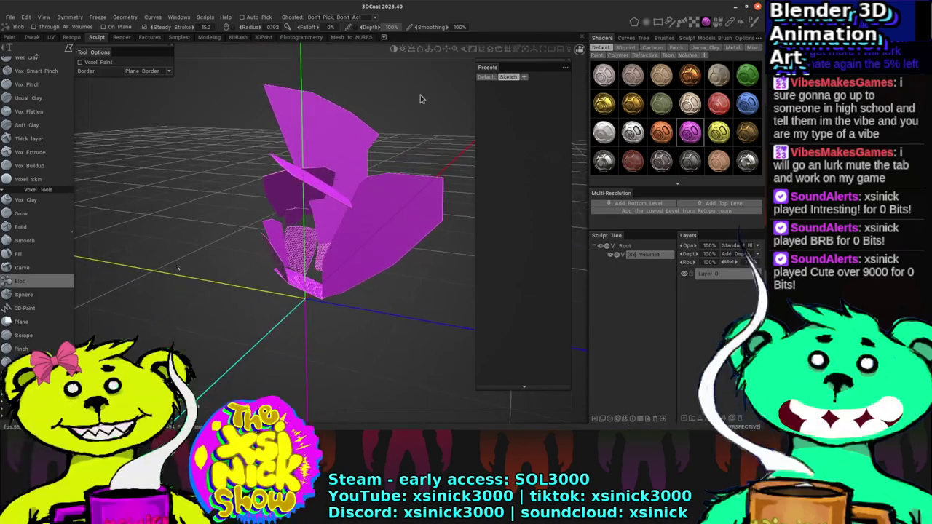
click(565, 69)
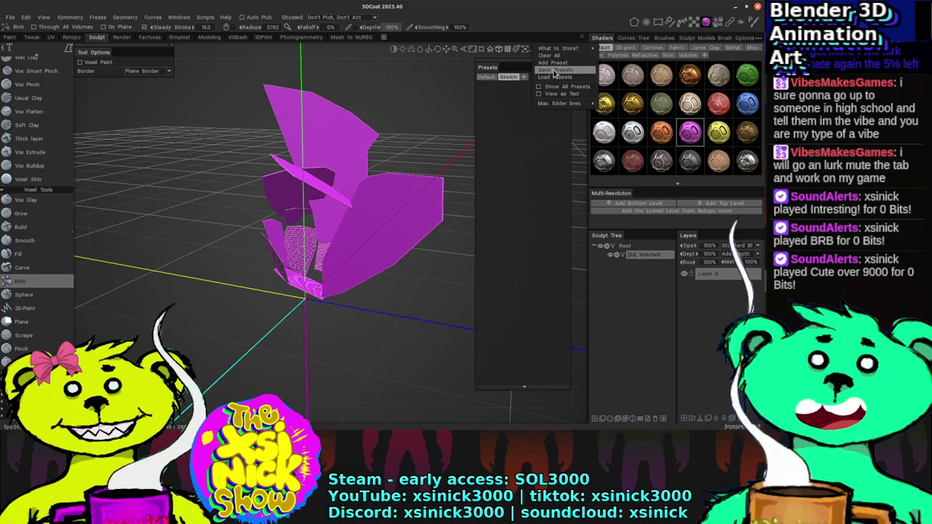
Step: Cancel the Save Presets dialog, then add the current brush as a Blob preset under Sculpt
click(557, 70)
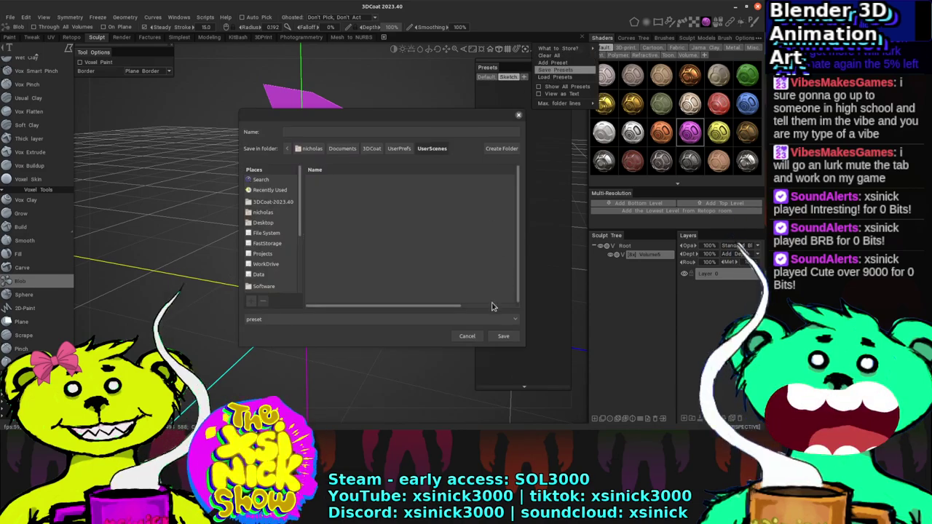
click(467, 337)
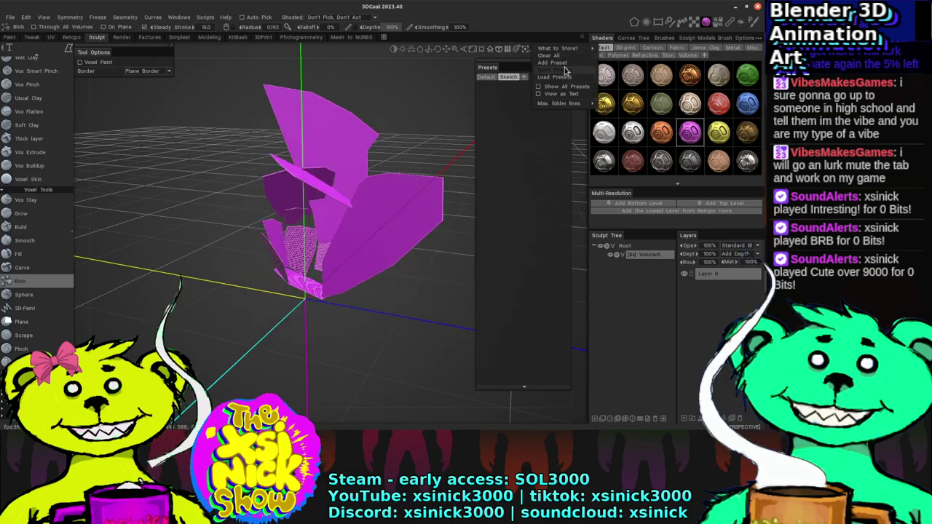
click(561, 63)
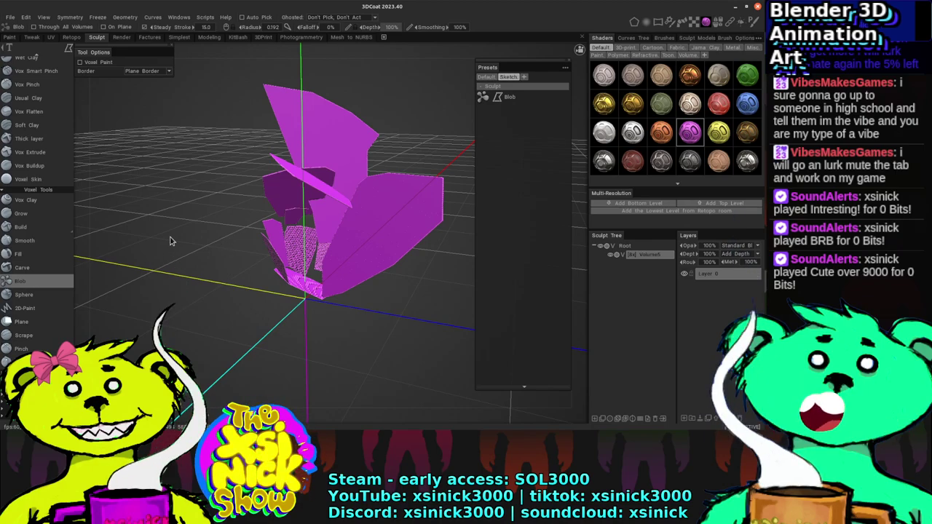
Step: Add a voxel sphere to the left of the sculpt with the Sphere tool
click(57, 293)
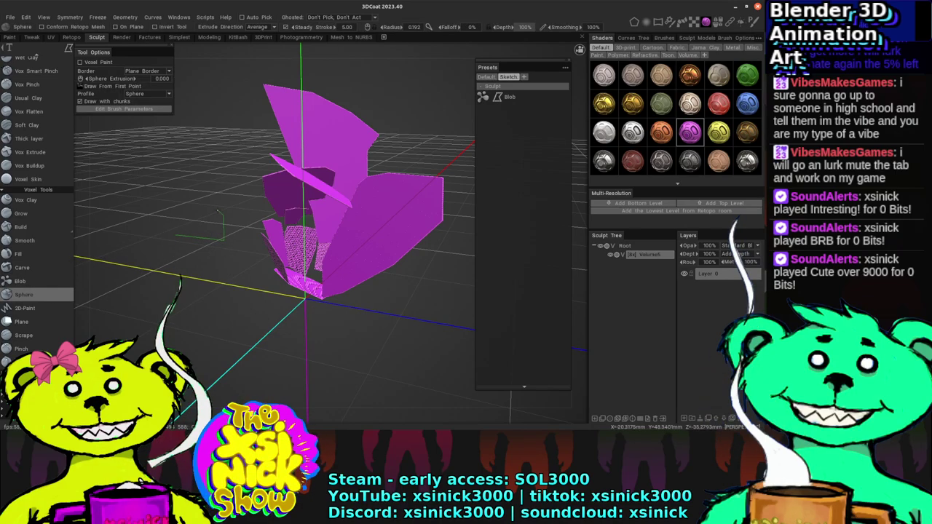
click(198, 225)
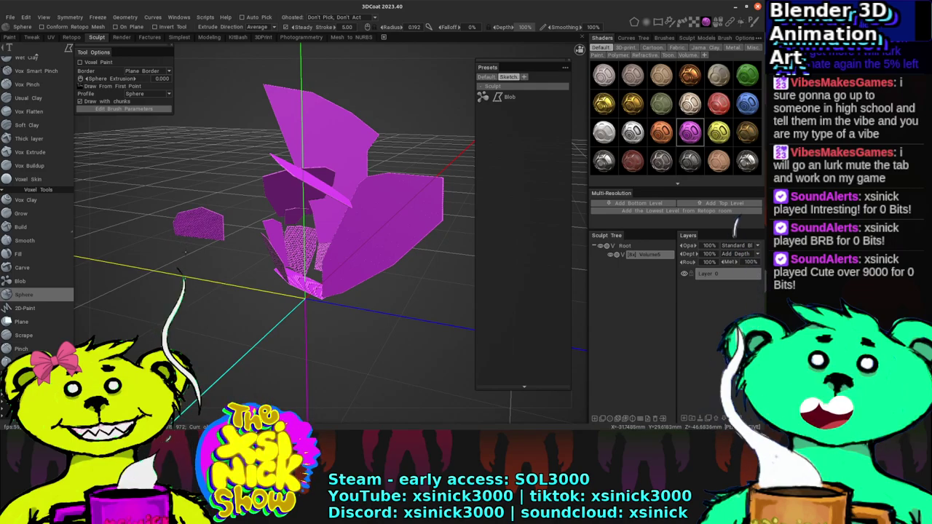
drag(185, 251, 255, 182)
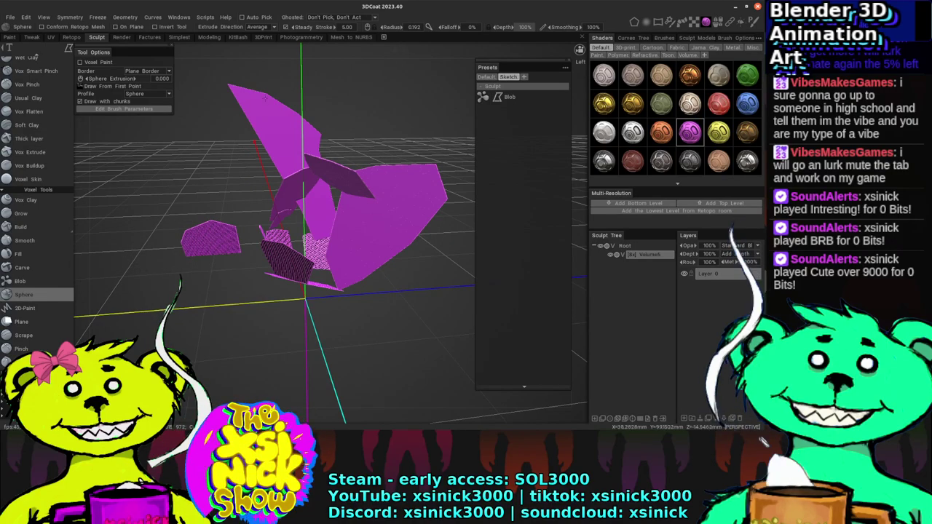
Step: Switch to the Base Clay brush and orbit around the sculpt
click(72, 49)
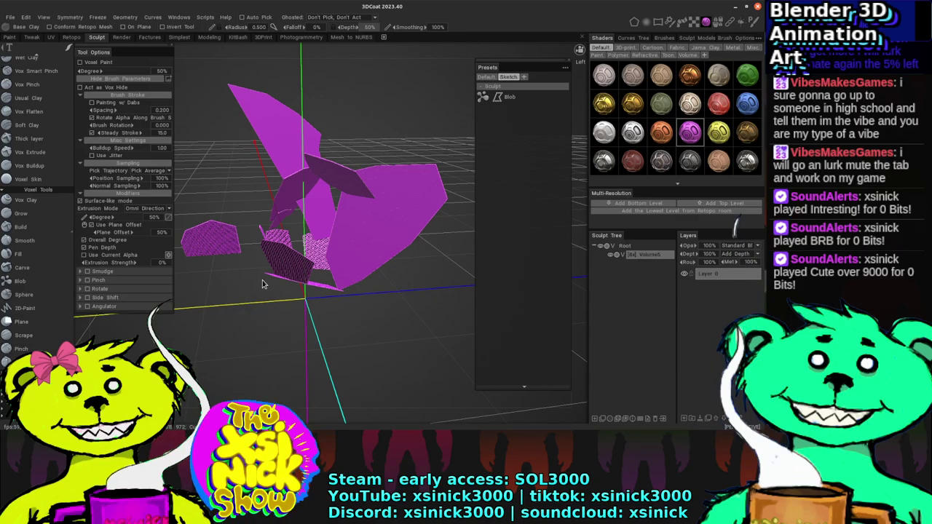
drag(255, 277, 226, 304)
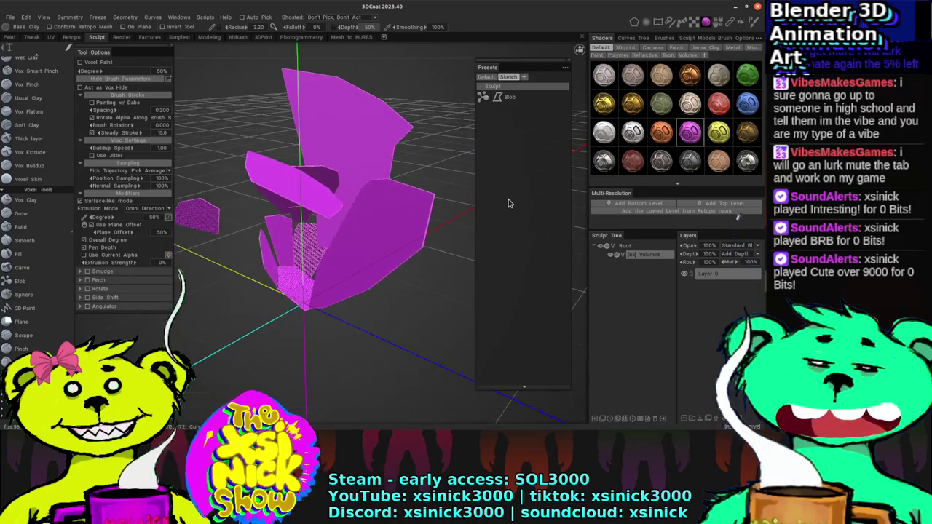
drag(570, 212, 554, 200)
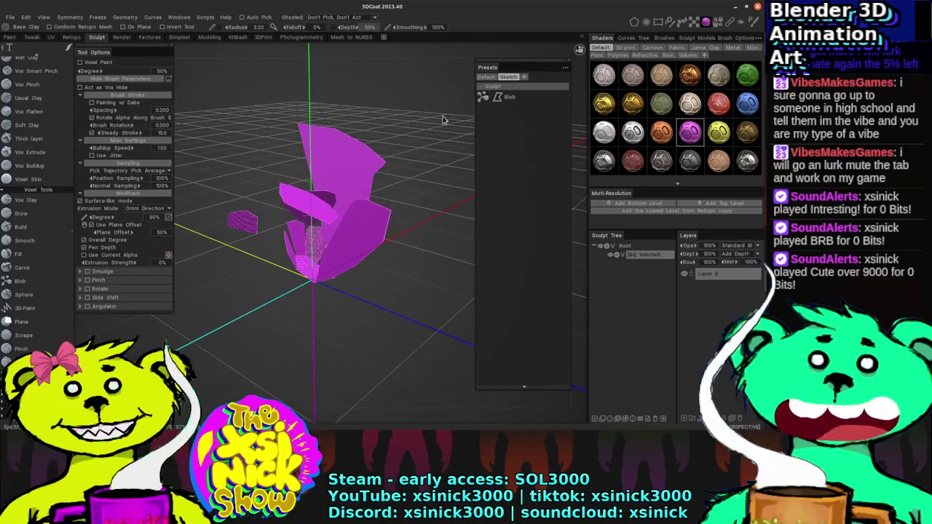
drag(386, 58, 346, 168)
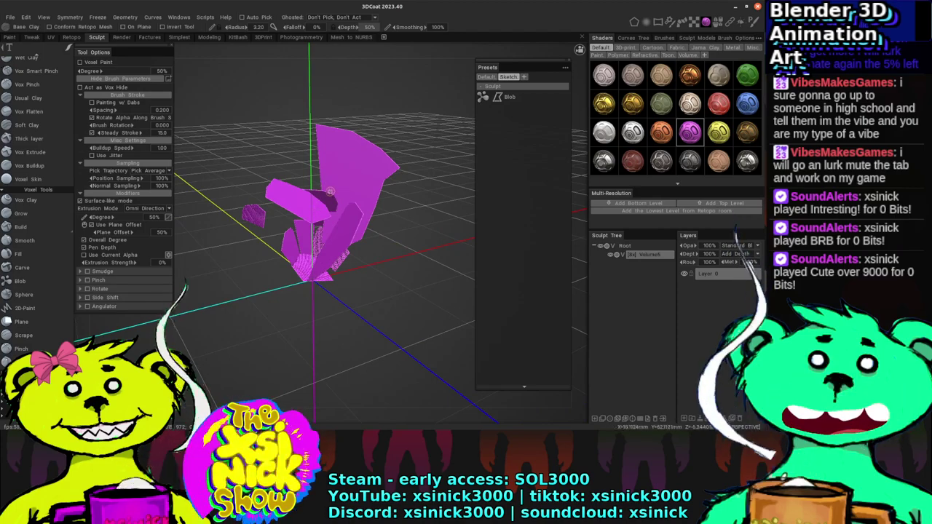
drag(260, 272, 271, 264)
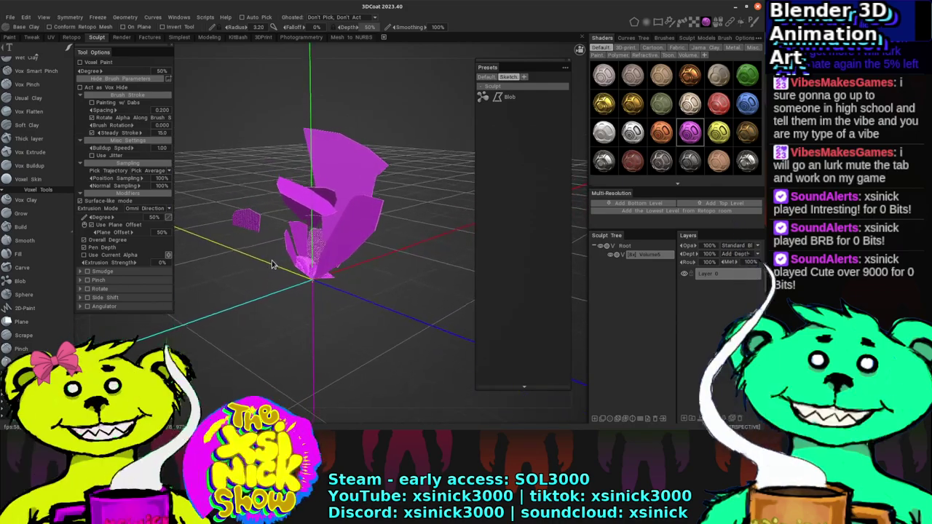
Step: Draw a curvy worm-shaped voxel stroke left of the sculpt with the Sphere tool
click(24, 294)
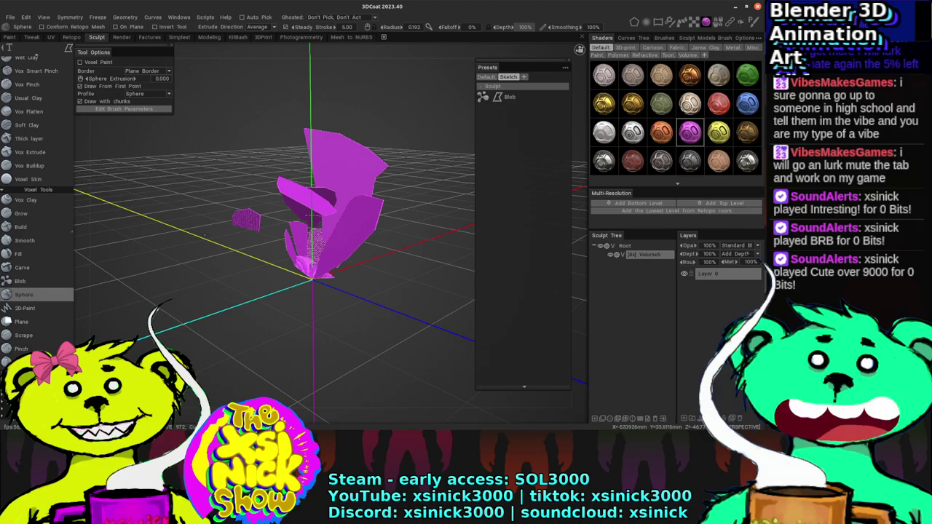
click(69, 50)
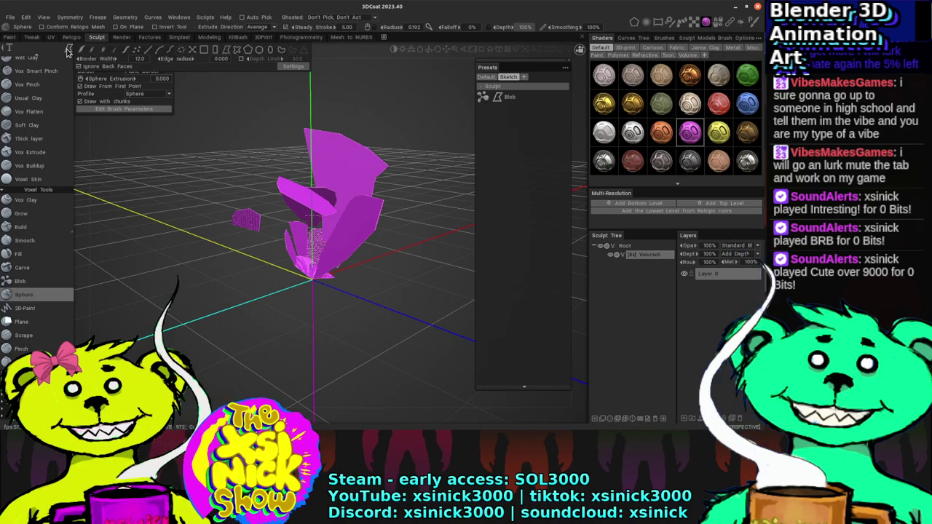
click(78, 50)
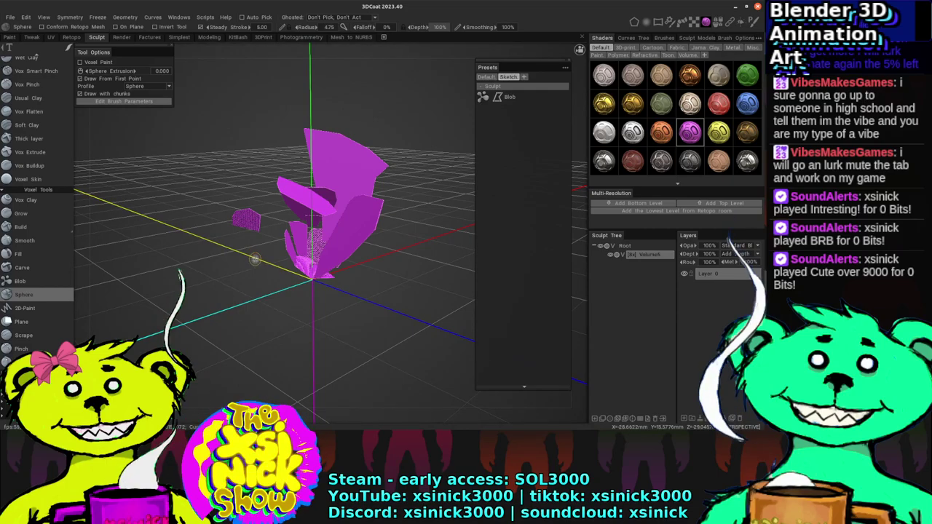
drag(255, 259, 230, 261)
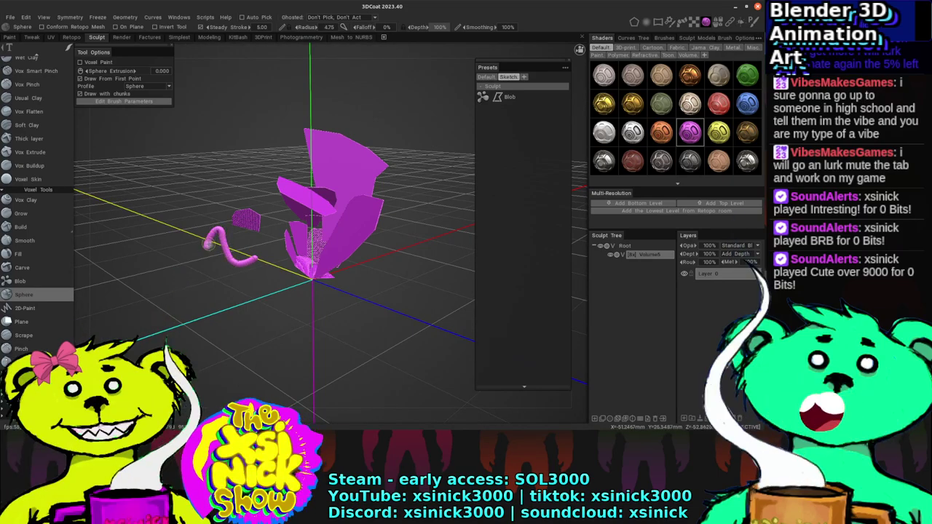
Step: Set the Sphere brush profile to Rotated box
mouse_move(202, 54)
mouse_down()
mouse_move(316, 51)
mouse_move(207, 70)
mouse_up()
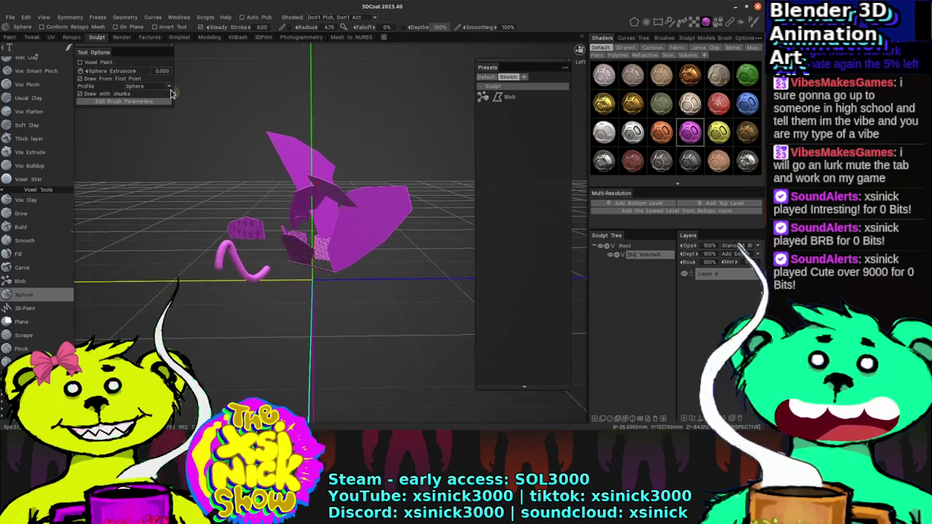
click(170, 88)
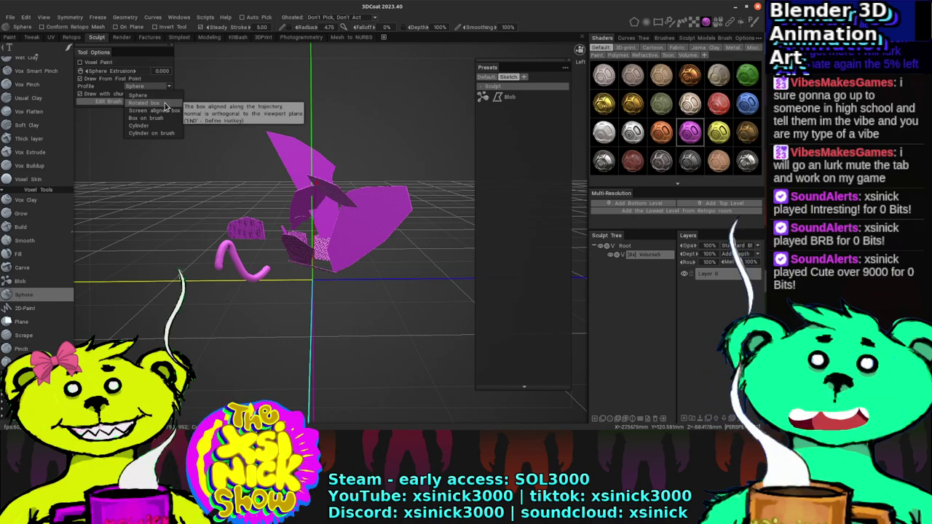
click(166, 106)
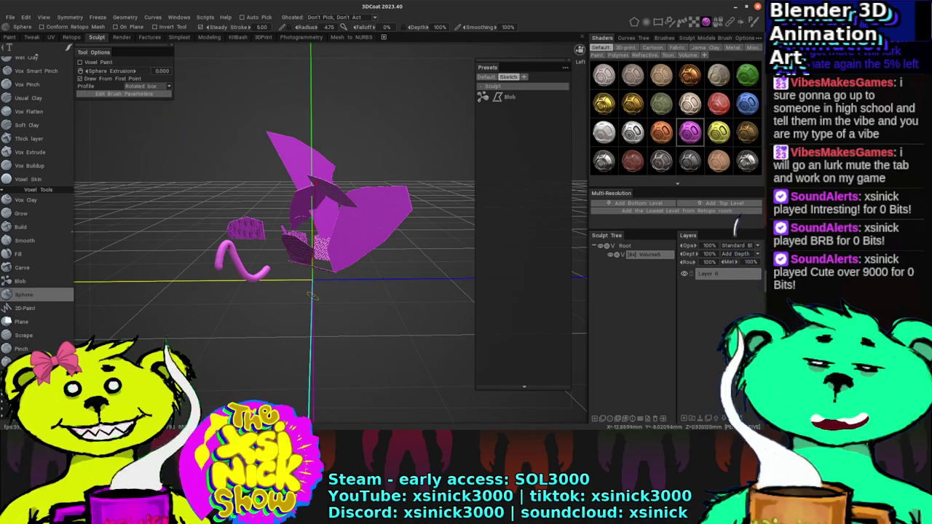
Step: Add a small box shape below the sculpt with vertical and rightward box-stroke bars
click(329, 288)
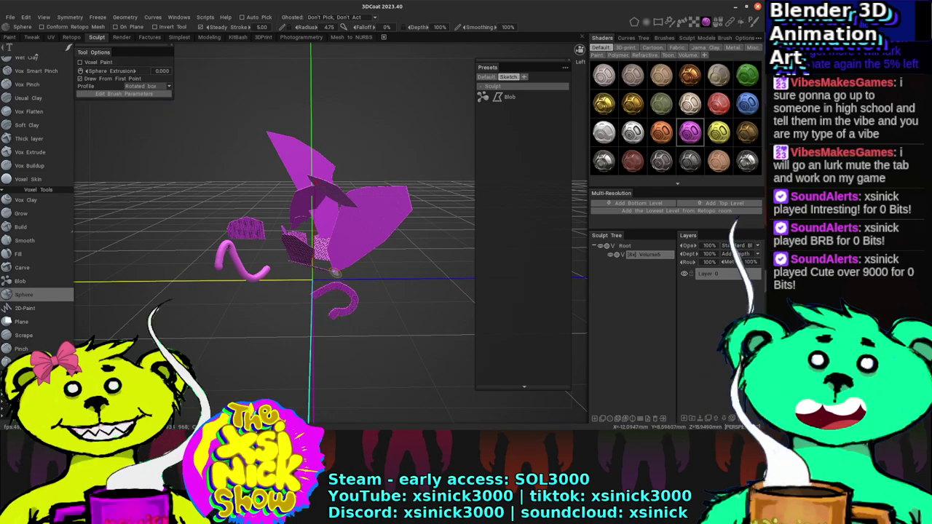
middle_drag(379, 182, 284, 167)
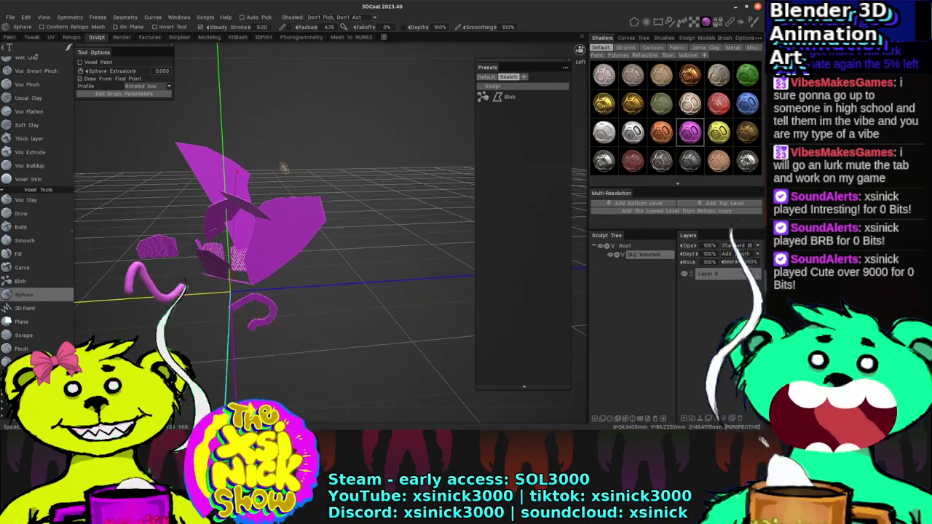
click(368, 179)
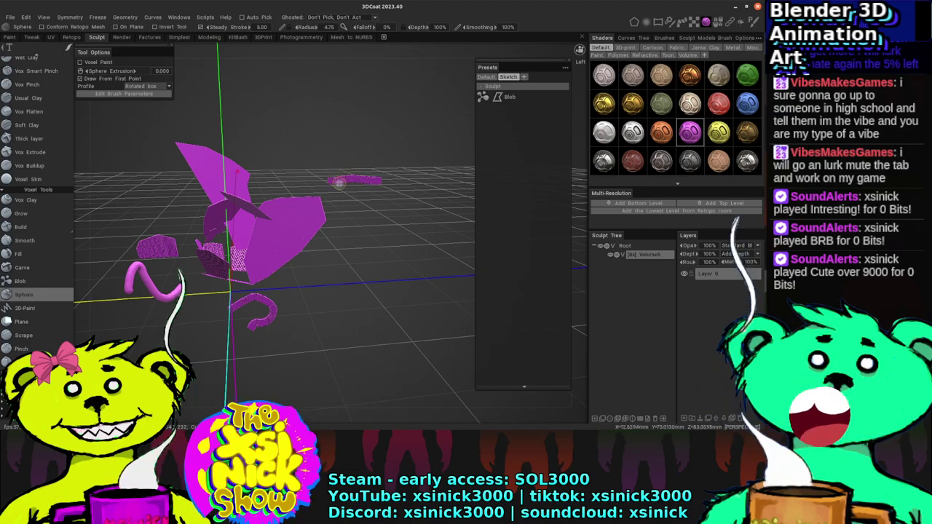
mouse_move(338, 182)
mouse_down()
mouse_move(342, 236)
mouse_move(390, 234)
mouse_up()
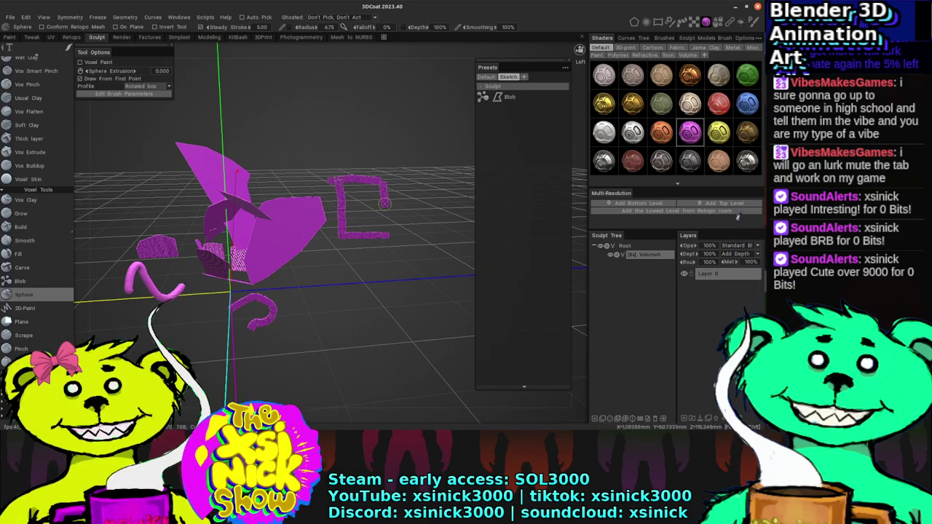
drag(316, 46, 397, 71)
drag(280, 155, 308, 157)
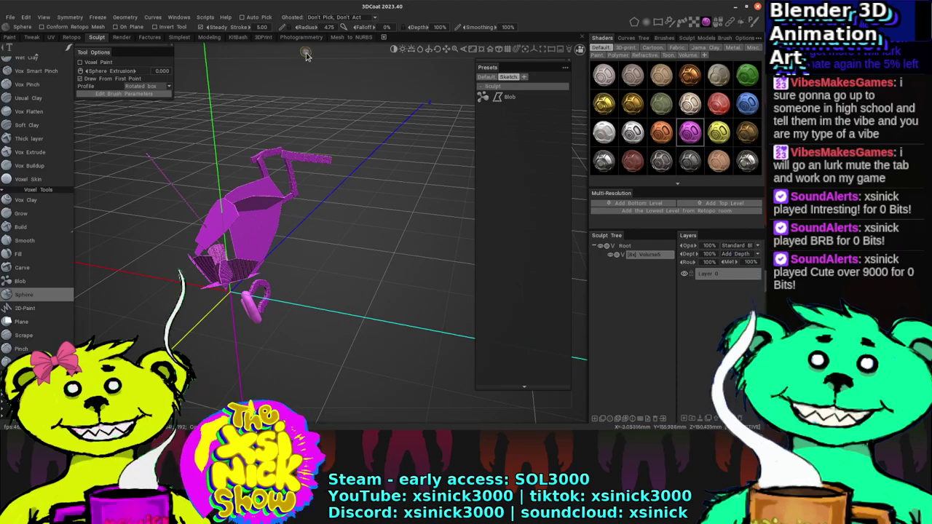
Step: Draw a horizontal bar across the D-shaped frame and add a box of material
mouse_move(306, 58)
mouse_down()
mouse_move(341, 60)
mouse_move(254, 109)
mouse_up()
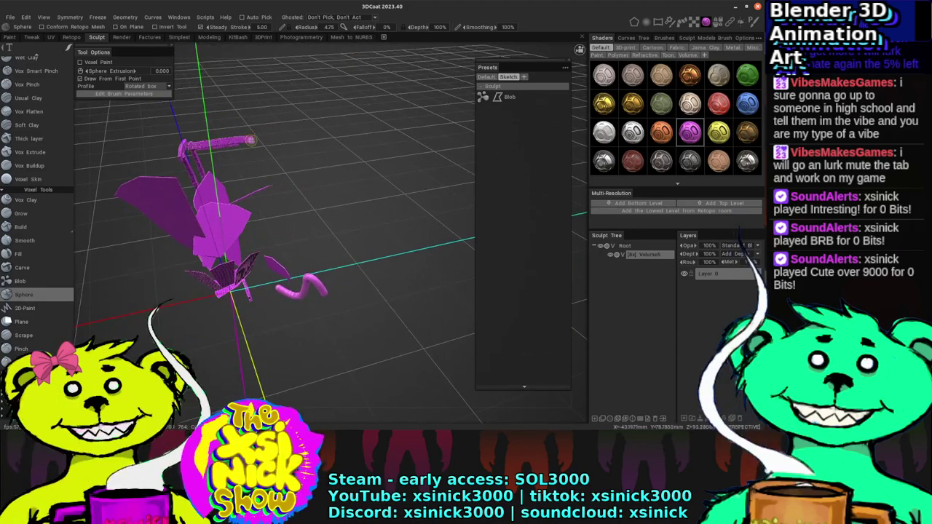
mouse_move(271, 82)
mouse_down()
mouse_move(184, 46)
mouse_move(321, 178)
mouse_up()
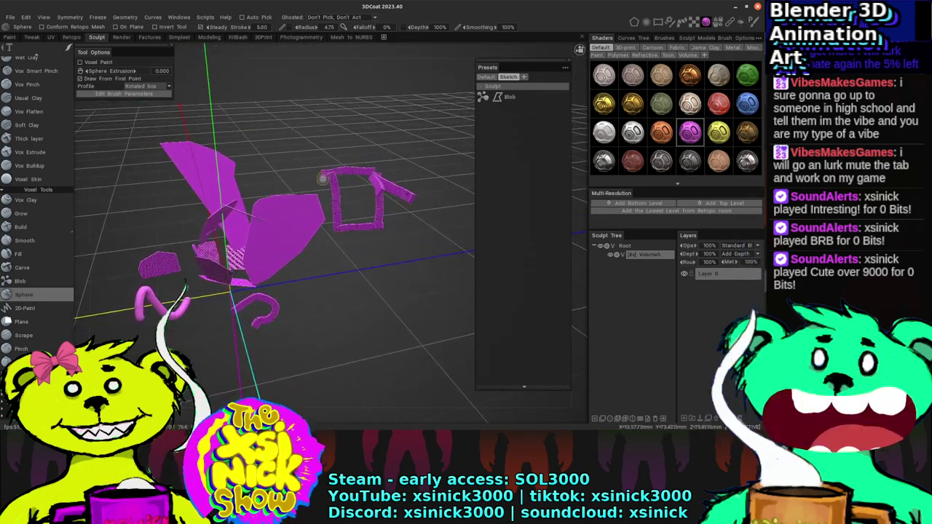
mouse_move(380, 192)
mouse_down()
mouse_move(333, 193)
mouse_move(329, 211)
mouse_up()
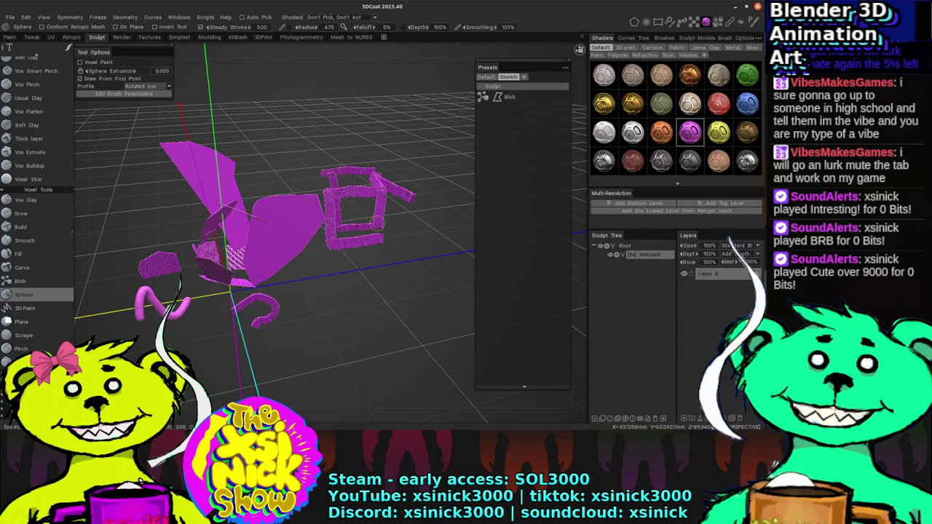
mouse_move(341, 80)
mouse_down()
mouse_move(422, 63)
mouse_move(307, 53)
mouse_move(303, 152)
mouse_move(357, 164)
mouse_up()
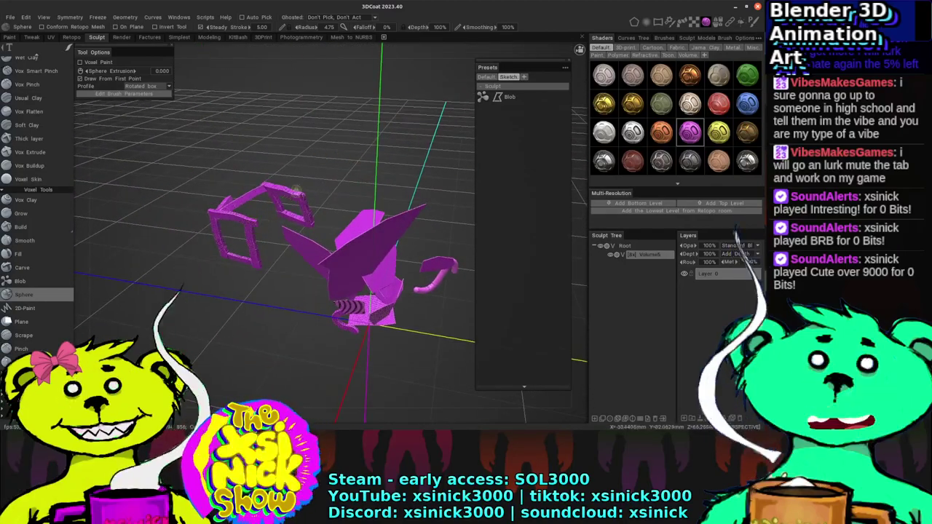
drag(313, 79, 290, 141)
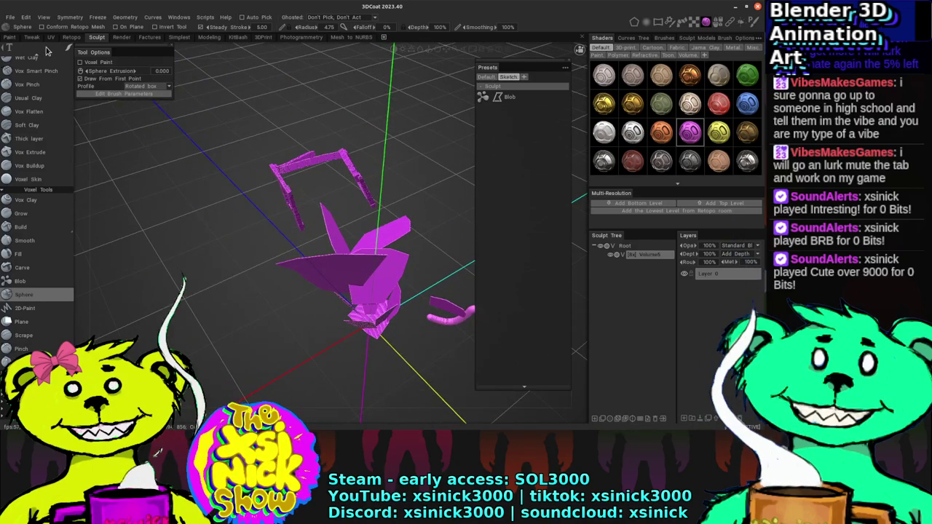
mouse_move(75, 48)
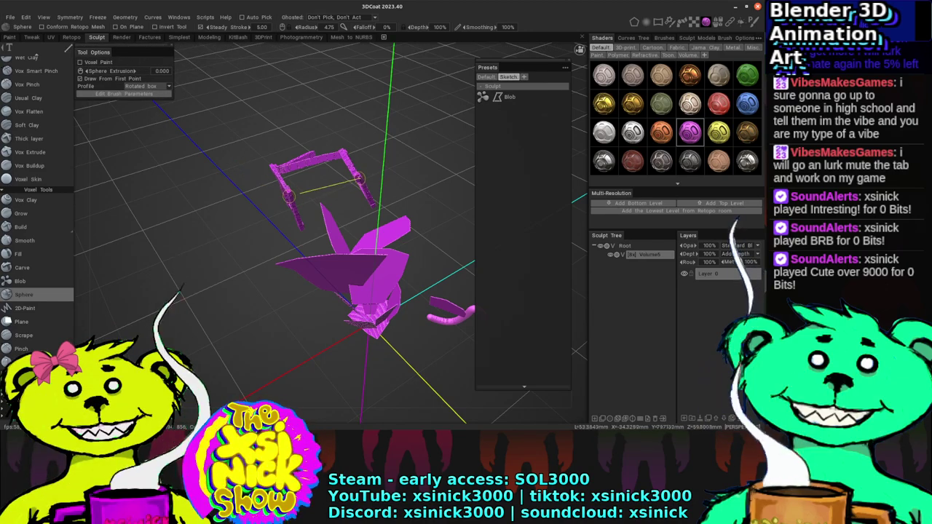
click(360, 178)
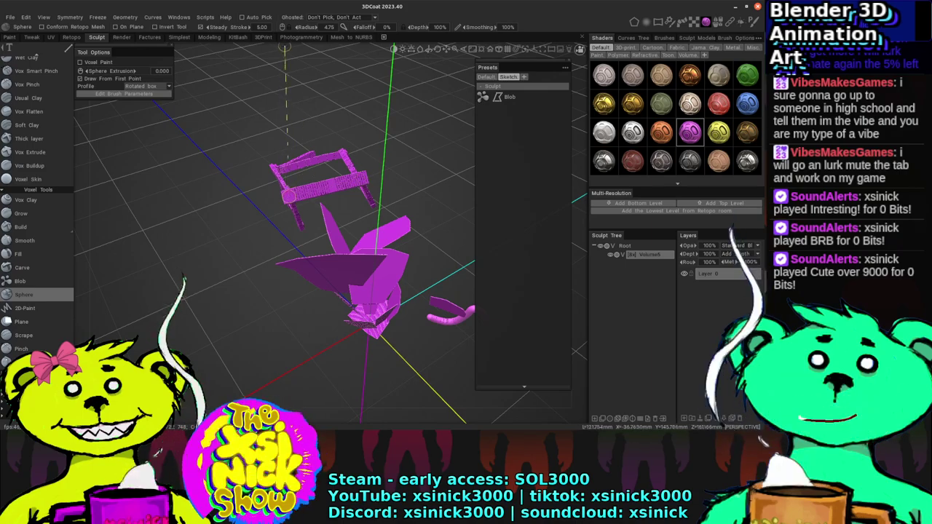
Step: Lay out a straight stroke stretching upward from the model, then orbit to inspect it
middle_drag(287, 53, 297, 131)
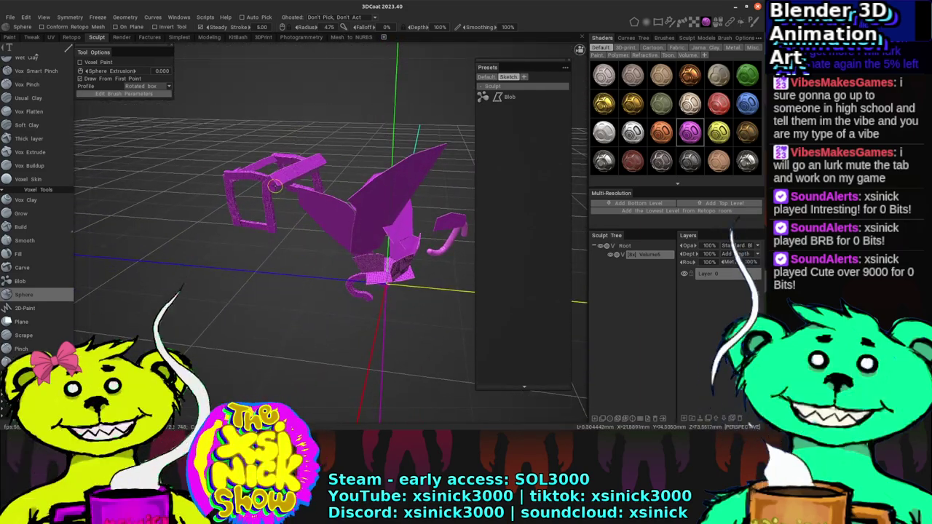
drag(275, 186, 275, 229)
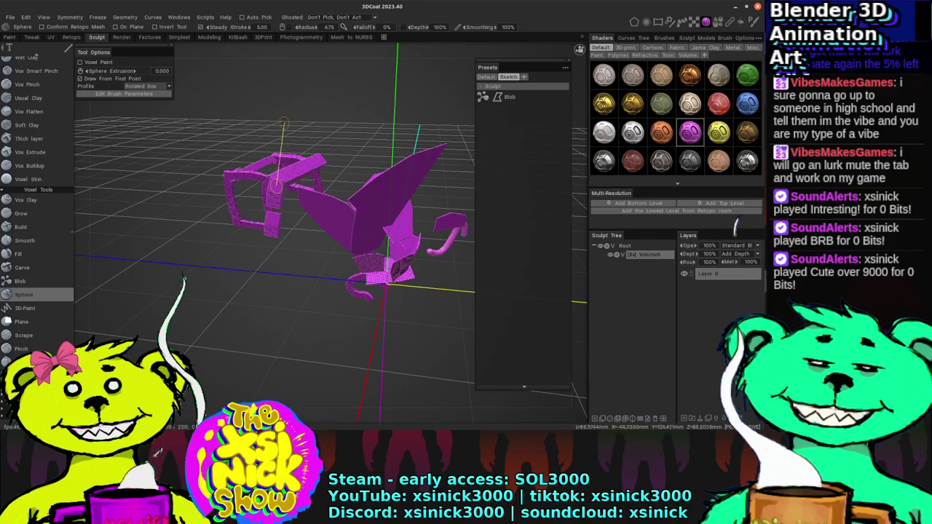
drag(275, 188, 277, 77)
middle_drag(277, 49, 208, 33)
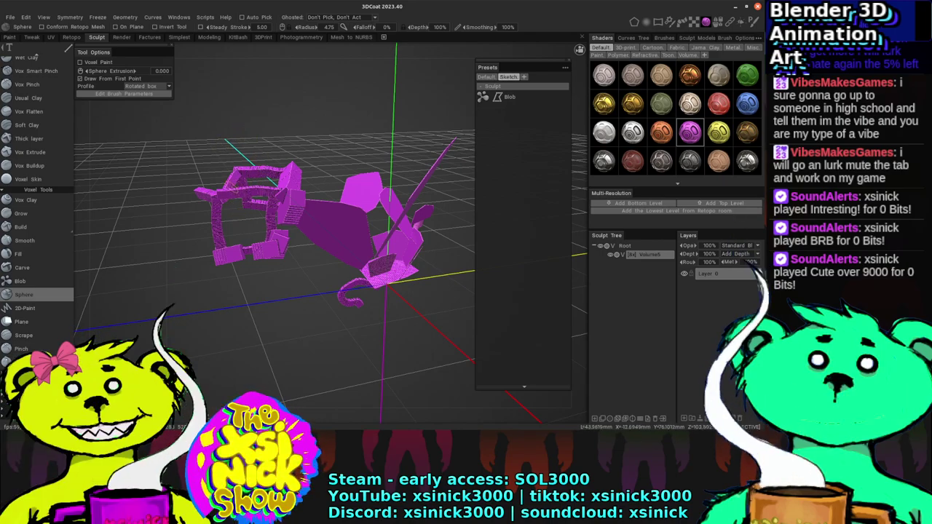
mouse_move(67, 50)
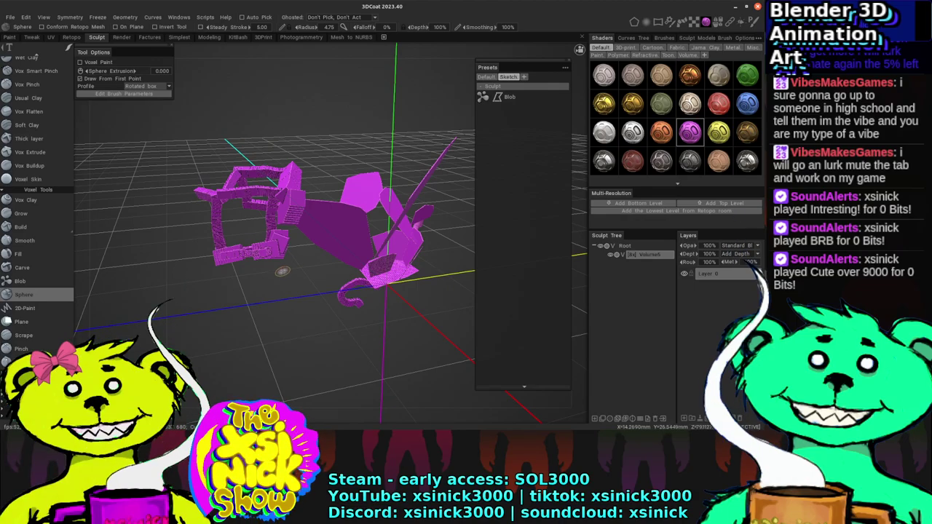
drag(269, 141, 266, 198)
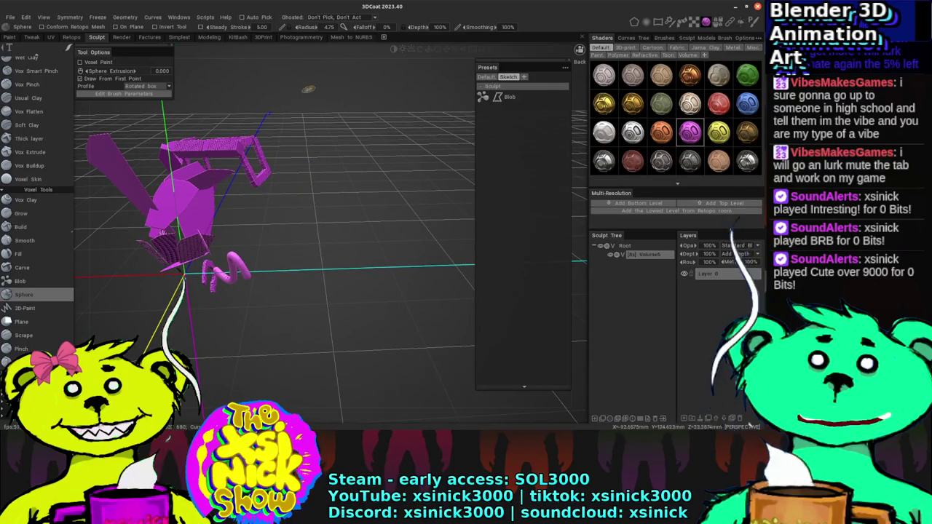
drag(308, 89, 335, 62)
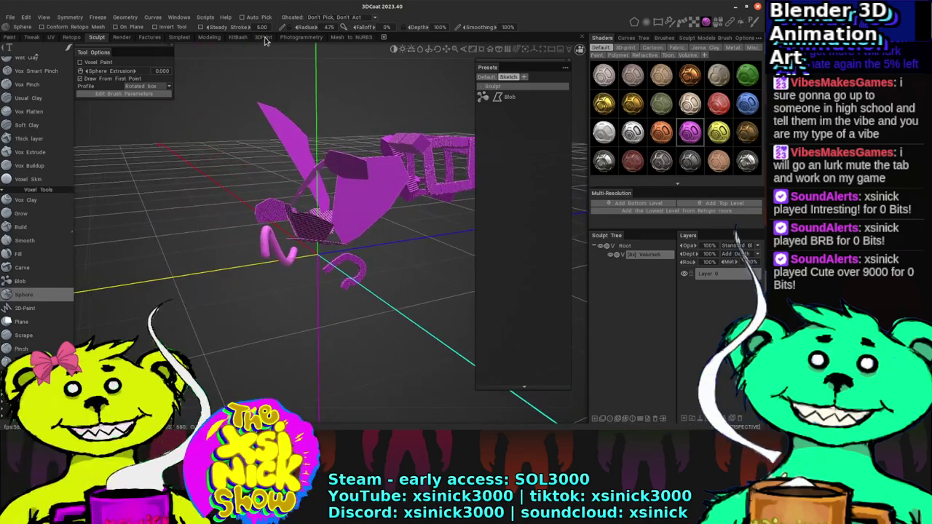
drag(266, 42, 231, 60)
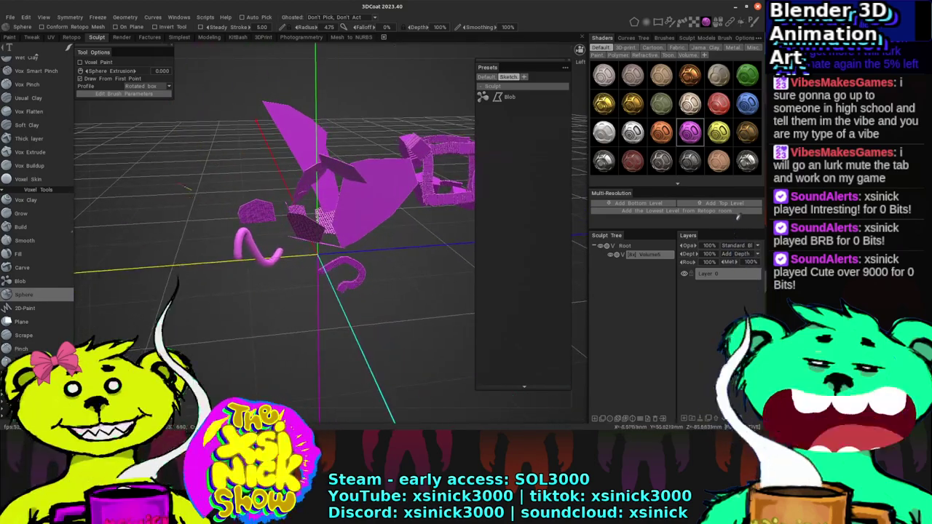
Step: With the Screen aligned box profile, draw vertical and horizontal bars left of the sculpt
click(149, 86)
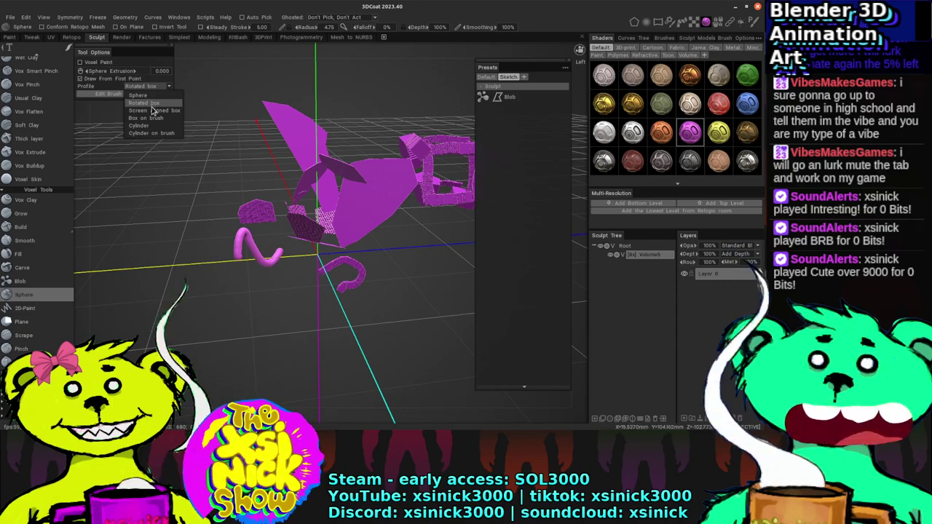
click(153, 110)
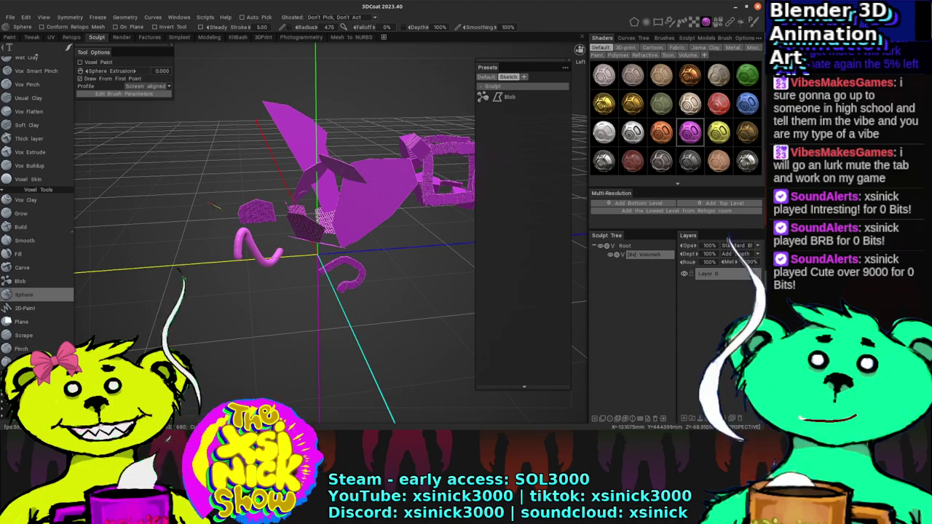
mouse_move(210, 197)
mouse_down()
mouse_move(213, 235)
mouse_move(240, 237)
mouse_up()
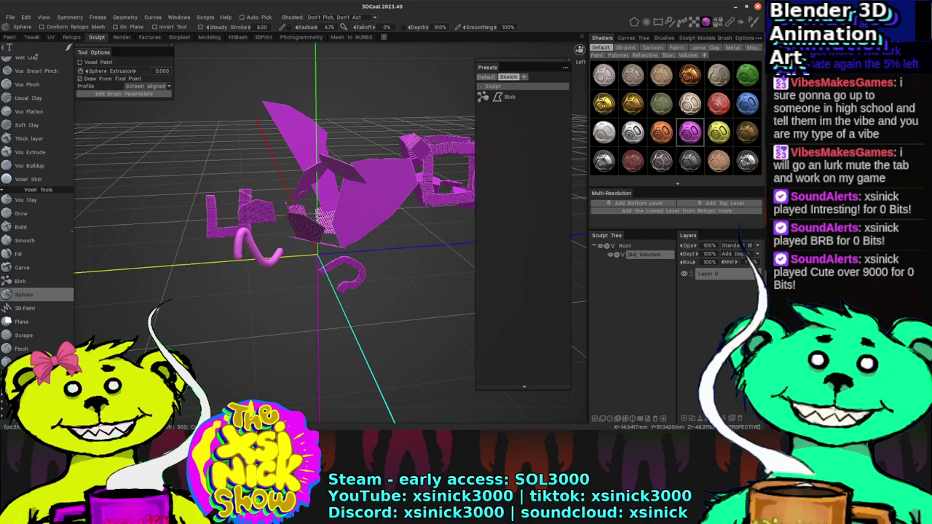
drag(219, 182, 251, 190)
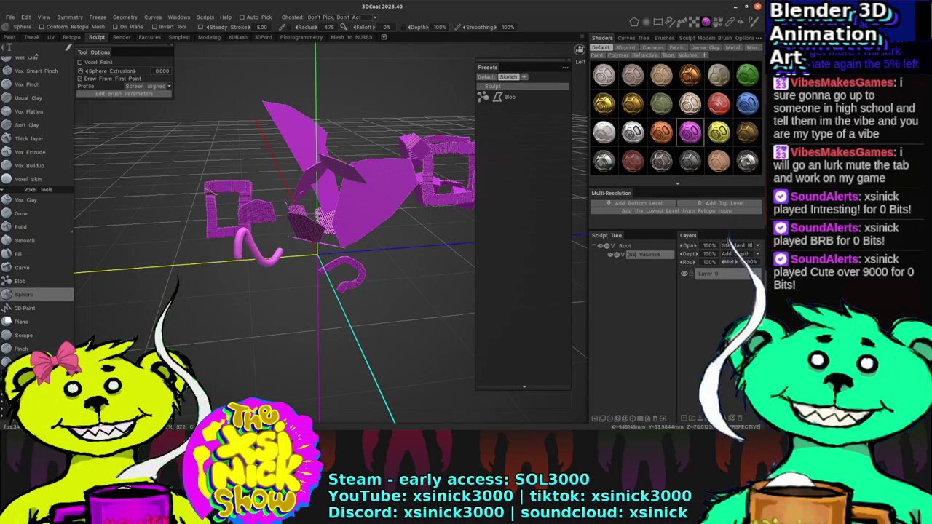
Step: Orbit around the model to inspect the new square frame
middle_drag(218, 55, 580, 51)
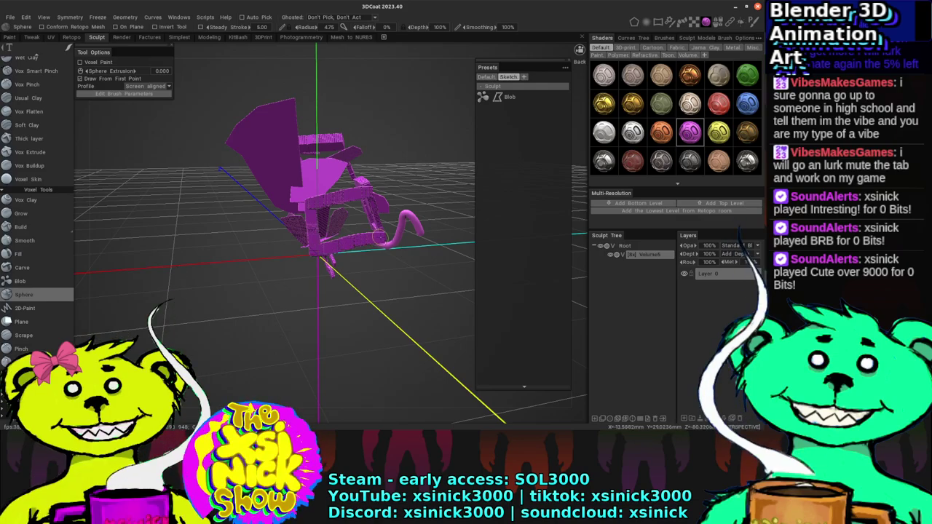
mouse_move(363, 58)
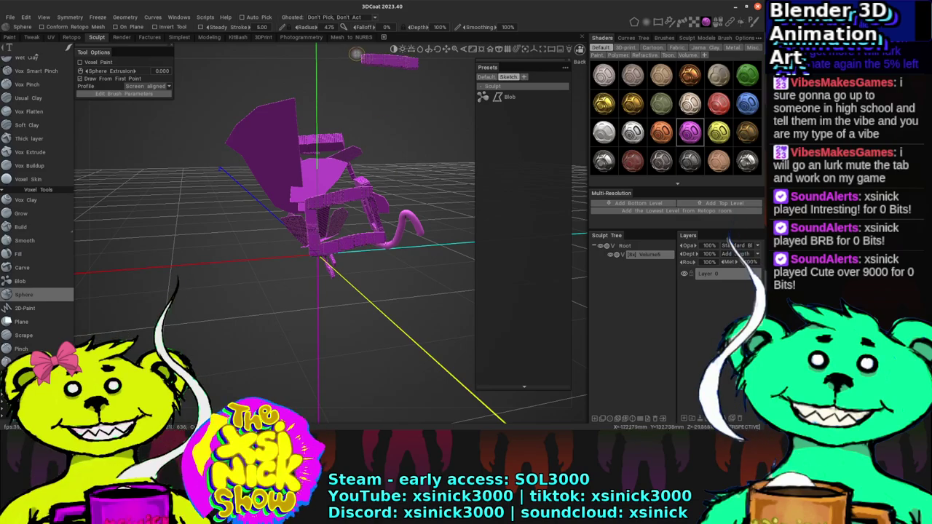
drag(357, 53, 269, 240)
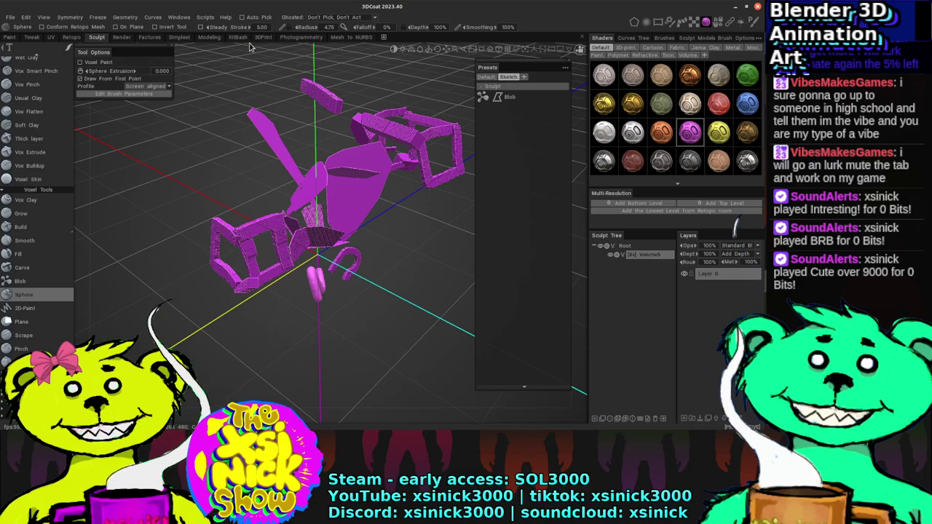
drag(249, 46, 283, 271)
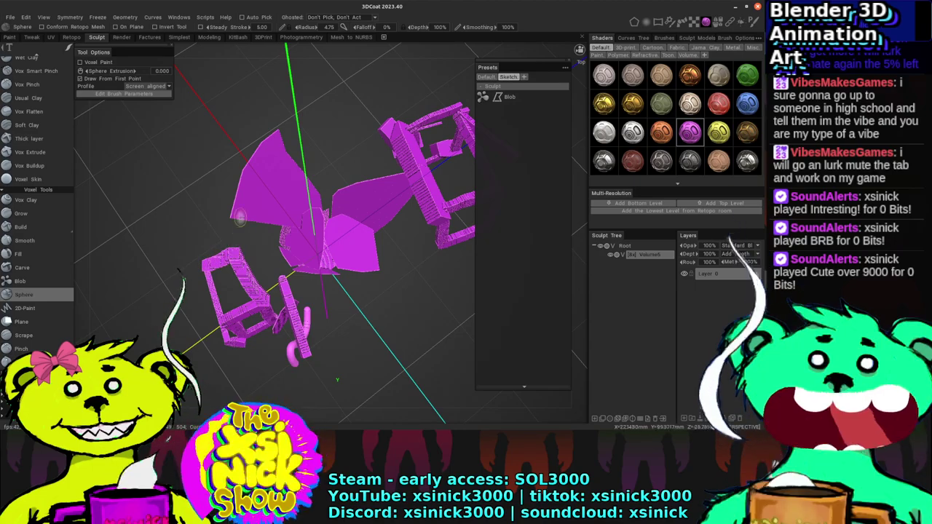
drag(233, 73, 164, 84)
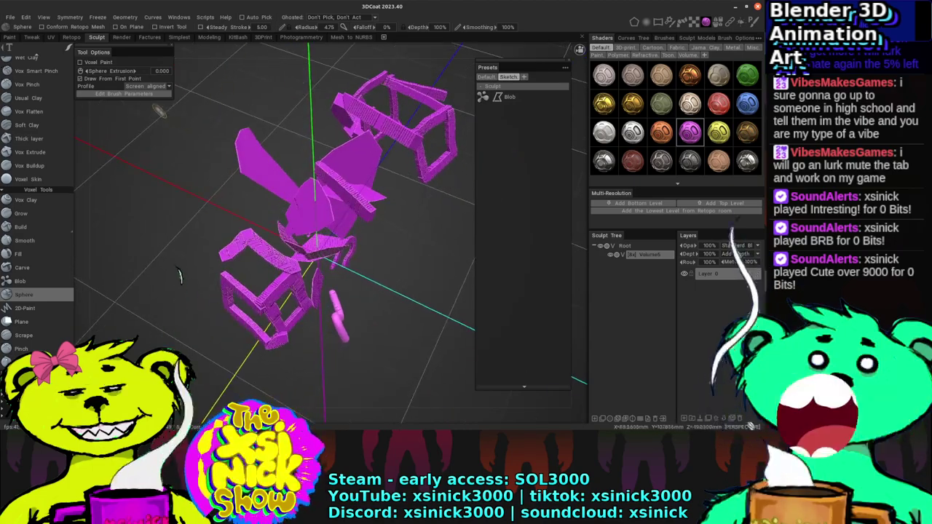
click(148, 86)
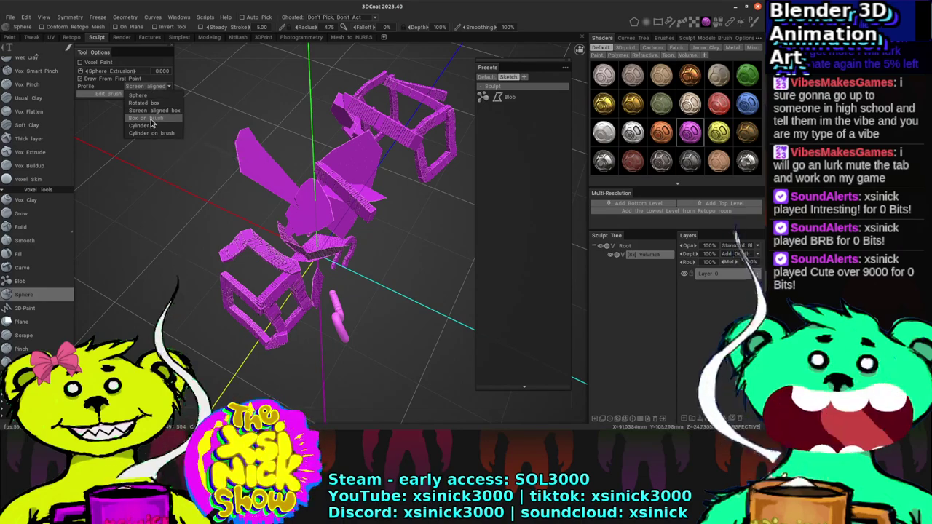
Step: Switch the profile to Box on brush and draw an elongated bar, orbiting to inspect it
click(148, 118)
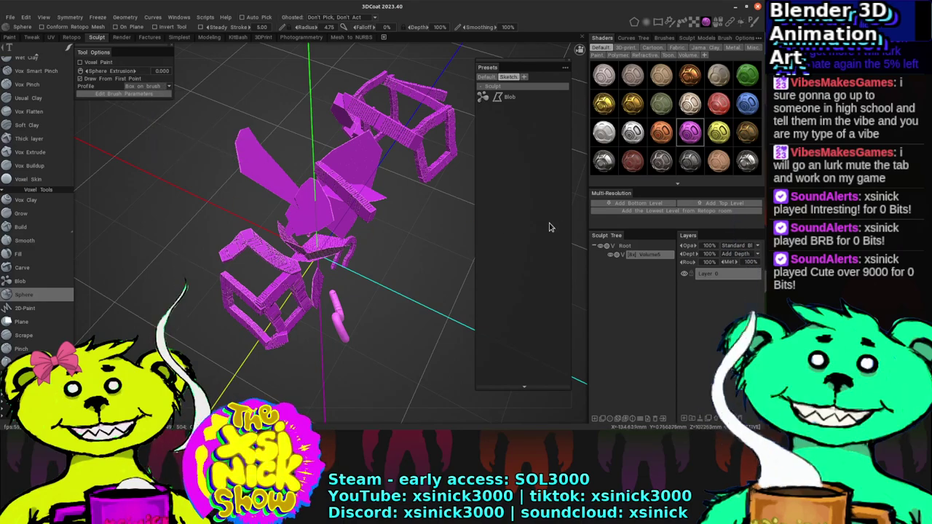
drag(572, 228, 408, 198)
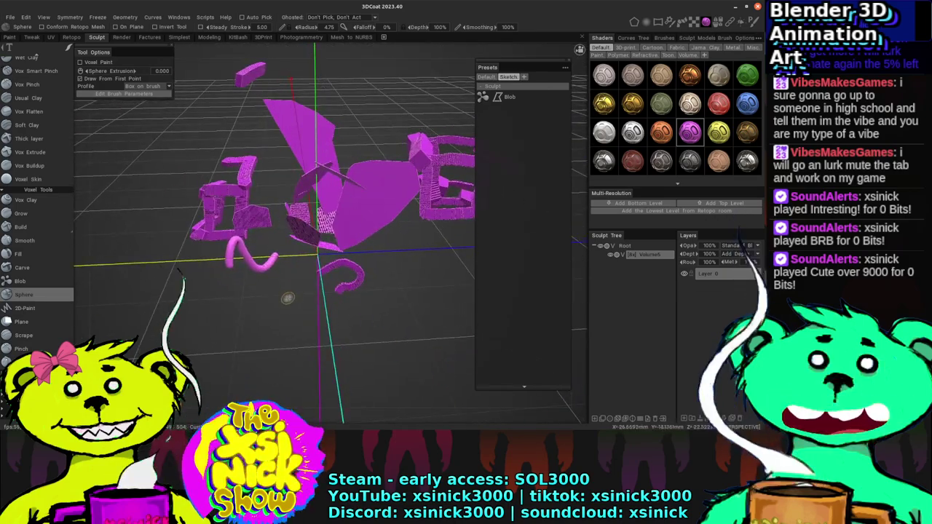
drag(292, 307, 324, 306)
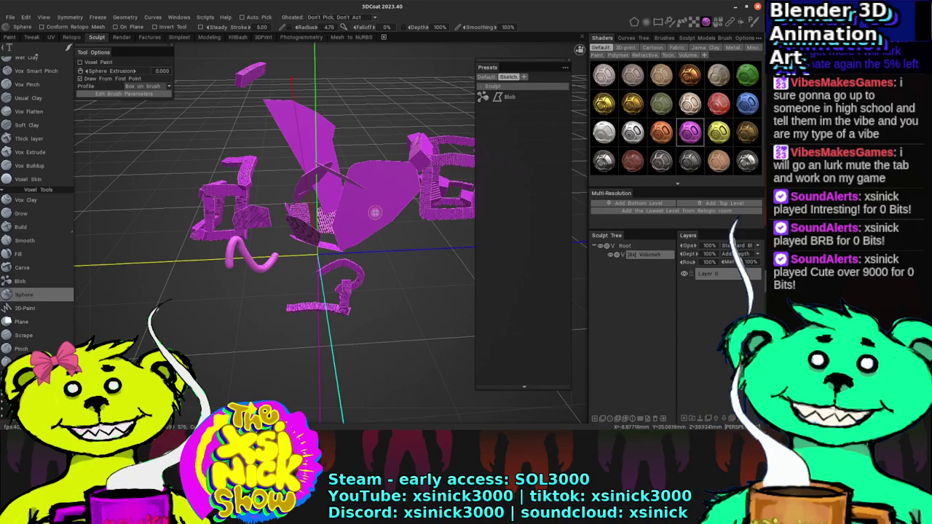
drag(374, 212, 394, 56)
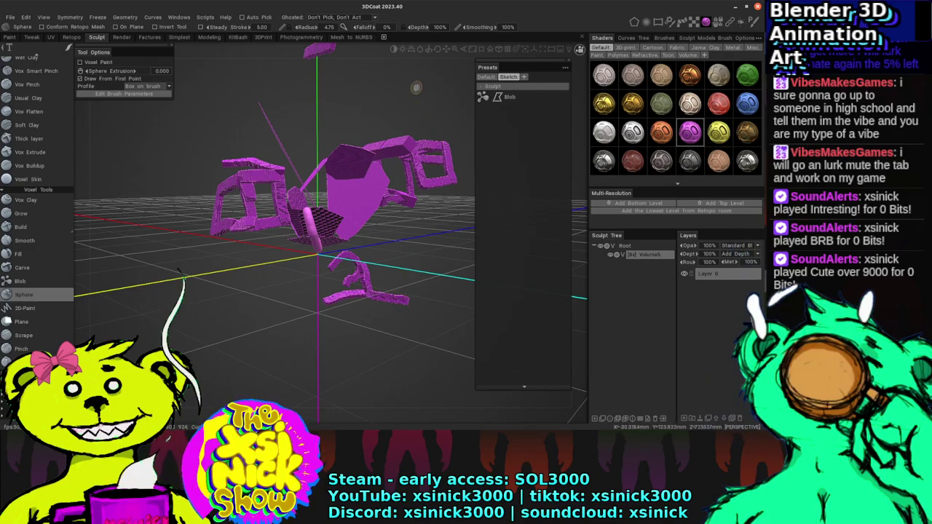
drag(401, 146, 370, 268)
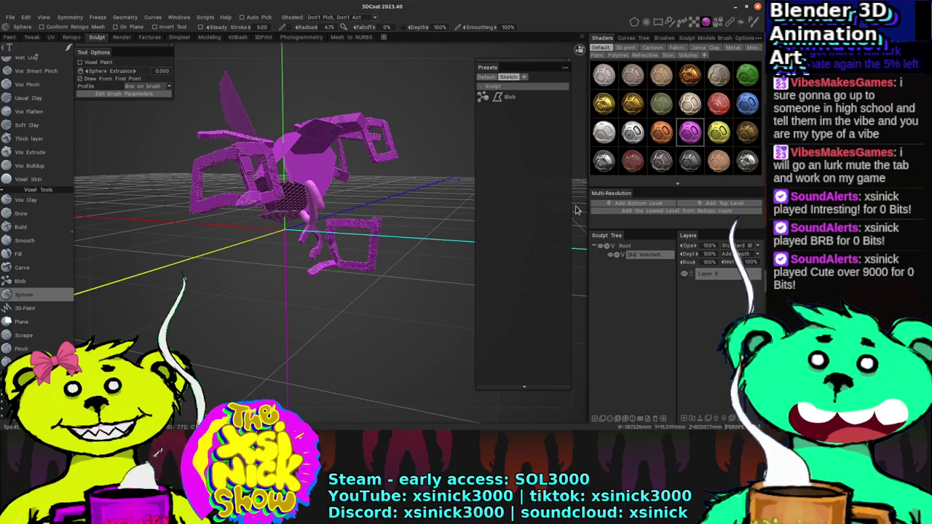
drag(575, 211, 178, 269)
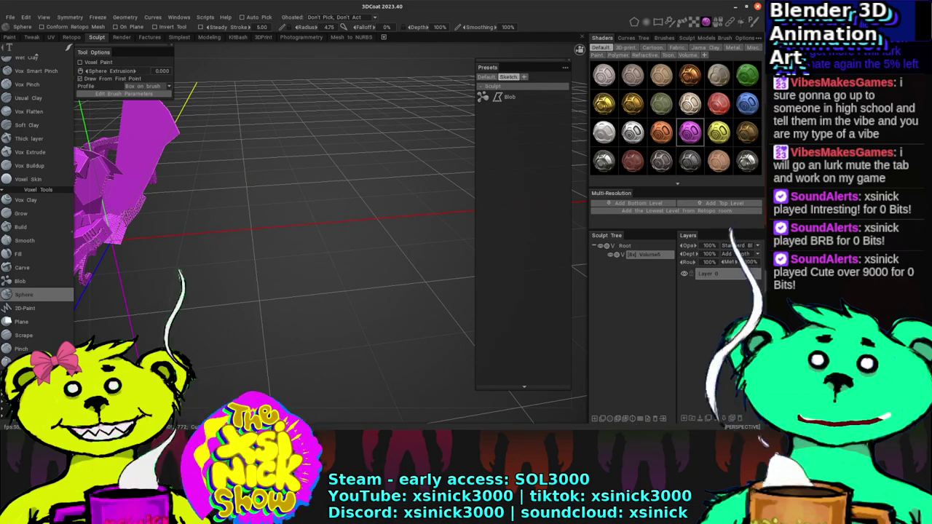
Step: Hide the existing sculpt and orbit to look down on the empty grid
click(648, 421)
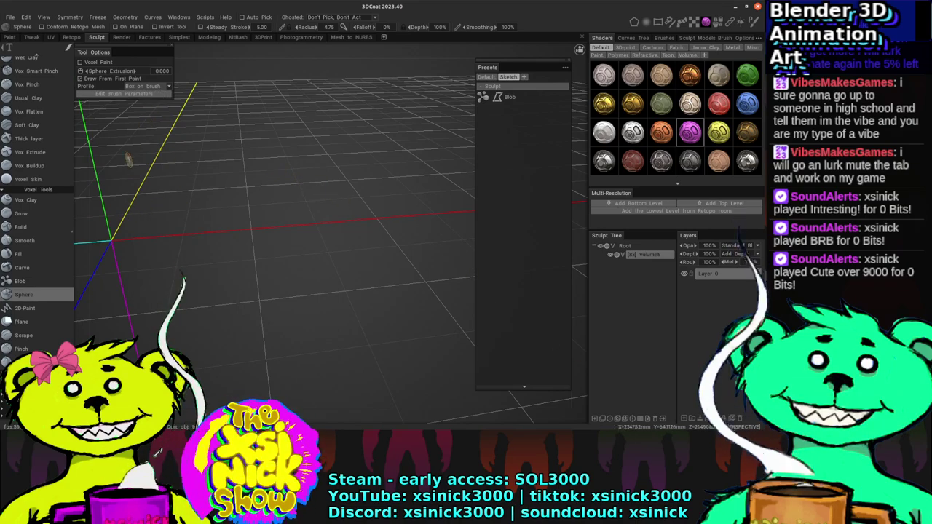
middle_drag(127, 160, 226, 188)
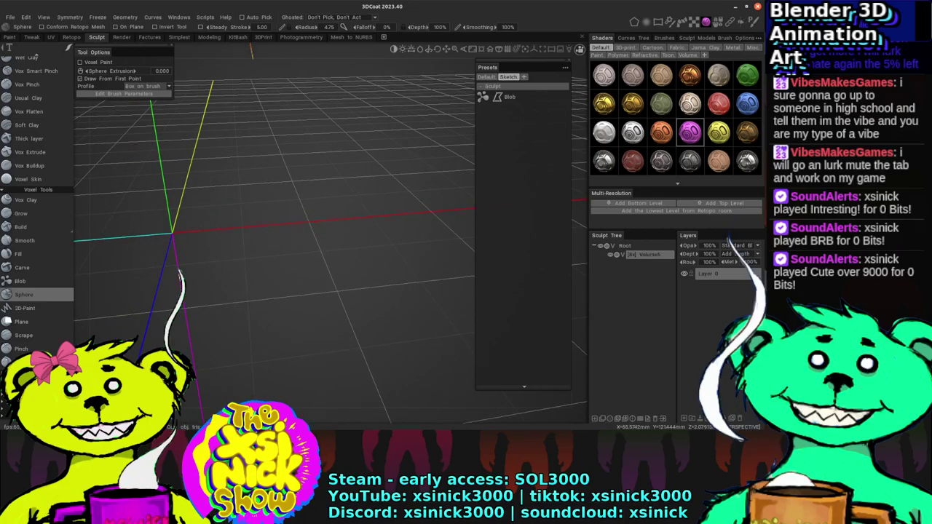
drag(251, 51, 282, 123)
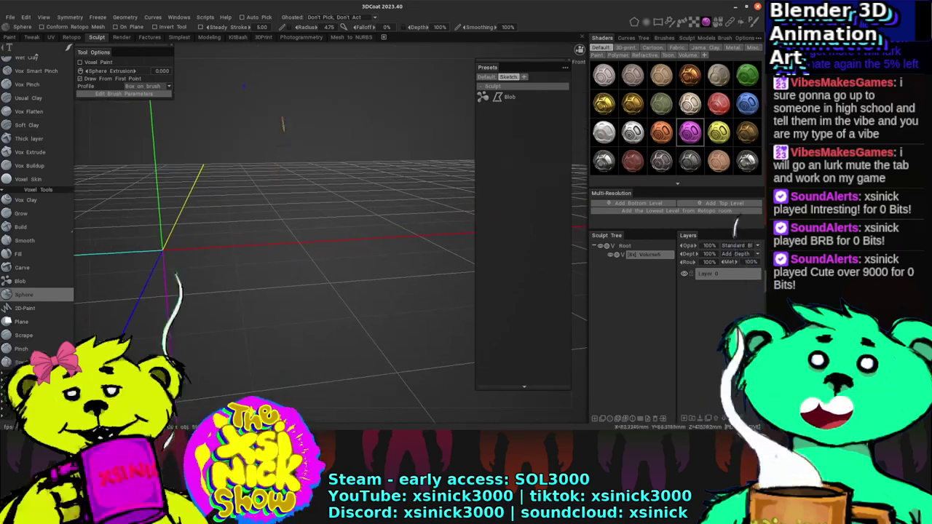
drag(284, 52, 205, 200)
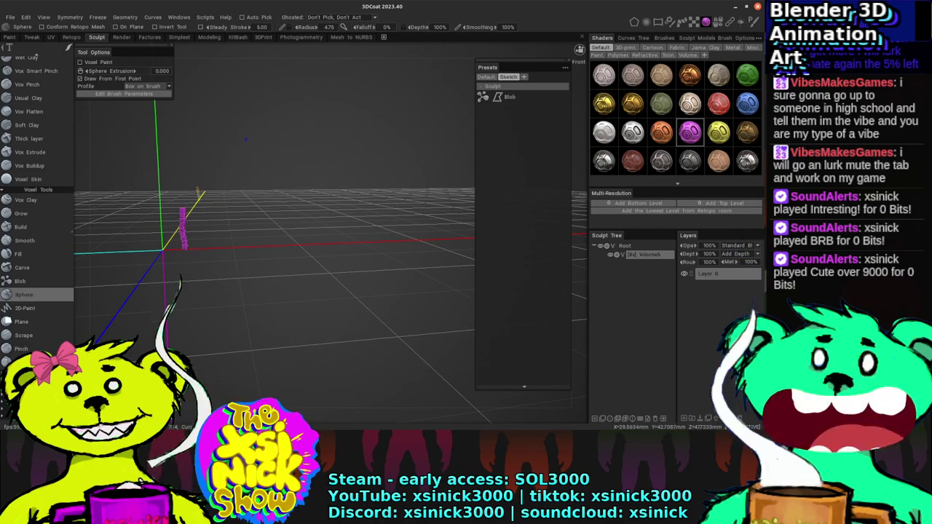
Step: Draw the car's rear, roofline and front end as voxel tubes
mouse_move(204, 198)
mouse_down()
mouse_move(295, 181)
mouse_move(335, 143)
mouse_move(404, 142)
mouse_move(399, 136)
mouse_up()
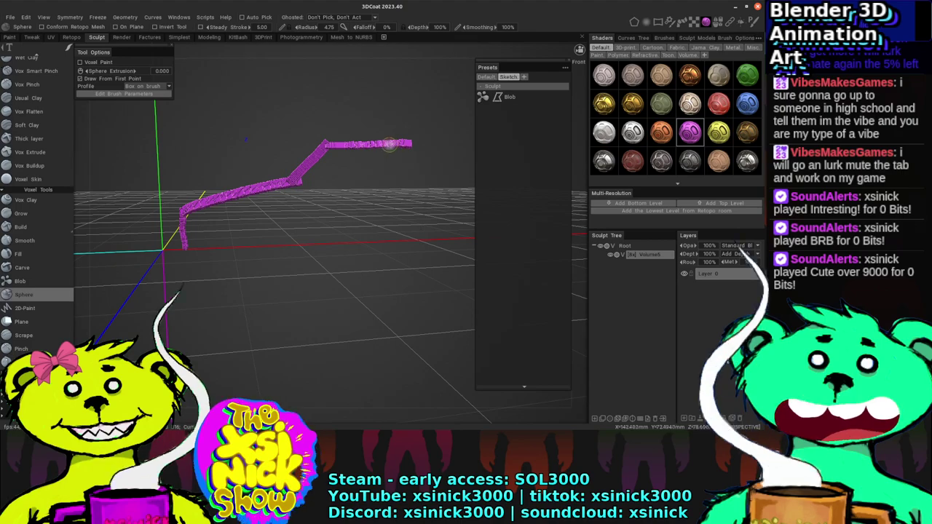
mouse_move(389, 143)
middle_down()
mouse_move(334, 146)
mouse_move(342, 146)
middle_up()
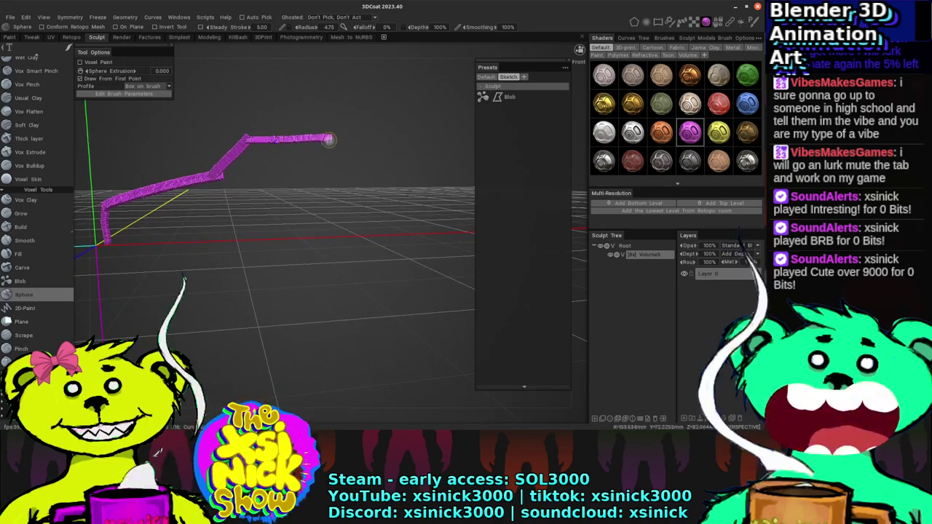
mouse_move(333, 140)
mouse_down()
mouse_move(377, 173)
mouse_move(410, 175)
mouse_move(419, 219)
mouse_move(401, 235)
mouse_up()
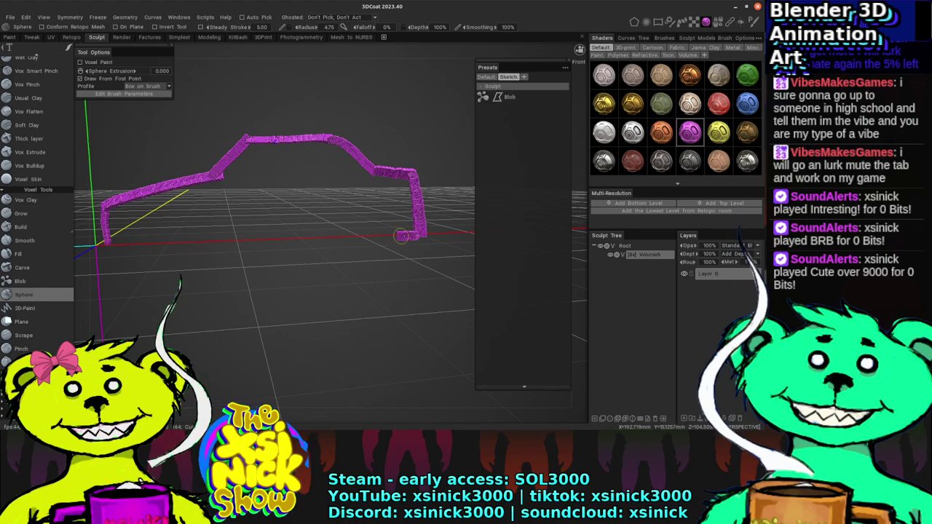
mouse_move(351, 208)
mouse_down()
mouse_move(341, 240)
mouse_move(293, 243)
mouse_up()
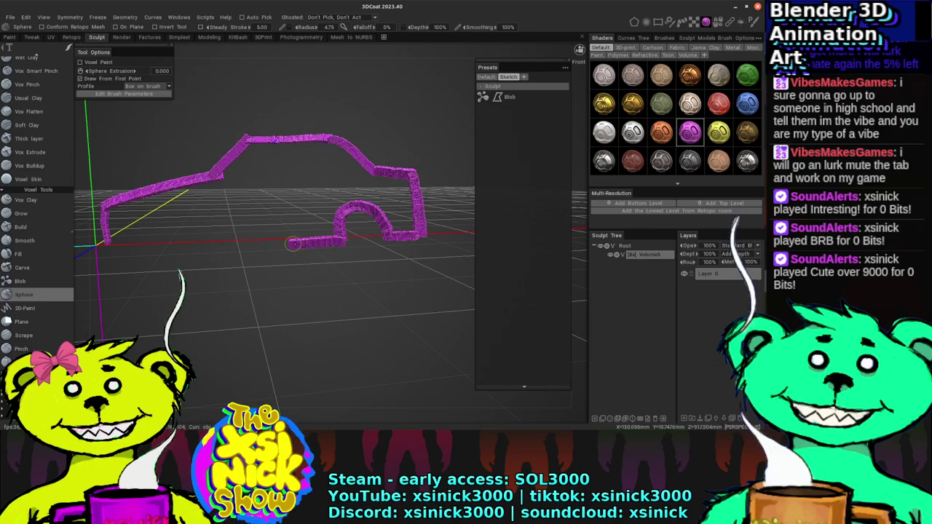
Step: Add the wheel arches and lower edge of the car outline
mouse_move(237, 247)
mouse_down()
mouse_move(216, 243)
mouse_move(202, 222)
mouse_up()
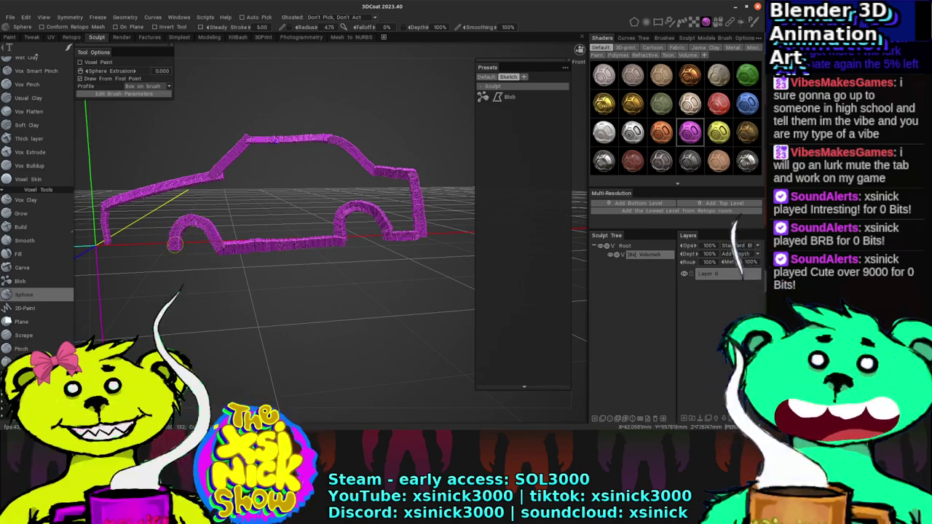
mouse_move(203, 223)
middle_down()
mouse_move(249, 232)
mouse_move(211, 236)
middle_up()
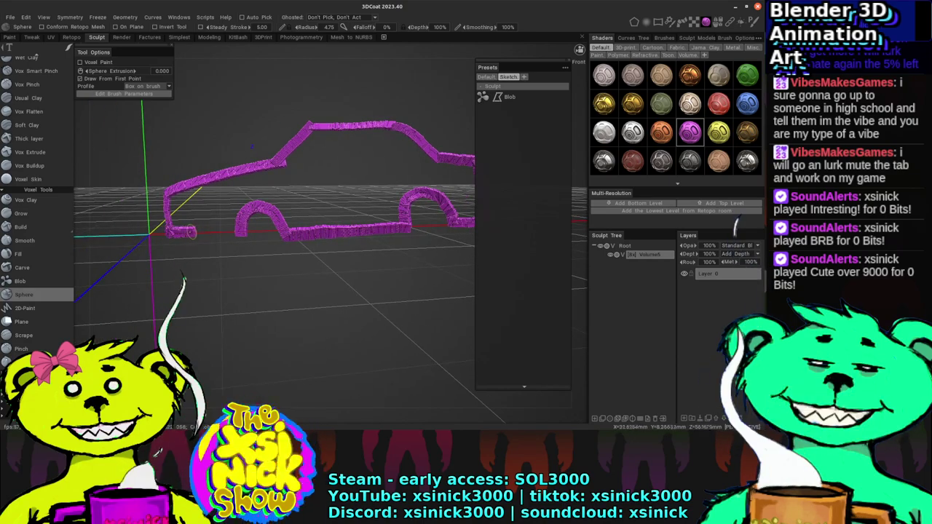
drag(189, 231, 222, 233)
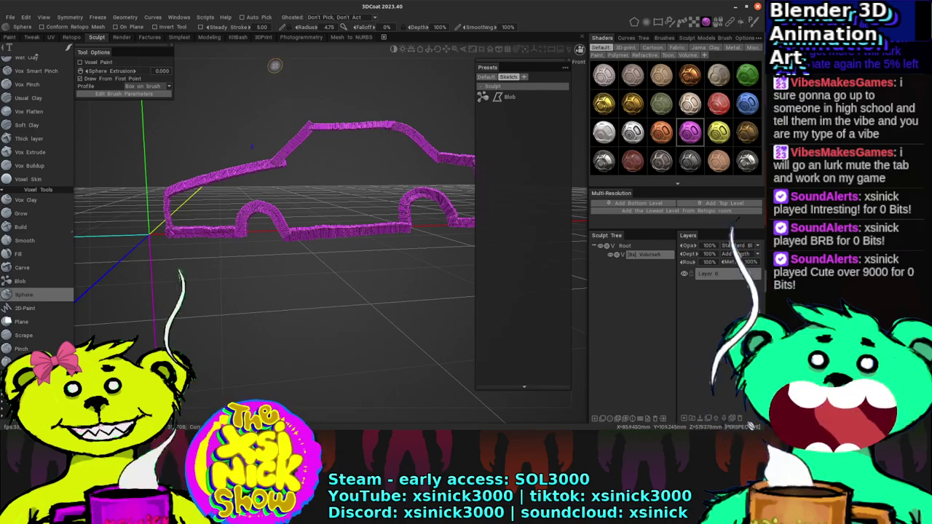
mouse_move(277, 60)
middle_down()
mouse_move(262, 73)
mouse_move(202, 79)
mouse_move(370, 83)
mouse_move(342, 95)
middle_up()
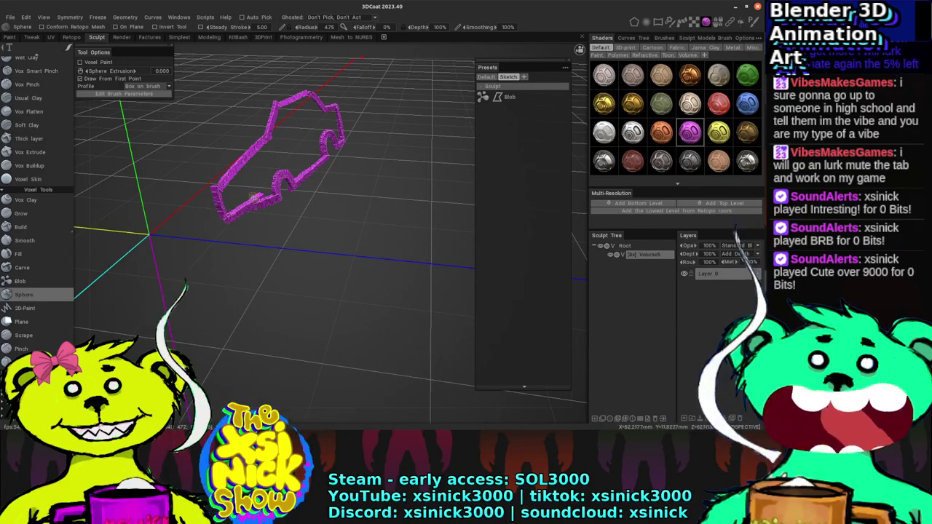
mouse_move(177, 268)
middle_down()
mouse_move(256, 93)
mouse_move(241, 85)
mouse_move(226, 102)
middle_up()
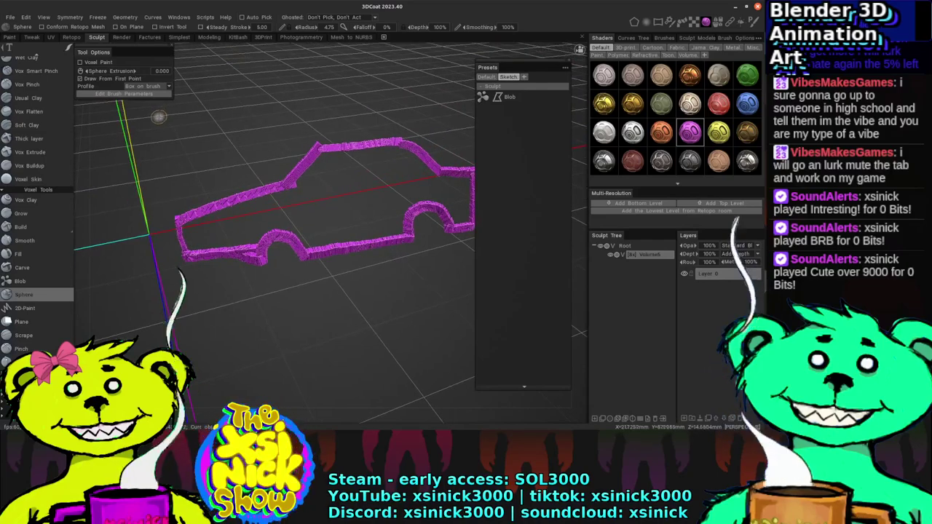
click(167, 87)
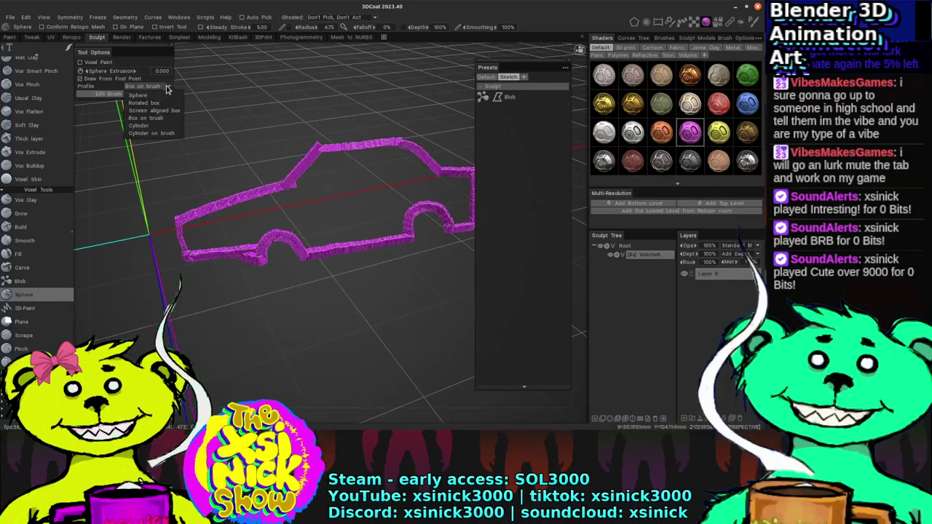
Step: Draw a teardrop loop before the car with the Cylinder profile, then switch to Cylinder on brush
click(159, 130)
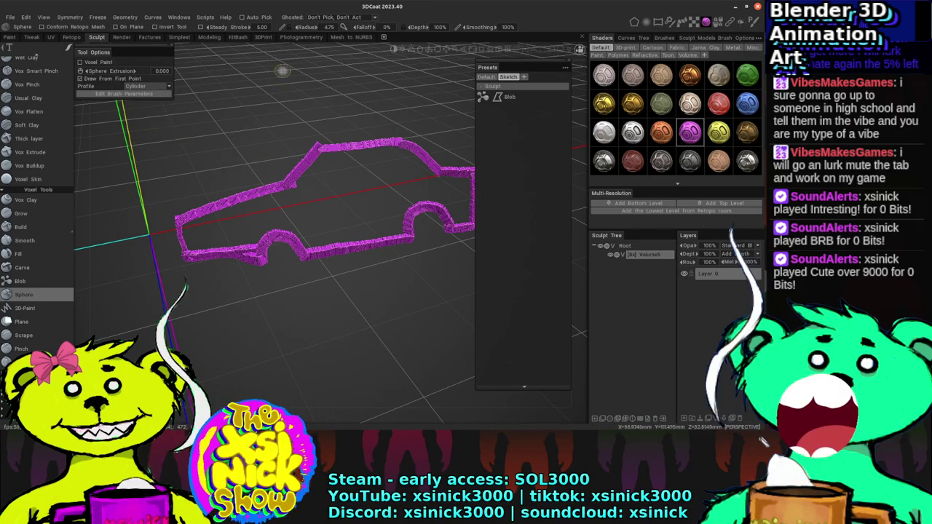
middle_drag(300, 51, 275, 140)
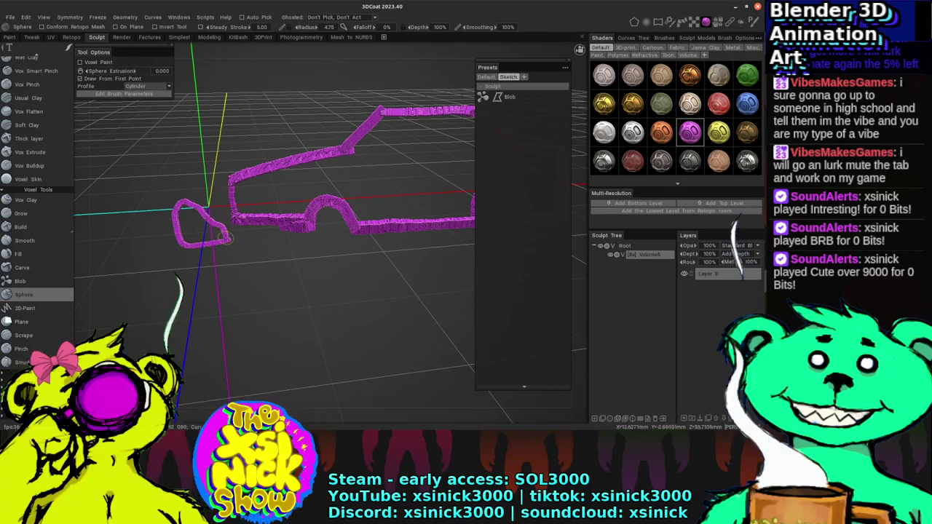
middle_drag(262, 53, 290, 61)
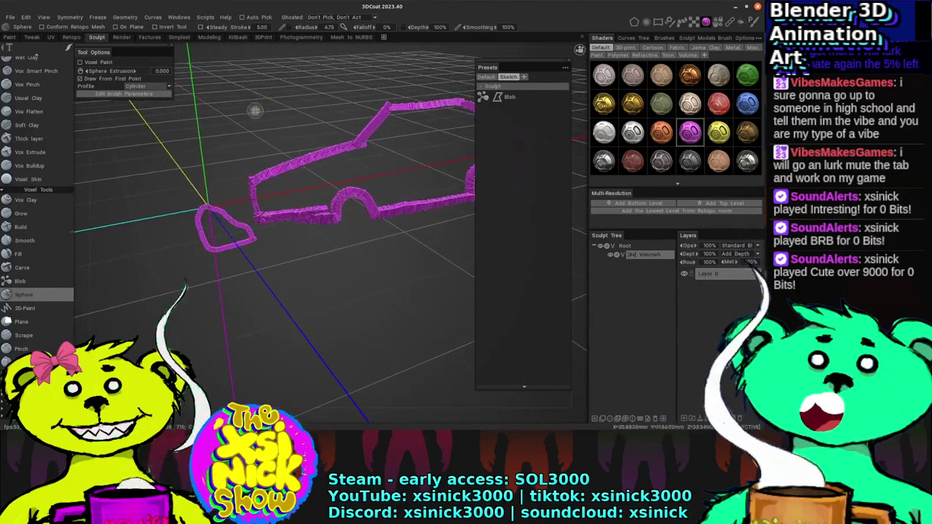
click(170, 88)
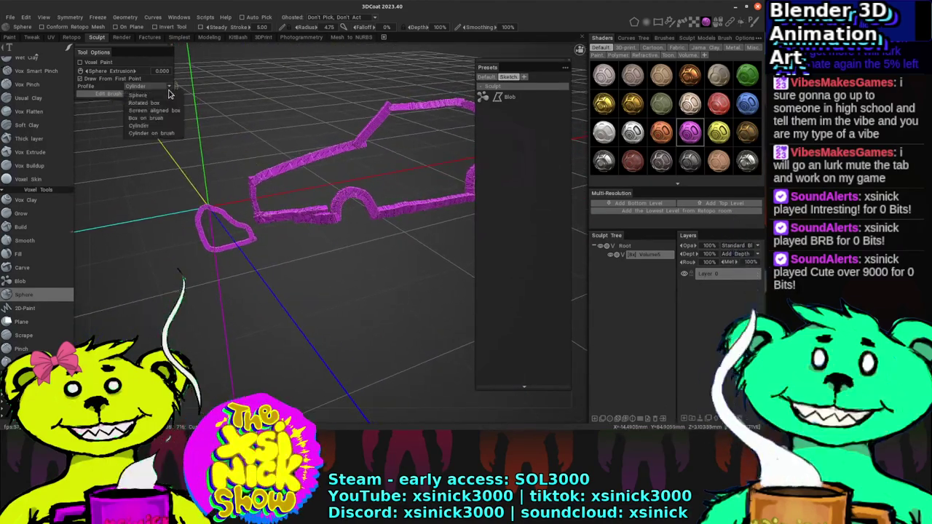
click(163, 134)
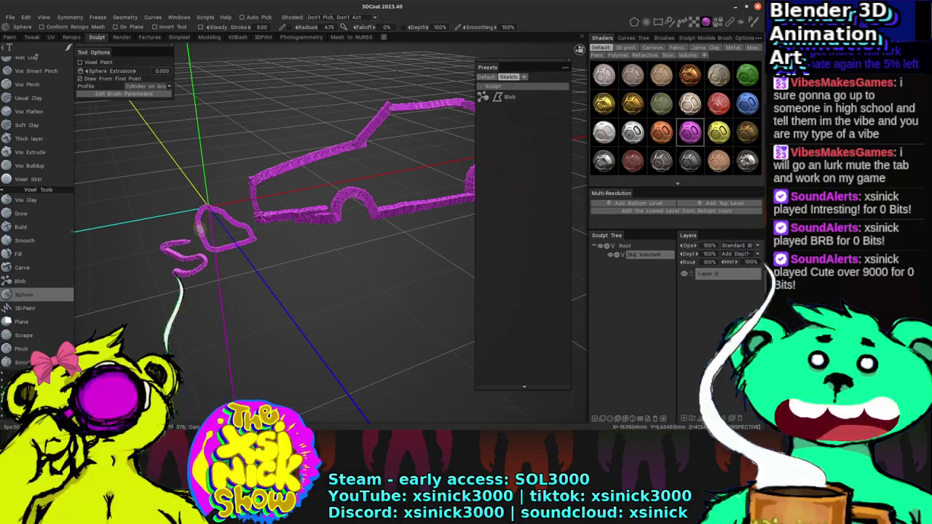
Step: Switch the profile back to Sphere and draw a hooked loop with a tail above the car front
click(169, 87)
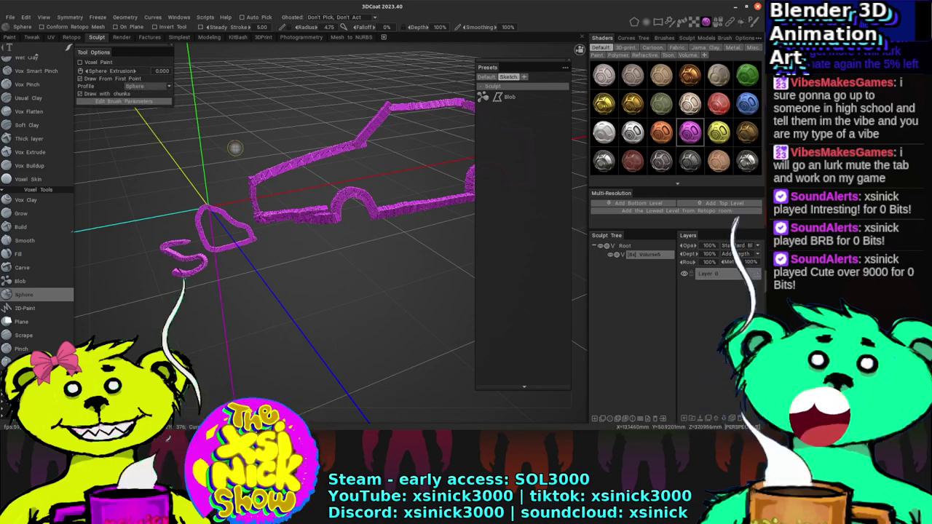
drag(222, 155, 255, 131)
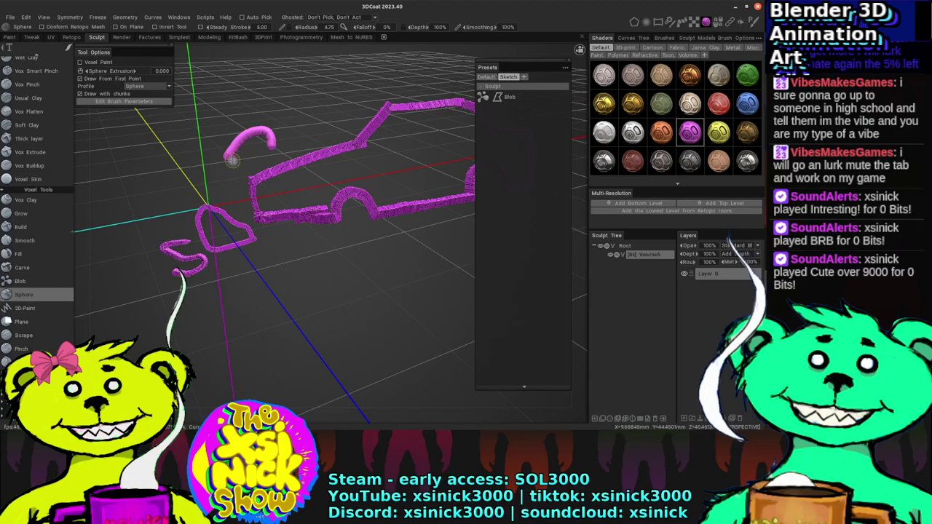
mouse_move(231, 162)
mouse_down()
mouse_move(267, 164)
mouse_move(268, 146)
mouse_up()
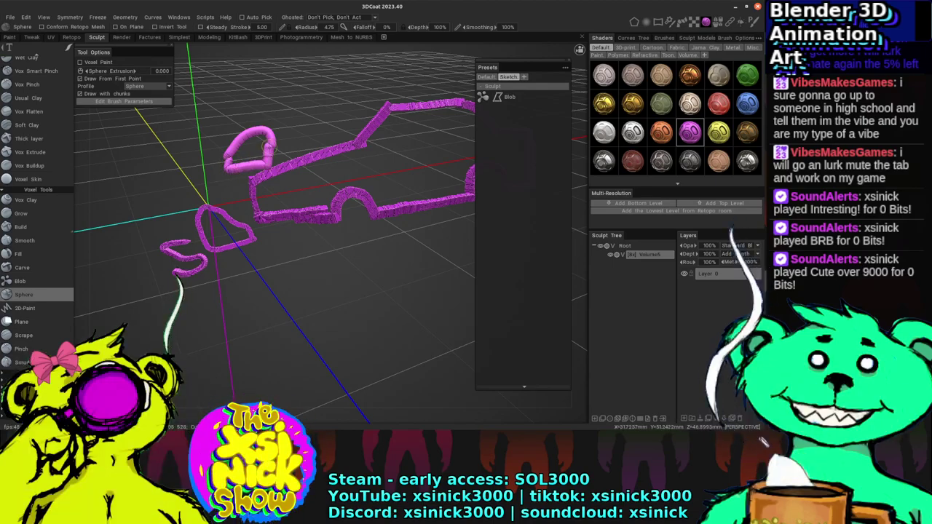
mouse_move(273, 79)
right_down()
mouse_move(359, 46)
mouse_move(349, 55)
right_up()
mouse_move(253, 138)
mouse_down()
mouse_move(213, 149)
mouse_move(217, 168)
mouse_move(258, 164)
mouse_up()
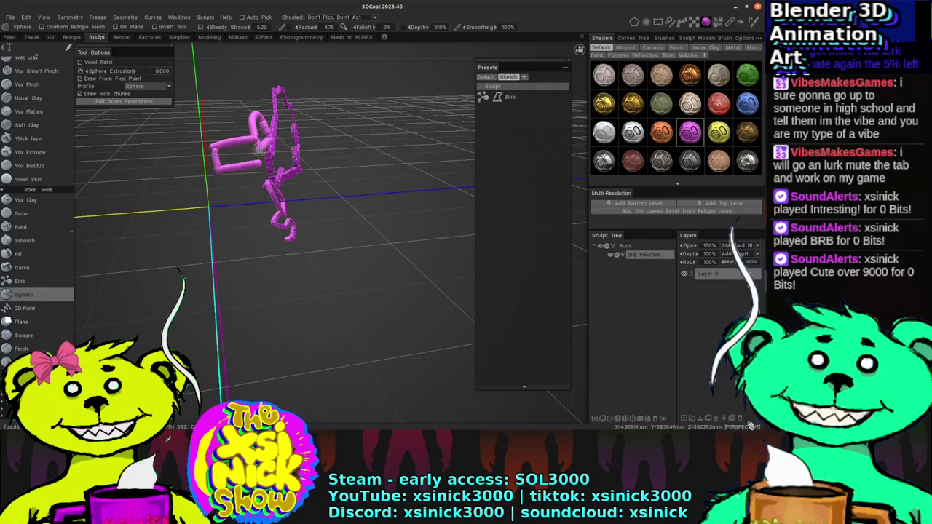
right_drag(283, 75, 373, 57)
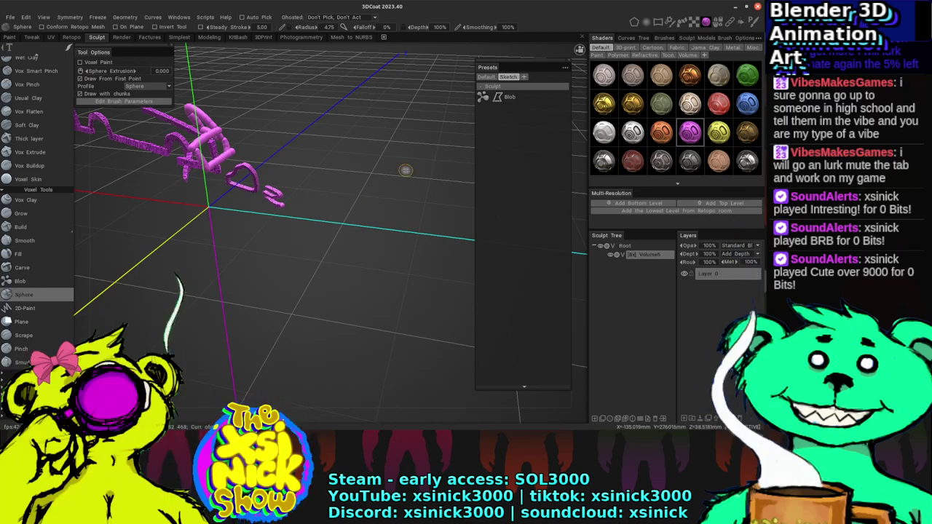
drag(167, 323, 178, 275)
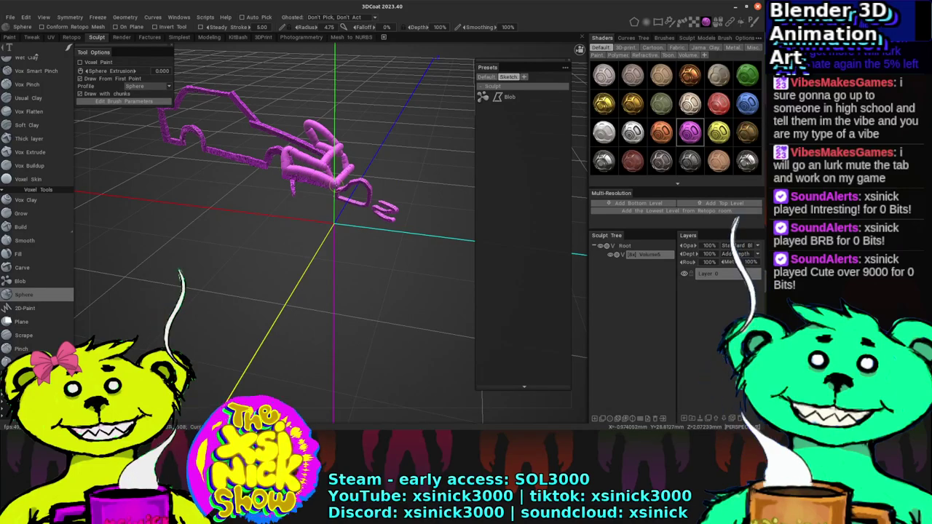
mouse_move(575, 179)
mouse_down()
mouse_move(398, 164)
mouse_move(440, 169)
mouse_move(183, 272)
mouse_move(427, 168)
mouse_move(343, 183)
mouse_up()
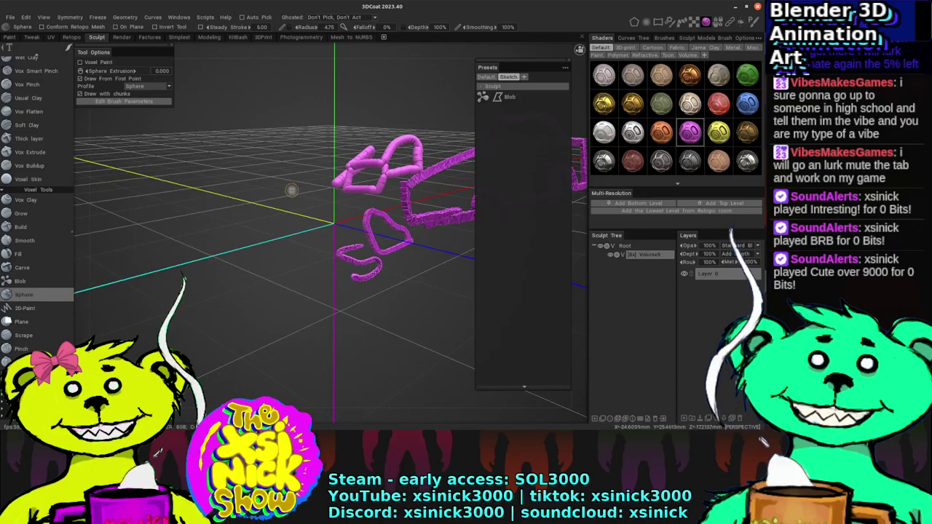
Step: Lengthen the short tube, then add two Rotated box strokes beside the S
drag(284, 206, 302, 193)
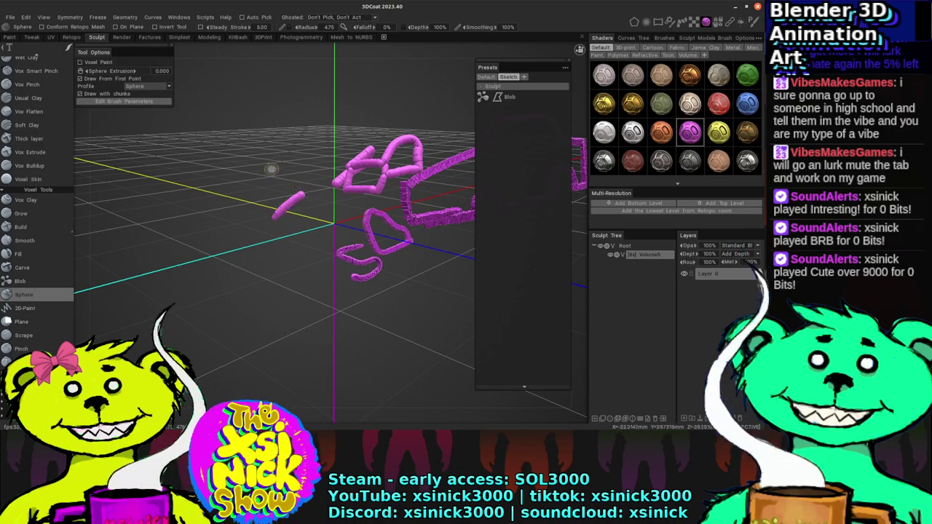
click(168, 87)
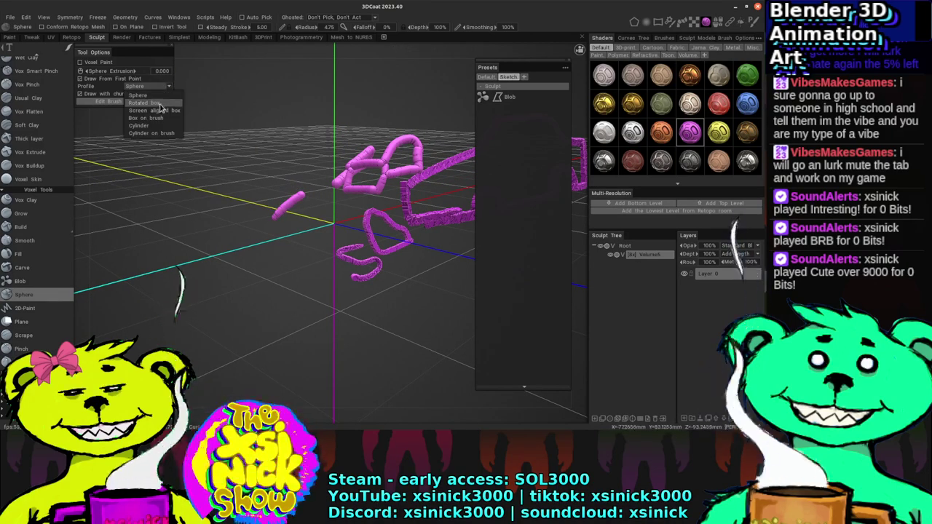
click(146, 103)
mouse_move(278, 244)
mouse_down()
mouse_move(306, 213)
mouse_move(328, 206)
mouse_move(299, 259)
mouse_up()
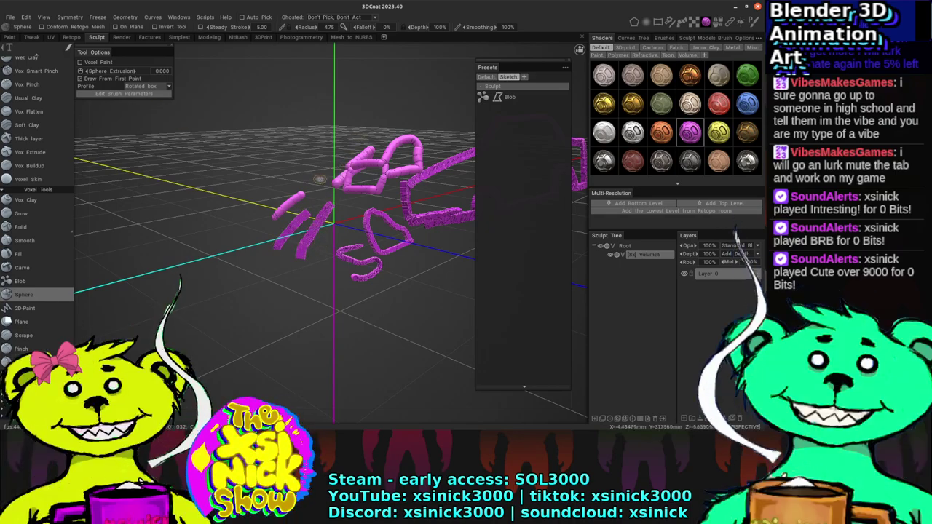
drag(299, 196, 278, 217)
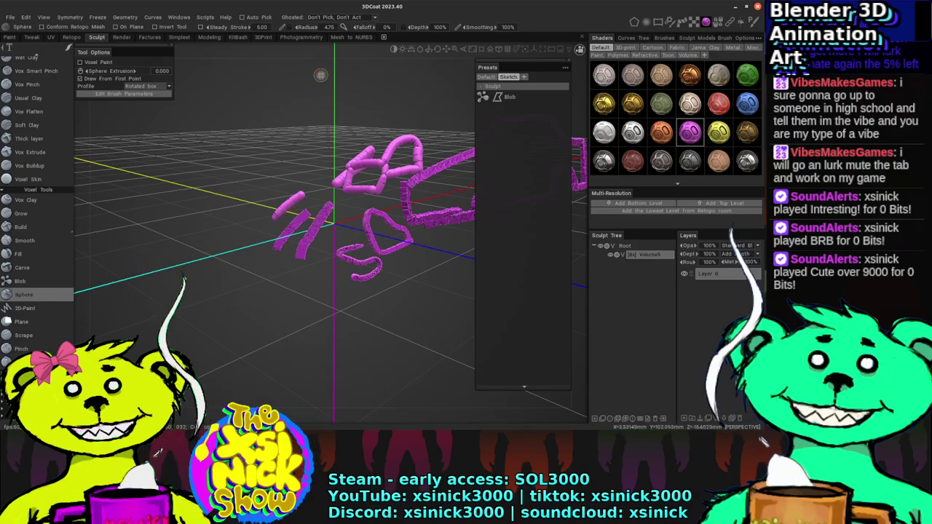
Step: Add a down-then-right stroke below the loop and a short horizontal stroke on the model
mouse_move(306, 57)
right_down()
mouse_move(255, 56)
mouse_move(284, 92)
right_up()
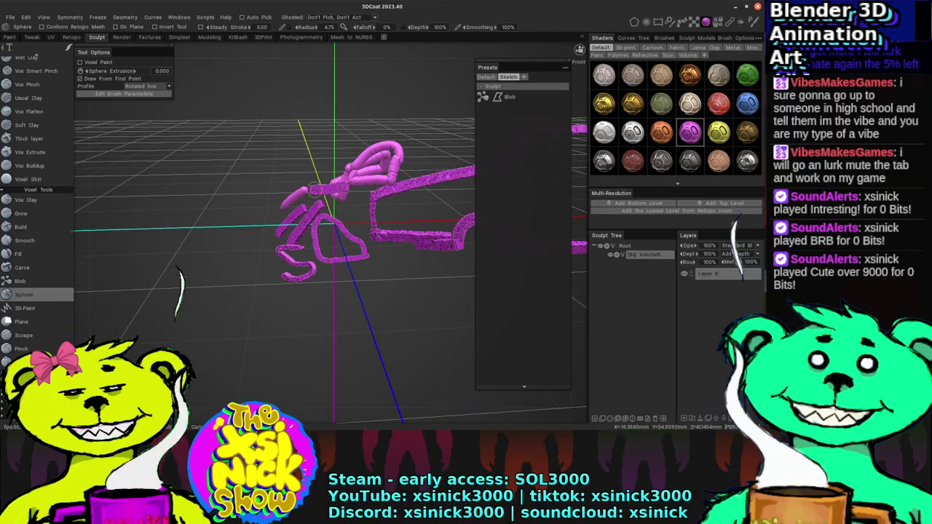
mouse_move(286, 191)
mouse_down()
mouse_move(290, 224)
mouse_move(350, 224)
mouse_up()
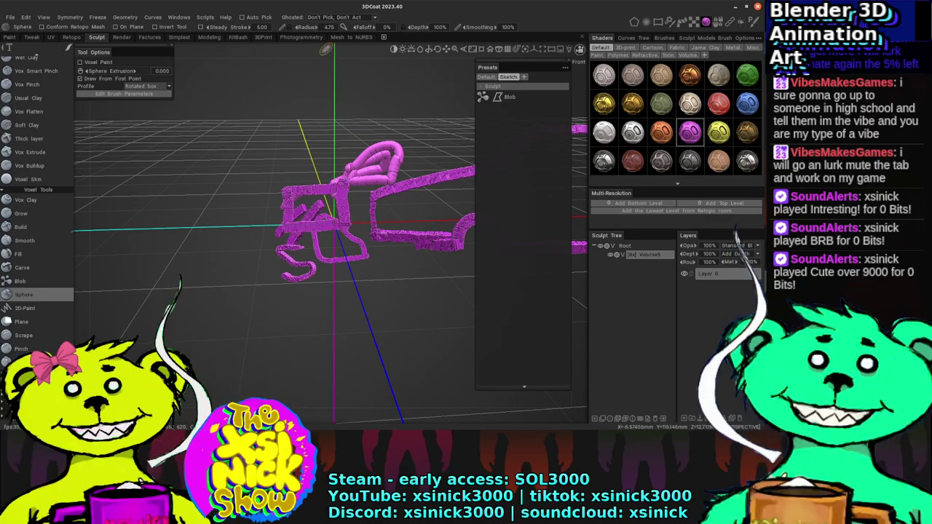
mouse_move(326, 51)
right_down()
mouse_move(360, 141)
mouse_move(340, 220)
right_up()
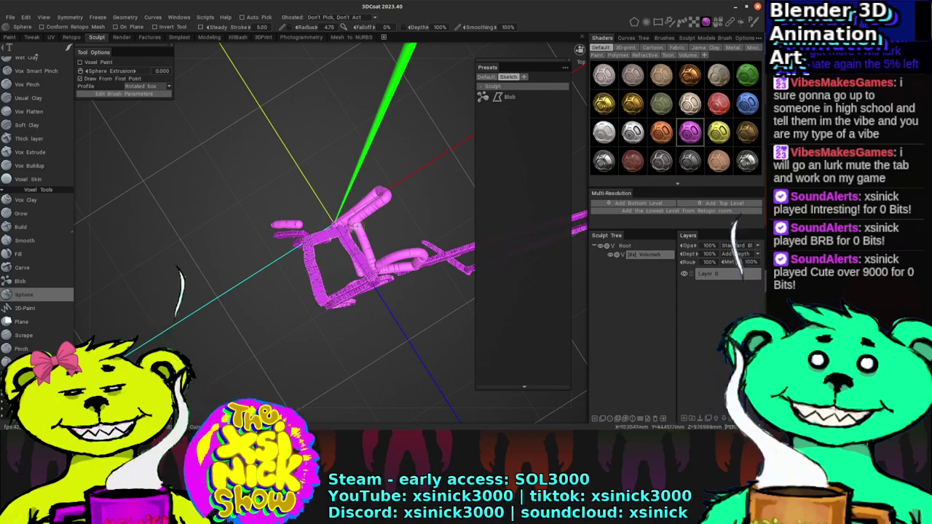
drag(354, 228, 420, 153)
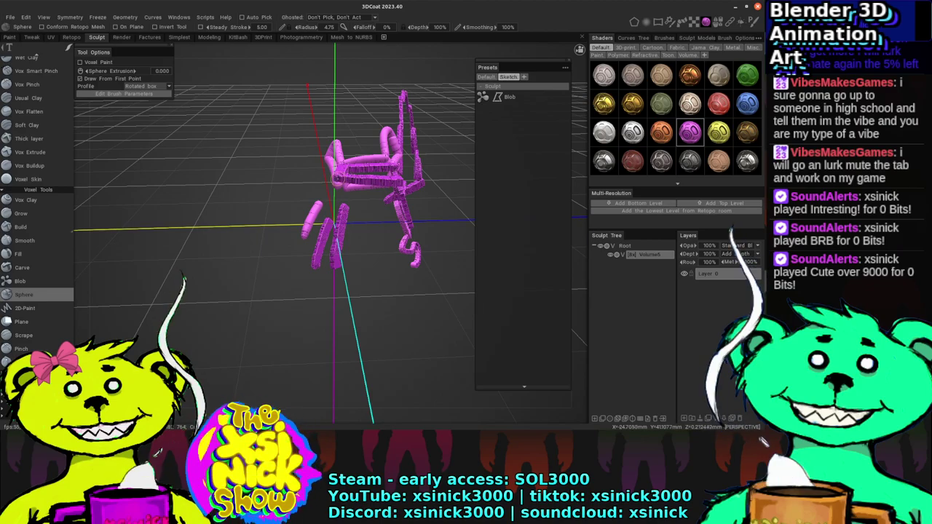
drag(339, 234, 376, 233)
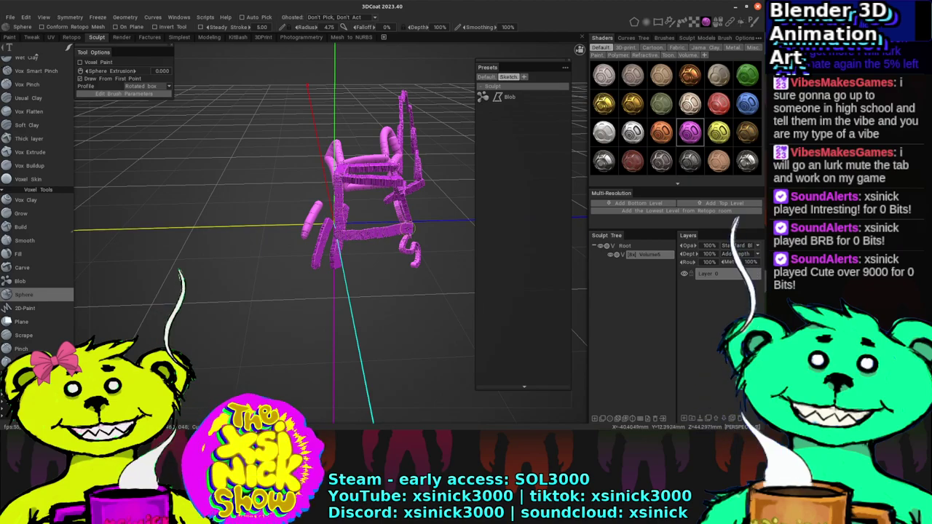
drag(470, 213, 309, 188)
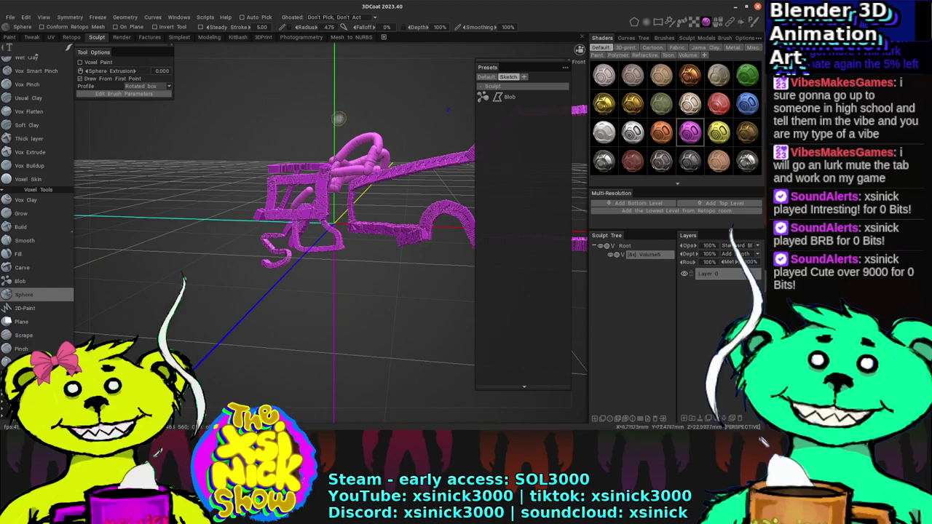
Step: Save the current brush as a Sphere preset and fill the figure's left part with voxel strokes
click(565, 67)
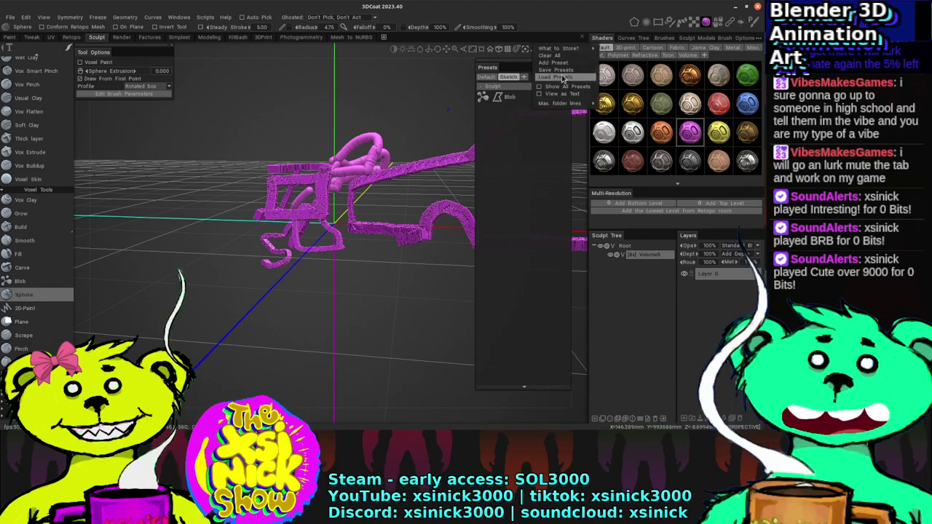
click(565, 64)
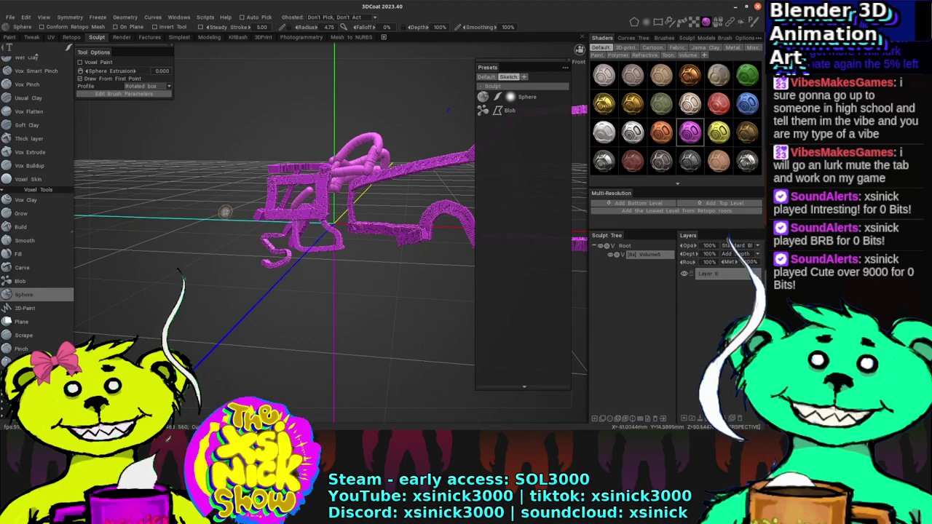
mouse_move(225, 211)
mouse_down()
mouse_move(225, 195)
mouse_move(226, 225)
mouse_move(256, 188)
mouse_up()
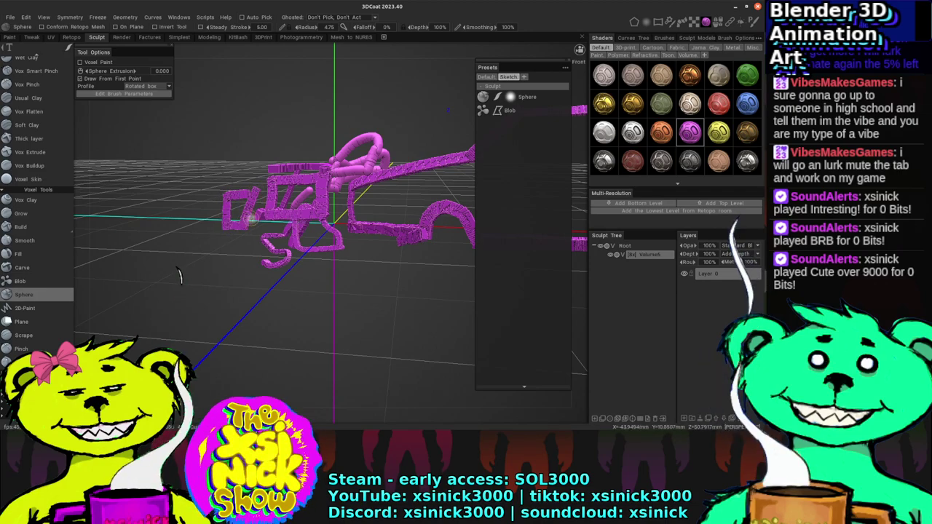
mouse_move(248, 222)
mouse_down()
mouse_move(249, 191)
mouse_move(236, 196)
mouse_move(234, 221)
mouse_move(266, 163)
mouse_up()
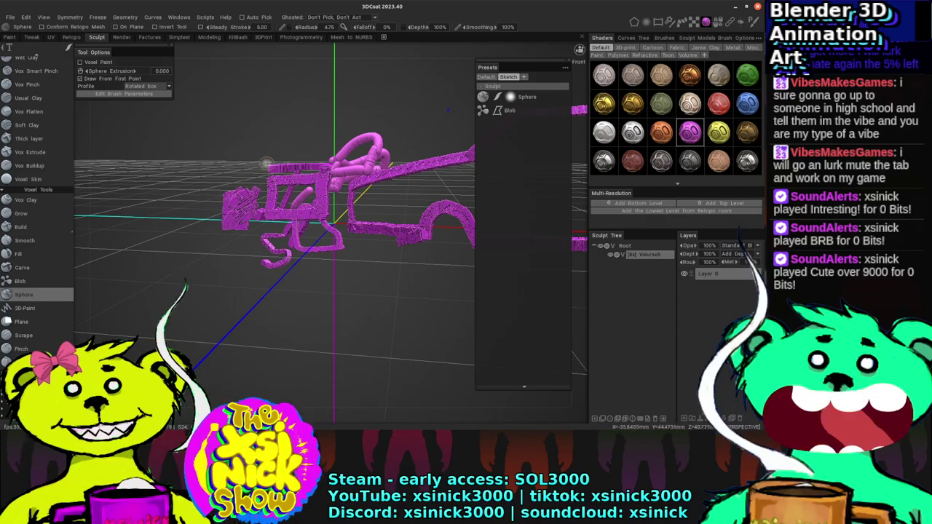
Step: Add thick voxel limbs extending down-left and down-right from the pink figure
middle_drag(267, 163, 340, 218)
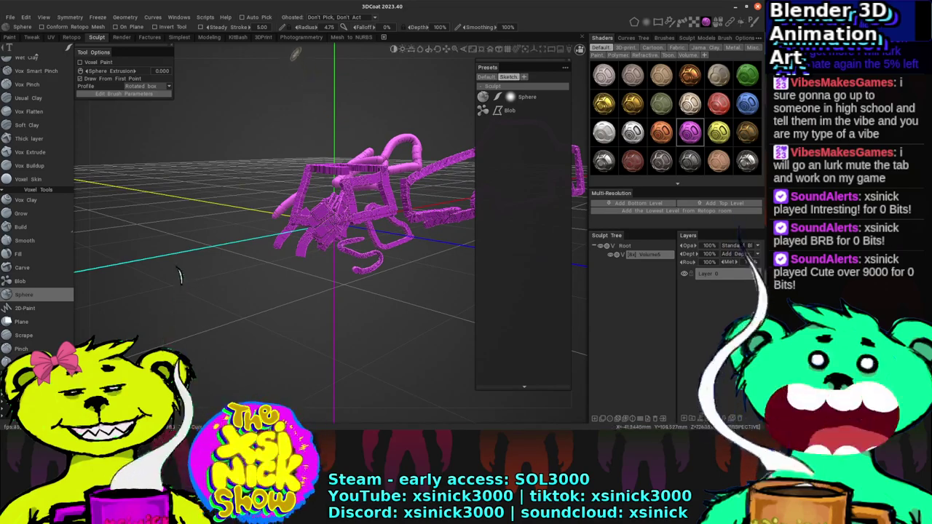
middle_drag(179, 272, 324, 54)
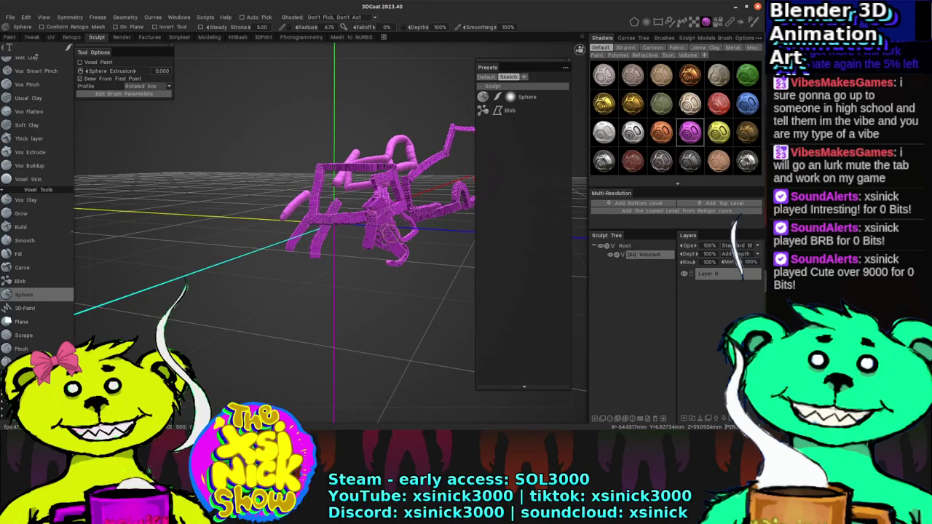
middle_drag(177, 269, 138, 248)
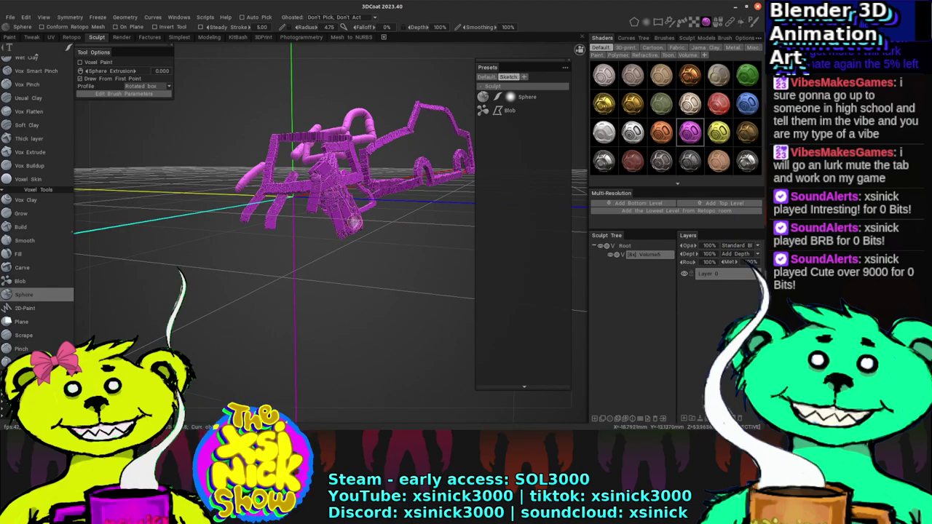
drag(344, 236, 333, 241)
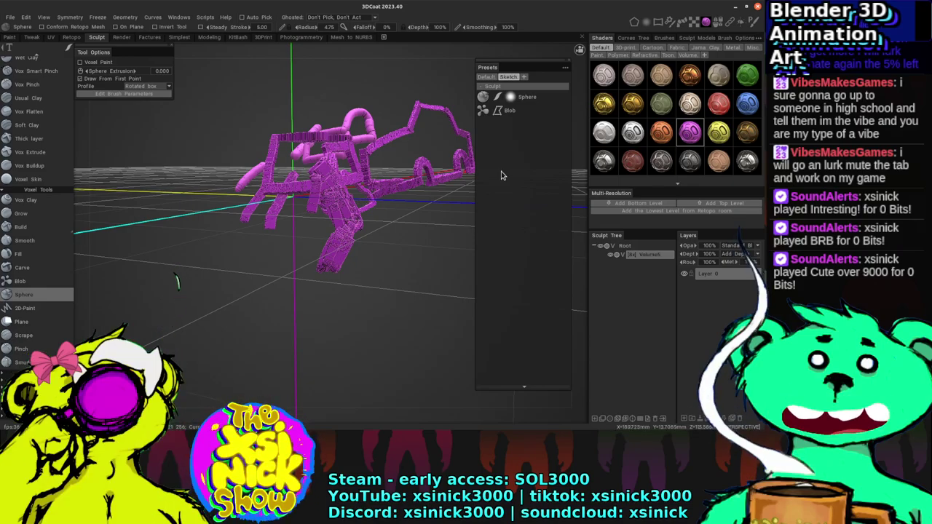
drag(218, 218, 177, 269)
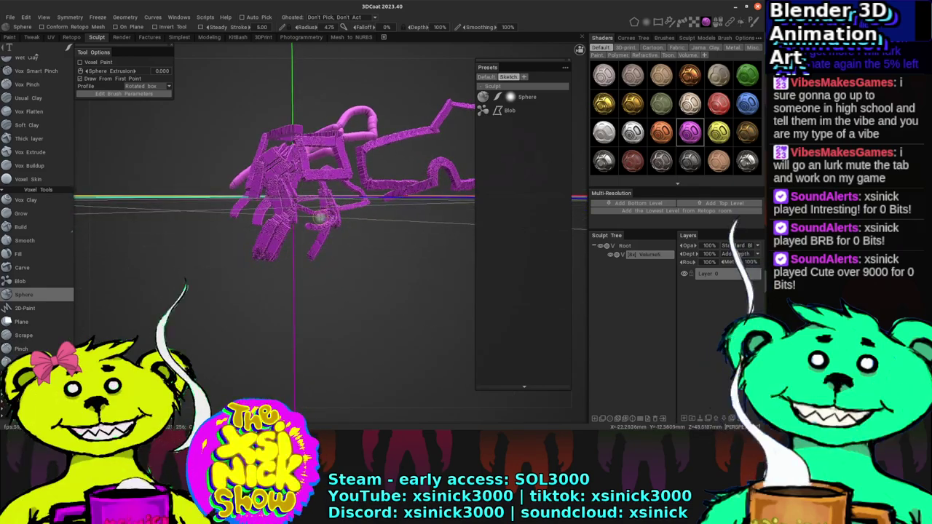
mouse_move(320, 217)
mouse_down()
mouse_move(290, 221)
mouse_move(267, 260)
mouse_up()
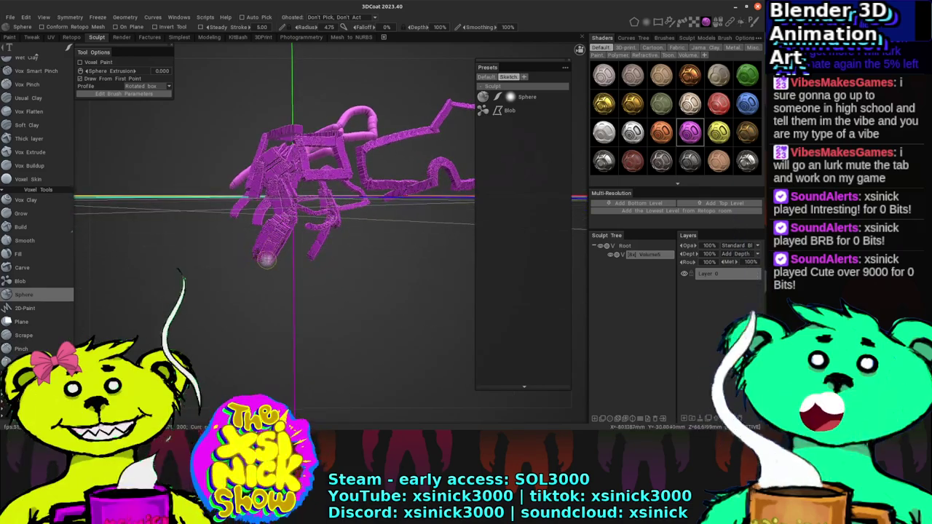
mouse_move(301, 52)
mouse_down()
mouse_move(330, 49)
mouse_move(342, 58)
mouse_up()
drag(325, 247, 339, 262)
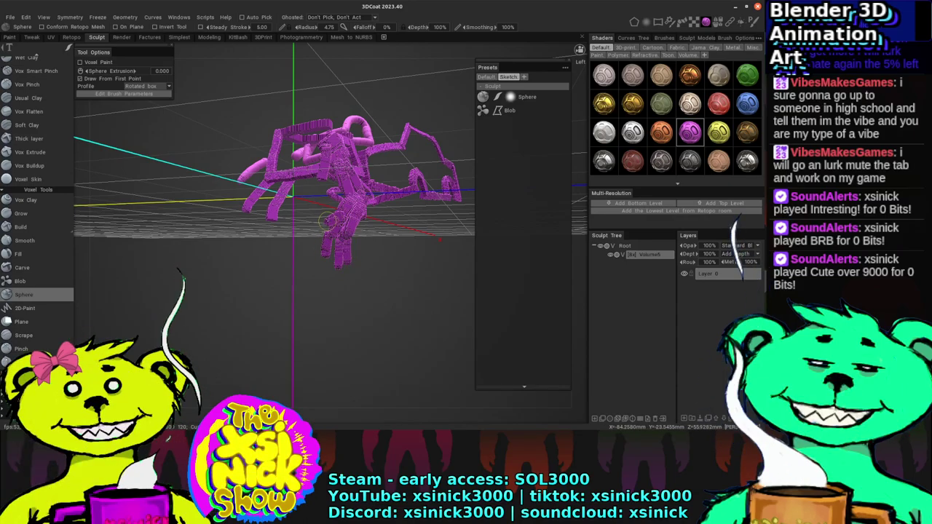
right_drag(348, 212, 368, 94)
click(384, 37)
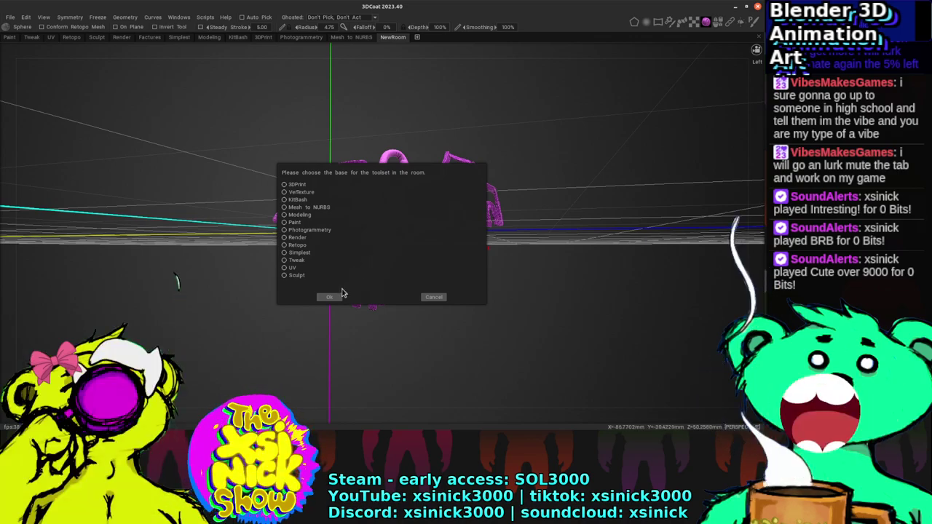
click(430, 297)
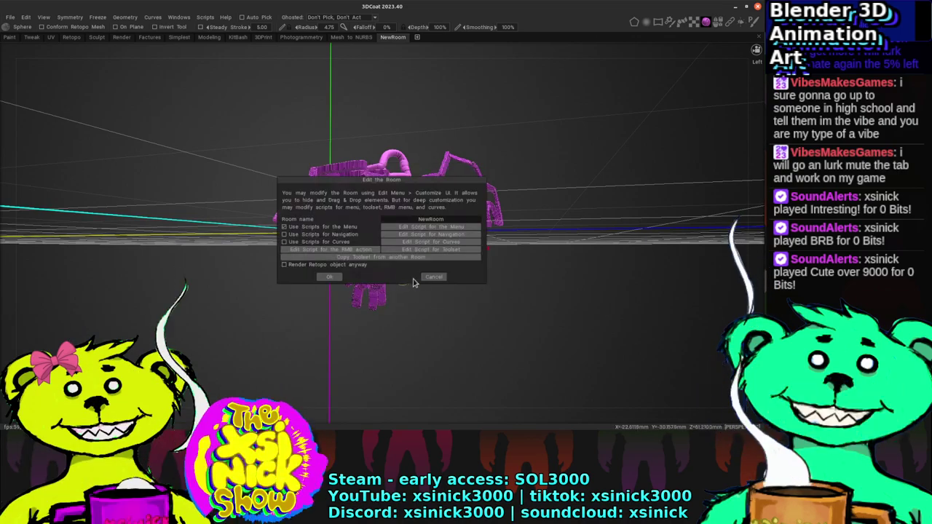
click(434, 277)
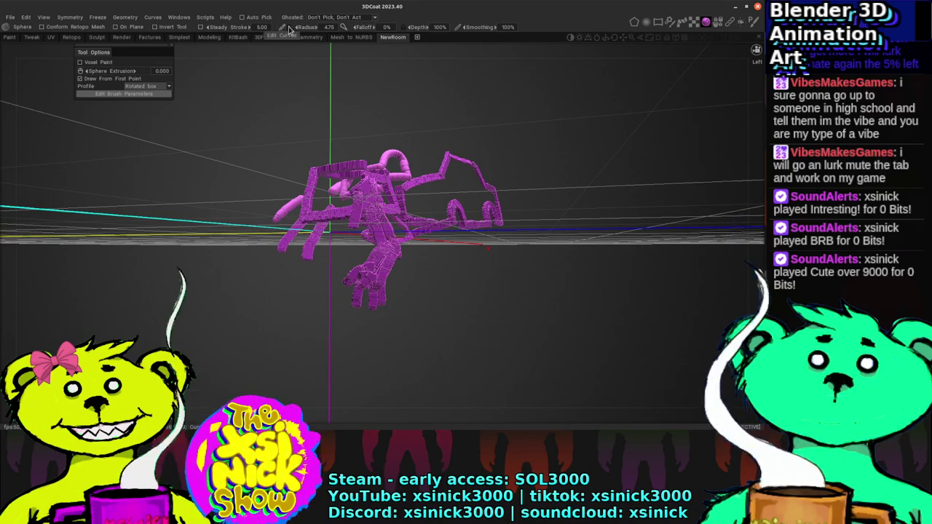
right_click(391, 38)
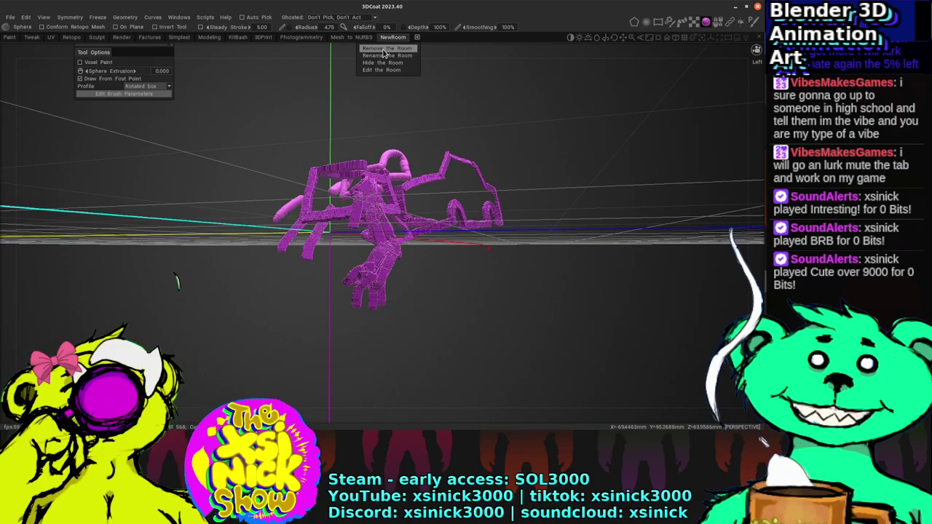
click(386, 48)
click(337, 247)
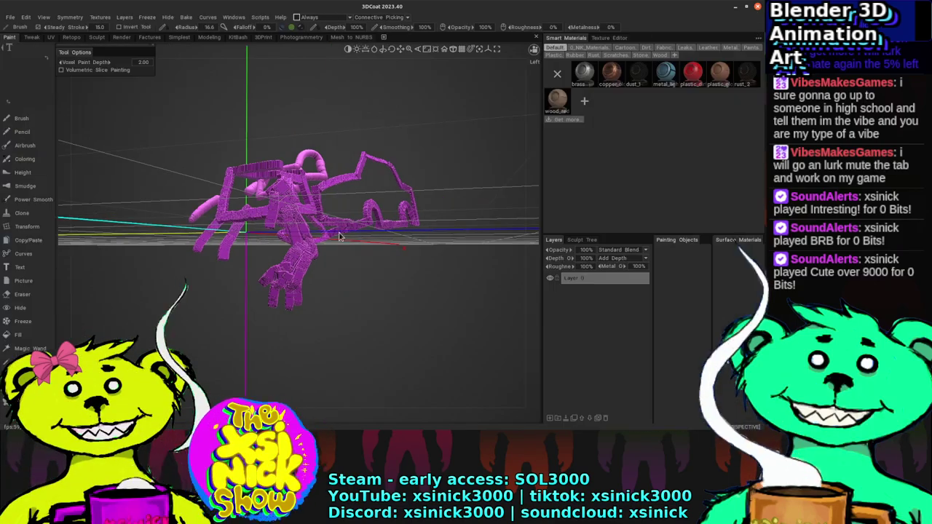
click(96, 37)
mouse_move(408, 327)
mouse_down()
mouse_move(437, 320)
mouse_move(418, 327)
mouse_up()
drag(437, 291, 441, 200)
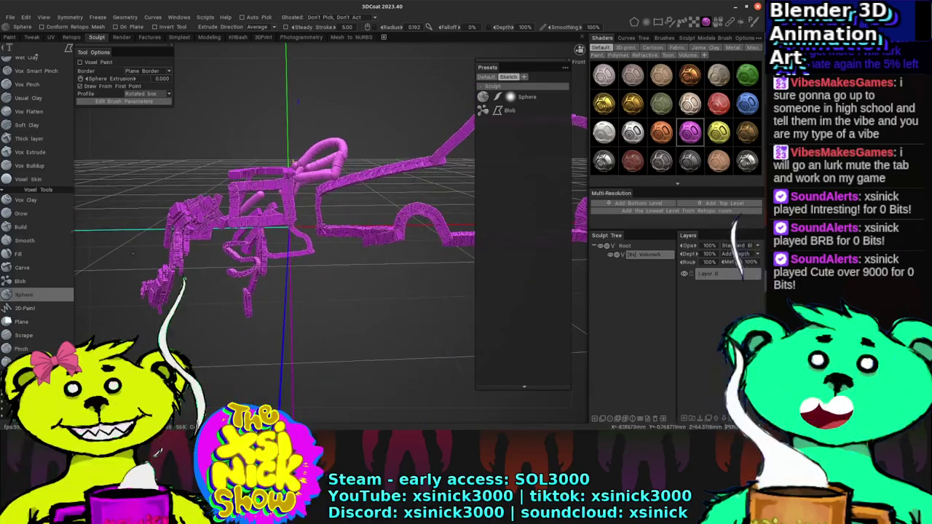
Step: Switch to the 2D-Paint brush, enlarge its radius, and hide the pink voxel figure
click(32, 308)
drag(252, 84, 237, 176)
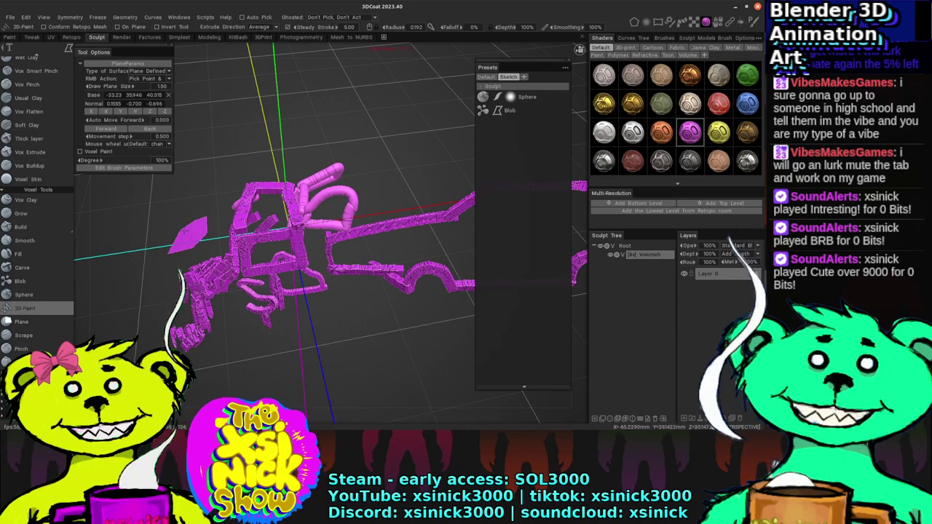
middle_drag(408, 48, 182, 45)
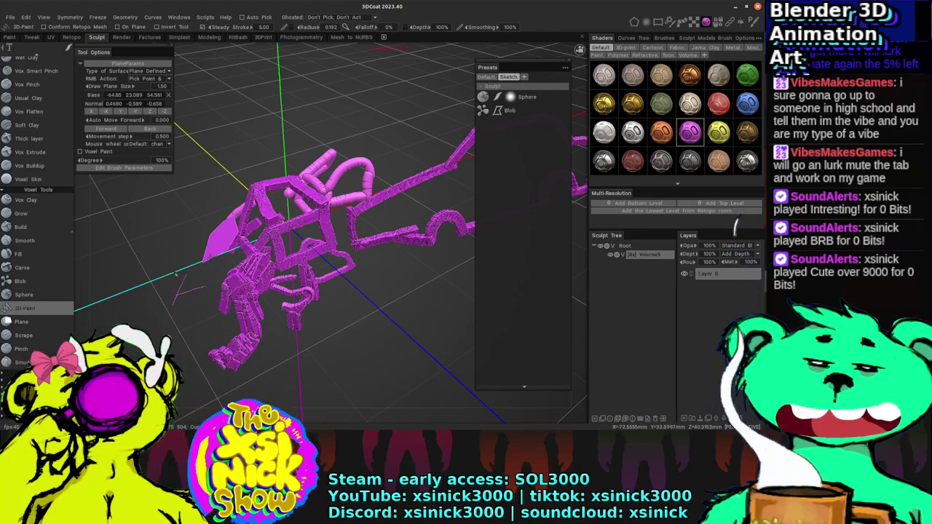
right_drag(180, 272, 207, 262)
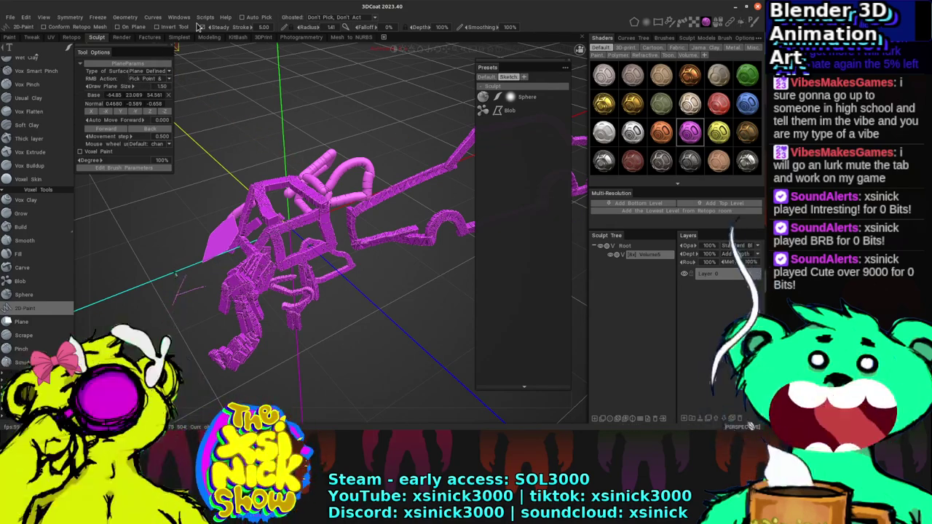
mouse_move(561, 233)
middle_down()
mouse_move(536, 239)
mouse_move(526, 264)
mouse_move(423, 227)
middle_up()
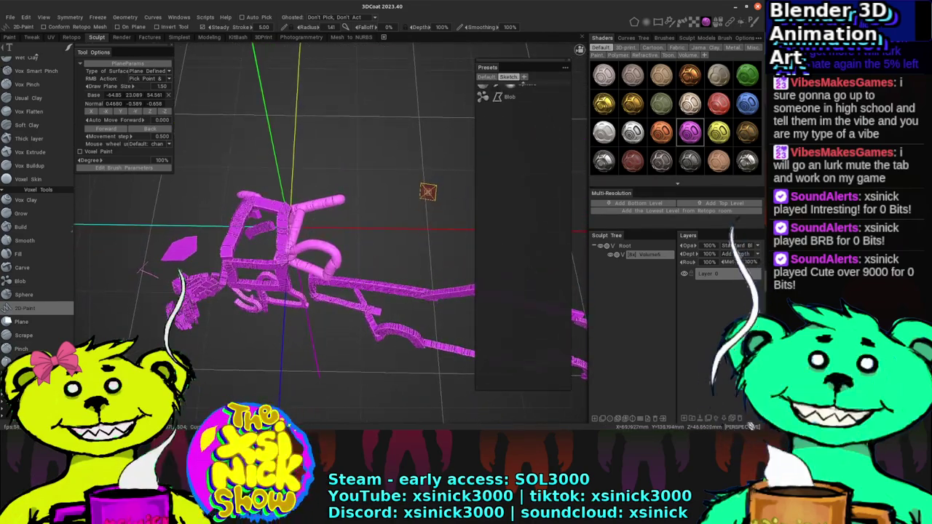
middle_drag(428, 192, 547, 230)
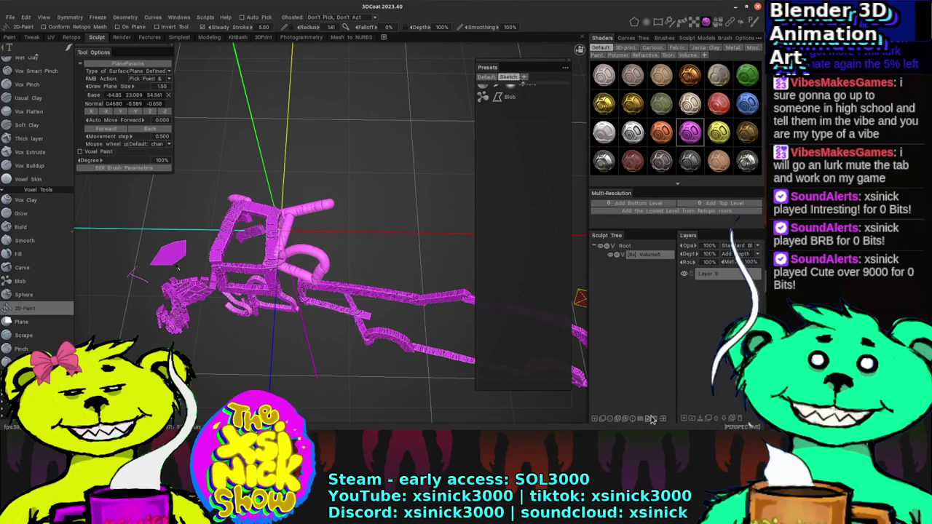
click(651, 419)
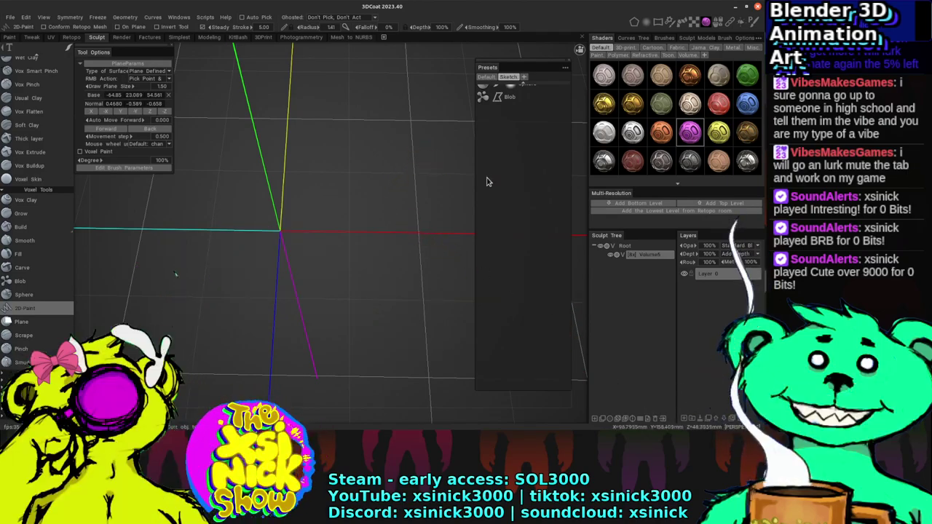
Step: Draw a closed rectangular voxel stroke in the empty scene and orbit around it
middle_drag(438, 163, 411, 175)
middle_drag(342, 57, 407, 109)
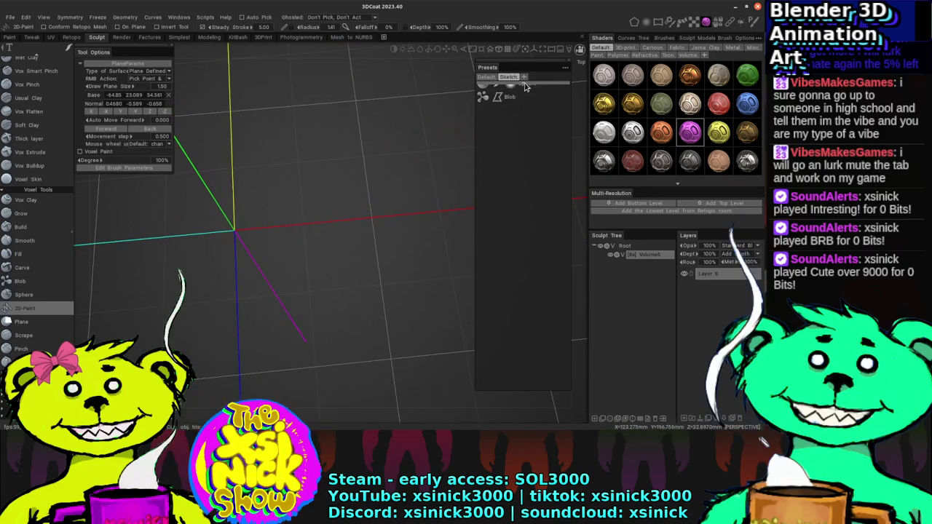
middle_drag(347, 155, 371, 160)
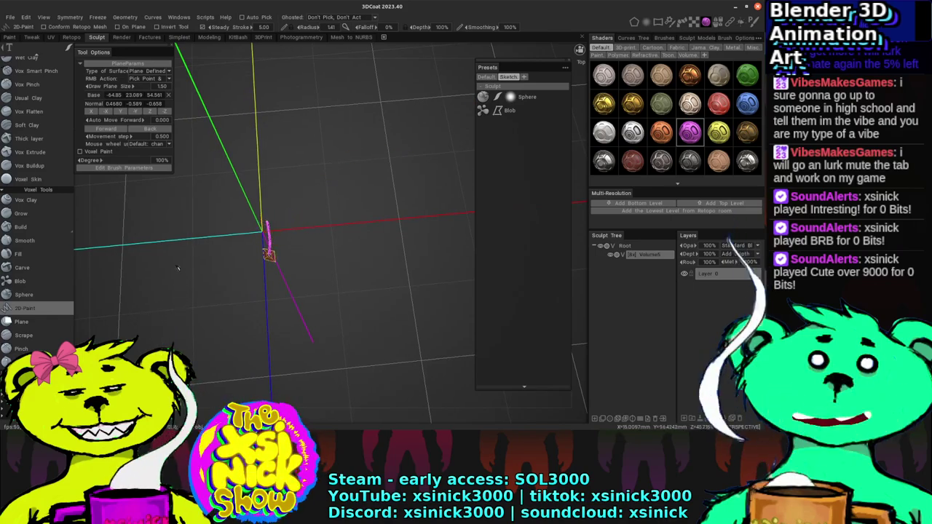
mouse_move(348, 249)
mouse_down()
mouse_move(347, 204)
mouse_move(269, 217)
mouse_up()
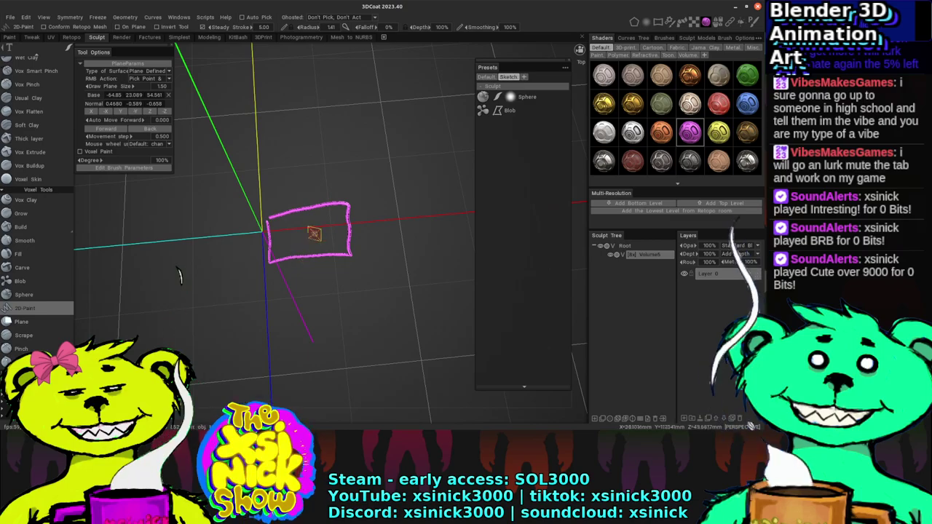
mouse_move(559, 217)
middle_down()
mouse_move(535, 186)
mouse_move(455, 182)
mouse_move(408, 168)
middle_up()
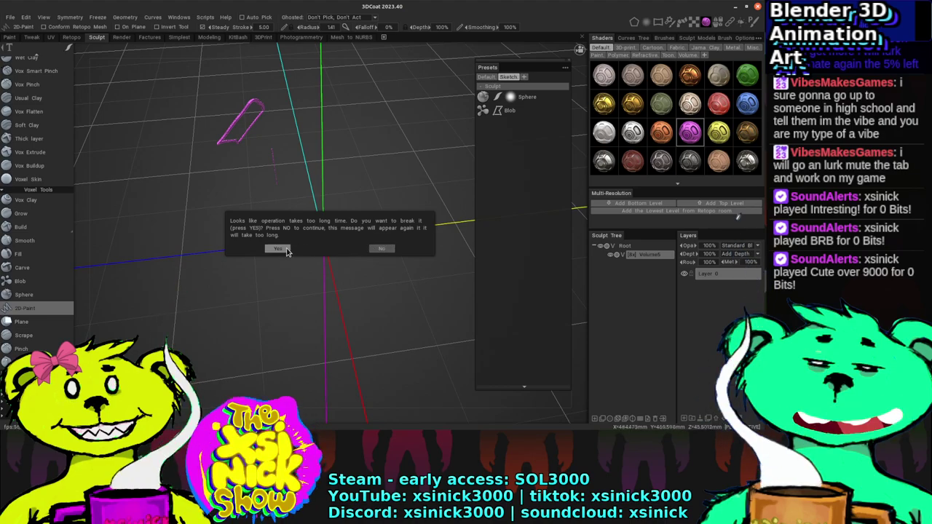
Step: Answer Yes to break off the operation that is taking too long
click(279, 249)
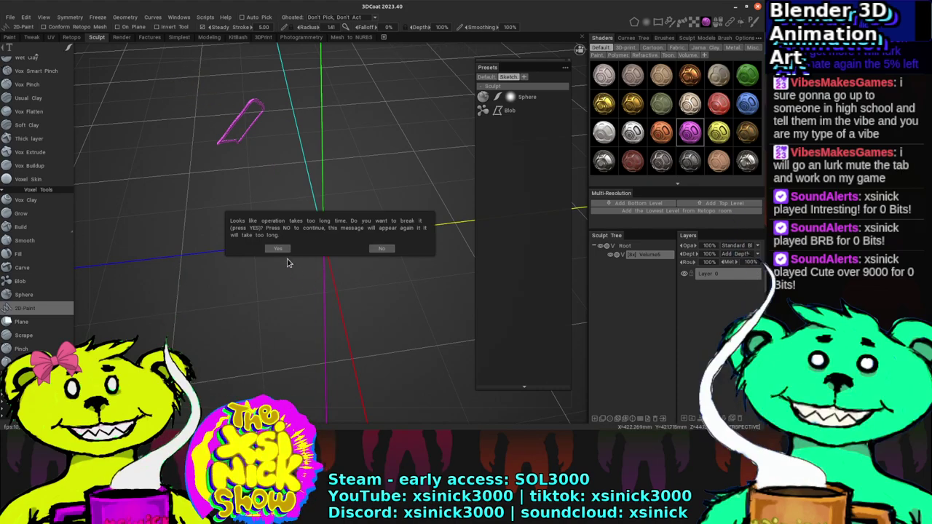
click(278, 249)
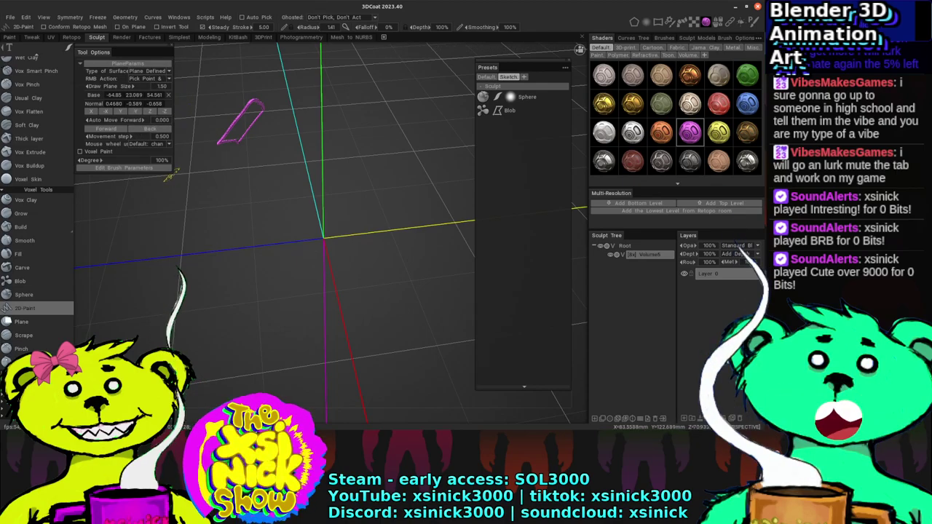
Step: Widen the Tool Options panel and draw a new sketch stroke near the top
drag(171, 171, 207, 194)
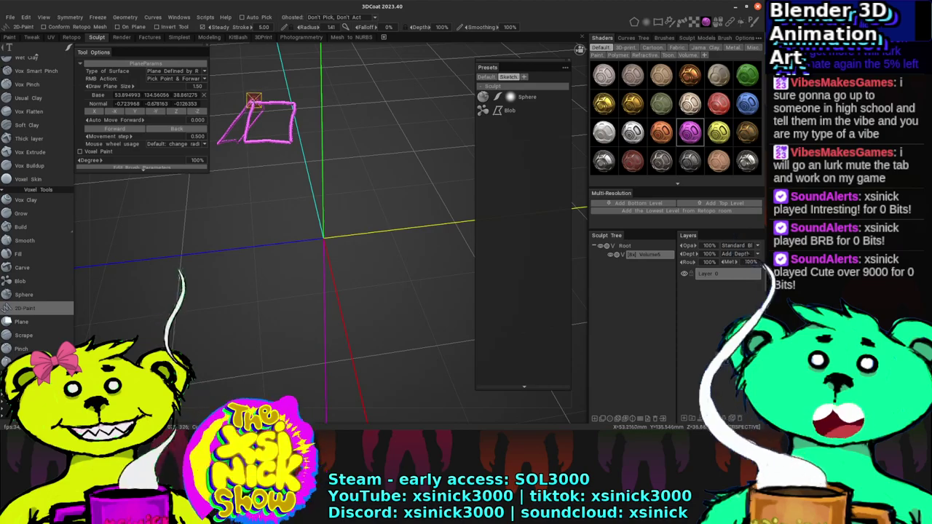
mouse_move(259, 49)
middle_down()
mouse_move(306, 73)
mouse_move(366, 56)
mouse_move(316, 63)
mouse_move(306, 121)
middle_up()
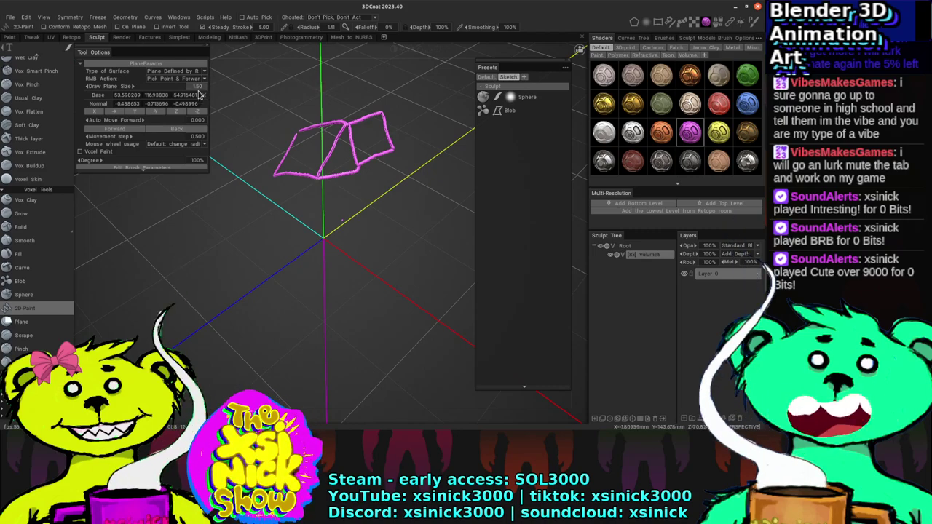
mouse_move(344, 59)
mouse_down()
mouse_move(396, 55)
mouse_move(390, 99)
mouse_move(359, 100)
mouse_move(349, 67)
mouse_up()
mouse_move(296, 52)
middle_down()
mouse_move(367, 68)
mouse_move(354, 64)
mouse_move(258, 124)
mouse_move(297, 131)
middle_up()
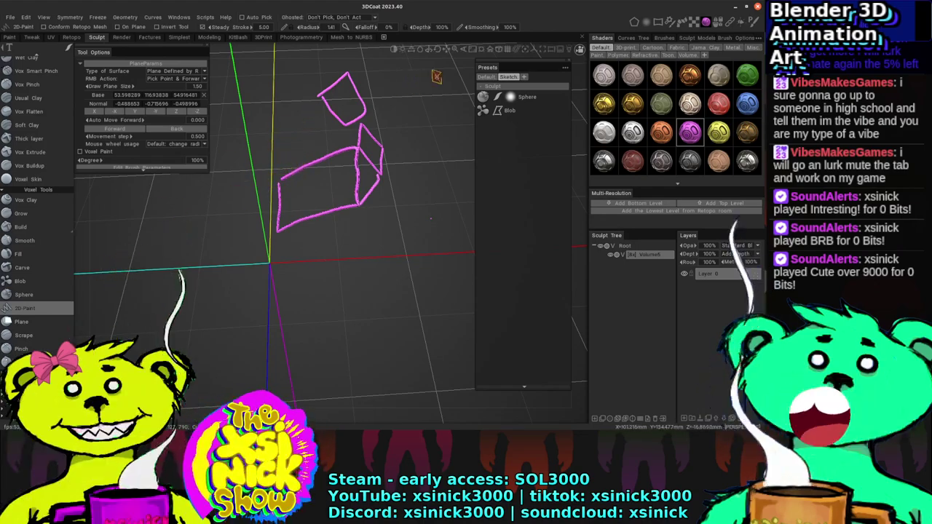
mouse_move(514, 49)
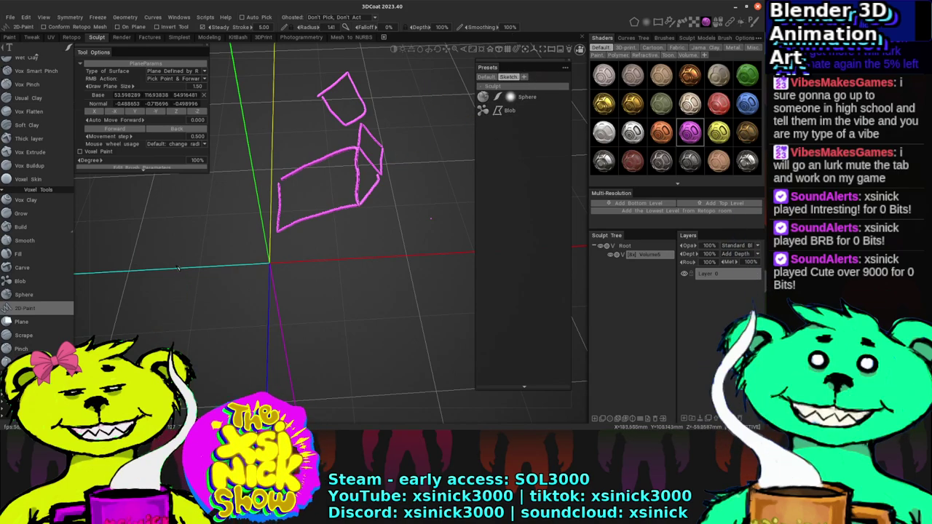
click(565, 67)
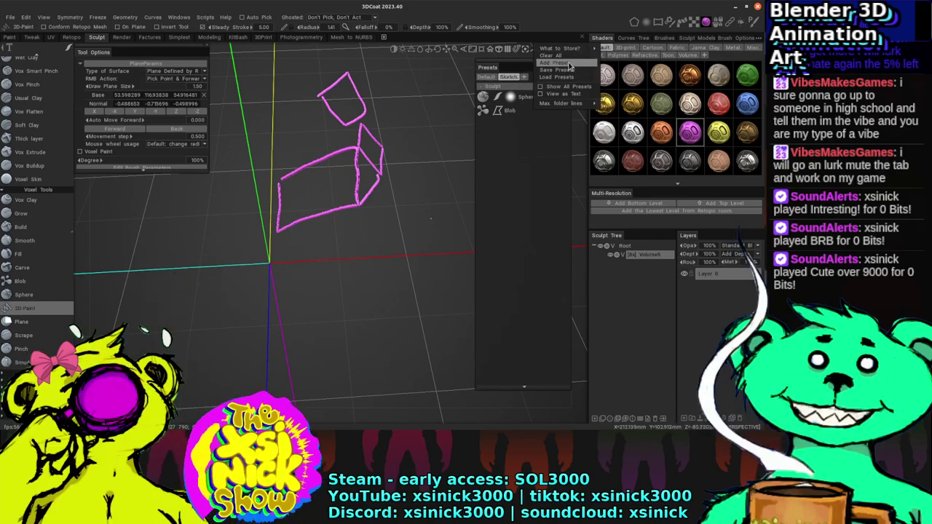
Step: Save the 2D-Paint brush as a preset and define a plane through three points on the box sketch
click(566, 64)
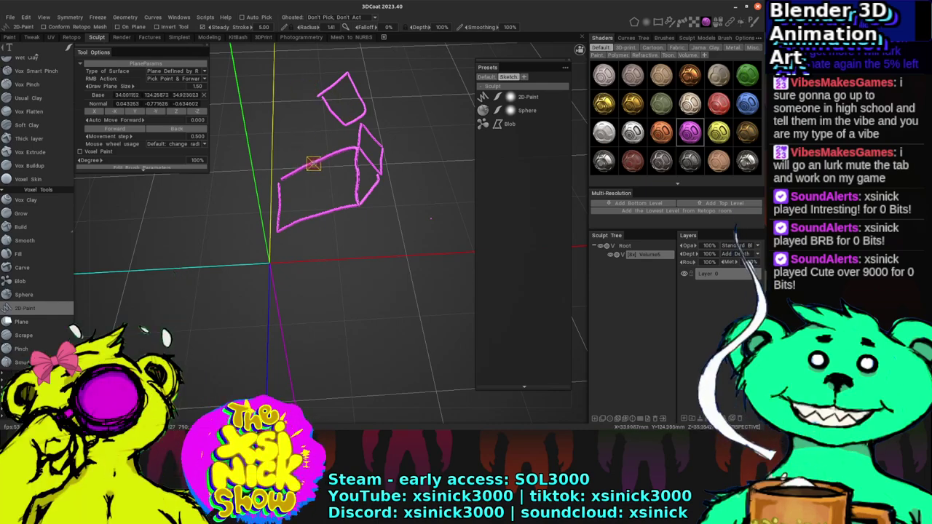
click(46, 321)
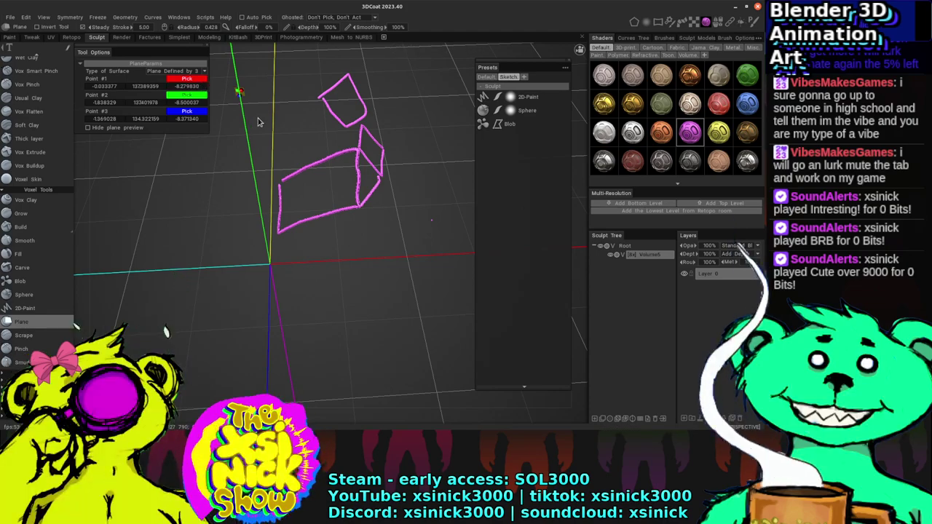
click(316, 163)
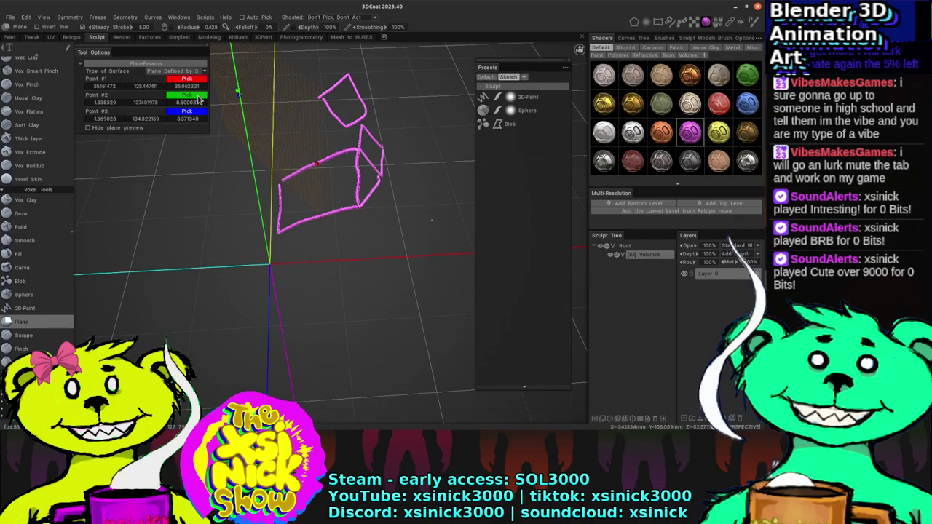
click(358, 150)
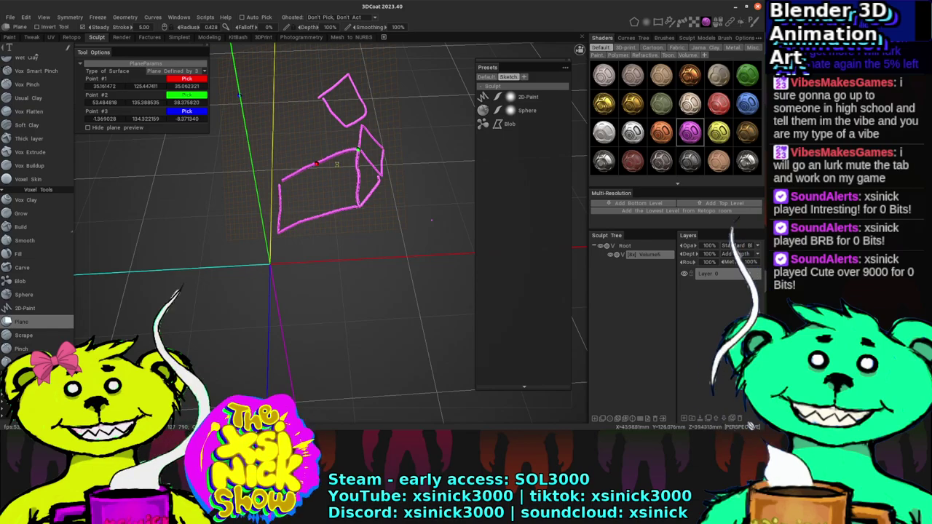
click(188, 113)
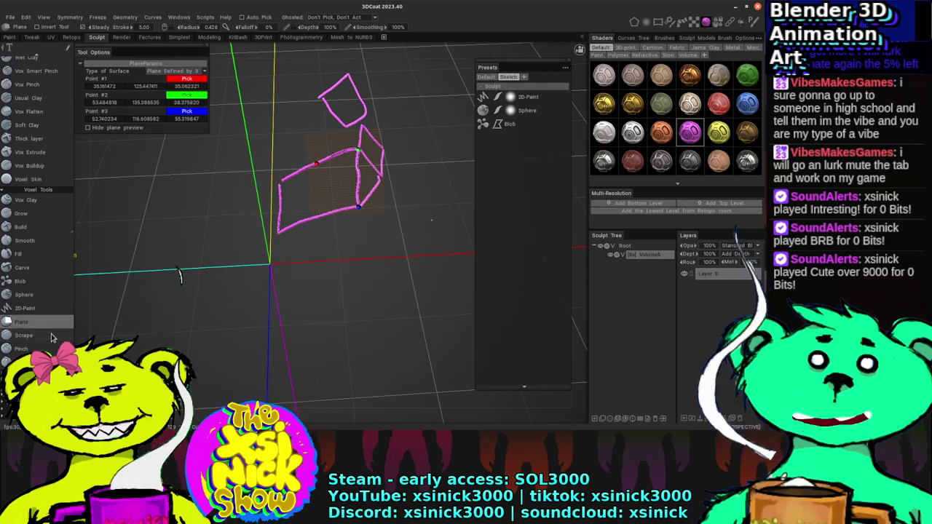
click(51, 336)
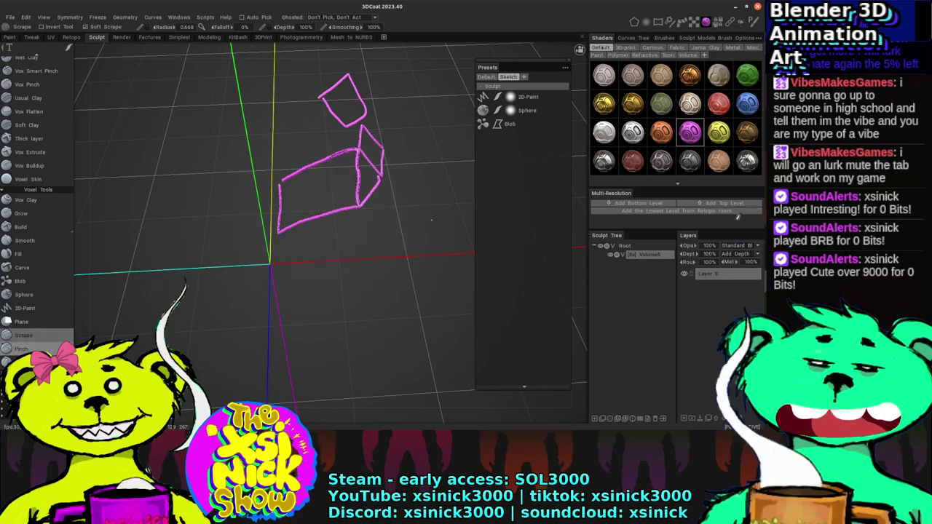
Step: Collapse the Voxel Tools list and expand the Surface tool group
click(55, 191)
click(40, 198)
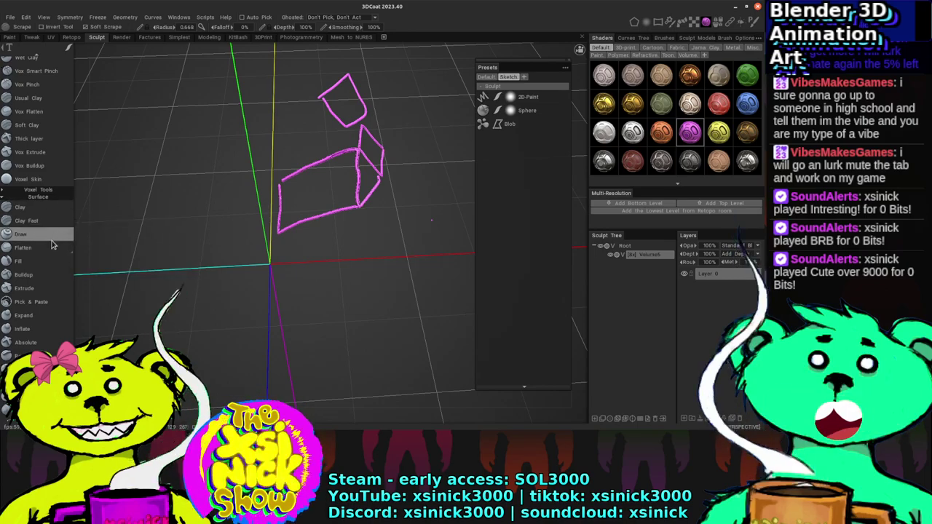
mouse_move(50, 252)
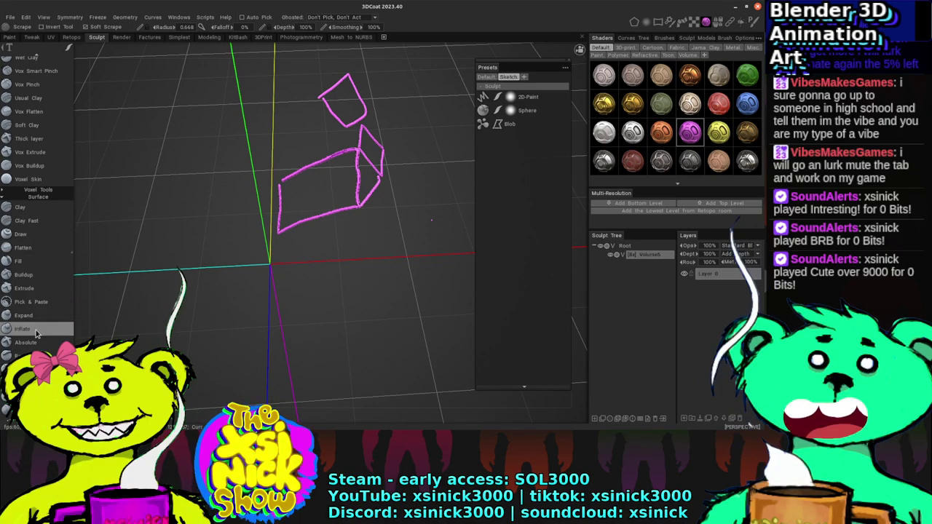
scroll(41, 277, down, 3)
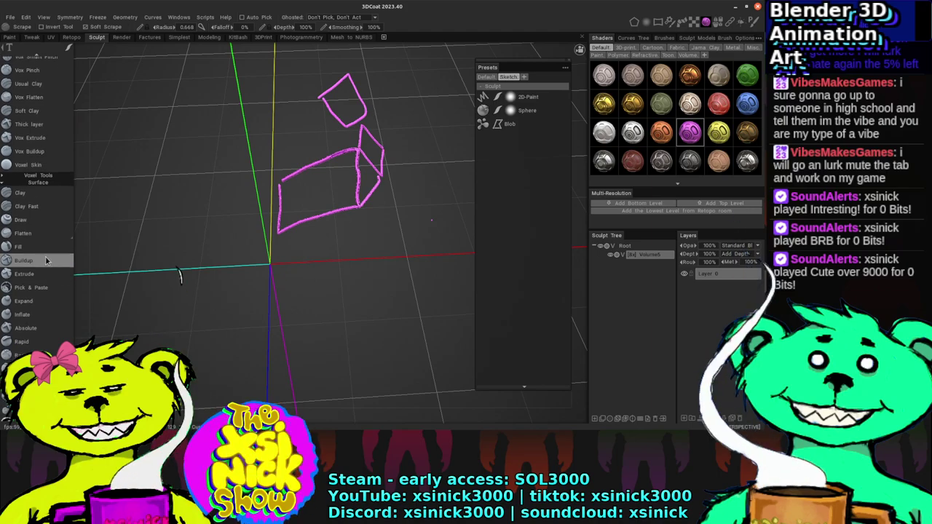
scroll(53, 210, up, 3)
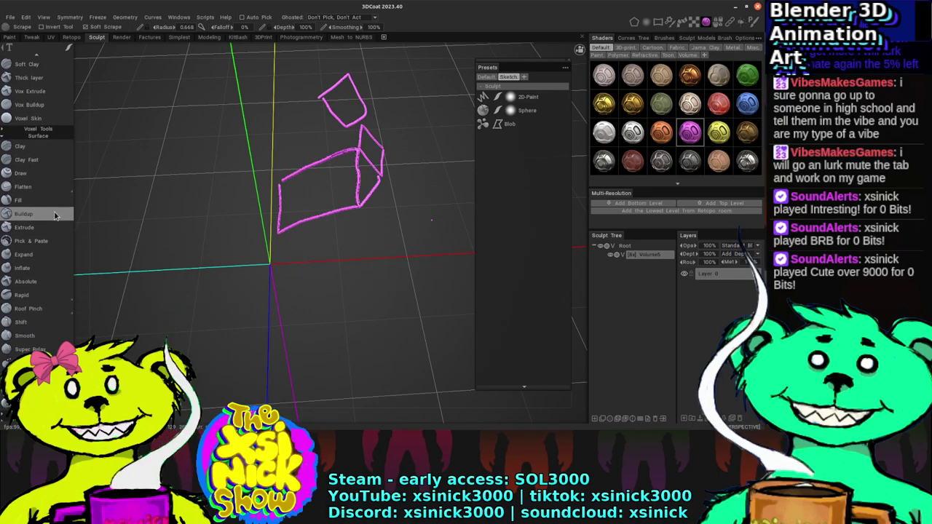
scroll(49, 267, up, 2)
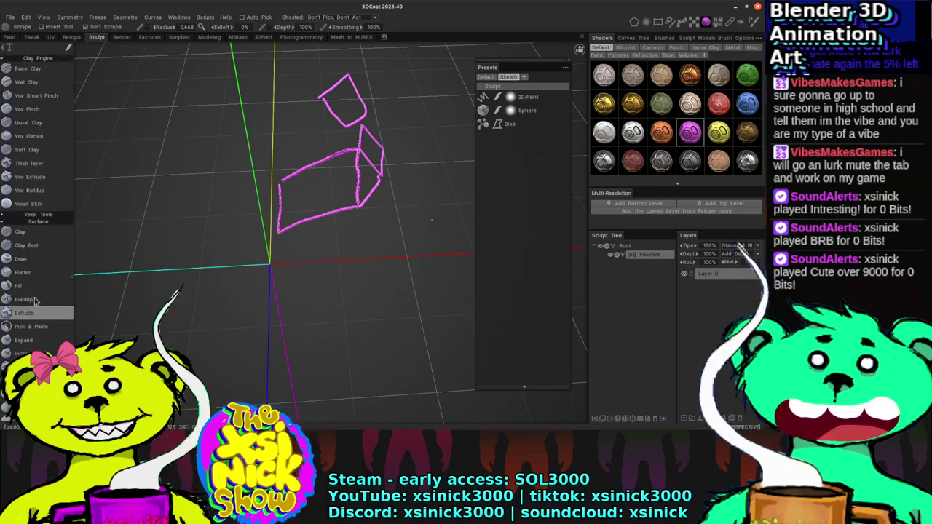
Step: Activate Cut Off from the Adjust group, then expand the Paint tool group
click(36, 224)
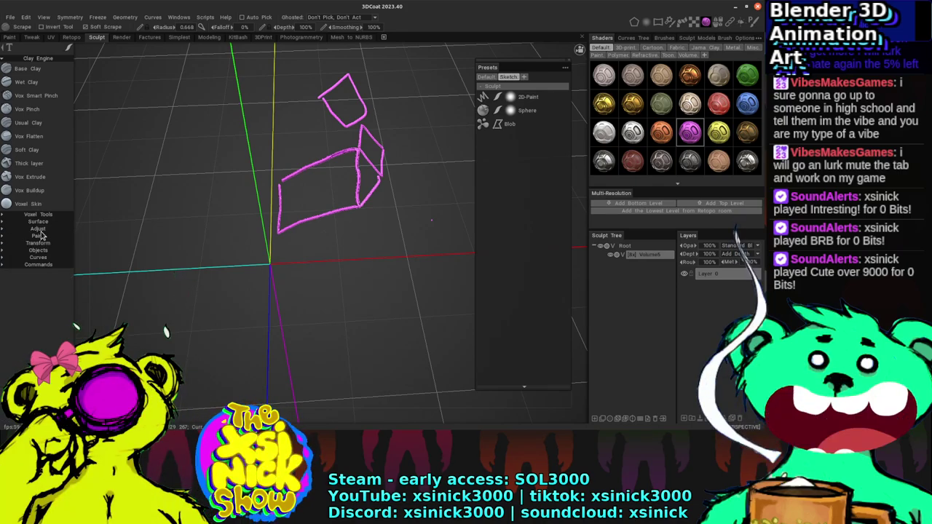
click(38, 230)
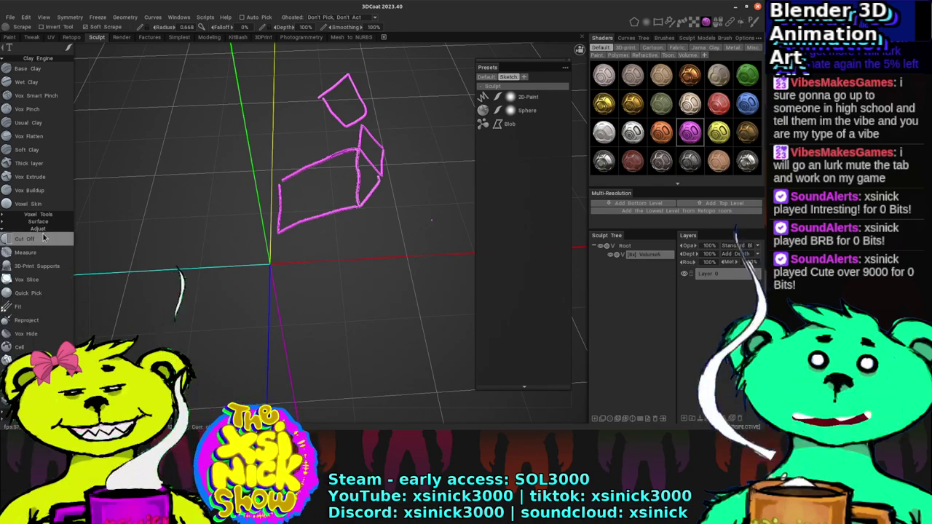
click(42, 238)
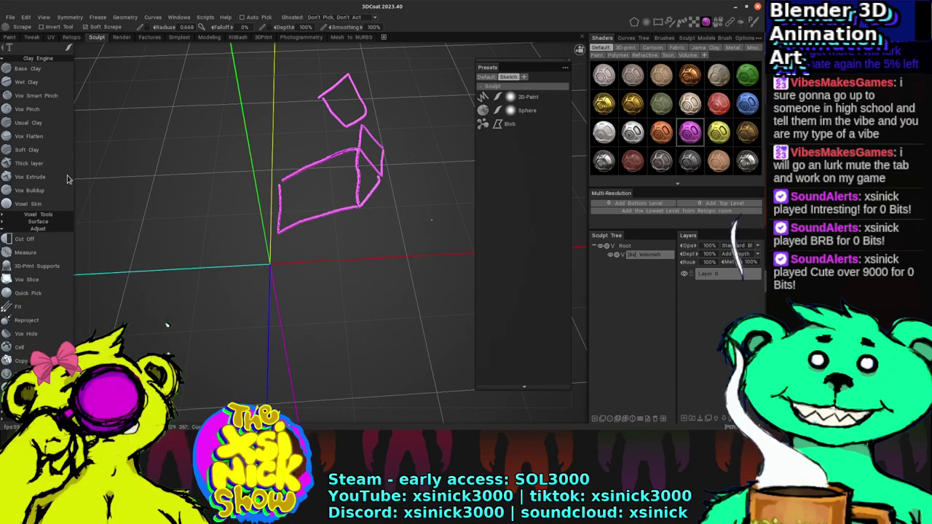
click(51, 234)
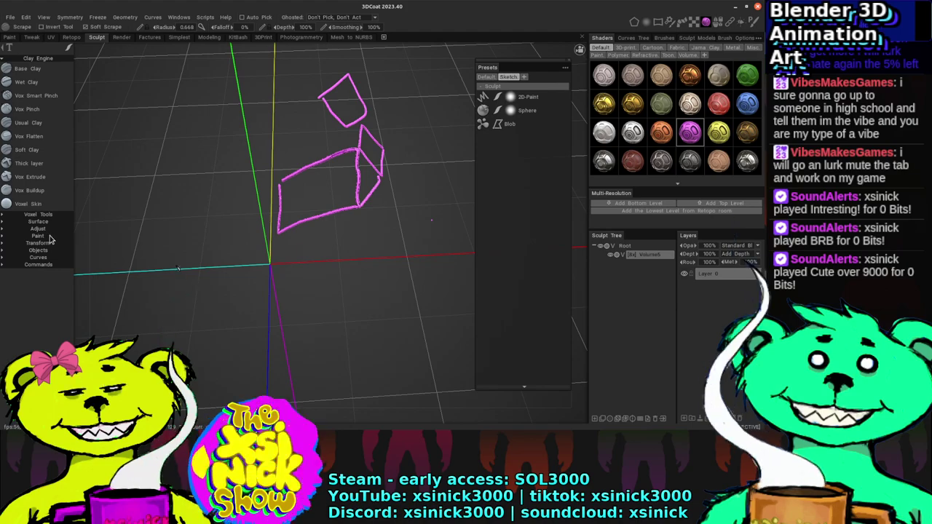
click(51, 238)
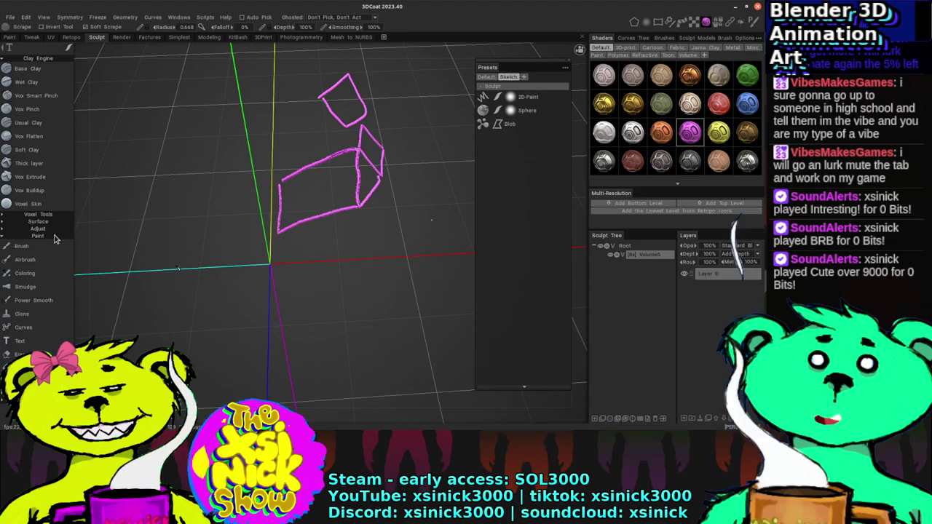
Step: Clear the sketch strokes, move the Sphere preset to the top of the list and select it
click(651, 419)
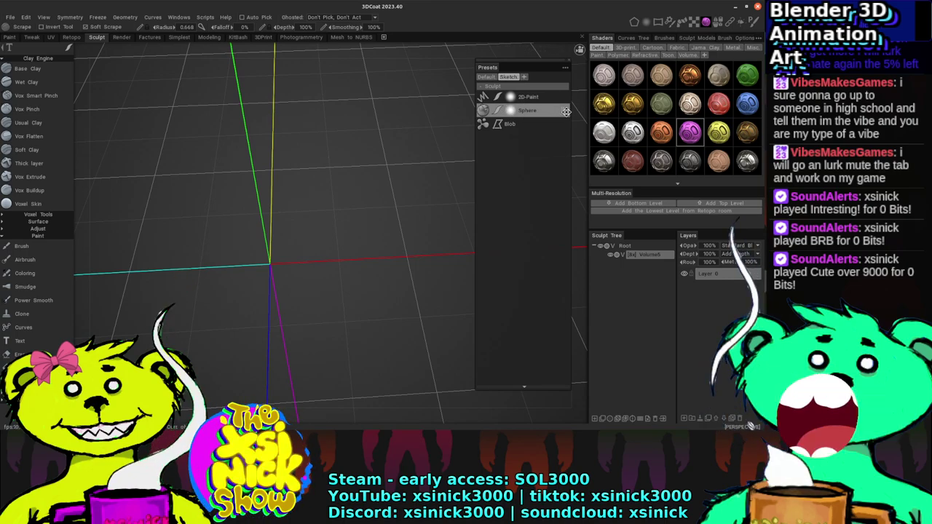
mouse_move(563, 110)
mouse_down()
mouse_move(563, 96)
mouse_move(558, 119)
mouse_move(554, 110)
mouse_up()
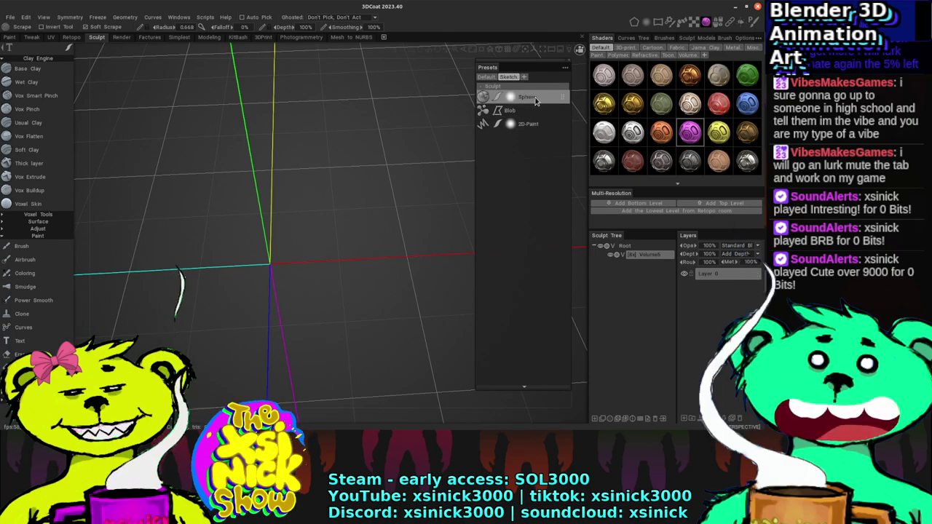
click(535, 101)
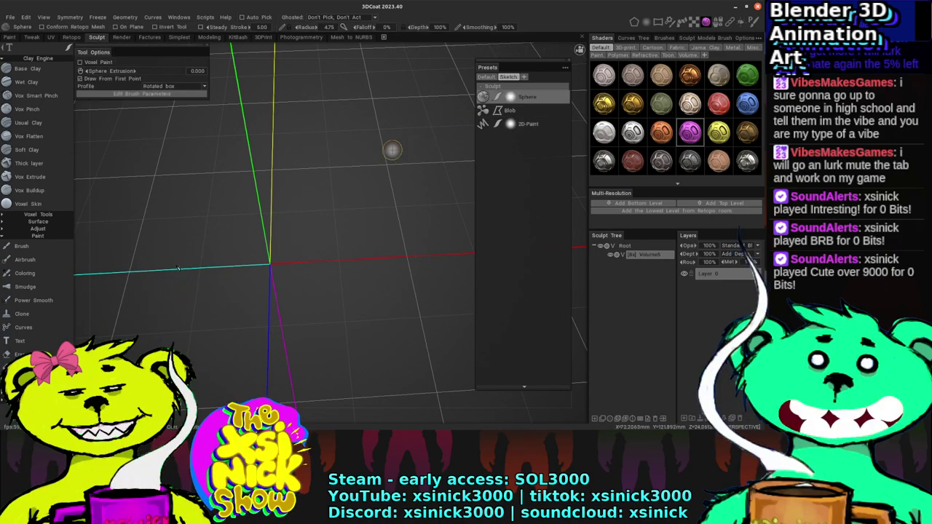
middle_drag(322, 54, 353, 98)
middle_drag(328, 181, 322, 176)
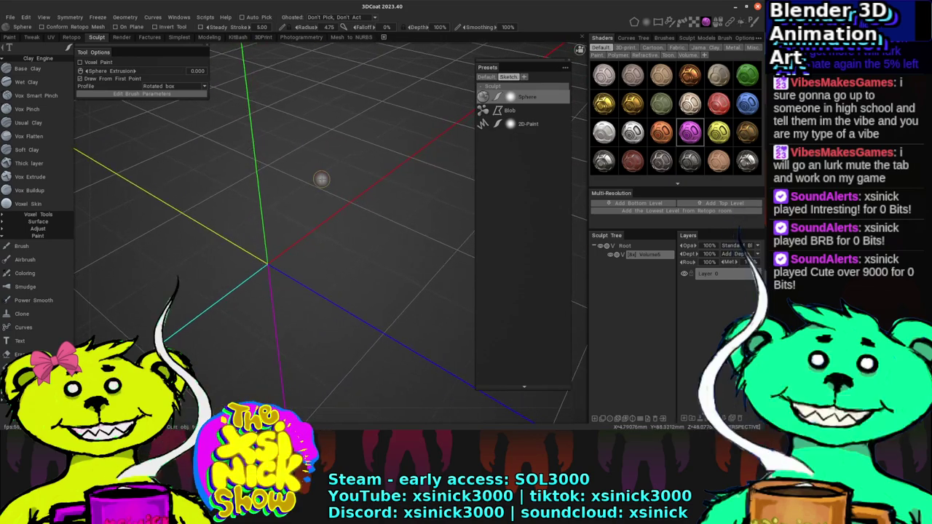
middle_drag(306, 52, 273, 134)
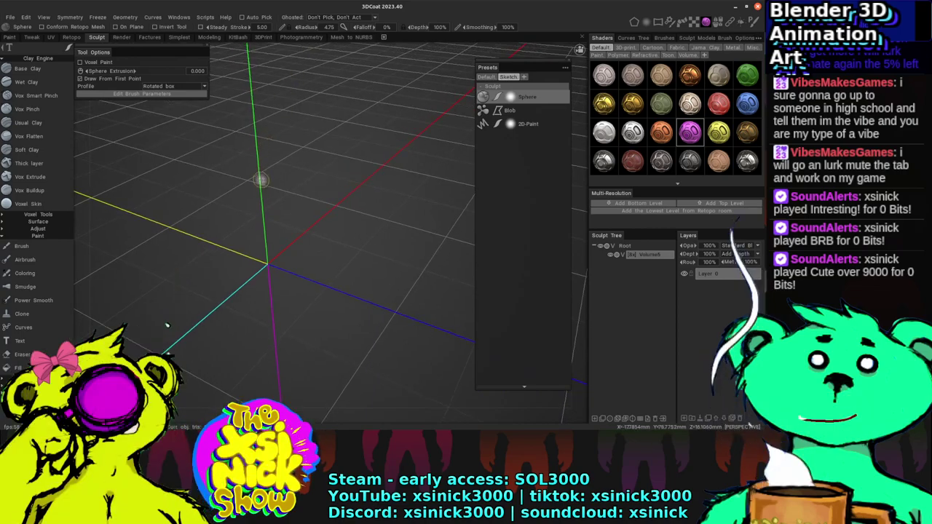
middle_drag(311, 58, 259, 146)
Step: Place a first Sphere voxel blob and stretch it into a horizontal stroke for the body
click(260, 145)
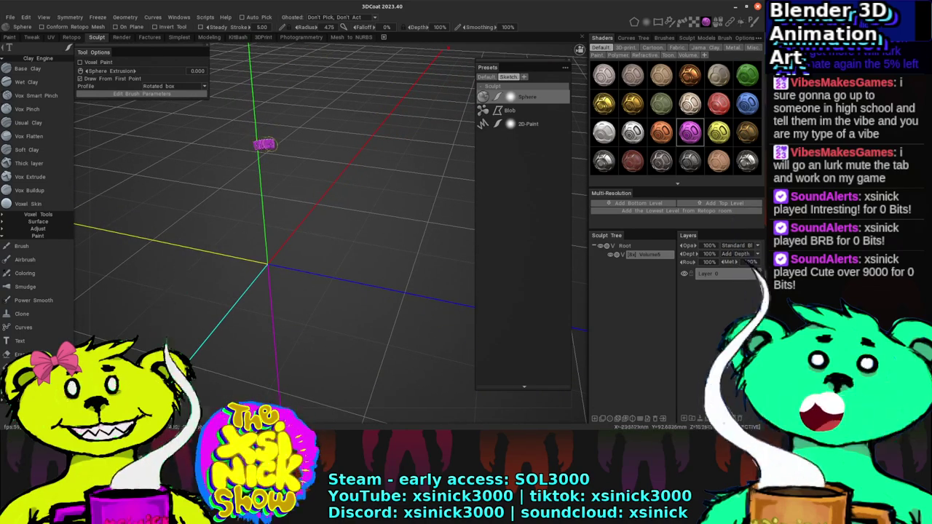
mouse_move(296, 51)
middle_down()
mouse_move(304, 78)
mouse_move(280, 118)
middle_up()
drag(269, 140, 295, 142)
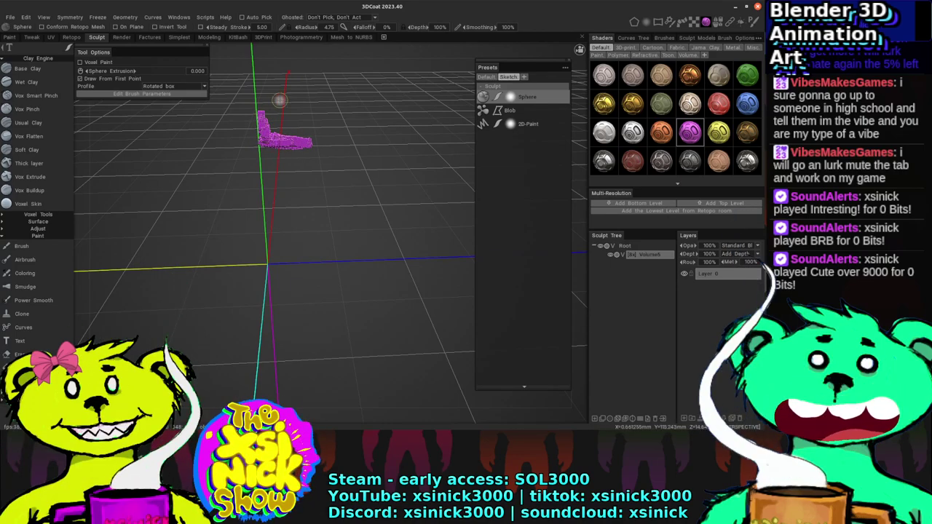
middle_drag(287, 58, 215, 61)
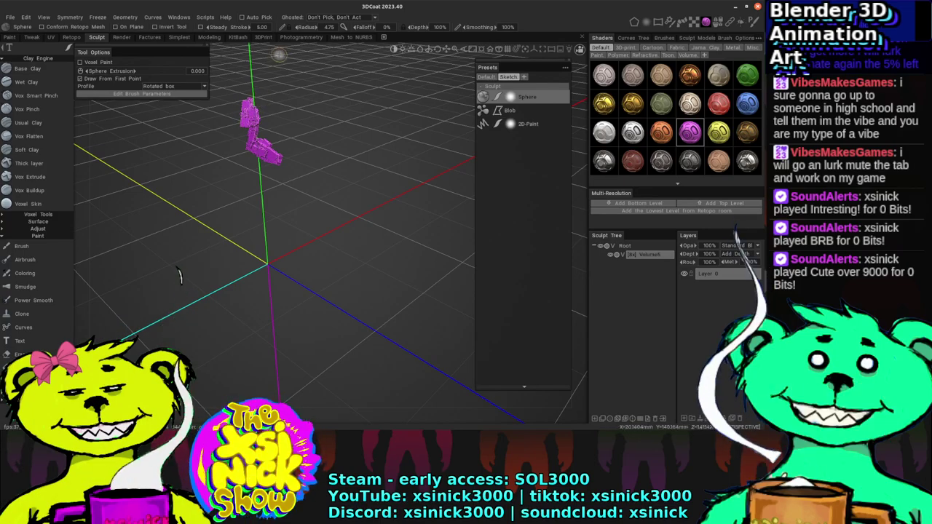
middle_drag(286, 54, 278, 116)
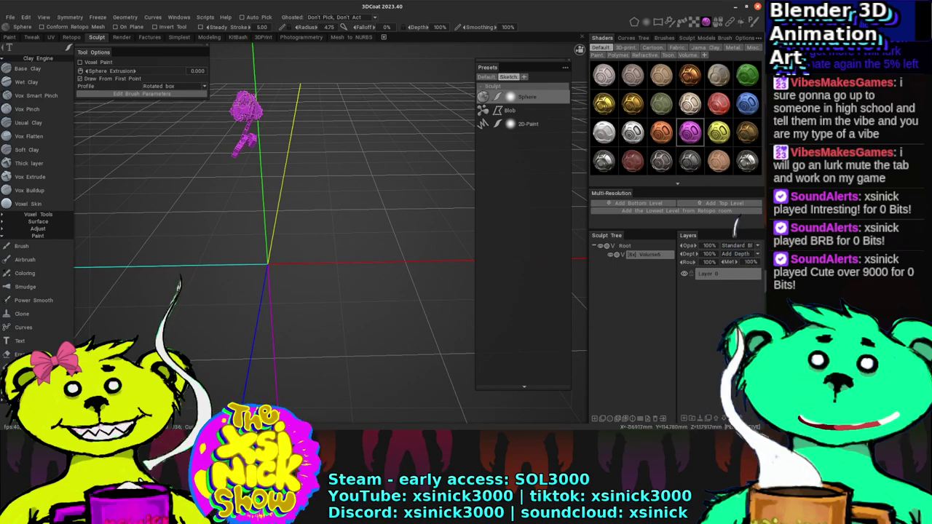
Step: Draw a long arm extending down and right, and extend the figure downward
mouse_move(271, 57)
middle_down()
mouse_move(320, 69)
mouse_move(179, 272)
mouse_move(327, 141)
middle_up()
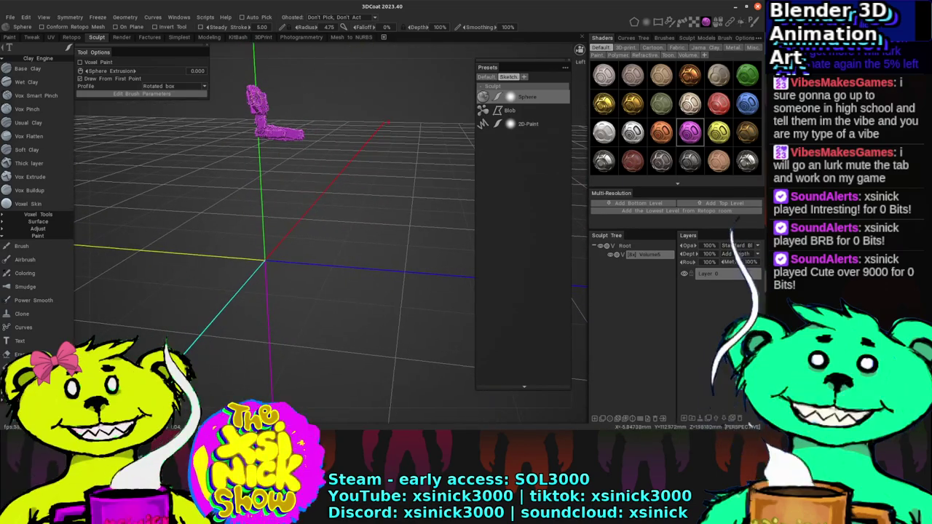
mouse_move(290, 97)
middle_down()
mouse_move(313, 62)
mouse_move(320, 81)
middle_up()
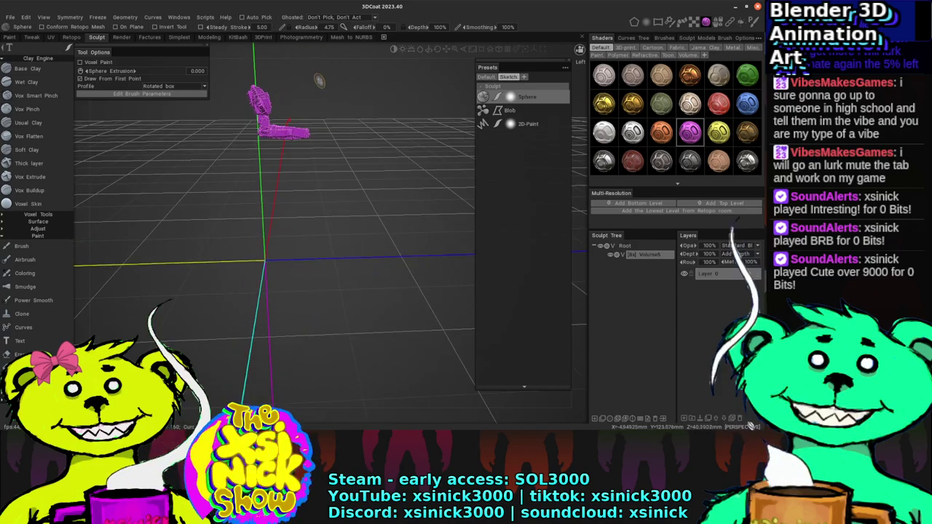
drag(303, 147, 335, 175)
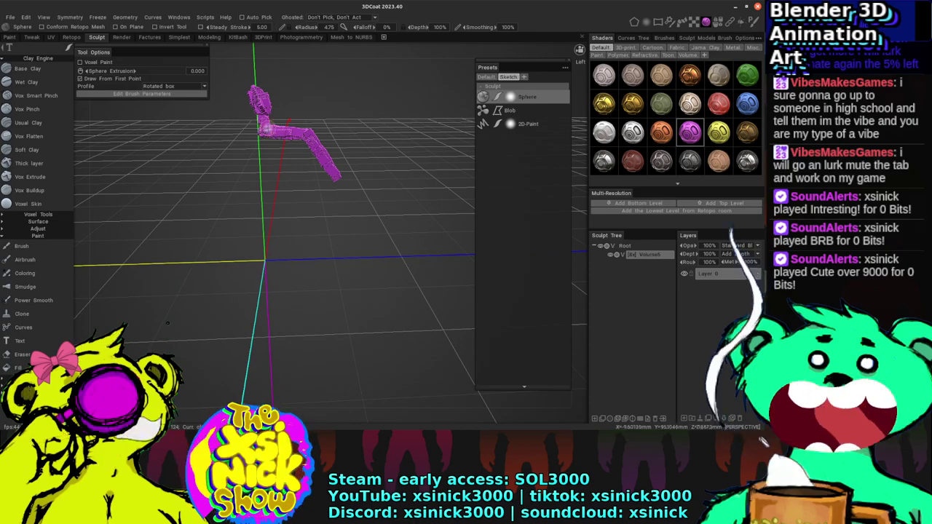
drag(260, 141, 264, 166)
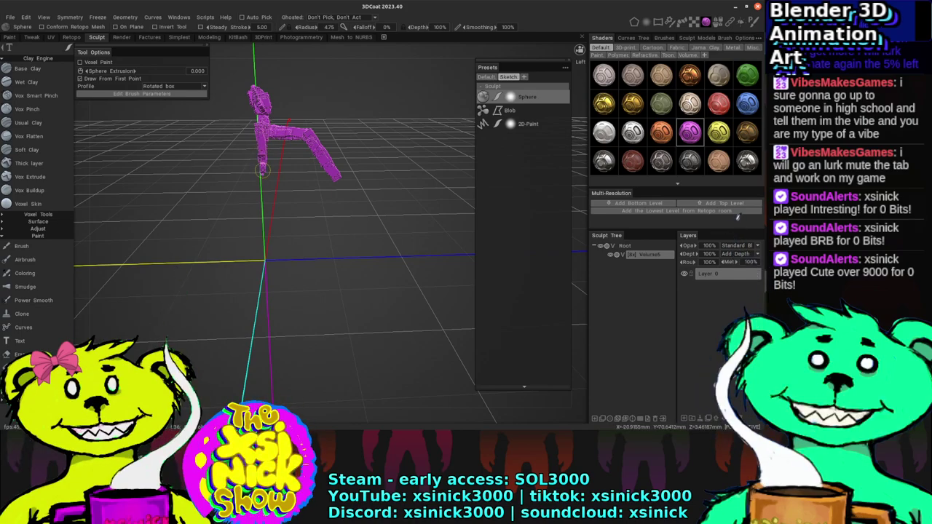
drag(334, 174, 337, 211)
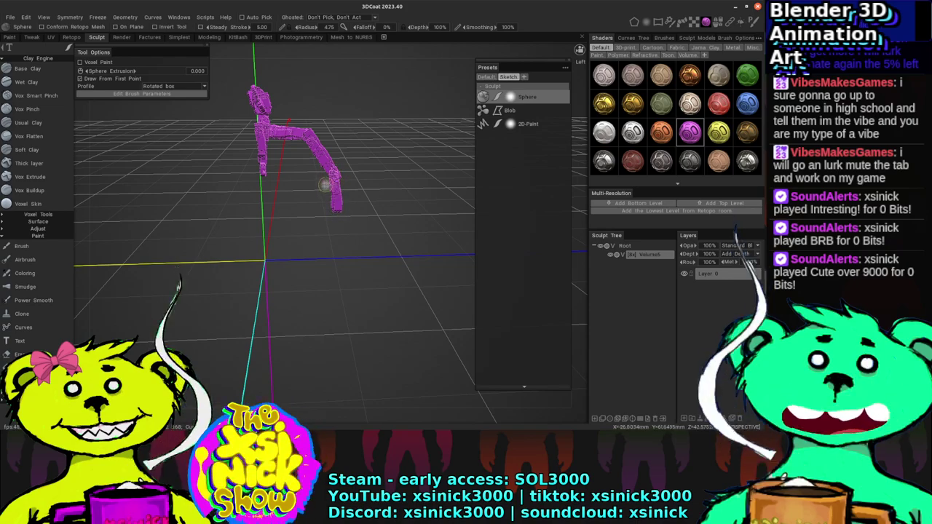
drag(305, 165, 324, 106)
Step: Grow the figure's second leg downward and extend its foot toward the grid origin
drag(327, 51, 306, 104)
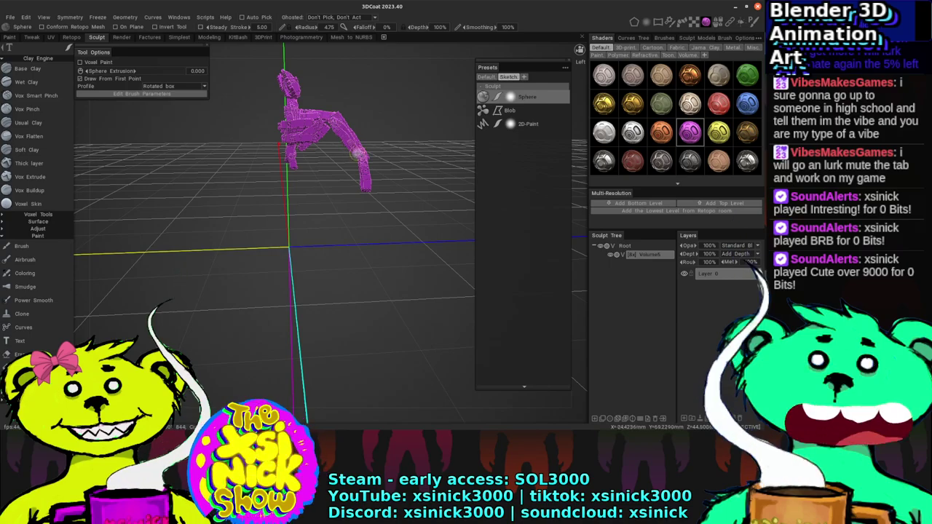
drag(355, 63, 367, 156)
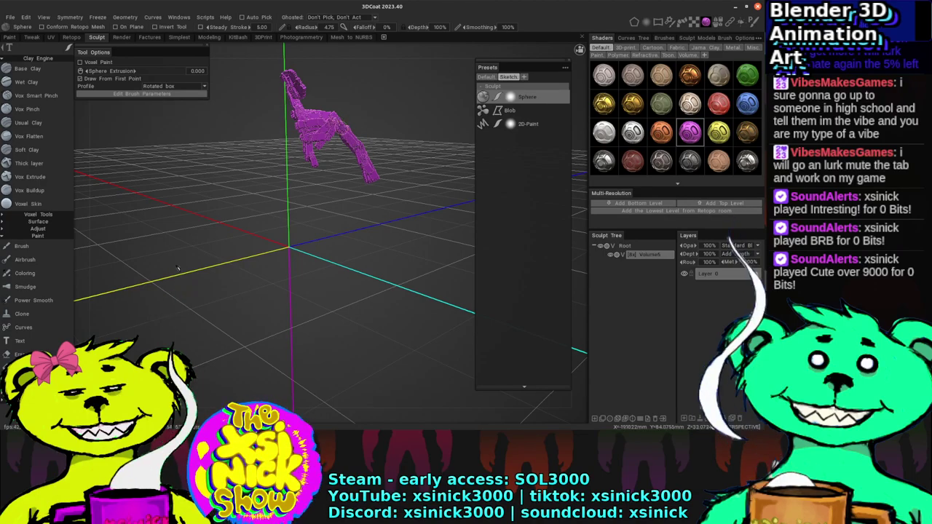
drag(364, 54, 277, 65)
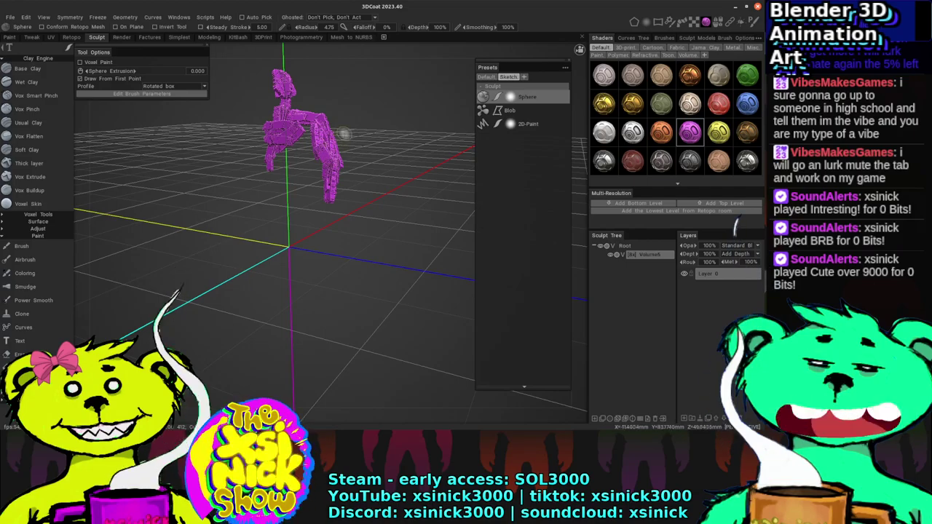
drag(347, 52, 284, 97)
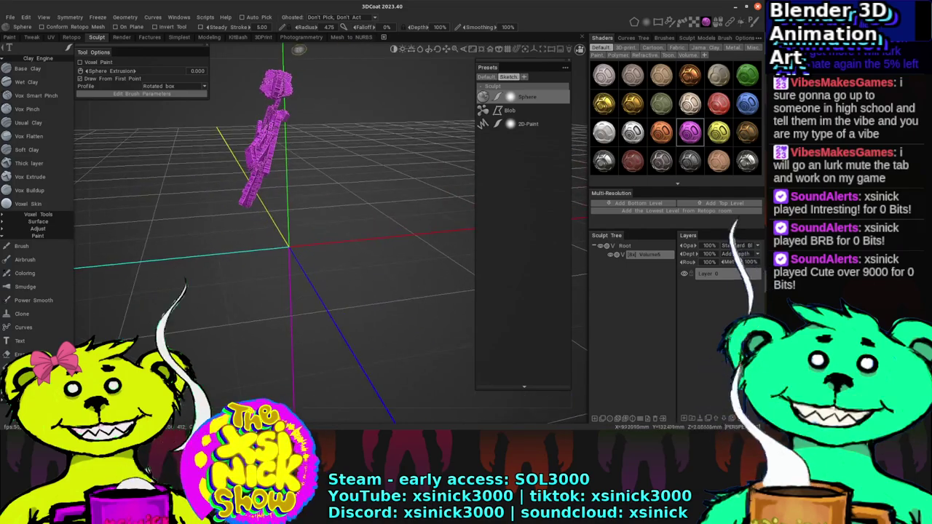
drag(393, 49, 306, 158)
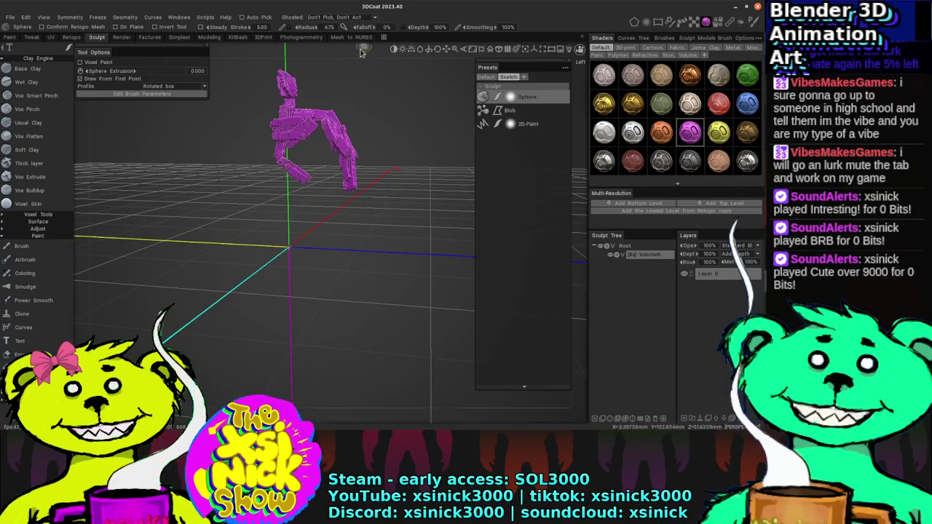
drag(360, 50, 305, 126)
drag(281, 187, 255, 223)
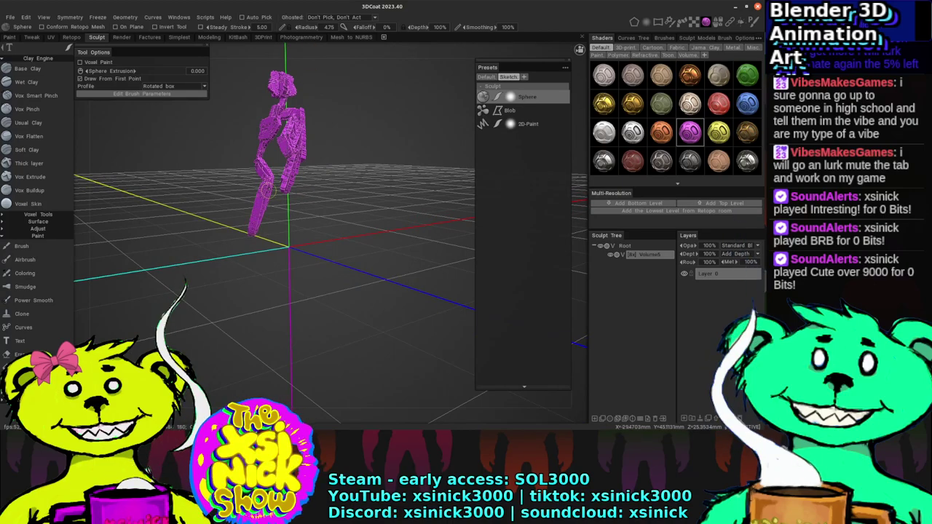
drag(257, 242, 284, 261)
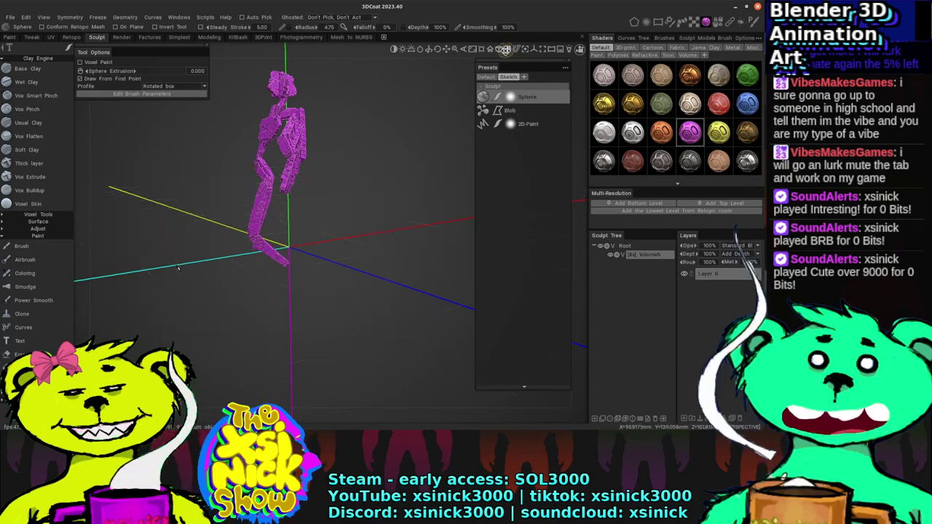
drag(350, 44, 281, 209)
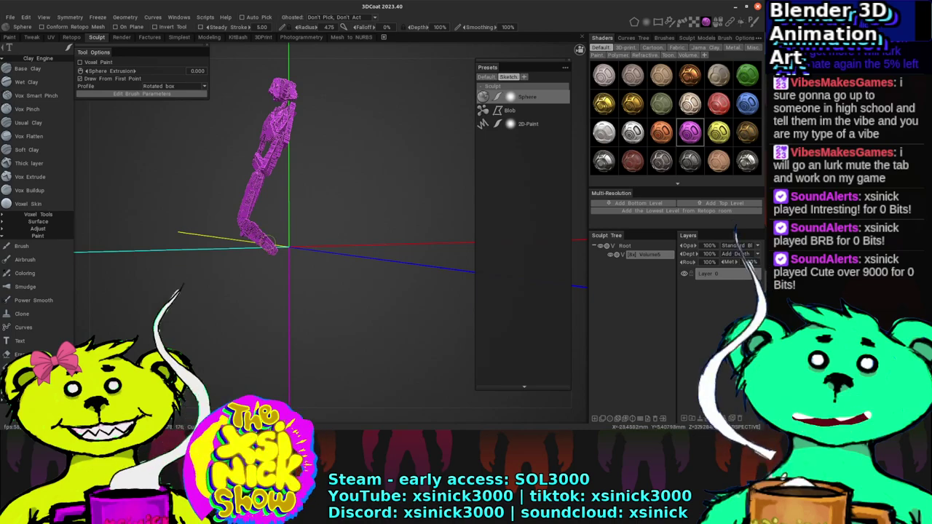
mouse_move(338, 48)
mouse_down()
mouse_move(247, 299)
mouse_move(254, 266)
mouse_up()
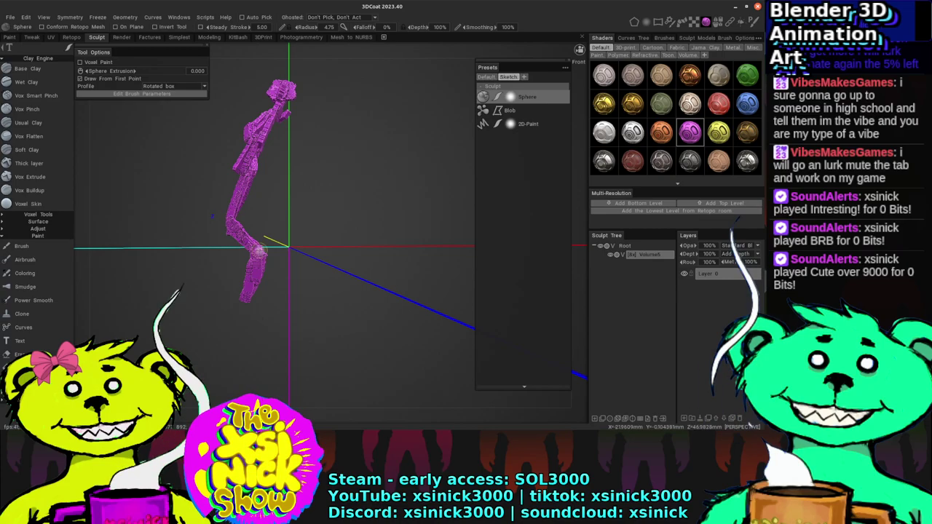
drag(212, 215, 343, 71)
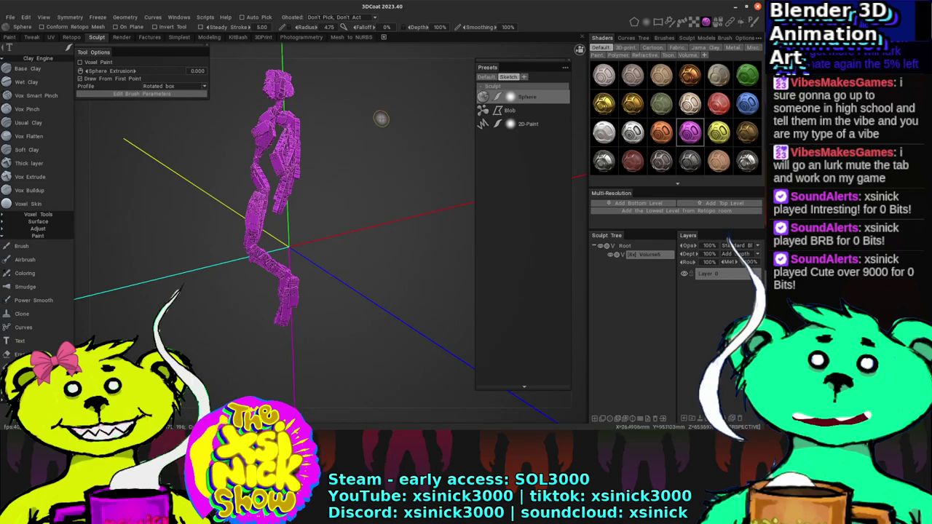
Step: Apply the white shader, then the grey one, to the stick figure and orbit to inspect it
click(614, 130)
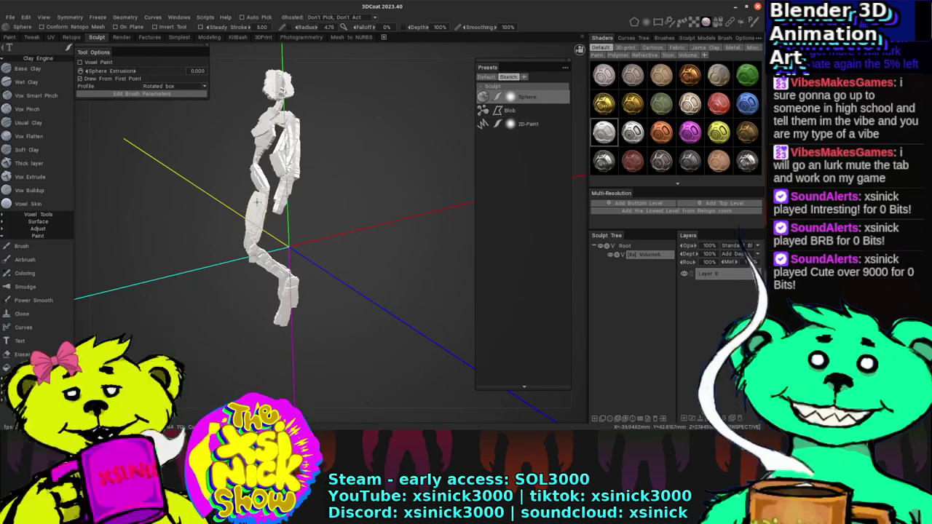
drag(179, 276, 177, 269)
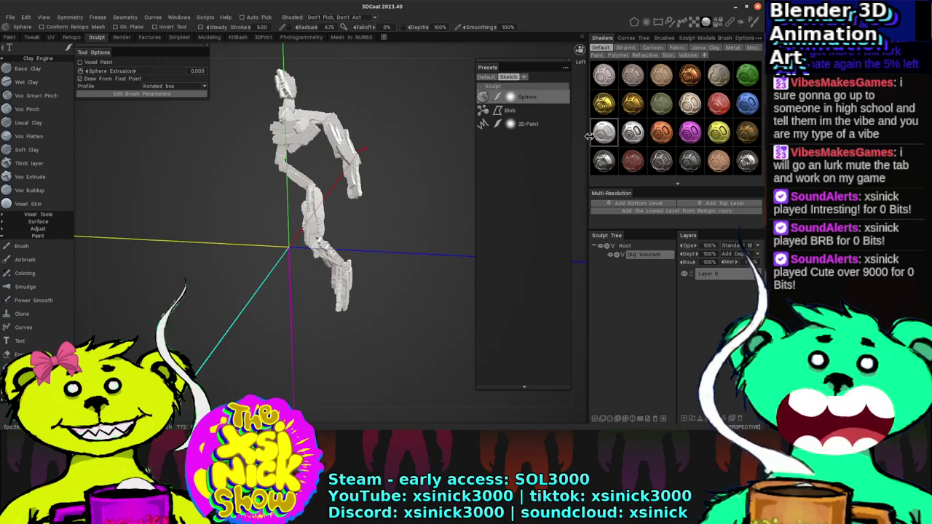
click(640, 131)
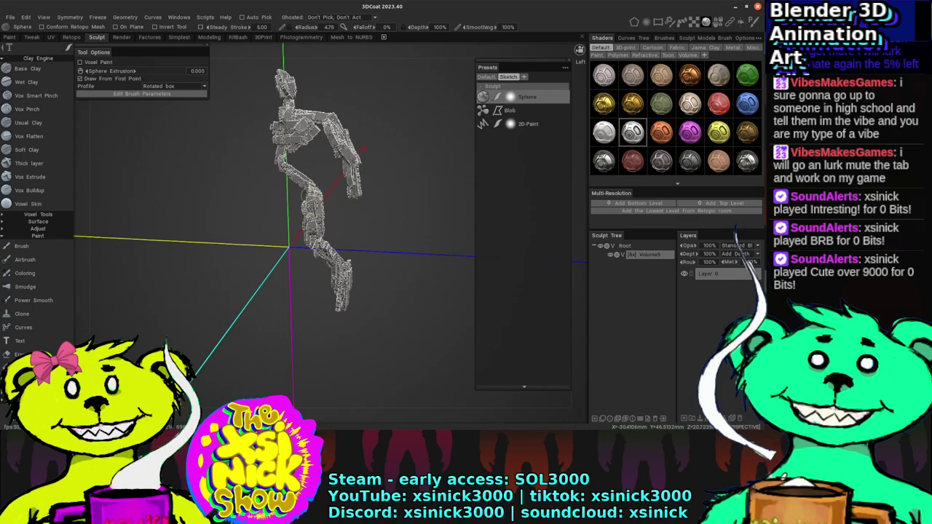
drag(357, 45, 350, 173)
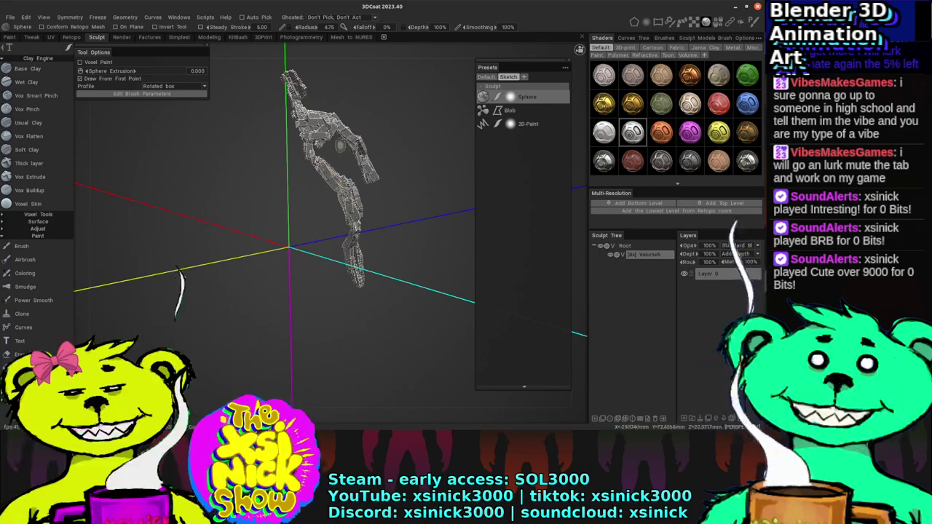
drag(382, 48, 317, 145)
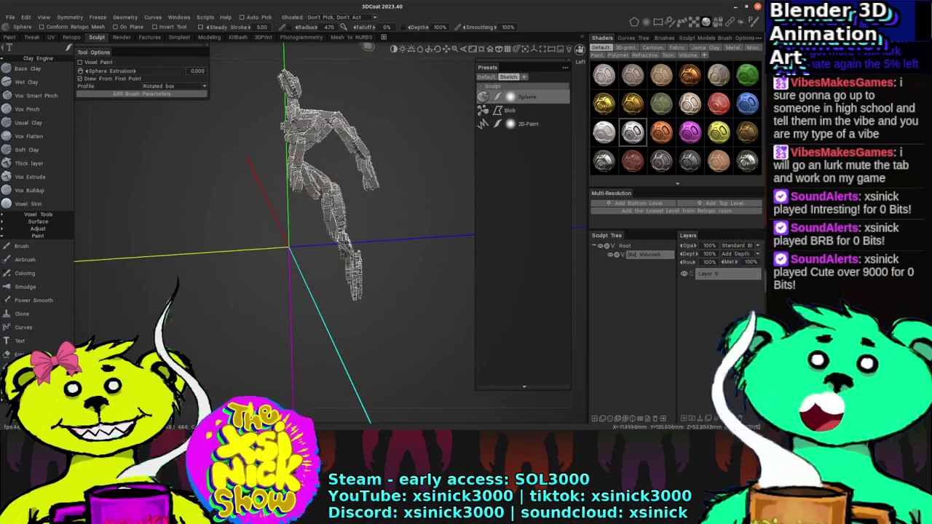
drag(368, 53, 353, 53)
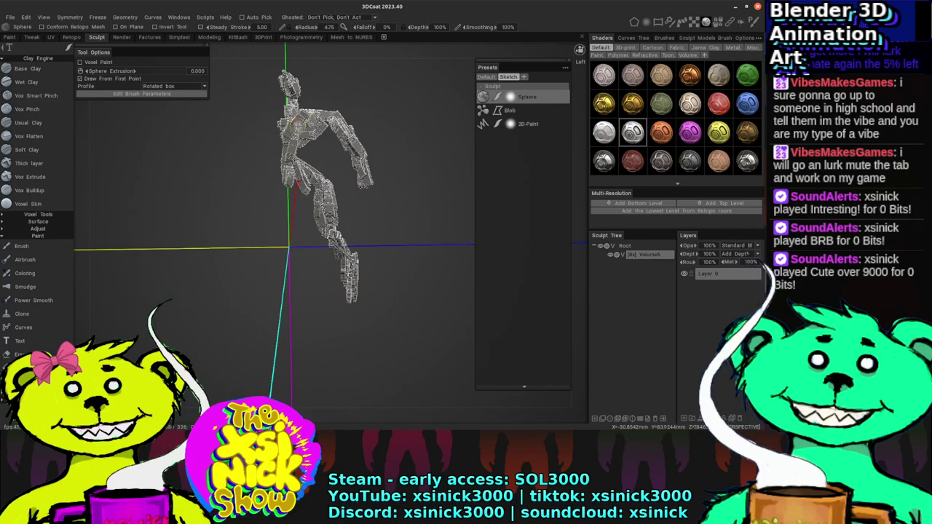
Step: Pick the Move brush from the Default presets and enlarge its radius to 191
click(488, 77)
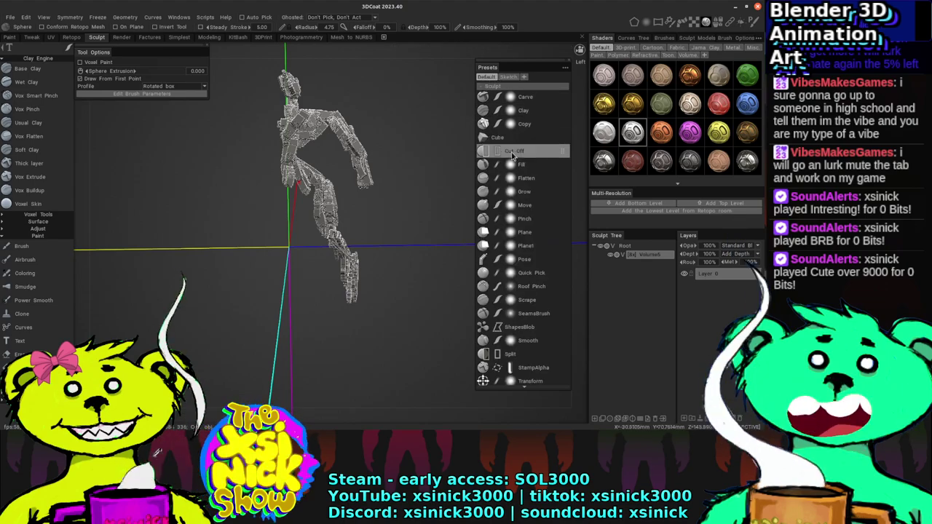
click(522, 191)
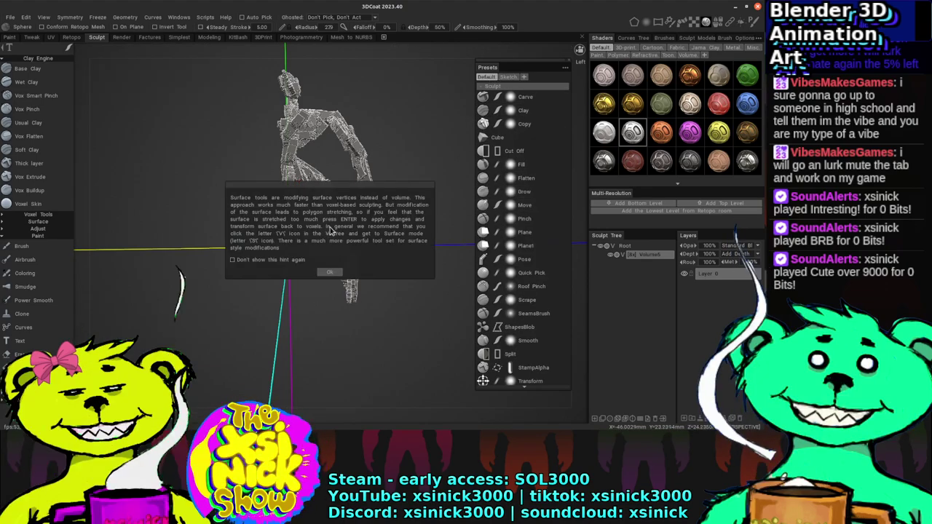
click(329, 273)
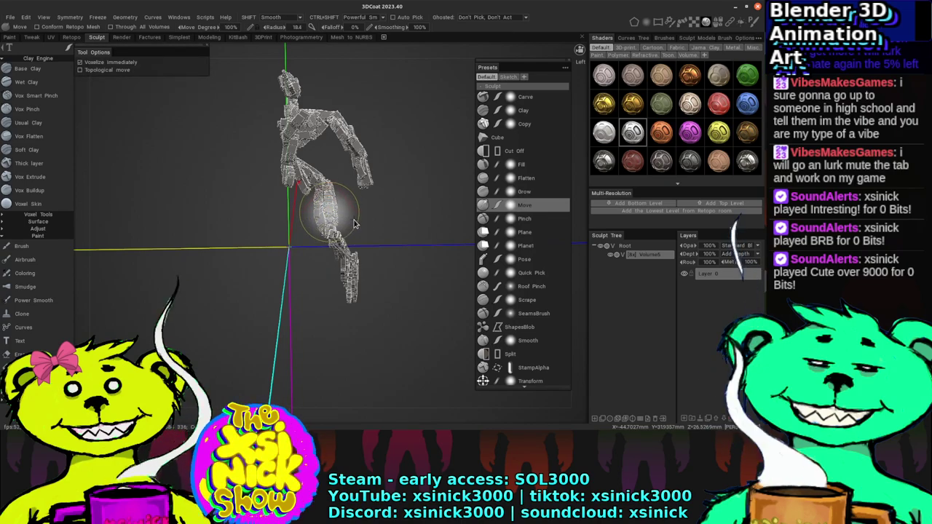
right_drag(349, 221, 331, 179)
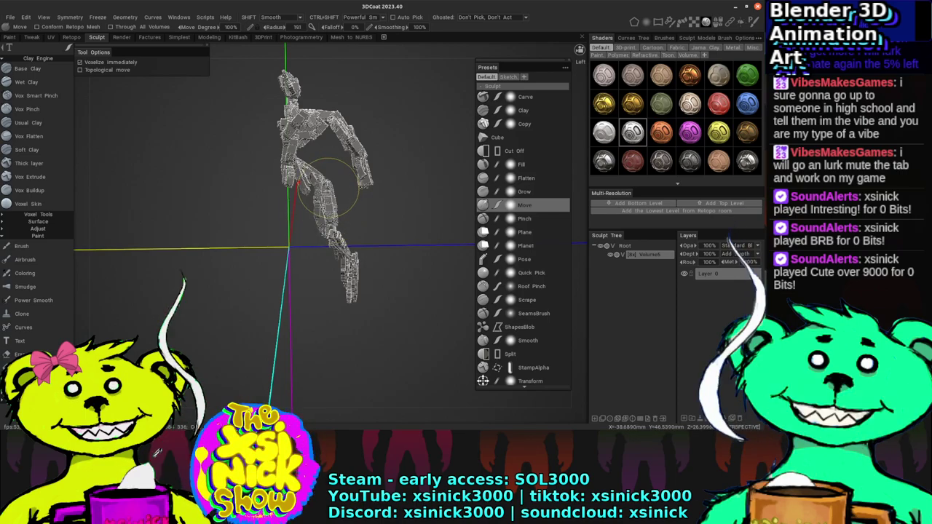
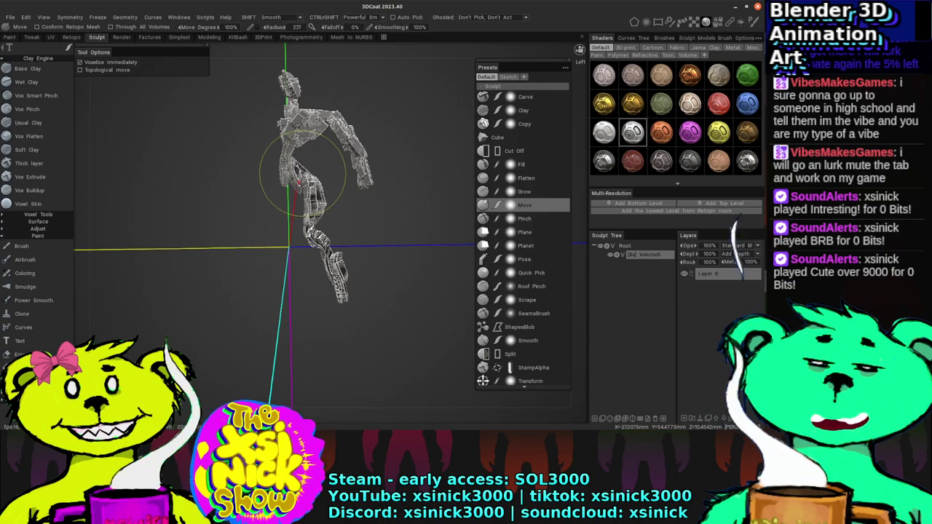
Step: Shrink the Move brush to a small detail radius and orbit around the robot figure
mouse_move(302, 171)
right_down()
mouse_move(292, 188)
mouse_move(297, 182)
right_up()
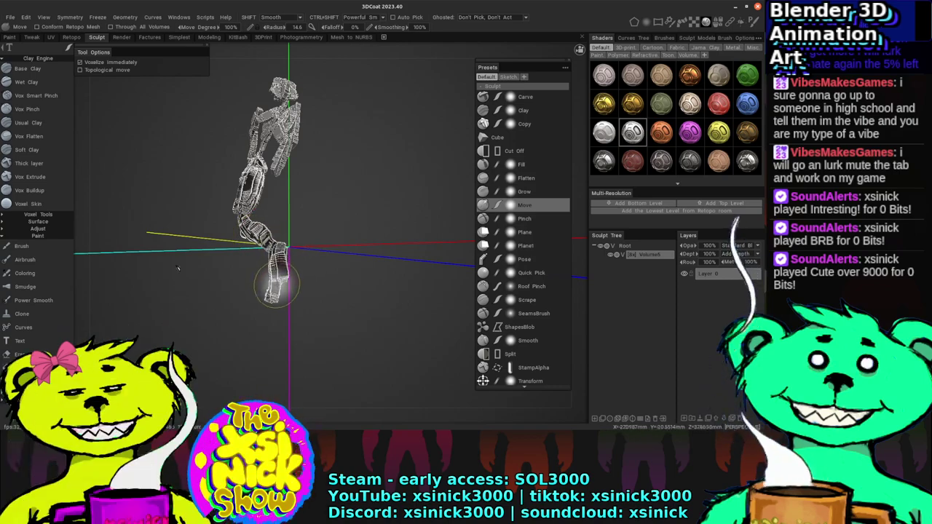
middle_drag(272, 293, 286, 262)
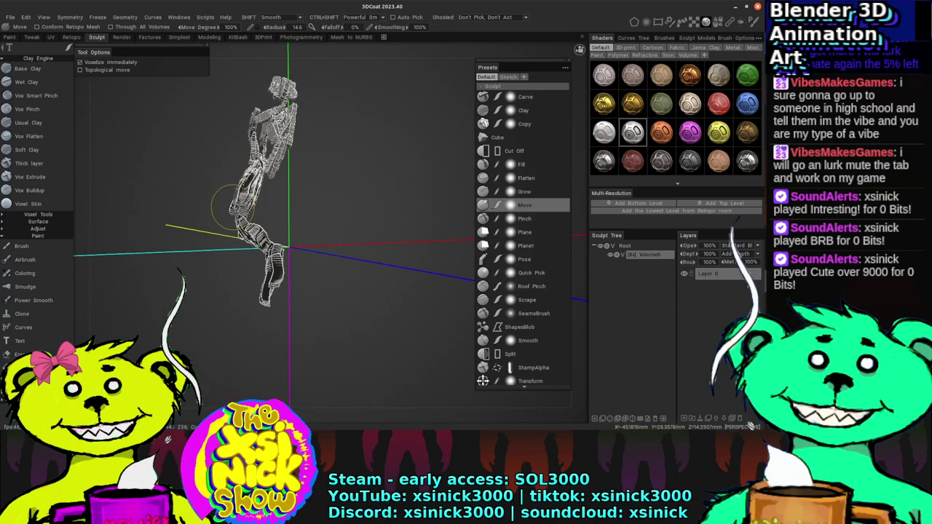
middle_drag(237, 209, 177, 268)
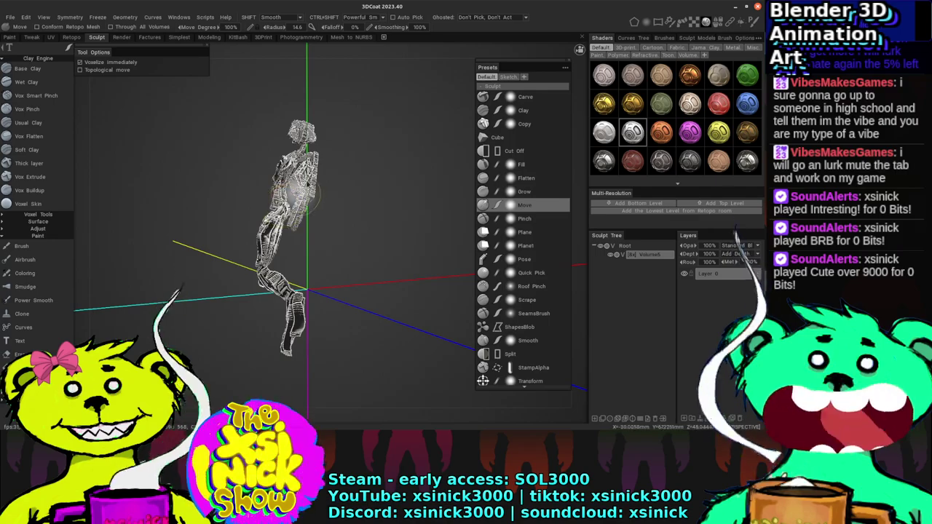
drag(354, 59, 318, 63)
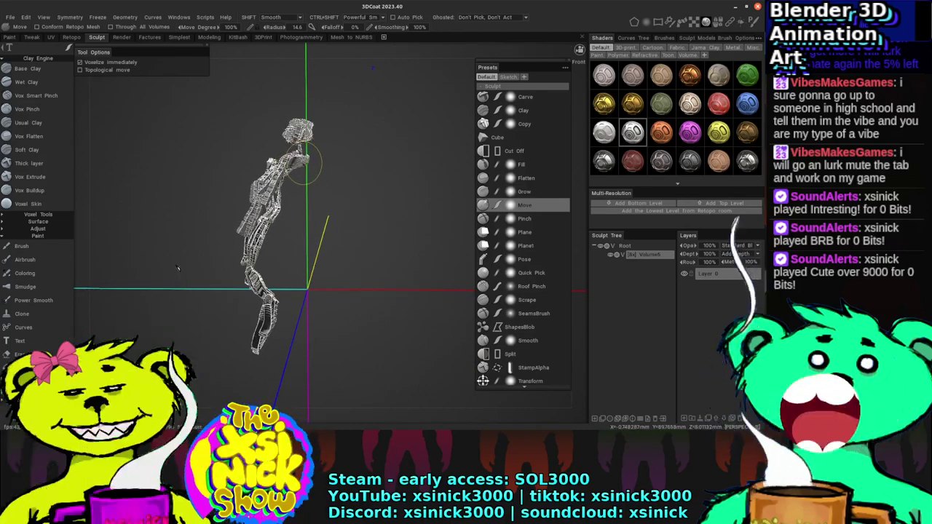
drag(575, 151, 378, 159)
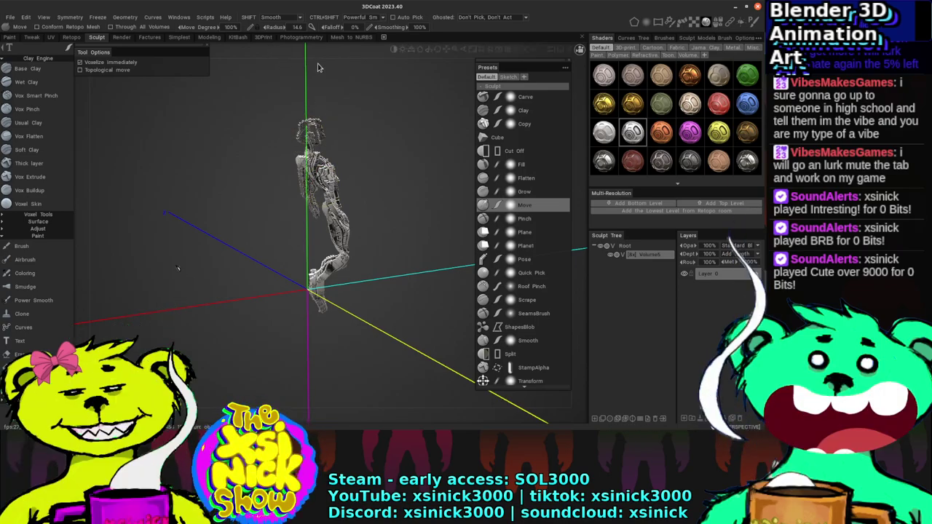
drag(304, 56, 299, 127)
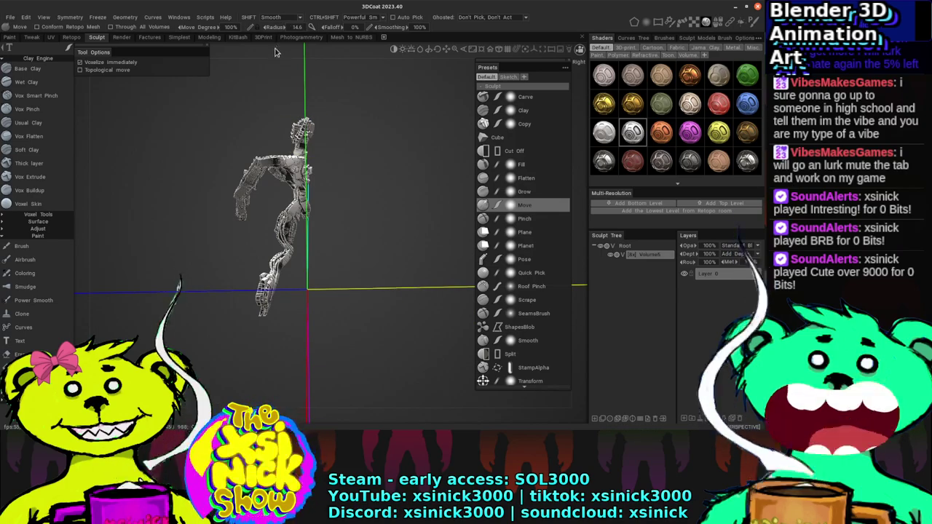
drag(327, 57, 383, 55)
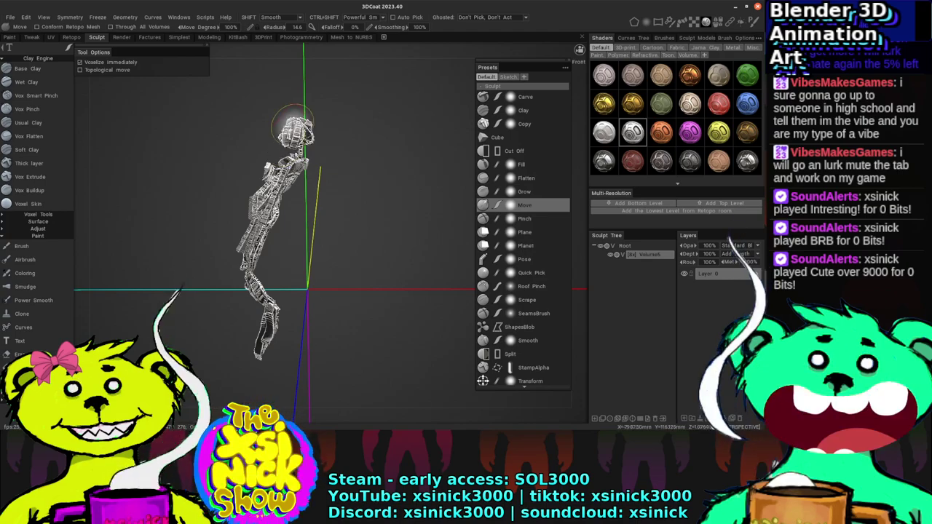
mouse_move(336, 65)
mouse_down()
mouse_move(361, 57)
mouse_move(337, 77)
mouse_up()
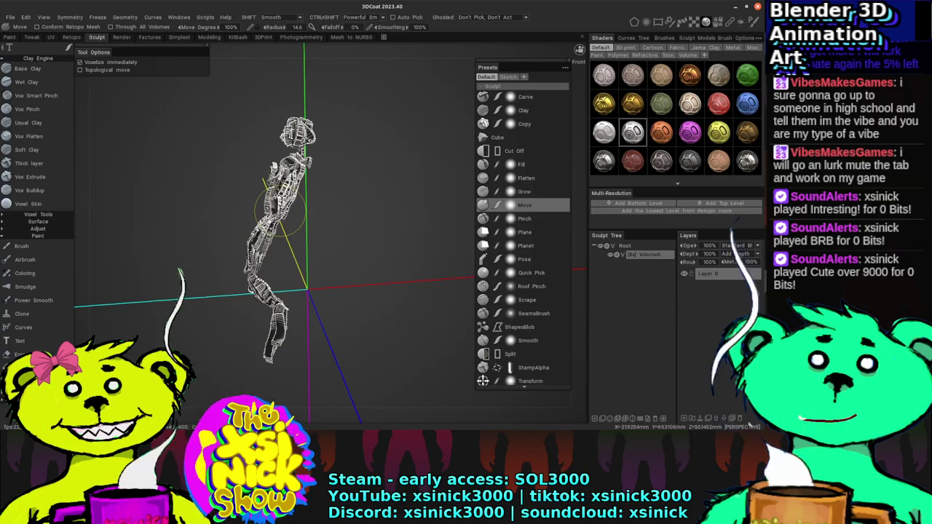
drag(309, 54, 406, 49)
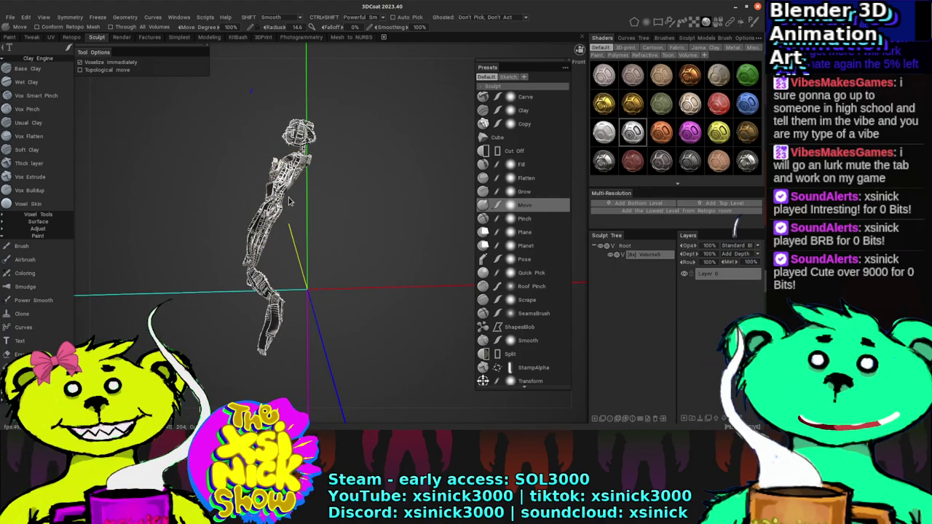
Step: With the Pose tool, select the body below the head and rotate it upright
click(524, 258)
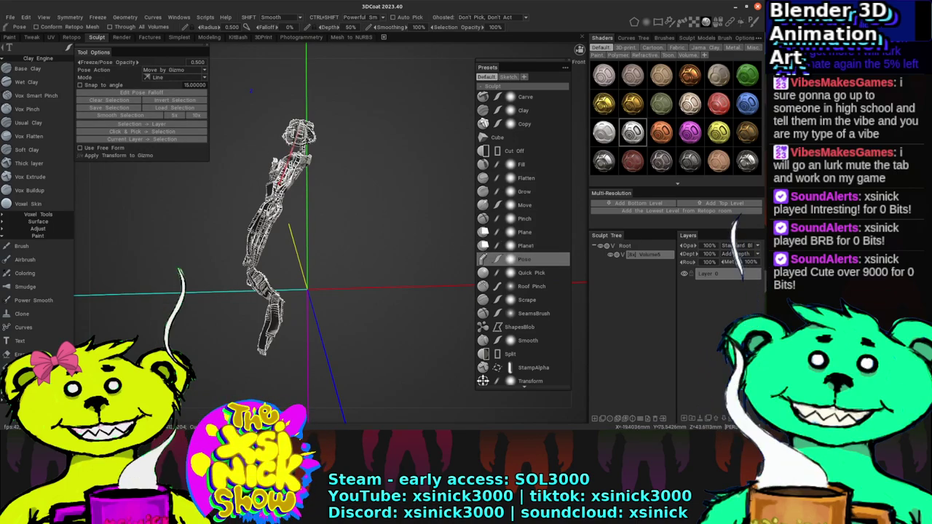
drag(300, 149, 292, 174)
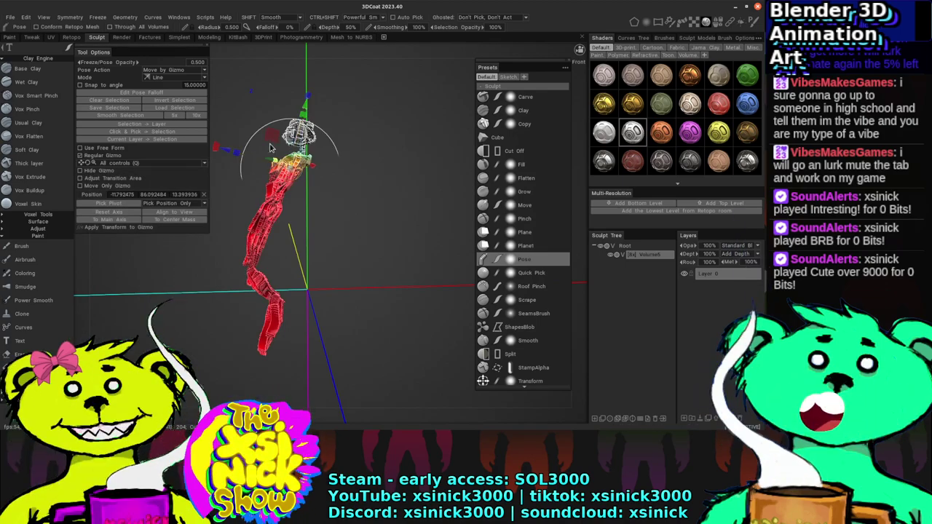
drag(216, 147, 243, 162)
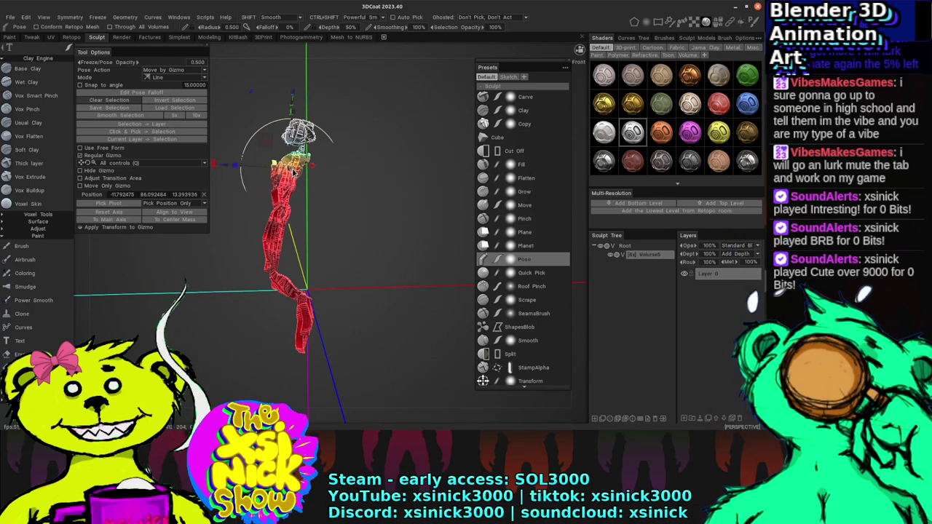
Step: Select the robot's head, rotate it, and shift it slightly to the left
click(109, 100)
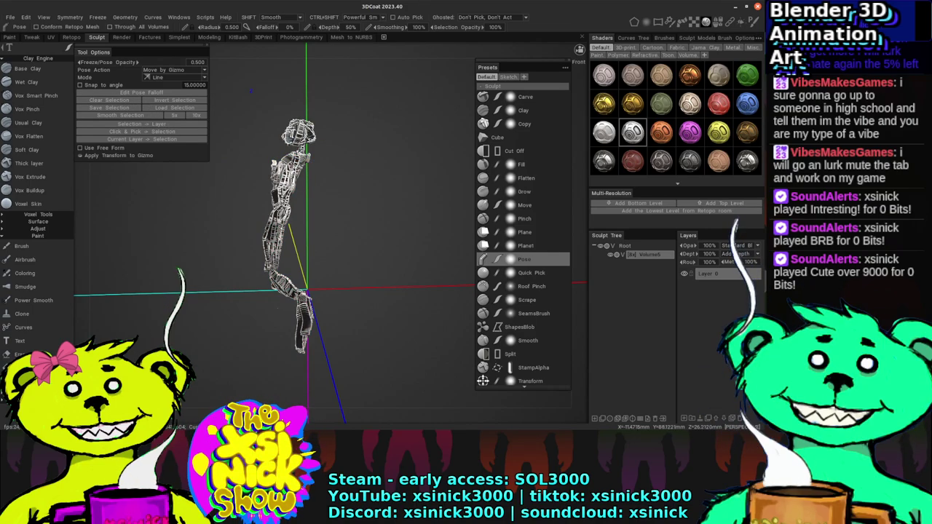
click(306, 135)
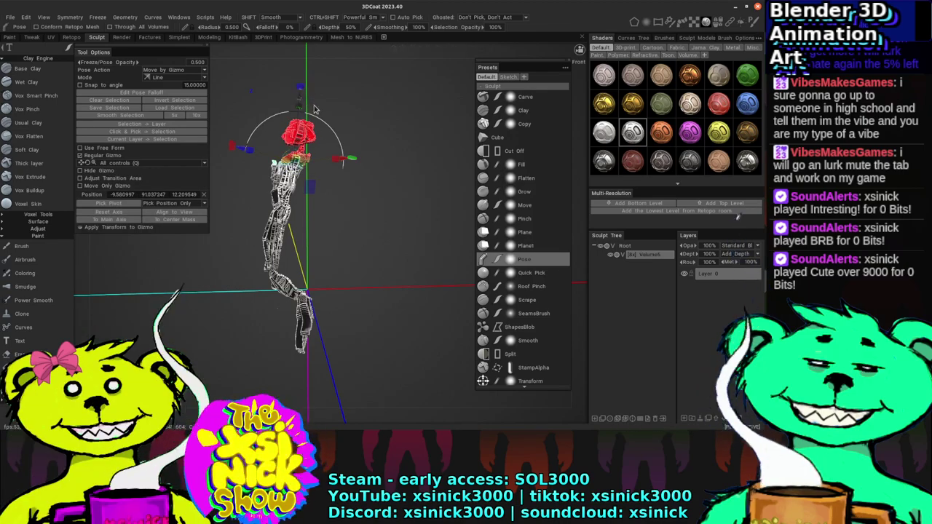
drag(318, 121, 309, 117)
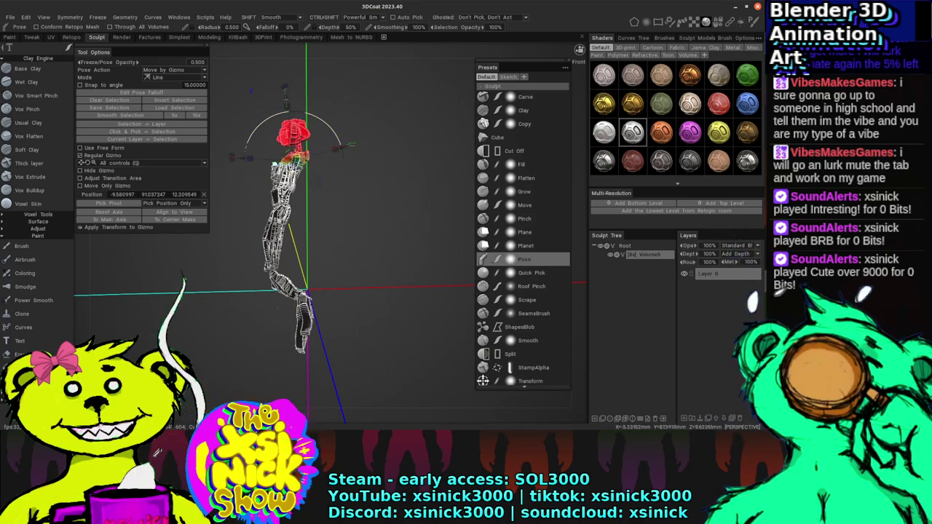
drag(293, 137, 282, 135)
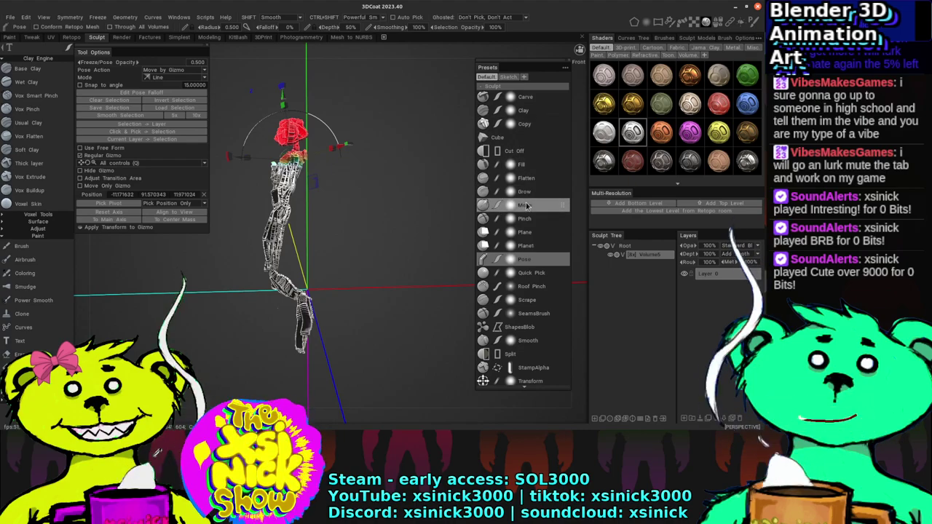
Step: Return to the Move brush (G) at a smaller radius, then list the Sketch presets
key(g)
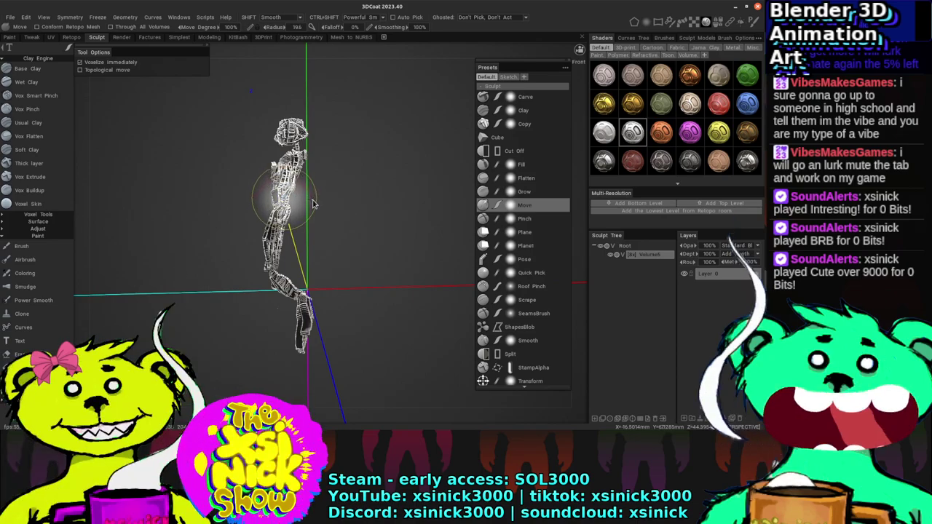
right_drag(308, 202, 304, 202)
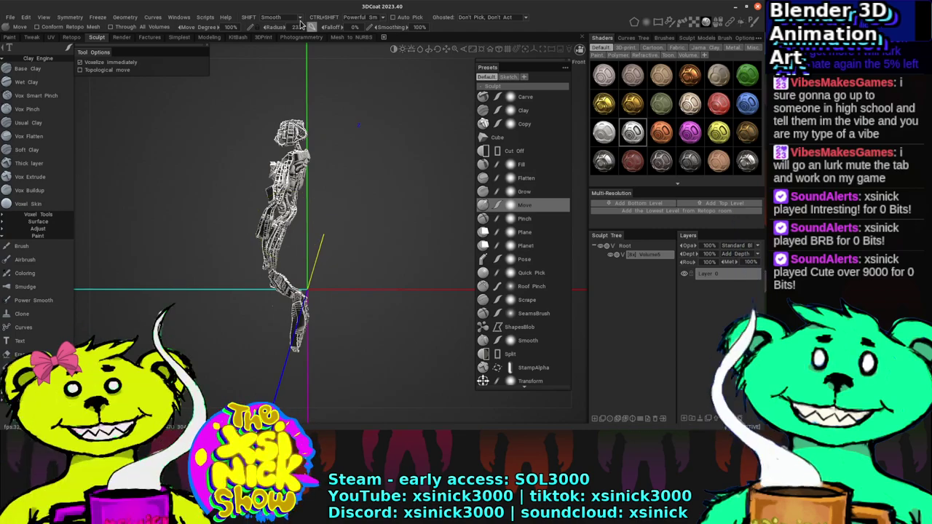
middle_drag(291, 58, 402, 59)
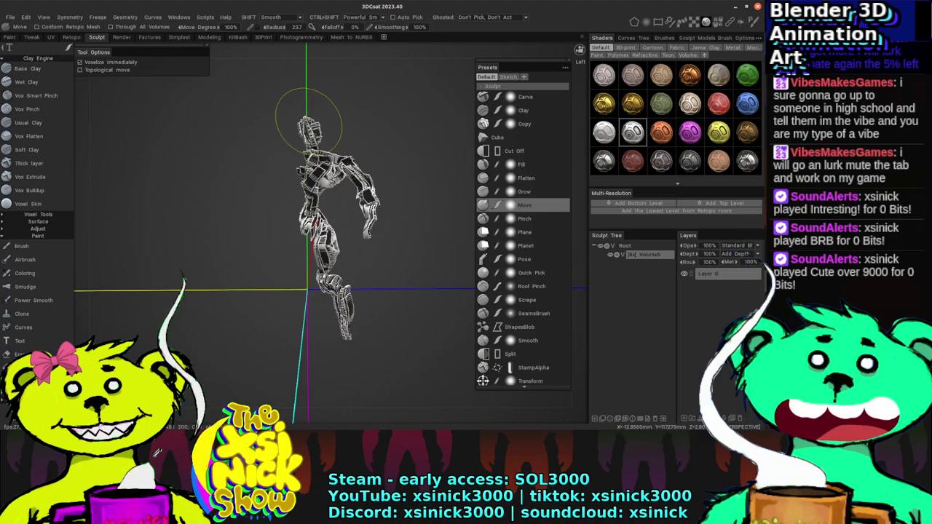
middle_drag(308, 121, 384, 225)
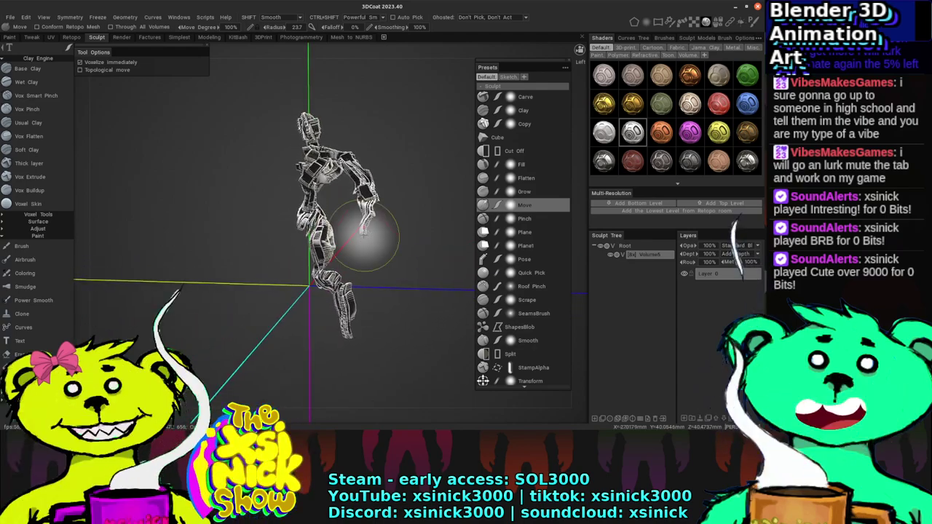
click(508, 77)
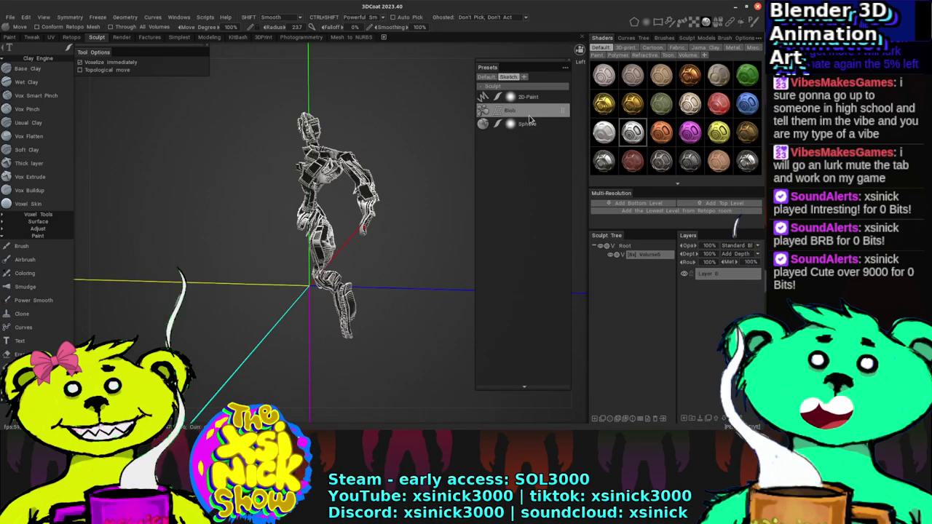
Step: Put Sphere first in the Sketch presets, save them as preset file nksketch, and activate Sphere
mouse_move(560, 124)
mouse_down()
mouse_move(557, 94)
mouse_move(554, 137)
mouse_move(558, 109)
mouse_move(556, 132)
mouse_move(558, 122)
mouse_up()
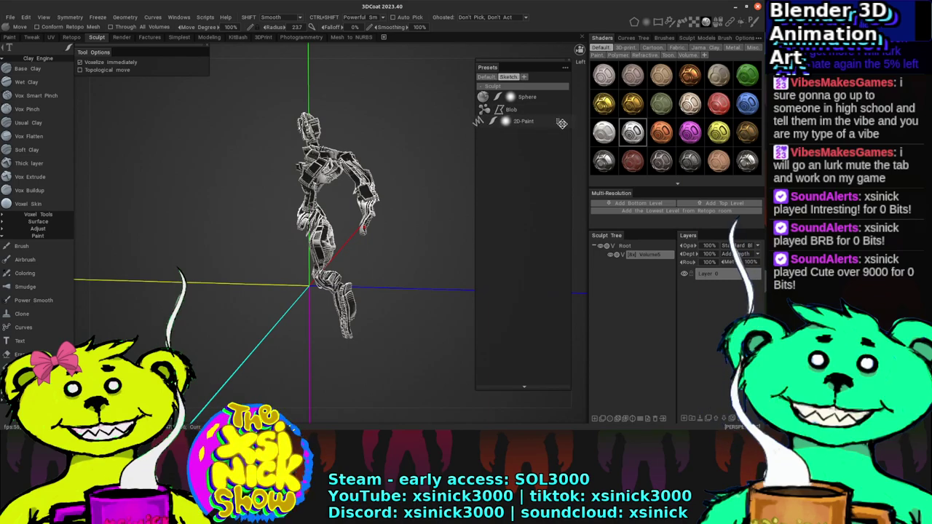
click(565, 68)
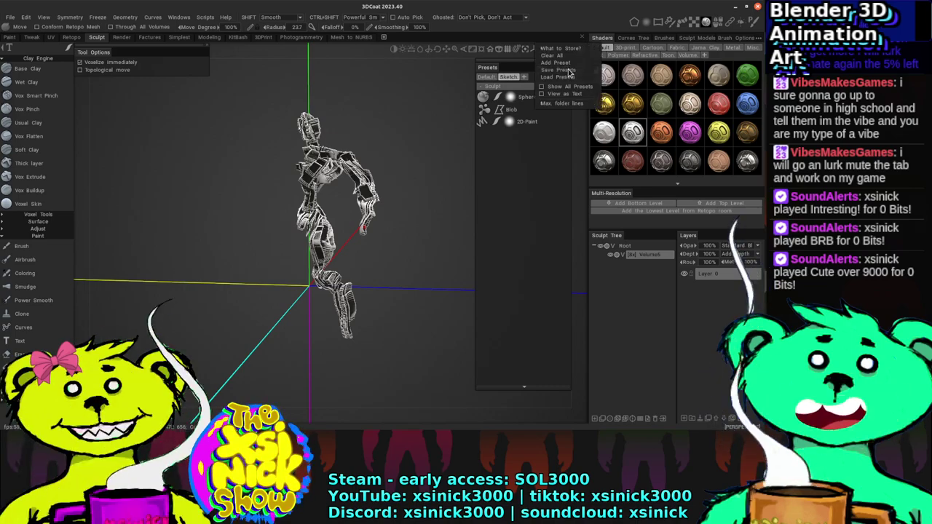
click(562, 70)
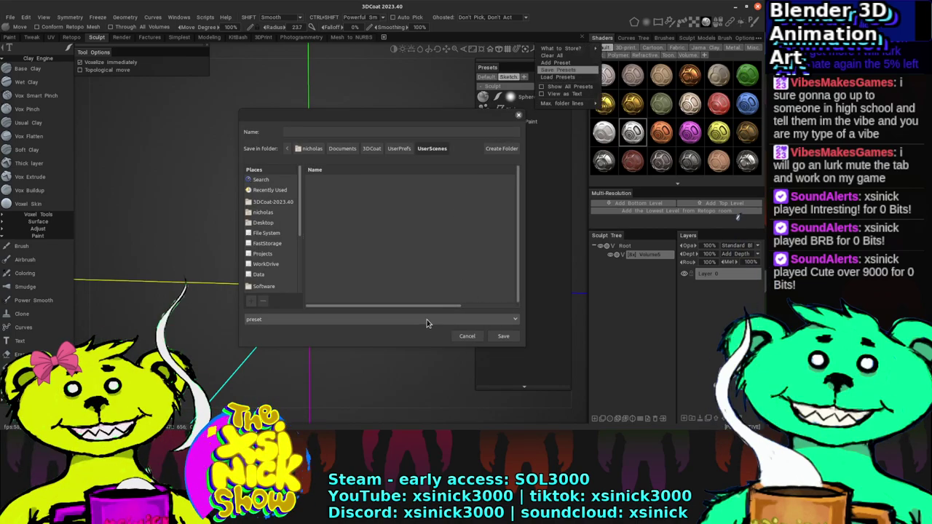
click(417, 131)
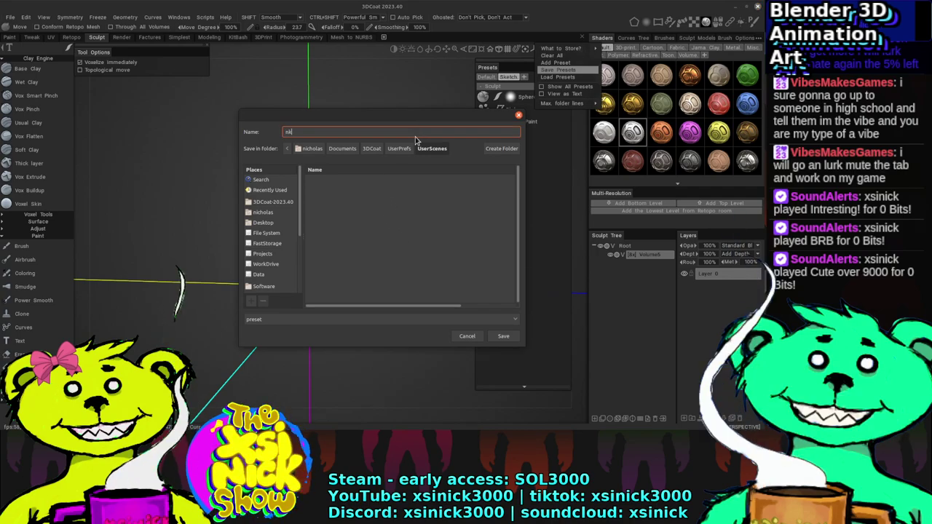
text(nksketch)
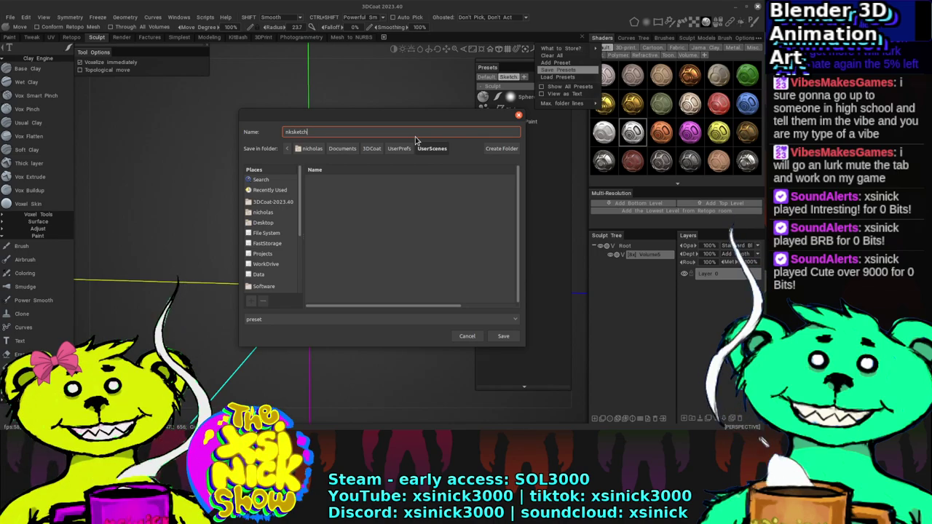
key(Left)
key(Left)
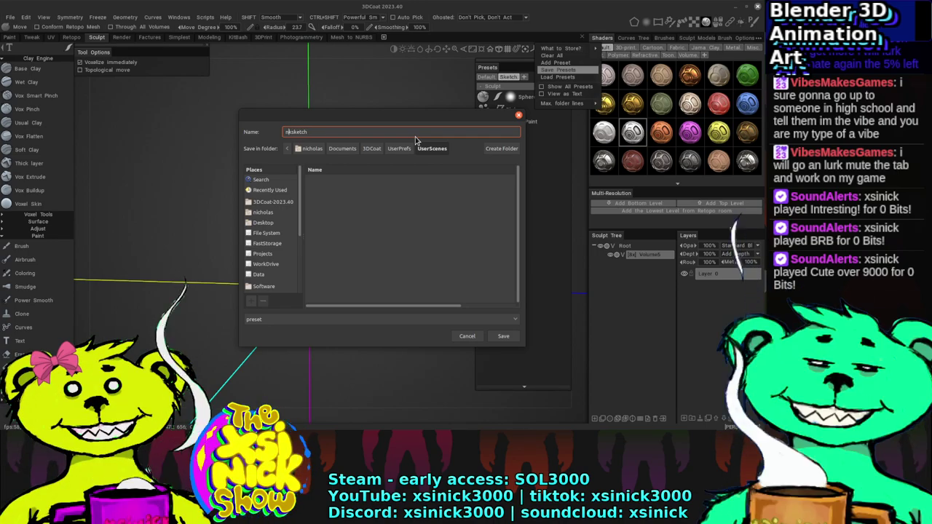
click(512, 338)
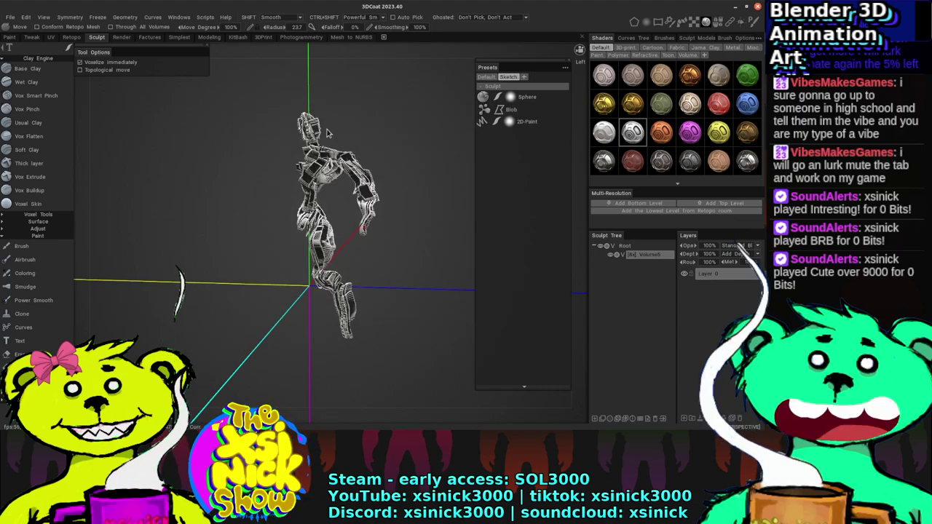
click(526, 97)
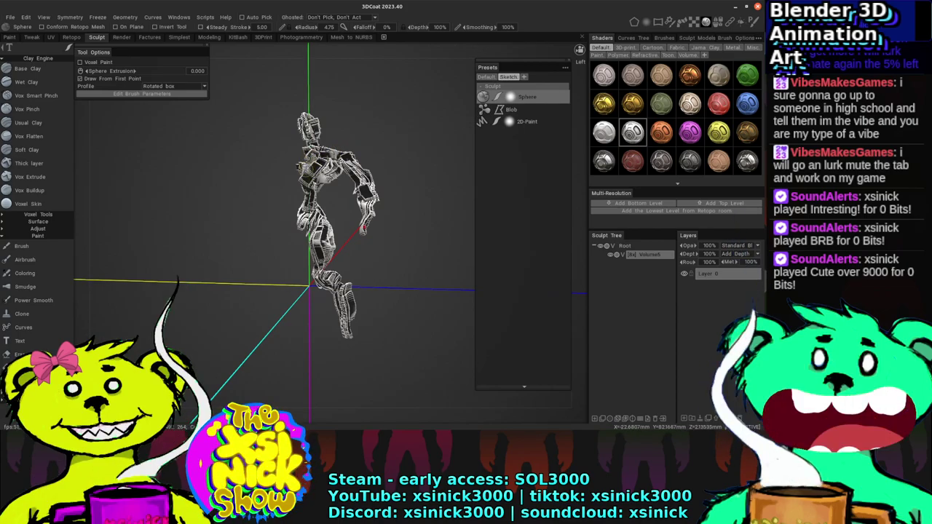
middle_drag(361, 60, 326, 133)
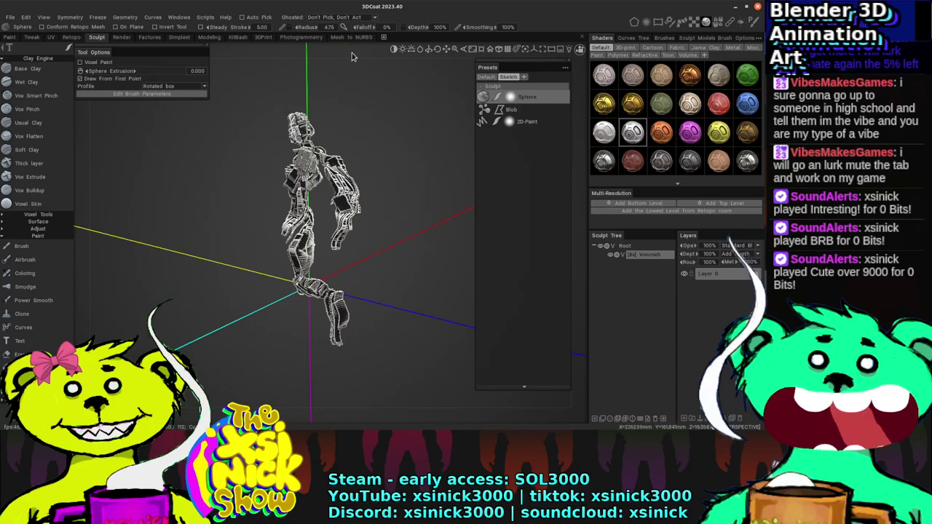
mouse_move(321, 131)
middle_down()
mouse_move(328, 74)
mouse_move(319, 85)
mouse_move(451, 55)
mouse_move(373, 81)
middle_up()
mouse_move(383, 143)
mouse_down()
mouse_move(363, 170)
mouse_move(395, 136)
mouse_move(351, 176)
mouse_up()
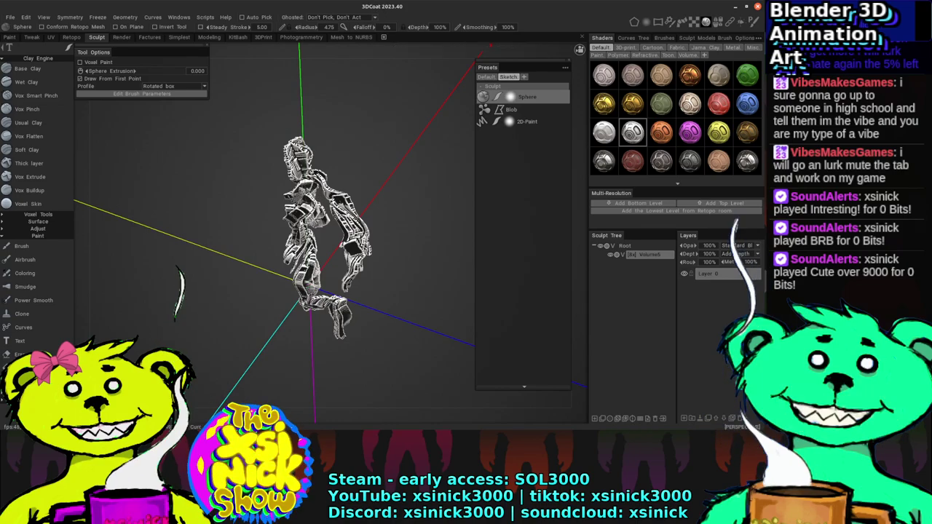
mouse_move(375, 58)
drag(375, 58, 333, 199)
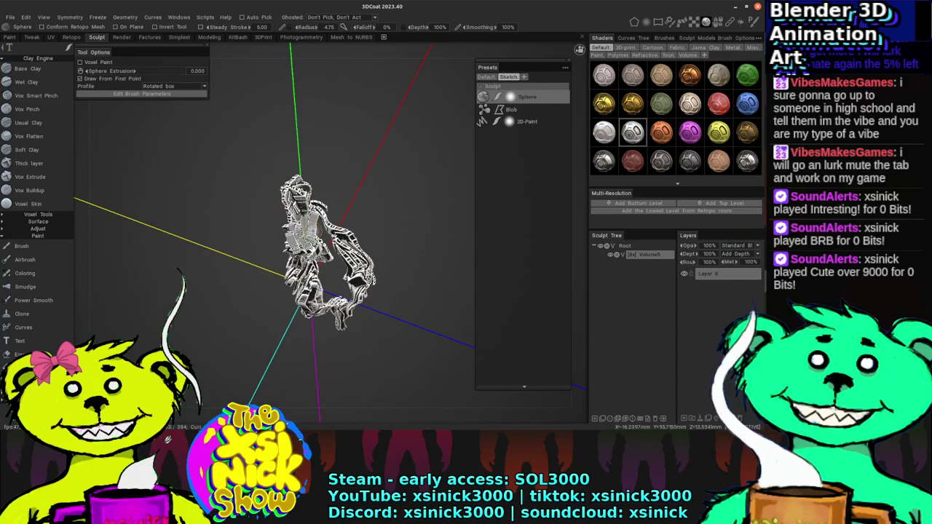
key(KP_3)
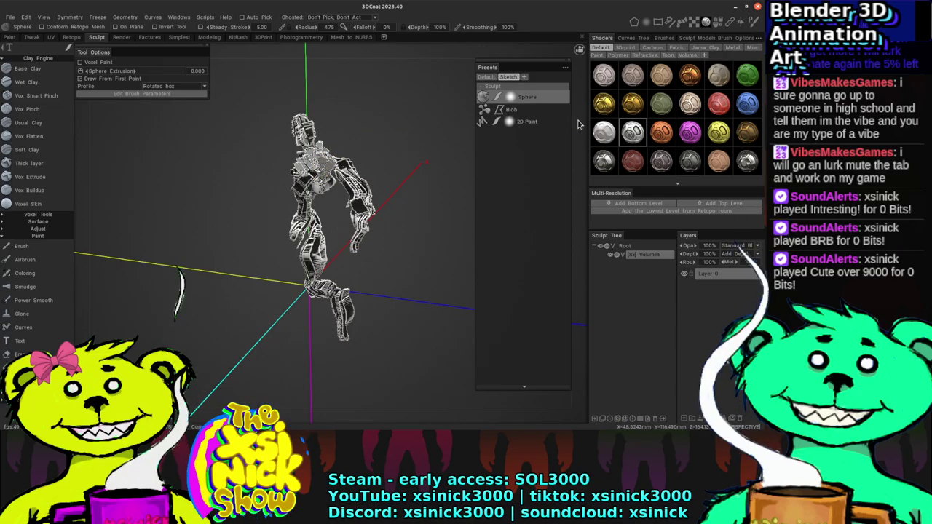
drag(408, 117, 437, 116)
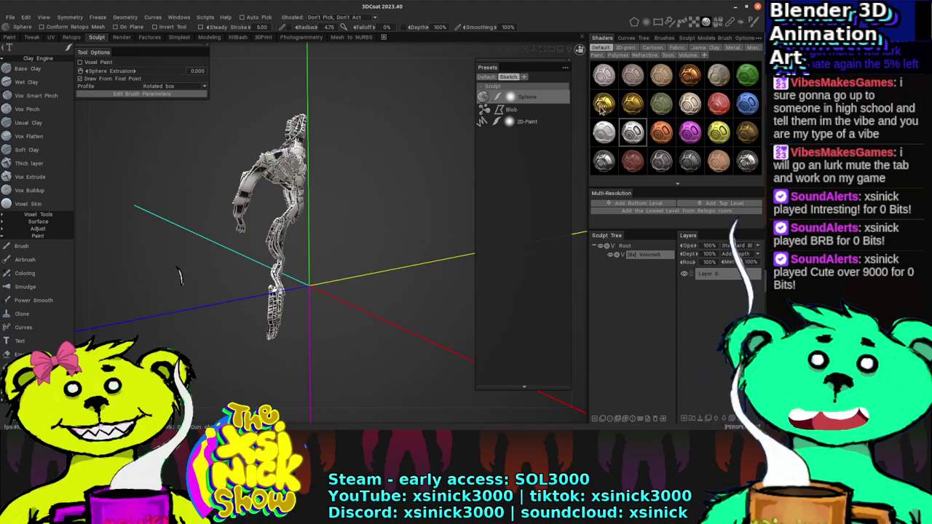
drag(586, 91, 582, 86)
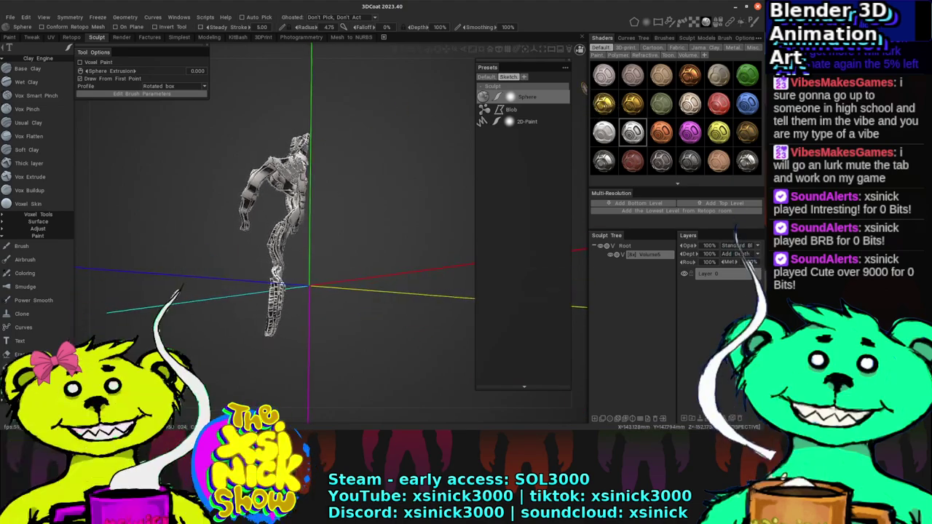
middle_drag(369, 105, 374, 117)
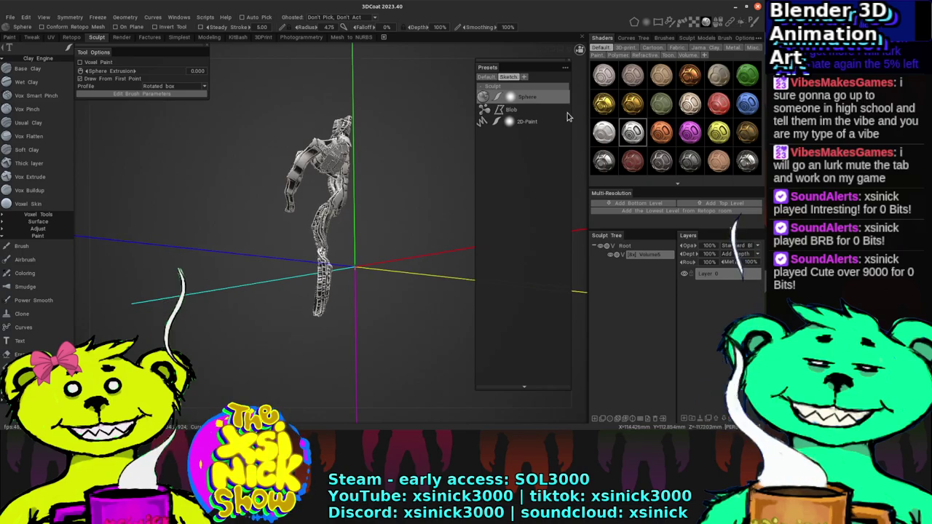
mouse_move(377, 127)
mouse_down()
mouse_move(426, 145)
mouse_move(387, 145)
mouse_up()
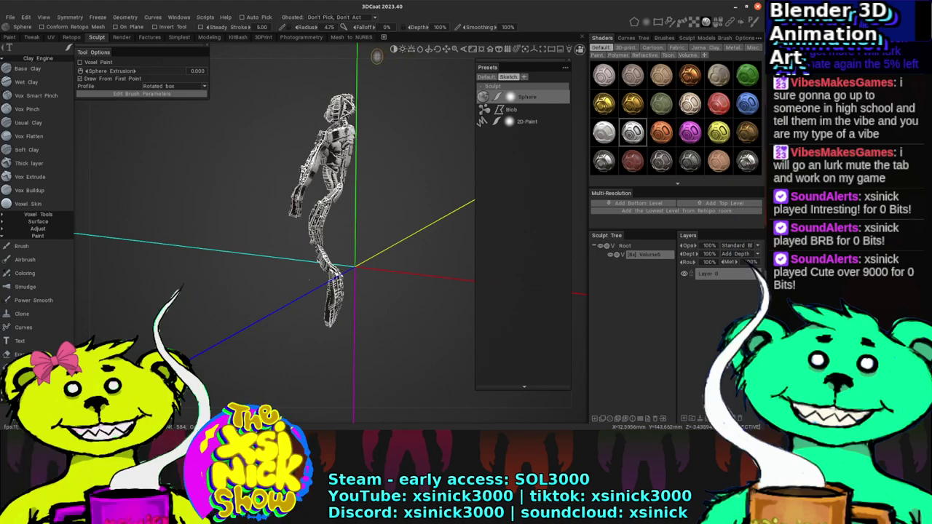
drag(435, 50, 374, 65)
middle_drag(581, 136, 580, 95)
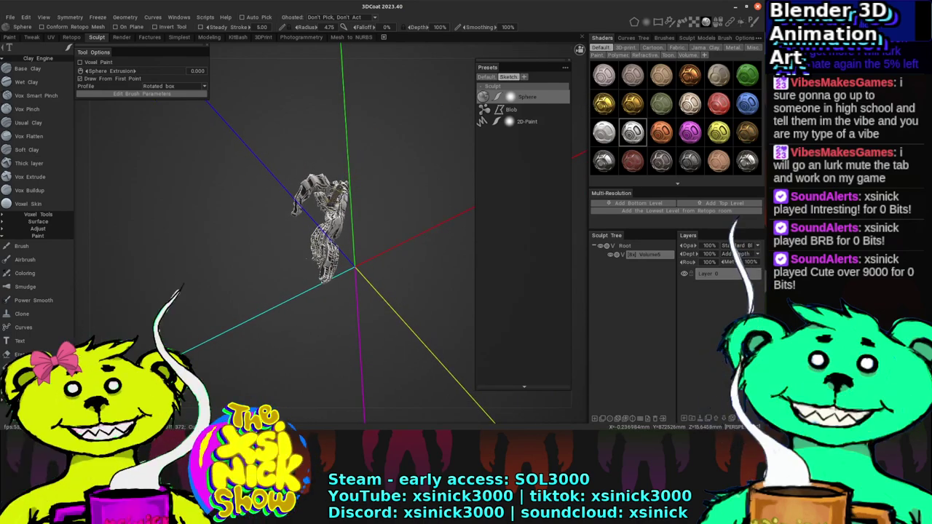
drag(416, 49, 354, 108)
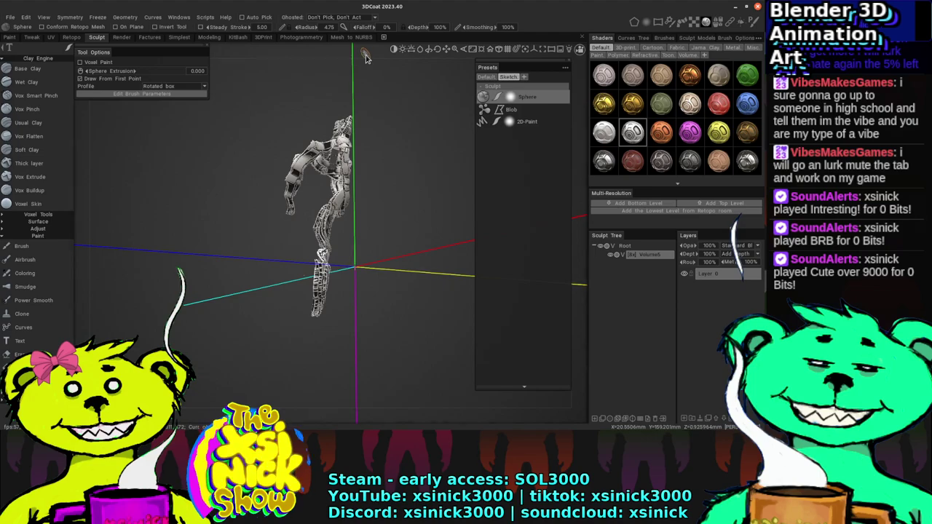
drag(366, 58, 360, 83)
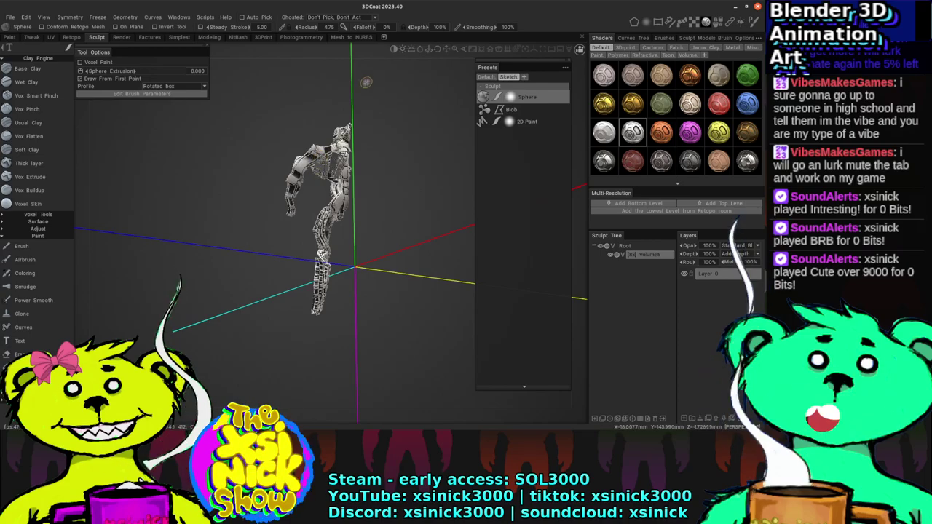
middle_drag(377, 58, 459, 100)
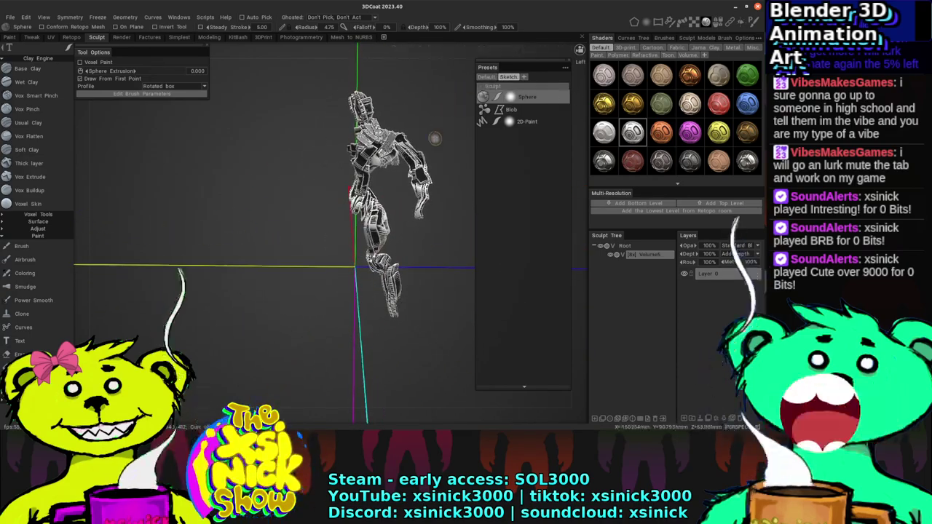
middle_drag(438, 187, 441, 145)
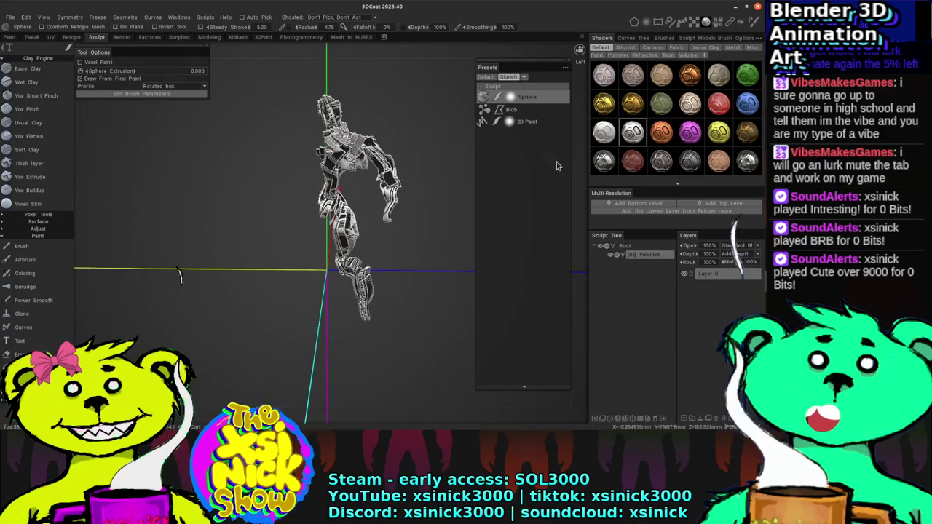
middle_drag(558, 162, 346, 209)
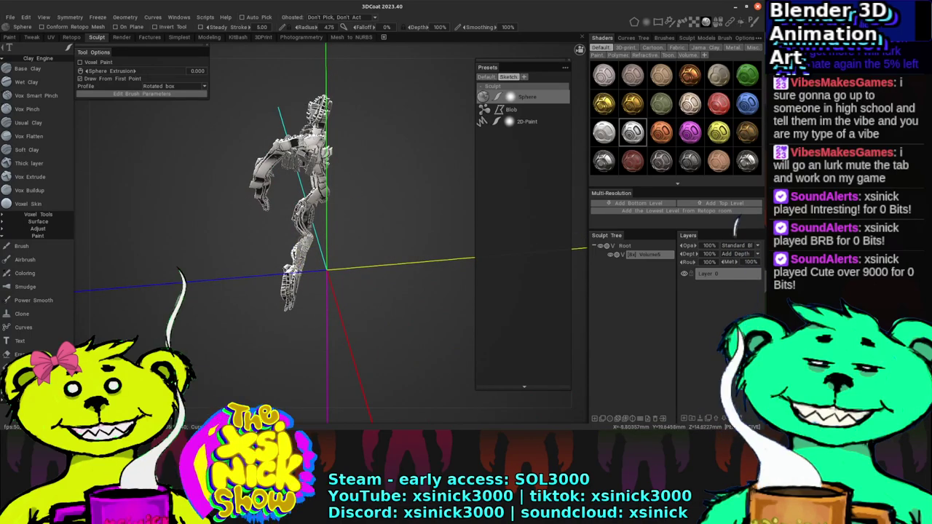
middle_drag(328, 83, 340, 220)
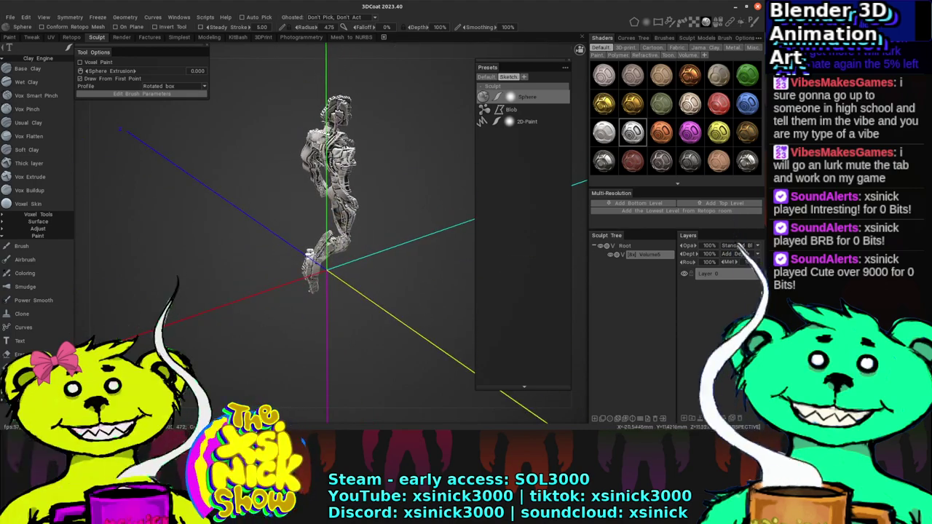
mouse_move(375, 55)
middle_down()
mouse_move(386, 58)
mouse_move(374, 62)
middle_up()
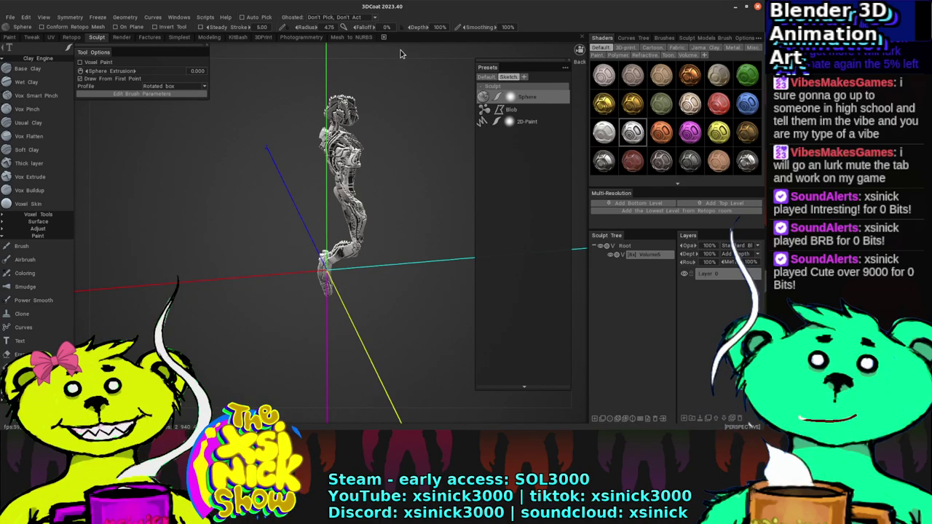
drag(378, 55, 177, 269)
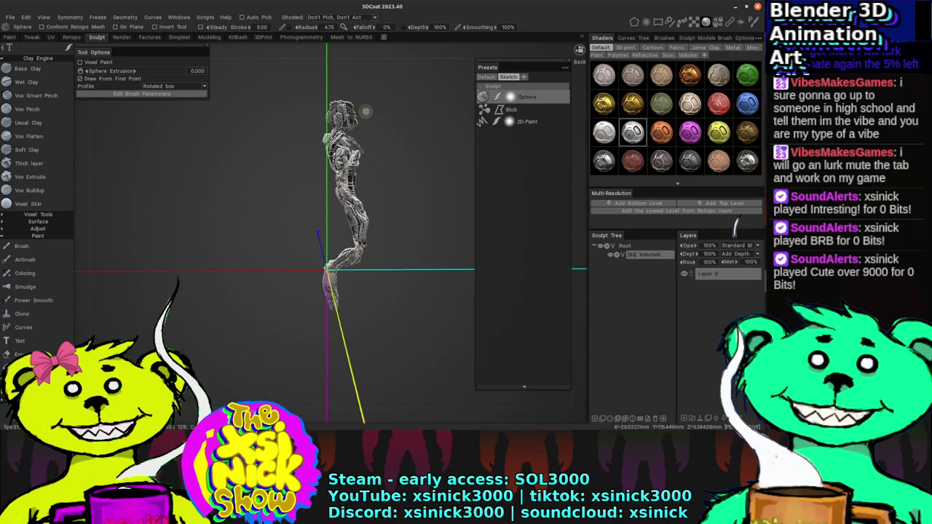
drag(178, 271, 366, 173)
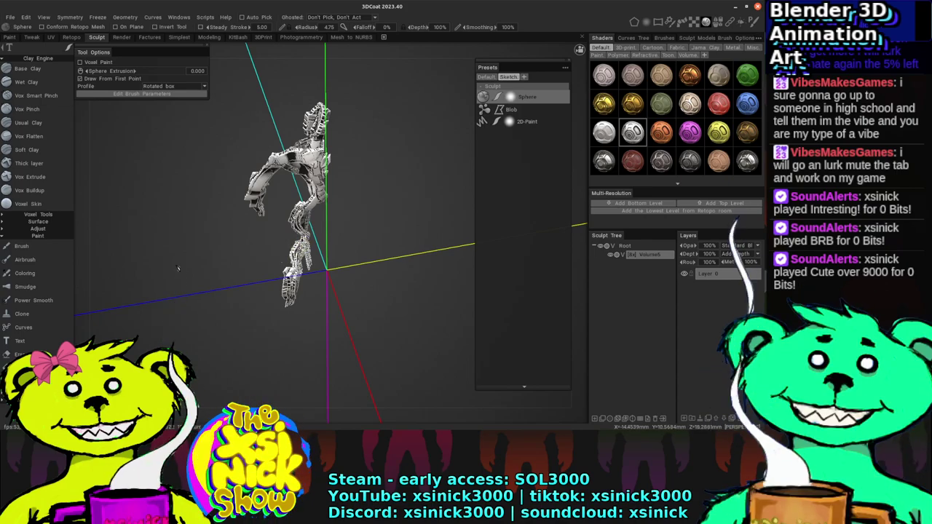
mouse_move(351, 210)
mouse_down()
mouse_move(433, 166)
mouse_move(372, 170)
mouse_move(366, 115)
mouse_move(359, 161)
mouse_move(572, 165)
mouse_move(535, 131)
mouse_up()
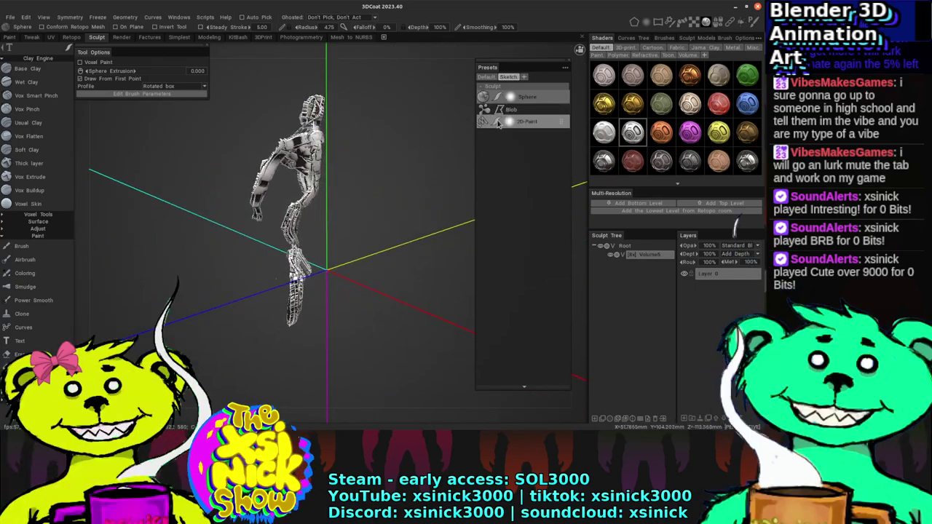
Step: Select the 2D-Paint sketch tool and orbit to a near side-on view of the robot
click(520, 123)
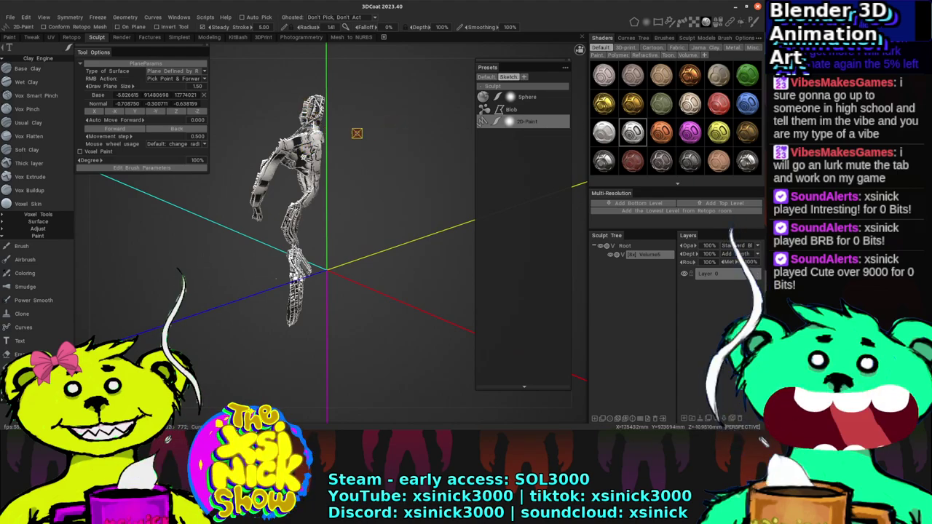
middle_drag(378, 219, 299, 79)
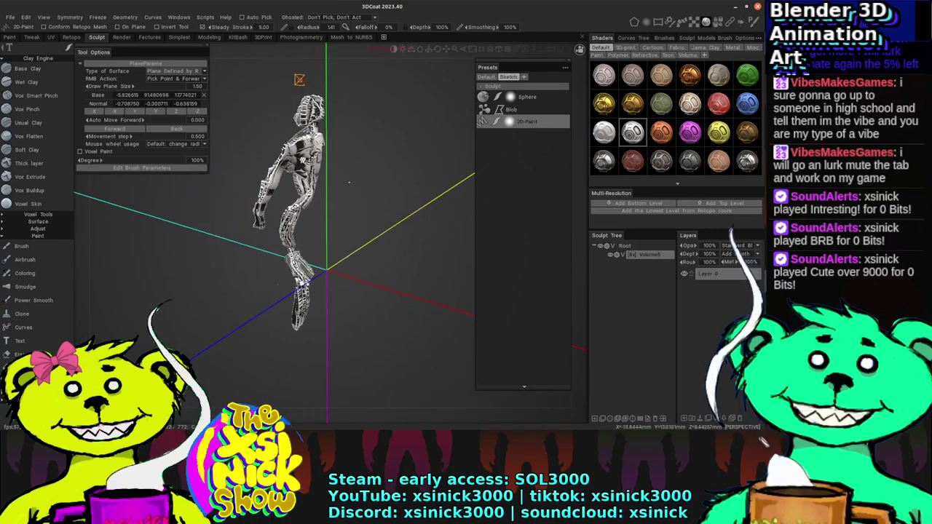
Step: Show the Default sculpt presets and, after trying Carve, make Clay the active brush
click(487, 78)
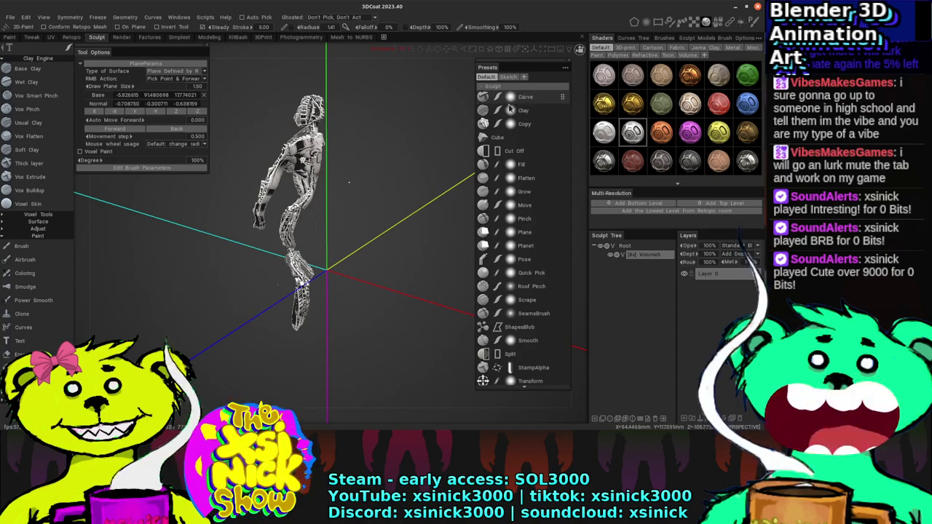
click(520, 97)
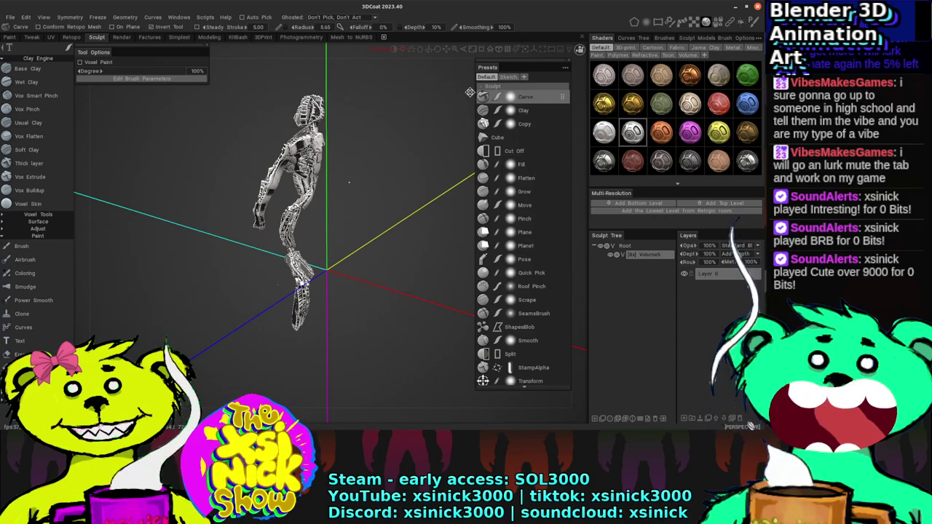
click(523, 110)
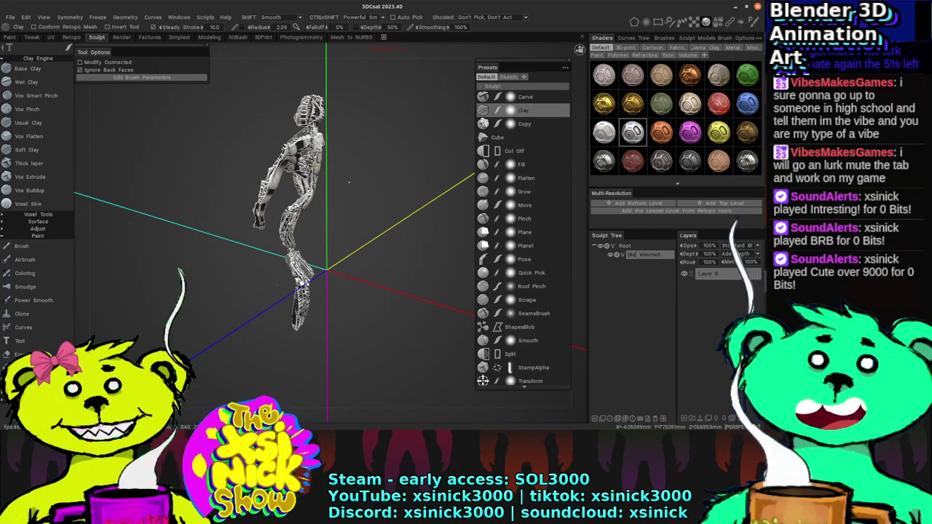
key(p)
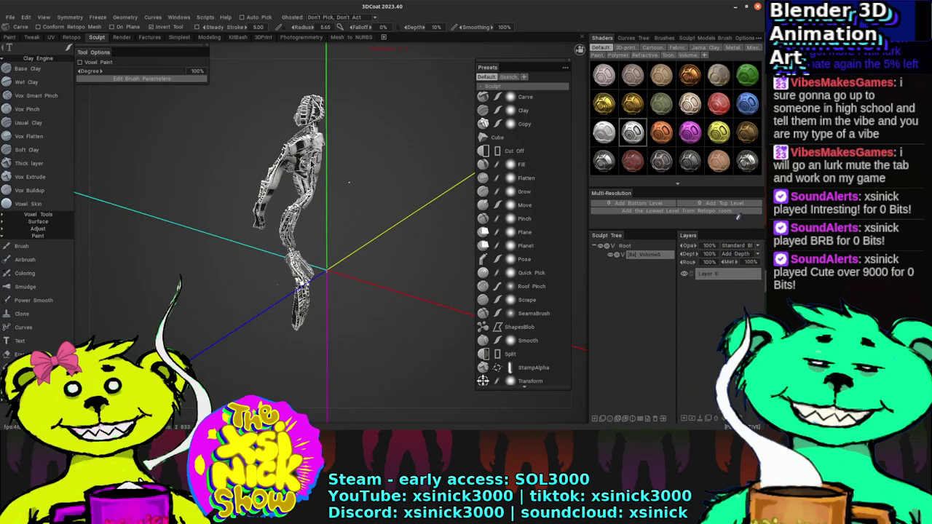
key(s)
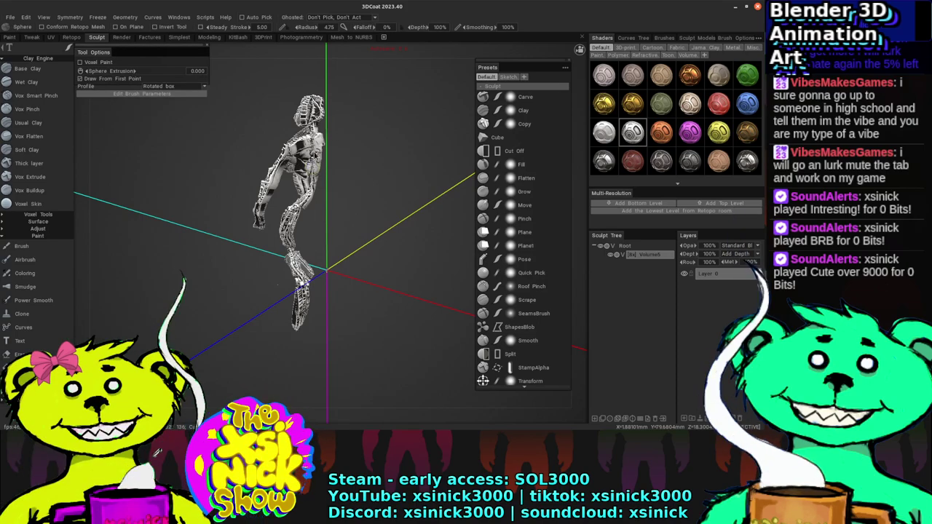
click(510, 110)
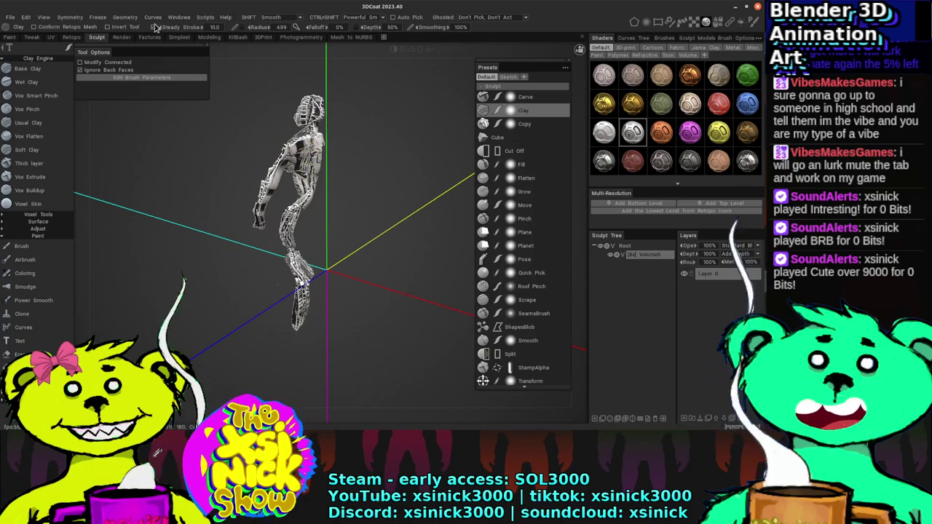
Step: Orbit around the figure and expand the Voxel Tools group in the tool list
middle_drag(407, 218, 495, 218)
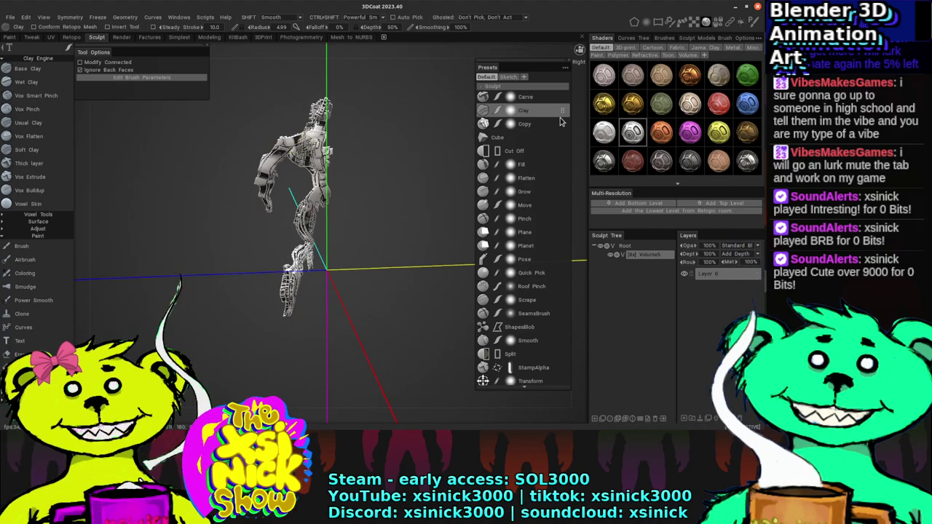
middle_drag(580, 129, 354, 121)
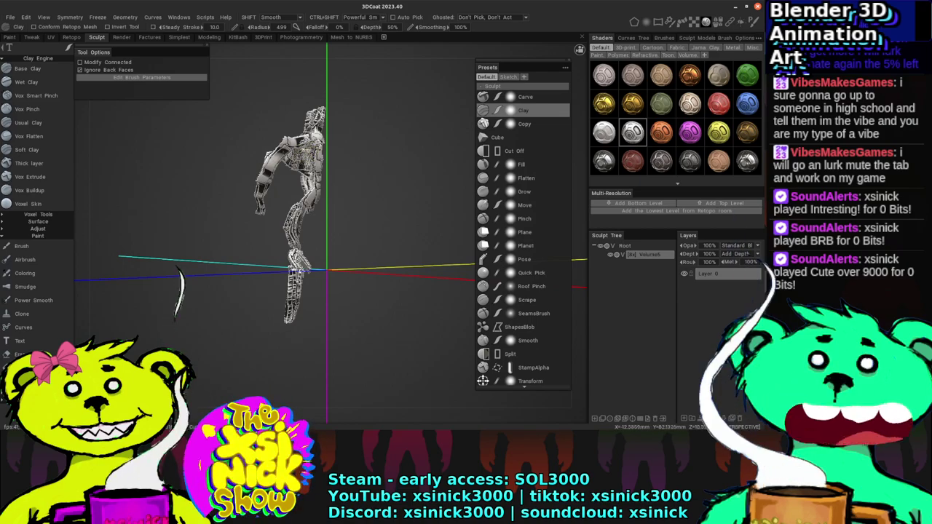
click(48, 215)
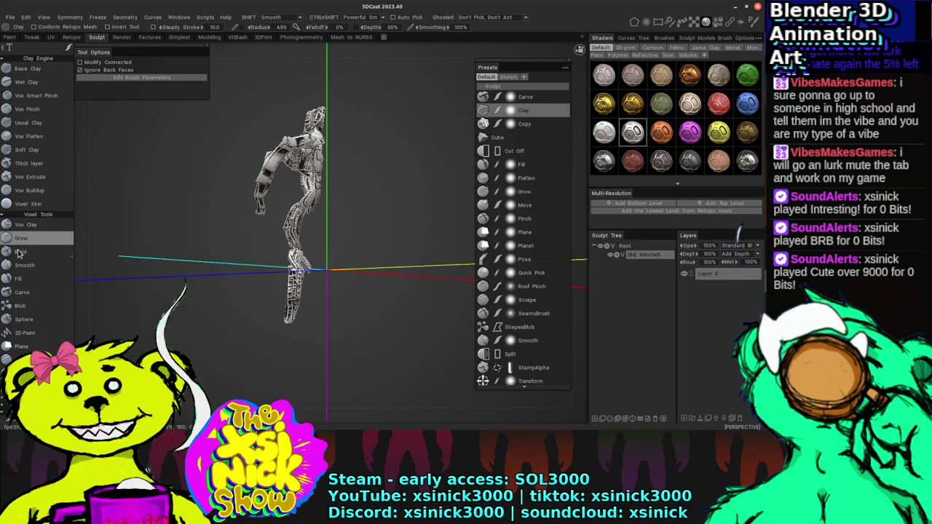
Step: Pick the Vox Clay voxel tool at radius 4.38 and orbit around the robot
click(22, 225)
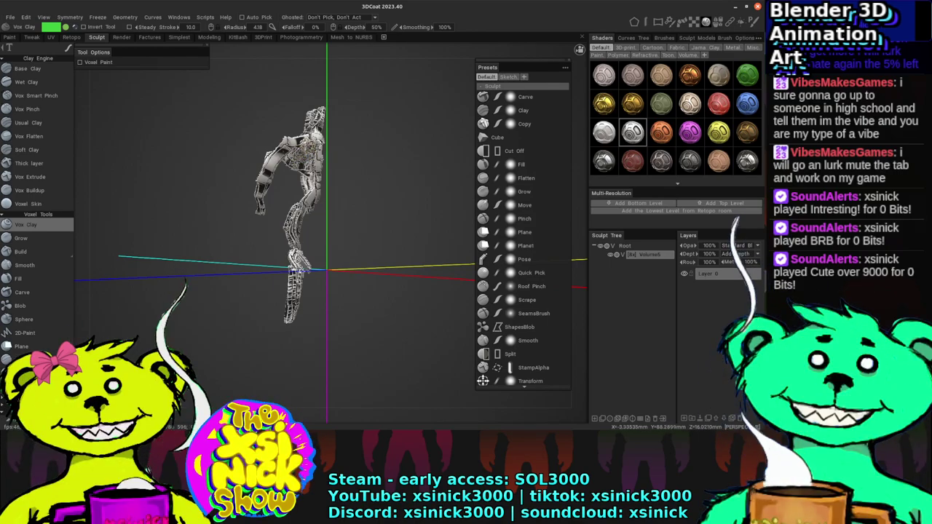
drag(357, 58, 306, 62)
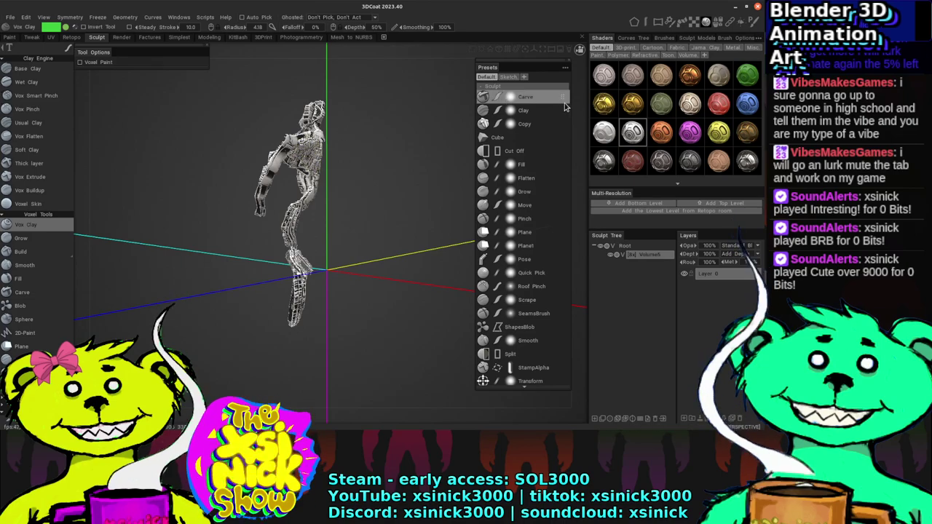
drag(437, 138, 583, 112)
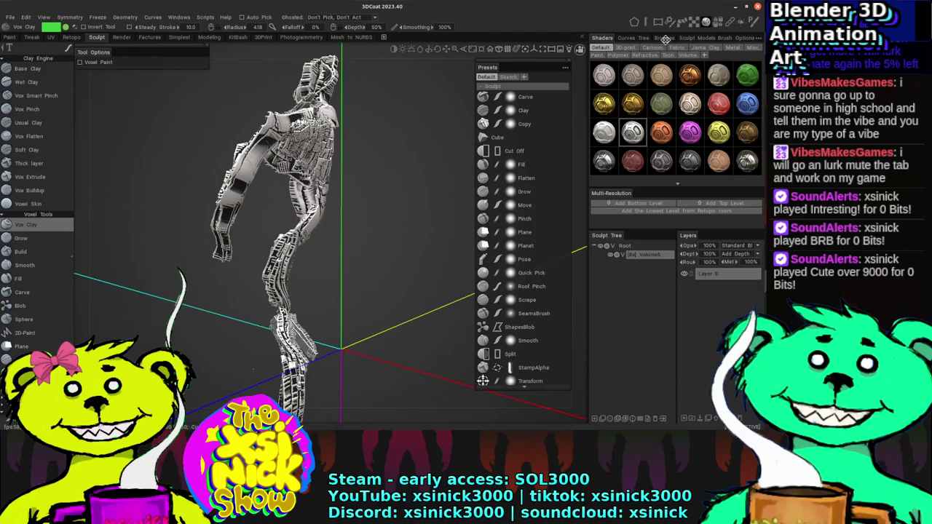
Step: Show the brush alpha library in the right panel and orbit to a higher side angle
click(665, 38)
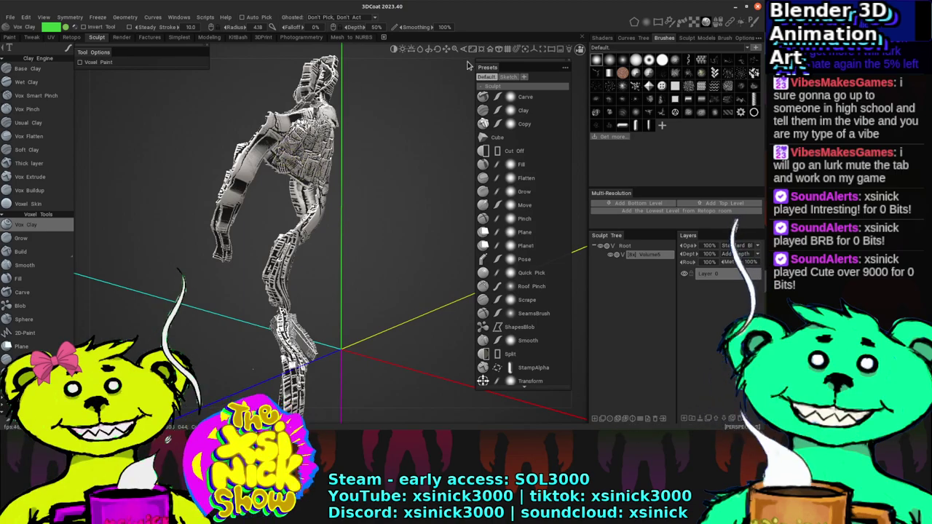
middle_drag(408, 145, 164, 213)
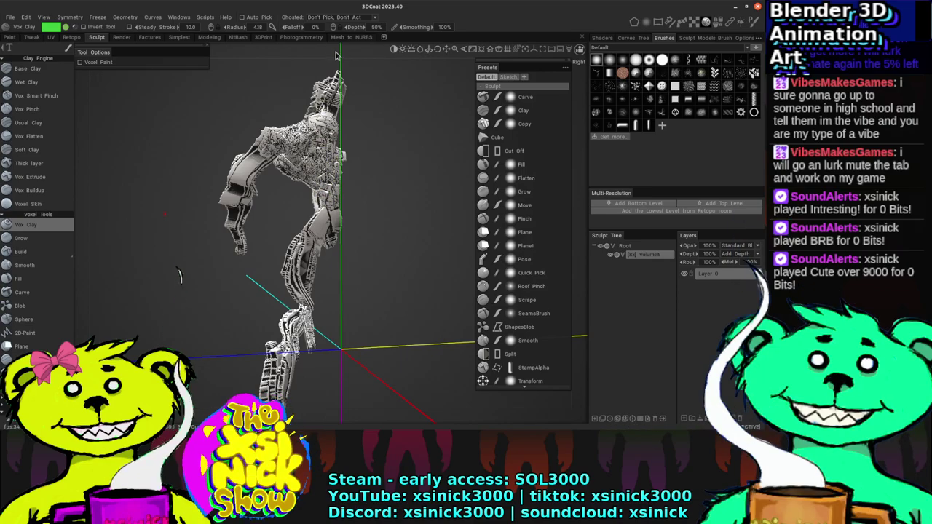
drag(408, 182, 462, 63)
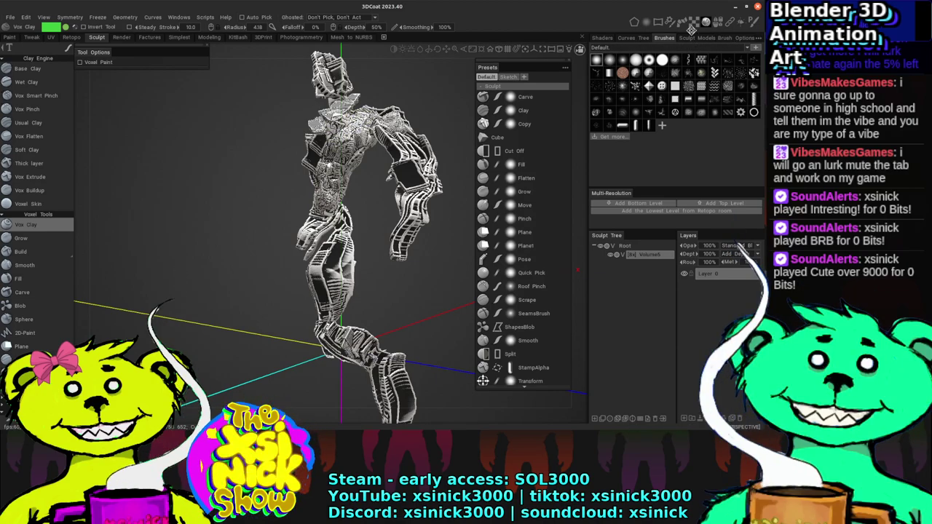
Step: Assign the blue shader from the Shaders library to the robot and check its context menu
click(602, 37)
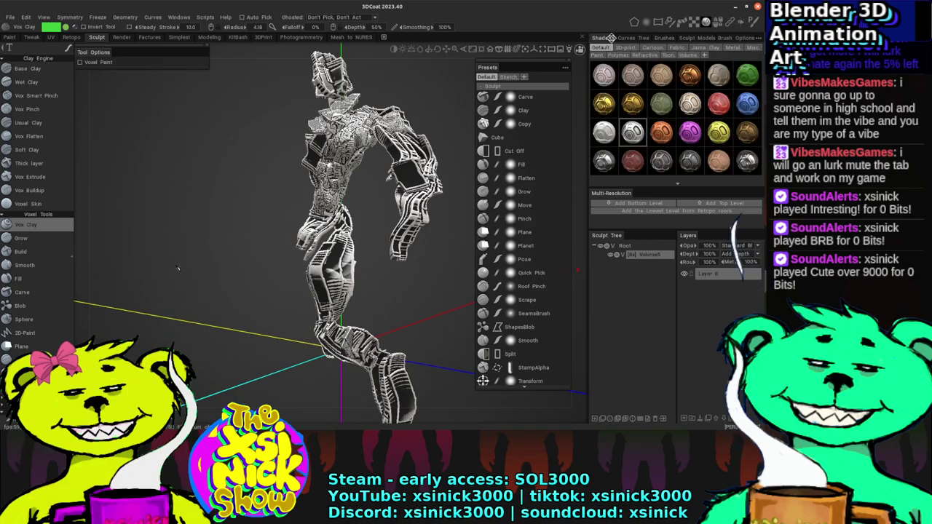
click(747, 105)
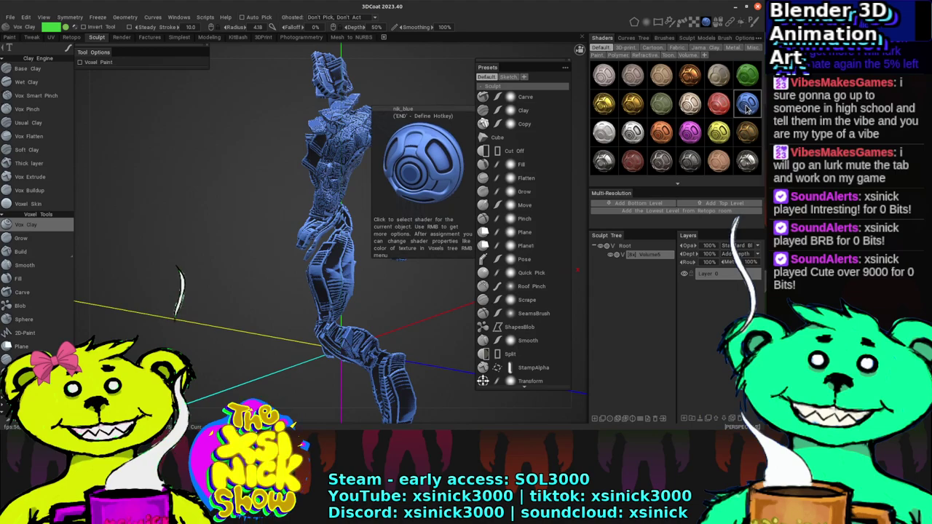
right_click(747, 108)
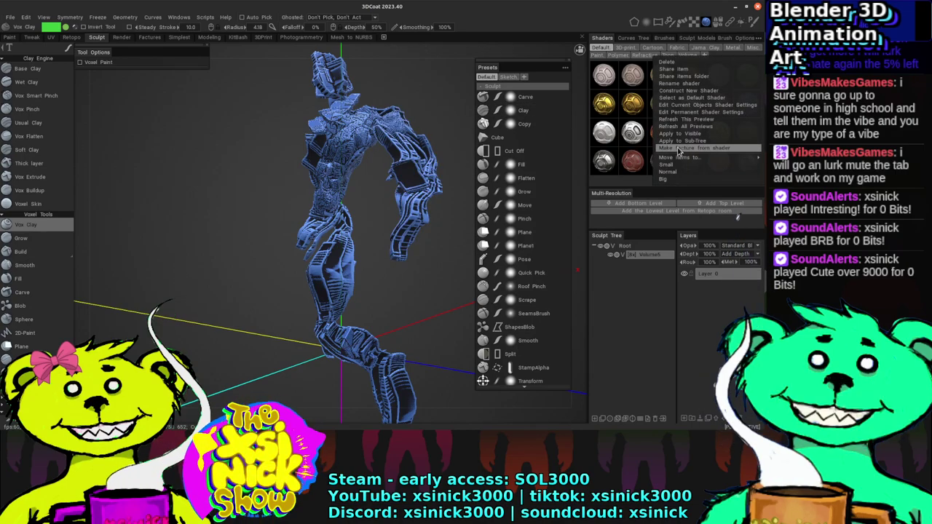
click(675, 165)
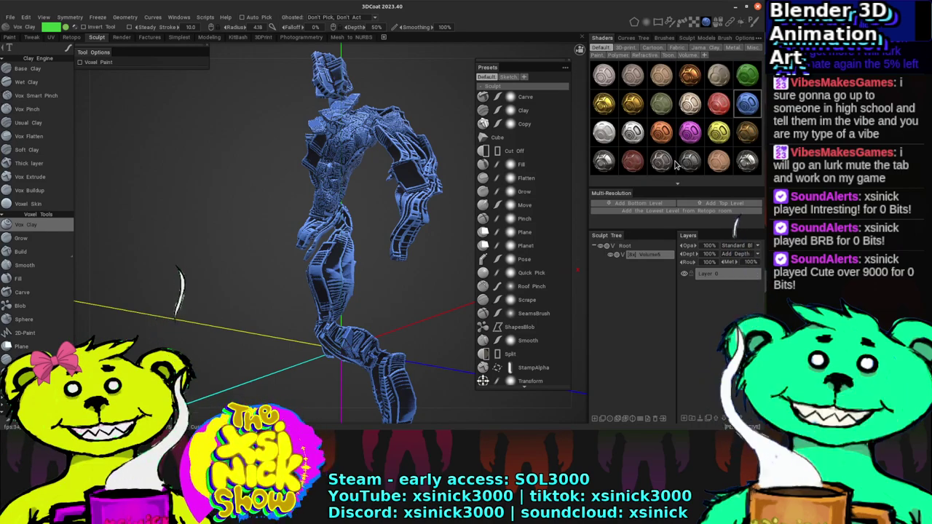
right_click(745, 107)
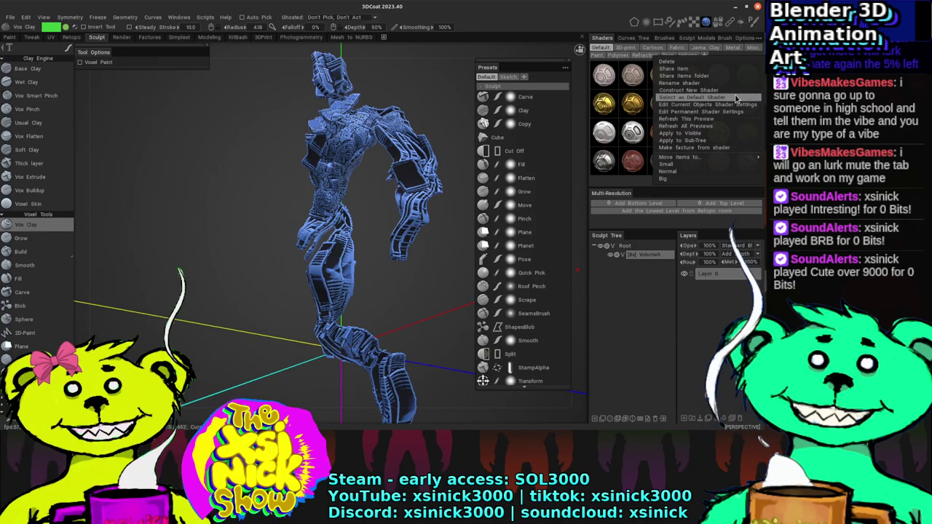
click(684, 88)
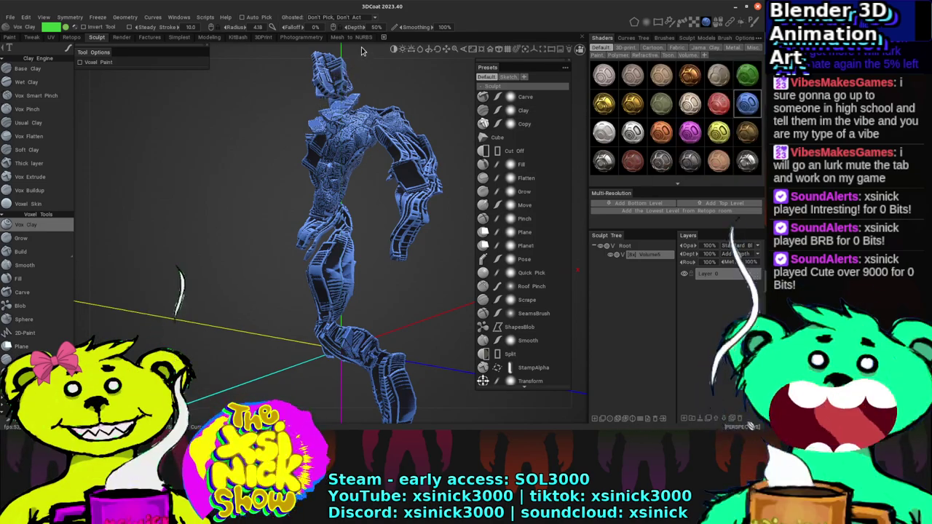
drag(218, 182, 262, 163)
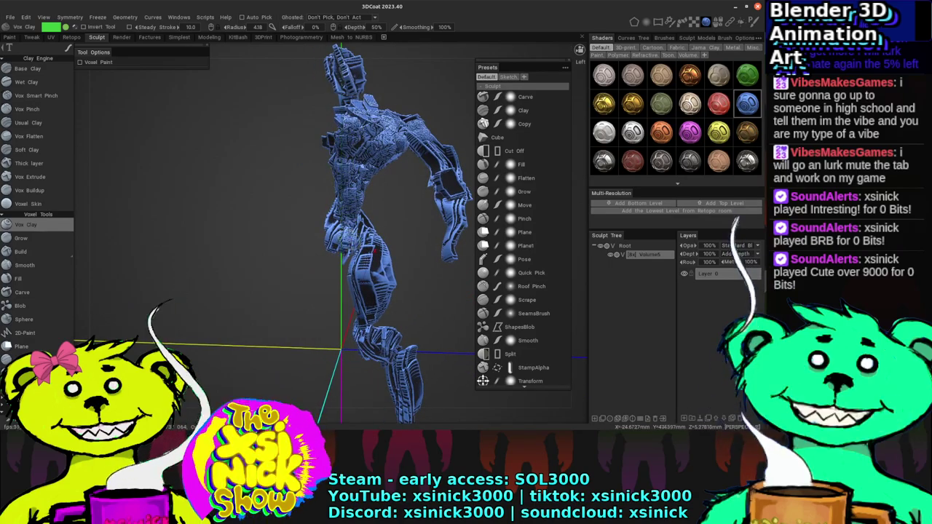
Step: Orbit around the blue robot to inspect its legs, arm and back from many angles
drag(364, 233, 369, 151)
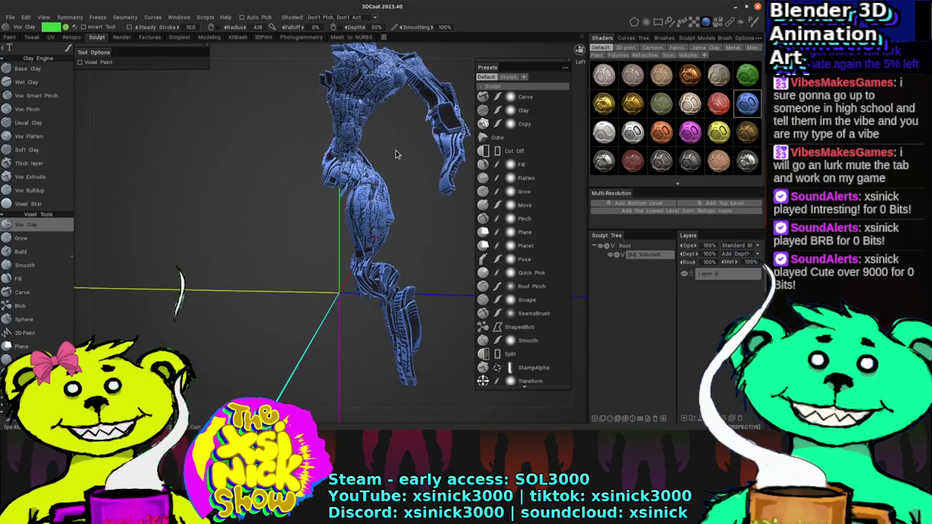
drag(181, 274, 177, 268)
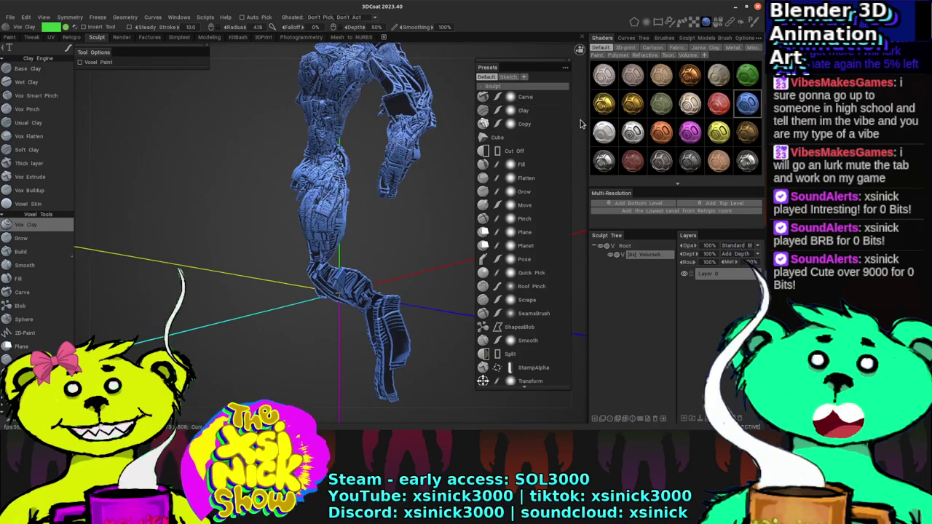
middle_drag(481, 125, 397, 145)
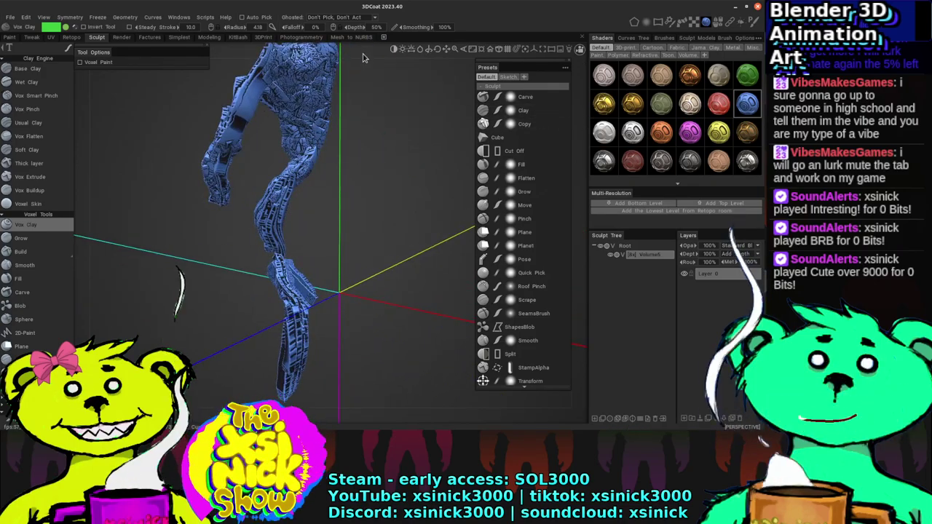
middle_drag(328, 118, 312, 158)
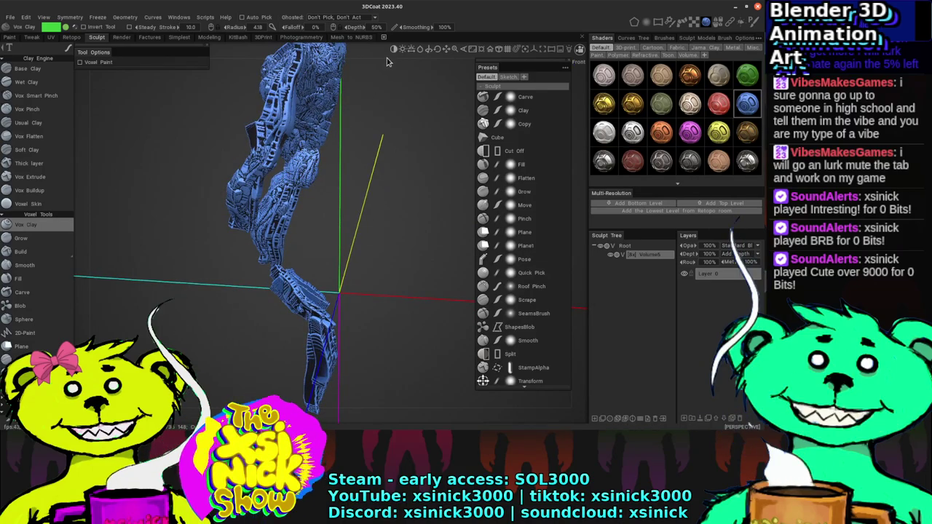
middle_drag(387, 61, 324, 67)
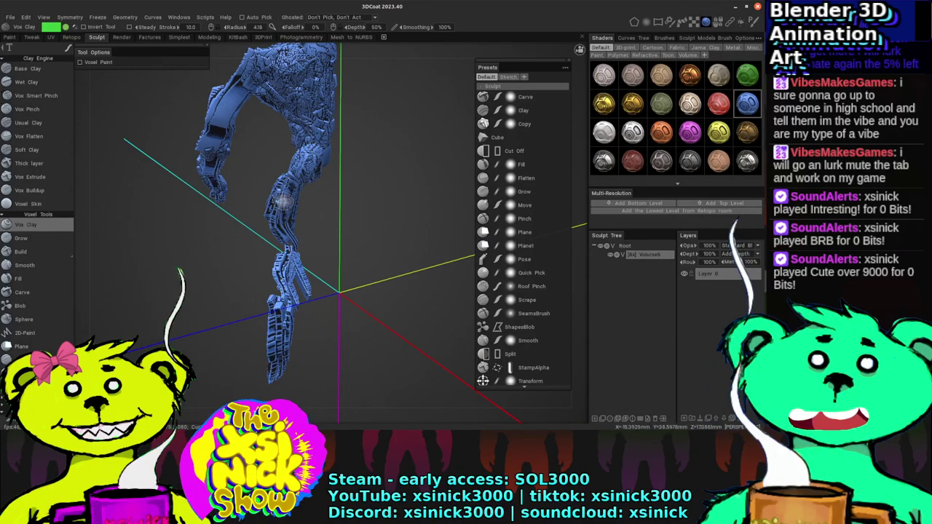
middle_drag(292, 211, 308, 181)
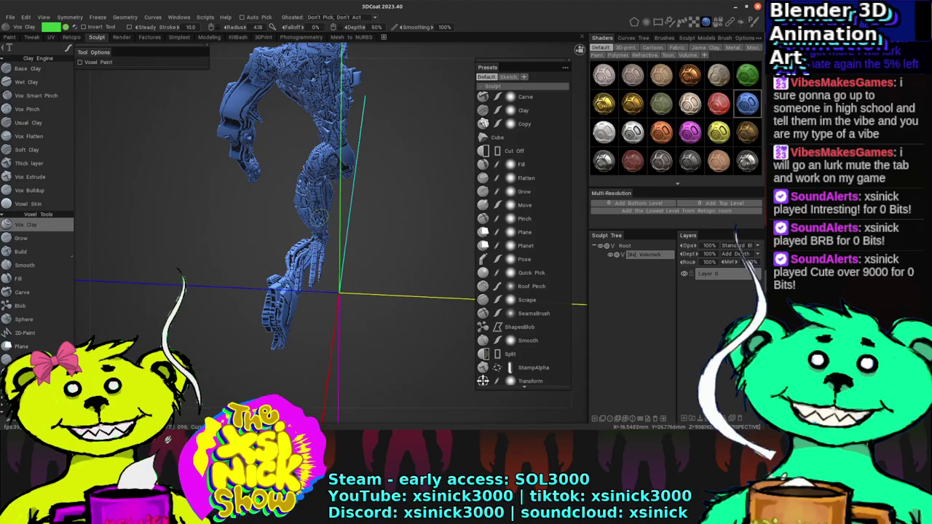
middle_drag(386, 74, 367, 80)
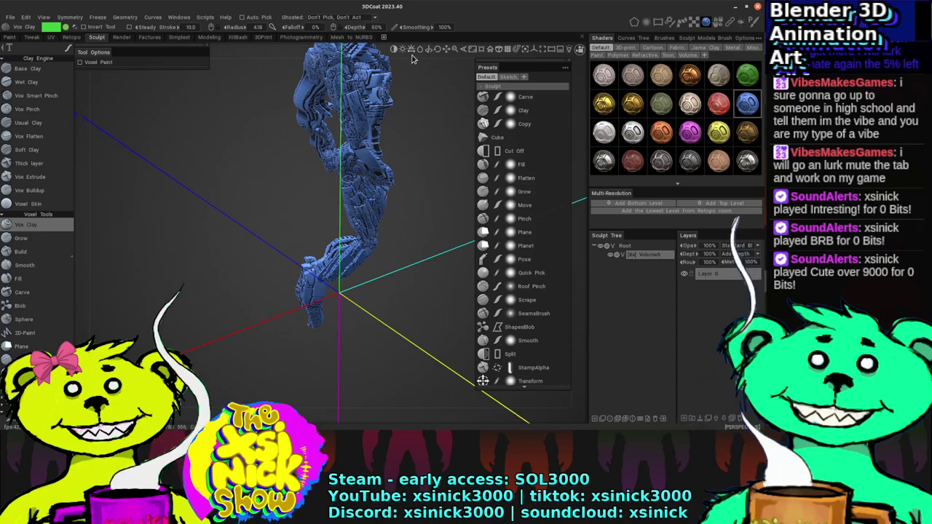
middle_drag(412, 56, 396, 64)
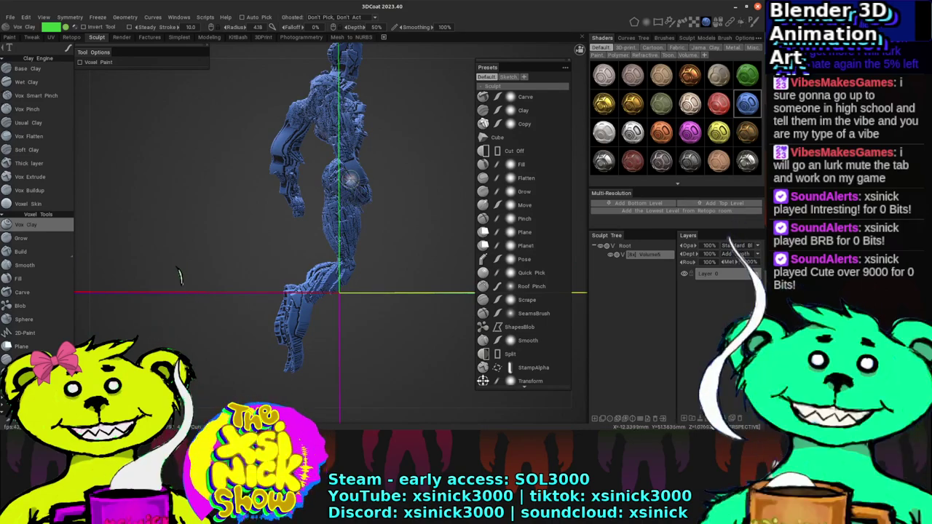
right_drag(368, 197, 336, 166)
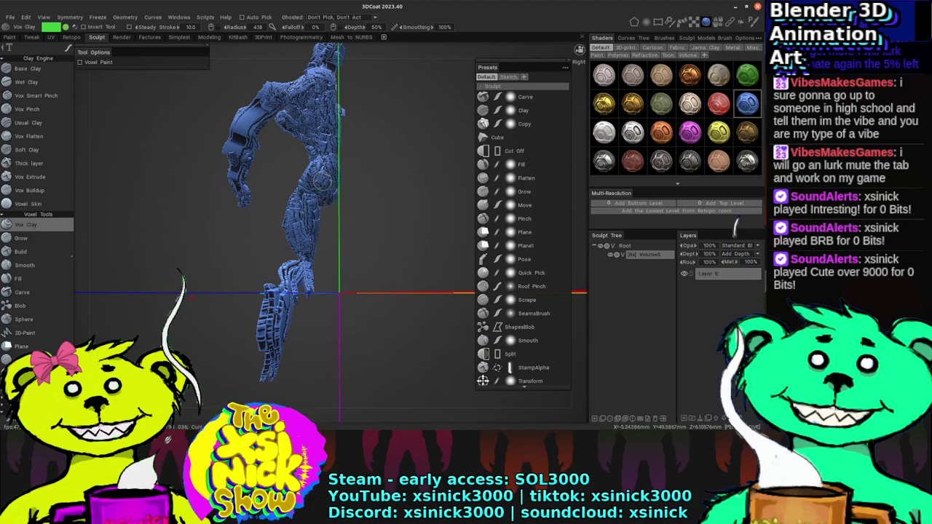
right_drag(337, 163, 421, 154)
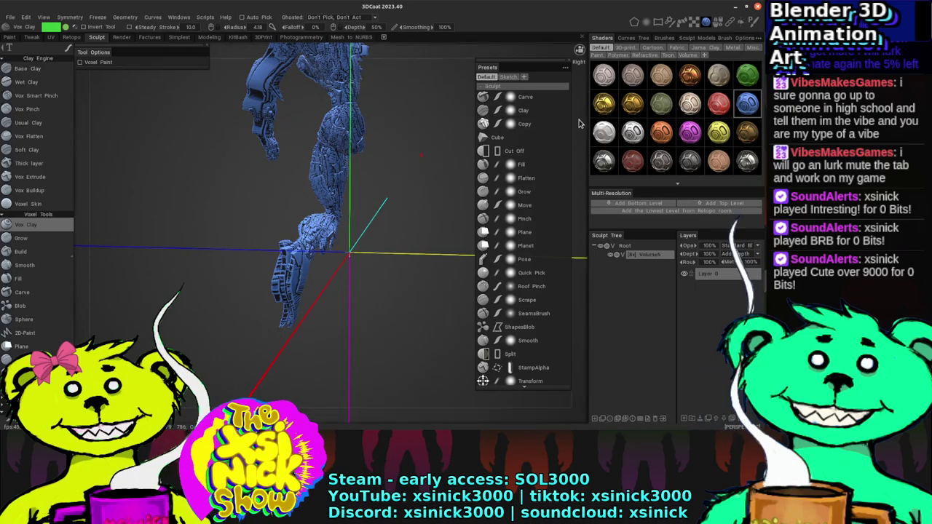
right_drag(470, 116, 393, 145)
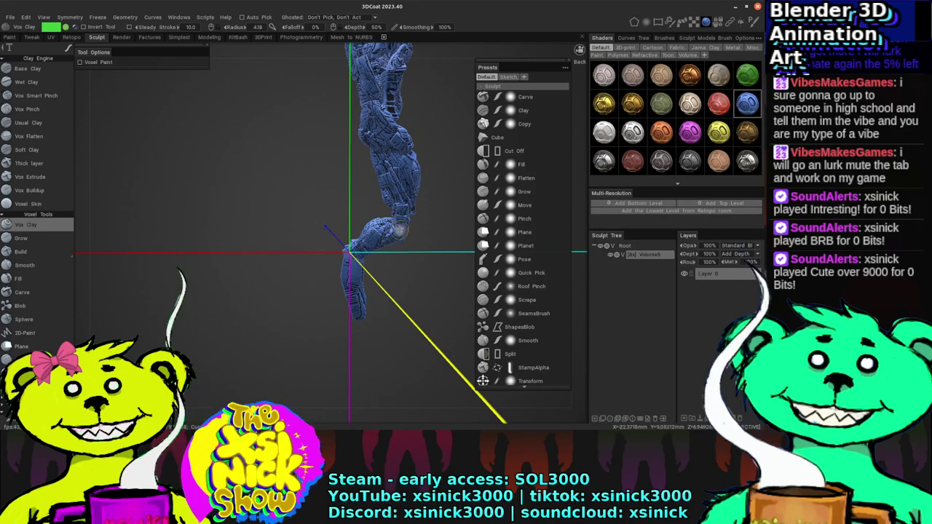
right_drag(483, 167, 480, 144)
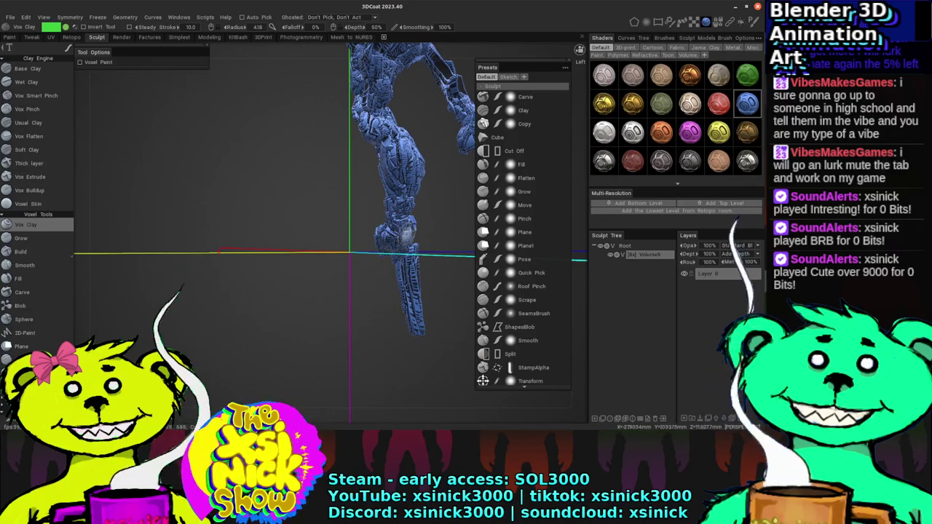
right_drag(410, 125, 359, 228)
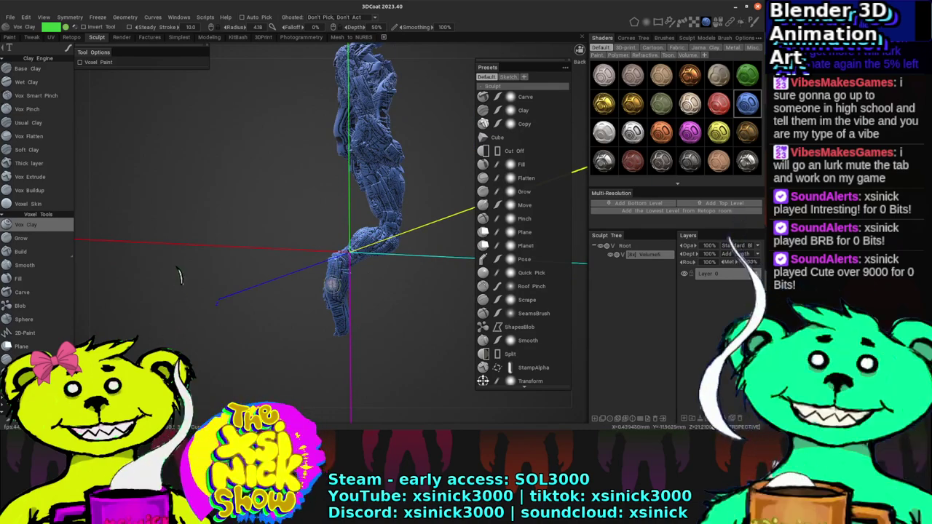
Step: Turn the figure toward a front view, then enter the Mesh to NURBS workspace, dismissing its beta notice
right_drag(342, 266, 406, 216)
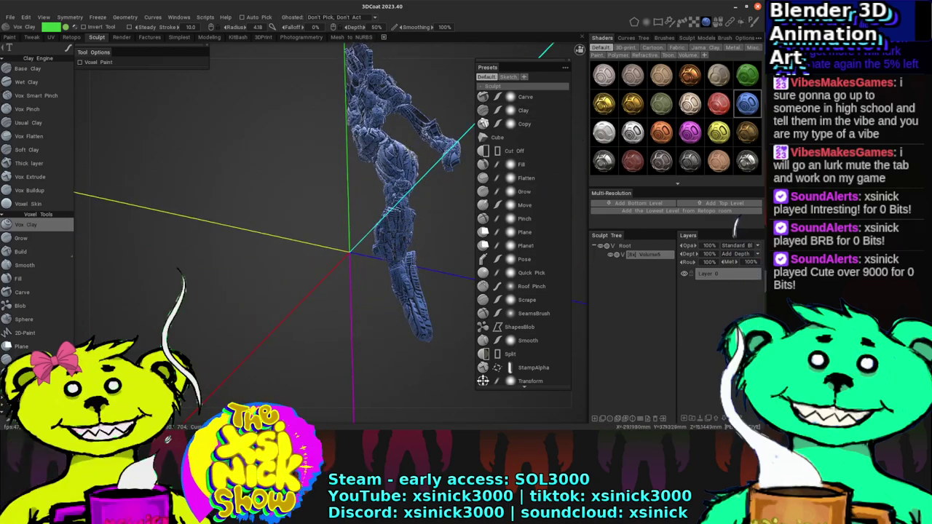
right_drag(413, 121, 367, 162)
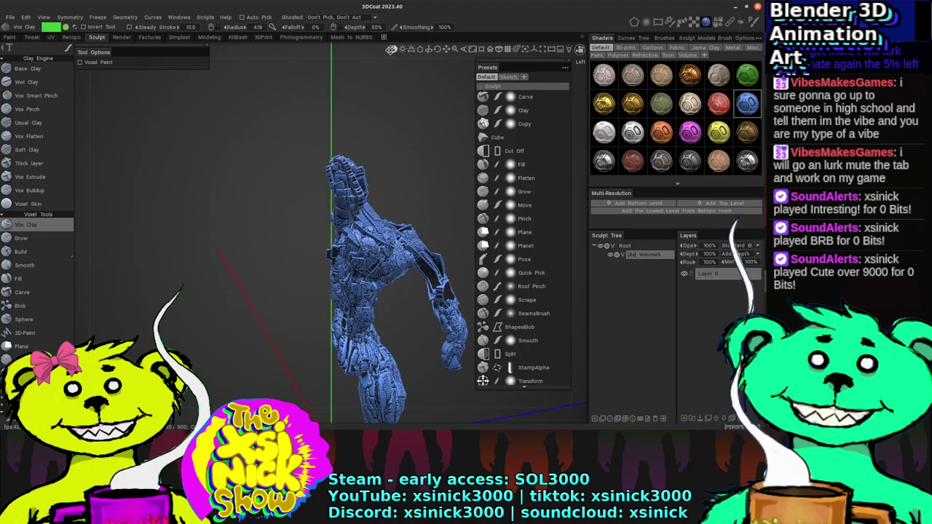
right_drag(340, 63, 325, 92)
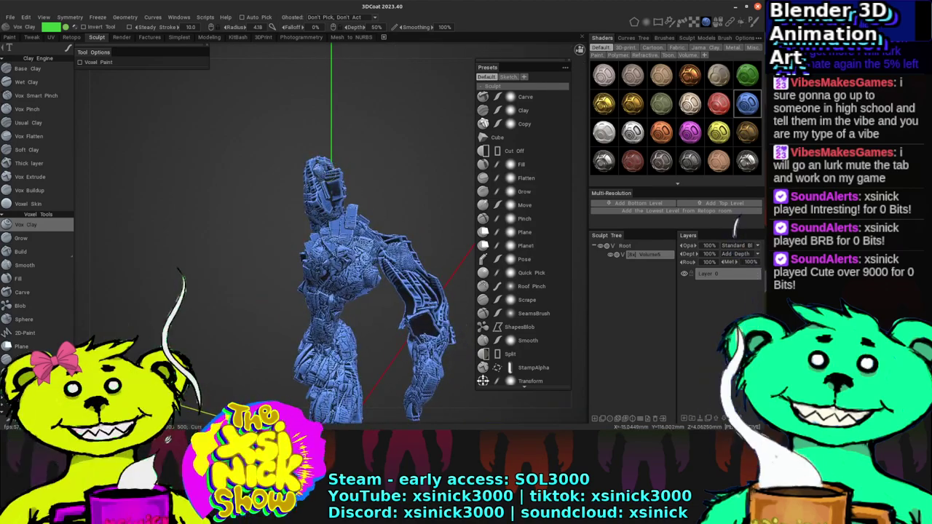
click(352, 37)
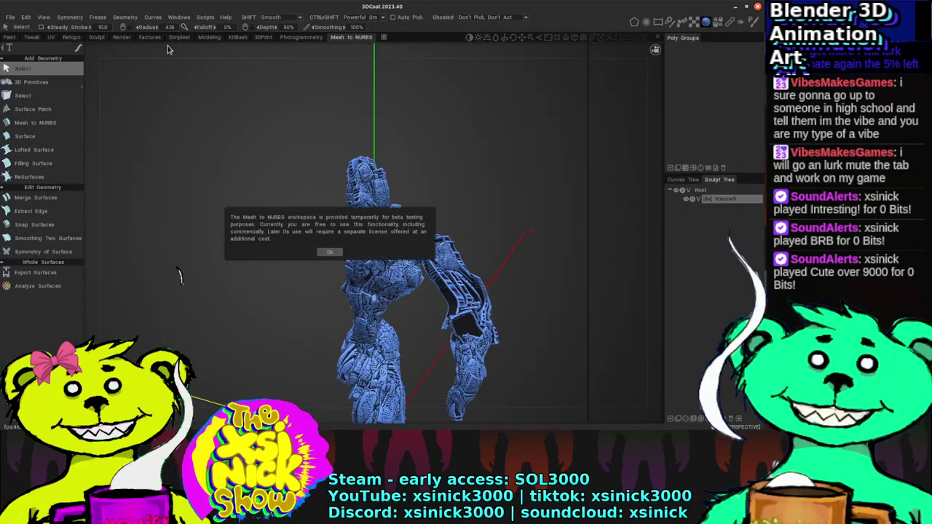
click(330, 252)
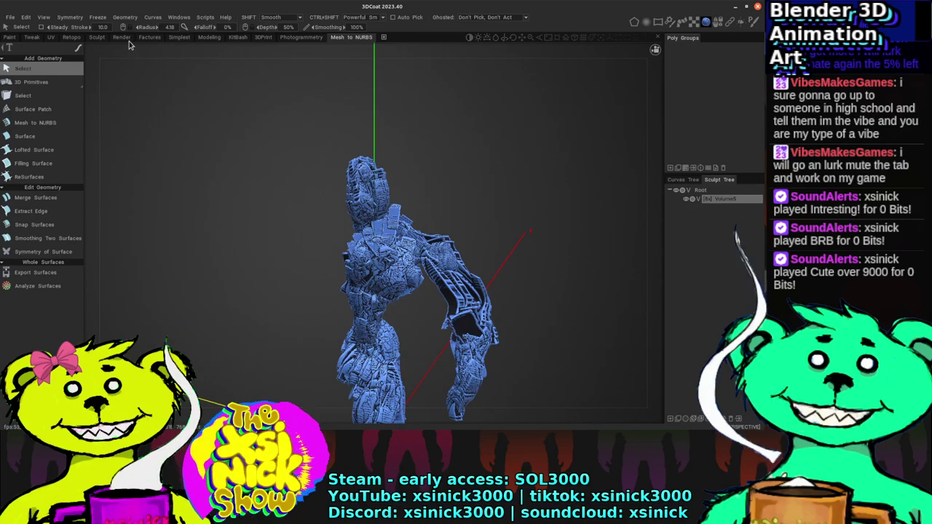
click(101, 37)
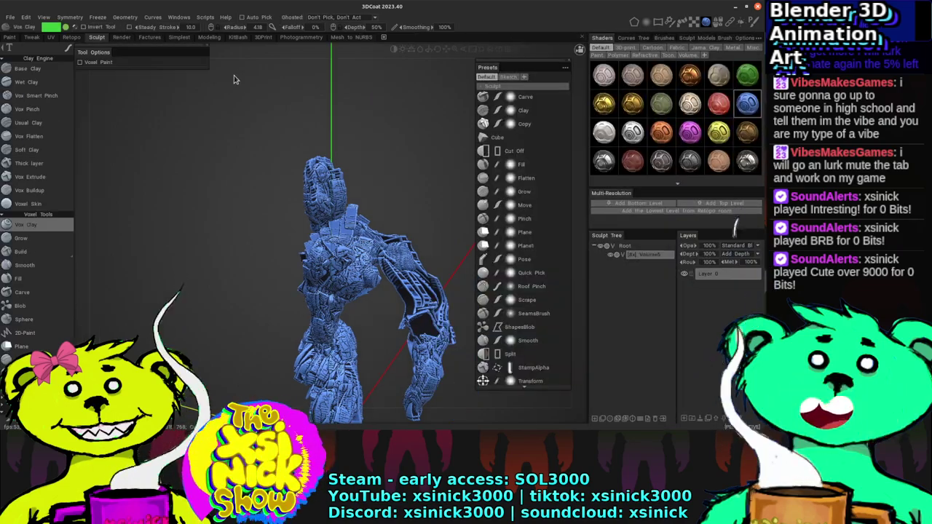
drag(386, 131, 325, 165)
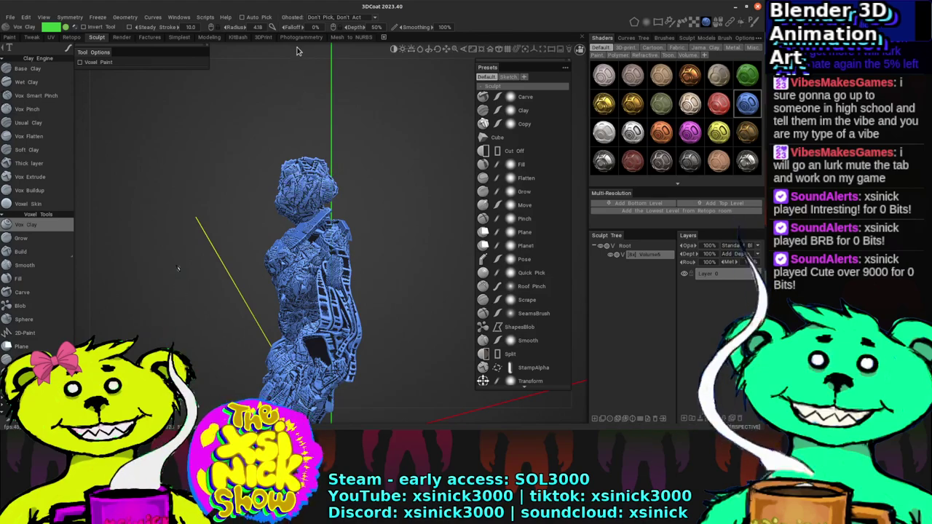
drag(298, 78, 332, 60)
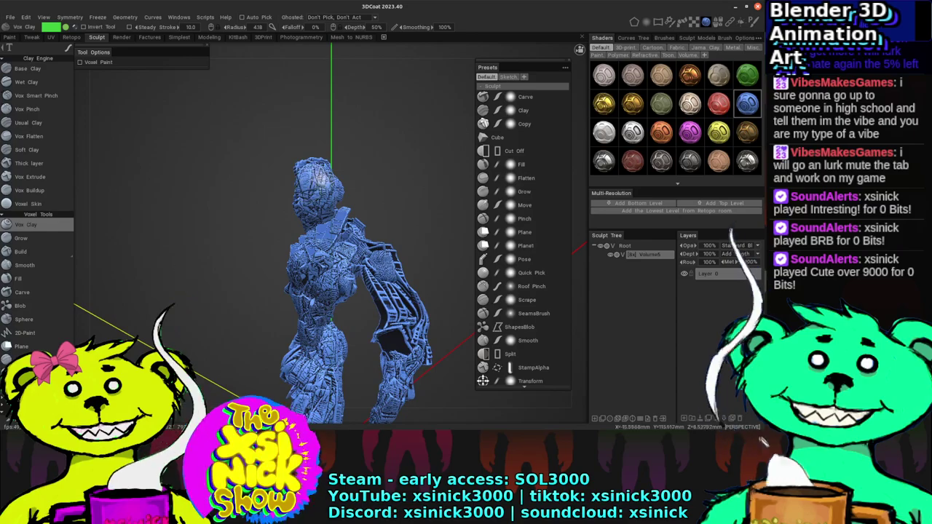
mouse_move(330, 171)
mouse_down()
mouse_move(364, 173)
mouse_move(333, 175)
mouse_up()
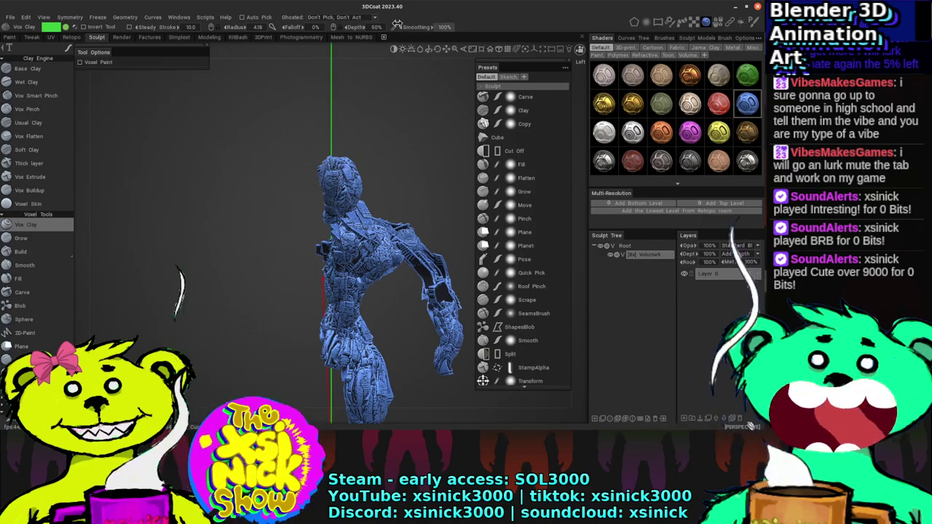
mouse_move(360, 53)
mouse_down()
mouse_move(258, 55)
mouse_move(207, 71)
mouse_up()
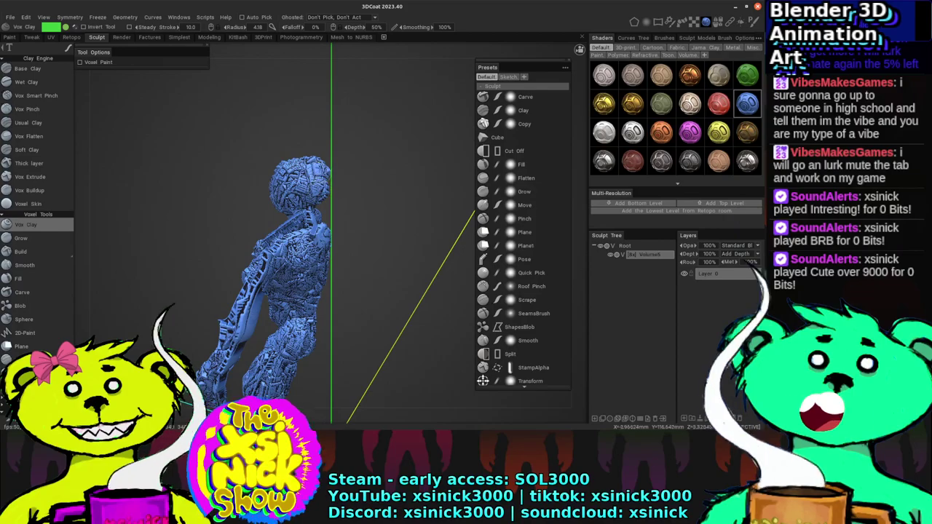
drag(332, 86, 293, 61)
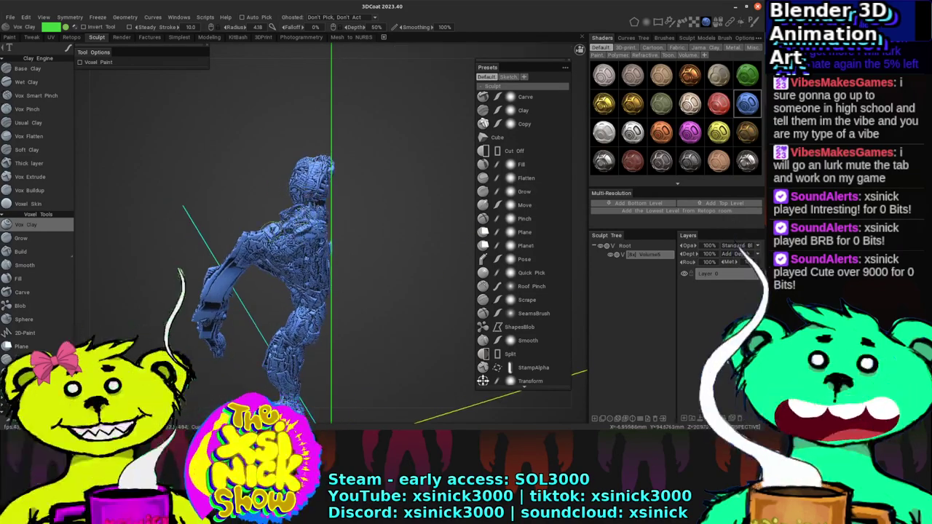
drag(262, 237, 313, 211)
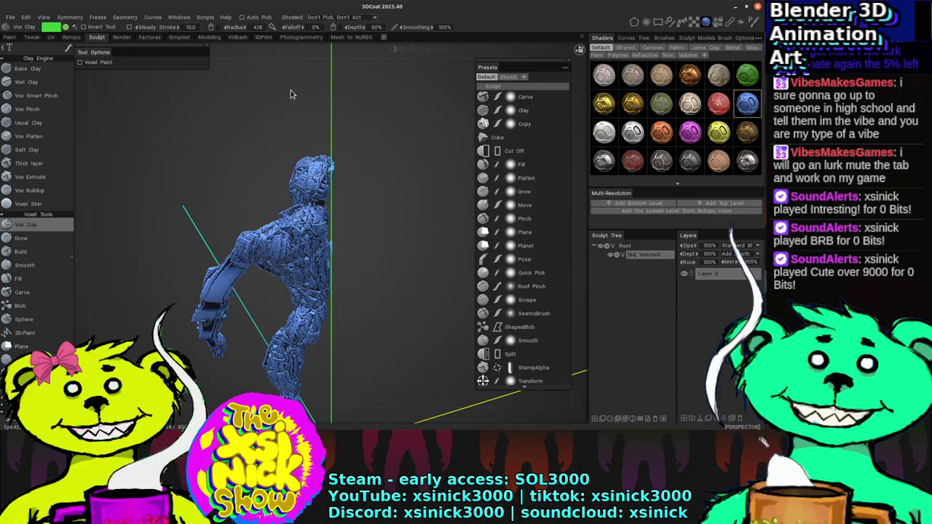
drag(275, 61, 426, 92)
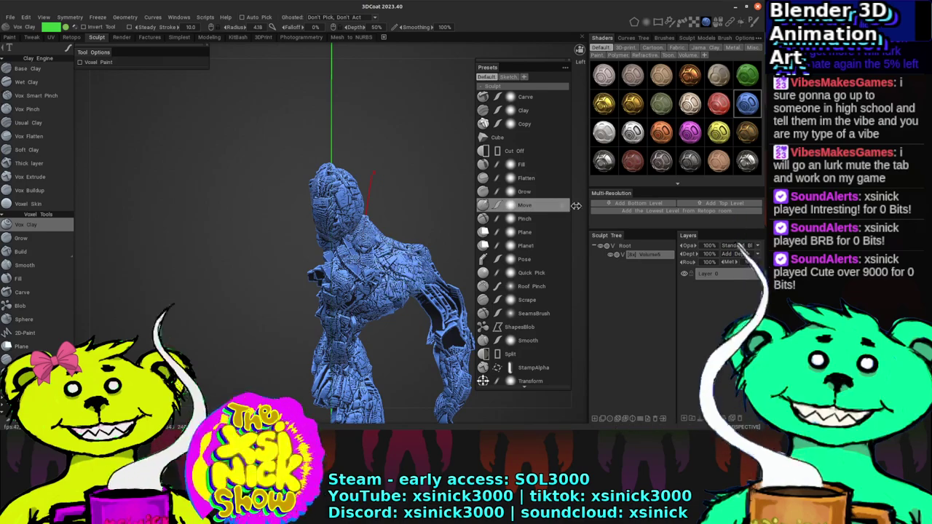
drag(466, 204, 419, 194)
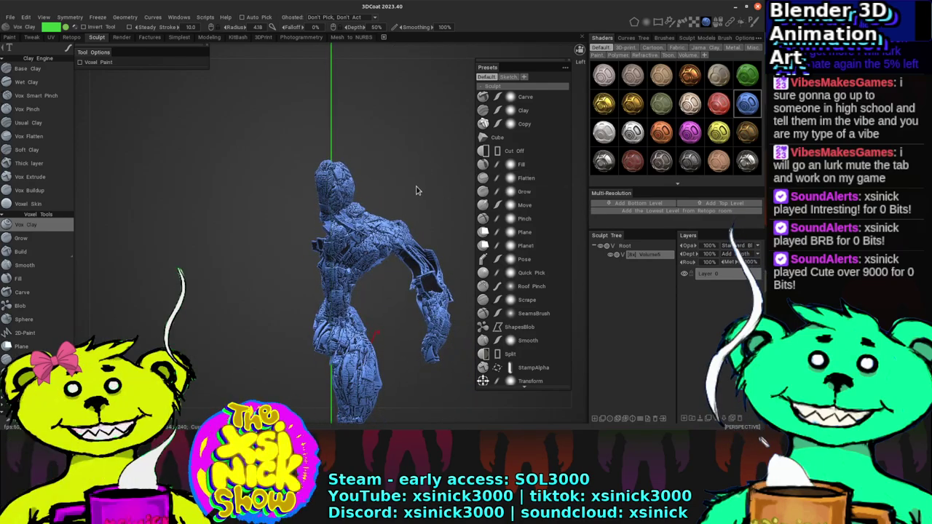
mouse_move(442, 180)
mouse_down()
mouse_move(409, 180)
mouse_move(424, 114)
mouse_up()
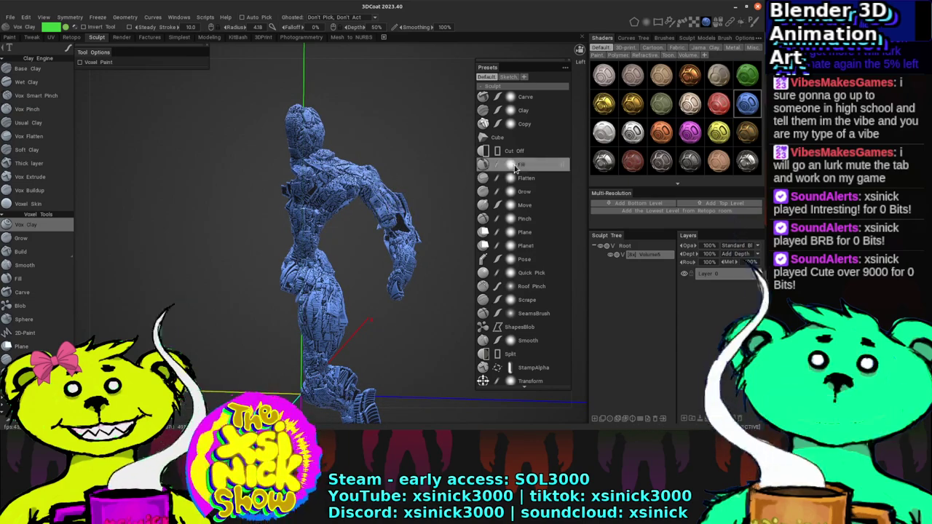
drag(444, 173, 407, 172)
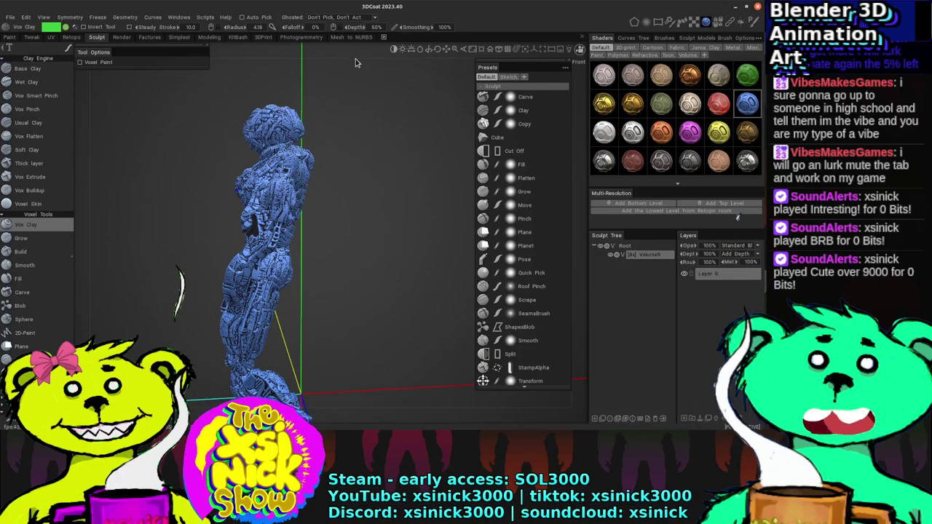
drag(356, 62, 277, 60)
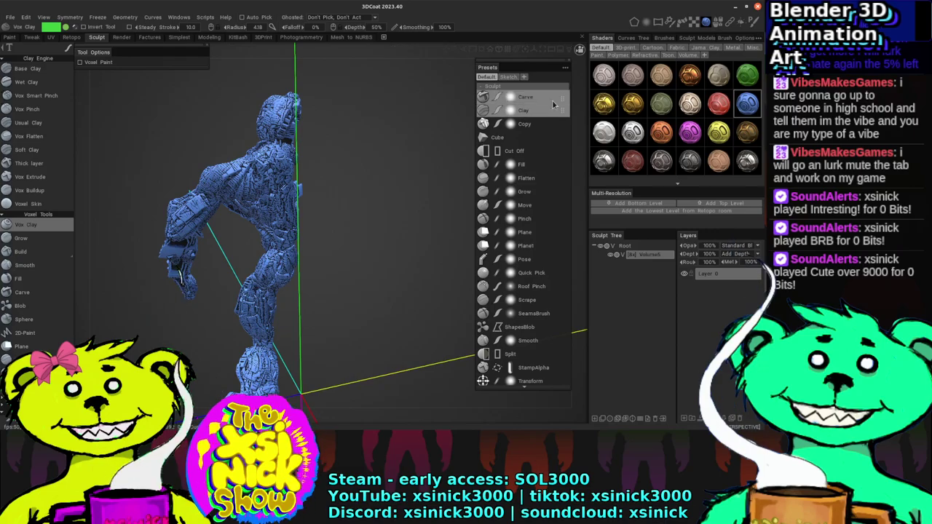
Step: Apply the red shader to the robot and orbit to inspect its chest and arms
click(720, 106)
middle_drag(317, 61, 337, 162)
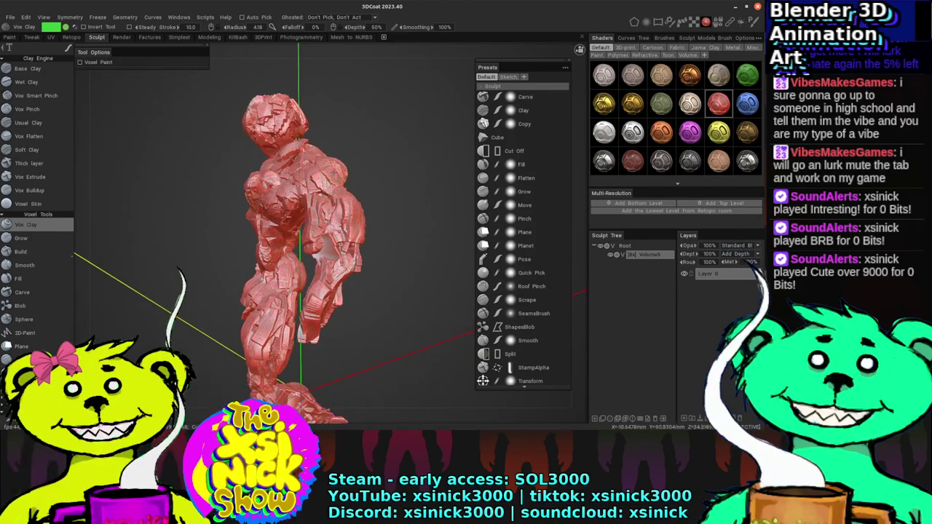
middle_drag(337, 70, 364, 63)
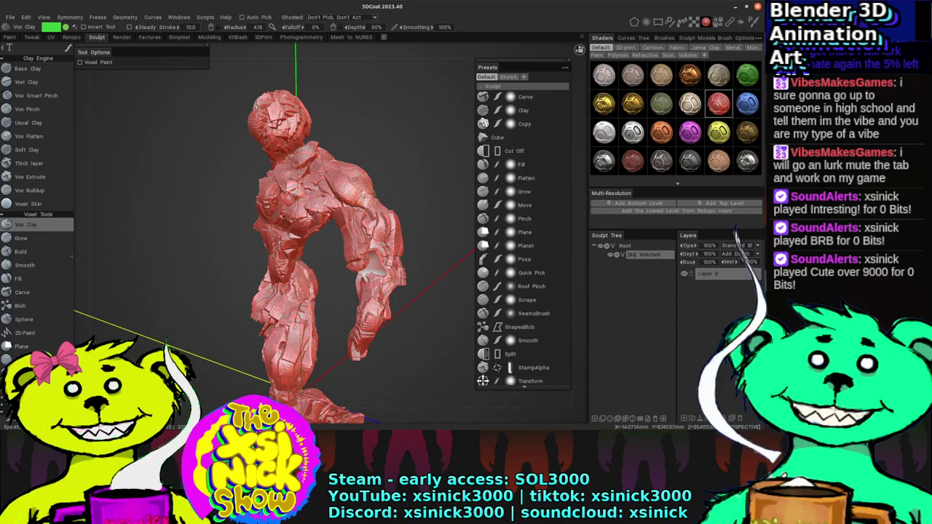
middle_drag(377, 183, 408, 191)
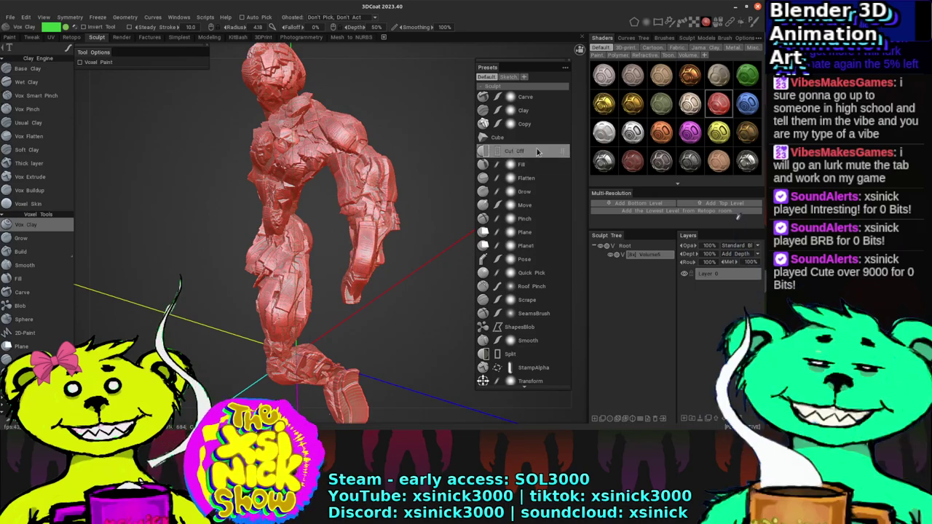
middle_drag(581, 145, 502, 131)
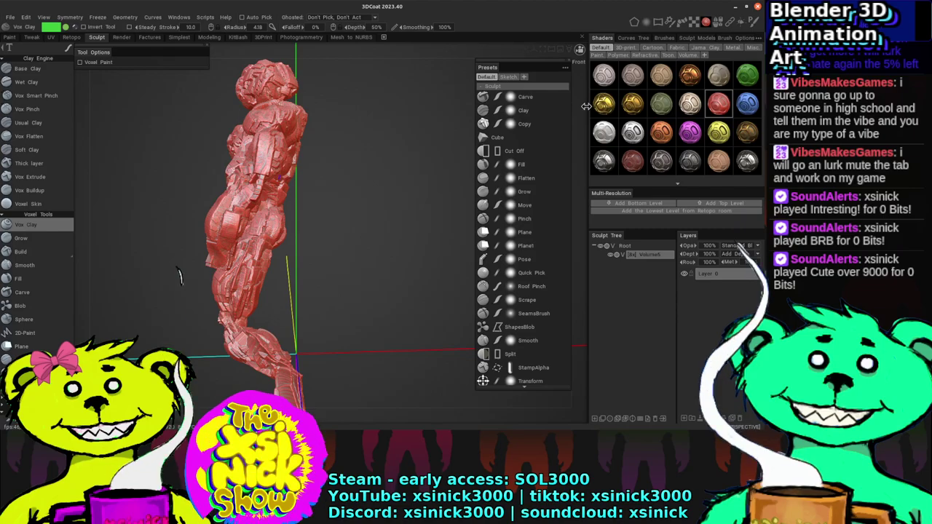
middle_drag(586, 111, 317, 198)
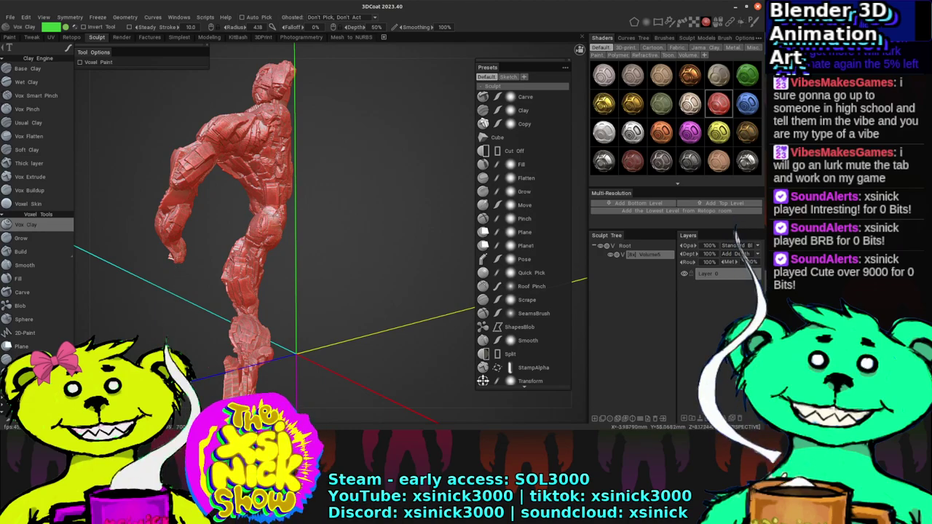
drag(300, 47, 386, 51)
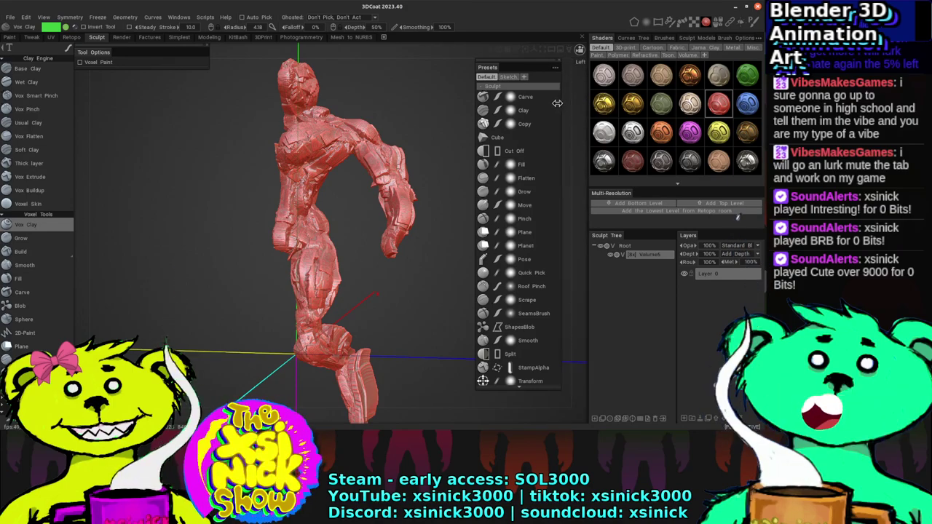
drag(495, 139, 445, 137)
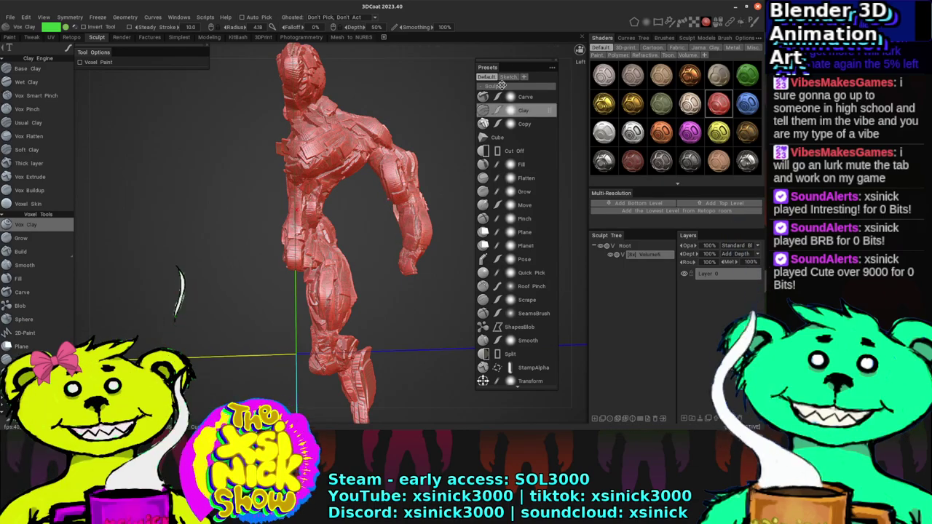
middle_drag(181, 270, 462, 150)
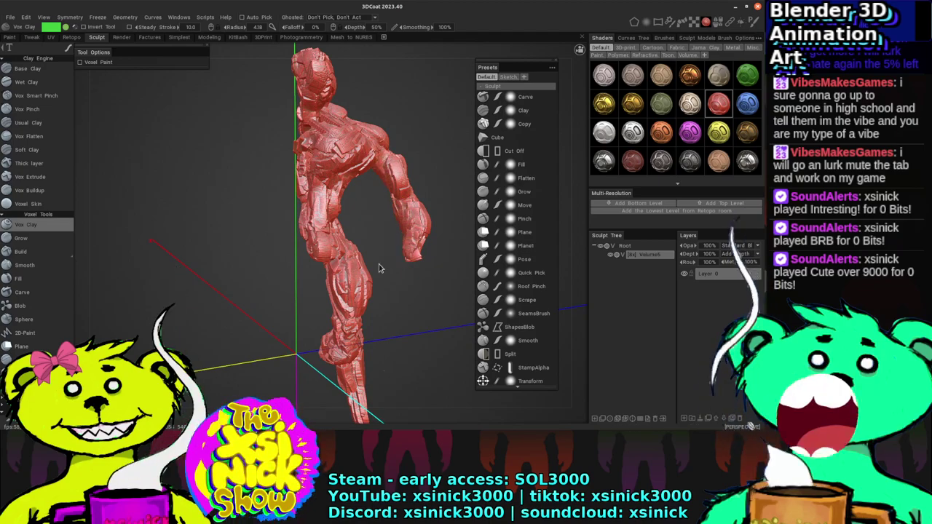
Step: Orbit the red figure from below, the sides and back to check the legs, ending three-quarter
middle_drag(379, 268, 357, 241)
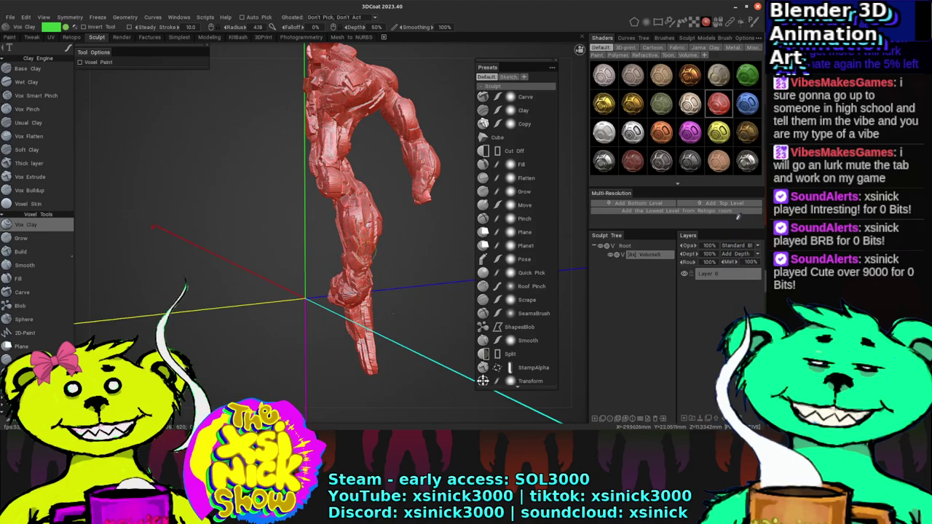
middle_drag(437, 168, 368, 219)
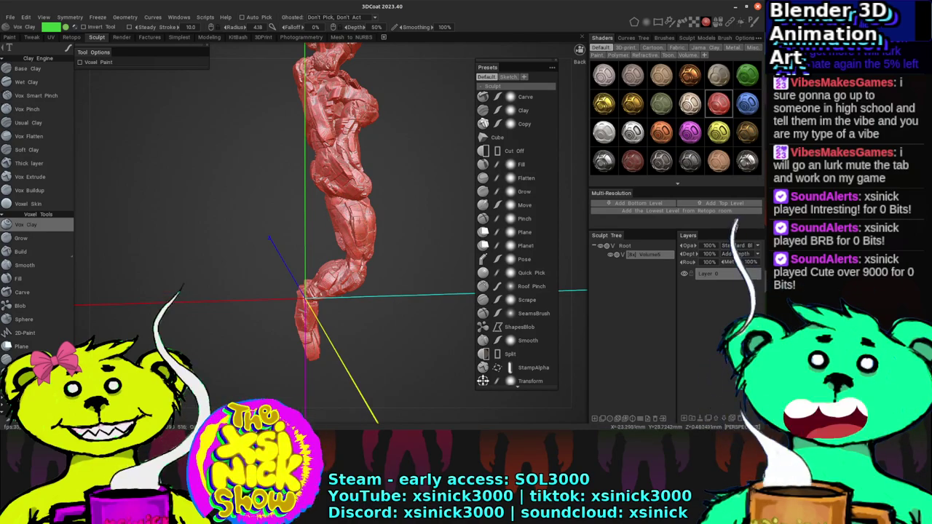
middle_drag(552, 149, 167, 323)
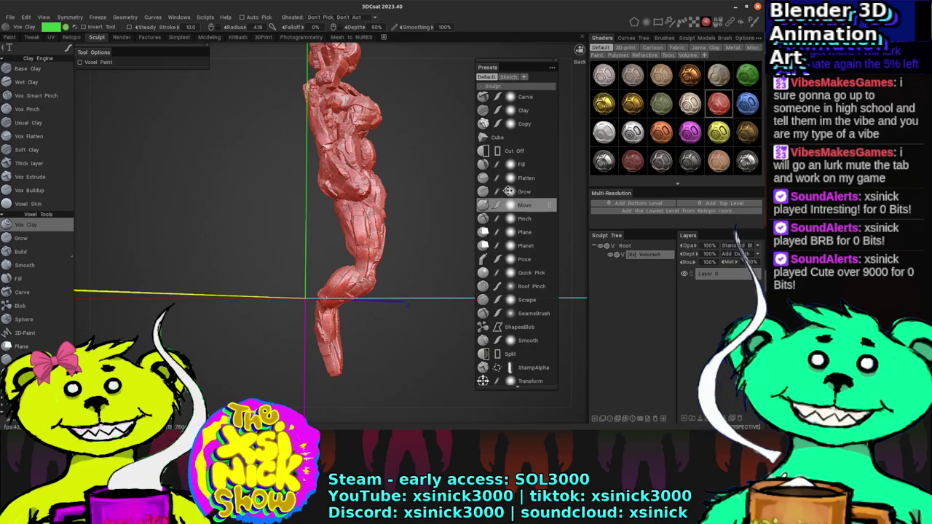
middle_drag(576, 184, 384, 245)
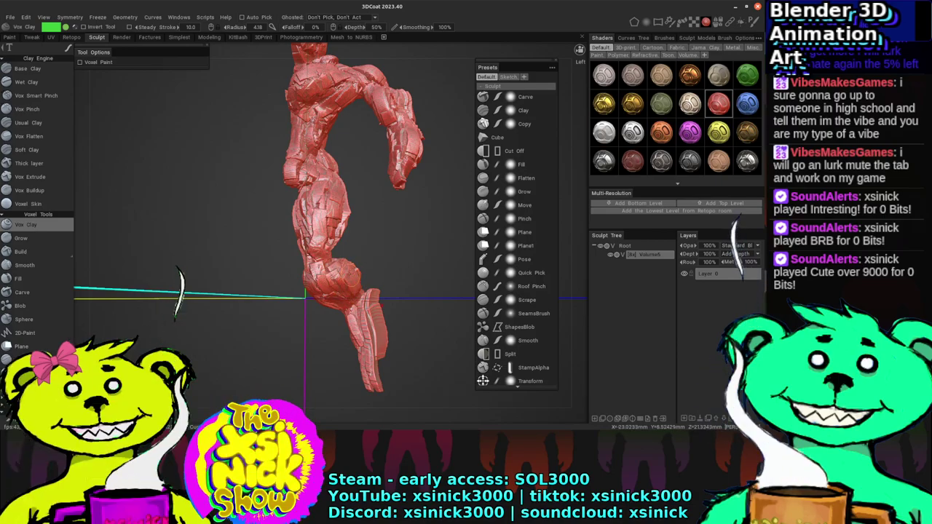
middle_drag(466, 201, 738, 216)
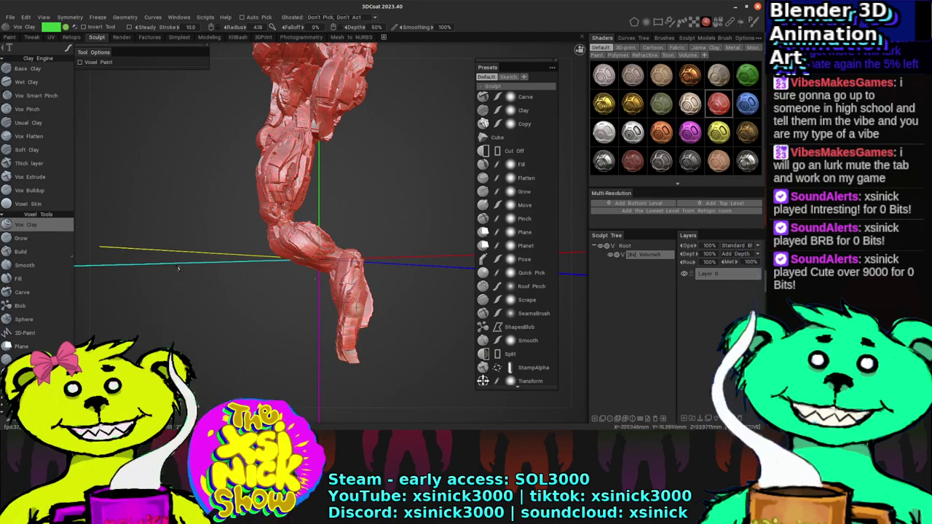
drag(378, 240, 309, 266)
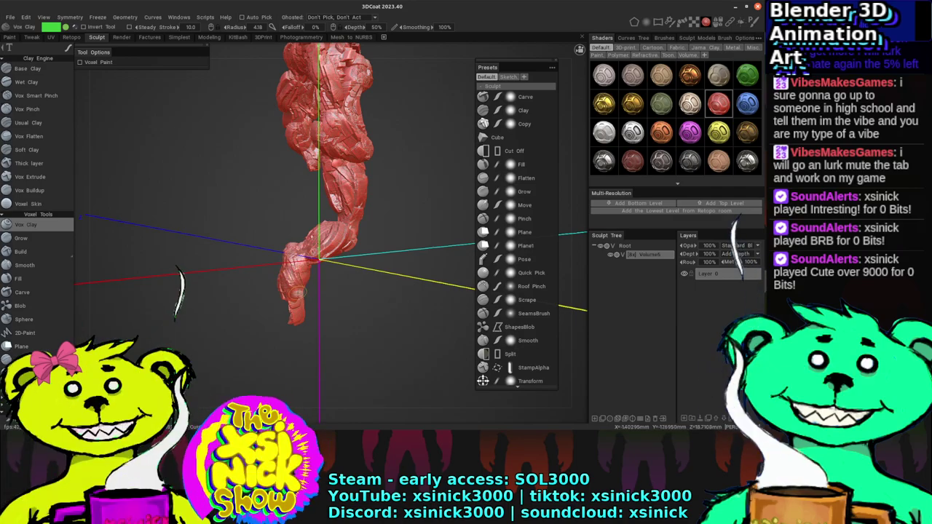
drag(582, 159, 405, 177)
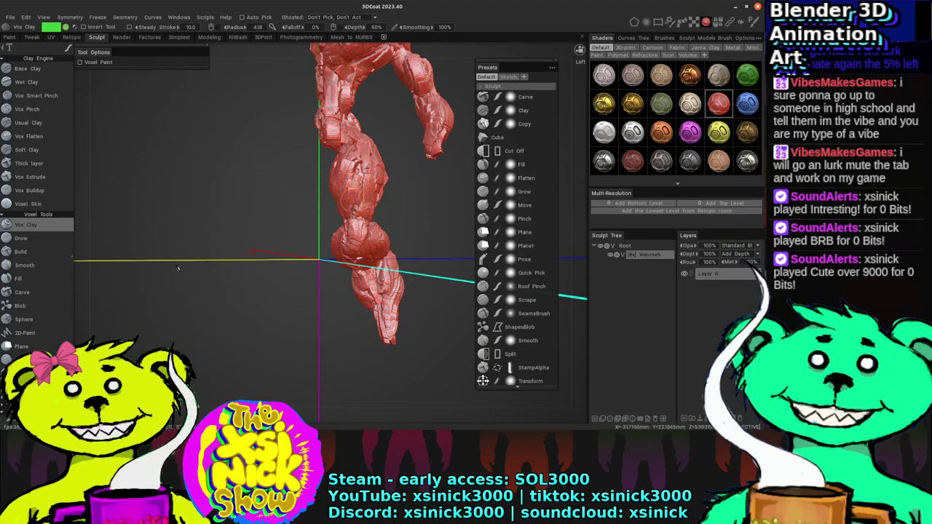
mouse_move(254, 182)
mouse_down()
mouse_move(490, 140)
mouse_move(426, 102)
mouse_move(318, 164)
mouse_up()
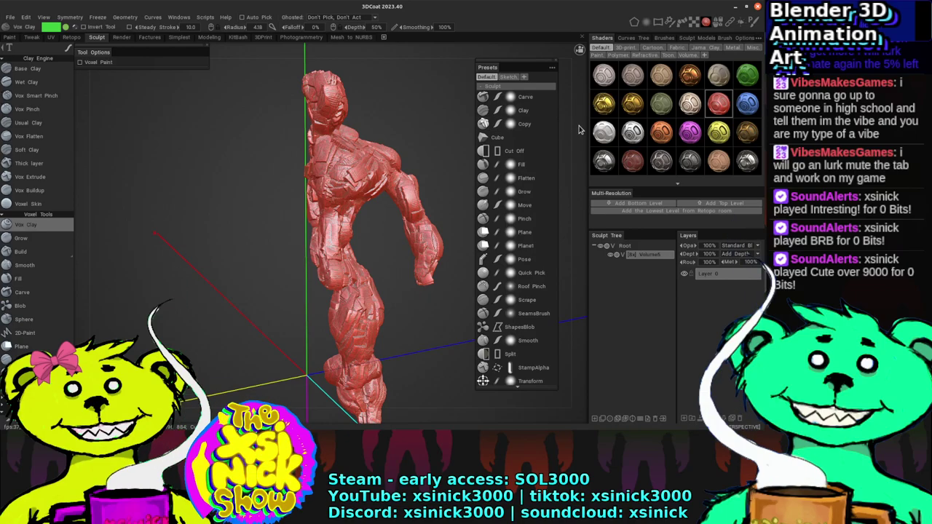
drag(579, 130, 670, 133)
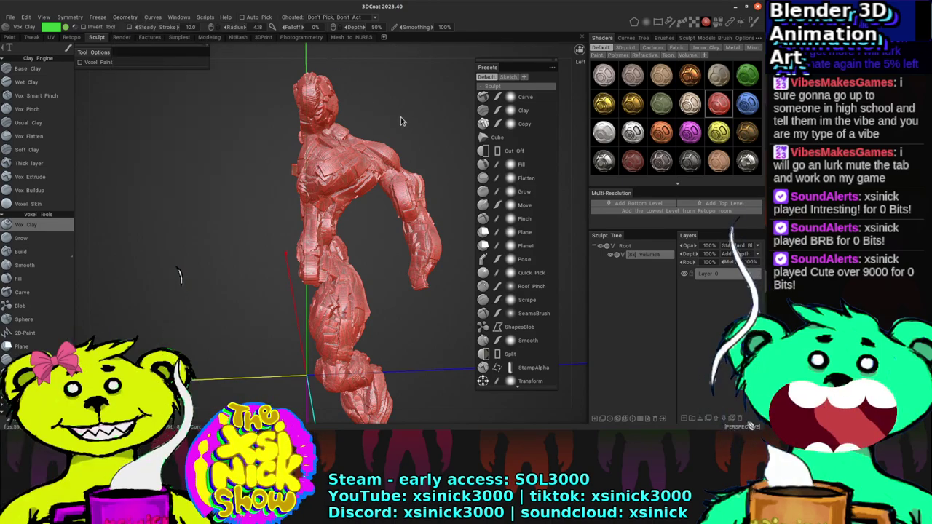
key(s)
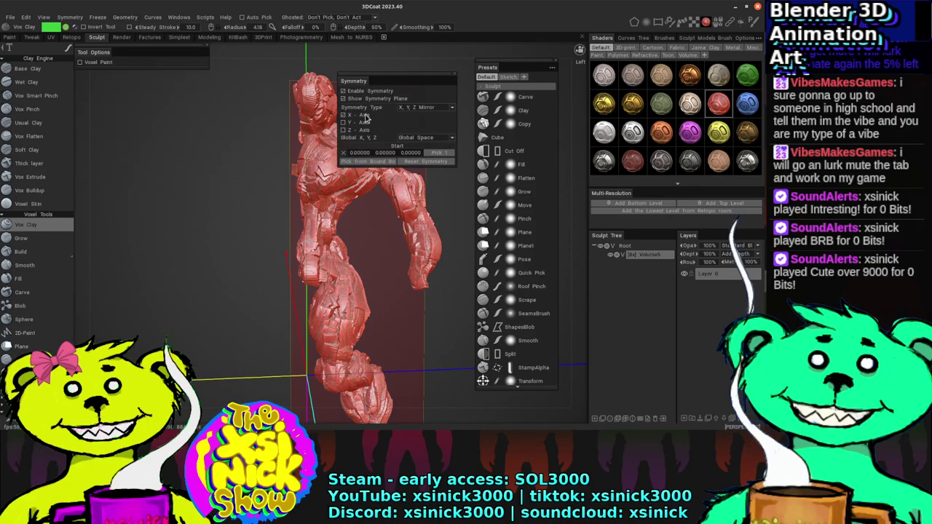
mouse_move(369, 119)
middle_down()
mouse_move(579, 120)
mouse_move(570, 122)
middle_up()
key(s)
key(s)
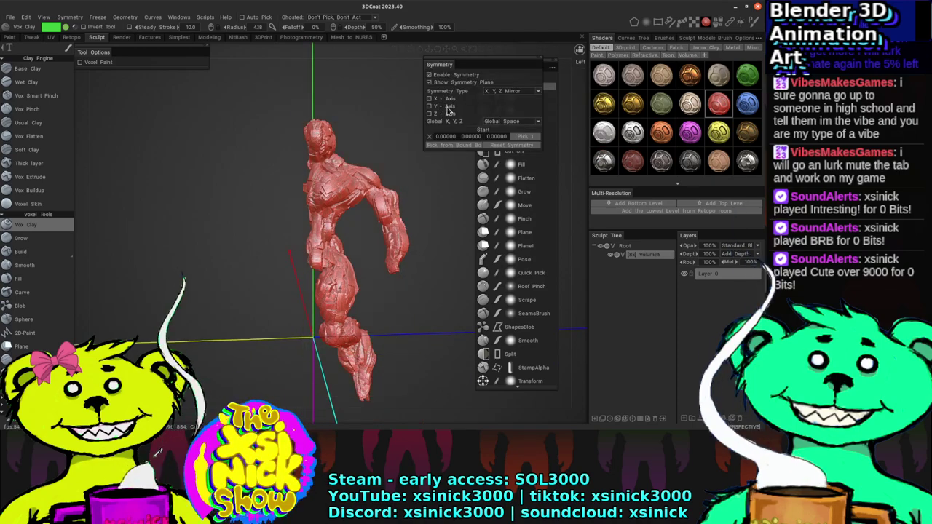
mouse_move(581, 133)
middle_down()
mouse_move(562, 127)
mouse_move(575, 134)
middle_up()
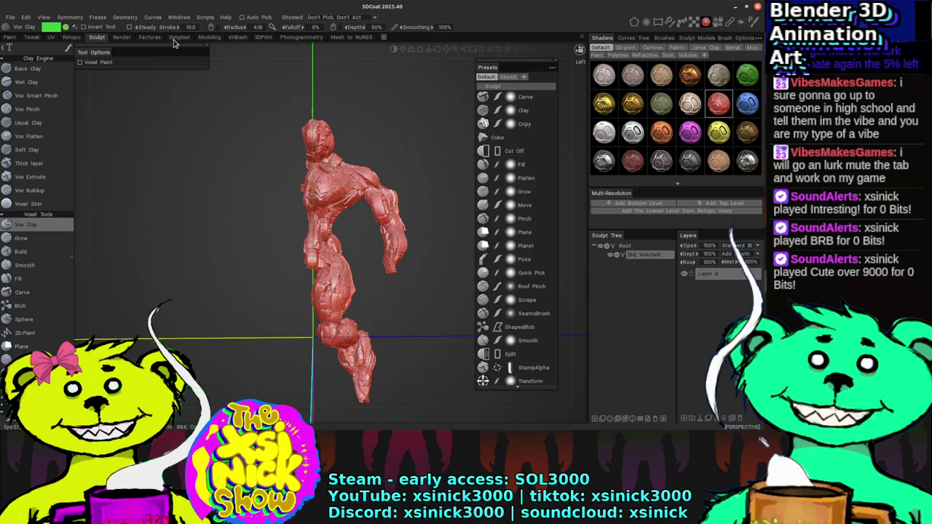
mouse_move(375, 220)
middle_down()
mouse_move(393, 204)
mouse_move(377, 219)
mouse_move(388, 215)
middle_up()
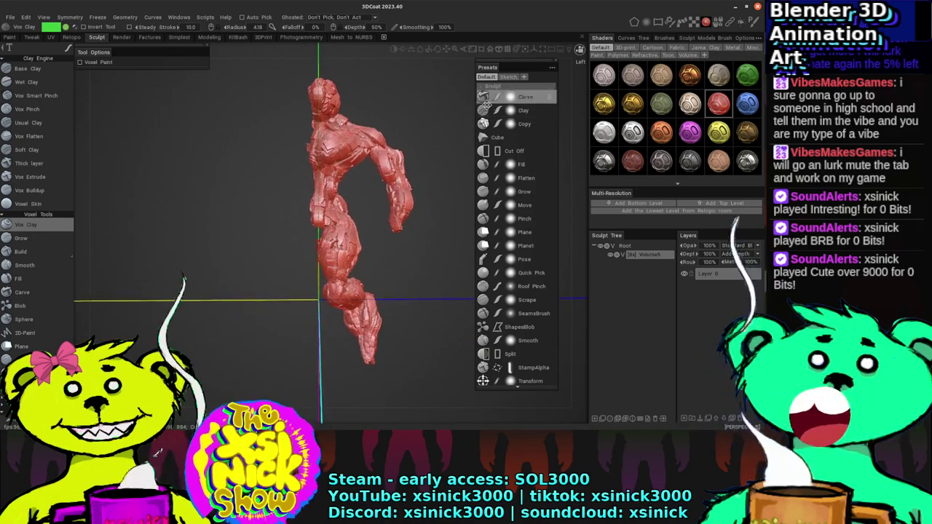
Step: Switch to the Move brush, widen its radius, and bring up the symmetry options
click(524, 204)
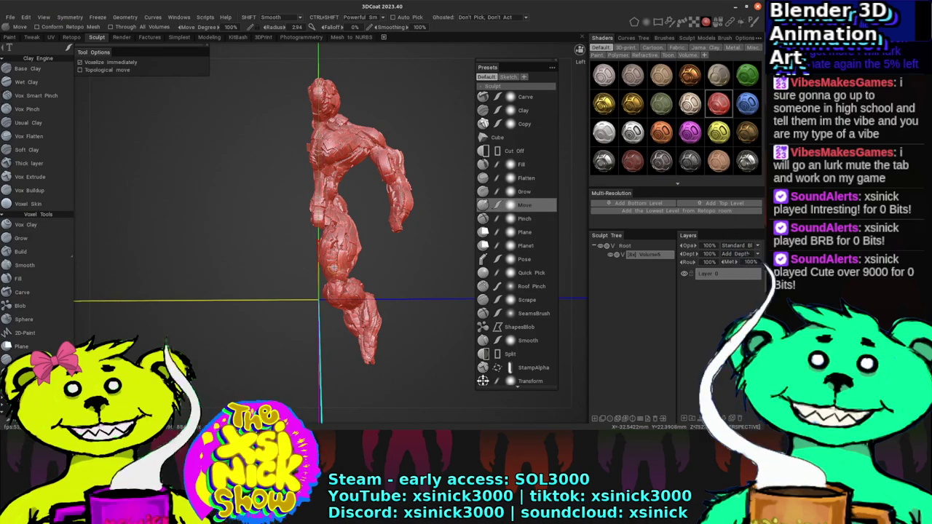
right_drag(340, 257, 363, 253)
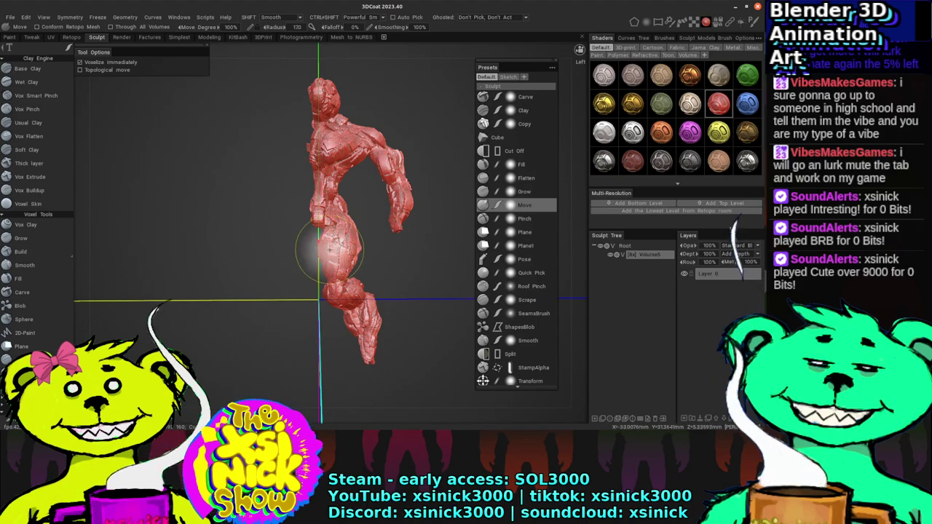
mouse_move(570, 205)
mouse_down()
mouse_move(539, 211)
mouse_move(564, 200)
mouse_up()
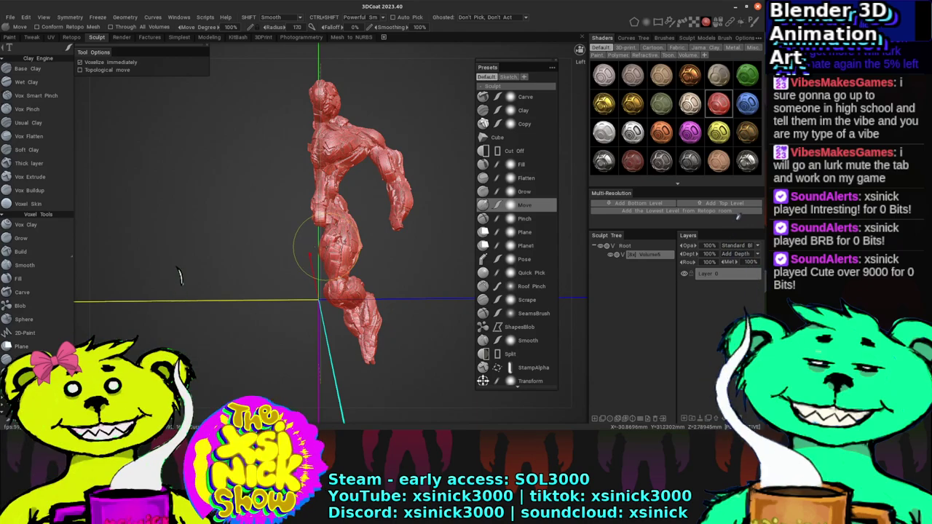
key(s)
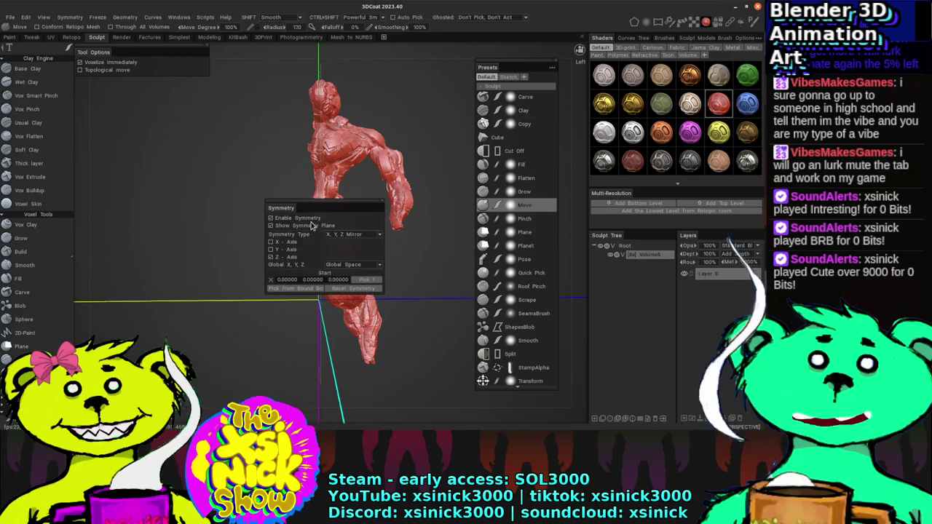
Step: Drag the figure's midsection toward the left and slightly reshape the lower leg with Move strokes
drag(375, 208, 311, 254)
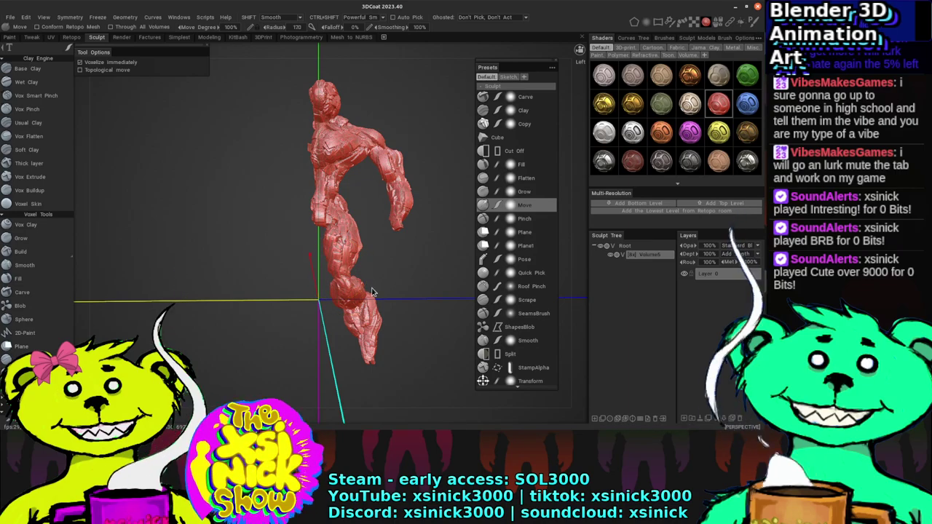
mouse_move(396, 243)
middle_down()
mouse_move(397, 234)
mouse_move(393, 274)
middle_up()
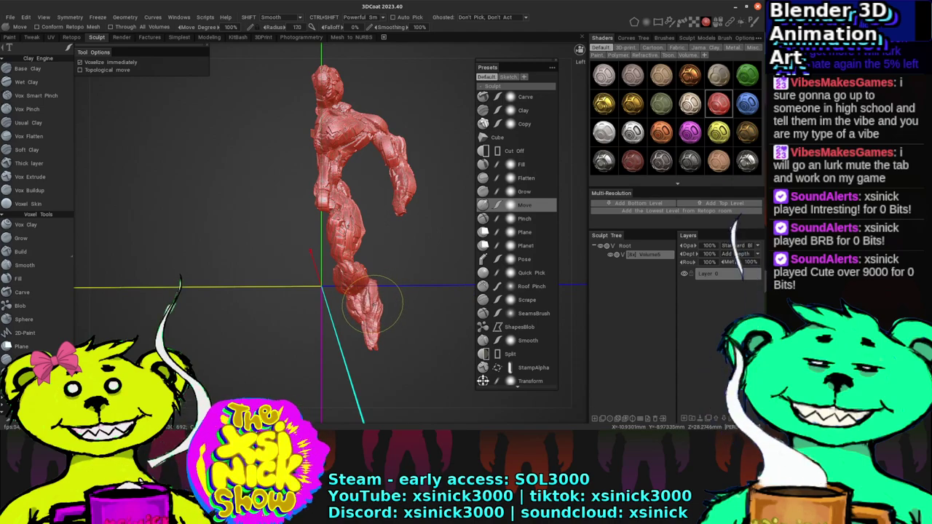
drag(371, 306, 372, 331)
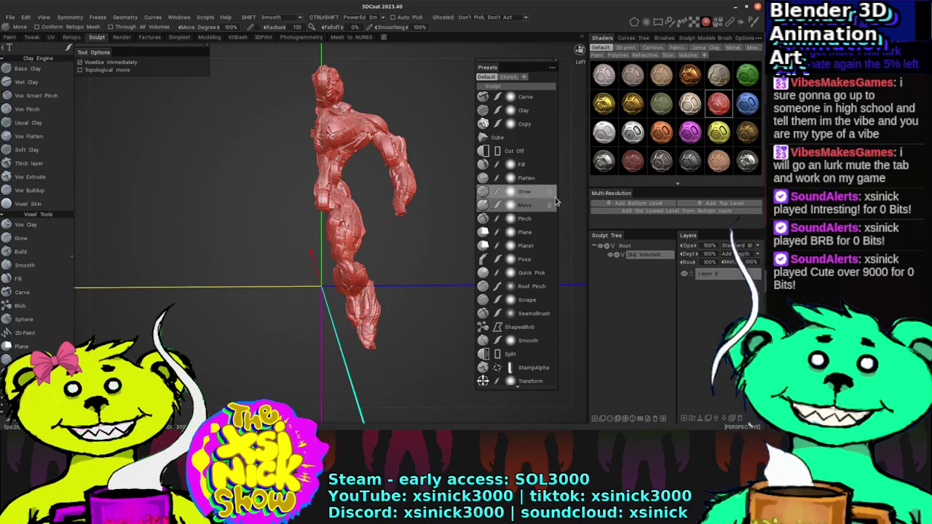
mouse_move(452, 218)
mouse_down()
mouse_move(408, 212)
mouse_move(472, 198)
mouse_move(462, 191)
mouse_move(375, 211)
mouse_move(389, 184)
mouse_move(576, 196)
mouse_move(342, 255)
mouse_up()
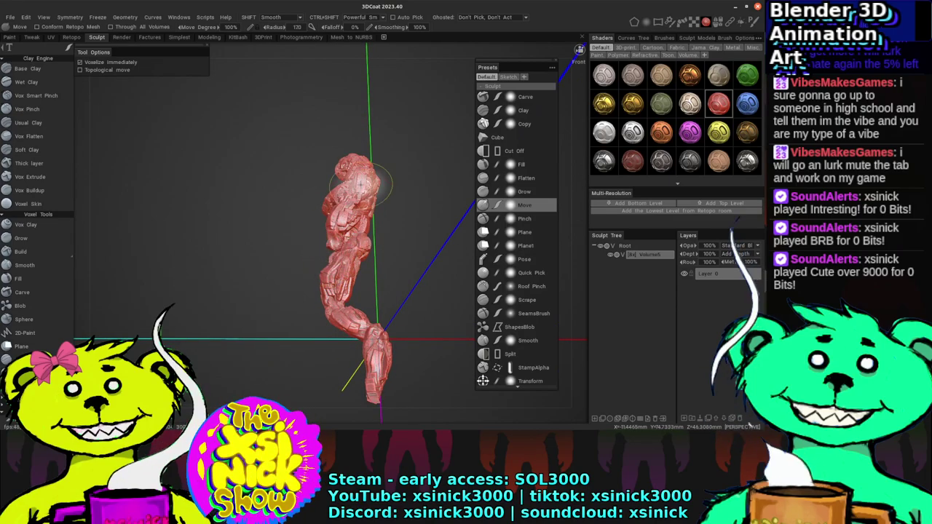
mouse_move(327, 264)
mouse_down()
mouse_move(407, 57)
mouse_move(422, 141)
mouse_move(379, 167)
mouse_up()
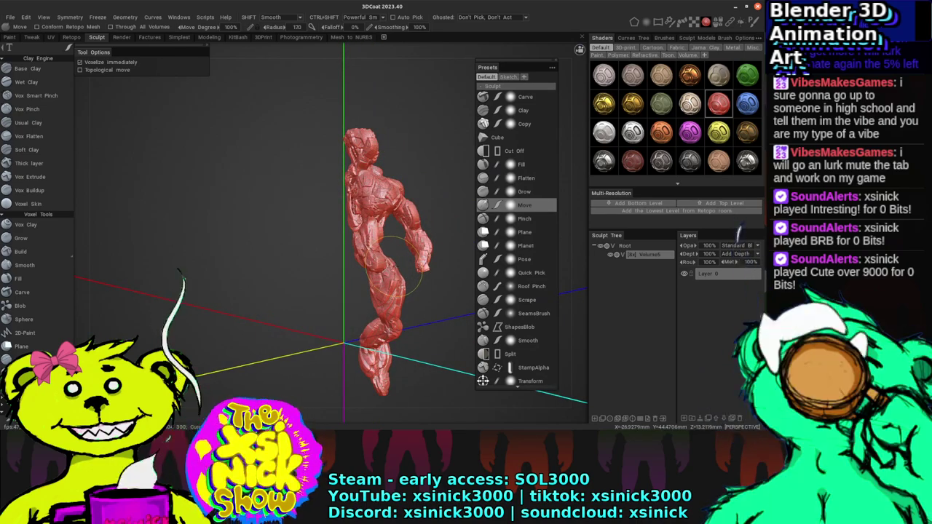
drag(576, 174, 539, 179)
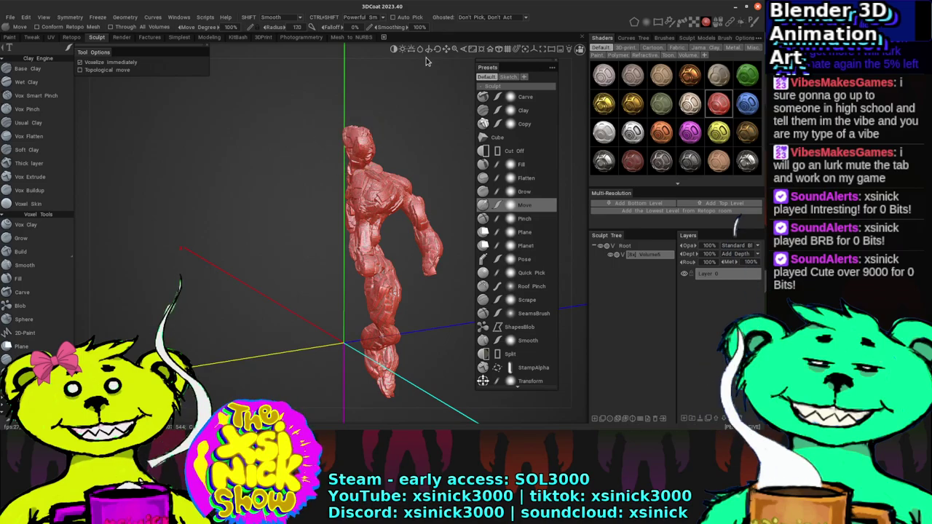
mouse_move(426, 57)
mouse_down()
mouse_move(316, 75)
mouse_move(327, 95)
mouse_up()
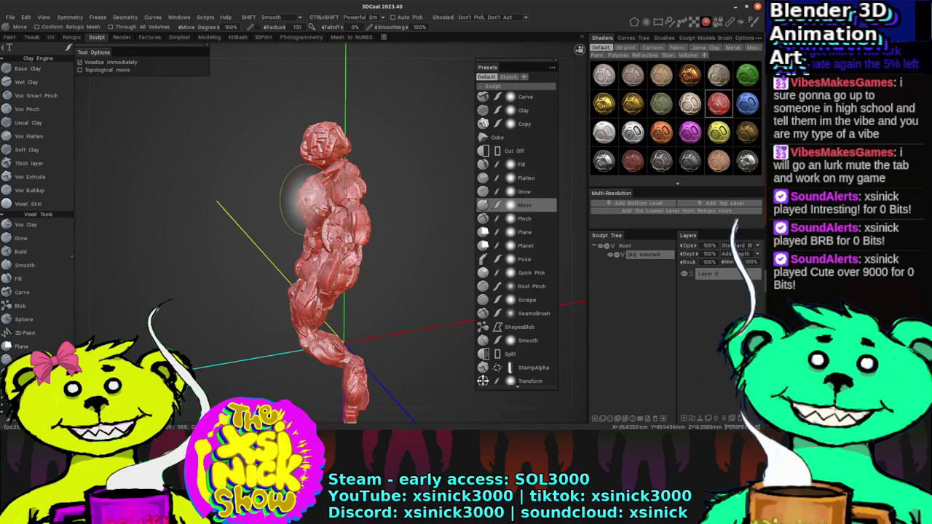
Step: Pull and nudge the robot's head into a slightly new shape with Move strokes
mouse_move(575, 110)
mouse_down()
mouse_move(510, 97)
mouse_move(442, 109)
mouse_move(535, 101)
mouse_move(491, 108)
mouse_up()
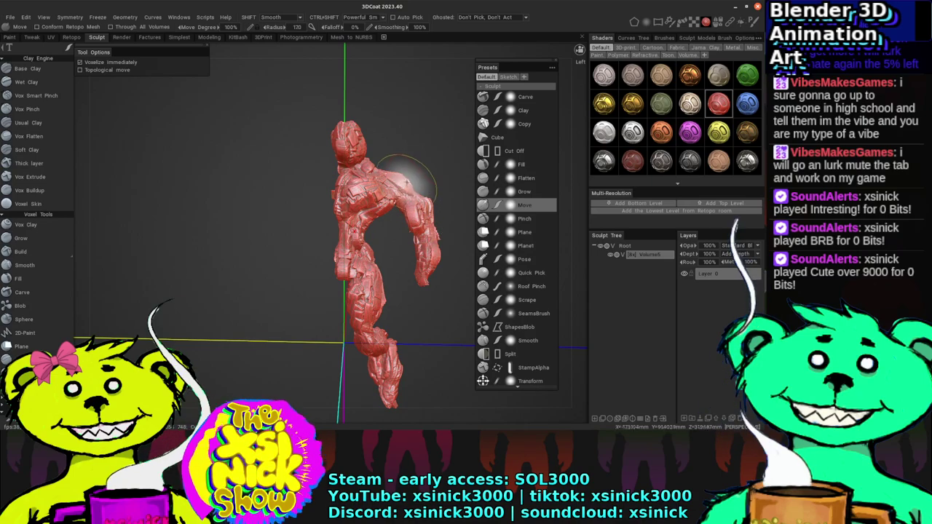
drag(415, 140, 418, 160)
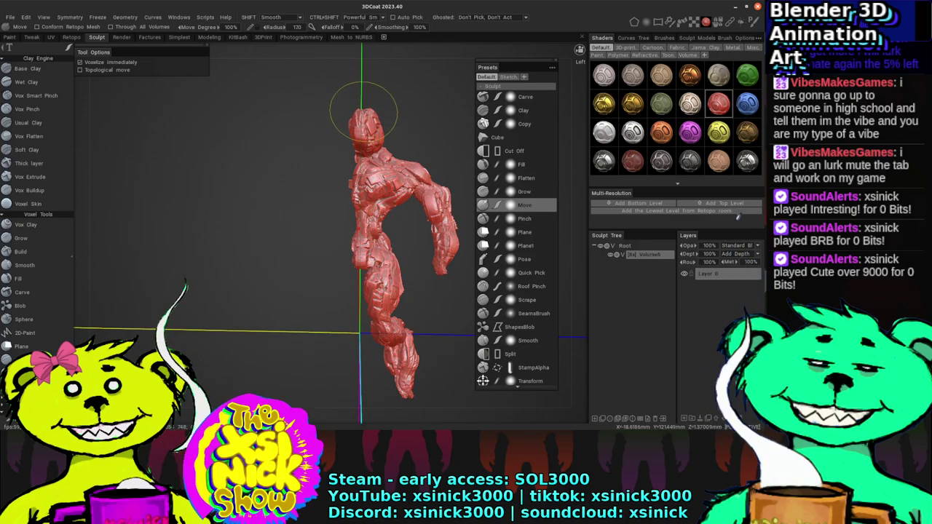
drag(382, 148, 373, 142)
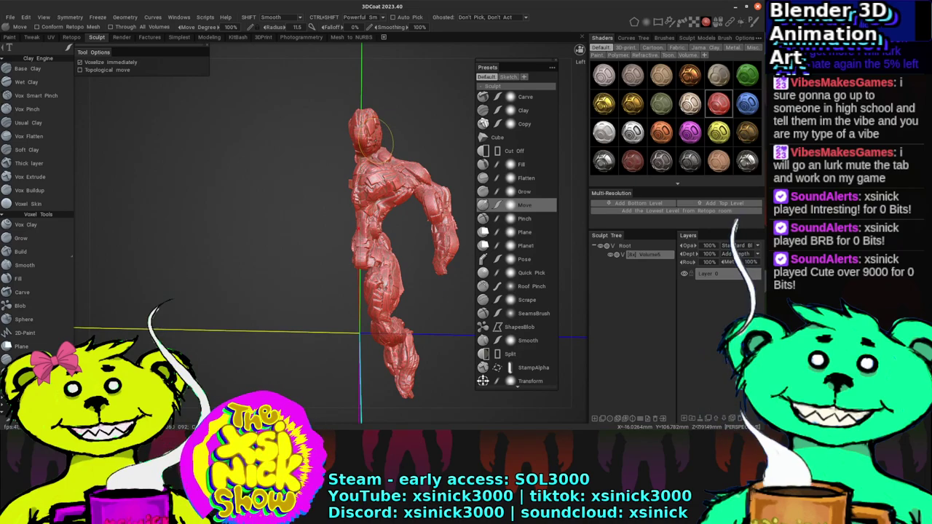
drag(372, 125, 375, 139)
drag(559, 126, 357, 125)
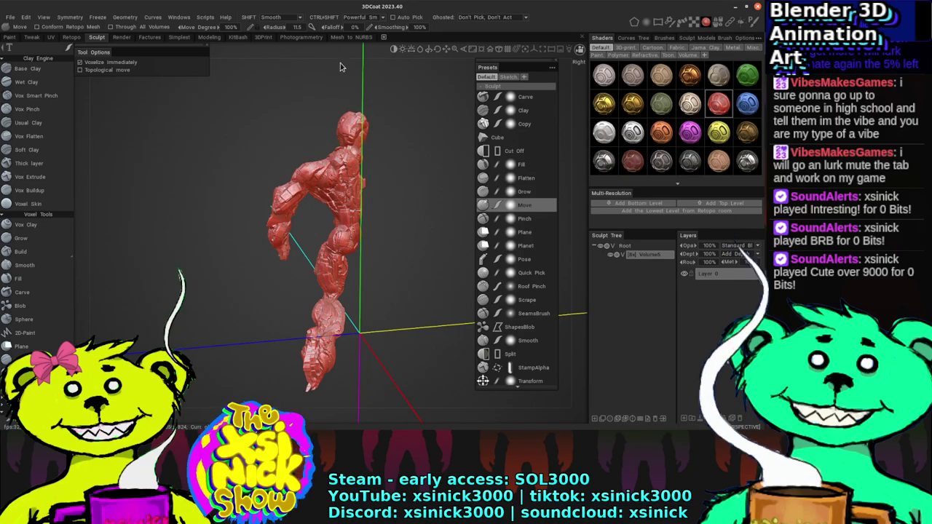
mouse_move(339, 67)
mouse_down()
mouse_move(401, 131)
mouse_move(412, 160)
mouse_up()
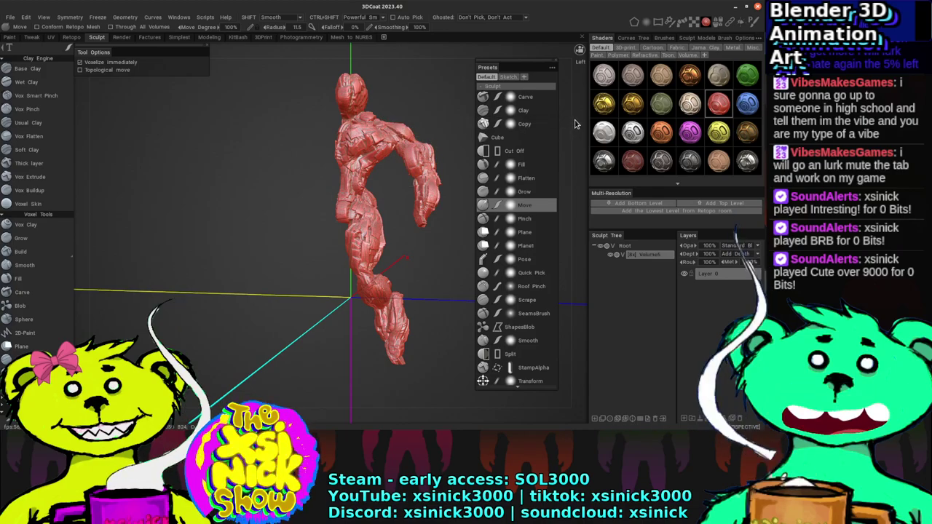
drag(574, 124, 561, 125)
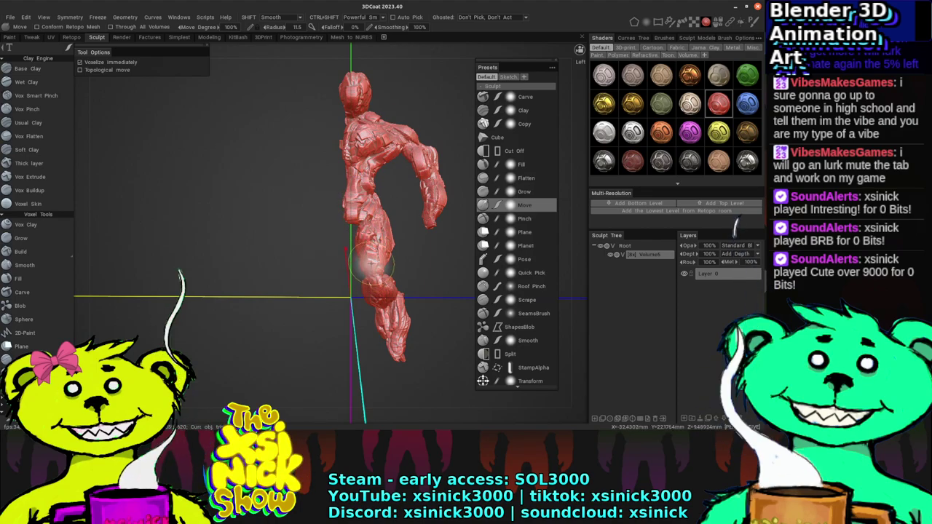
right_drag(373, 266, 372, 270)
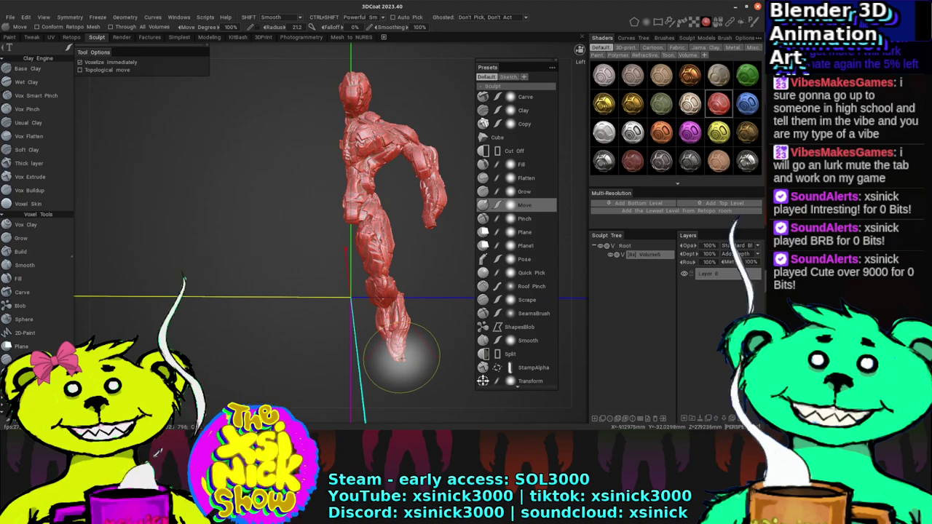
drag(402, 358, 398, 355)
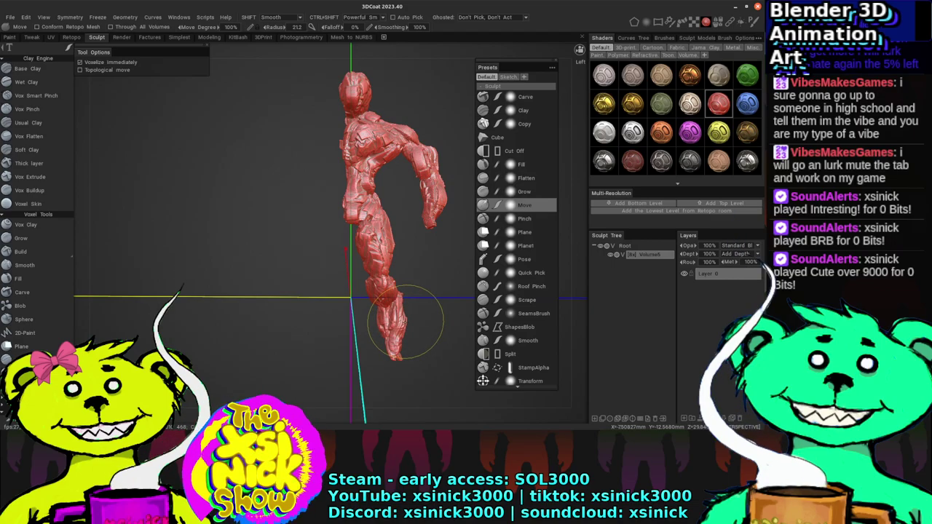
drag(574, 206, 474, 205)
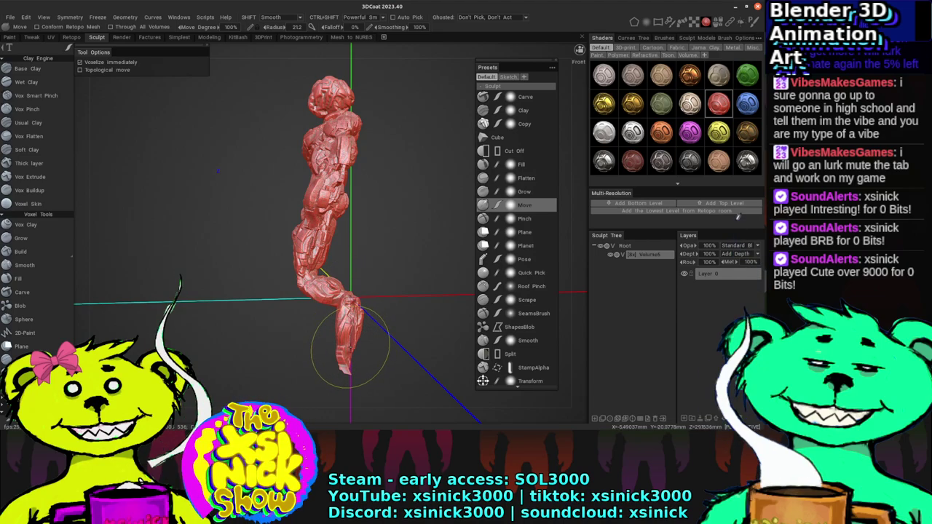
drag(352, 374, 333, 375)
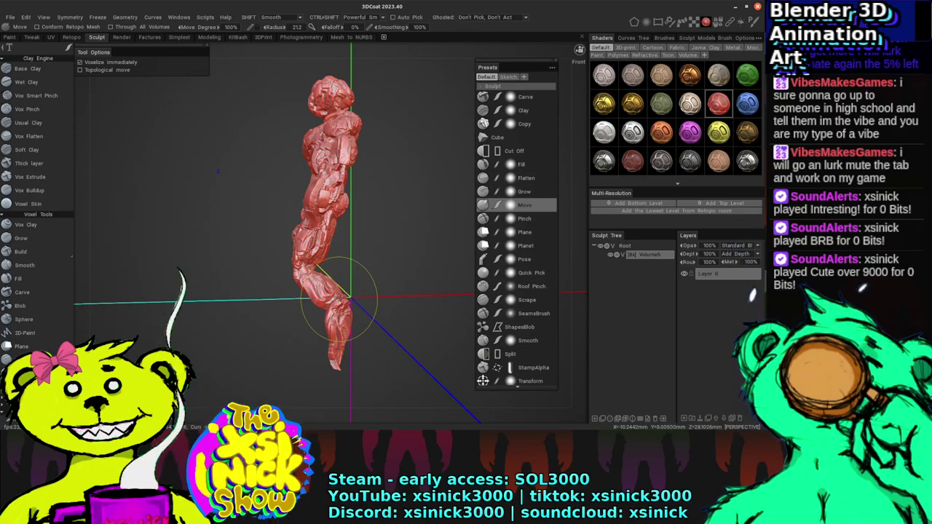
drag(570, 197, 669, 188)
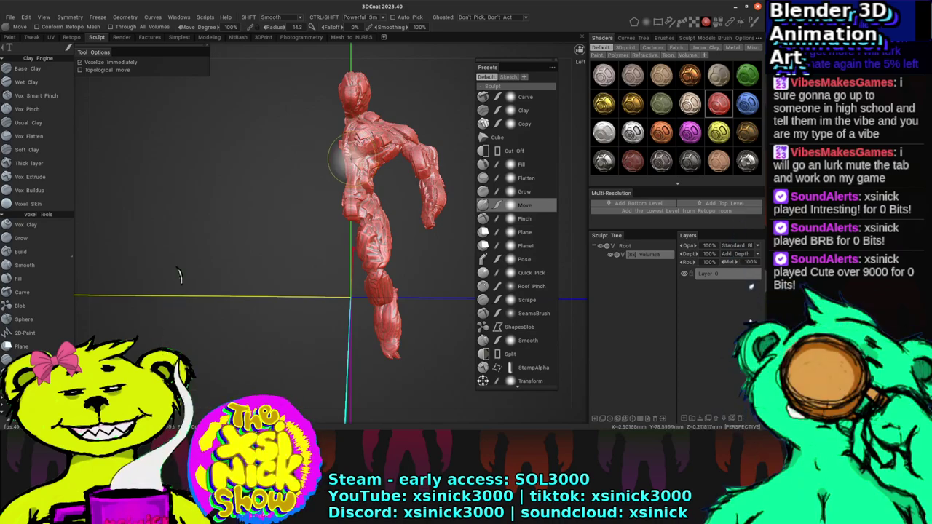
drag(575, 148, 517, 150)
drag(311, 182, 302, 168)
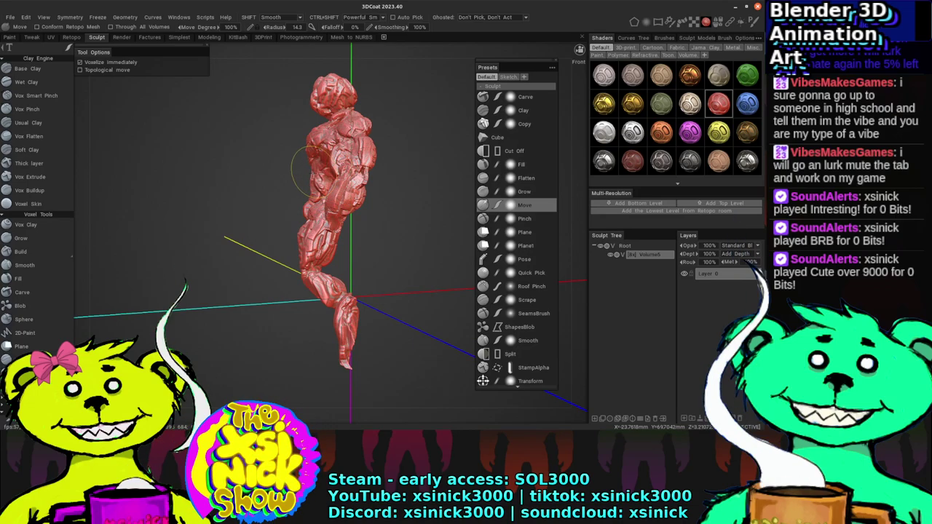
drag(580, 177, 324, 274)
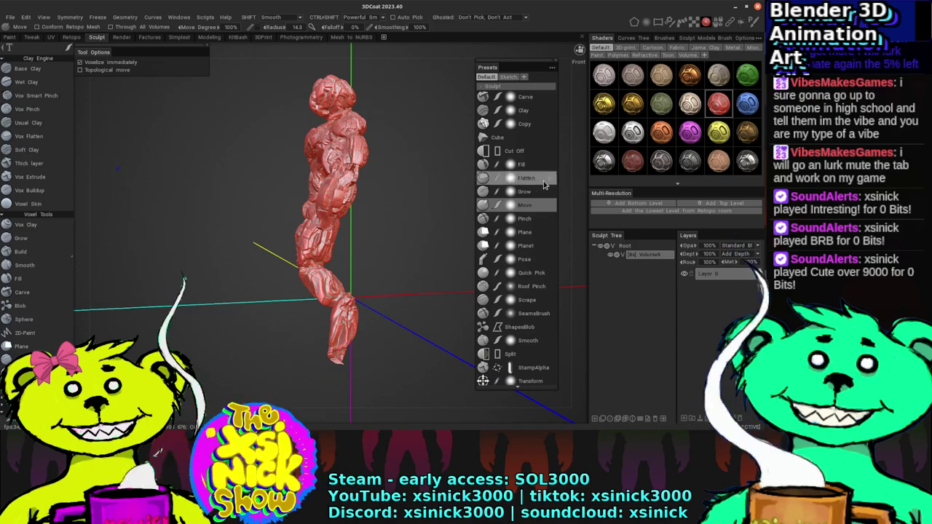
drag(576, 179, 647, 179)
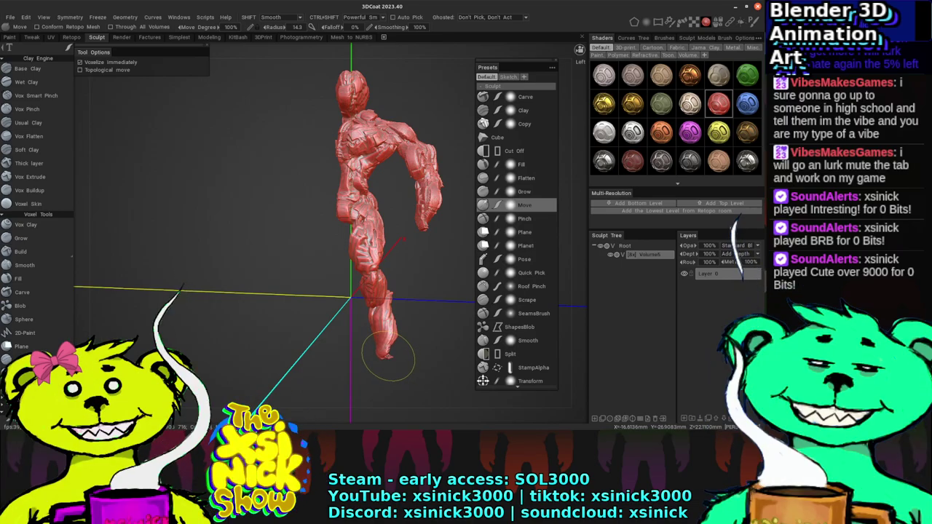
middle_drag(388, 353, 408, 333)
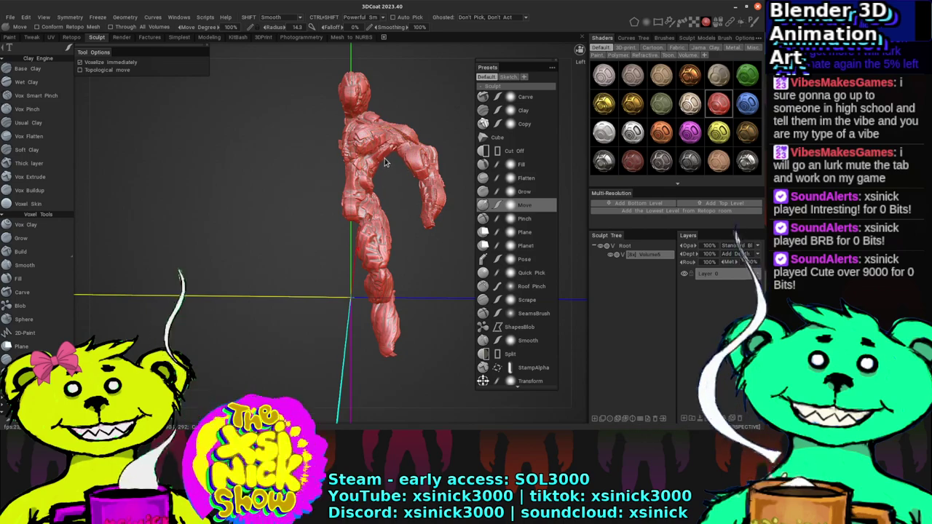
mouse_move(385, 163)
middle_down()
mouse_move(378, 167)
mouse_move(393, 172)
middle_up()
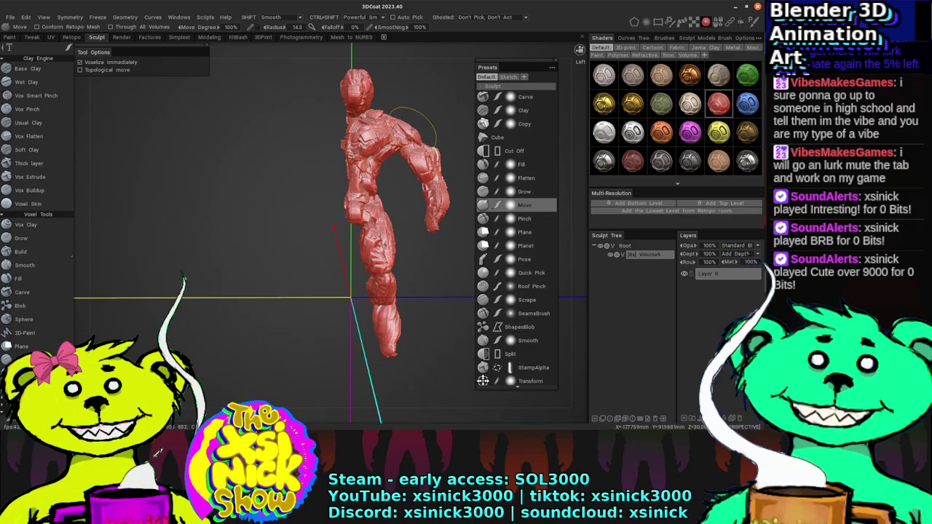
mouse_move(565, 109)
middle_down()
mouse_move(427, 129)
mouse_move(437, 124)
mouse_move(370, 124)
middle_up()
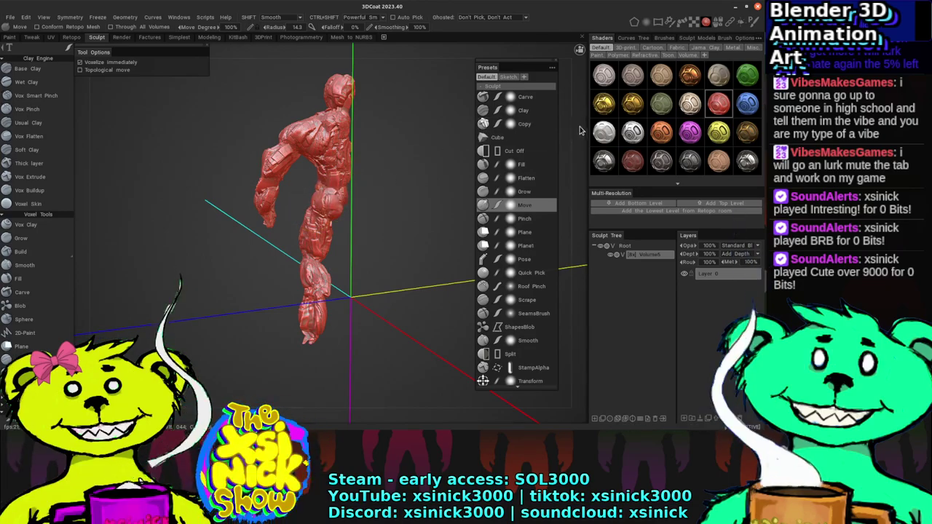
drag(579, 130, 312, 129)
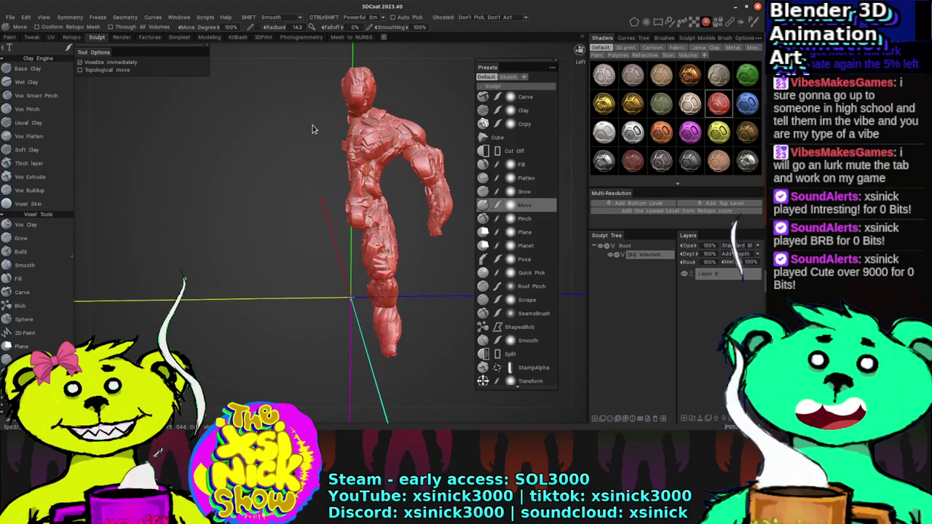
mouse_move(382, 149)
mouse_down()
mouse_move(355, 171)
mouse_move(441, 173)
mouse_move(432, 161)
mouse_up()
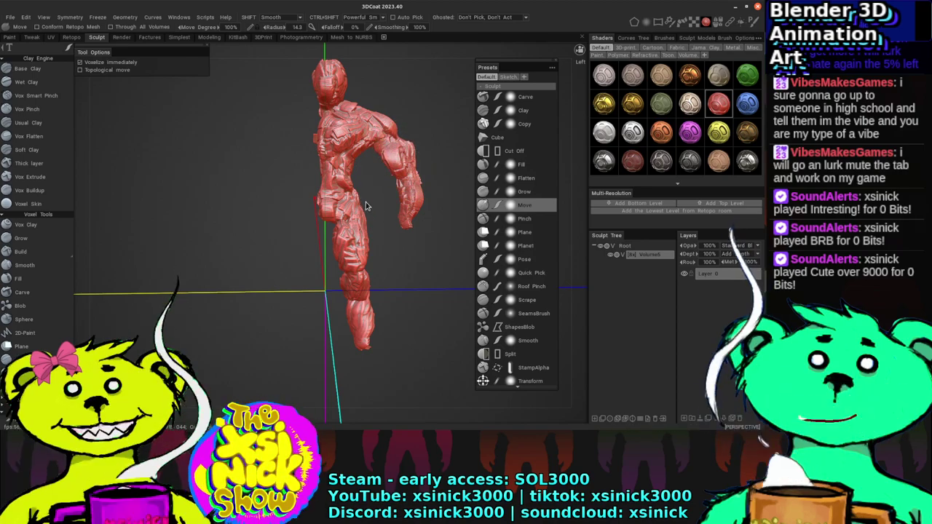
key(s)
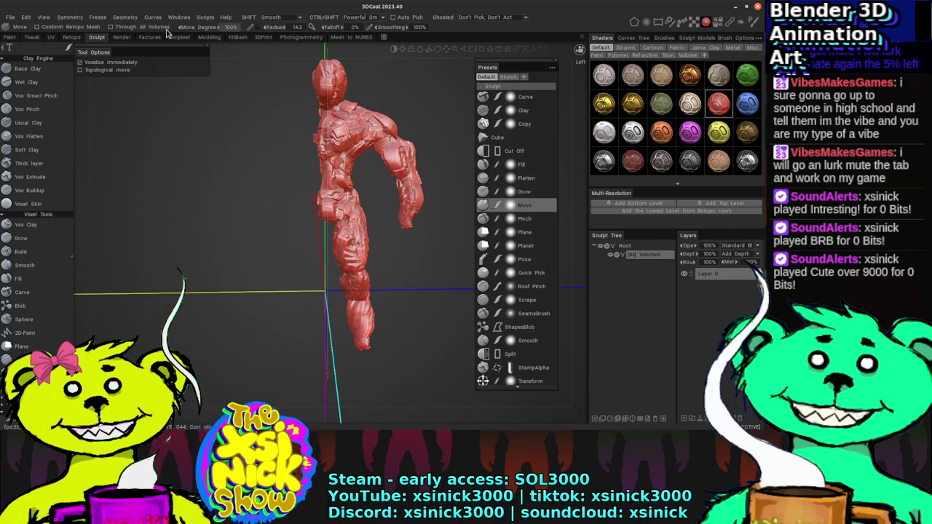
Step: Enable symmetry from the Geometry menu and shrink the Move radius to 9.58, viewing the figure from the side
click(120, 19)
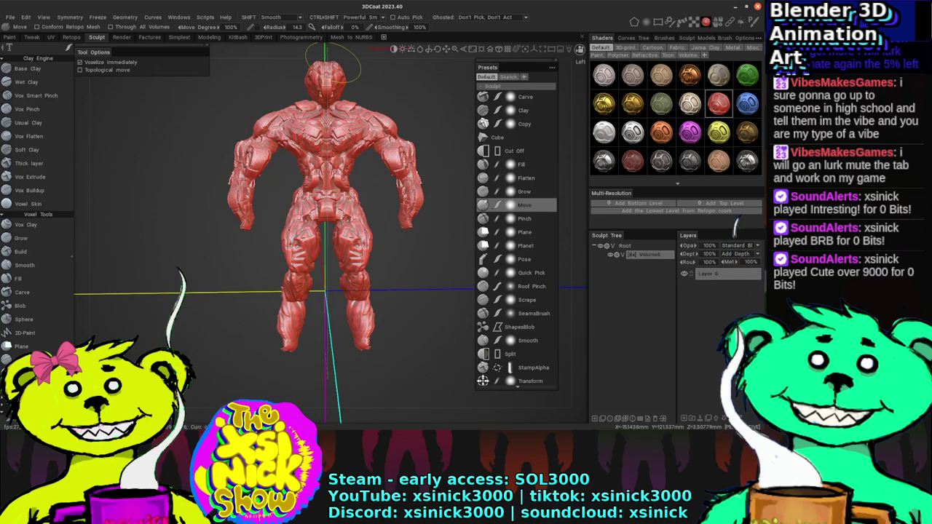
right_drag(331, 64, 326, 86)
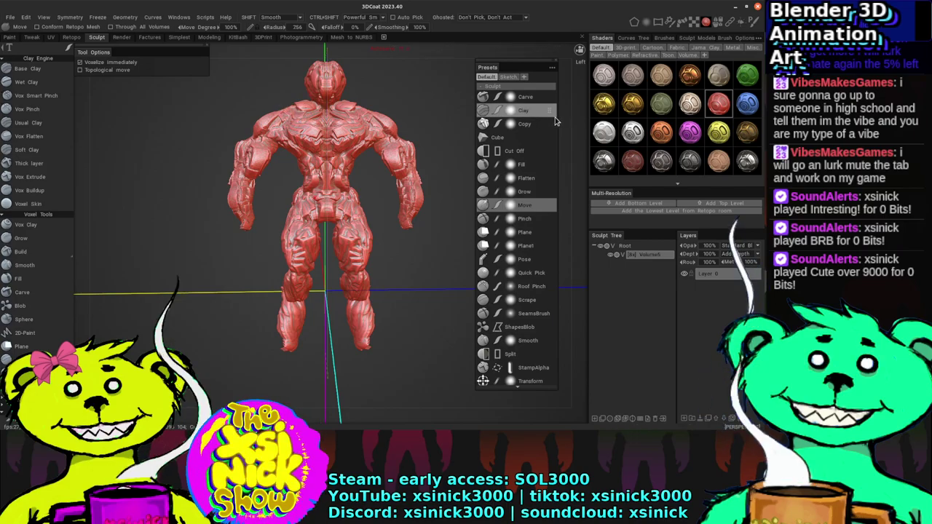
mouse_move(573, 119)
mouse_down()
mouse_move(458, 114)
mouse_move(451, 119)
mouse_move(468, 116)
mouse_move(339, 128)
mouse_move(547, 109)
mouse_up()
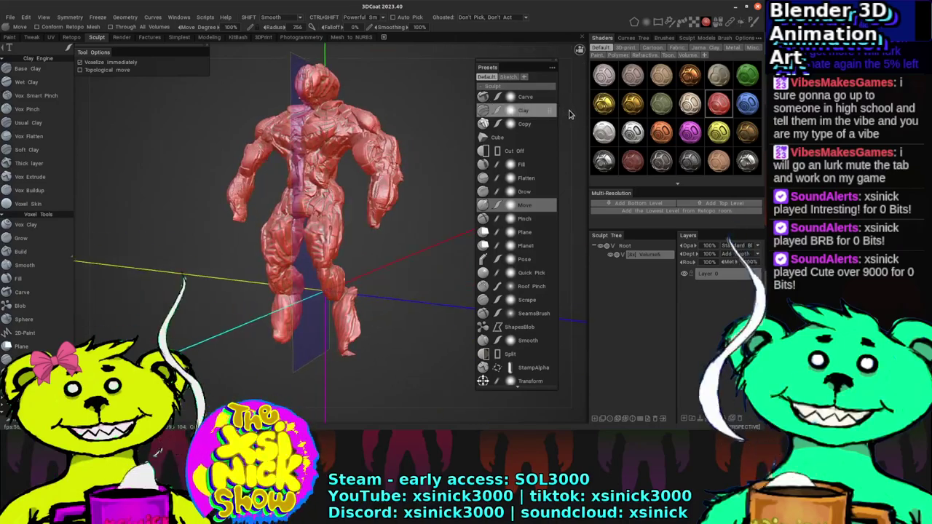
scroll(564, 116, down, 3)
drag(564, 135, 545, 127)
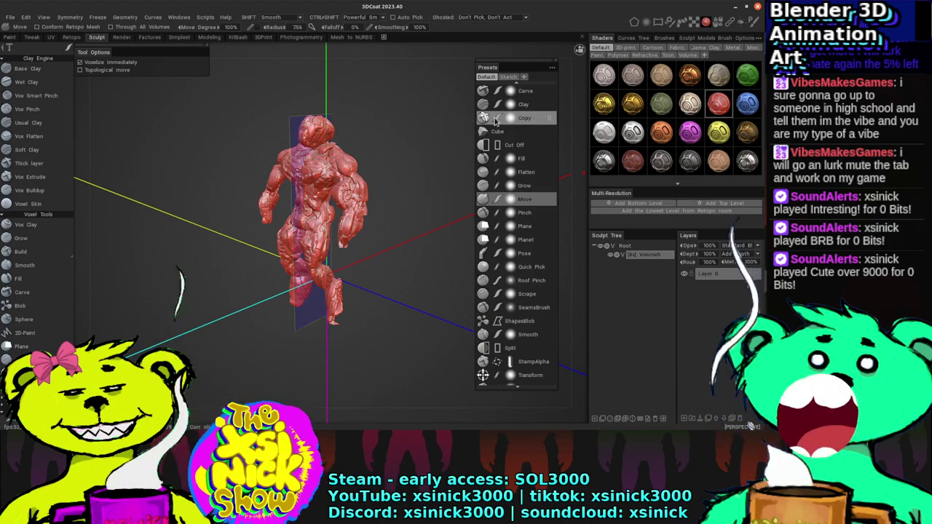
drag(572, 178, 539, 156)
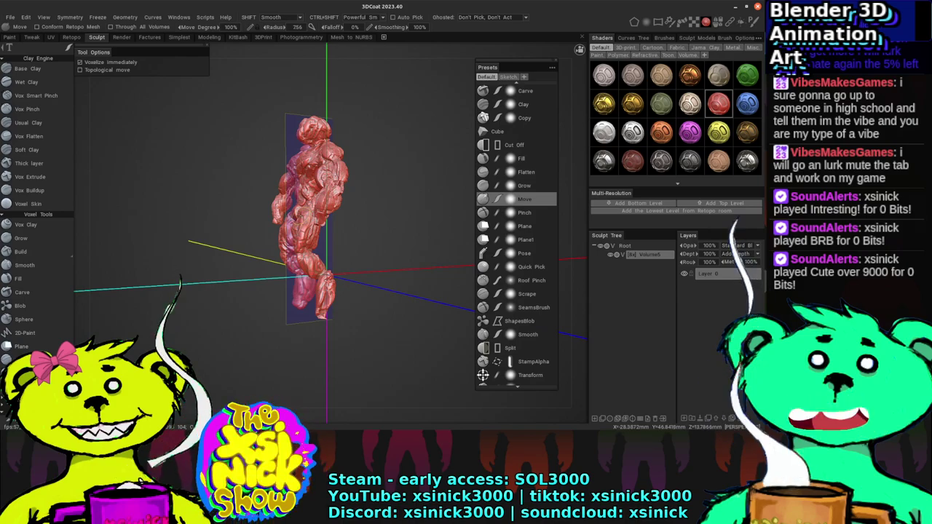
right_click(319, 222)
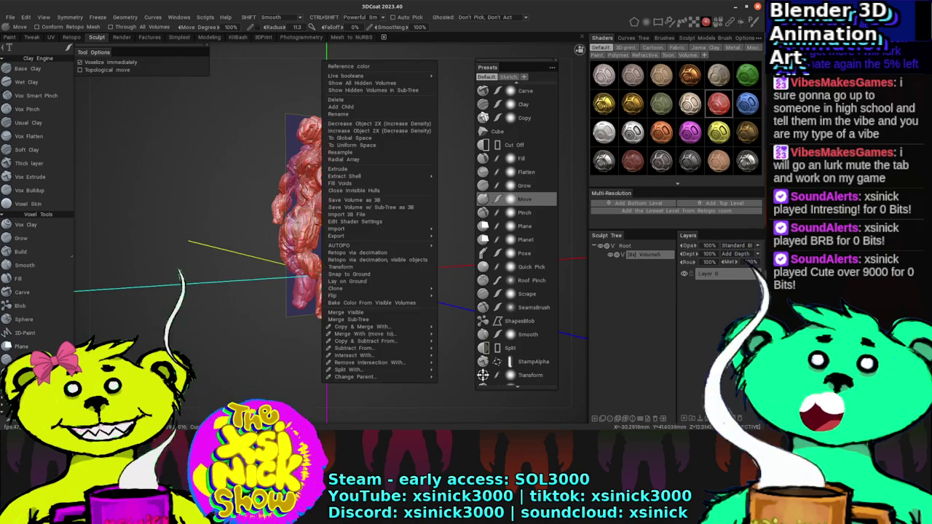
key(Escape)
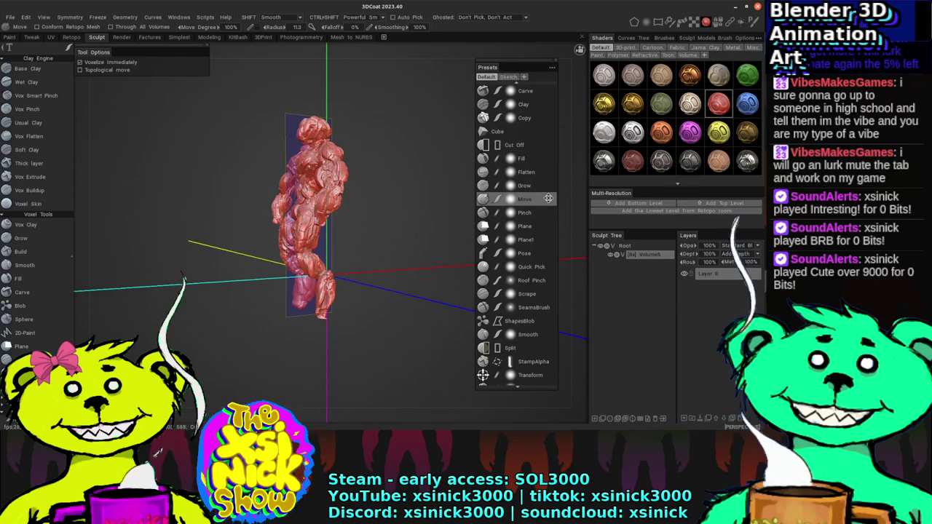
mouse_move(577, 204)
mouse_down()
mouse_move(462, 197)
mouse_move(665, 219)
mouse_move(659, 229)
mouse_up()
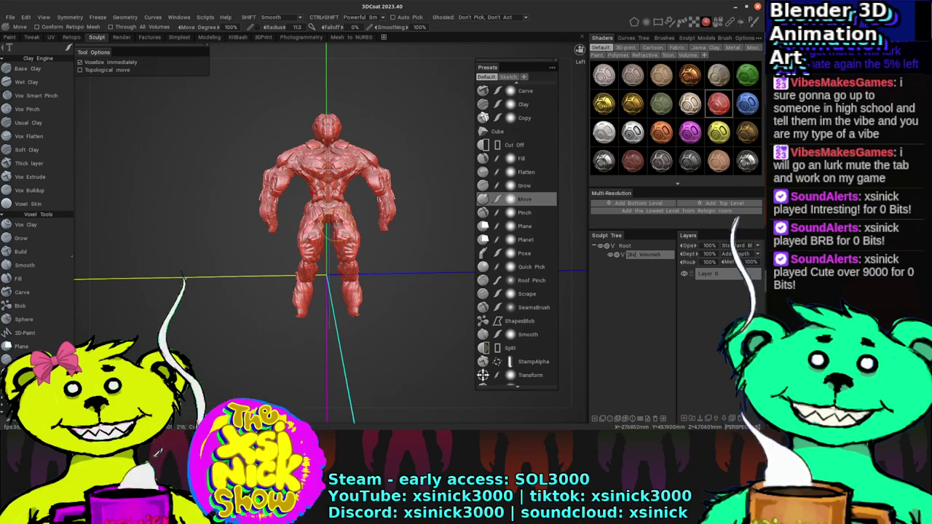
right_drag(437, 182, 482, 176)
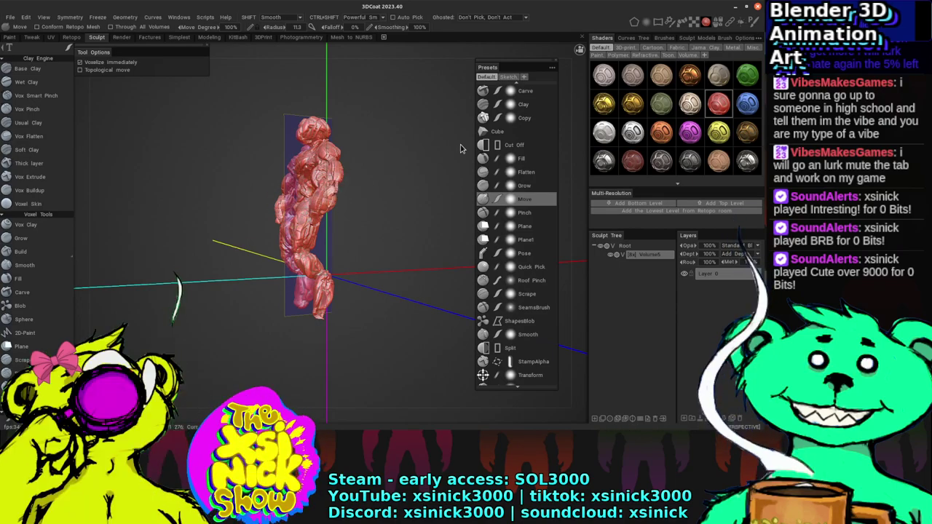
right_drag(373, 67, 389, 57)
drag(390, 57, 521, 50)
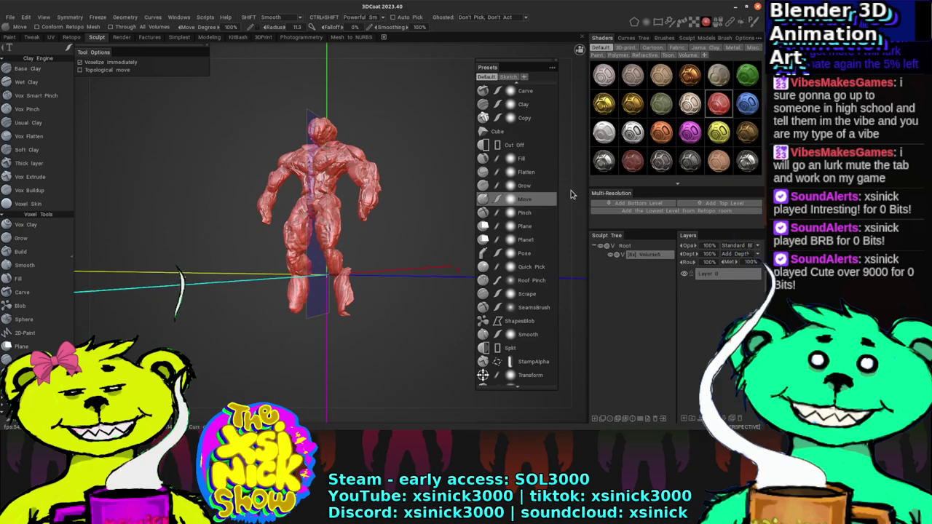
mouse_move(564, 190)
mouse_down()
mouse_move(391, 193)
mouse_move(412, 201)
mouse_move(373, 203)
mouse_move(585, 210)
mouse_move(539, 189)
mouse_up()
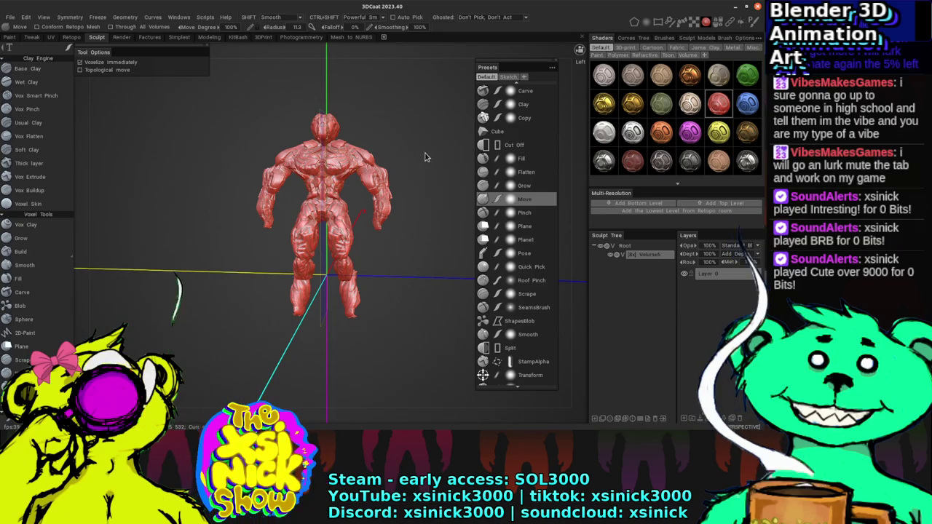
middle_drag(579, 168, 403, 216)
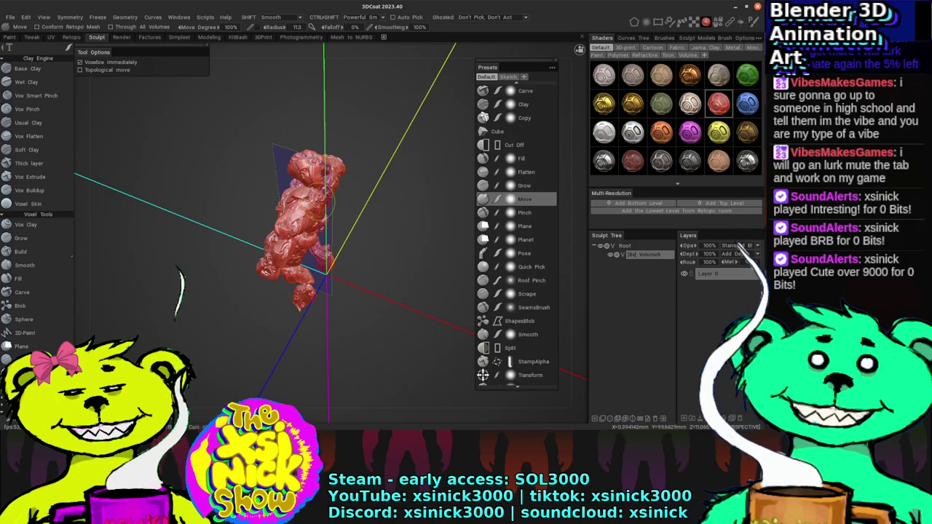
middle_drag(578, 187, 436, 144)
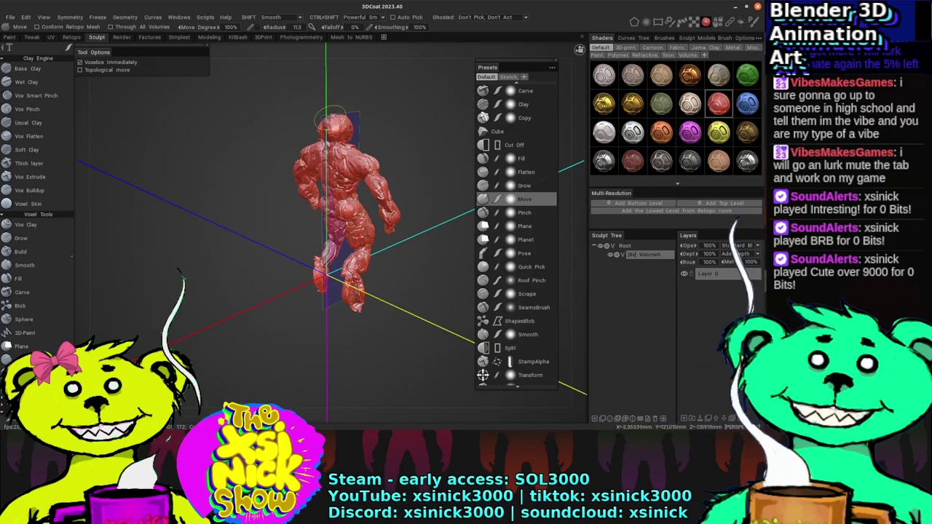
mouse_move(437, 69)
middle_down()
mouse_move(409, 86)
mouse_move(337, 67)
mouse_move(331, 80)
middle_up()
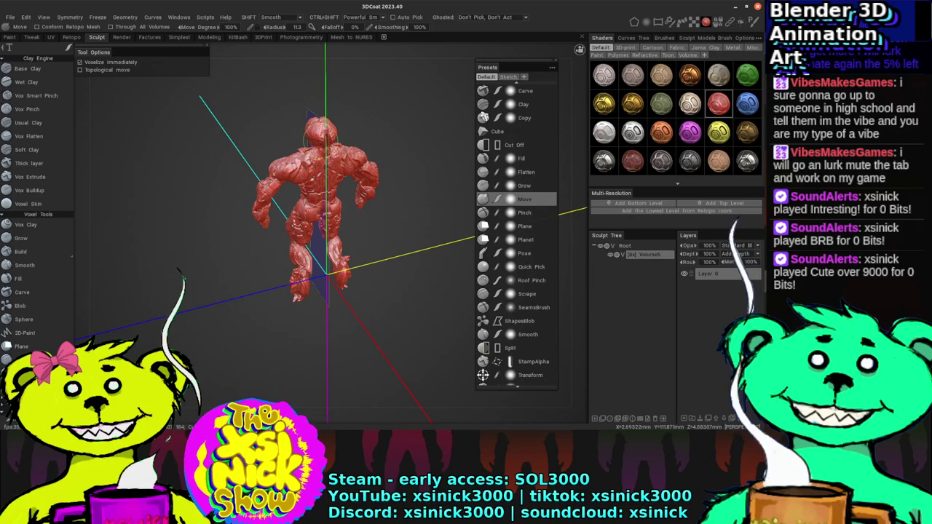
mouse_move(318, 133)
middle_down()
mouse_move(256, 38)
mouse_move(326, 124)
middle_up()
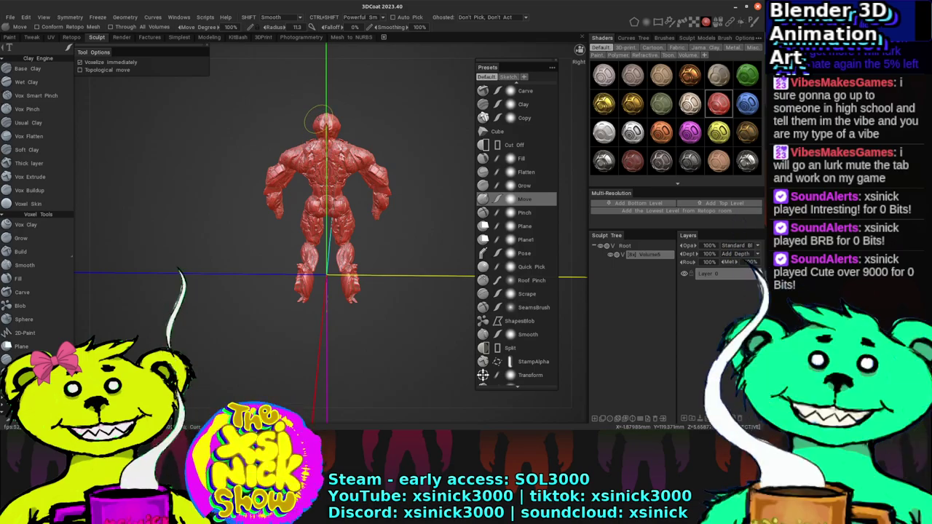
key(1)
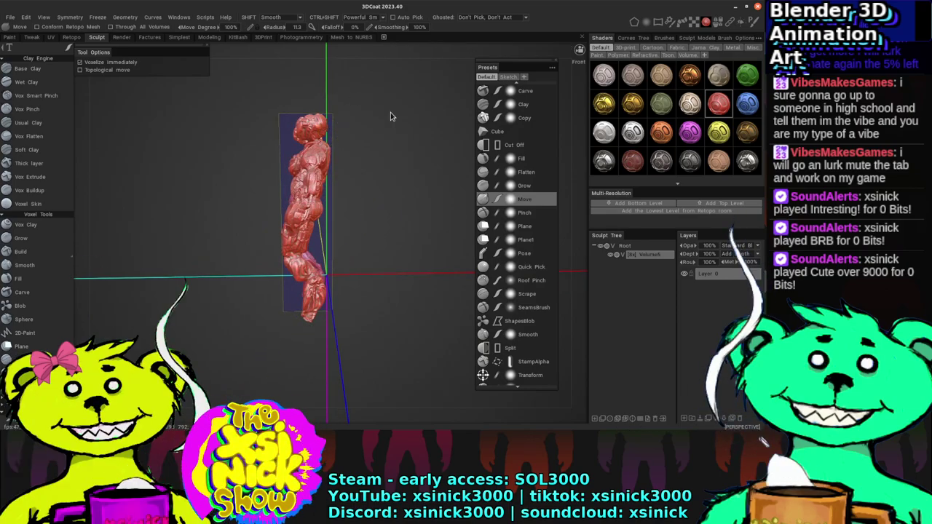
mouse_move(580, 146)
mouse_down()
mouse_move(404, 137)
mouse_move(214, 155)
mouse_move(201, 132)
mouse_up()
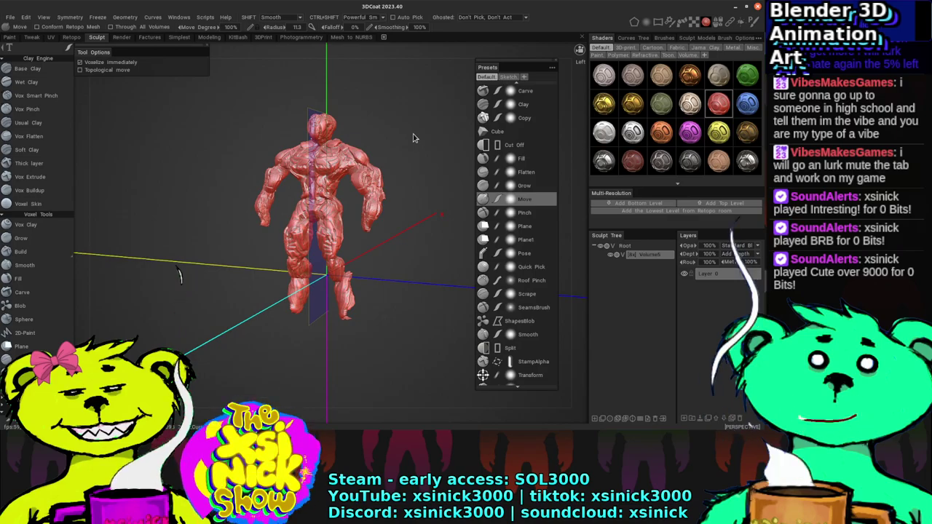
scroll(433, 213, up, 3)
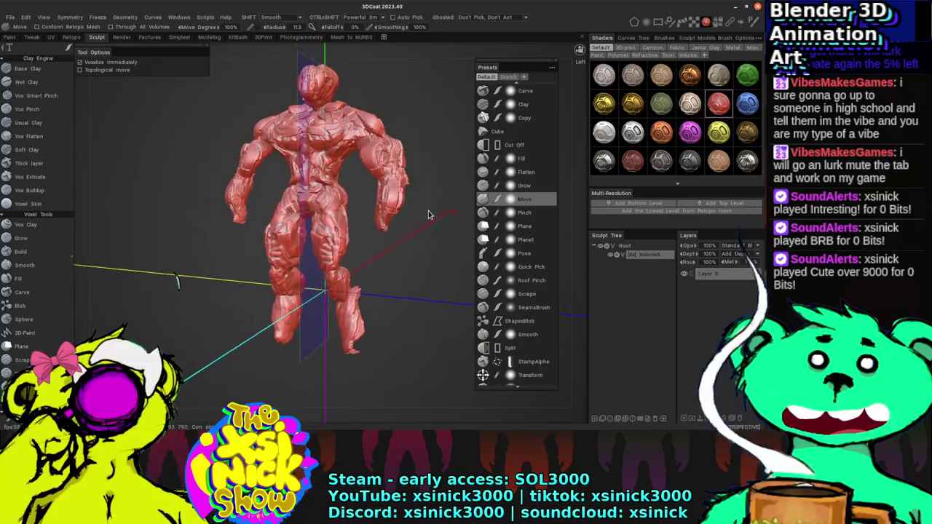
scroll(426, 213, up, 2)
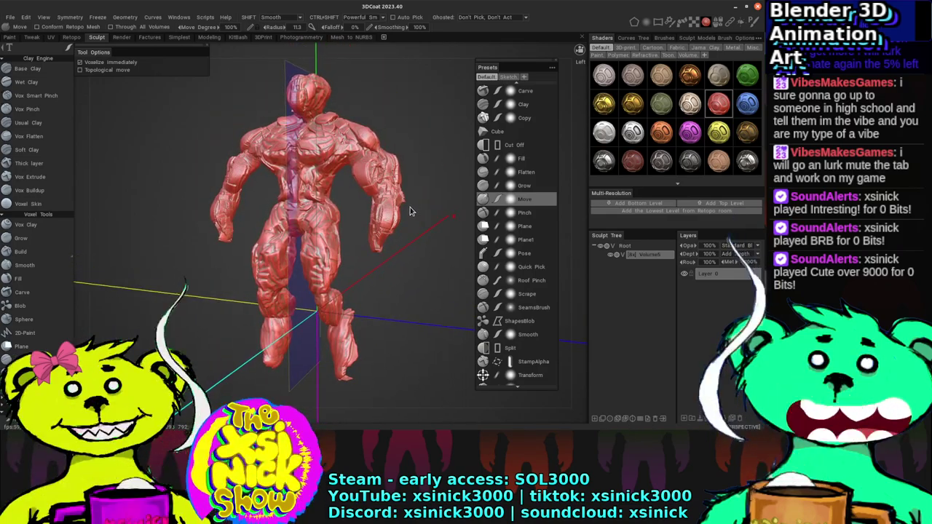
Step: Go from the Sketch presets back to Default and pick the Flatten brush
click(509, 77)
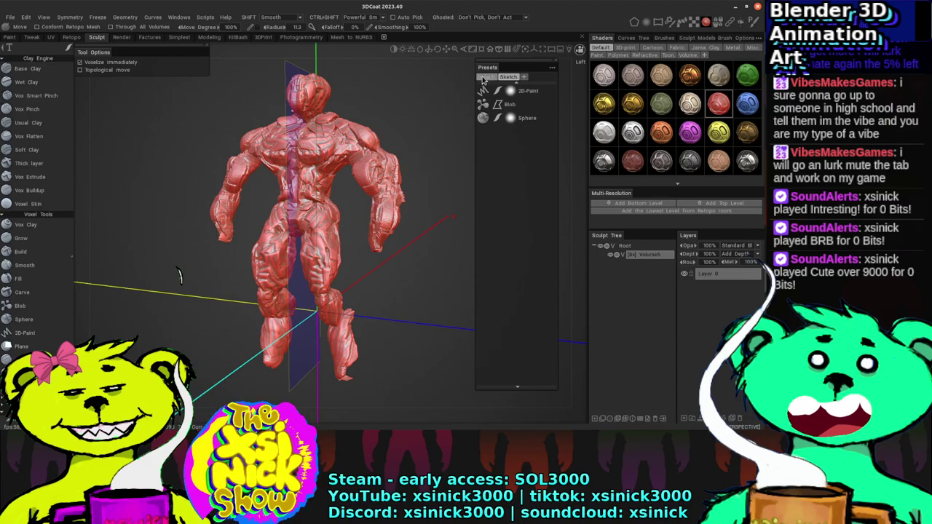
click(487, 78)
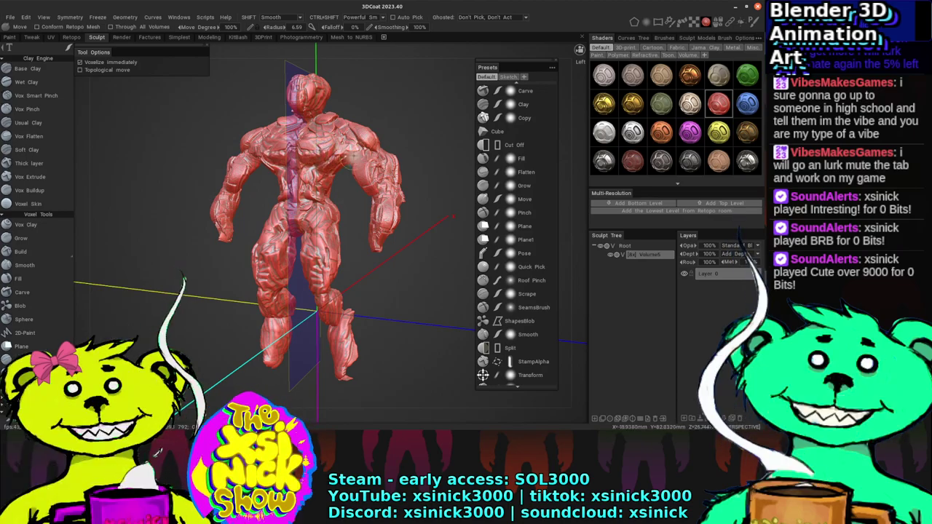
click(508, 172)
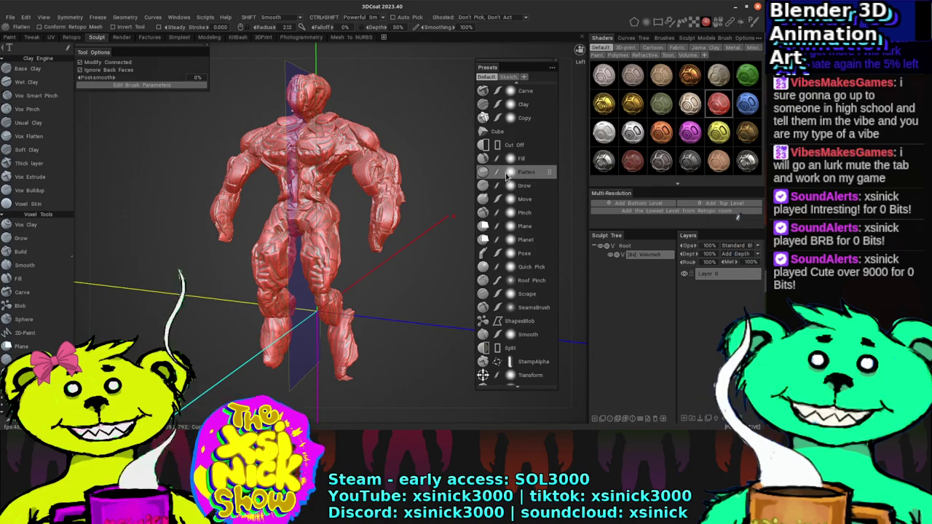
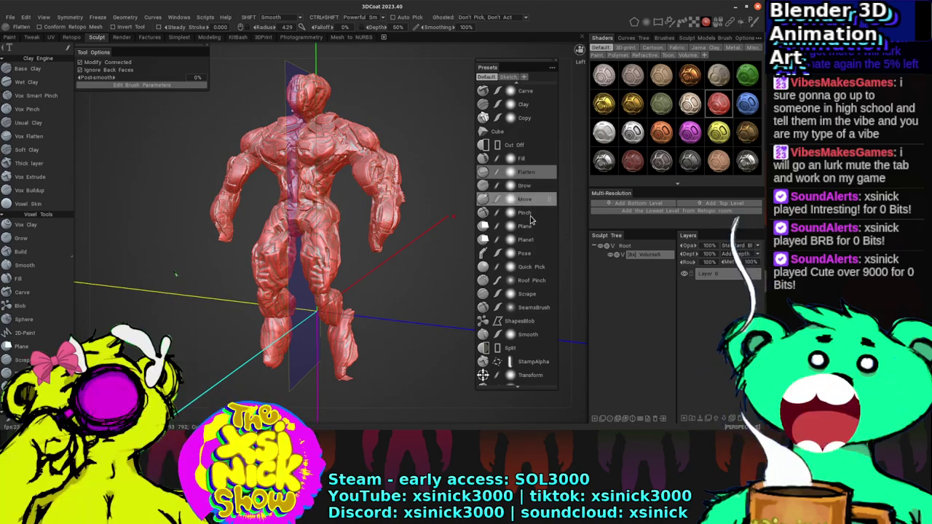
Step: Convert the sculpt object to uniform space and orbit to check the figure's back
right_click(646, 258)
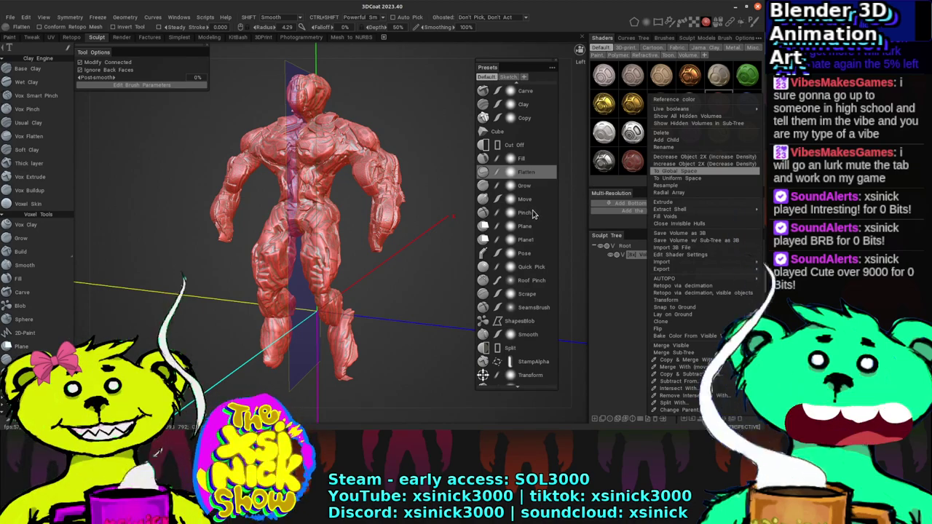
key(Escape)
right_click(646, 259)
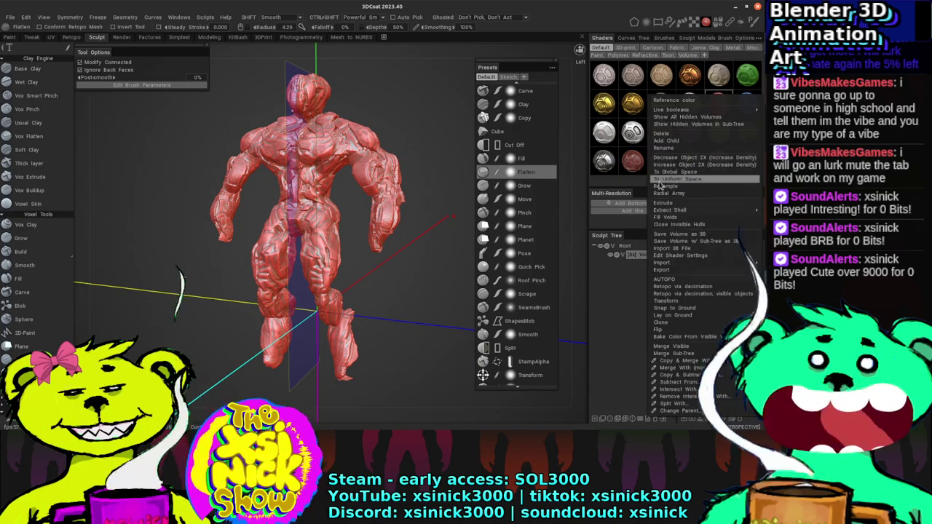
click(371, 168)
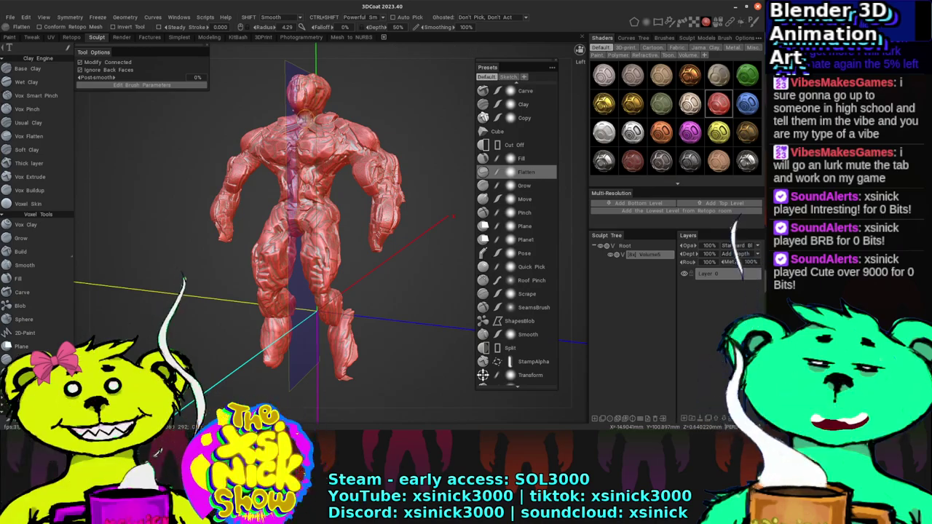
middle_drag(580, 163, 349, 170)
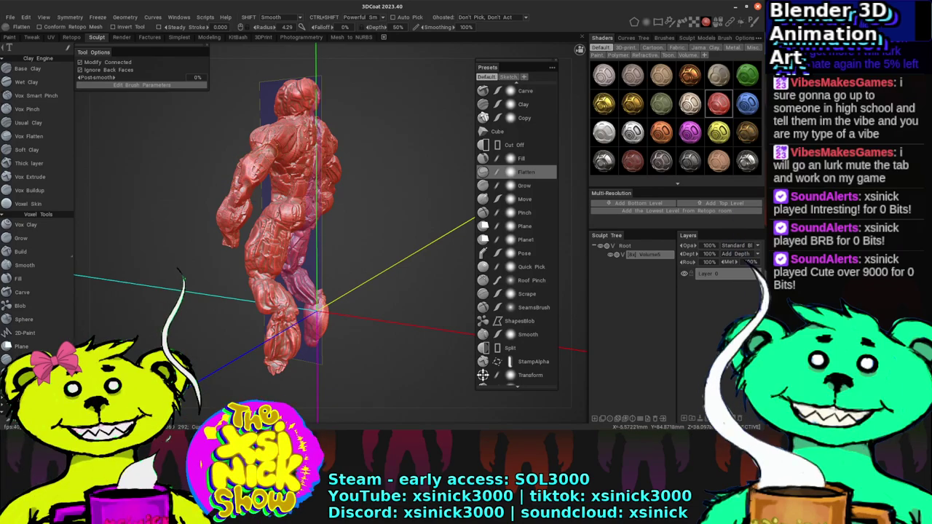
middle_drag(345, 77, 197, 164)
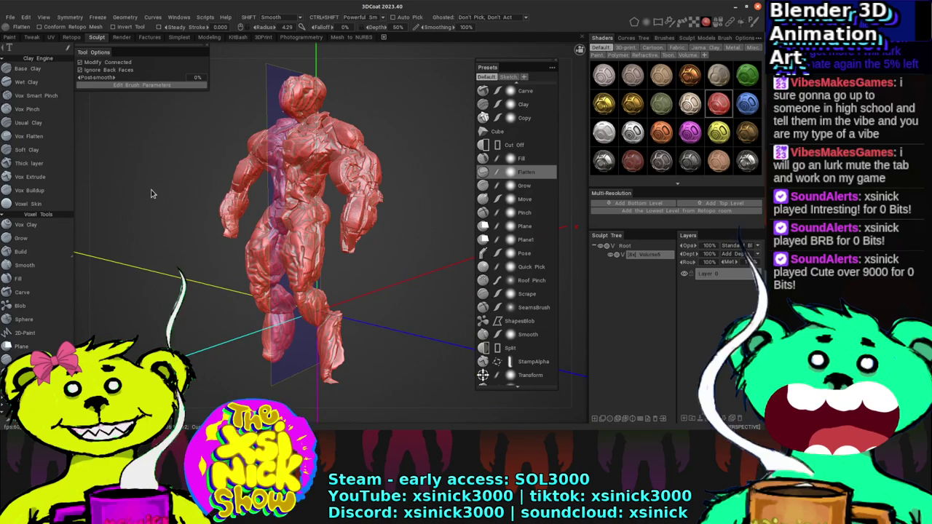
Step: Collapse Clay Engine and Voxel Tools, pick Paint > Brush, and apply the Cut Off preset to whiten the figure
click(49, 61)
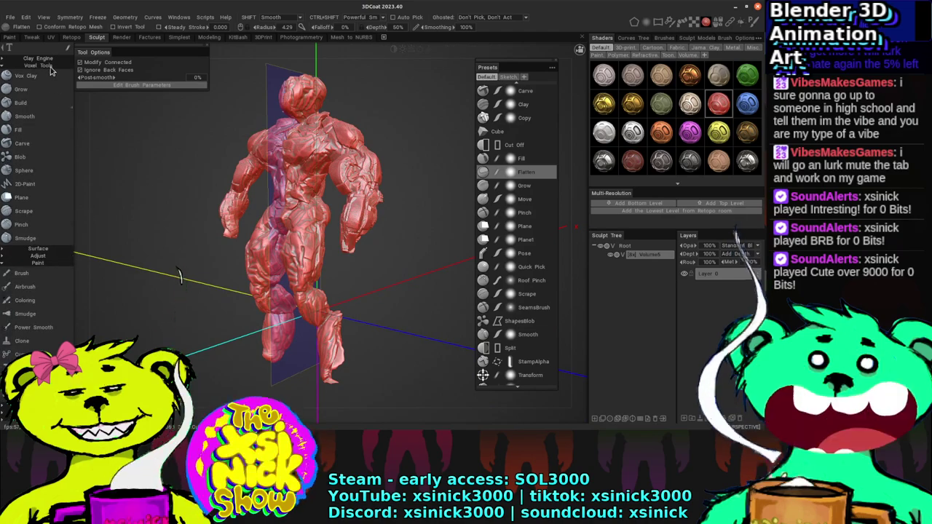
click(46, 65)
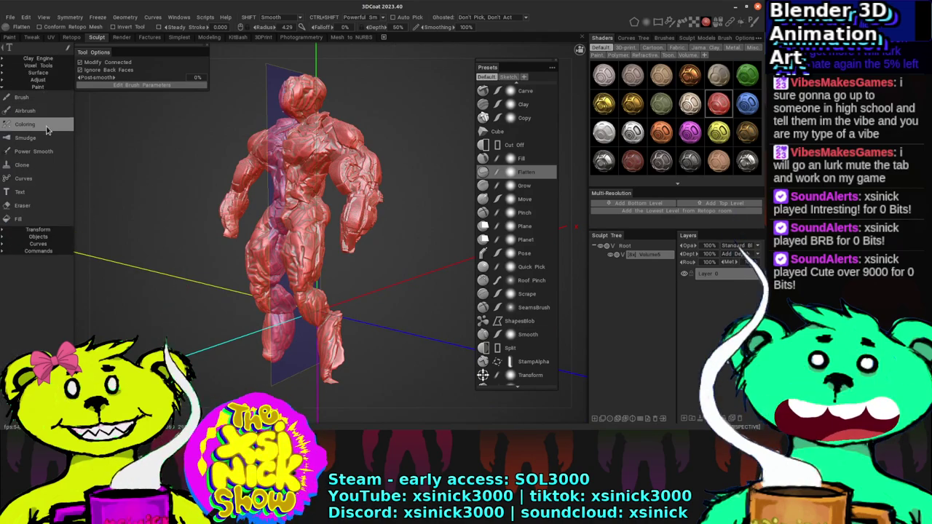
click(53, 103)
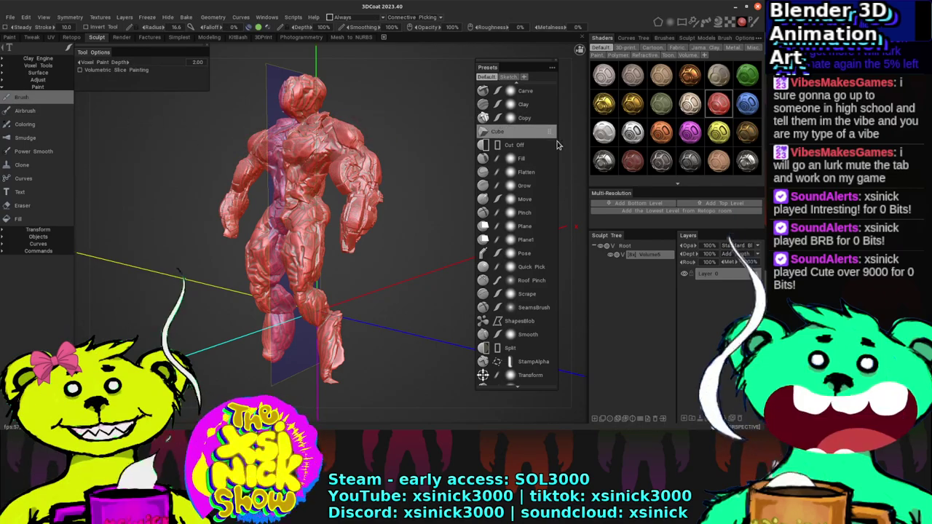
click(477, 147)
Step: Try the Coloring tool, then return to the basic paint Brush
drag(426, 141, 428, 155)
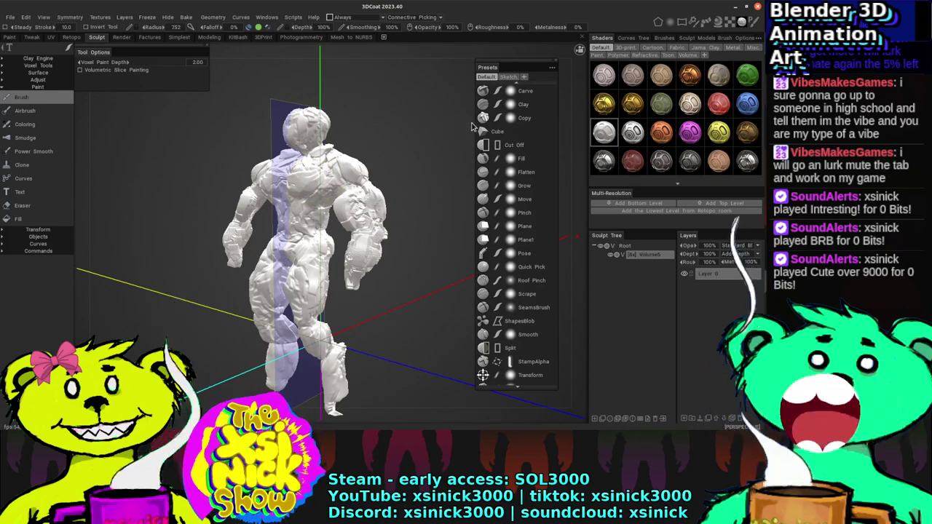
scroll(472, 127, up, 5)
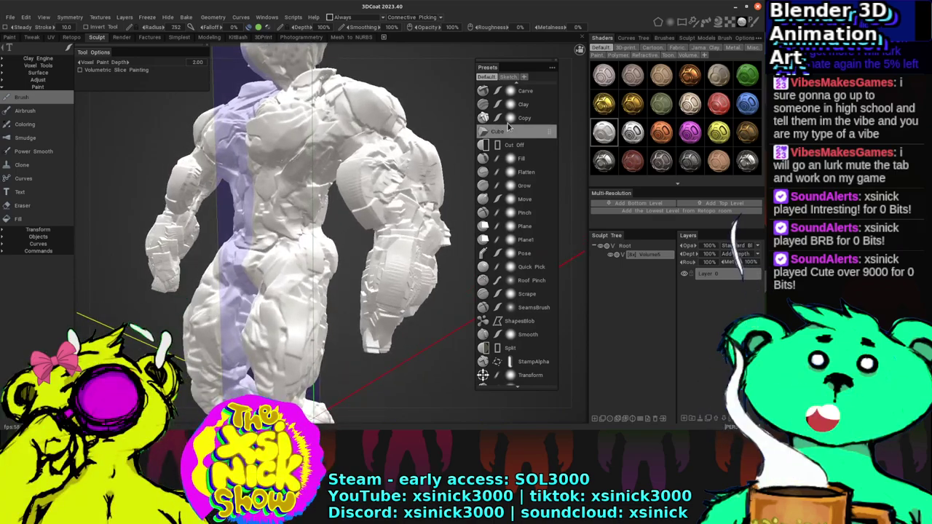
scroll(466, 109, down, 3)
mouse_move(370, 50)
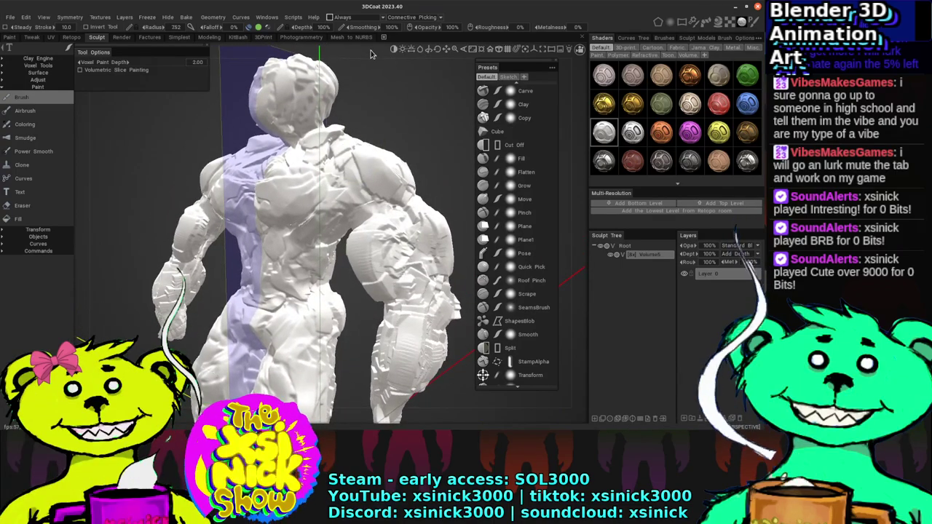
drag(371, 50, 376, 54)
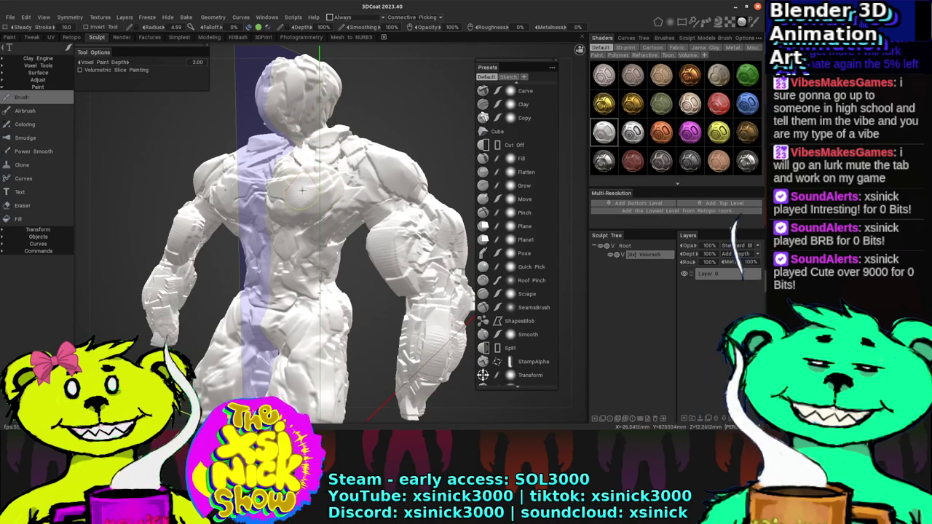
click(46, 127)
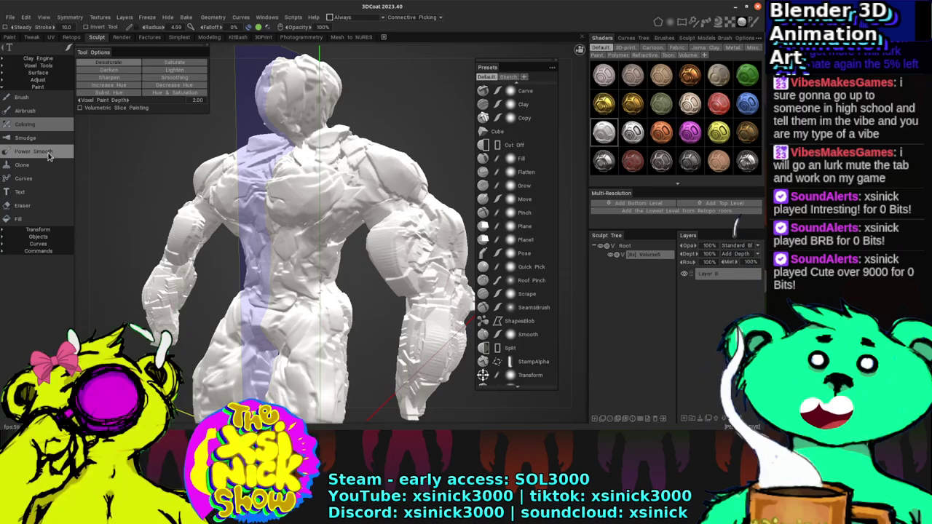
click(54, 98)
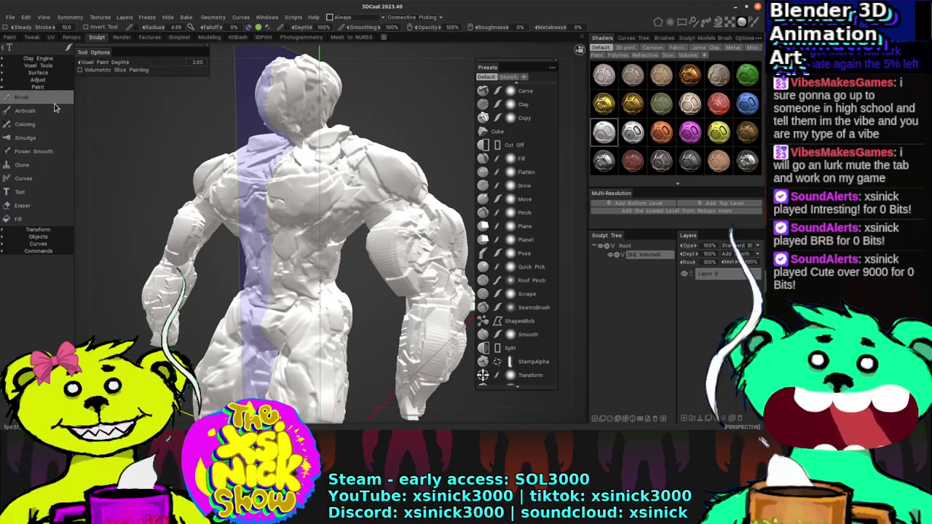
Step: Browse the Geometry menu and the Curves, Alphas, Models and Materials panels
click(213, 17)
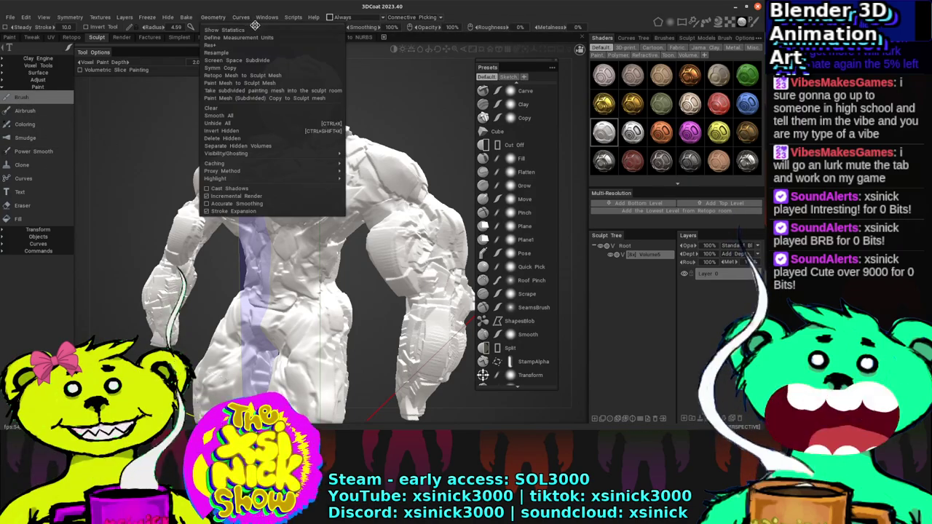
click(407, 84)
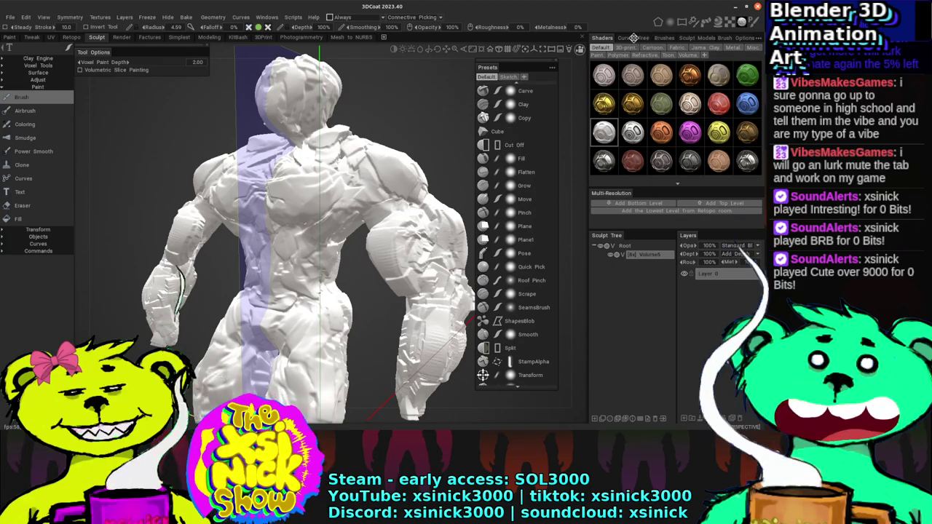
click(629, 38)
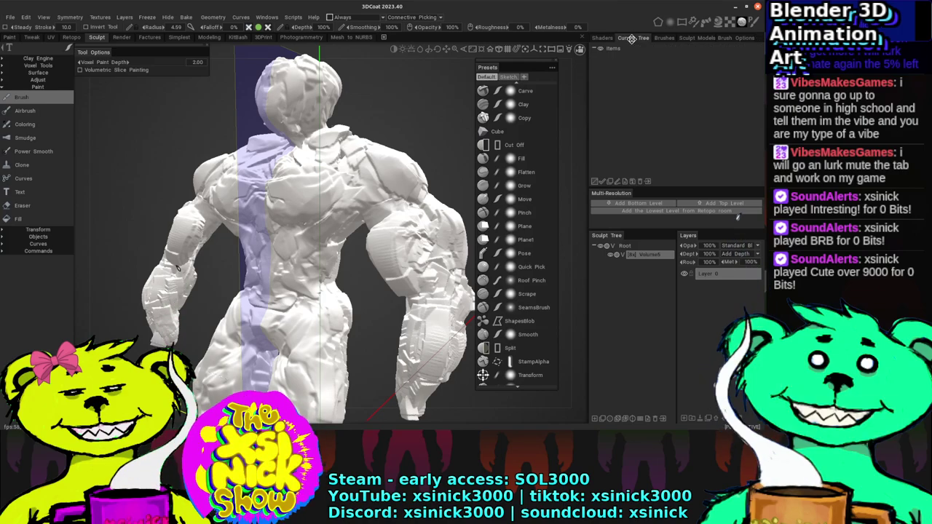
click(667, 38)
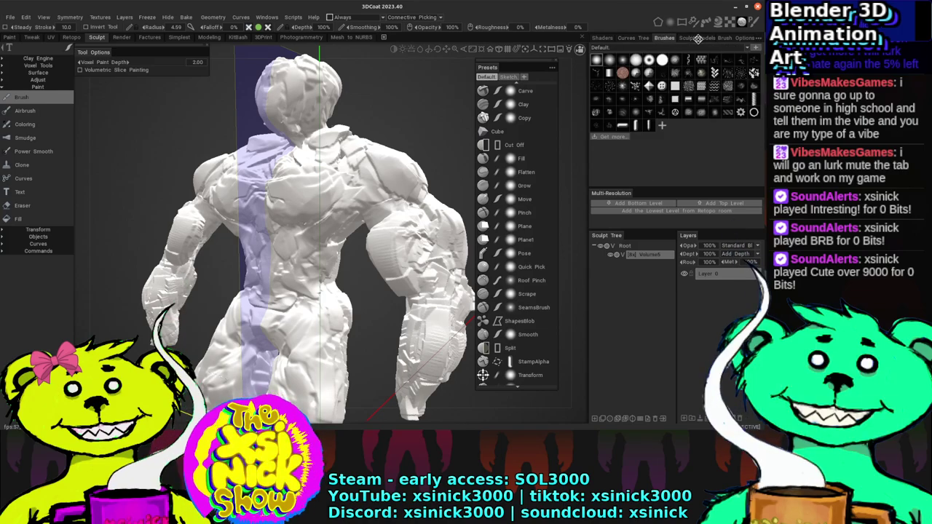
click(699, 38)
click(722, 38)
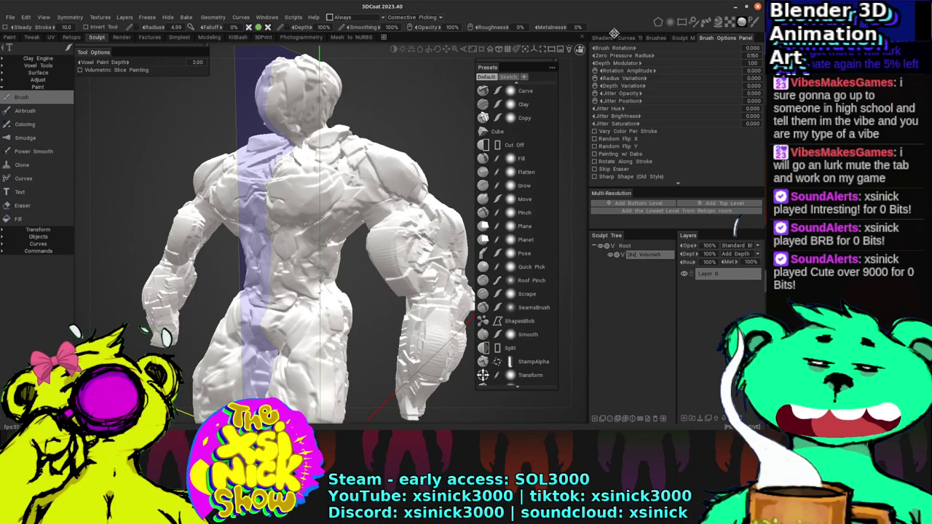
click(603, 37)
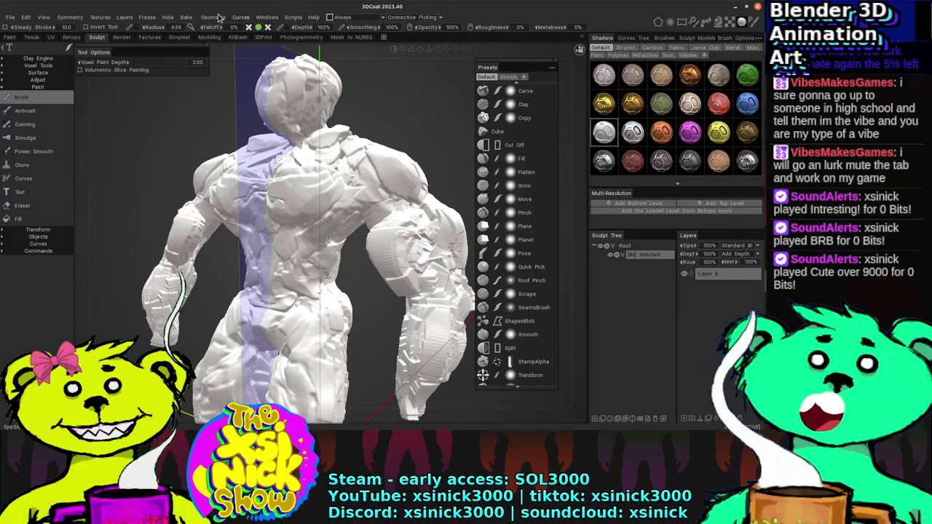
Step: Open the Color Palette from Windows > Panels and dock it beside the Shaders tab
click(267, 17)
mouse_move(279, 30)
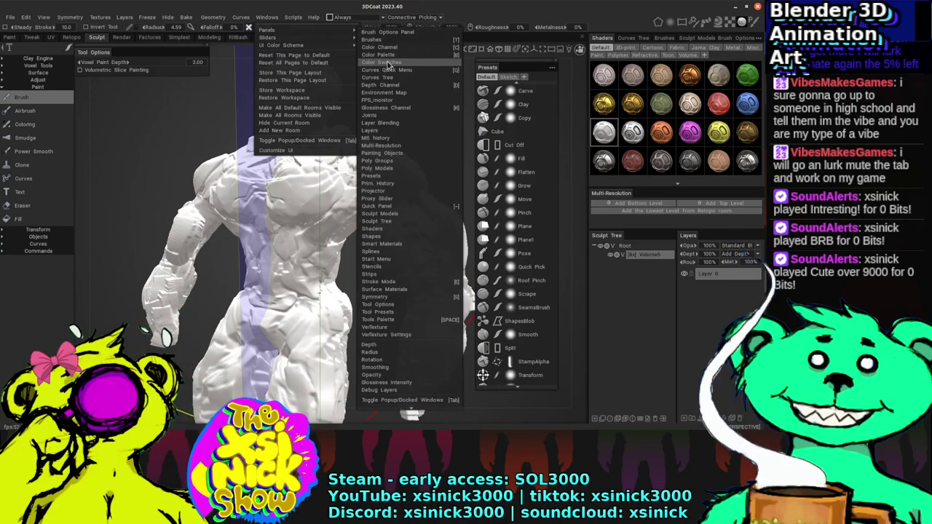
click(391, 56)
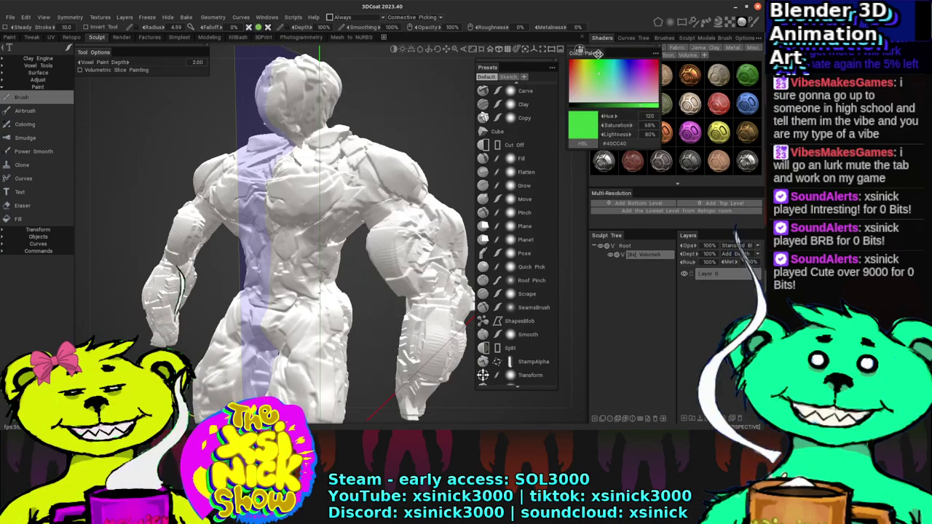
drag(597, 54, 688, 39)
Step: Pick the orange paint colour #CC9341 in the Color Palette
click(741, 37)
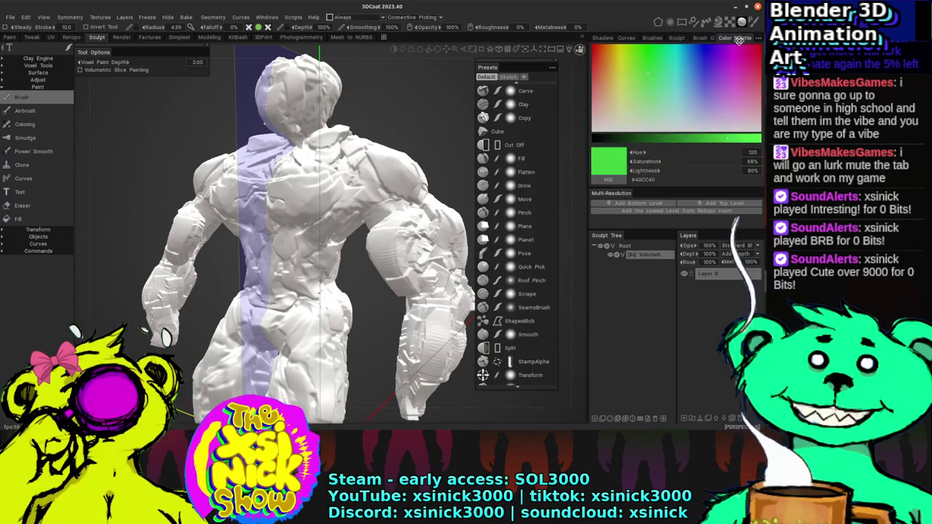
drag(615, 68, 608, 82)
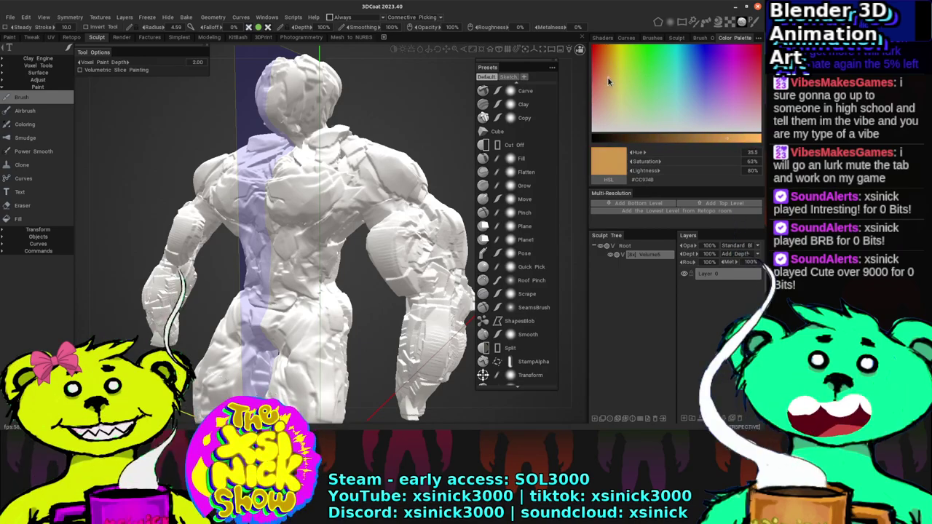
click(608, 73)
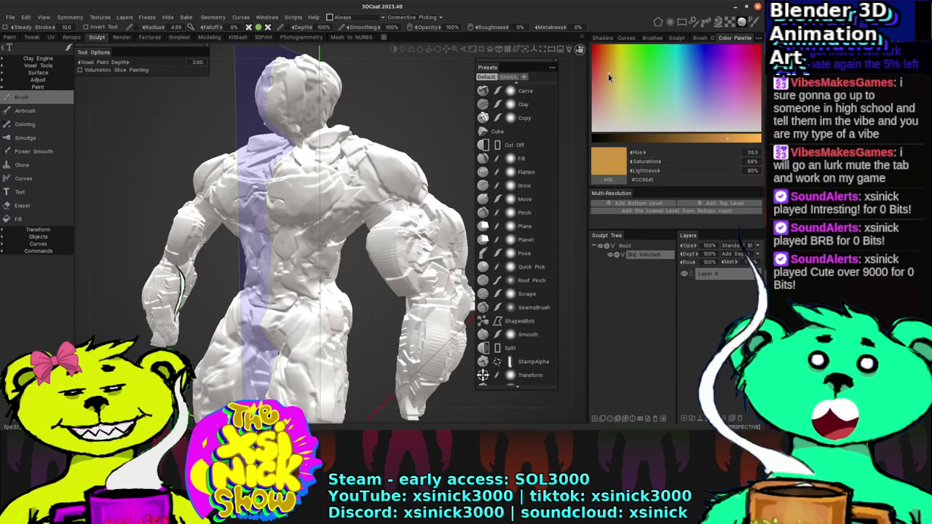
Step: Paint tan over the back shoulders, upper back and head
click(311, 190)
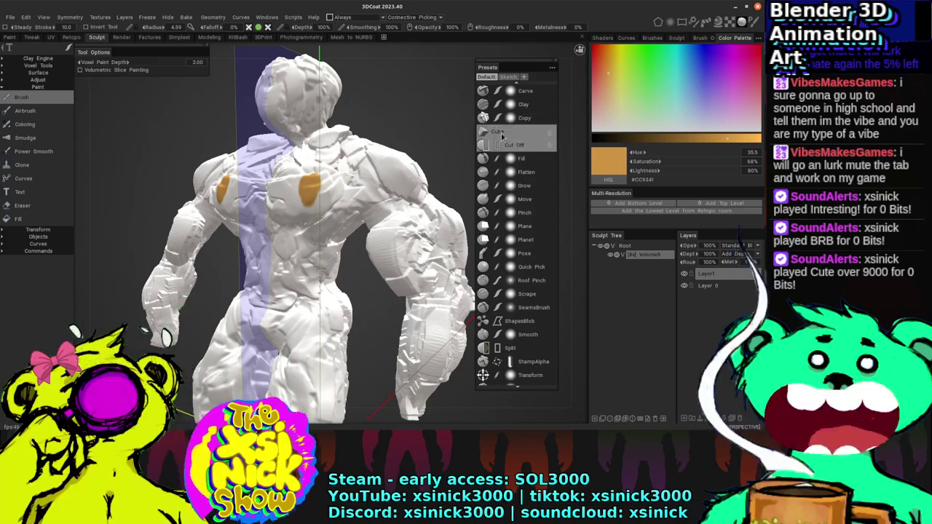
click(298, 184)
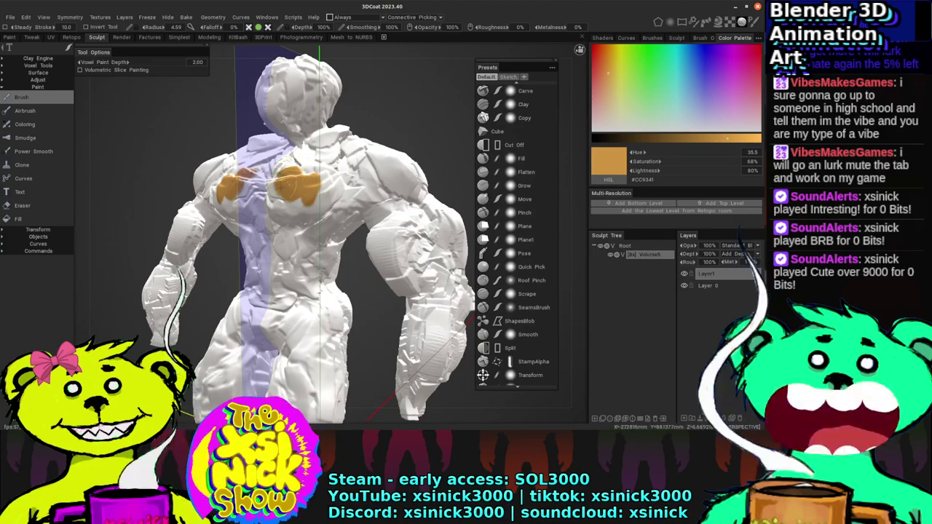
drag(284, 182, 281, 184)
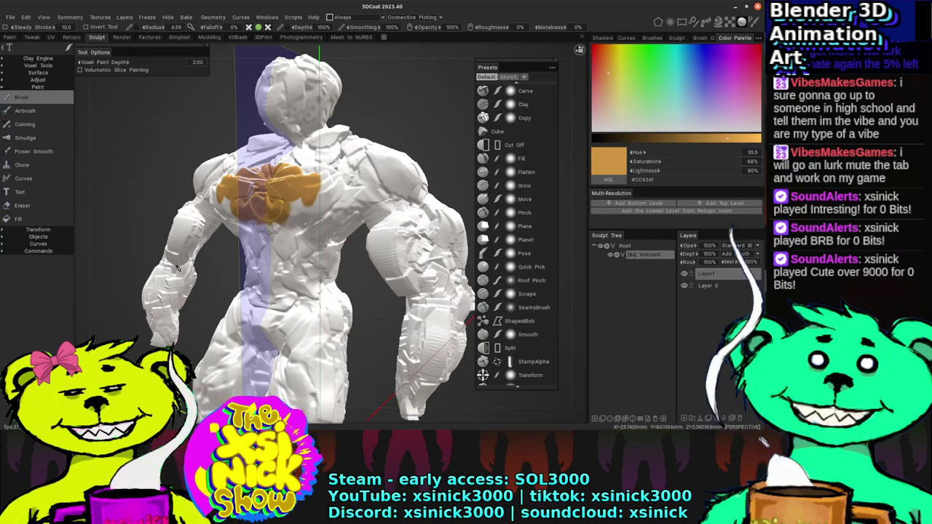
drag(295, 217, 342, 174)
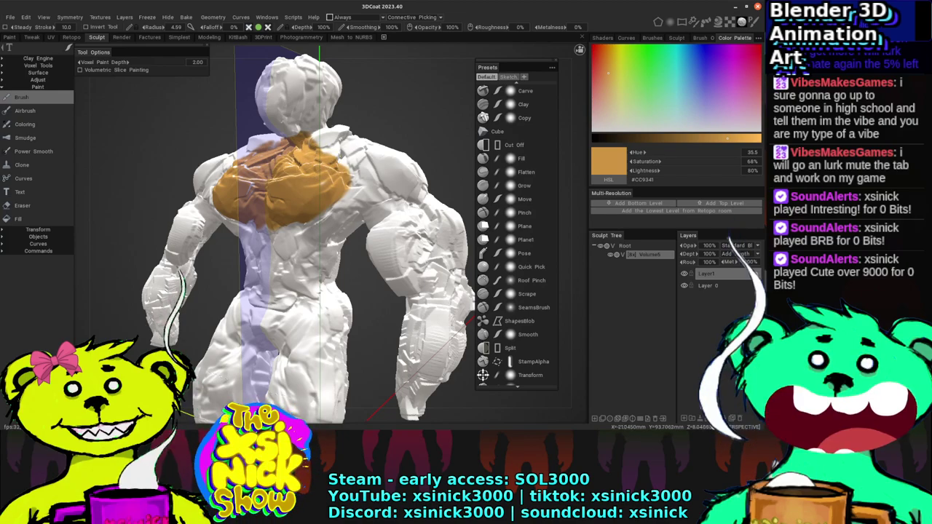
mouse_move(391, 70)
mouse_move(377, 55)
mouse_down()
mouse_move(375, 118)
mouse_move(306, 150)
mouse_move(313, 135)
mouse_move(287, 138)
mouse_move(310, 94)
mouse_up()
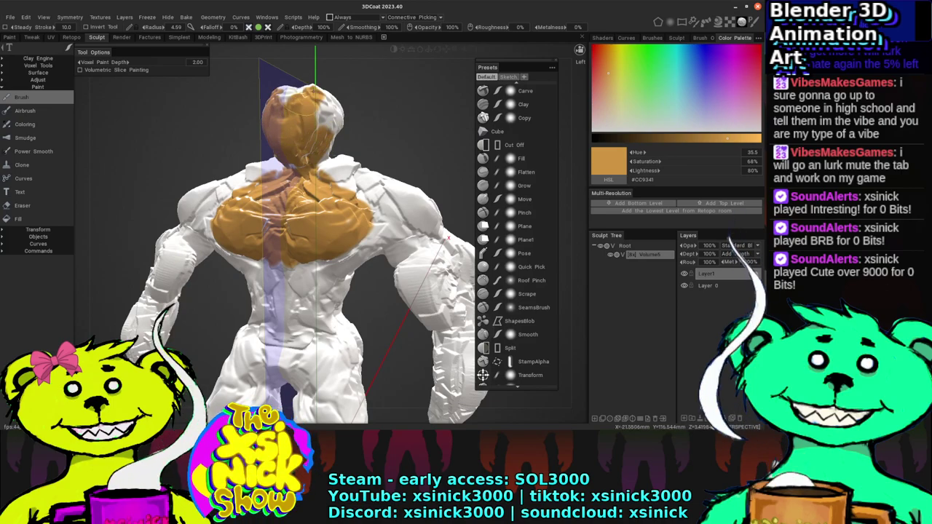
drag(309, 145, 306, 167)
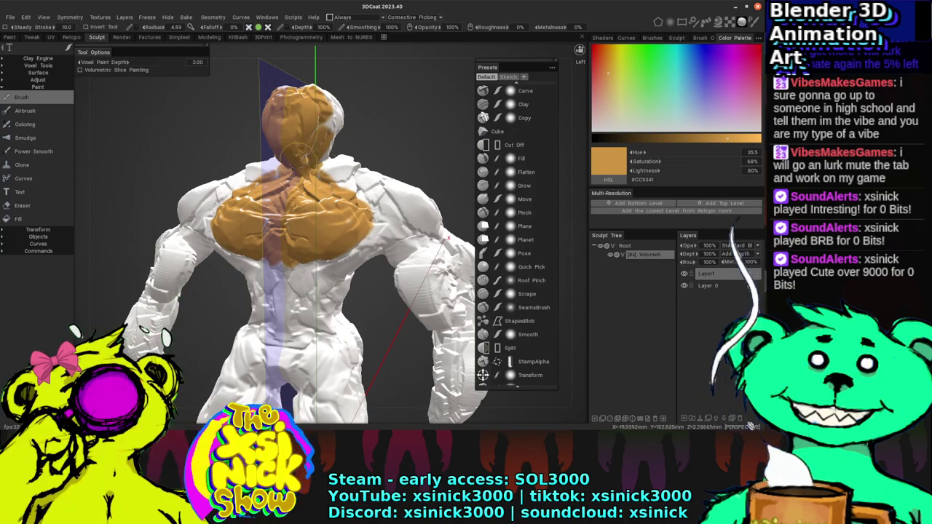
right_drag(580, 97, 509, 96)
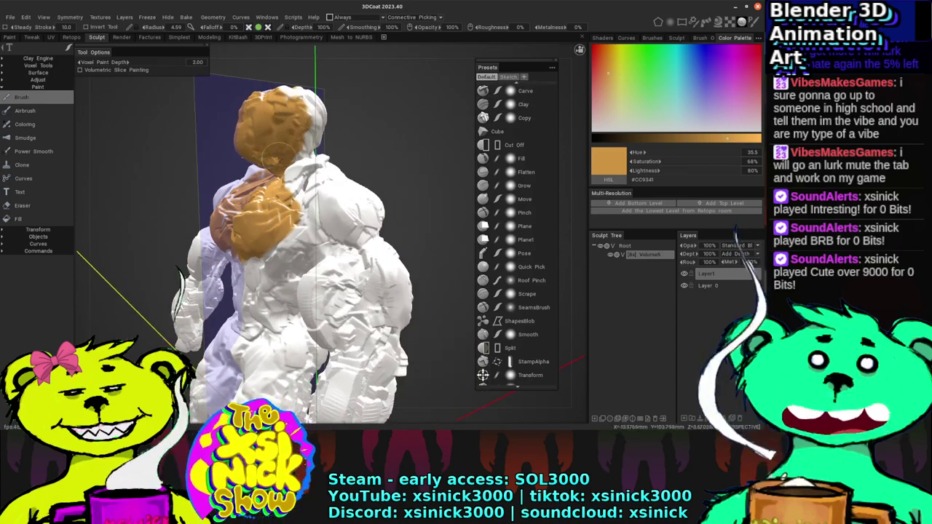
mouse_move(278, 151)
mouse_down()
mouse_move(314, 131)
mouse_move(302, 150)
mouse_up()
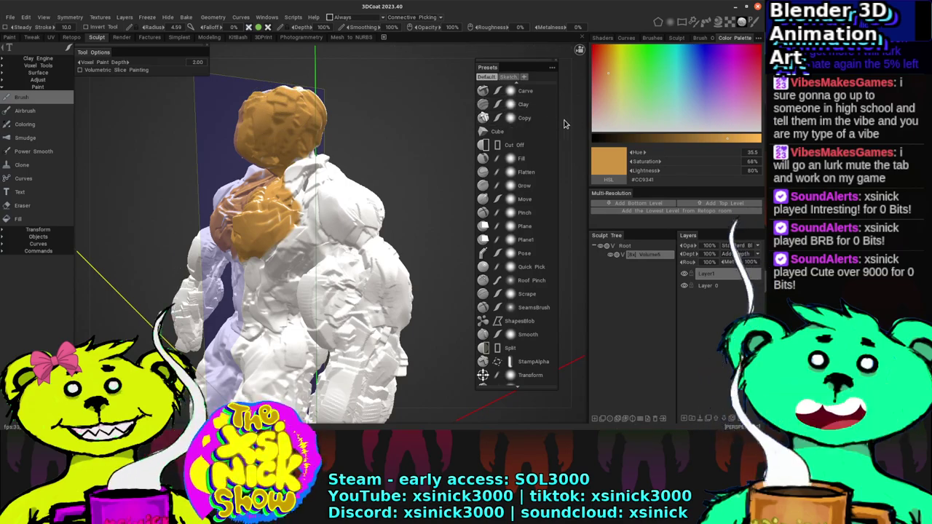
Step: Paint from hair down the back, then use orange-red #CC4B00 along the spine into the head
mouse_move(563, 124)
right_down()
mouse_move(320, 109)
mouse_move(293, 127)
mouse_move(295, 164)
right_up()
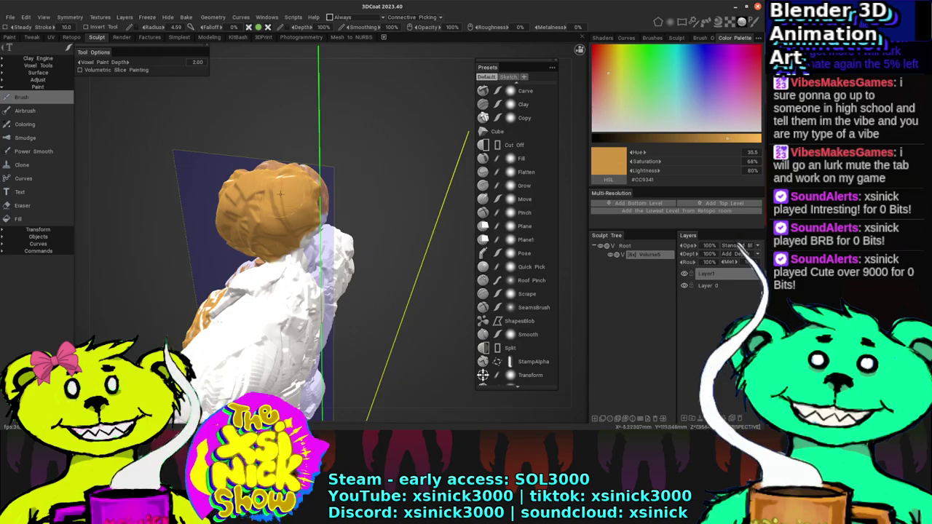
right_drag(571, 129, 736, 216)
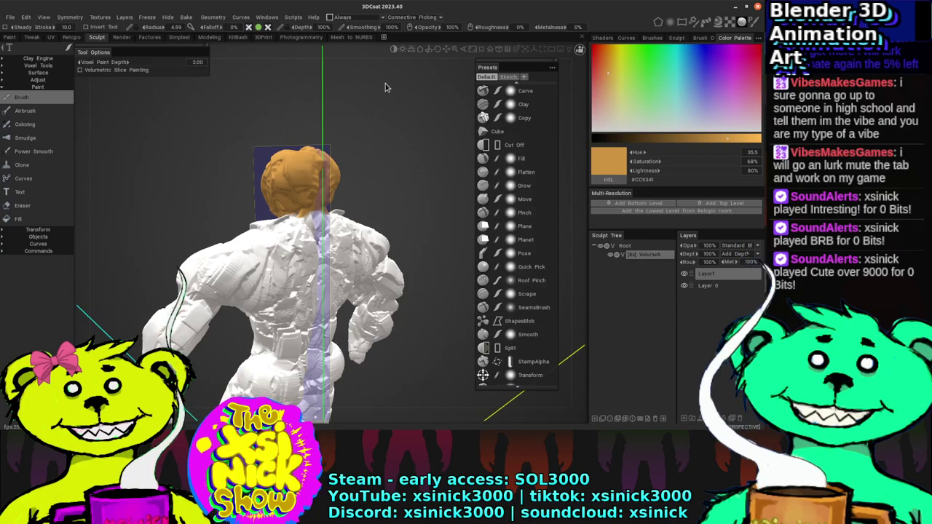
drag(385, 83, 277, 77)
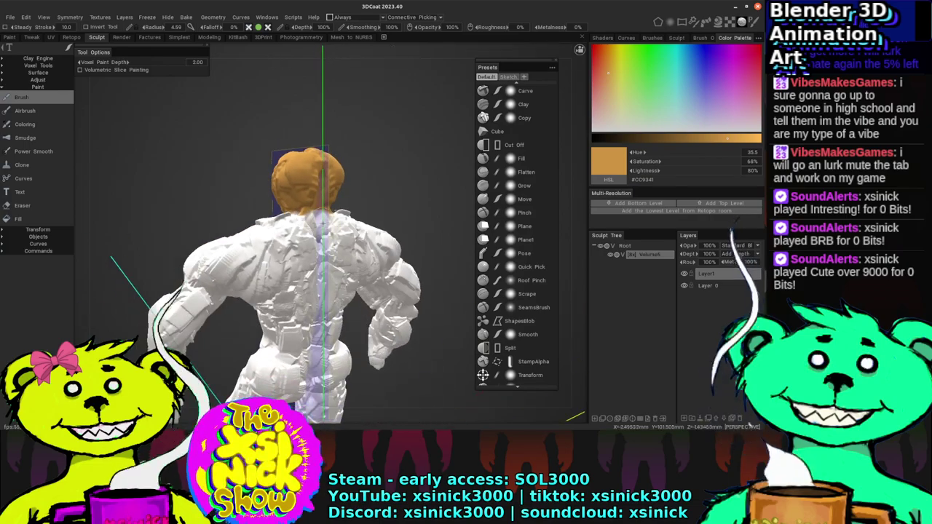
drag(320, 240, 315, 327)
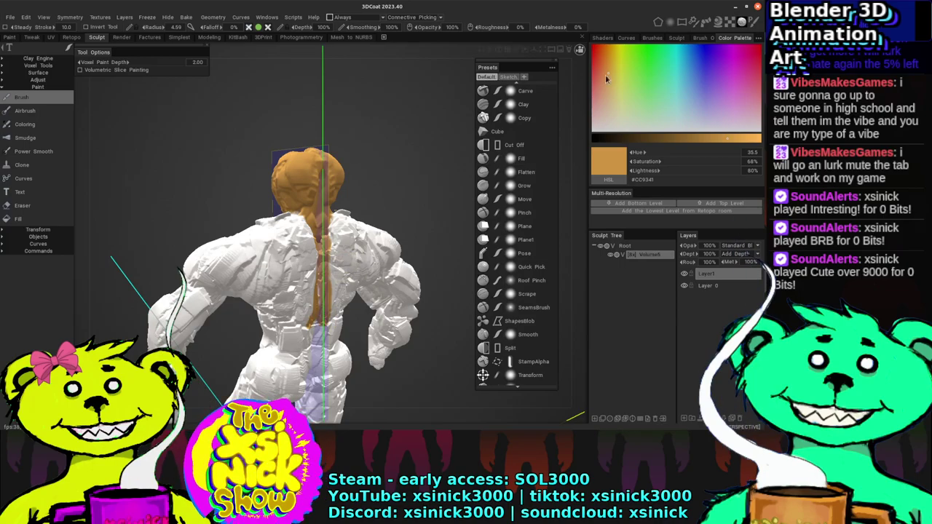
click(602, 48)
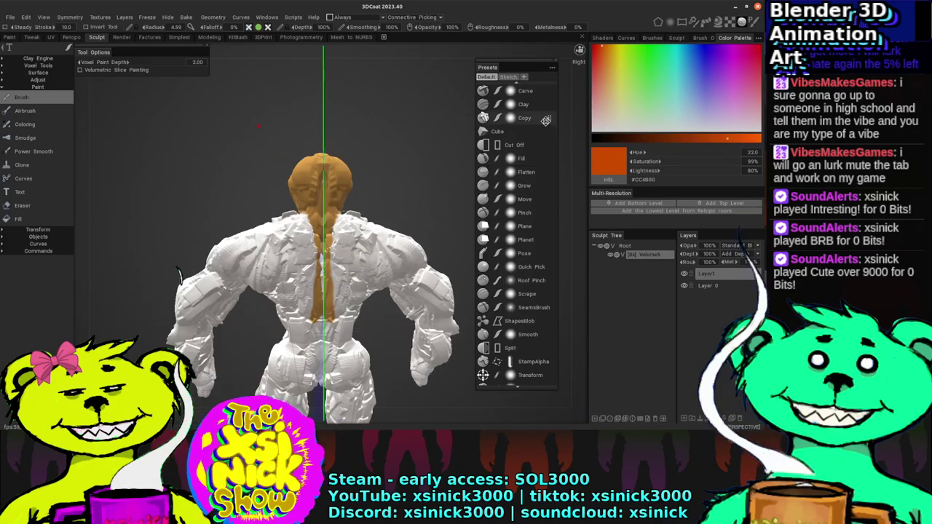
drag(240, 262, 177, 269)
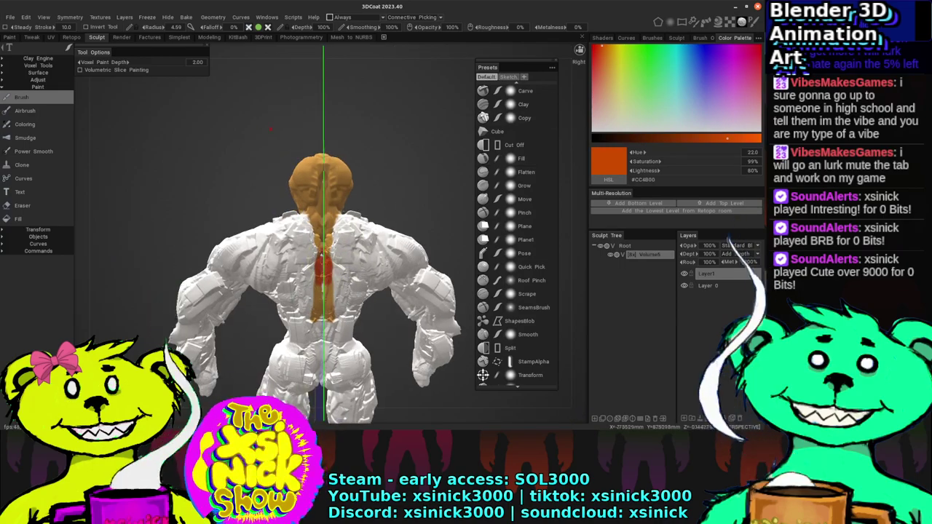
drag(322, 241, 323, 306)
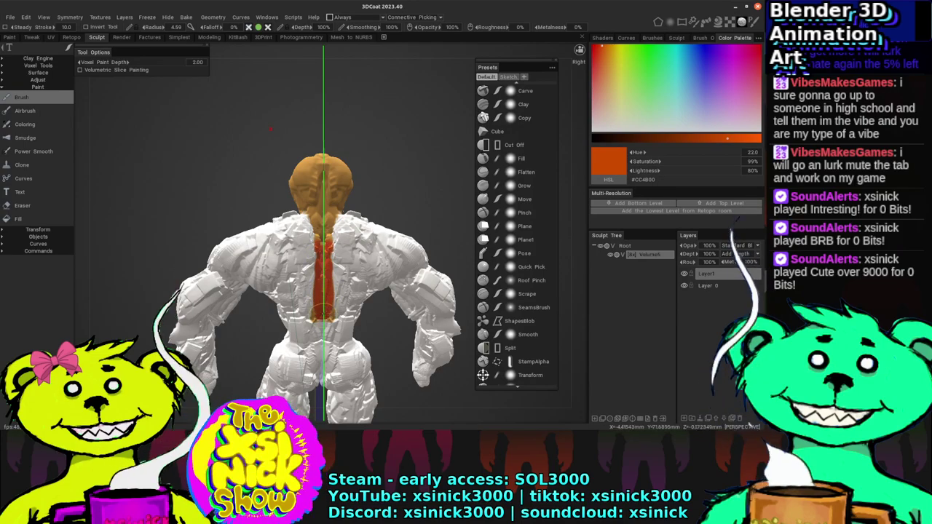
drag(324, 248, 324, 164)
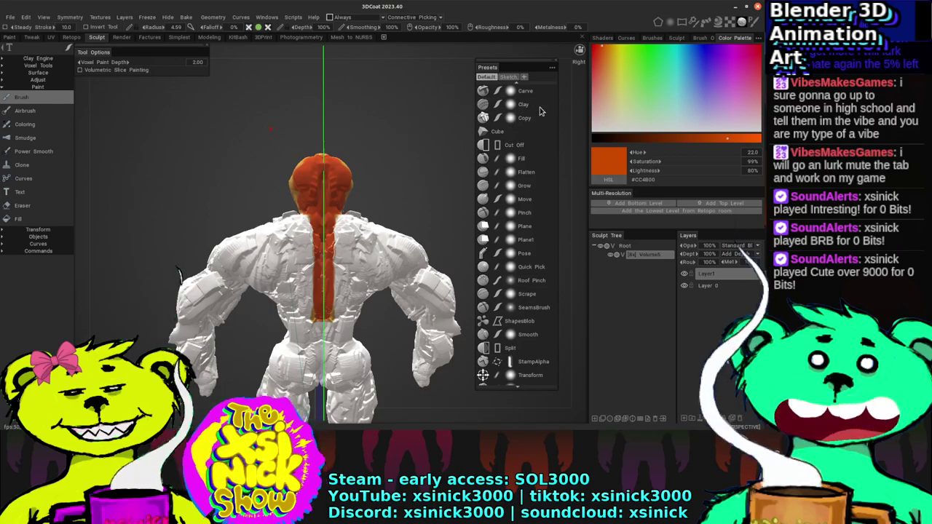
Step: Toggle Layer1's visibility off and on, and test painting on the locked layer
click(685, 275)
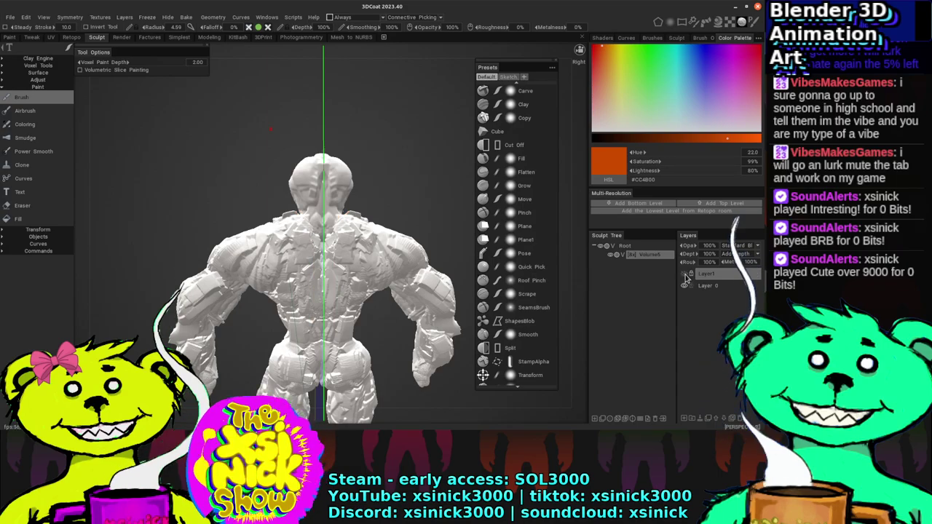
click(685, 275)
drag(468, 73, 439, 62)
drag(351, 162, 368, 149)
click(314, 183)
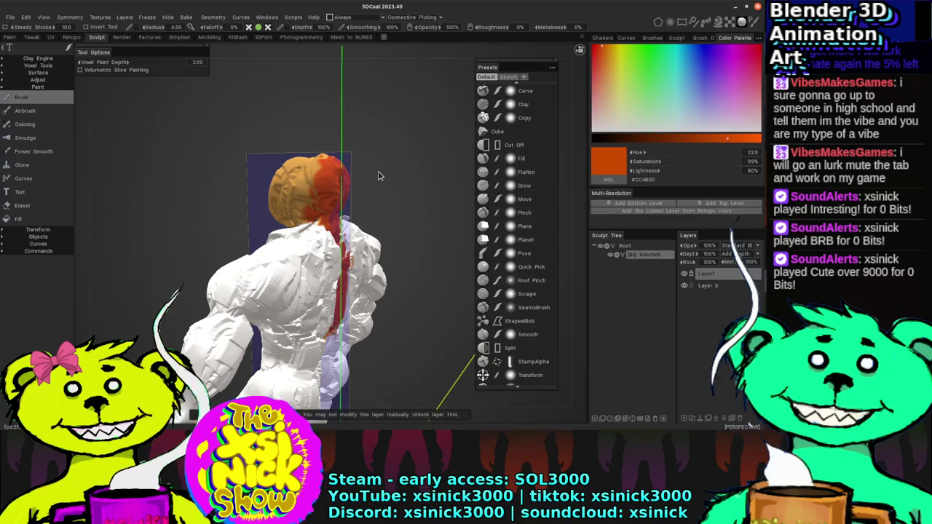
Step: Unlock Layer1 and paint more red-orange over the top of the head
click(691, 274)
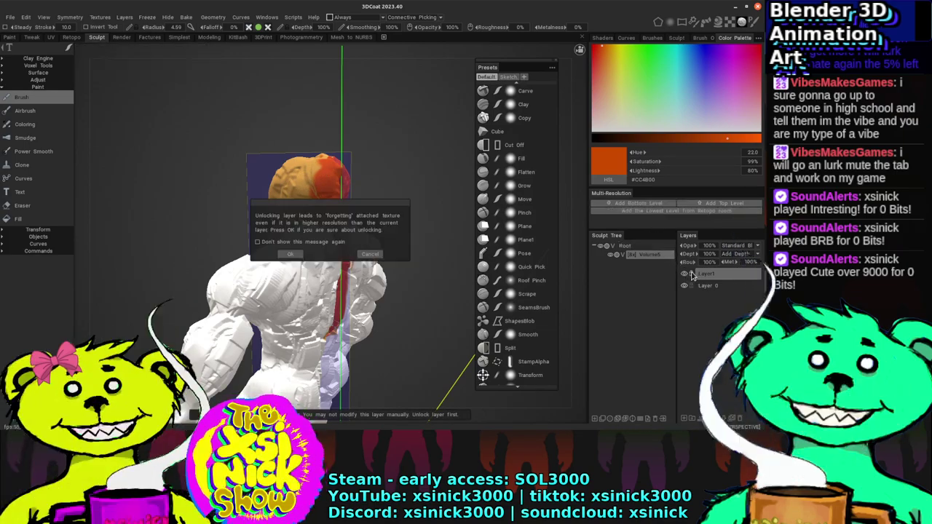
click(288, 254)
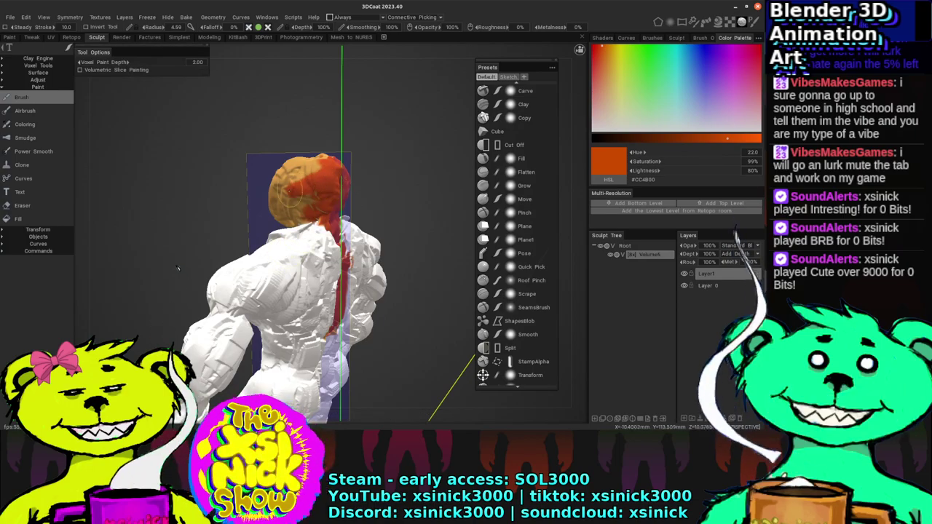
drag(310, 204, 289, 169)
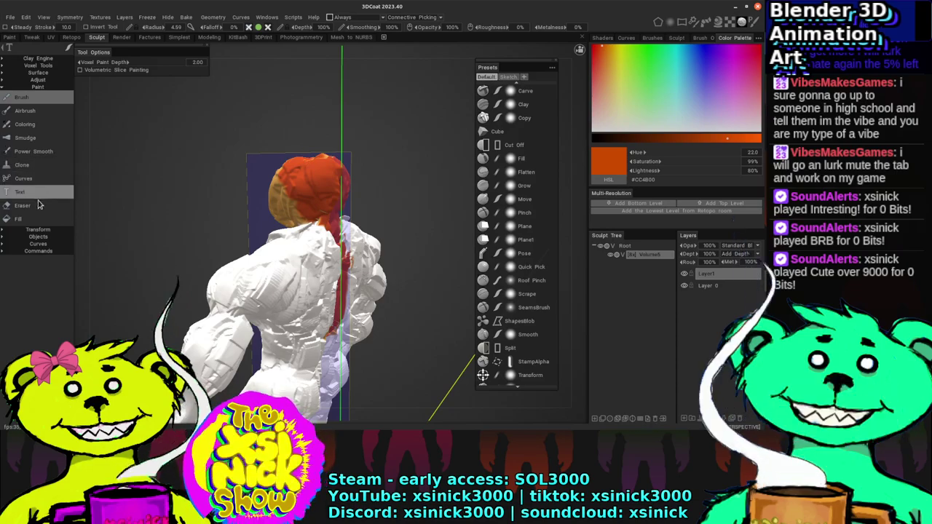
Step: Fill the entire layer with orange-red using the Fill tool
click(34, 222)
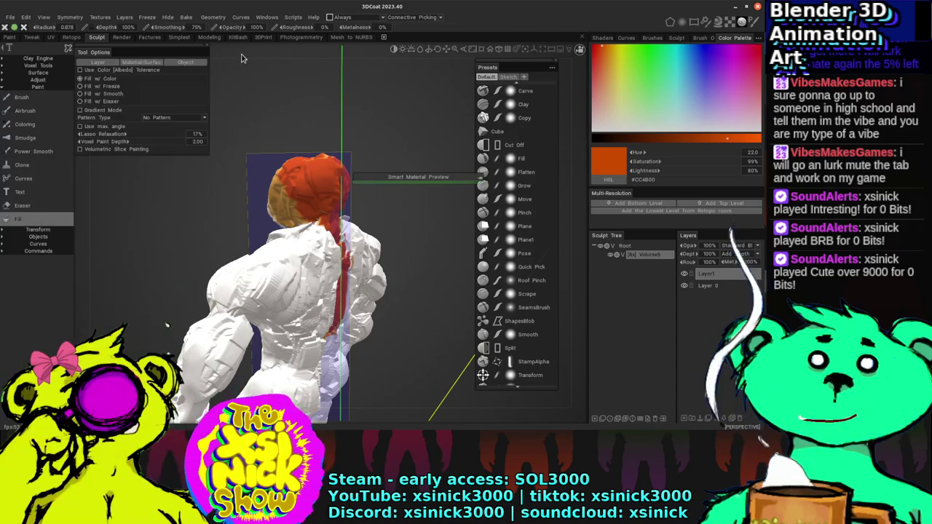
click(286, 193)
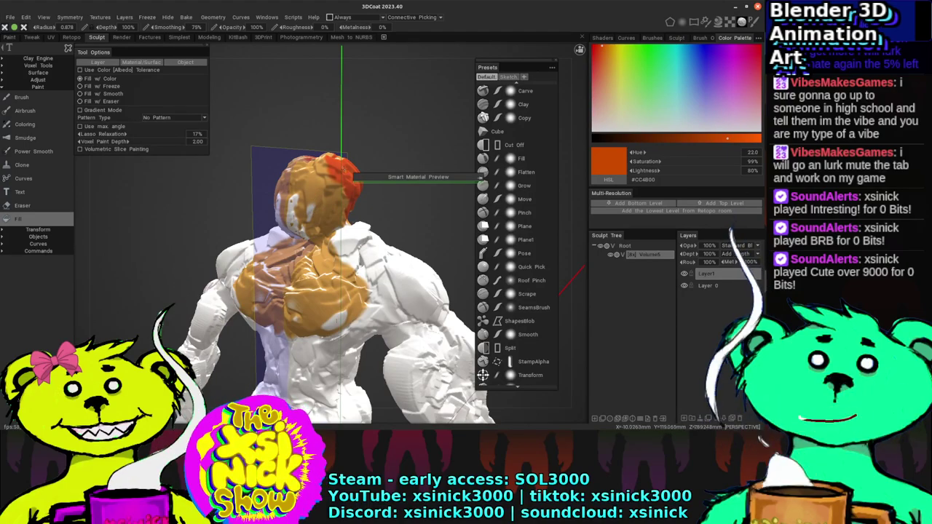
middle_drag(317, 210, 331, 129)
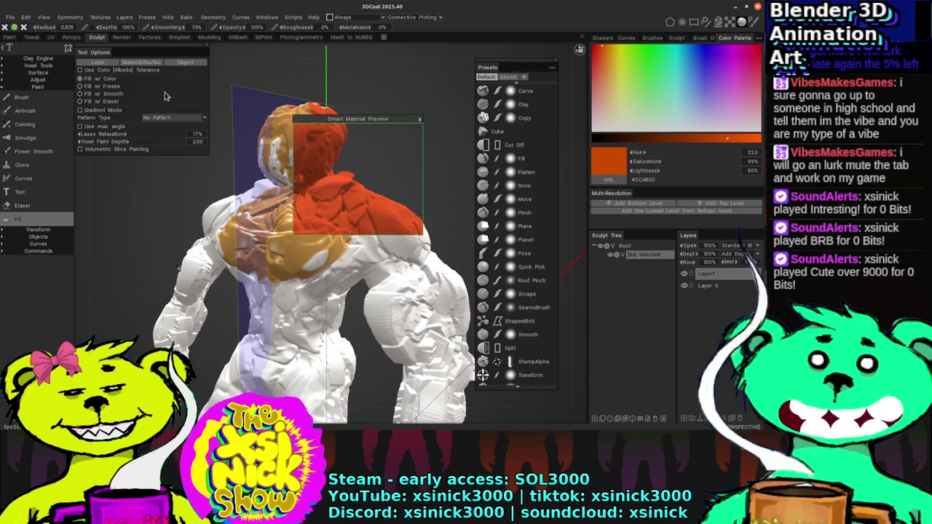
click(107, 63)
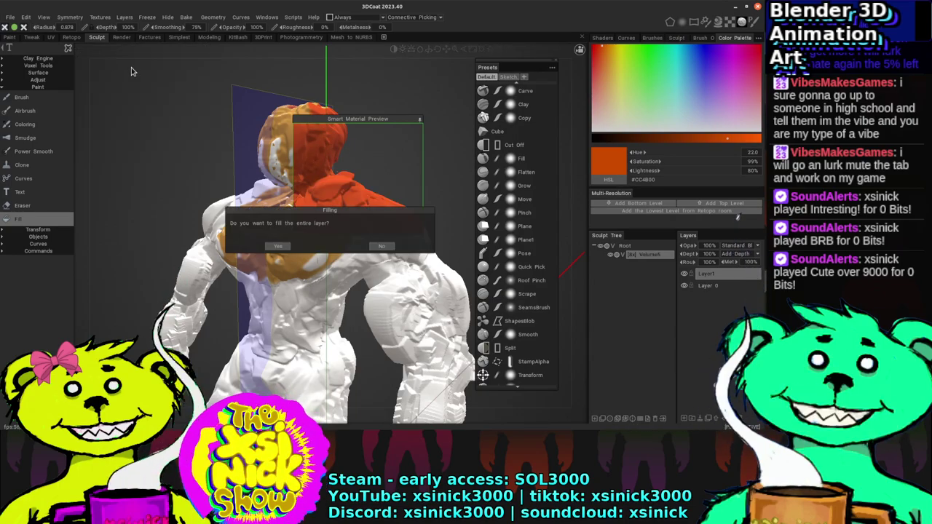
click(282, 246)
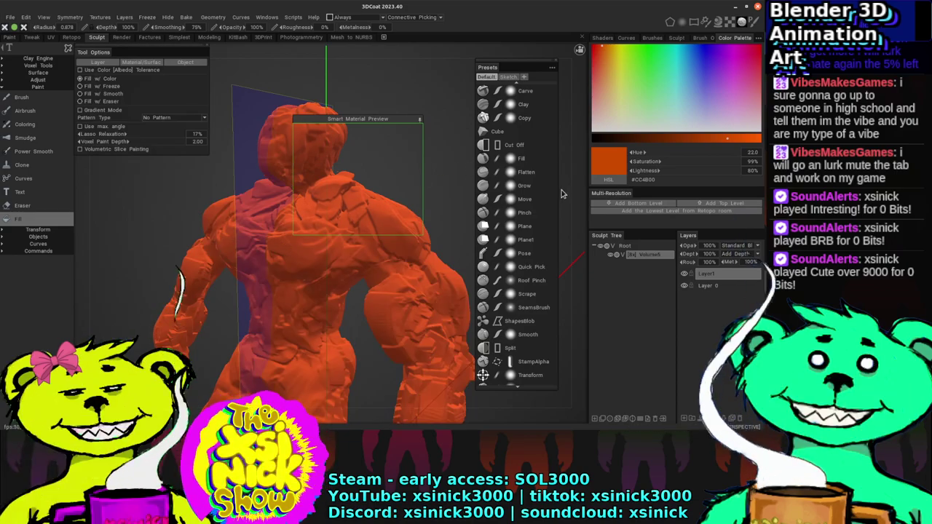
Step: Orbit to a straight back view and start a lasso around the head and chest
drag(577, 190, 305, 164)
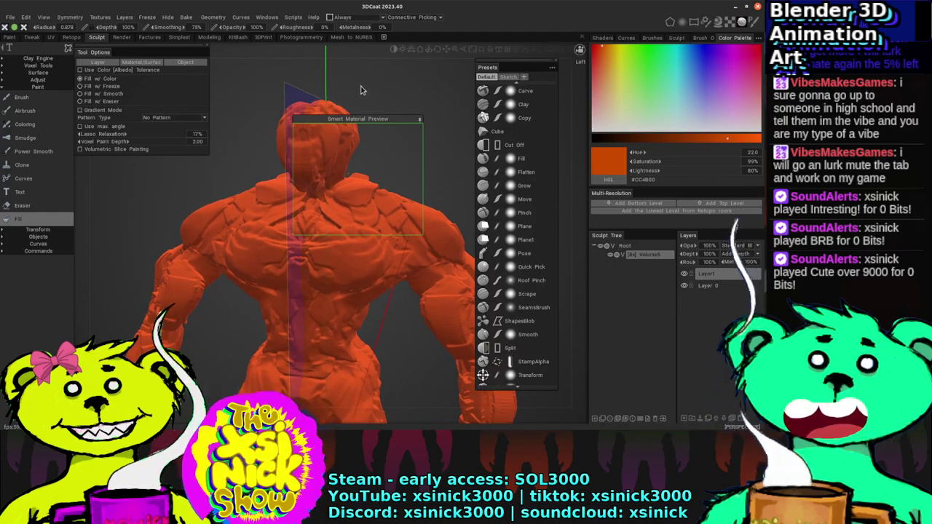
mouse_move(356, 62)
mouse_down()
mouse_move(343, 88)
mouse_move(355, 119)
mouse_move(433, 77)
mouse_up()
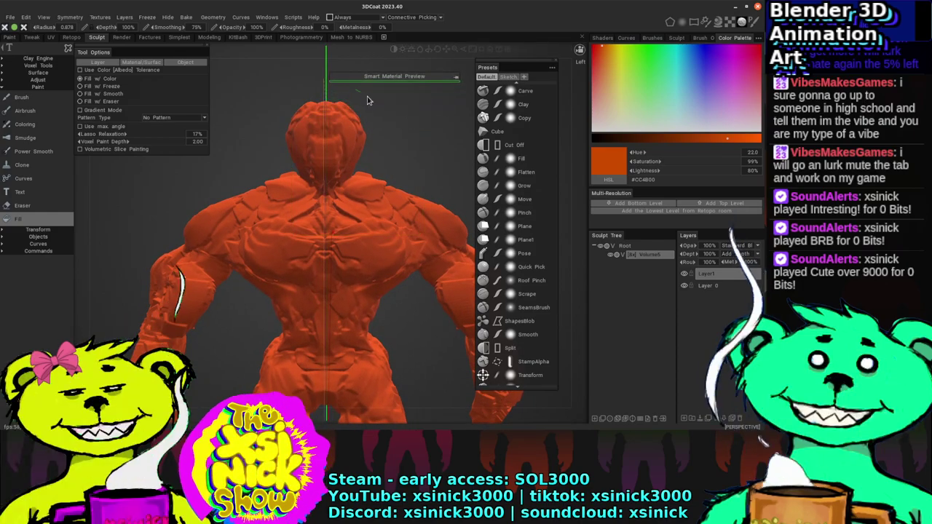
mouse_move(368, 101)
mouse_down()
mouse_move(384, 116)
mouse_move(377, 142)
mouse_up()
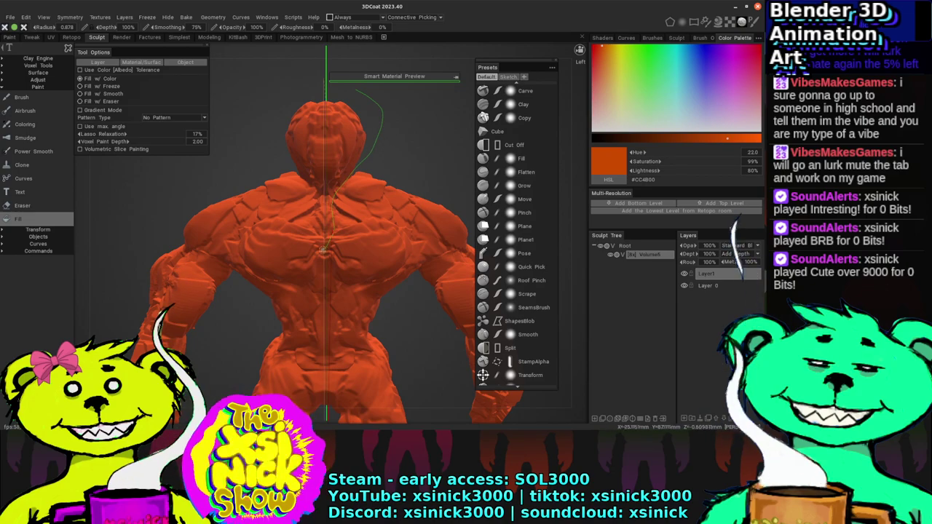
drag(319, 246, 318, 246)
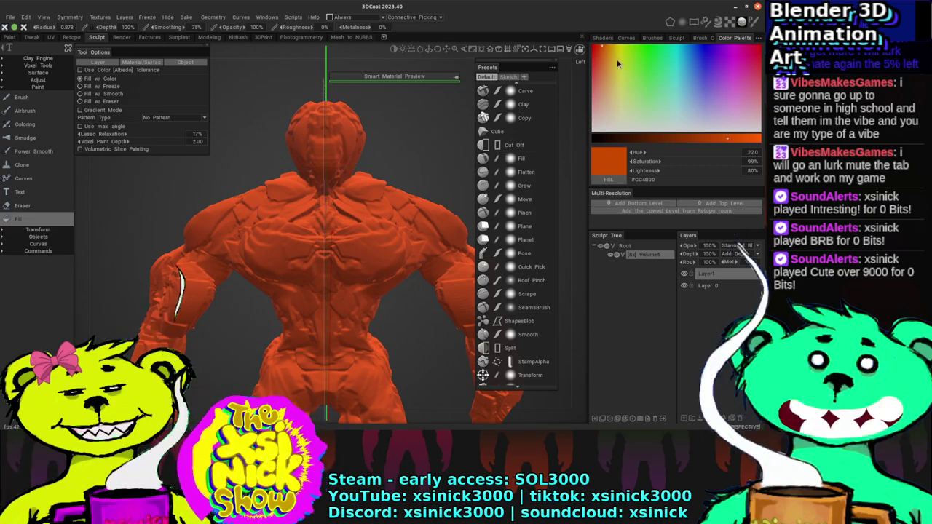
Step: Fill the head and centre back strip with pure red #E70000
click(598, 44)
click(745, 138)
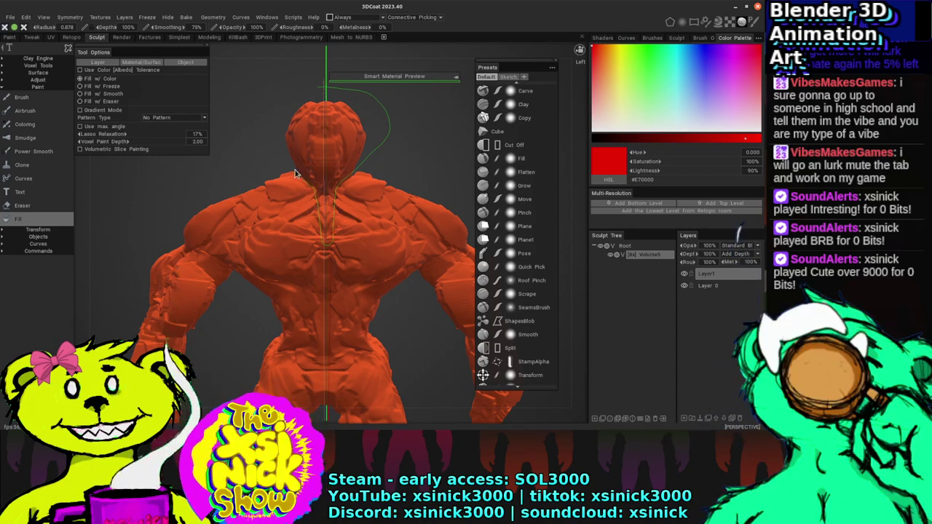
click(313, 89)
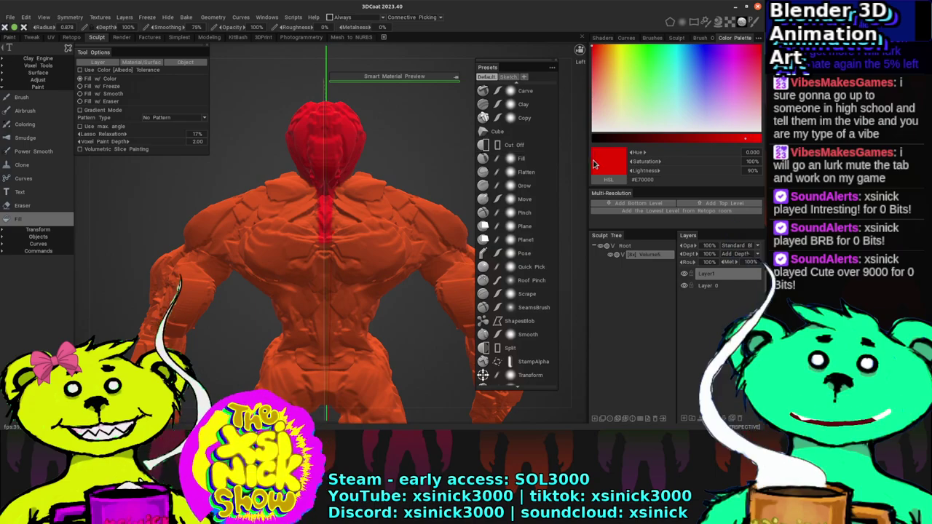
Step: Change the fill outline mode and darken the paint colour to near-black #050000 at 2% lightness
drag(583, 162, 194, 121)
click(67, 49)
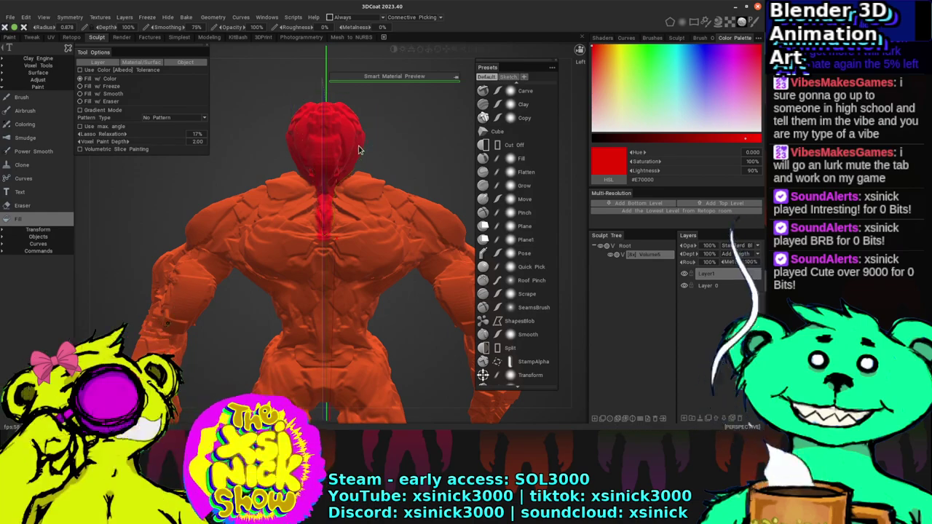
drag(576, 159, 394, 152)
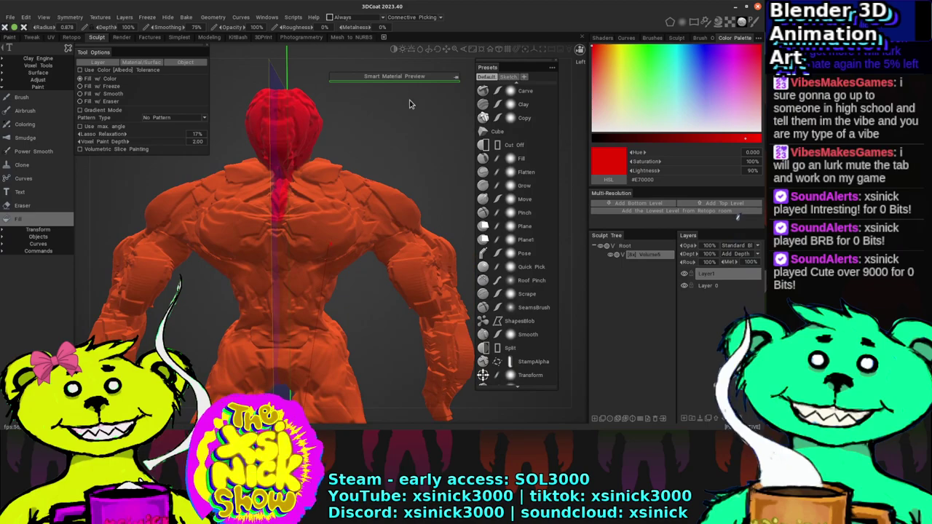
drag(409, 104, 418, 160)
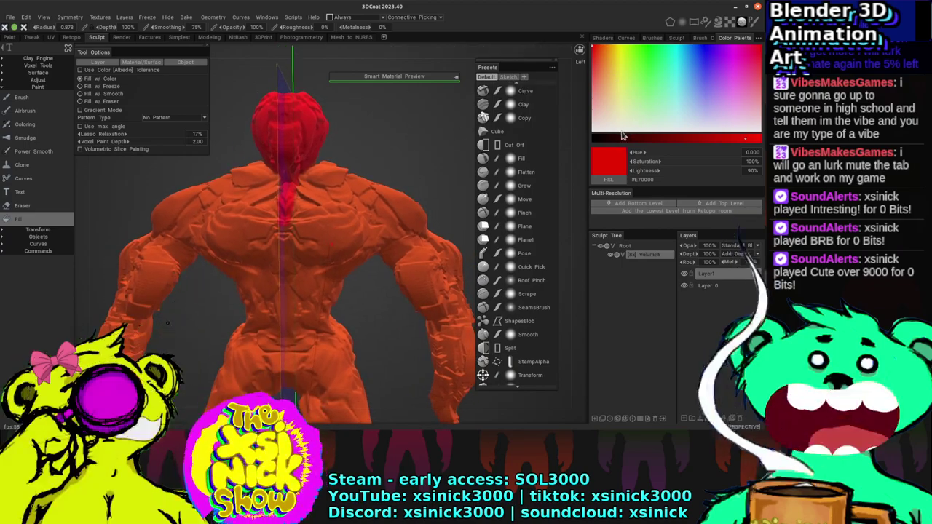
drag(622, 135, 595, 139)
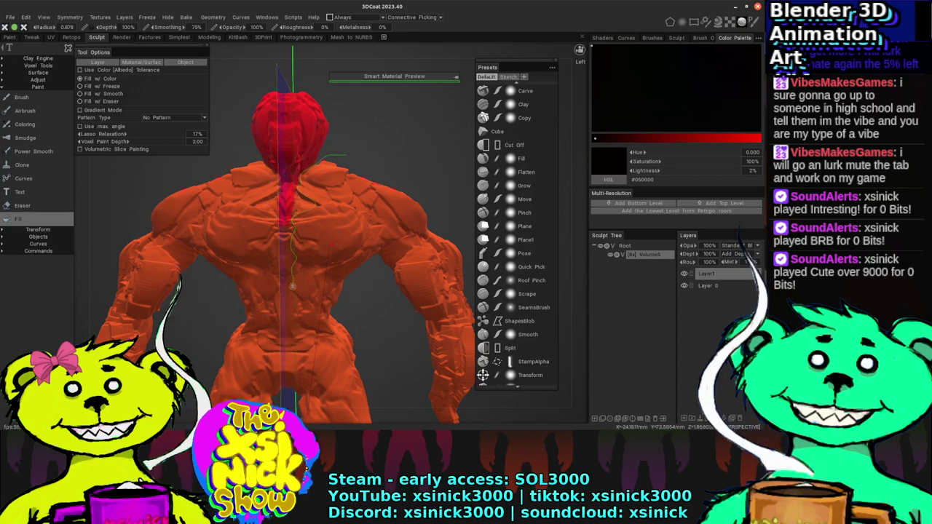
Step: Lasso-fill the torso and then the upper legs with near-black
mouse_move(327, 312)
mouse_down()
mouse_move(347, 312)
mouse_move(375, 282)
mouse_up()
drag(408, 322, 430, 318)
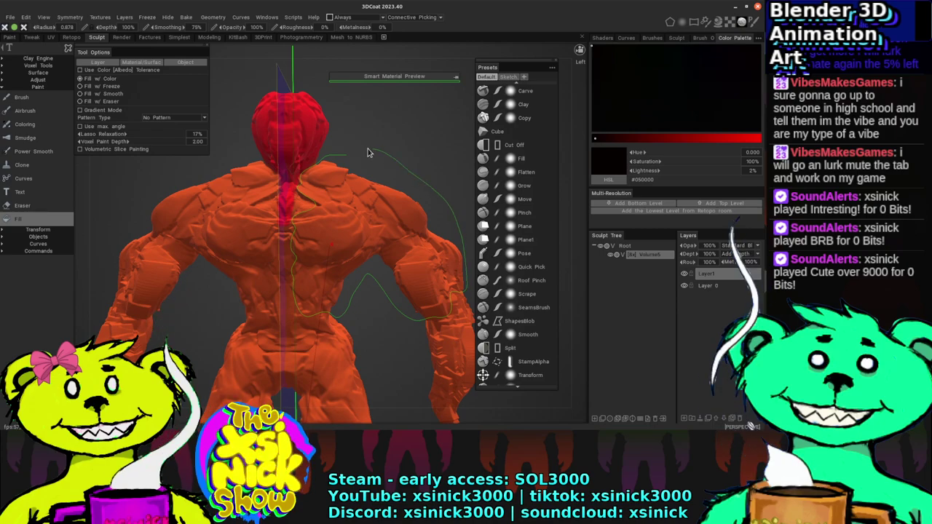
drag(371, 154, 354, 150)
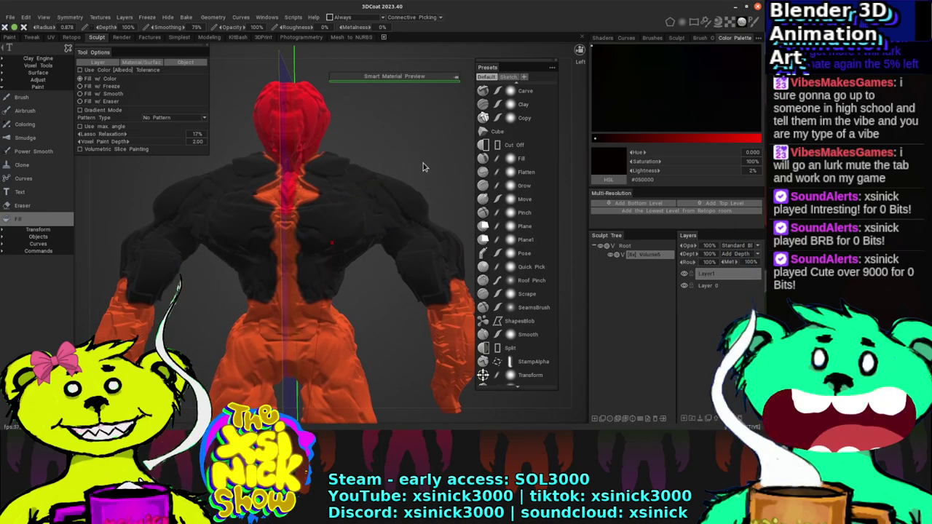
drag(575, 156, 365, 176)
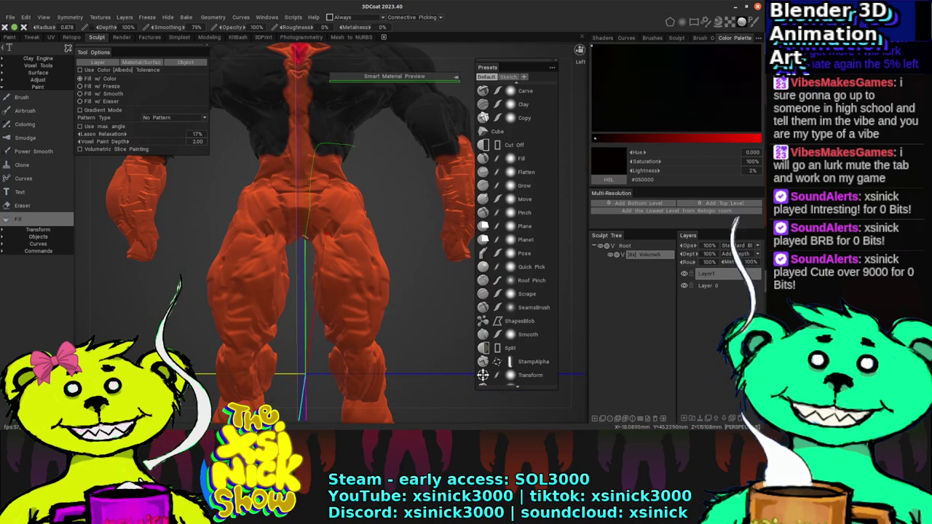
mouse_move(324, 370)
mouse_down()
mouse_move(358, 355)
mouse_move(395, 322)
mouse_move(403, 260)
mouse_move(364, 156)
mouse_up()
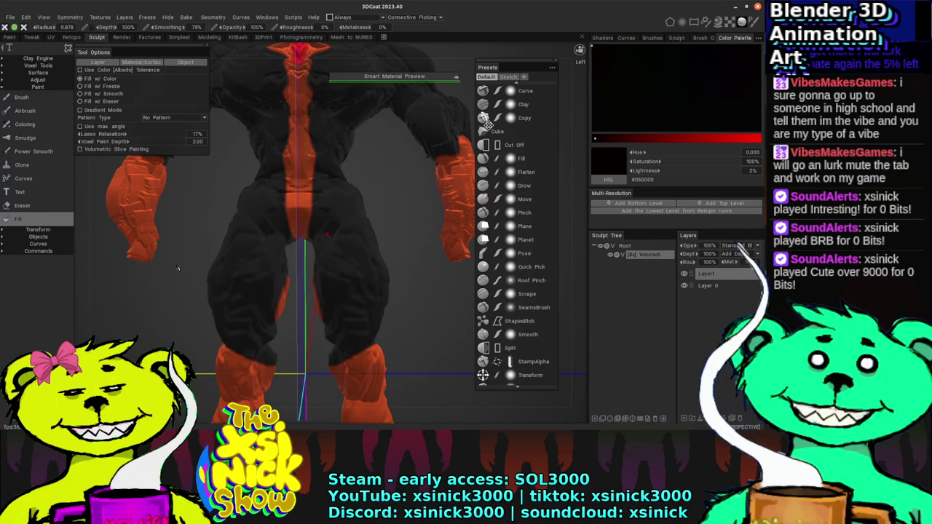
mouse_move(580, 163)
mouse_down()
mouse_move(445, 160)
mouse_move(560, 169)
mouse_move(405, 191)
mouse_move(407, 219)
mouse_up()
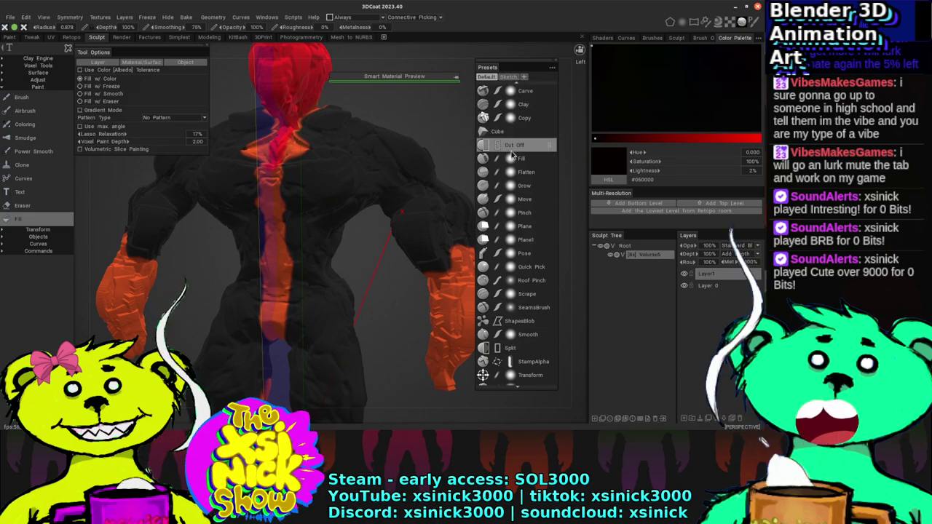
Step: Select the Flatten brush preset and enlarge its radius to about 4.35
click(524, 175)
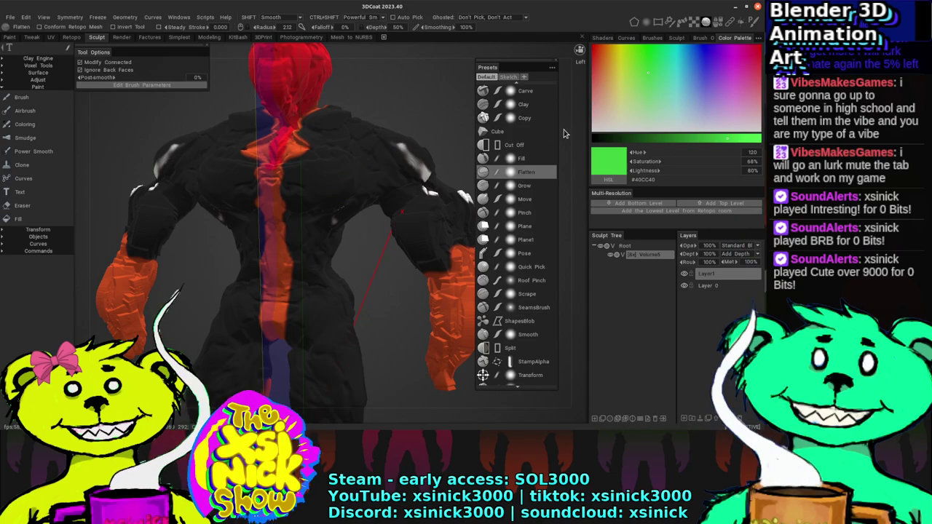
drag(564, 129, 320, 166)
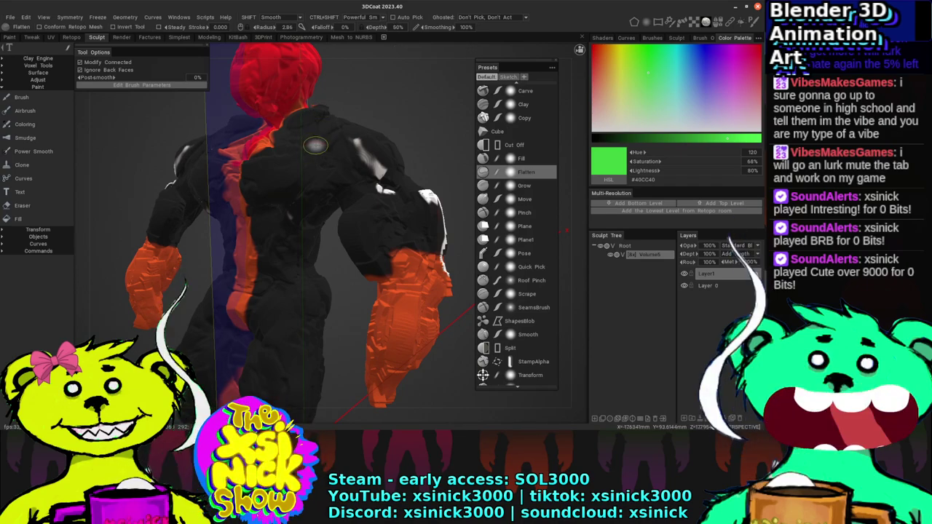
right_drag(313, 150, 328, 151)
Step: Orbit around the model from side to back to front to inspect it
mouse_move(572, 124)
mouse_down()
mouse_move(524, 127)
mouse_move(579, 122)
mouse_move(532, 131)
mouse_up()
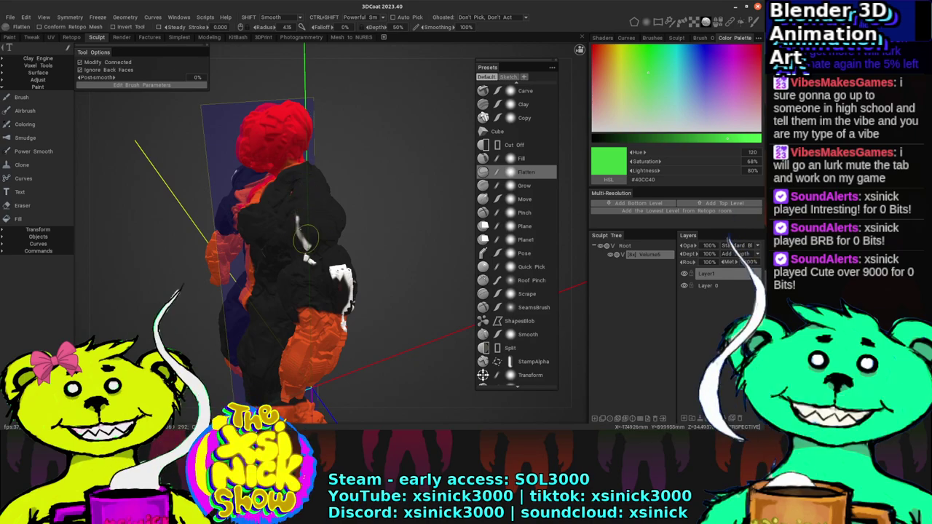
drag(528, 133, 295, 175)
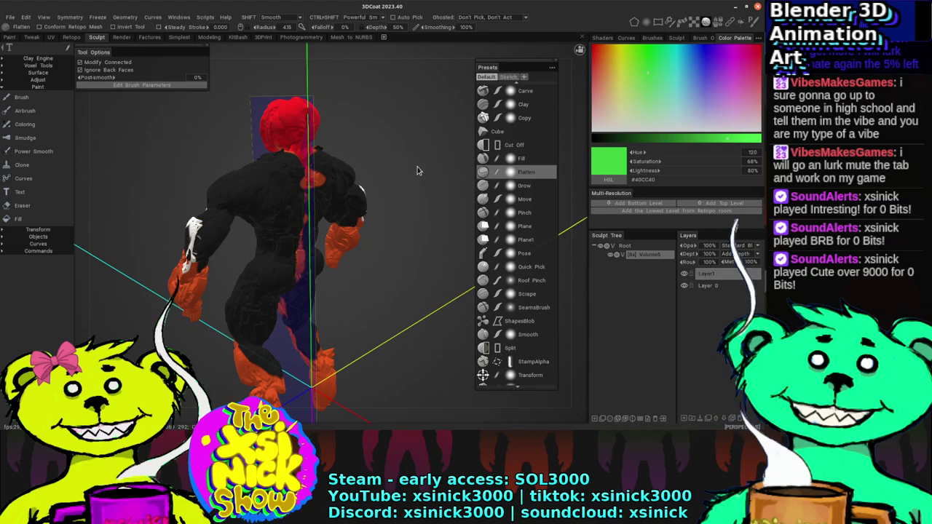
drag(418, 170, 326, 178)
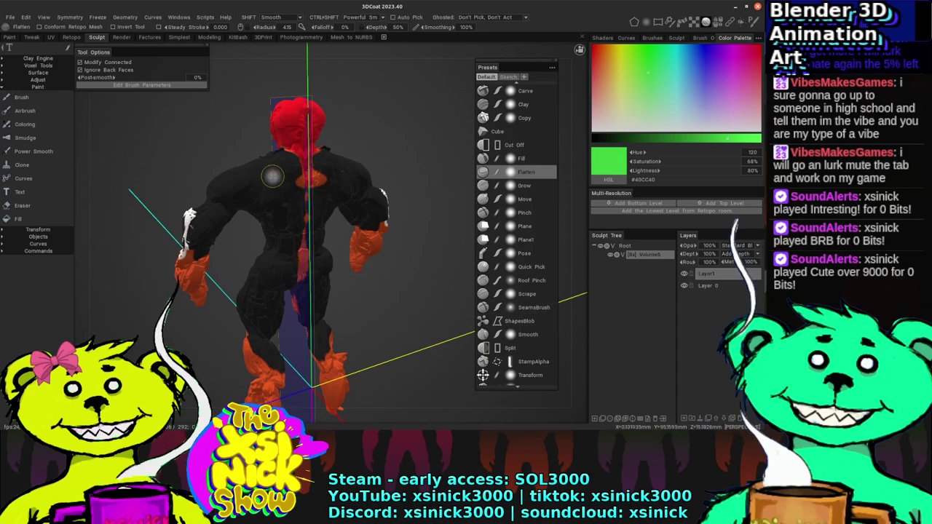
drag(348, 56, 282, 168)
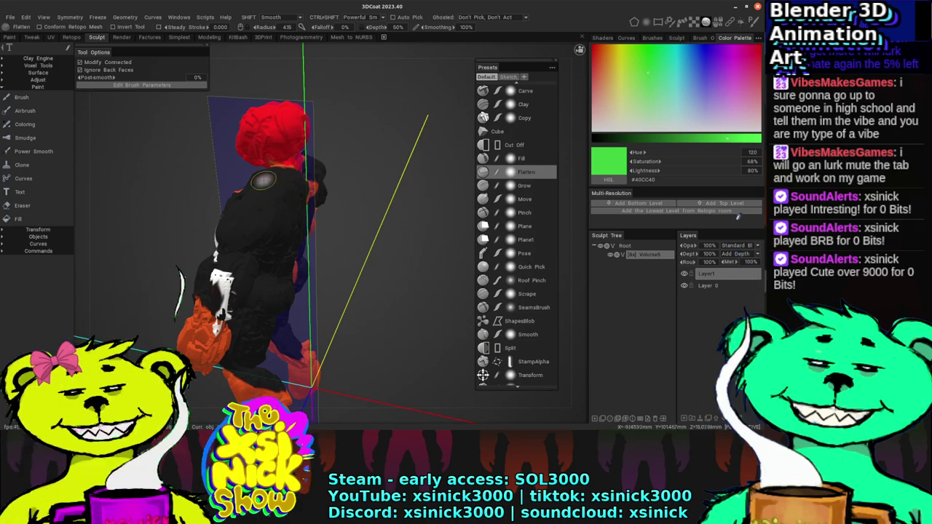
mouse_move(344, 133)
mouse_down()
mouse_move(408, 129)
mouse_move(295, 129)
mouse_up()
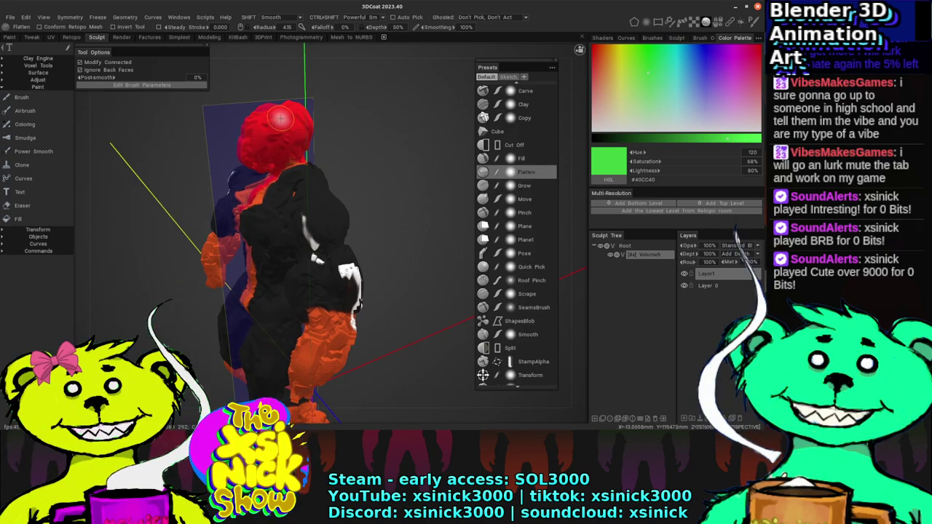
drag(389, 115, 437, 114)
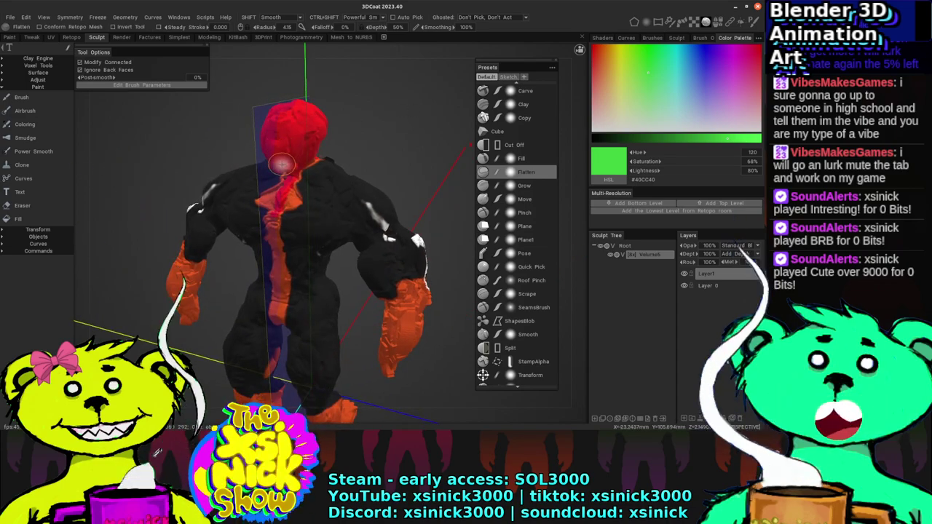
drag(284, 160, 317, 148)
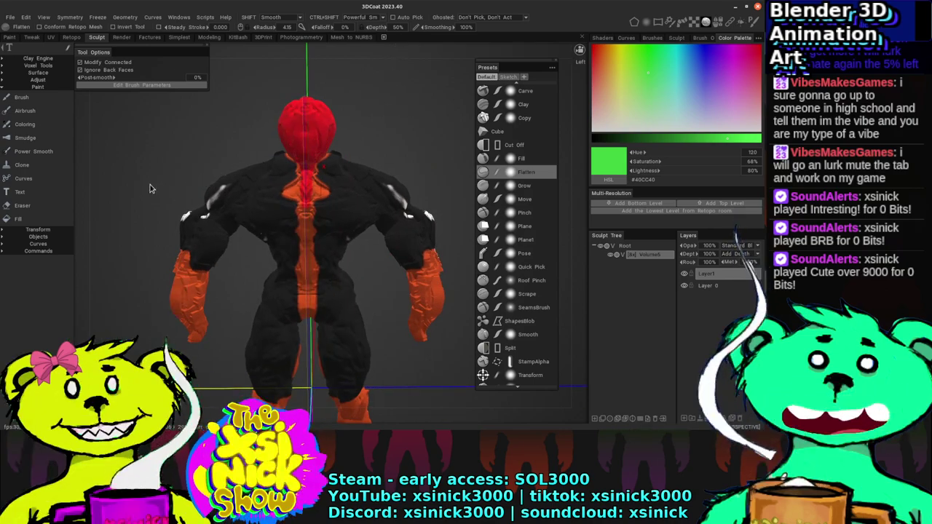
Step: Select Paint > Brush and lower glossiness for 68% roughness
click(22, 97)
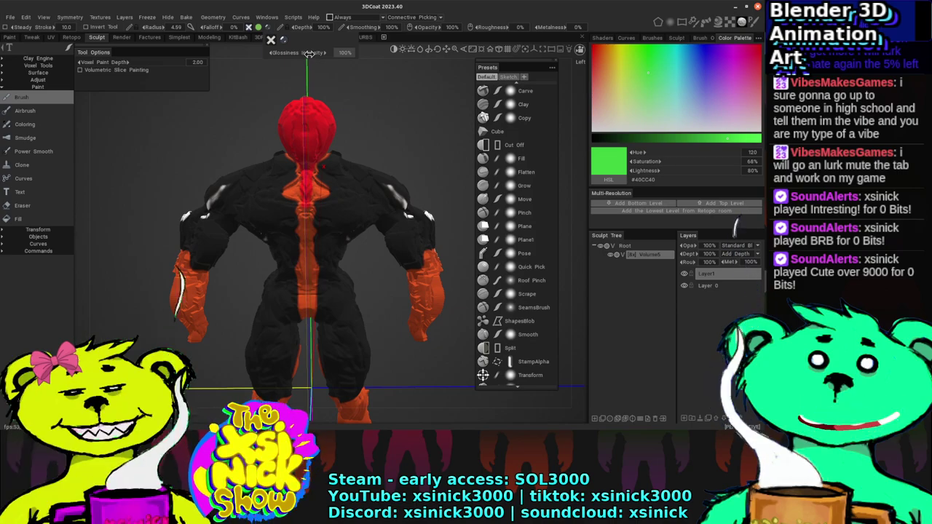
drag(304, 53, 290, 56)
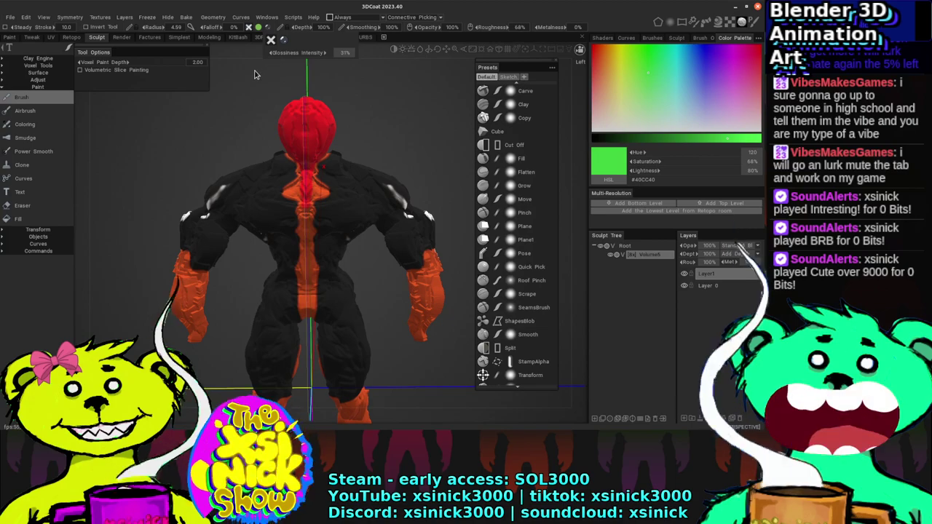
drag(422, 117, 397, 107)
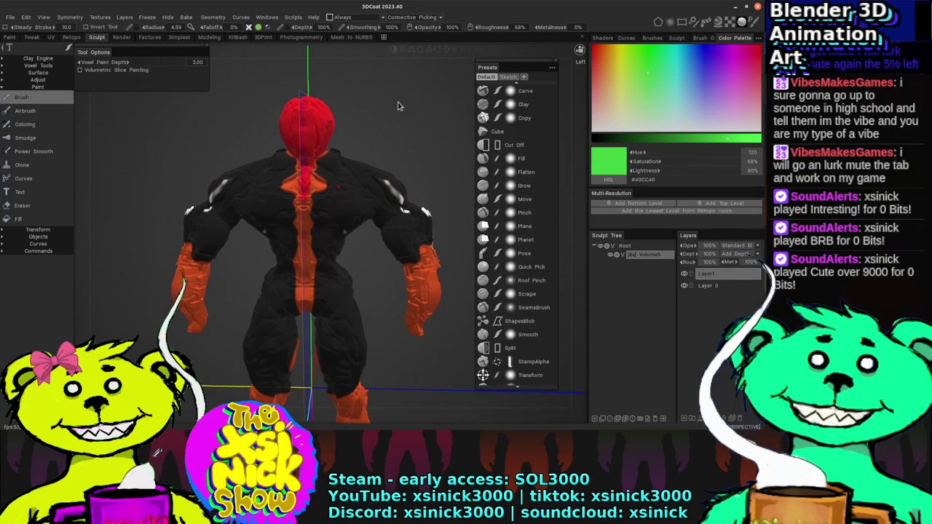
Step: Pick dark red #810501 as the paint colour in the Color Palette
click(597, 47)
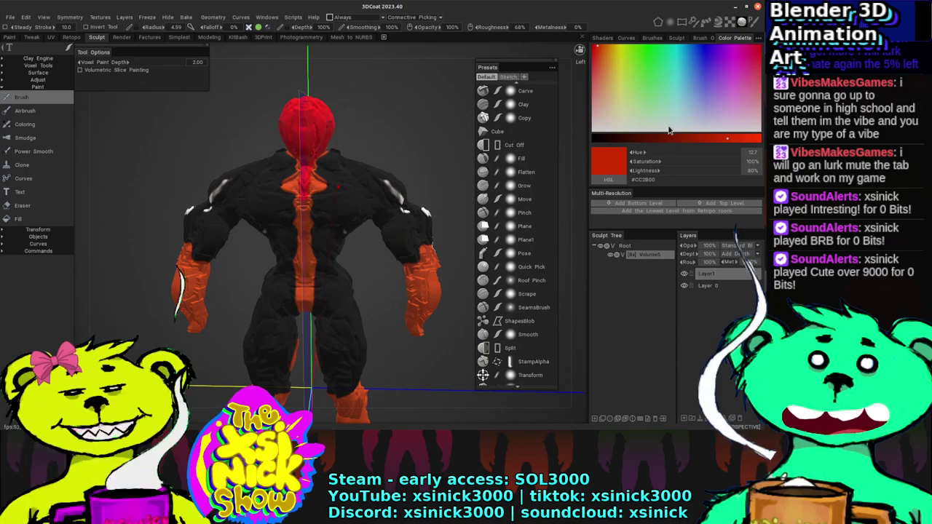
click(602, 45)
drag(592, 46, 583, 43)
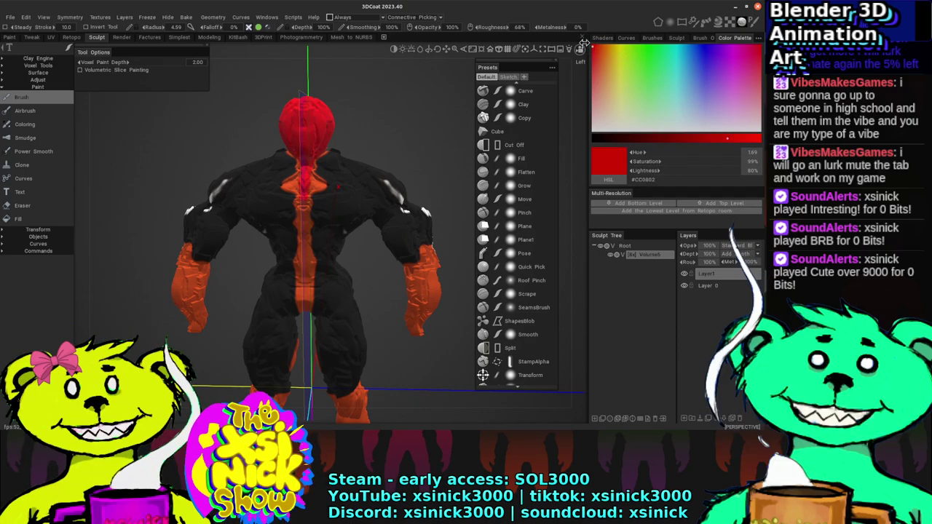
click(680, 139)
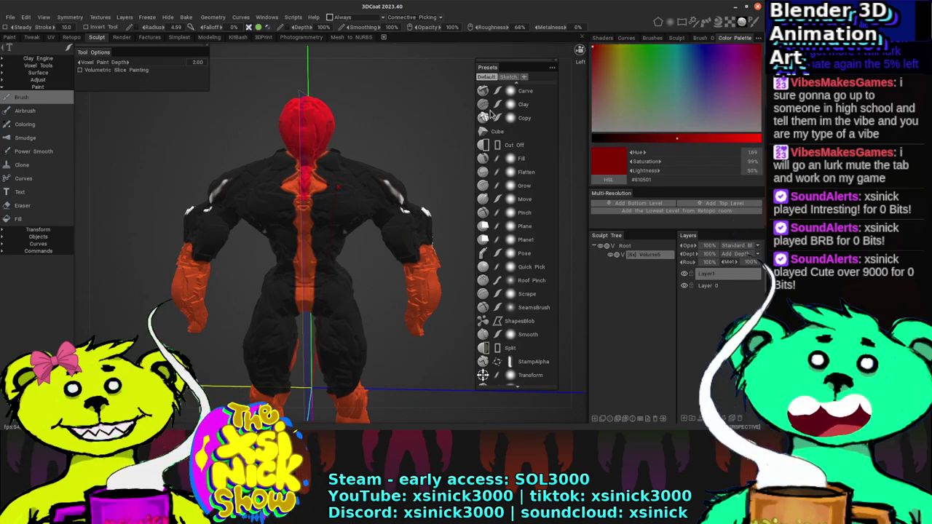
middle_drag(324, 133, 327, 96)
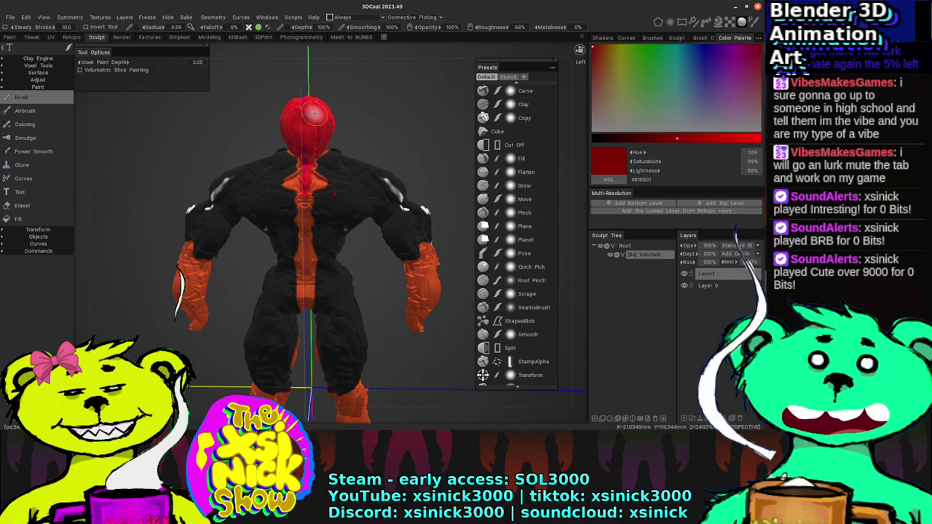
Step: Lasso-fill both forearms and hands with dark red using the Fill tool
click(19, 218)
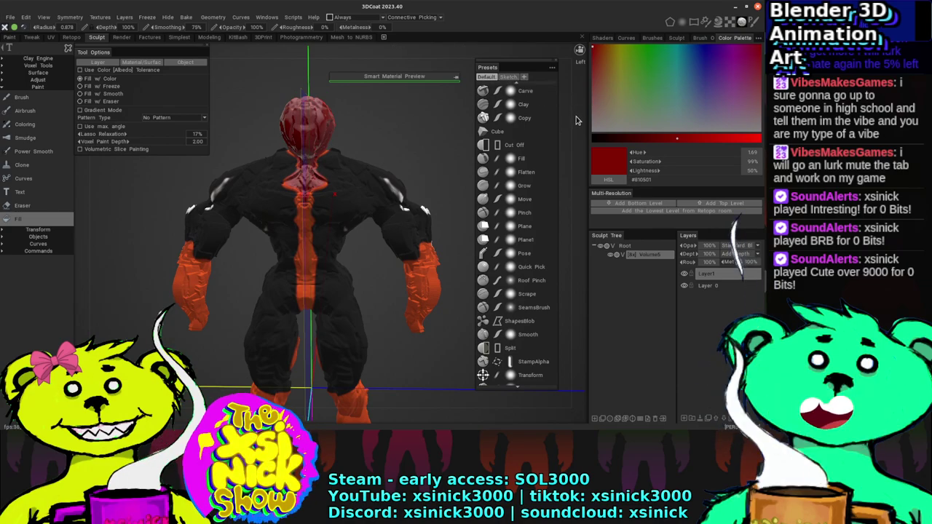
drag(577, 133, 408, 149)
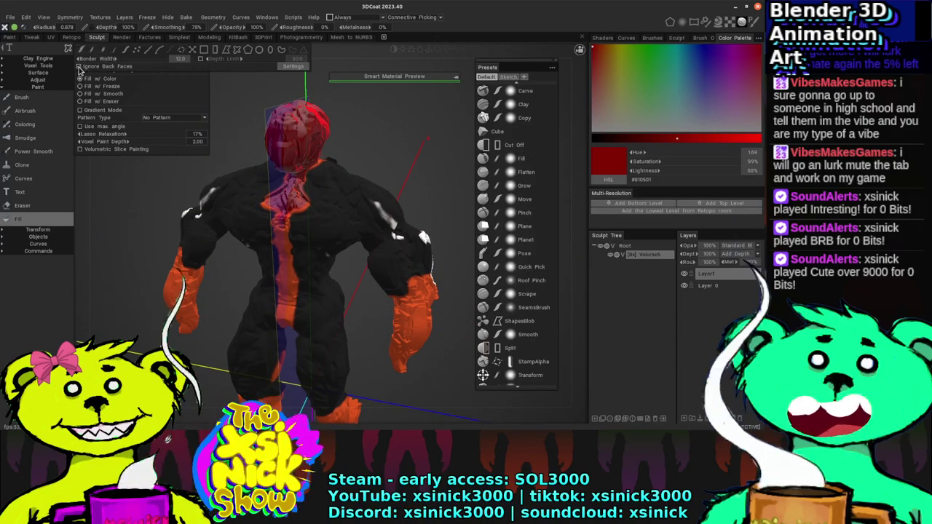
mouse_move(579, 144)
mouse_down()
mouse_move(380, 142)
mouse_move(366, 131)
mouse_up()
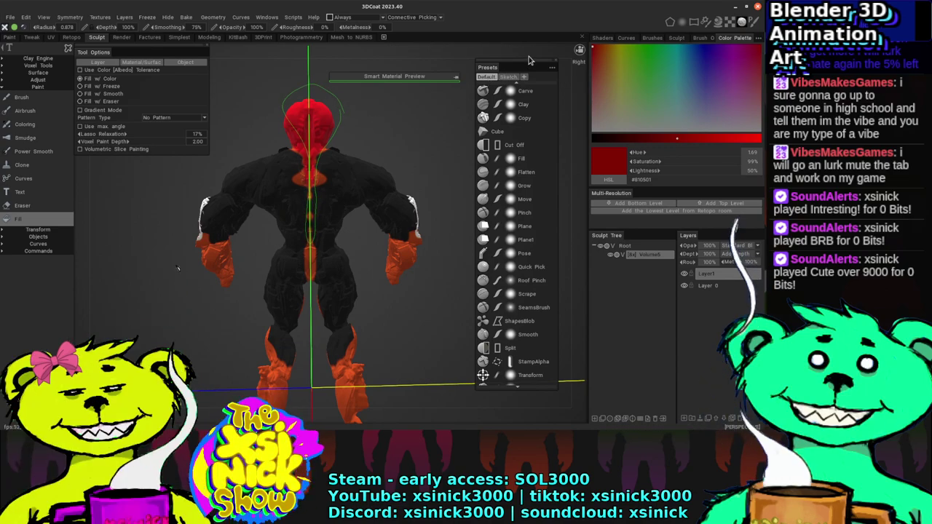
drag(579, 133, 397, 133)
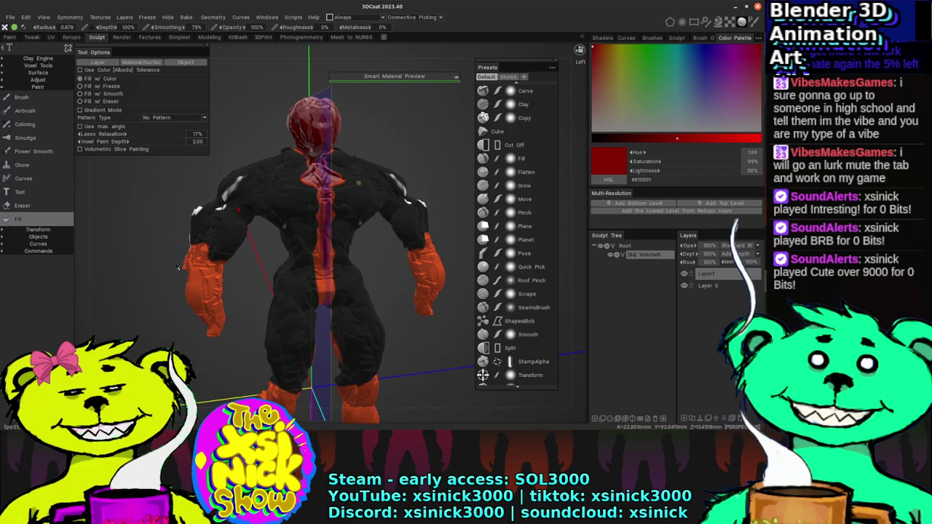
drag(411, 133, 371, 224)
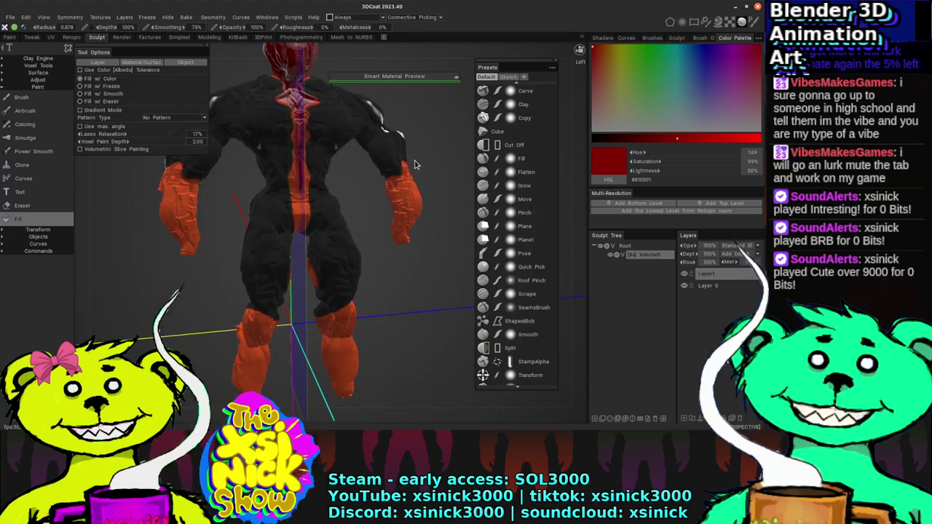
drag(395, 169, 377, 241)
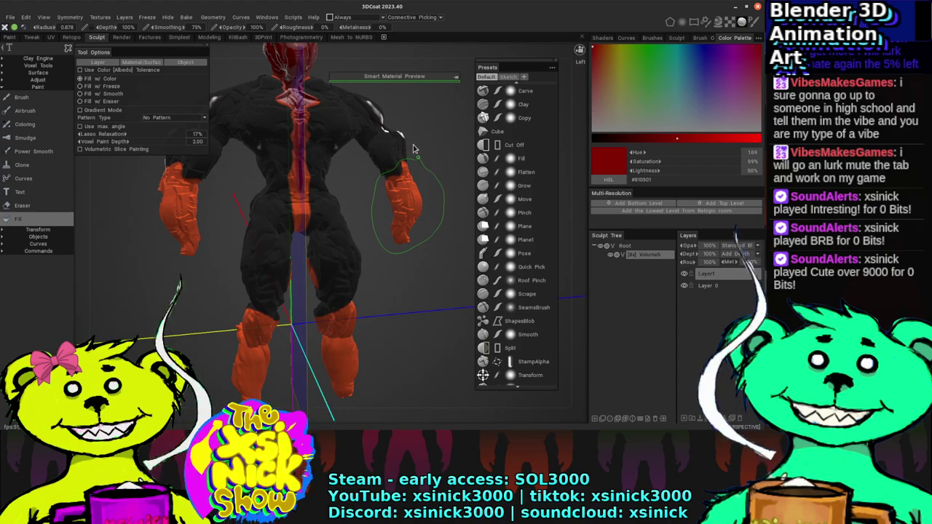
drag(413, 149, 417, 155)
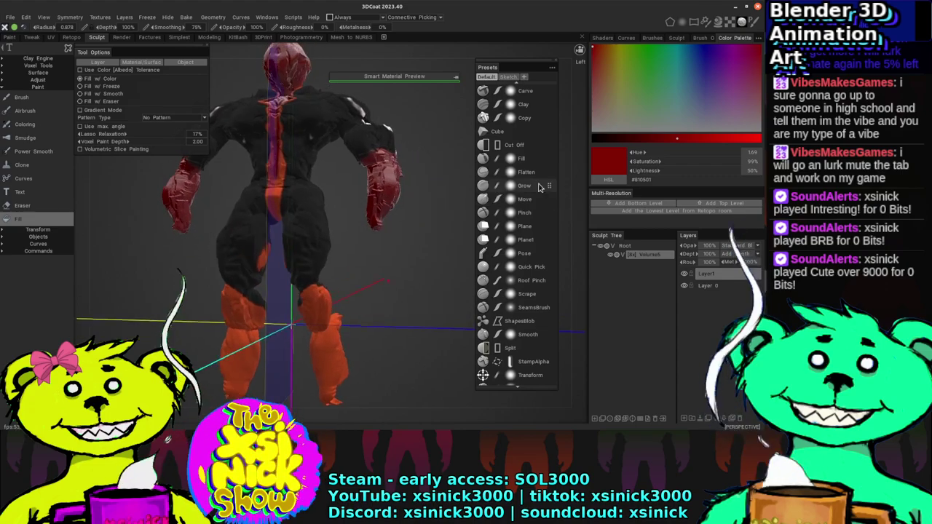
drag(538, 187, 379, 208)
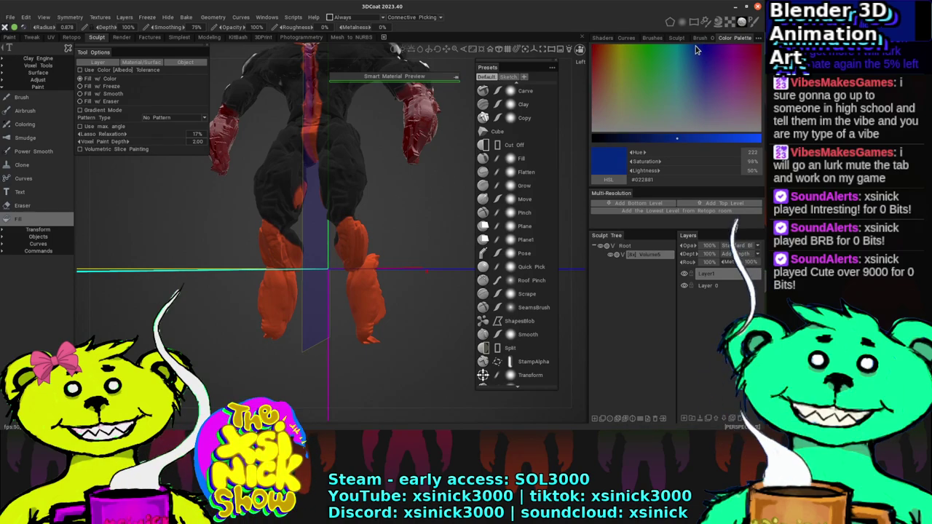
Step: Fill both hands and both lower legs with blue, then turn the view to the figure's front
drag(424, 153, 417, 142)
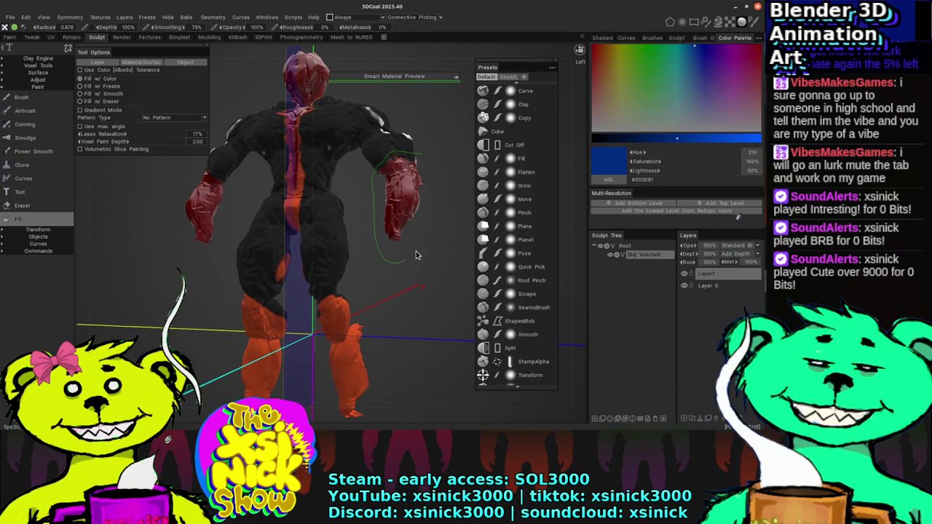
mouse_move(416, 254)
mouse_down()
mouse_move(441, 184)
mouse_move(423, 156)
mouse_move(417, 197)
mouse_move(392, 231)
mouse_move(378, 230)
mouse_up()
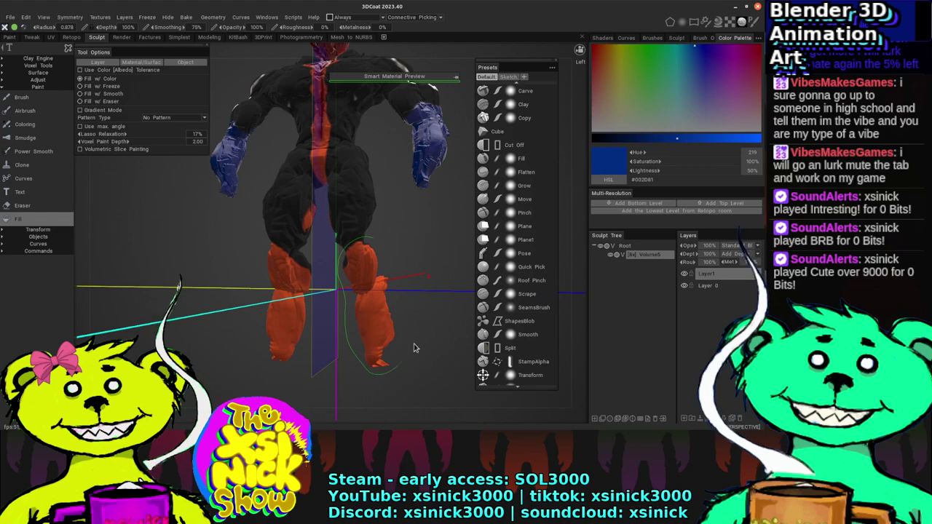
mouse_move(414, 348)
mouse_down()
mouse_move(407, 277)
mouse_move(370, 237)
mouse_up()
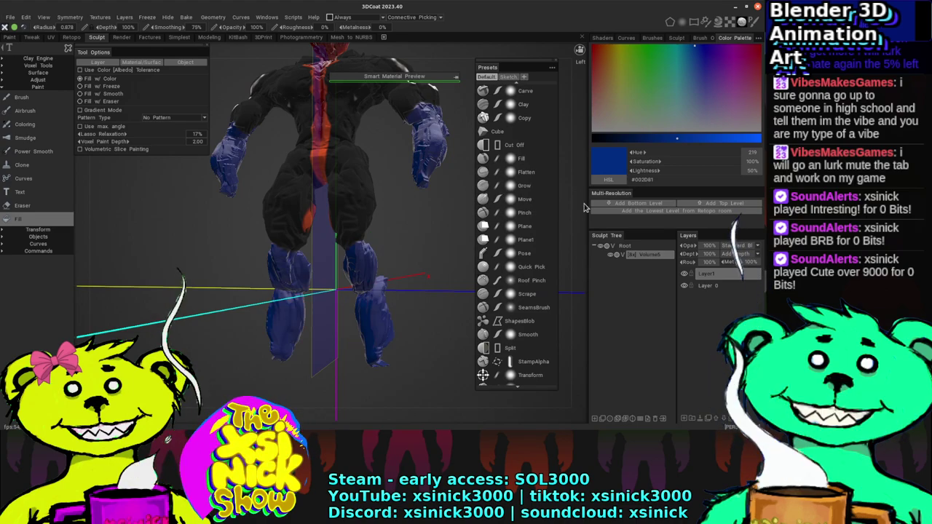
drag(569, 198, 517, 175)
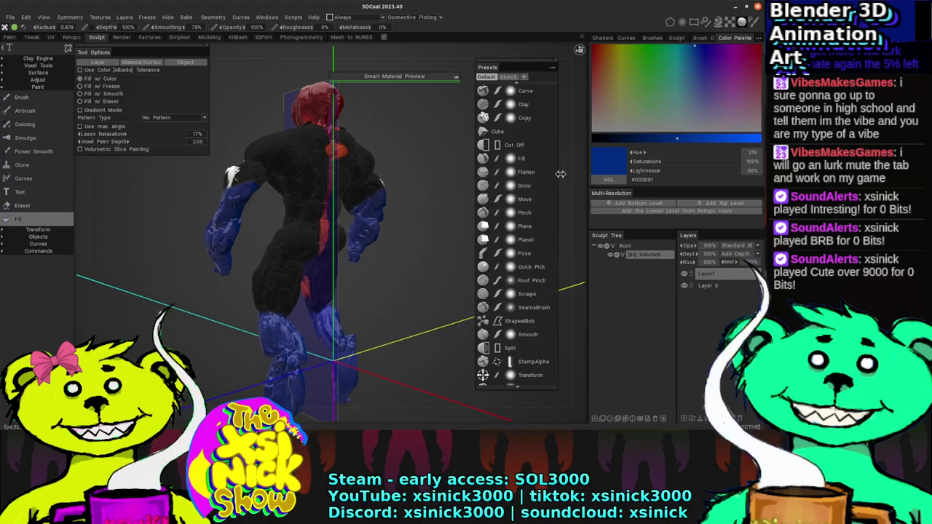
drag(576, 174, 159, 271)
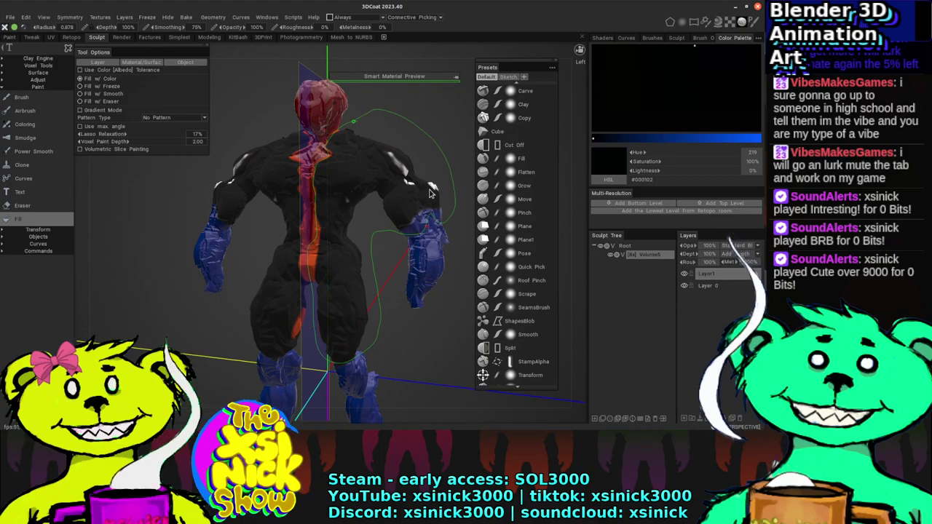
Step: Close the lasso to fill the torso black and swing the view to the opposite side
click(455, 177)
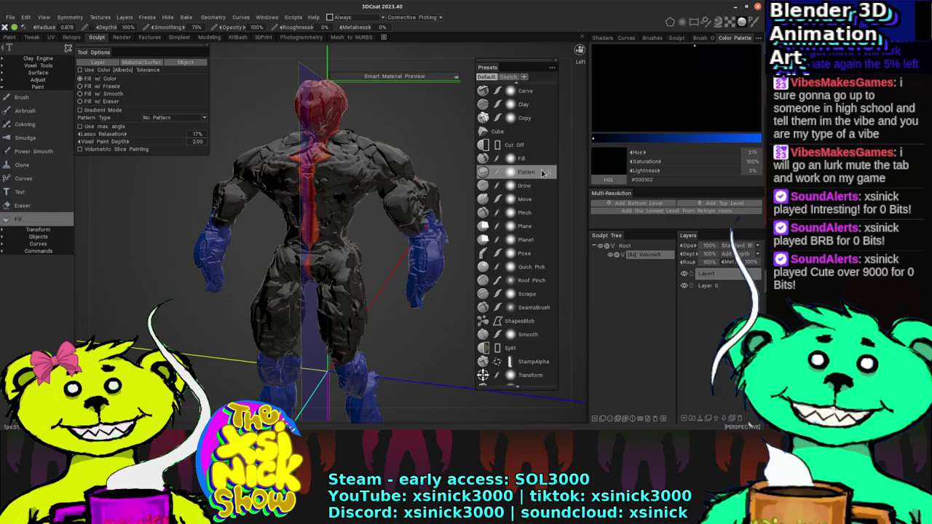
mouse_move(581, 170)
mouse_down()
mouse_move(375, 177)
mouse_move(592, 163)
mouse_up()
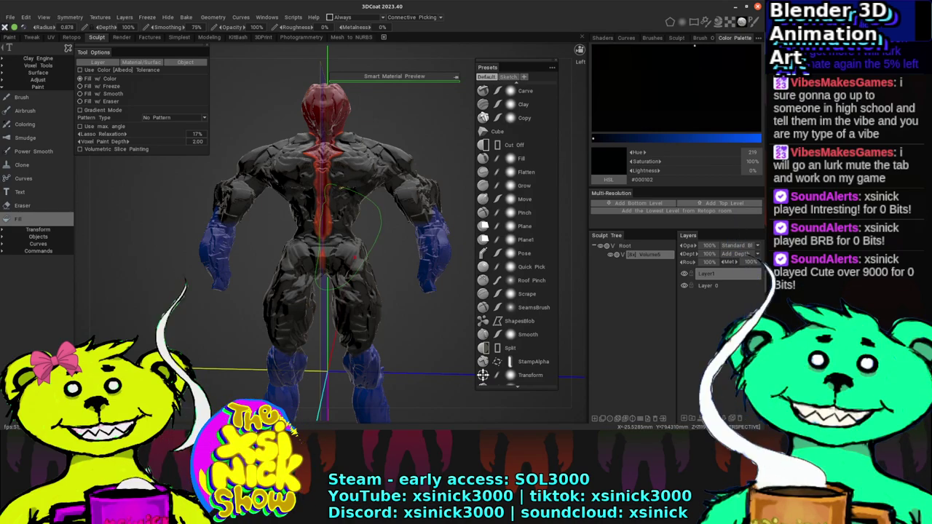
drag(563, 138, 468, 127)
Step: Set the paint colour to dark red #590500
click(626, 138)
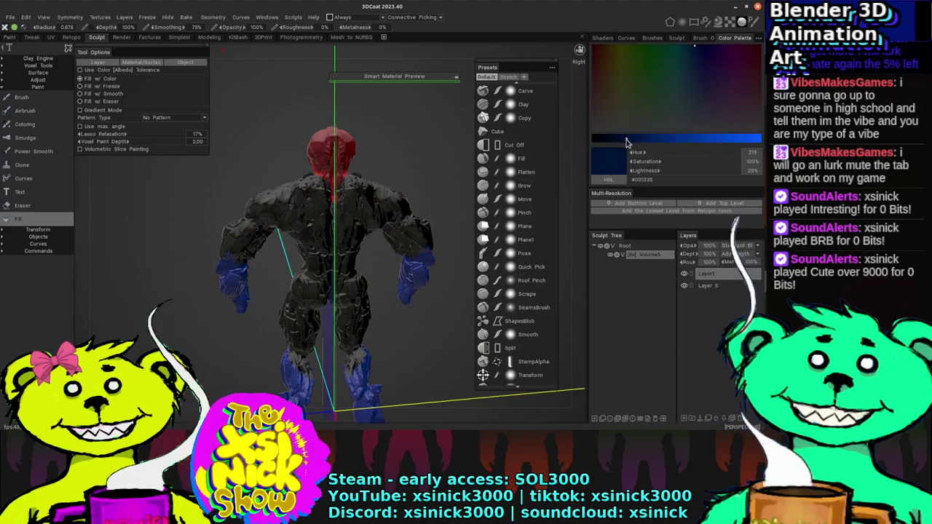
click(608, 46)
click(593, 47)
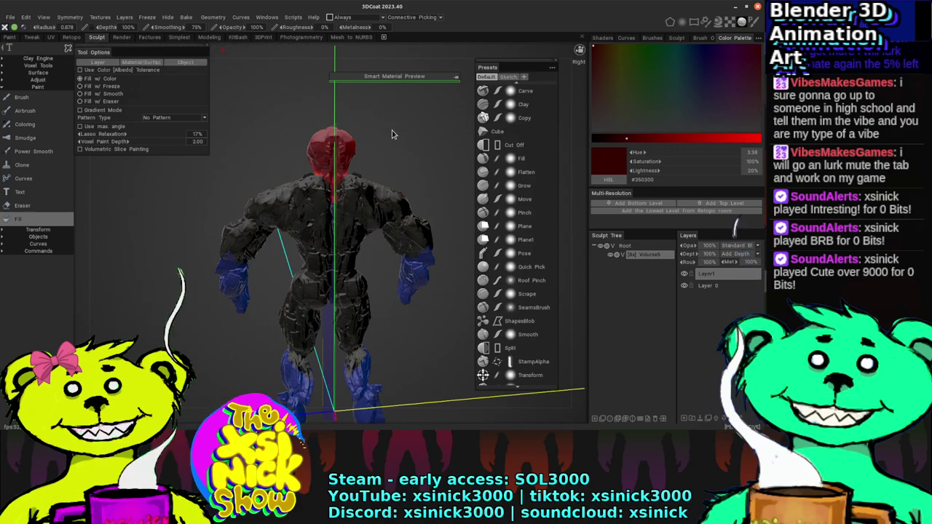
Step: Switch the fill to a different stroke mode and view the figure from the front and side
key(e)
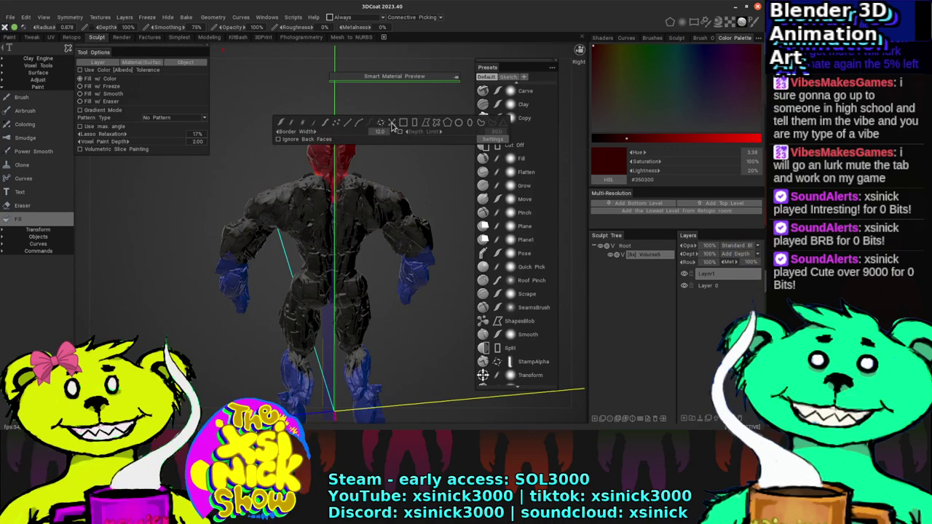
click(426, 125)
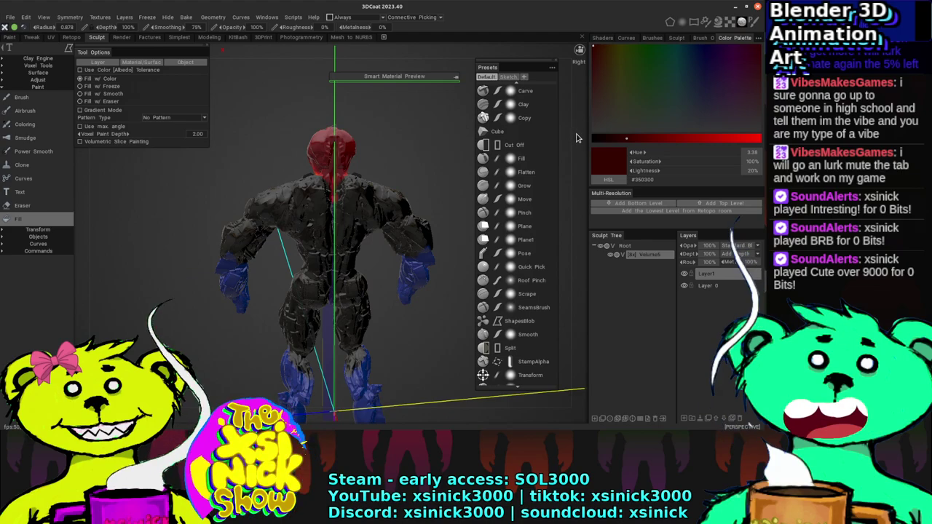
mouse_move(524, 134)
mouse_down()
mouse_move(561, 134)
mouse_move(342, 109)
mouse_move(370, 119)
mouse_move(377, 145)
mouse_move(353, 179)
mouse_up()
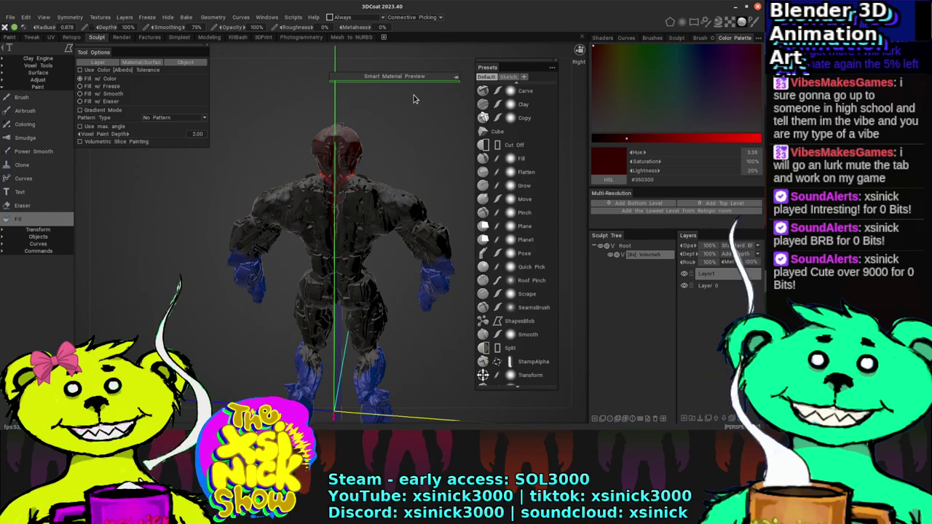
drag(572, 144, 348, 130)
scroll(441, 139, down, 3)
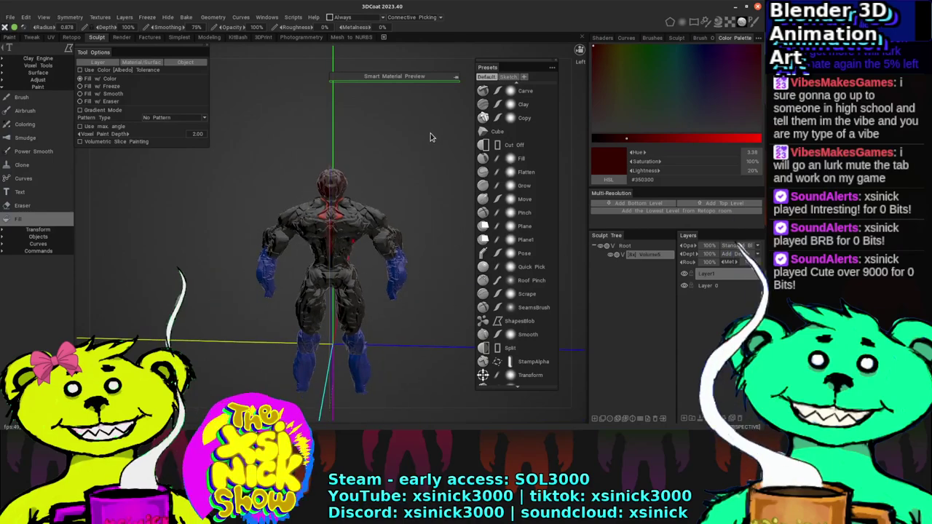
scroll(437, 135, up, 2)
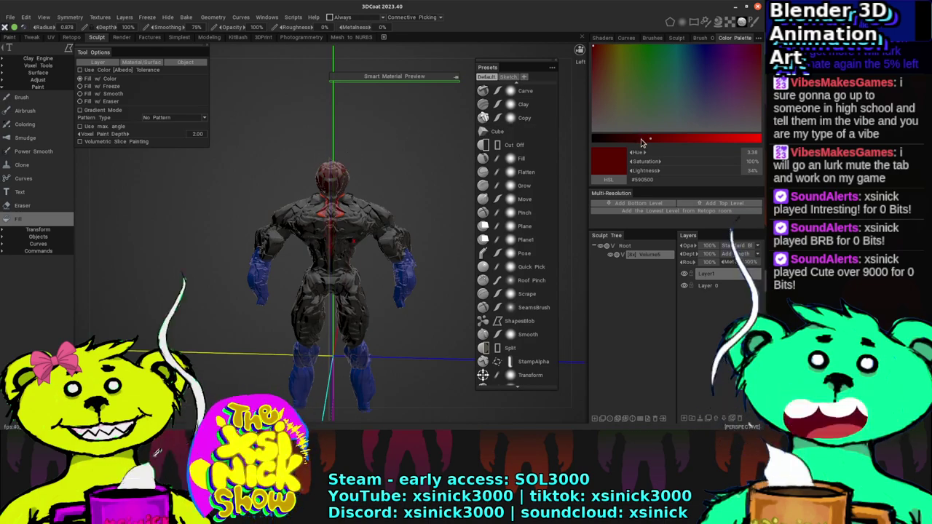
Step: Brighten the red paint to #820700 and set Roughness to 70% with Glossiness Intensity
click(675, 138)
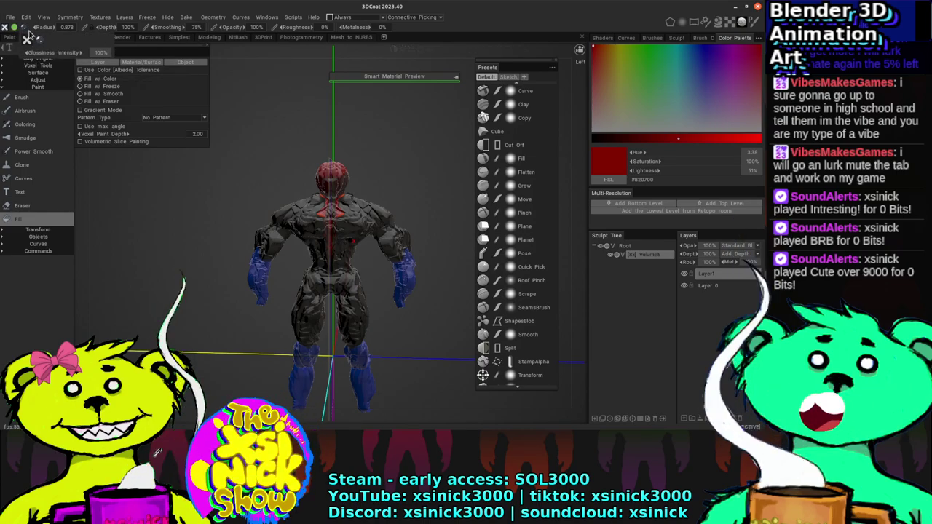
mouse_move(38, 46)
mouse_down()
mouse_move(3, 62)
mouse_move(26, 39)
mouse_up()
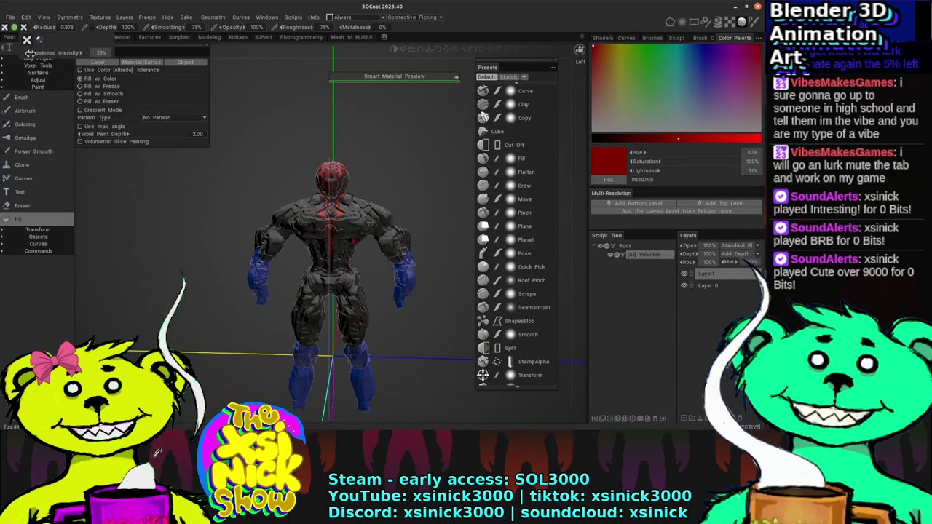
drag(321, 87, 320, 87)
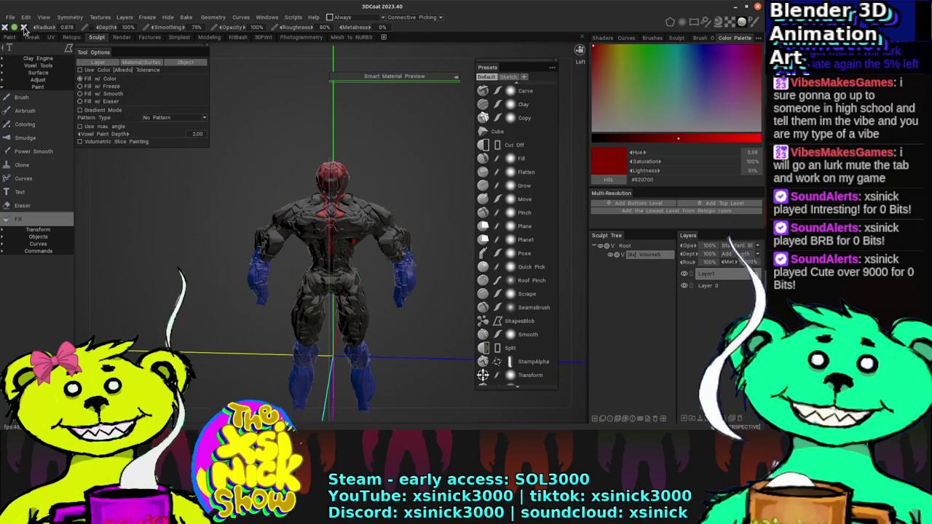
drag(24, 27, 27, 39)
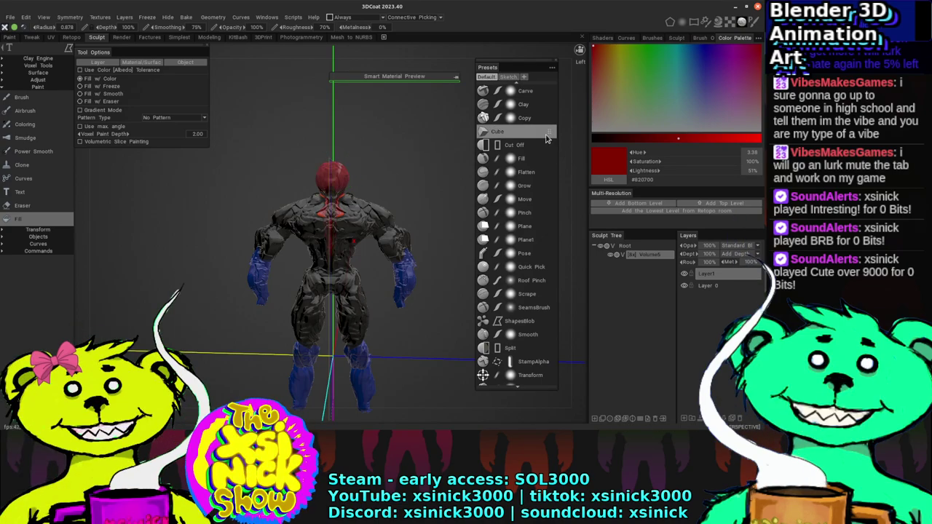
Step: Set the paint colour to deep blue #132682
scroll(570, 163, up, 3)
mouse_move(570, 163)
mouse_down()
mouse_move(403, 184)
mouse_move(561, 160)
mouse_up()
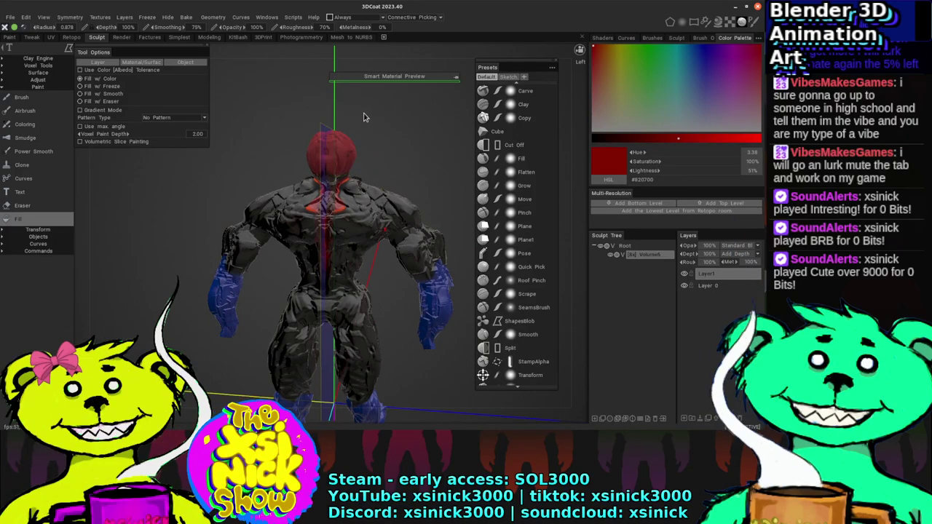
drag(437, 131, 553, 109)
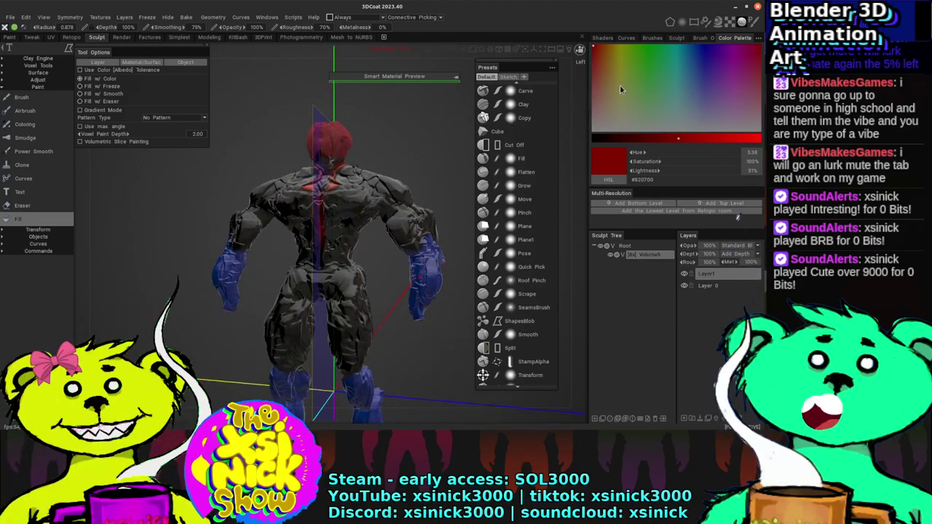
click(692, 71)
click(696, 65)
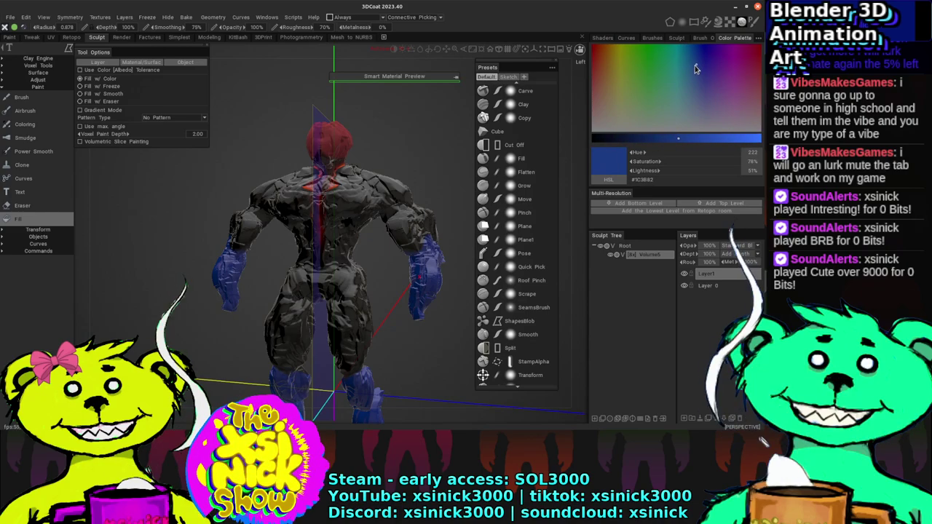
scroll(350, 218, up, 2)
middle_drag(466, 187, 434, 187)
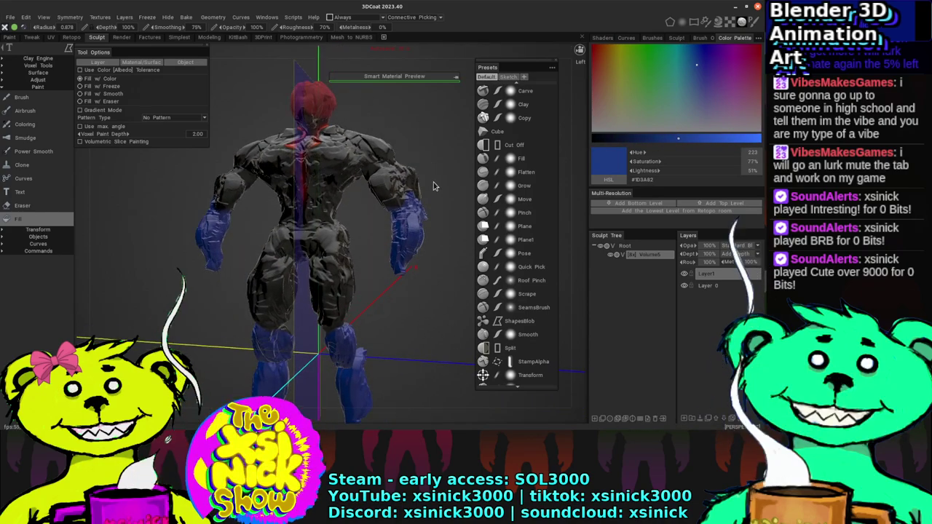
click(700, 59)
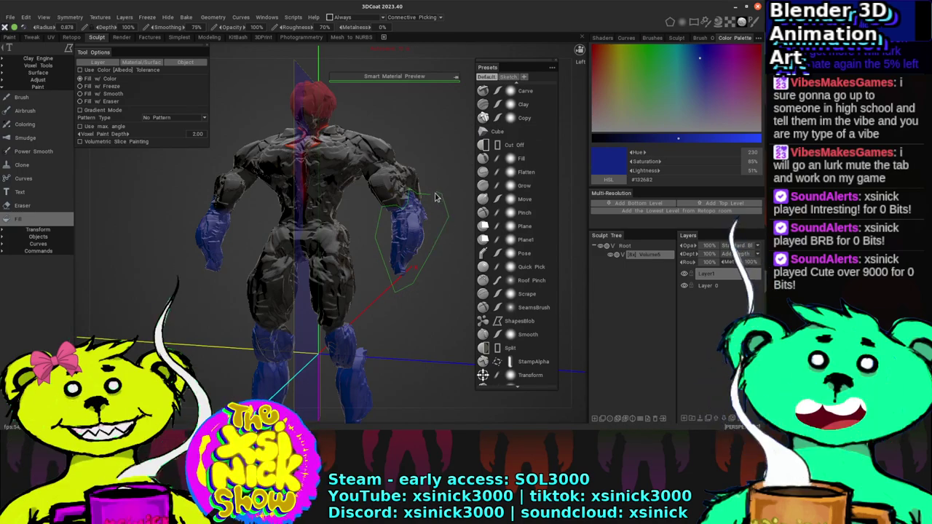
Step: Lasso-fill the hand with the deep blue, then select the Clay sculpting brush
drag(428, 270, 378, 269)
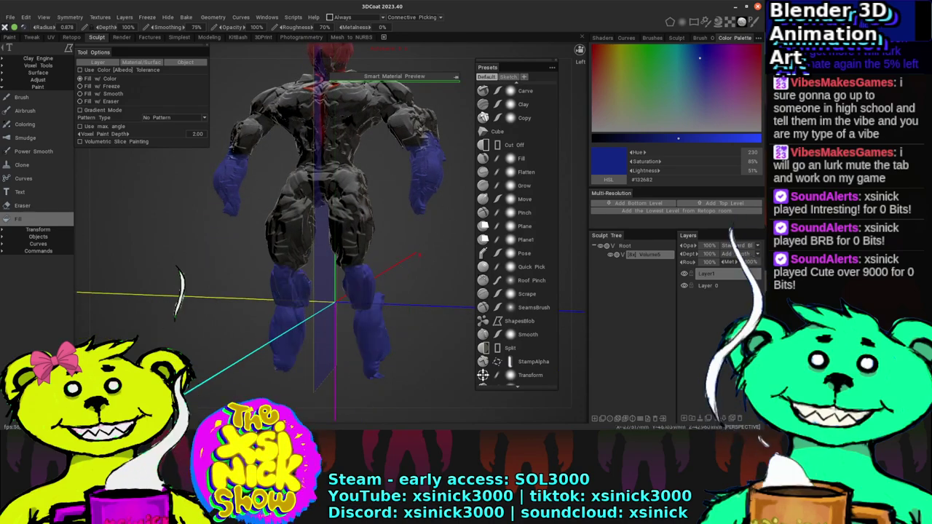
drag(408, 262, 412, 218)
drag(577, 150, 422, 87)
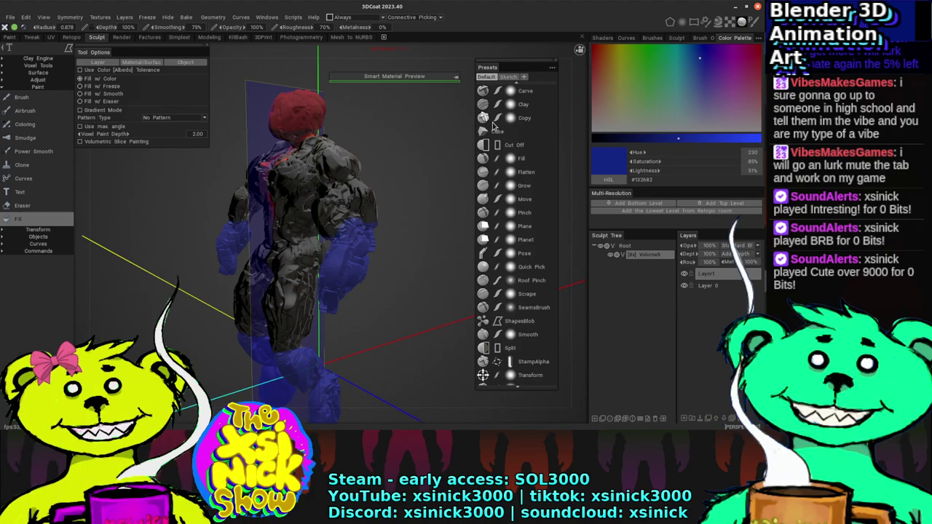
click(510, 104)
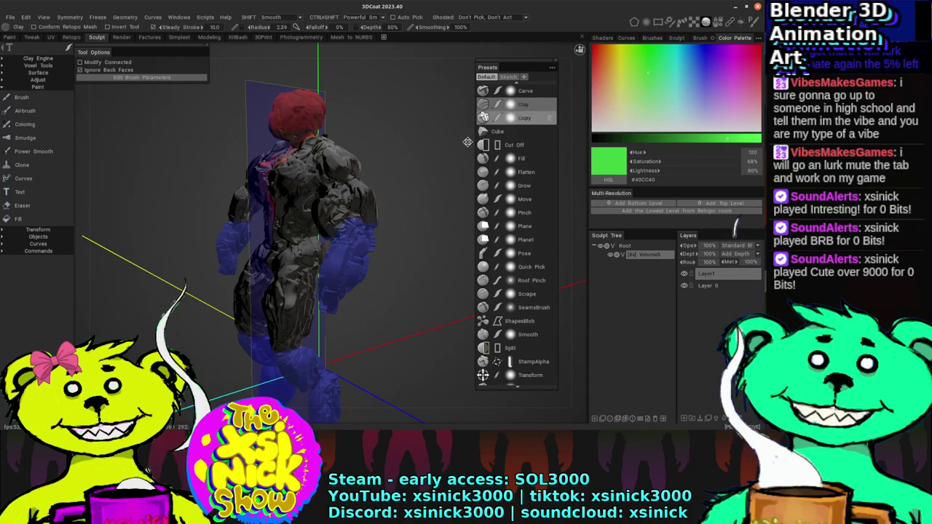
middle_drag(437, 219, 462, 229)
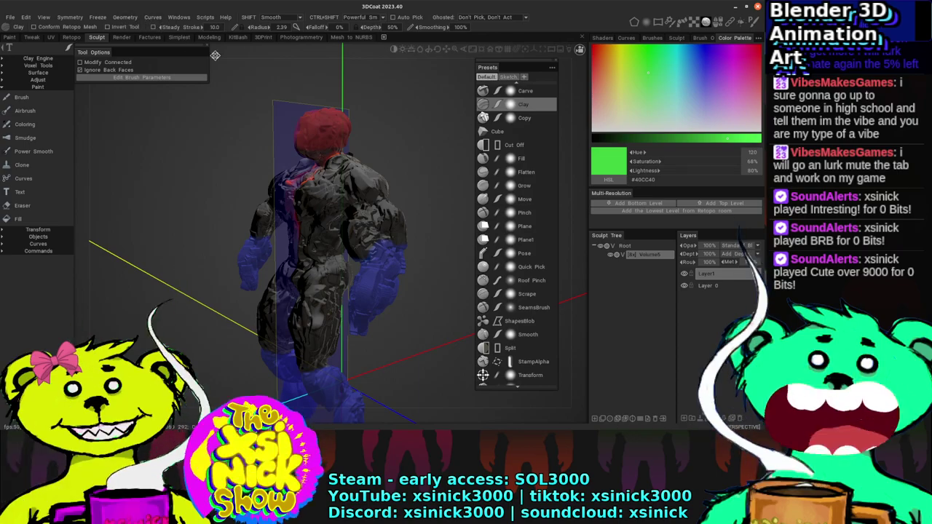
scroll(573, 145, up, 5)
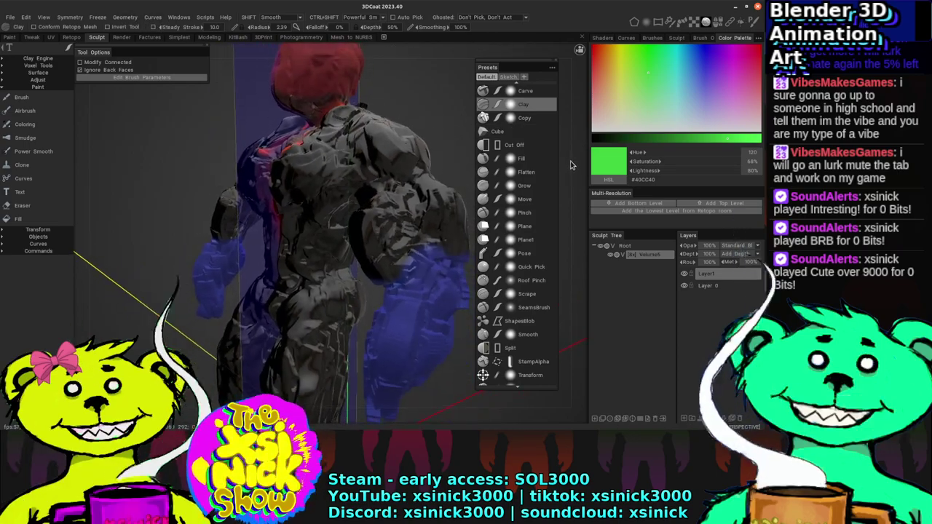
scroll(301, 190, up, 3)
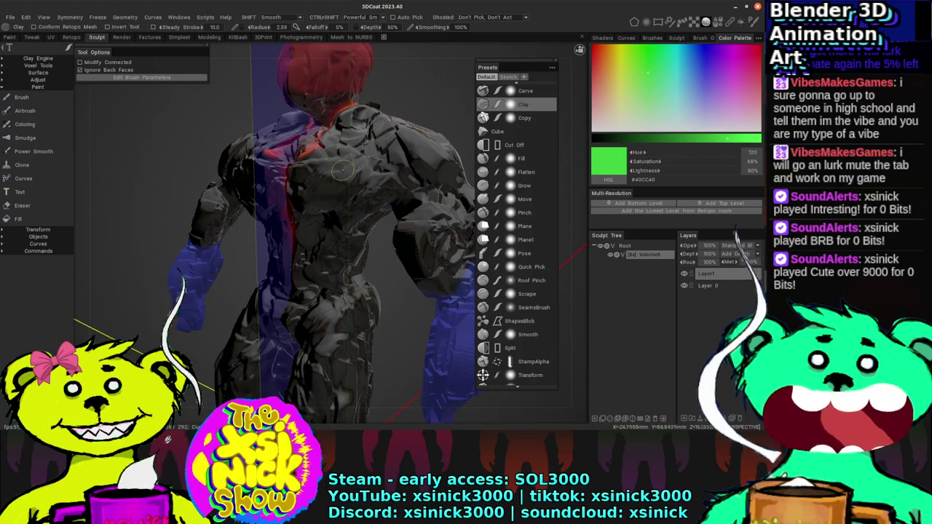
middle_drag(309, 182, 320, 157)
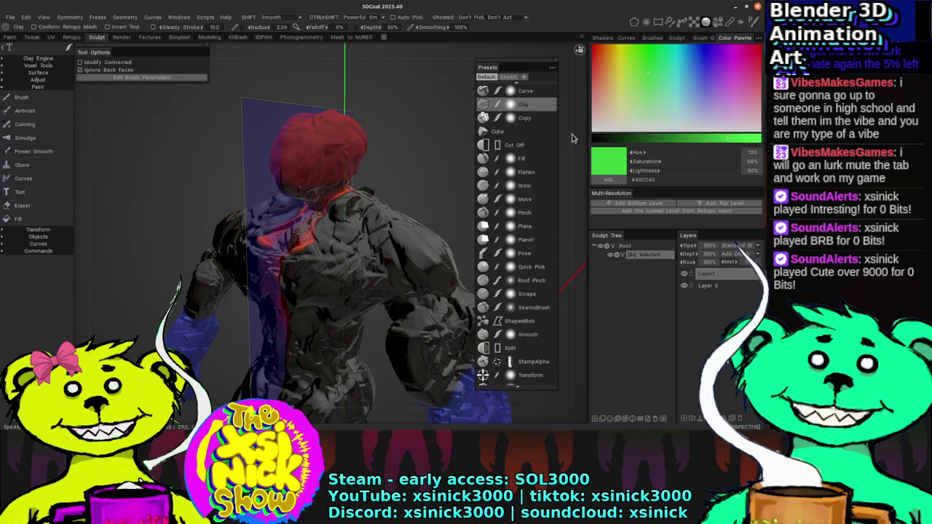
mouse_move(578, 138)
mouse_down()
mouse_move(597, 137)
mouse_move(522, 118)
mouse_up()
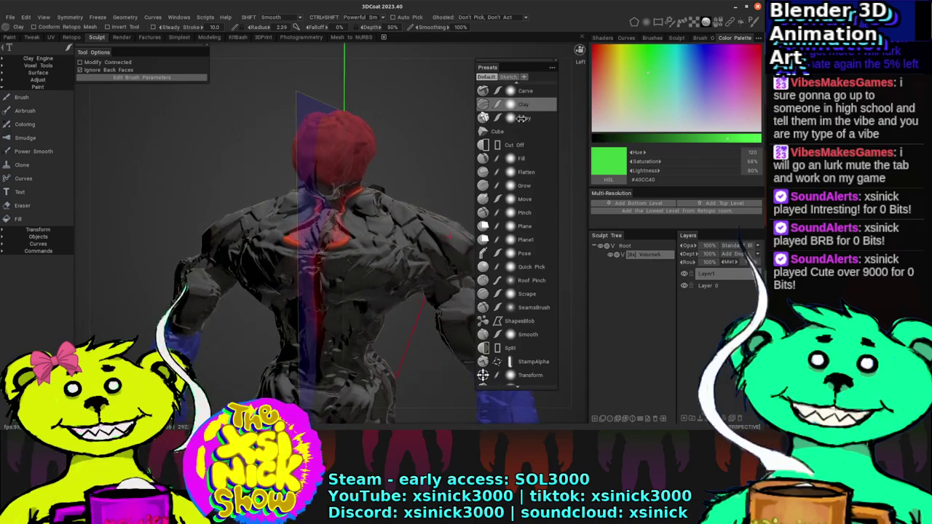
Step: Try the Clone tool with Clone Type left at Translation, then switch to Power Smooth
click(26, 165)
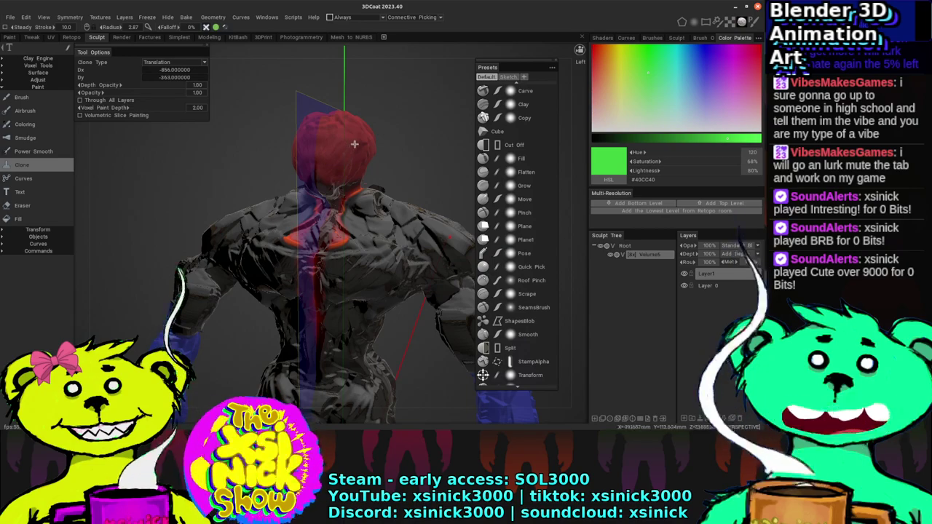
alt+drag(354, 144, 330, 154)
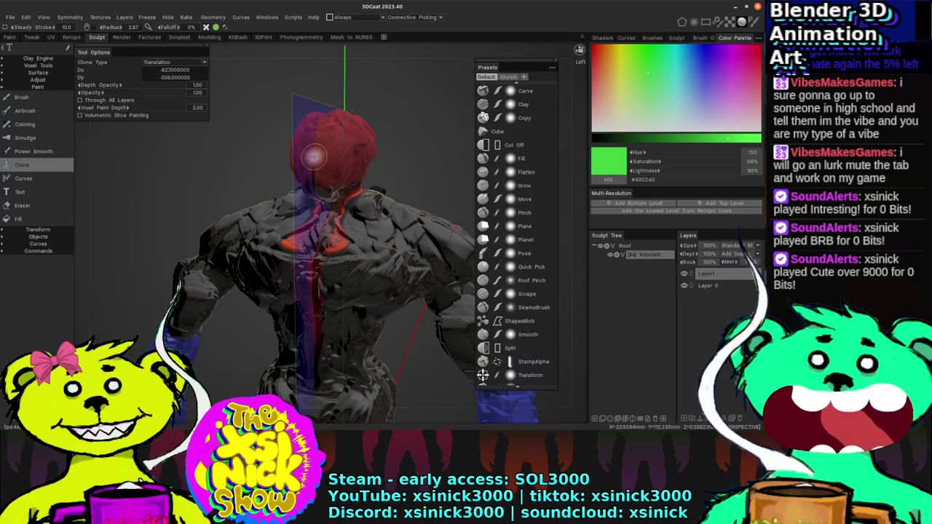
click(203, 65)
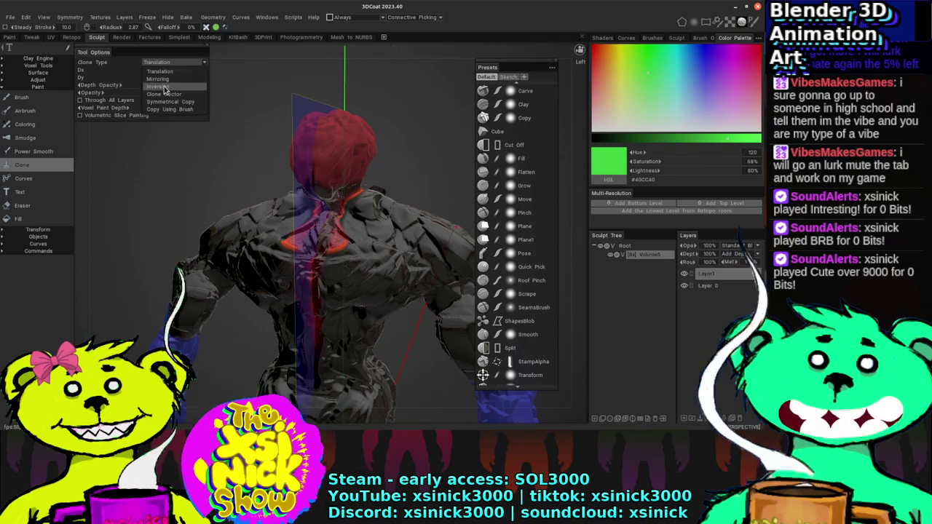
click(122, 71)
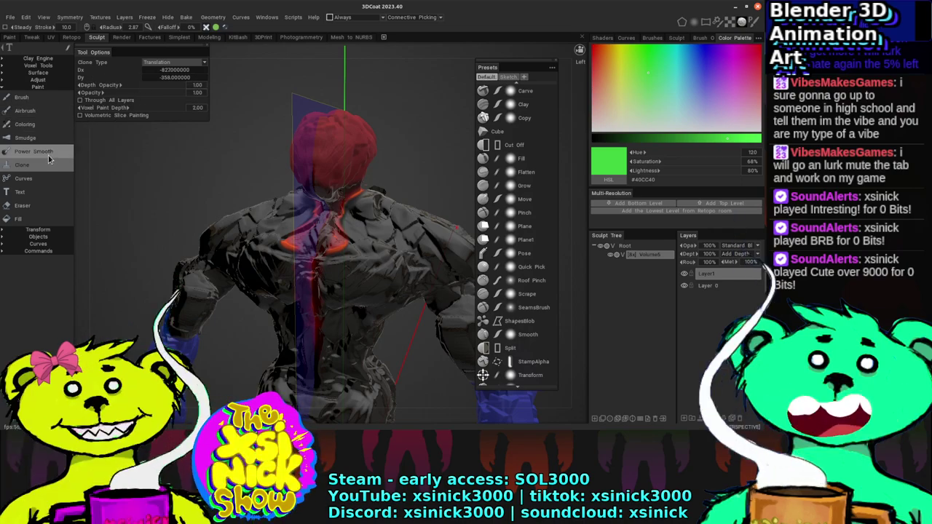
click(52, 157)
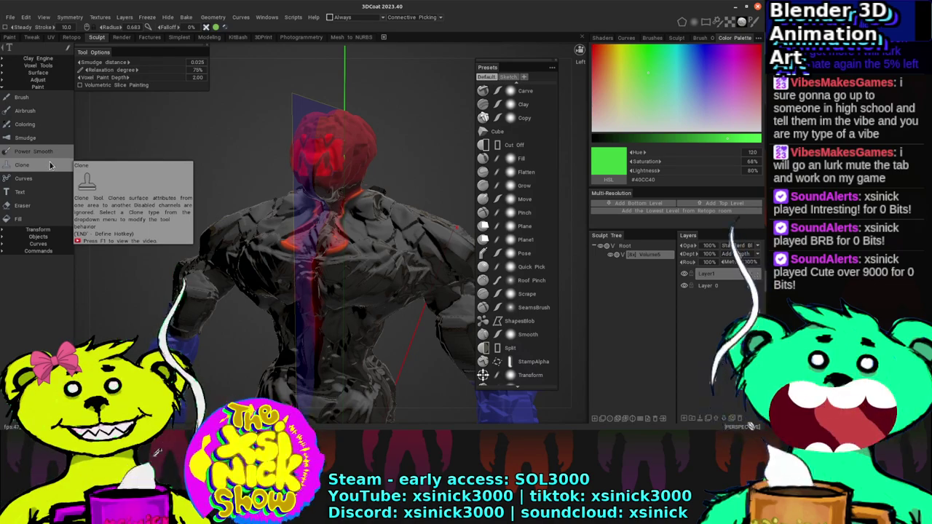
Step: Switch from Coloring to the Text tool, previewing 'Some text' across the figure's back
click(28, 125)
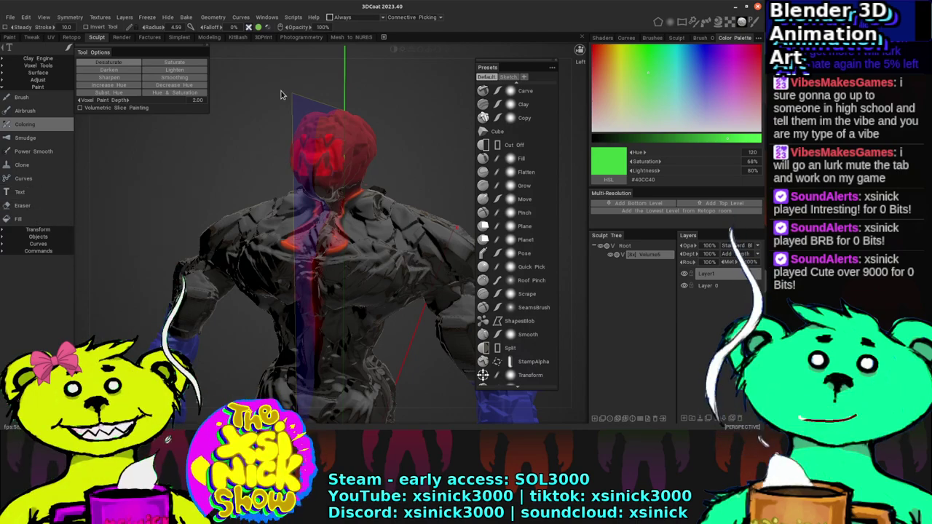
drag(296, 59, 282, 142)
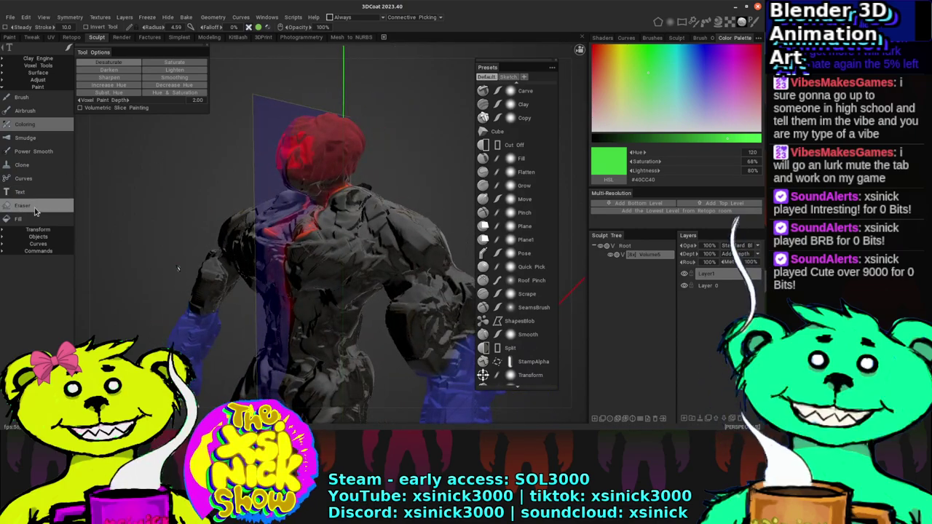
click(28, 194)
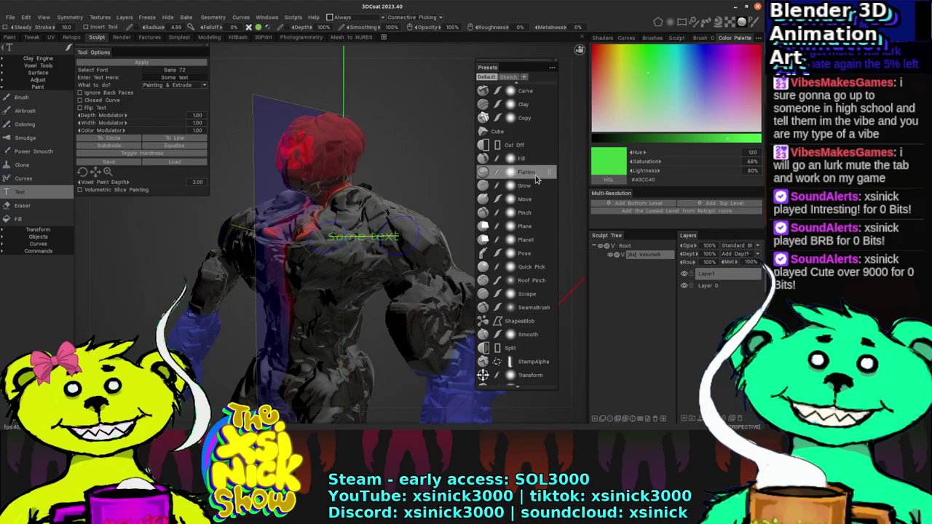
Step: Set the text colour to yellow while viewing the figure's back and shoulders
drag(571, 196, 396, 192)
key(s)
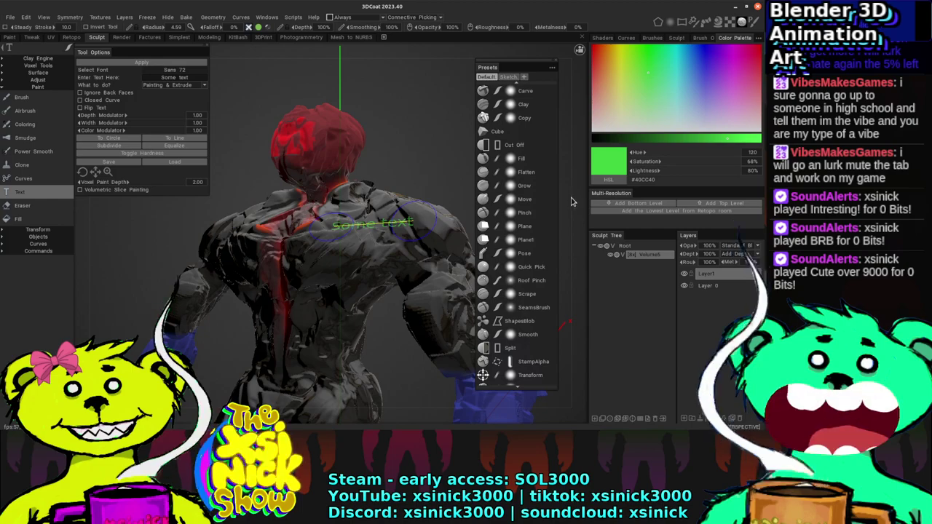
drag(583, 198, 400, 164)
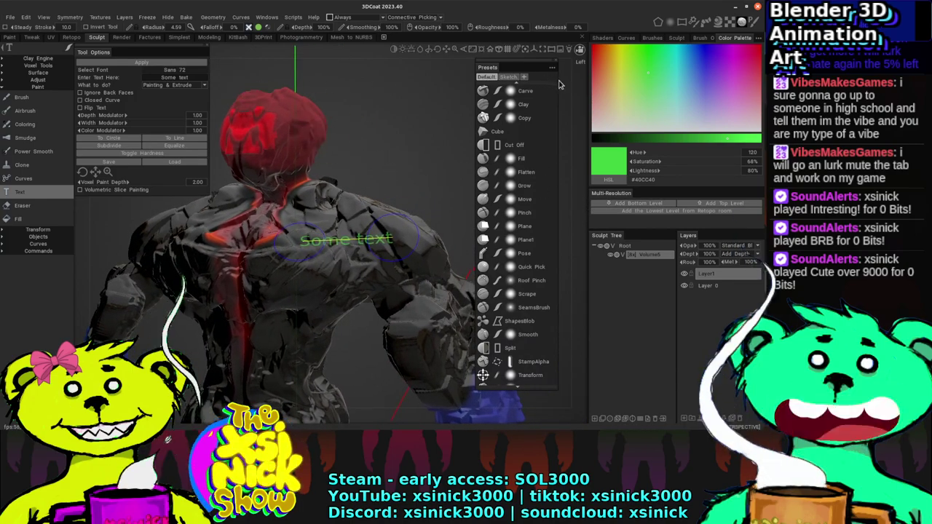
drag(636, 97, 618, 40)
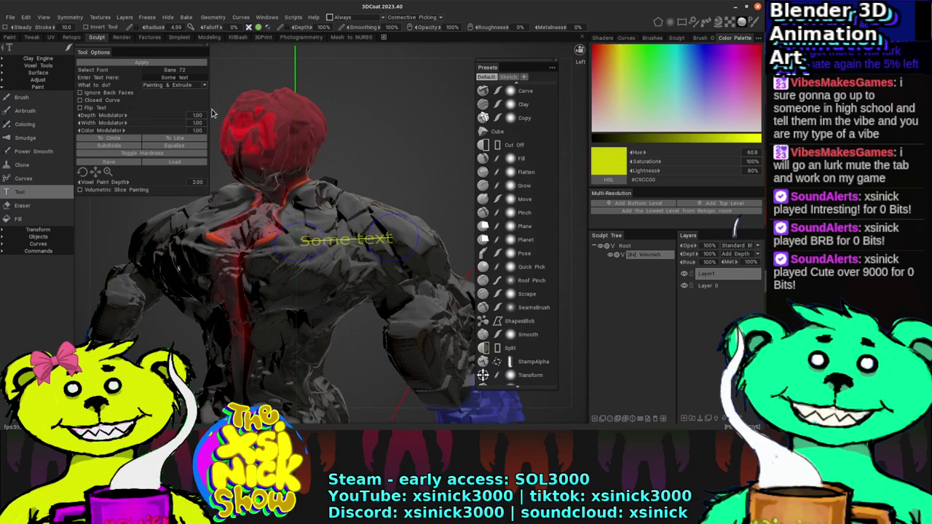
Step: Set the text font to Sans Bold at size 80
click(168, 71)
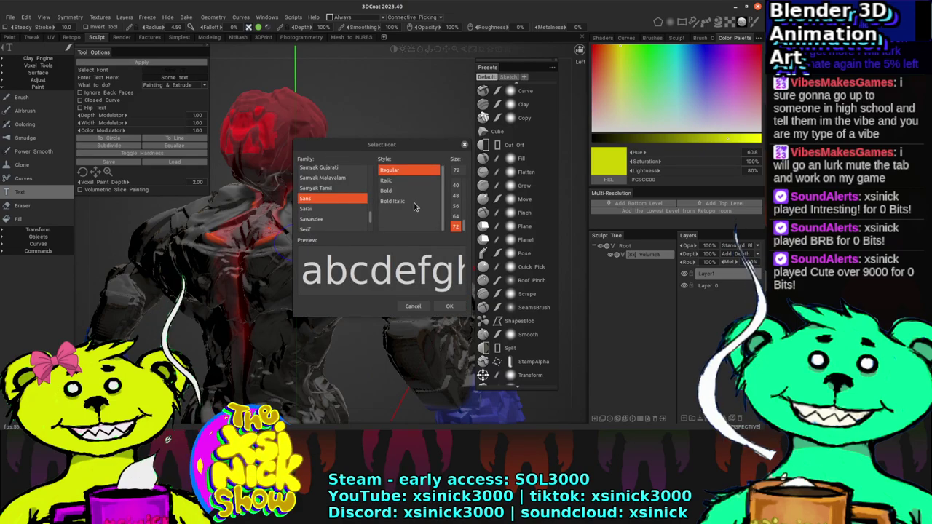
click(391, 193)
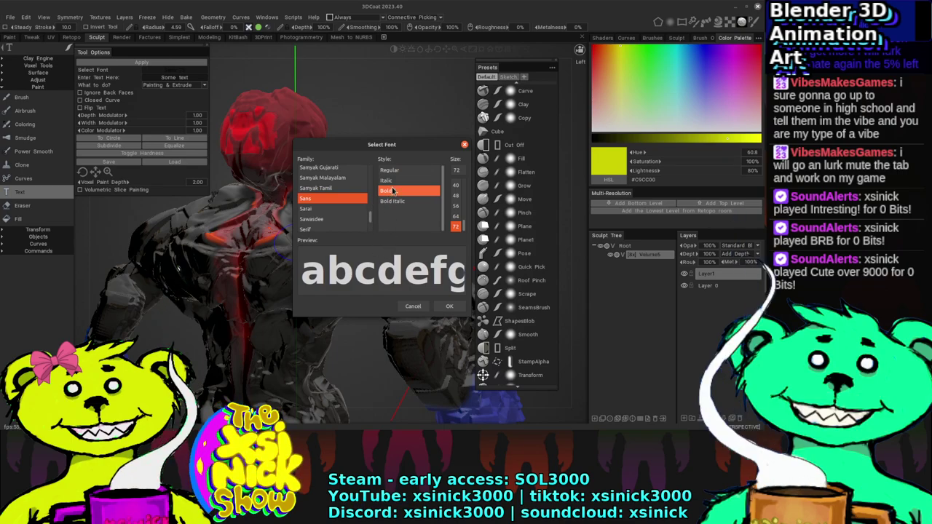
drag(406, 154, 207, 169)
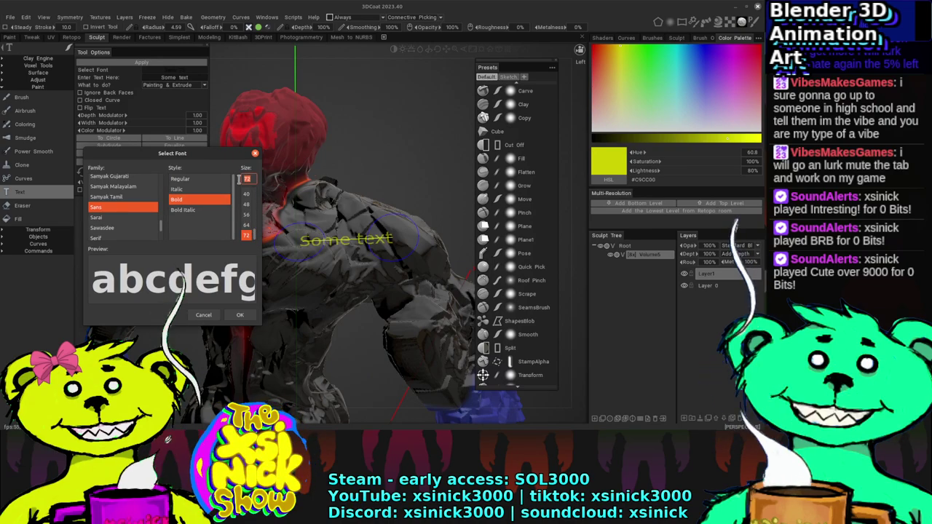
text(80)
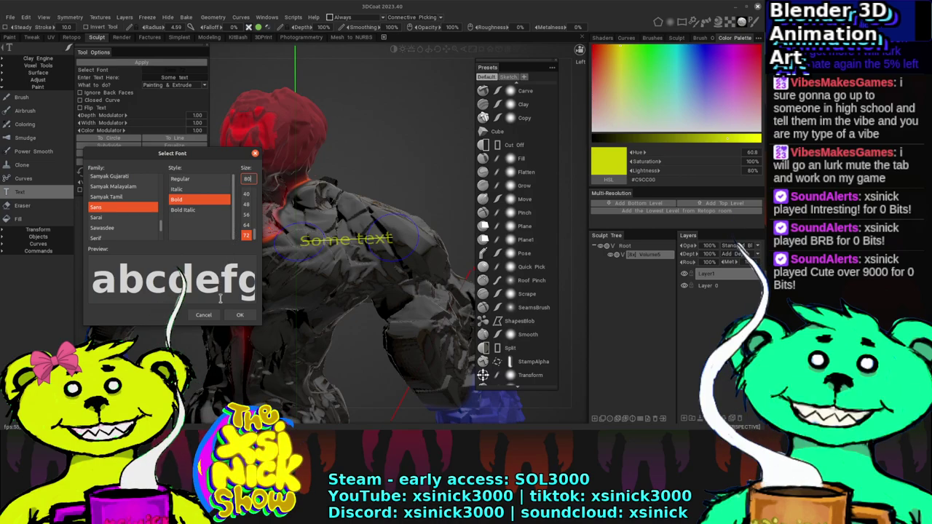
click(238, 320)
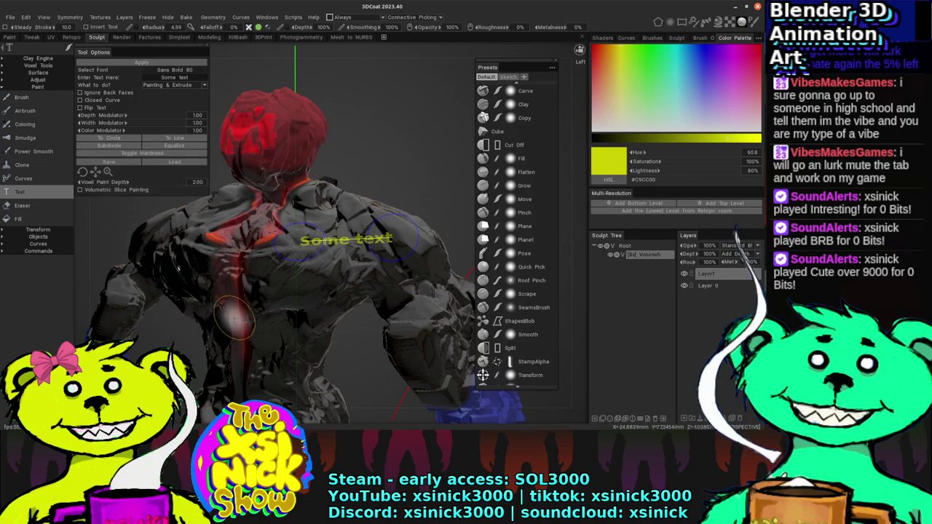
Step: Change the text to 'SPECIMEN 01' and set the font size to 100
click(175, 78)
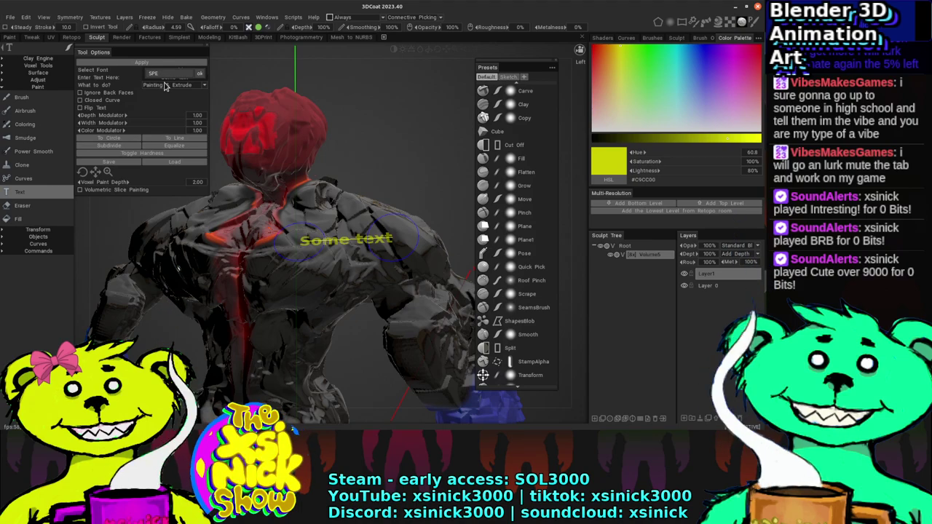
text(SPECIMEN 01)
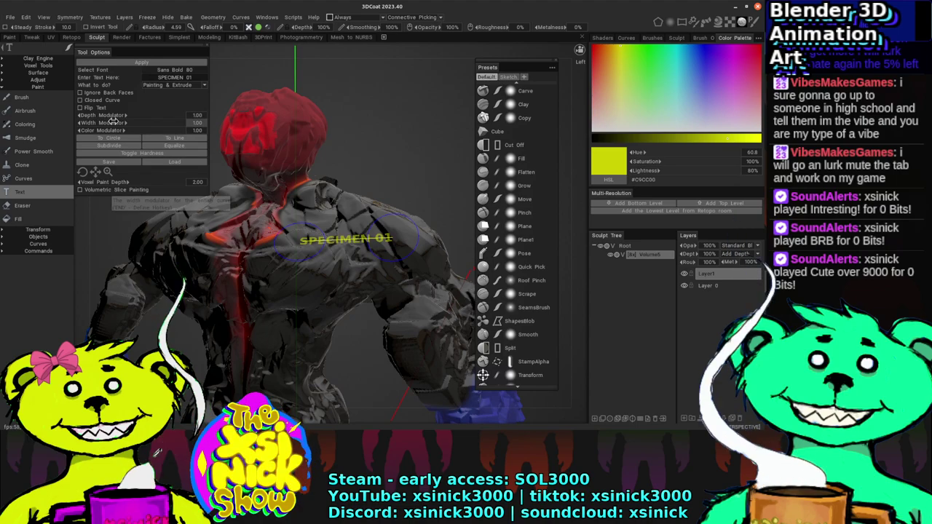
click(169, 72)
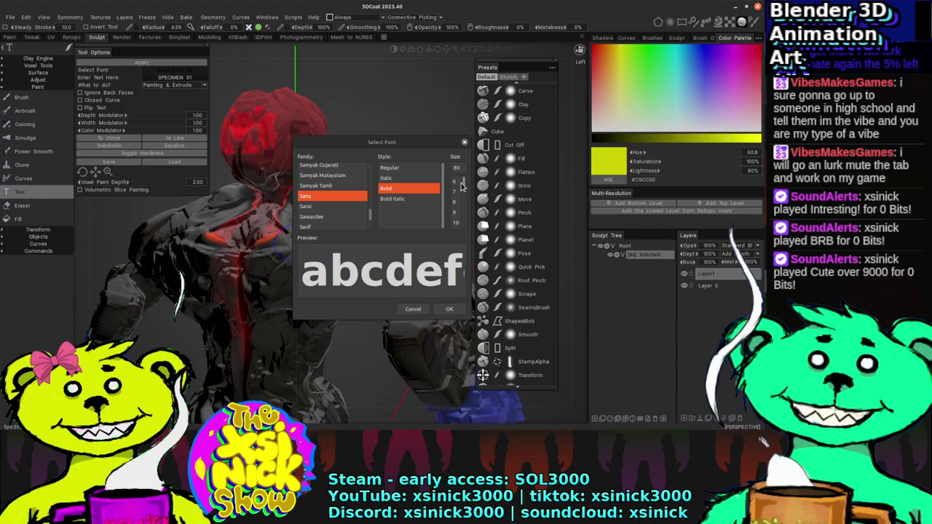
drag(461, 169, 448, 169)
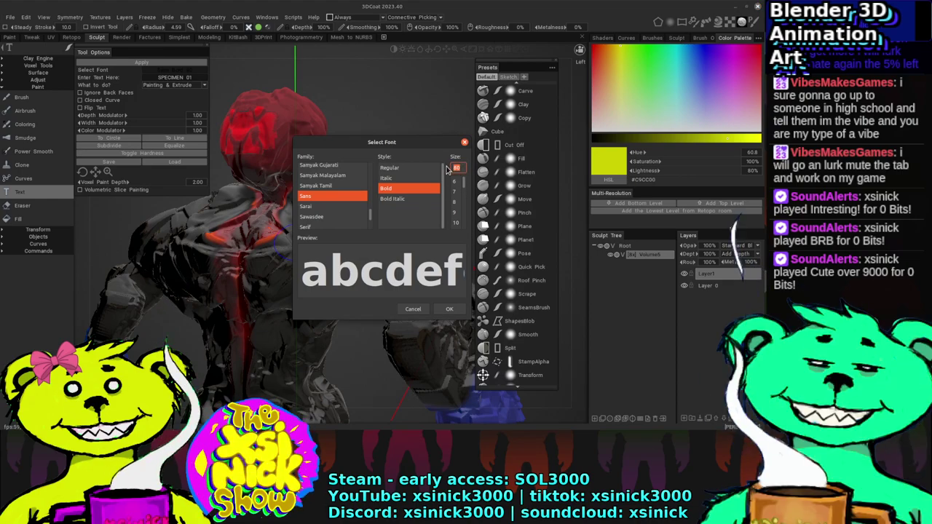
text(1)
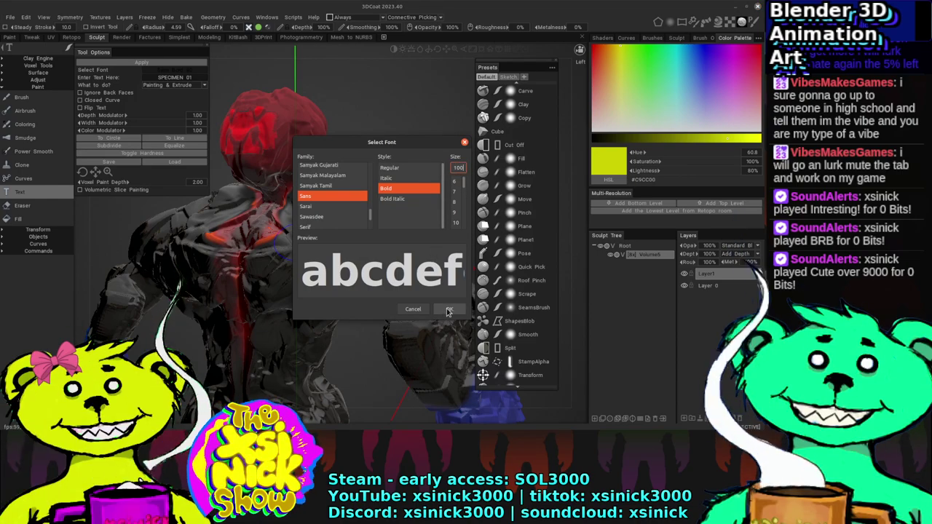
text(00)
click(450, 321)
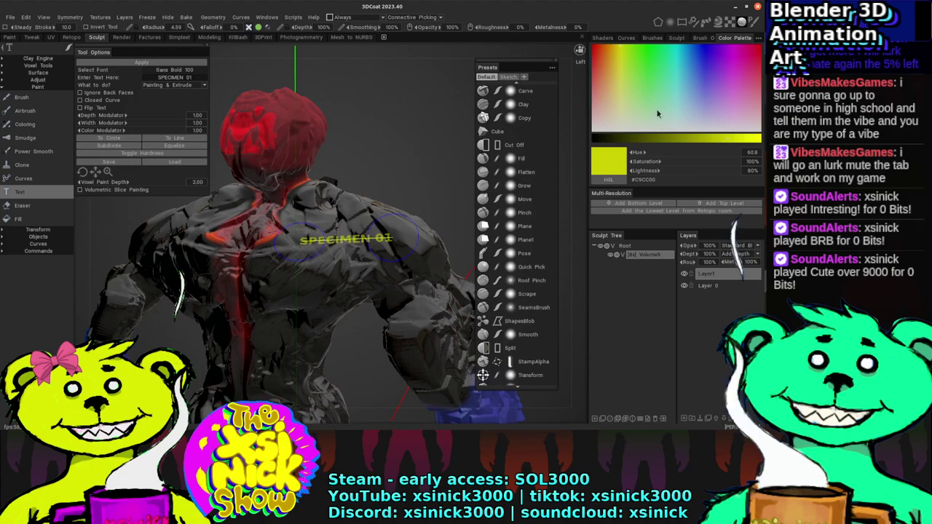
Step: Make the lettering near-white #FDFDFD with Depth Modulator 0.970 and Width Modulator 167
drag(658, 113, 660, 143)
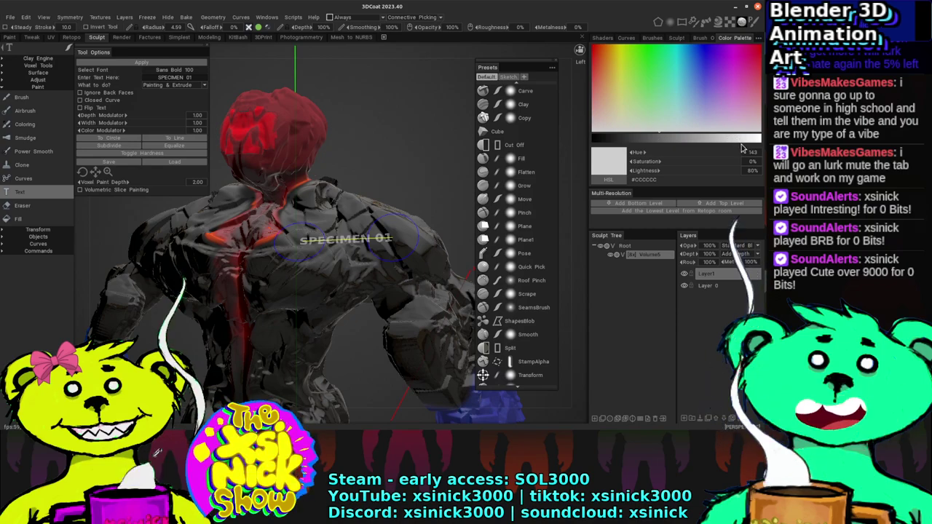
drag(742, 149, 764, 150)
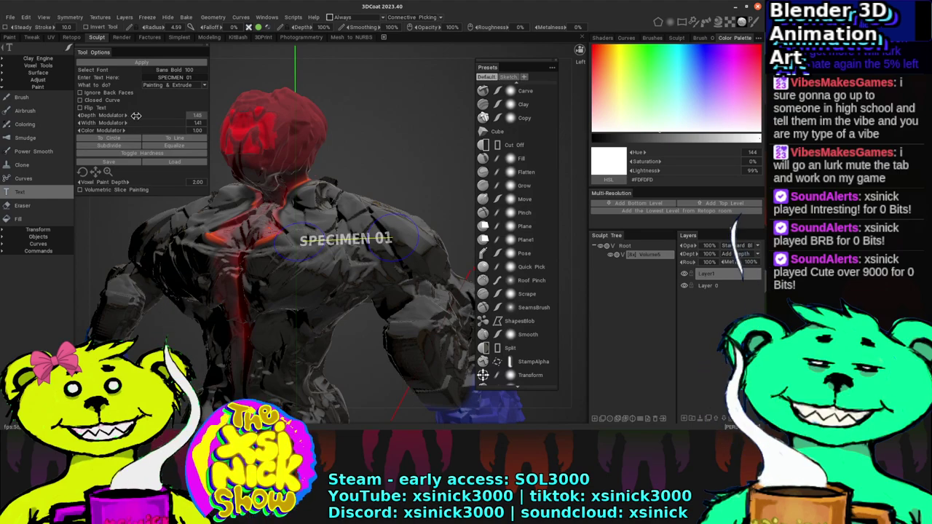
drag(124, 115, 115, 116)
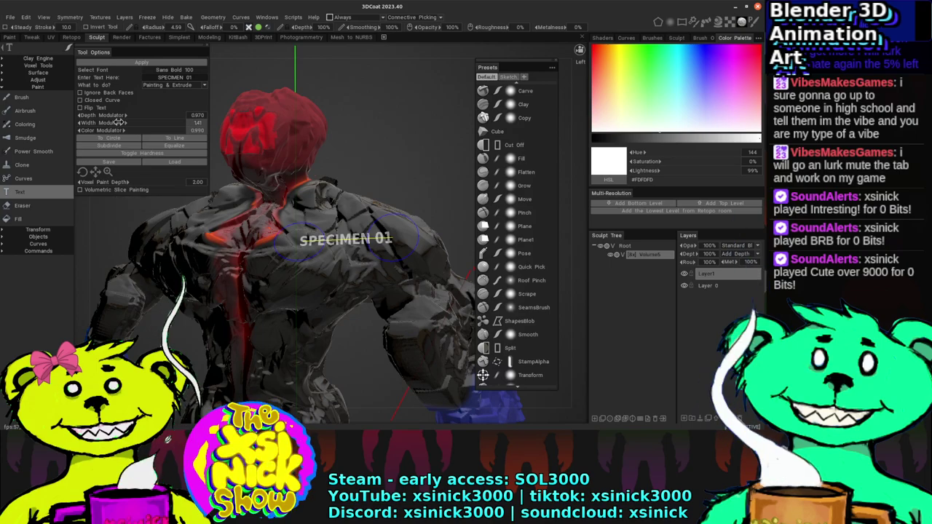
drag(110, 122, 120, 122)
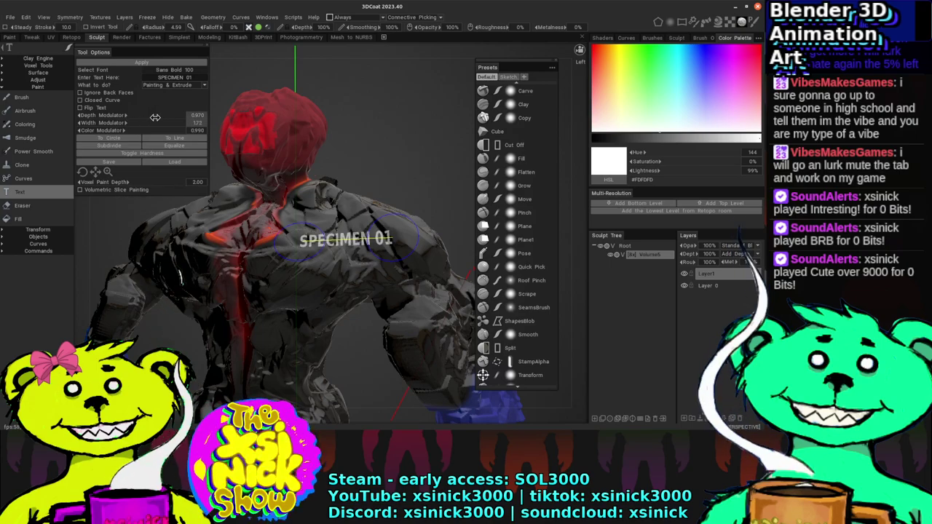
drag(128, 118, 299, 122)
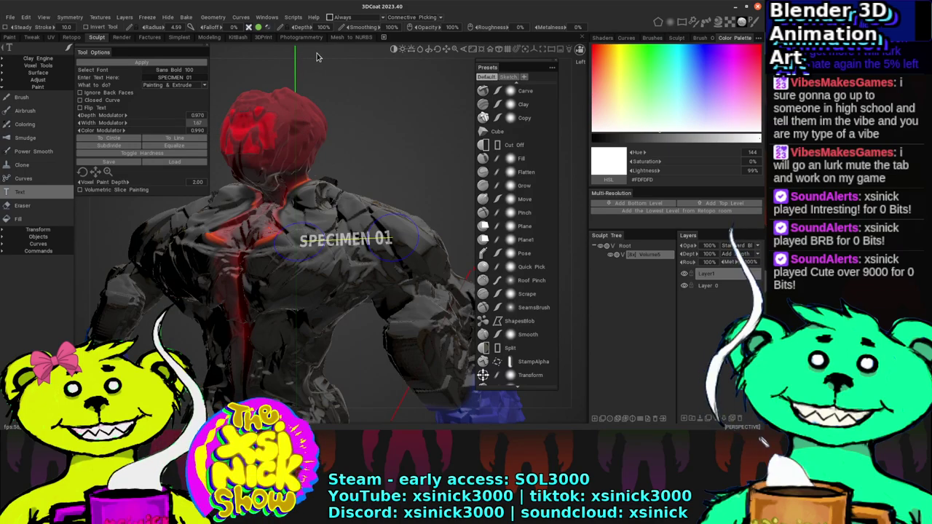
mouse_move(317, 57)
mouse_down()
mouse_move(347, 58)
mouse_move(328, 66)
mouse_up()
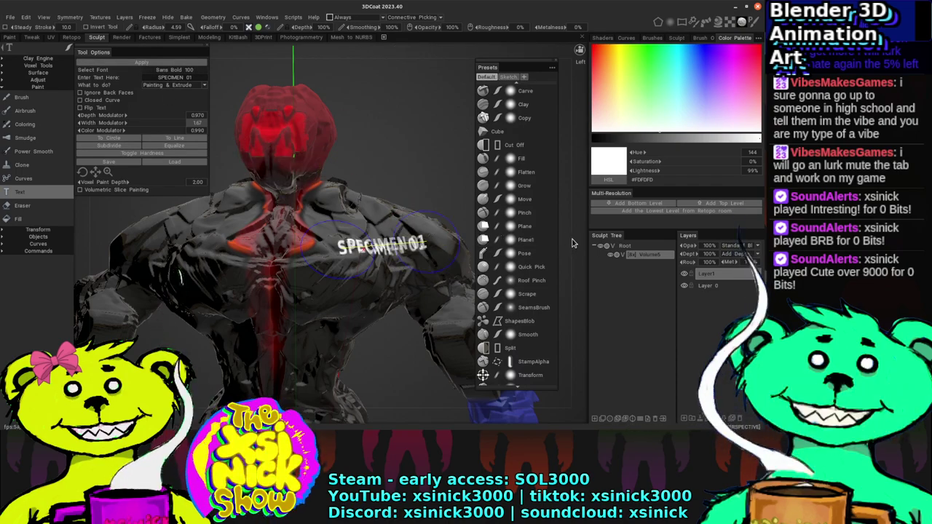
drag(571, 245, 428, 204)
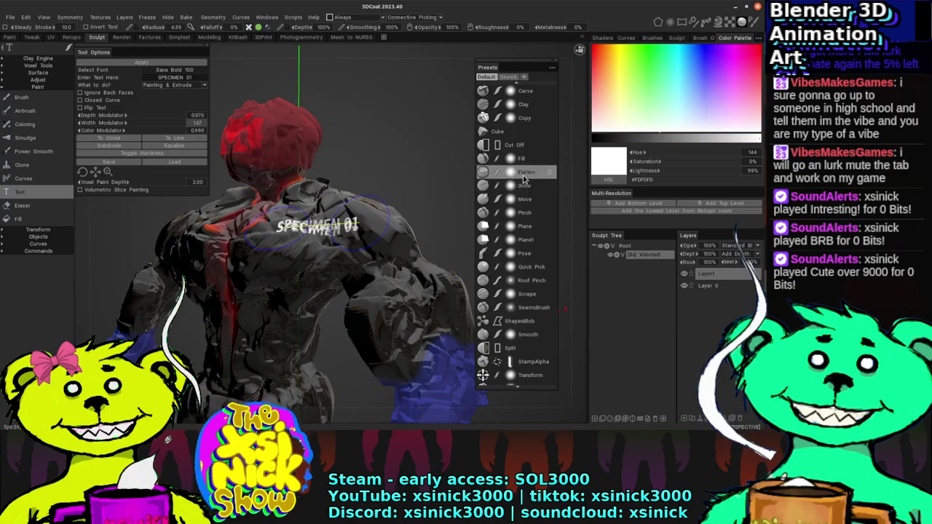
Step: Switch to the Flatten brush, orbit to the lettered back, and bring up Symmetry settings
click(482, 173)
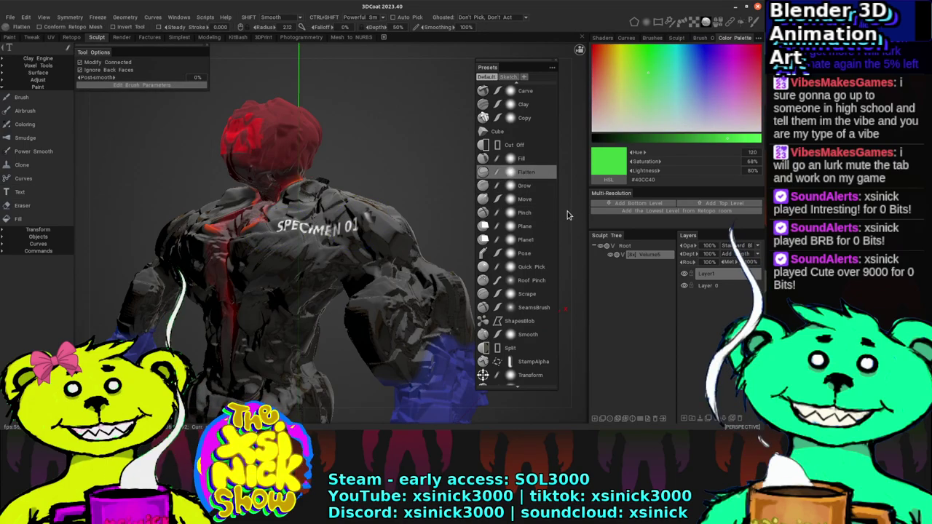
mouse_move(568, 216)
mouse_down()
mouse_move(542, 223)
mouse_move(565, 237)
mouse_move(340, 212)
mouse_up()
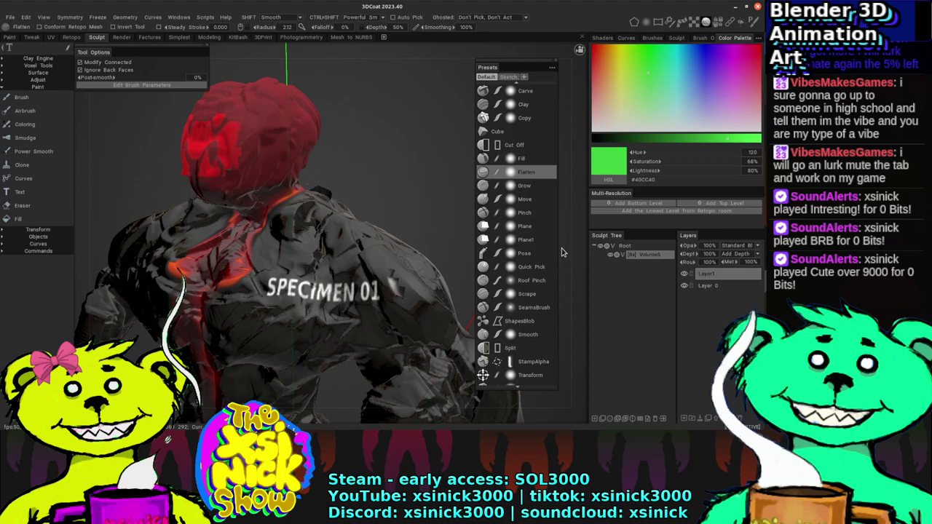
drag(579, 252, 557, 233)
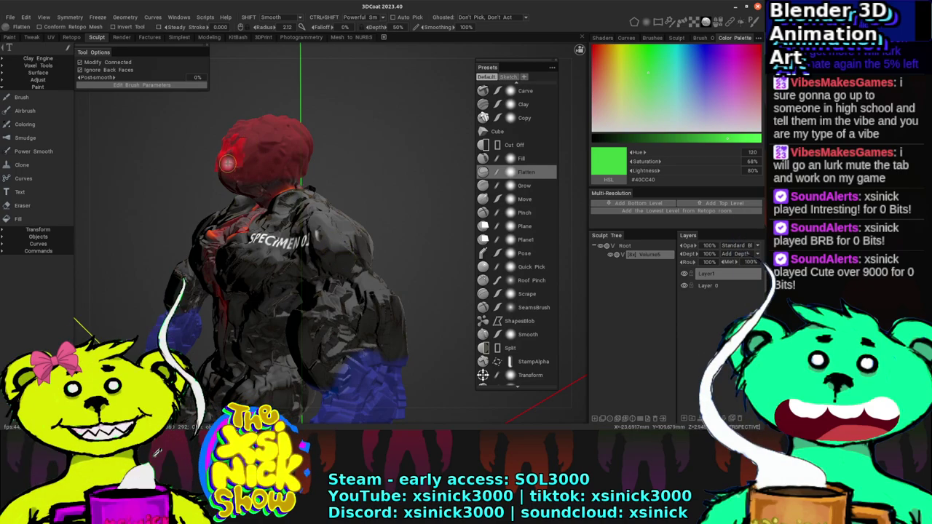
mouse_move(306, 94)
mouse_down()
mouse_move(343, 56)
mouse_move(336, 67)
mouse_up()
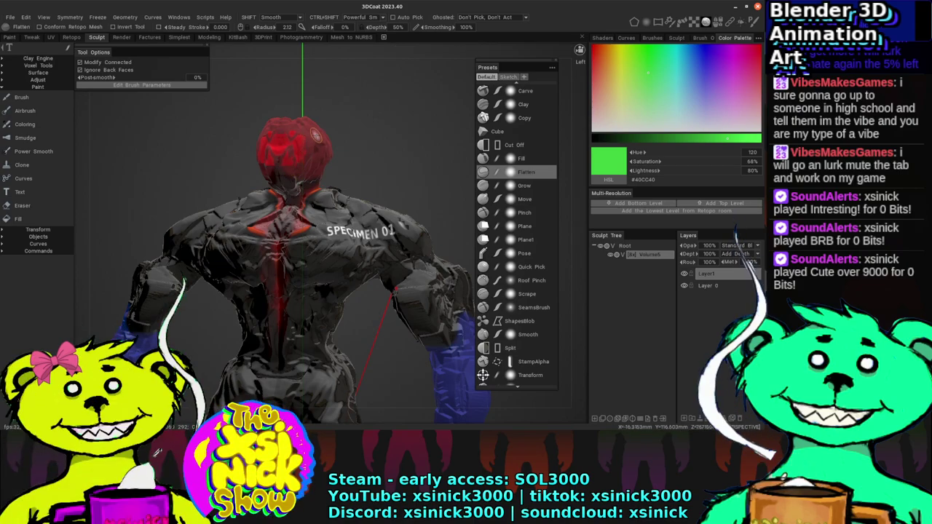
drag(380, 129, 309, 148)
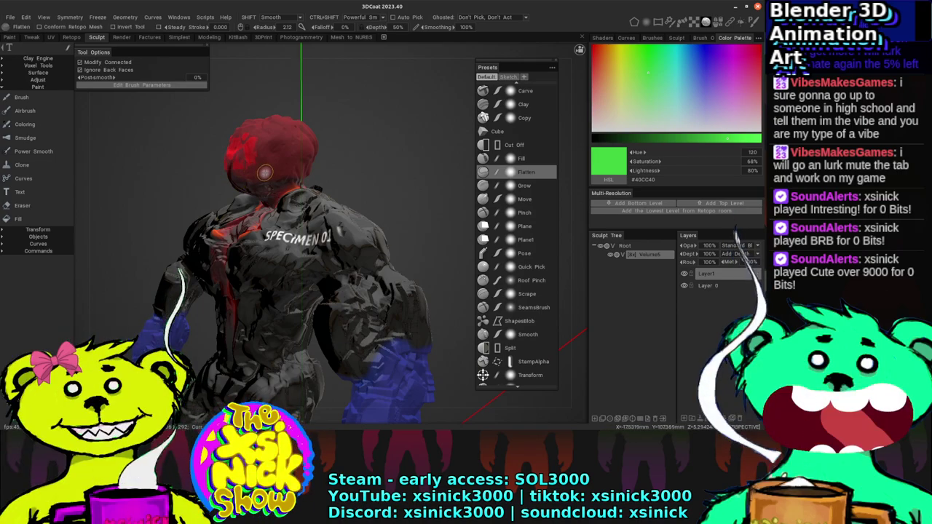
key(s)
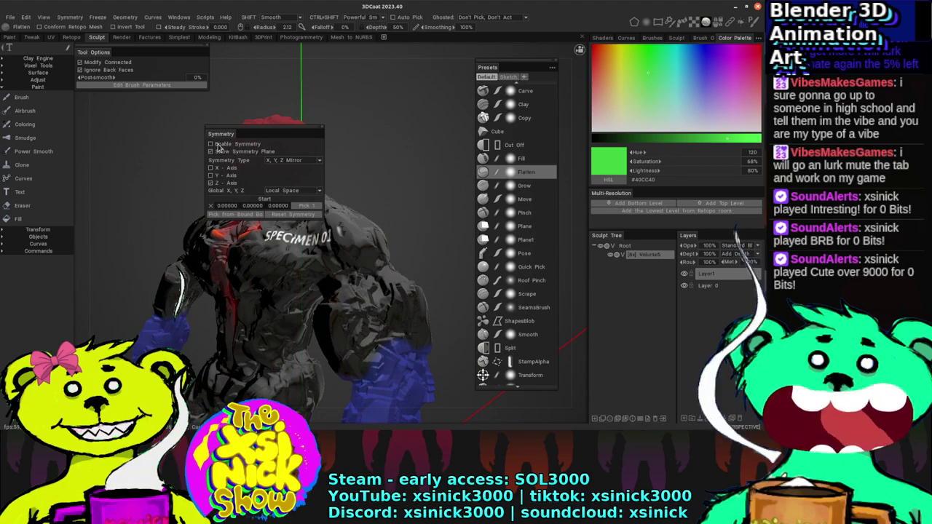
Step: Orbit and pan around the figure's back and side profile to inspect the symmetry plane
middle_drag(327, 115, 302, 129)
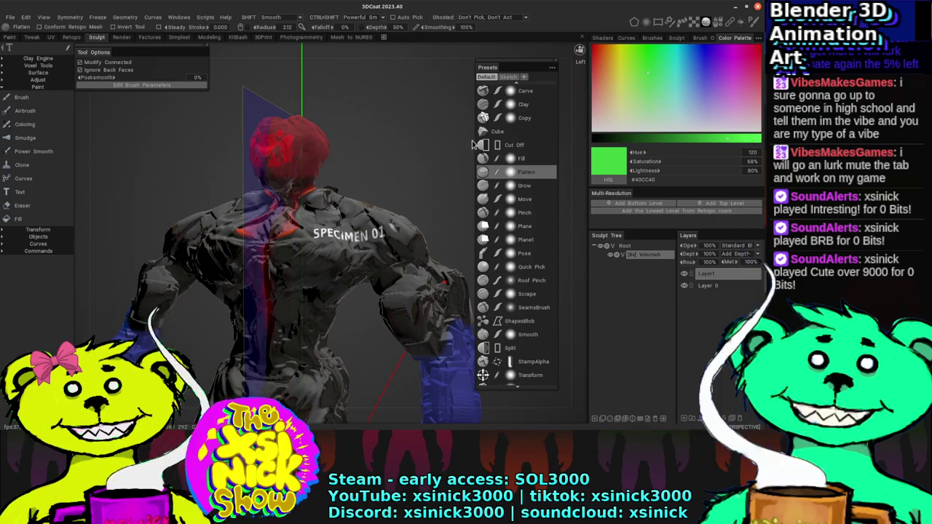
mouse_move(472, 144)
mouse_down()
mouse_move(510, 149)
mouse_move(447, 142)
mouse_up()
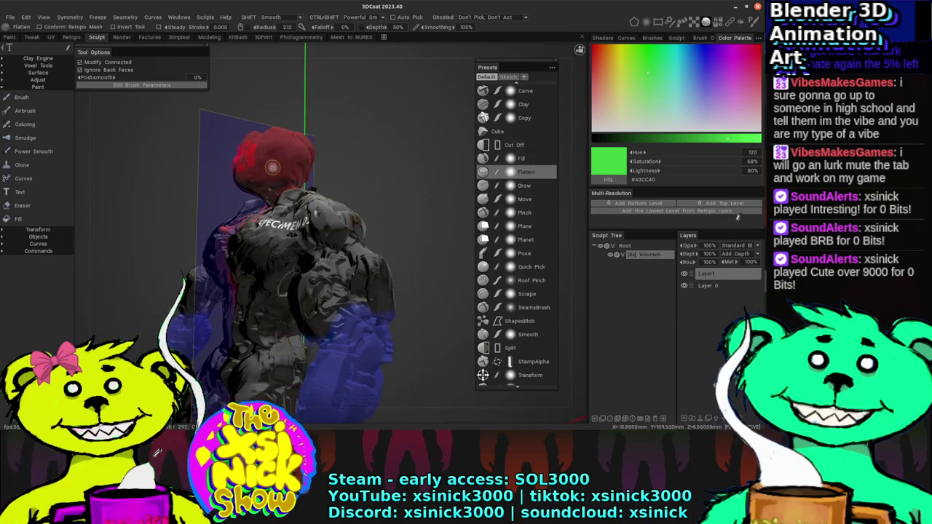
drag(354, 148, 290, 195)
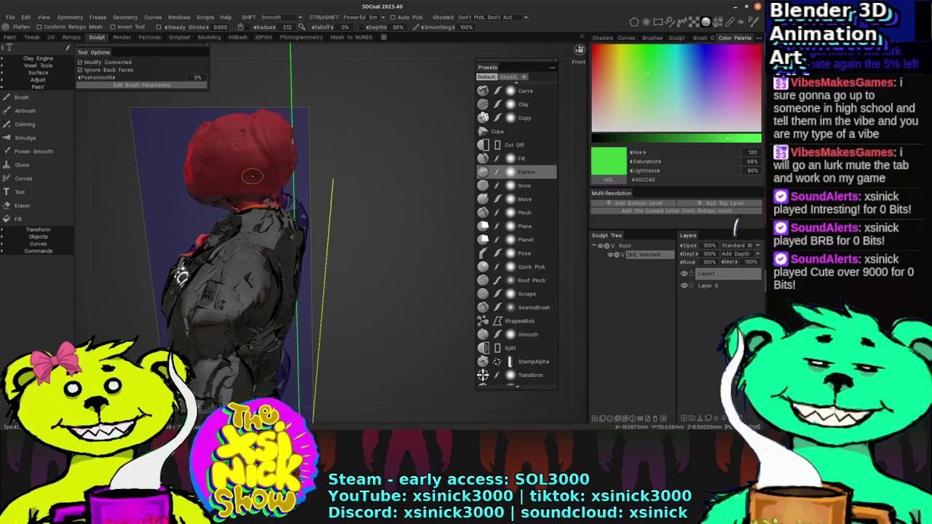
middle_drag(276, 156, 343, 155)
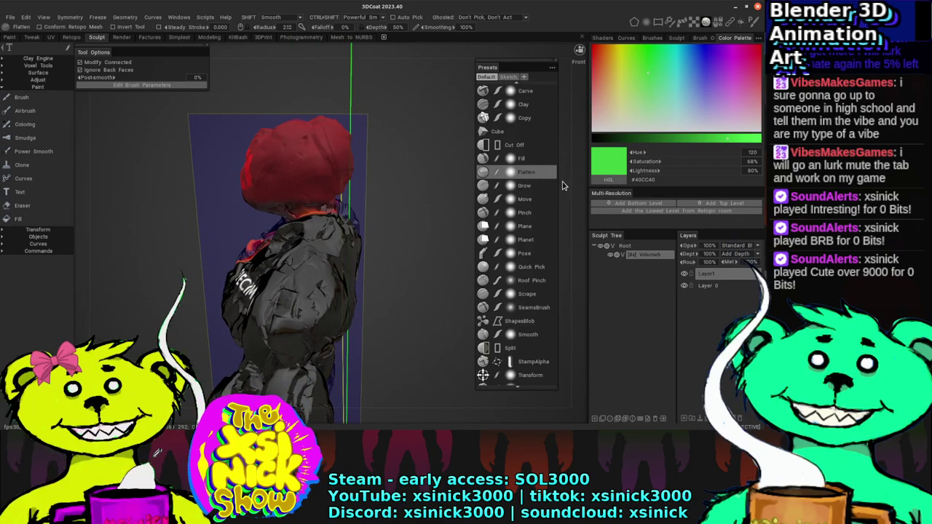
mouse_move(420, 70)
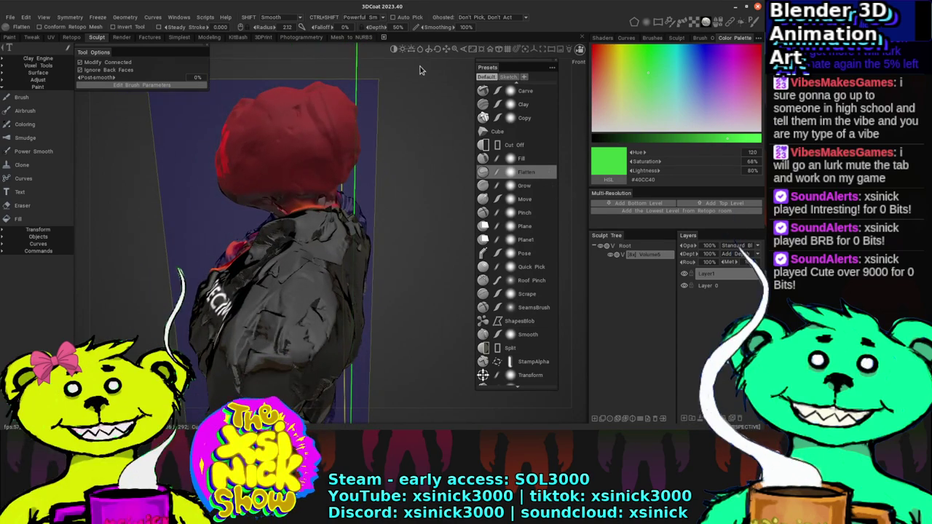
drag(370, 53, 338, 113)
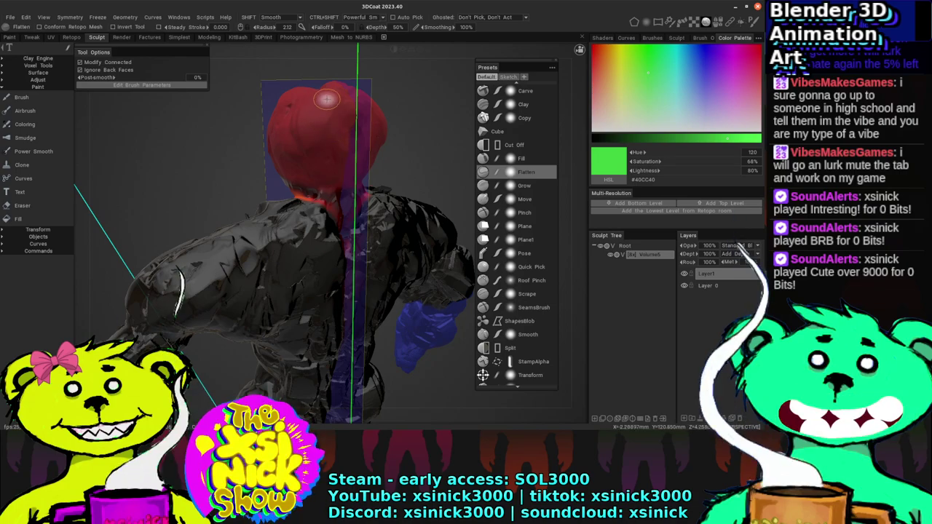
drag(298, 60, 155, 452)
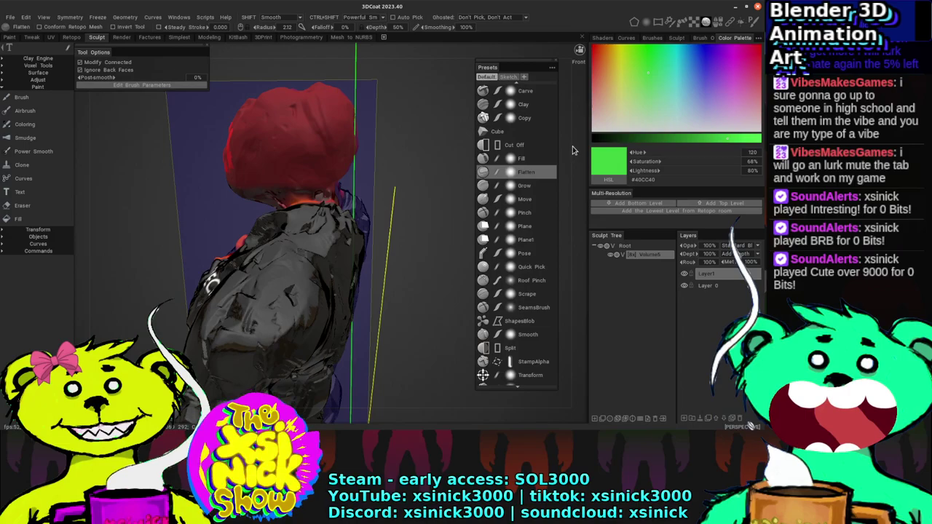
mouse_move(421, 108)
mouse_down()
mouse_move(339, 55)
mouse_move(370, 76)
mouse_move(351, 103)
mouse_up()
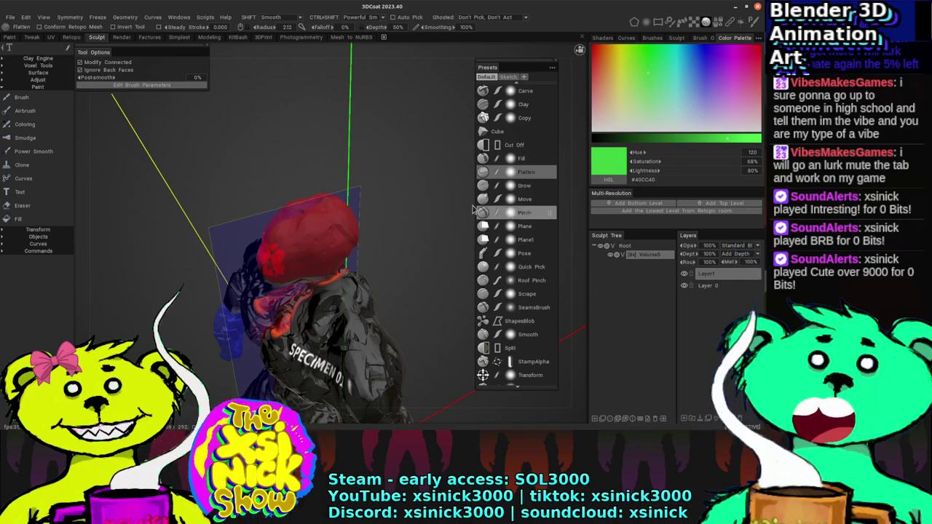
Step: Turn the SPECIMEN 01 text toward the view, then settle on an axis-aligned angle
drag(445, 208, 388, 195)
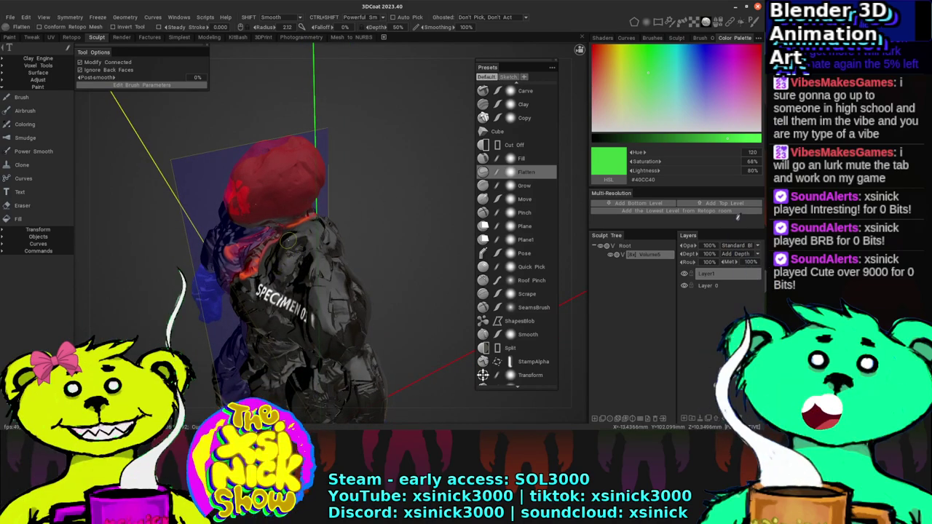
drag(566, 245, 573, 217)
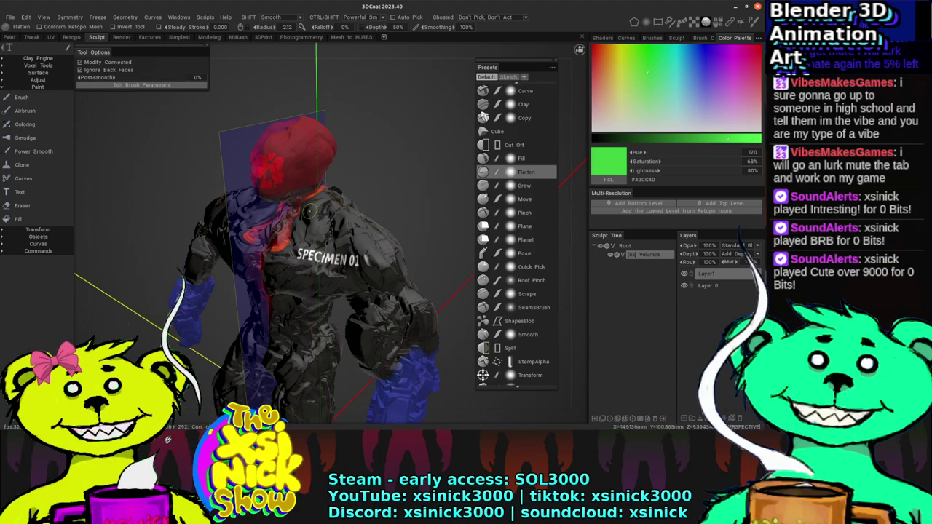
drag(401, 197, 345, 221)
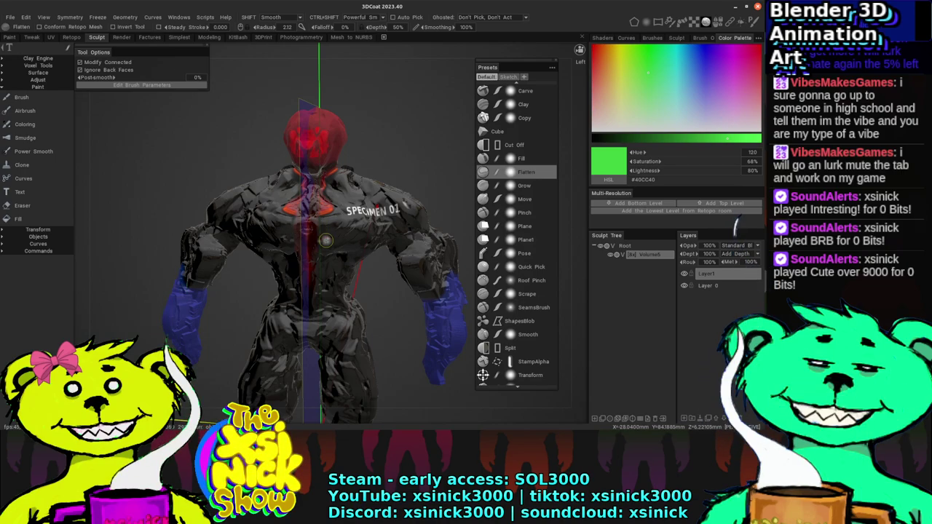
middle_drag(324, 231, 321, 232)
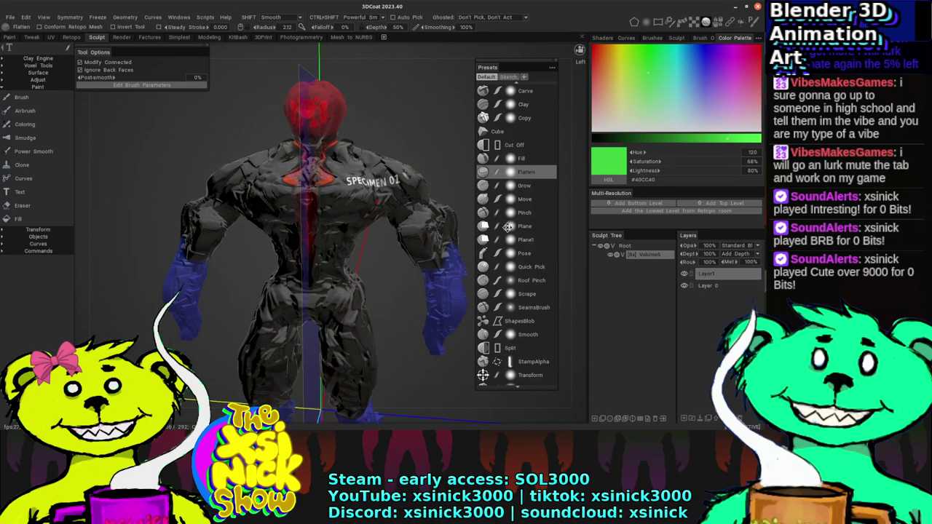
drag(319, 228, 302, 176)
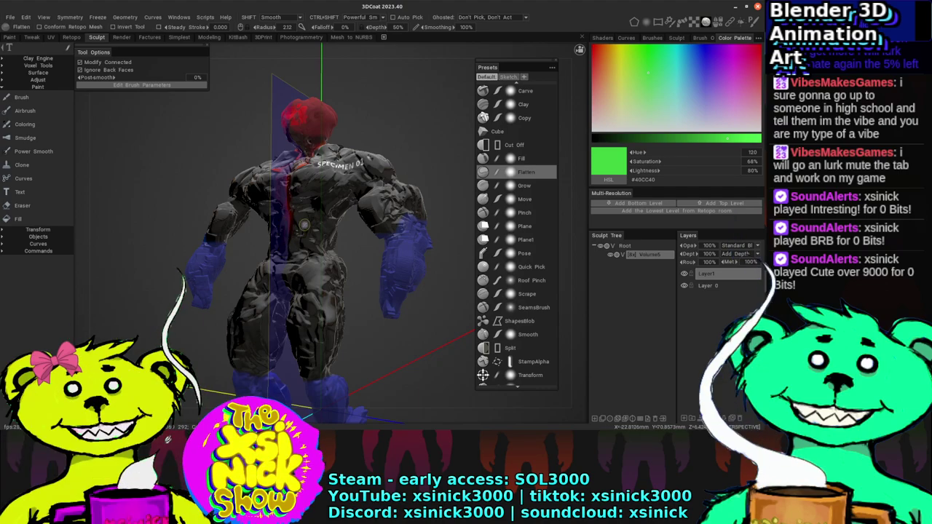
drag(325, 71, 386, 58)
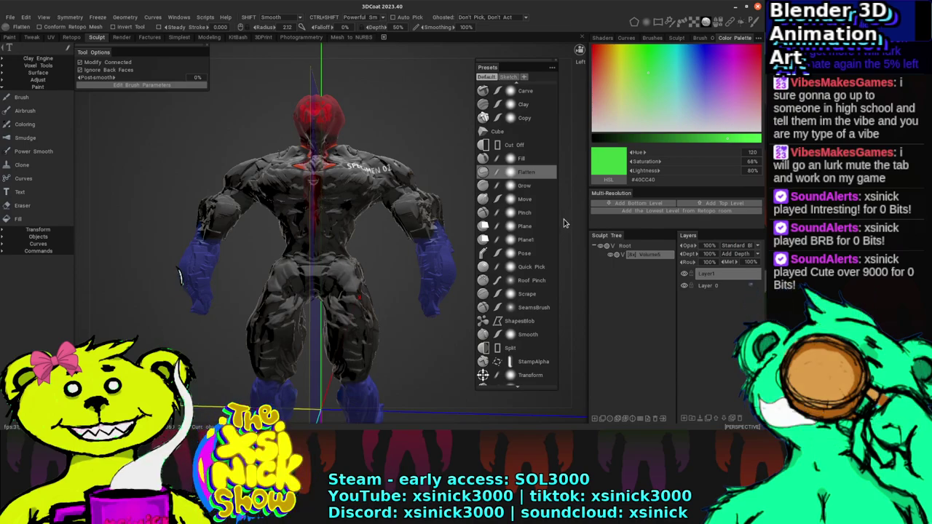
Step: Enlarge the Flatten brush radius from 212 to 393 with depth kept at 50%
scroll(560, 221, down, 2)
scroll(561, 221, down, 1)
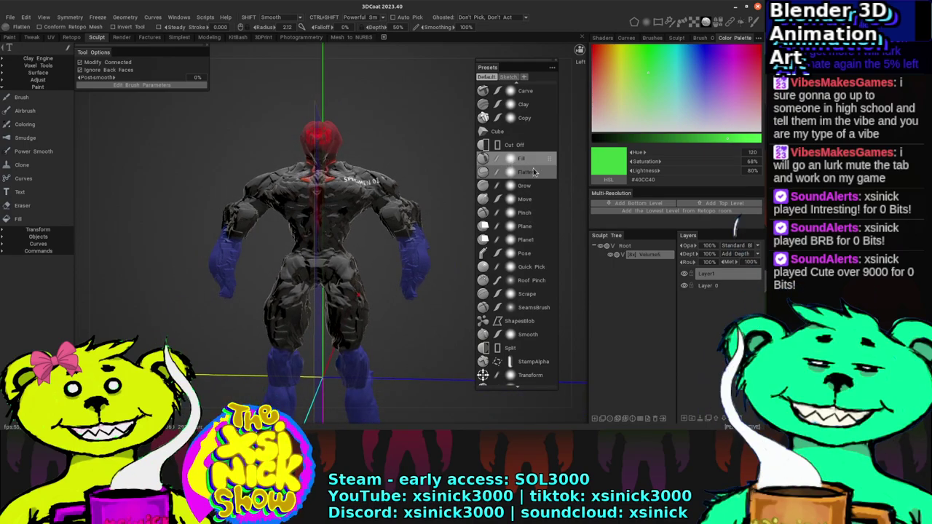
right_drag(579, 173, 530, 188)
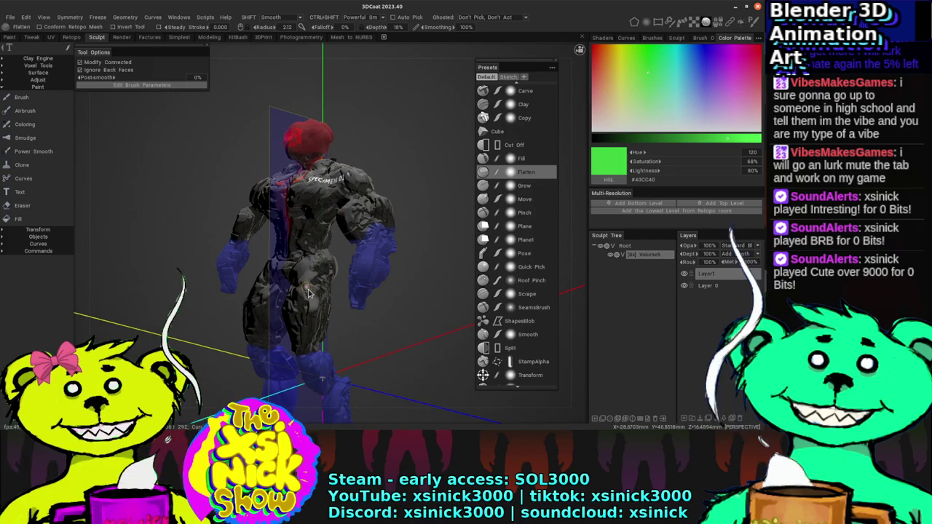
right_drag(307, 292, 304, 320)
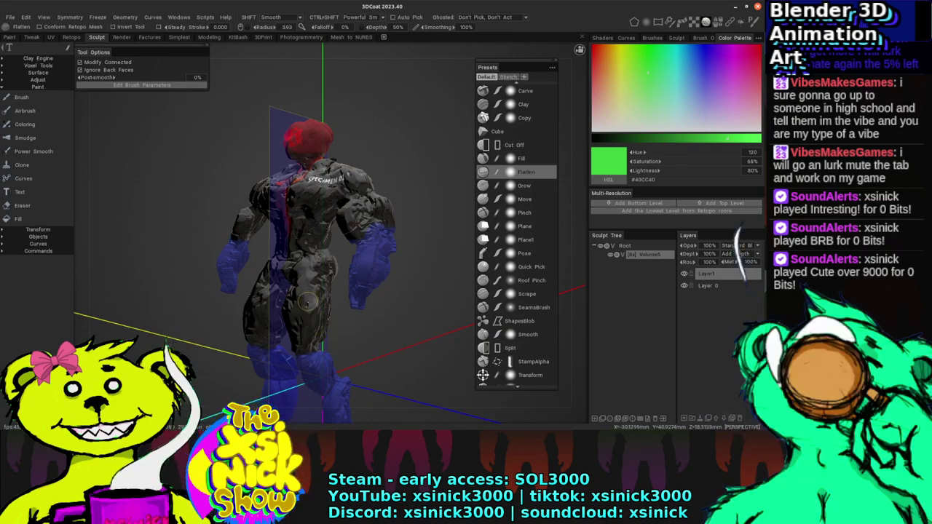
drag(571, 194, 408, 255)
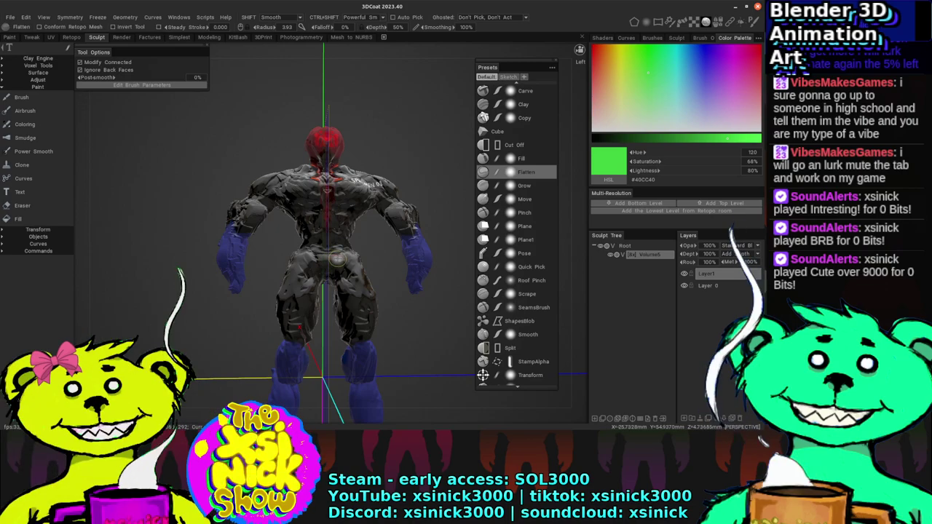
drag(355, 273, 407, 248)
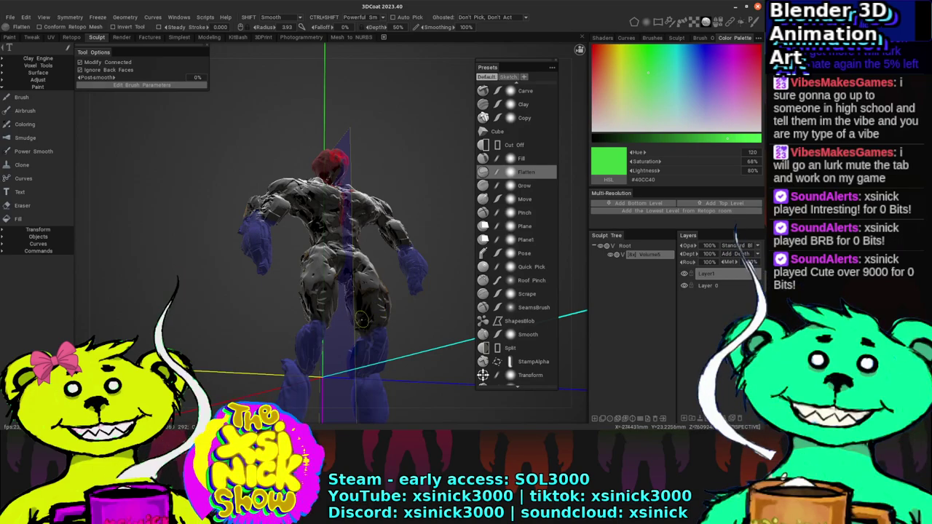
drag(362, 319, 358, 286)
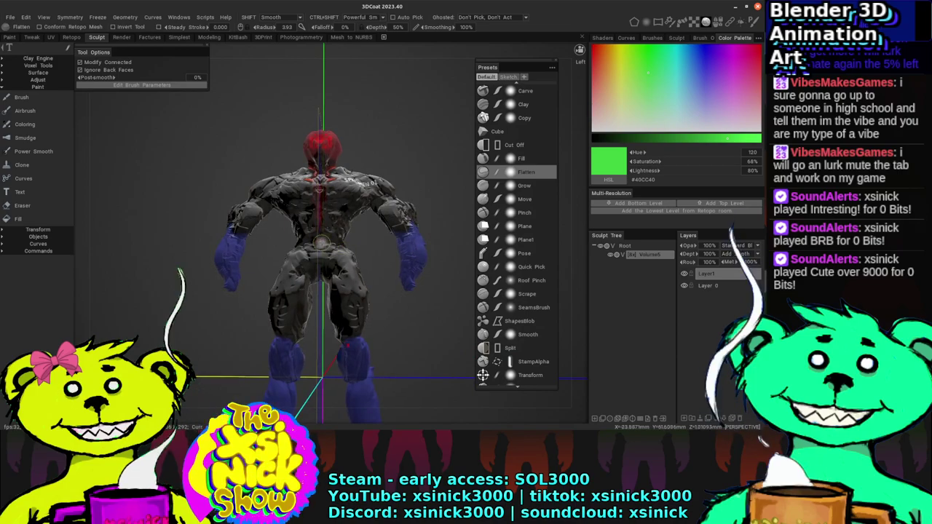
drag(321, 243, 257, 228)
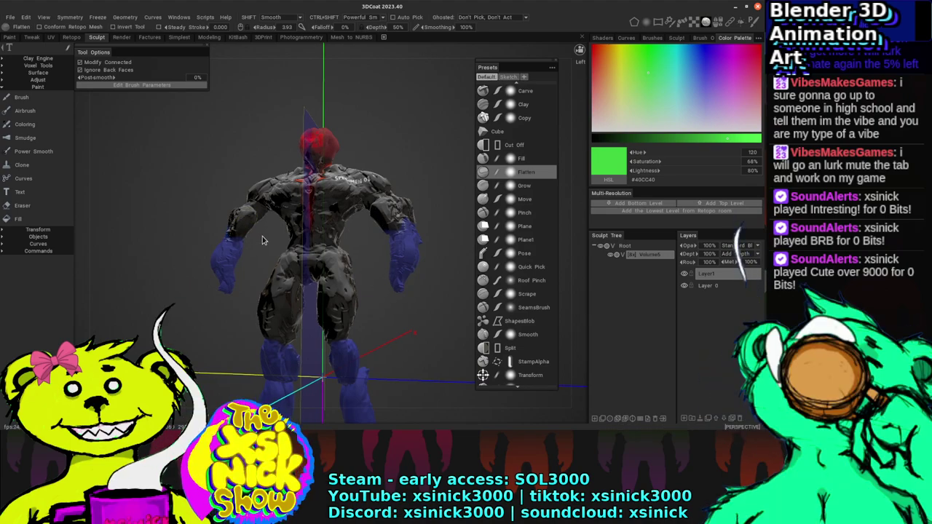
mouse_move(249, 214)
mouse_down()
mouse_move(262, 214)
mouse_move(249, 213)
mouse_up()
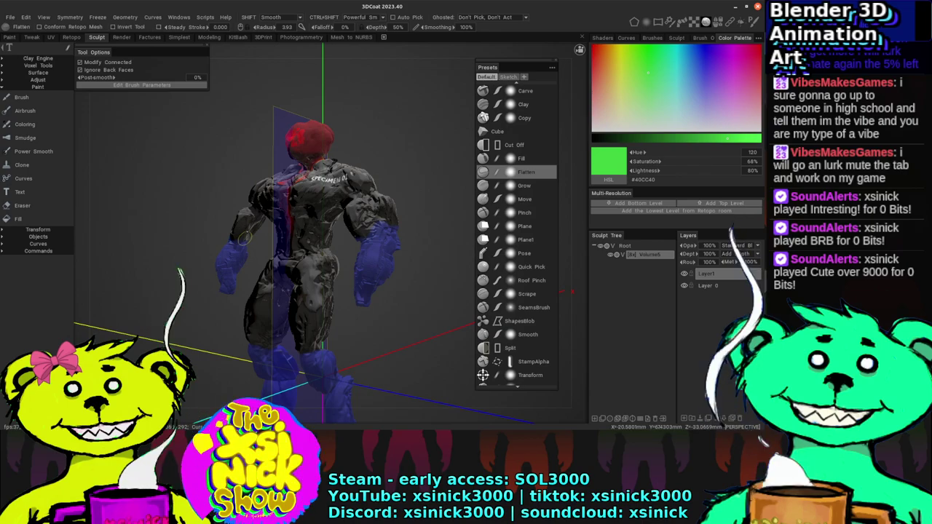
middle_drag(245, 236, 297, 211)
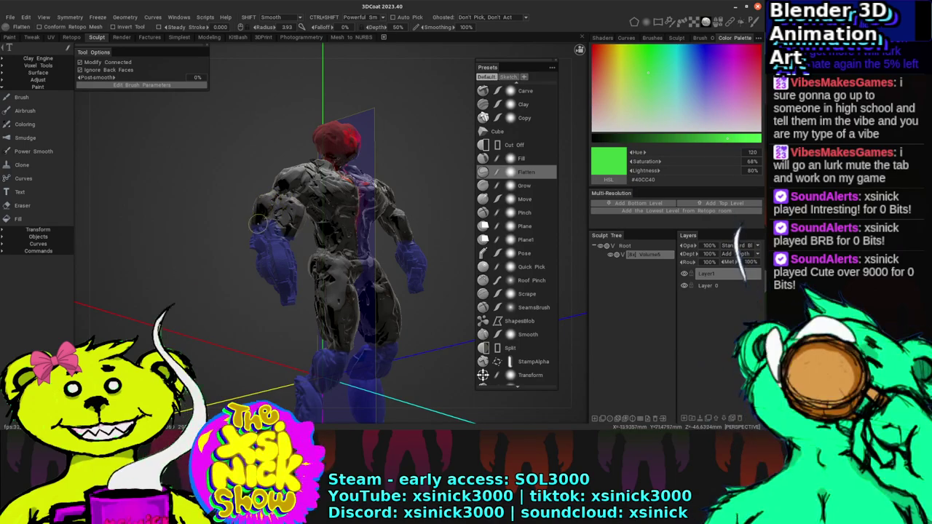
middle_drag(415, 144, 368, 211)
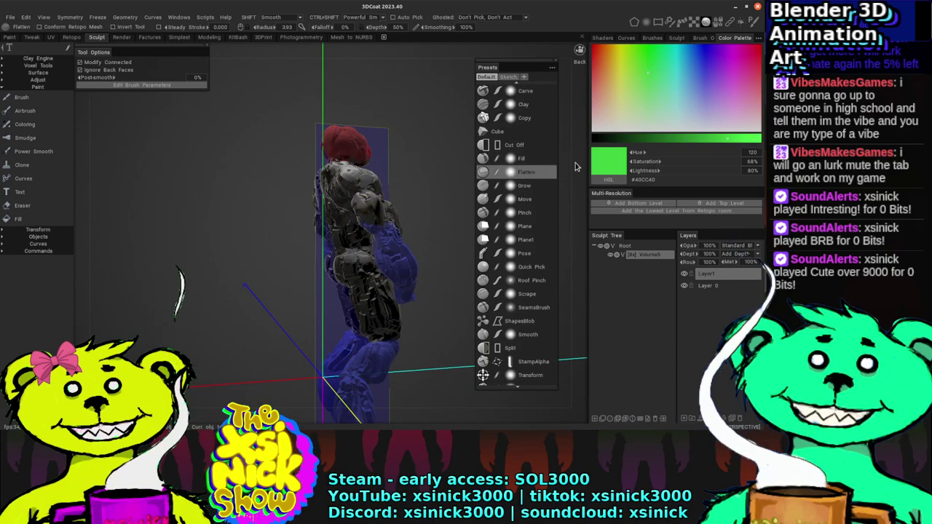
middle_drag(575, 166, 398, 173)
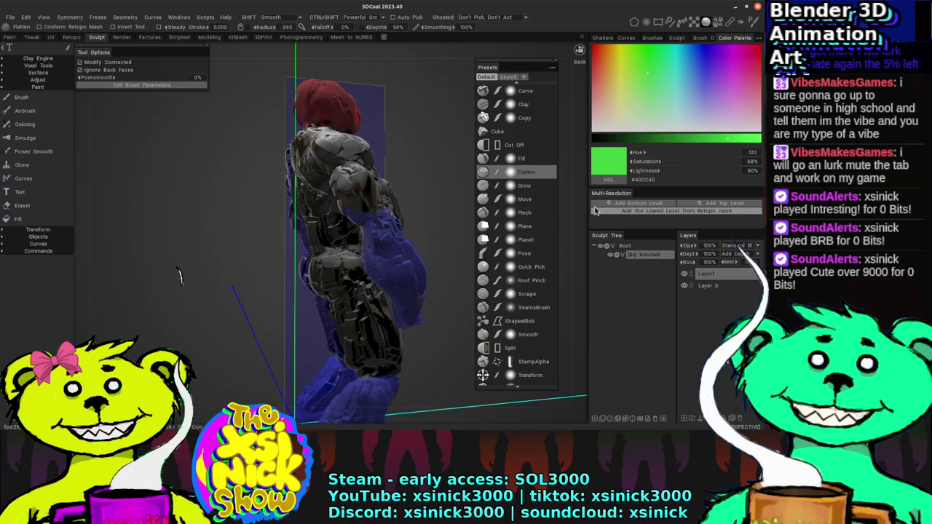
middle_drag(576, 214, 276, 244)
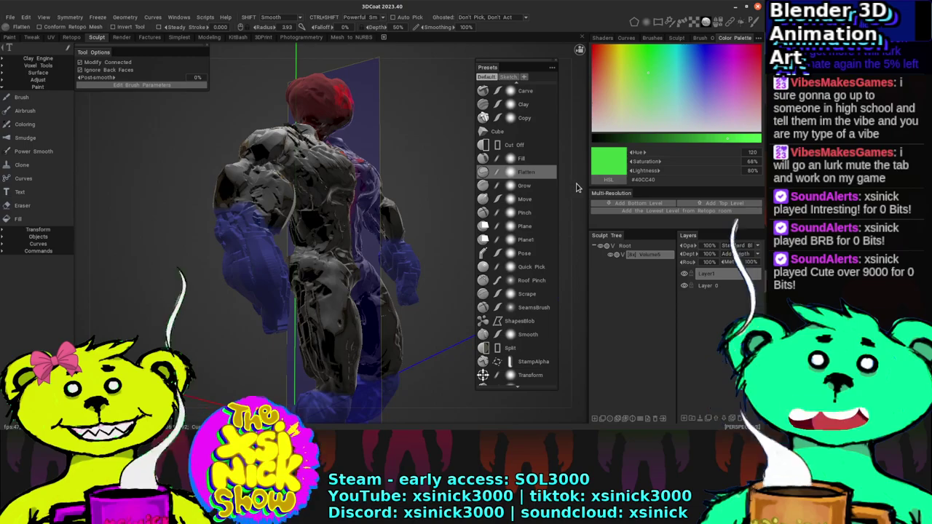
drag(576, 188, 220, 231)
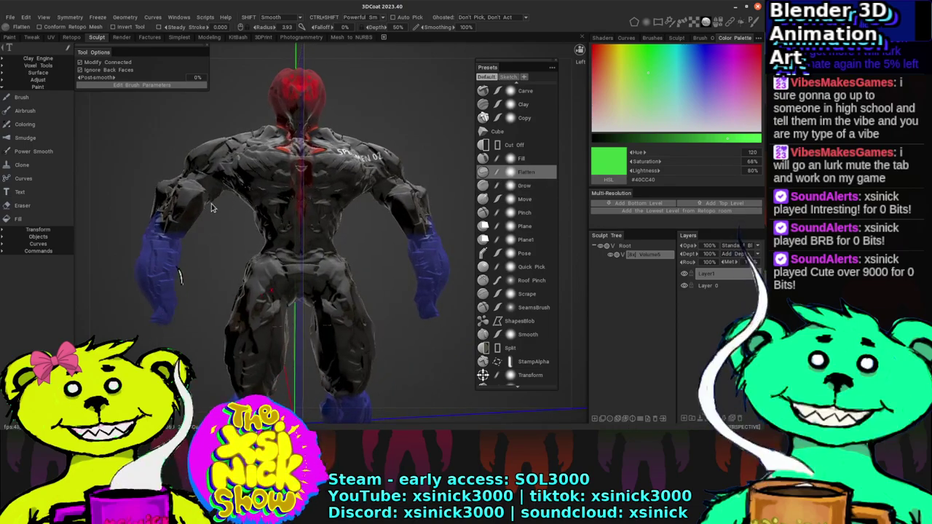
drag(384, 210, 426, 216)
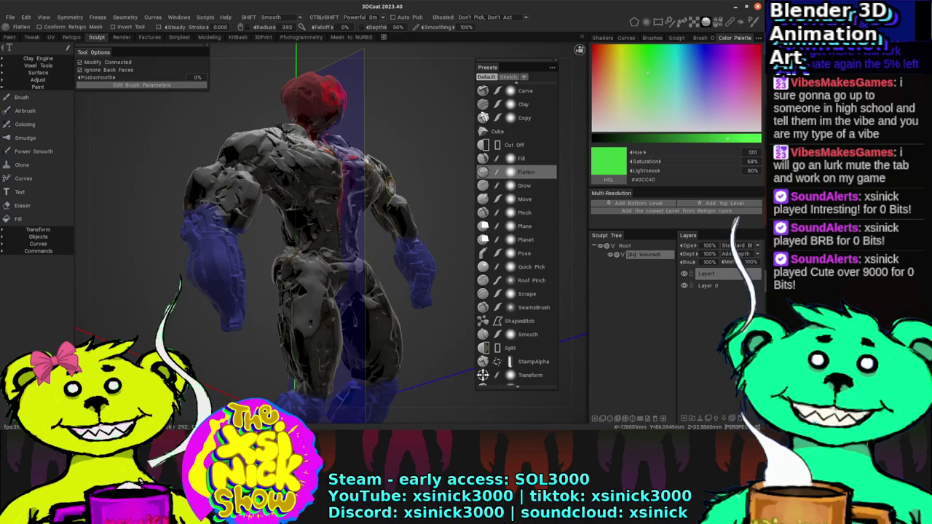
drag(432, 183, 237, 187)
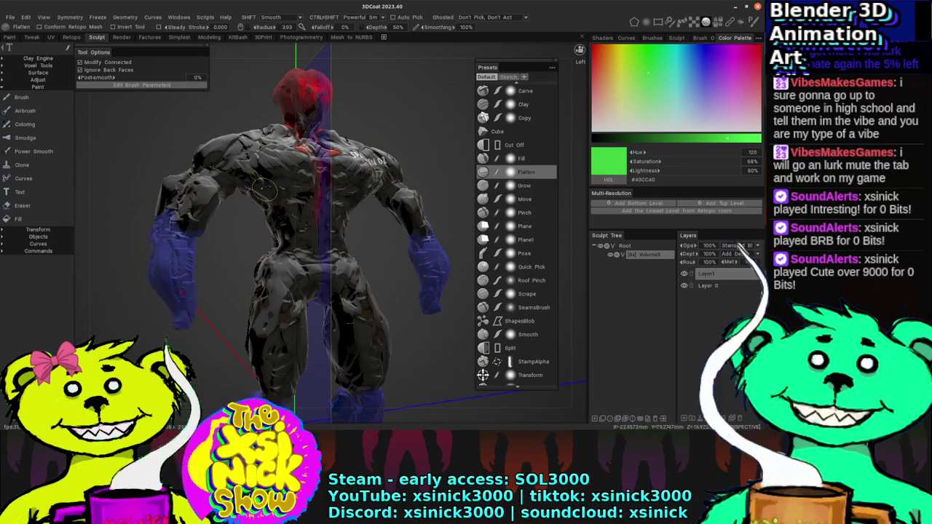
drag(371, 218, 268, 219)
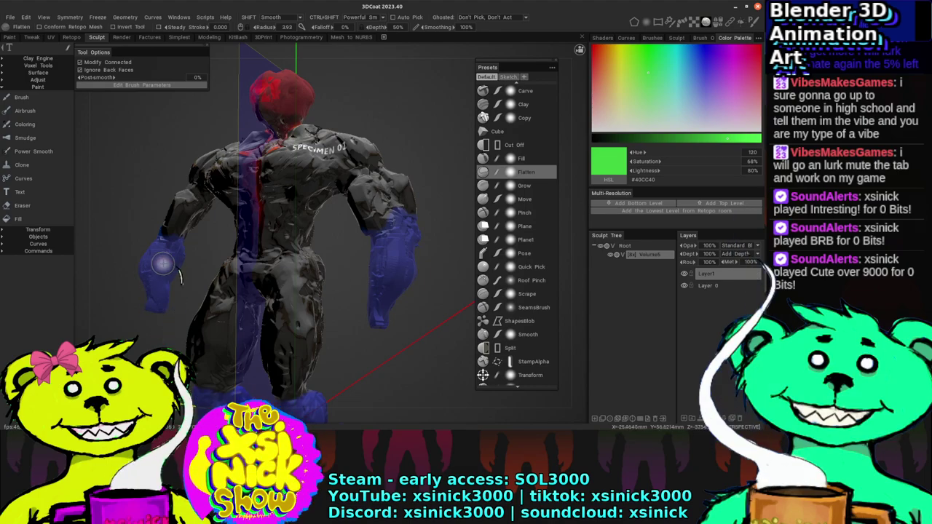
middle_drag(211, 244, 291, 187)
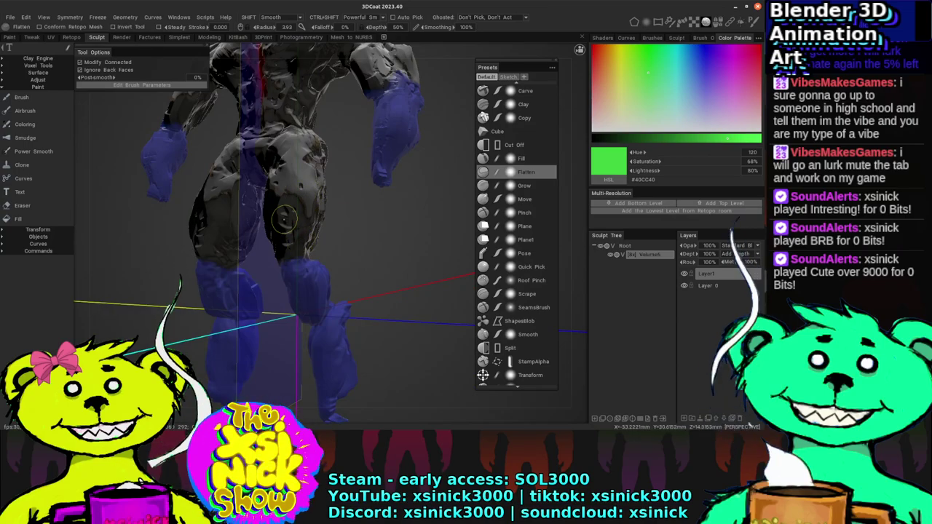
mouse_move(284, 218)
middle_down()
mouse_move(402, 226)
mouse_move(348, 237)
mouse_move(425, 243)
mouse_move(393, 239)
middle_up()
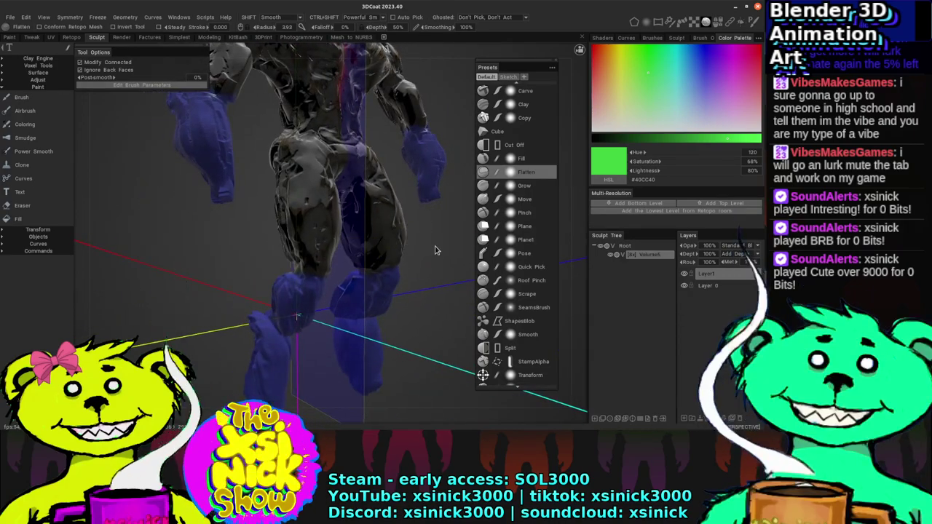
mouse_move(435, 249)
middle_down()
mouse_move(426, 235)
mouse_move(349, 242)
middle_up()
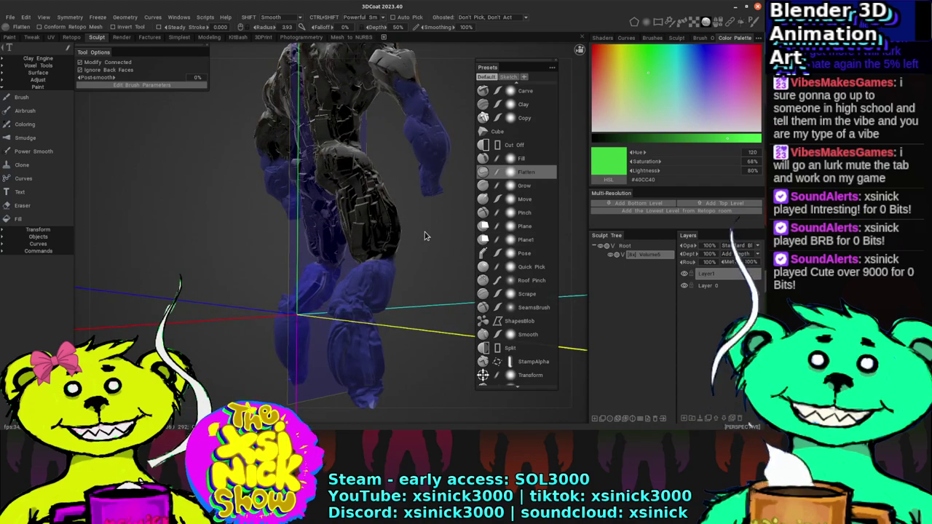
middle_drag(424, 235, 439, 233)
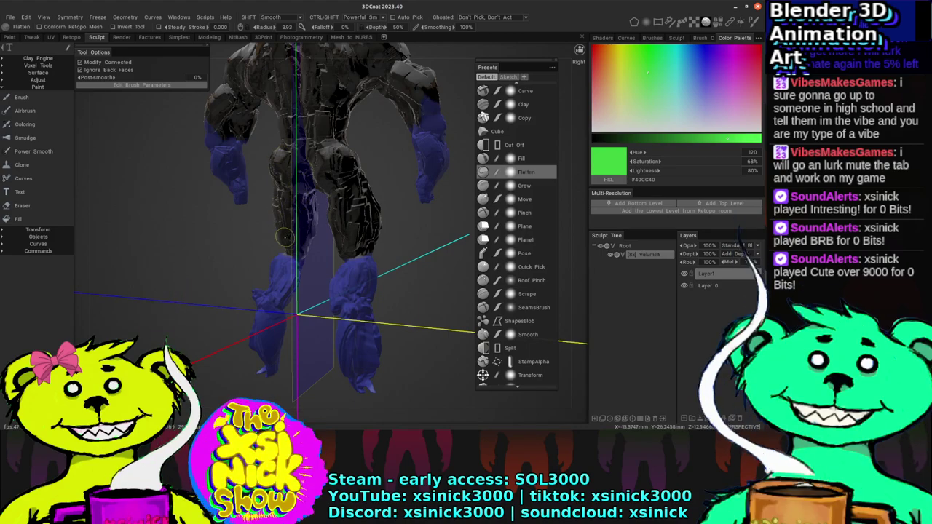
middle_drag(332, 233, 276, 224)
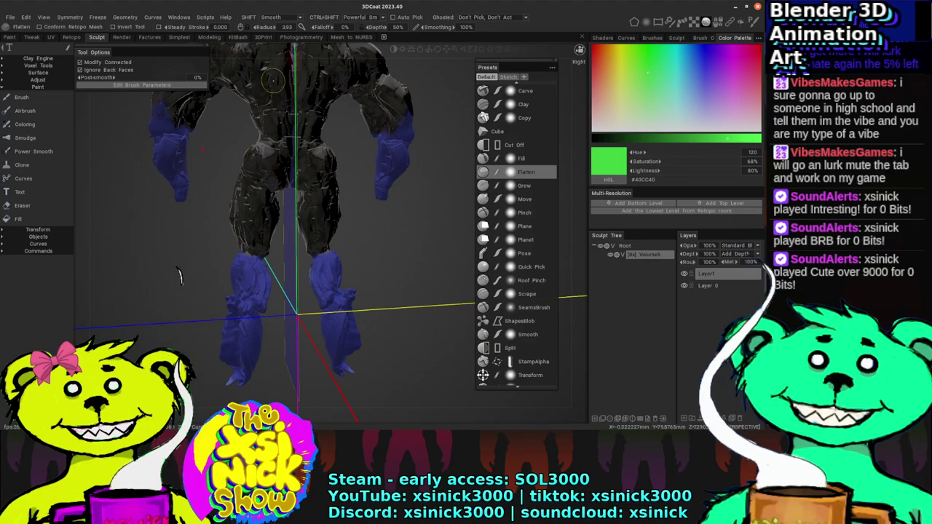
middle_drag(346, 131, 266, 131)
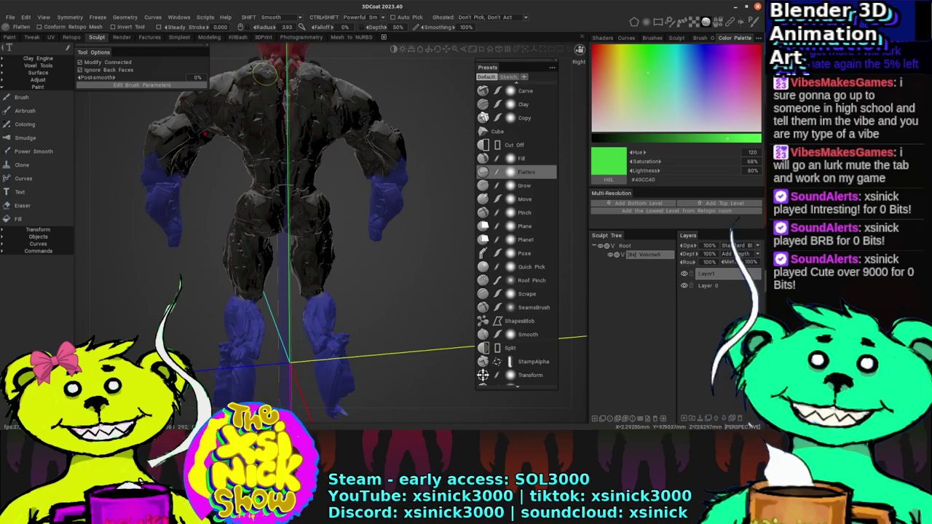
middle_drag(269, 145, 310, 188)
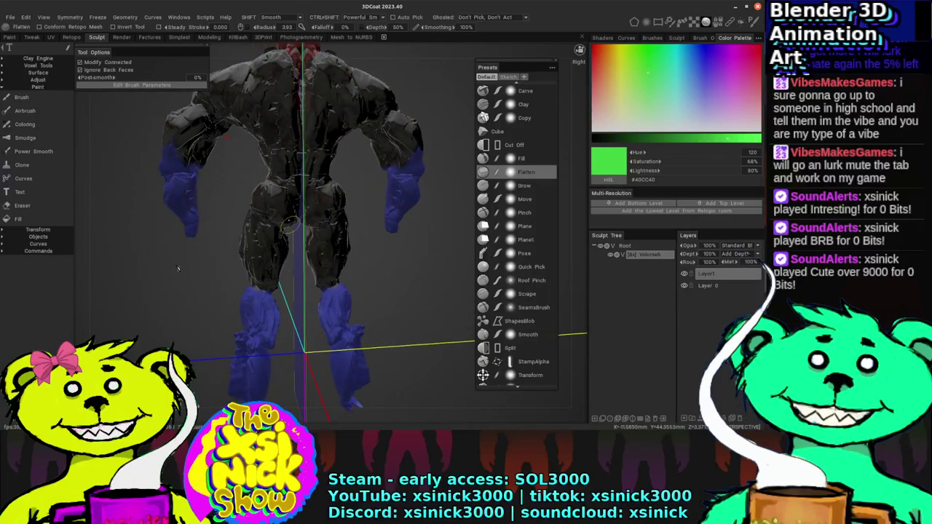
mouse_move(288, 253)
middle_down()
mouse_move(296, 235)
mouse_move(310, 251)
mouse_move(291, 247)
middle_up()
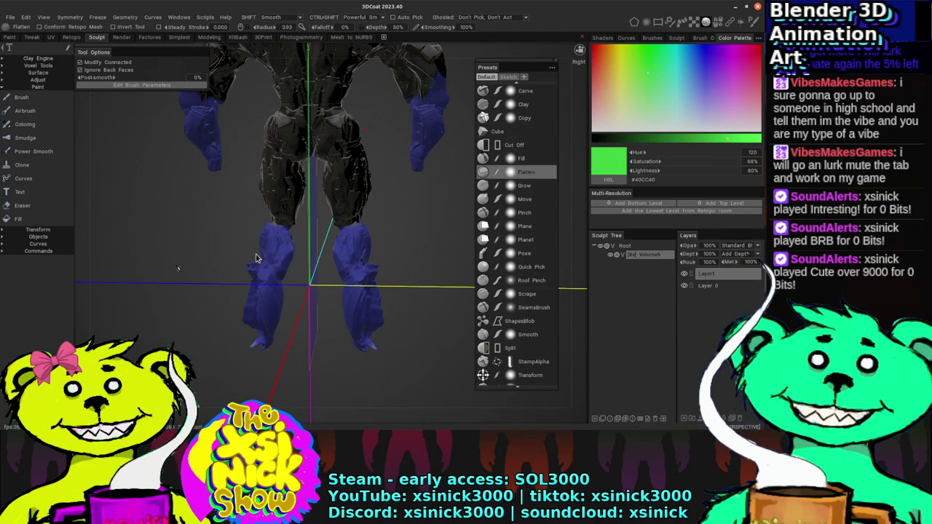
mouse_move(256, 257)
middle_down()
mouse_move(248, 244)
mouse_move(250, 287)
middle_up()
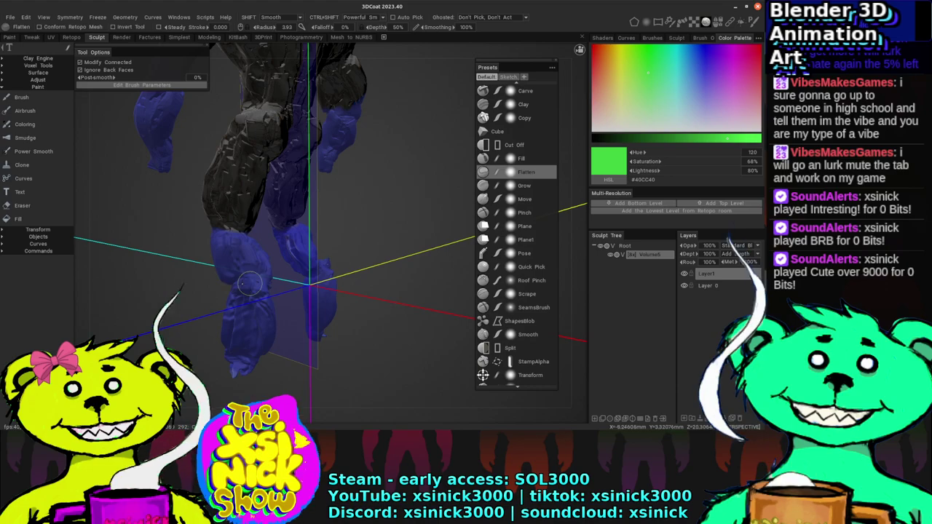
mouse_move(336, 235)
middle_down()
mouse_move(392, 227)
mouse_move(306, 284)
middle_up()
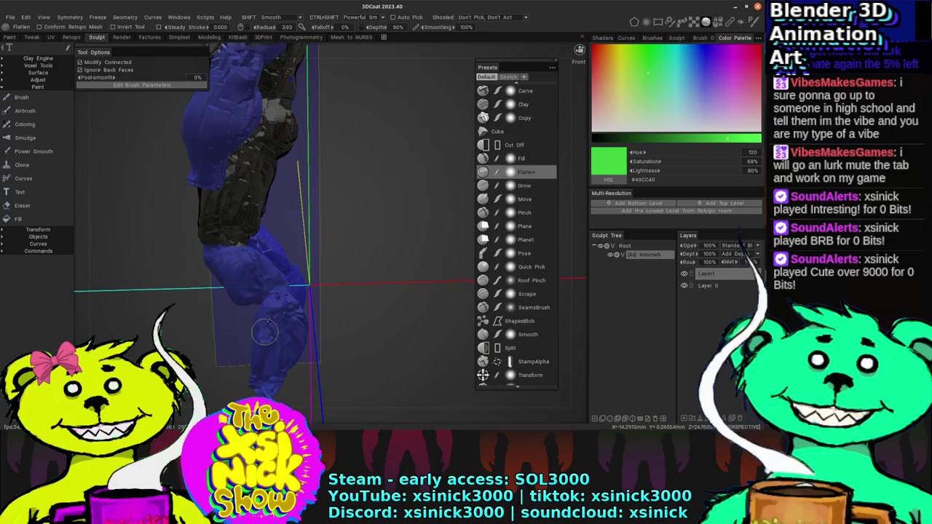
mouse_move(358, 268)
mouse_down()
mouse_move(358, 245)
mouse_move(250, 292)
mouse_up()
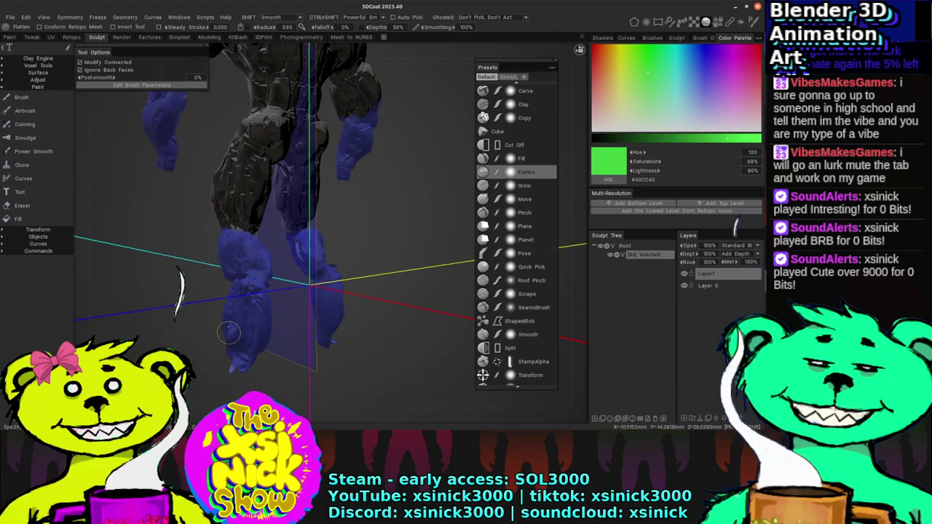
drag(228, 332, 280, 309)
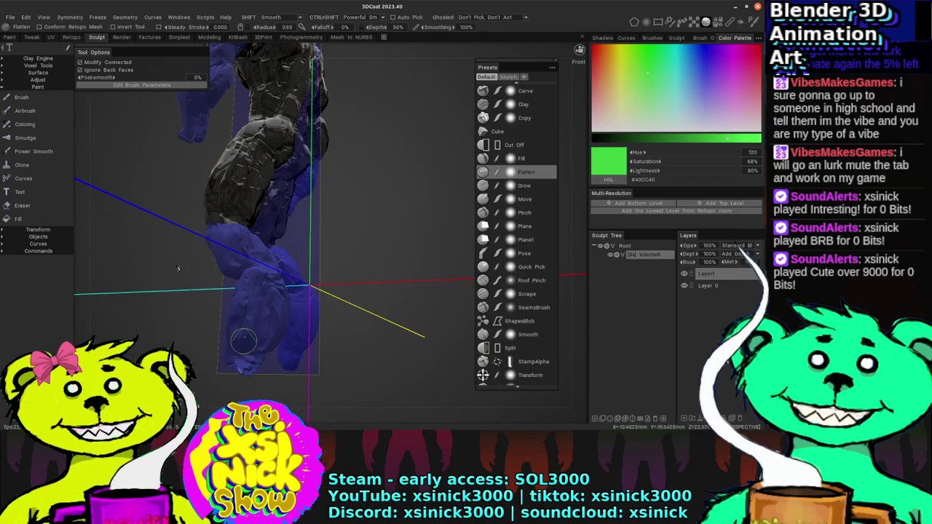
middle_drag(372, 229, 318, 257)
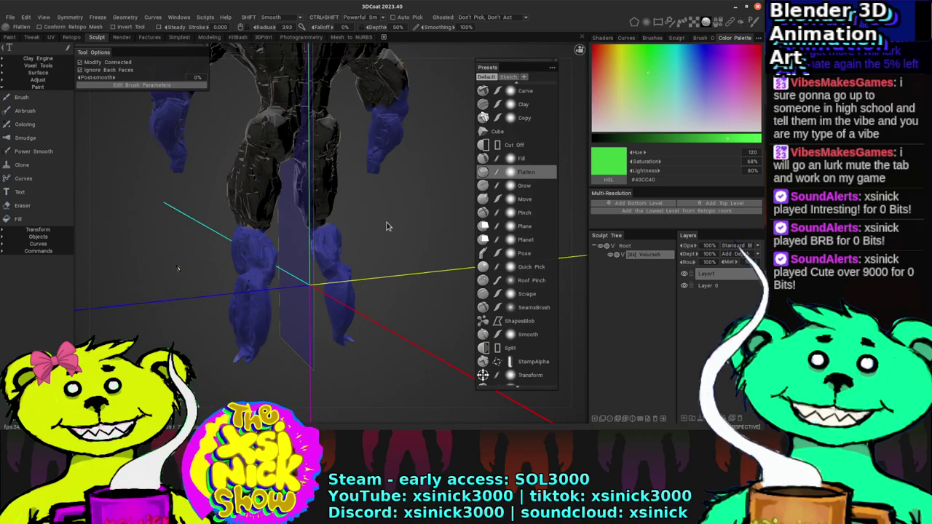
middle_drag(386, 225, 313, 251)
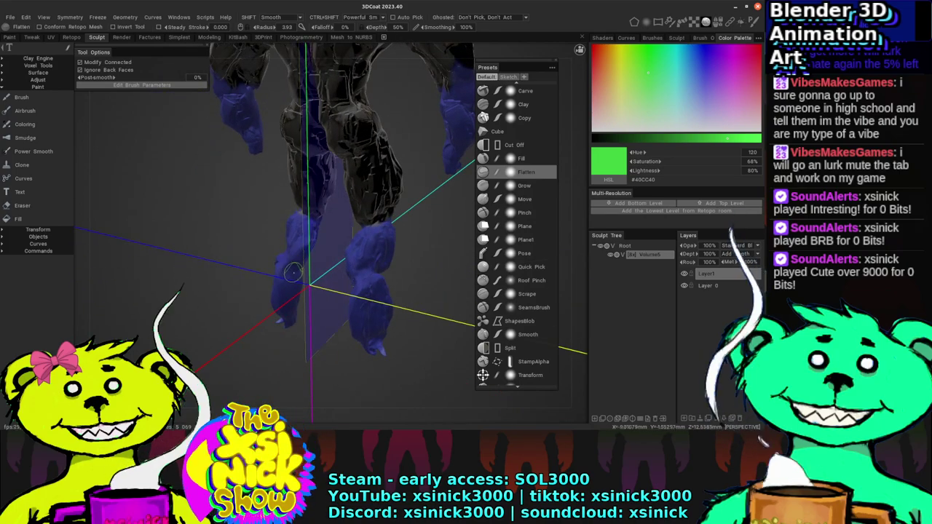
mouse_move(279, 306)
middle_down()
mouse_move(281, 276)
mouse_move(272, 362)
mouse_move(234, 324)
mouse_move(432, 314)
mouse_move(345, 204)
middle_up()
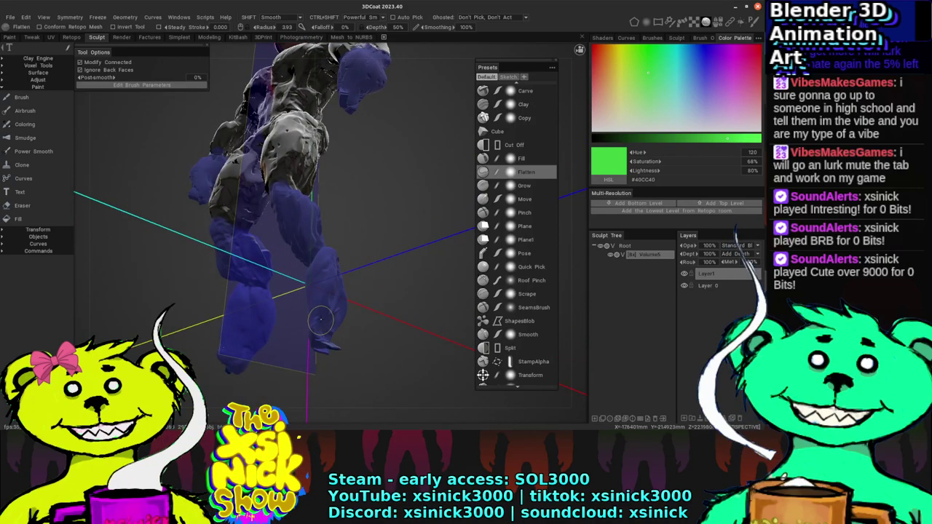
middle_drag(386, 265, 315, 274)
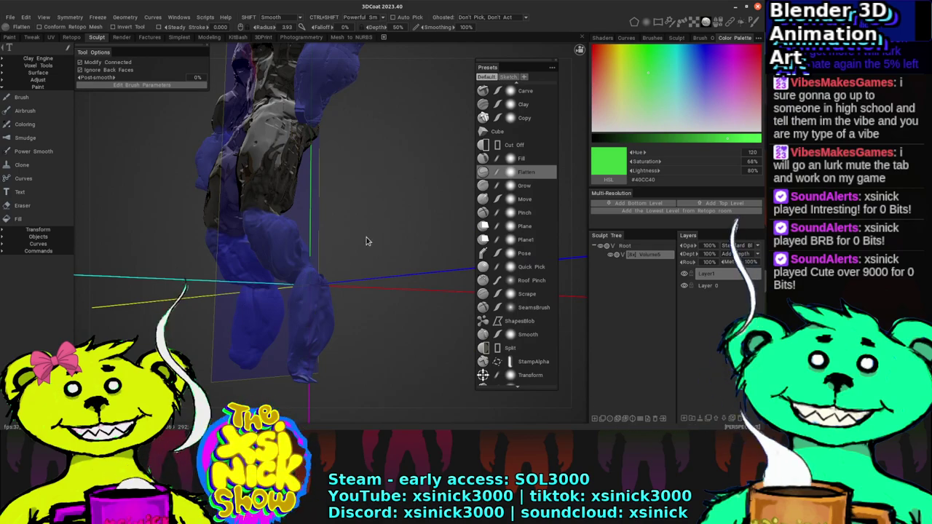
mouse_move(366, 241)
middle_down()
mouse_move(366, 252)
mouse_move(272, 266)
middle_up()
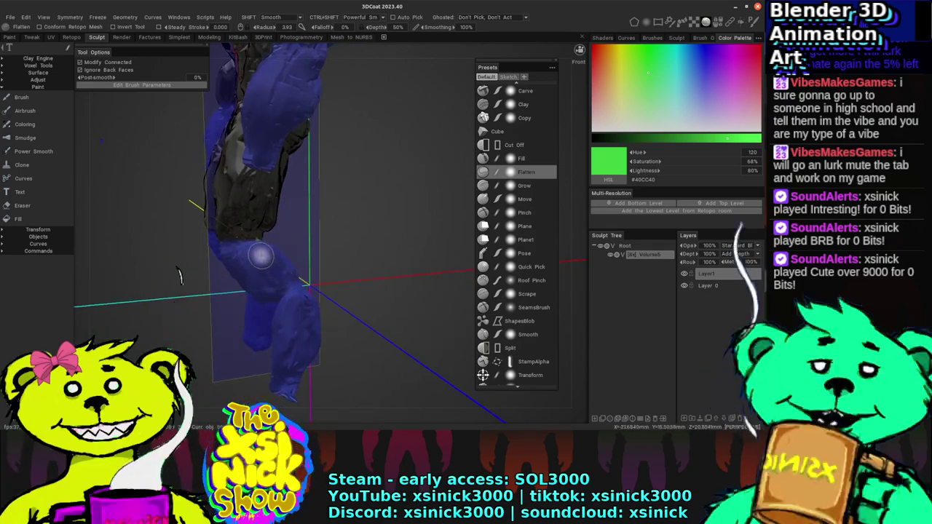
mouse_move(249, 270)
middle_down()
mouse_move(372, 226)
mouse_move(335, 249)
mouse_move(360, 280)
middle_up()
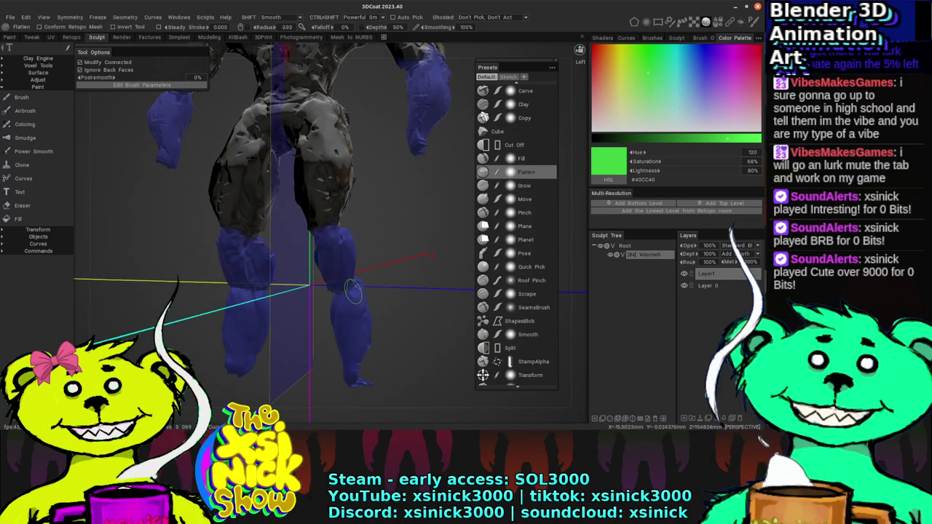
middle_drag(394, 245, 401, 240)
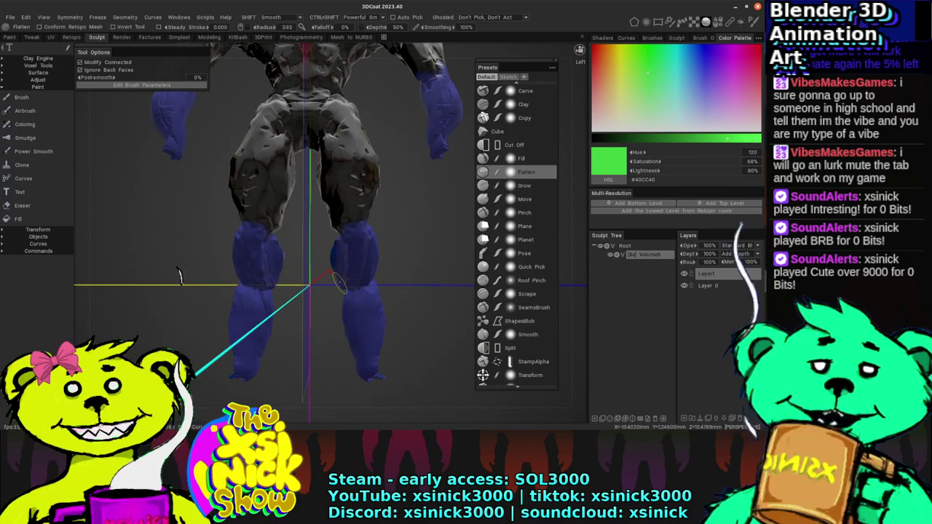
middle_drag(344, 254, 366, 243)
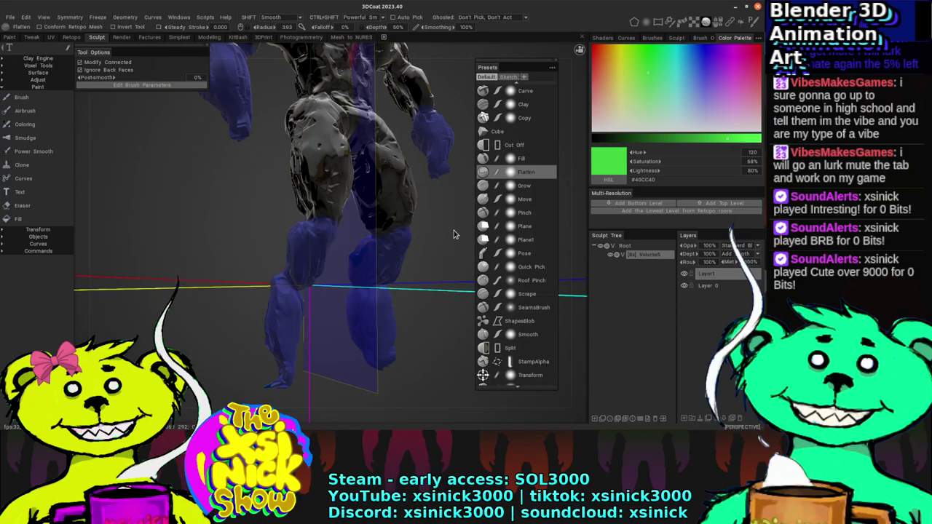
middle_drag(453, 234, 246, 252)
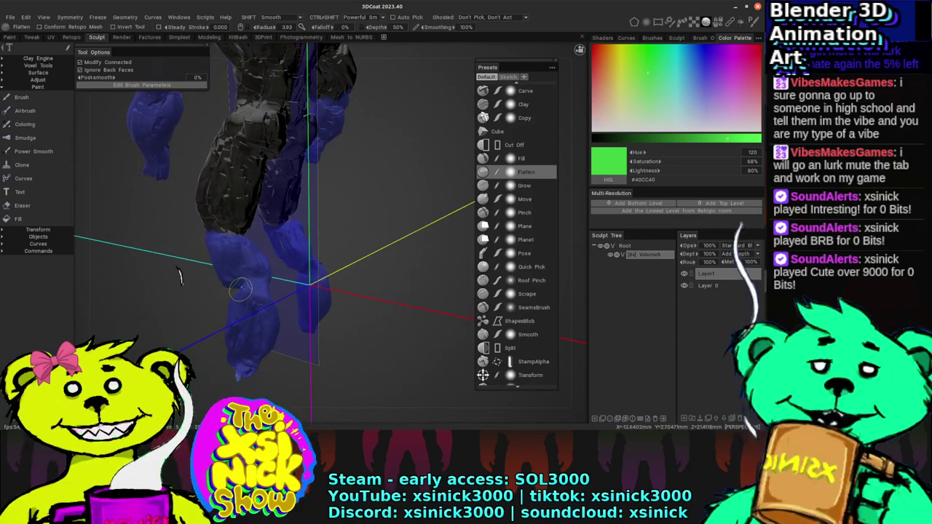
middle_drag(380, 230, 341, 260)
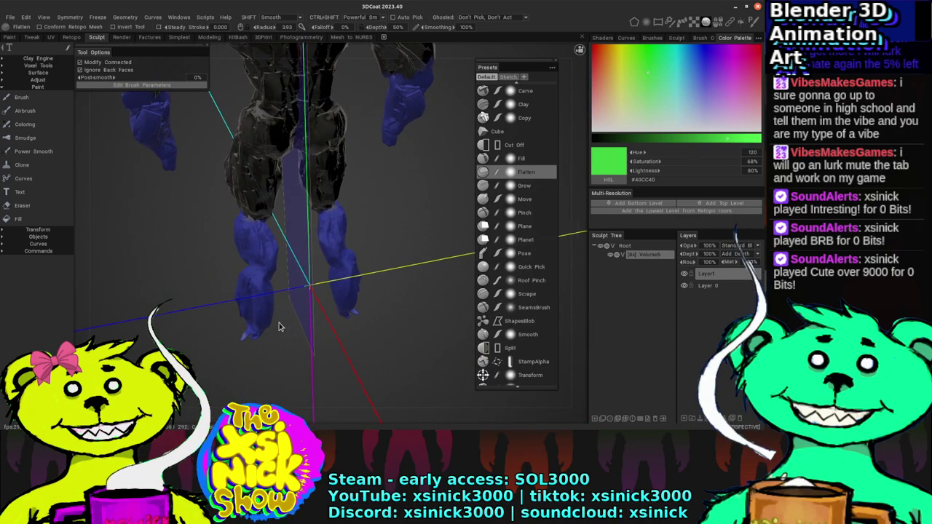
middle_drag(279, 326, 267, 336)
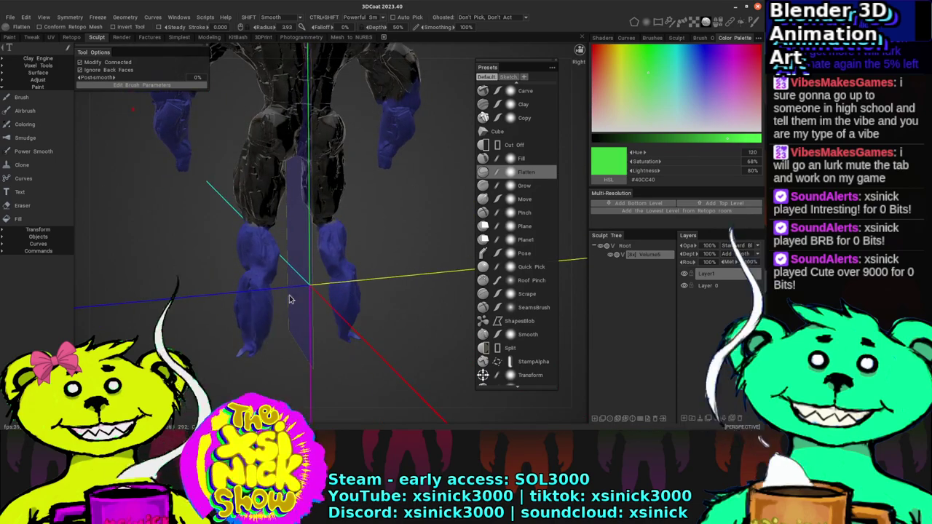
middle_drag(289, 299, 380, 251)
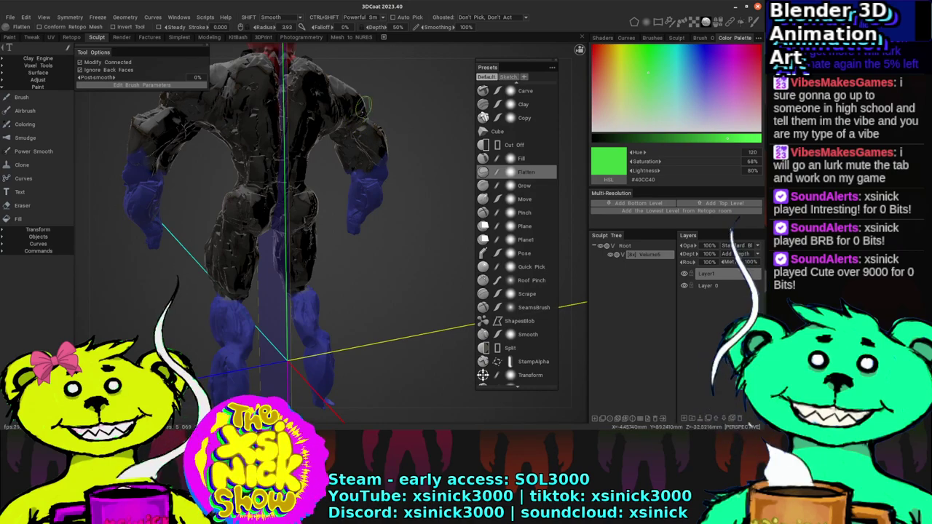
middle_drag(360, 108, 392, 157)
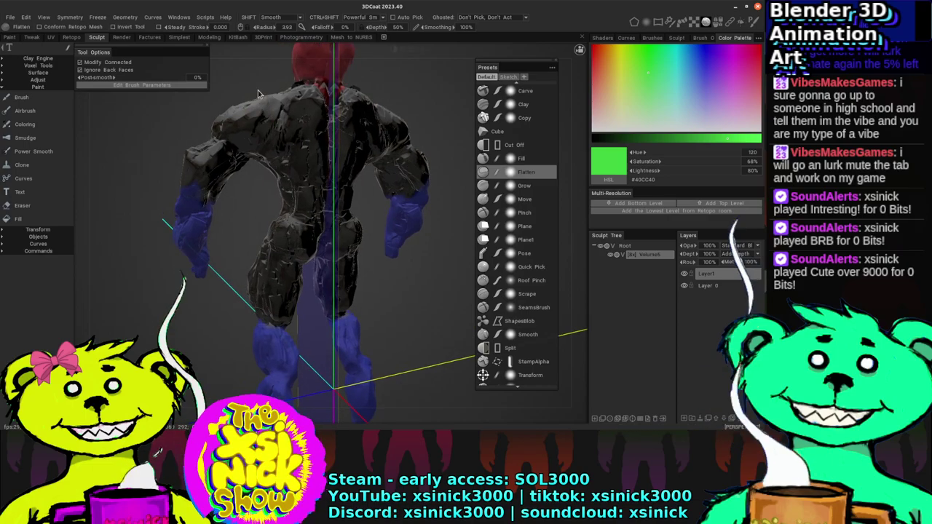
drag(257, 93, 190, 182)
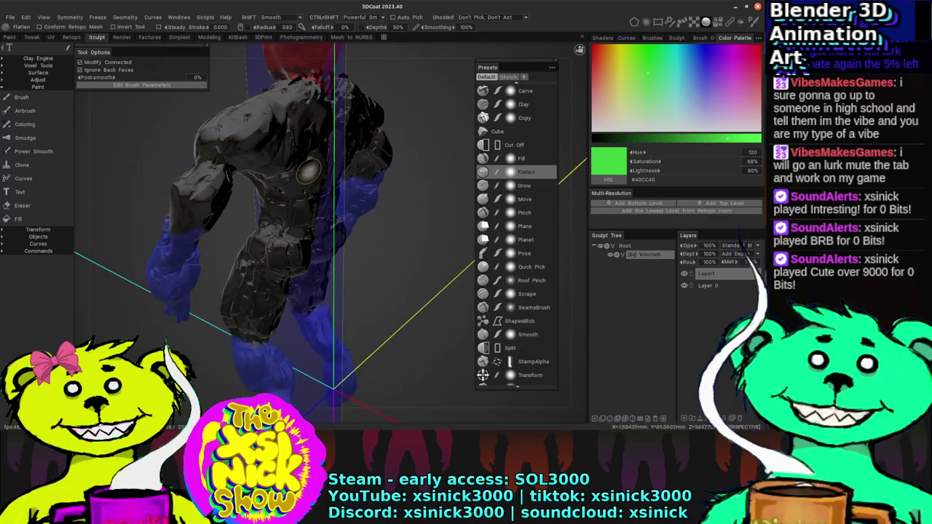
drag(308, 170, 287, 203)
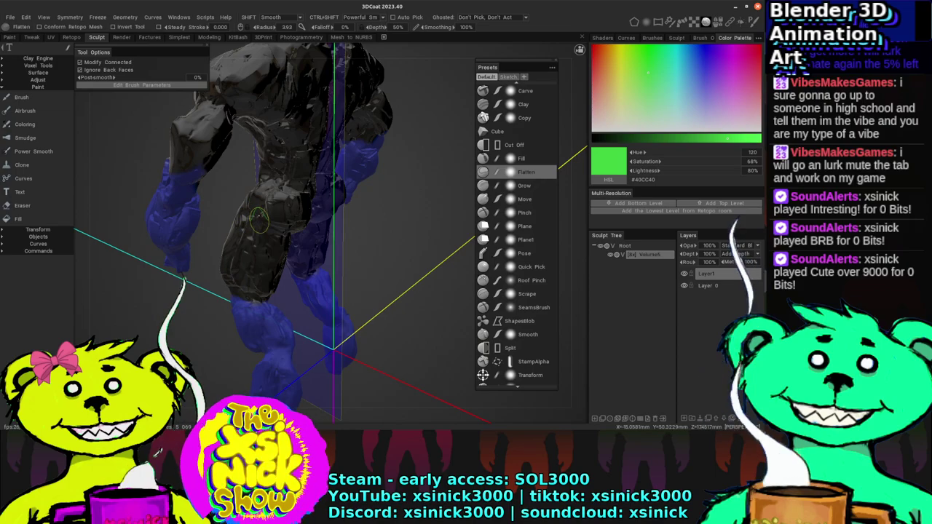
drag(259, 218, 178, 275)
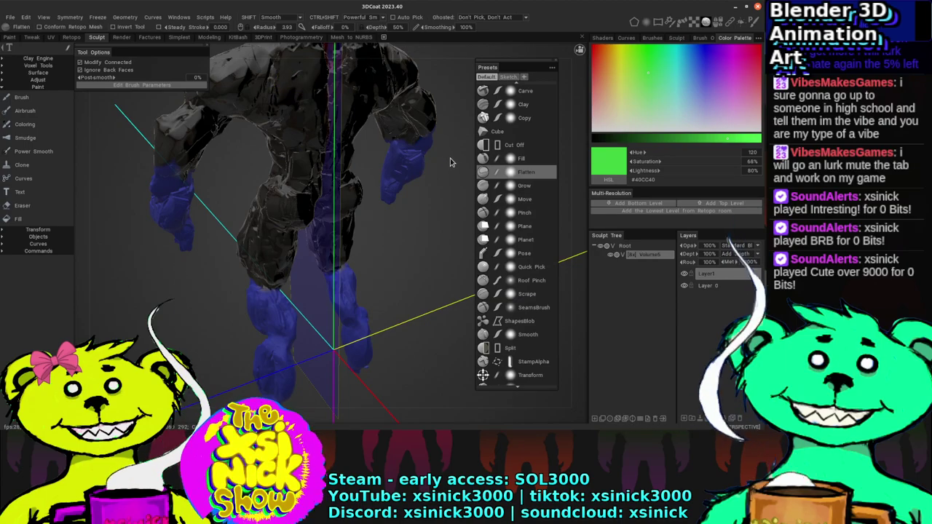
drag(450, 163, 412, 164)
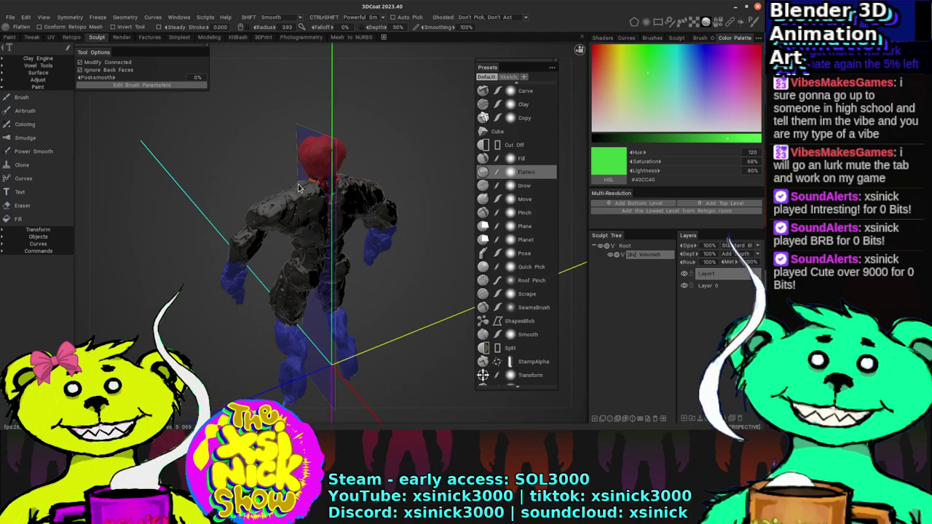
drag(377, 139, 295, 204)
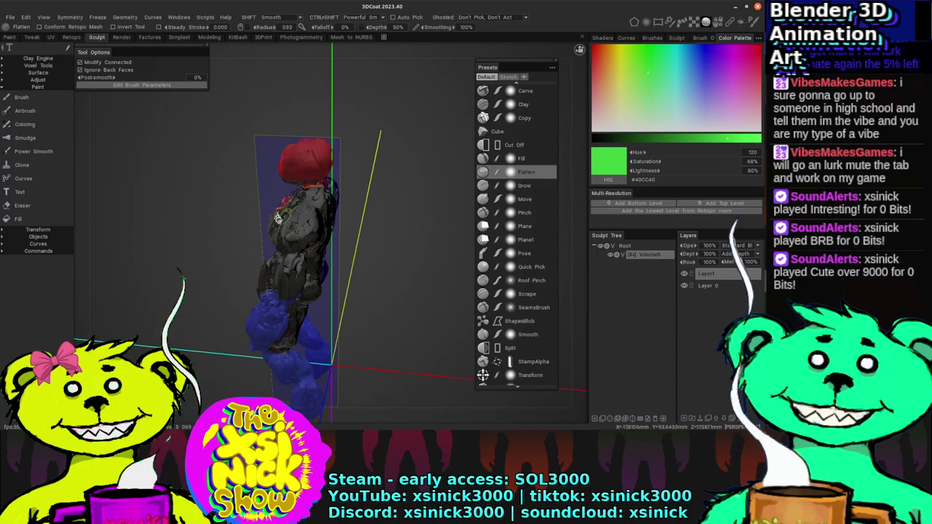
drag(387, 167, 178, 269)
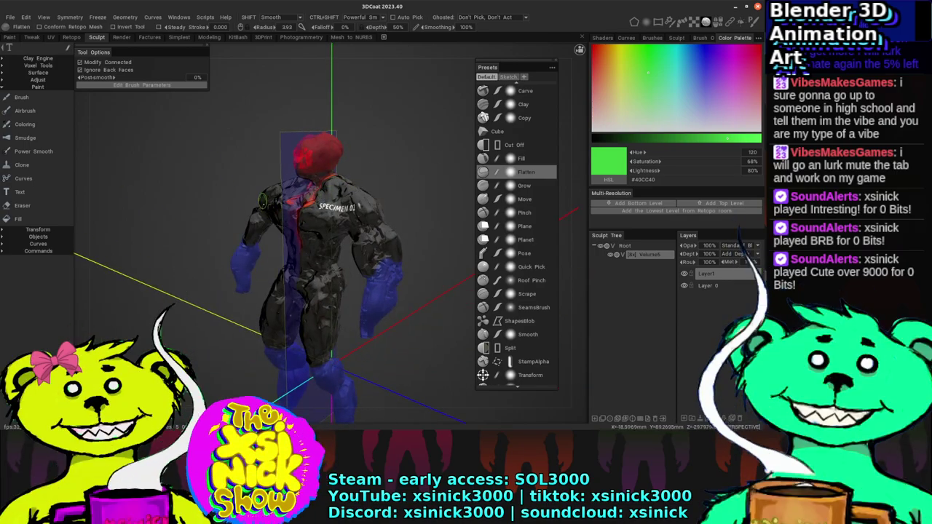
drag(377, 163, 479, 159)
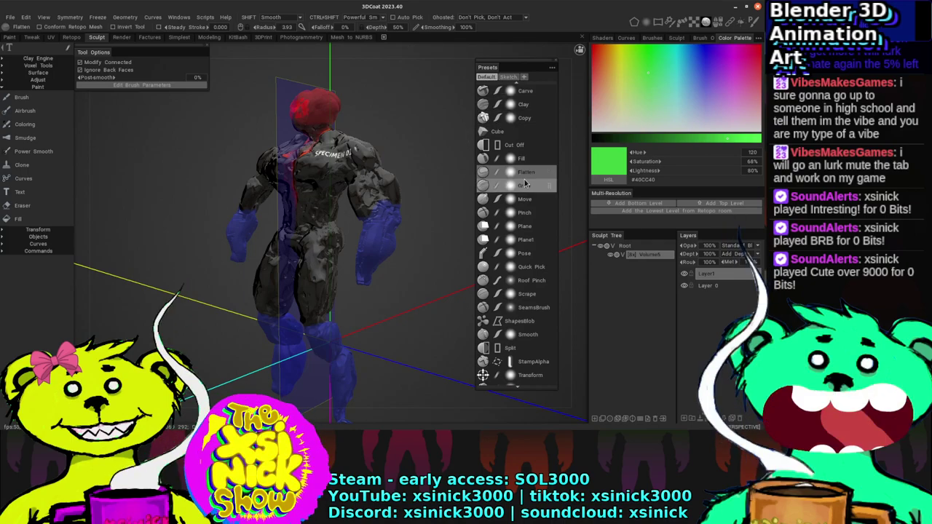
Step: Show the Sketch presets and level the view to face the figure straight on
click(510, 77)
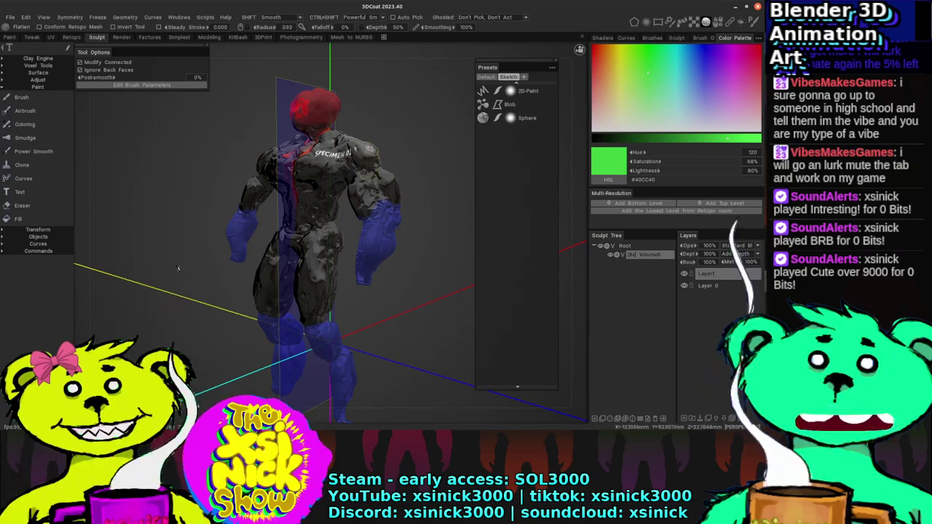
drag(178, 269, 437, 120)
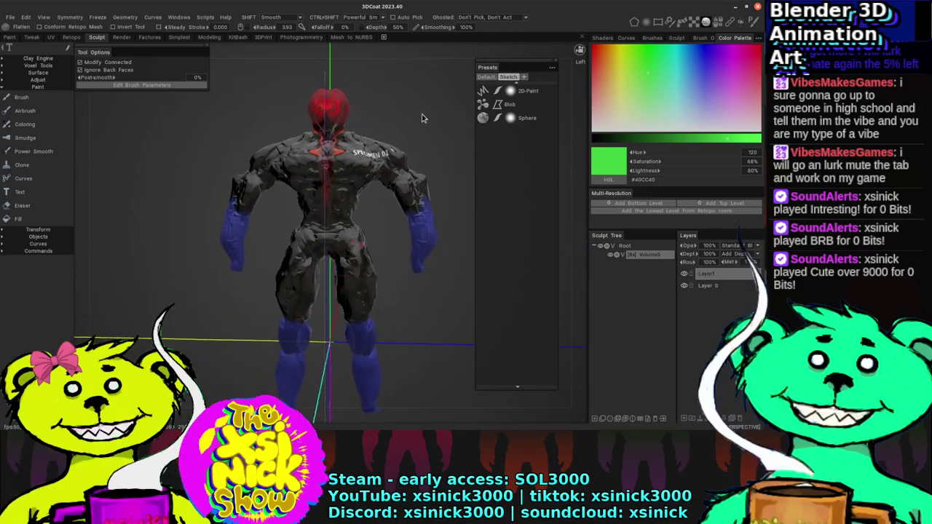
middle_drag(423, 118, 412, 126)
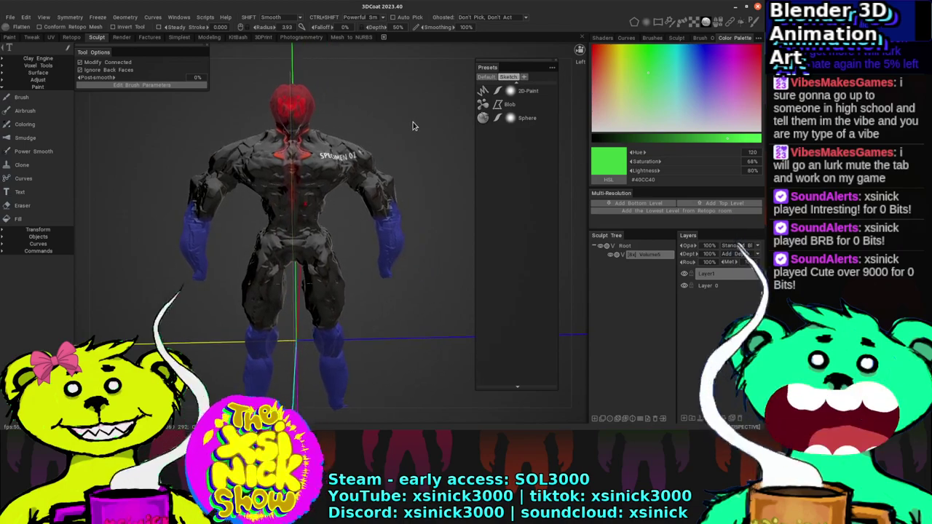
Step: Browse the Surface, Voxel Tools and Adjust tool groups, scrolling down the list
click(40, 73)
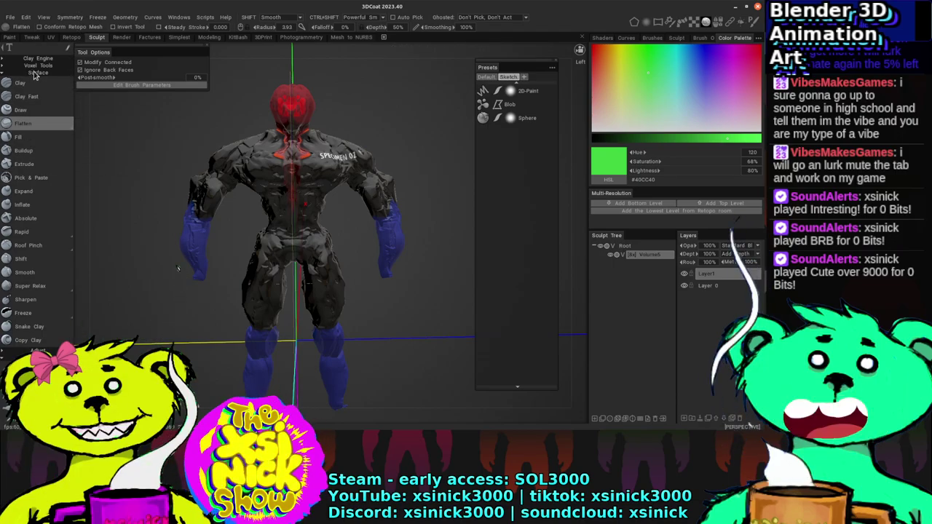
click(37, 73)
click(44, 66)
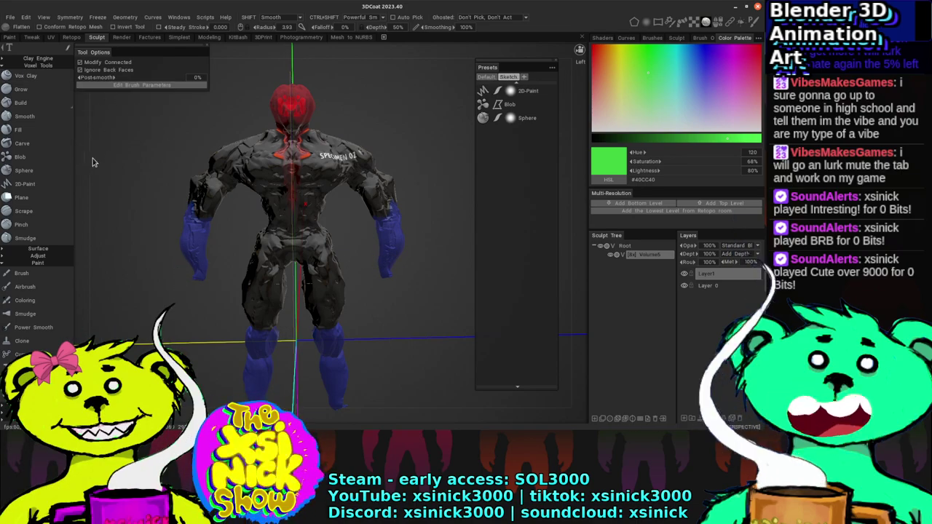
click(51, 249)
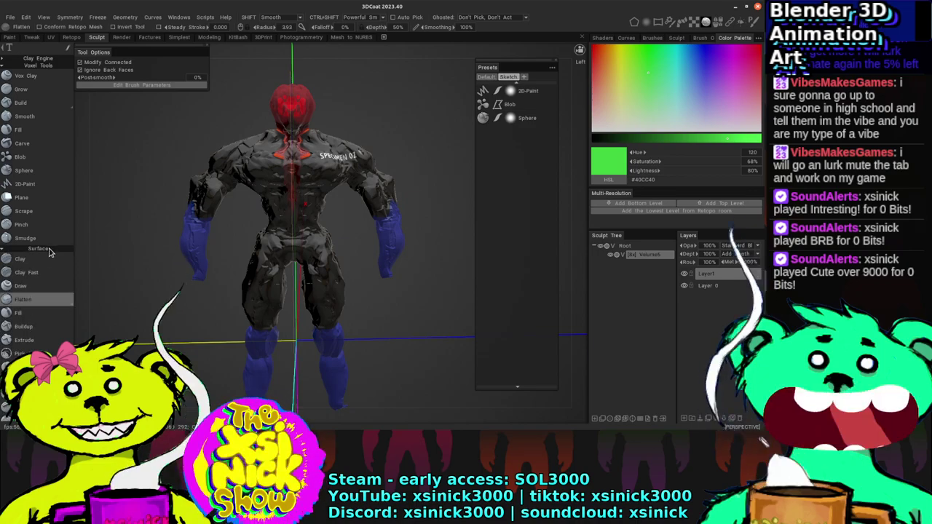
click(49, 251)
click(48, 257)
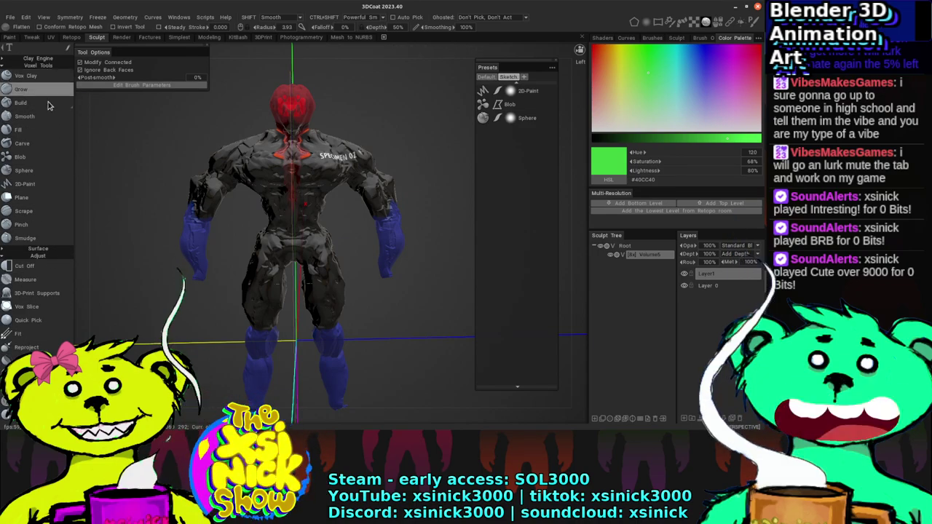
scroll(41, 192, down, 5)
scroll(41, 192, down, 3)
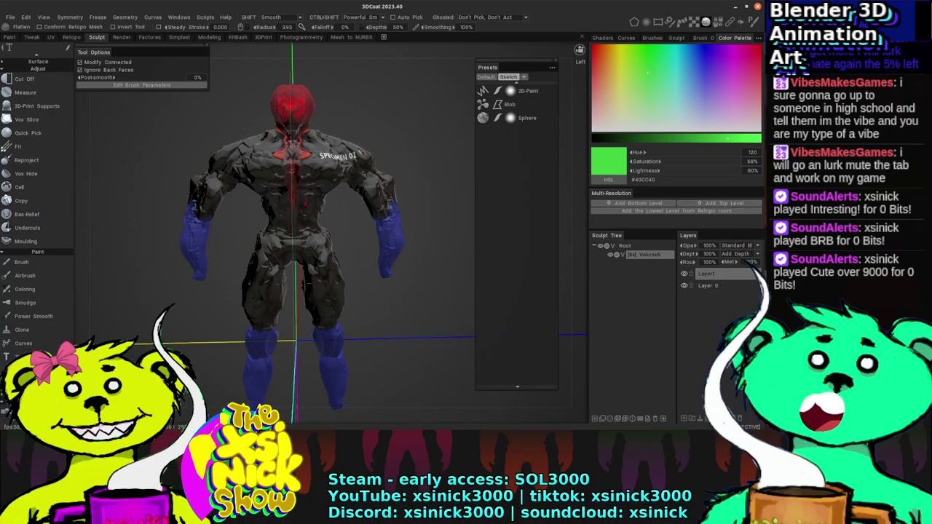
scroll(52, 237, down, 5)
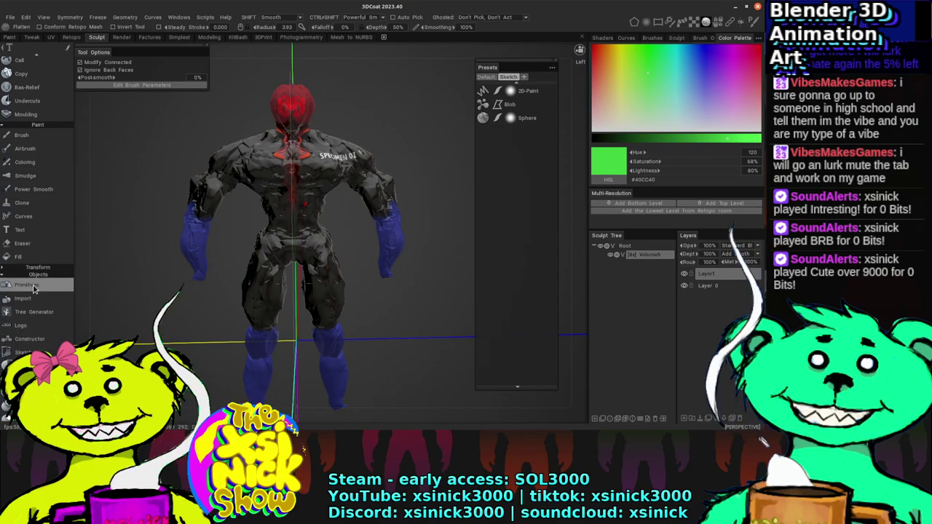
Step: Start a Box primitive and turn off symmetry so it isn't mirrored
click(34, 288)
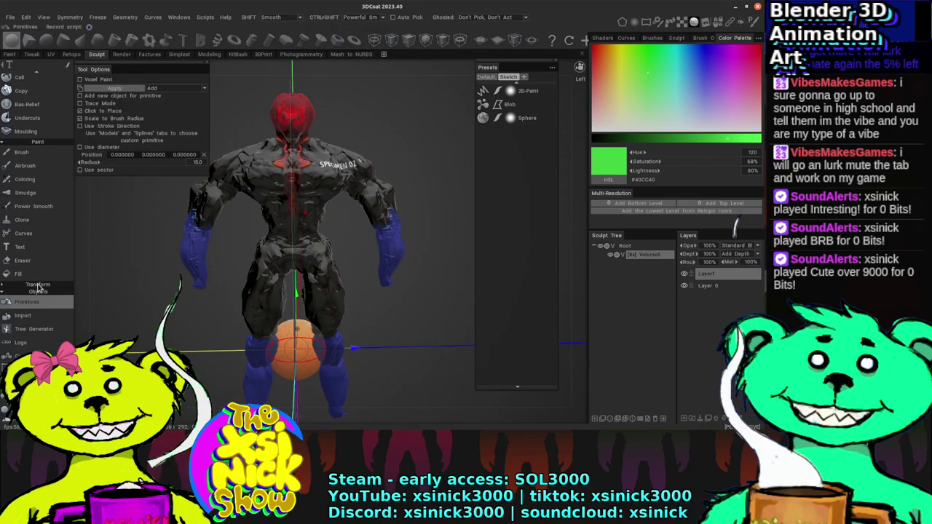
click(28, 40)
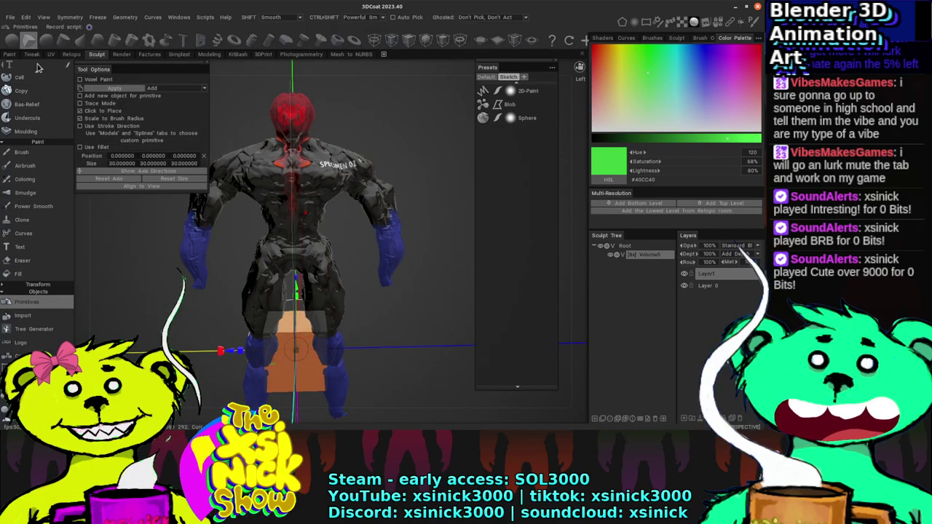
drag(408, 211, 379, 204)
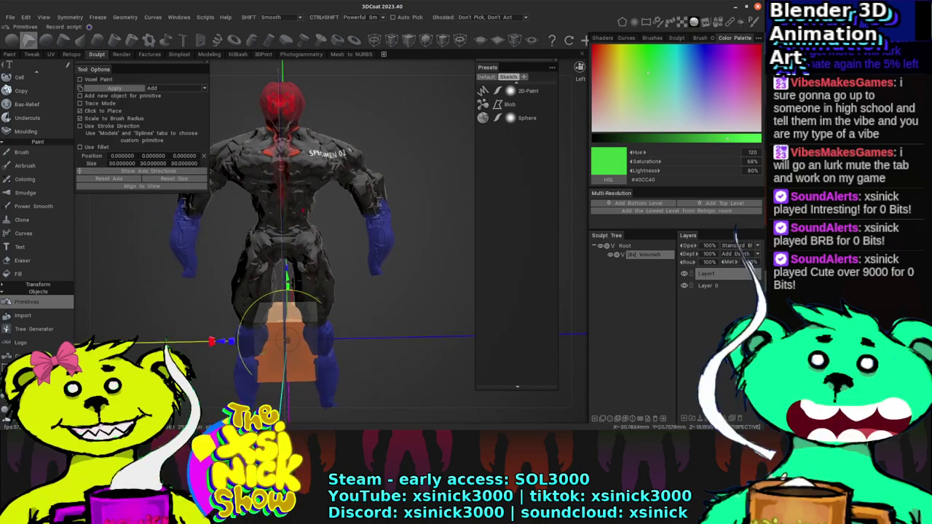
drag(292, 281, 310, 222)
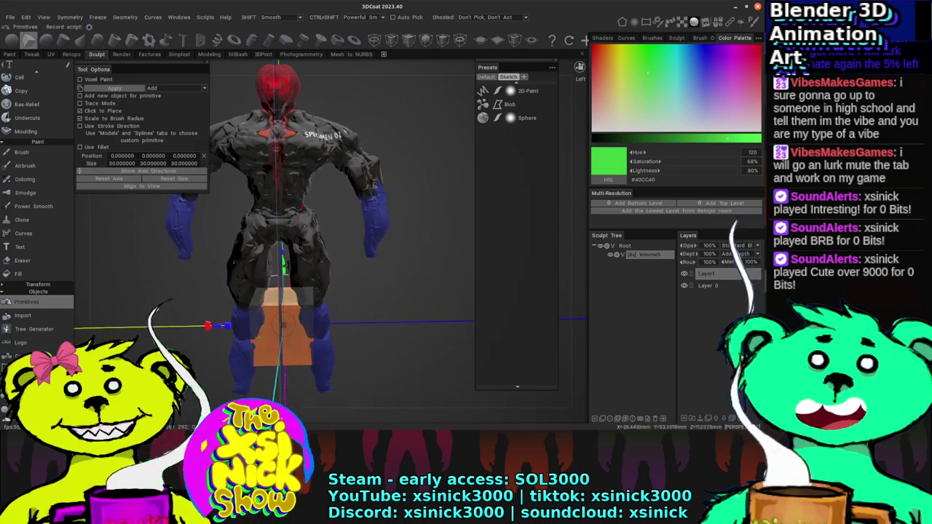
key(s)
click(287, 197)
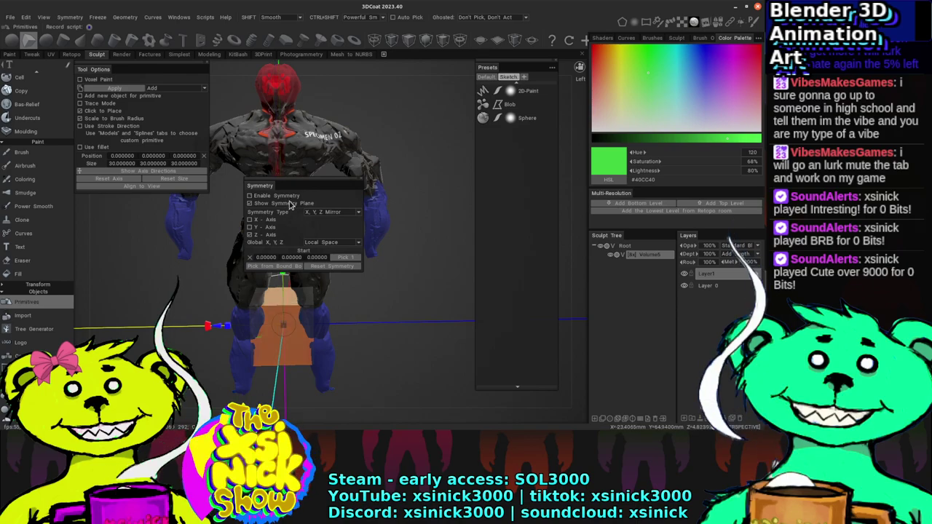
Step: Move the box beside the figure, flatten it into a 30 × 3.96 × 49.63 slab, and apply it
drag(220, 325, 360, 325)
middle_drag(360, 325, 326, 257)
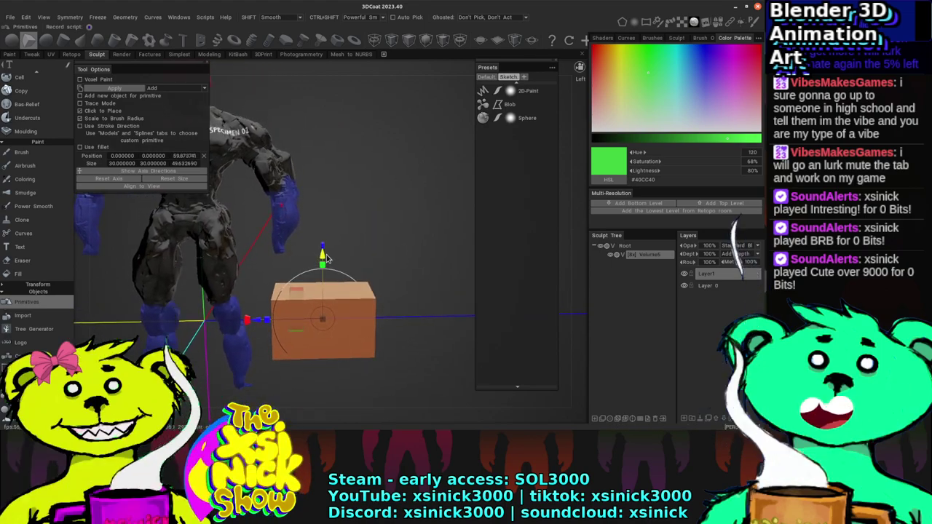
drag(325, 257, 340, 171)
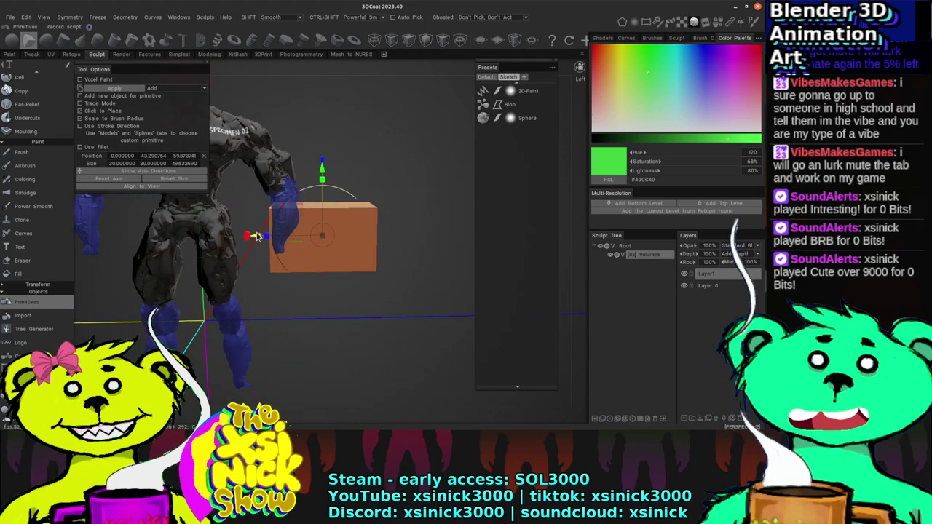
drag(257, 236, 378, 222)
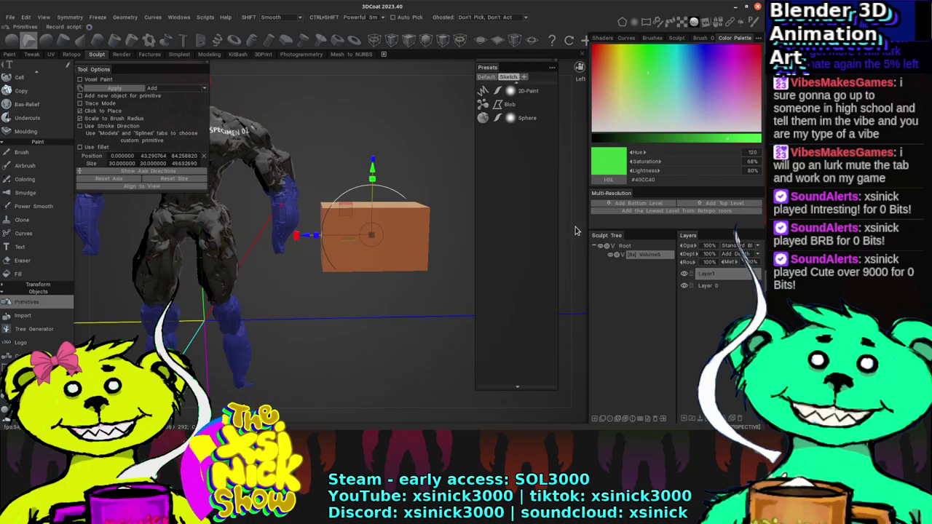
middle_drag(575, 230, 372, 189)
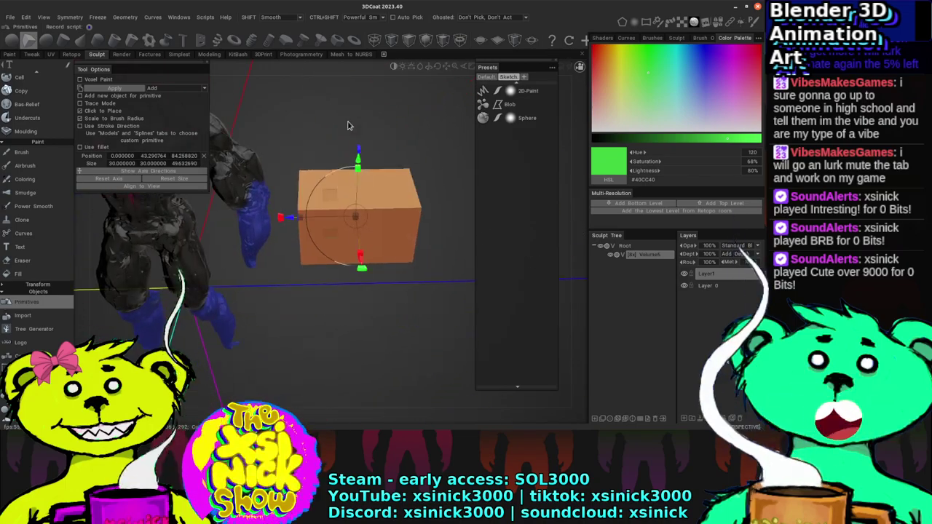
drag(355, 212, 352, 213)
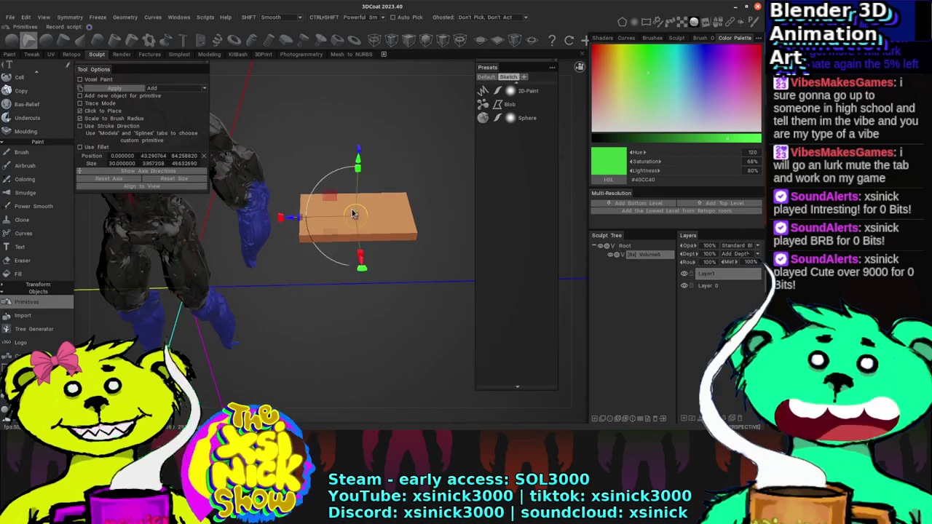
right_click(578, 182)
scroll(386, 174, up, 5)
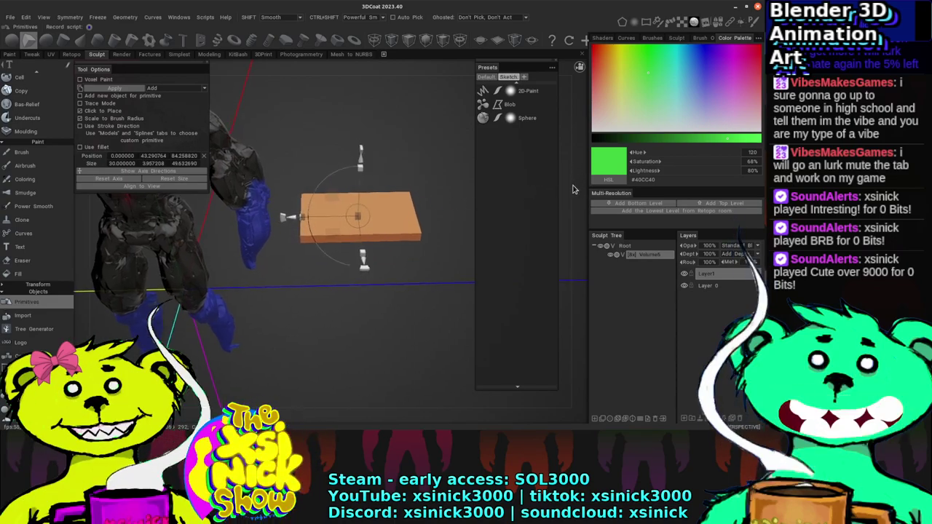
drag(386, 175, 499, 195)
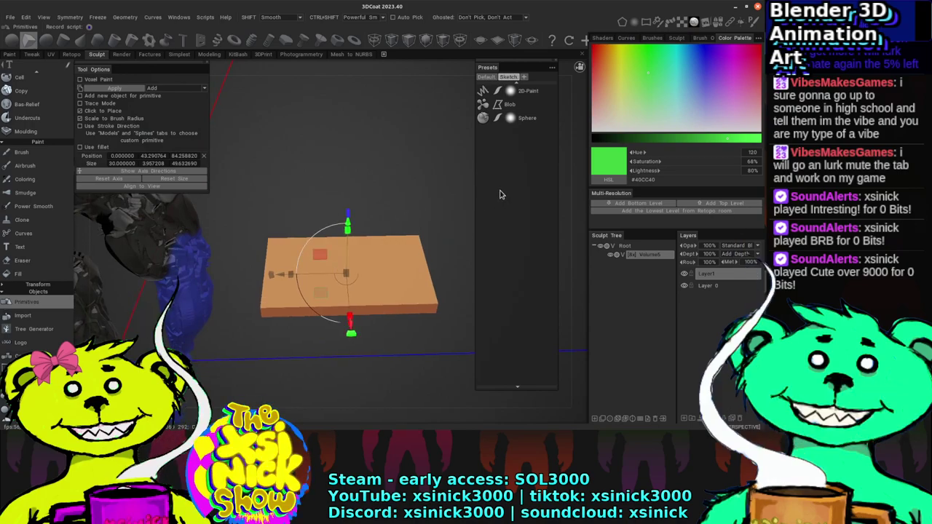
click(114, 88)
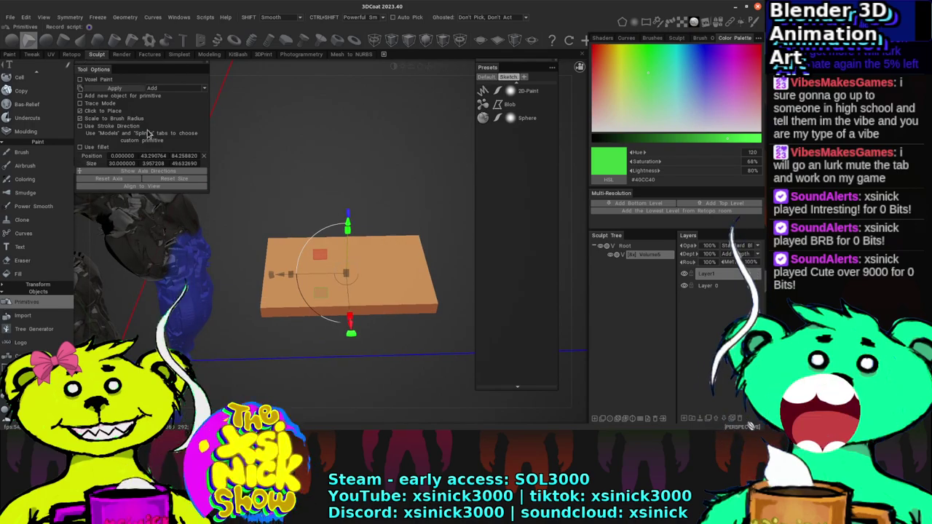
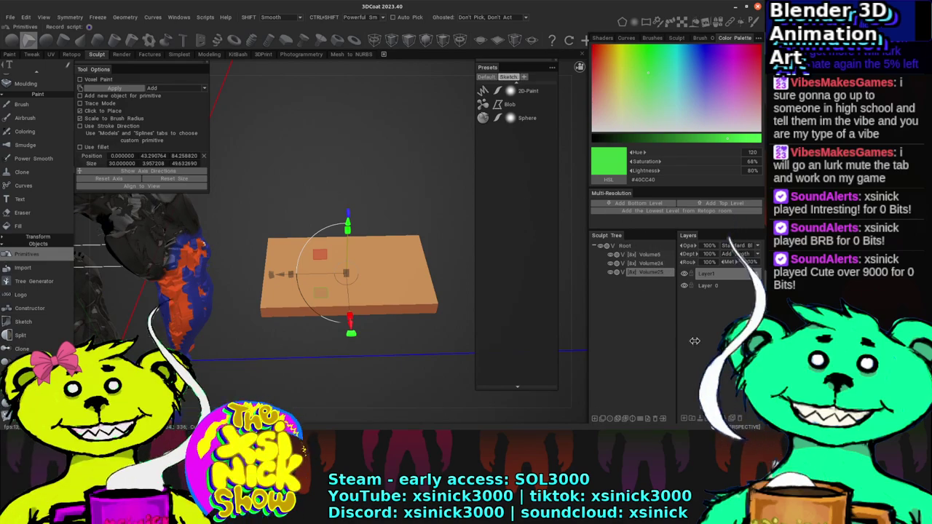
Step: Delete Volume25, then commit the box slab into Volume24 and grab the next box
click(661, 418)
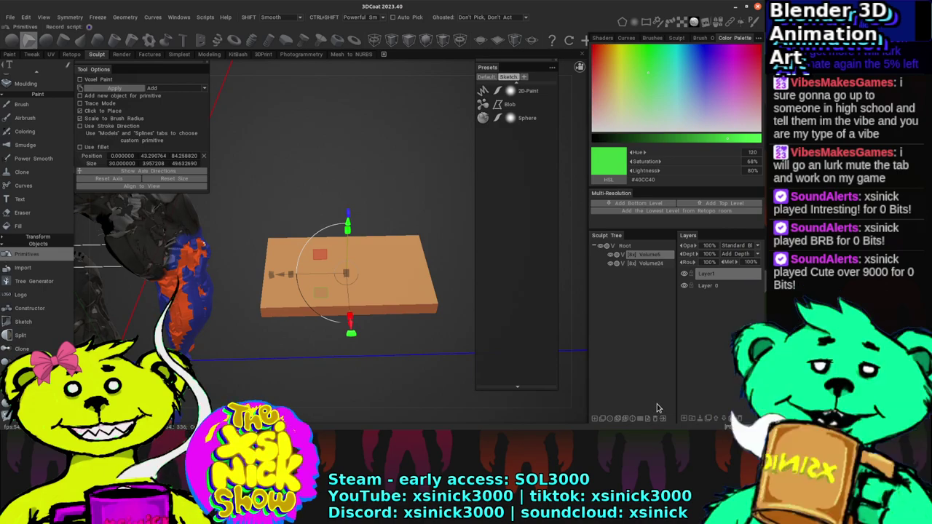
click(650, 263)
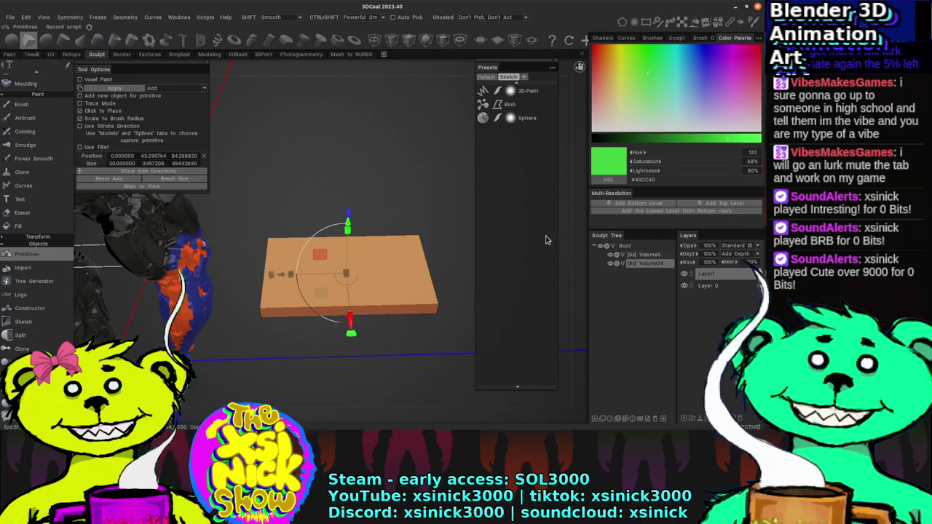
click(114, 87)
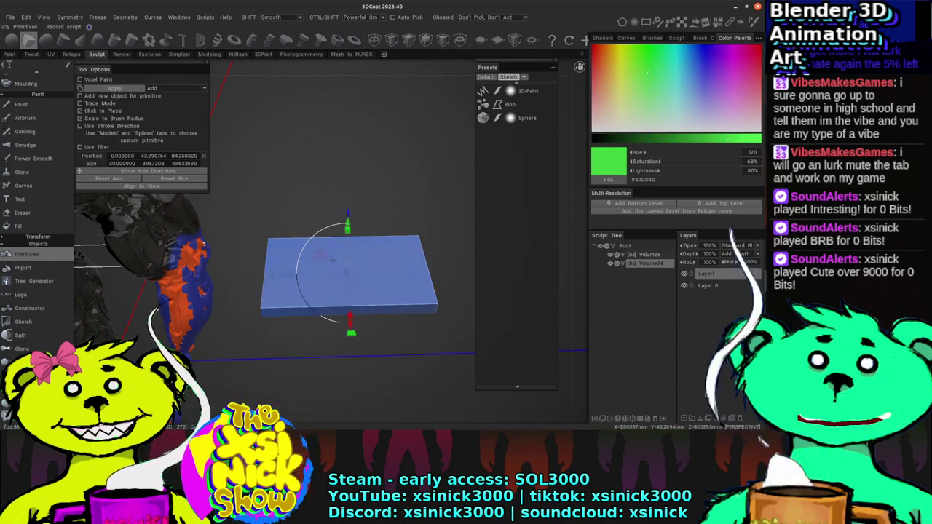
click(349, 220)
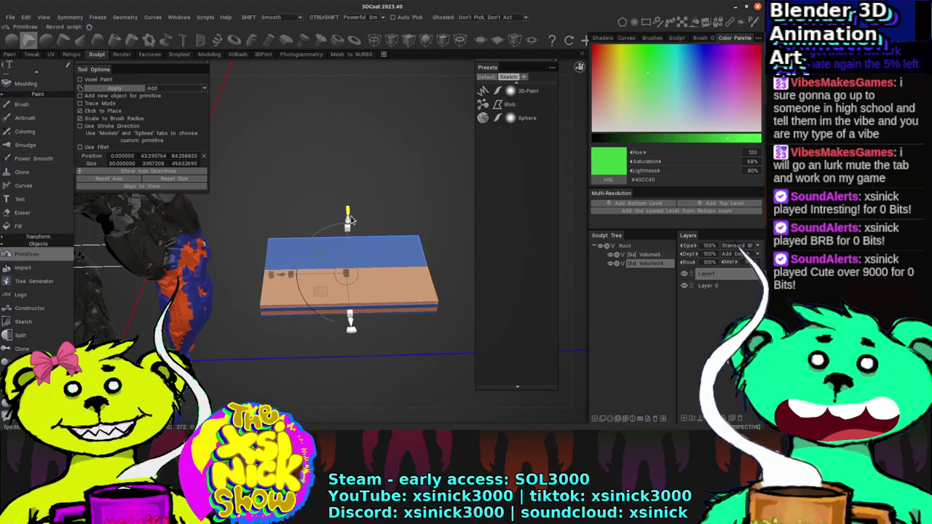
Step: Resize the second box to about 17.24 × 5.22 × 31.67 so it overhangs the slab's edge
mouse_move(348, 220)
mouse_down()
mouse_move(350, 209)
mouse_move(350, 225)
mouse_up()
drag(290, 274, 320, 275)
drag(326, 82, 379, 123)
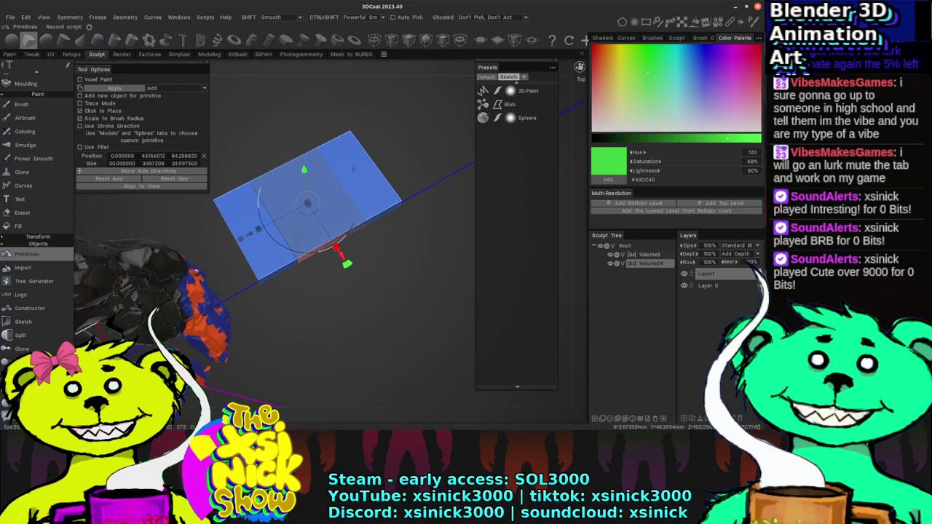
drag(344, 260, 362, 280)
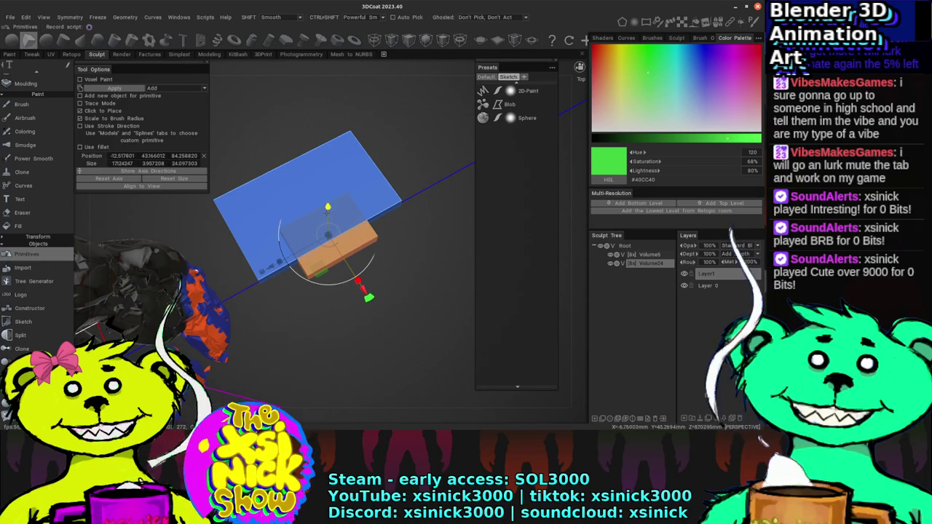
mouse_move(562, 259)
mouse_down()
mouse_move(510, 218)
mouse_move(325, 145)
mouse_up()
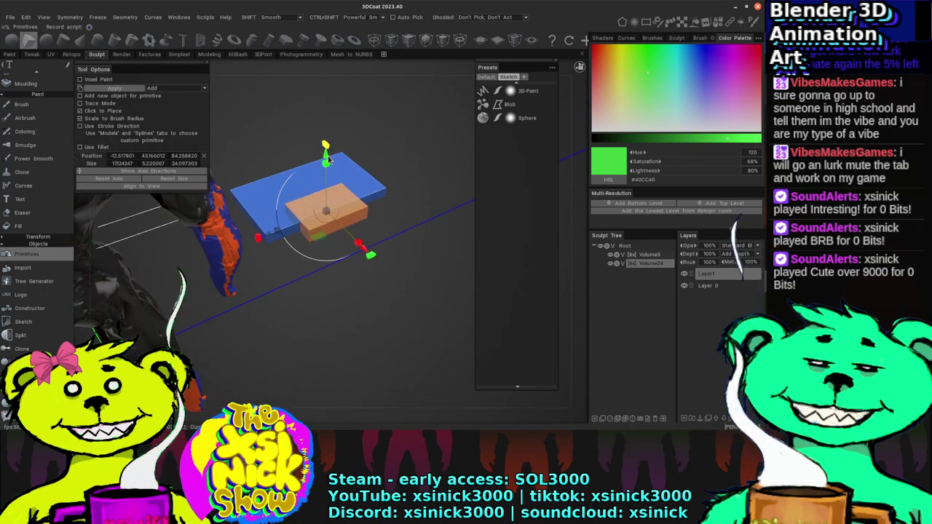
drag(277, 230, 259, 242)
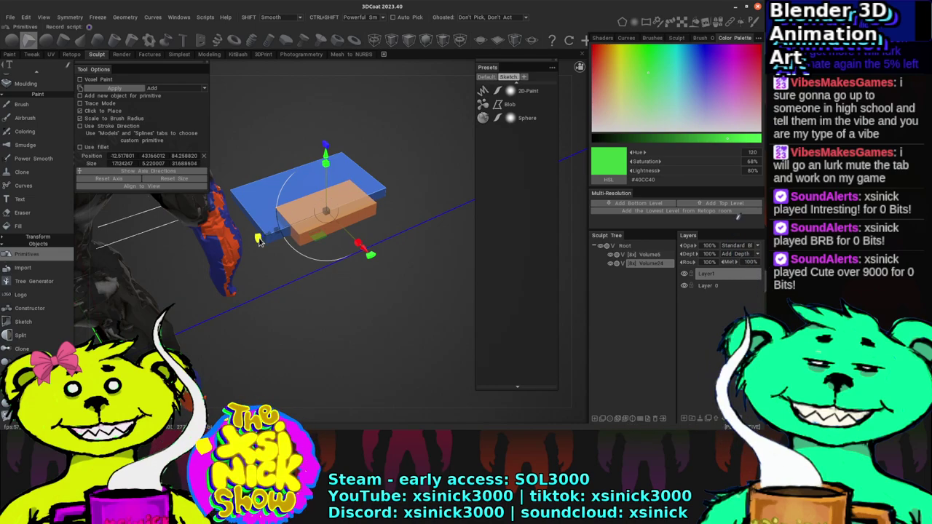
mouse_move(359, 244)
mouse_down()
mouse_move(391, 235)
mouse_move(374, 246)
mouse_up()
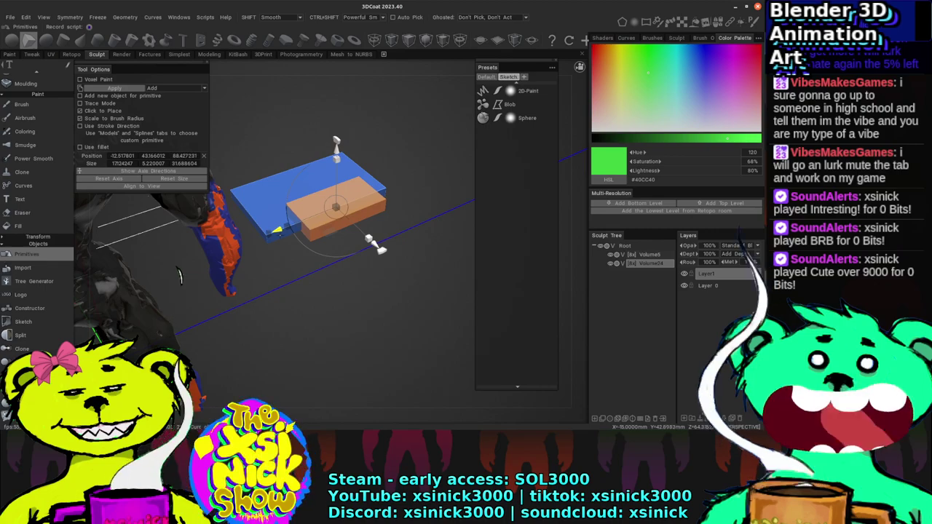
Step: Switch the box primitive to Subtract mode and move it off the notch
click(204, 88)
click(157, 101)
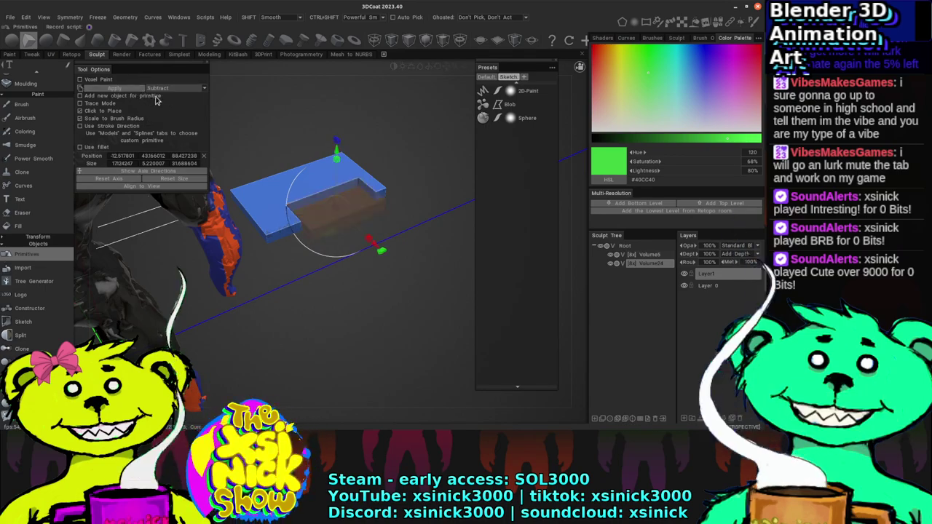
drag(267, 121, 318, 248)
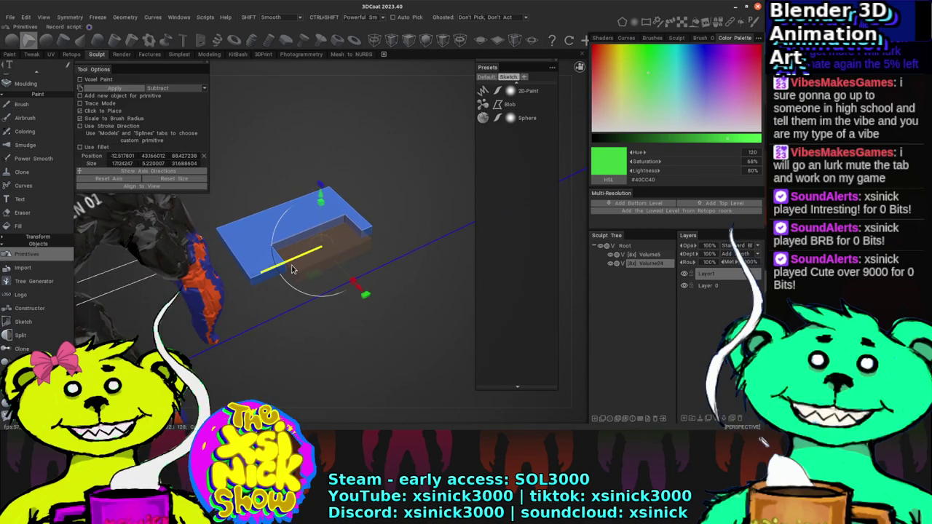
drag(342, 293, 395, 285)
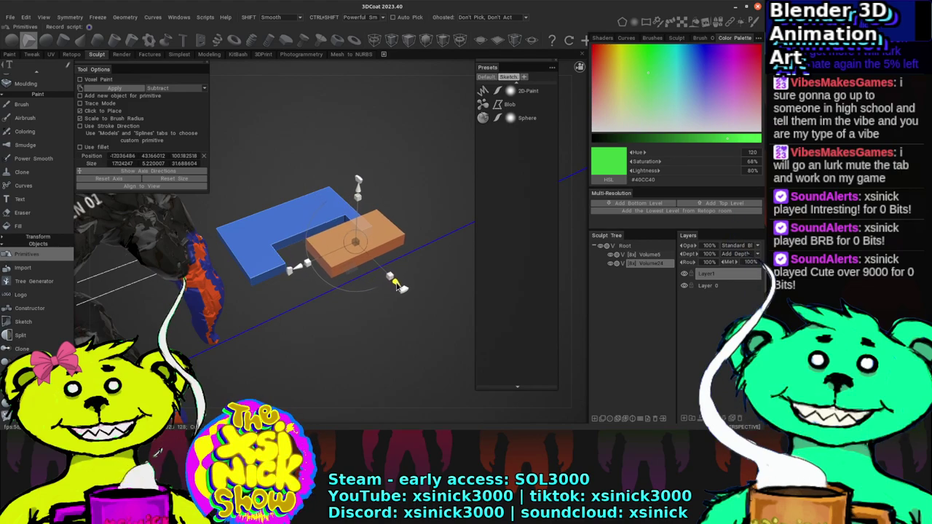
Step: Apply the subtract cut to the slab and view it from above
click(111, 88)
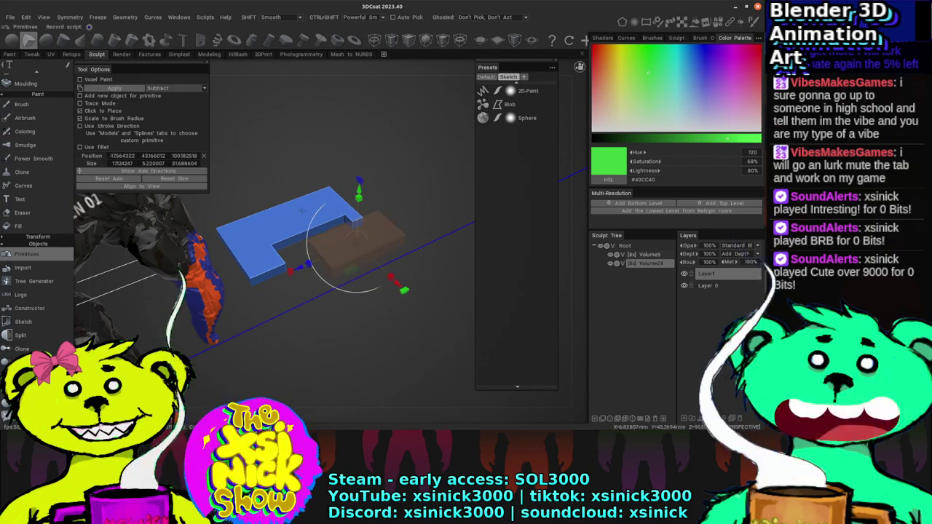
middle_drag(378, 128, 400, 135)
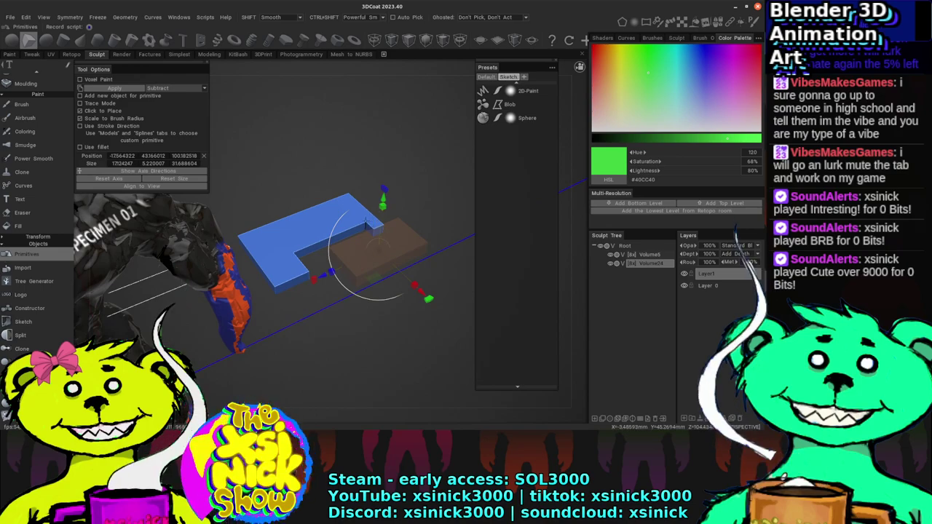
drag(531, 211, 366, 187)
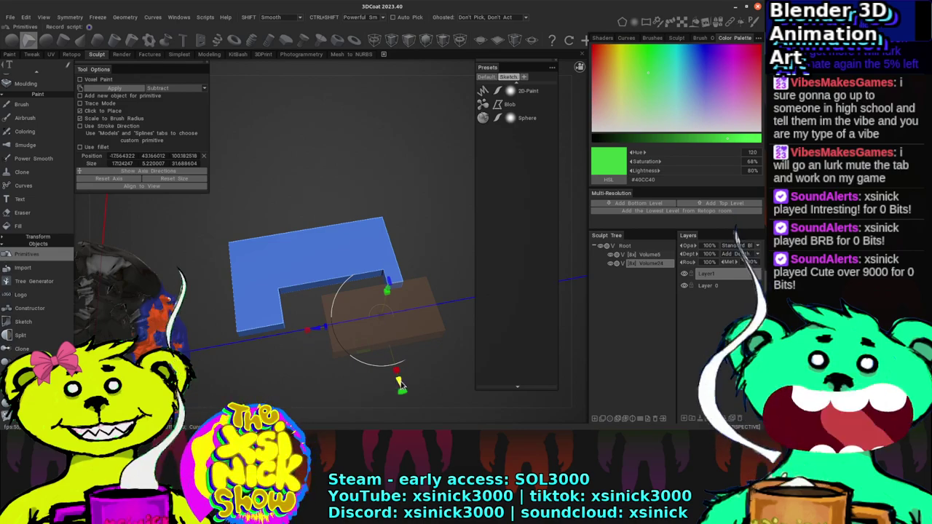
Step: Move and rotate the box into line with the slab over its front-left edge
drag(379, 313, 352, 211)
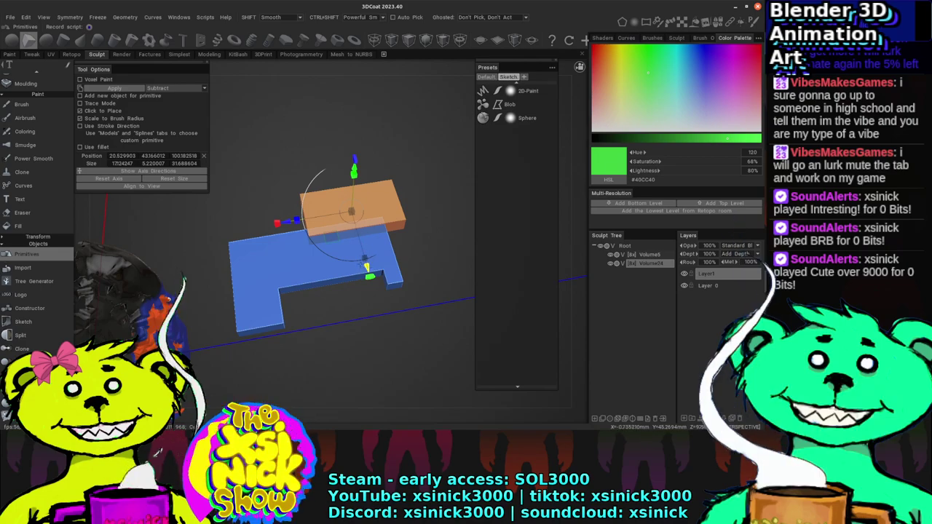
drag(289, 225, 184, 239)
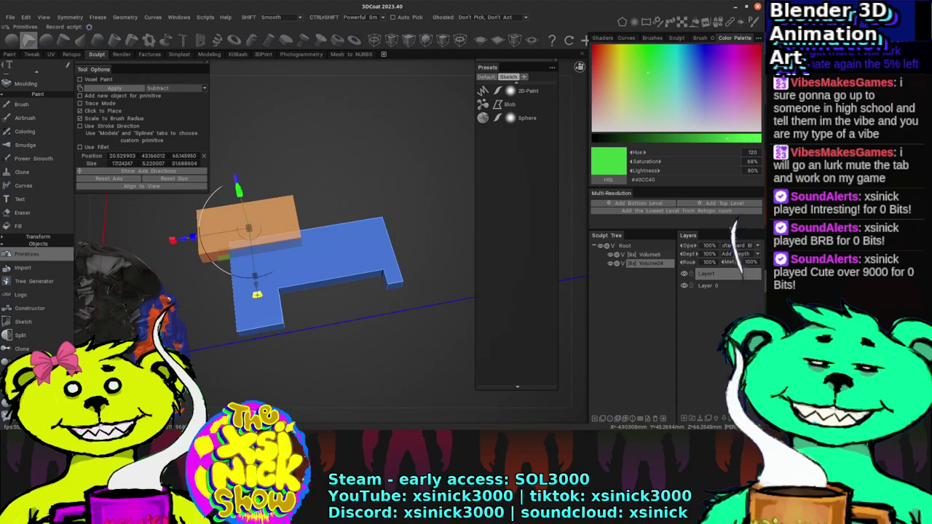
drag(257, 294, 224, 384)
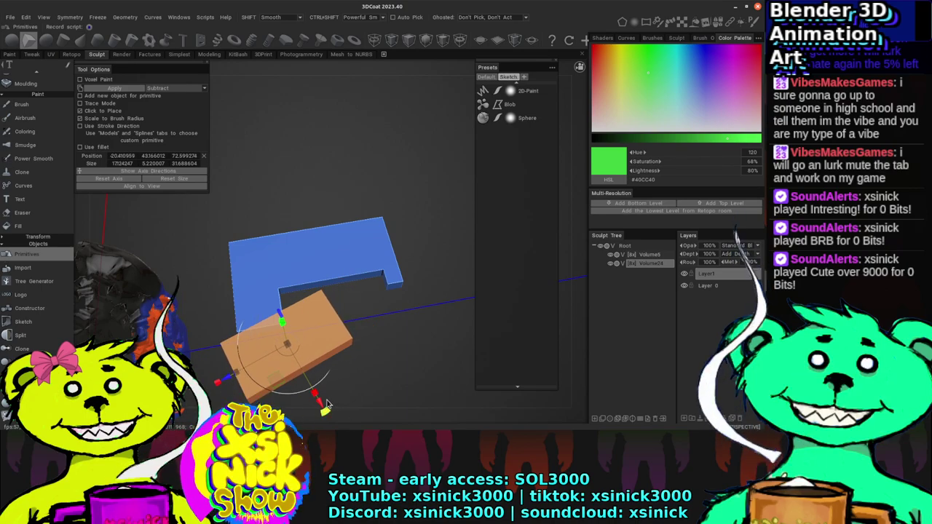
drag(323, 407, 321, 405)
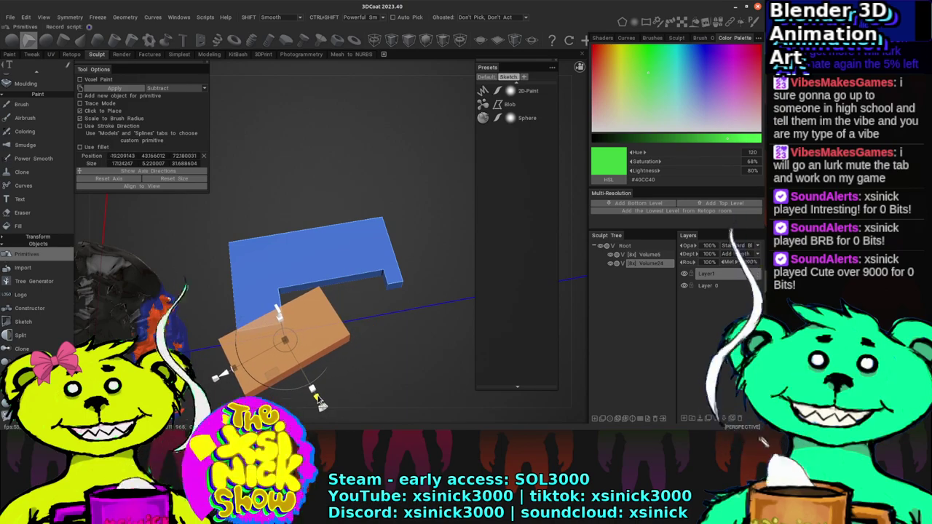
drag(302, 337, 300, 332)
drag(319, 388, 291, 281)
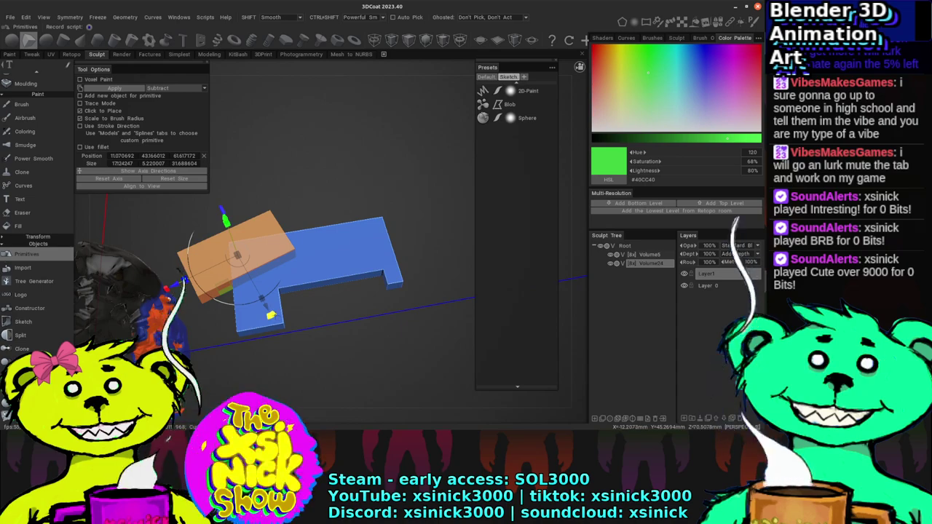
drag(270, 315, 208, 349)
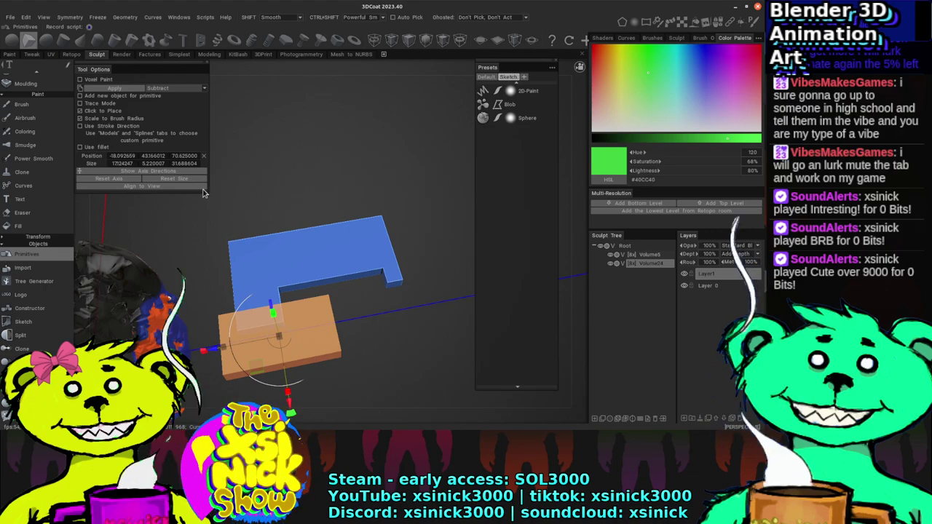
Step: Apply the front-left cut, then slide and tilt the box over the slab's middle
click(116, 88)
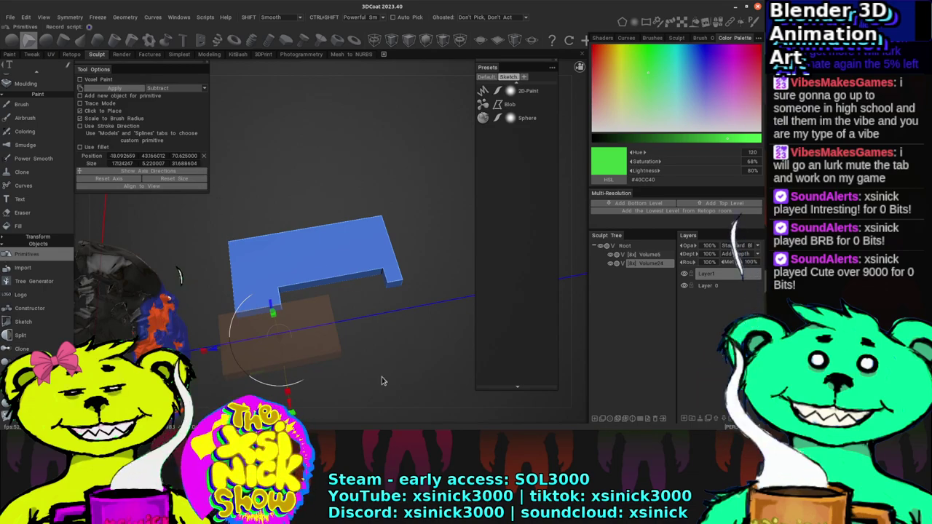
drag(288, 391, 275, 314)
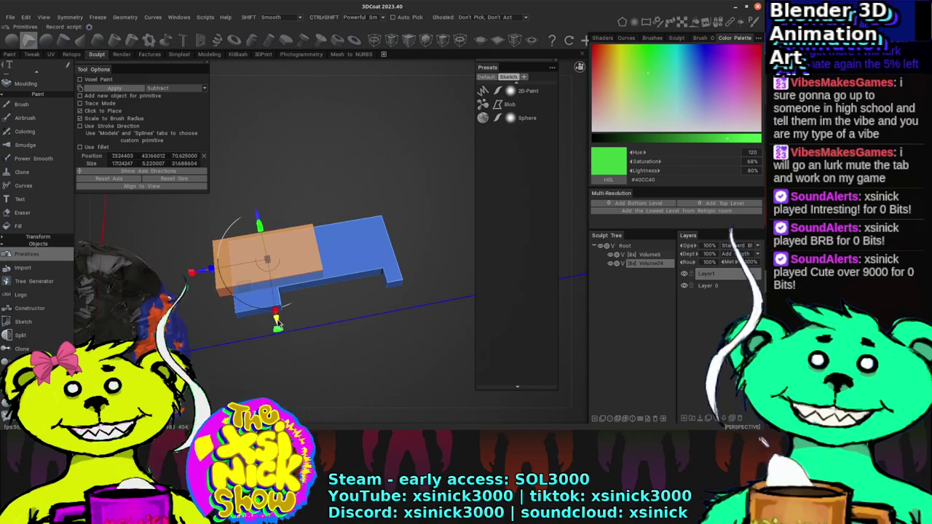
drag(277, 331, 319, 344)
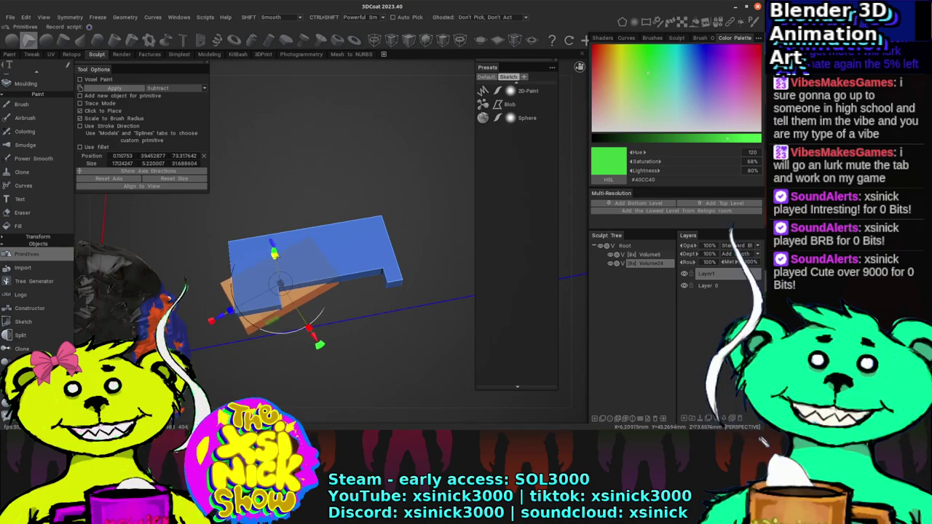
Step: Undo the move, thin the box to about 24.59 depth, and switch it back to Add
key(ctrl+z)
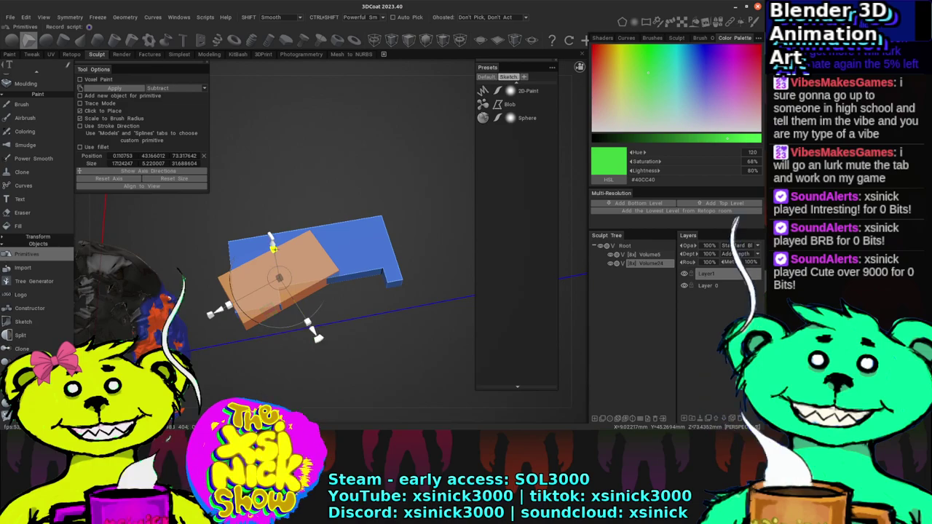
drag(273, 253, 275, 259)
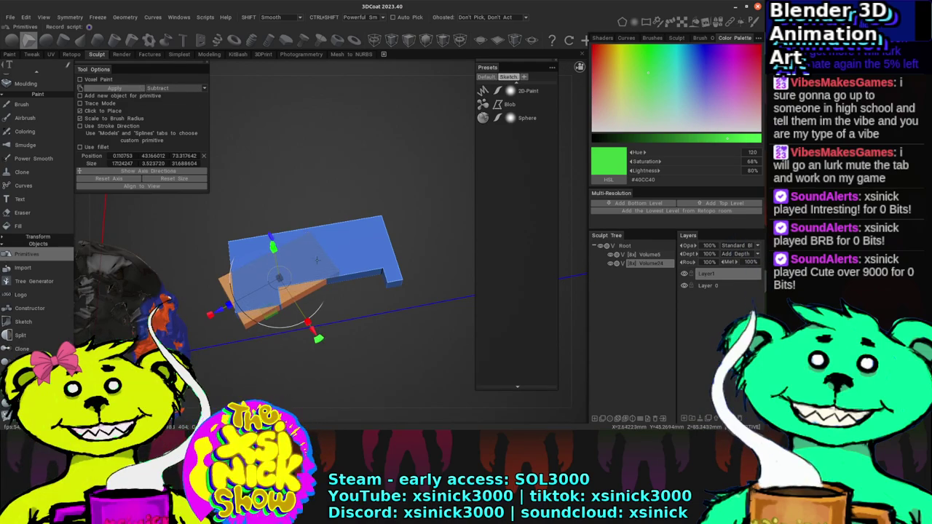
drag(210, 314, 253, 292)
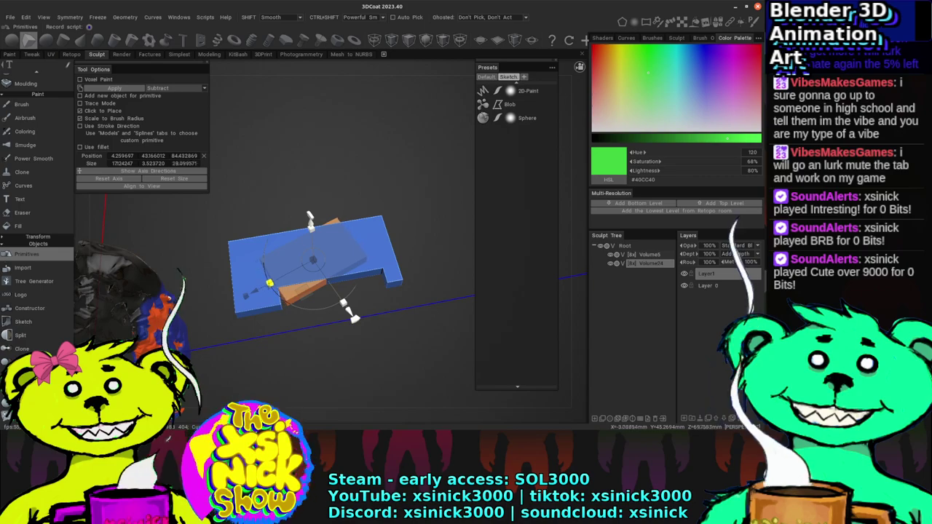
drag(263, 286, 243, 297)
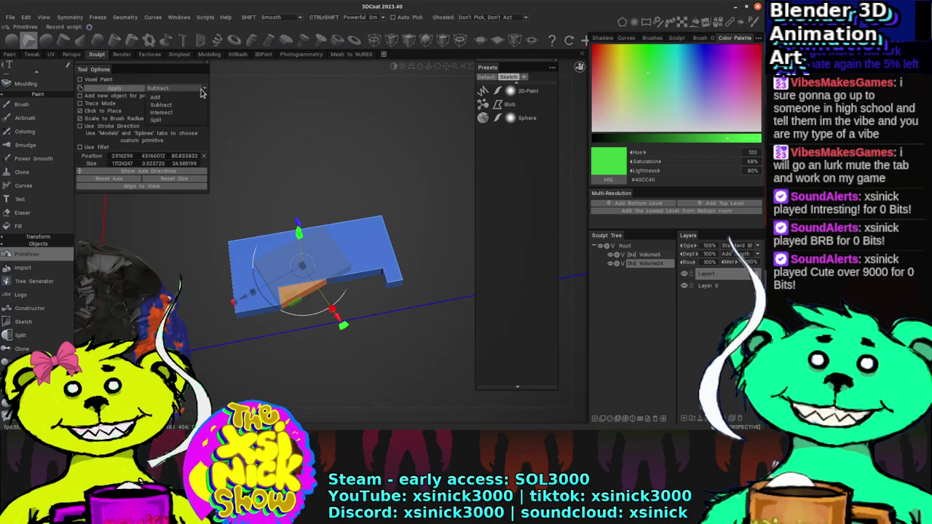
click(177, 99)
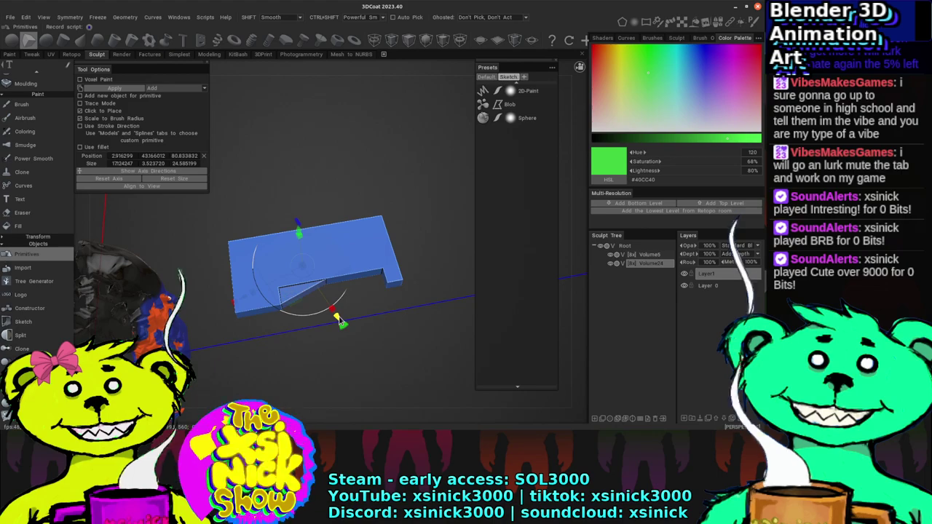
Step: Resize the box to about 19.87 × 8.31 × 7.35 and place it over the slab's left end
drag(338, 318, 333, 308)
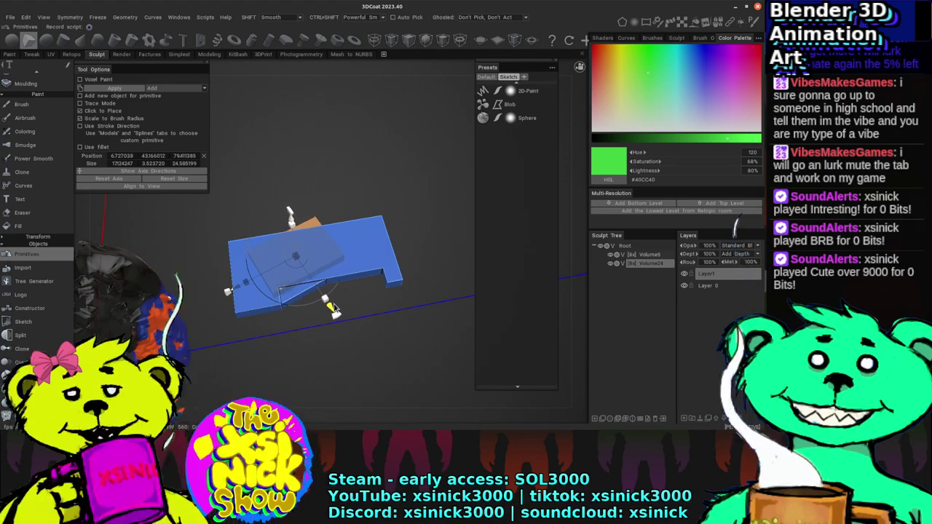
drag(290, 215, 308, 170)
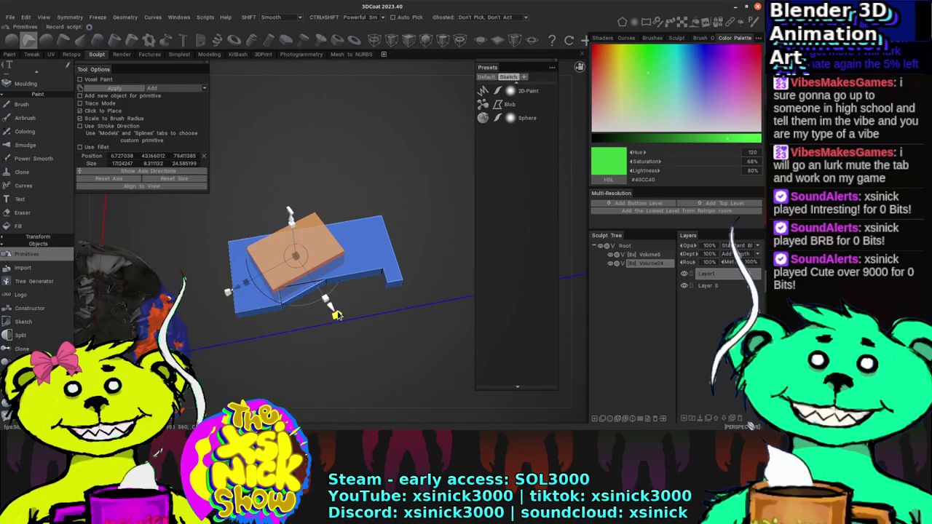
mouse_move(336, 314)
mouse_down()
mouse_move(280, 320)
mouse_move(345, 308)
mouse_up()
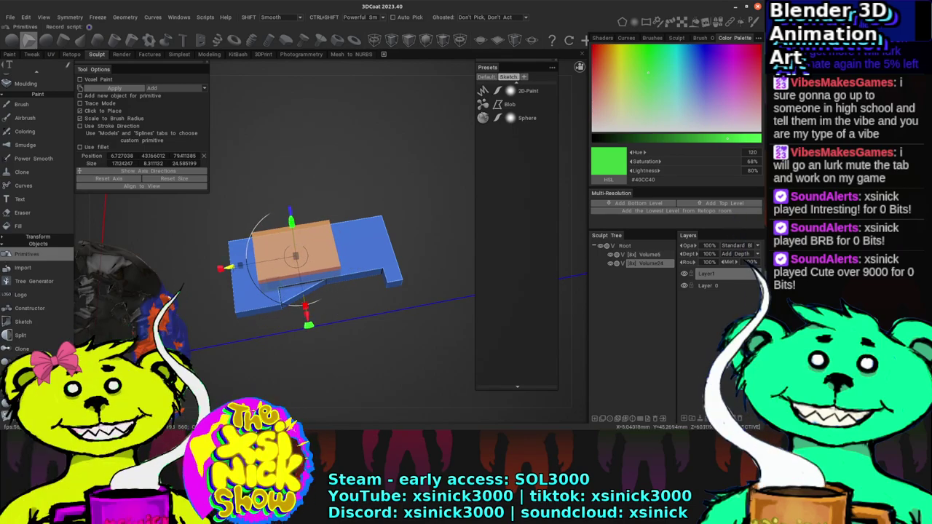
drag(230, 271, 211, 274)
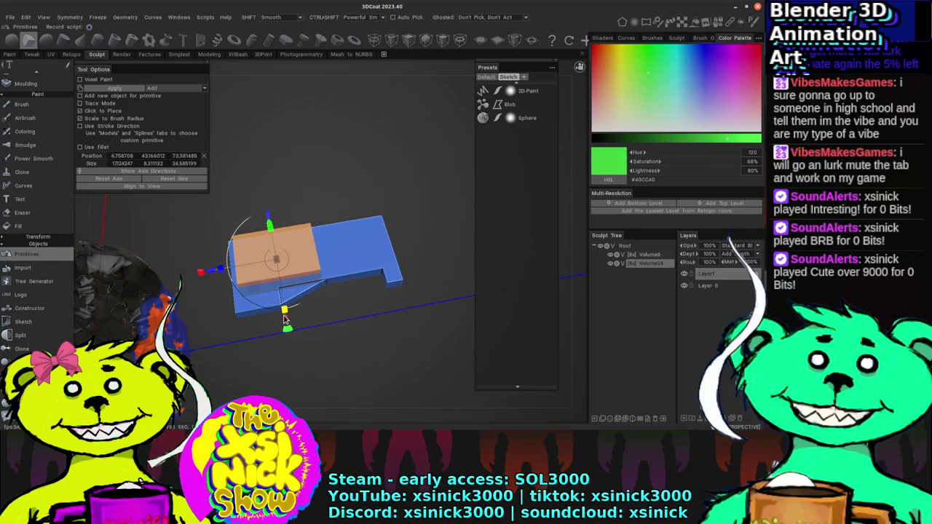
drag(287, 322, 287, 327)
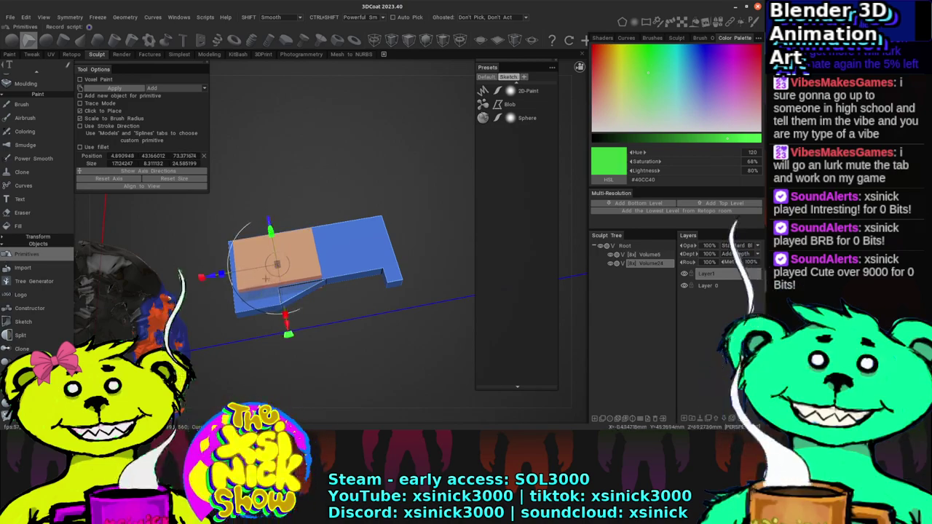
drag(221, 281, 194, 280)
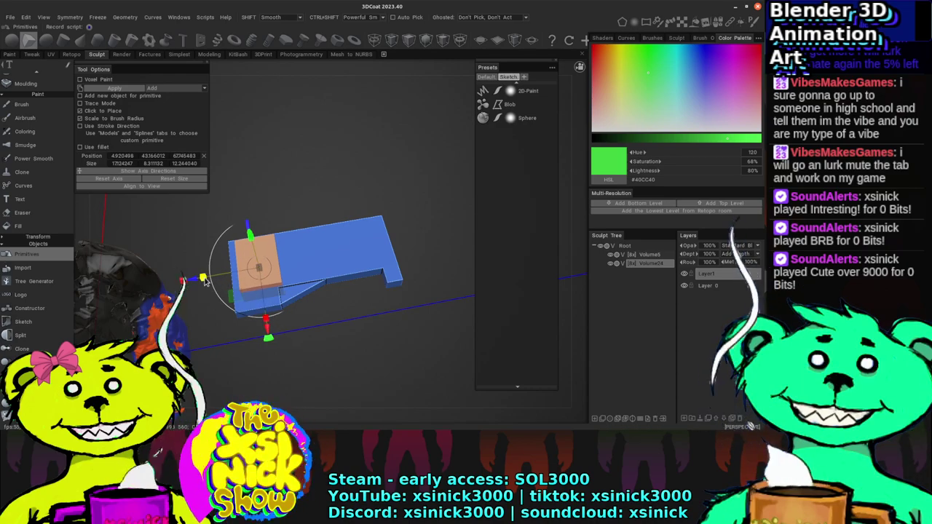
drag(267, 329, 269, 335)
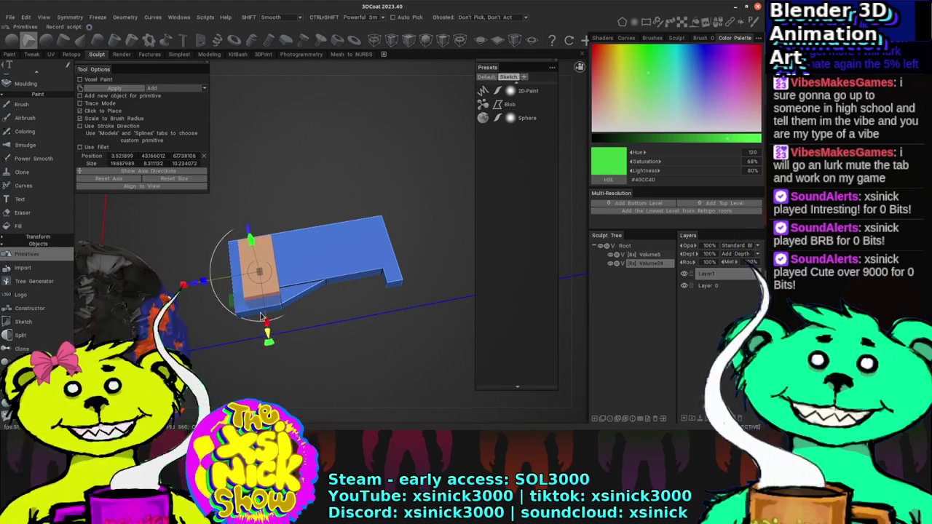
drag(203, 283, 196, 287)
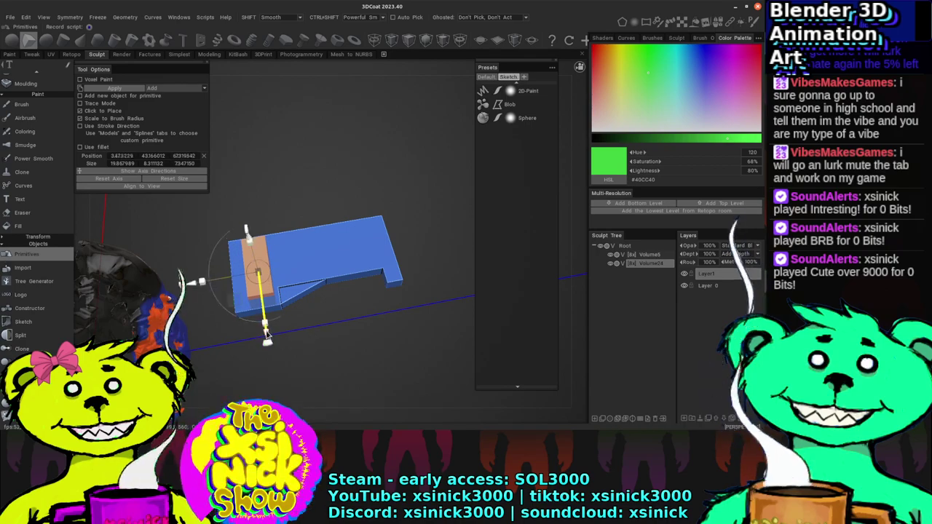
drag(266, 334, 267, 335)
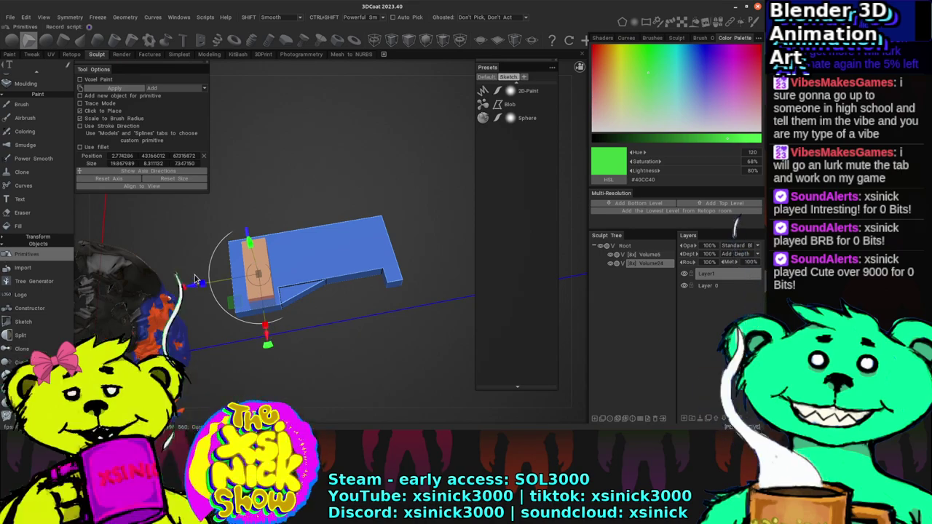
drag(194, 286, 188, 290)
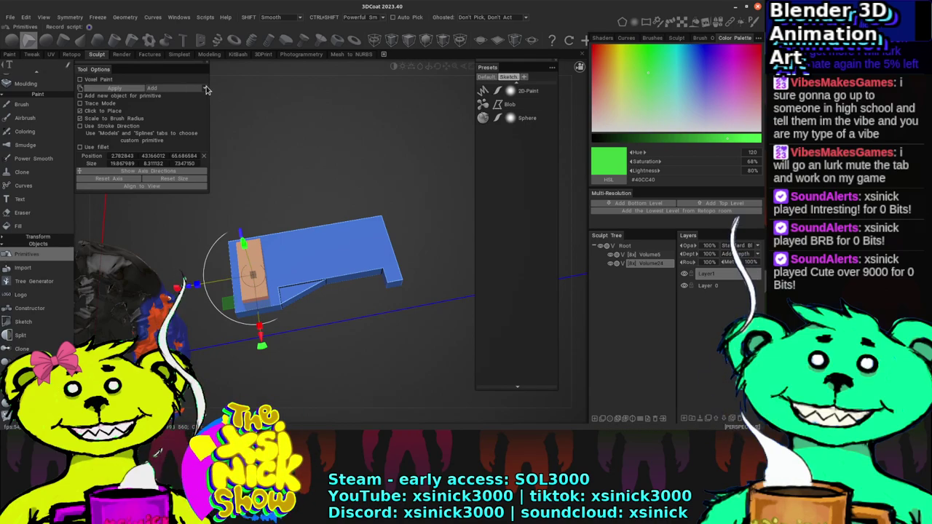
Step: Set the box to Subtract, move it to the slab's right end, and apply the cut
click(117, 89)
drag(267, 70, 264, 241)
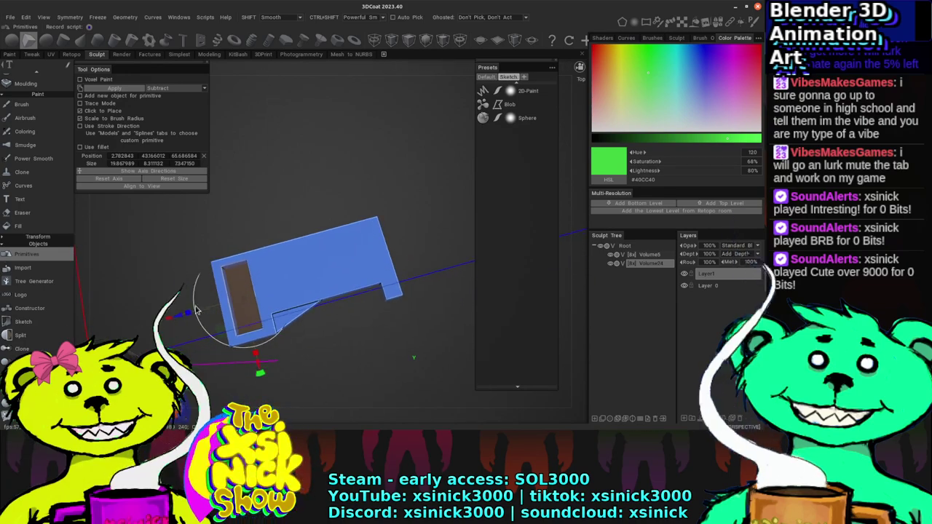
drag(182, 314, 177, 247)
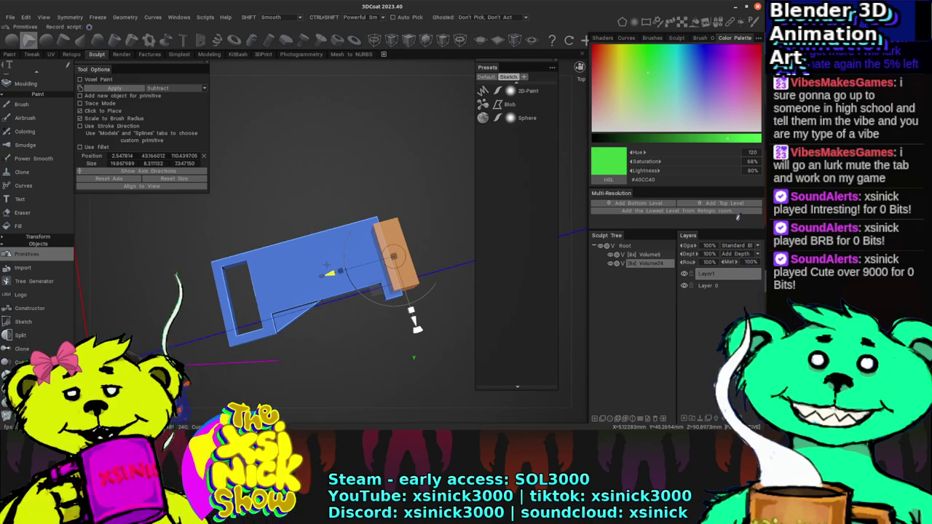
middle_drag(262, 279, 235, 302)
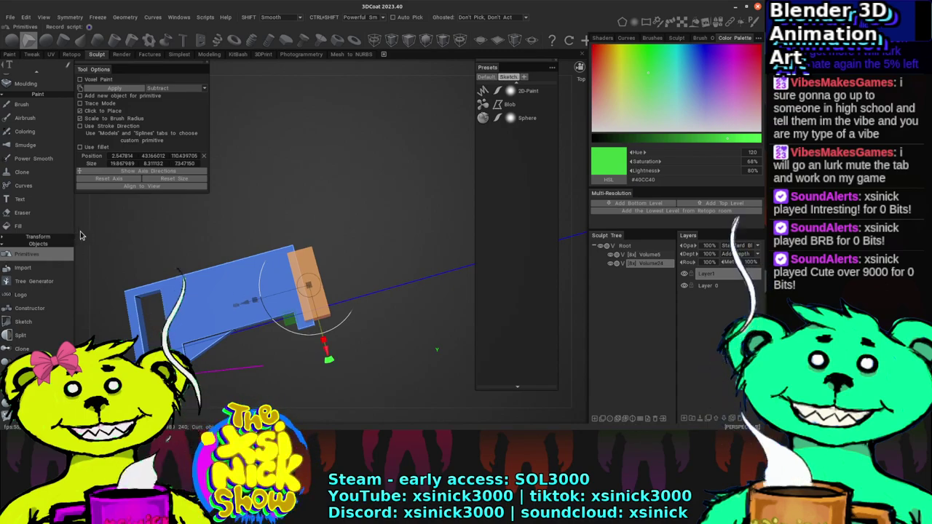
click(102, 89)
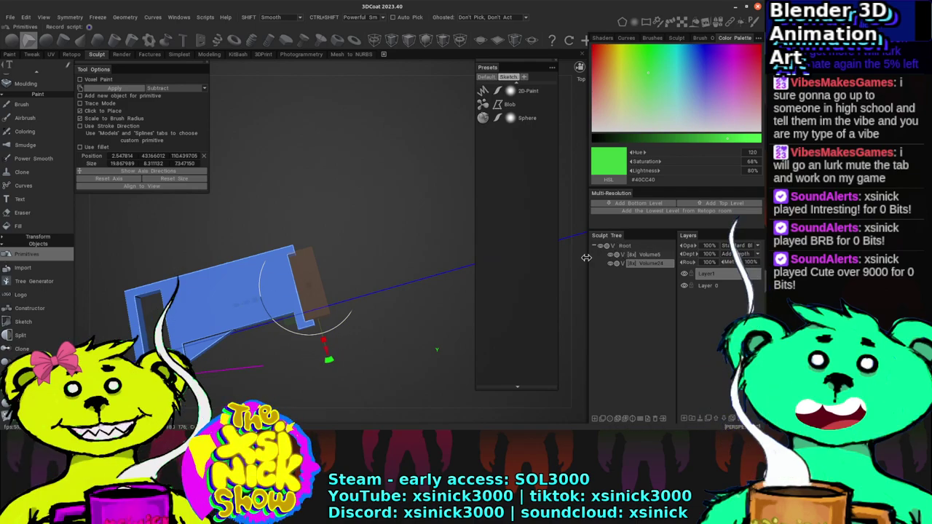
middle_drag(351, 350, 494, 257)
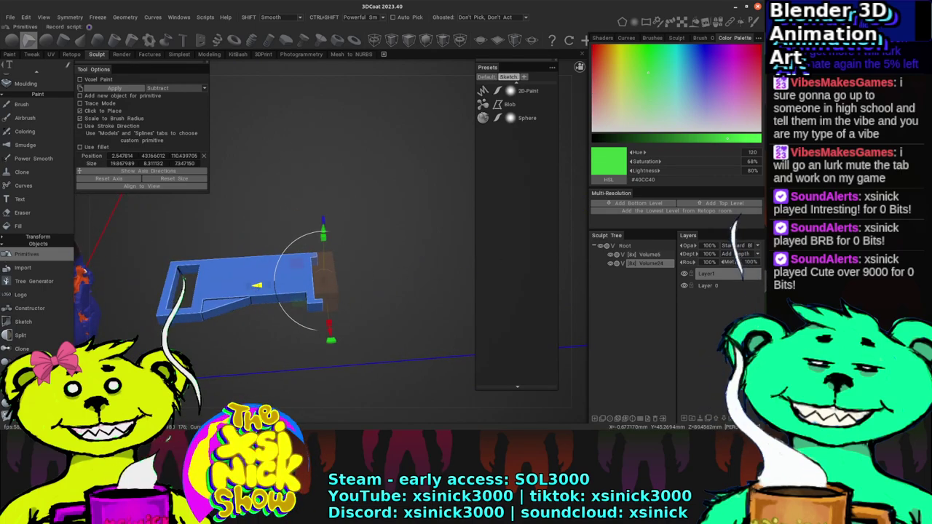
Step: Move the box primitive clear of the holed slab and orbit to see the character
drag(322, 284, 327, 283)
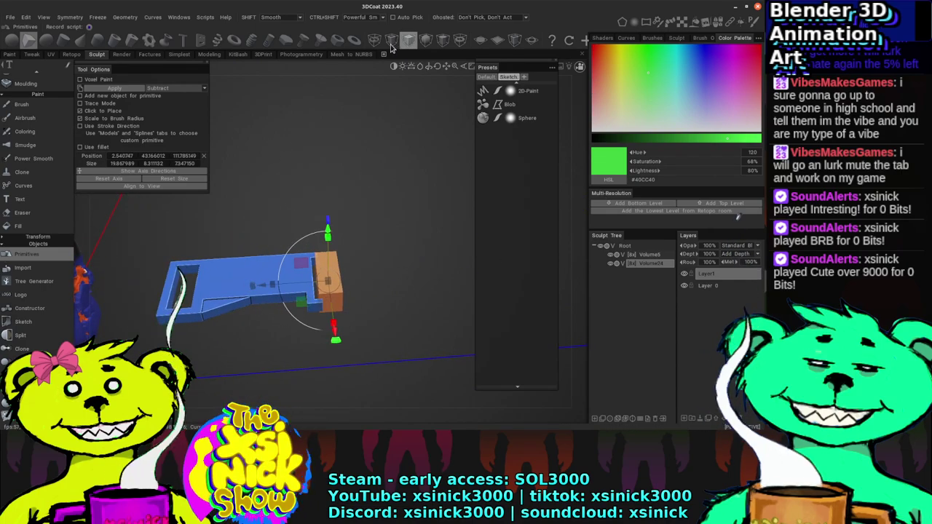
middle_drag(391, 48, 331, 357)
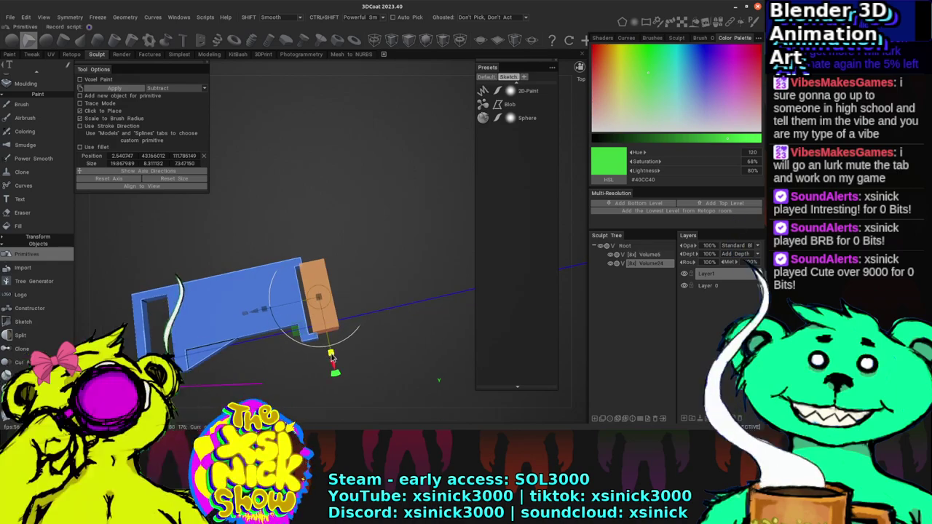
drag(331, 356, 306, 309)
mouse_move(425, 250)
middle_down()
mouse_move(510, 291)
mouse_move(619, 319)
mouse_move(591, 321)
mouse_move(575, 301)
mouse_move(301, 285)
mouse_move(344, 174)
mouse_move(238, 140)
middle_up()
middle_drag(265, 84, 308, 293)
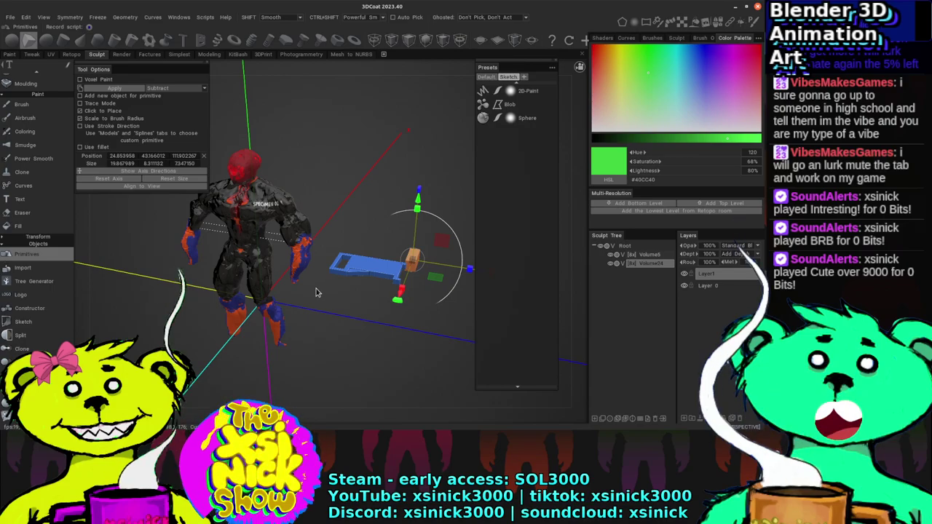
Step: Switch the sculpt Presets to Default and recentre the view on the model
middle_drag(297, 72, 489, 120)
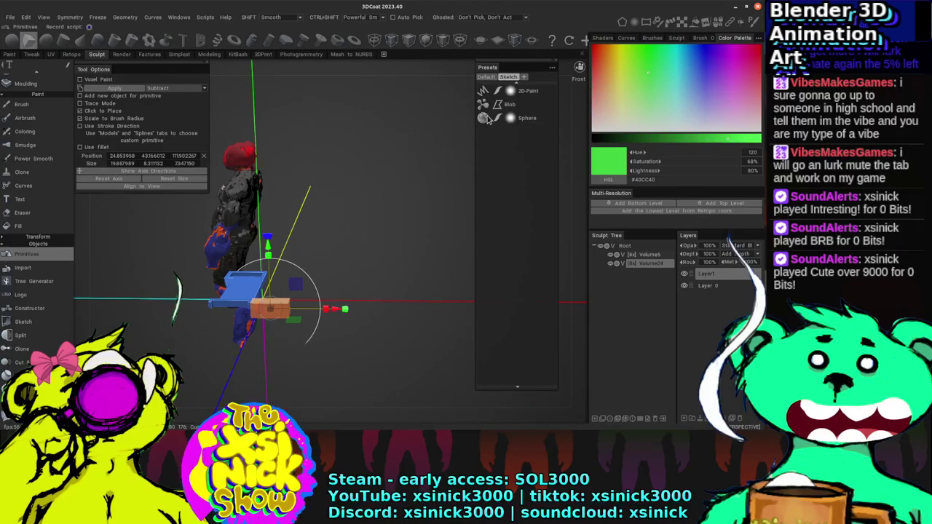
click(486, 76)
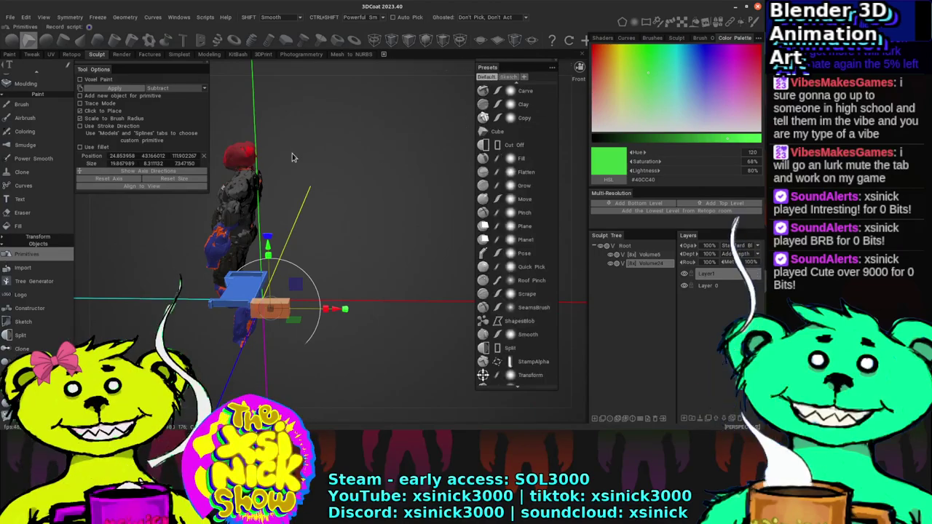
middle_drag(291, 157, 335, 173)
Step: Open Genis_Suit_bak.3b from the recent files list
click(10, 17)
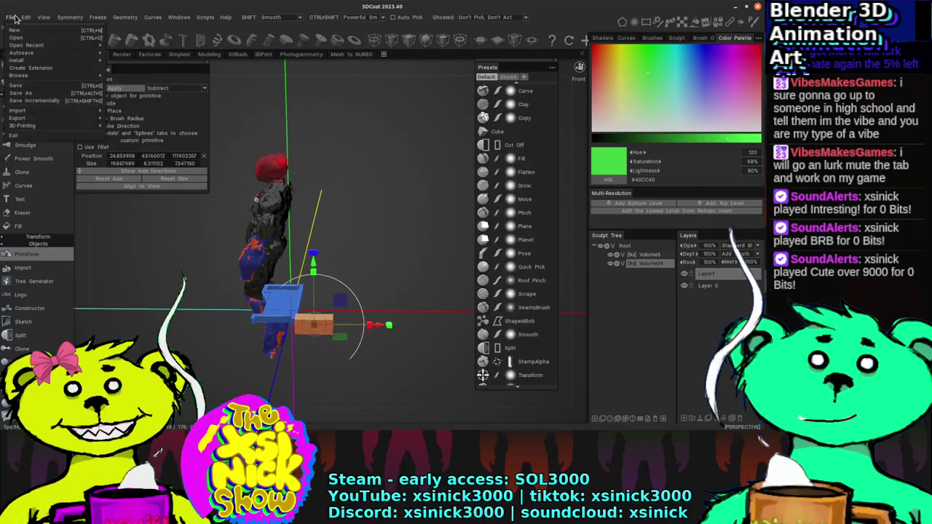
mouse_move(33, 46)
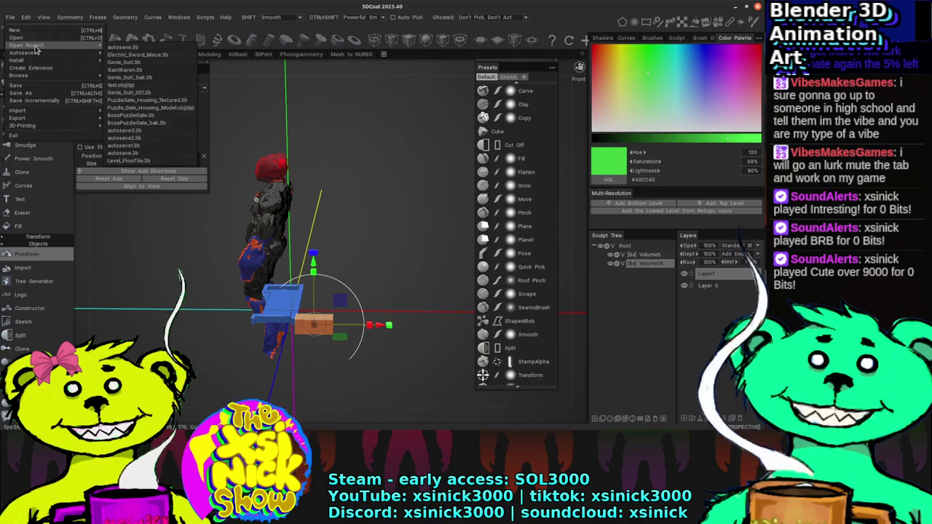
click(139, 79)
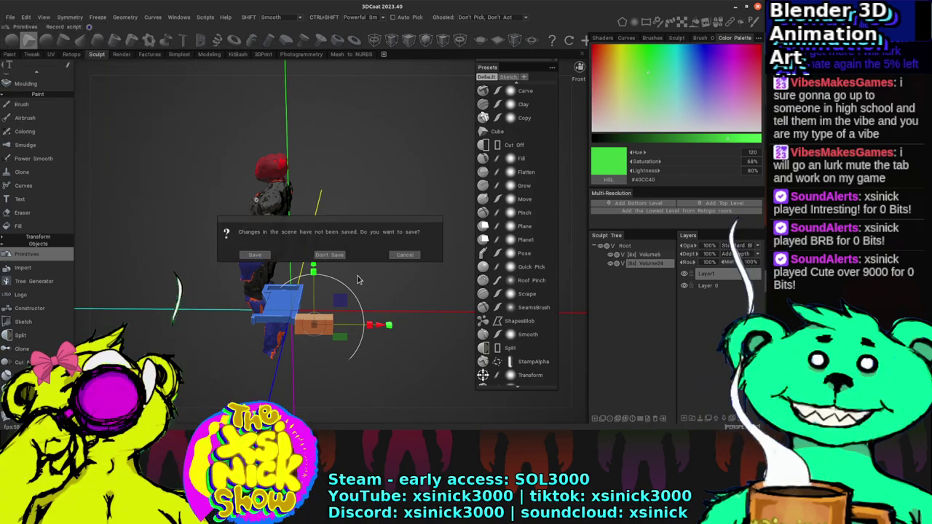
Step: Discard the unsaved changes so Genis_Suit_bak.3b opens, then look around the suit model
click(320, 255)
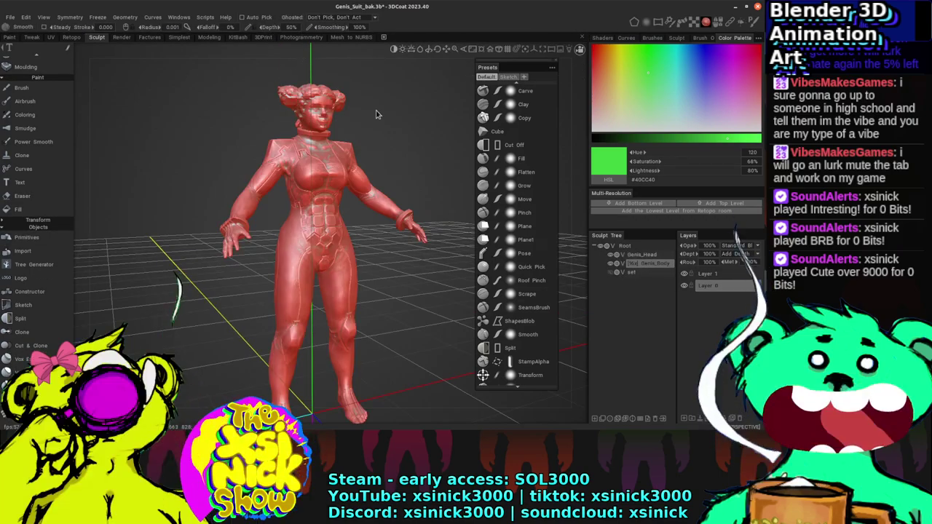
mouse_move(377, 114)
mouse_down()
mouse_move(339, 140)
mouse_move(362, 133)
mouse_up()
scroll(362, 134, up, 3)
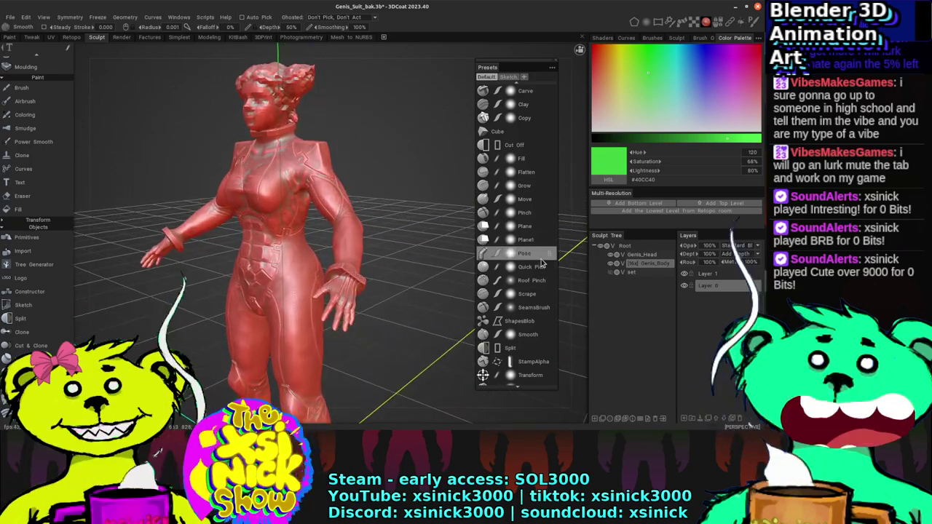
Step: Hide Genis_Head and view the headless red body from front and three-quarter angles
click(616, 254)
drag(395, 204, 459, 202)
scroll(387, 162, down, 5)
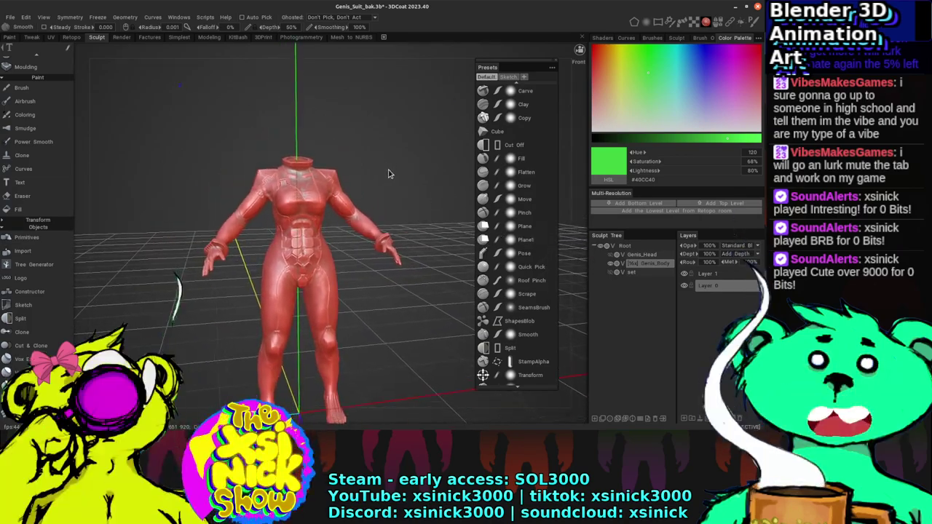
drag(388, 173, 180, 275)
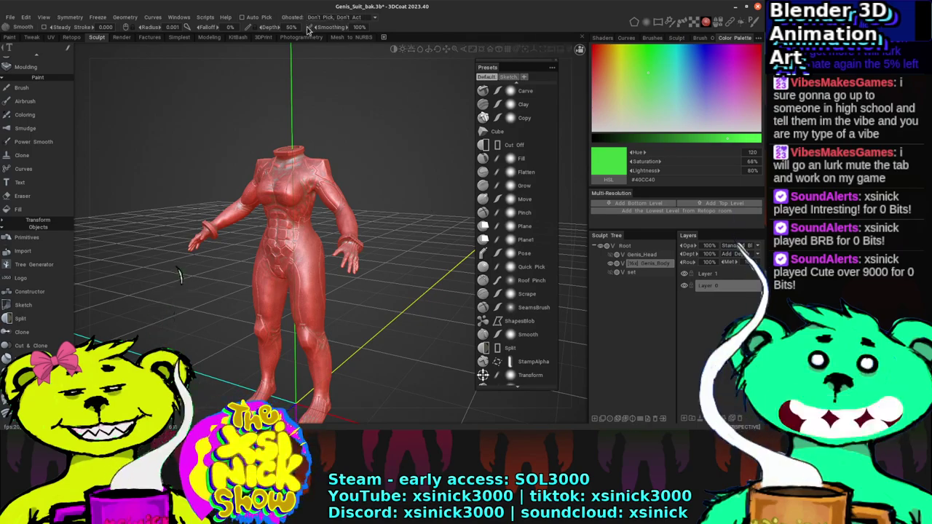
drag(302, 51, 414, 141)
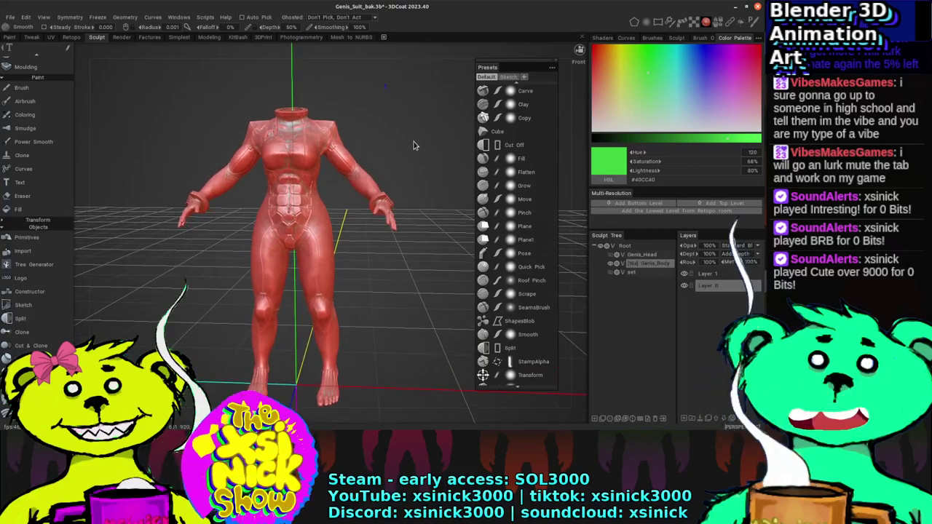